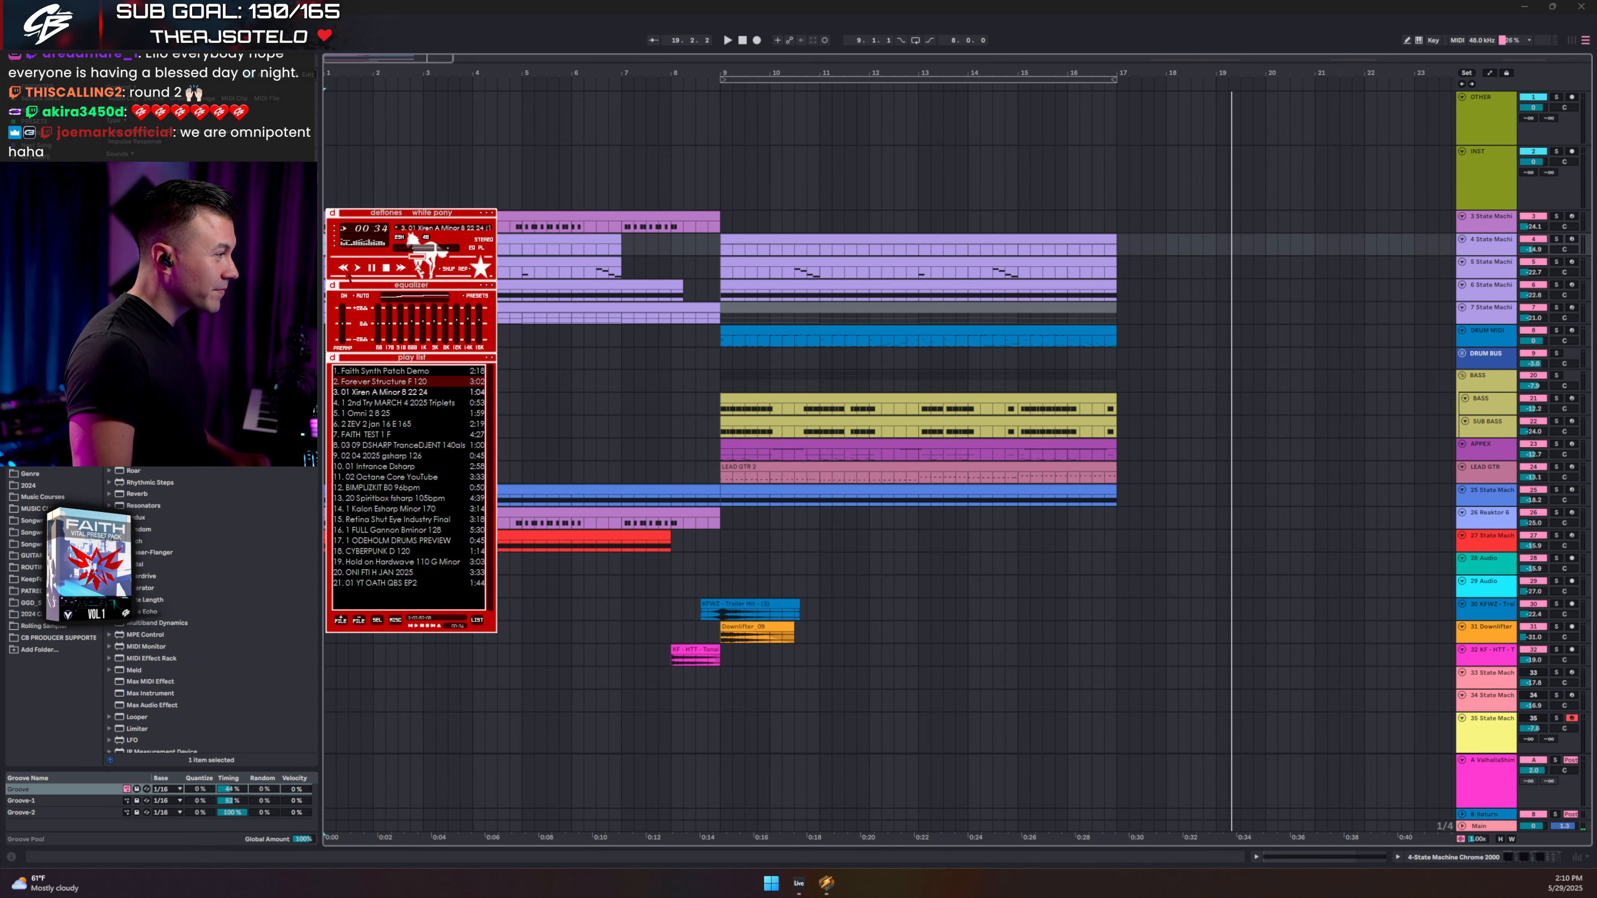
Stop the music player's playback and close the player.
left_click(372, 268)
left_click(492, 213)
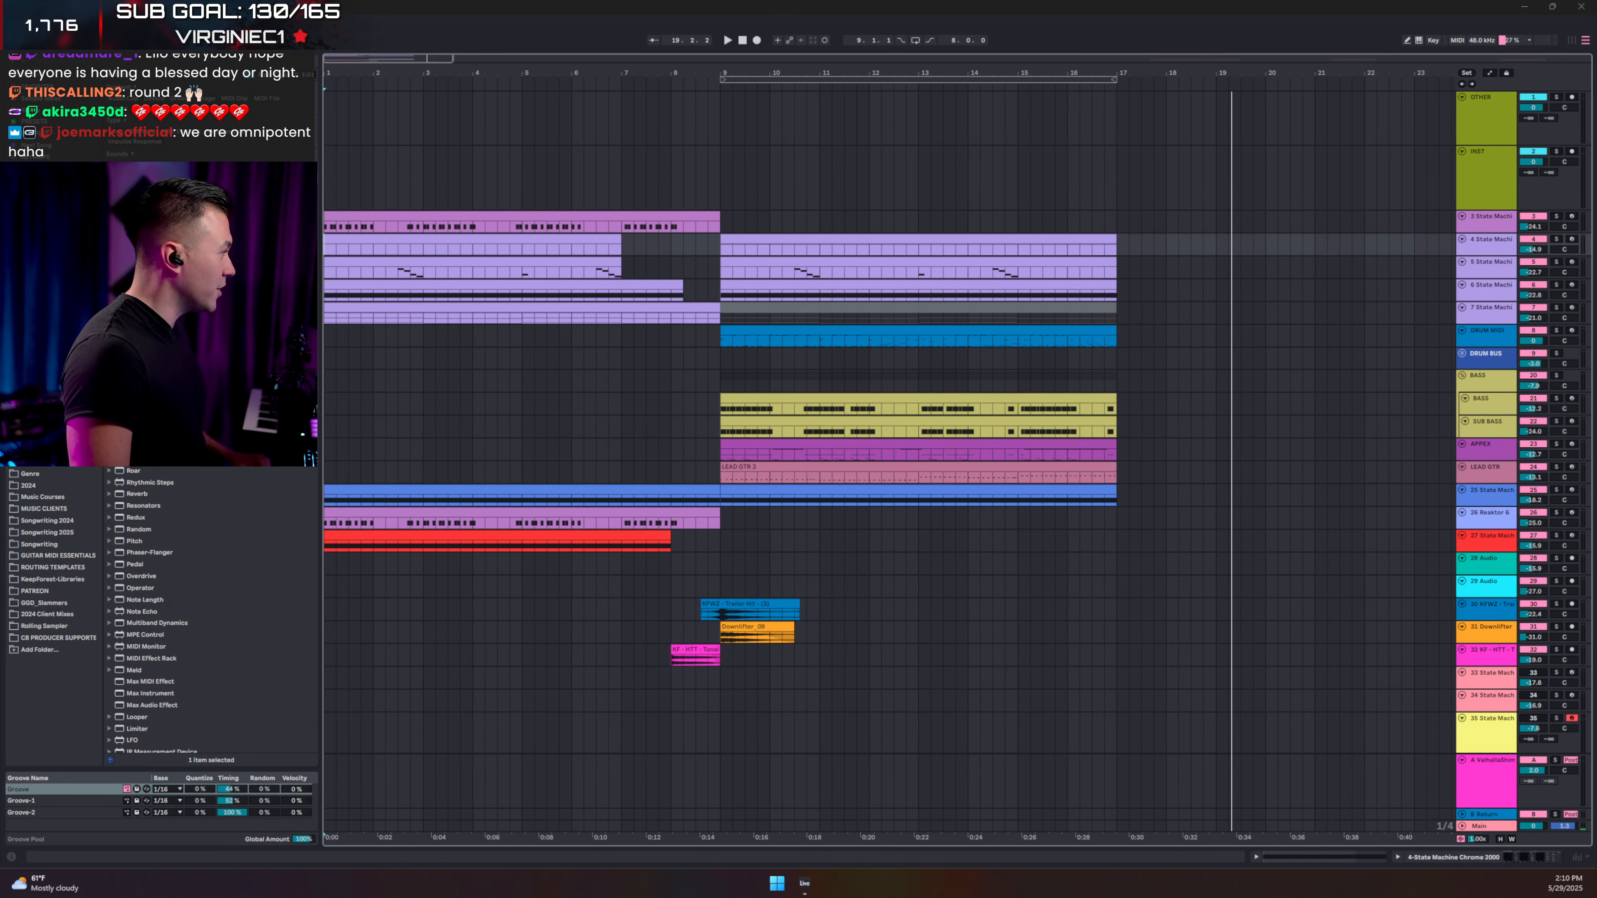
Switch to the Brave browser and open the "INSTRUMENTS?" reel in the Instagram profile's posts to watch it.
left_click_drag(0, 88, 919, 41)
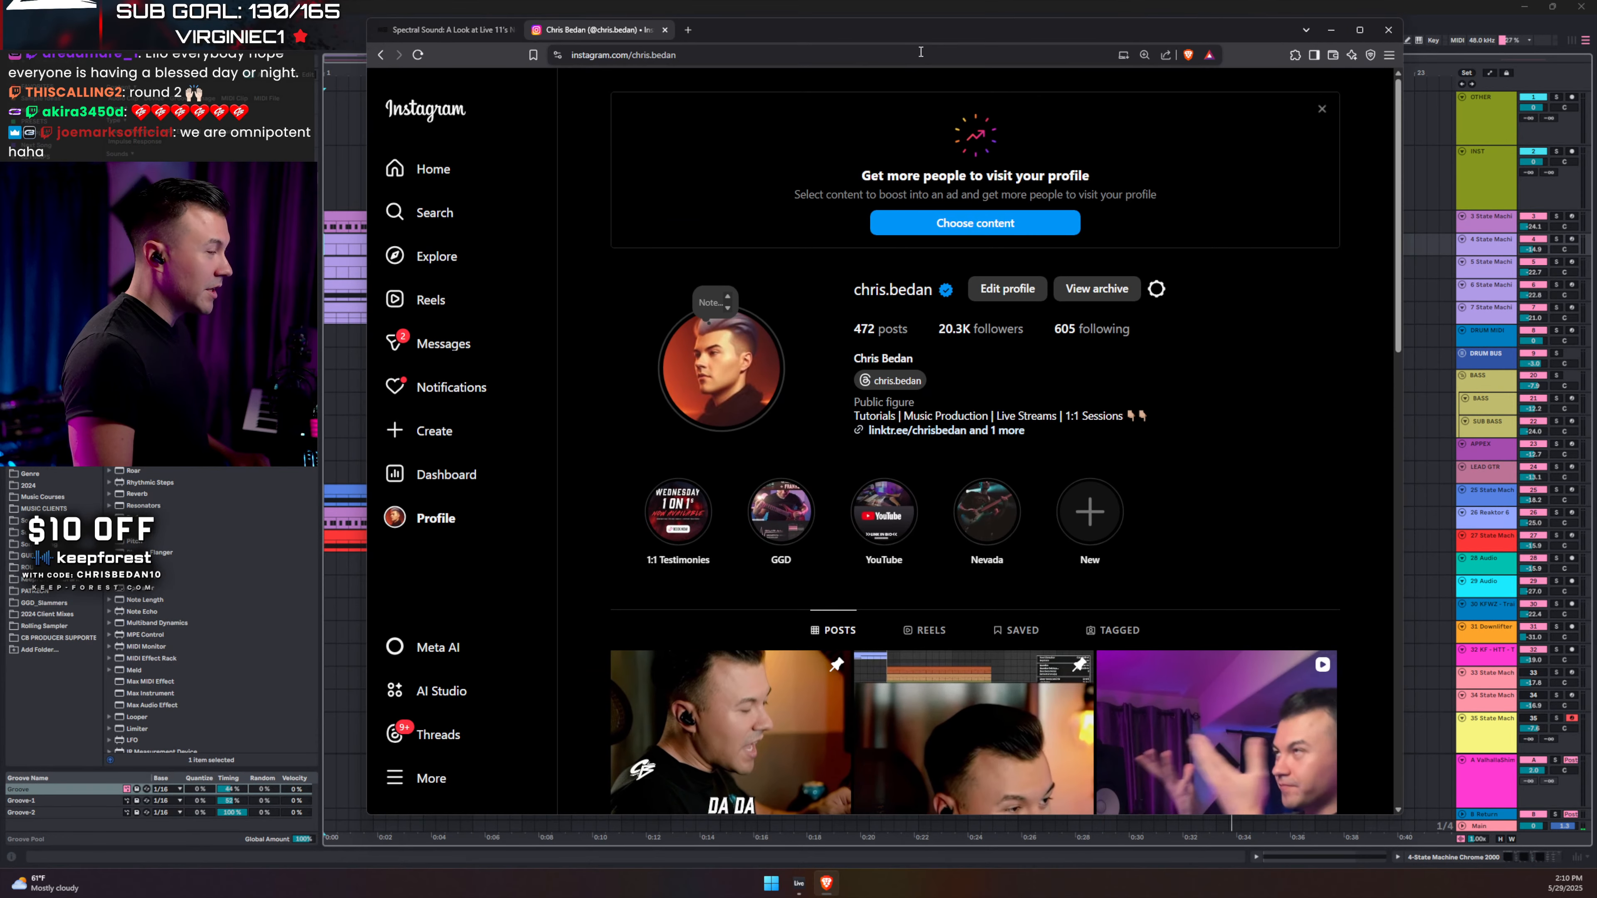
double_click(925, 18)
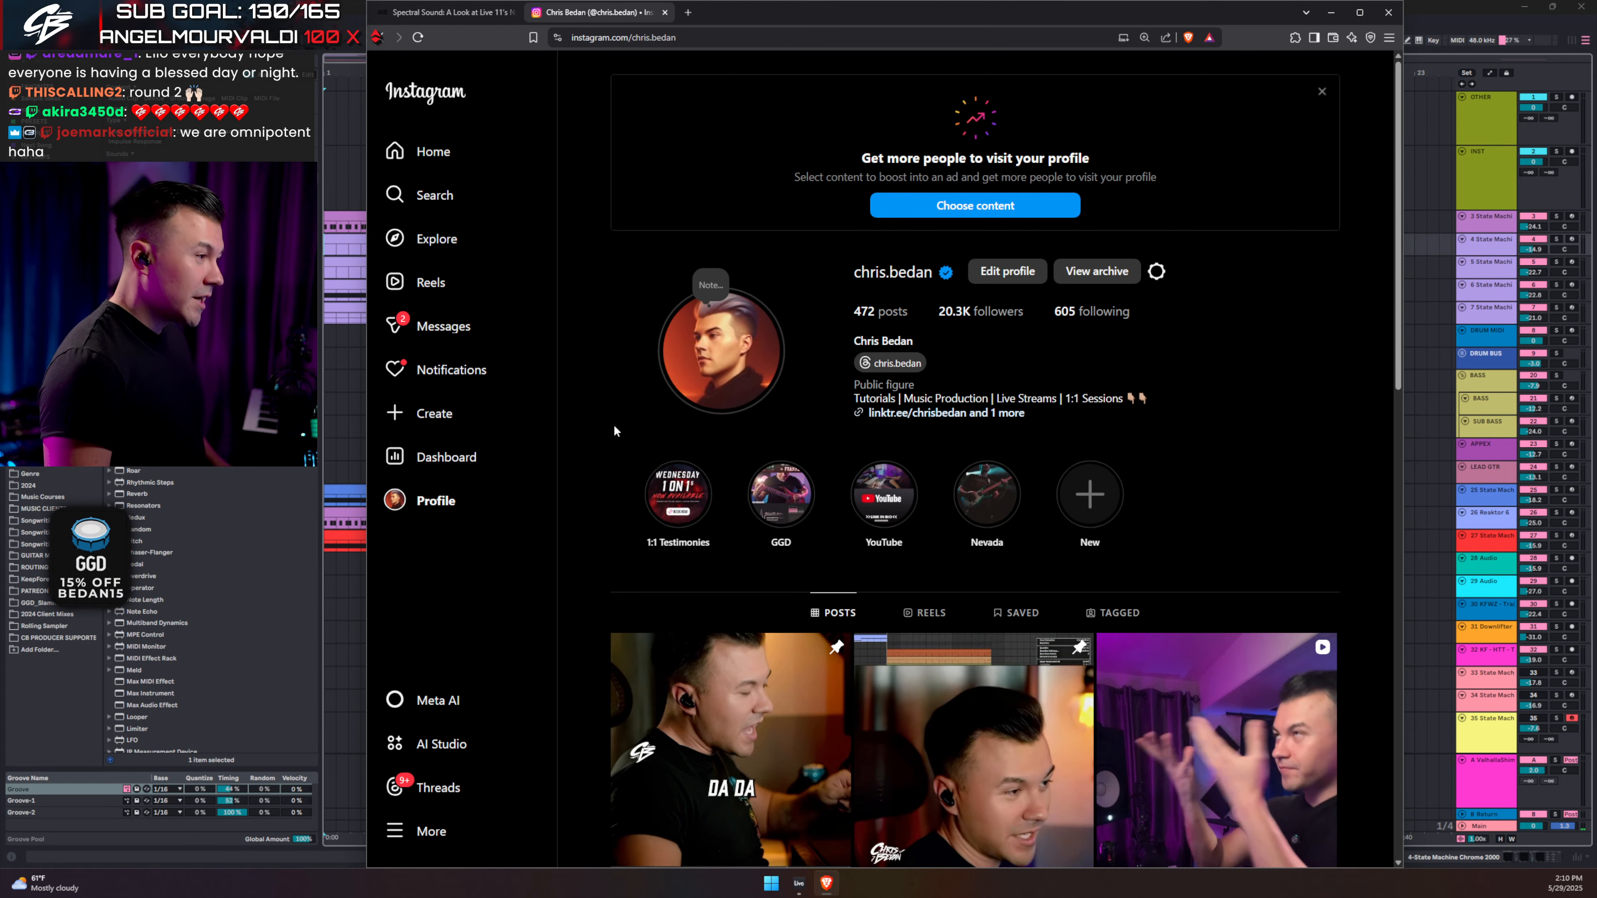
scroll(606, 398, "down", 1)
scroll(606, 398, "down", 4)
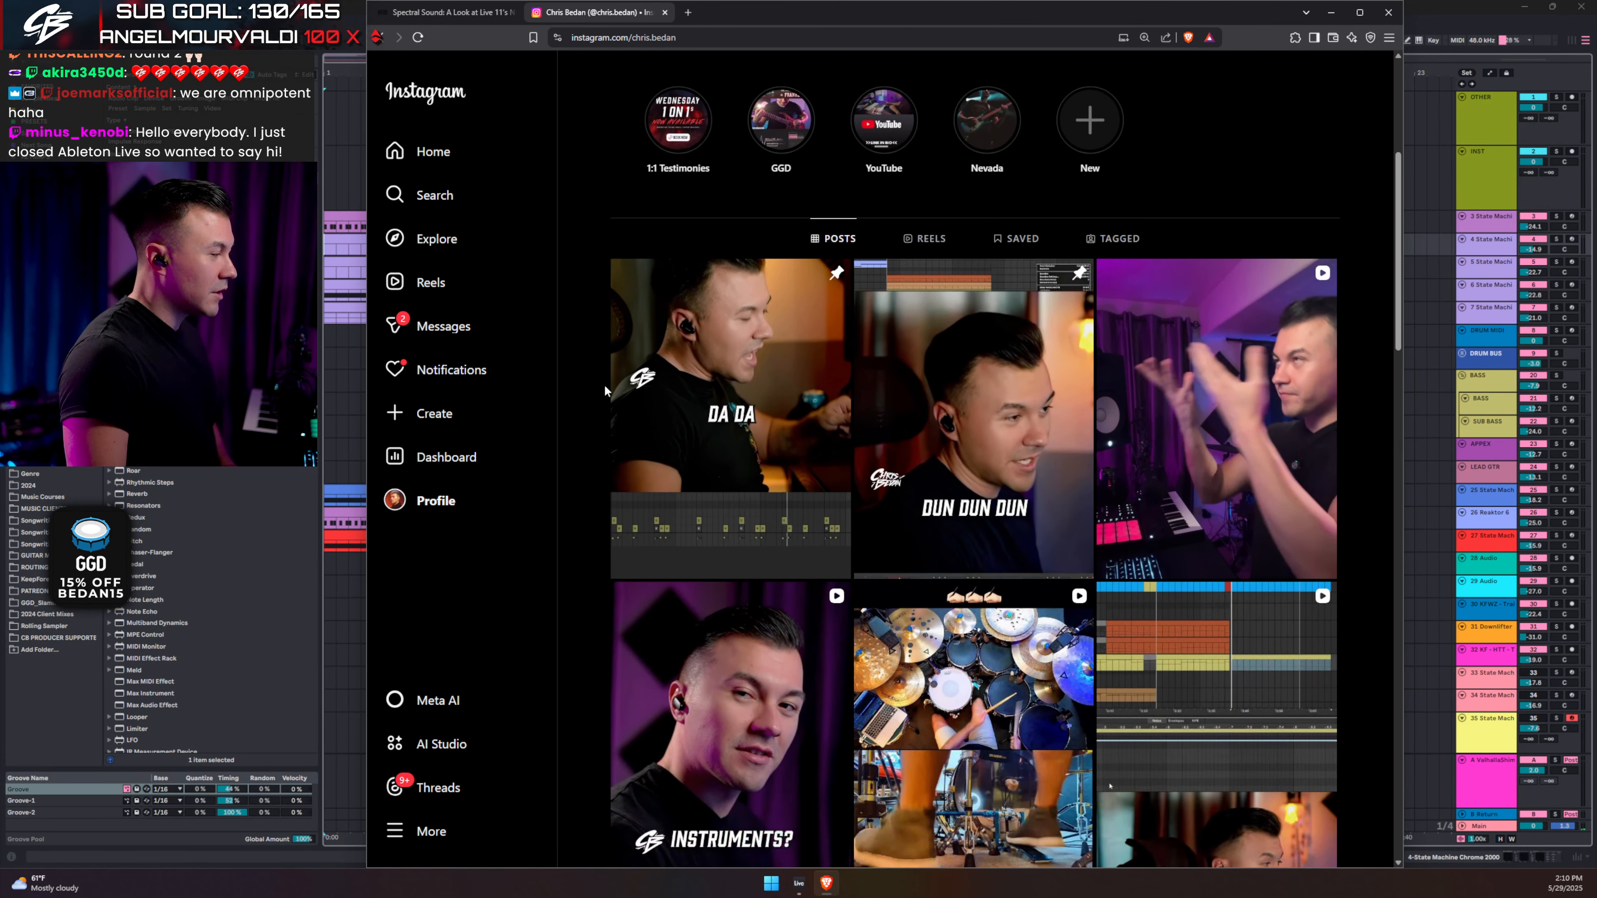
scroll(604, 390, "down", 2)
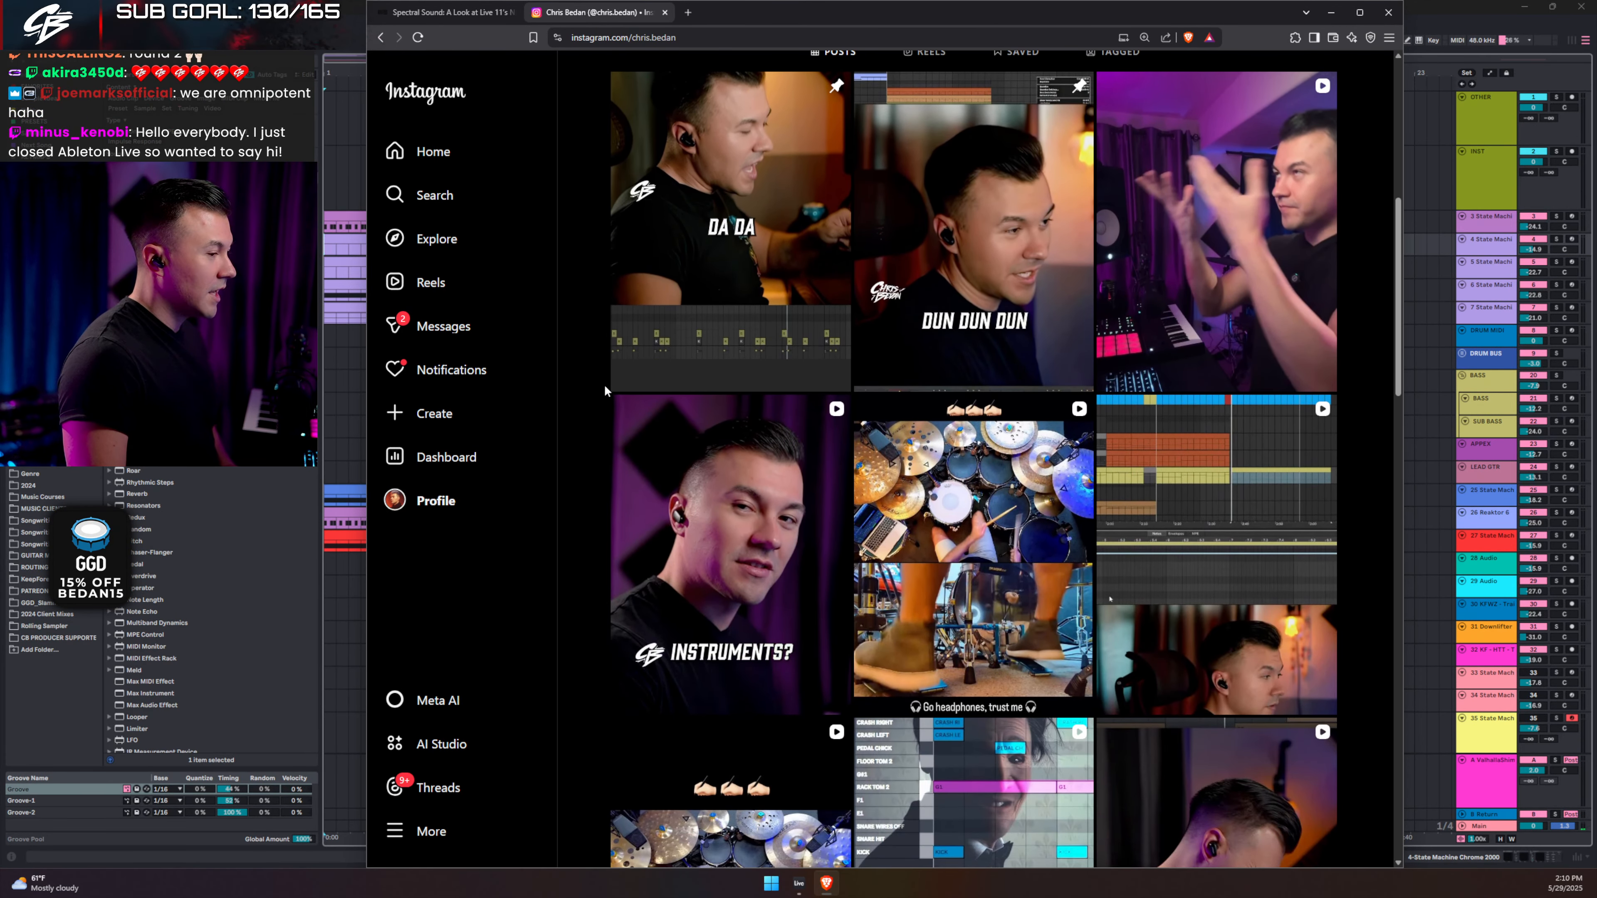
scroll(603, 390, "down", 2)
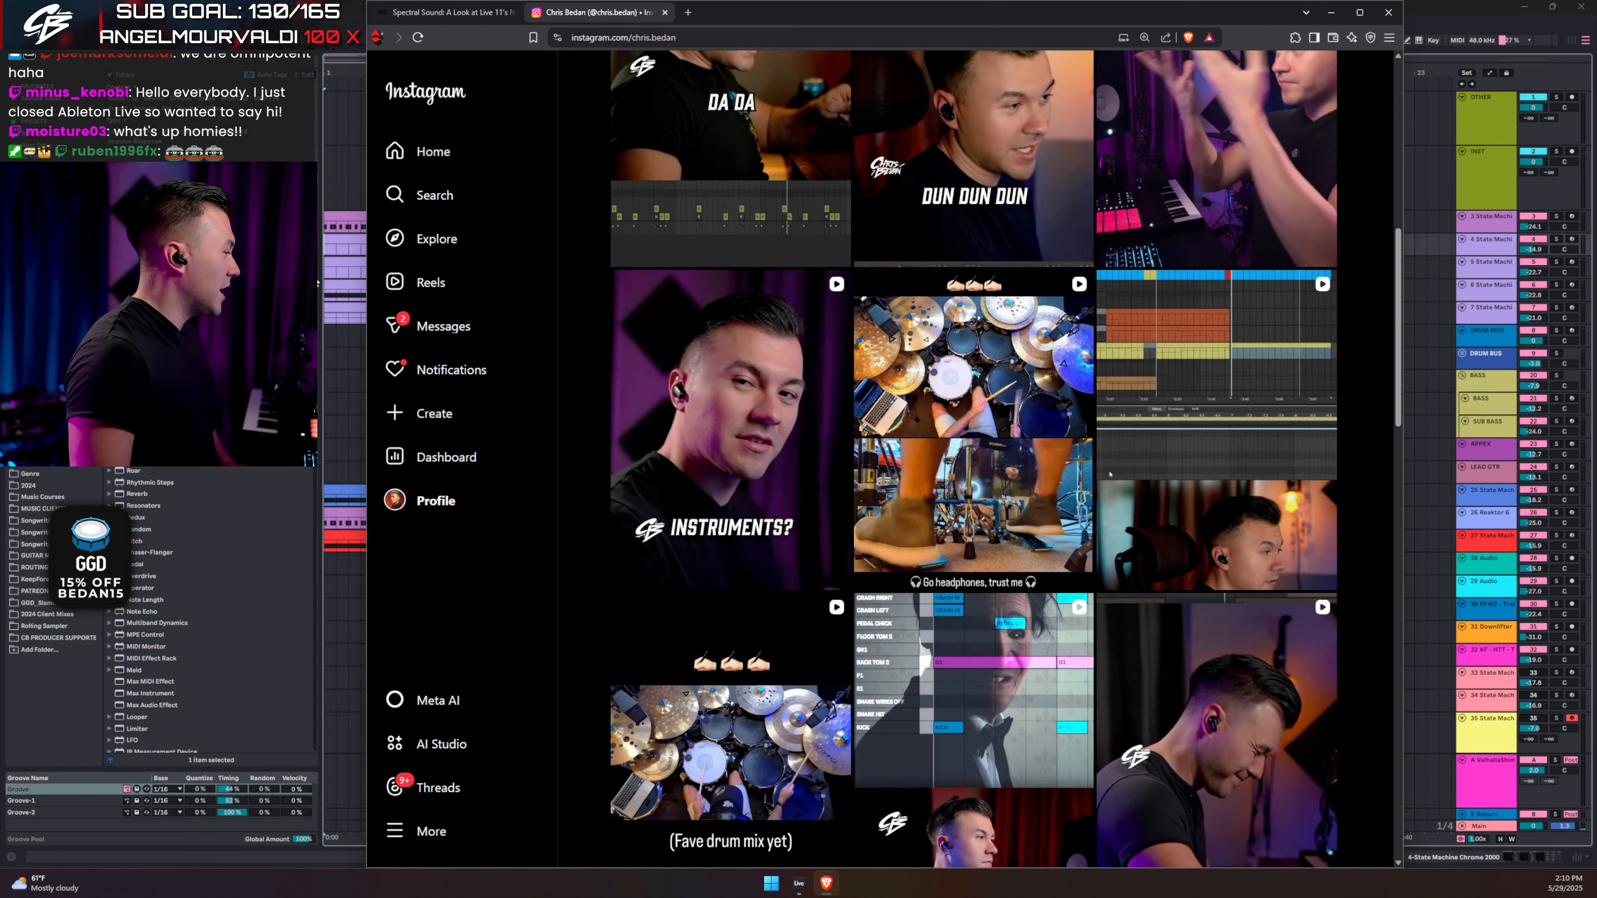
left_click(730, 403)
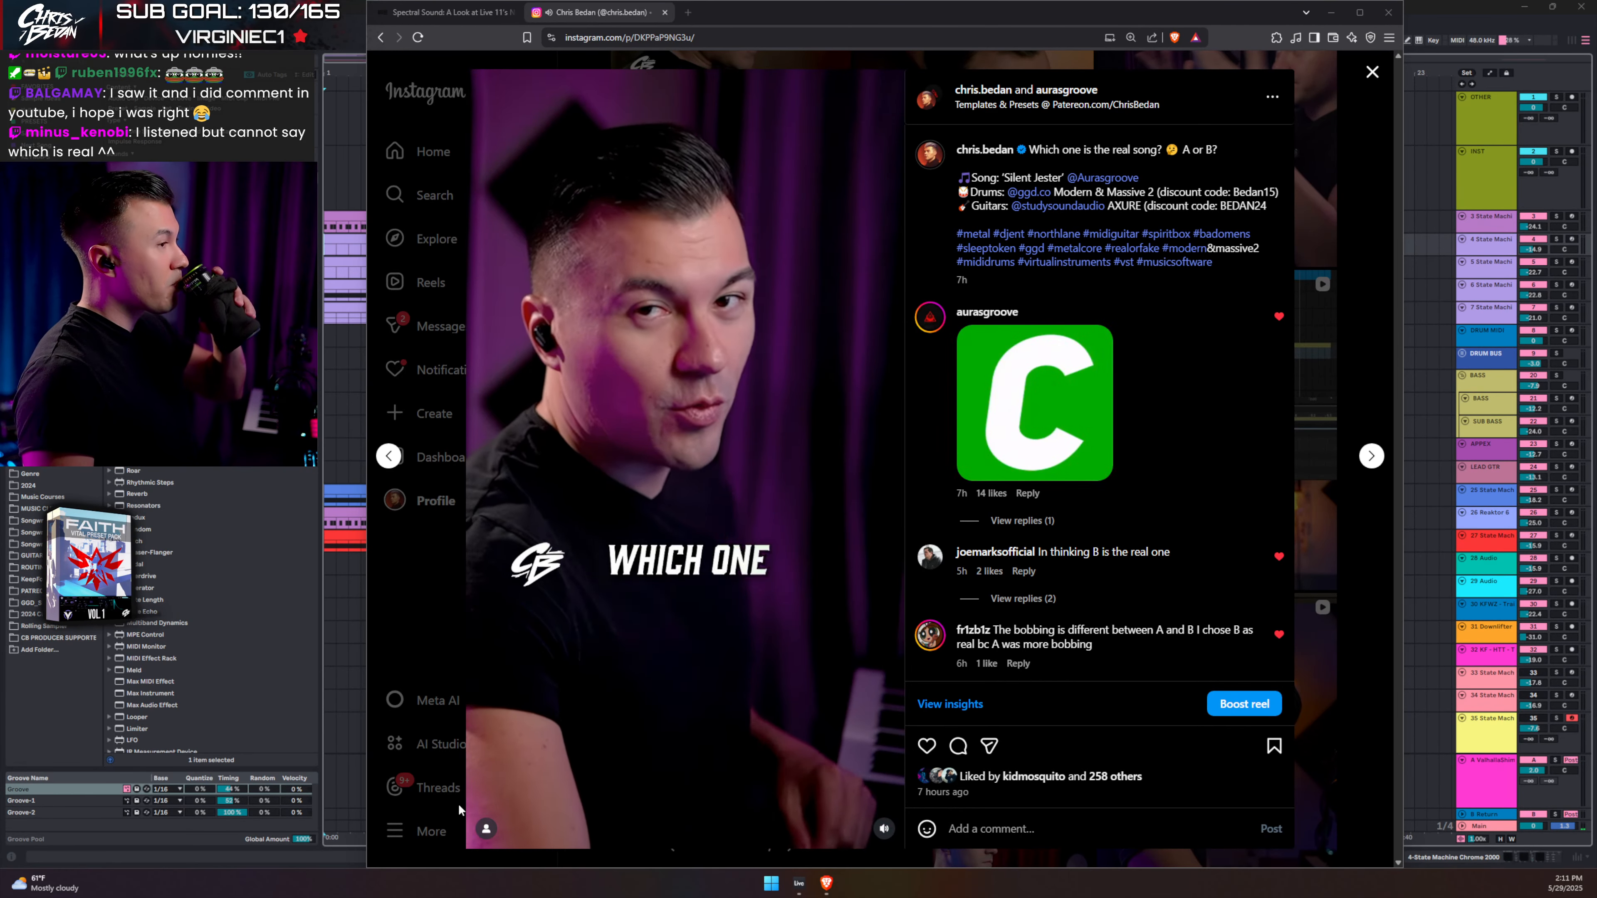
Close the reel and minimise the browser to return to Ableton Live.
left_click(1373, 72)
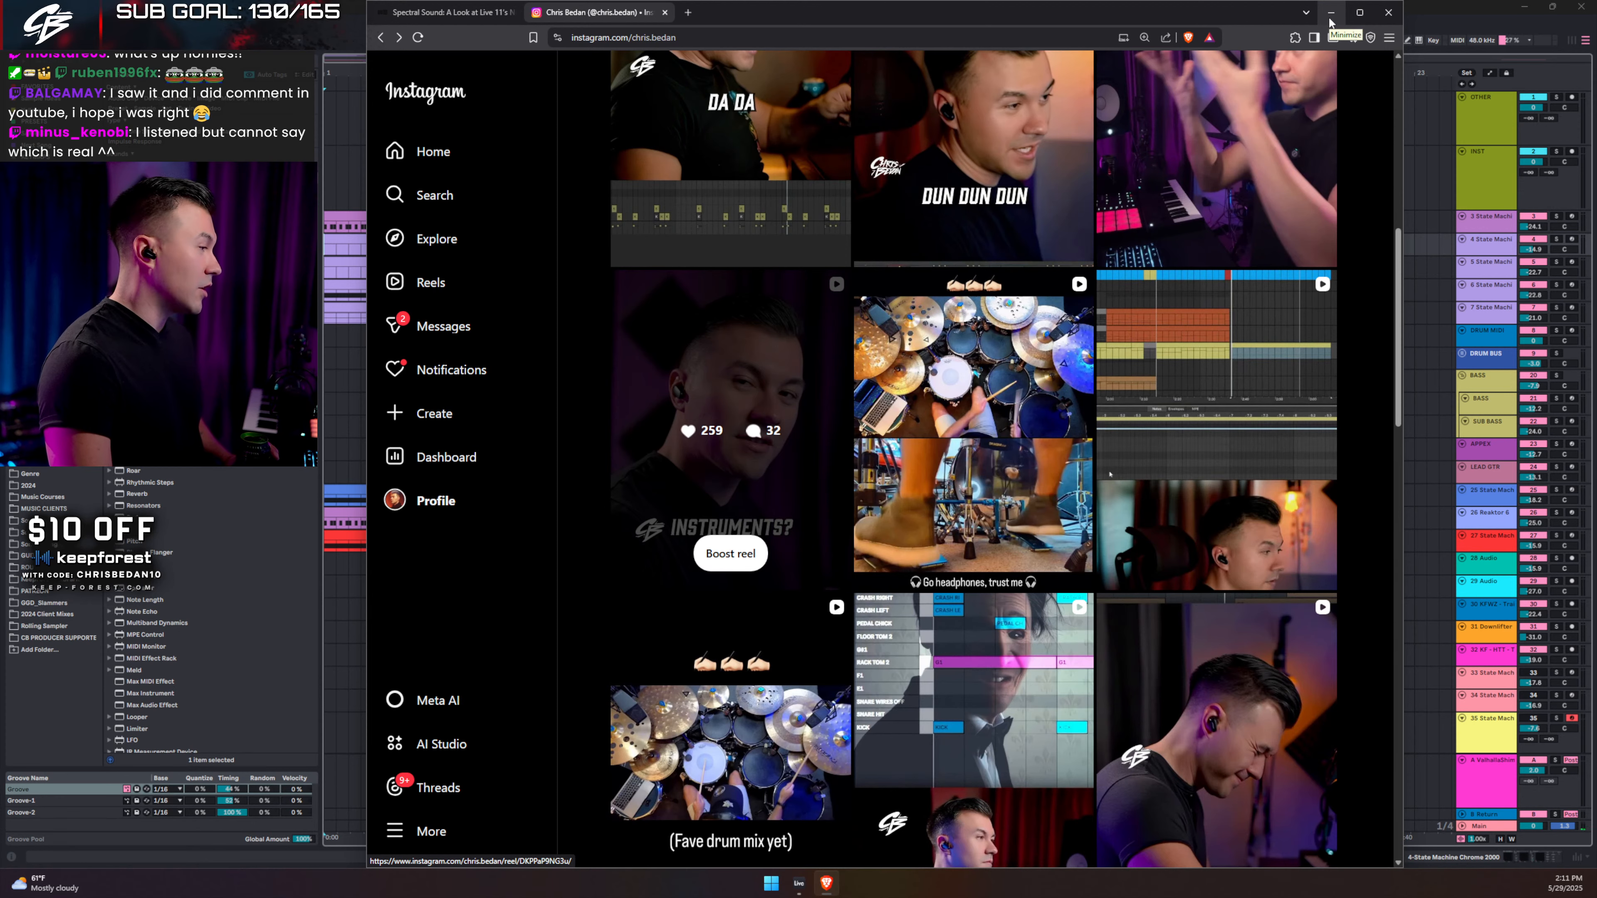
left_click(1330, 22)
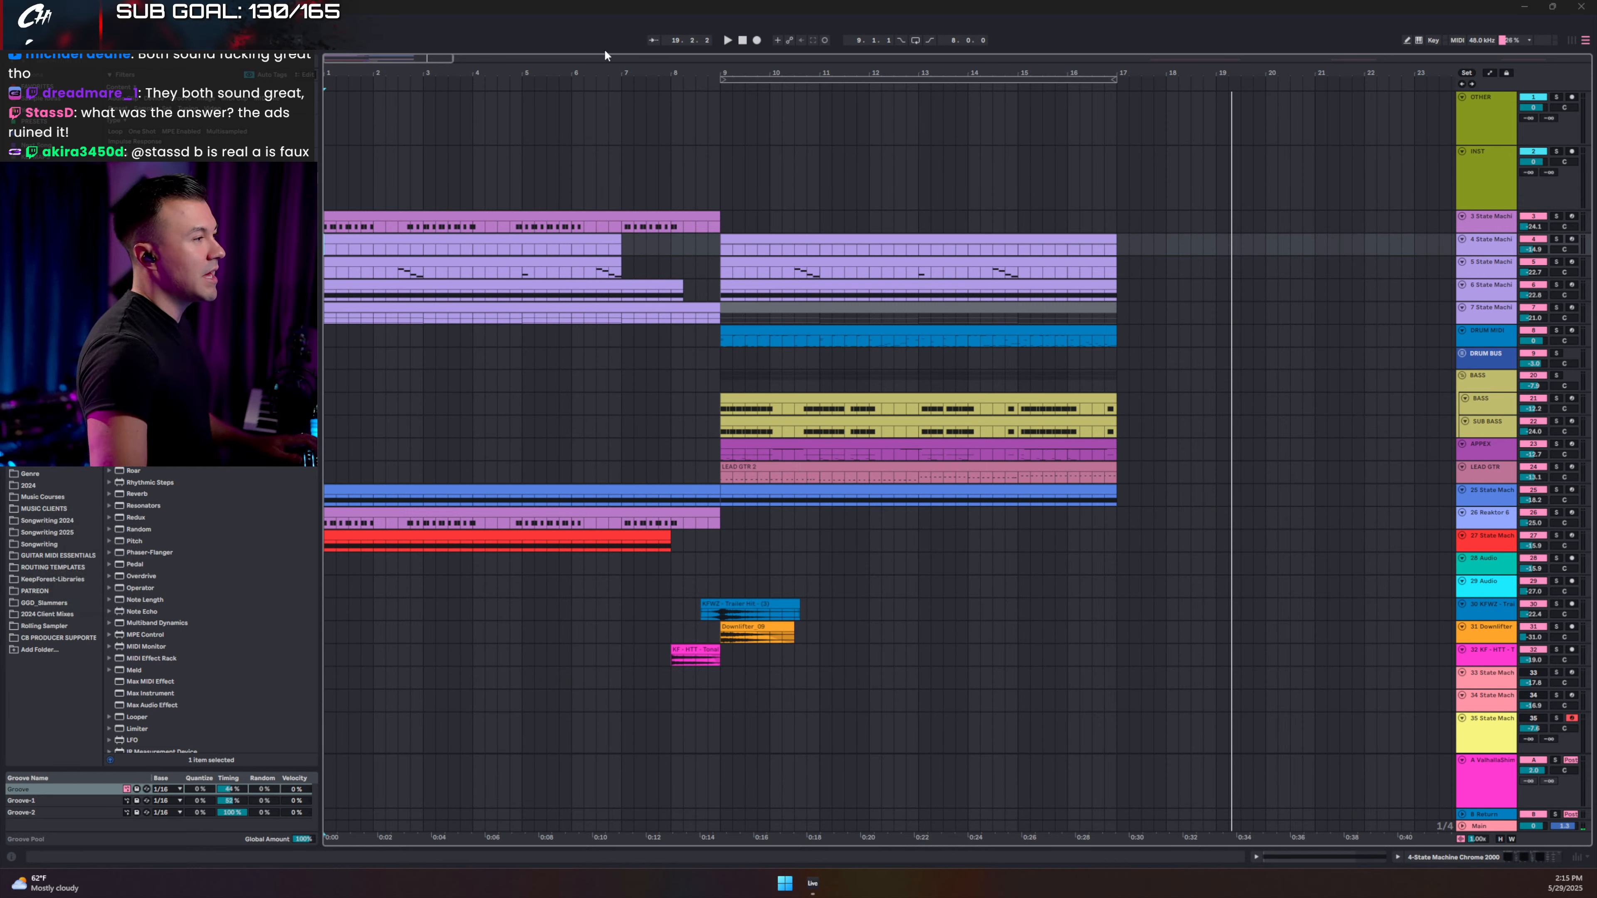
Open the State Machine Chrome 2000 instrument on track 3, examine its preset and settings, and close its window.
left_click_drag(722, 79, 327, 79)
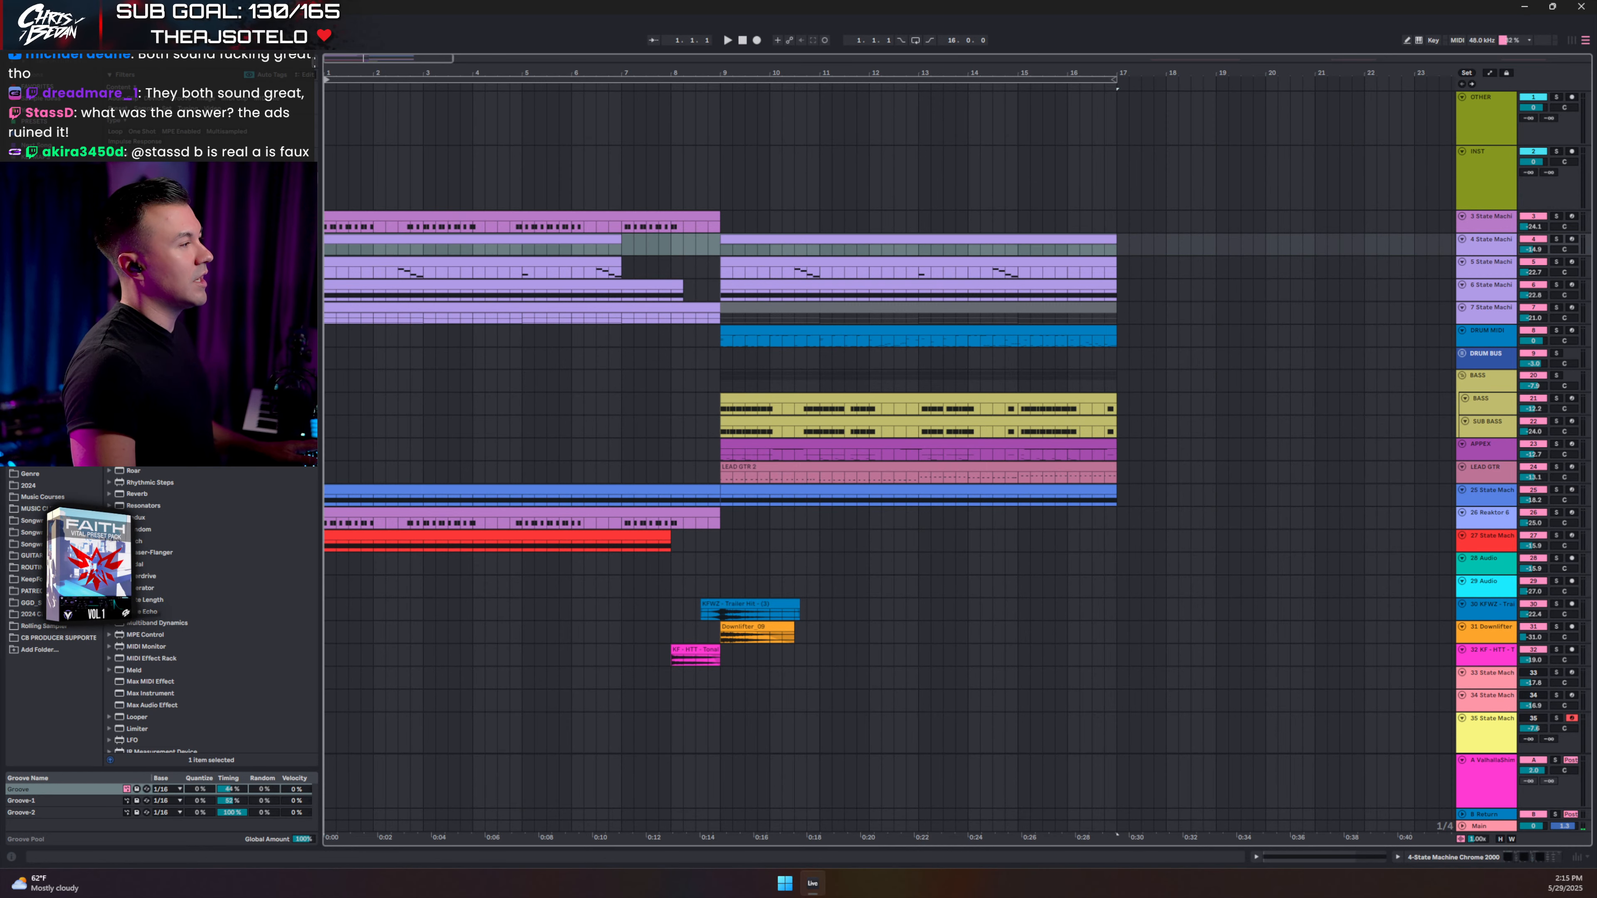
double_click(1493, 216)
left_click(32, 735)
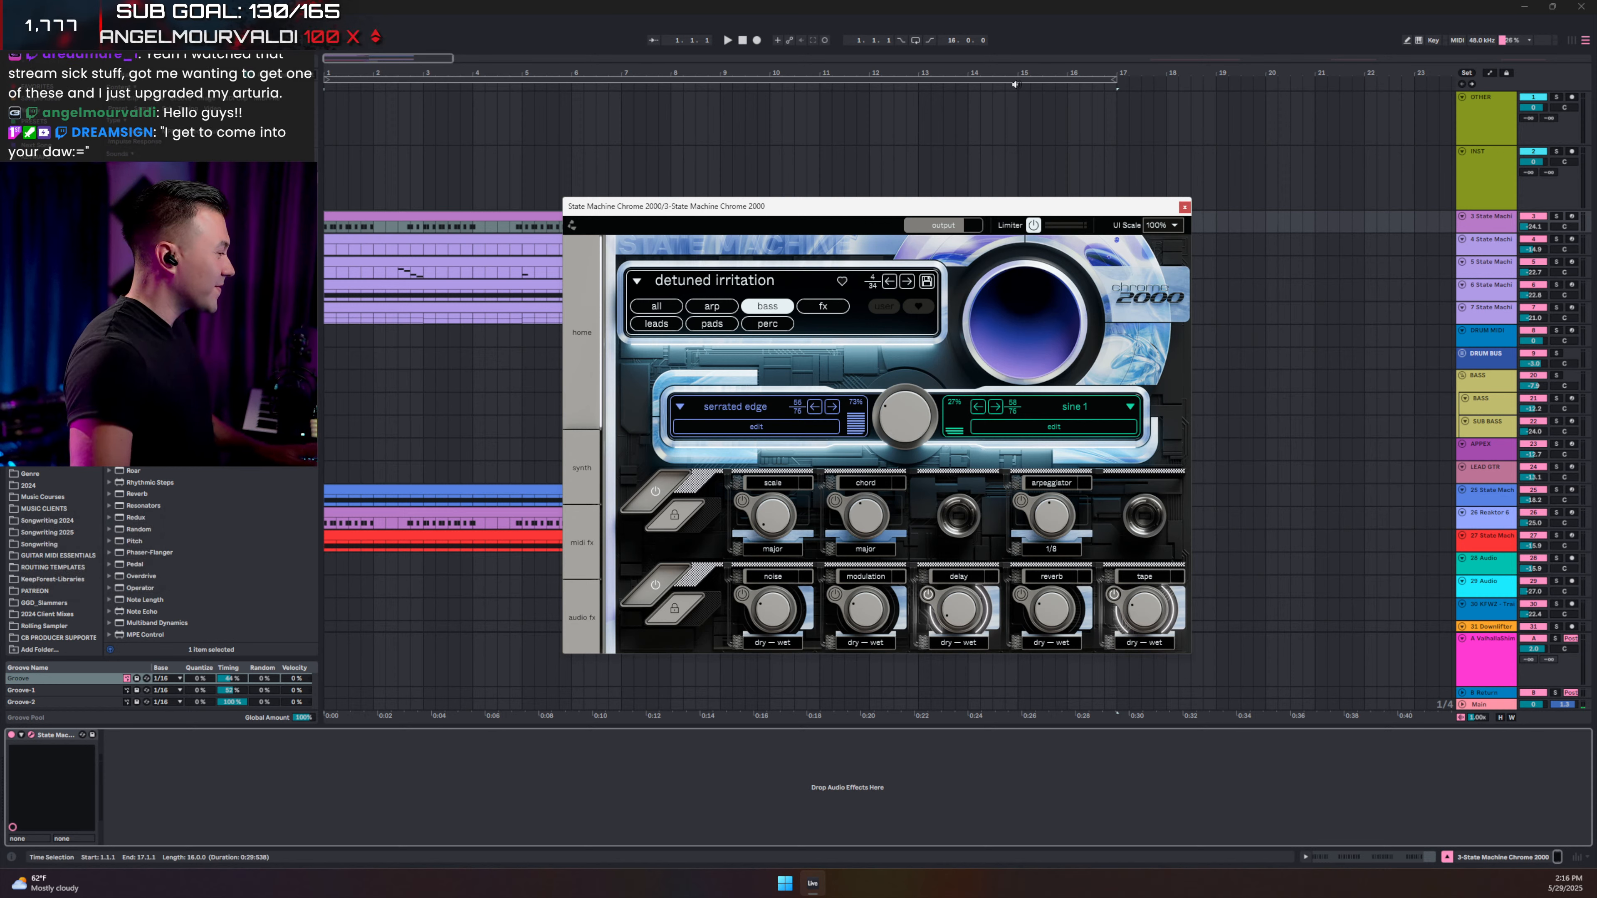
left_click(1184, 208)
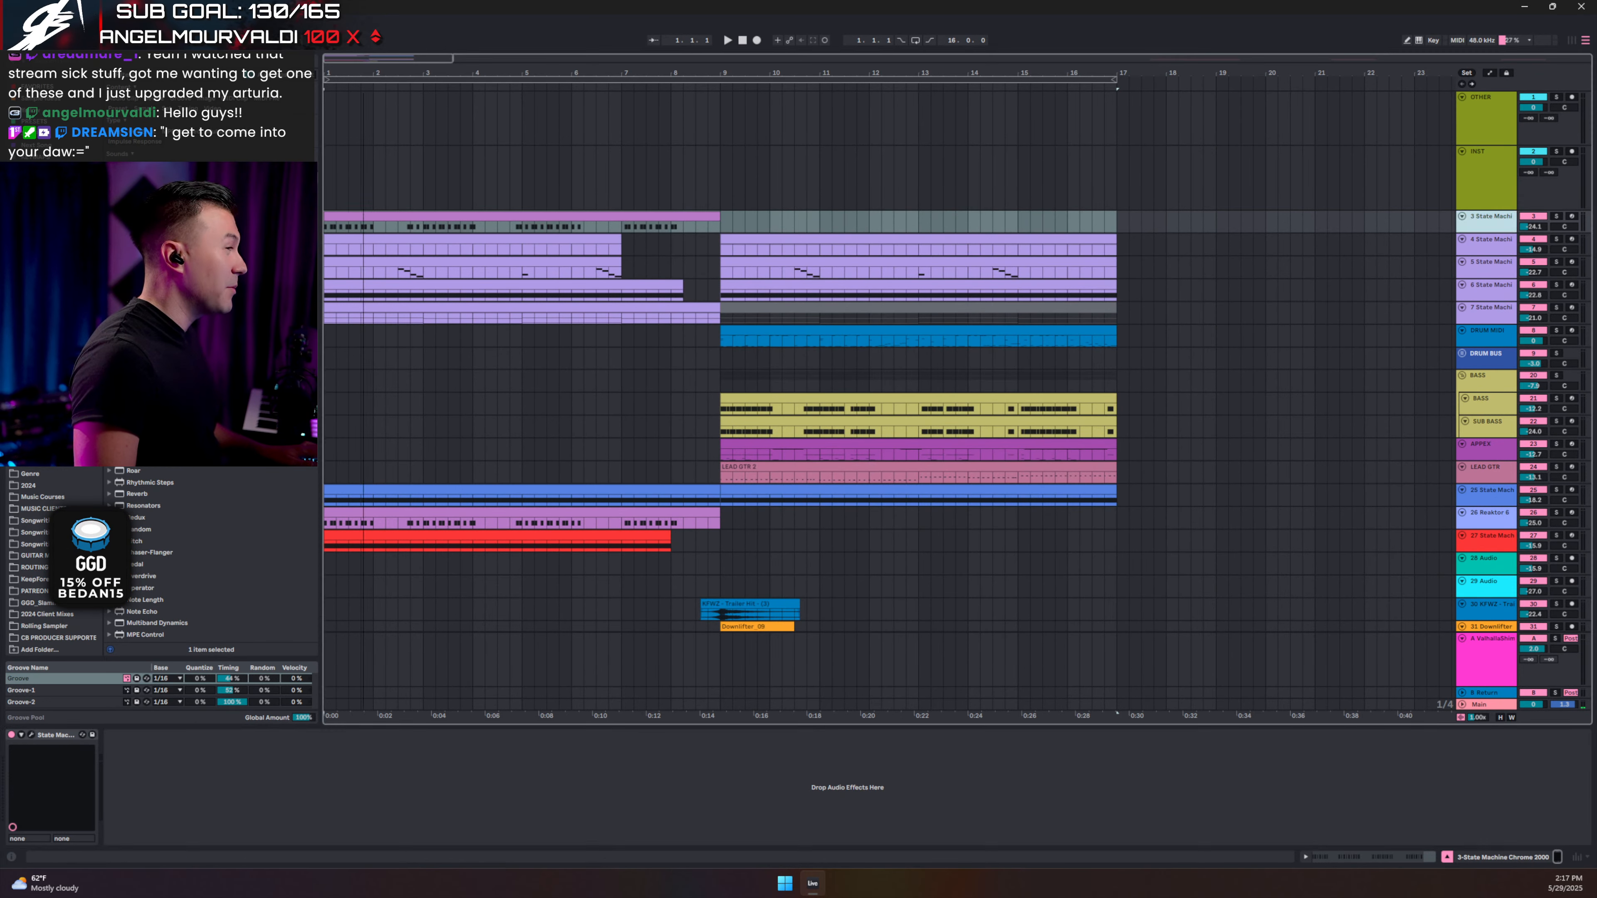
Enable looping over the section from bar 9 to bar 17 and place the insert marker at bar 1.
key("z")
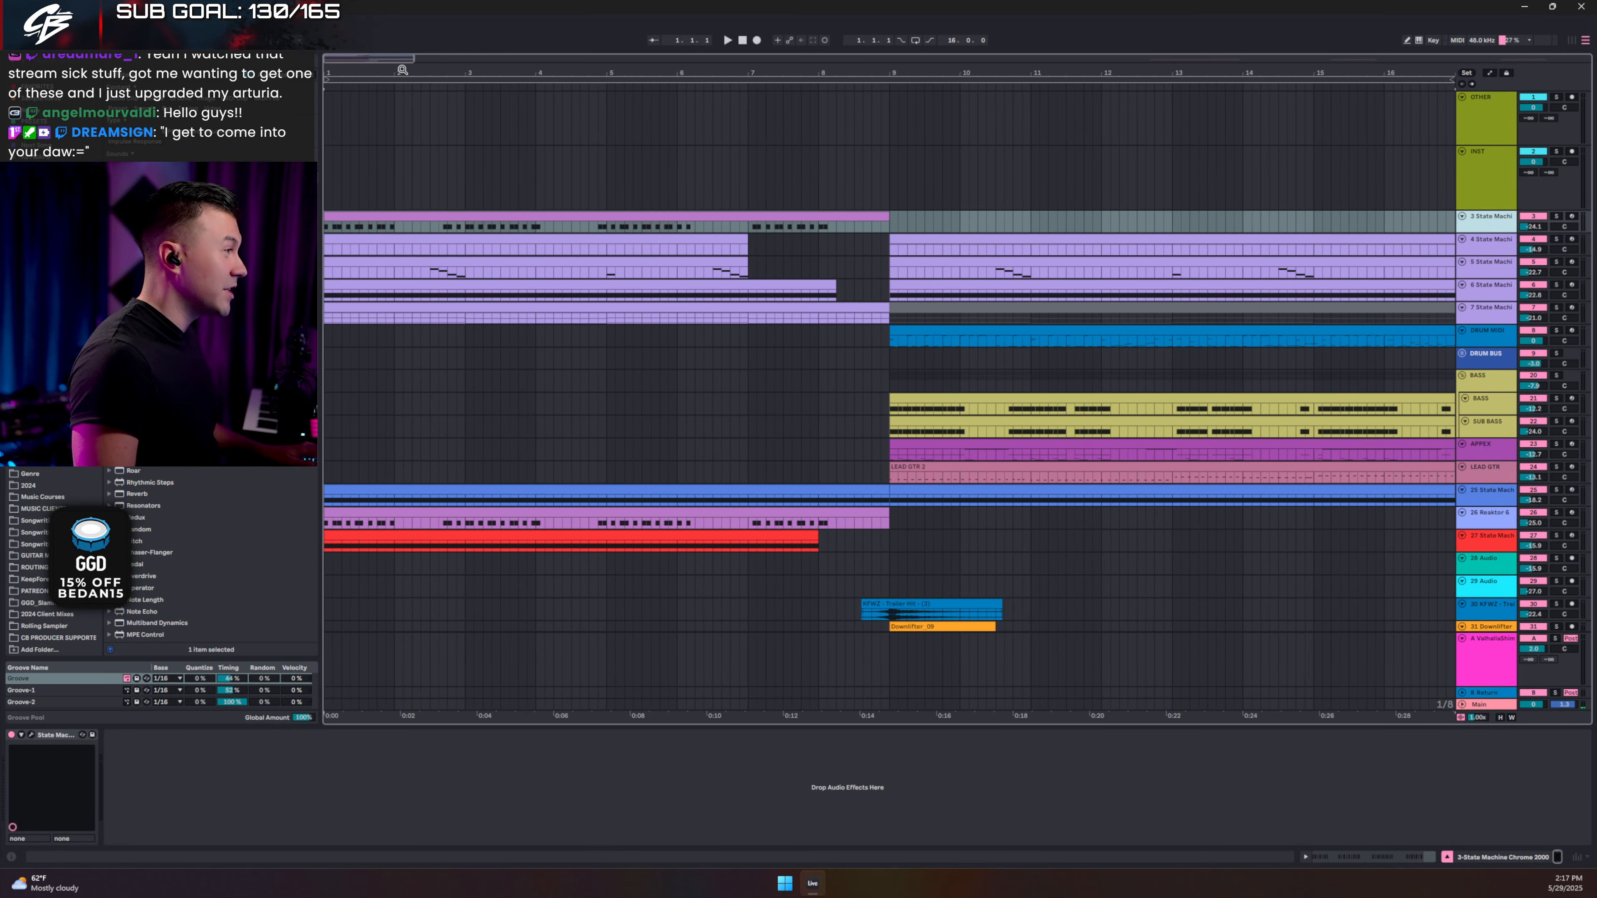
left_click_drag(403, 70, 398, 70)
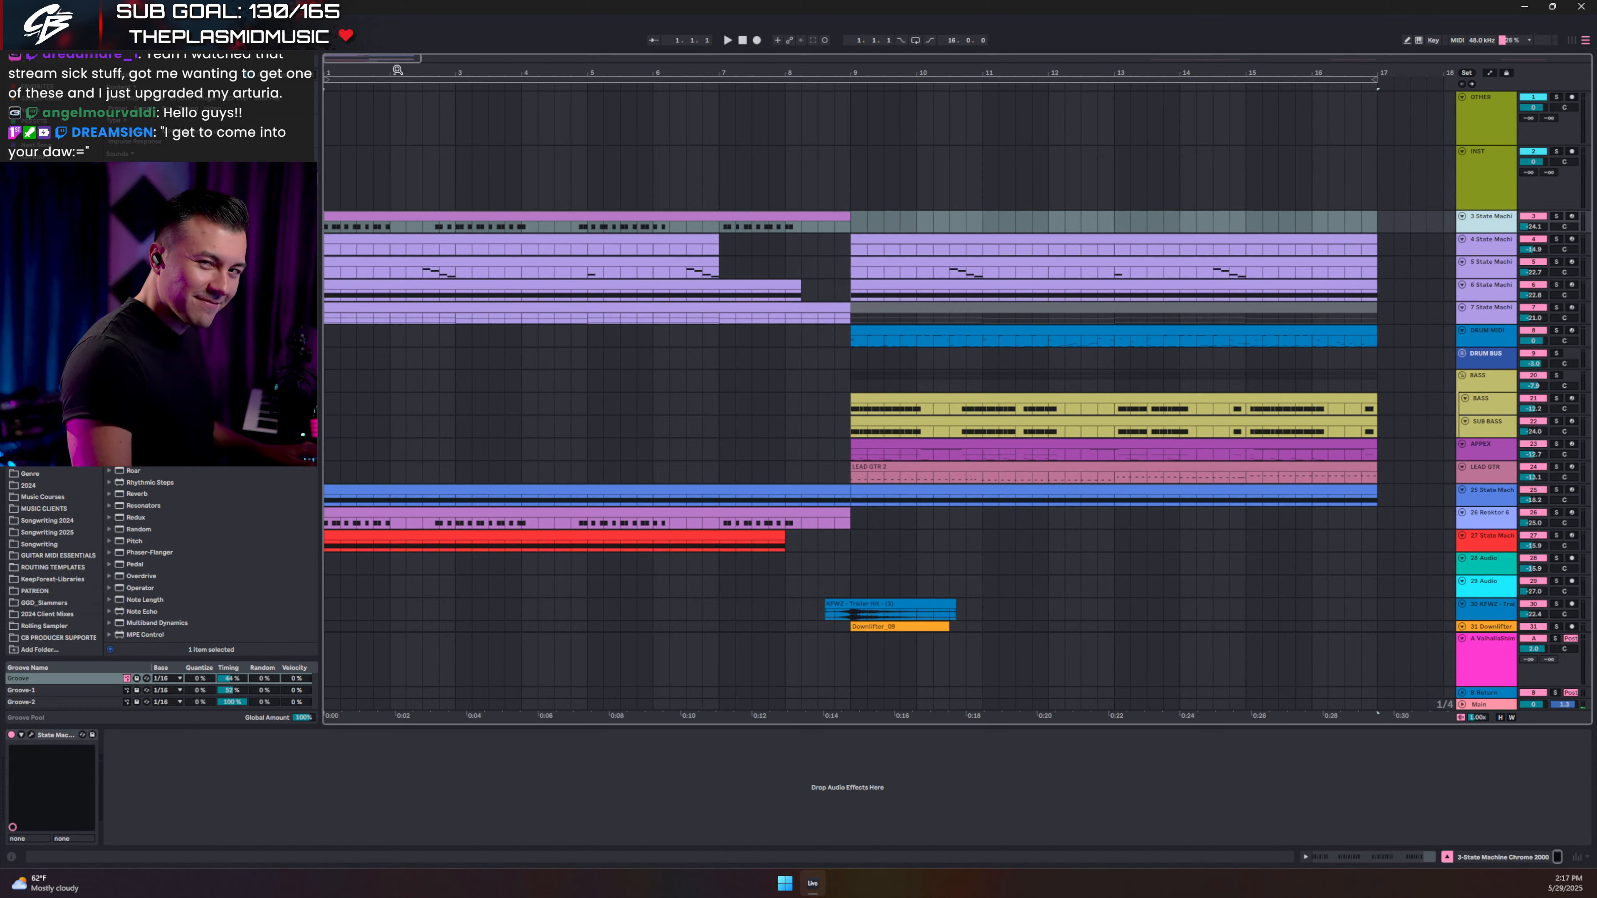
left_click(325, 117)
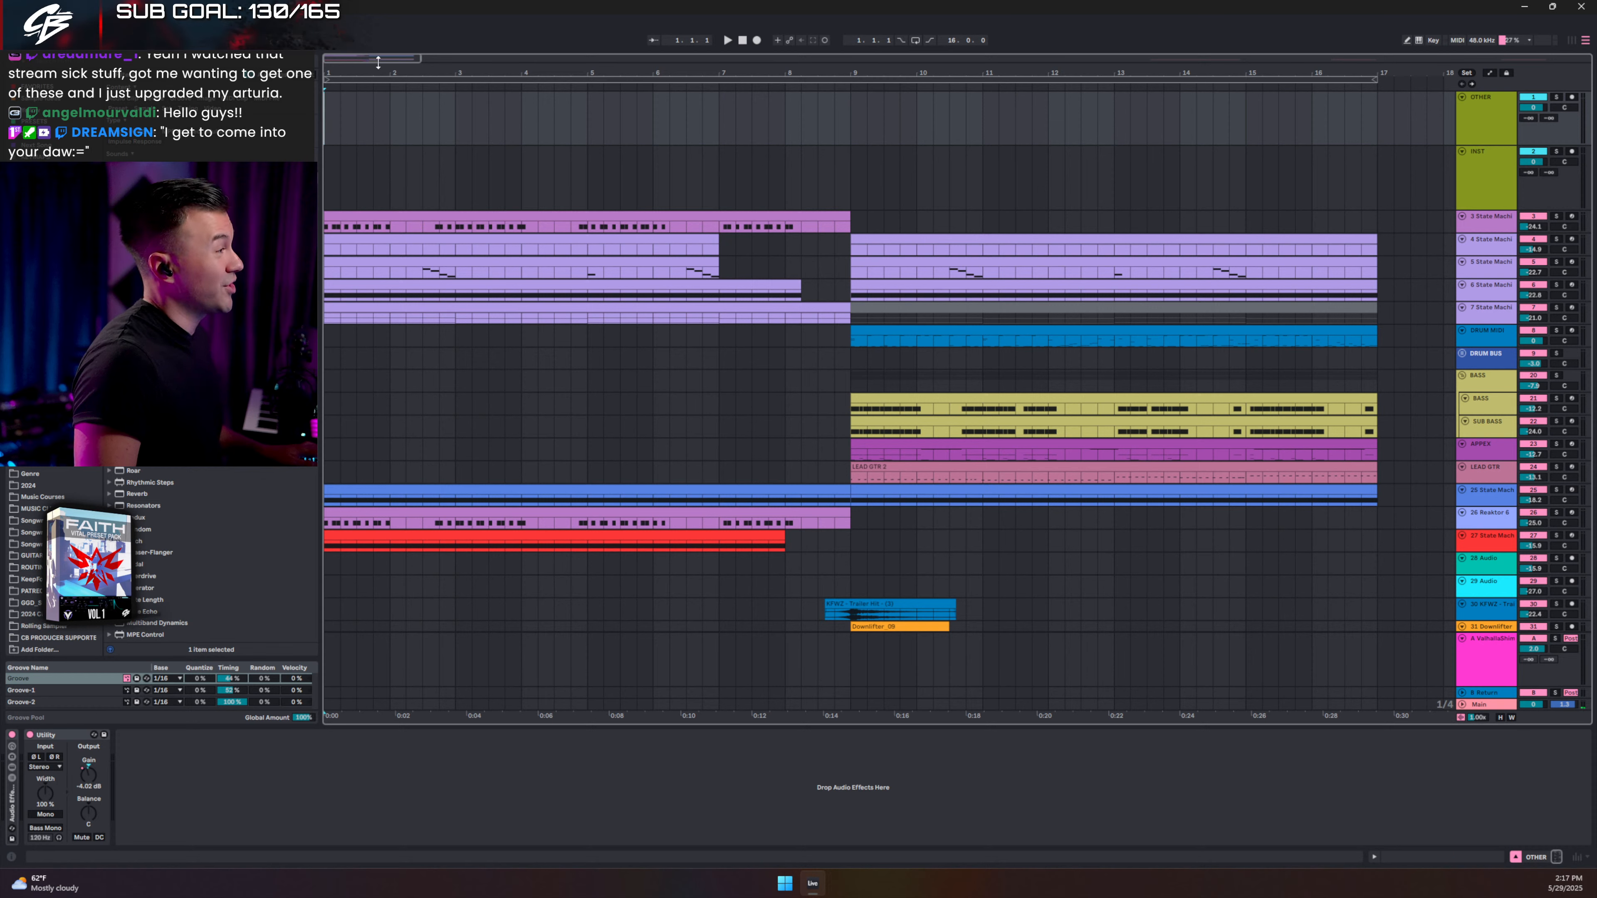
left_click(1051, 247)
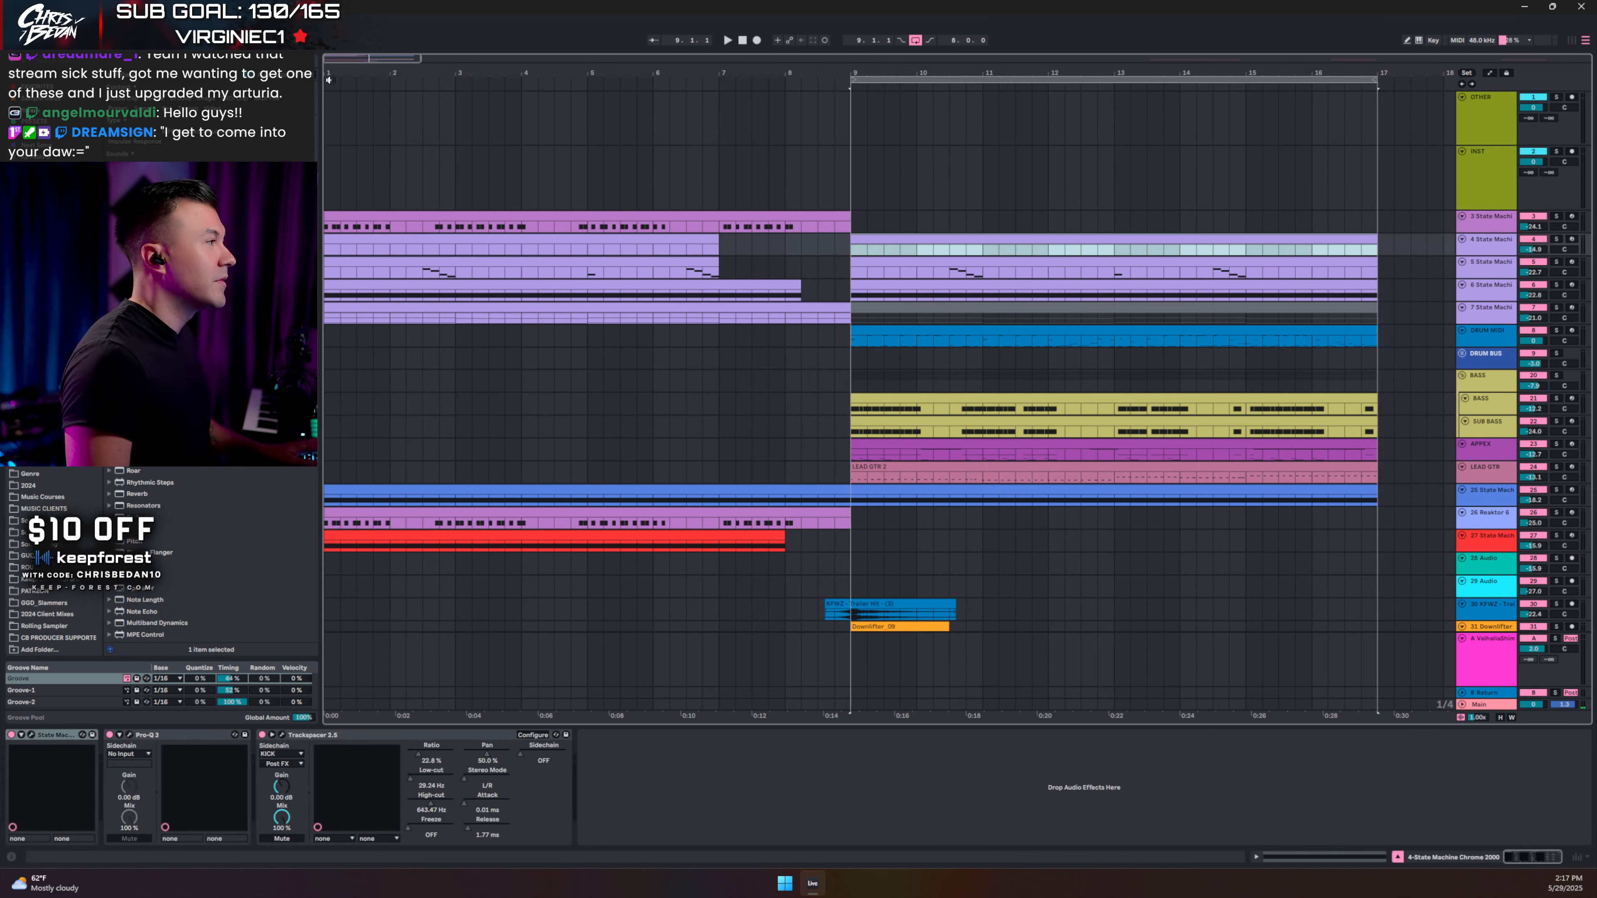
left_click_drag(1006, 73, 1018, 107)
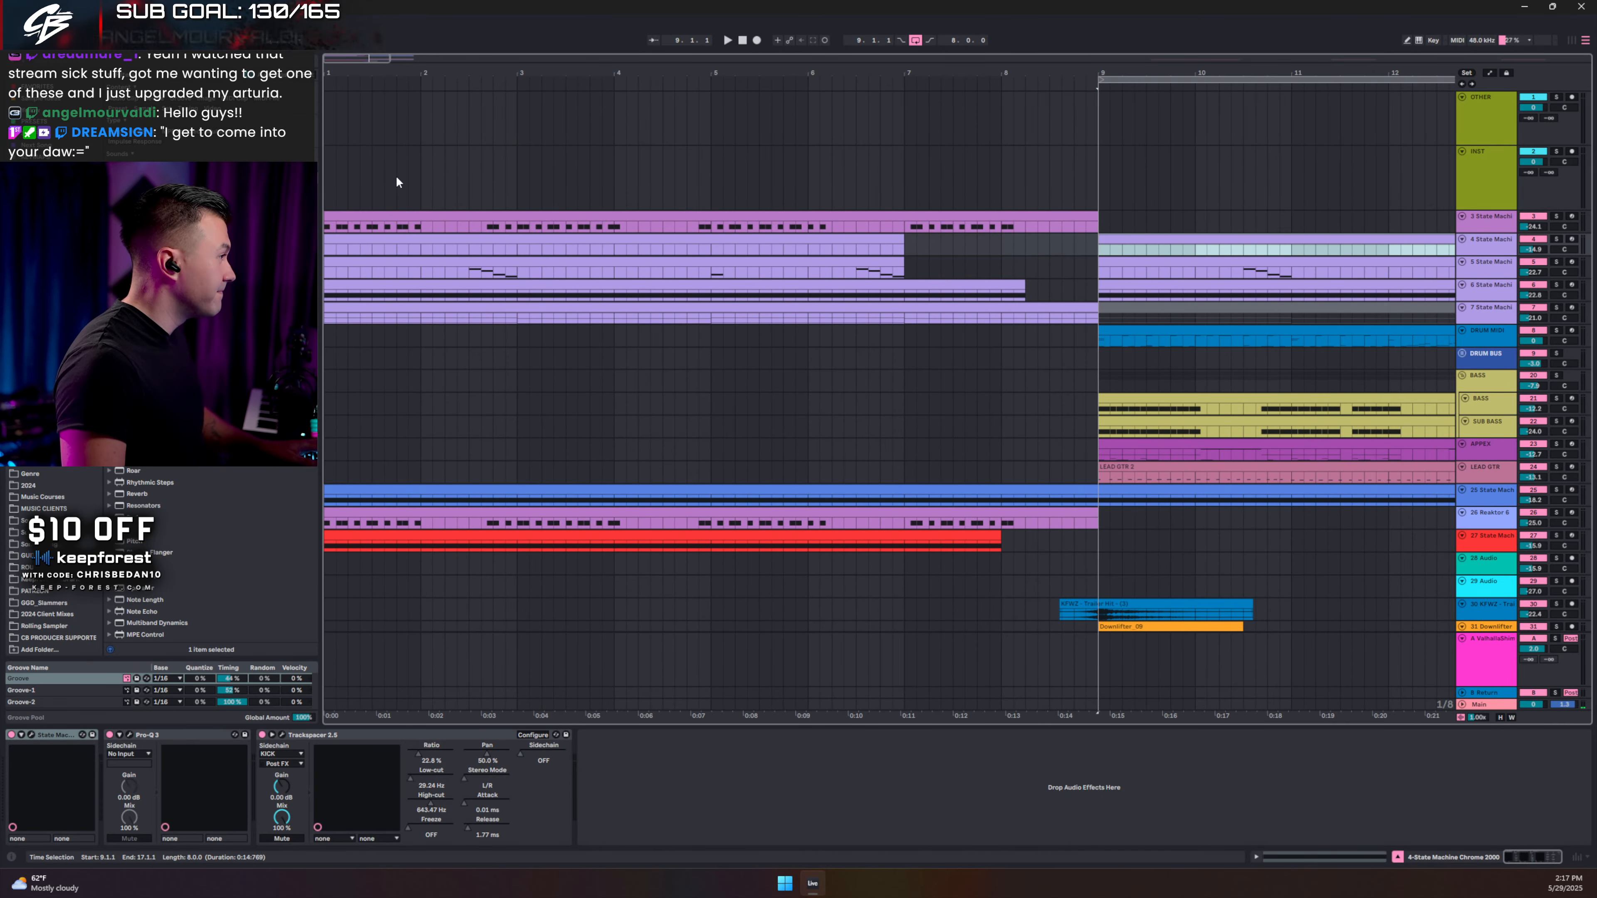
scroll(371, 176, "up", 3)
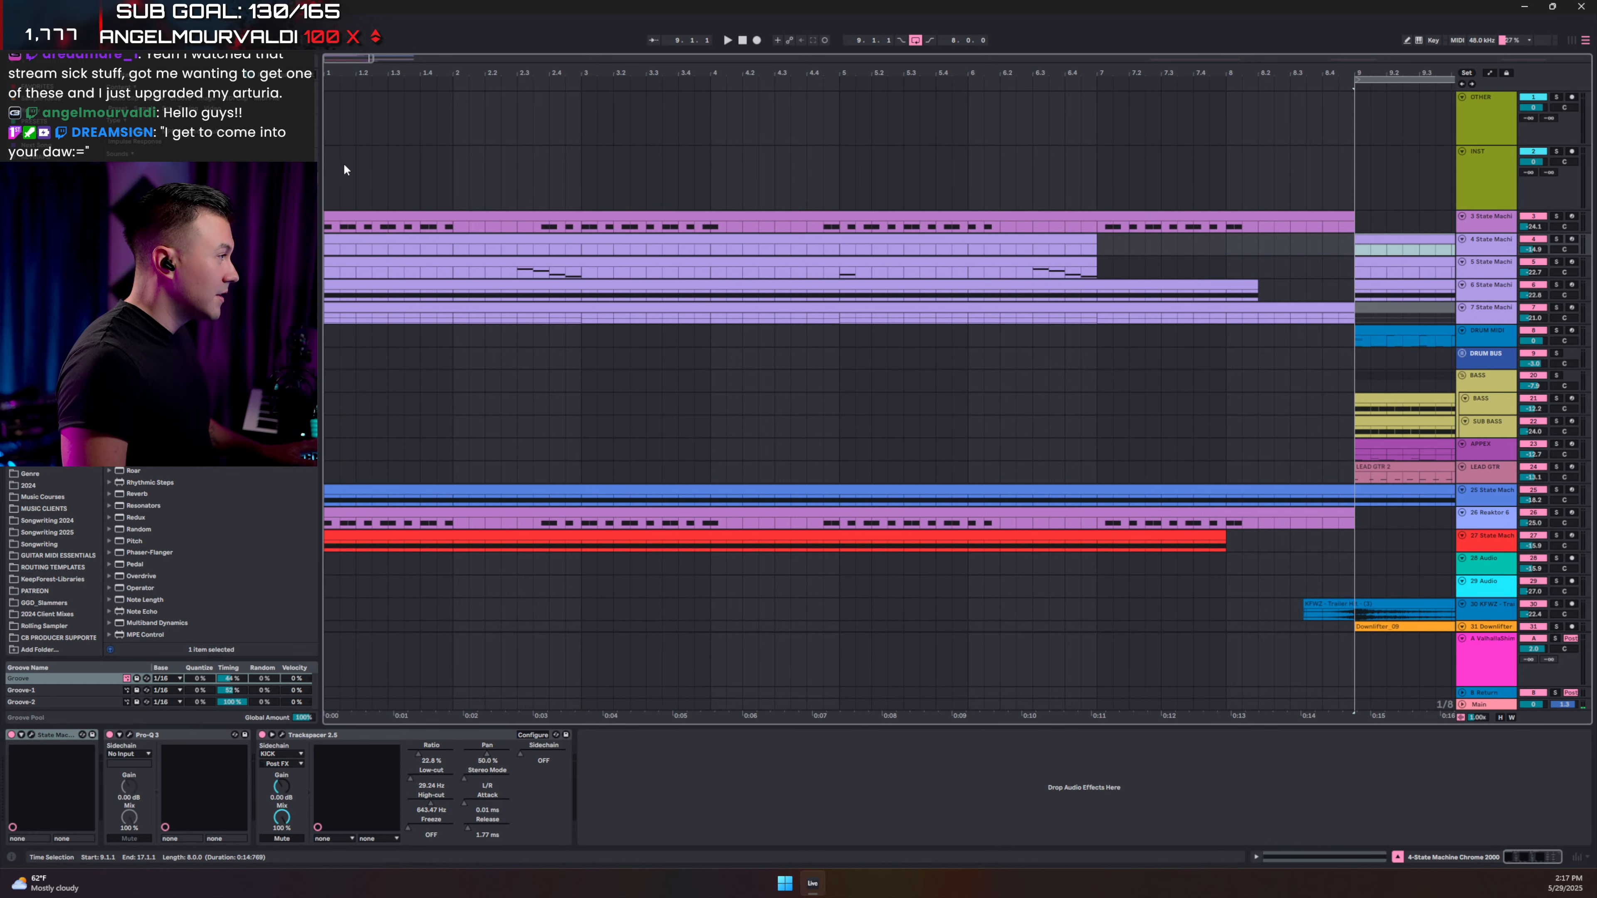
left_click(328, 159)
scroll(412, 71, "down", 3)
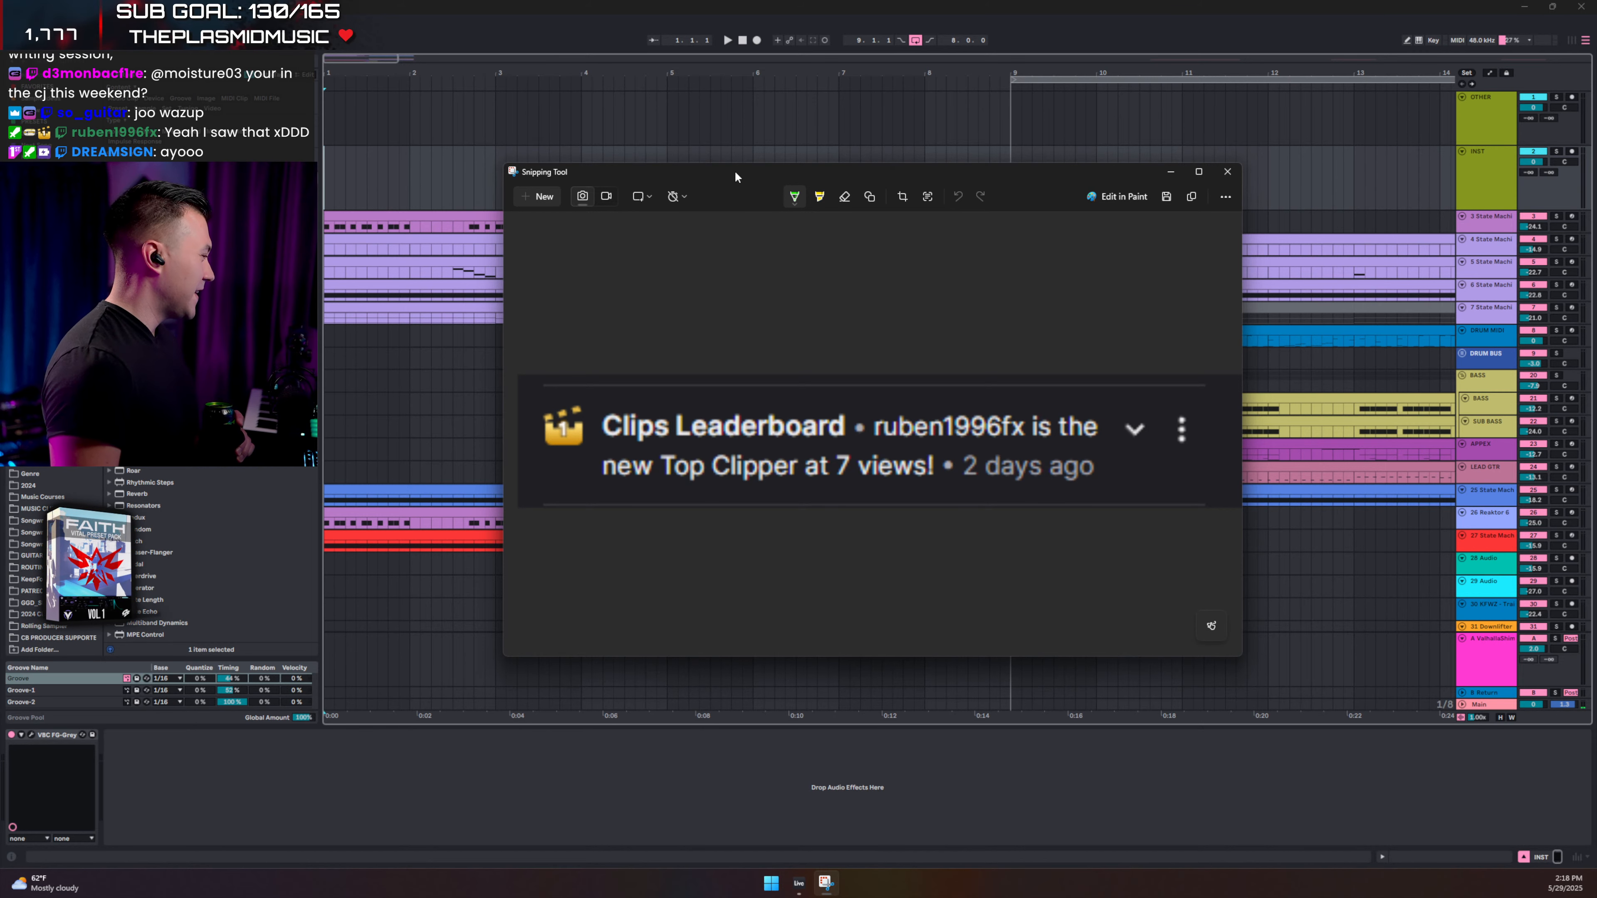
Close the Snipping Tool window.
key("alt+F4")
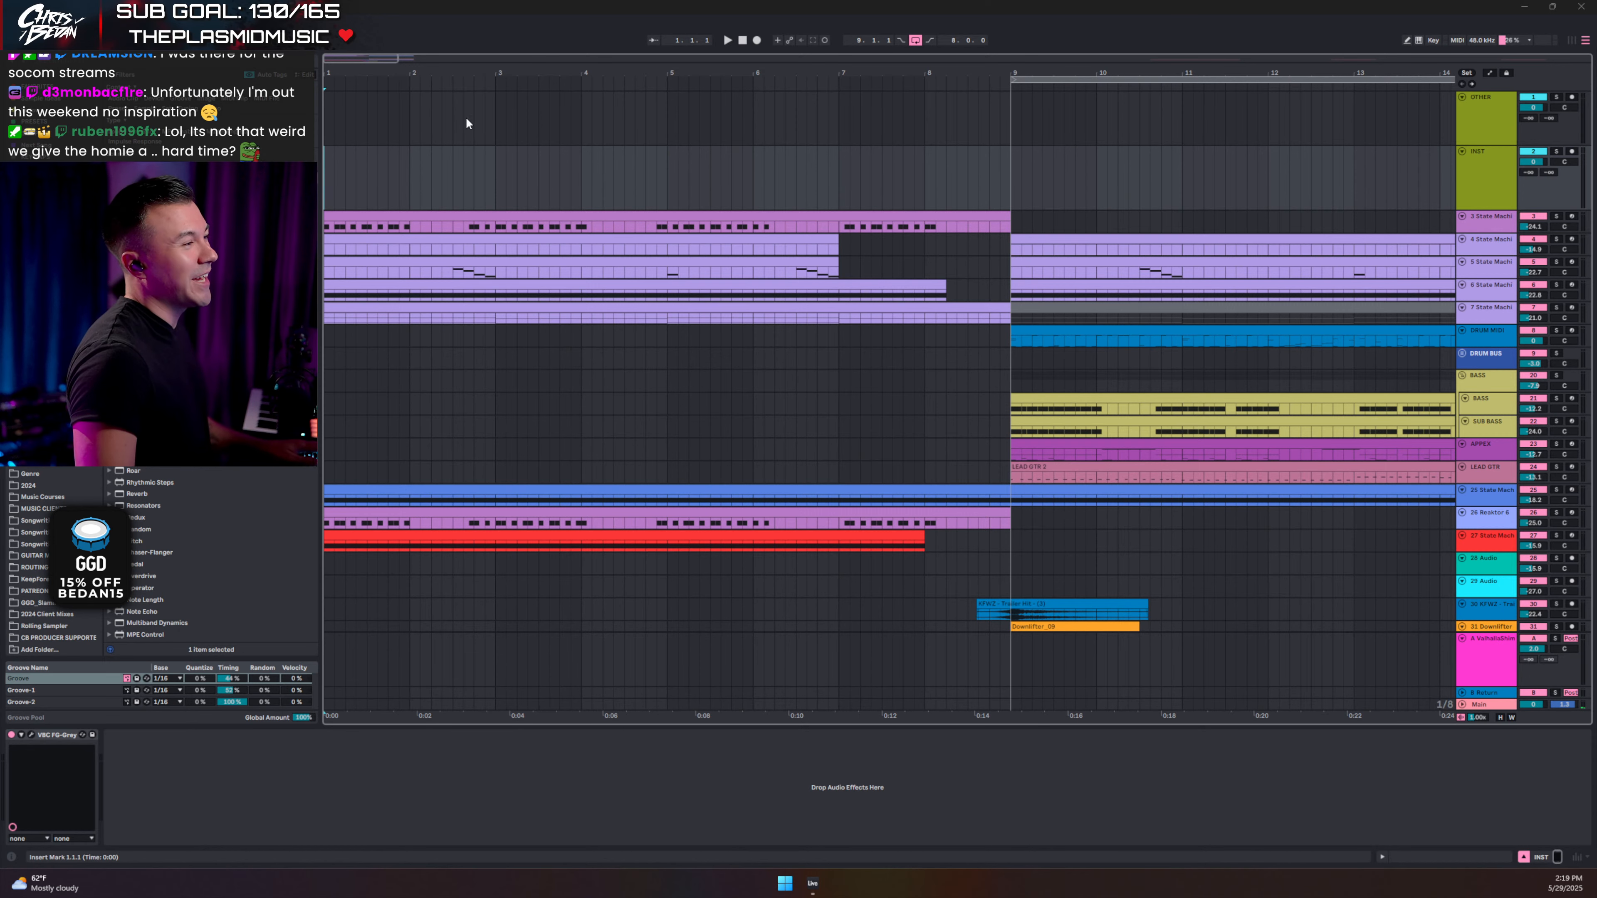
Duplicate the bar 9 to 17 section, including the trailer hit and Downlifter clips, at bar 17 and extend the loop to bar 25.
left_click_drag(434, 67, 393, 67)
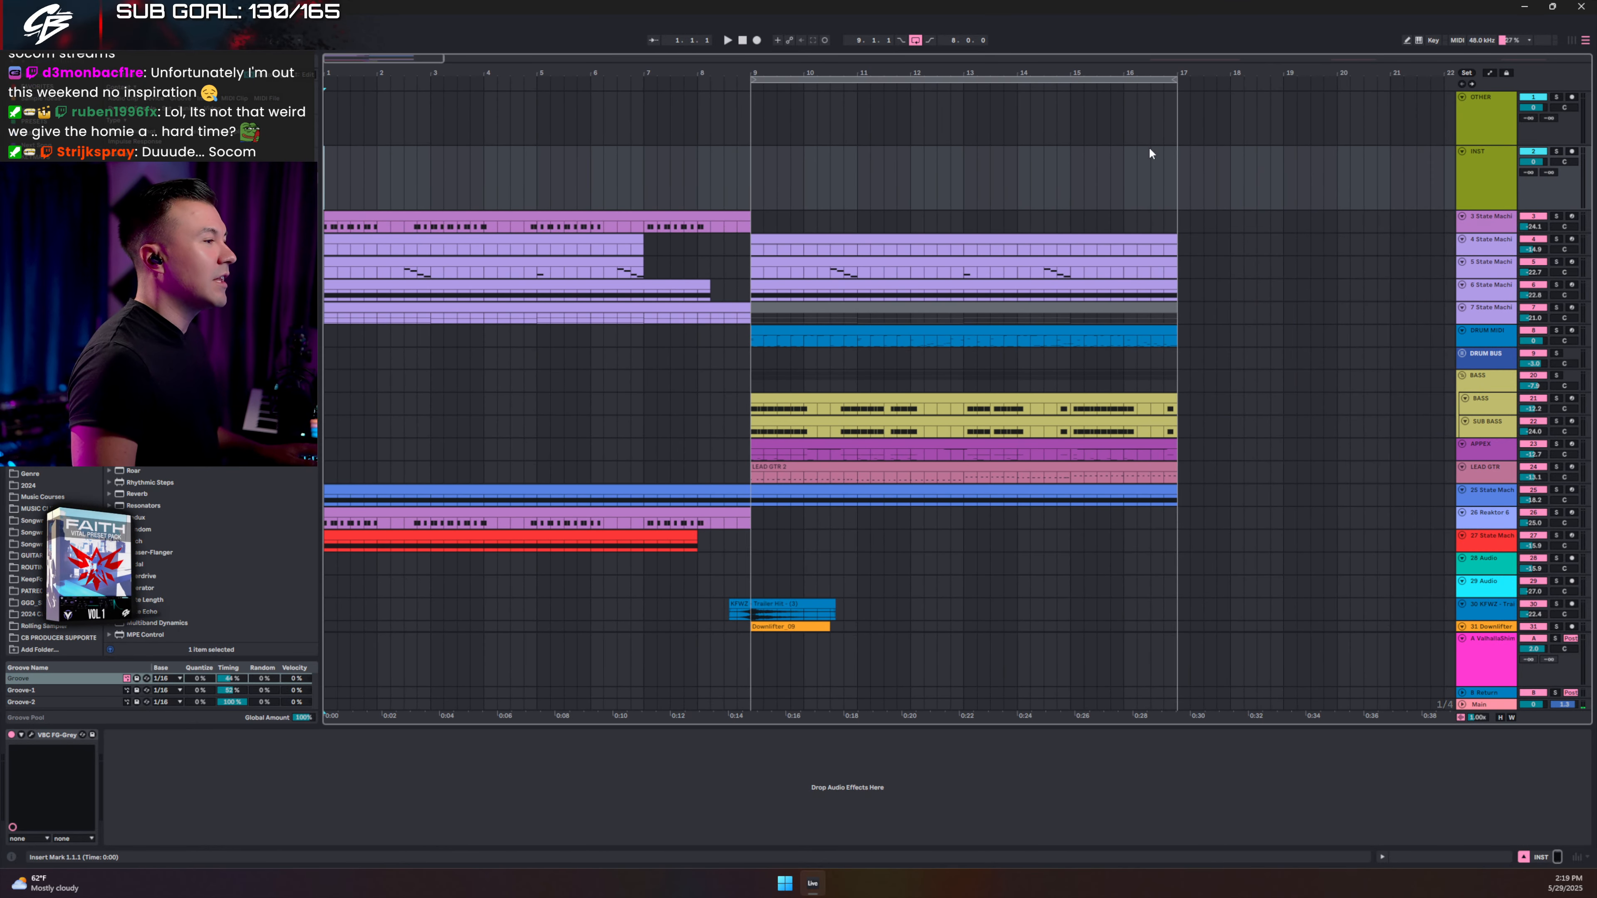
left_click(888, 238)
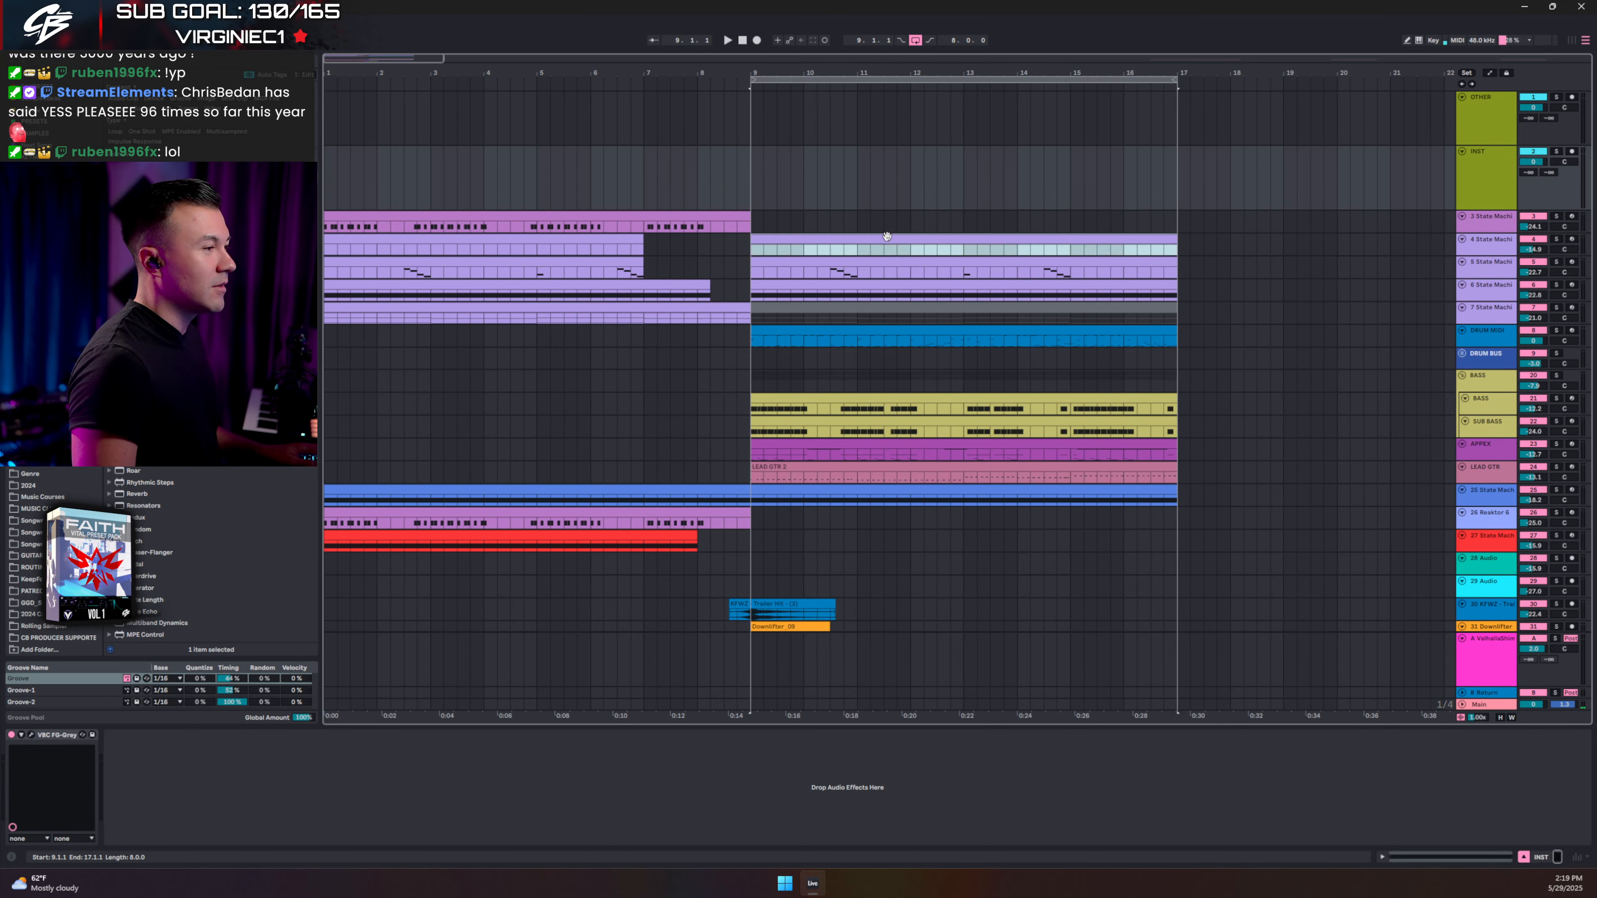
left_click(899, 489, "shift")
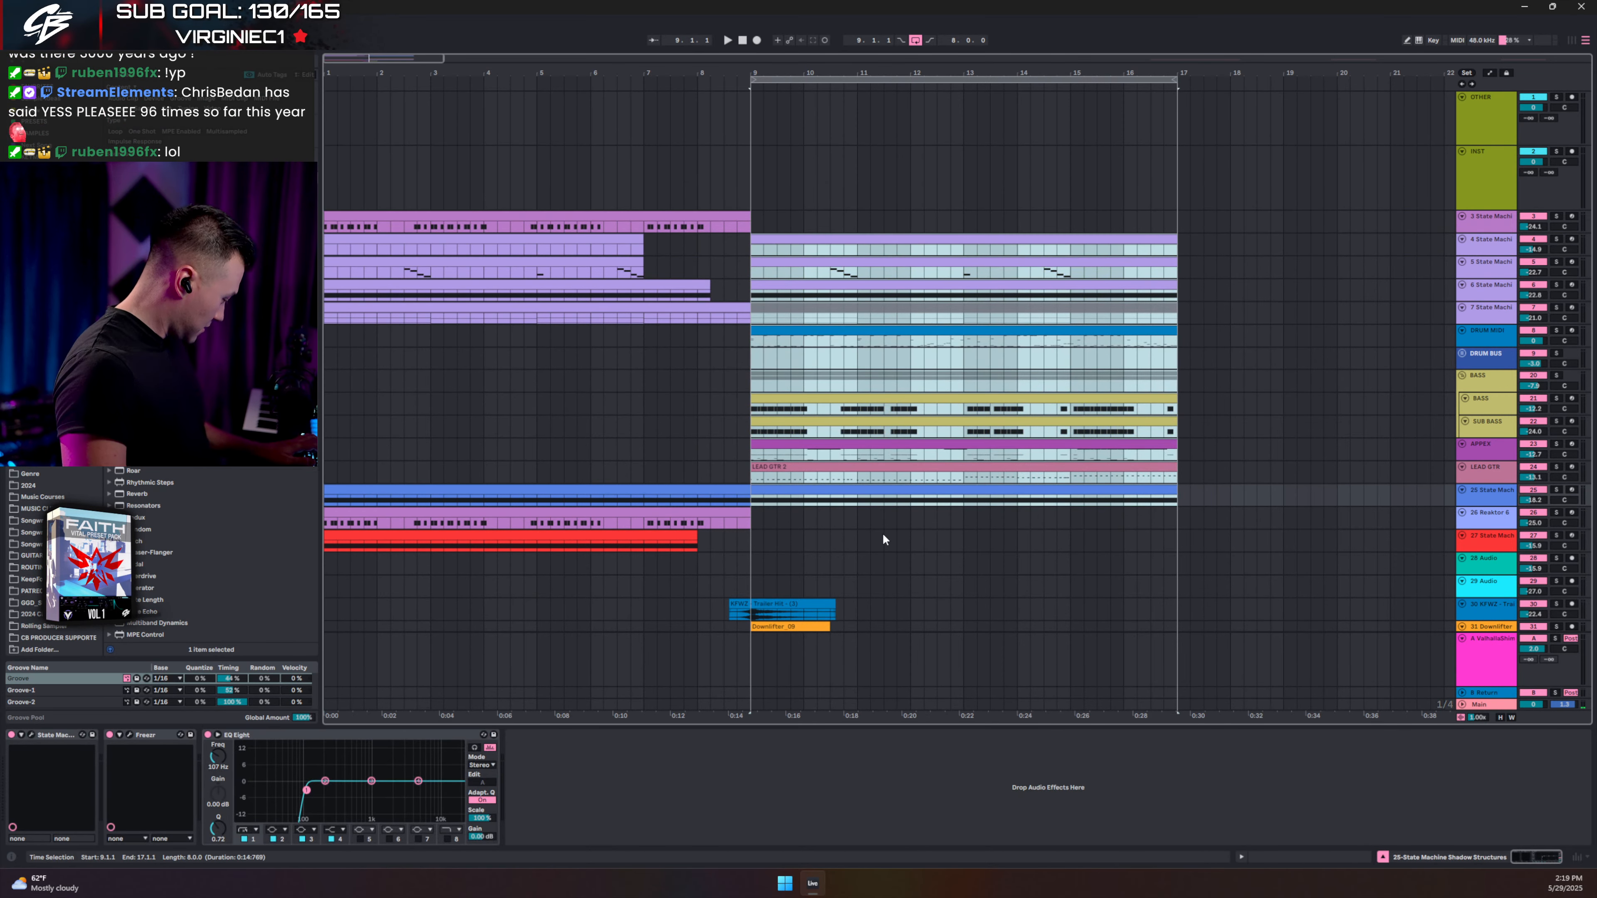
key("ctrl+d")
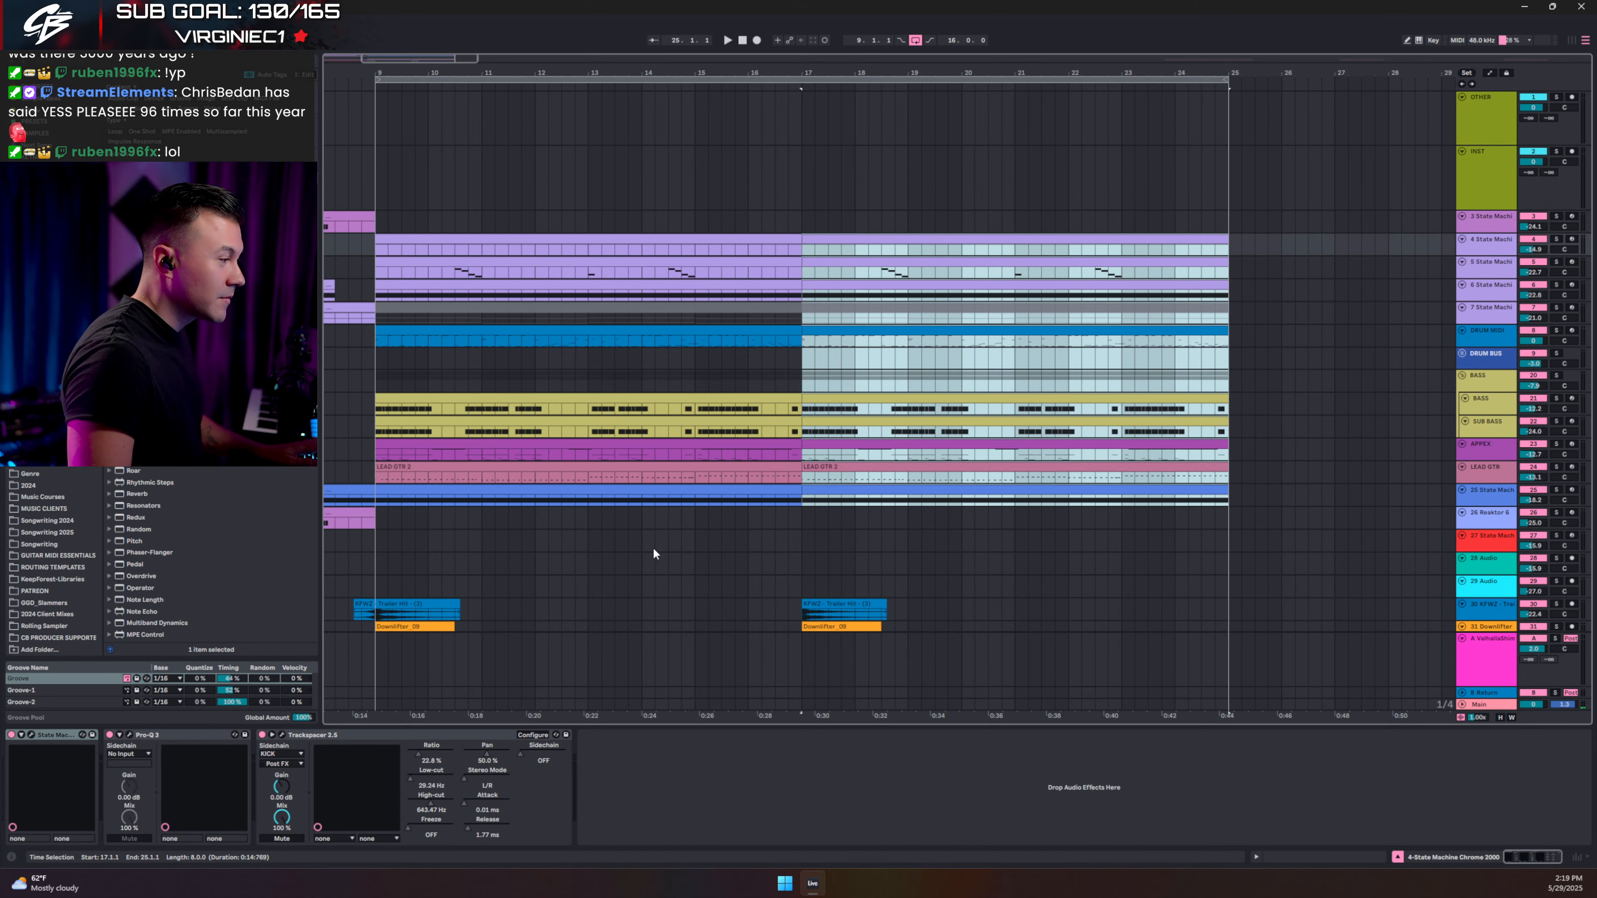
Turn on Follow, play the arrangement from bar 1 to past bar 9, and switch off the loop before stopping.
scroll(647, 503, "left", 5)
left_click_drag(529, 74, 529, 31)
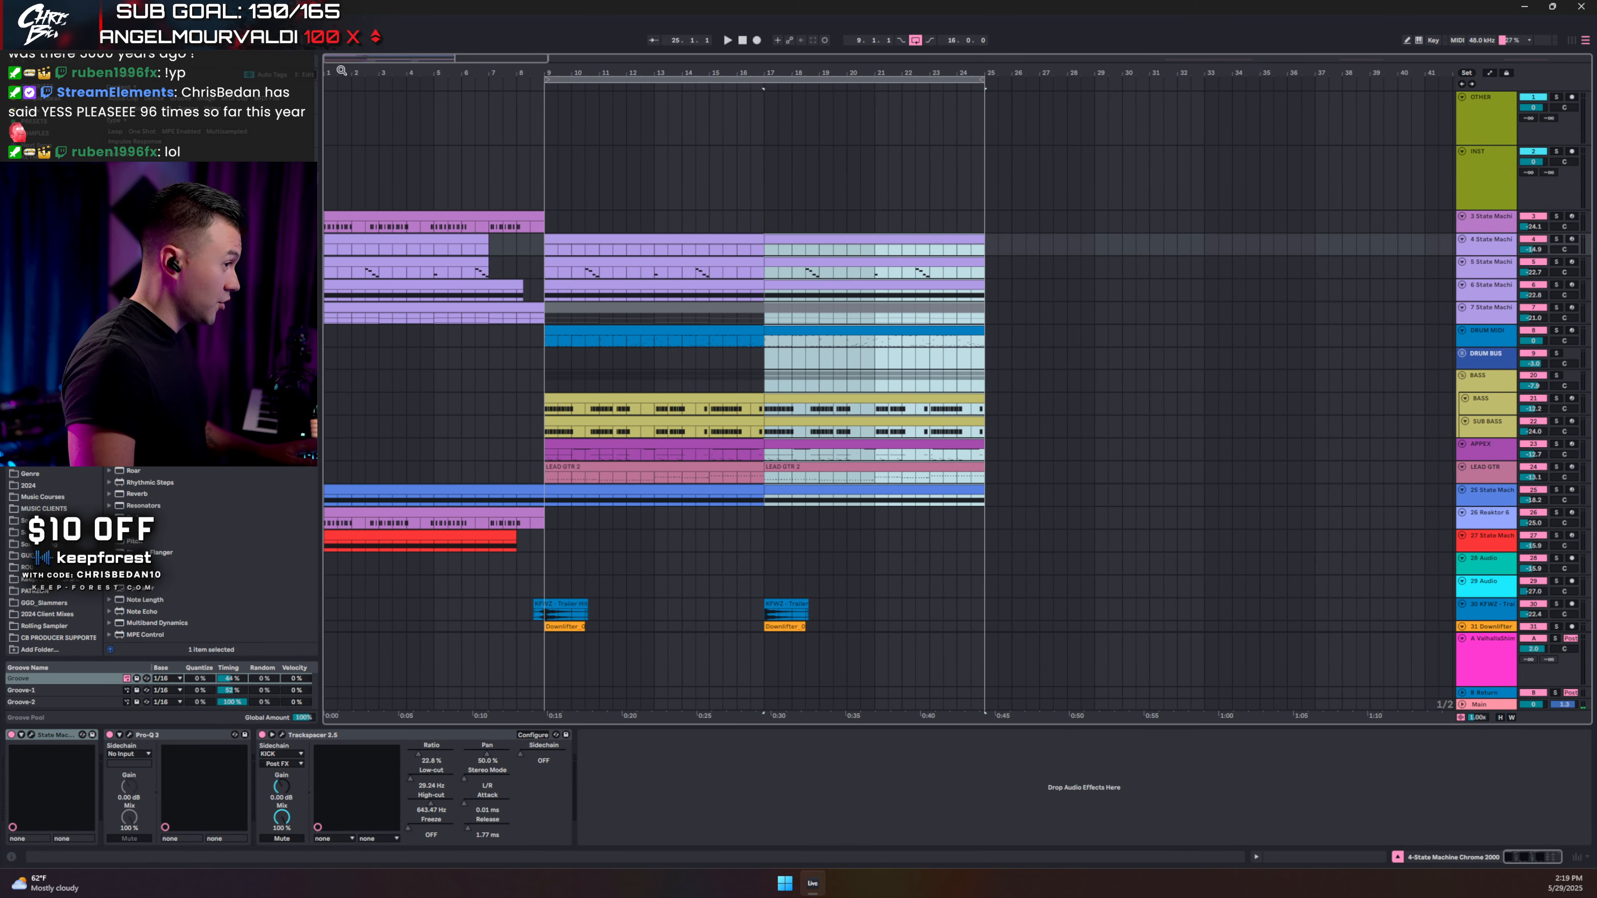
mouse_move(340, 75)
left_mouse_down()
mouse_move(341, 121)
mouse_move(341, 103)
left_mouse_up()
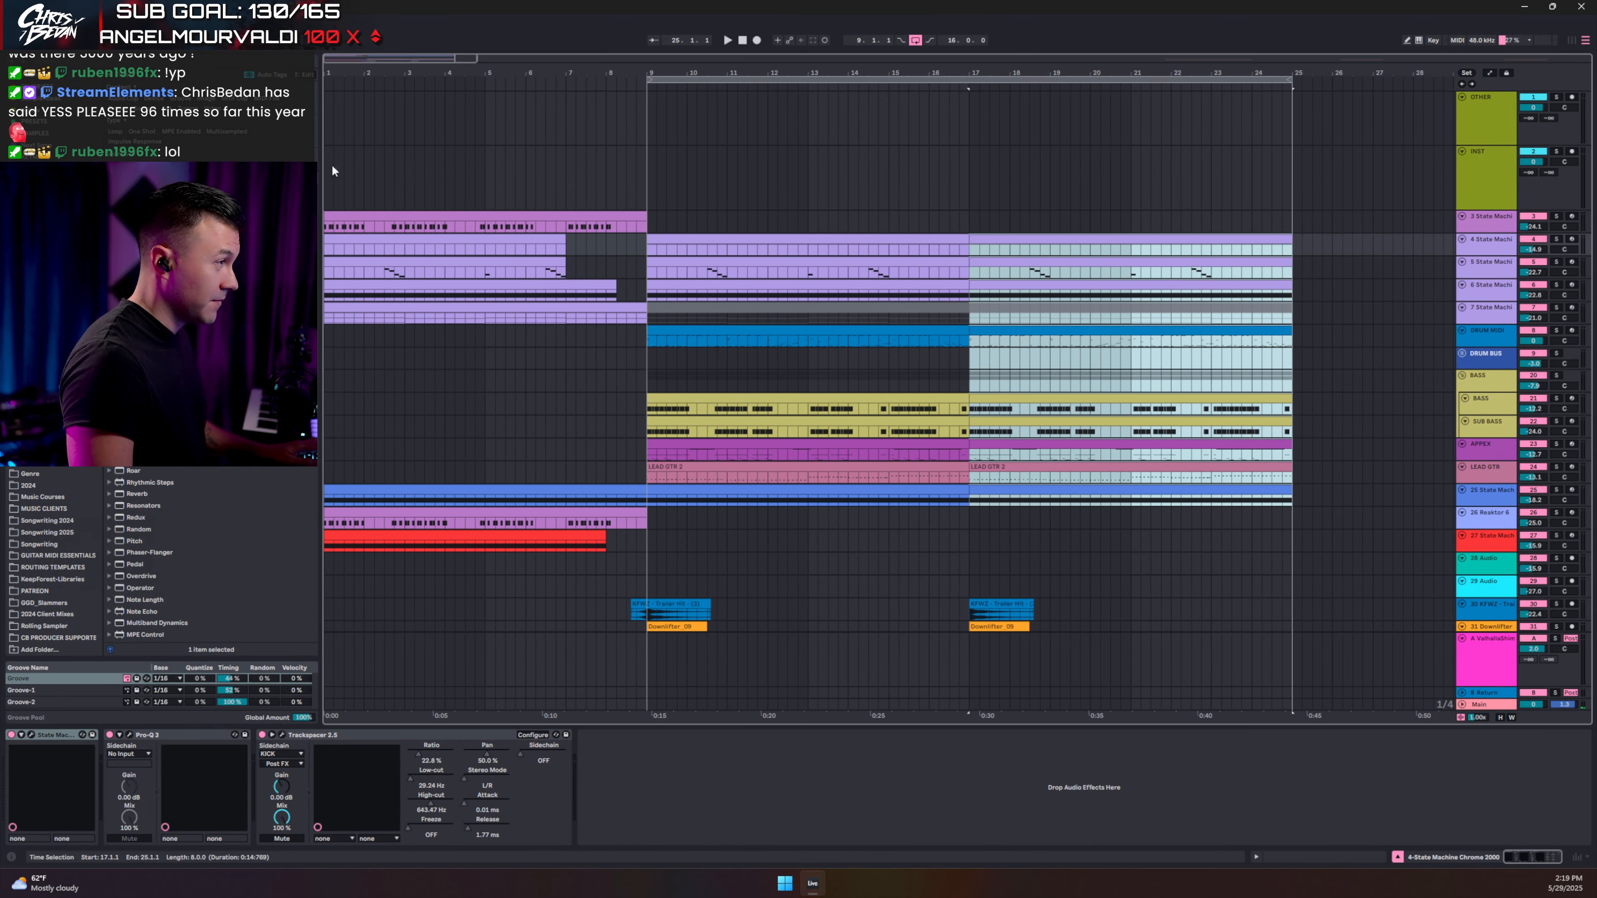
left_click(327, 118)
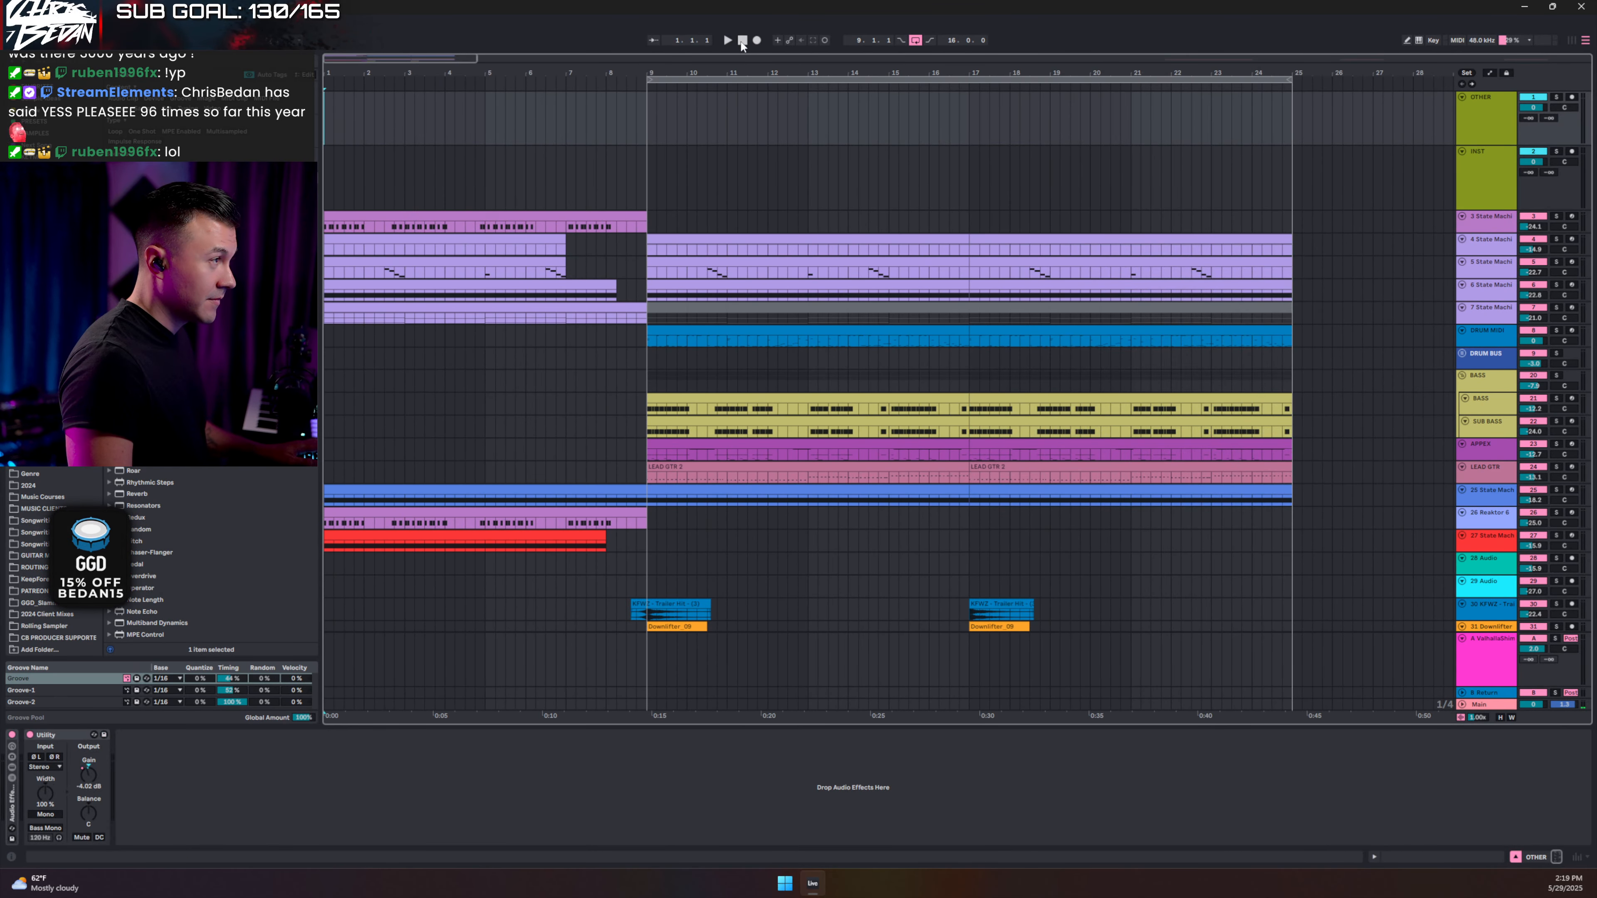
left_click_drag(358, 66, 347, 135)
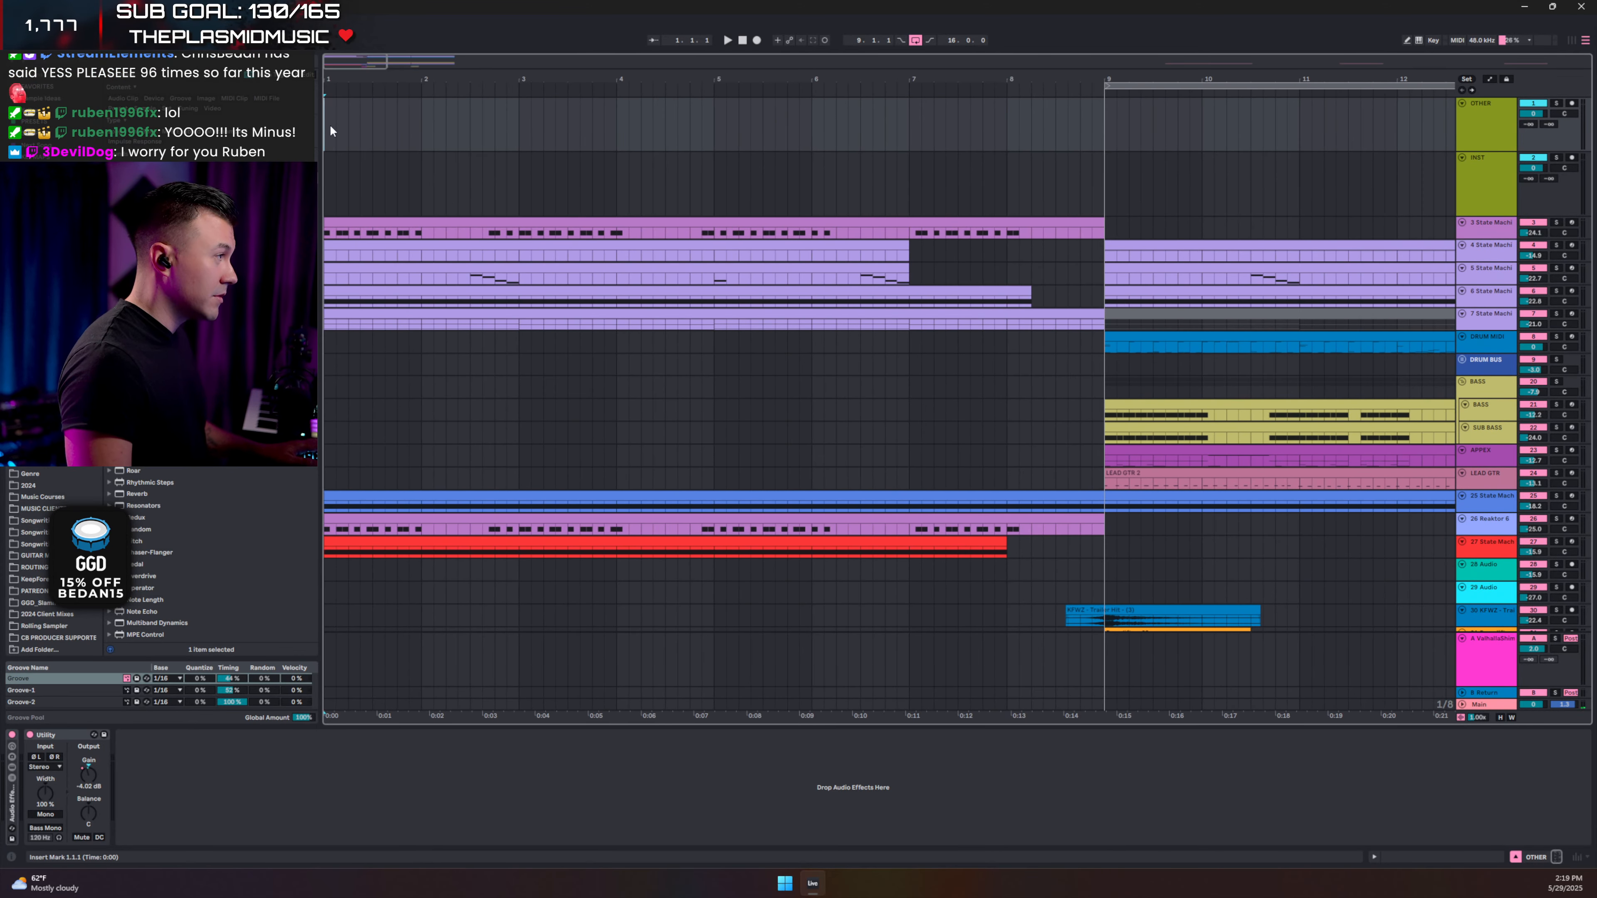
scroll(1486, 522, "down", 2)
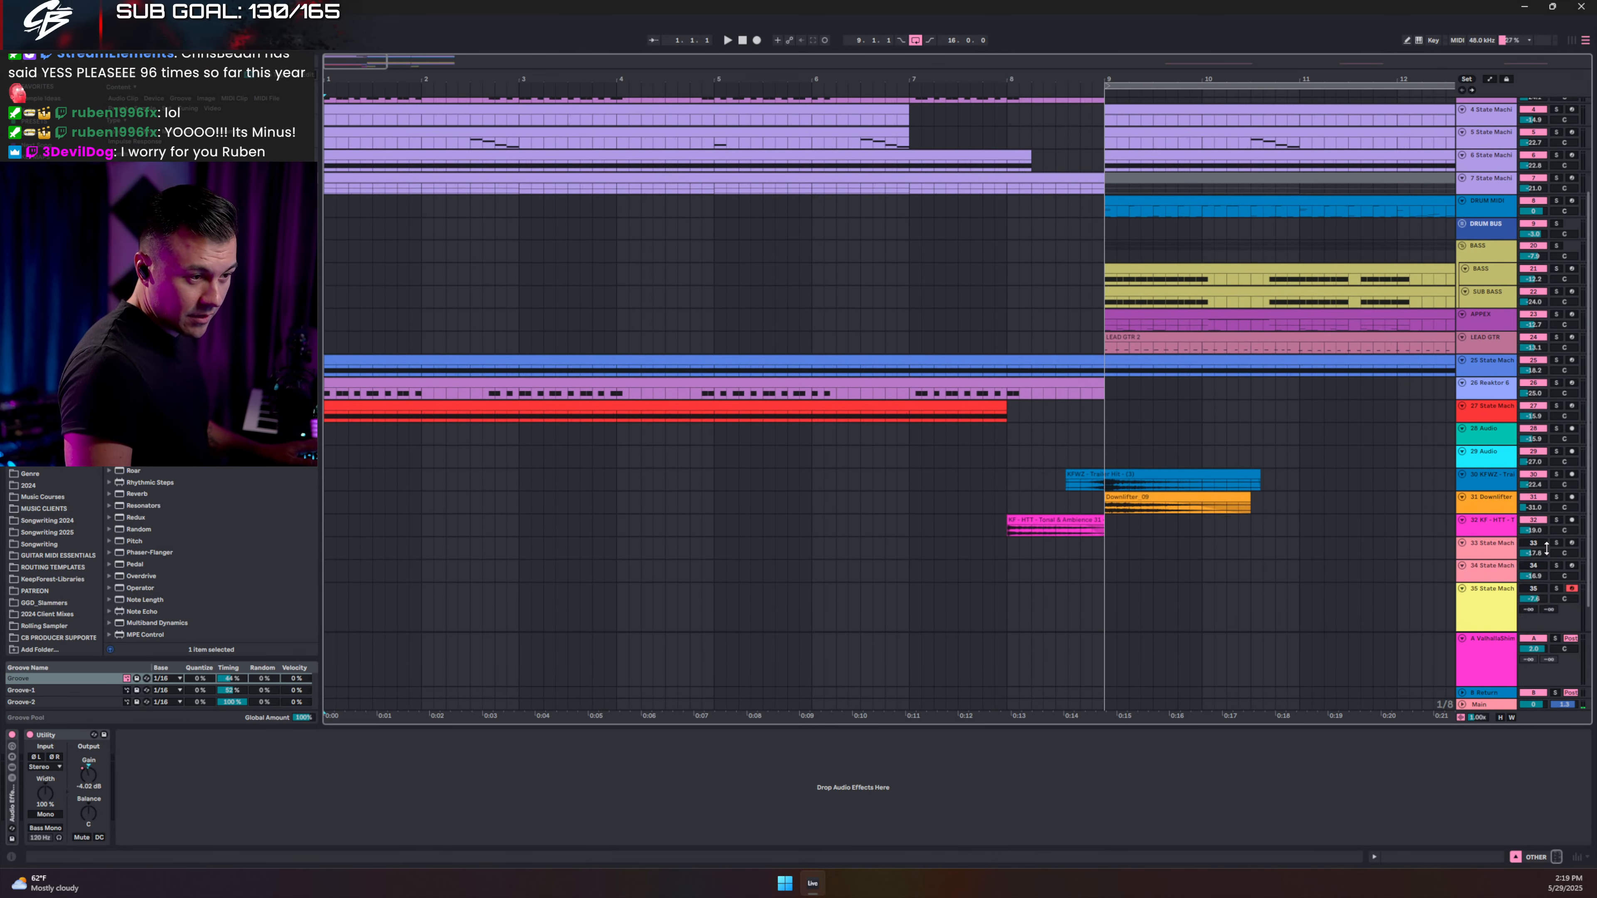
scroll(1486, 522, "up", 2)
scroll(944, 463, "down", 2)
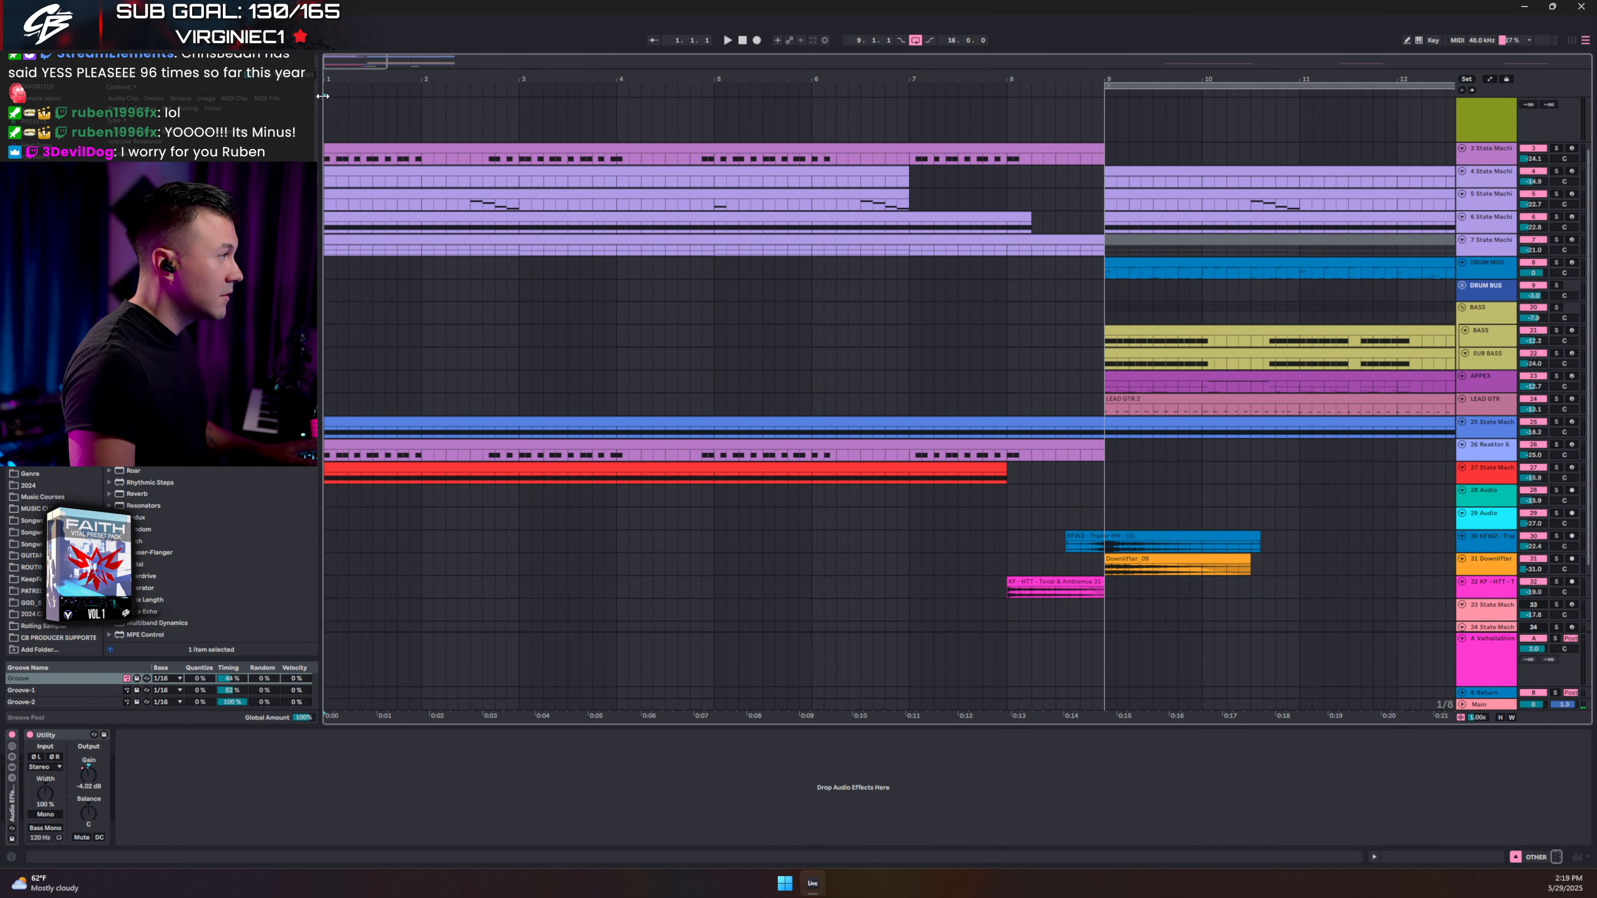
mouse_move(327, 80)
left_mouse_down()
mouse_move(325, 100)
mouse_move(324, 78)
left_mouse_up()
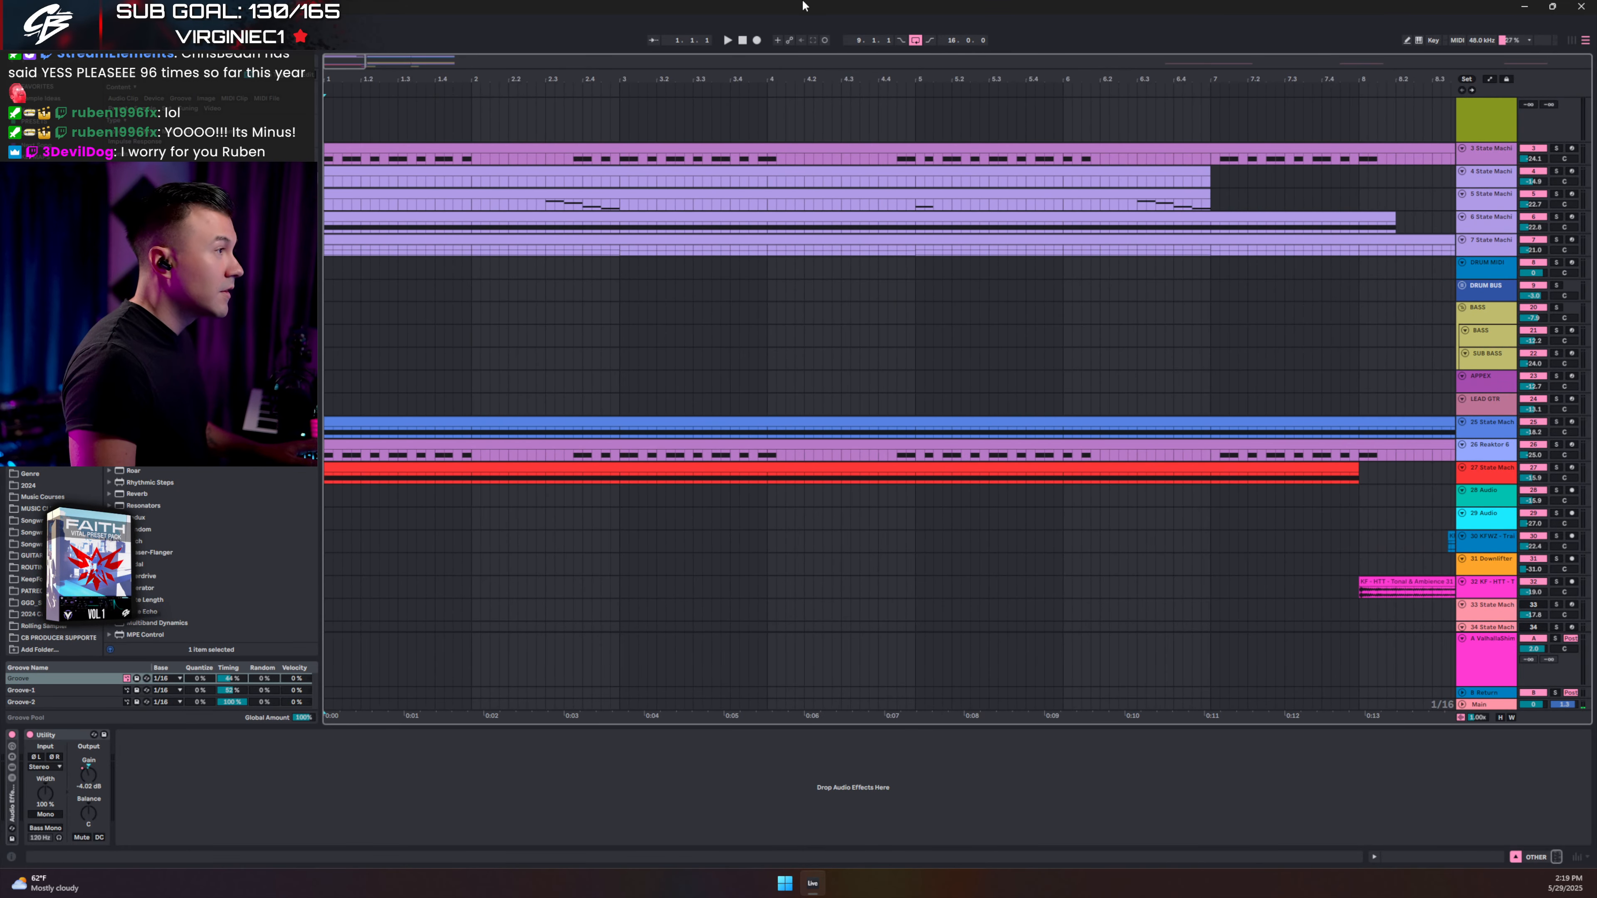
left_click(654, 40)
key("space")
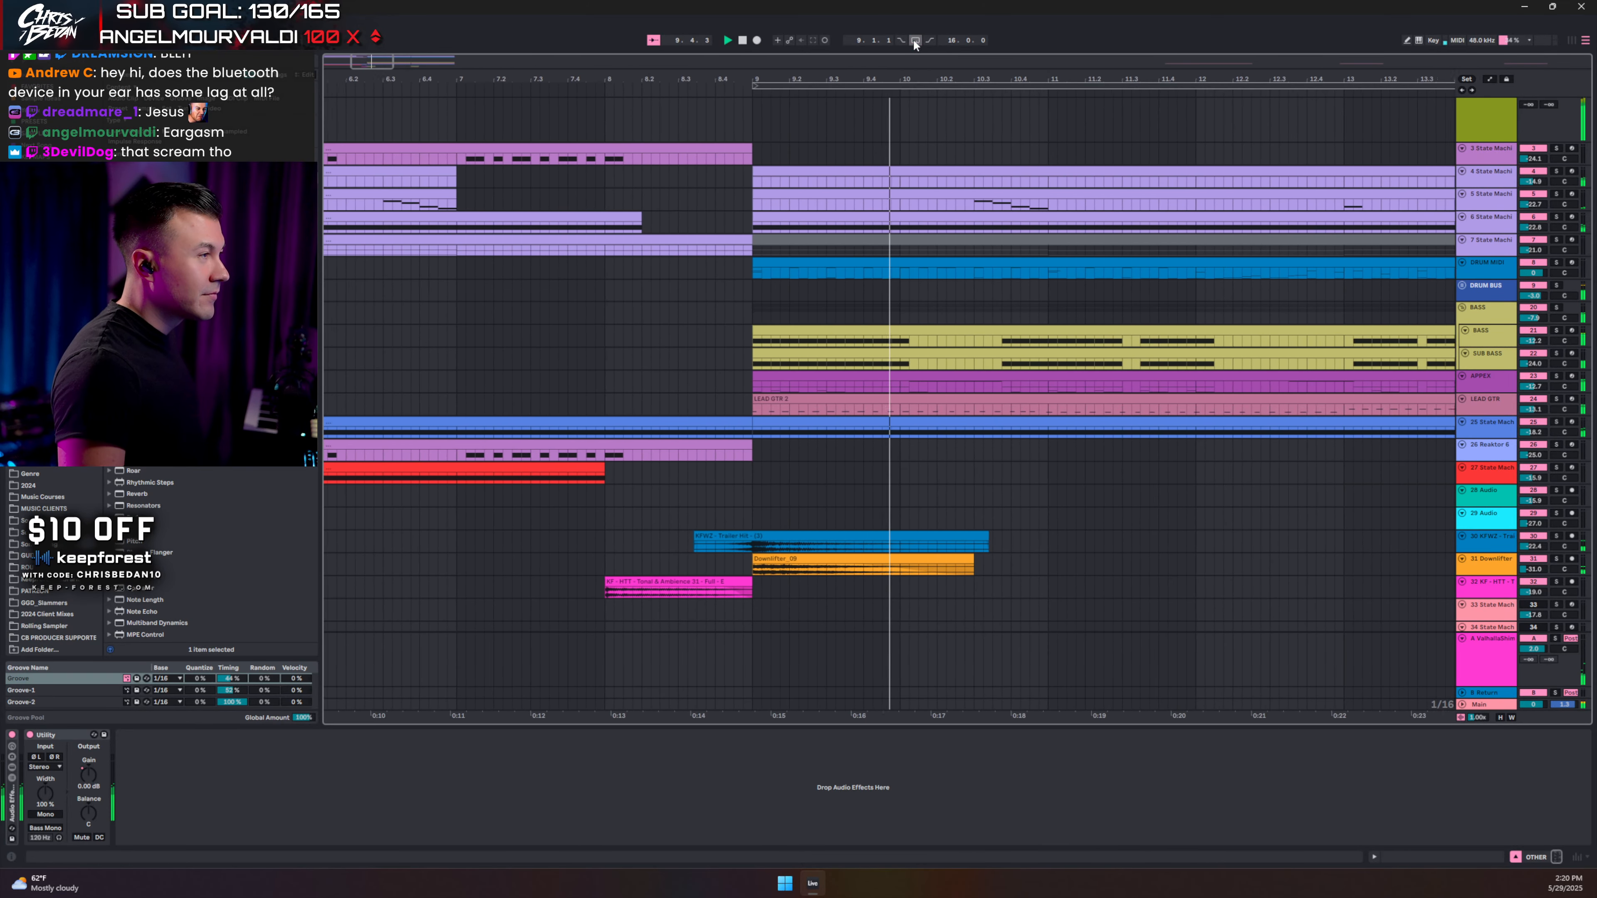
left_click(743, 41)
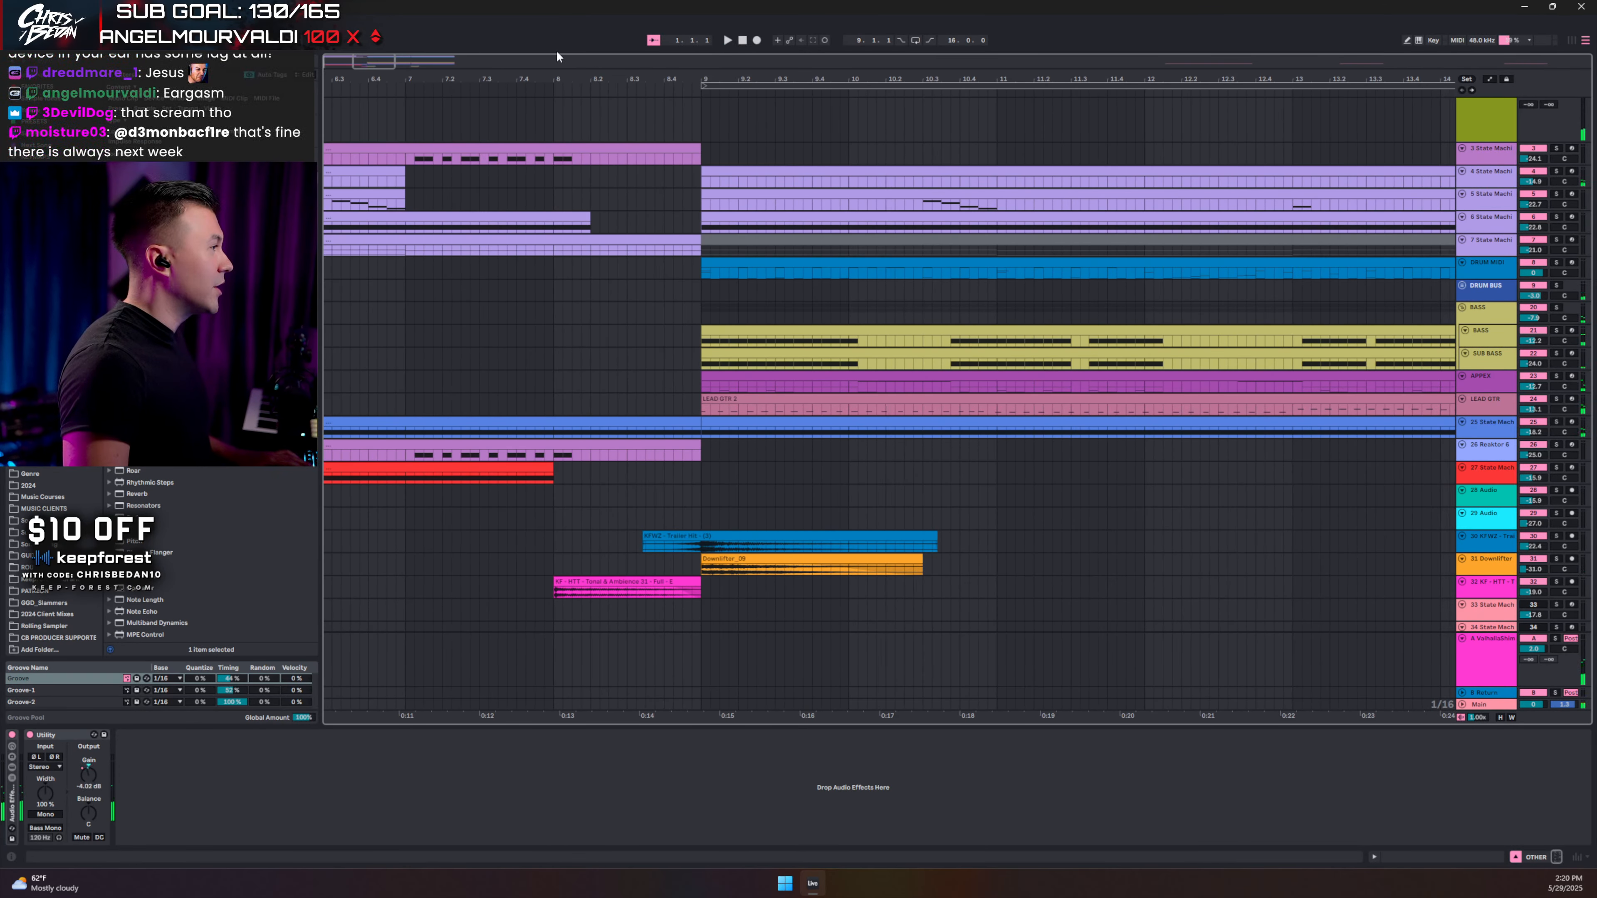
Play the arrangement again from bar 1 through the end of the duplicated section at bar 25 to review it.
left_click_drag(328, 80, 720, 81)
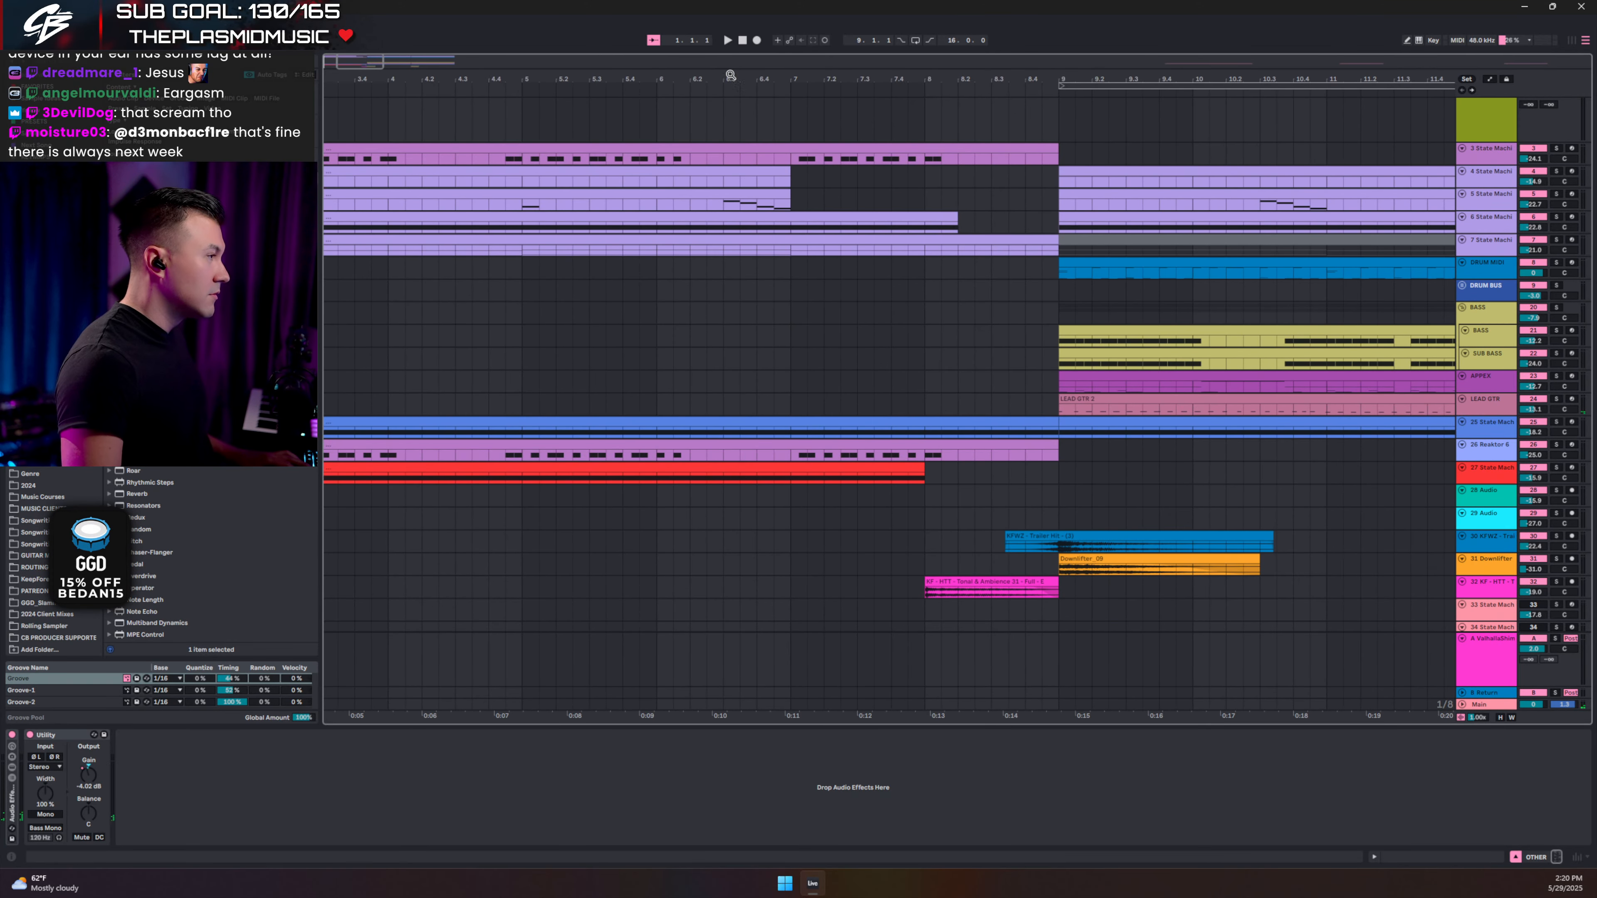
left_click_drag(411, 81, 747, 80)
left_click_drag(354, 74, 363, 78)
key("space")
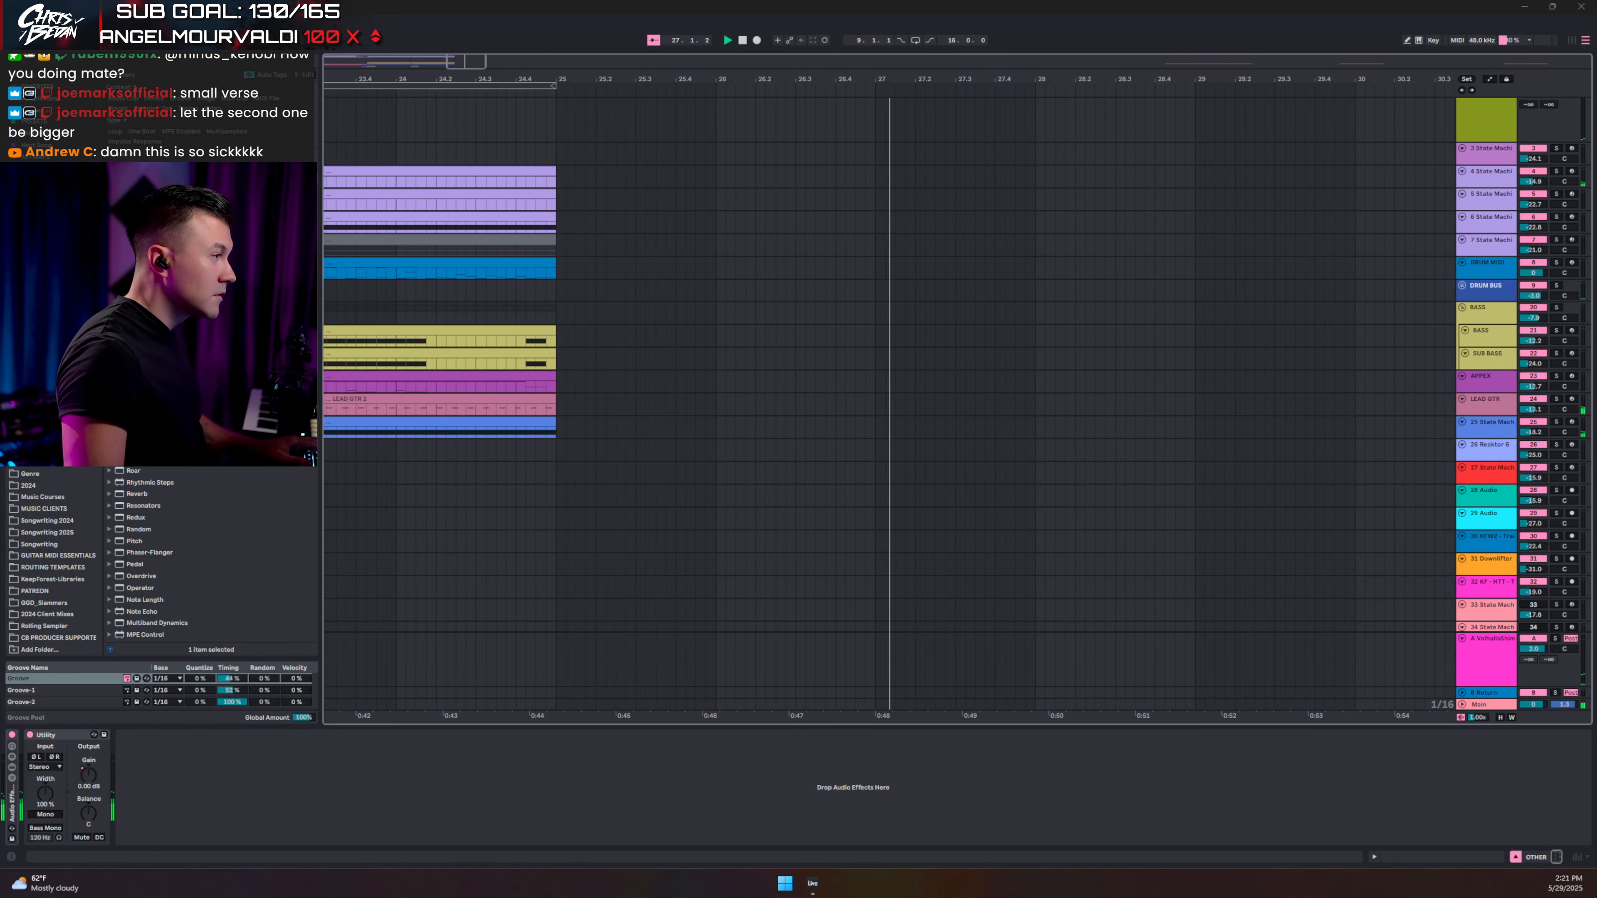
Stop playback, check the audio device, sample rate and latency settings, and close the settings window.
left_click(501, 122)
key("space")
left_click_drag(414, 77, 756, 78)
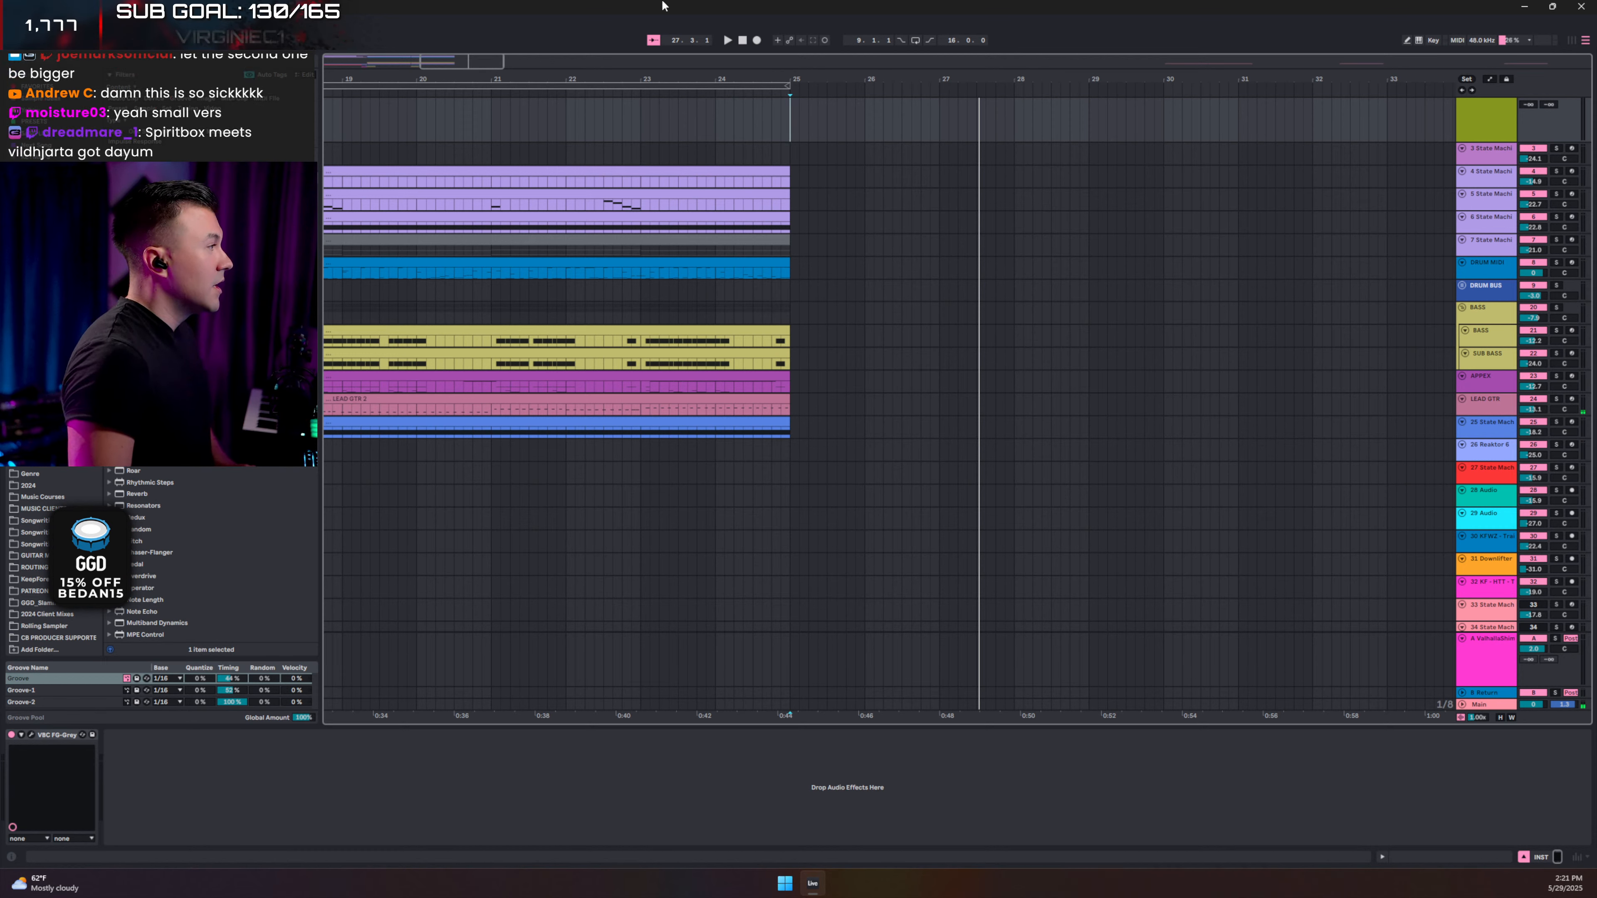
left_click(188, 21)
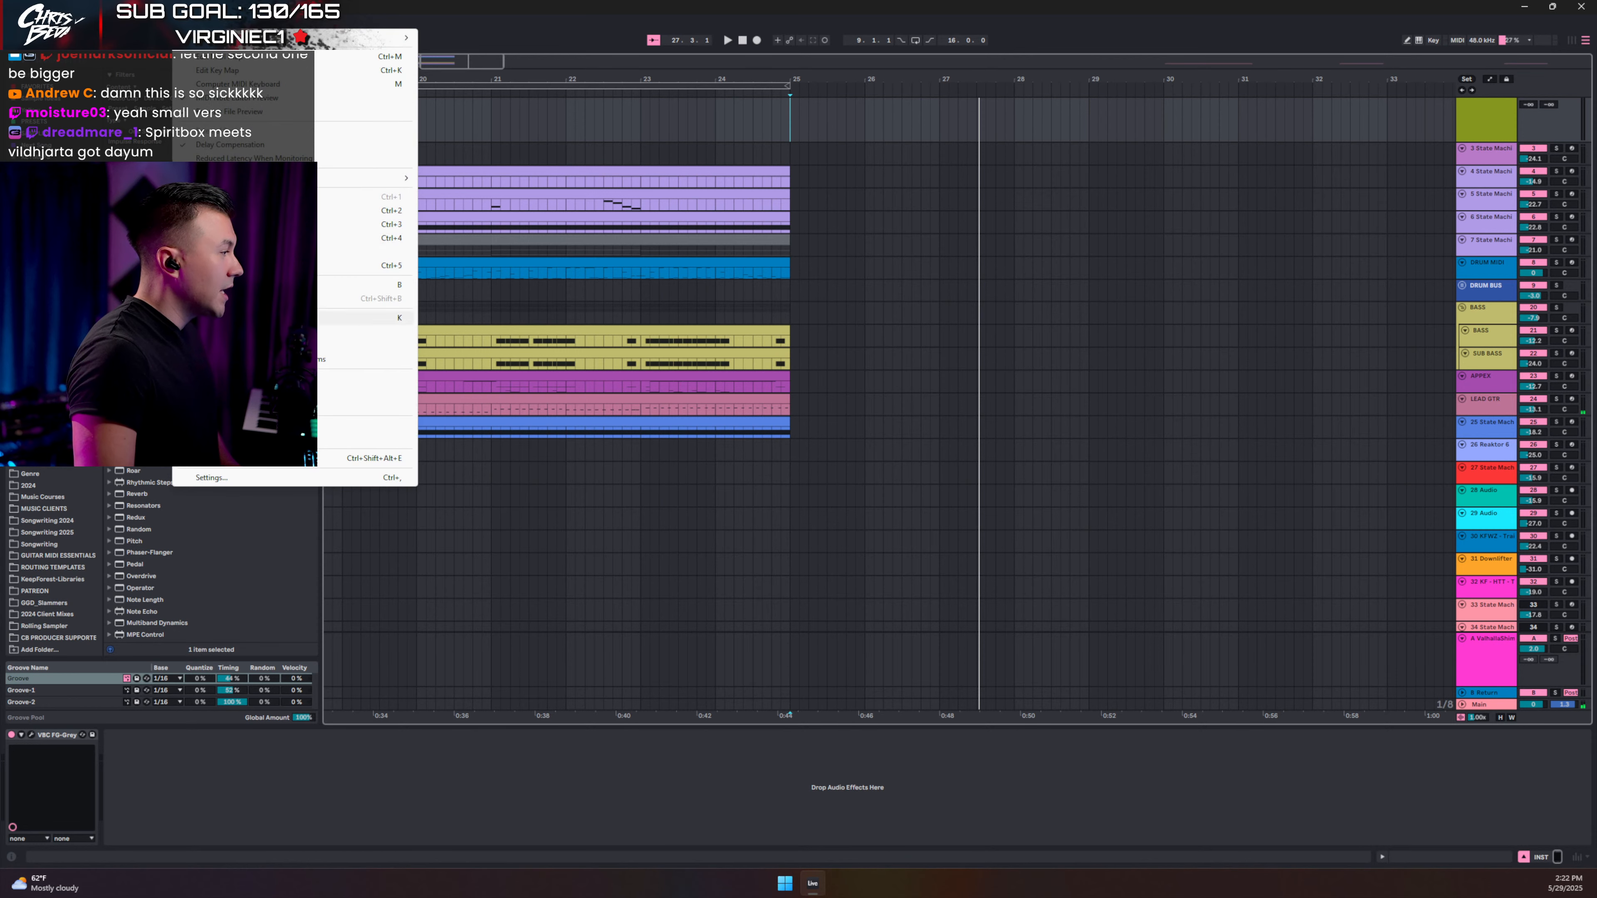
left_click(211, 478)
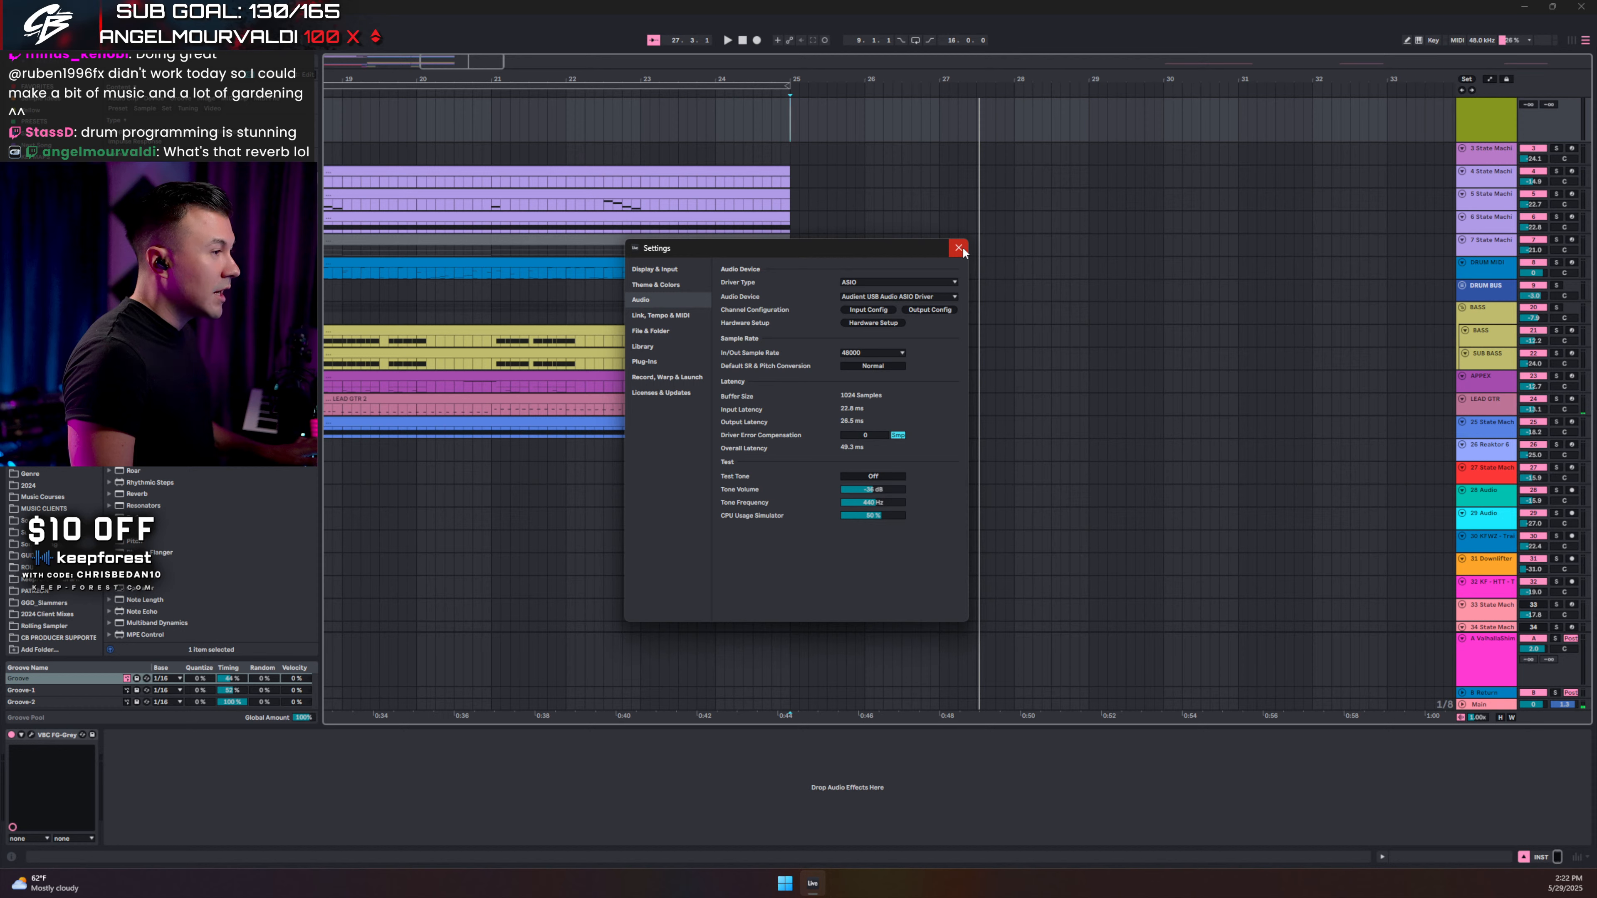
left_click(959, 247)
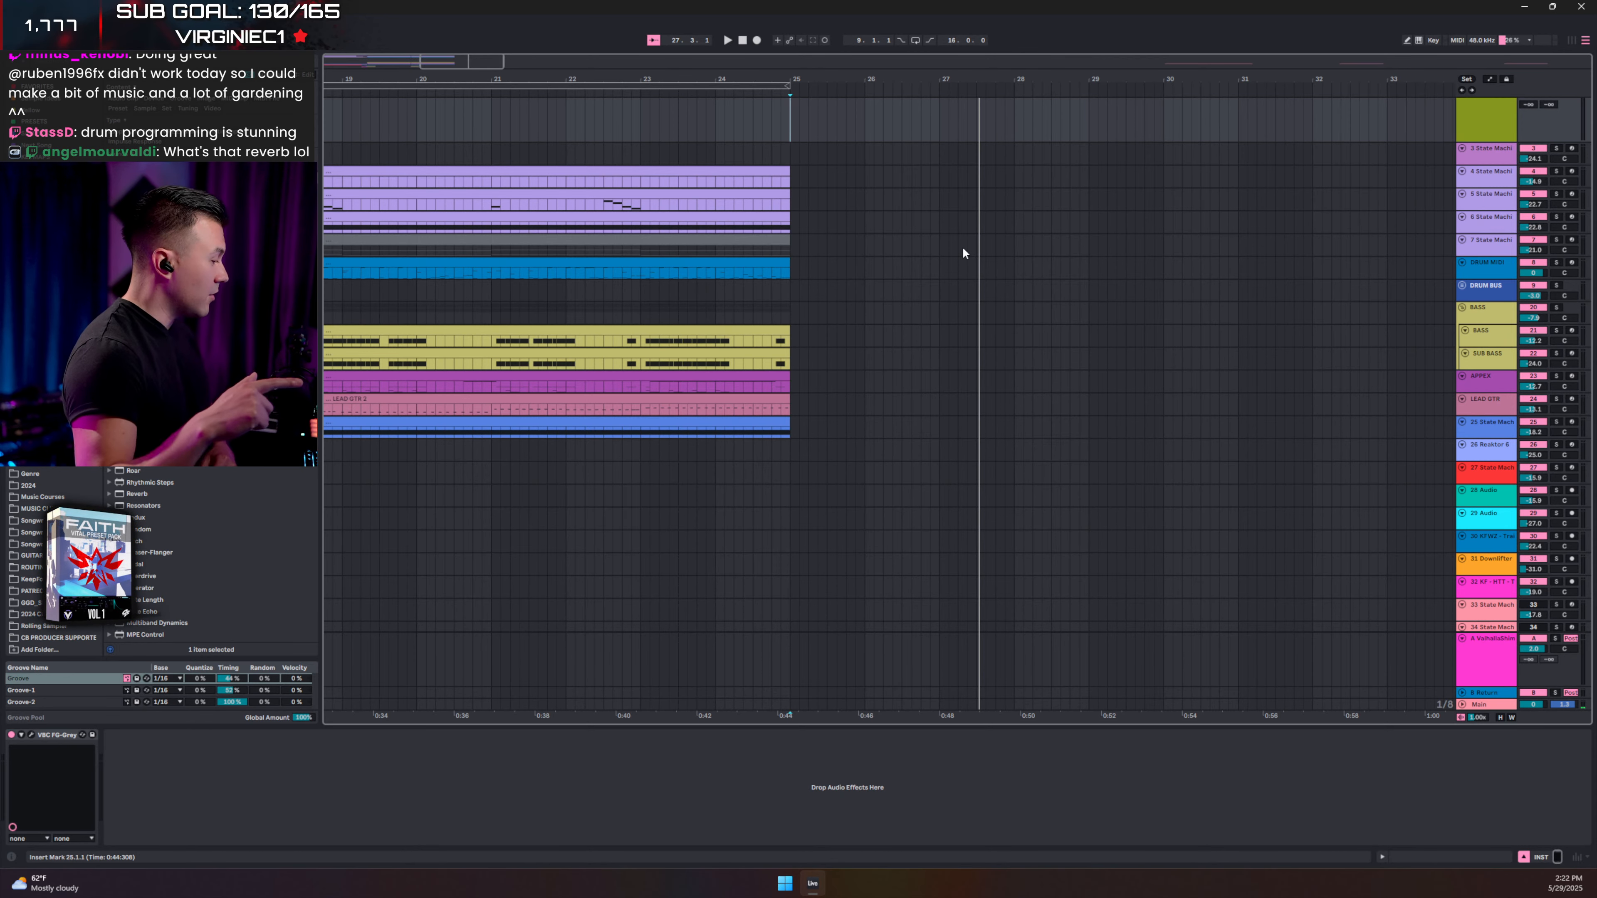
Bring up Voicemeeter Banana, check the list of available A1 hardware output devices, and close both windows without choosing another device.
left_click_drag(0, 315, 869, 294)
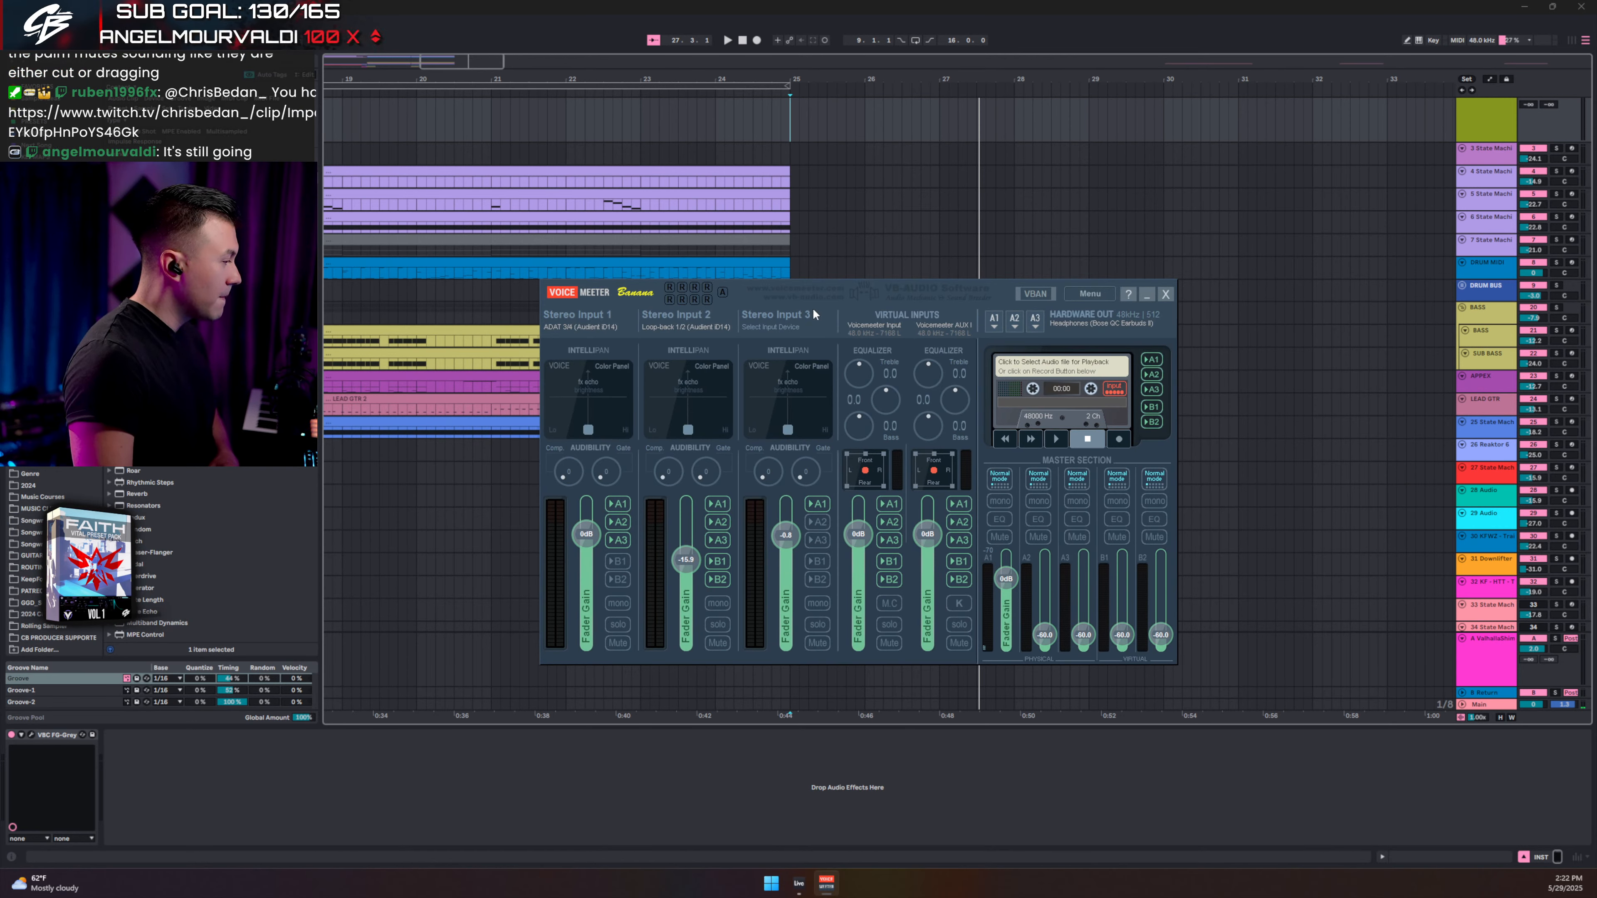
left_click(993, 319)
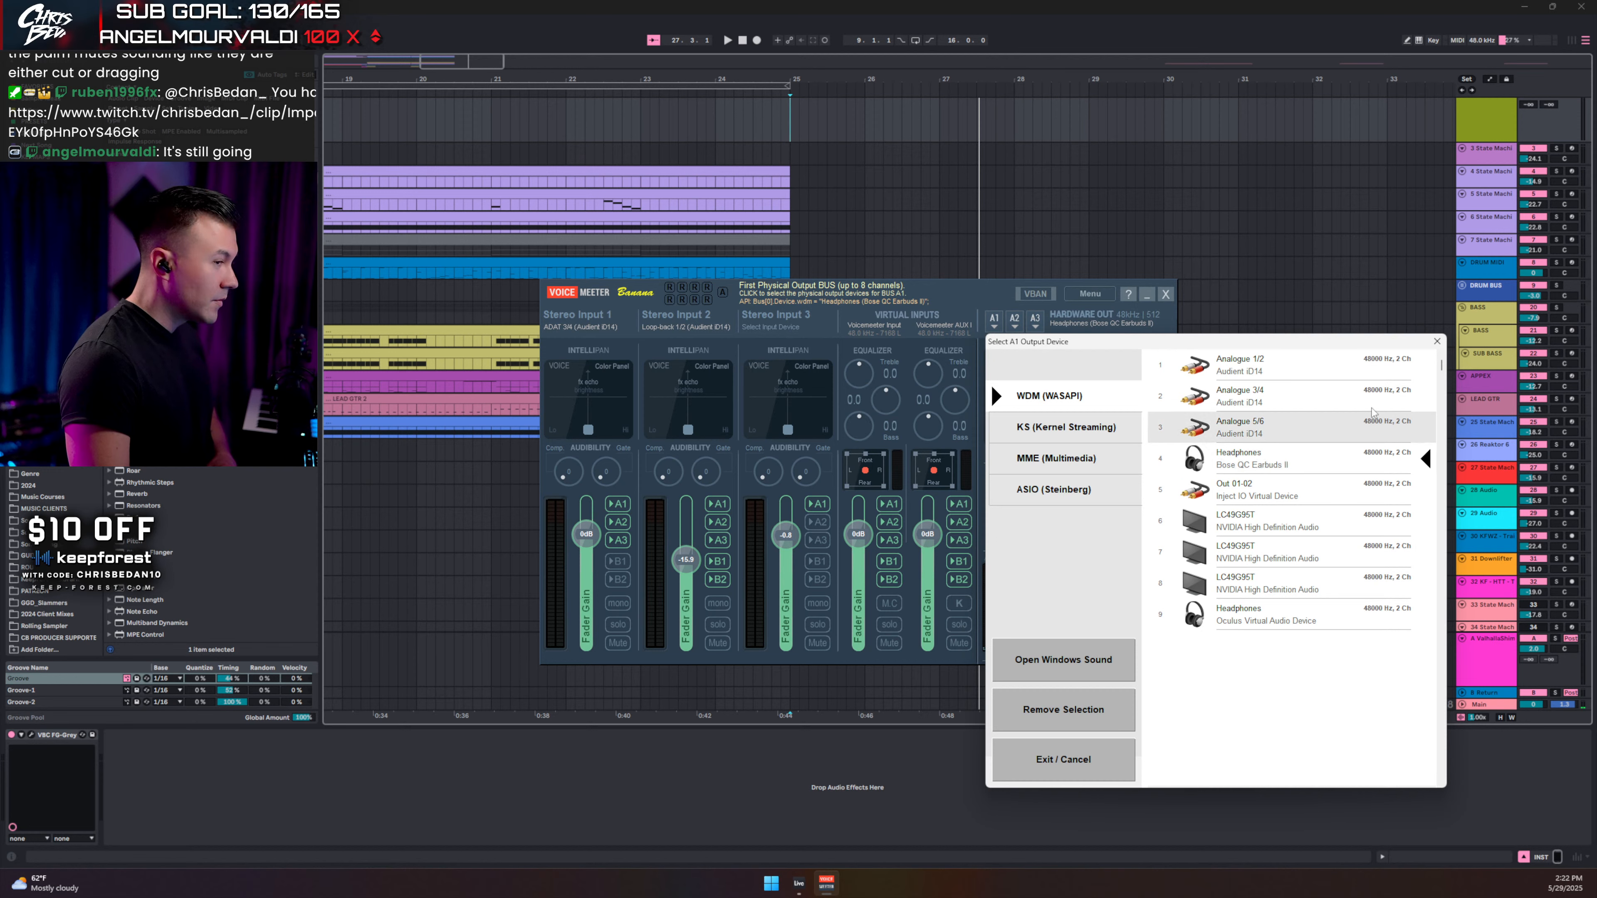
left_click(1436, 341)
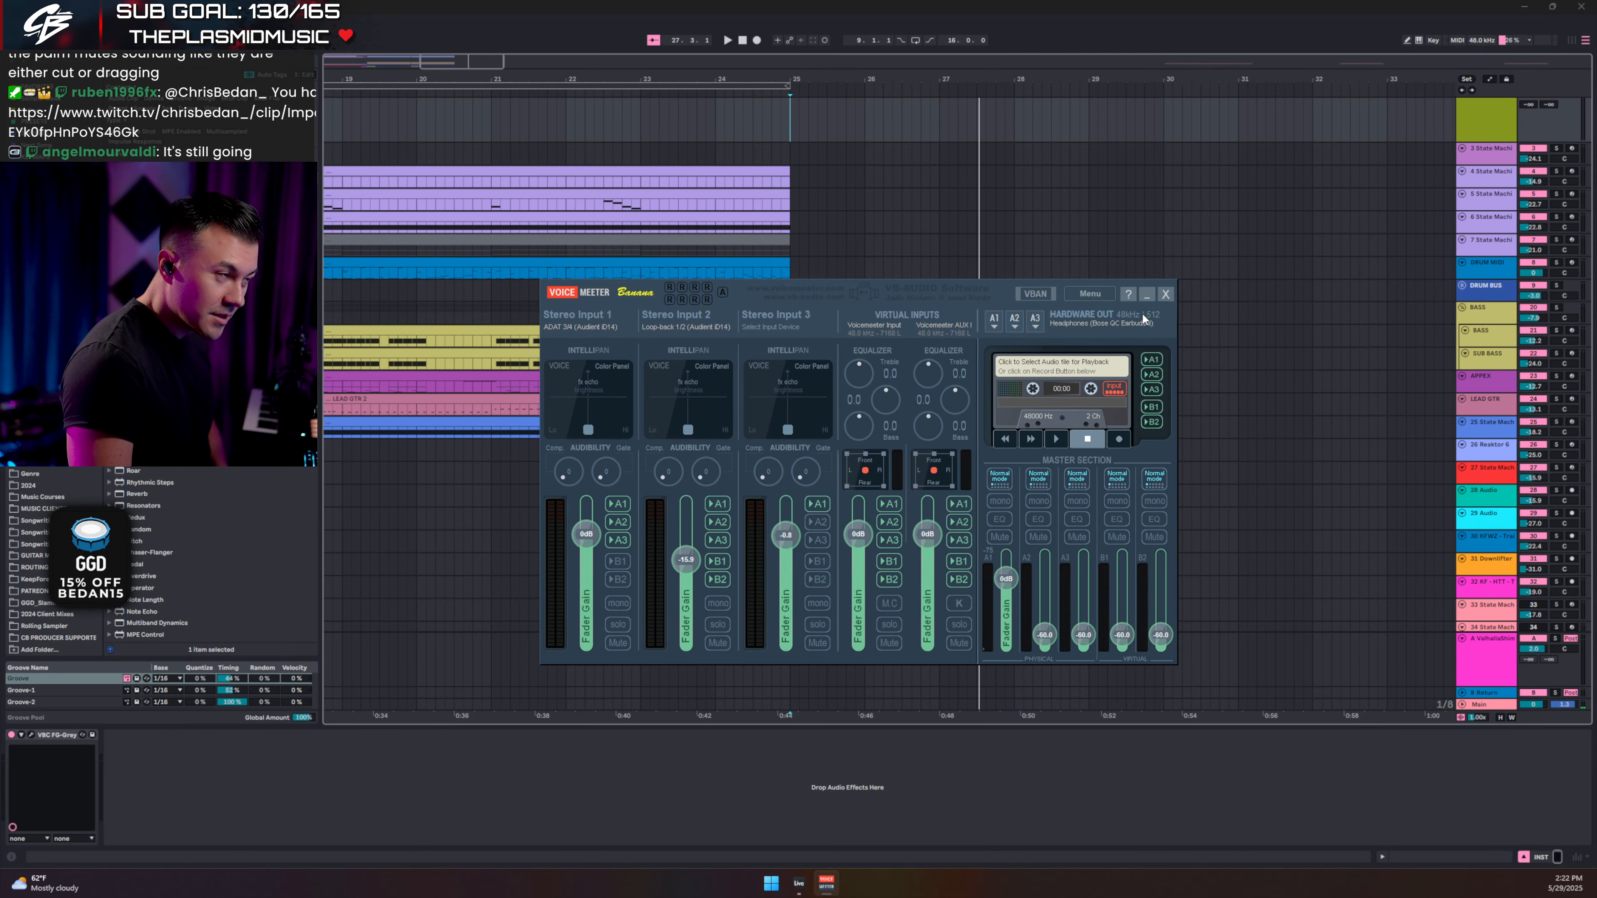
left_click(1165, 293)
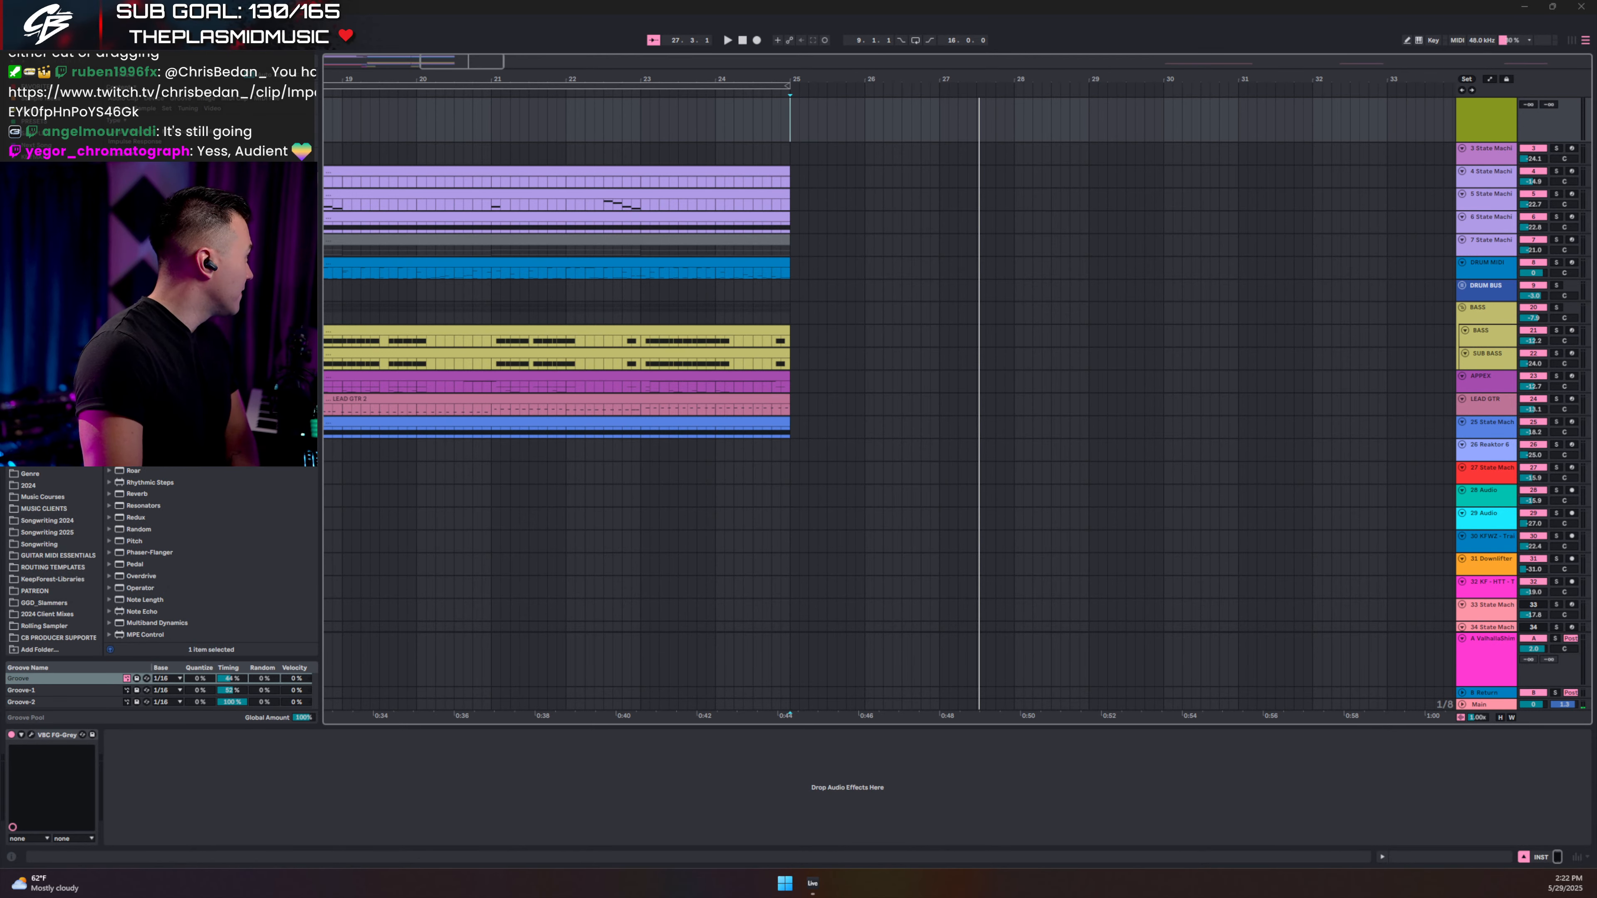
Switch to the web browser to replay the Twitch clip "Rawr?", and return to Ableton Live.
left_click_drag(713, 0, 713, 4)
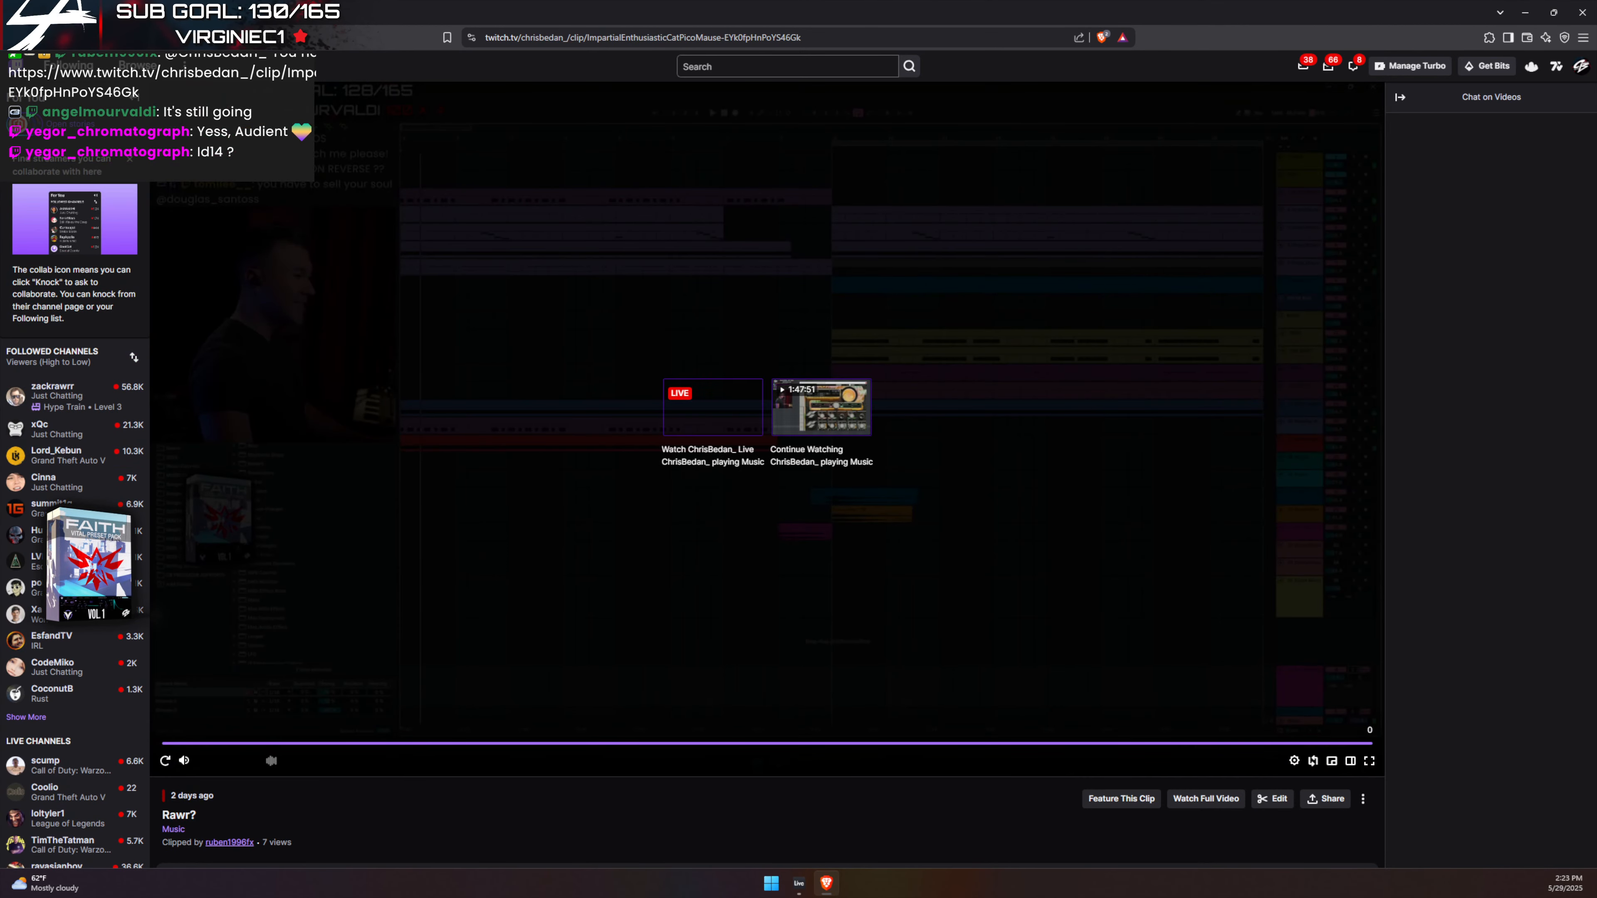
left_click(166, 763)
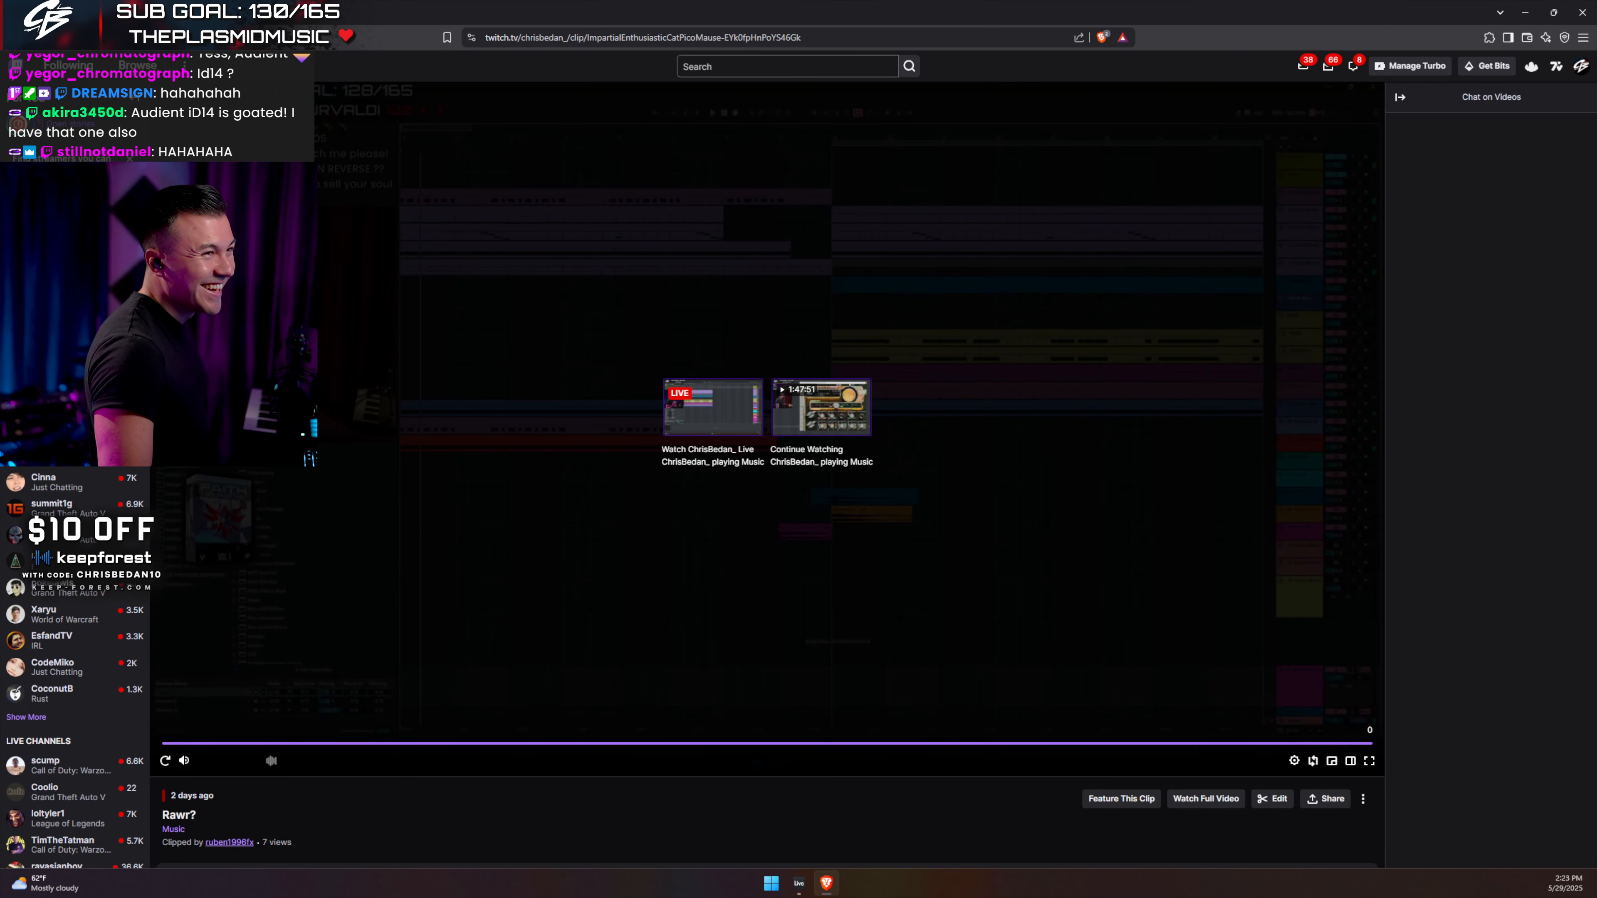
left_click_drag(761, 10, 0, 94)
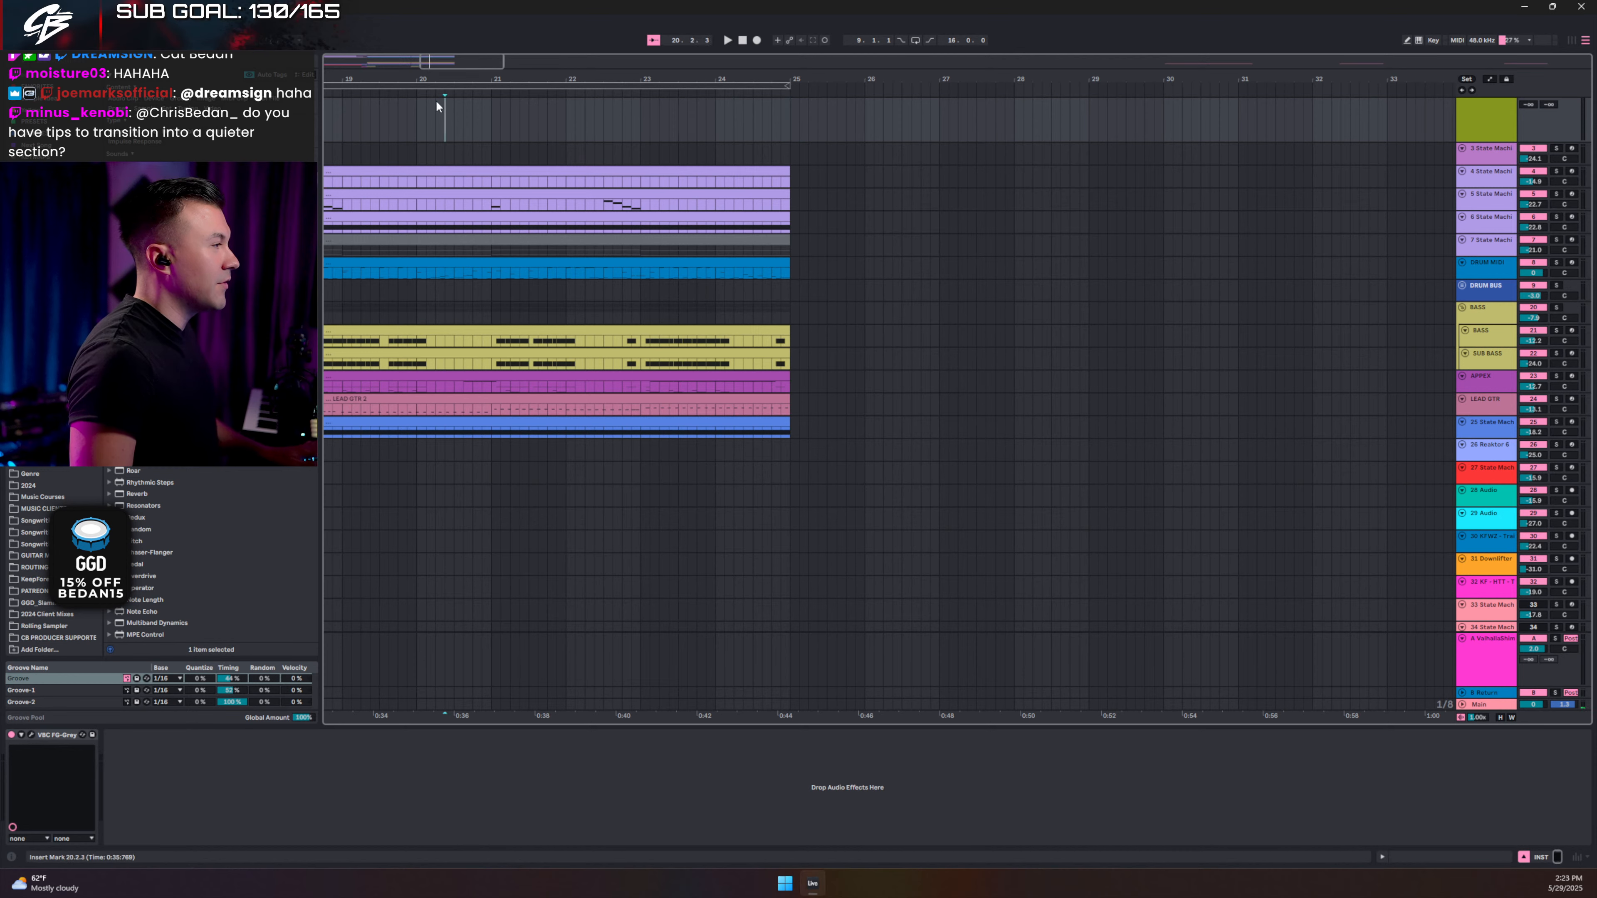
Copy the BASS clip at bar 9 onto the APPEX track at bar 25 and open the copy for note editing.
left_click_drag(428, 79, 630, 79)
scroll(617, 181, "left", 4)
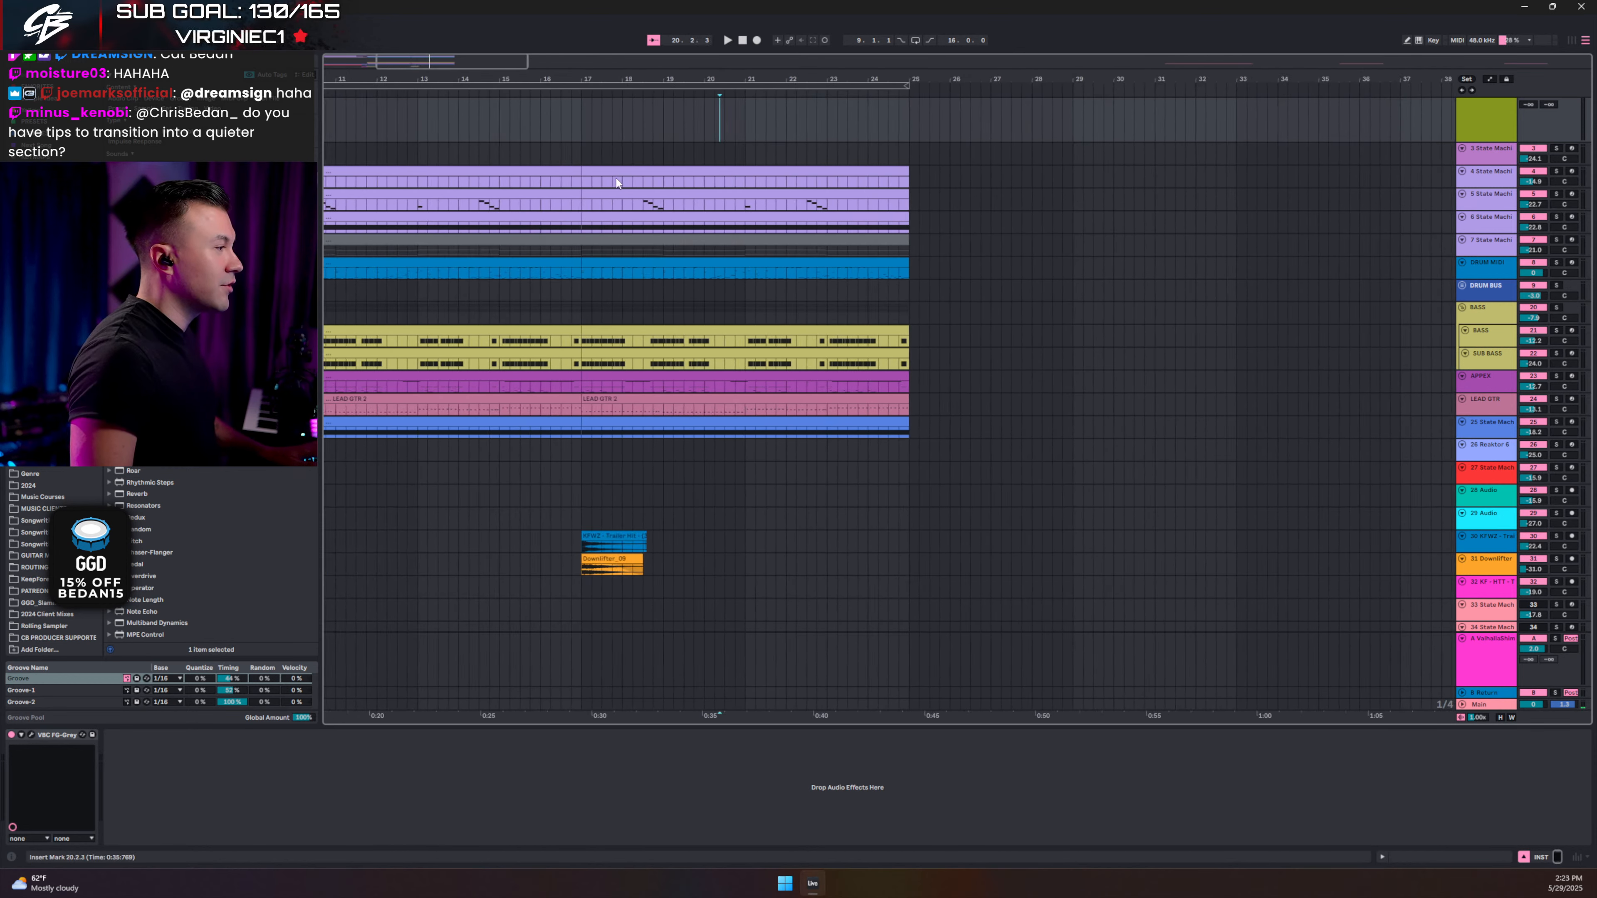
scroll(617, 183, "left", 2)
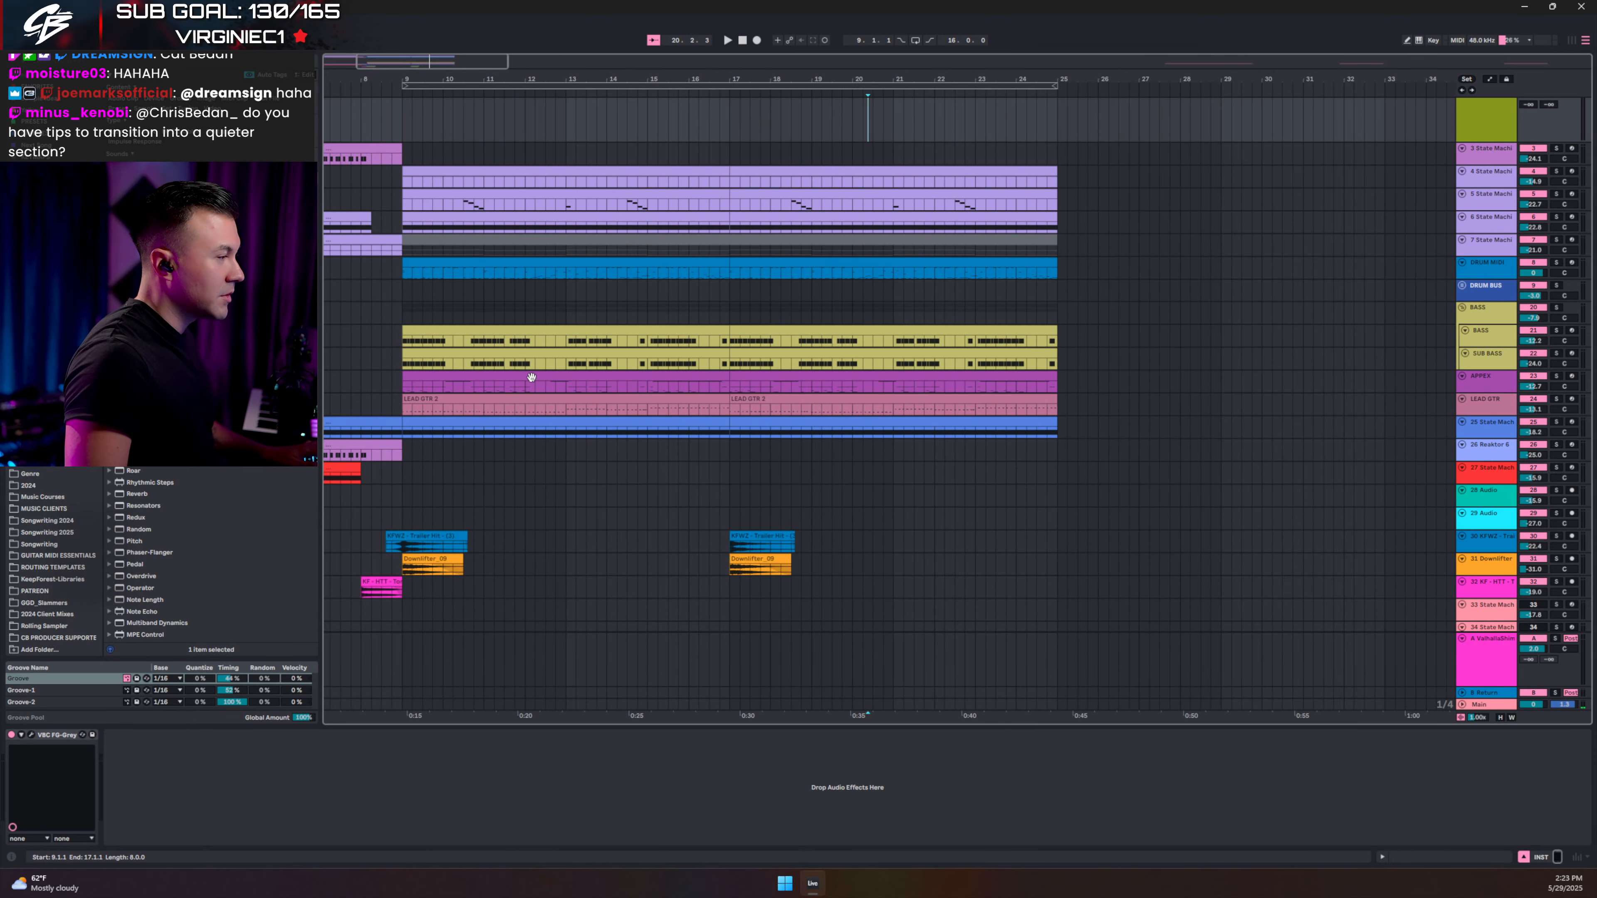
left_click(501, 376)
left_click(544, 330)
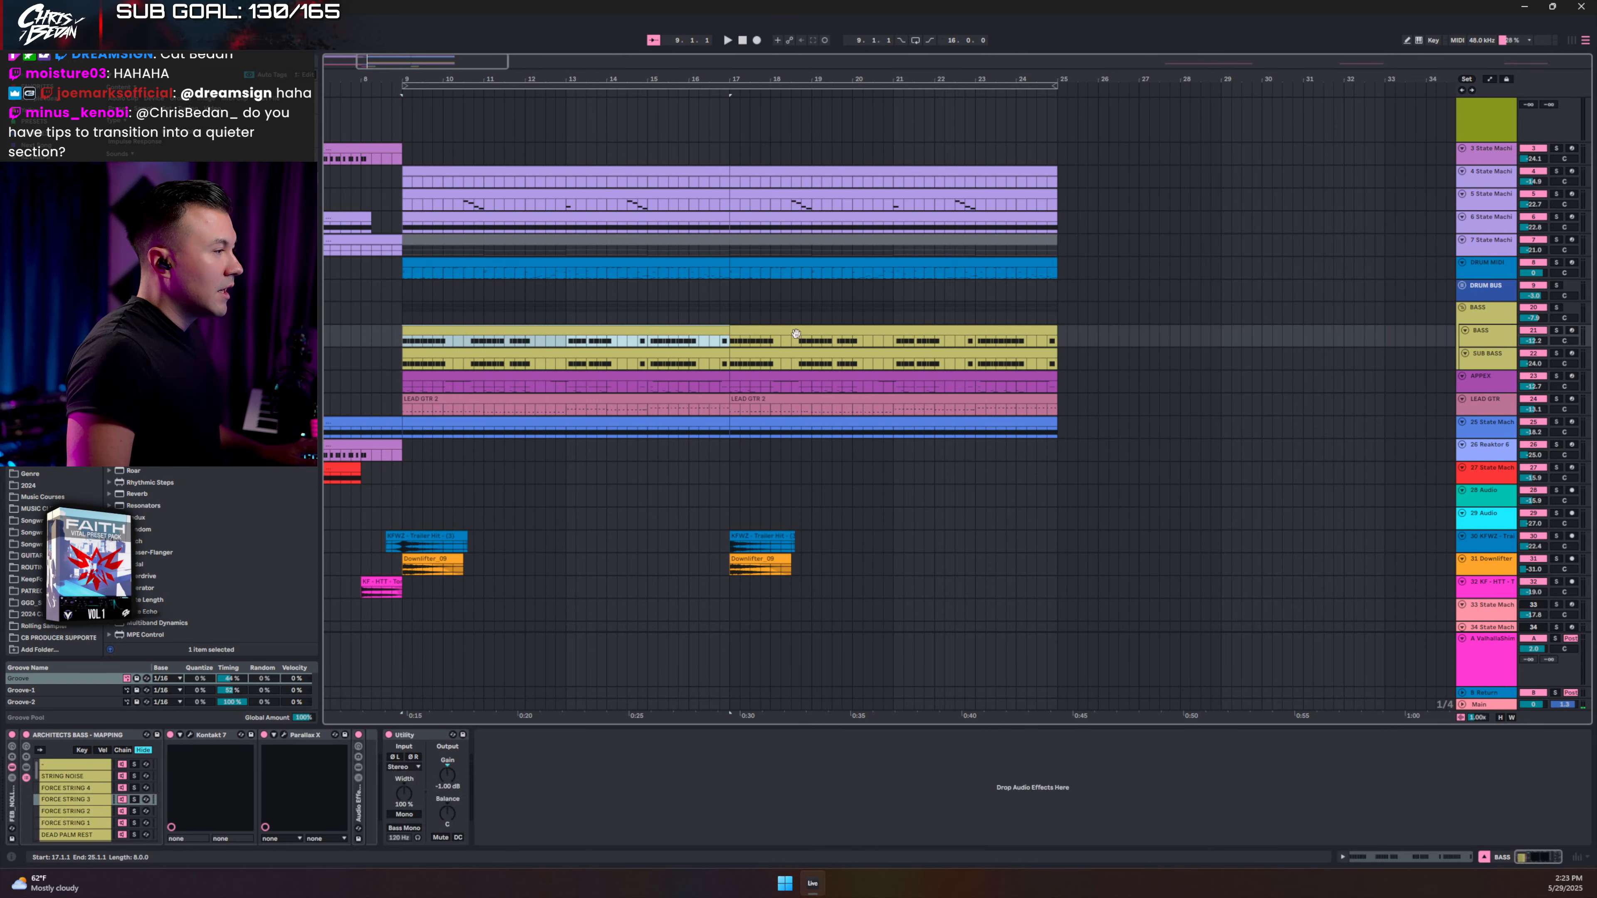
left_click_drag(578, 328, 1232, 370)
scroll(1148, 321, "right", 3)
double_click(887, 375)
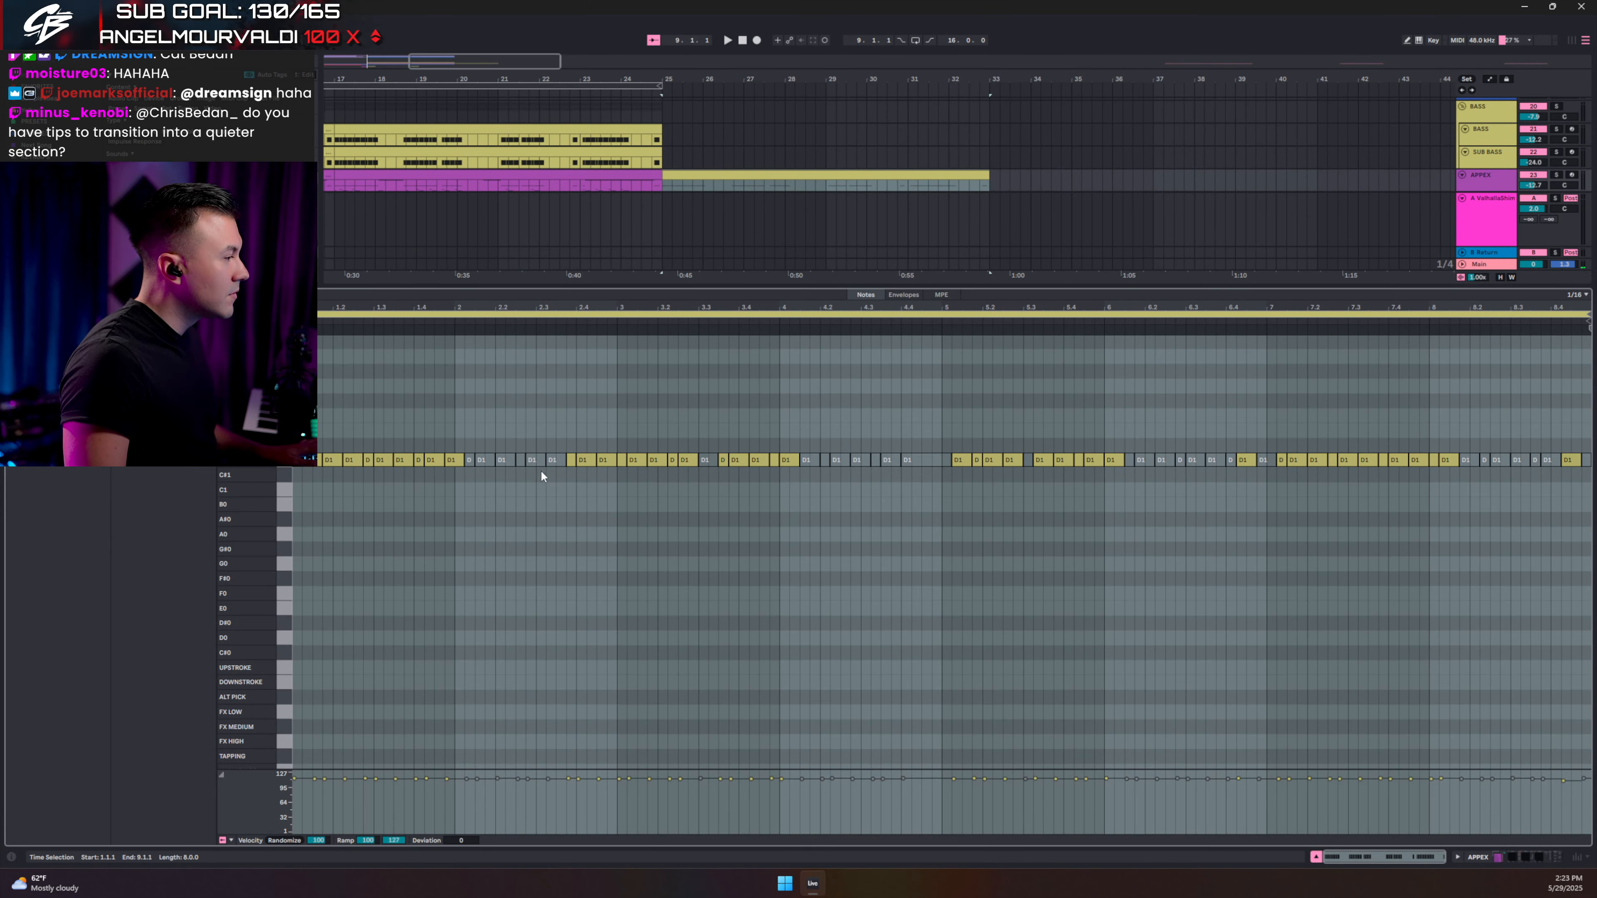
Apply the APPEX track's color to its clips so the copied clip matches.
scroll(515, 530, "down", 3)
right_click(1471, 179)
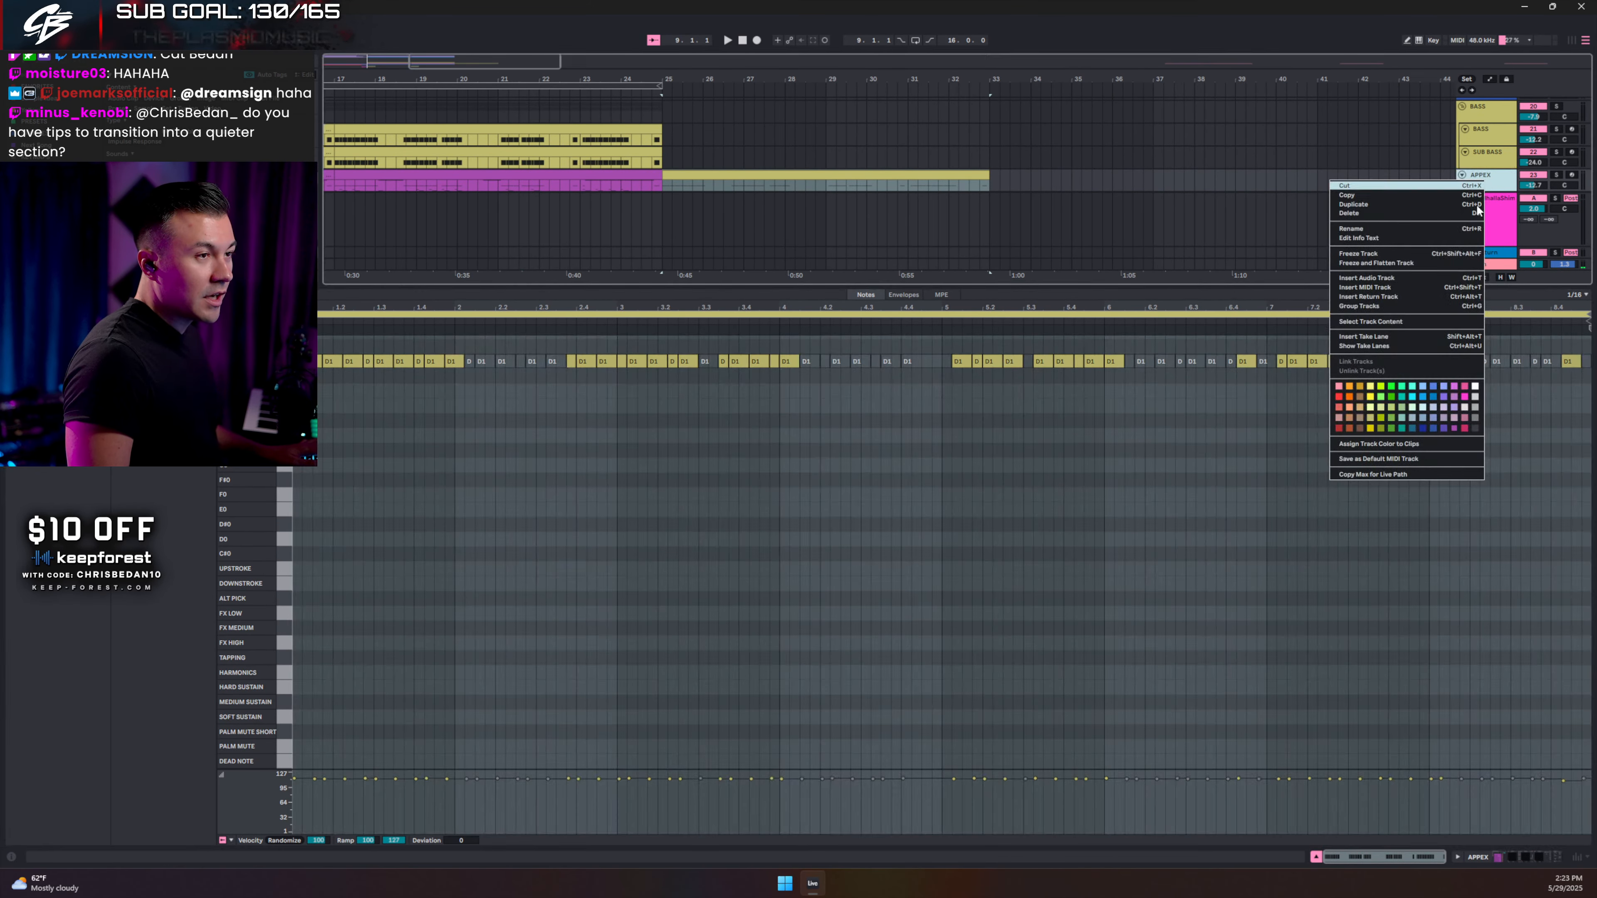
left_click(1369, 438)
Add a PALM MUTE note at 1.1.1 of the APPEX clip, enlarge the arrangement area, and play from bar 25.
scroll(275, 588, "down", 1)
scroll(275, 589, "down", 2)
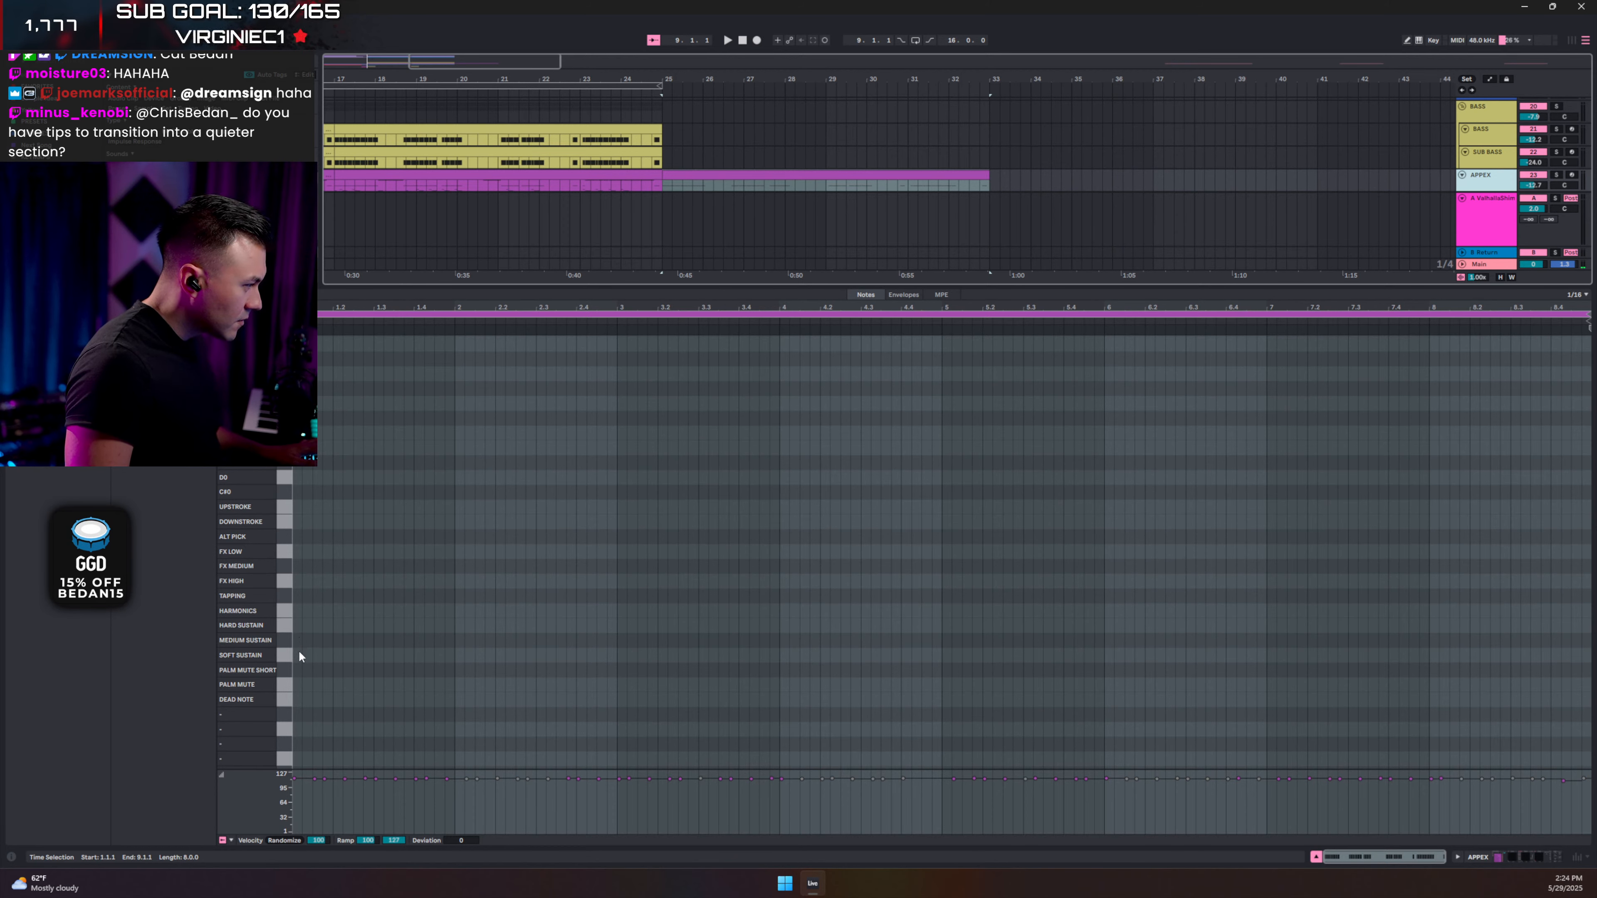
left_click(301, 672)
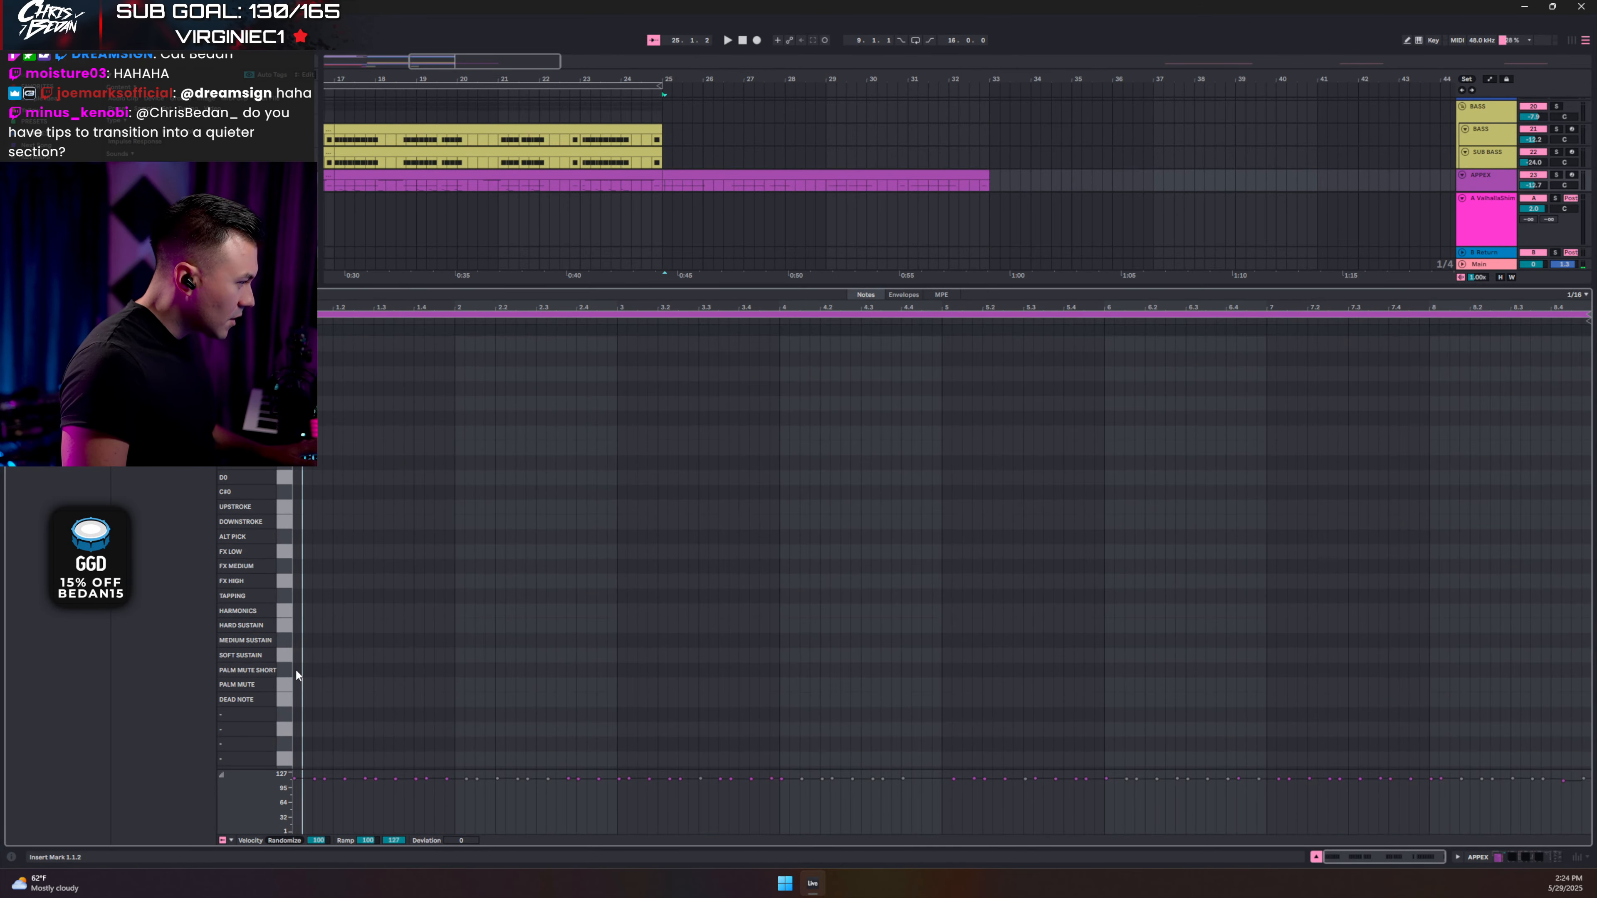
double_click(297, 685)
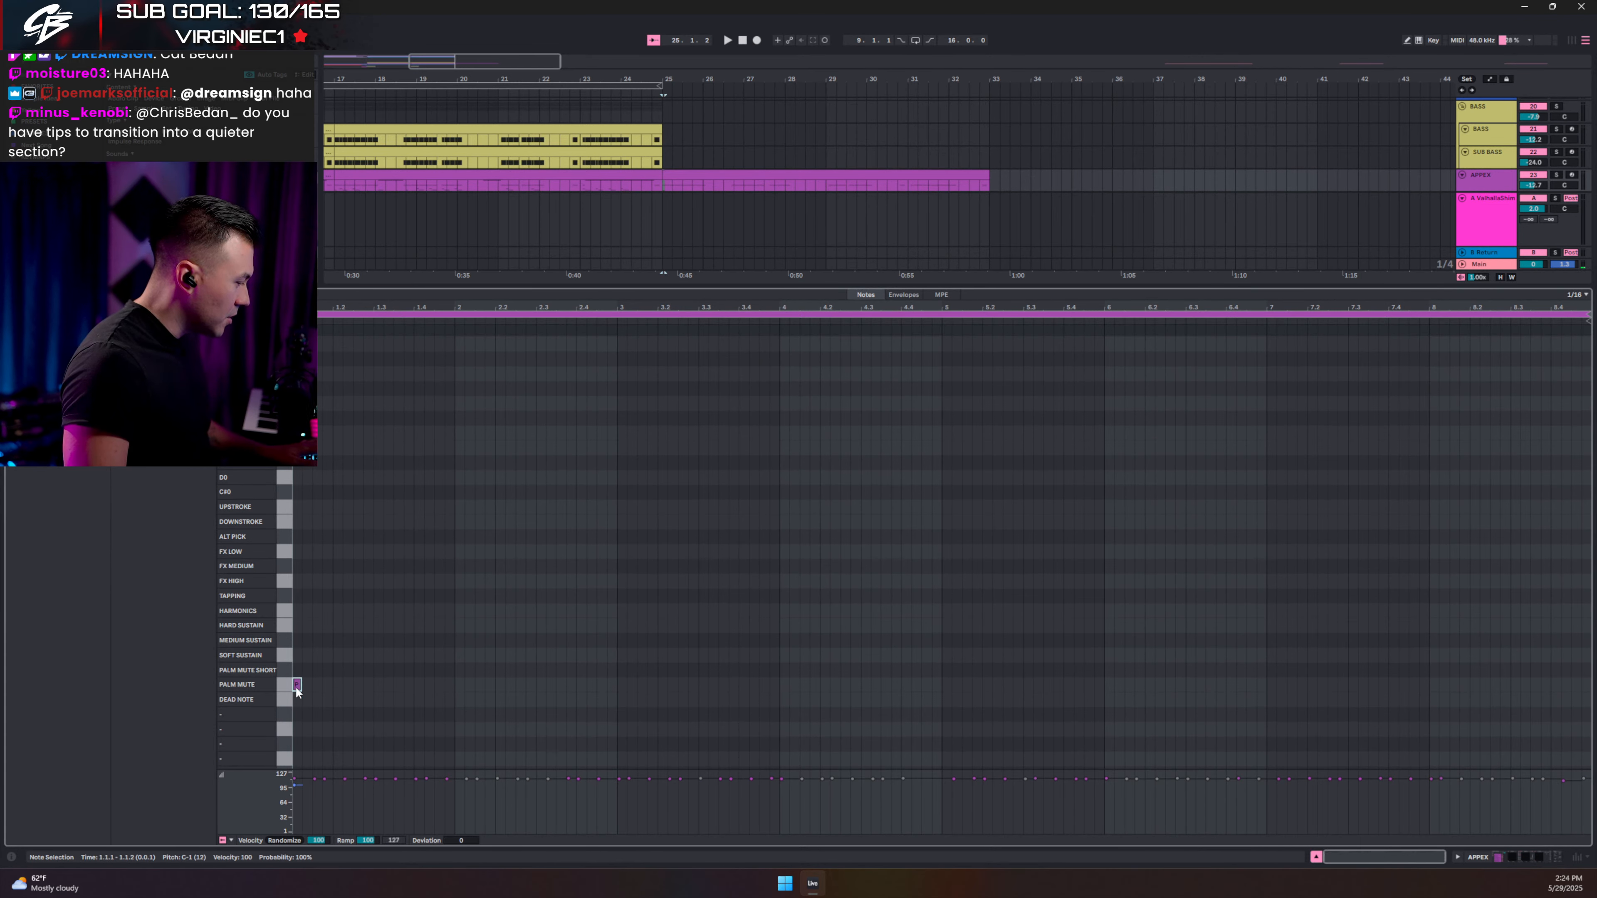
left_click_drag(383, 285, 392, 463)
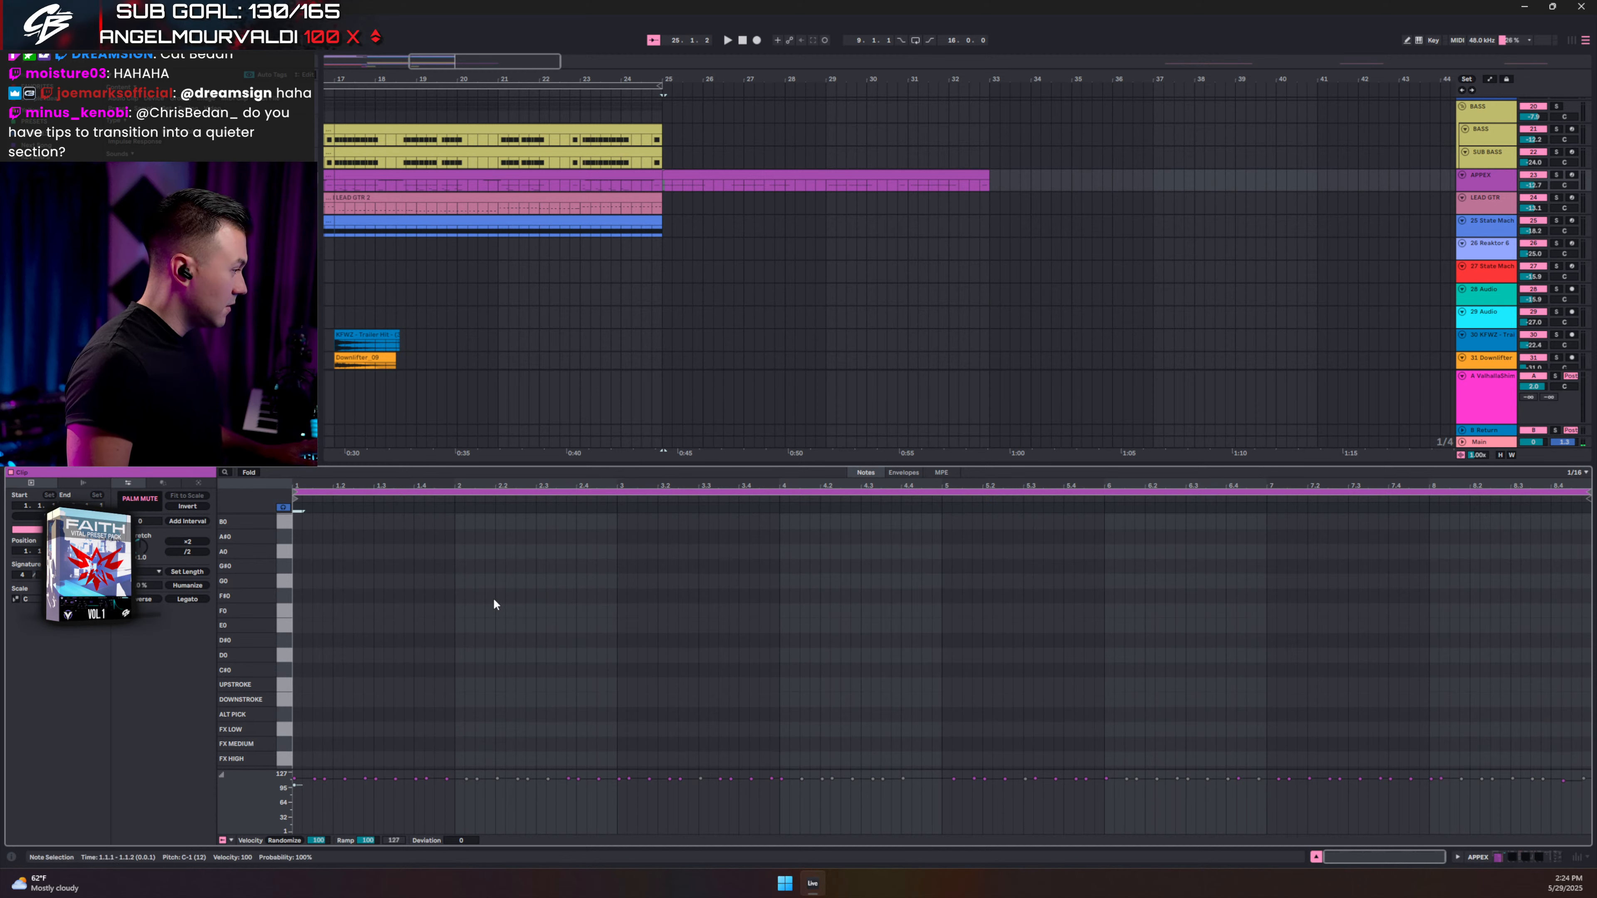
scroll(493, 605, "down", 5)
key("space")
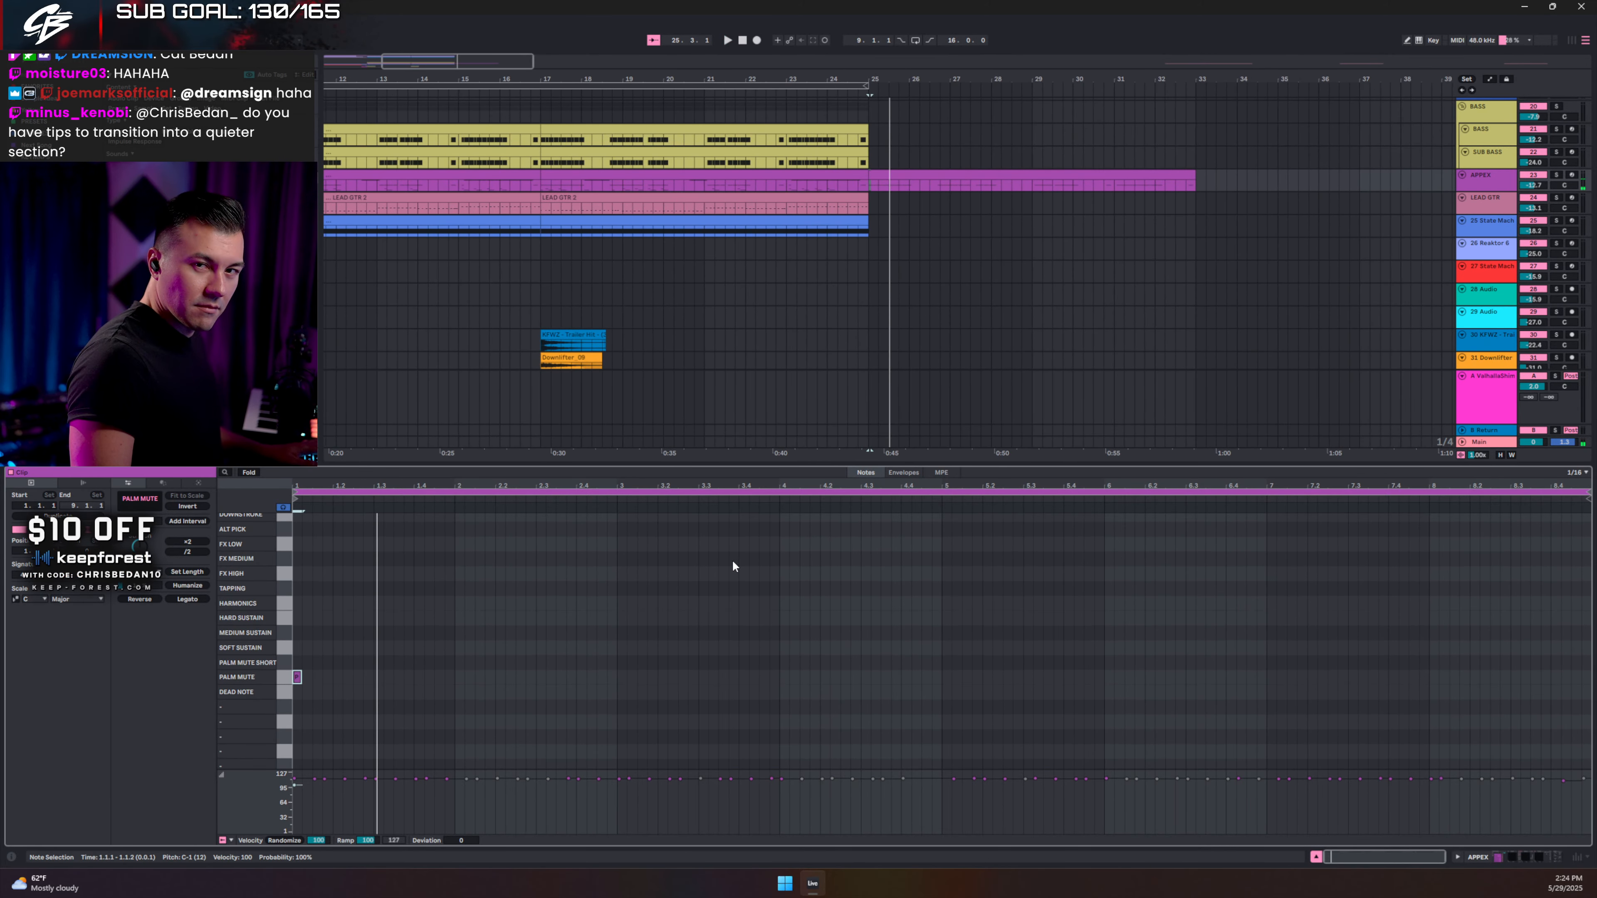
Lower the APPEX clip's Effektor Whammo onBypass envelope to its minimum and play the clip.
scroll(471, 569, "up", 3)
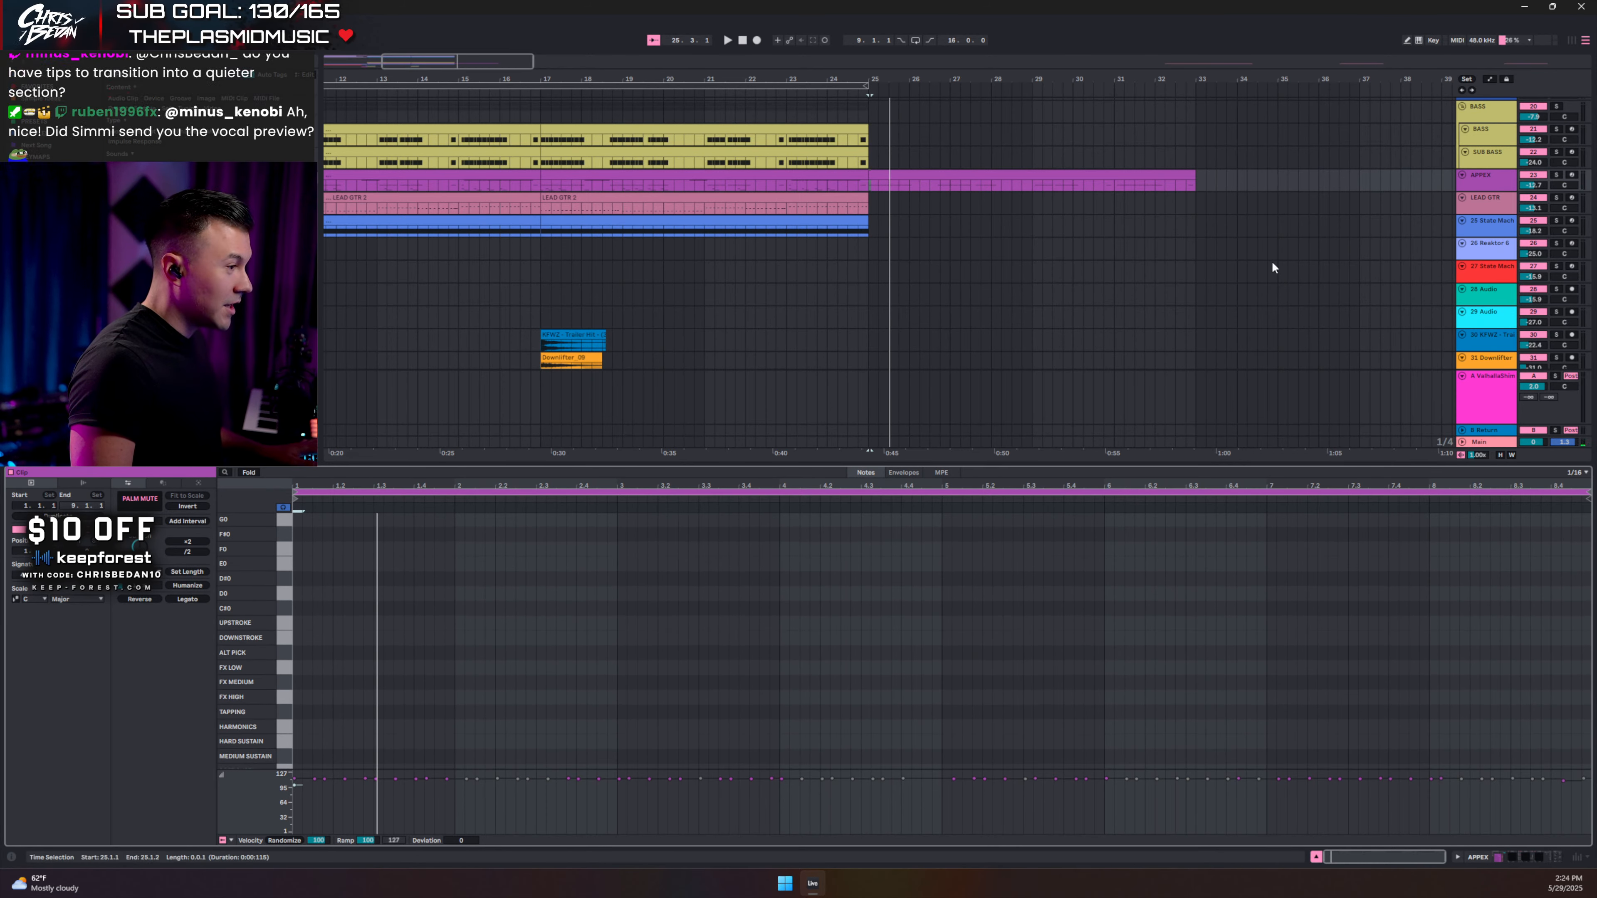
left_click(903, 473)
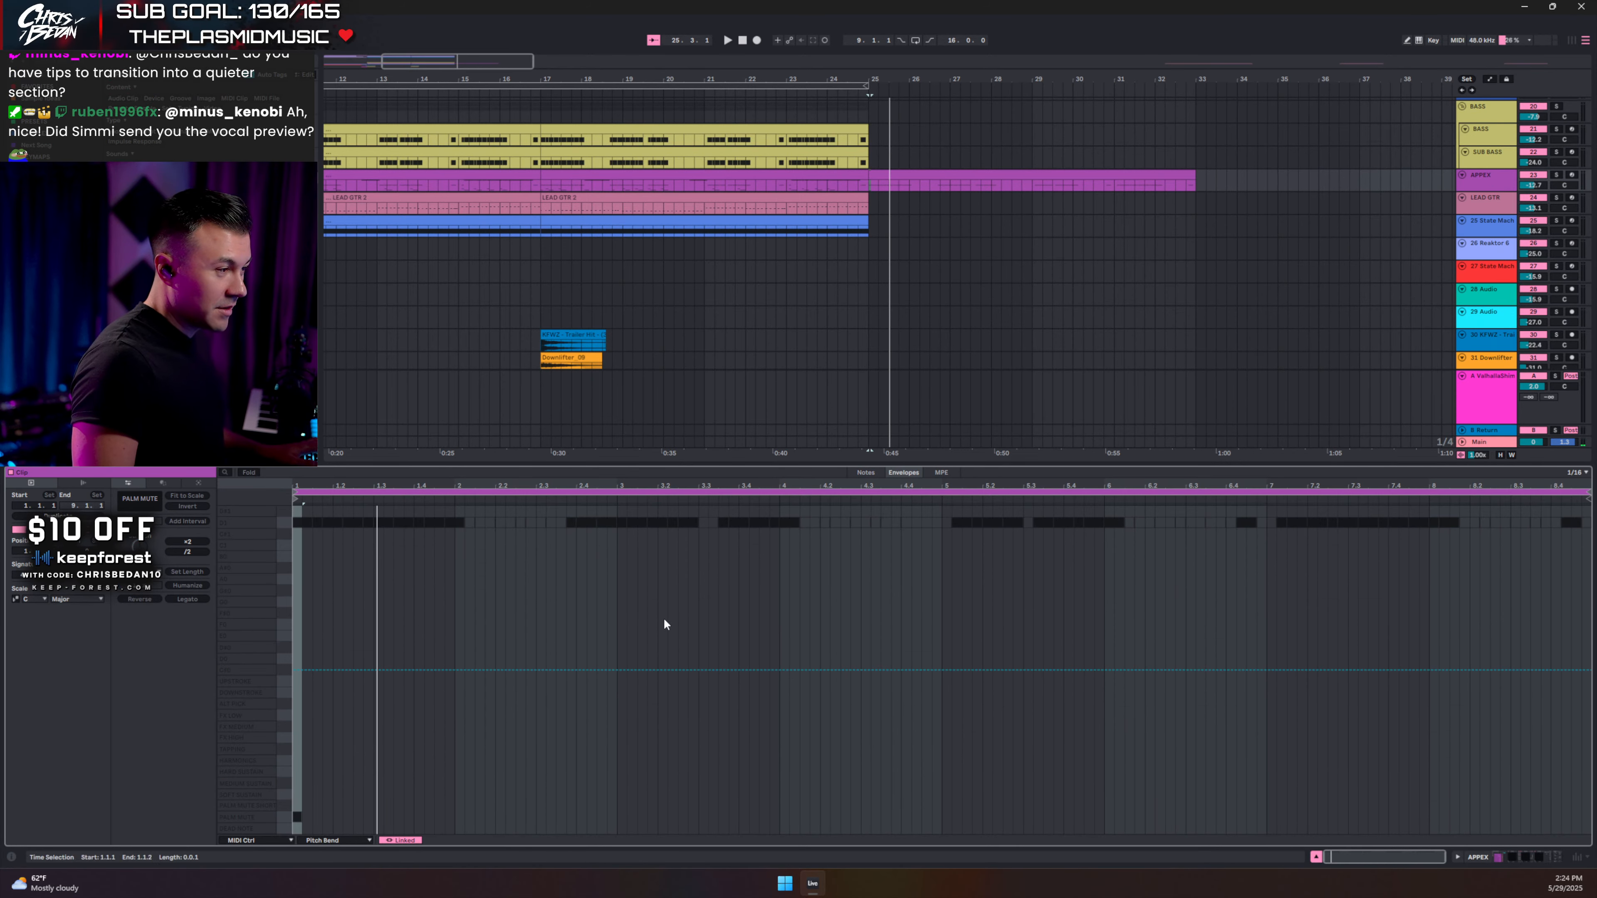
left_click(258, 840)
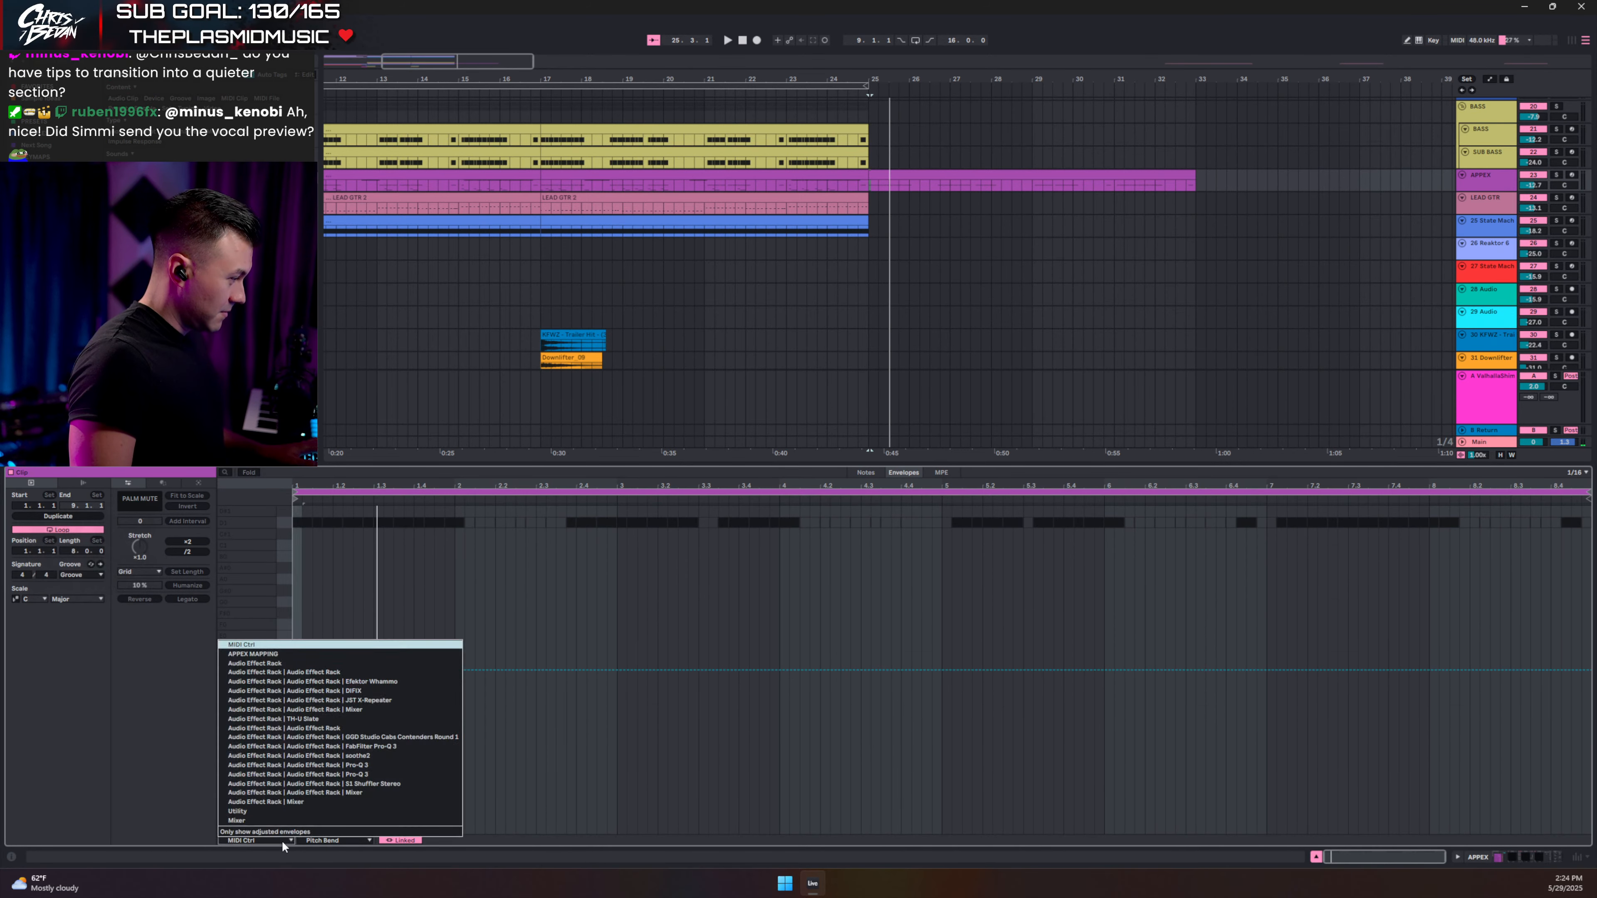
left_click(295, 682)
left_click(323, 842)
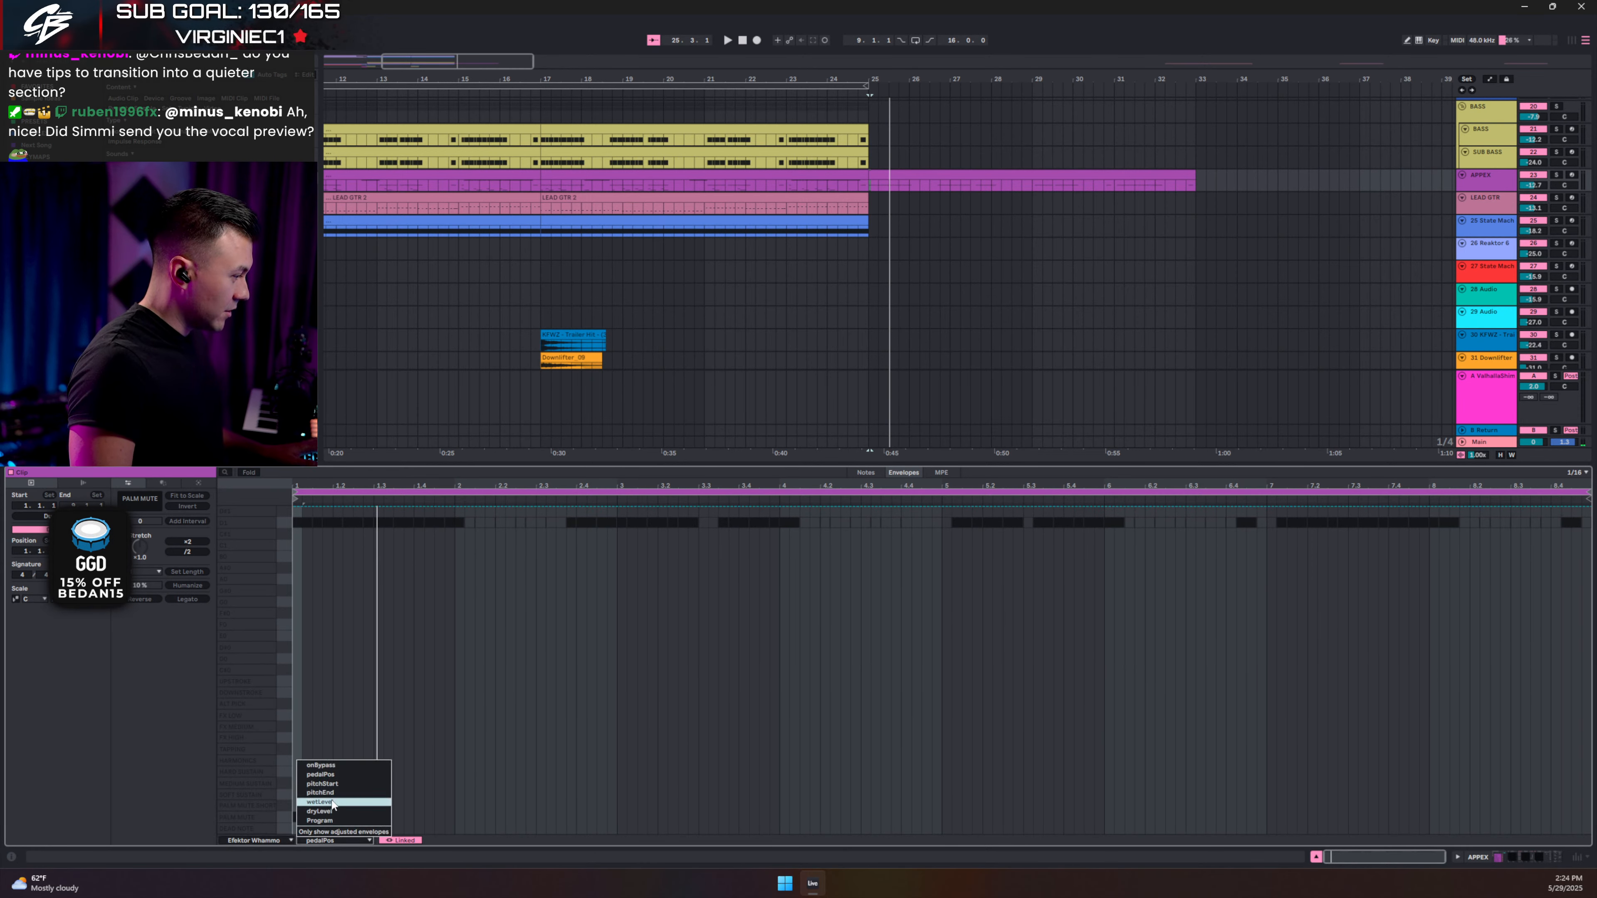
left_click(321, 765)
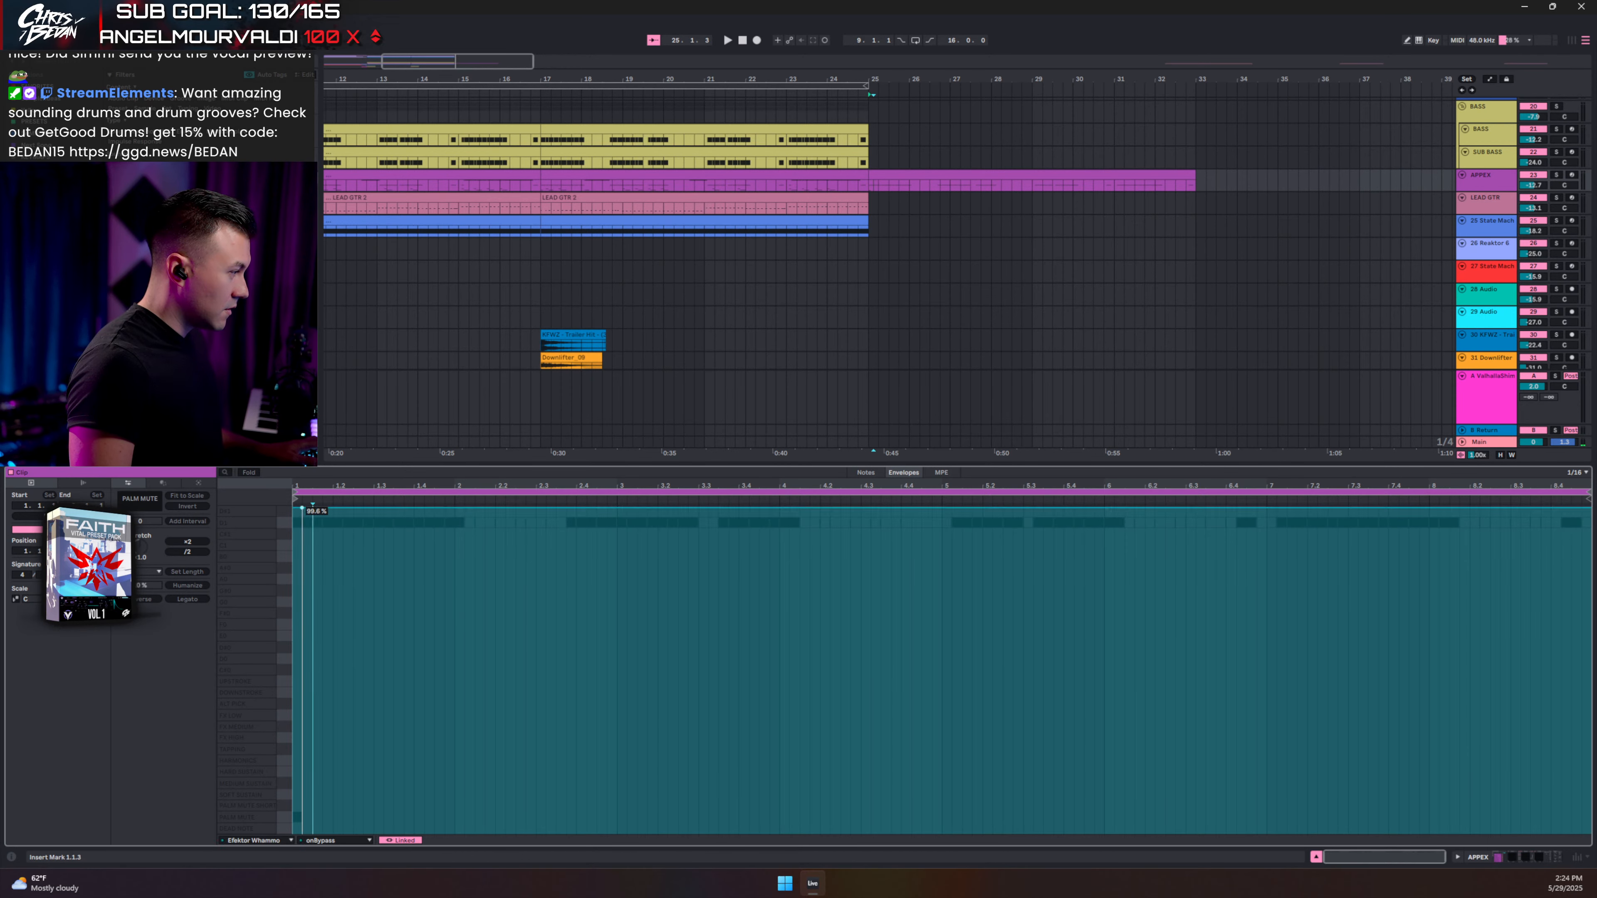
left_click_drag(312, 539, 313, 832)
key("space")
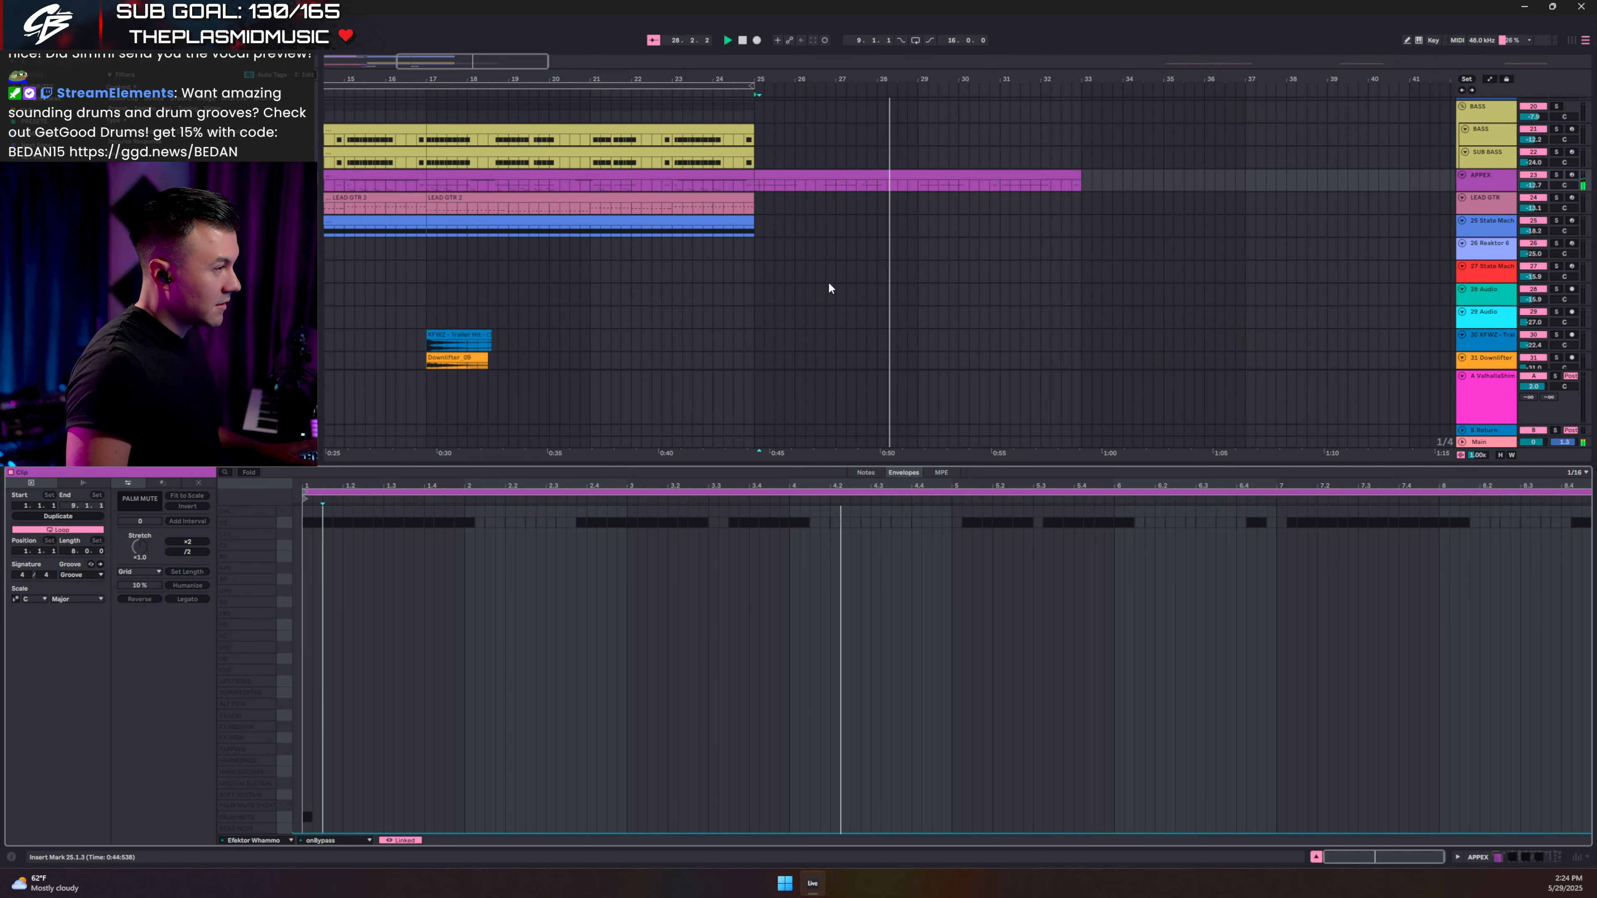
Stop playback, copy the new APPEX clip onto the BASS track at bar 25, and play both parts together.
key("space")
left_click(823, 175)
left_click_drag(823, 174, 824, 133)
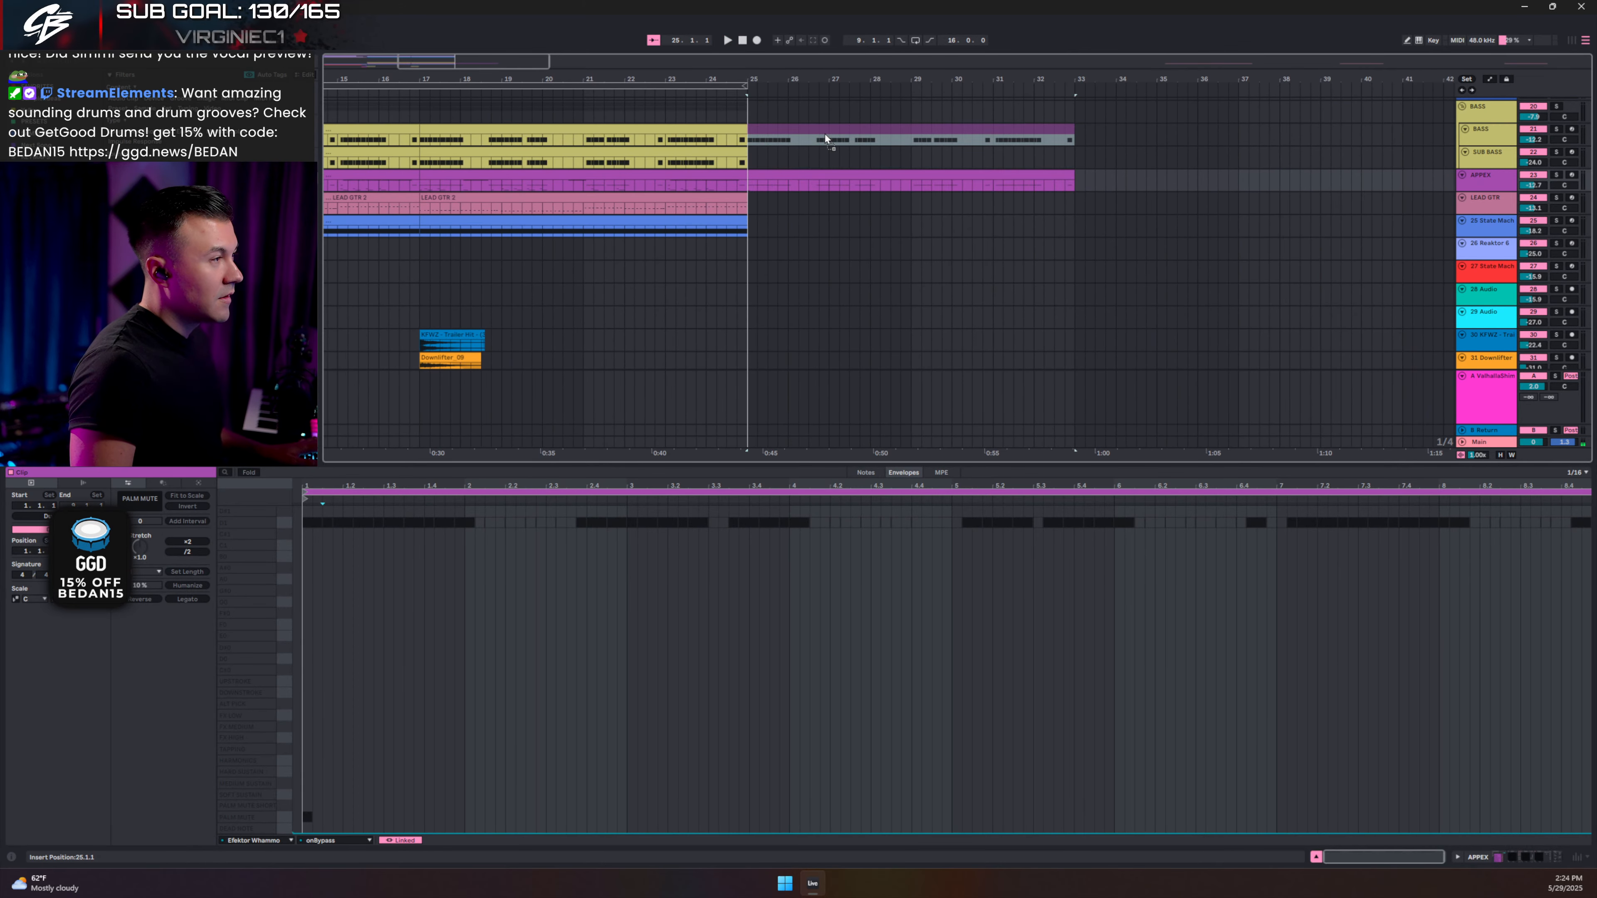
key("space")
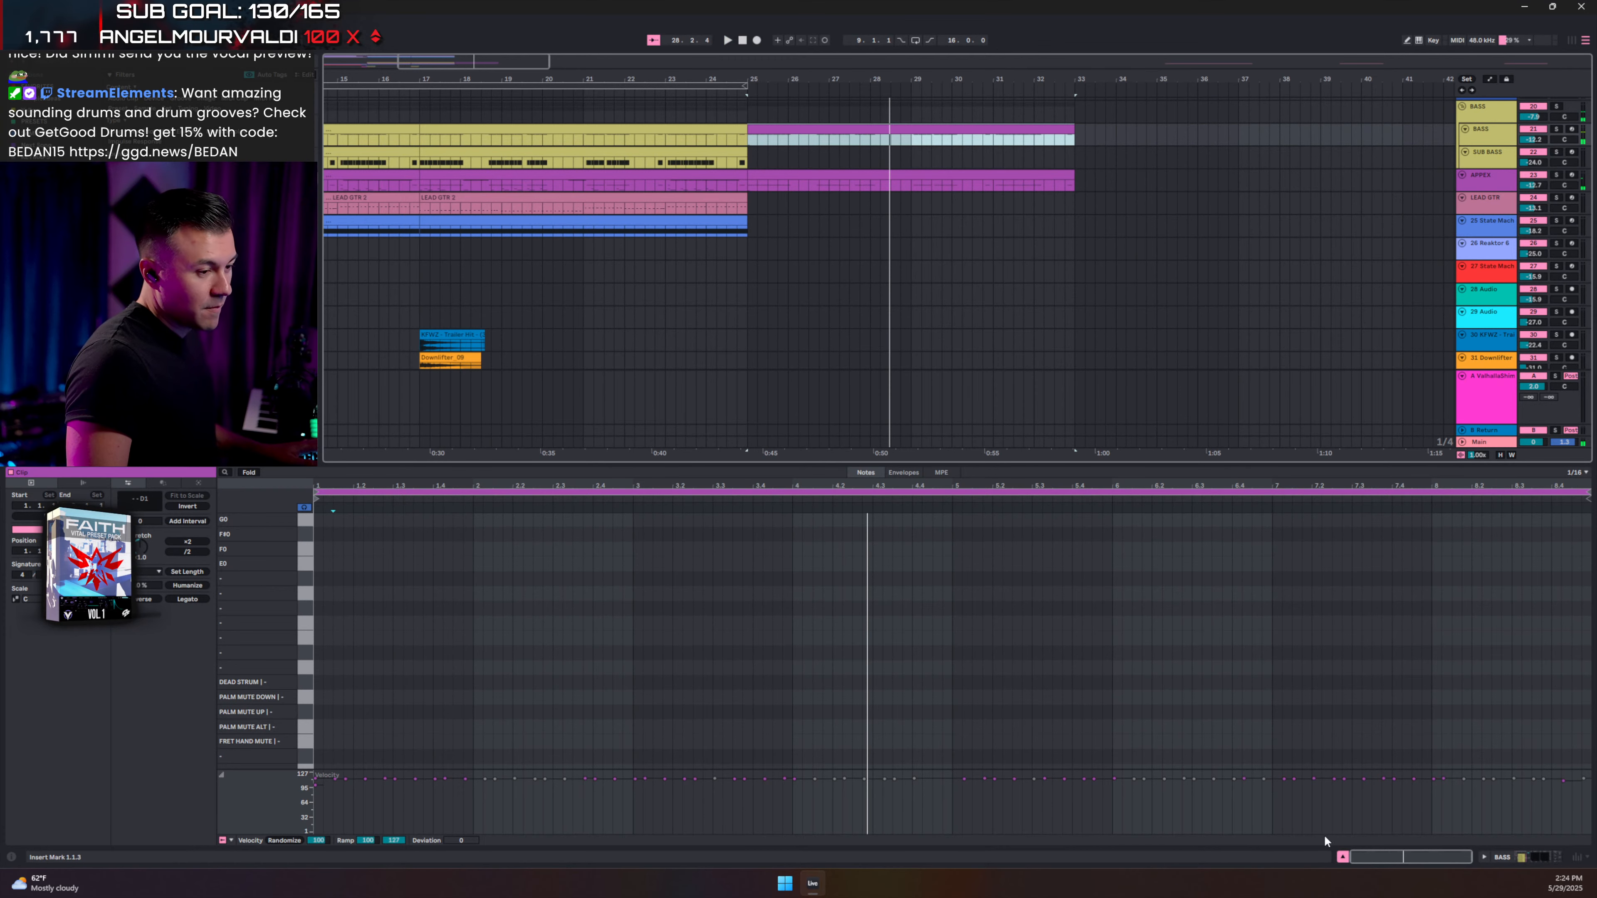
Apply the BASS track's color to its clips and move the new BASS and APPEX clips to start at bar 27.
left_click(1344, 856)
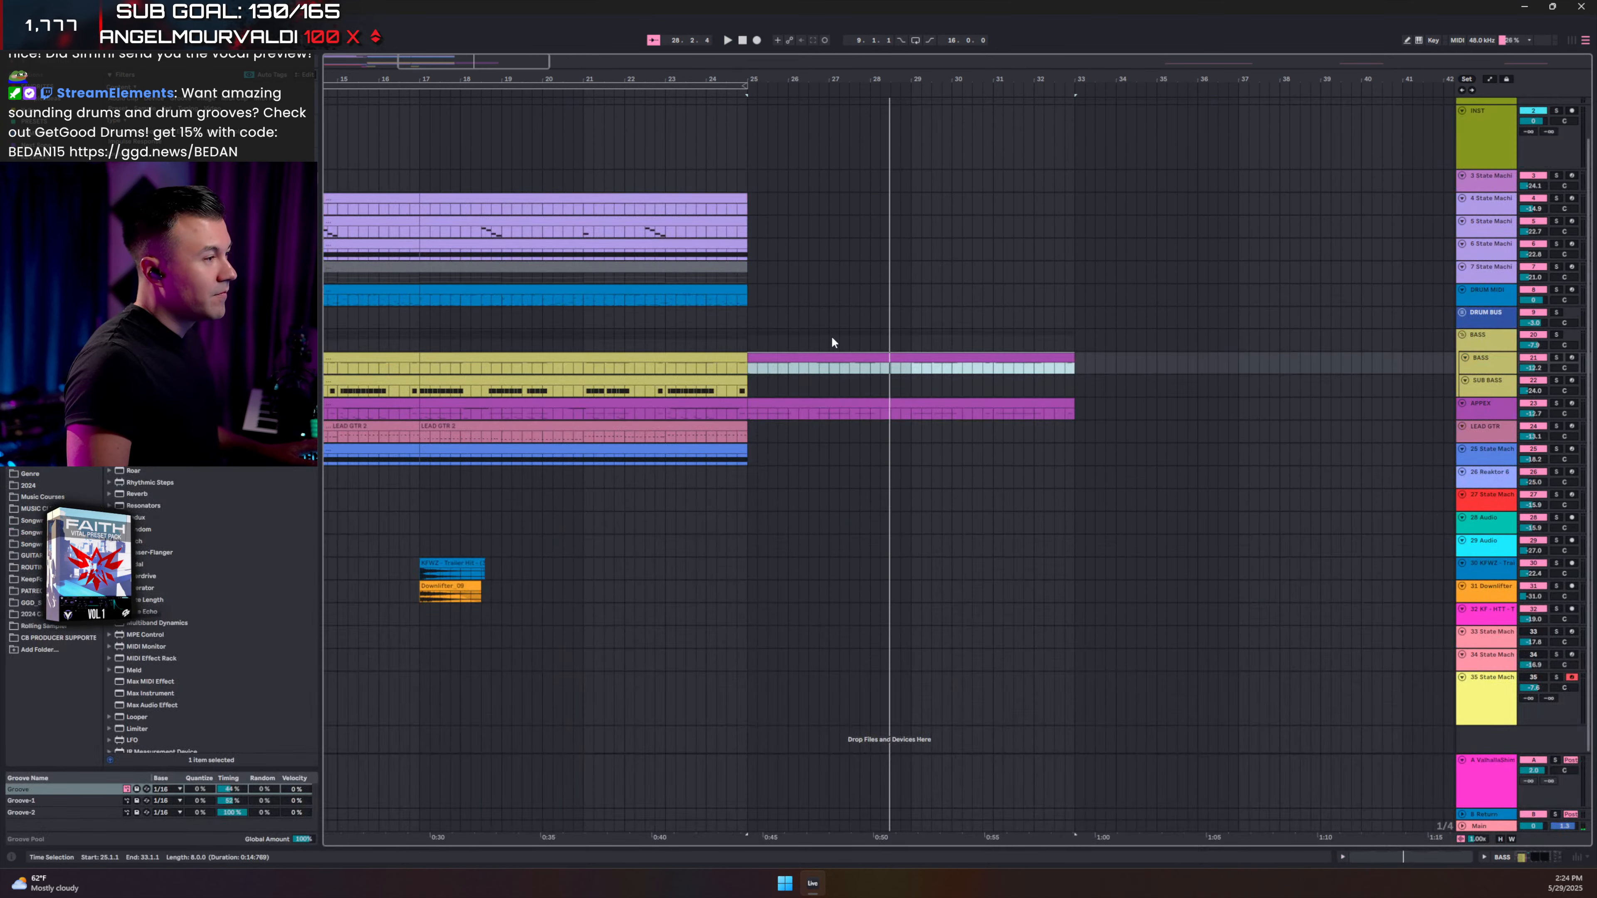
left_click(786, 408, "shift")
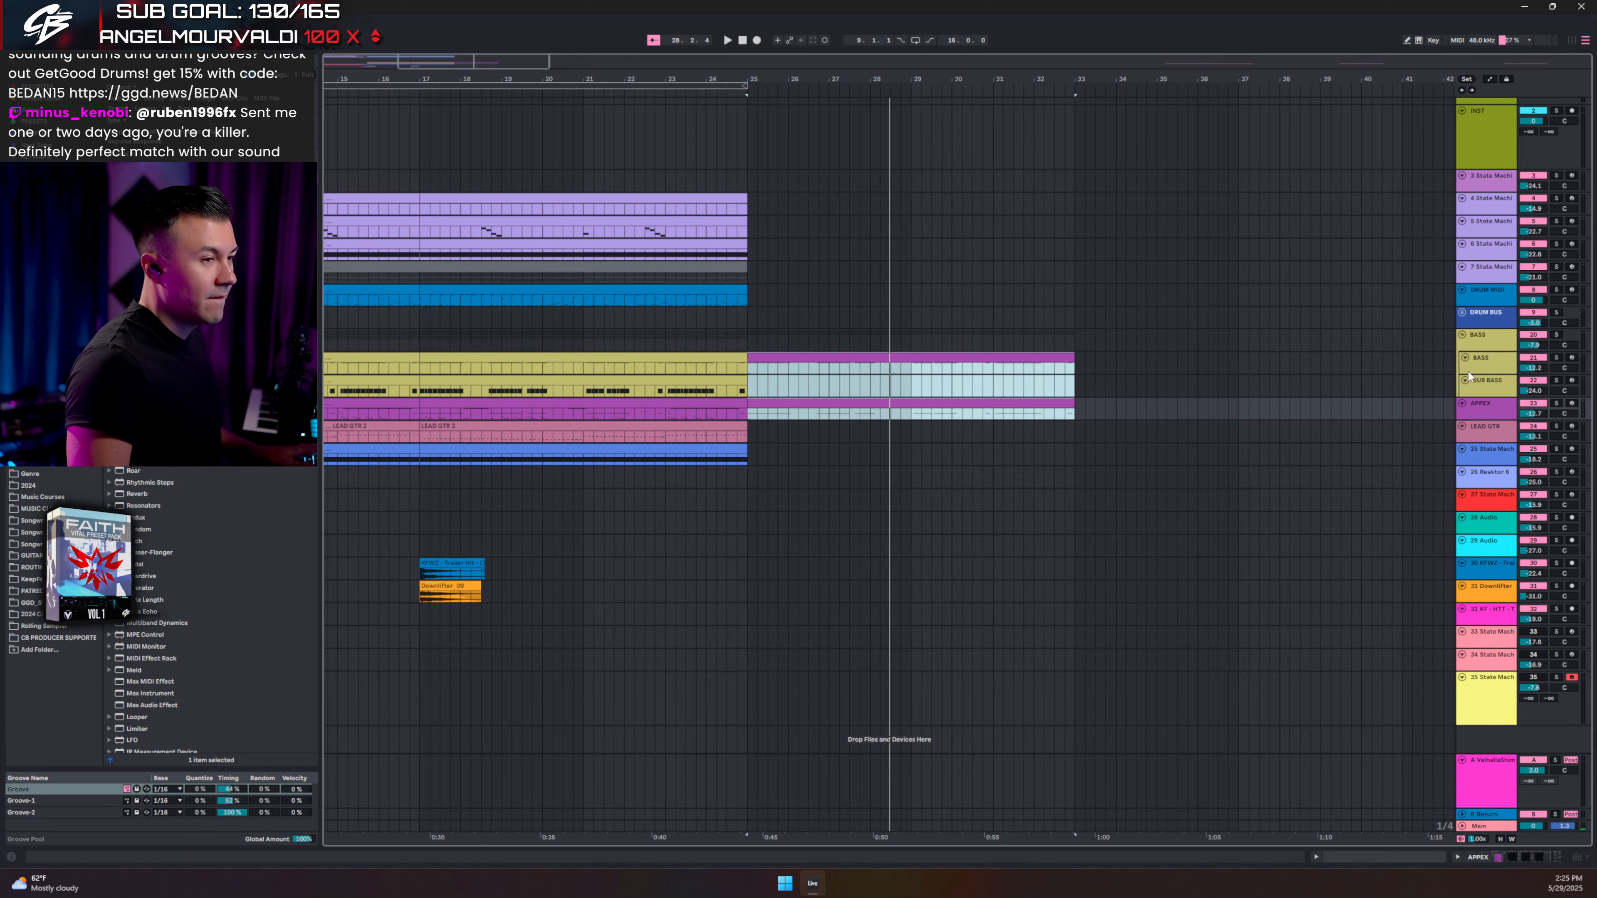
right_click(1484, 361)
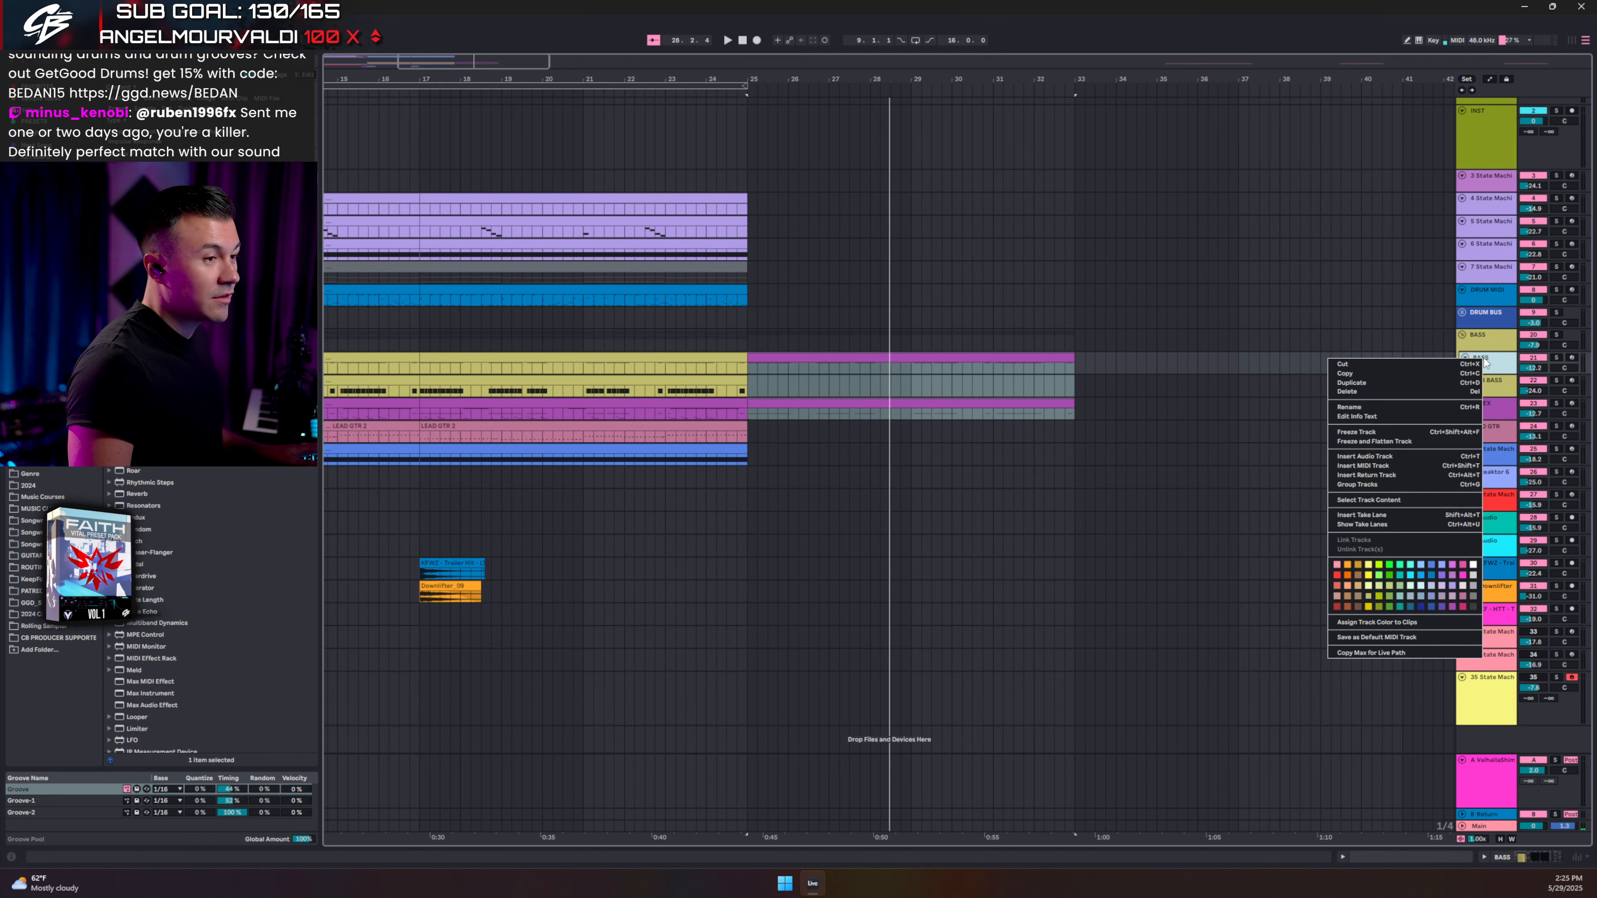
left_click(1386, 623)
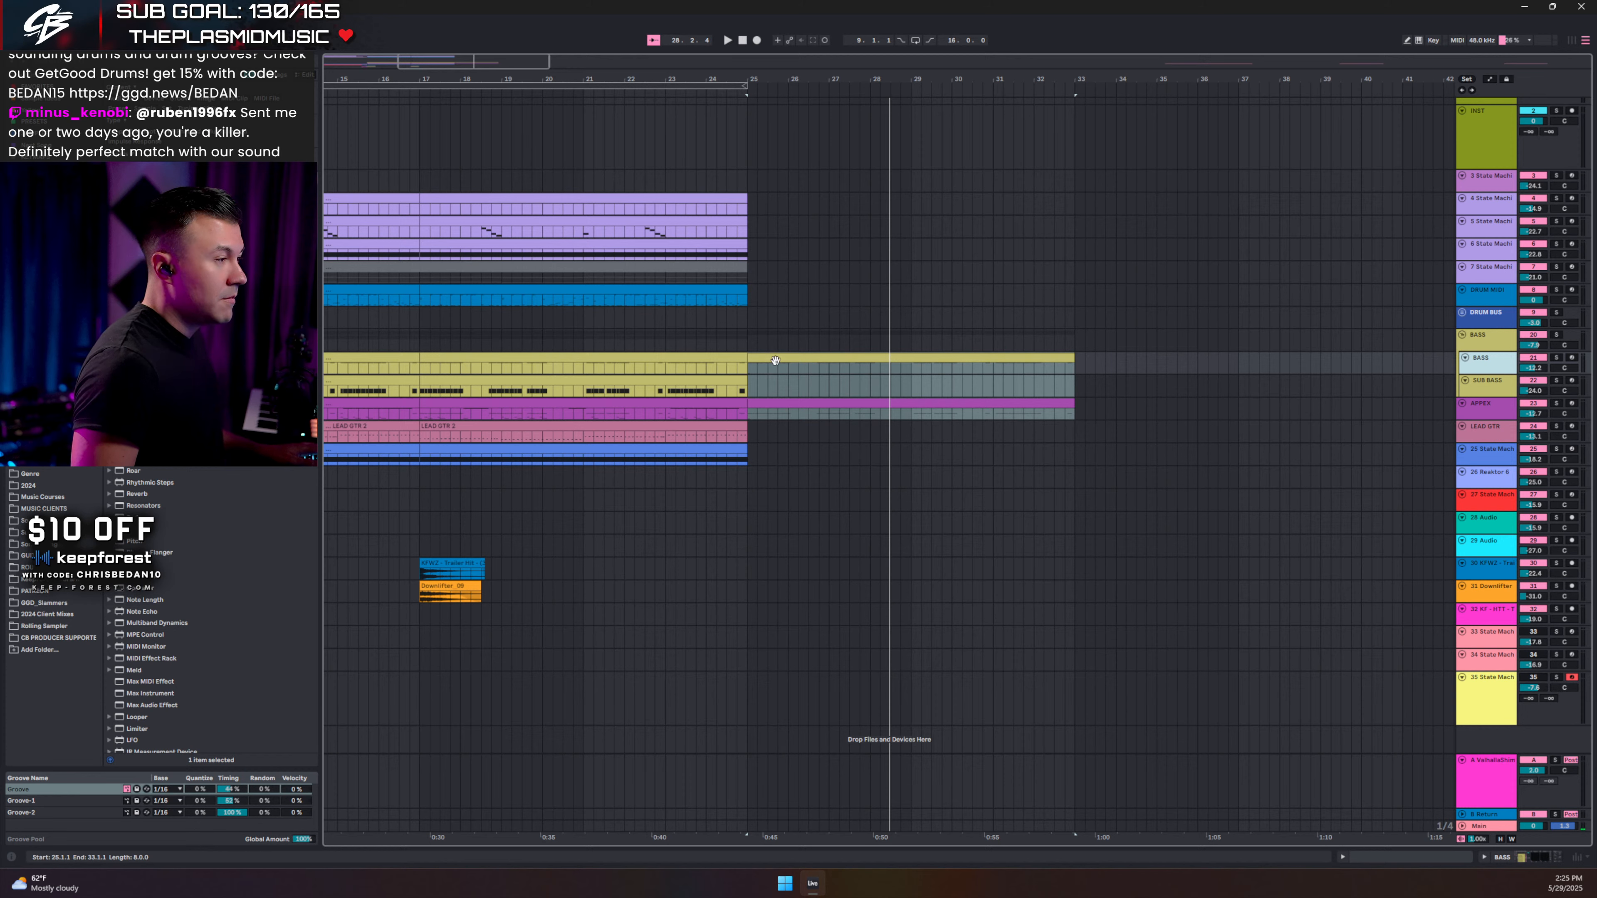
left_click_drag(780, 403, 862, 412)
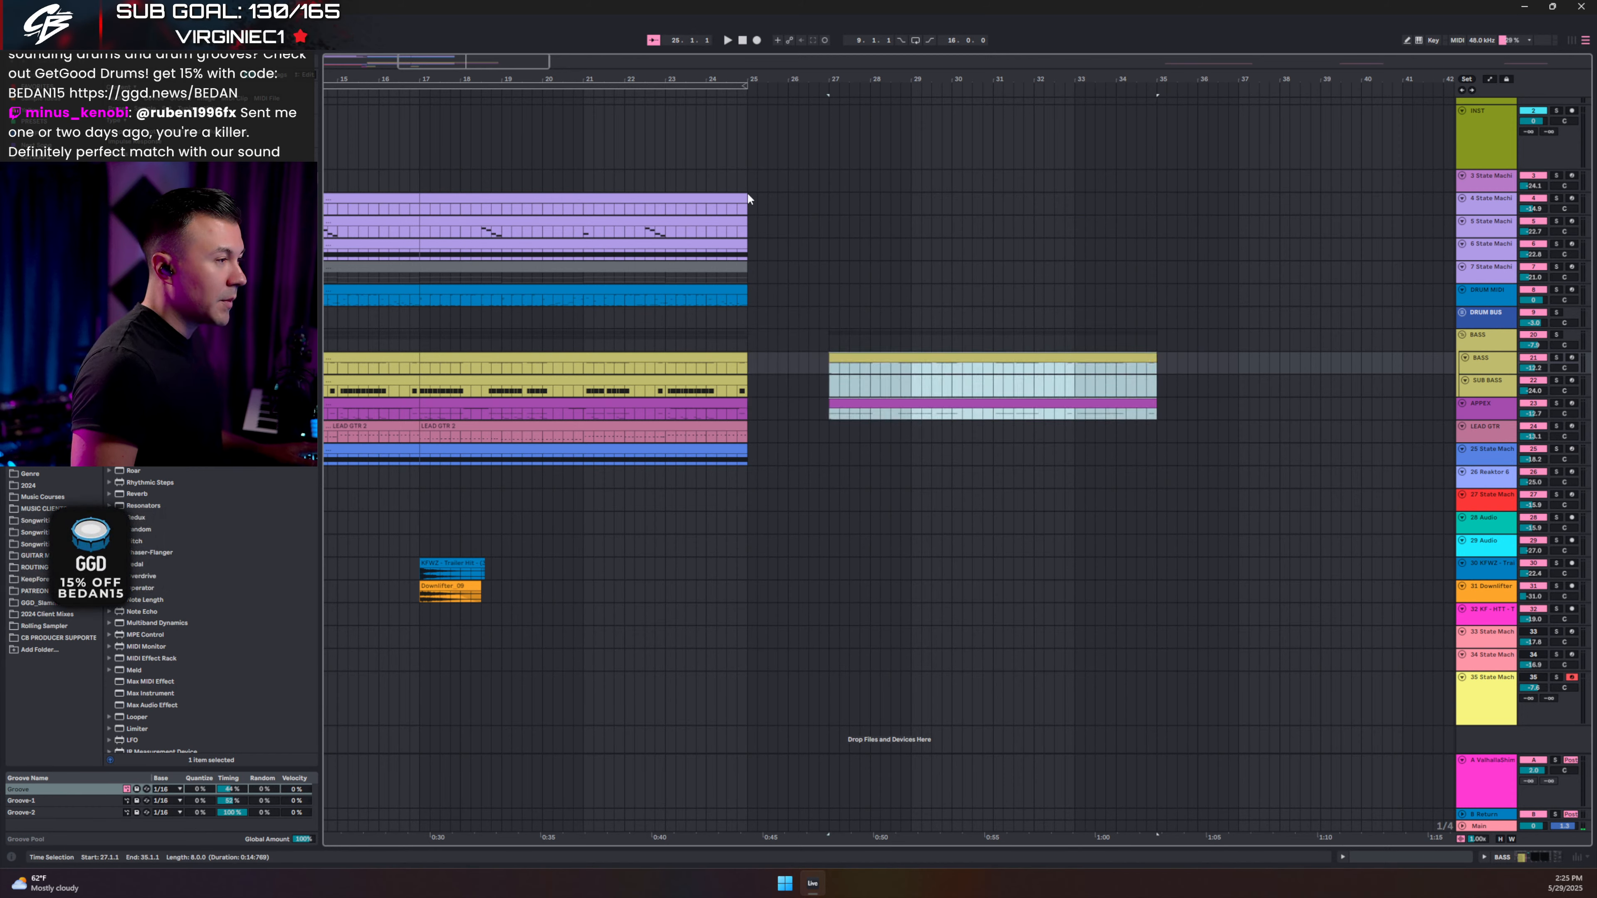
left_click(799, 202)
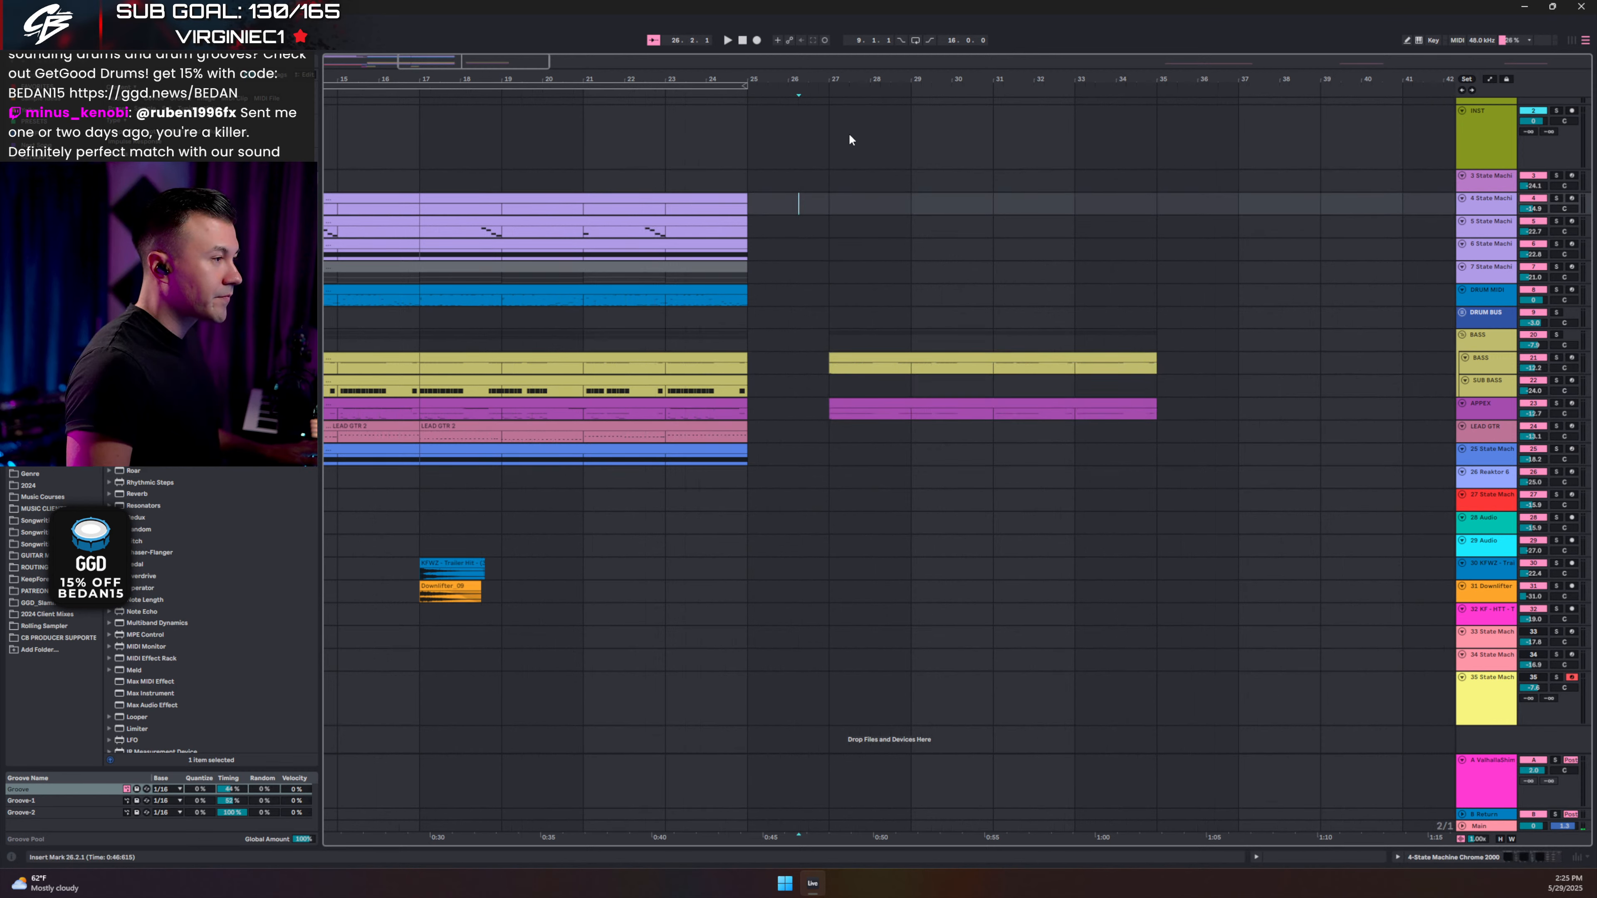
Duplicate the second eight-bar half of the 5 State Machine part, bars 17 to 25, so the copy starts at bar 25.
scroll(740, 176, "down", 2)
left_click(656, 142)
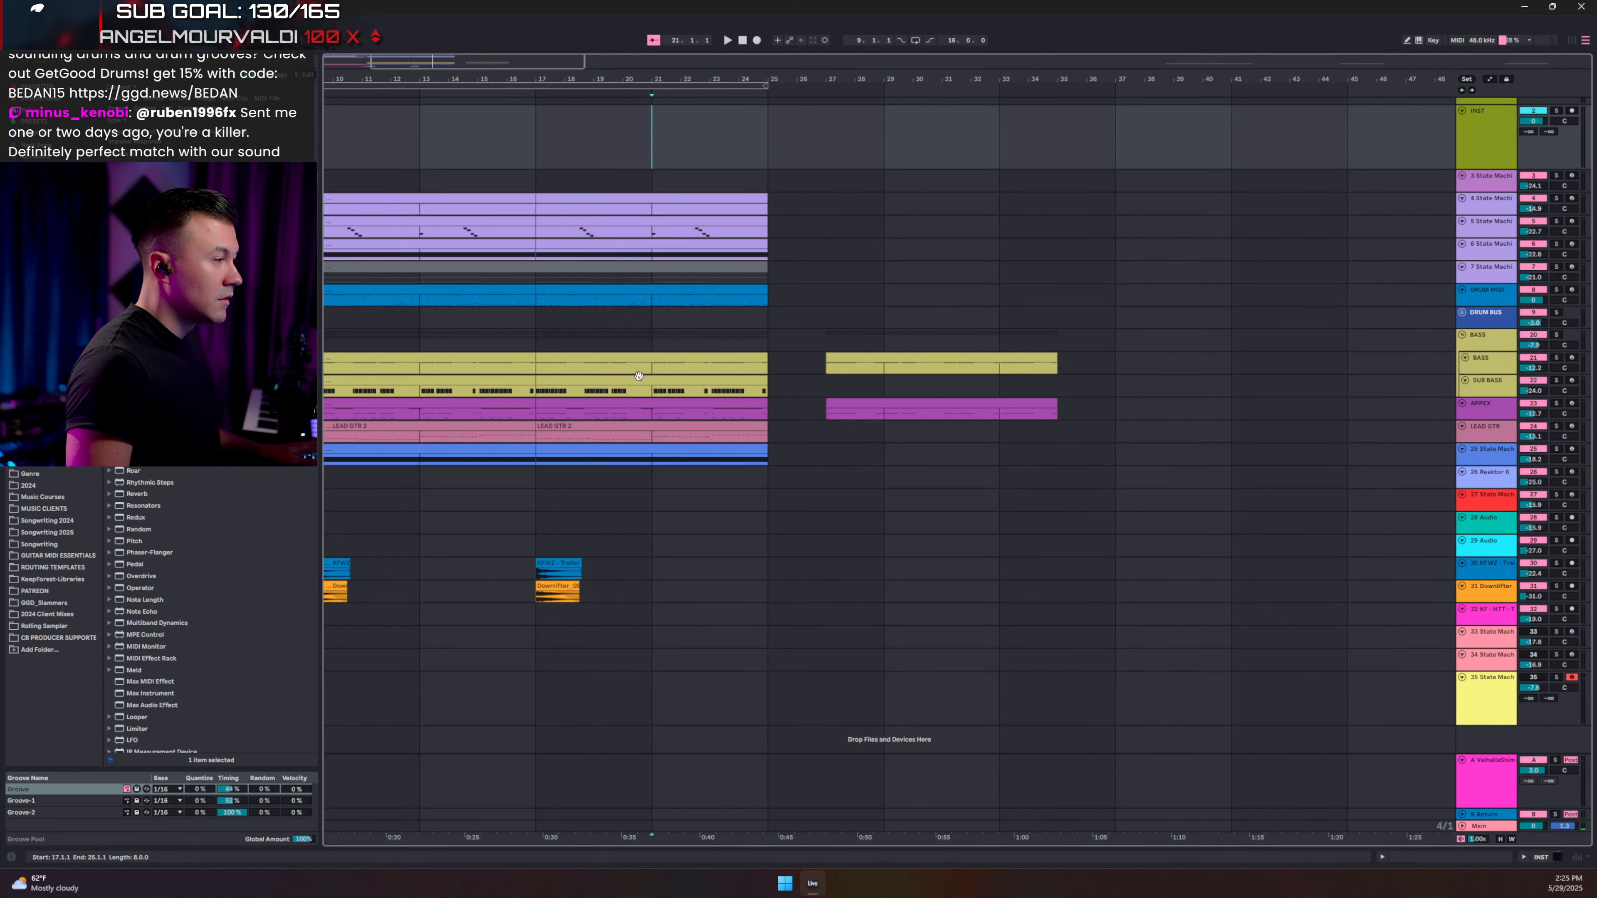
scroll(638, 377, "left", 3)
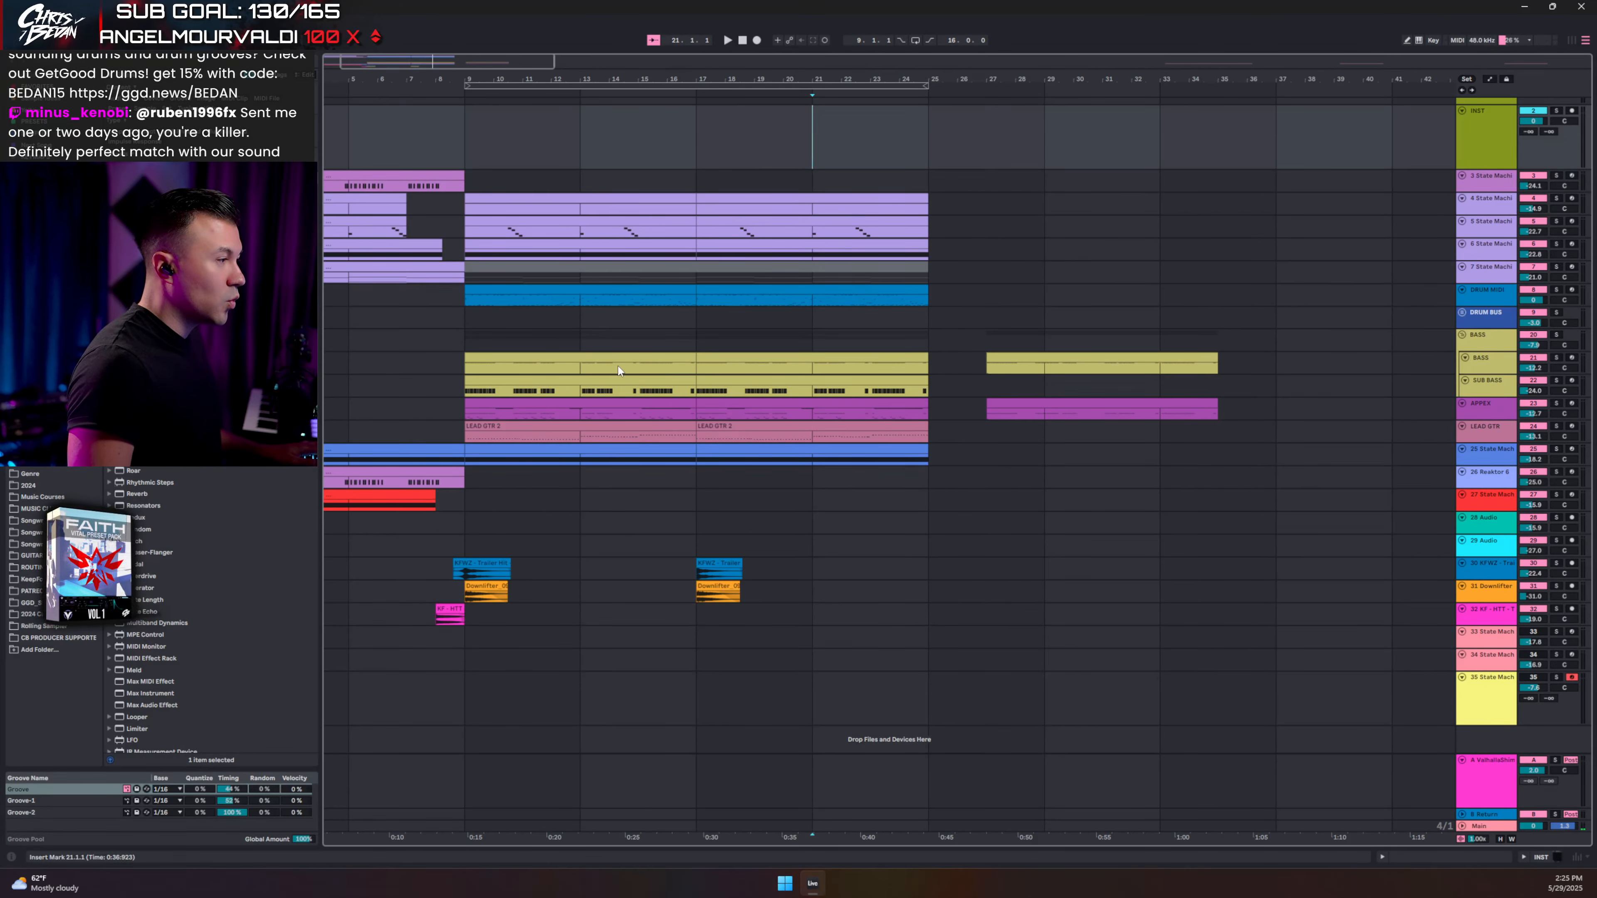
left_click(752, 360)
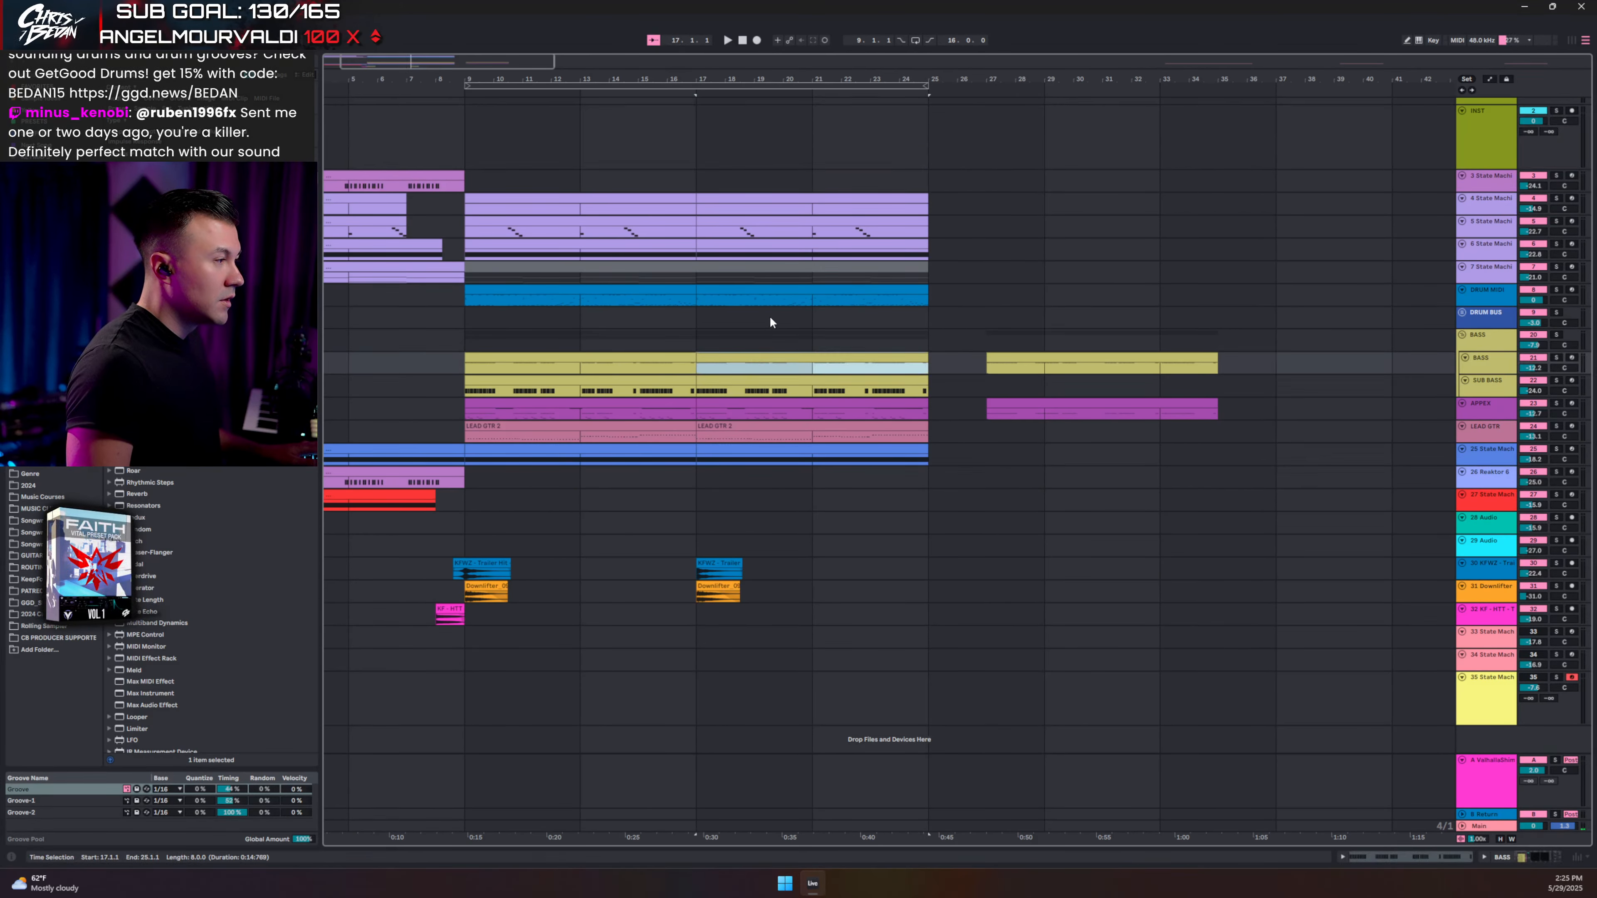
scroll(769, 316, "up", 2)
left_click(785, 270)
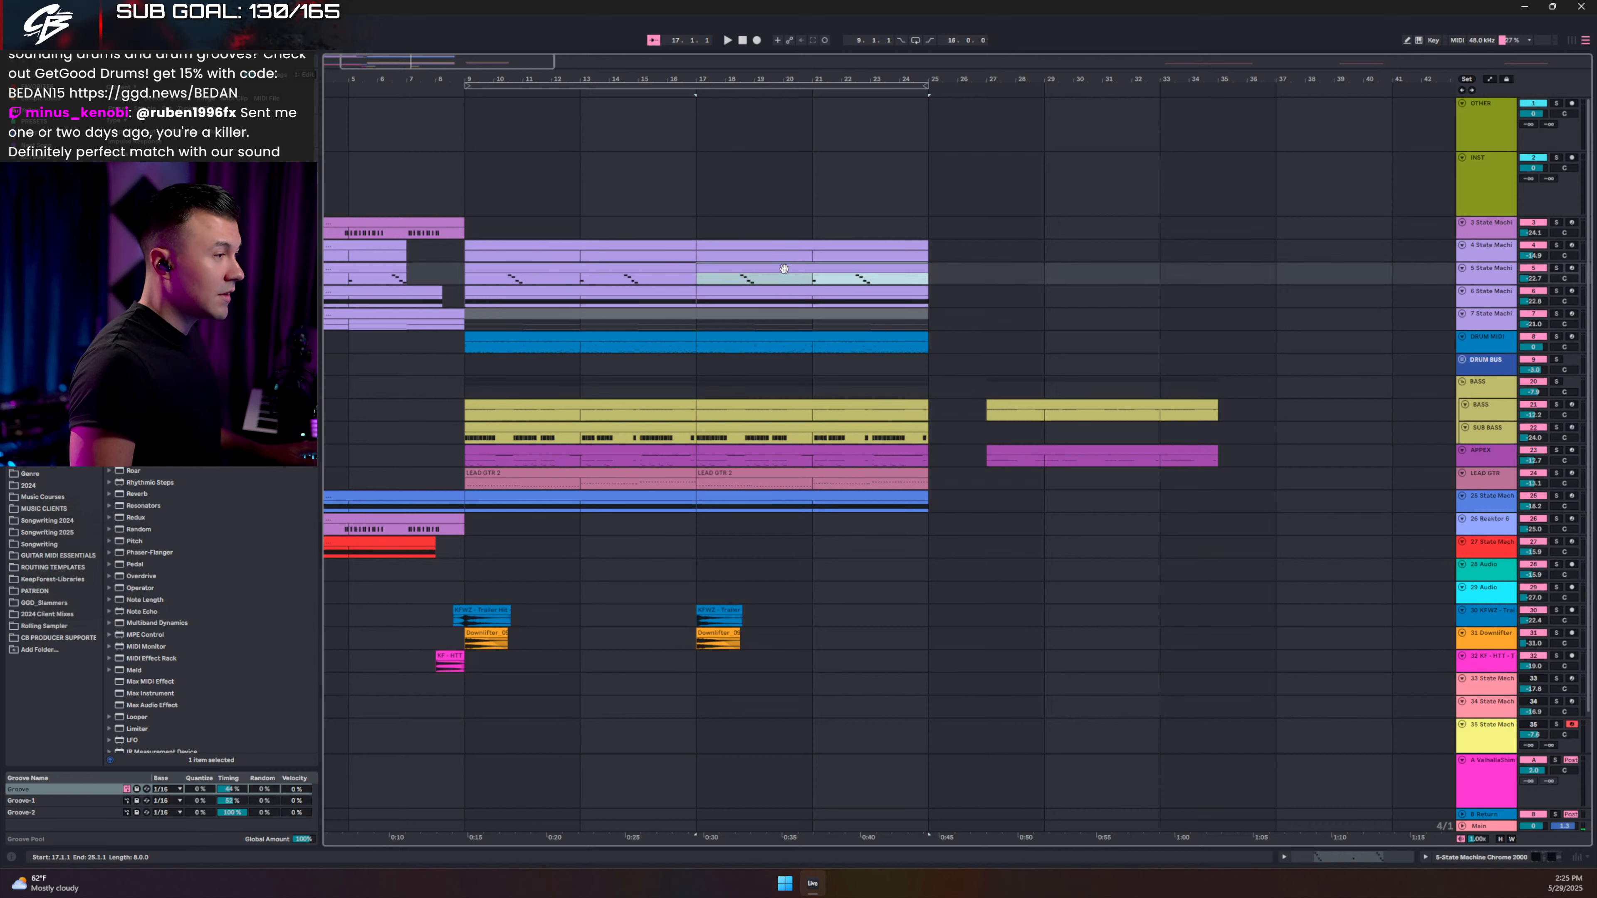
key("ctrl+d")
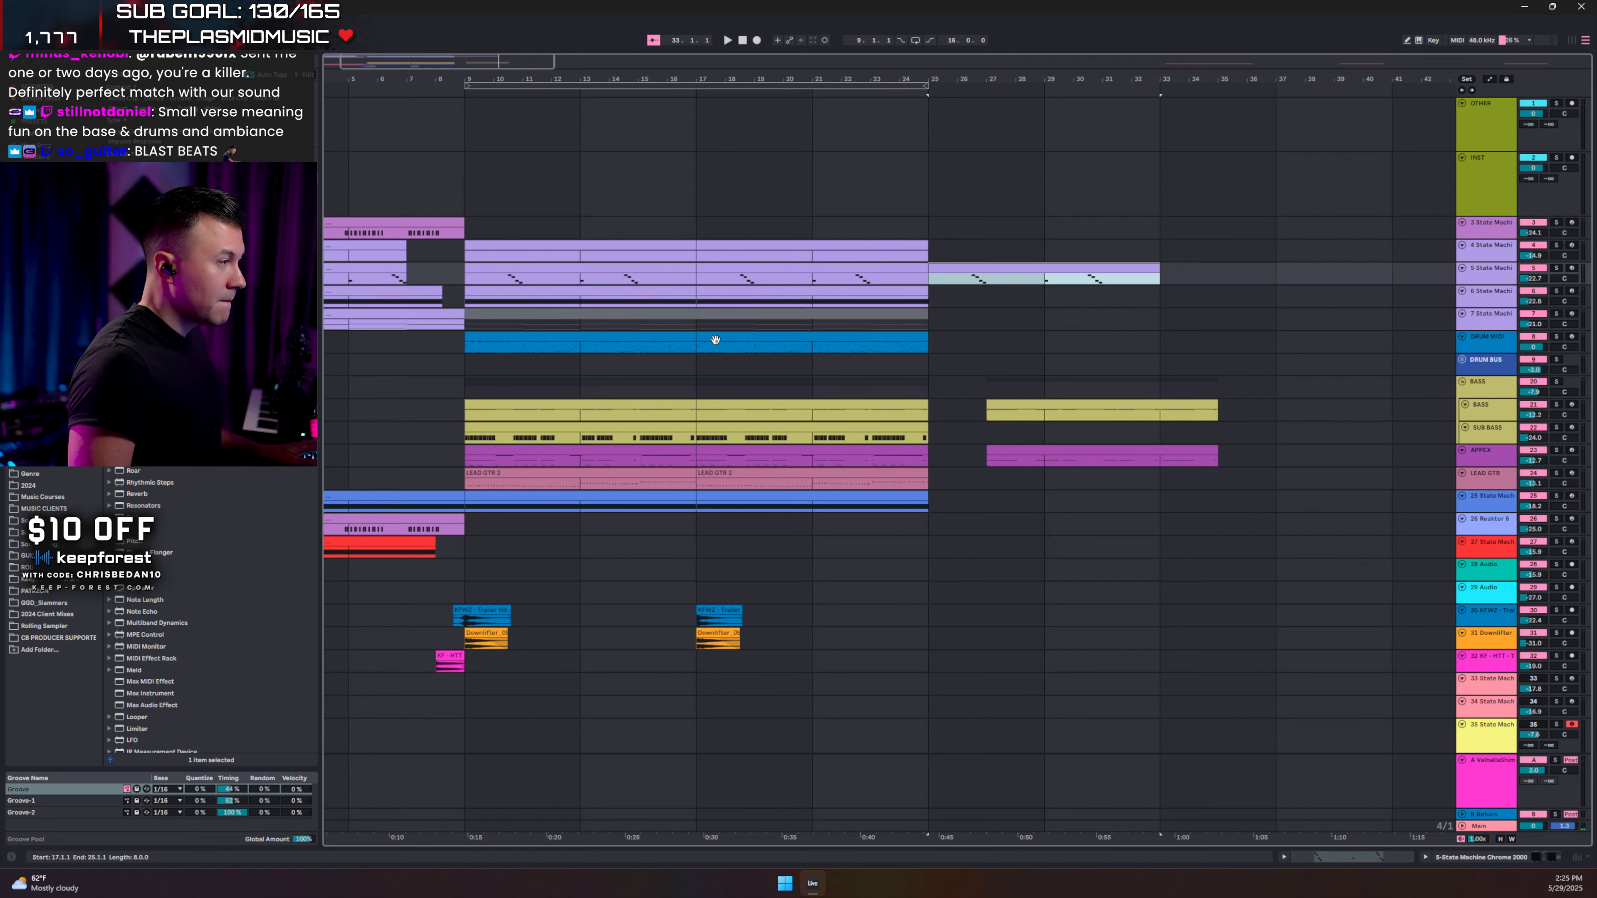
Duplicate the bar 17–25 clip of the blue State Machine Shadow Structures track and move the copy to start at bar 27.
left_click(729, 405)
left_click(767, 431)
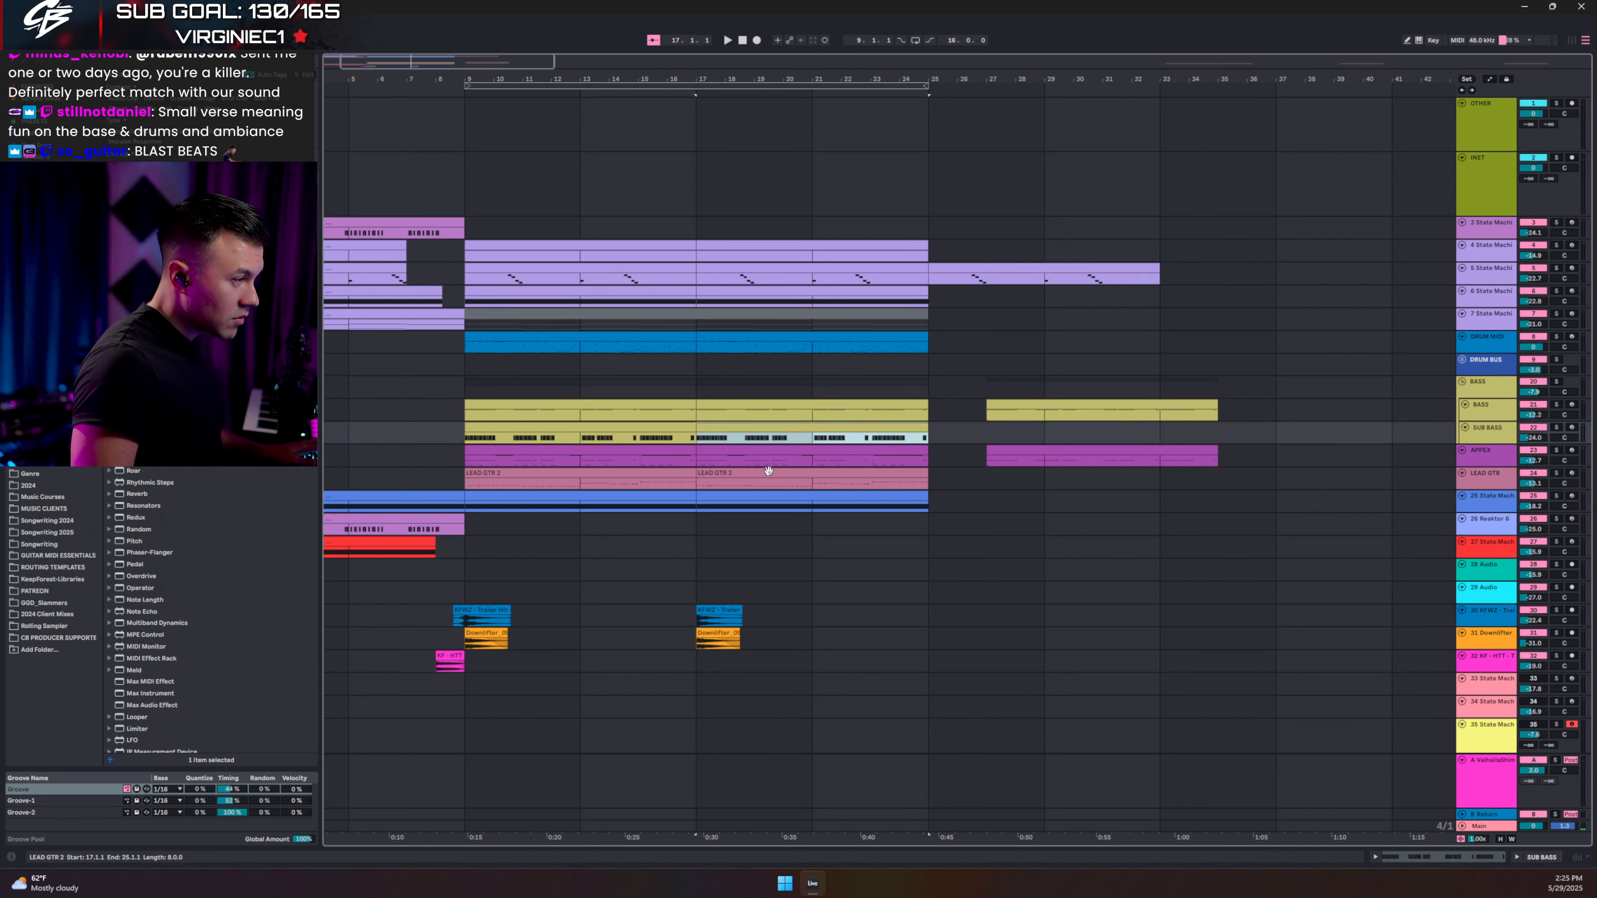
left_click(749, 501)
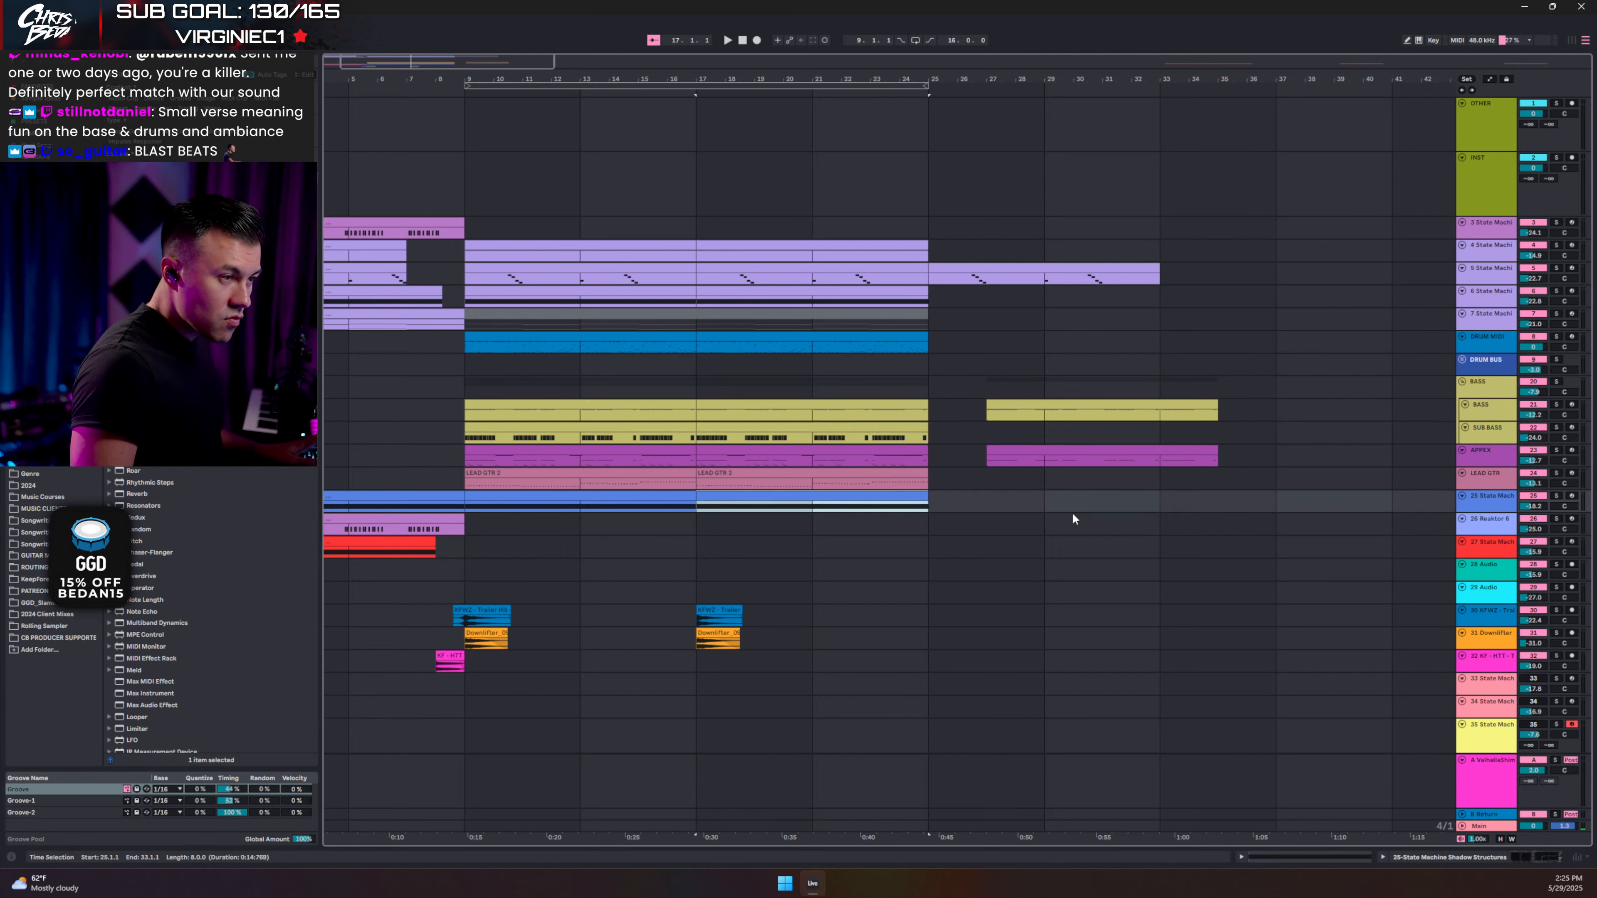
key("ctrl+d")
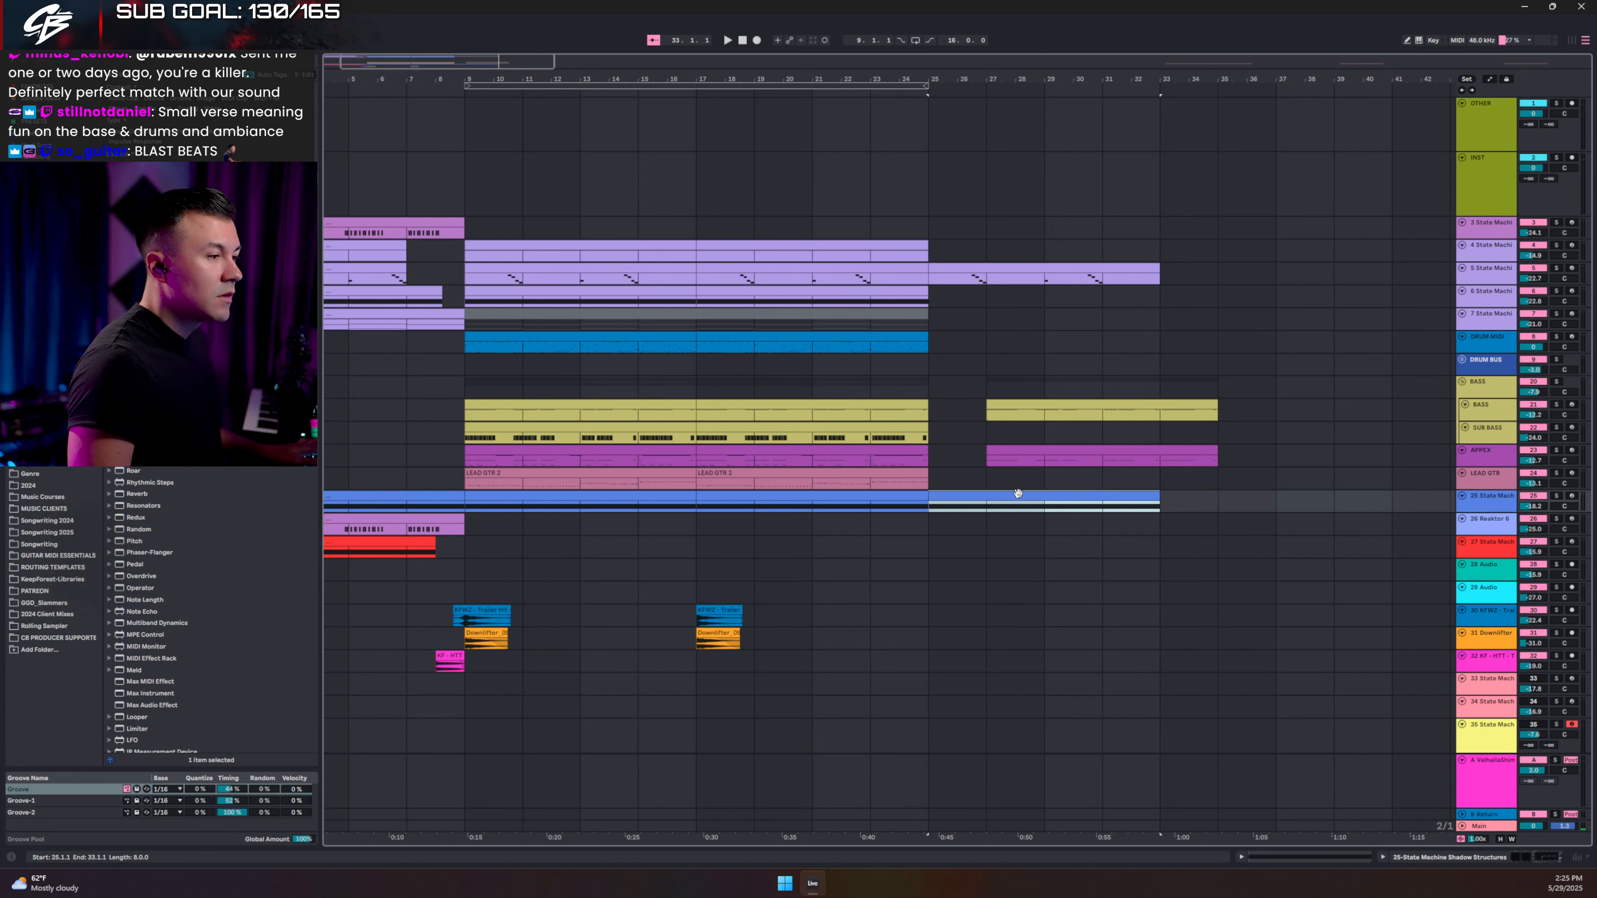
left_click_drag(1017, 500, 1076, 500)
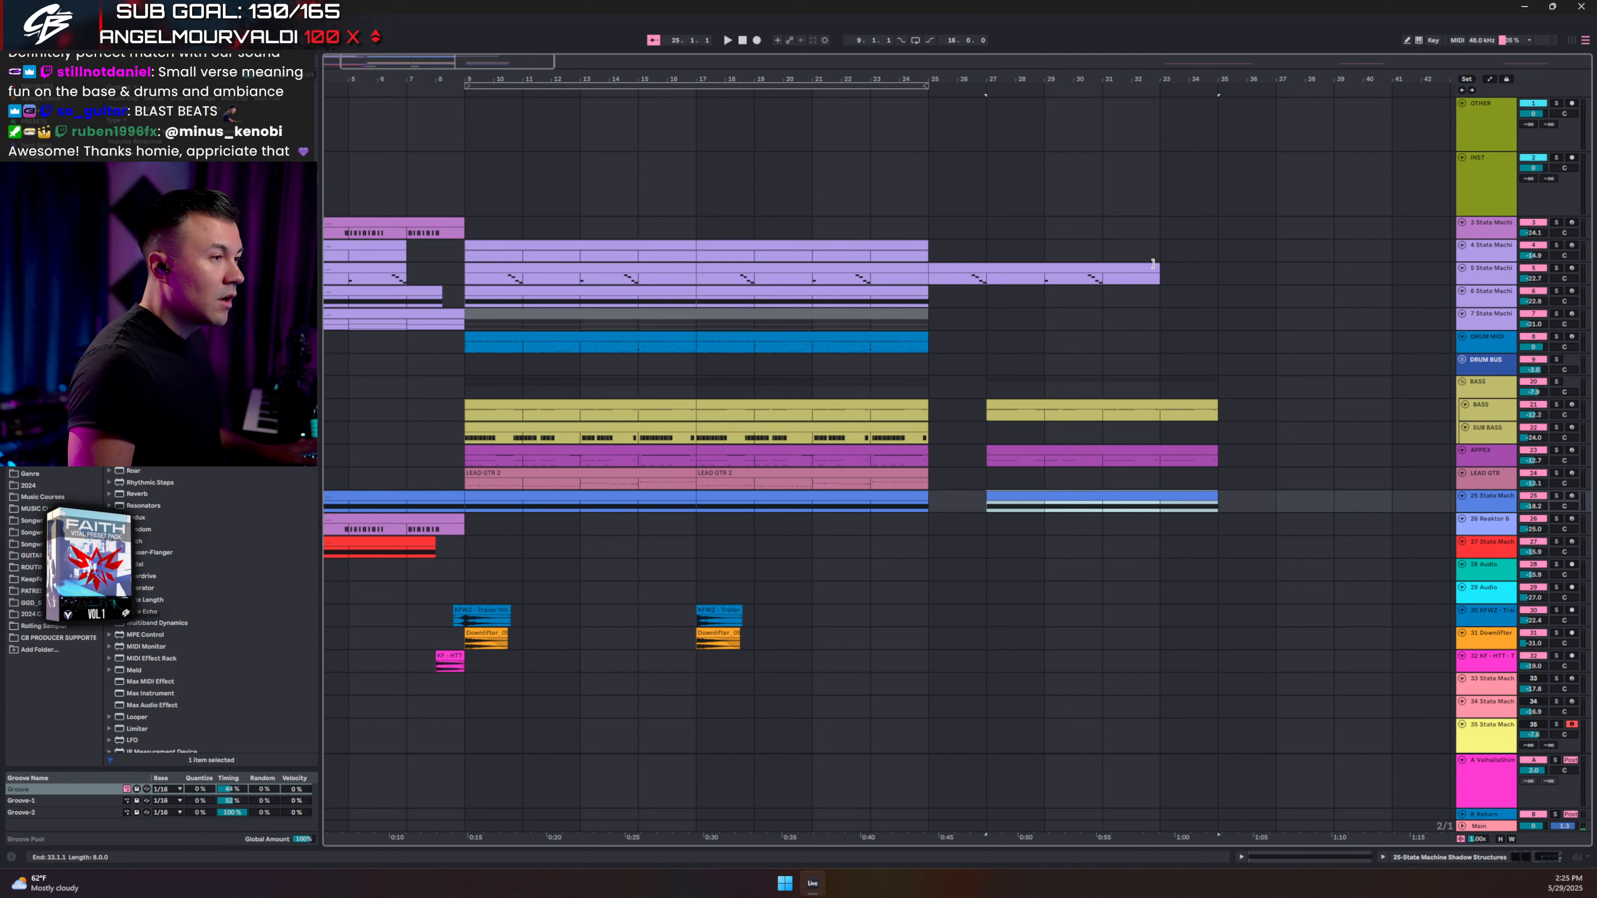
Move the new BASS, APPEX and blue Shadow Structures clips to start at bar 29, and extend the 5 State Machine part to bar 37.
left_click_drag(1153, 265, 983, 269)
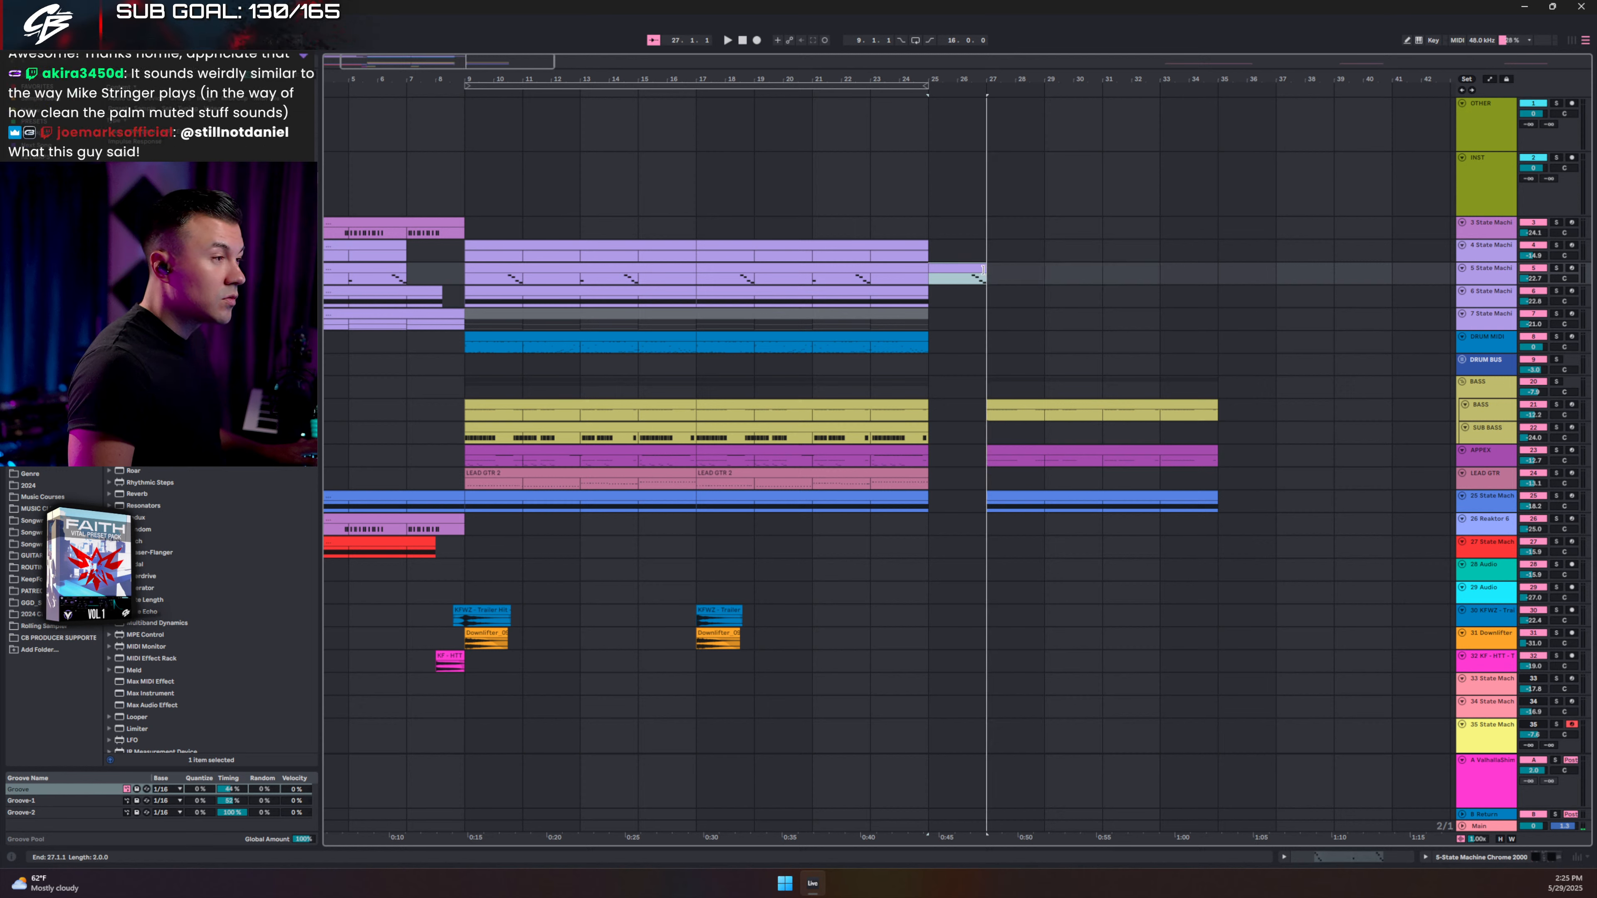
key("ctrl+z")
left_click(1038, 408)
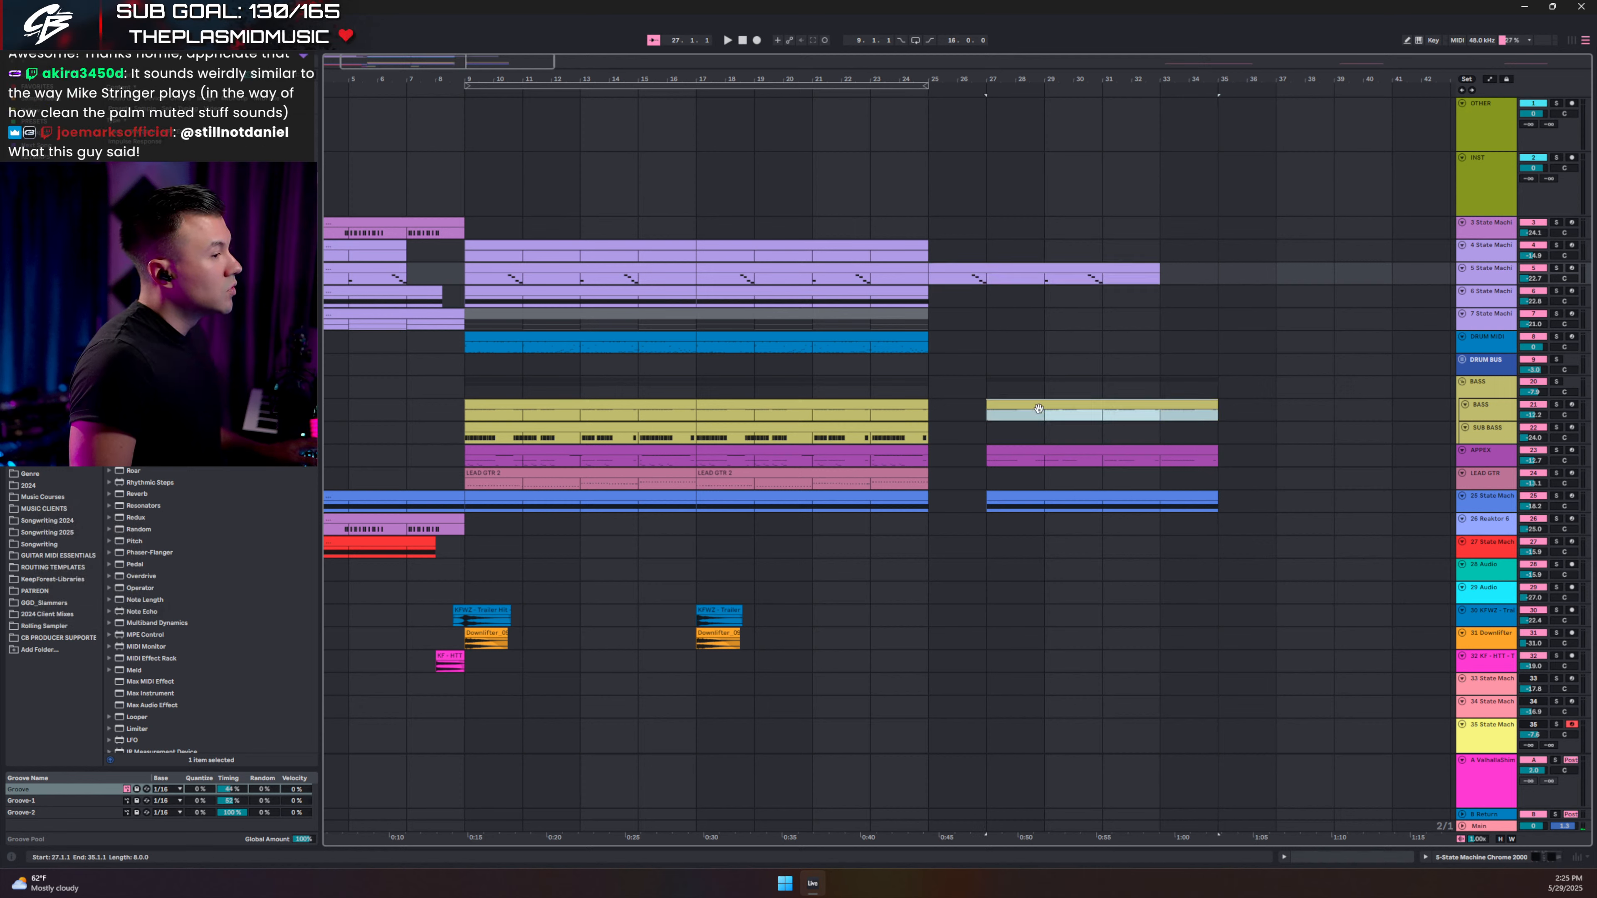
left_click(1044, 501, "shift")
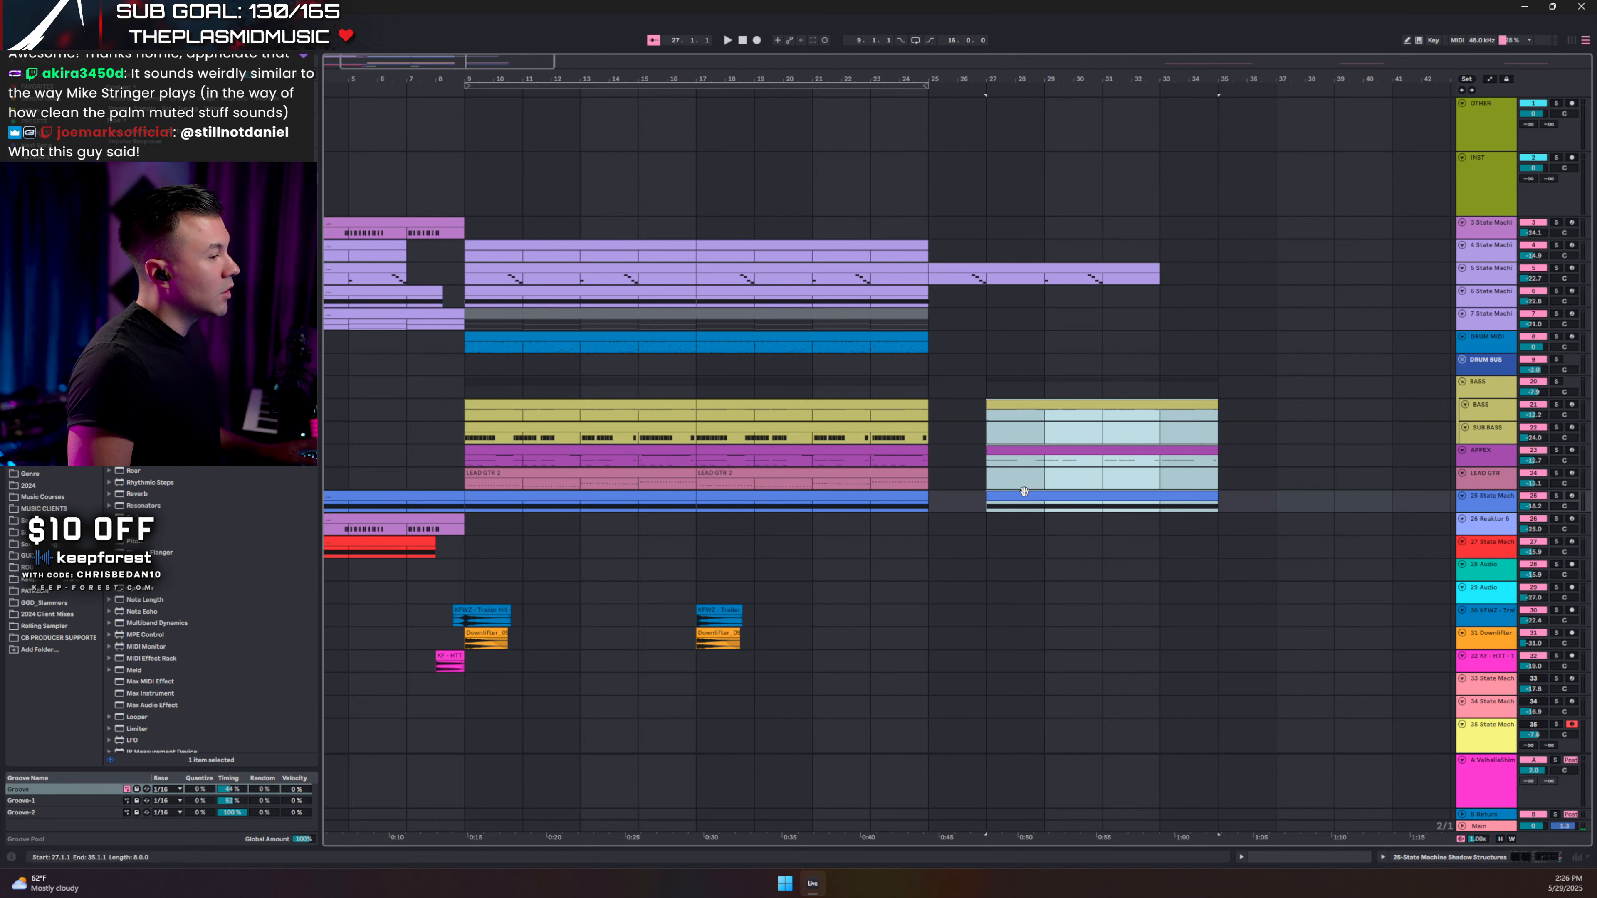
left_click_drag(1025, 491, 1083, 491)
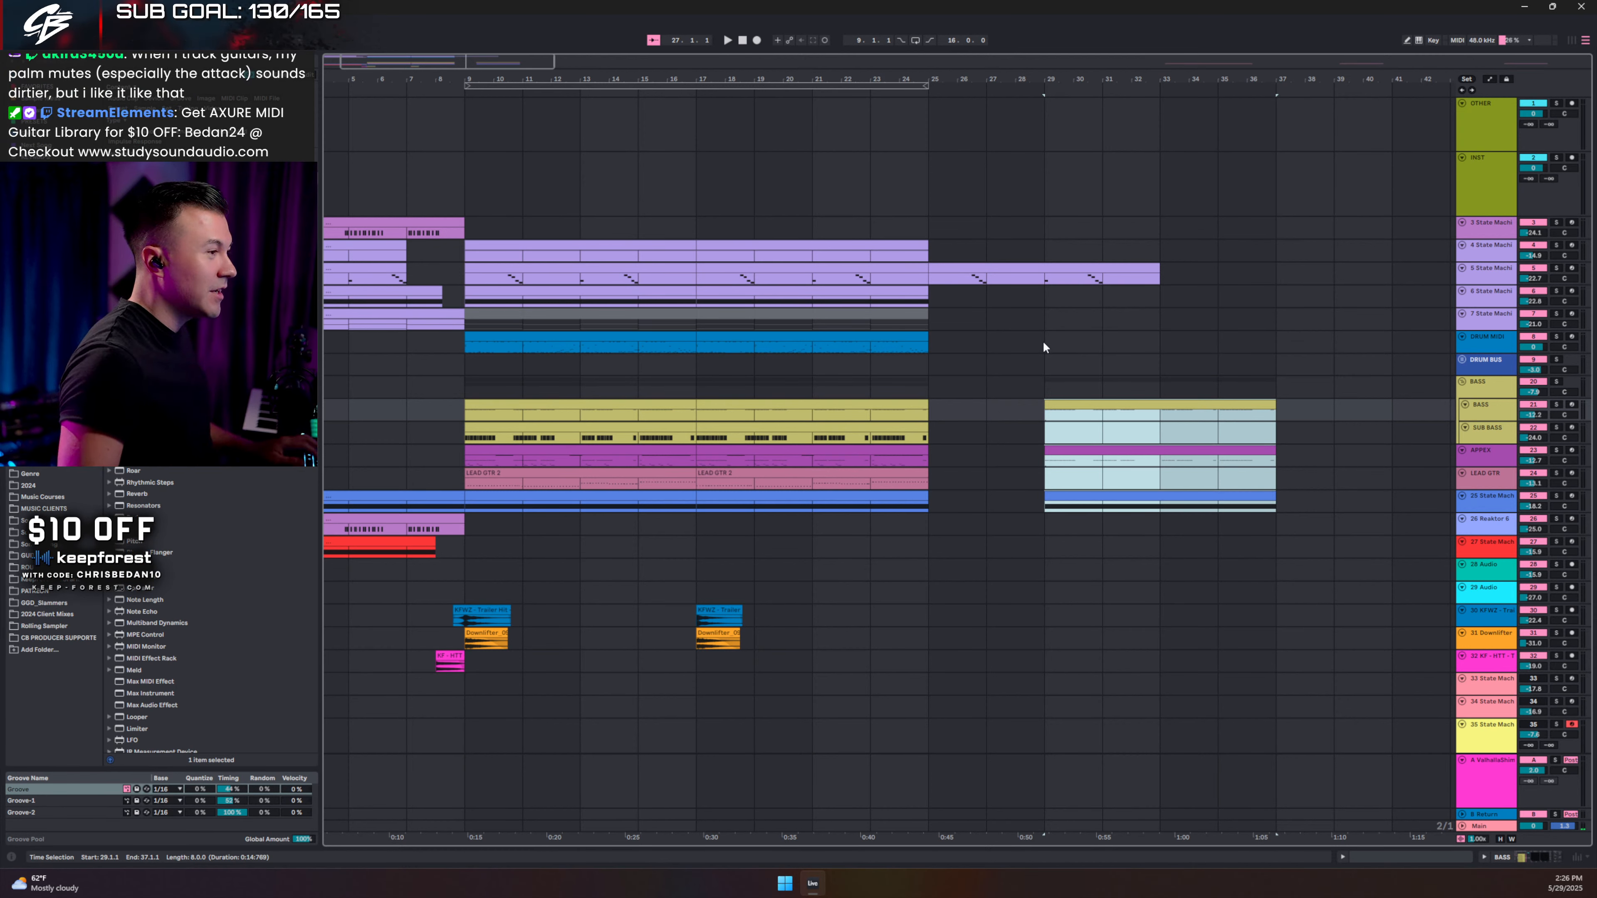
left_click(1047, 284)
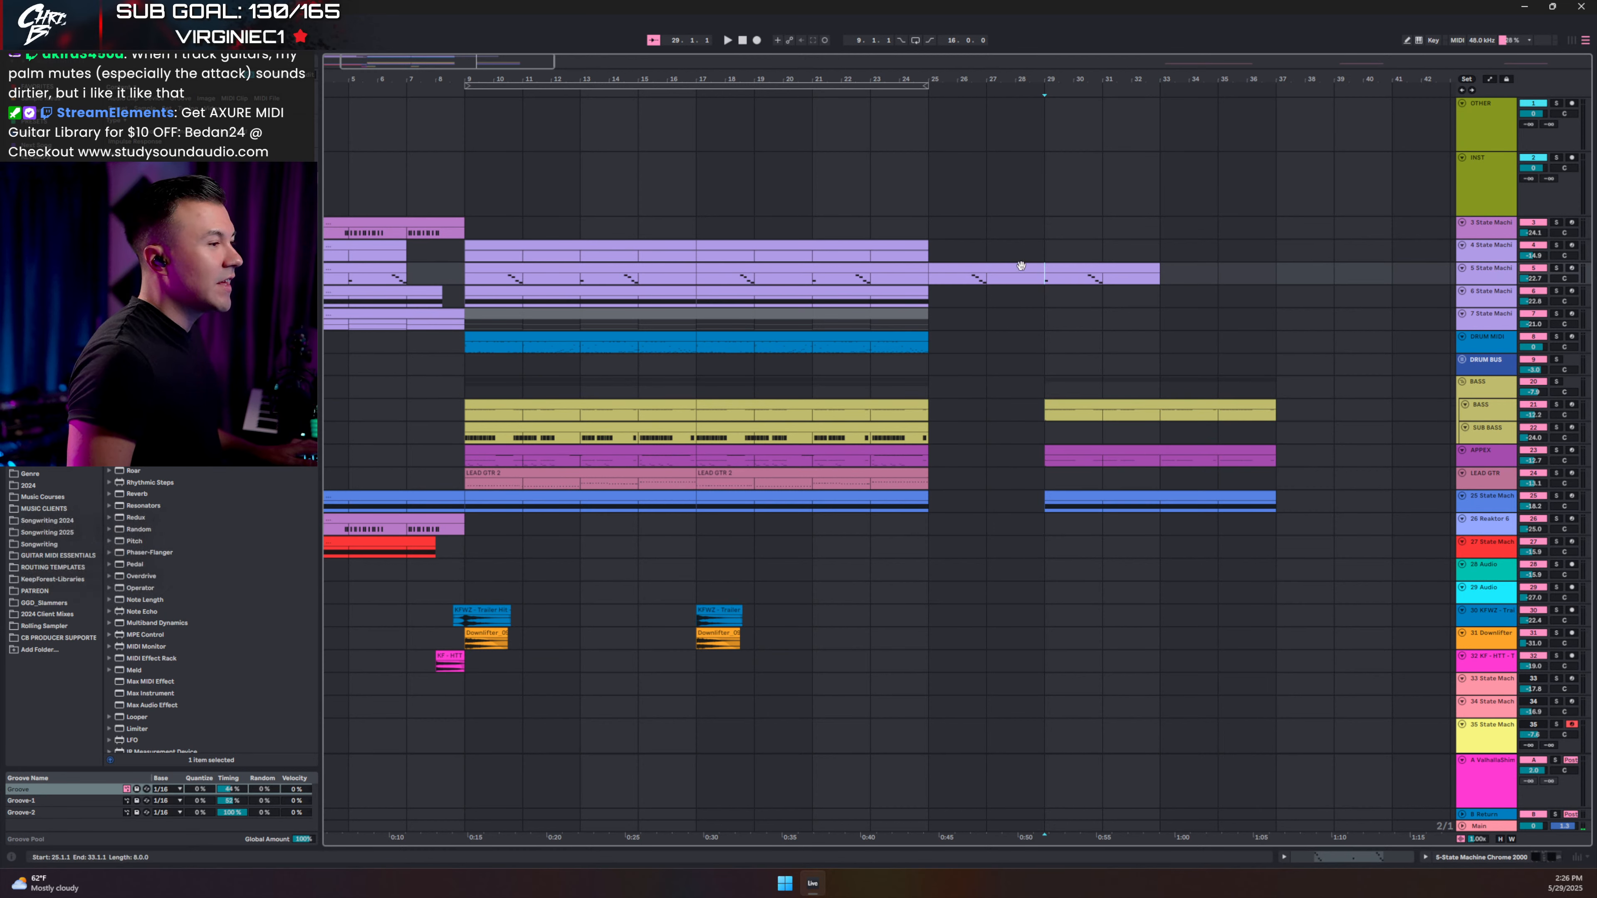
left_click(1134, 283)
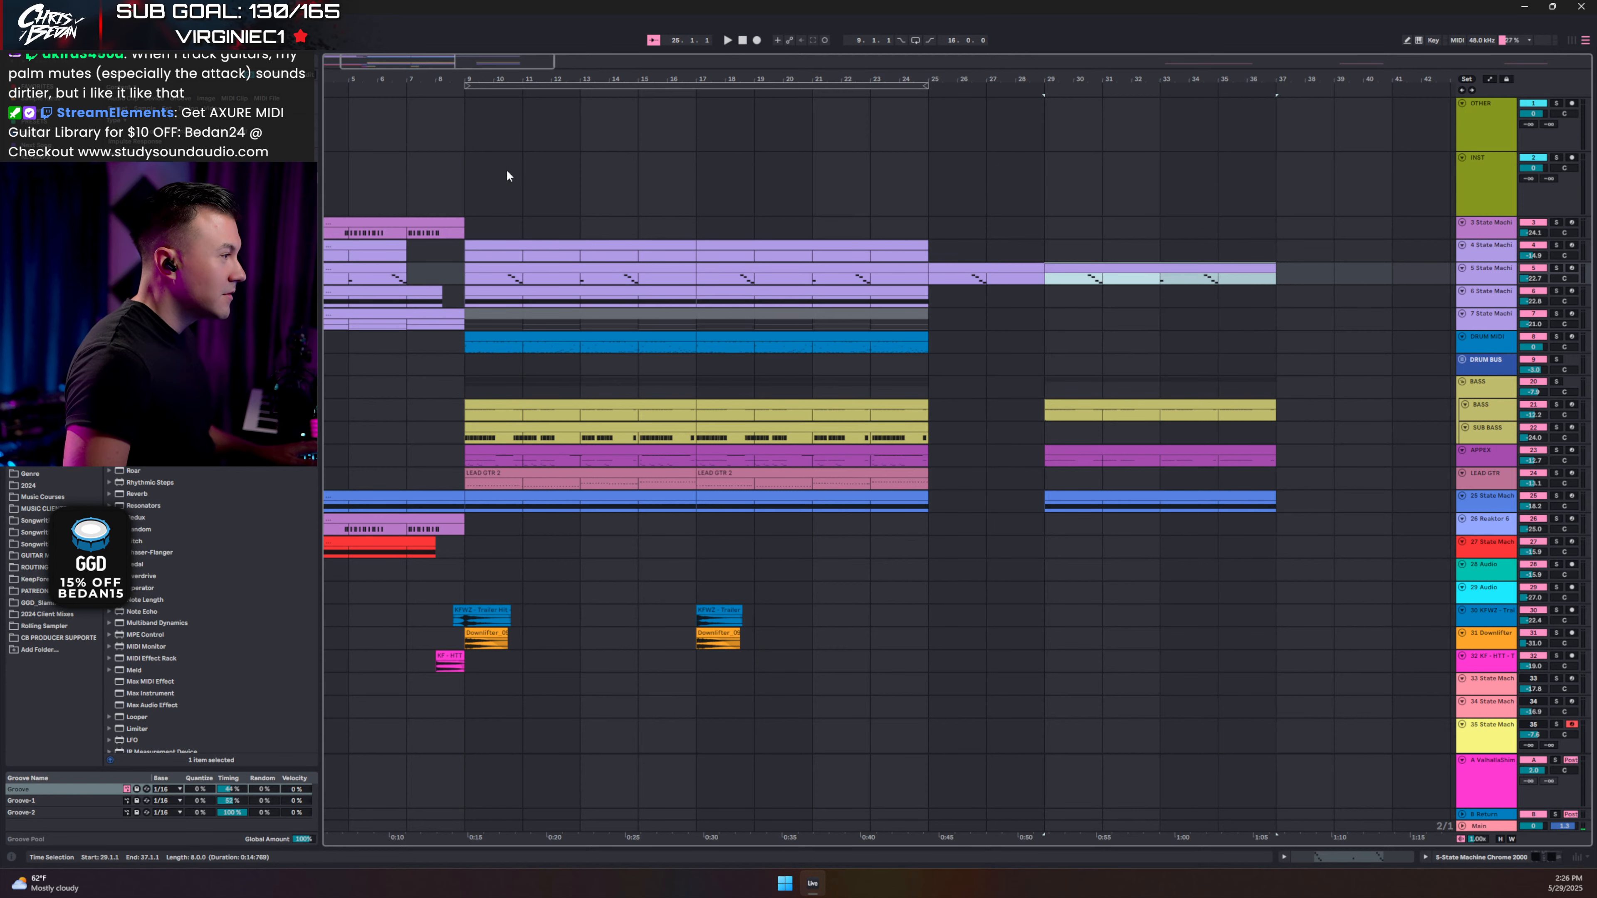
Solo track 27, State Machine Shadow Structures, and play its intro clip from bar 1.
scroll(698, 277, "left", 3)
scroll(745, 341, "down", 1)
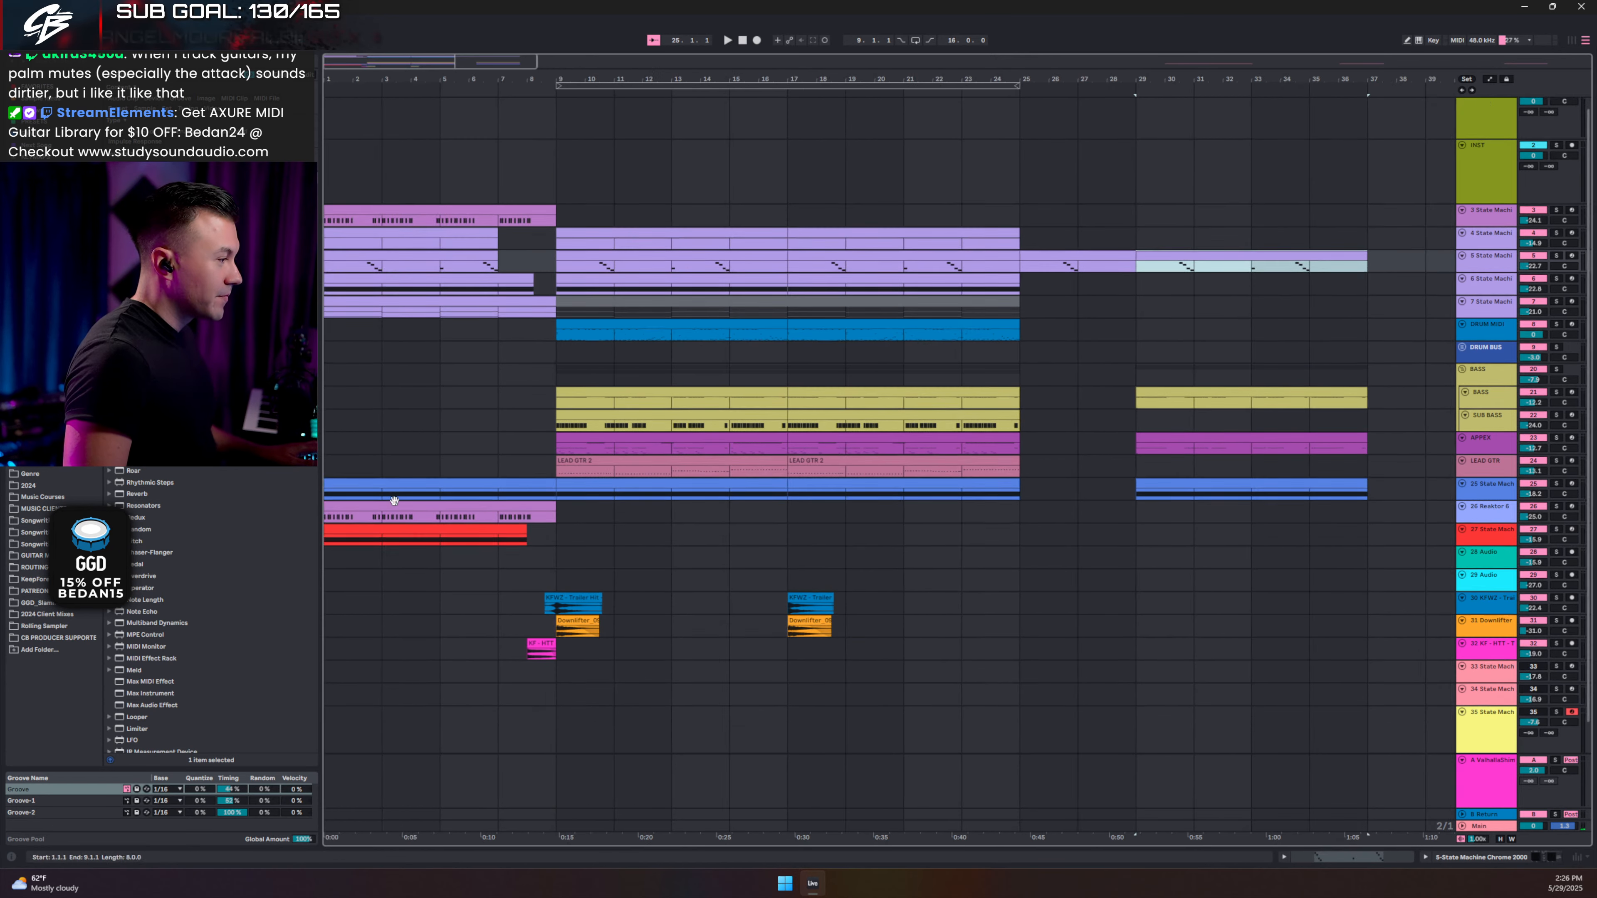
left_click(392, 532)
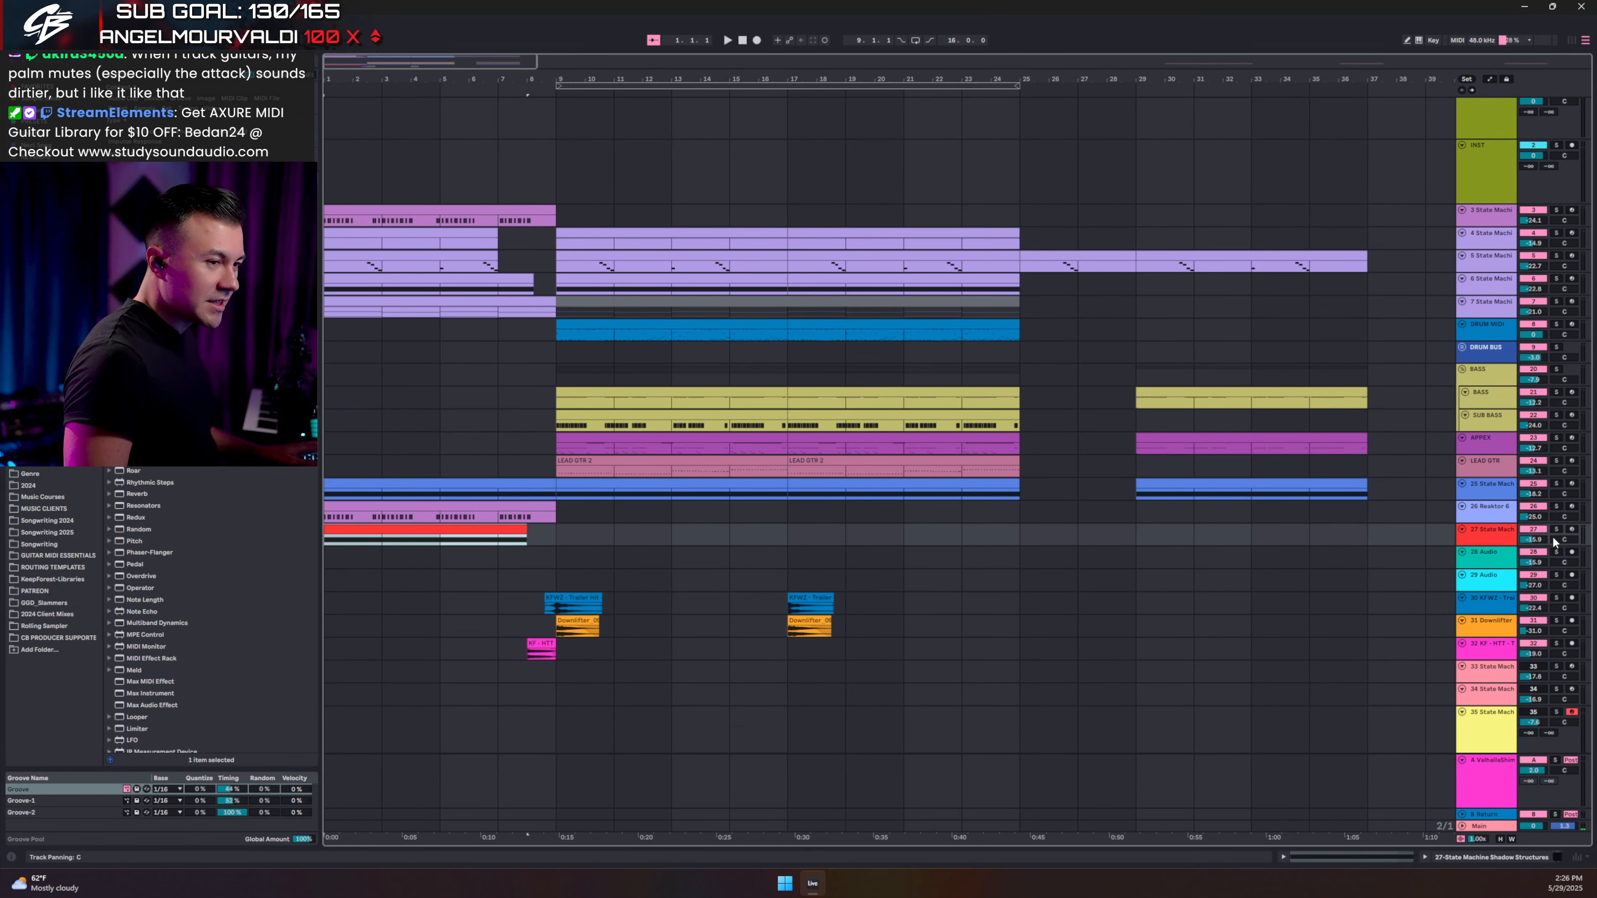
left_click(1557, 530)
key("space")
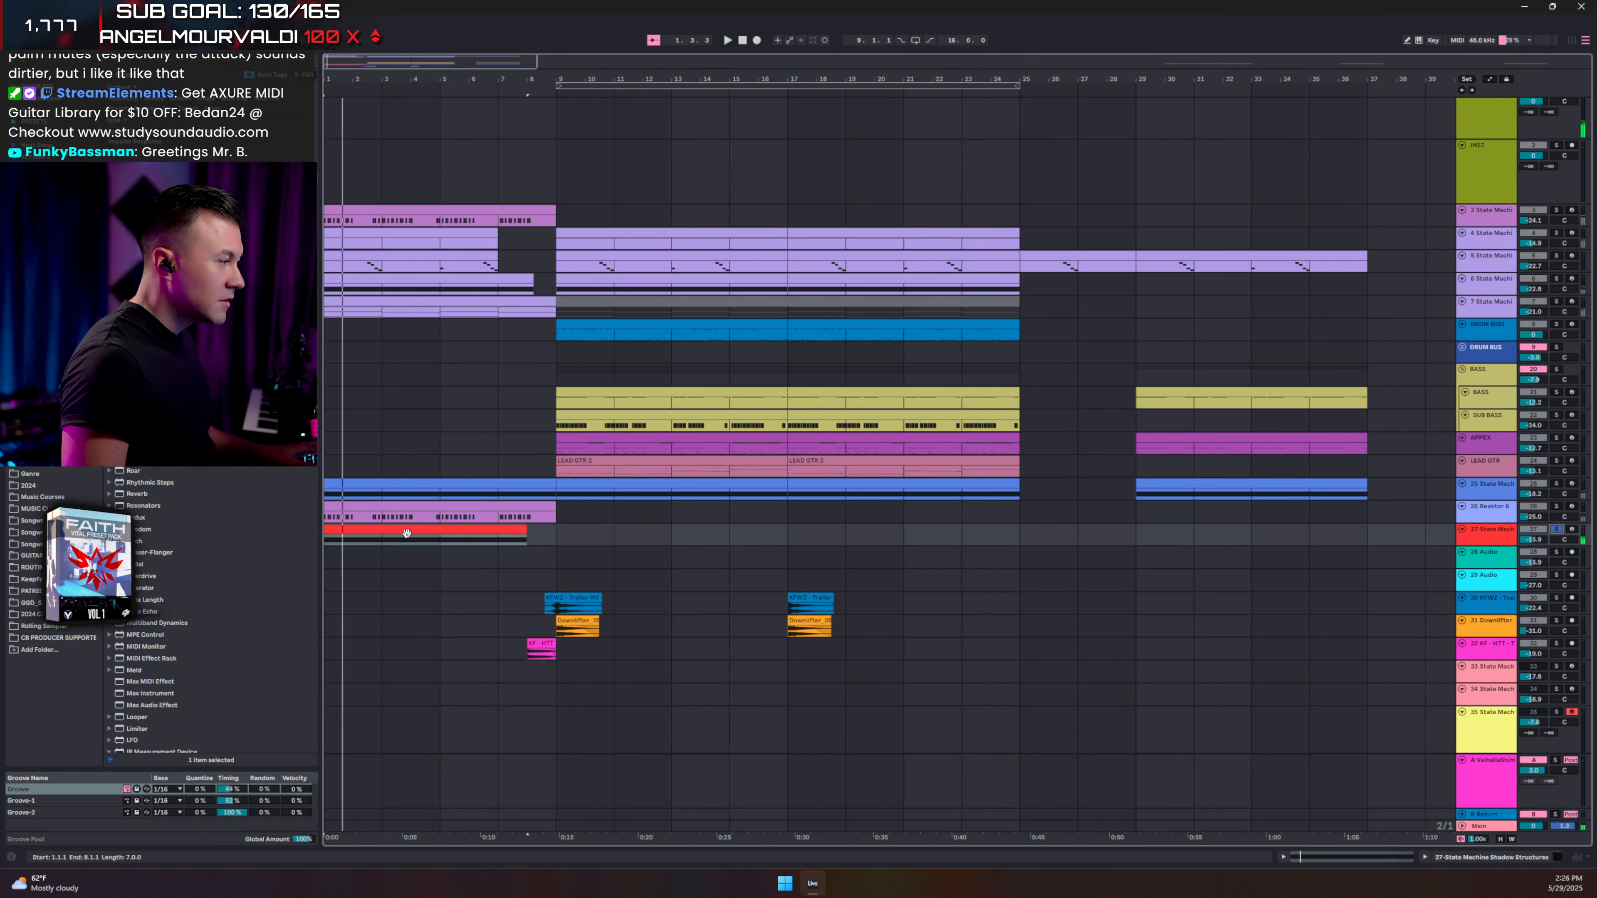
Stop playback, copy track 27's intro clip to bar 25 as a four-bar clip, and duplicate it twice to reach bar 37.
left_click_drag(407, 533, 1138, 528)
key("space")
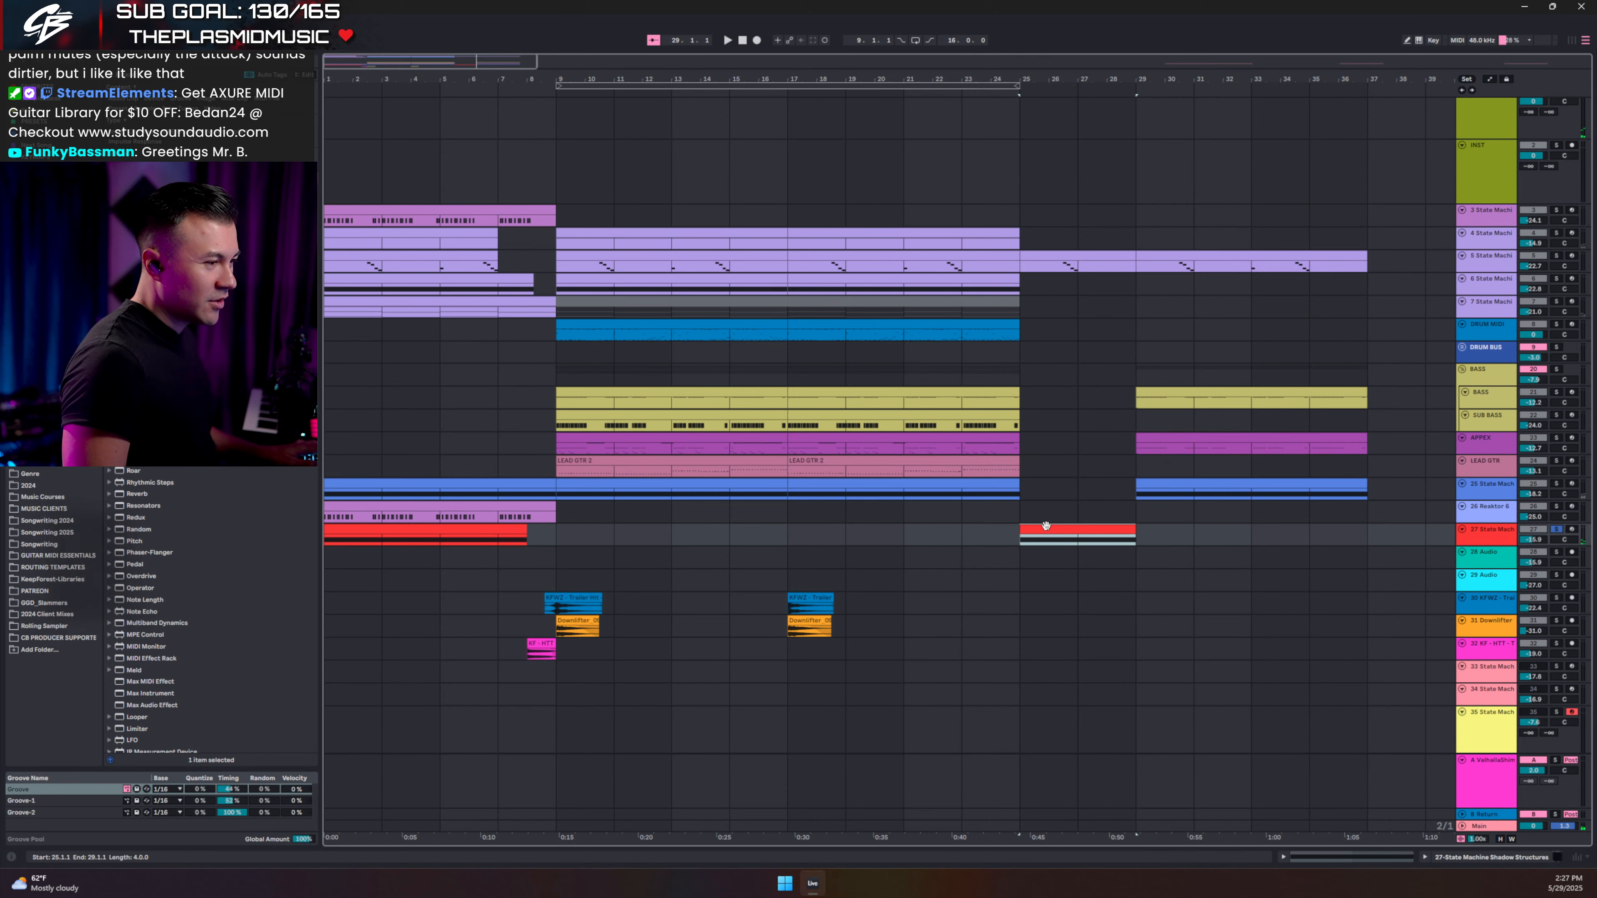
key("ctrl+d")
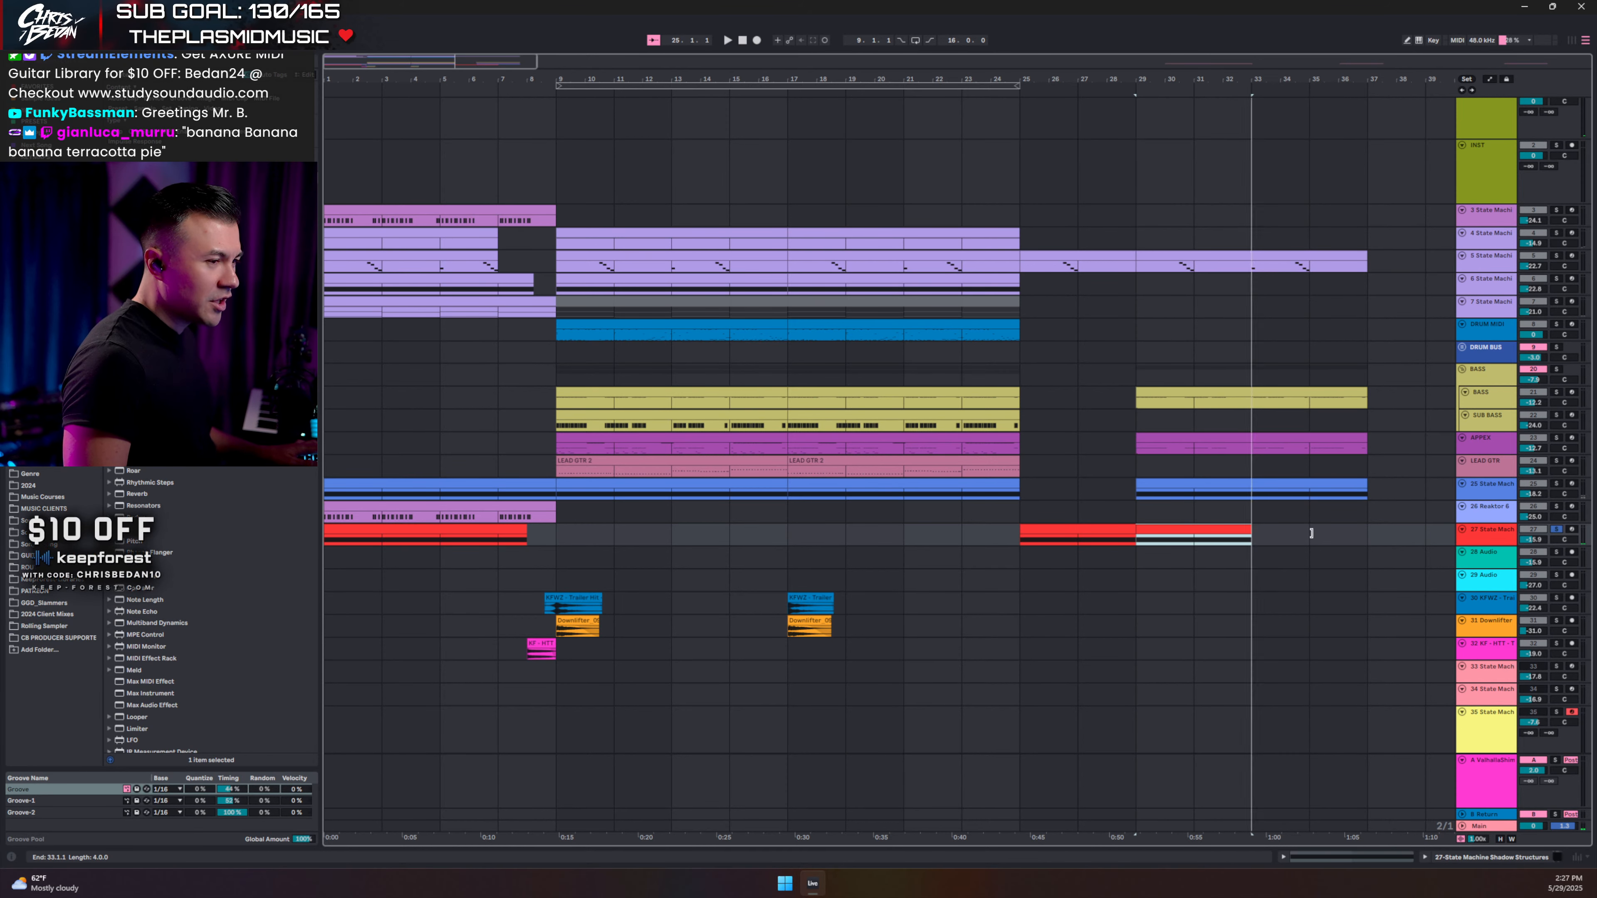
key("ctrl+d")
Open track 27's State Machine Shadow Structures plug-in window and close it again.
double_click(1480, 533)
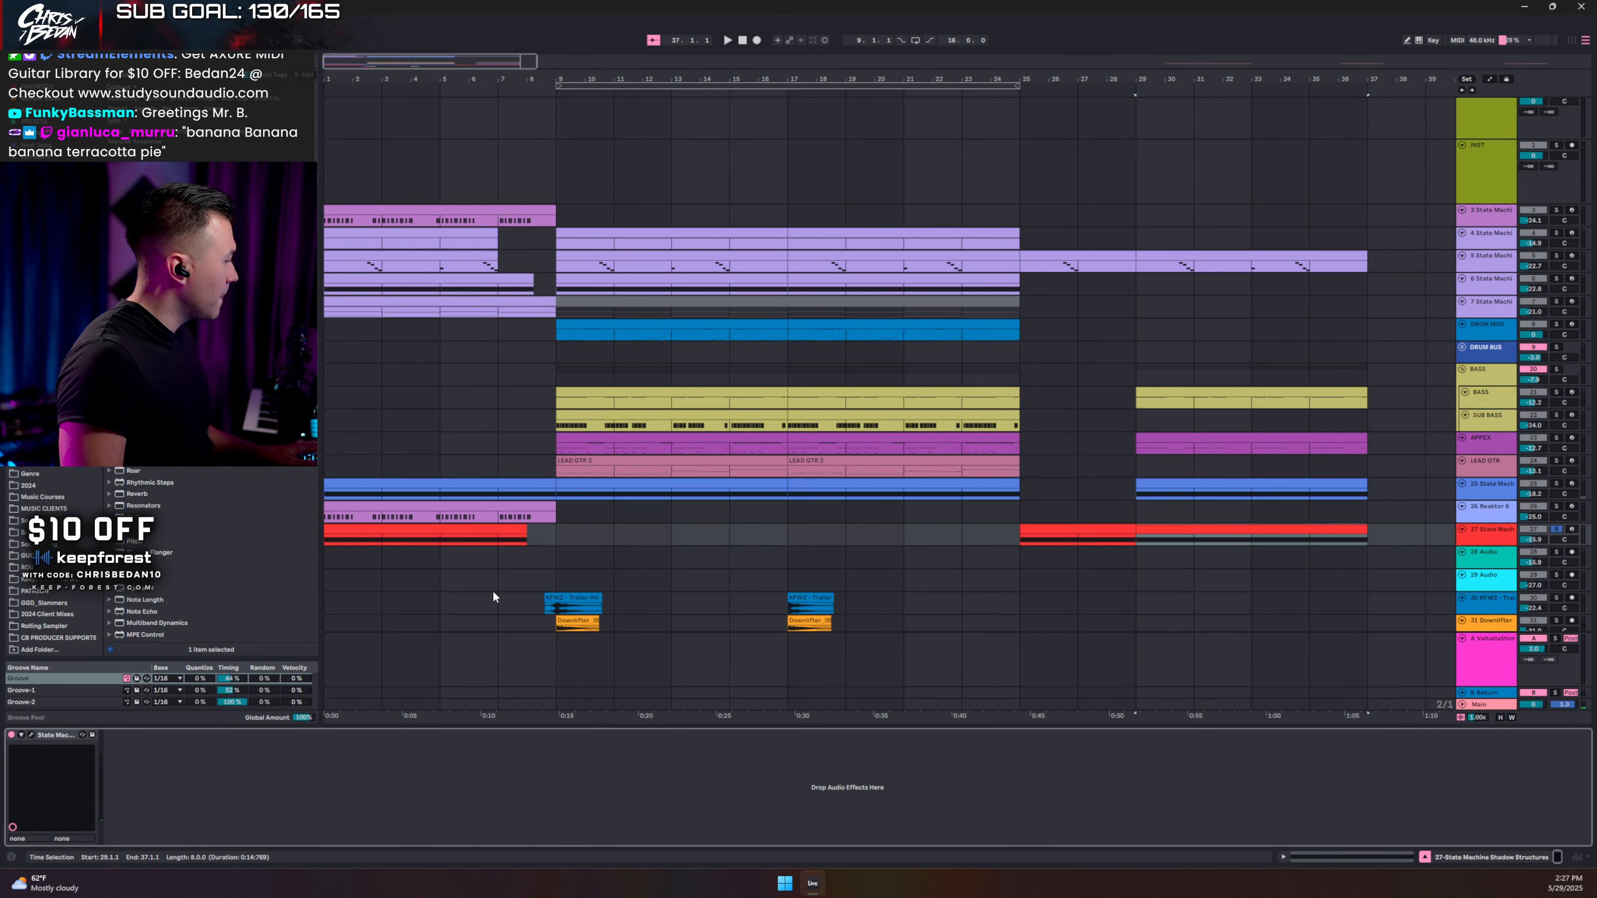
left_click(30, 734)
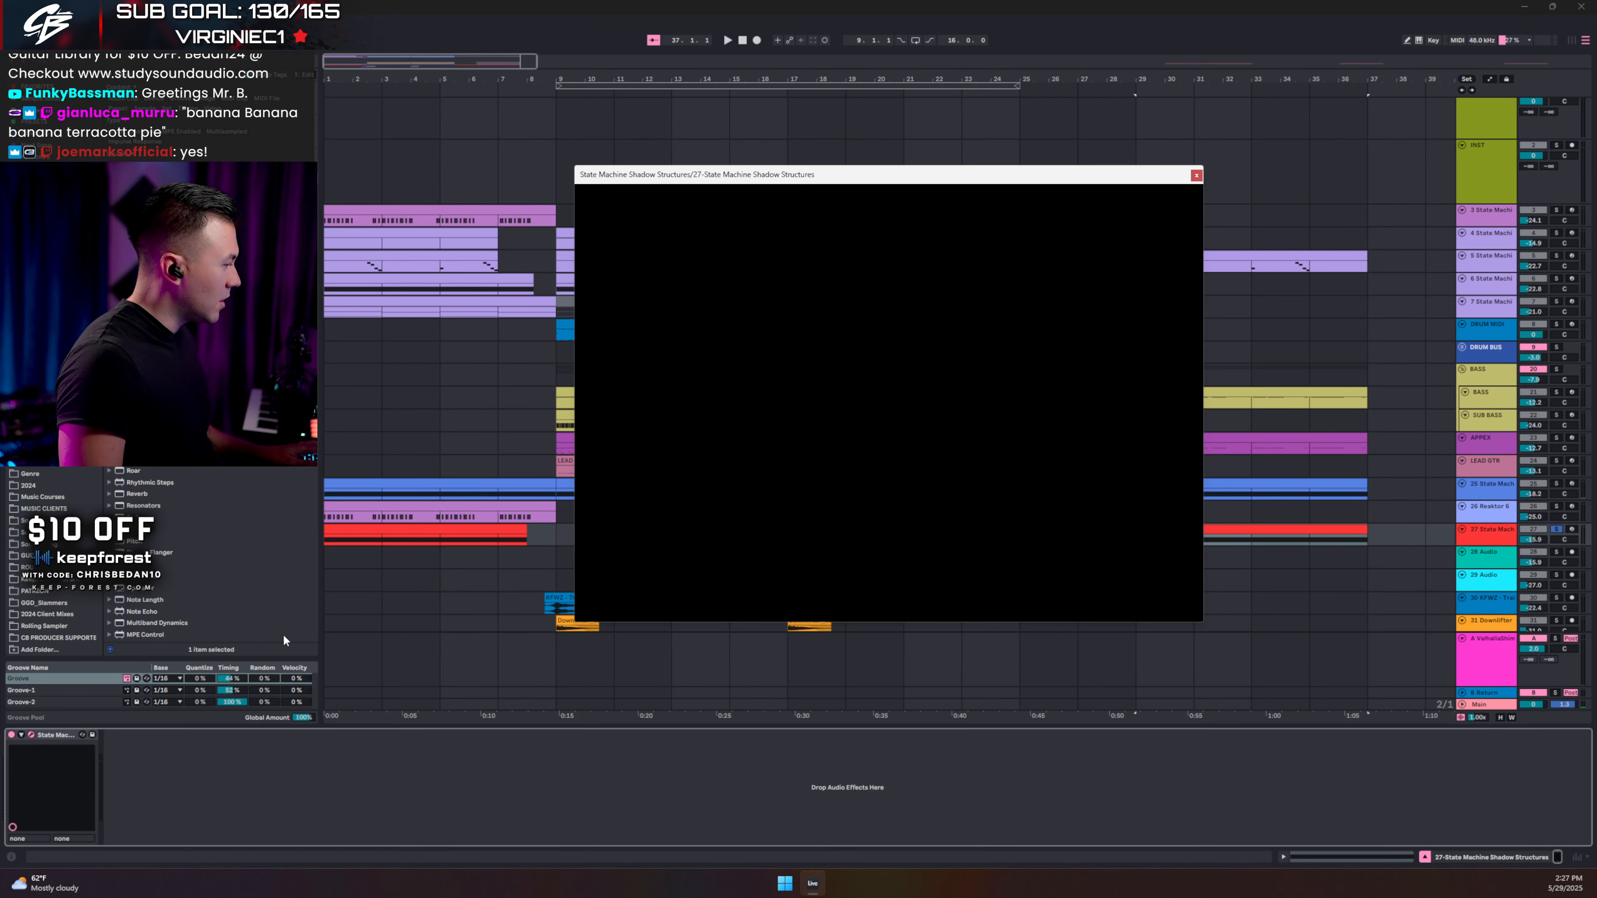
left_click(1196, 176)
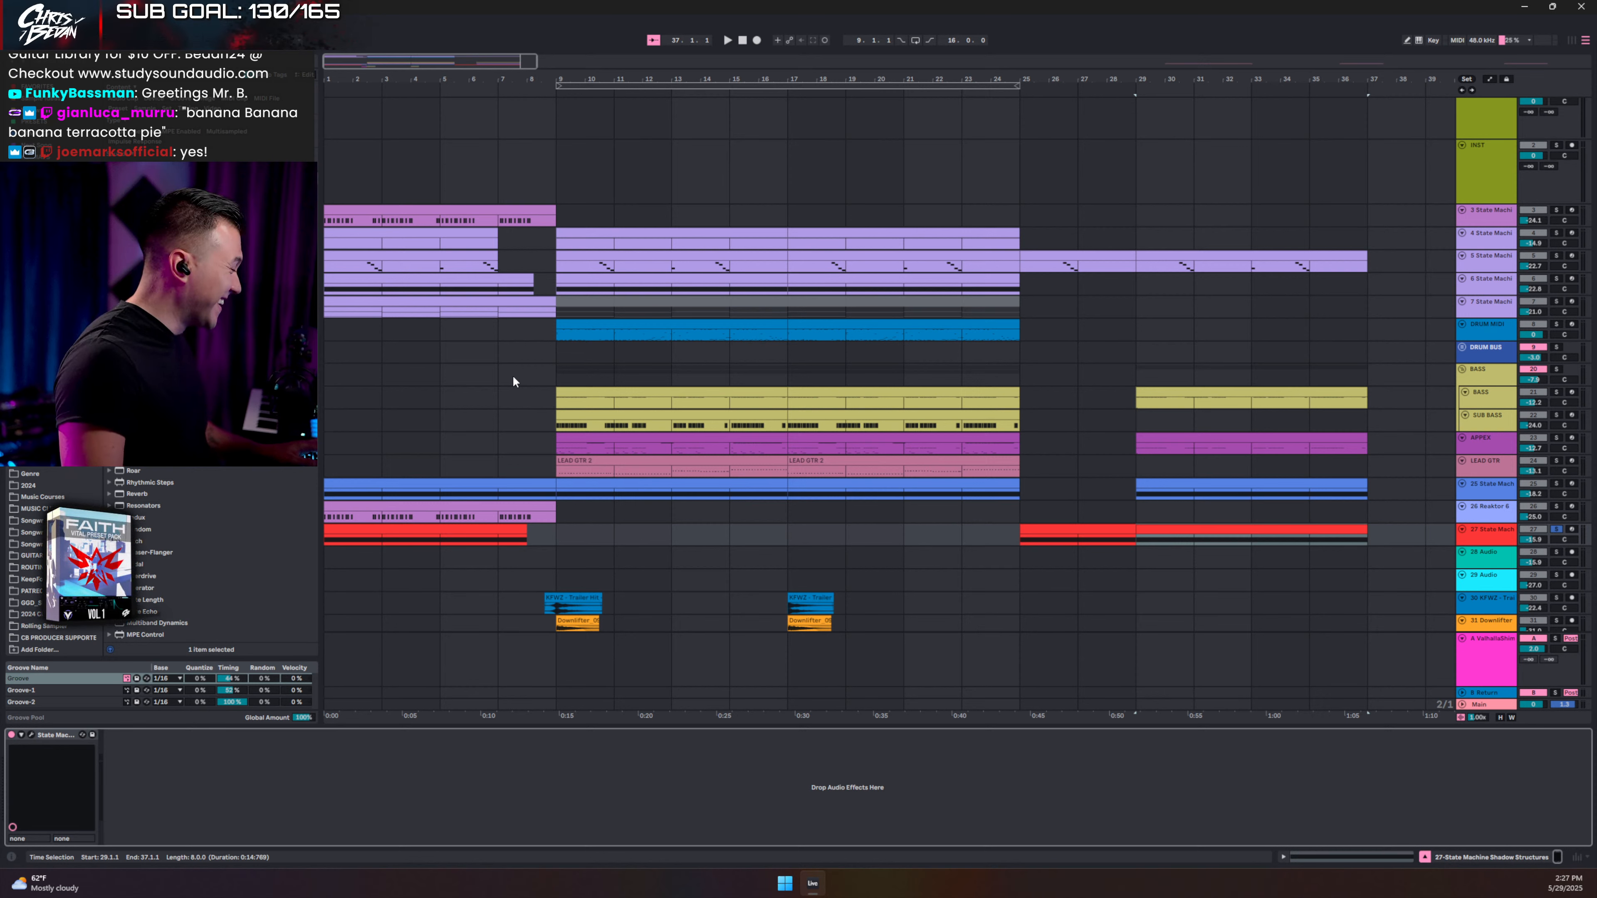
Extend the 6 State Machine part with copied clips from bar 25 to bar 37.
left_click(418, 281)
left_click(959, 281)
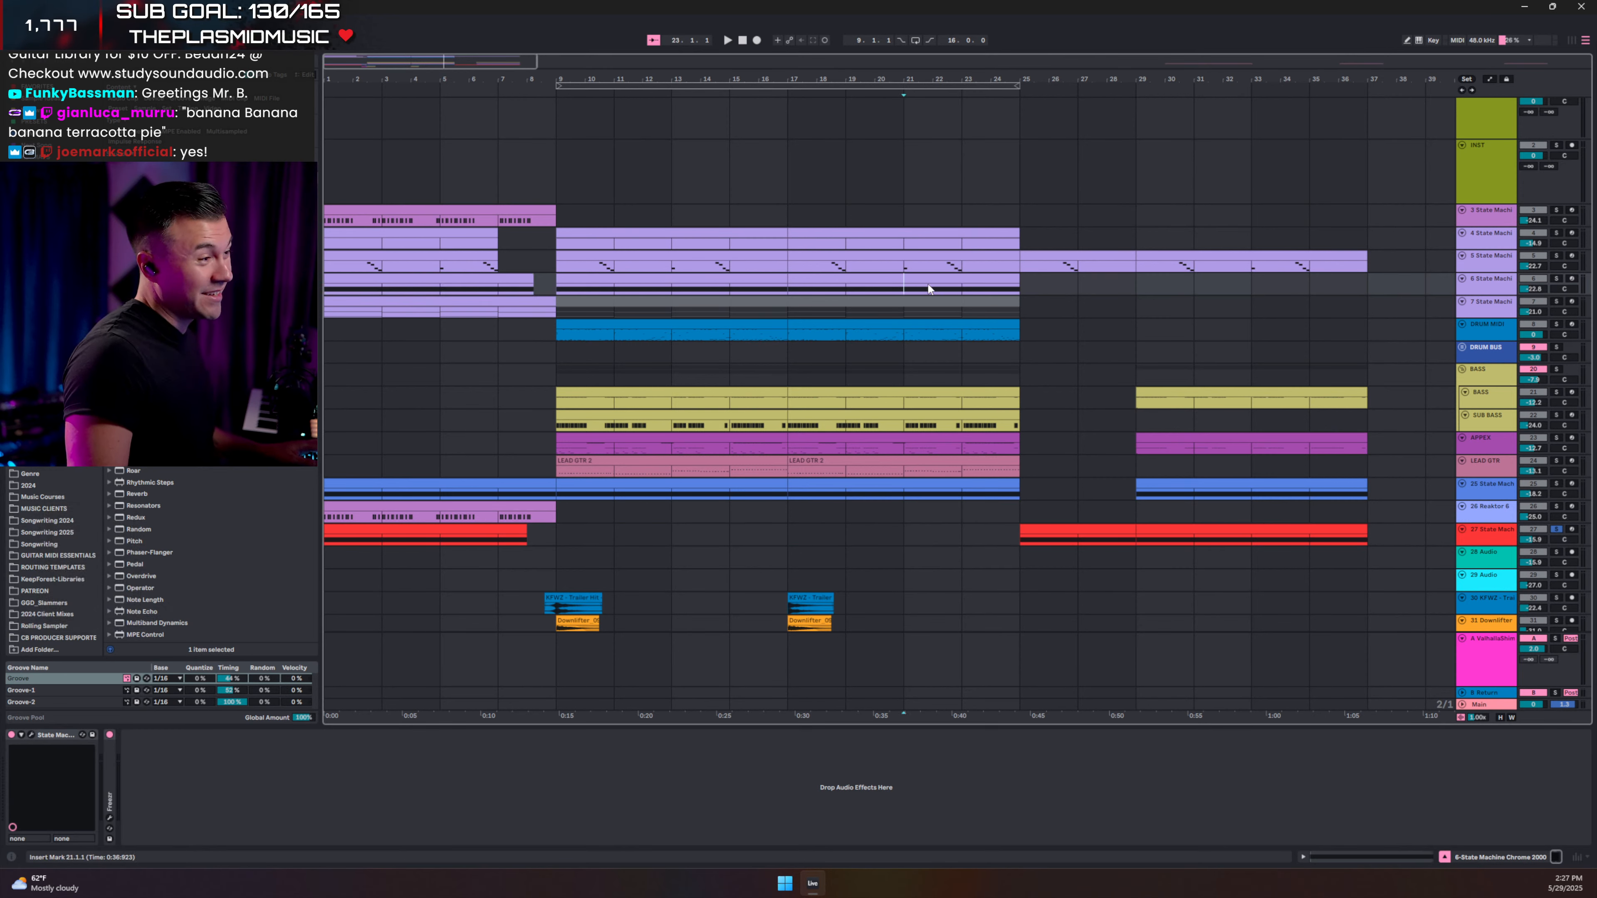
left_click_drag(903, 278, 1114, 288)
left_click_drag(1247, 275, 1368, 285)
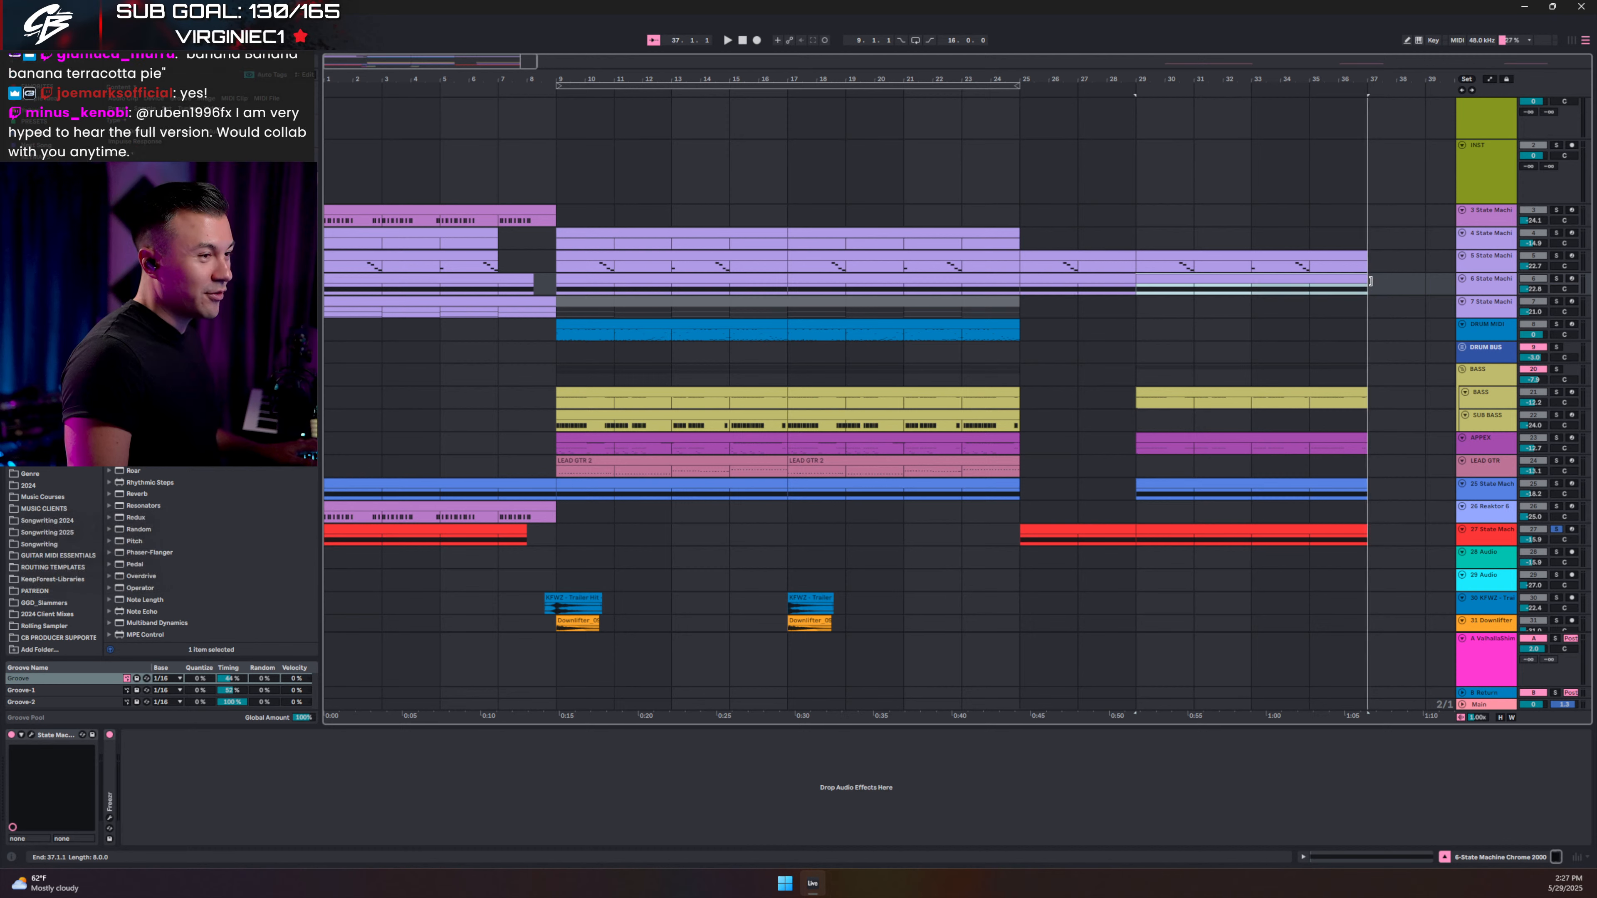
Play the transition into the new section from bar 23 and turn off the solo on track 27.
left_click(1019, 167)
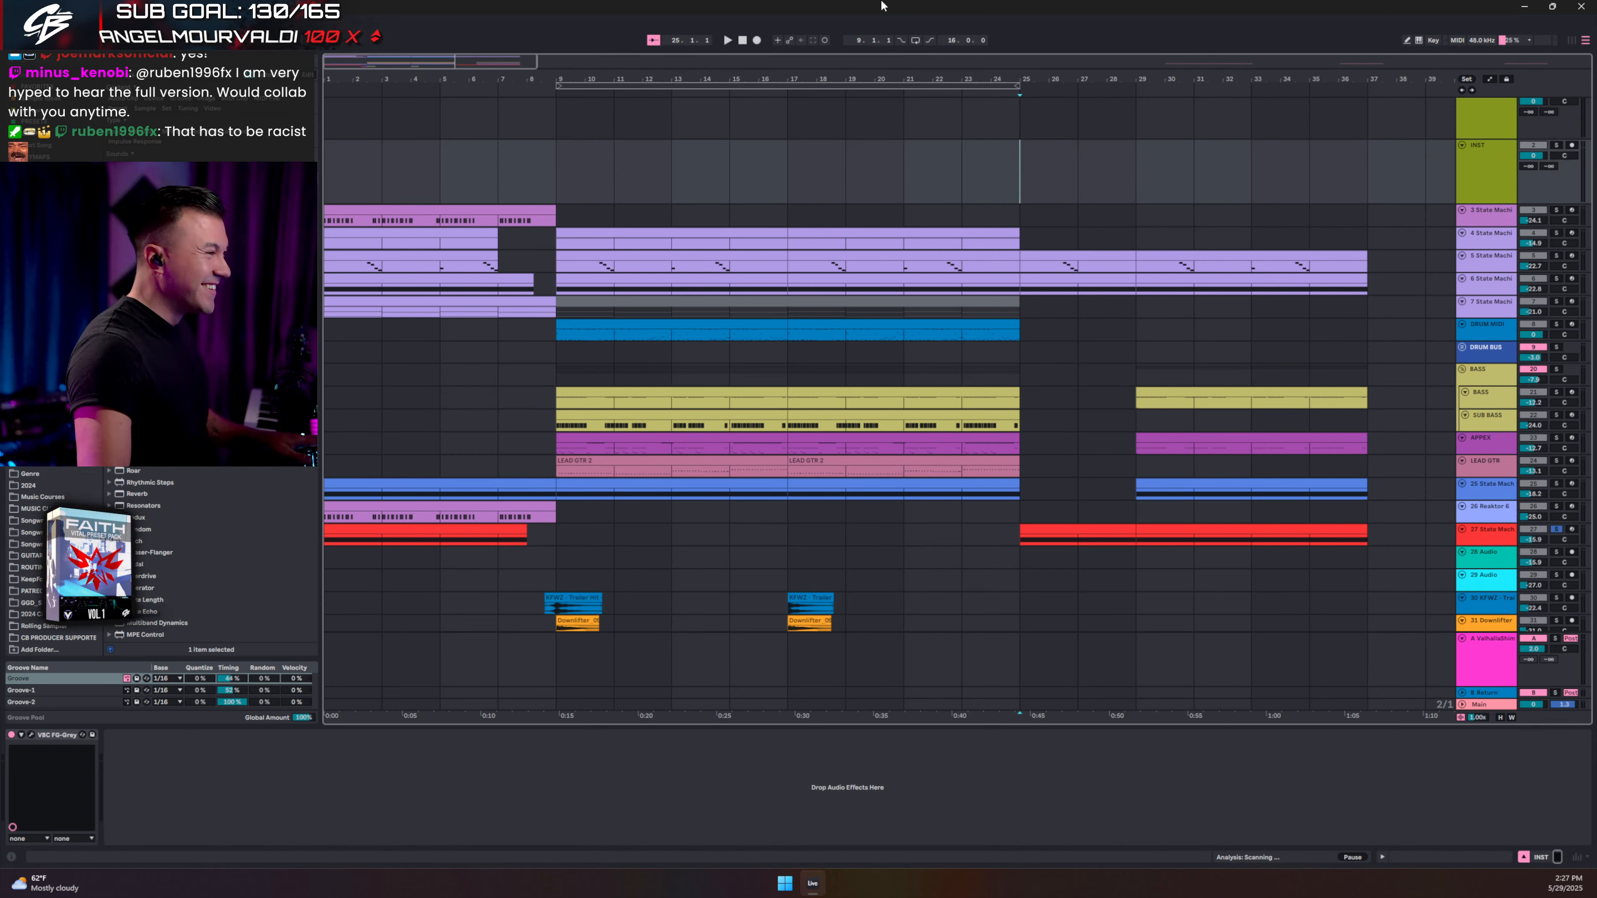
left_click_drag(556, 62, 556, 39)
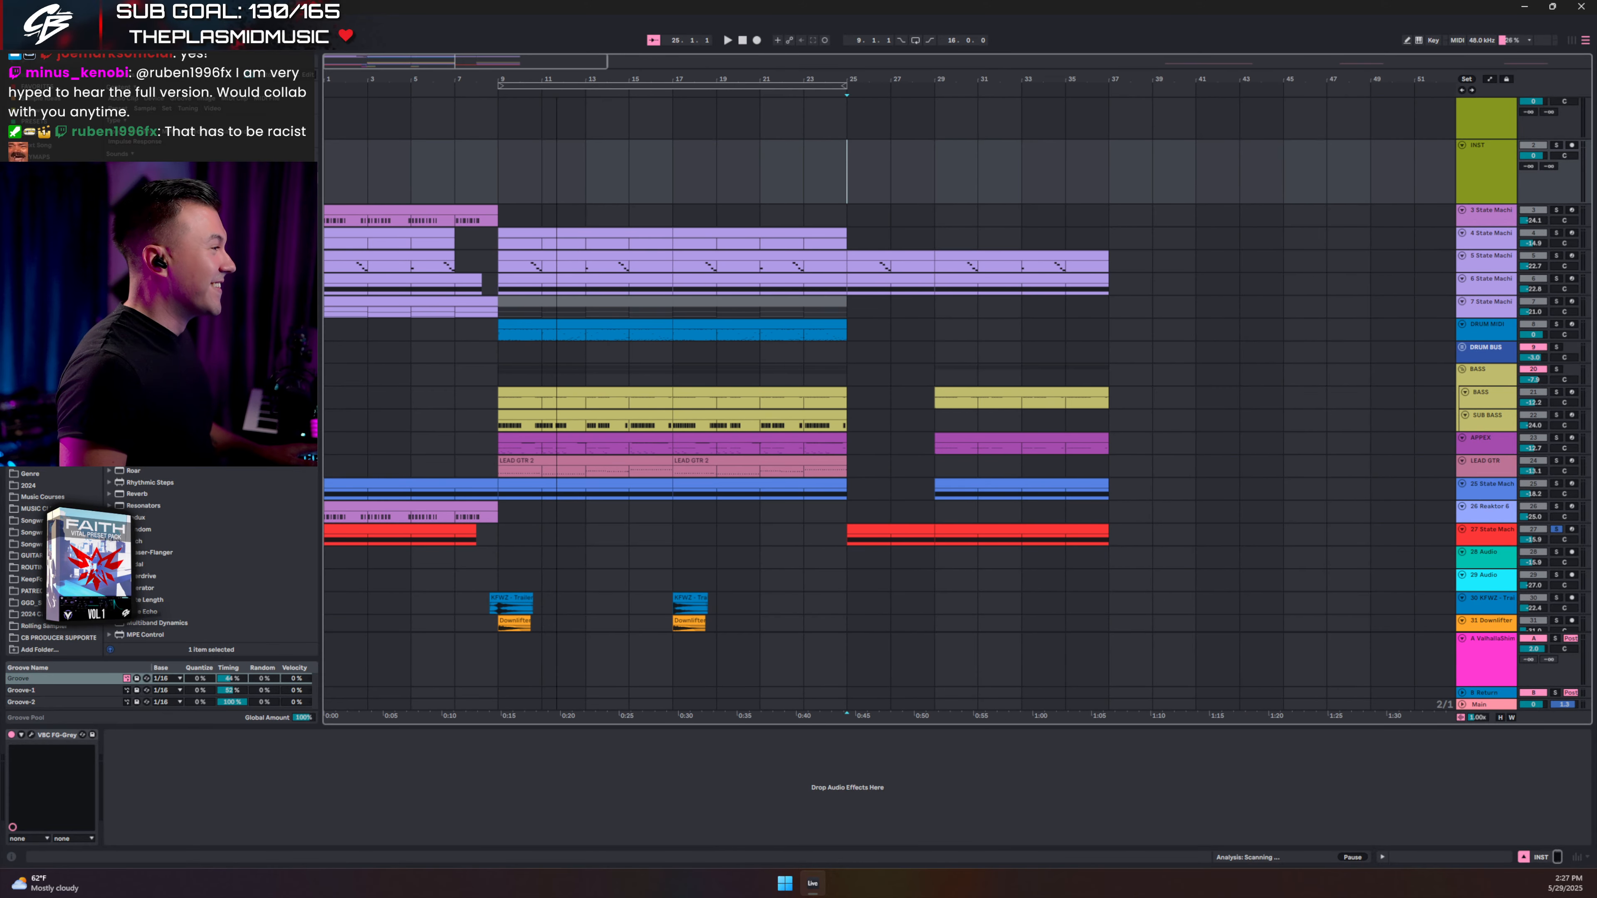
scroll(732, 505, "down", 5)
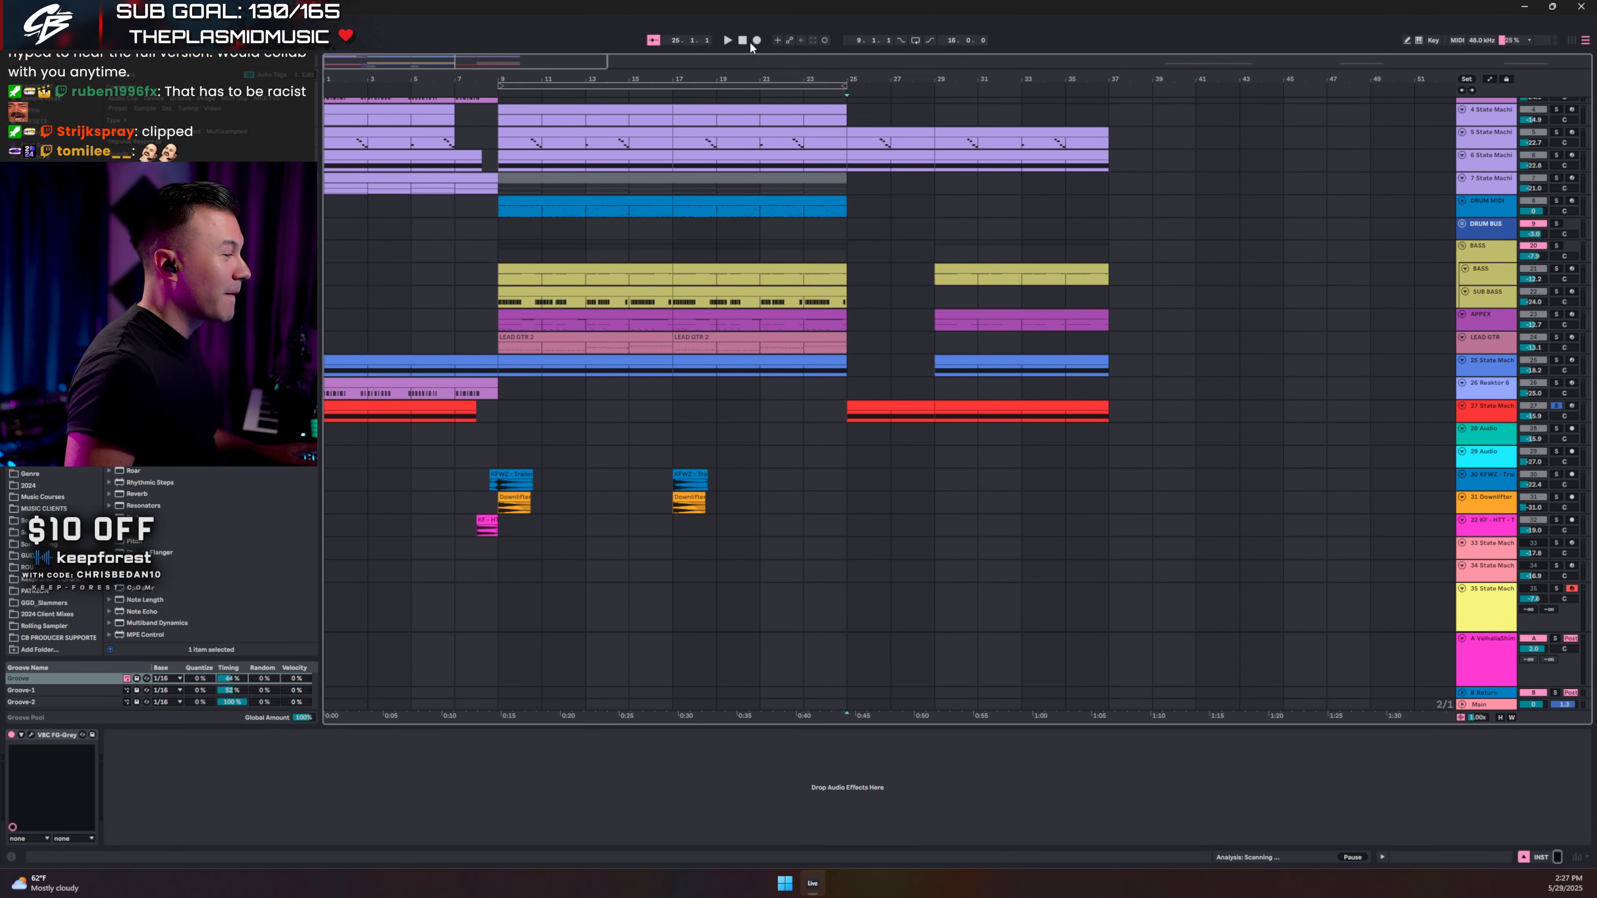
left_click_drag(355, 80, 583, 74)
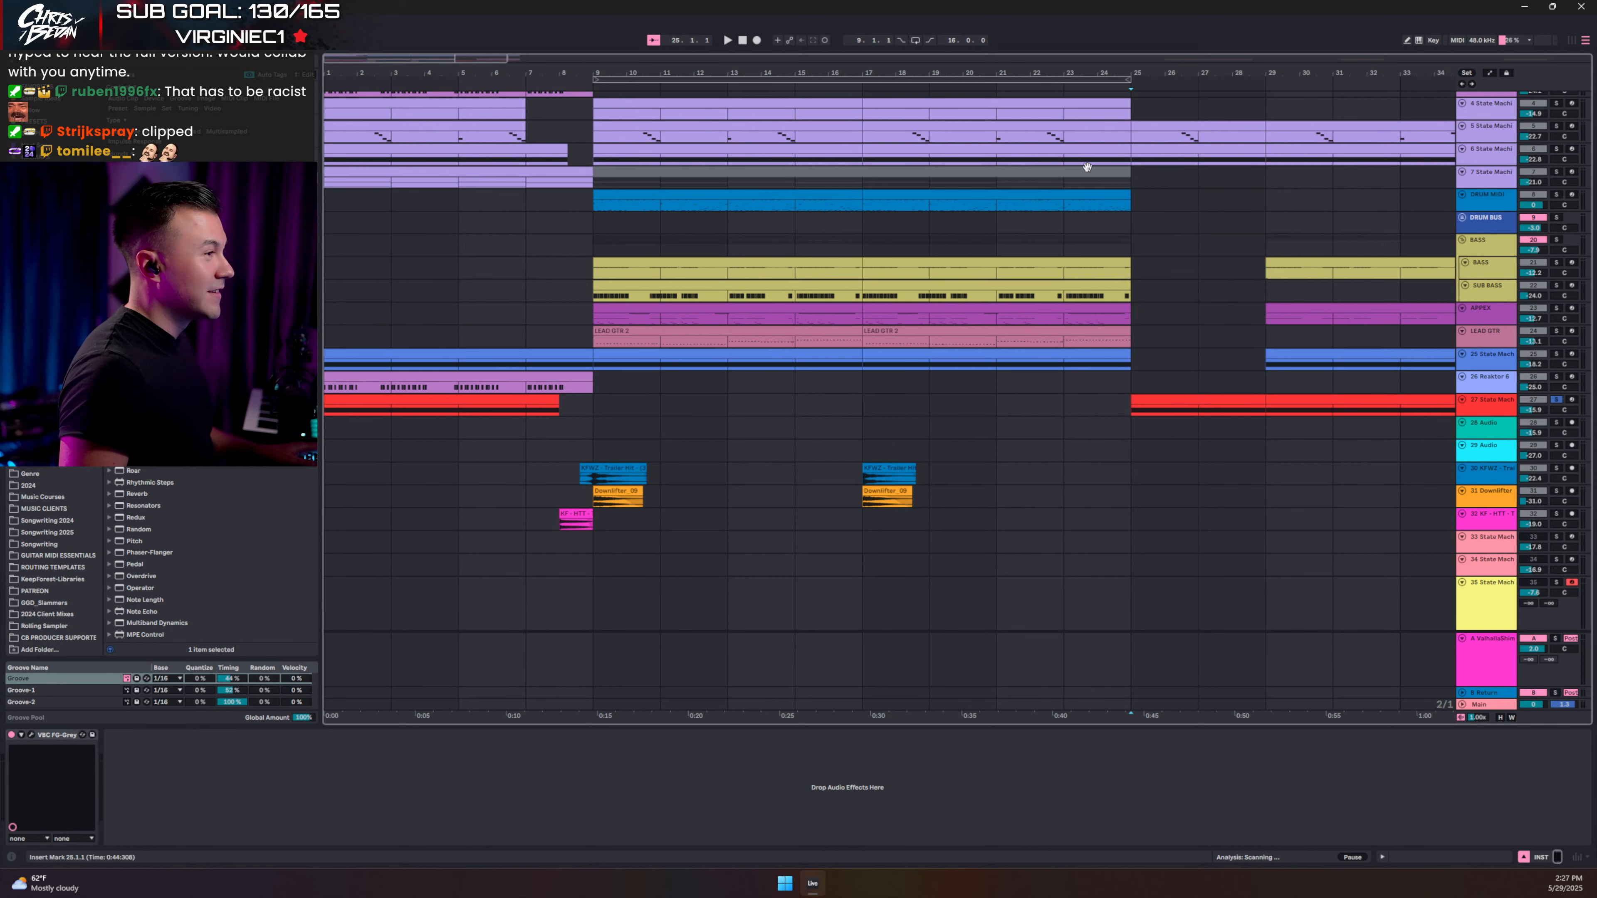
left_click(1056, 228)
key("space")
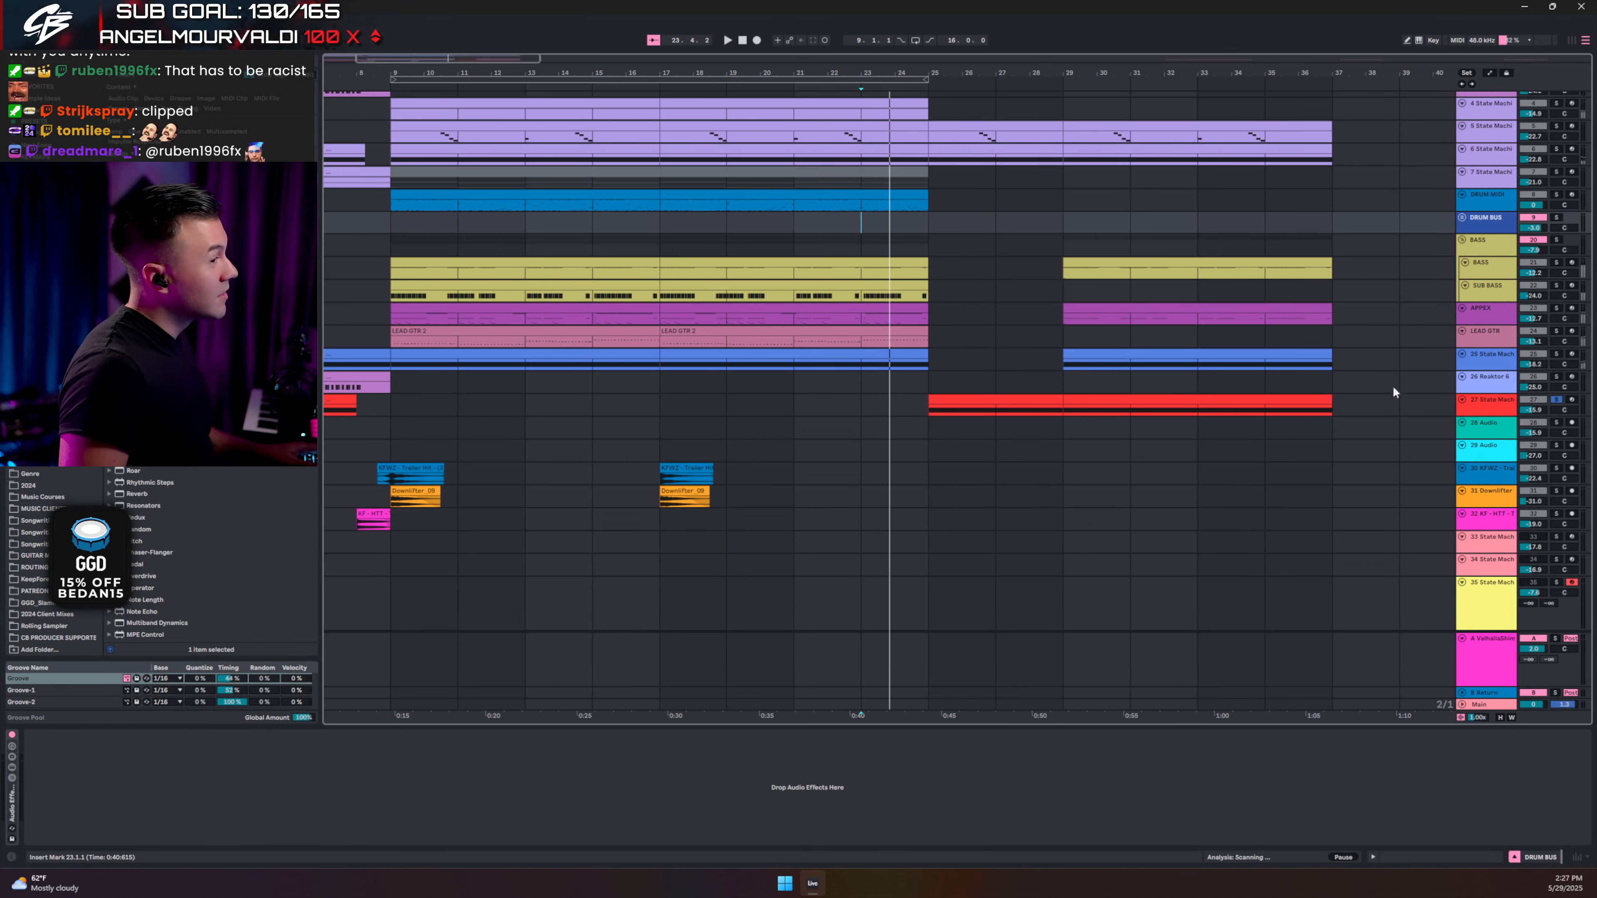
scroll(440, 242, "up", 3)
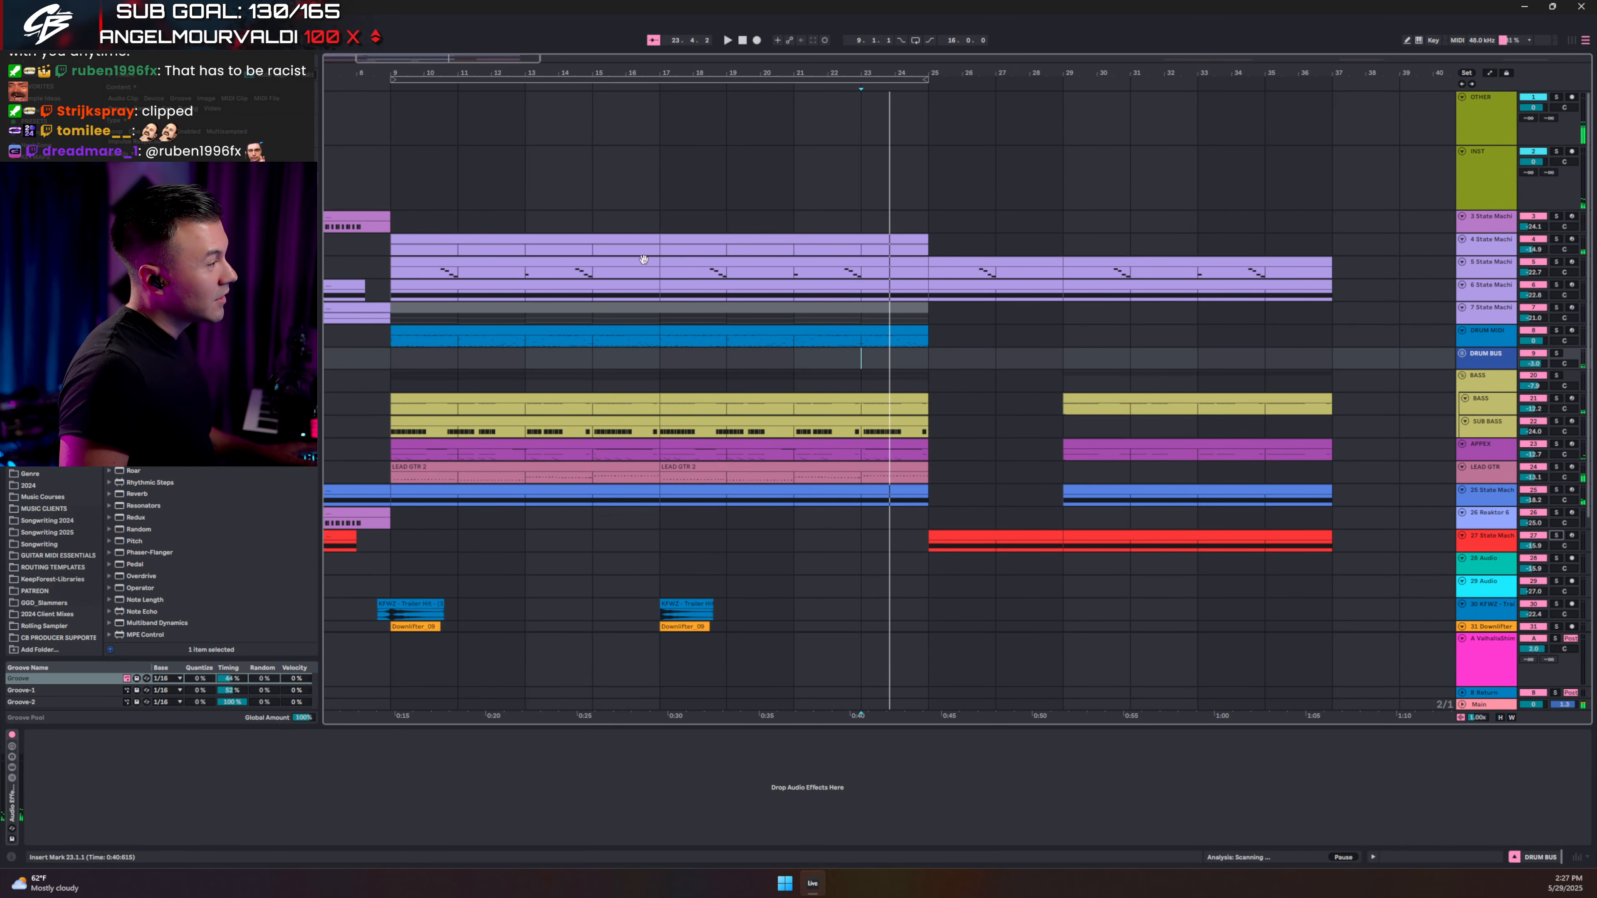
Try a copy of the 3 State Machine intro clip at bar 25, shortened to end at bar 27, and delete it.
scroll(440, 242, "left", 5)
left_click(462, 229)
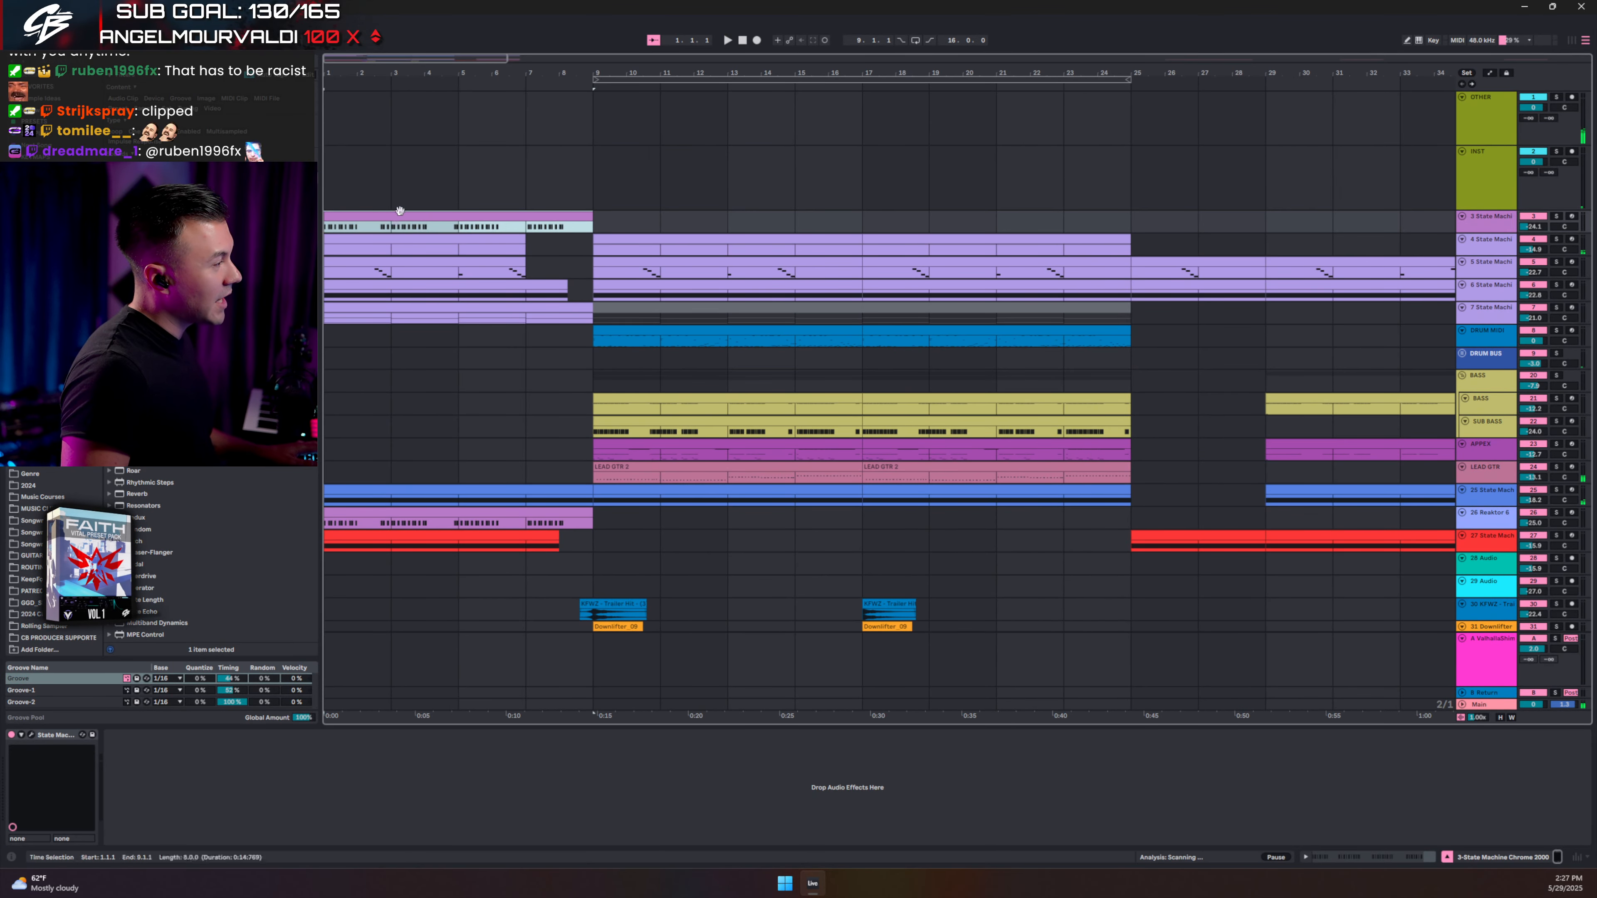
left_click_drag(391, 227, 1212, 225)
scroll(1258, 225, "right", 3)
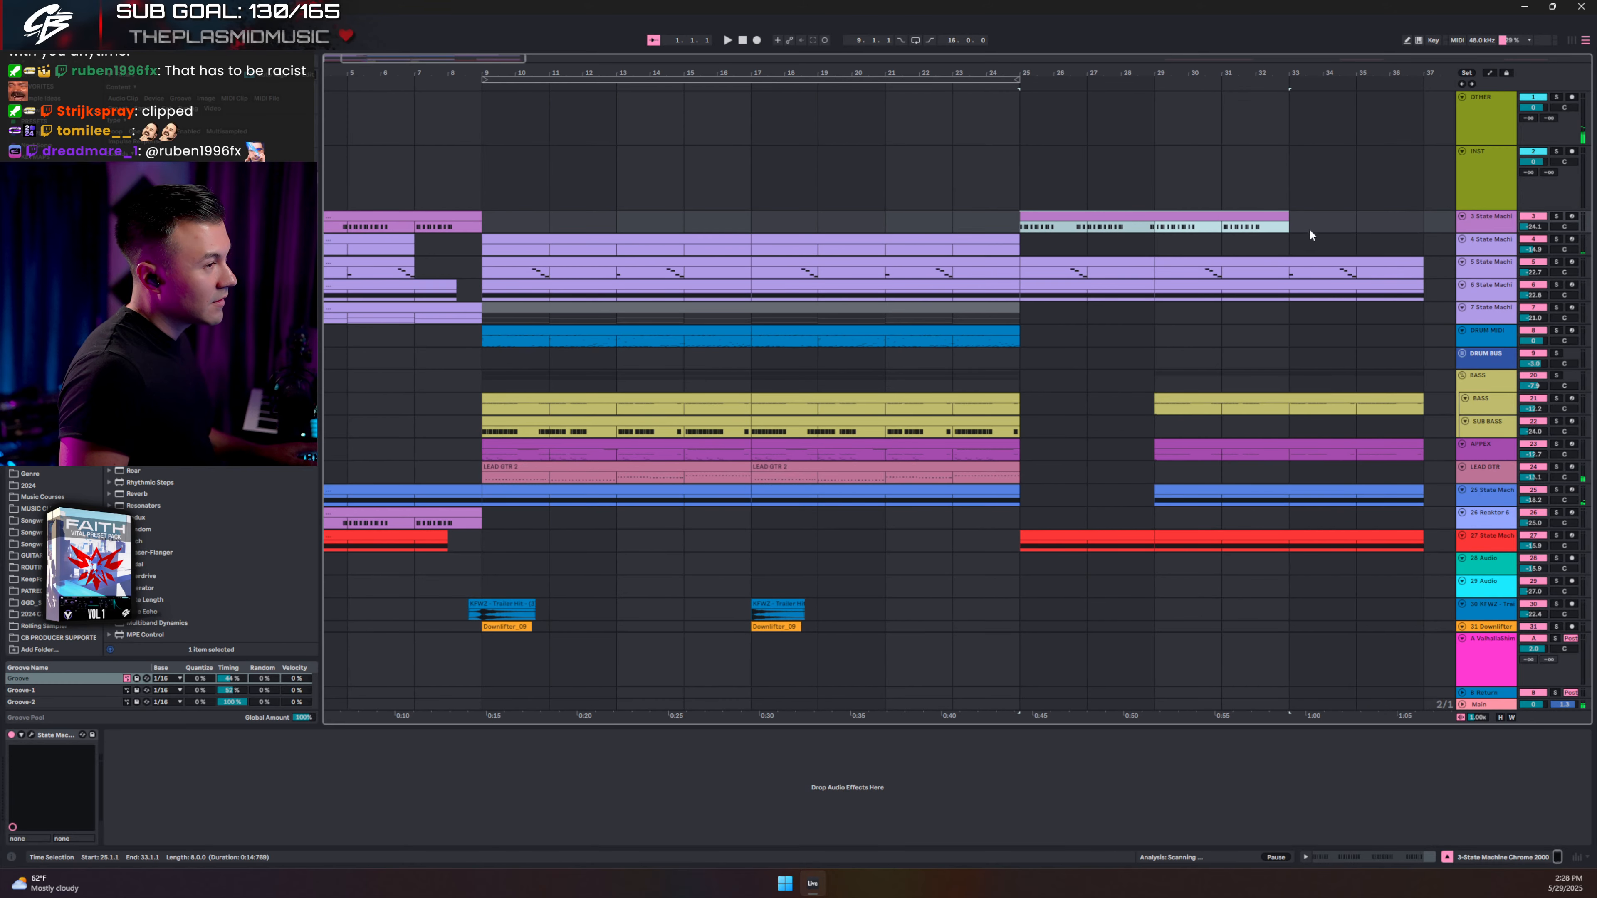
left_click_drag(1284, 216, 1087, 216)
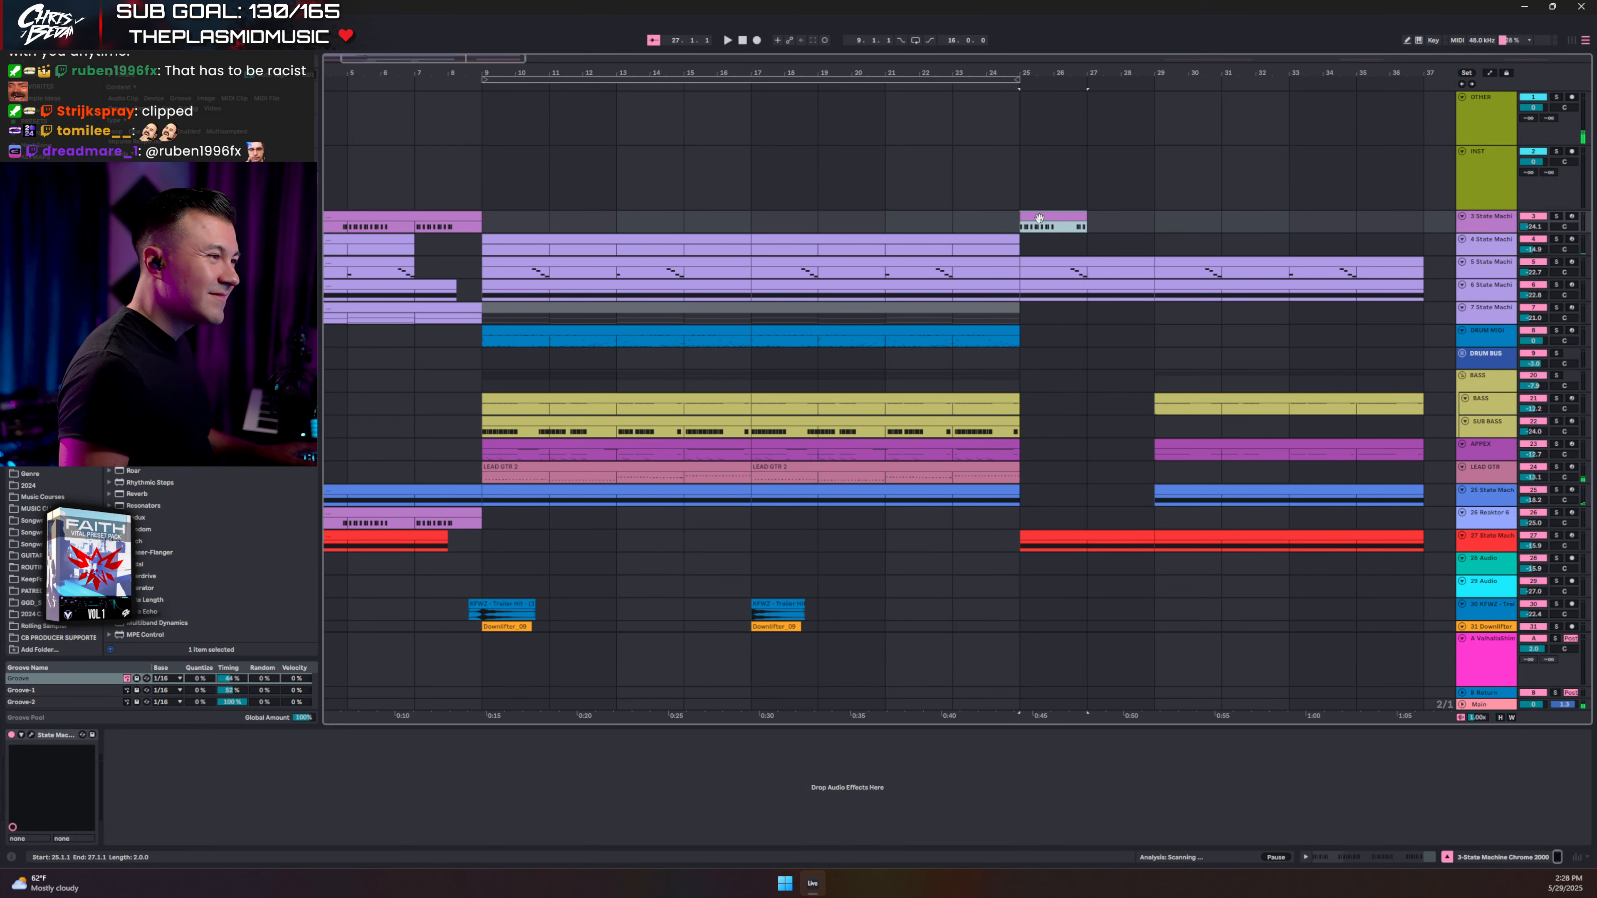
key("Delete")
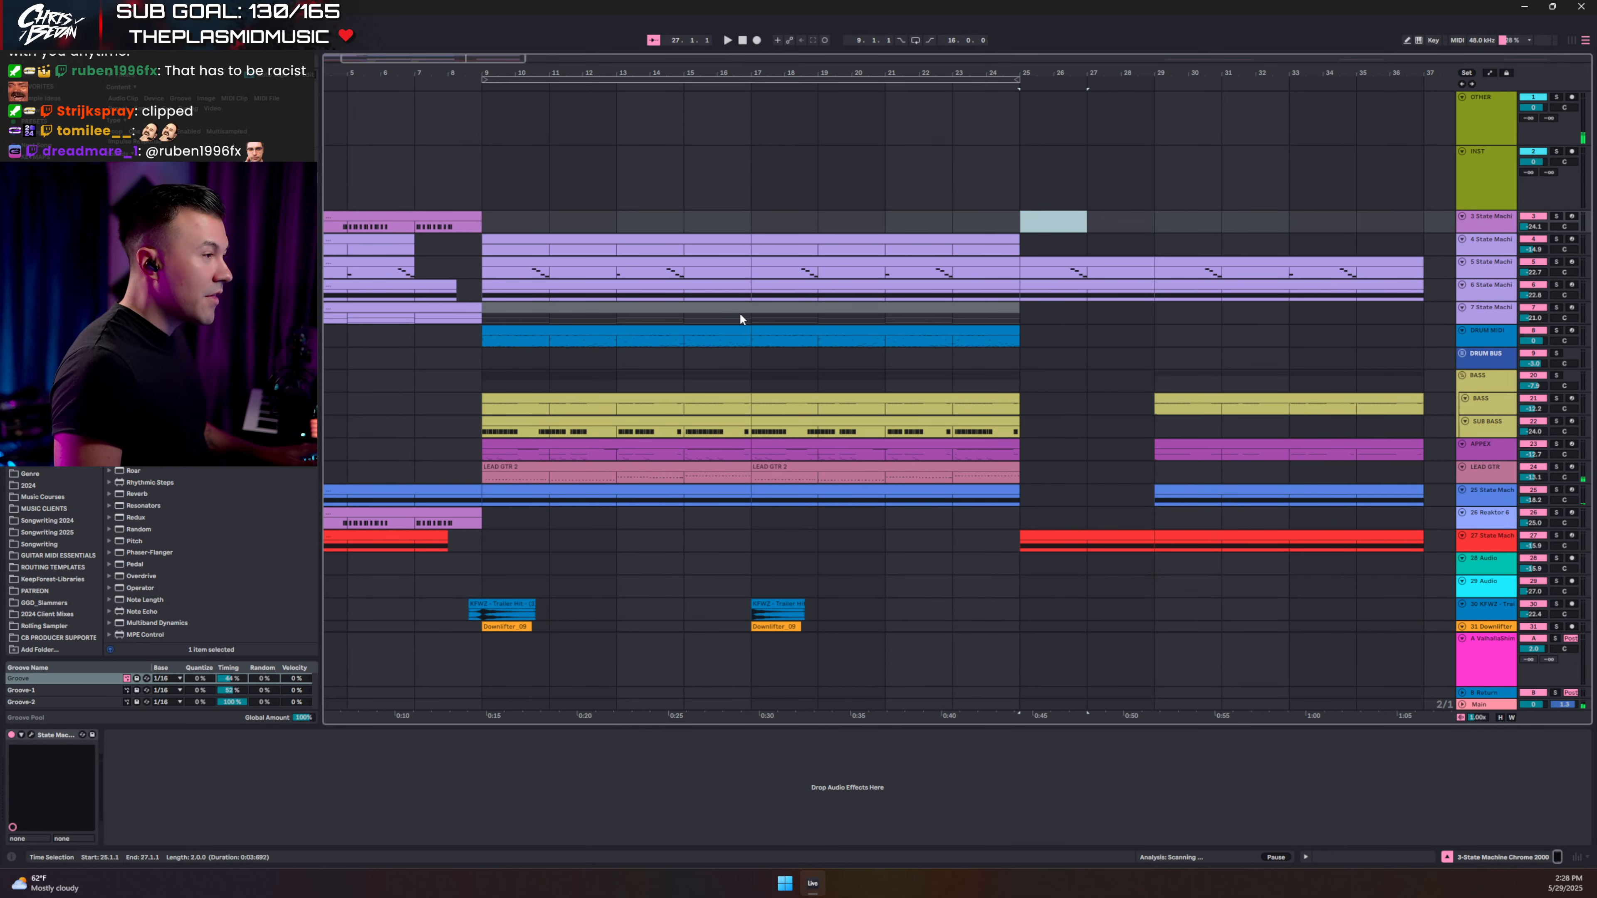
Copy the 26 Reaktor 6 intro clip to bar 25 and play the transition from bar 23.
scroll(732, 311, "left", 3)
left_click(426, 510)
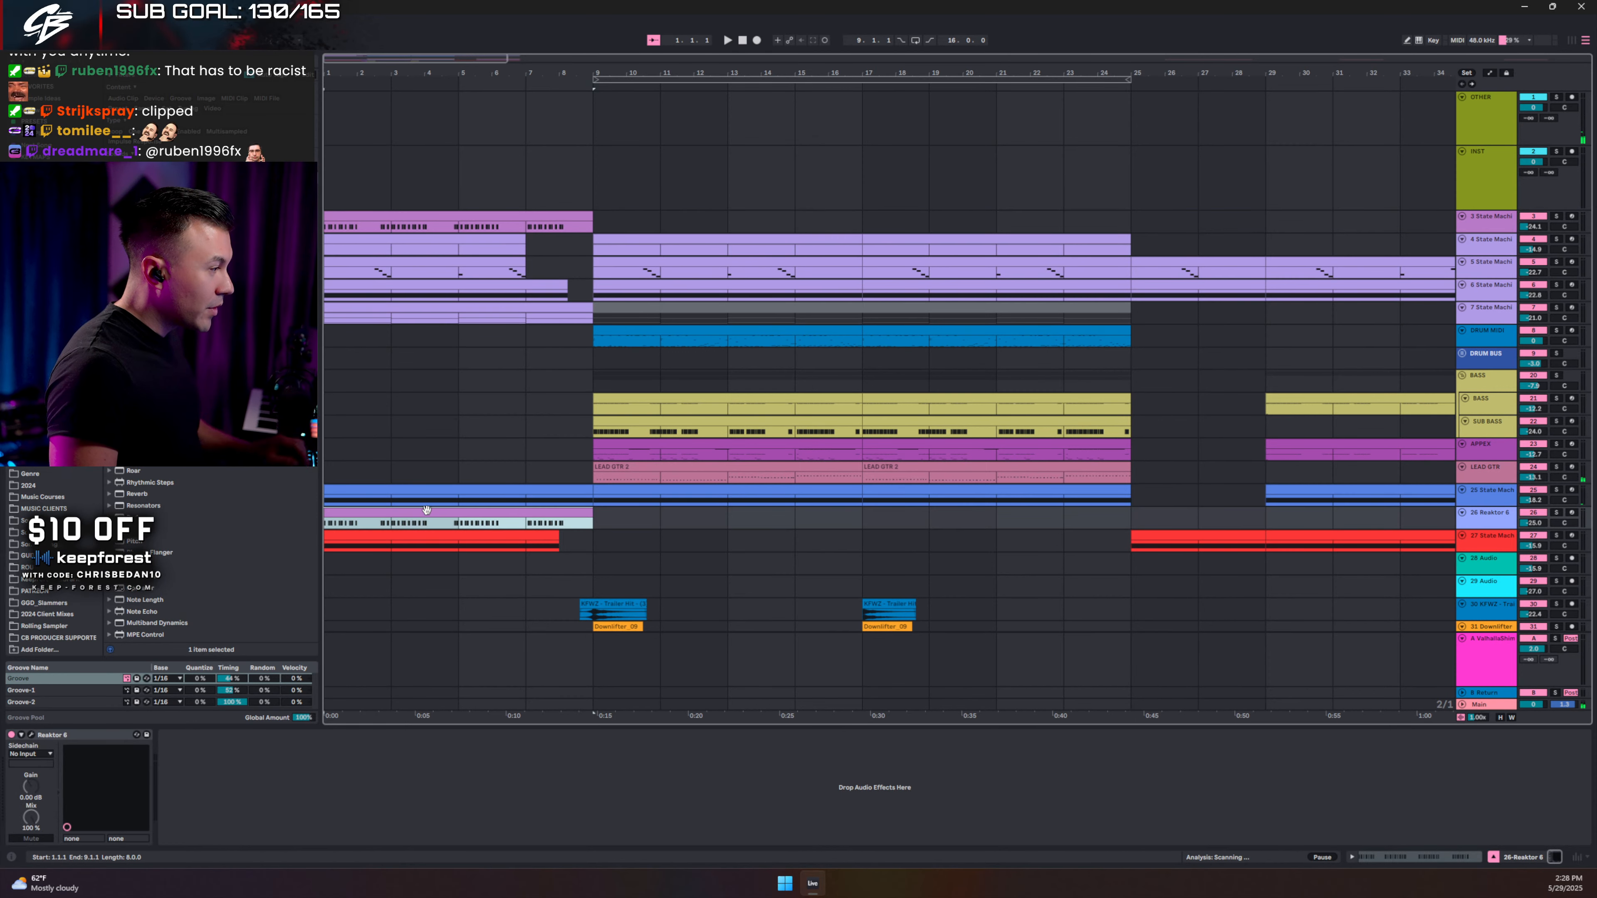
left_click_drag(426, 510, 1234, 511)
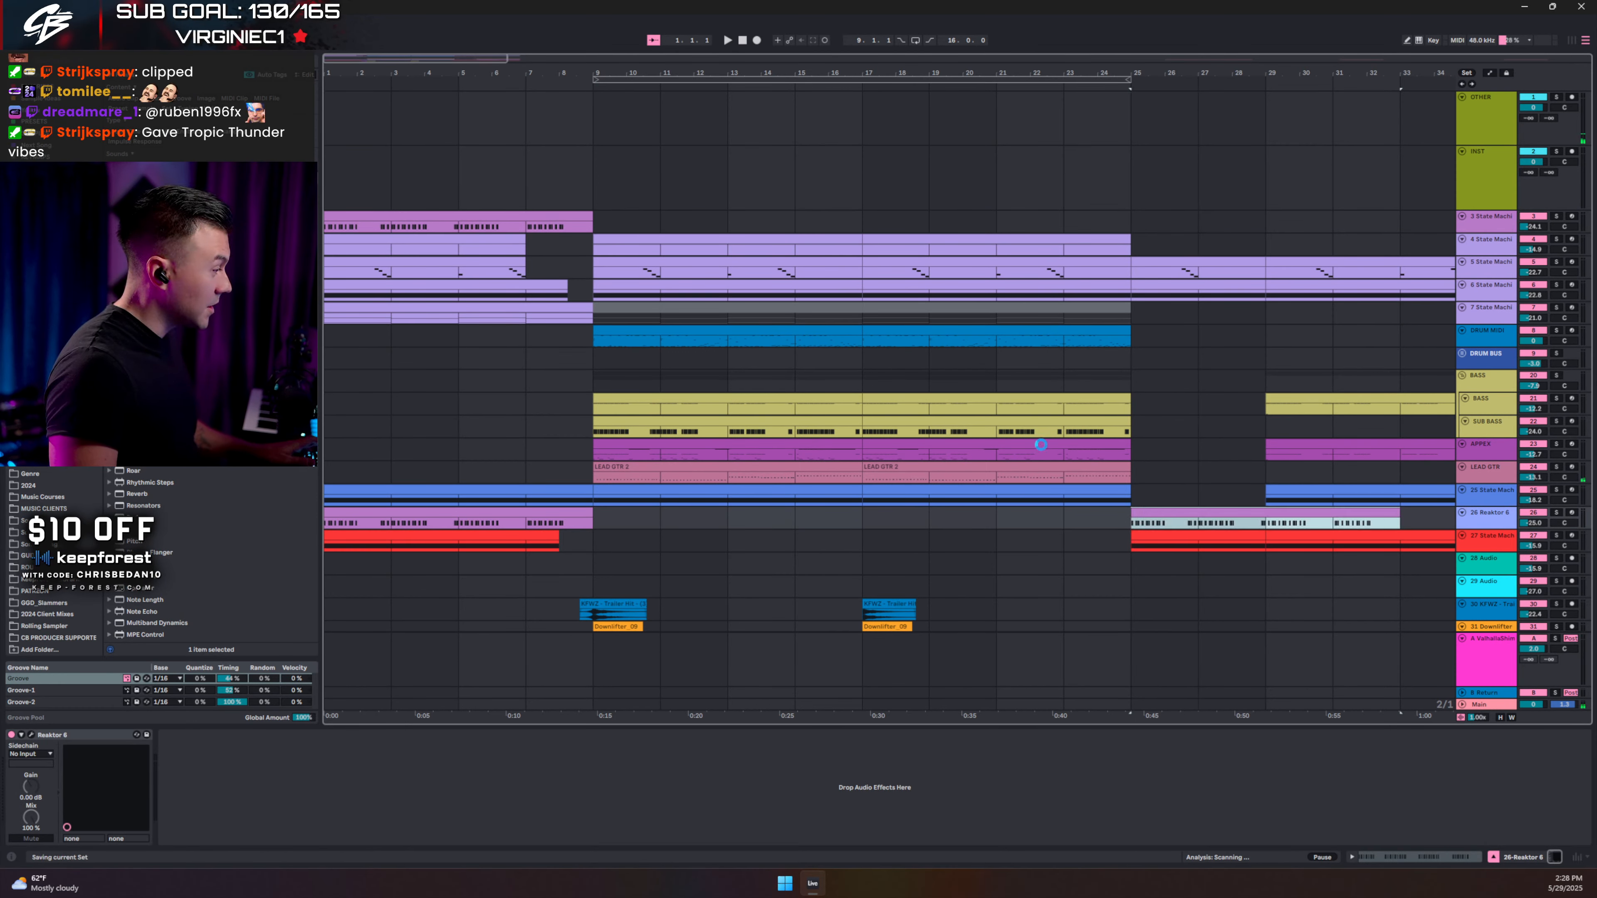
left_click(1067, 362)
key("space")
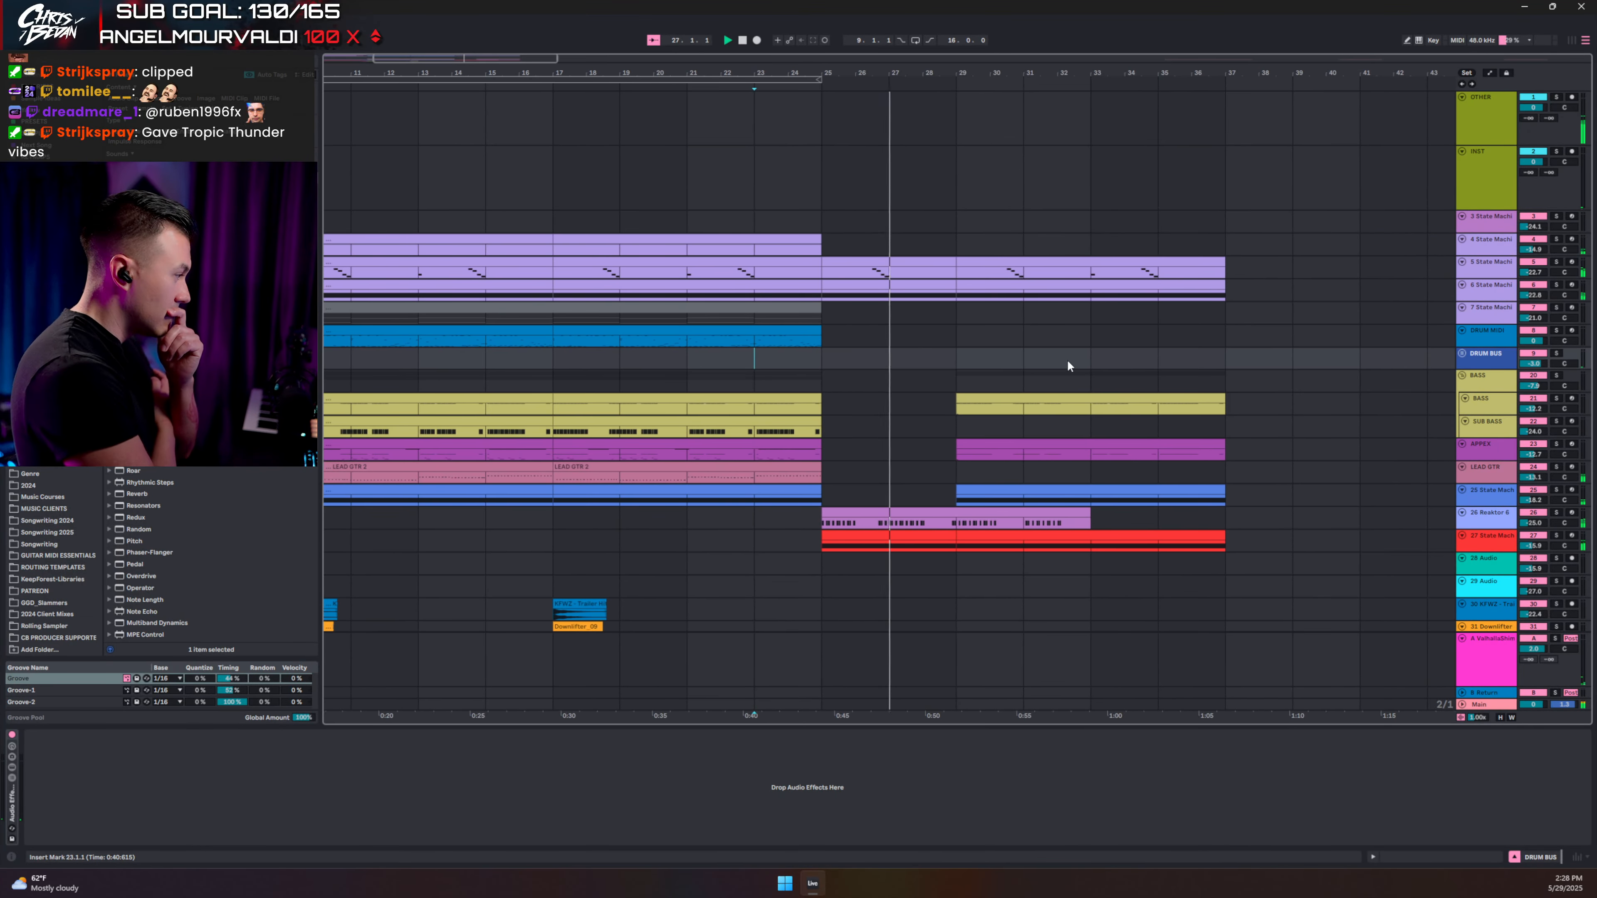
Deactivate the APPEX clip from bar 29 and extend the 26 Reaktor 6 part to bar 37 with a copied clip.
left_click(1042, 440)
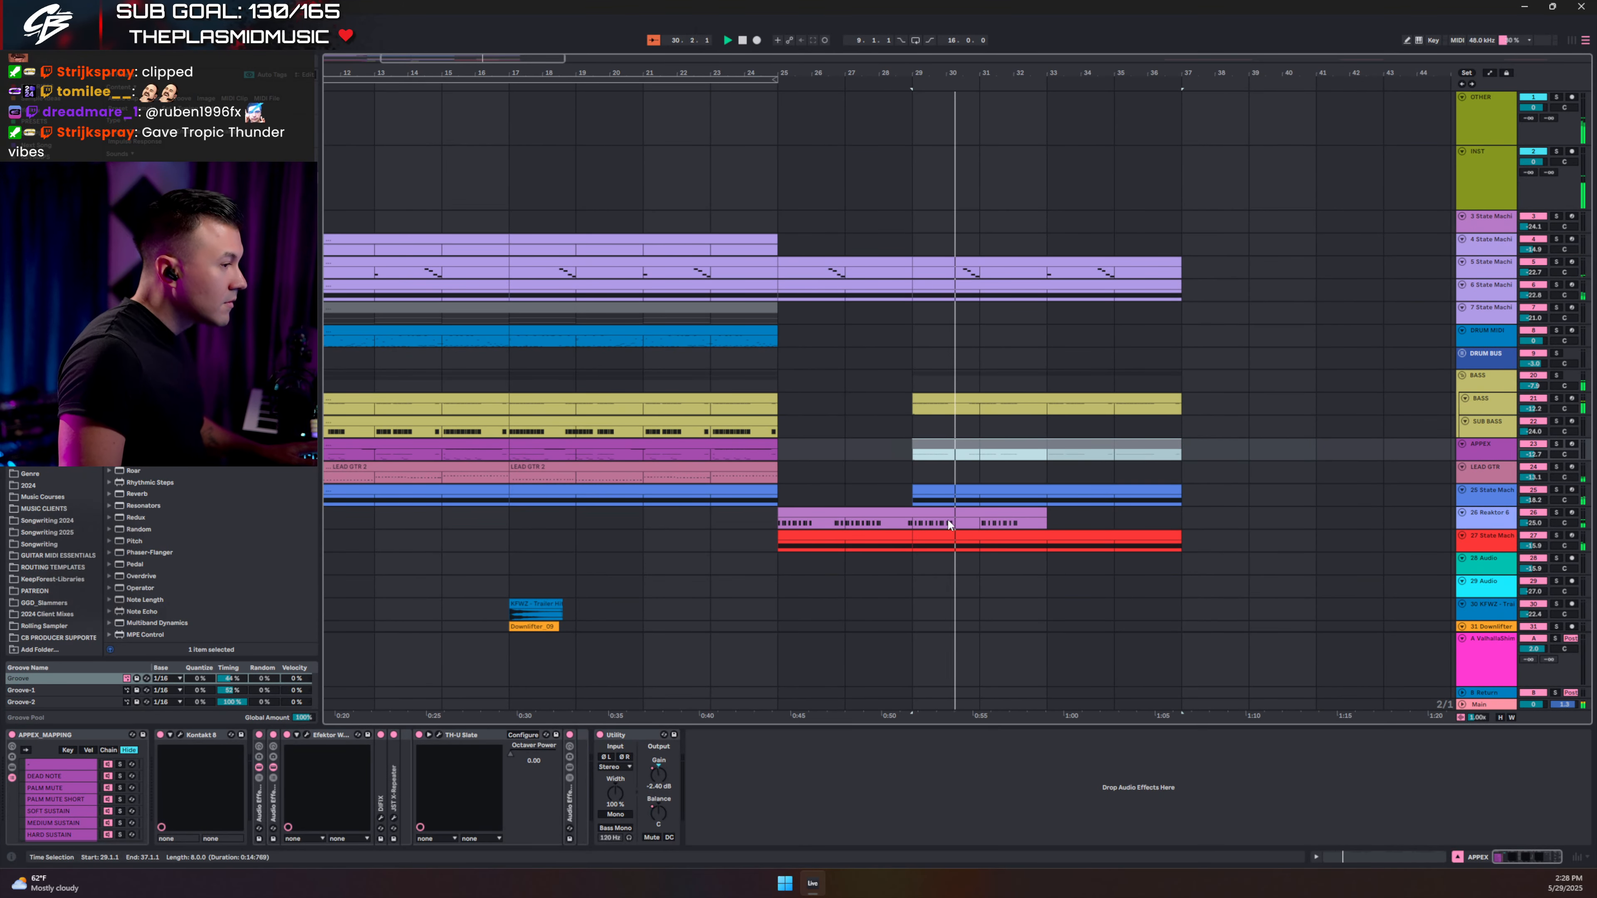
left_click(896, 515)
left_click_drag(896, 515, 1008, 518, "ctrl")
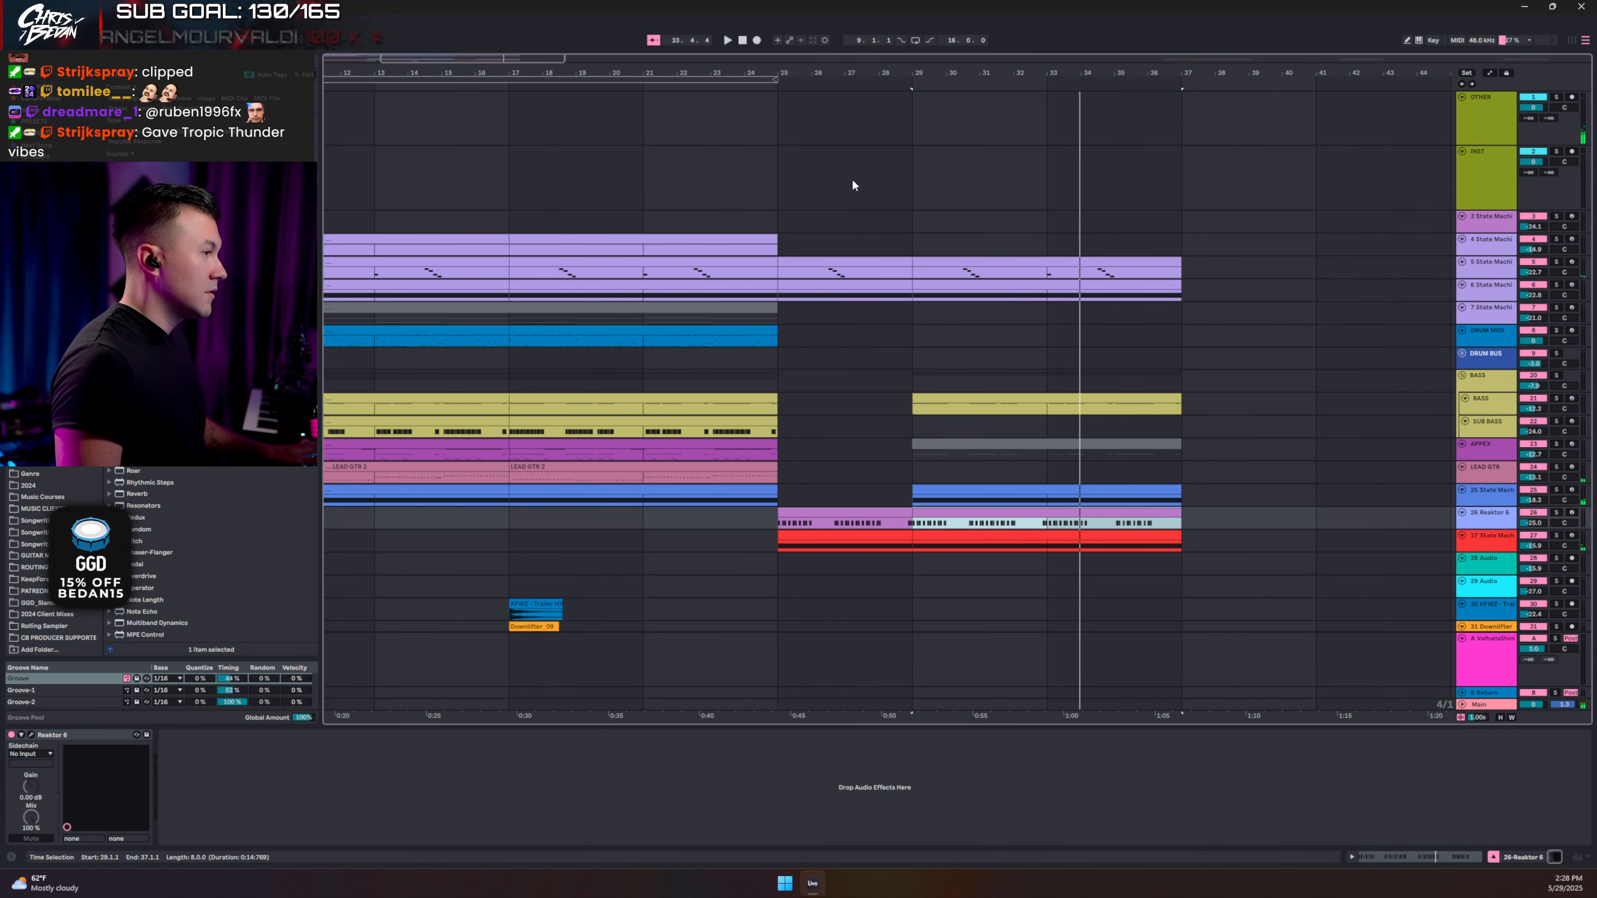
Try the full eight-bar 3 State Machine intro clip at bar 25 and remove the copy.
key("ctrl+1")
scroll(698, 472, "left", 5)
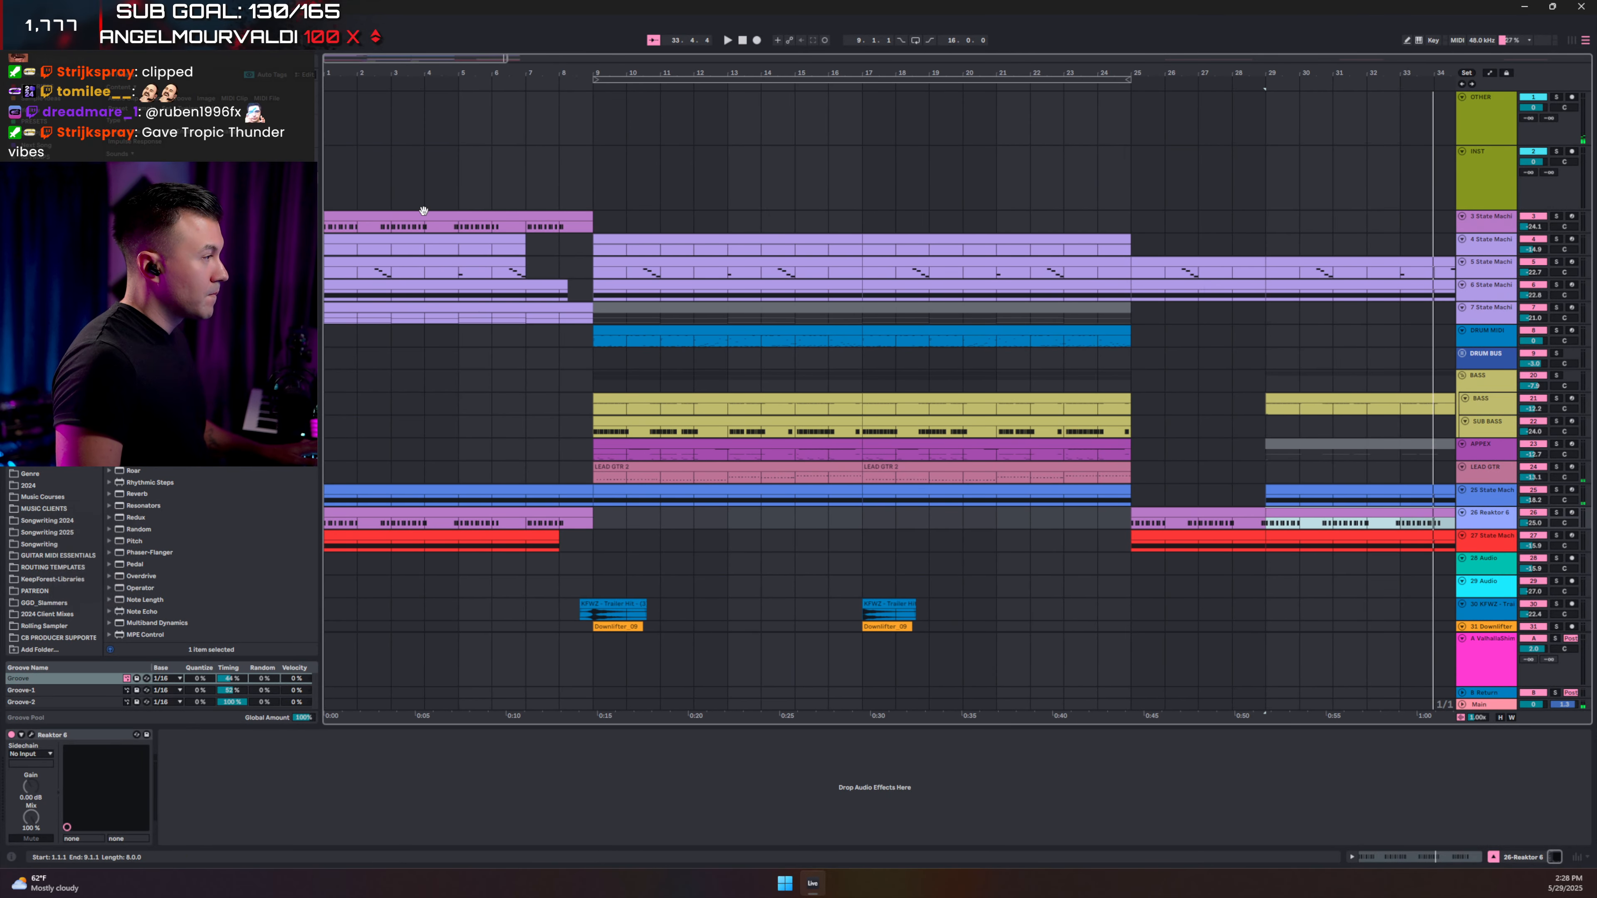
left_click(389, 213)
left_click_drag(390, 213, 1198, 212, "ctrl")
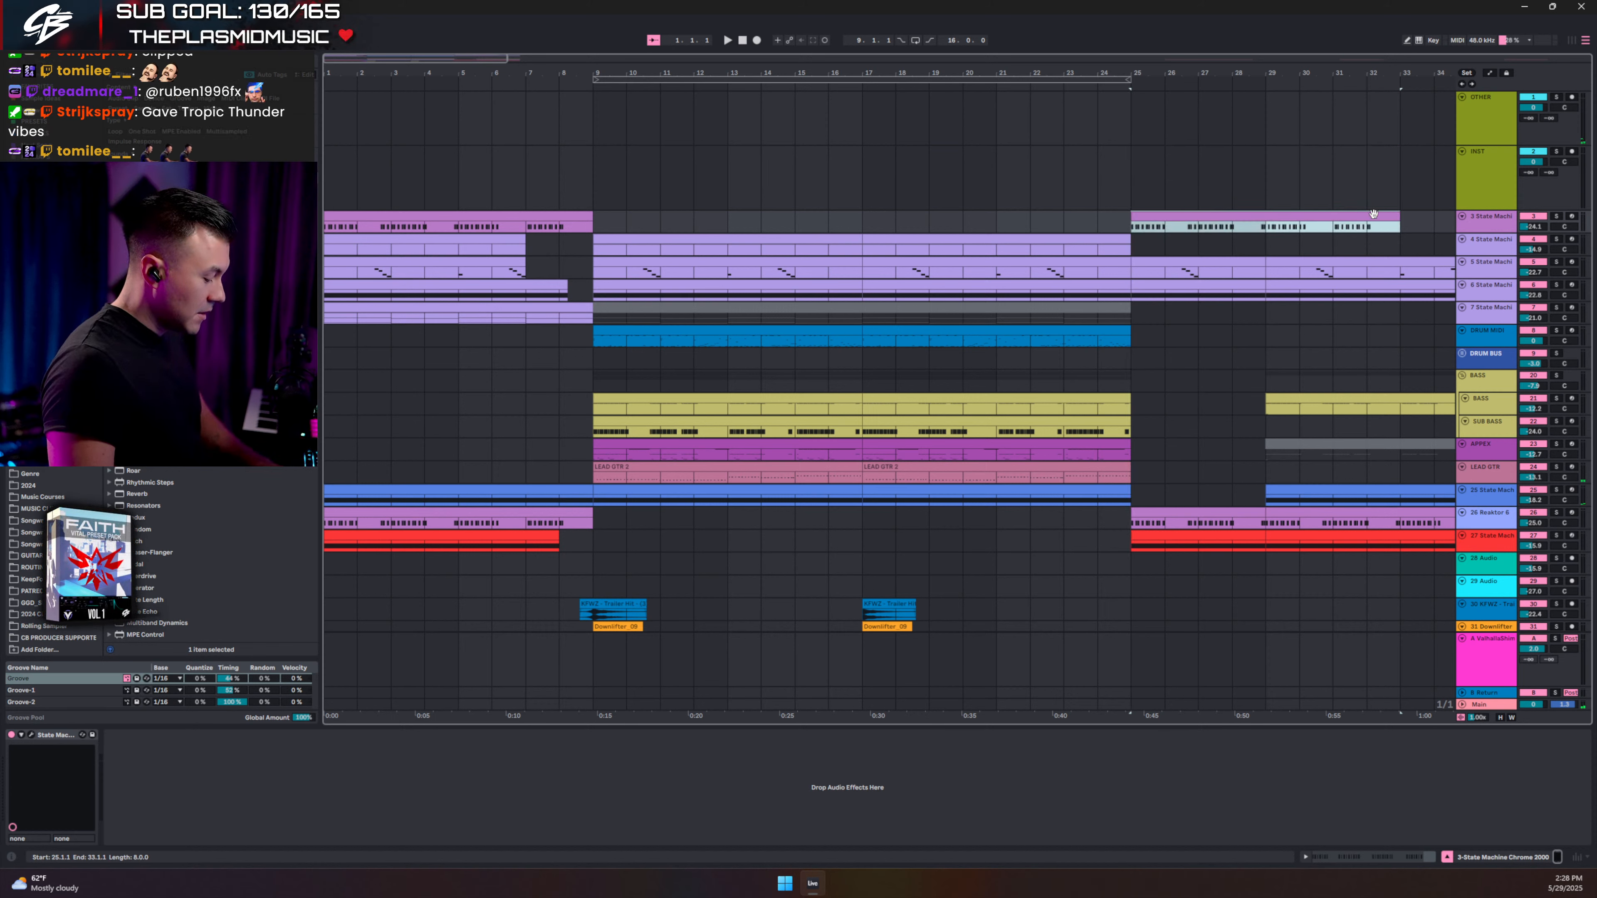
left_click(1352, 206)
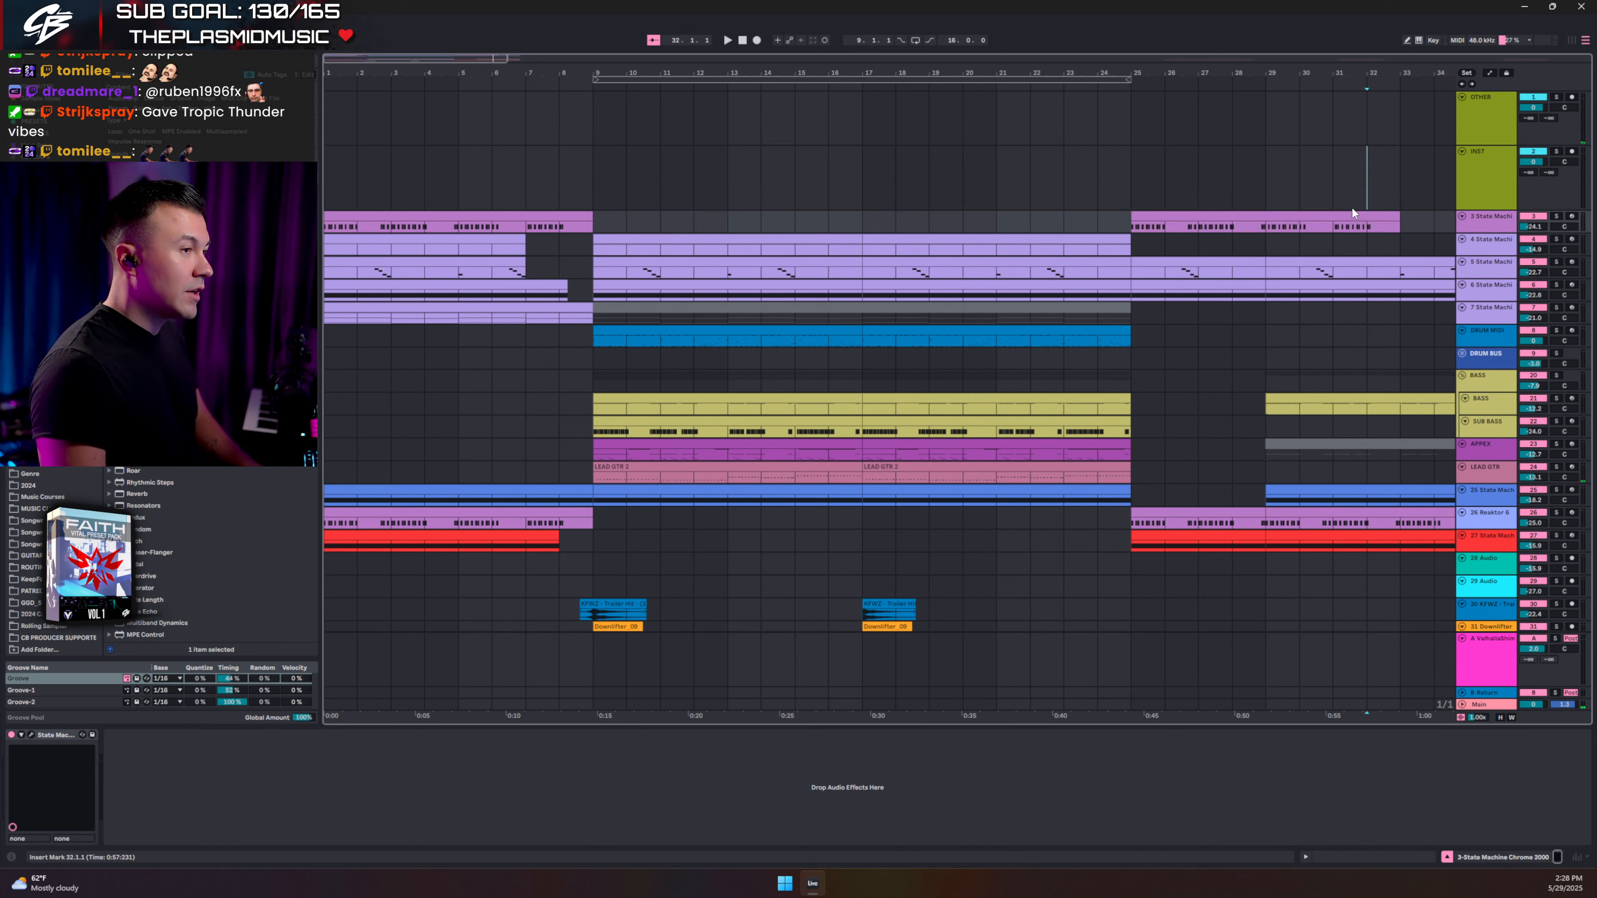
left_click(1352, 215)
key("ctrl+x")
Delete the unused State Machine tracks 33 to 35.
scroll(1453, 574, "down", 3)
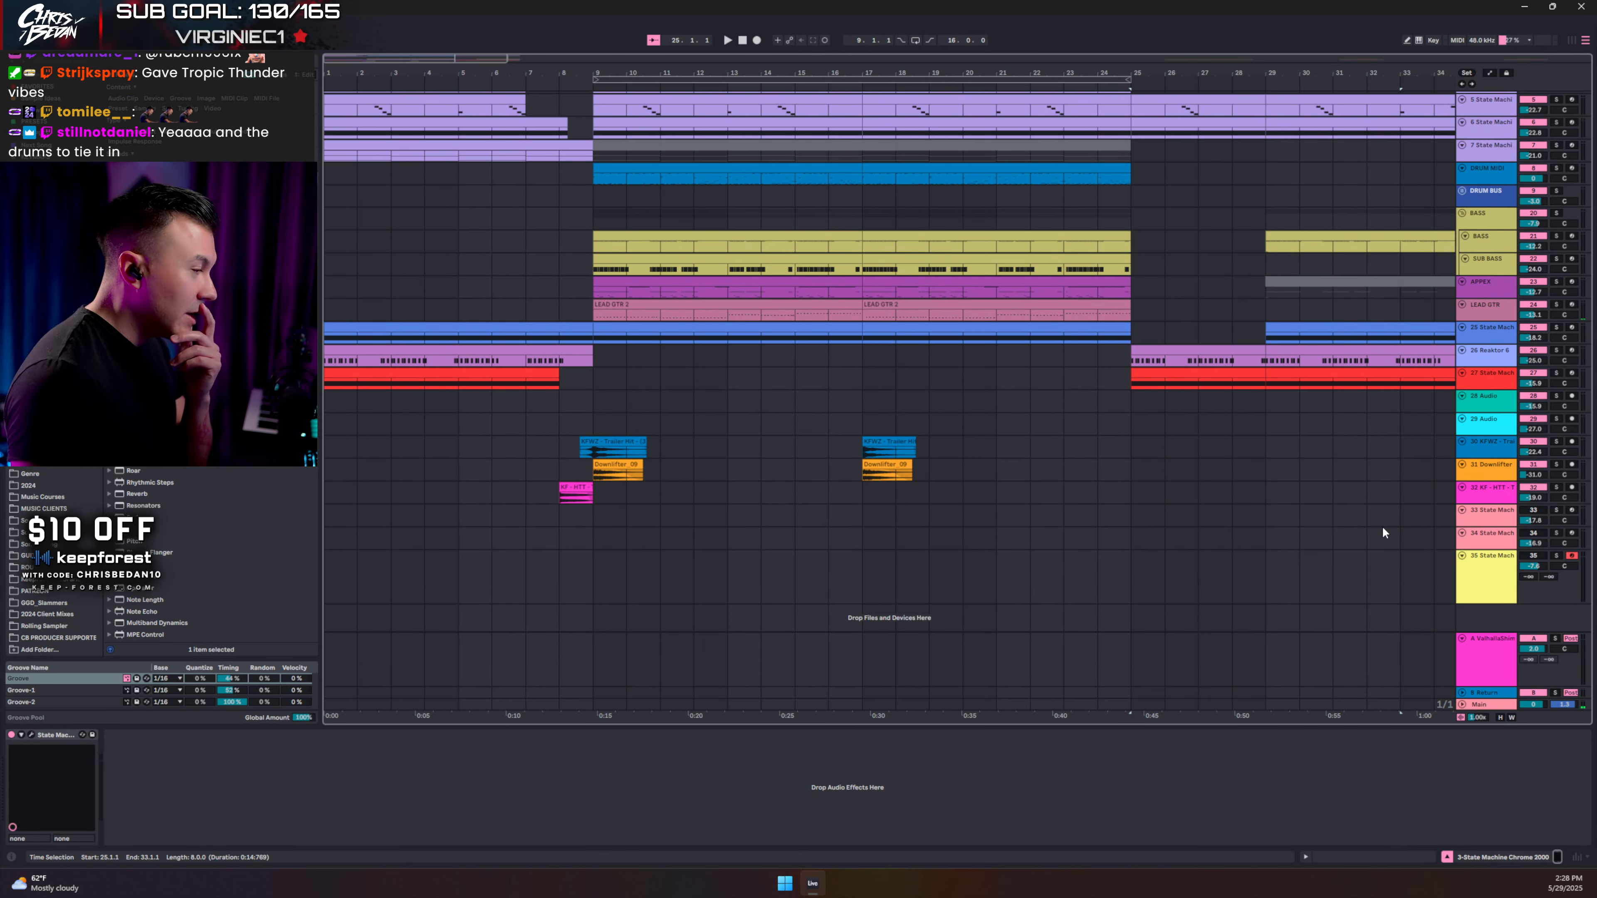
left_click(1478, 512)
left_click(1491, 577, "shift")
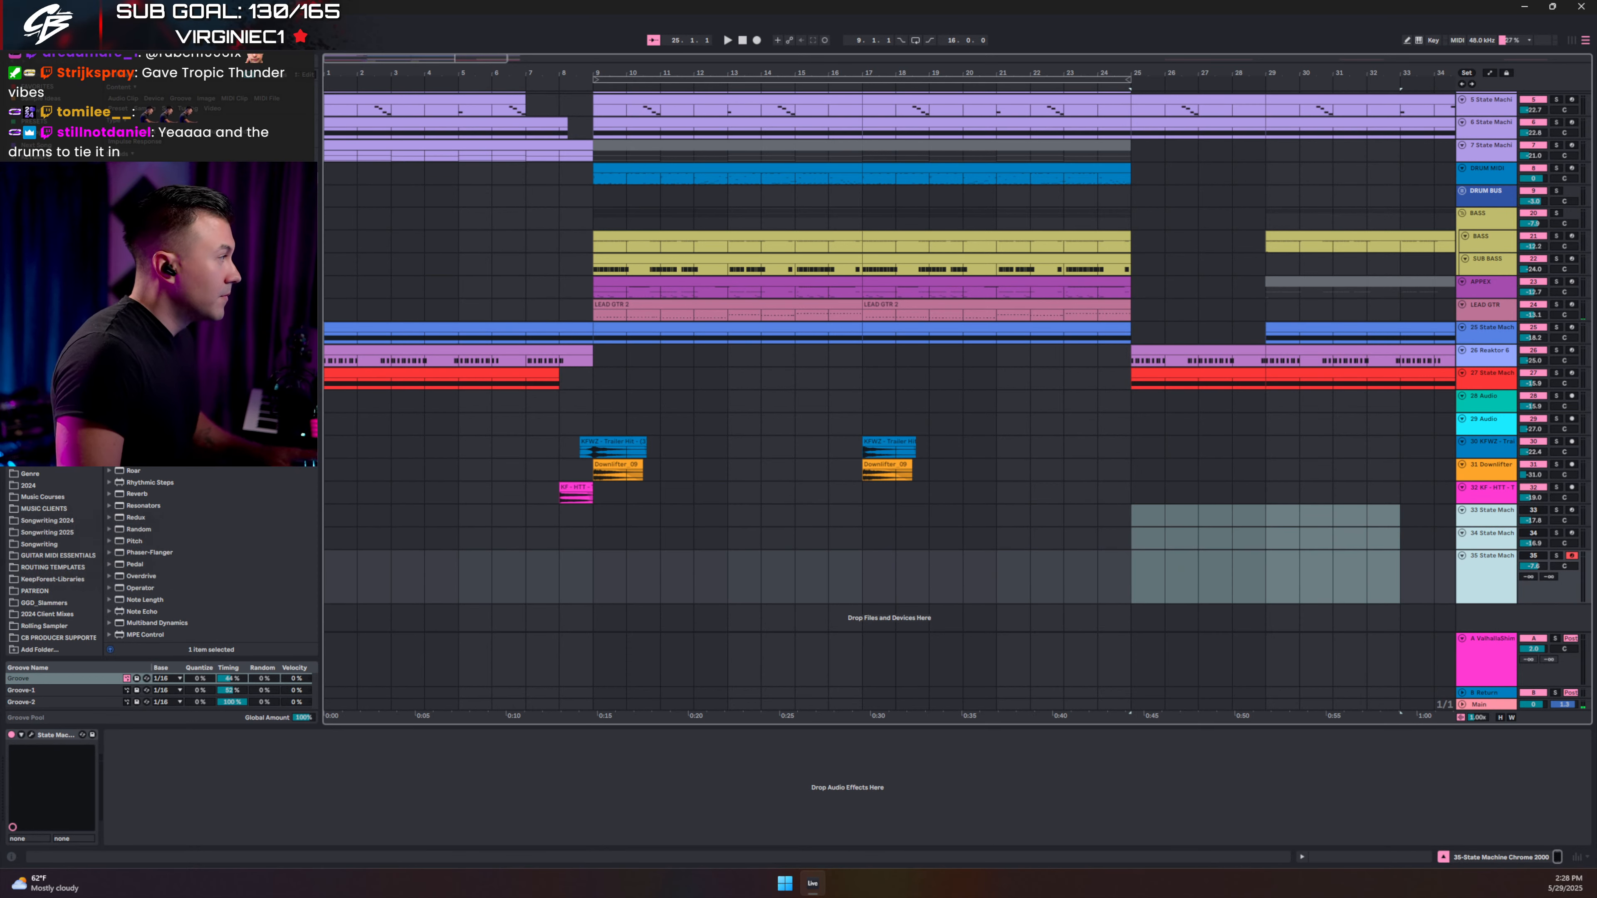
key("Delete")
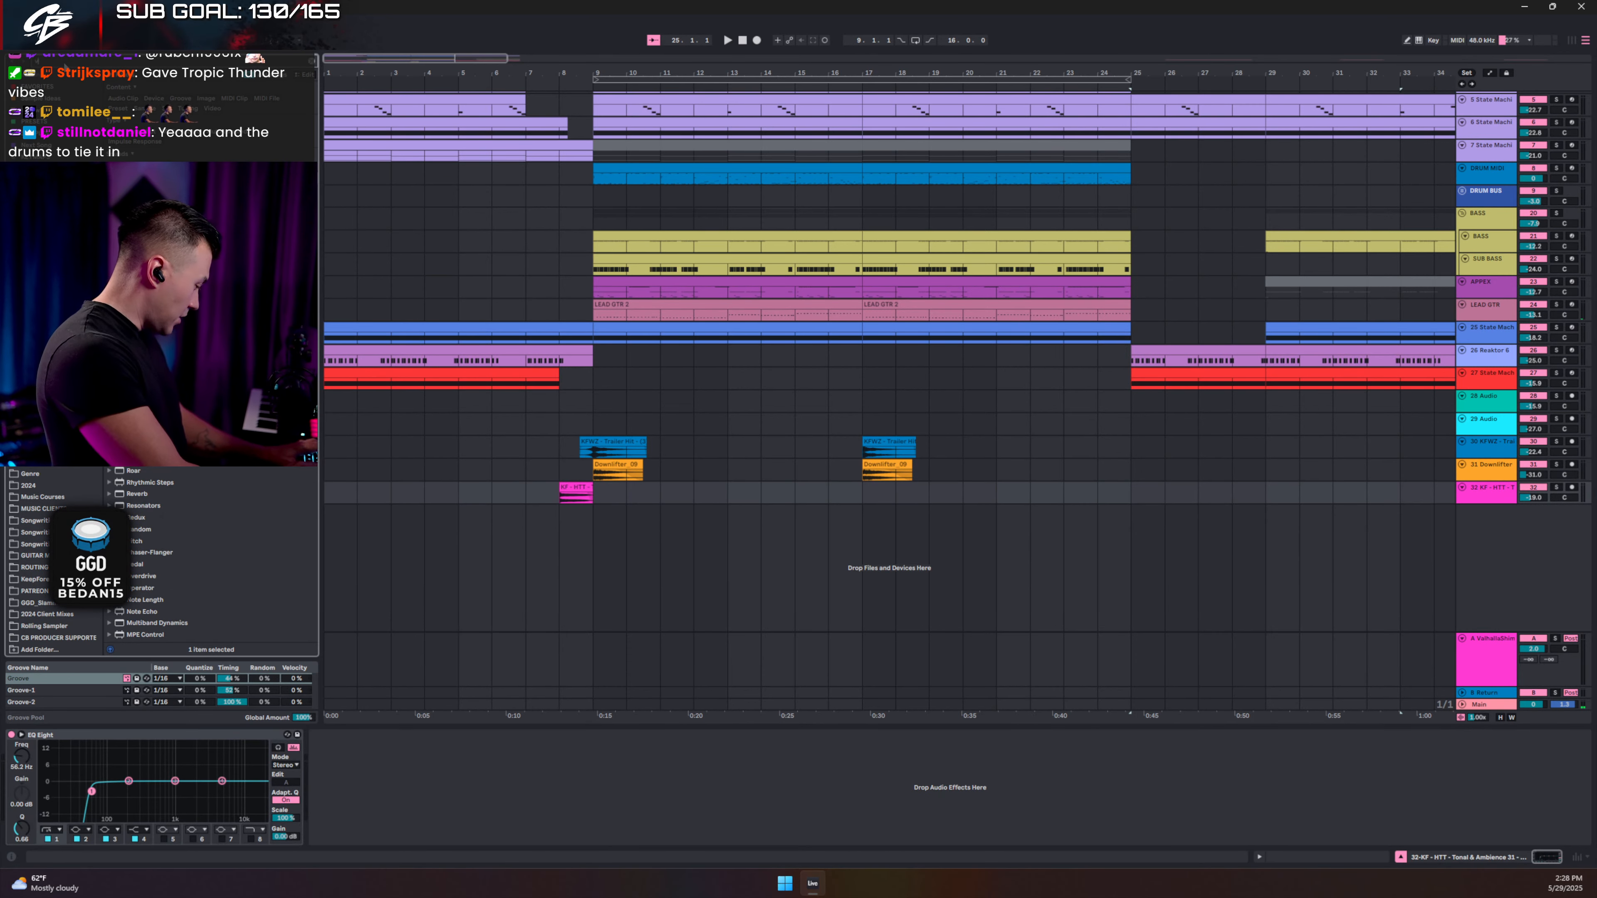
Search the browser for vital, add a Vital instrument on a new track 33, and unfold the track.
left_click(65, 66)
type("vital")
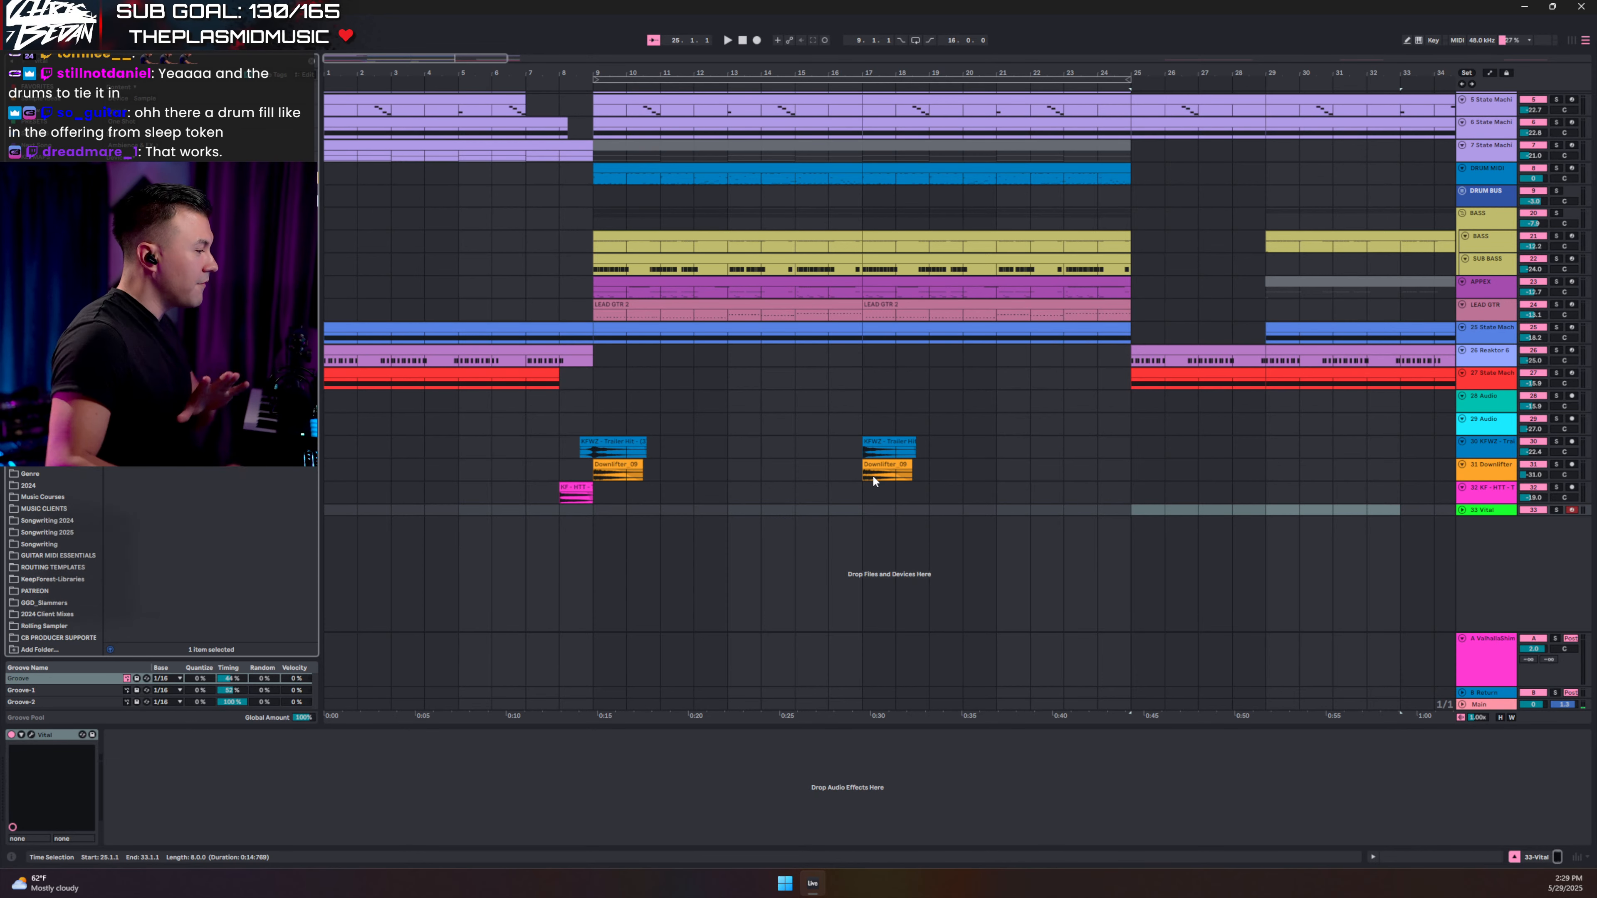
left_click(1462, 510)
double_click(1497, 527)
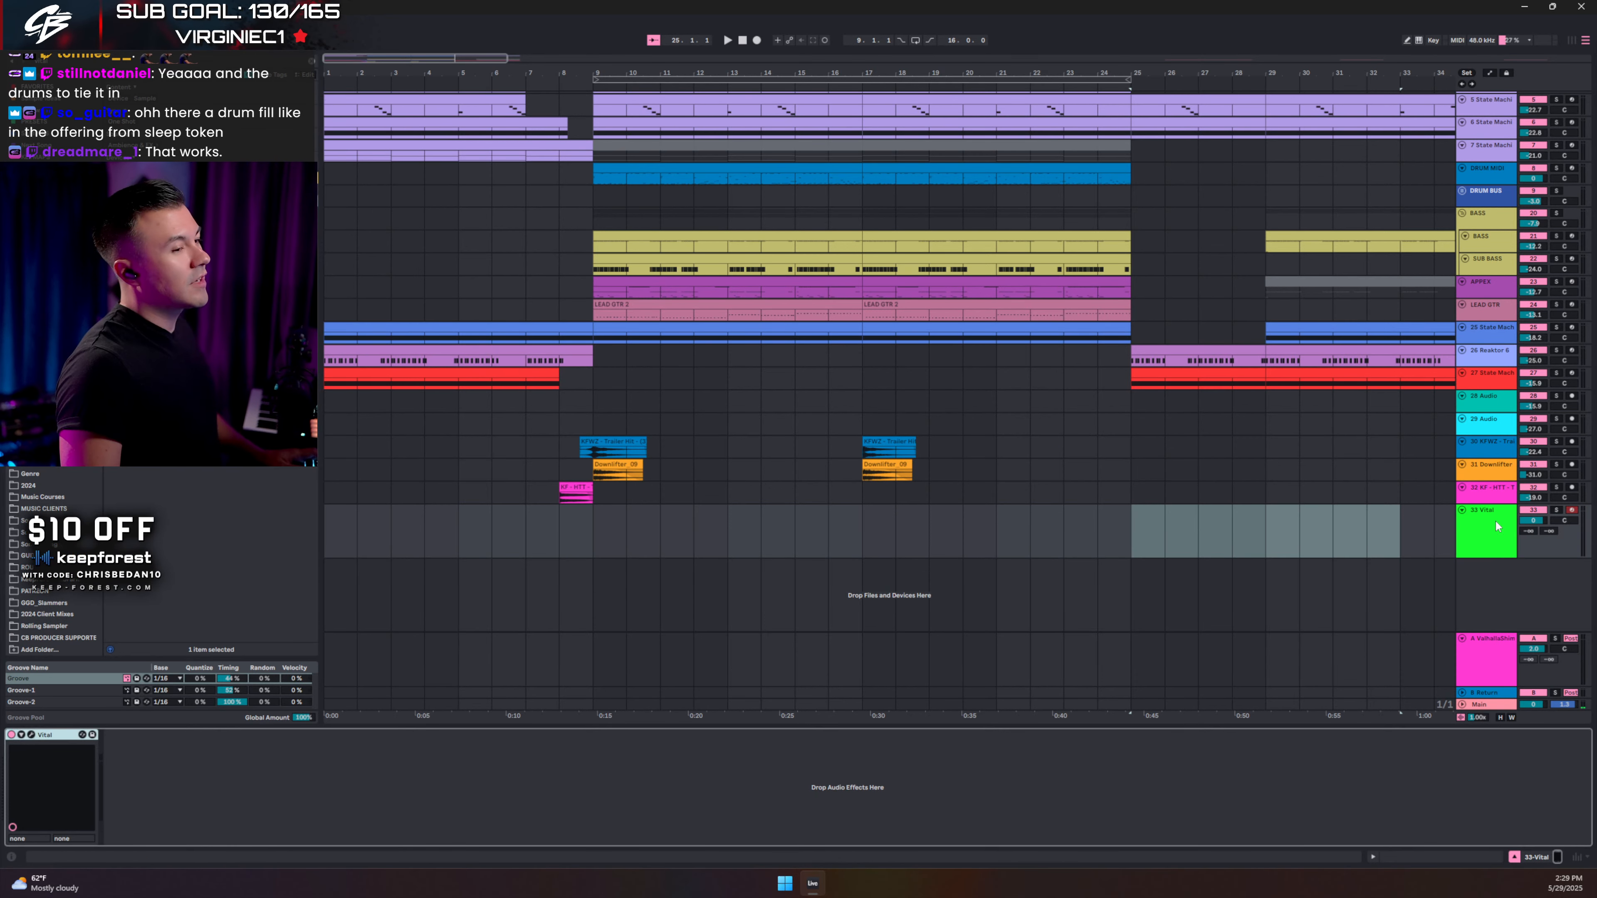
Load the CB_FAITH_Bass_Reese preset in track 33's Vital plug-in and close its window.
left_click(32, 735)
left_click_drag(1213, 185, 786, 151)
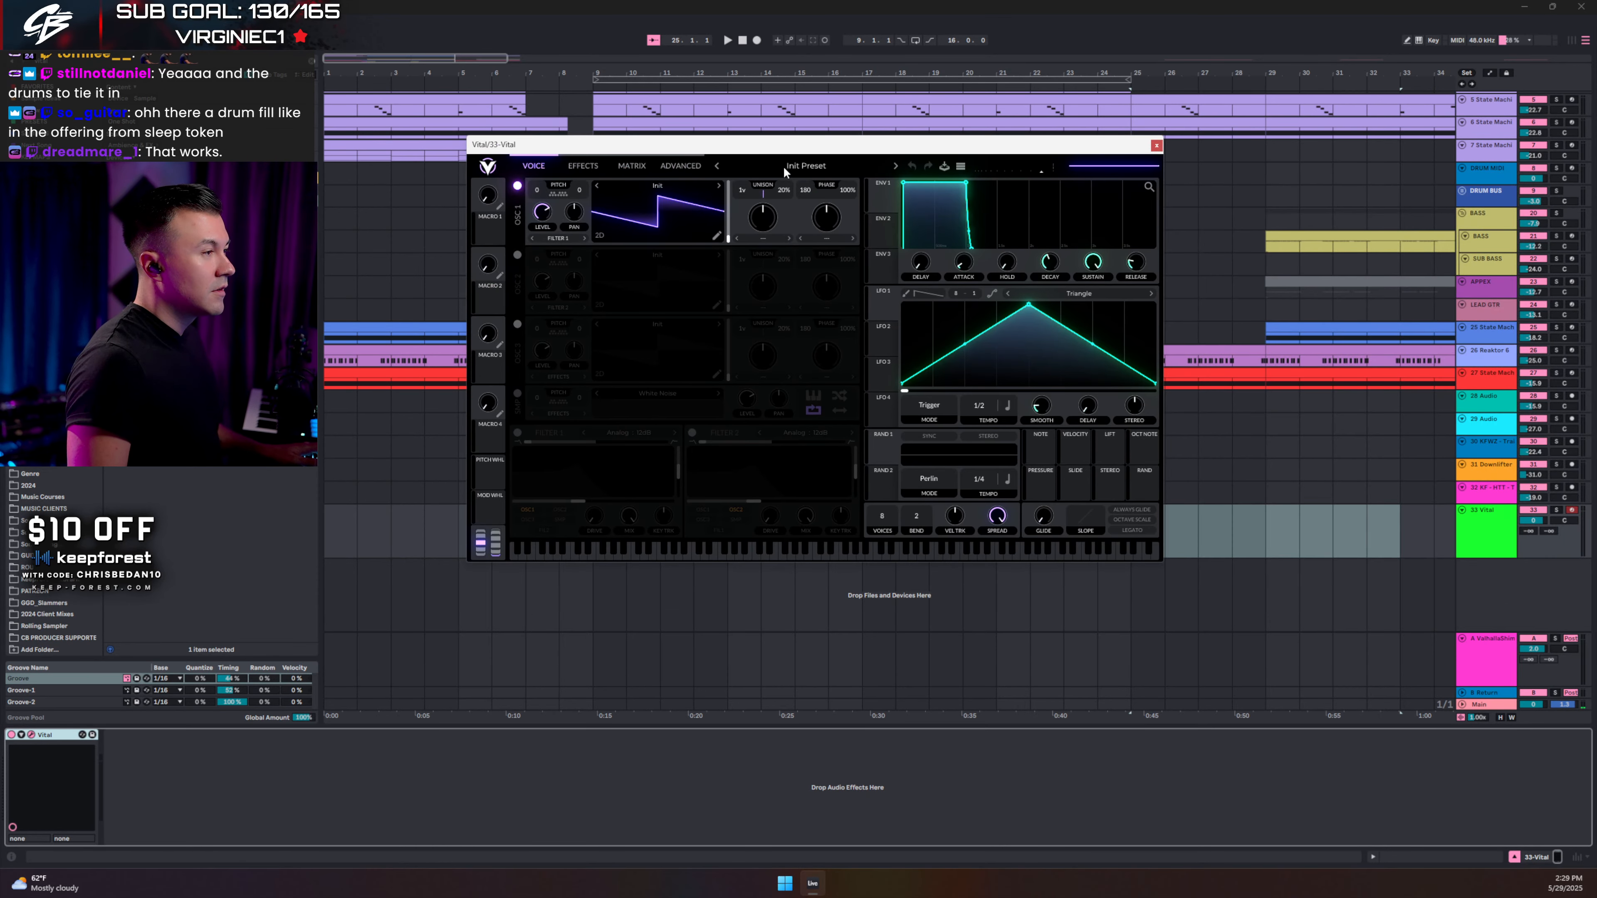
left_click(805, 165)
scroll(789, 402, "down", 5)
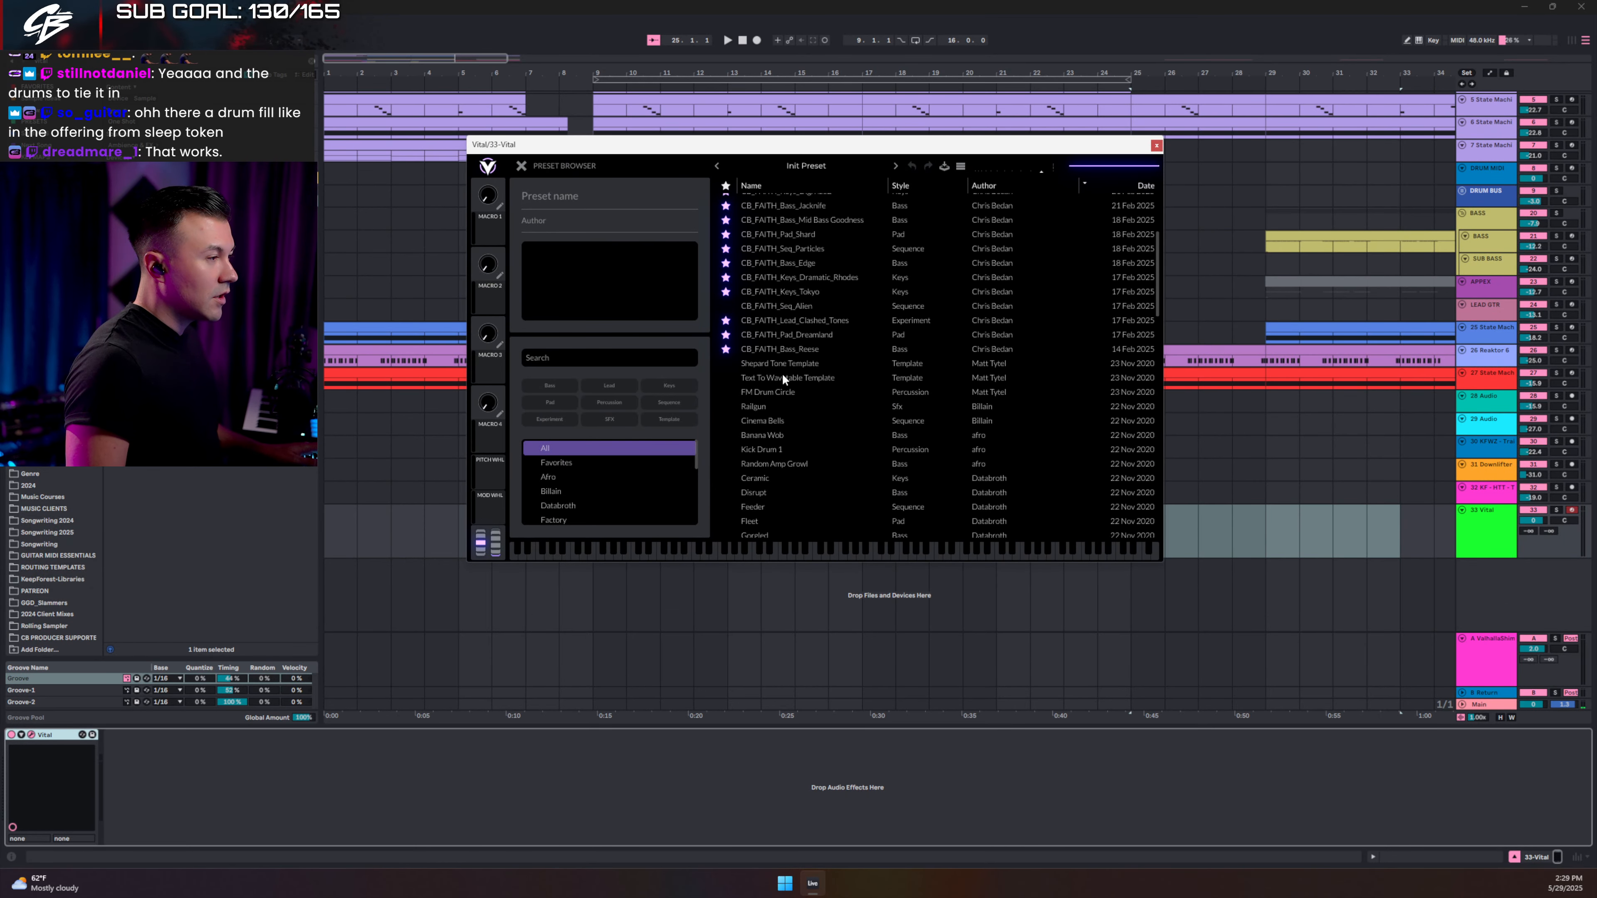
scroll(783, 378, "up", 1)
left_click(783, 367)
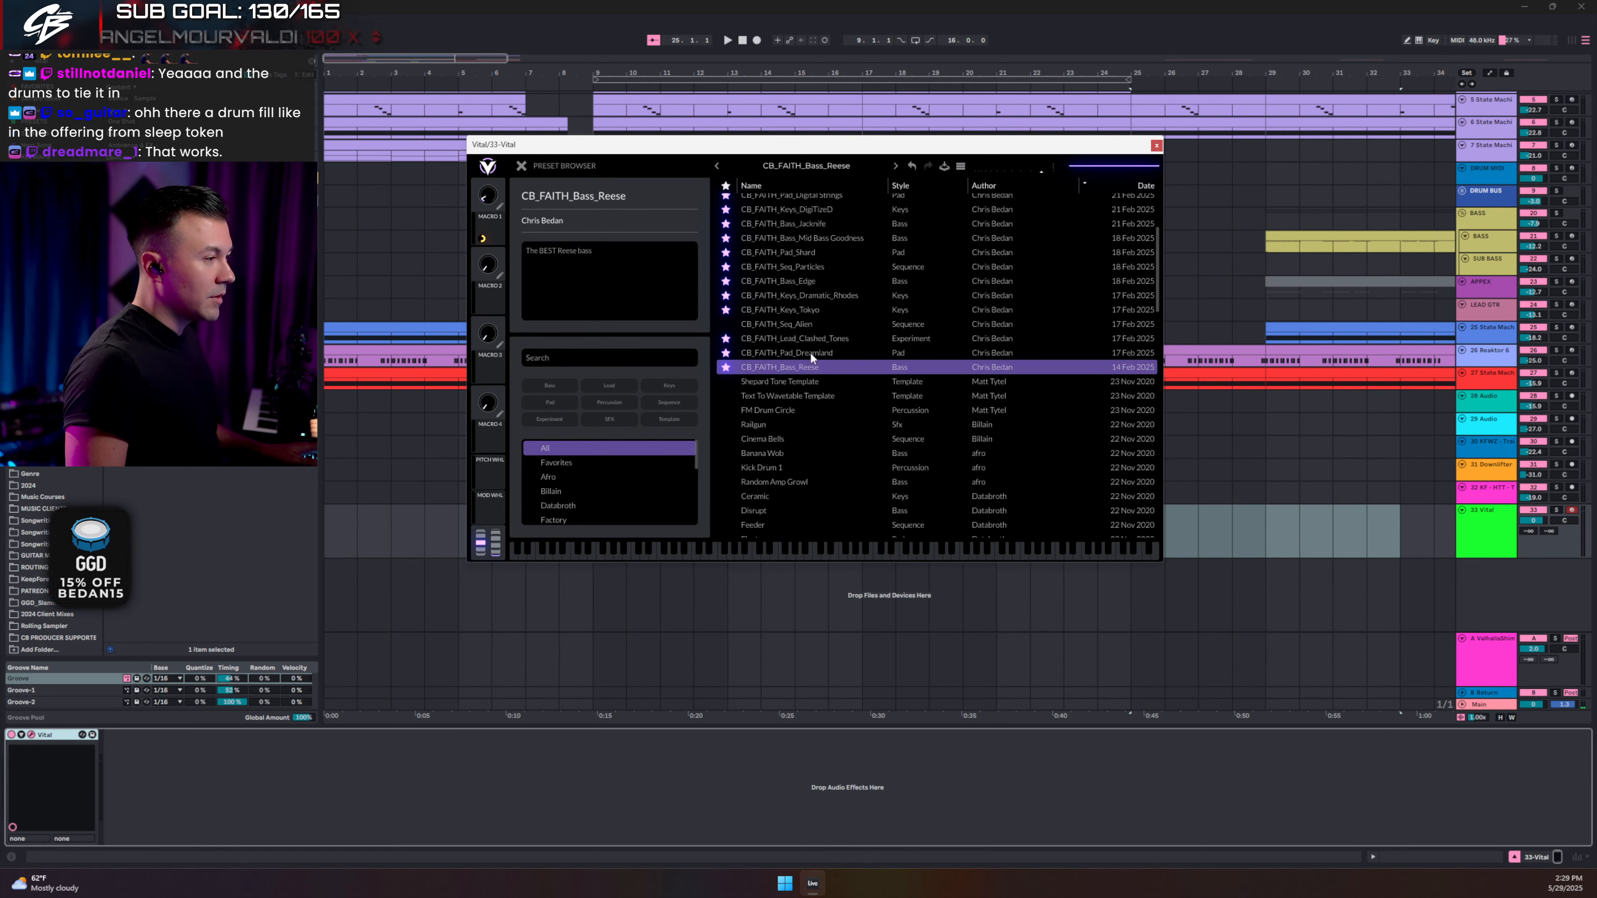
left_click(1157, 146)
Lower the Vital track's volume to -33.0 dB and save the set.
left_click_drag(1535, 526, 1535, 541)
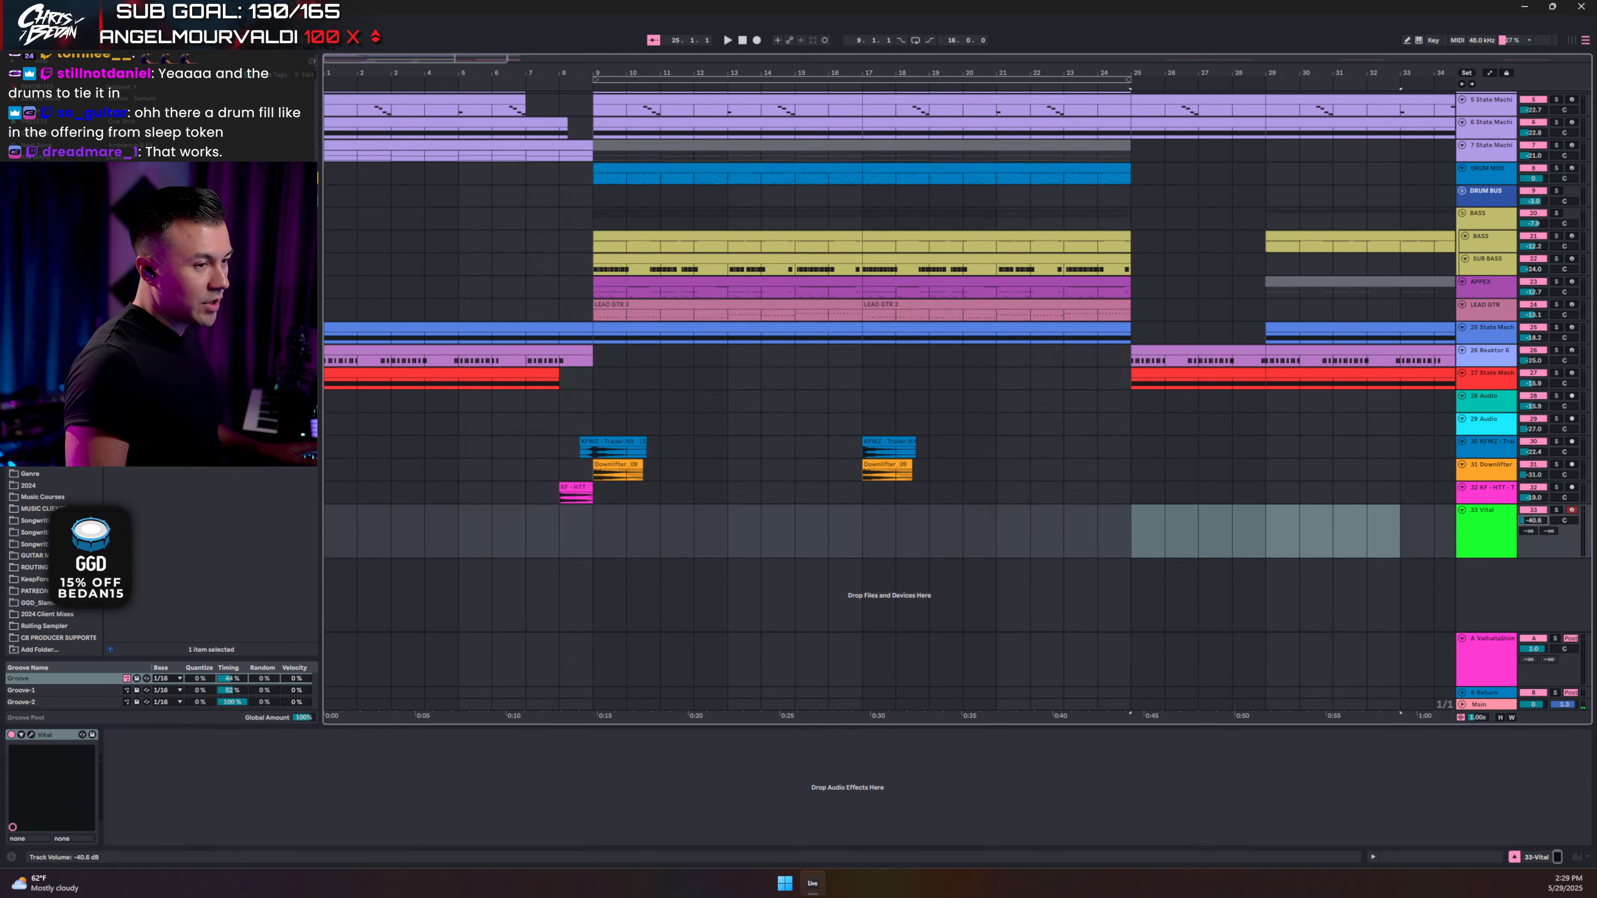
scroll(1126, 452, "right", 5)
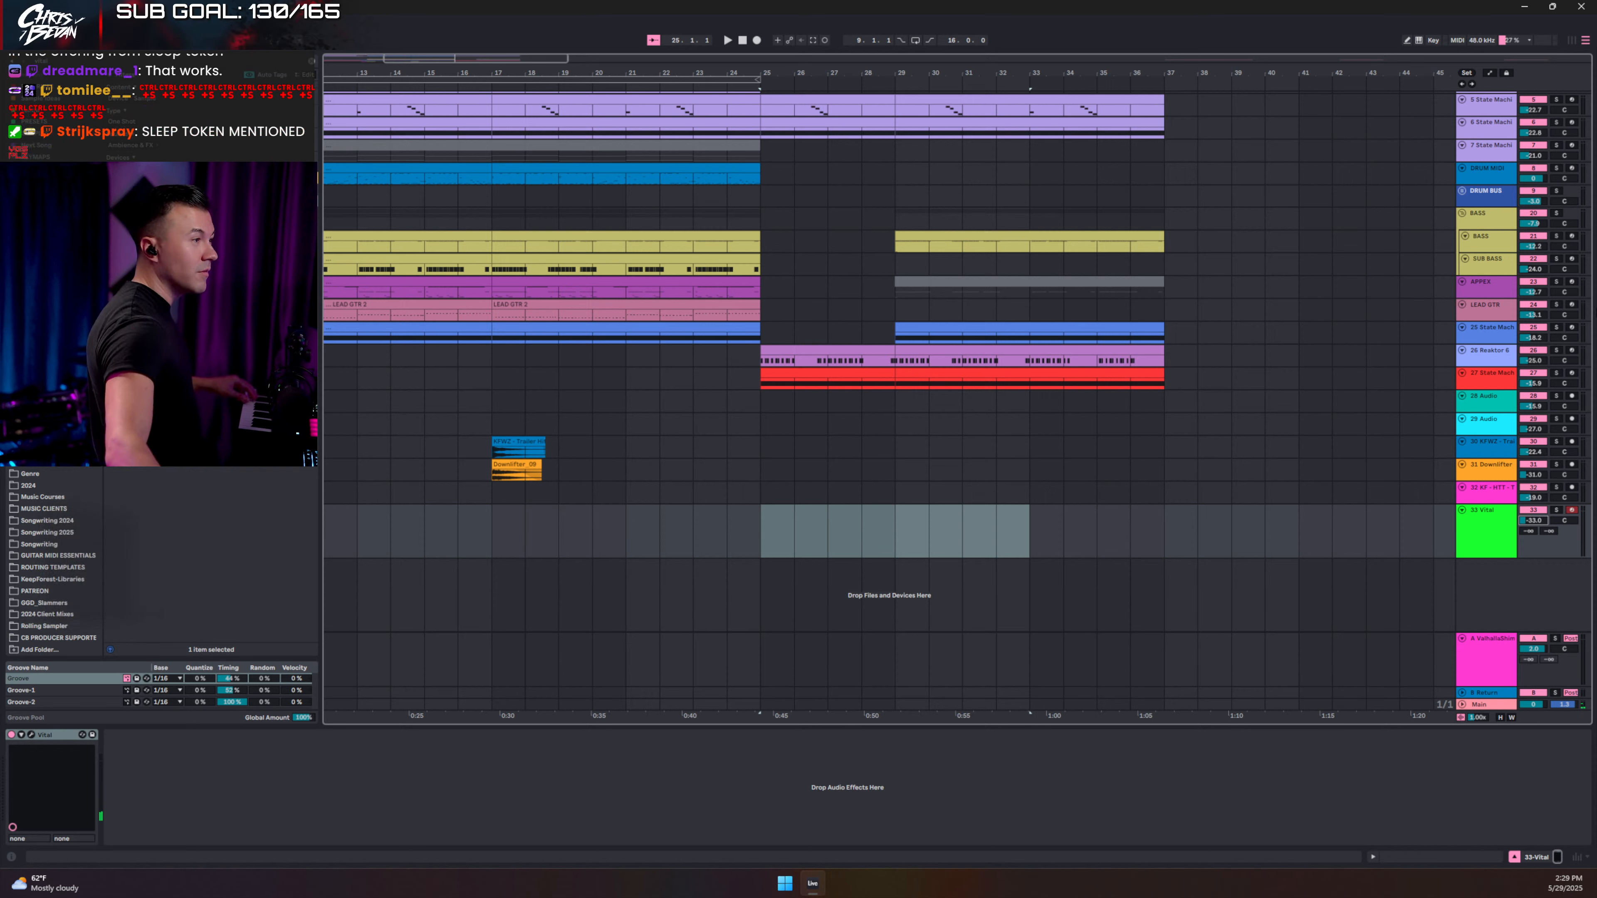
key("ctrl+s")
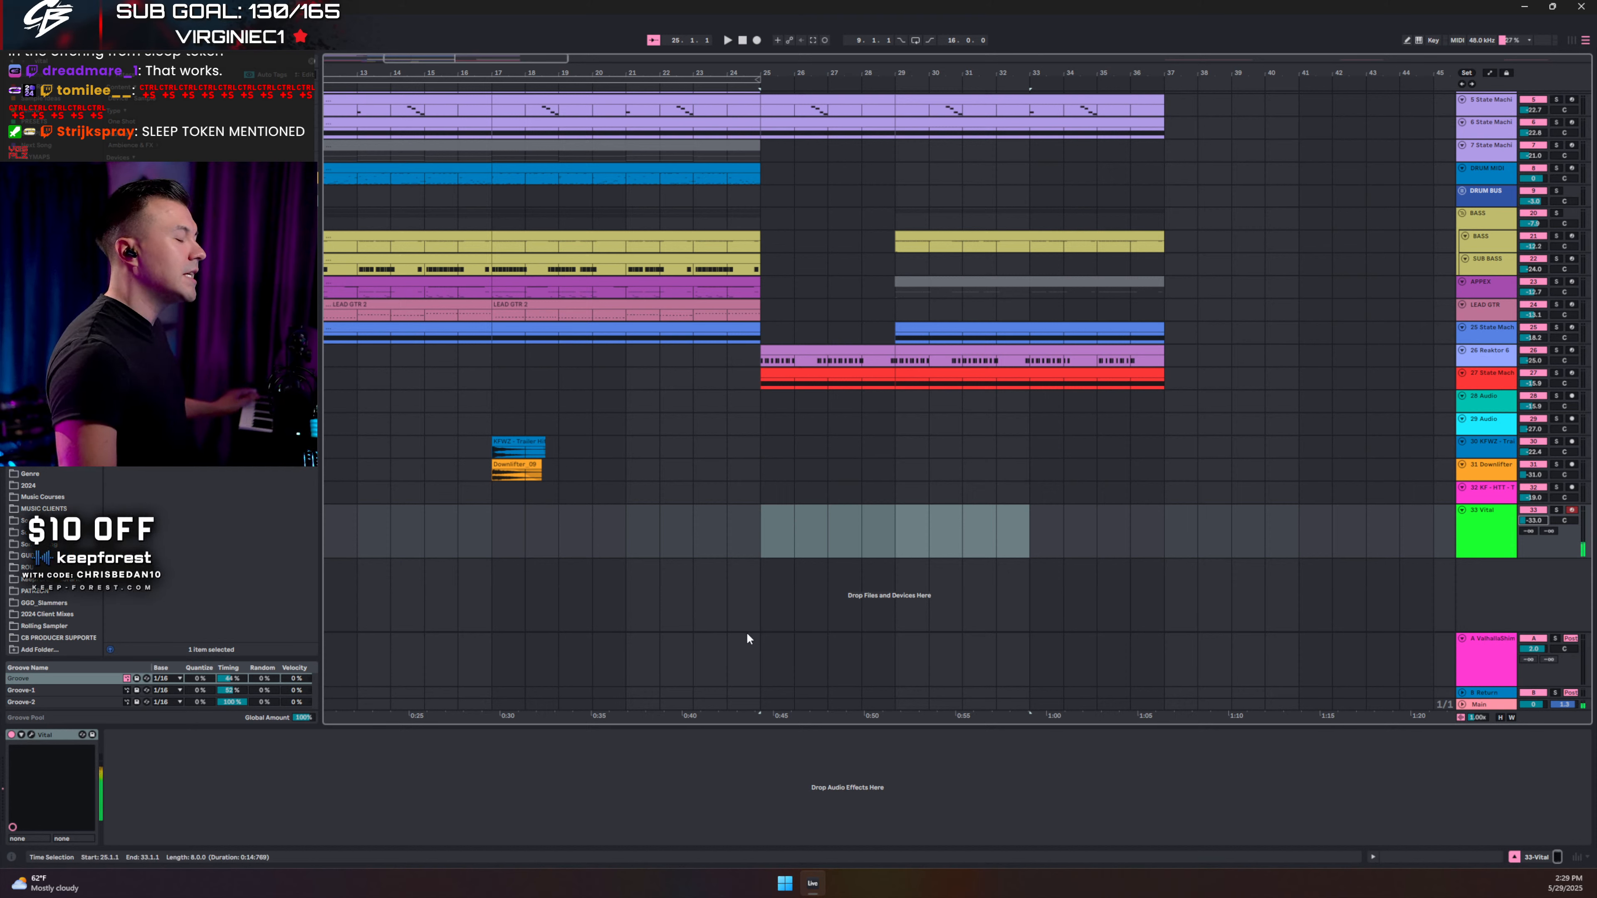
Insert an empty MIDI clip on the Vital track from bar 25 to bar 29 and fill it with one legato D2 note.
left_click_drag(763, 538, 900, 534)
right_click(841, 539)
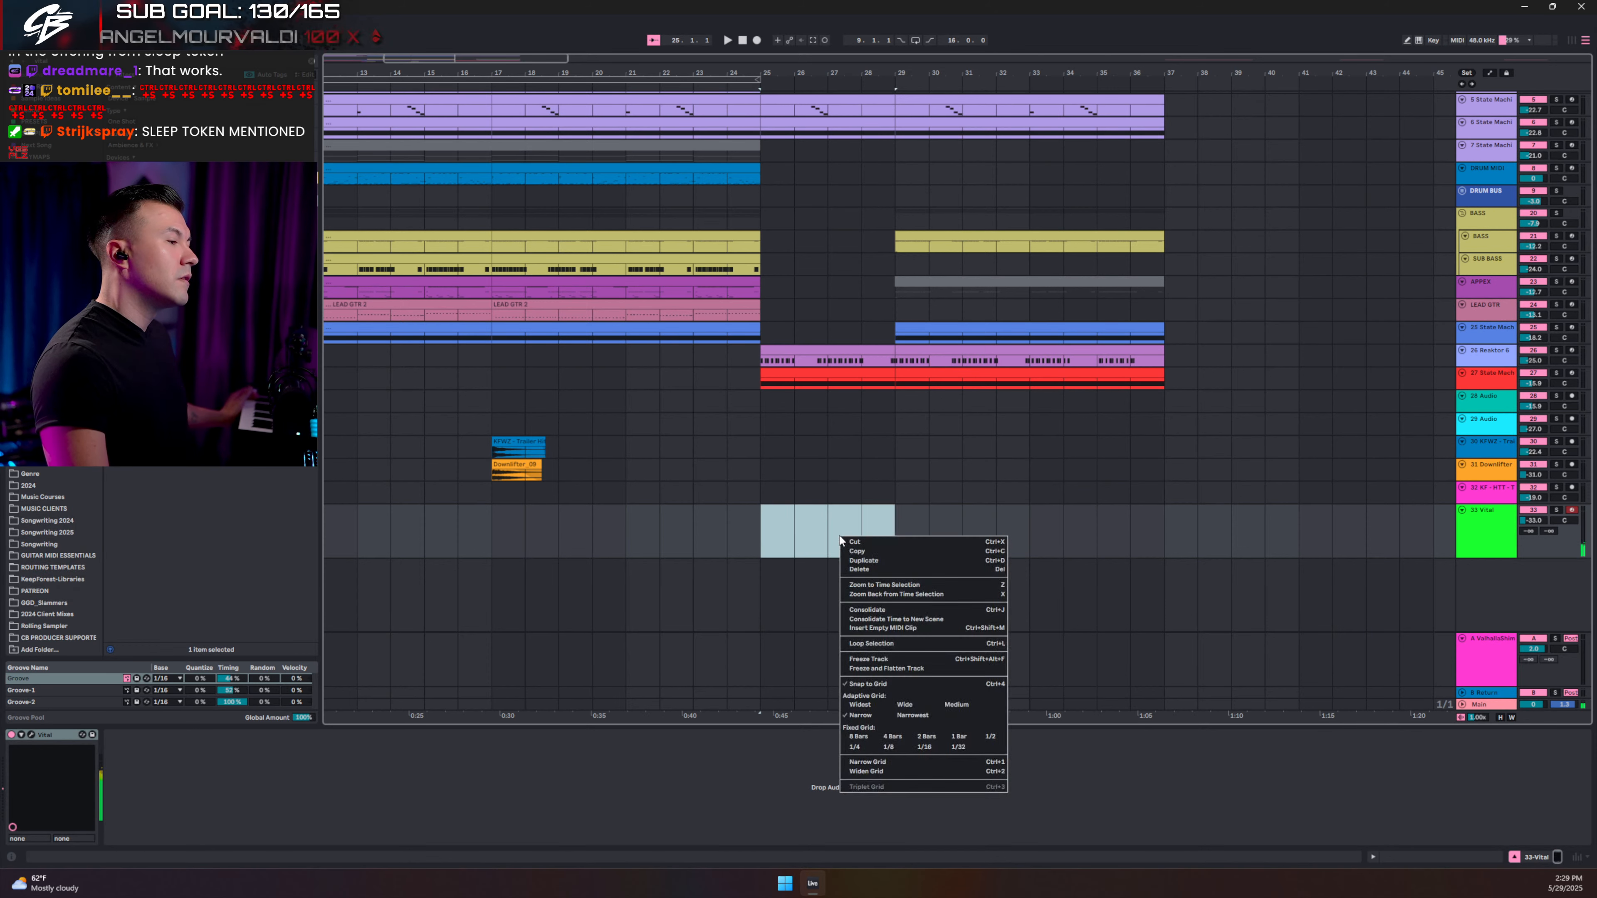
left_click(888, 628)
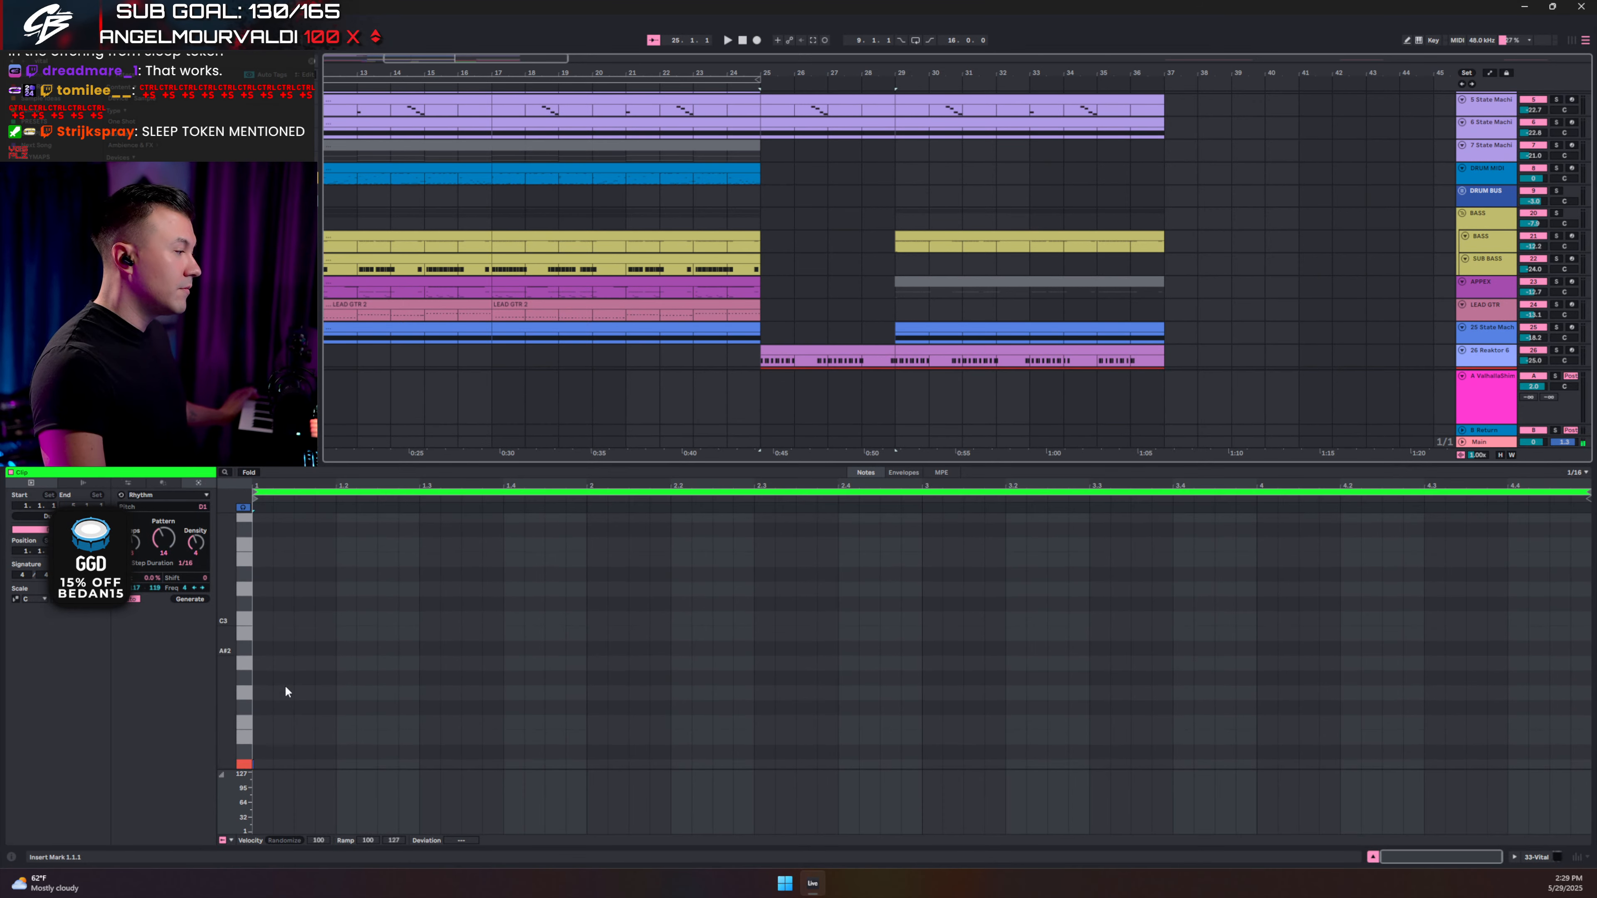
double_click(262, 693)
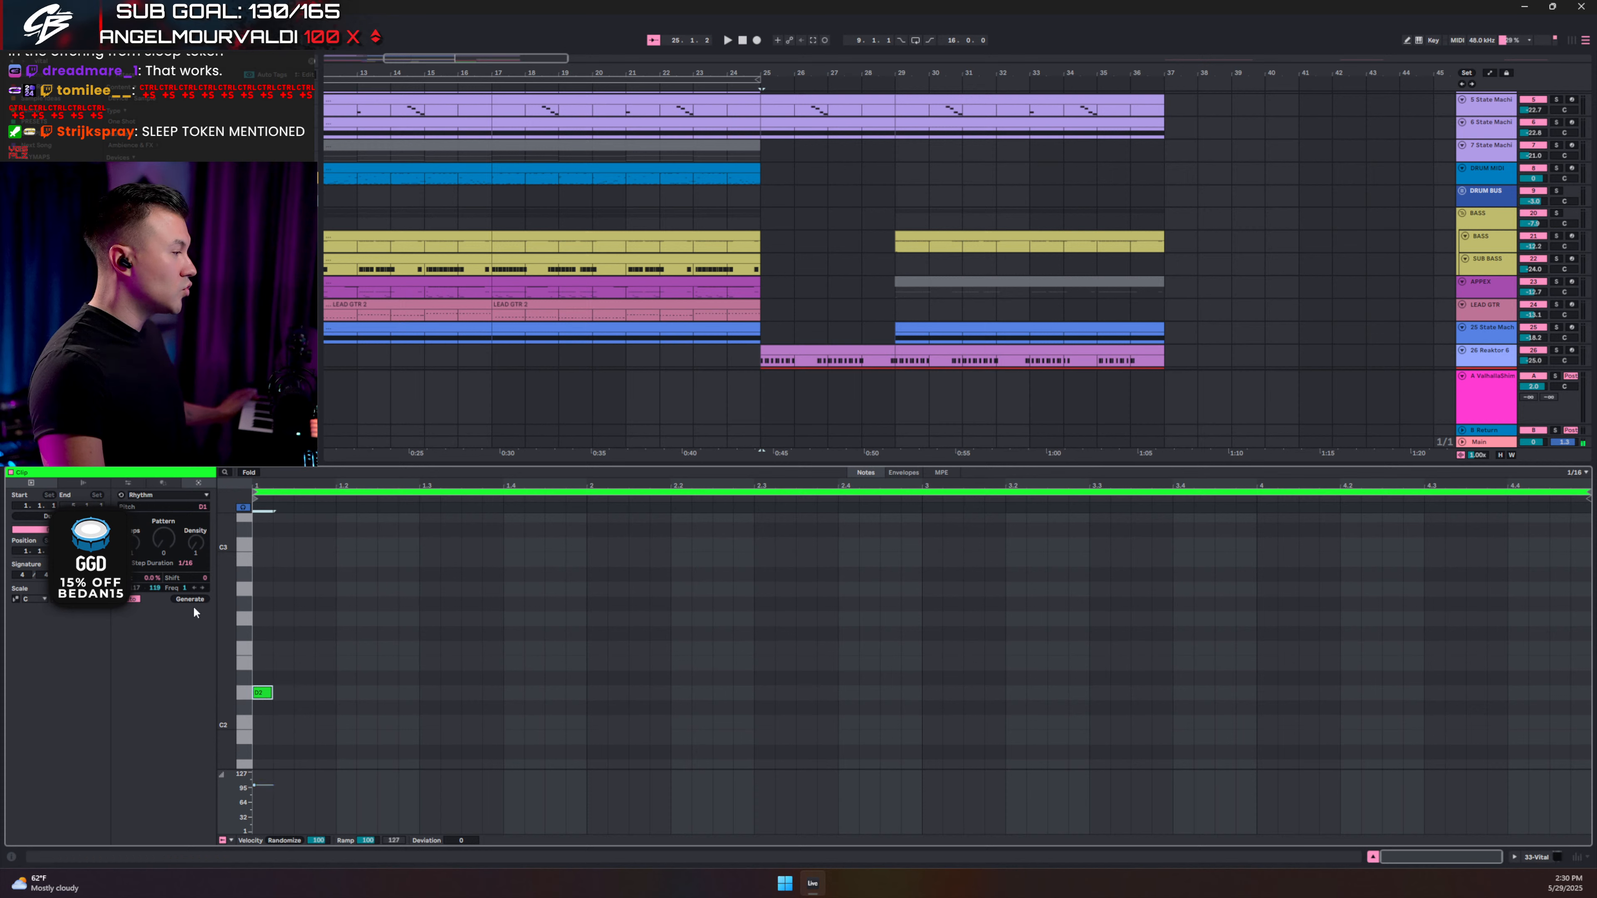
left_click(128, 483)
left_click(187, 599)
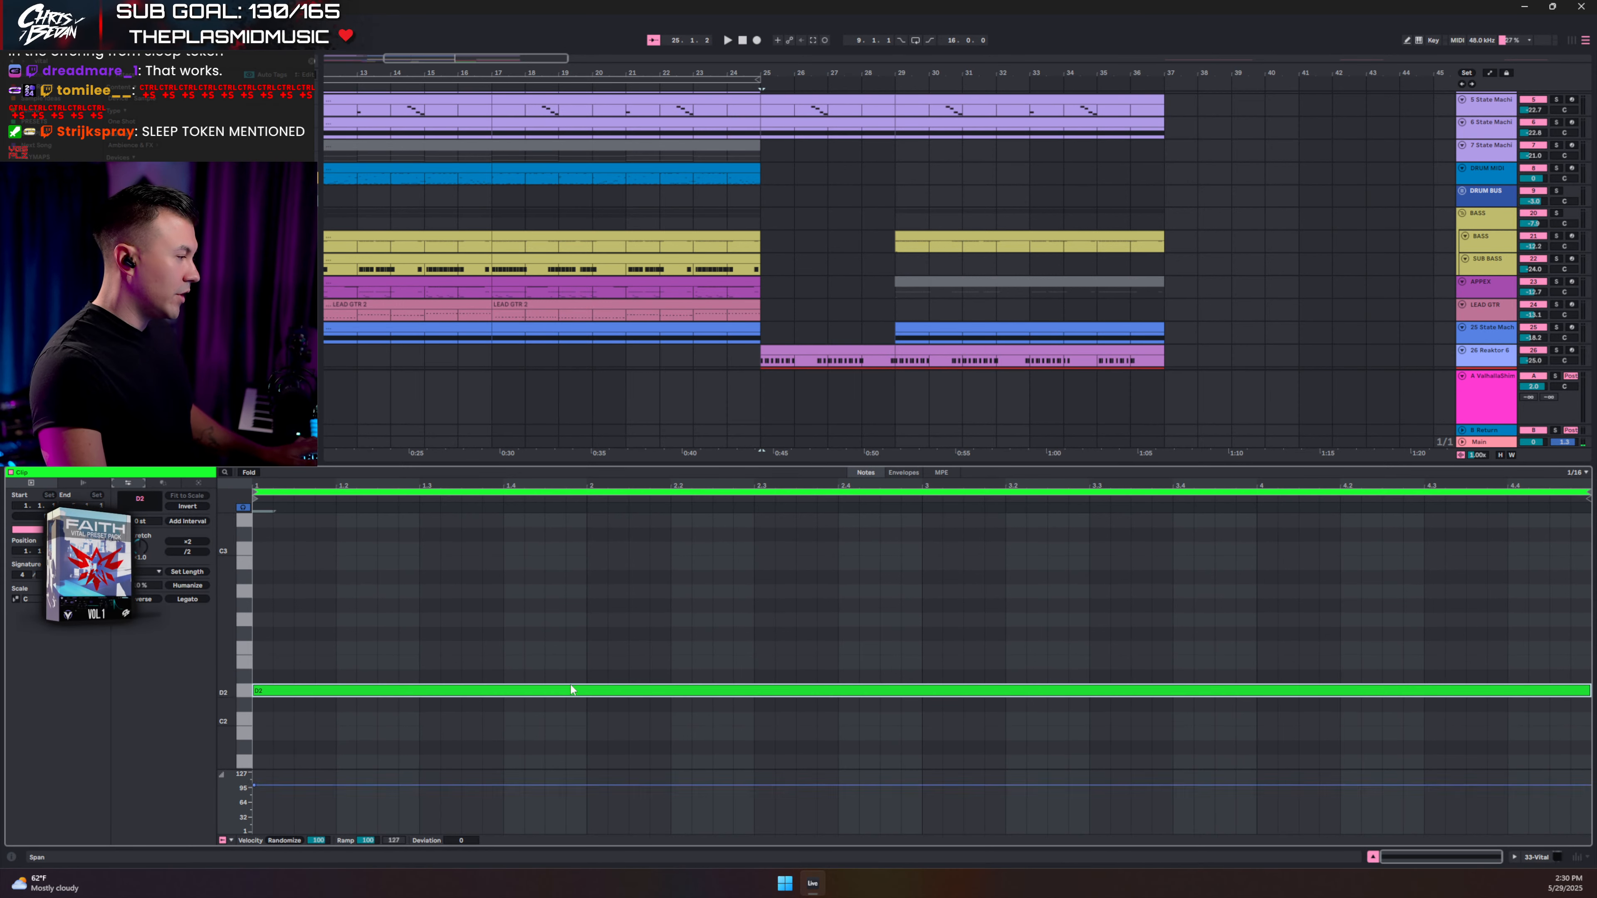
Split the sustained D2 note into repeated 1/16 notes across the whole clip.
left_click(530, 650)
key("ctrl+e")
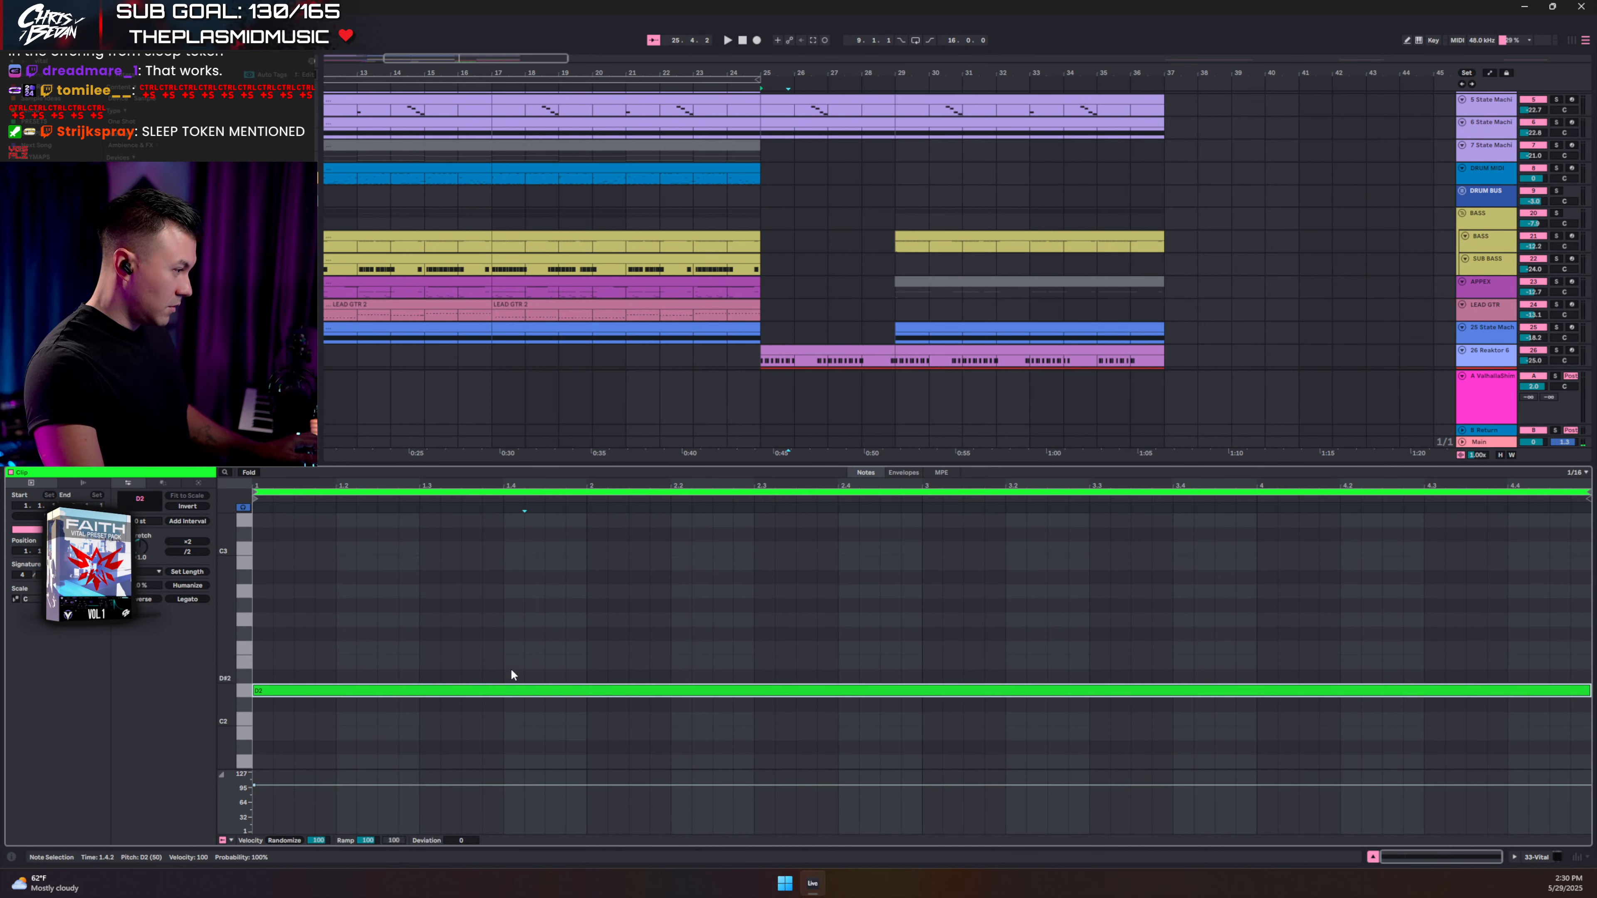
left_click(513, 654)
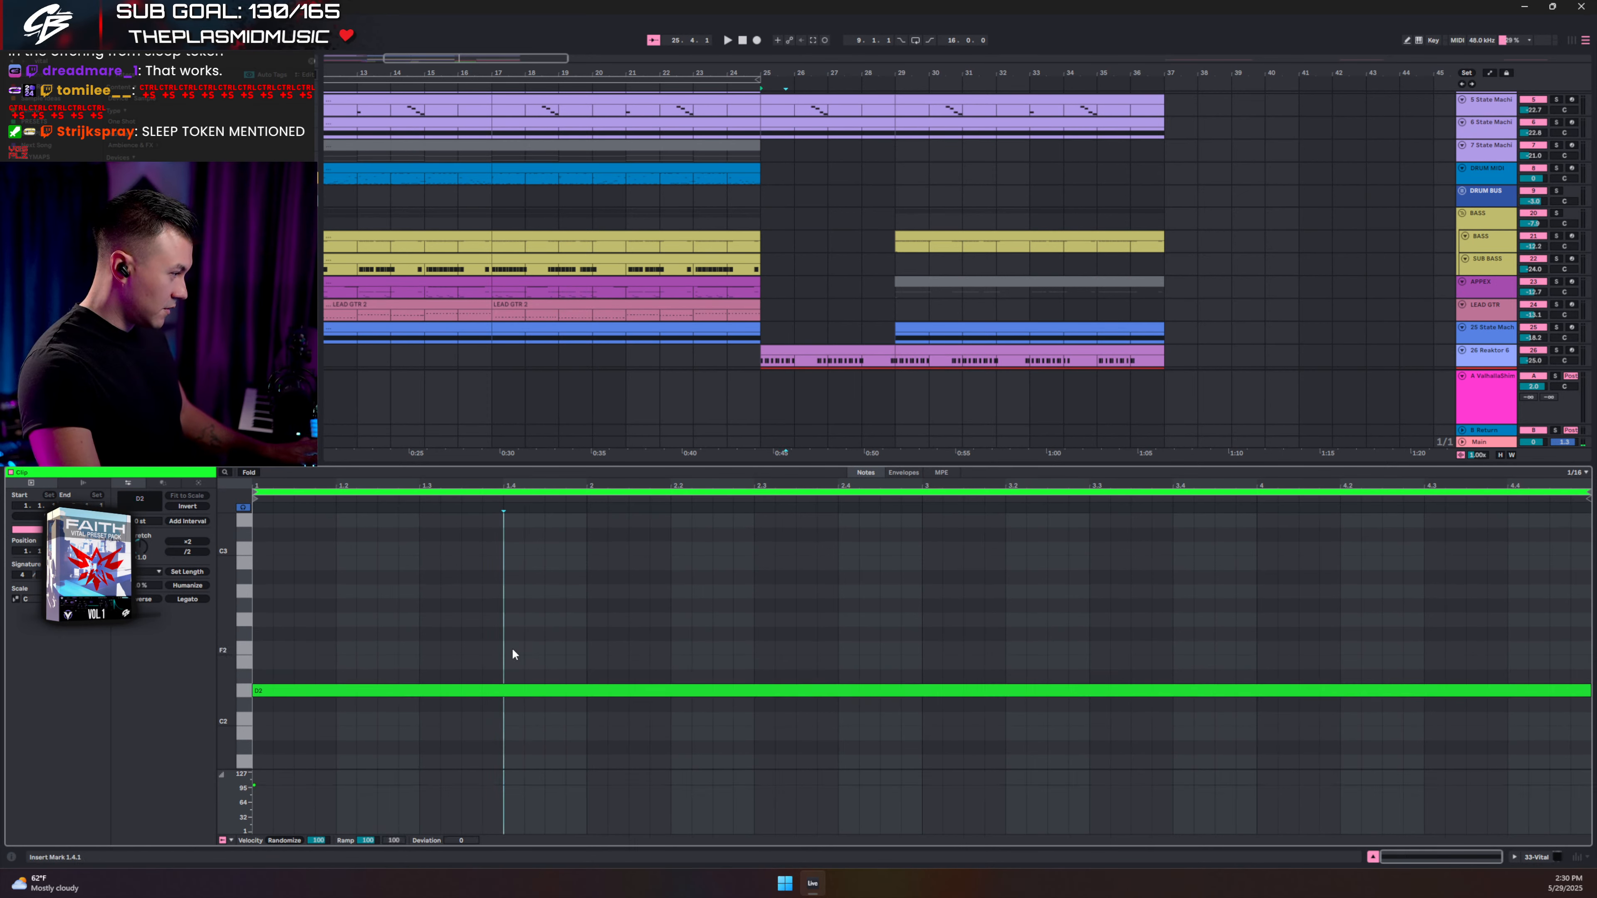
left_click(466, 651)
key("ctrl+a")
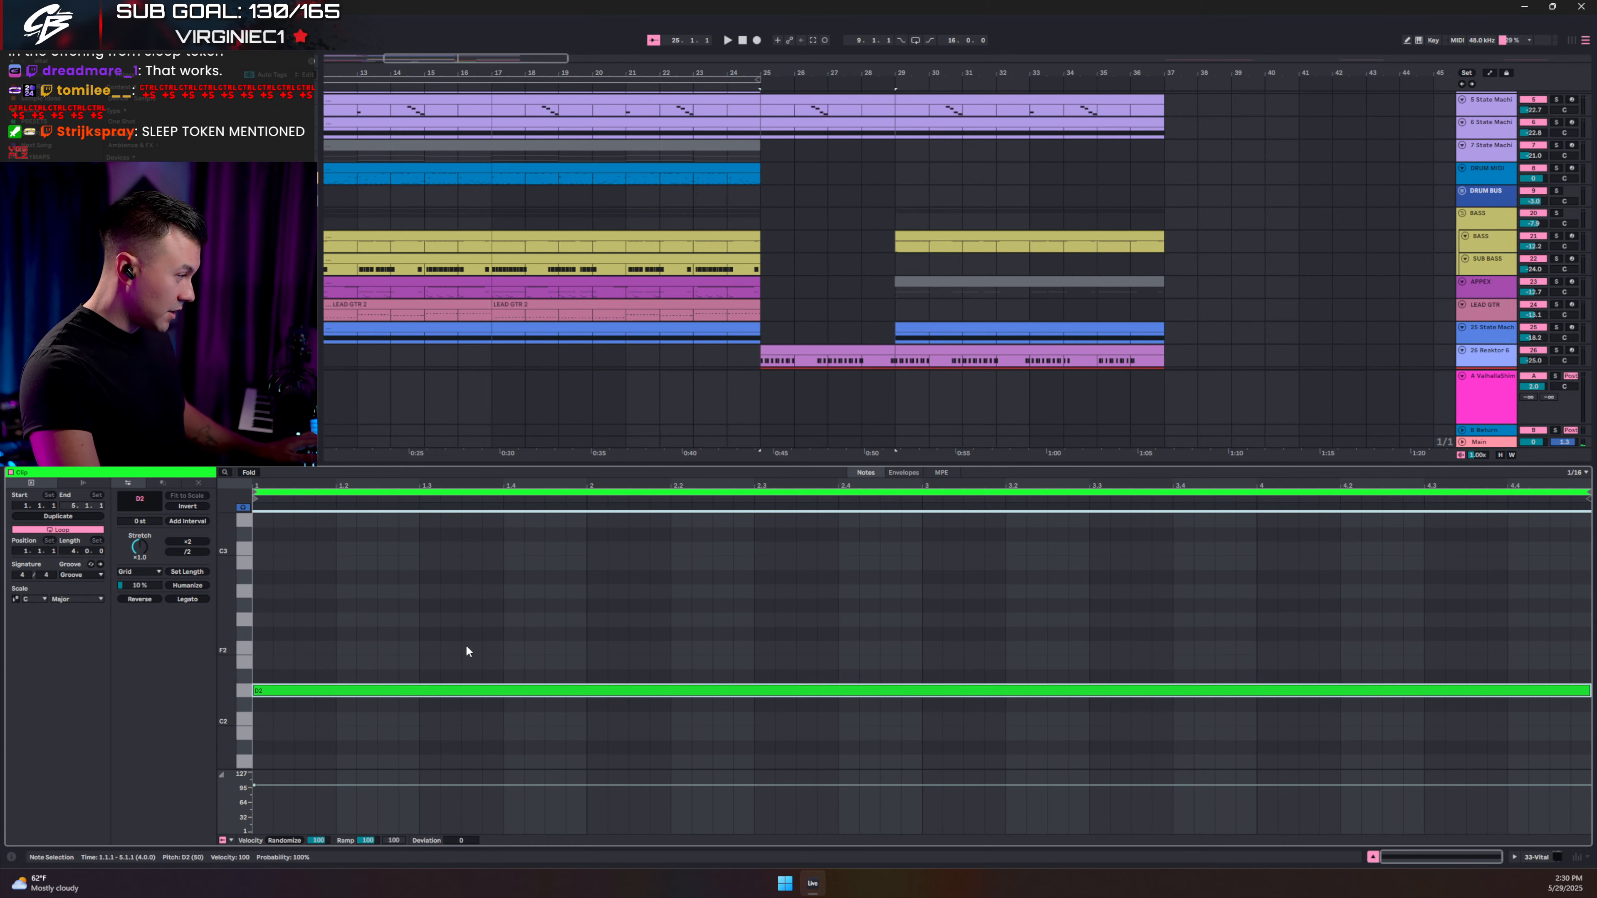
key("ctrl+e")
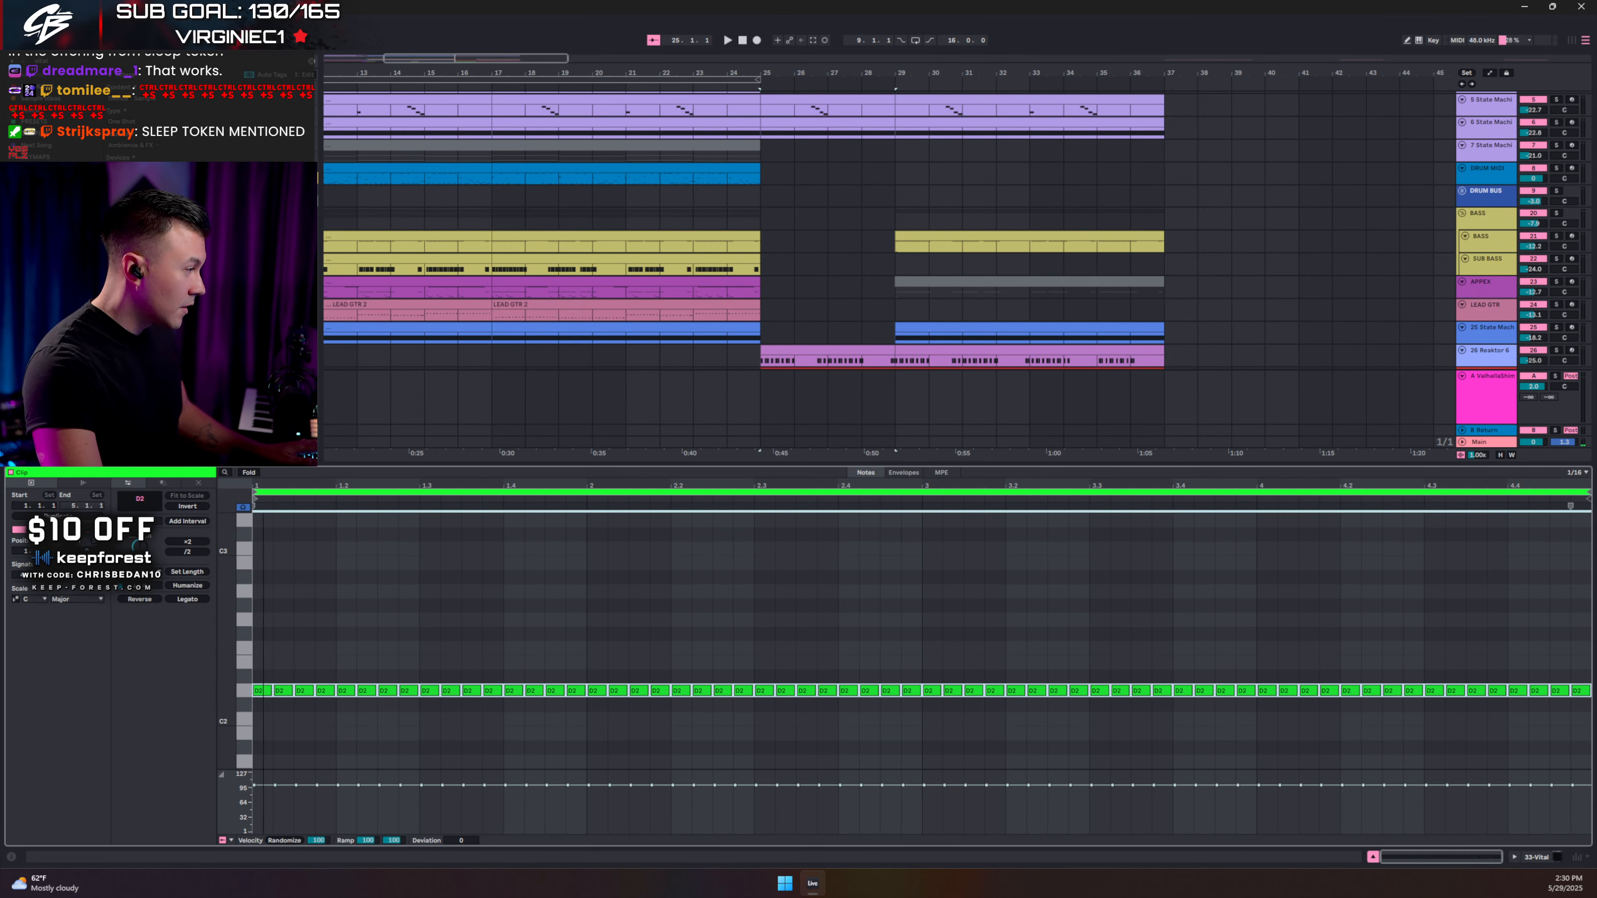
Shorten all D2 notes to staccato hits of about a quarter of a sixteenth and play the clip.
left_click_drag(261, 486, 262, 572)
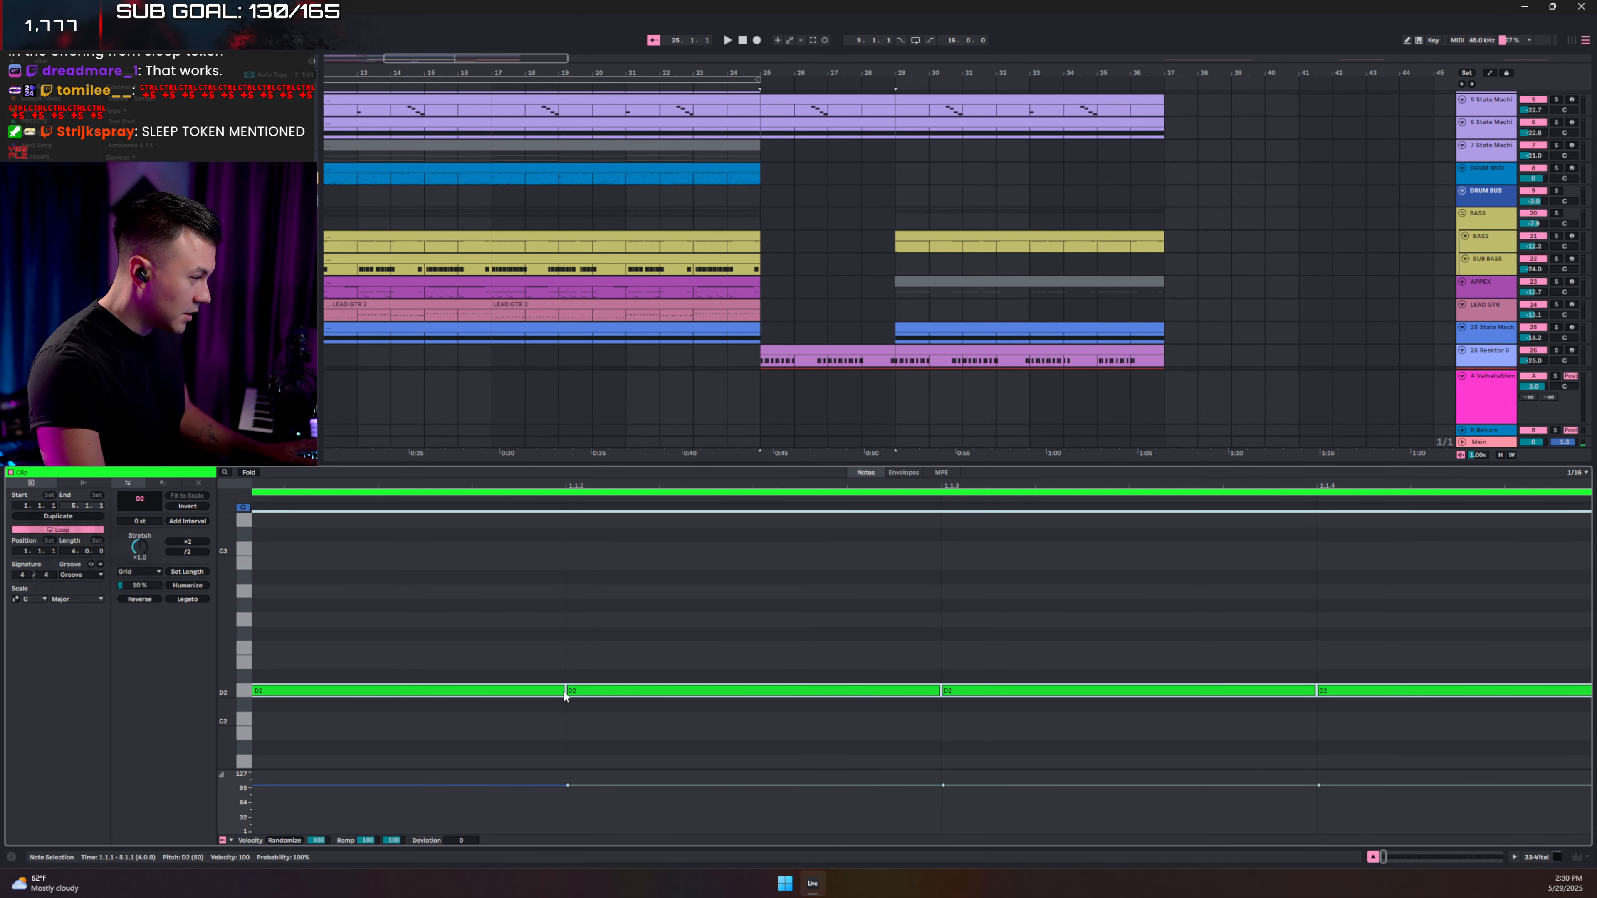
left_click_drag(565, 690, 356, 690)
key("space")
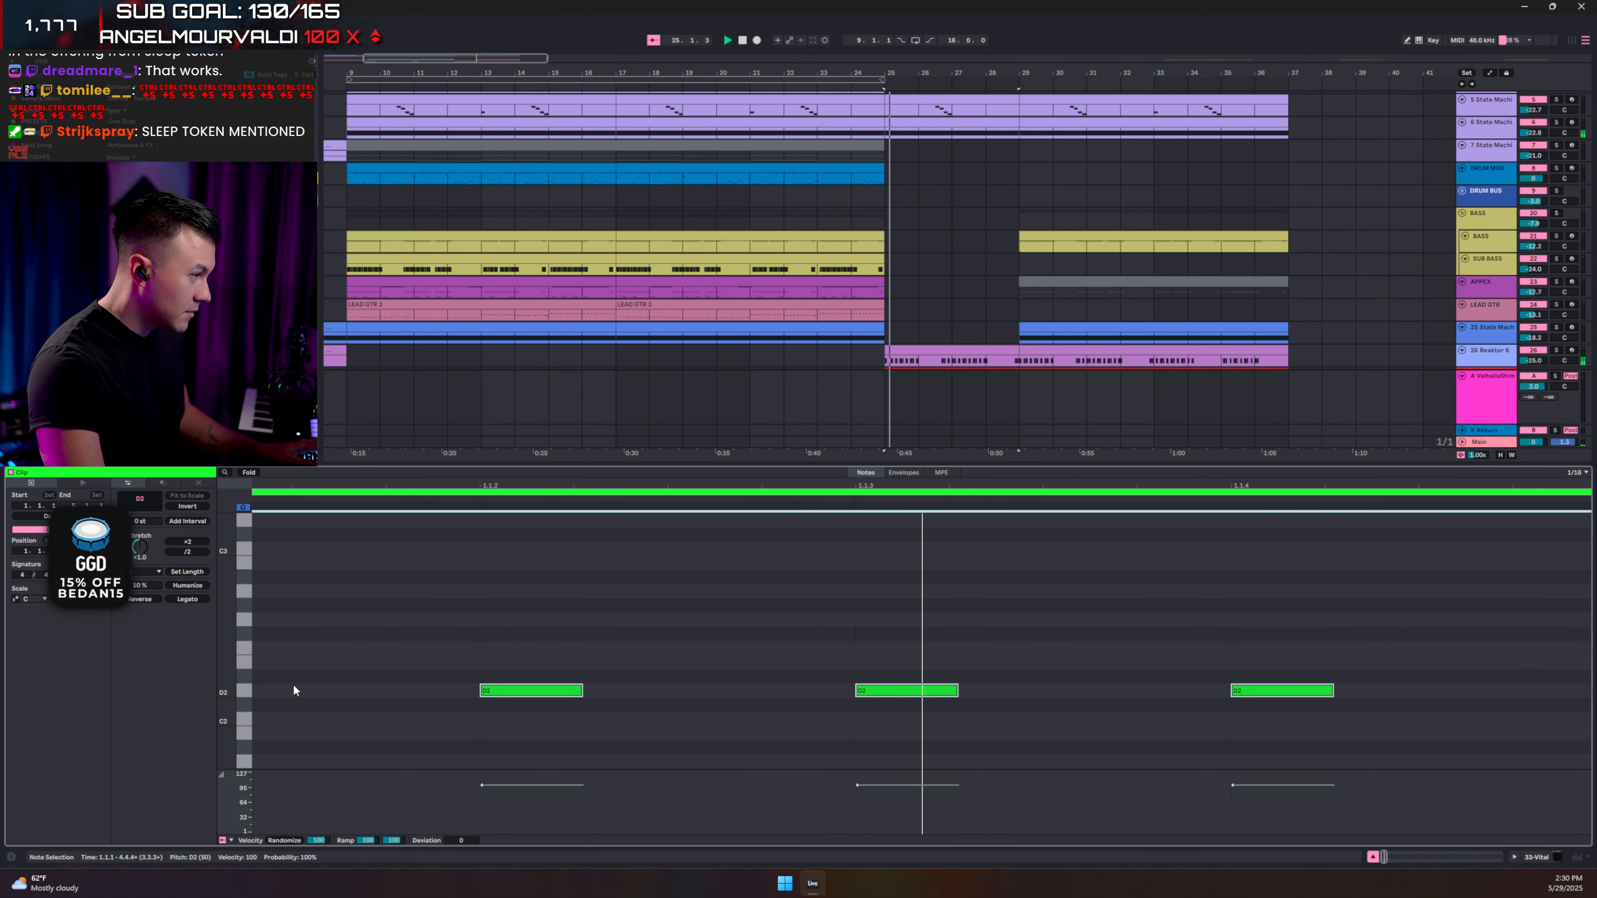
Solo the Vital track and raise its volume.
scroll(1069, 314, "down", 8)
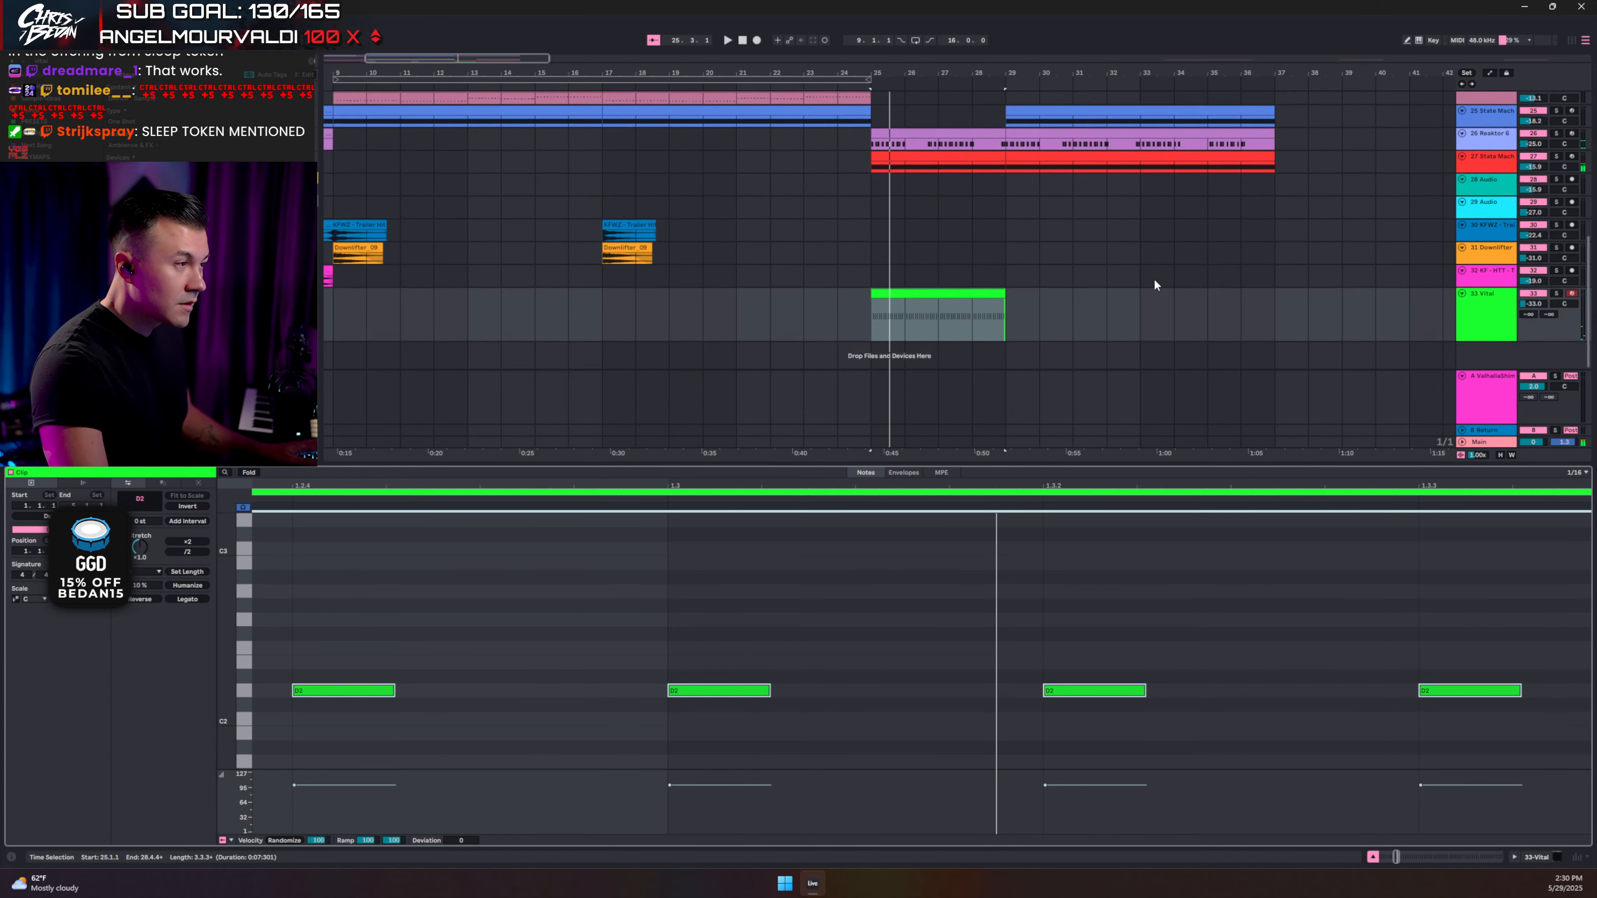
left_click(1557, 305)
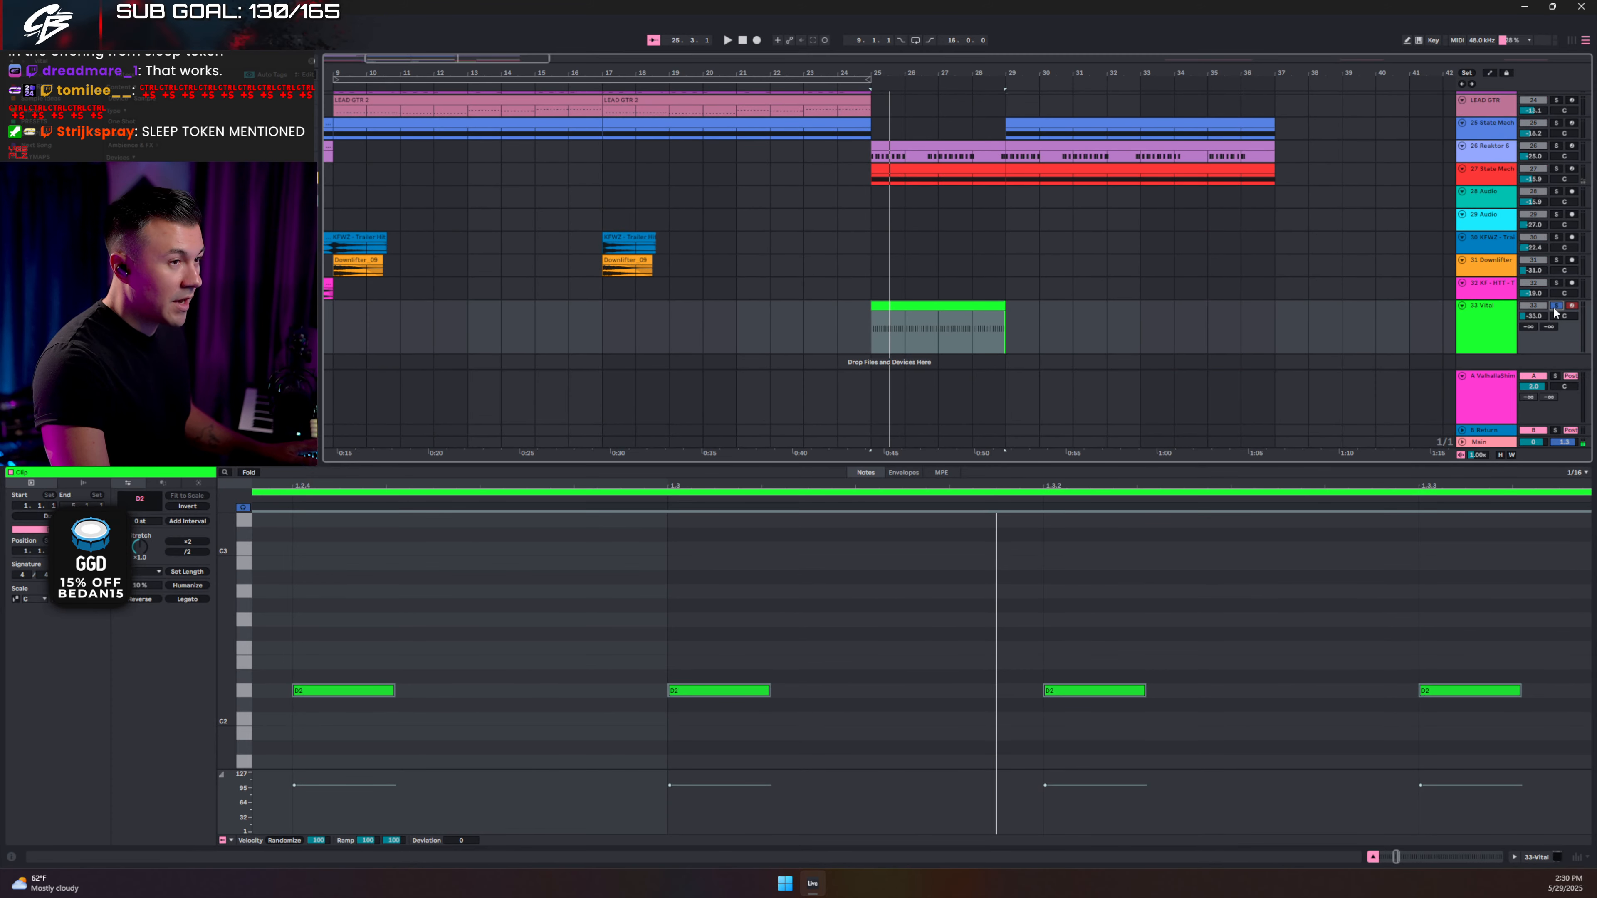
left_click(1505, 328)
left_click_drag(1533, 317, 1533, 303)
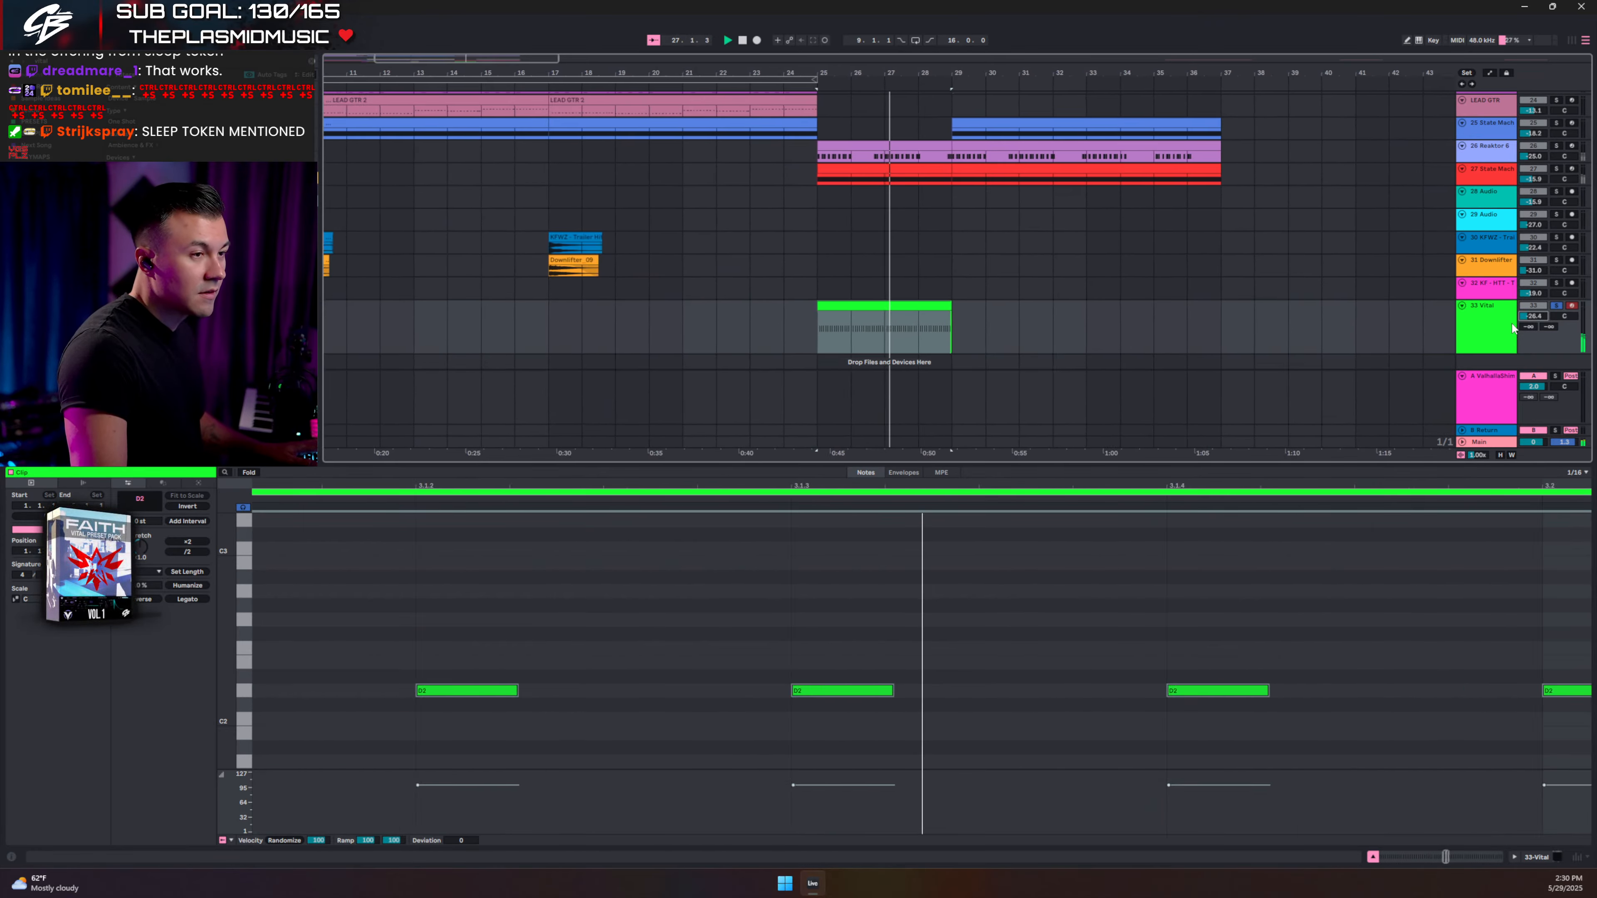
Open the Vital bass synth's editor and shape envelope 1 into a short pluck with a fast decay and no sustain.
left_click(1479, 327)
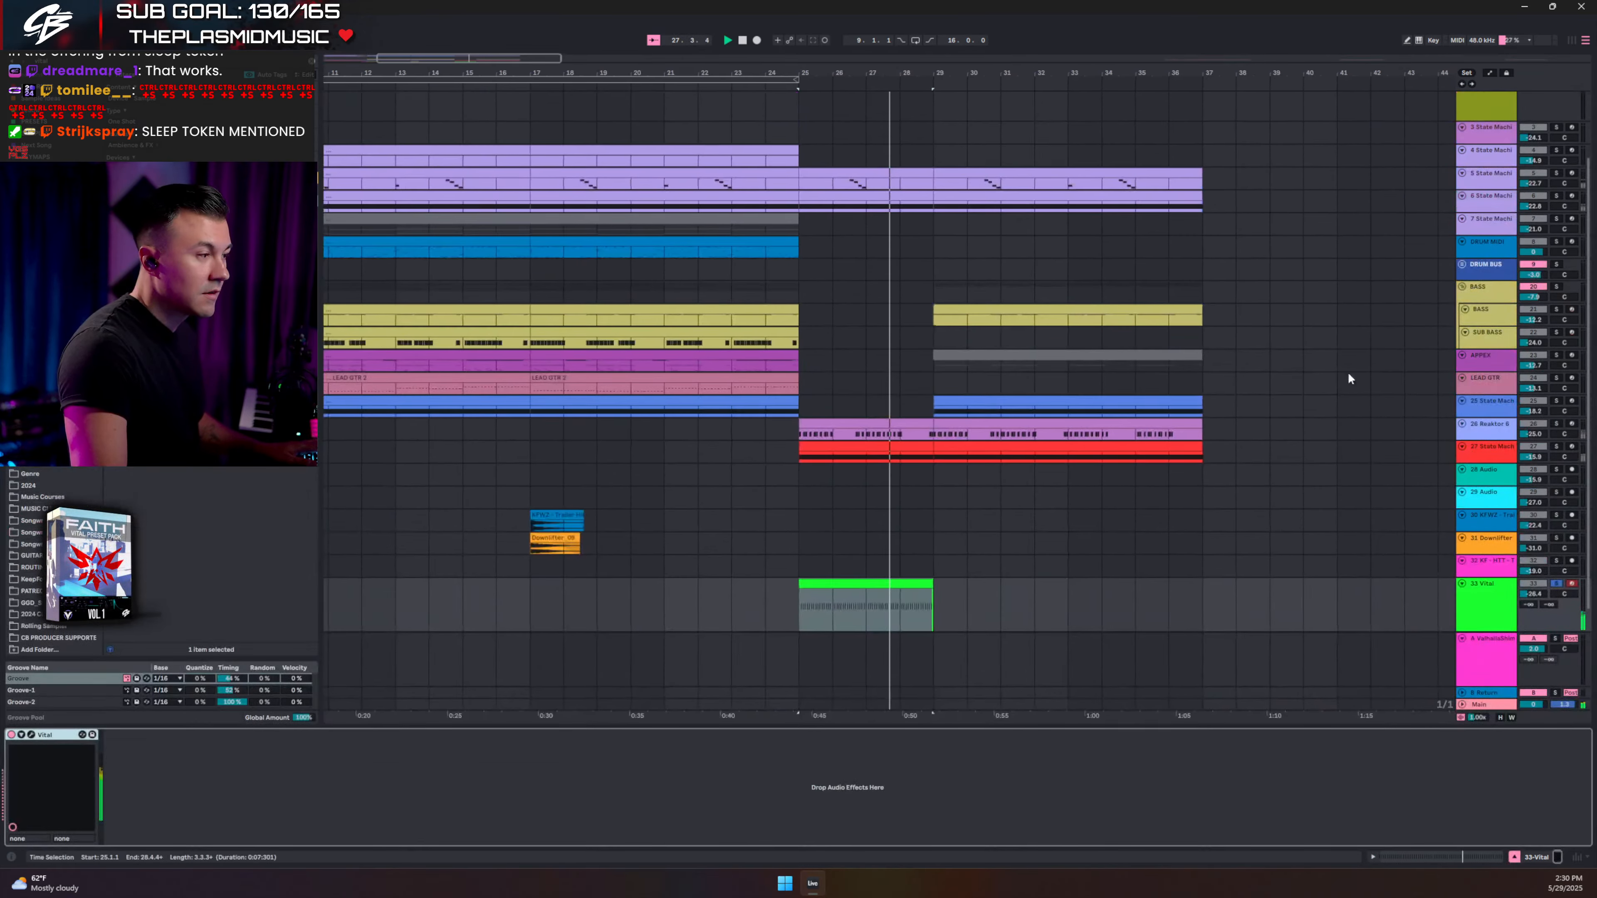
left_click(31, 735)
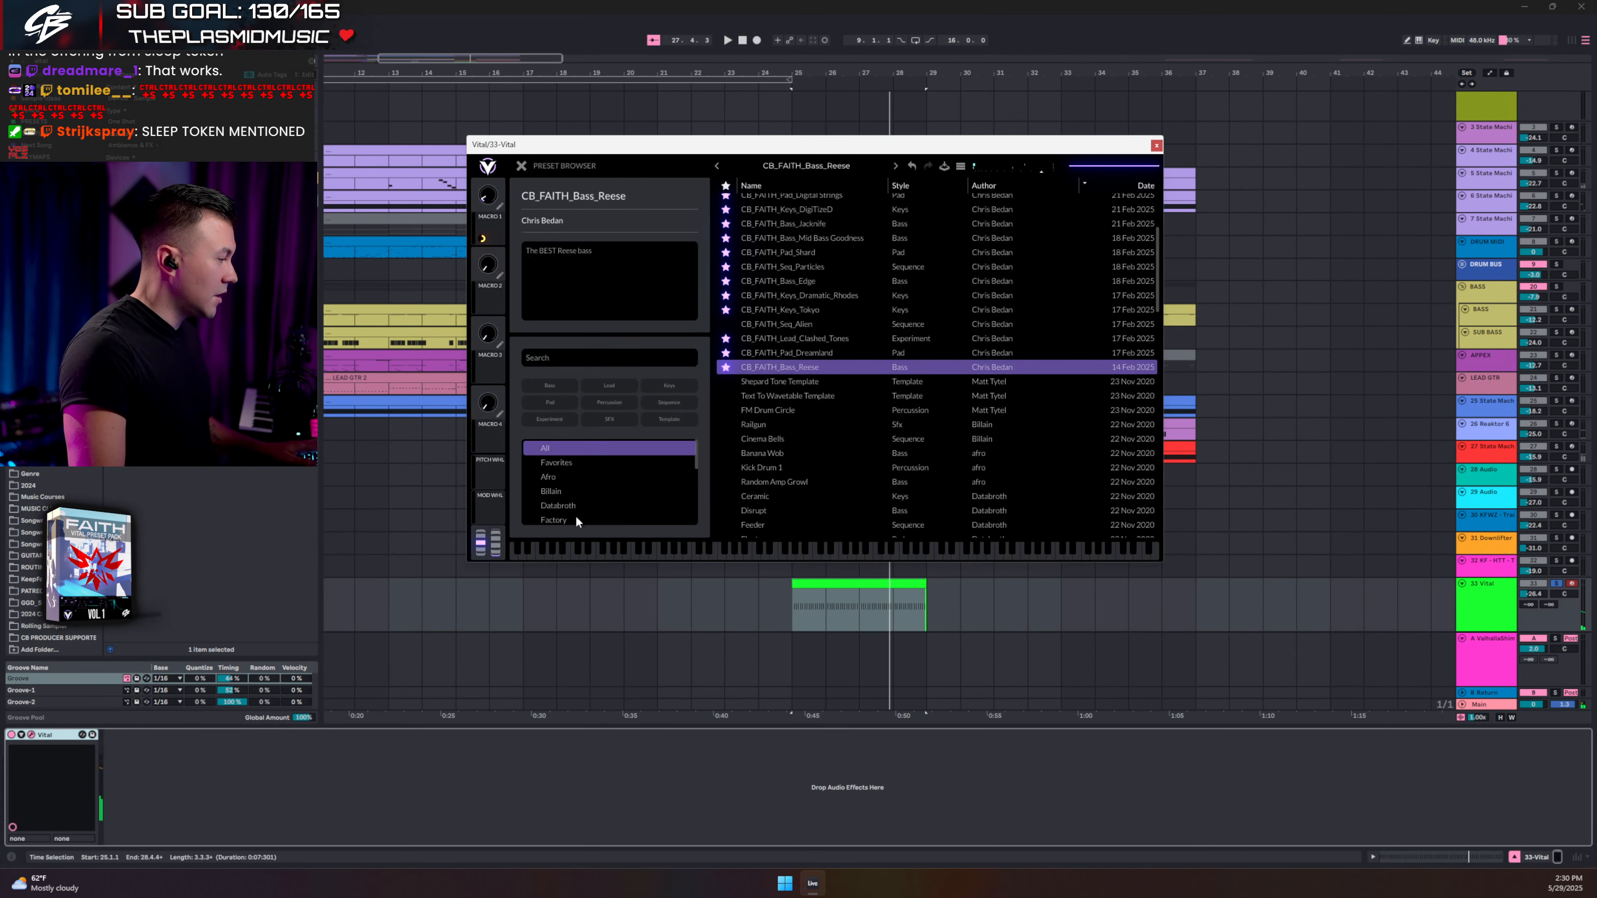
left_click(521, 166)
key("space")
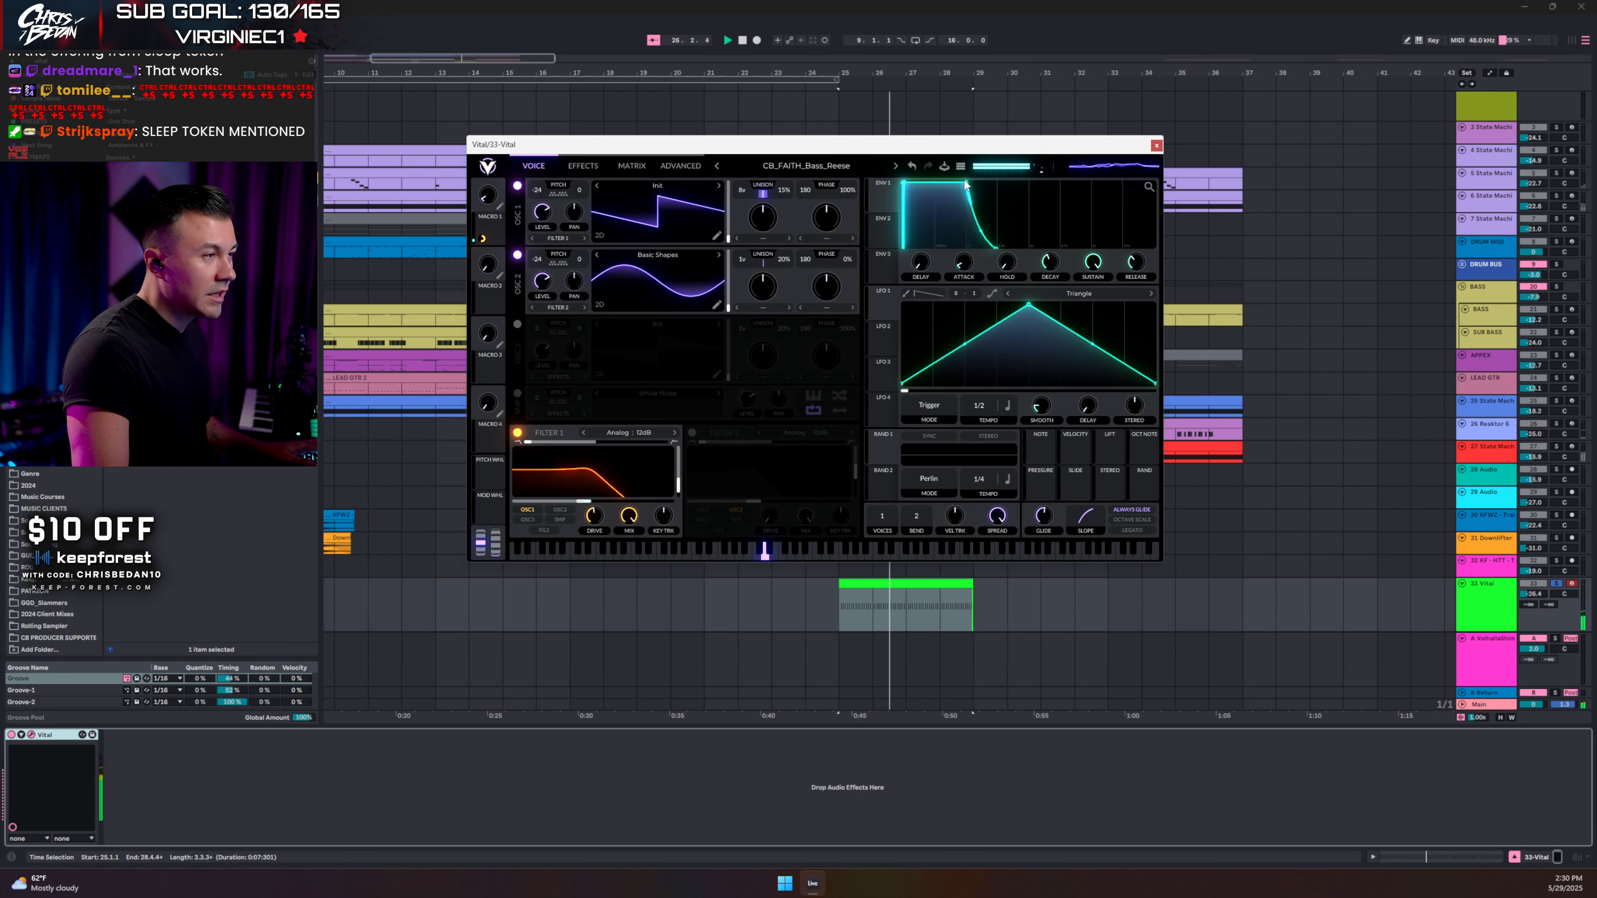
left_click_drag(966, 188, 911, 247)
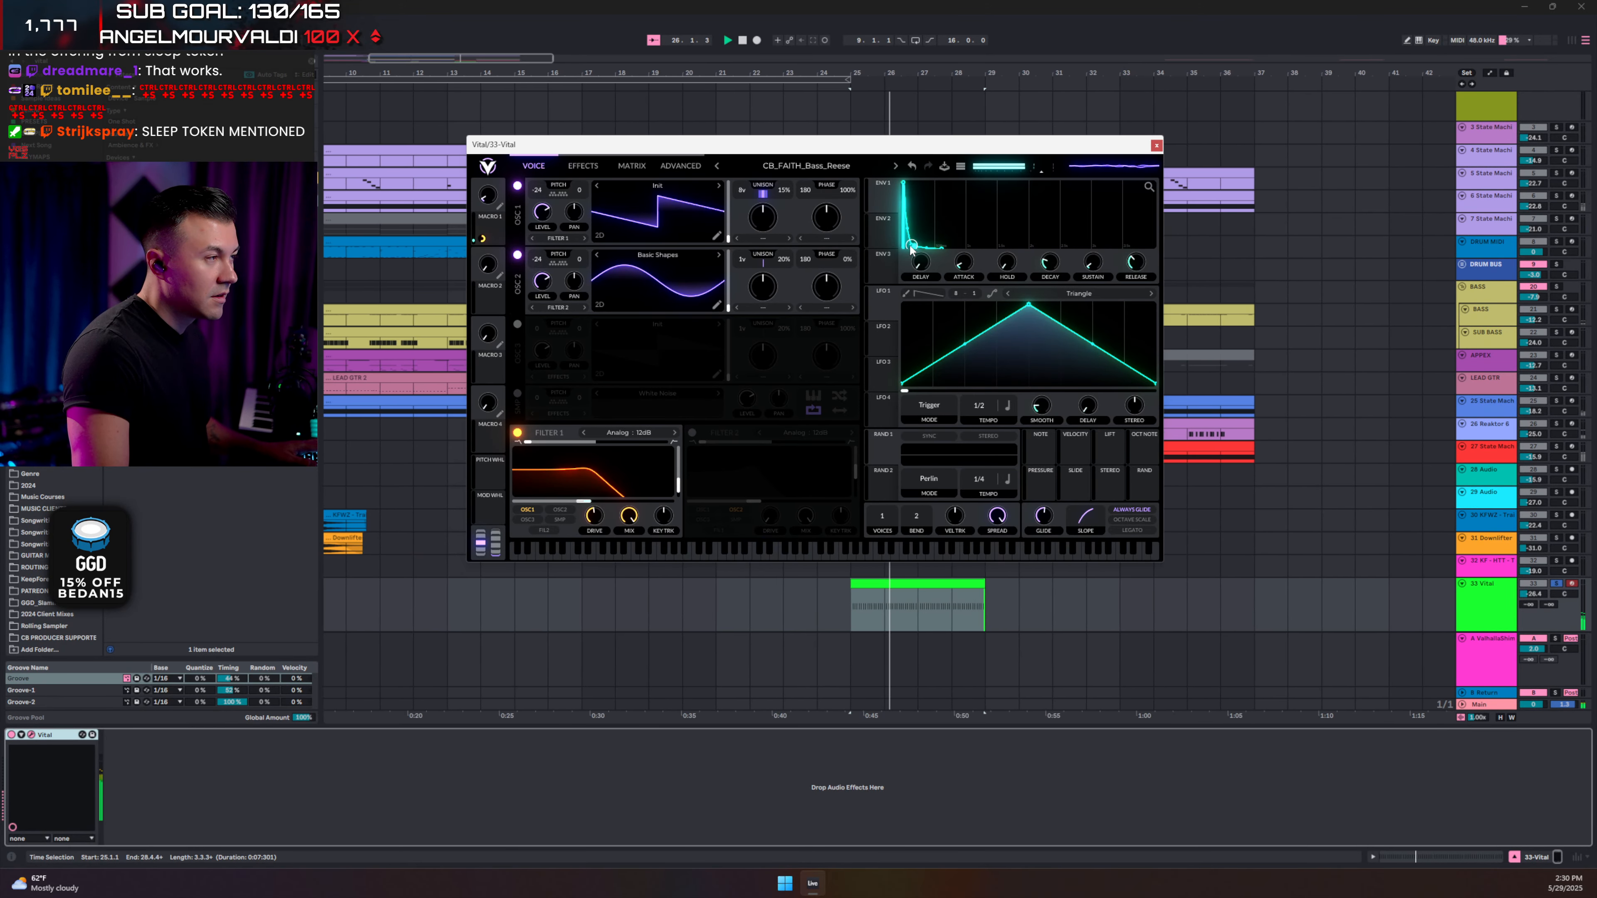
Lengthen envelope 1's attack slightly, audition the pulsing bass and close the Vital editor.
mouse_move(971, 264)
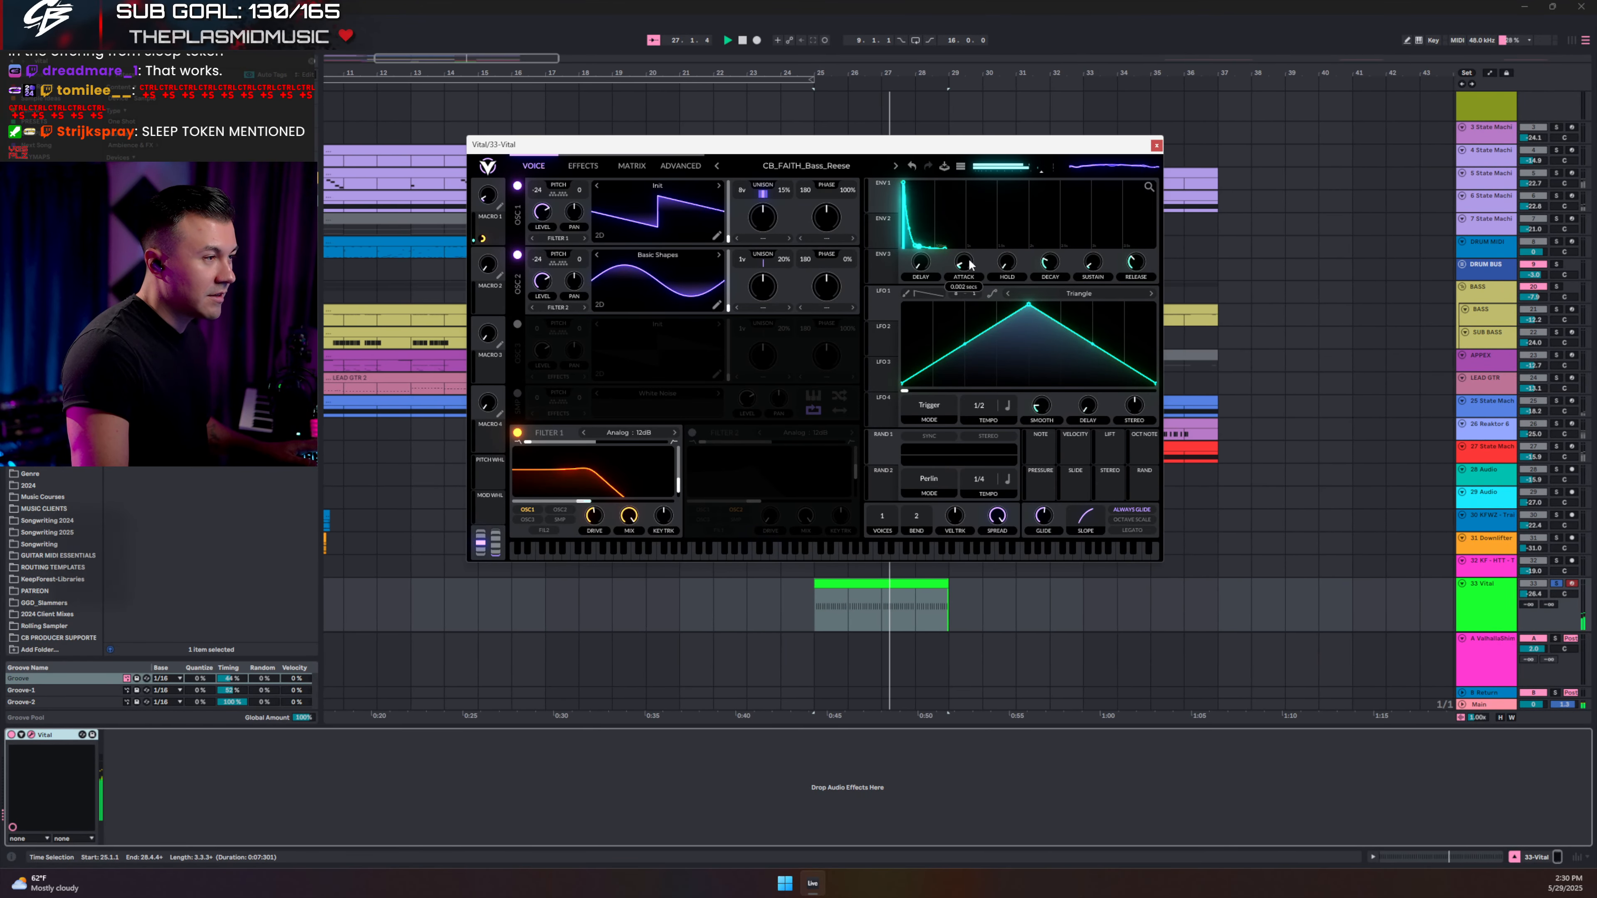
left_click_drag(970, 264, 967, 259)
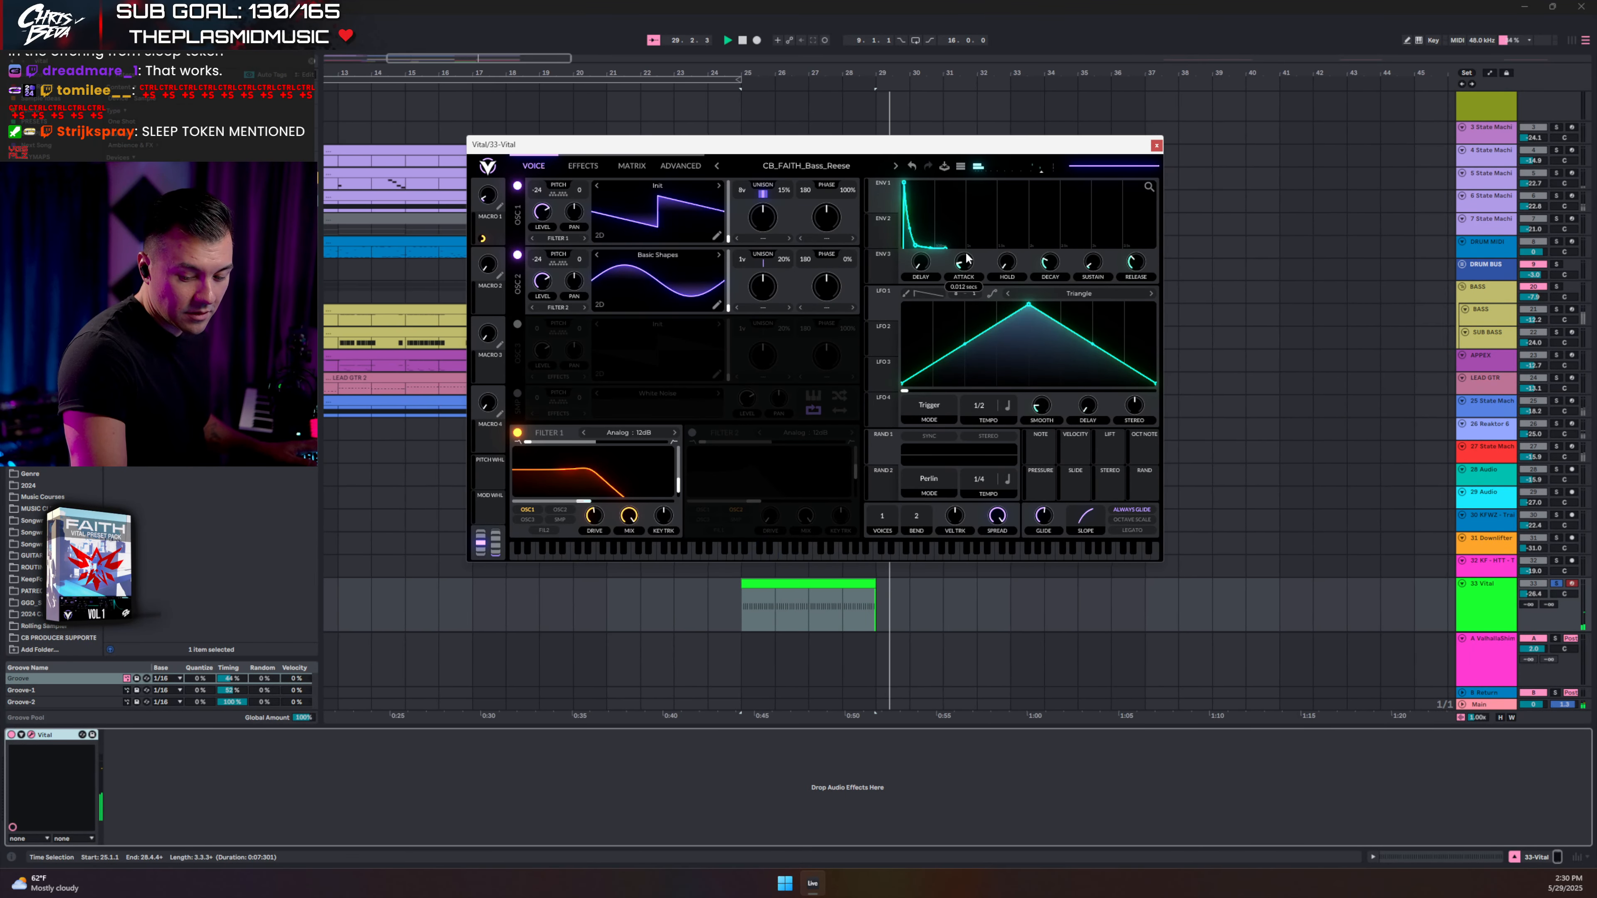
key("space")
key("space")
left_click(1156, 146)
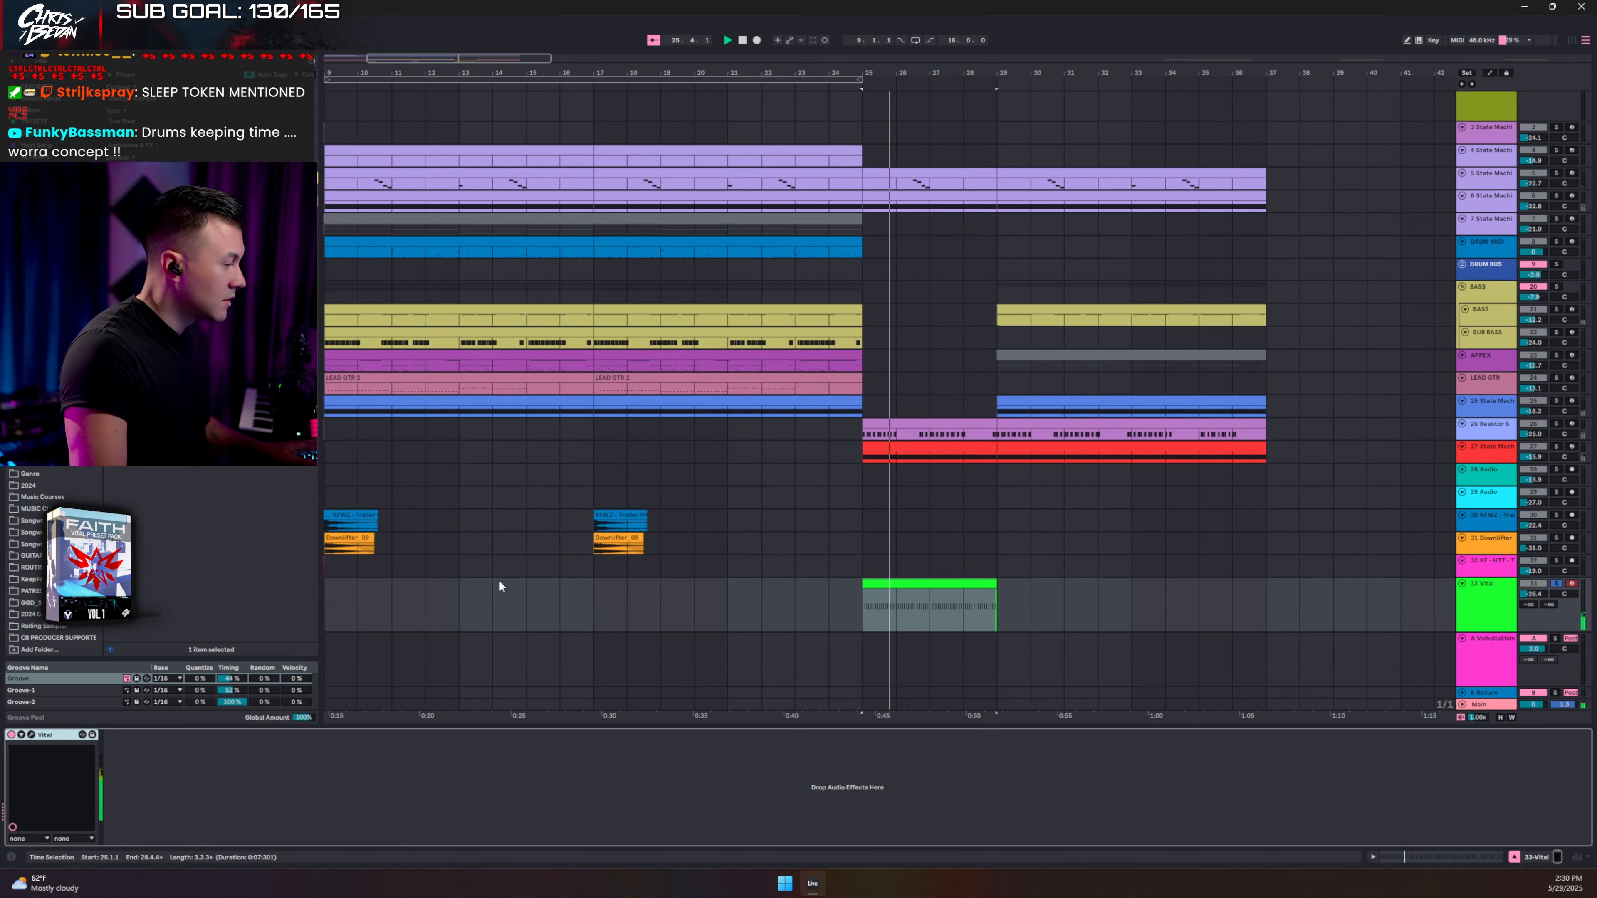
Stop playback, place the insert marker at bar 22 on the red State Machine track and save the project.
key("space")
left_click(736, 451)
key("ctrl+s")
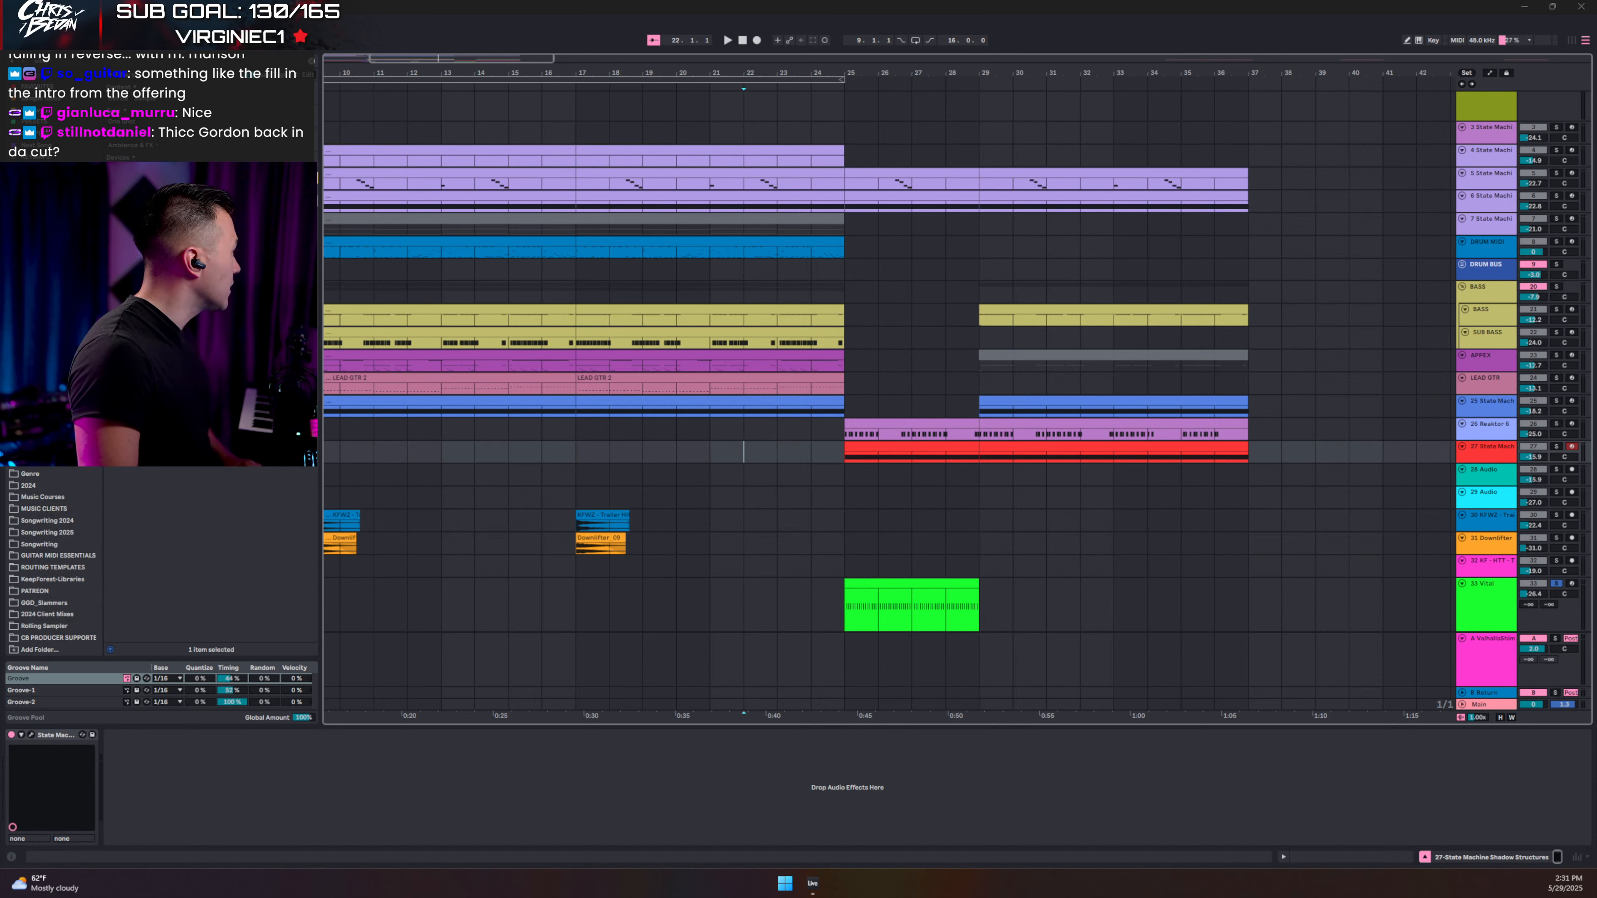
Switch to the browser showing the Instagram profile and watch the Doom - The Dark Ages metal reel with sound.
left_click_drag(0, 24, 940, 13)
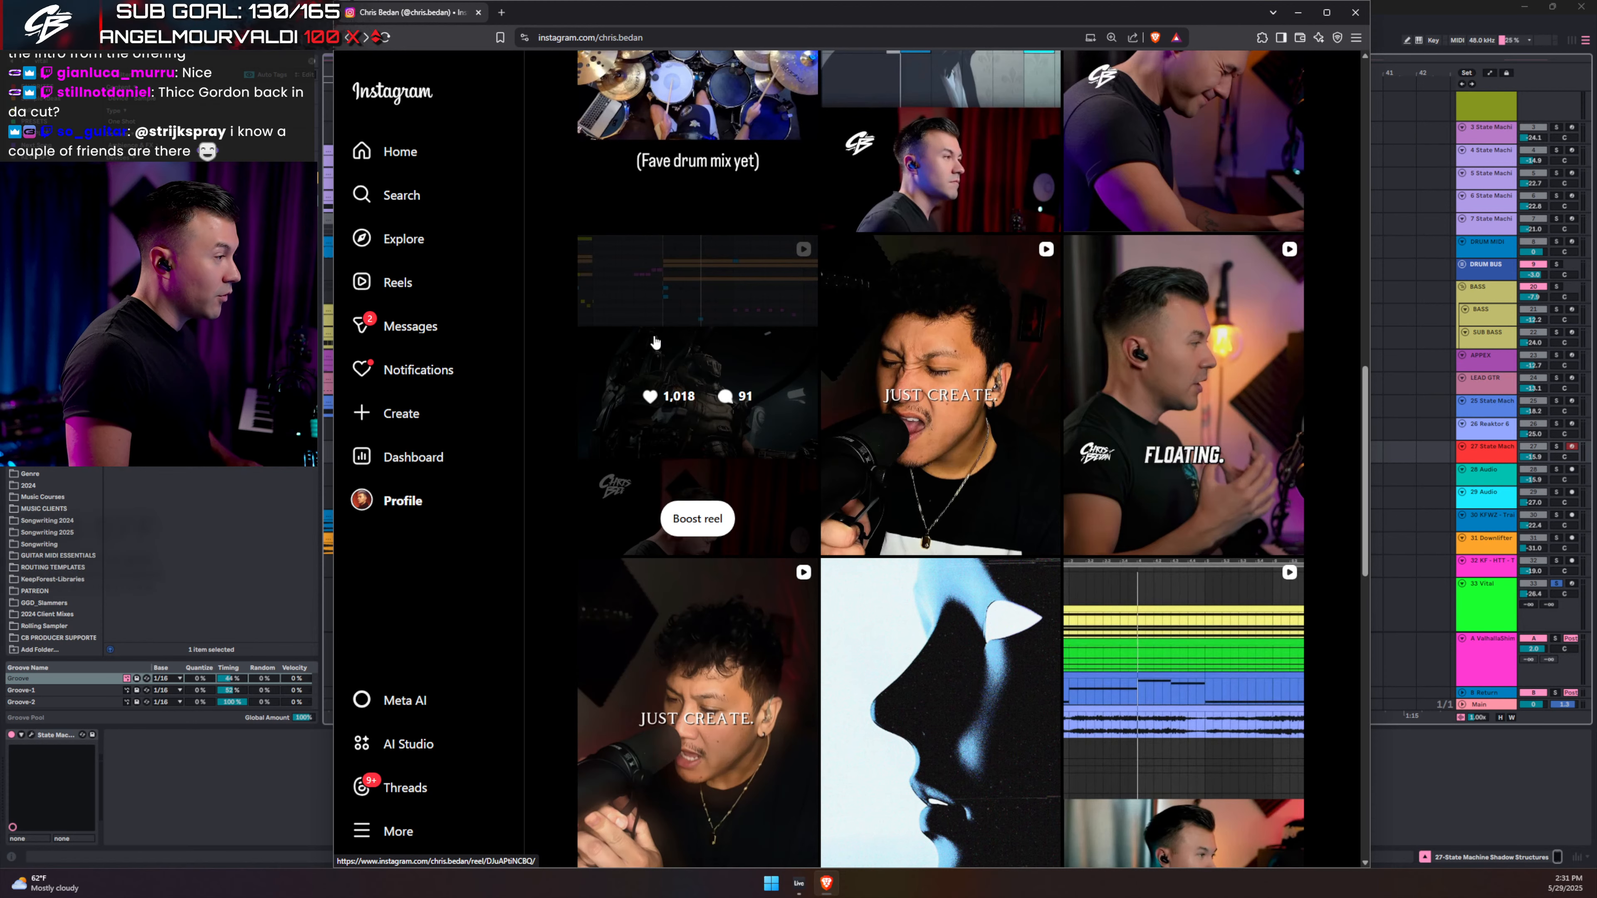
left_click(597, 384)
left_click(851, 829)
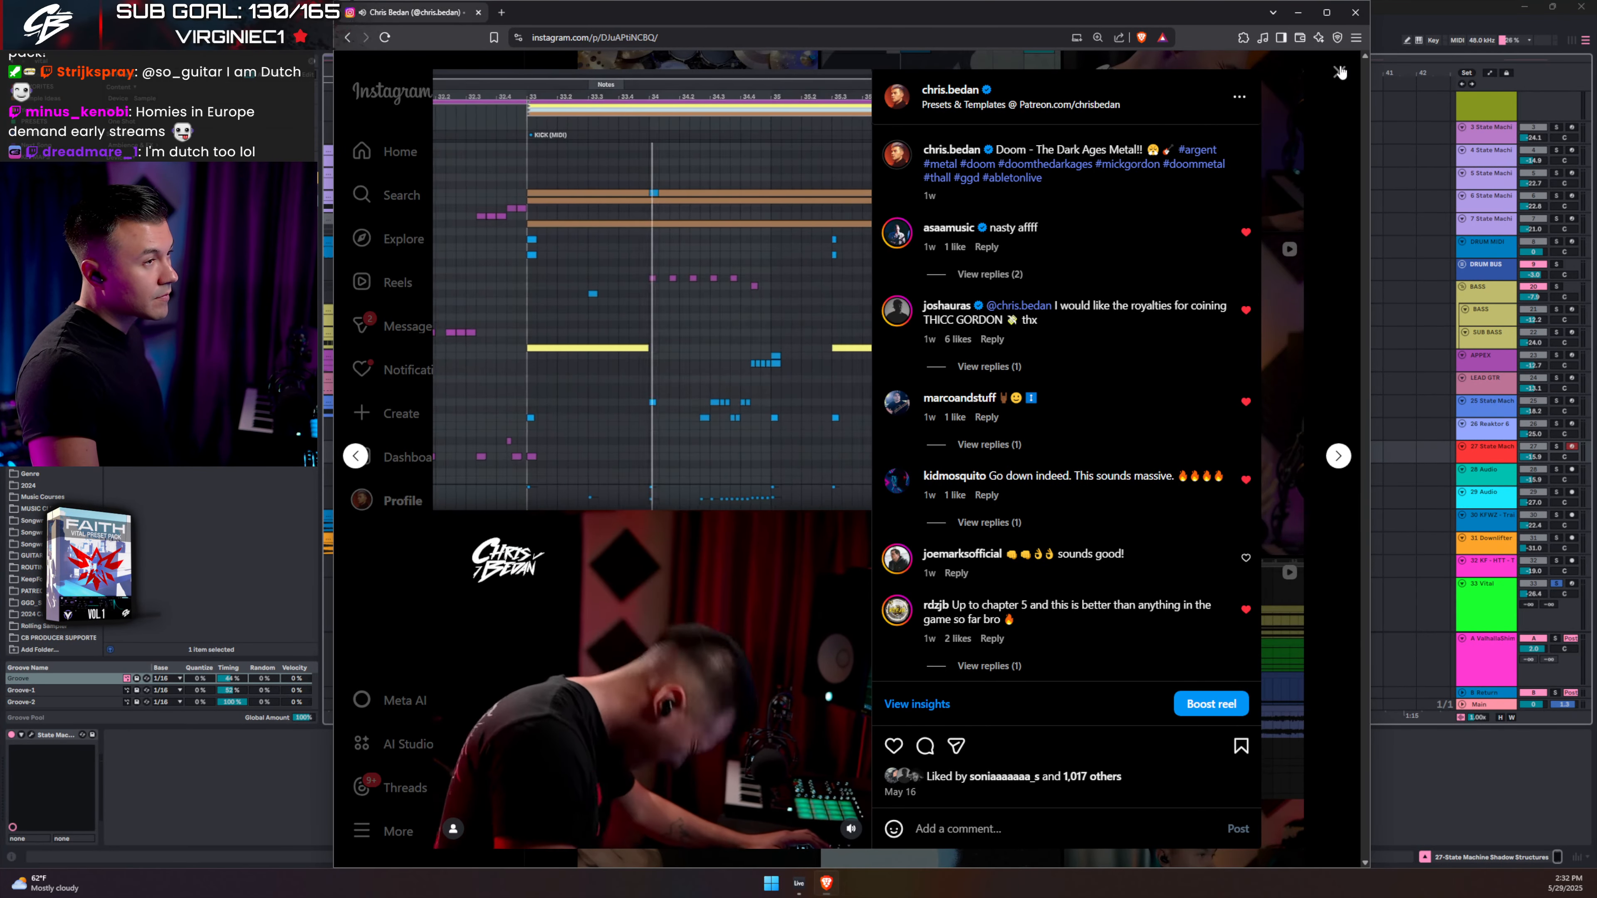
left_click(1264, 293)
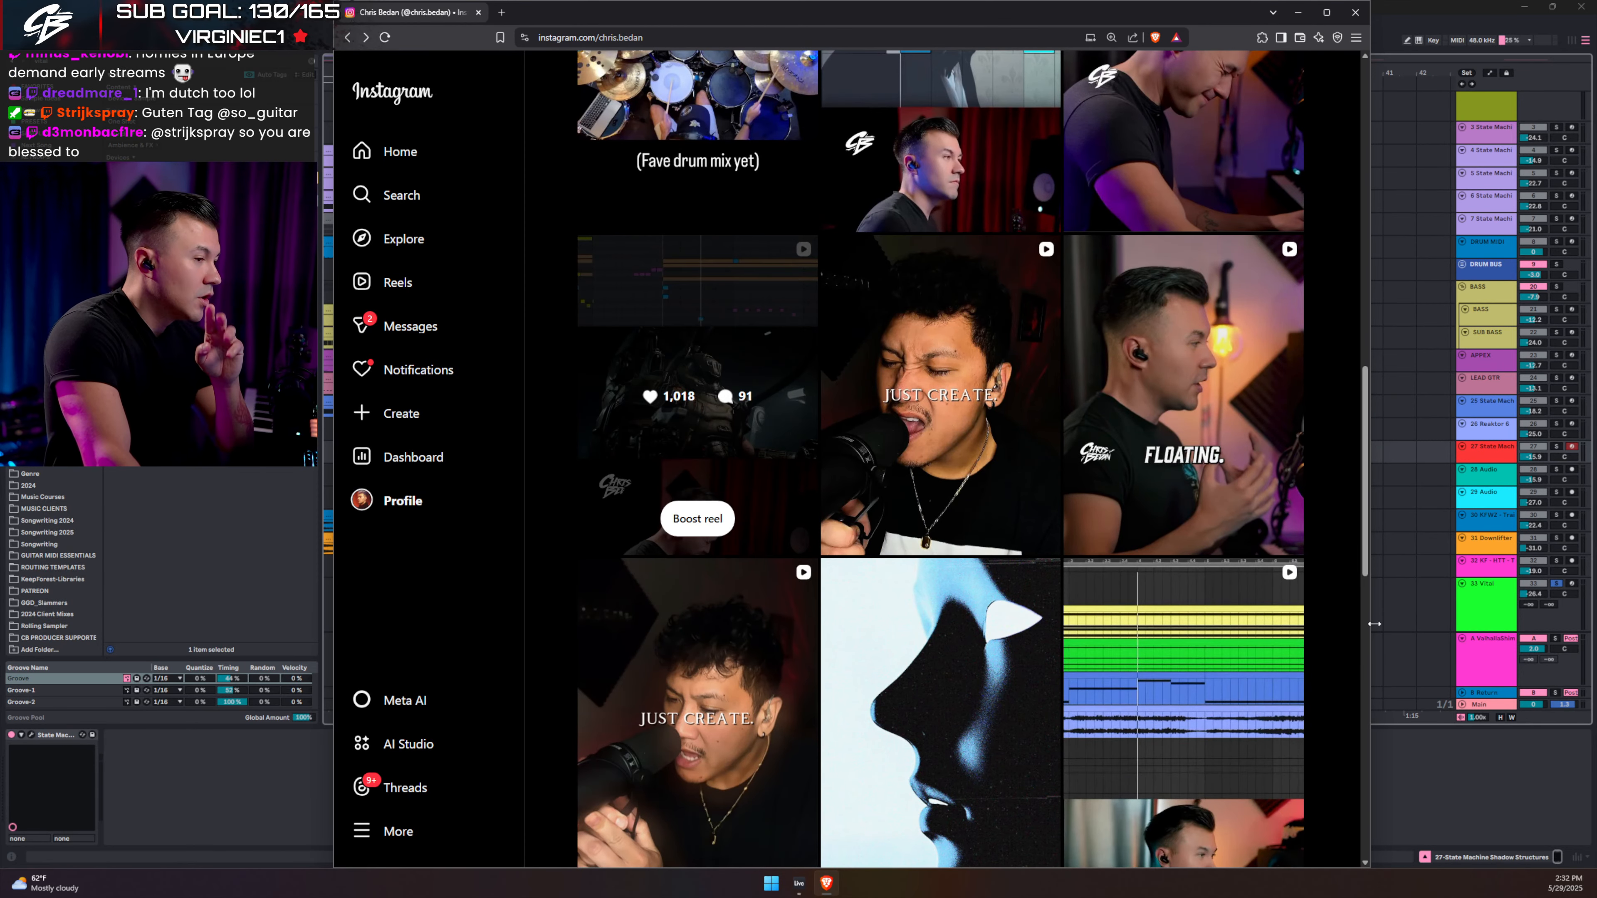
Find the Modern & Massive 2 drum reel further down the profile, watch it and close it.
scroll(1348, 549, "down", 5)
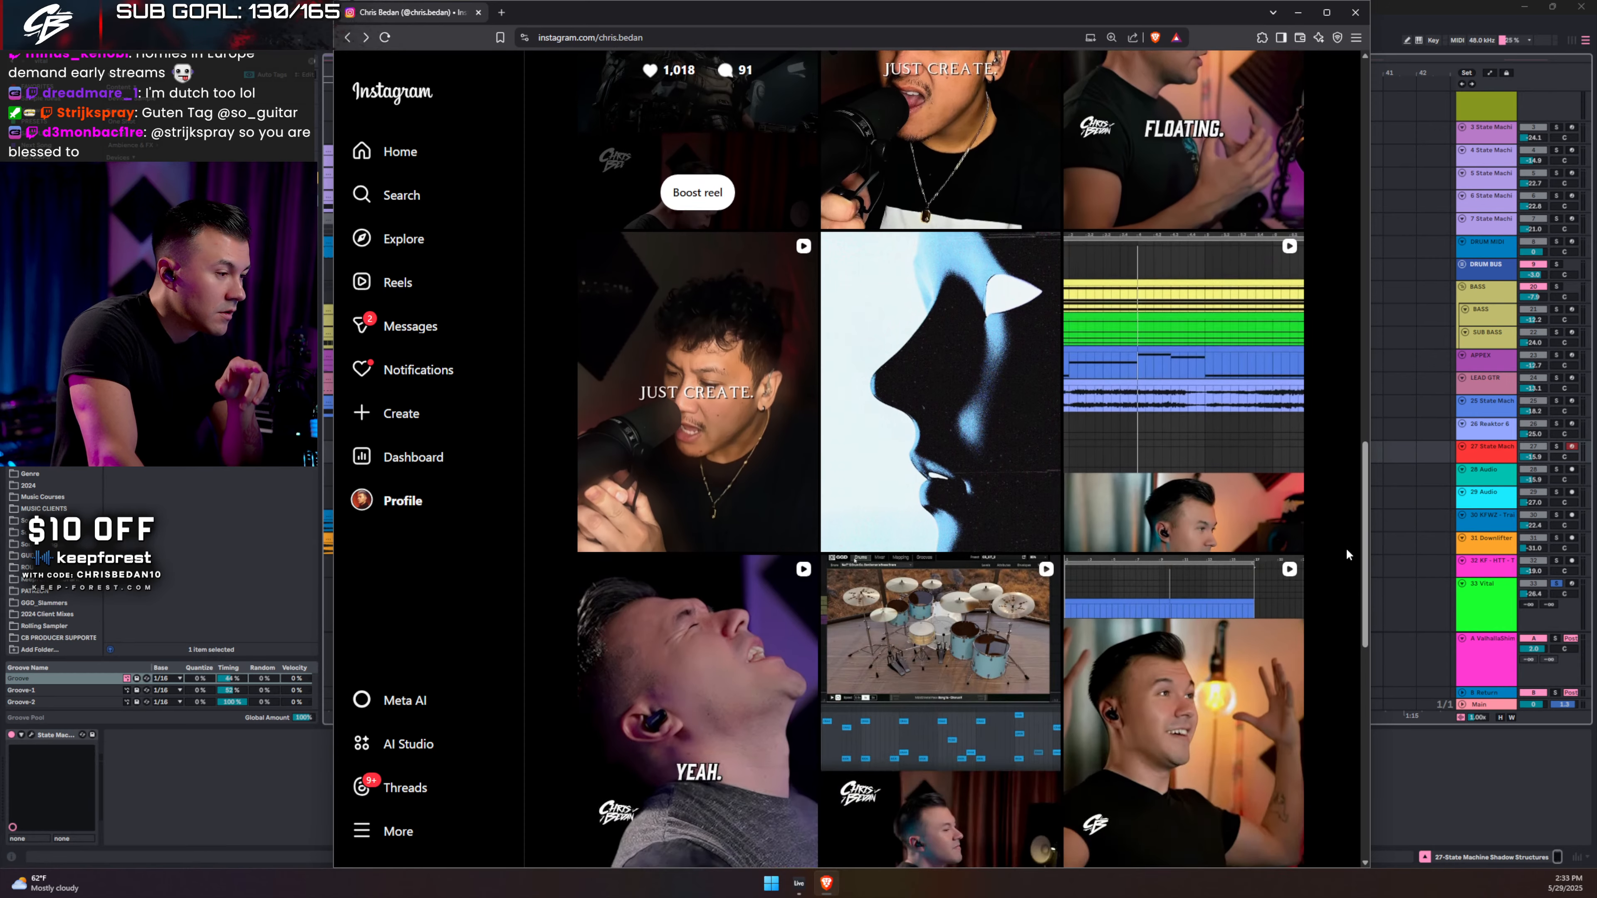
scroll(1346, 554, "down", 2)
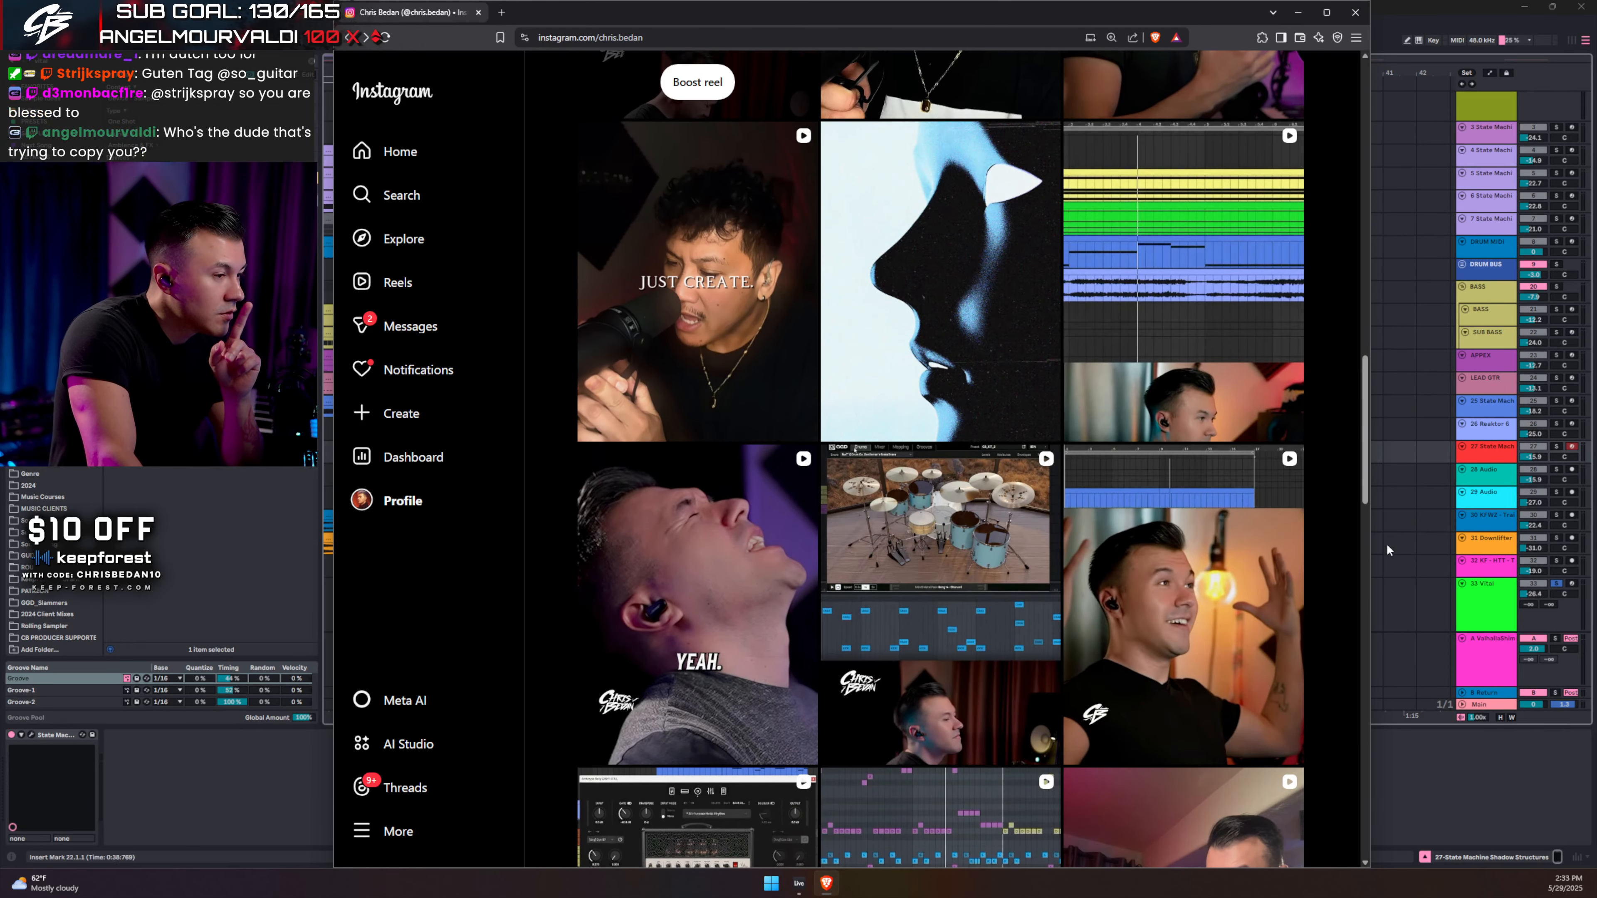
scroll(1348, 528, "down", 10)
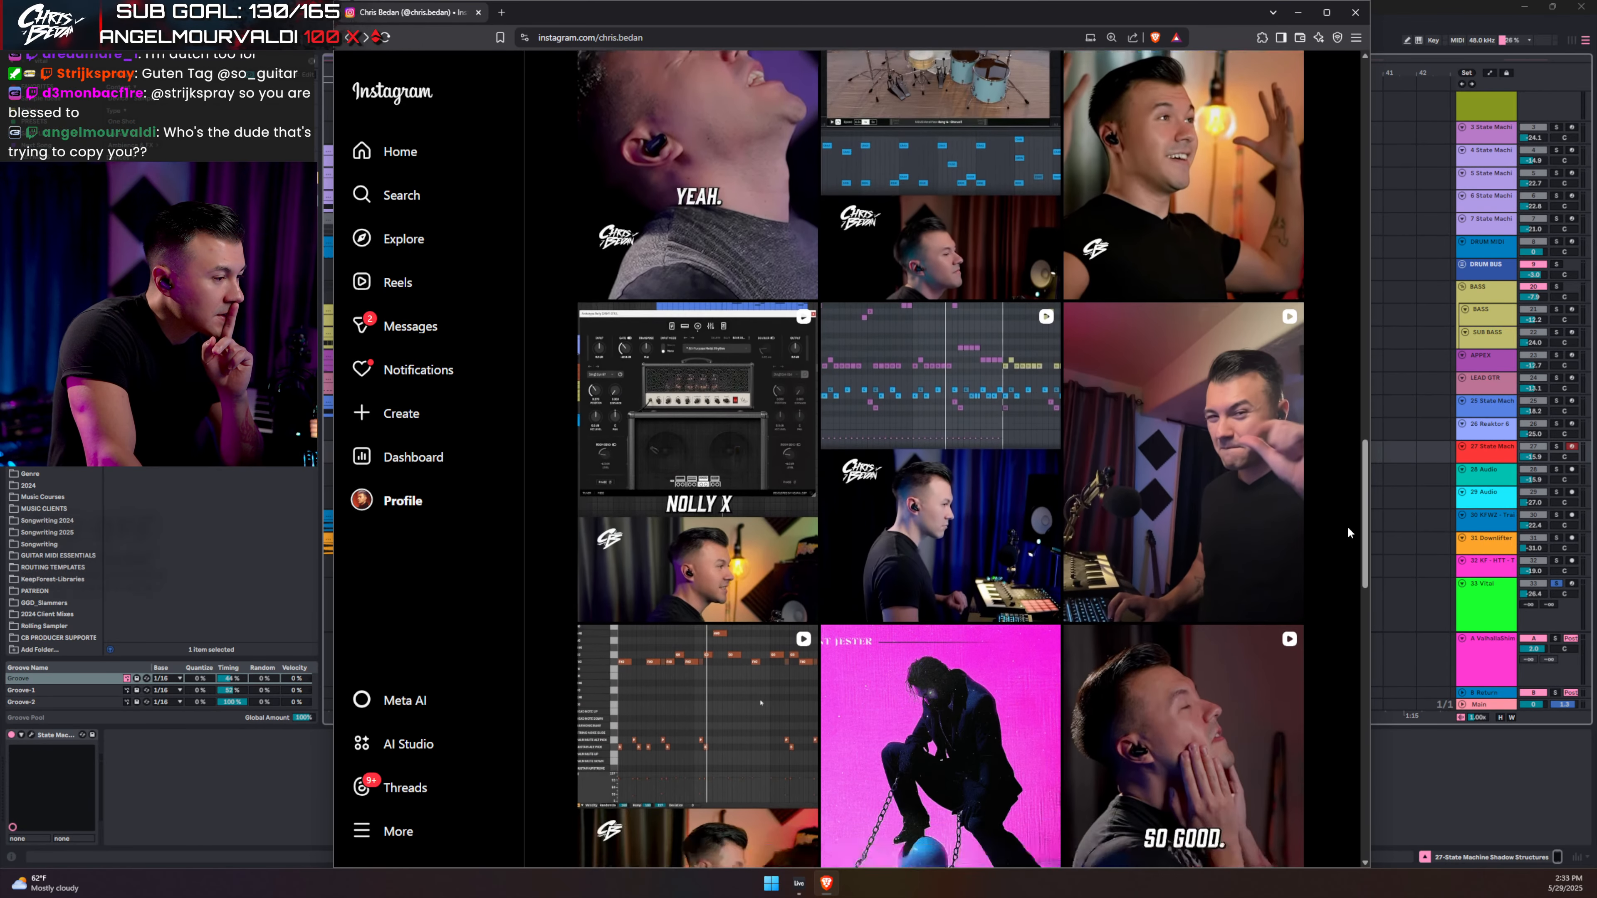
scroll(1349, 532, "up", 5)
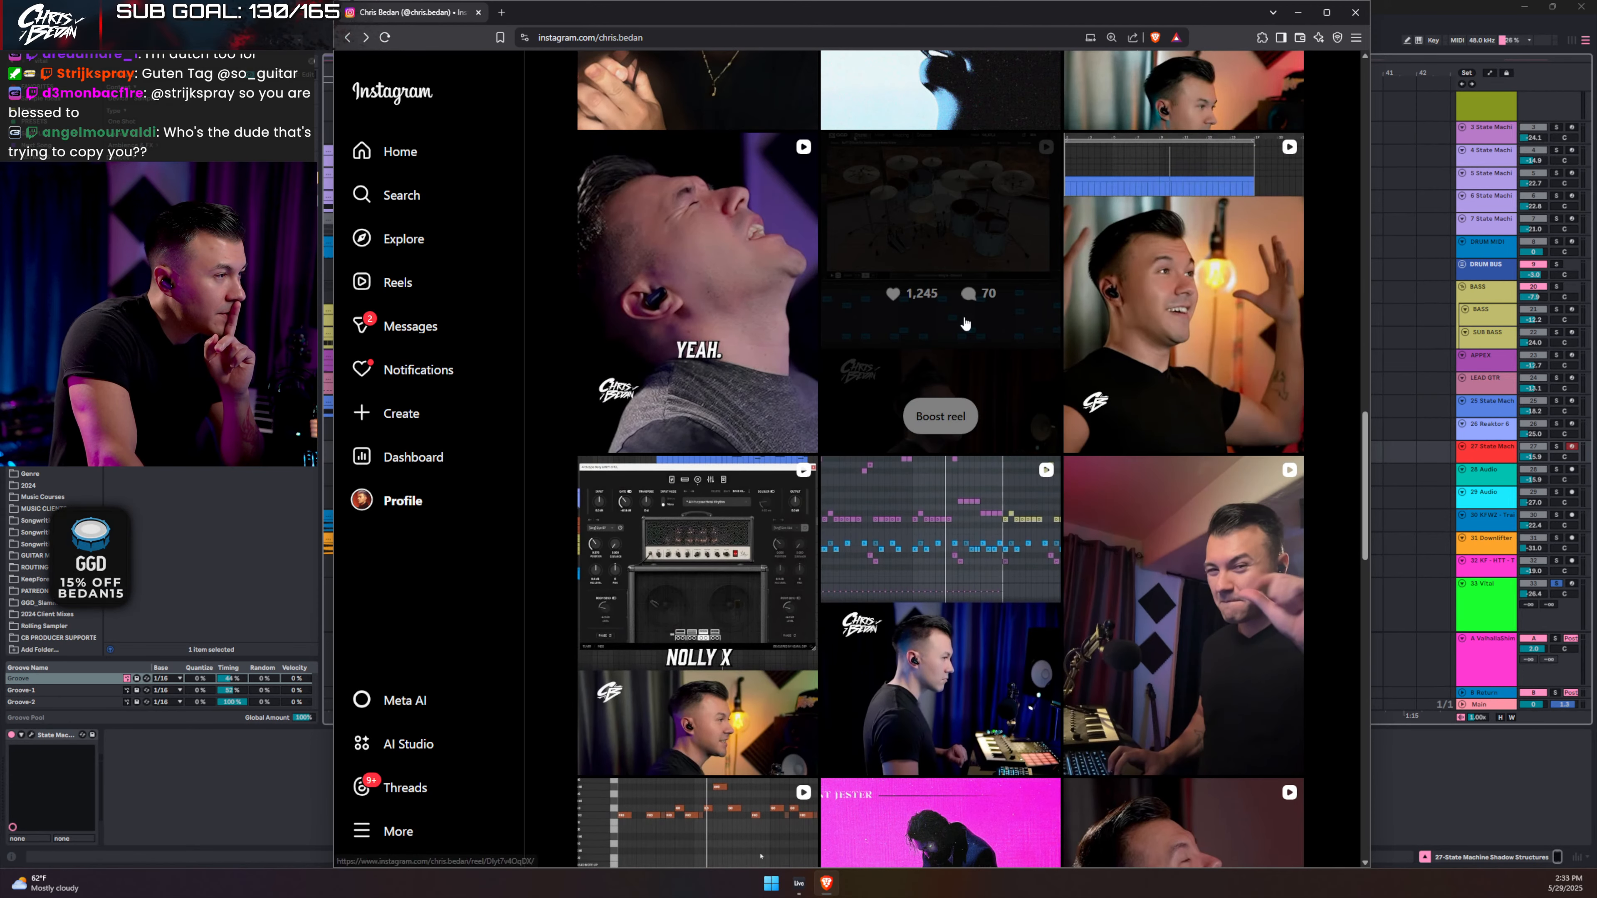
left_click(942, 283)
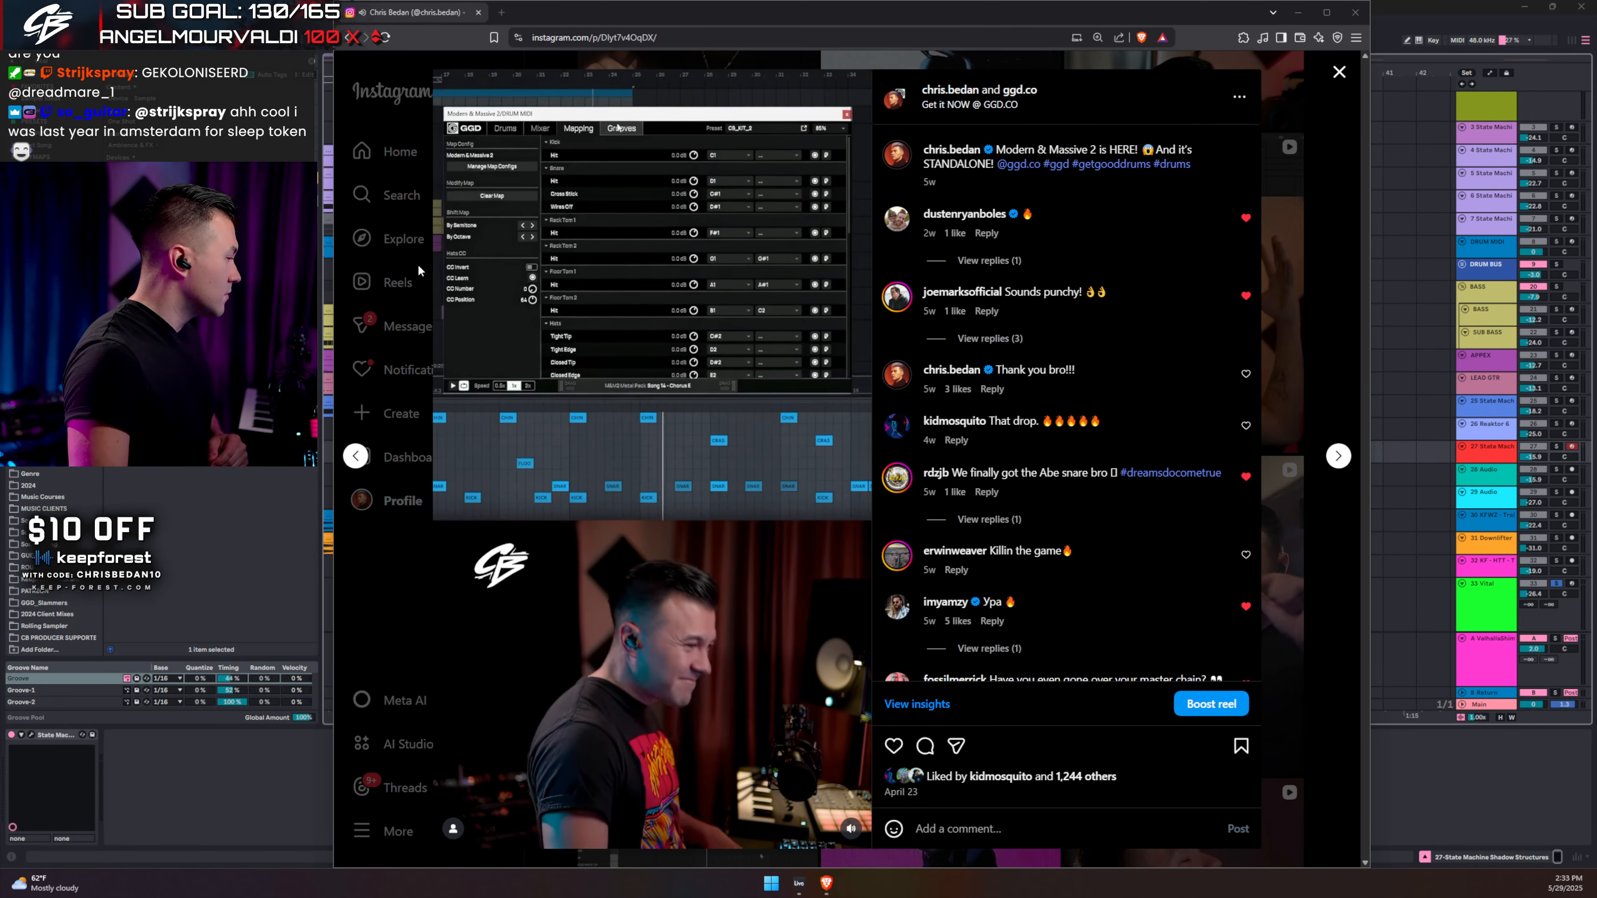
left_click(1334, 74)
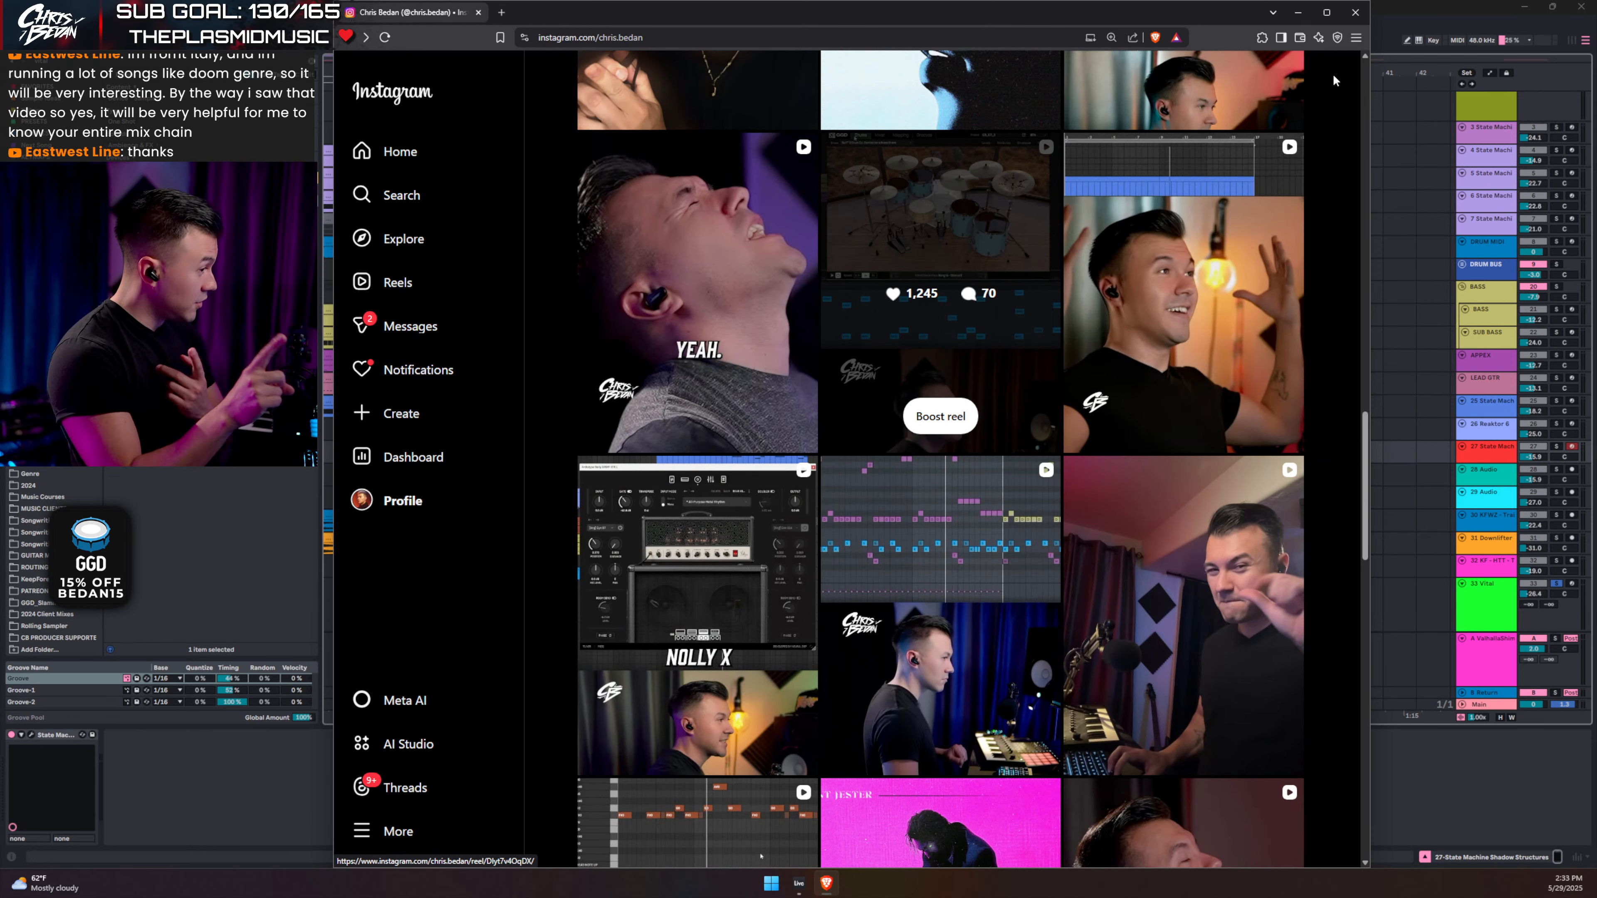
Look through the newer posts up to the start of the grid and return to Ableton Live.
scroll(1313, 211, "up", 10)
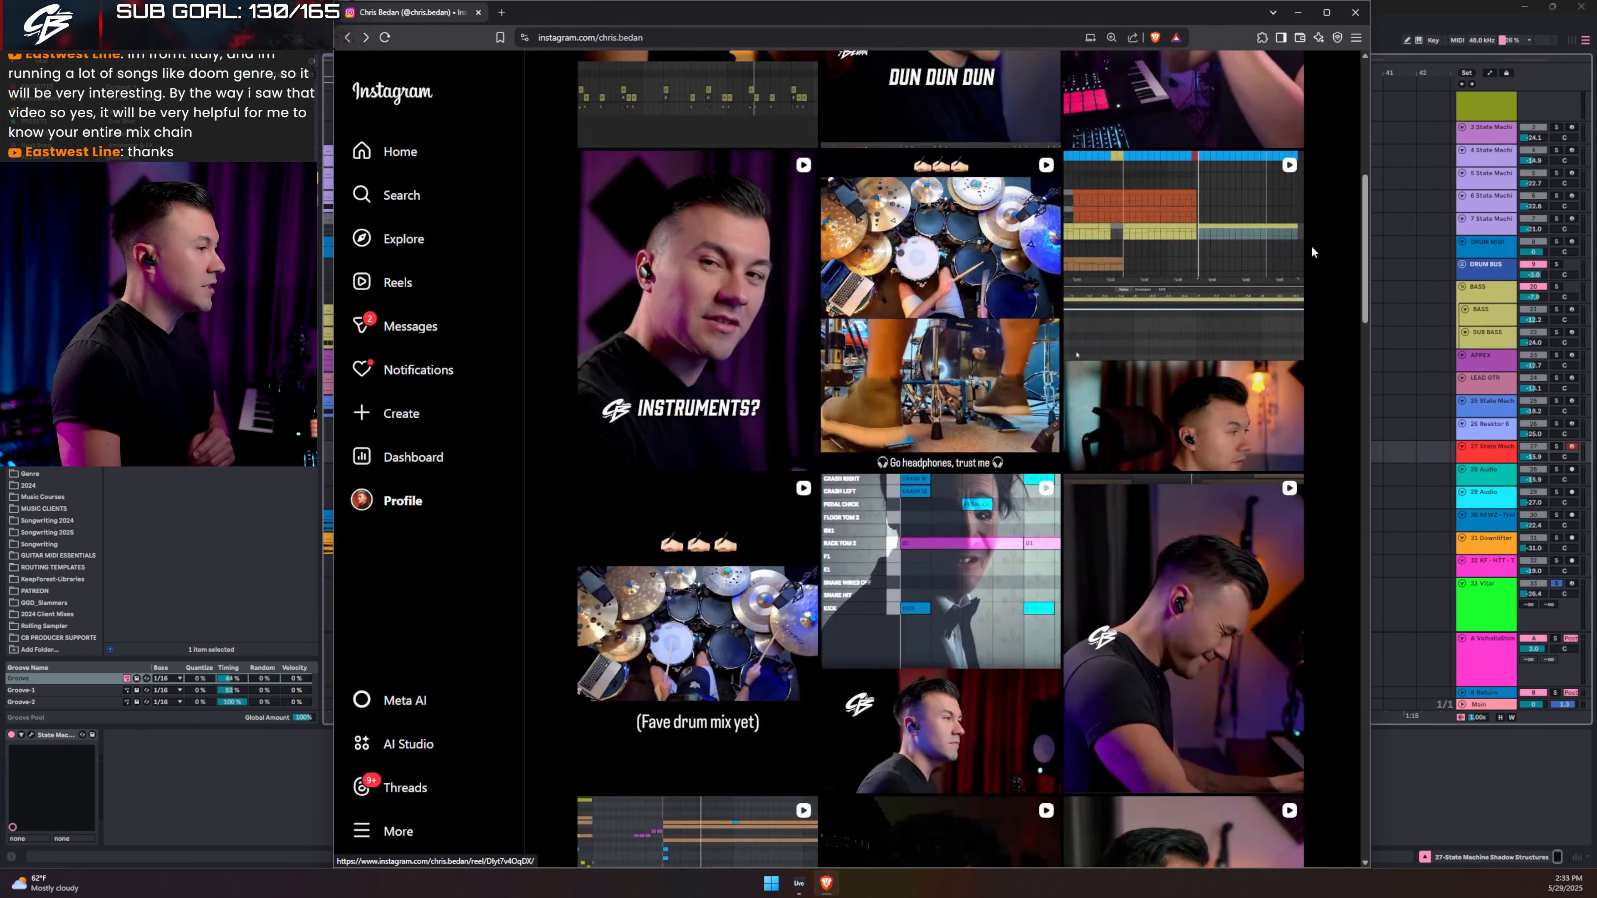
scroll(1314, 255, "up", 6)
scroll(1343, 269, "down", 4)
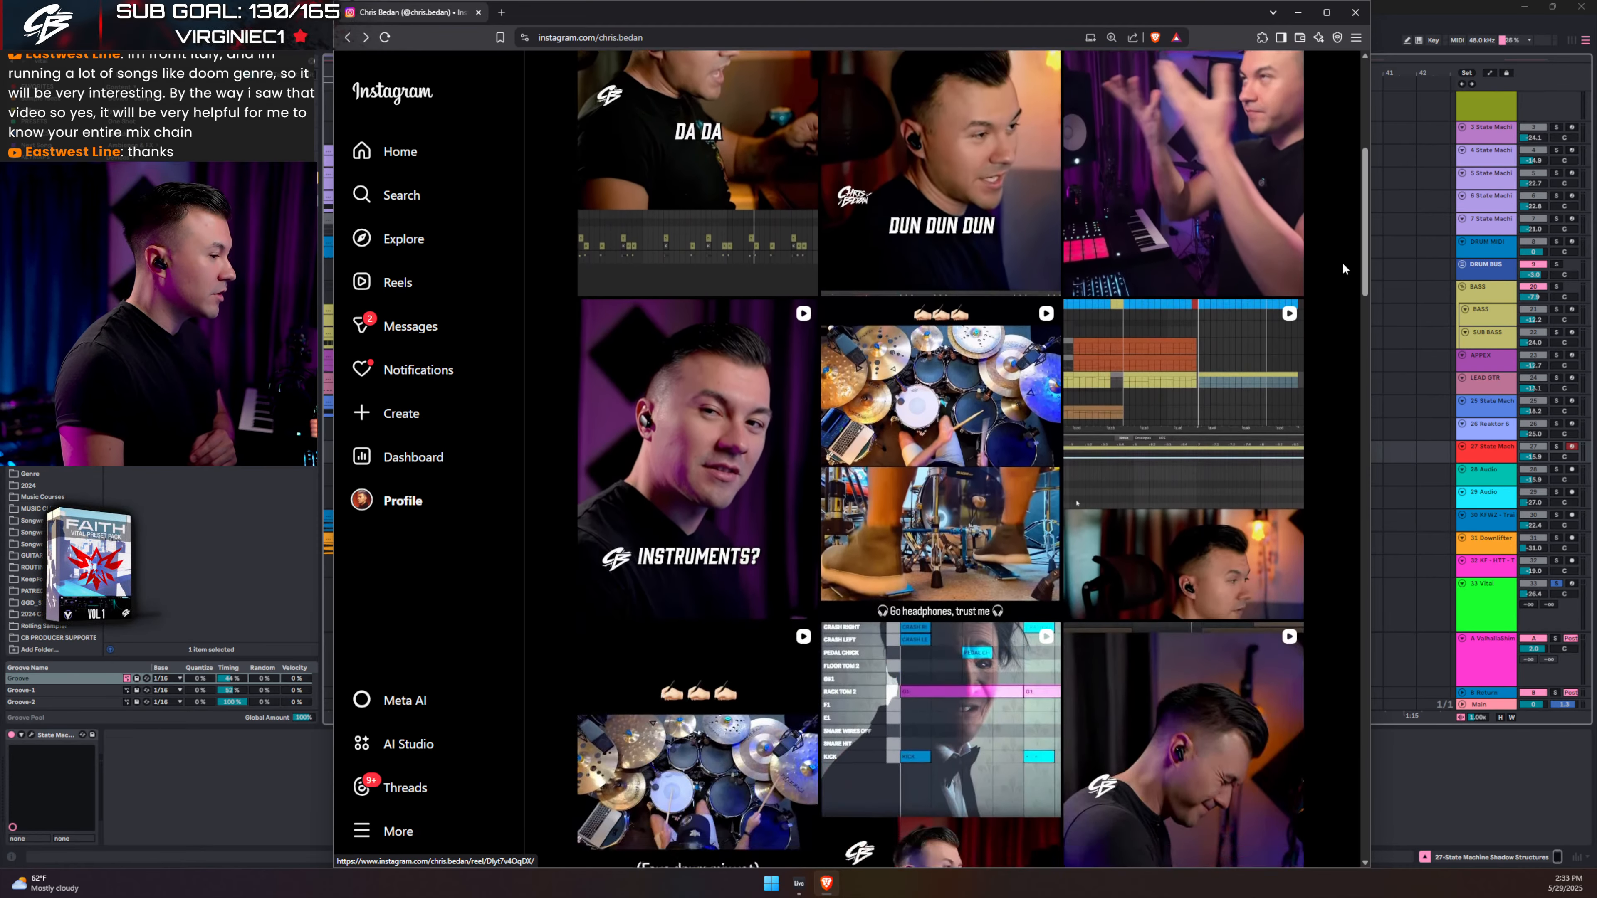
scroll(1343, 269, "down", 5)
scroll(1343, 262, "up", 6)
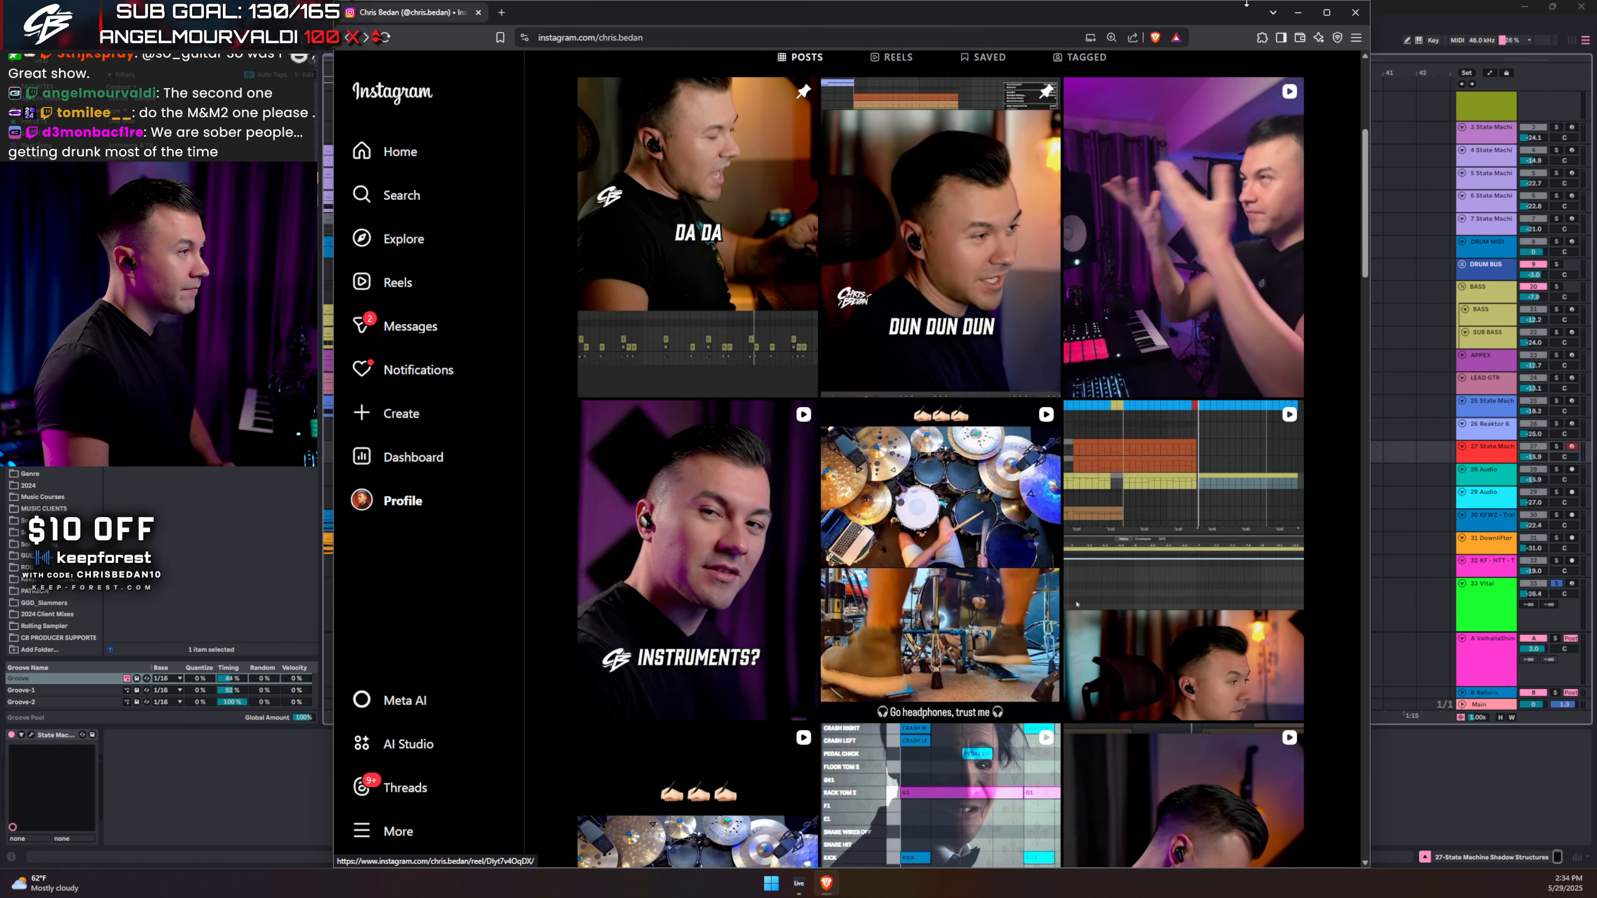
left_click_drag(1045, 17, 0, 157)
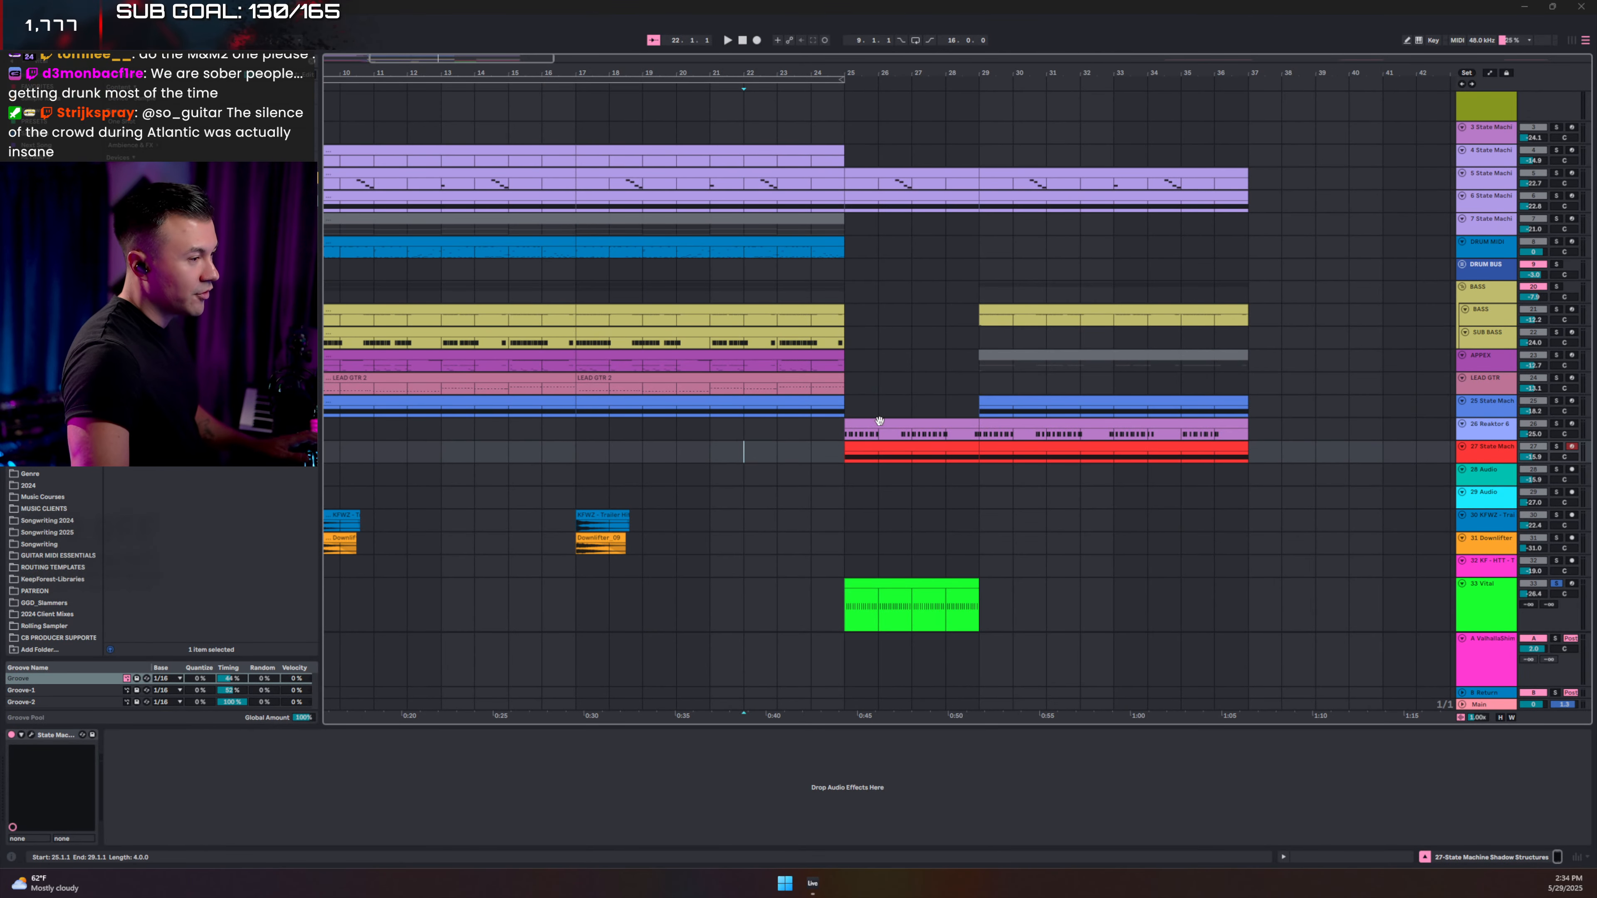
Play the arrangement from bar 23 and unsolo the Vital track to hear the bass in the full mix.
left_click(808, 115)
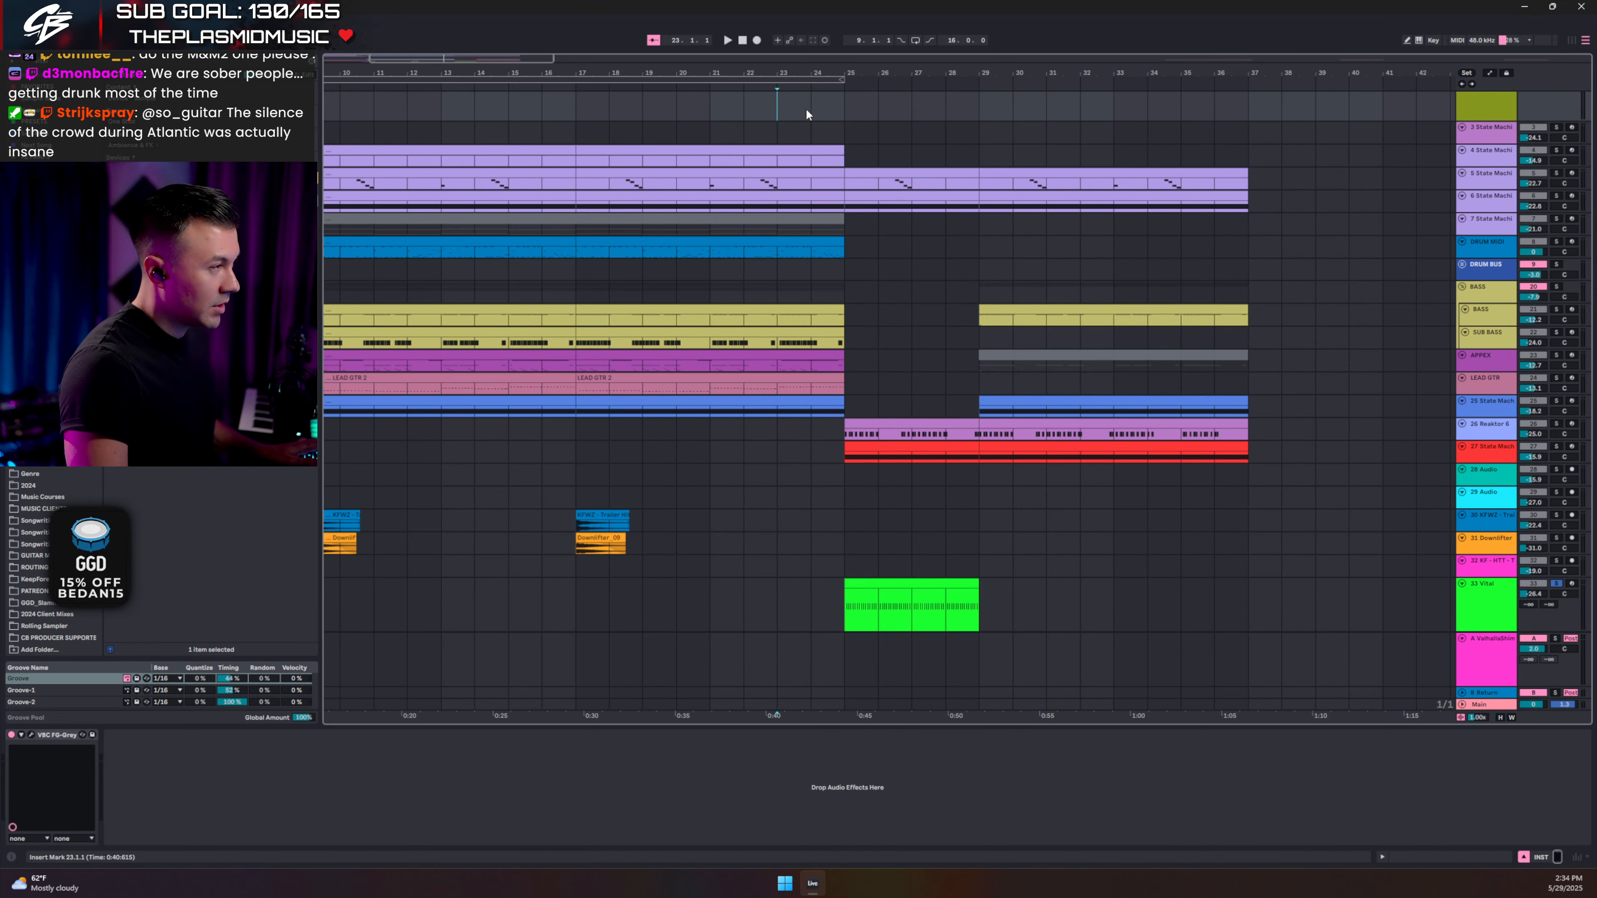
key("space")
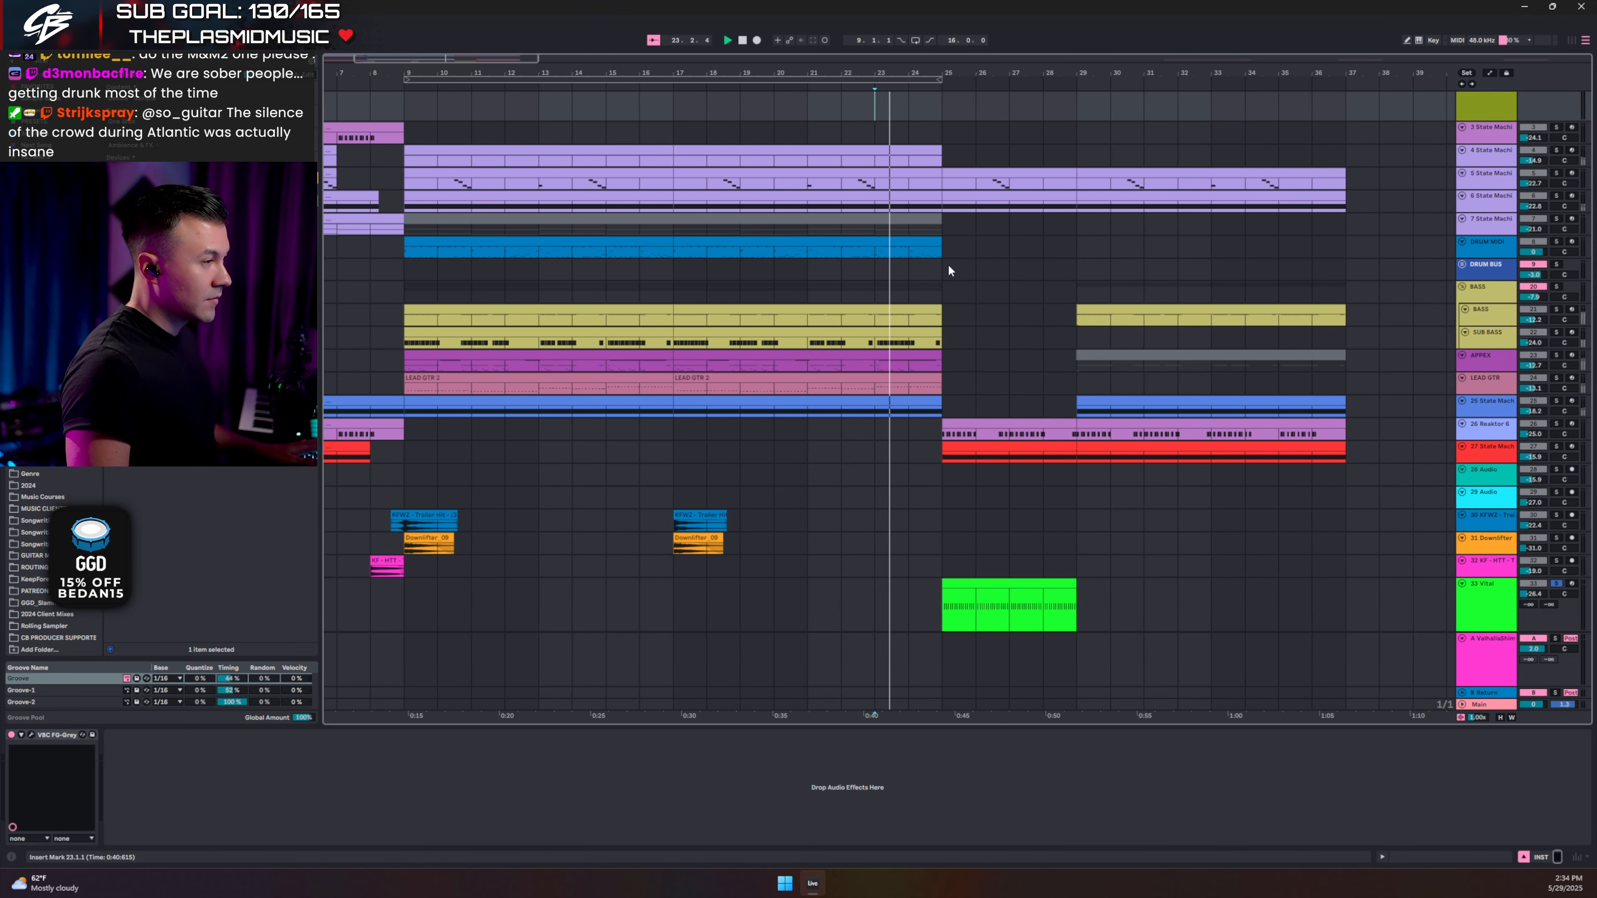
left_click(1552, 585)
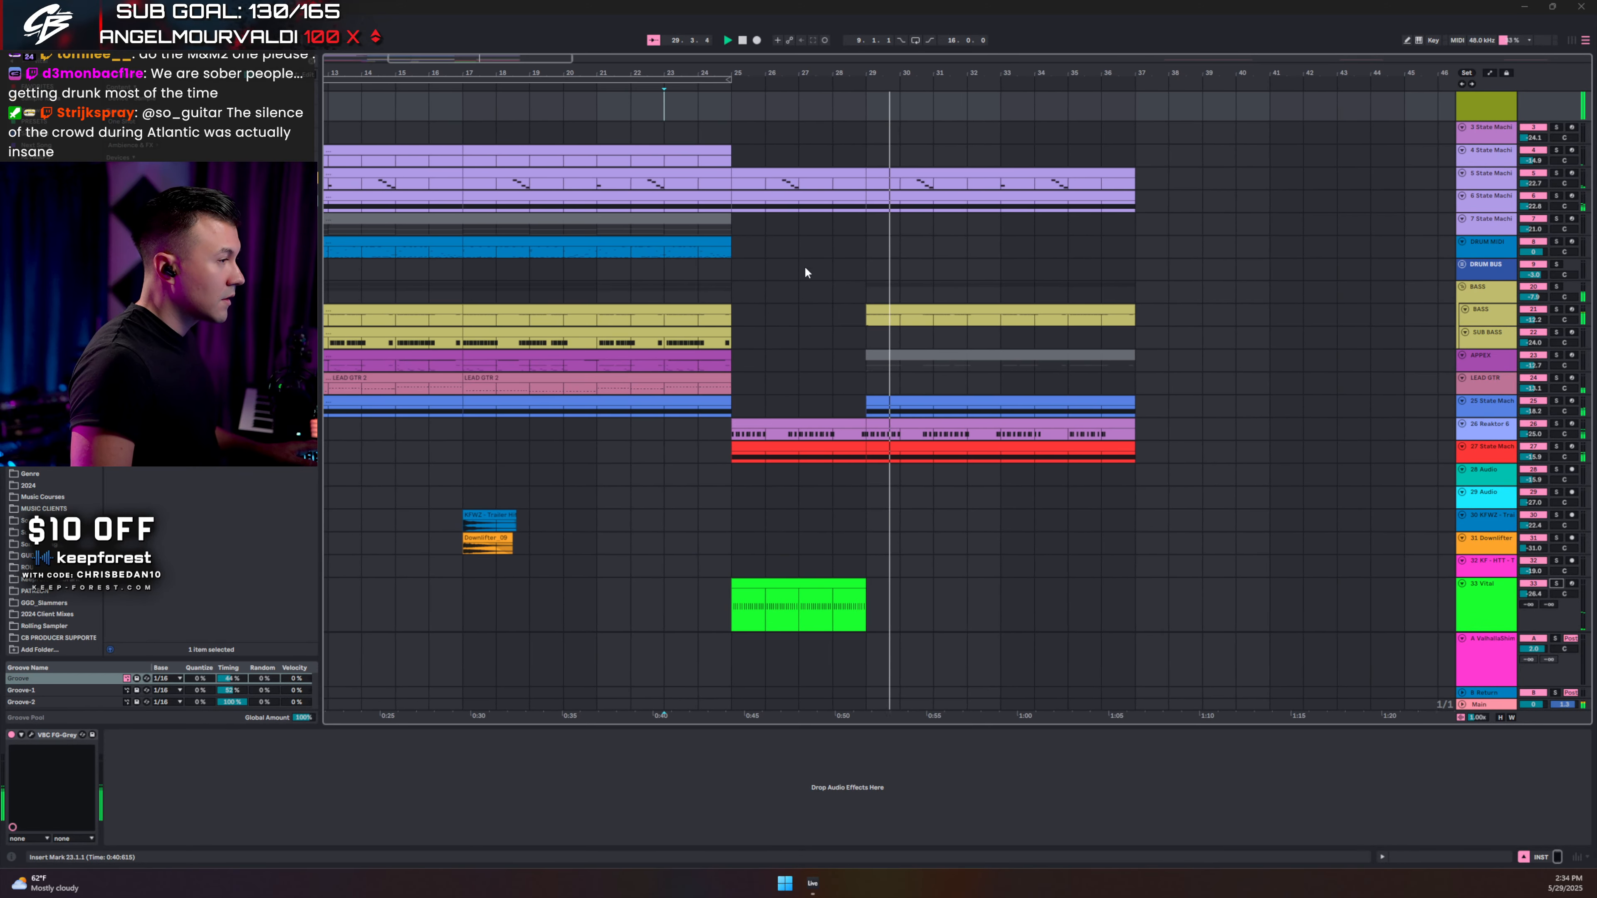
Loop bars 29 to 37 and insert an empty MIDI clip over that range on the DRUM MIDI track.
scroll(813, 304, "up", 2)
scroll(811, 324, "down", 2)
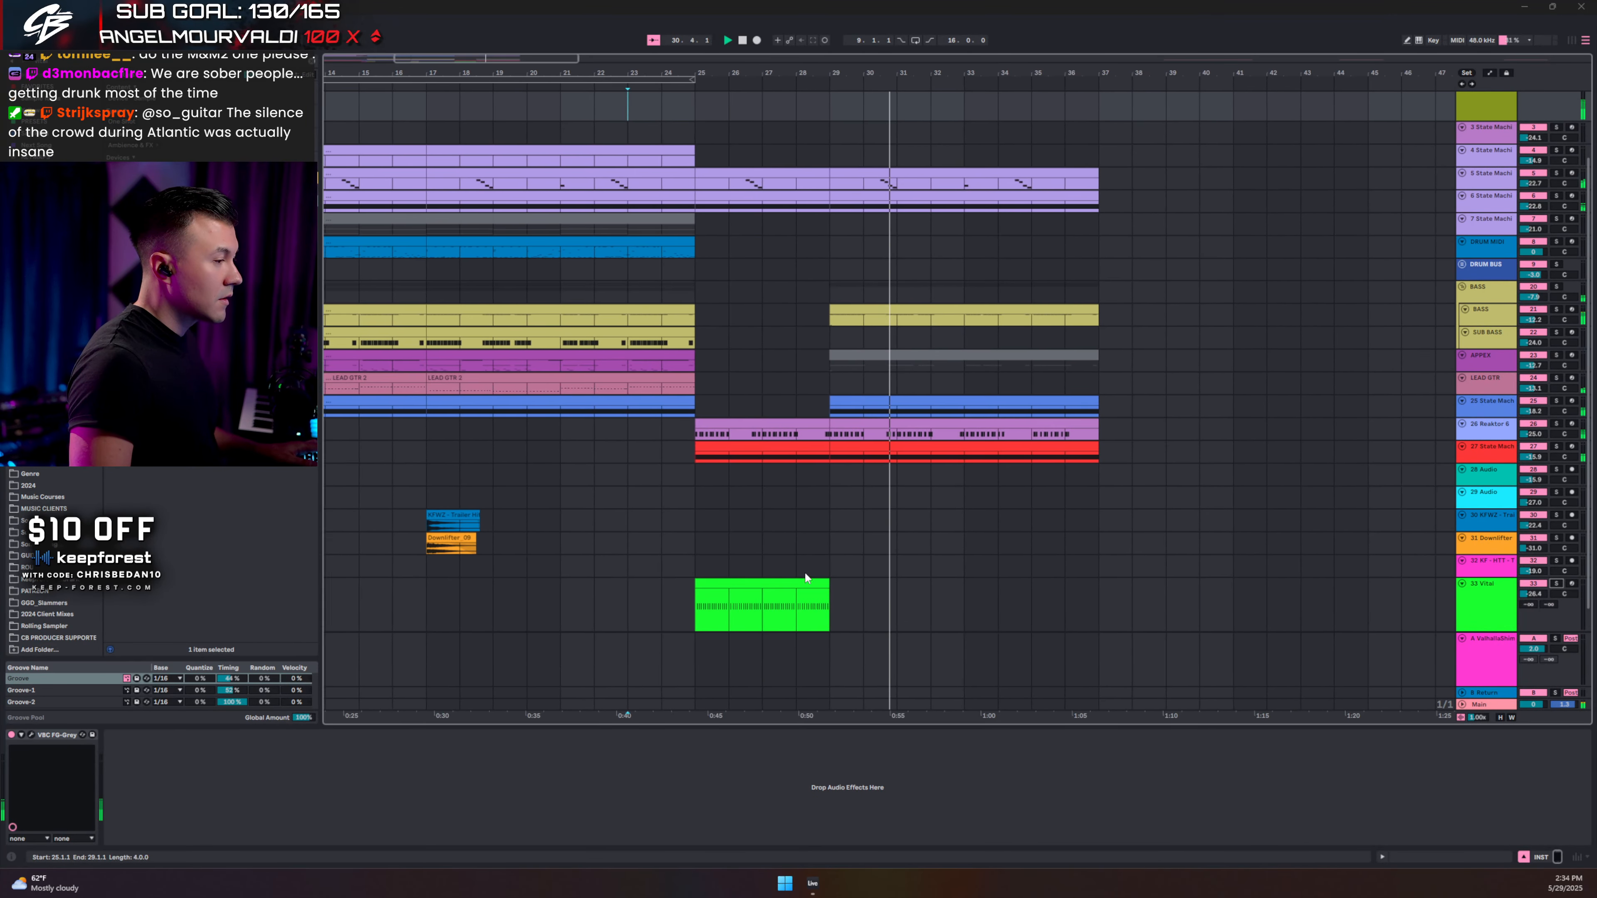
scroll(764, 374, "up", 3)
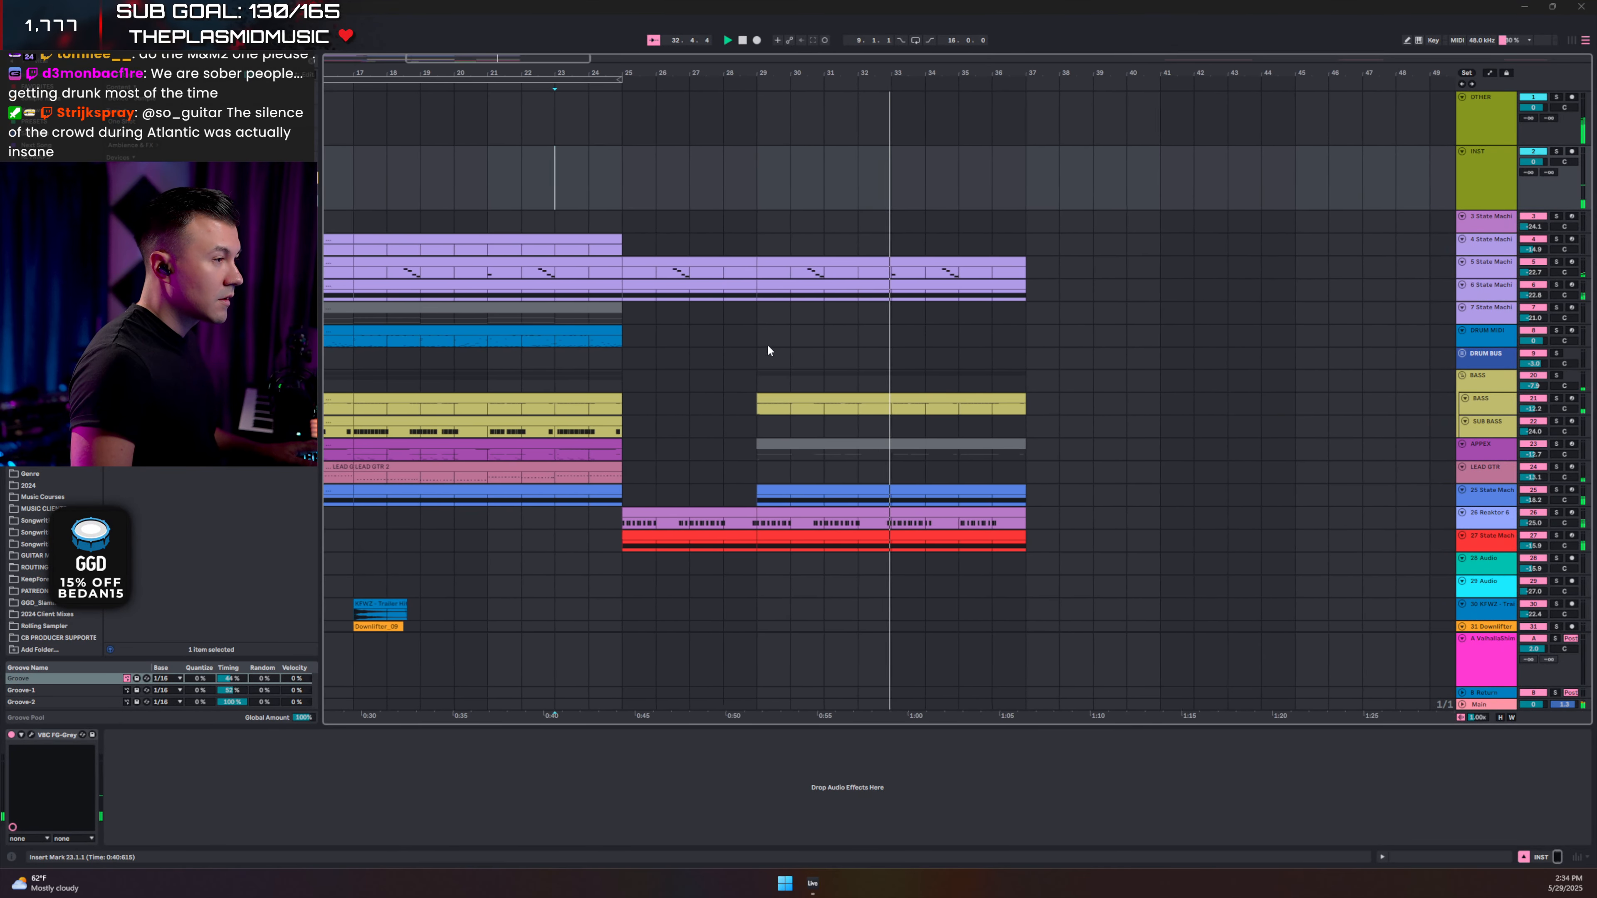
left_click_drag(739, 335, 997, 335)
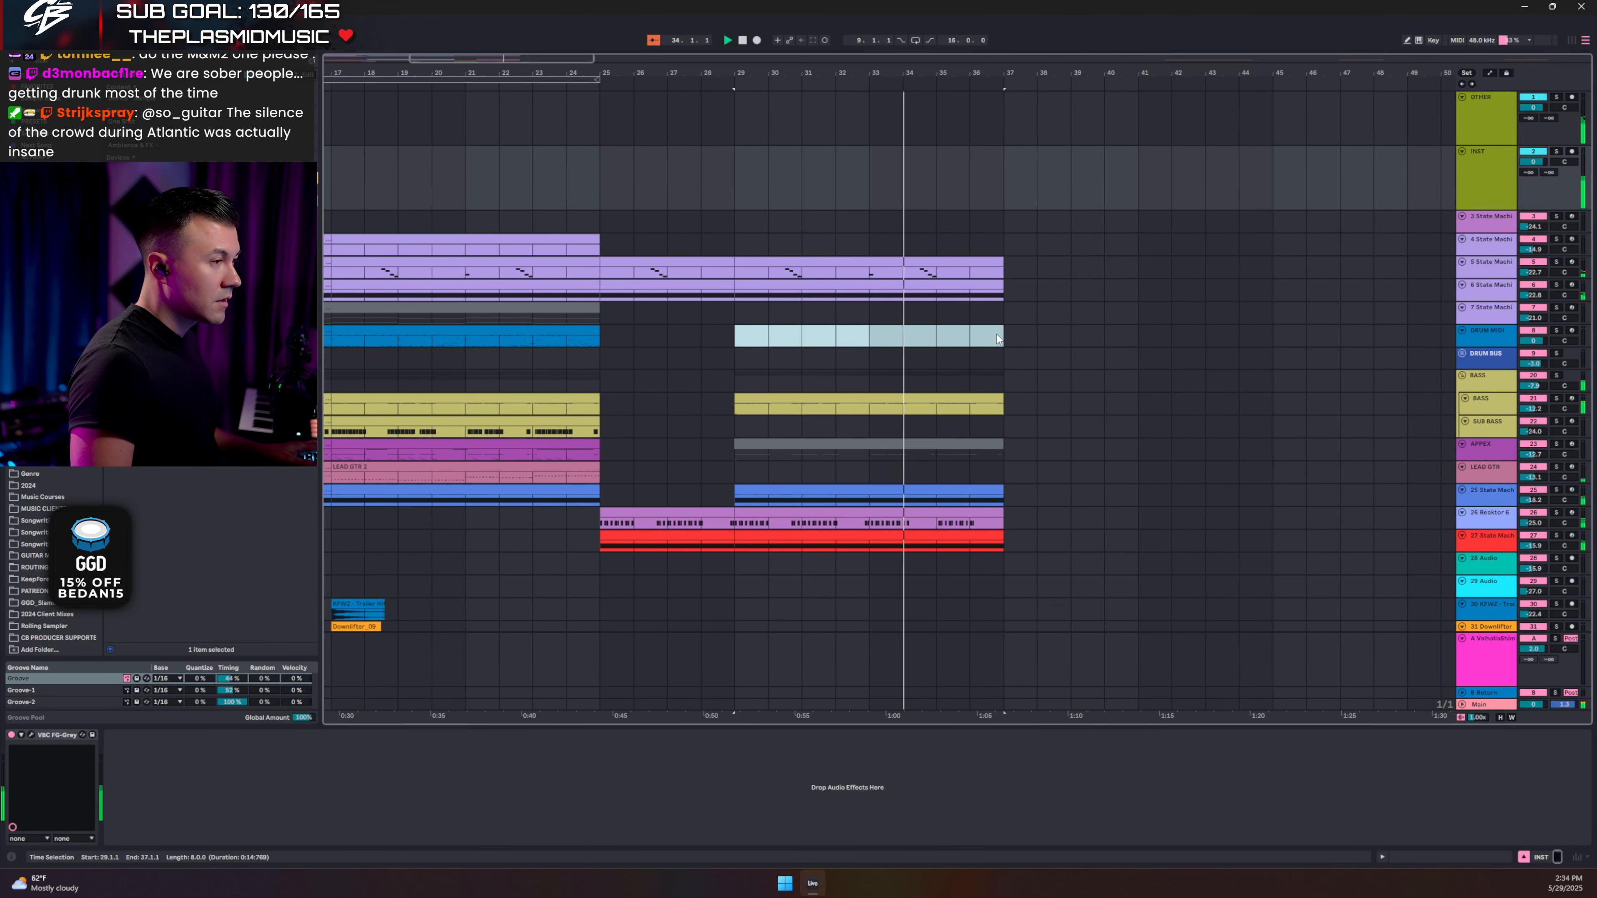
key("ctrl+l")
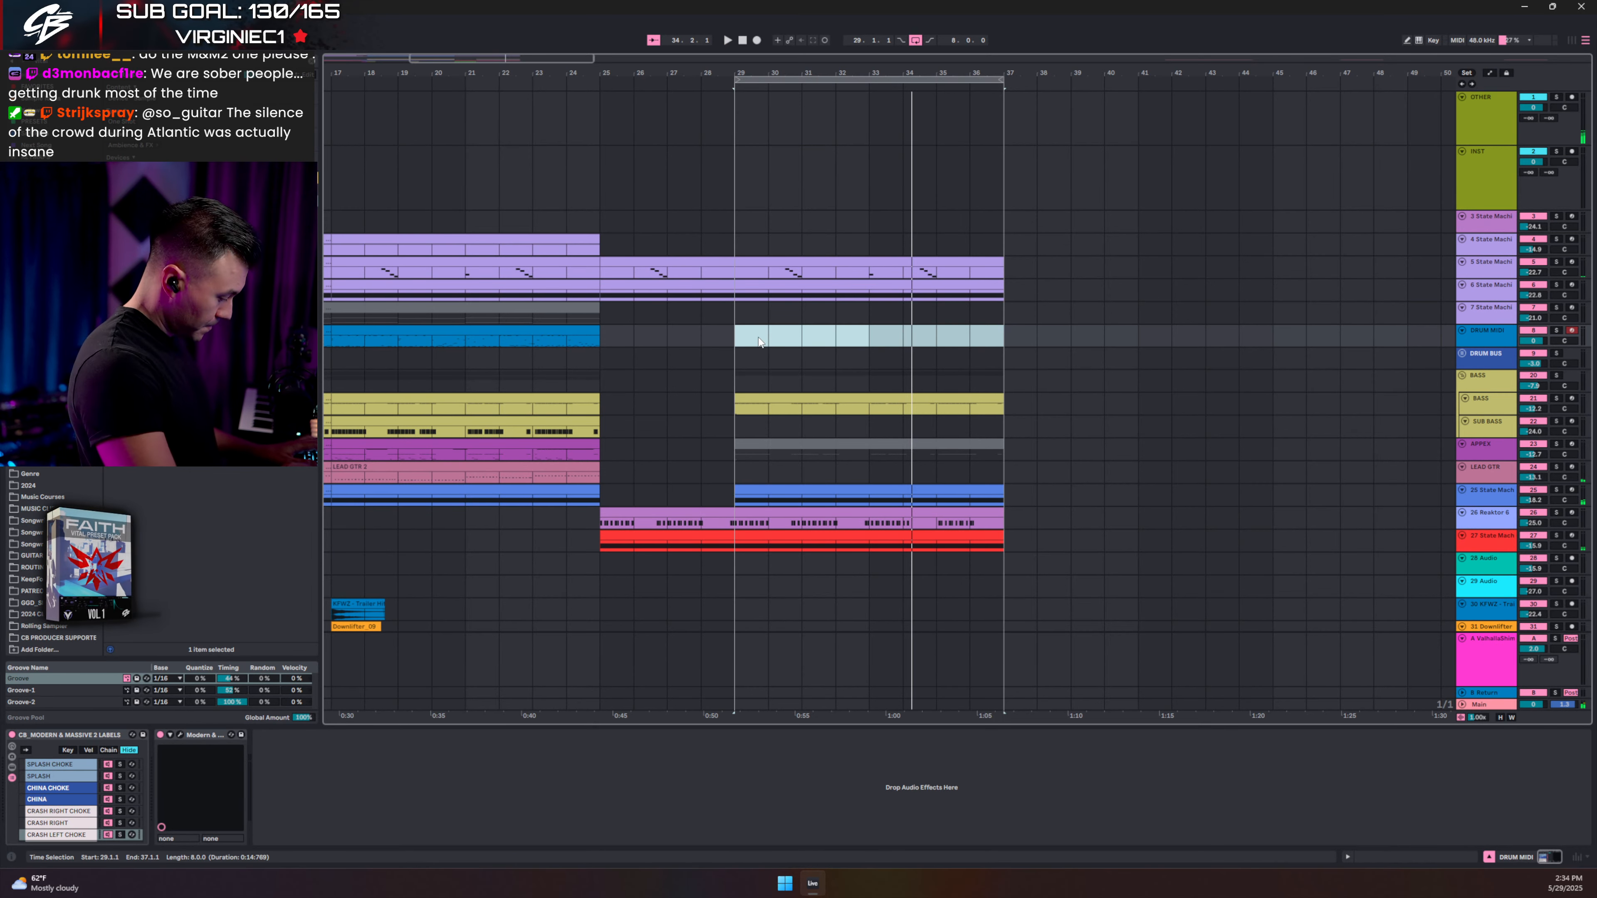
key("ctrl+shift+m")
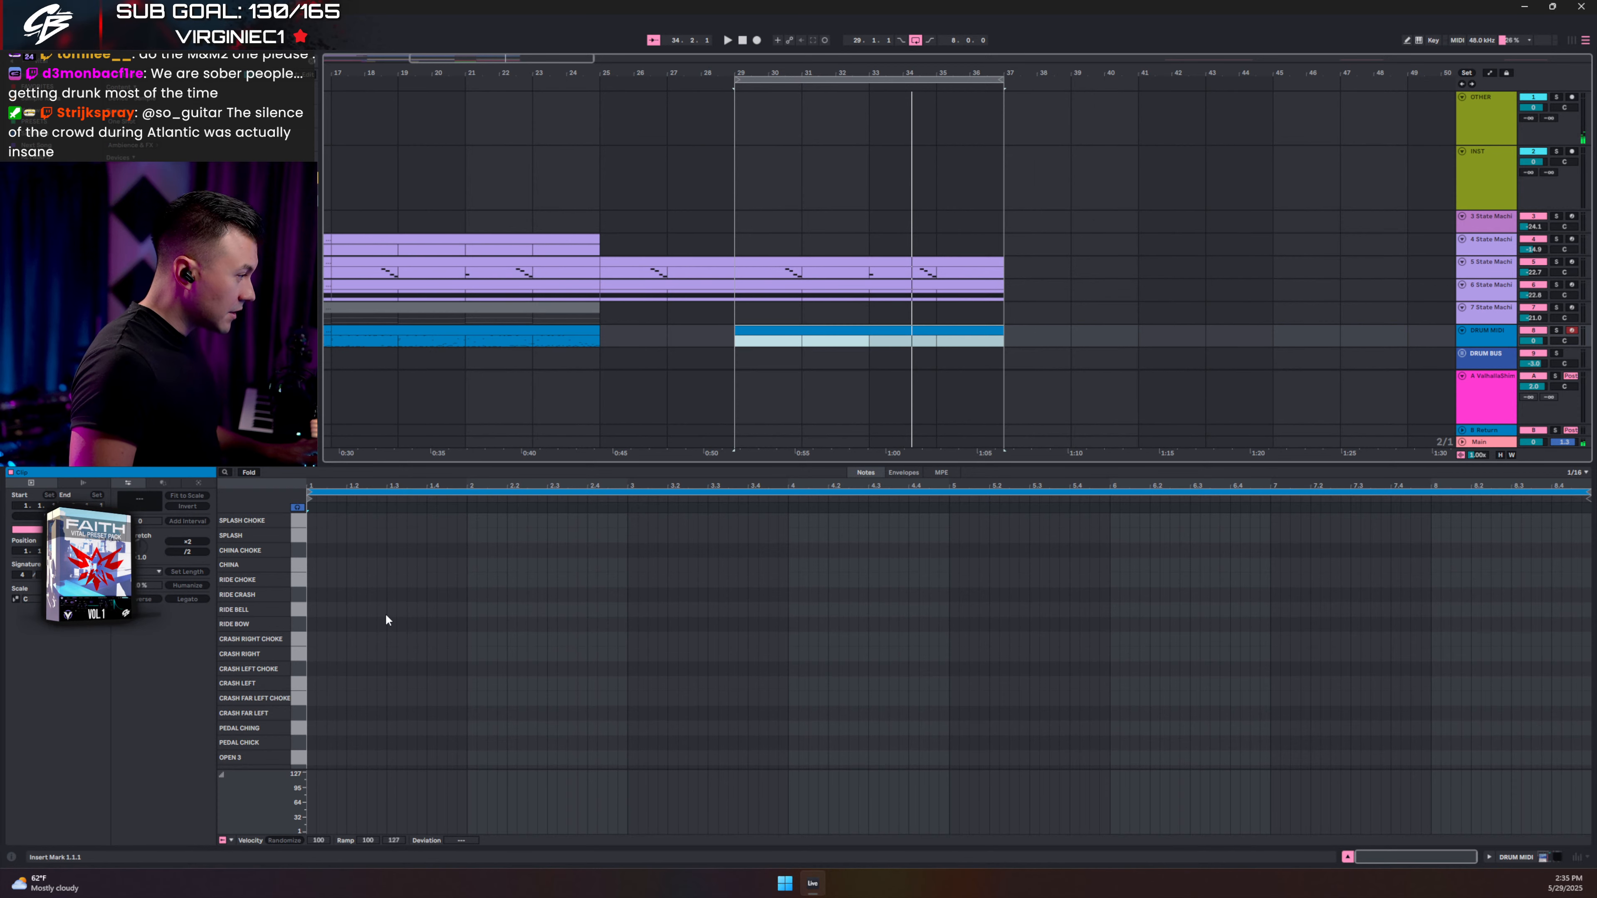
Add eighth-note TIGHT EDGE hi-hat hits on beats 1 and 2 of the new drum clip's first bar and play them.
left_click(358, 616)
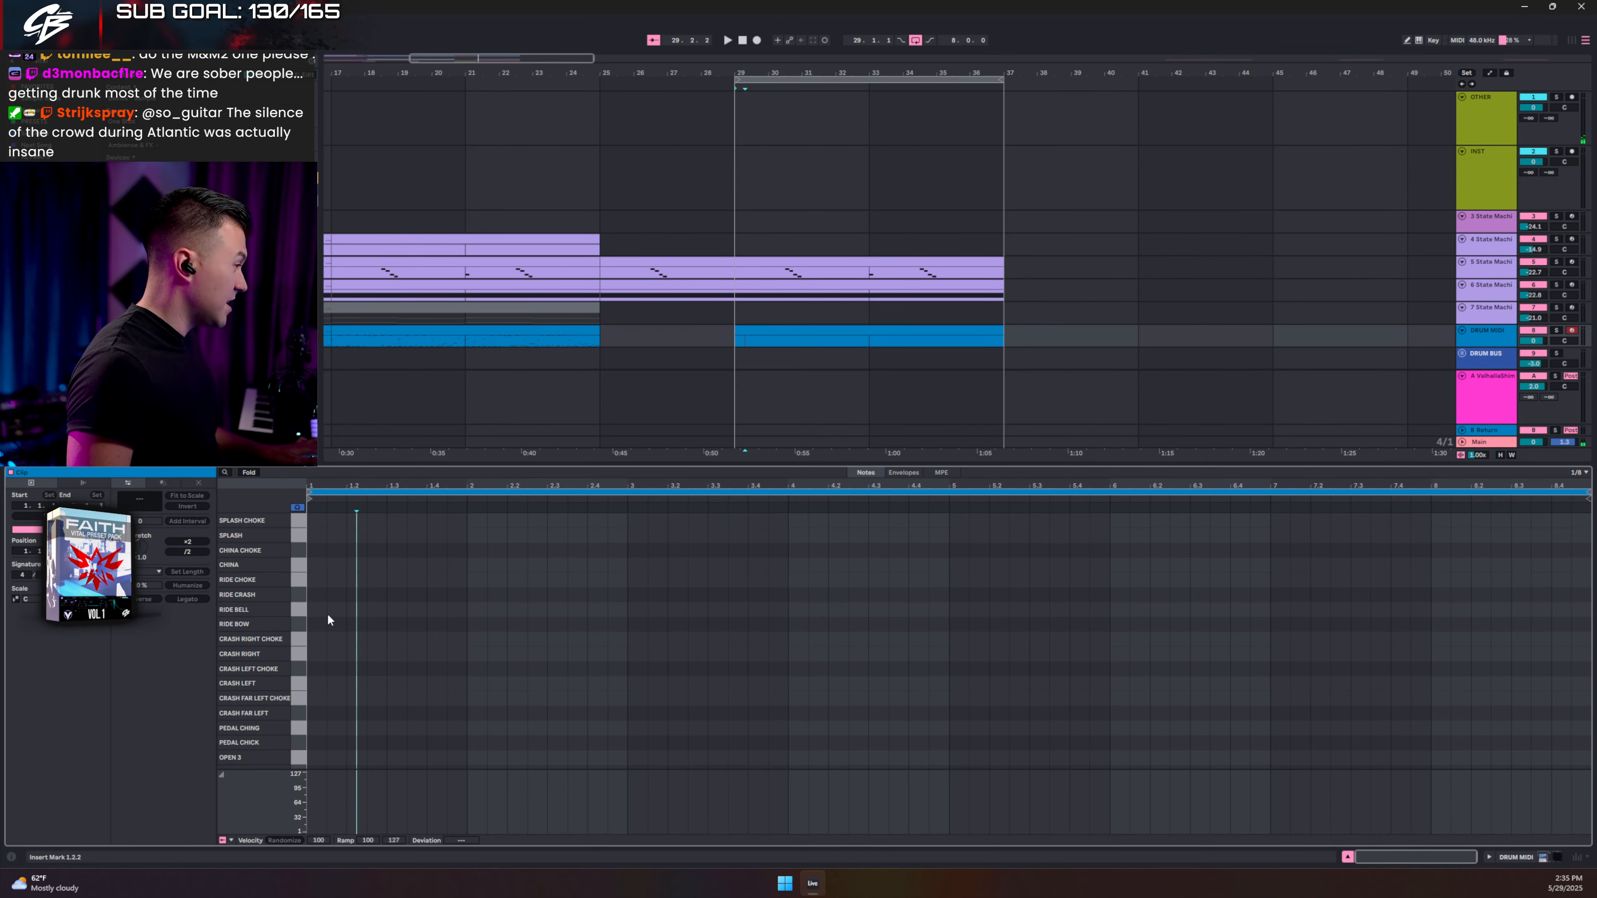
scroll(327, 620, "down", 4)
scroll(321, 680, "down", 2)
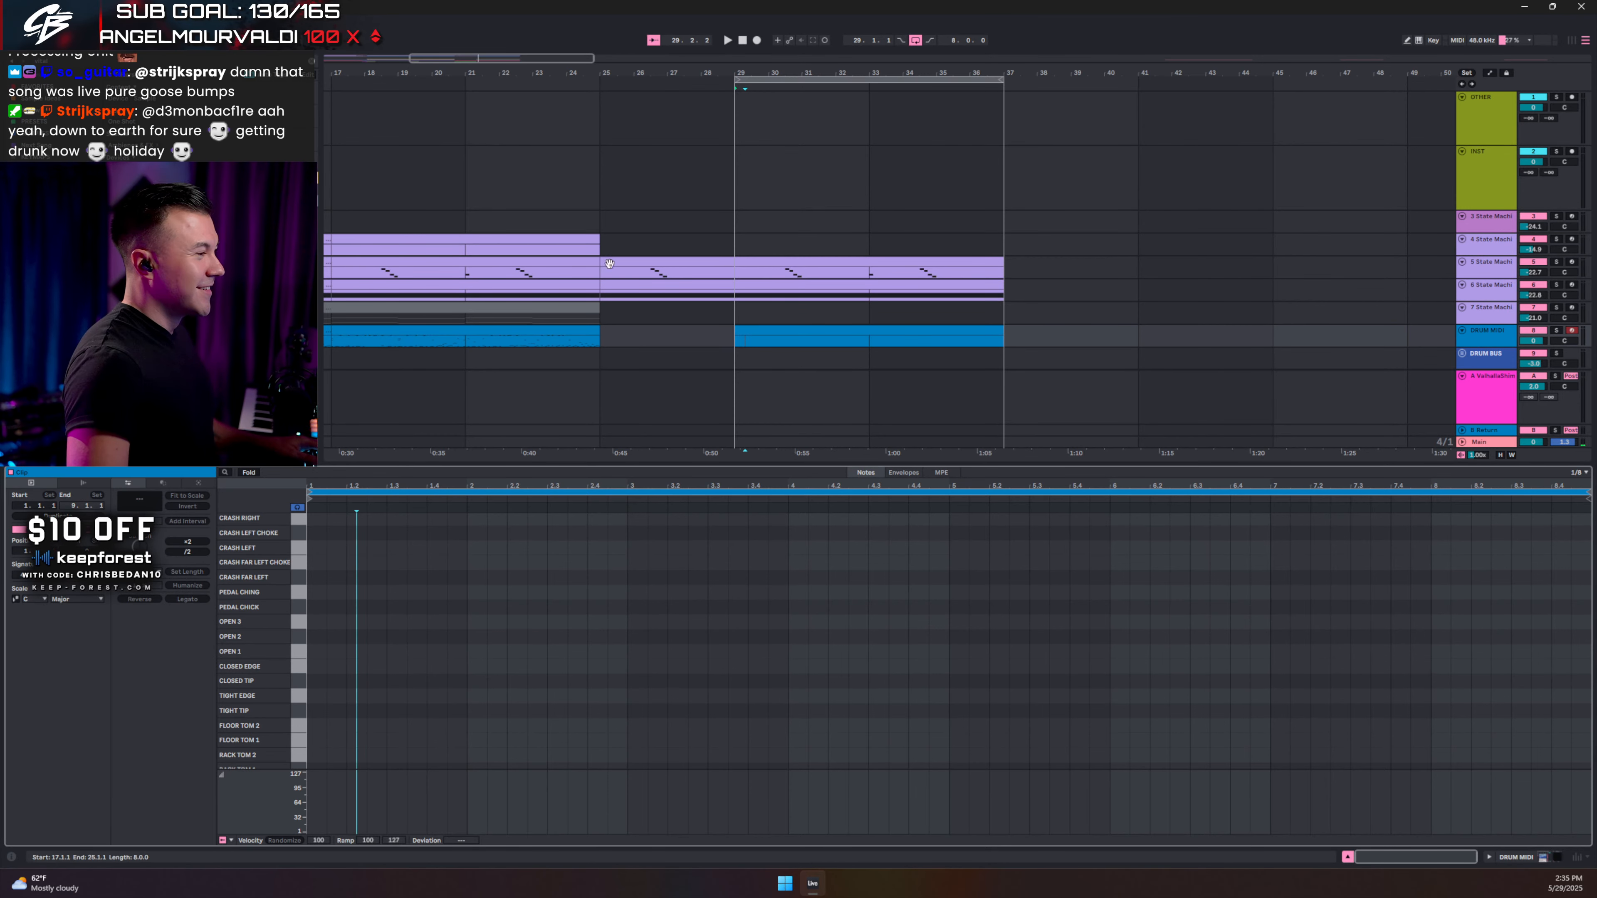
scroll(610, 264, "down", 5)
scroll(367, 657, "down", 3)
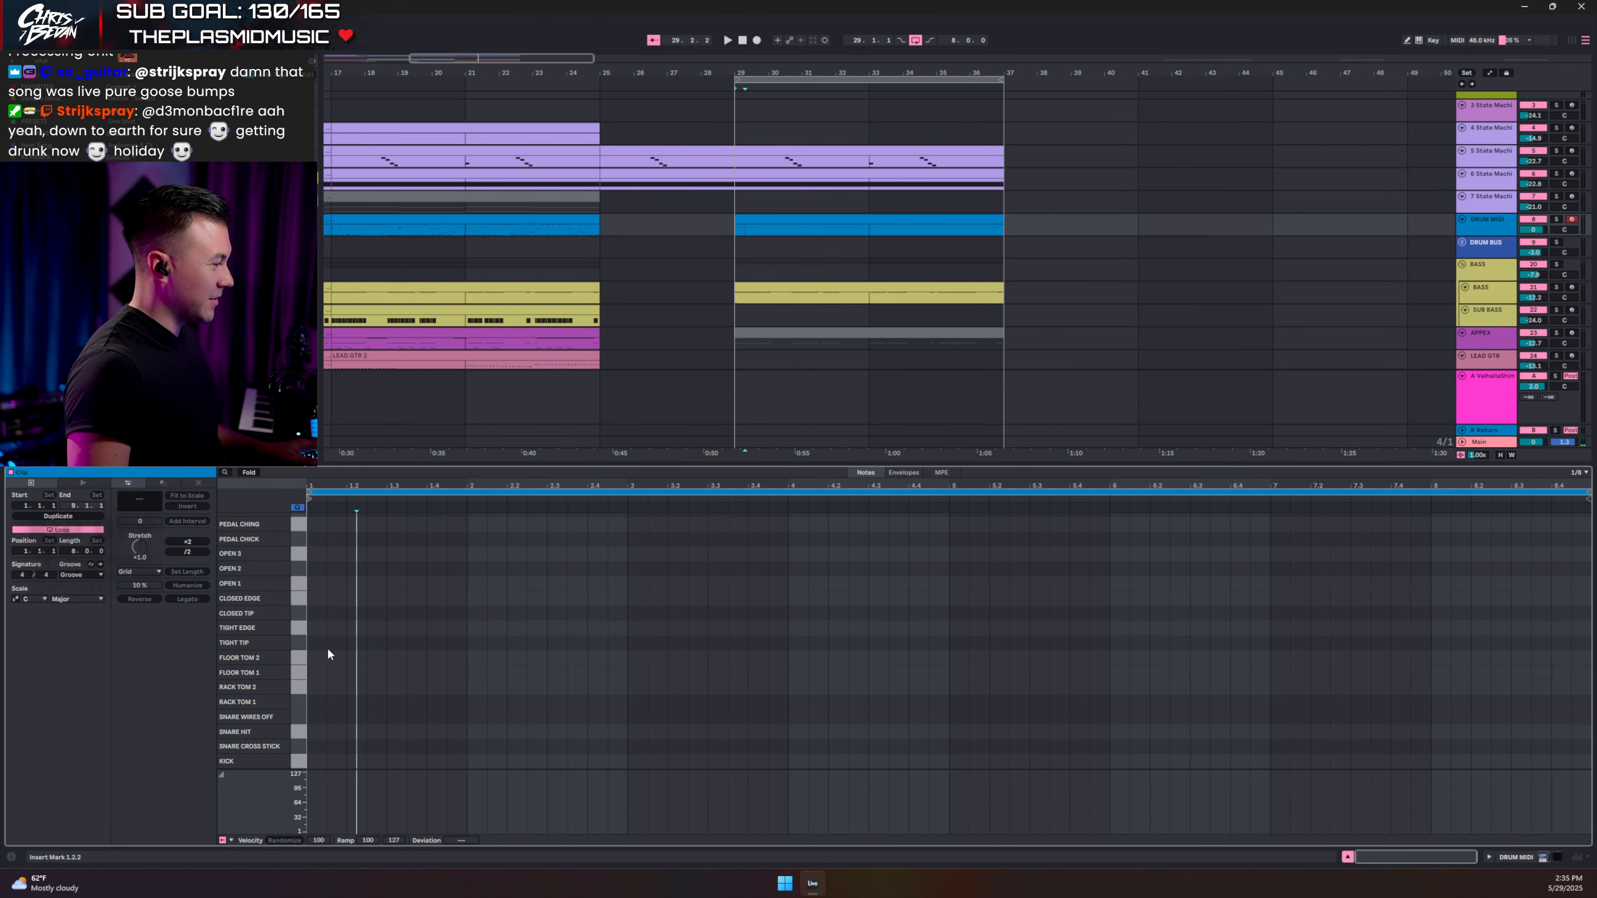
scroll(328, 649, "up", 1)
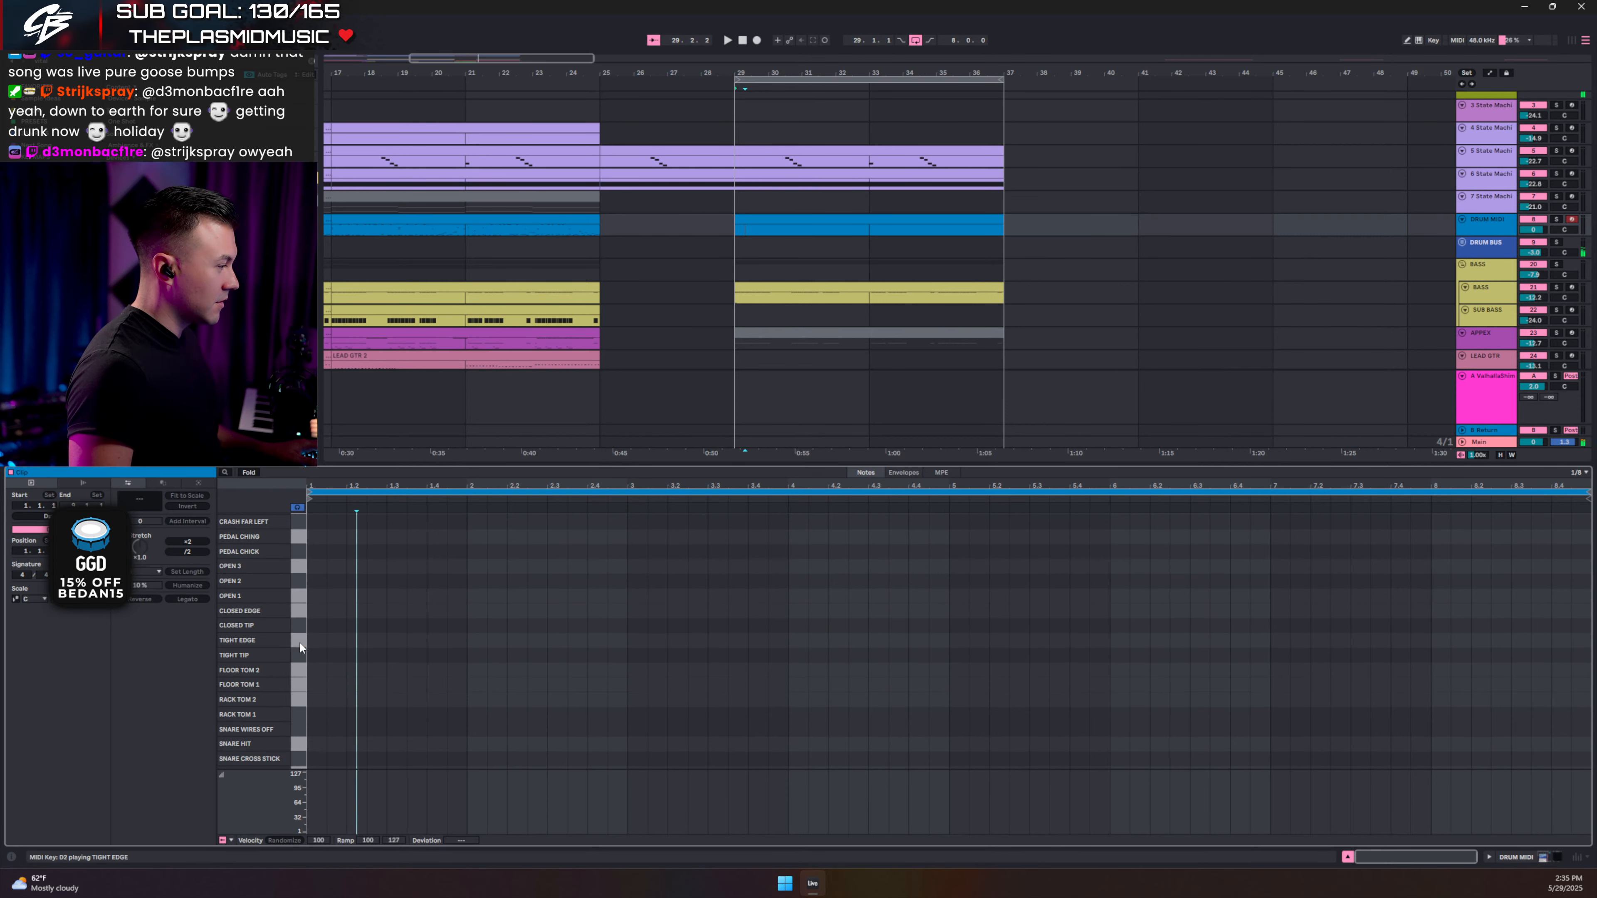
double_click(315, 642)
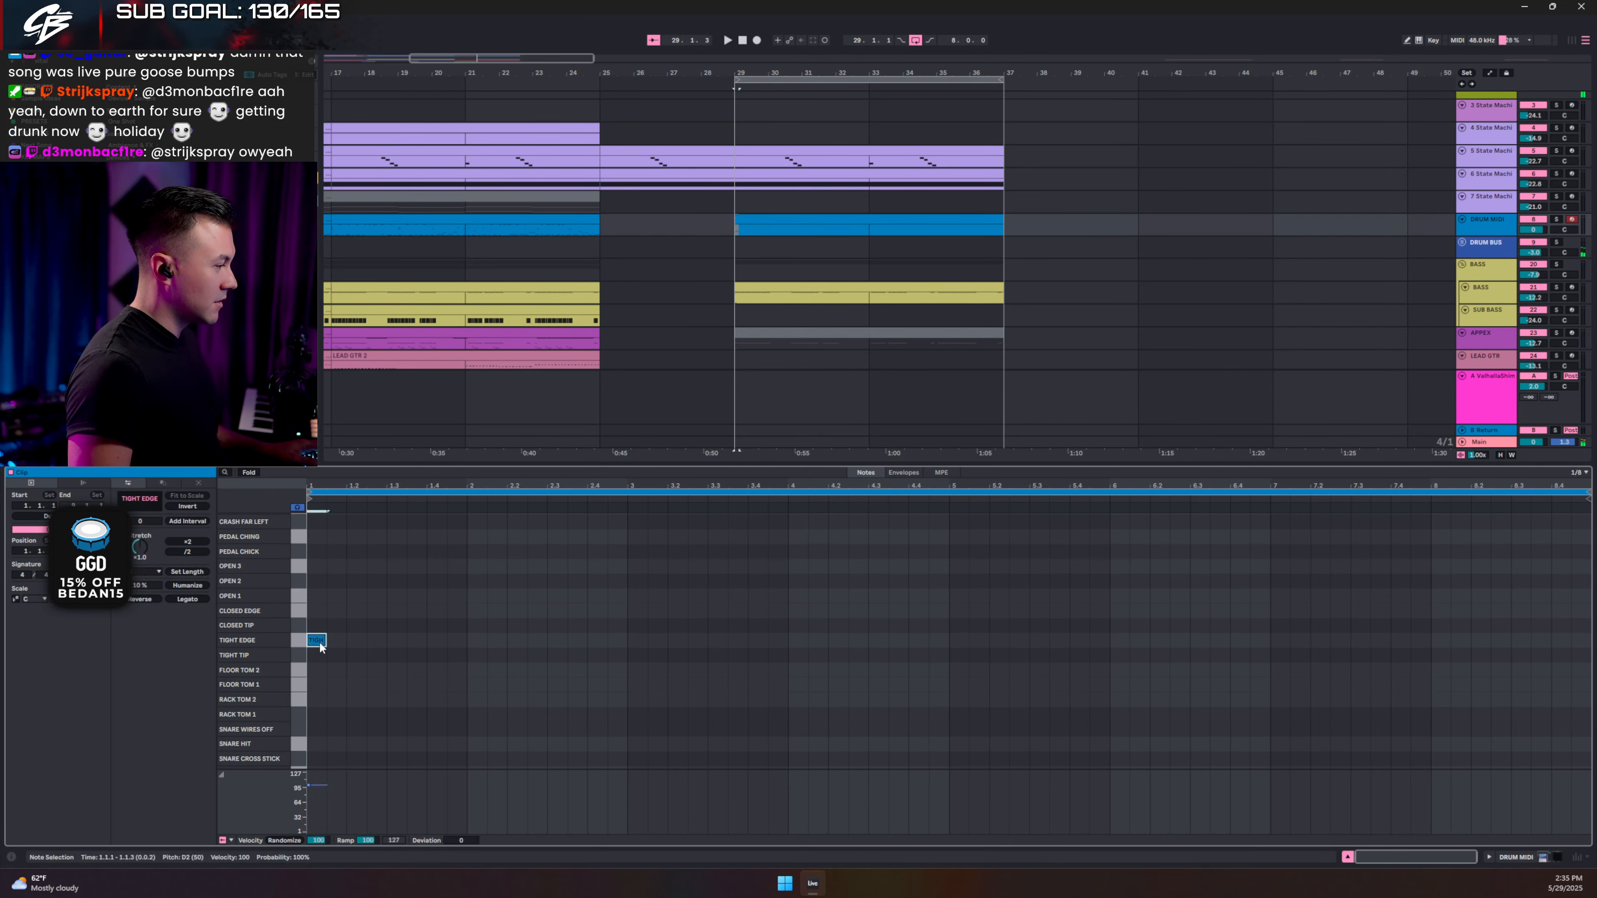
double_click(357, 640)
key("space")
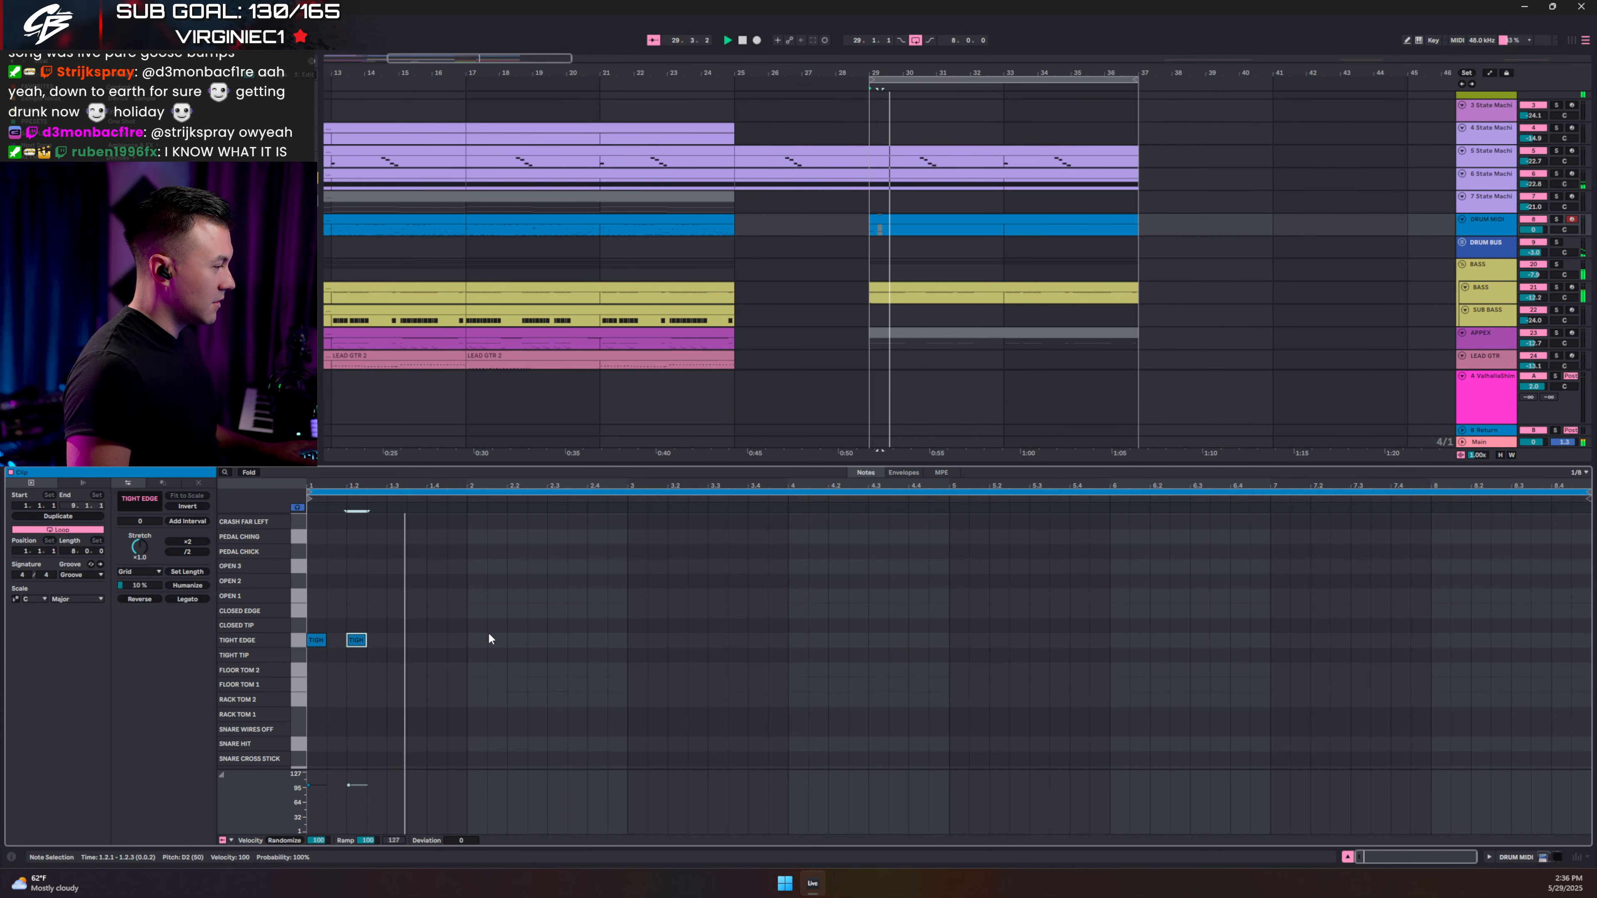
Set both hi-hat hits in the new drum clip to velocity 114 and move them to the TIGHT TIP row.
key("space")
key("ctrl+a")
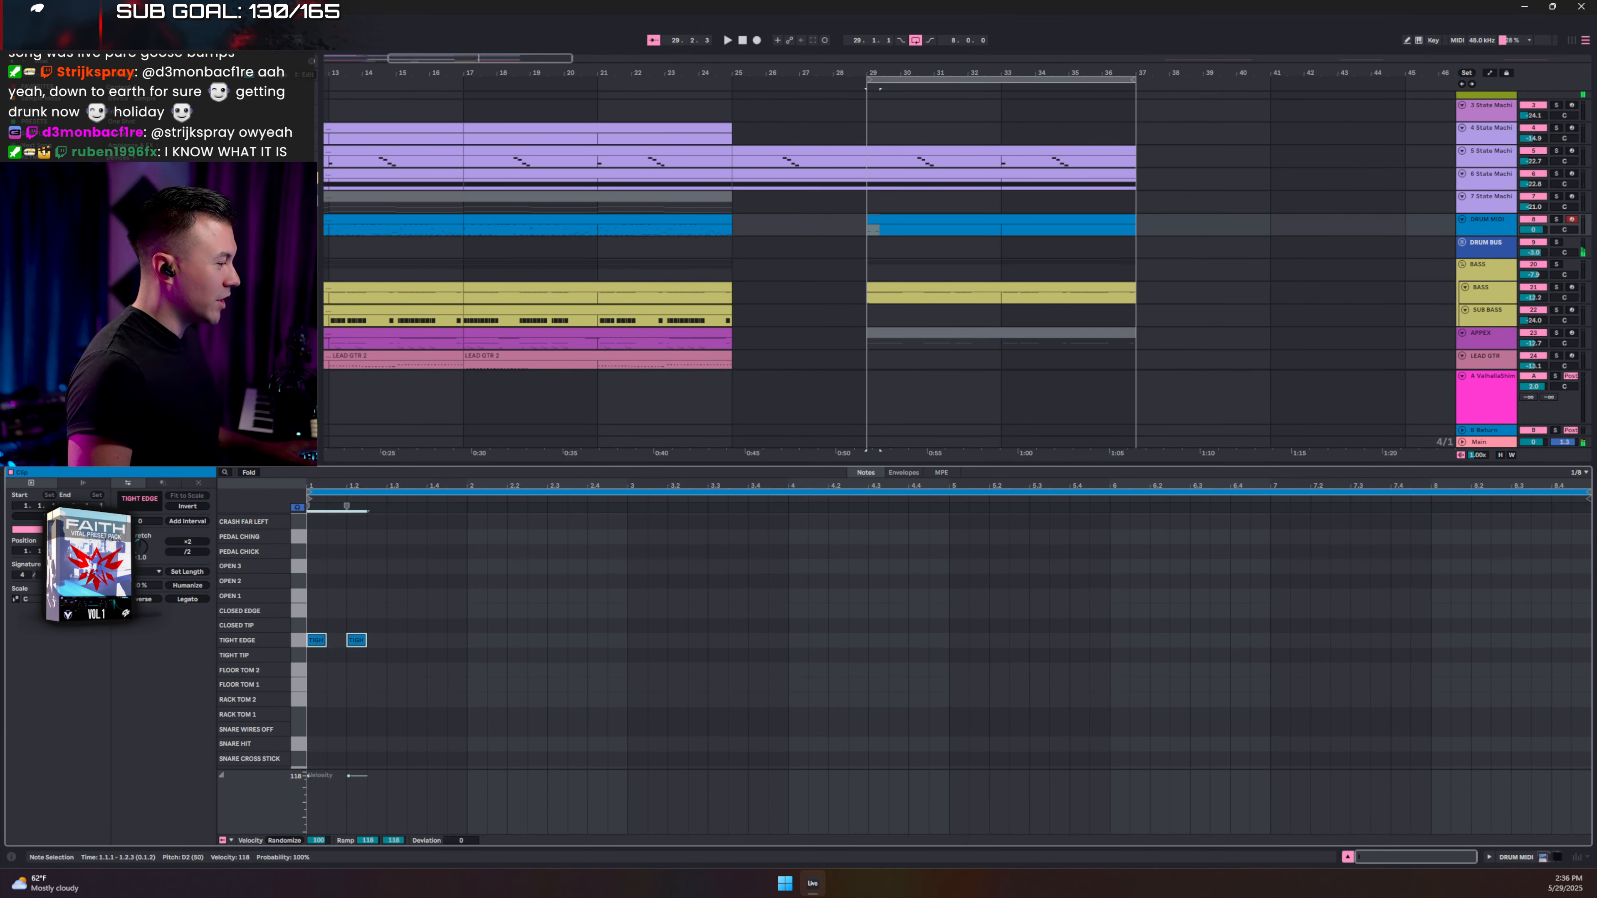
left_click_drag(349, 778, 350, 779)
left_click_drag(379, 575, 238, 680)
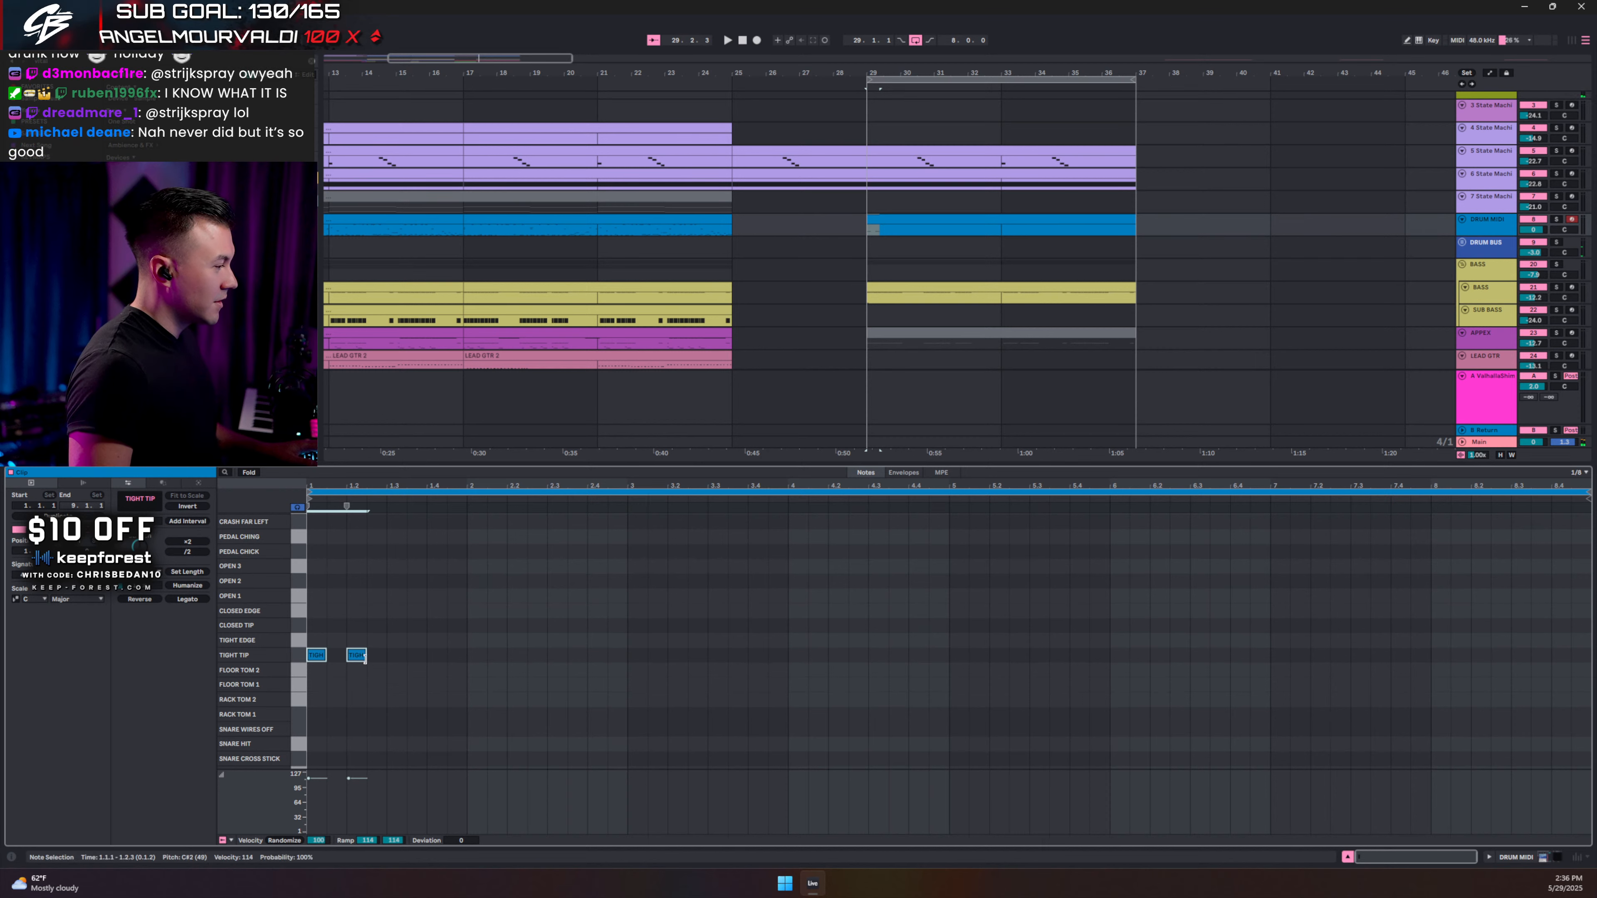
Repeat the two TIGHT TIP hits on every beat through bar 8 of the drum clip and play the result.
key("ctrl+d")
key("ctrl+d")
key("ctrl+d")
key("ctrl+d")
key("ctrl+d")
key("ctrl+d")
key("ctrl+d")
key("ctrl+d")
key("ctrl+d")
key("ctrl+d")
key("ctrl+d")
key("ctrl+d")
key("ctrl+d")
key("ctrl+d")
key("ctrl+d")
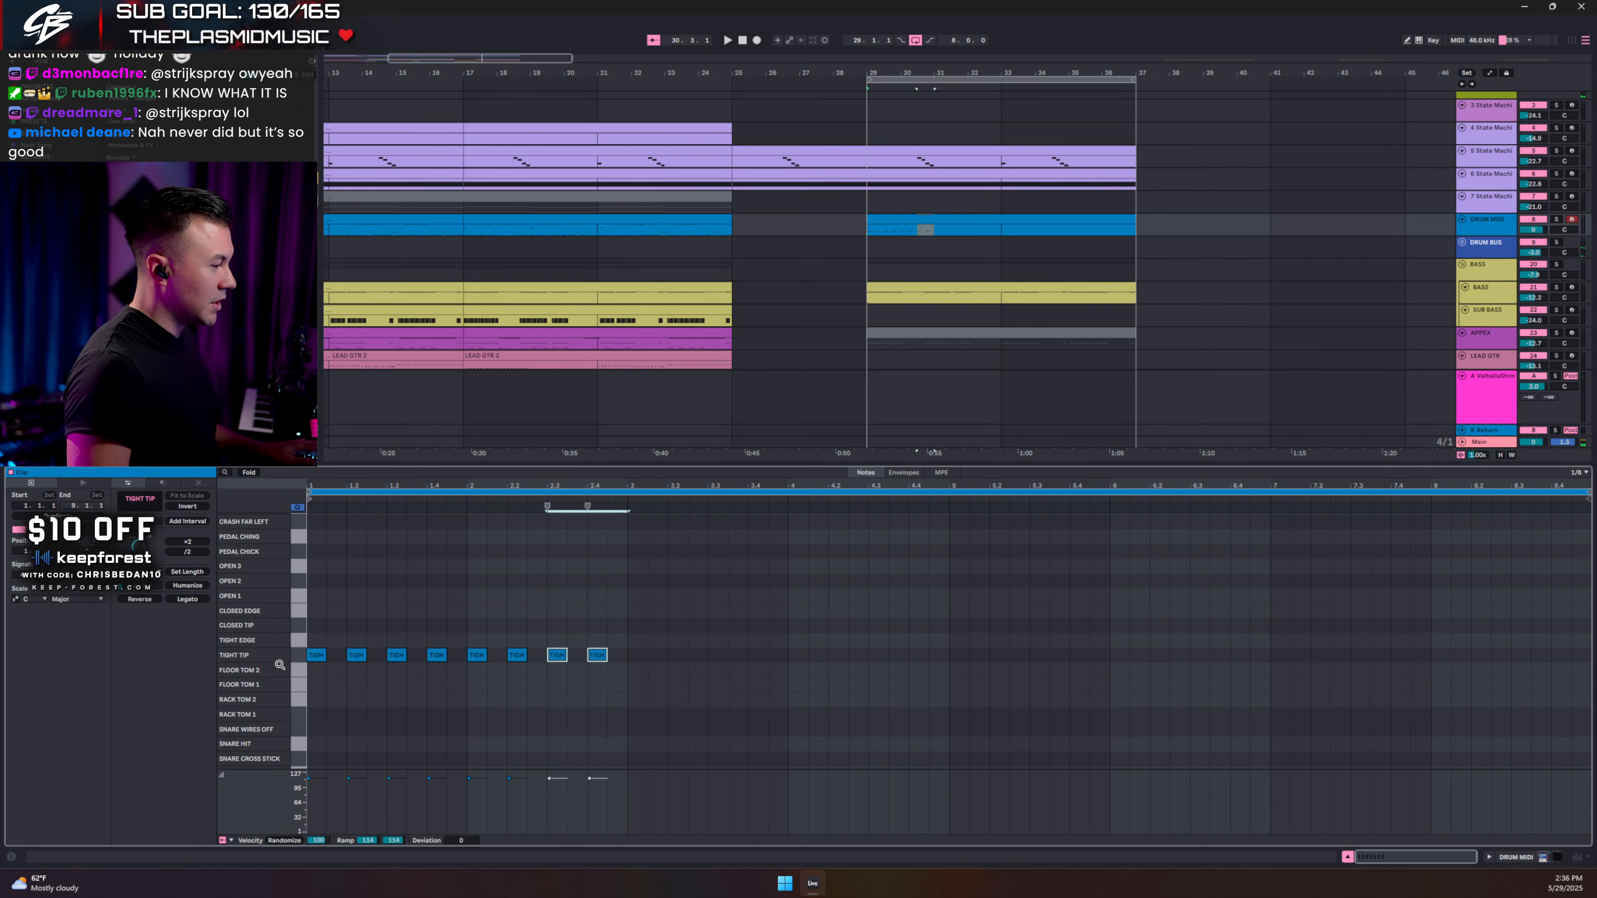
key("space")
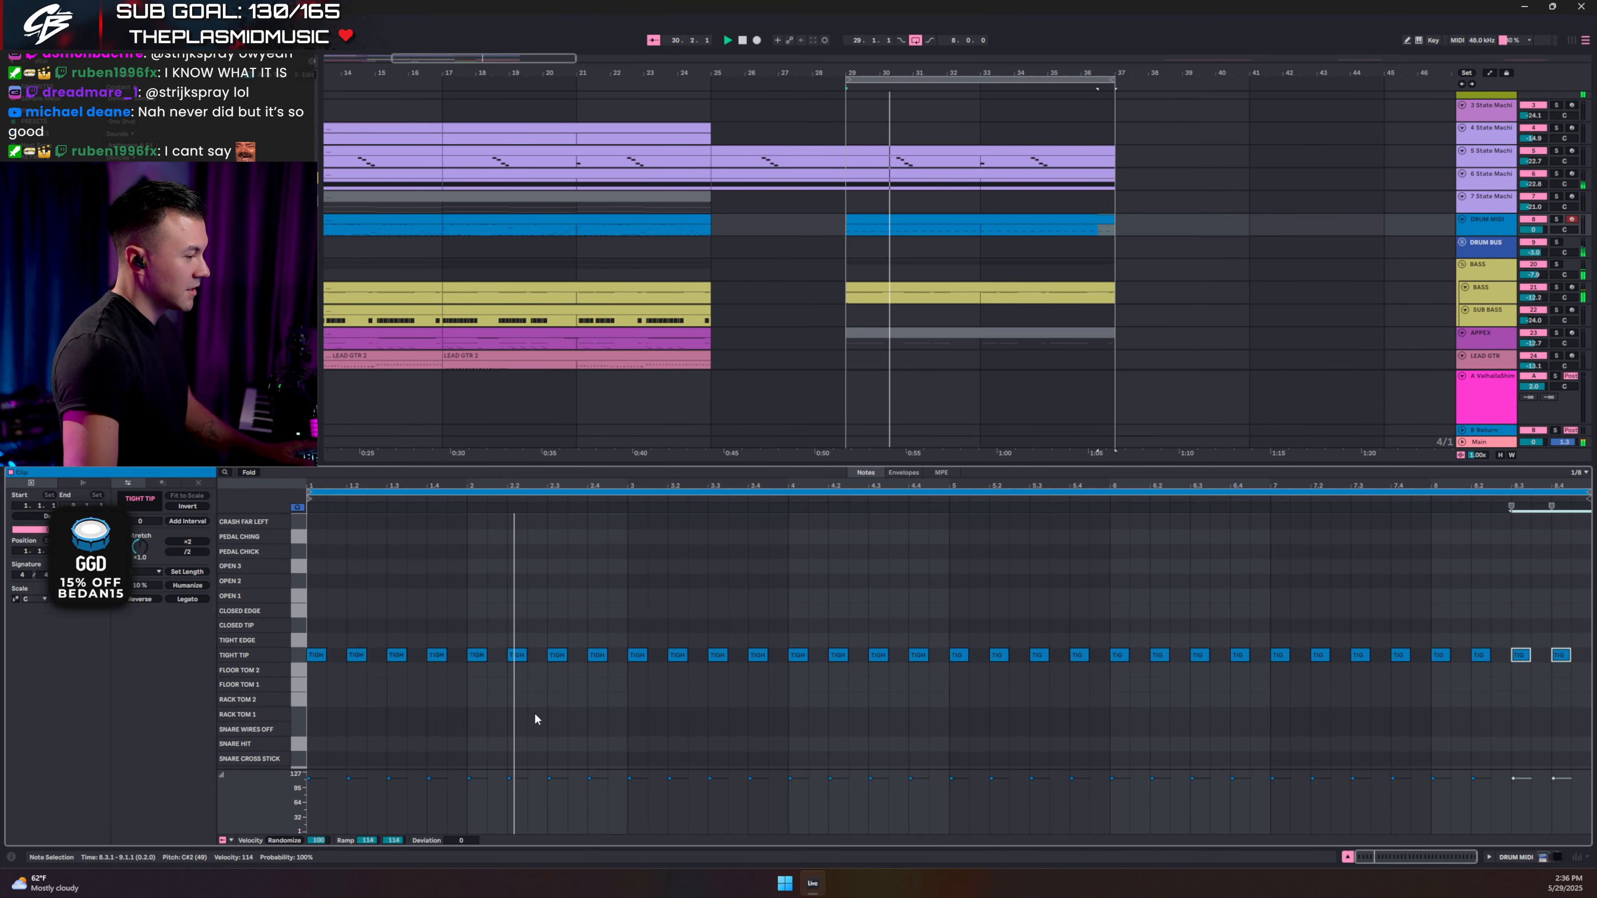
Raise the velocity of all the hi-hat hits to about 125 and play the loop.
key("space")
key("ctrl+a")
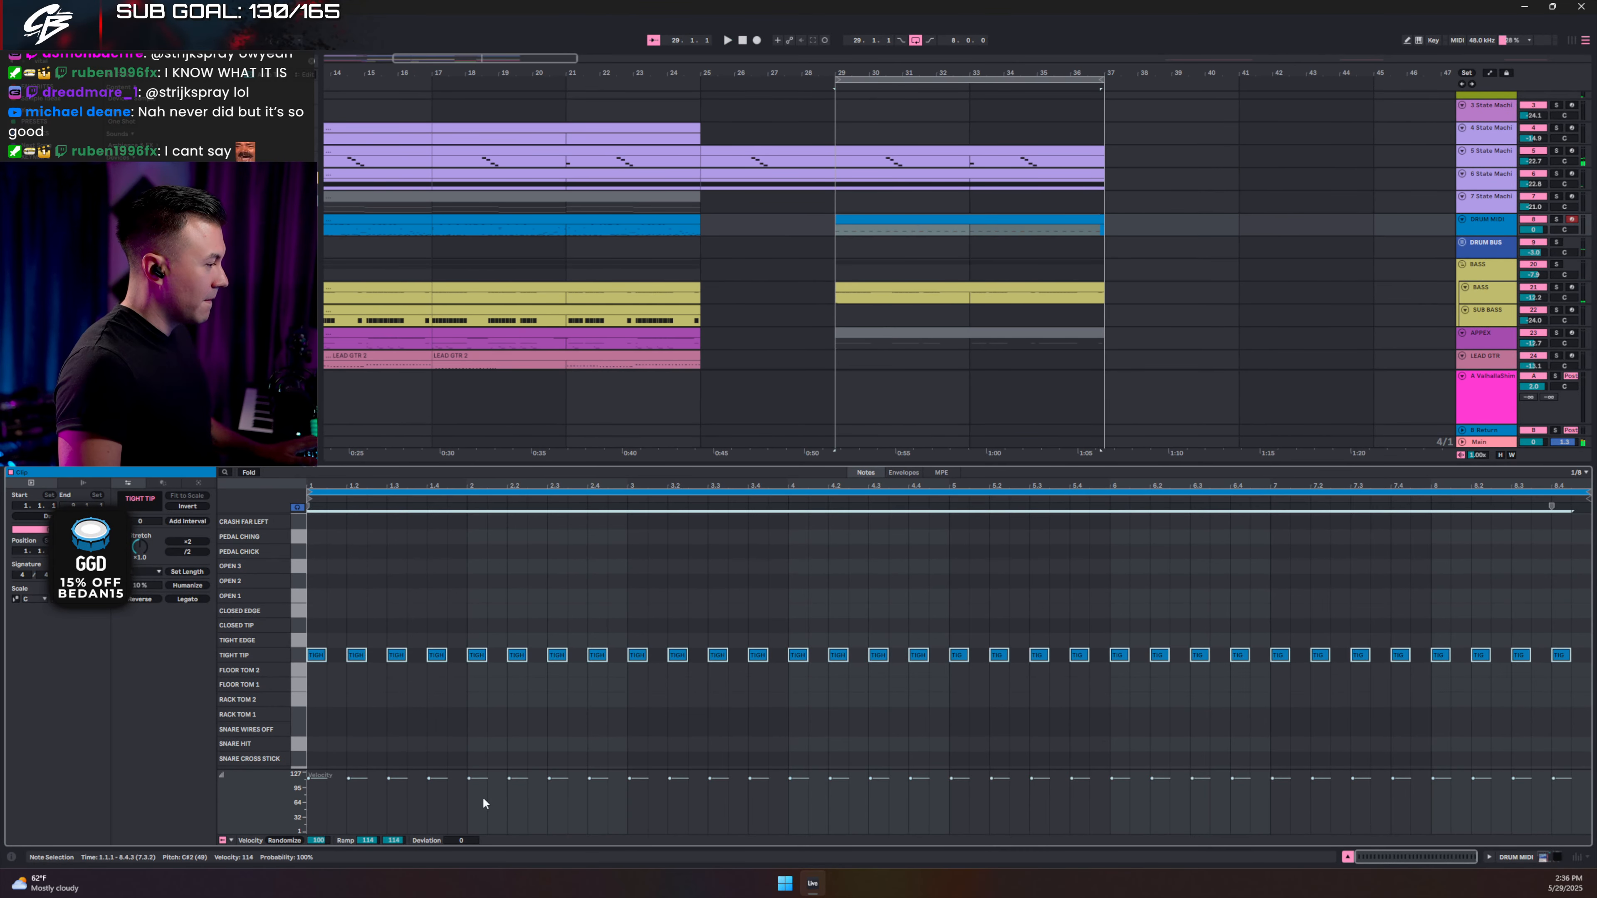
left_click_drag(485, 781, 485, 773)
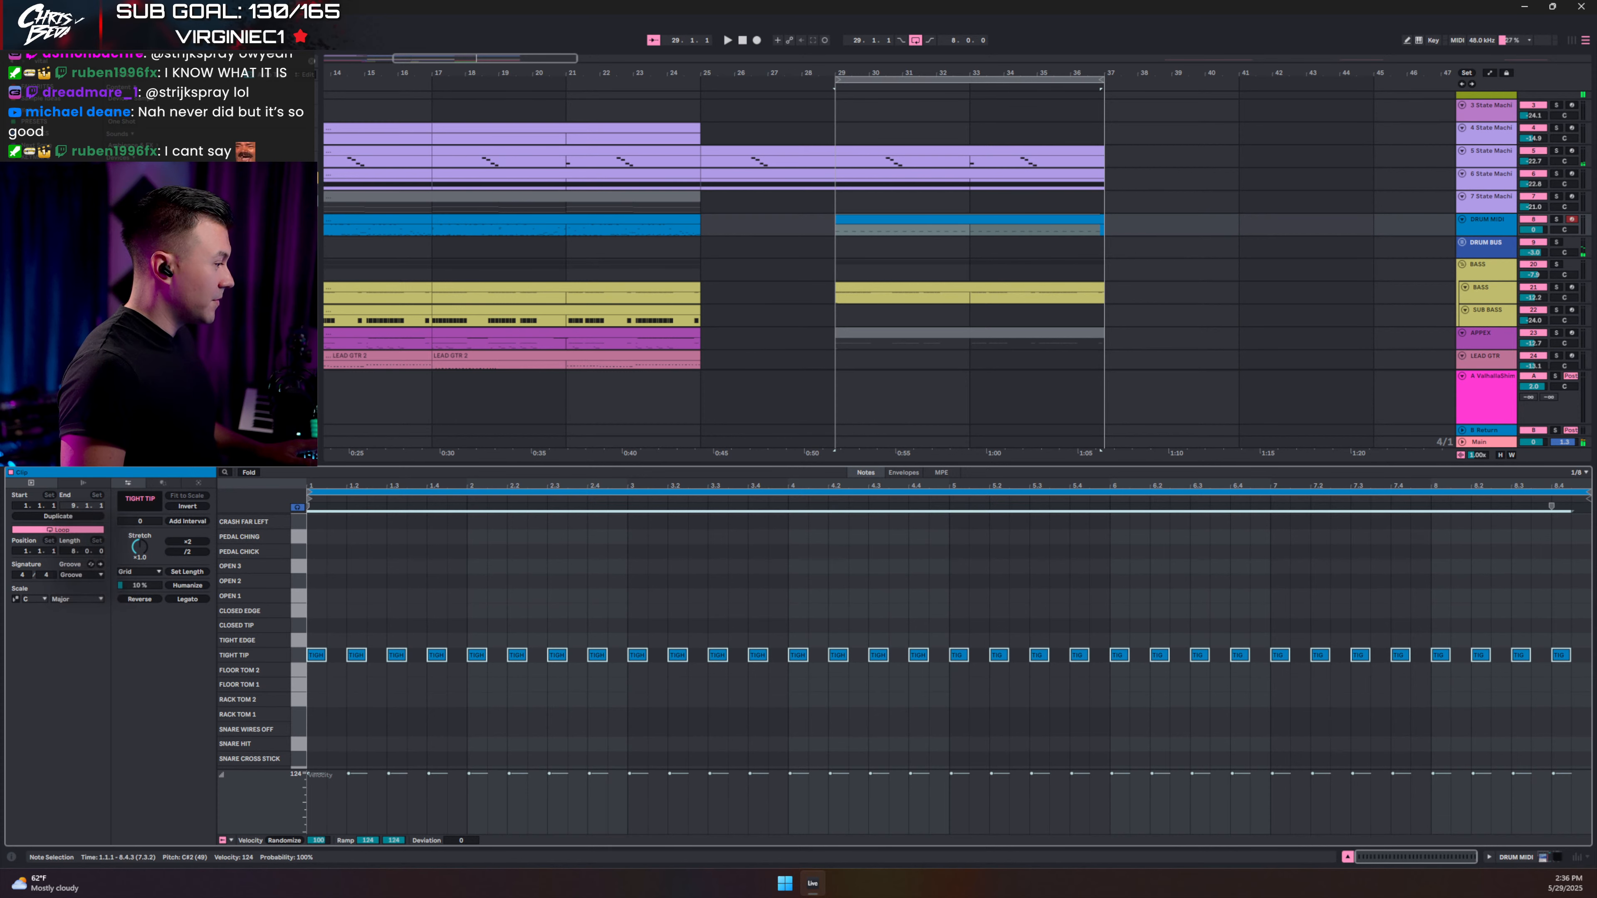
key("space")
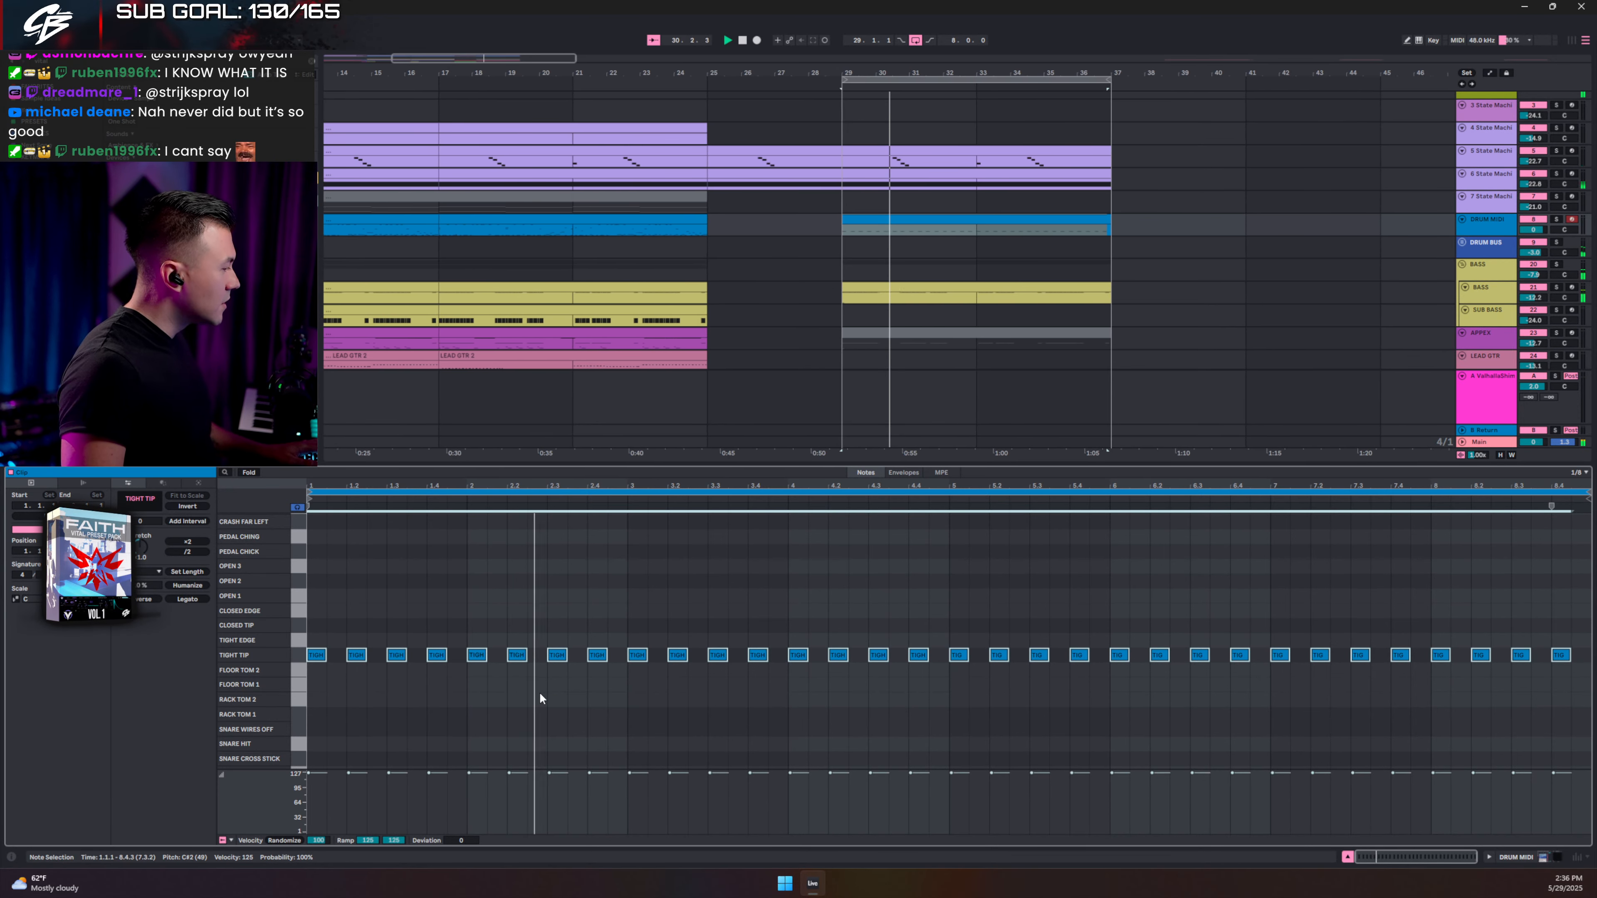
key("space")
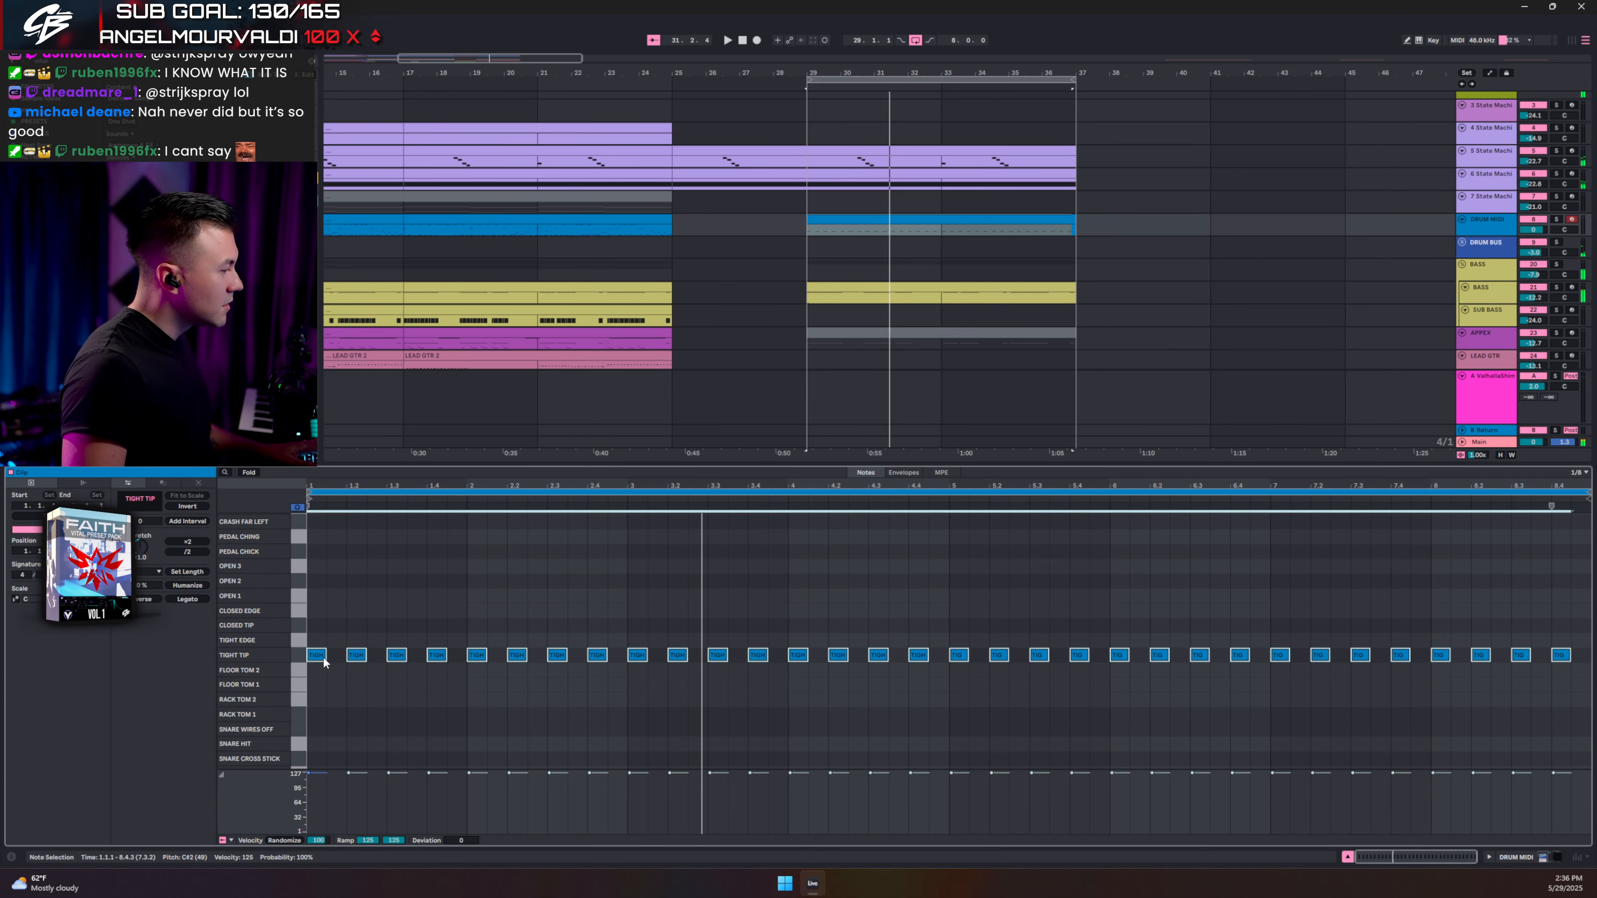
Move all the hi-hat hits up to the TIGHT EDGE row and listen to them.
left_click_drag(323, 656, 322, 647)
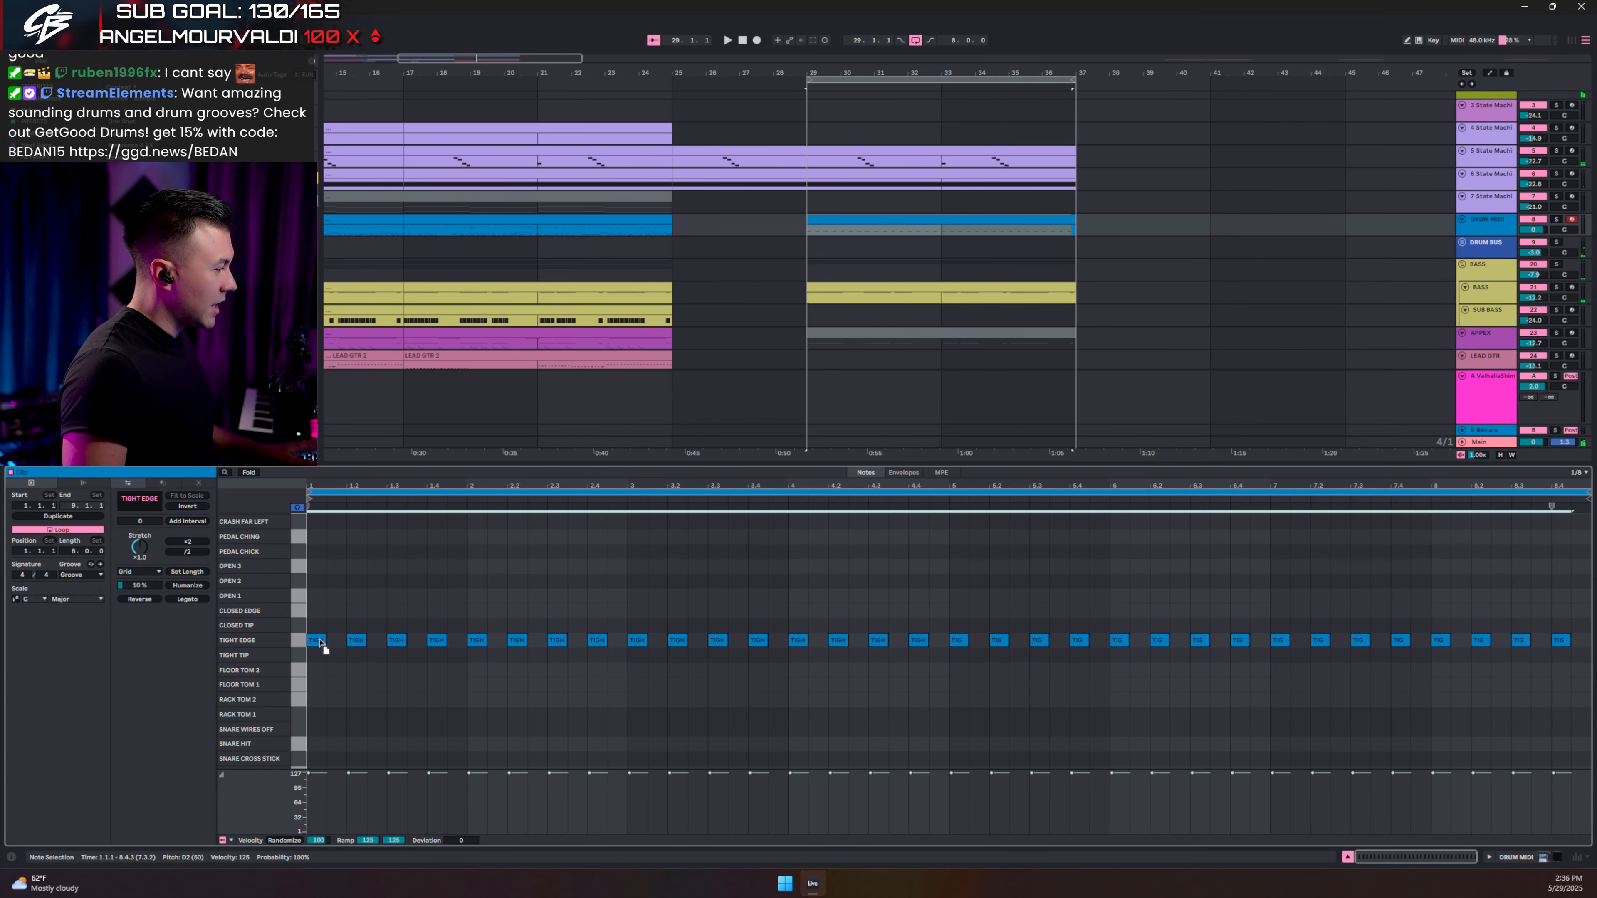
key("space")
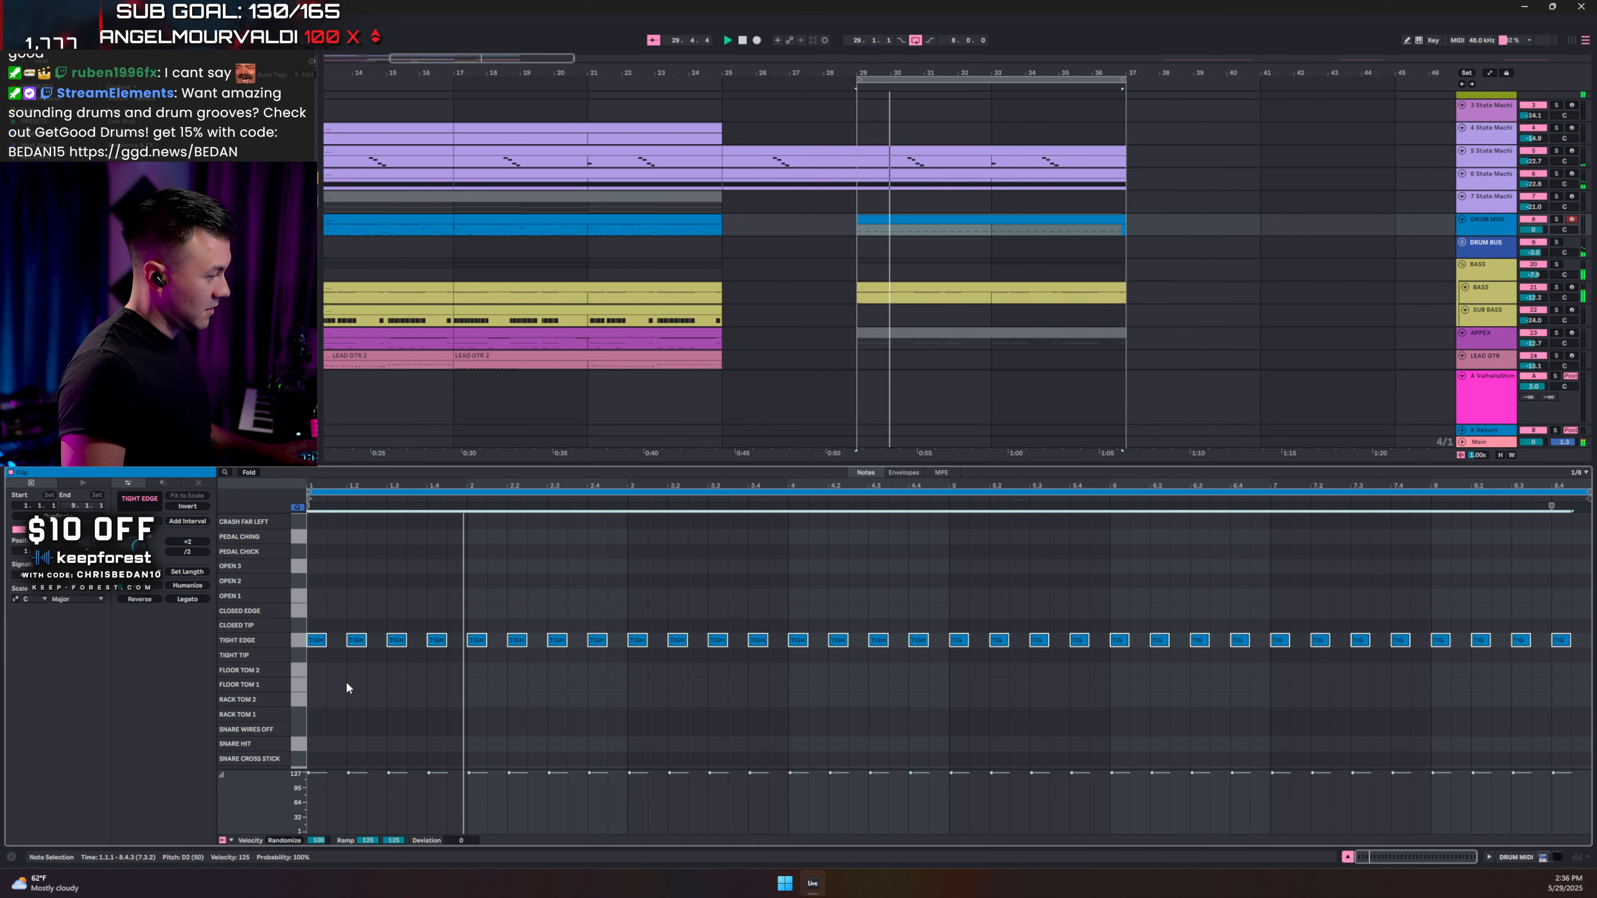
key("space")
Copy the hi-hats to TIGHT TIP one eighth note later, lower the copies' velocity to about 78 and play the loop.
left_click_drag(320, 643, 340, 658)
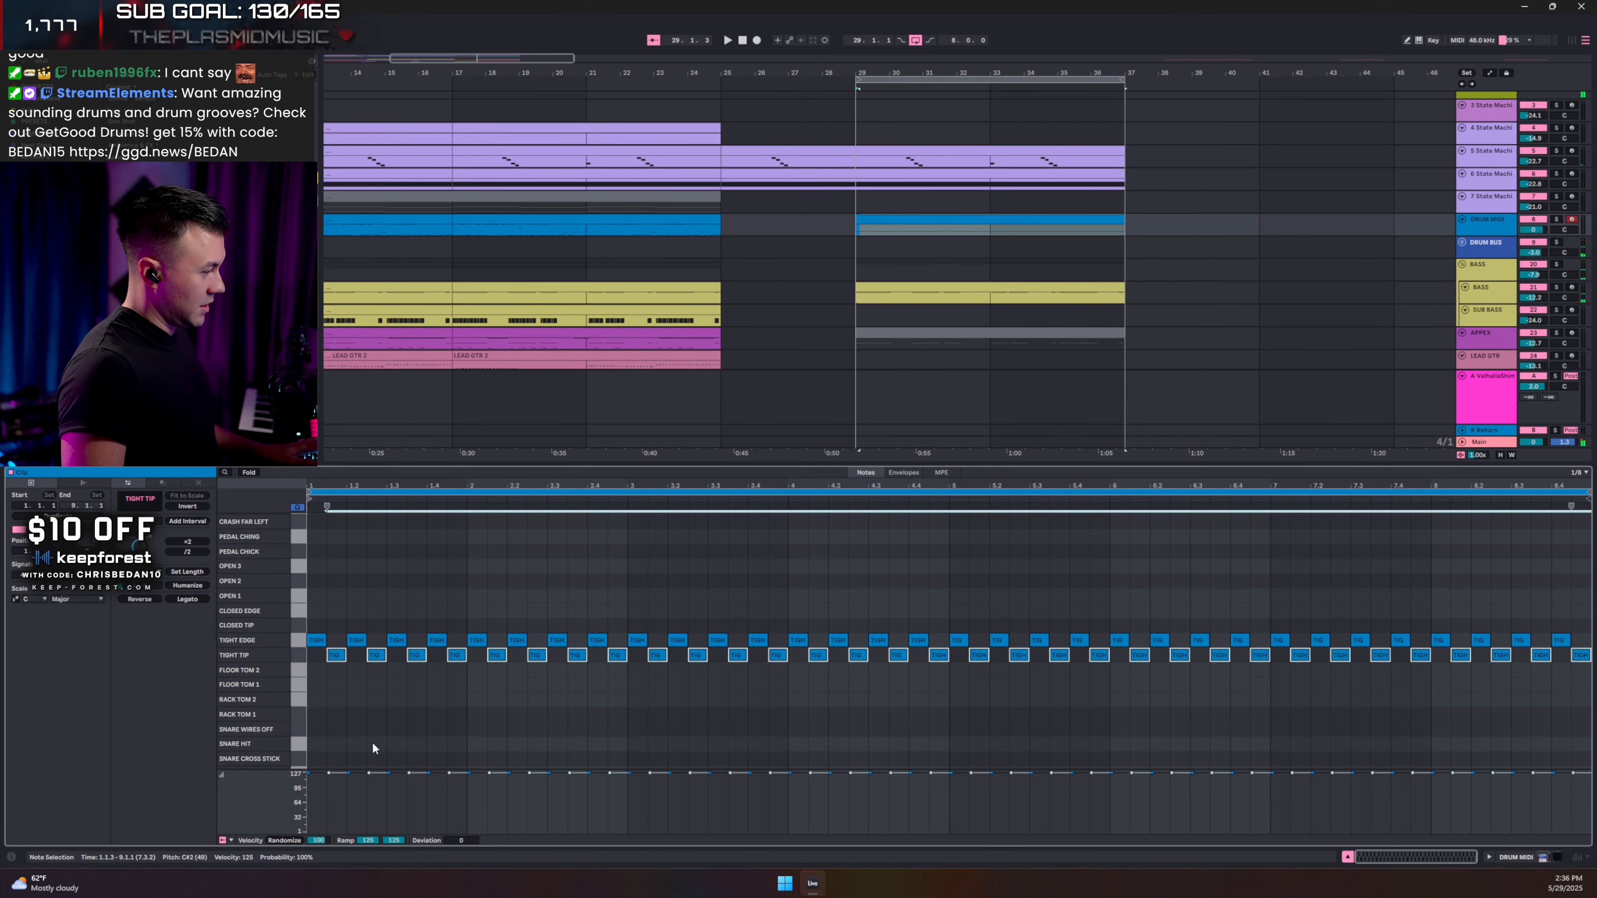
left_click_drag(376, 777, 377, 805)
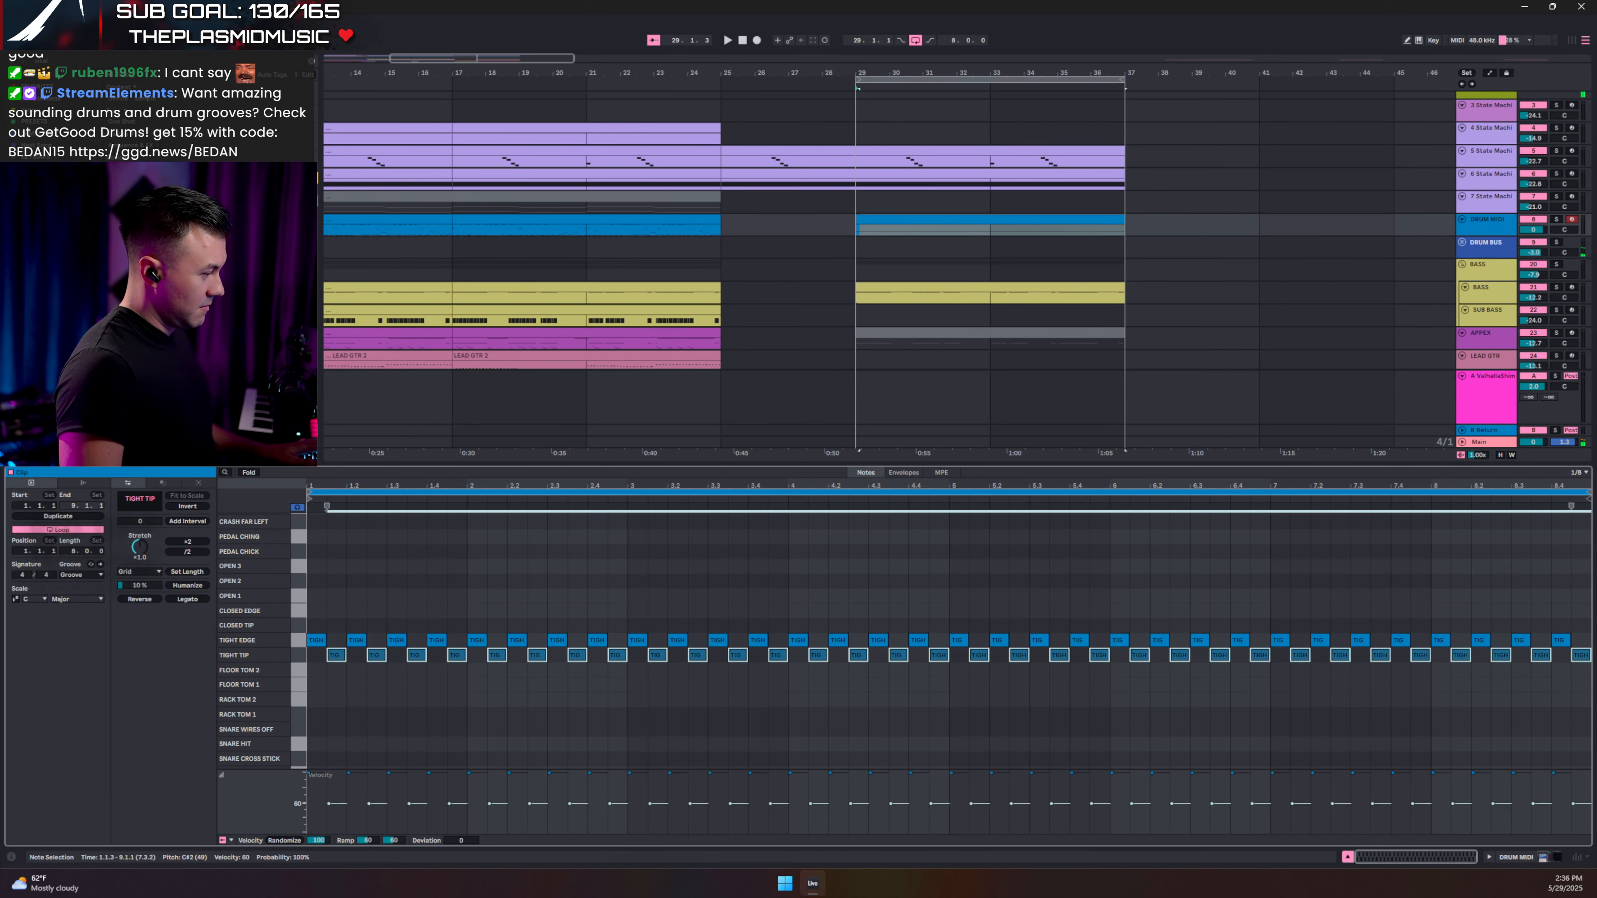
key("space")
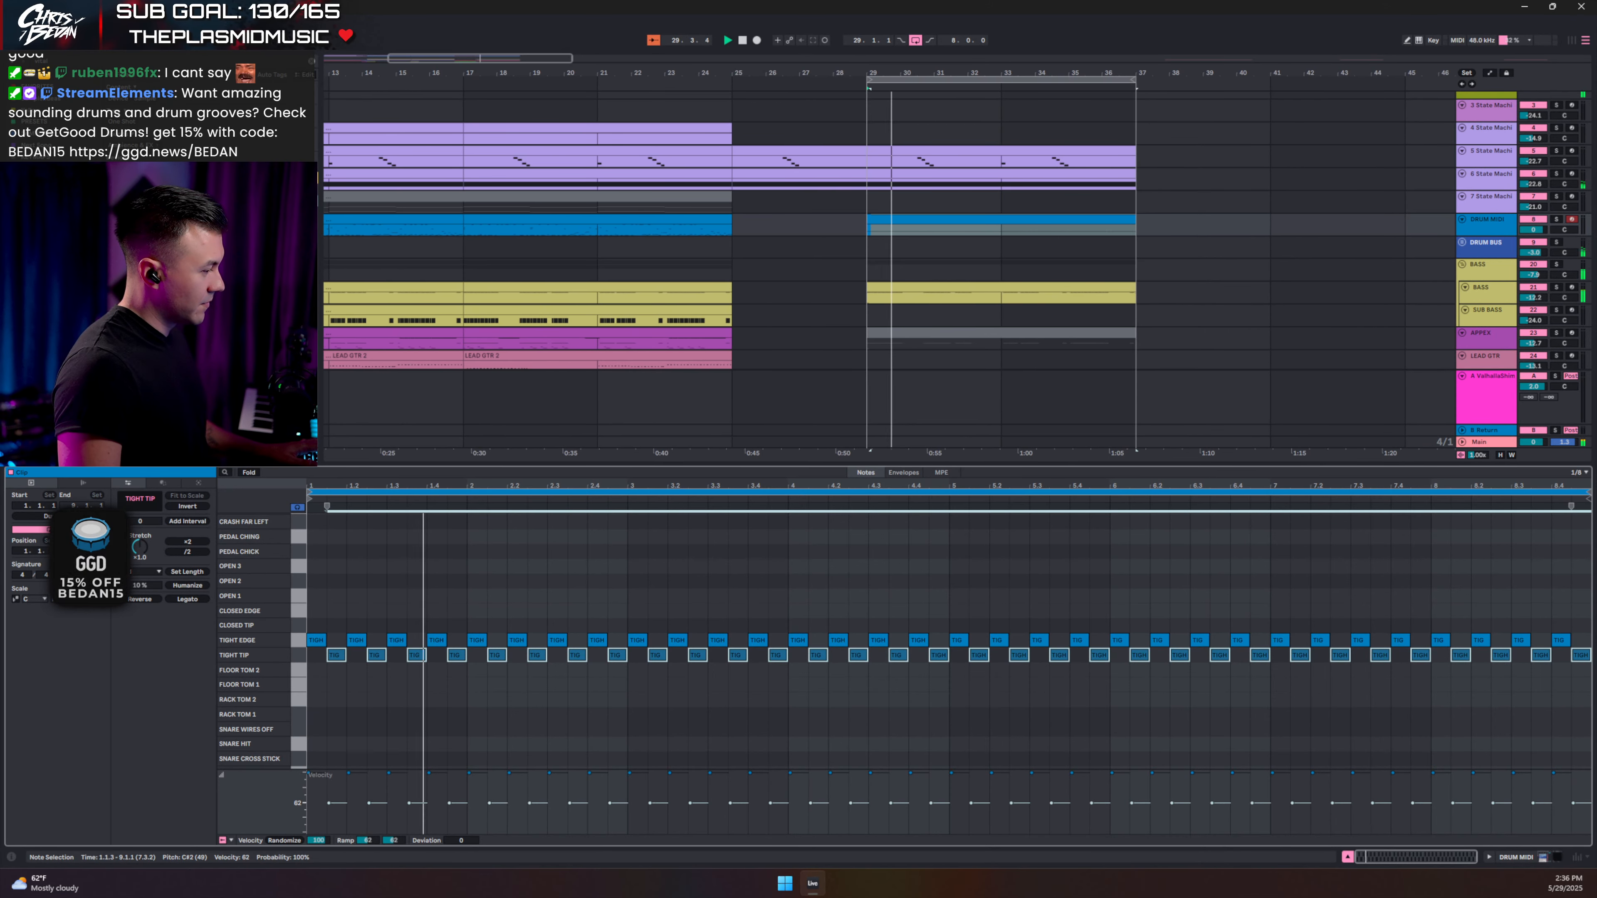
left_click_drag(385, 811, 387, 800)
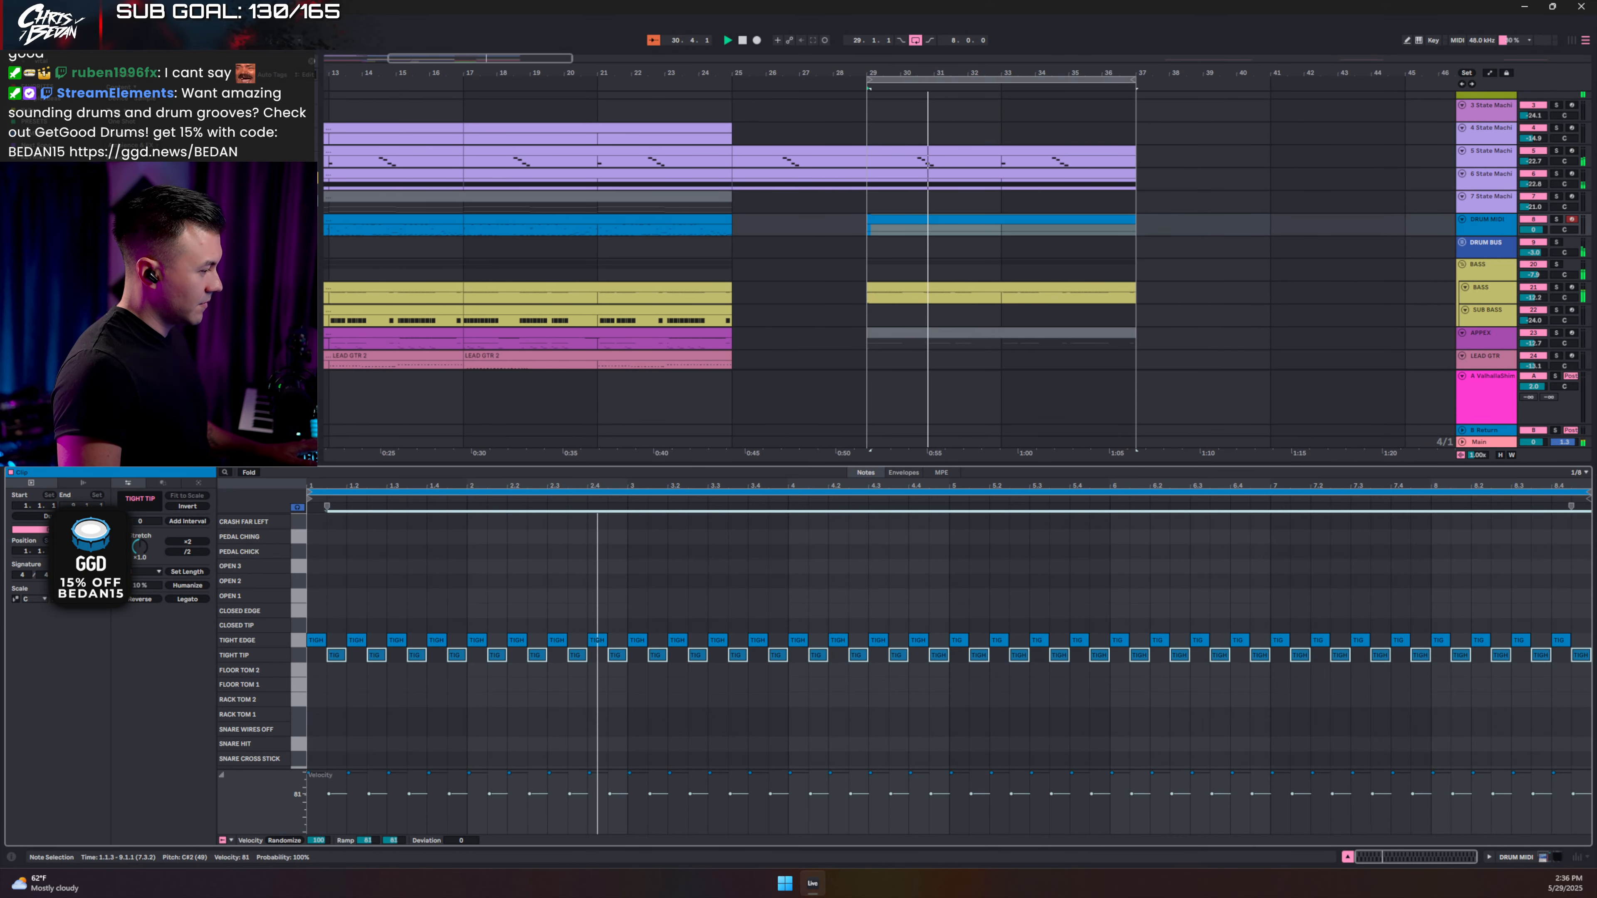
Add a KICK on beat 1 and a SNARE HIT on beat 3 of bar 1, both at velocity about 115, and play them.
scroll(384, 741, "down", 1)
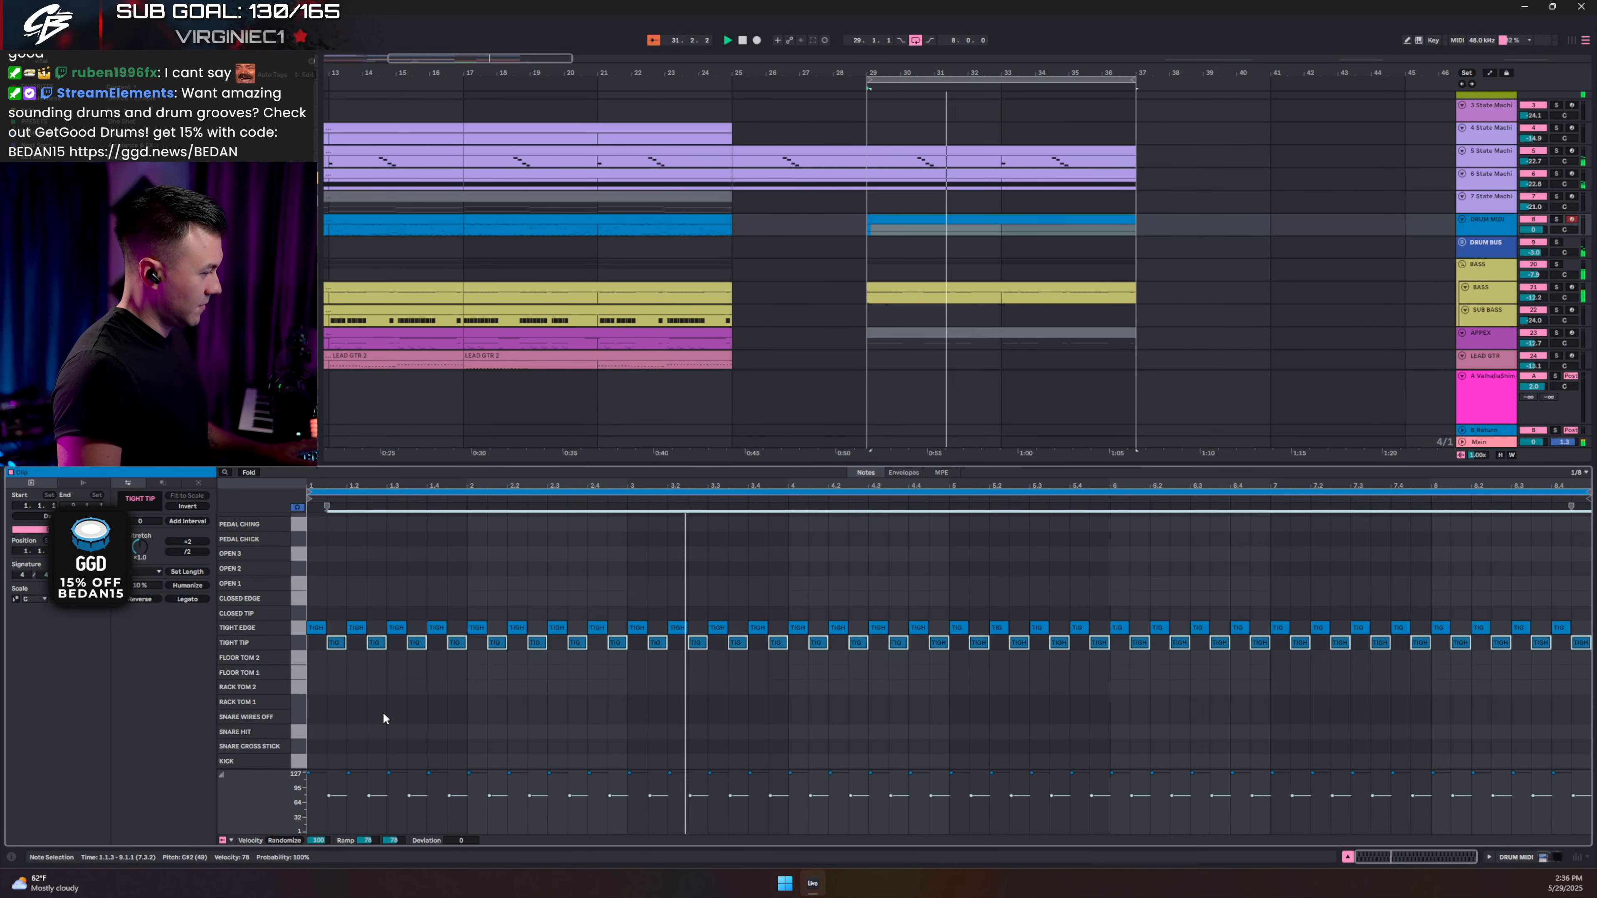
double_click(317, 760)
double_click(392, 731)
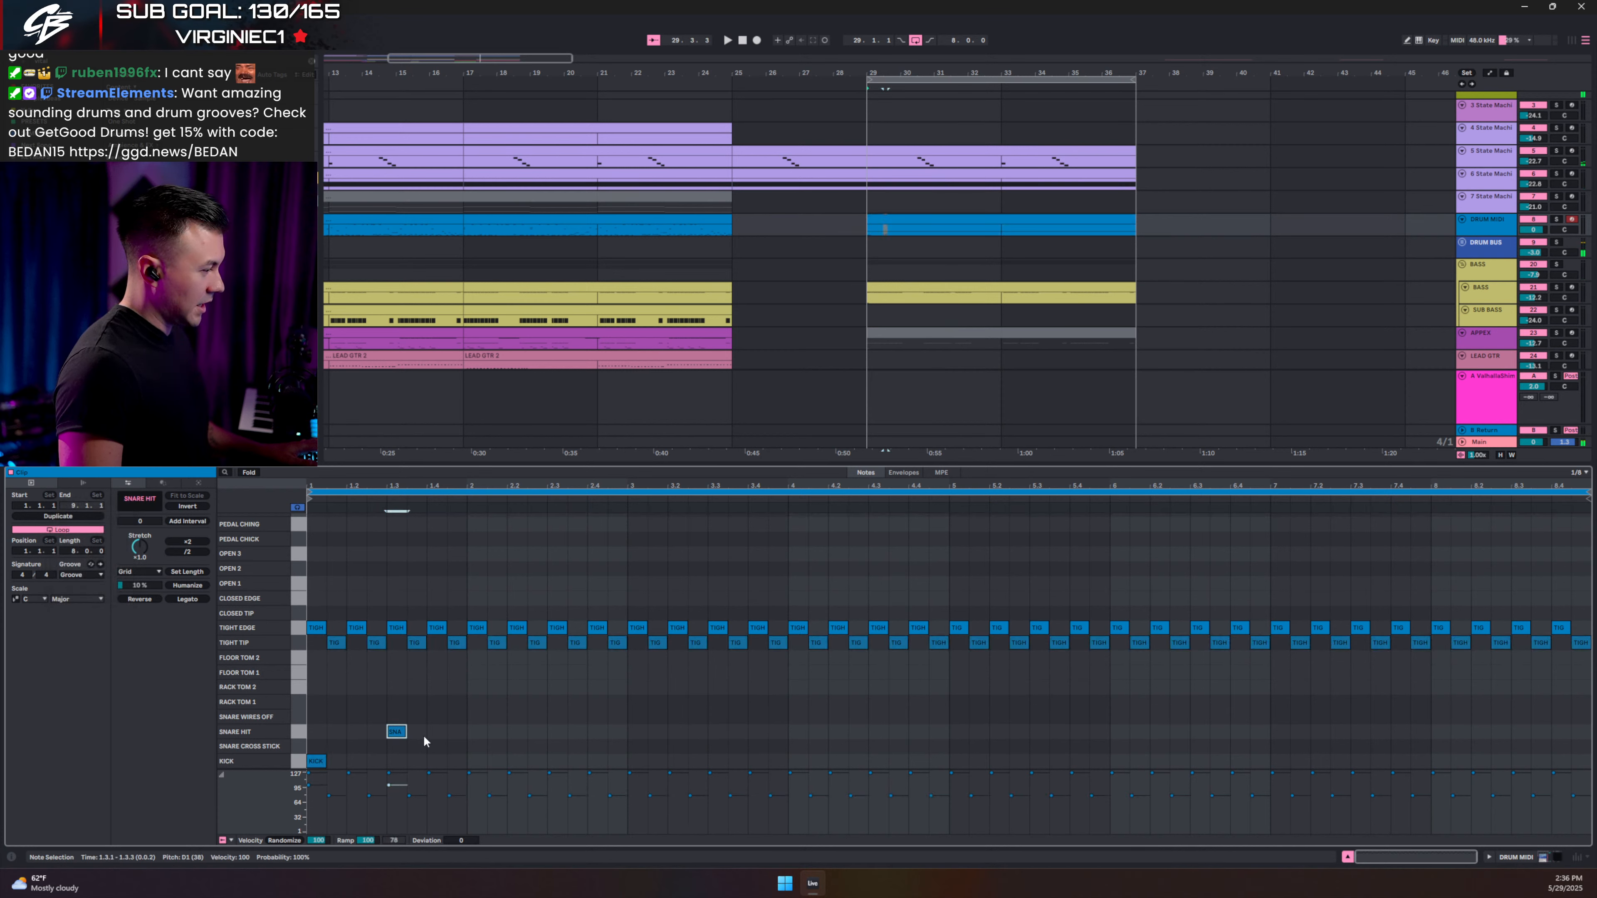
left_click_drag(259, 767, 260, 769)
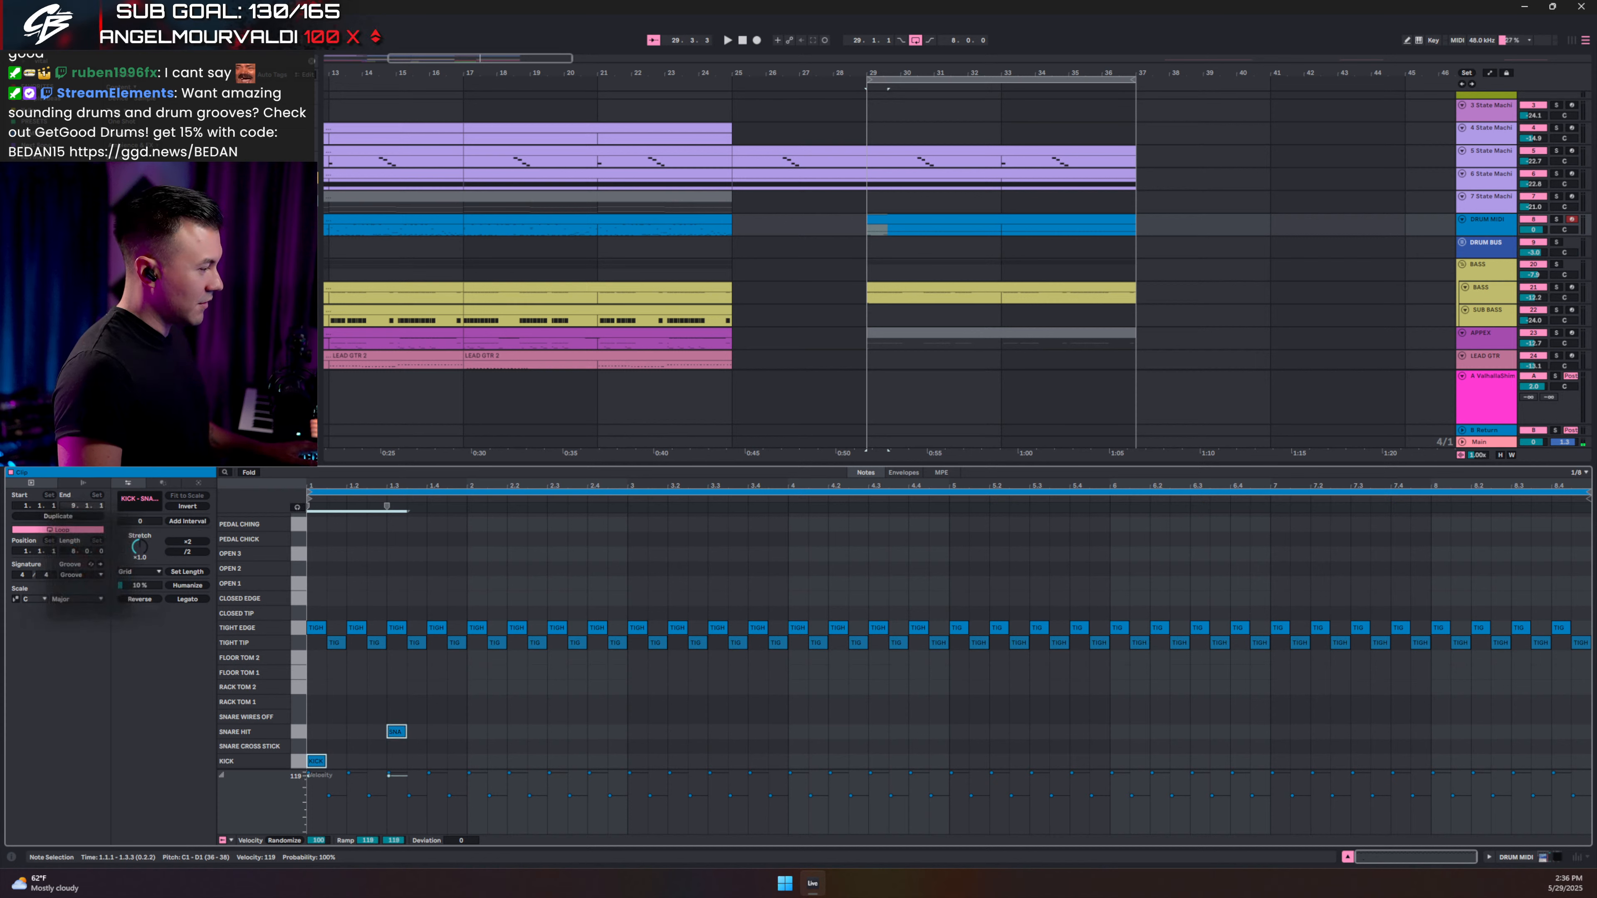
left_click_drag(389, 775, 388, 777)
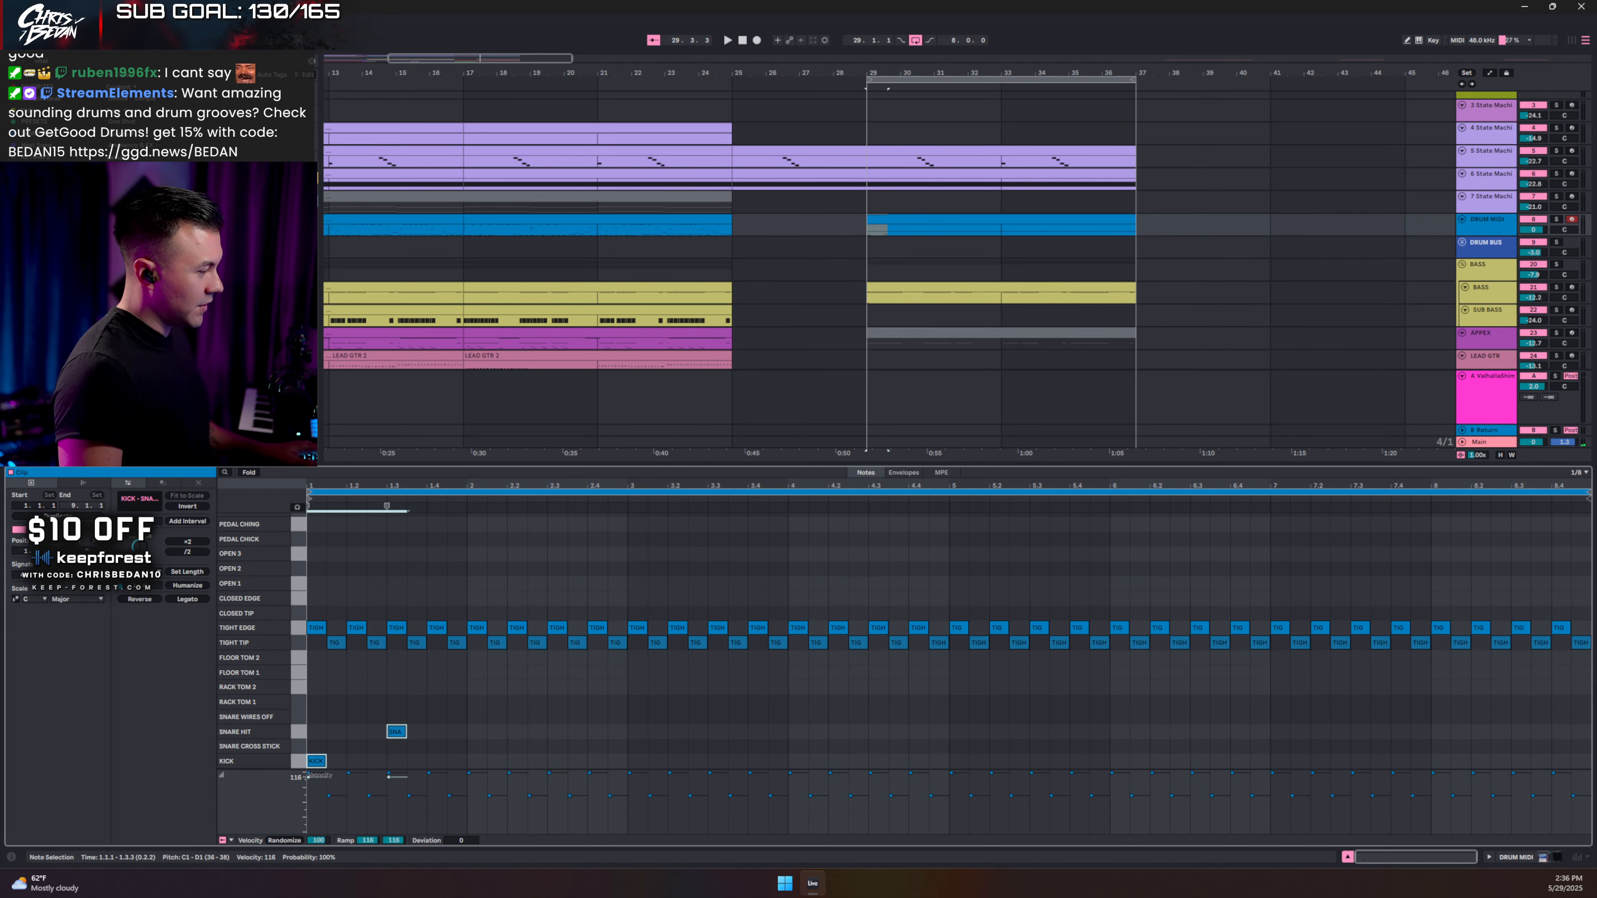
key("space")
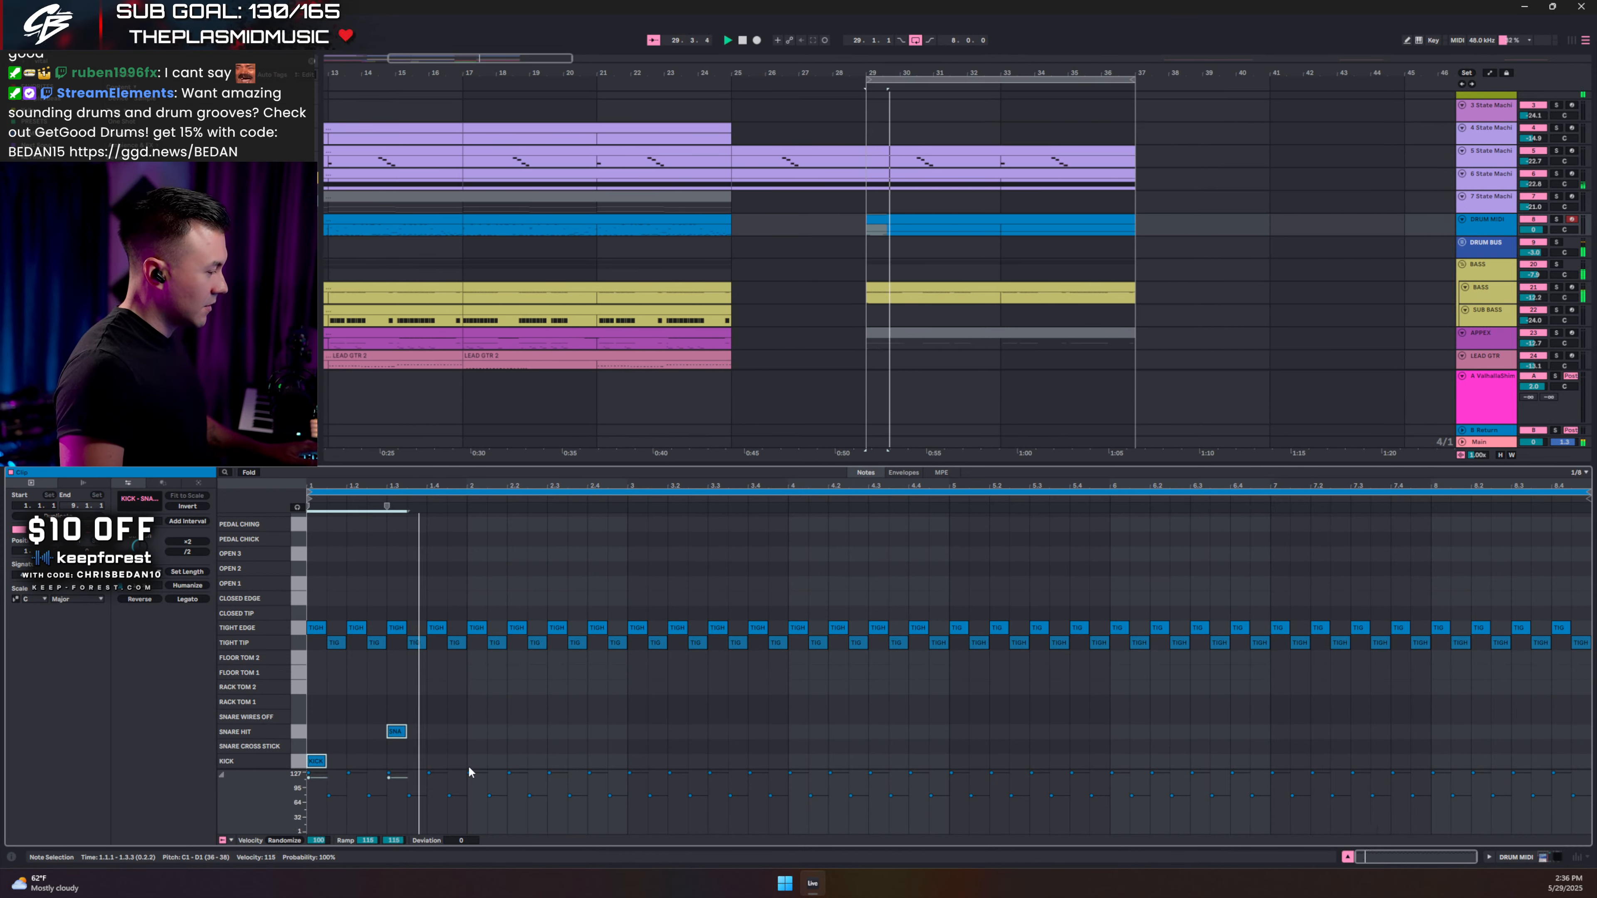
Place kicks on beats 1 and 2 and a snare on beat 3 of the drum clip's second bar, and play the pattern.
left_click(325, 735)
left_click_drag(316, 762, 473, 765)
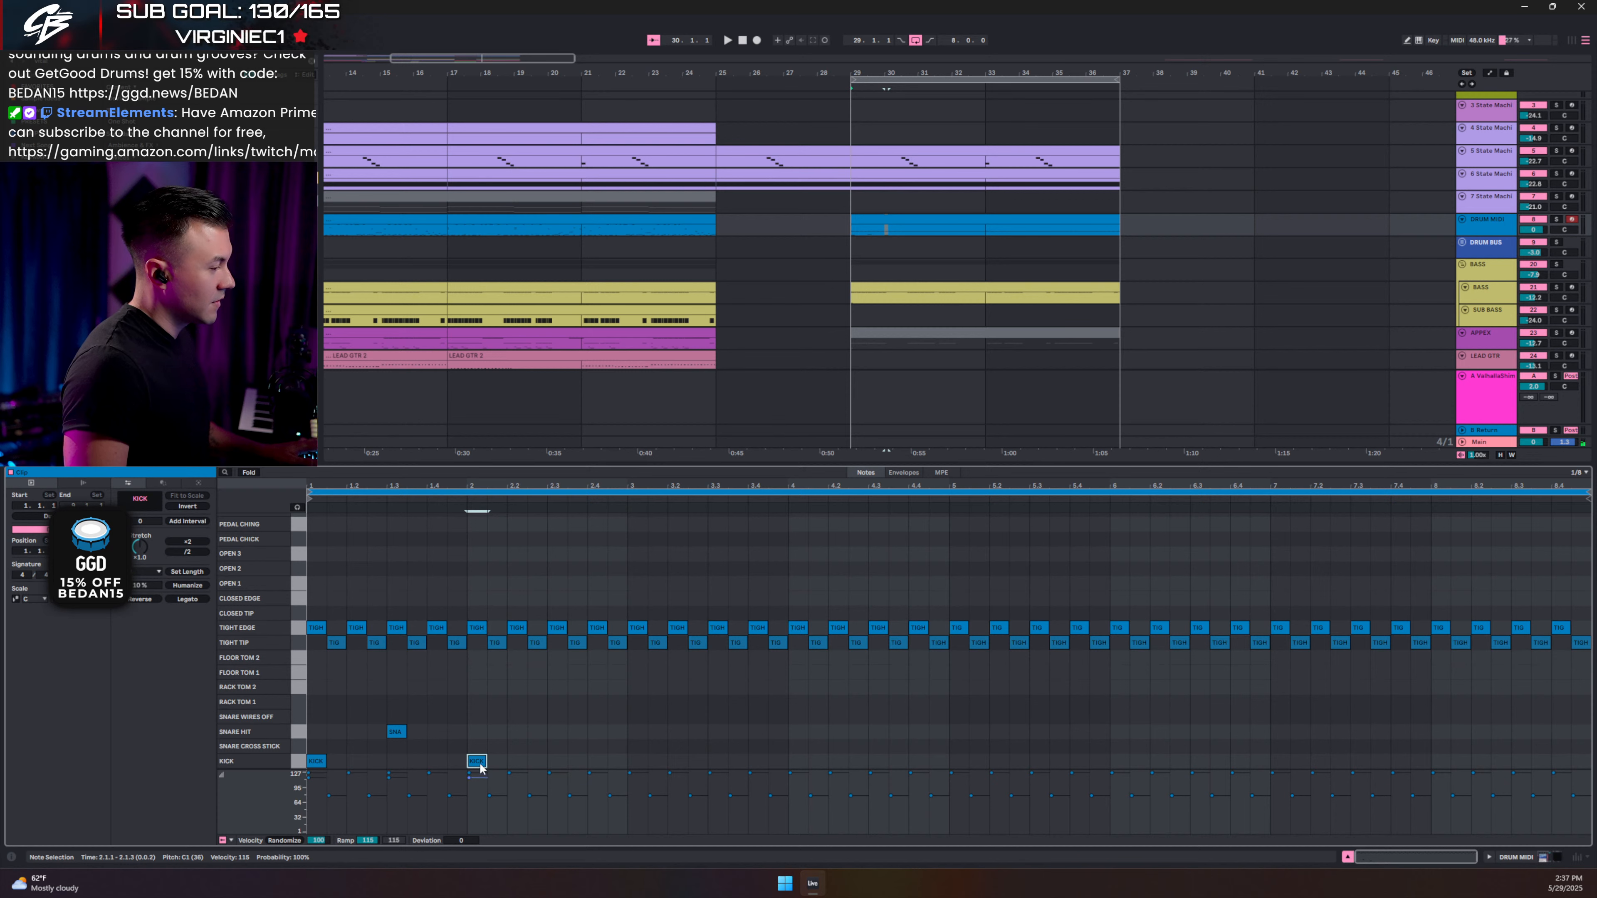
left_click_drag(589, 760, 432, 763)
key("space")
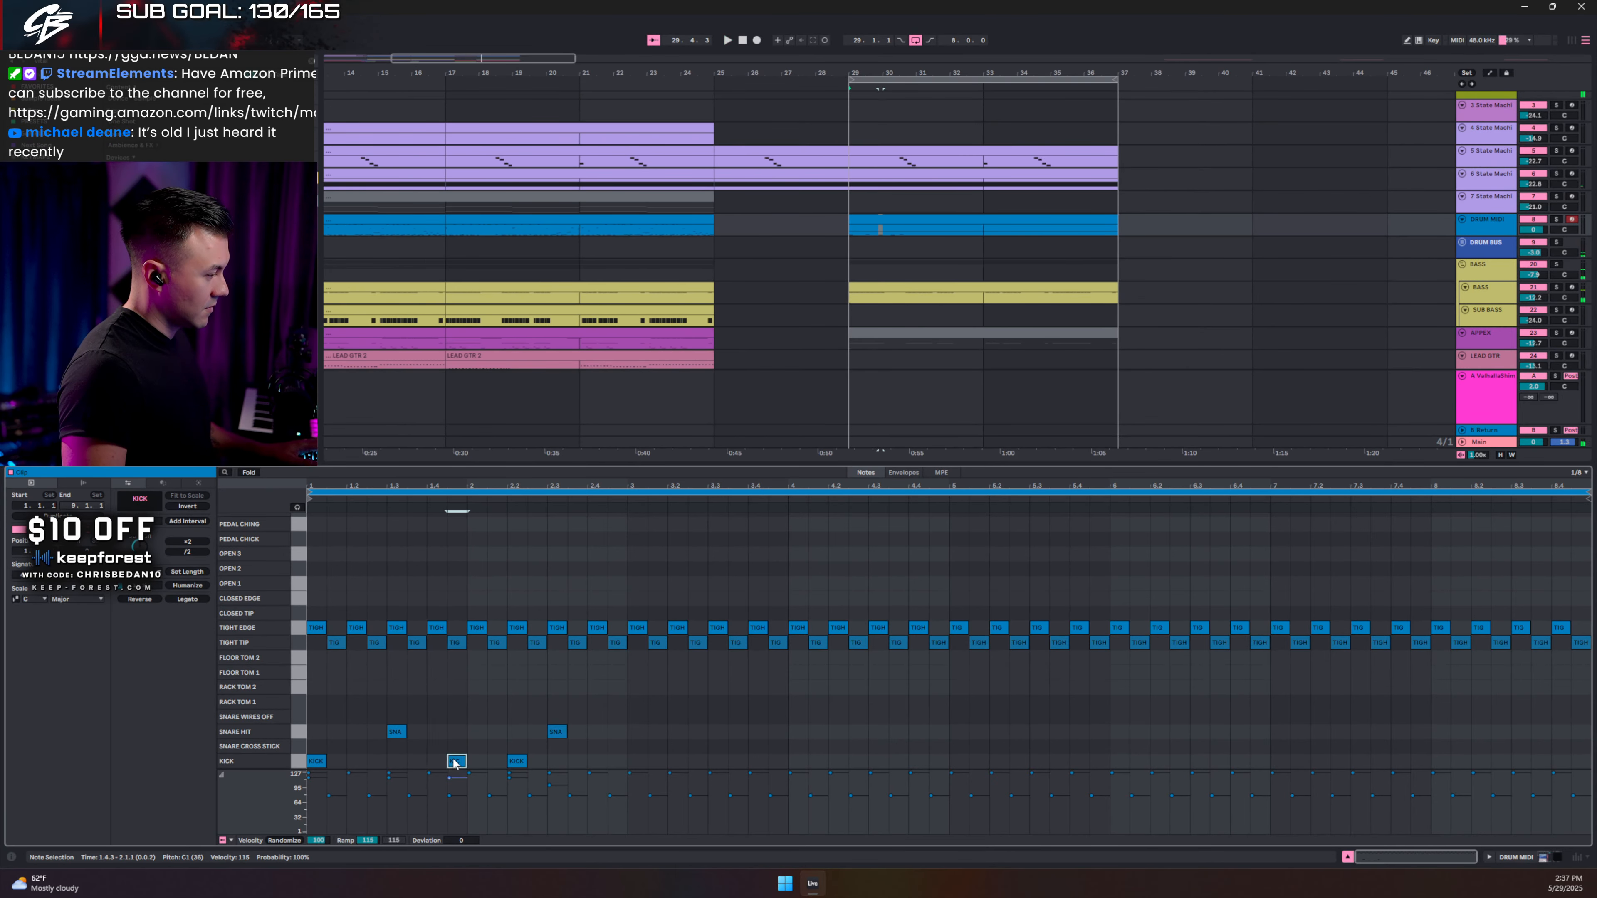
left_click_drag(433, 764, 454, 762)
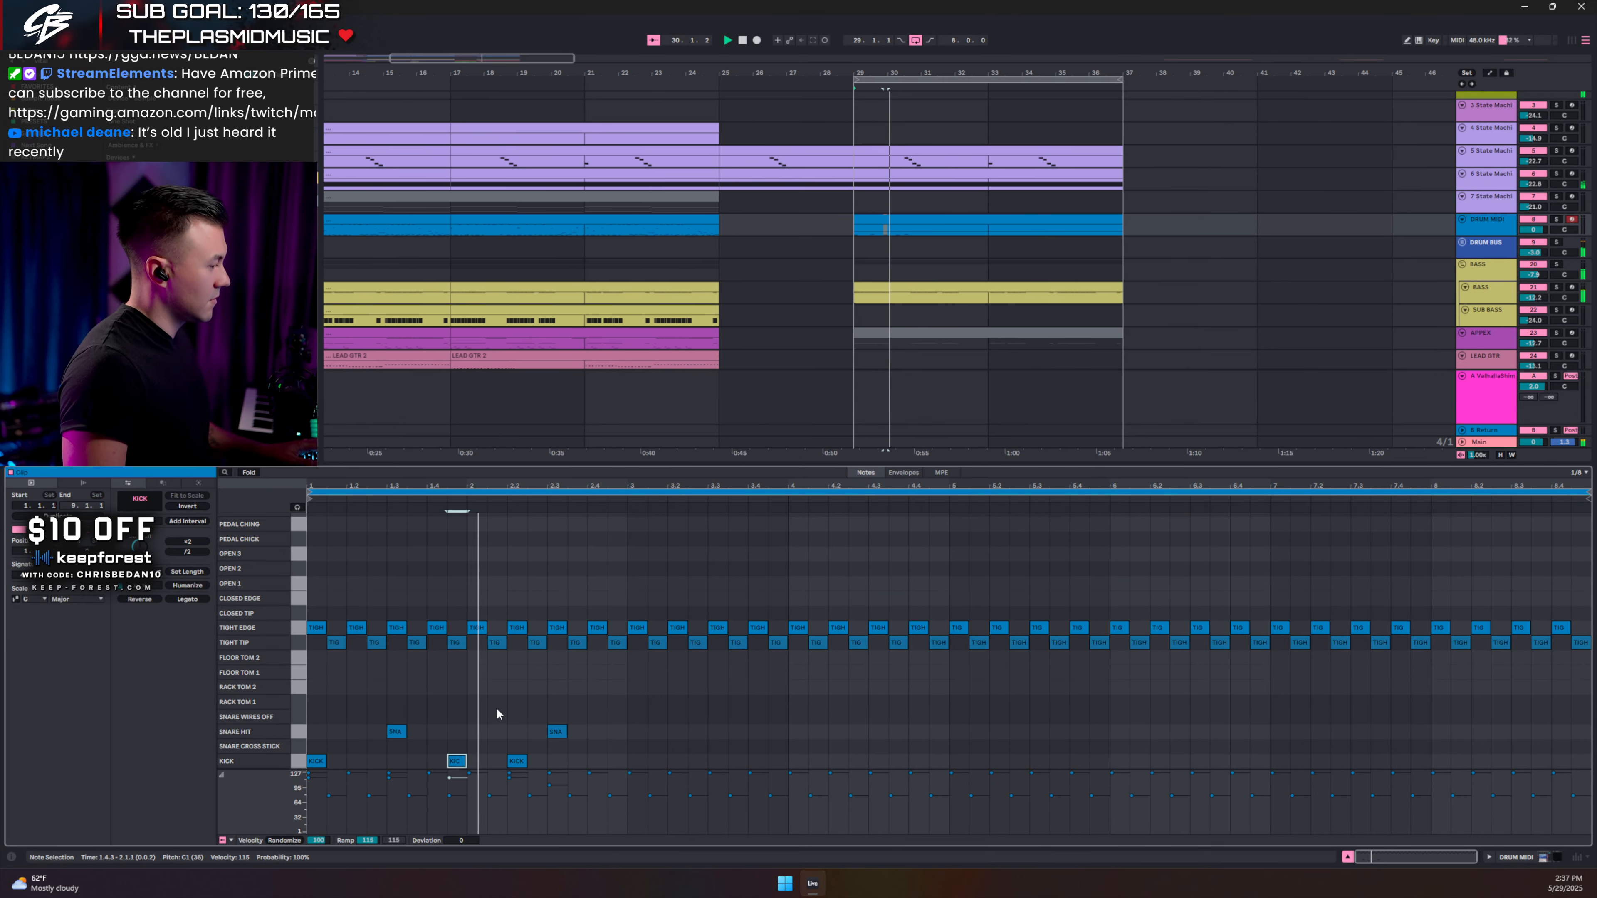
left_click_drag(458, 761, 481, 760)
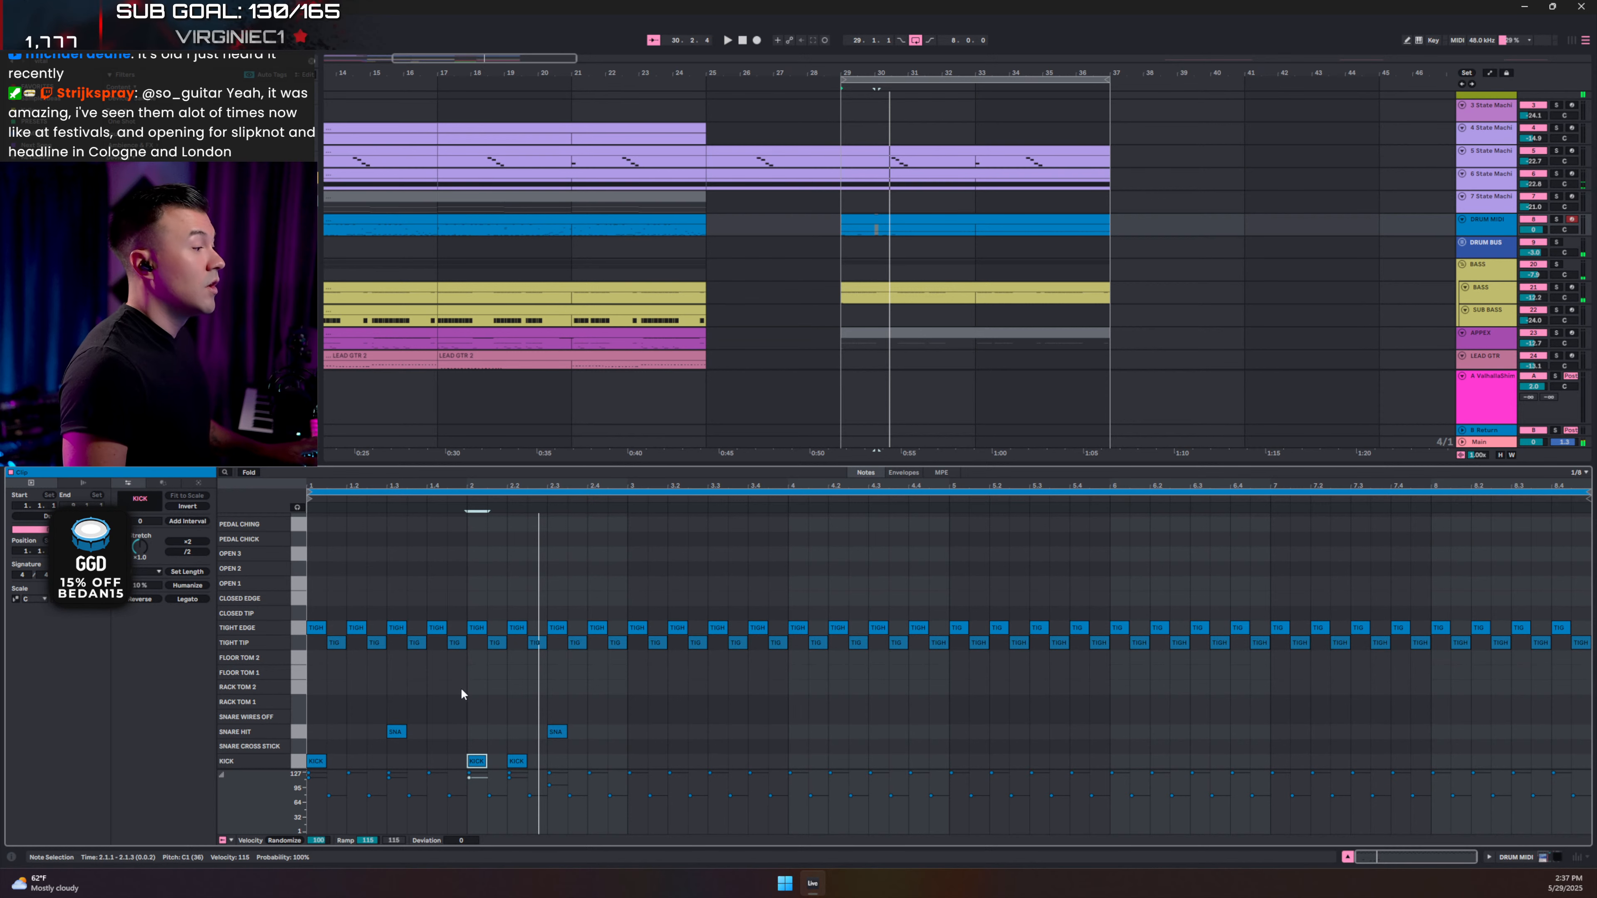
Show the DRUM MIDI and BASS clips together, folded, on a 1/16 grid, and move the second bar's first kick one sixteenth earlier.
key("ctrl+1")
left_click(929, 284, "ctrl")
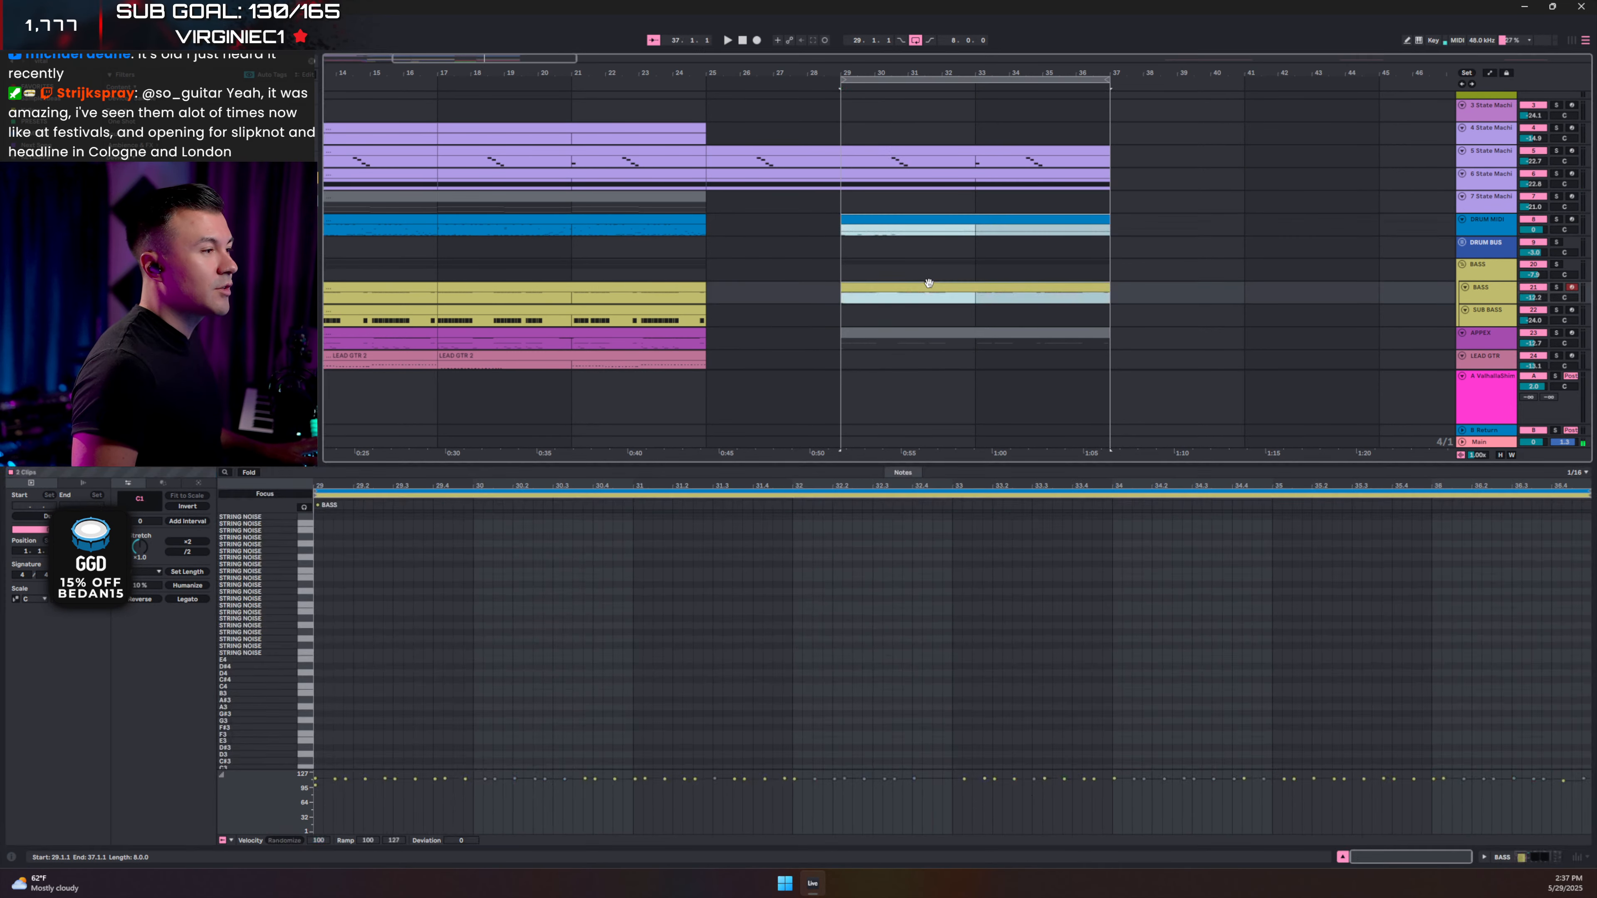
left_click(246, 471)
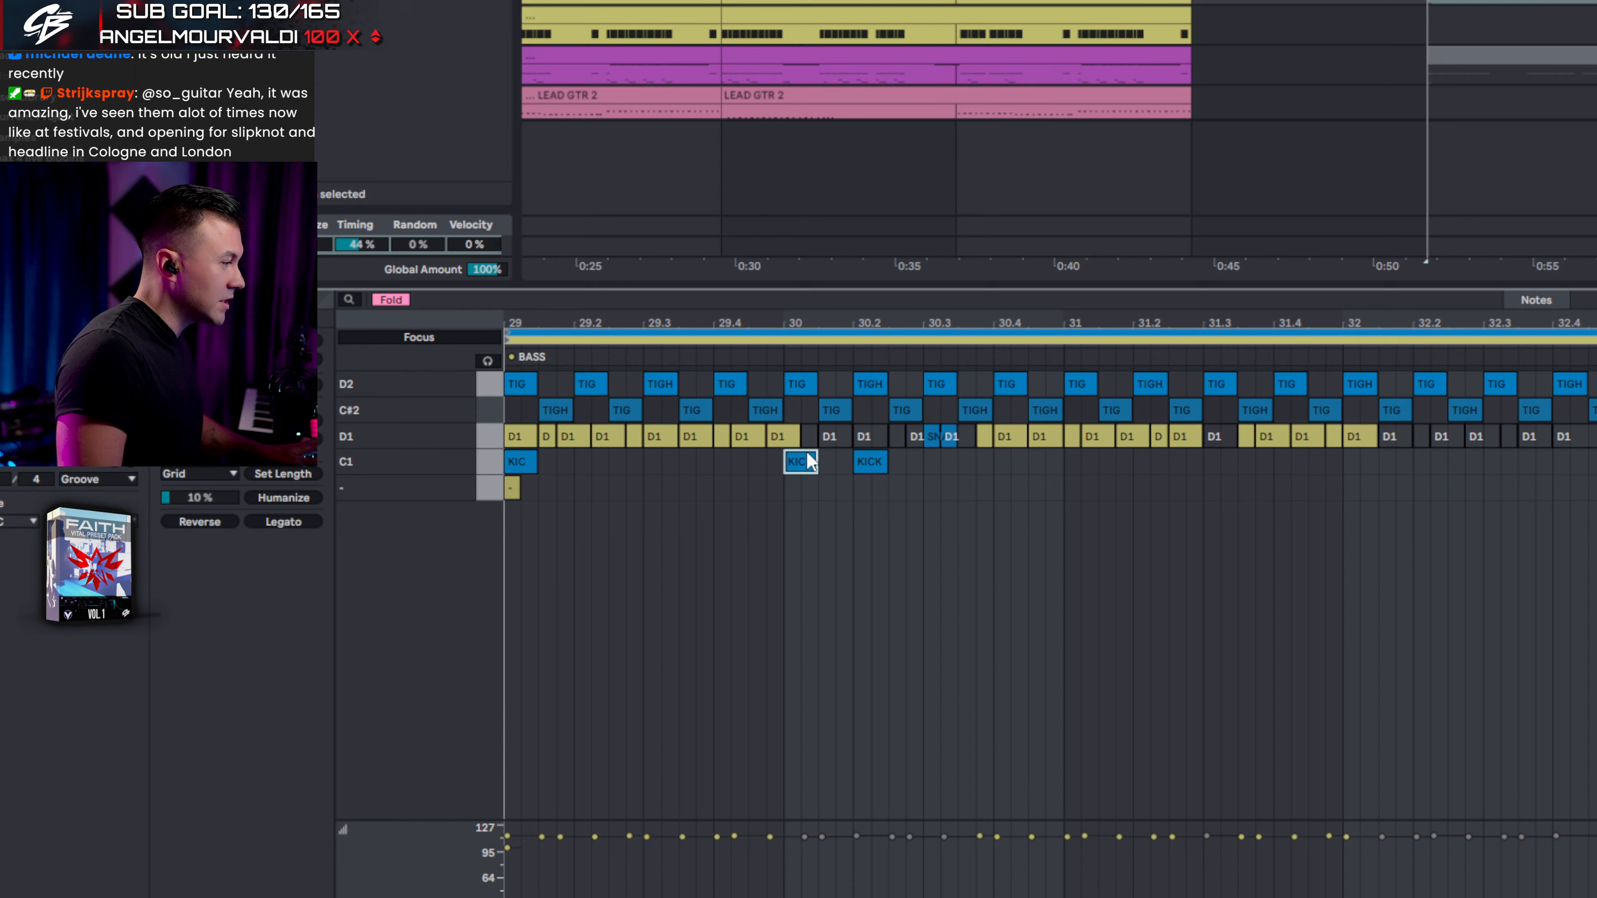
left_click_drag(811, 463, 932, 457)
key("space")
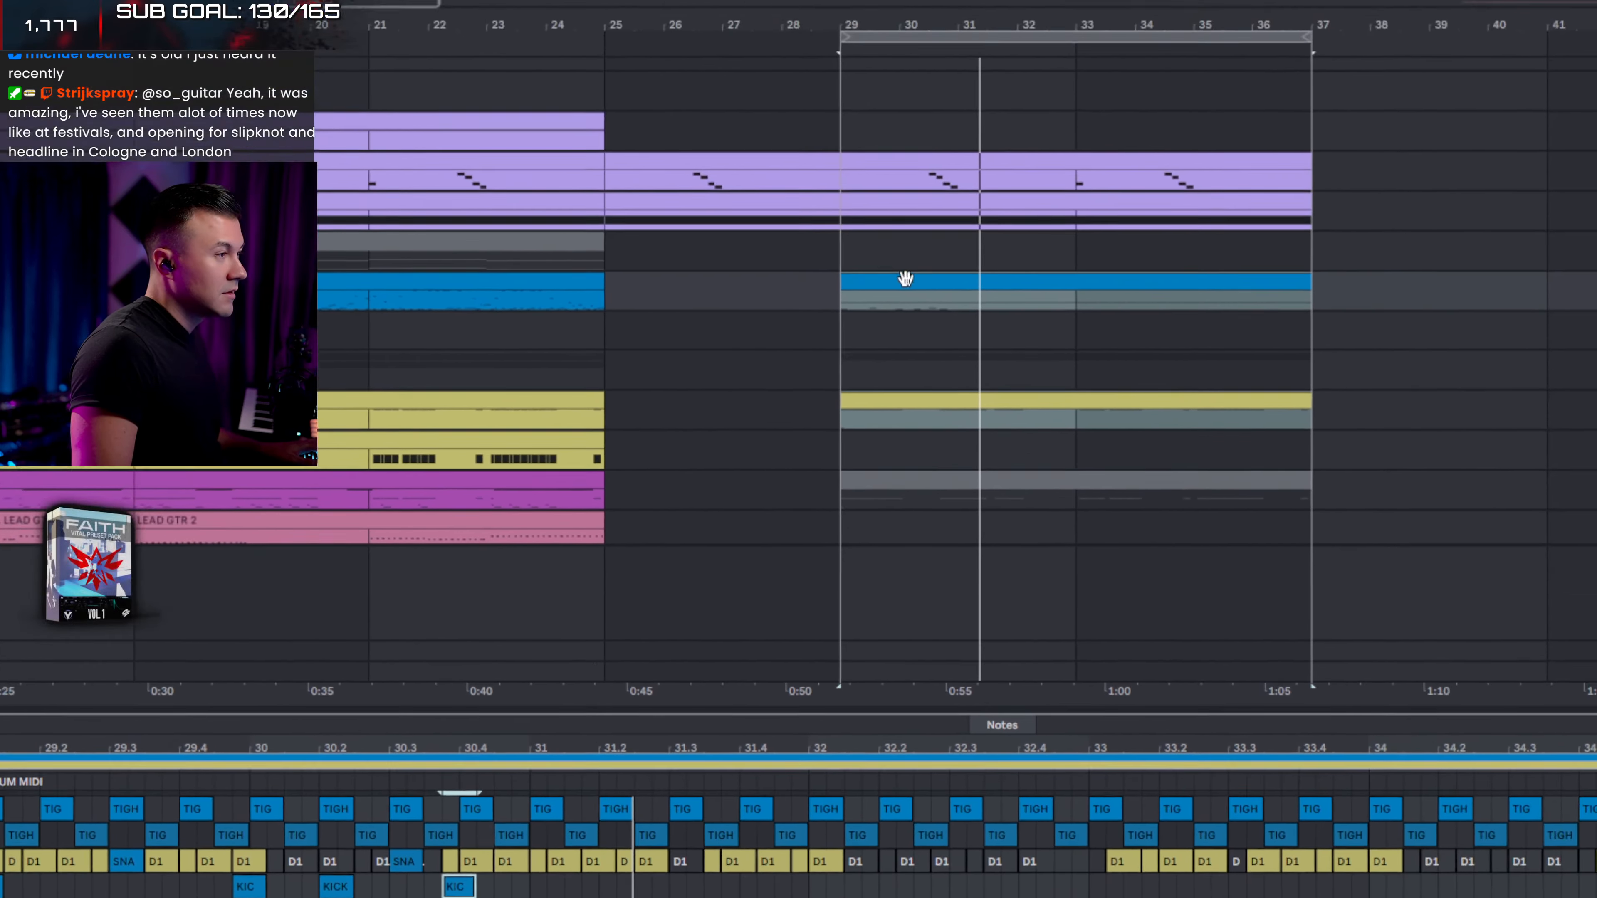
In the drum clip alone, delete the kick after bar 2's snare, add a sixteenth-note kick just before bar 1's snare, and play it.
left_click(905, 280)
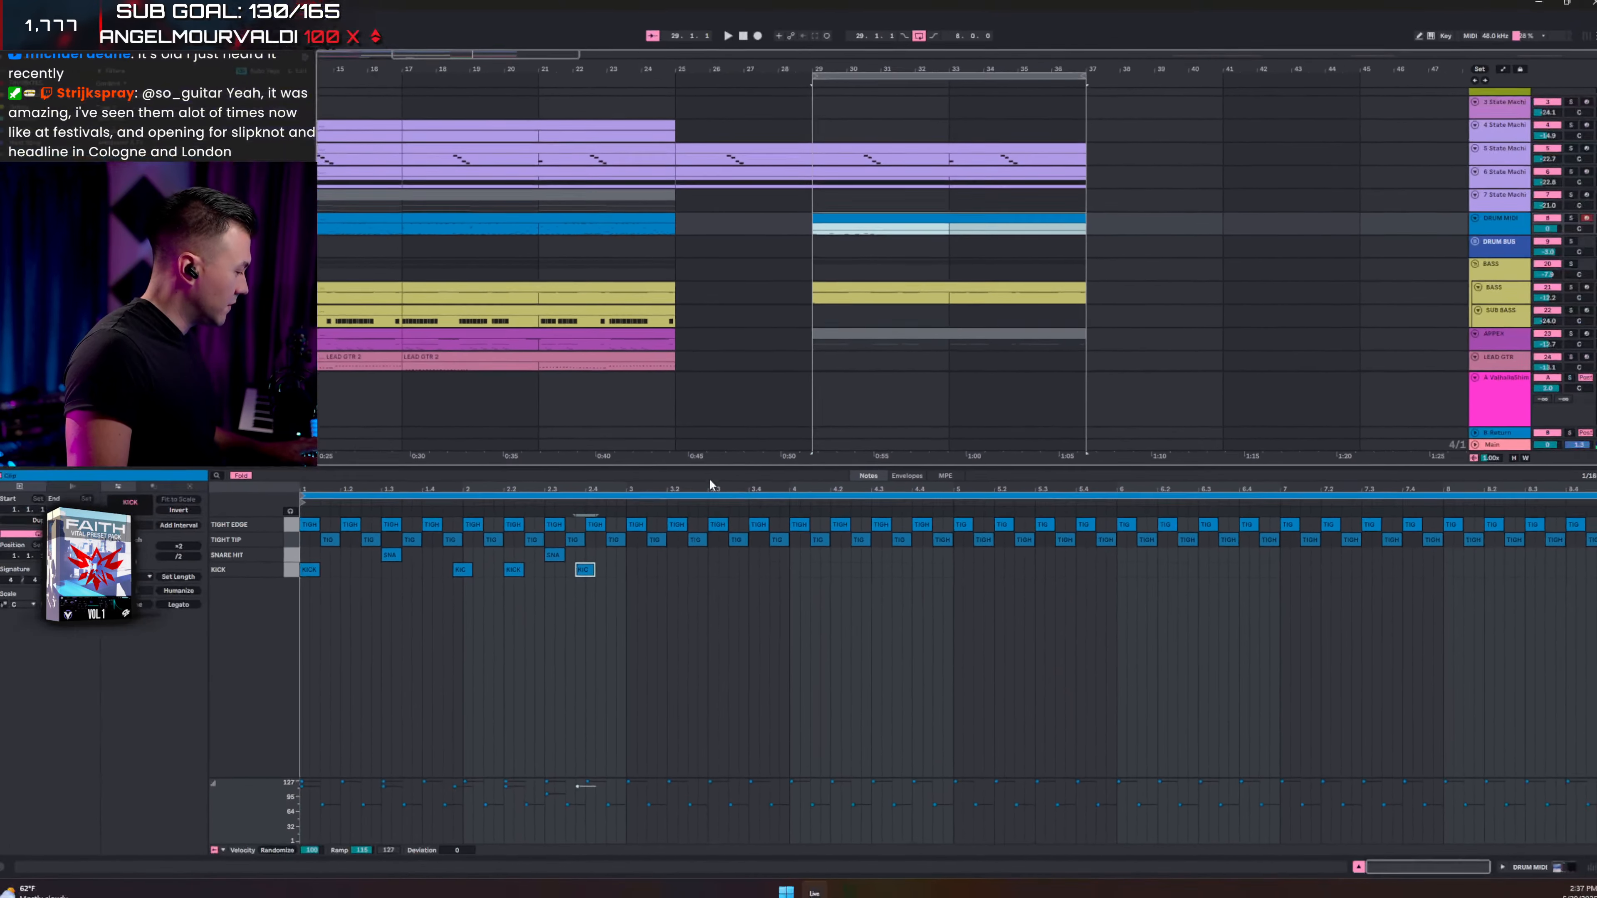
double_click(587, 566)
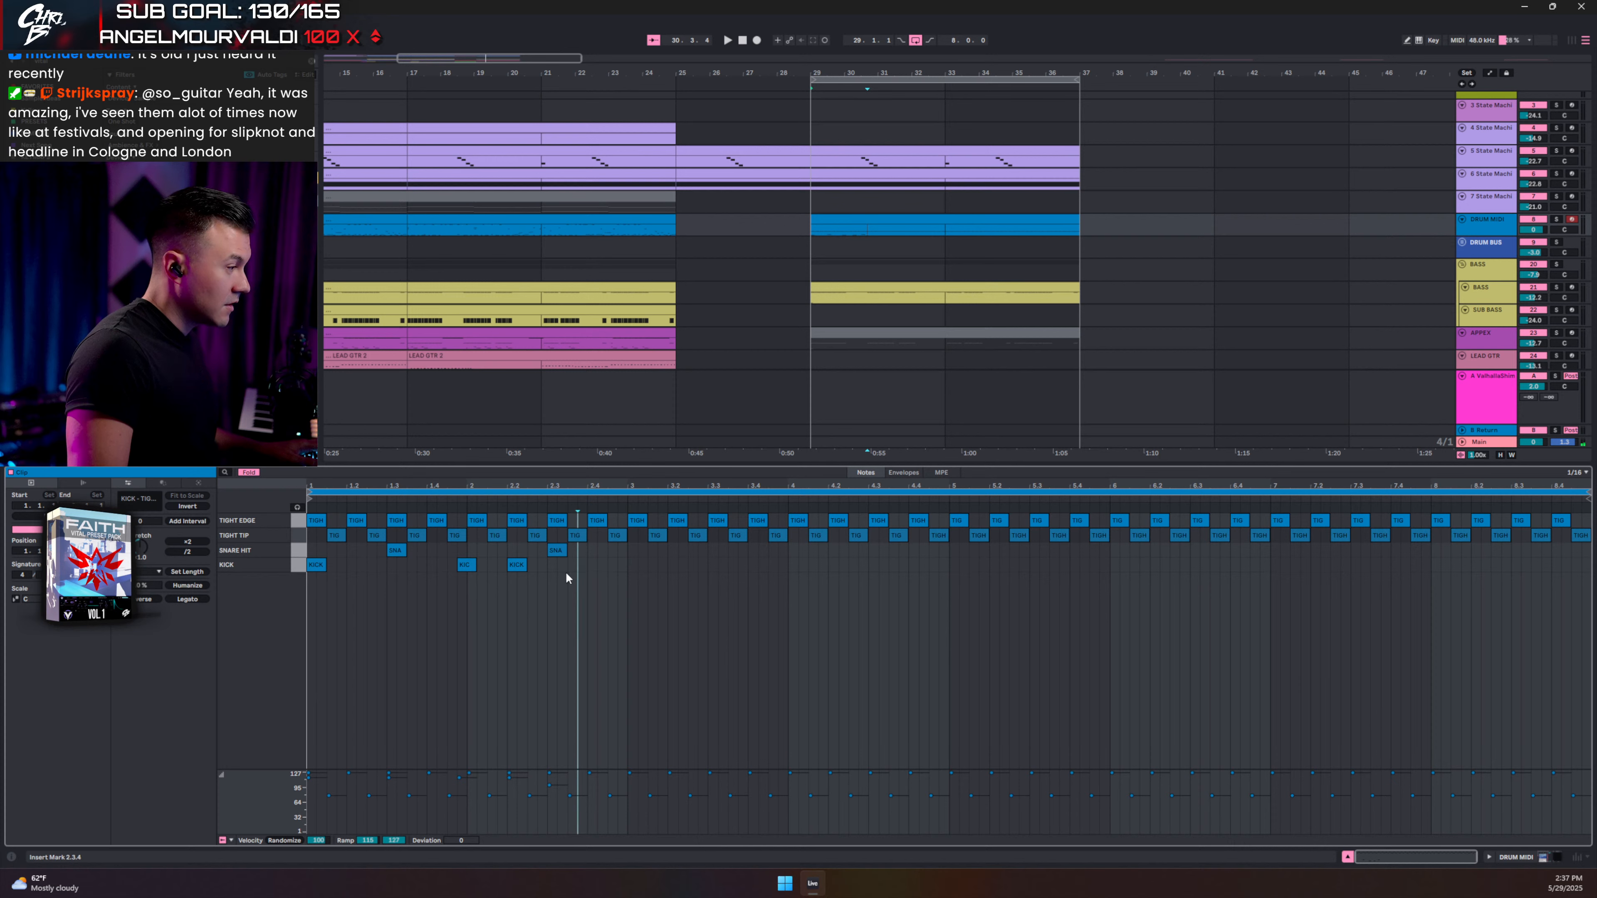
key("ctrl+1")
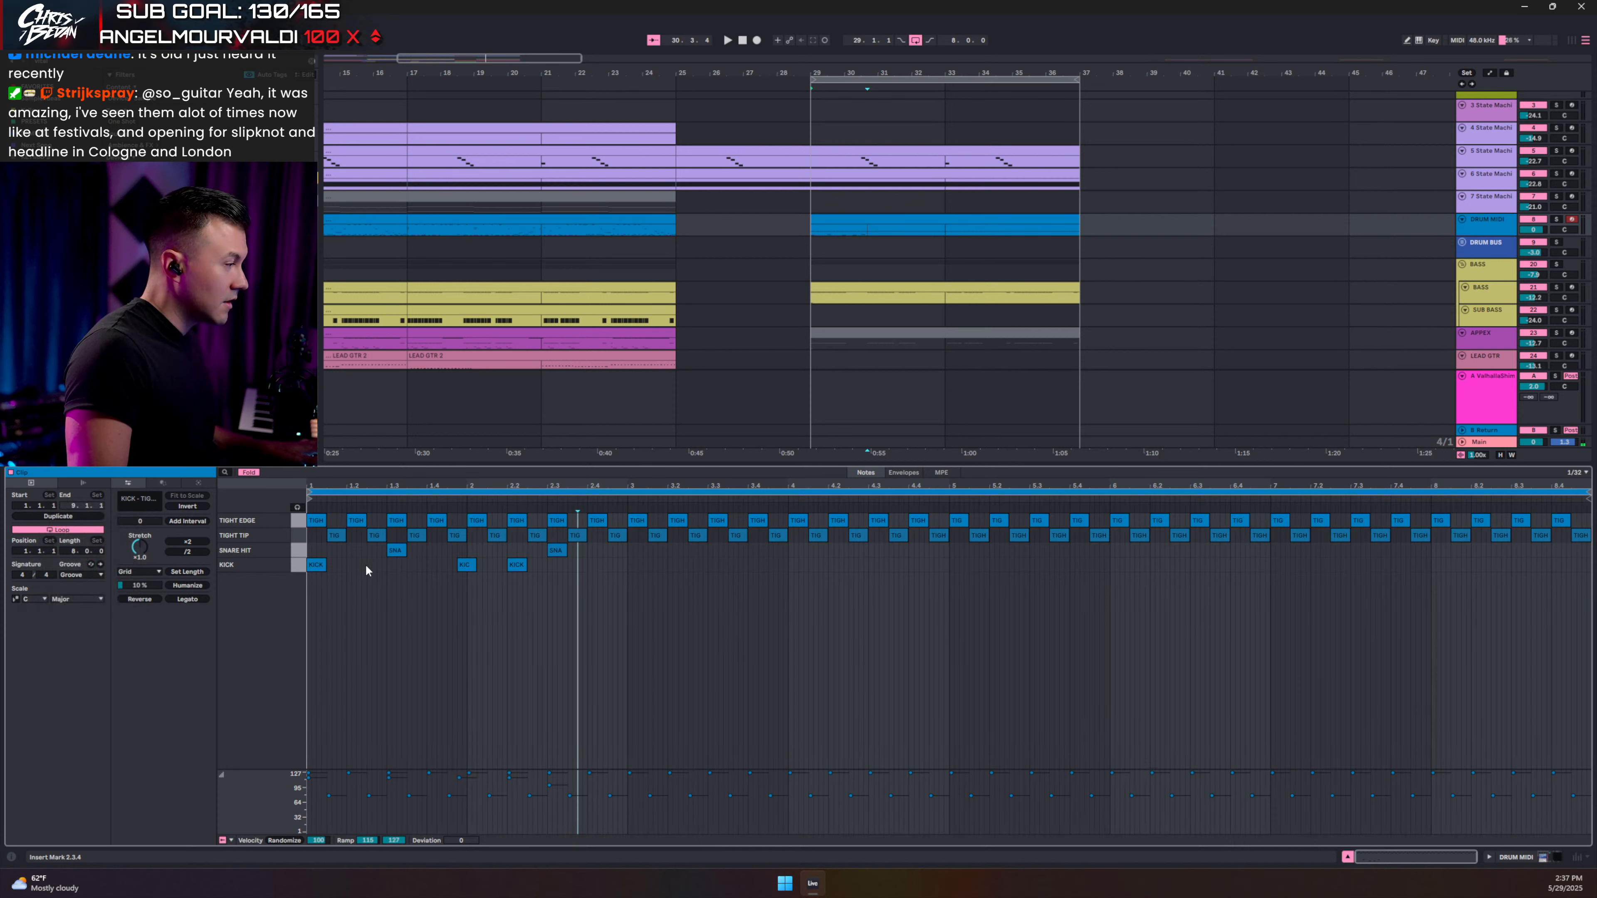
key("ctrl+2")
key("ctrl+2")
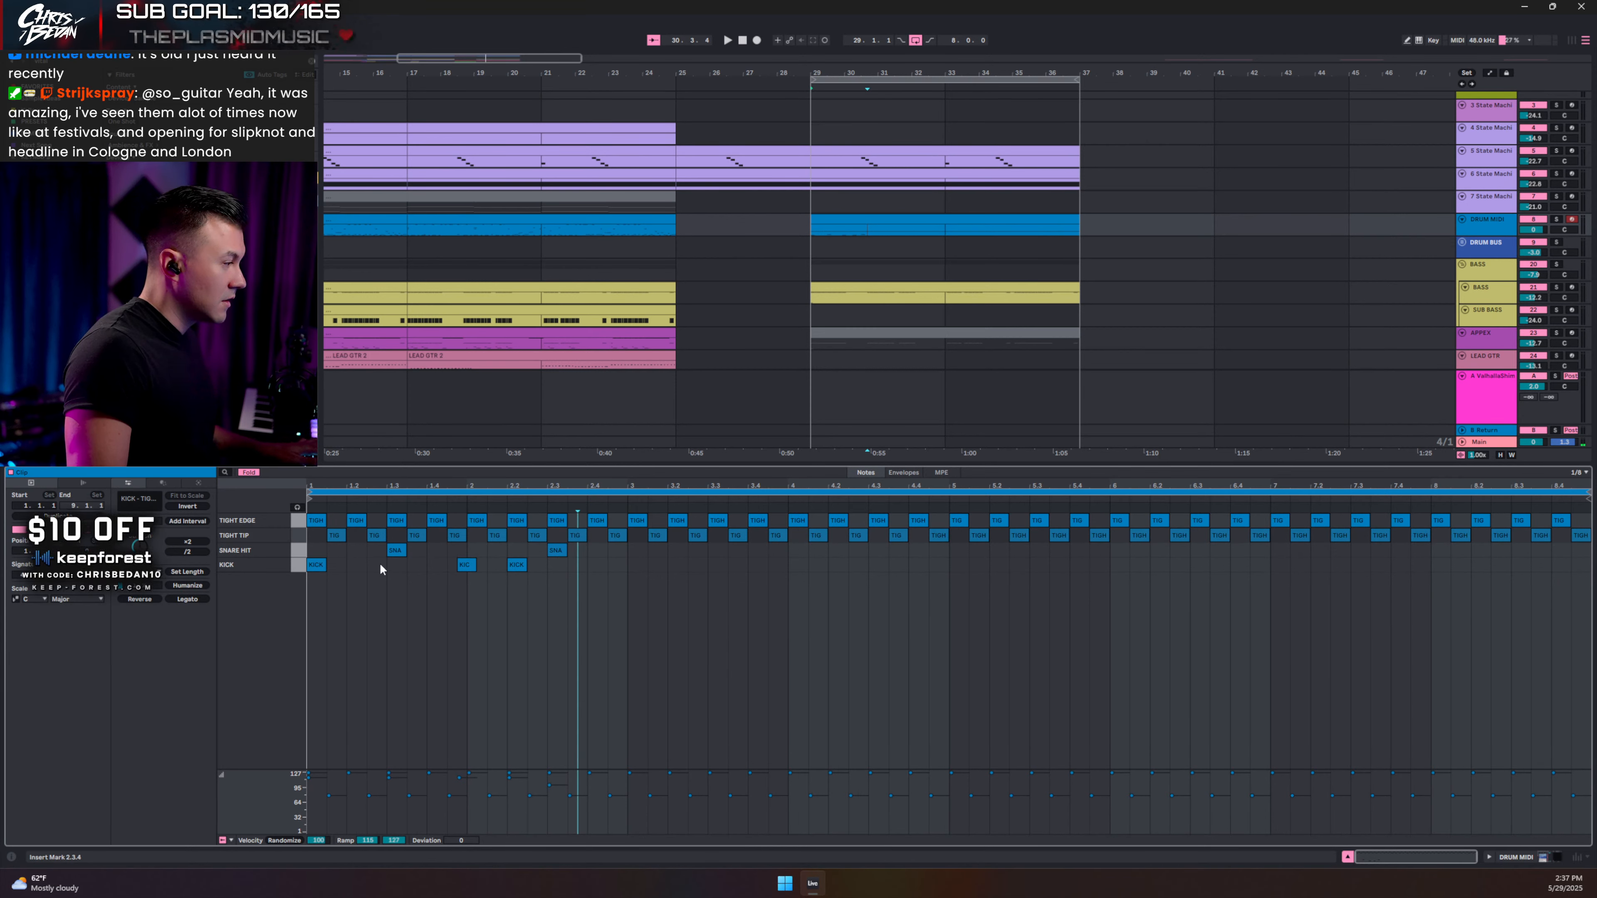
key("ctrl+1")
double_click(379, 564)
key("space")
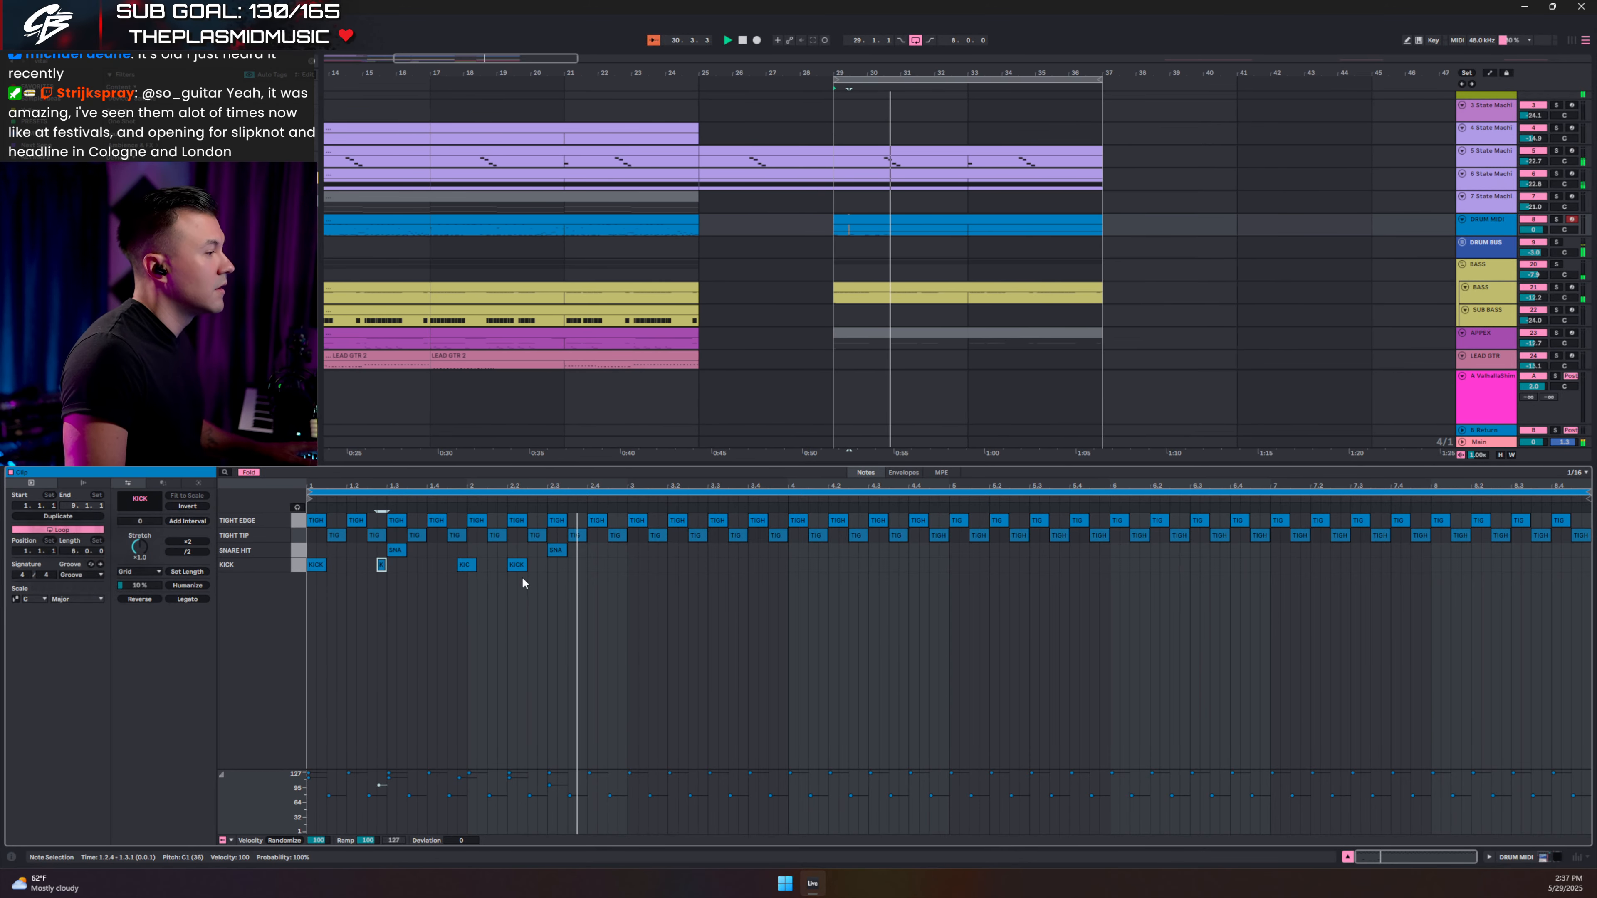
Copy a kick to the last eighth note of bar 2 and repeat the two-bar SNARE HIT pattern through bar 8.
left_click(517, 565)
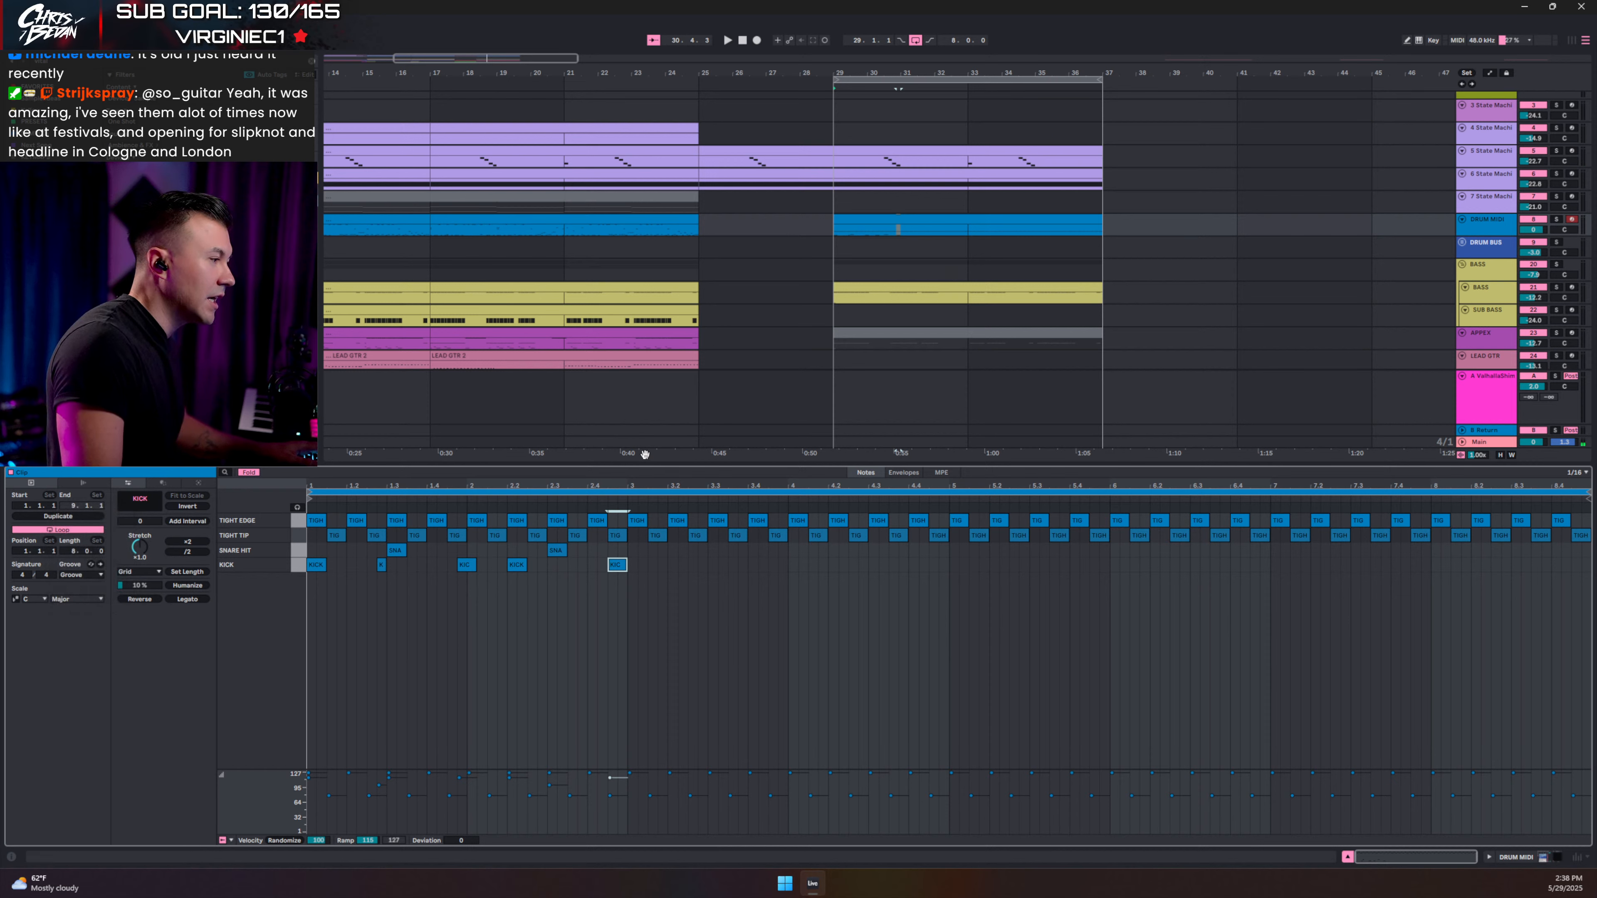
left_click(267, 550)
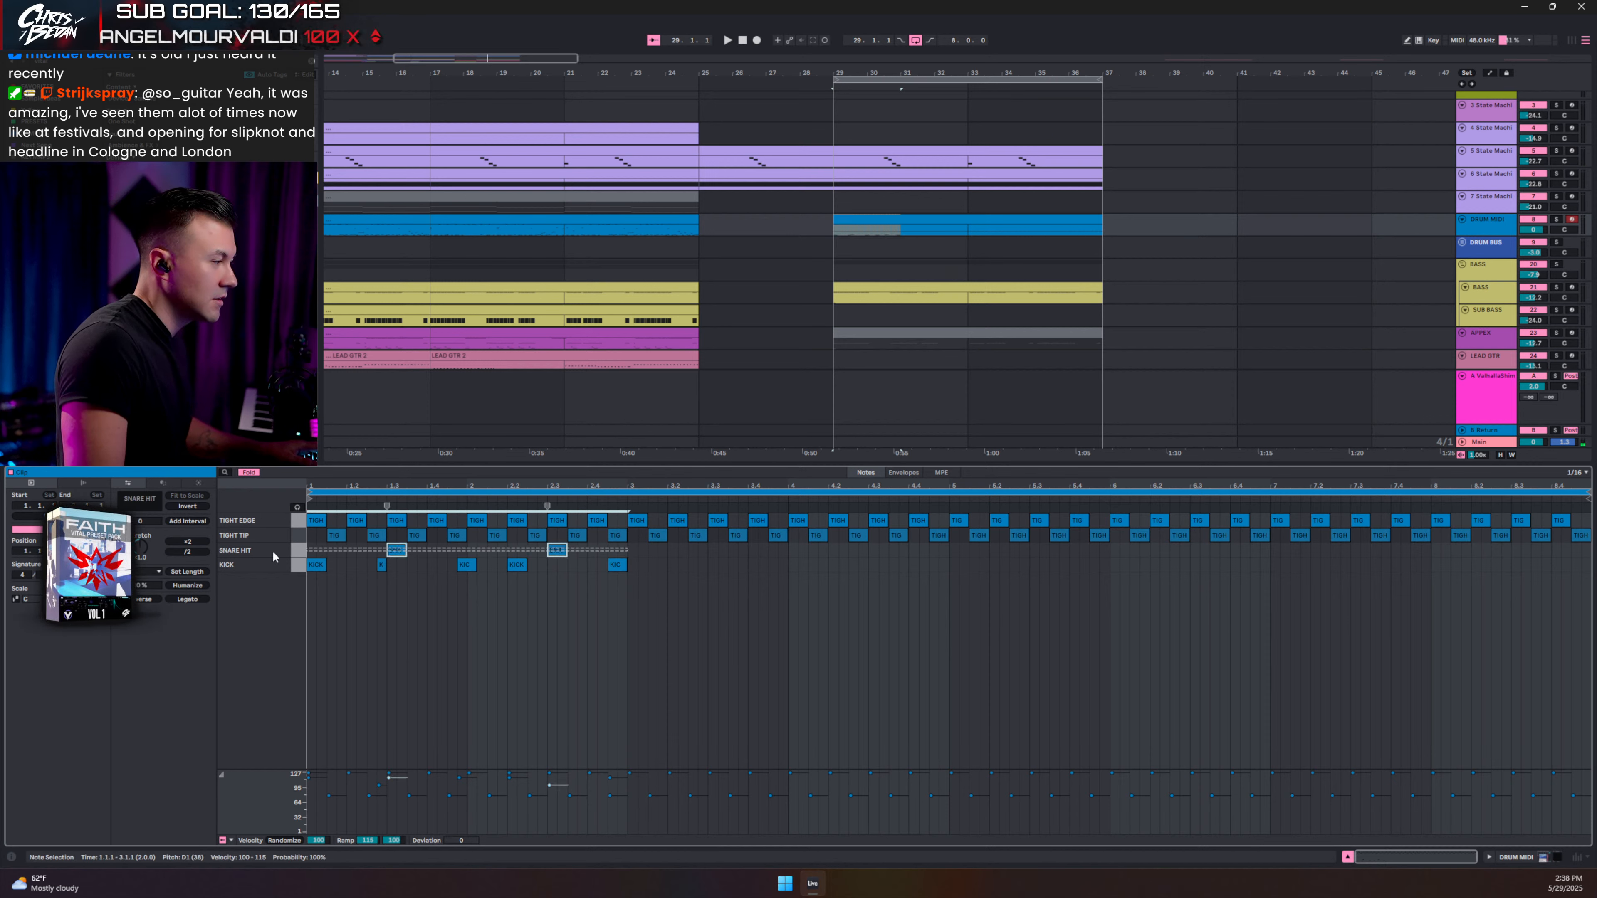
key("ctrl+d")
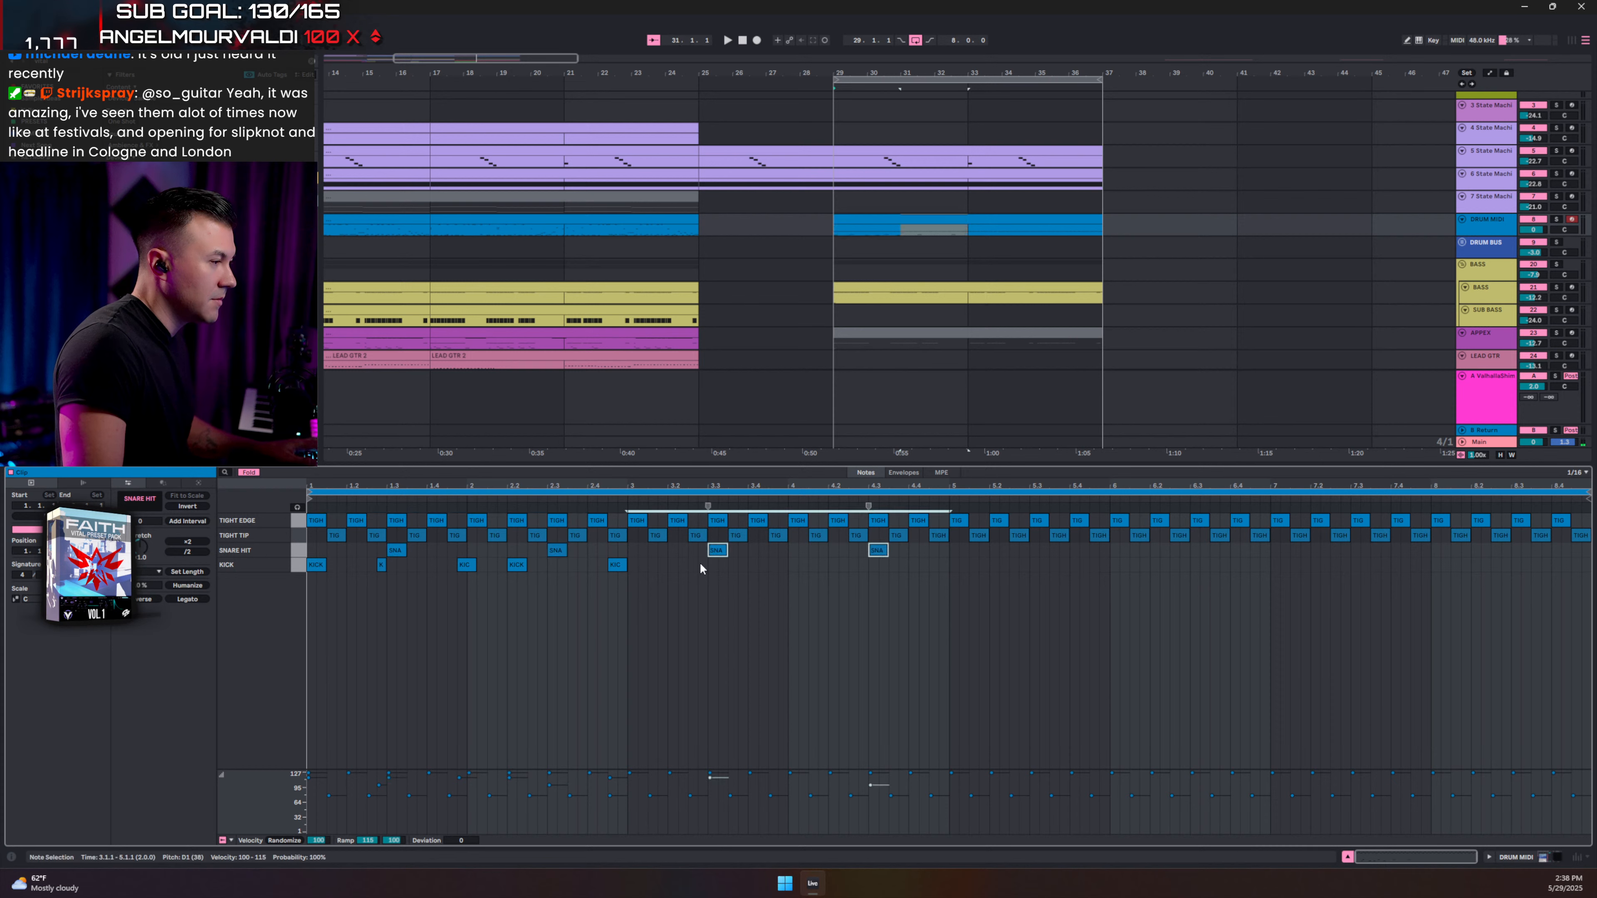
key("ctrl+d")
key("ctrl+d")
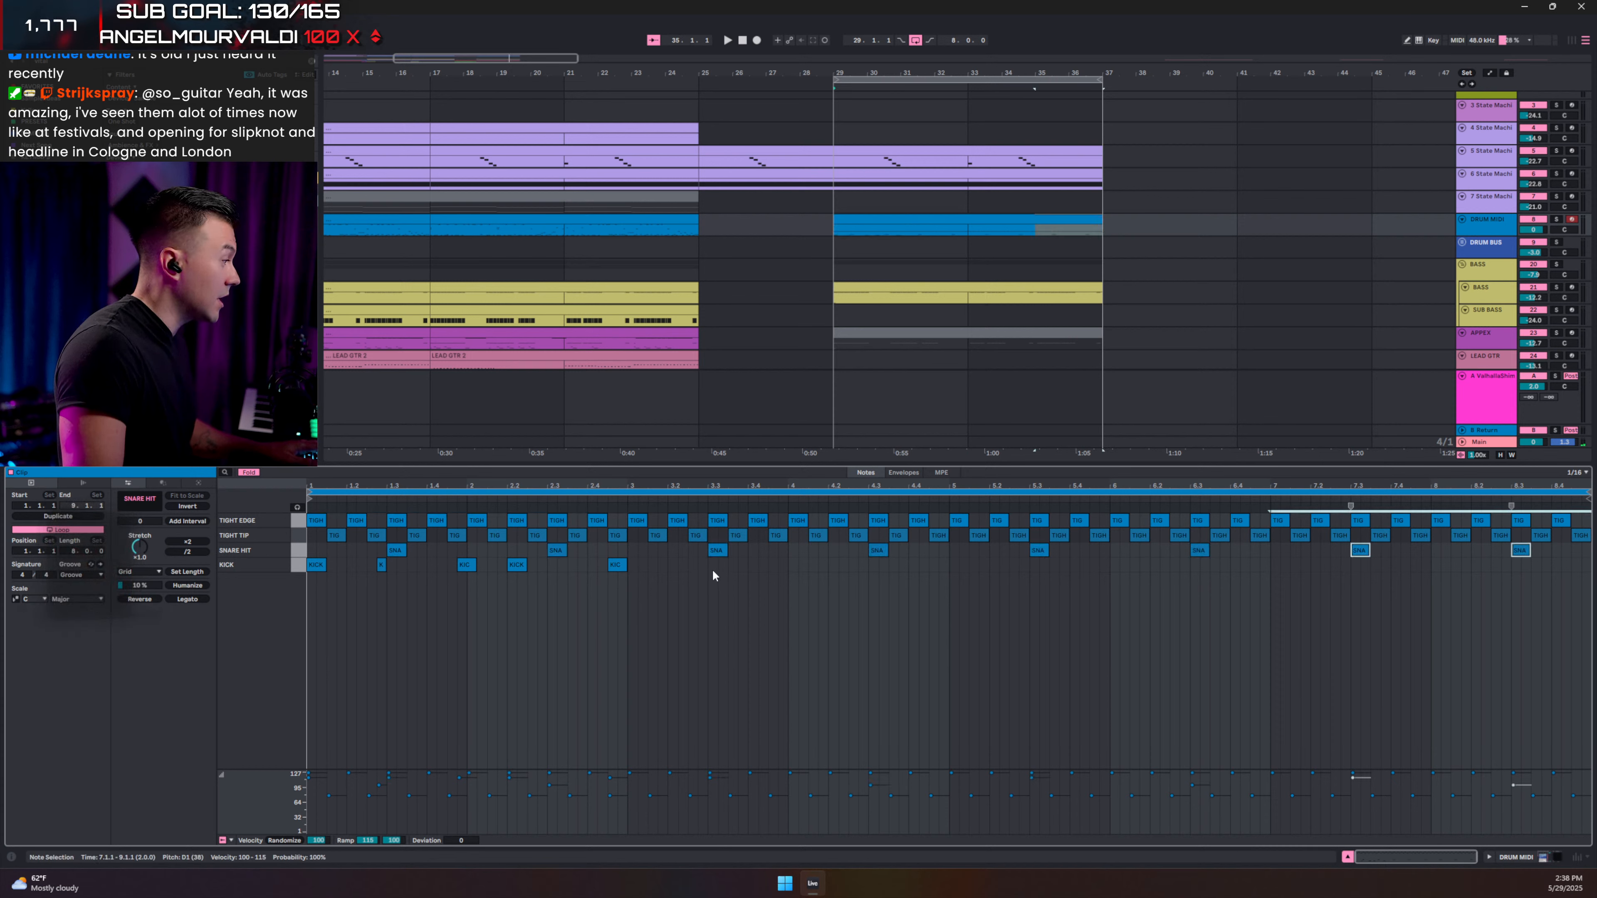
Shorten all notes in the drum clip to a sixteenth note each.
key("ctrl+a")
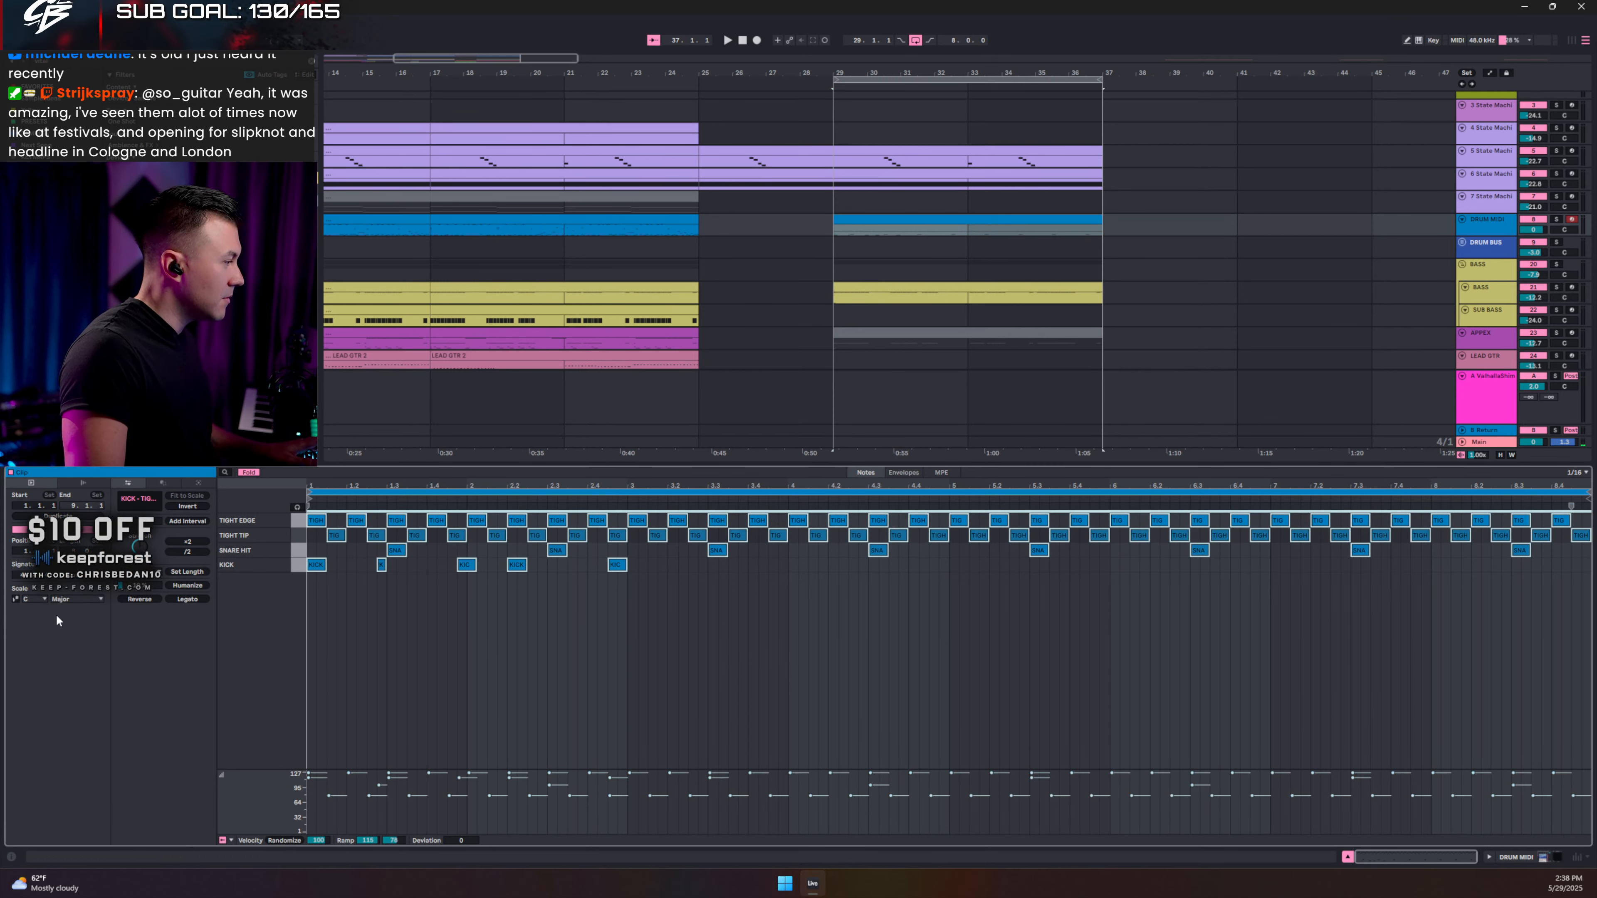
left_click(181, 567)
left_click(415, 594)
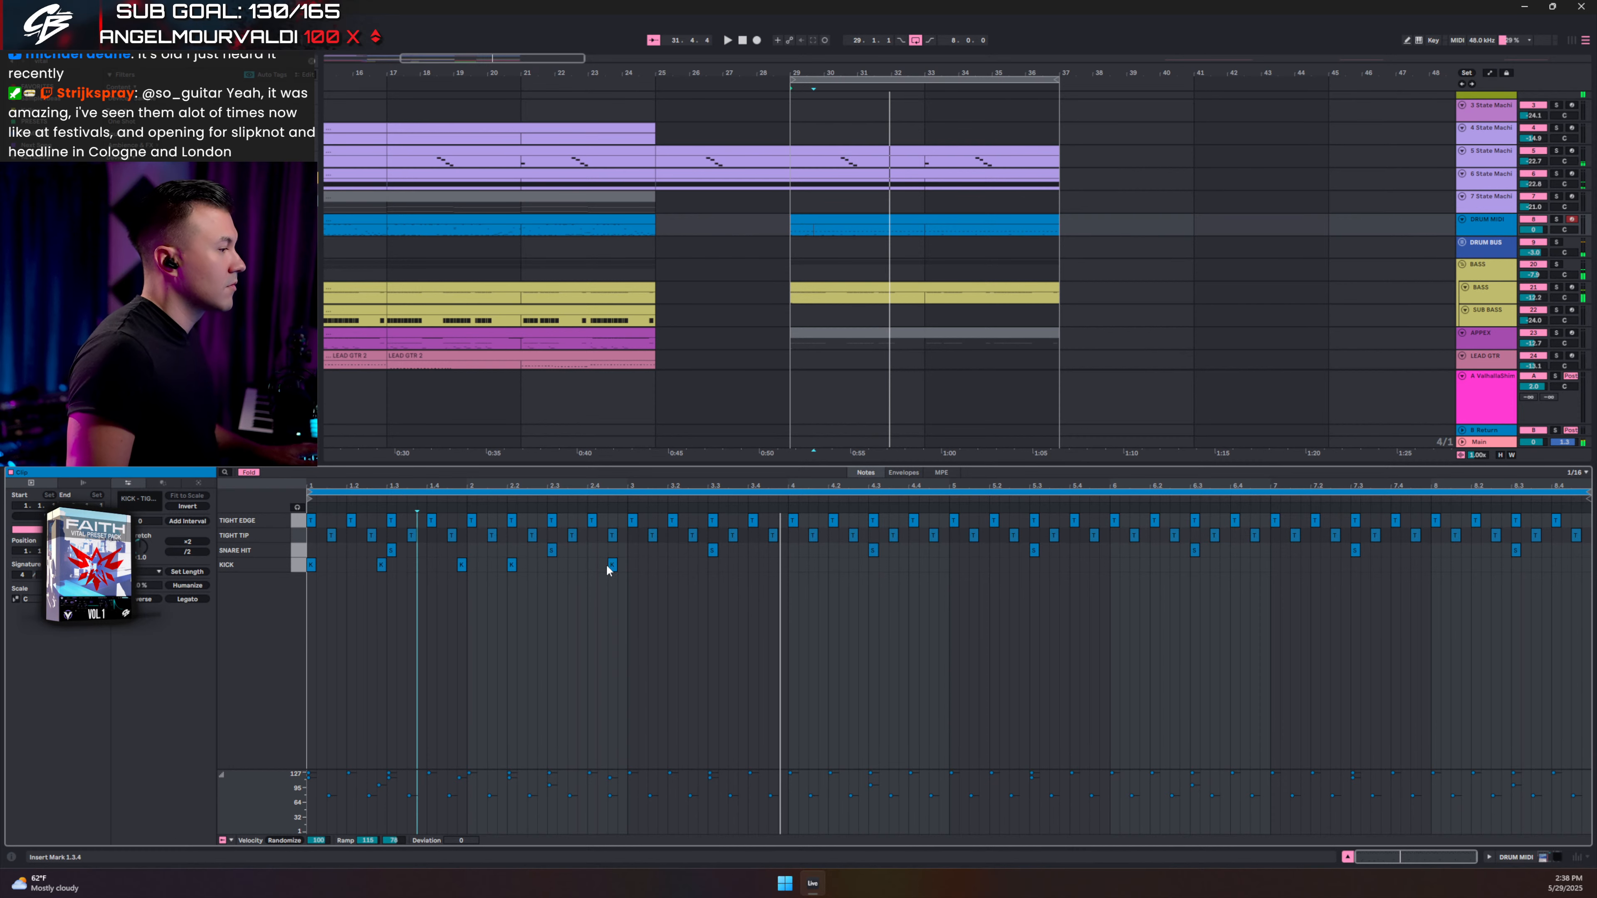
Move bar 2's last kick onto beat 4, place a kick on the last sixteenth of bar 3's first beat, and play the pattern.
left_click_drag(613, 566, 595, 566)
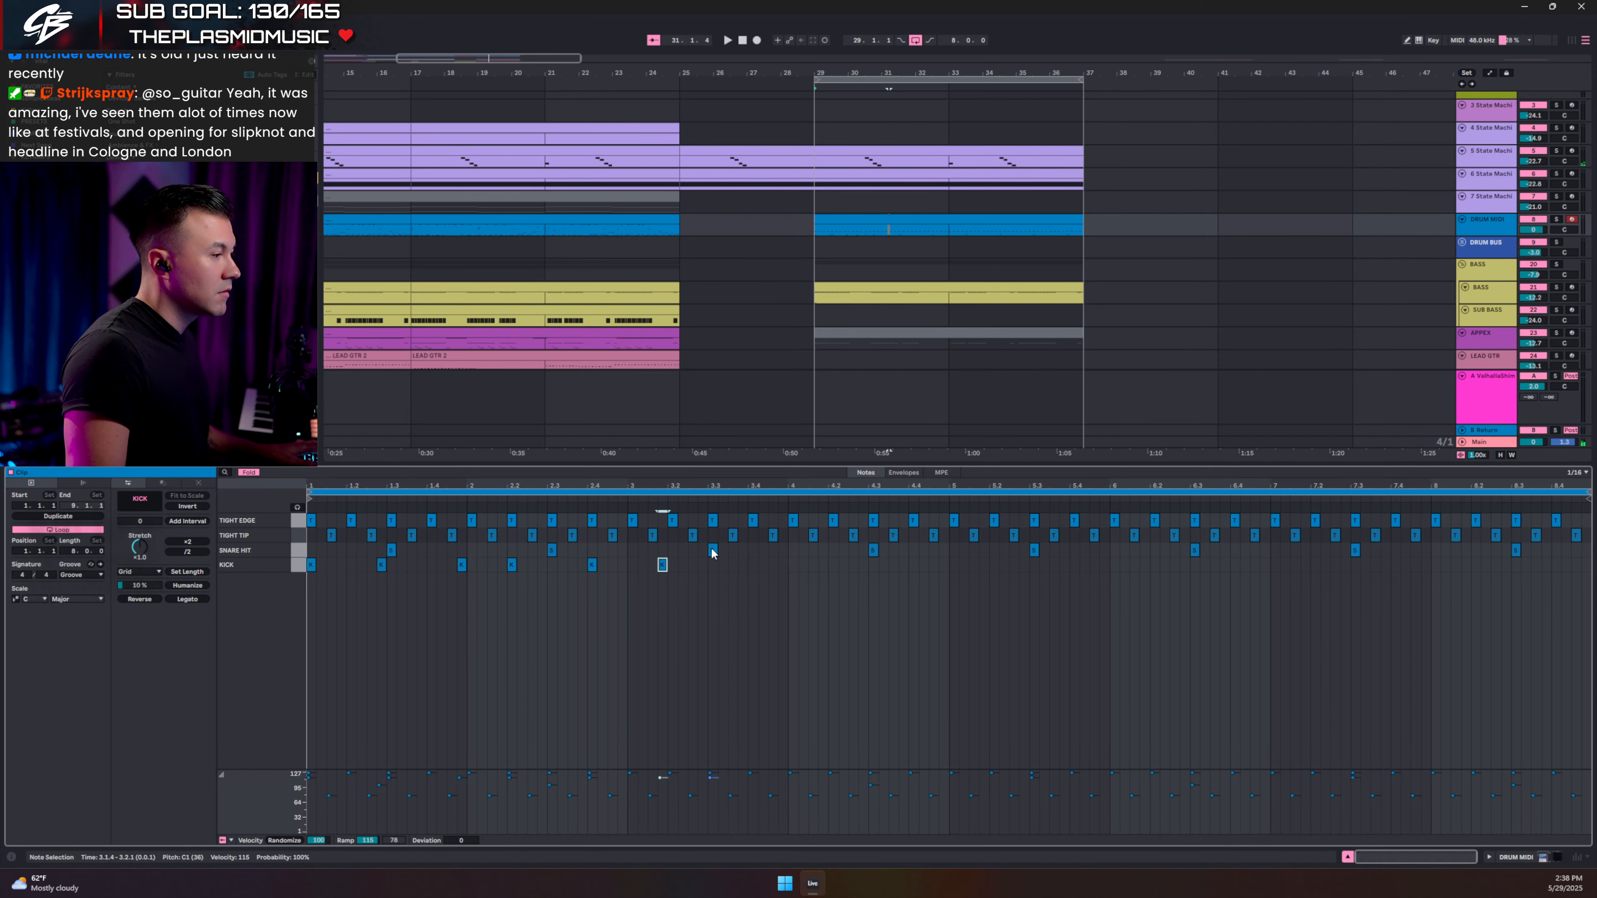
left_click_drag(670, 553, 715, 547)
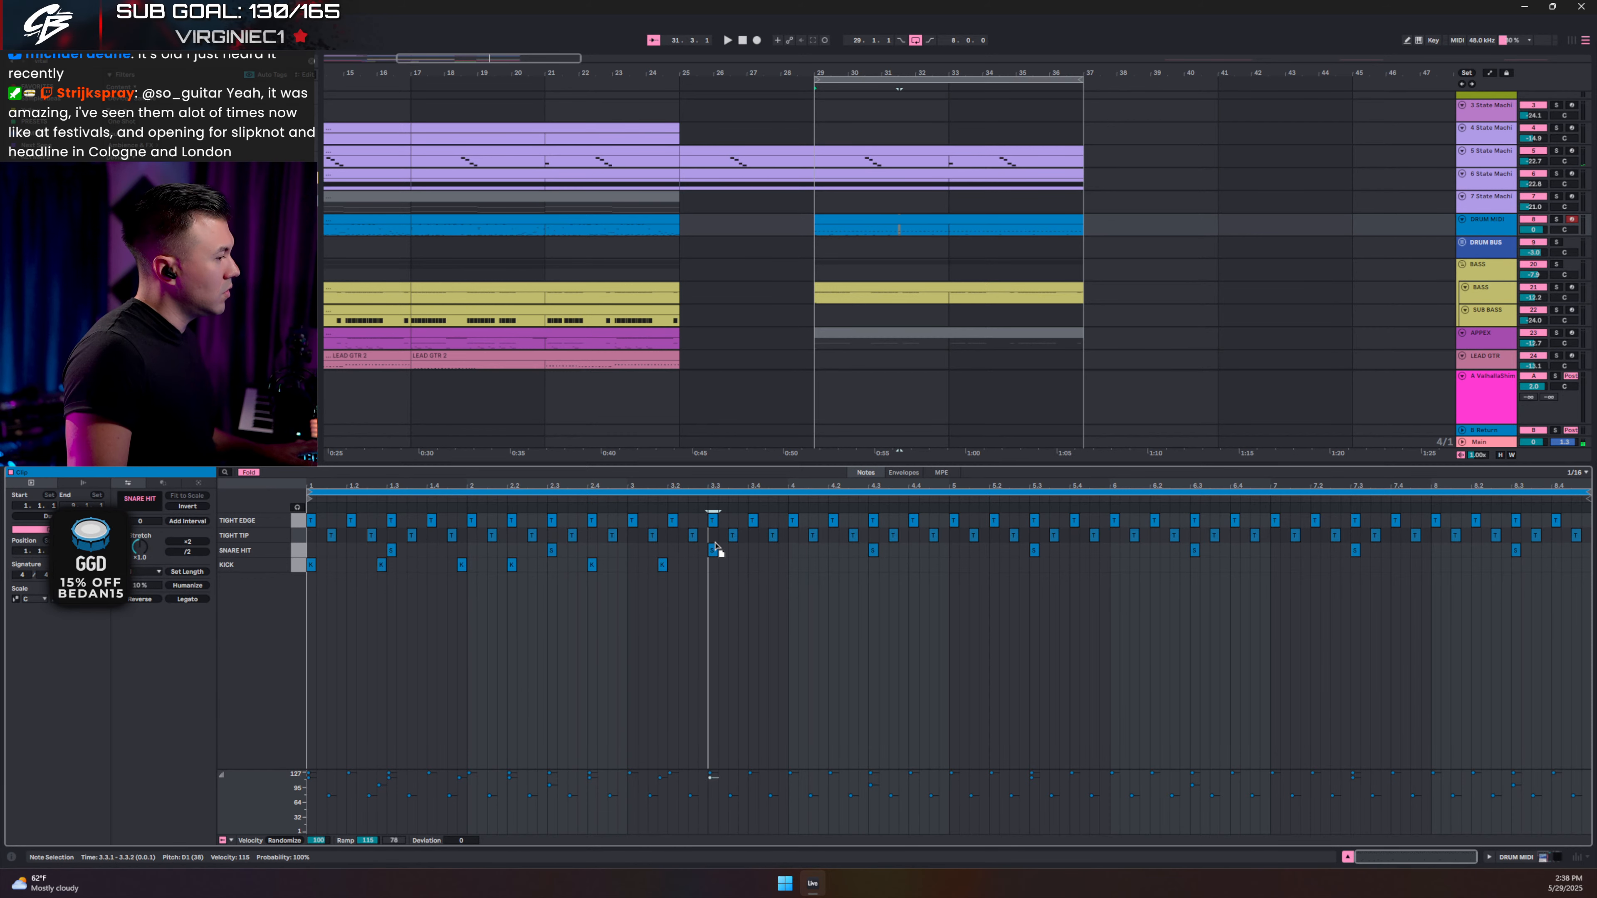
key("space")
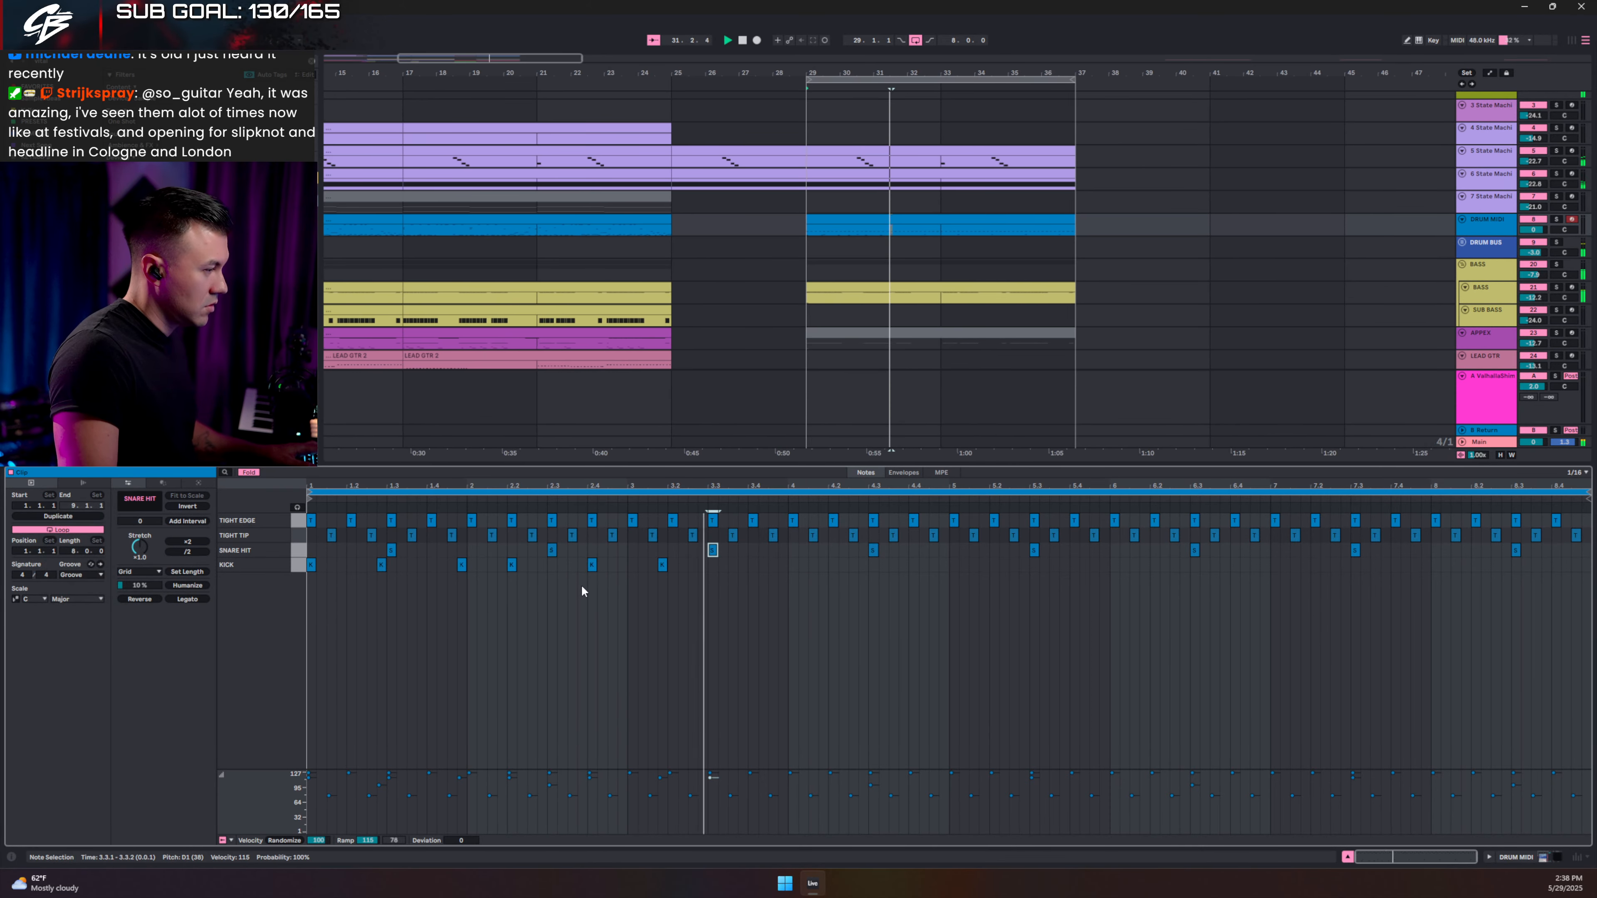
Add two consecutive sixteenth-note kicks on the last two sixteenths of beat 3 in bar 3, and play them.
double_click(753, 564)
double_click(763, 565)
left_click(697, 570)
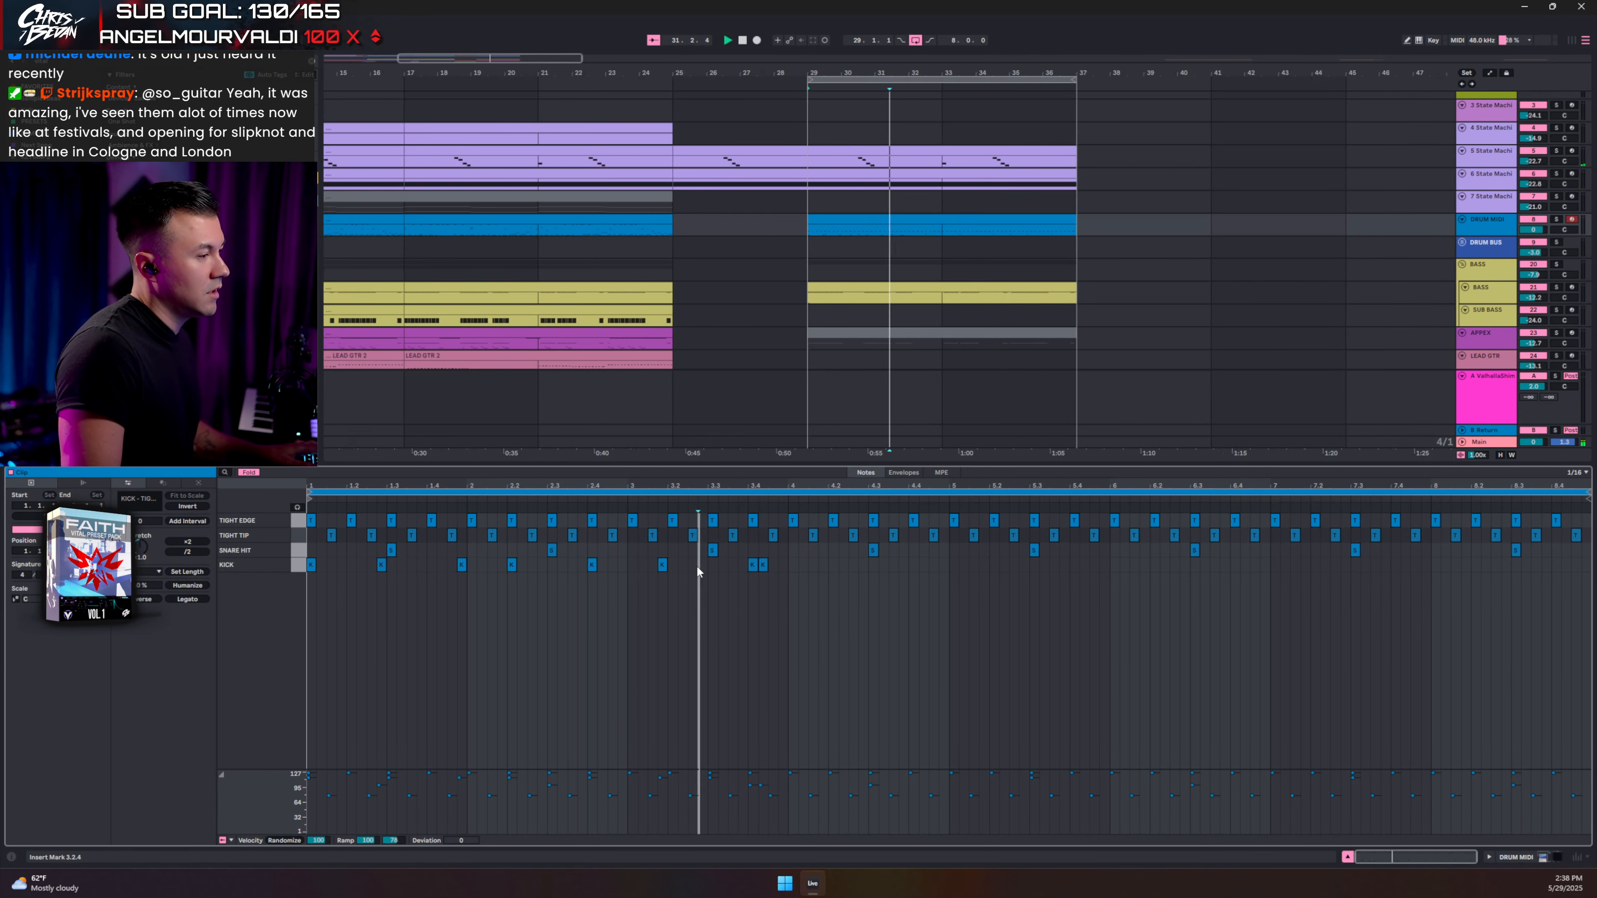
key("space")
left_click_drag(728, 561, 791, 571)
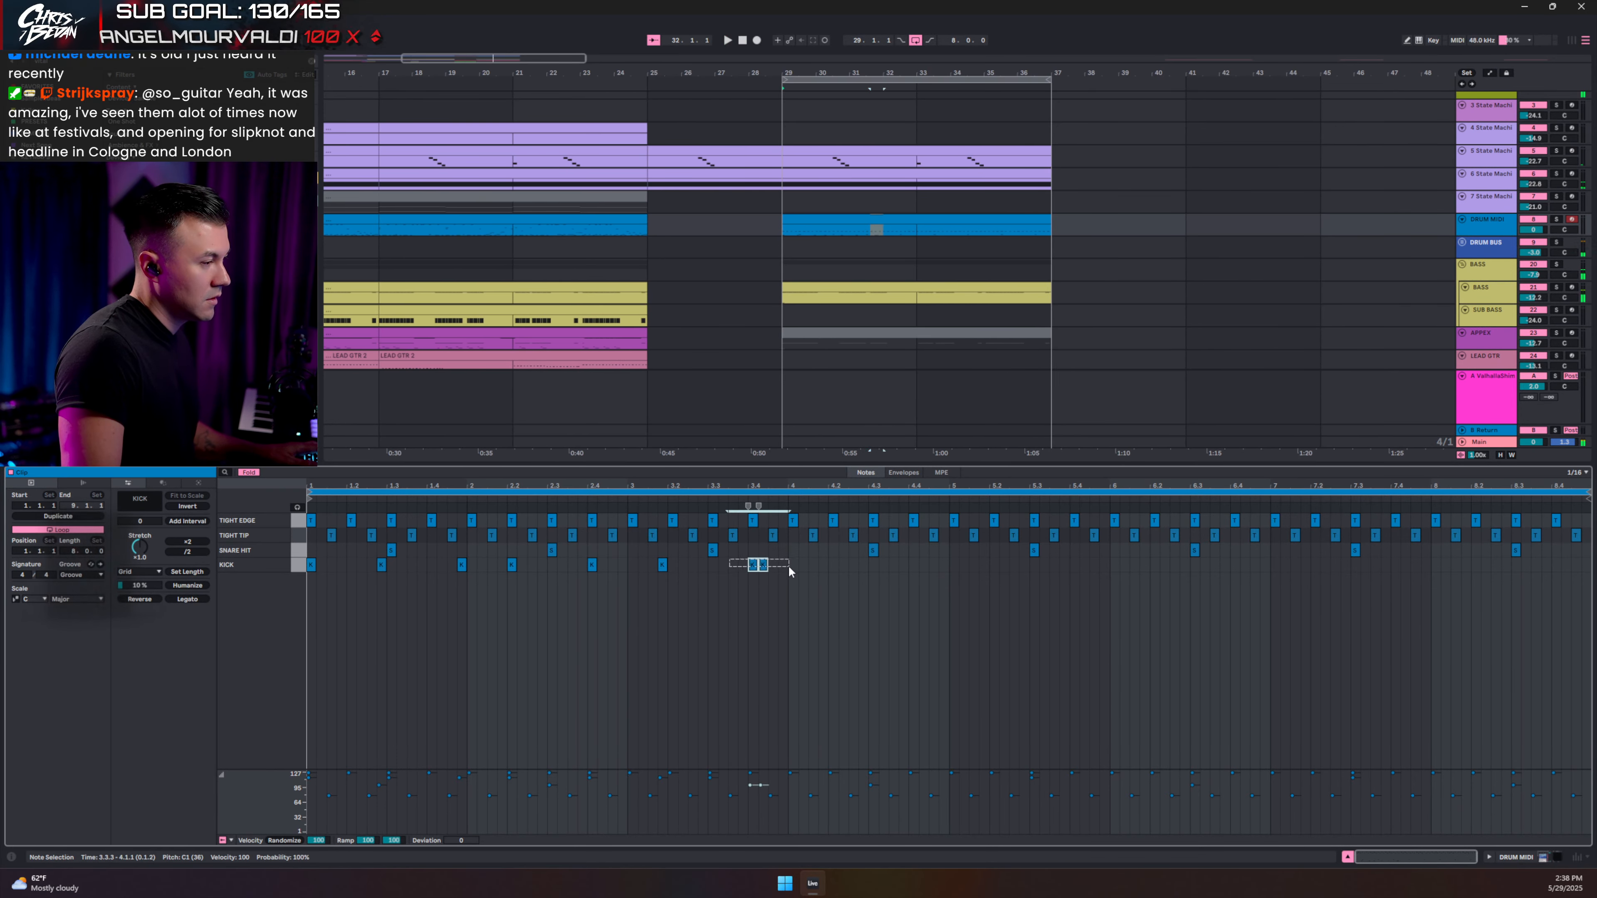
key("Left")
left_click(690, 557)
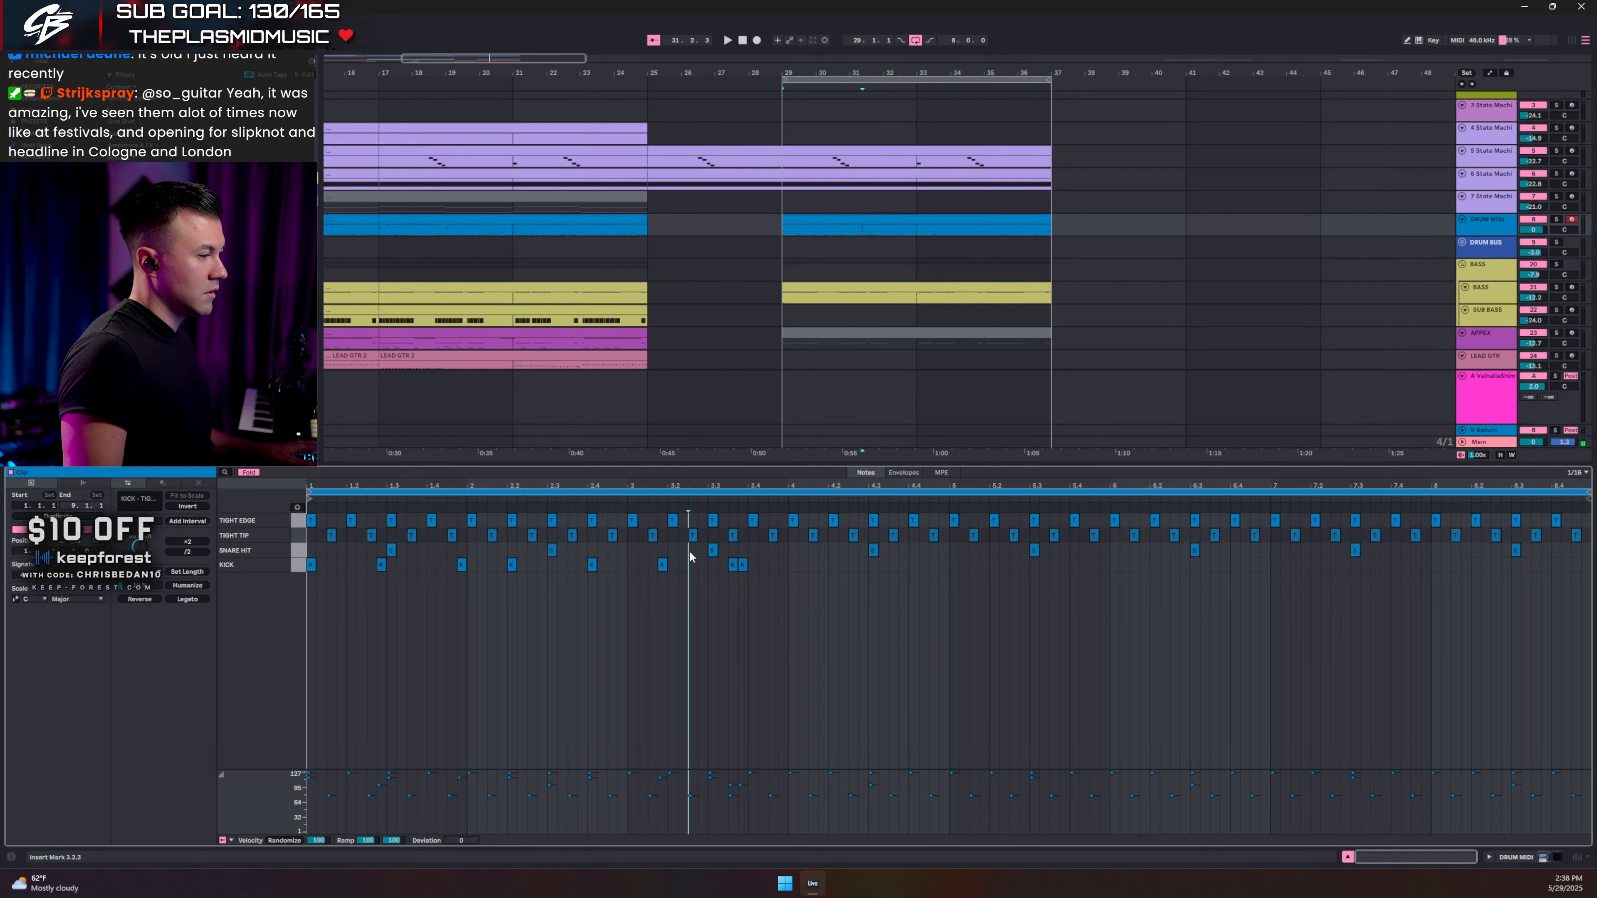
key("space")
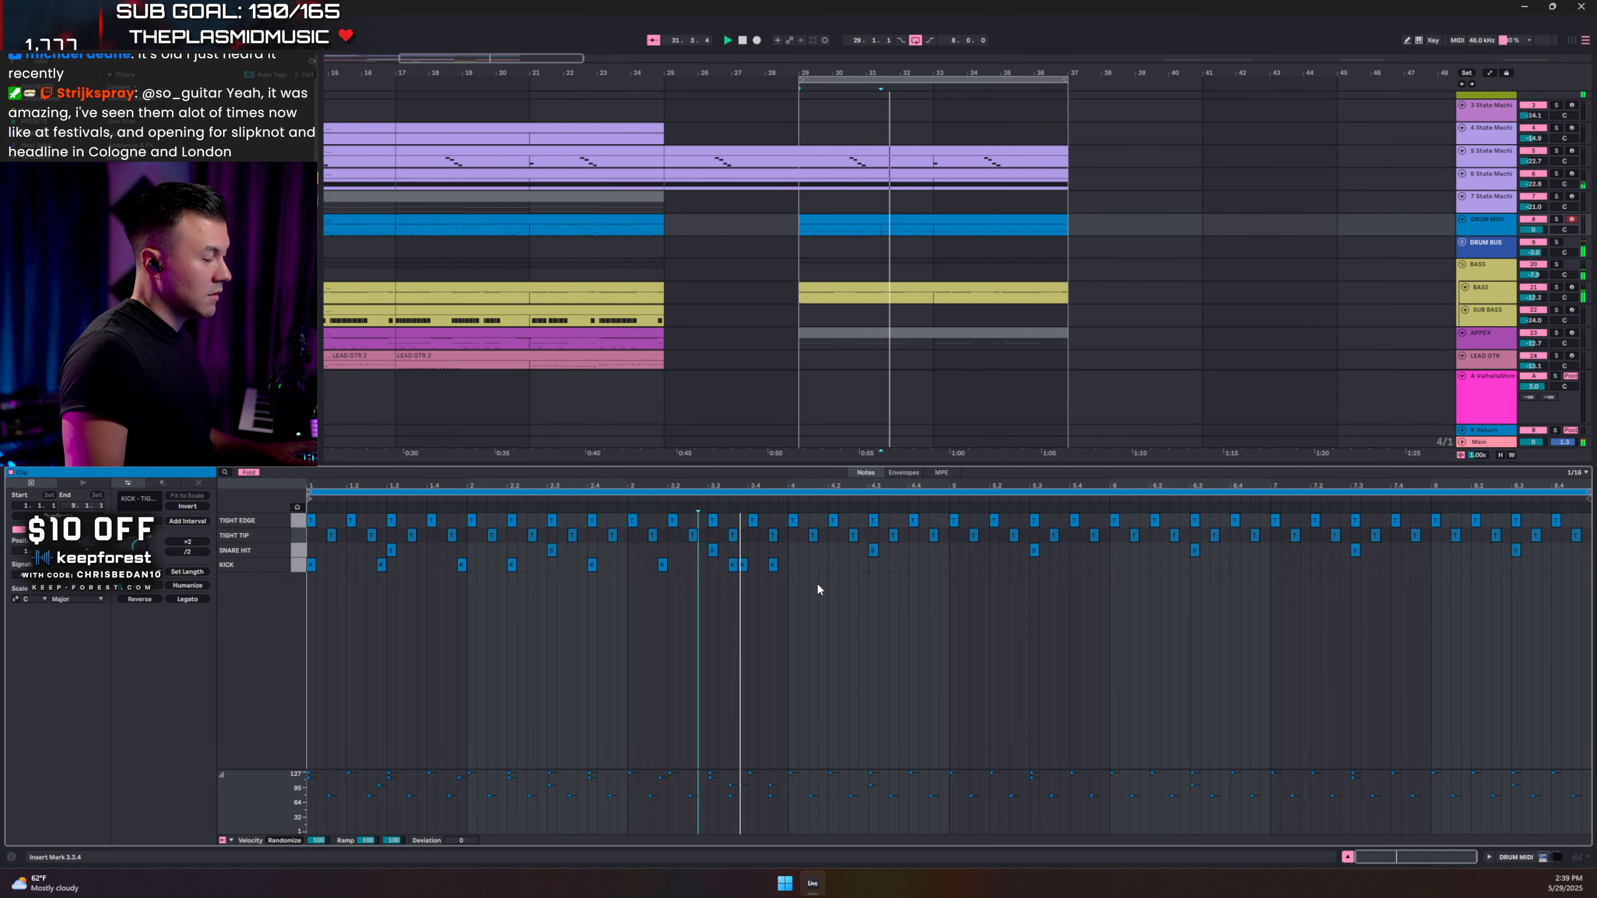
Place kicks on the second sixteenth of bar 3's beat 4 and on bar 4's first beat, and play the result.
left_click_drag(775, 569, 786, 570)
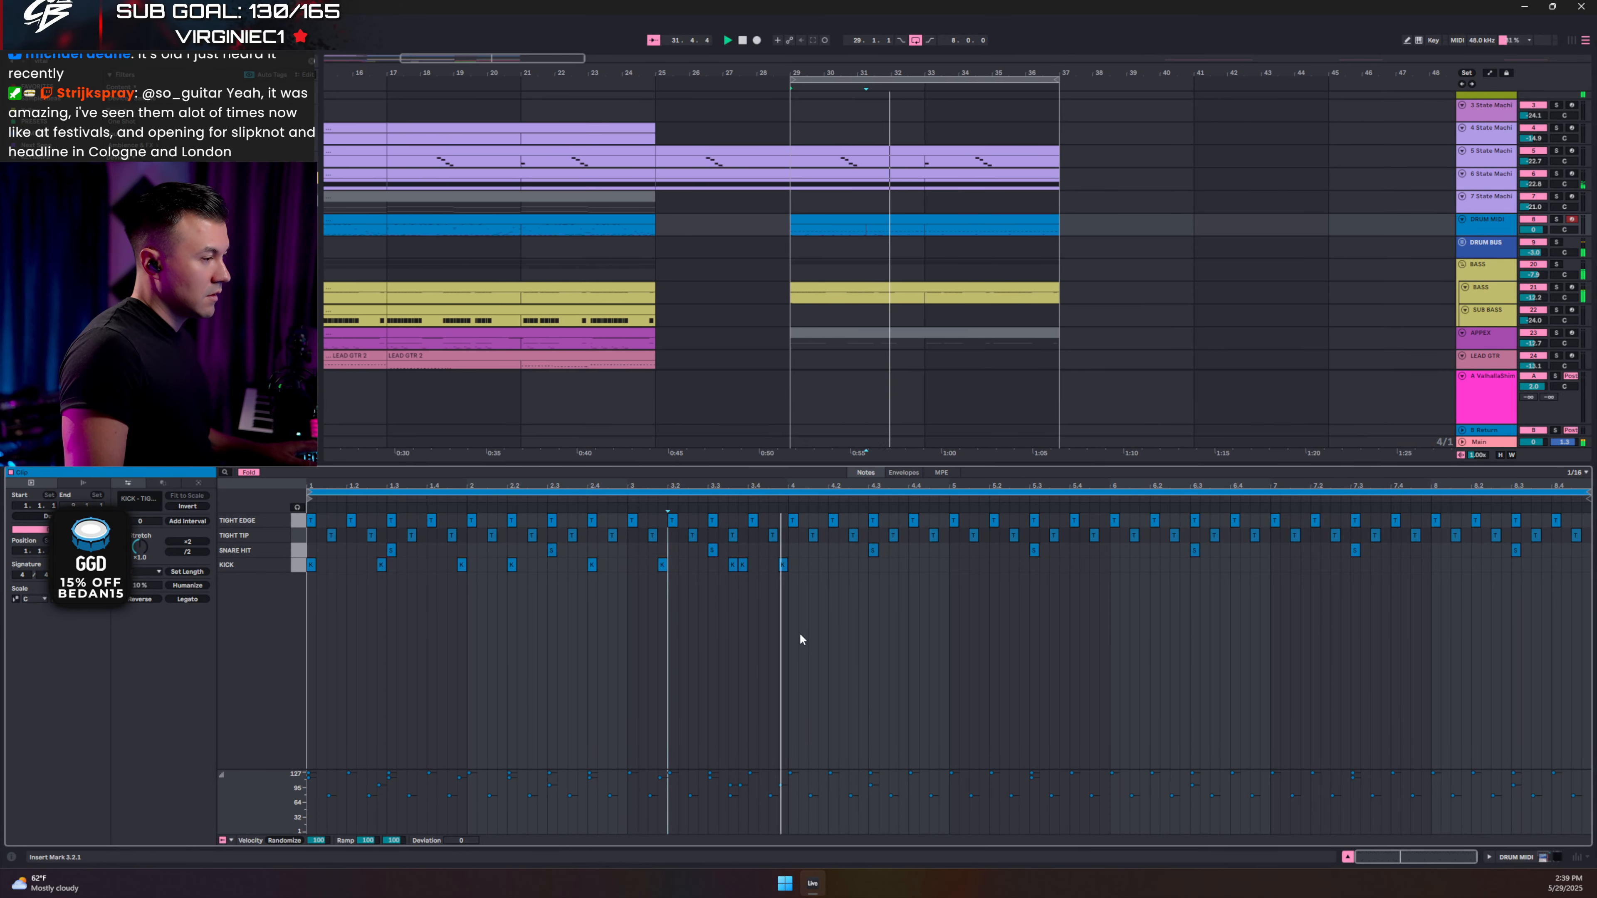
left_click(784, 566)
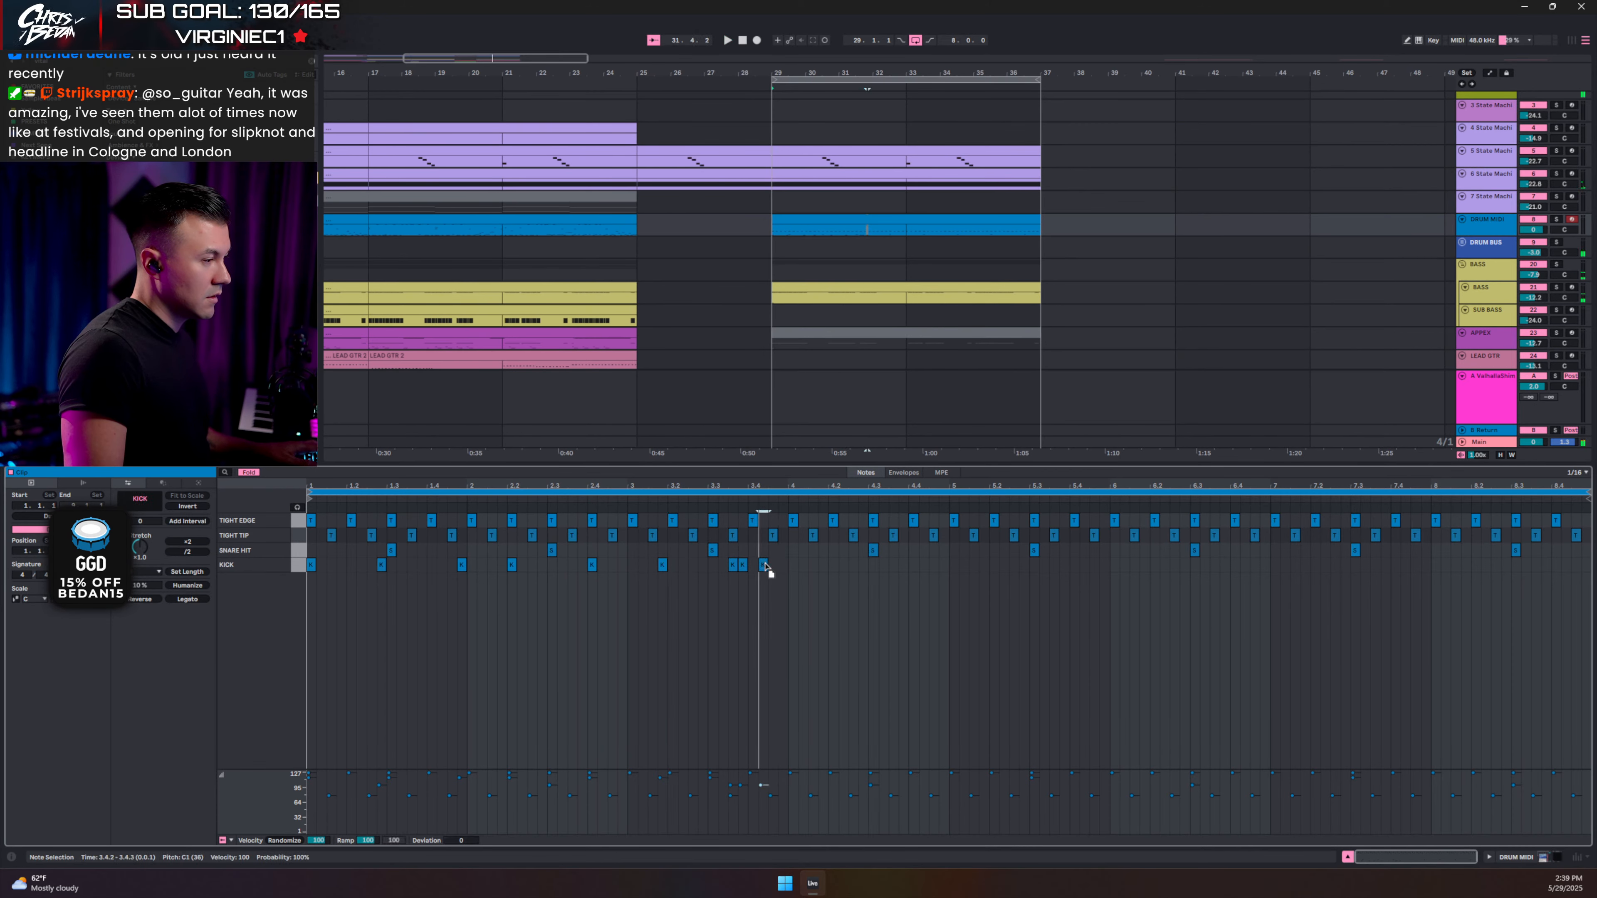
left_click(825, 590)
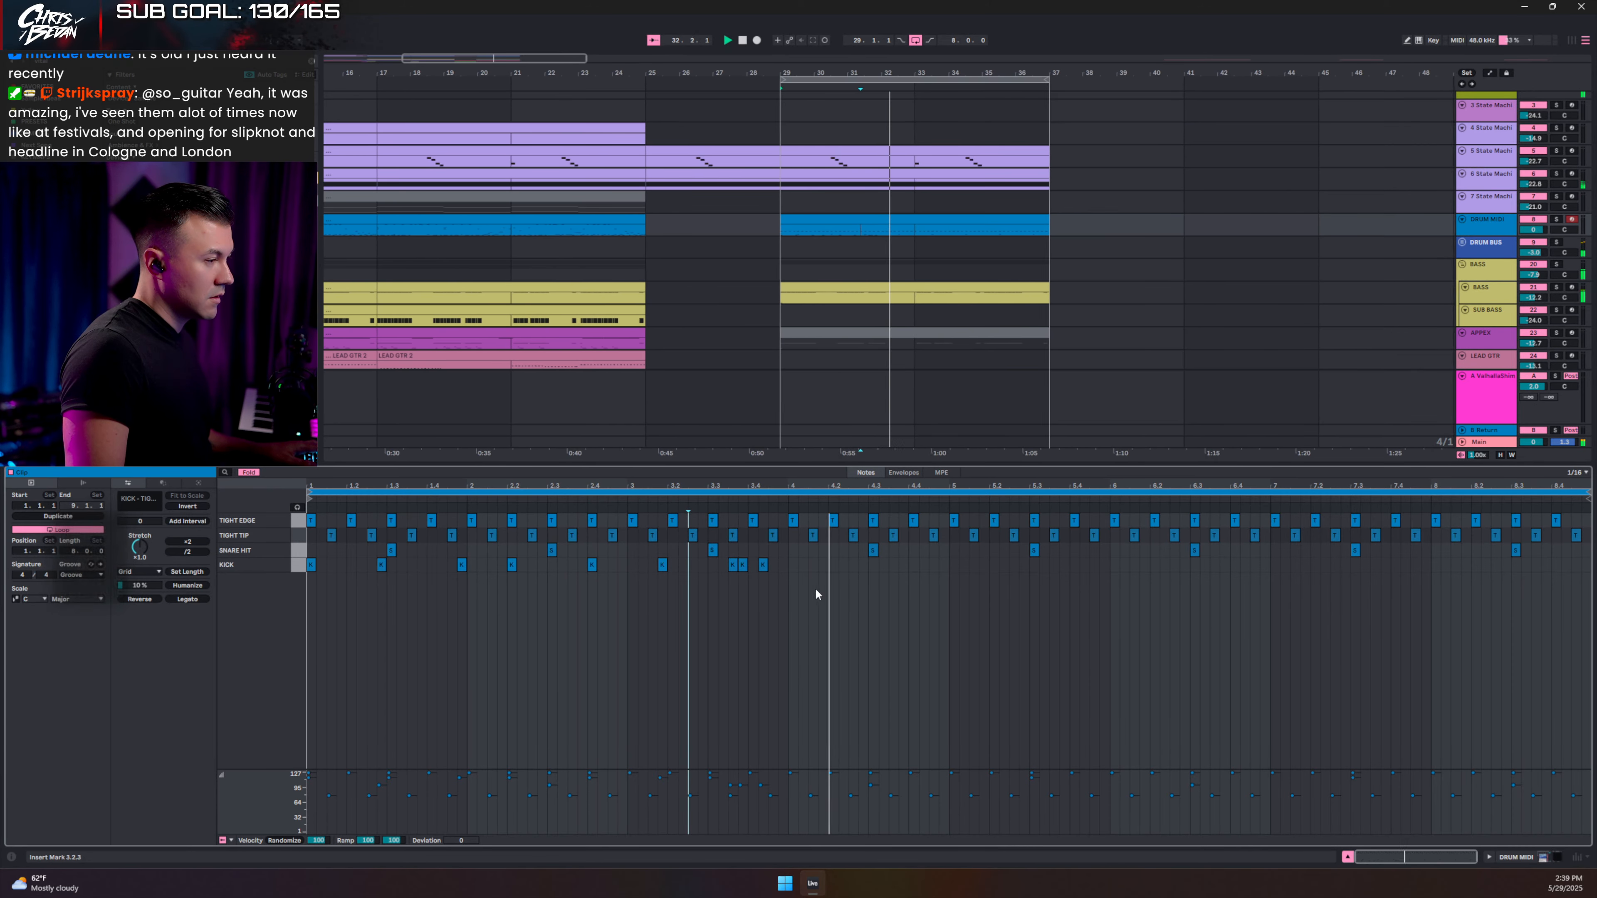
double_click(791, 563)
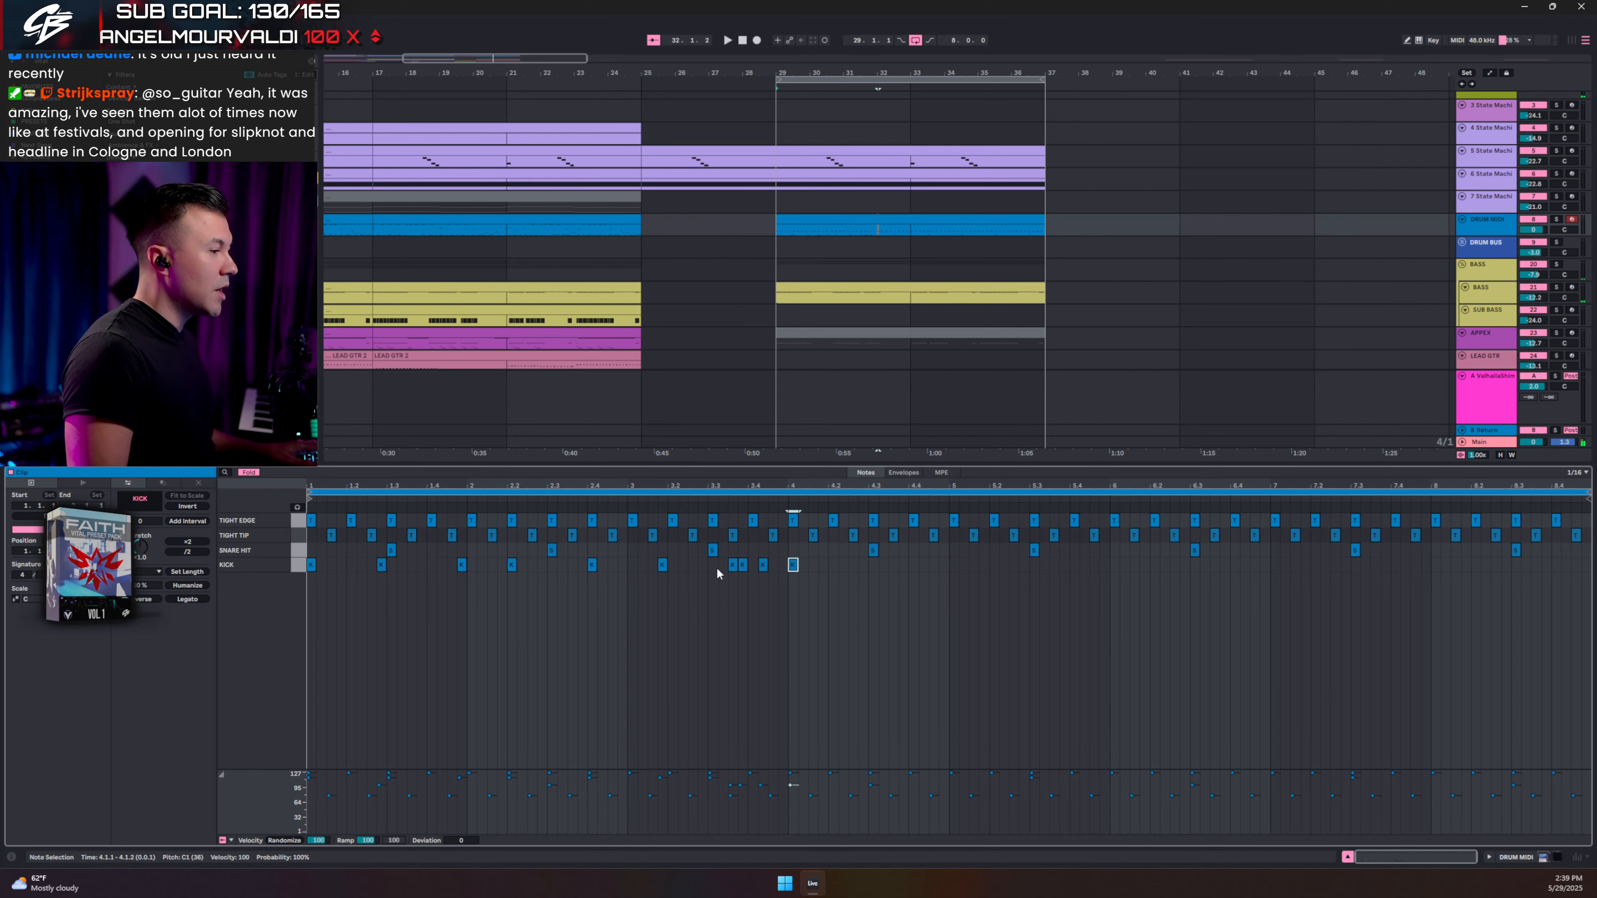
left_click(688, 542)
key("space")
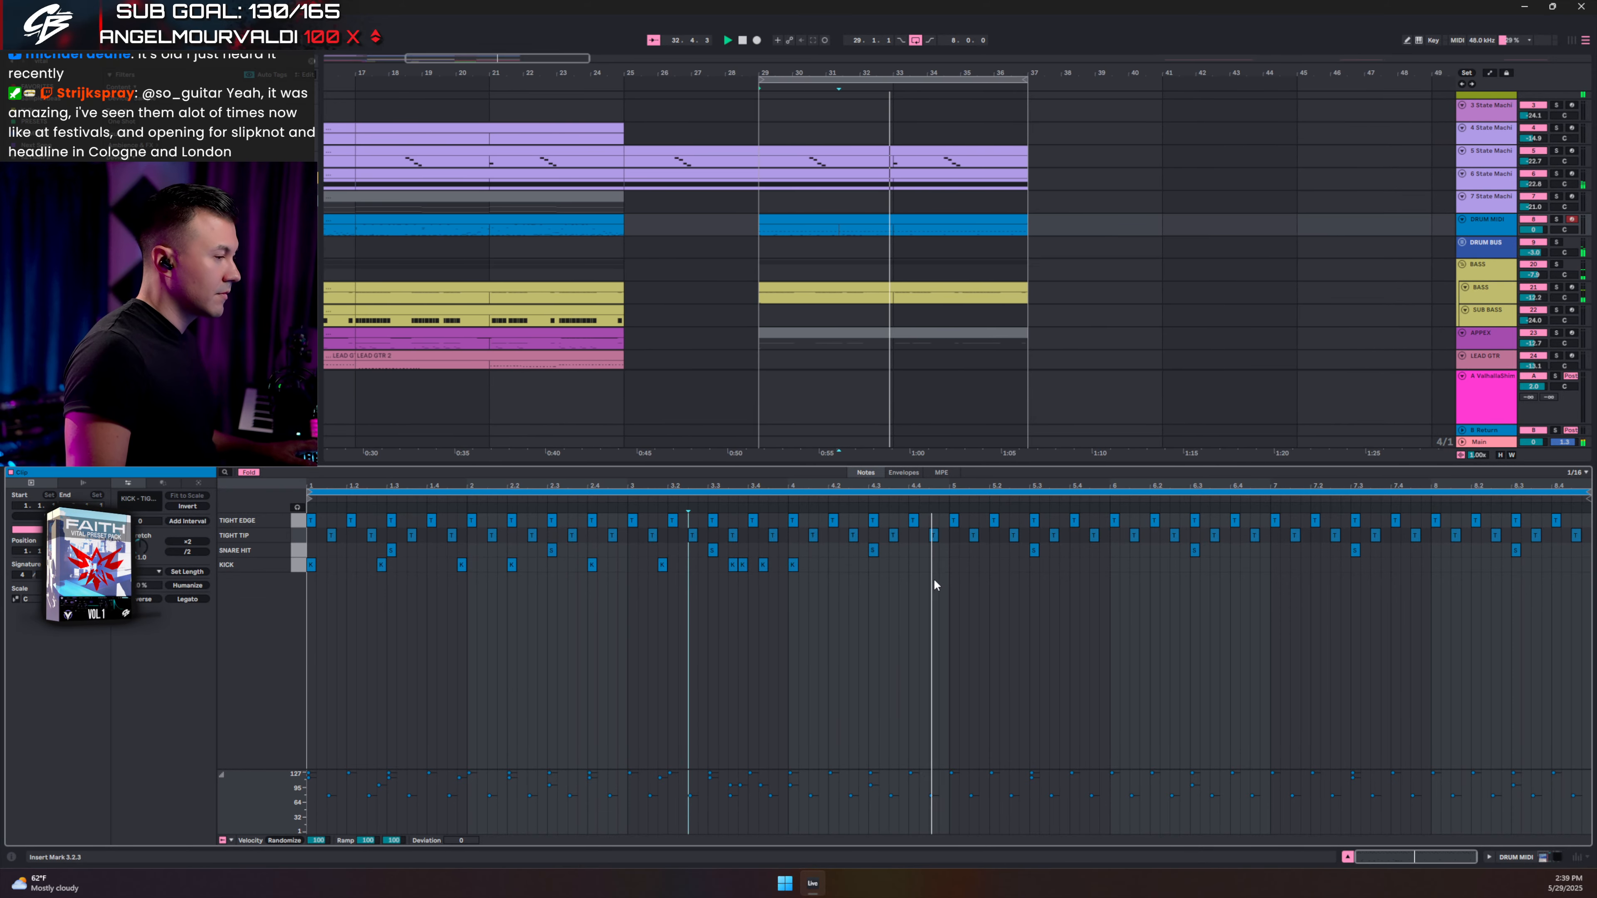
Add two SNARE HIT notes on the last two sixteenths of bar 4 and play the fill.
double_click(935, 548)
double_click(944, 550)
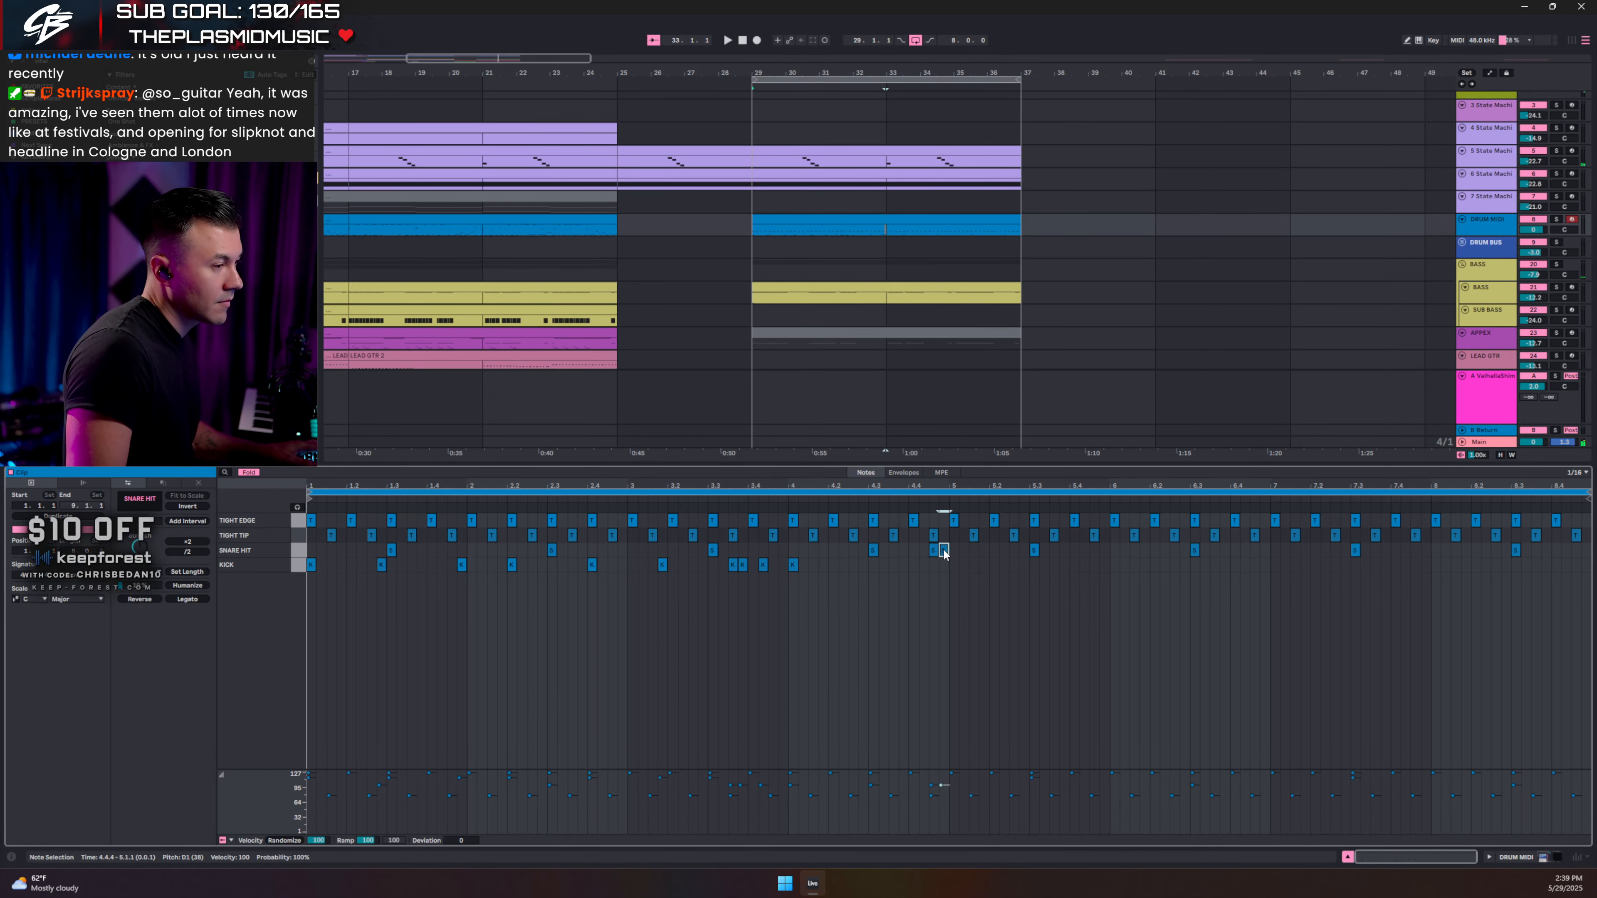
left_click(871, 567)
key("space")
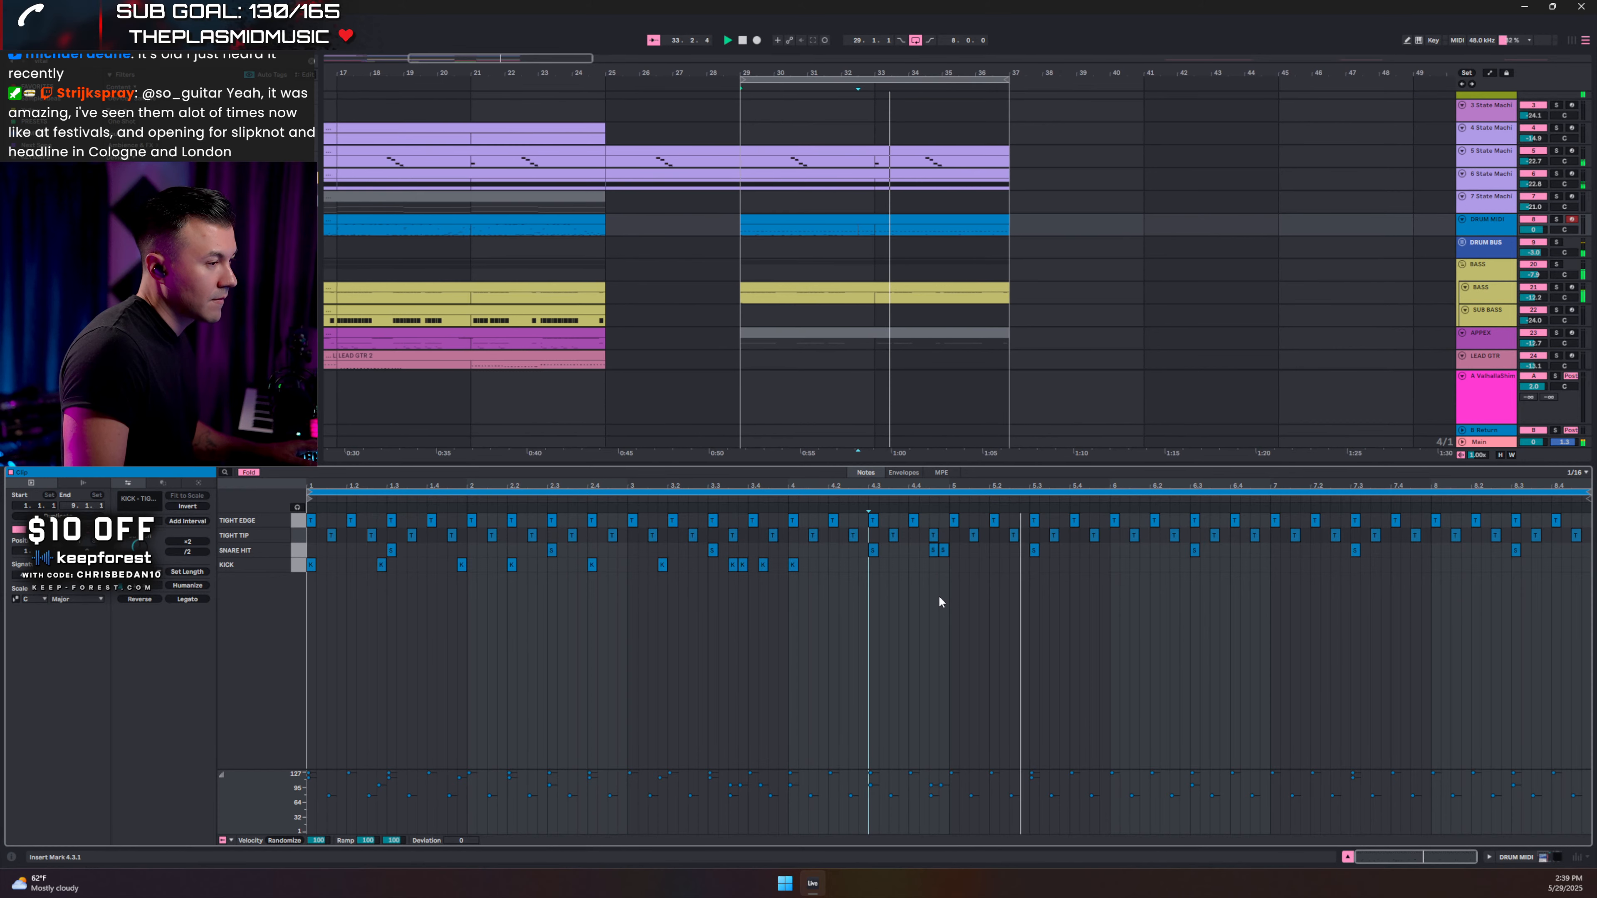
Place a kick on the second sixteenth of bar 5 and play from bar 4's third beat.
double_click(954, 564)
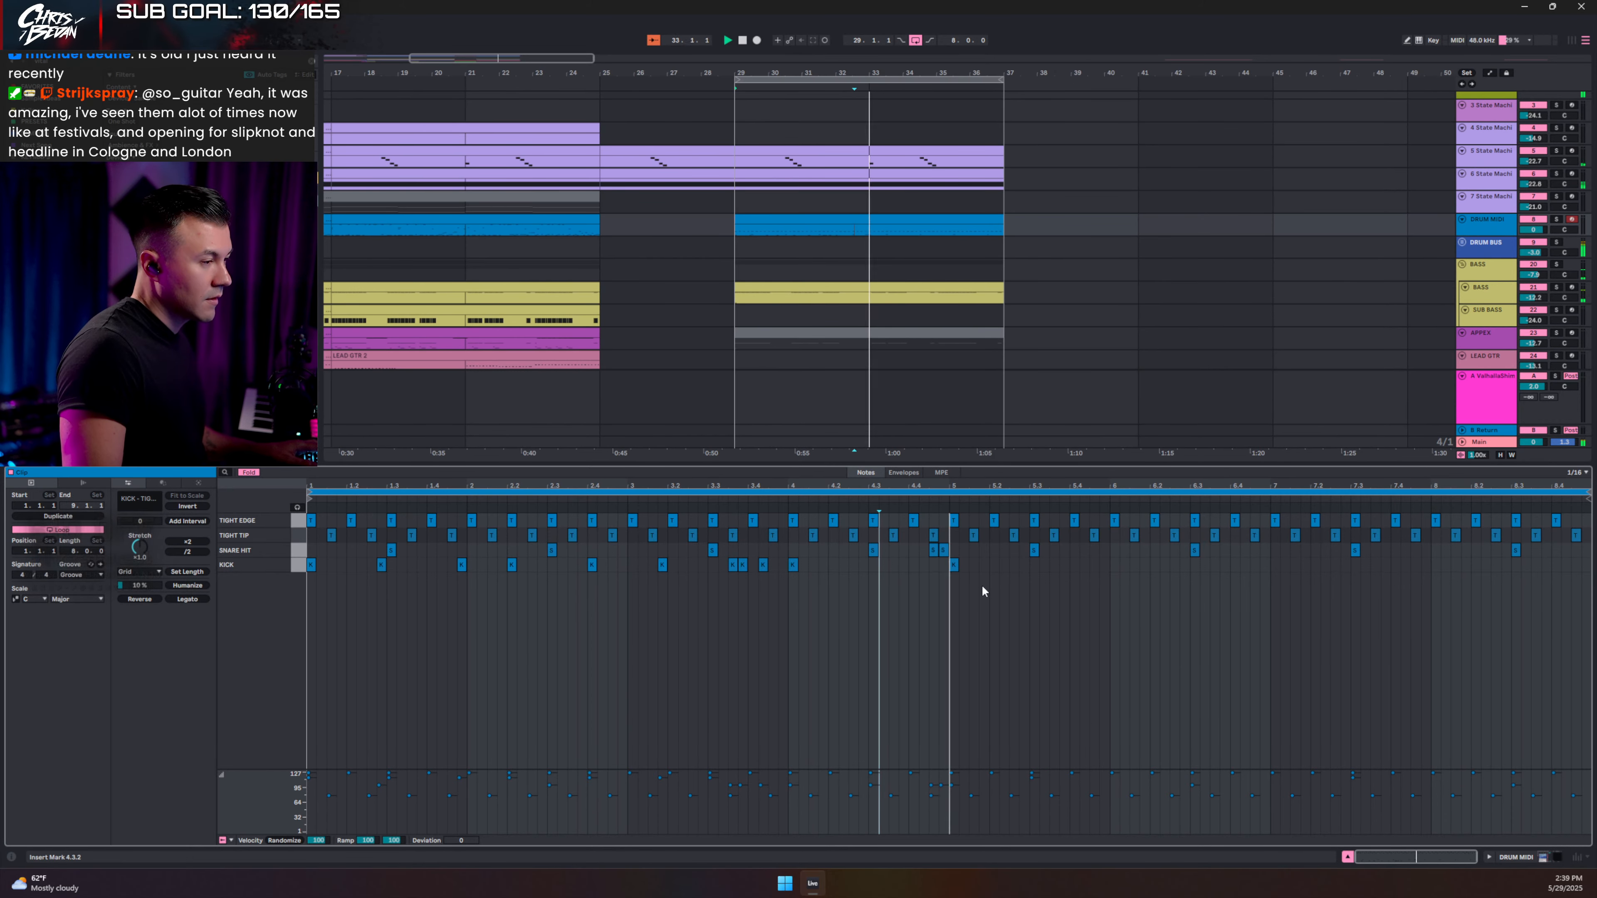
key("space")
left_click_drag(954, 565, 965, 565)
left_click(887, 562)
key("space")
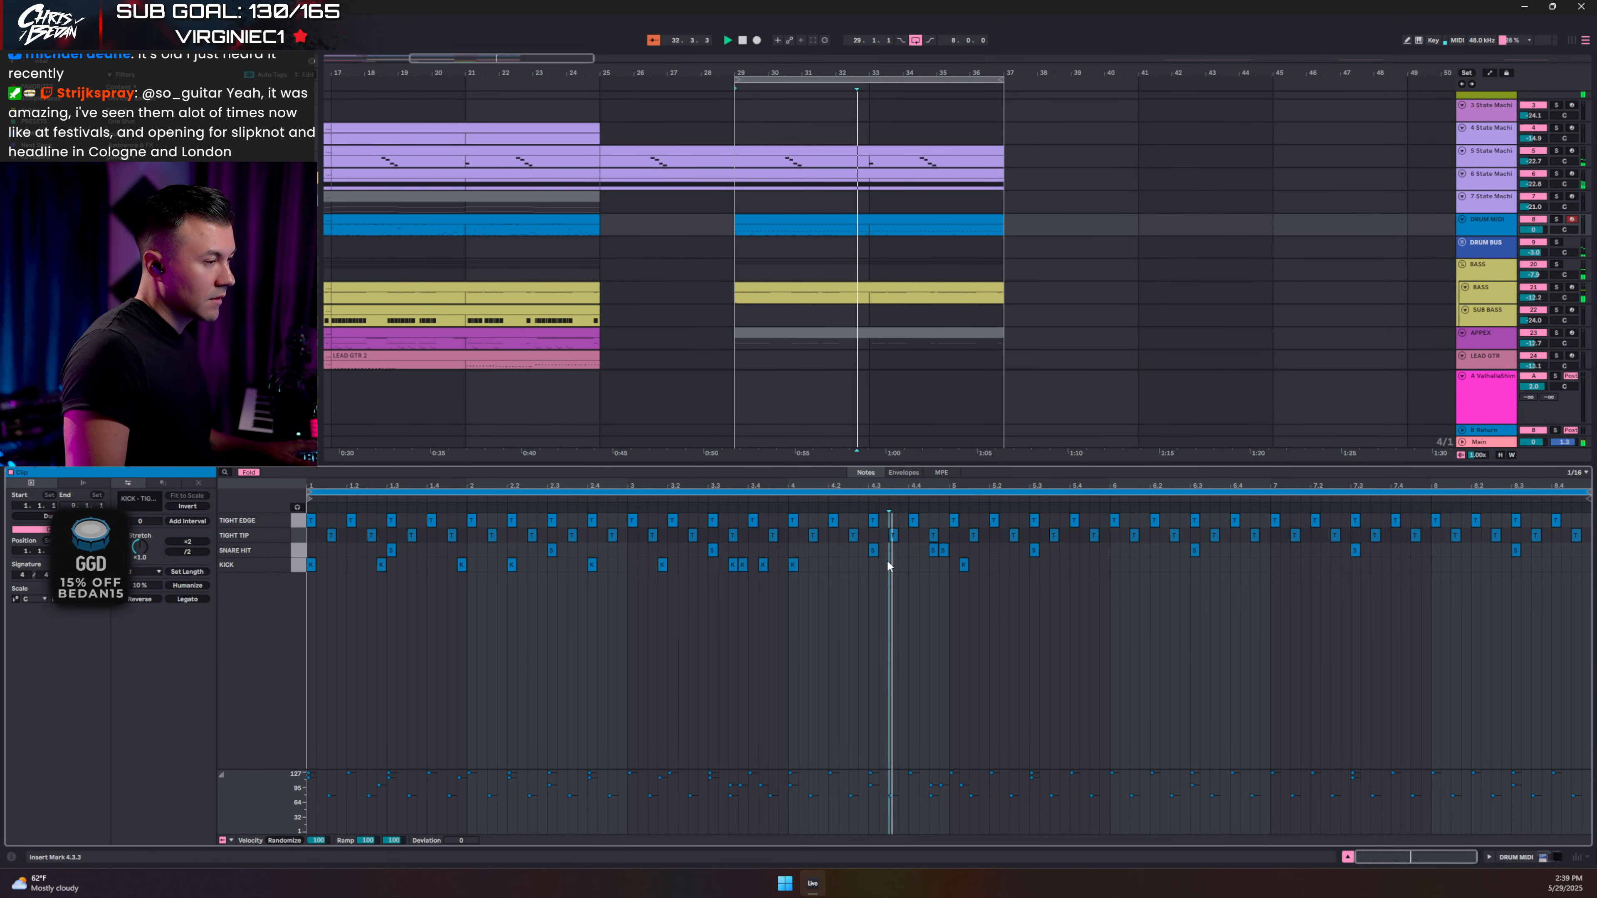
Add another kick in bar 5, settle it on beat 2, and play it from the end of bar 4.
key("space")
double_click(983, 564)
left_click(920, 558)
key("space")
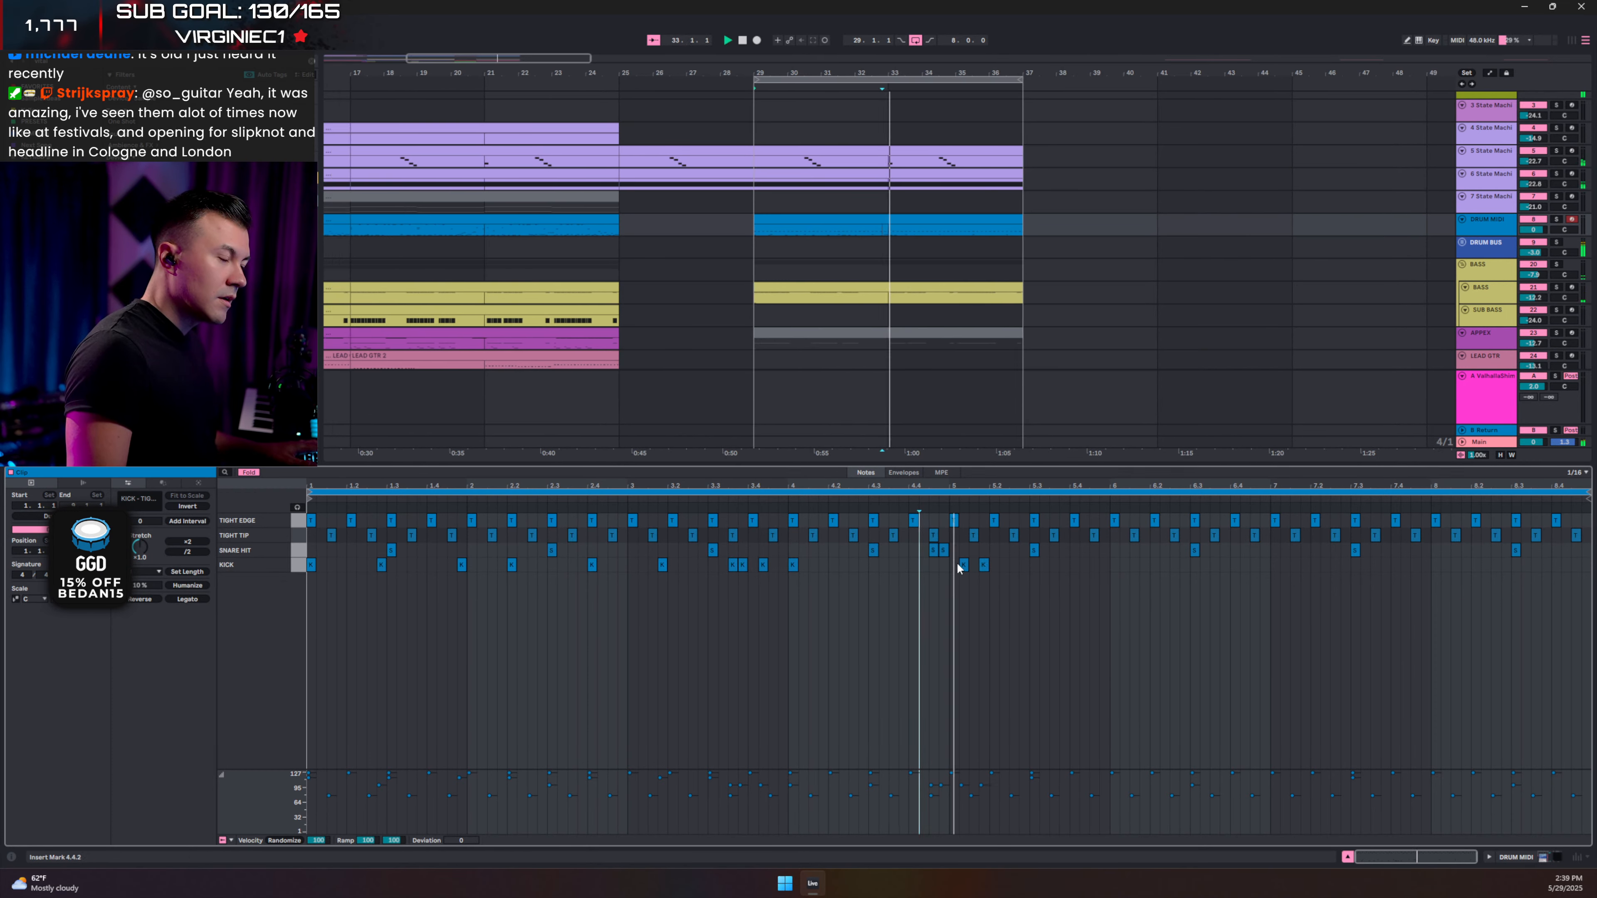
double_click(995, 564)
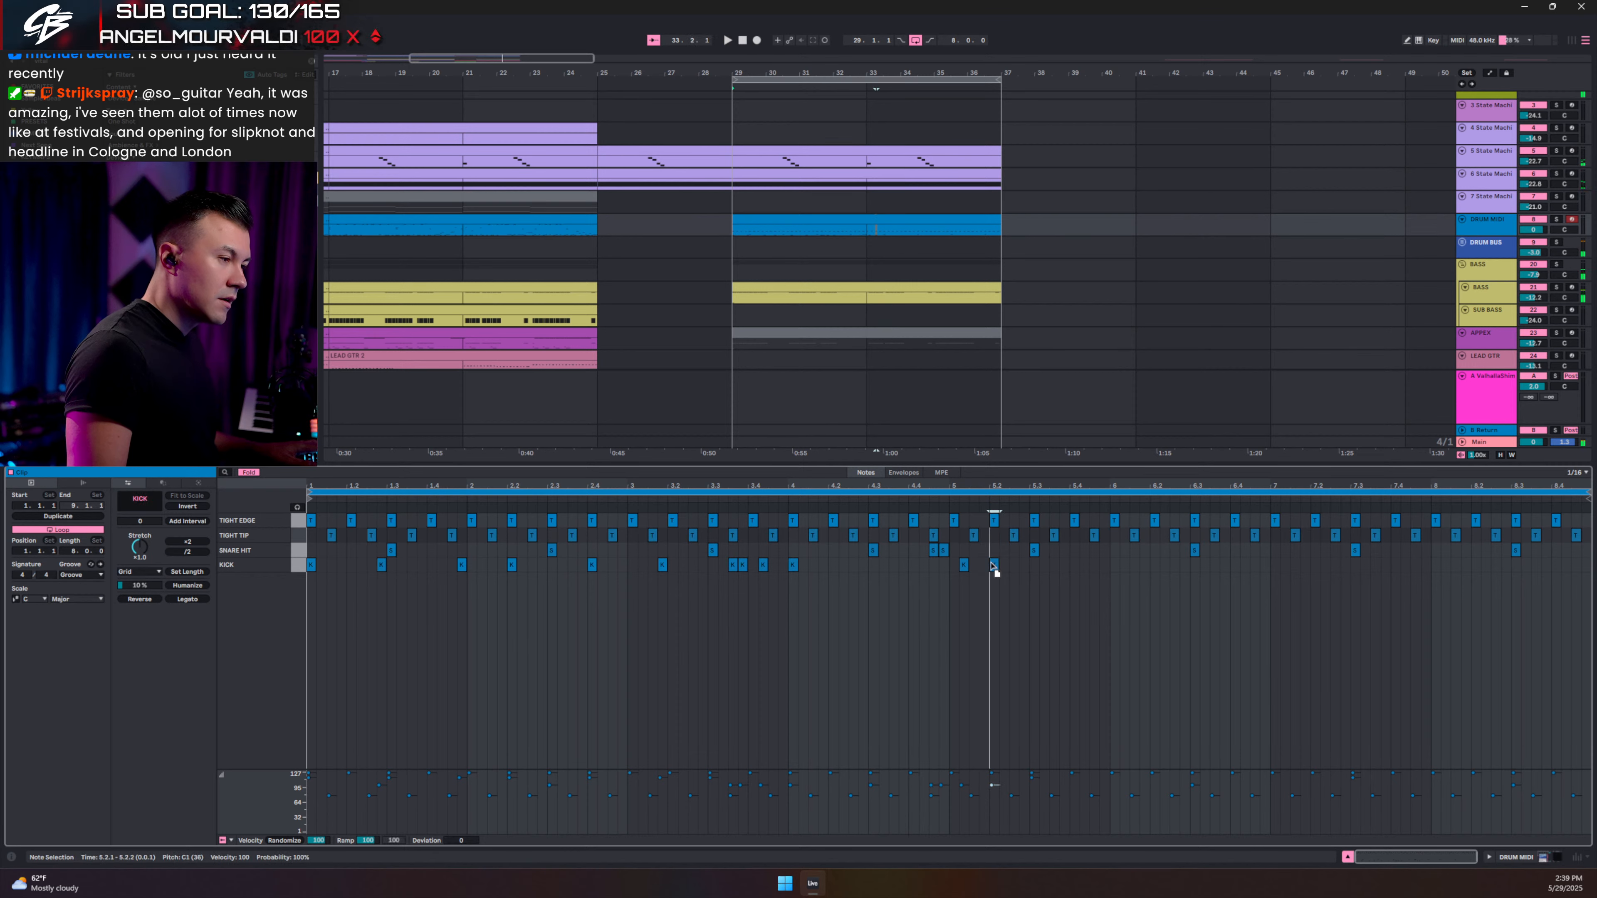
key("space")
left_click(925, 546)
key("space")
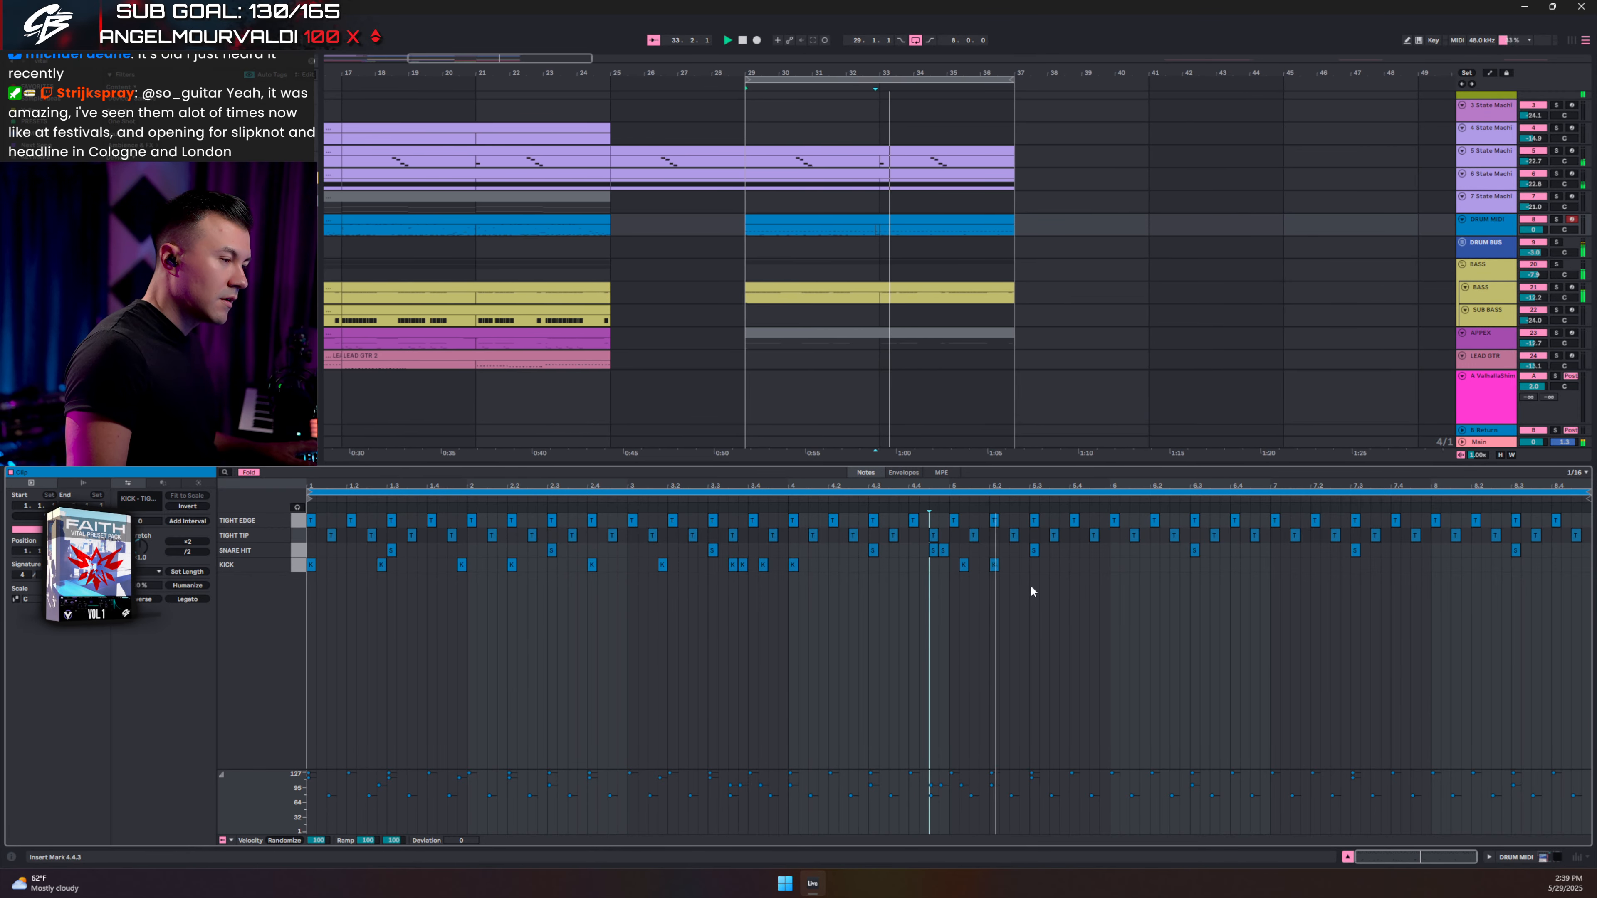
Add a kick one sixteenth before bar 5's snare, play the passage, and save the set.
double_click(1024, 564)
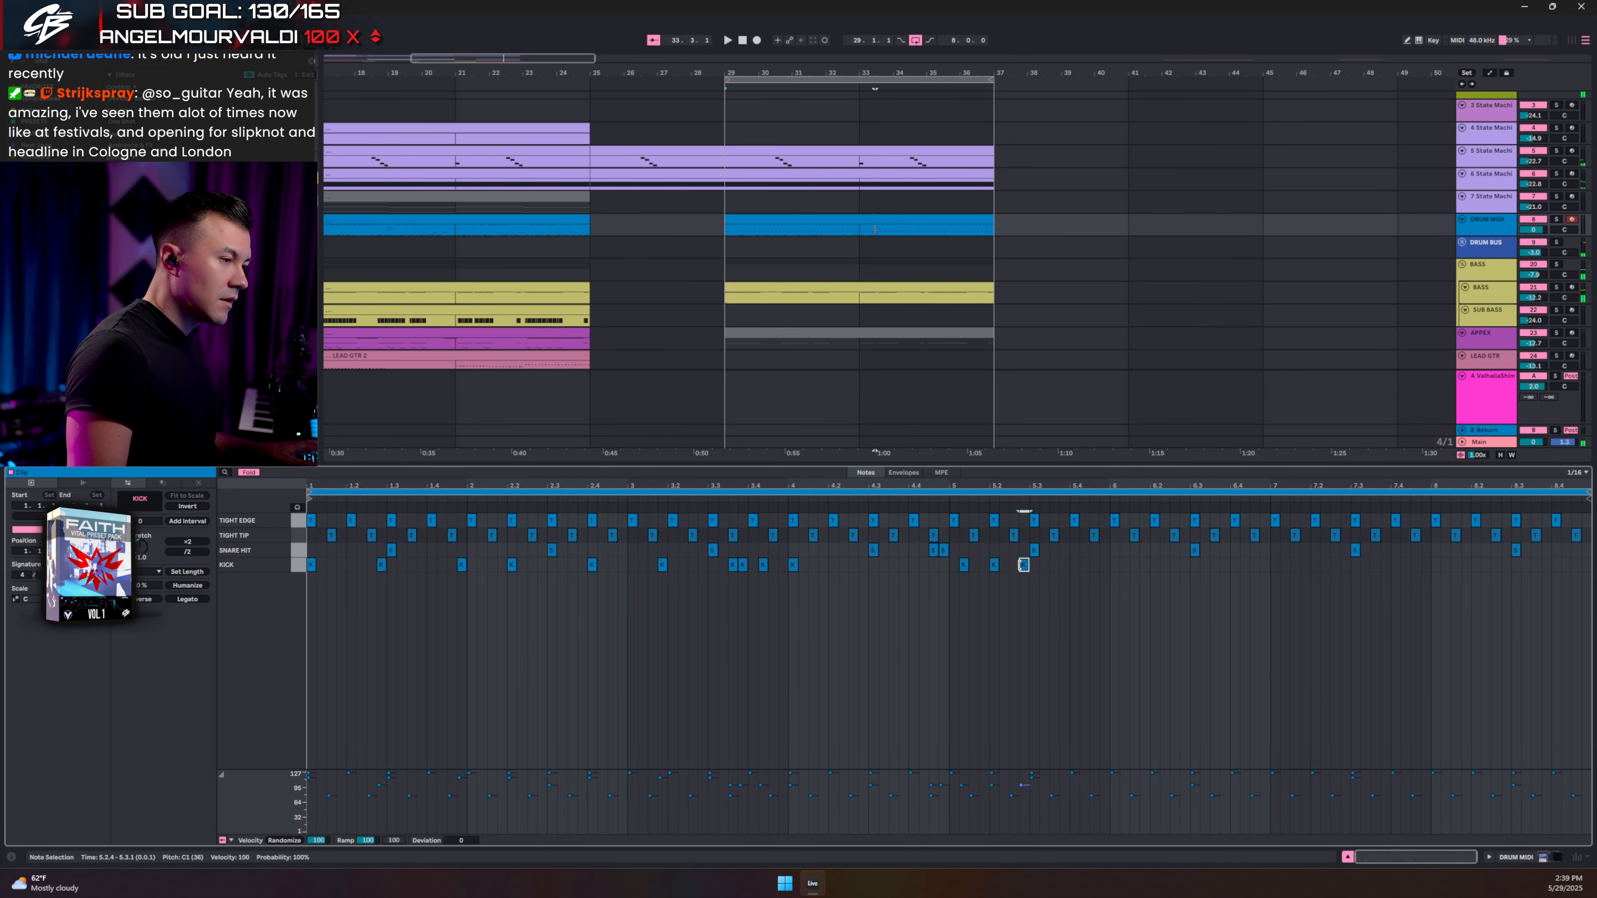
key("space")
key("space")
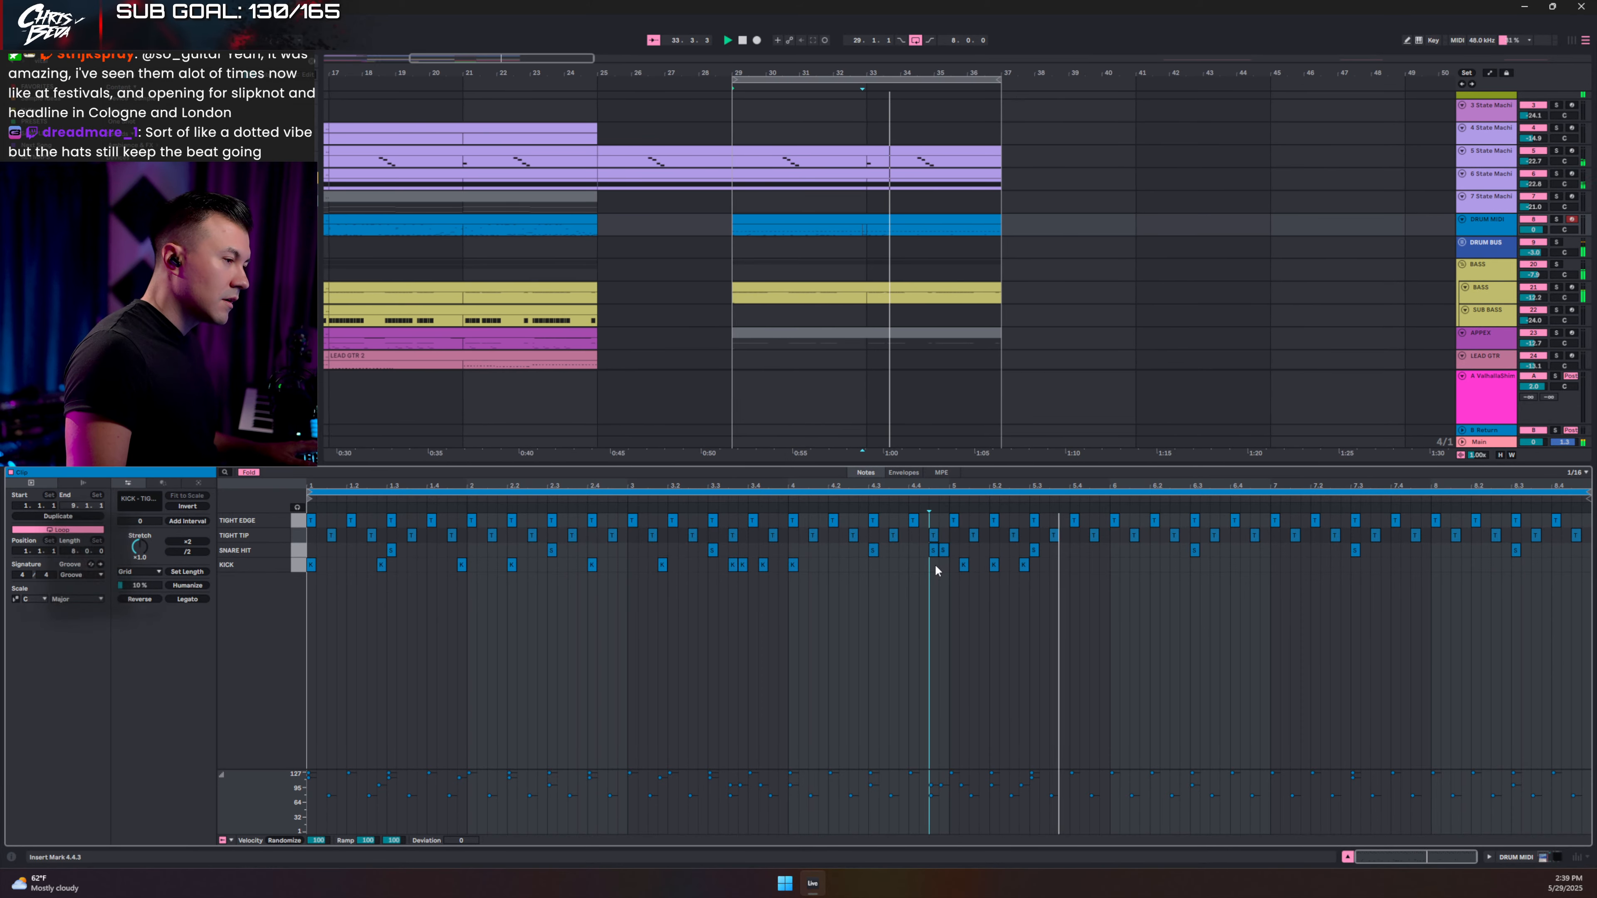
key("ctrl+s")
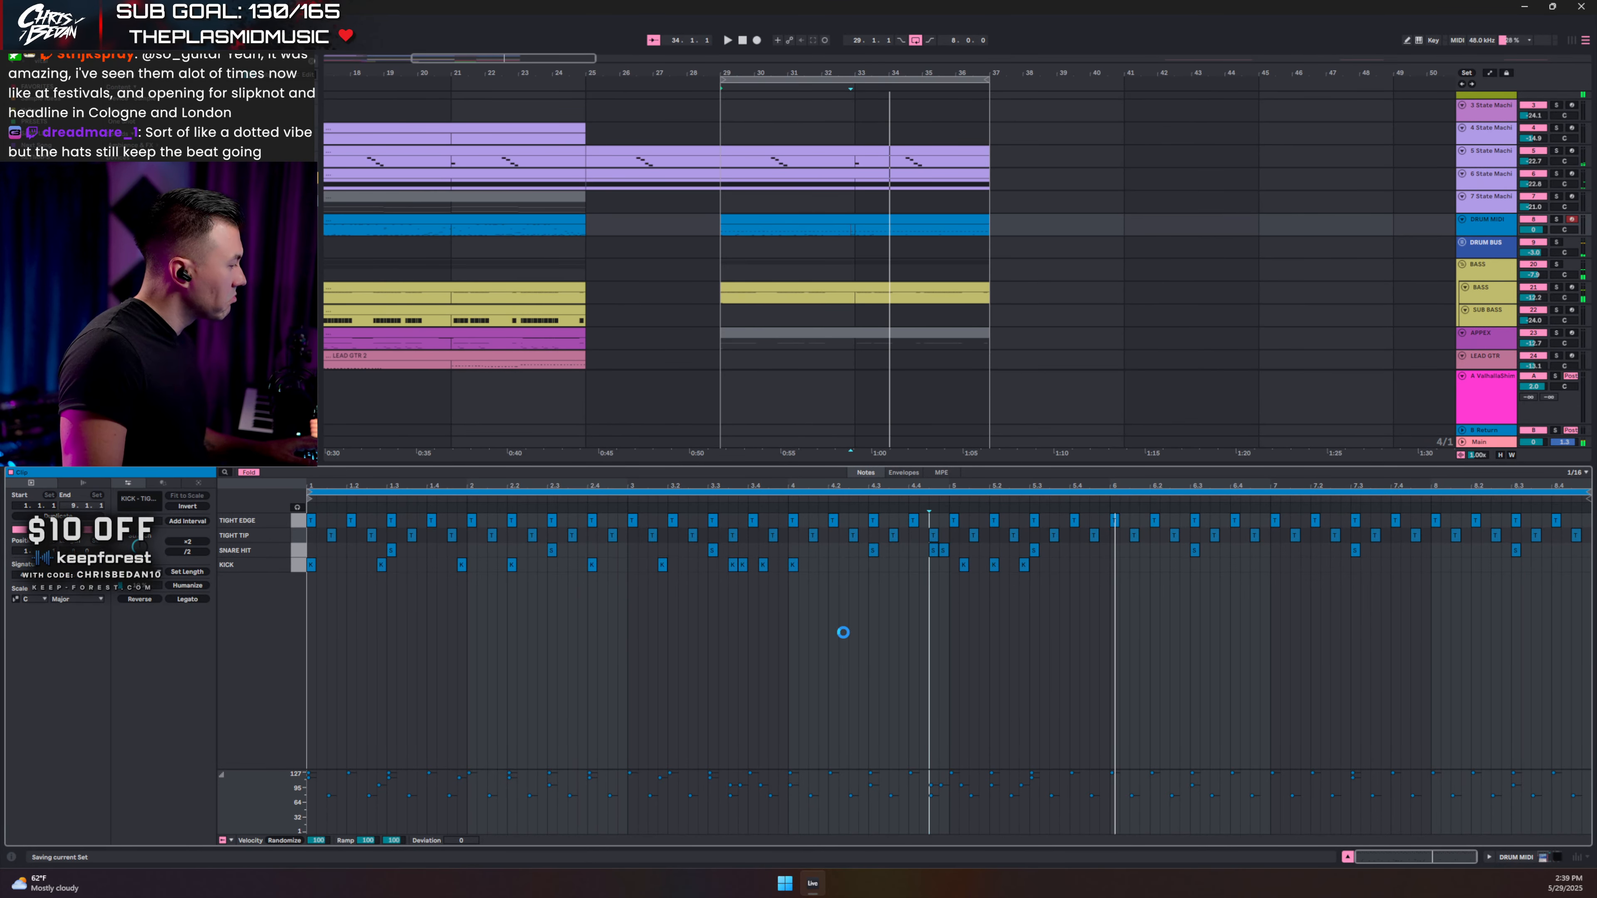
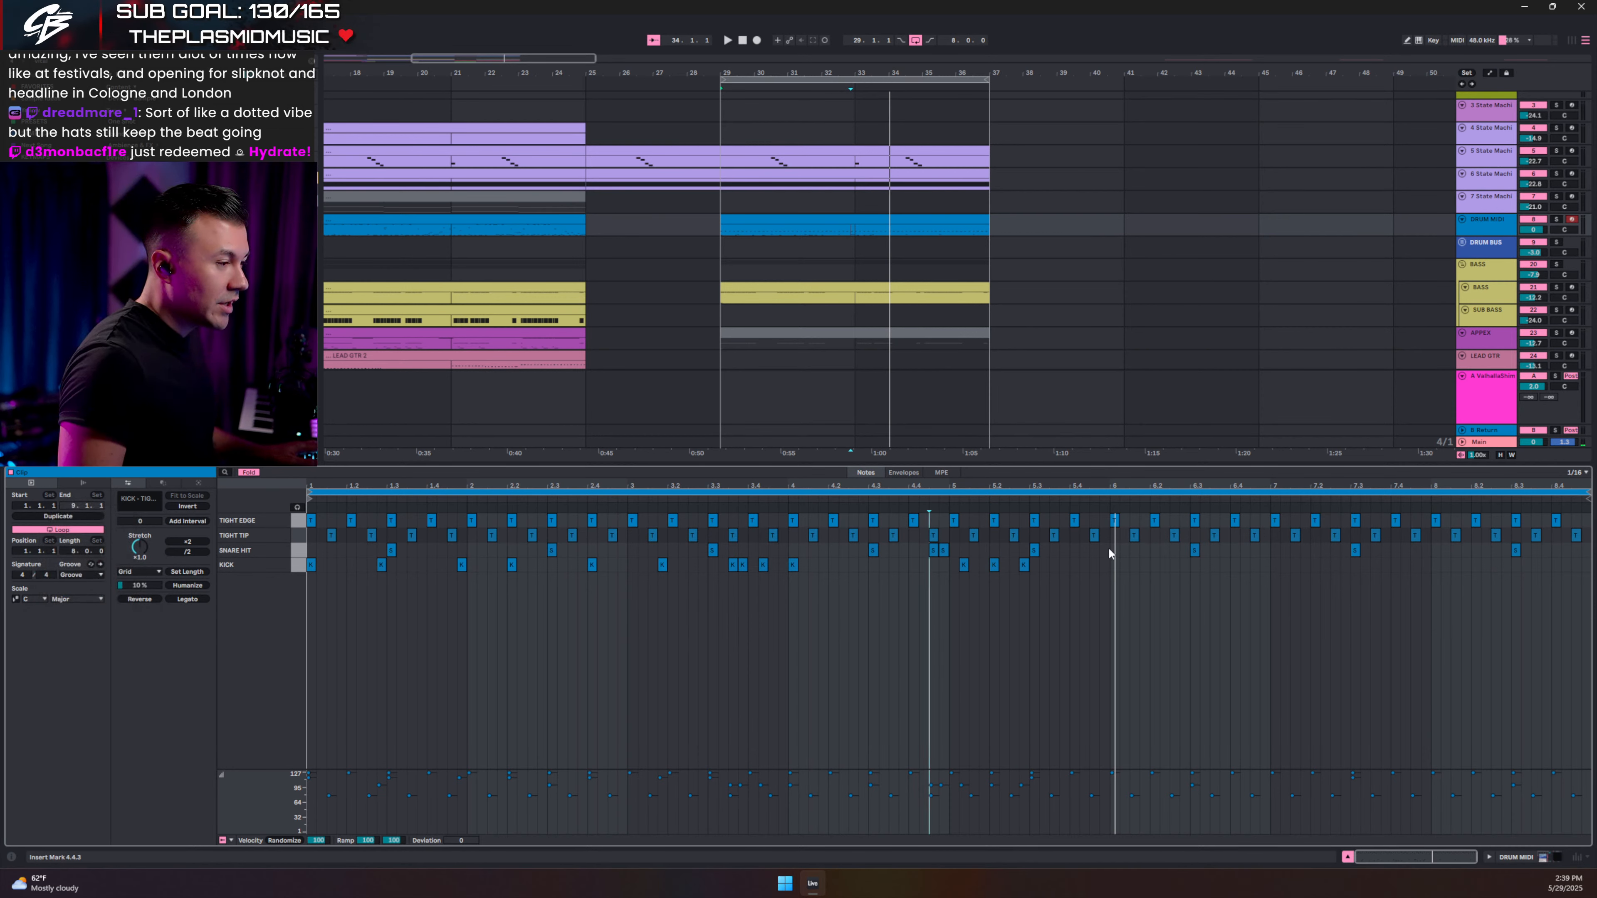
Add a kick on beat 4 of the drum clip's fifth bar.
left_click_drag(1108, 547, 983, 548)
left_click(1139, 566)
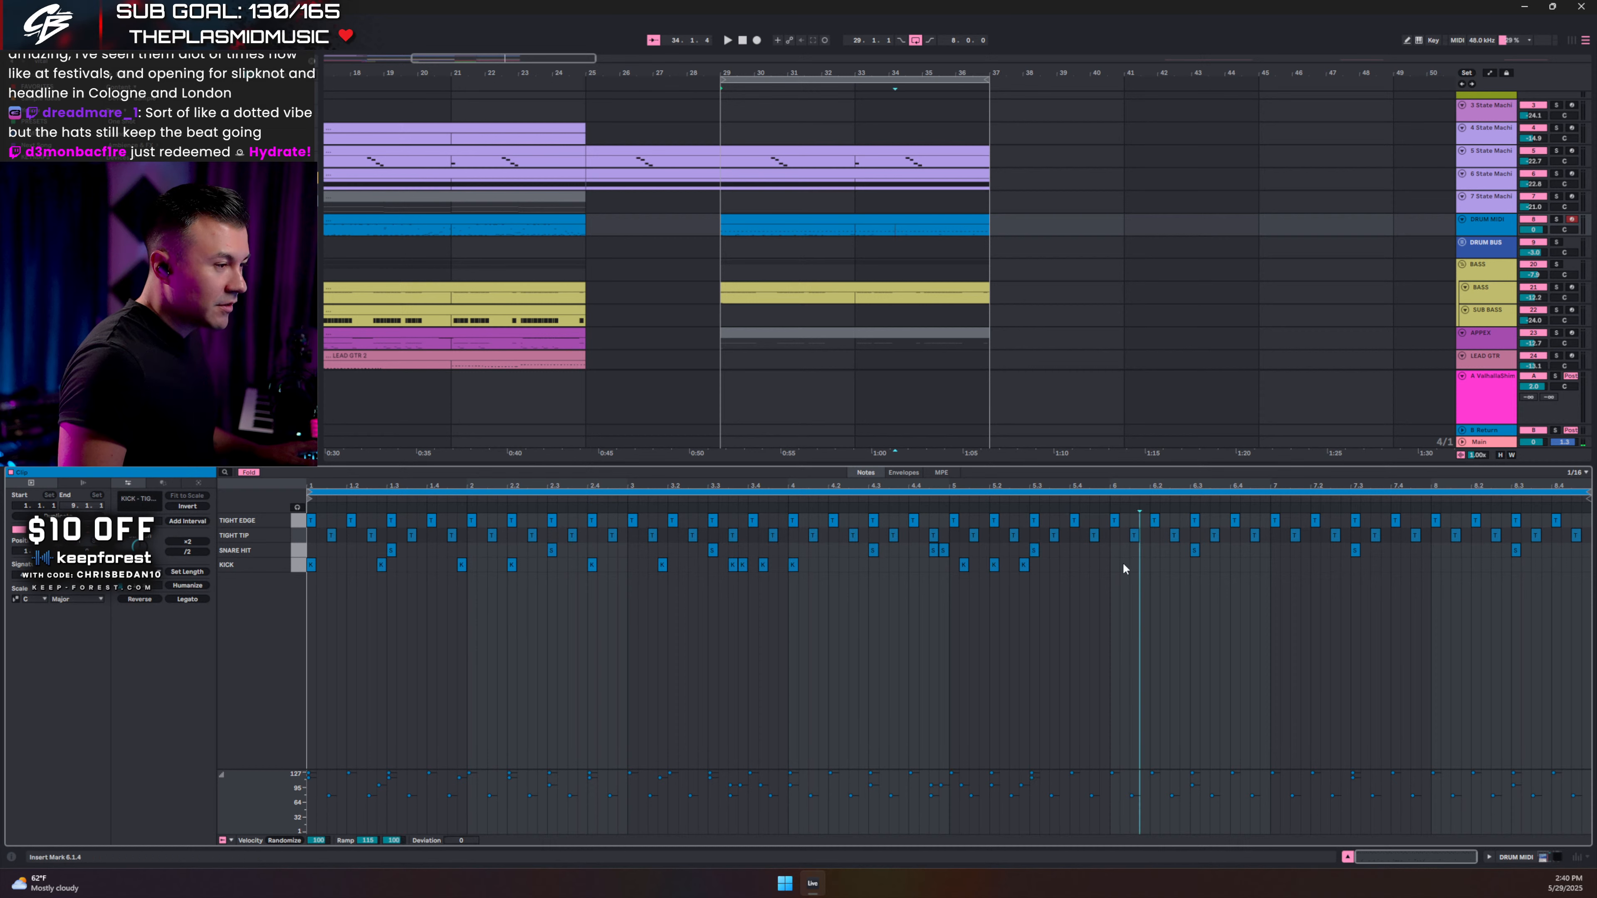
double_click(1077, 565)
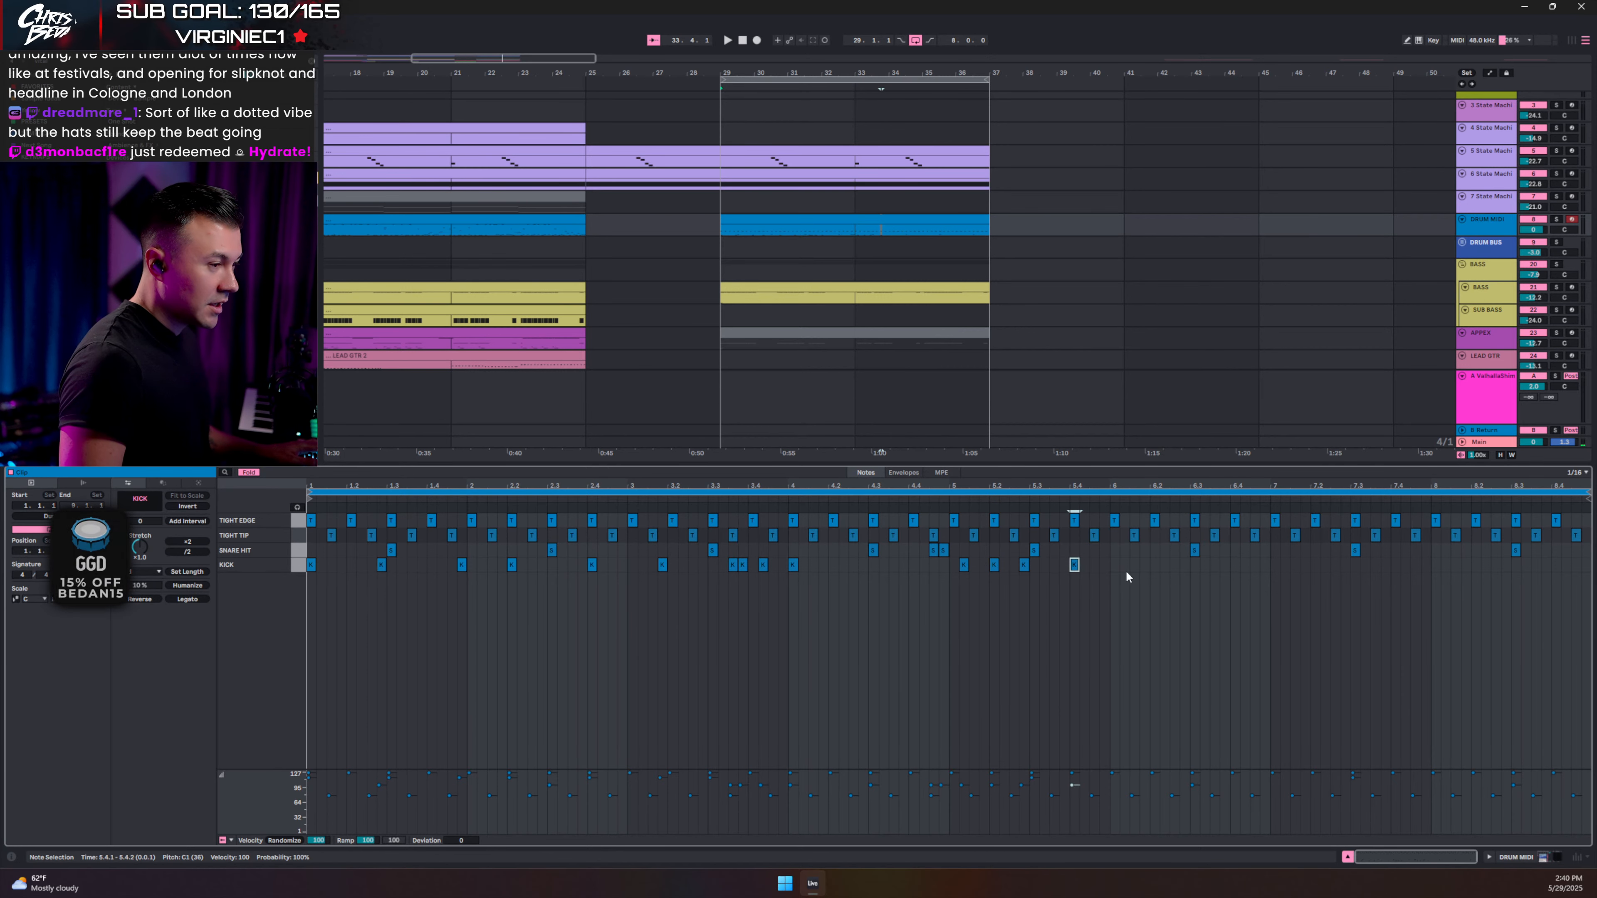
Show the BASS clip with the drum clip, fill in kicks along the bass rhythm from bar 33 to bar 36's fourth beat, and play.
left_click(872, 286, "ctrl")
left_click(1076, 564)
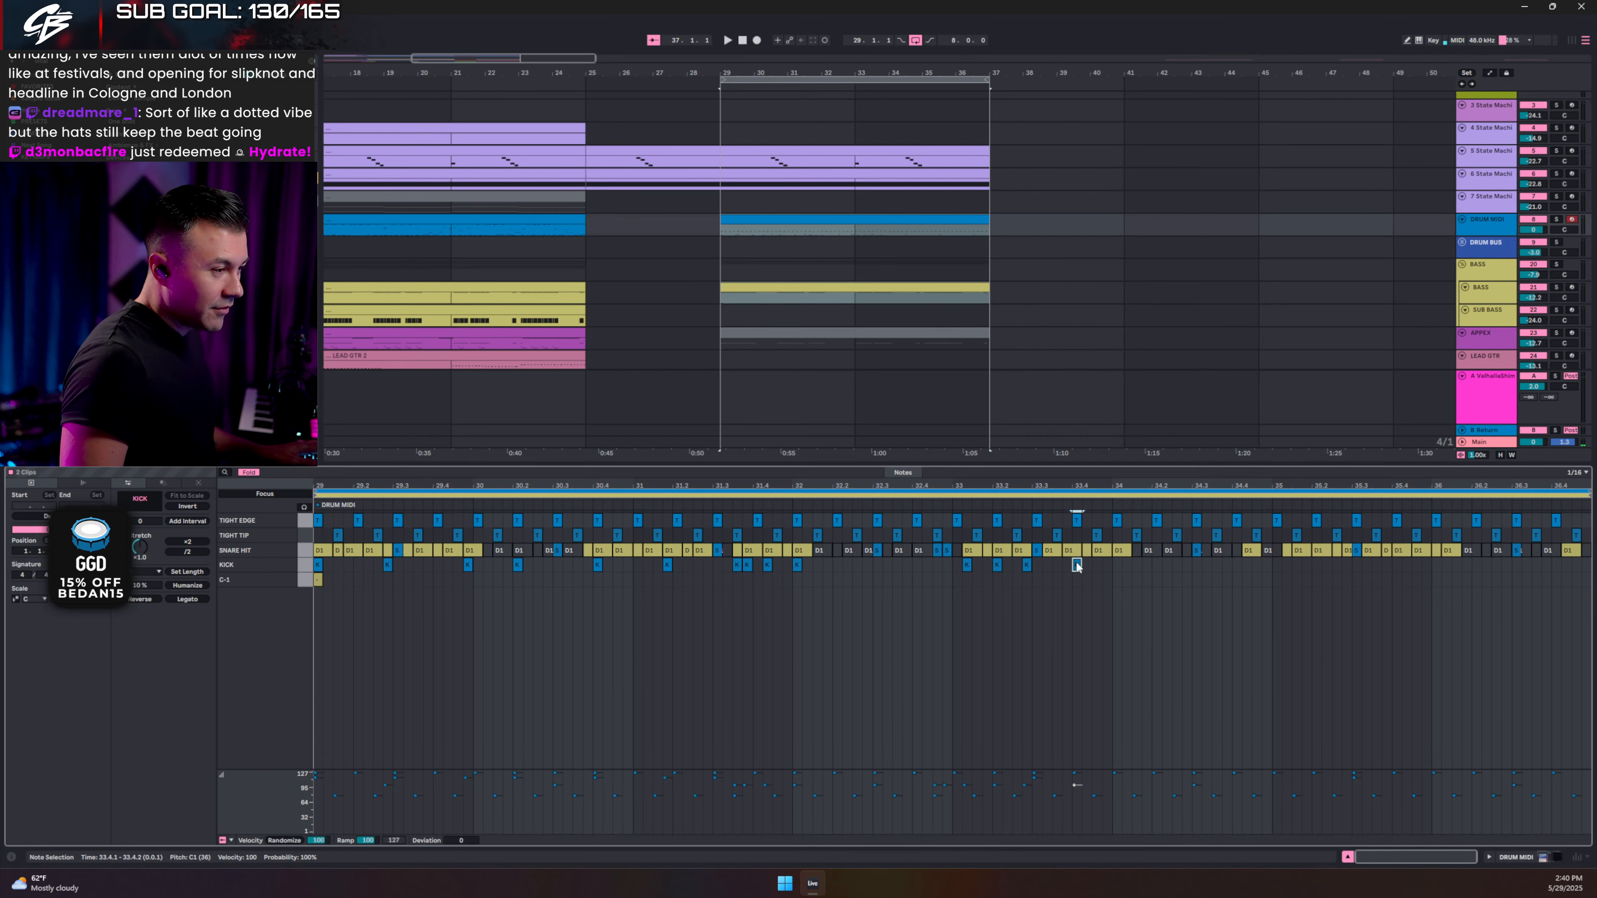
left_click_drag(1069, 567, 1199, 570)
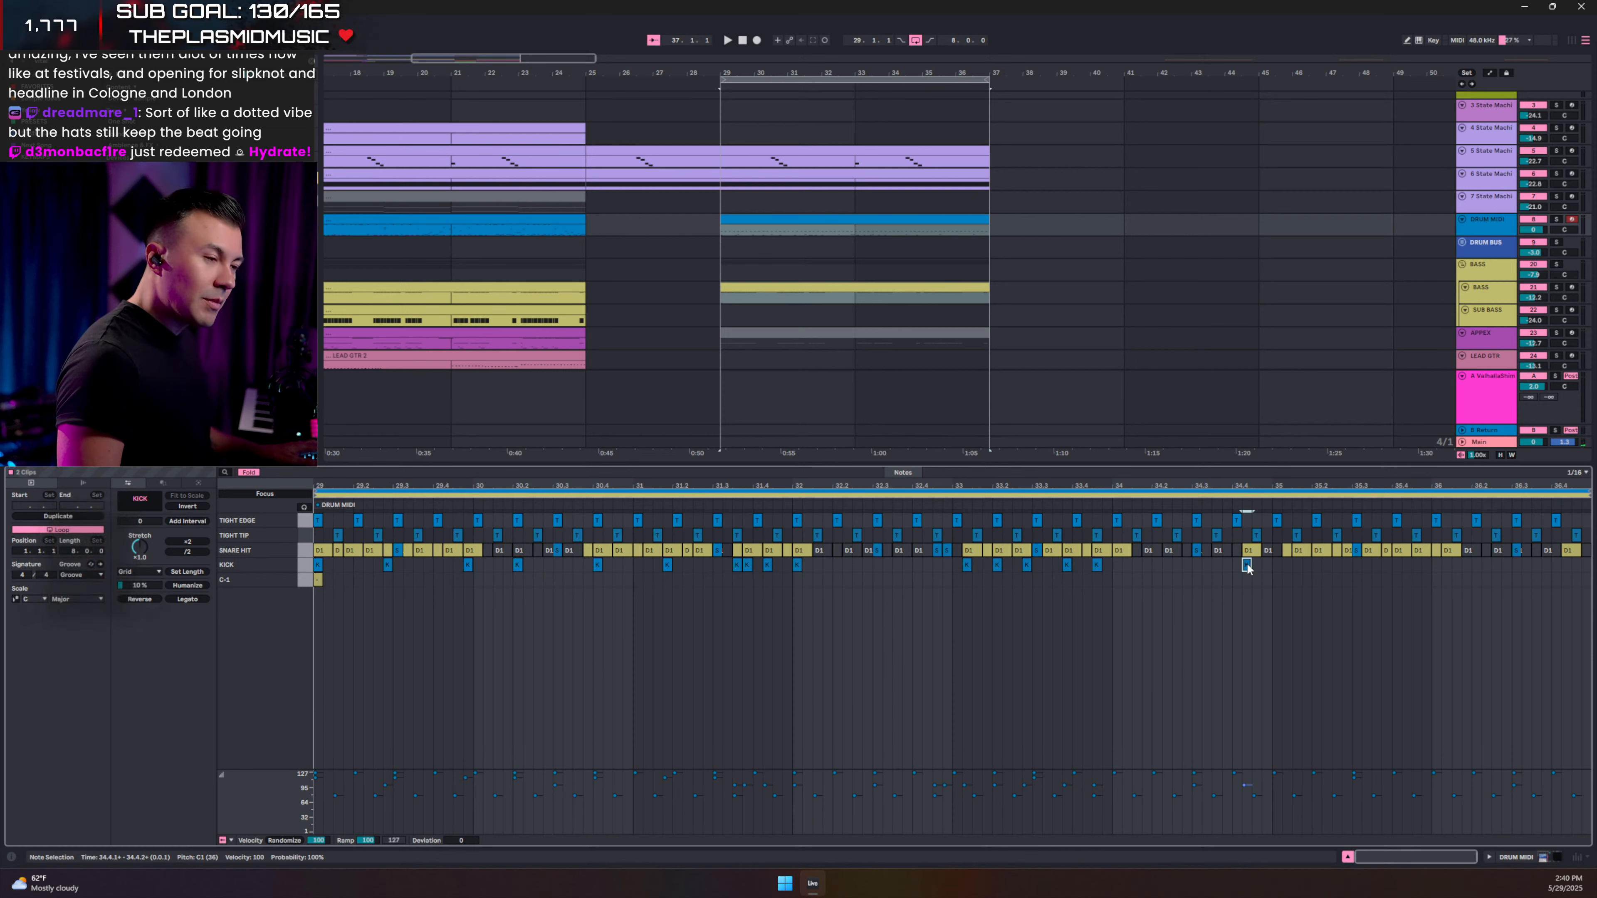
left_click_drag(1248, 567, 1566, 569)
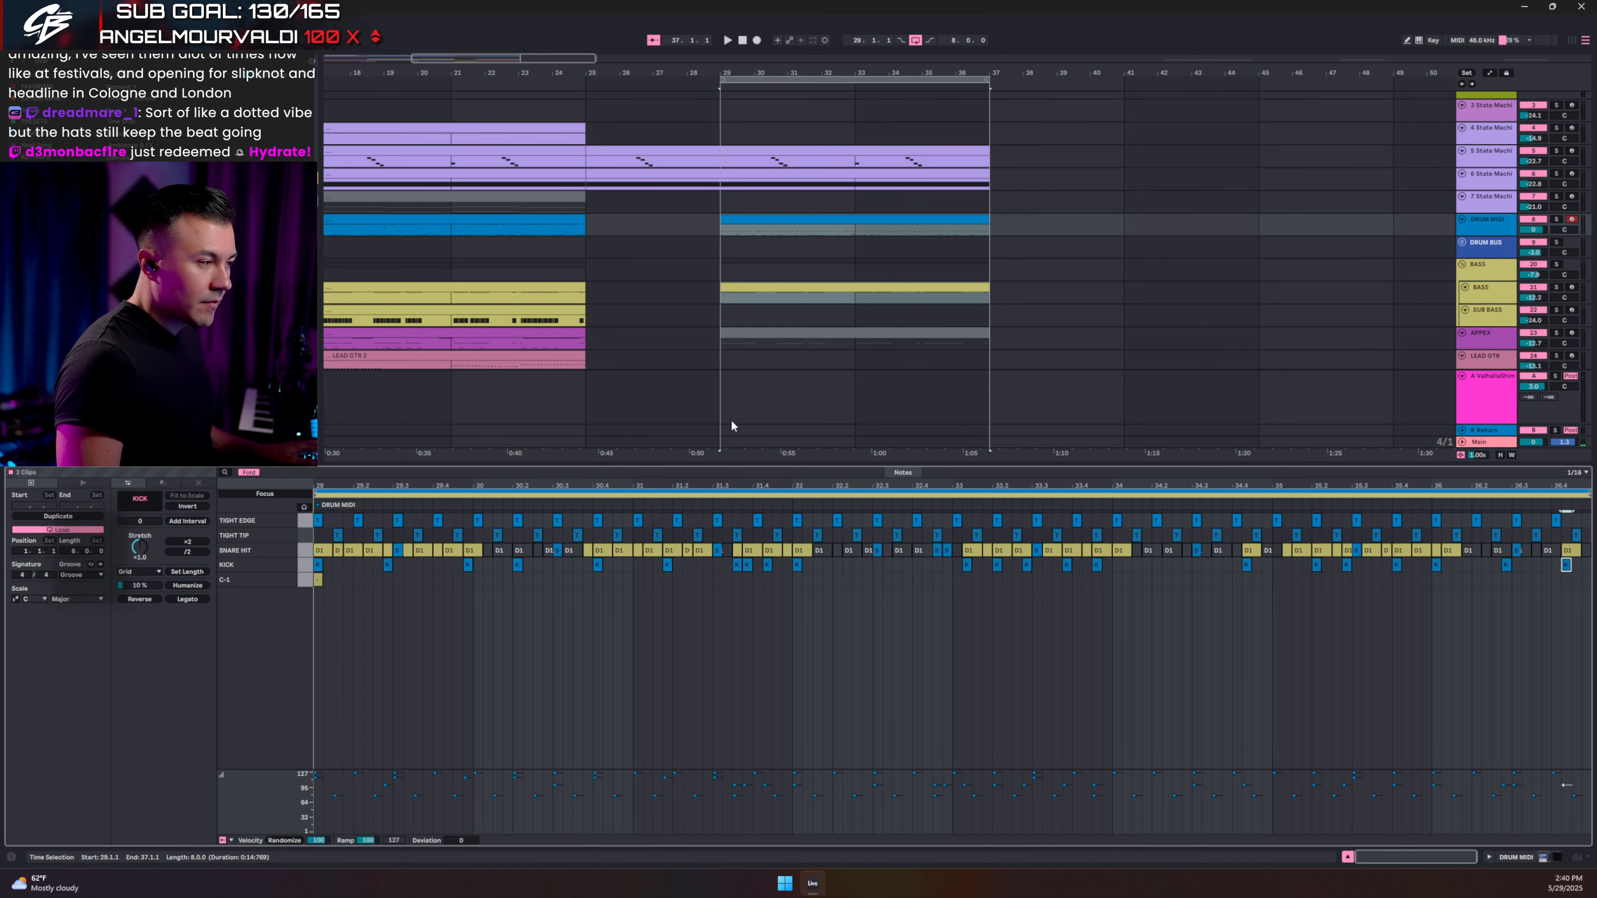
key("space")
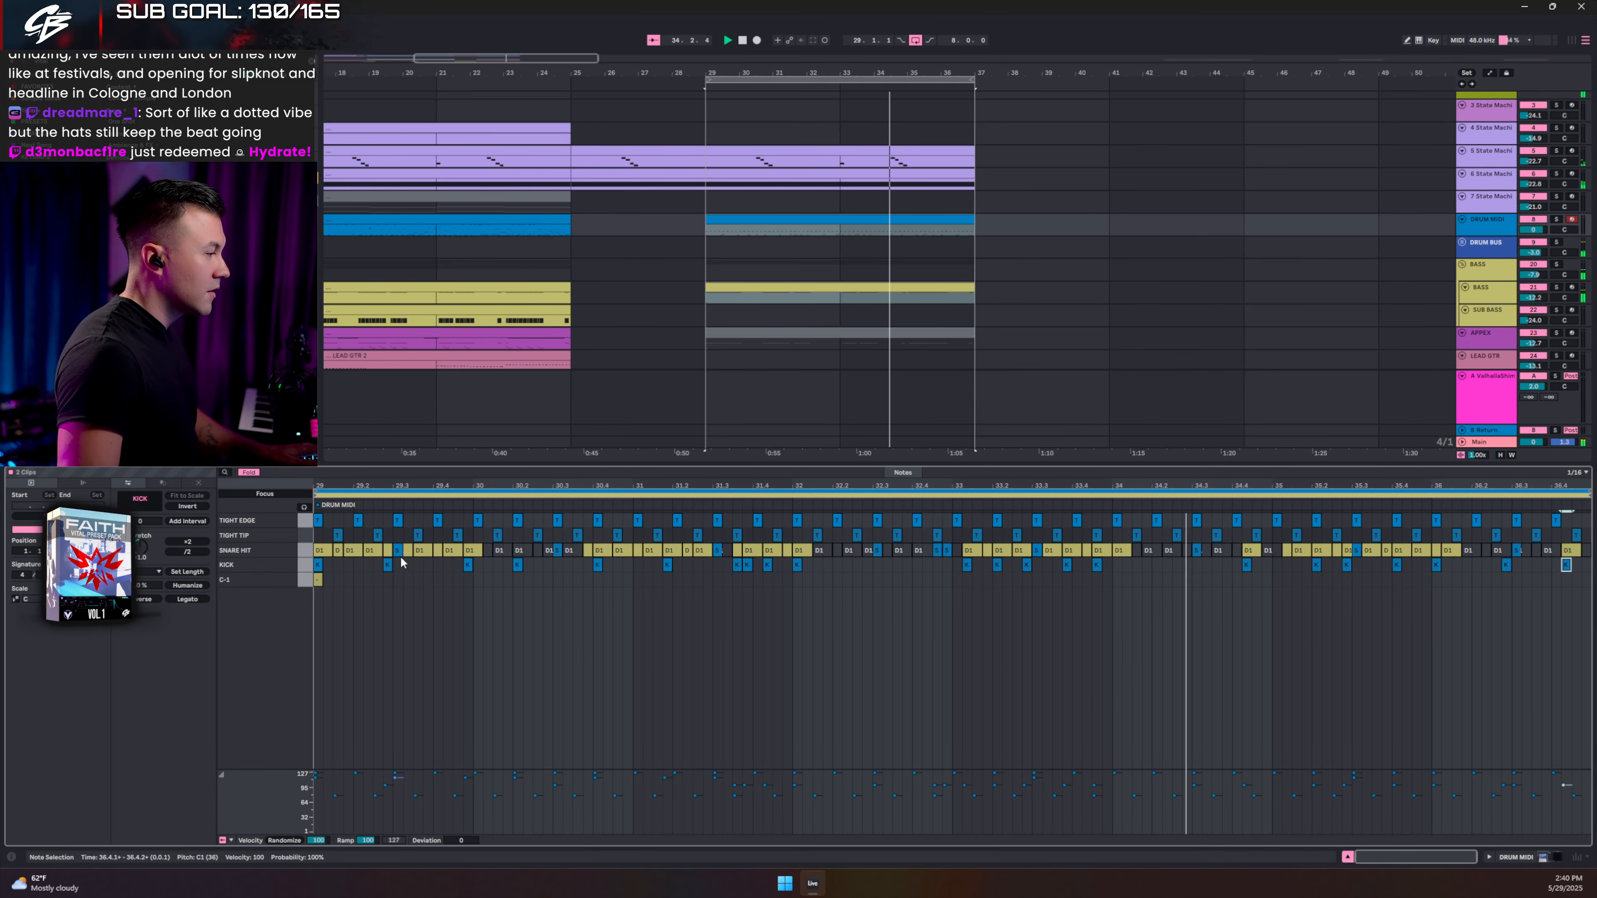
Unfold the note lanes and move bar 29's first TIGHT EDGE note up to CRASH FAR LEFT.
left_click(348, 556)
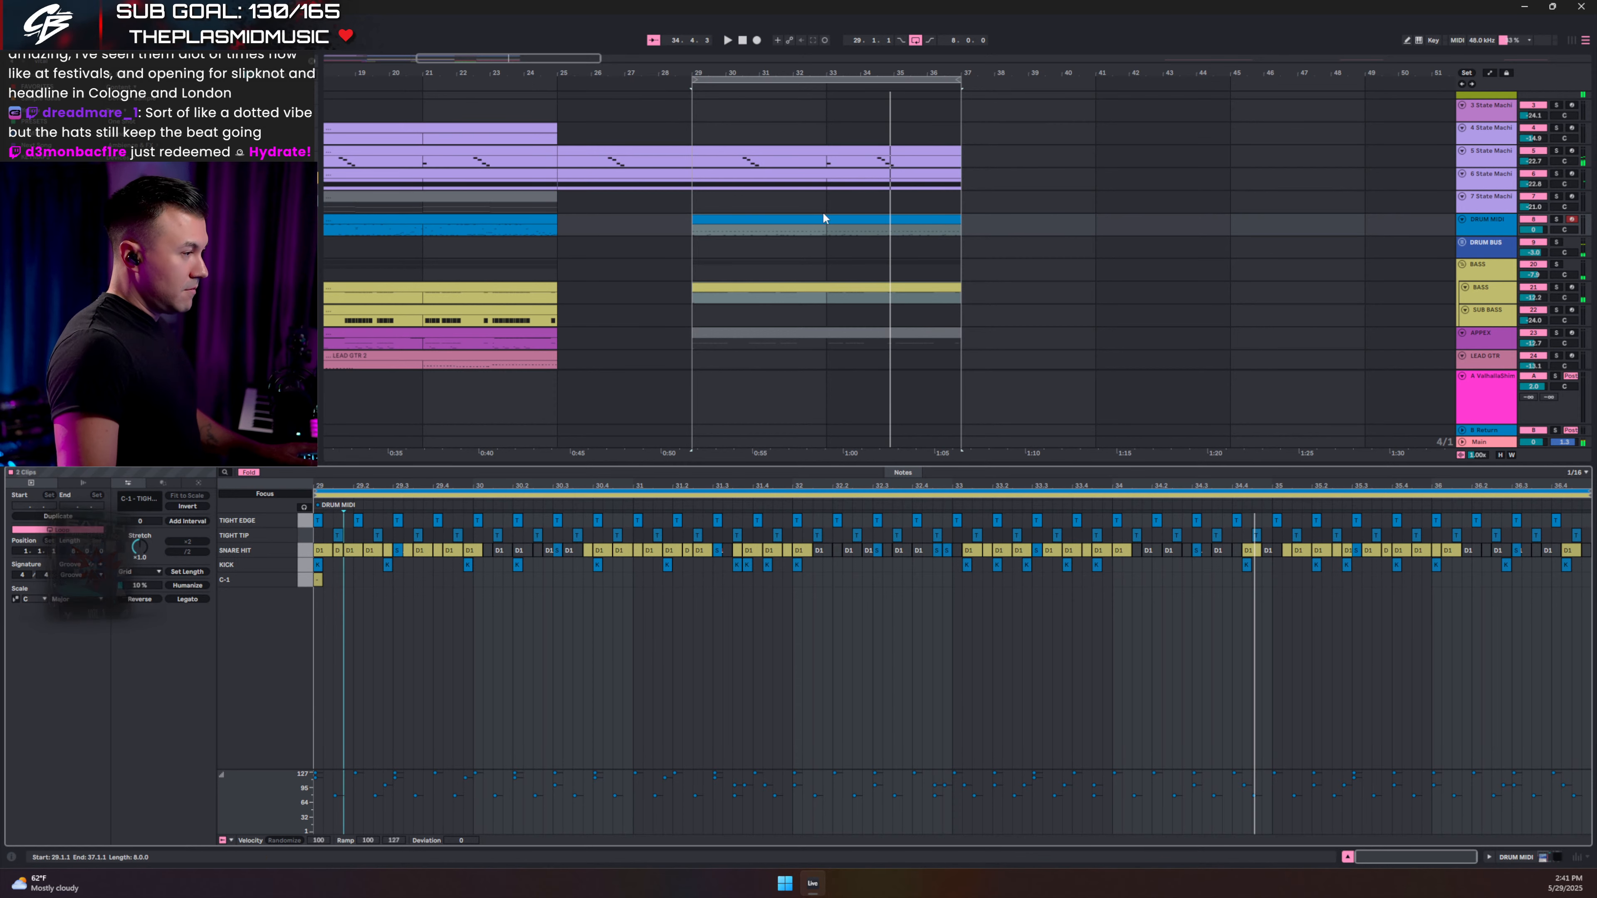
left_click(250, 472)
scroll(358, 603, "down", 12)
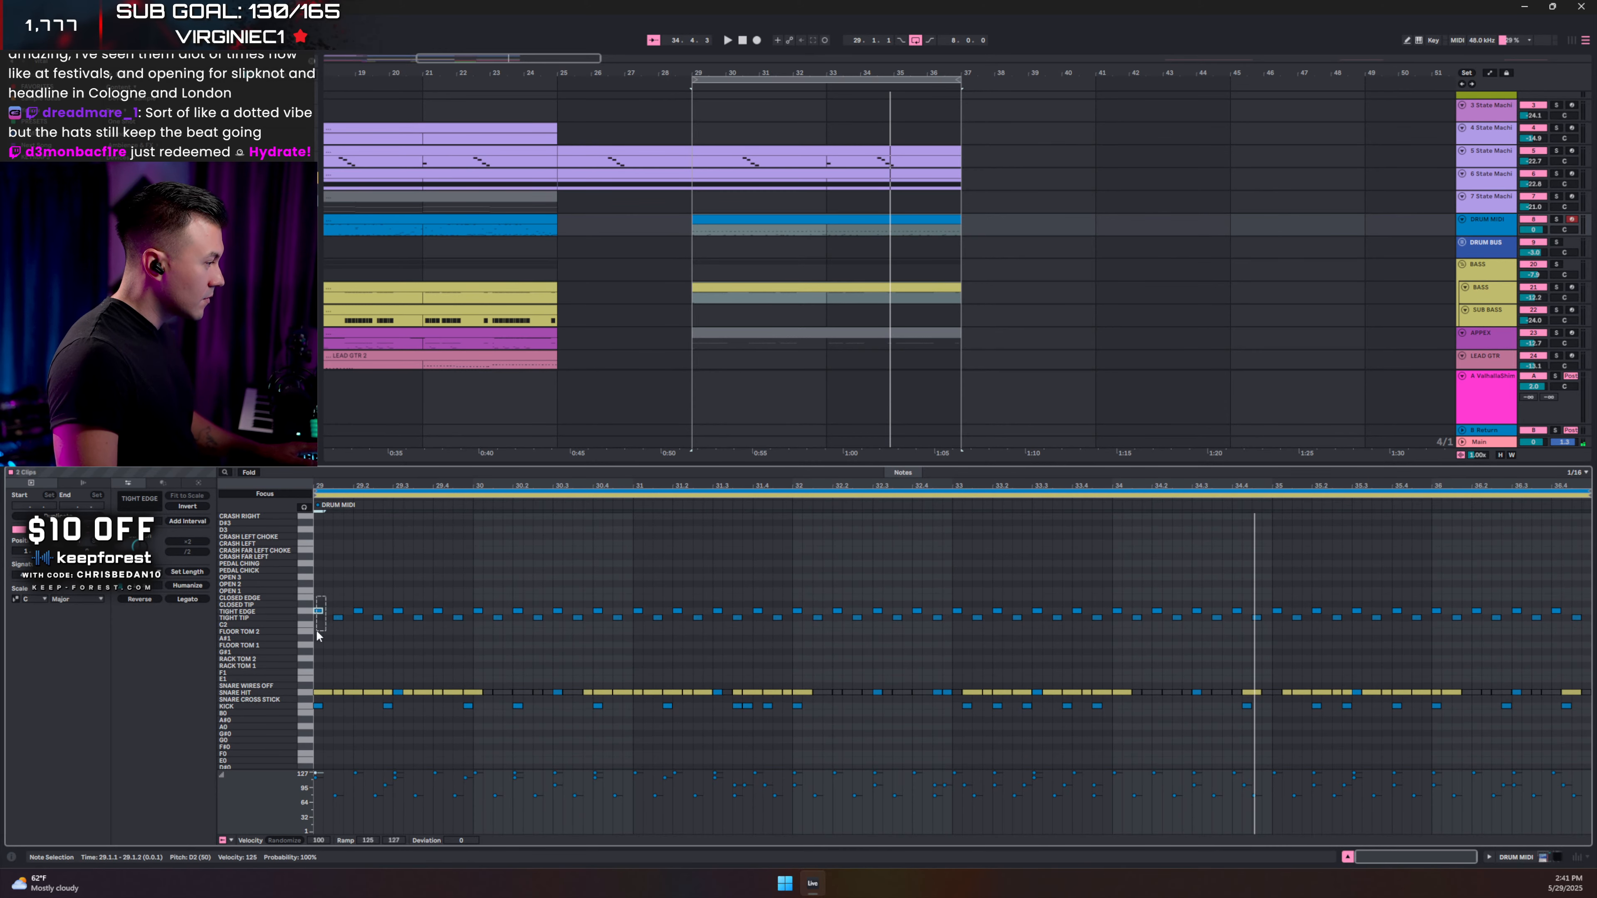
left_click_drag(317, 636, 317, 635)
key("Up")
key("Up")
key("Up")
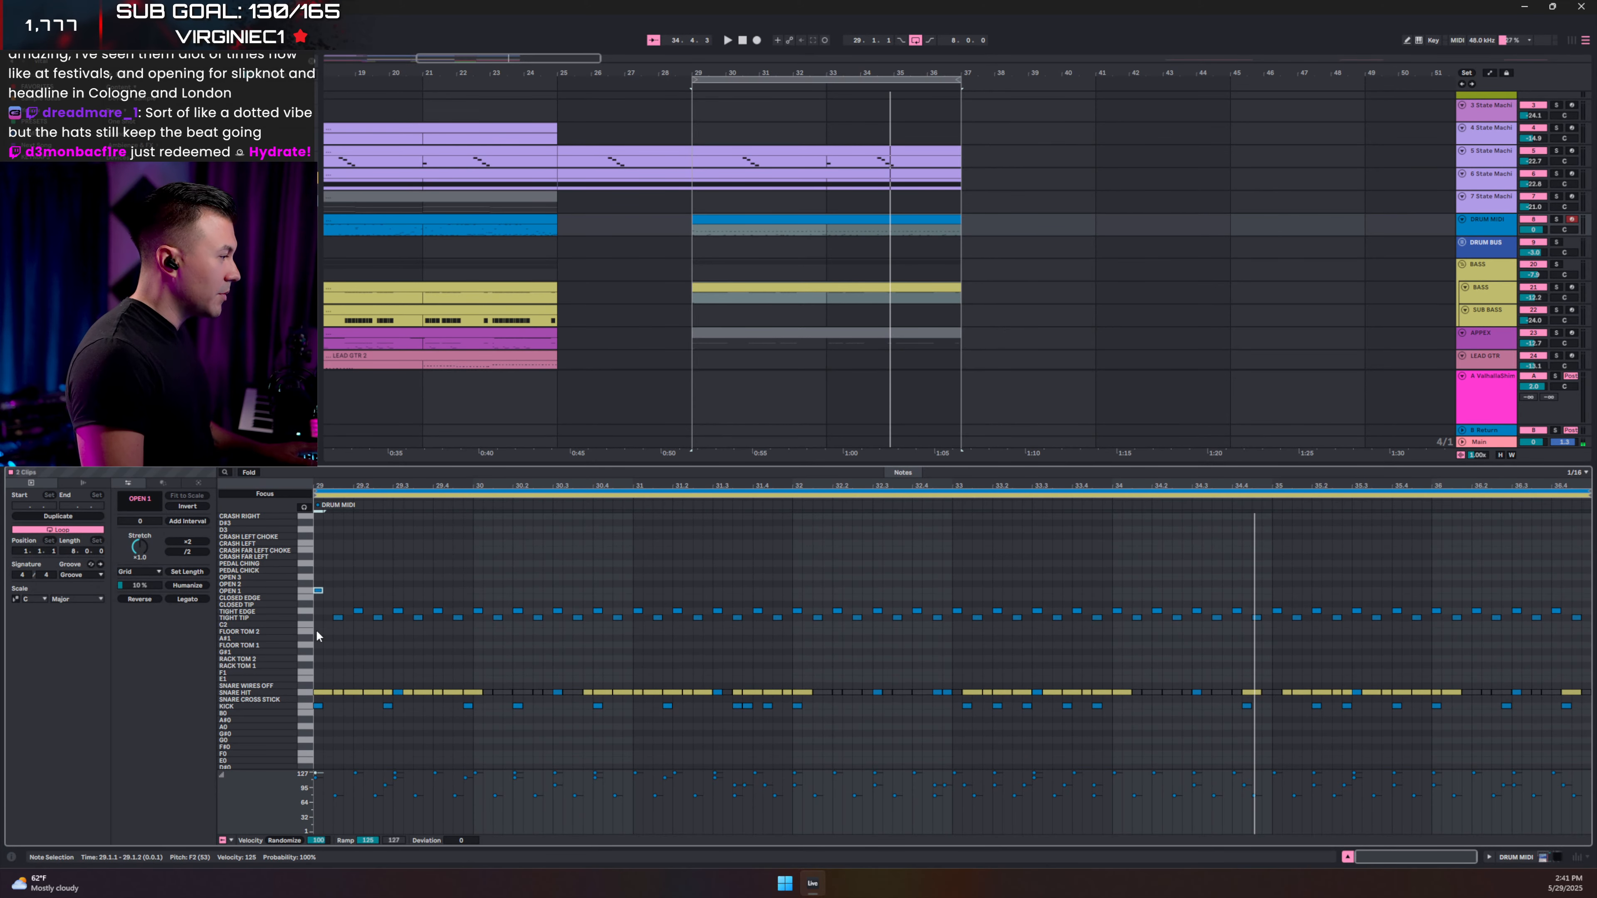
key("Up")
key("Up")
key("Up")
key("Up")
key("Up")
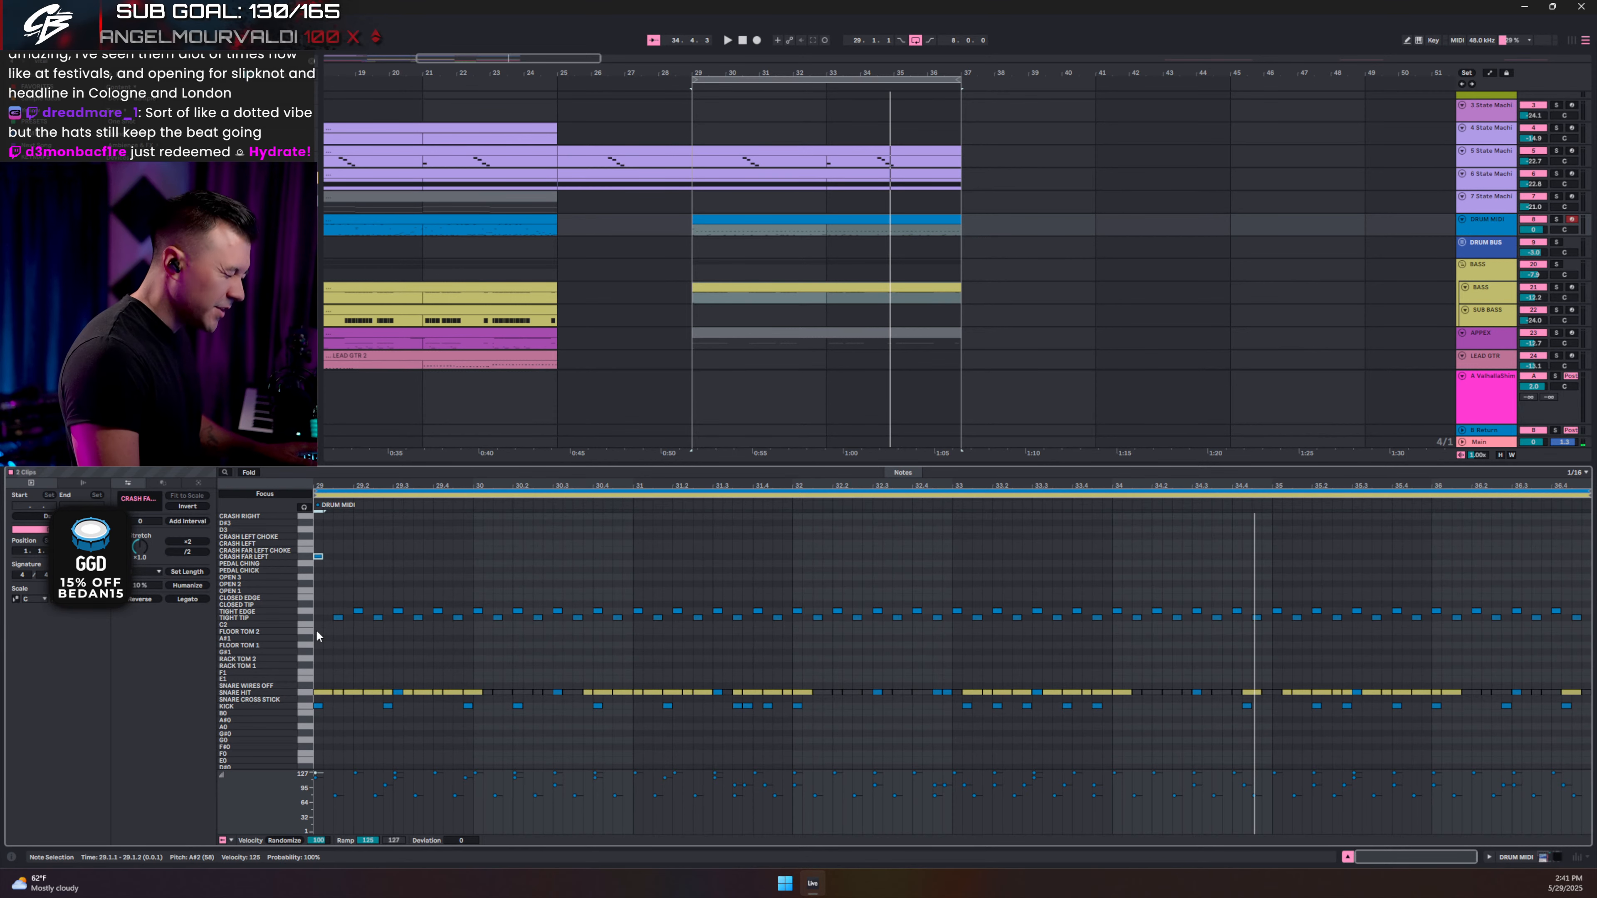
Raise bar 29's first cymbal note to CRASH LEFT and play the passage.
key("space")
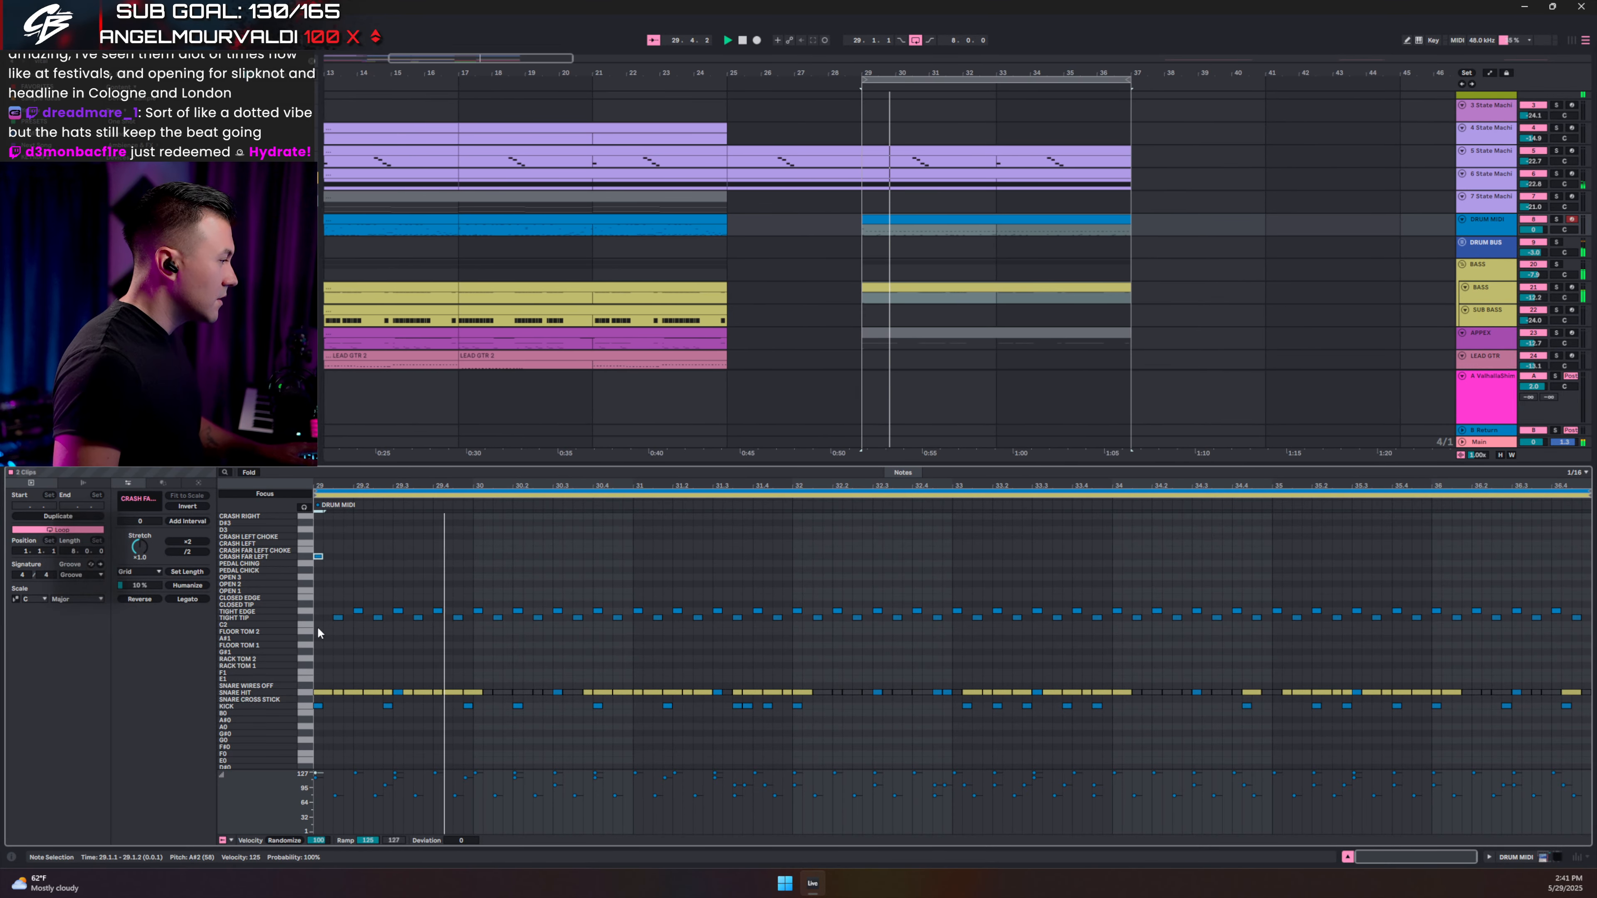
key("space")
key("Up")
key("Up")
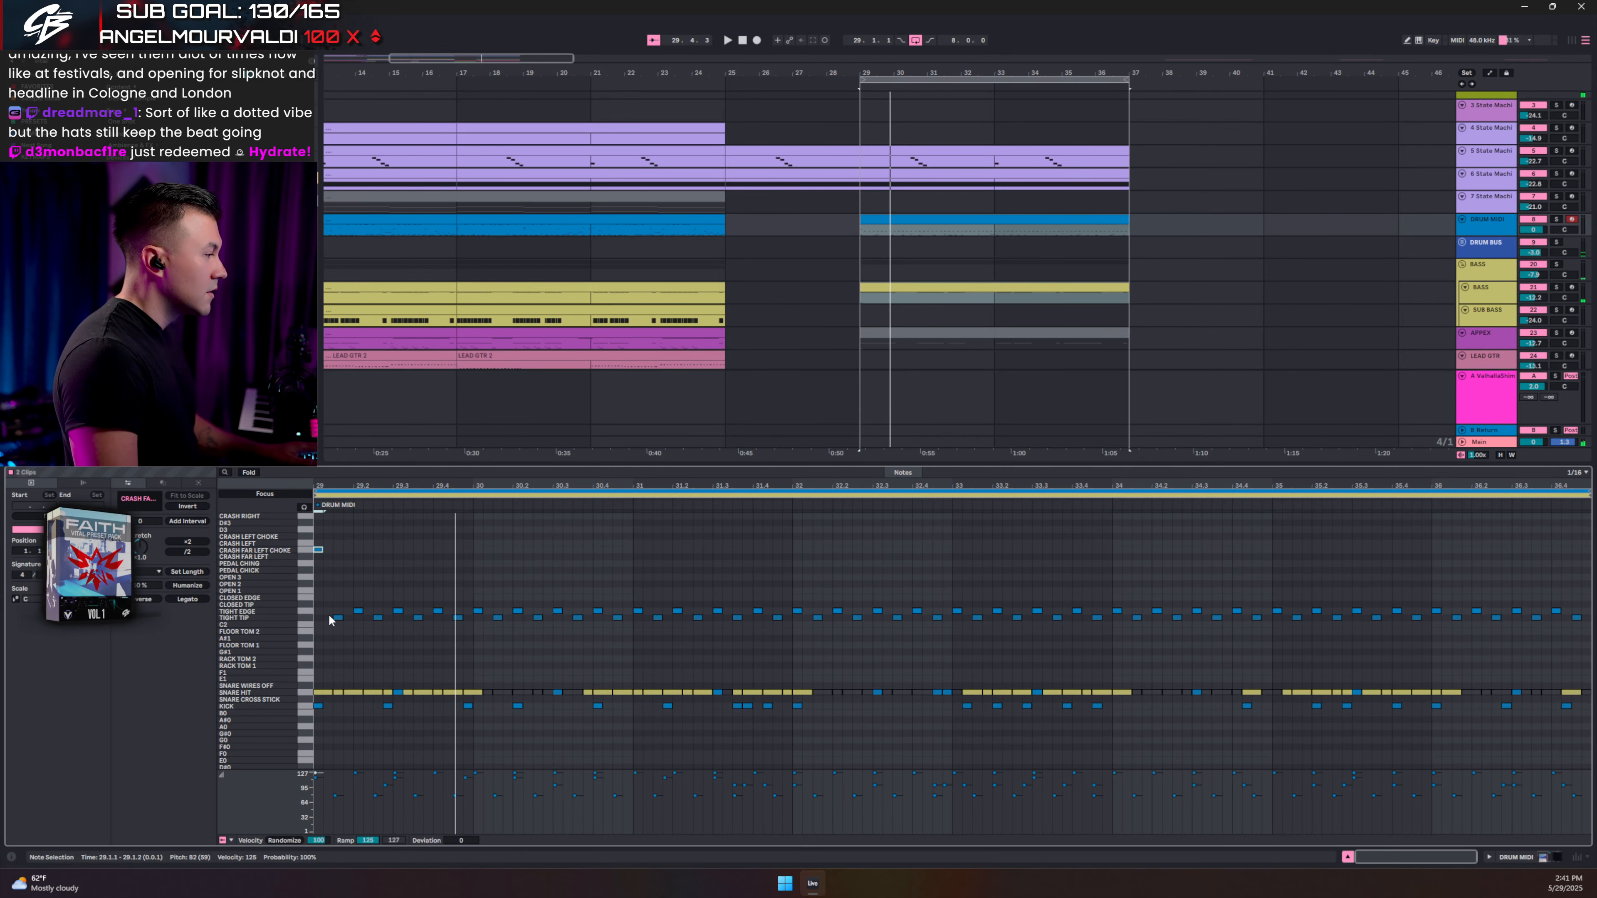
key("space")
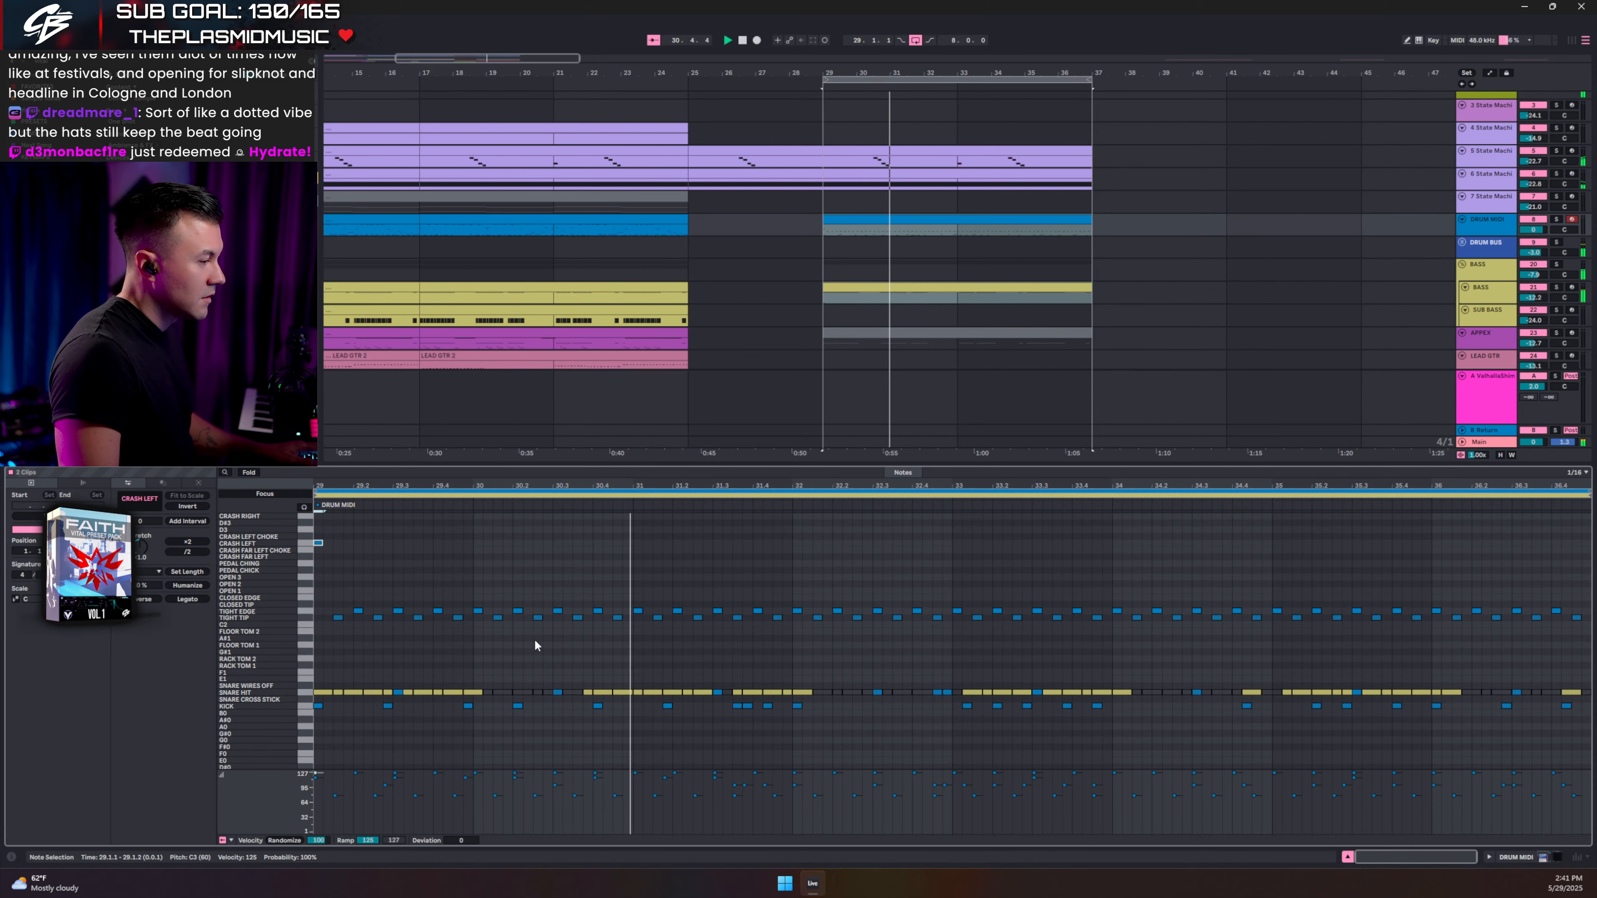
Delete the TIGHT TIP note at 30.3.3, raise the TIGHT EDGE note on 30.3 to OPEN 1, and play.
left_click(577, 617)
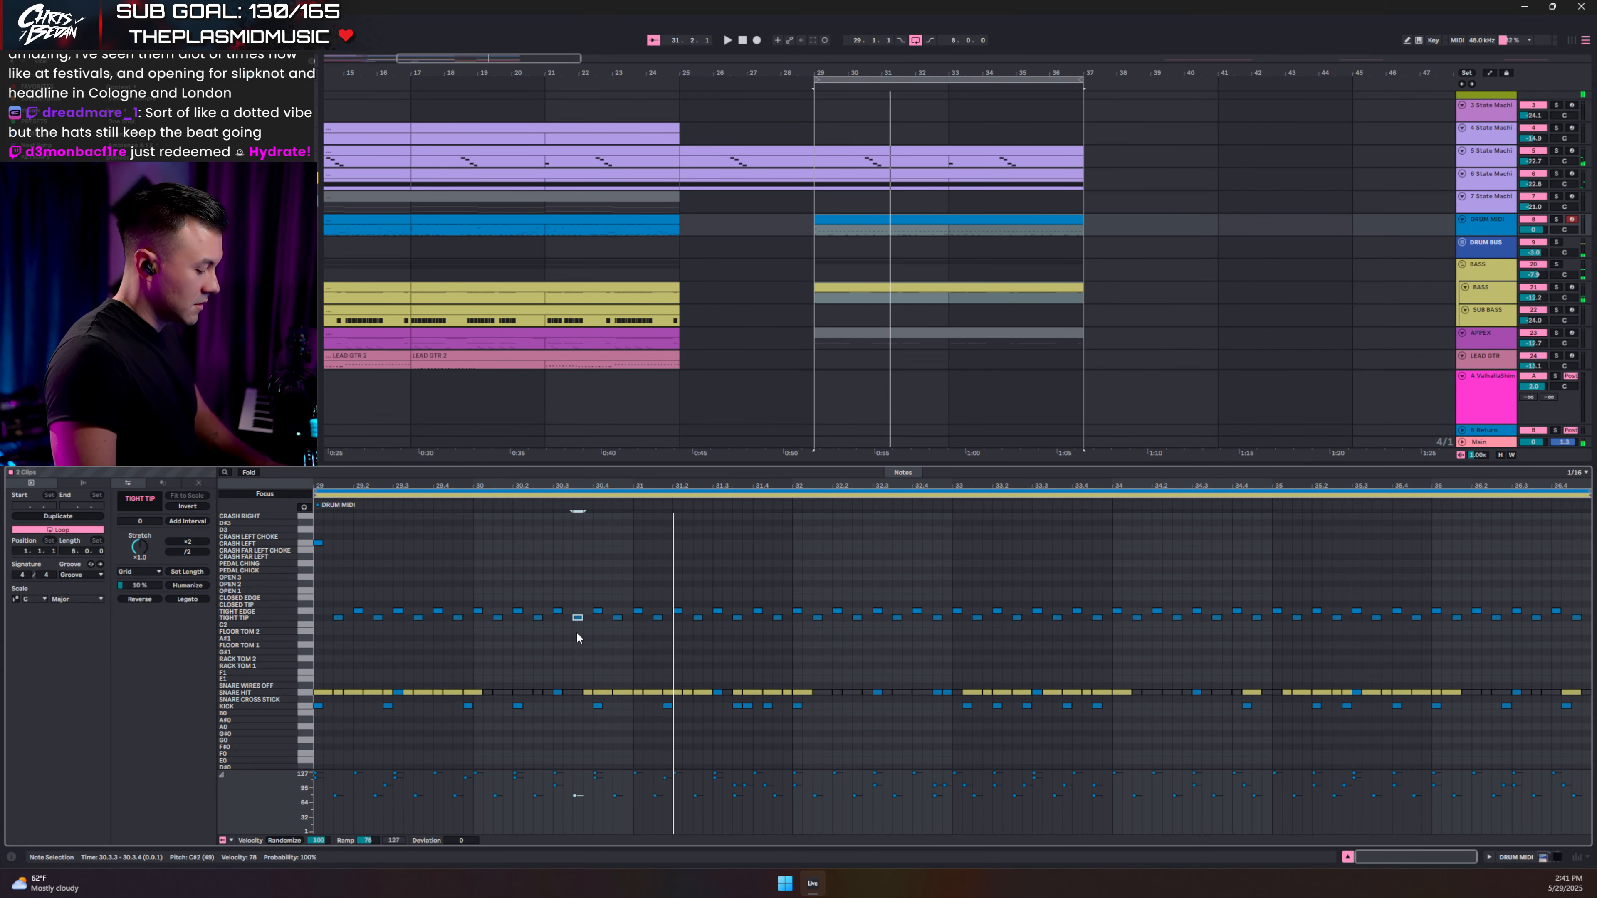
key("Delete")
left_click(559, 610)
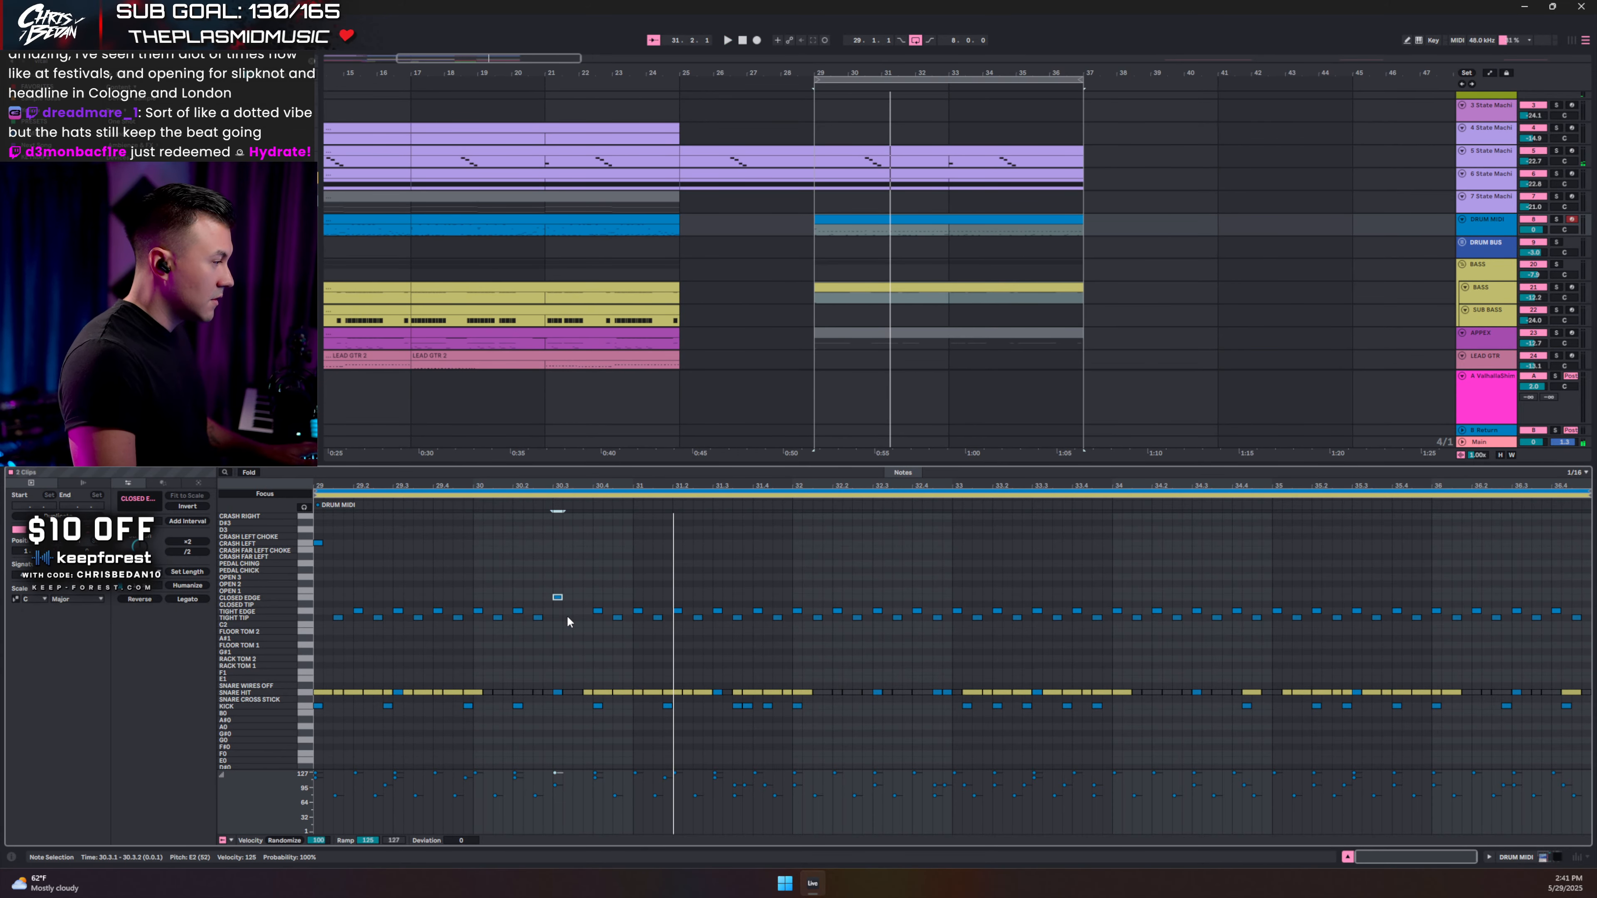
left_click(501, 591)
key("space")
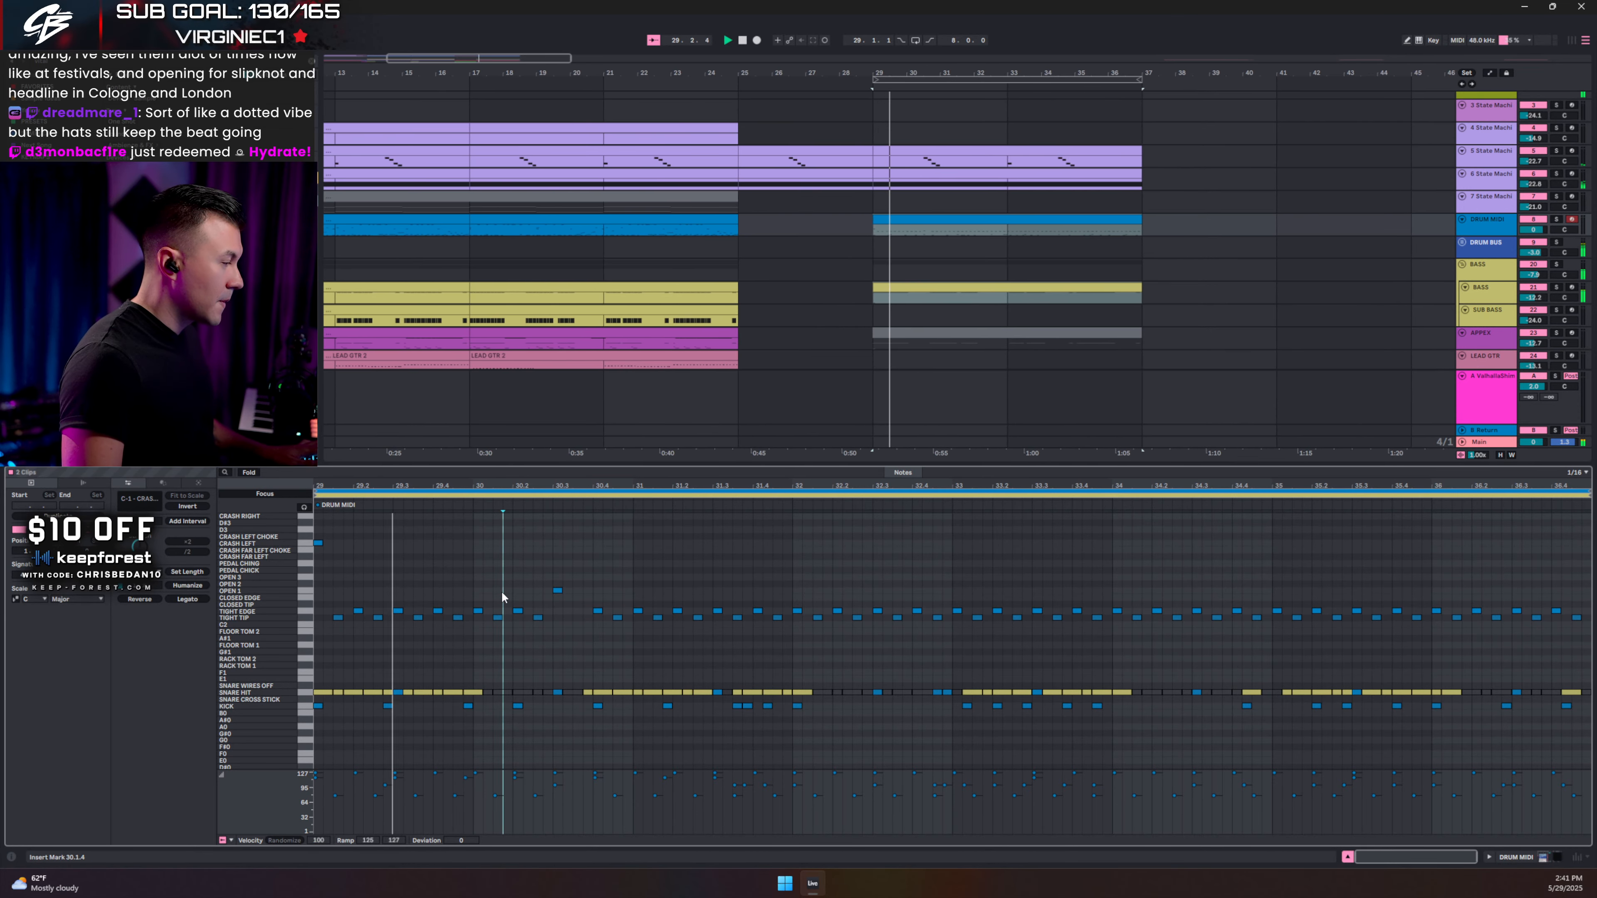
Open the drum clip on its own, select the OPEN 1 note on bar 2's beat 3, and play the passage.
left_click(940, 217)
key("ctrl+l")
left_click_drag(531, 560, 604, 592)
key("space")
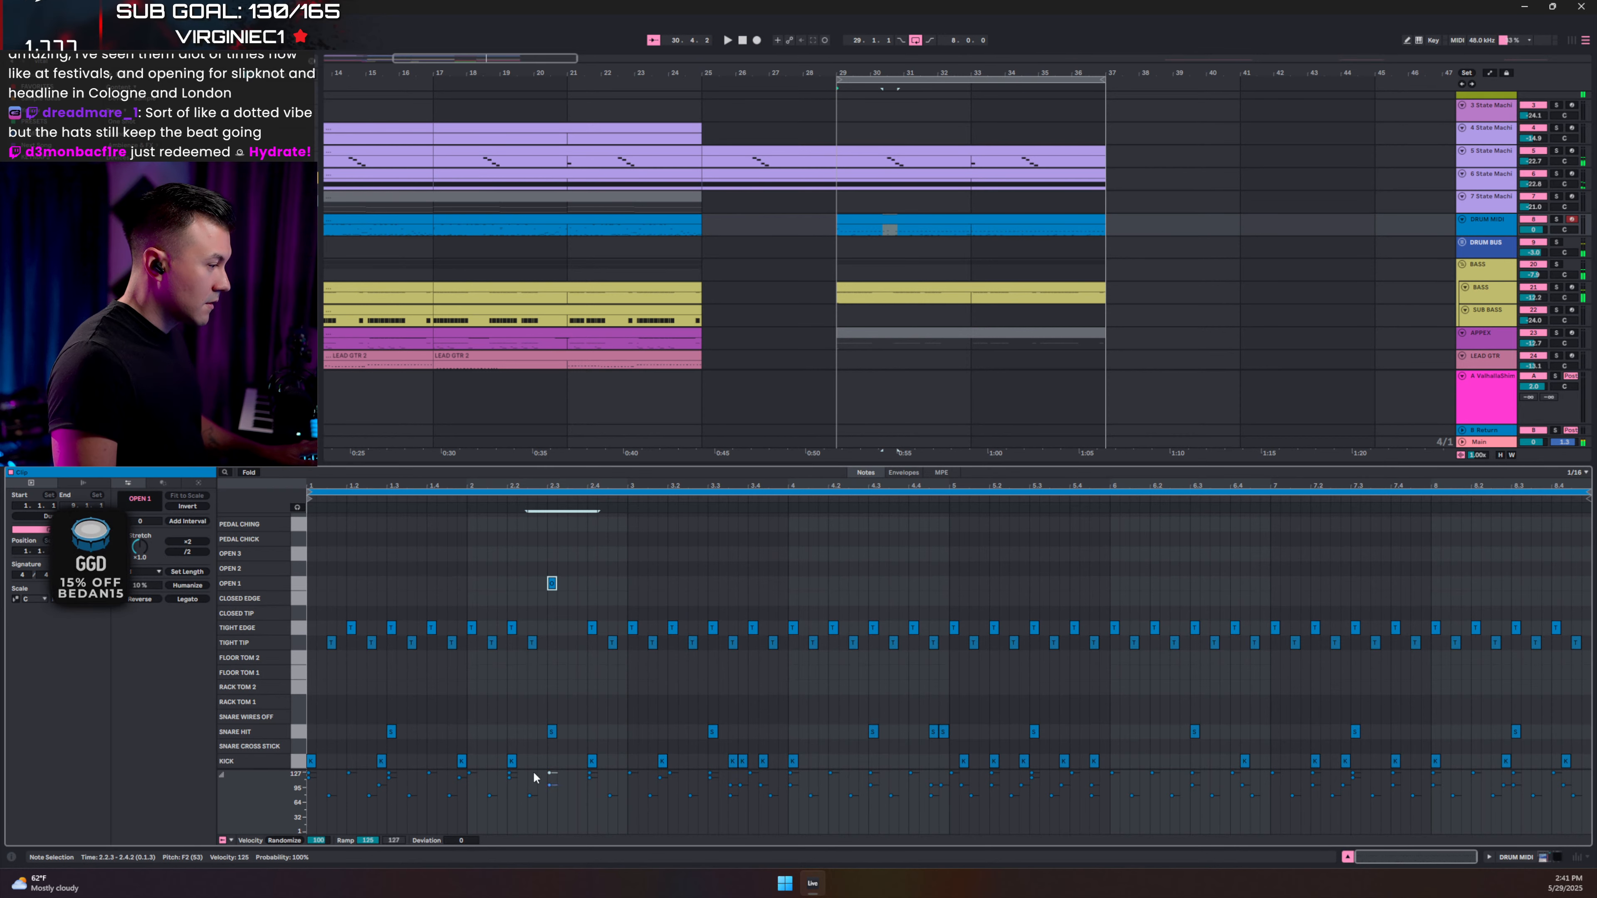
left_click(515, 542)
key("space")
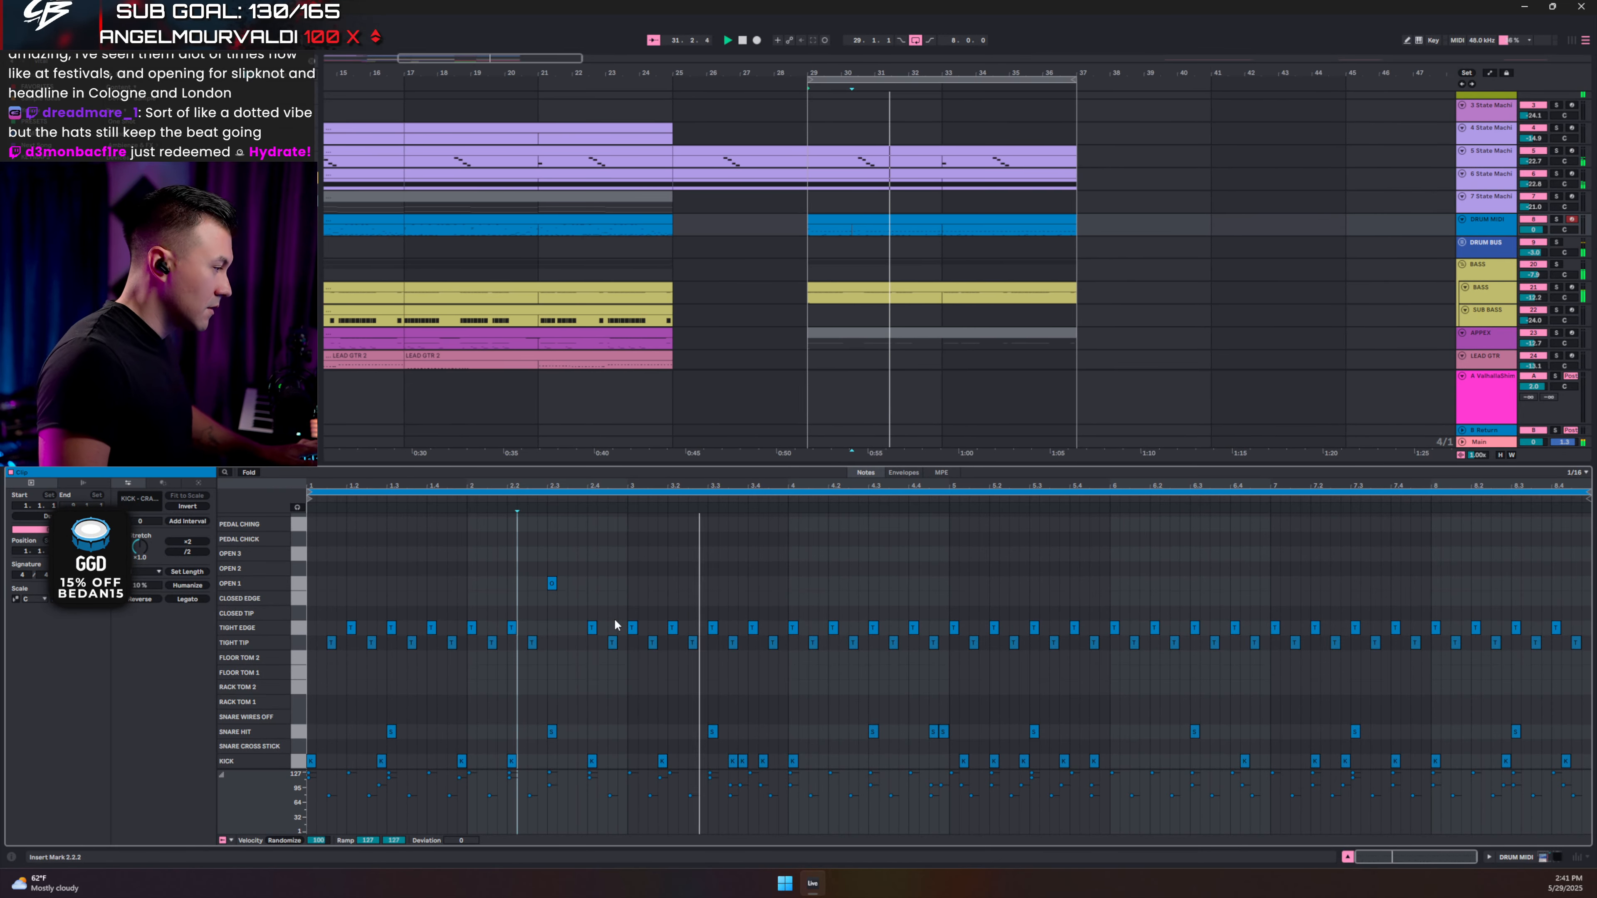
Shift the TIGHT EDGE note on bar 3's beat 4 one sixteenth earlier onto the kick, and play.
left_click(752, 628)
left_click(696, 572)
key("space")
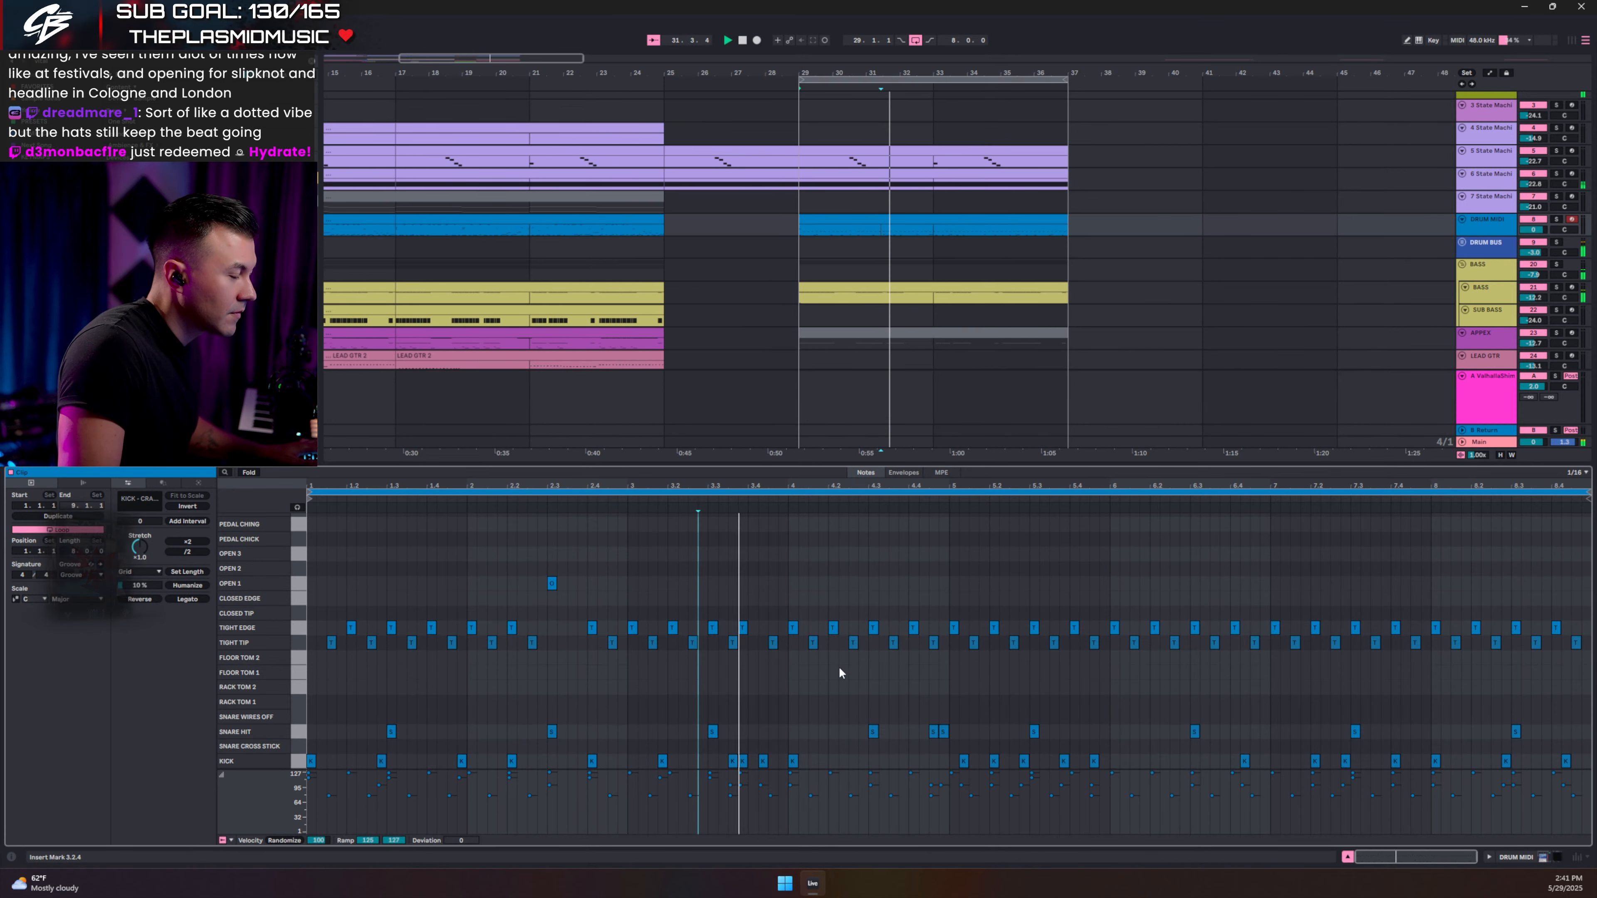
key("space")
Align bar 3's last TIGHT TIP note with the kick at 3.4.2, raise both shifted hats to OPEN 1, and set the second's velocity to 113.
left_click(773, 642)
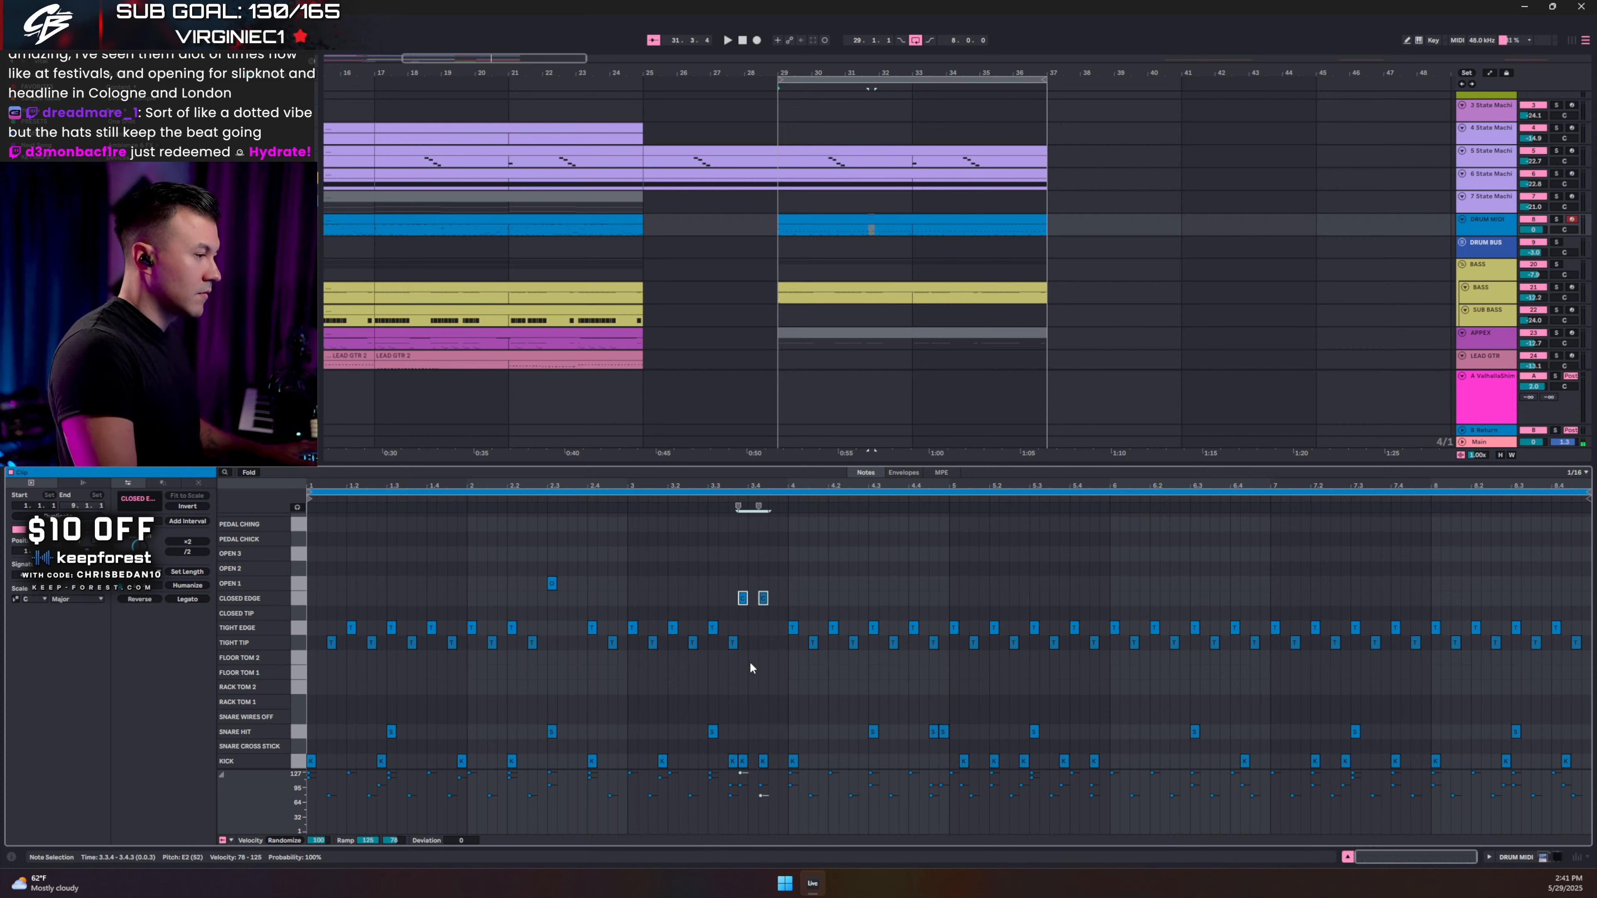
key("Up")
key("Up")
key("Up")
left_click(699, 563)
key("space")
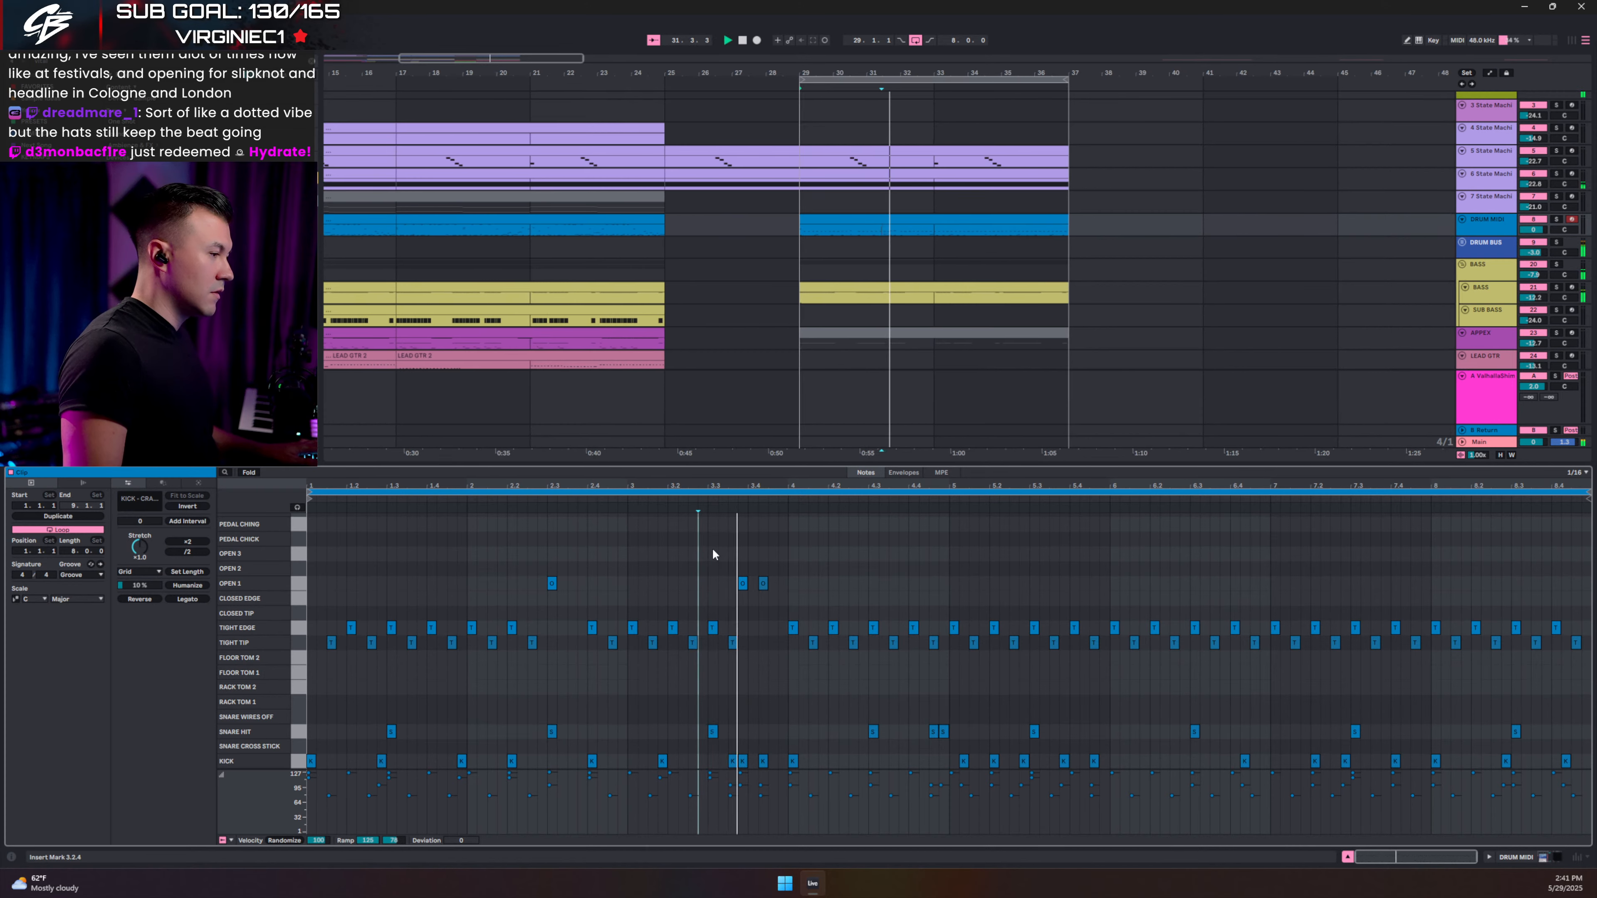
left_click(759, 562)
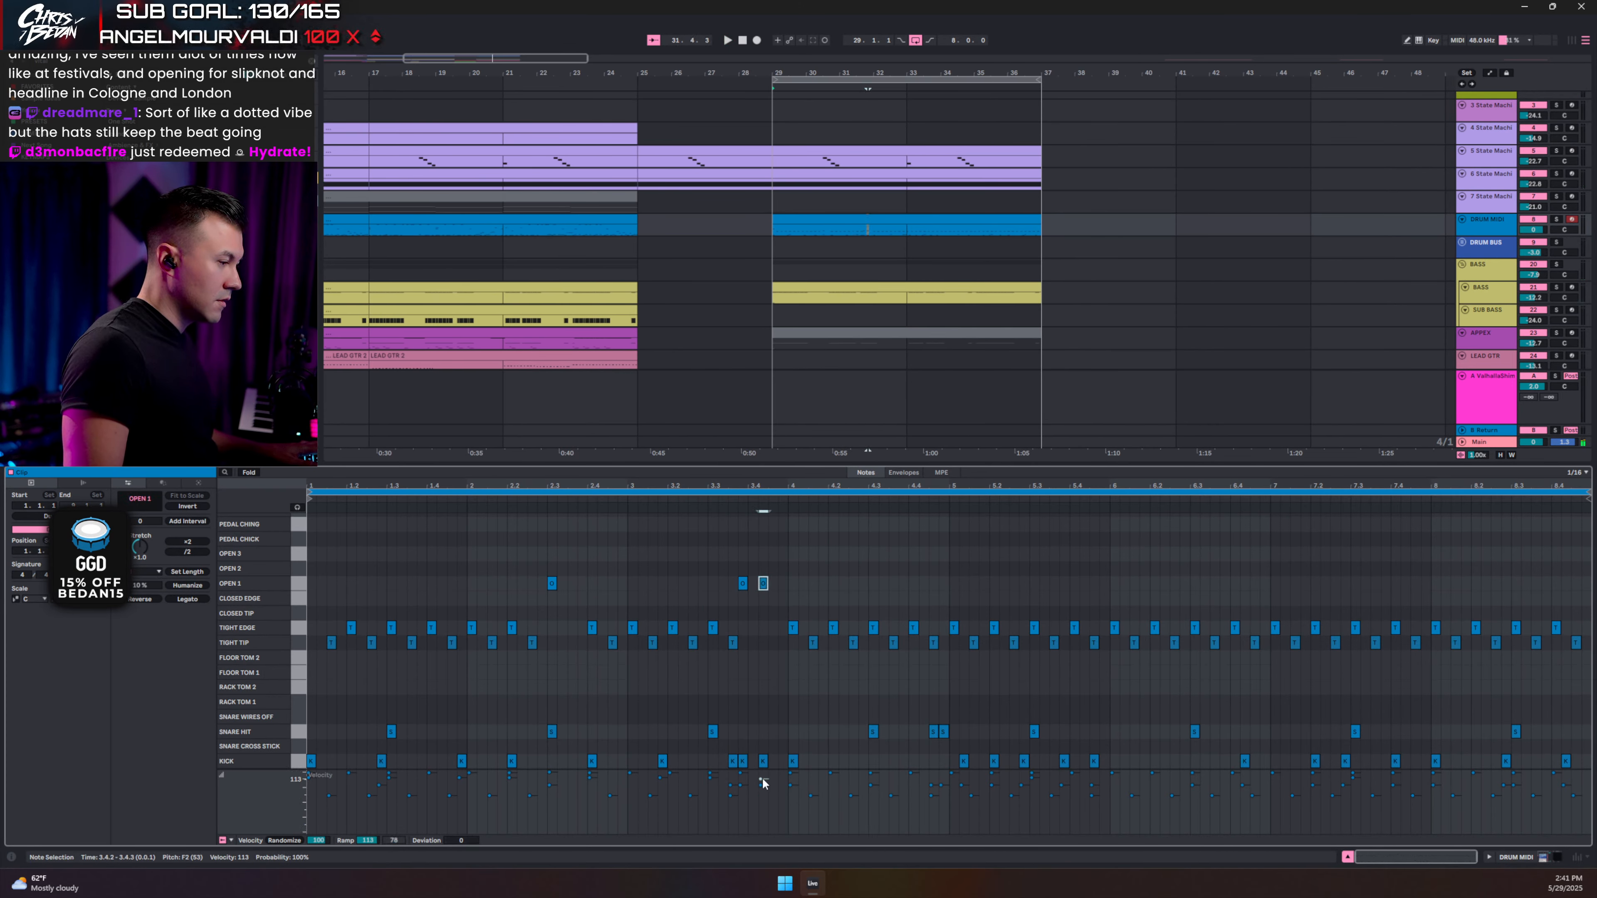
key("space")
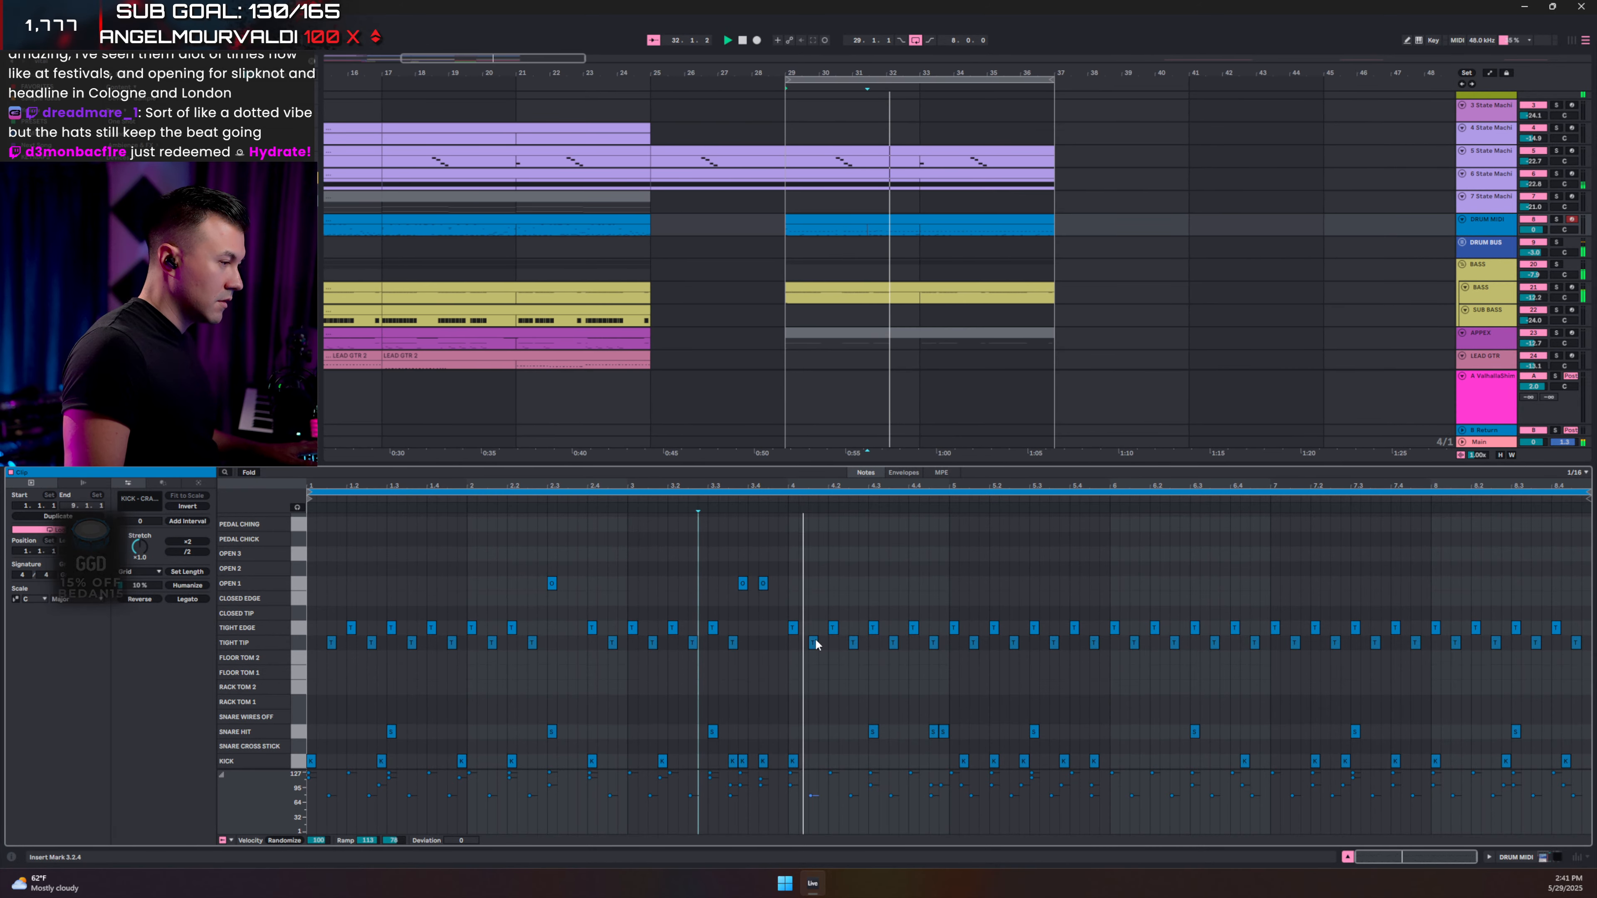
Try bar 4's first TIGHT EDGE note on CRASH LEFT and play the passage.
left_click(792, 627)
key("space")
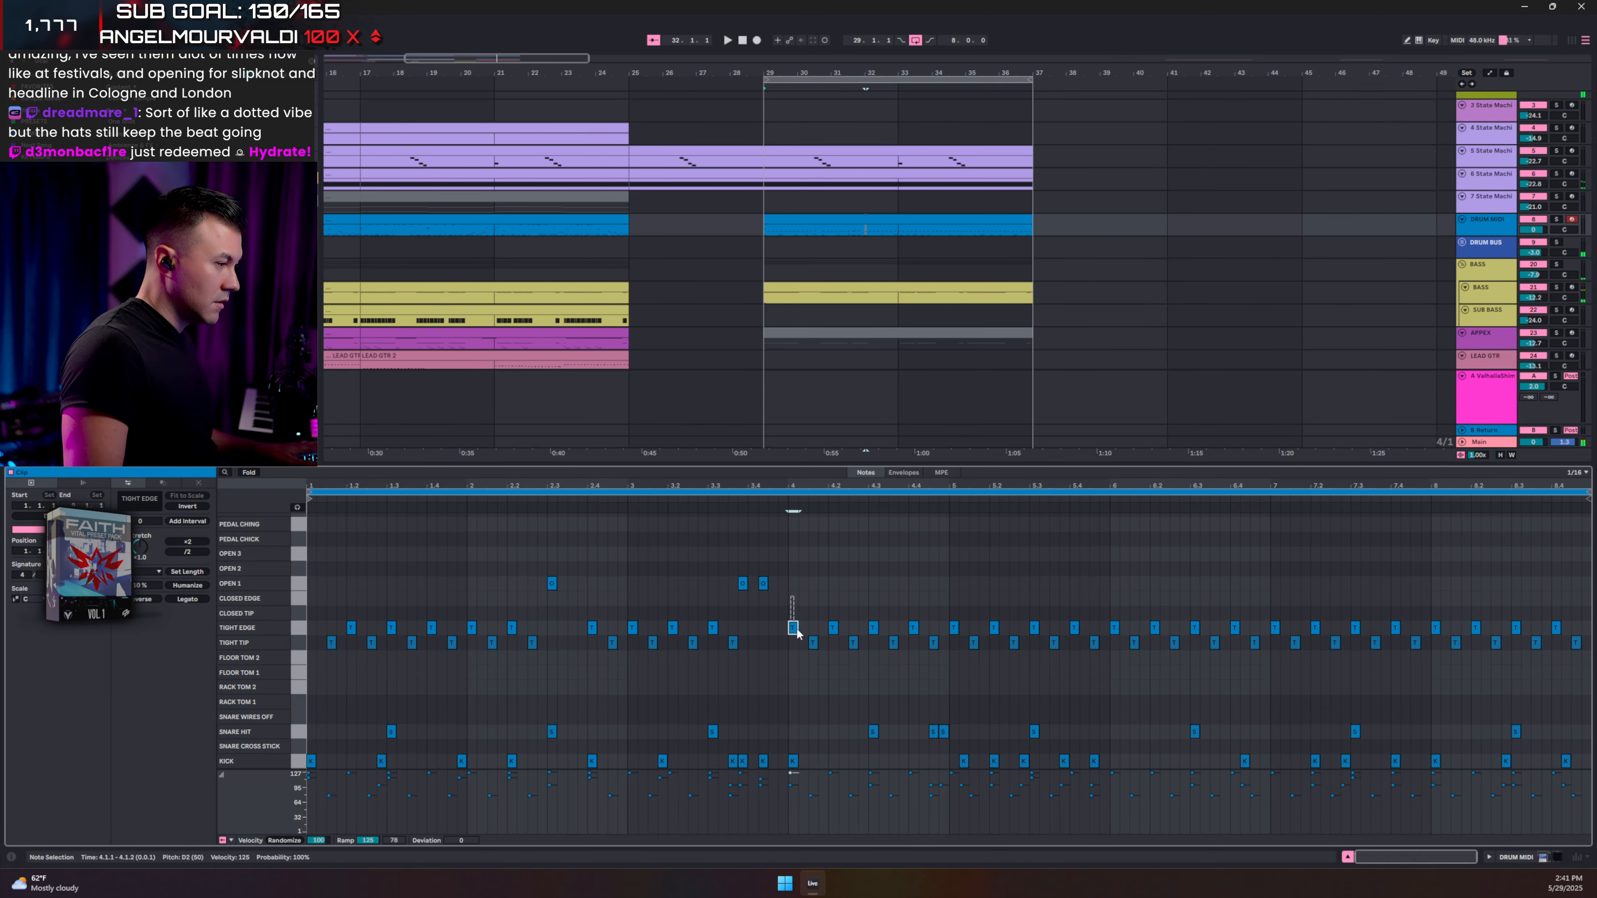
key("Up")
key("Up")
key("Up")
key("Up")
key("Up")
key("Up")
key("Up")
key("Up")
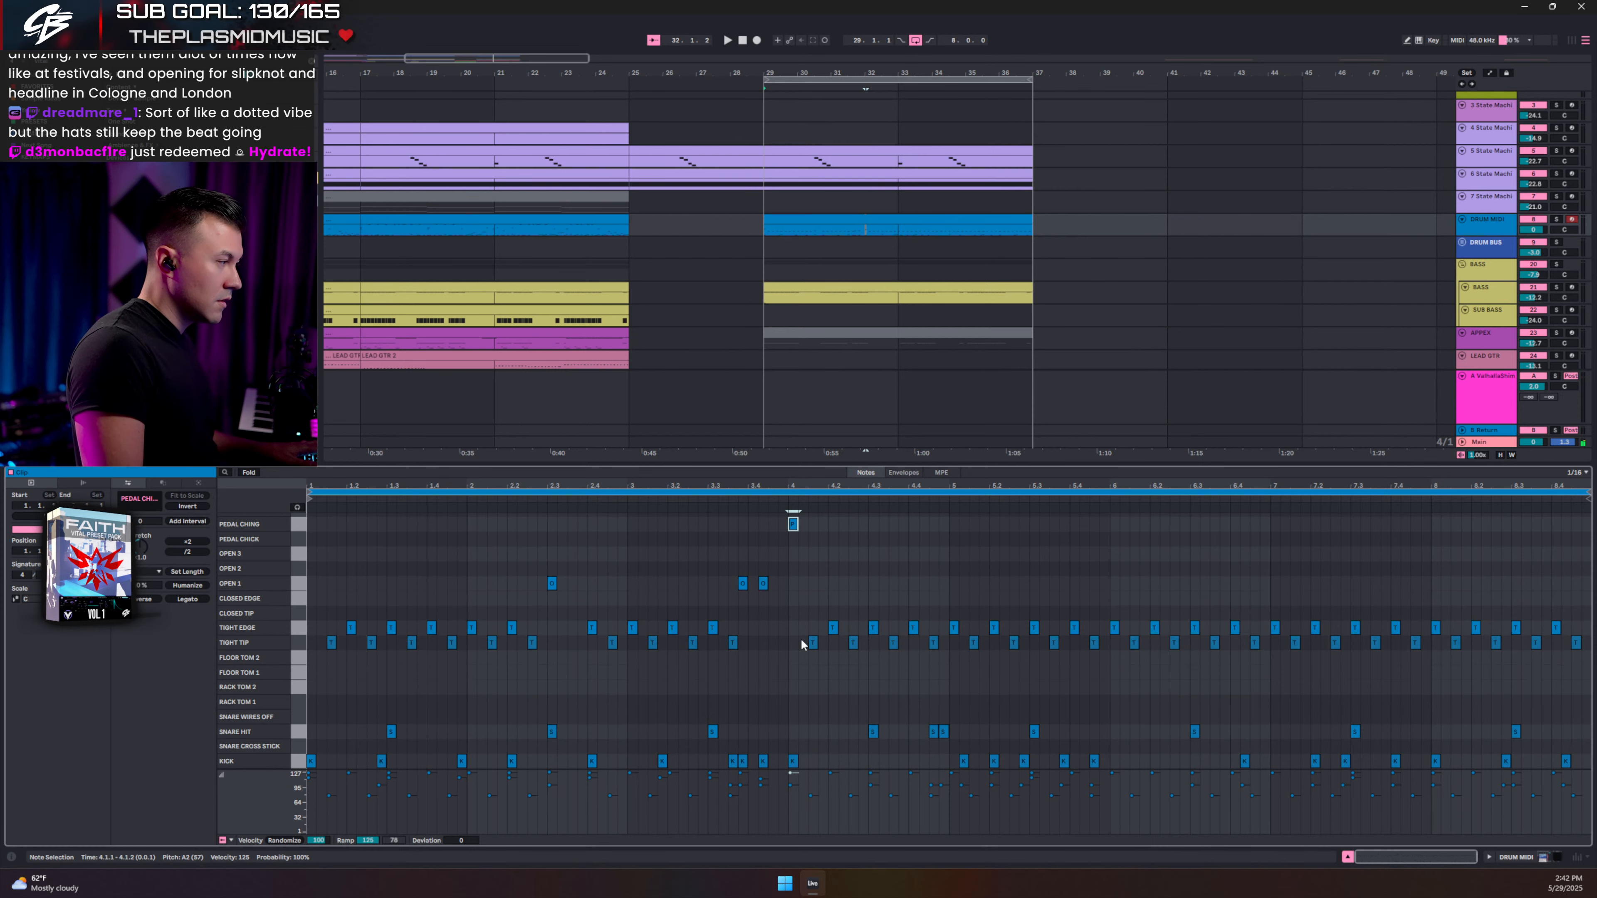
key("Up")
key("Up")
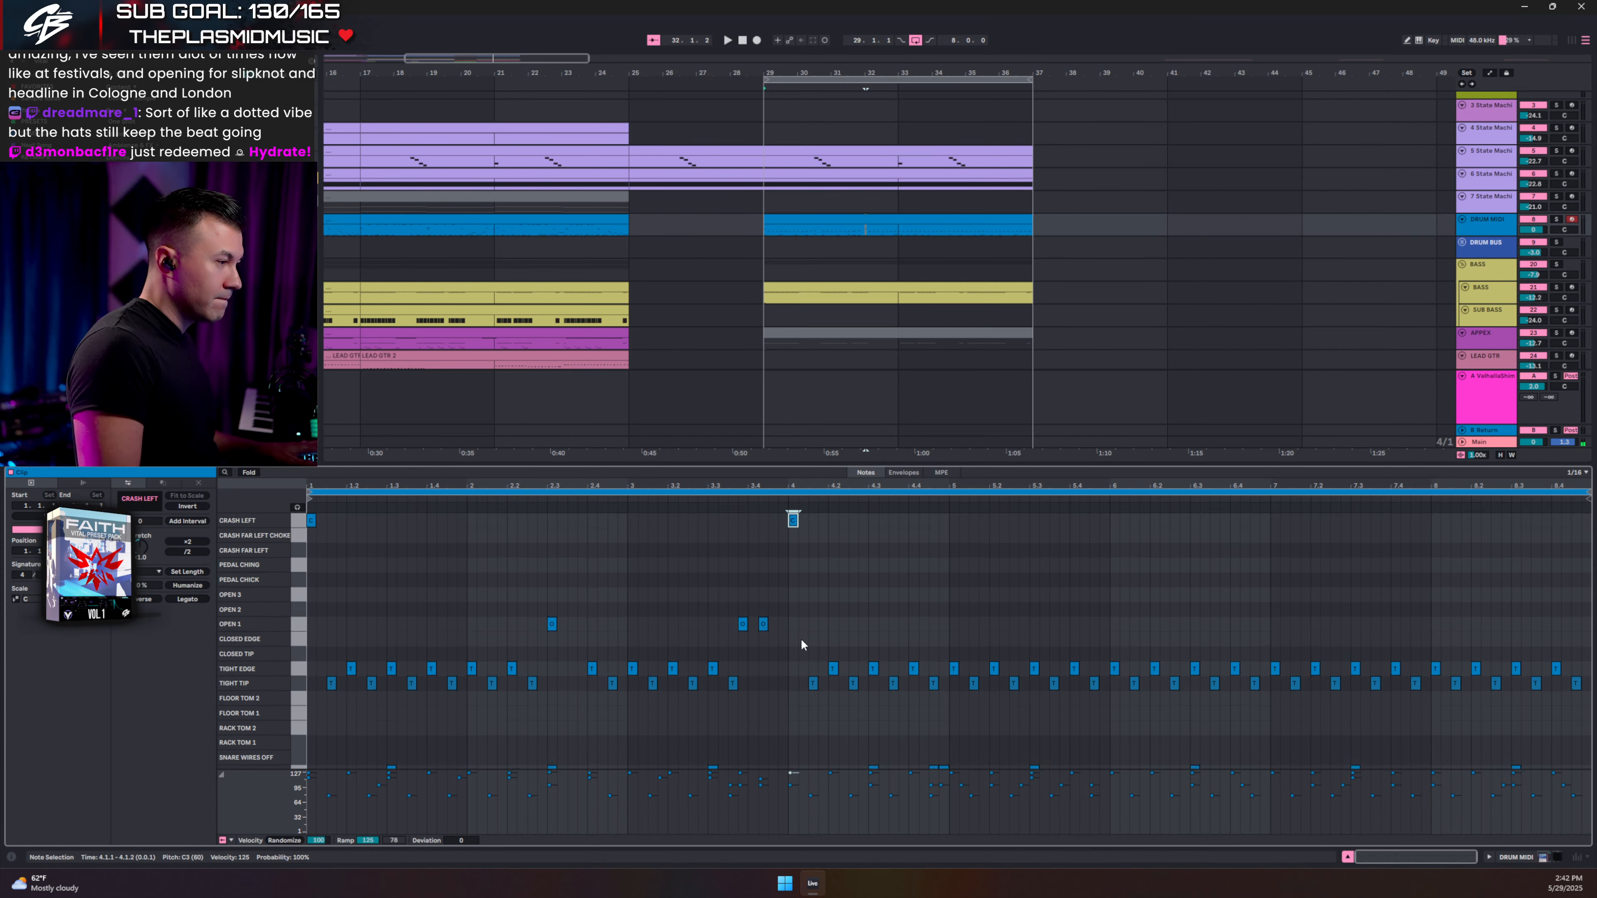
left_click(718, 577)
key("space")
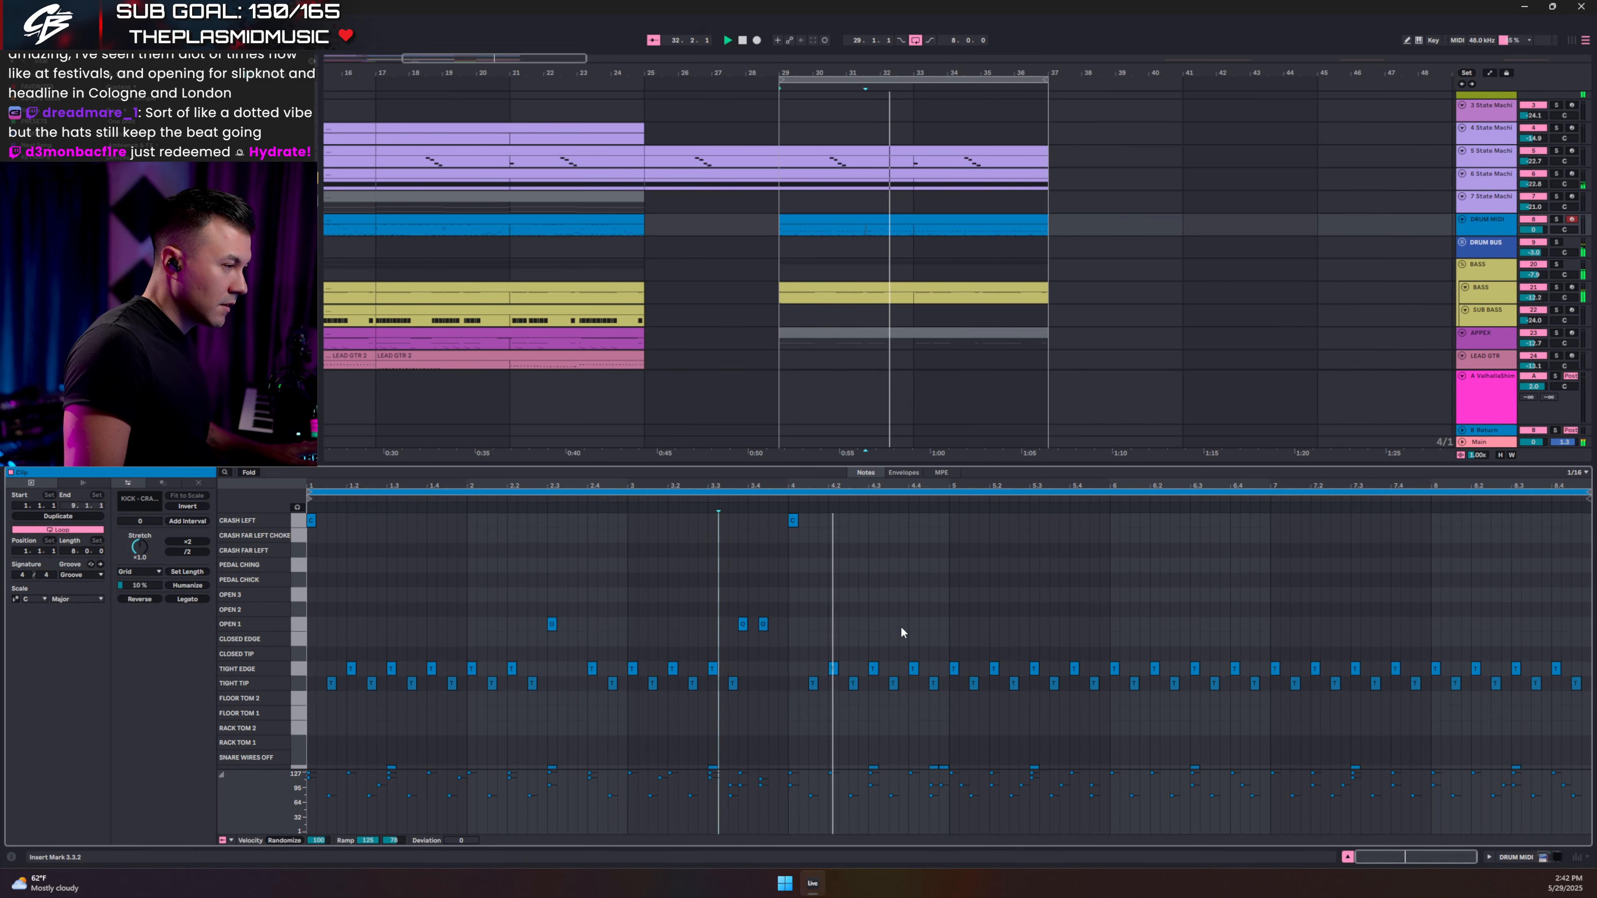
Return the crash note at the start of bar 4 to TIGHT EDGE.
scroll(880, 614, "up", 2)
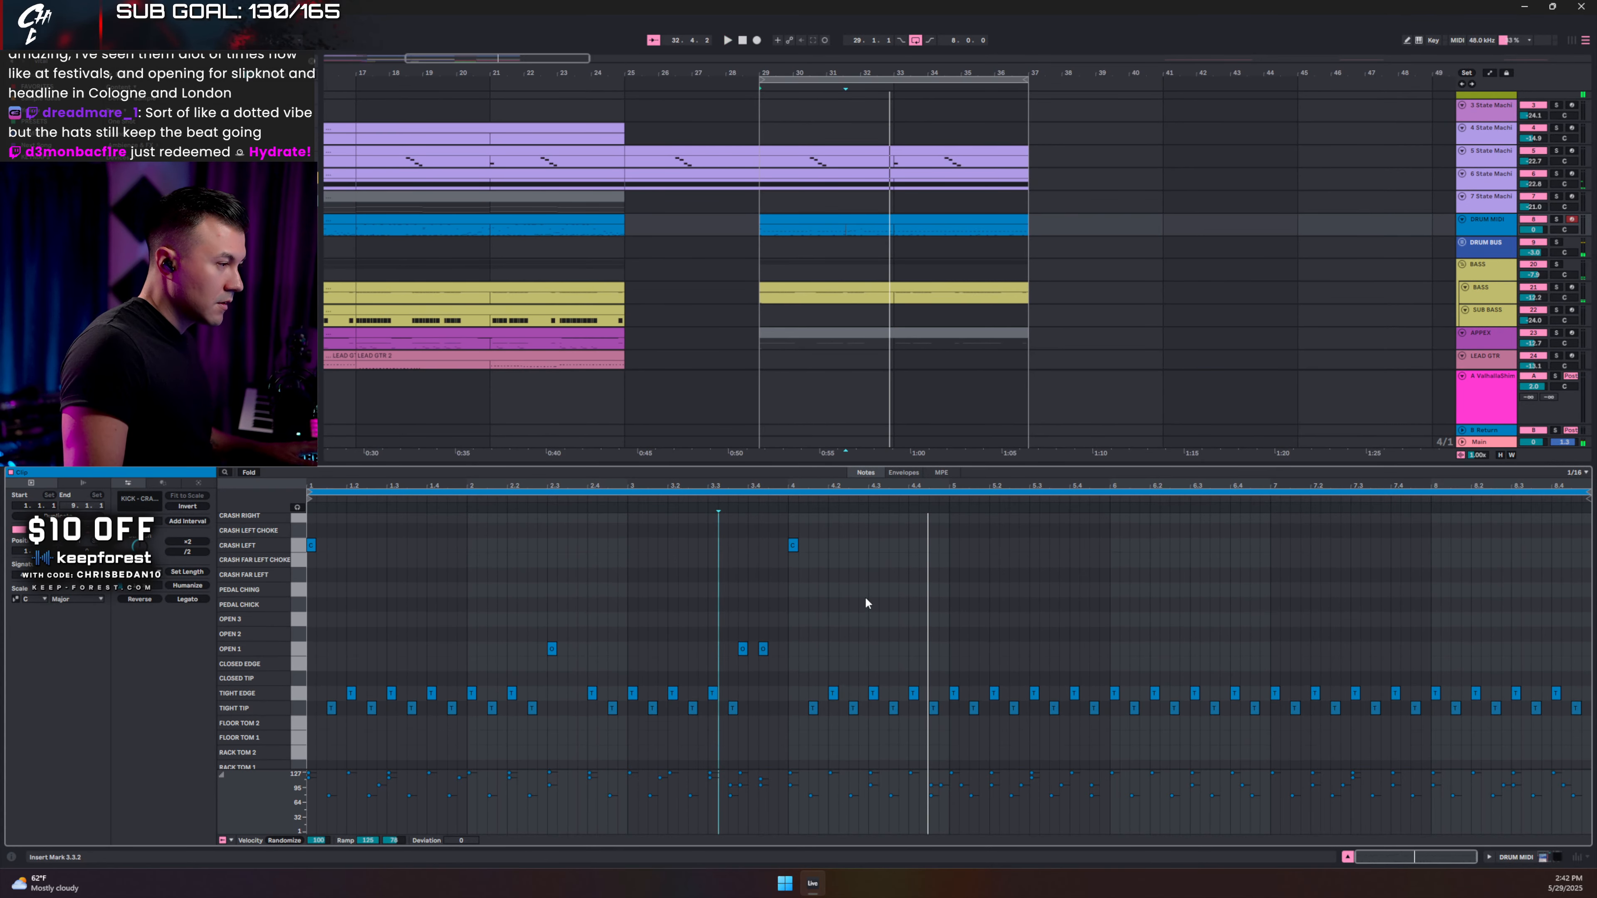
key("space")
left_click(793, 545)
key("Down")
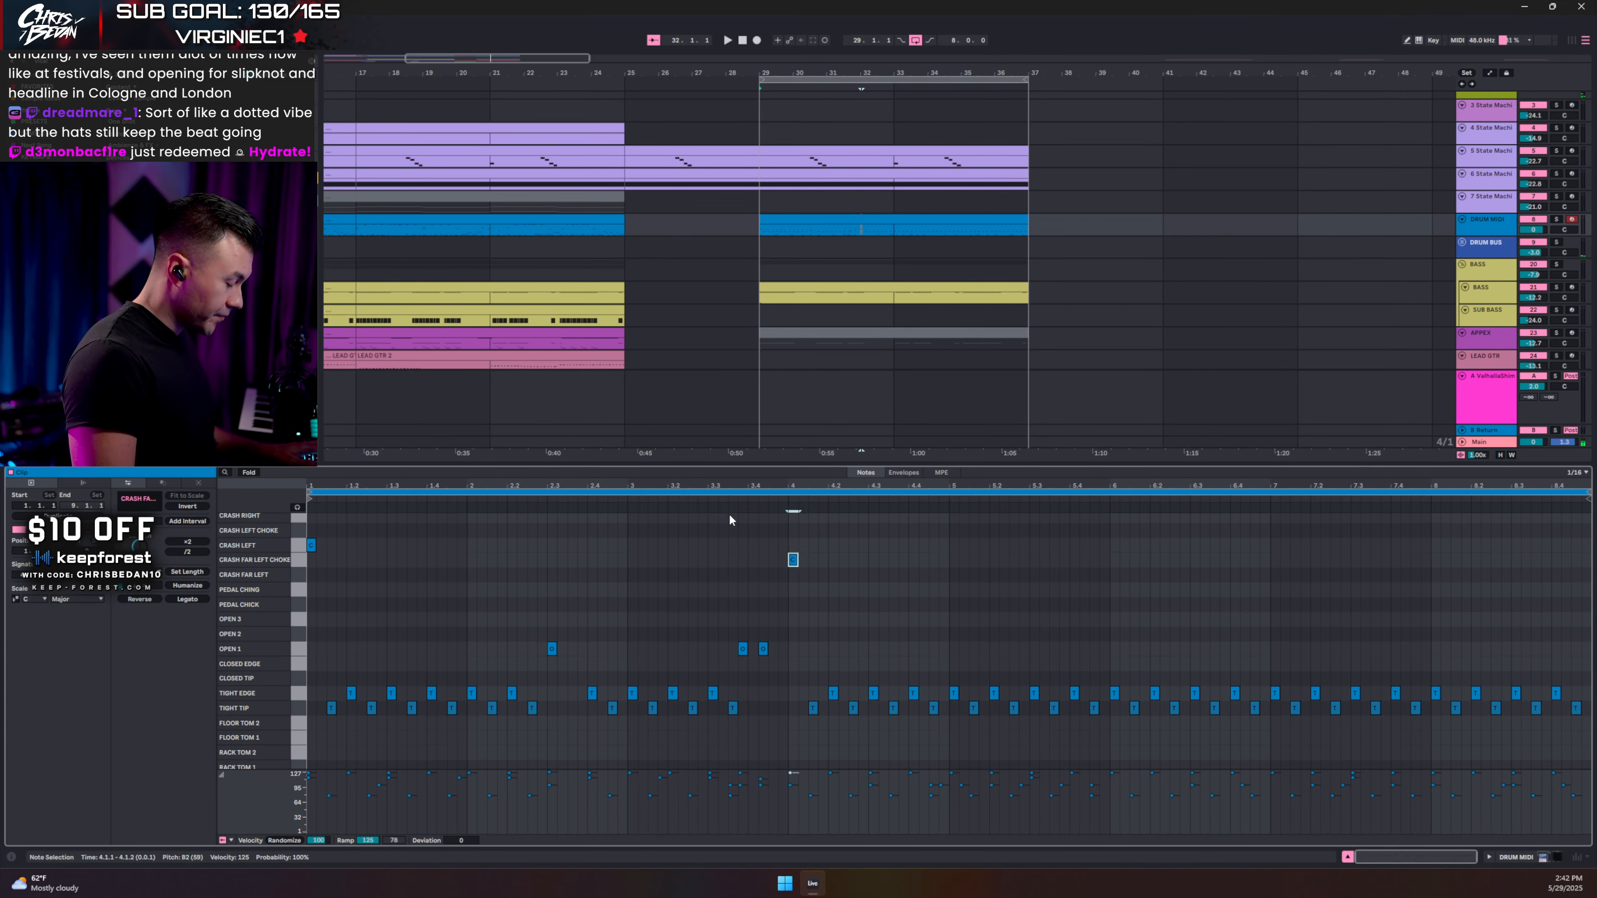
key("Down")
key("Down")
key("Down")
key("Down")
key("Down")
key("Down")
key("Down")
key("Down")
key("Down")
key("Down")
key("Up")
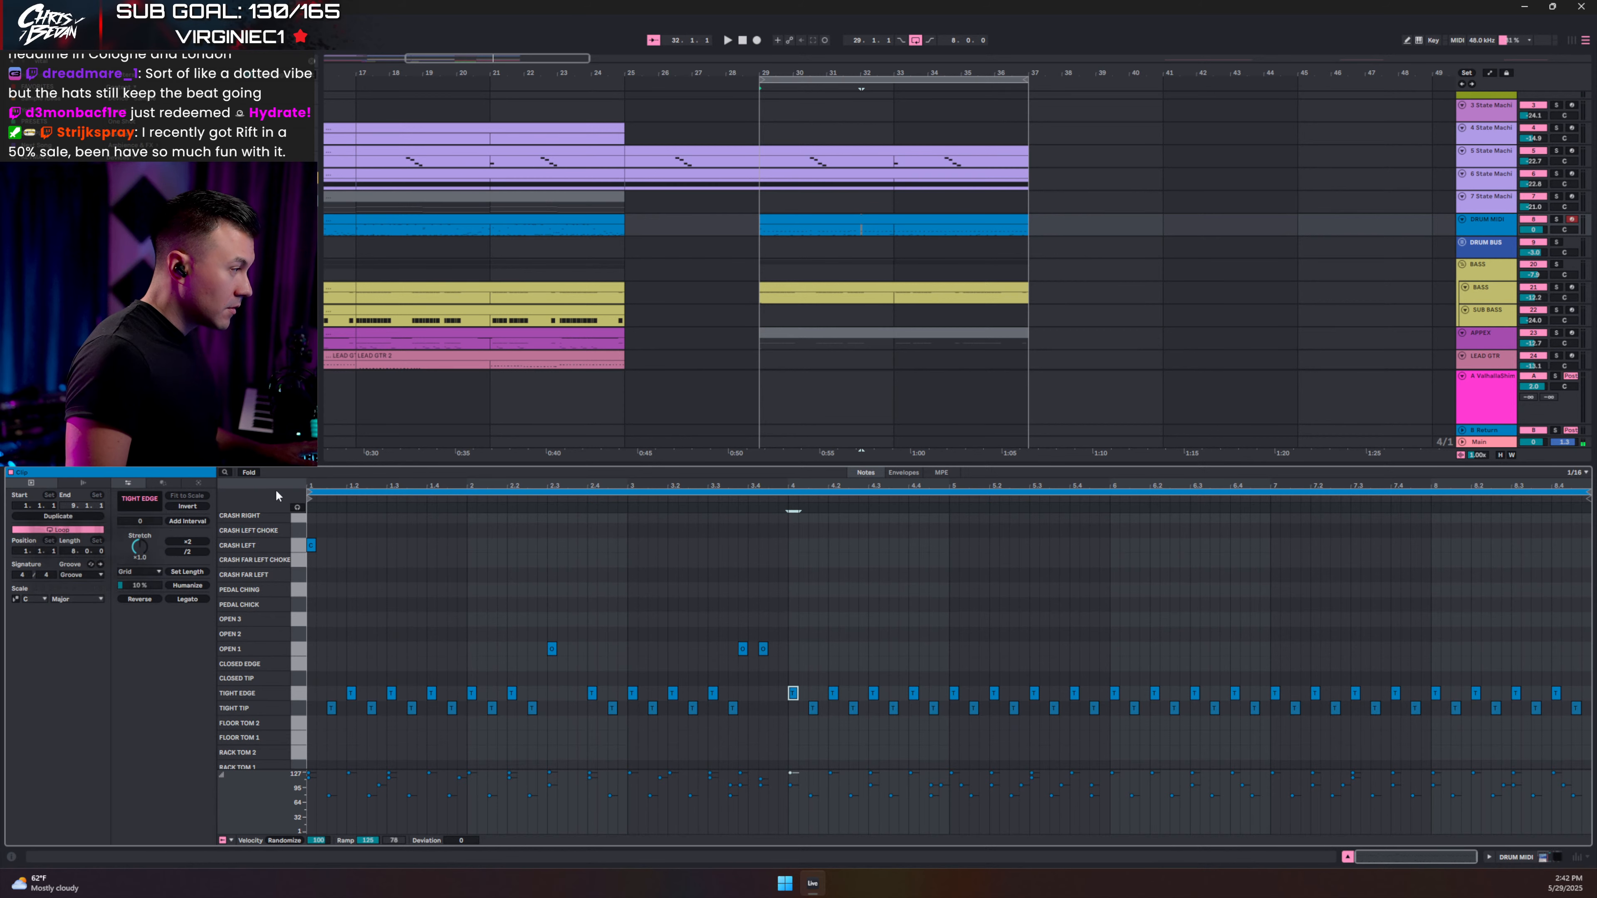
Raise the TIGHT EDGE note on bar 4's beat 3 to SPLASH and play the passage.
scroll(776, 666, "down", 3)
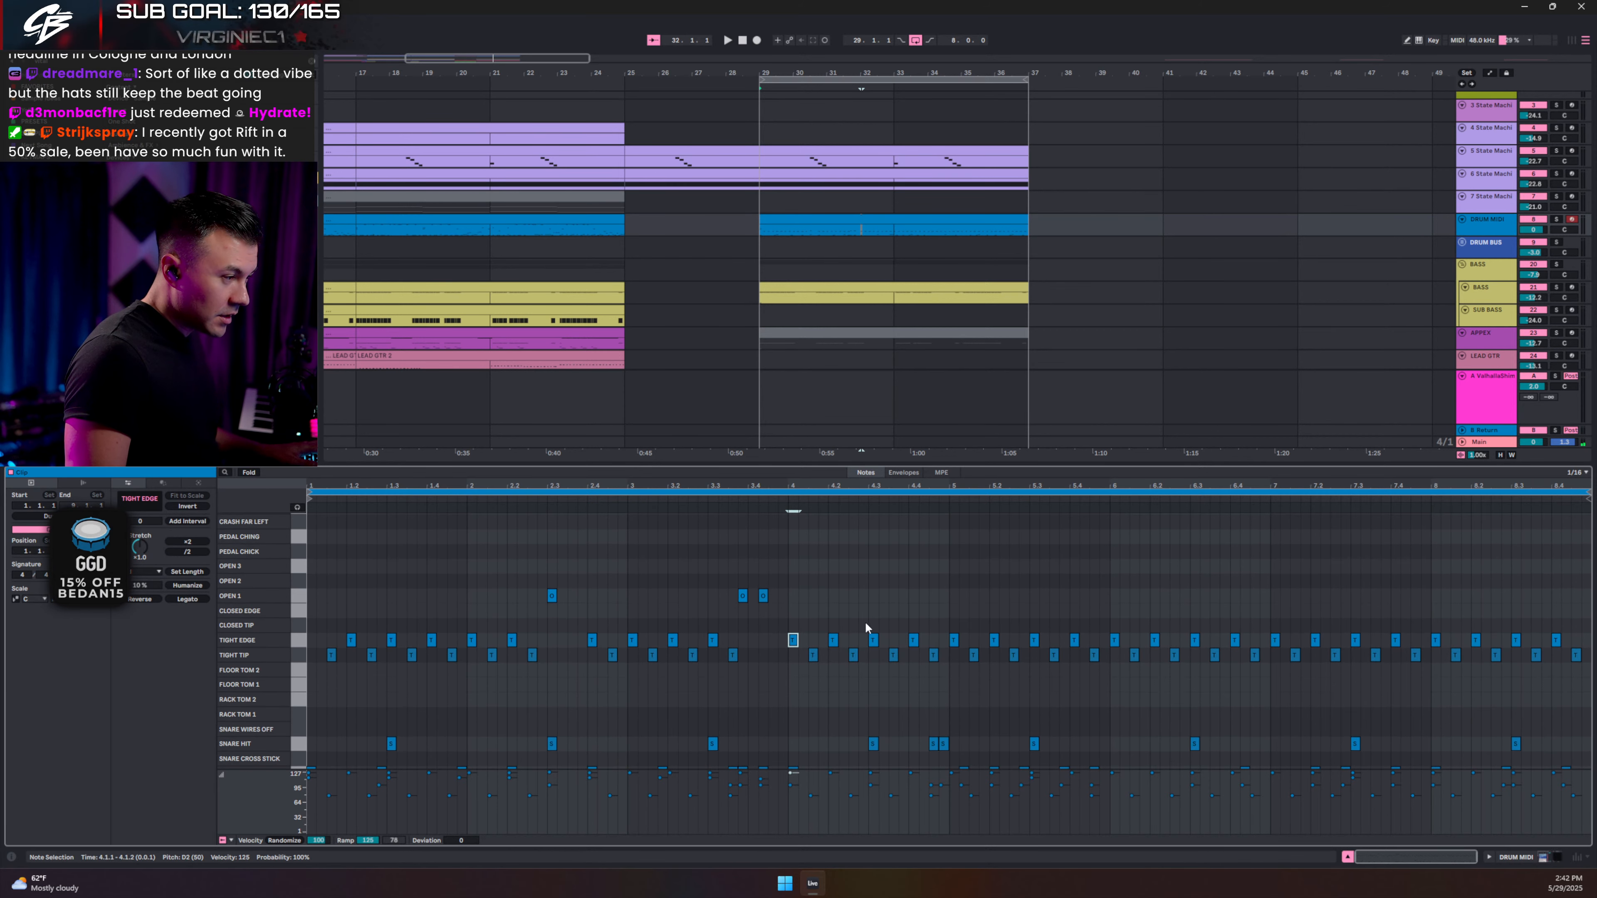
left_click(875, 640)
key("Up")
key("Up")
key("Up")
key("Up")
key("Up")
key("Up")
key("Up")
key("Up")
key("Up")
key("Up")
key("Up")
key("Up")
key("Up")
key("Up")
key("Up")
key("Up")
key("Up")
key("Up")
key("Up")
key("Up")
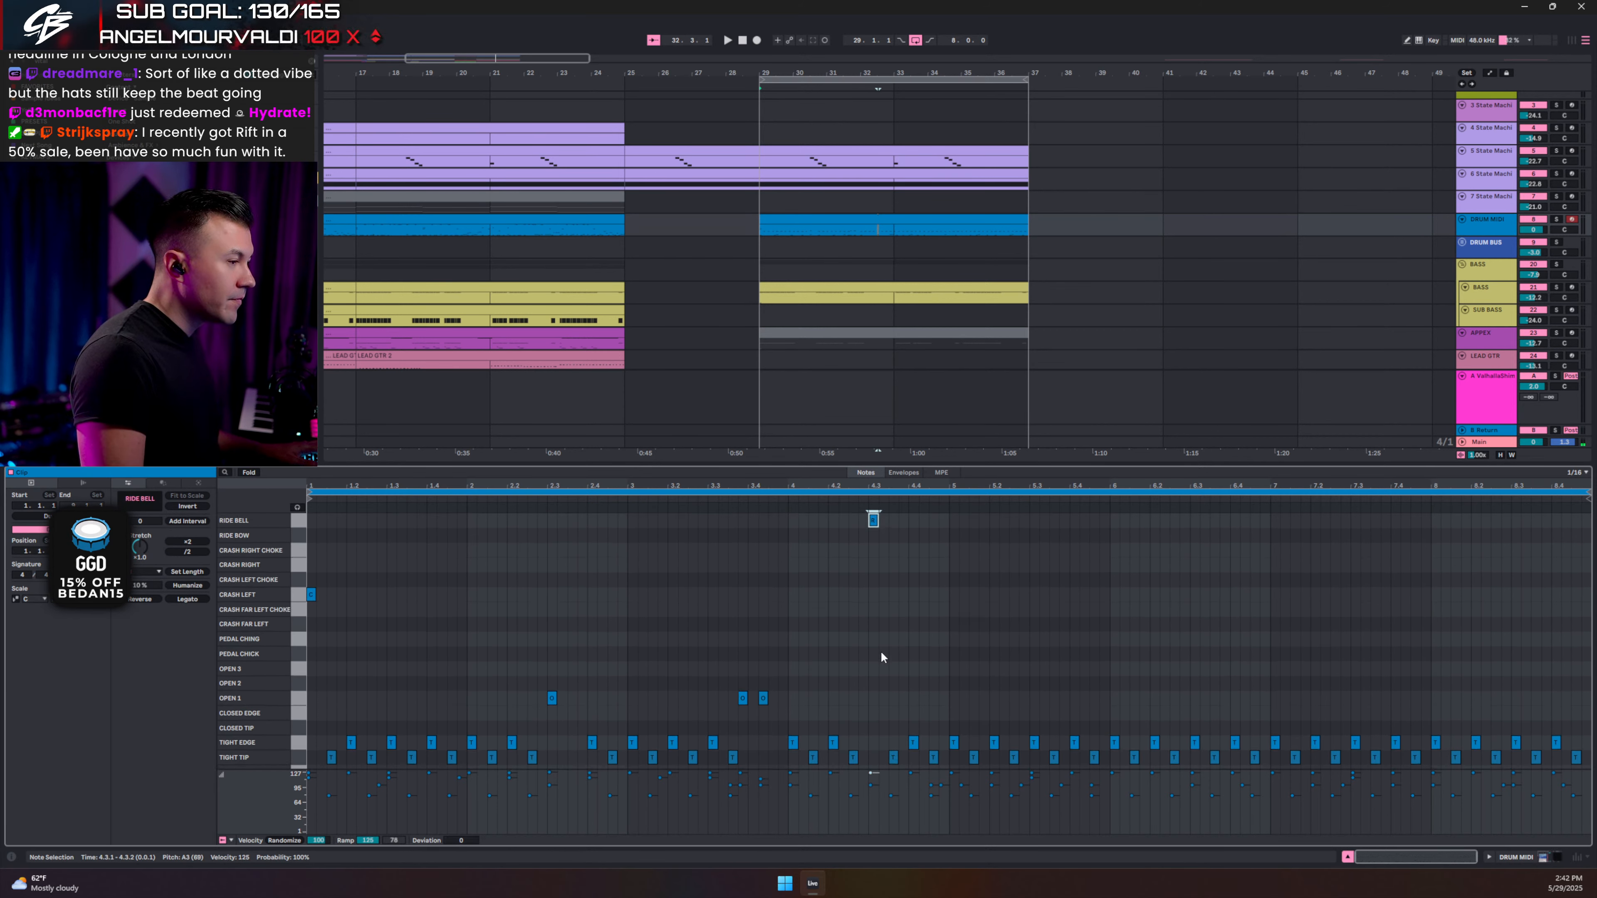
key("Down")
left_click(744, 574)
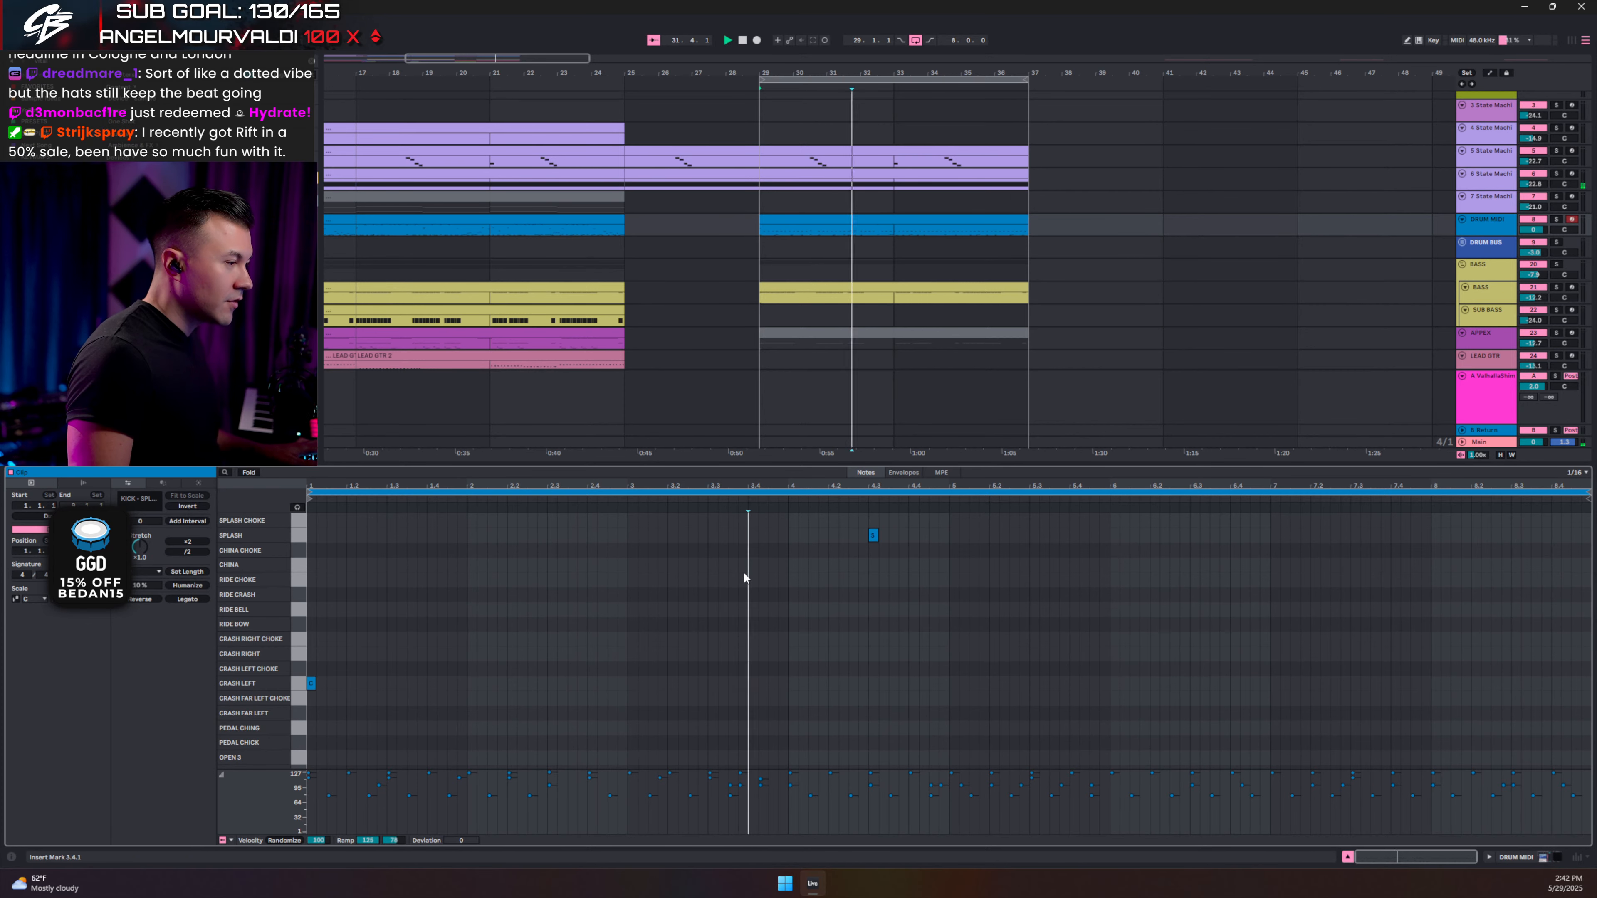
key("space")
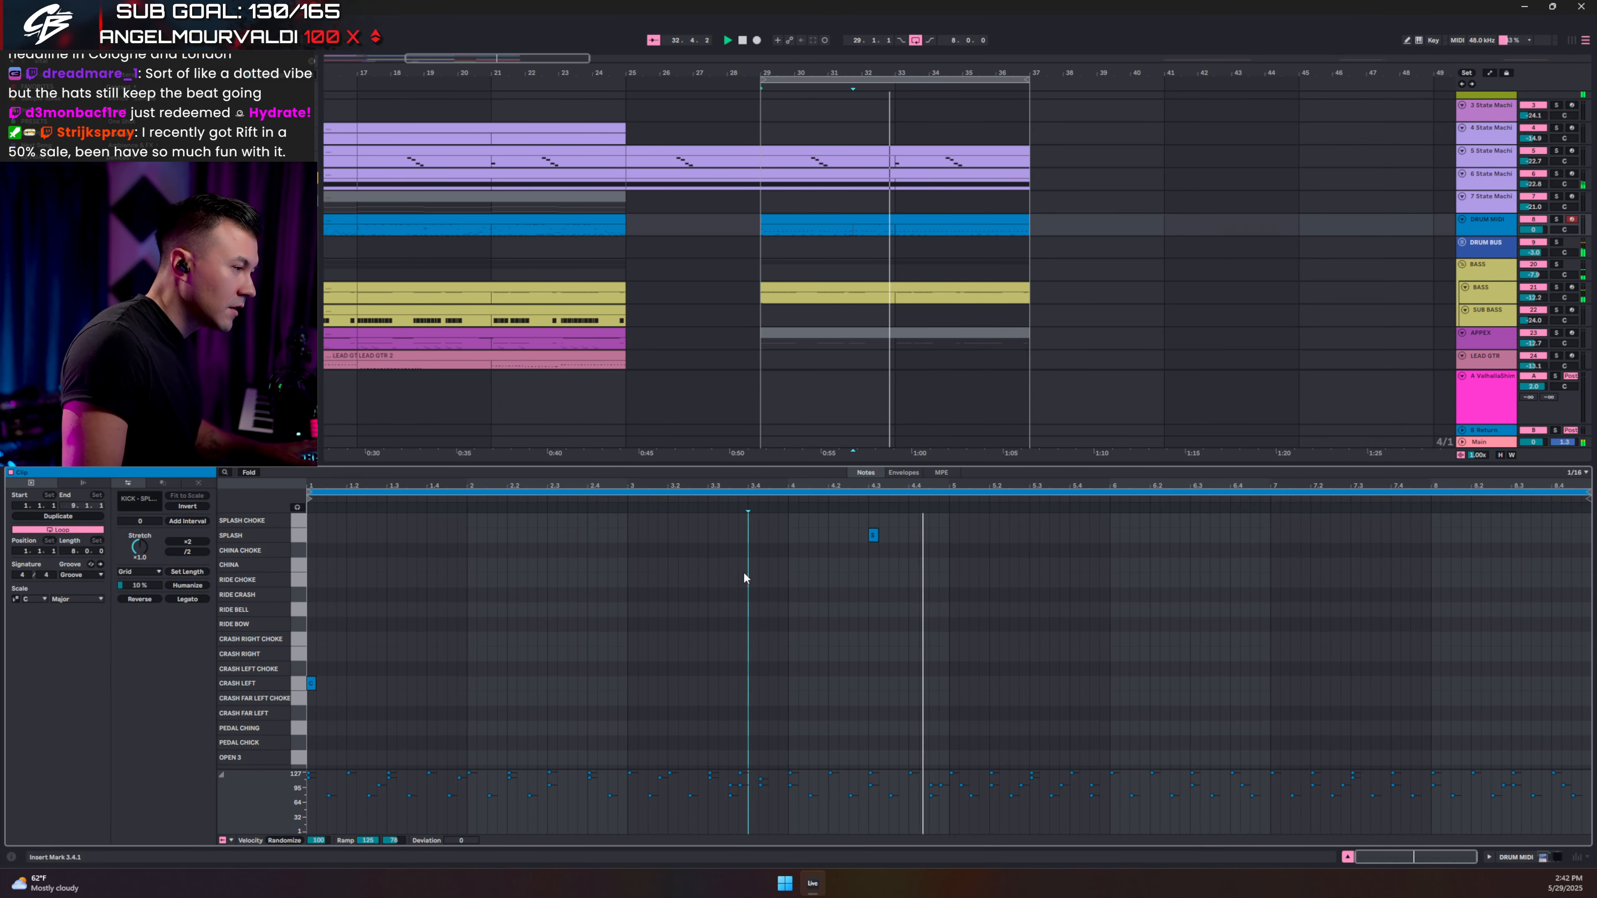
Clear the first two hi-hat notes of bar 5, keeping a single TIGHT EDGE note on the kick at 5.1.2.
scroll(901, 607, "down", 3)
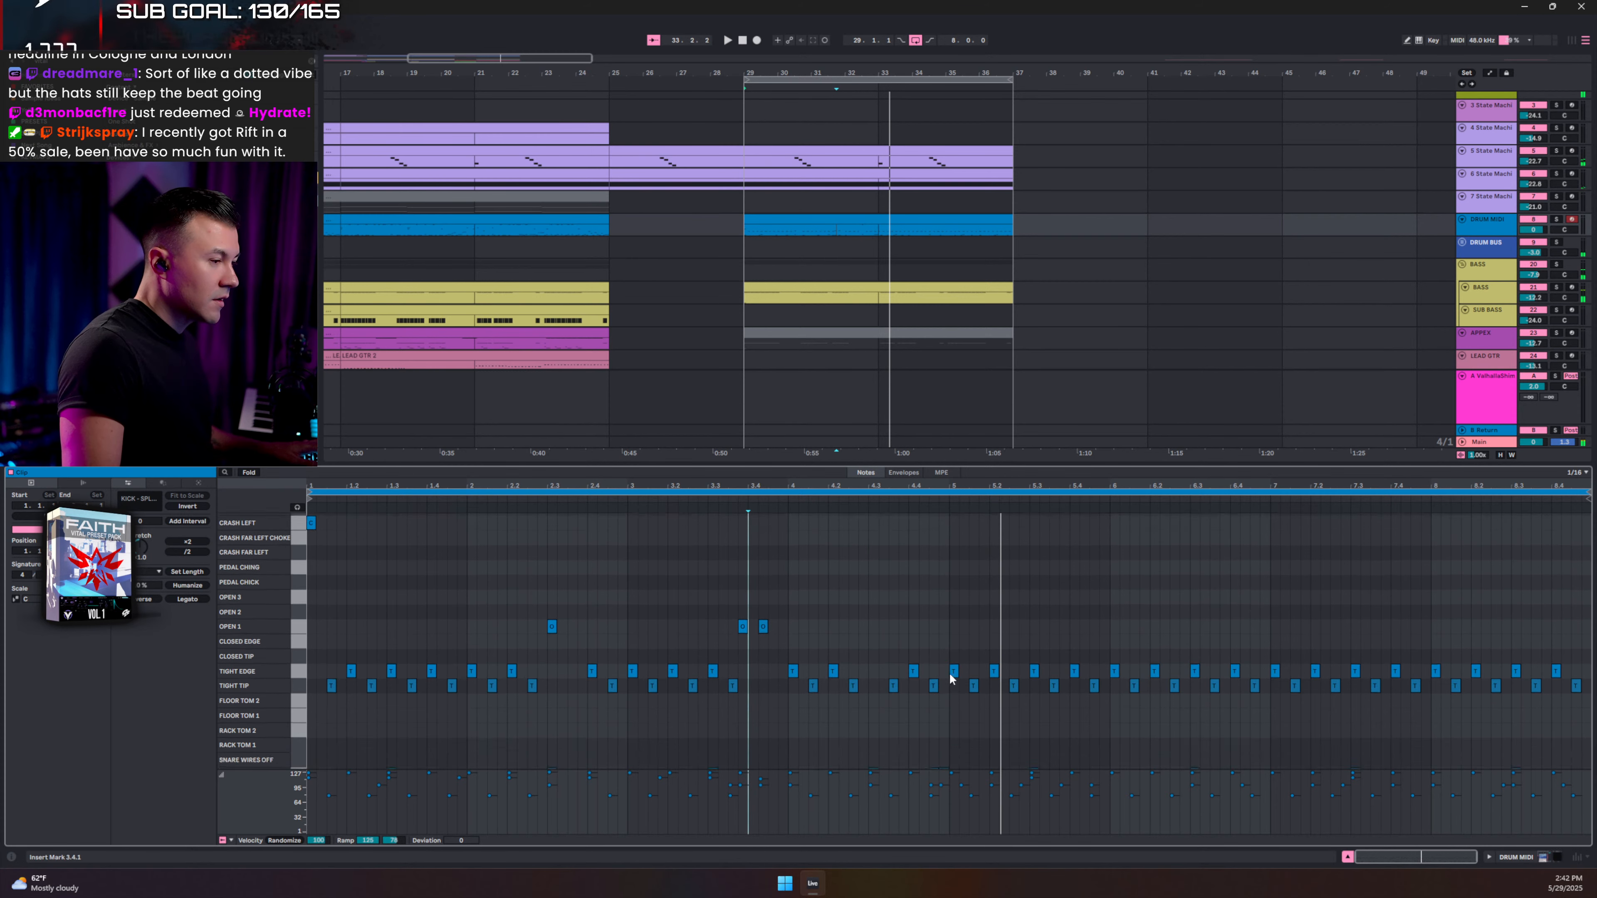
left_click_drag(953, 606, 982, 667)
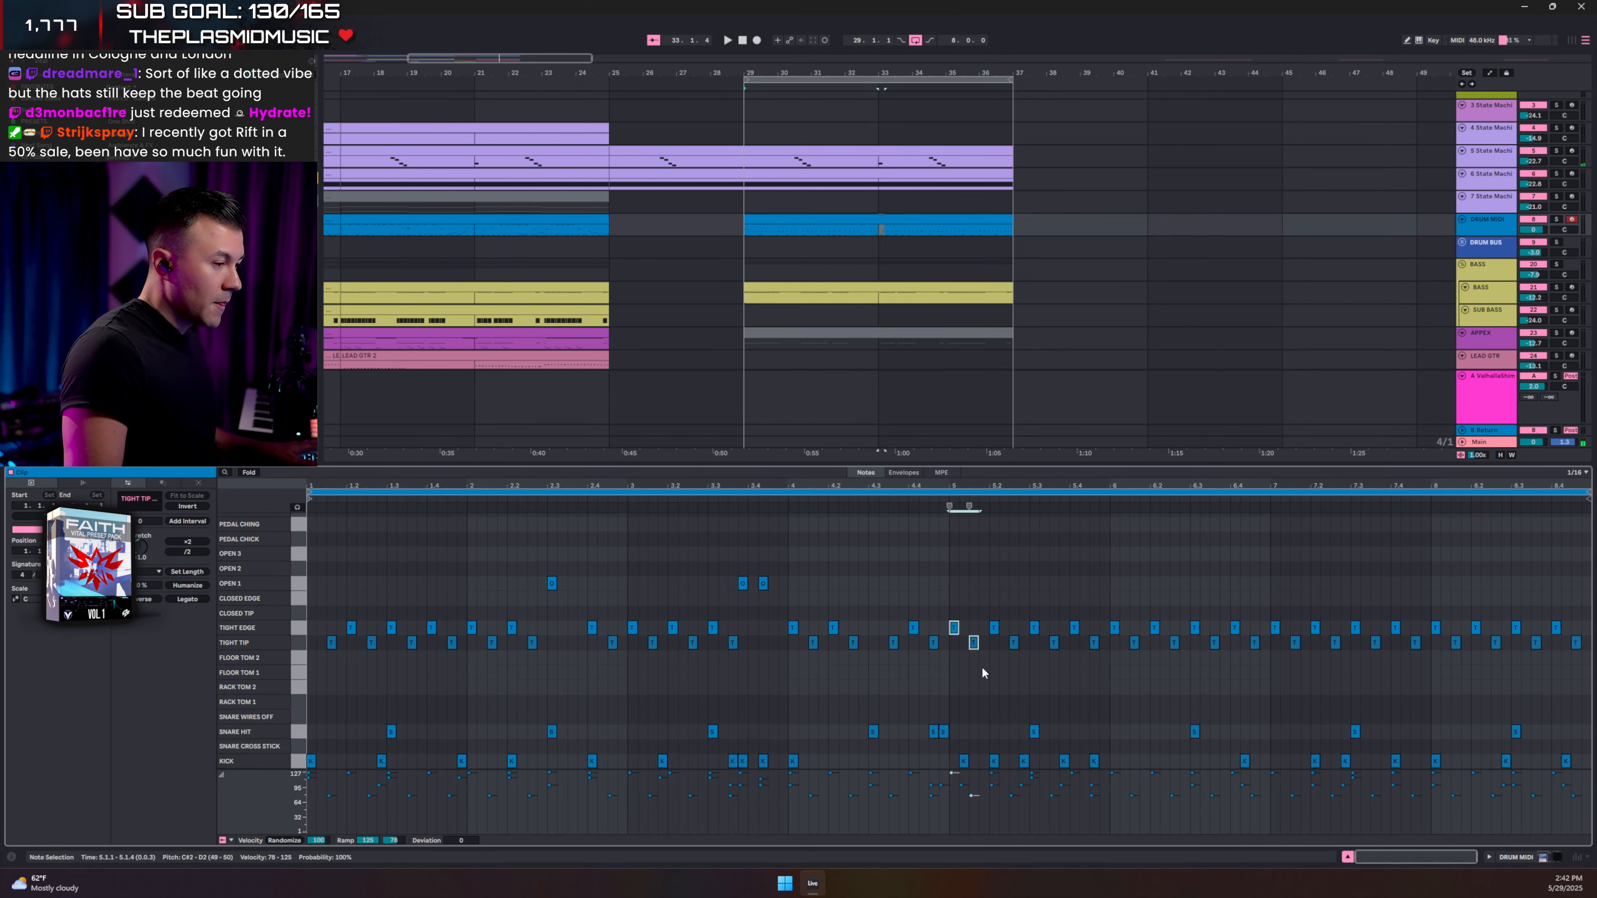
key("Delete")
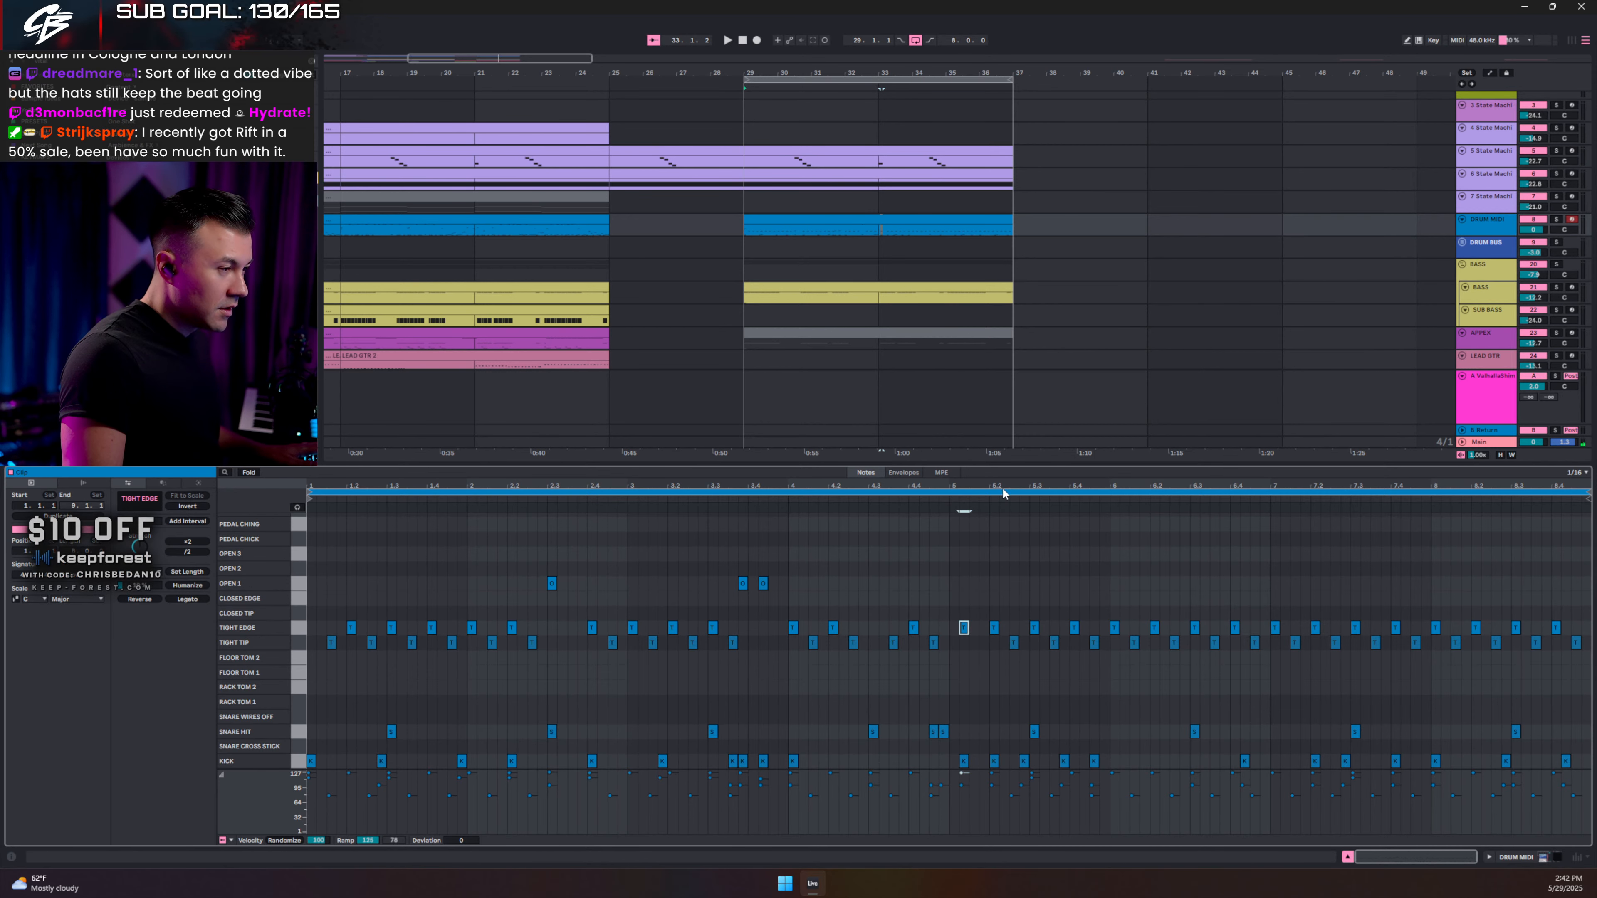
Raise bar 5's TIGHT EDGE notes at 5.1.2 and 5.2.1 to CRASH RIGHT and CRASH LEFT respectively.
left_click_drag(1002, 487, 1001, 504)
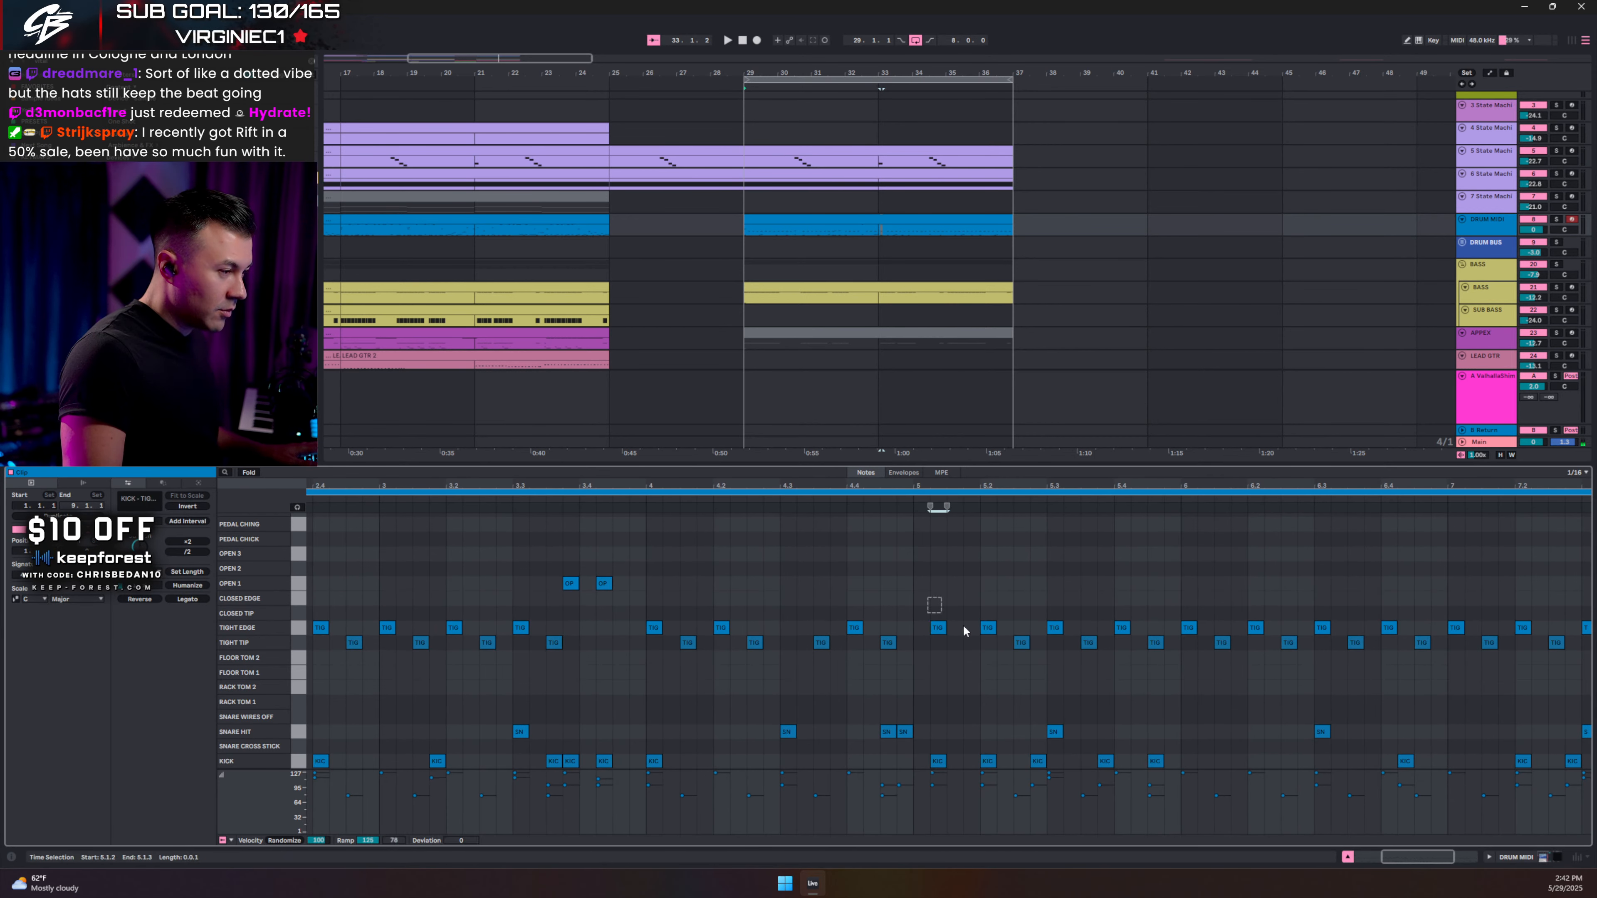
key("Up")
key("Up")
key("Up")
key("Up")
key("Up")
key("Up")
key("Up")
key("Up")
key("Up")
key("Up")
key("Up")
key("Up")
key("Up")
key("Up")
key("Up")
key("Up")
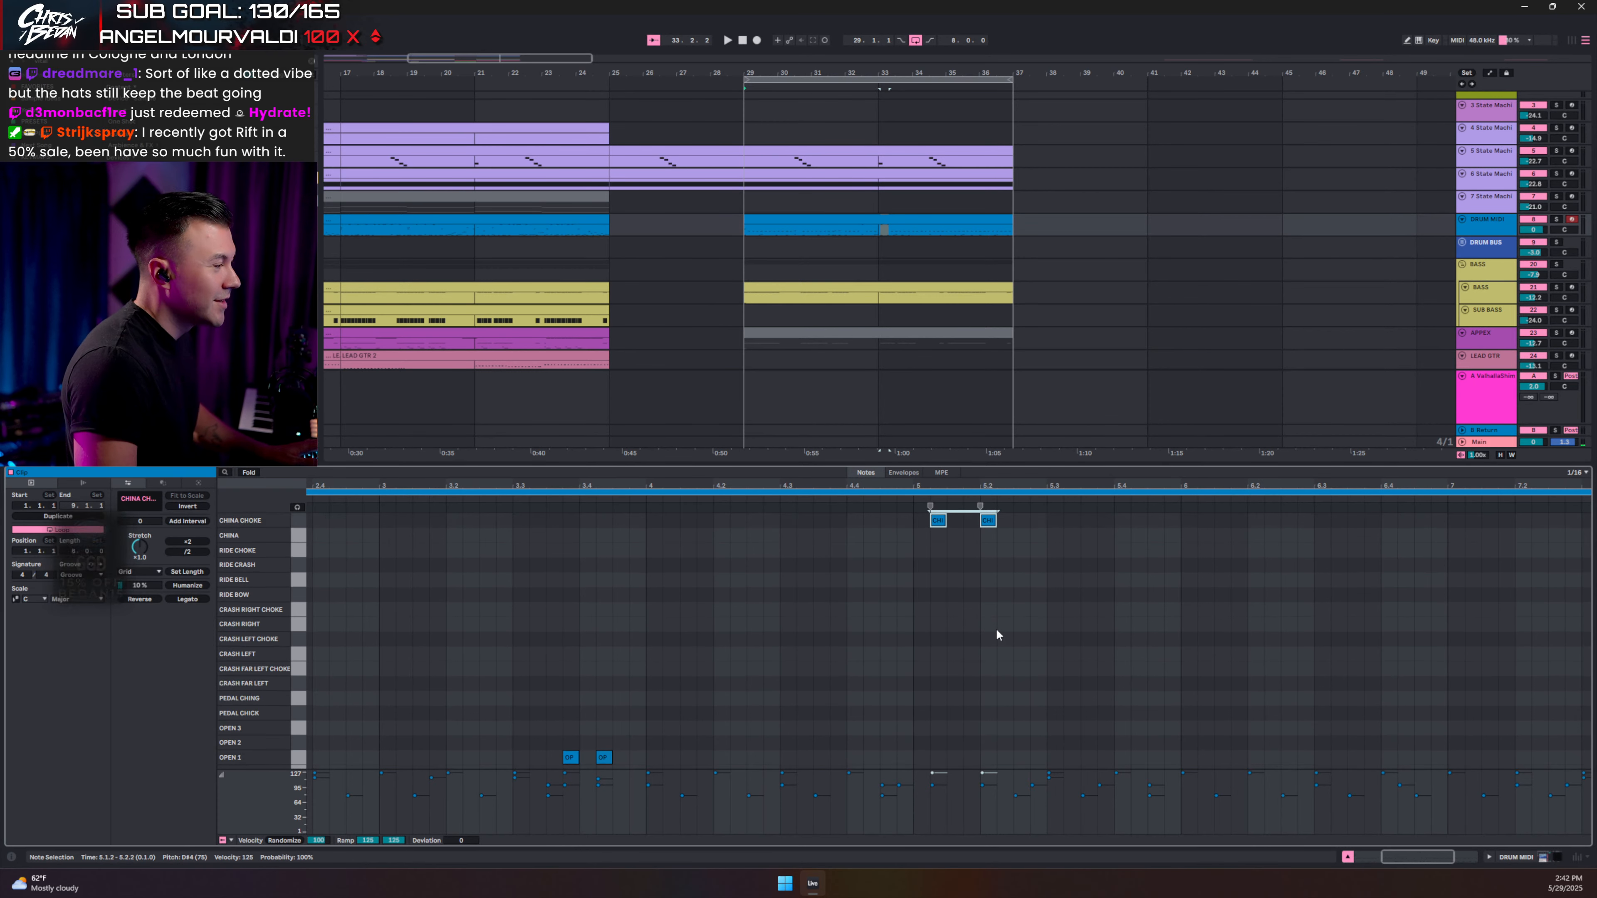
key("Up")
key("Up")
key("Up")
key("Down")
key("Down")
key("Down")
key("Down")
key("Down")
key("Down")
key("Down")
key("Down")
key("Down")
key("Down")
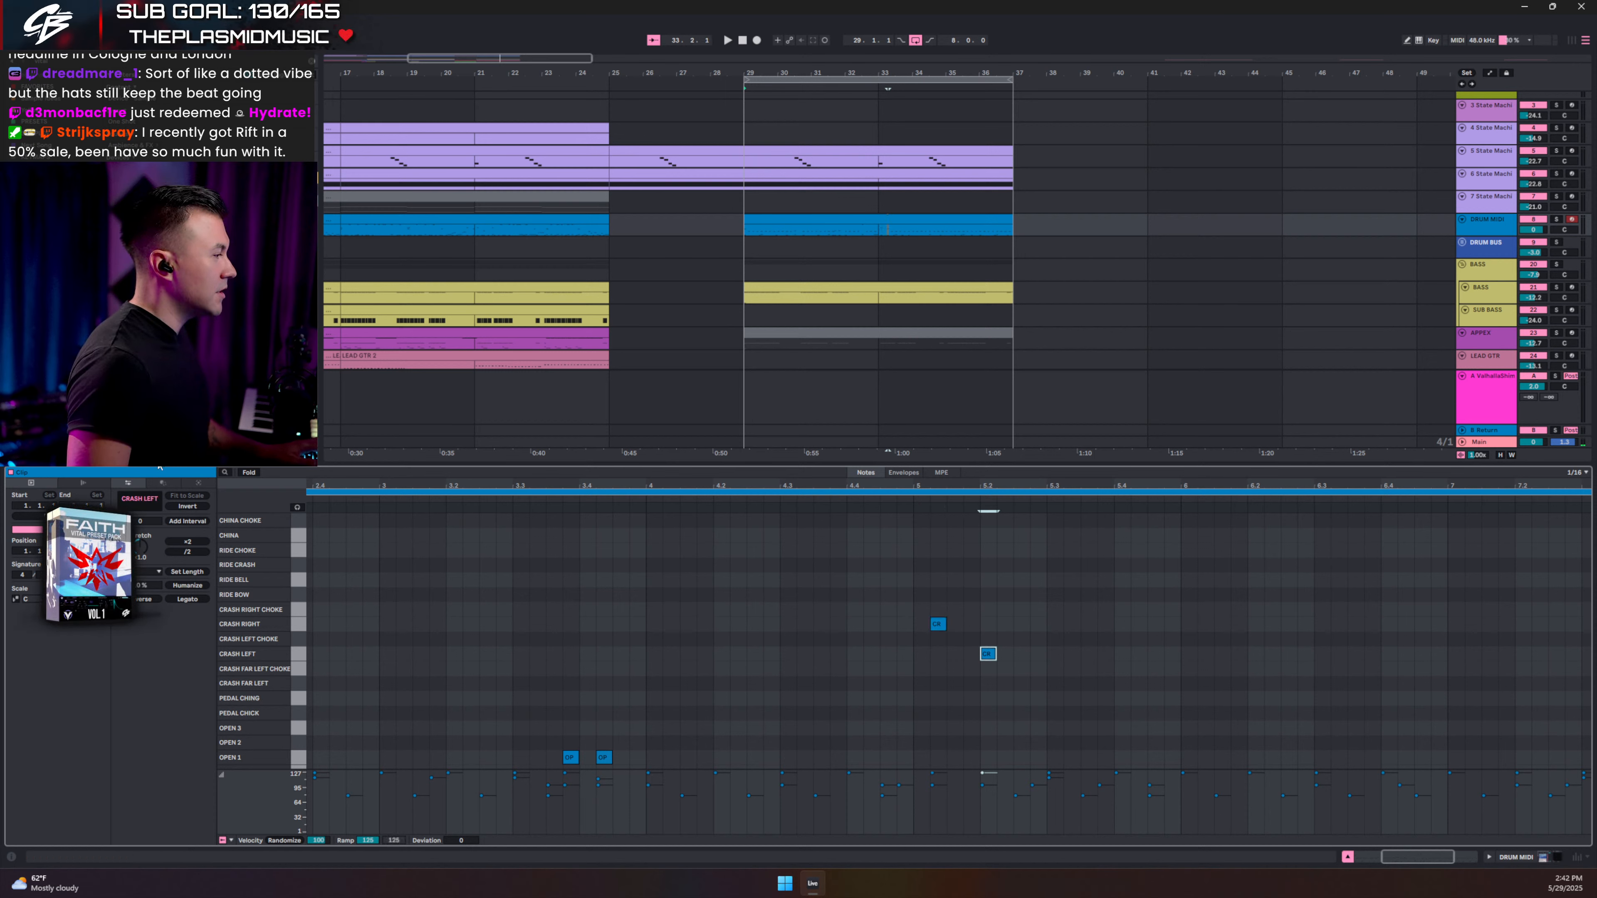
Fold the editor to the used note lanes and play the passage into bar 5.
left_click(248, 472)
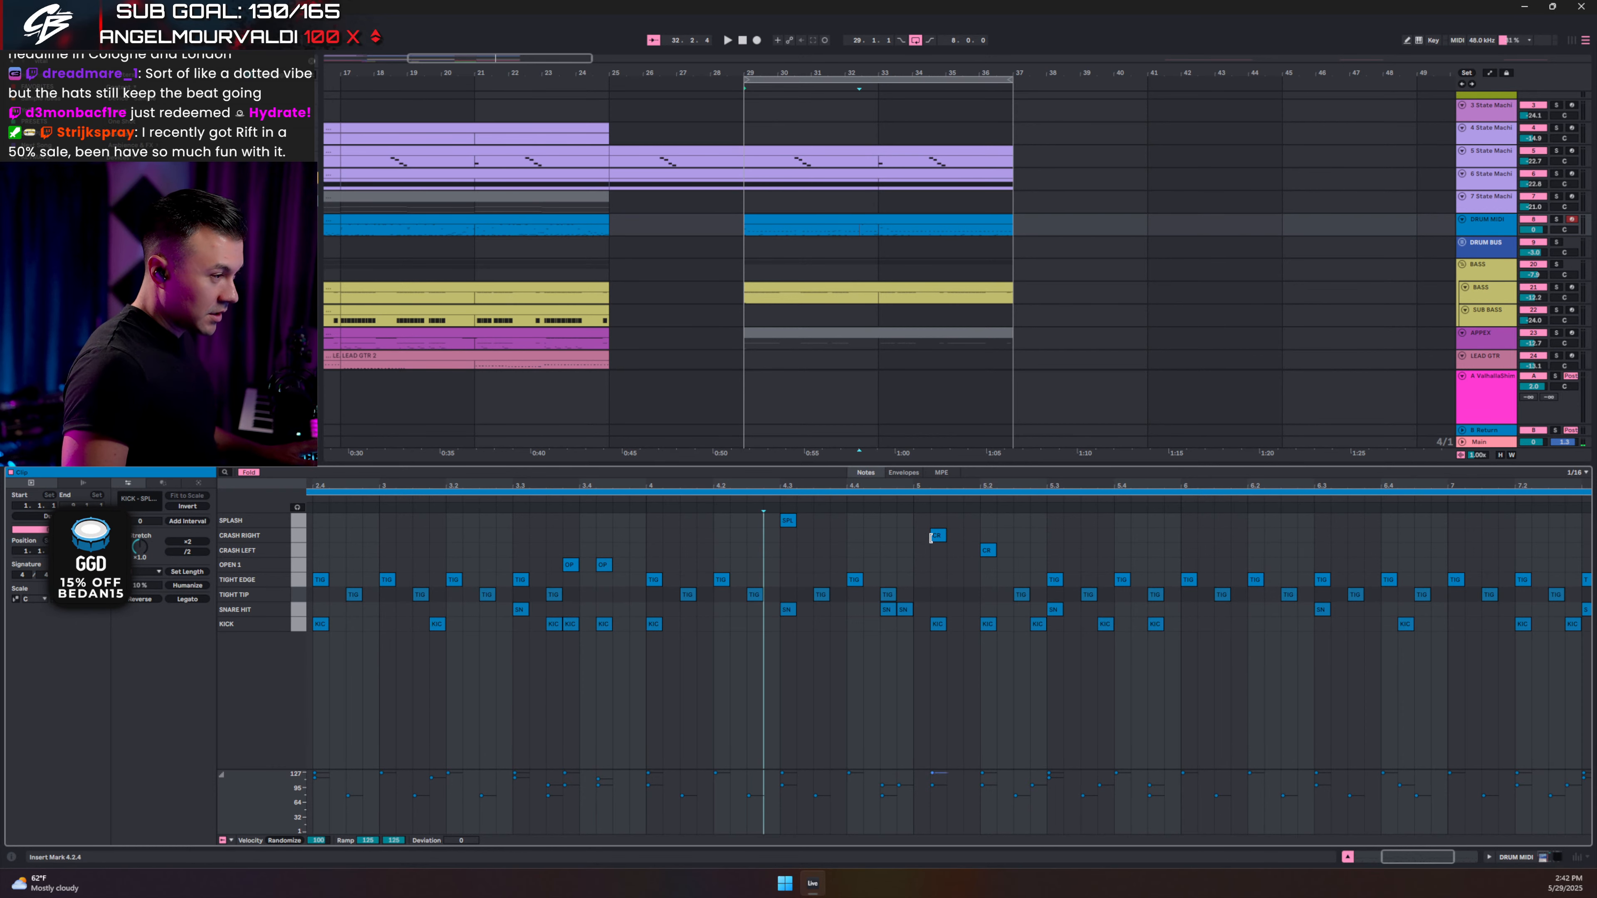
left_click(898, 539)
key("space")
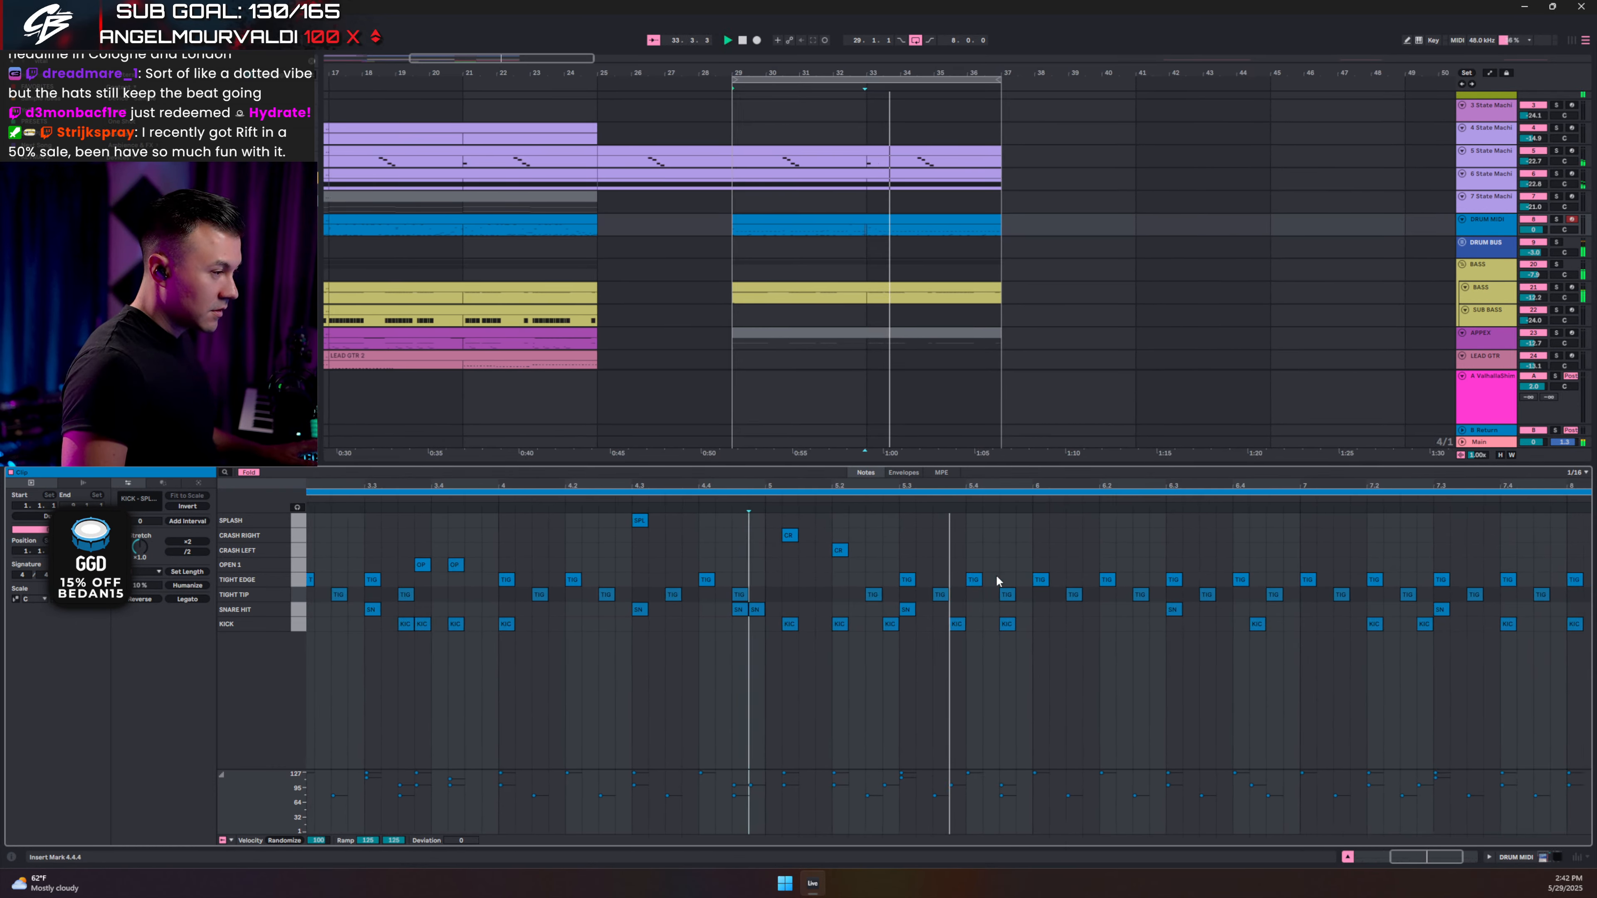
key("space")
Add two SNARE HIT ghost notes at velocity 40 between bar 5's two crashes, and play the passage.
left_click(691, 609)
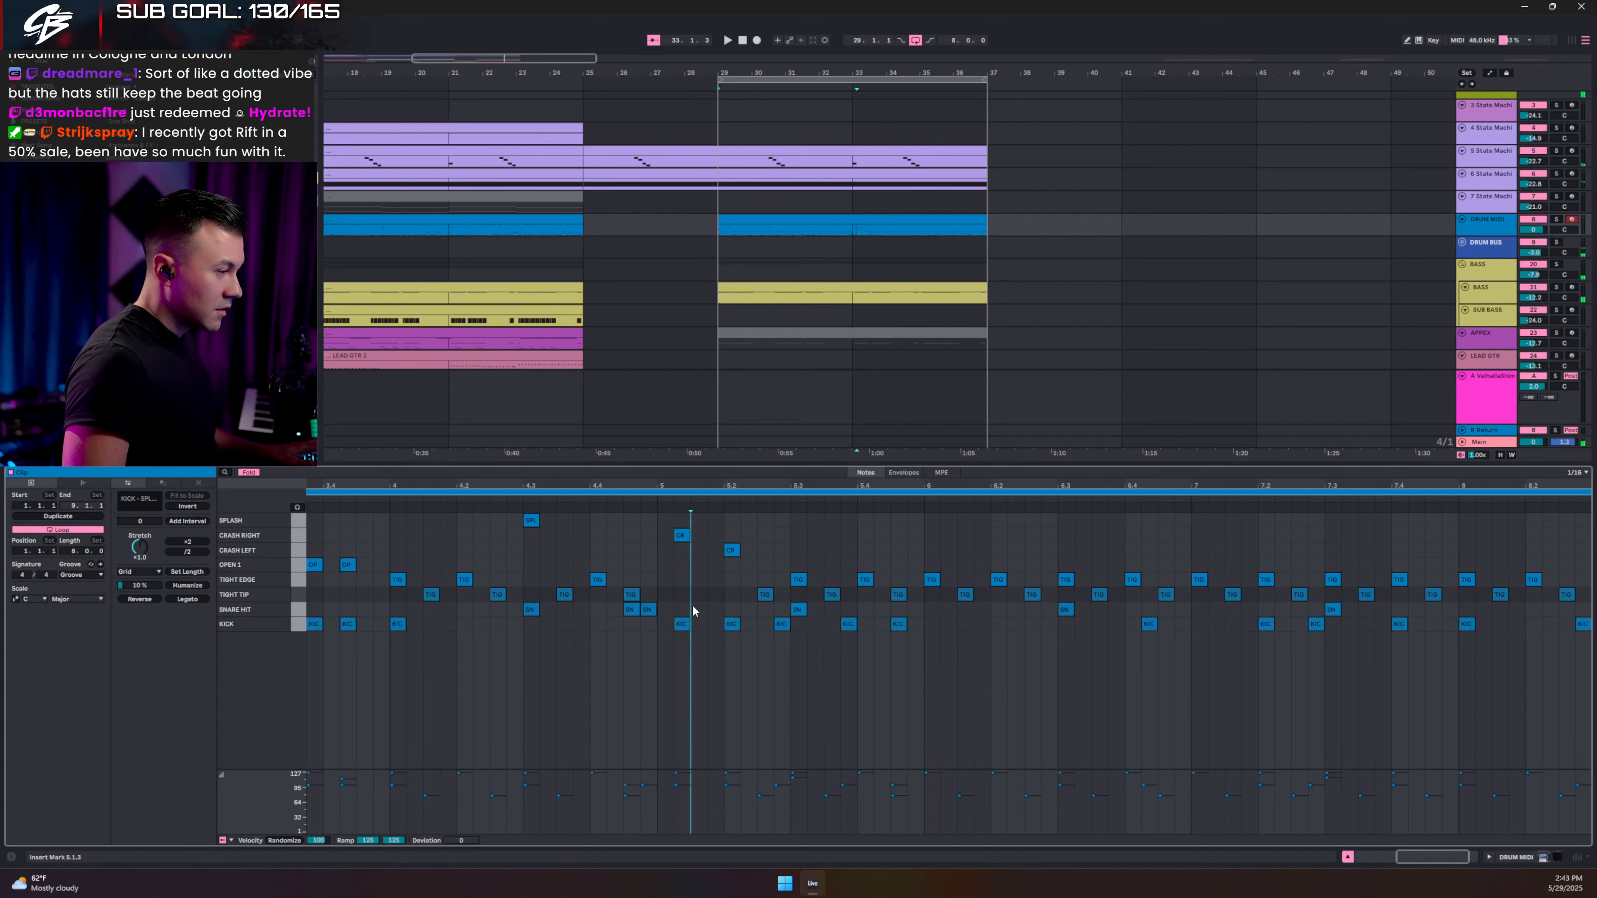
key("ctrl+d")
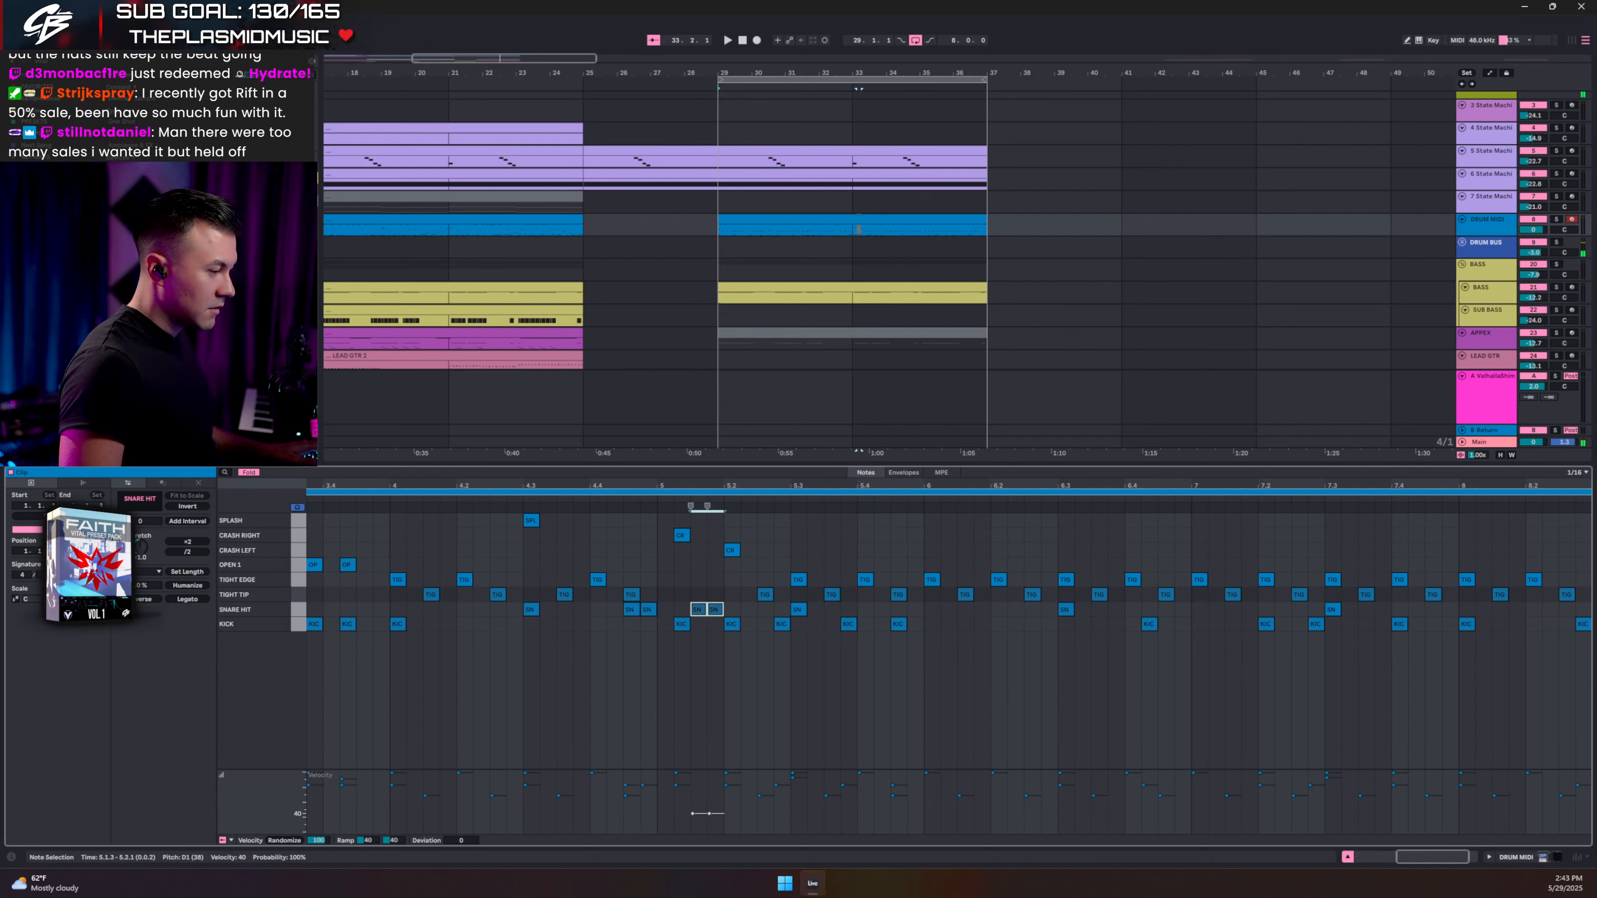
left_click(617, 577)
key("space")
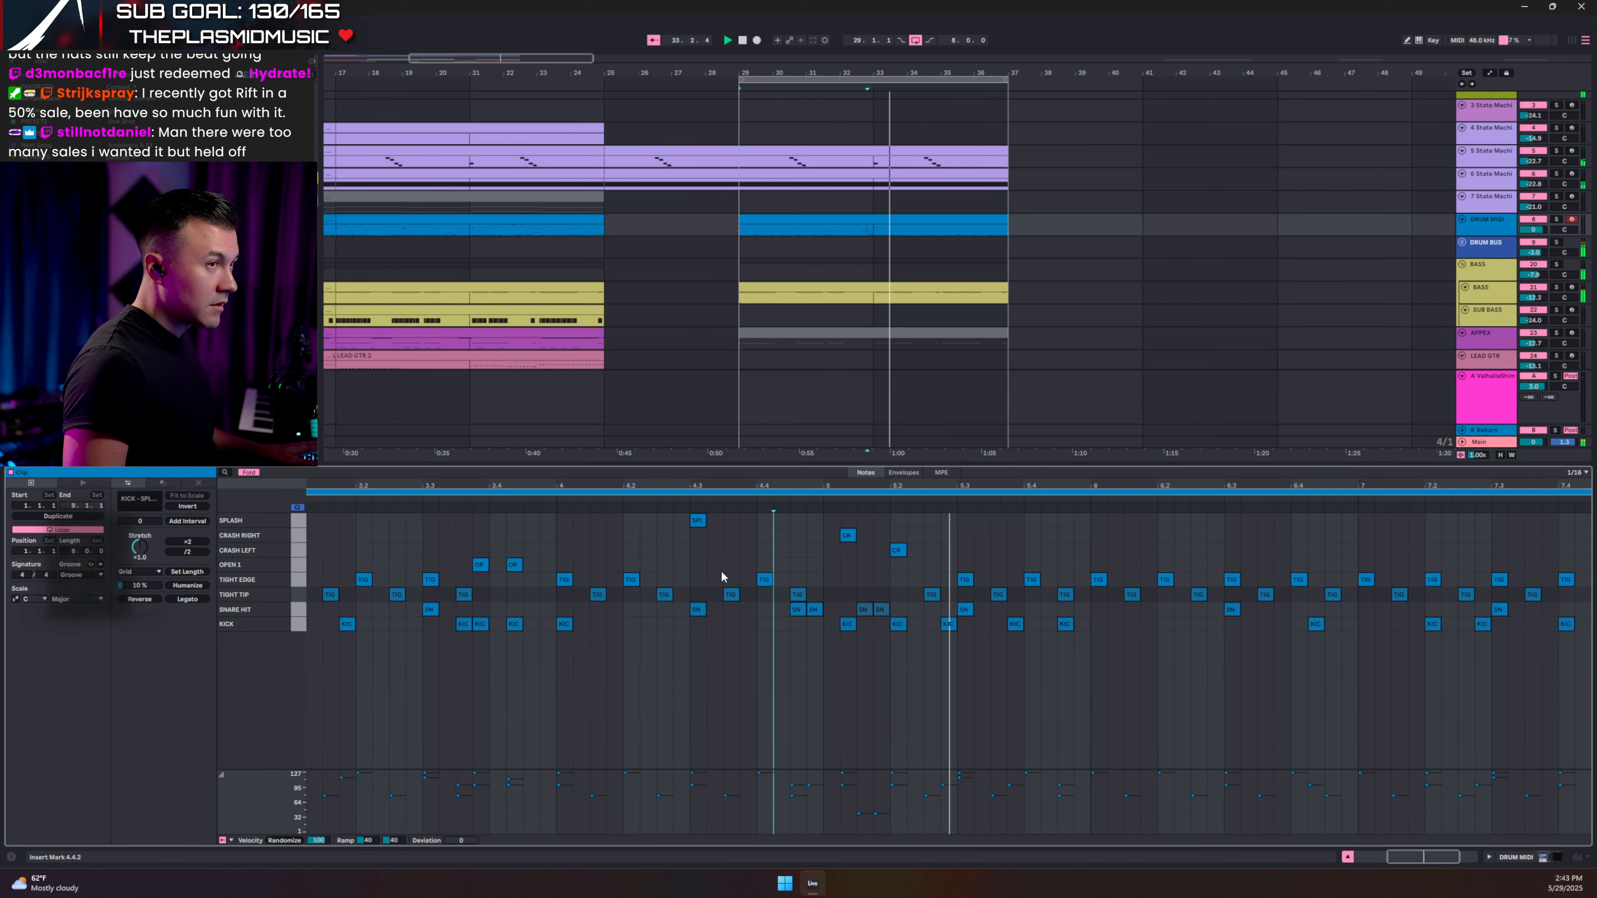
Add two SNARE HIT ghost notes at 5.2.2 and 5.2.3 with velocity 39 and a KICK at 6.1.1, playing the passage.
key("space")
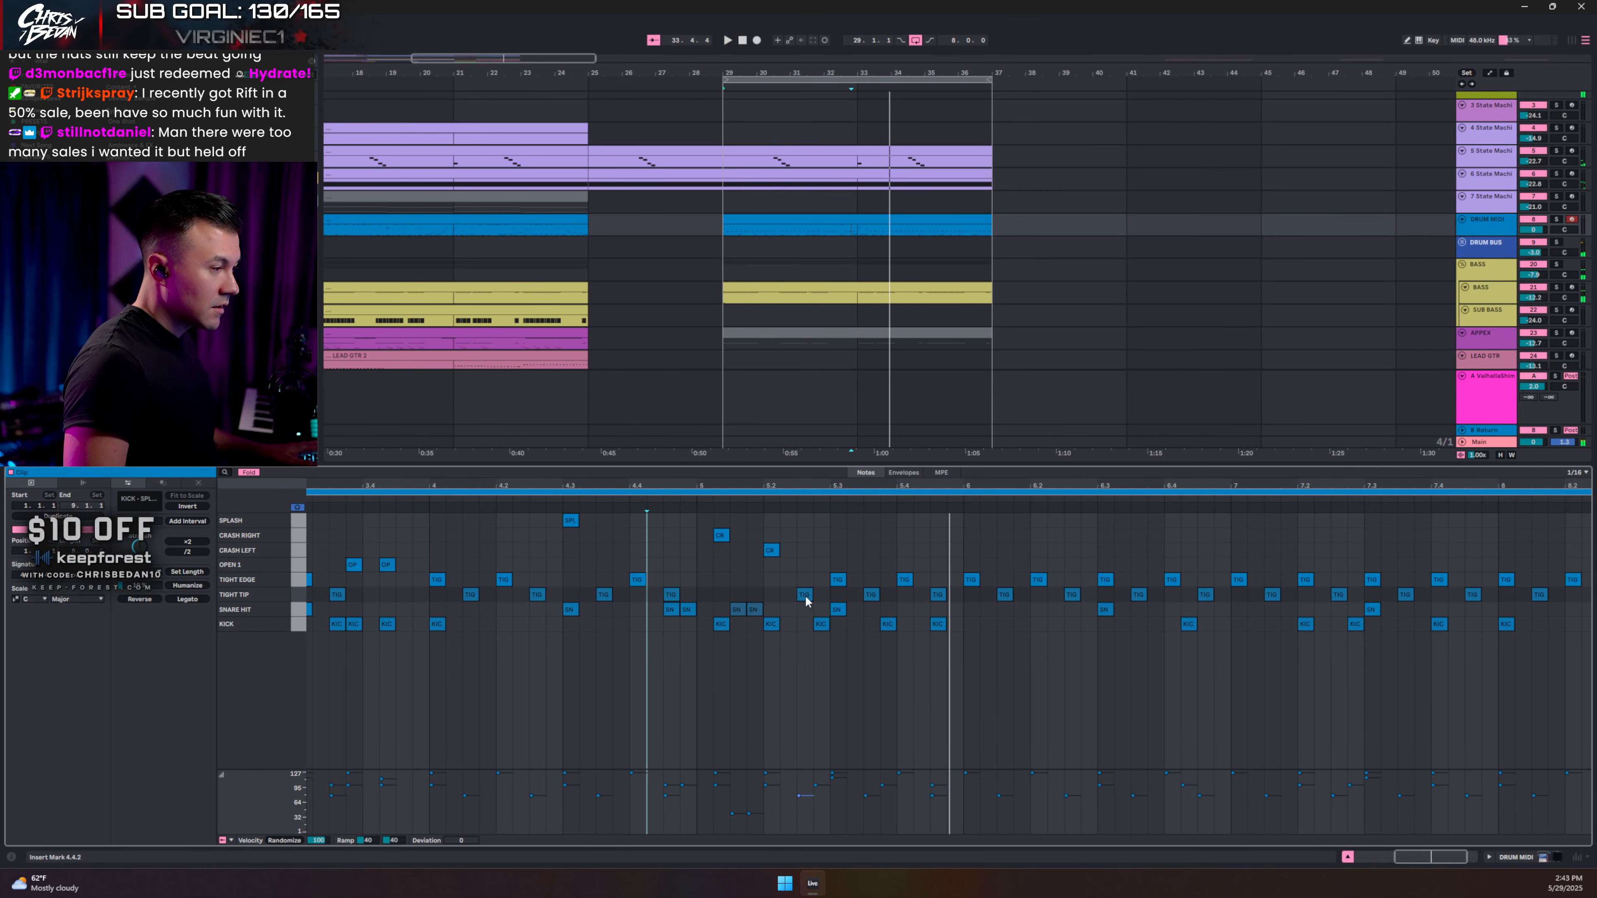
double_click(800, 609)
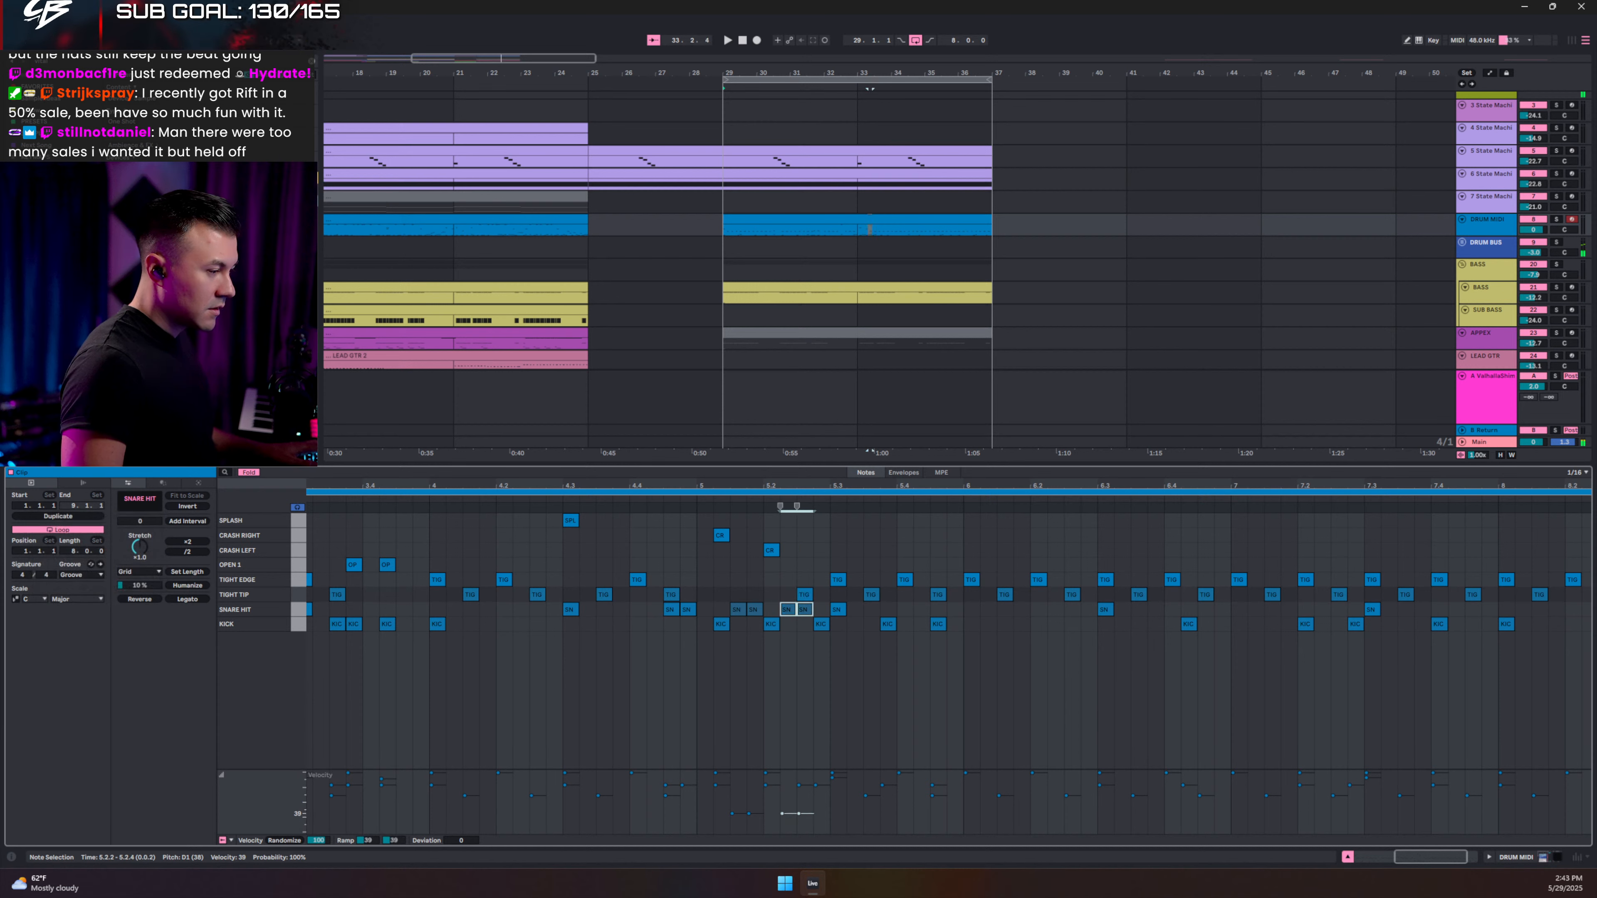
left_click(663, 547)
key("space")
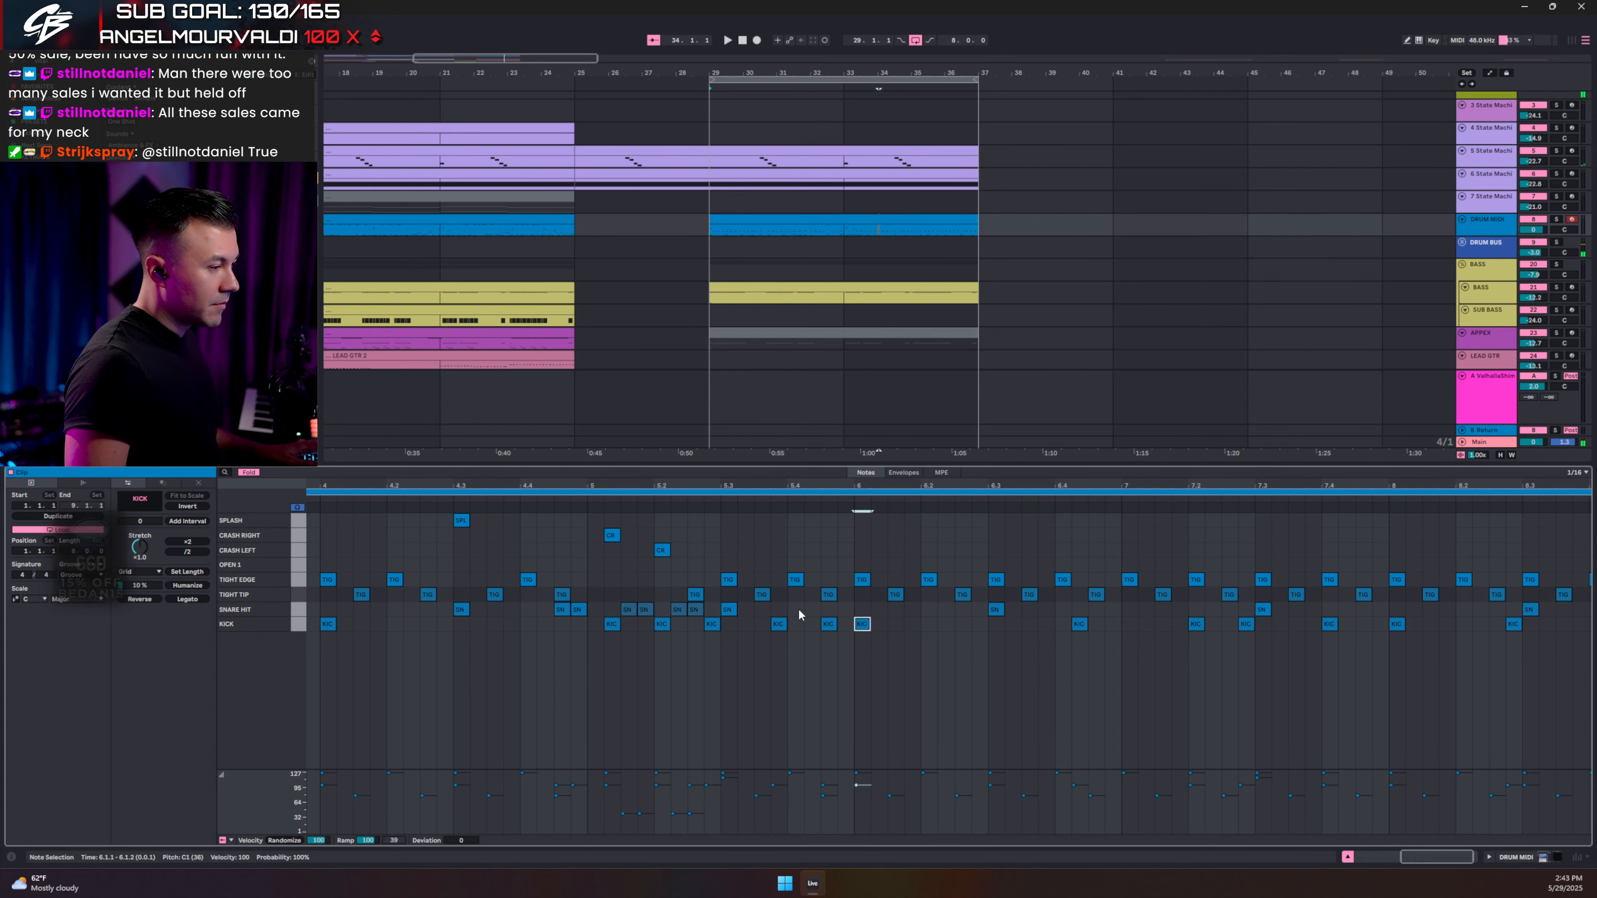
Add a KICK note at the start of bar 7, shift it one sixteenth to 7.1.2, and play the passage.
left_click(729, 554)
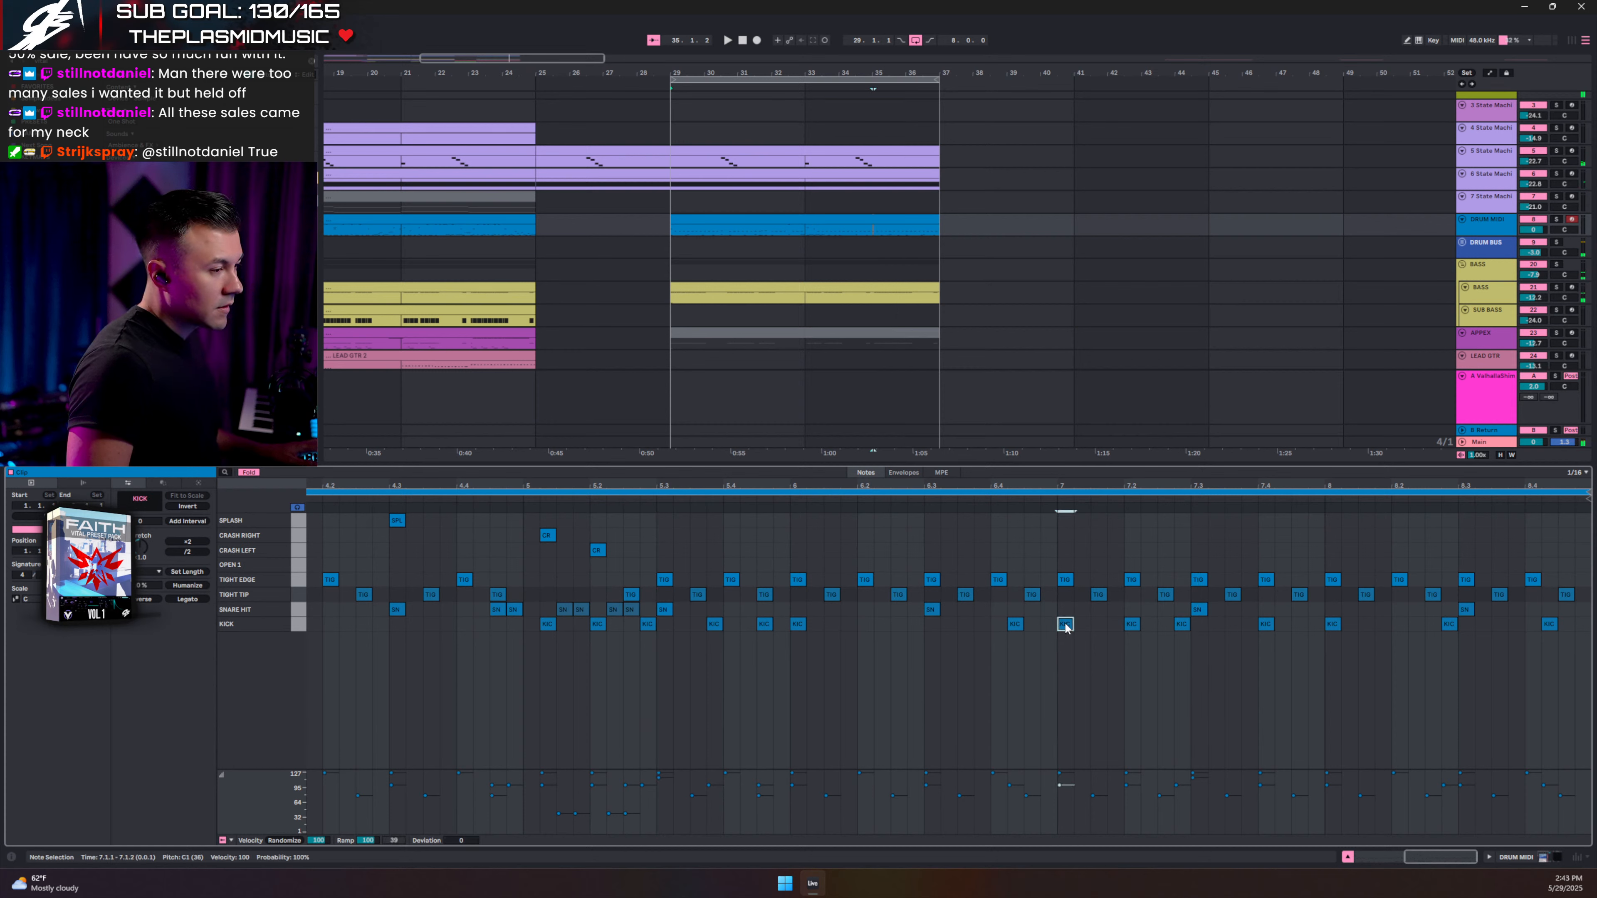
left_click(976, 537)
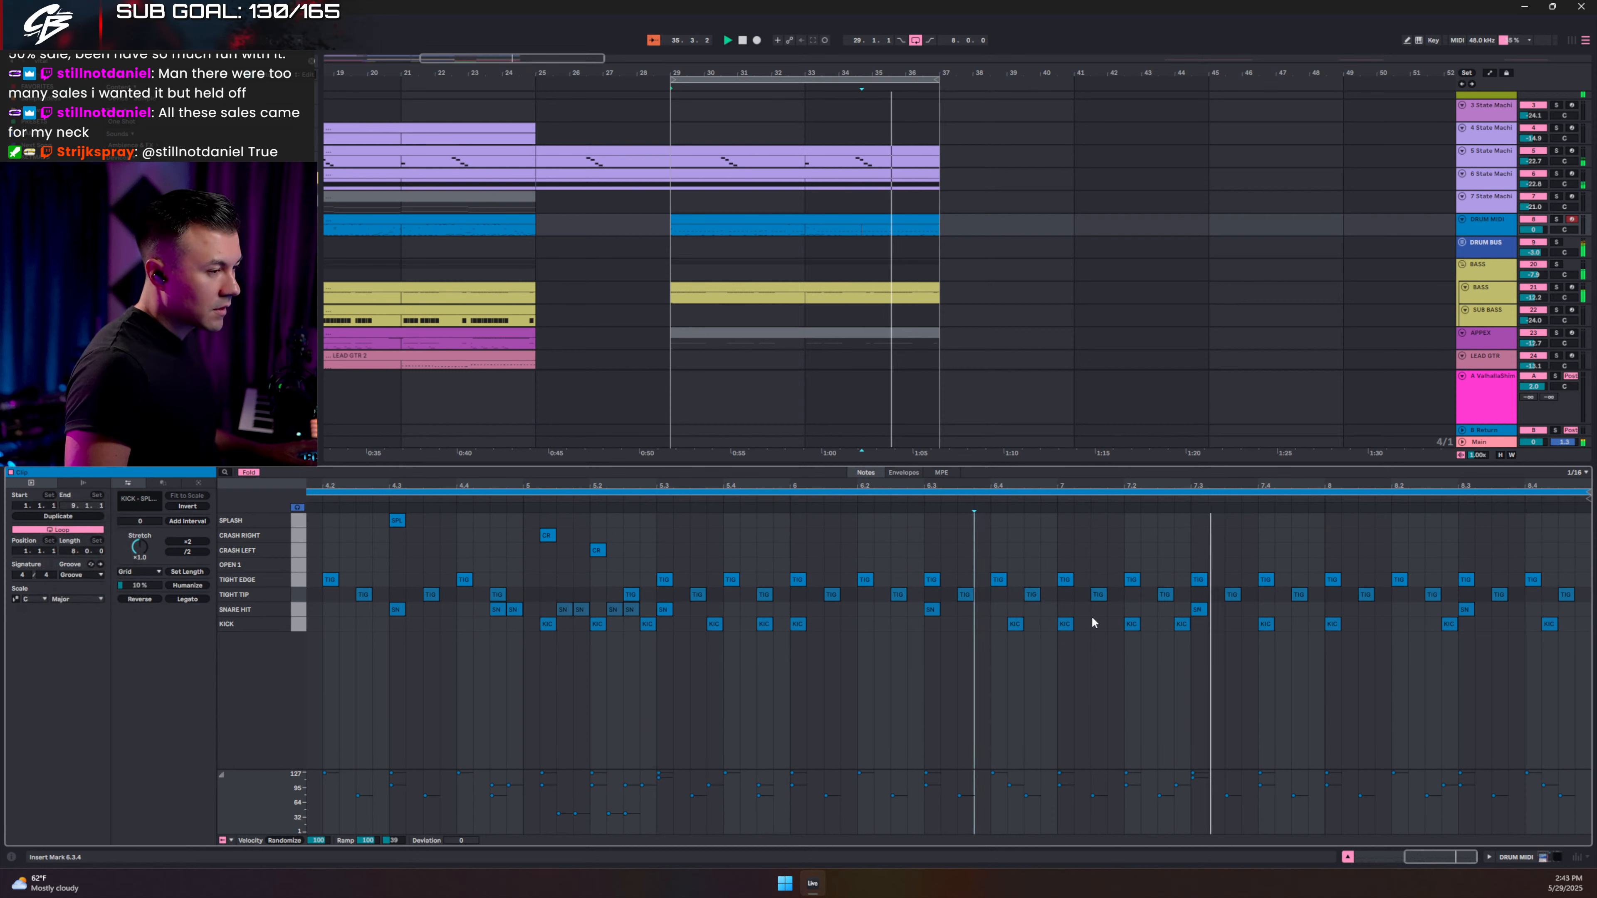
key("Right")
left_click(943, 555)
key("space")
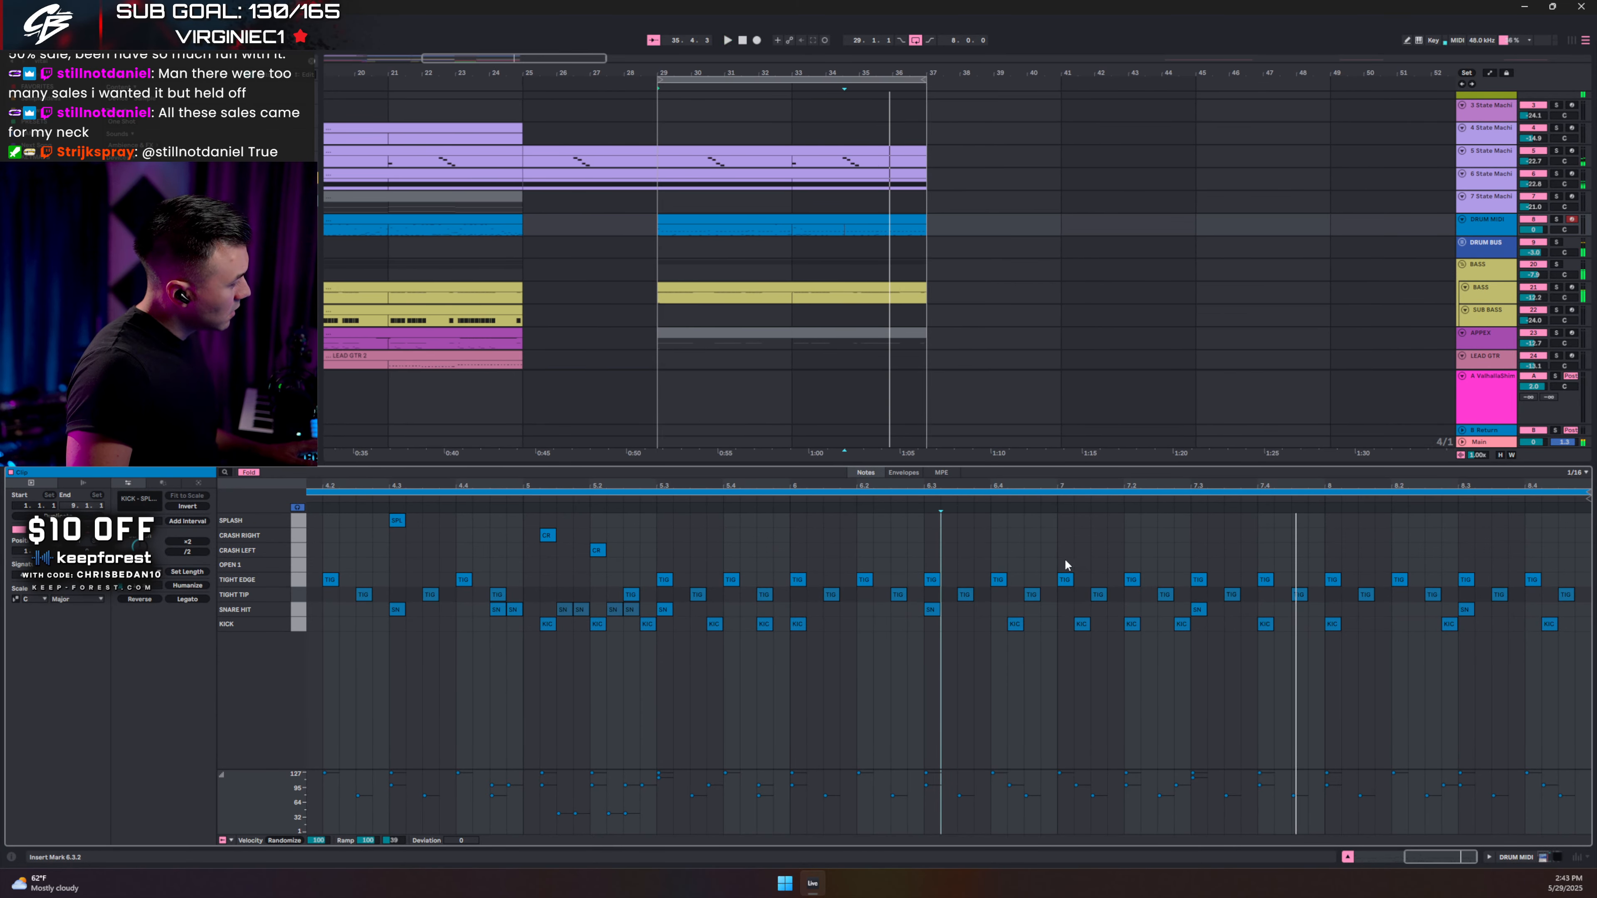
Copy the KICK at 7.2.1 one sixteenth earlier to 7.1.4, add another KICK at 7.4.4, and play the passage.
left_click_drag(1130, 626, 1118, 626)
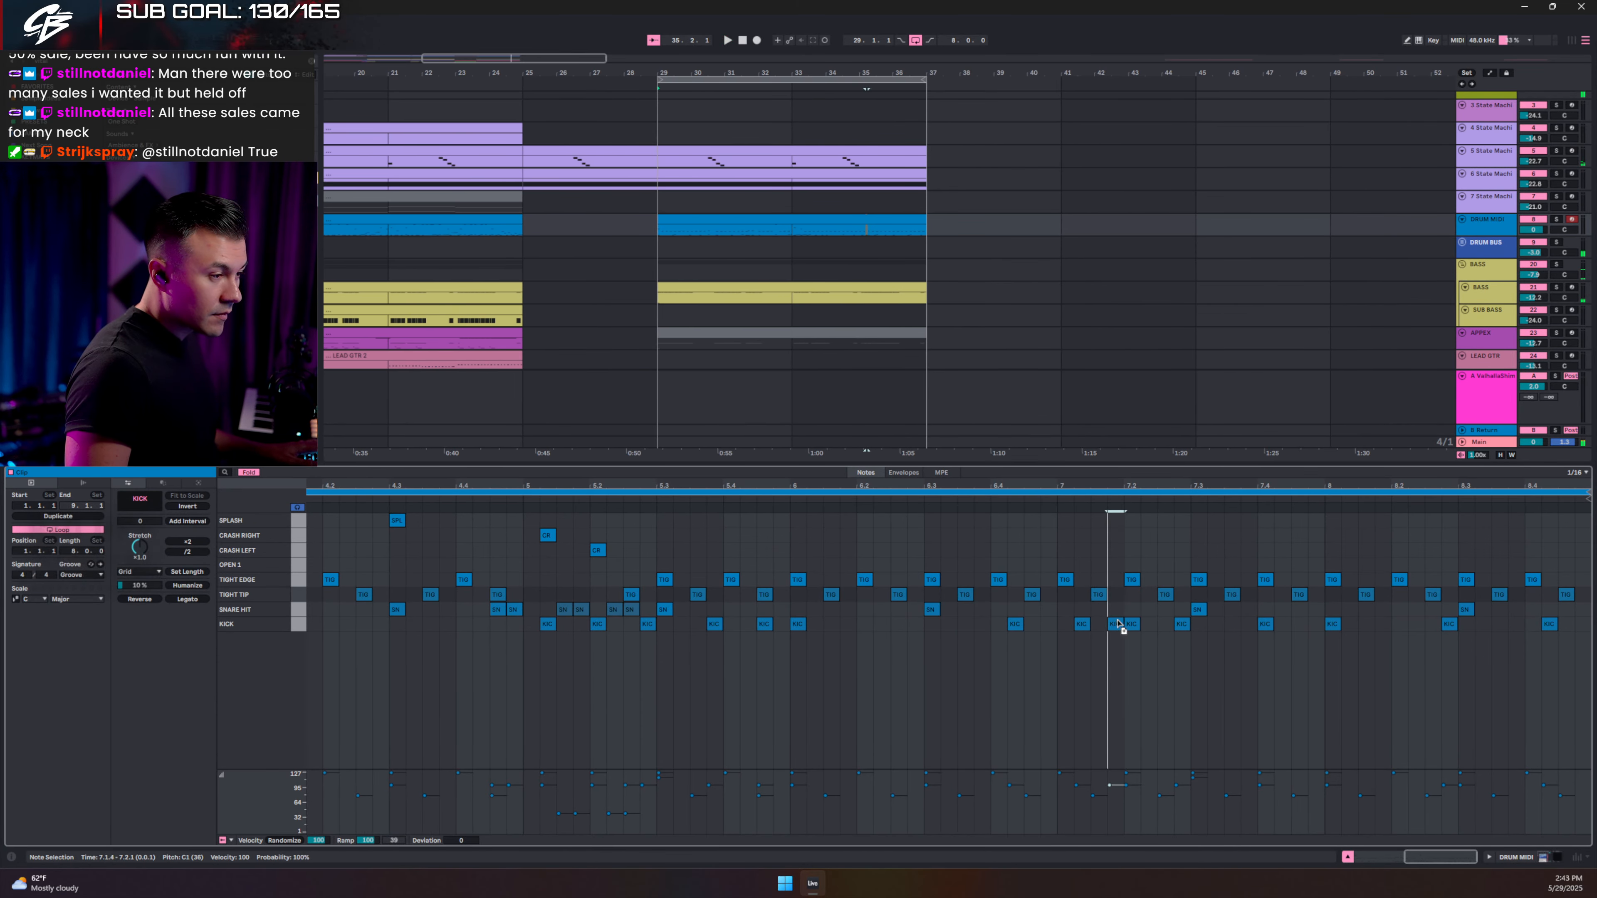
key("space")
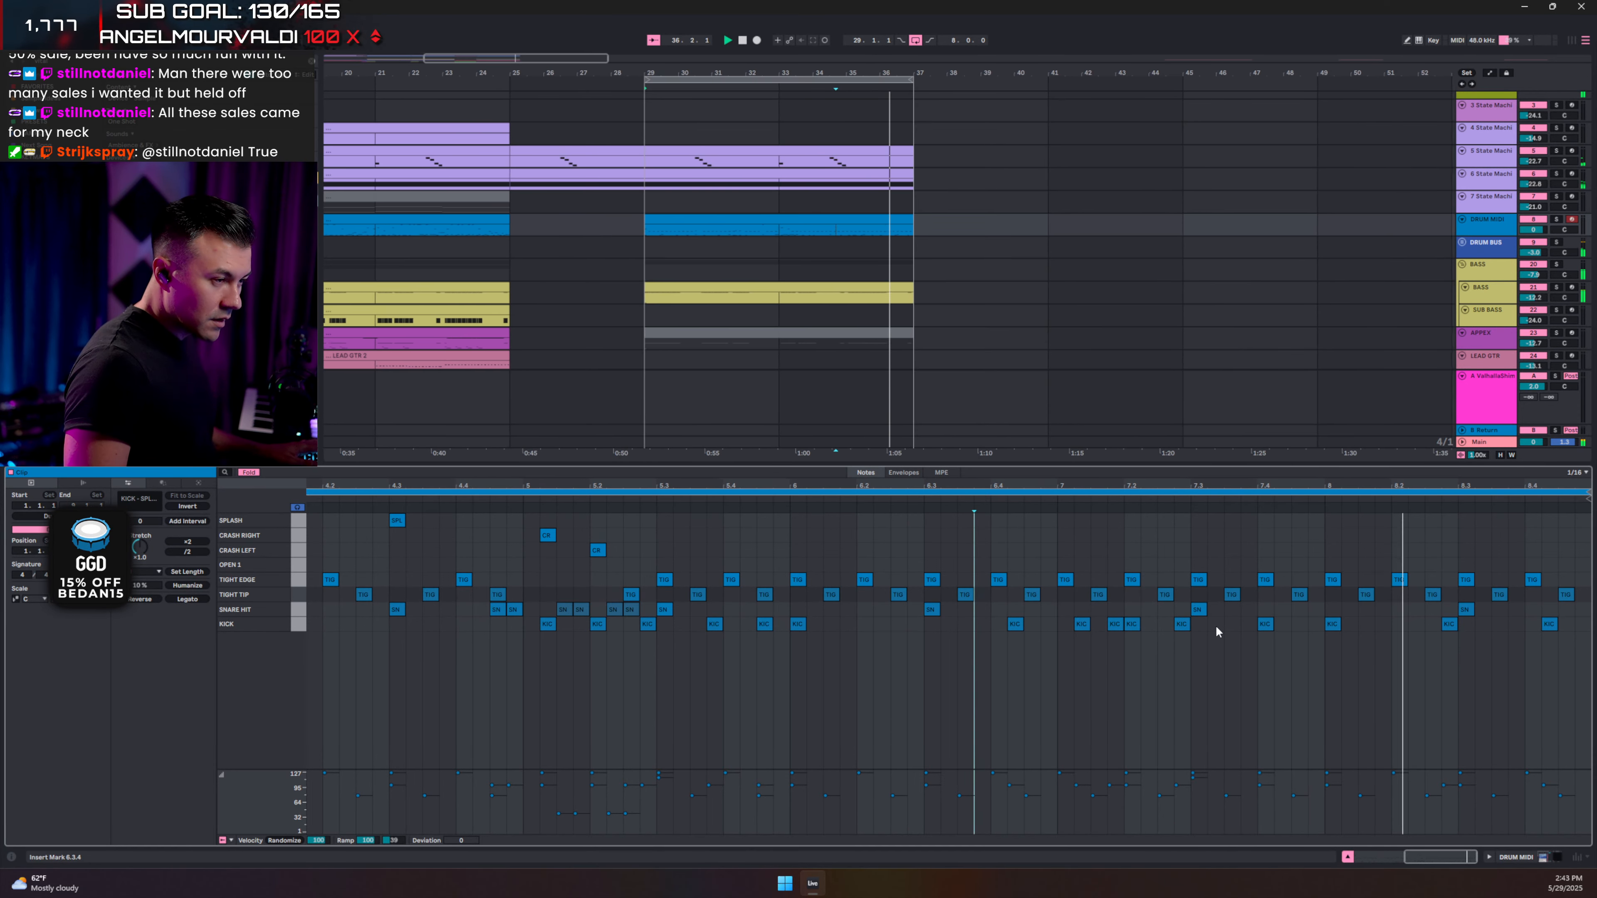
double_click(1317, 628)
key("space")
Play the drum groove from 2.2.1 with the whole clip in view and check the lower arrangement tracks.
left_click_drag(636, 485, 636, 465)
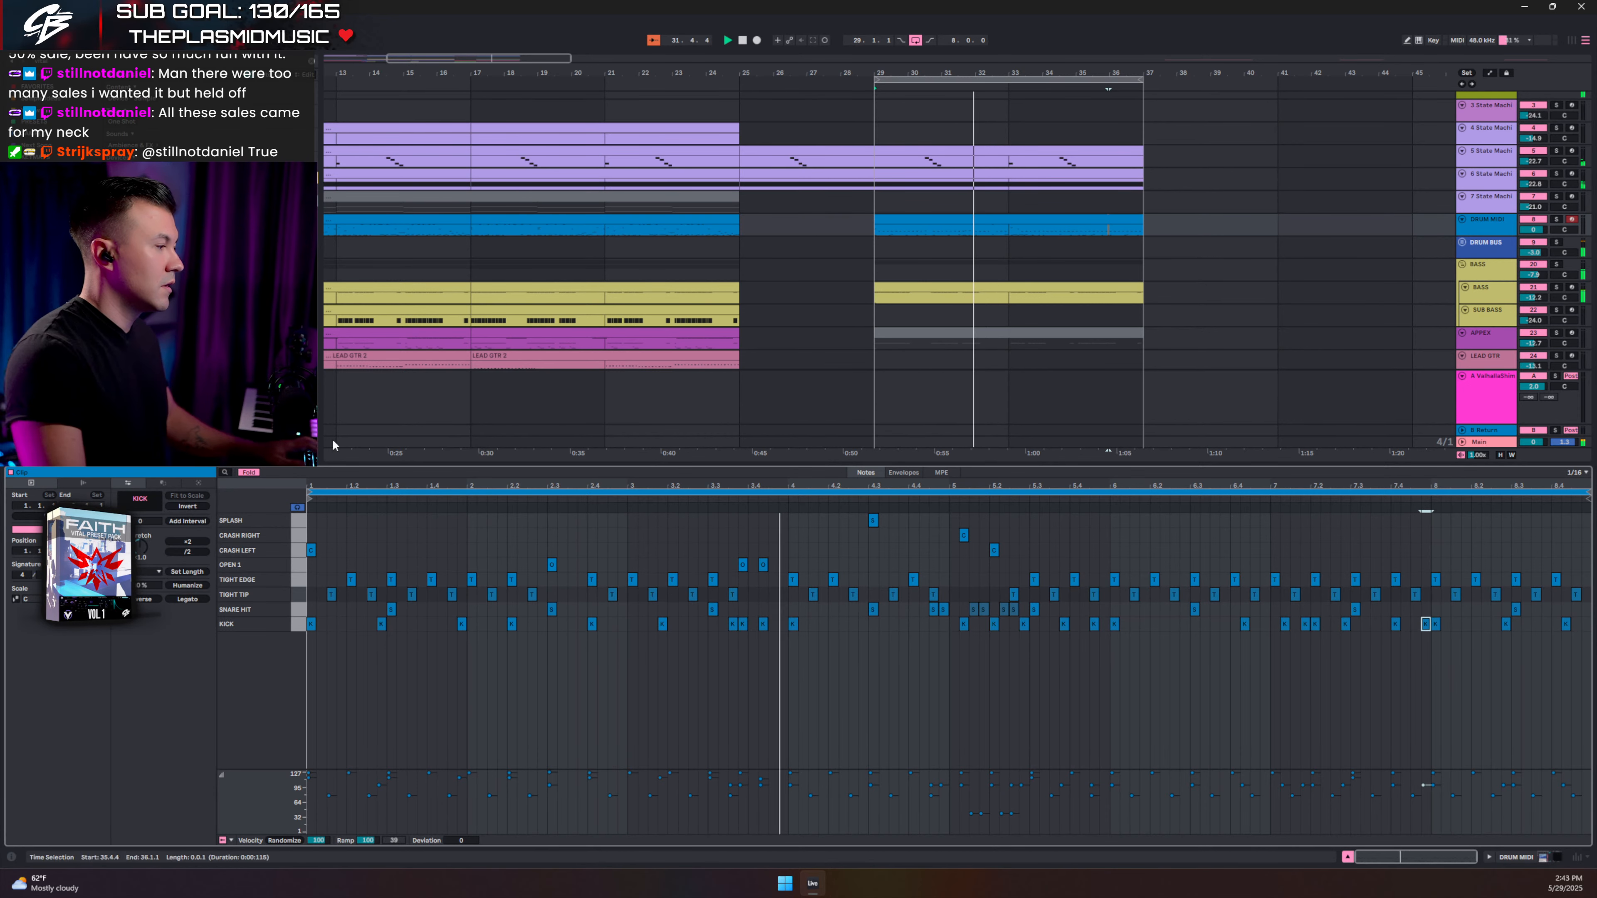
left_click(509, 622)
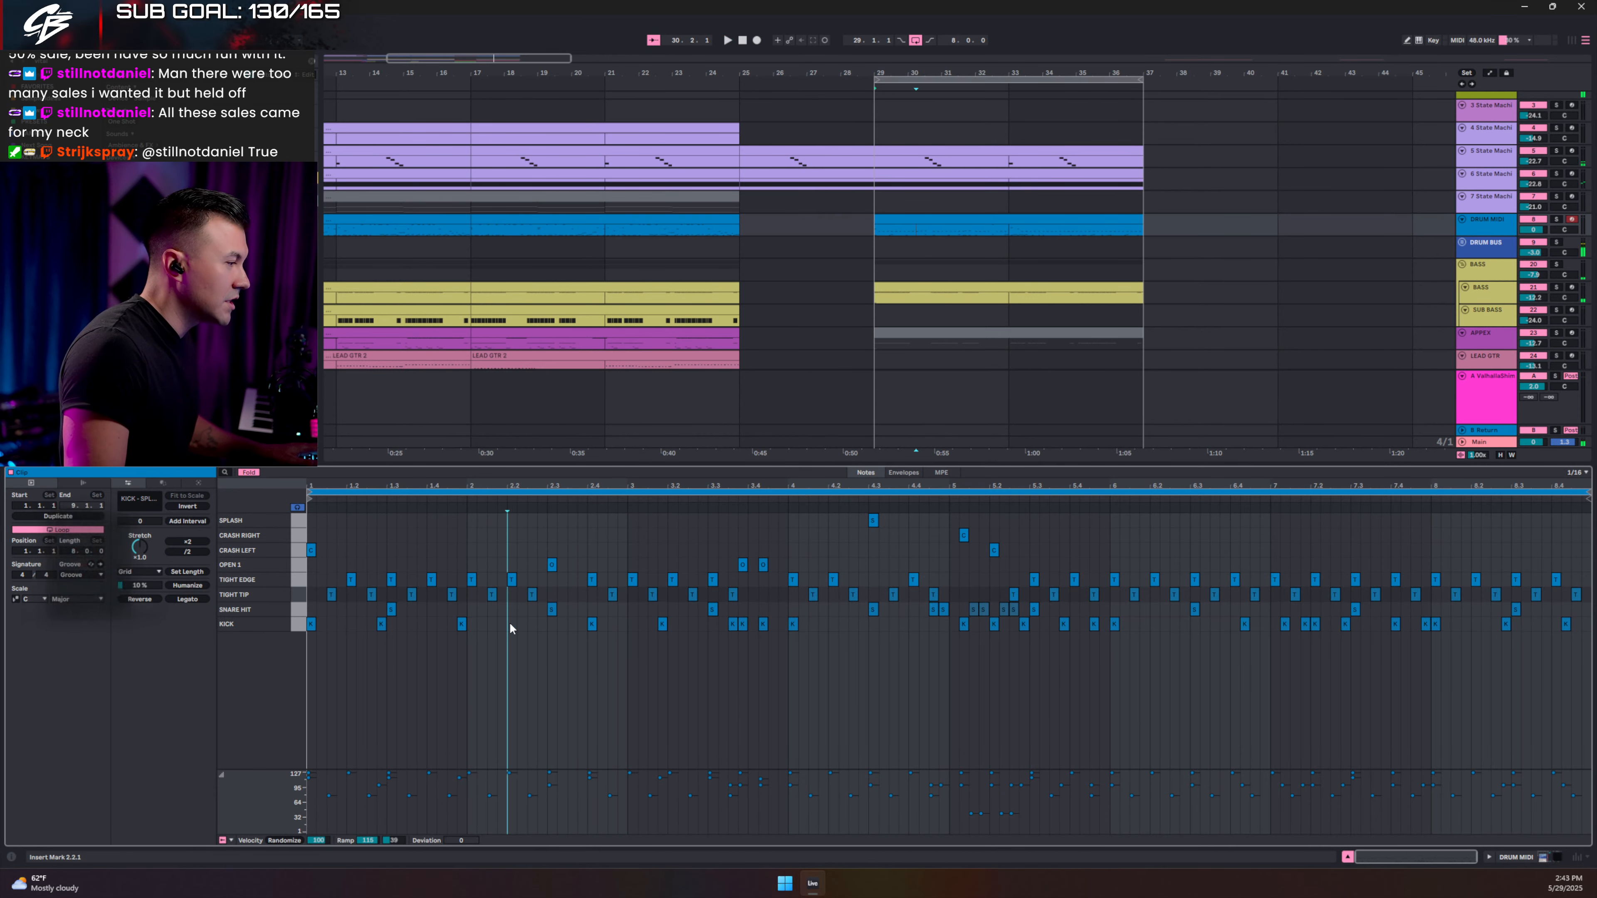
key("space")
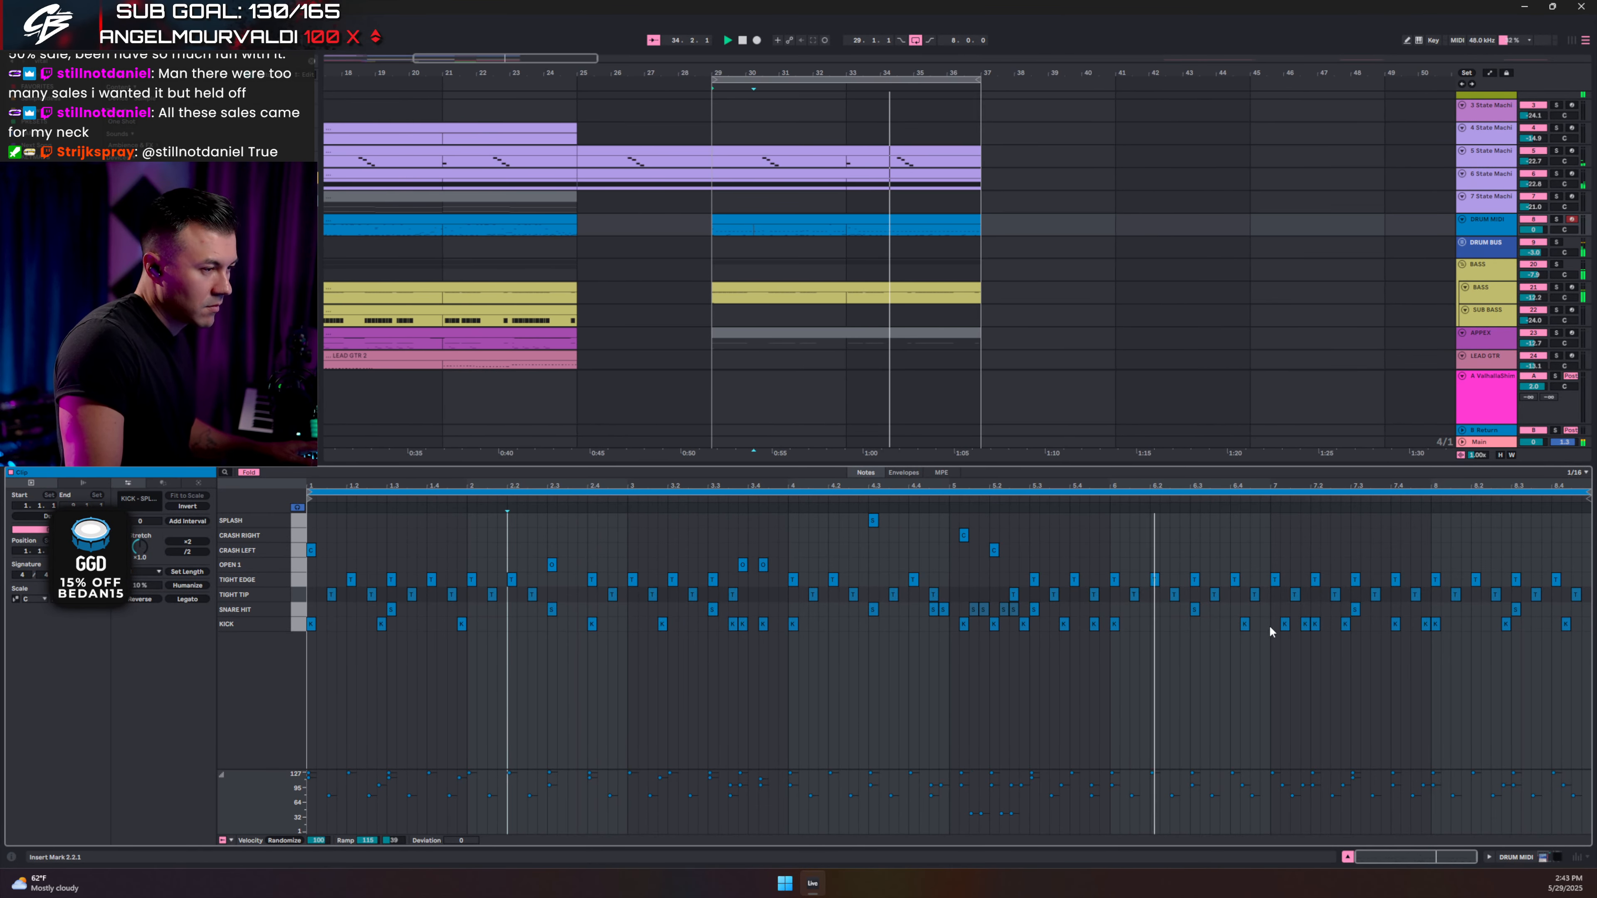
scroll(968, 337, "down", 3)
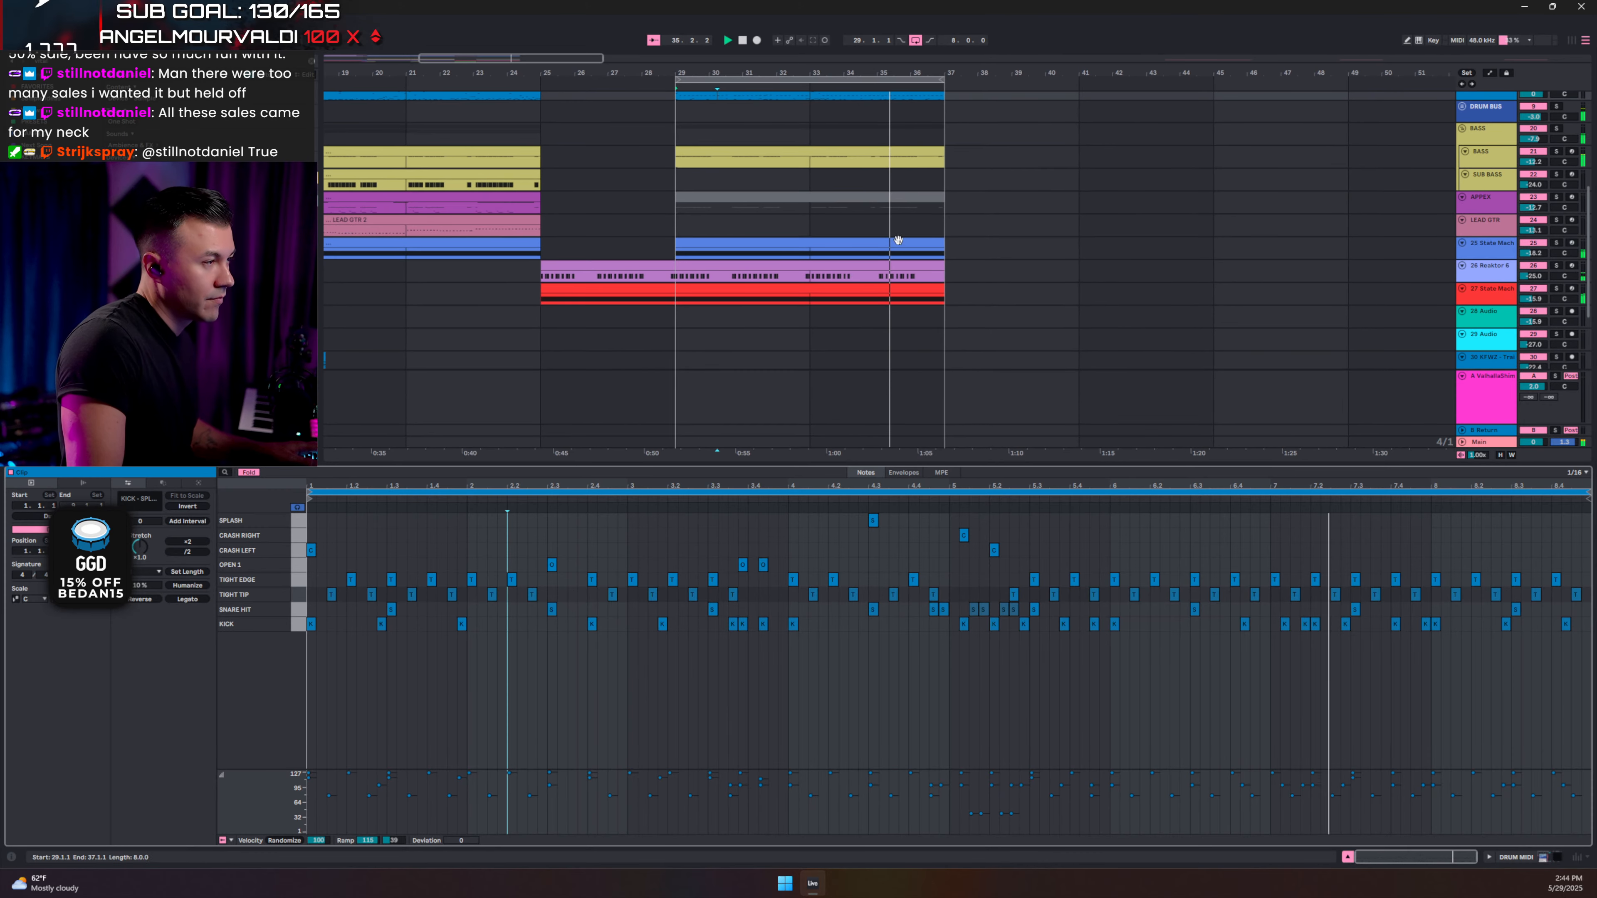
Deactivate the red track 27 State Machine section from bar 29 to bar 37 and play from bar 29.
key("space")
left_click(816, 287)
key("0")
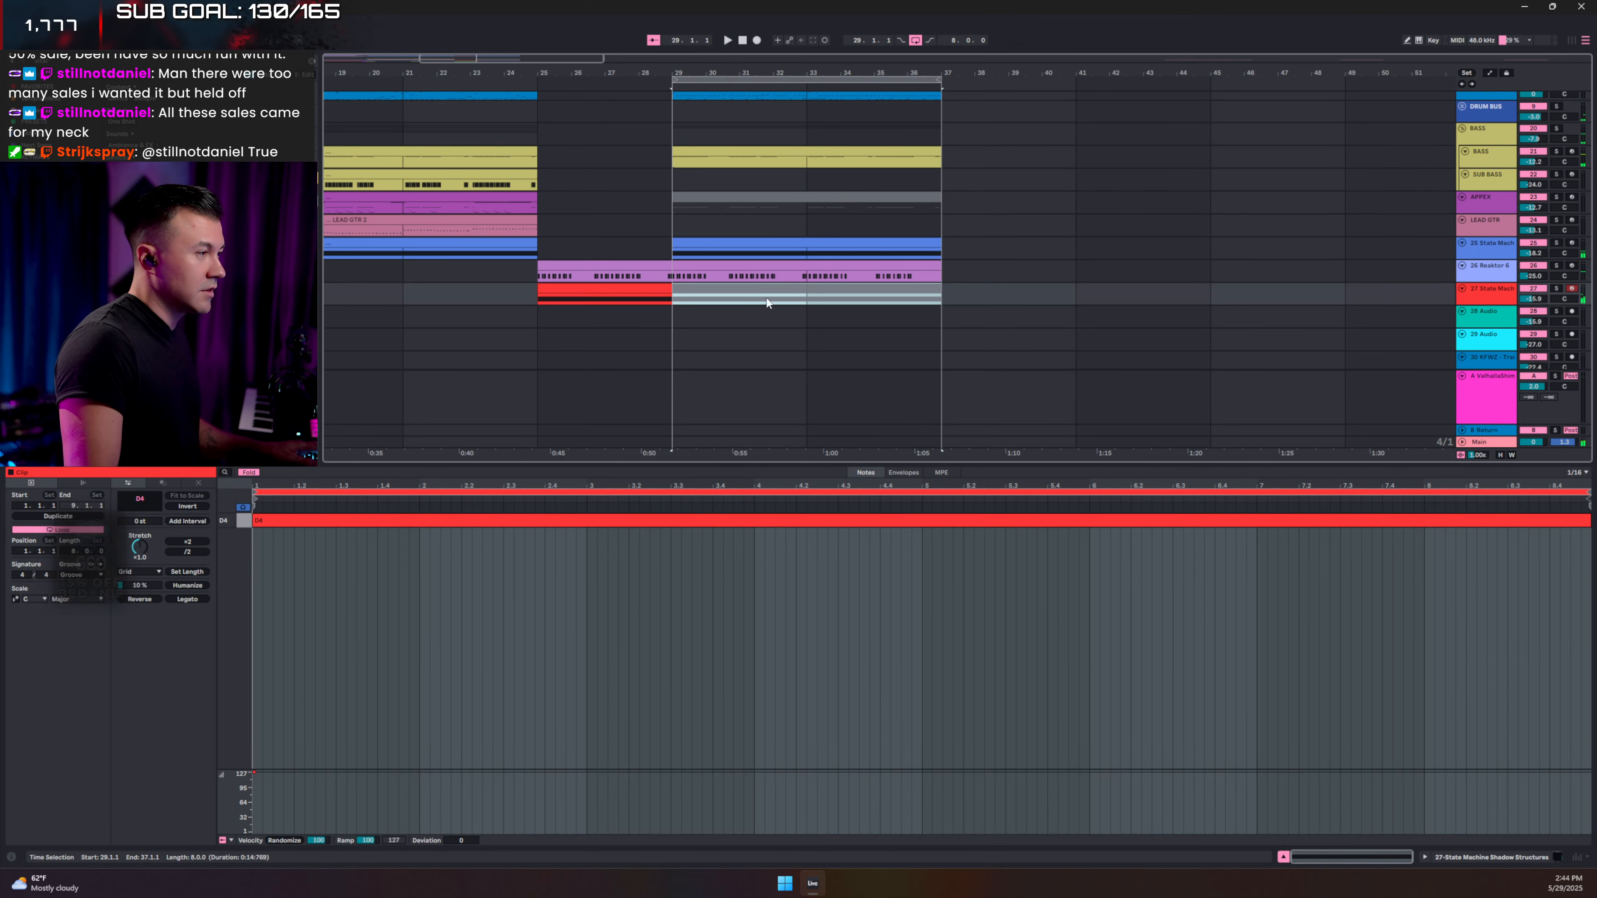
left_click(676, 183)
key("space")
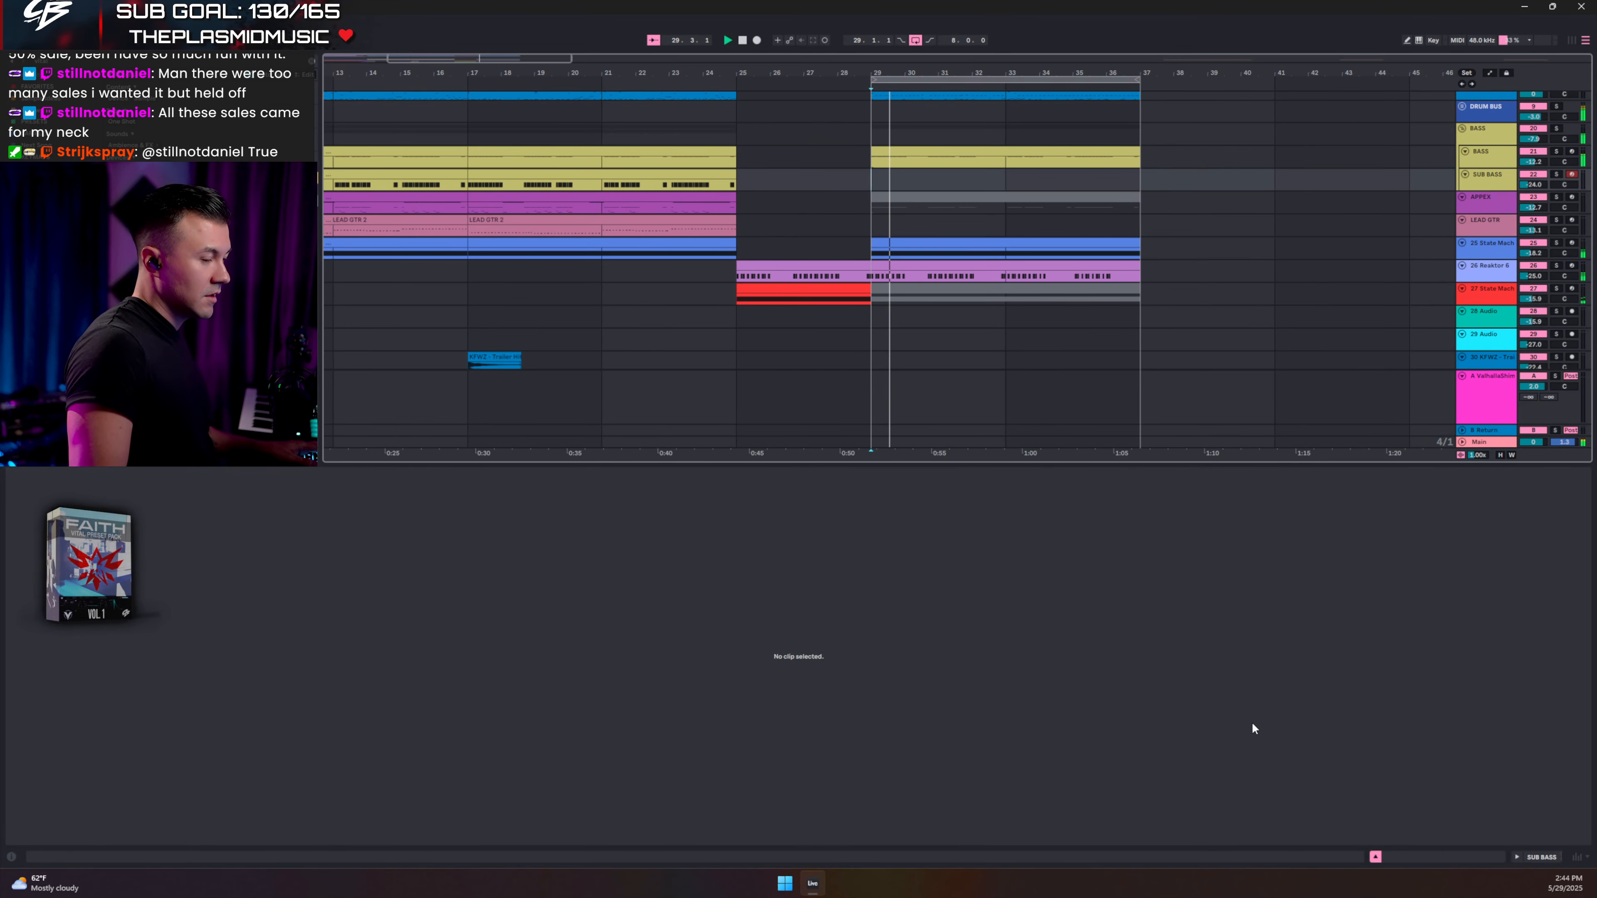
Hide the clip detail area and extend the loop start back to bar 1, making the loop 36 bars long.
left_click(1376, 856)
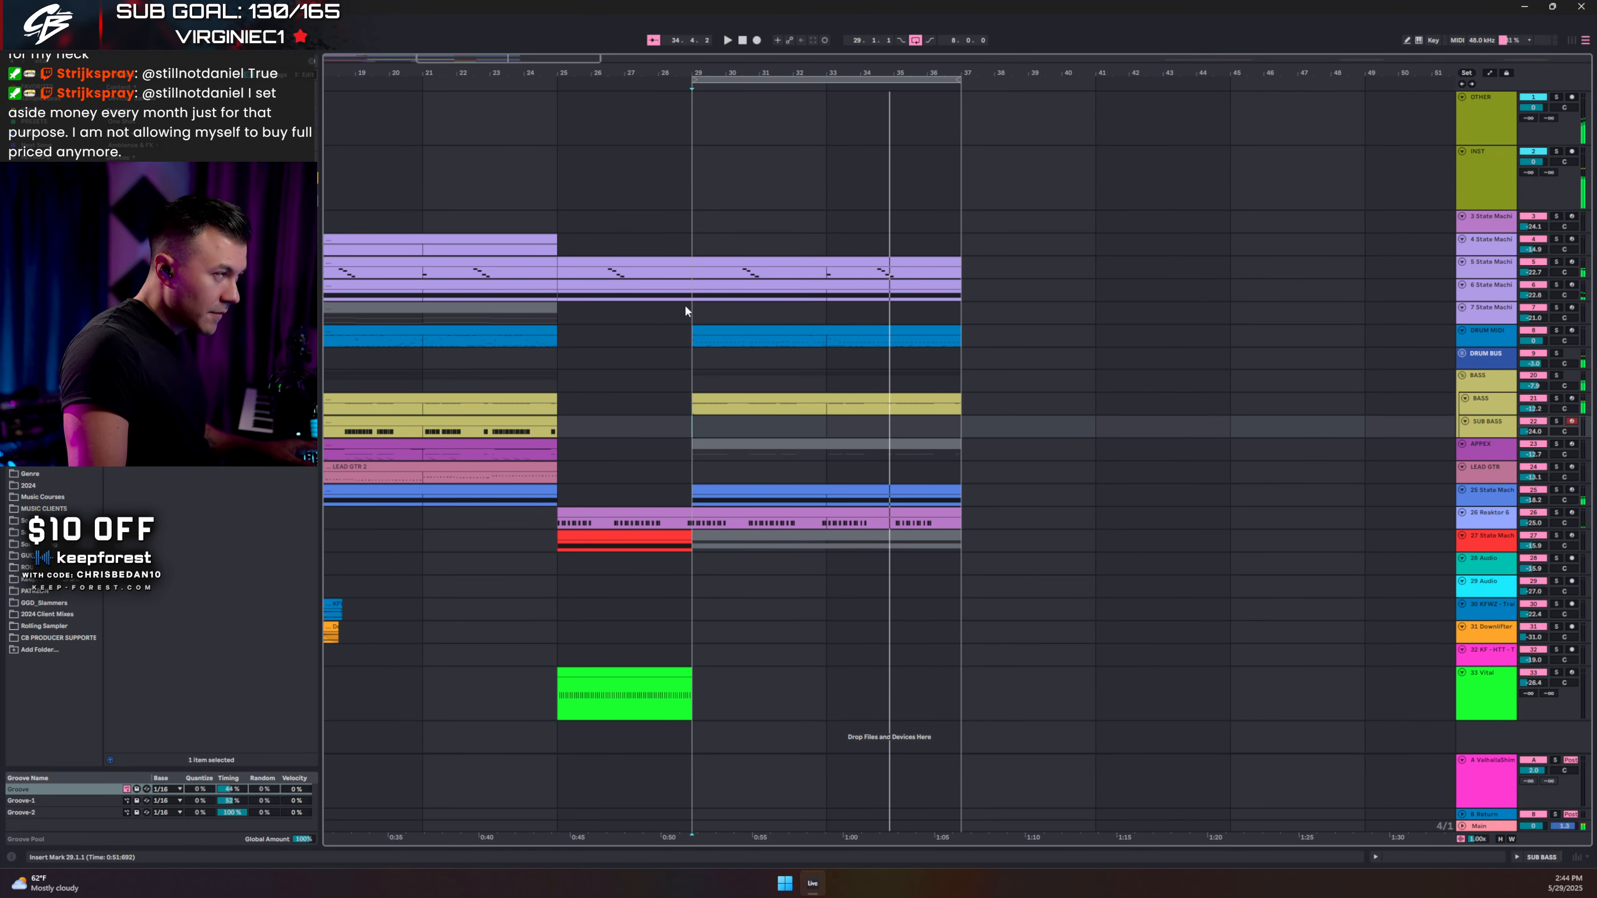
scroll(516, 120, "down", 5)
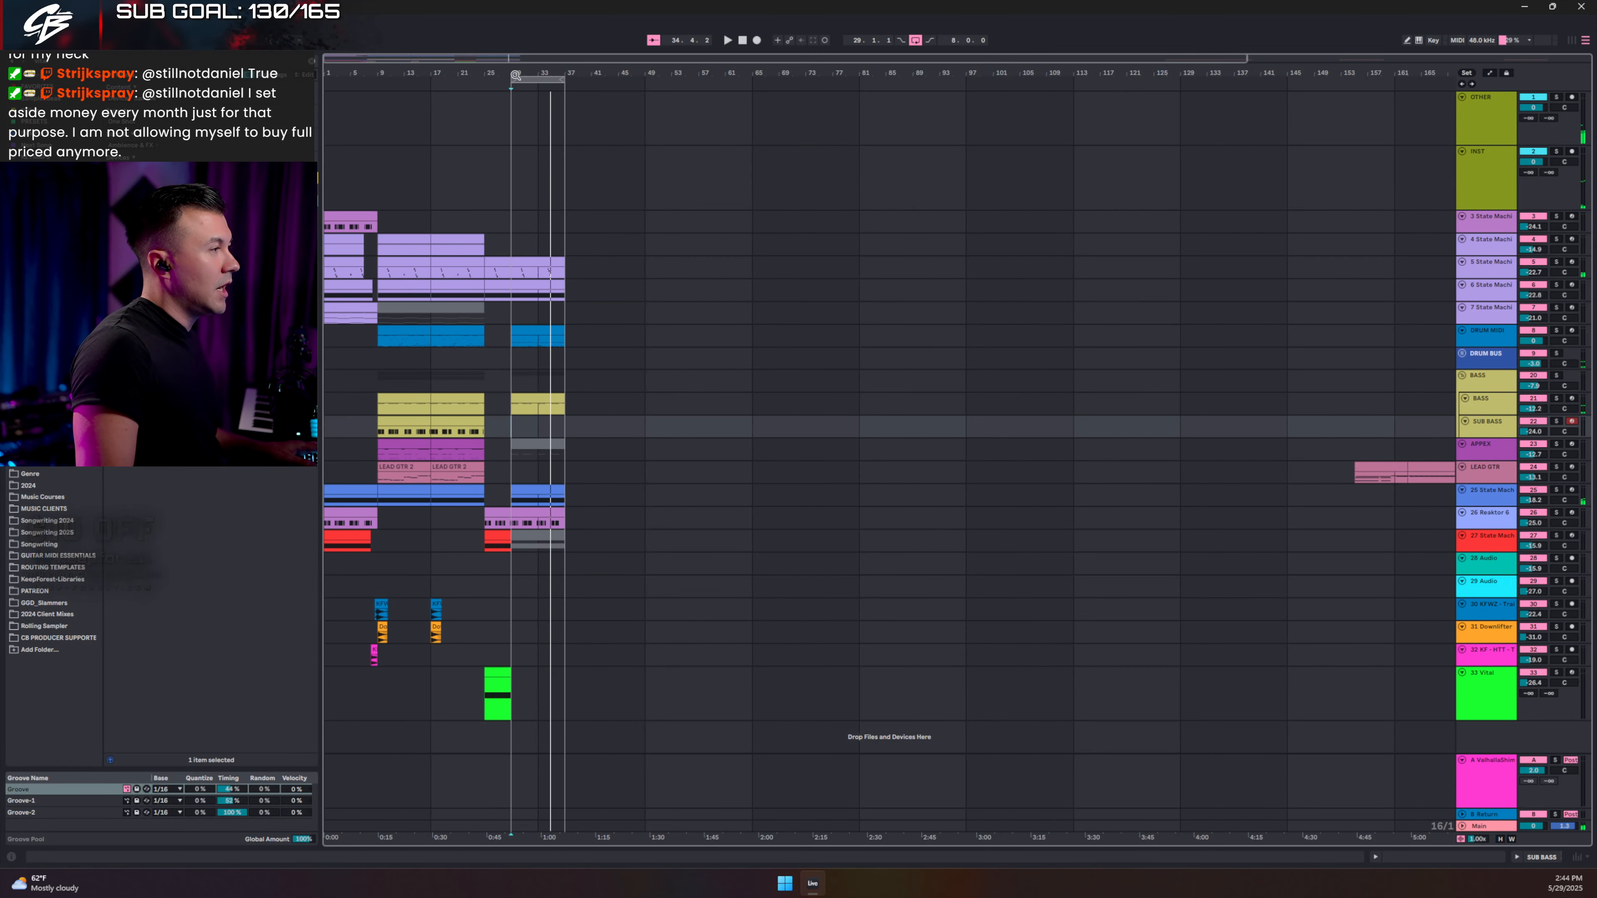
left_click_drag(513, 80, 338, 96)
key("z")
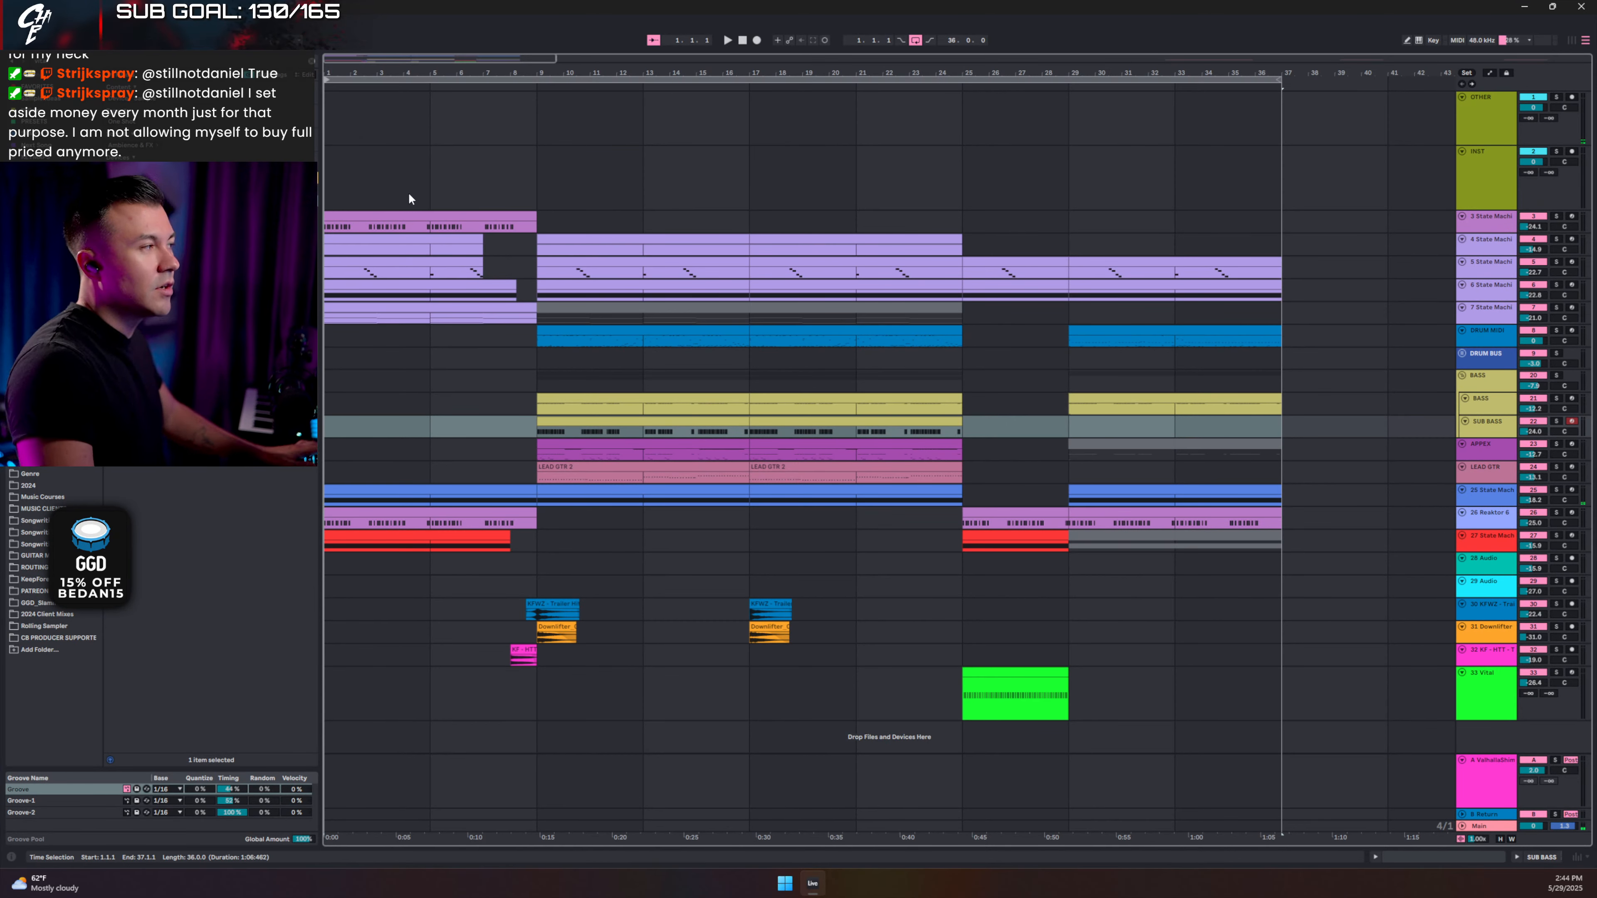
Place the insert marker at bar 1 and narrow the arrangement grid.
left_click(331, 179)
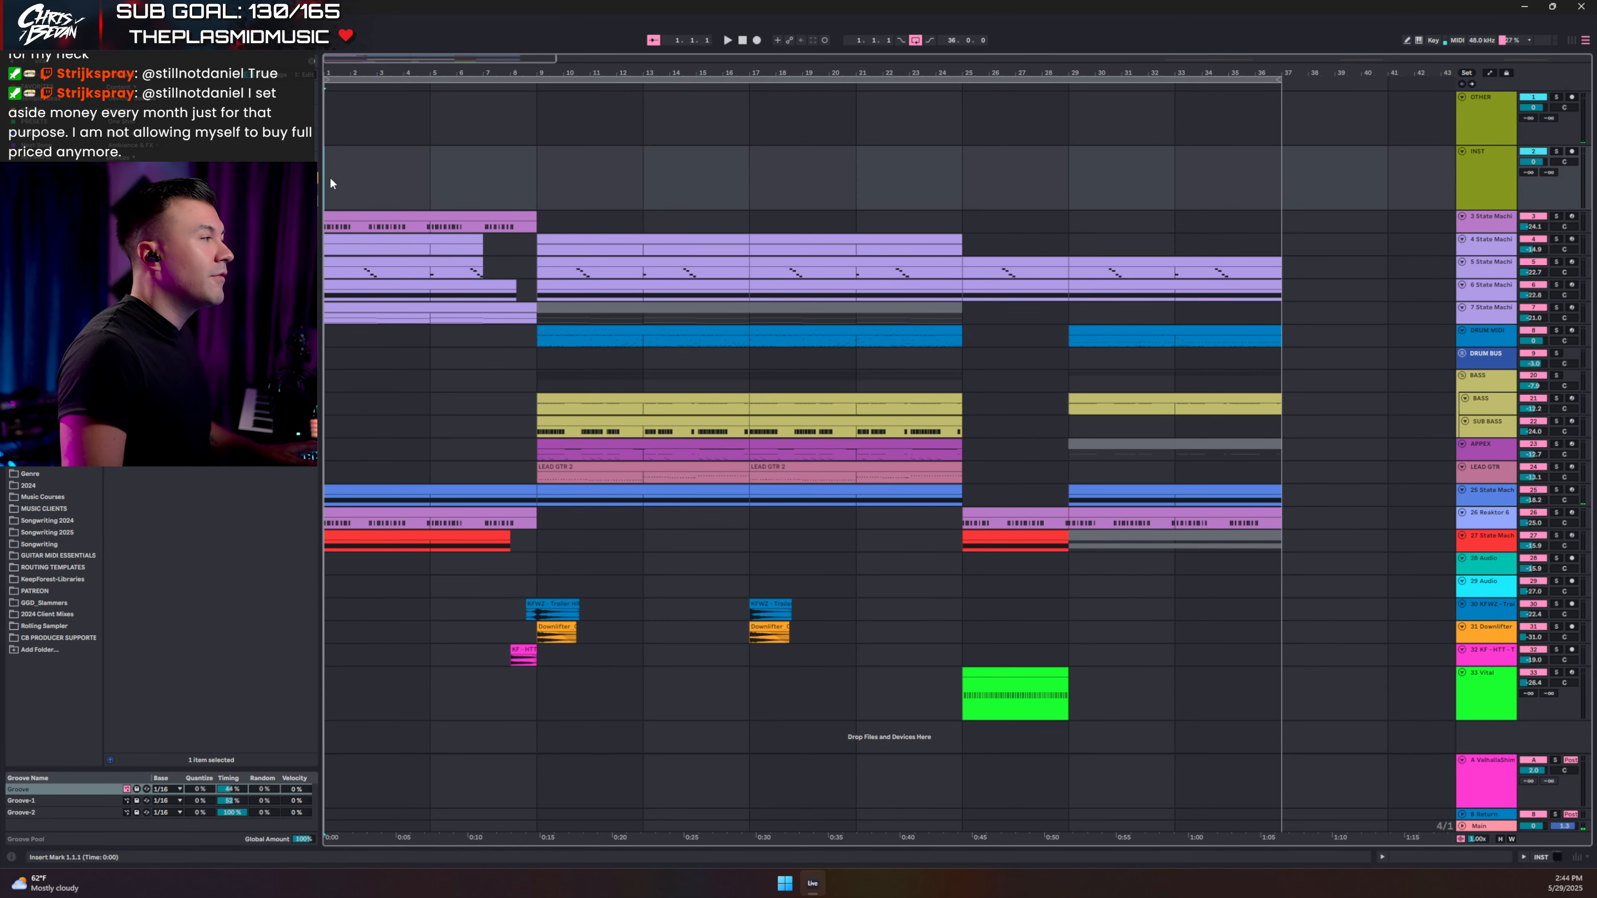
key("ctrl+1")
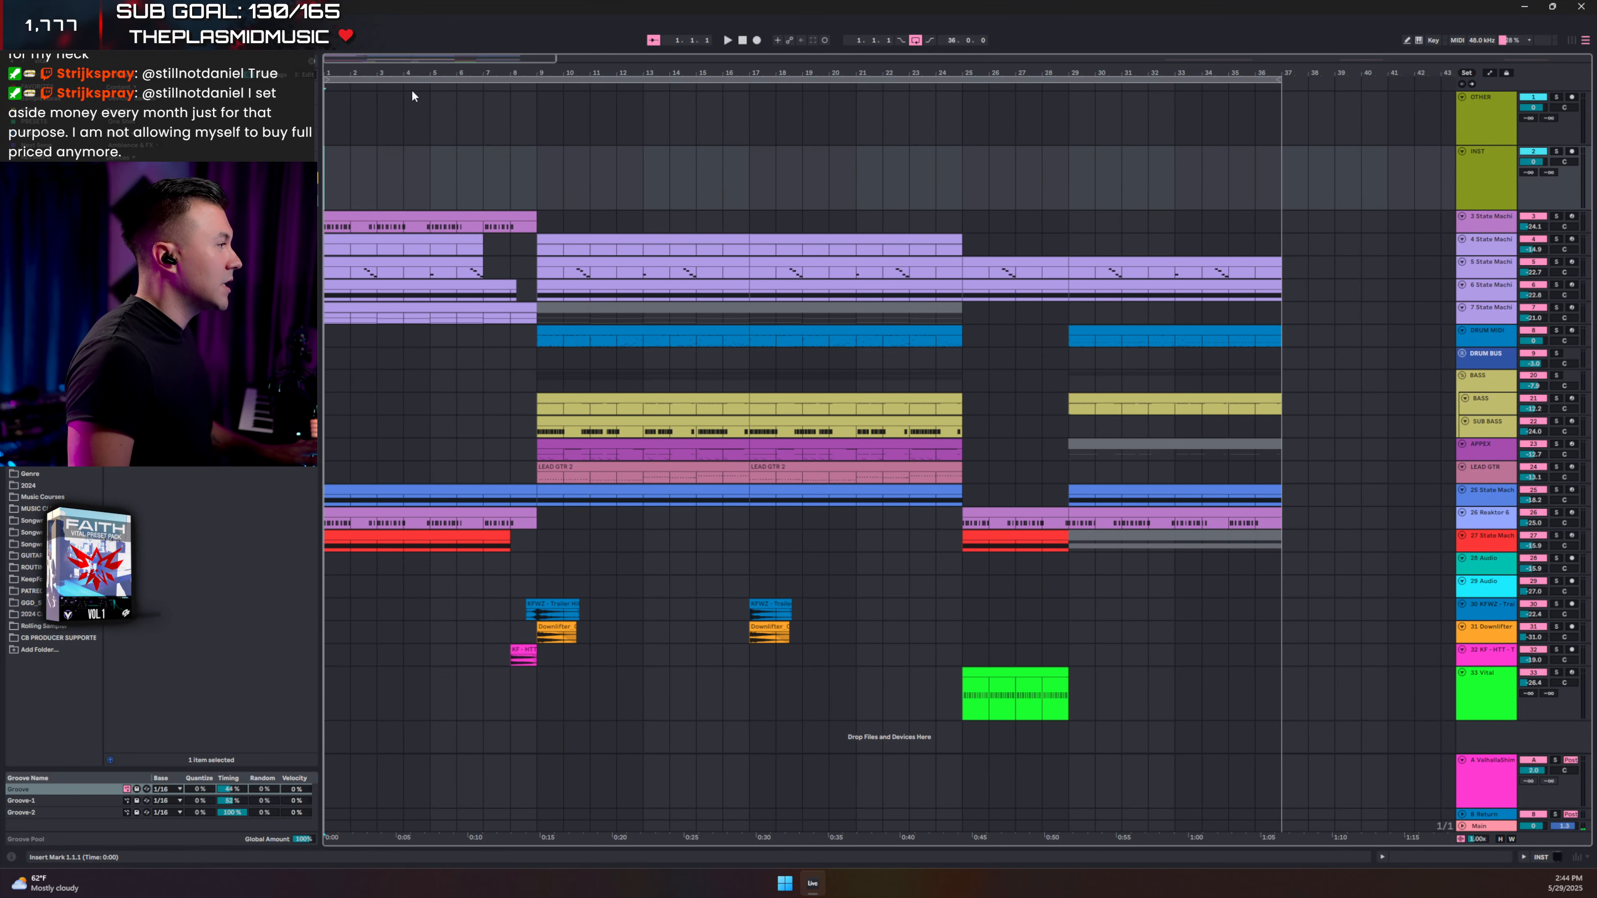
left_click_drag(344, 72, 344, 85)
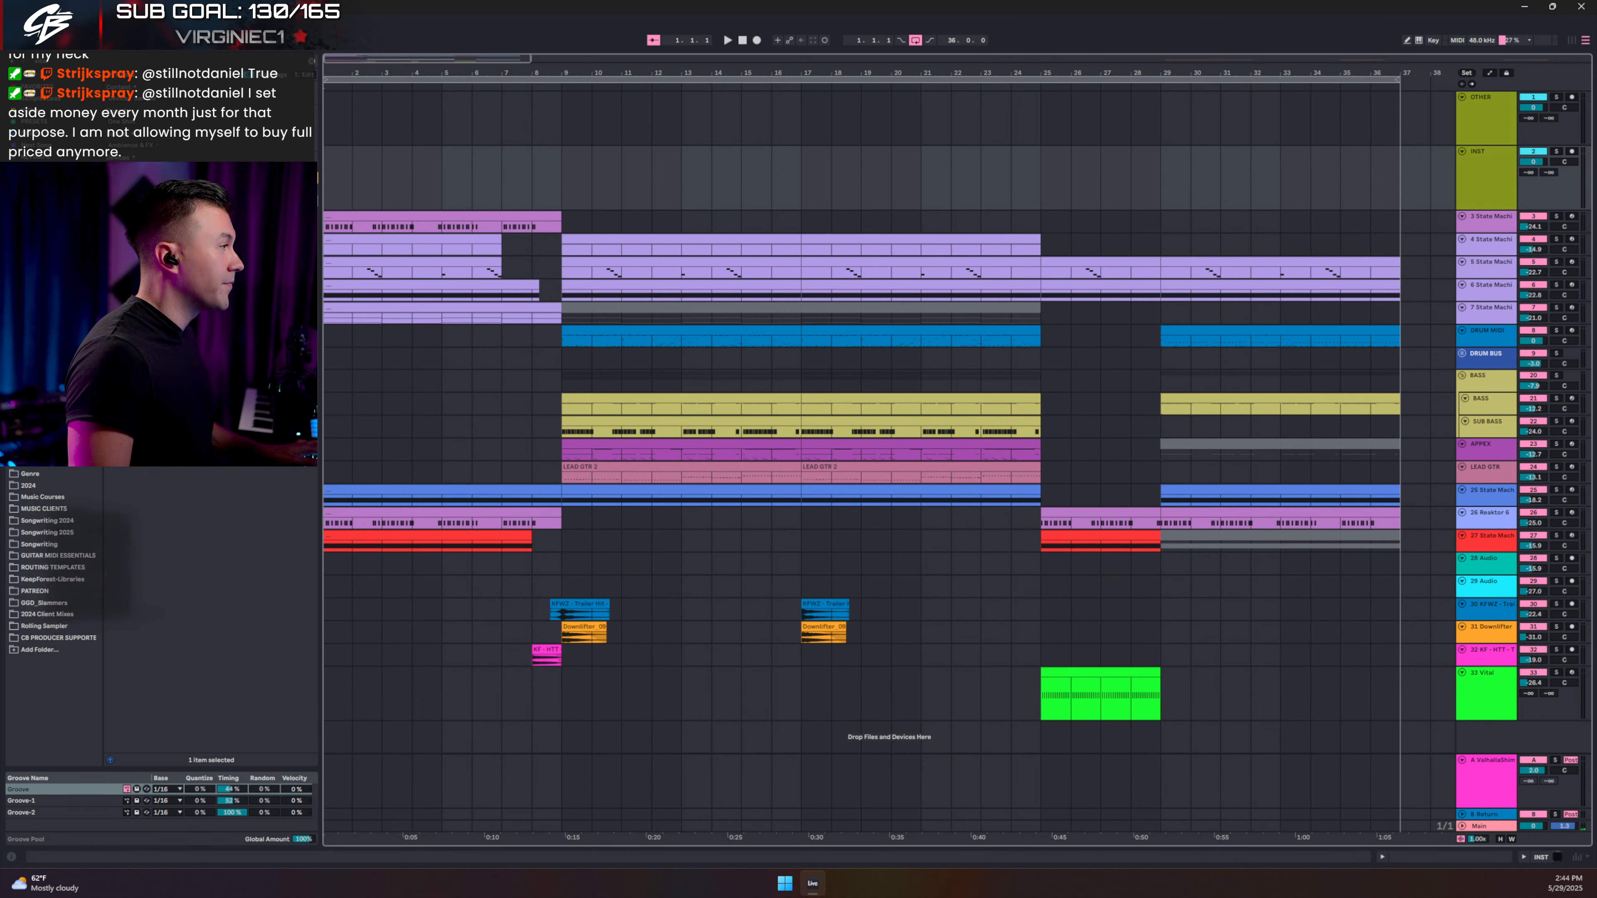
left_click_drag(344, 72, 345, 82)
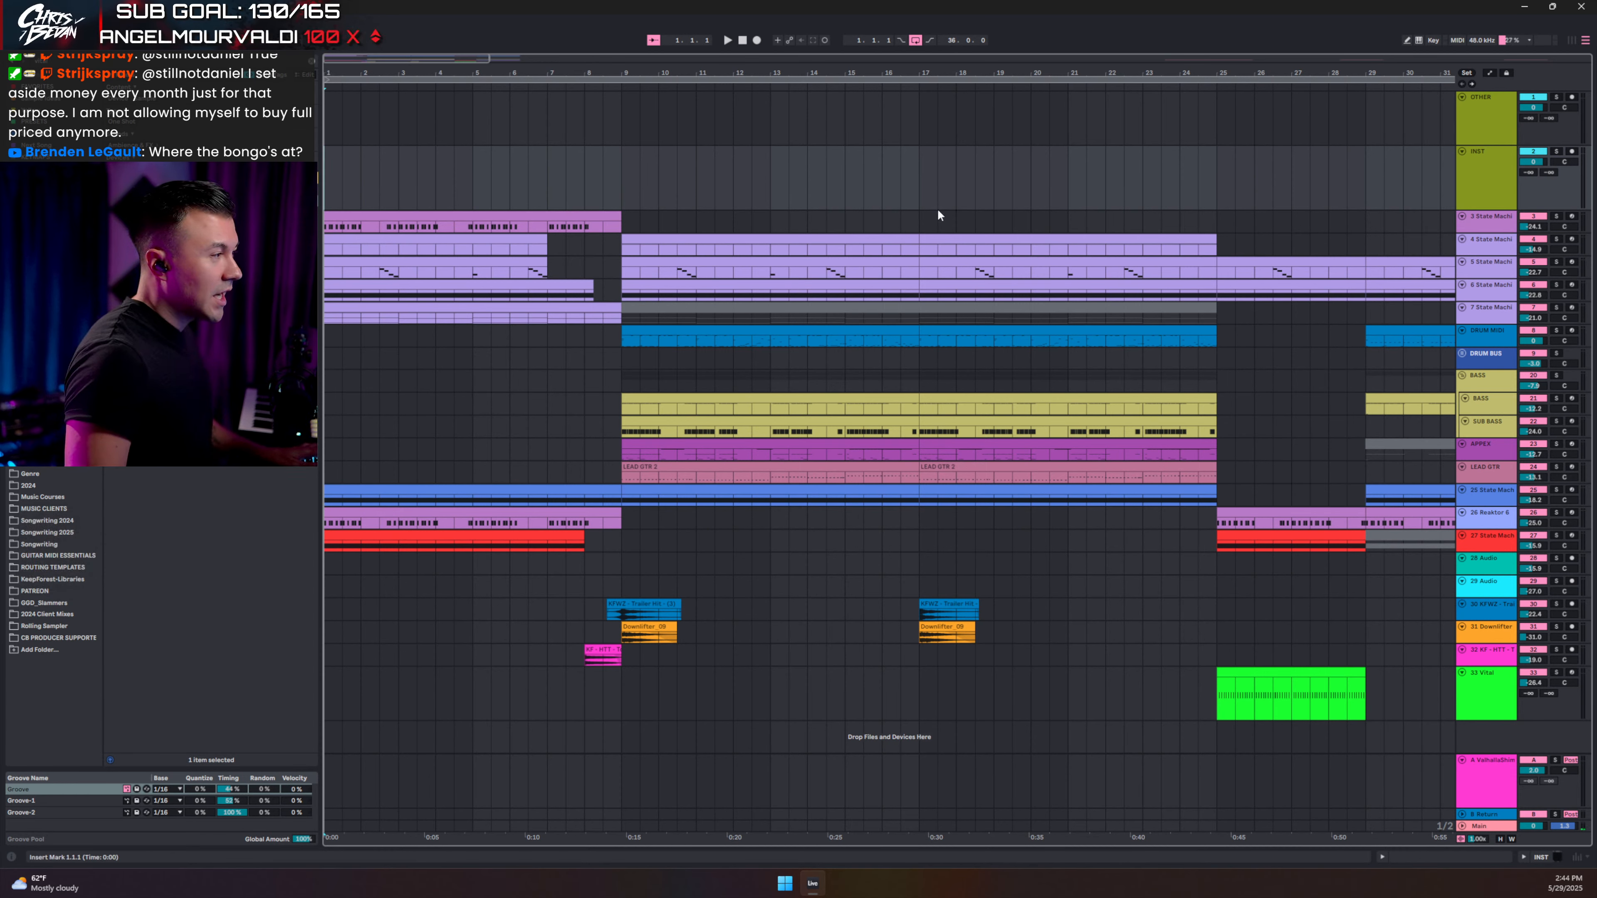
Solo State Machine tracks 4, 5, 6 and 7 one after another and audition them from bar 1.
left_click(1559, 239)
key("space")
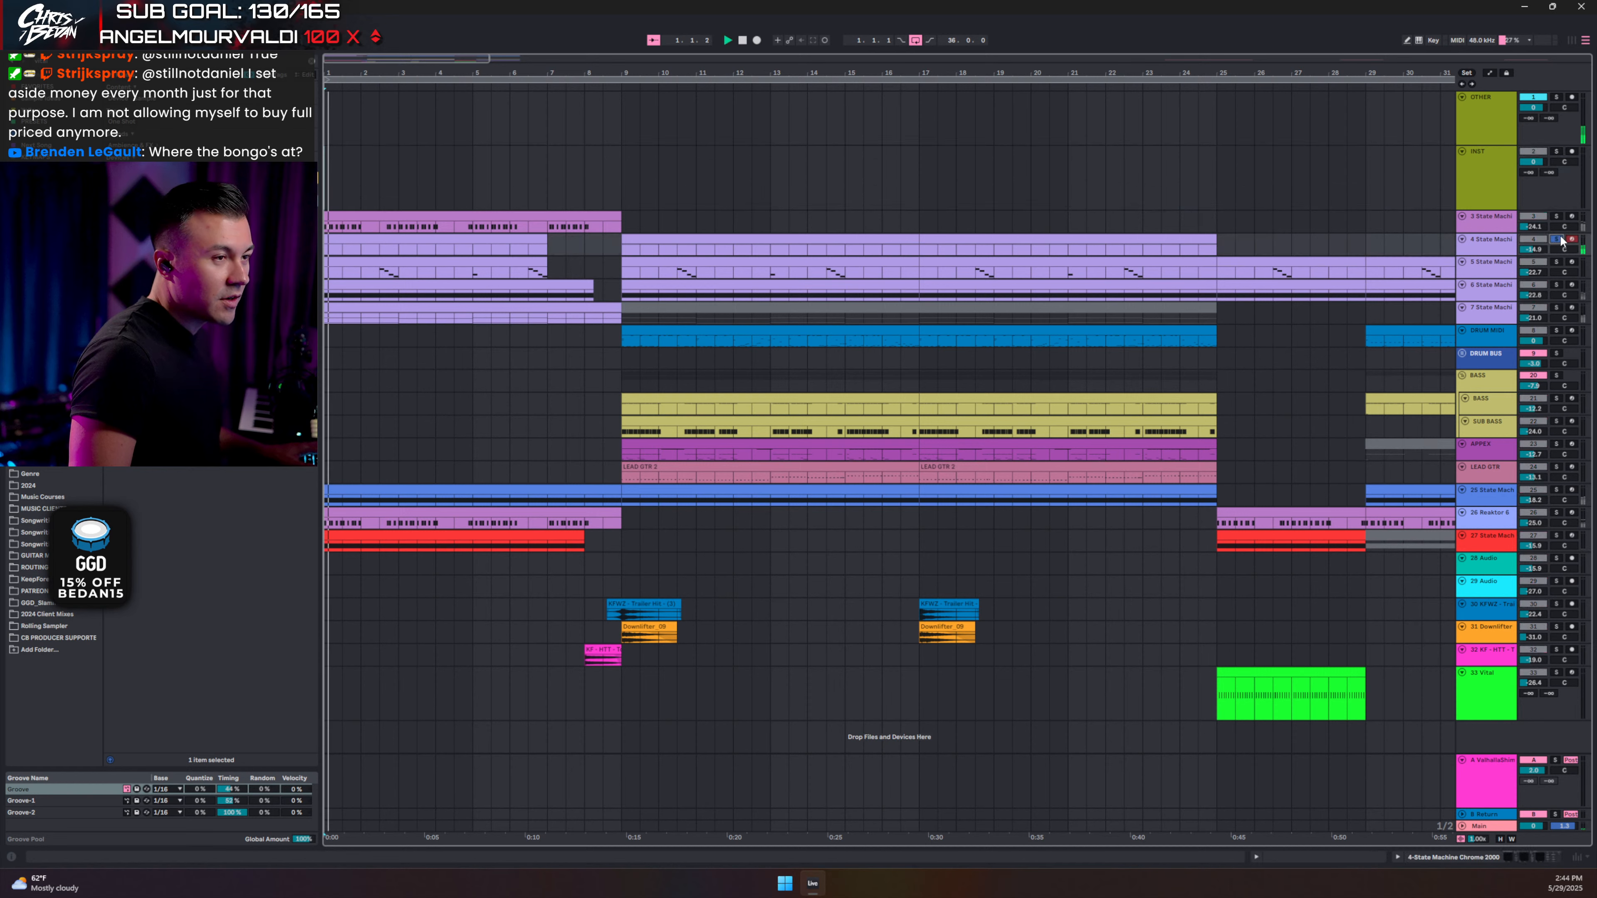
left_click(1558, 262)
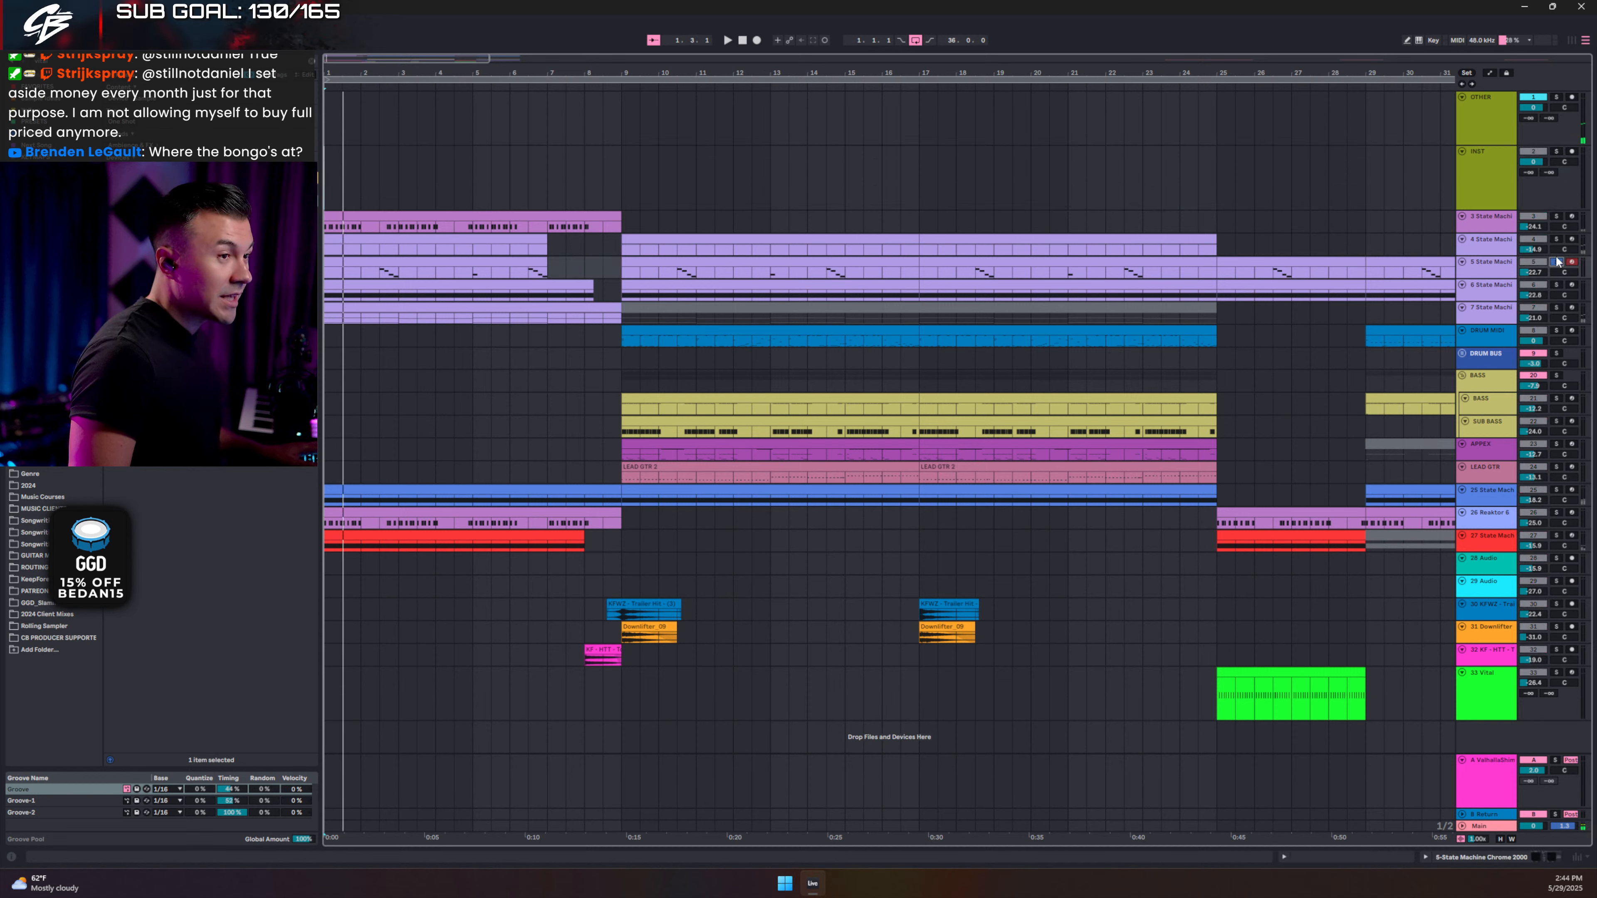
left_click(1558, 285)
key("space")
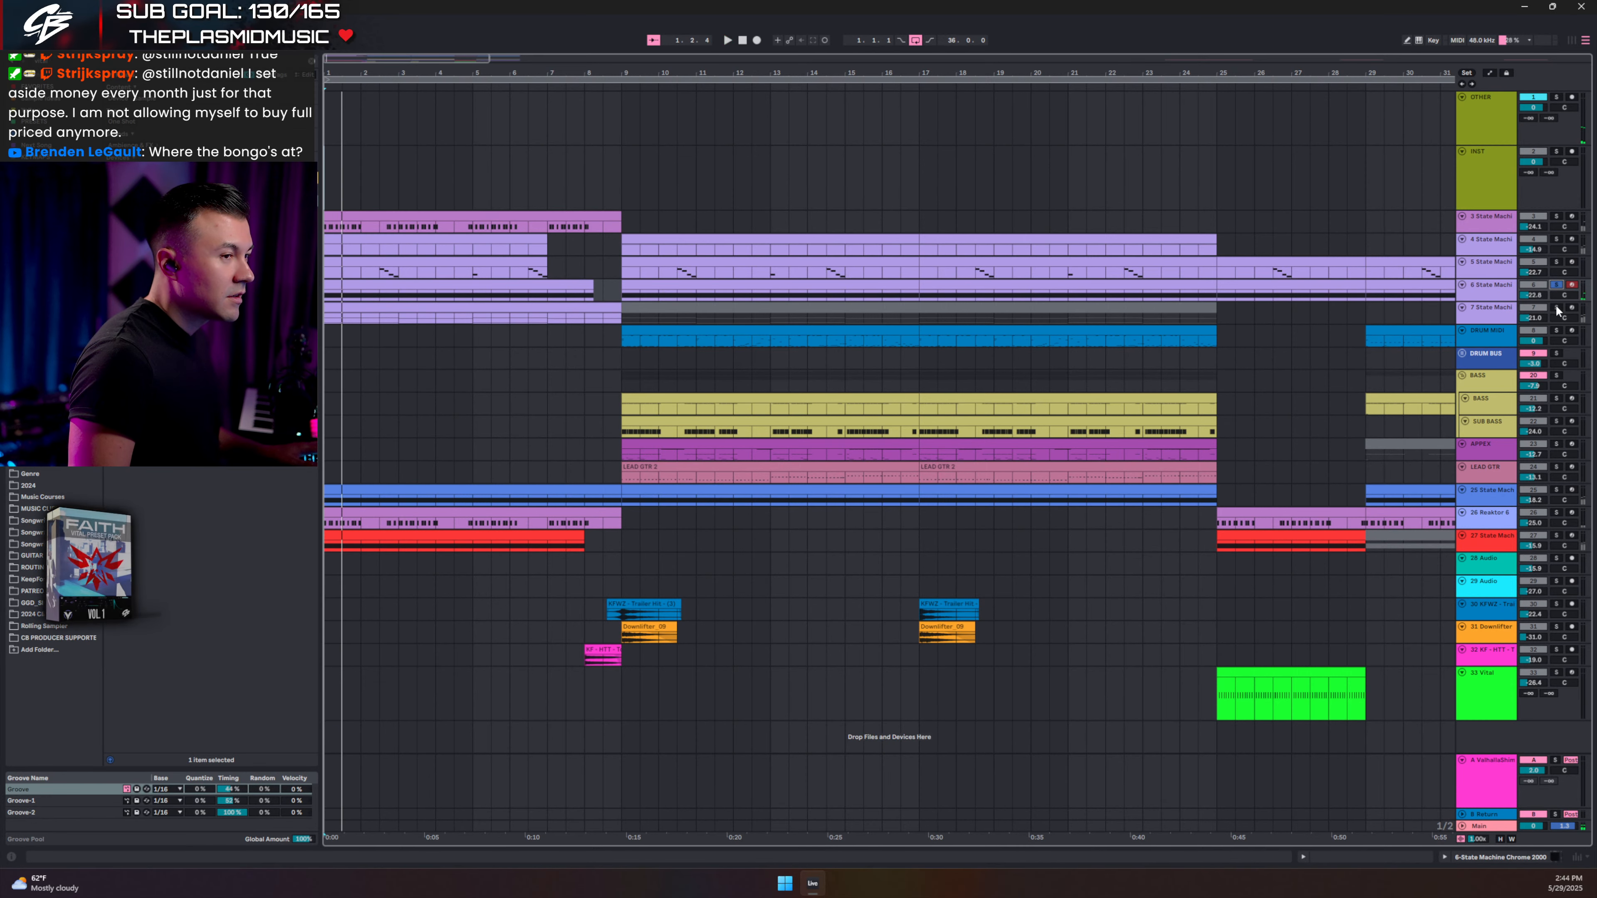
left_click(1557, 308)
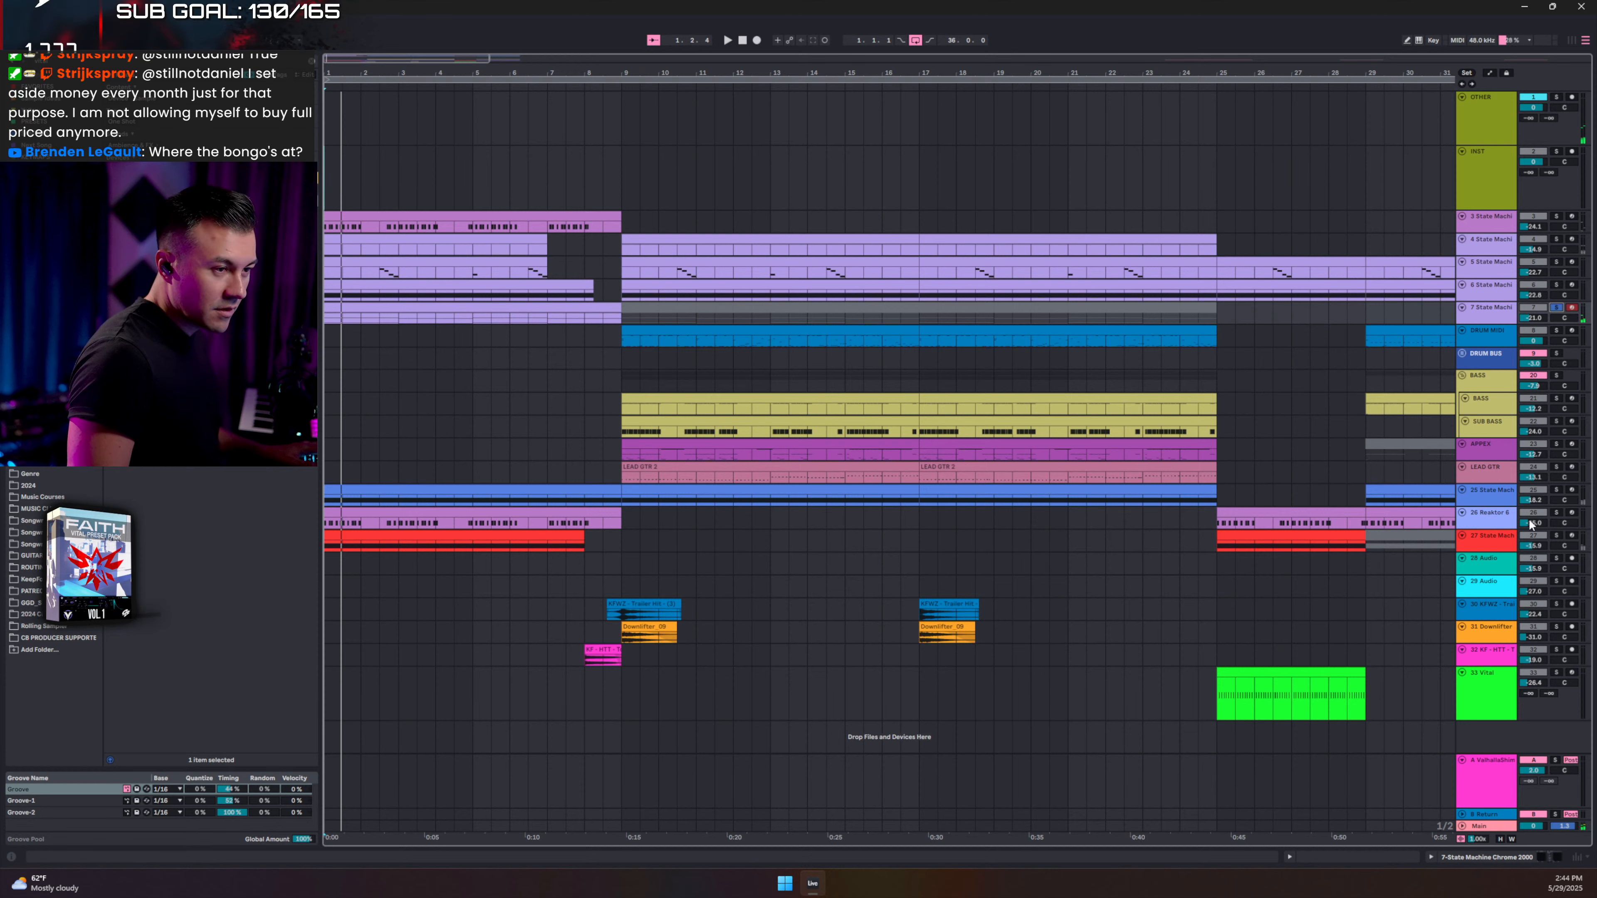
Solo track 27 State Machine and audition it from bar 29, clear its solo and play the full mix.
left_click(1558, 536)
scroll(1182, 439, "right", 5)
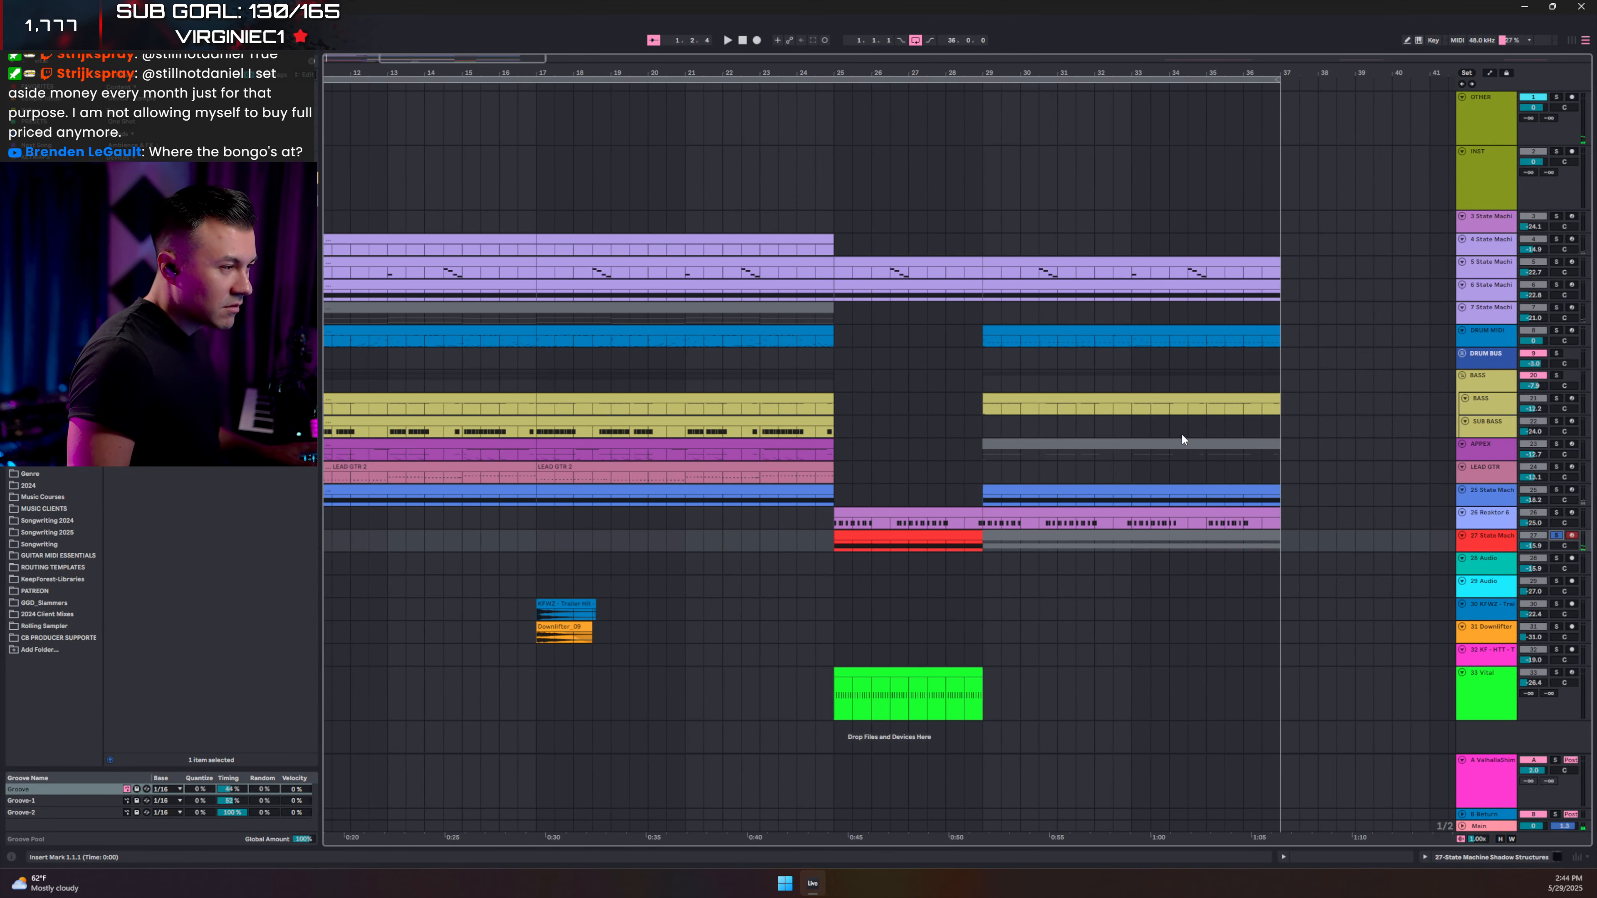
left_click(1051, 397)
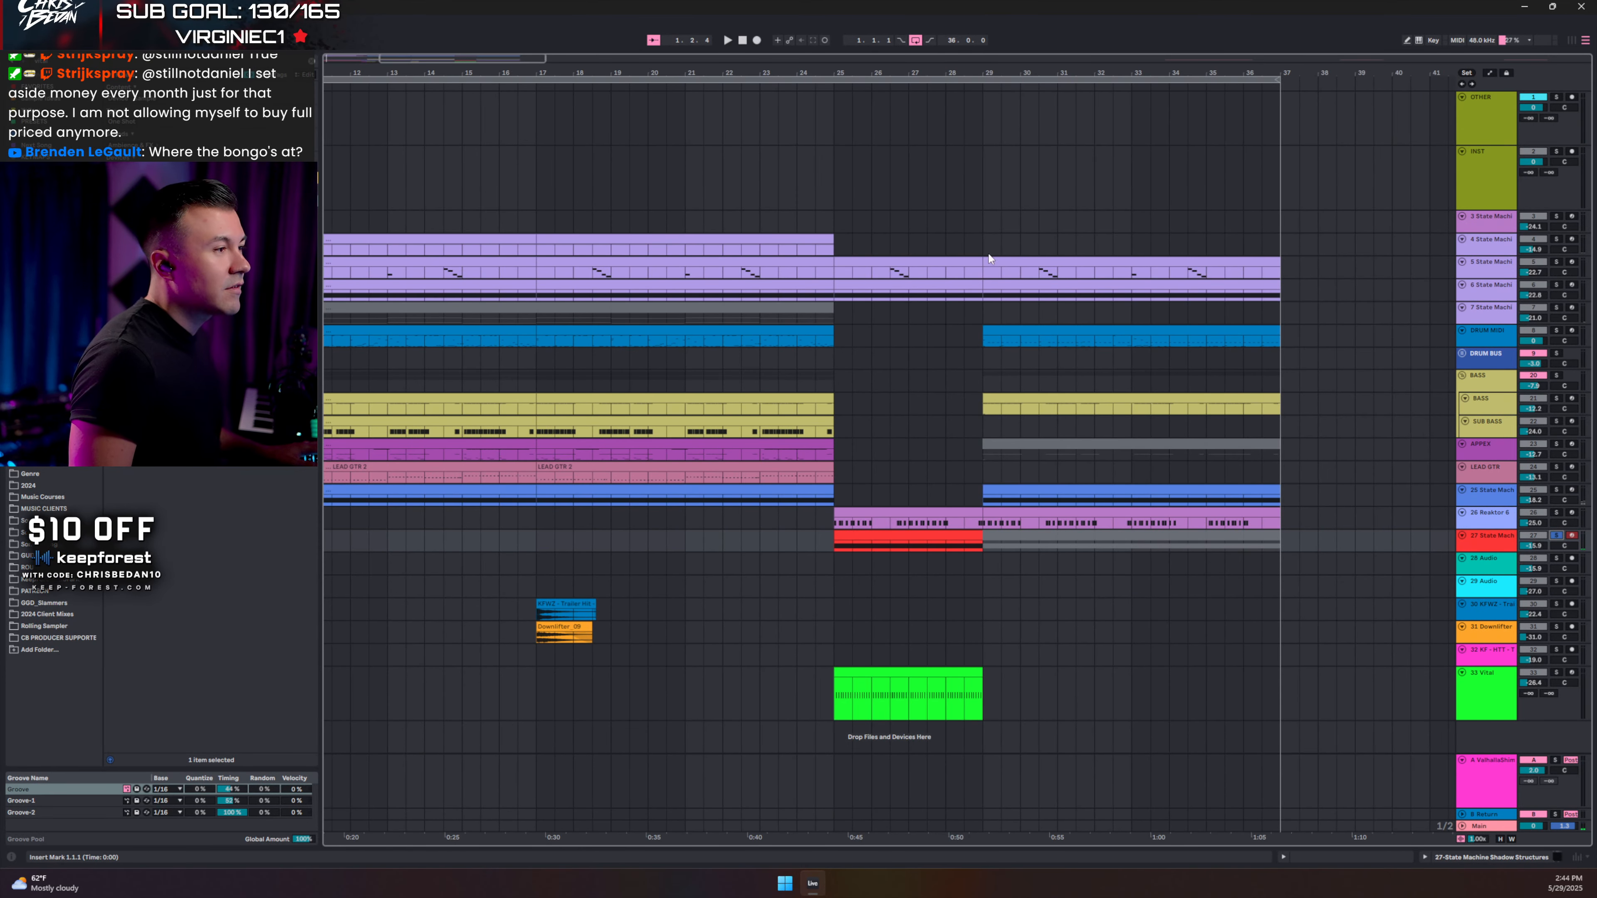
left_click(984, 232)
key("space")
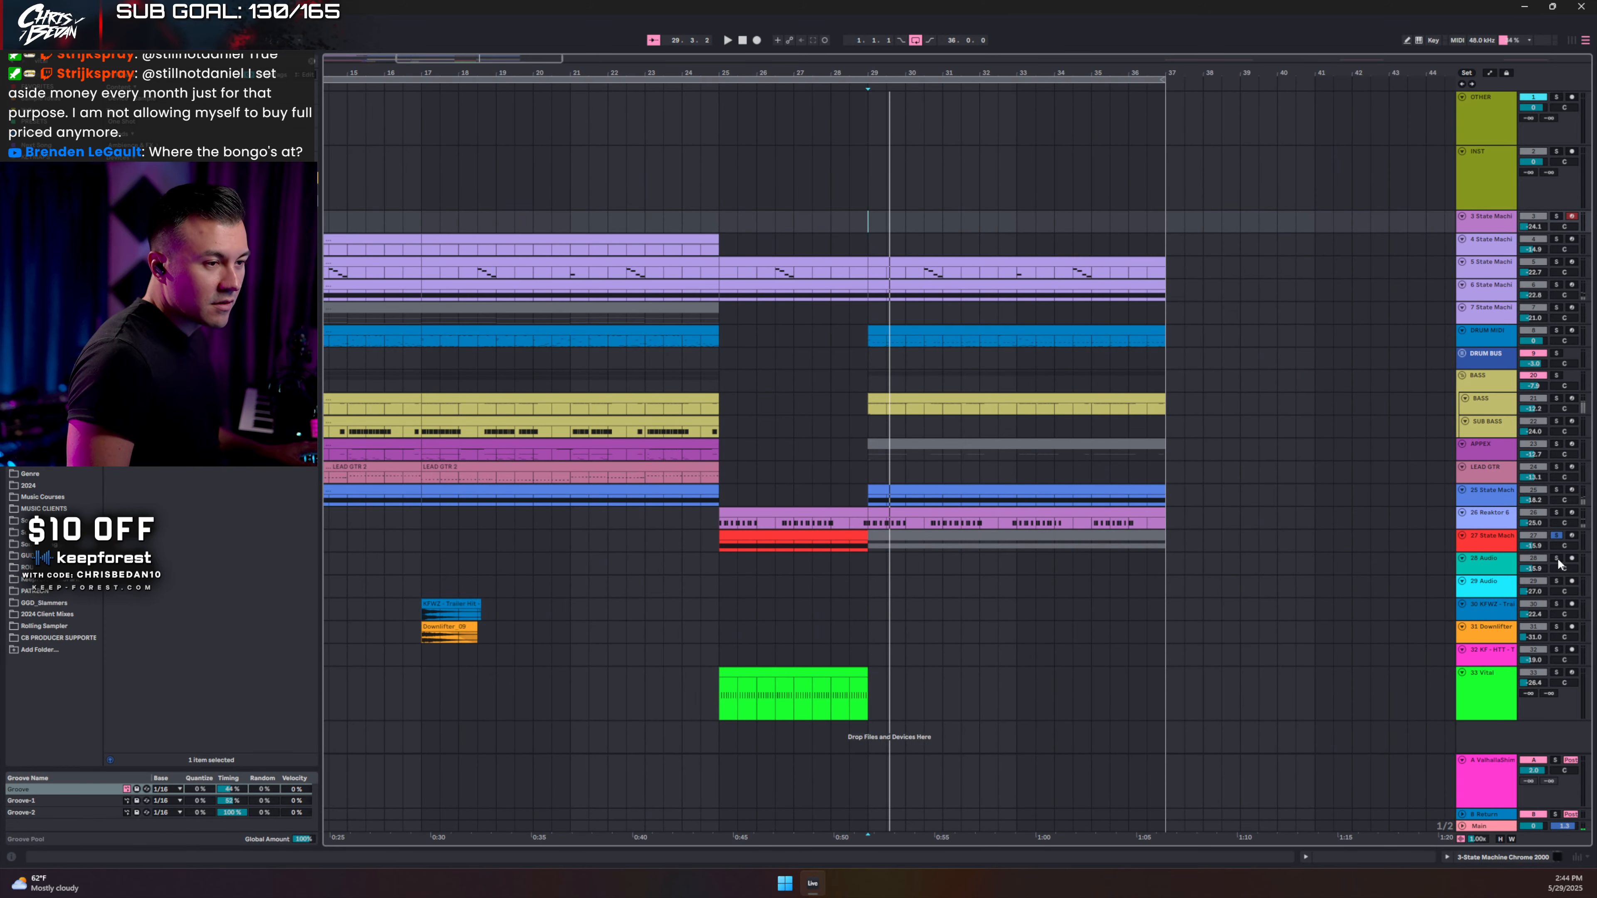
left_click(1556, 536)
key("space")
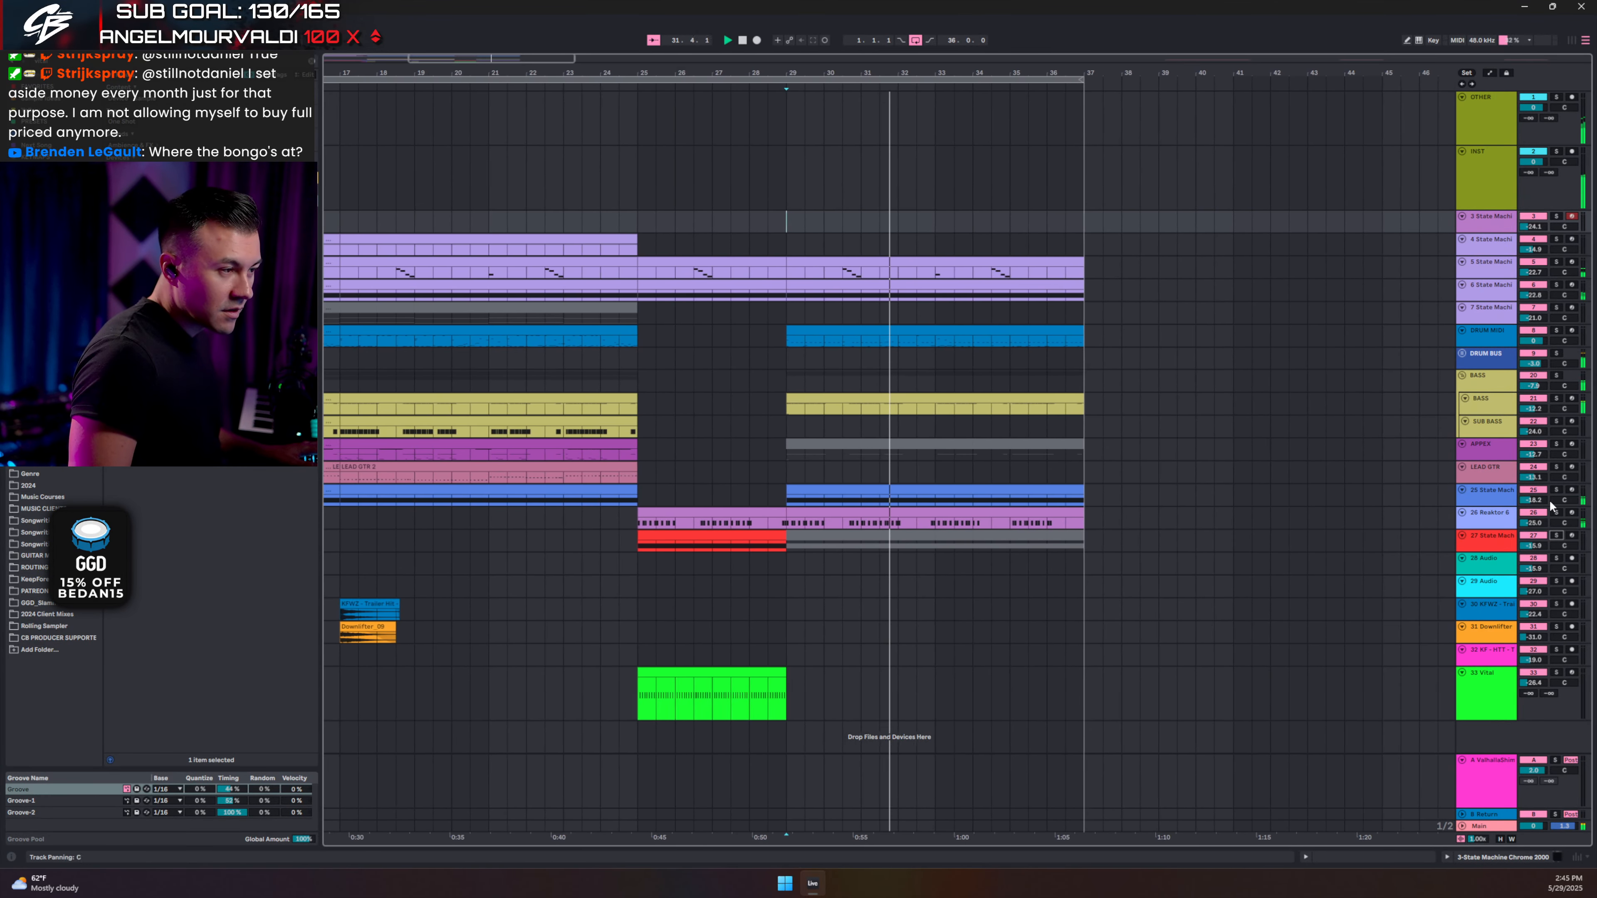
Solo the blue track 25 State Machine, audition it from bar 29 and clear the solo.
left_click(1556, 490)
key("space")
key("space")
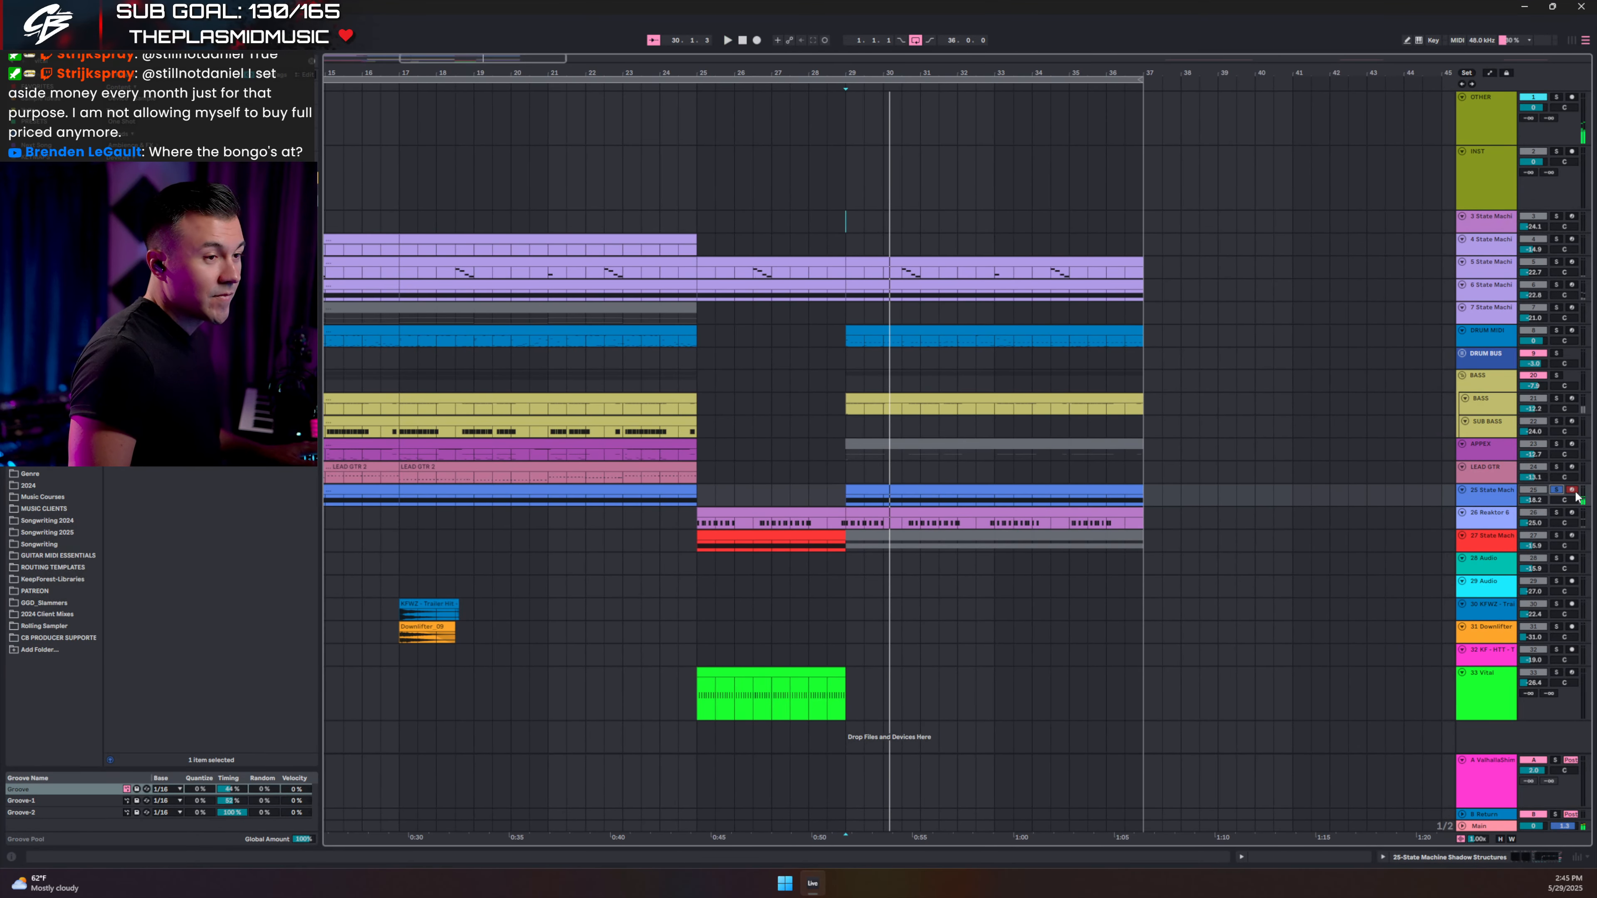
left_click(1555, 491)
Return the insert marker to bar 1 and turn off arrangement looping for a full playthrough.
left_click_drag(500, 59, 422, 32)
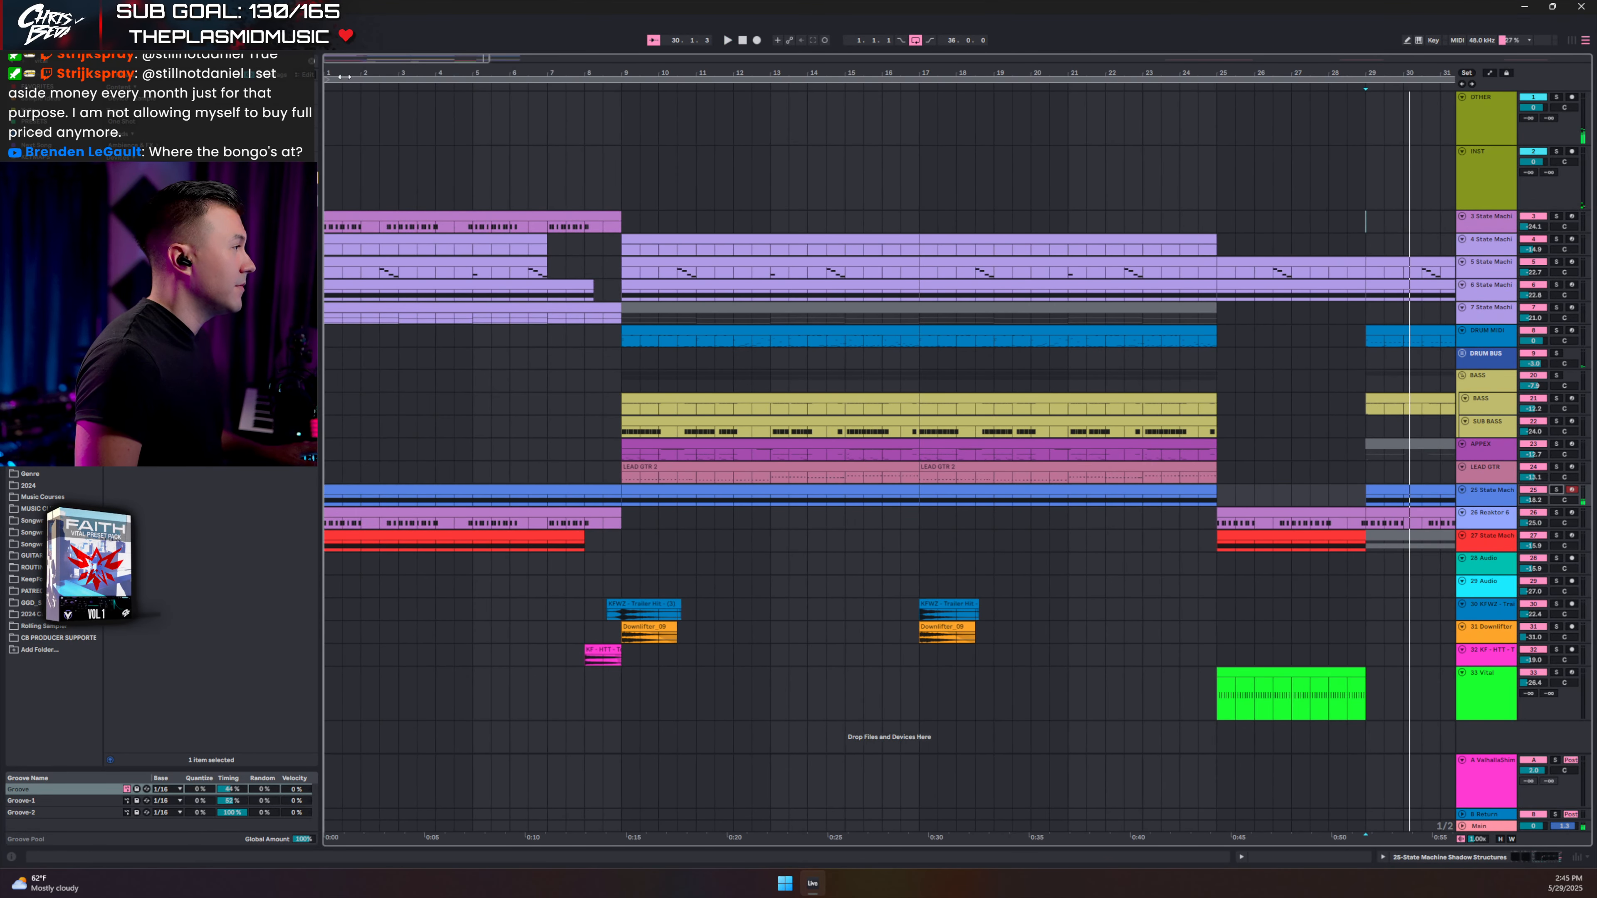
left_click(329, 119)
left_click_drag(735, 57, 735, 38)
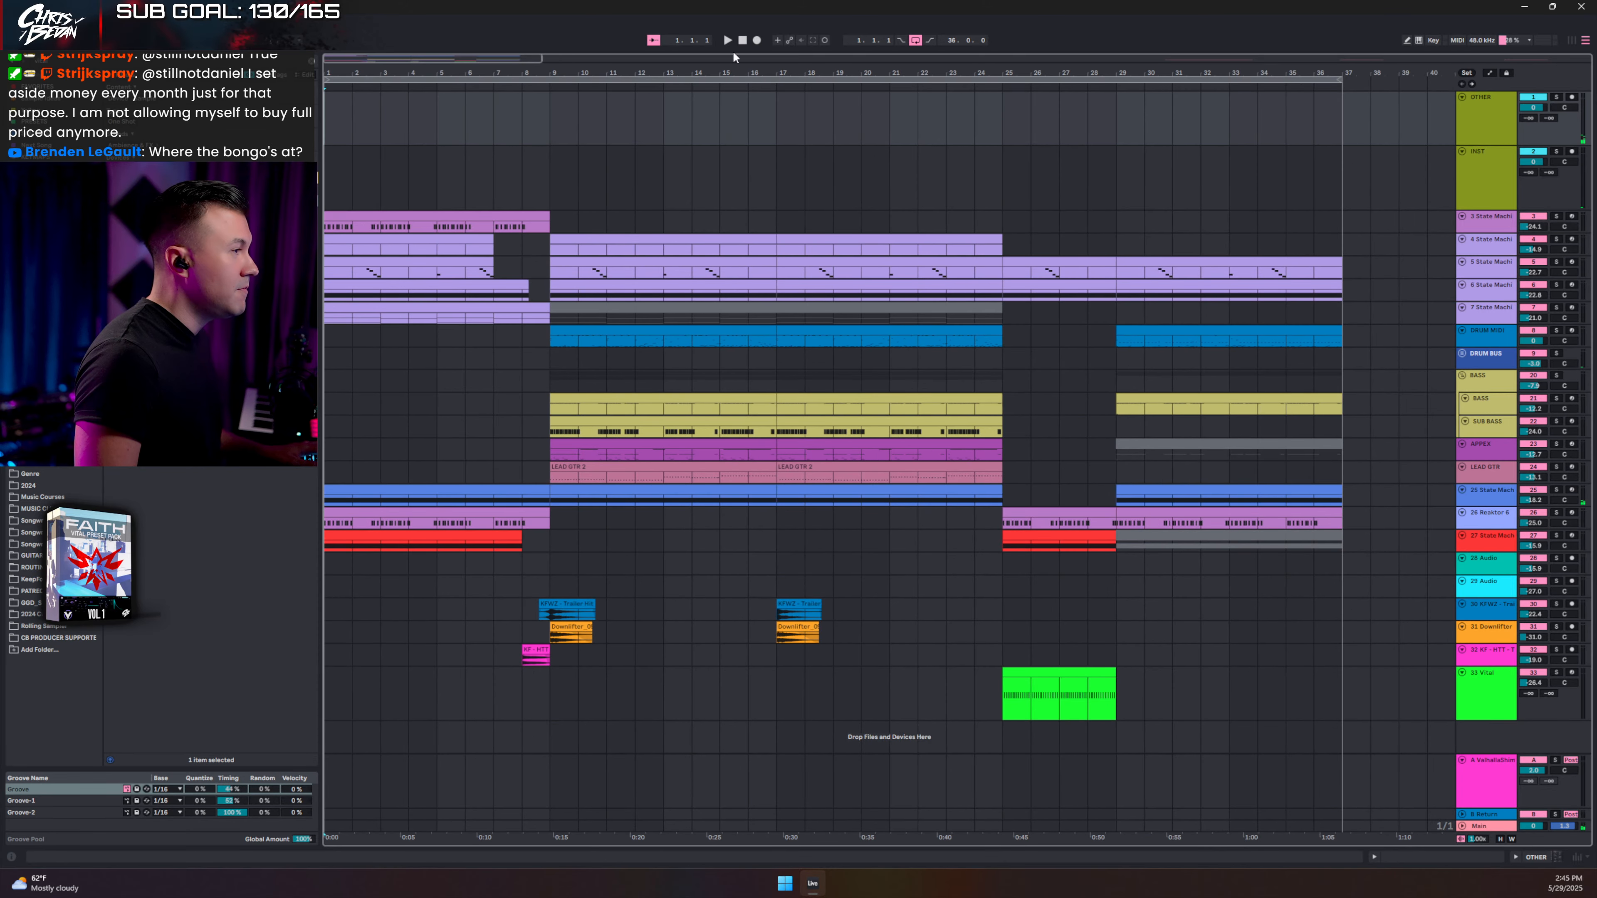
left_click(915, 41)
left_click_drag(471, 57, 471, 119)
left_click_drag(362, 70, 363, 76)
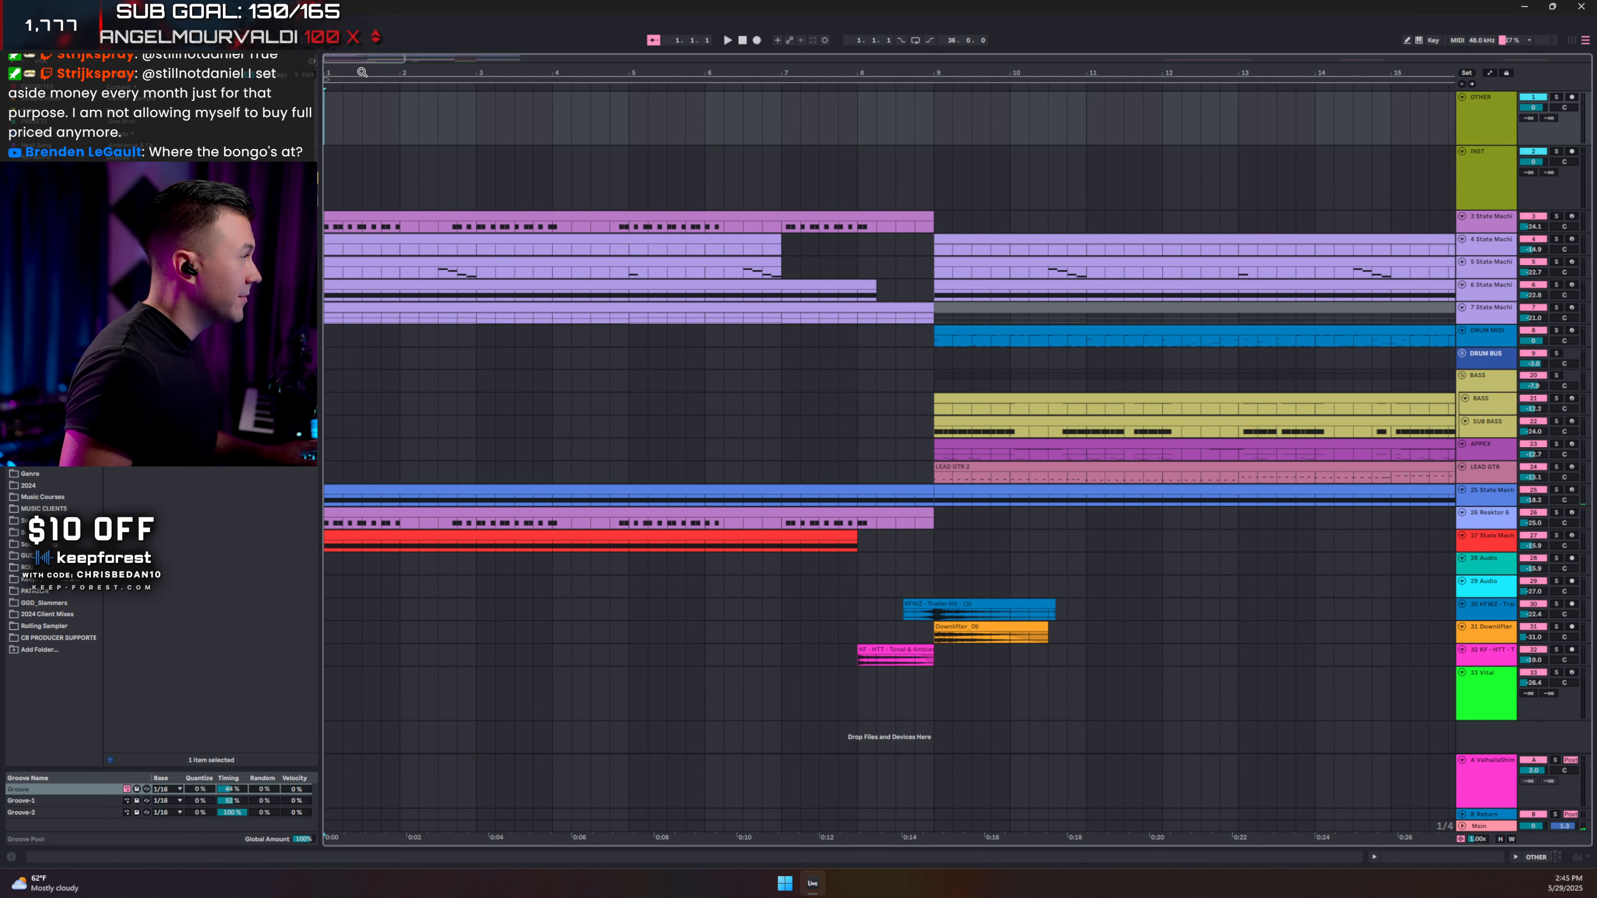
left_click_drag(362, 71, 362, 94)
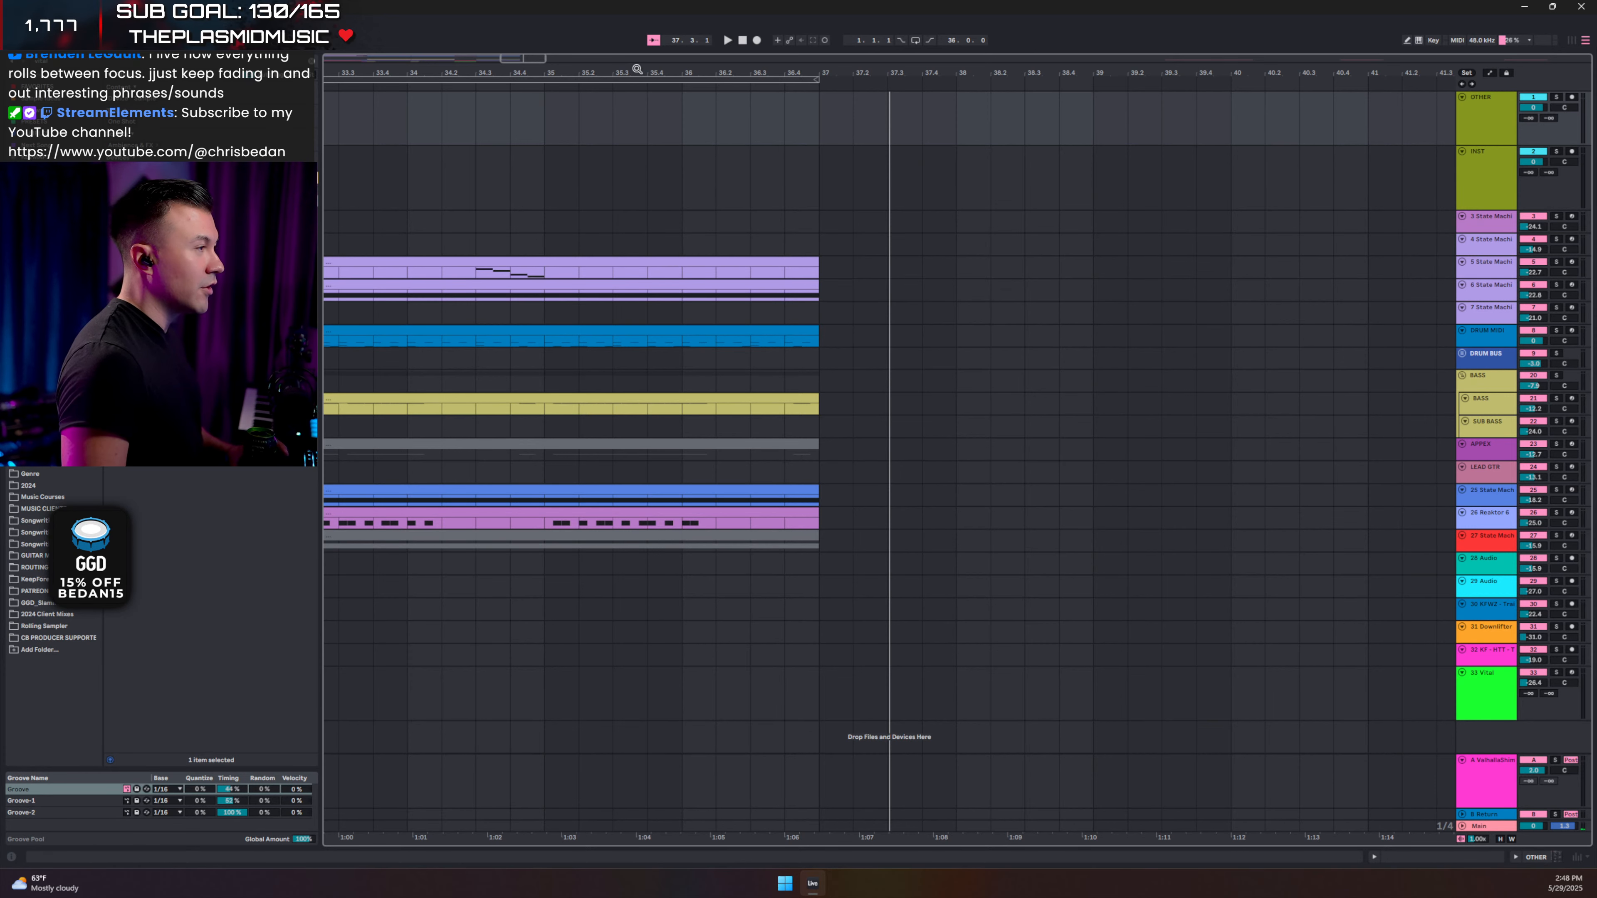
Solo the APPEX track and play it from bar 9.
mouse_move(627, 69)
left_mouse_down()
mouse_move(713, 44)
mouse_move(1254, 38)
mouse_move(1217, 38)
left_mouse_up()
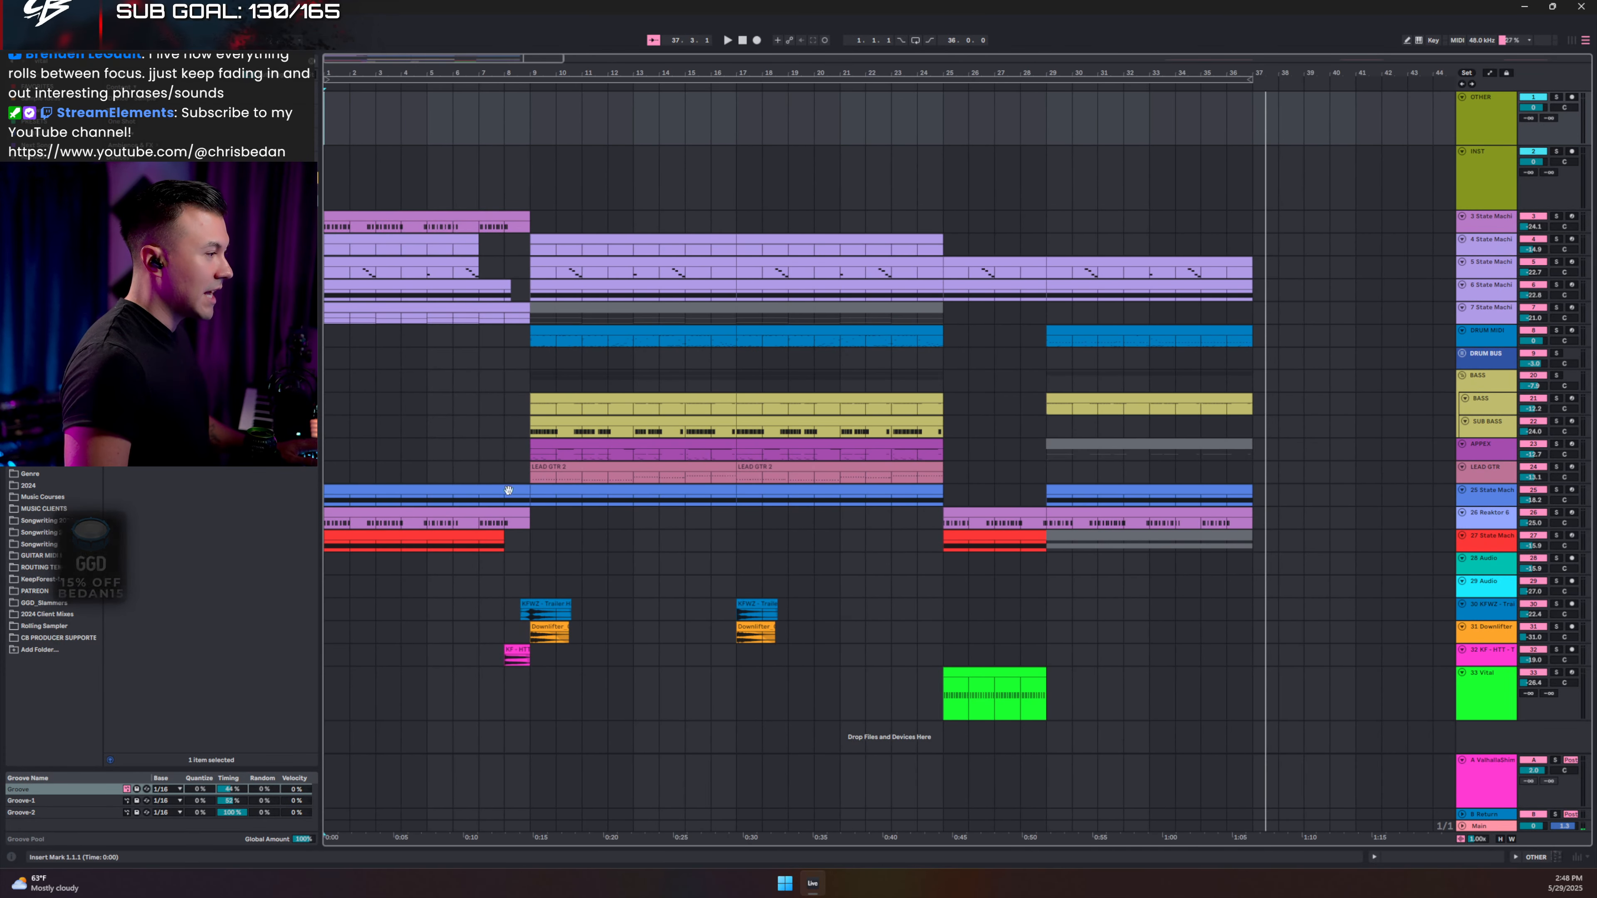
left_click(529, 456)
left_click(1556, 444)
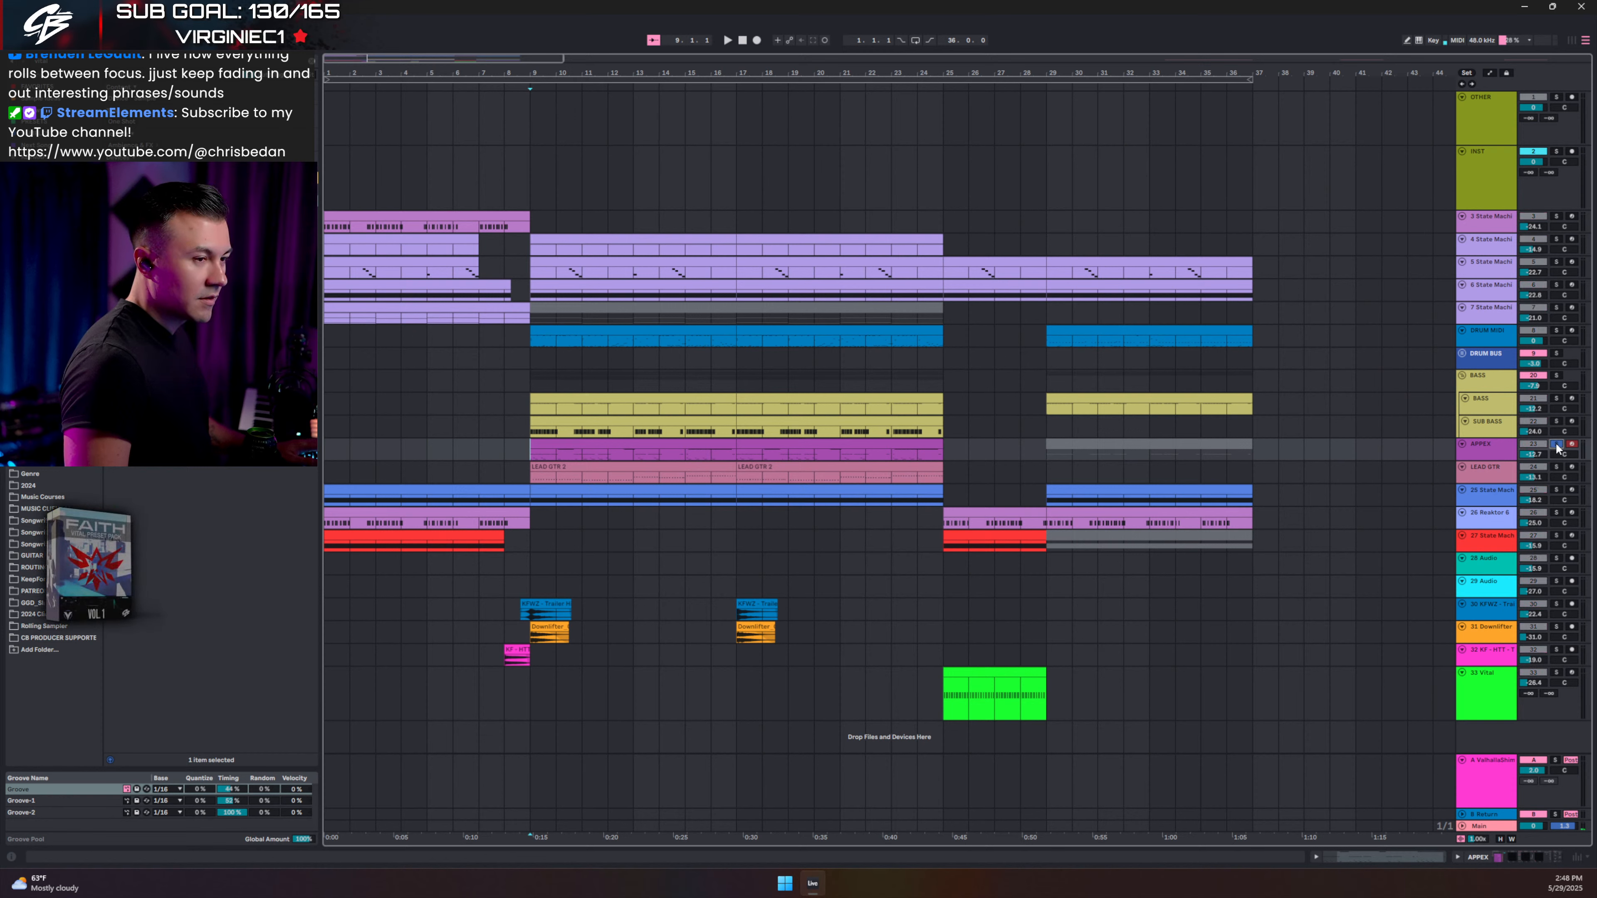
key("space")
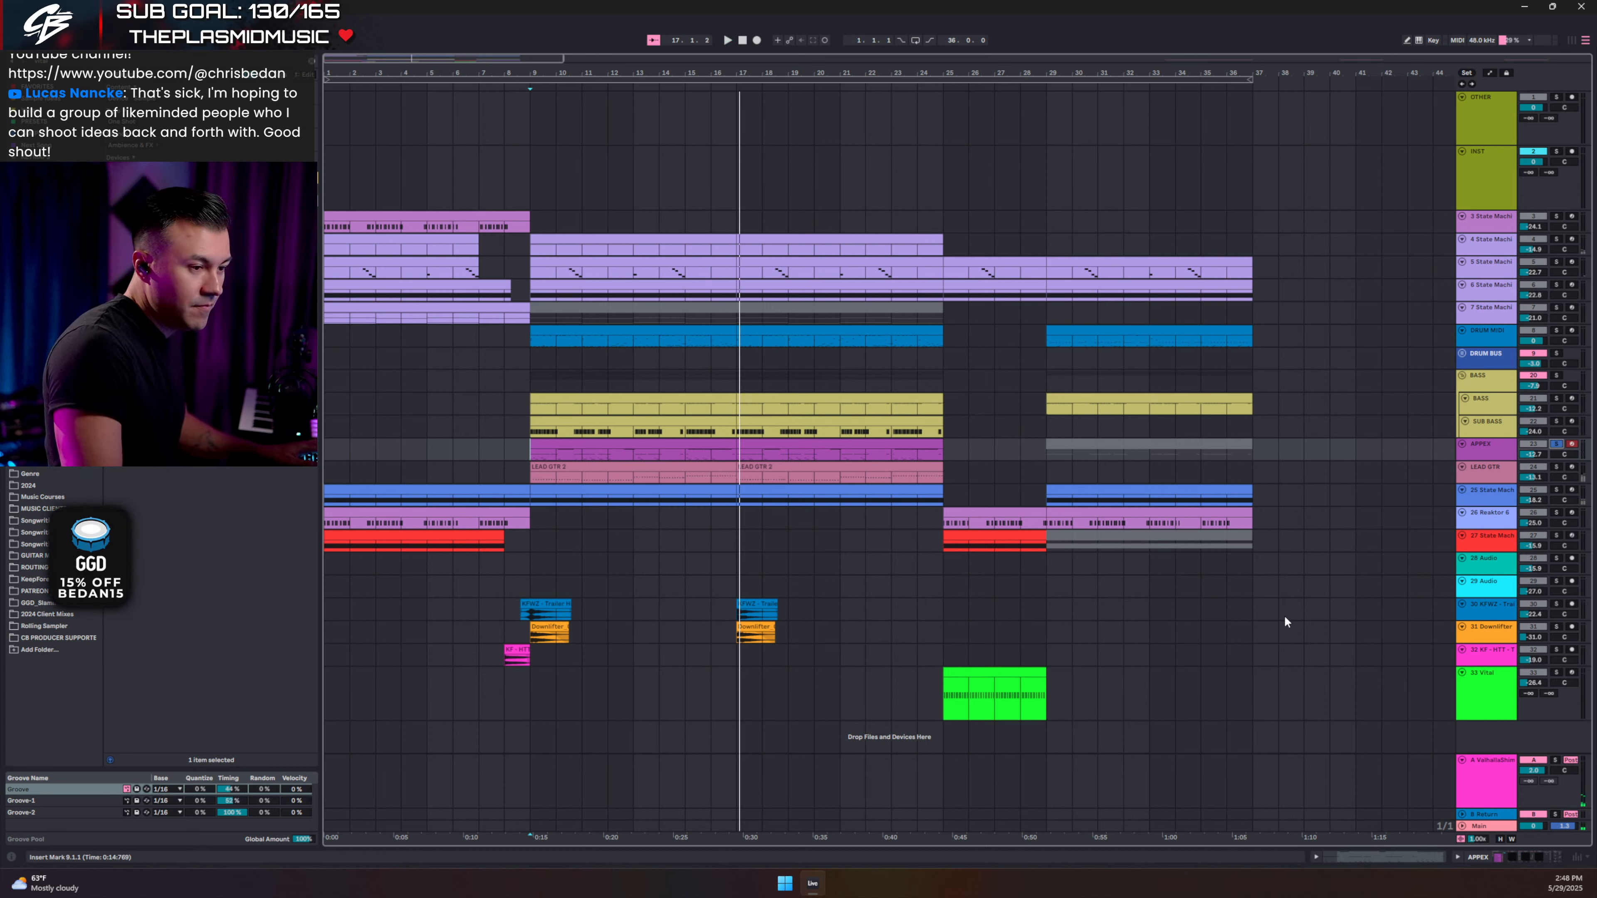
Show the ValhallaShimmer reverb settings on return track A and close the plugin window.
double_click(1483, 789)
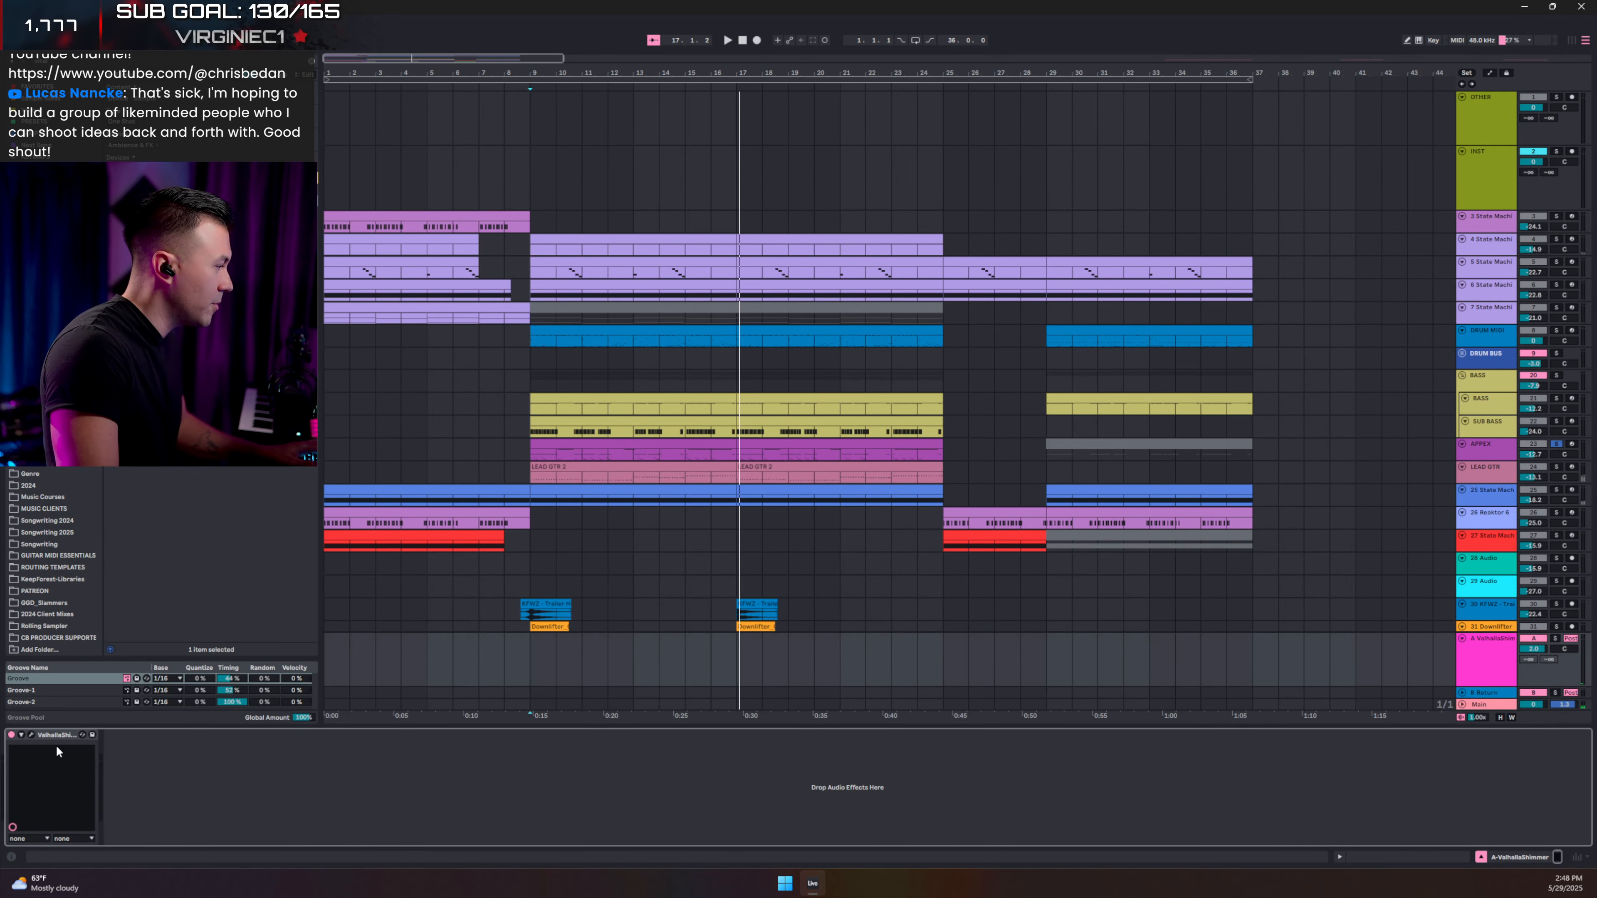
left_click(32, 735)
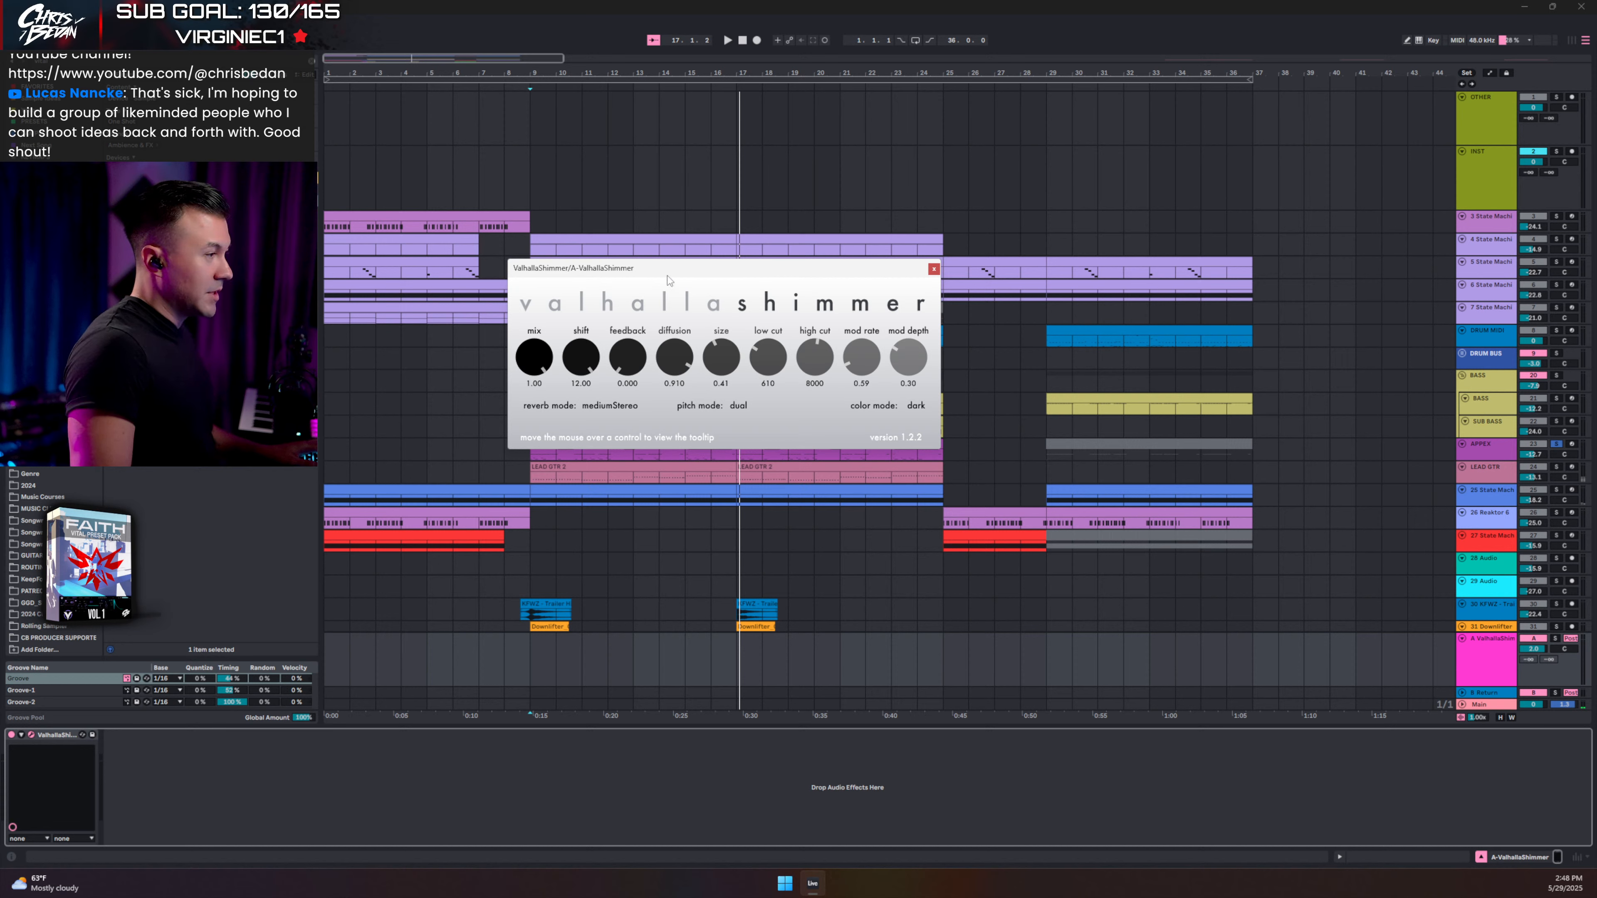
left_click_drag(668, 279, 834, 305)
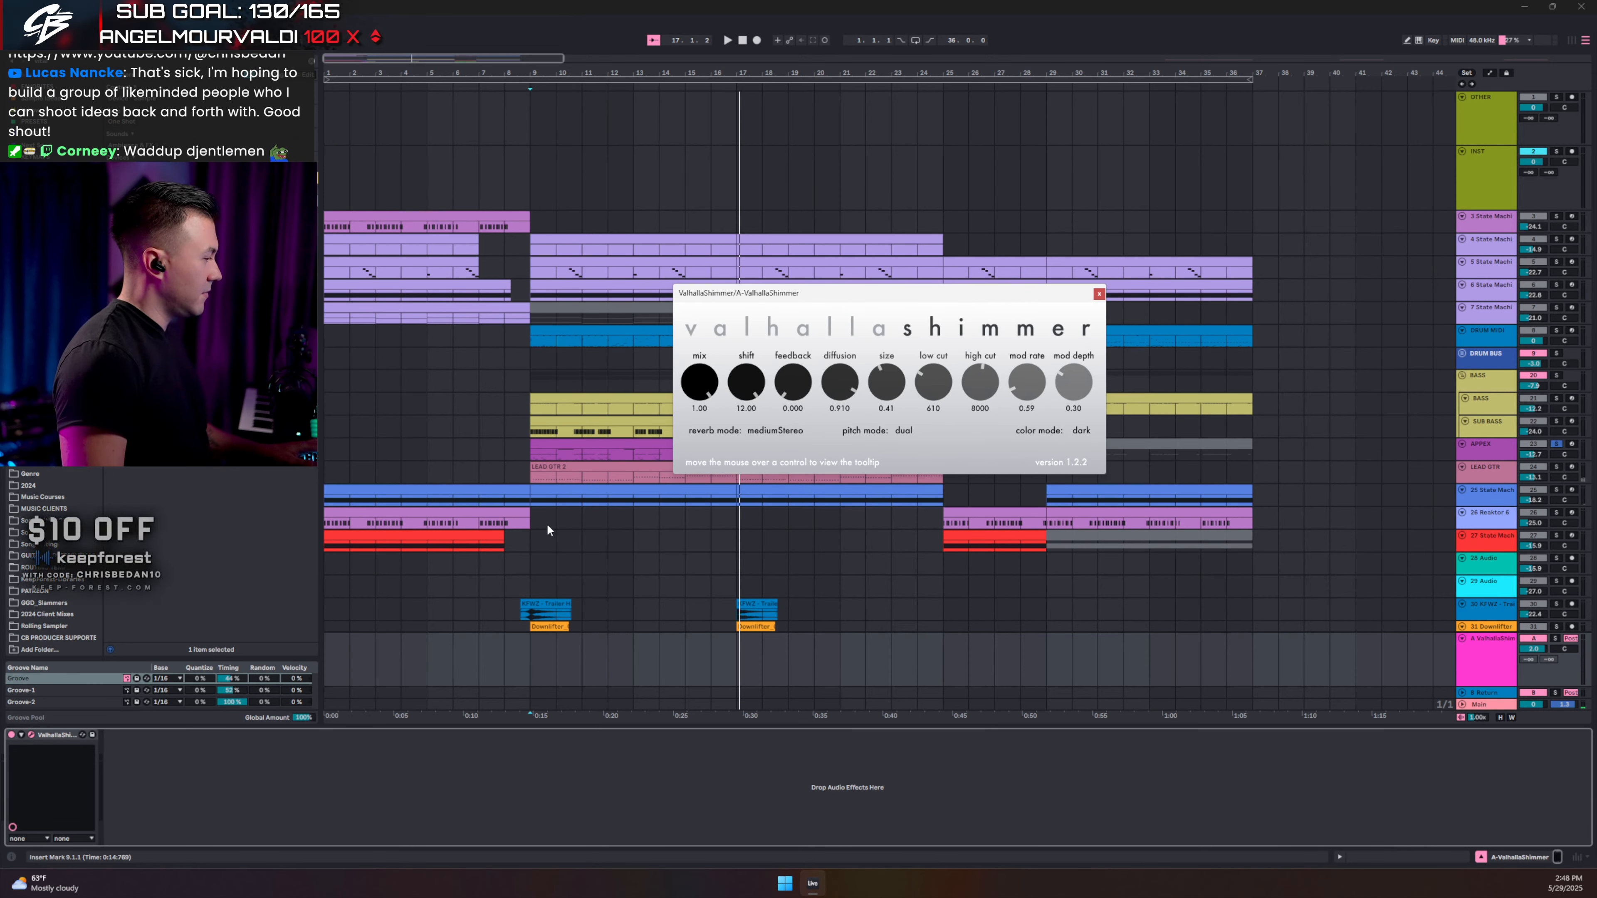
left_click(1098, 293)
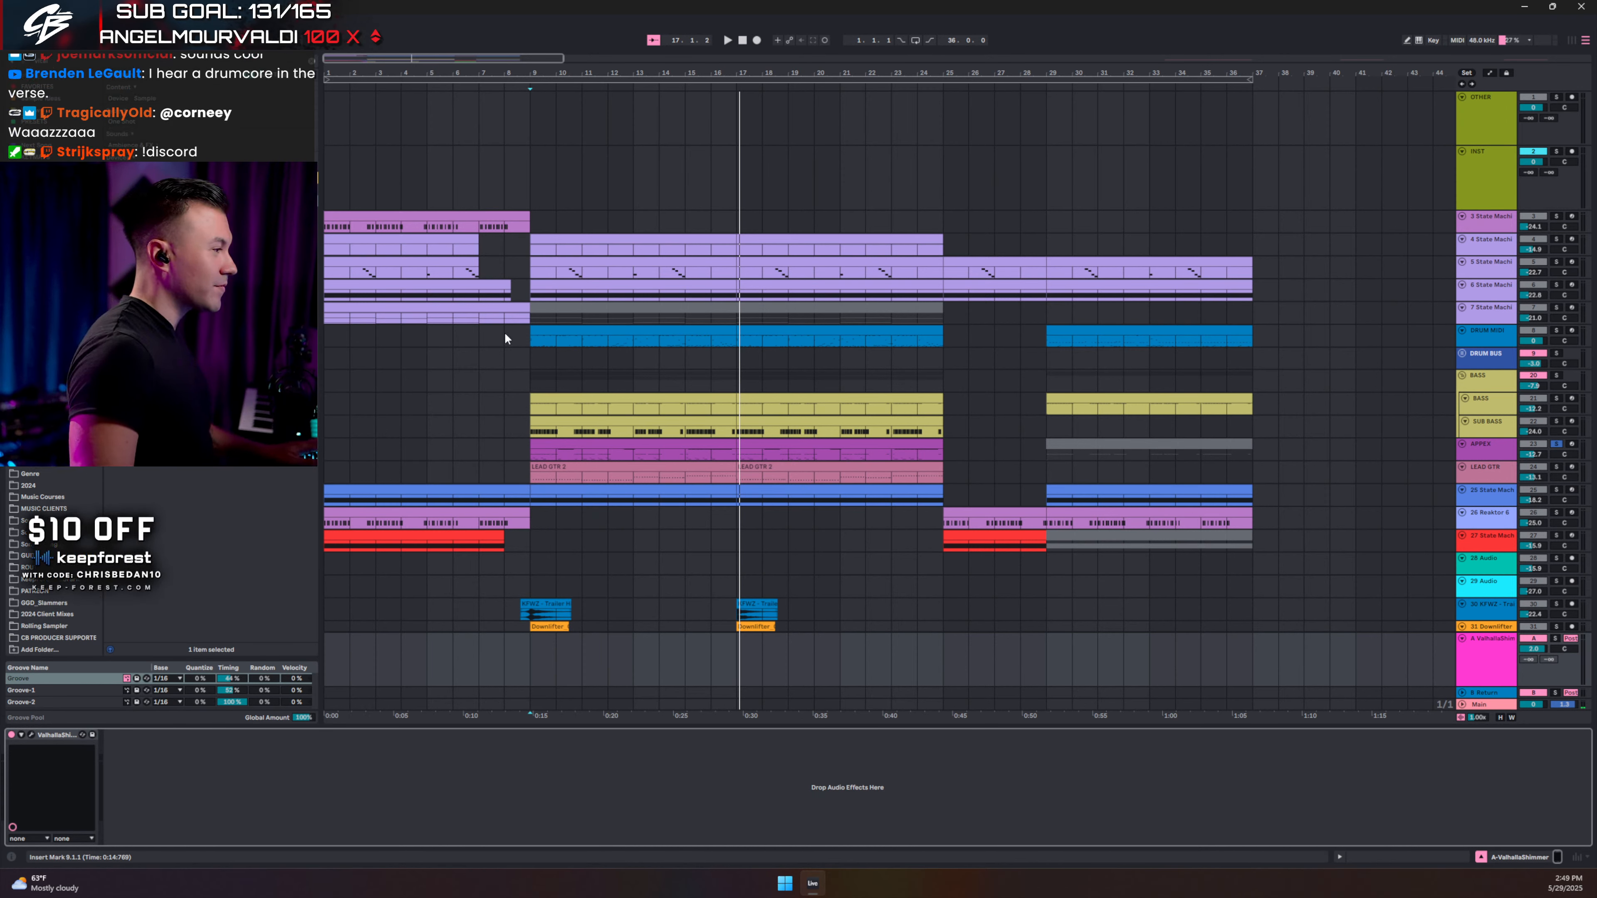
Solo the drum bus, switch the solo to the INST group and play from bar 9.
left_click(526, 251)
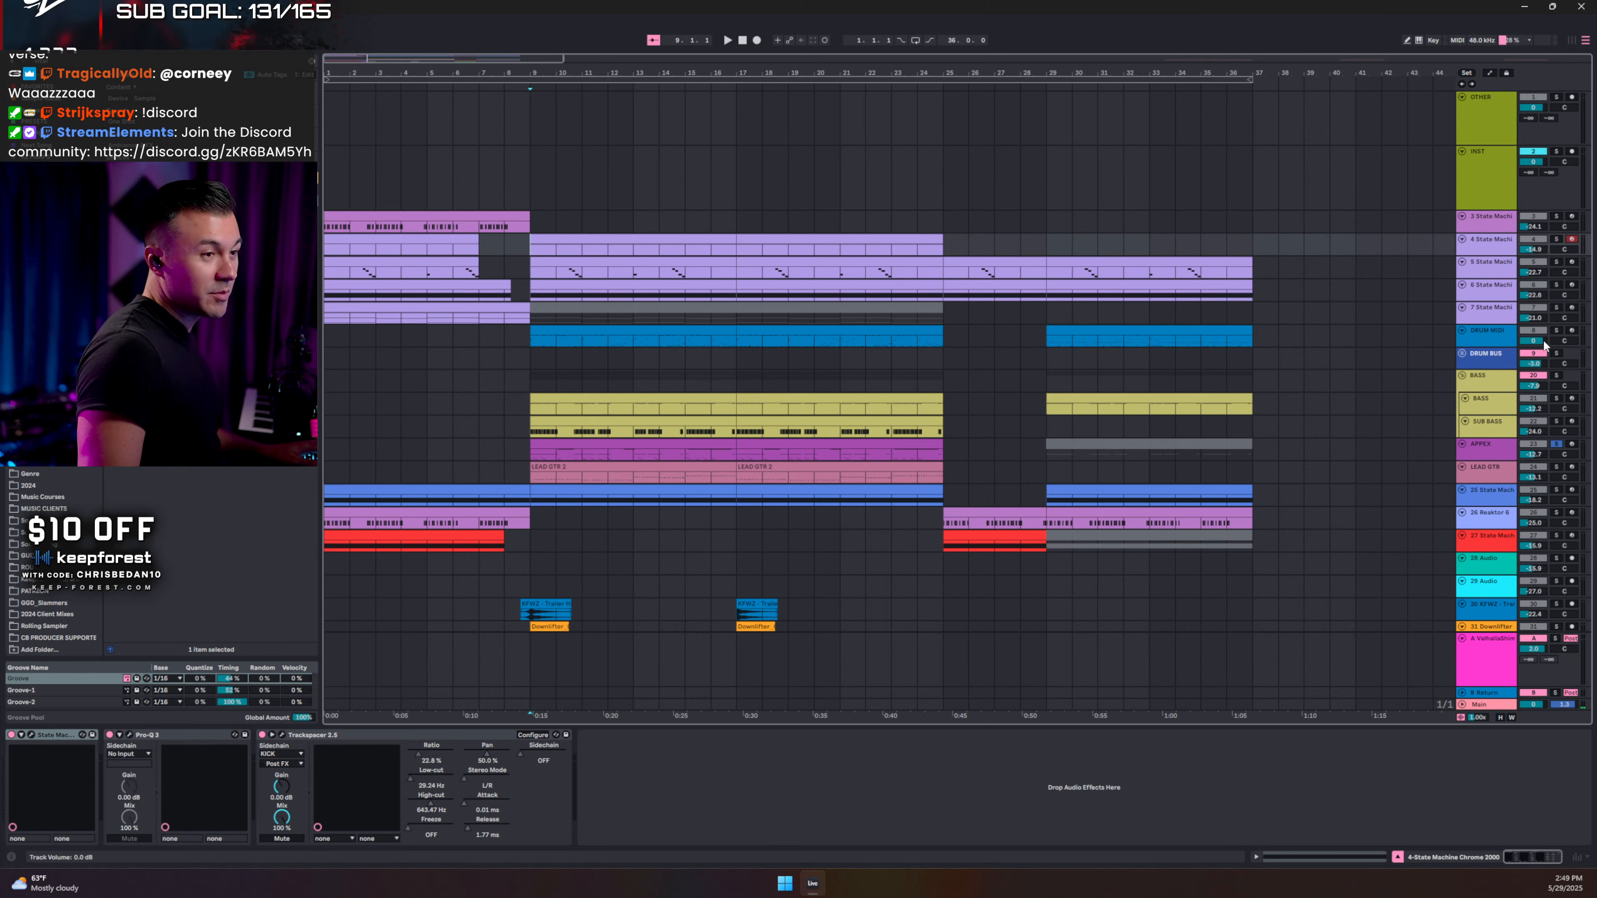
left_click(1555, 354)
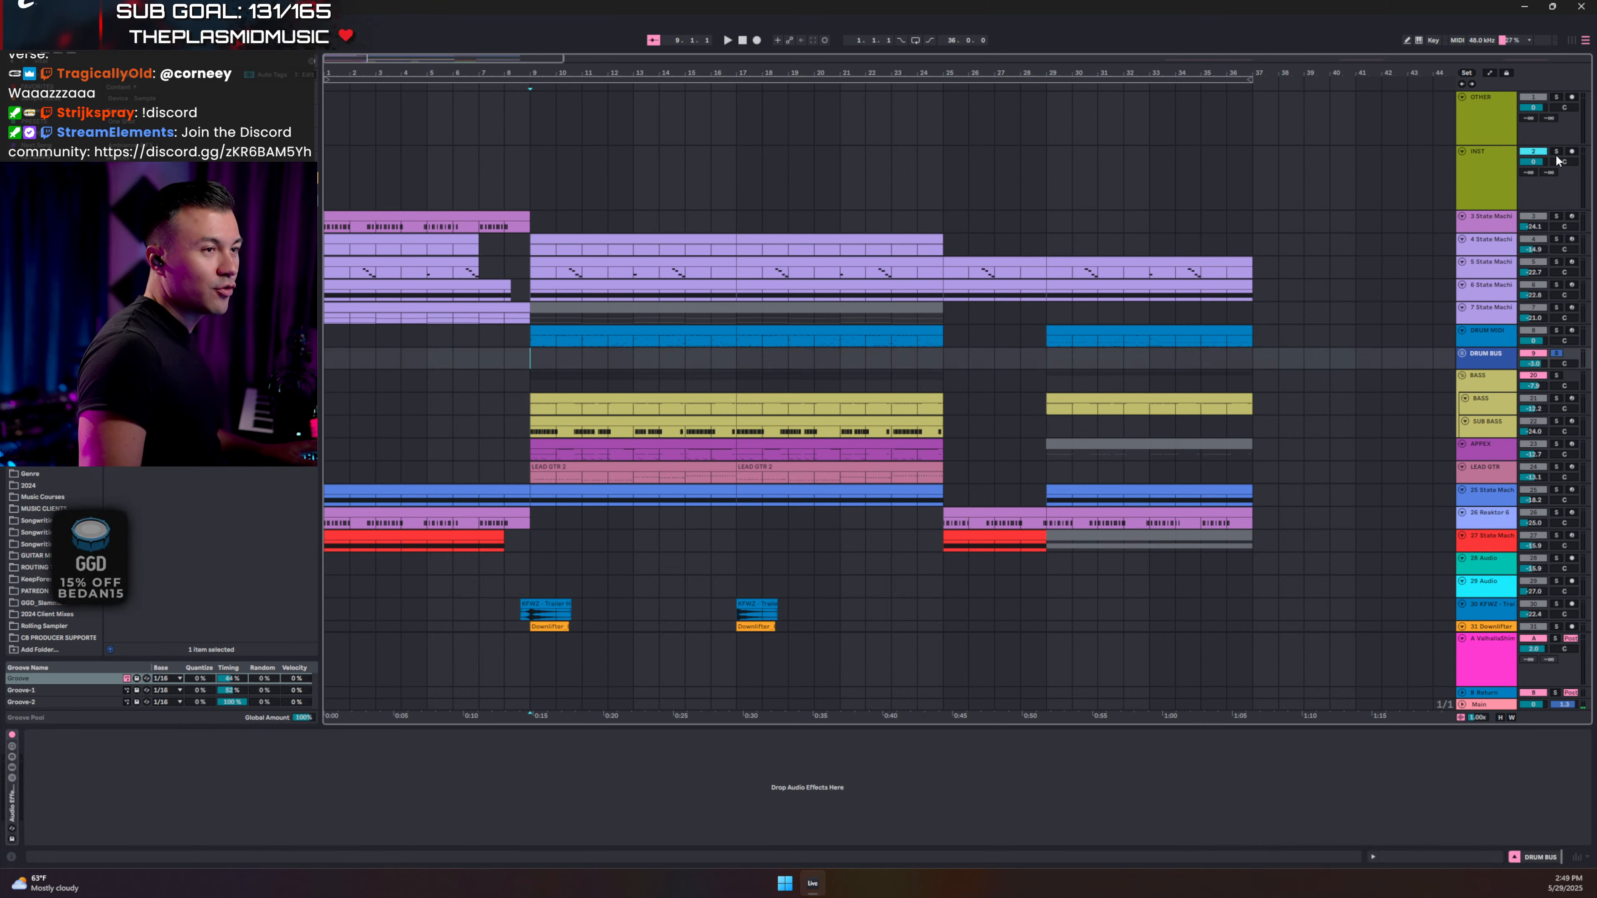
left_click(1495, 186)
key("space")
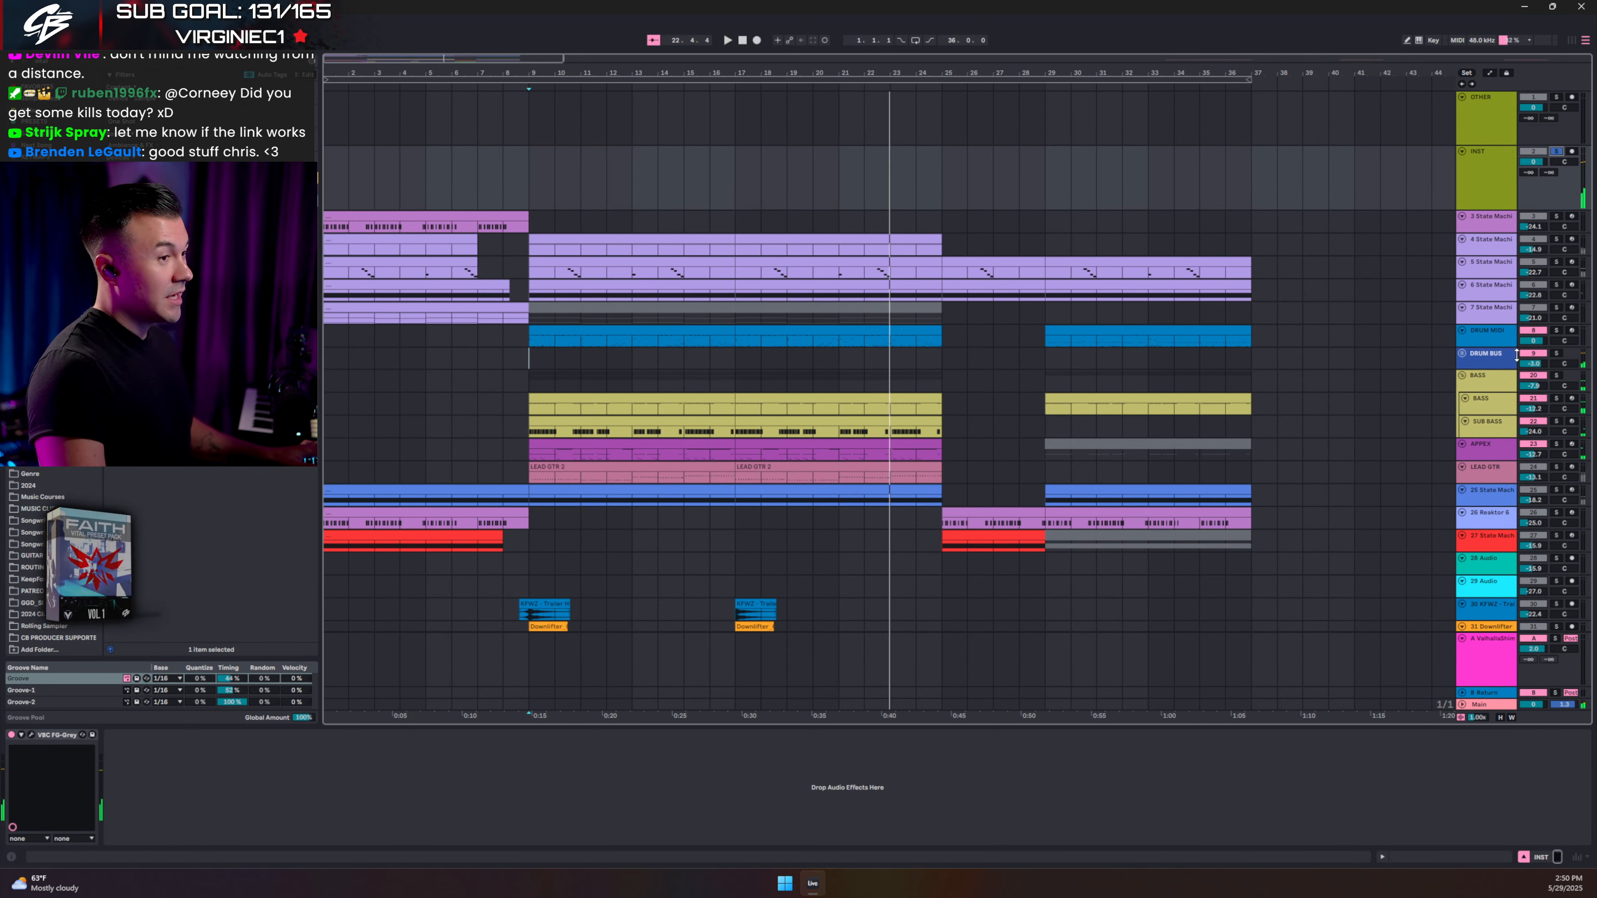
Open the Modern & Massive 2 drum plugin on the DRUM MIDI track to show its mixer.
left_click(1483, 358)
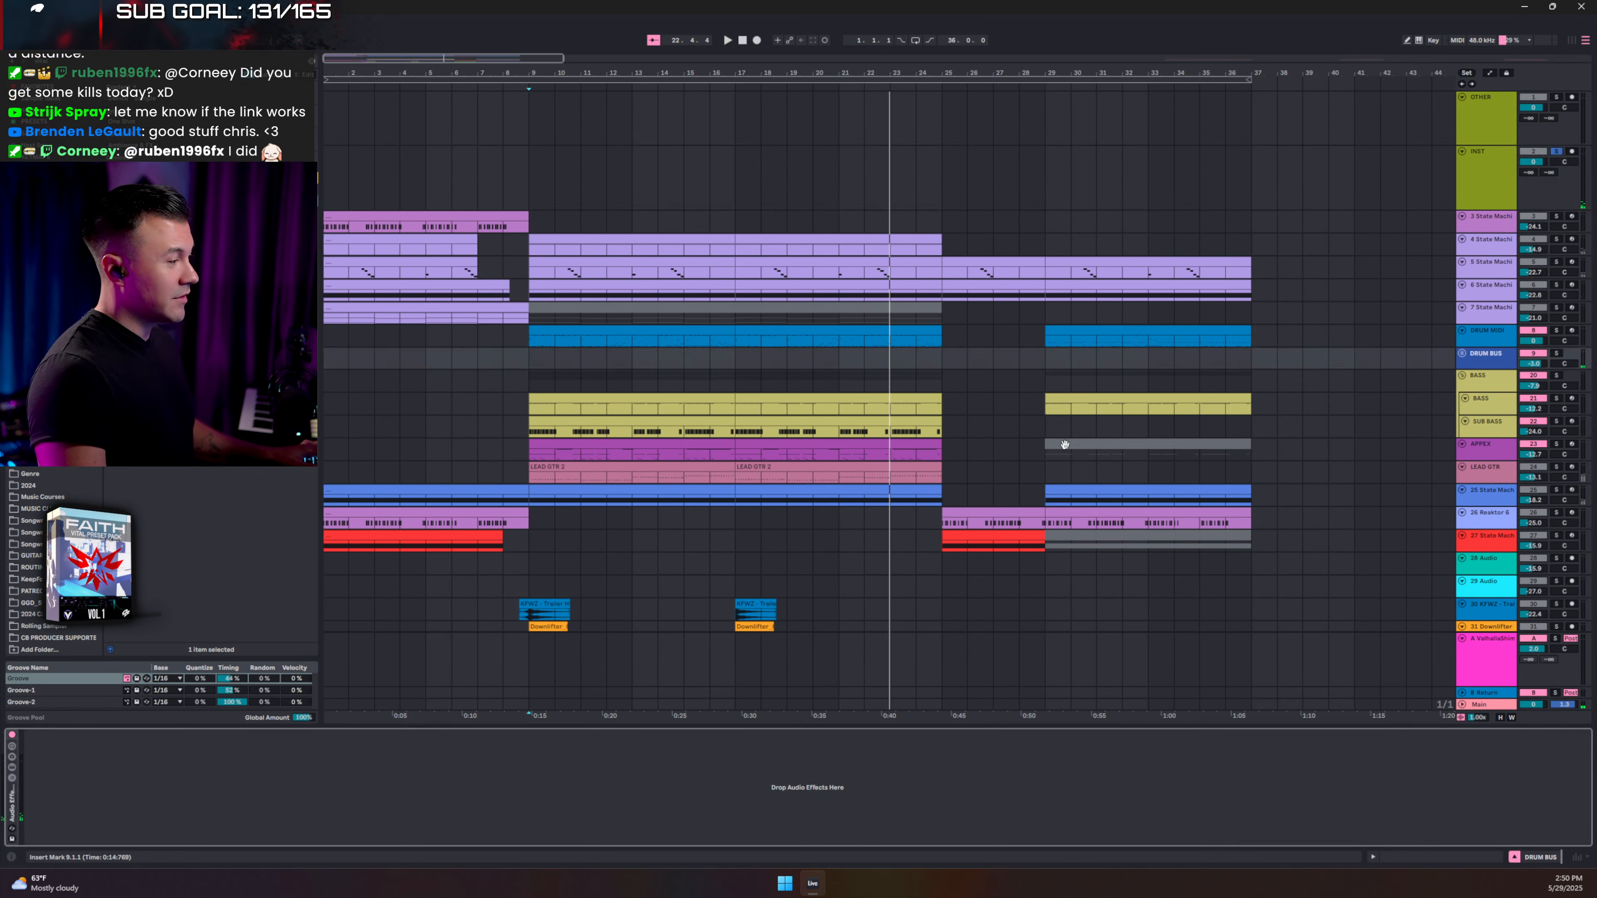
left_click(1465, 339)
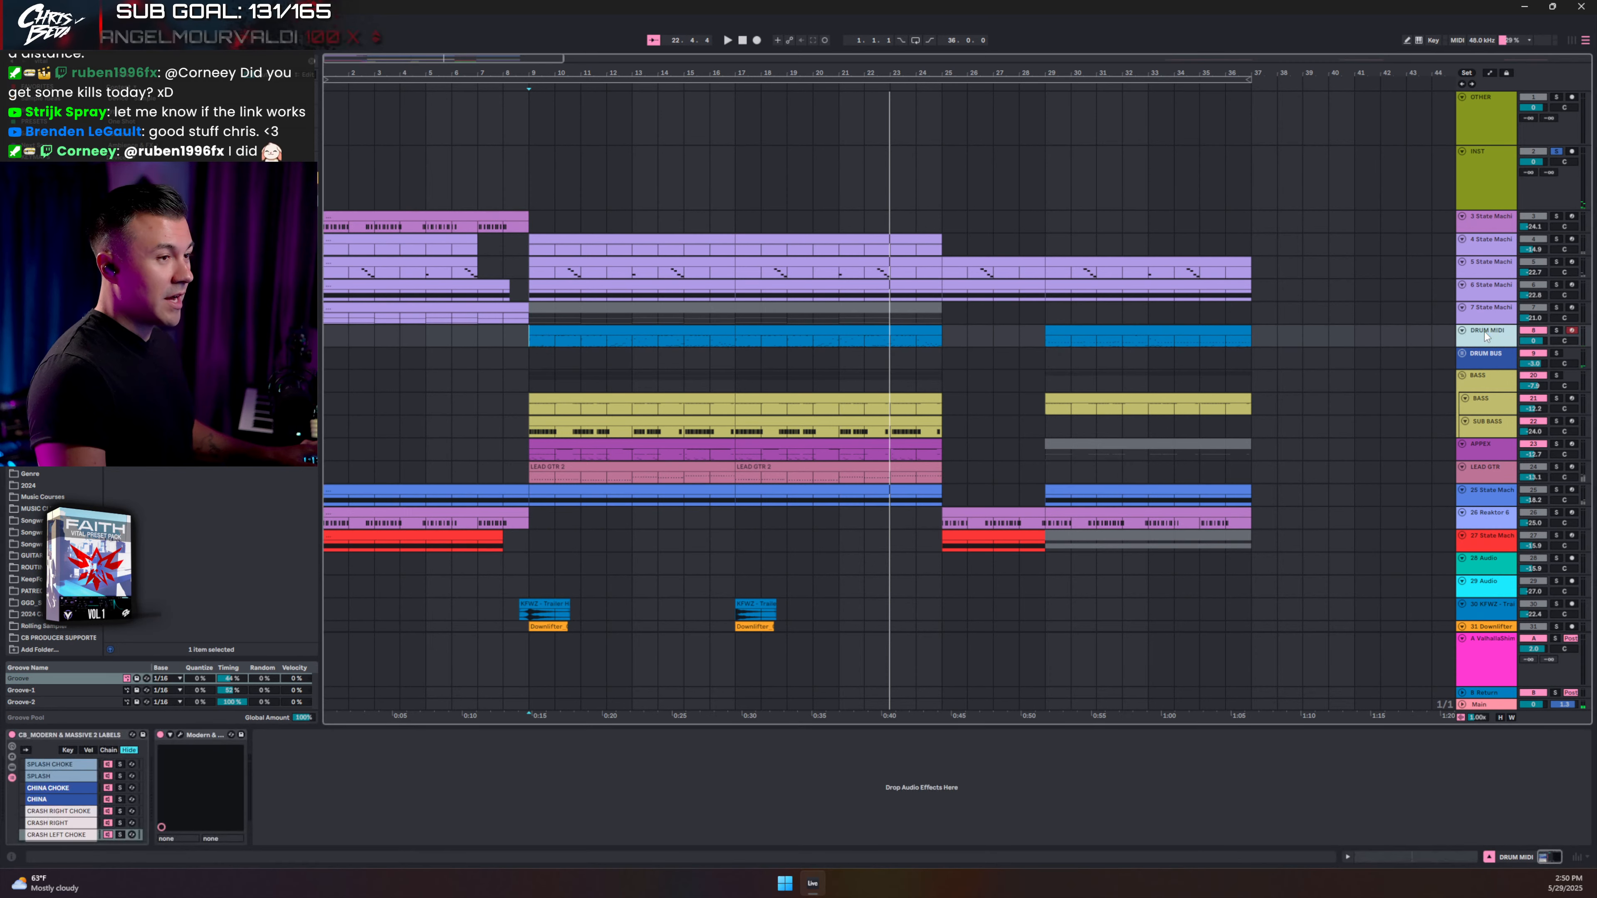
left_click(181, 735)
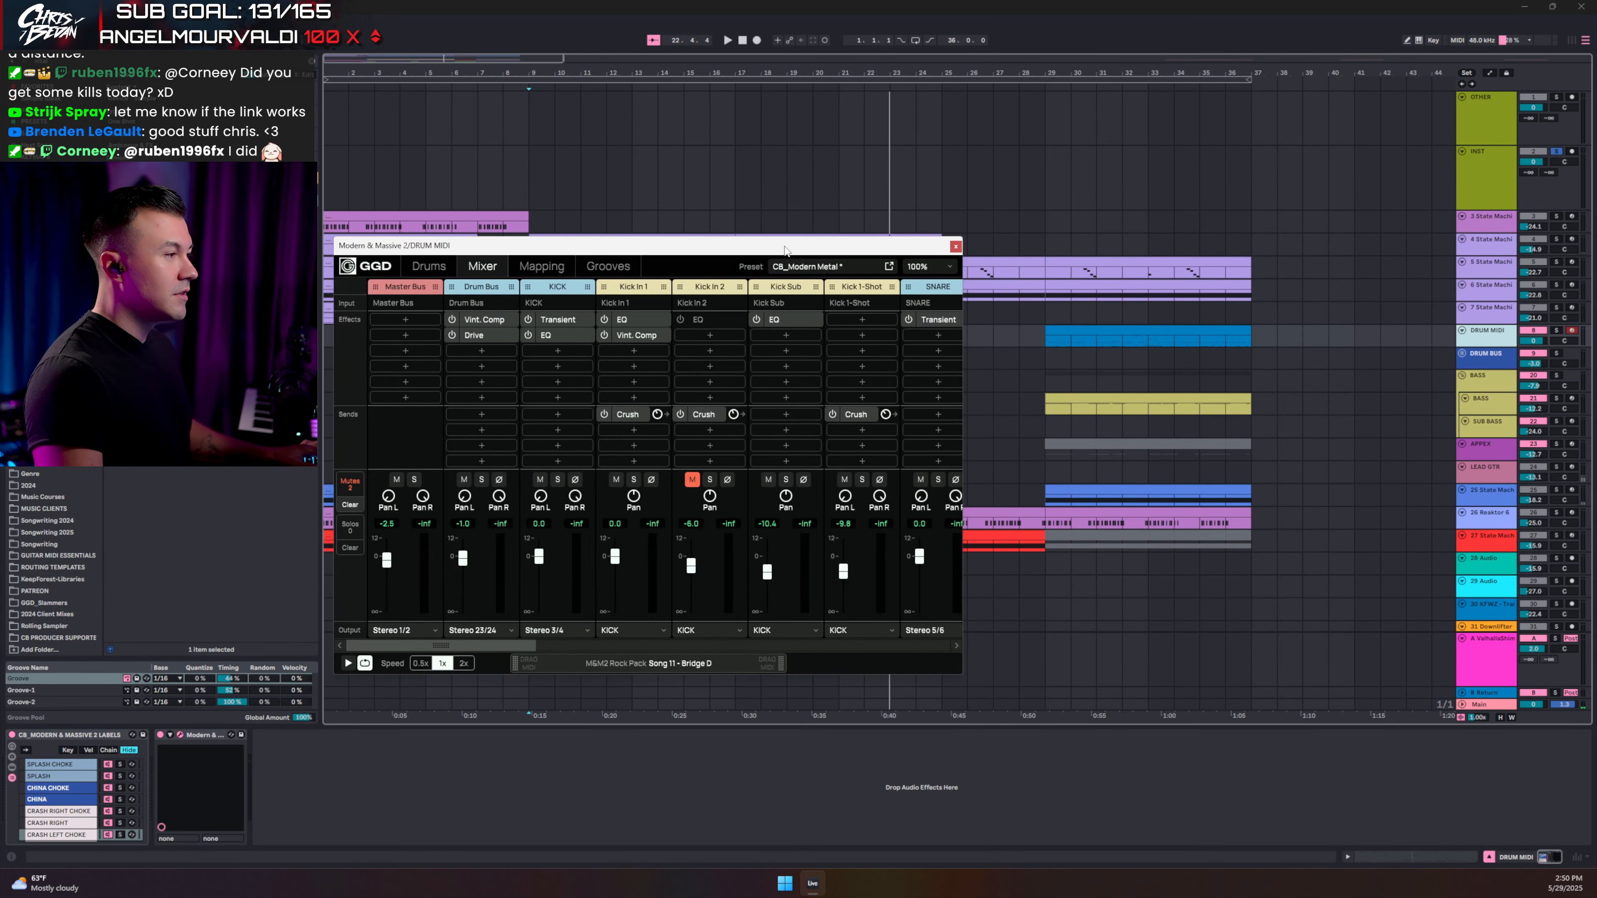
Look over the Modern & Massive 2 mixer's kick channels and output routing, and close the plugin window.
left_click_drag(785, 250, 923, 232)
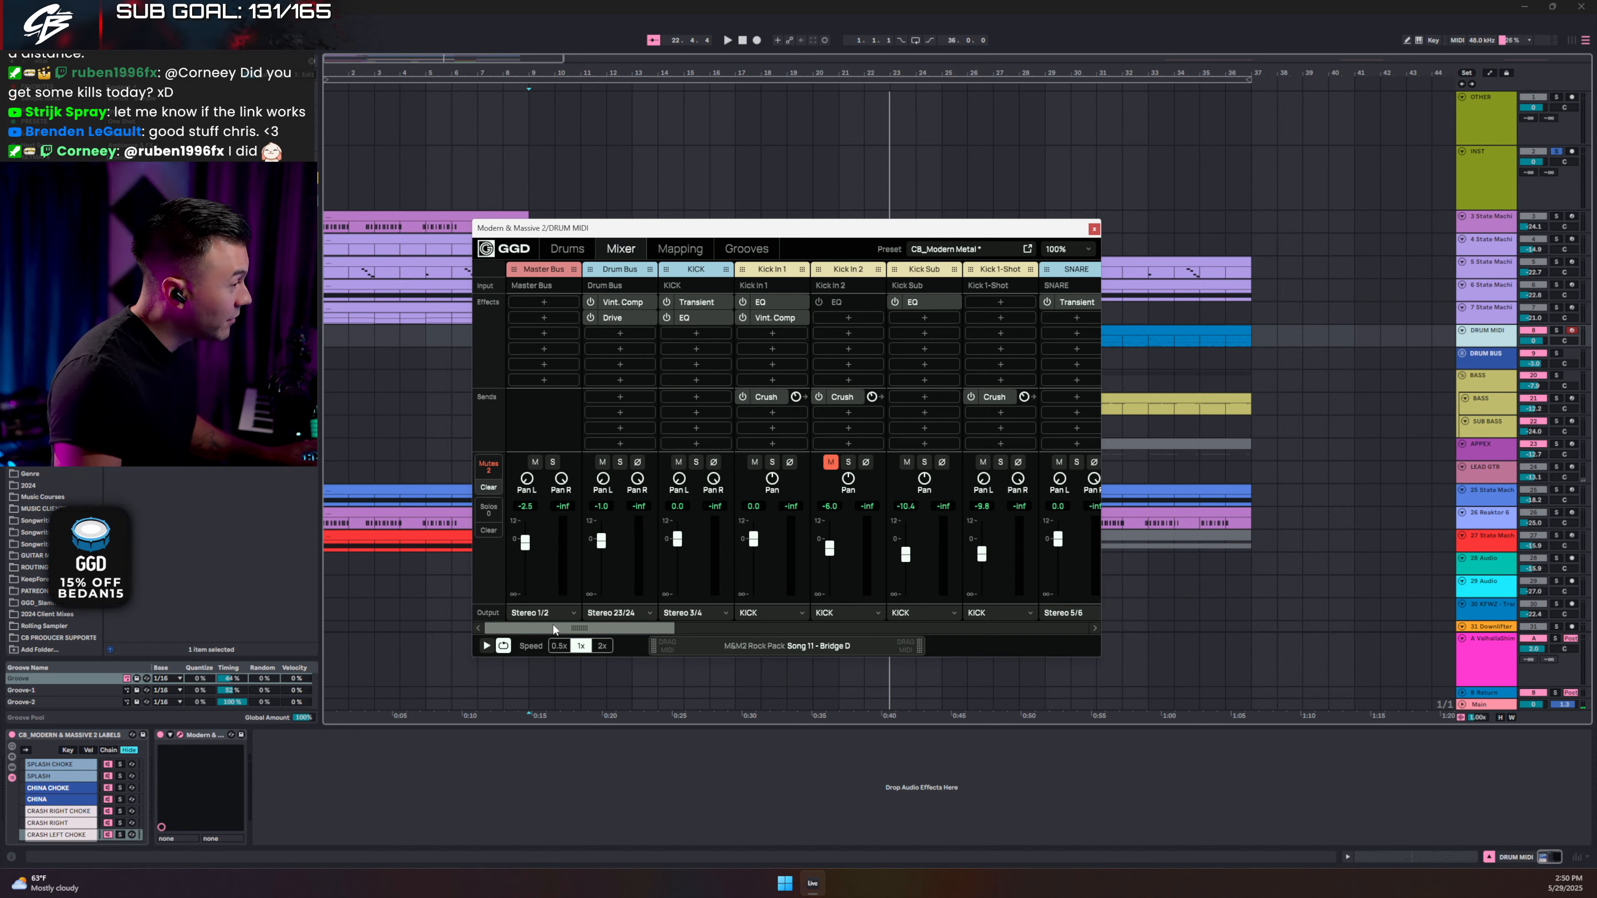
left_click_drag(553, 623, 518, 612)
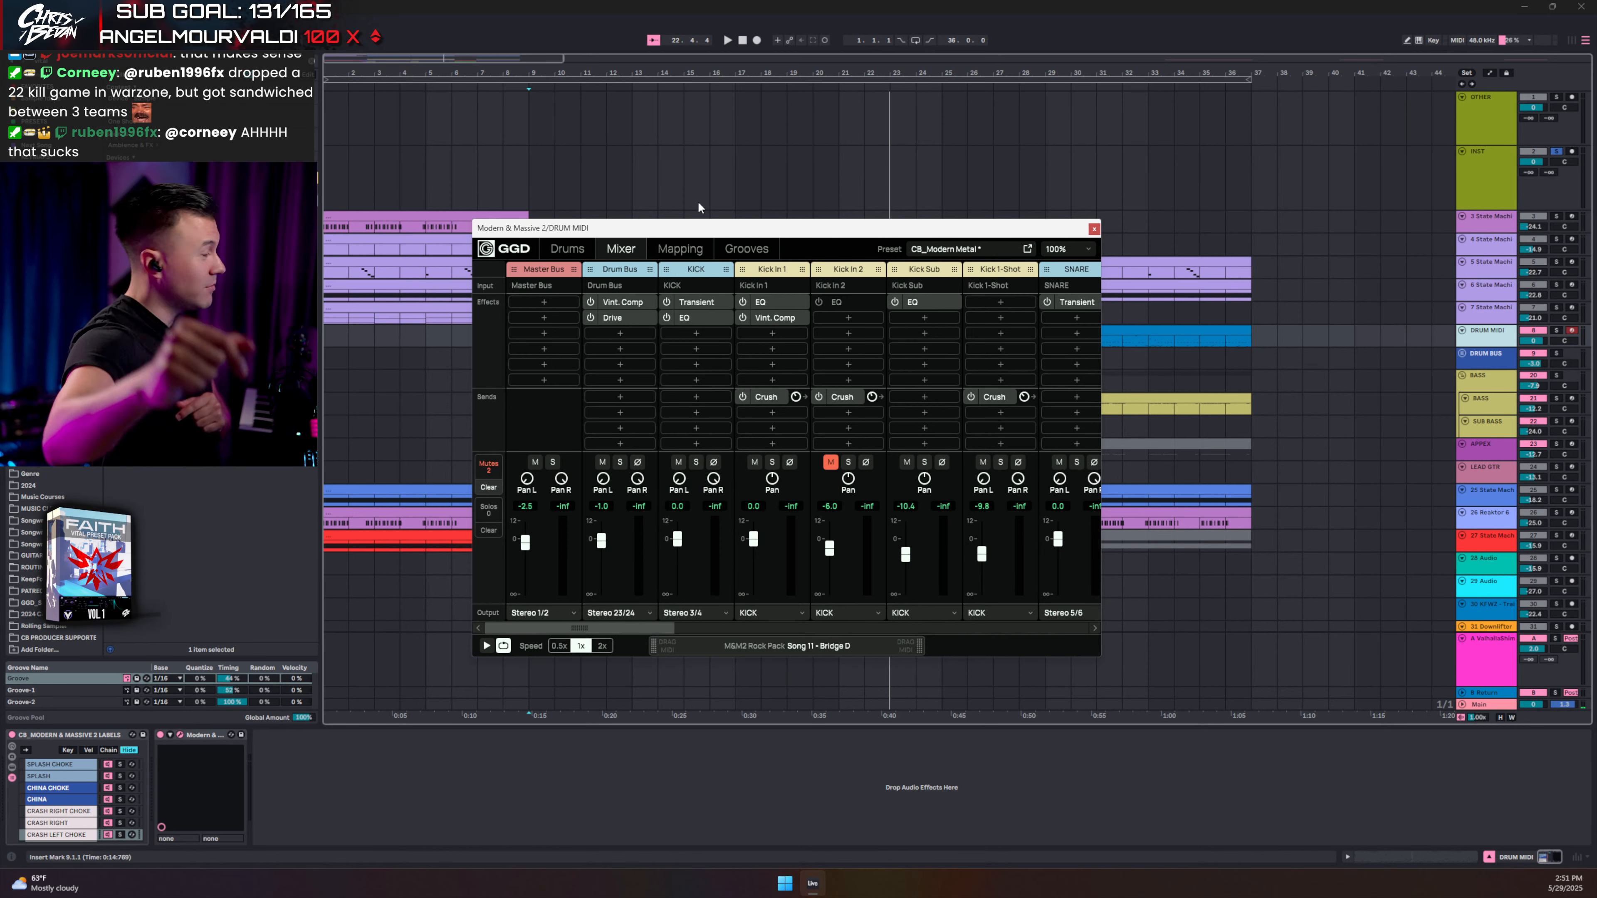
left_click(1093, 230)
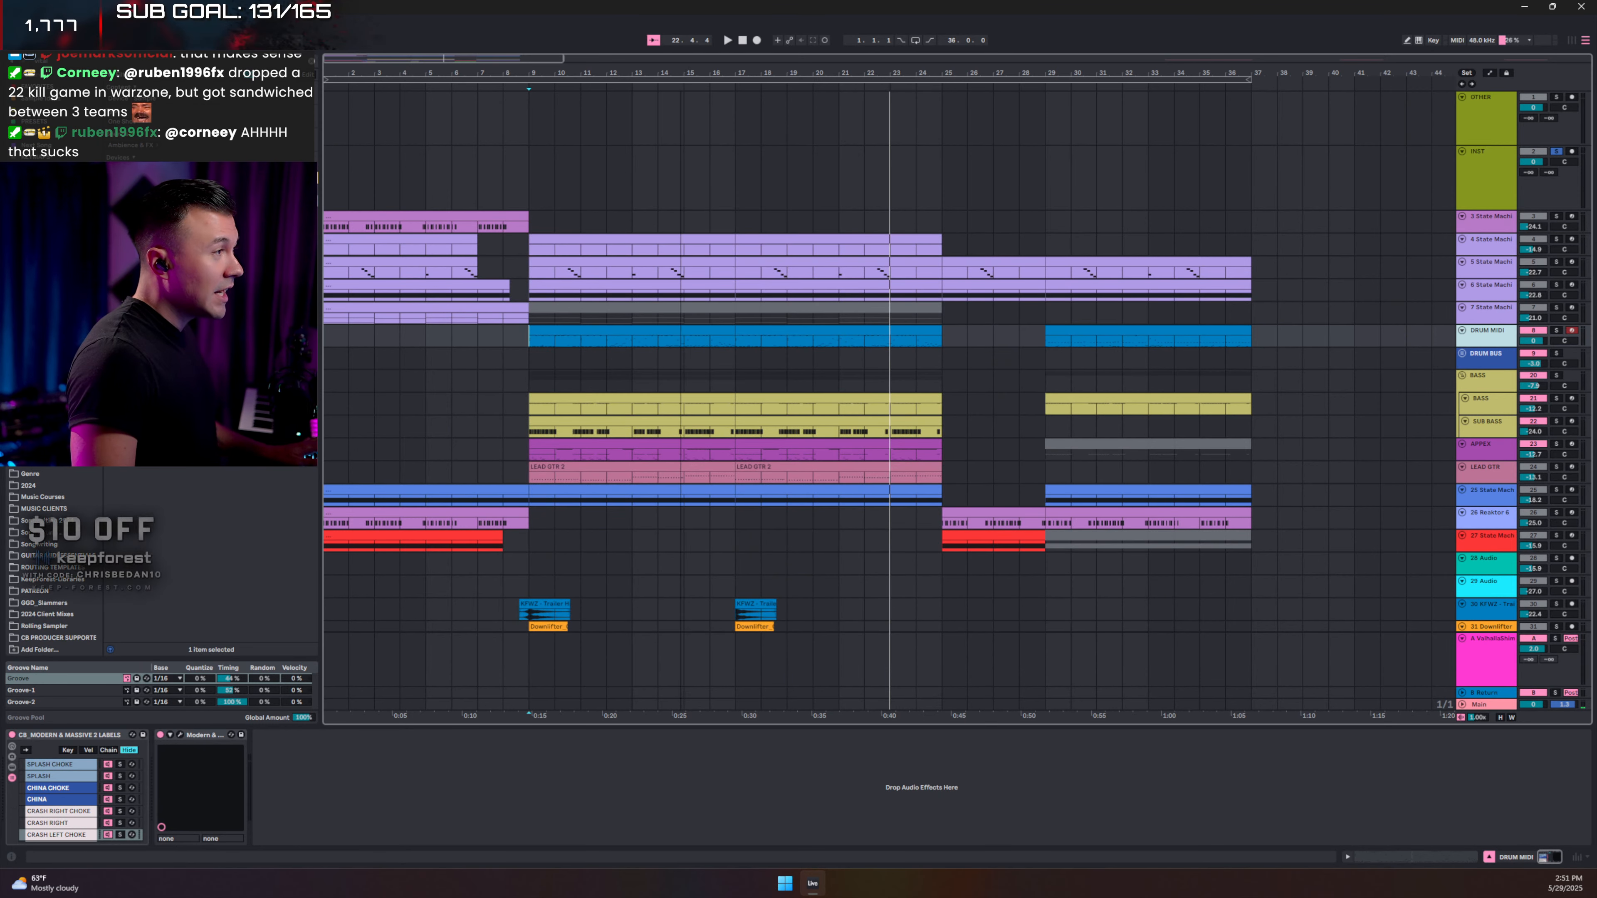
Place the insert marker at bar 7 on the INST track and save the Live set.
key("minus")
left_click(426, 176)
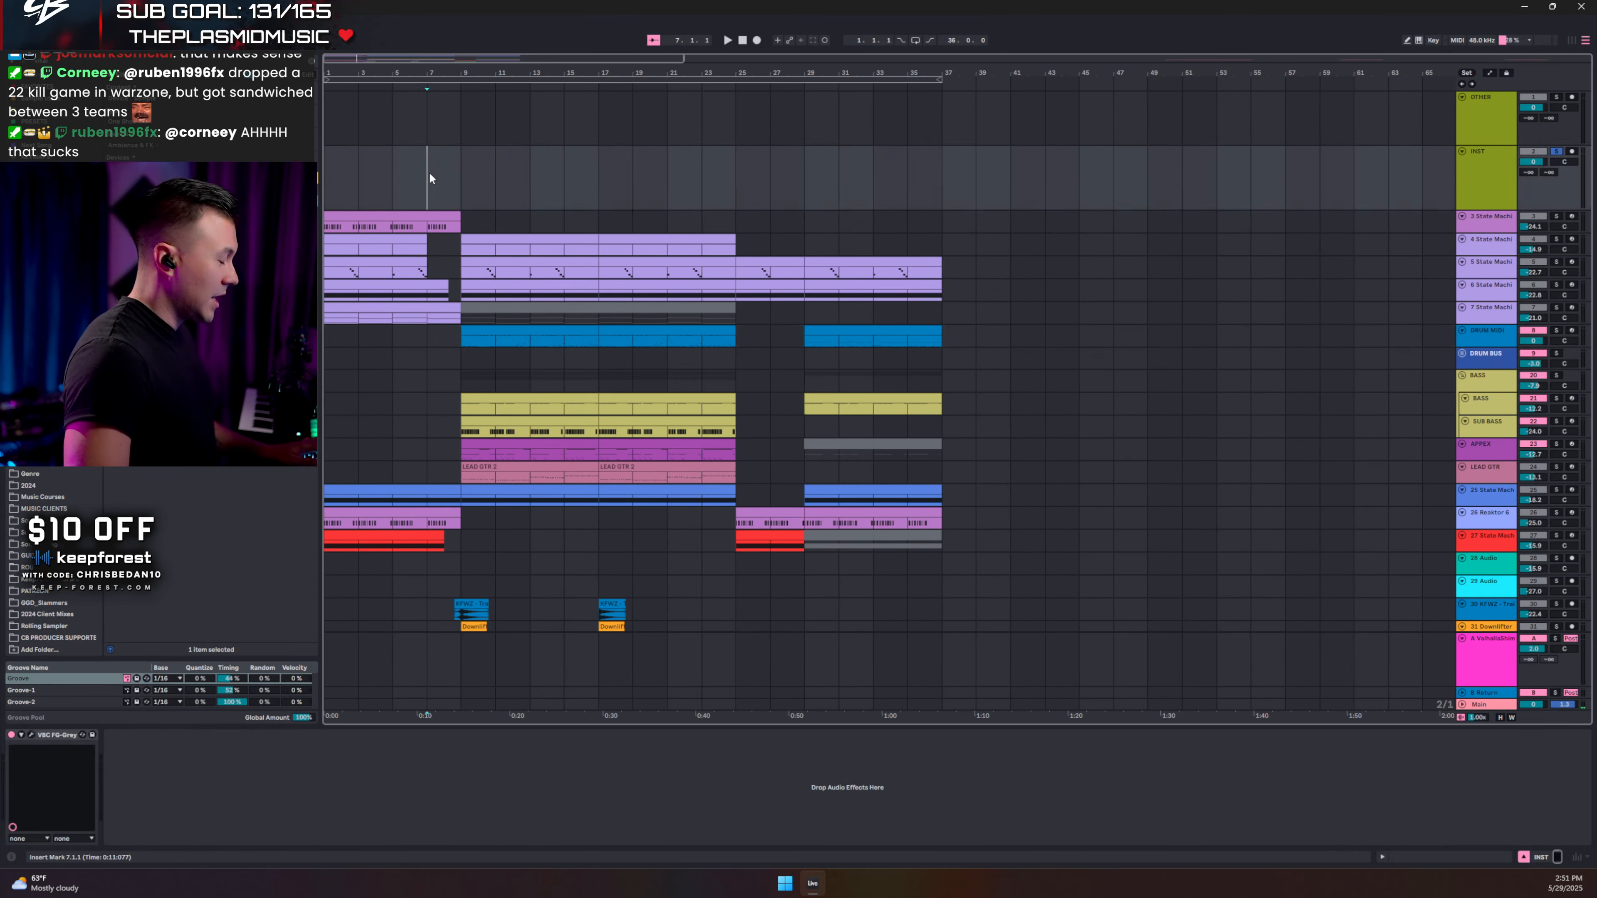
key("ctrl+s")
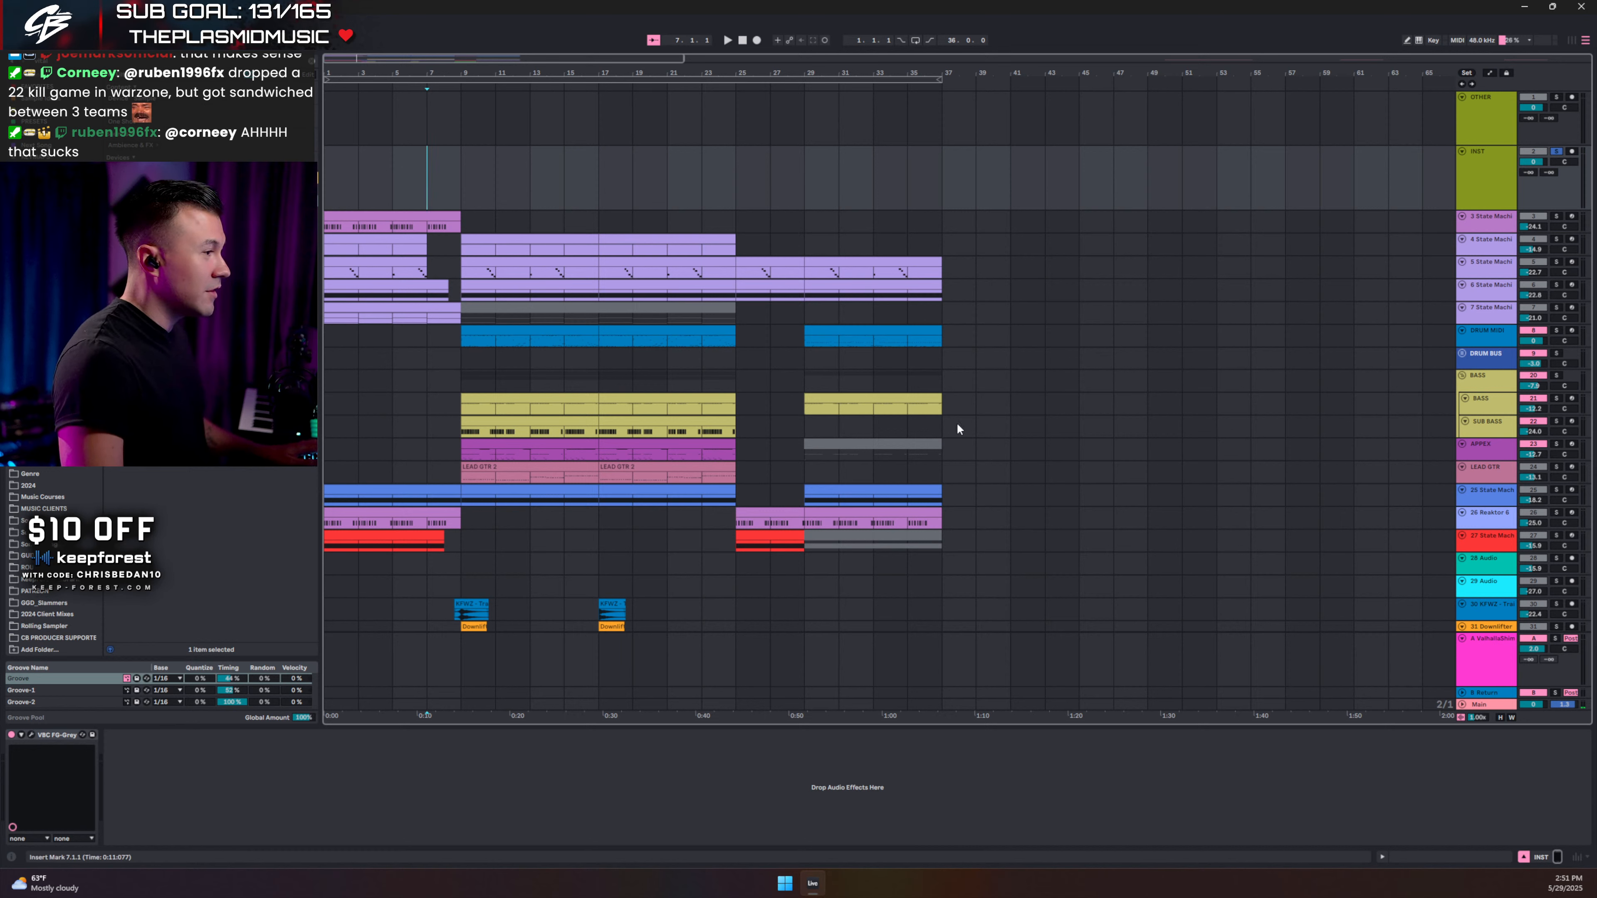
Select the BASS clip starting at bar 29 and expand the DRUM BUS group to show its individual drum tracks.
left_click(863, 397)
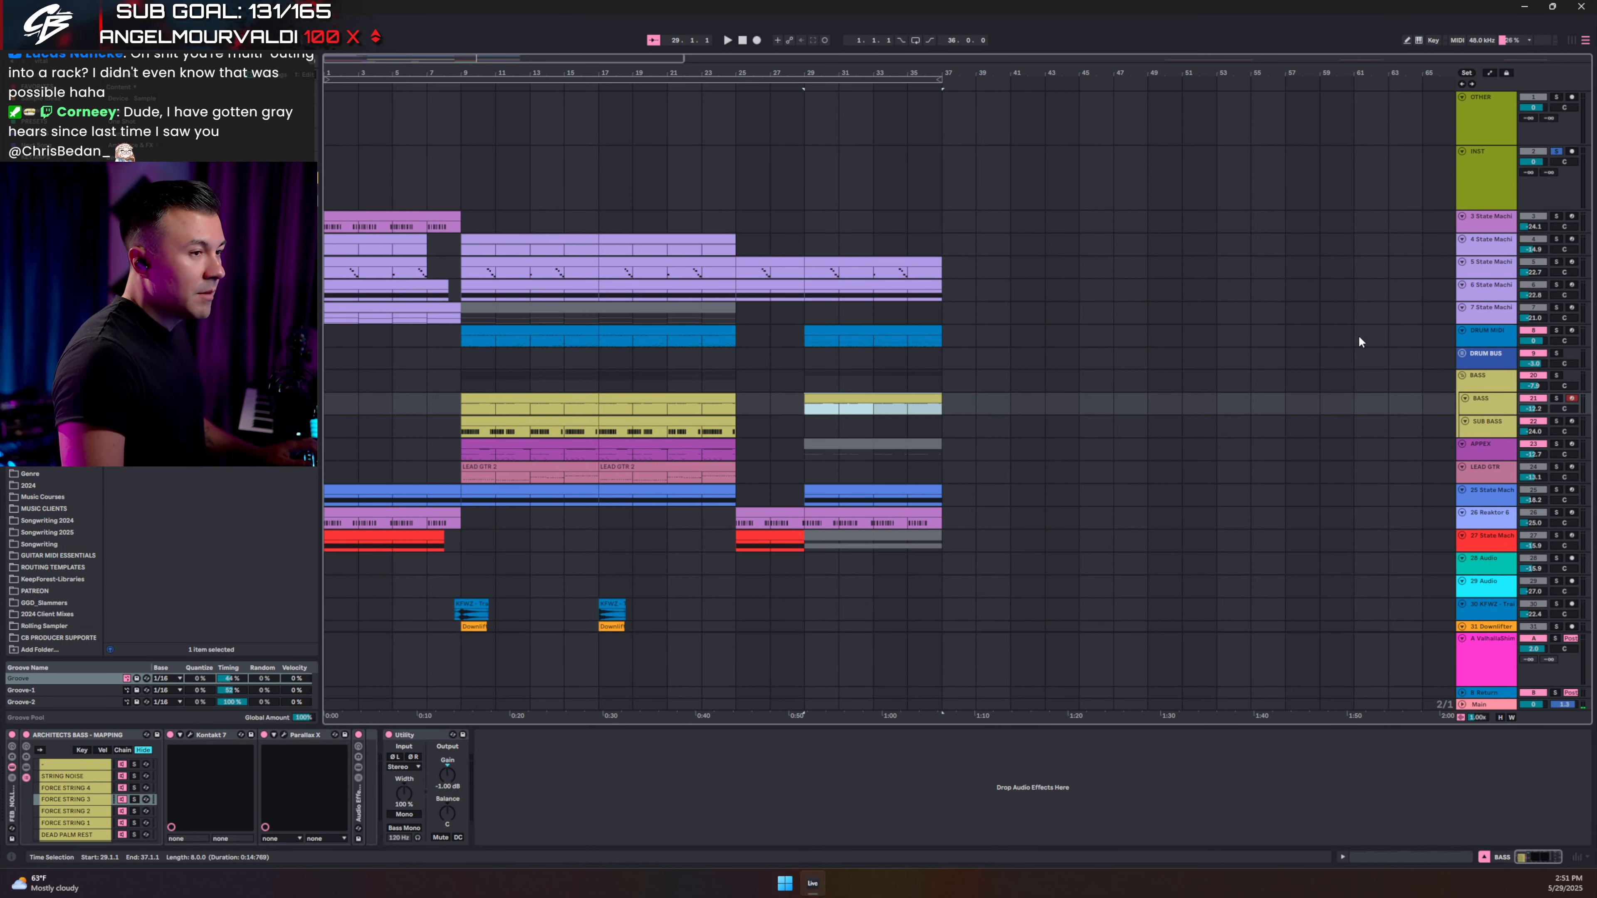
left_click(1464, 353)
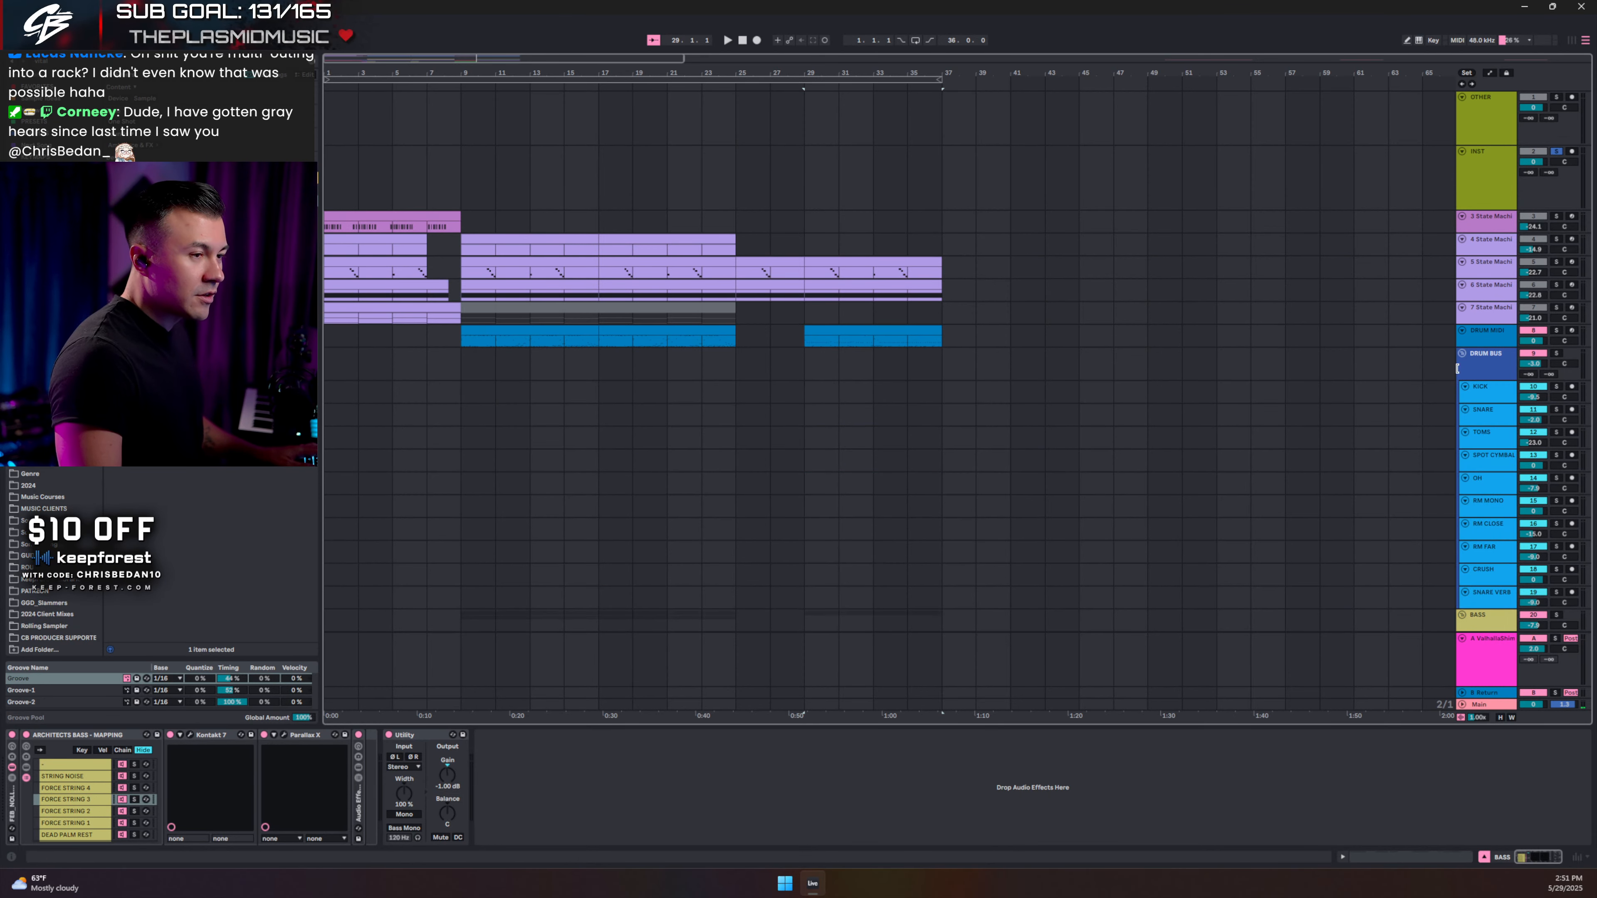
scroll(1427, 445, "down", 3)
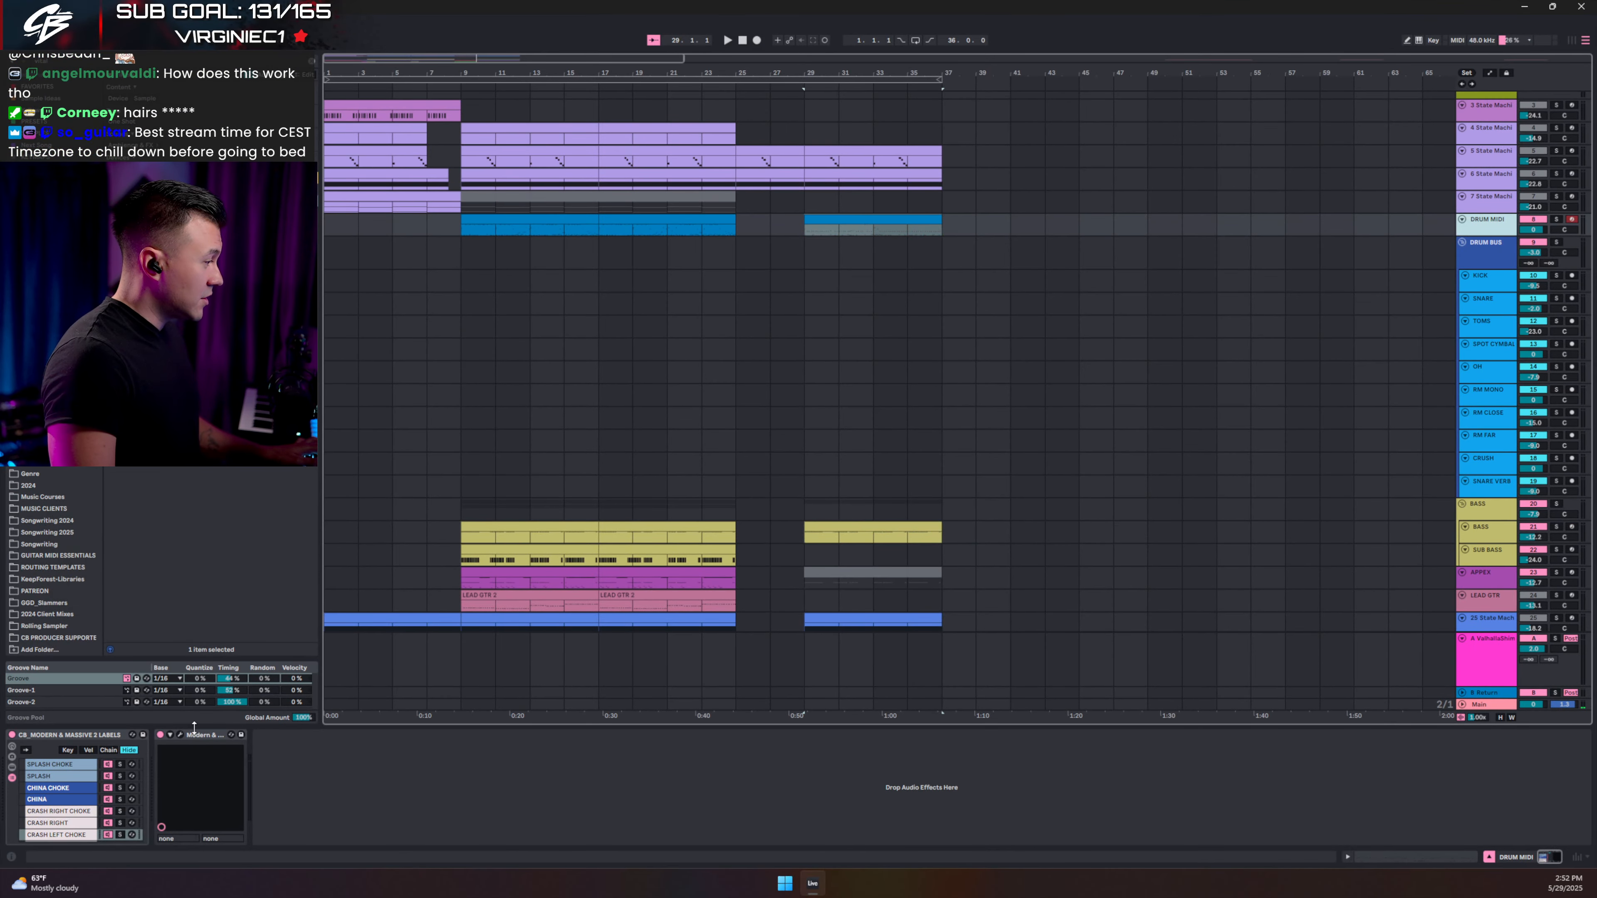
Reopen Modern & Massive 2 on the DRUM MIDI track, examine the output assignments across all its mixer channels and close it.
left_click(180, 735)
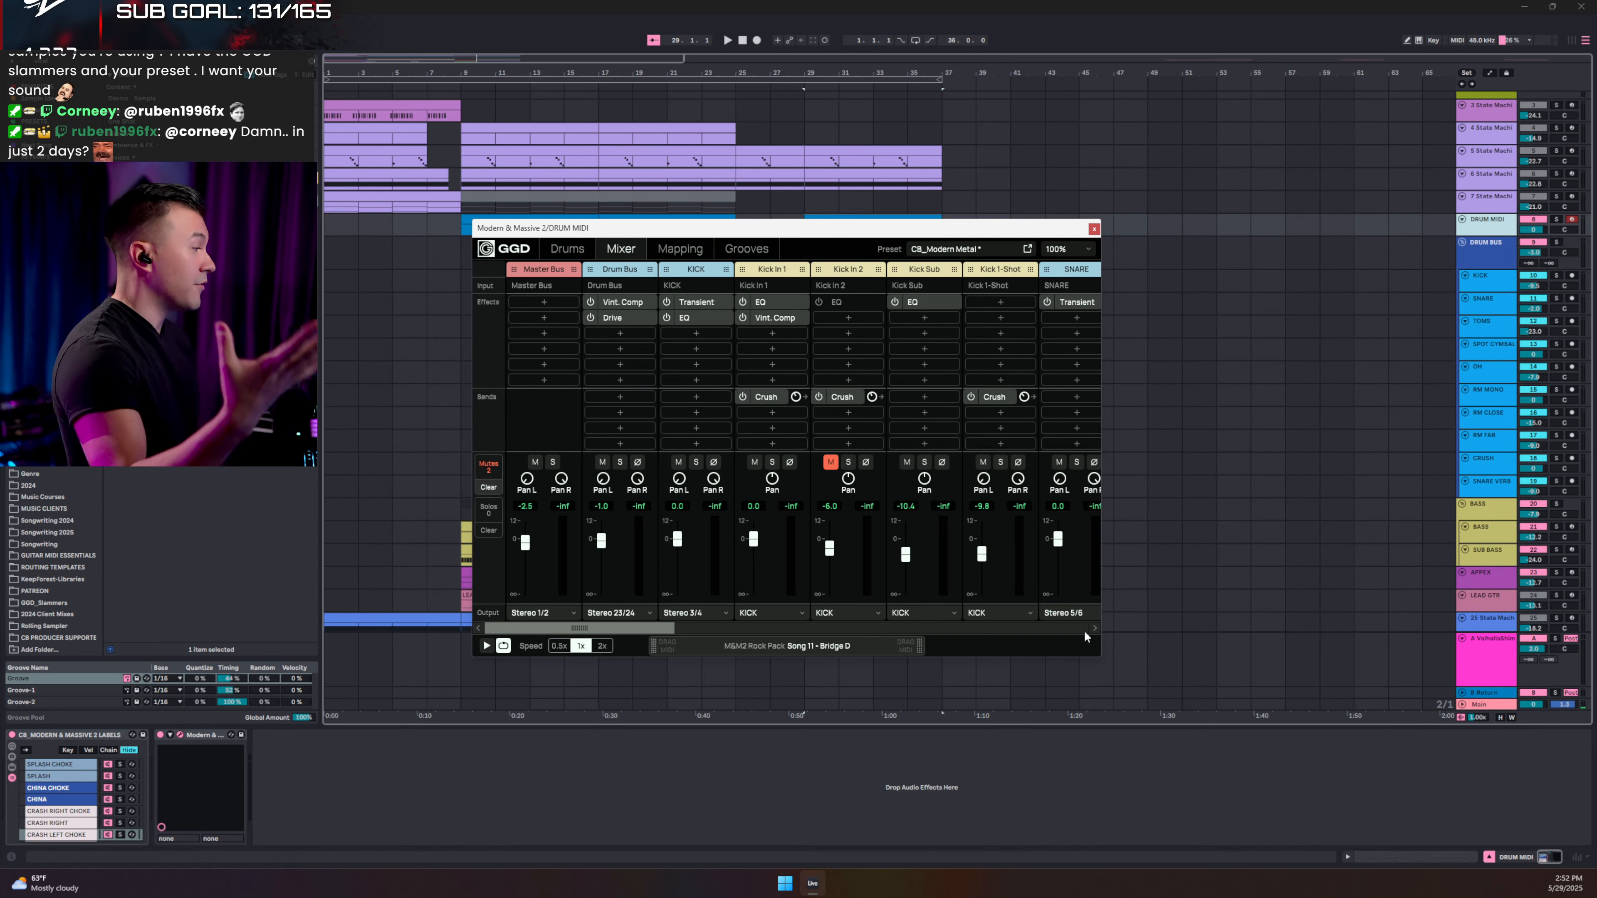
left_click(1084, 631)
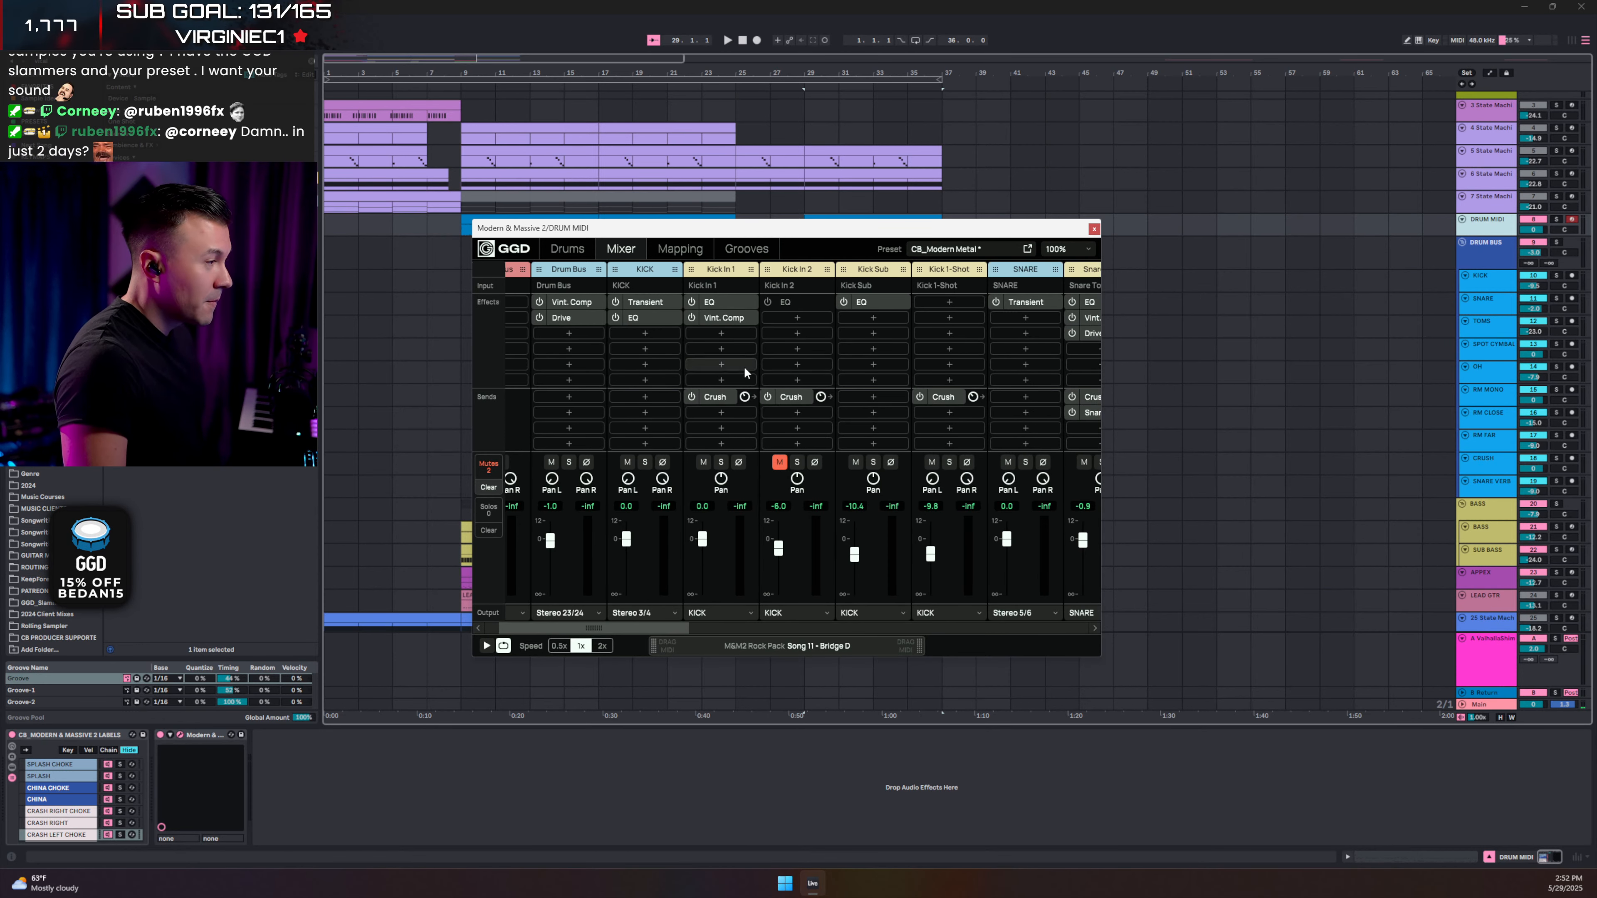
scroll(799, 353, "right", 10)
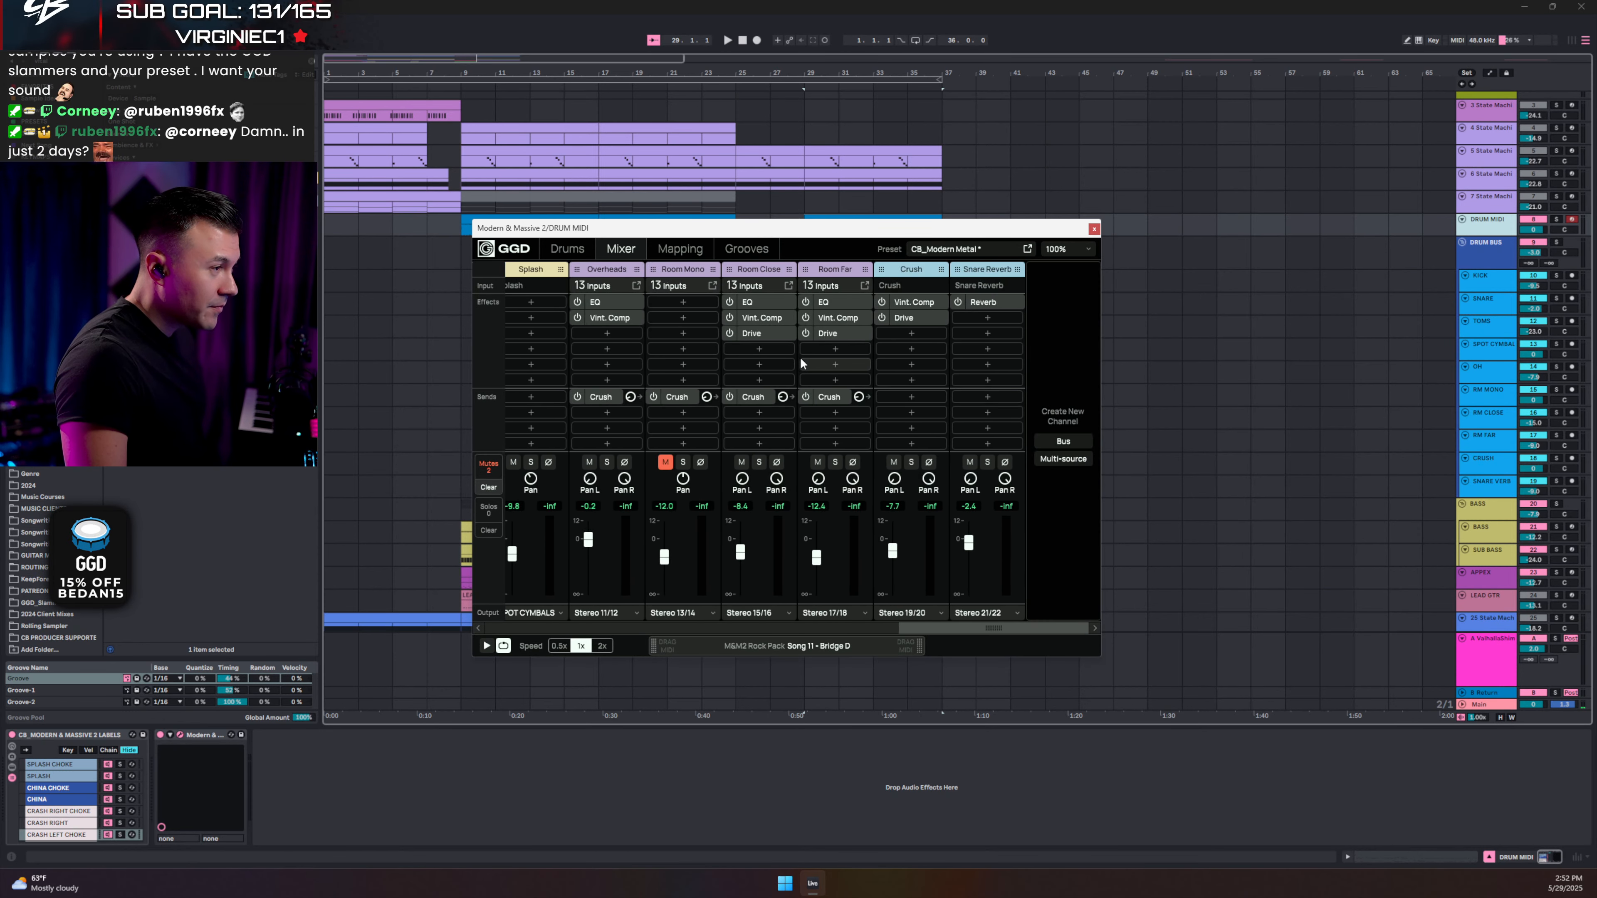
scroll(799, 357, "left", 8)
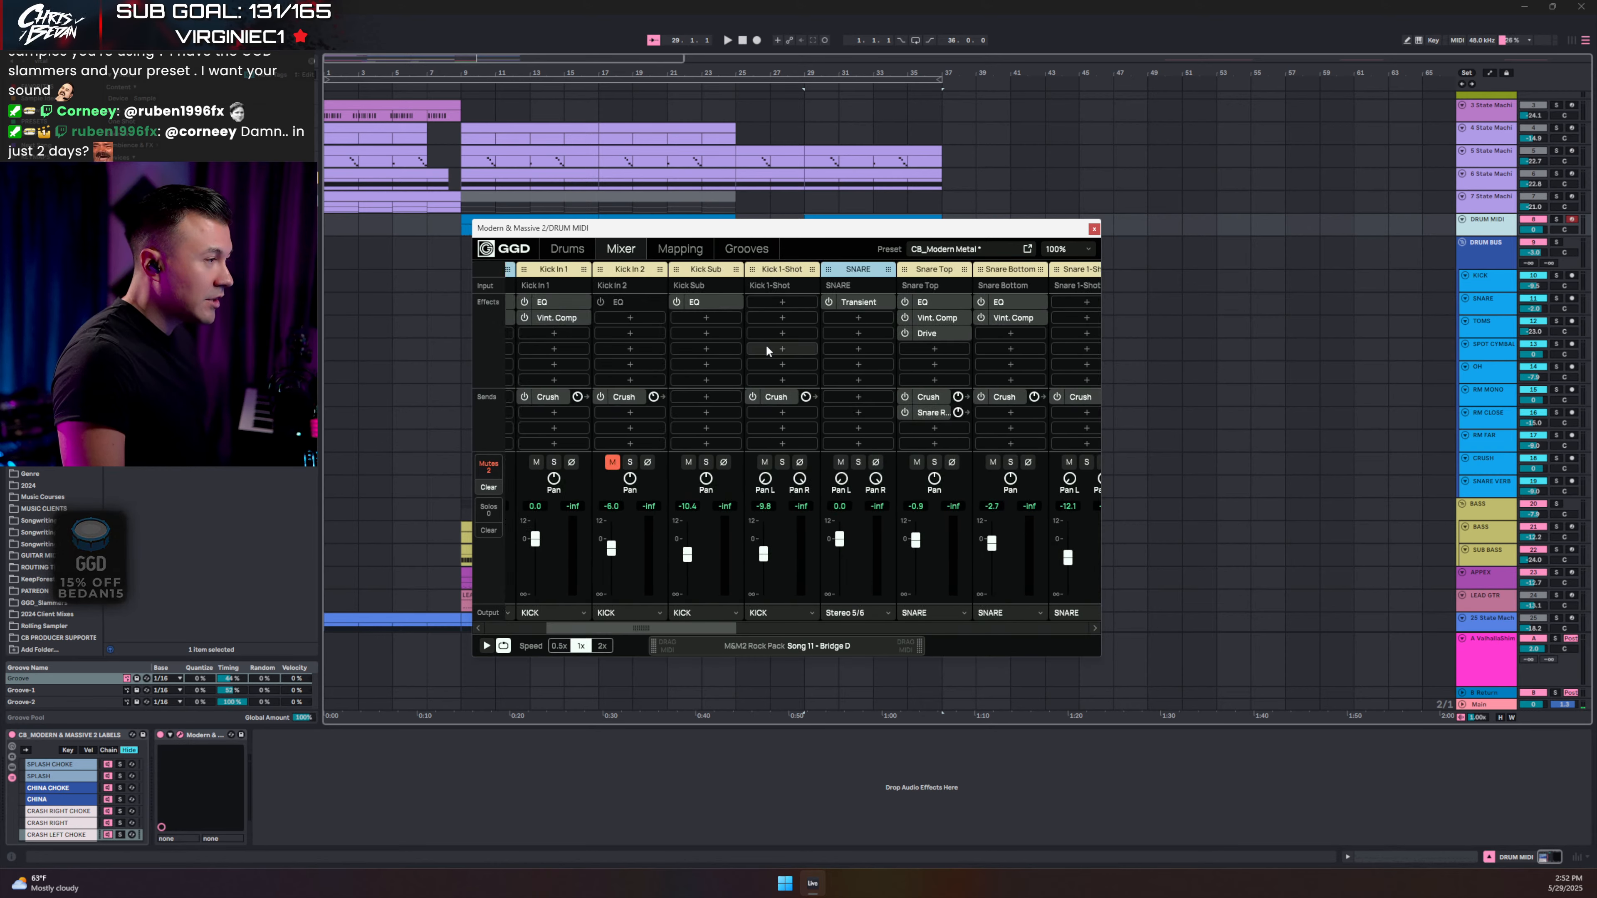
scroll(786, 348, "right", 8)
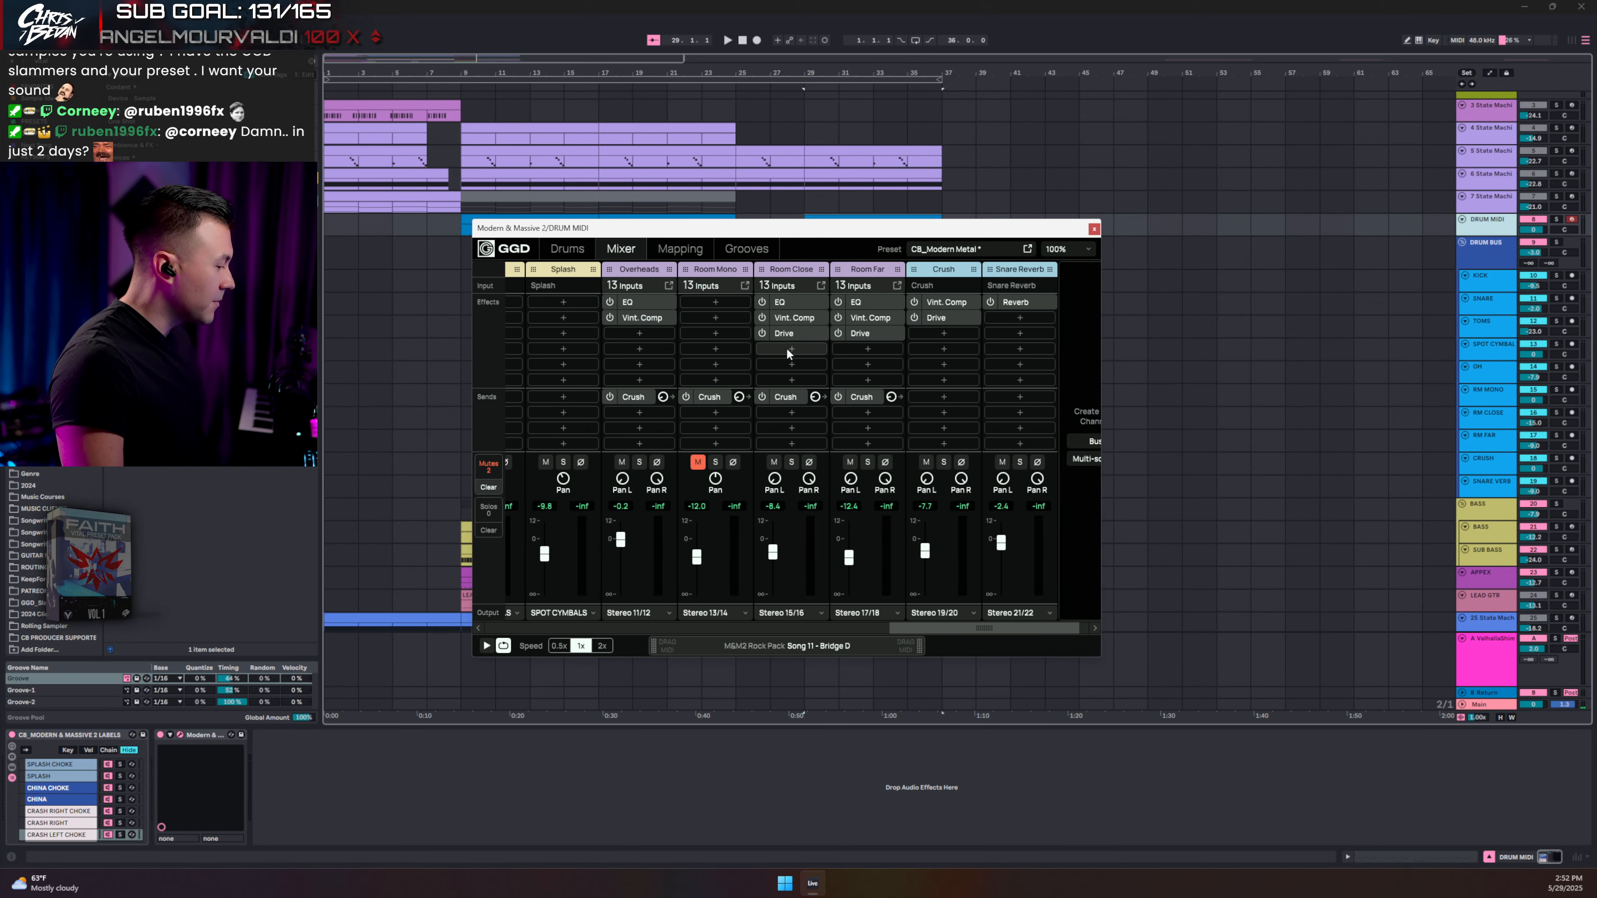
scroll(786, 348, "left", 12)
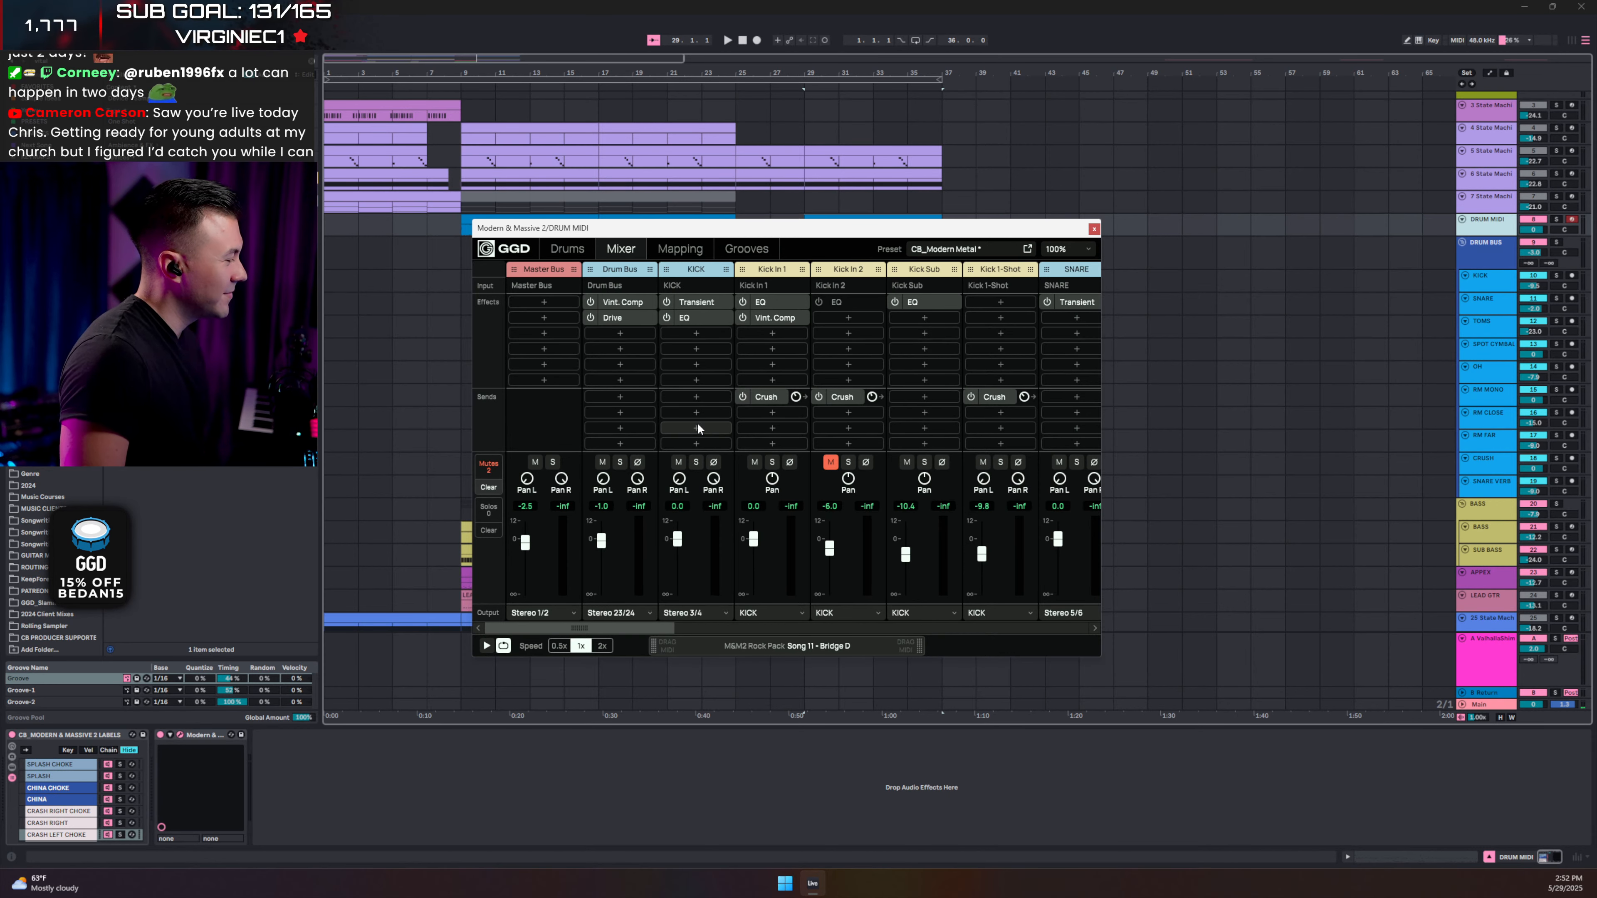
left_click(1094, 228)
Collapse the DRUM BUS group and highlight bars 29 to 37 across the tracks to review that section.
left_click_drag(369, 73, 395, 72)
left_click(1462, 244)
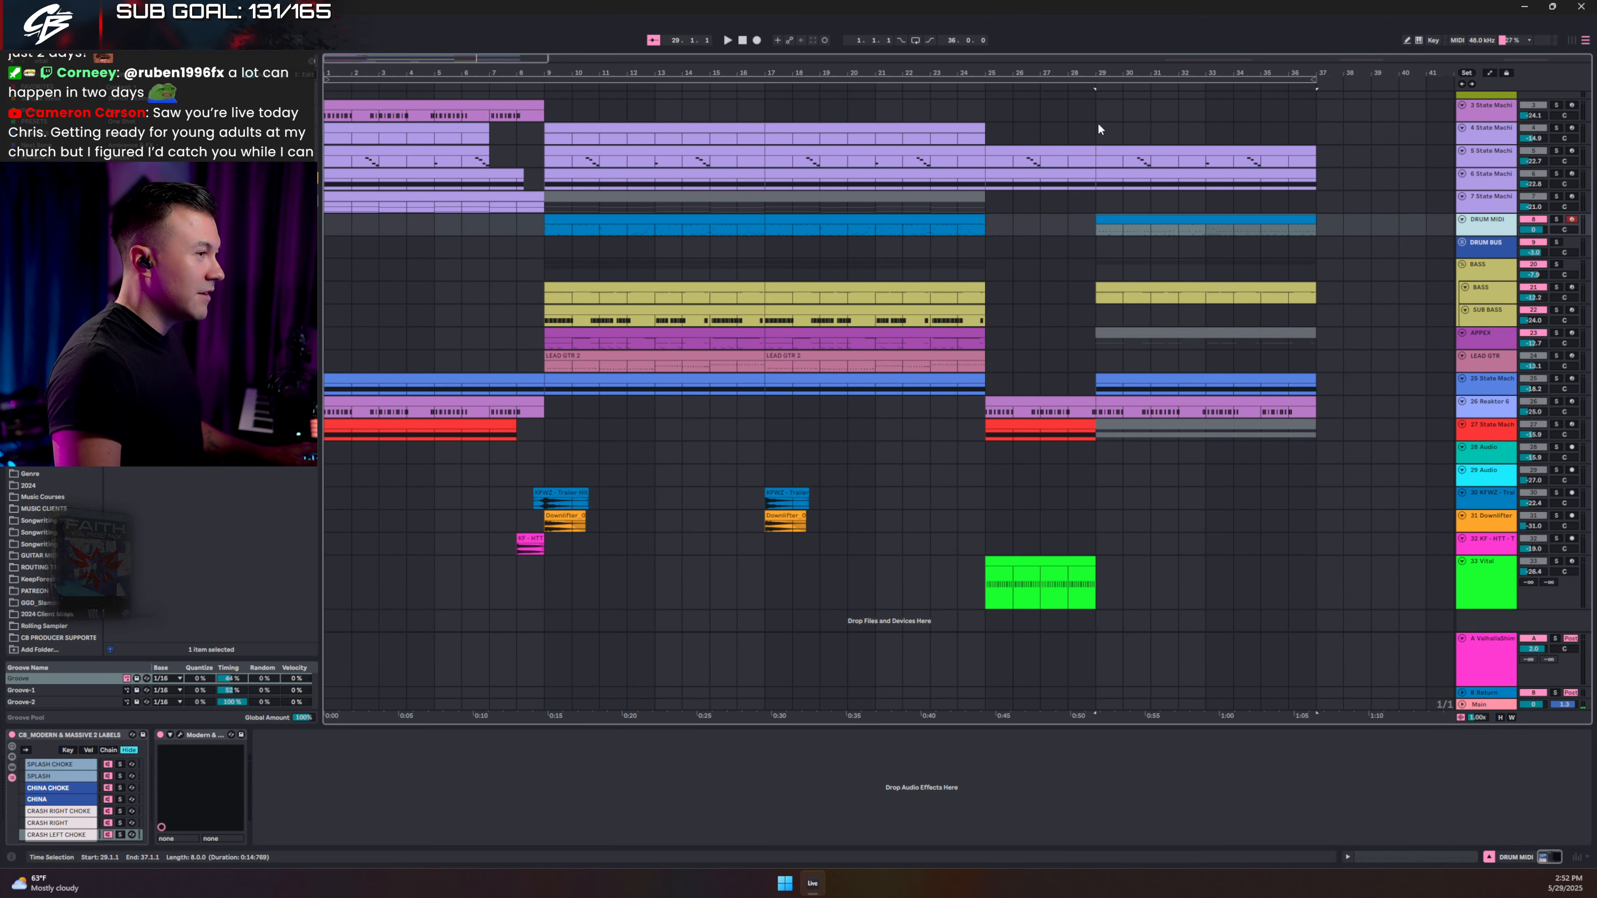
left_click_drag(1097, 111, 1316, 472)
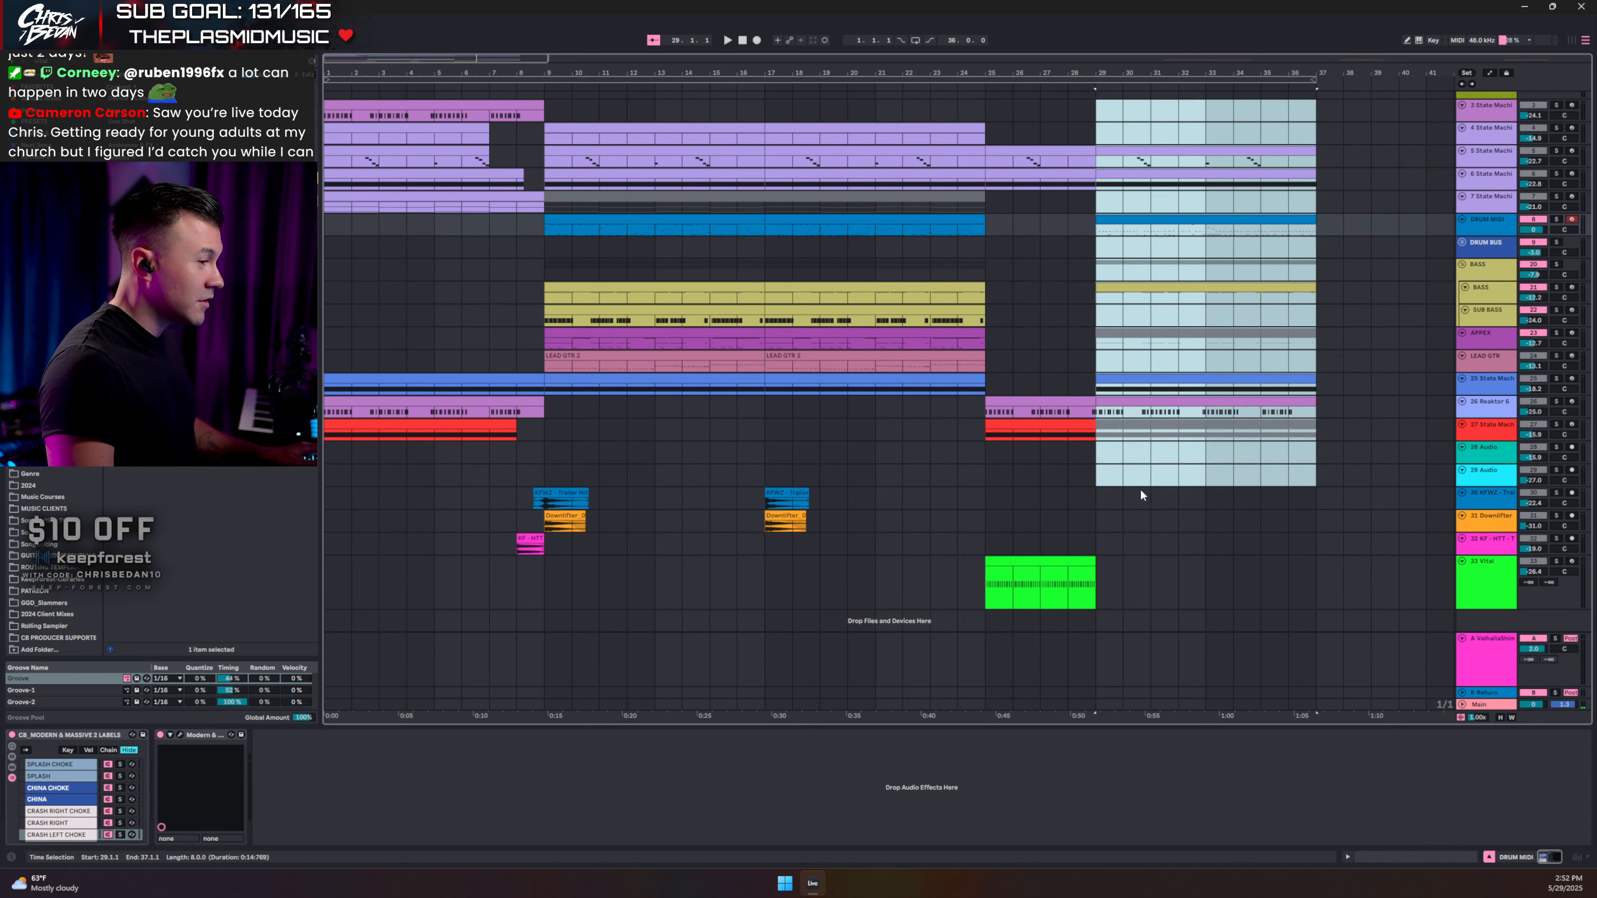
left_click(1098, 473)
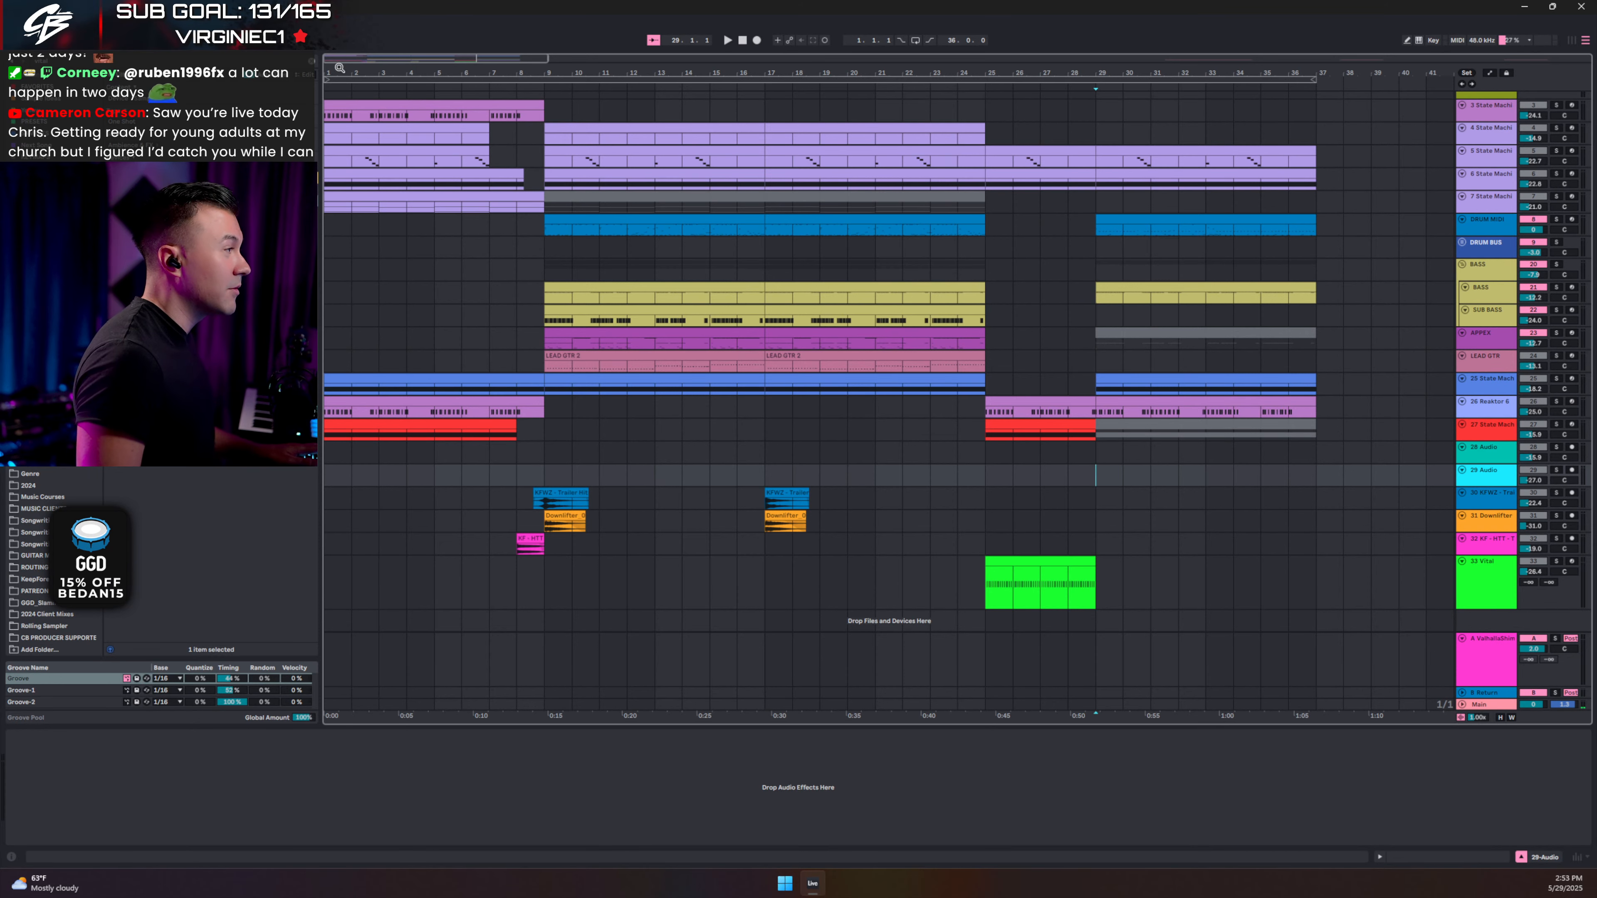
Turn off the INST group's solo, play the full arrangement from bar 1 and stop past the end.
left_click_drag(337, 71, 338, 88)
left_click(331, 228)
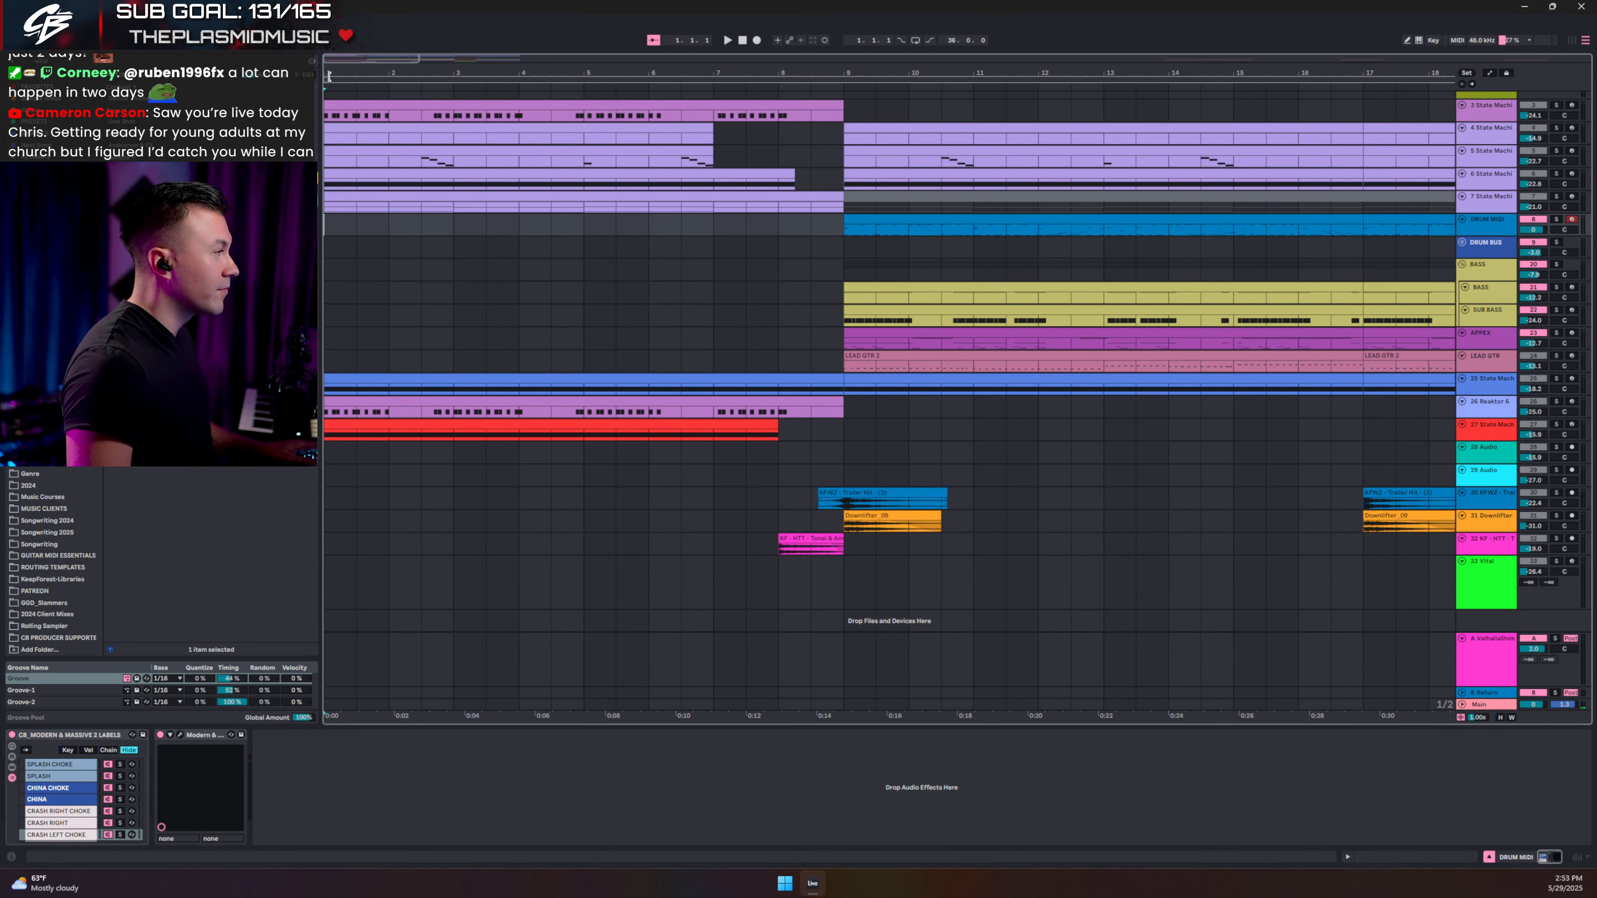
left_click_drag(333, 72, 333, 88)
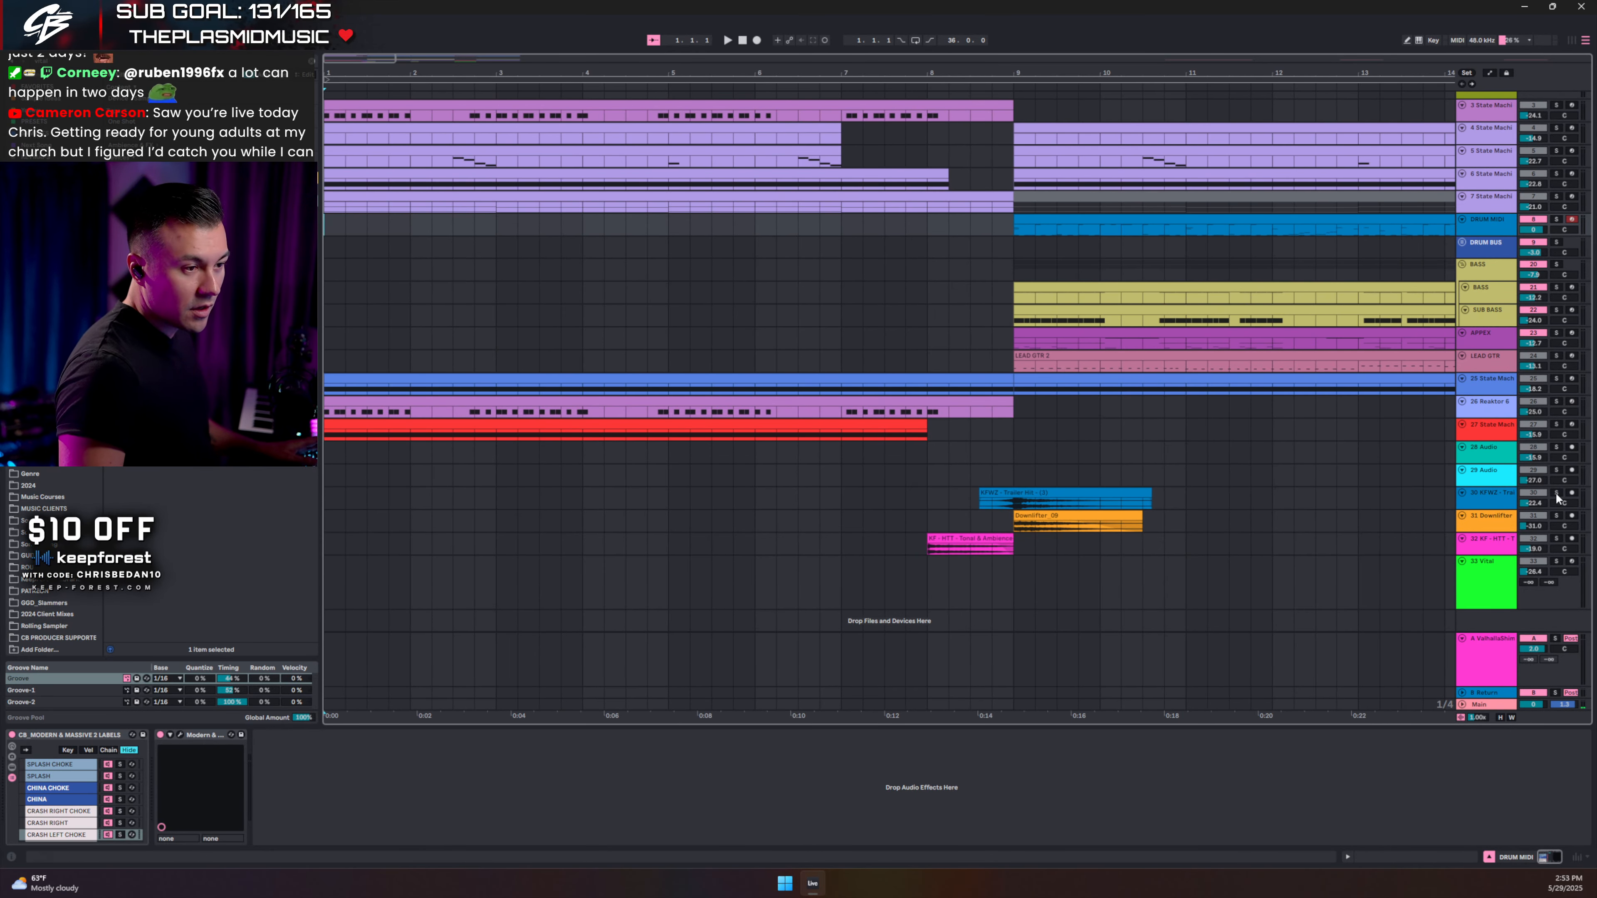
scroll(1508, 382, "up", 3)
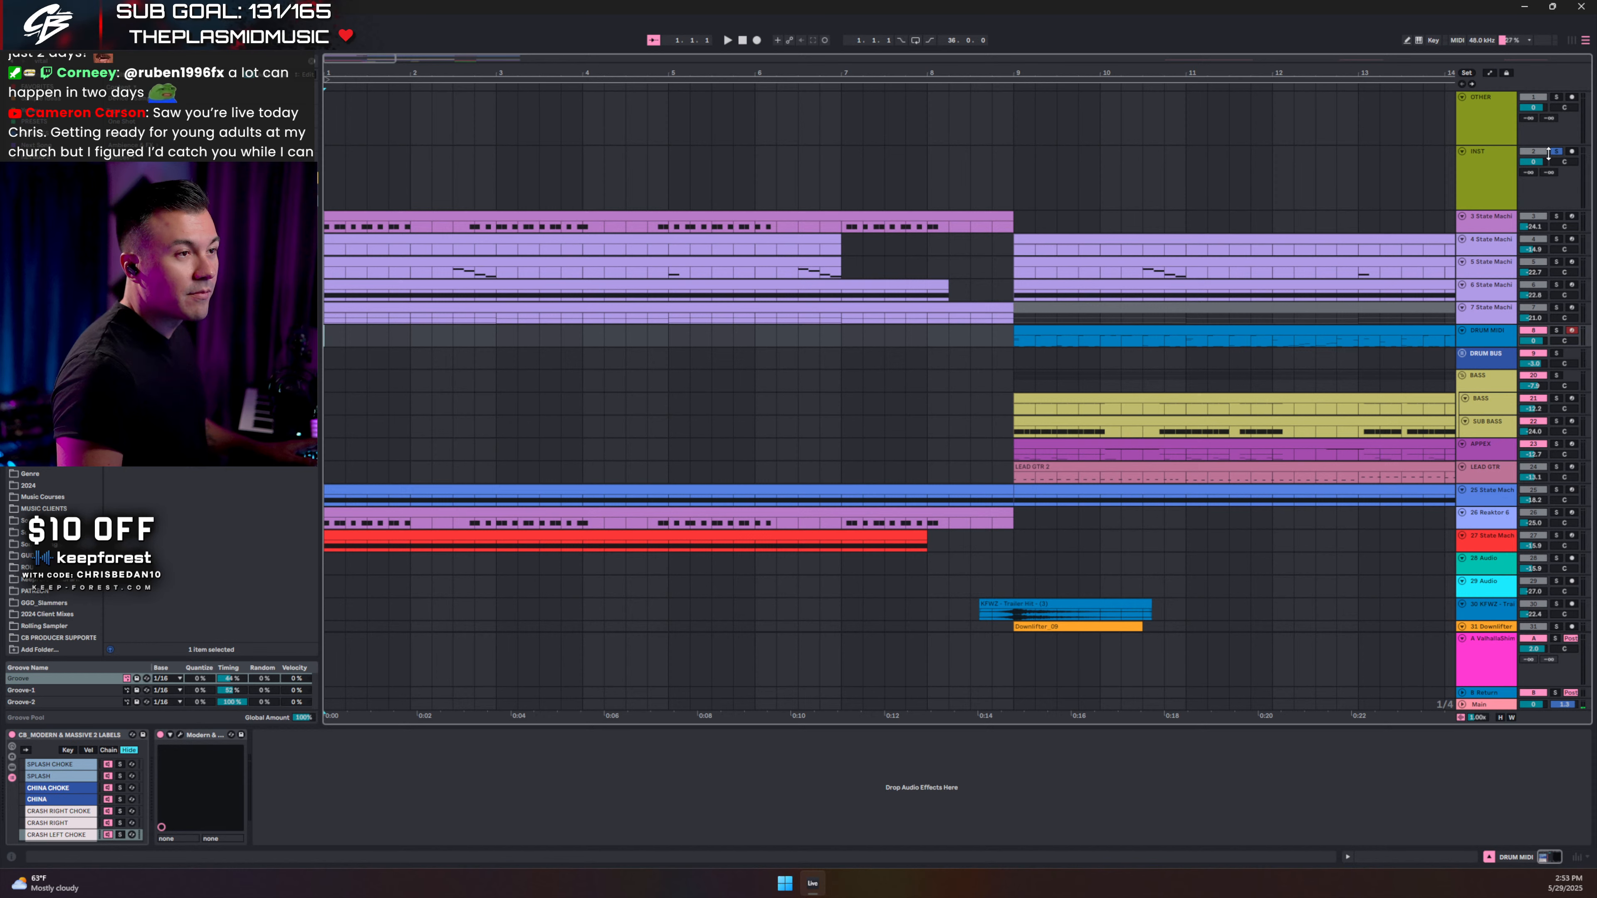
key("space")
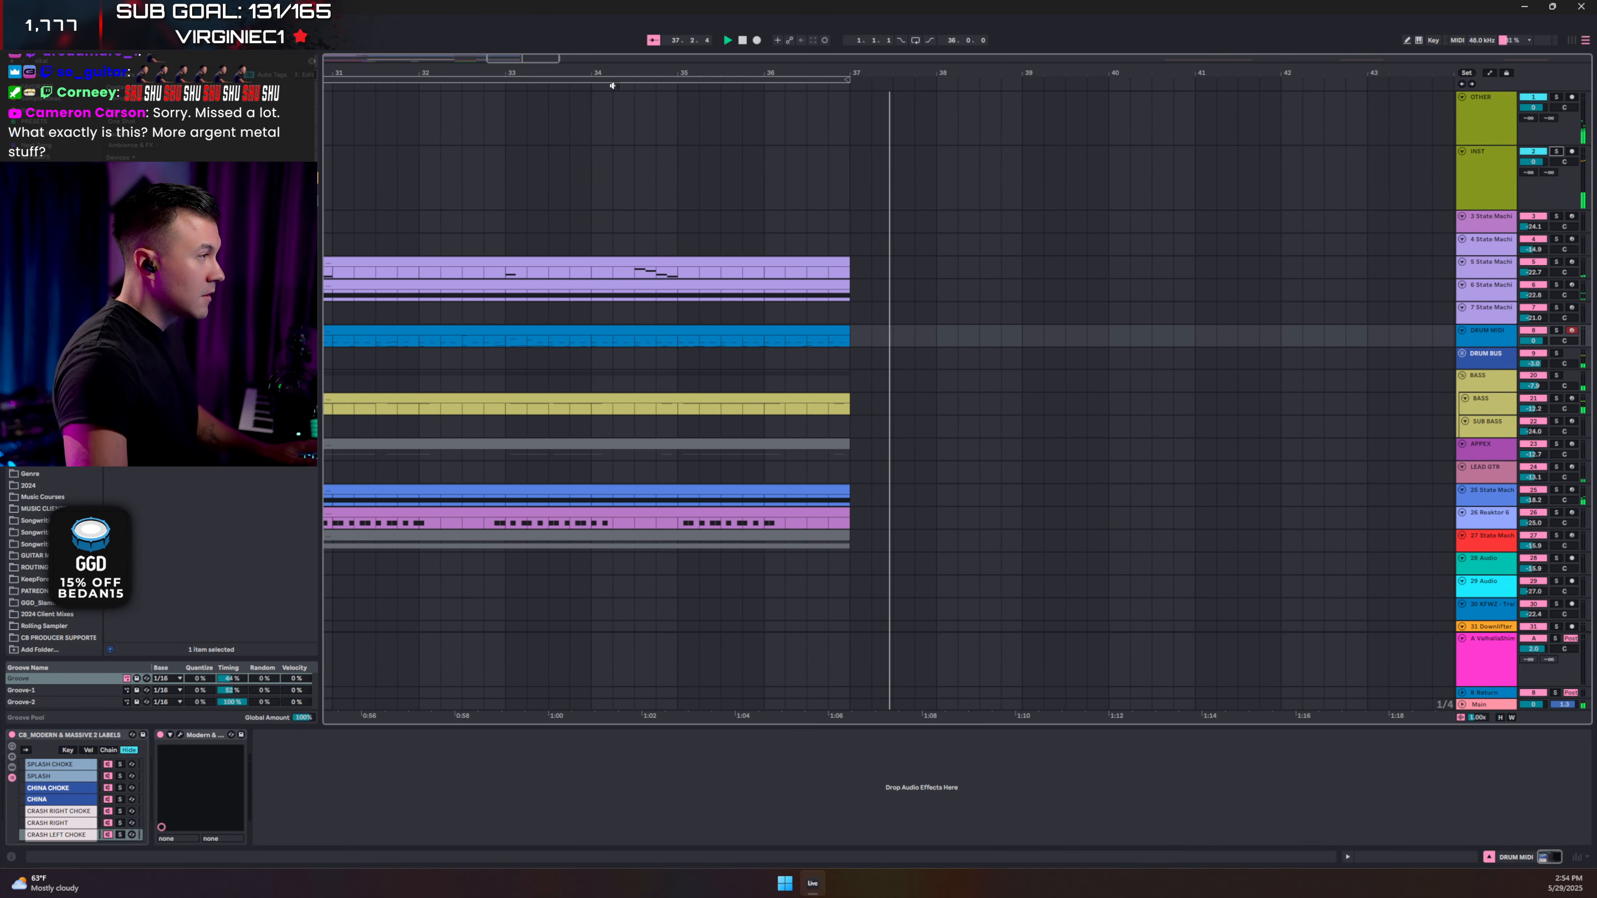
left_click_drag(610, 71, 755, 67)
key("space")
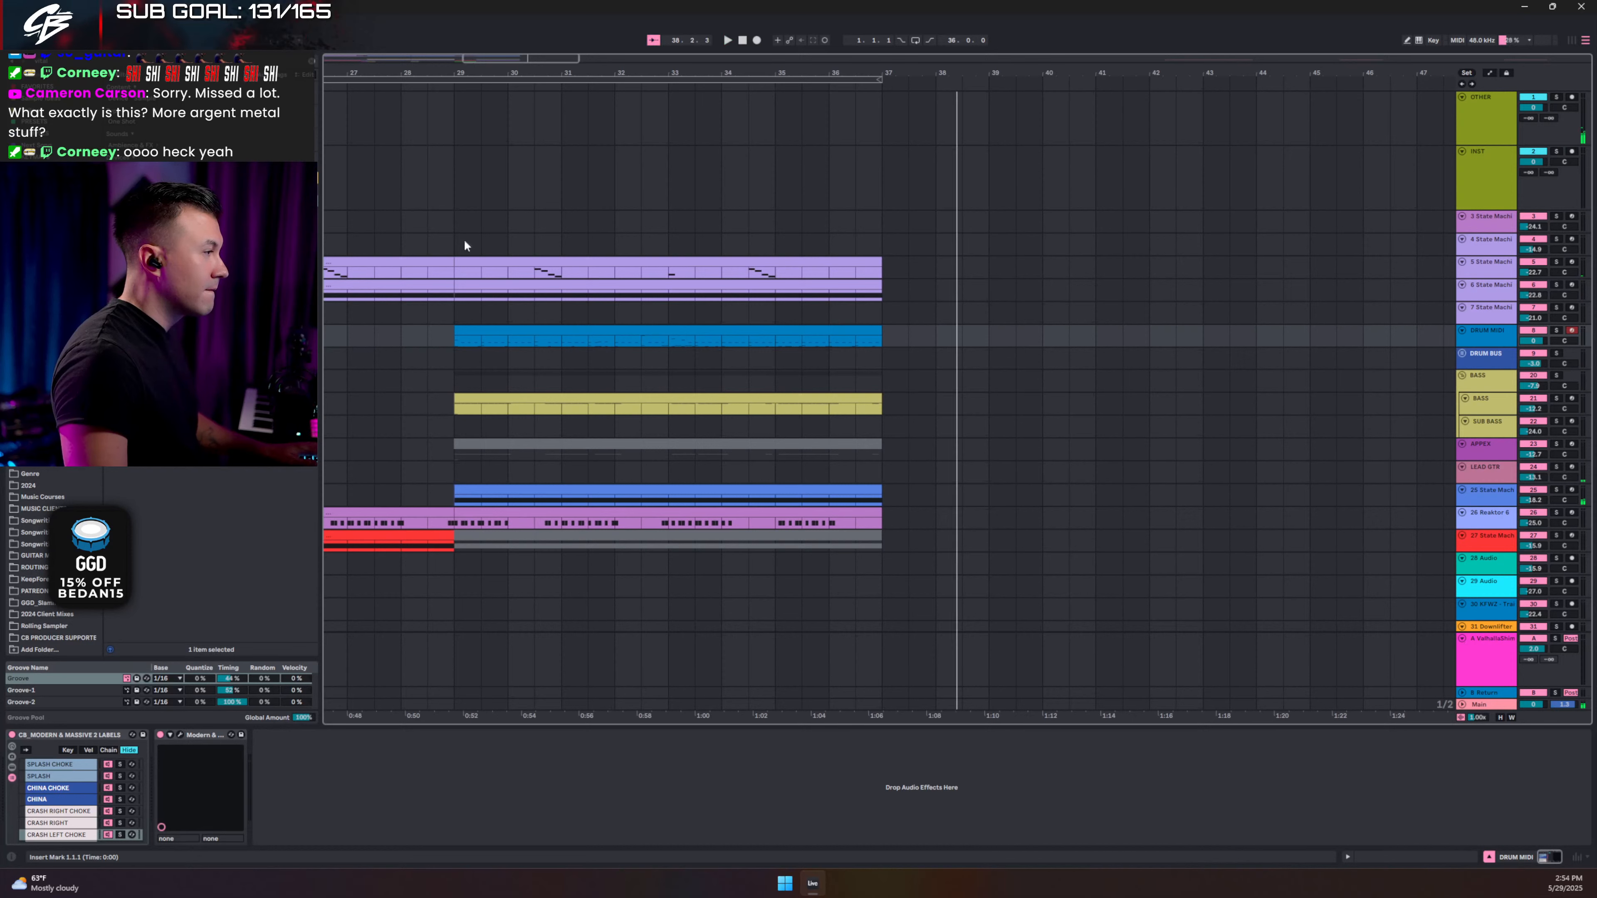
Duplicate the clips of bars 29 to 37 on all the section's tracks to bar 37, and activate the copied APPEX clip.
left_click(454, 203)
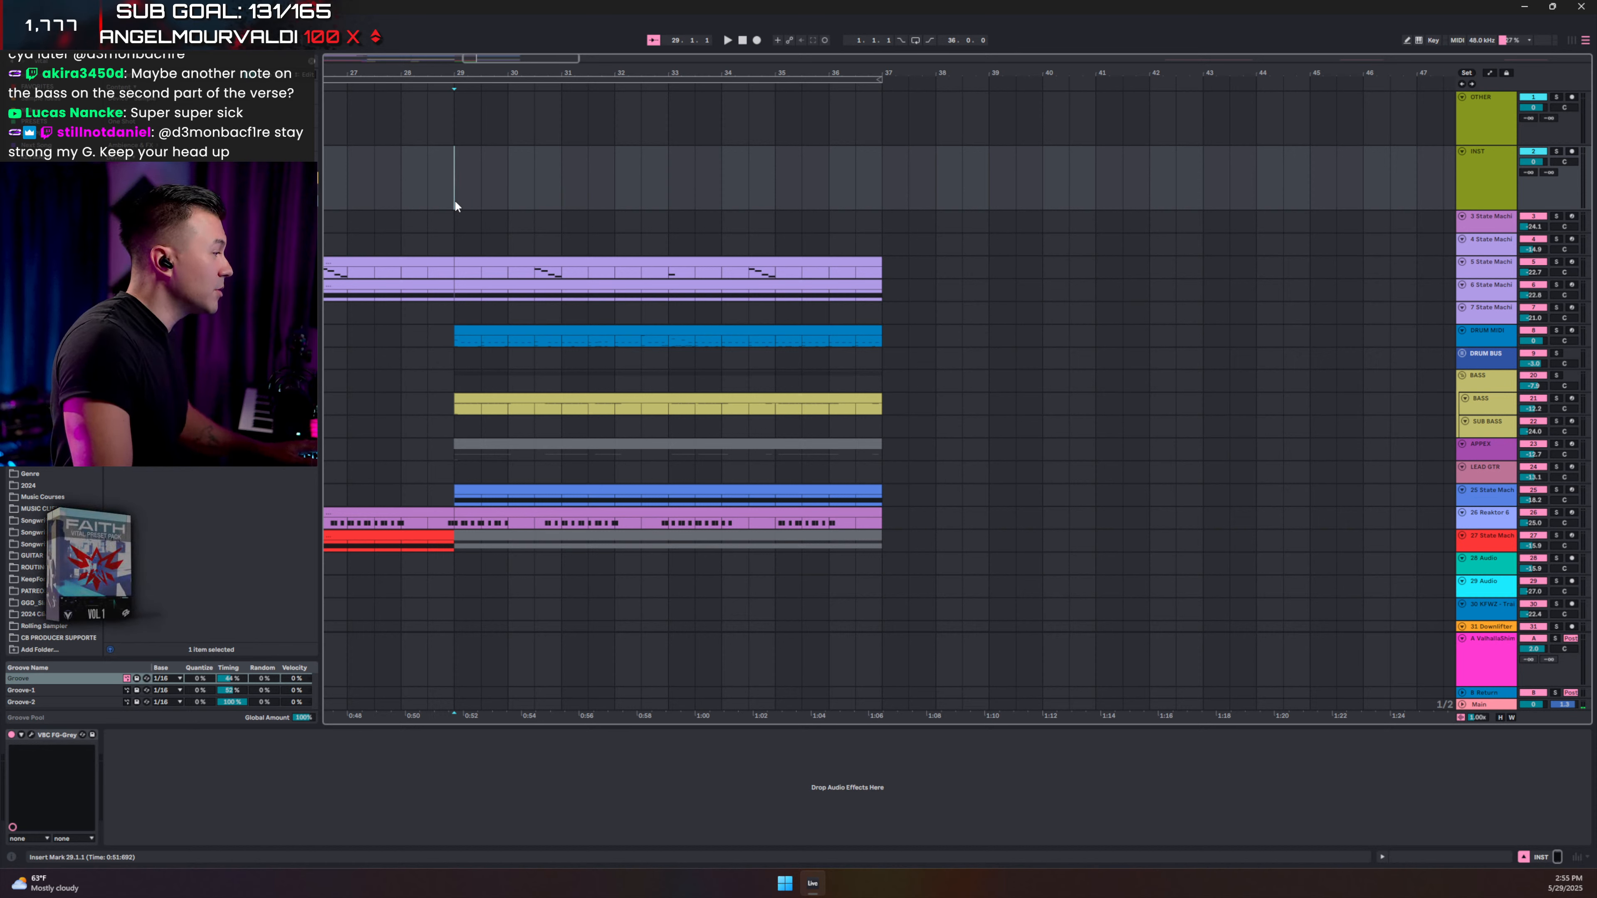
left_click(574, 262)
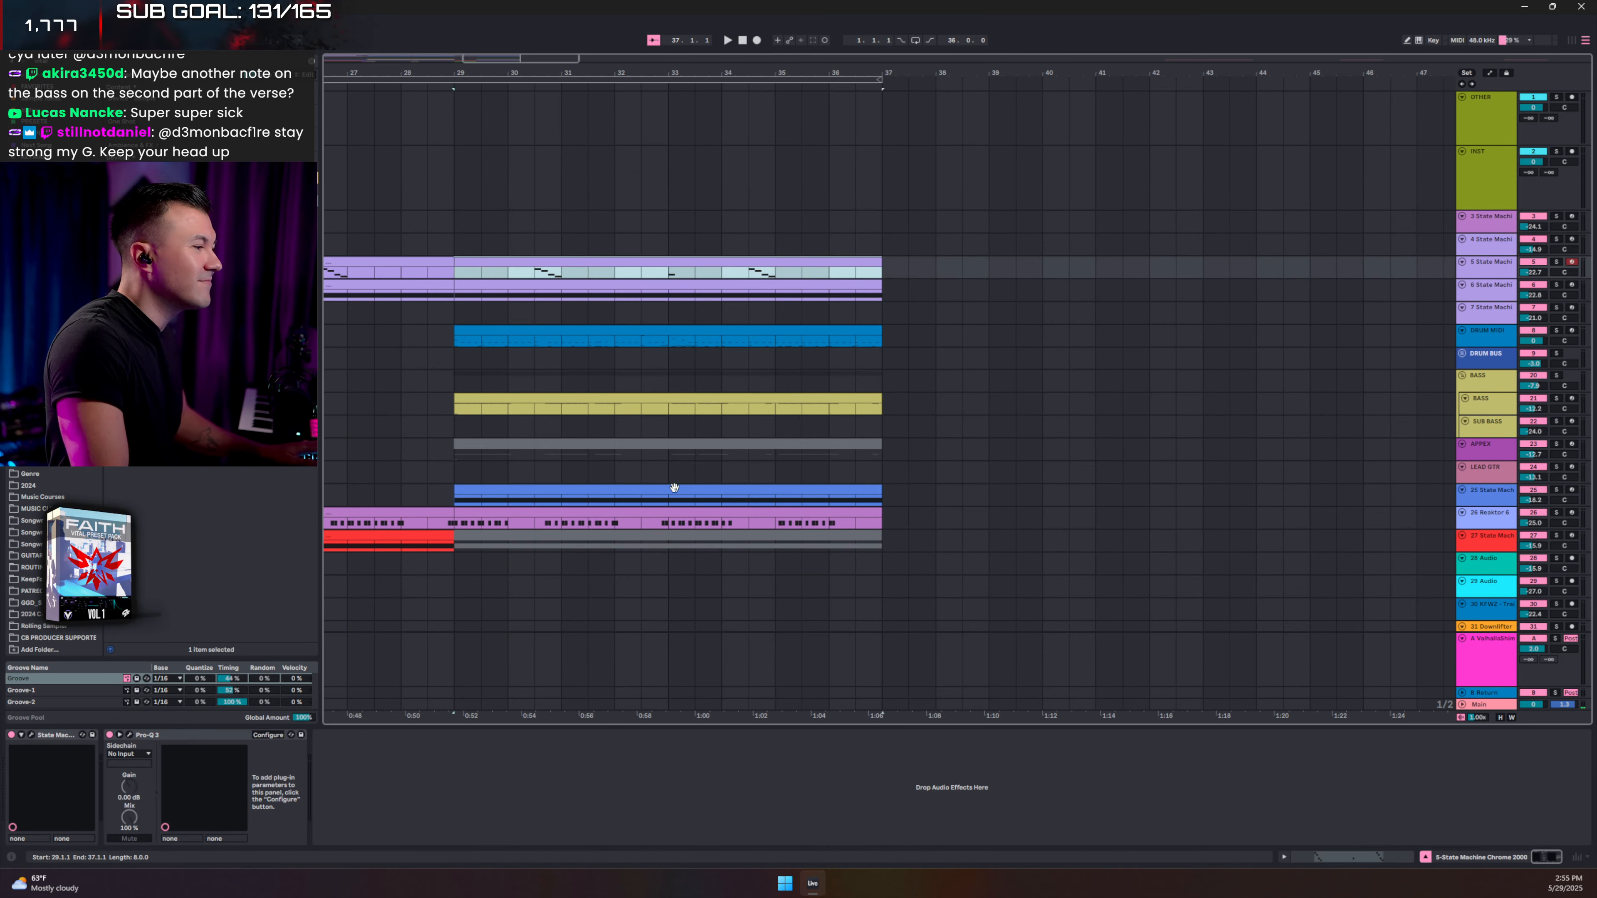
left_click(631, 542, "shift")
key("ctrl+d")
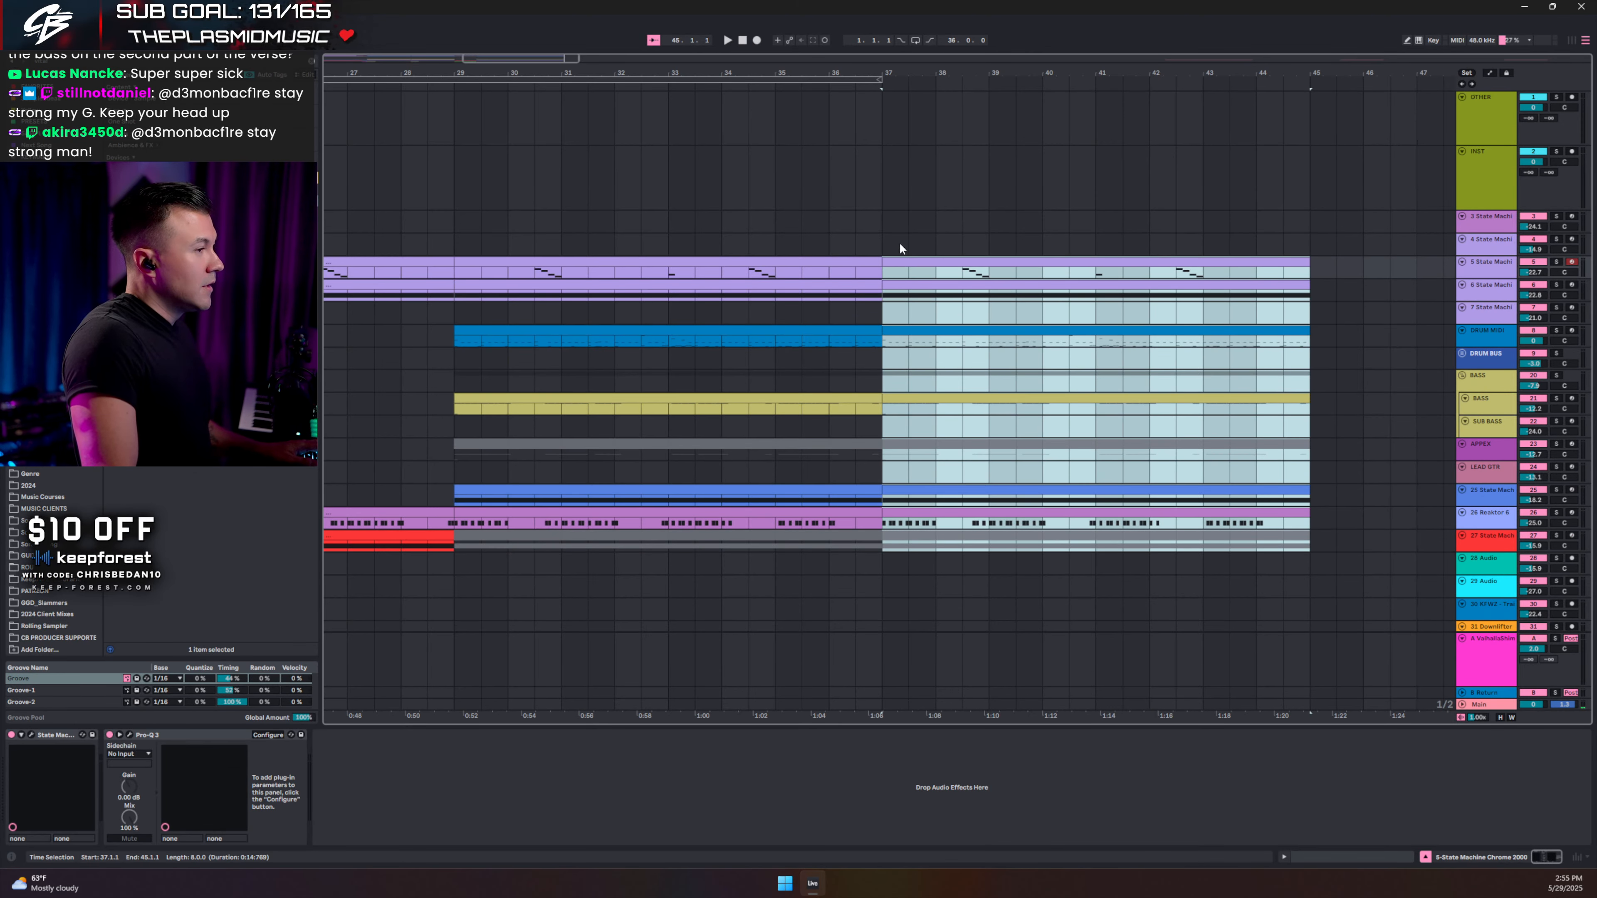
left_click(928, 332)
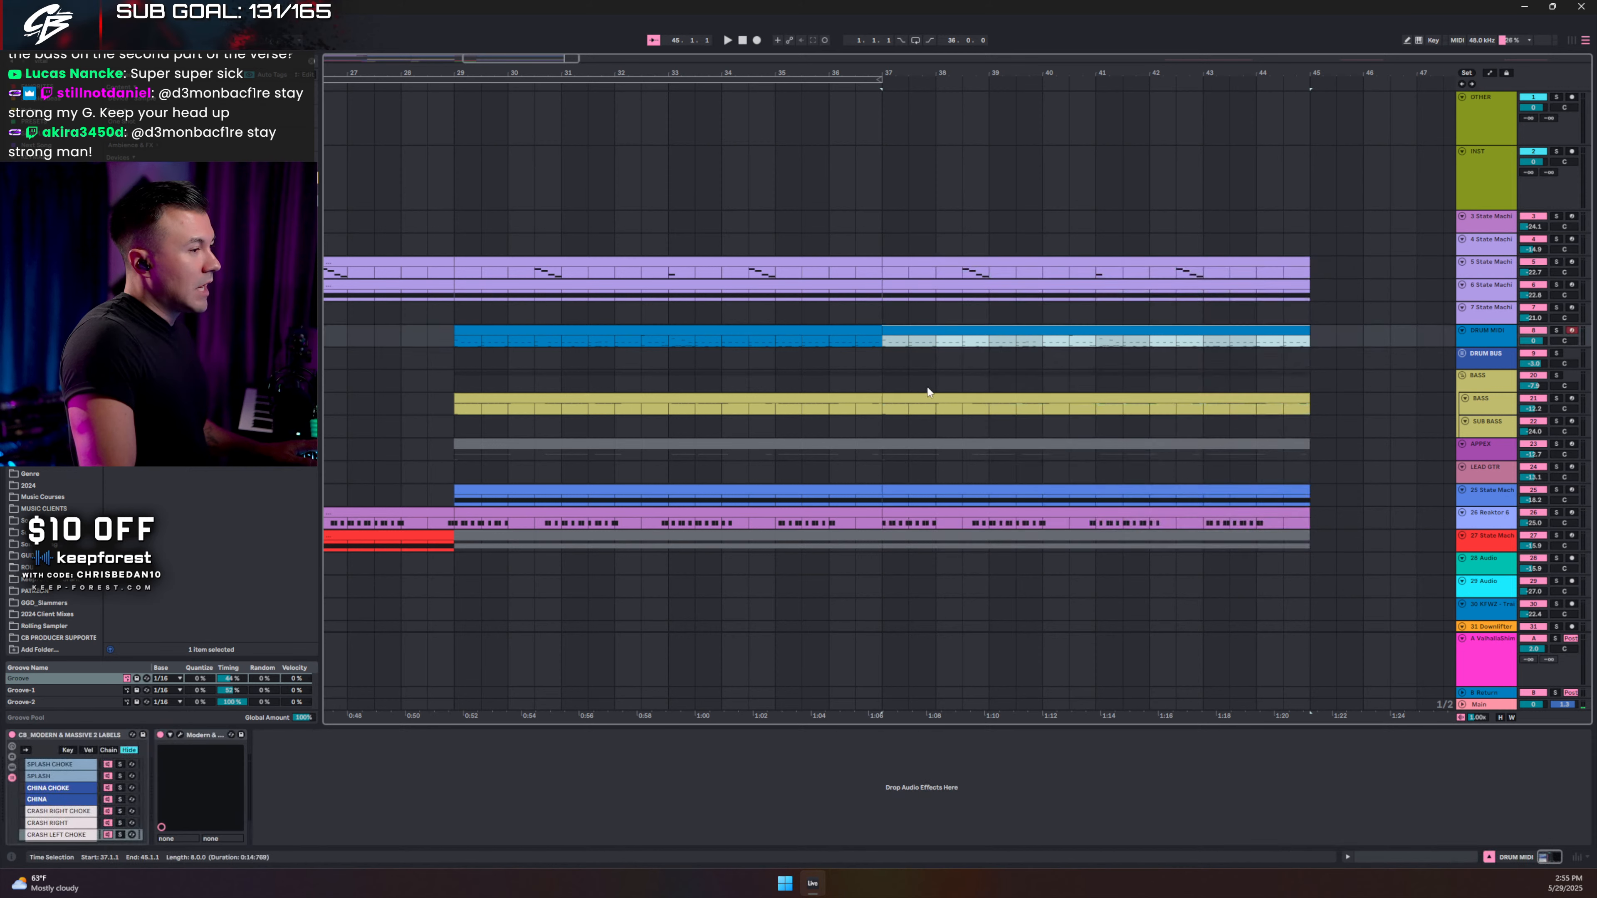
left_click(927, 443)
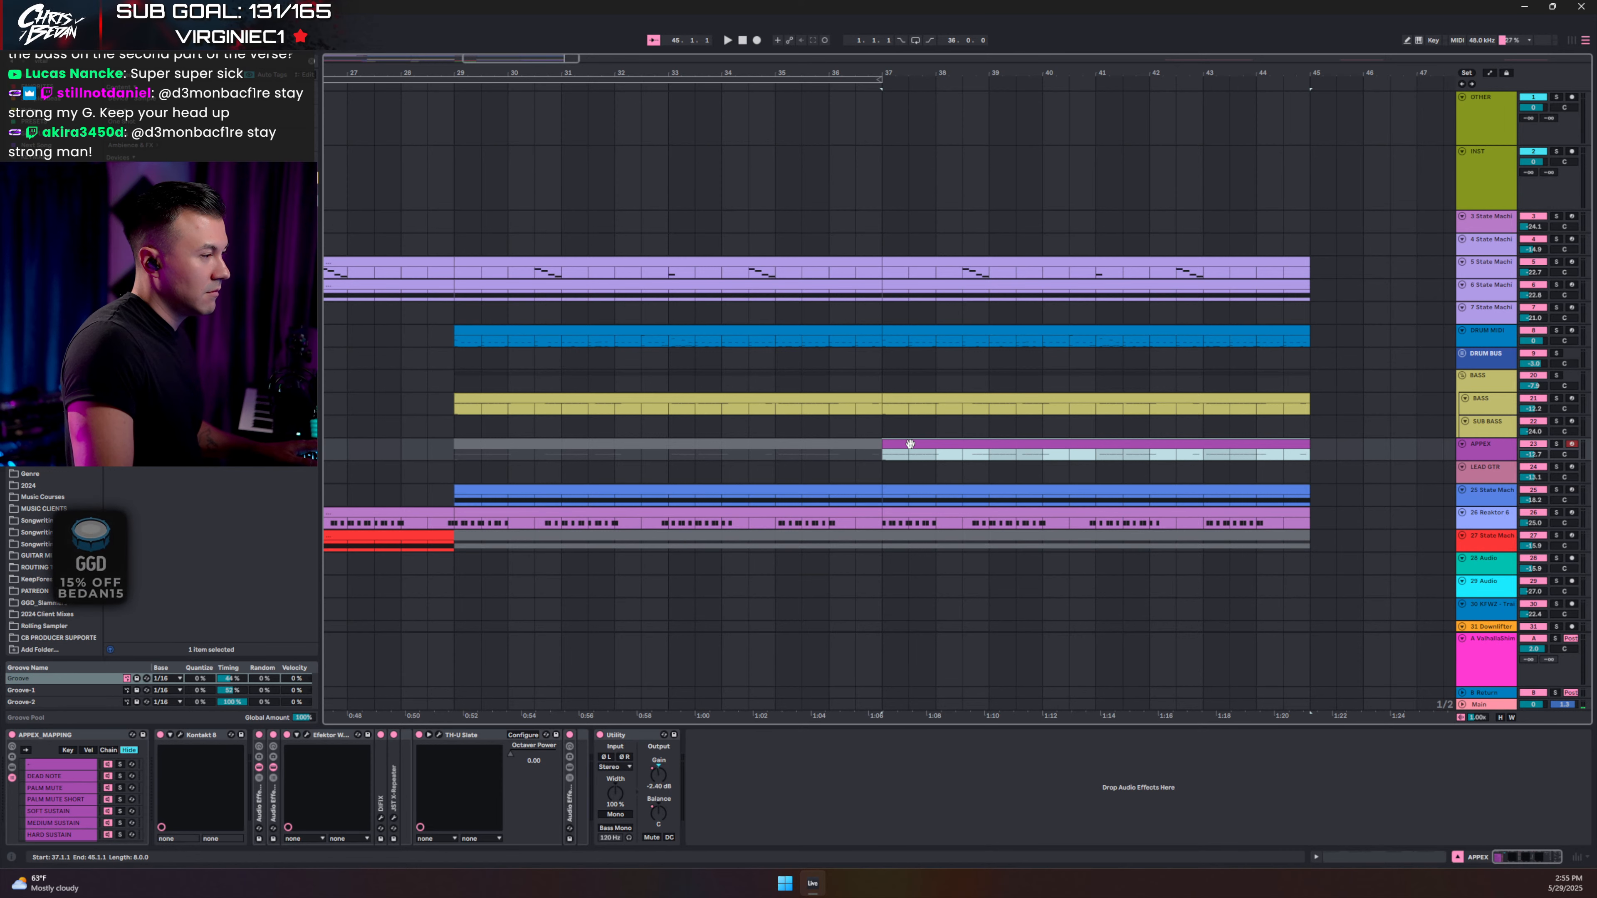
Open the duplicated DRUM MIDI clip at bar 37 and delete all its Tight Edge and Tight Tip hi-hat notes.
scroll(1002, 293, "down", 3)
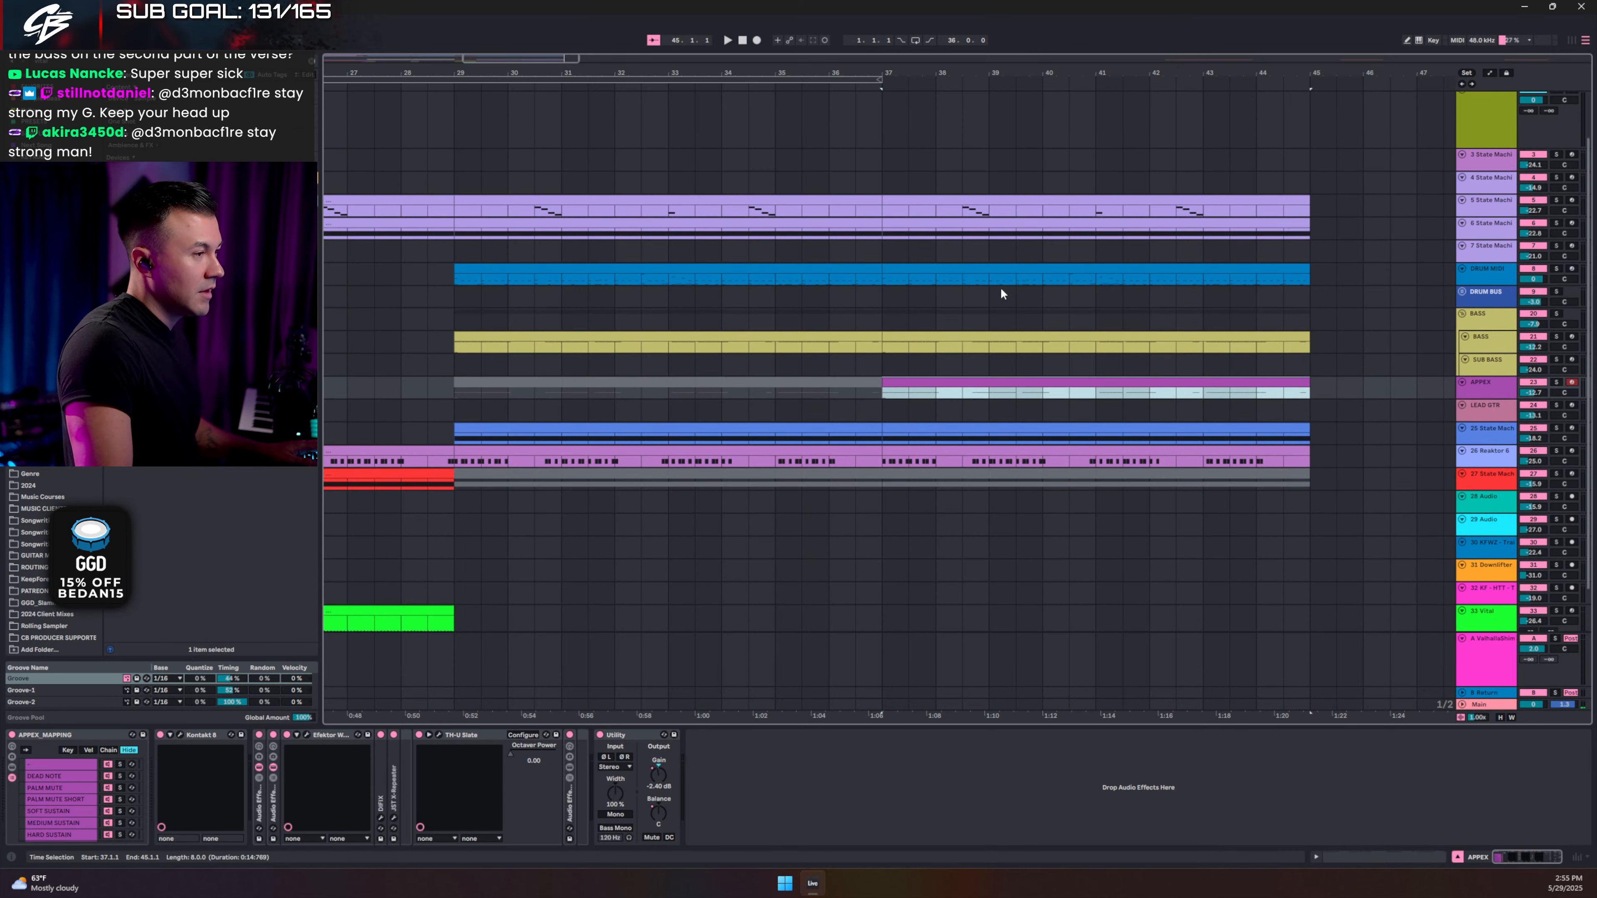
left_click(963, 271)
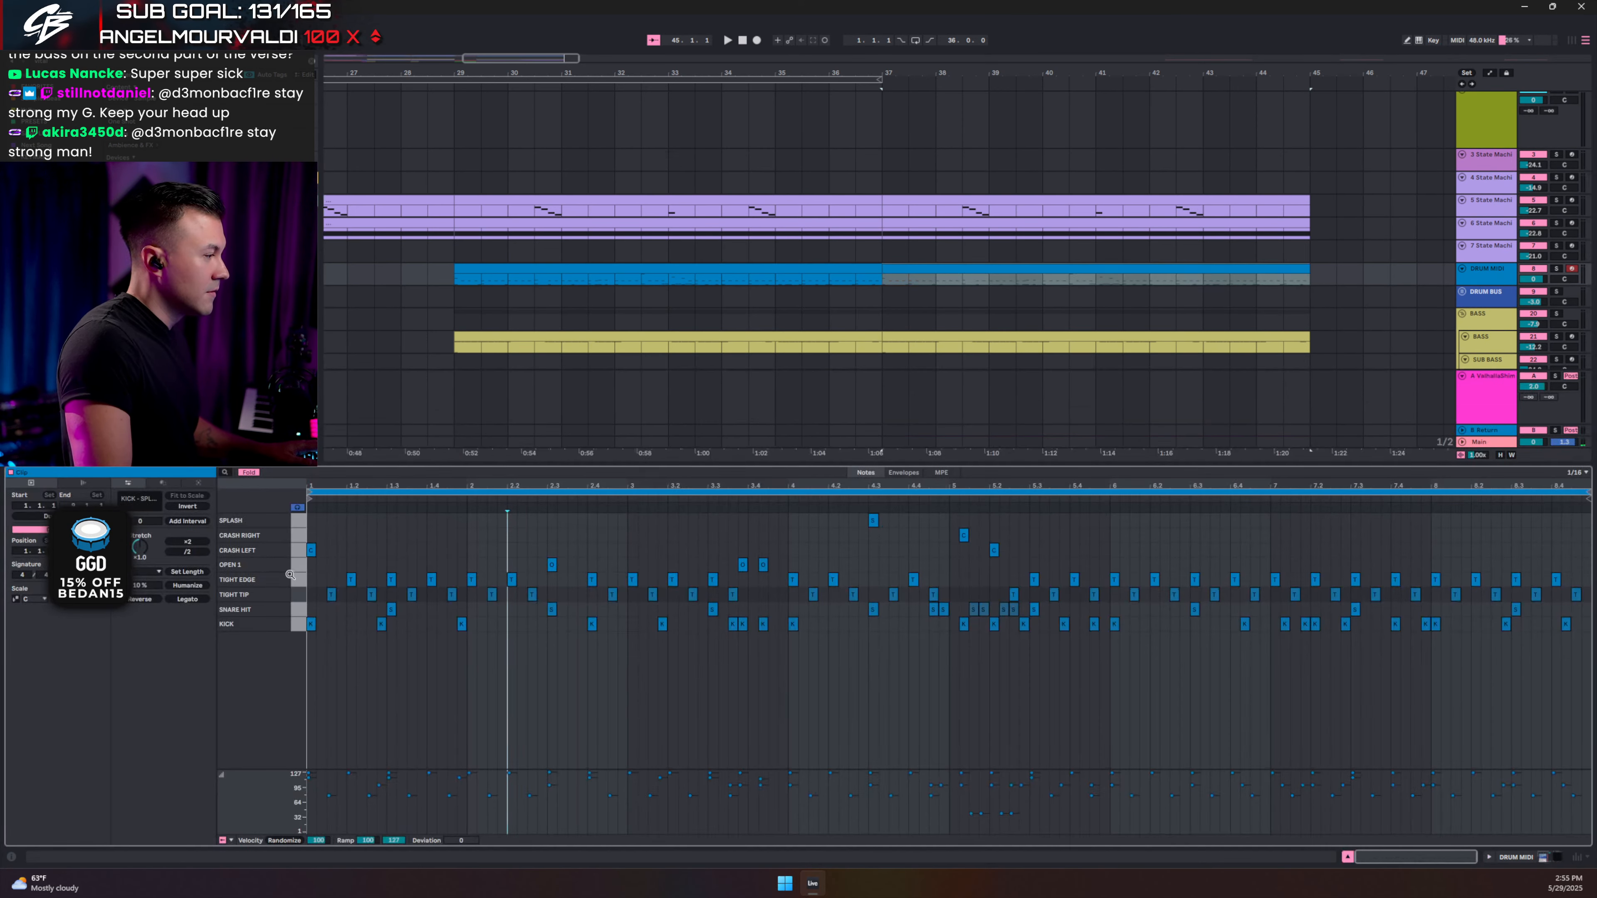
left_click(299, 580)
left_click(298, 596, "shift")
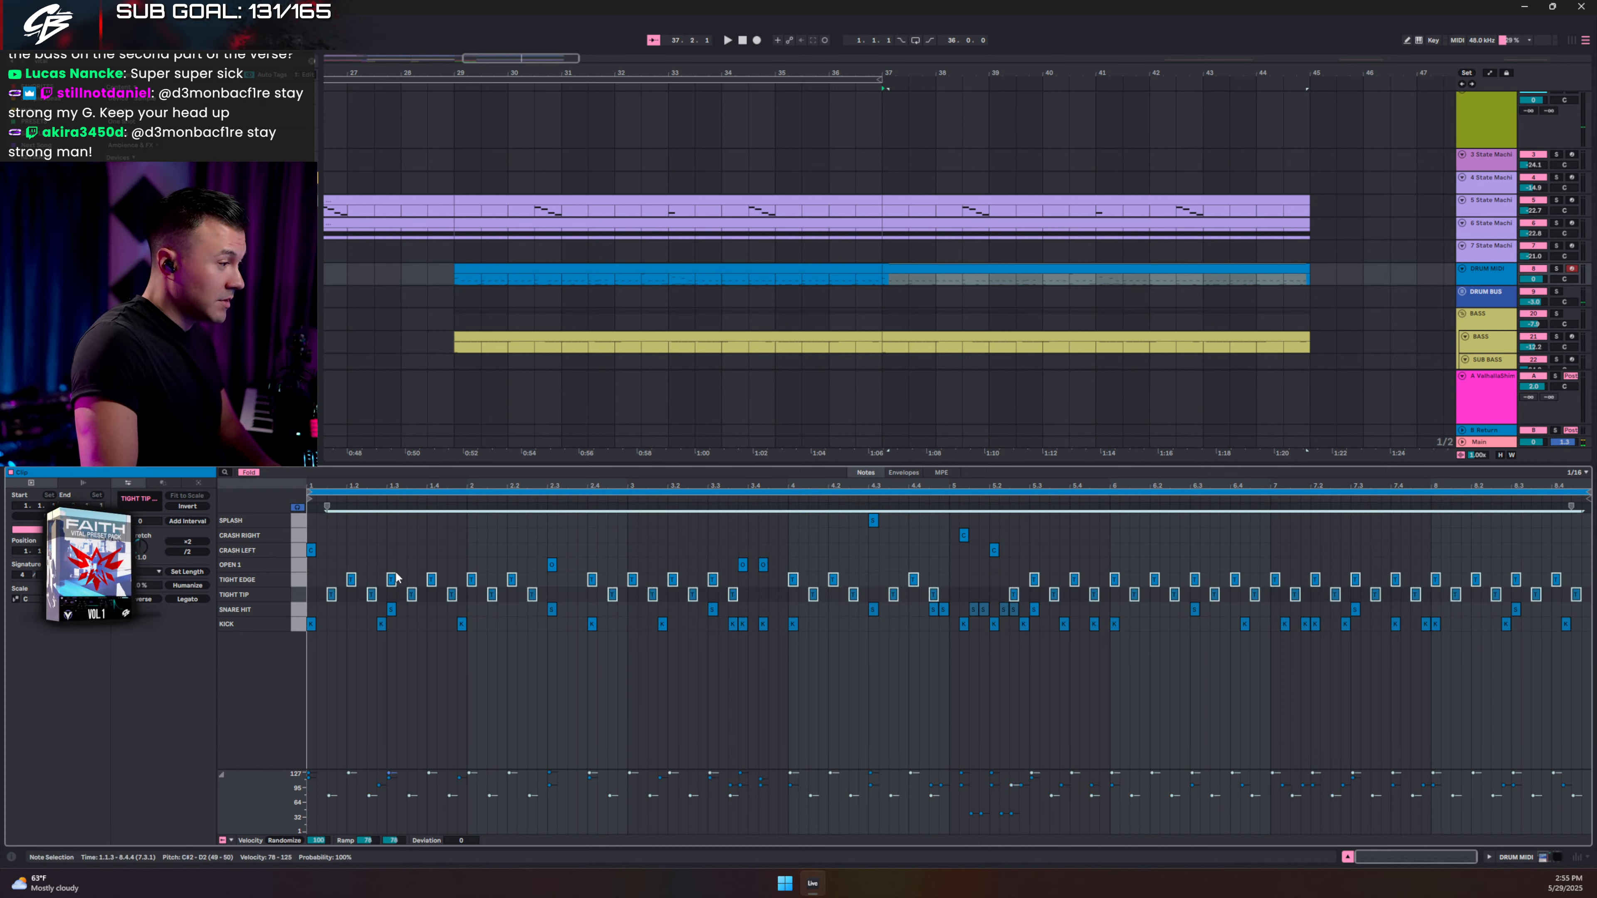
Add OPEN 1 hi-hat notes on every beat from 1.2 to 3.3 in the bar 37 DRUM MIDI clip.
double_click(352, 563)
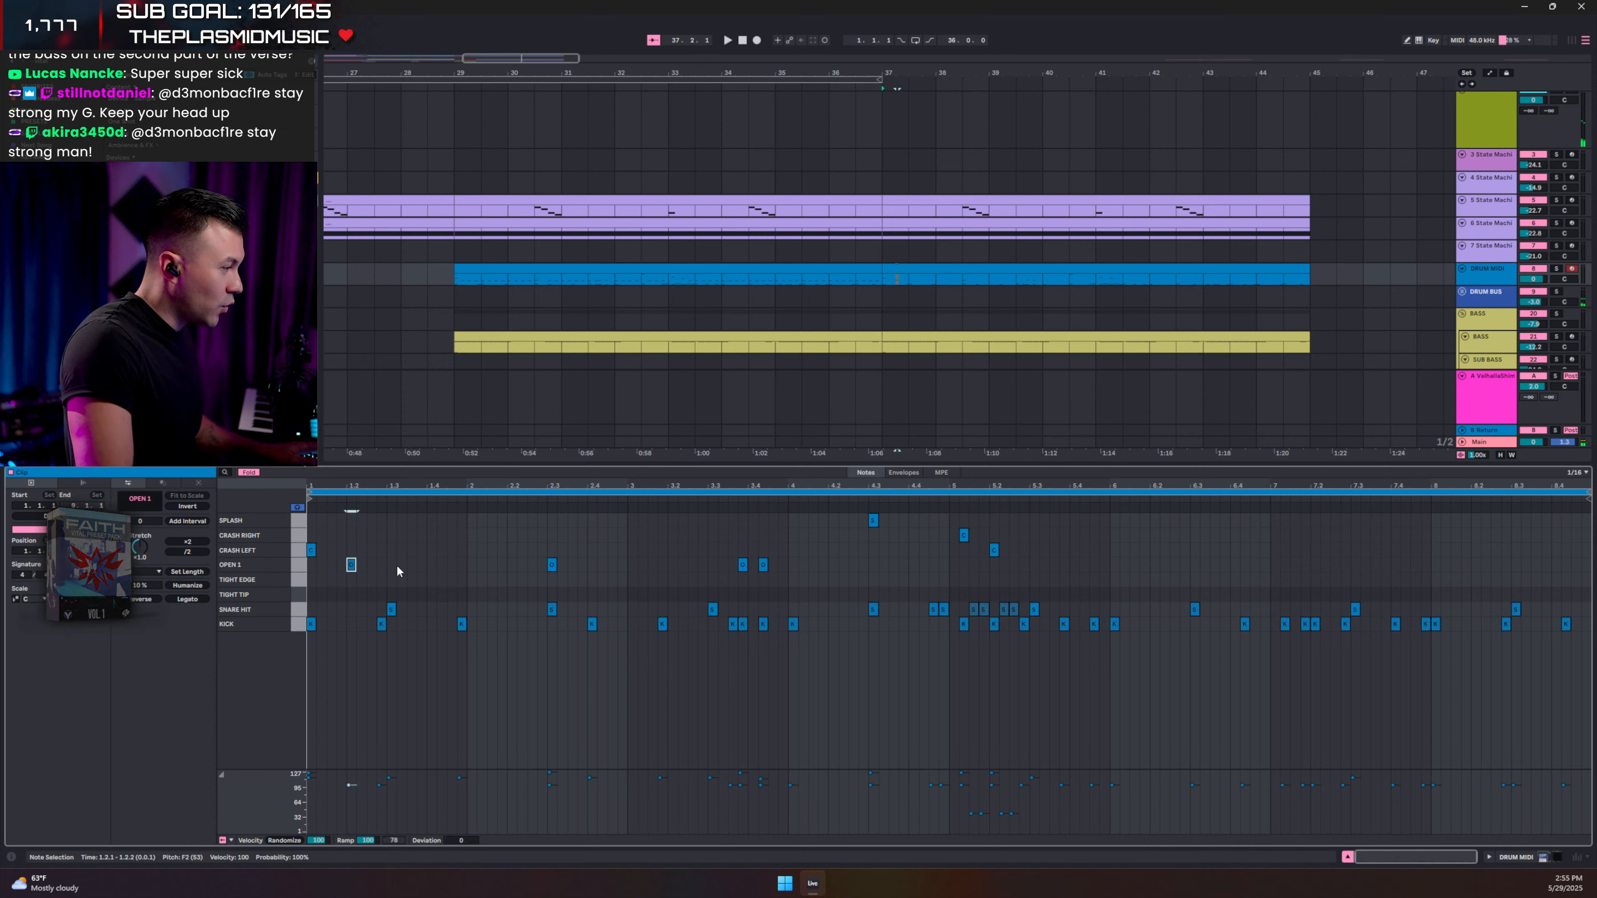
left_click_drag(387, 560, 348, 569)
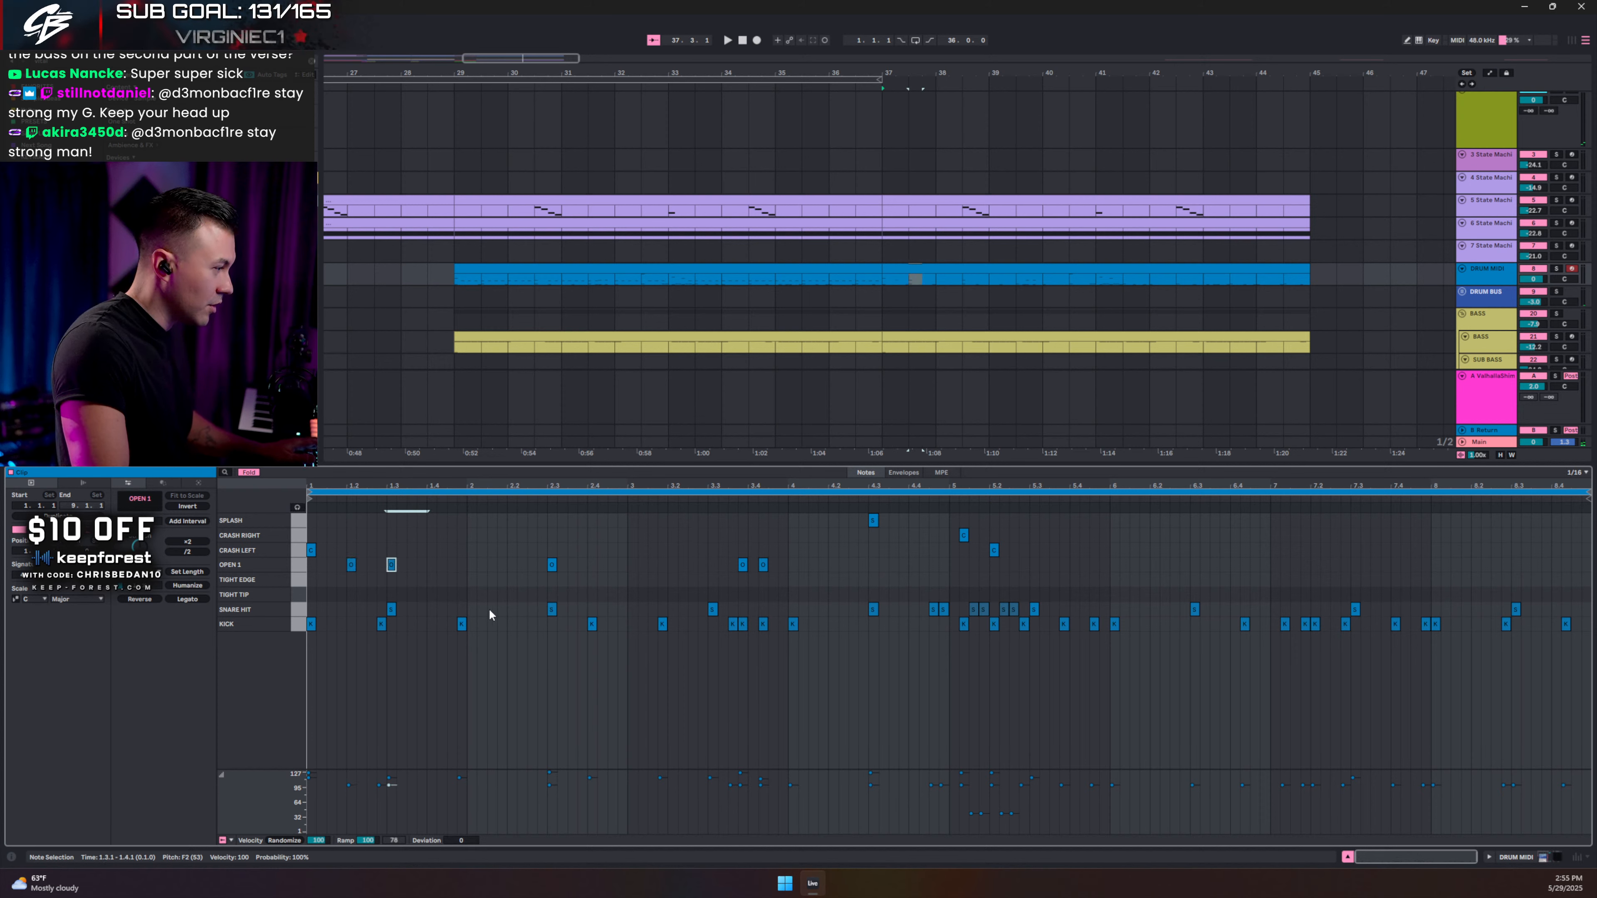
key("ctrl+d")
key("ctrl+d")
key("ctrl+d")
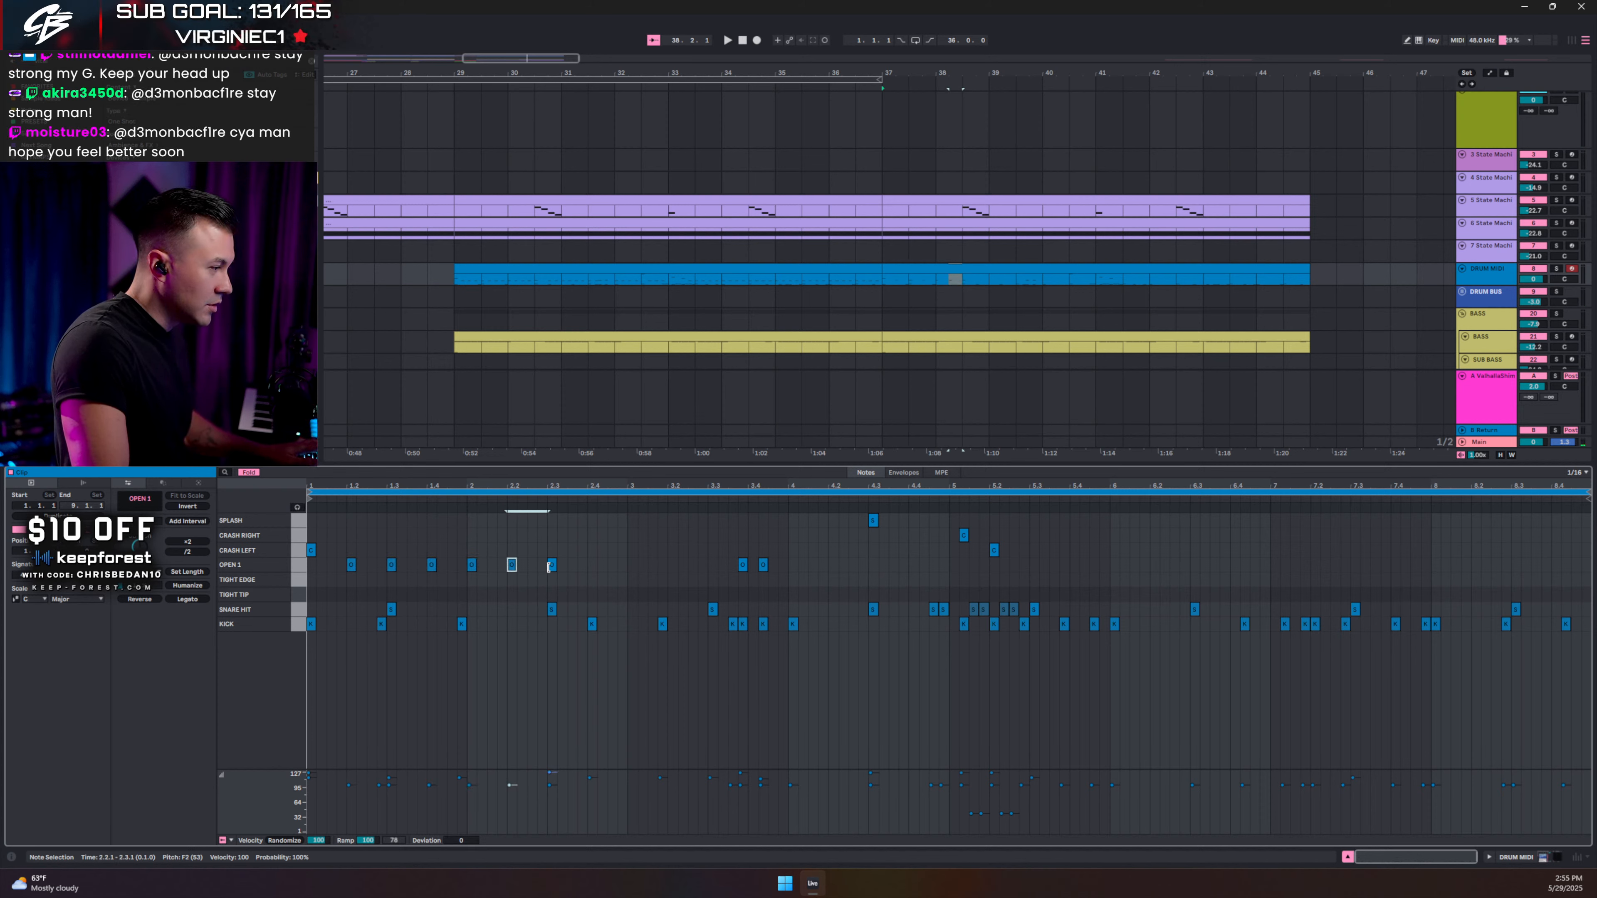
left_click(588, 568)
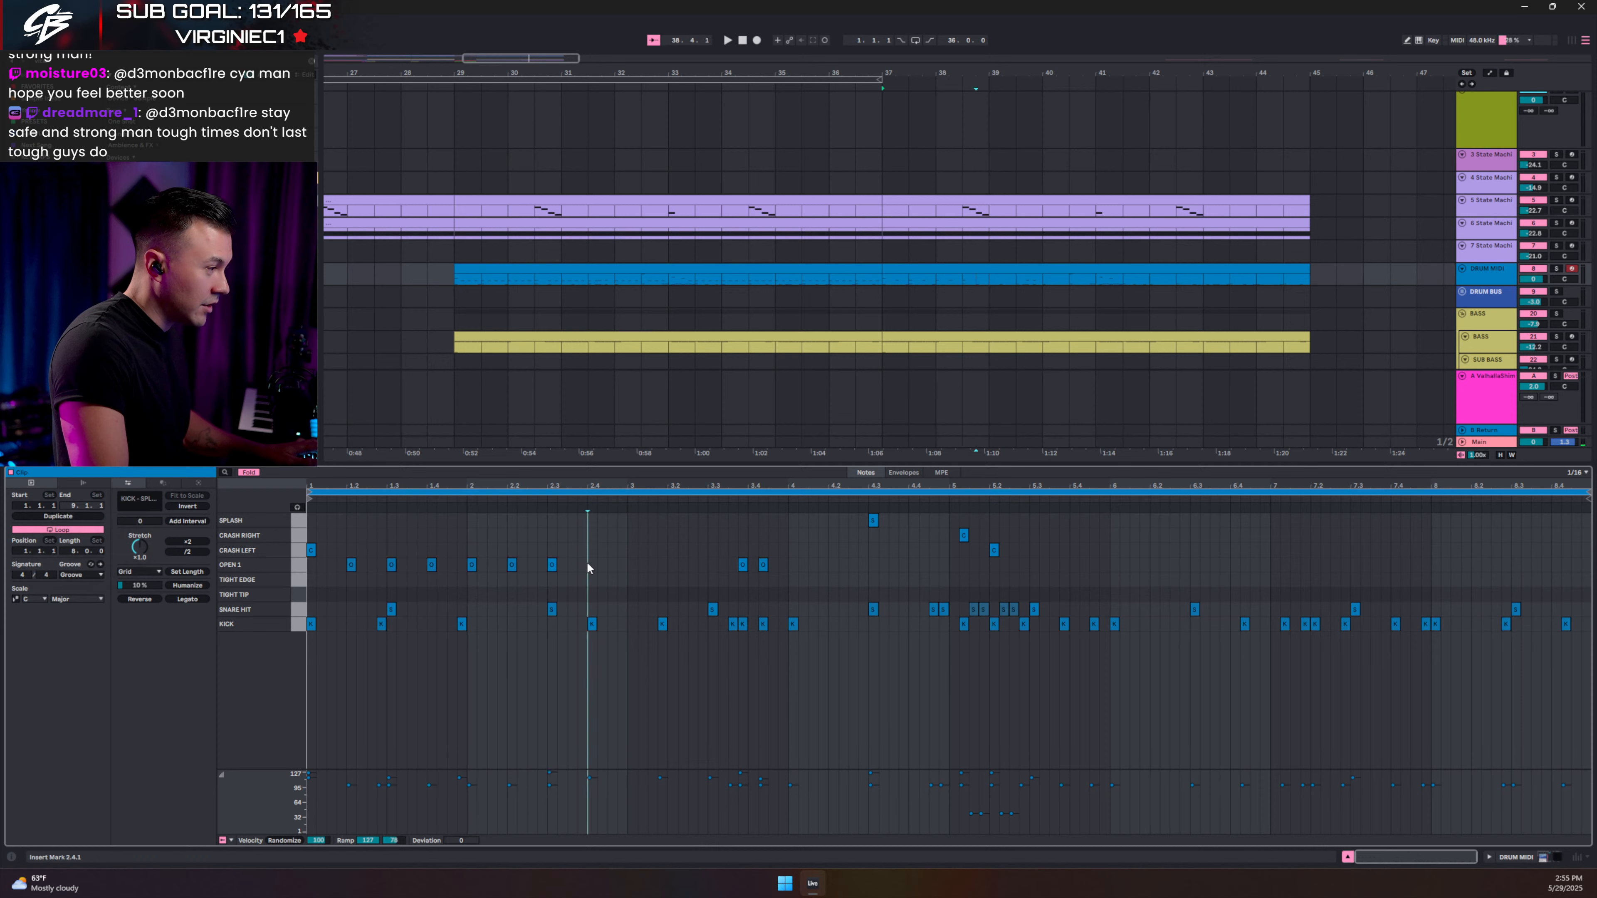
double_click(588, 568)
key("ctrl+d")
key("ctrl+d")
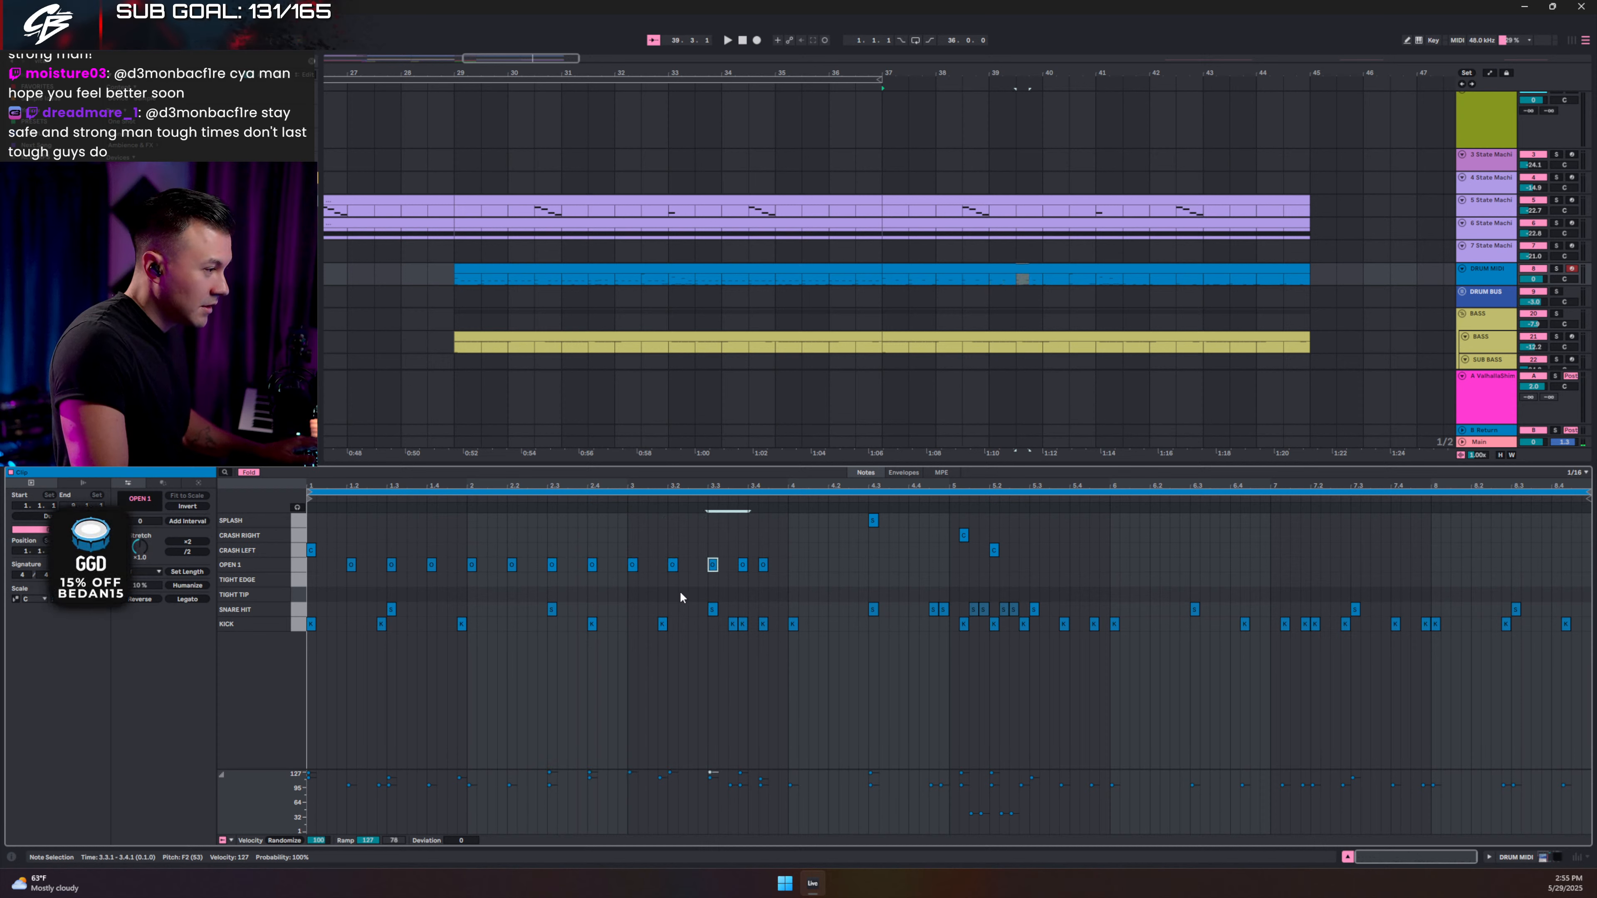
Add OPEN 1 notes on beats 4.1 and 4.2, and on every beat from 5.3 to 8.4.
double_click(793, 565)
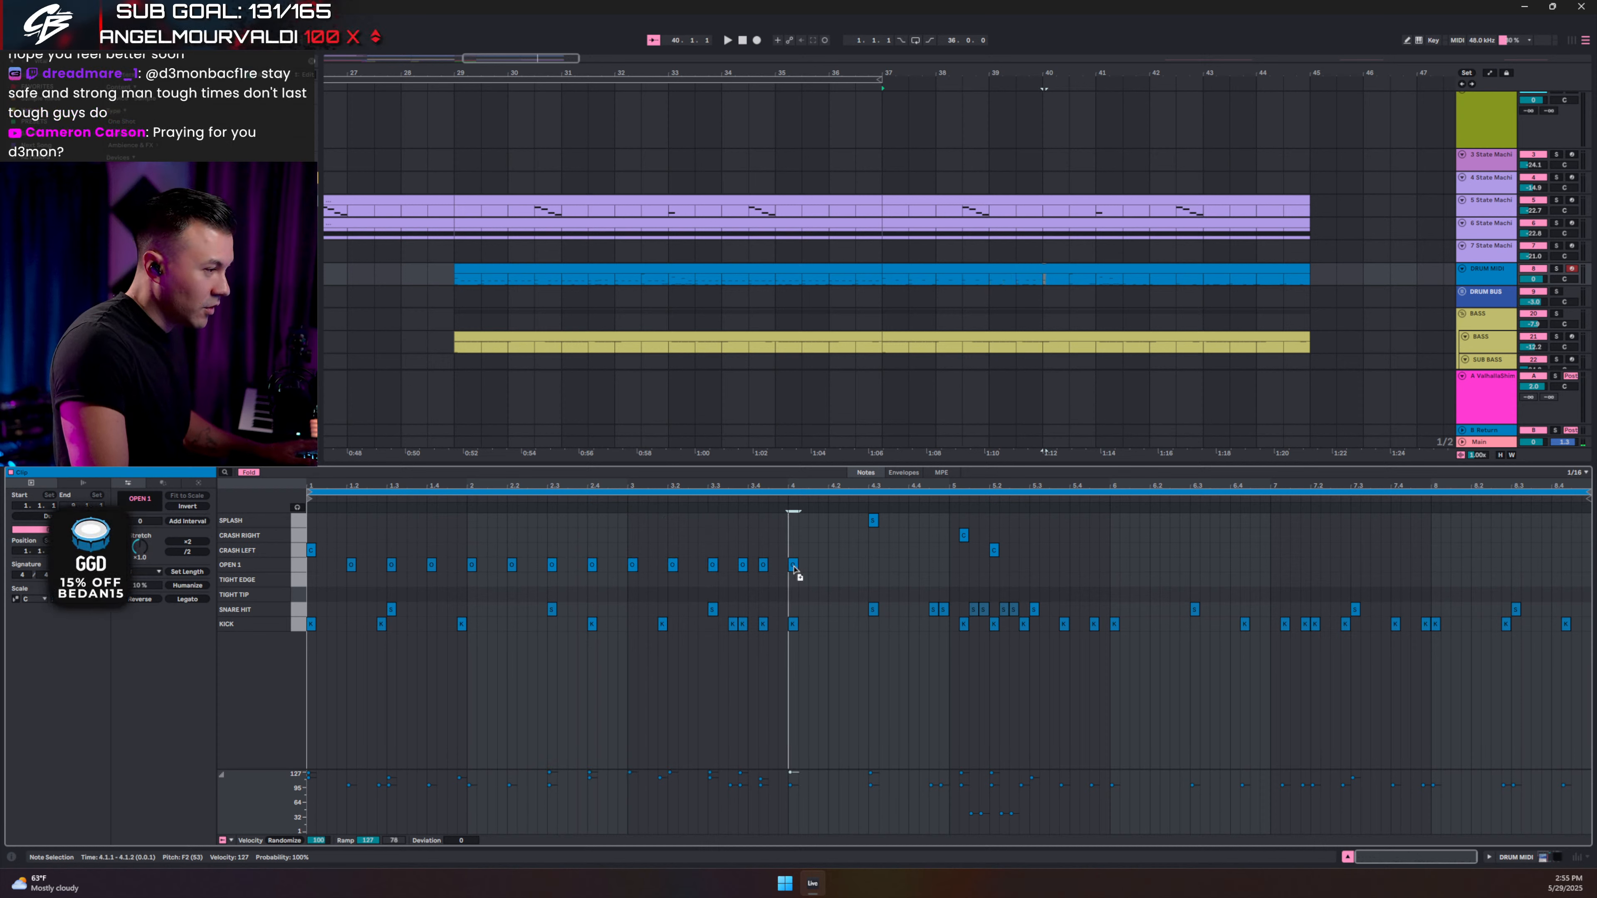
left_click_drag(804, 569, 831, 563)
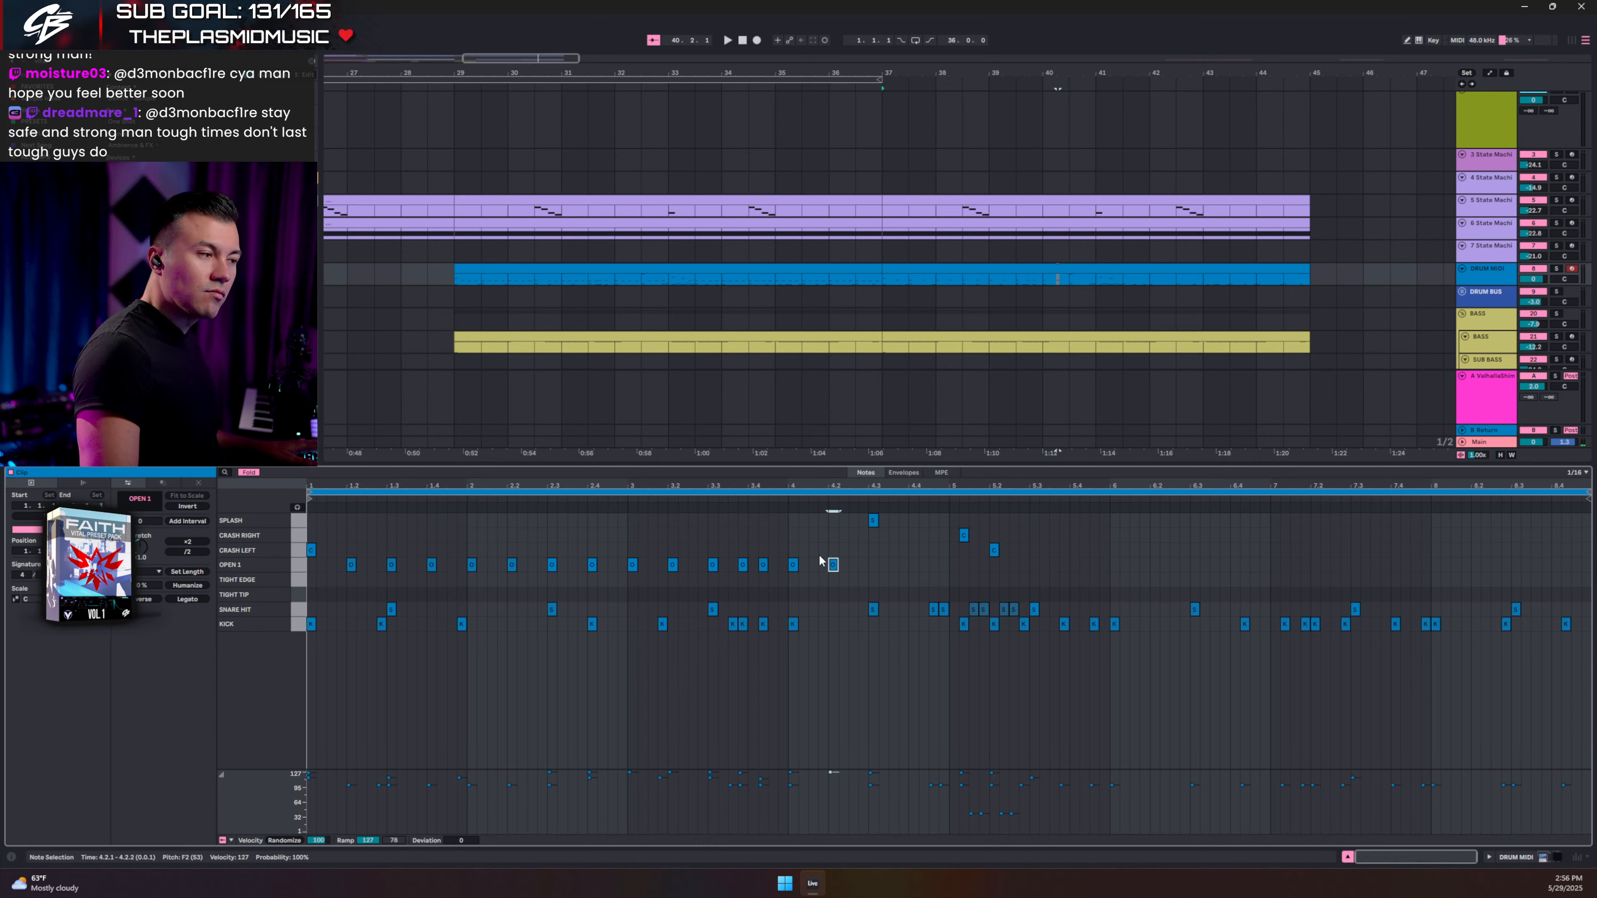
left_click_drag(833, 565, 1043, 562)
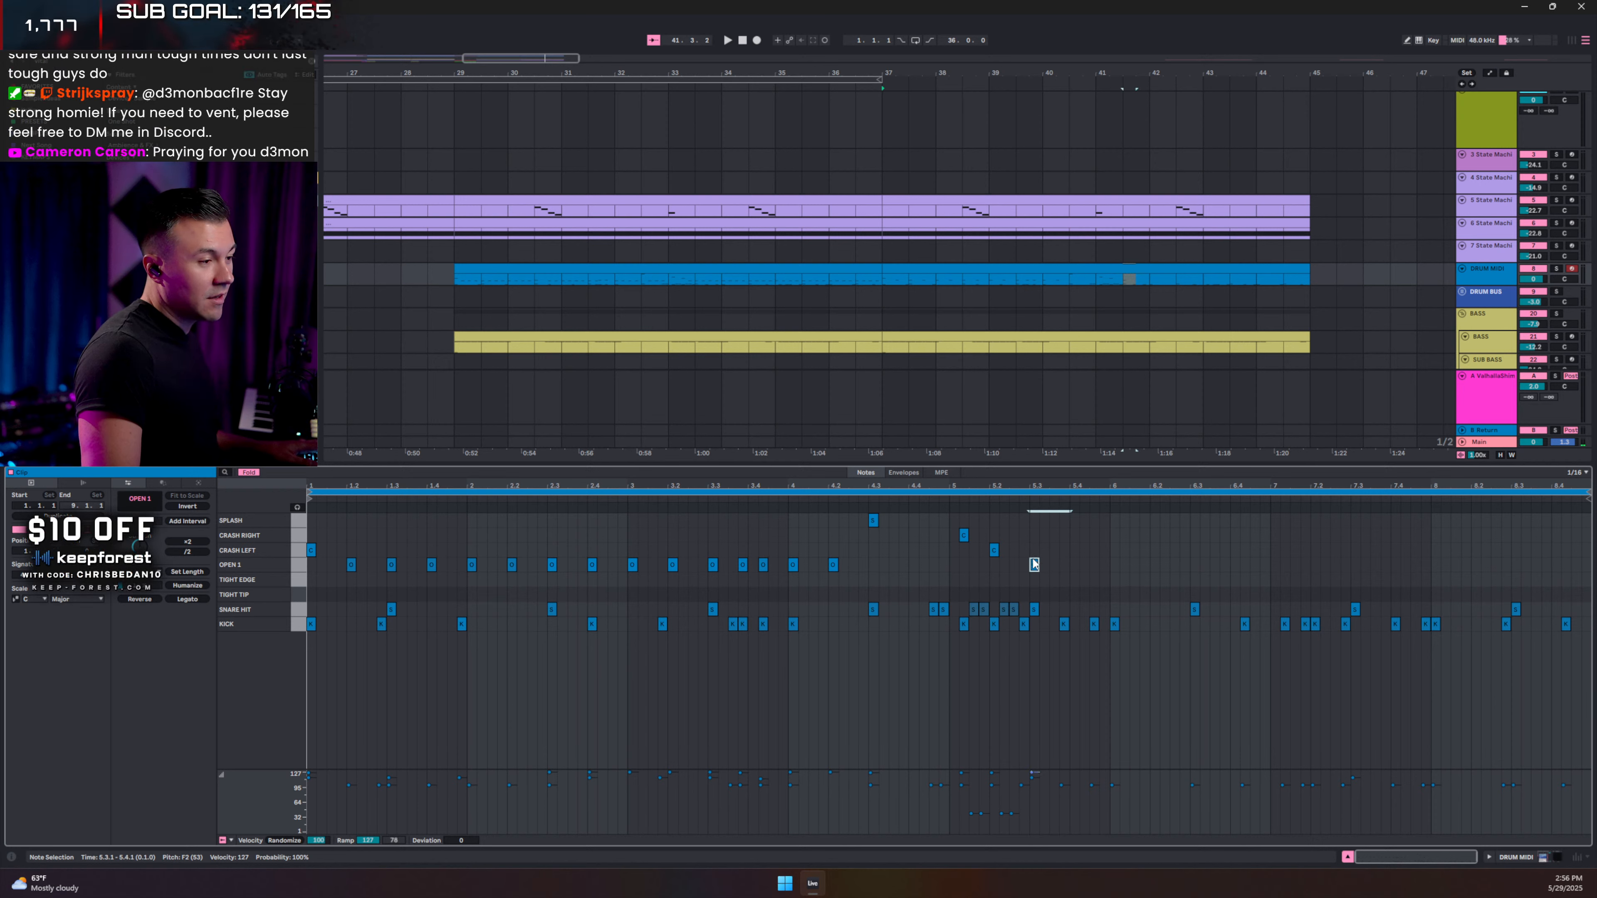
key("ctrl+d")
key("ctrl+d")
key("ctrl+d")
key("ctrl+d")
key("ctrl+d")
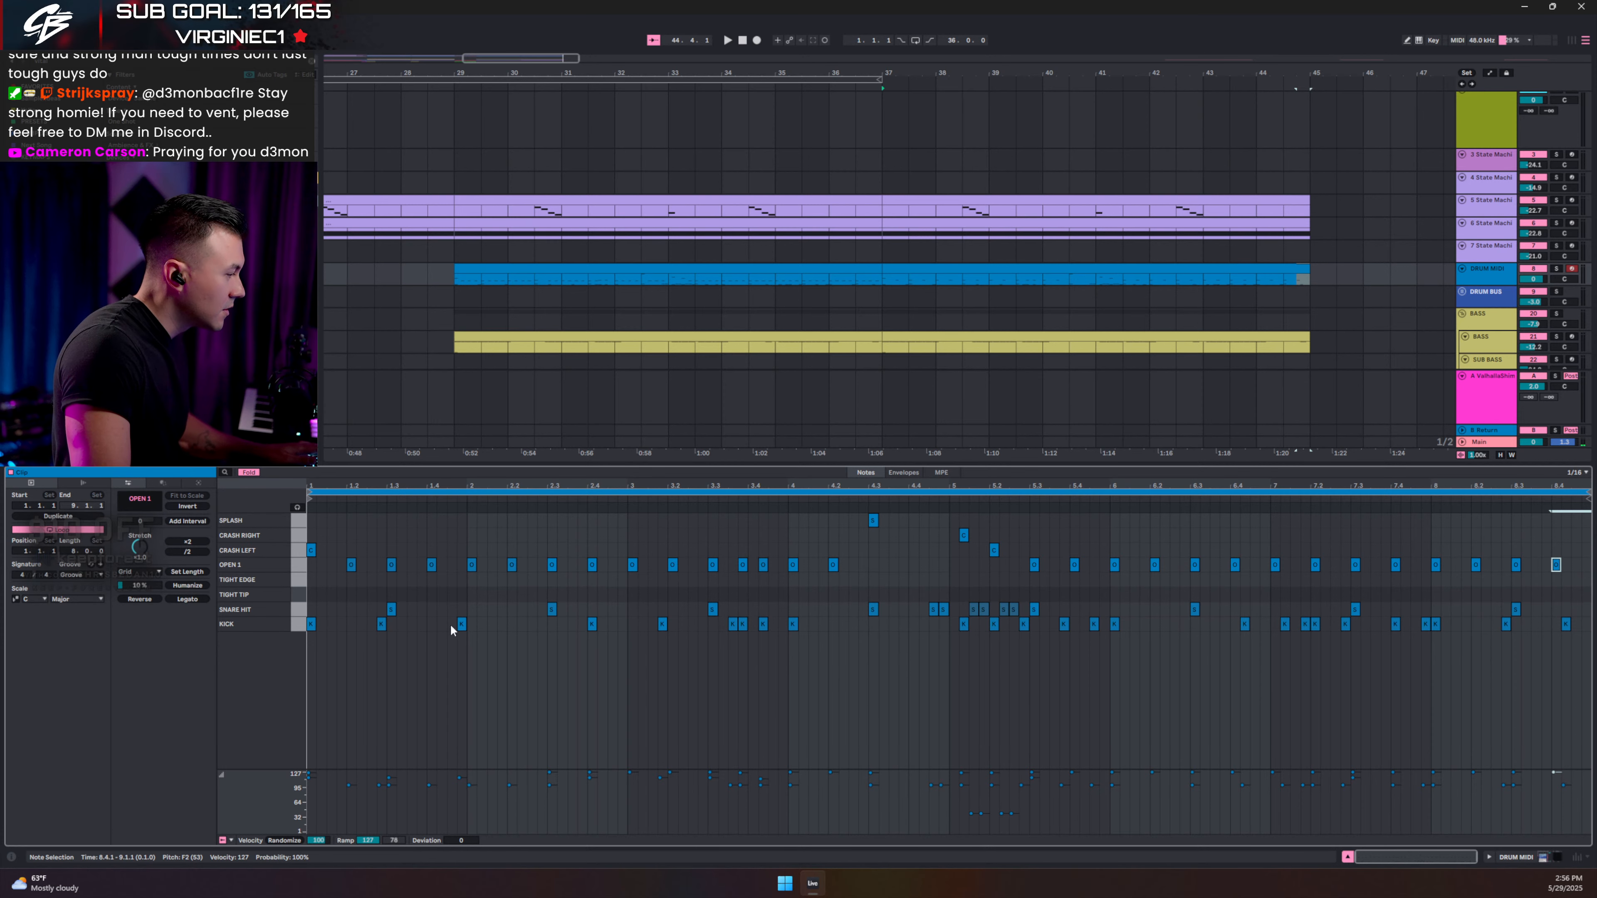
Audition the edited drum pattern, and save the project with the clip editor closed.
key("space")
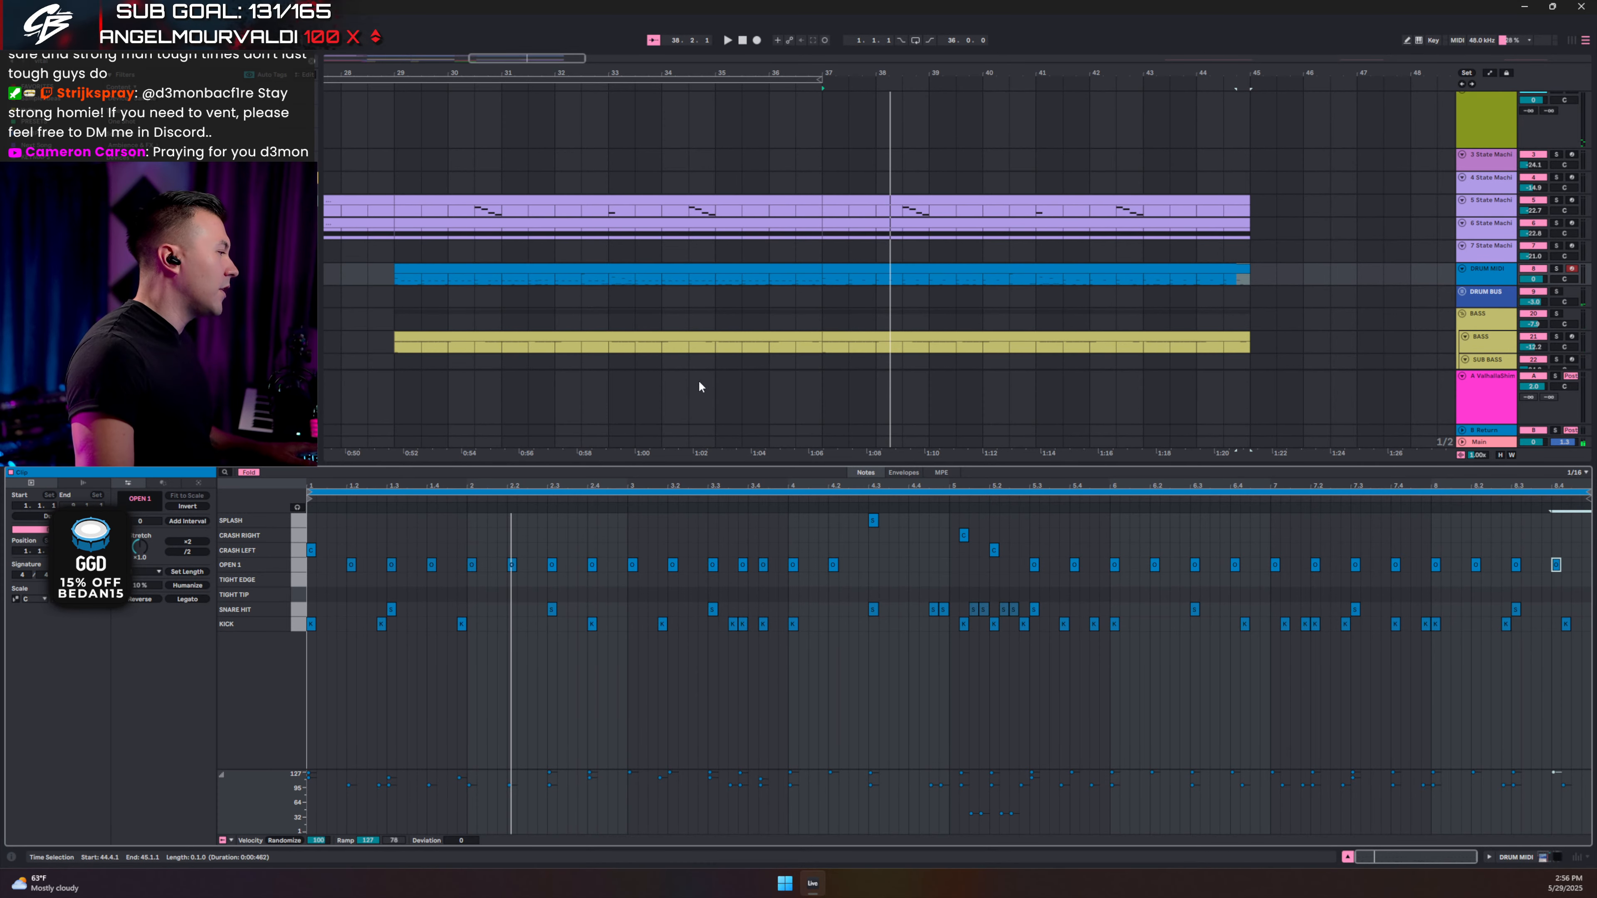
left_click(1348, 858)
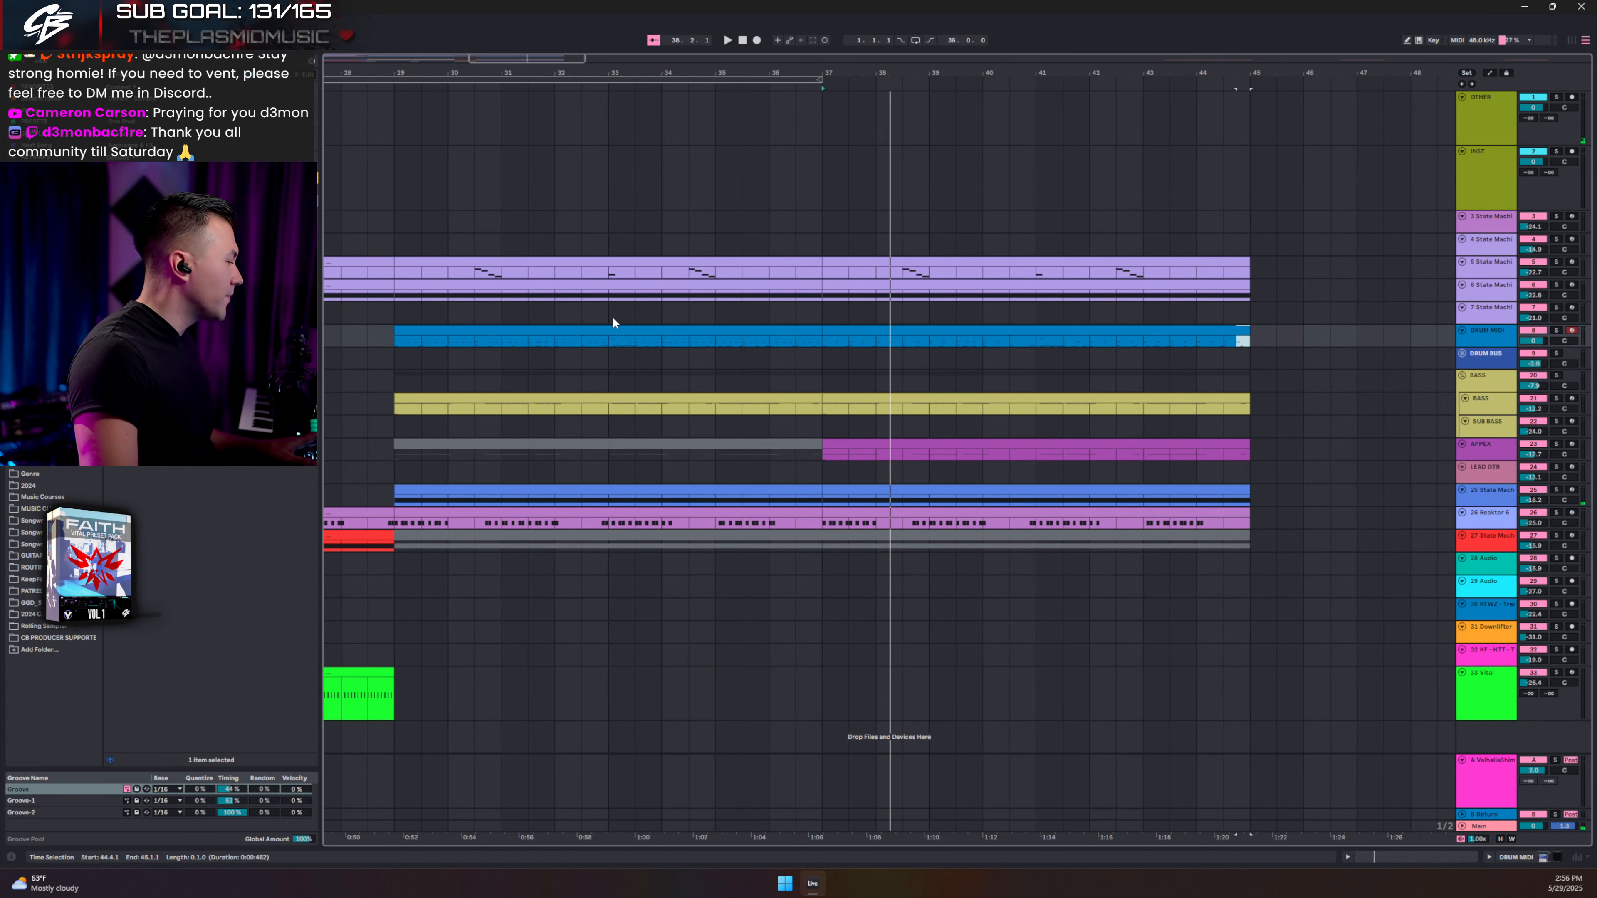
key("ctrl+s")
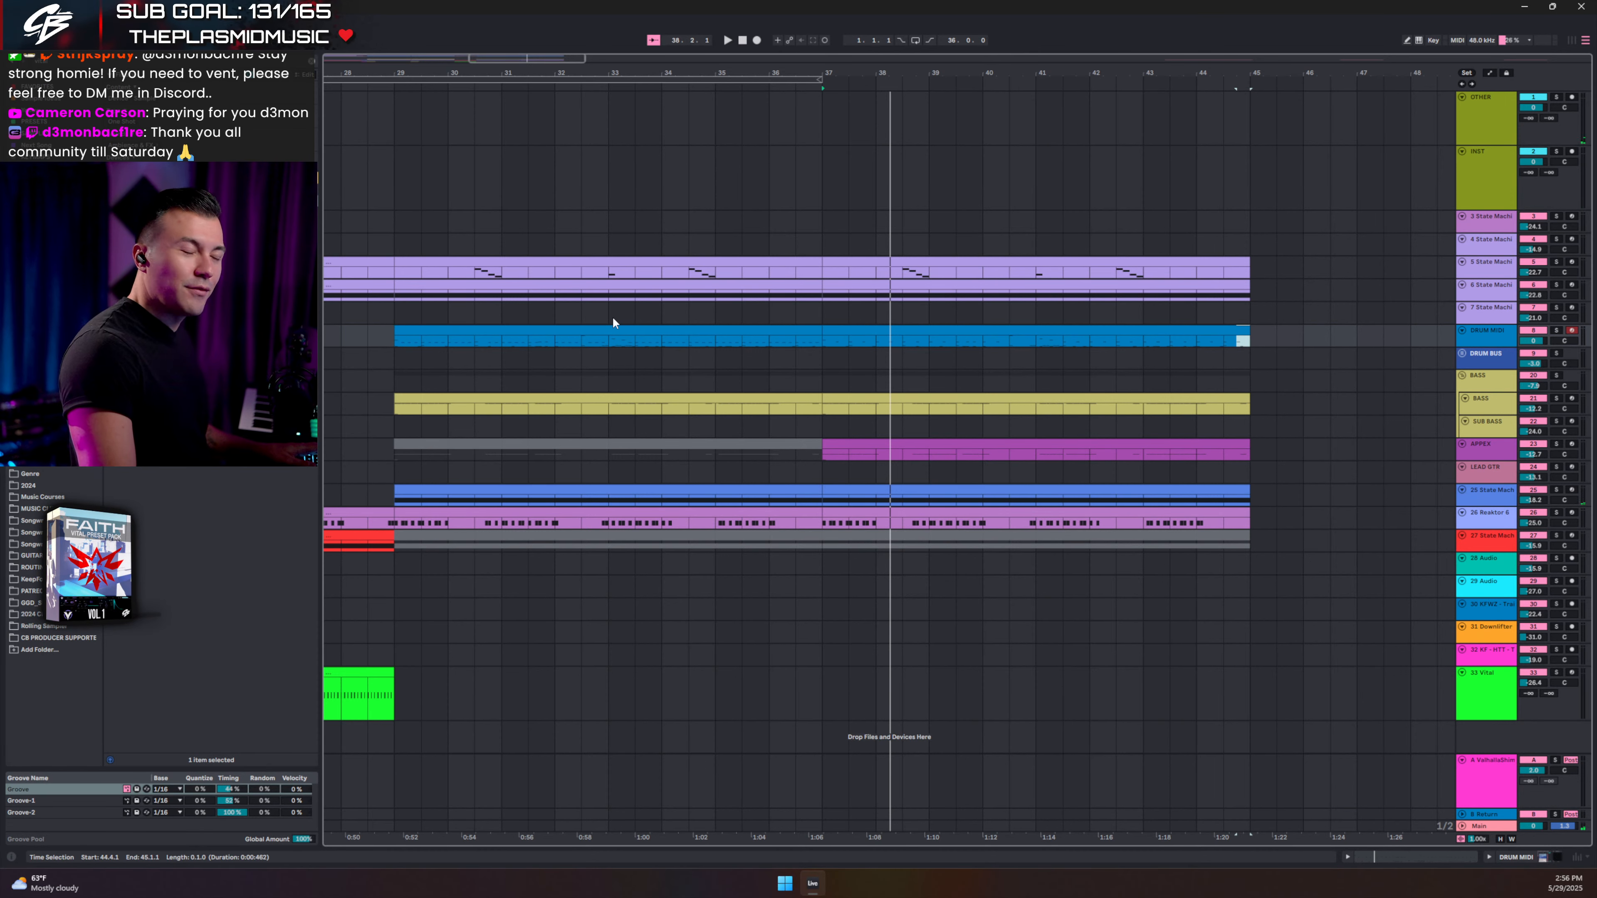
Play the arrangement from bar 28.3 to hear the bar 29 section lead into the duplicated section at bar 37.
left_click_drag(517, 71, 685, 69)
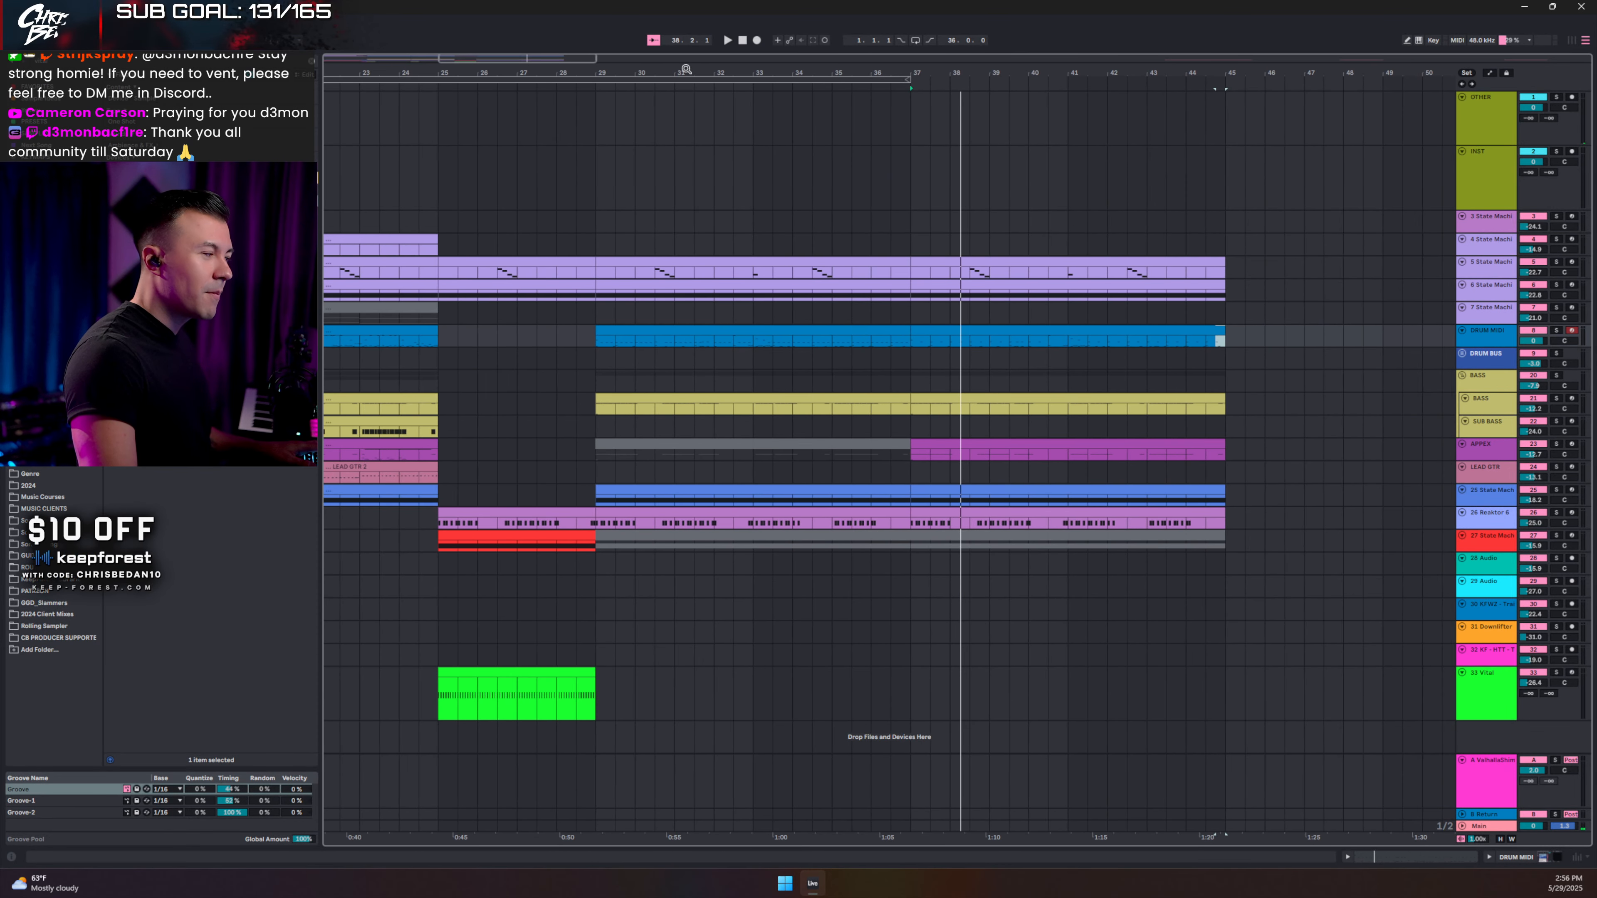
left_click(438, 196)
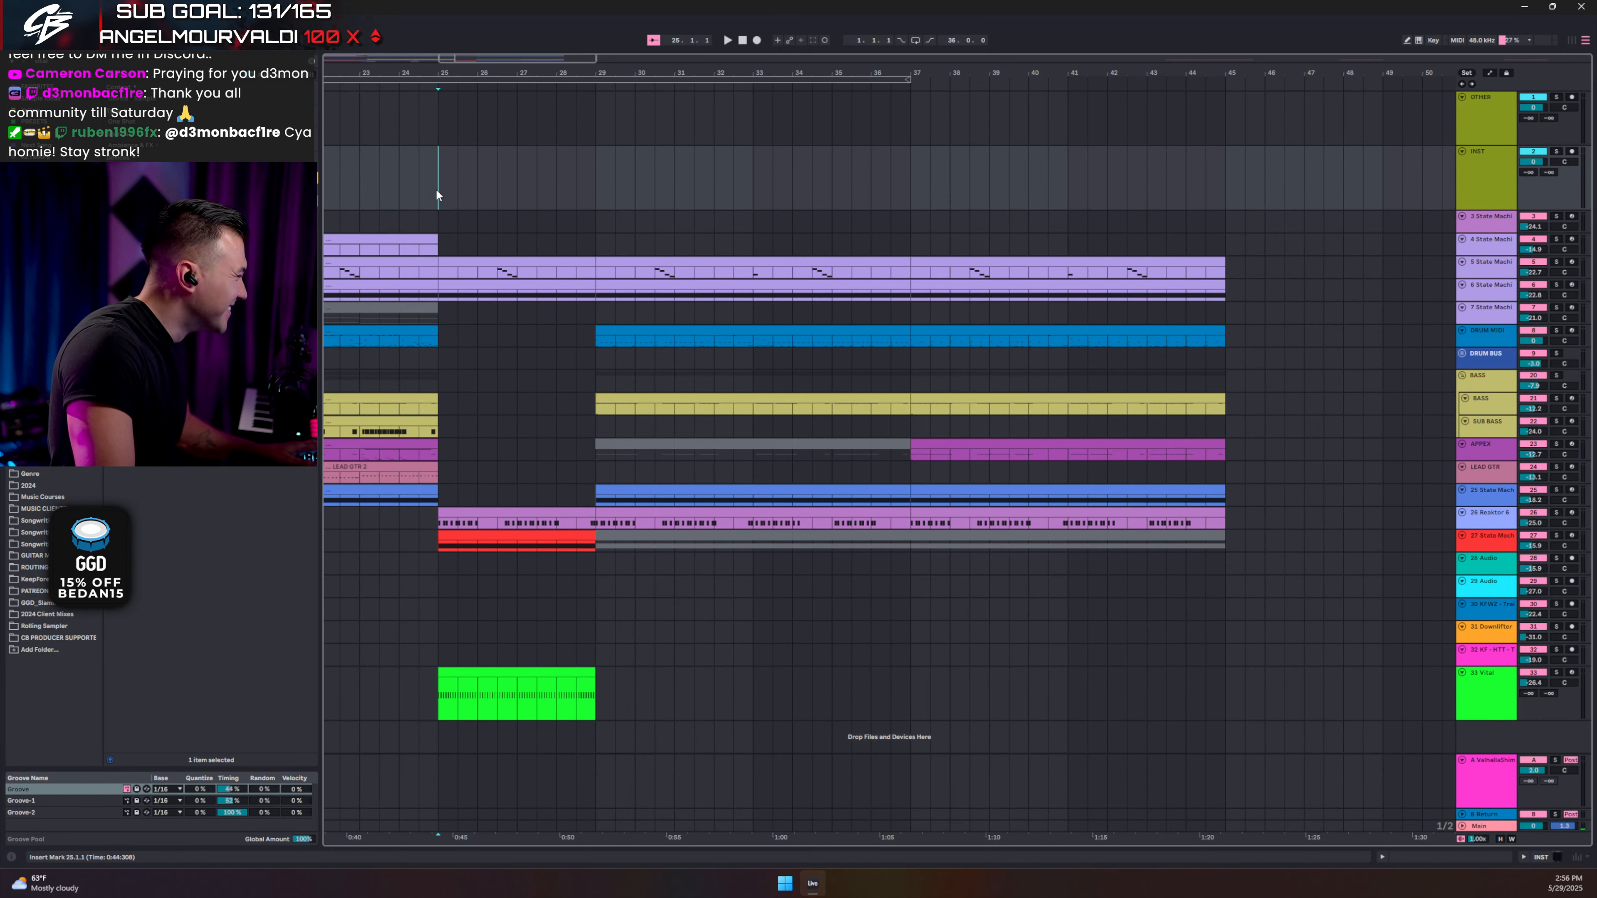
scroll(403, 160, "left", 5)
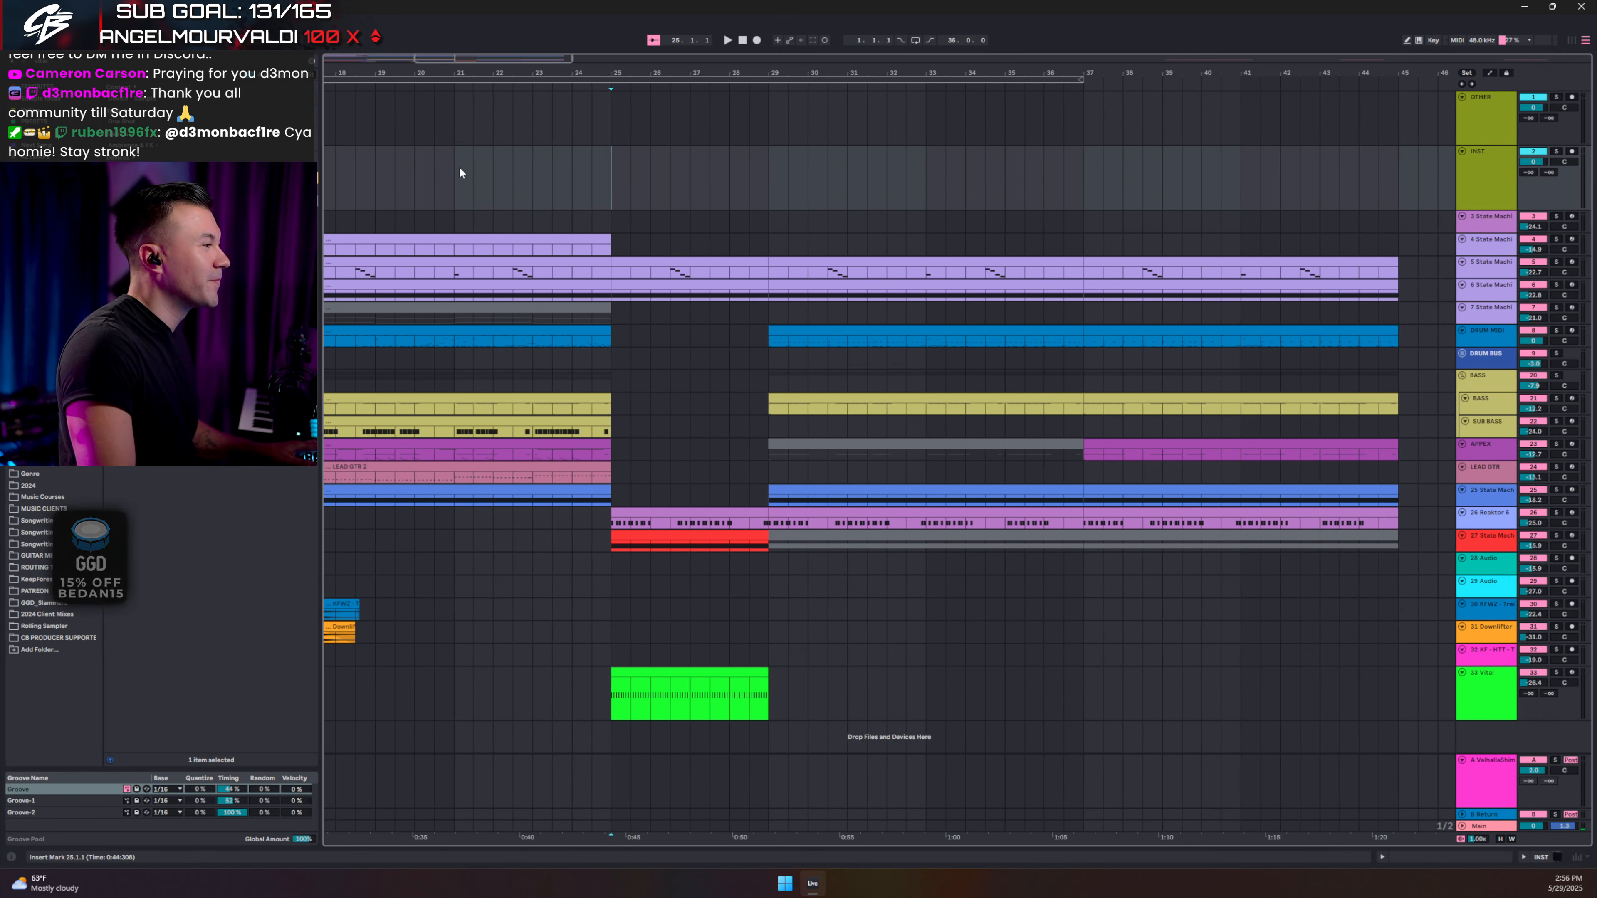
left_click(759, 164)
key("space")
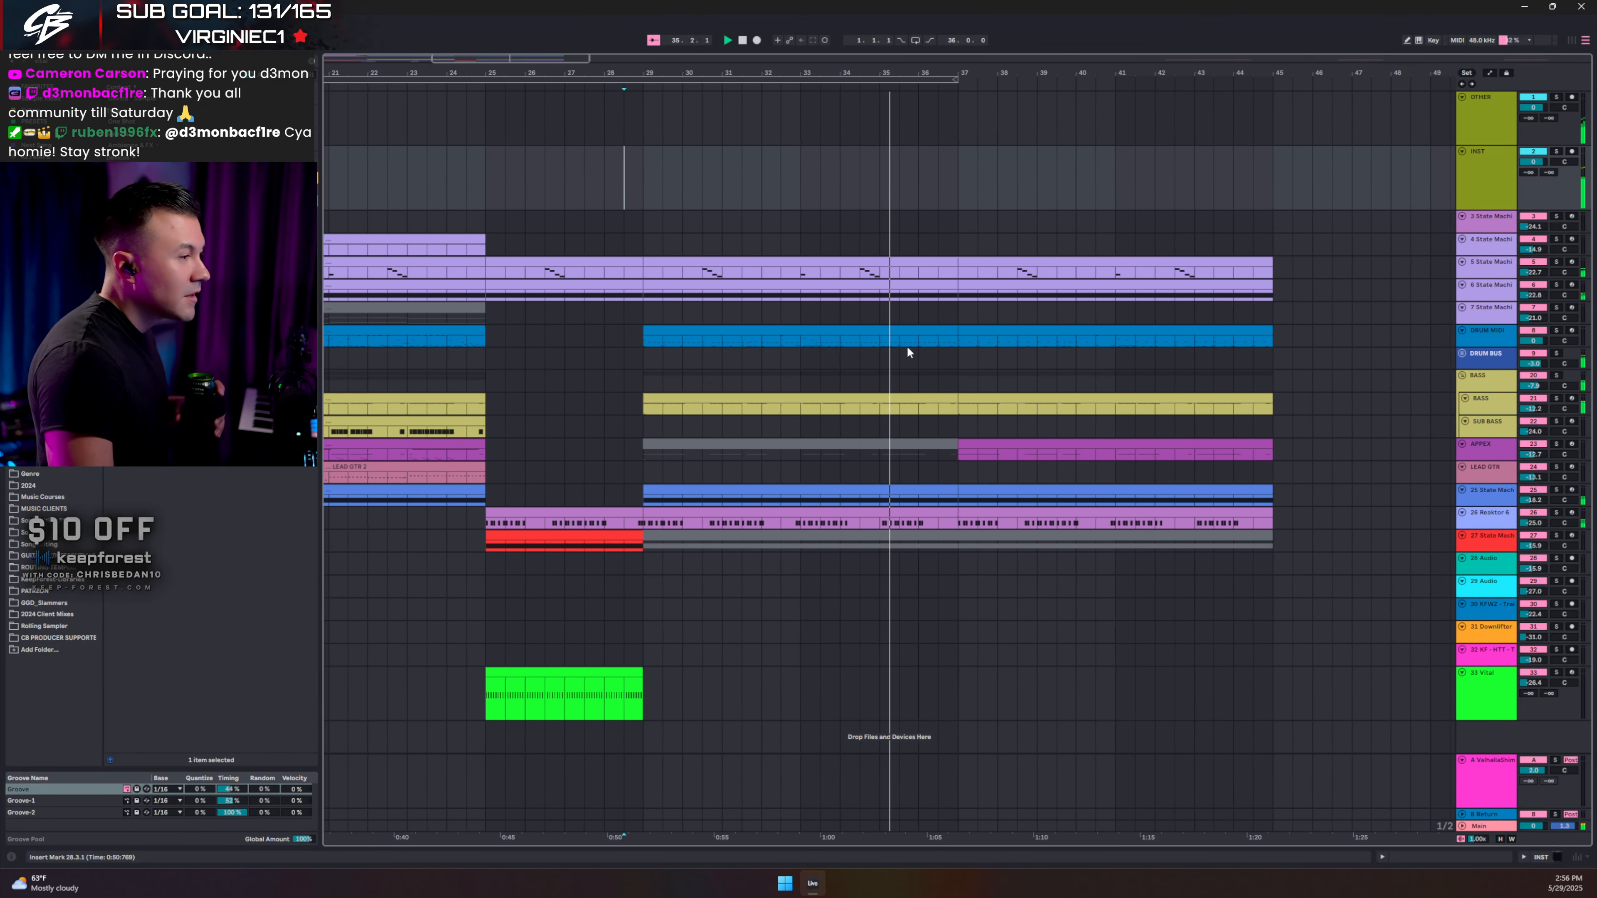
Shorten the DRUM MIDI clip that starts at bar 29 so it ends at bar 36.3.
left_click(945, 332)
left_click_drag(952, 328, 934, 330)
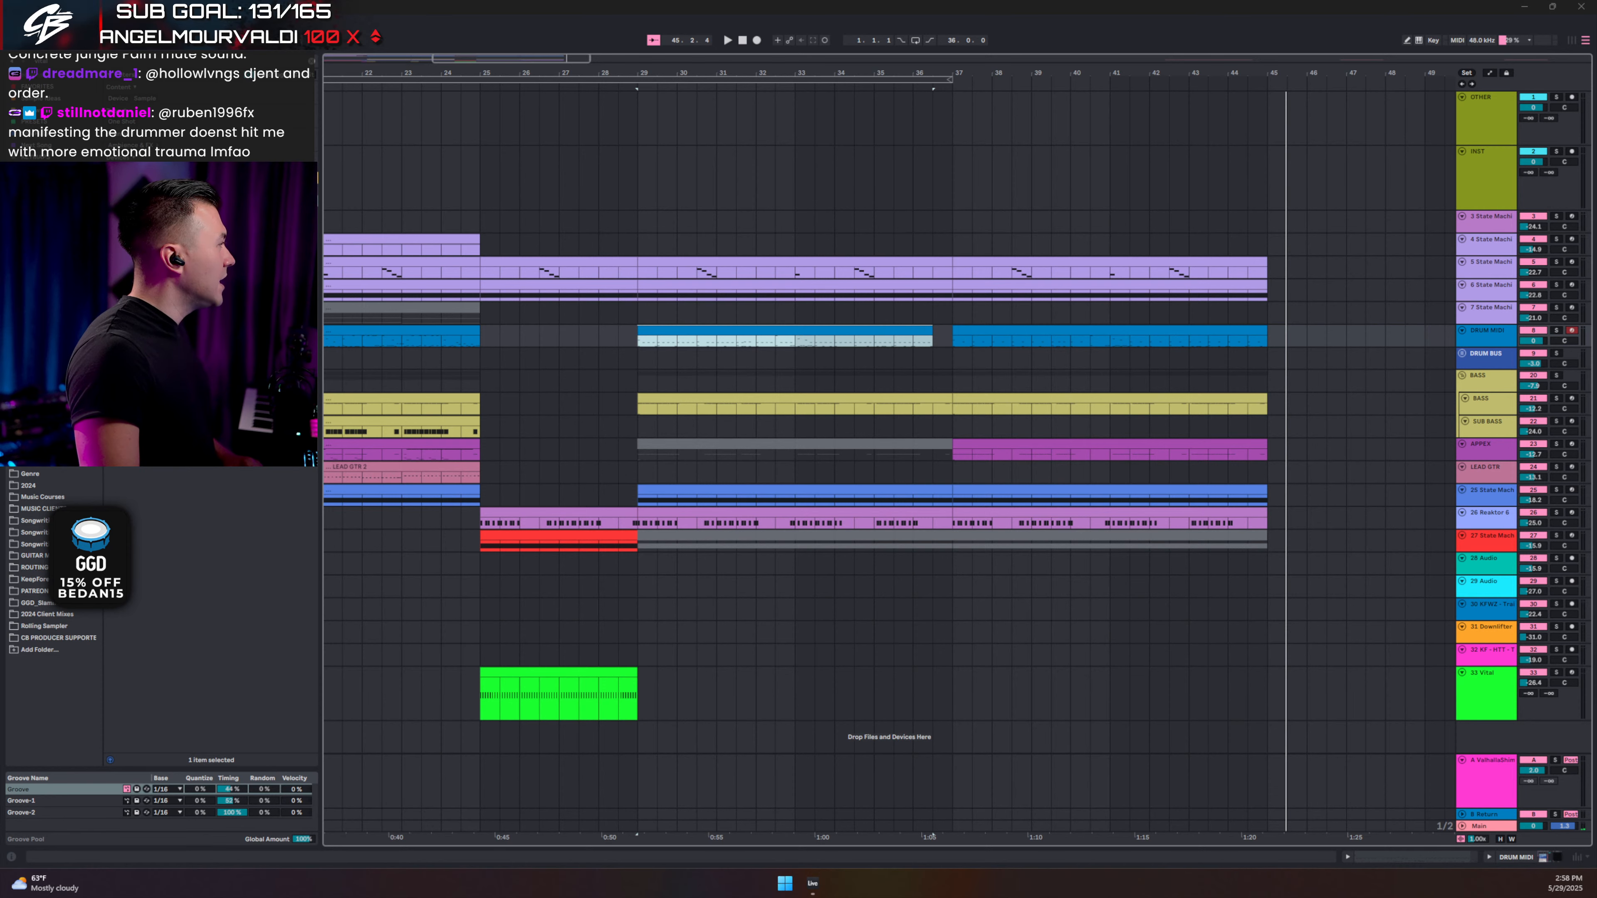
Switch to Spotify, search for "concrete ju" and play CONCRETE JUNGLE by Bad Omens.
left_click_drag(0, 78, 1190, 47)
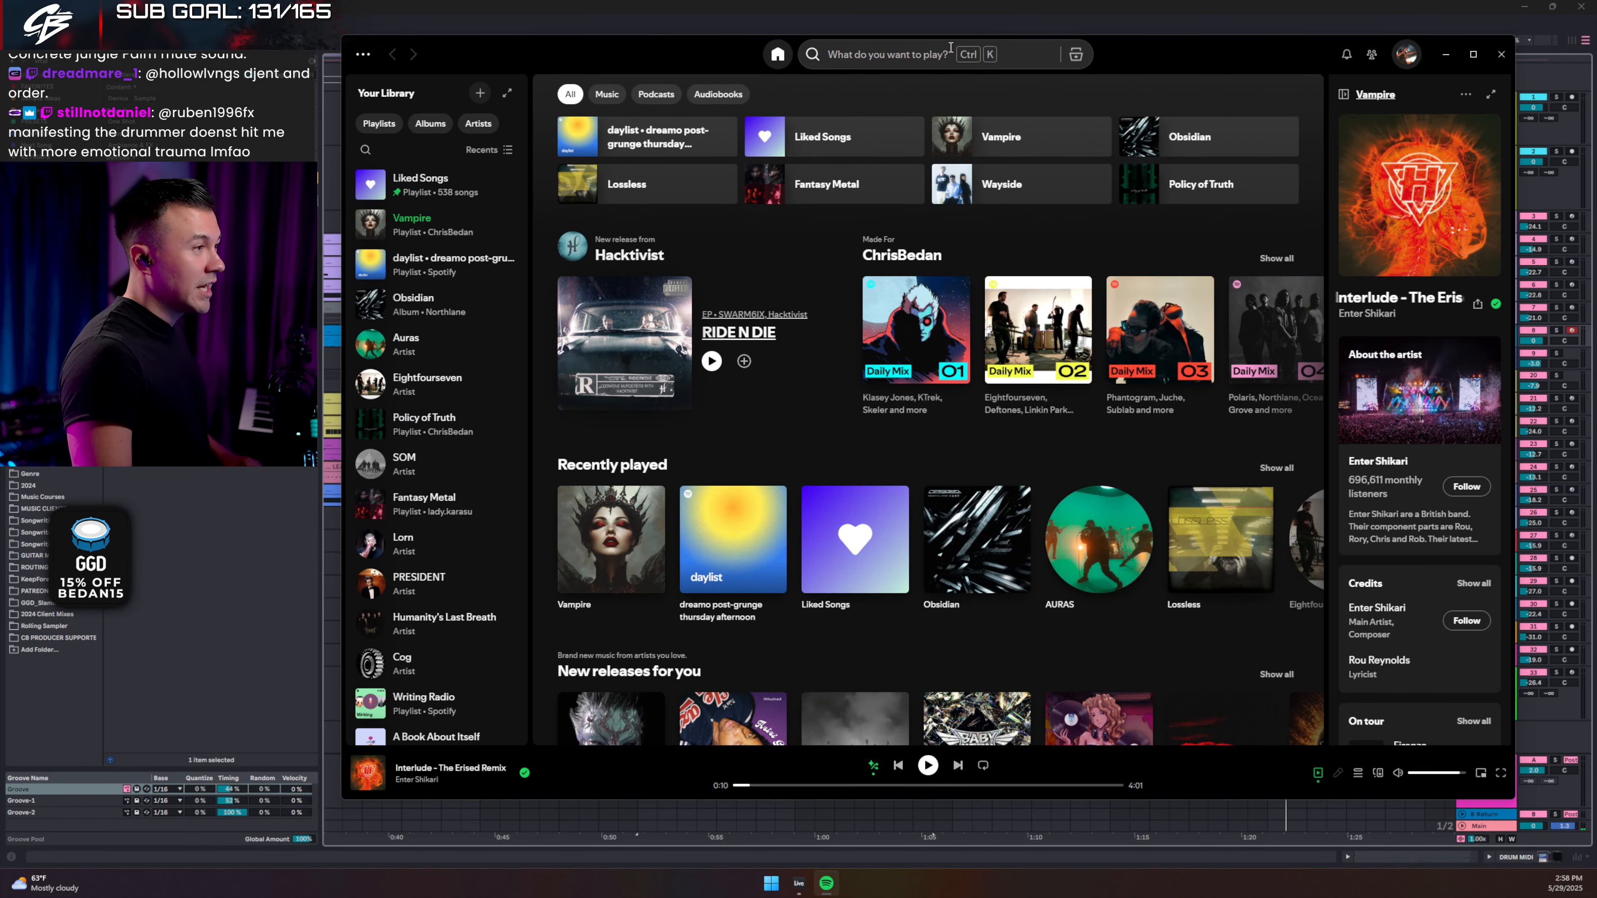
left_click(915, 55)
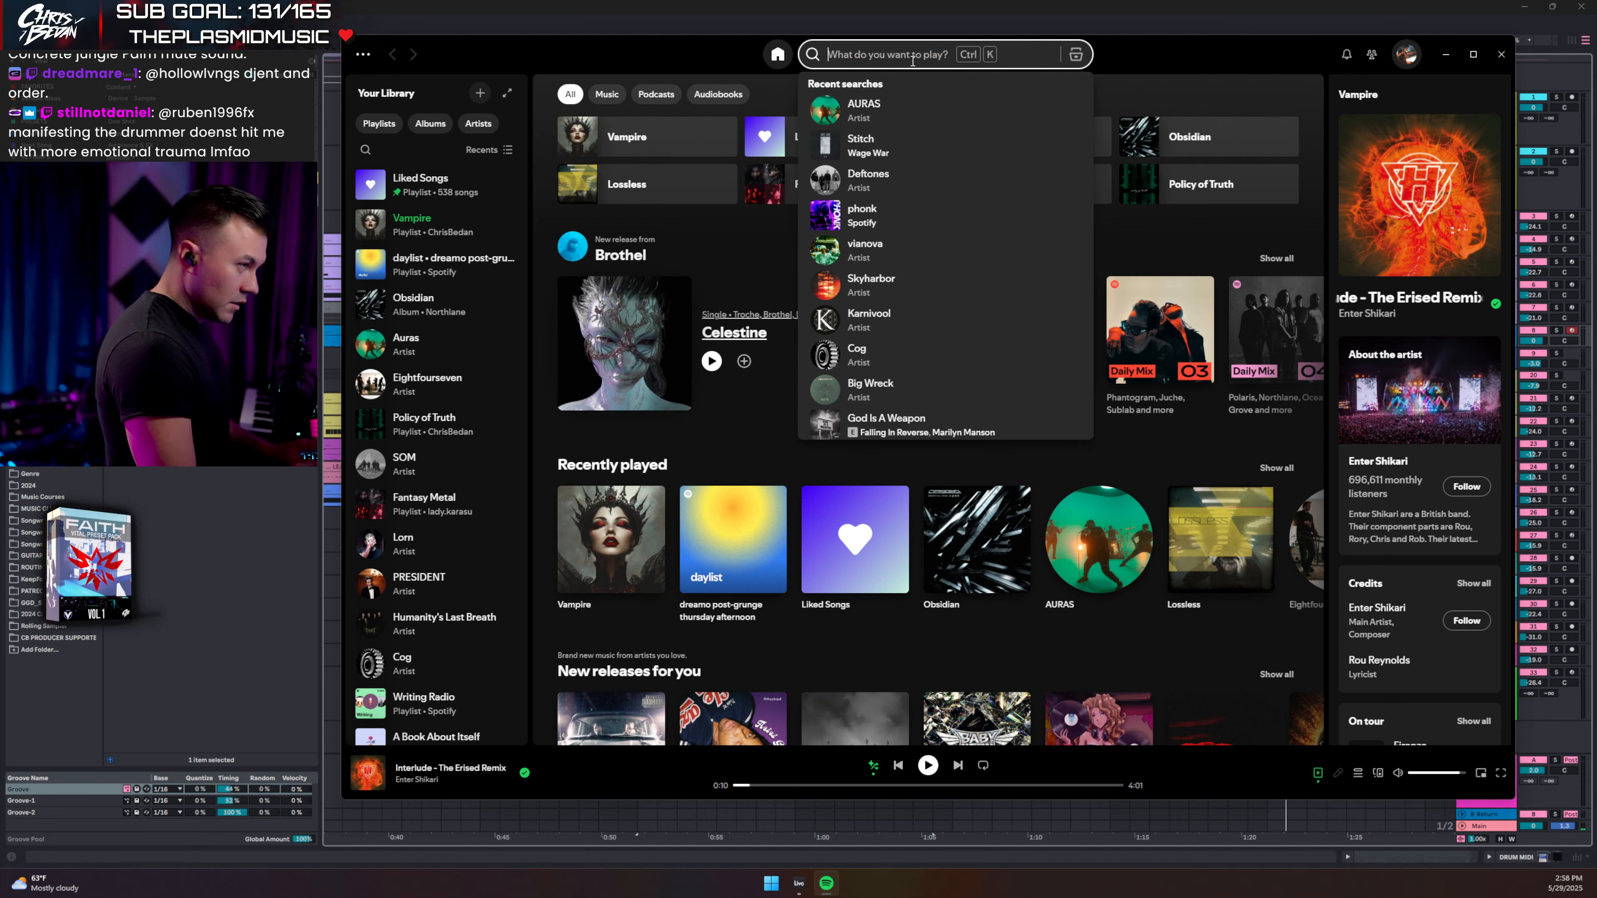
type("concret")
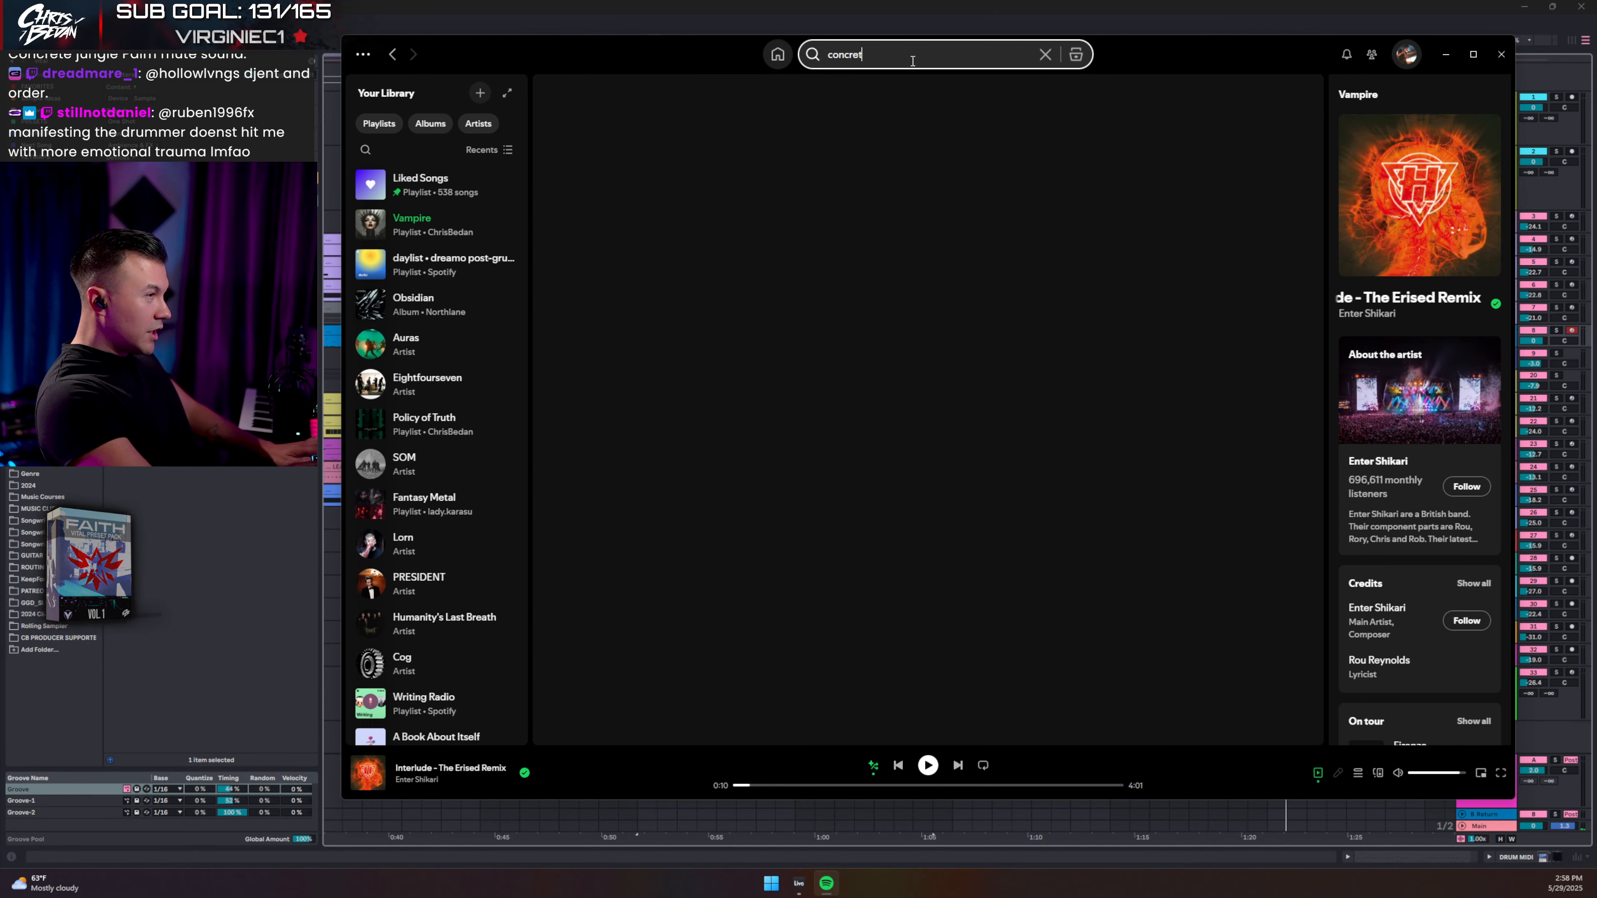
type("e jum")
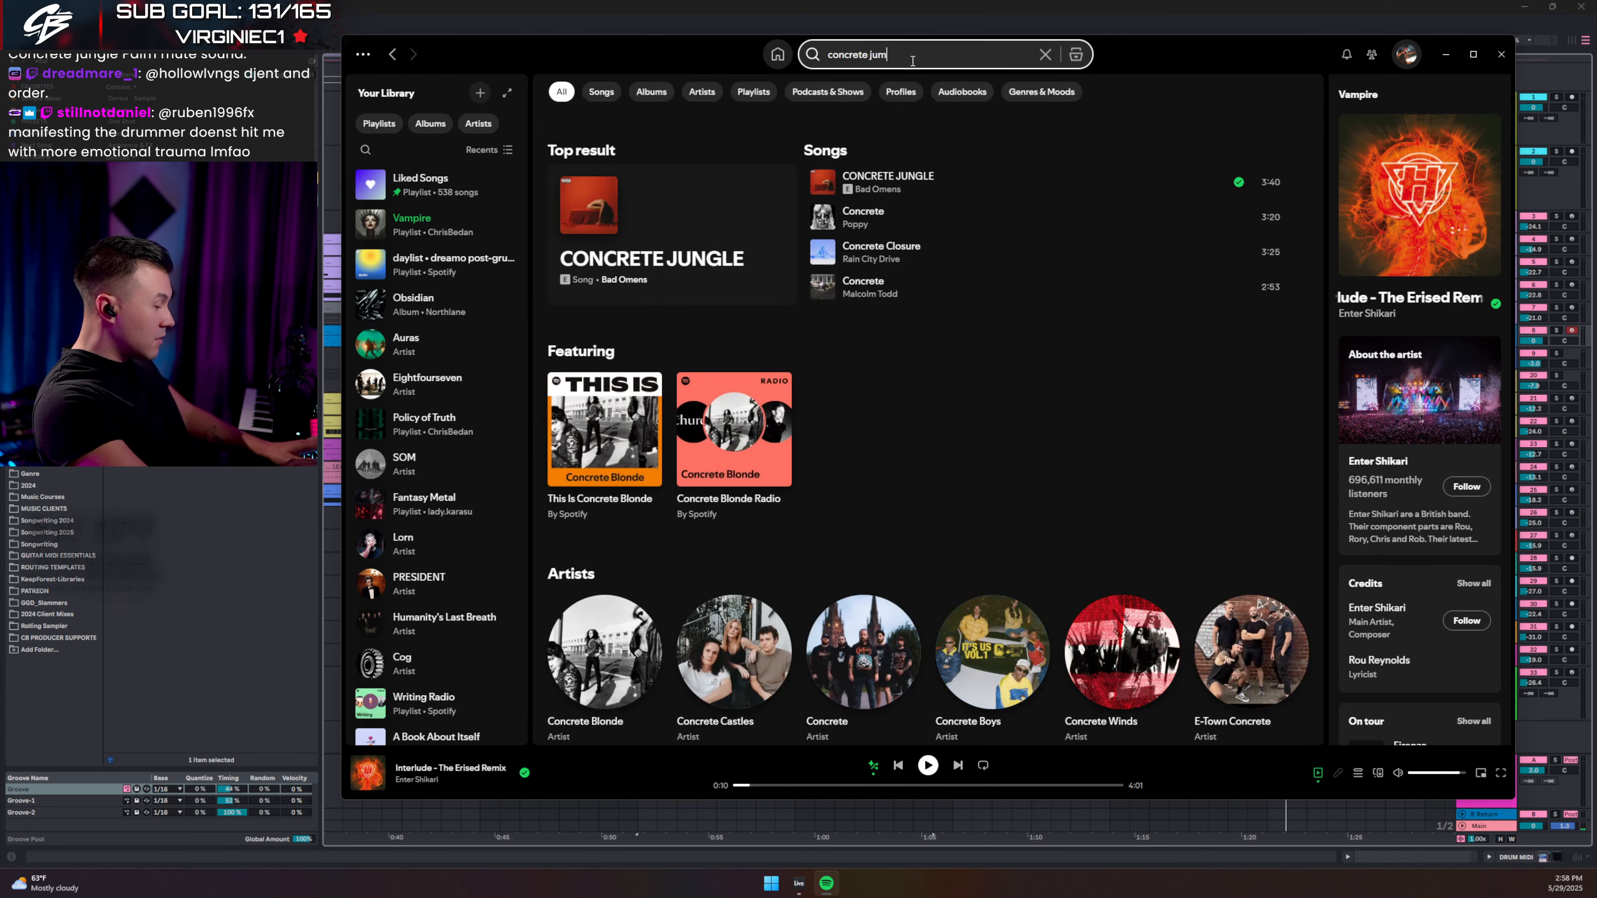
left_click(823, 183)
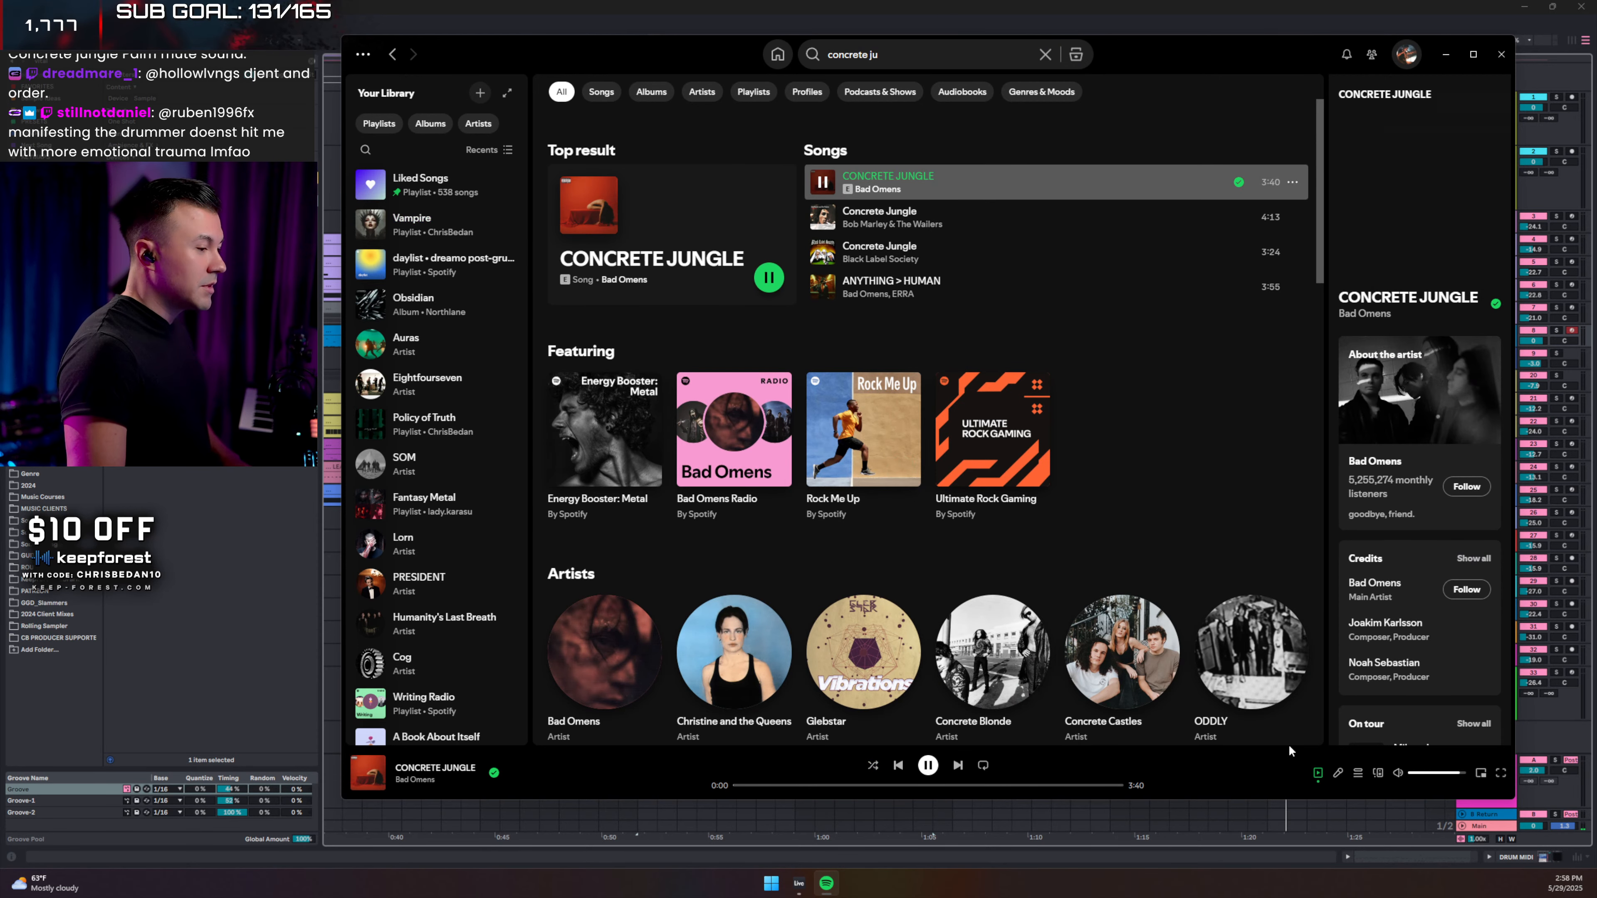
Lower the playback volume to about half, sample several passages of the song between 0:50 and 2:20, and pause it.
left_click_drag(1458, 776, 1443, 779)
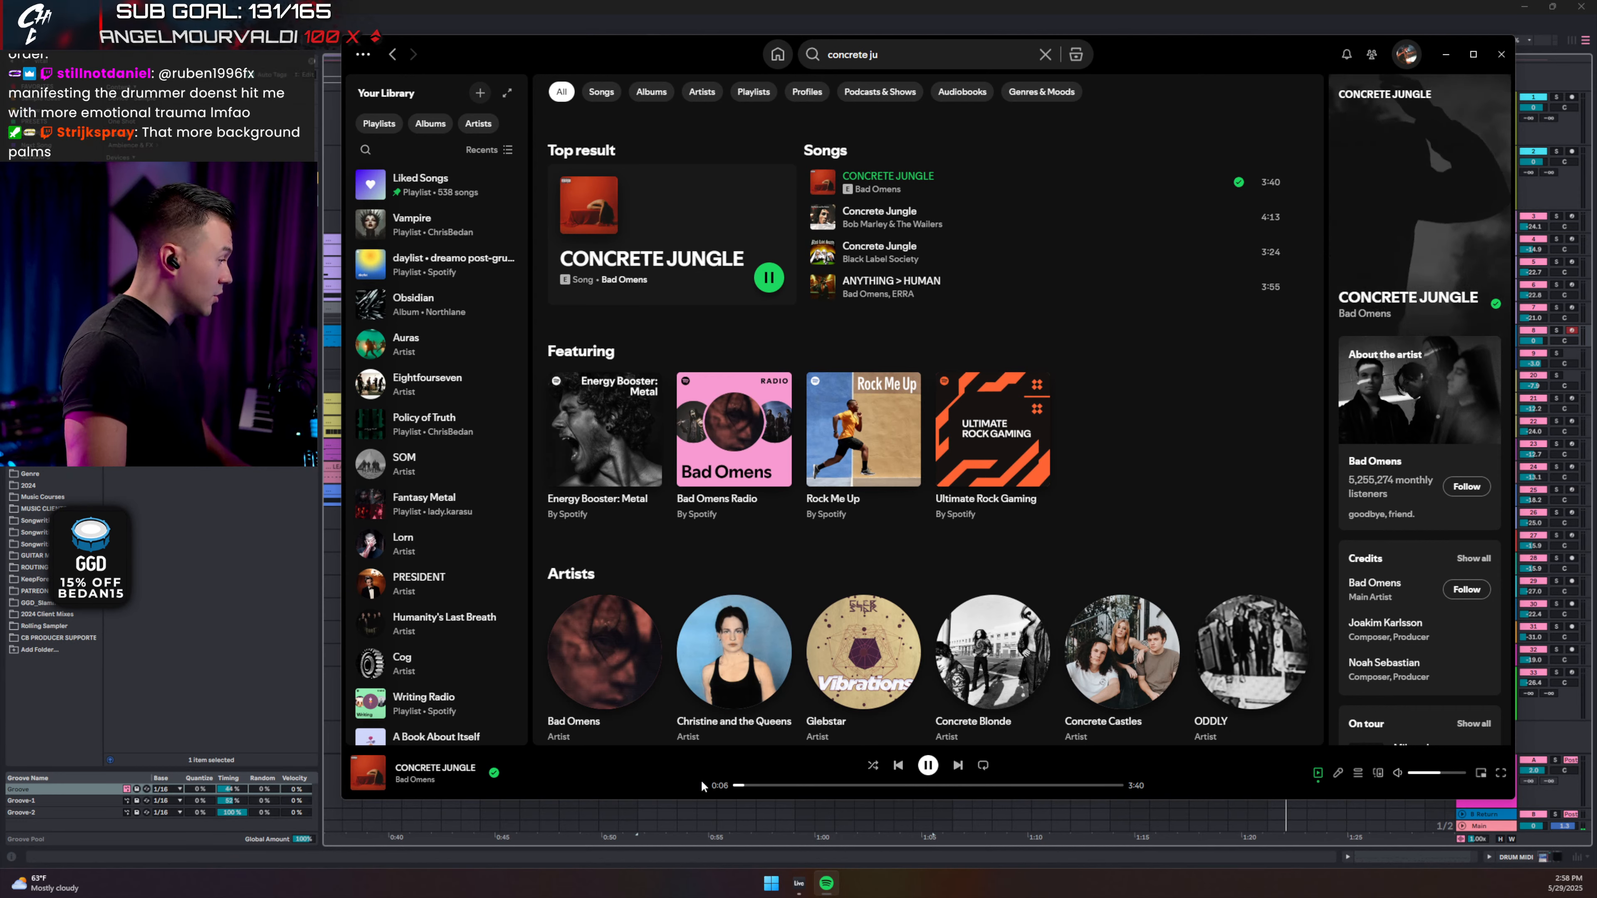
left_click(800, 786)
left_click(830, 787)
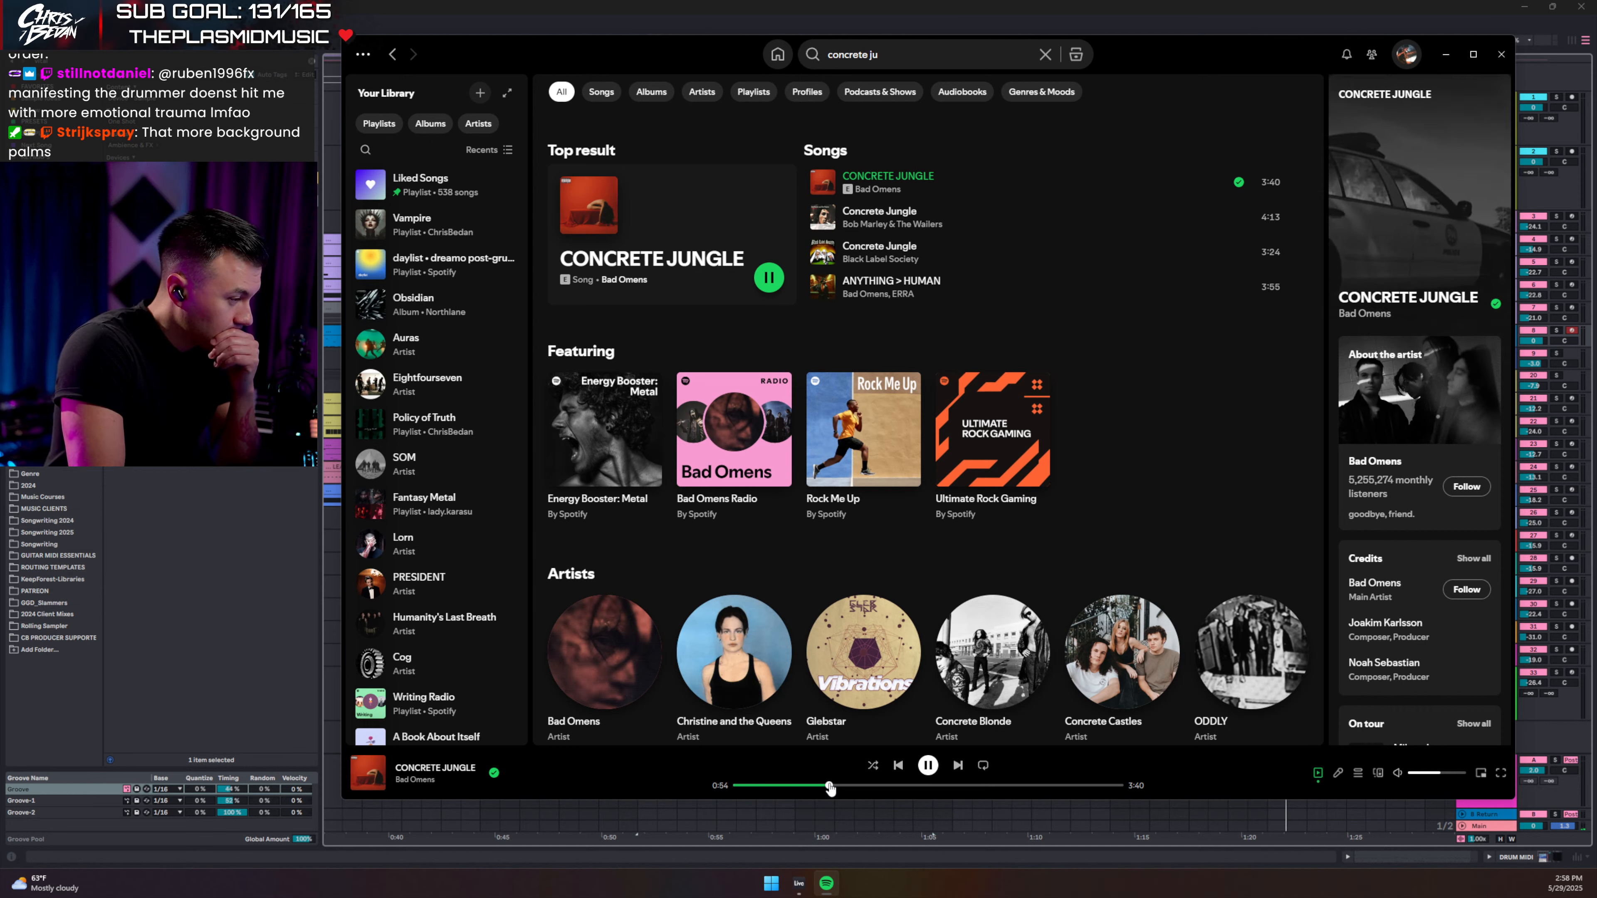
left_click(862, 786)
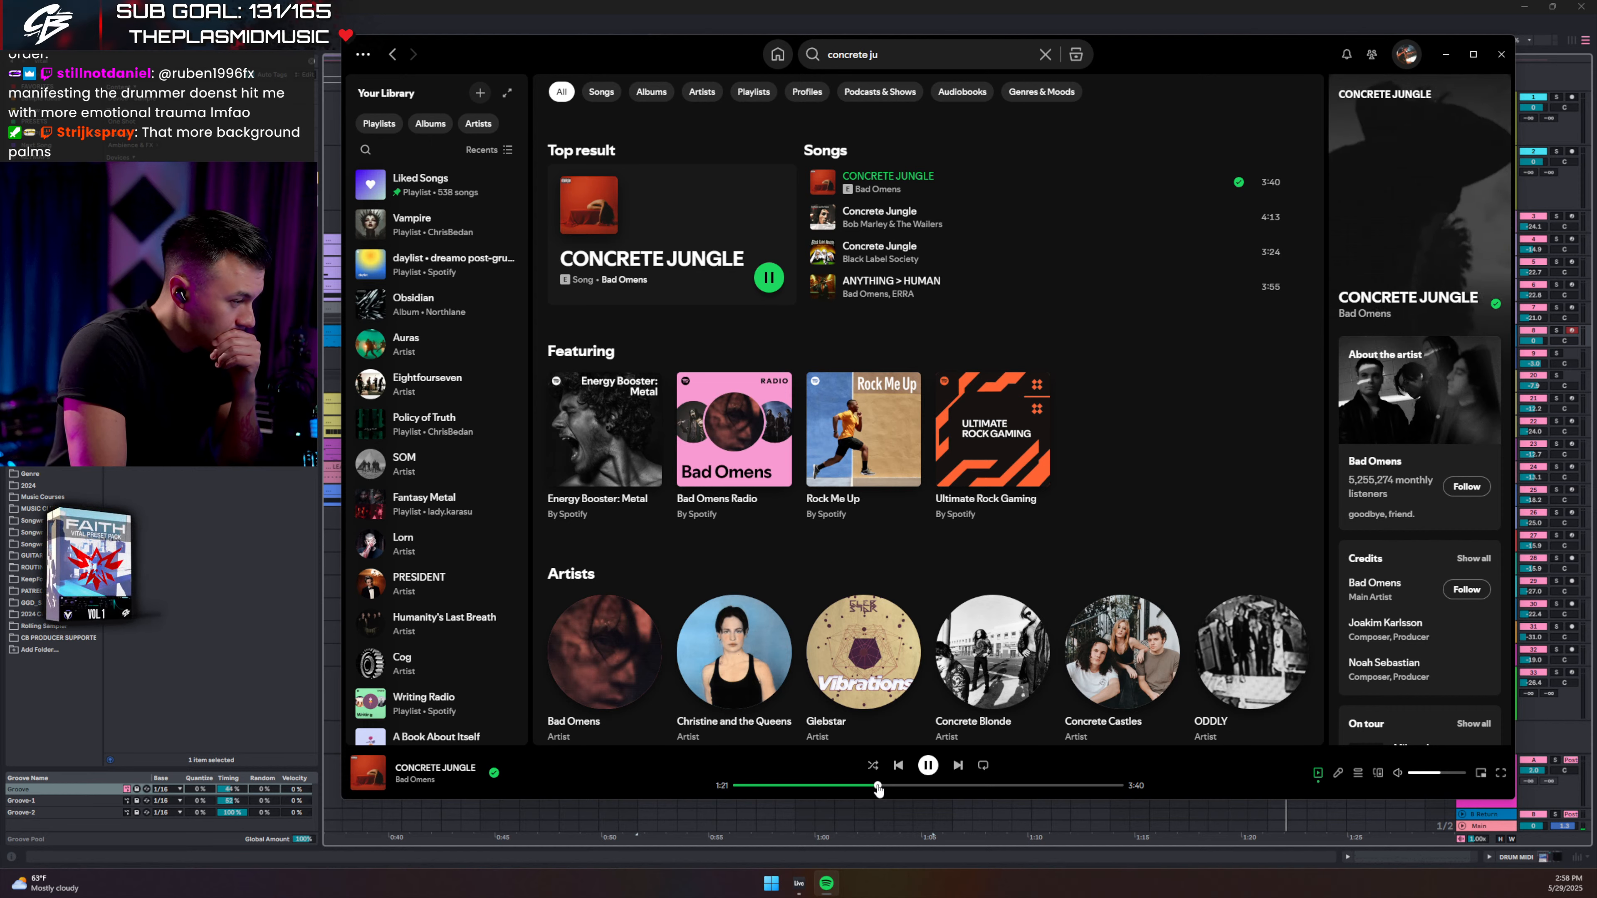
left_click(895, 786)
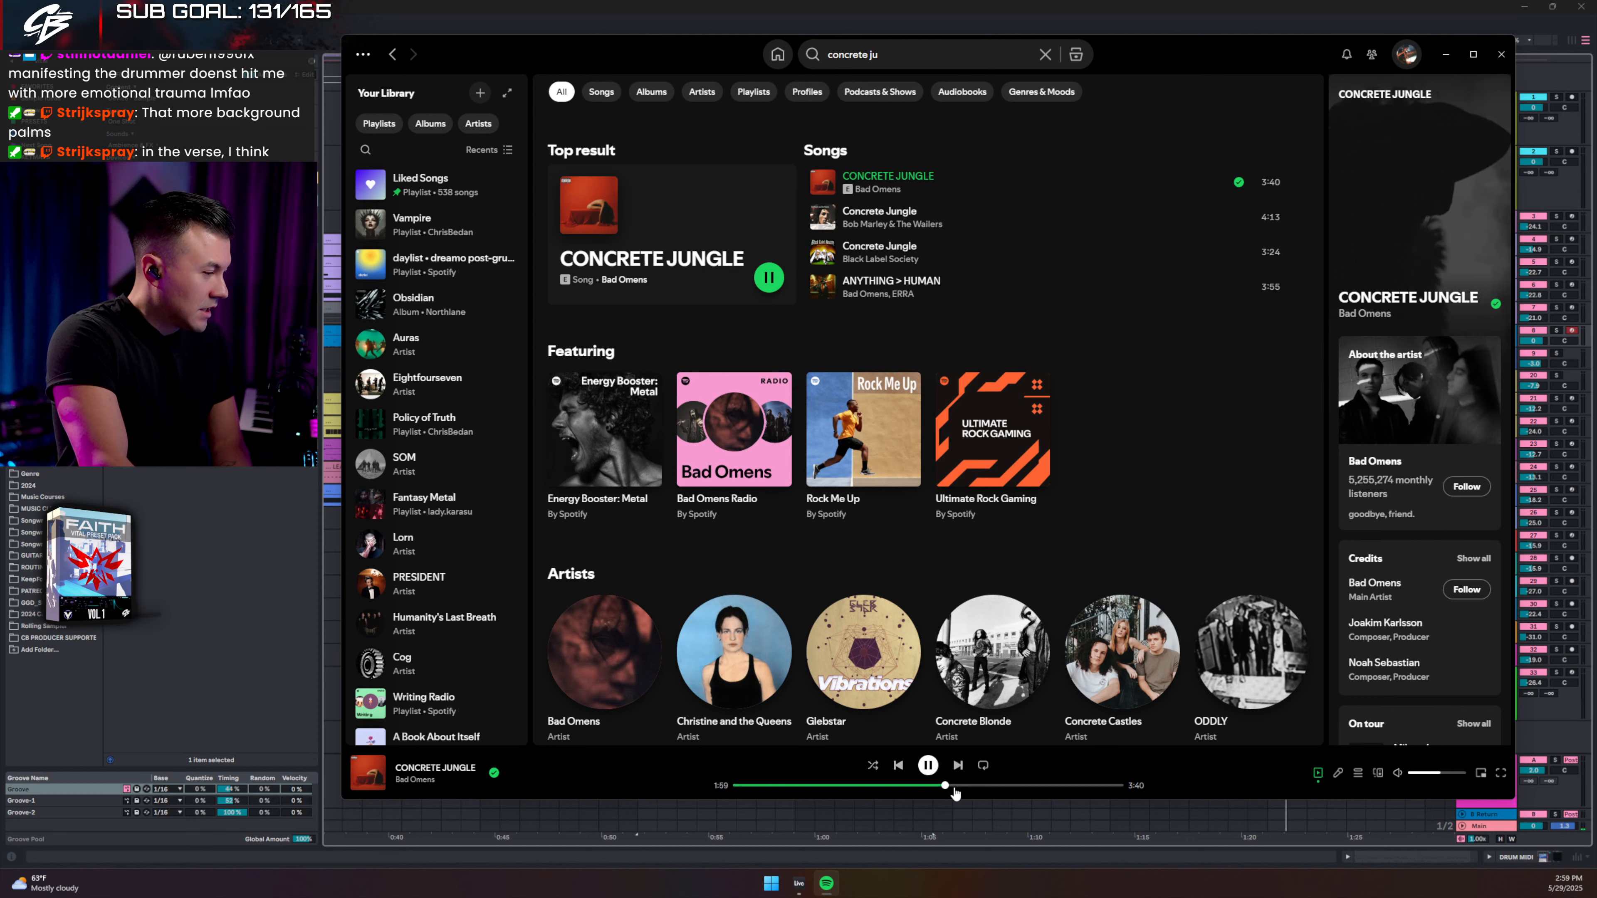
left_click(982, 788)
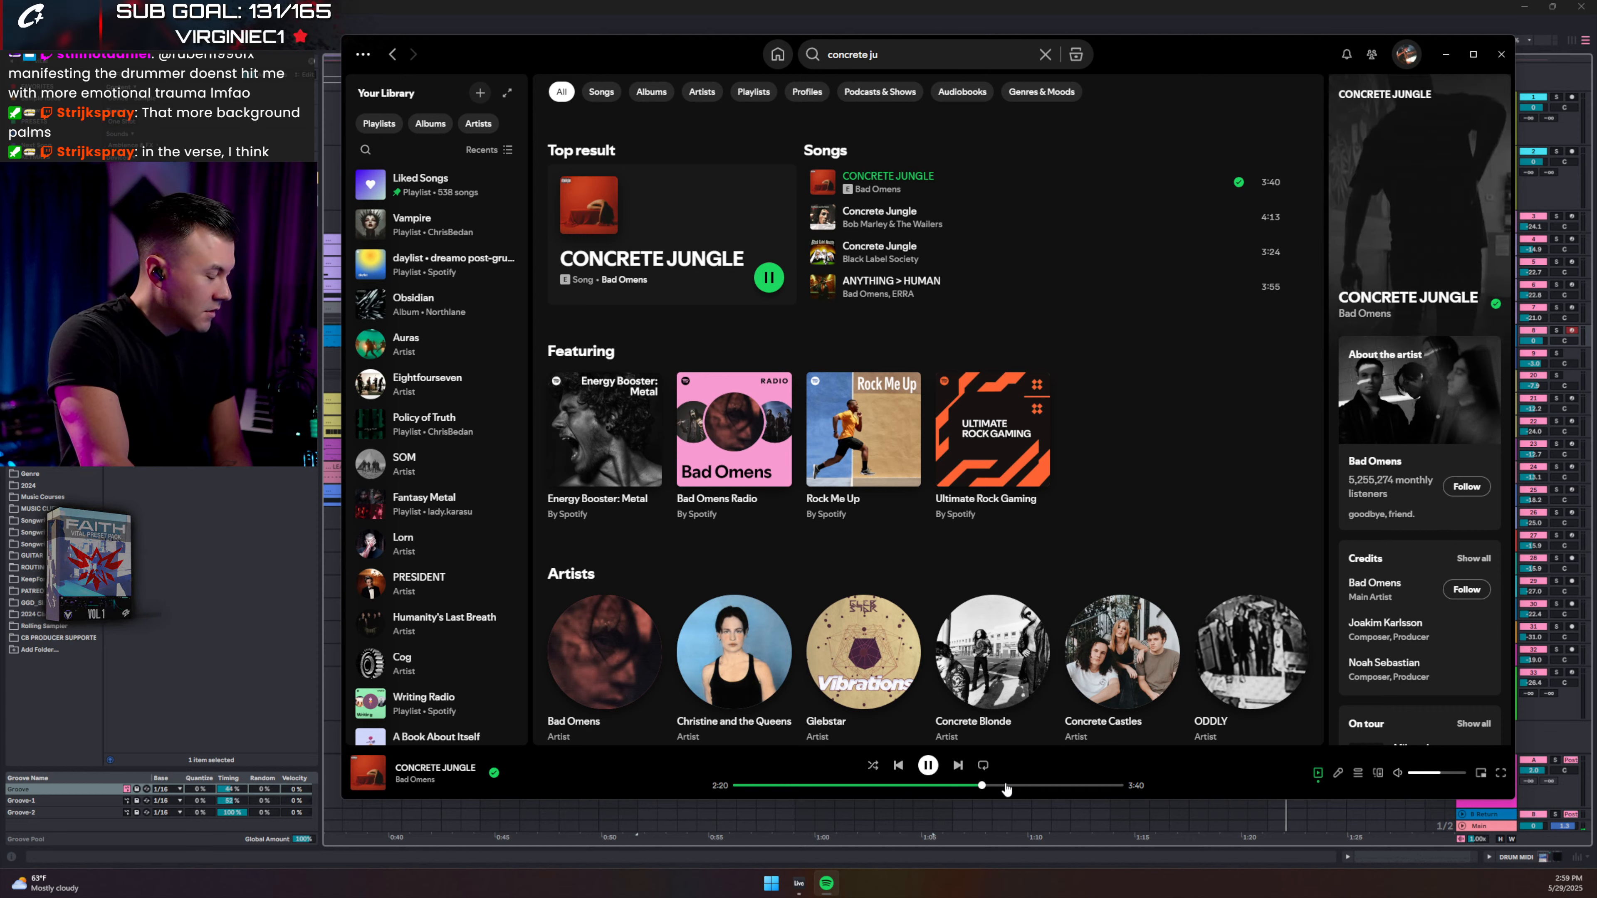
left_click(892, 788)
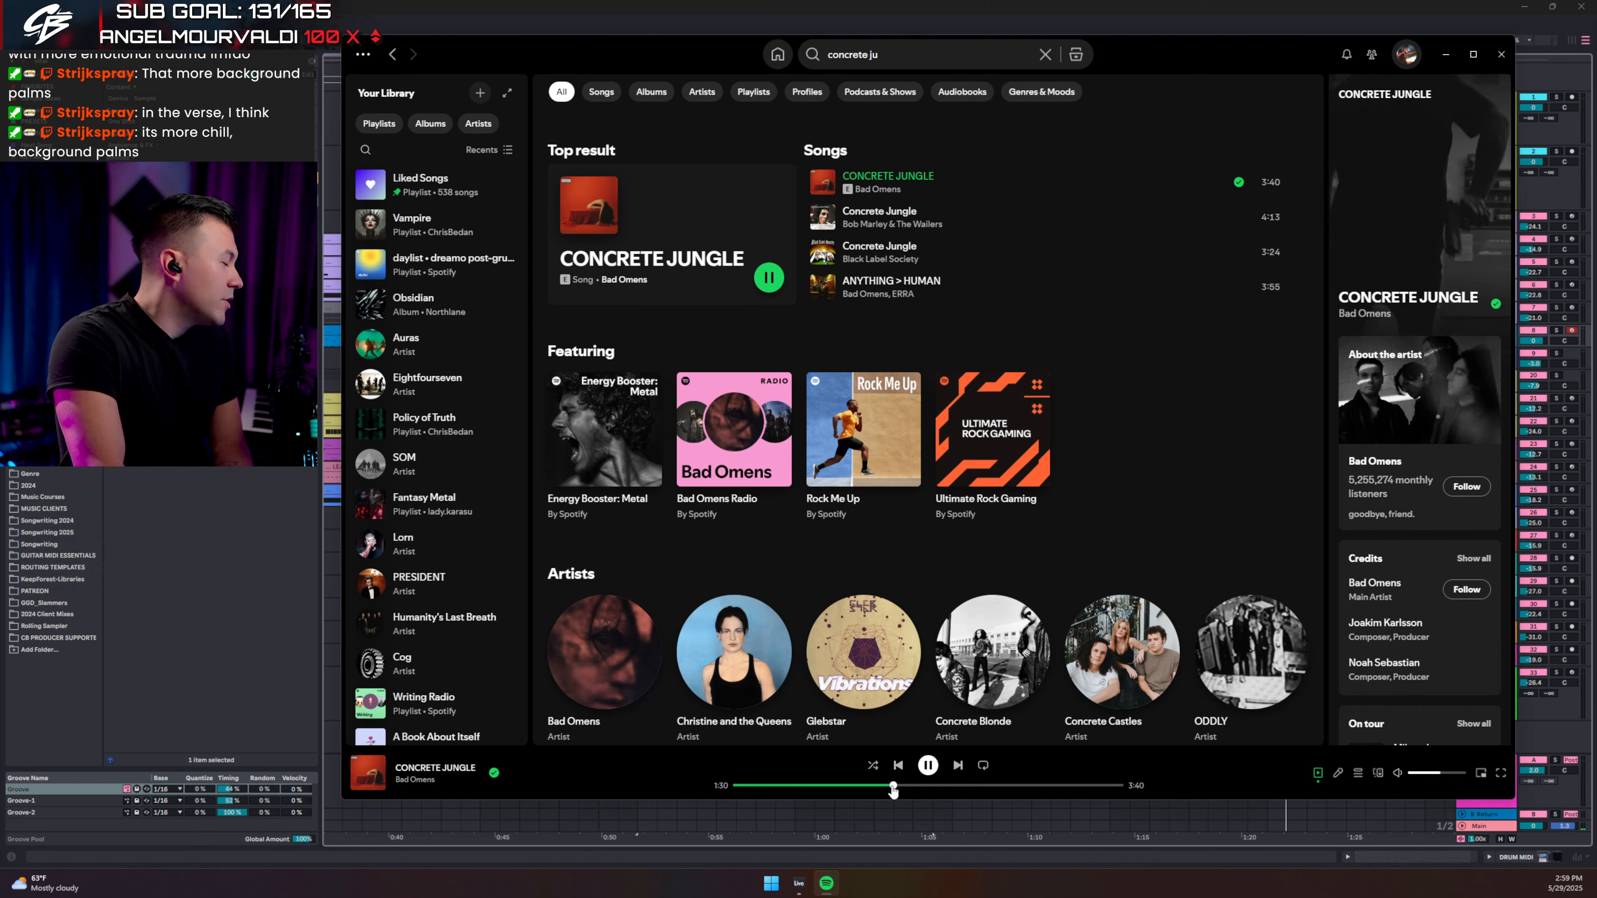
left_click(876, 788)
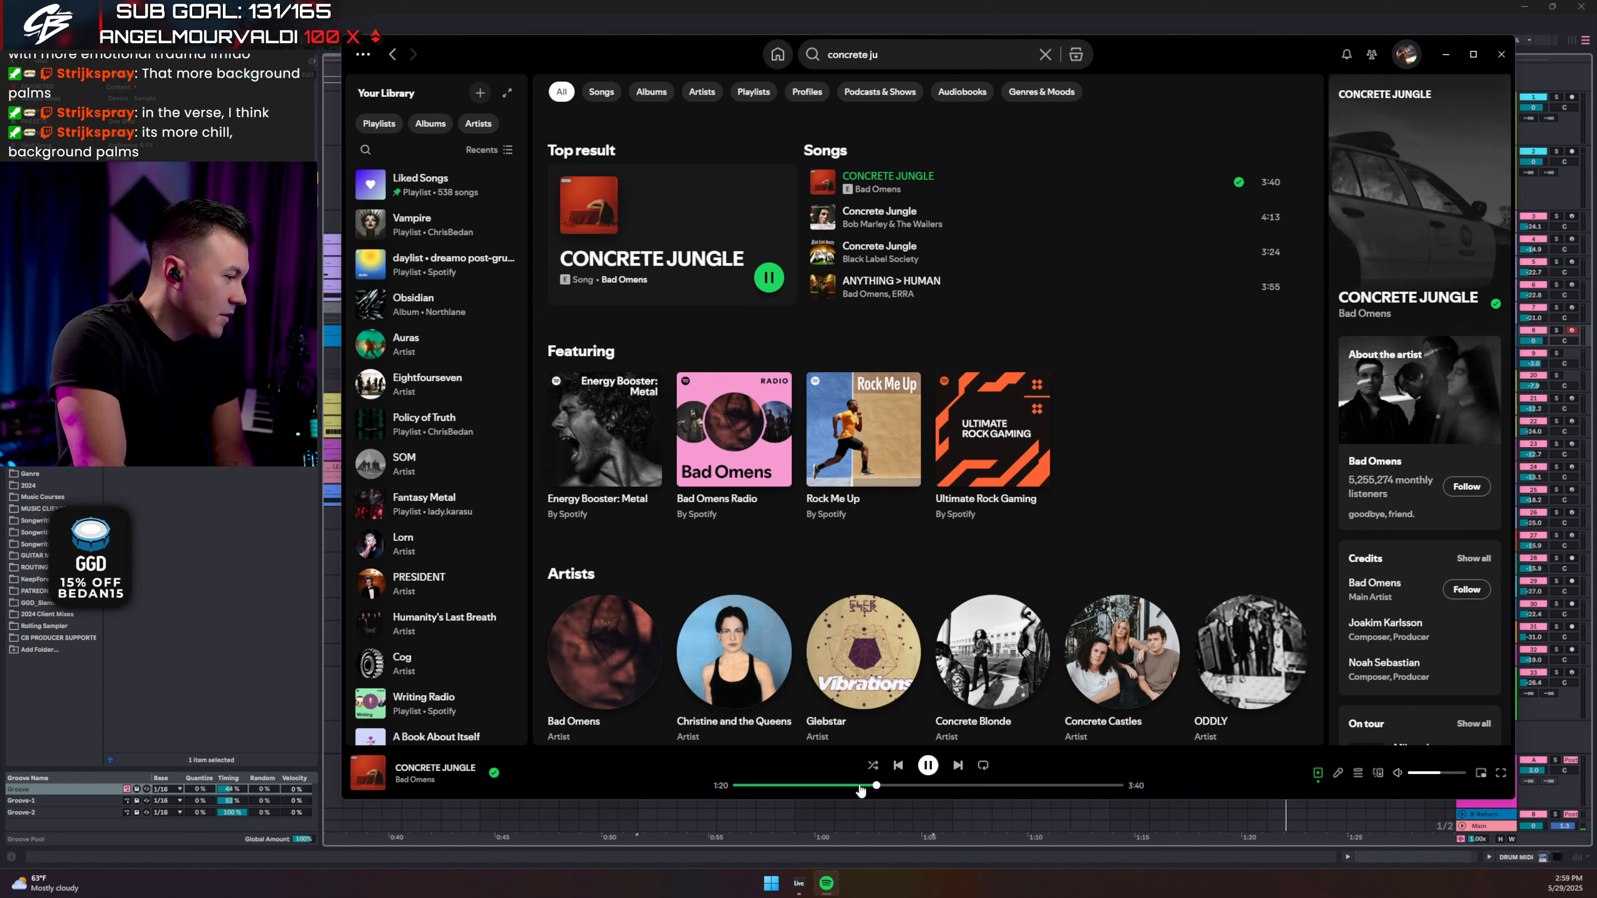
left_click(821, 786)
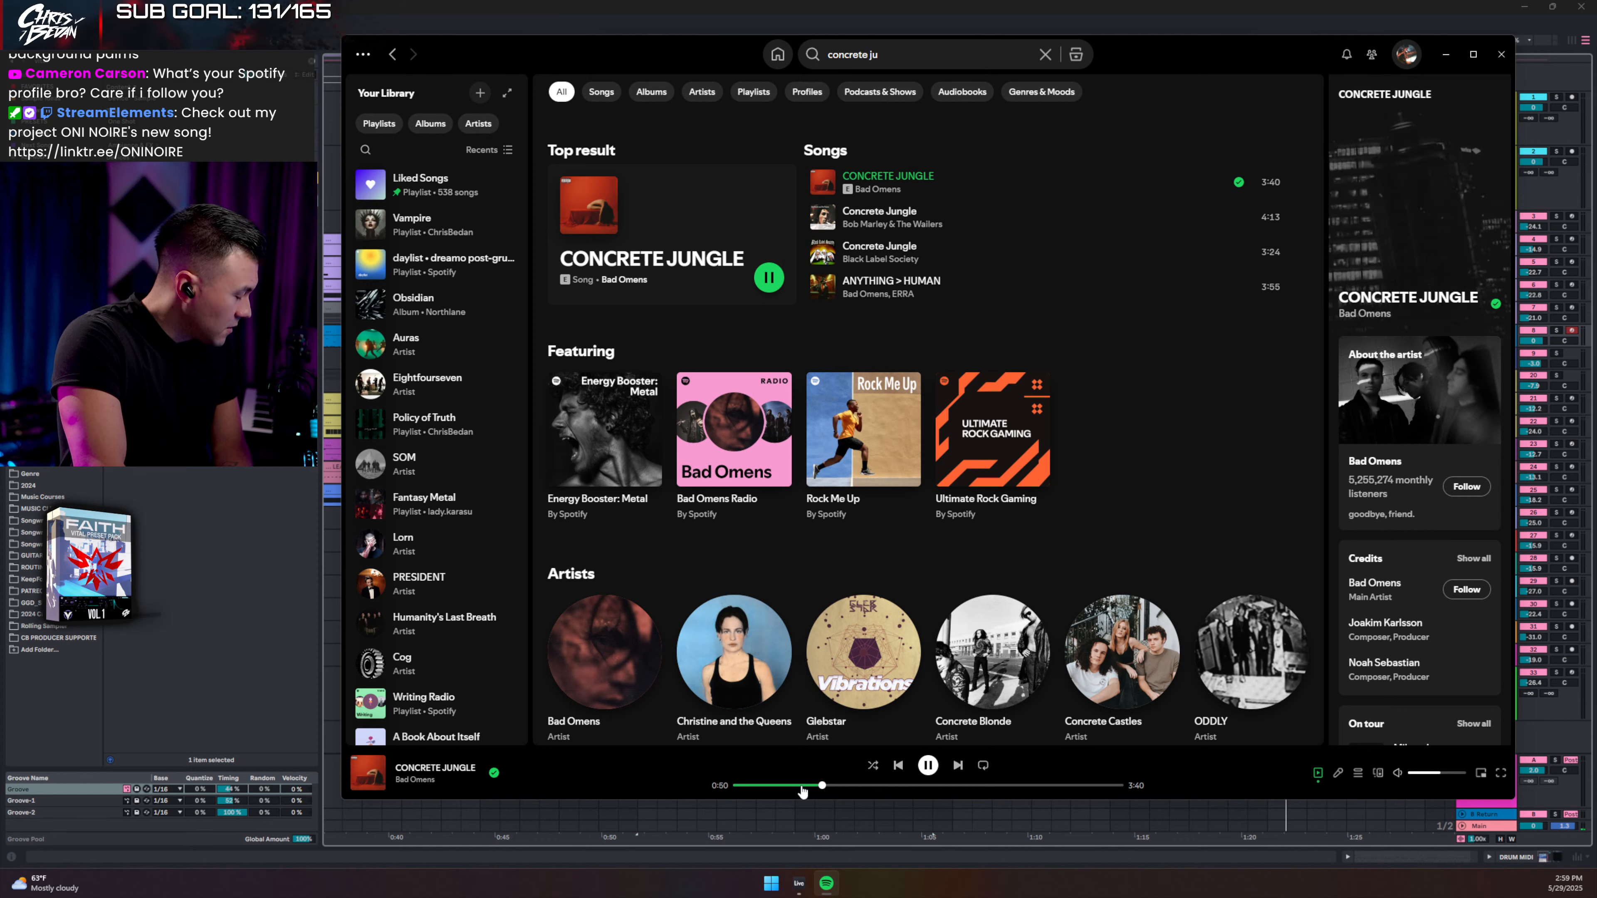
left_click(929, 765)
Open the Vampire playlist from the library and copy its share link.
left_click(856, 62)
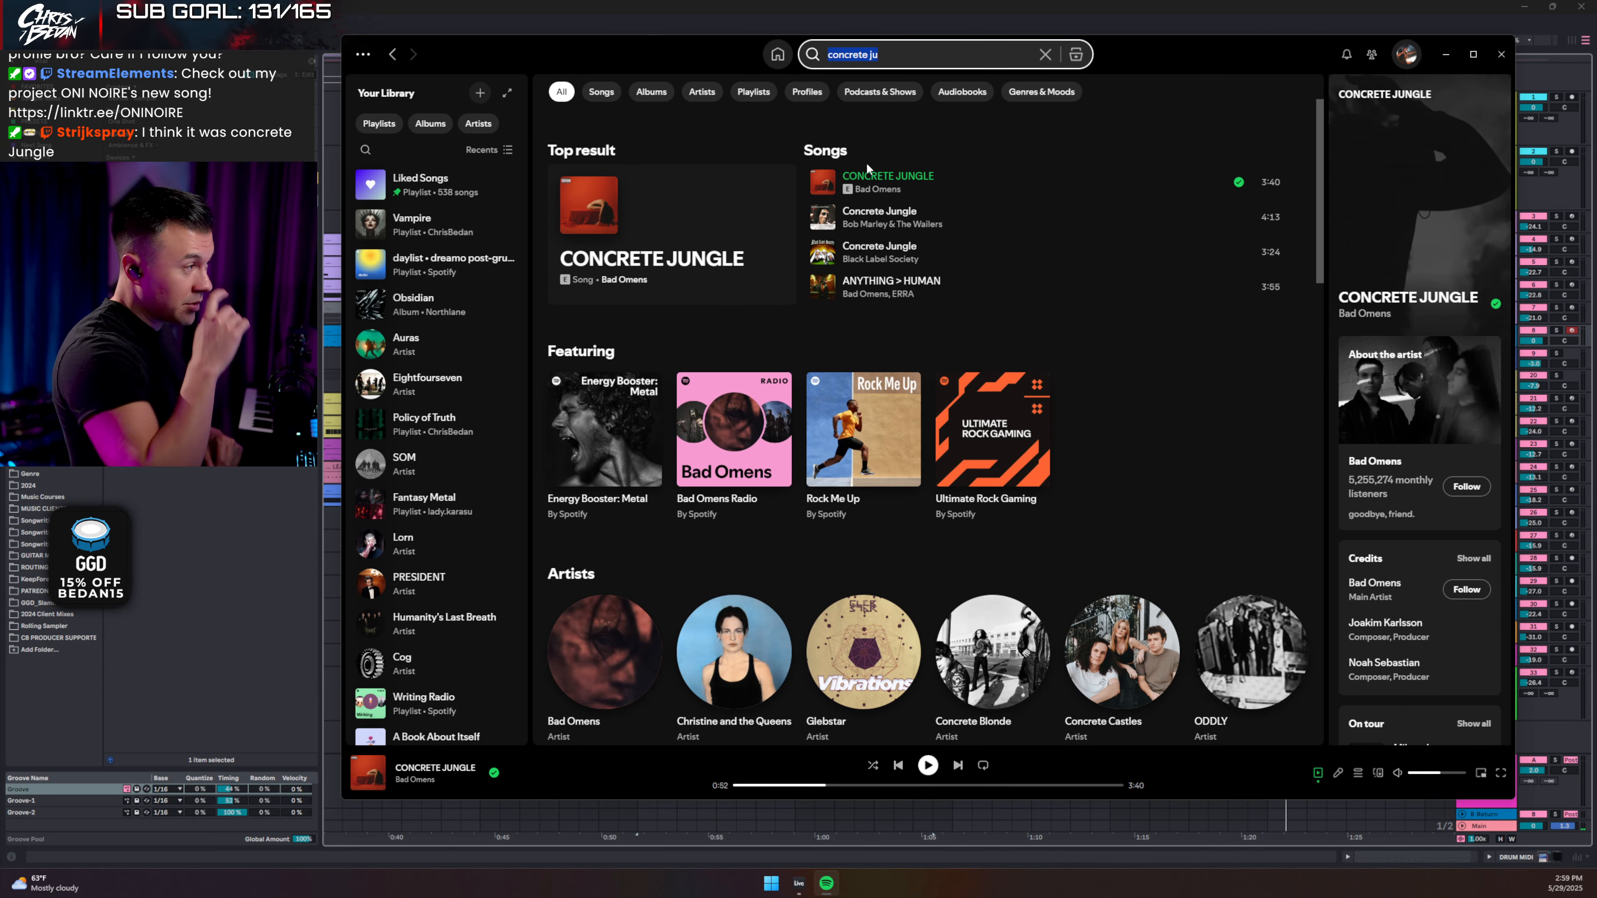
left_click(437, 242)
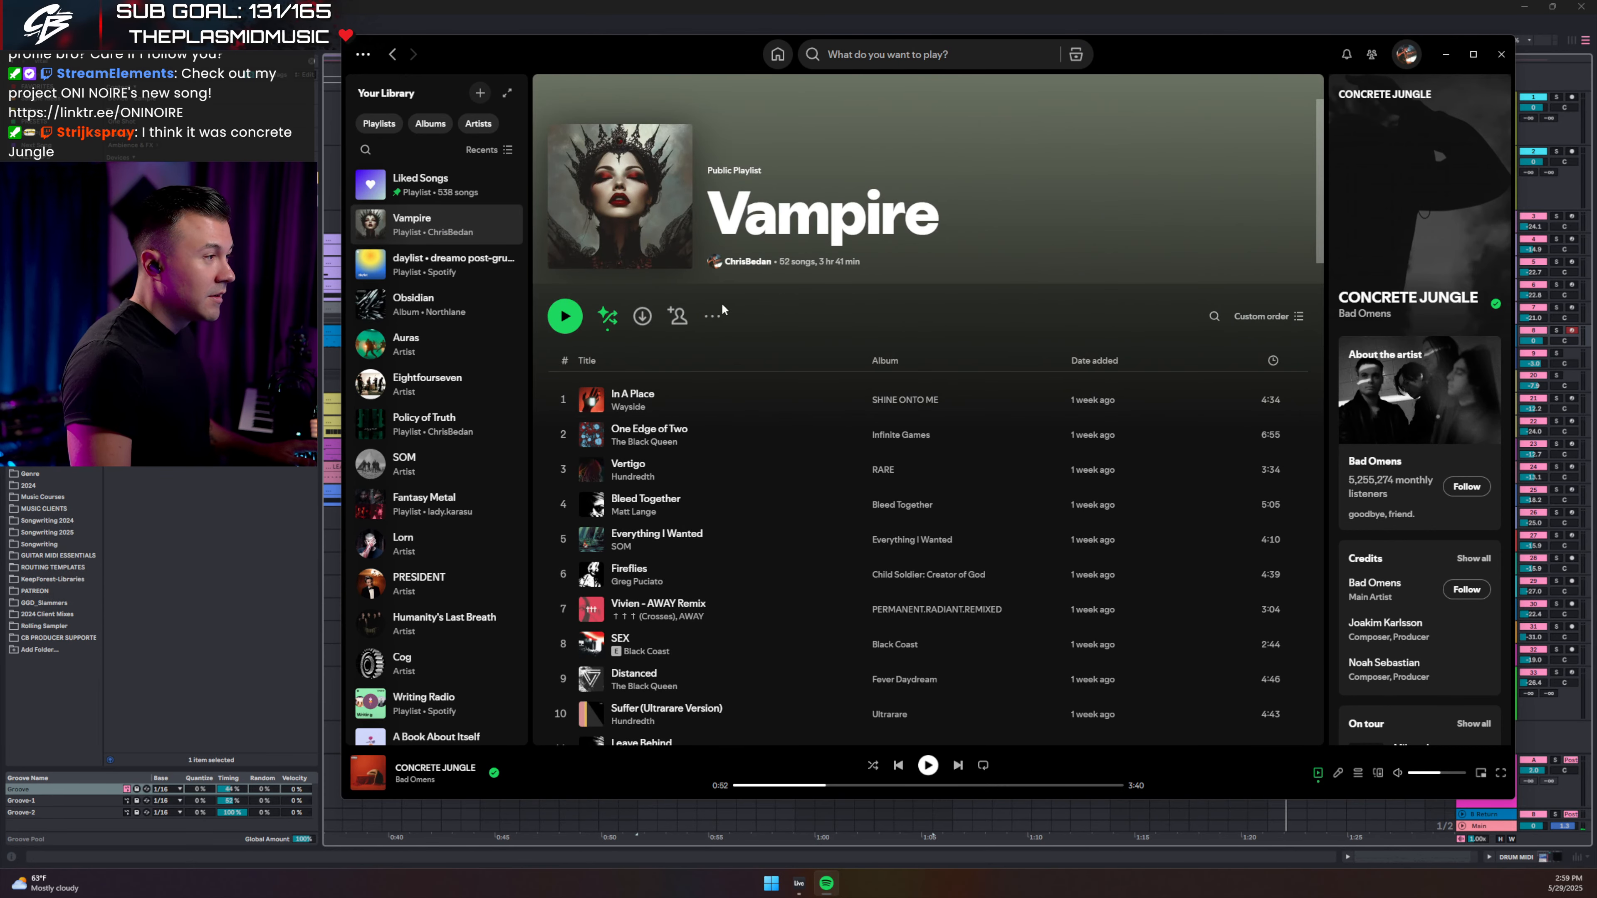
left_click(717, 318)
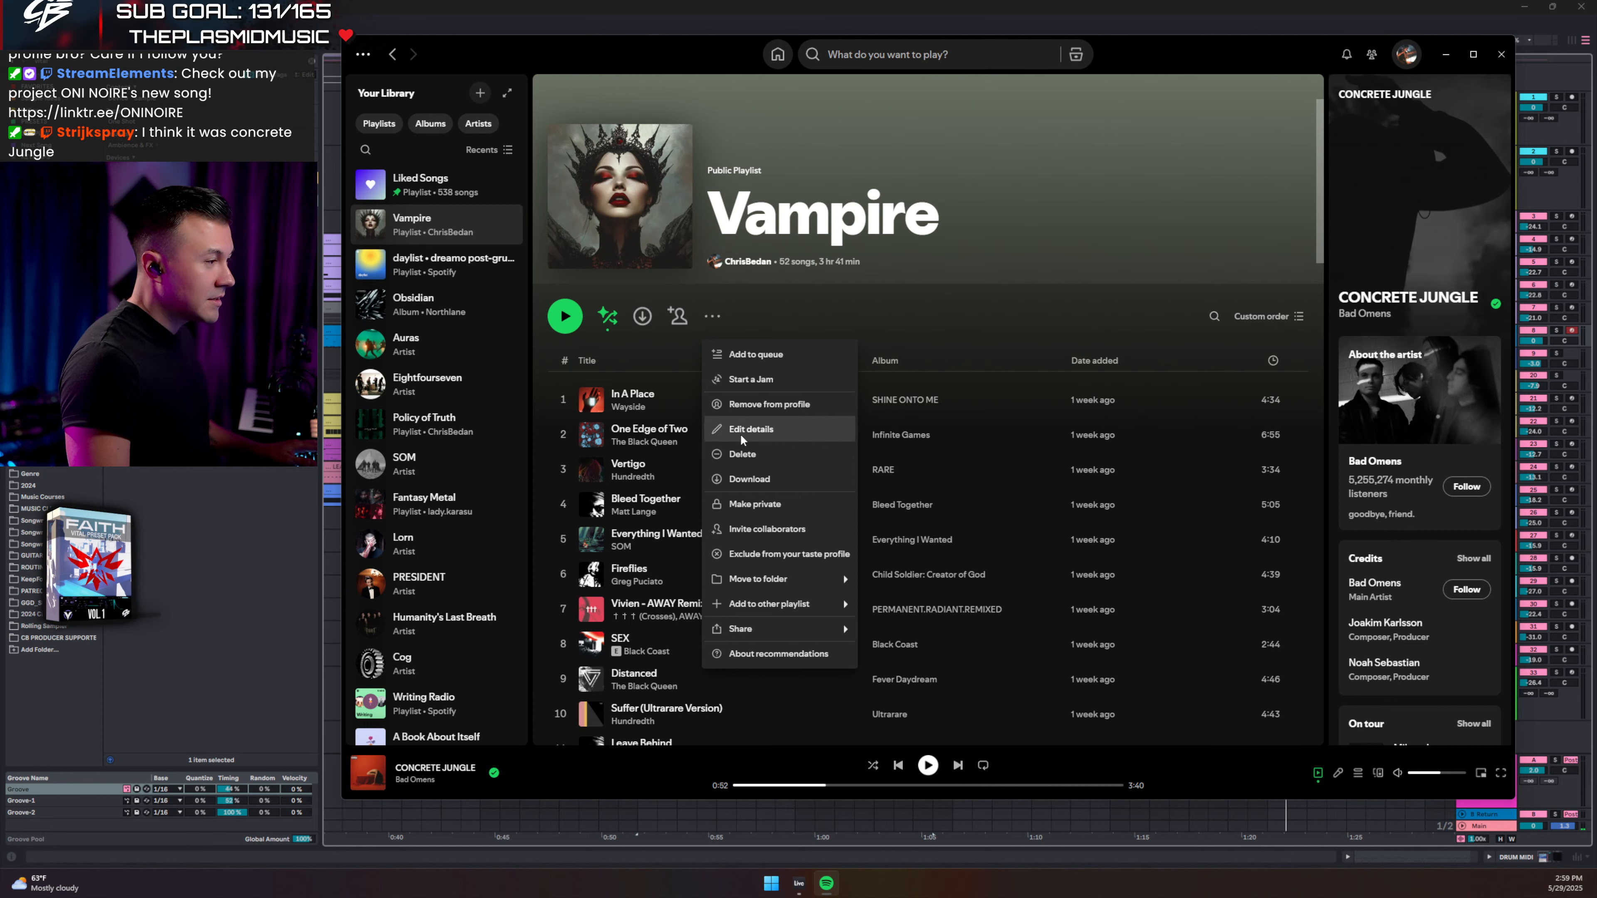
mouse_move(817, 629)
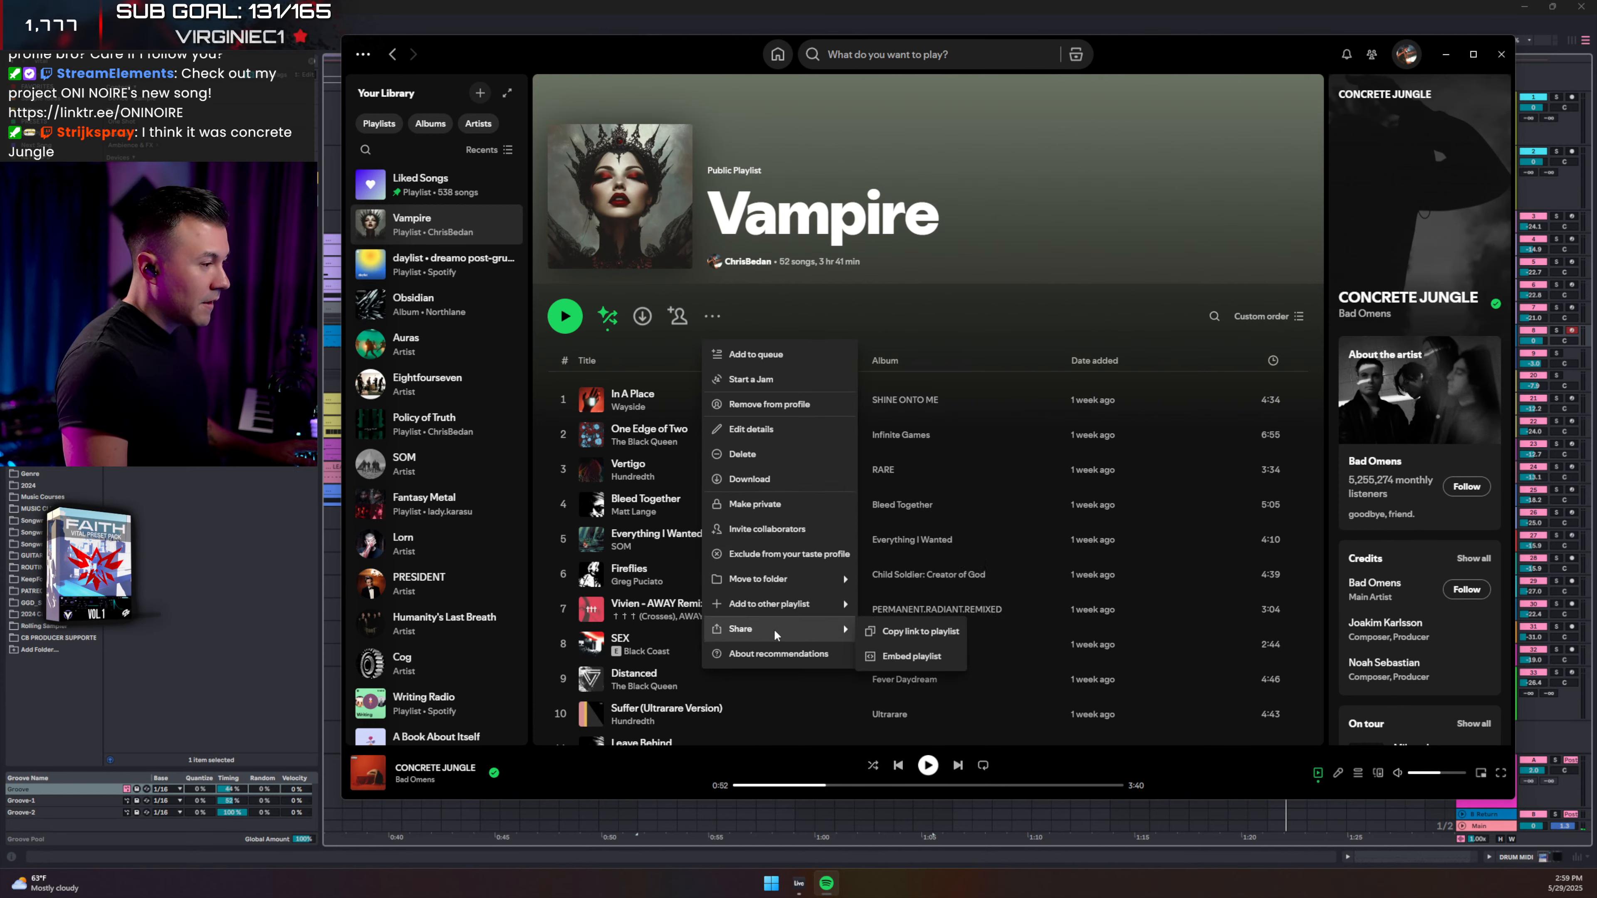
left_click(920, 632)
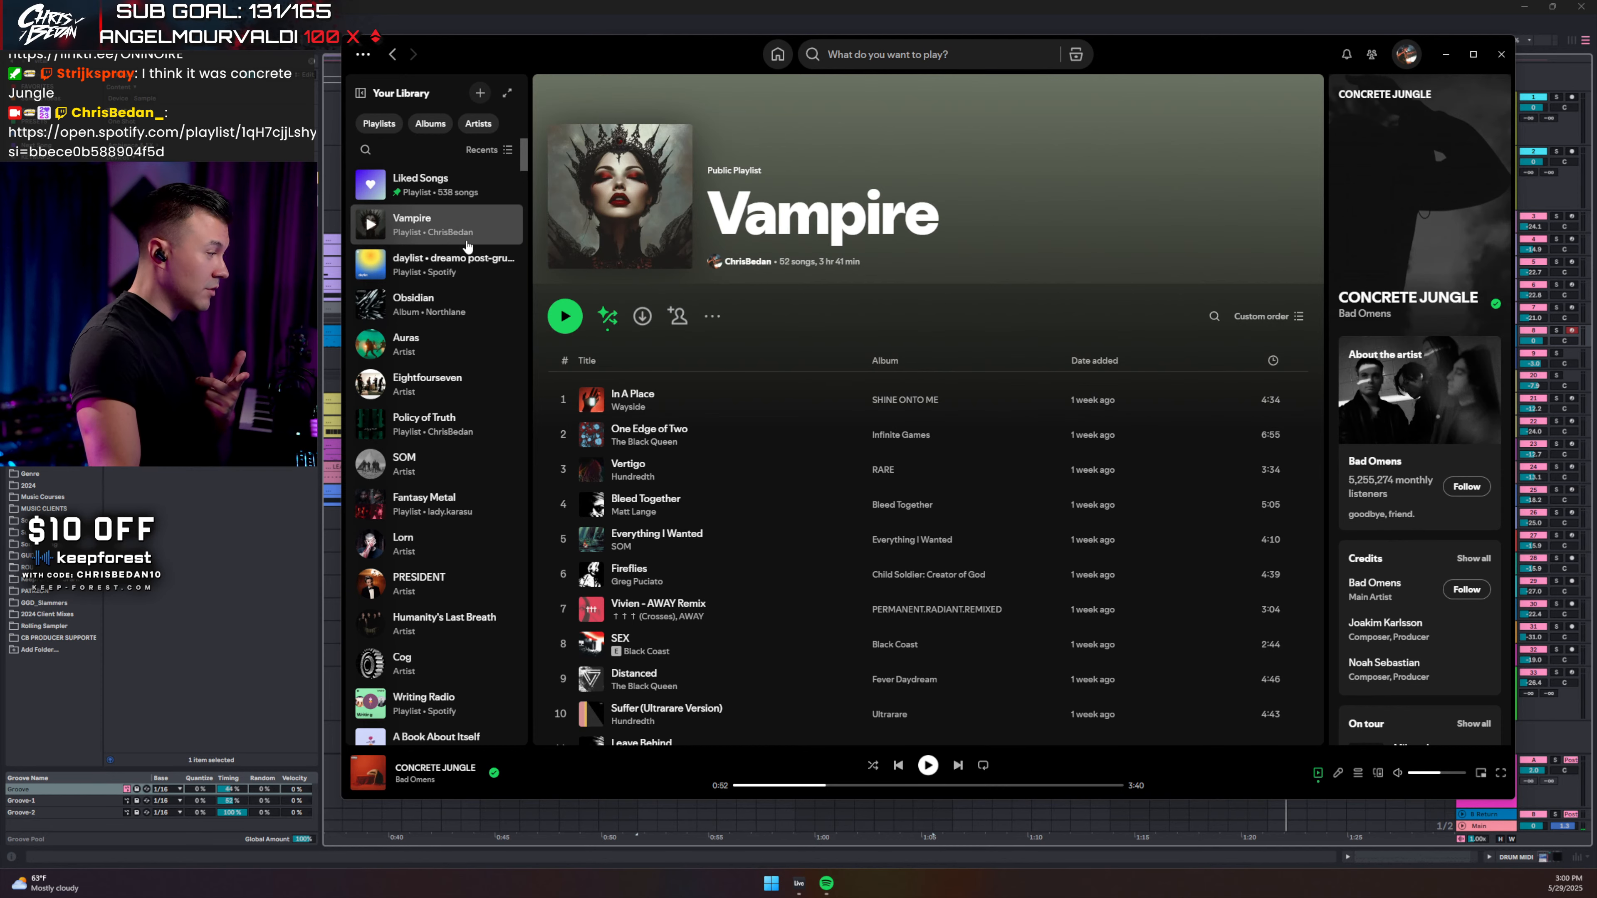
Search Spotify for "Meshu" and open the Meshuggah artist page.
left_click(393, 55)
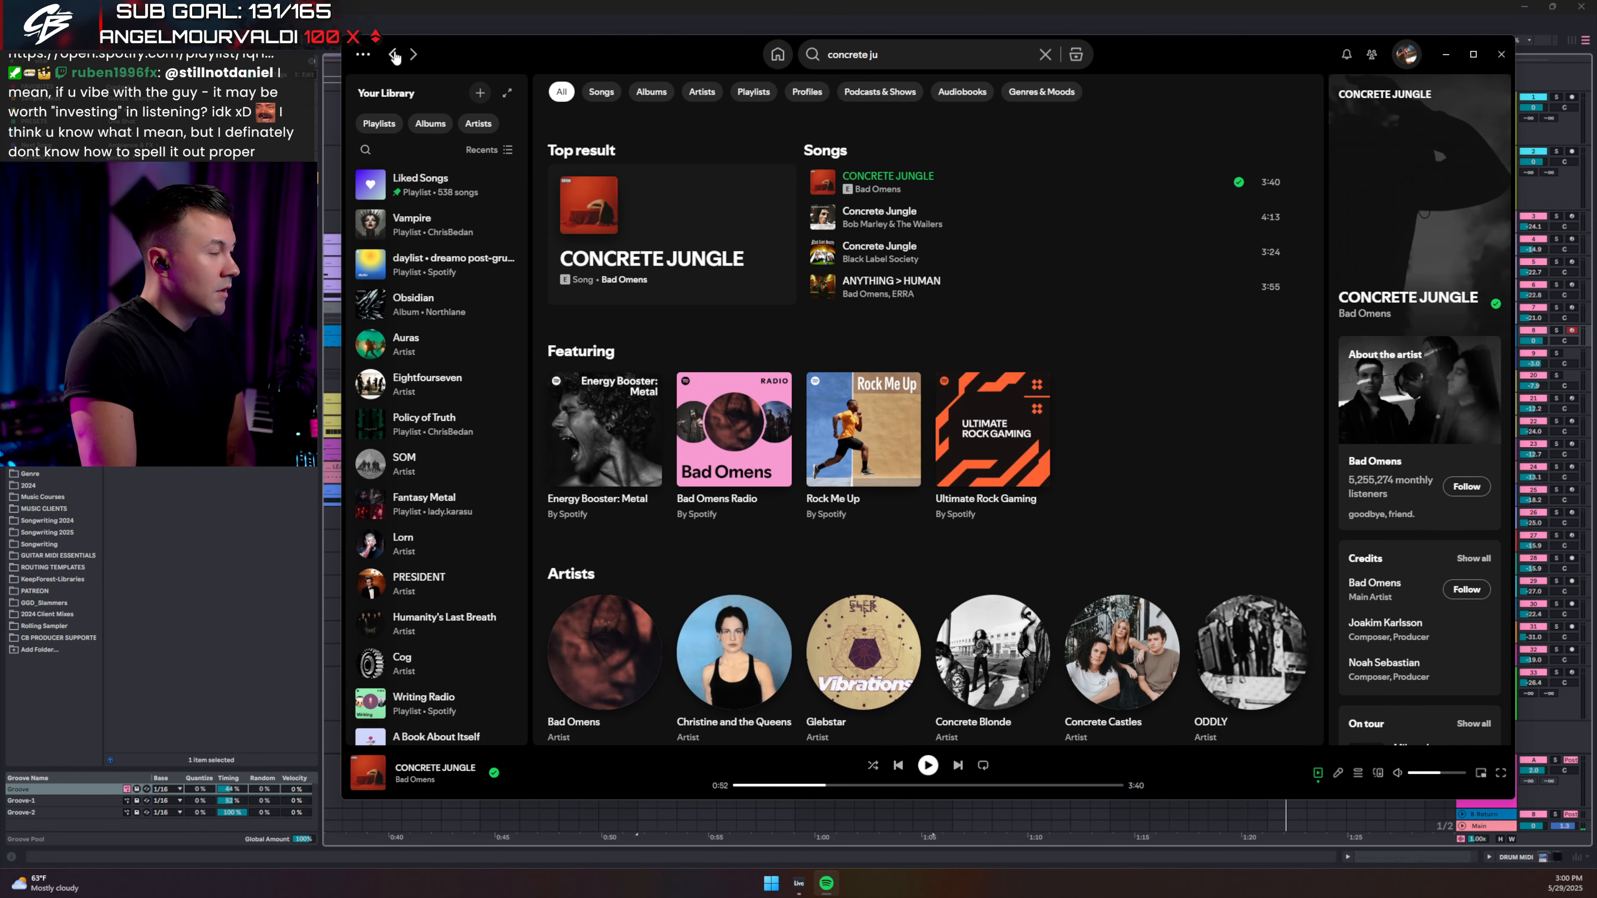
key("ctrl+l")
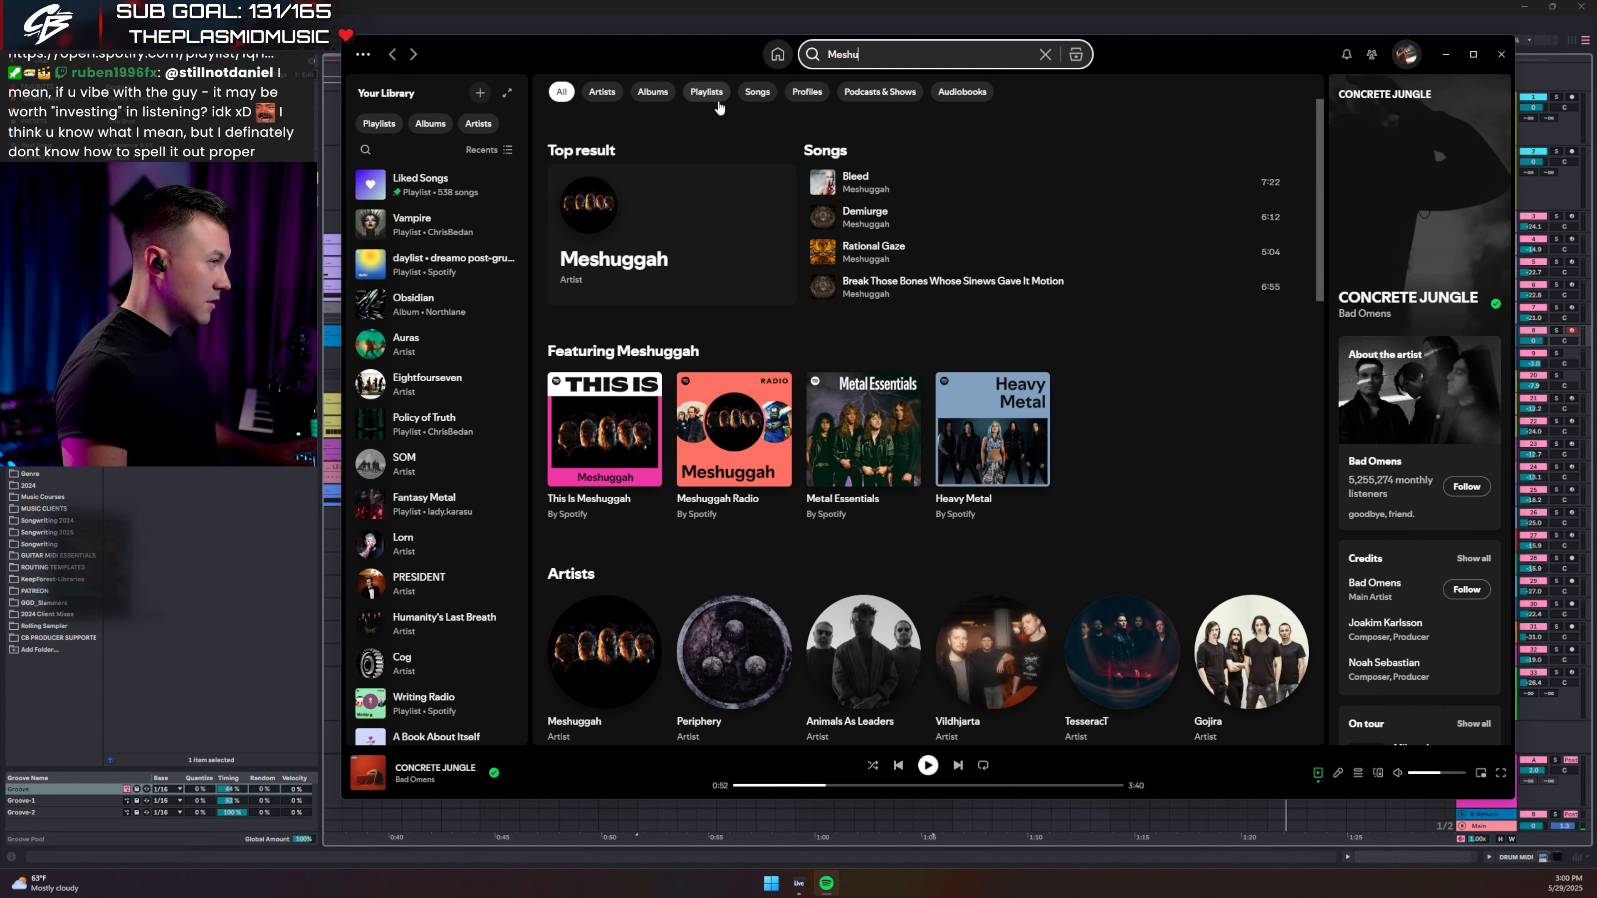
left_click(610, 195)
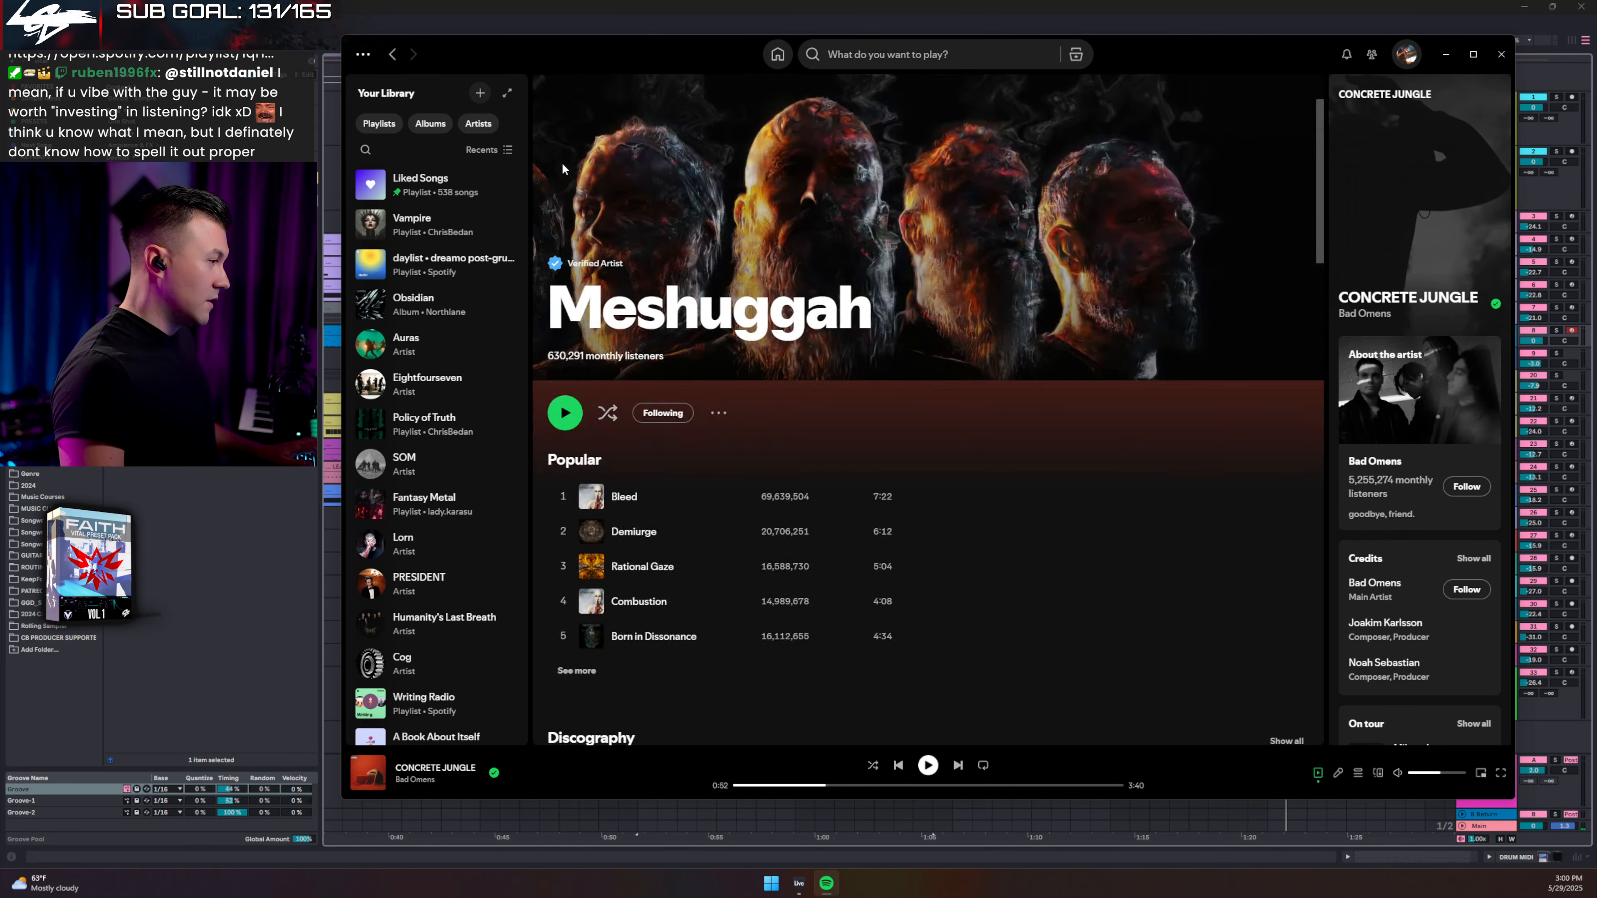
Search for "electric red" and open the Obzen album page of Meshuggah's Electric Red.
left_click(924, 55)
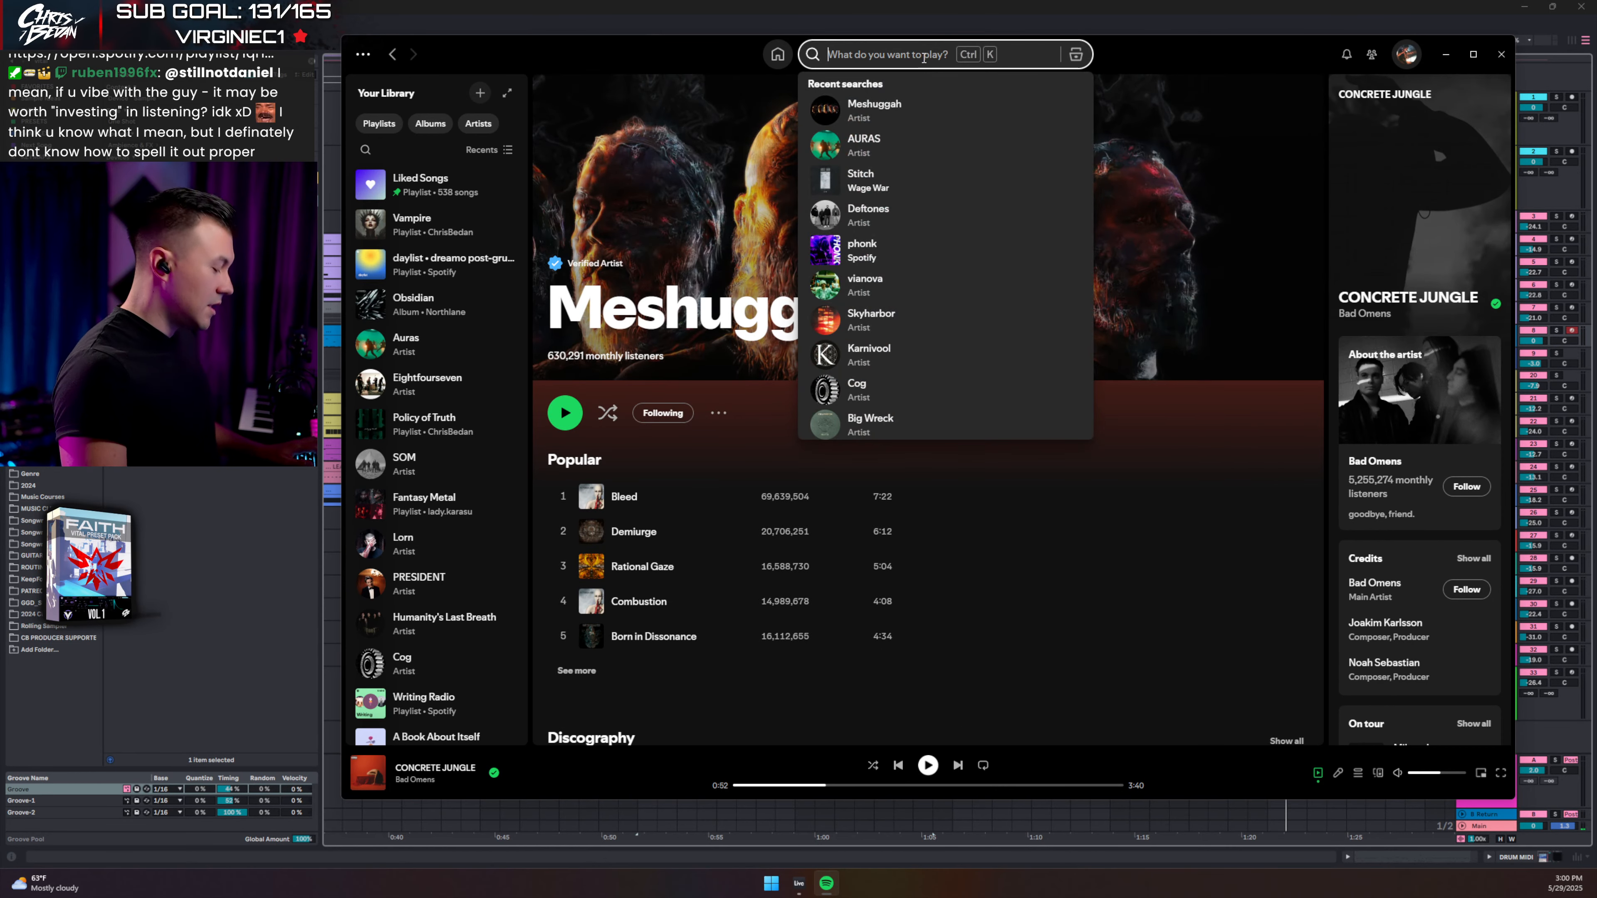
type("e;ect")
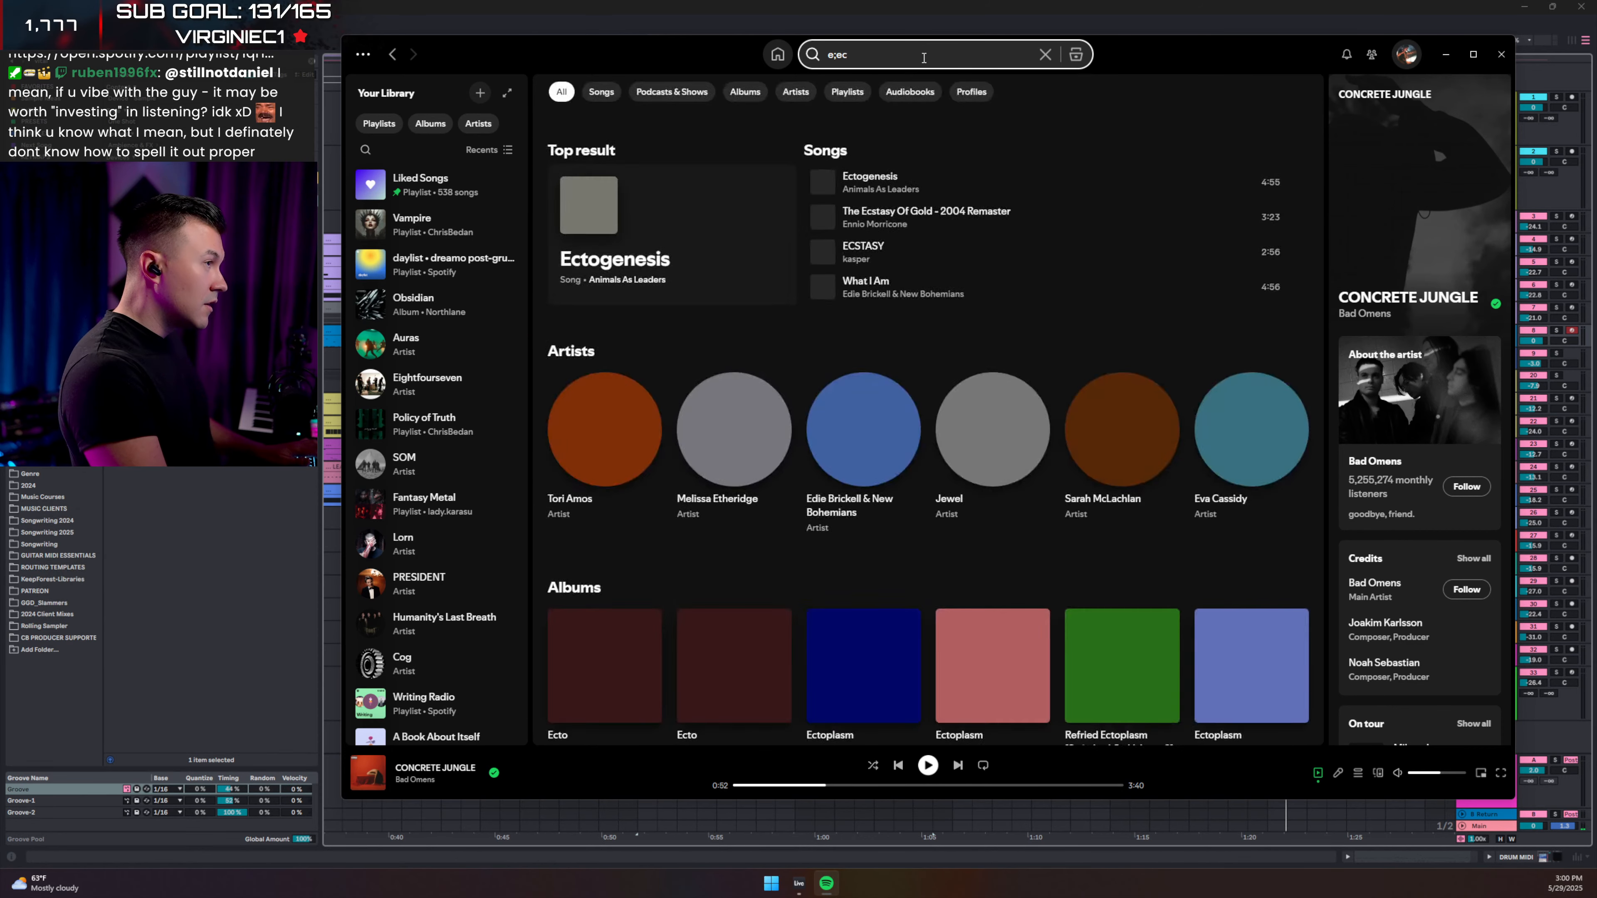
key("BackSpace")
key("BackSpace")
key("BackSpace")
key("BackSpace")
type("lecti")
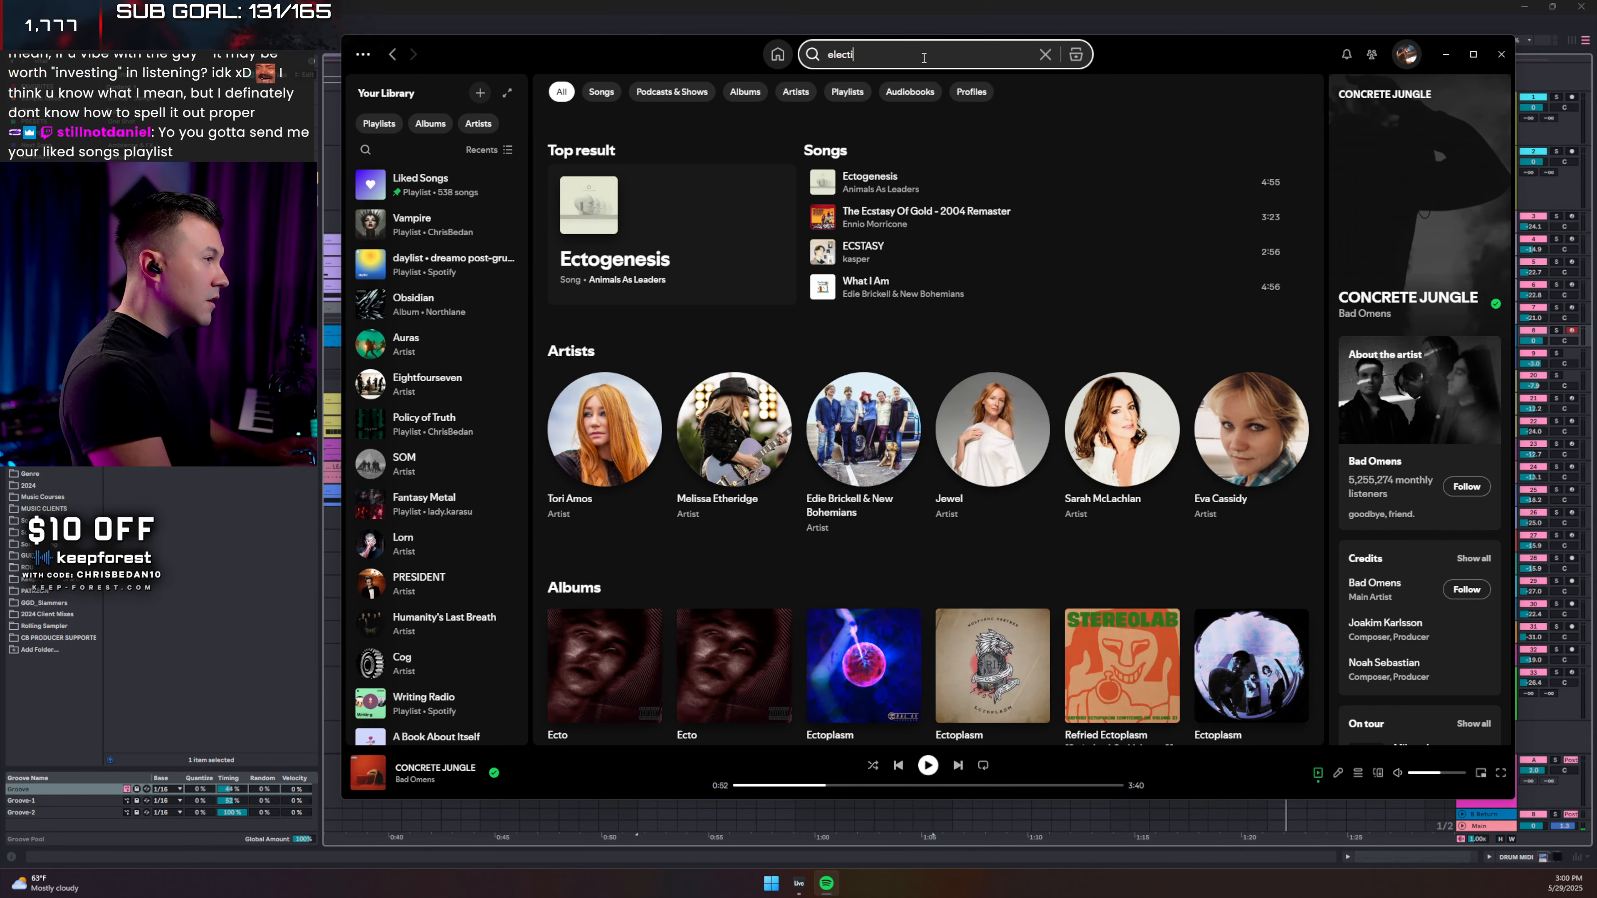
type("ric")
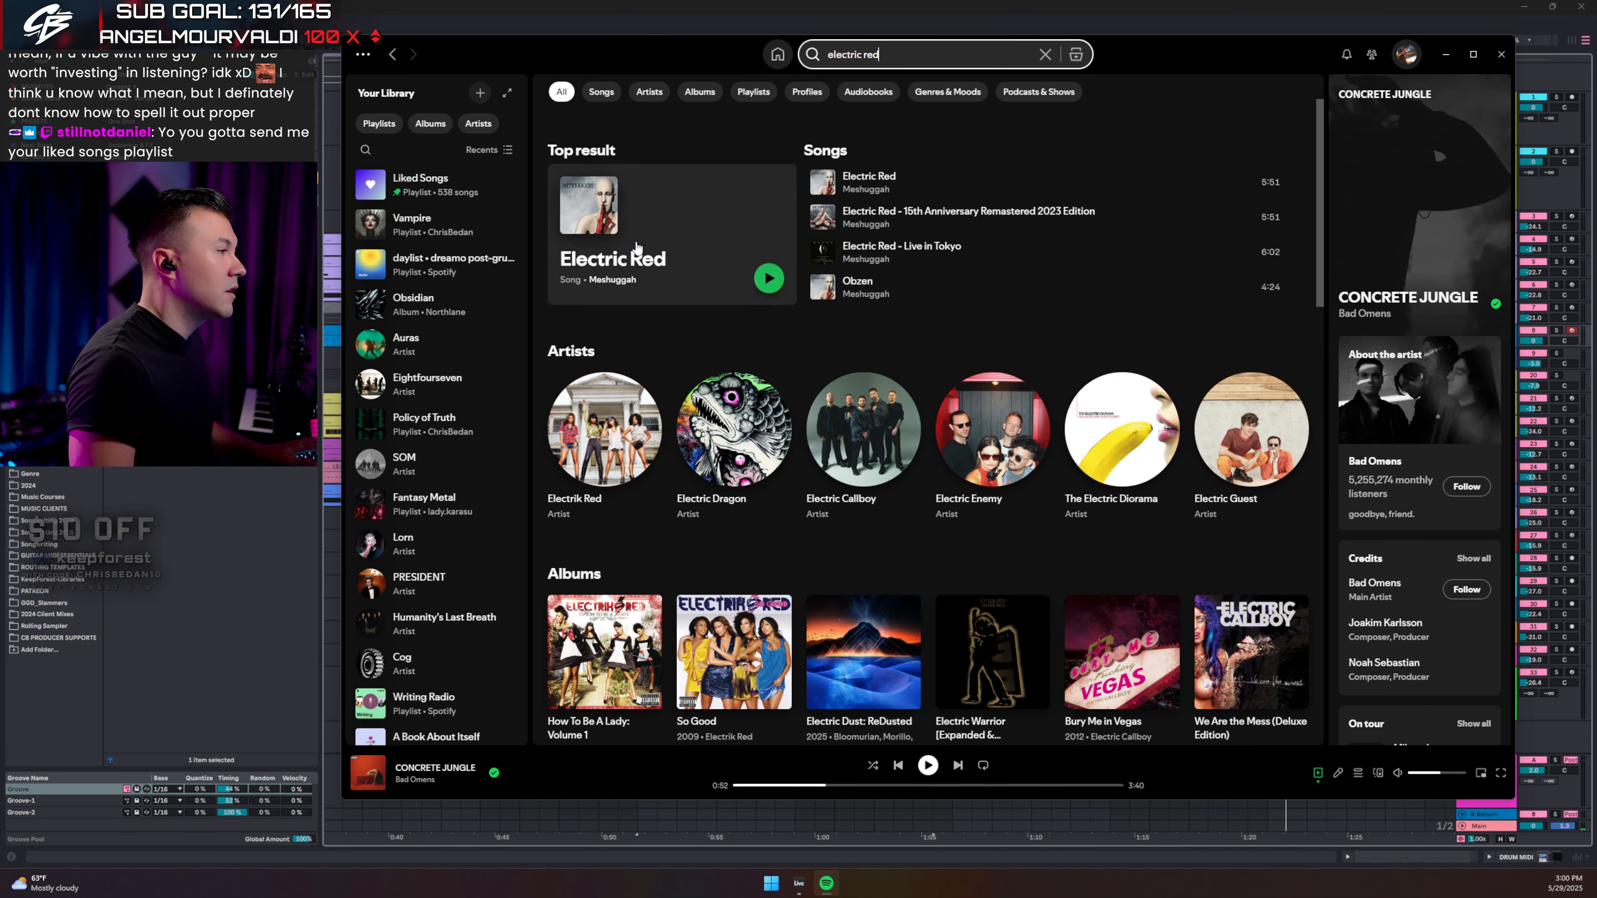
left_click(629, 245)
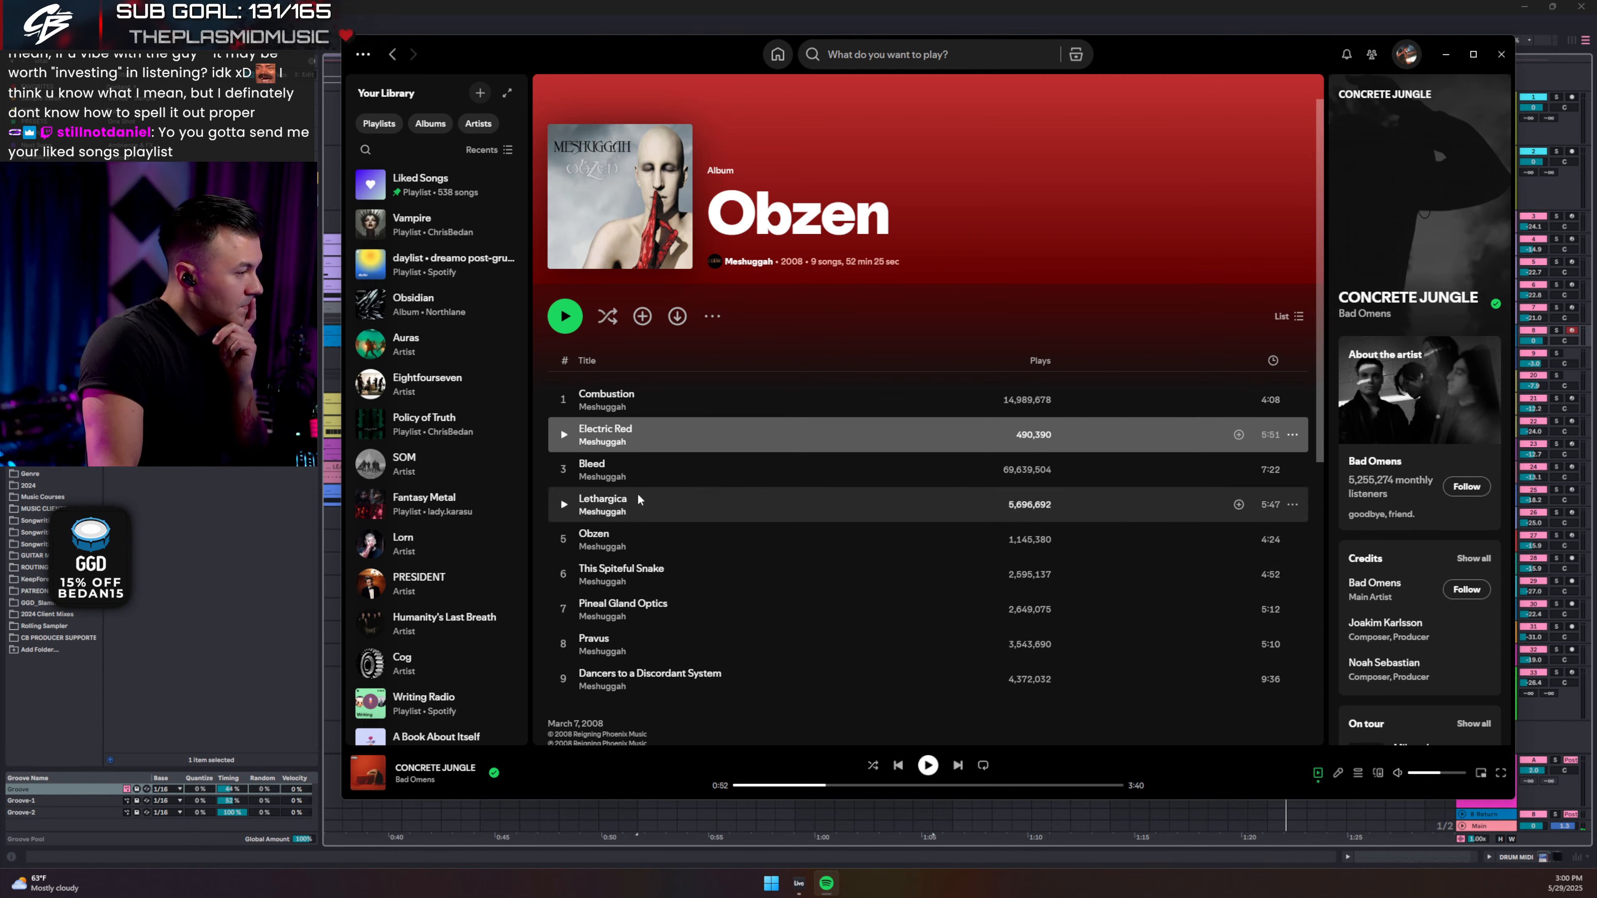
Play Electric Red from the Obzen album at about two-thirds volume, listen to the opening, pause it and close Spotify.
left_click(564, 435)
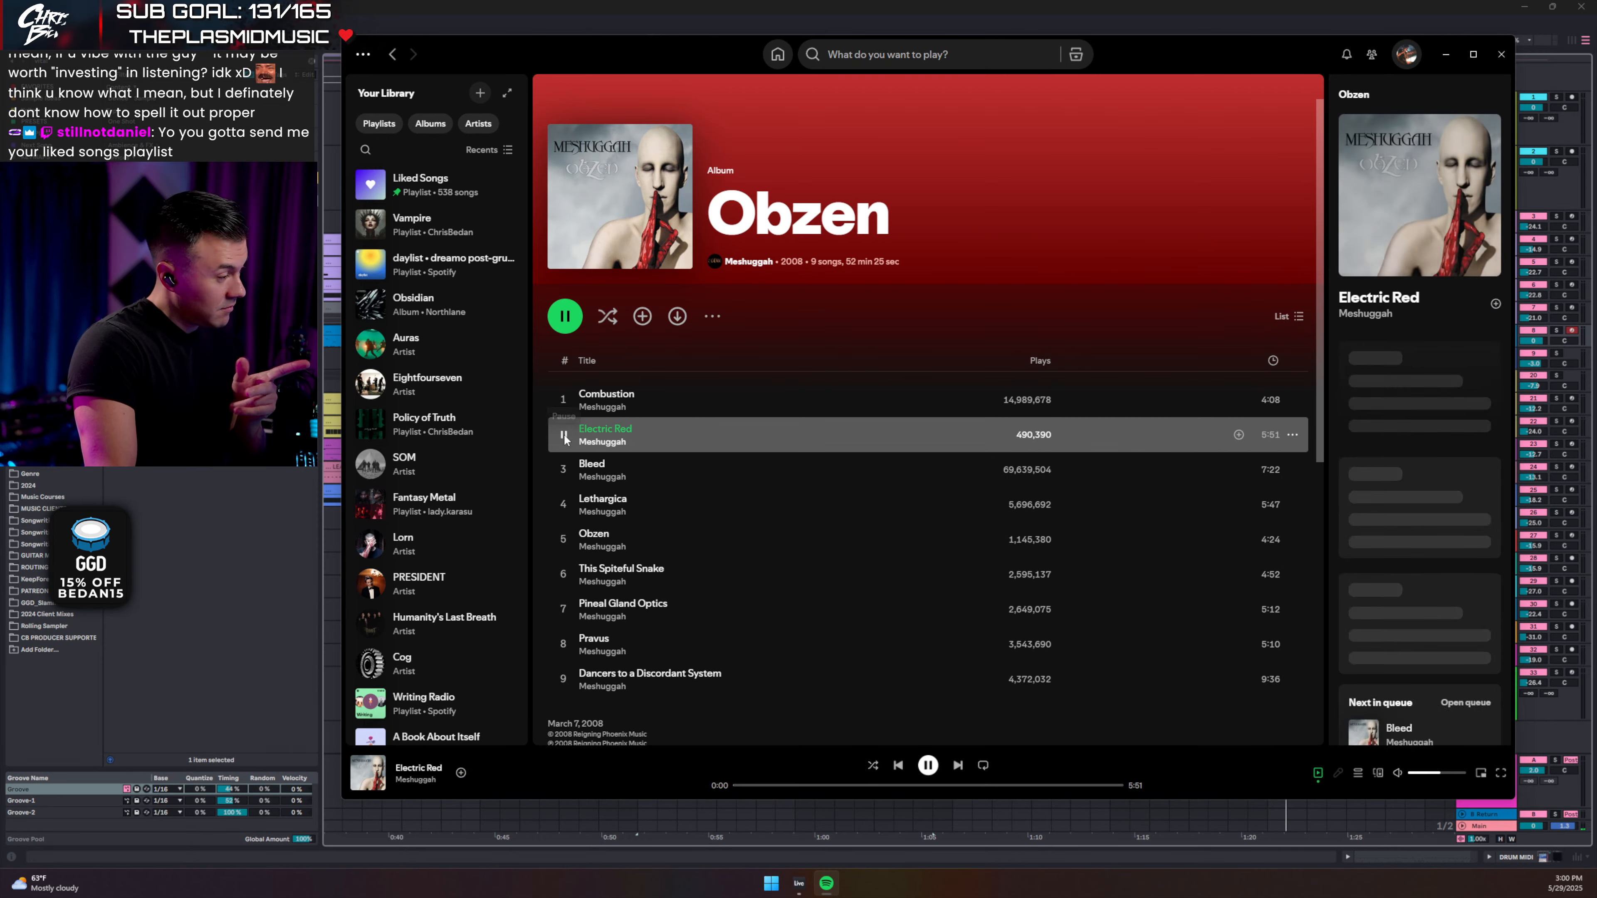
left_click(1449, 774)
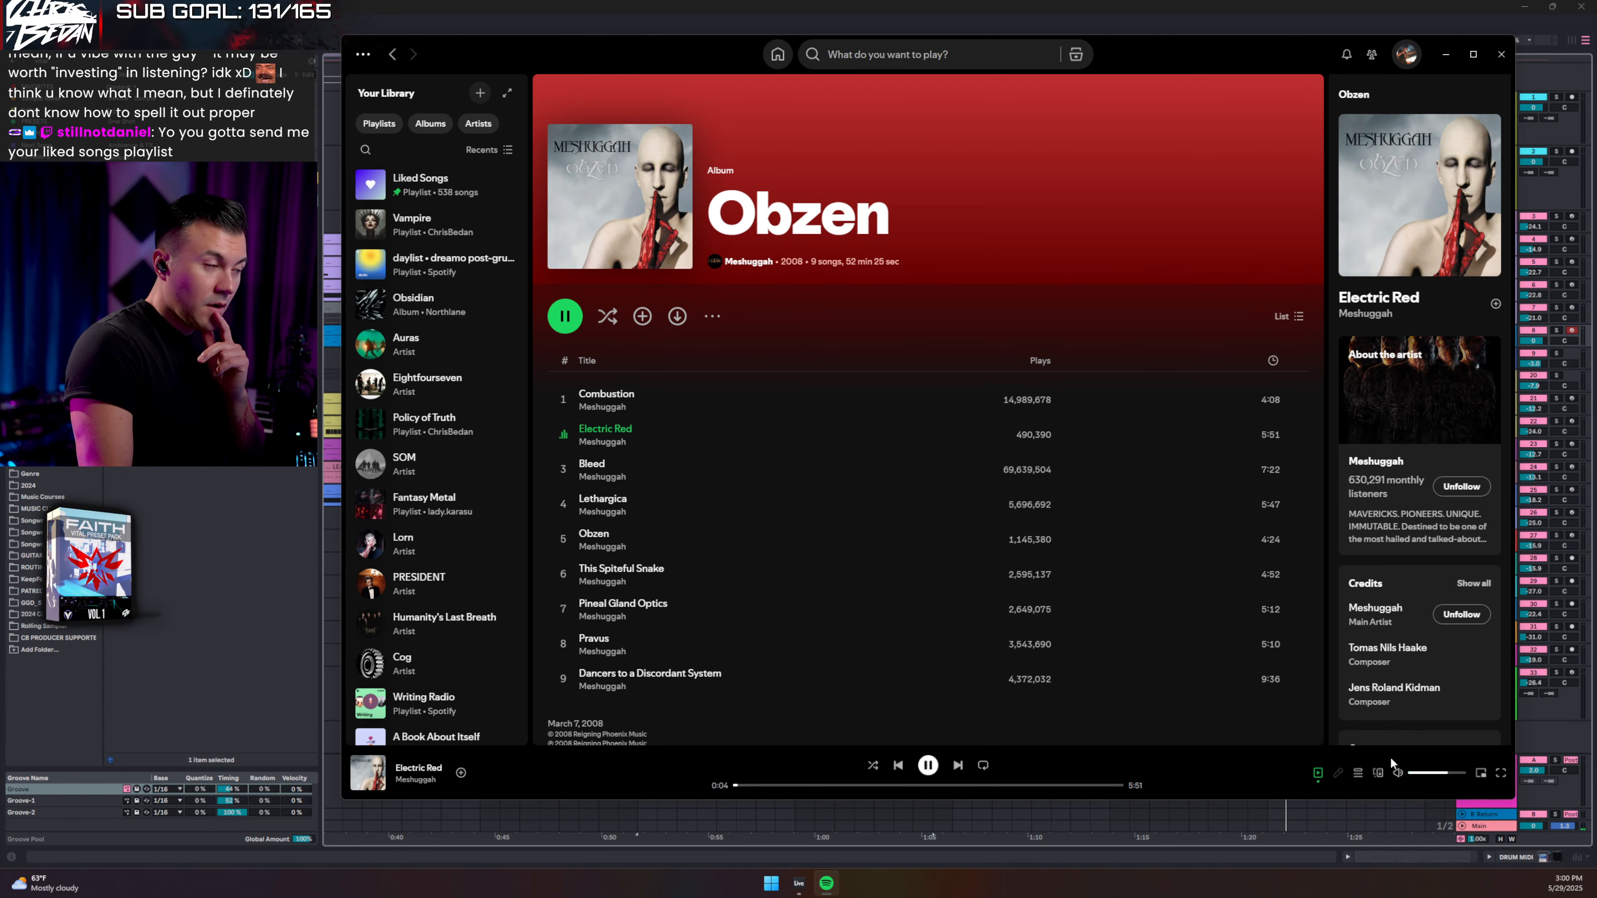
left_click(928, 766)
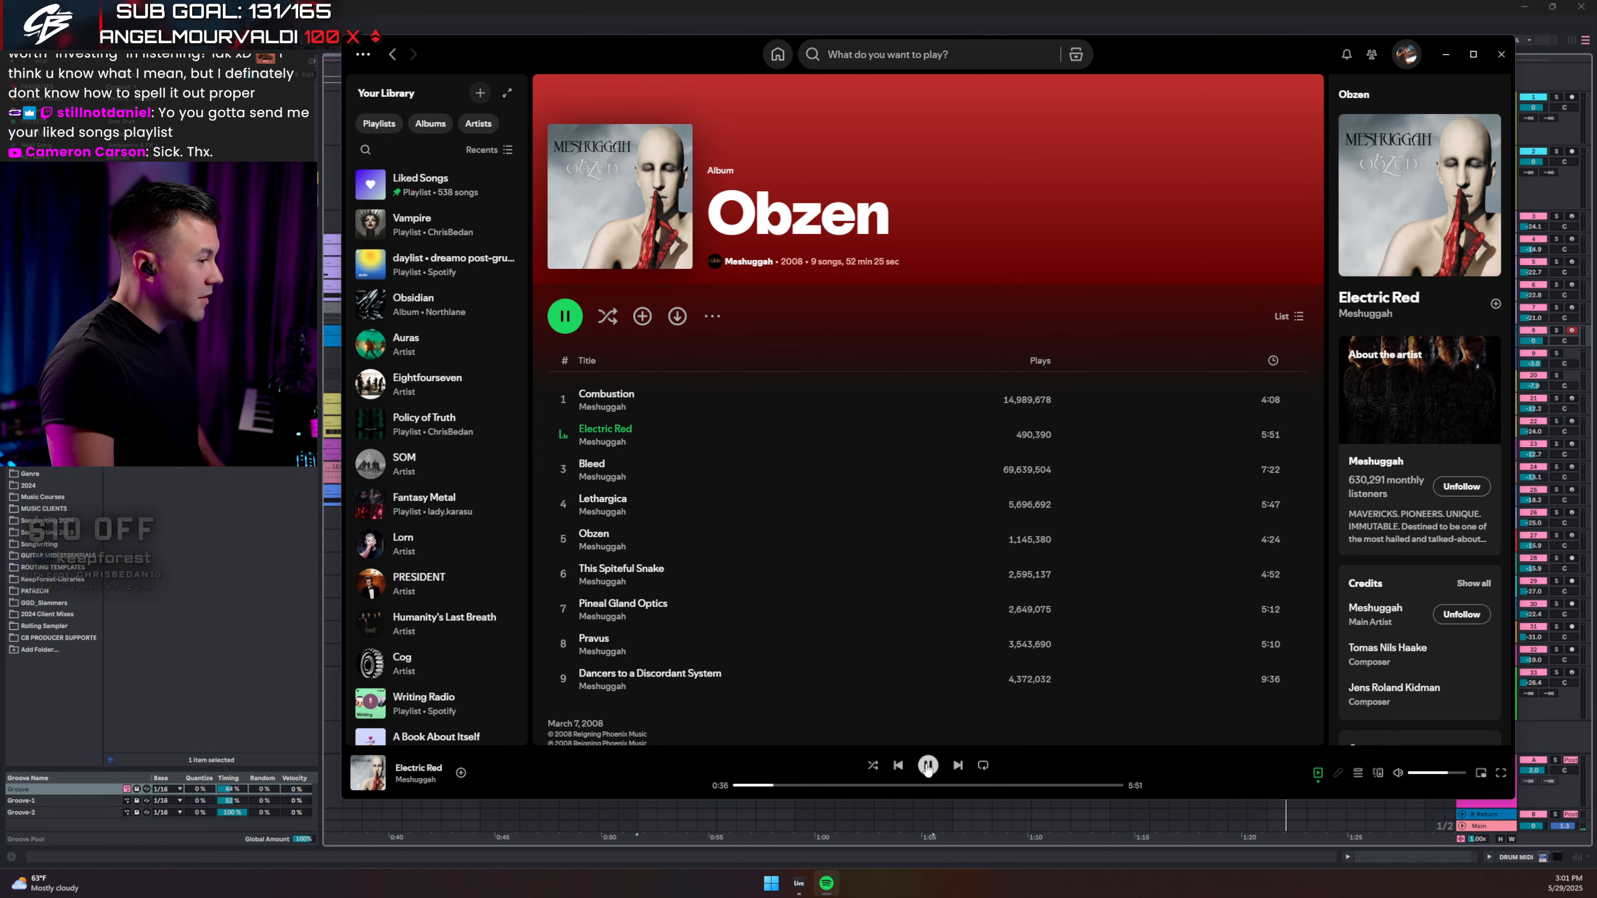
key("alt+F4")
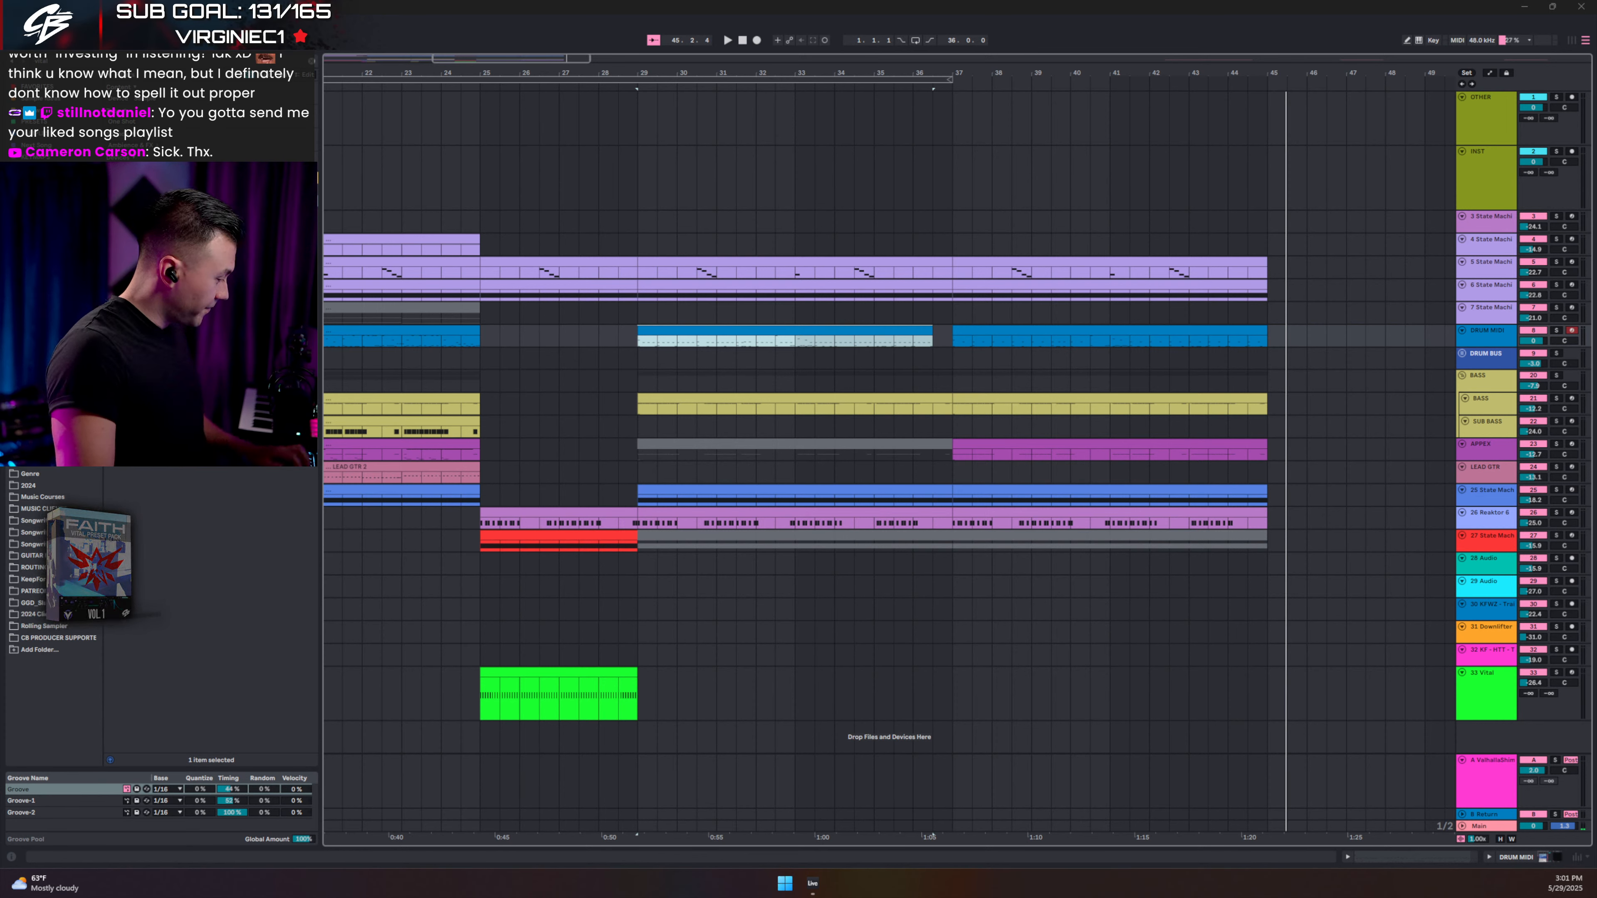
Place the insert marker at bar 1 of the Ableton Live arrangement and save the set.
left_click(463, 142)
key("minus")
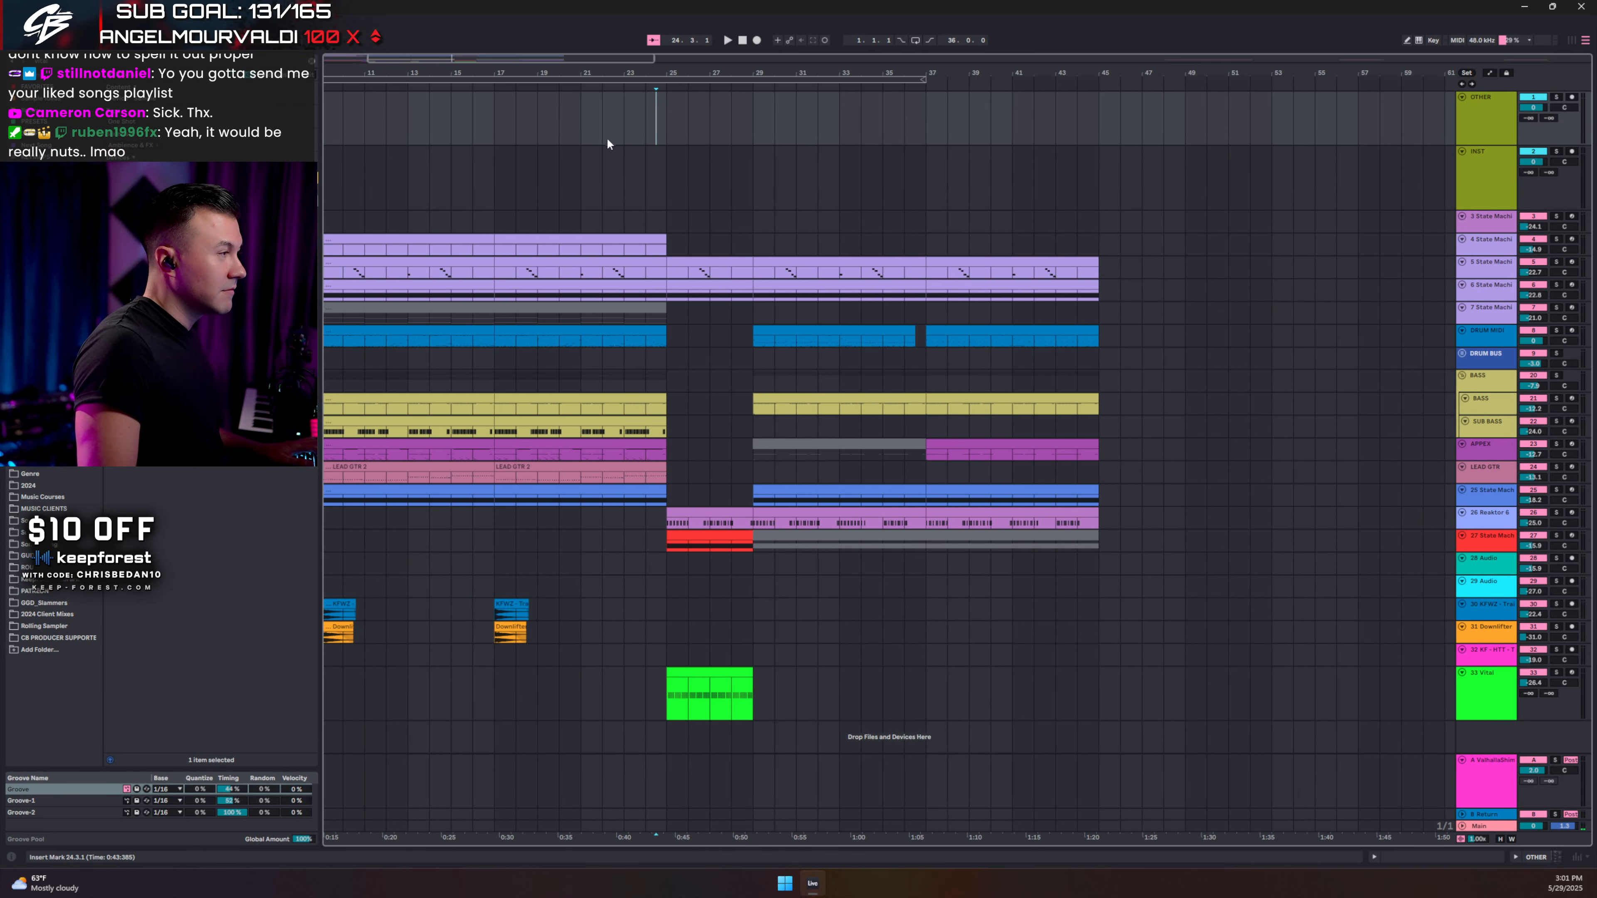
scroll(582, 156, "left", 5)
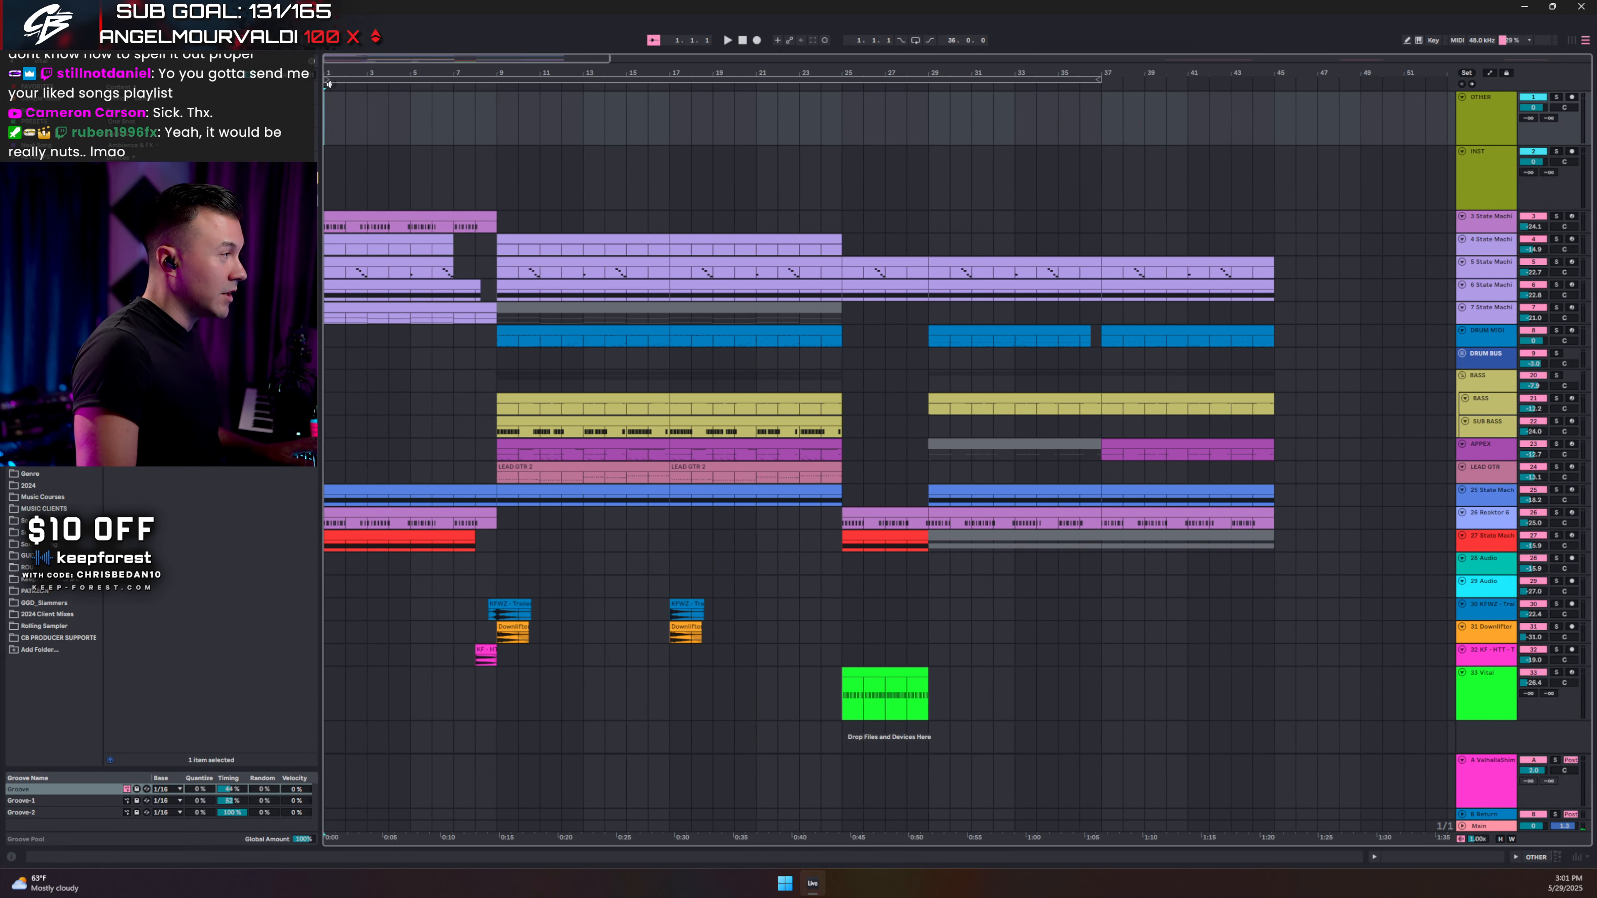
left_click_drag(333, 71, 333, 214)
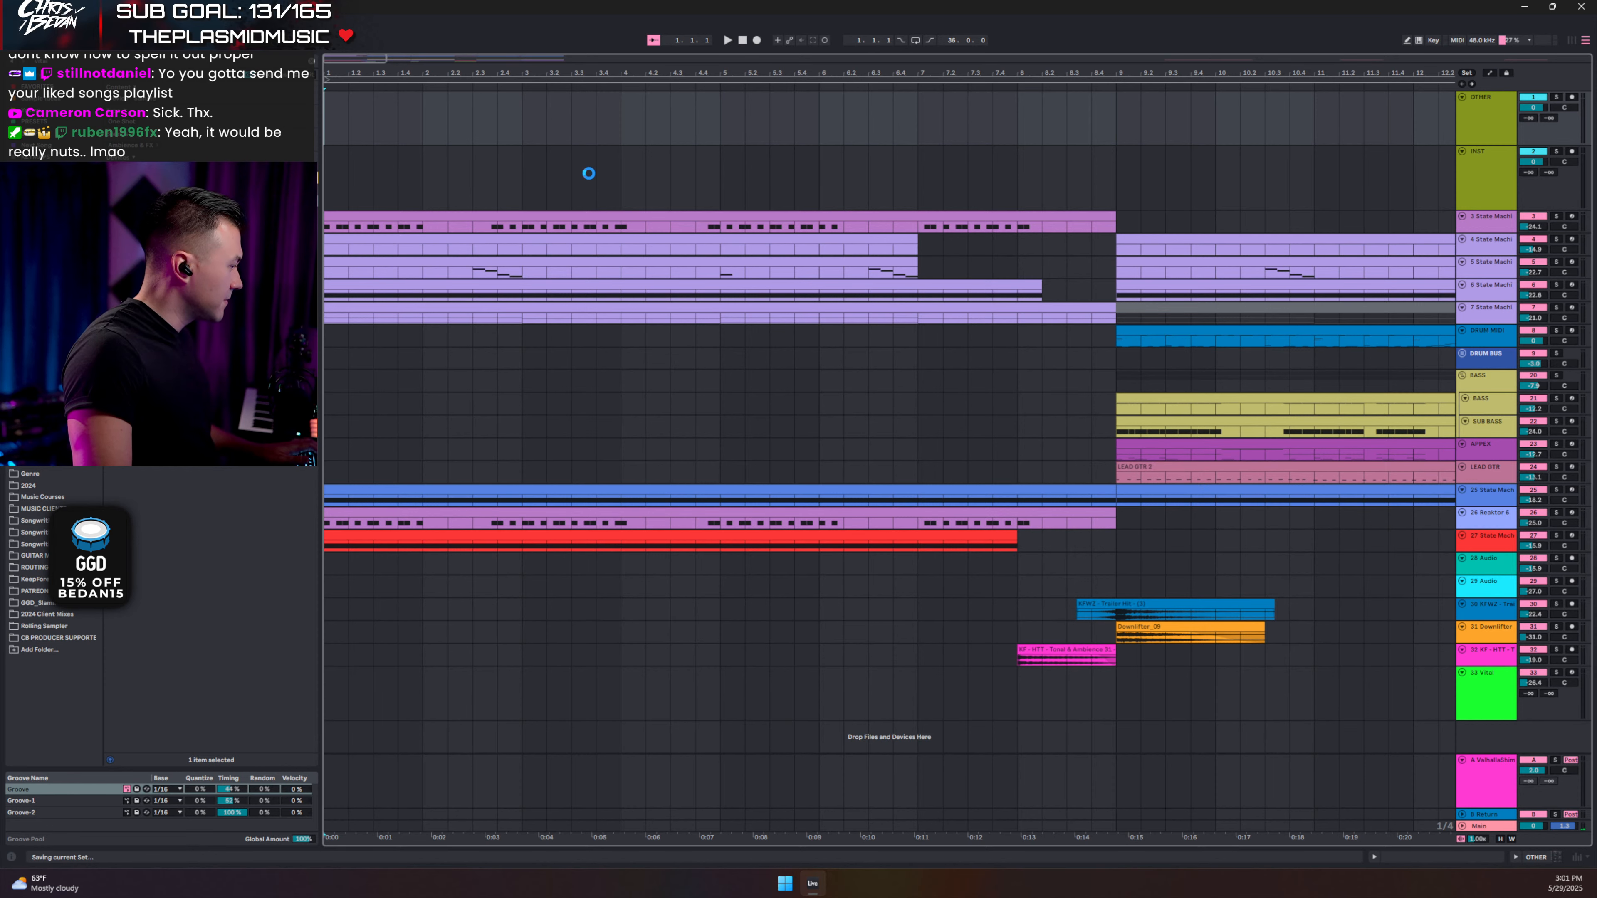
Play the arrangement from bar 1 and listen through to the section after bar 37.
key("space")
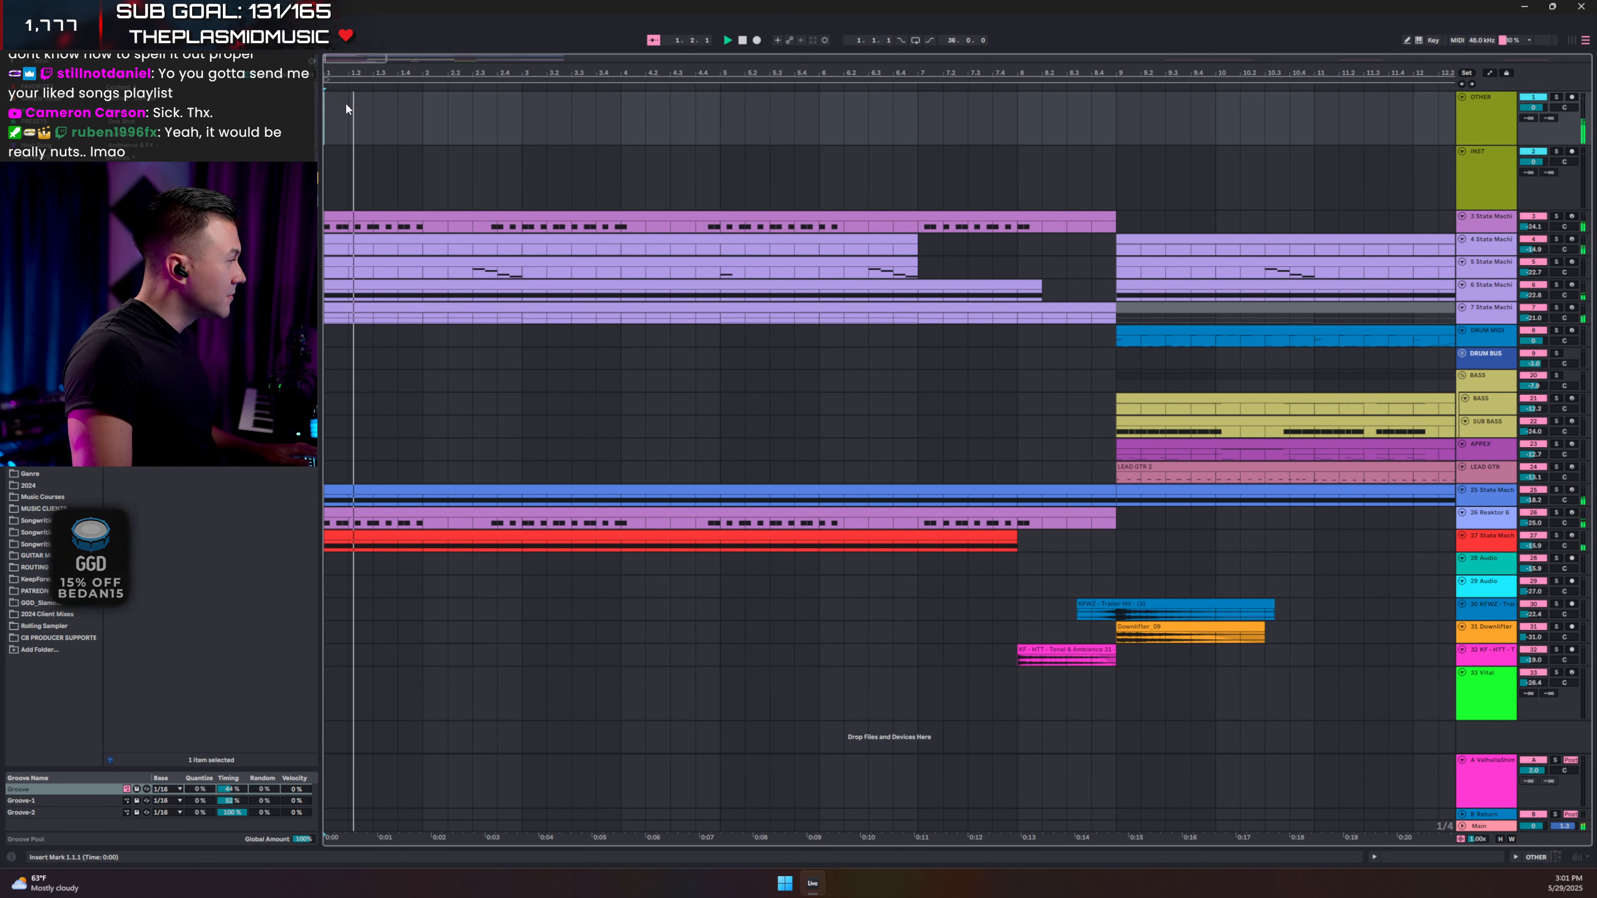
key("plus")
left_click_drag(357, 74, 358, 70)
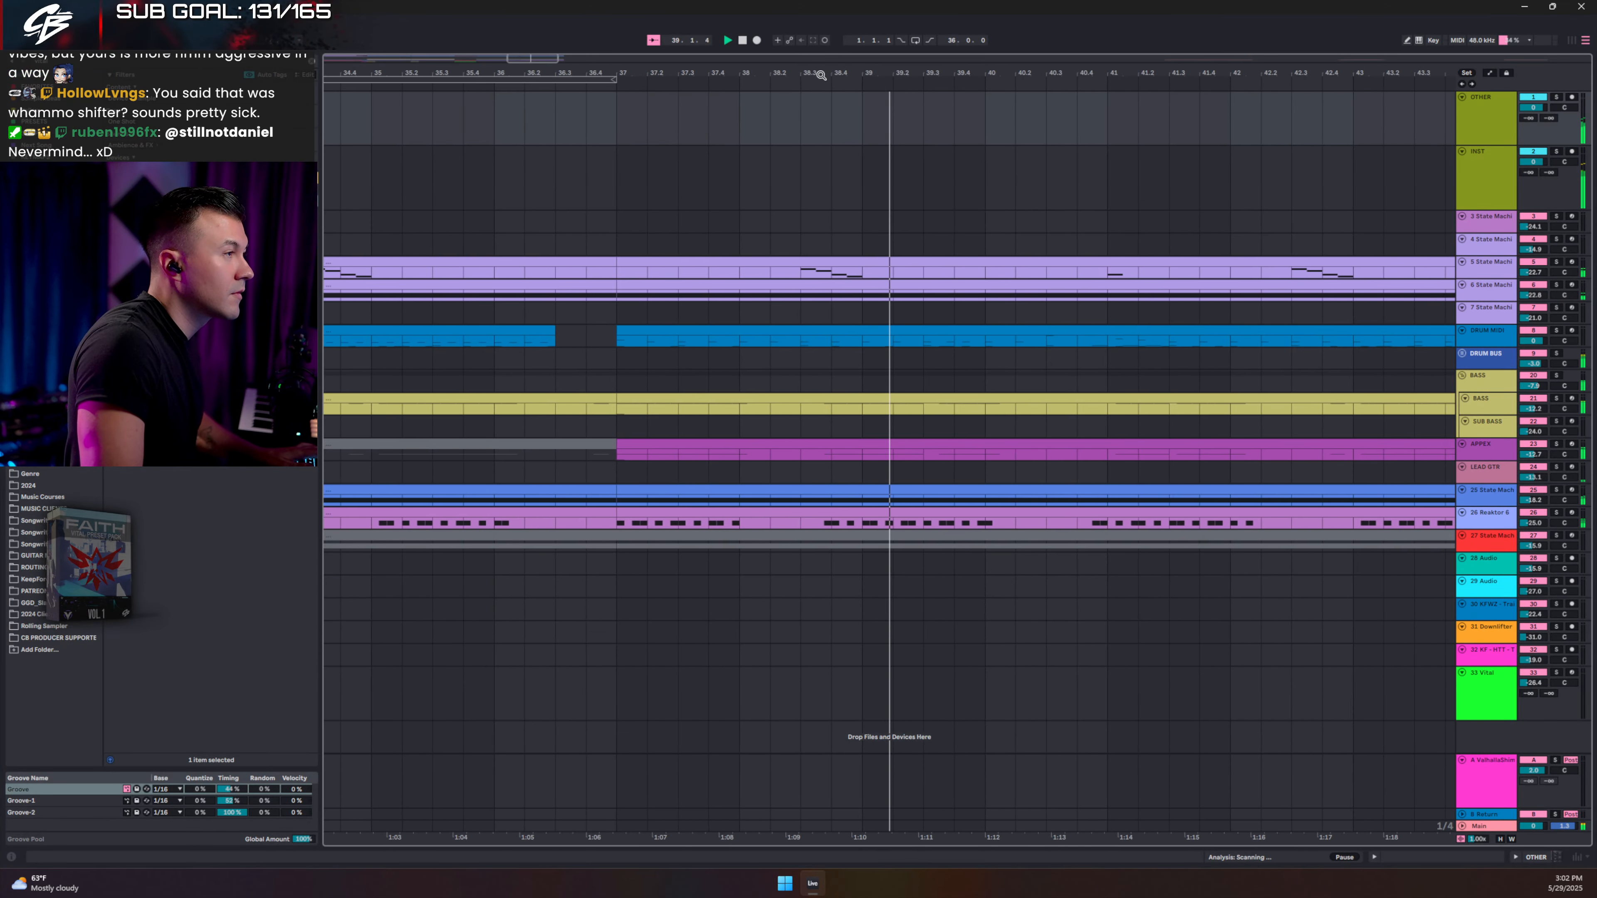
key("space")
Place the insert marker at bar 17 and briefly audition the arrangement from there.
left_click_drag(820, 74, 820, 24)
scroll(786, 209, "left", 15)
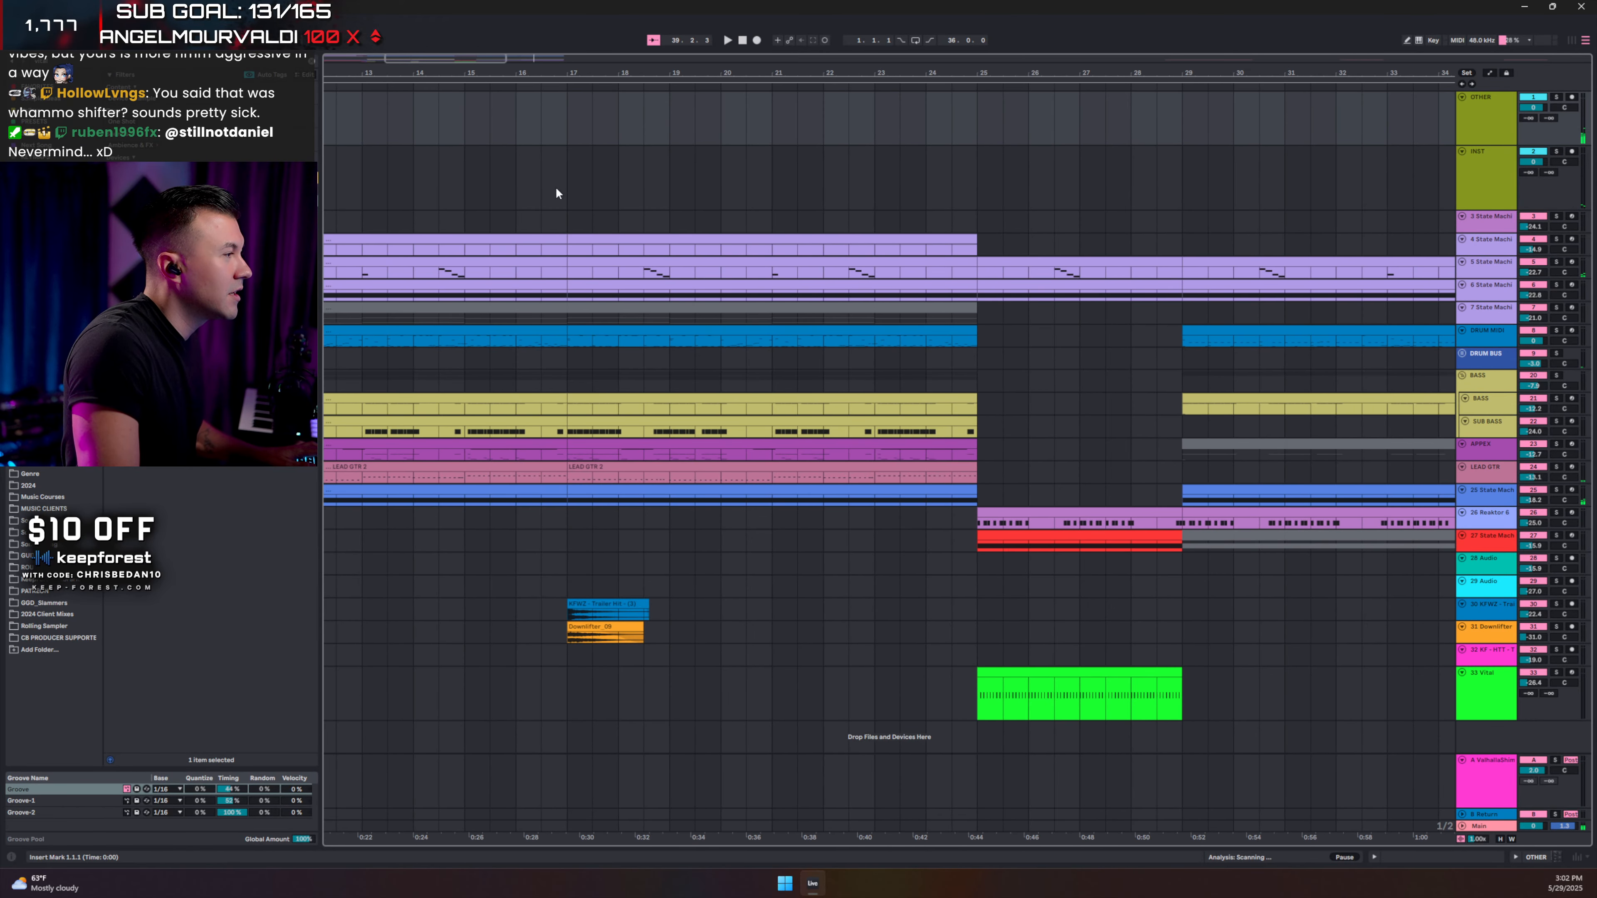
left_click(574, 161)
key("space")
key("space")
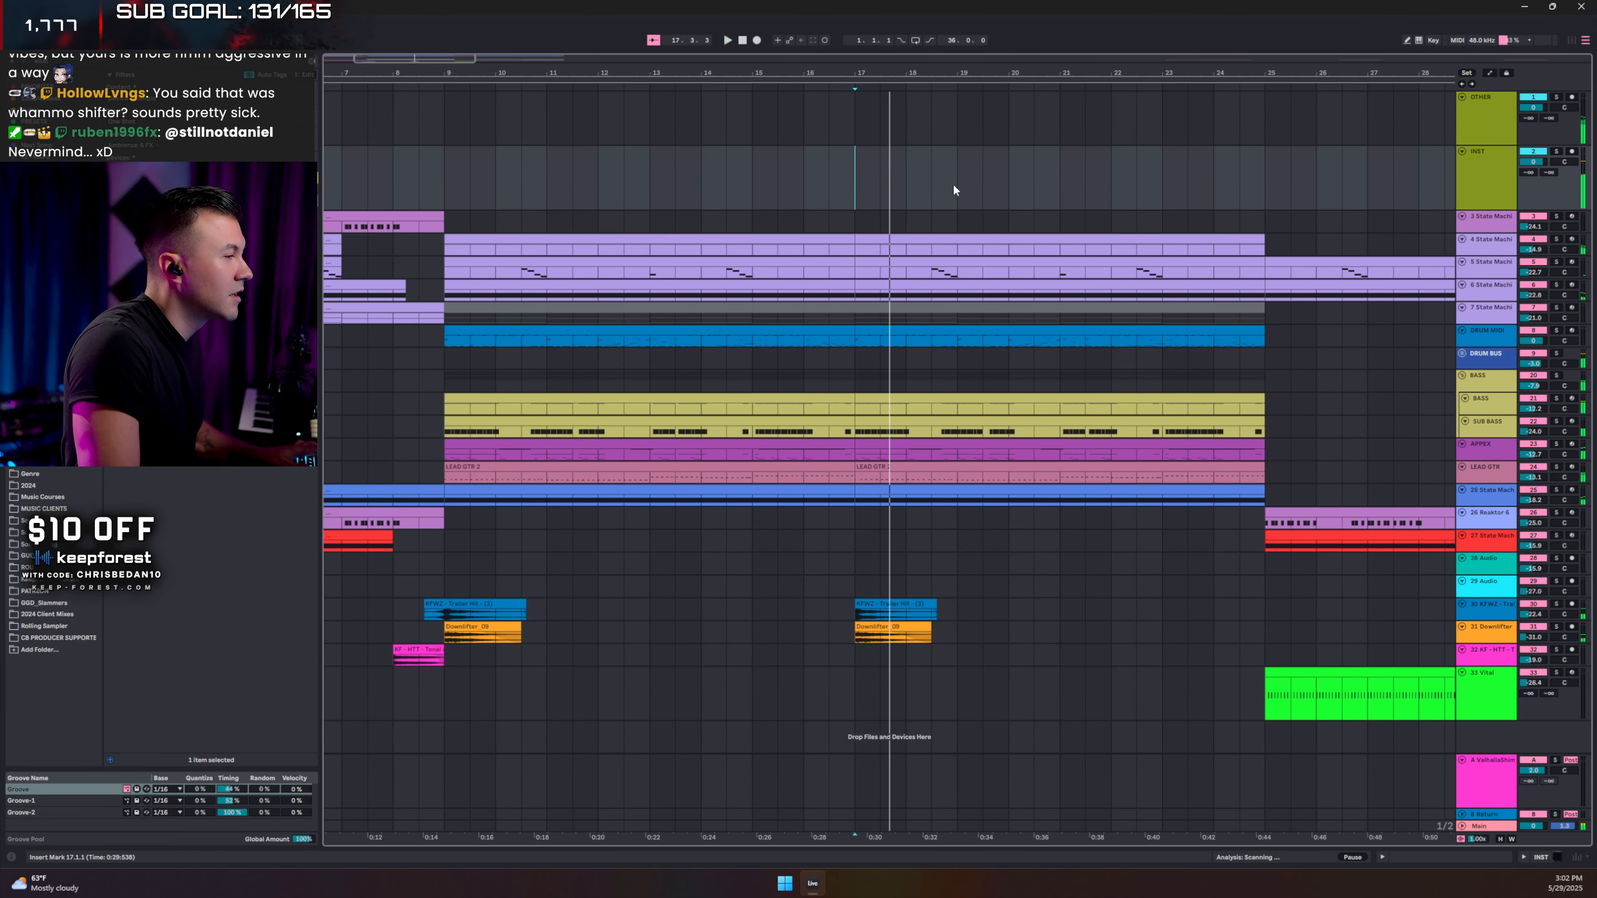
Open the APPEX MIDI clip at bar 37, turn off note folding and close the clip editor.
scroll(956, 193, "right", 20)
double_click(707, 441)
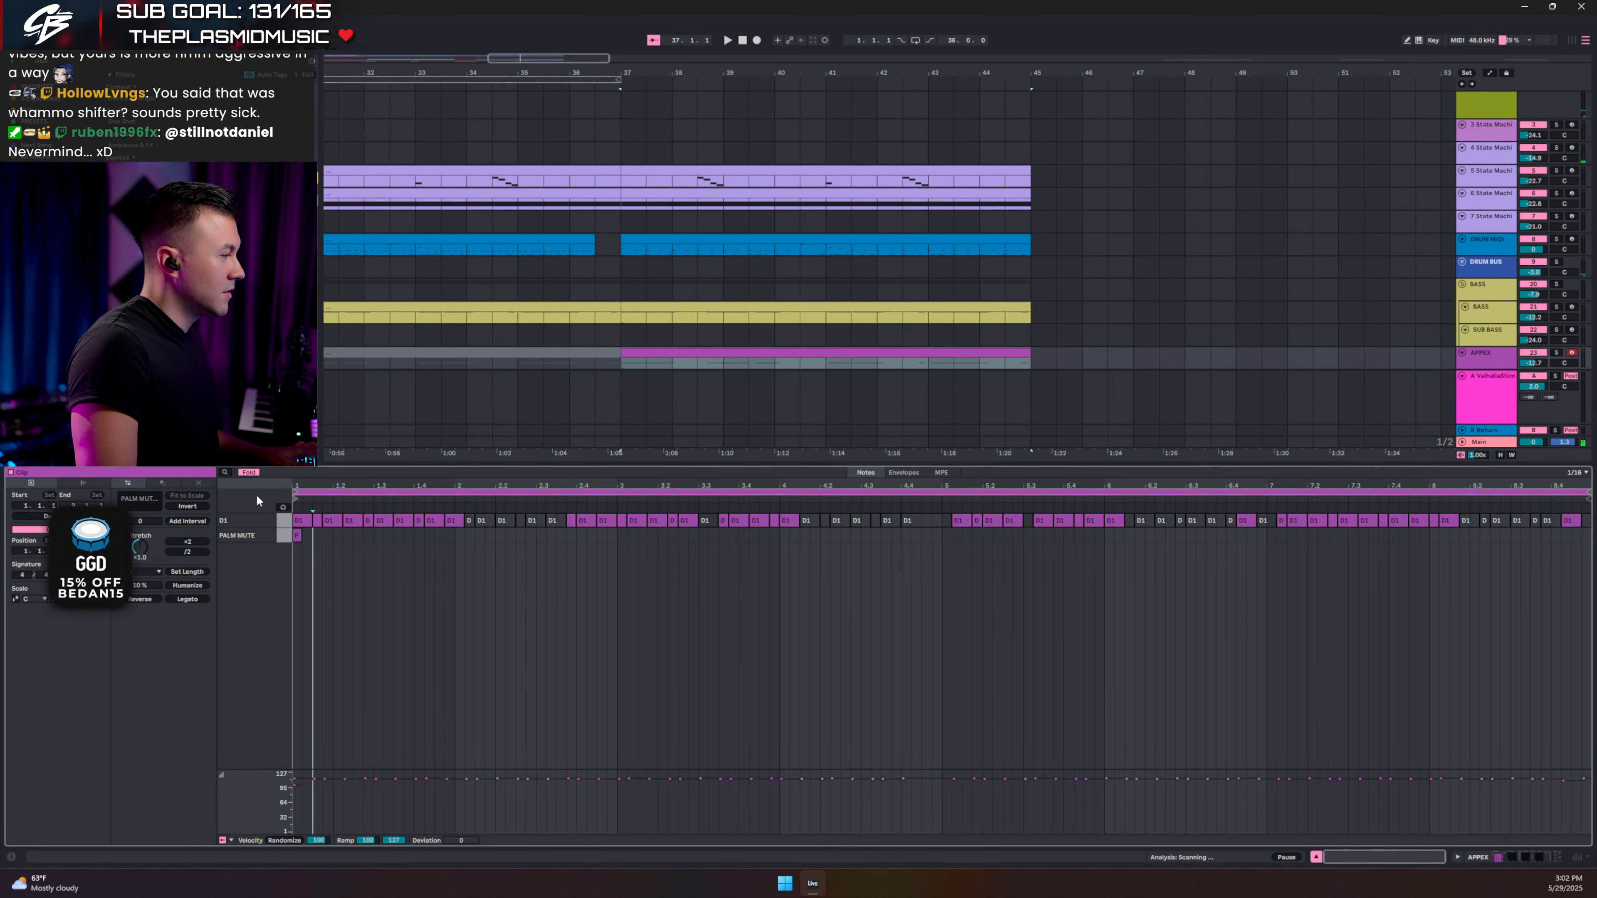
left_click(249, 472)
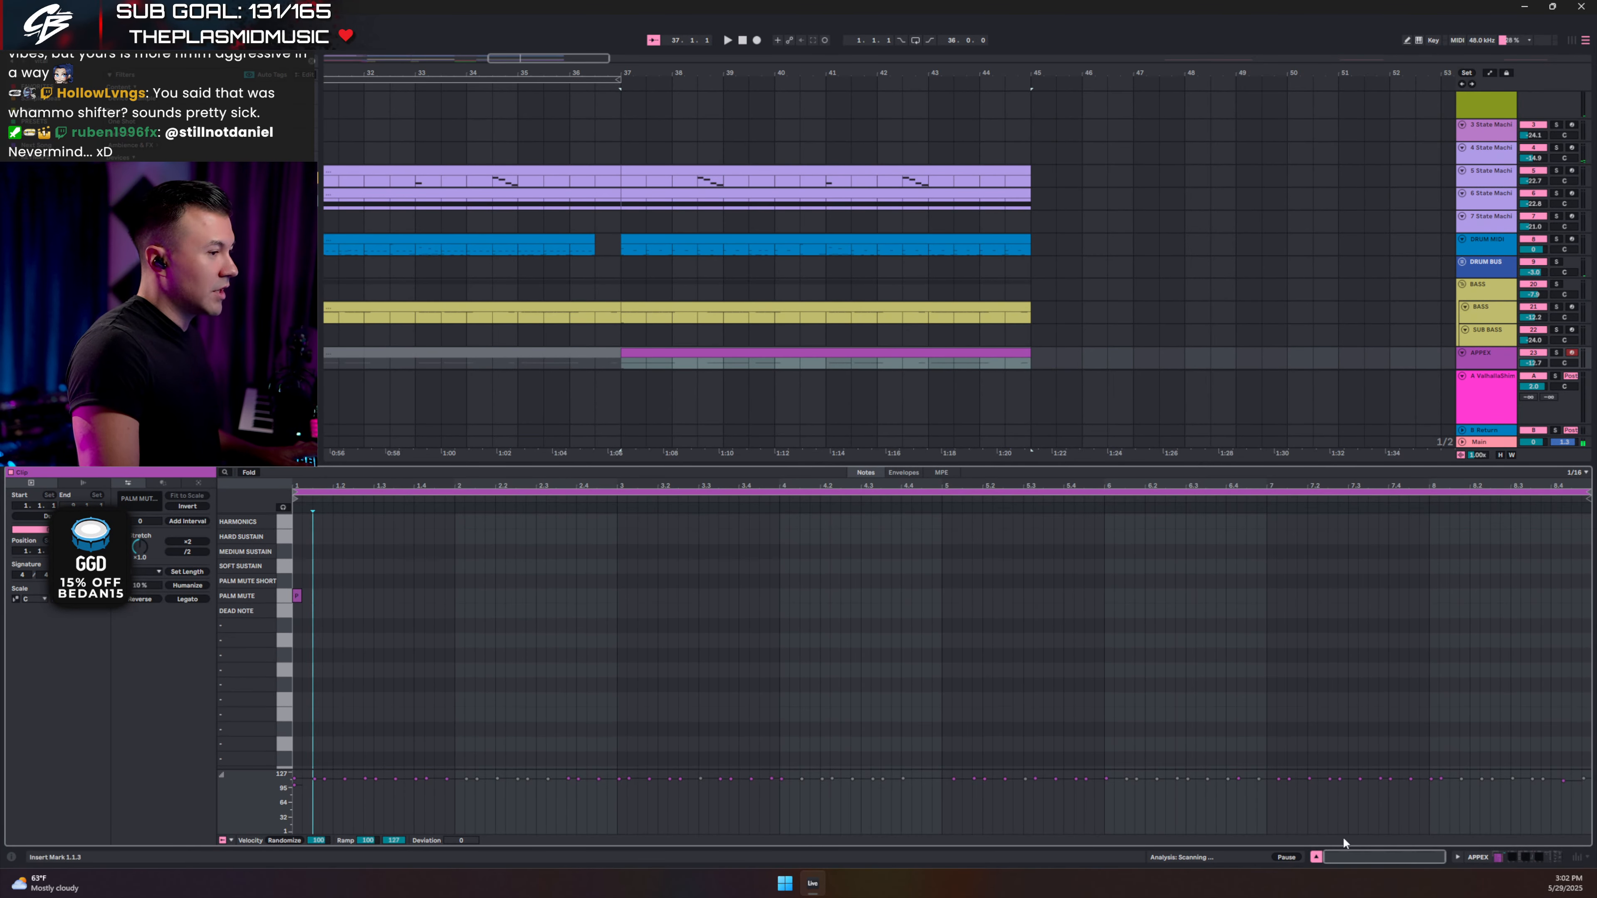
left_click(1316, 857)
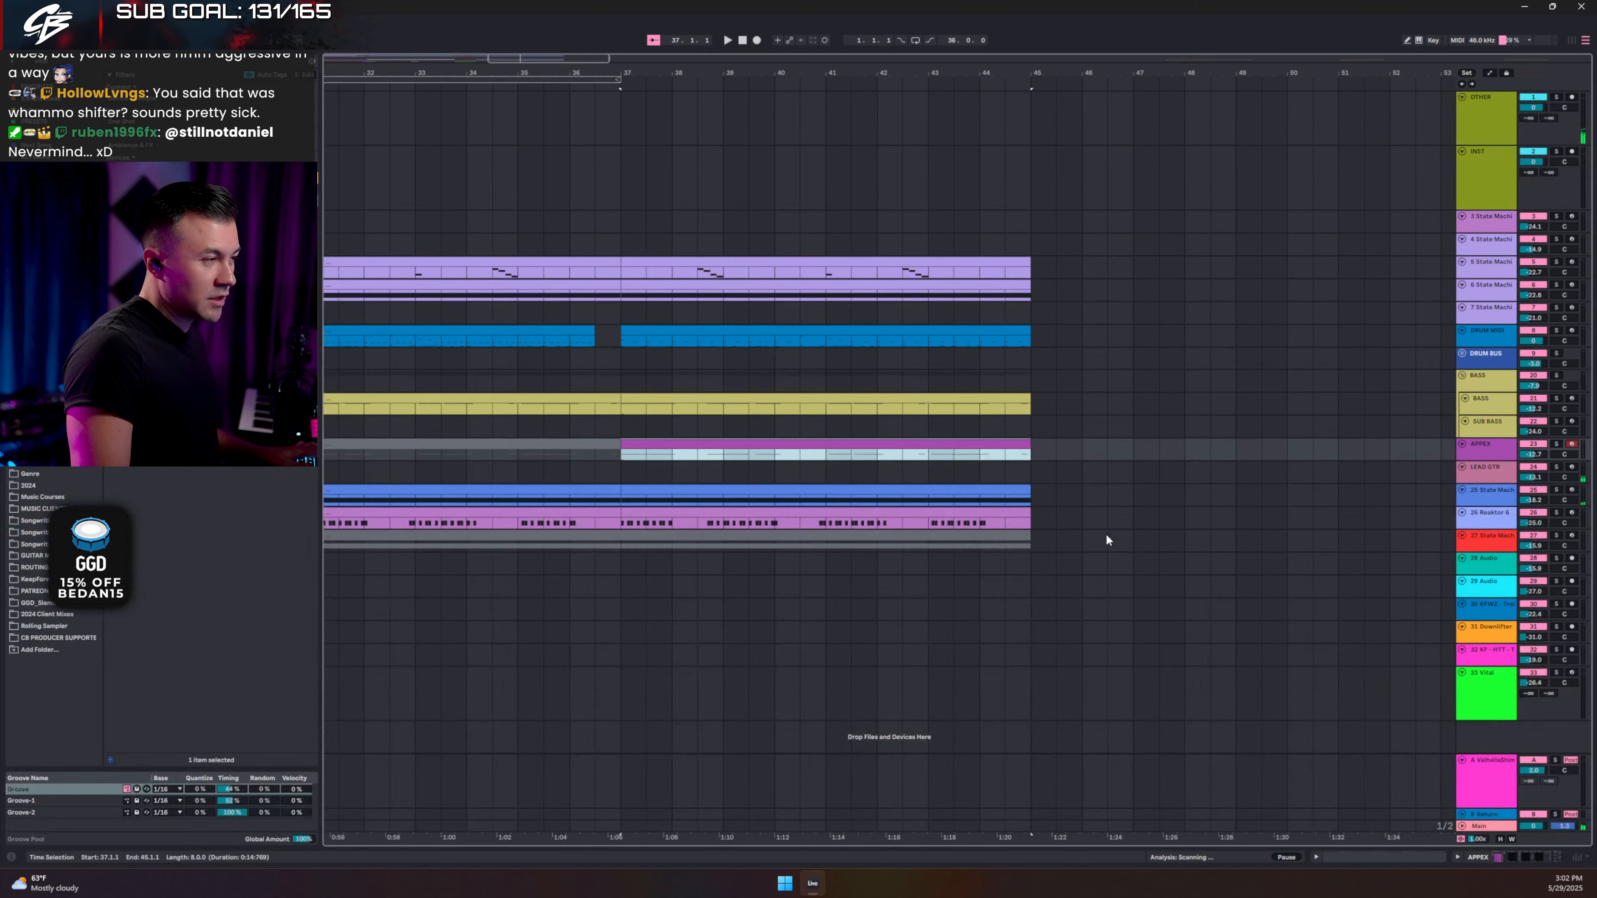
Copy all clips between bars 37 and 45, from the 5 State Machine track down to 27 State Machine, to bar 49.
left_click(802, 261)
left_click(739, 542, "shift")
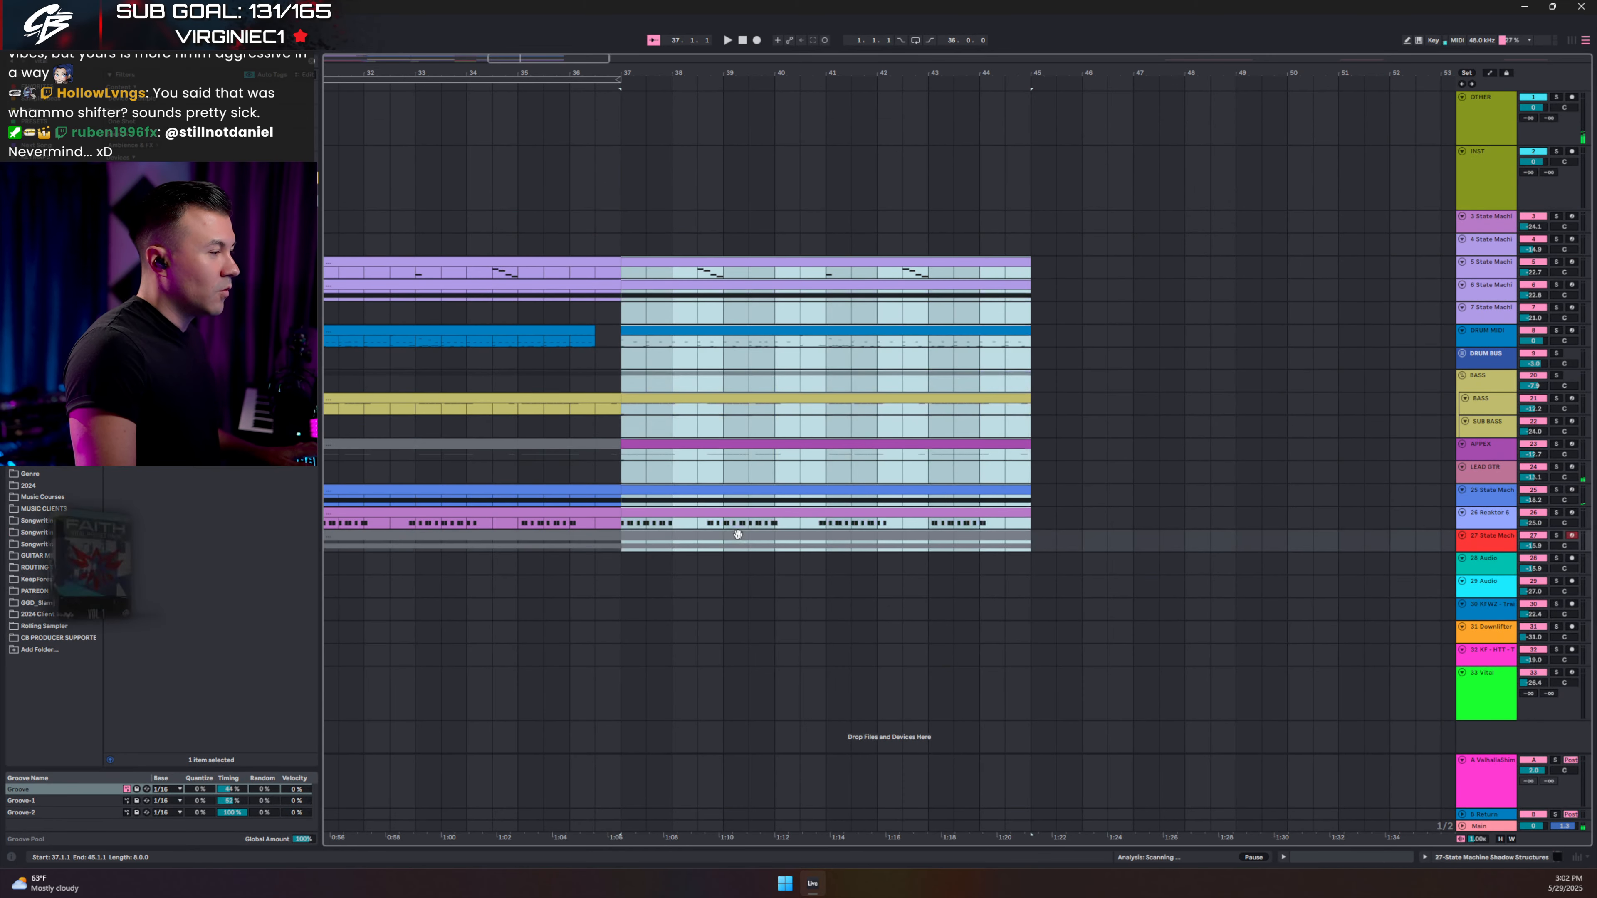
left_click_drag(739, 541, 1333, 543)
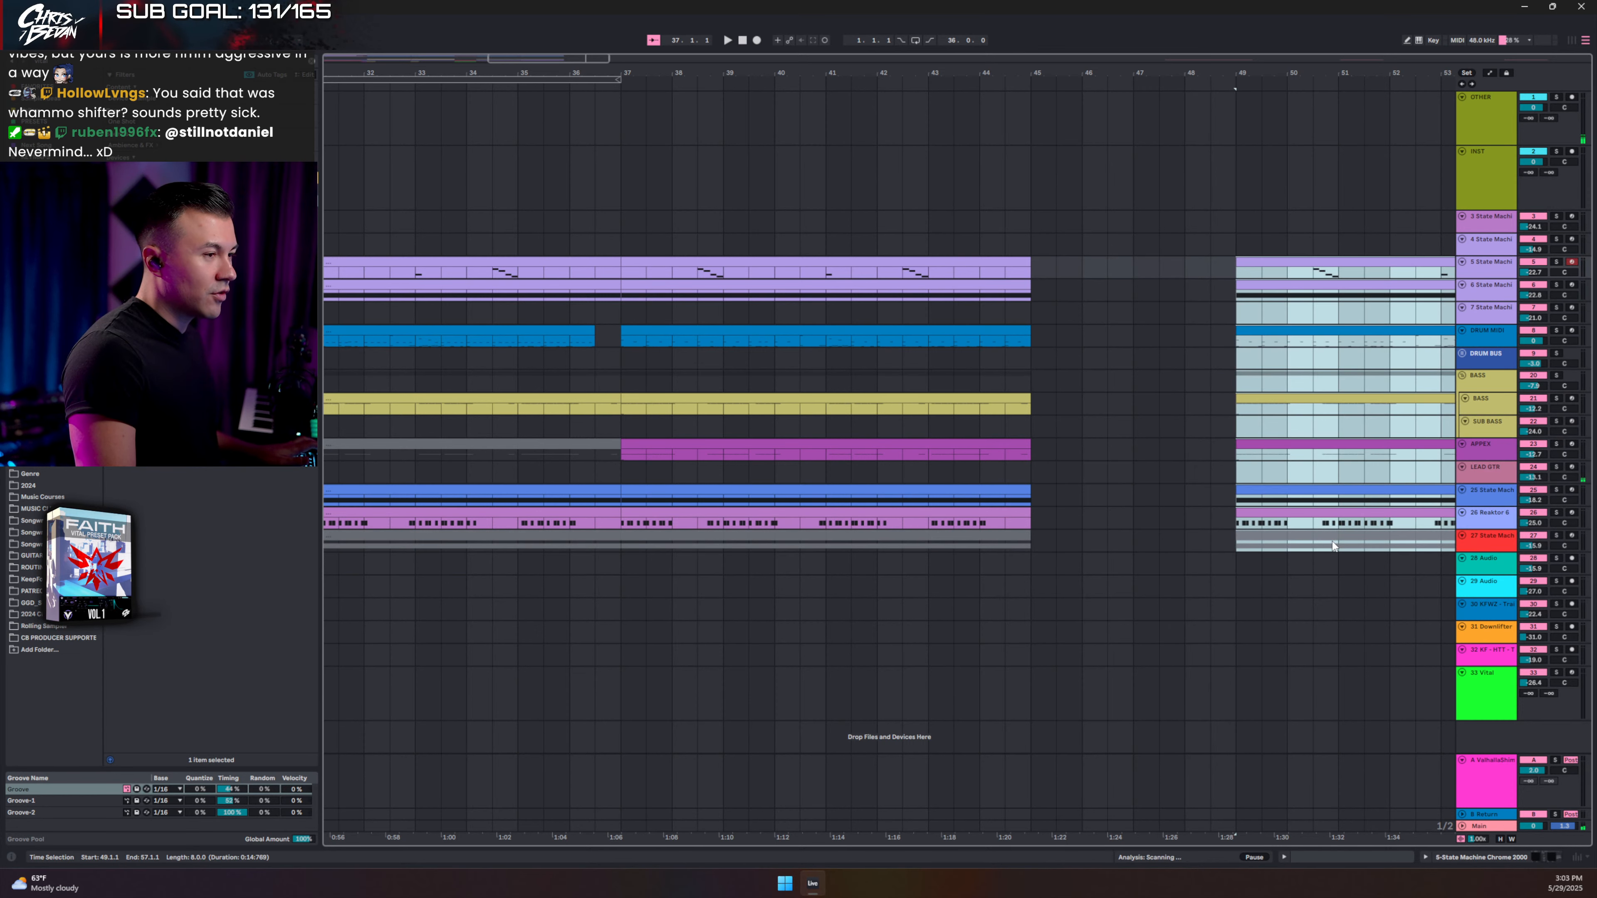
Move the keyswitch note at the start of the bar 37 APPEX clip from PALM MUTE to HARD SUSTAIN.
double_click(692, 448)
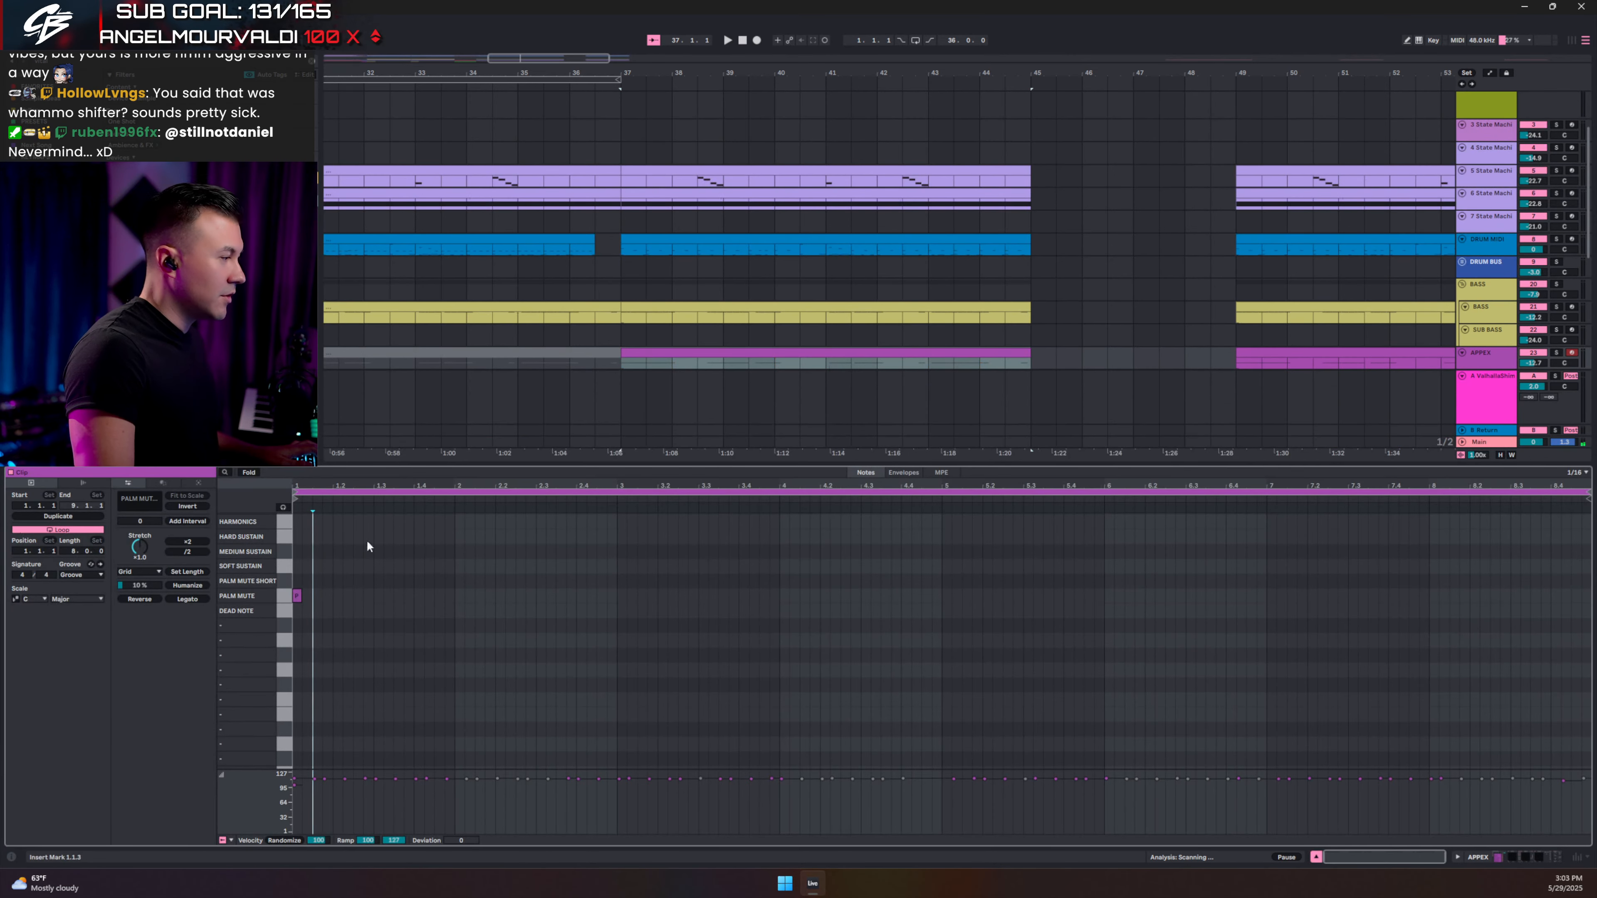
left_click(297, 658)
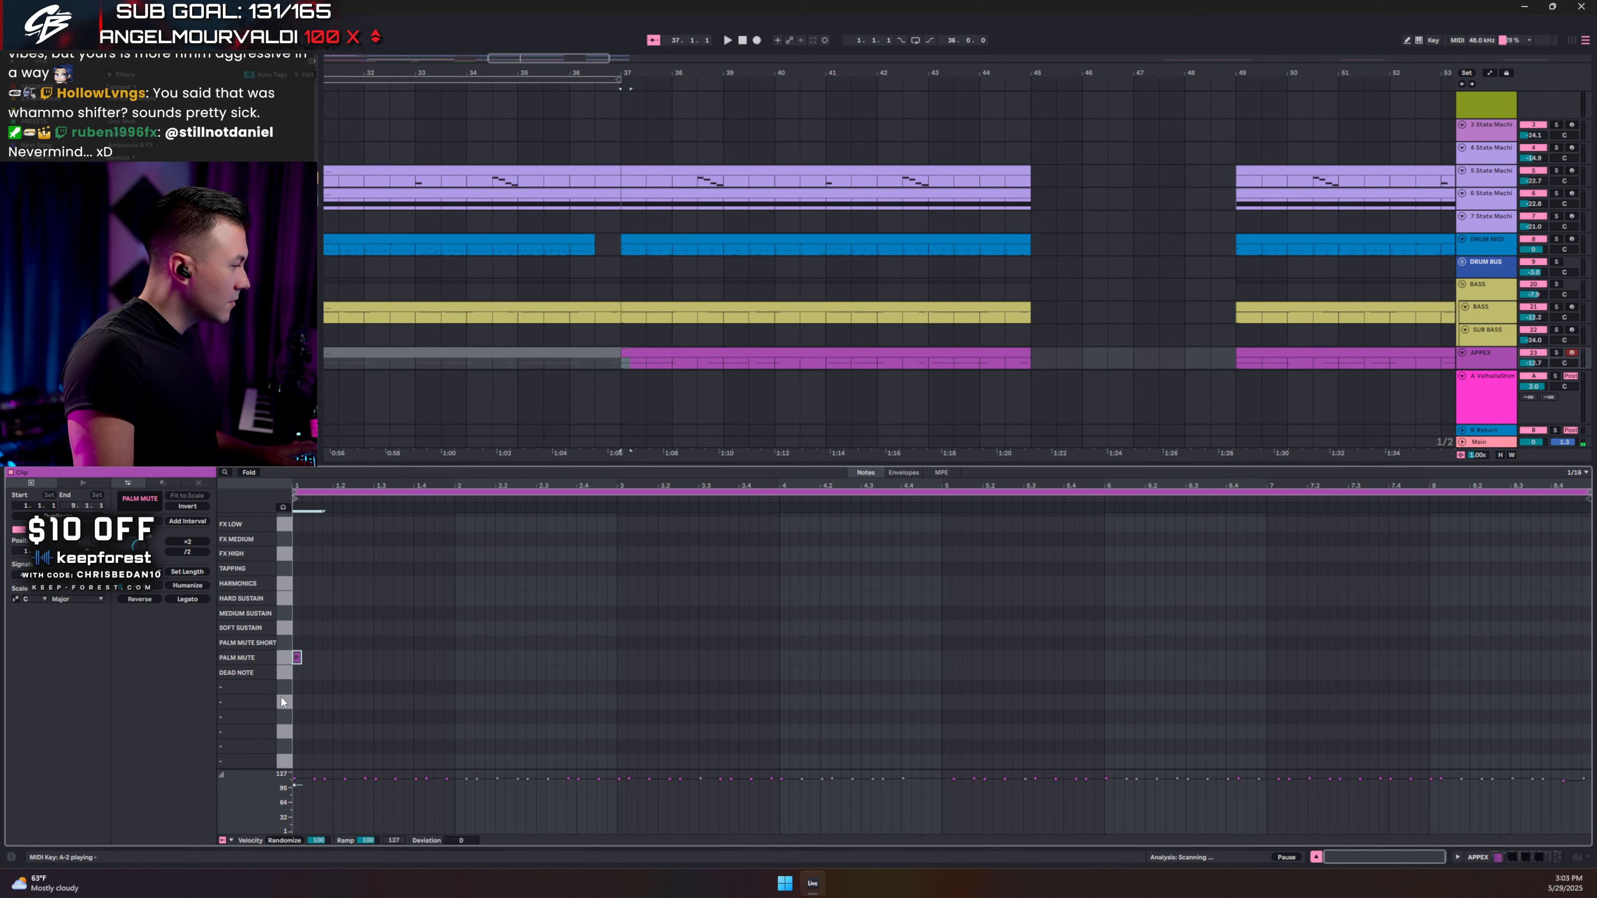
scroll(388, 620, "up", 5)
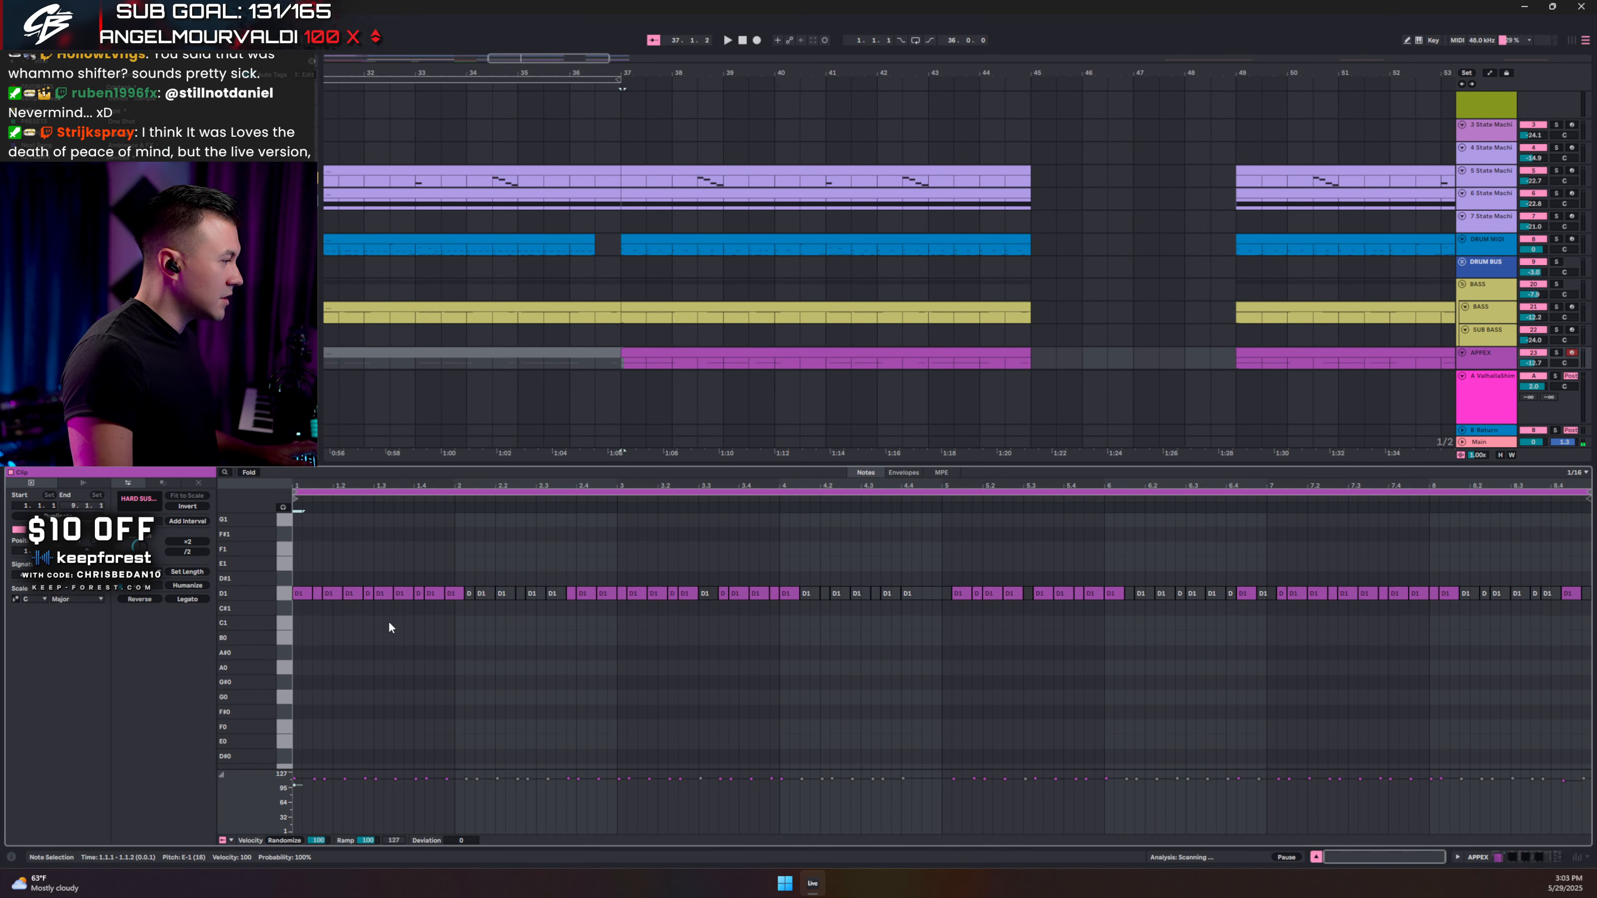
Audition the transition from bar 36 into bar 37, close the clip editor and stop playback.
left_click(563, 127)
key("space")
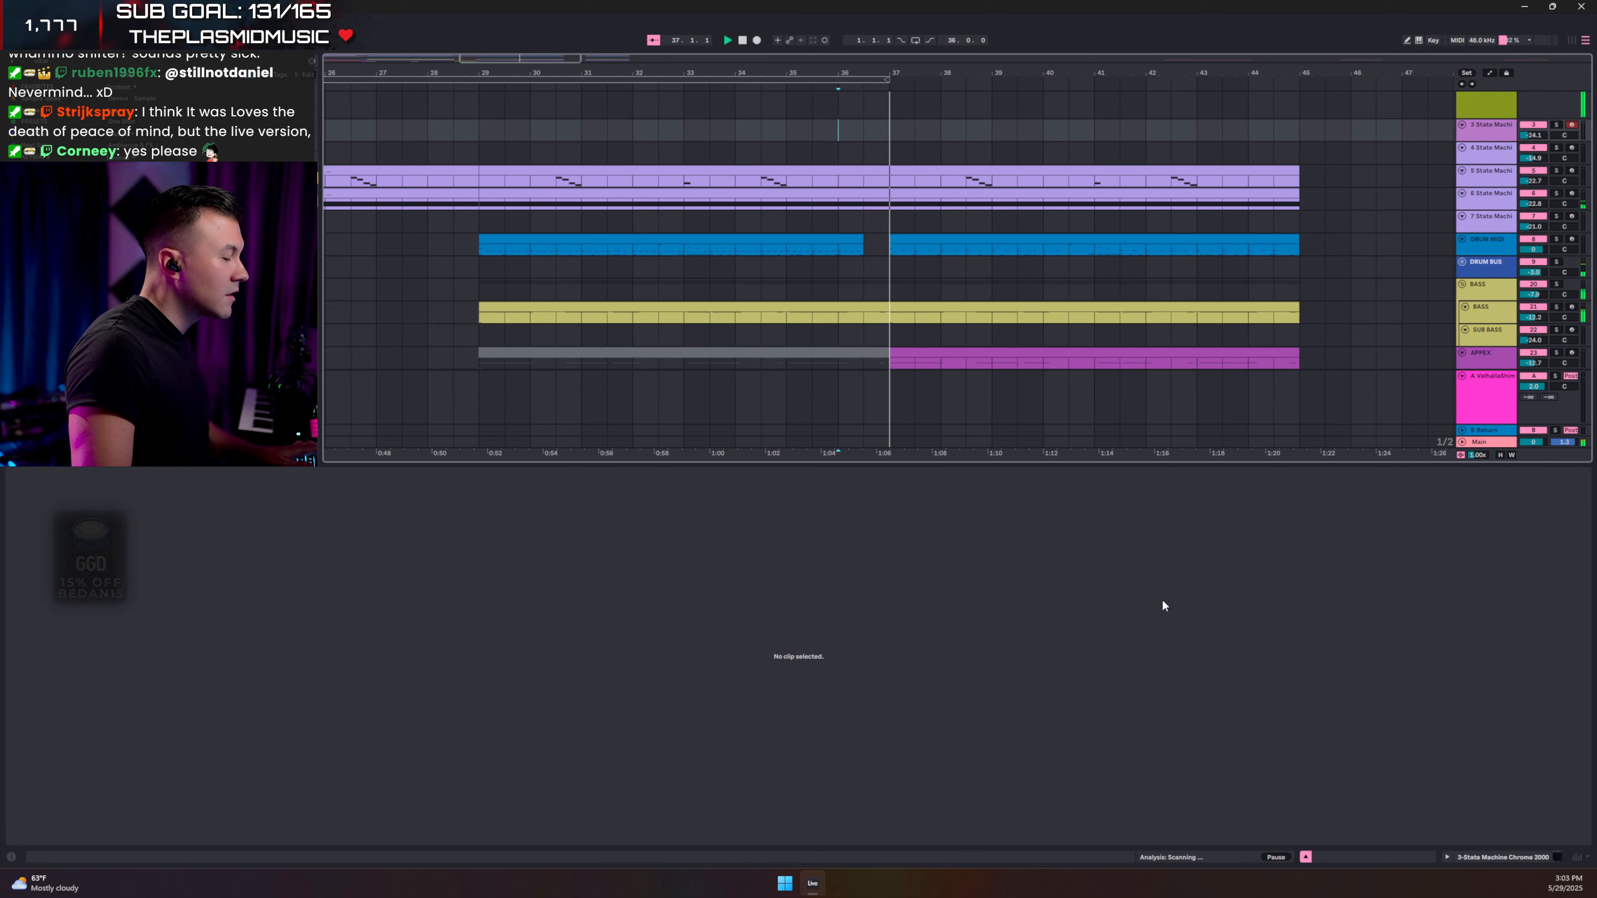
left_click(1306, 857)
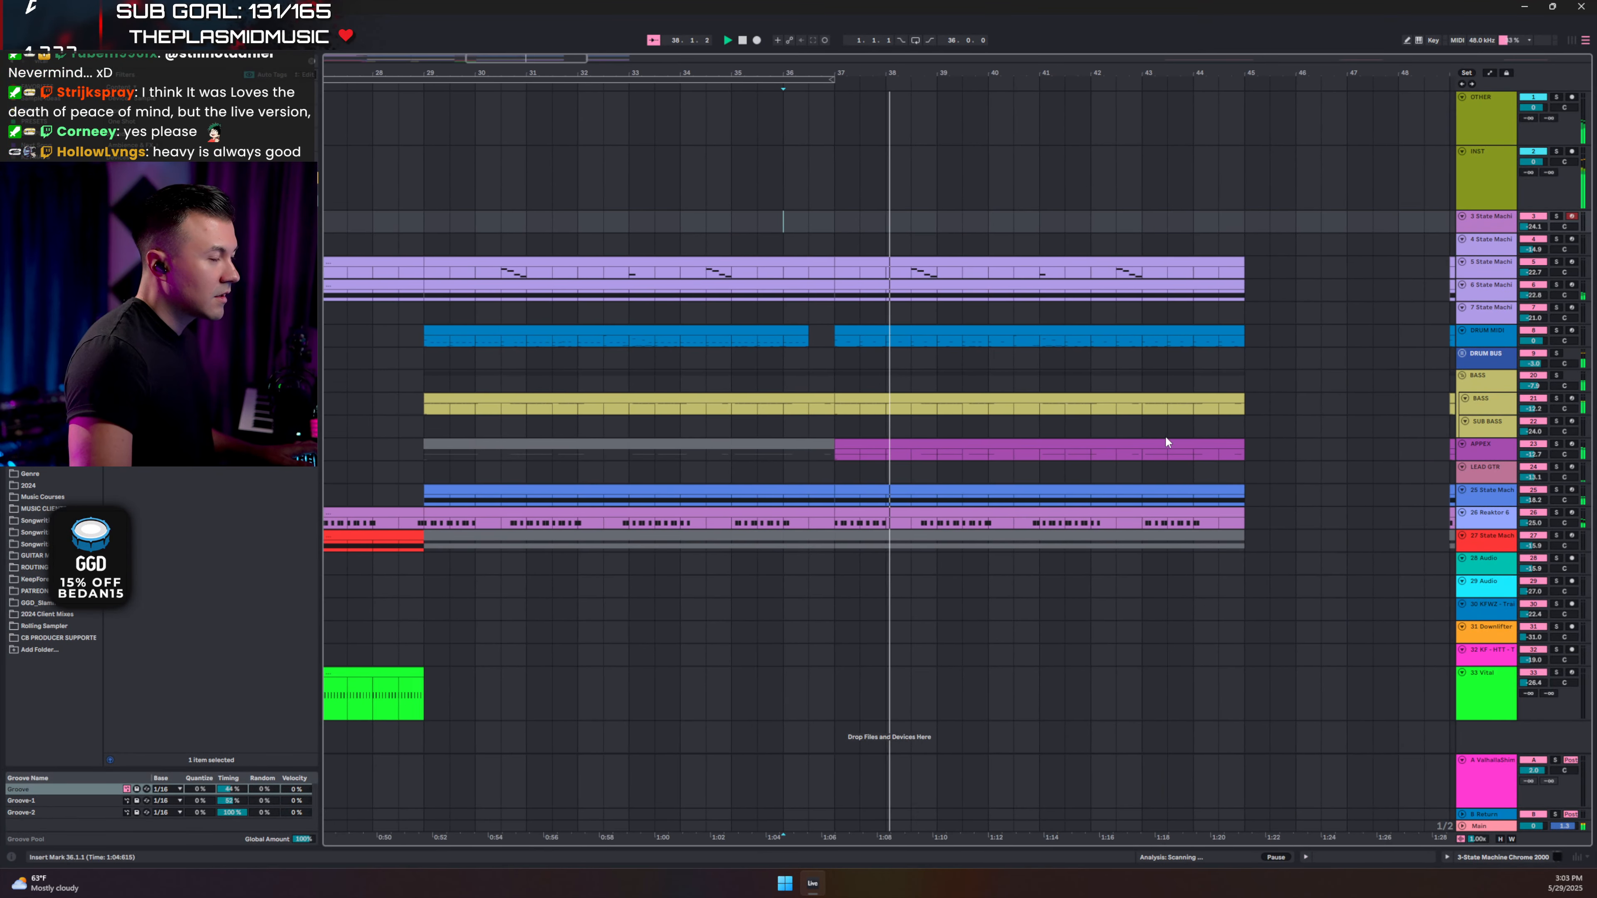
left_click(952, 330)
key("space")
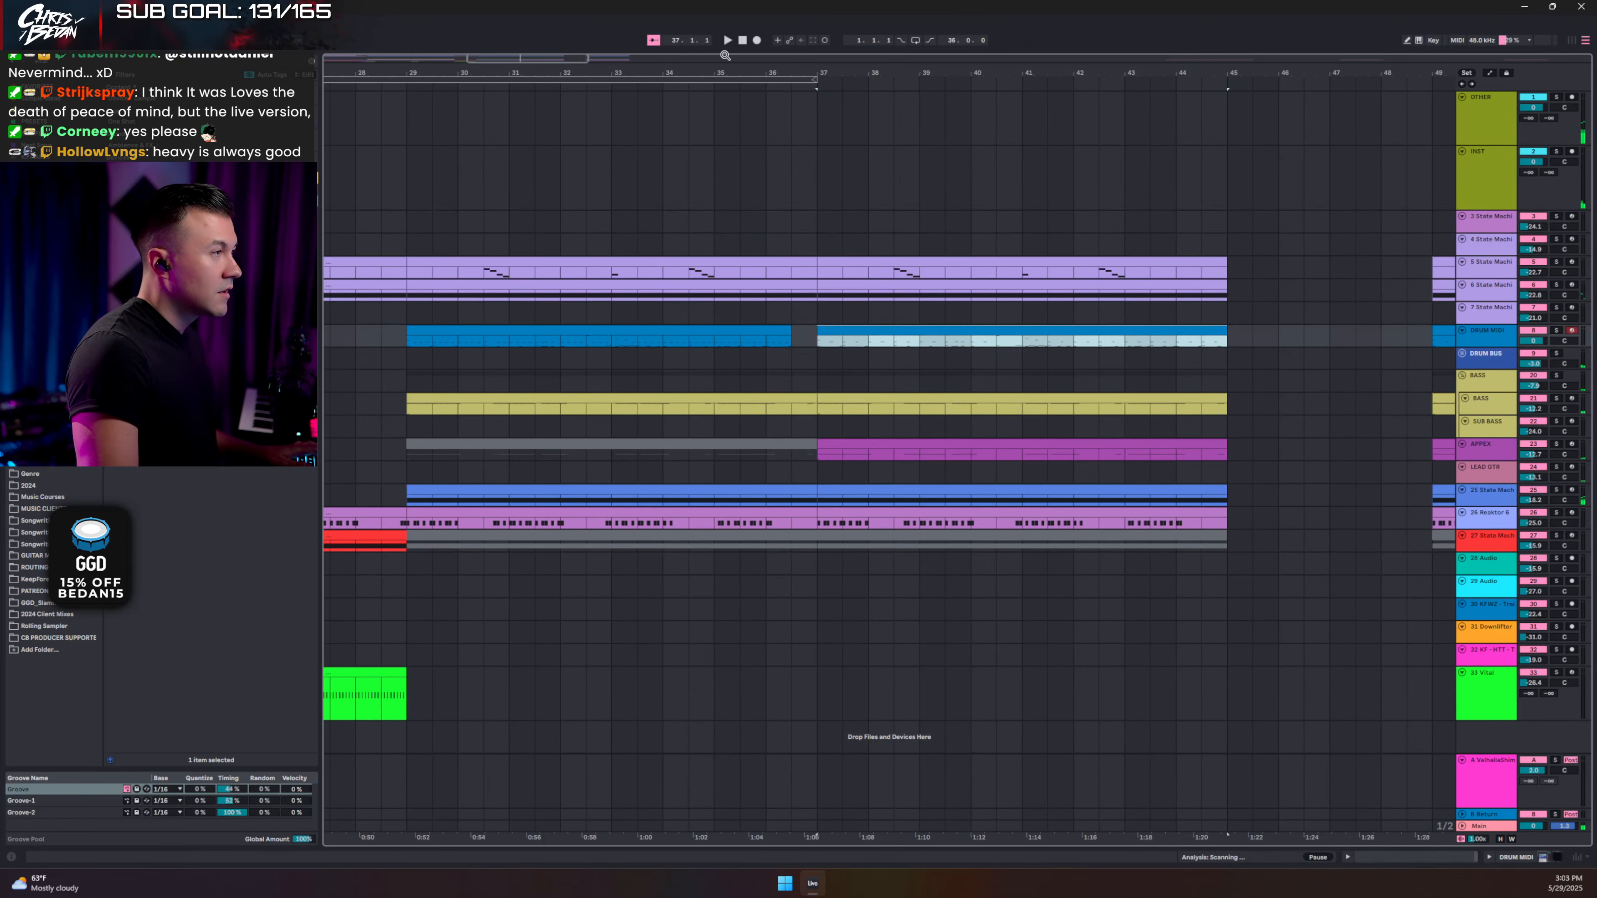
Check the DRUM MIDI clip at bar 37, then copy all D1 notes from the BASS clip below it.
left_click_drag(712, 68, 713, 19)
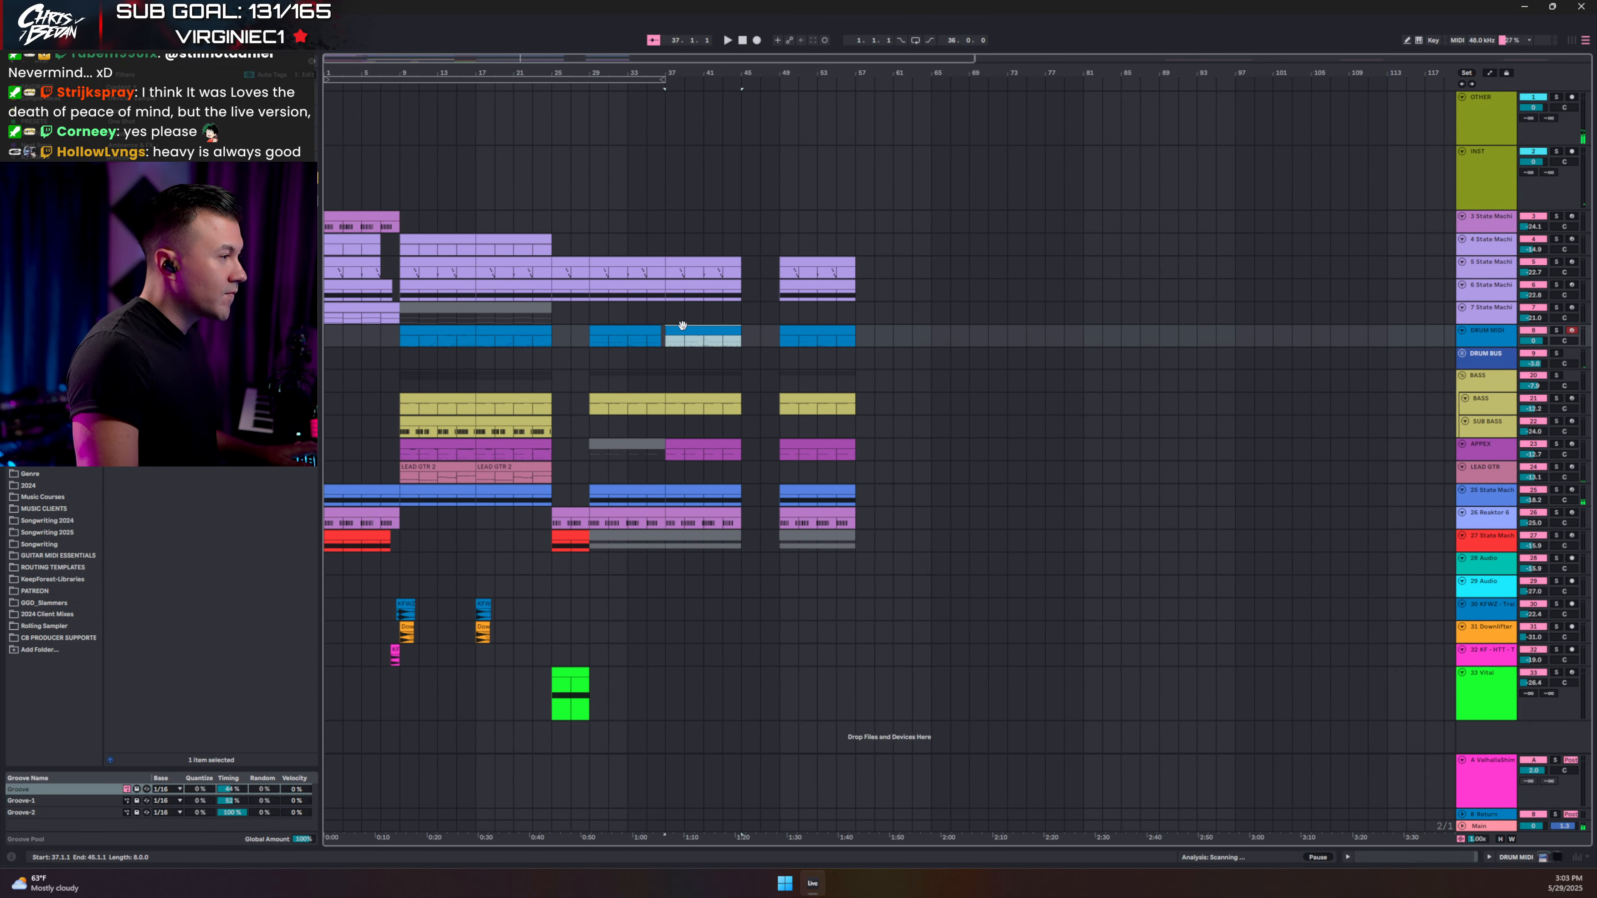
double_click(684, 325)
scroll(682, 302, "down", 5)
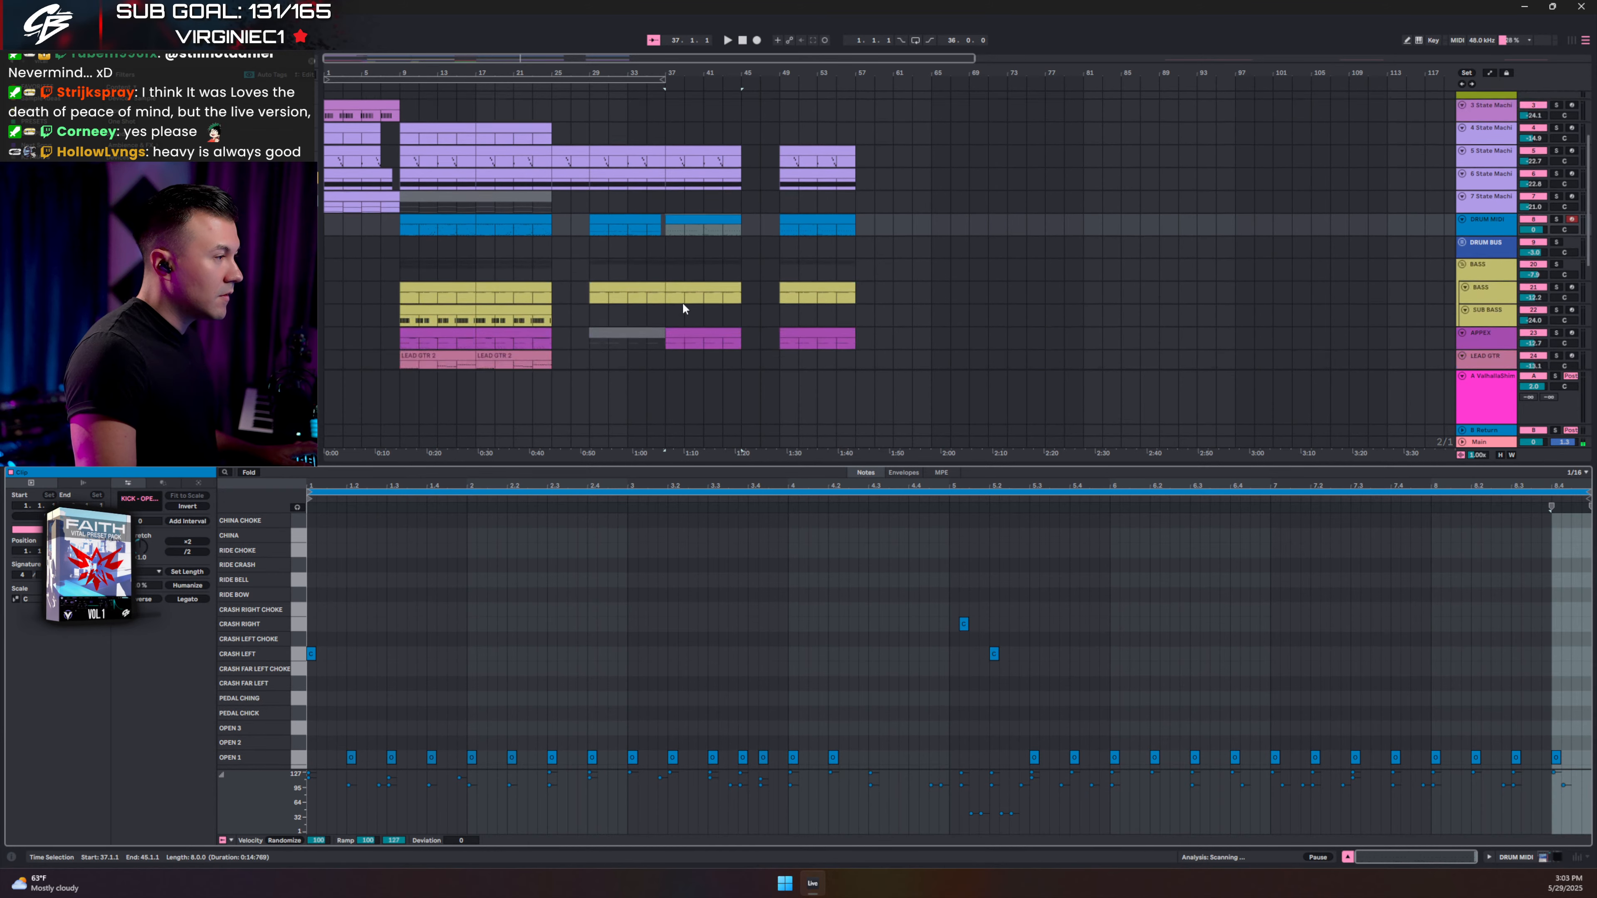
left_click(699, 277)
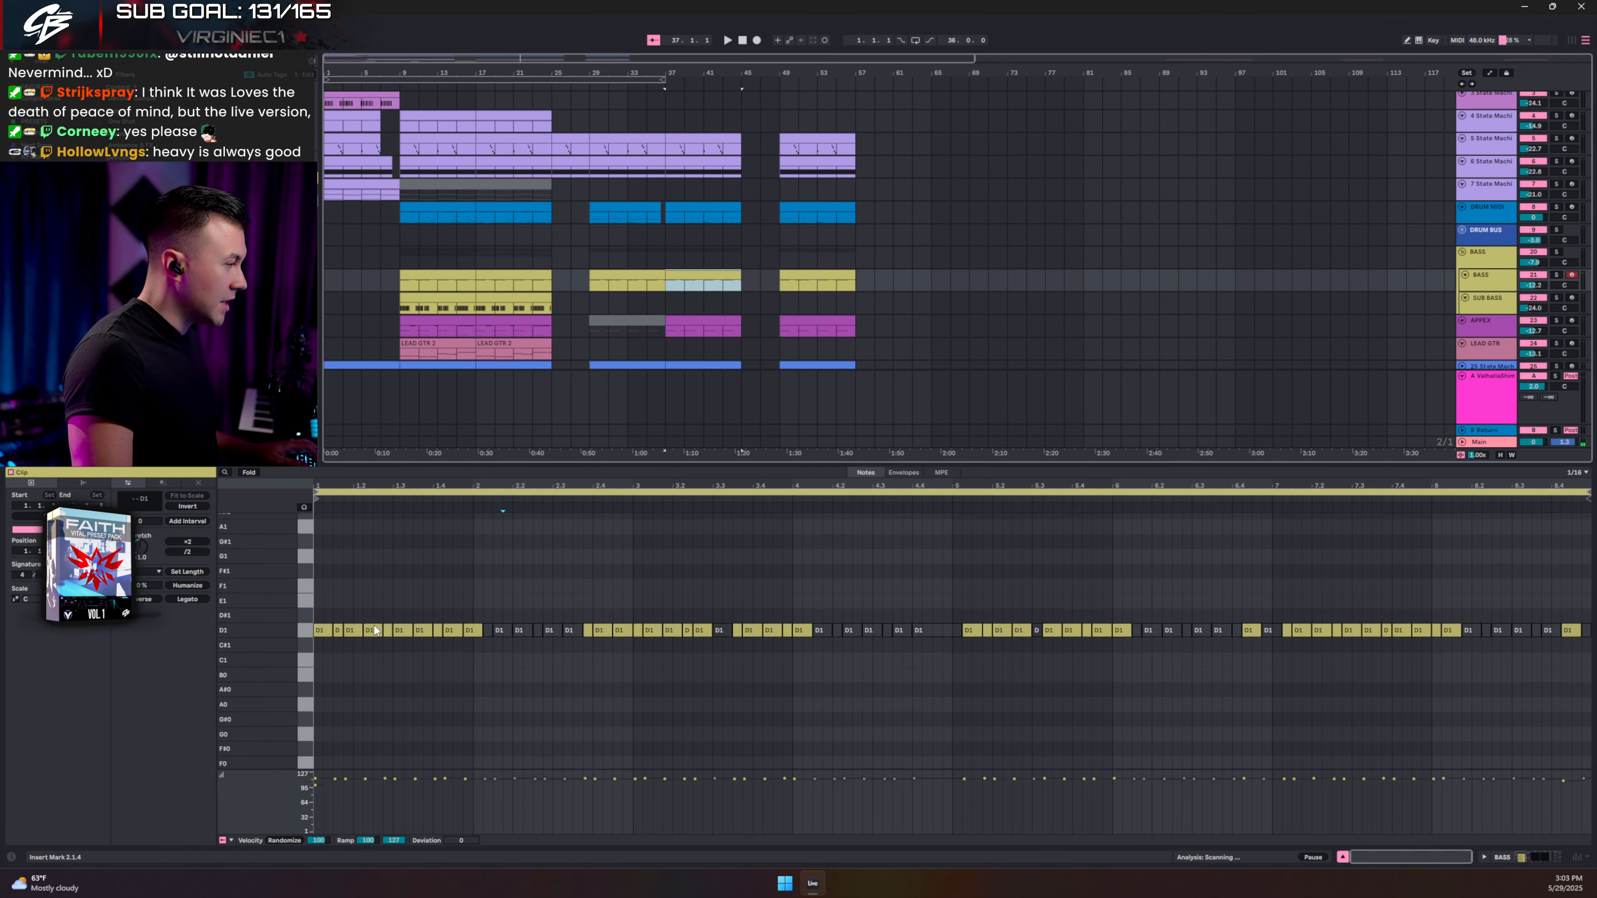
left_click(302, 653)
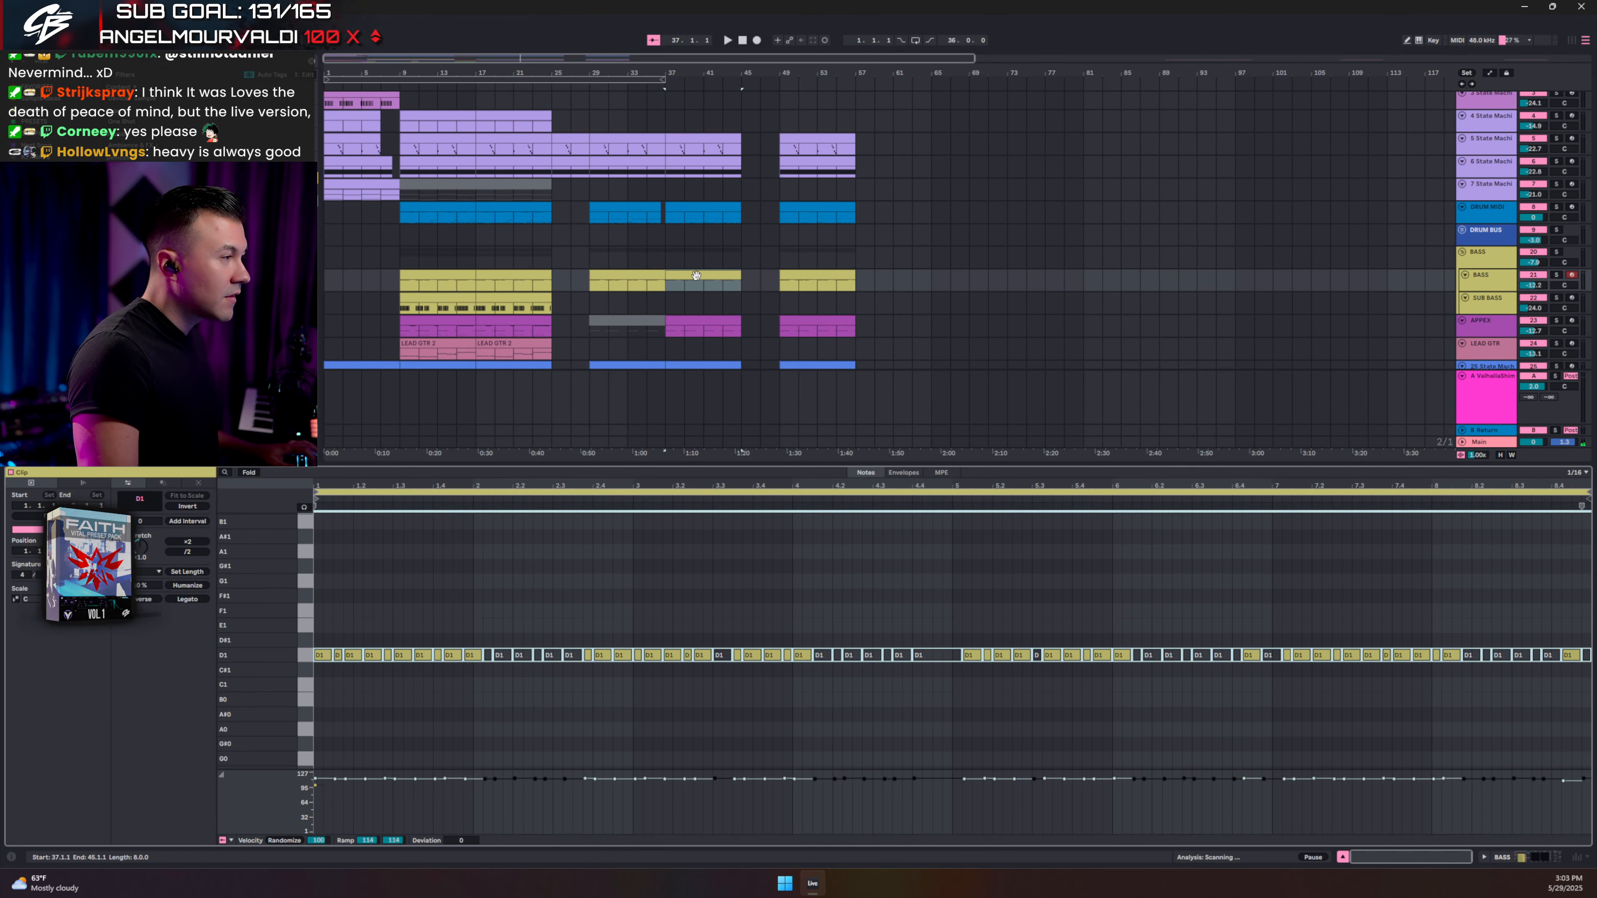
Delete every KICK note from the DRUM MIDI clip at bar 37.
left_click(709, 215)
scroll(440, 642, "down", 3)
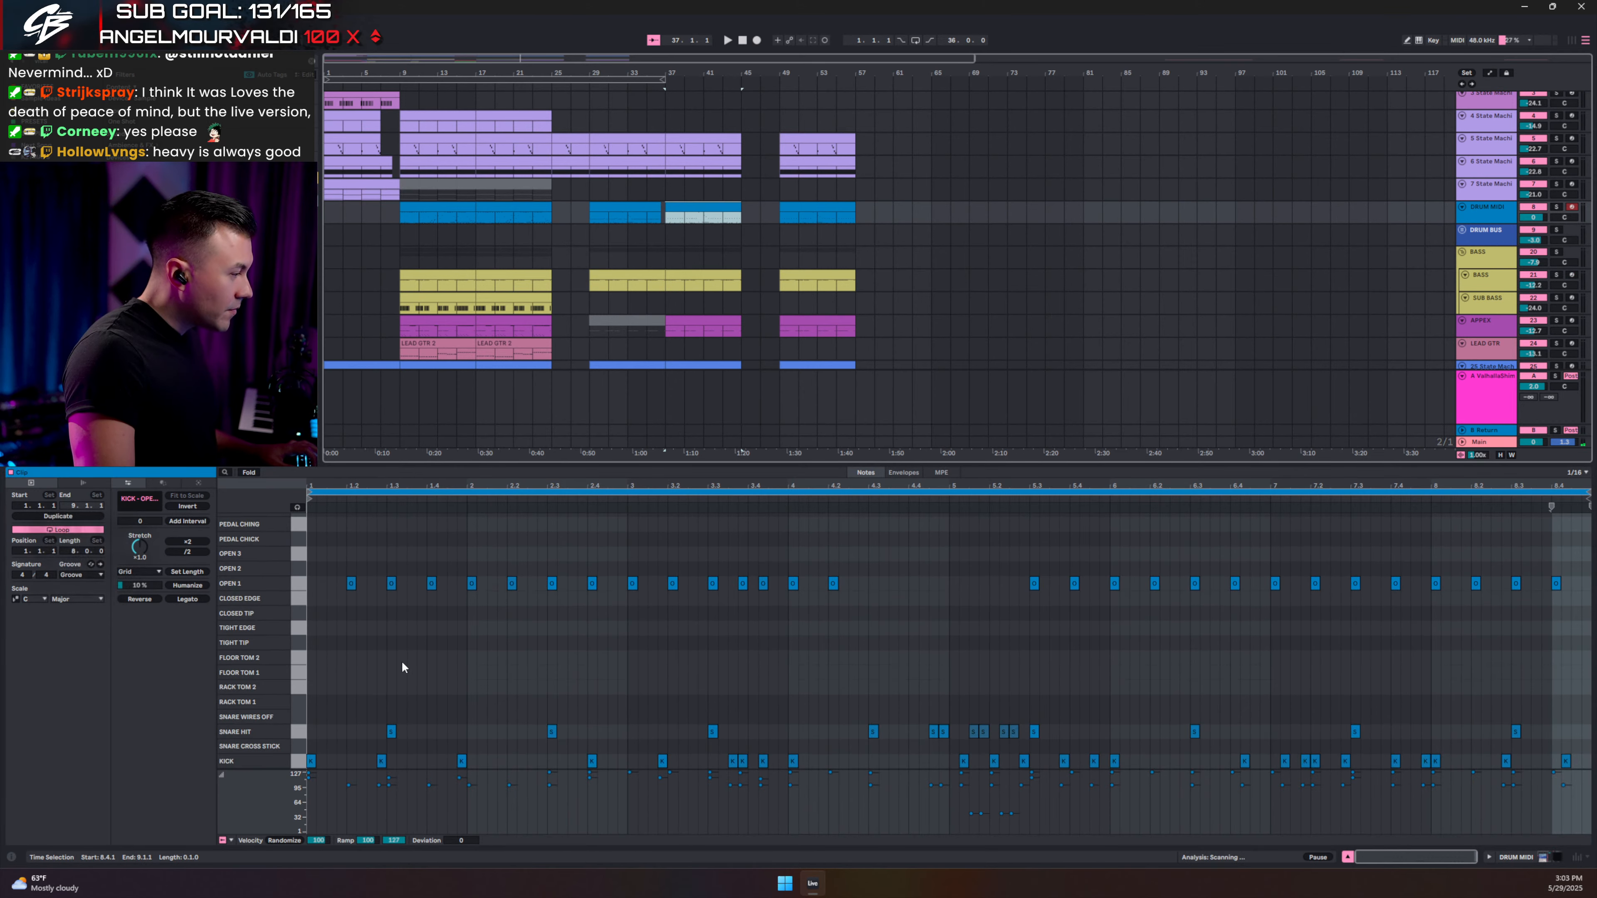
left_click(295, 762)
key("Delete")
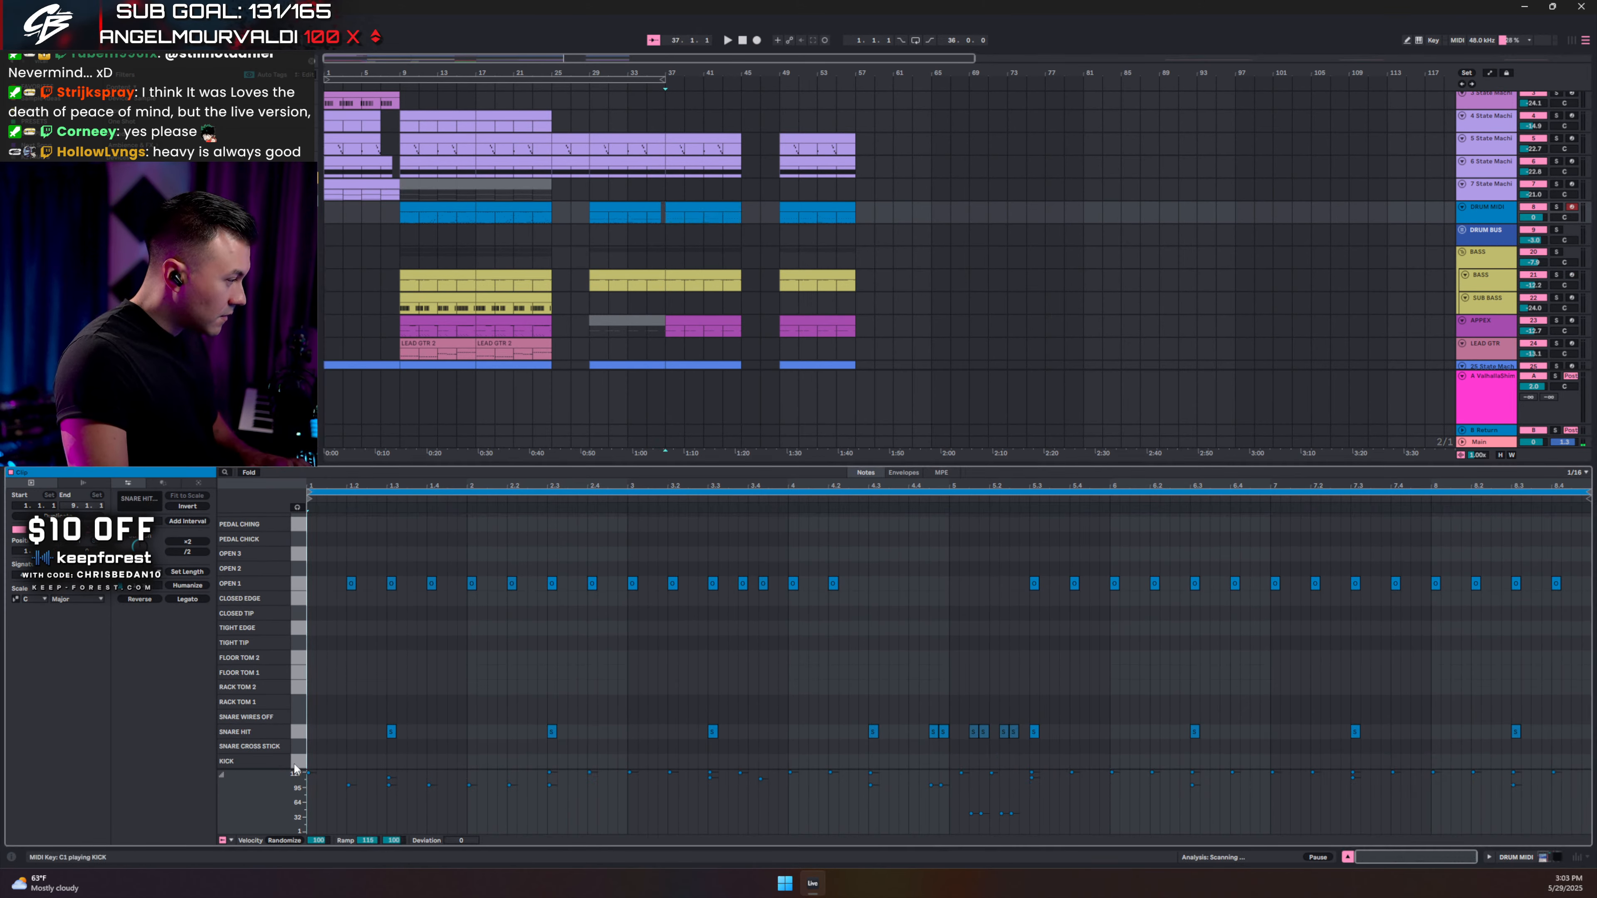
Paste the copied bass rhythm at the start of the DRUM MIDI clip, move it to the KICK row and audition it.
key("ctrl+v")
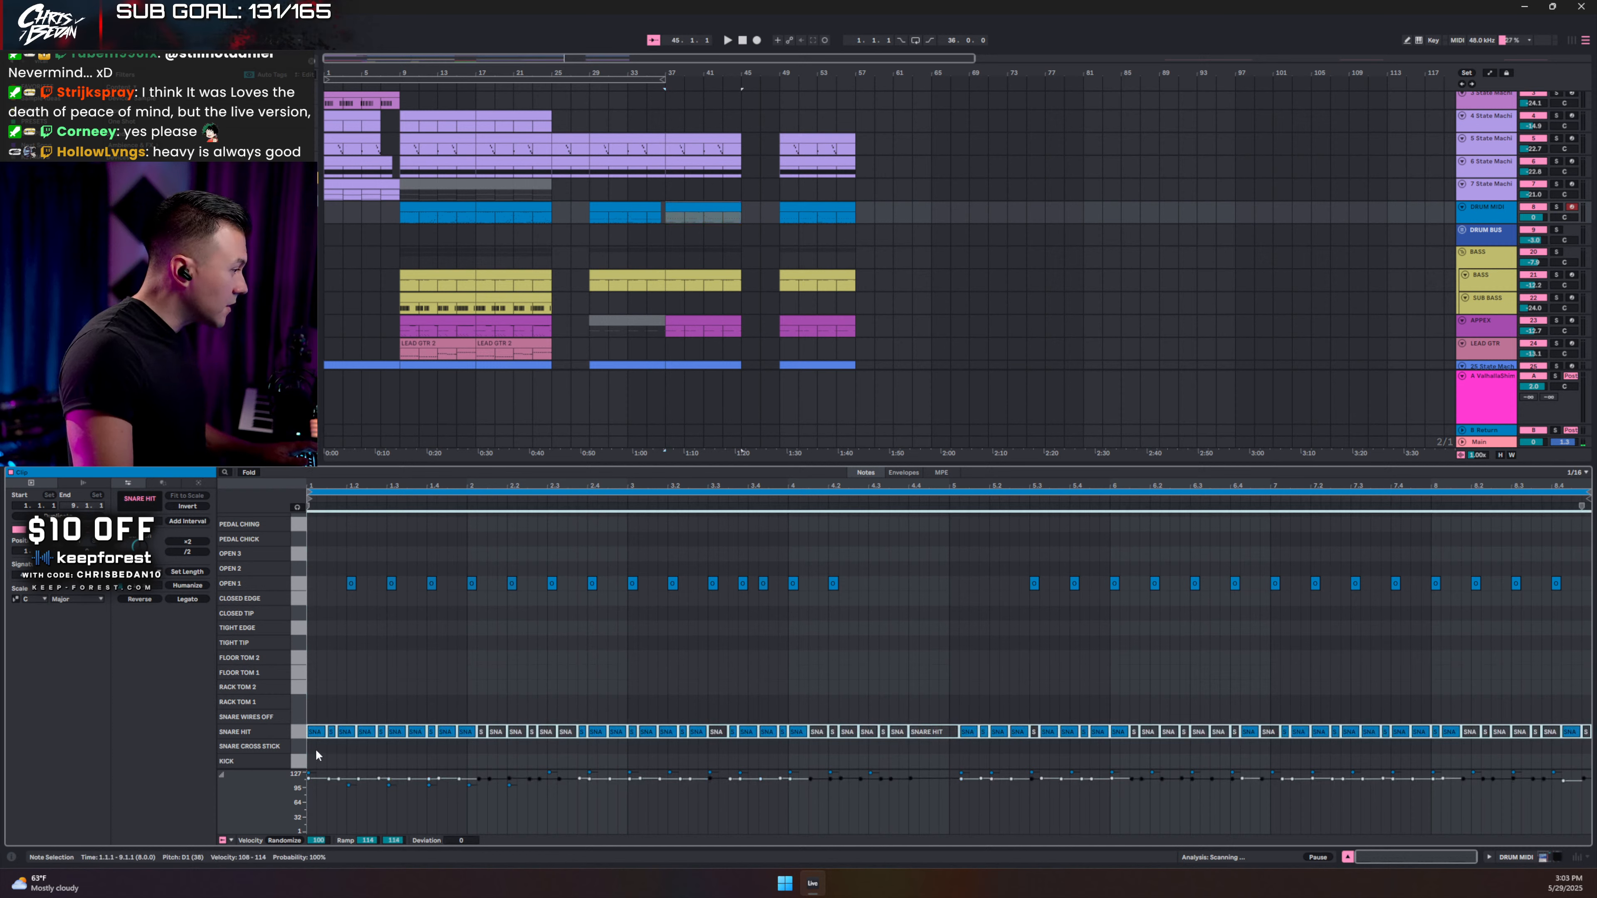
key("ctrl+z")
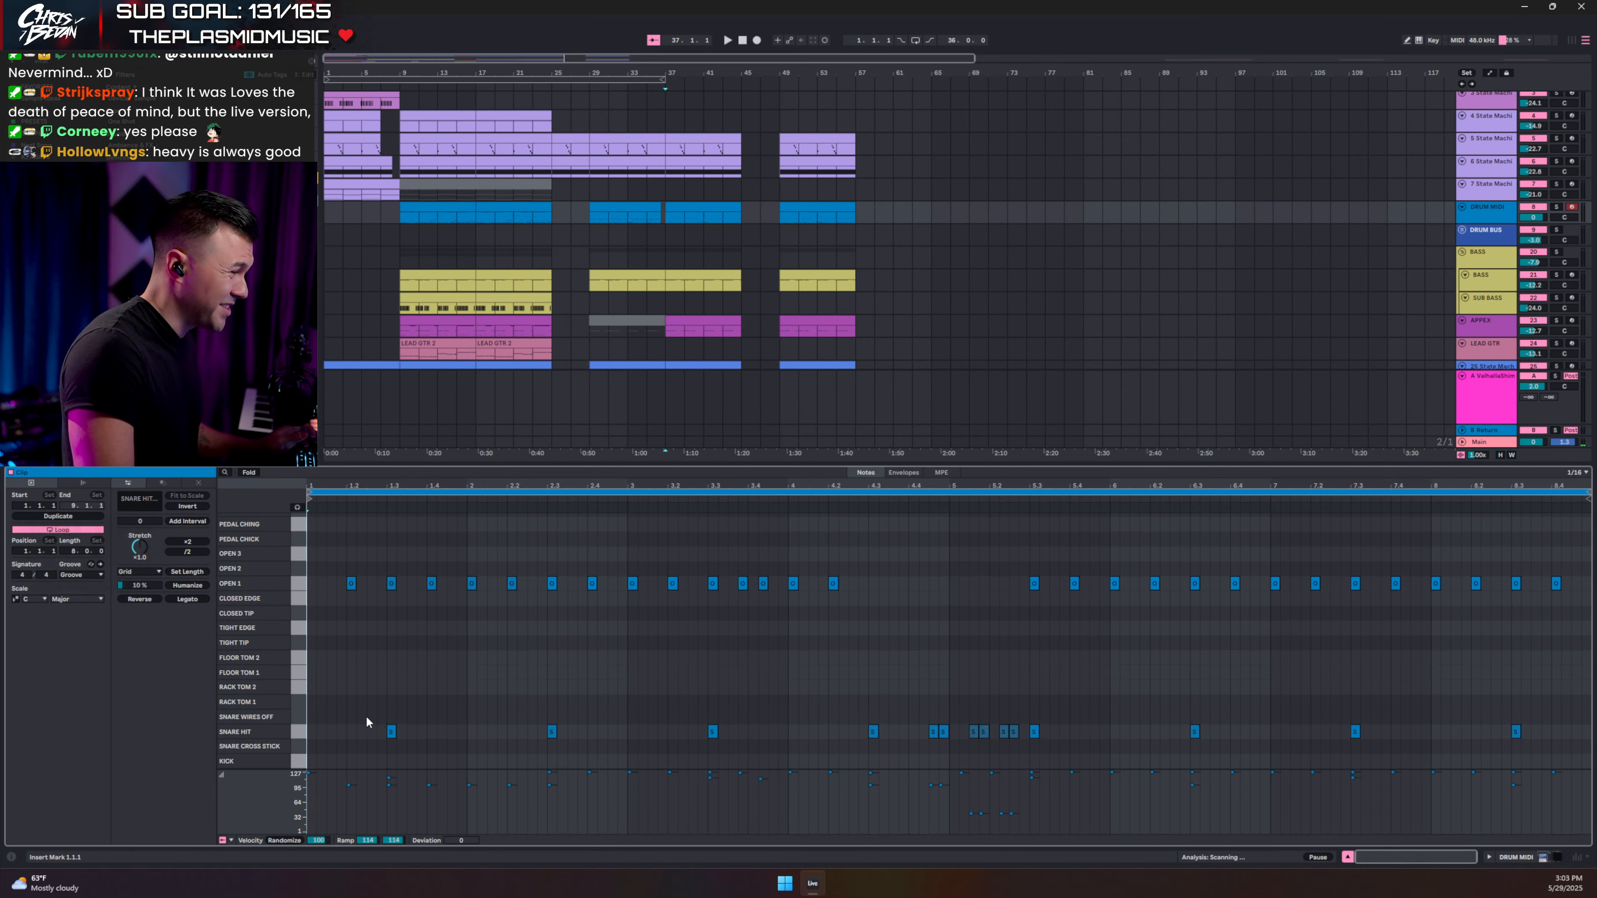
left_click(316, 759)
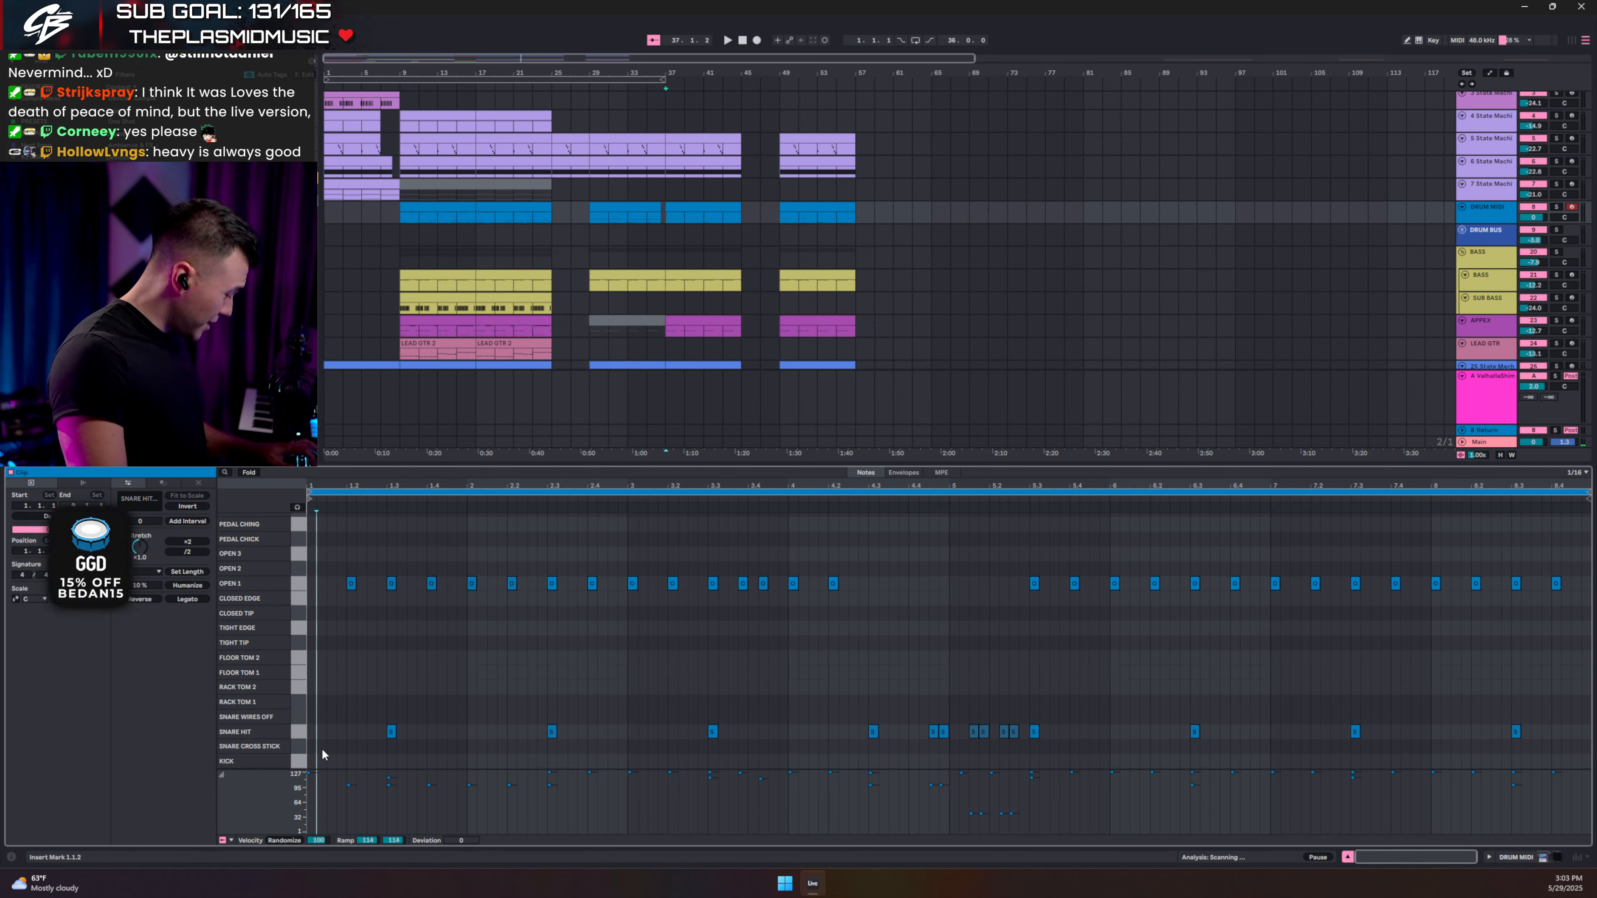
key("ctrl+v")
key("Down")
key("Down")
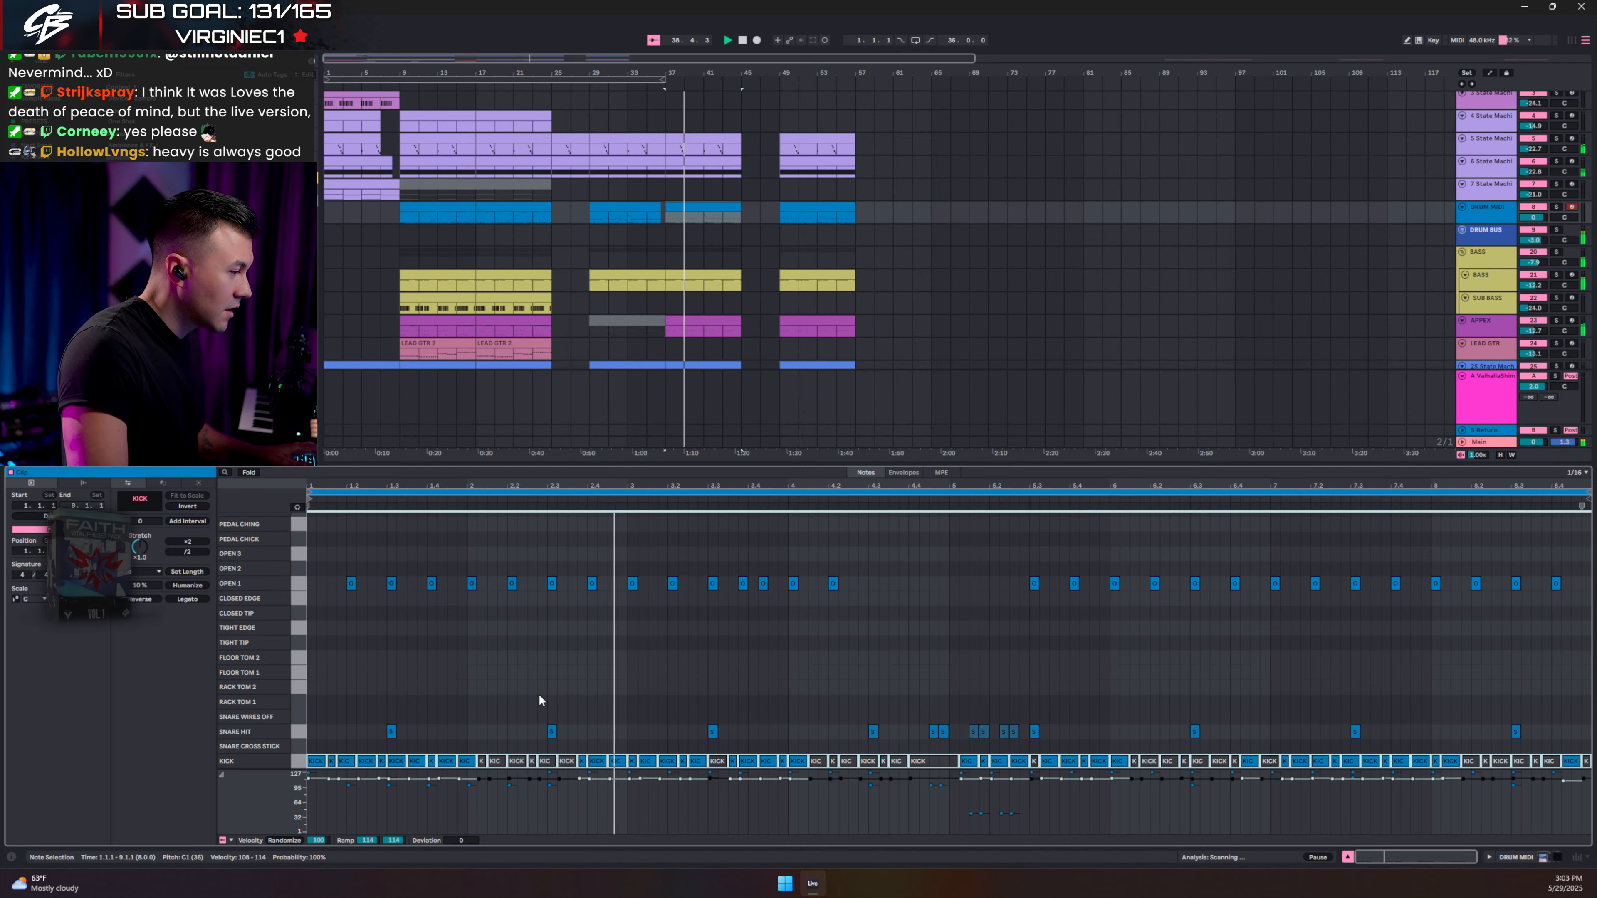
left_click(1347, 858)
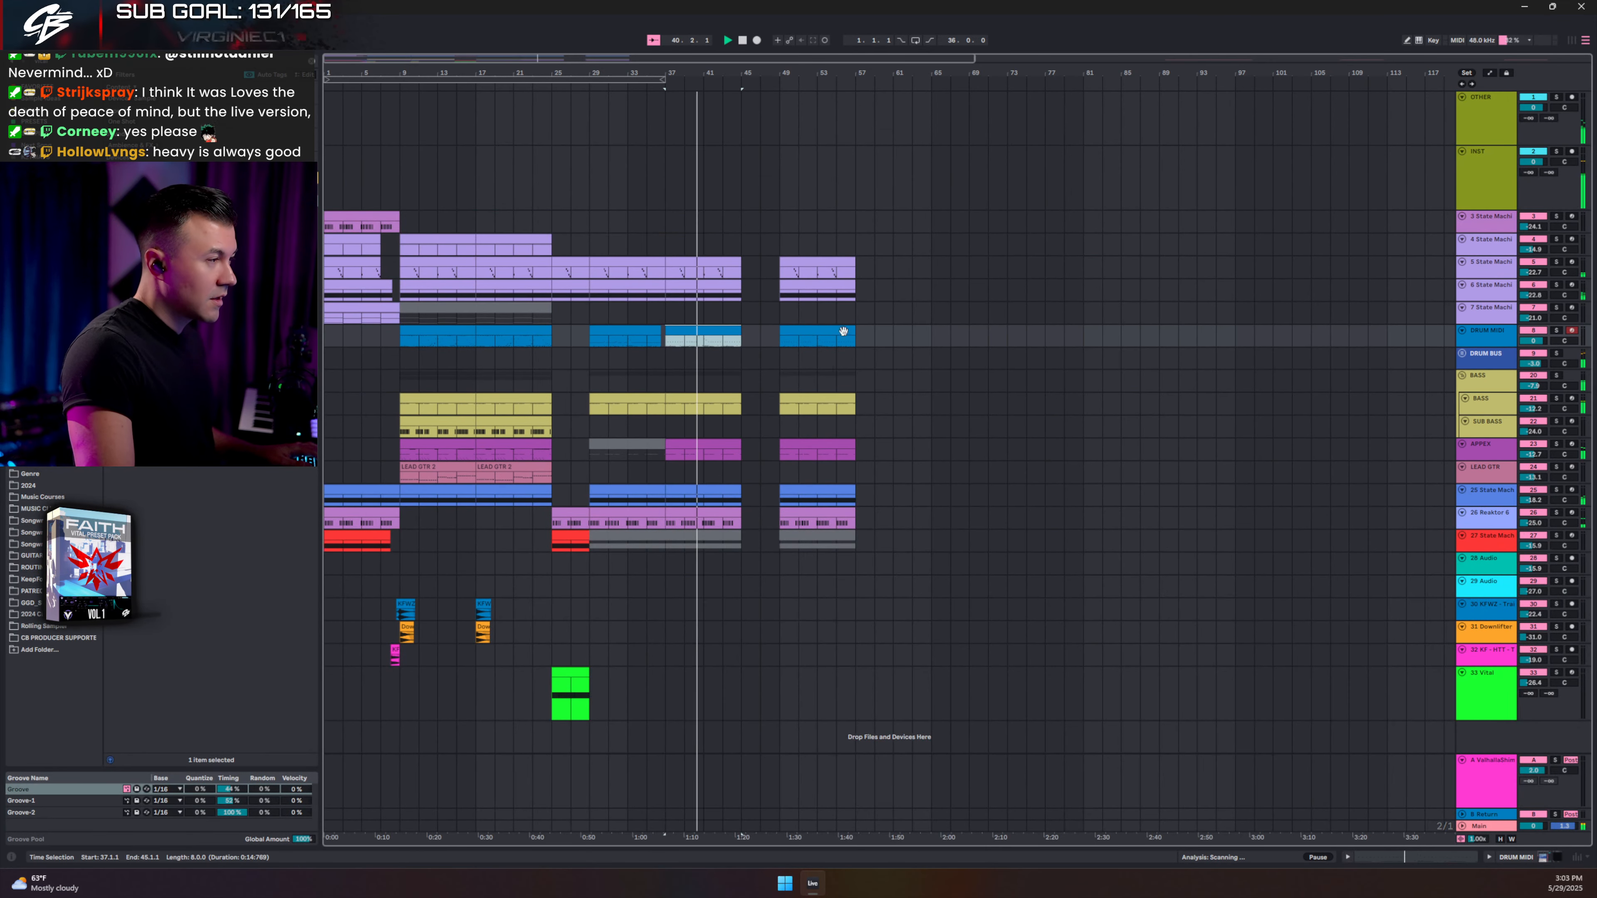
Fill beats 1 and 2 of the drum clip's bar 5 with OPEN 1 hits and shift the whole row to OPEN 2.
double_click(693, 333)
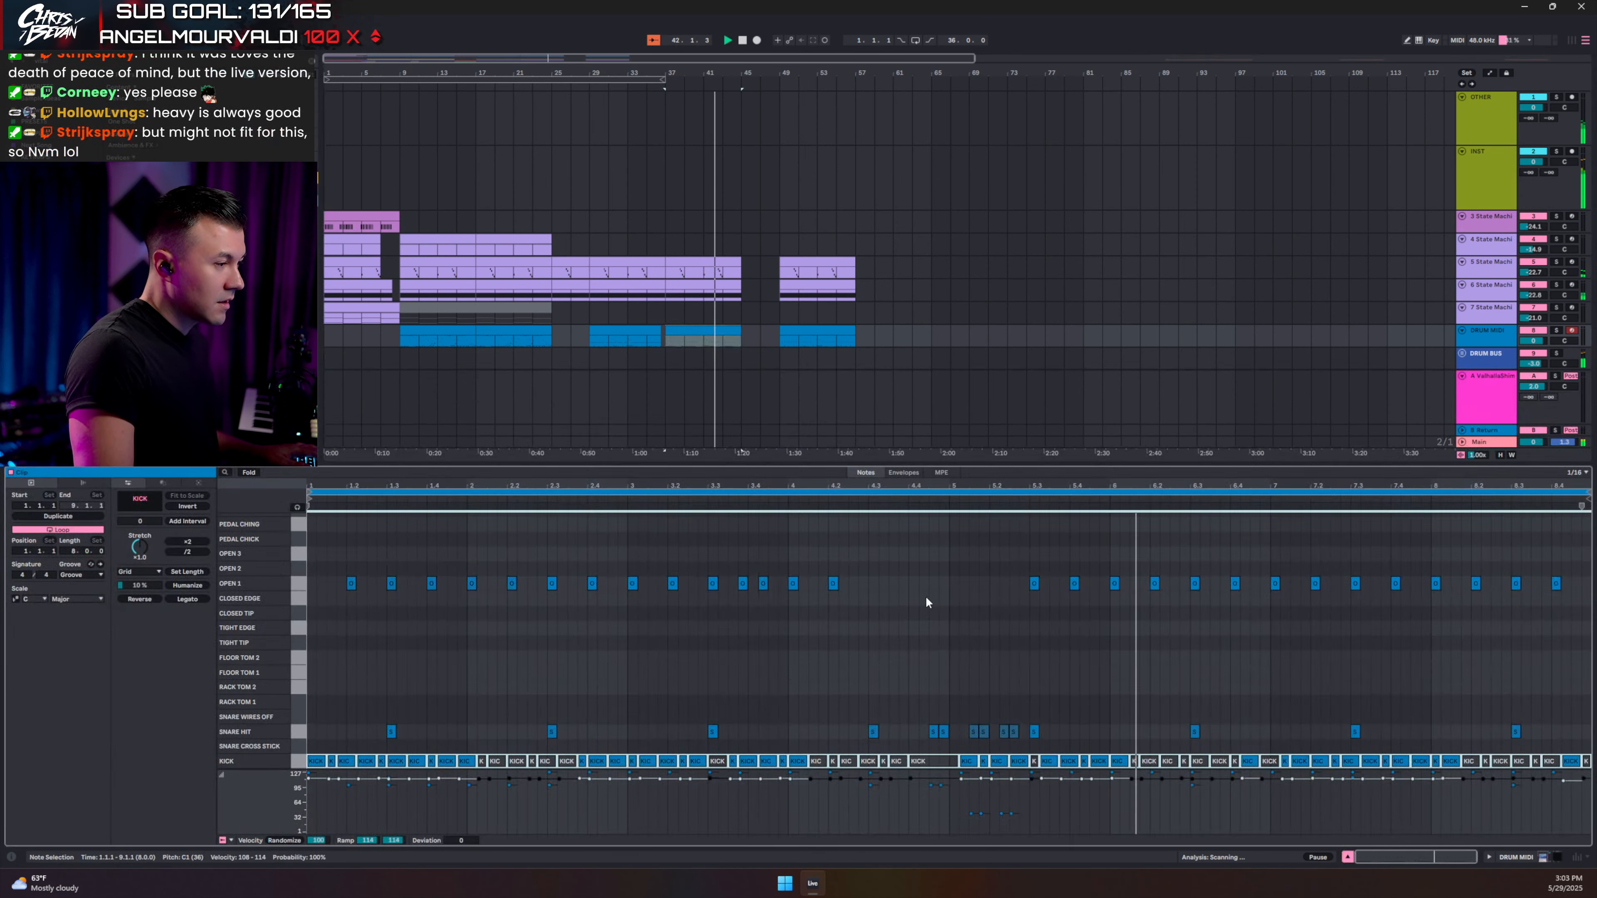
left_click_drag(1035, 584, 1008, 581)
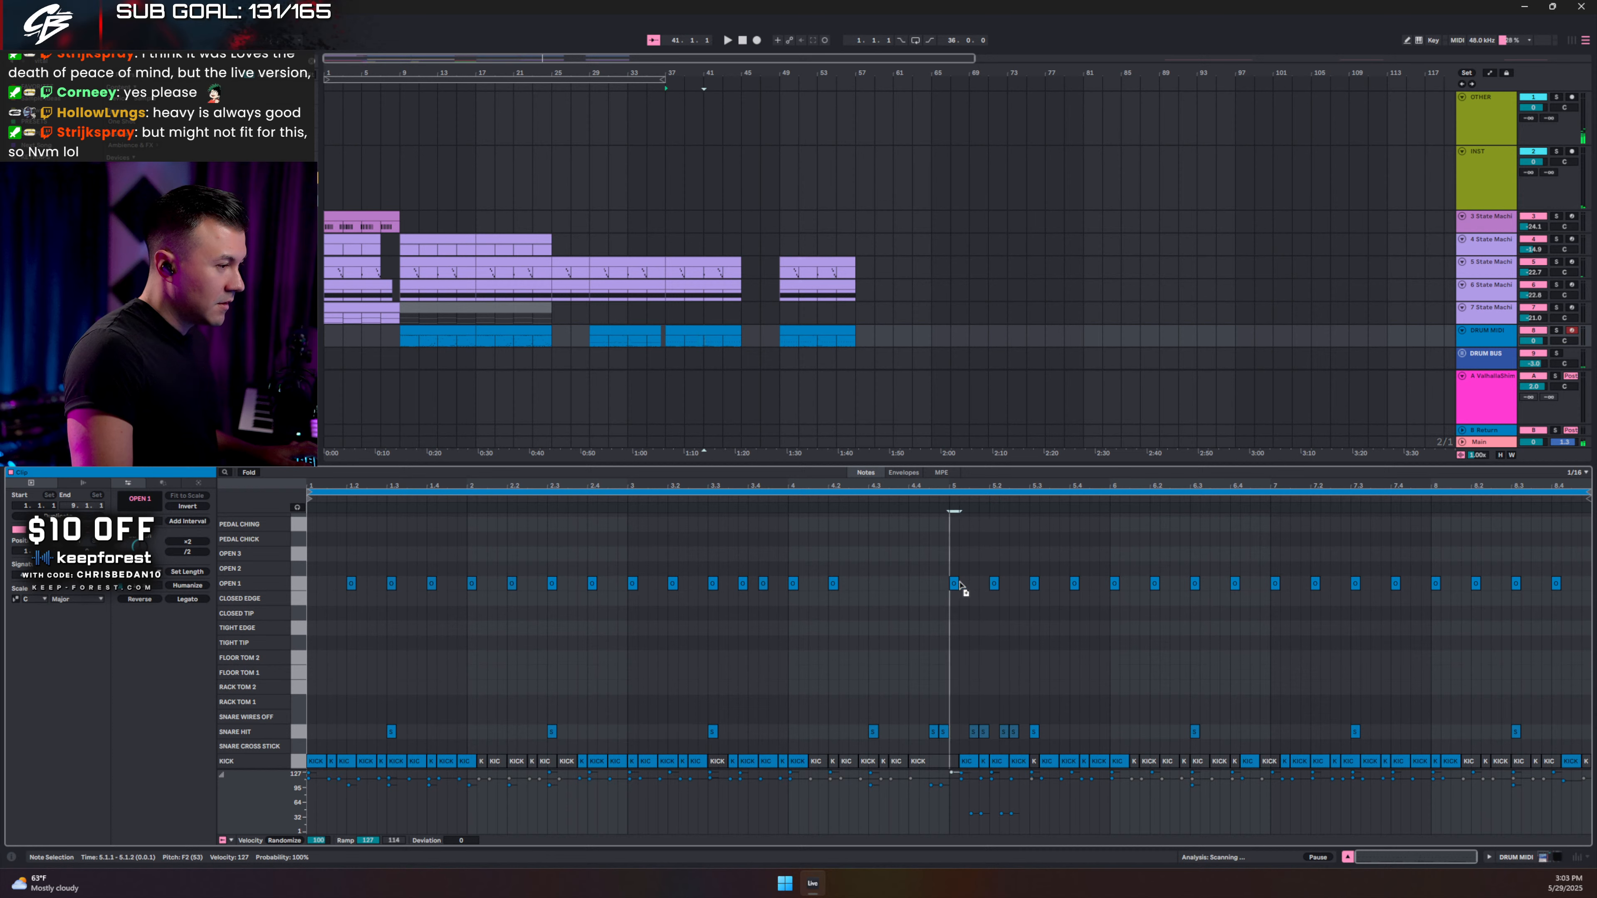
left_click(297, 584)
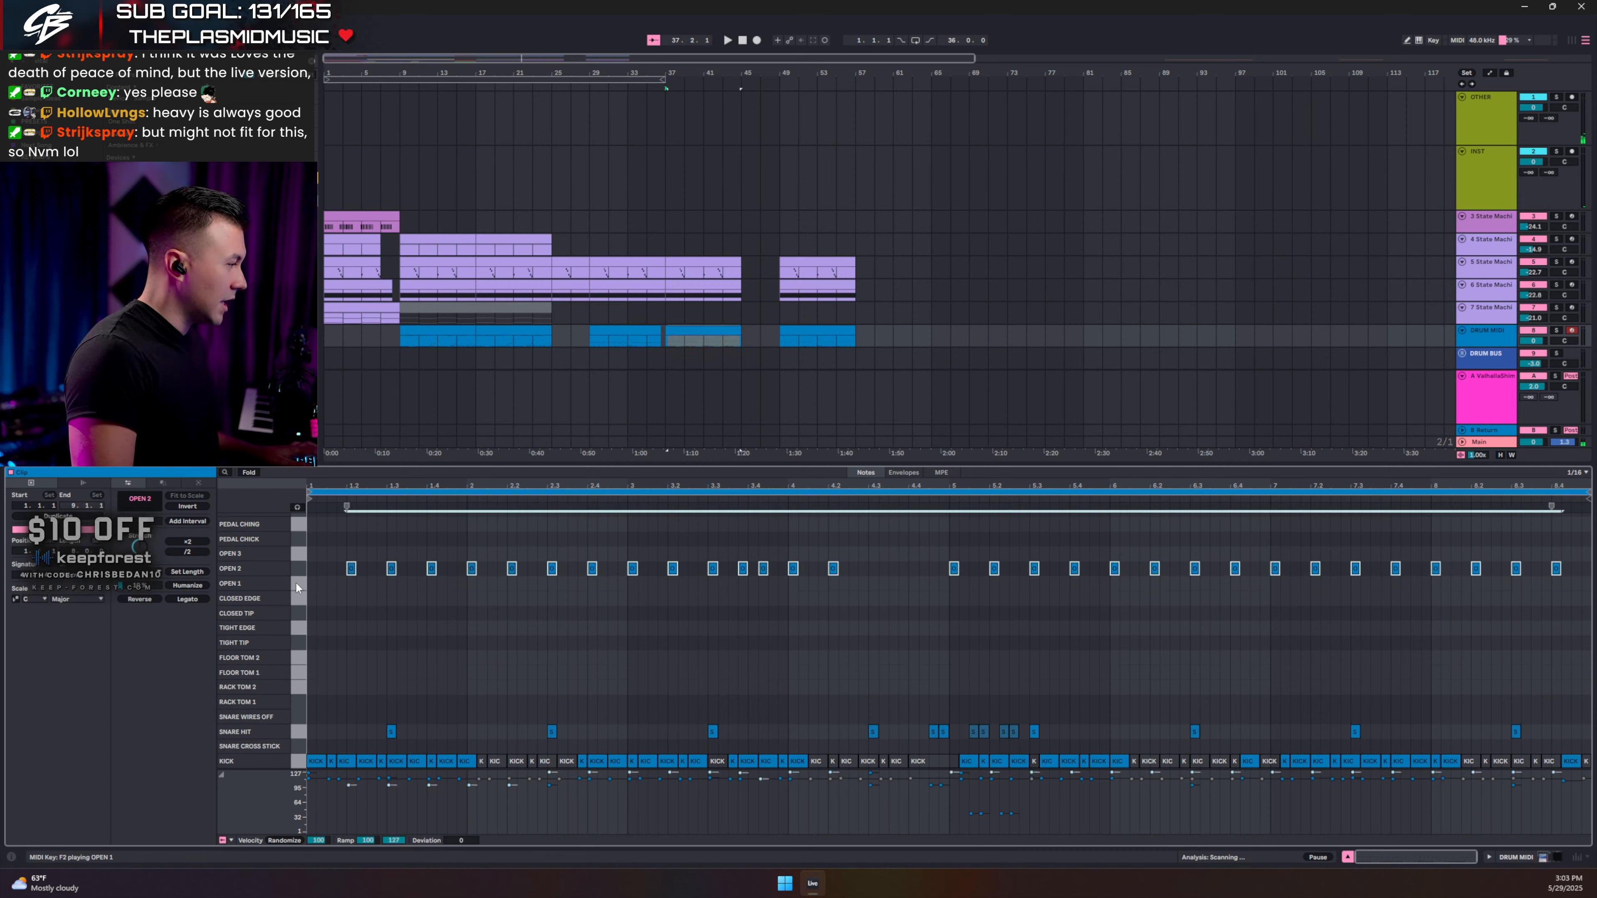
key("Up")
key("Up")
key("space")
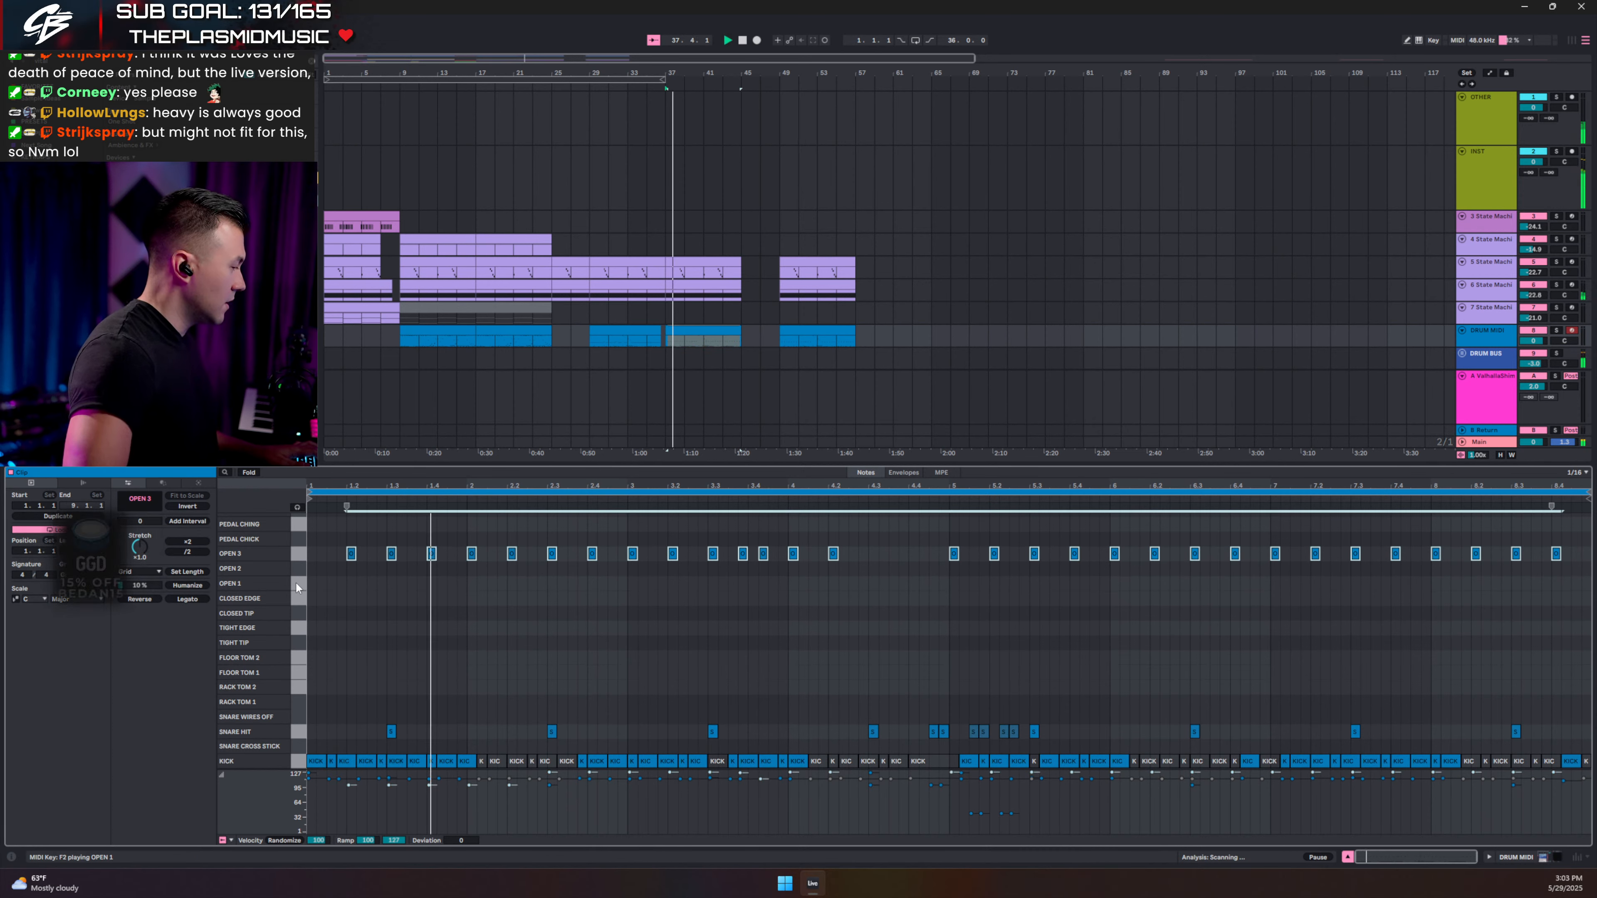
key("Down")
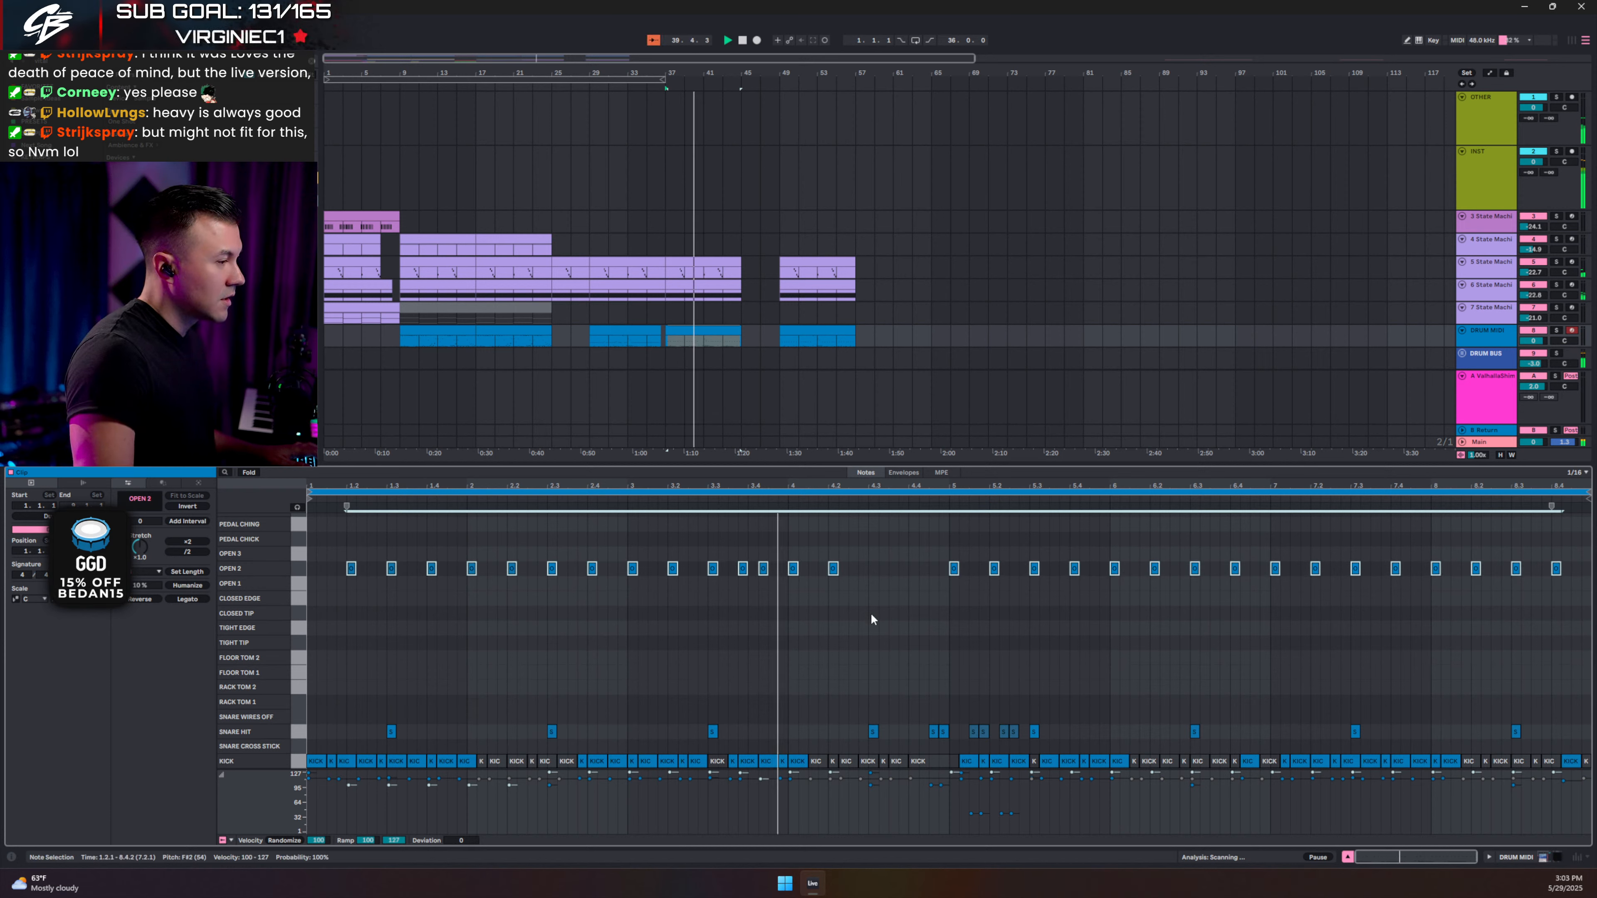
Move the OPEN 2 note at 4.1 in the drum clip to CRASH FAR LEFT and close the clip editor.
left_click(779, 578)
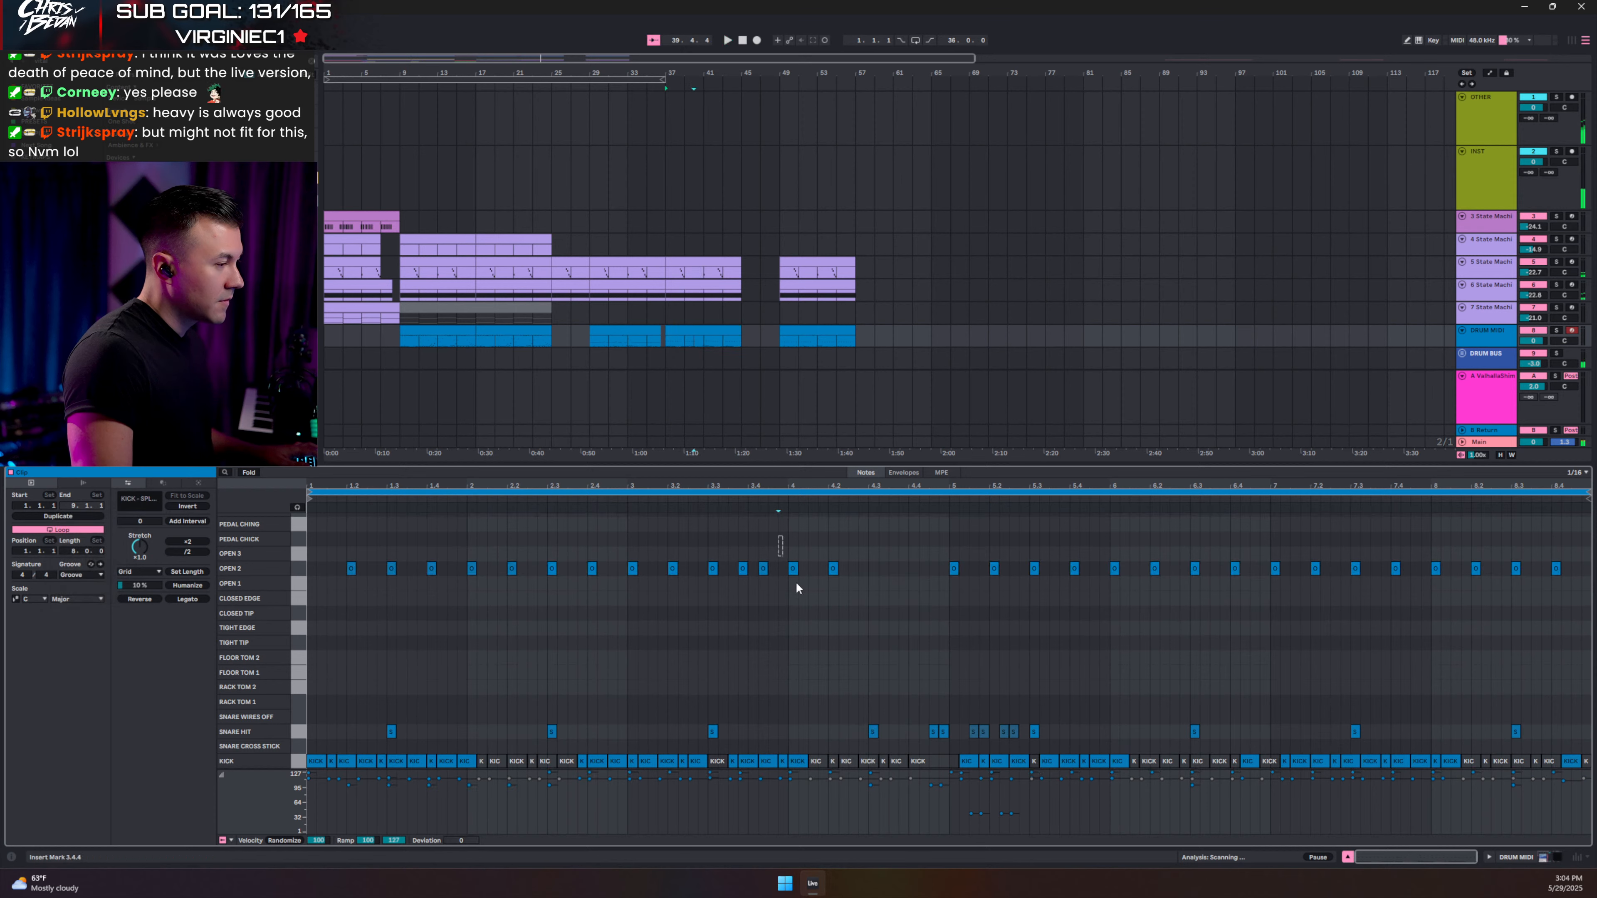
key("Up")
key("Up")
key("Up")
key("Up")
key("Up")
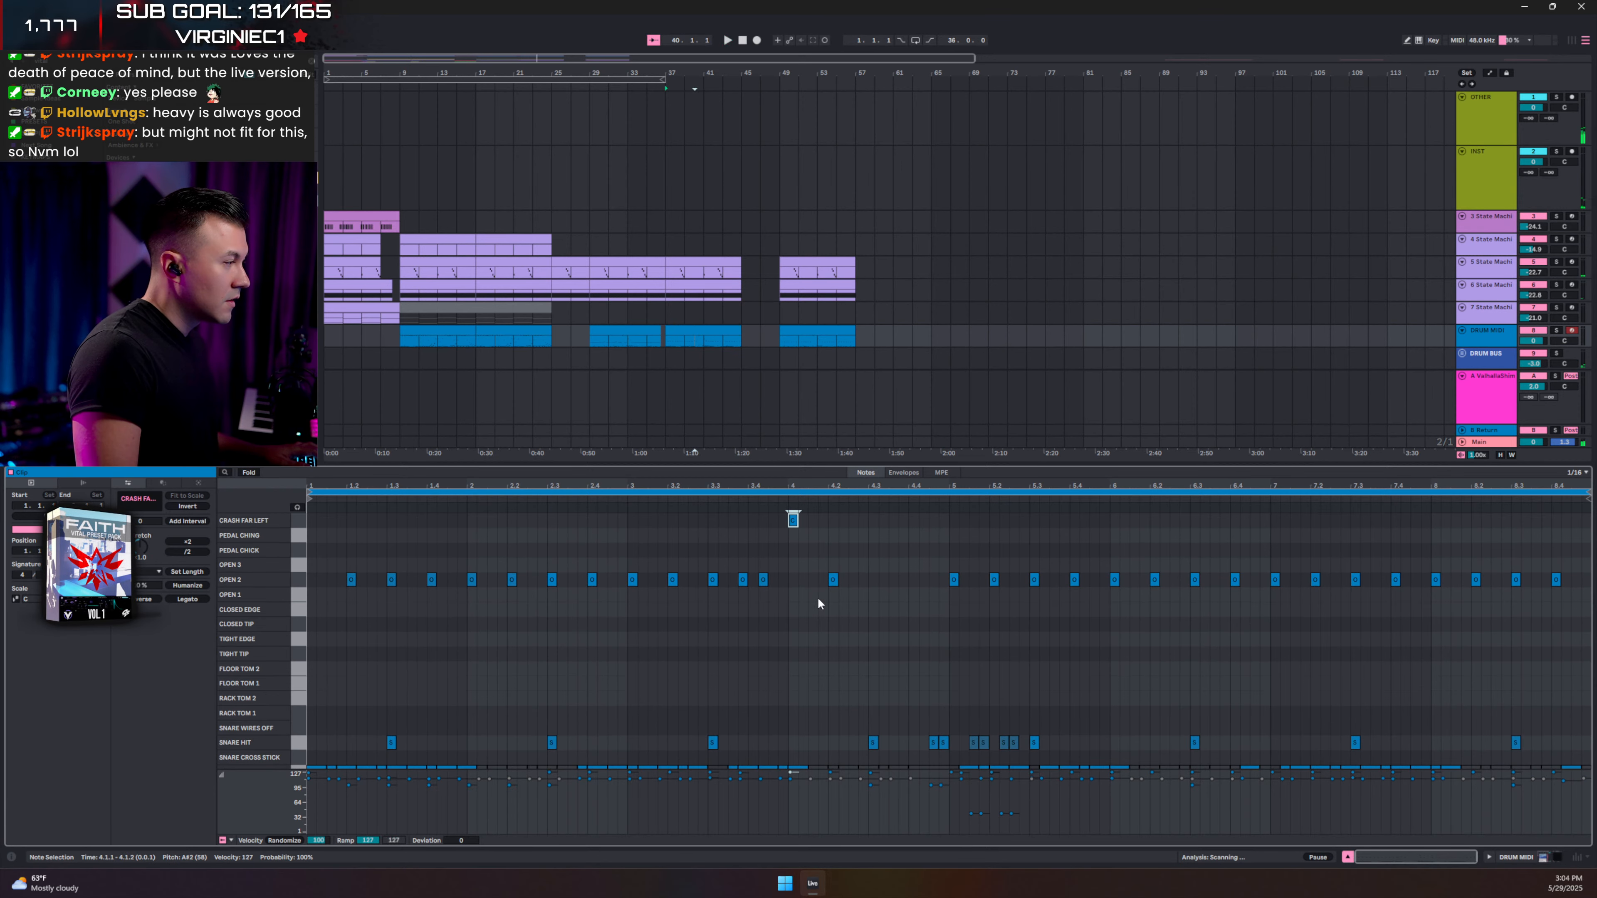
key("Down")
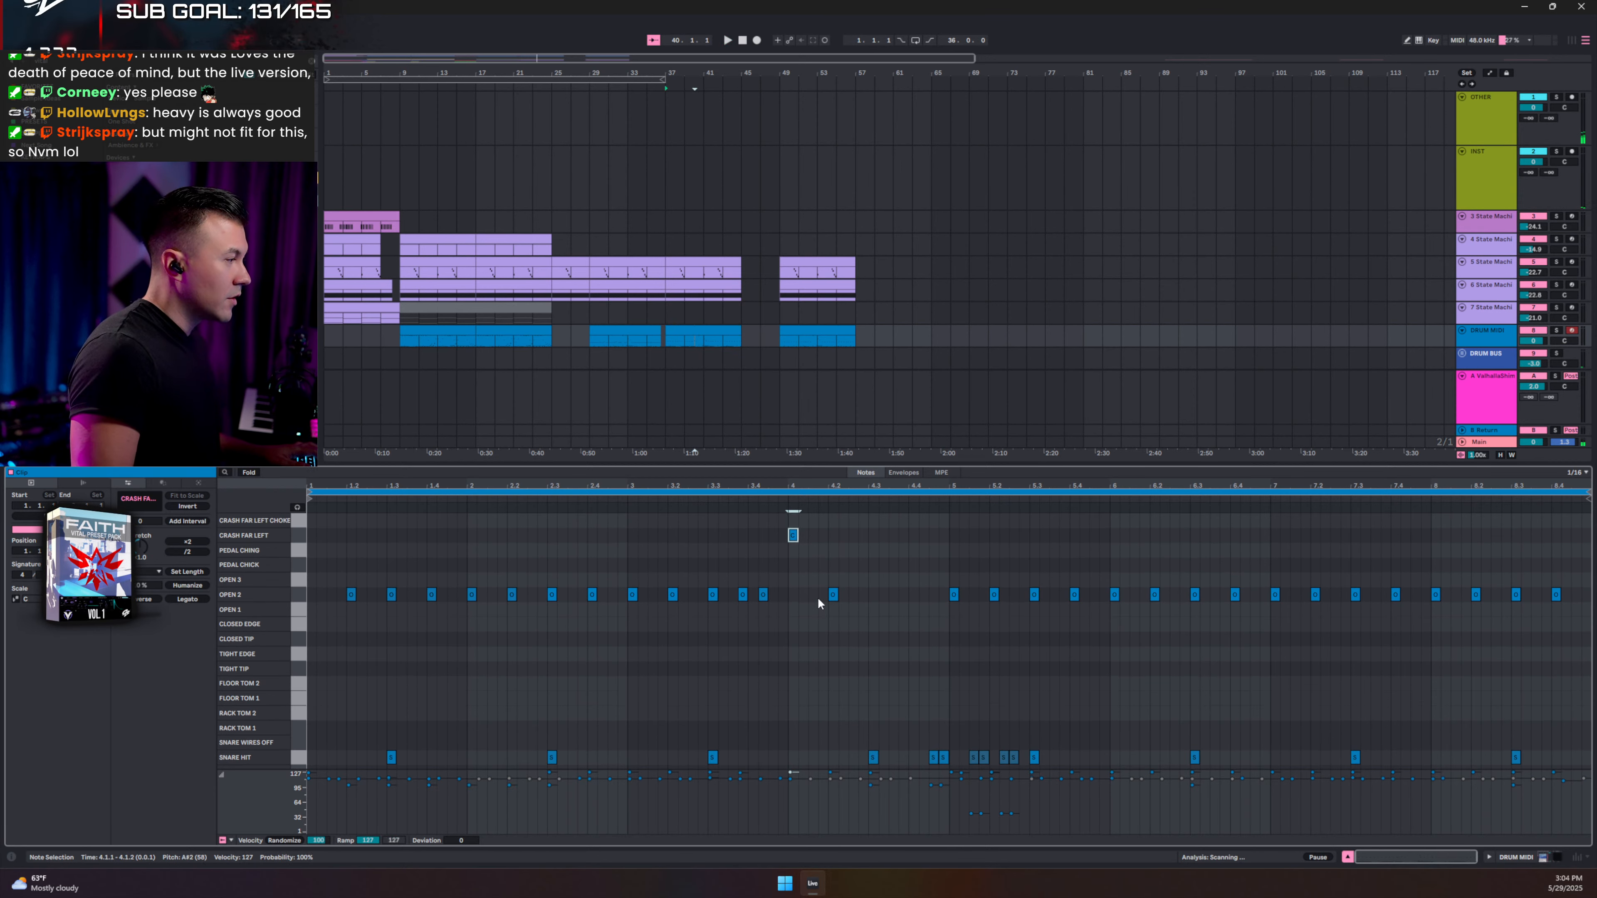
left_click(1348, 858)
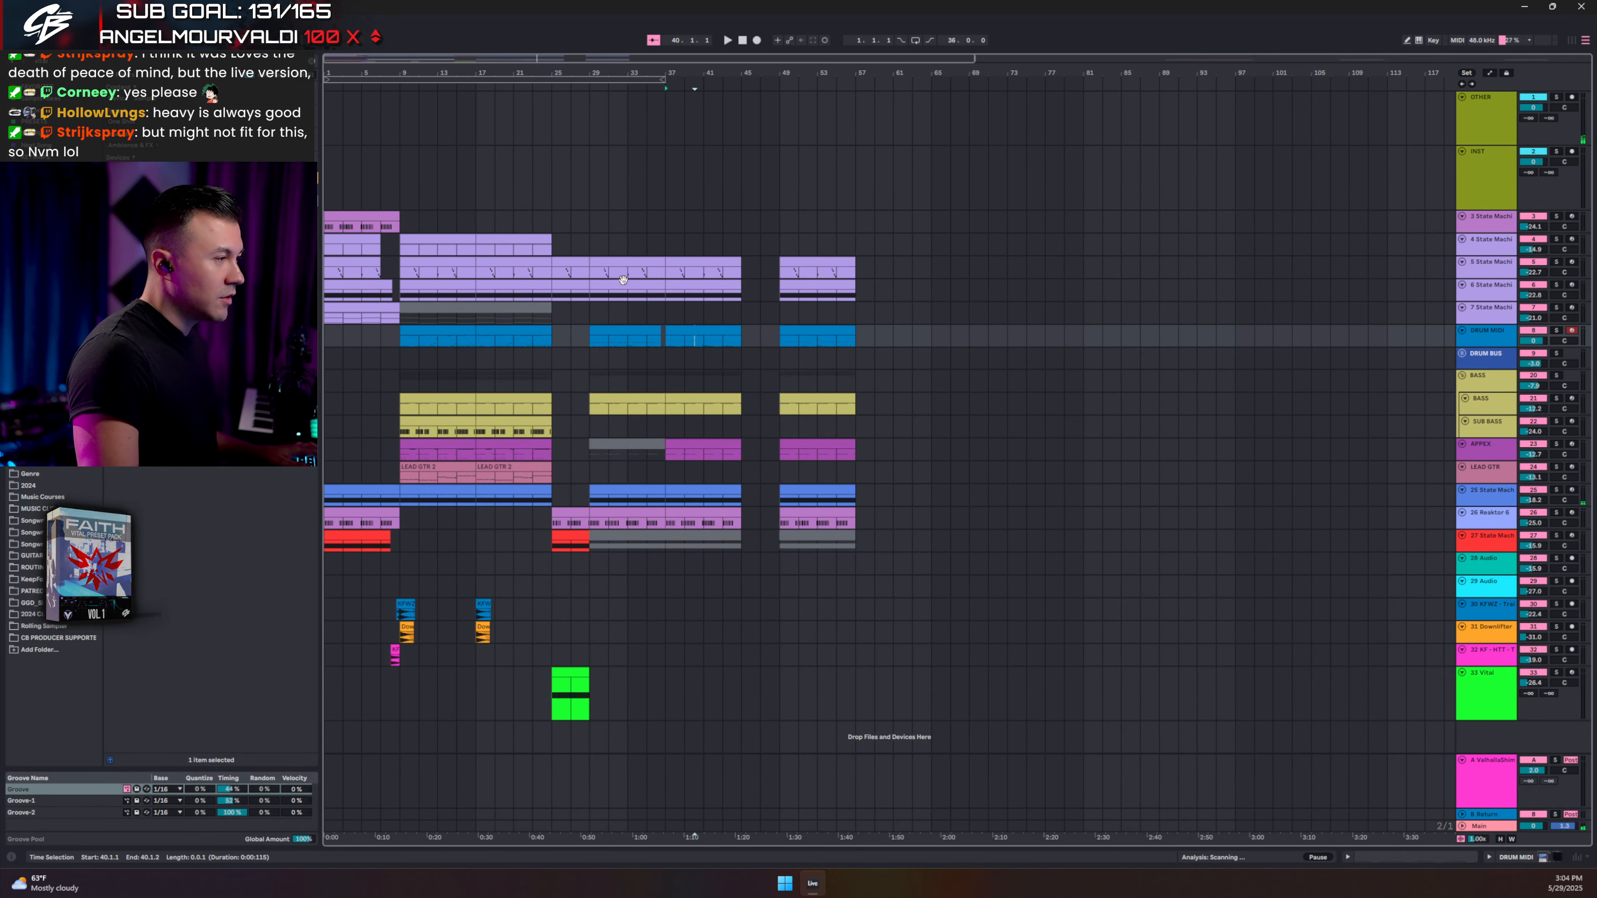
Save the set and move the copied block of clips from bar 49 to bar 81.
left_click(552, 312)
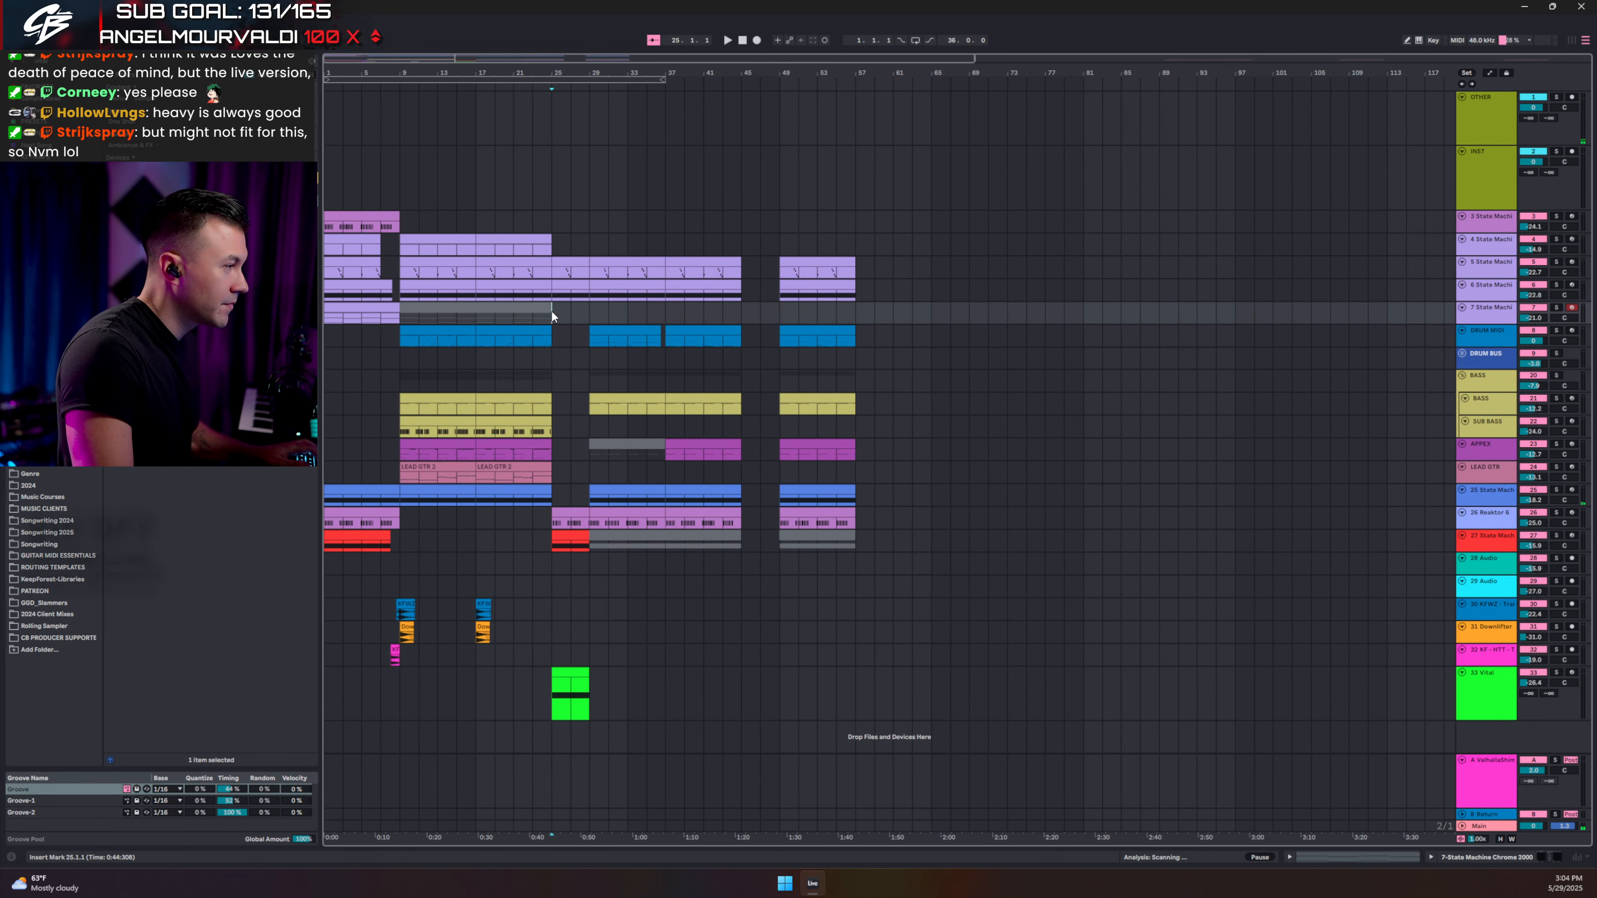
key("ctrl+s")
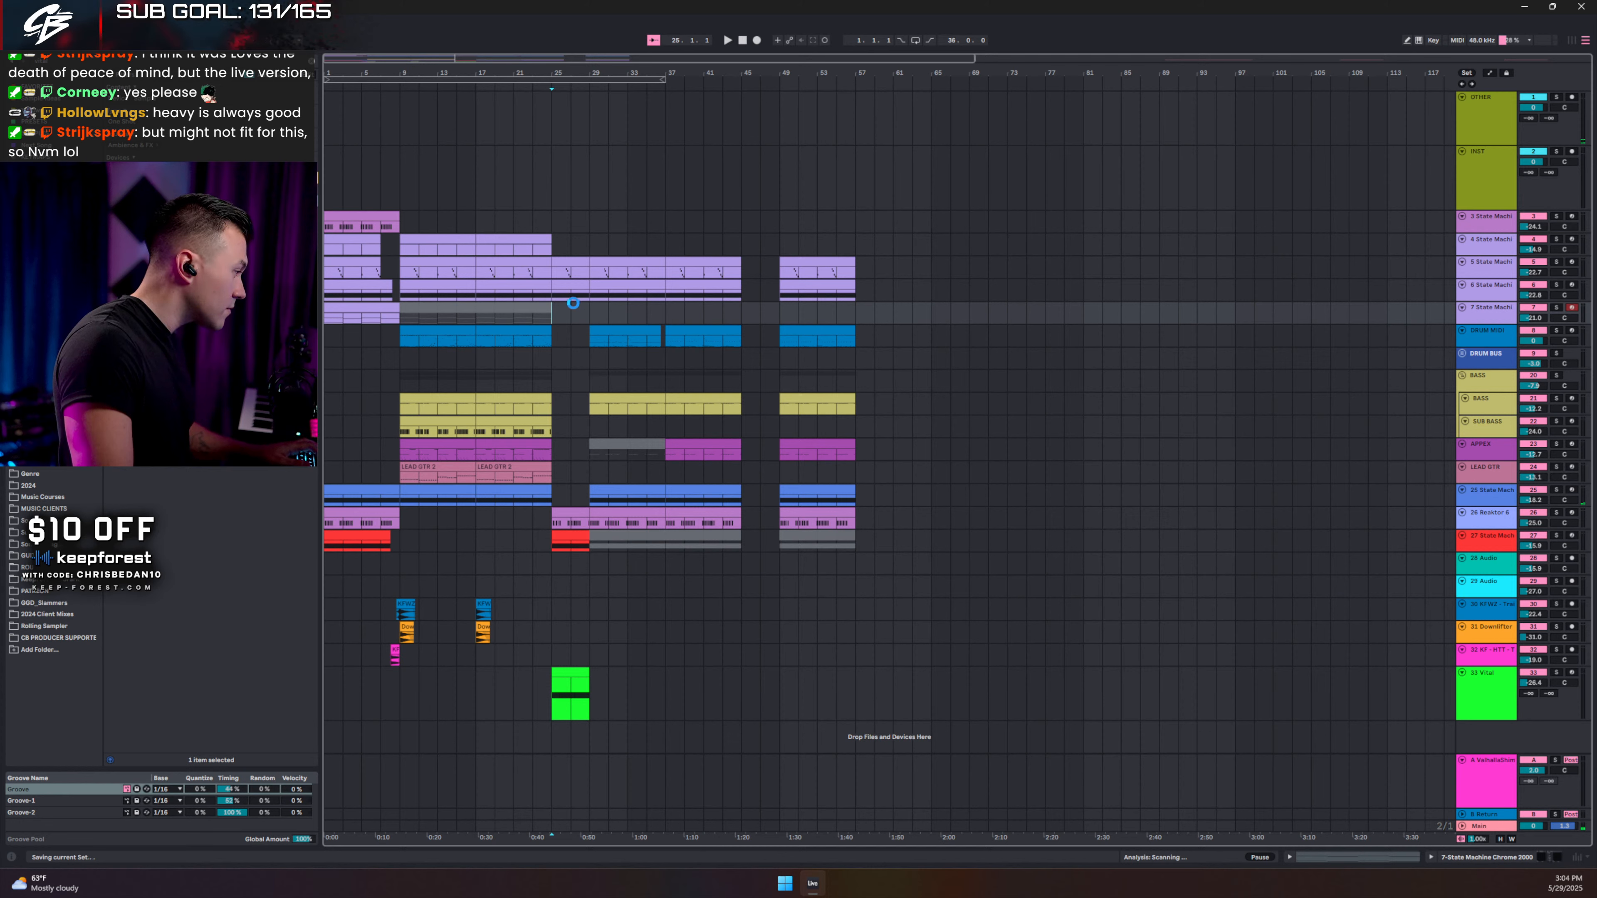
left_click(822, 267)
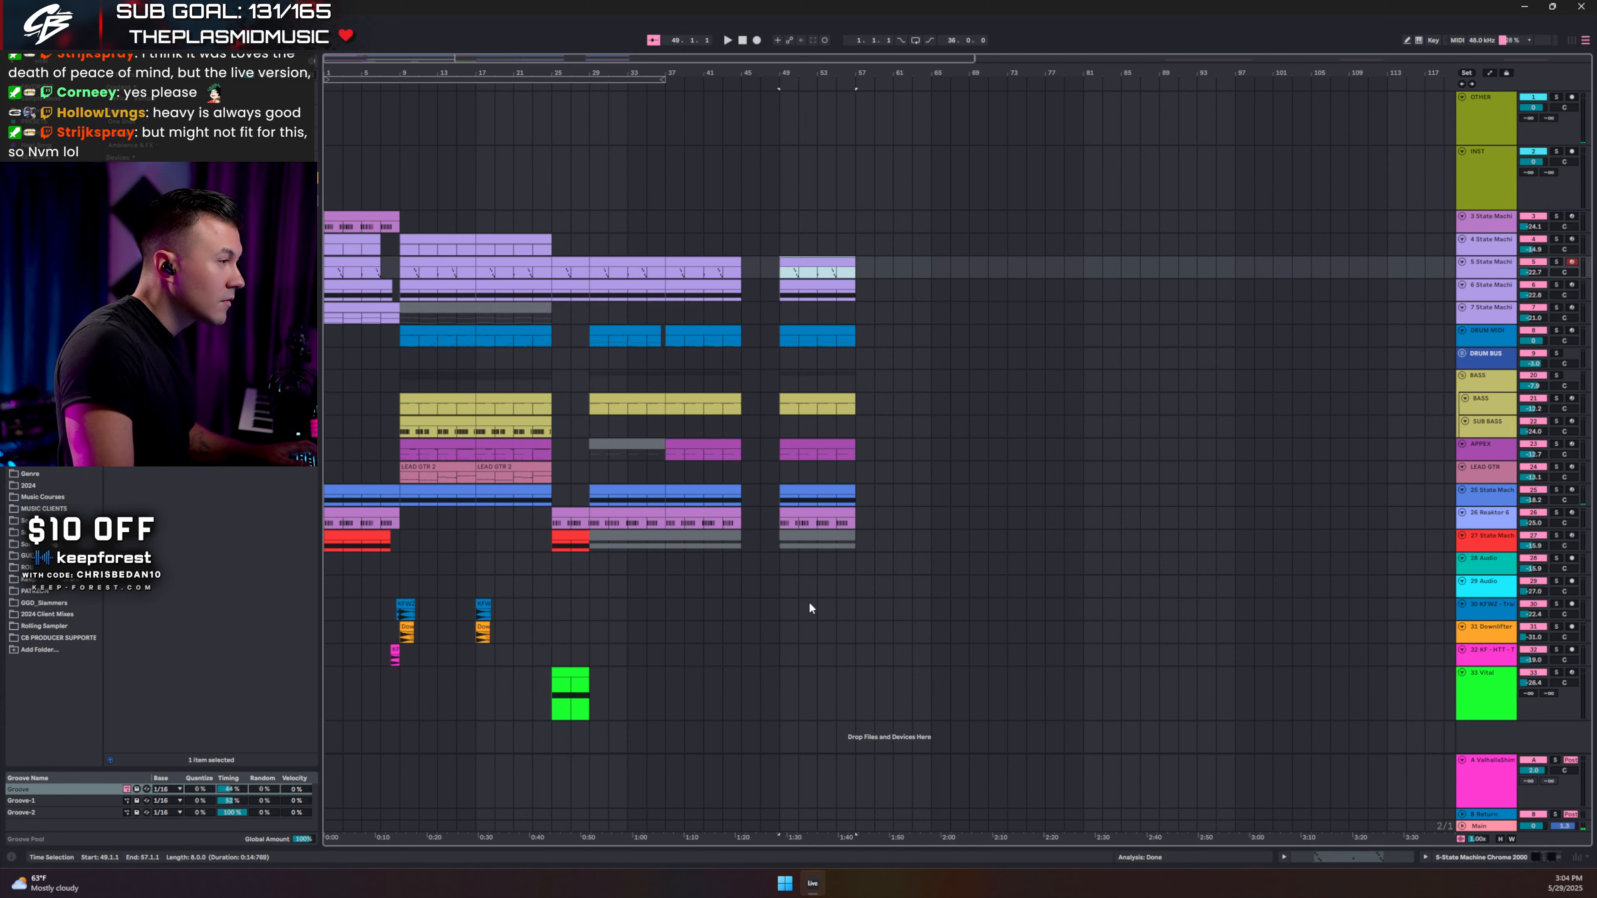
left_click(805, 534, "shift")
left_click_drag(800, 537, 1103, 551)
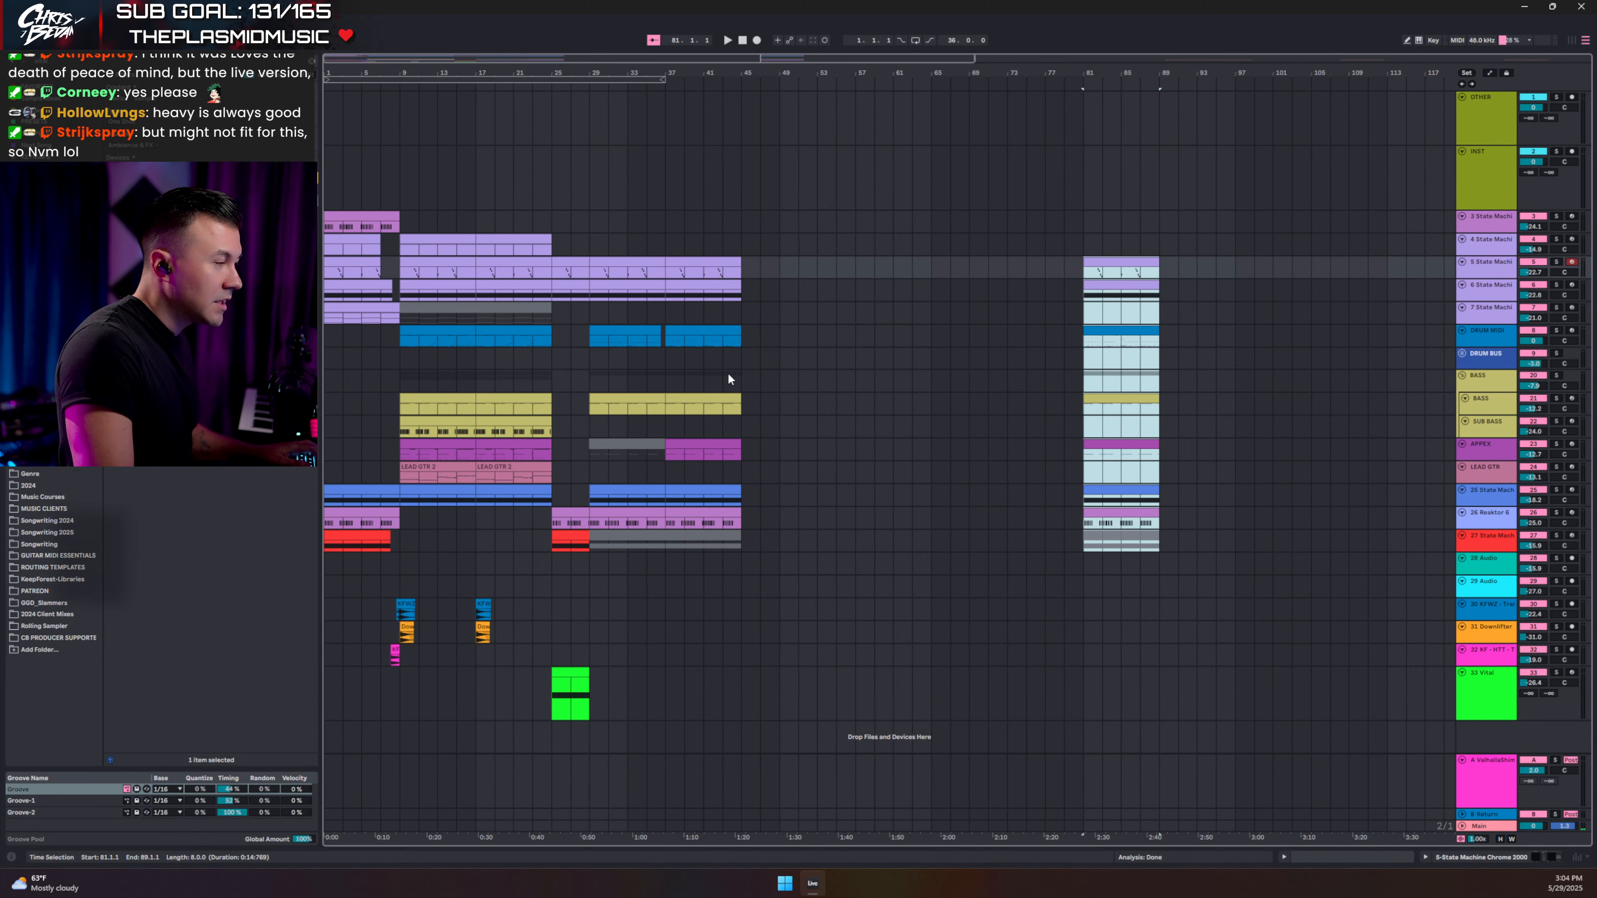
Audition the arrangement from bar 25 through the end of the reworked section at bar 45.
left_click(554, 220)
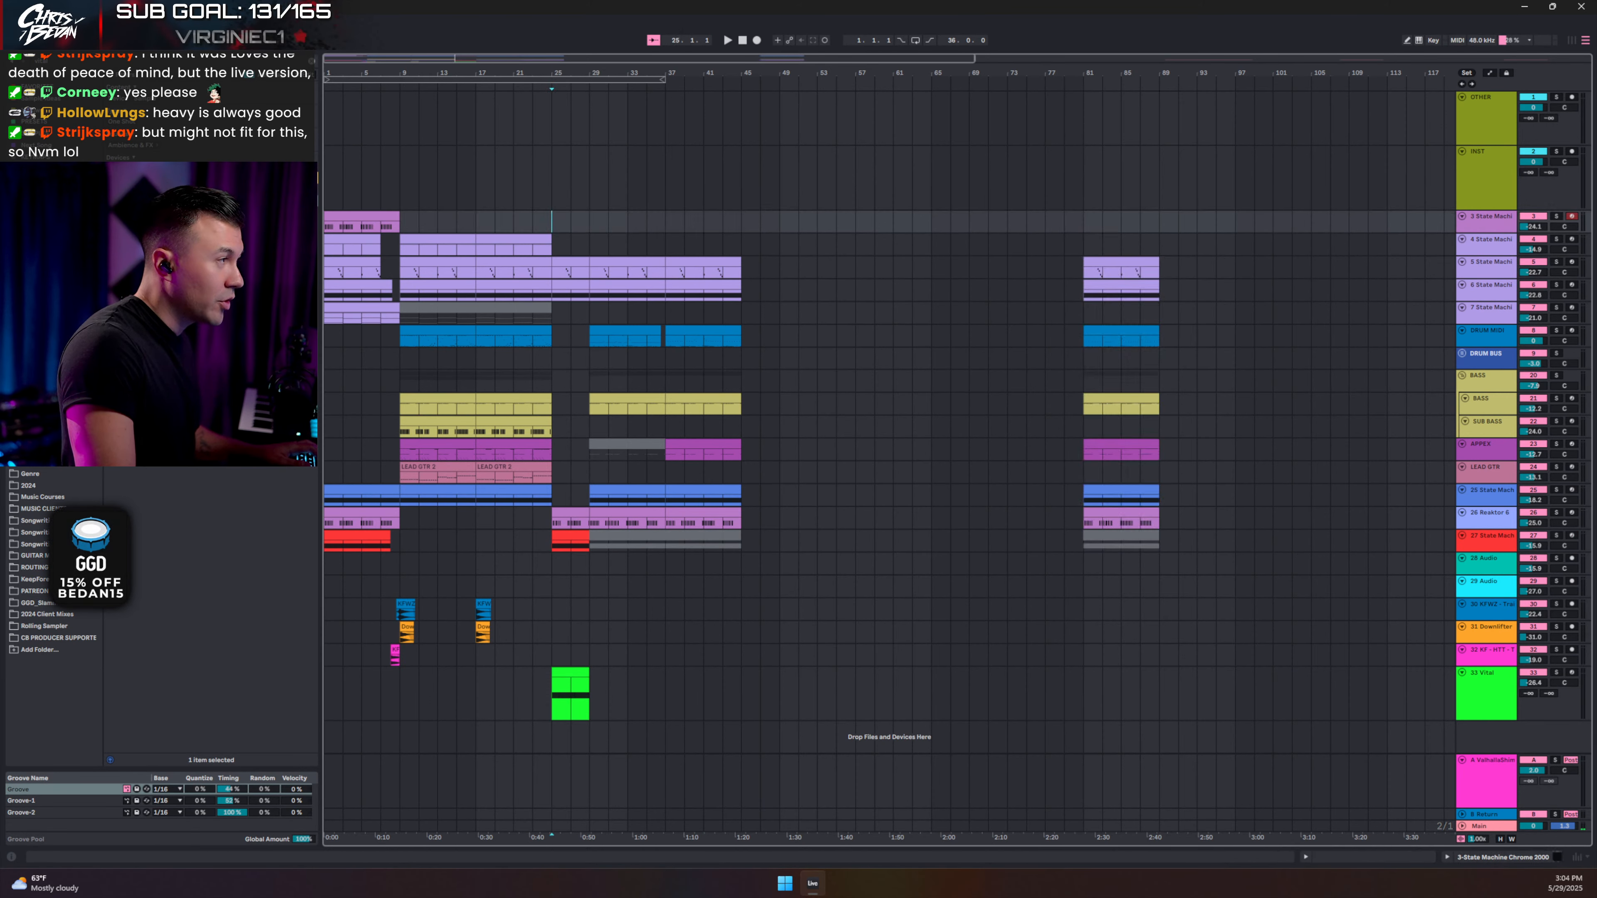
left_click_drag(556, 68, 641, 151)
key("space")
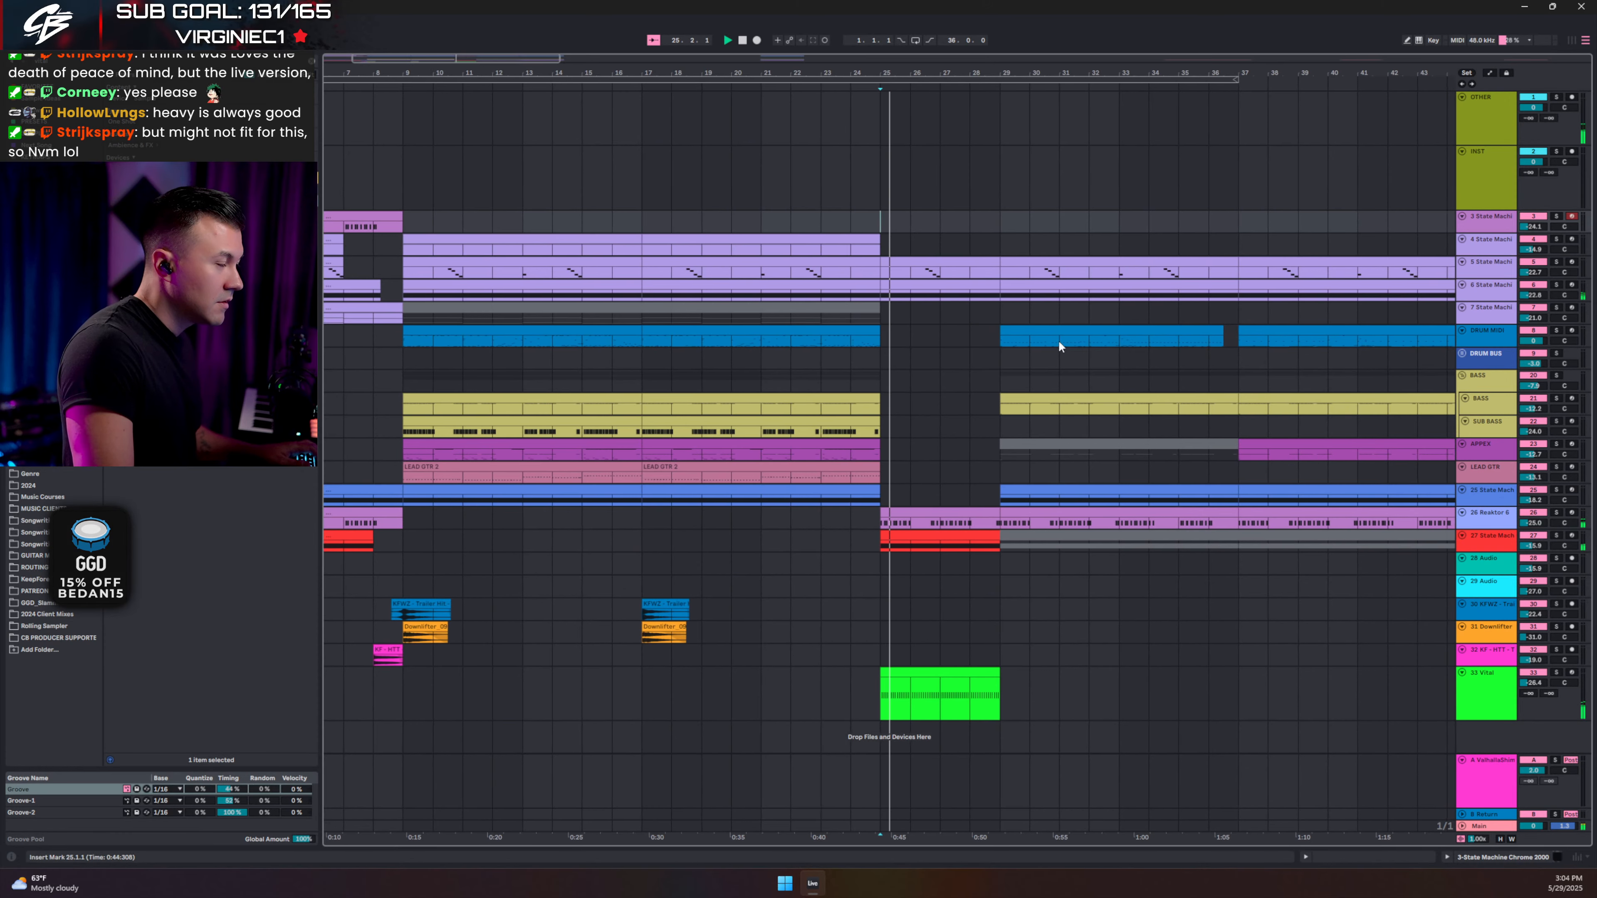
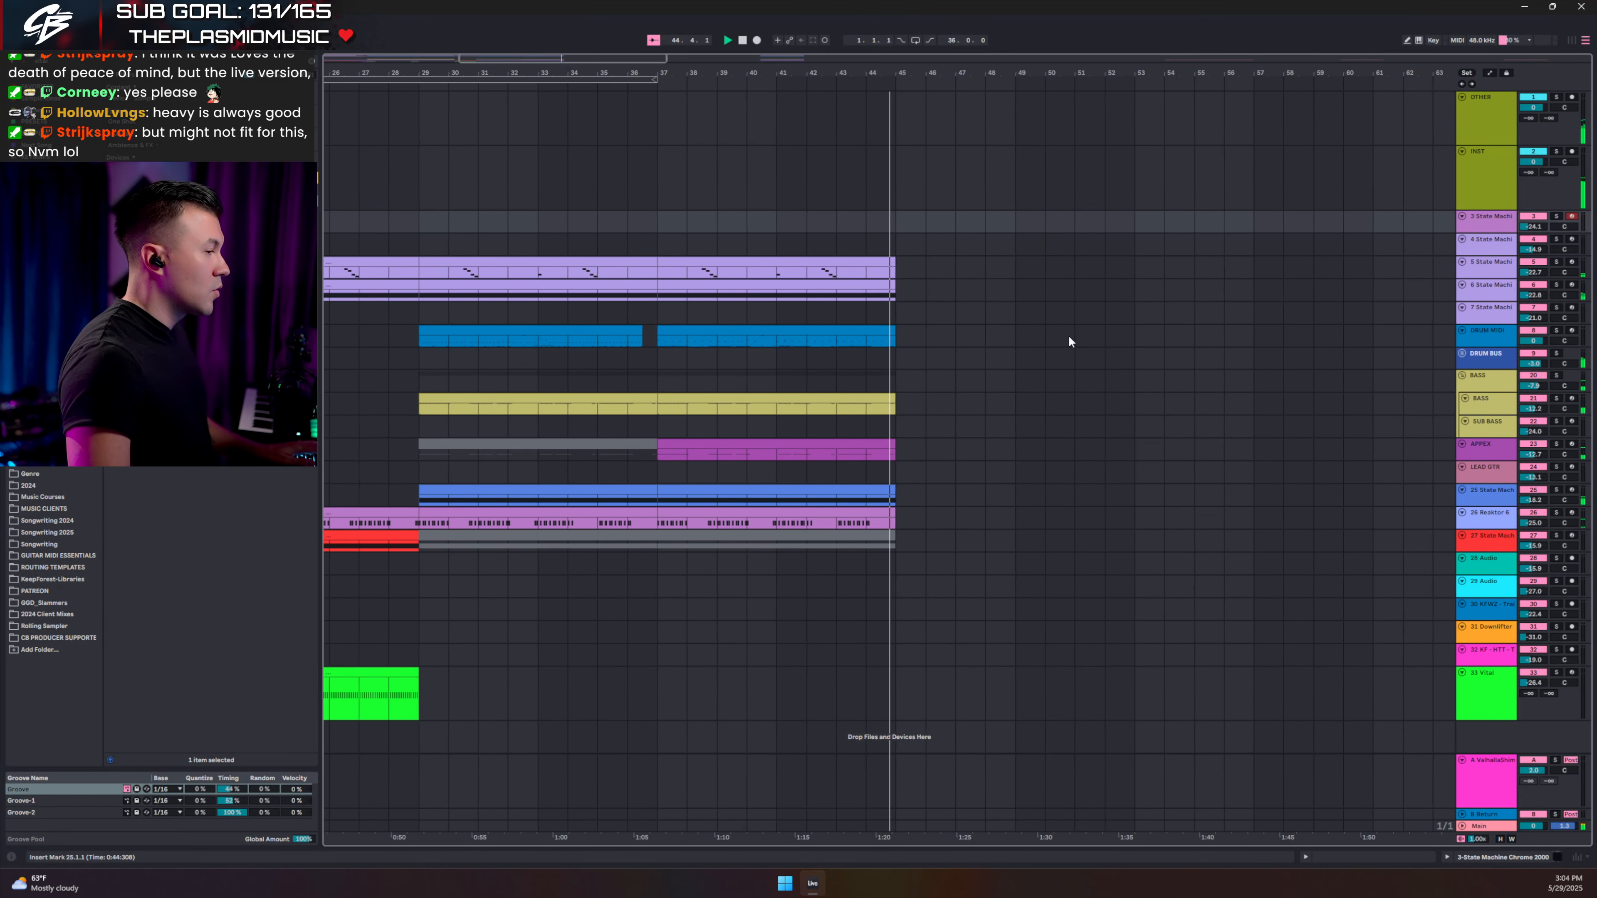
key("space")
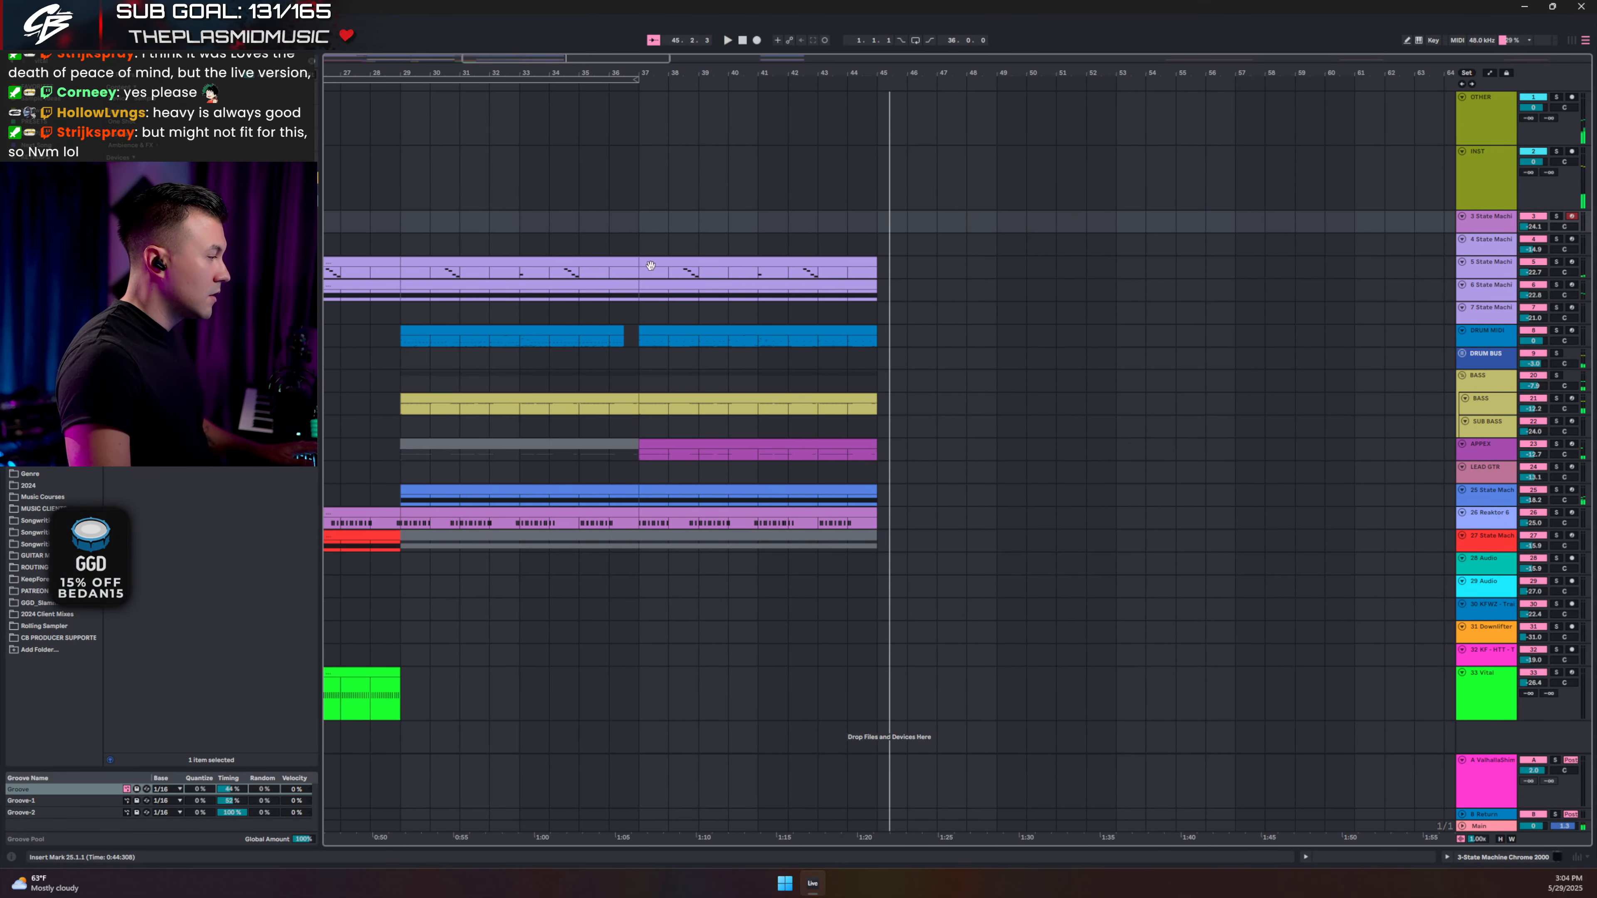
Set all OPEN 2 notes in the bar 37 DRUM MIDI clip to velocity 127.
left_click(762, 334)
double_click(761, 332)
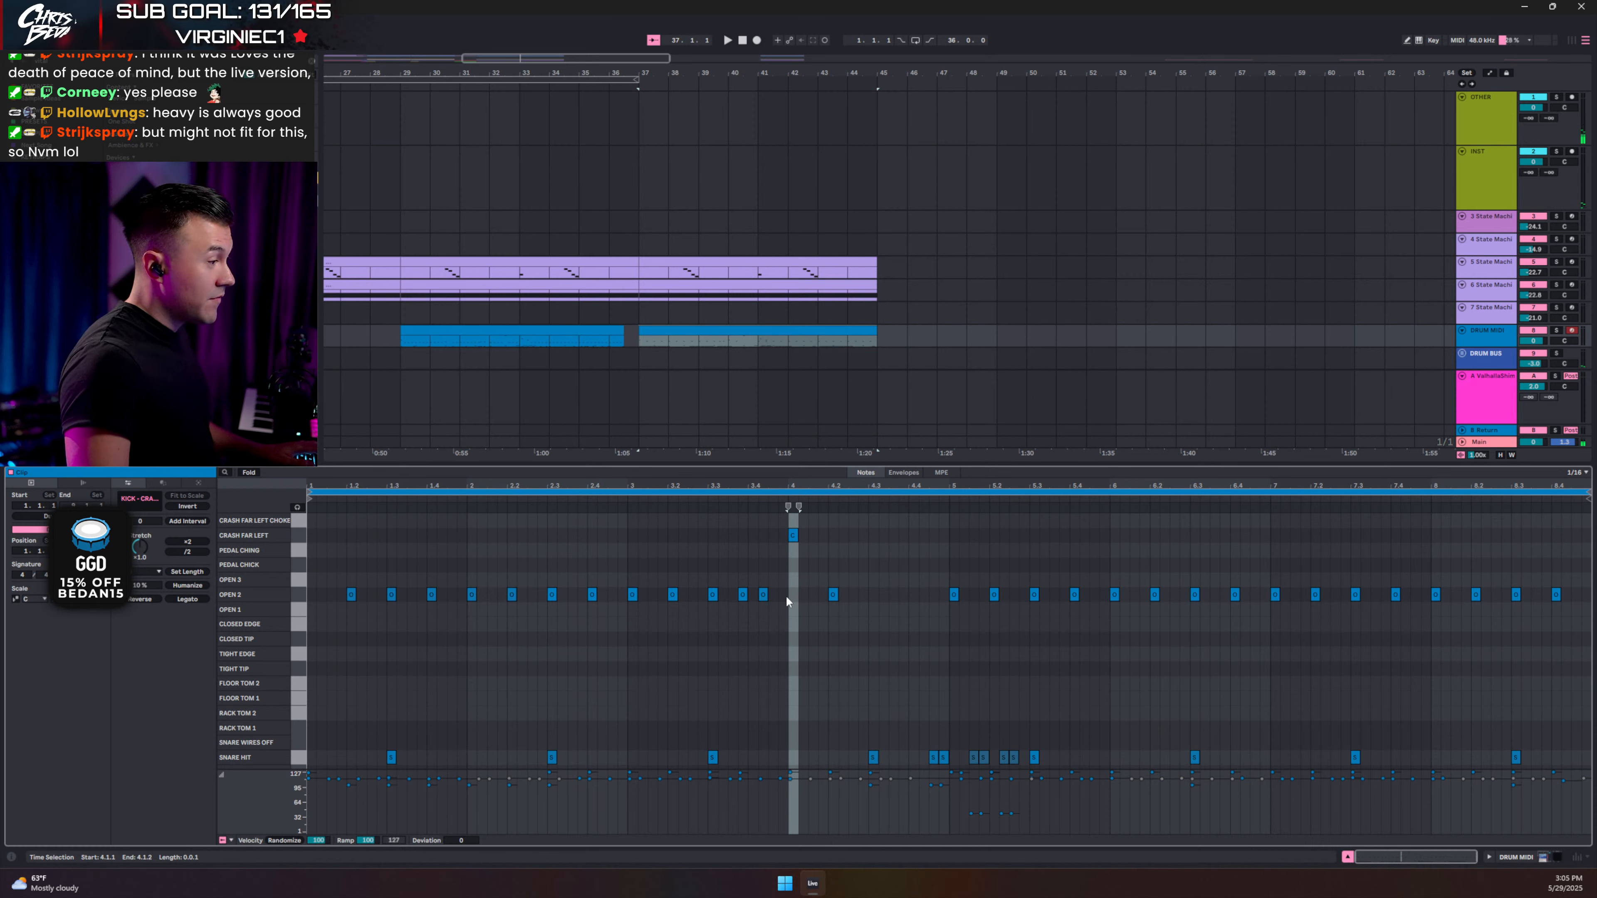
left_click(304, 594)
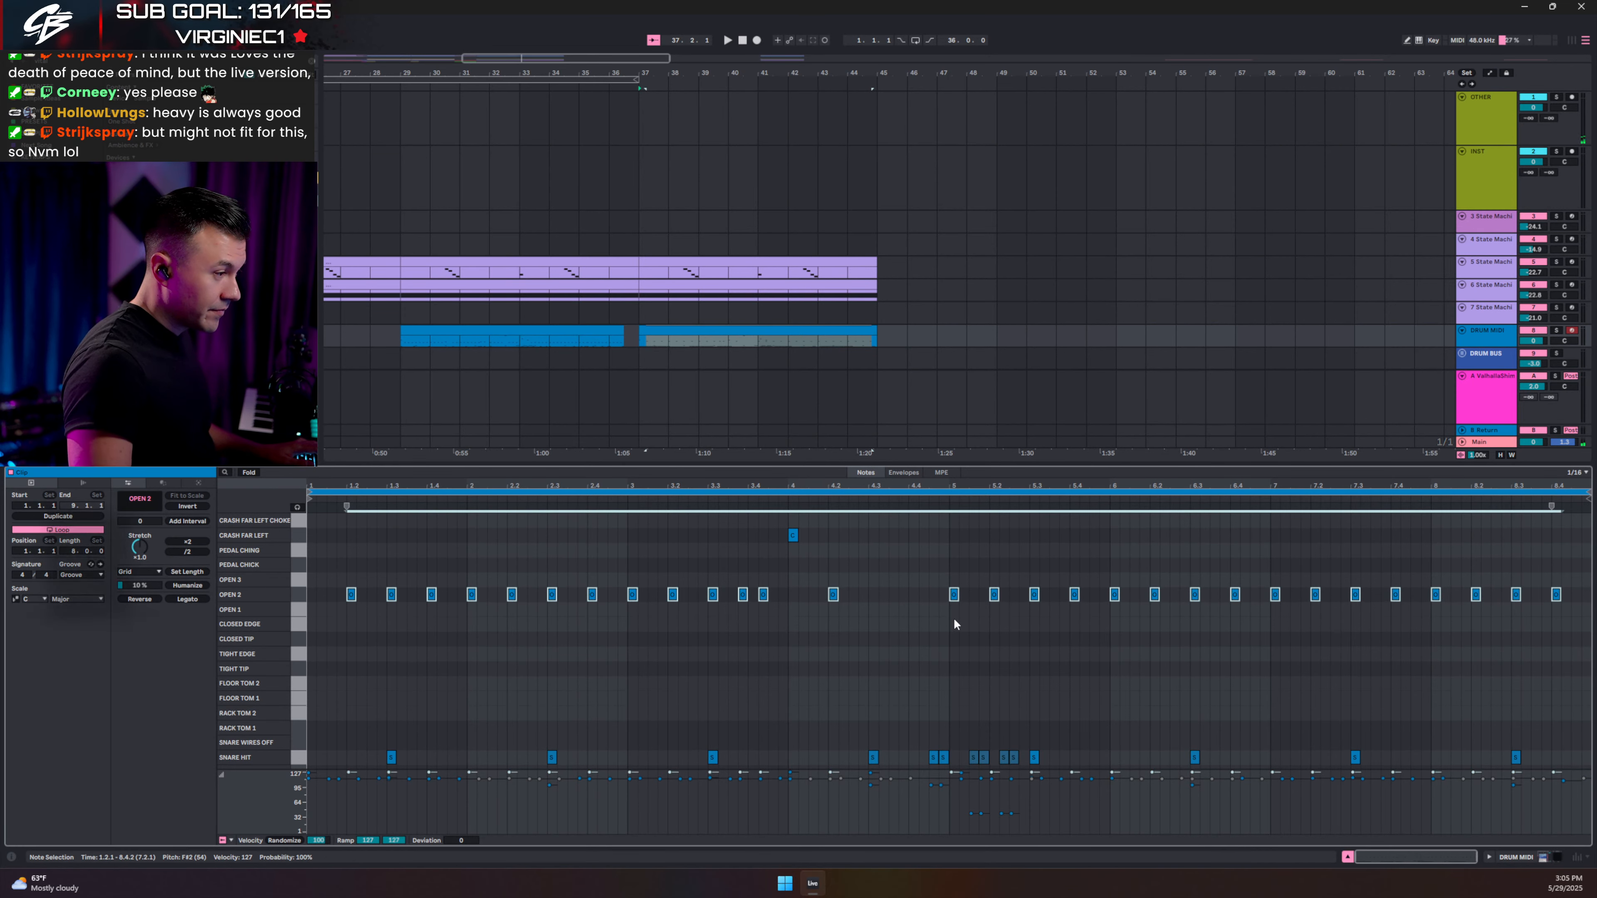
Add OPEN 2 hits at 4.3 and 4.4 in the drum clip, close the clip editor and save the set.
left_click(938, 566)
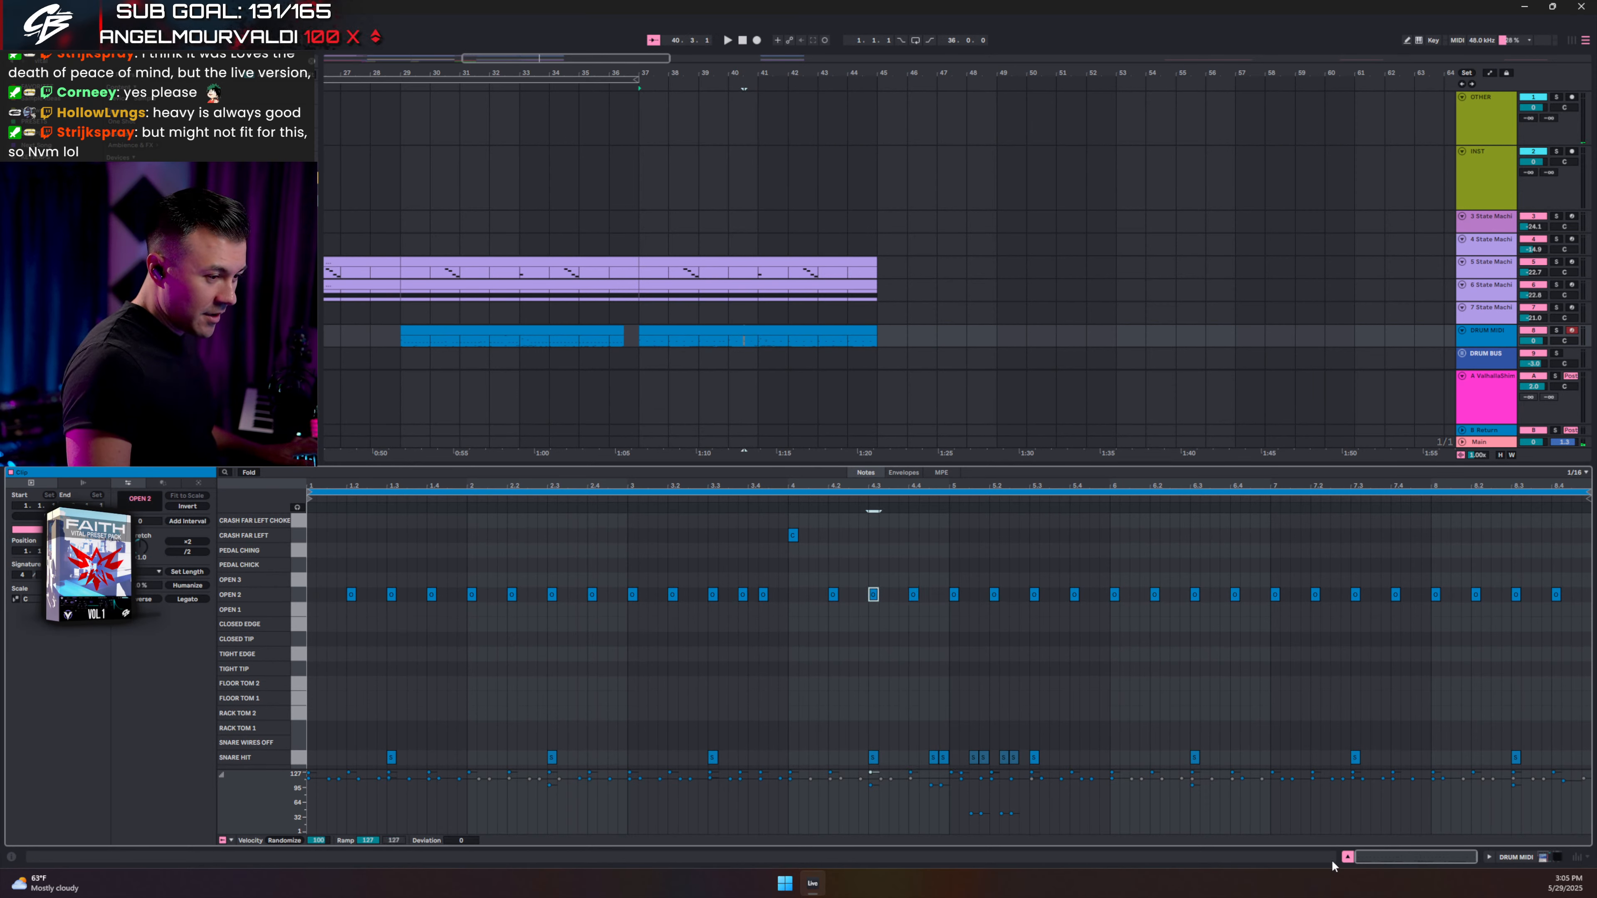
left_click(1346, 857)
left_click(858, 191)
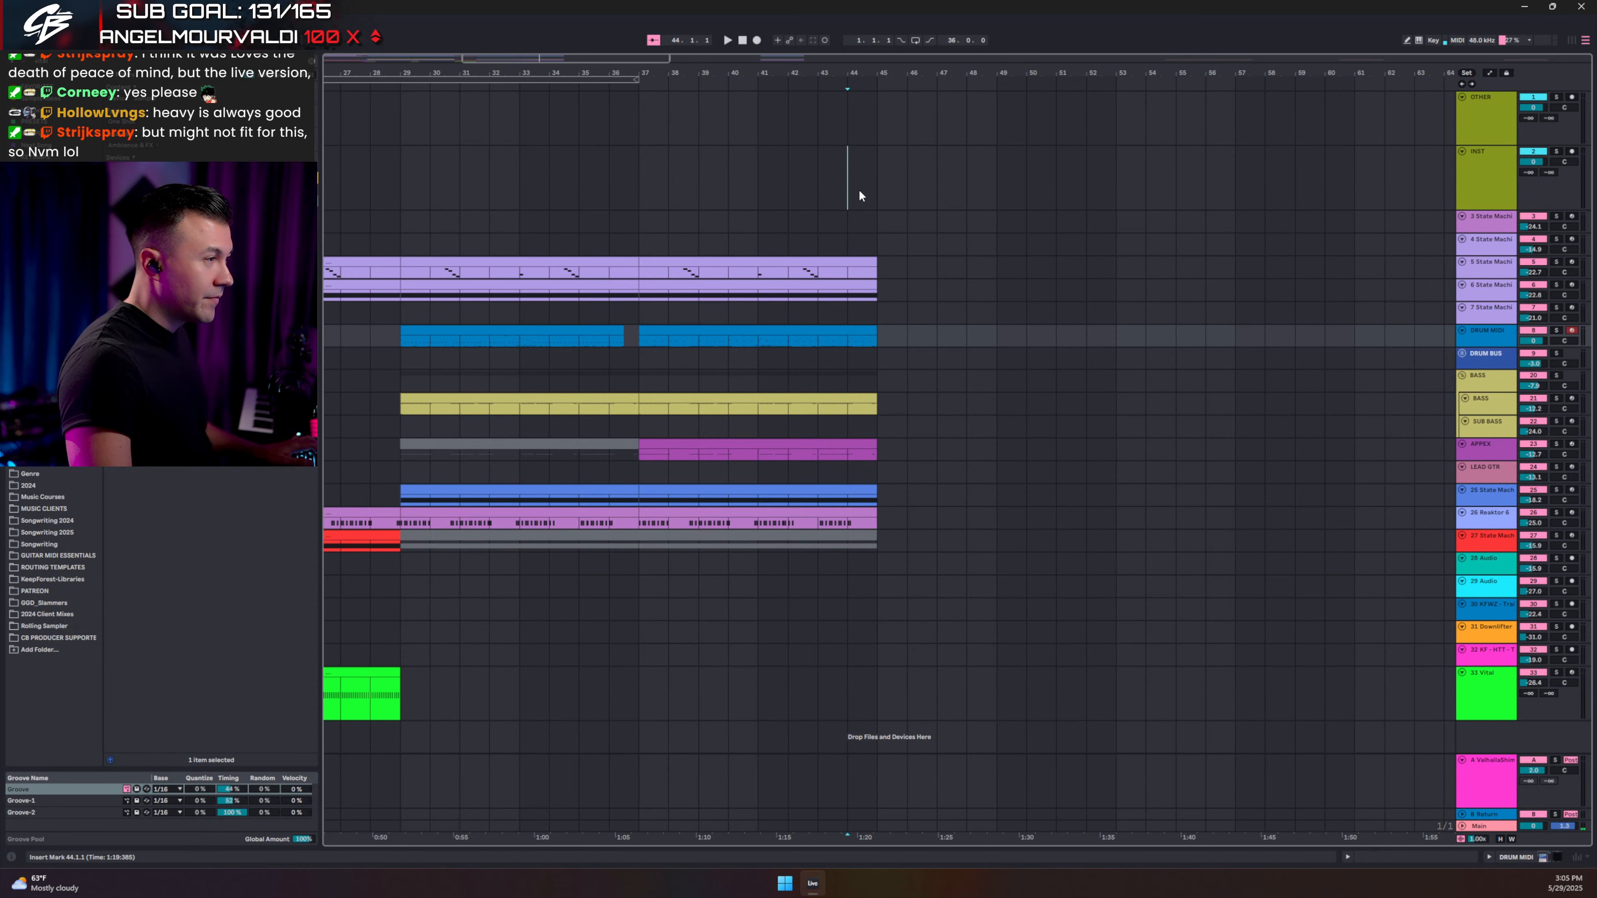
key("ctrl+s")
Open the Modern & Massive 2 instrument on the DRUM MIDI track and show its groove library.
left_click(1254, 338)
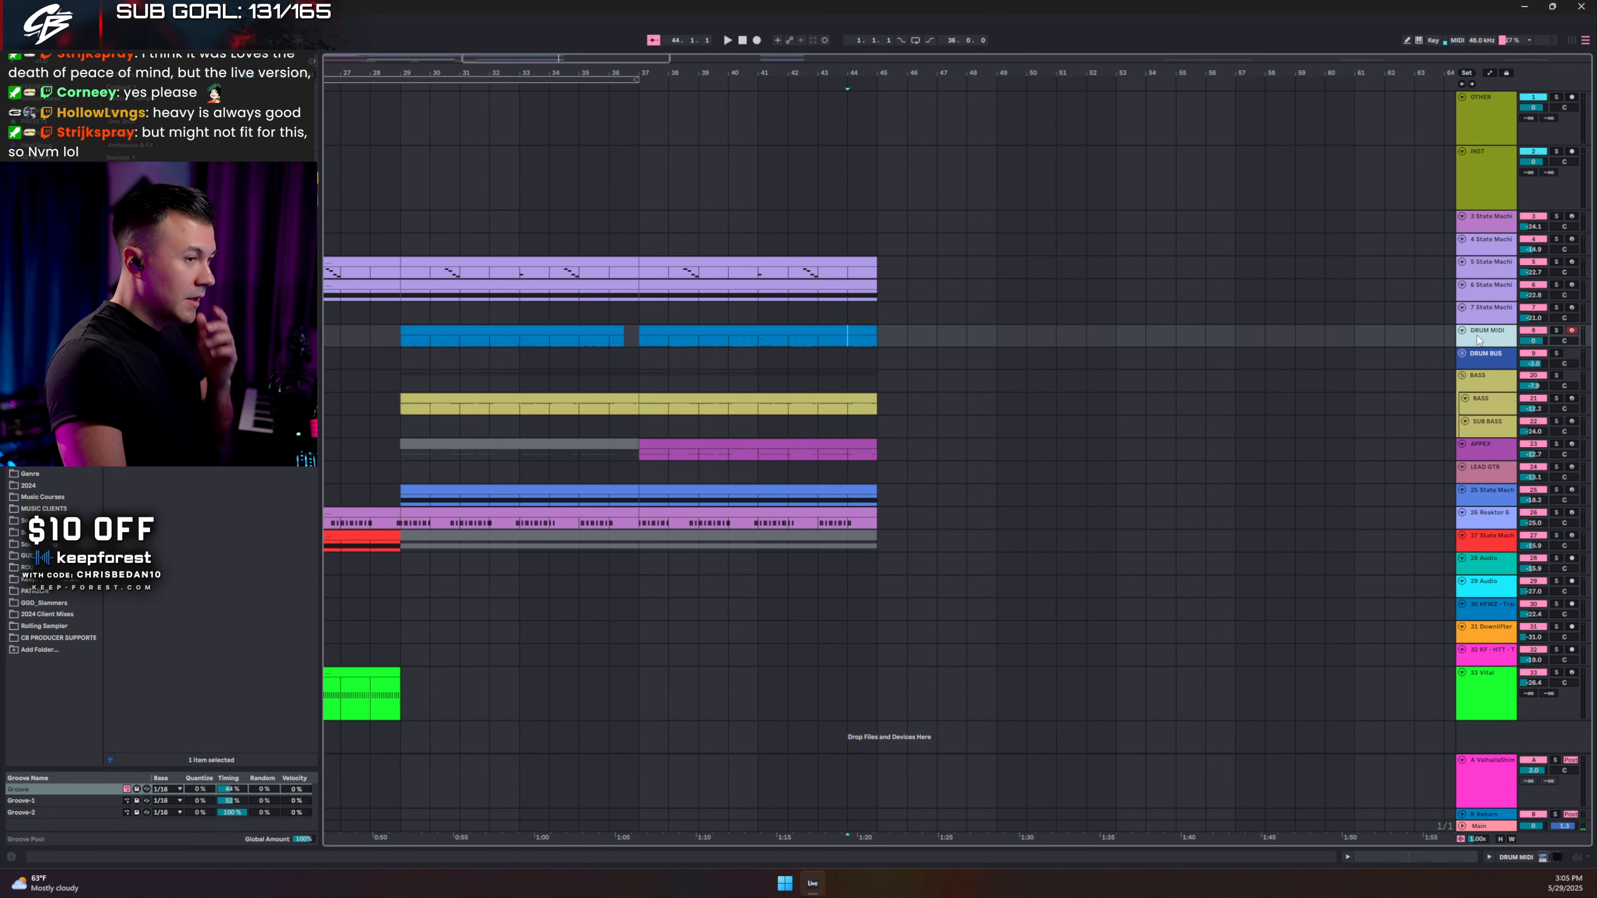
left_click(181, 736)
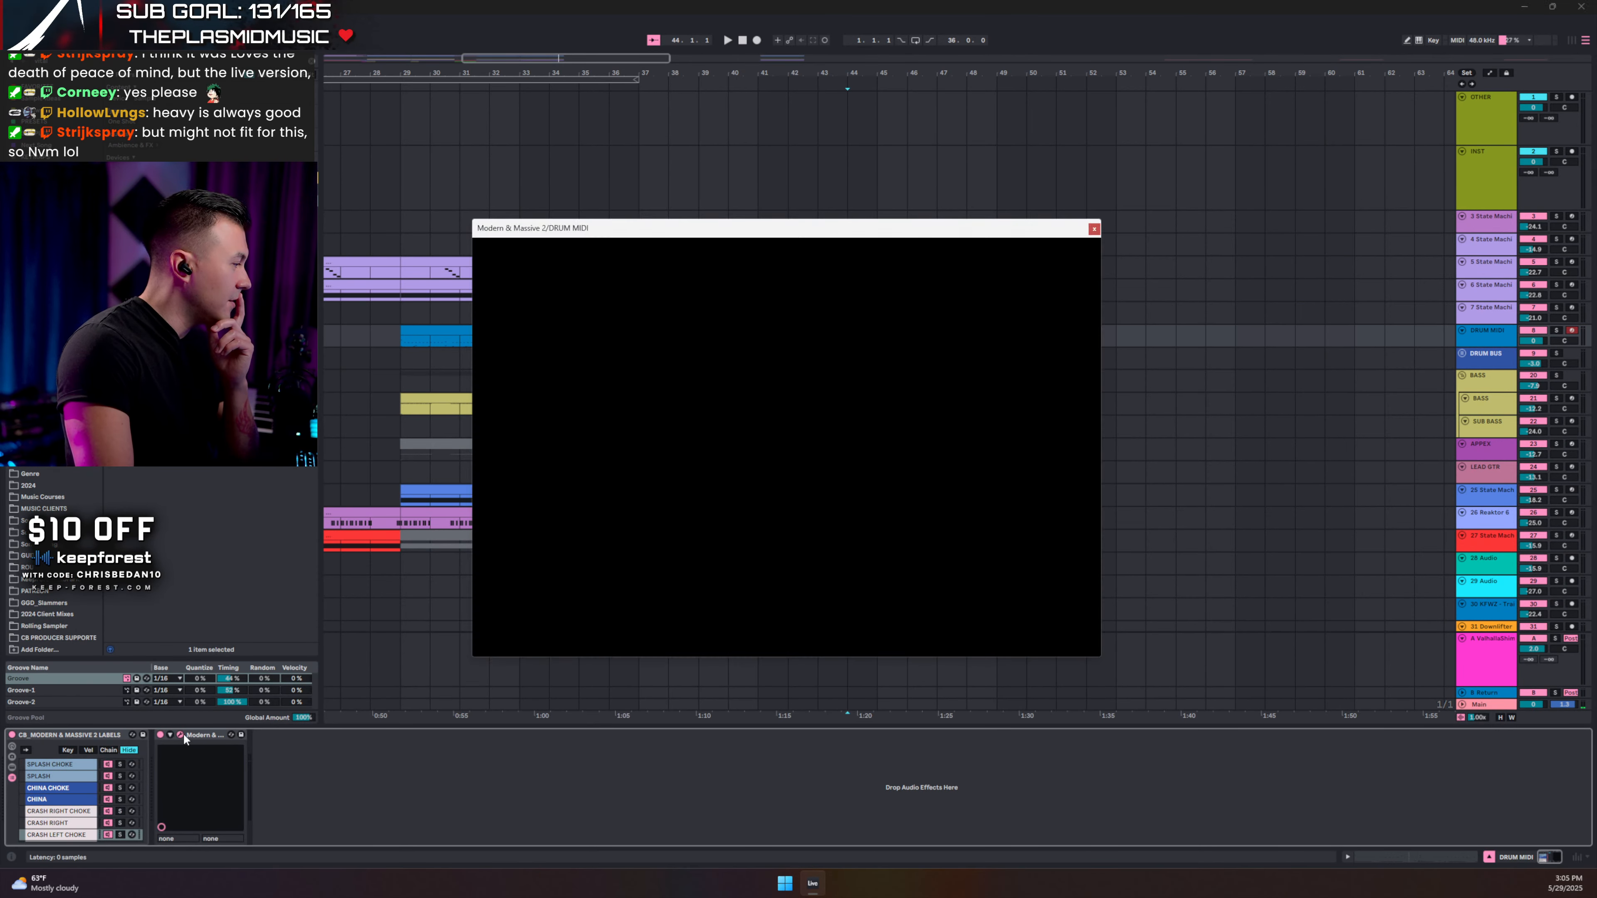
left_click(747, 248)
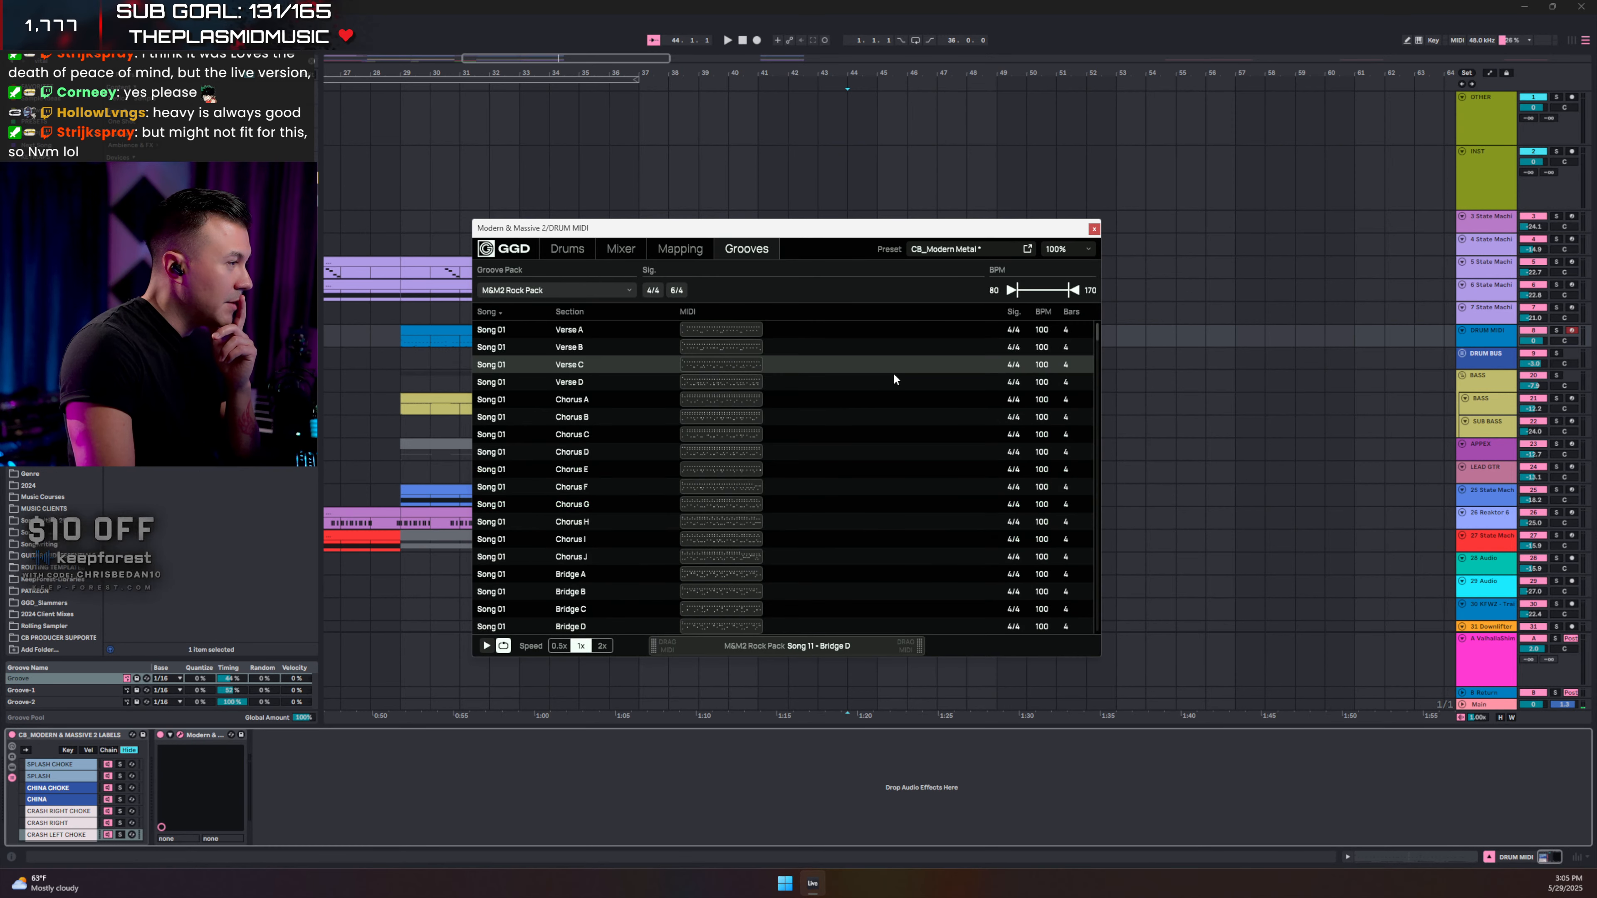
Audition the Song 05 Bridge A and Chorus A grooves from the M&M2 Rock Pack.
scroll(714, 475, "down", 10)
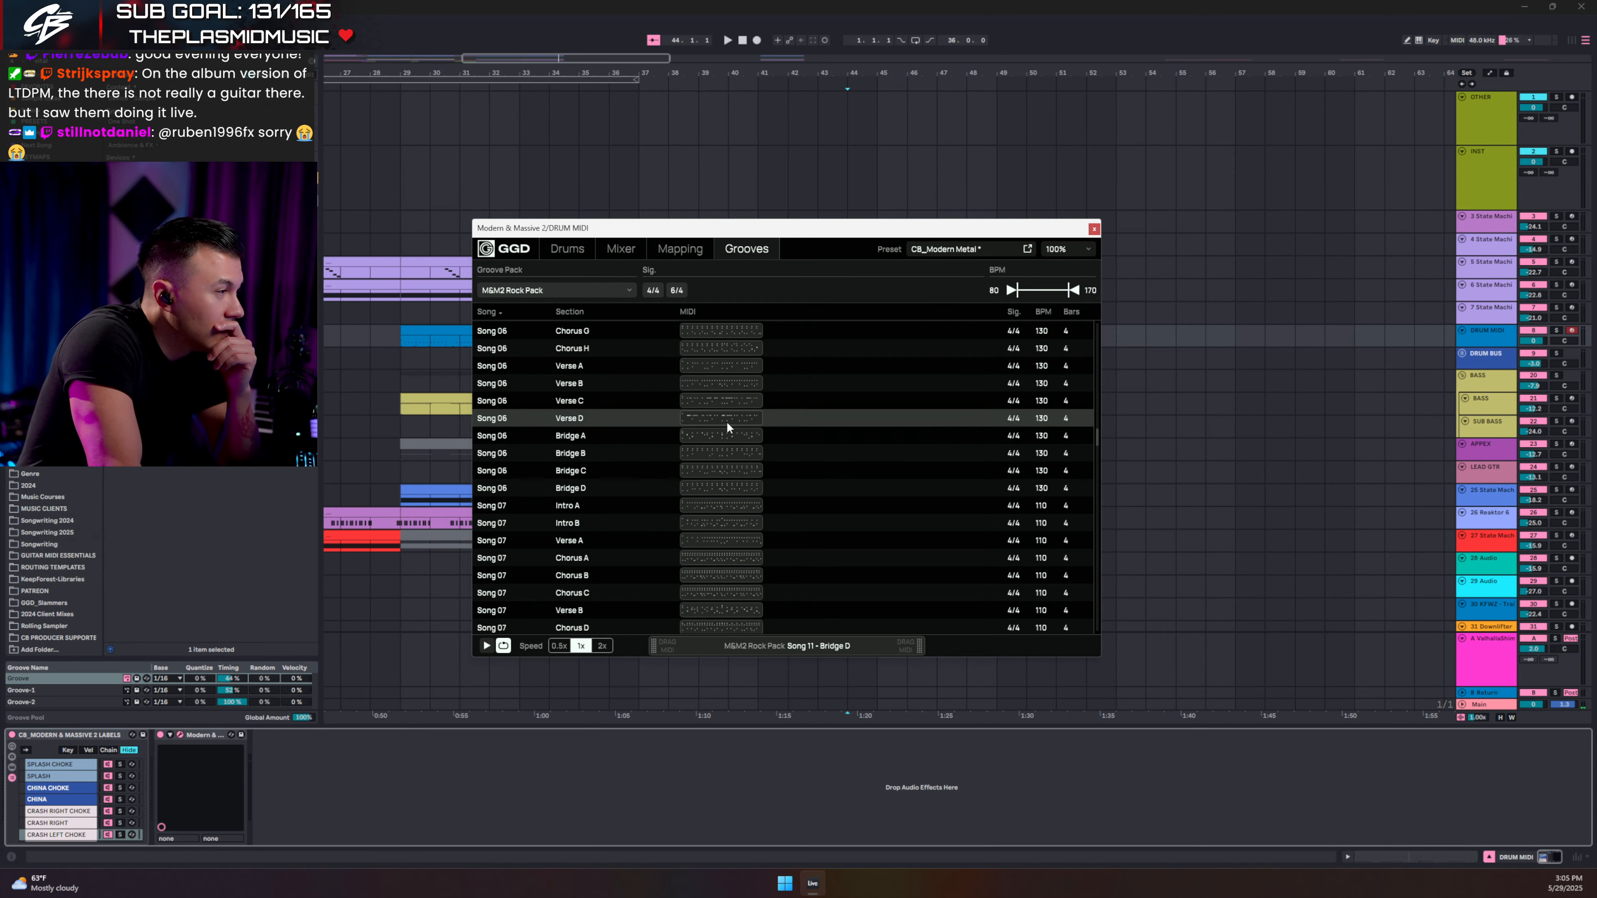
scroll(726, 421, "up", 4)
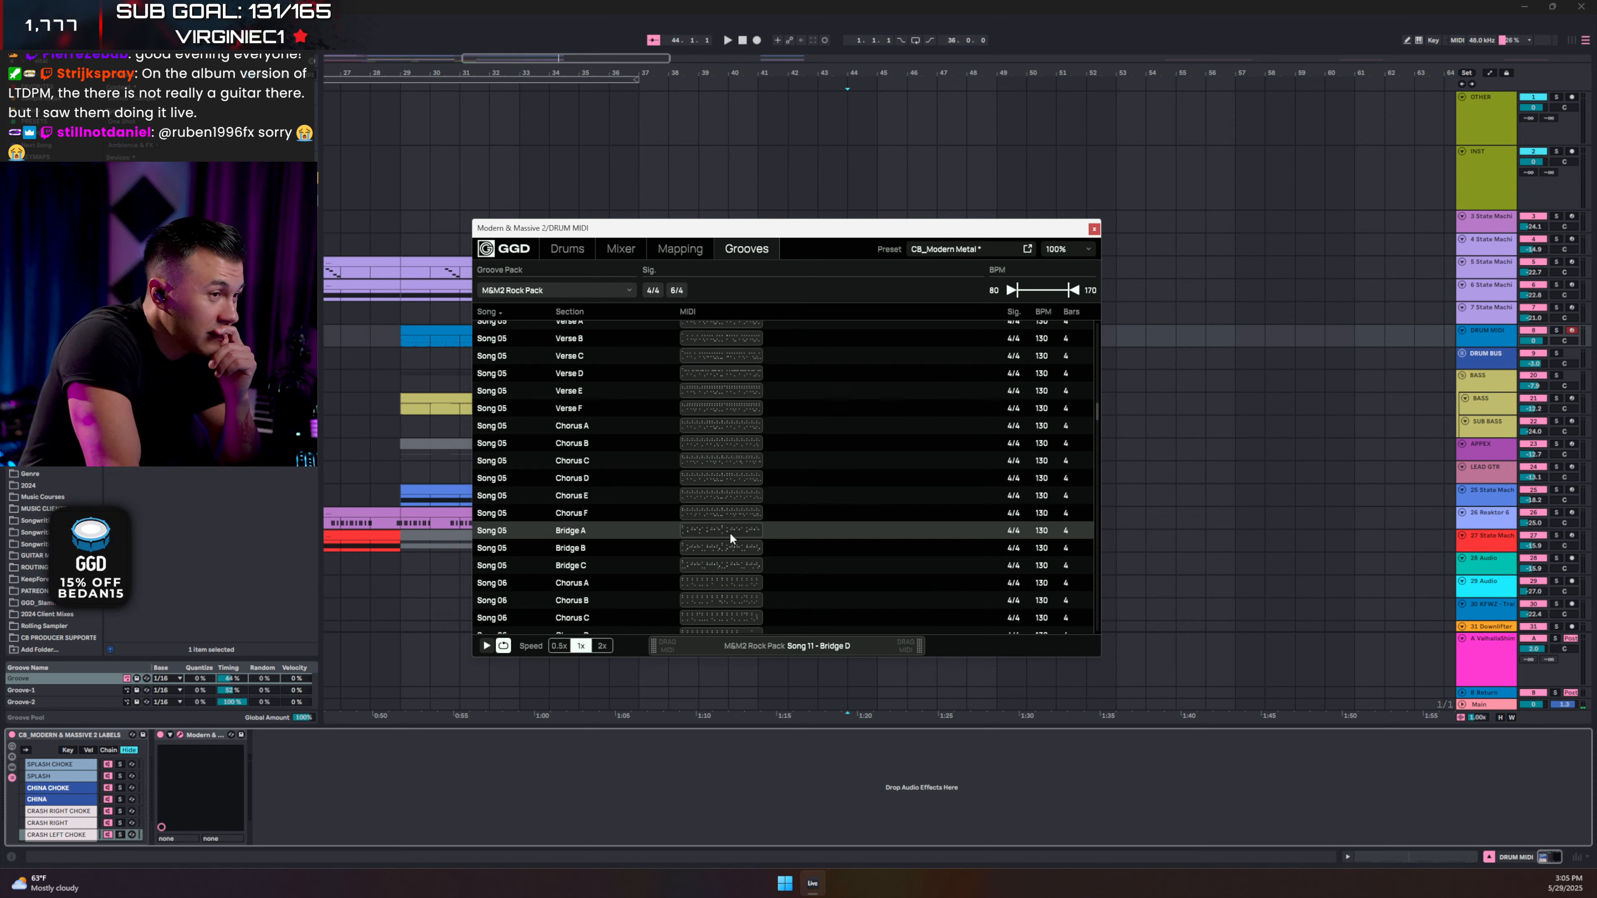
left_click(730, 531)
scroll(742, 509, "up", 2)
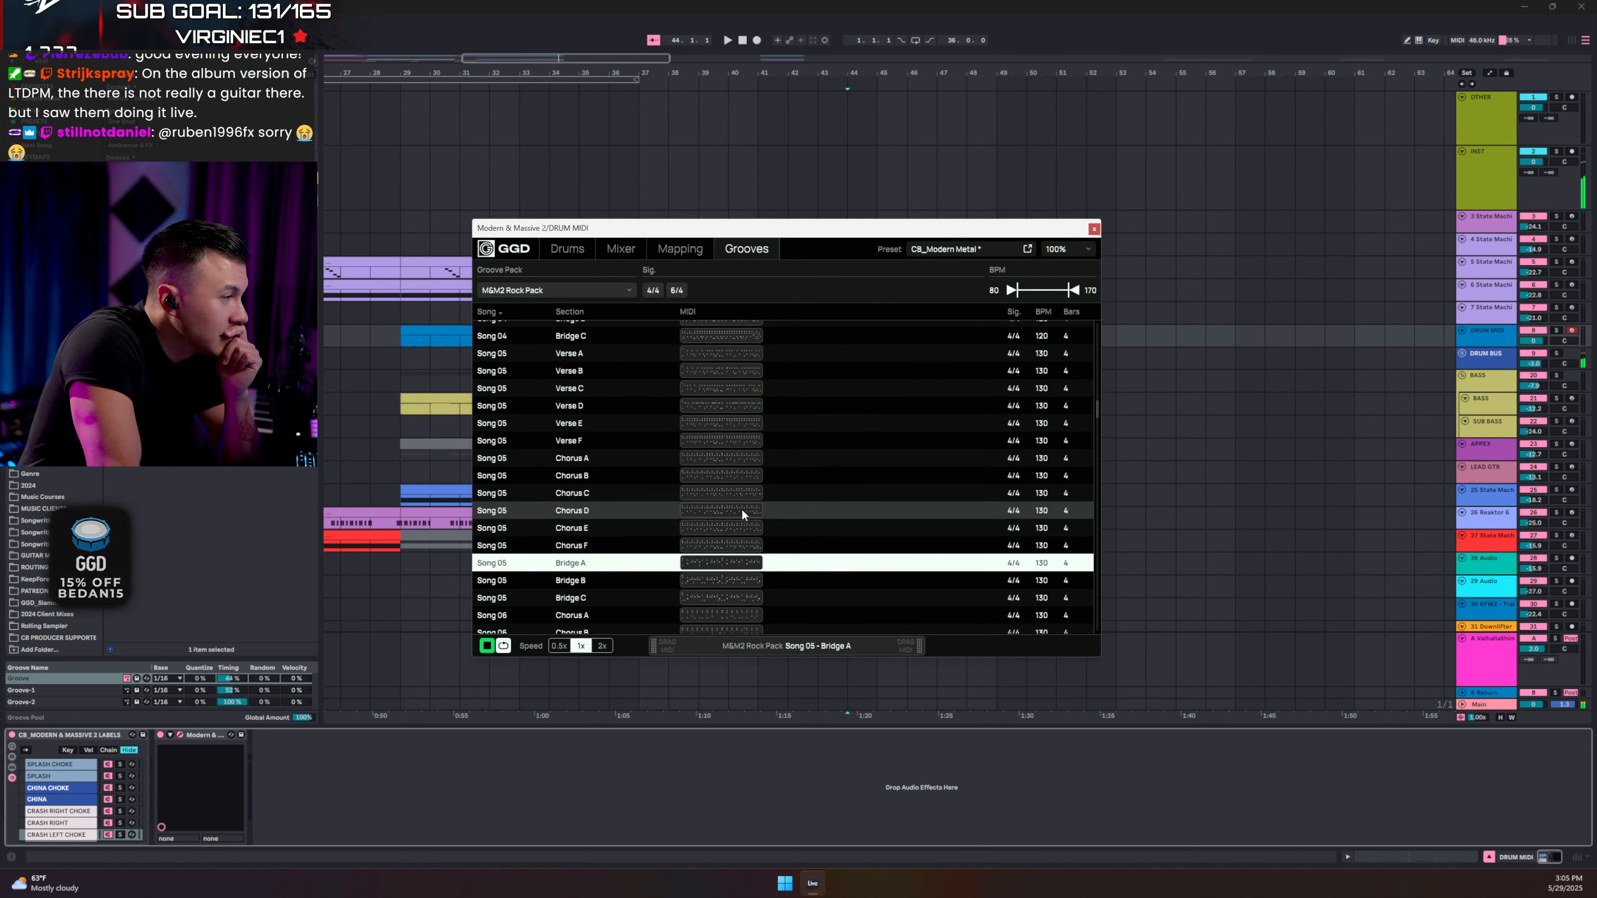
left_click(734, 494)
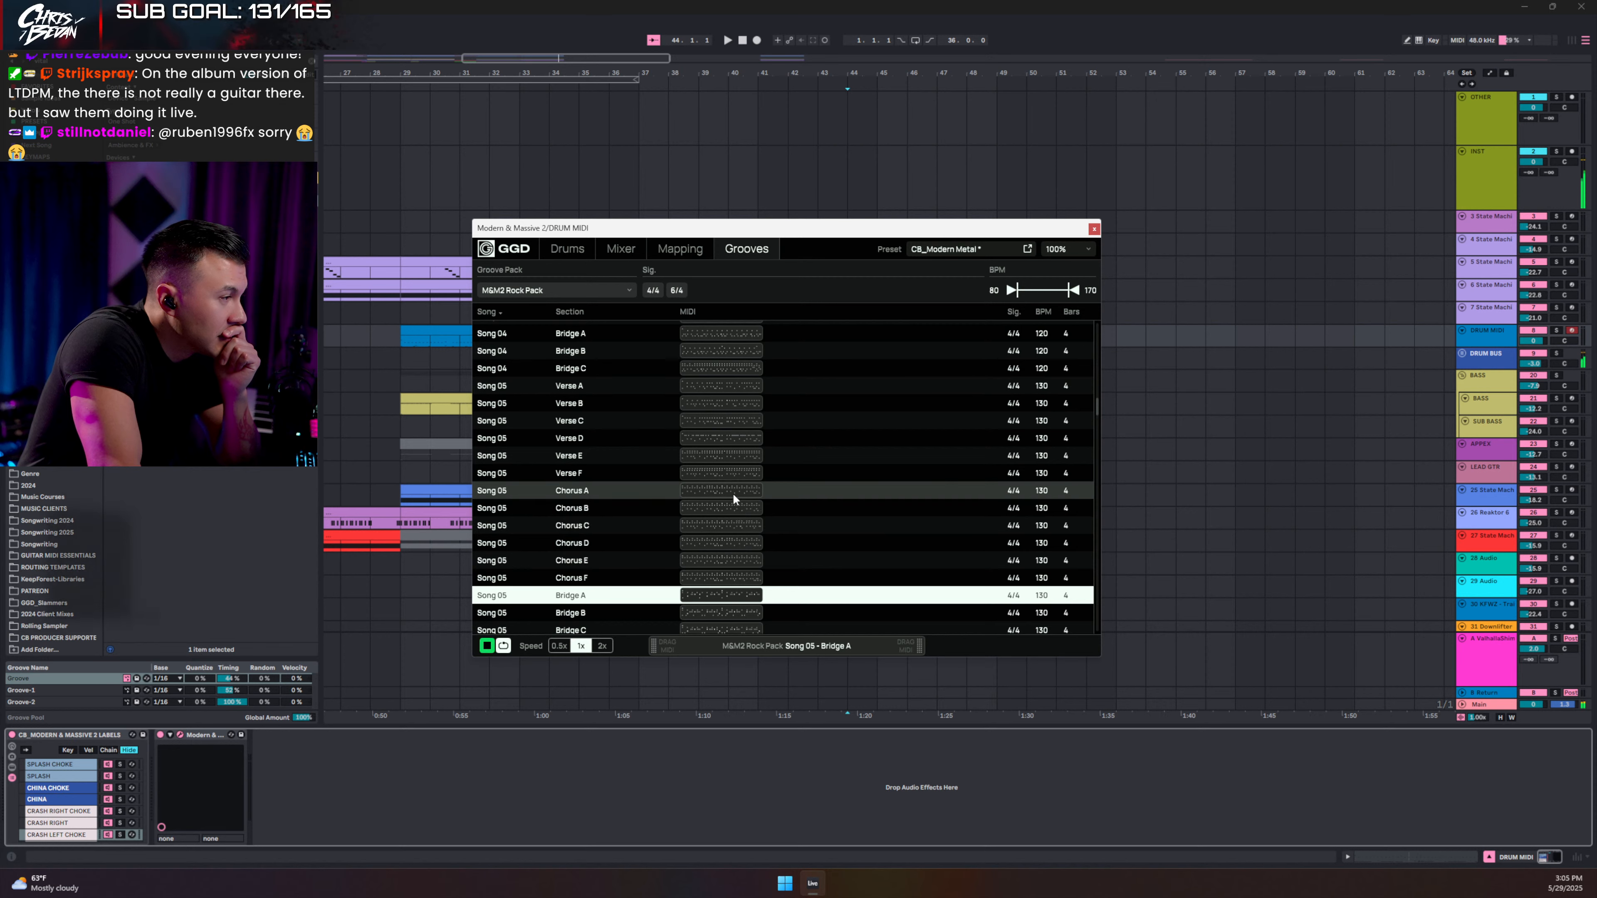
Switch the groove pack to M&M2 Metal Pack and browse to its Song 04 grooves.
left_click(559, 290)
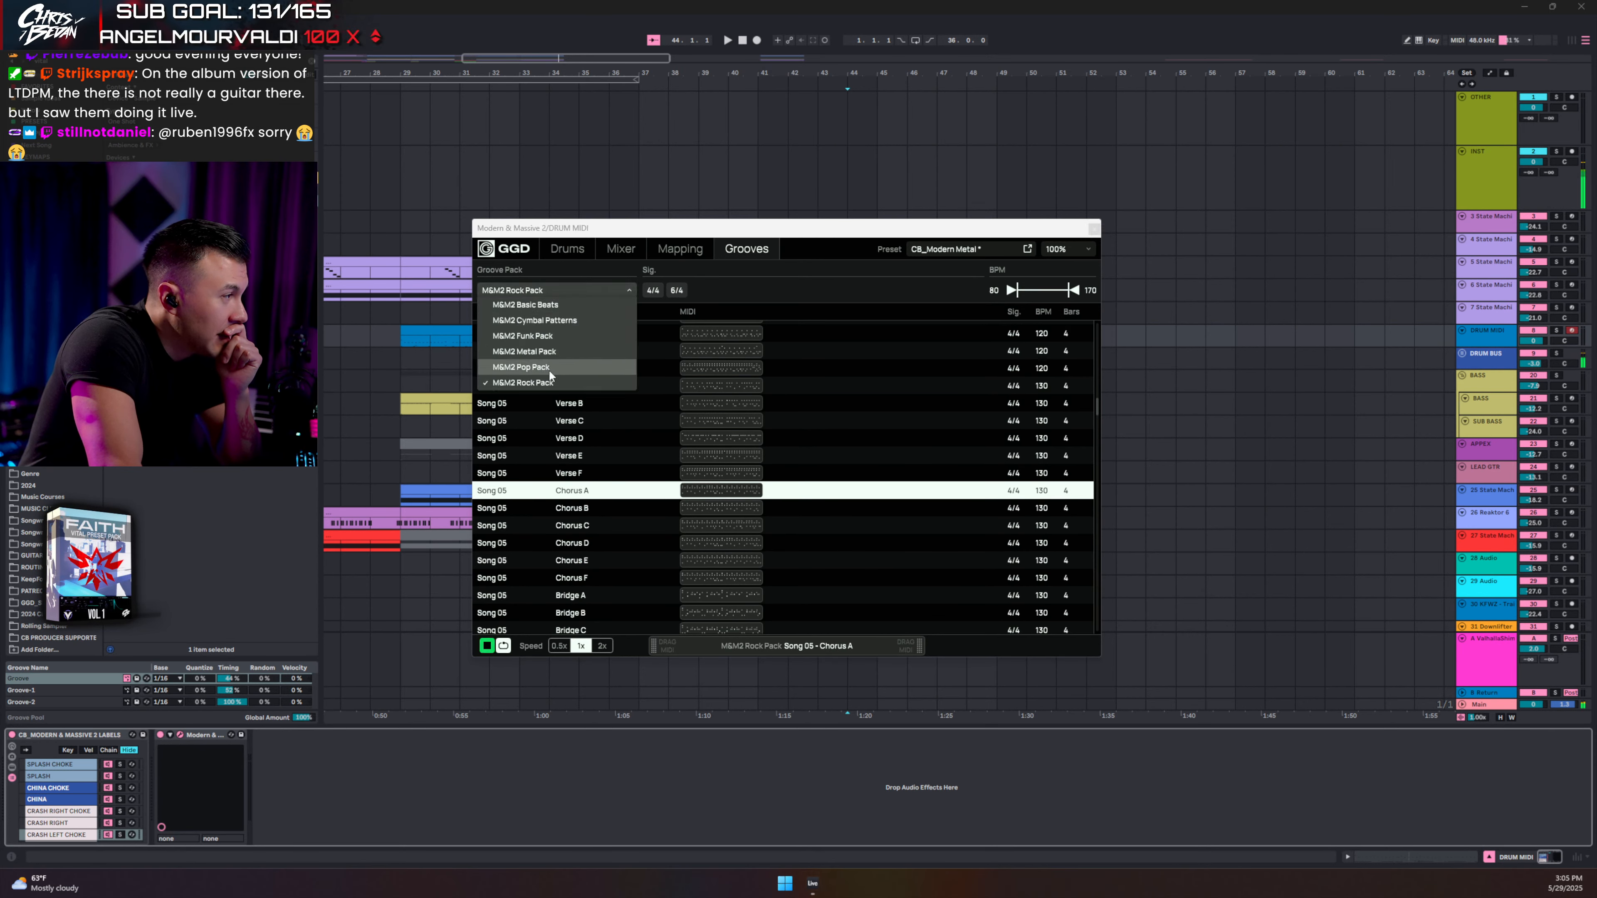
left_click(547, 351)
scroll(703, 513, "up", 4)
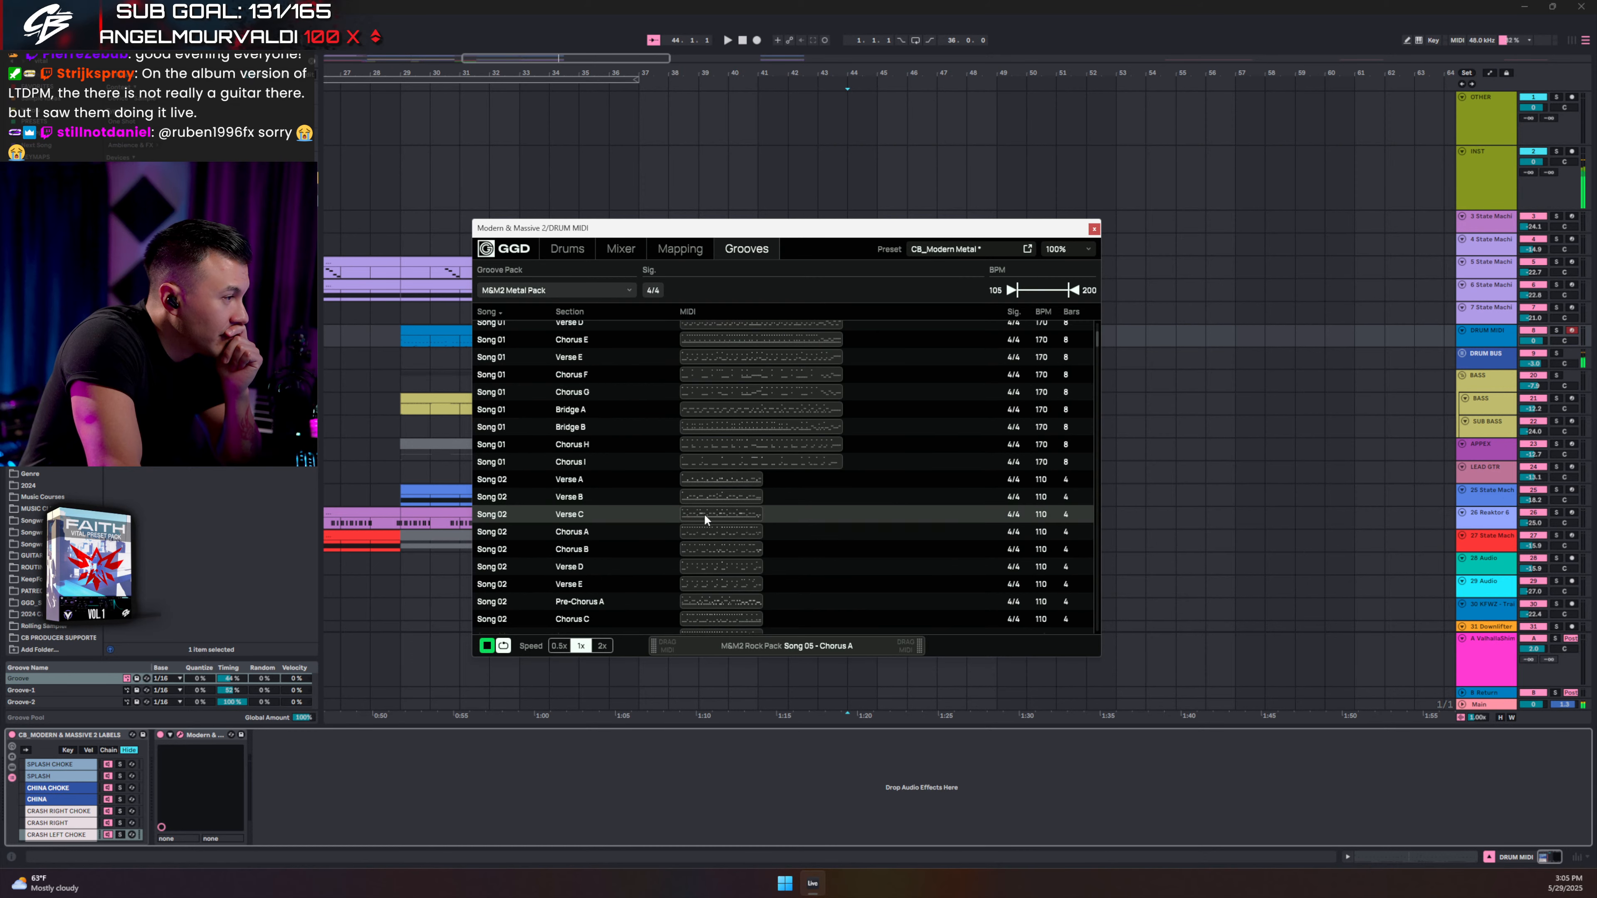
scroll(736, 472, "down", 10)
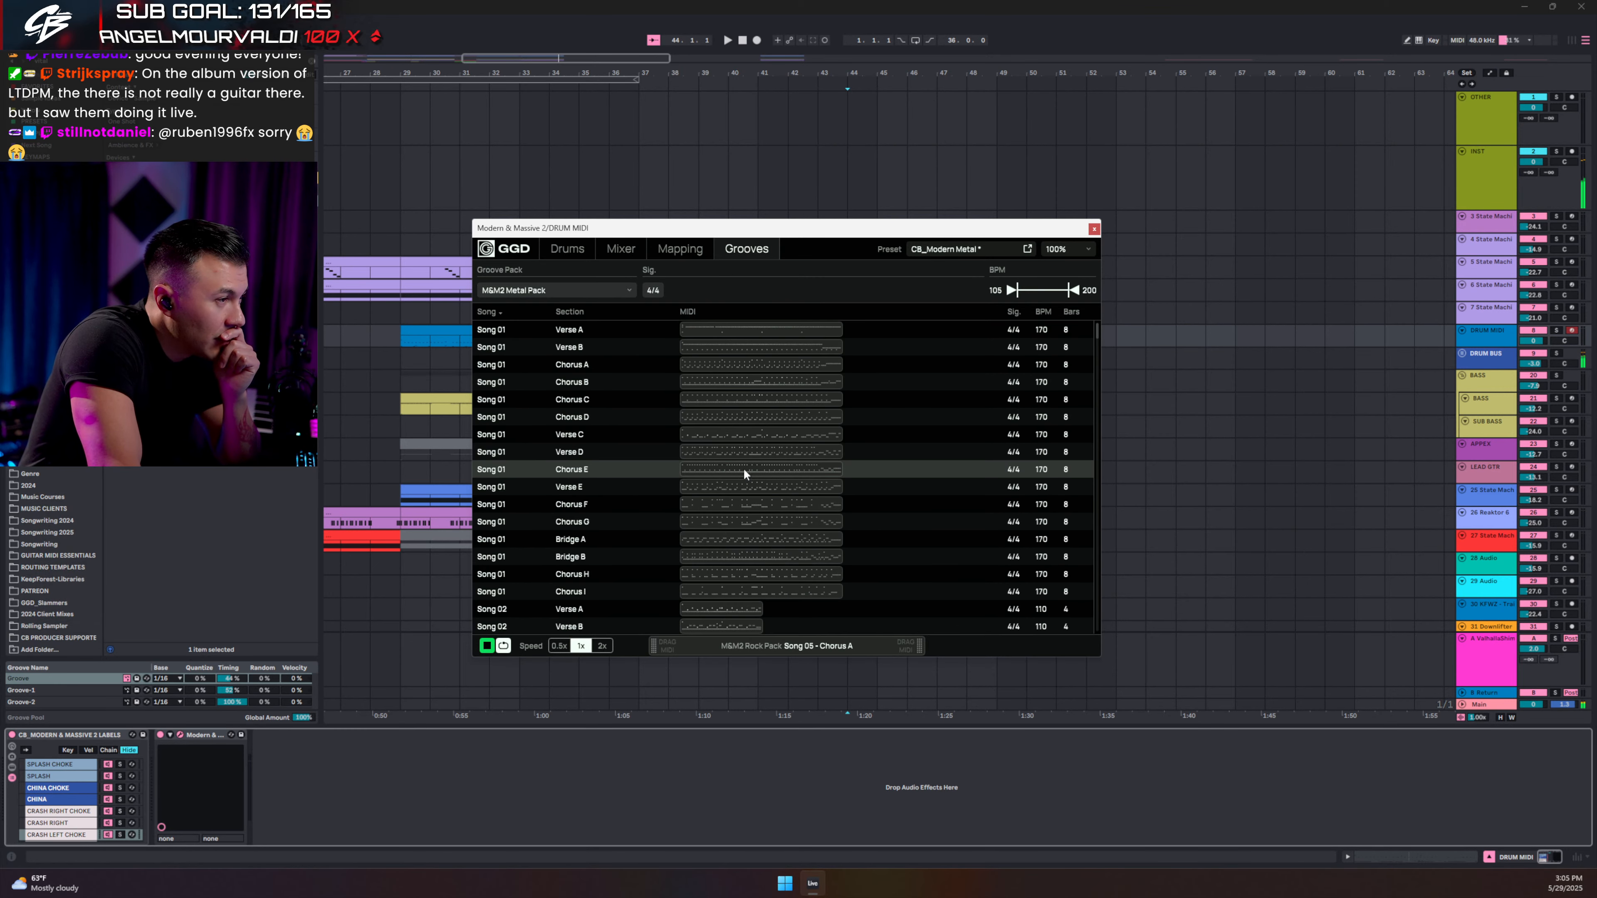
scroll(757, 465, "up", 5)
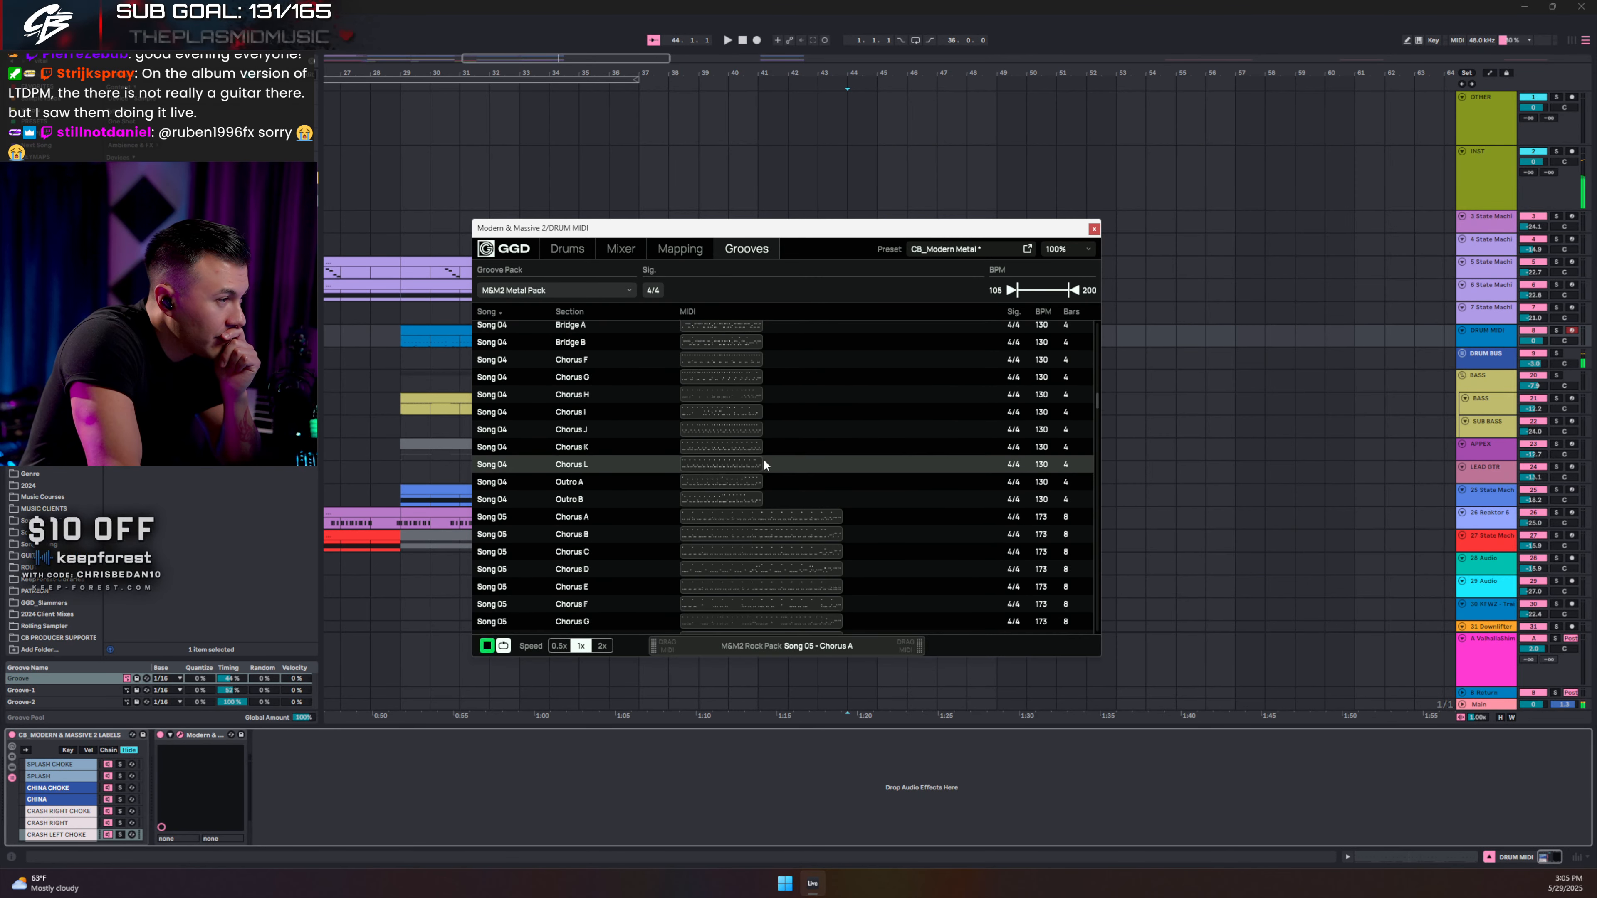
Audition the Song 04 Bridge A groove and place it on the DRUM MIDI track at bar 57 without importing tempo data.
left_click(745, 441)
left_click(735, 457)
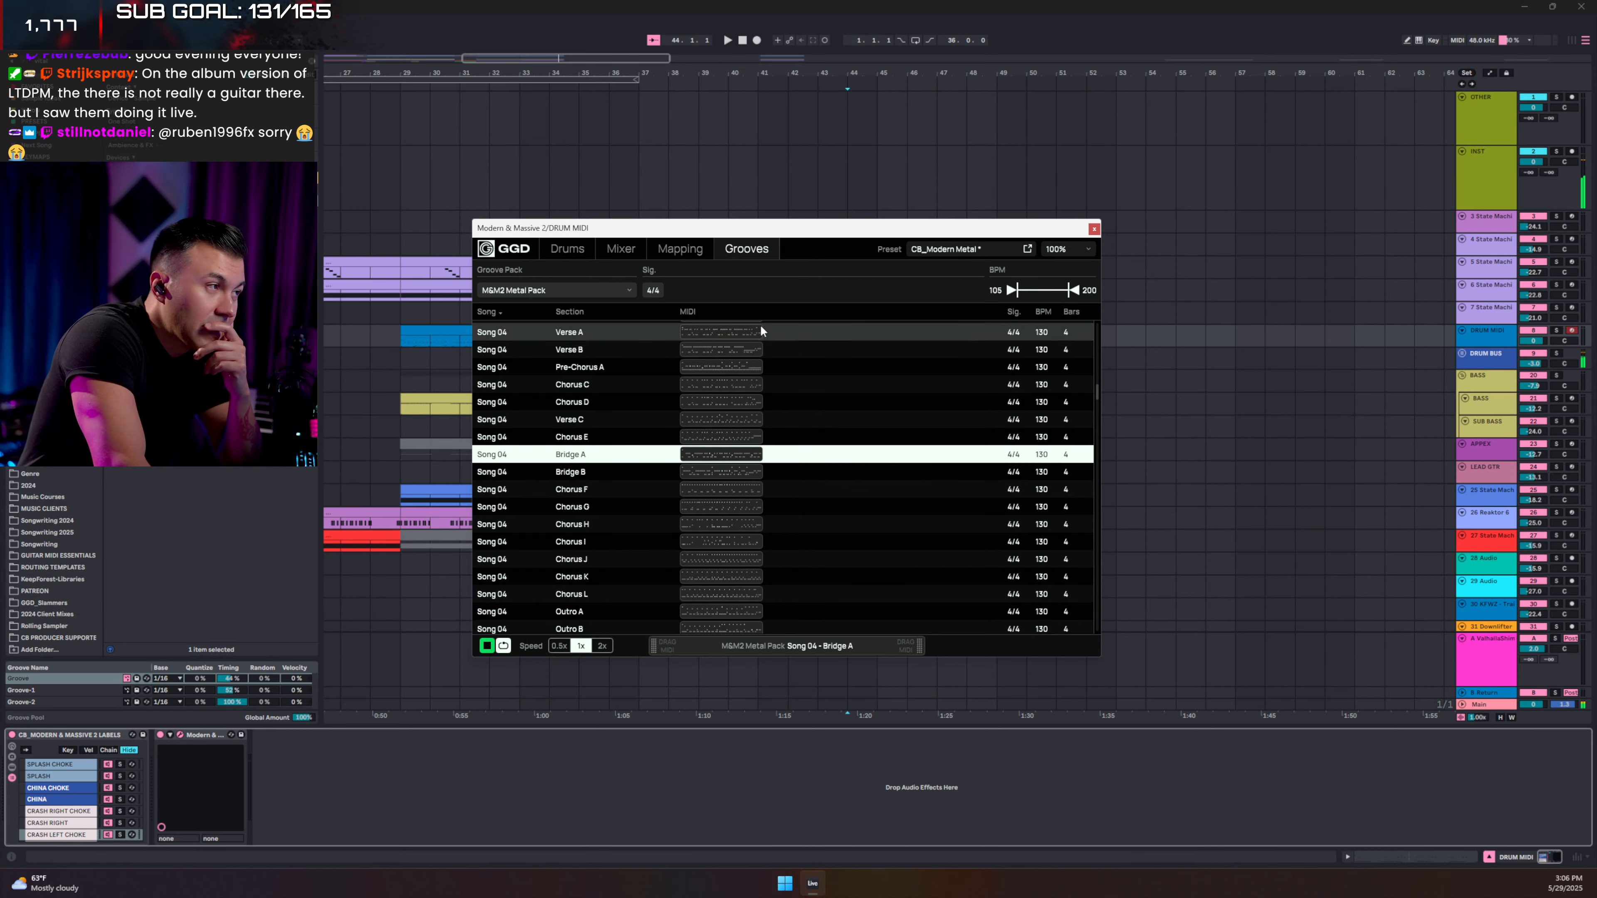
left_click_drag(769, 646, 1224, 337)
left_click(830, 464)
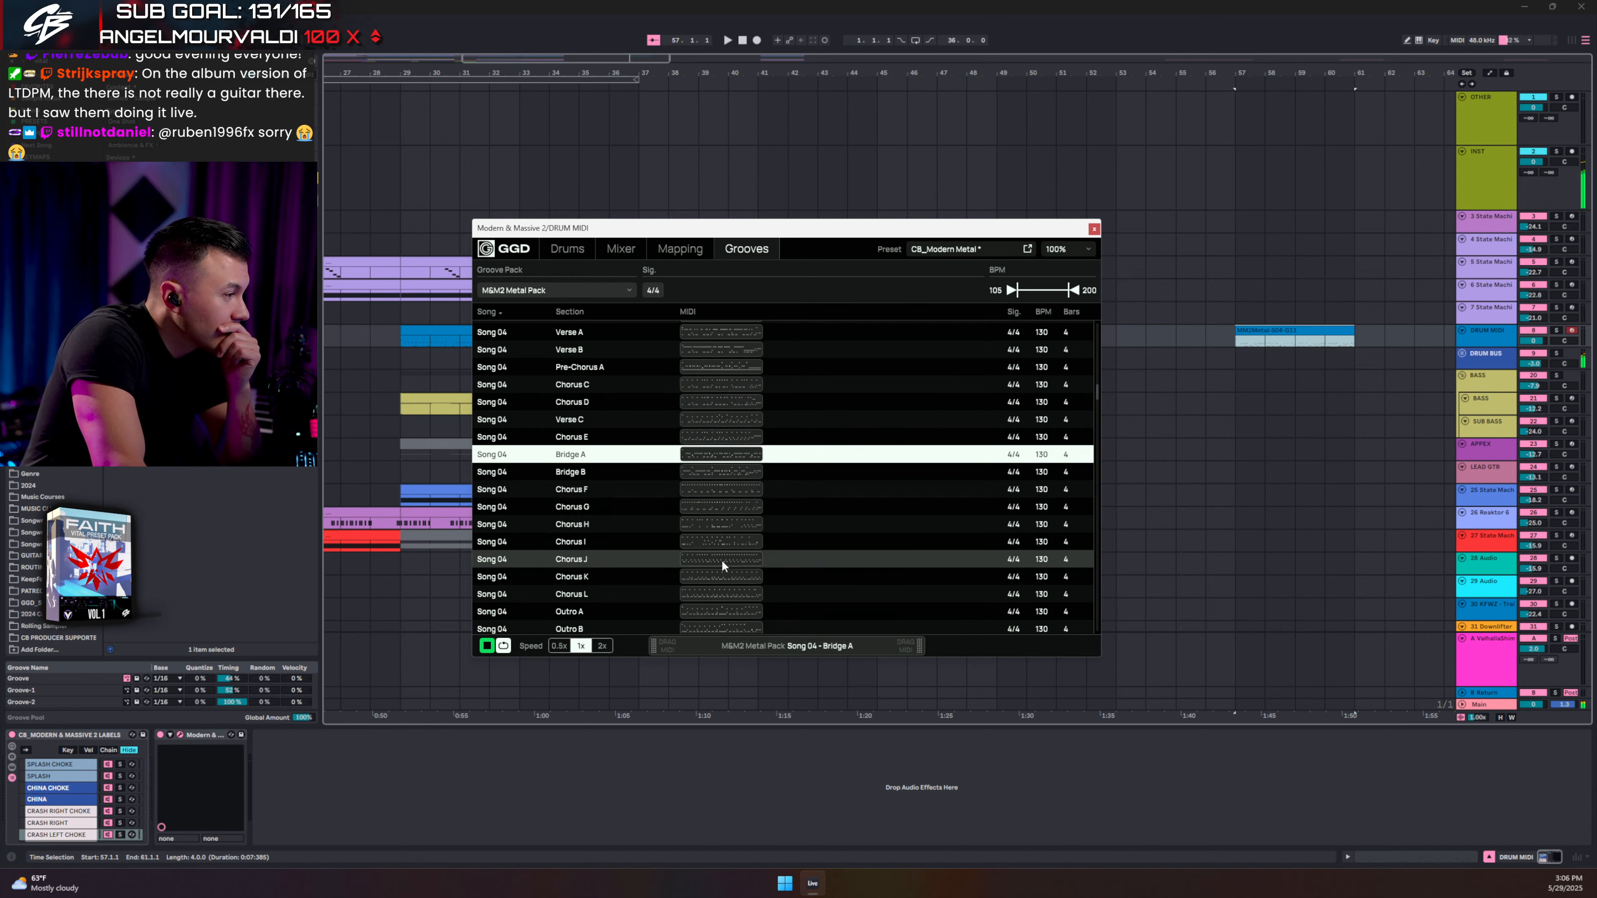
Audition Song 04 Chorus I and Chorus K, and place Chorus K on DRUM MIDI at bar 62 without importing tempo data.
left_click(727, 542)
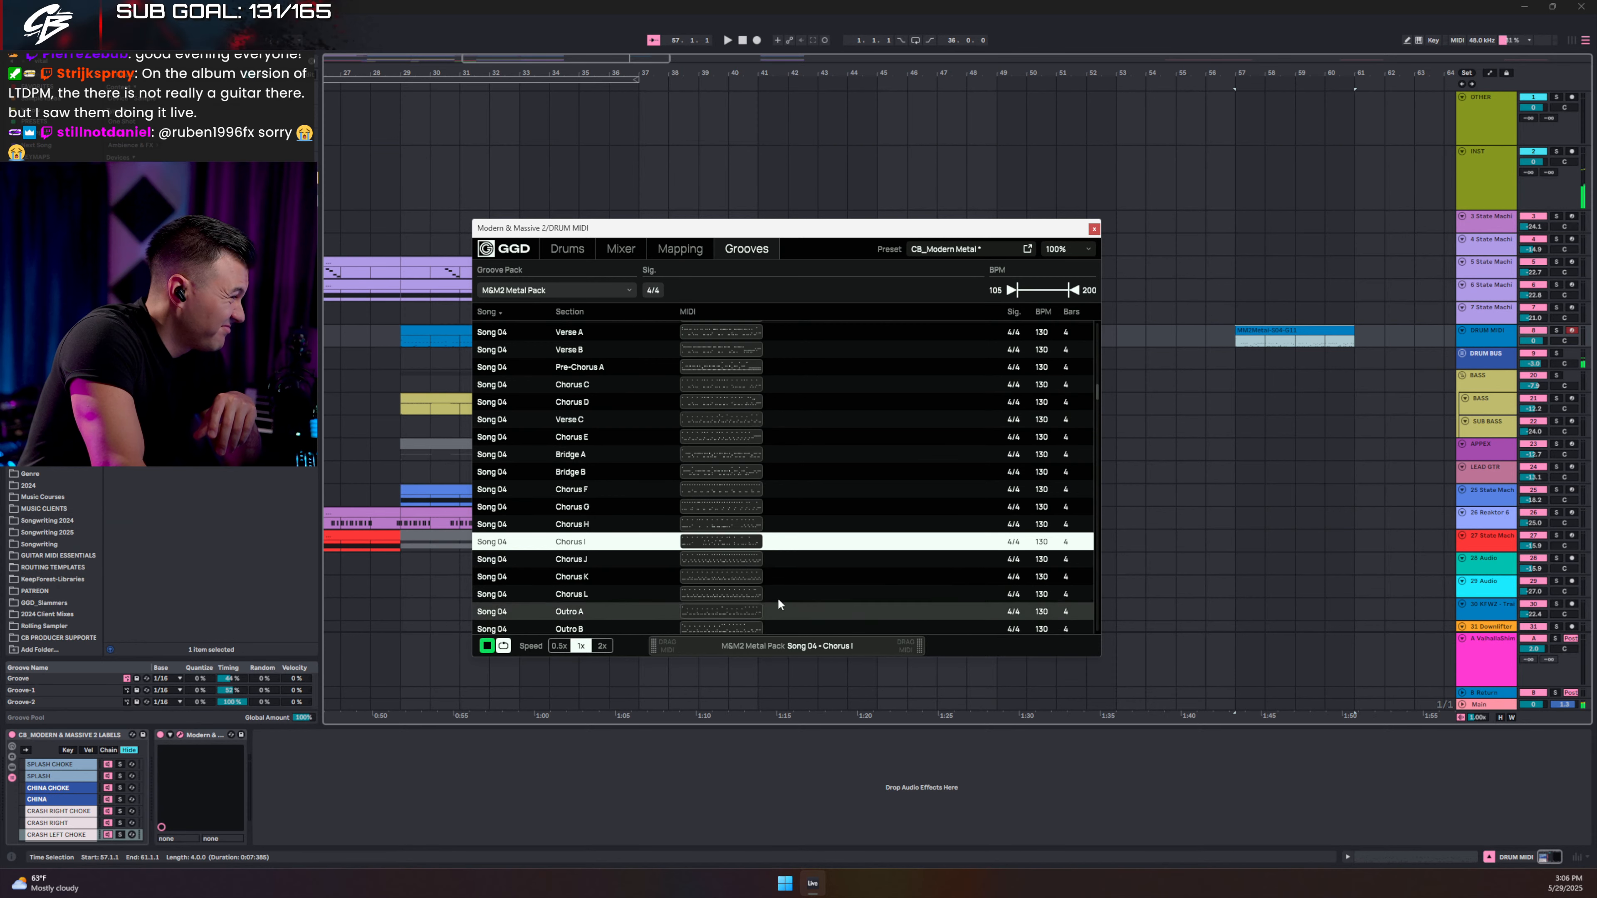
left_click(698, 572)
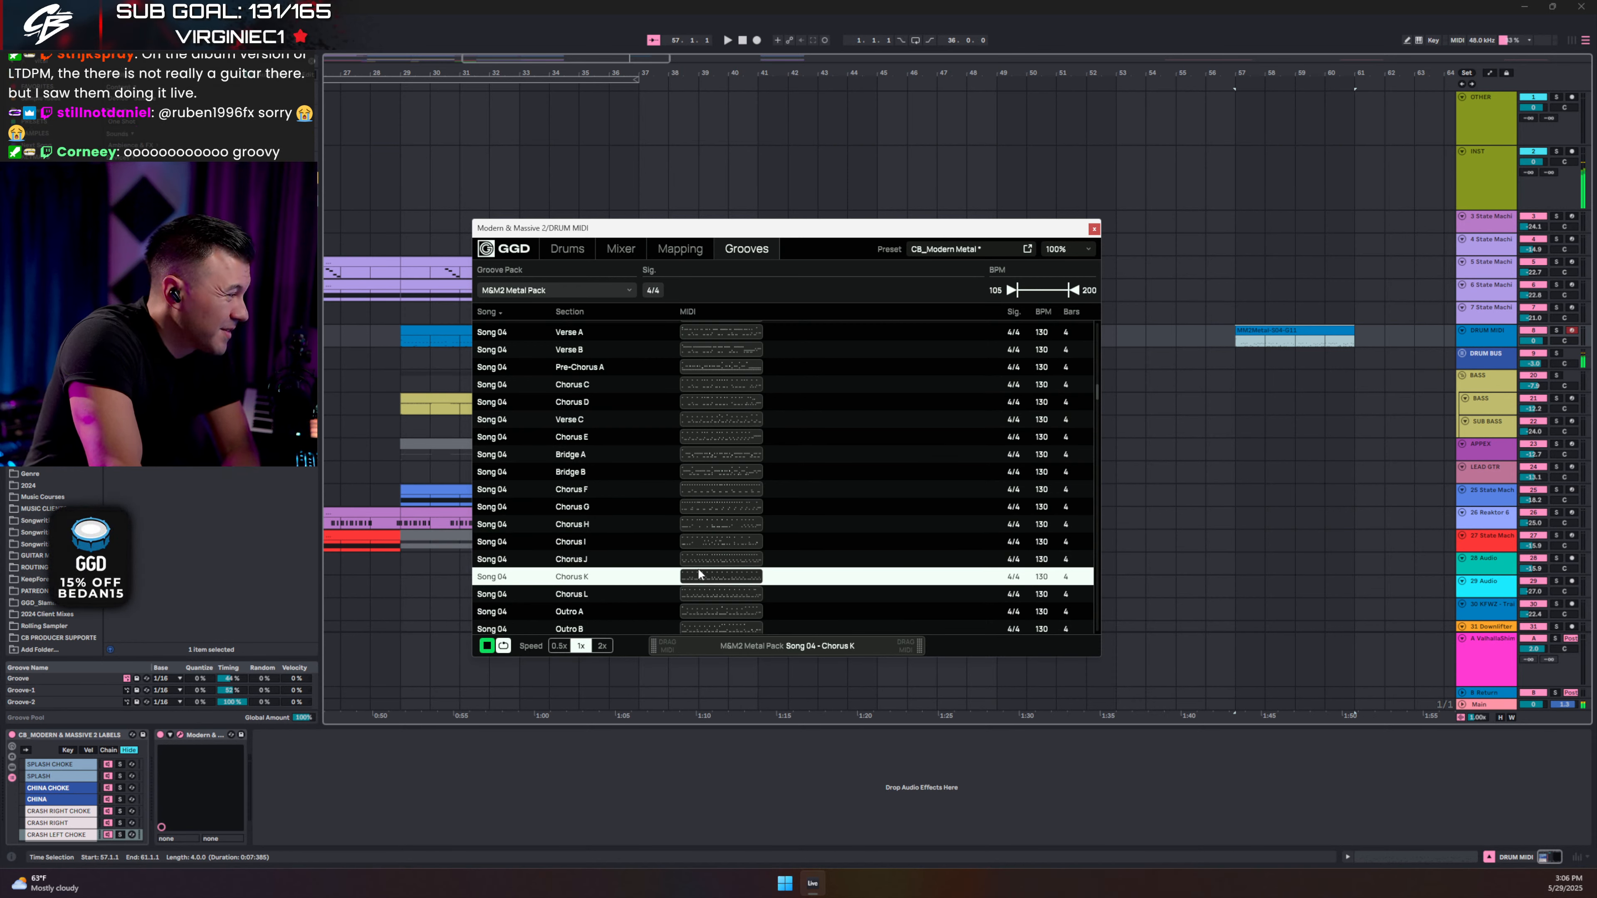
scroll(700, 566, "down", 1)
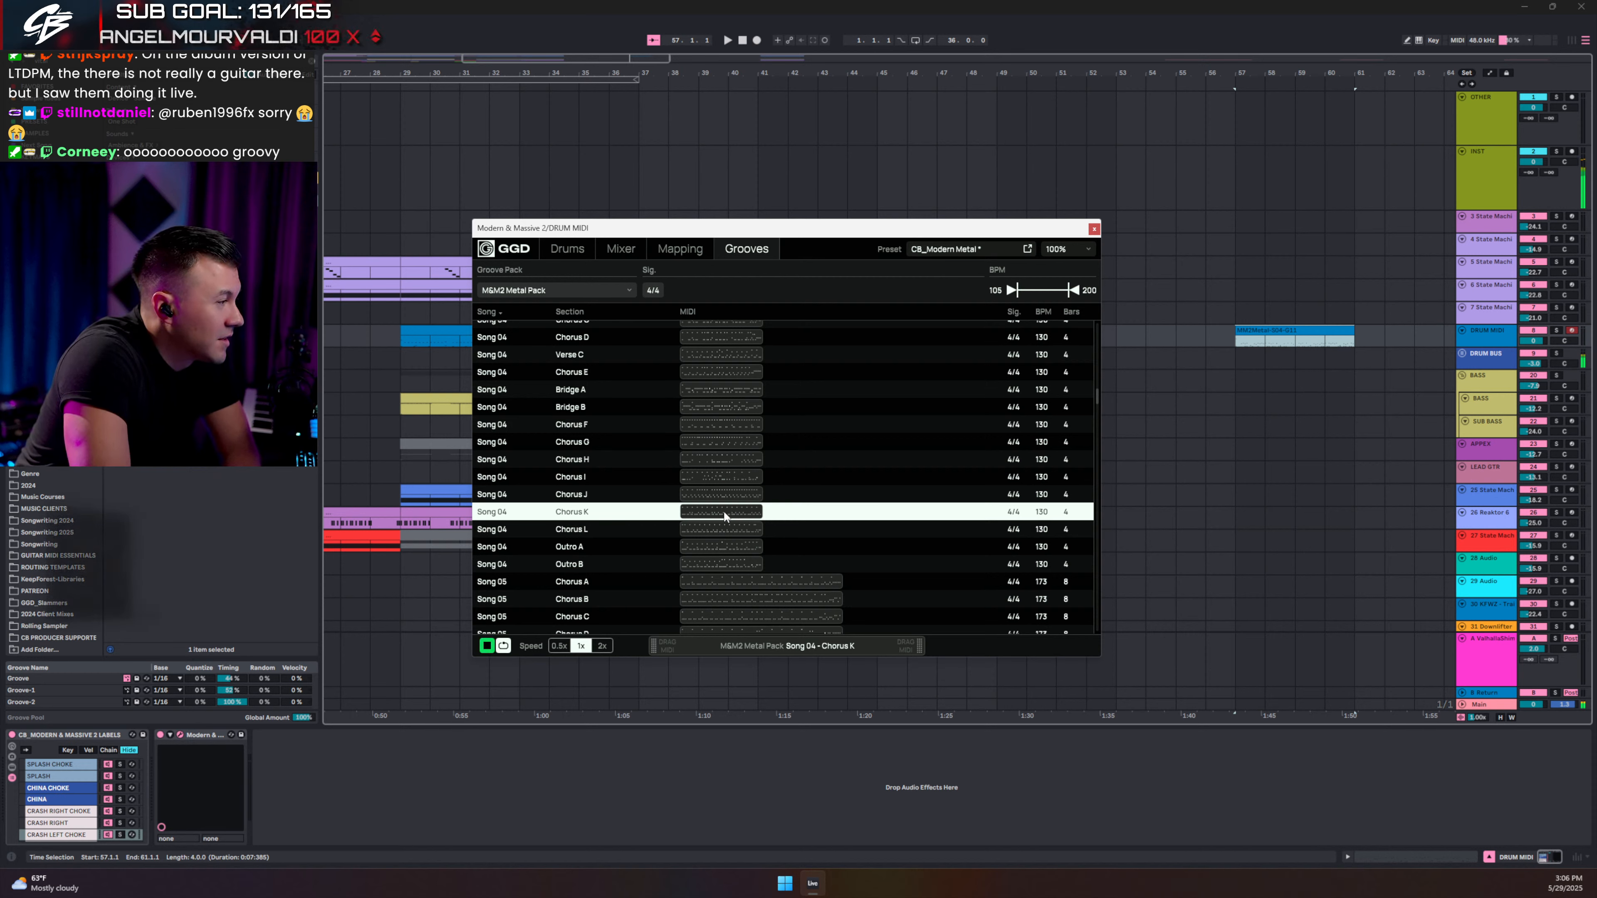
left_click_drag(724, 511, 1372, 341)
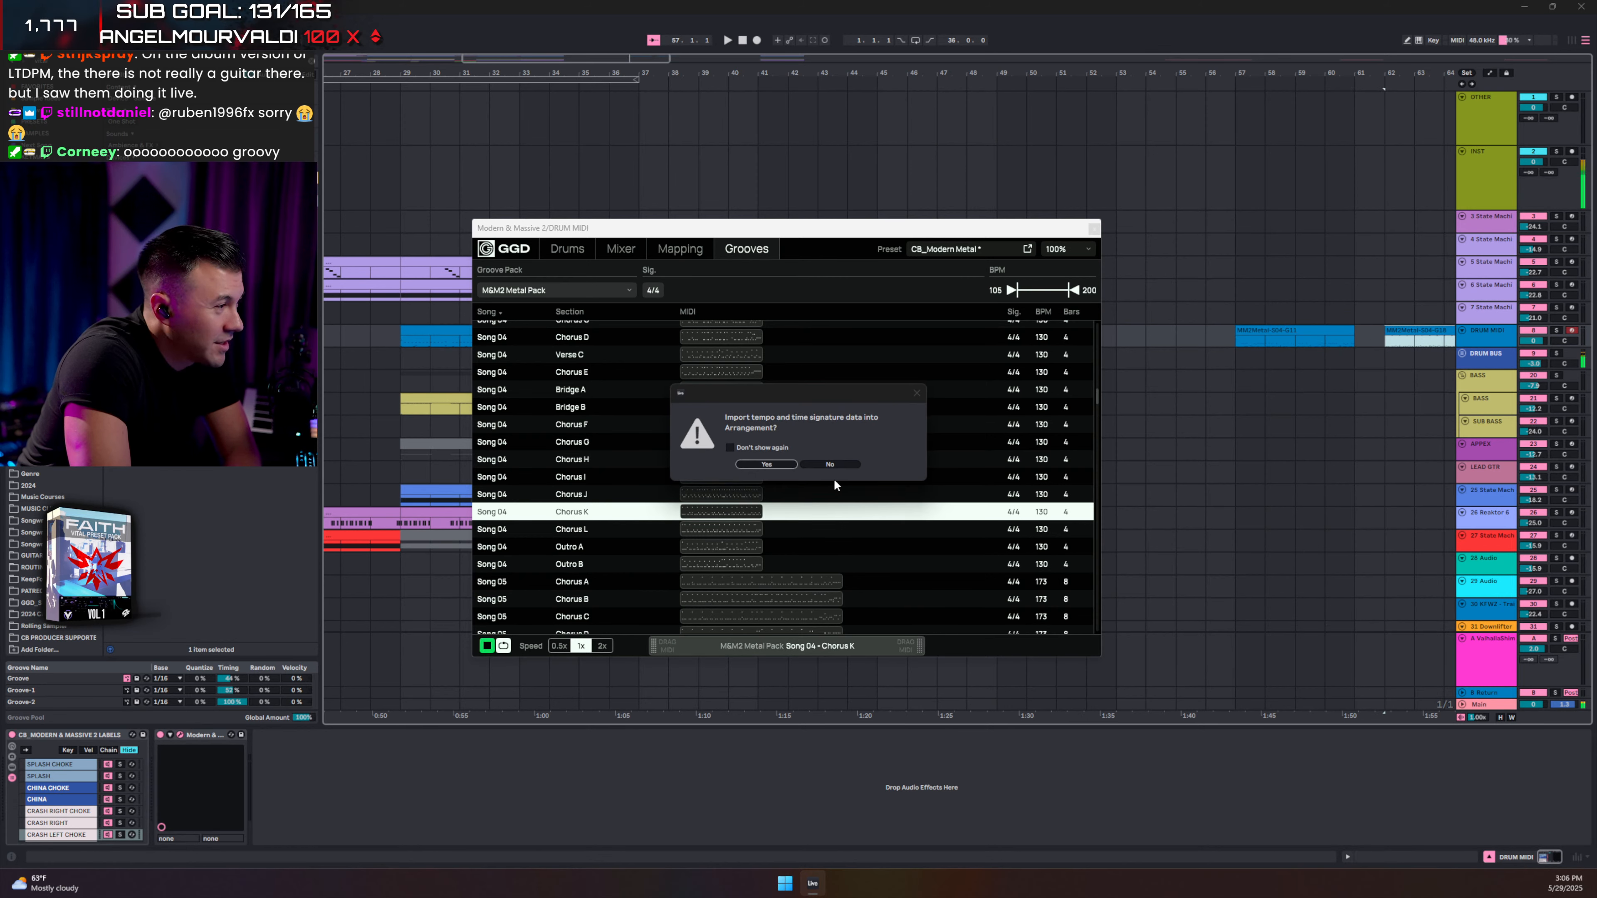
left_click(832, 464)
Audition Song 04 Outro A, Outro B, Verse C and Chorus D, and place Chorus D on DRUM MIDI at bar 53 without tempo data.
left_click(733, 551)
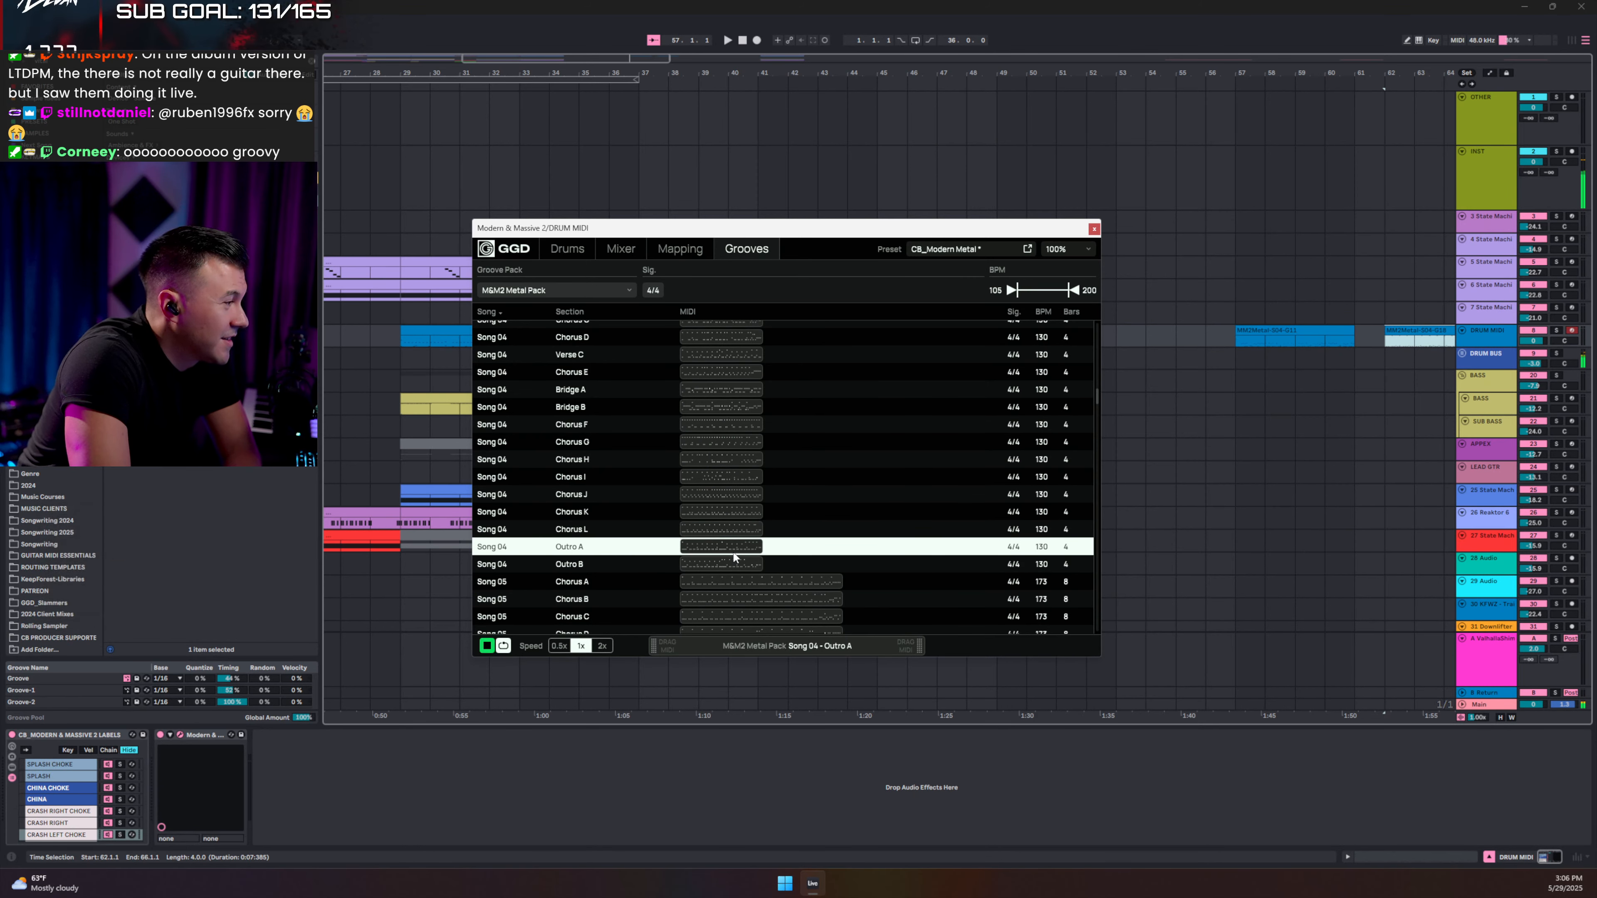
left_click(729, 560)
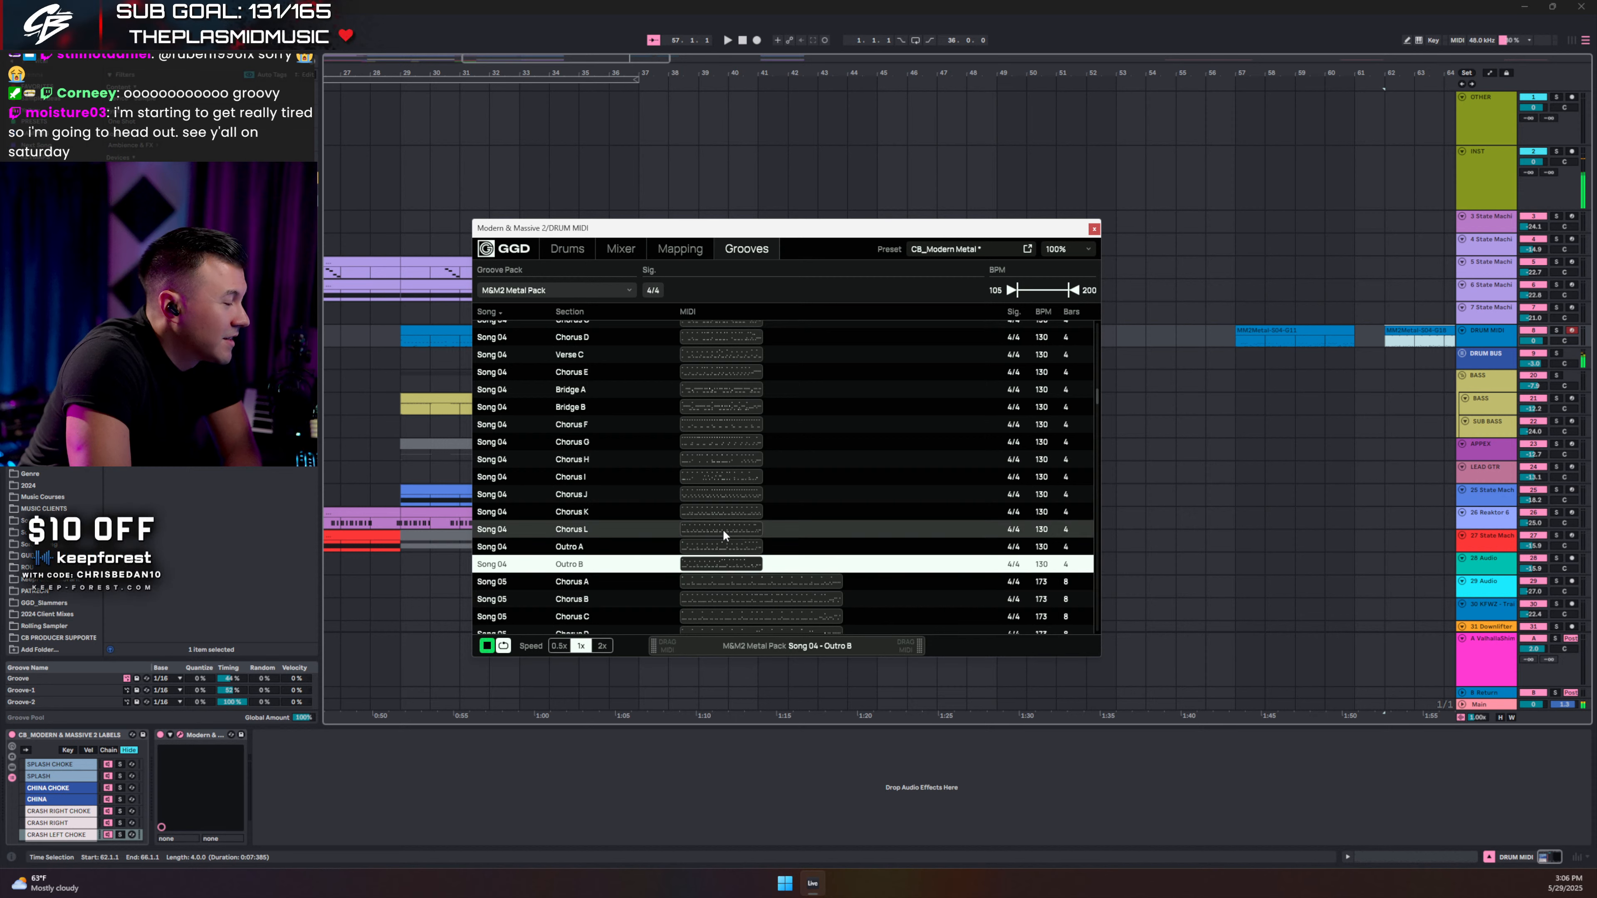
scroll(734, 433, "up", 1)
left_click(727, 416)
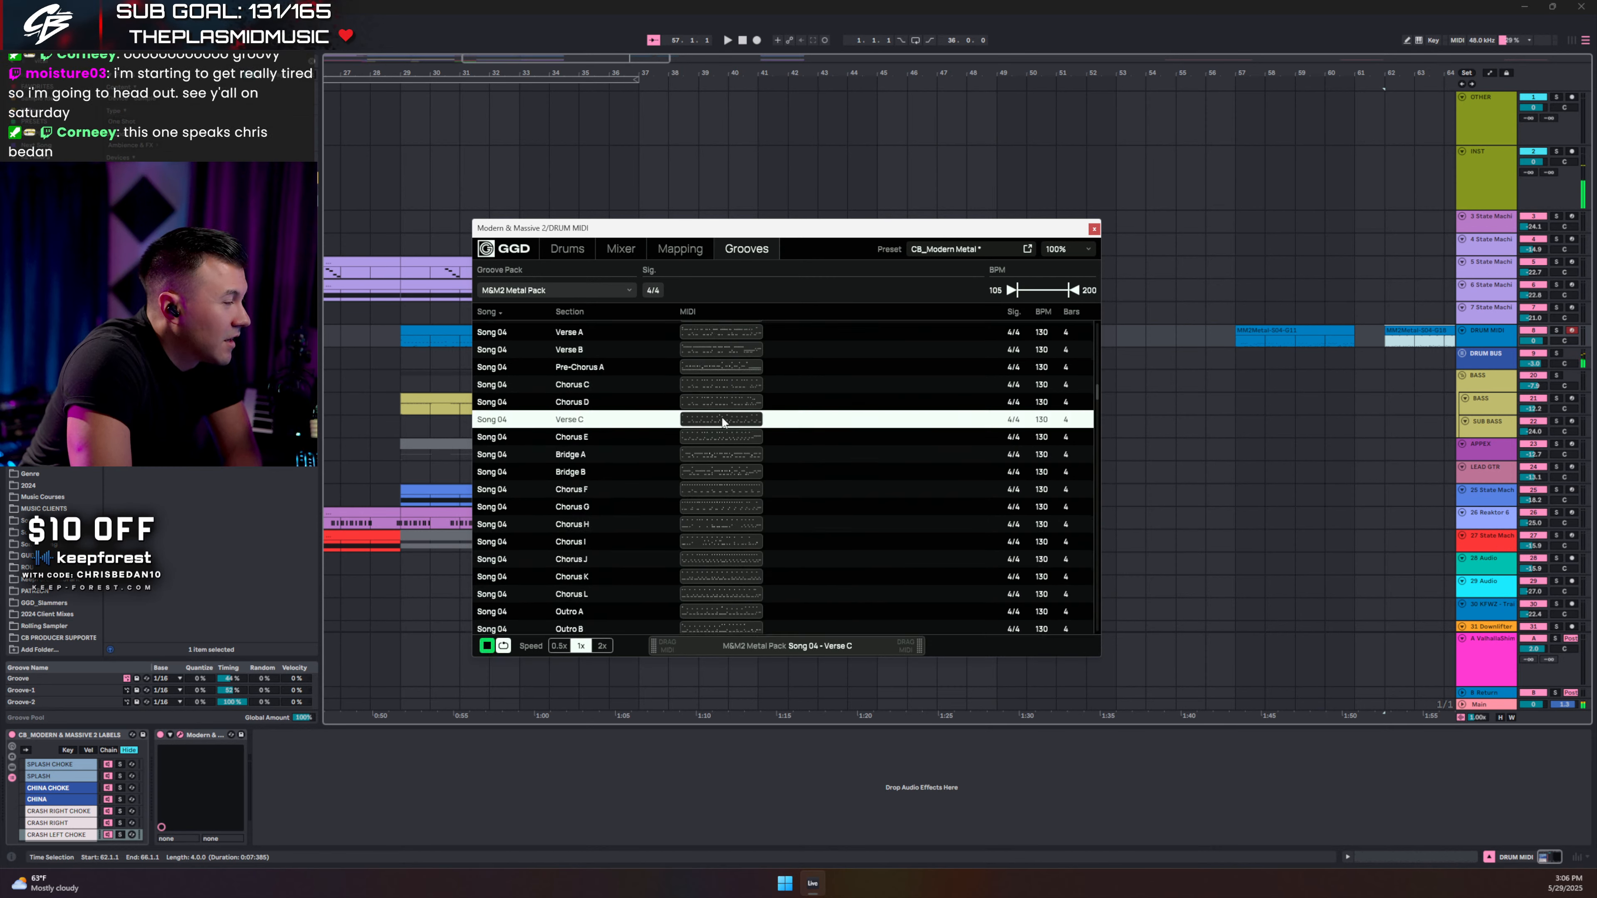
left_click(718, 404)
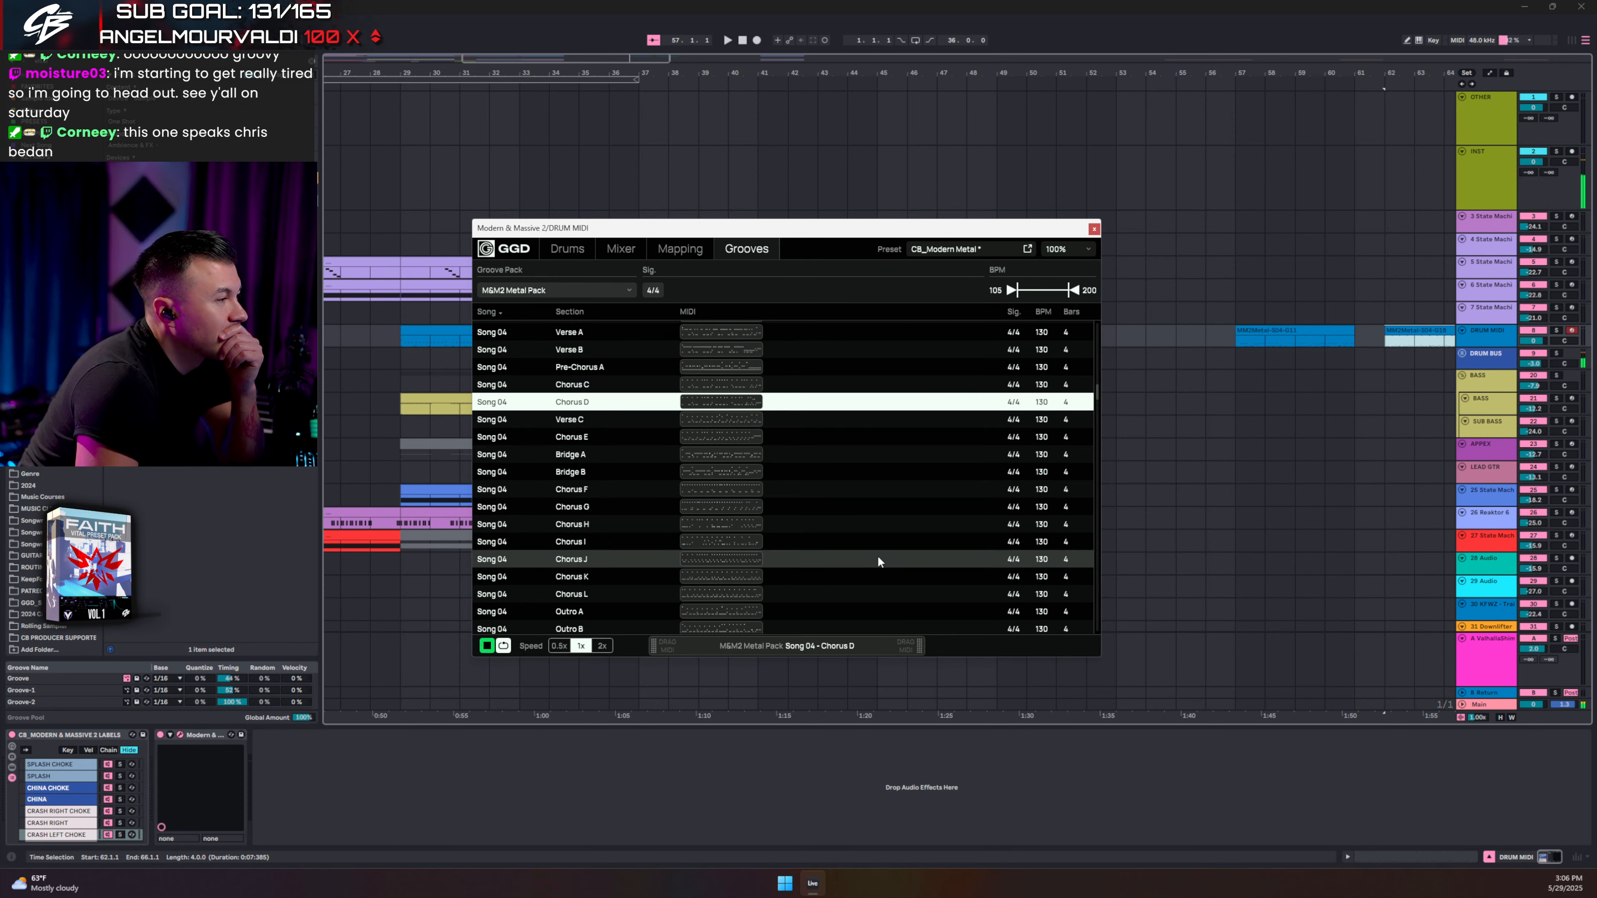
left_click_drag(1101, 340, 1118, 339)
left_click(831, 463)
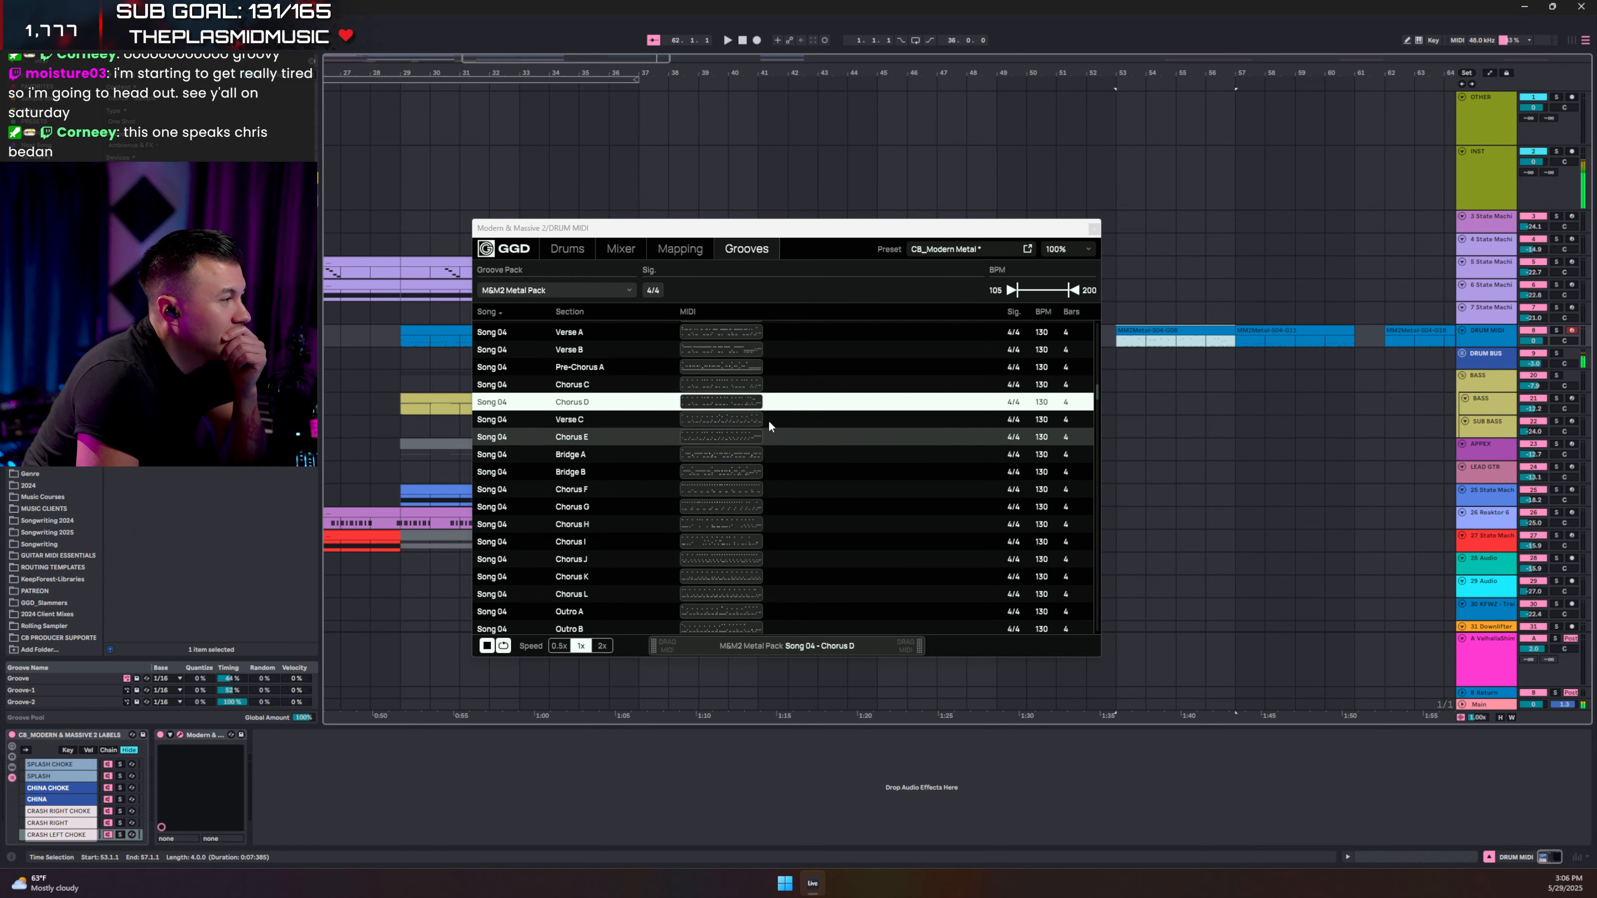
Audition the Song 04 Chorus C, Verse B and Verse A grooves, then stop the preview.
left_click(731, 384)
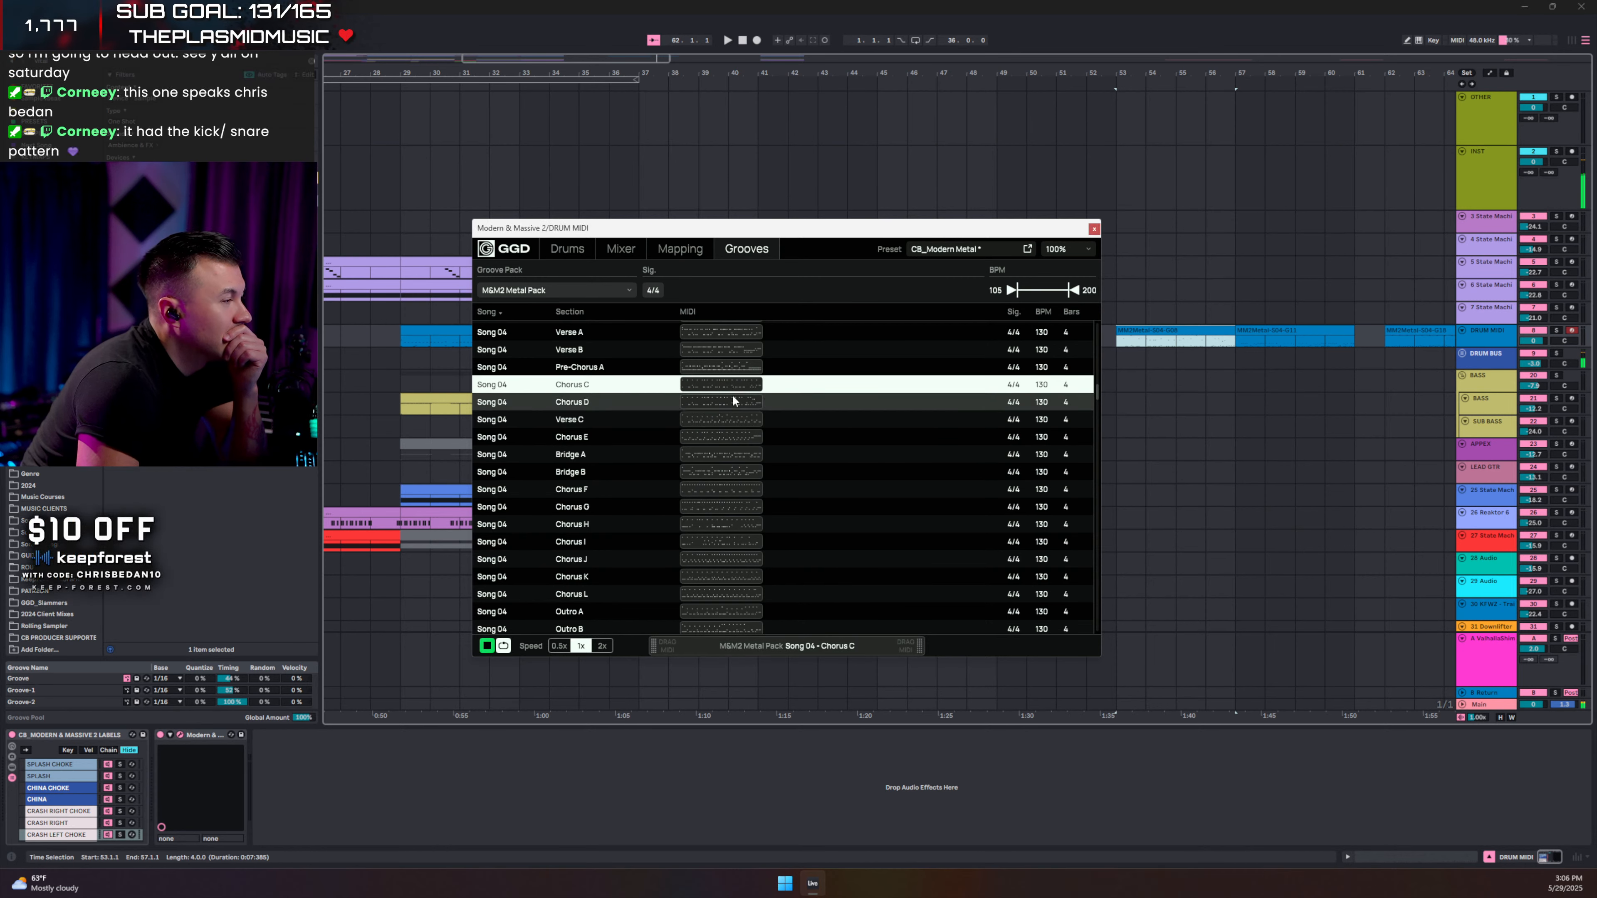
scroll(734, 380, "up", 1)
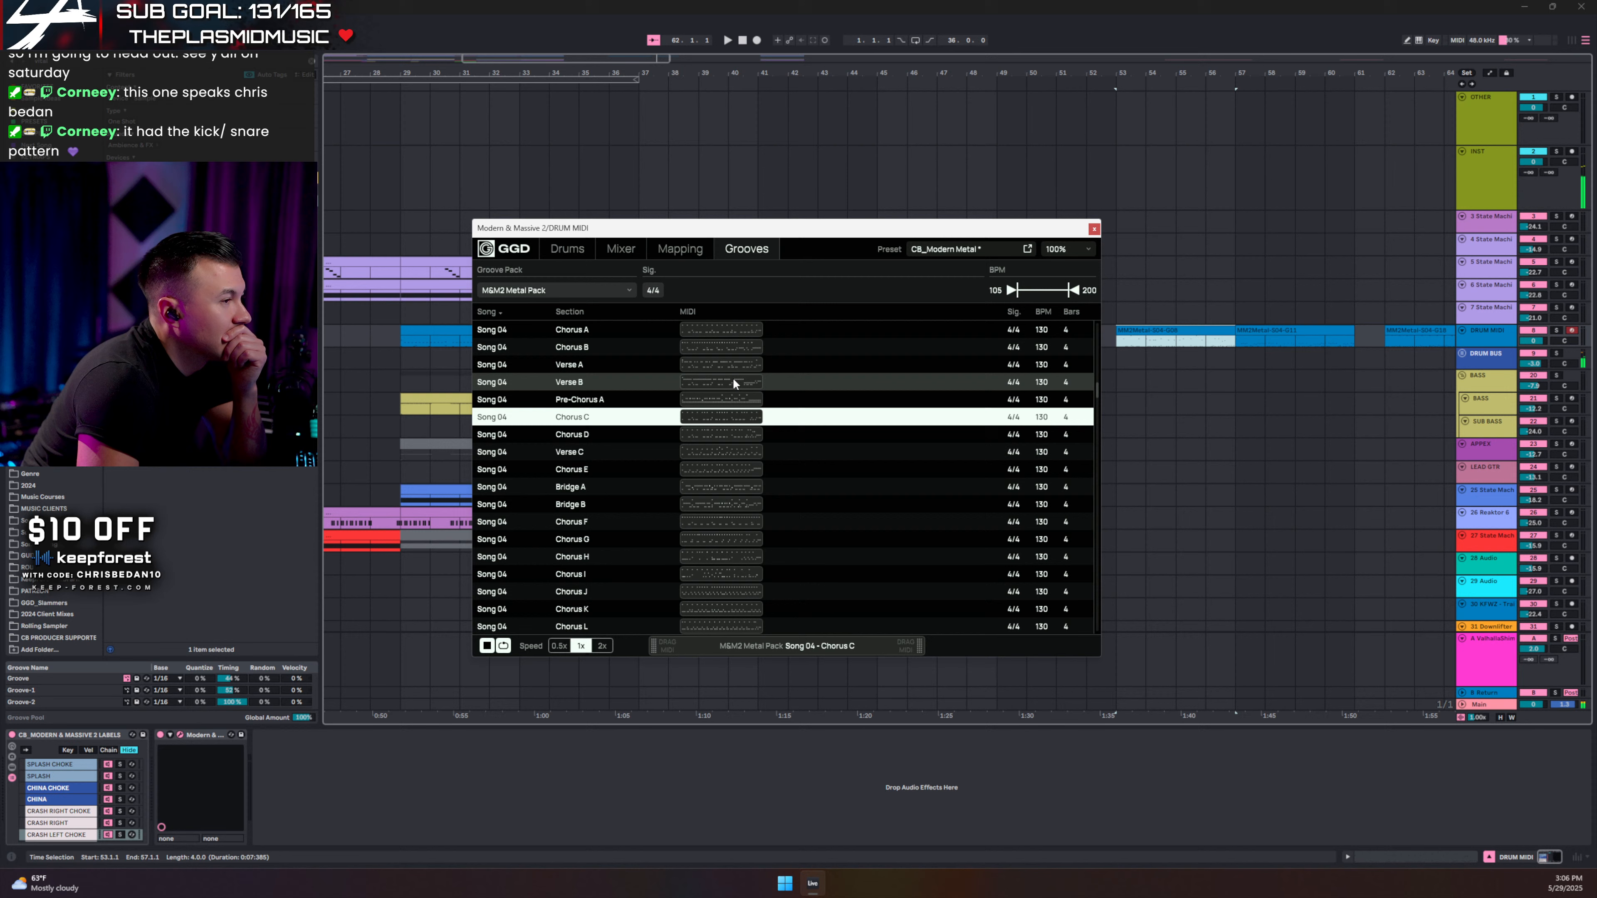
left_click(707, 380)
scroll(715, 384, "up", 1)
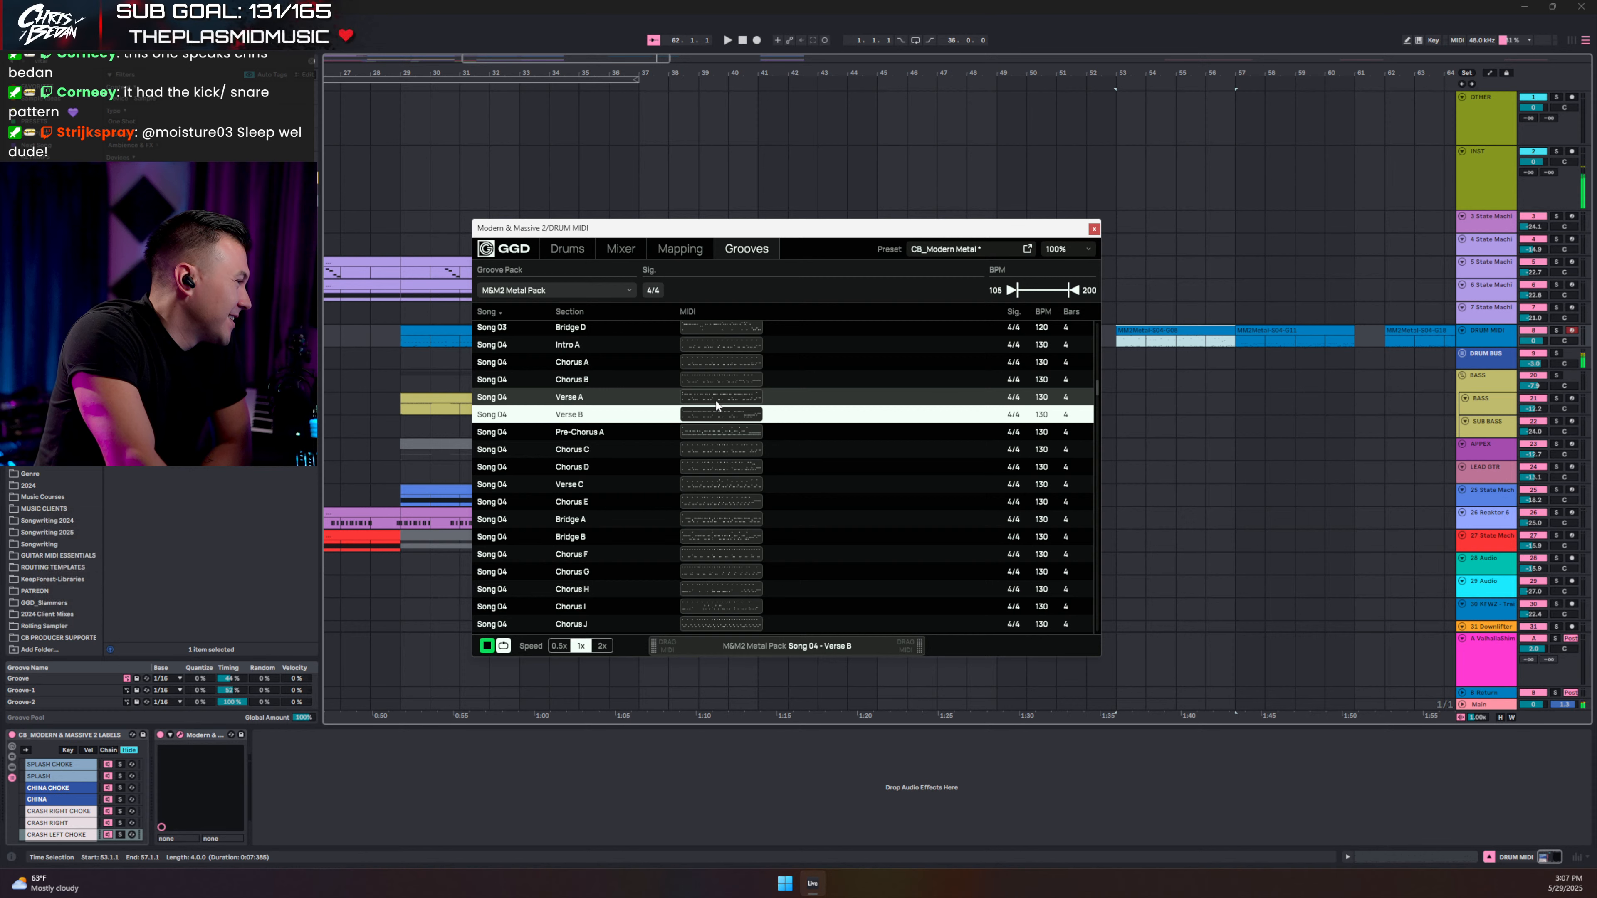
left_click(715, 399)
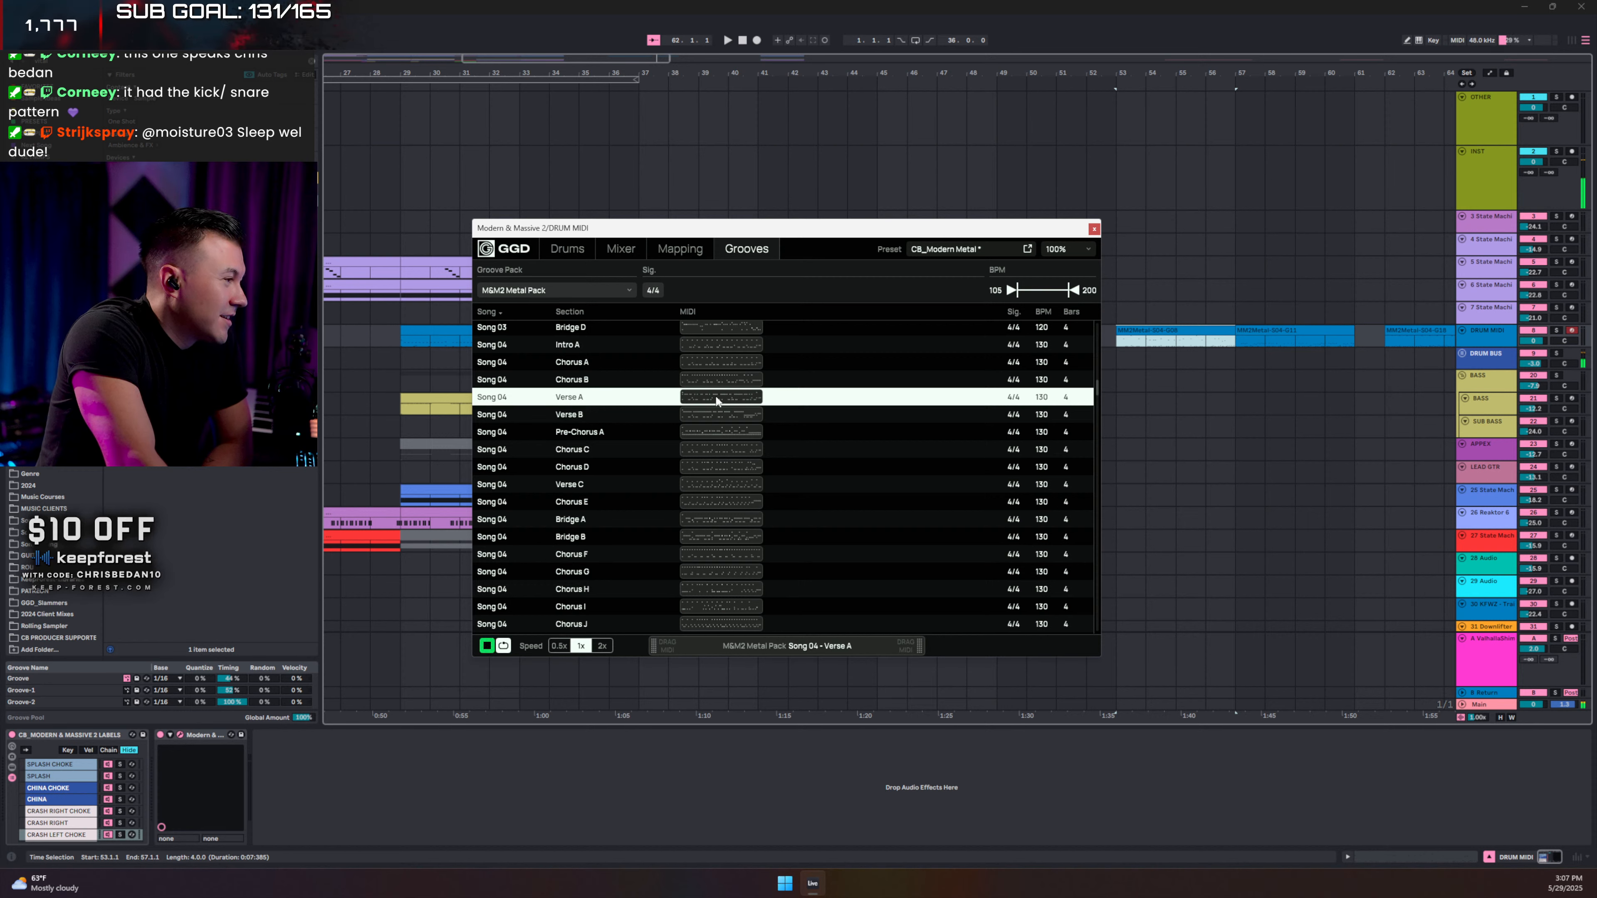
left_click(487, 645)
Compare the Song 04 Intro A, Chorus A, Chorus B and Verse A grooves by previewing each one.
scroll(725, 395, "up", 1)
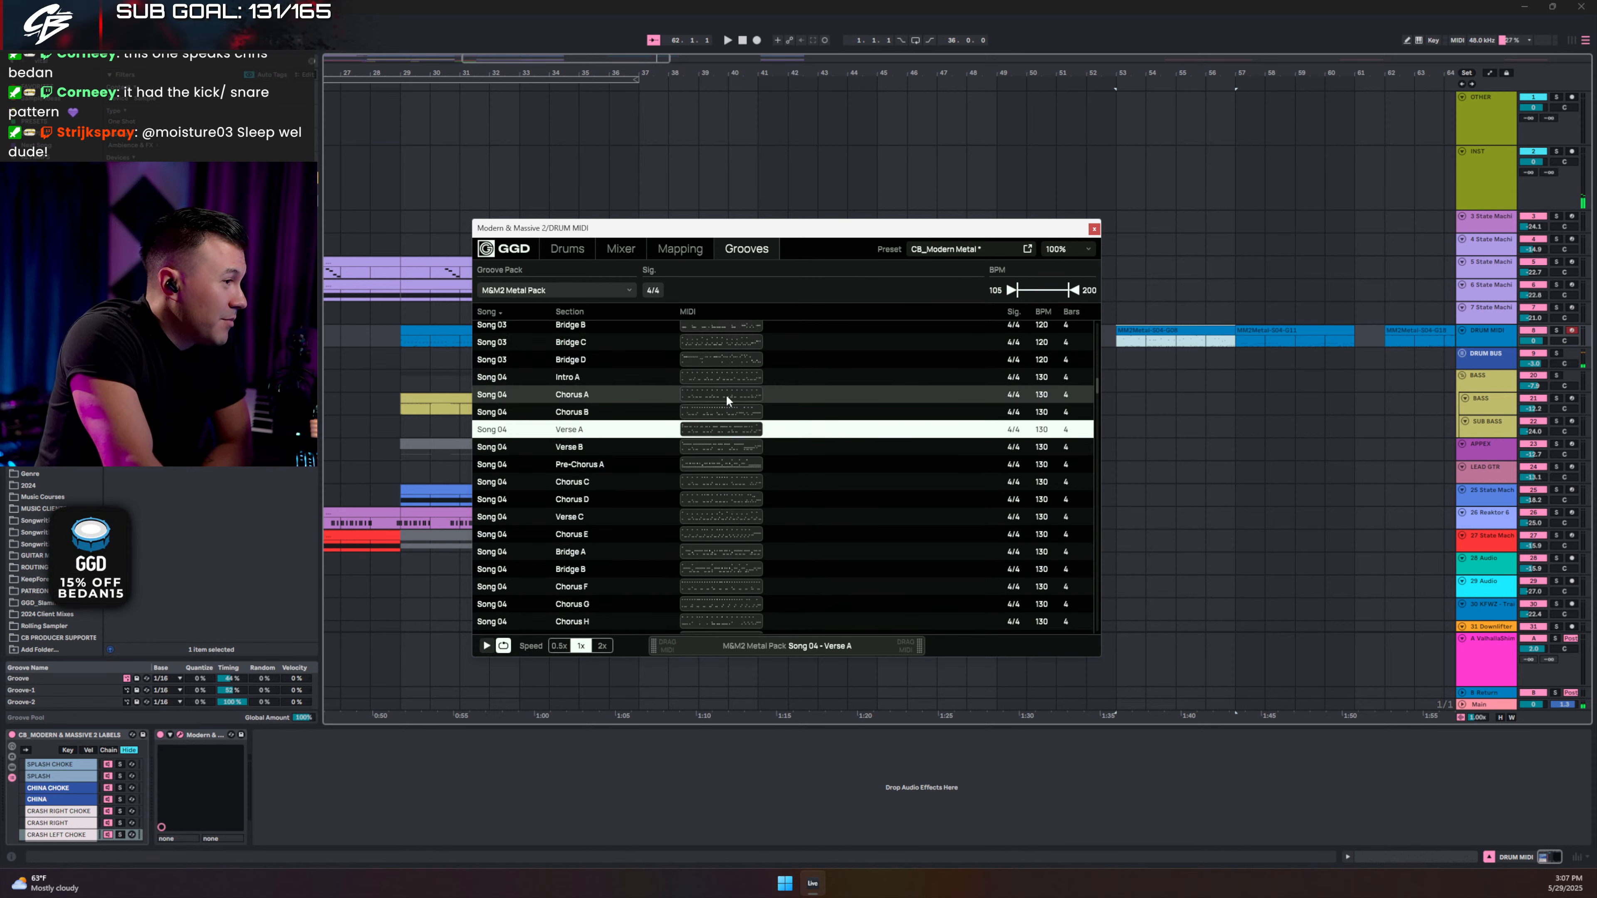
scroll(726, 408, "up", 1)
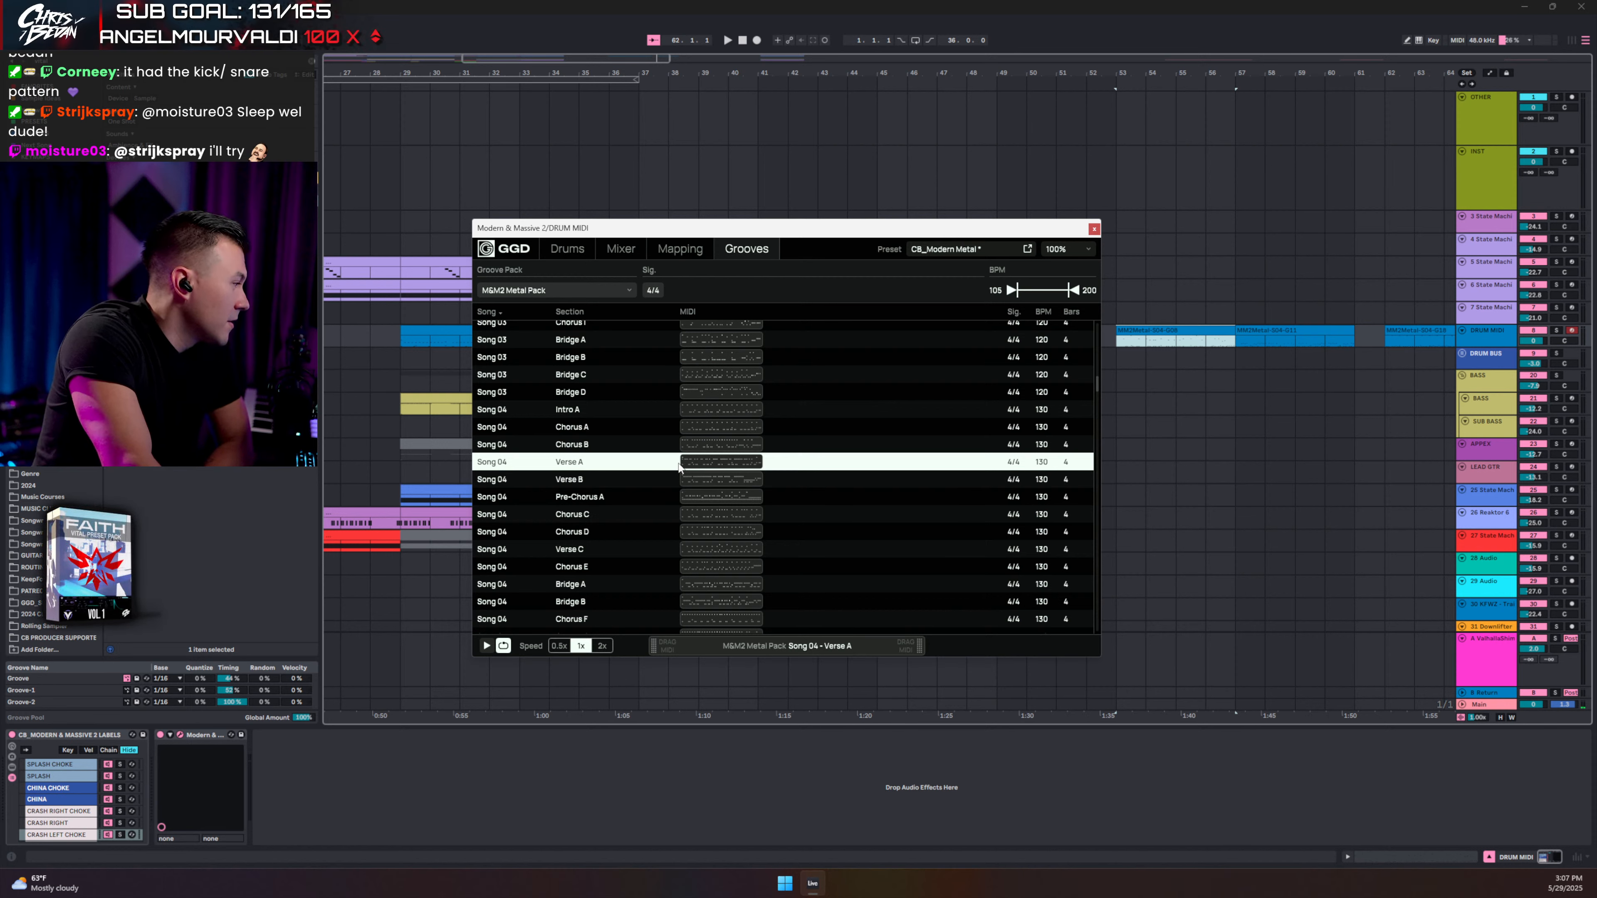
left_click(708, 409)
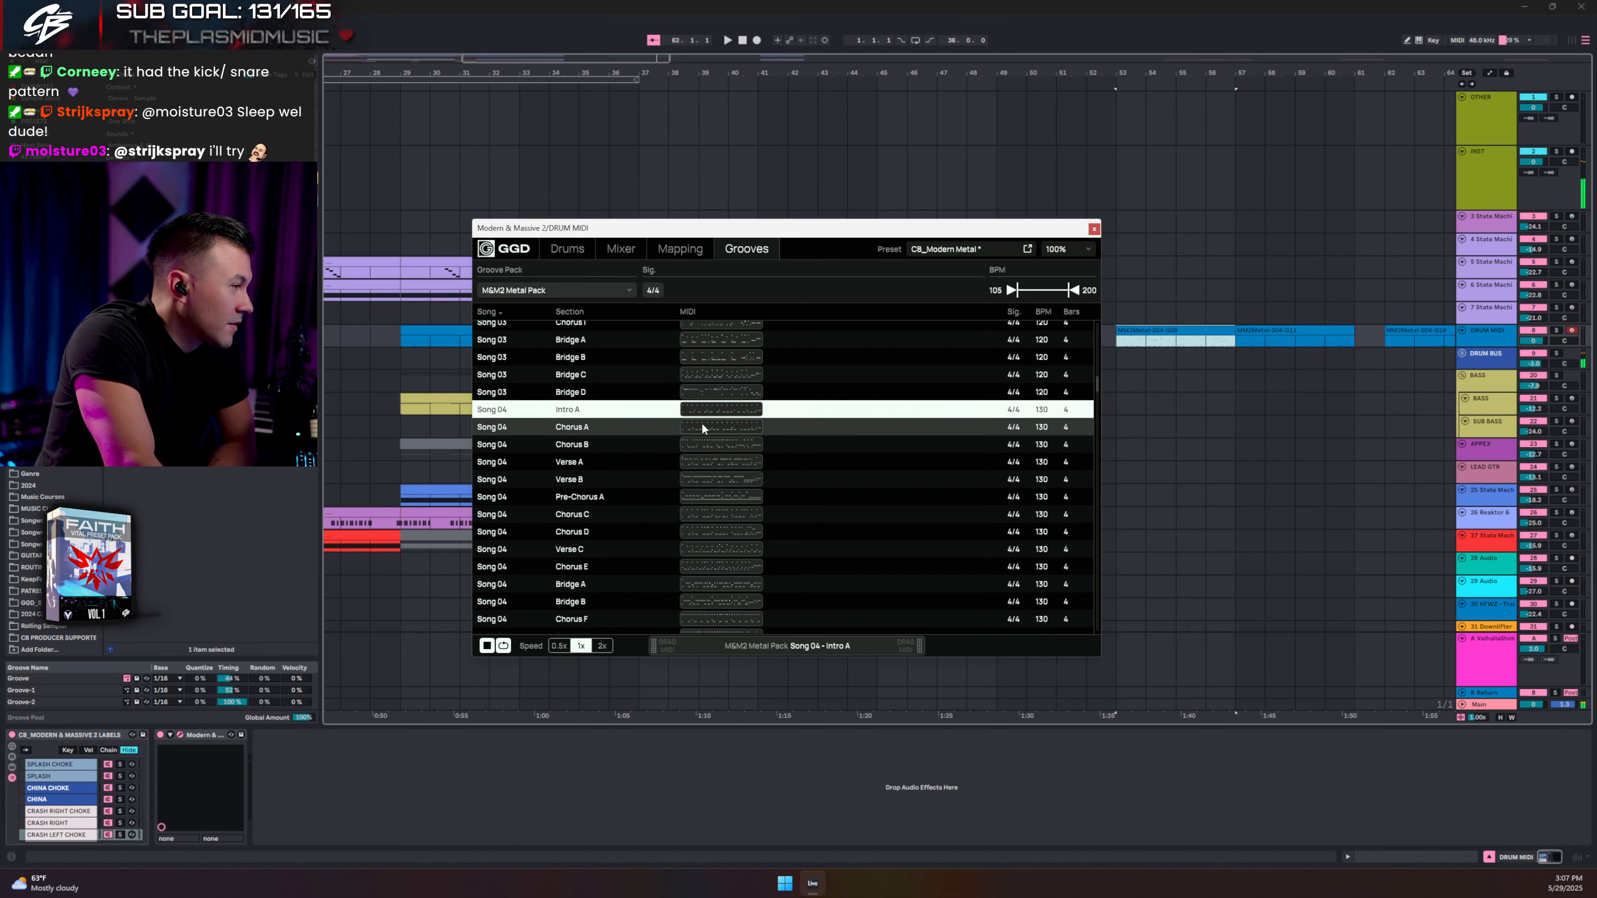
left_click(701, 426)
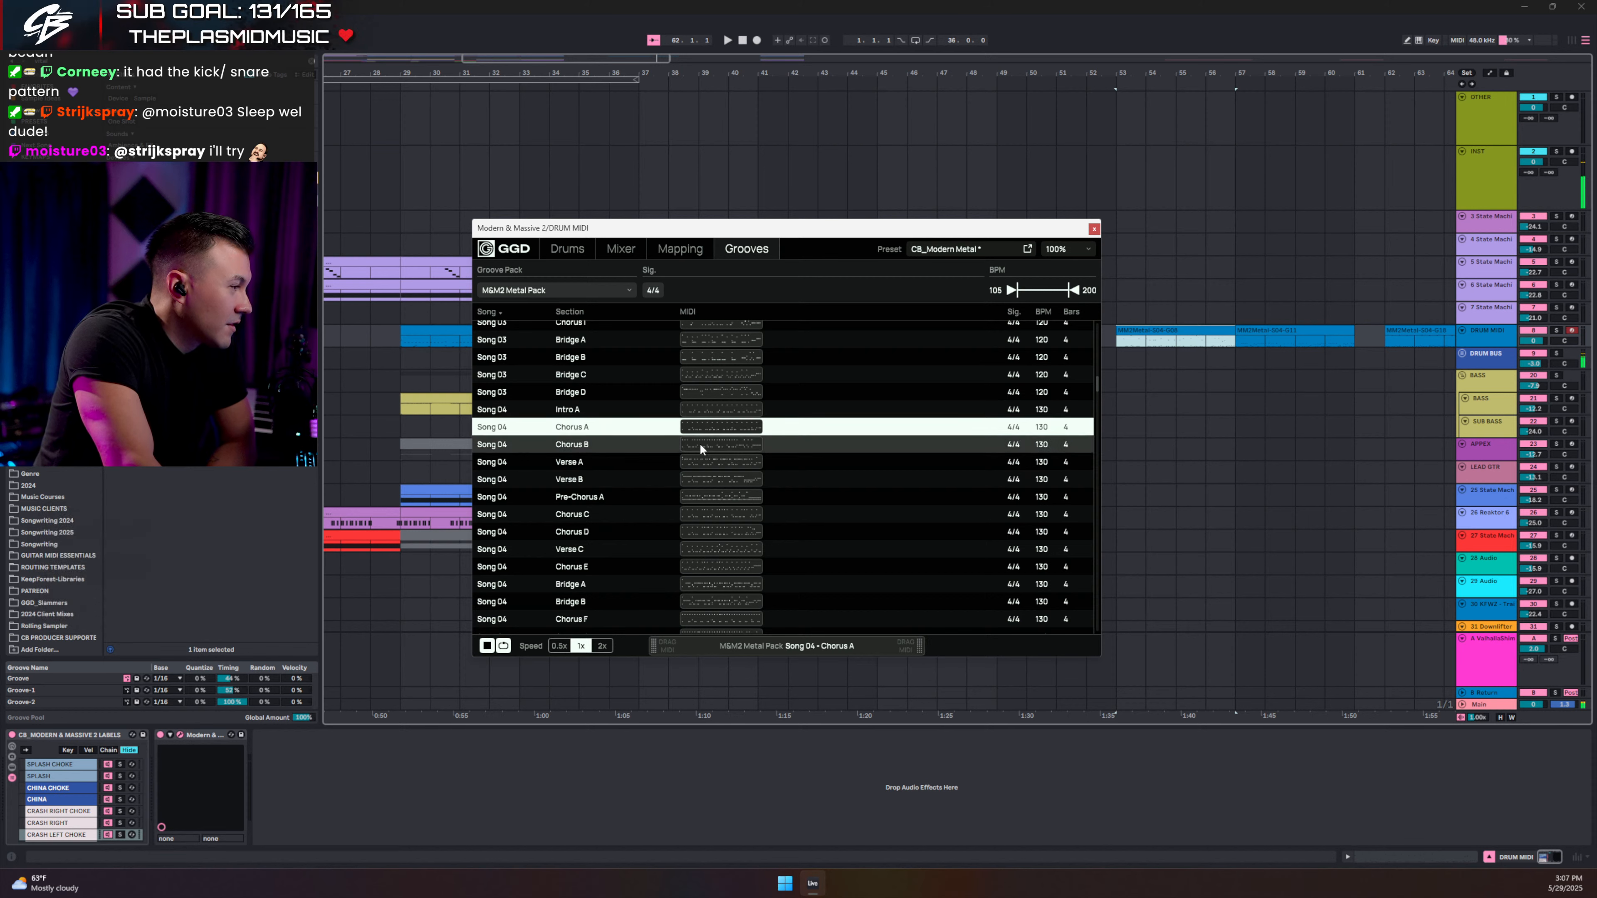
left_click(700, 445)
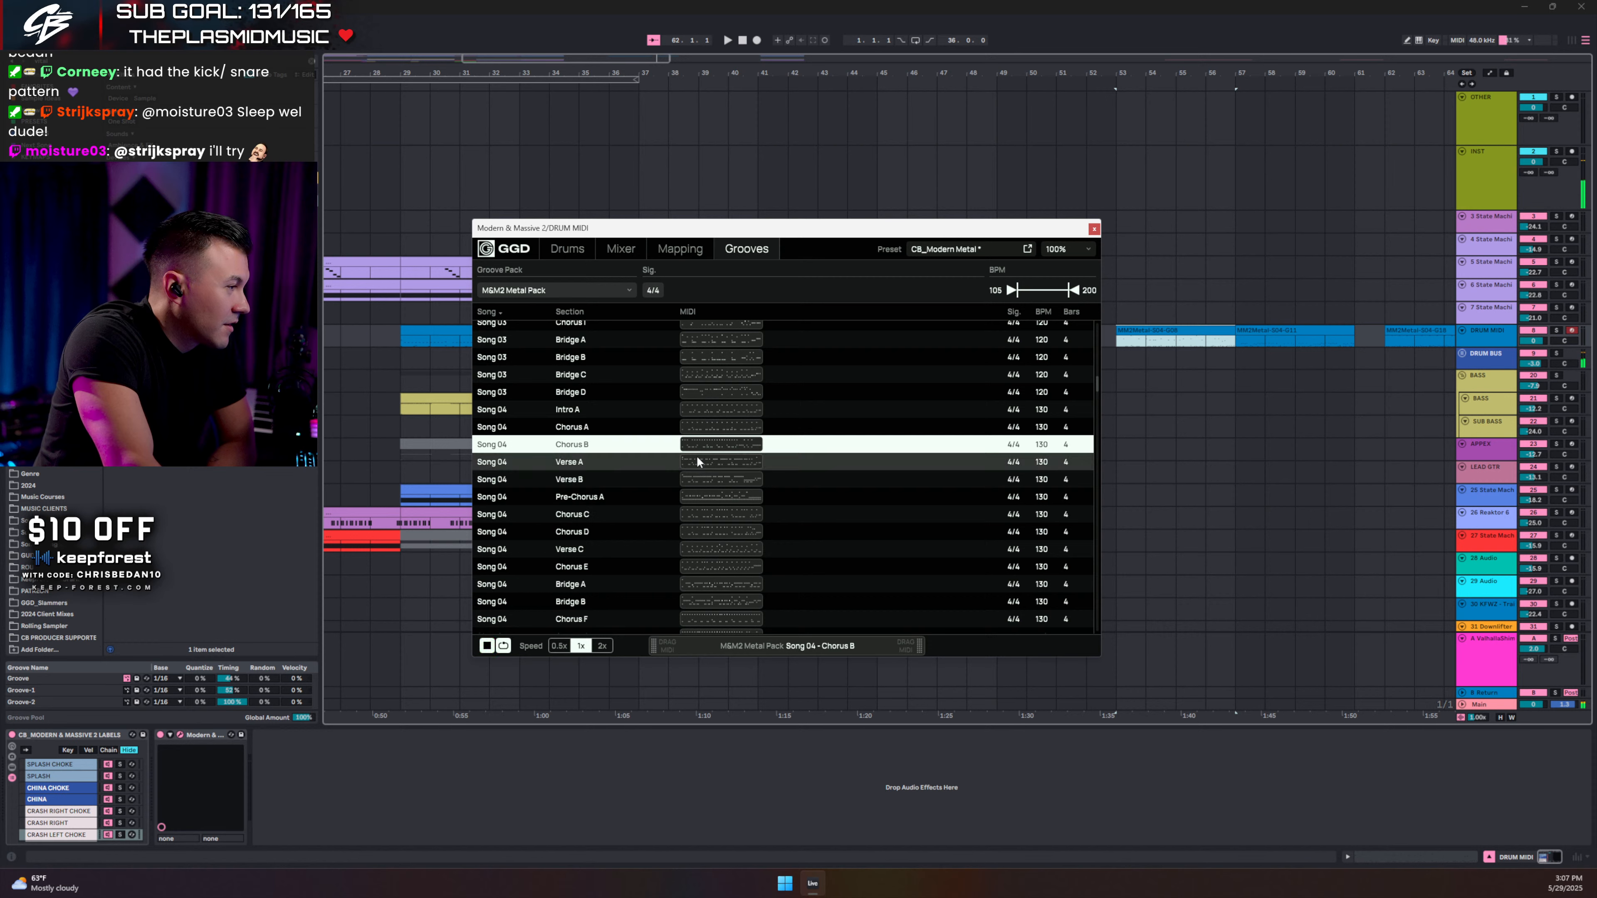
left_click(701, 462)
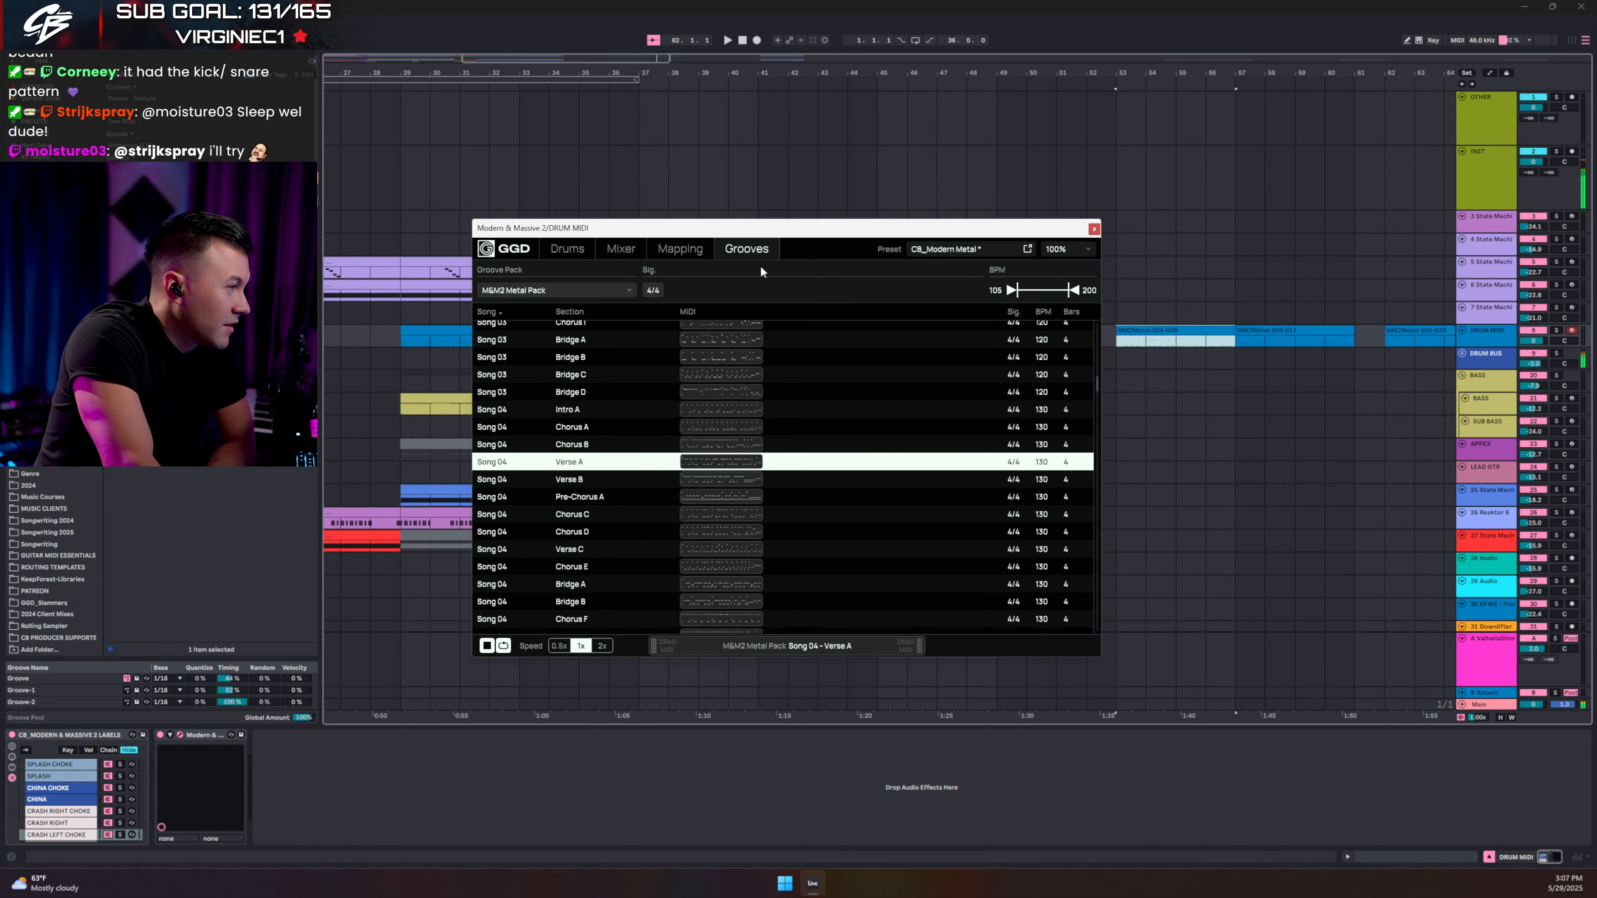
Place the Song 04 Verse A groove on DRUM MIDI at bar 48 without importing tempo data and close the instrument window.
left_click_drag(779, 229, 432, 222)
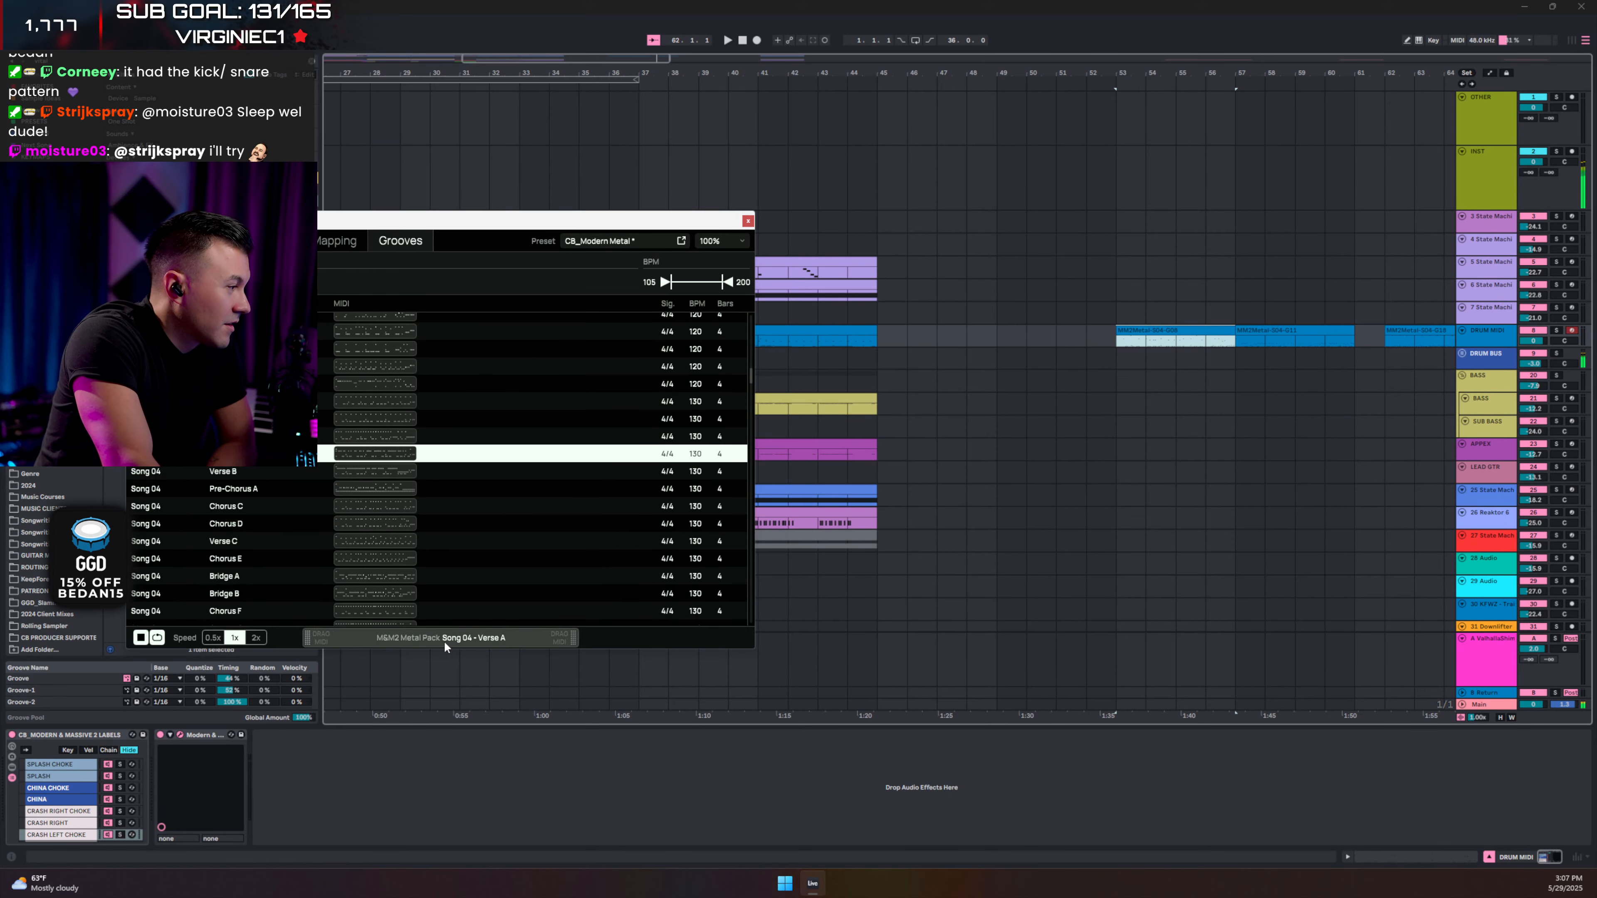
left_click_drag(444, 640, 959, 332)
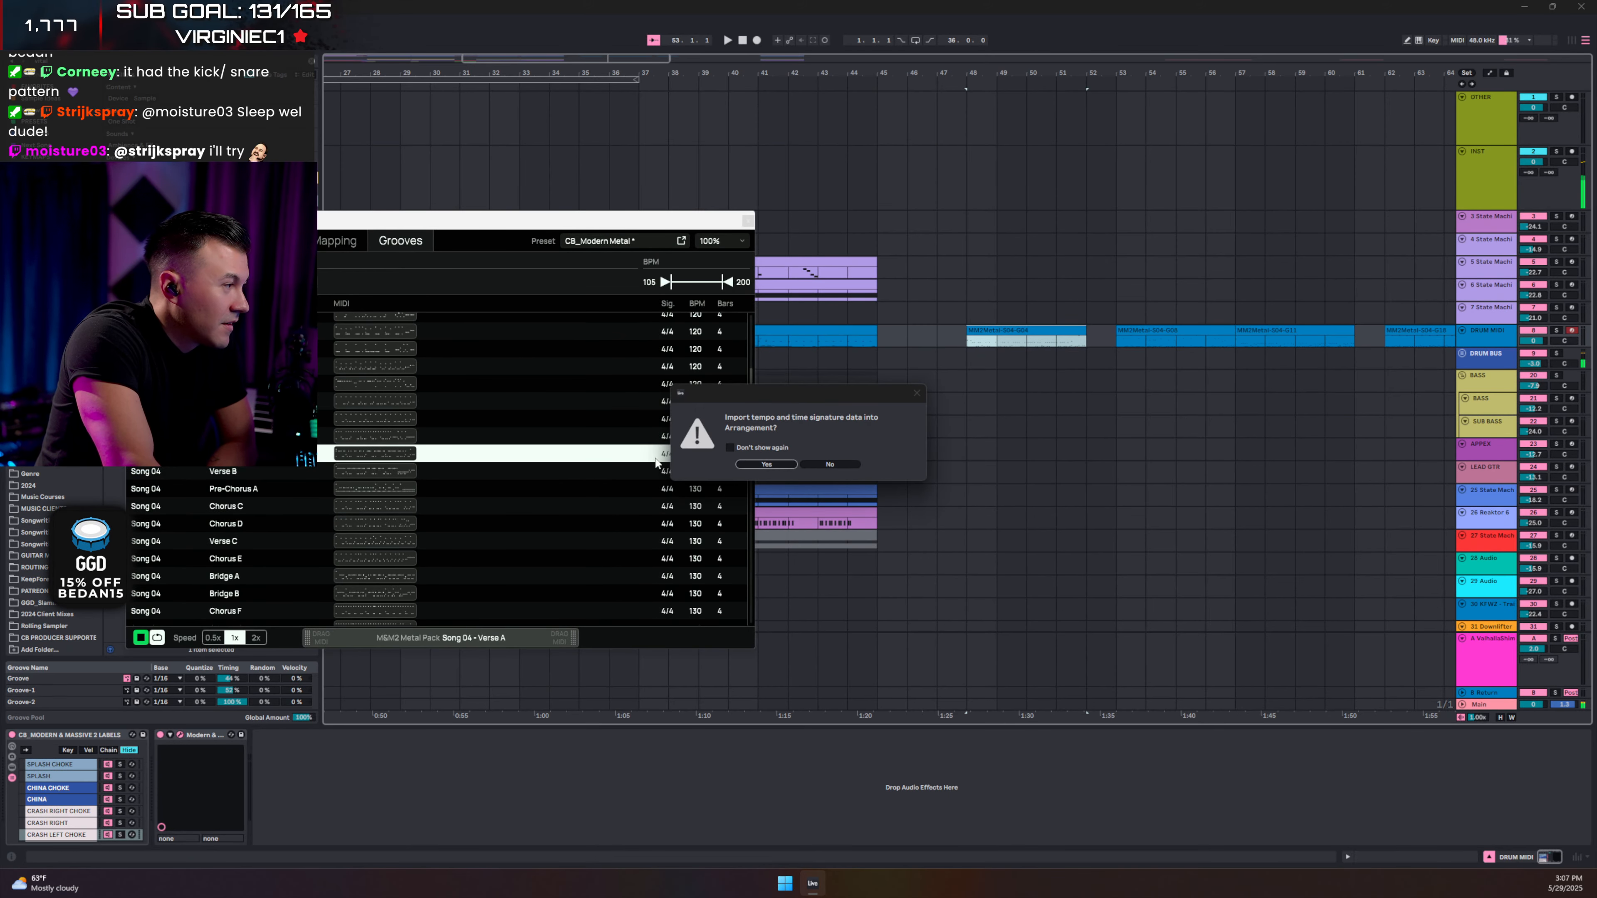
left_click(839, 469)
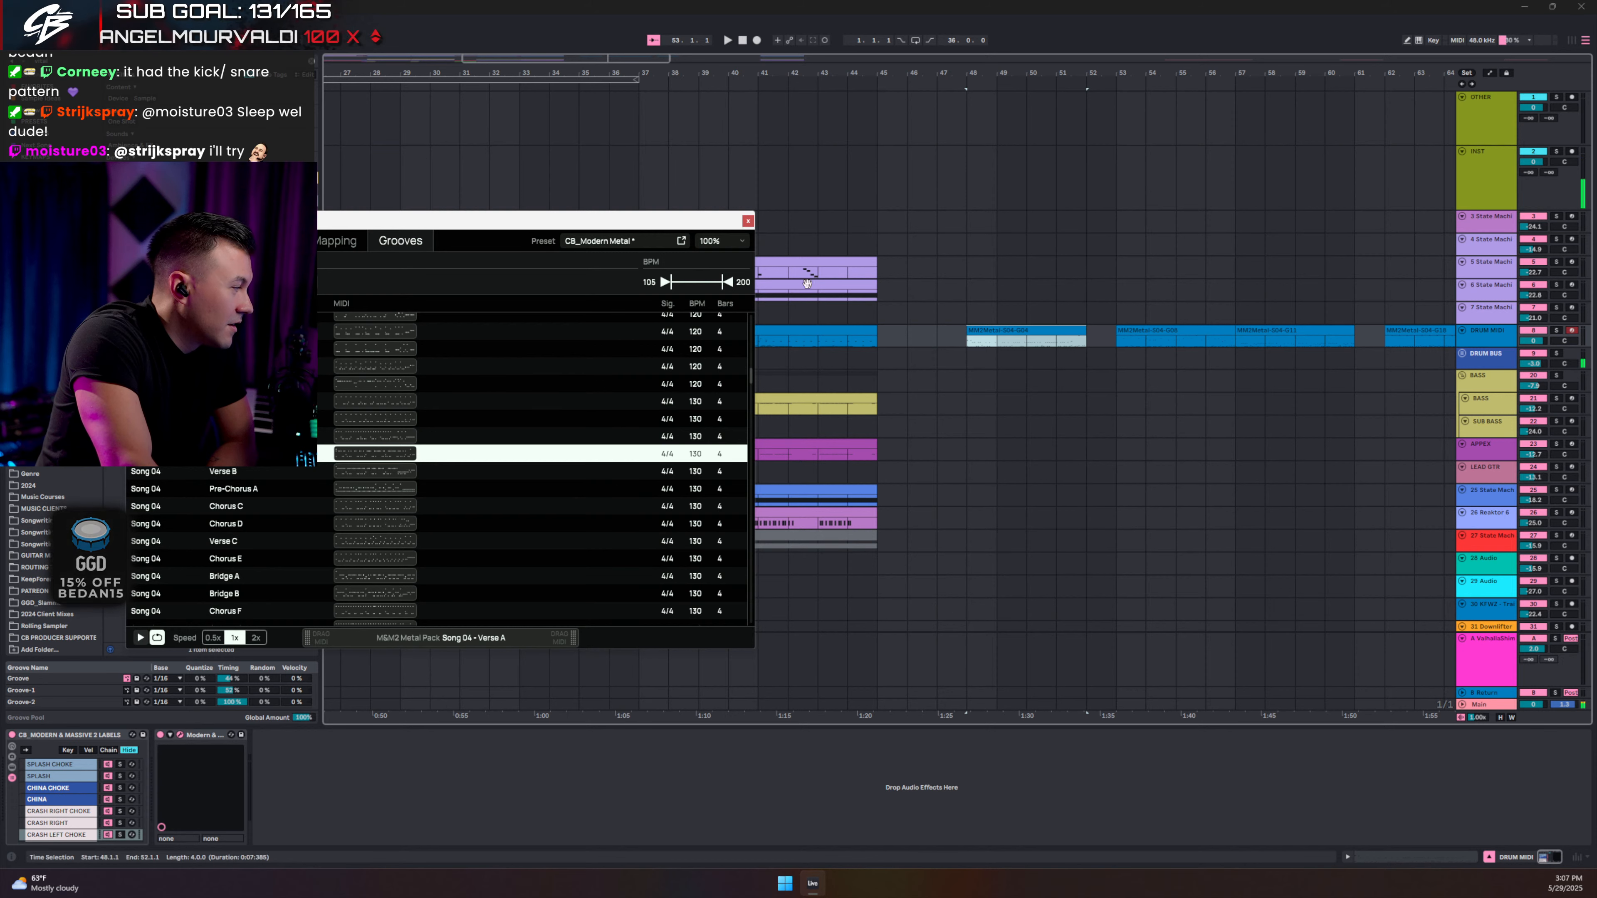
left_click(748, 220)
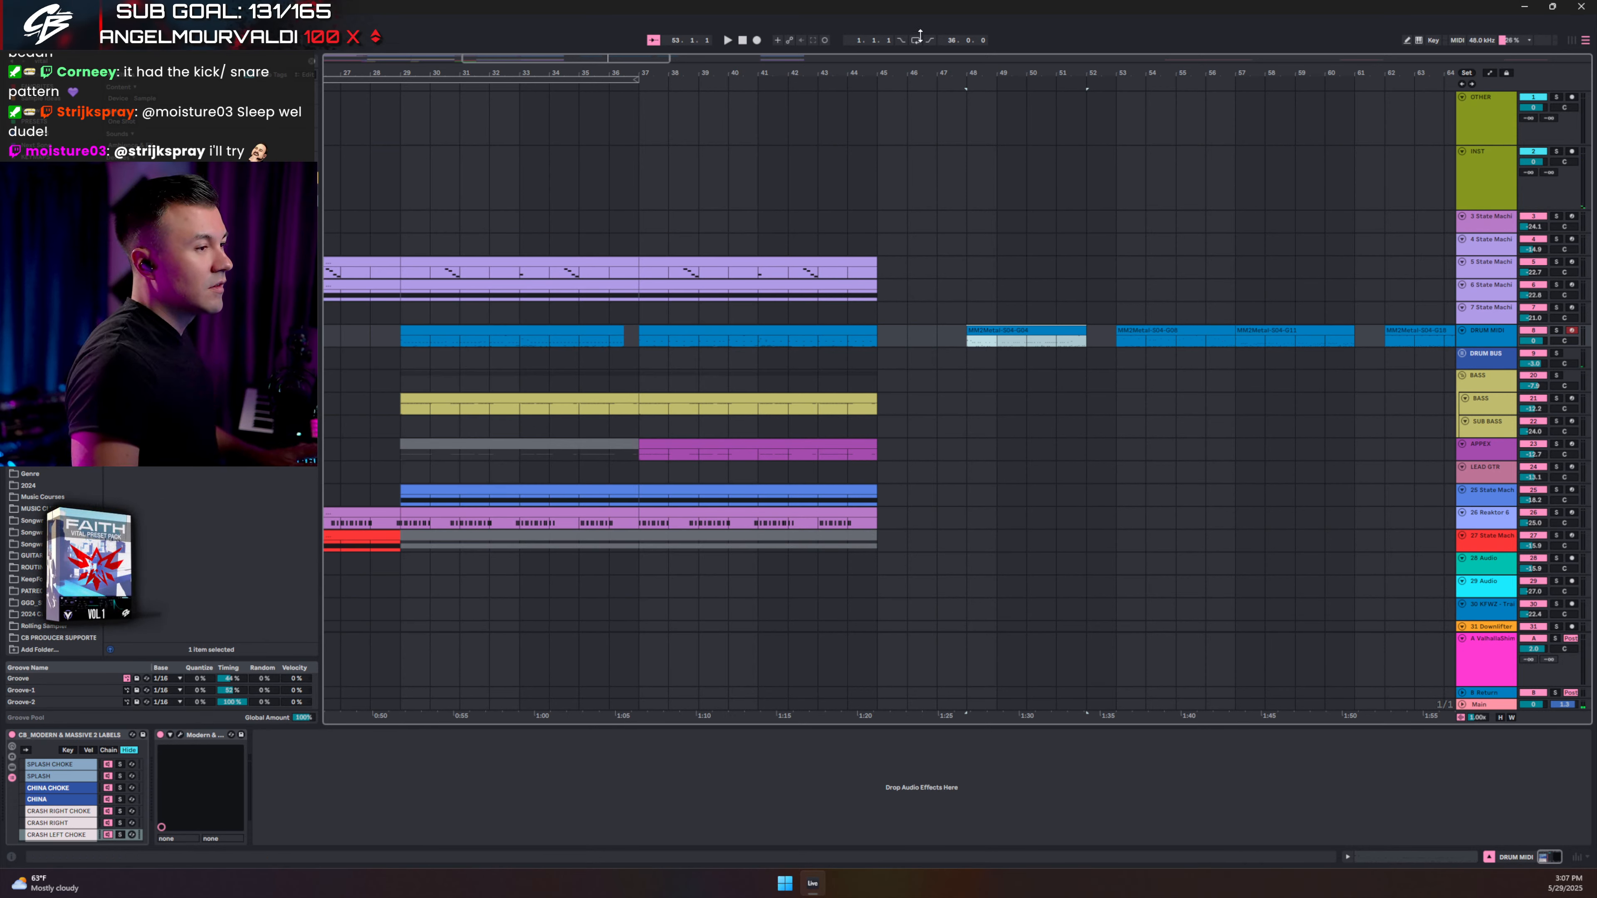
Play the arrangement from bar 53 to hear the placed Chorus D groove.
left_click_drag(919, 68, 919, 45)
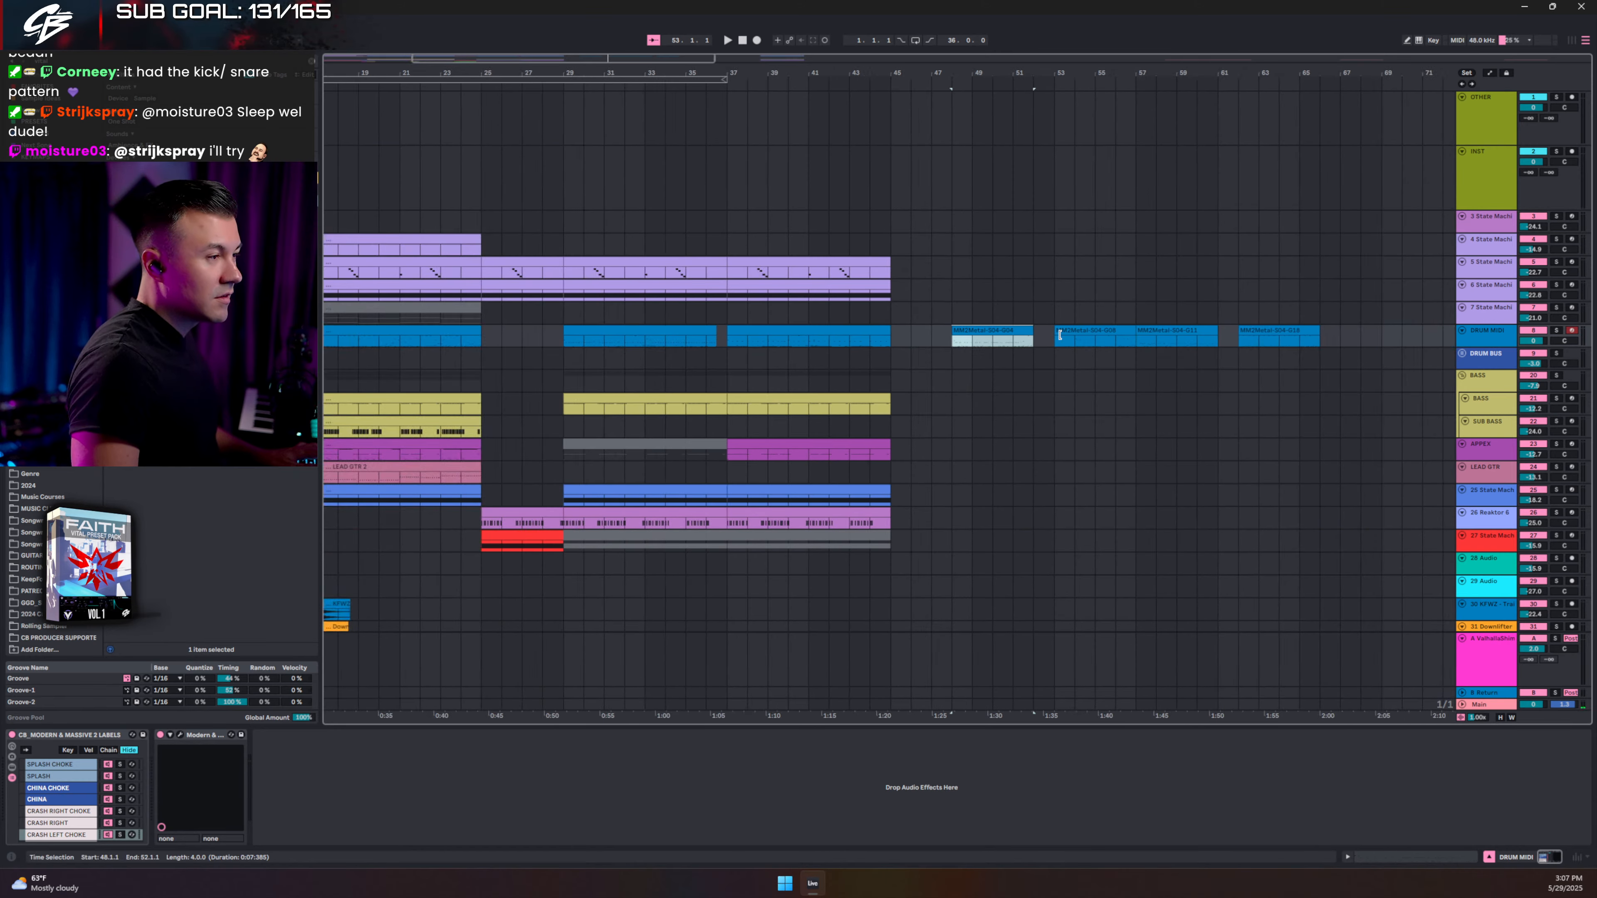
left_click(1059, 336)
key("space")
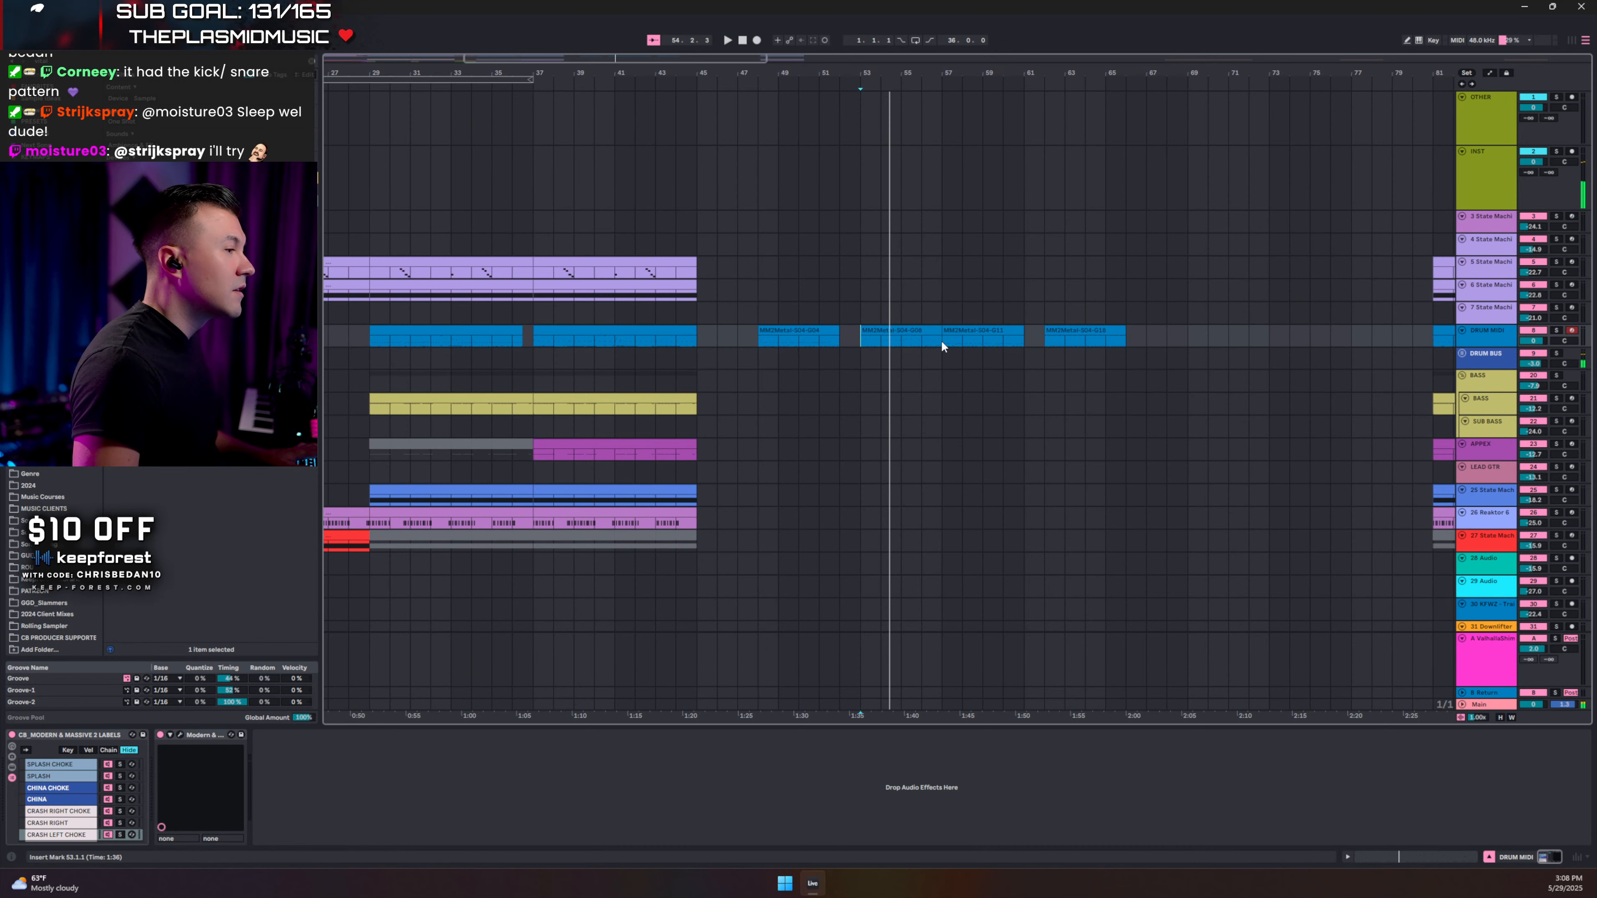
Audition the groove at bar 57 on DRUM MIDI and move it to bar 45, directly after the existing section.
left_click(942, 339)
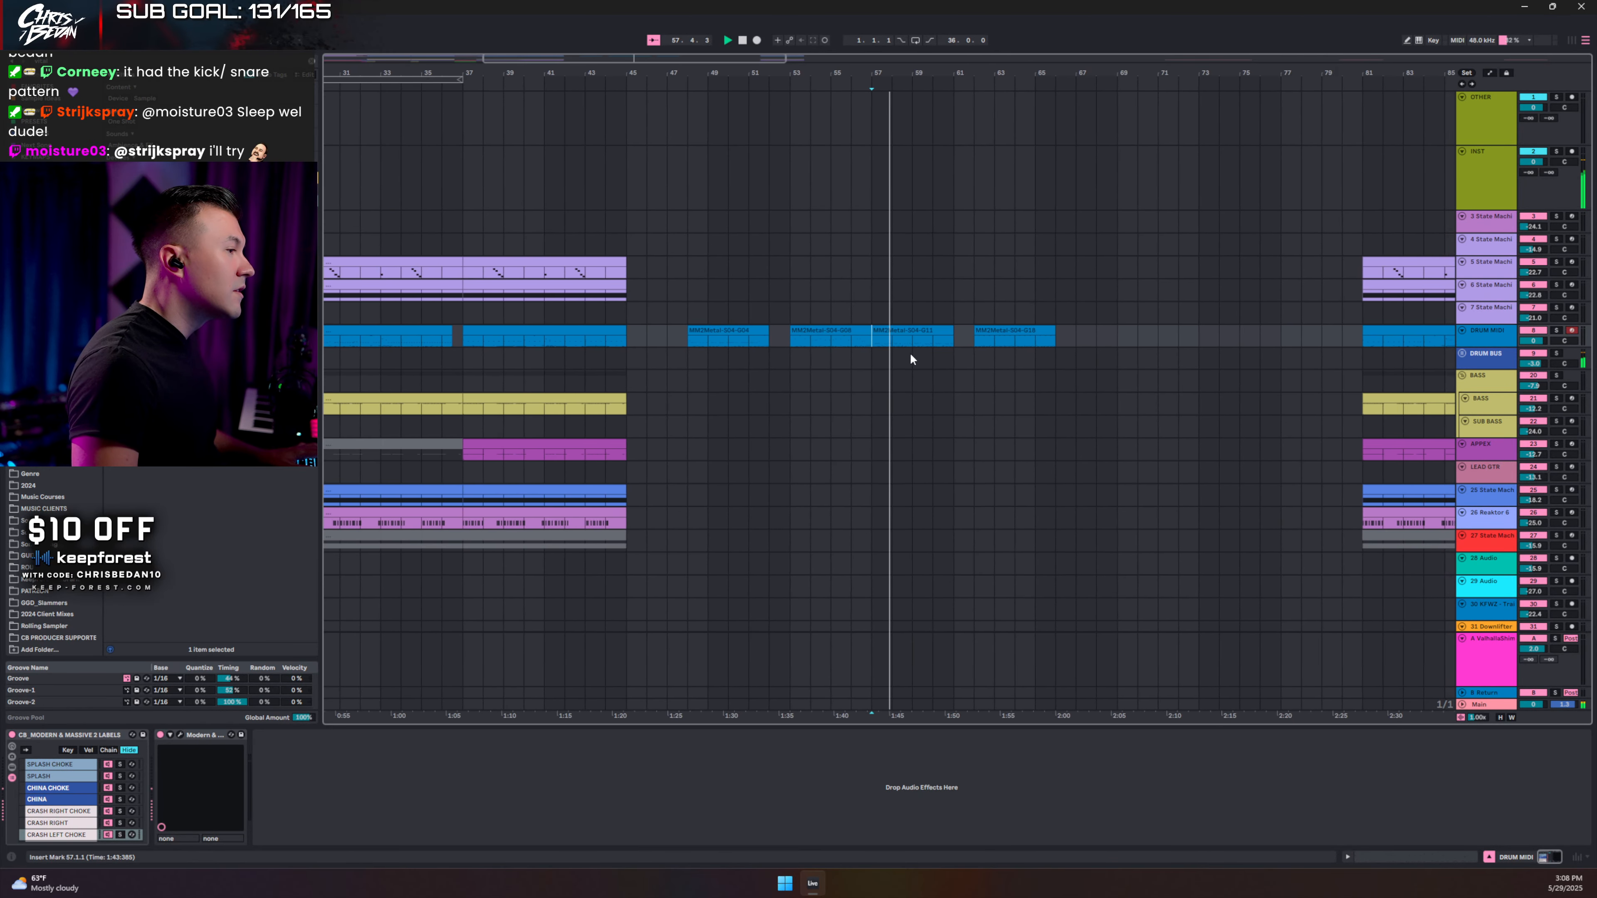
left_click_drag(899, 331, 846, 330)
left_click_drag(652, 330, 816, 326)
Shift the three remaining grooves on DRUM MIDI further along and line them up back to back starting at bar 57.
left_click(731, 337)
left_click(1004, 325, "shift")
left_click(823, 291)
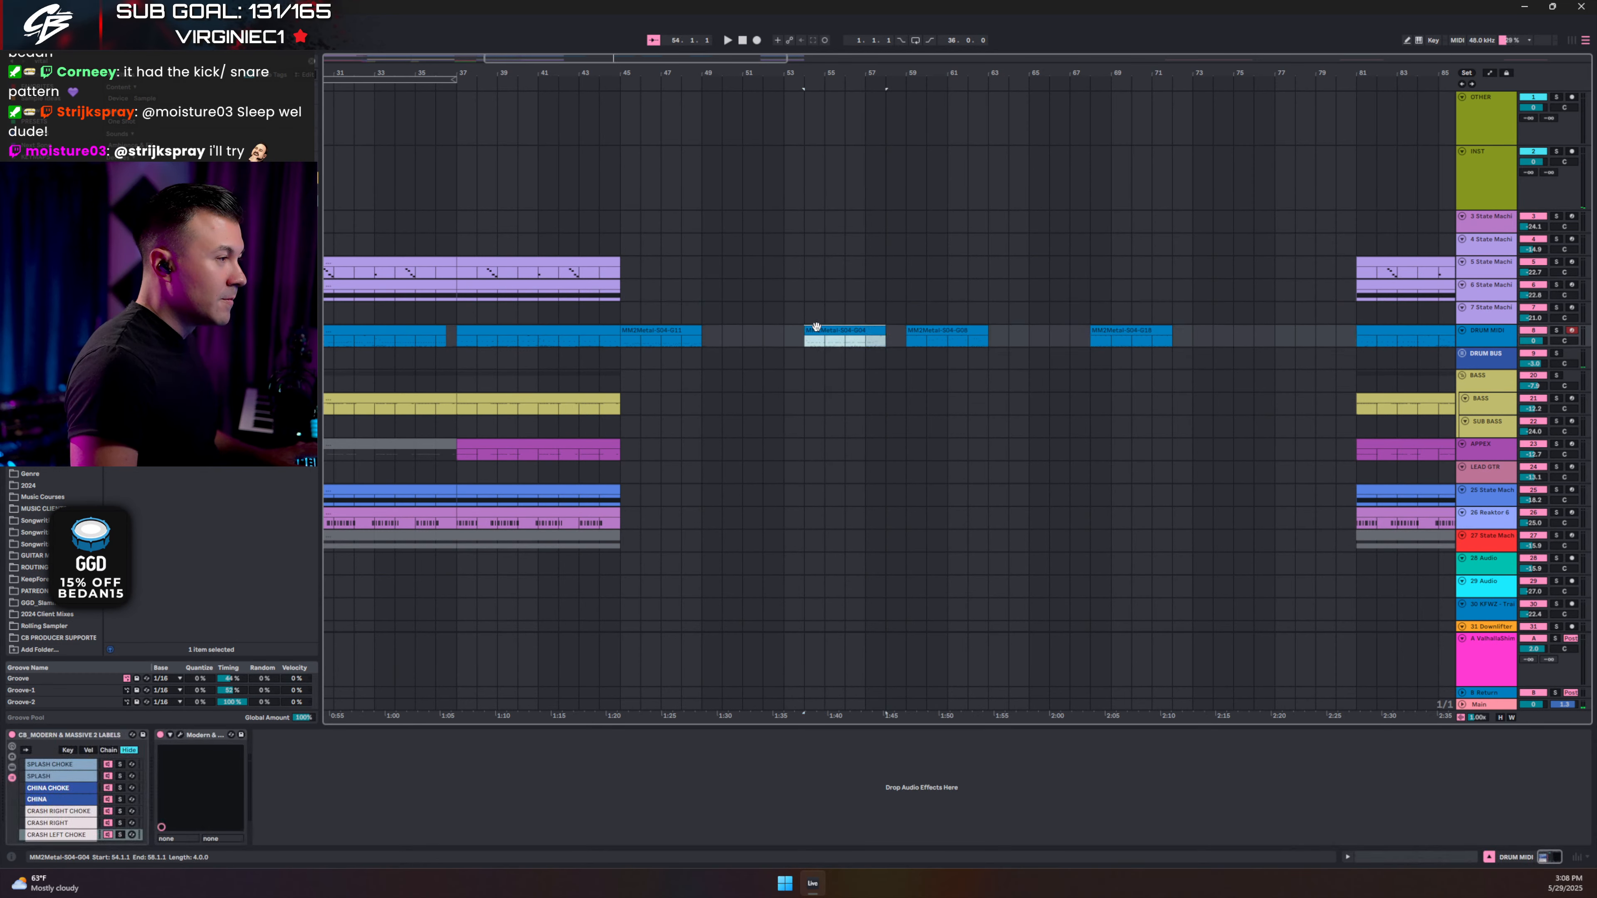
left_click(1116, 333, "shift")
left_click(1014, 346)
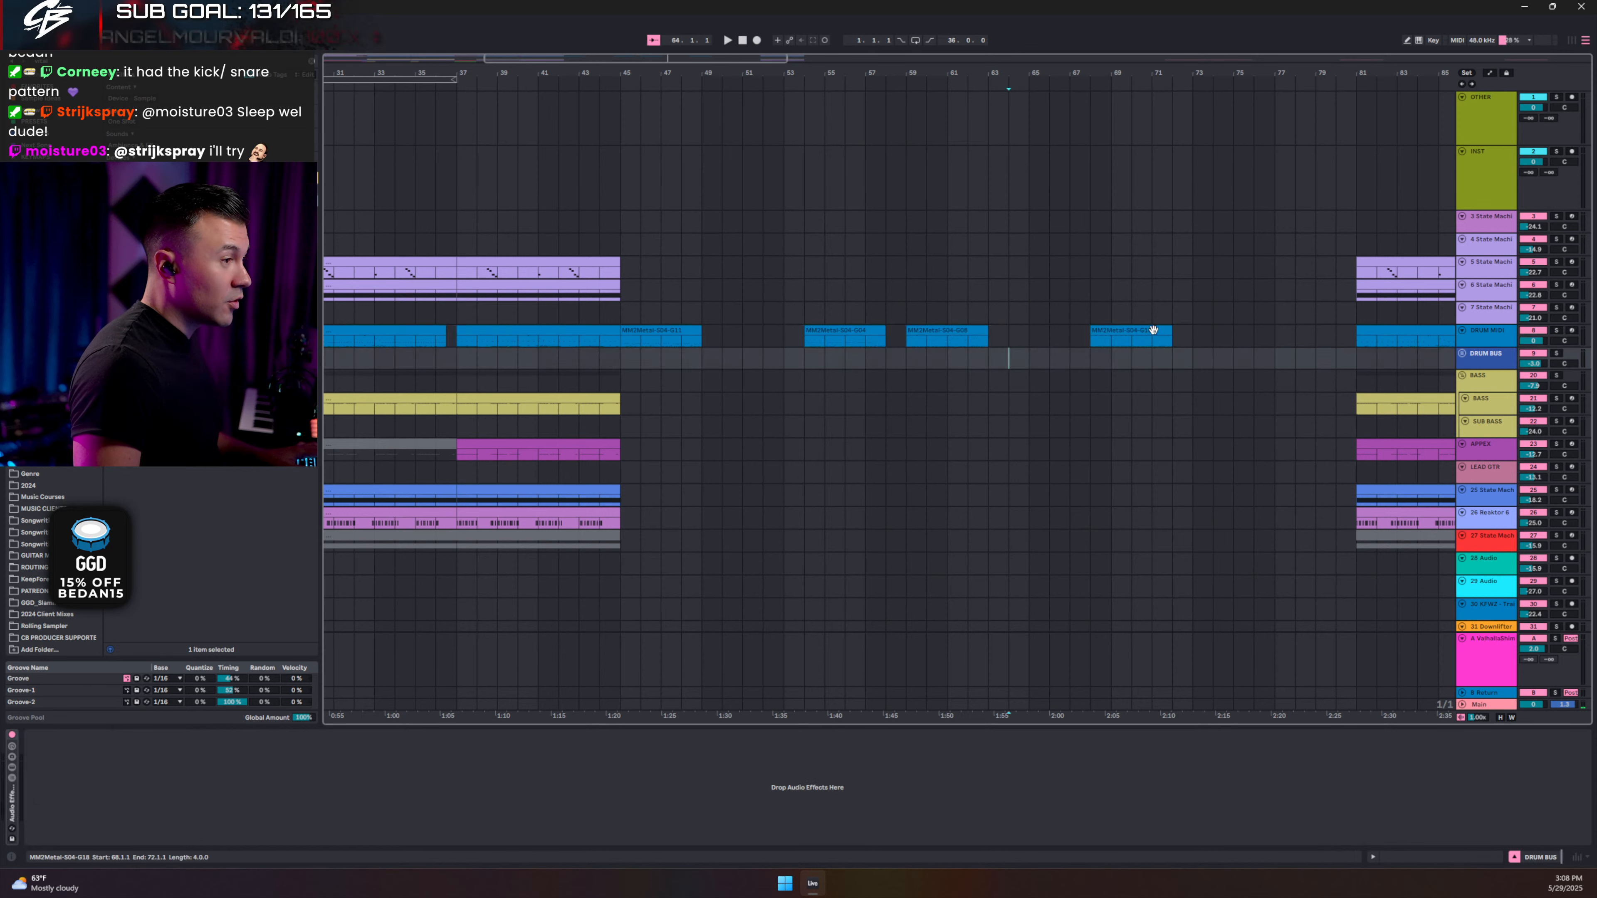
left_click_drag(1146, 333, 1030, 338)
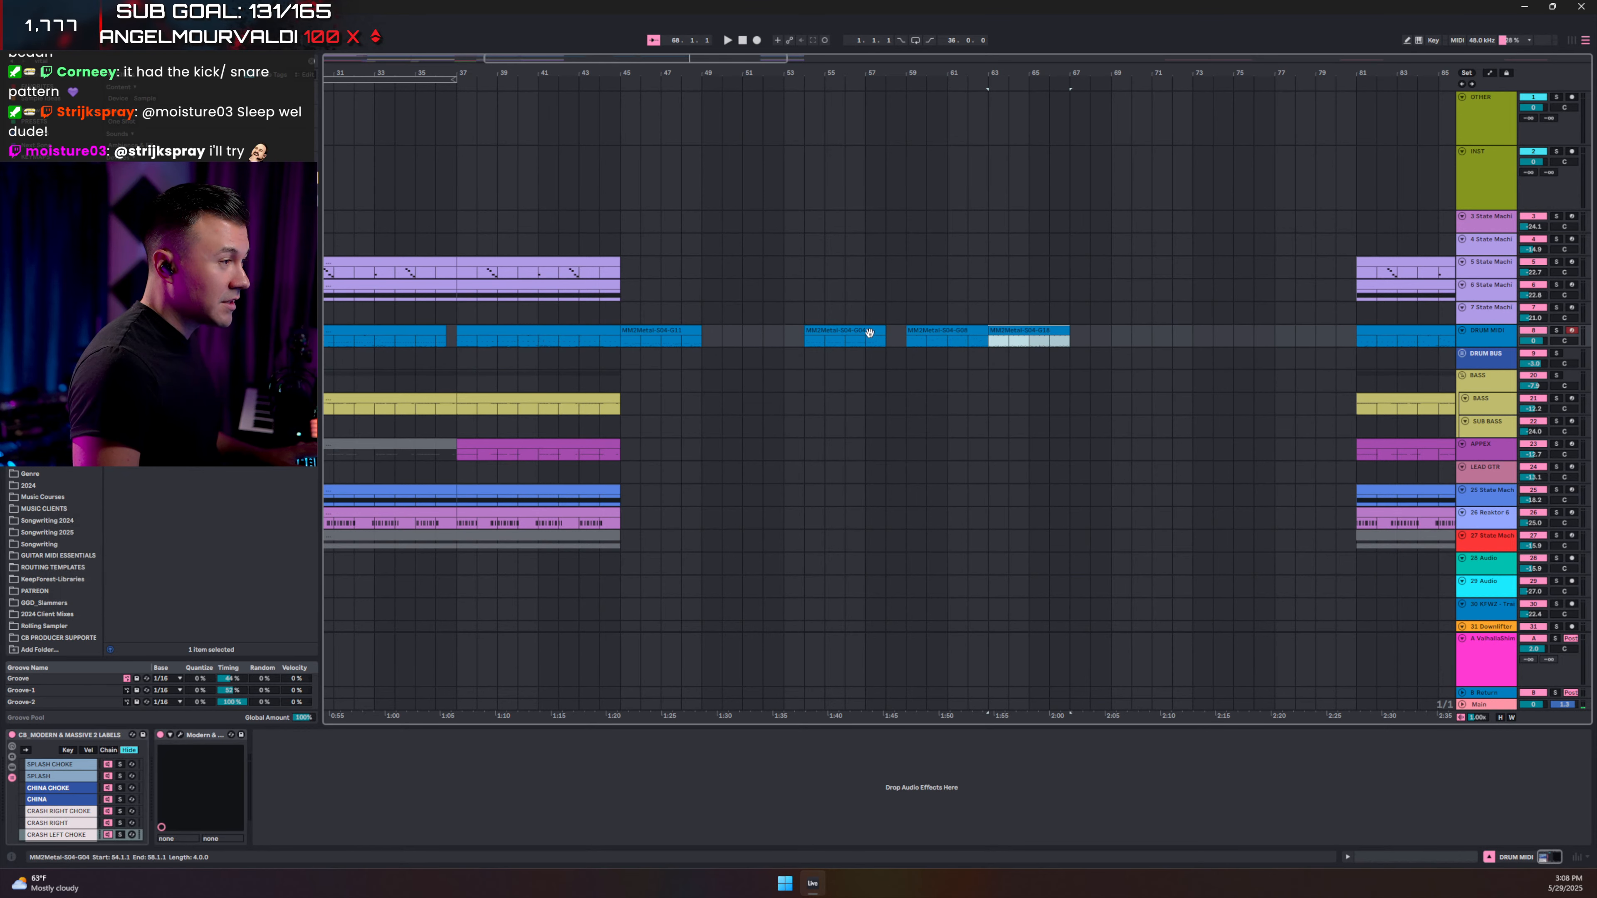
left_click(887, 331)
left_click(1031, 333, "shift")
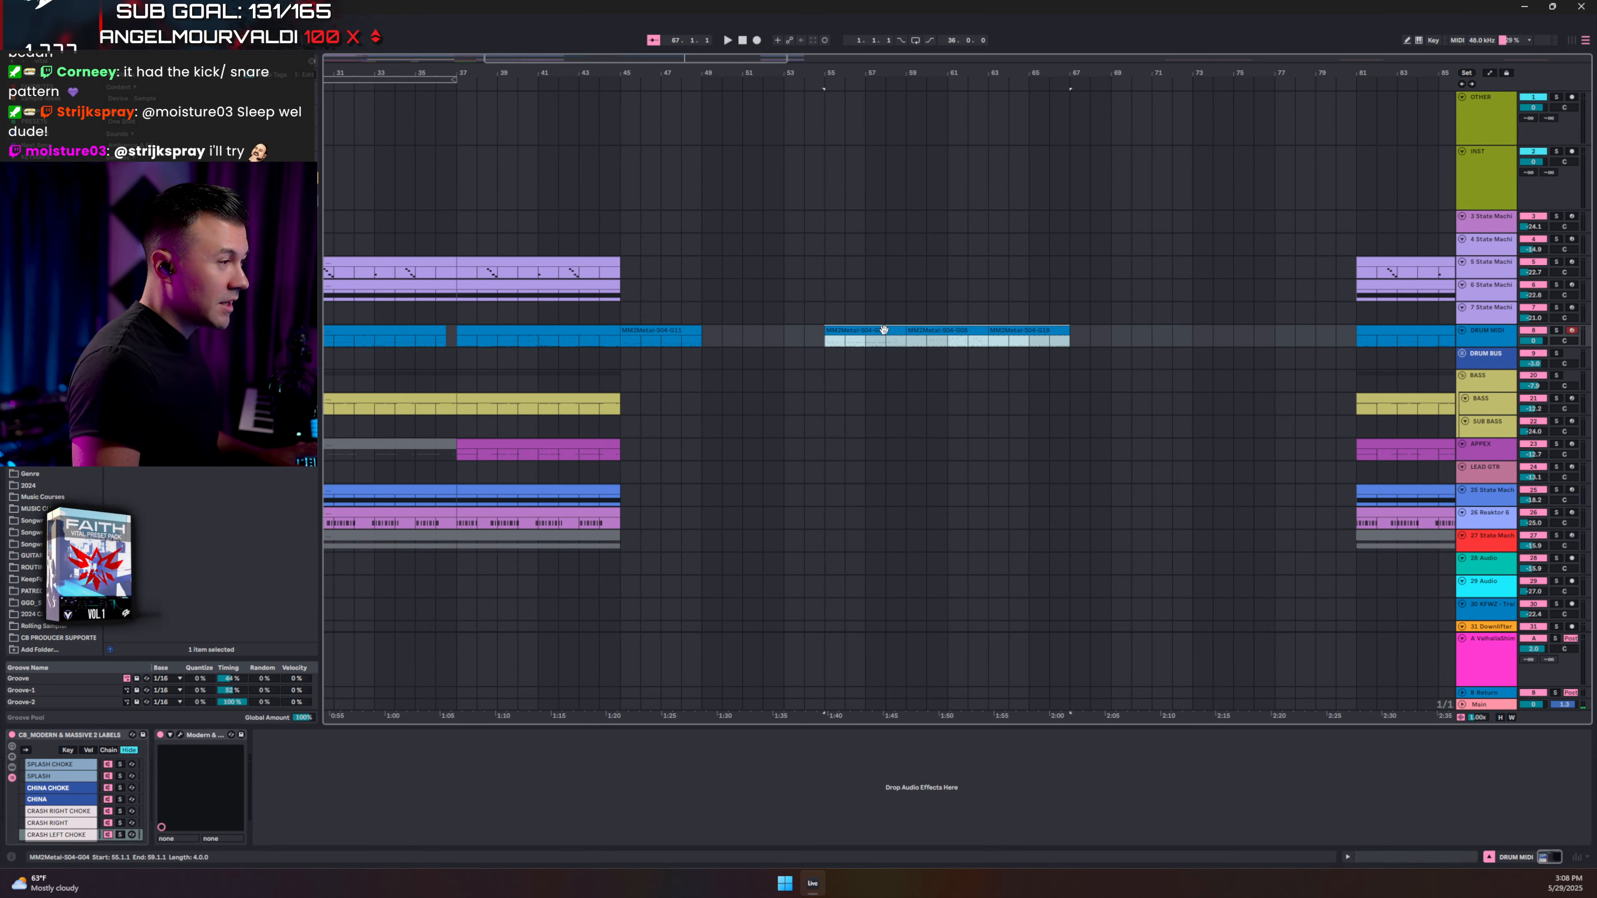
left_click_drag(886, 337, 927, 342)
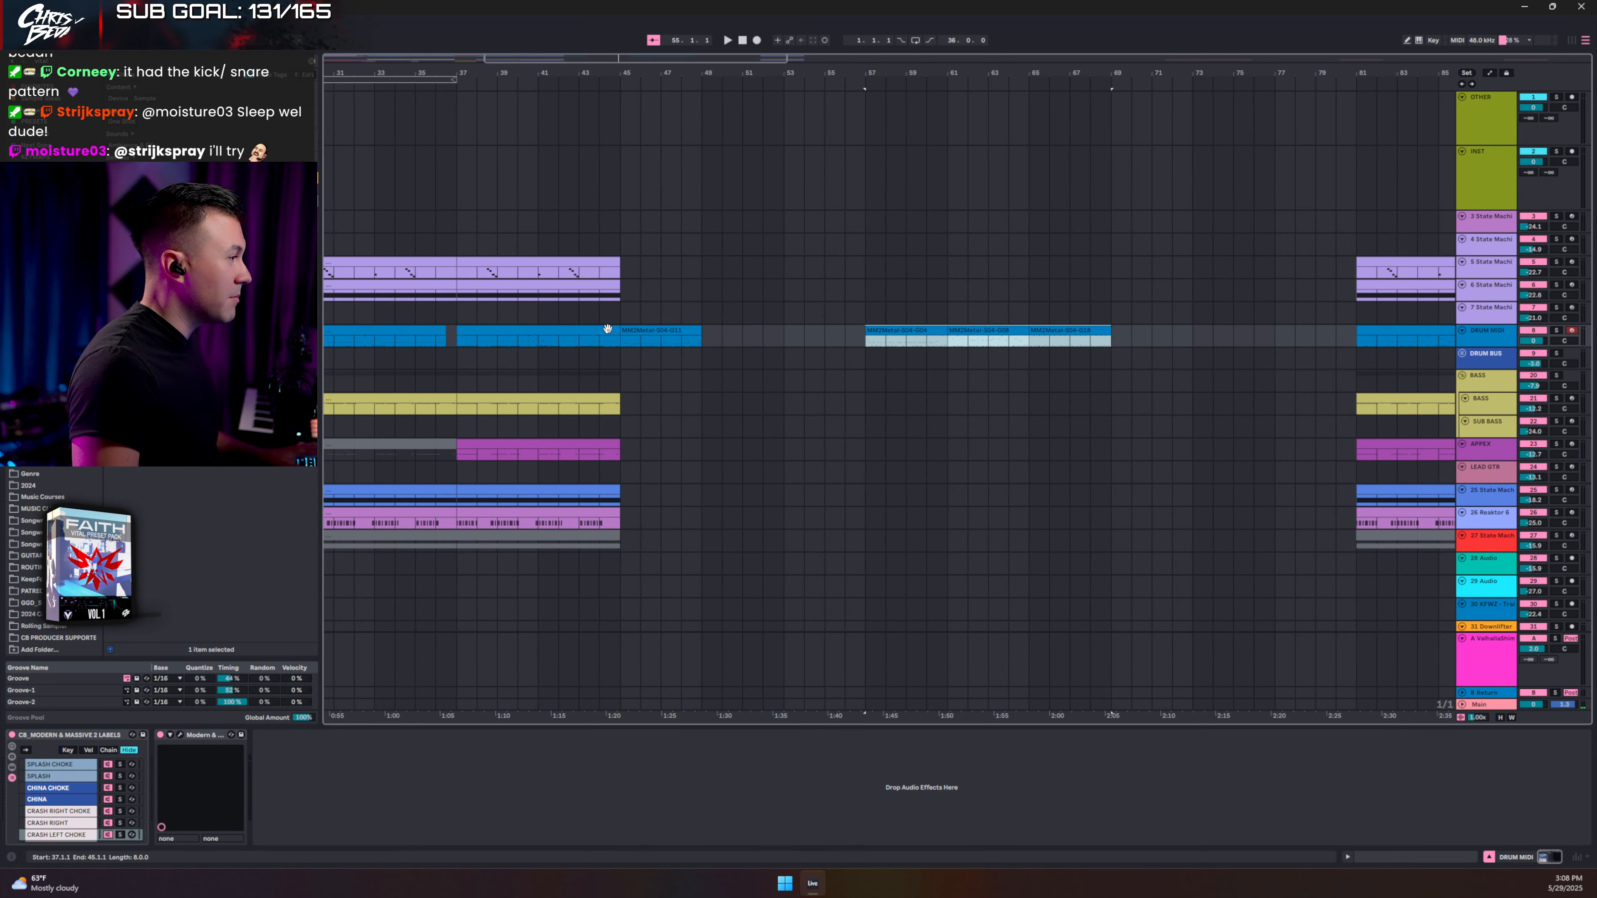
Play the arrangement from bar 41 and duplicate the bar 45 drum groove to bar 49.
left_click(540, 311)
key("space")
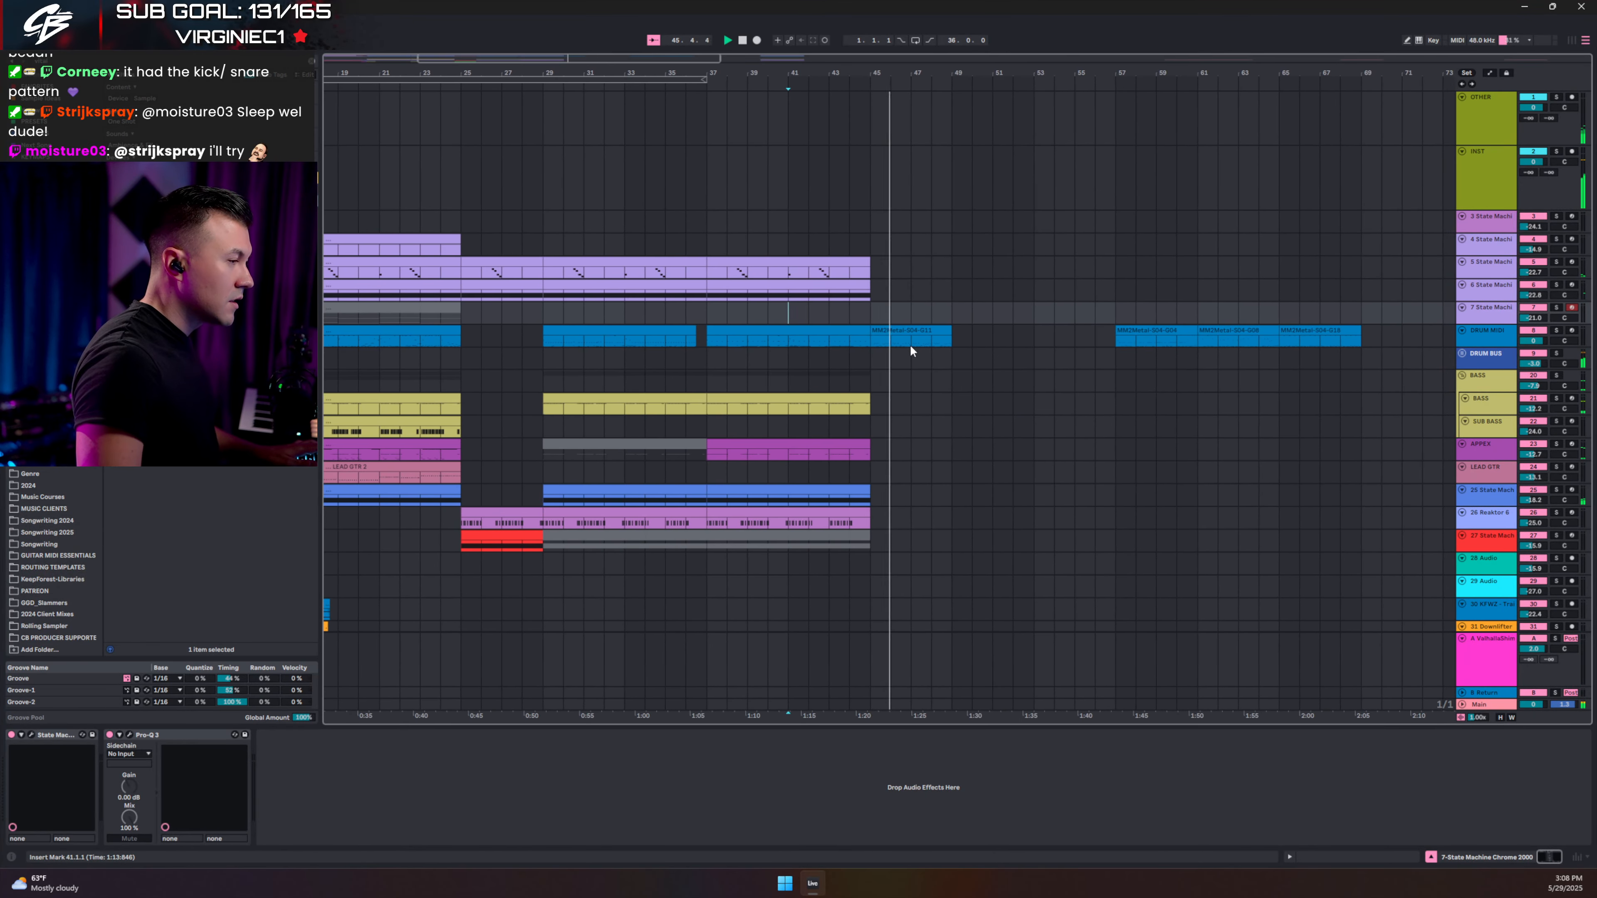
left_click(893, 337)
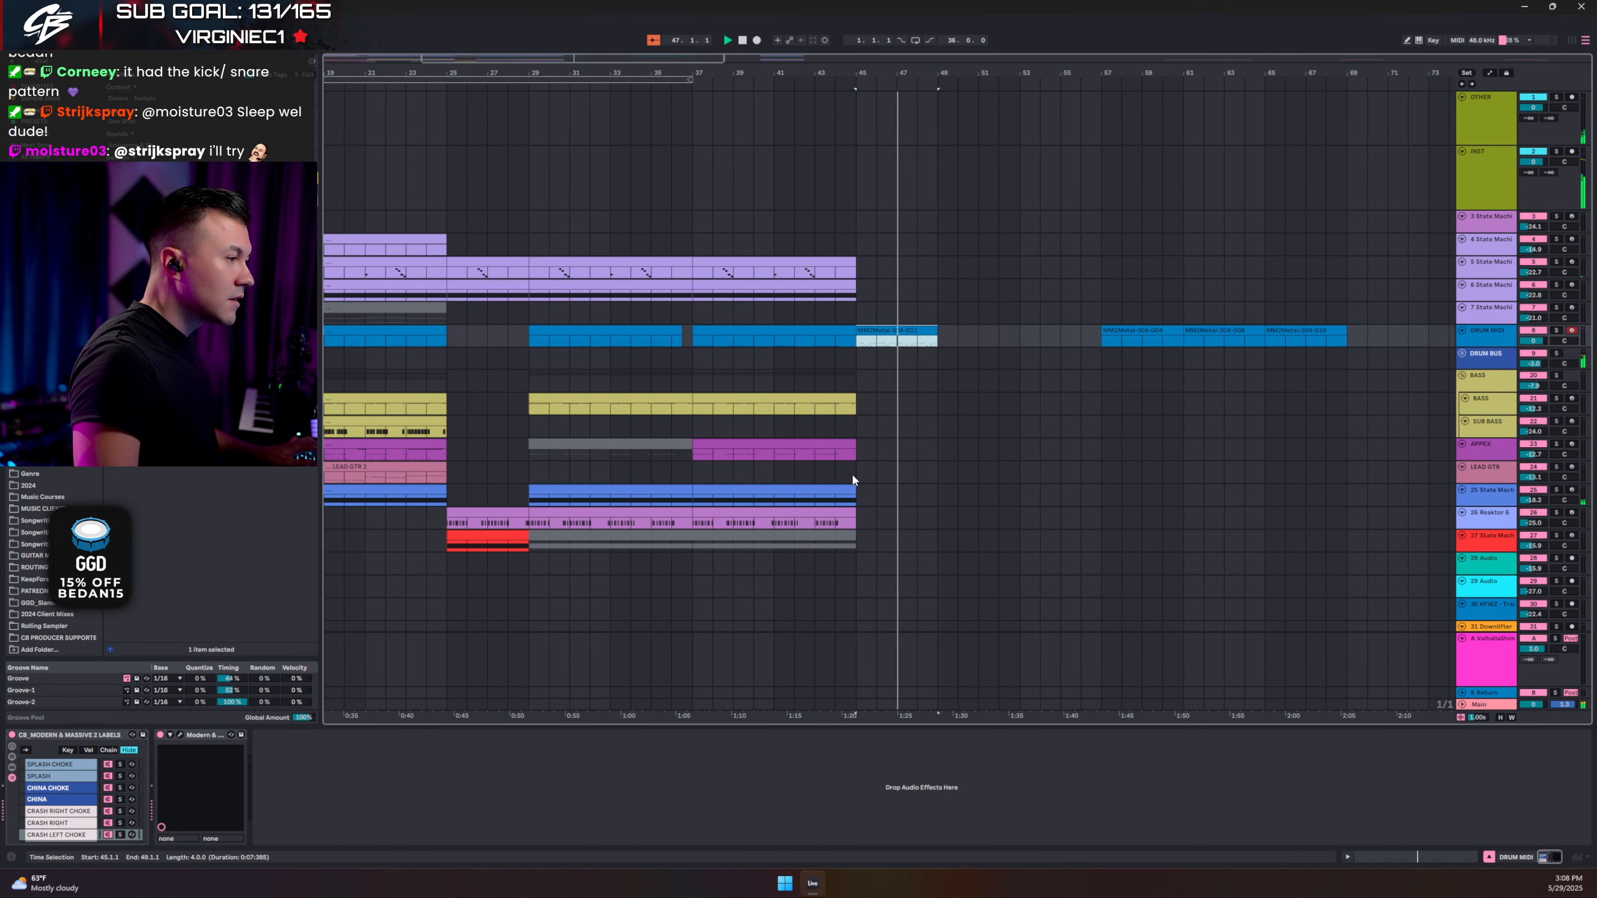
key("ctrl+d")
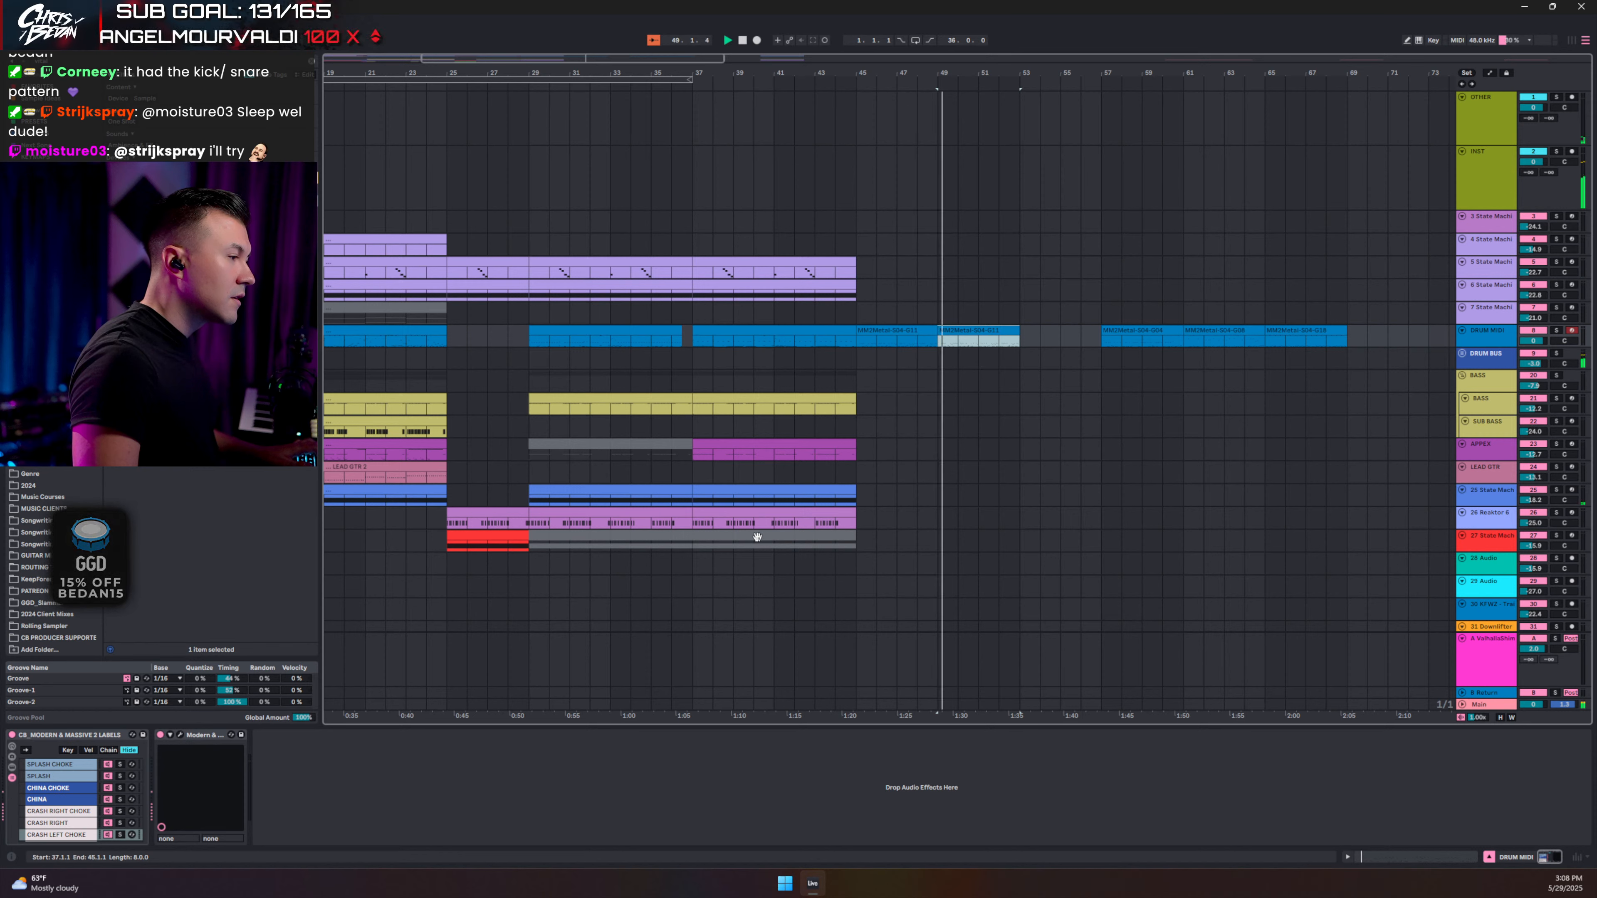
Duplicate the track 25 State Machine clip into bars 45 to 53 and loop the playback over those eight bars.
left_click(749, 490)
key("ctrl+d")
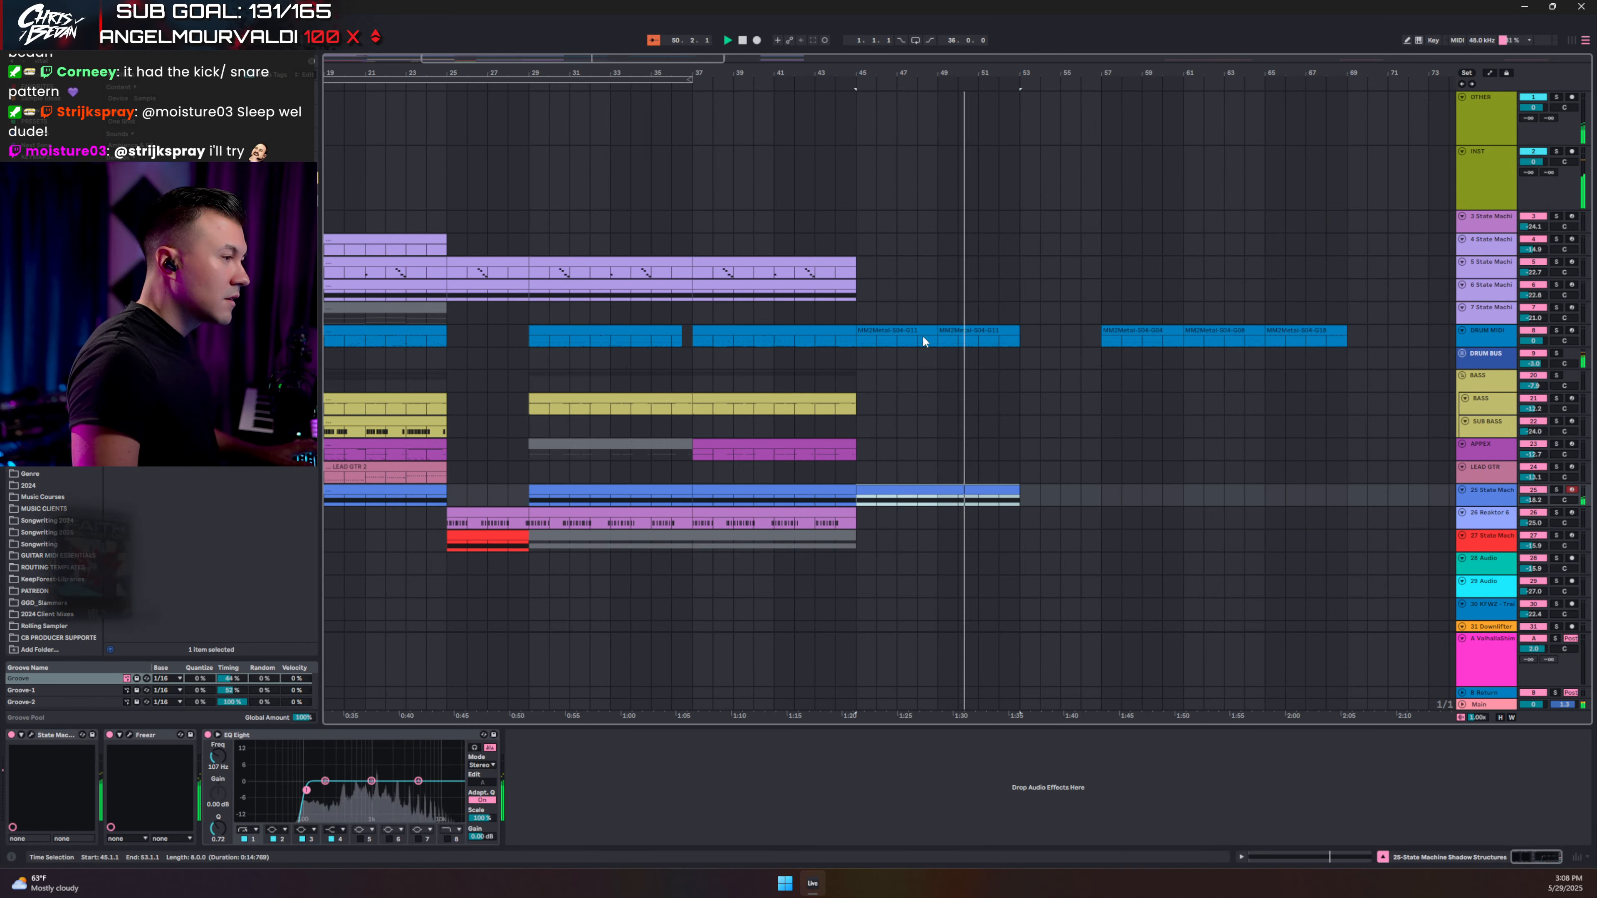
left_click(922, 341)
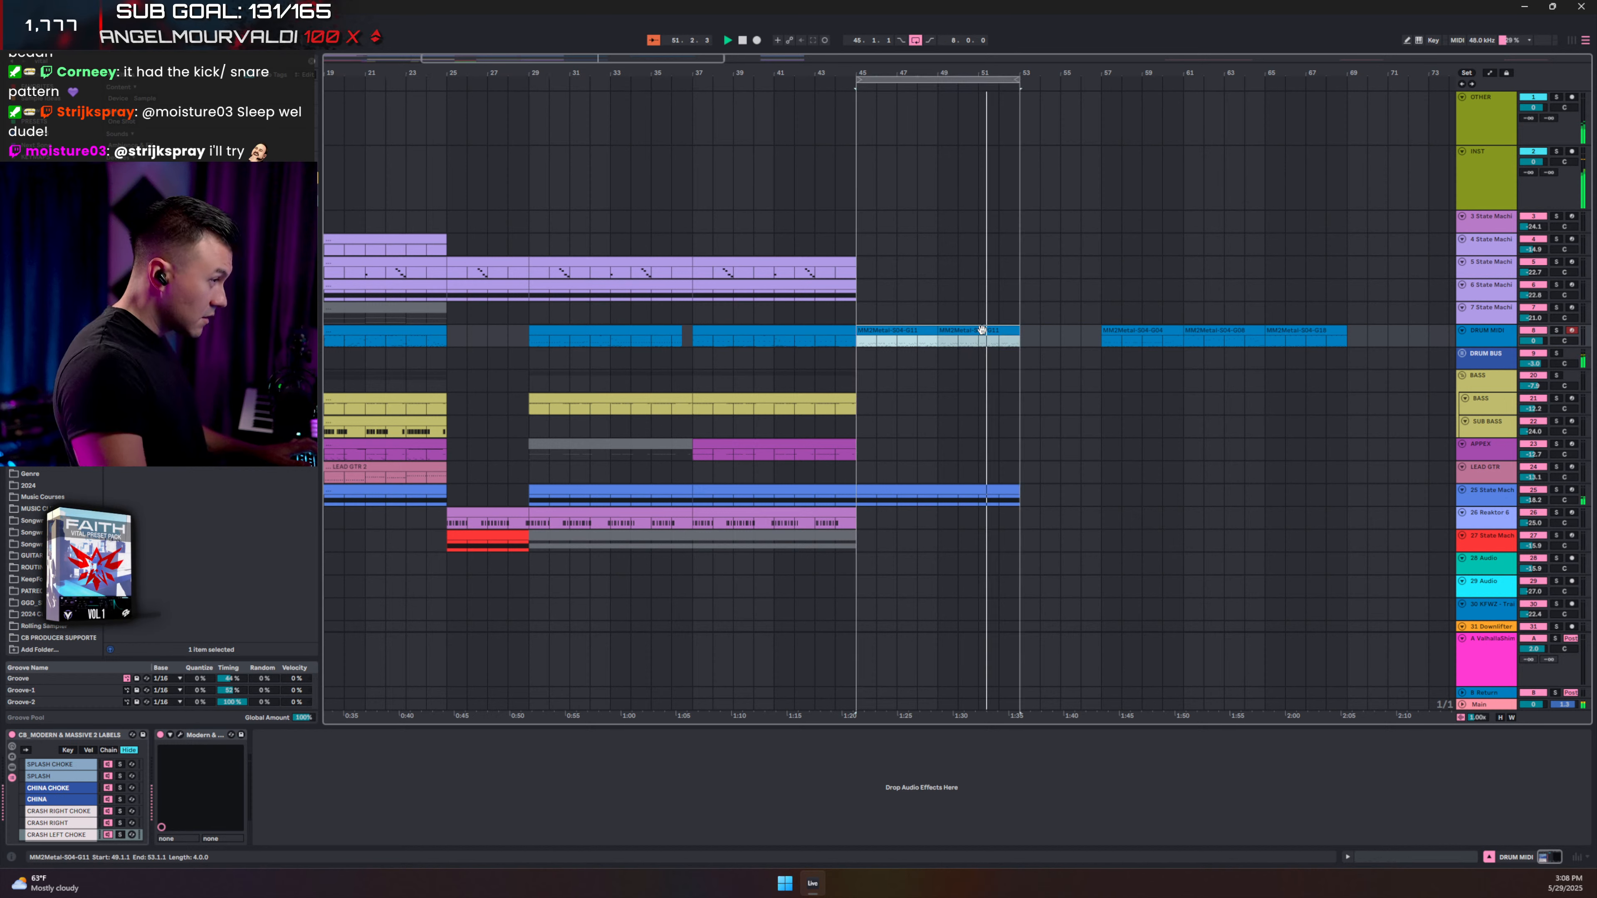
Copy the track 27 State Machine Shadow Structures clip into bars 45 to 53 and open its sustained note for editing.
left_click_drag(477, 541, 1020, 529)
double_click(937, 542)
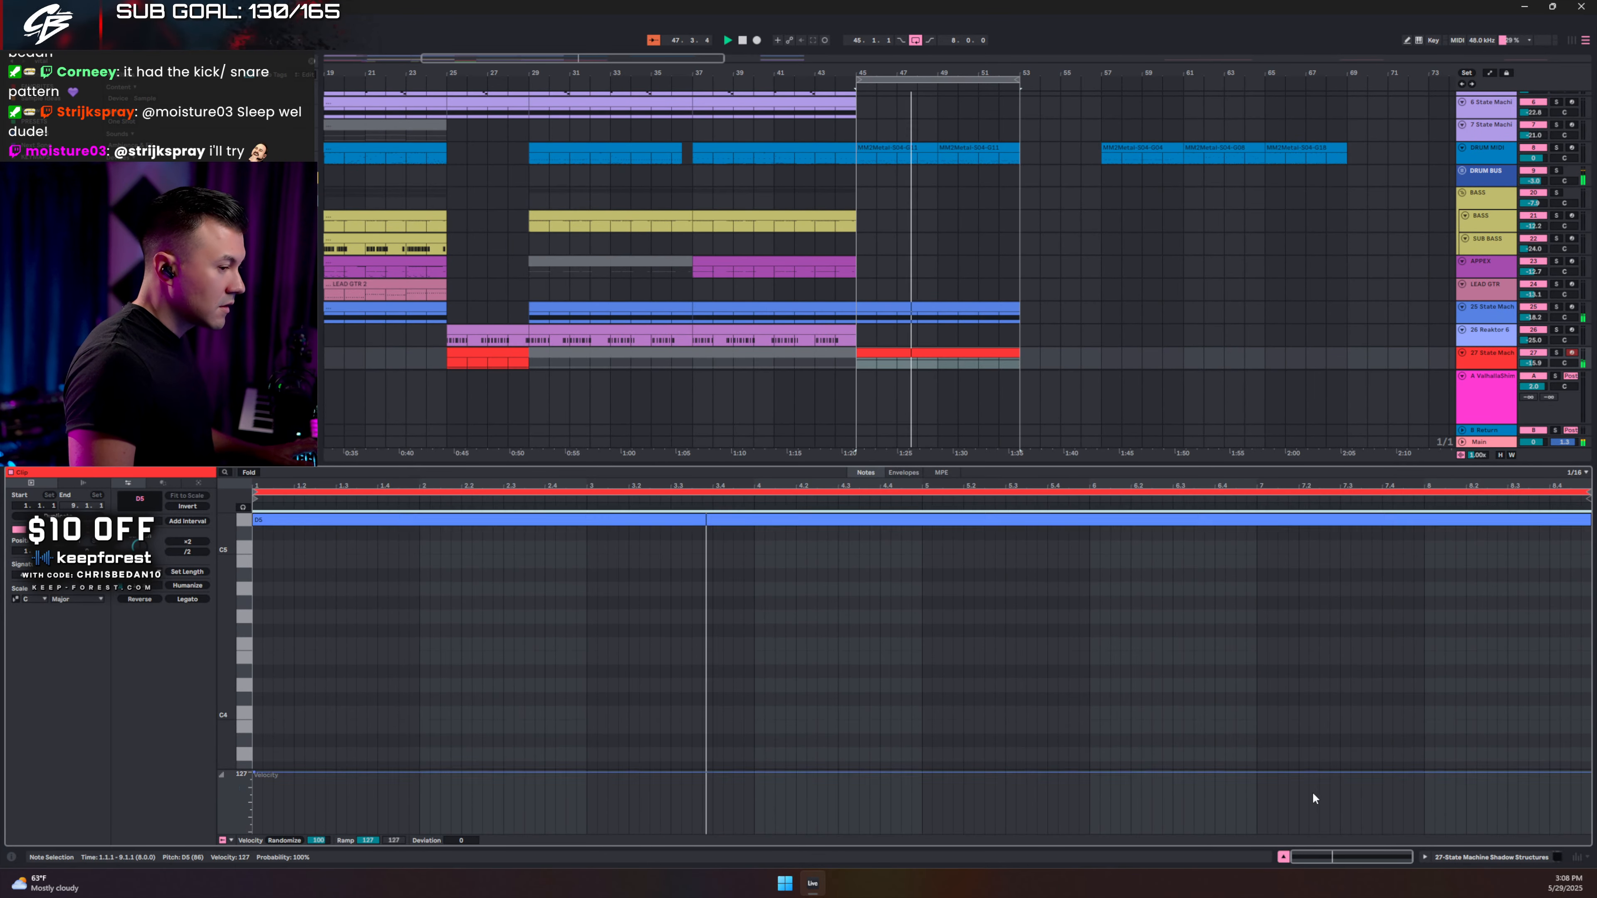
left_click(1284, 856)
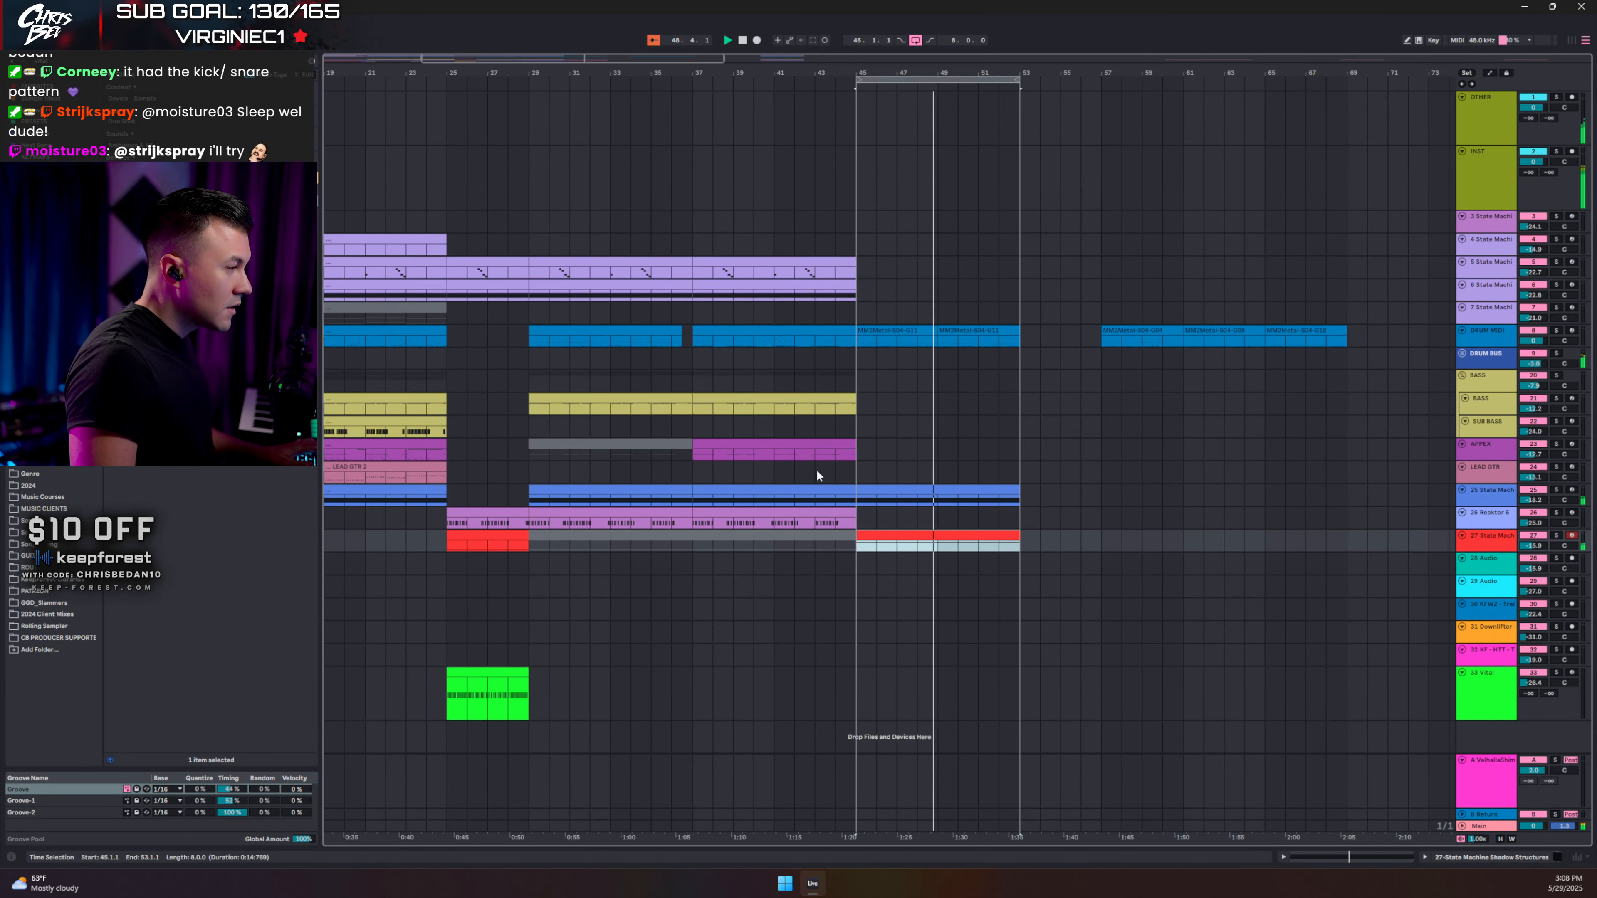
left_click(937, 535)
double_click(937, 535)
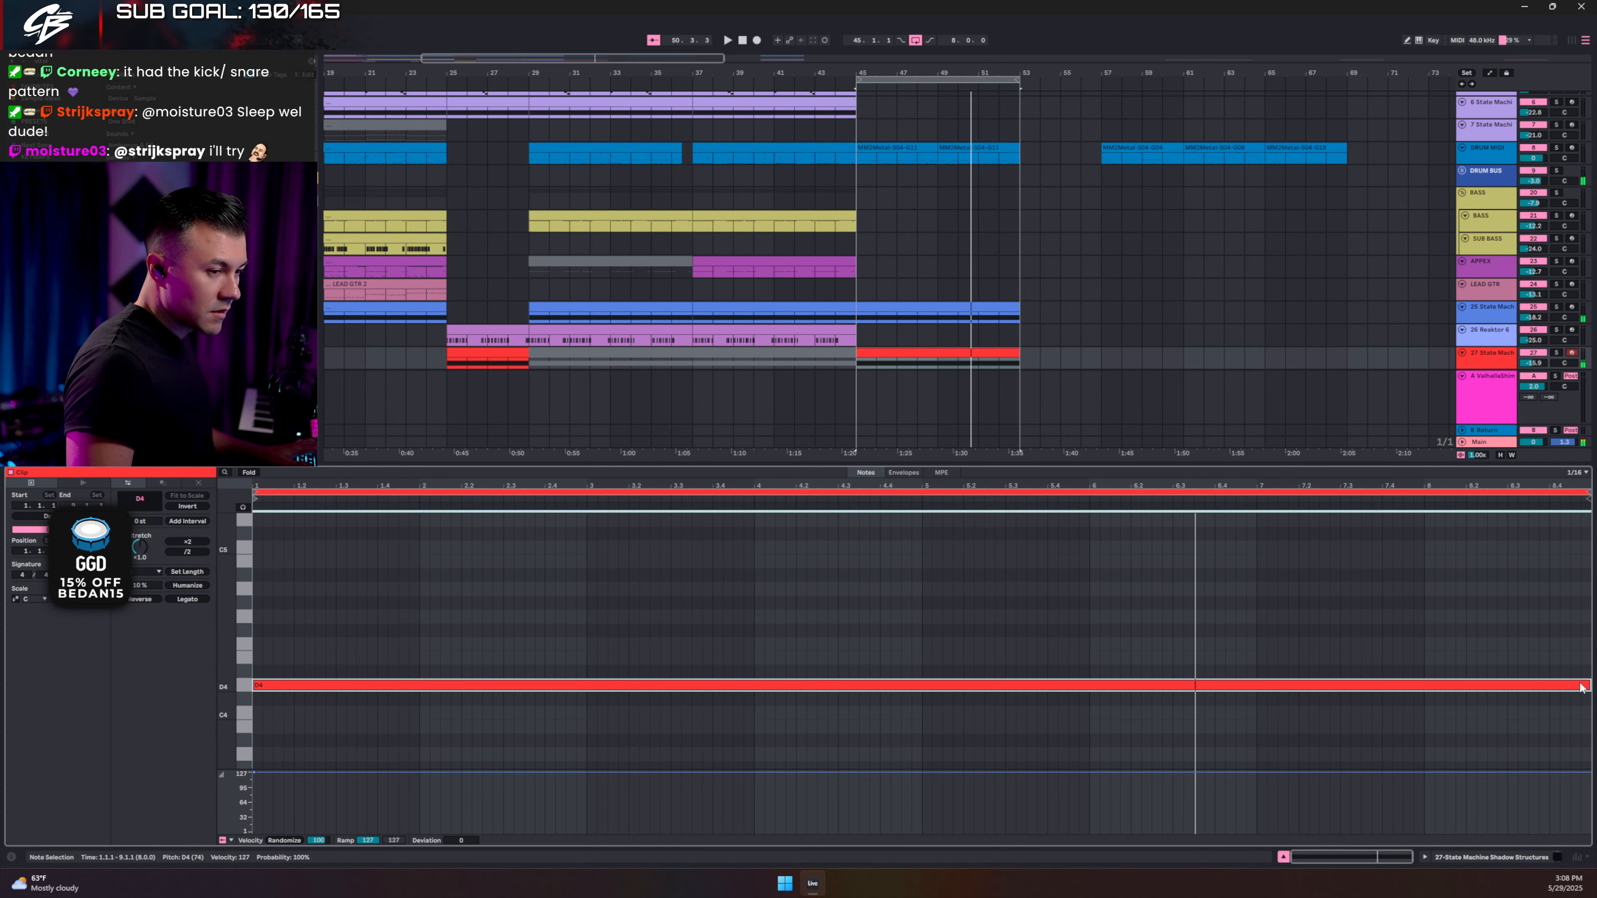
Write the clip's first four bars as a one-bar D4, a two-bar D#4 and a one-bar F#4.
left_click_drag(1590, 684, 506, 685)
key("space")
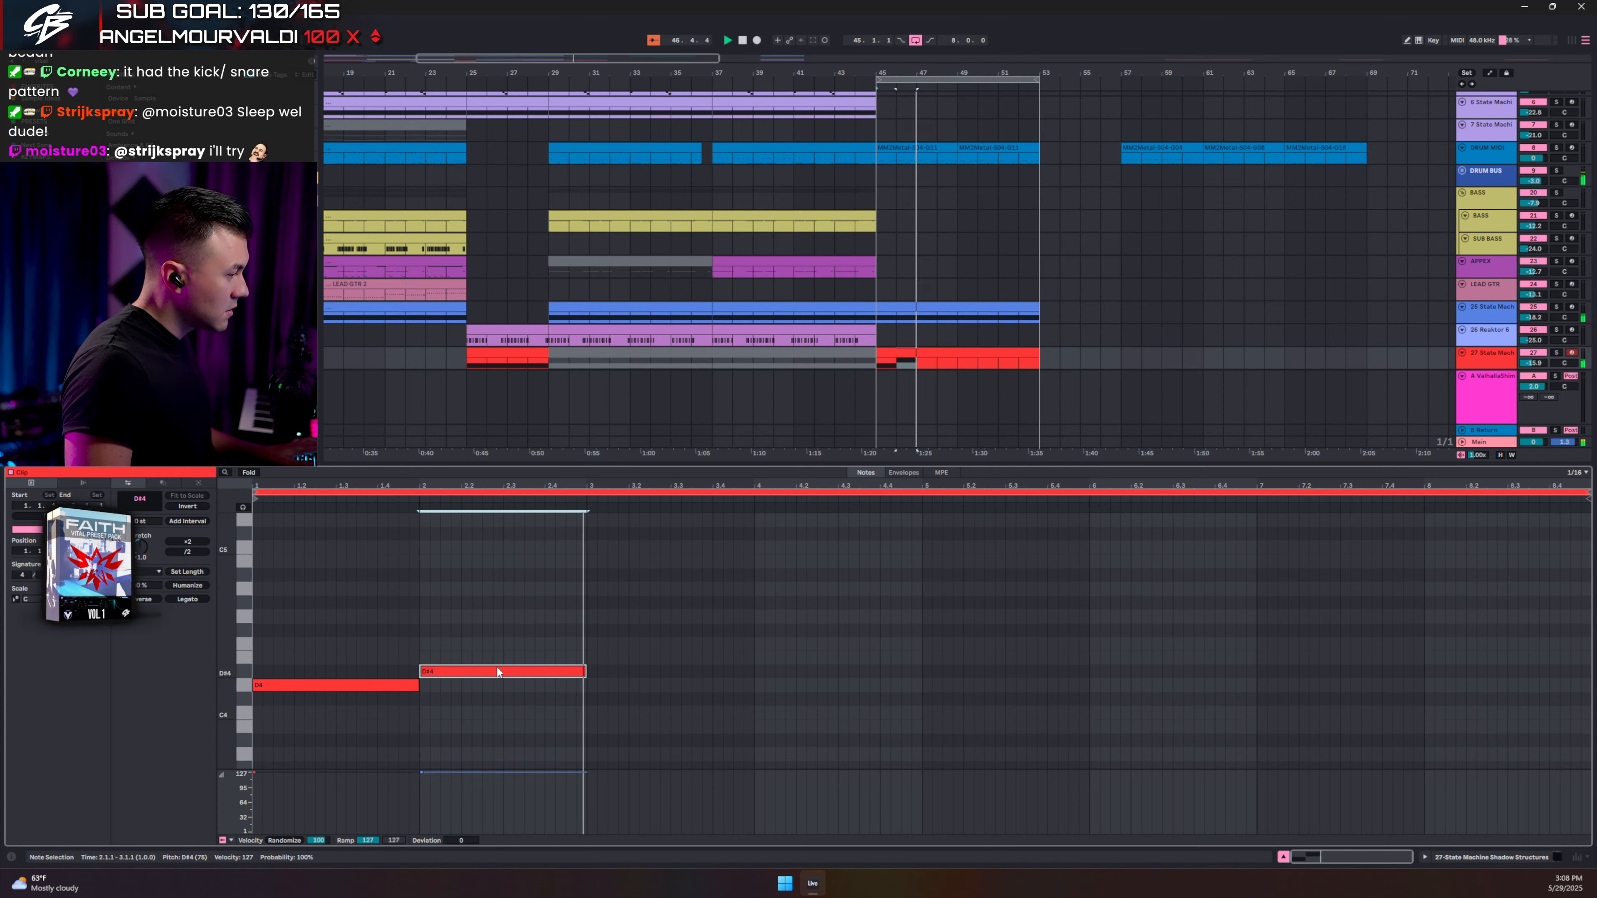
left_click_drag(585, 671, 752, 681)
left_click_drag(646, 666, 825, 632)
left_click_drag(1086, 630, 920, 629)
key("space")
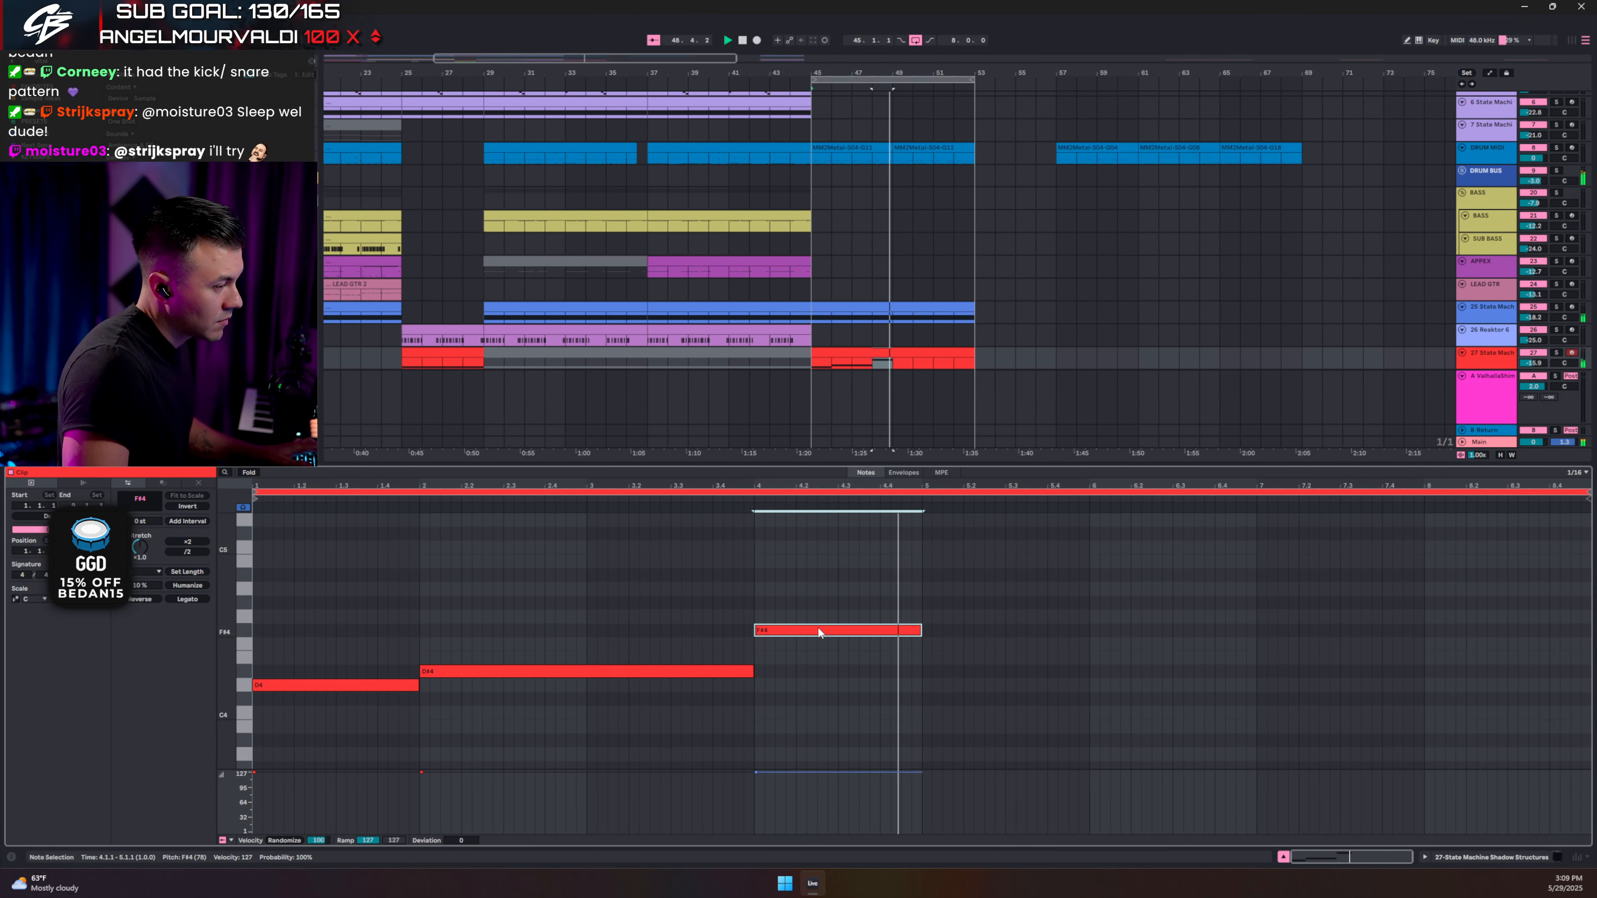
Continue the melody with D4 in bar 5, D#4 across bars 6 and 7 and A#4 in bar 8, and play it.
left_click_drag(814, 633, 981, 675)
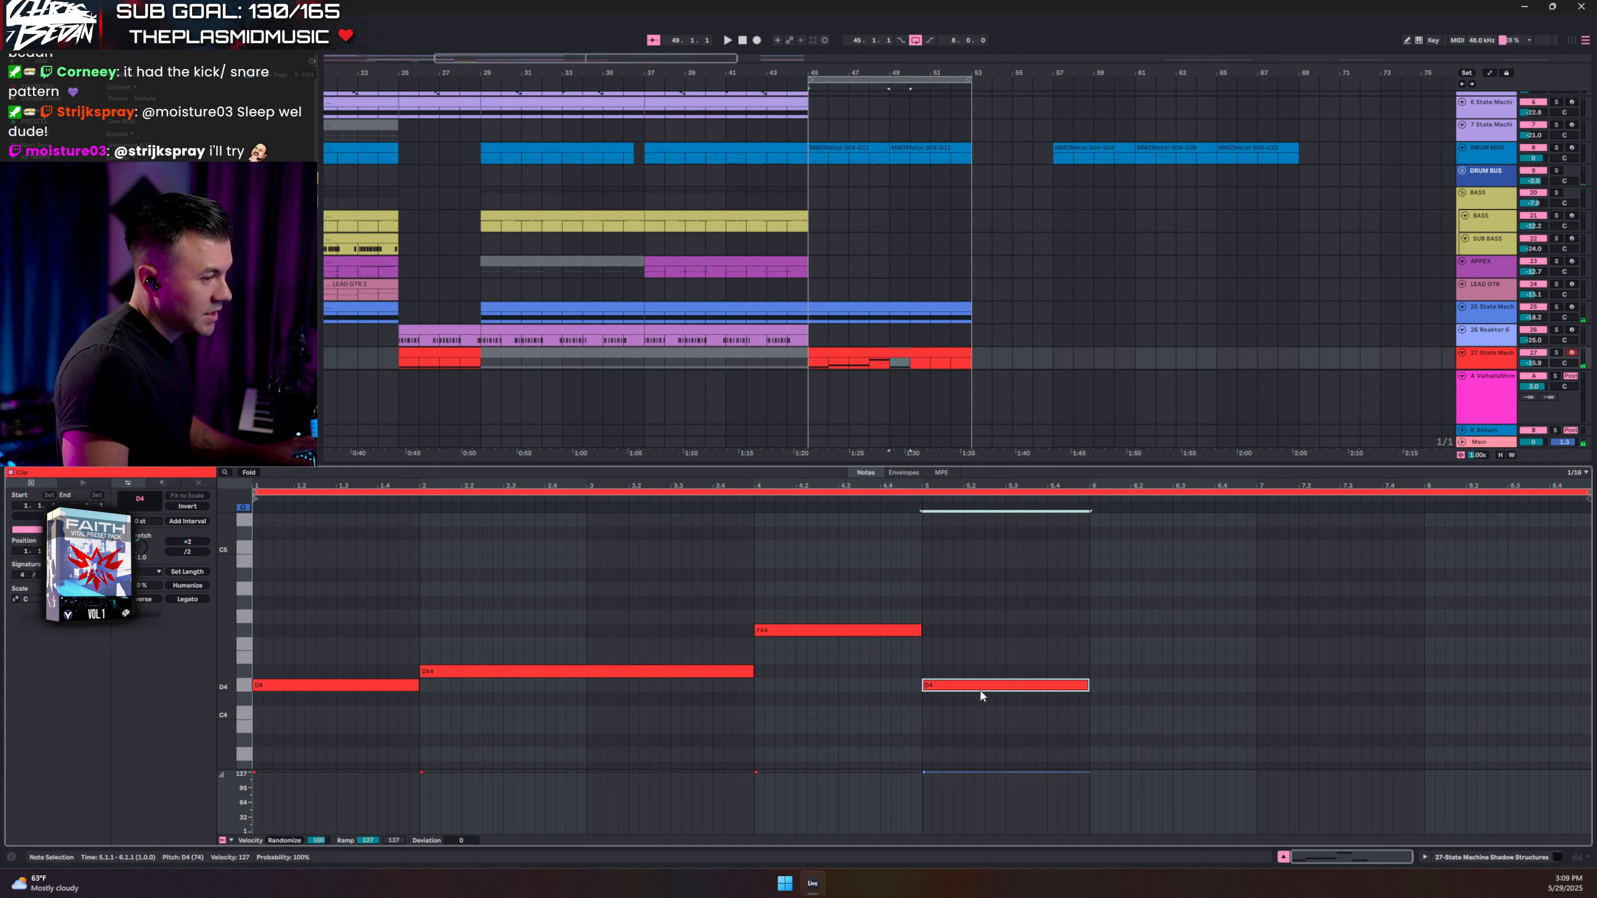
left_click_drag(960, 688, 1131, 683)
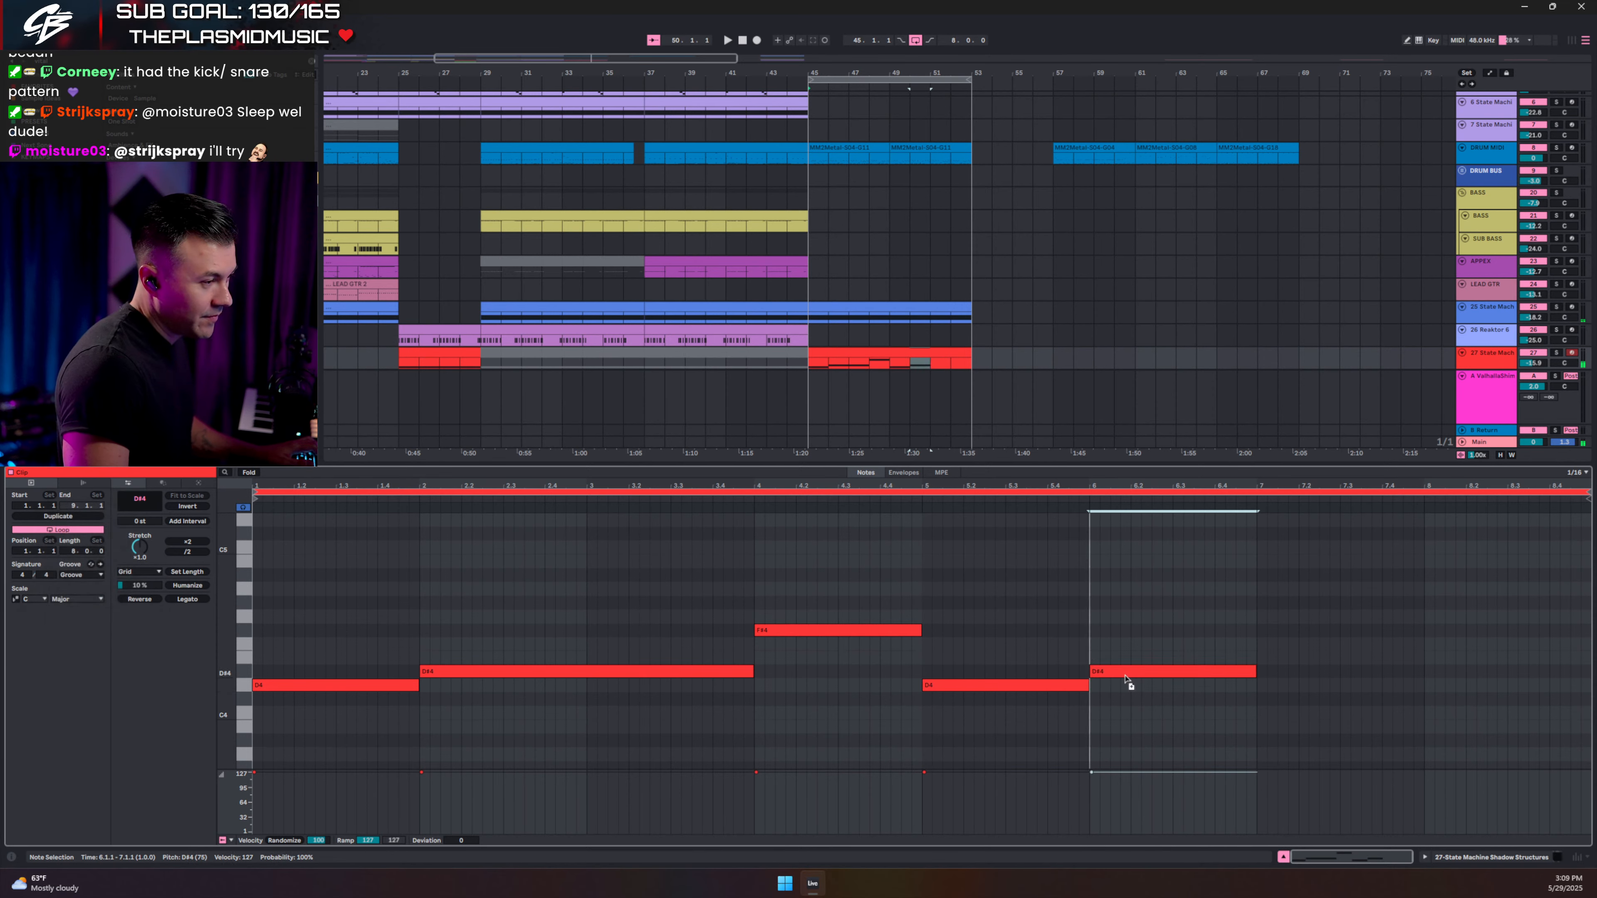
left_click_drag(1257, 677, 1416, 668)
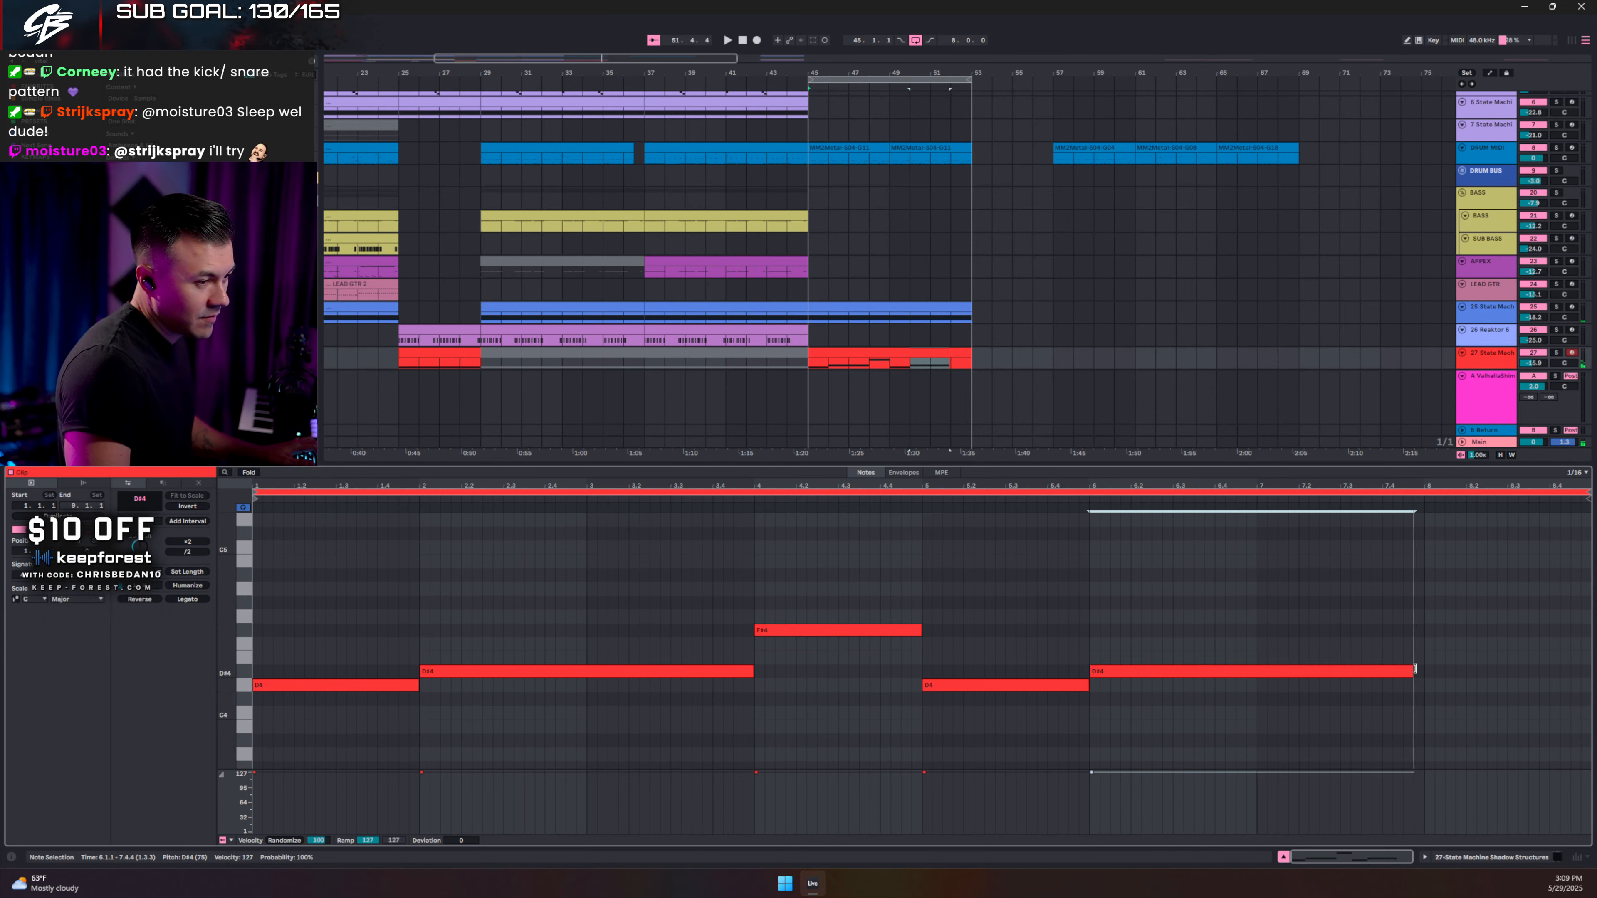
left_click_drag(828, 634, 1485, 572)
key("space")
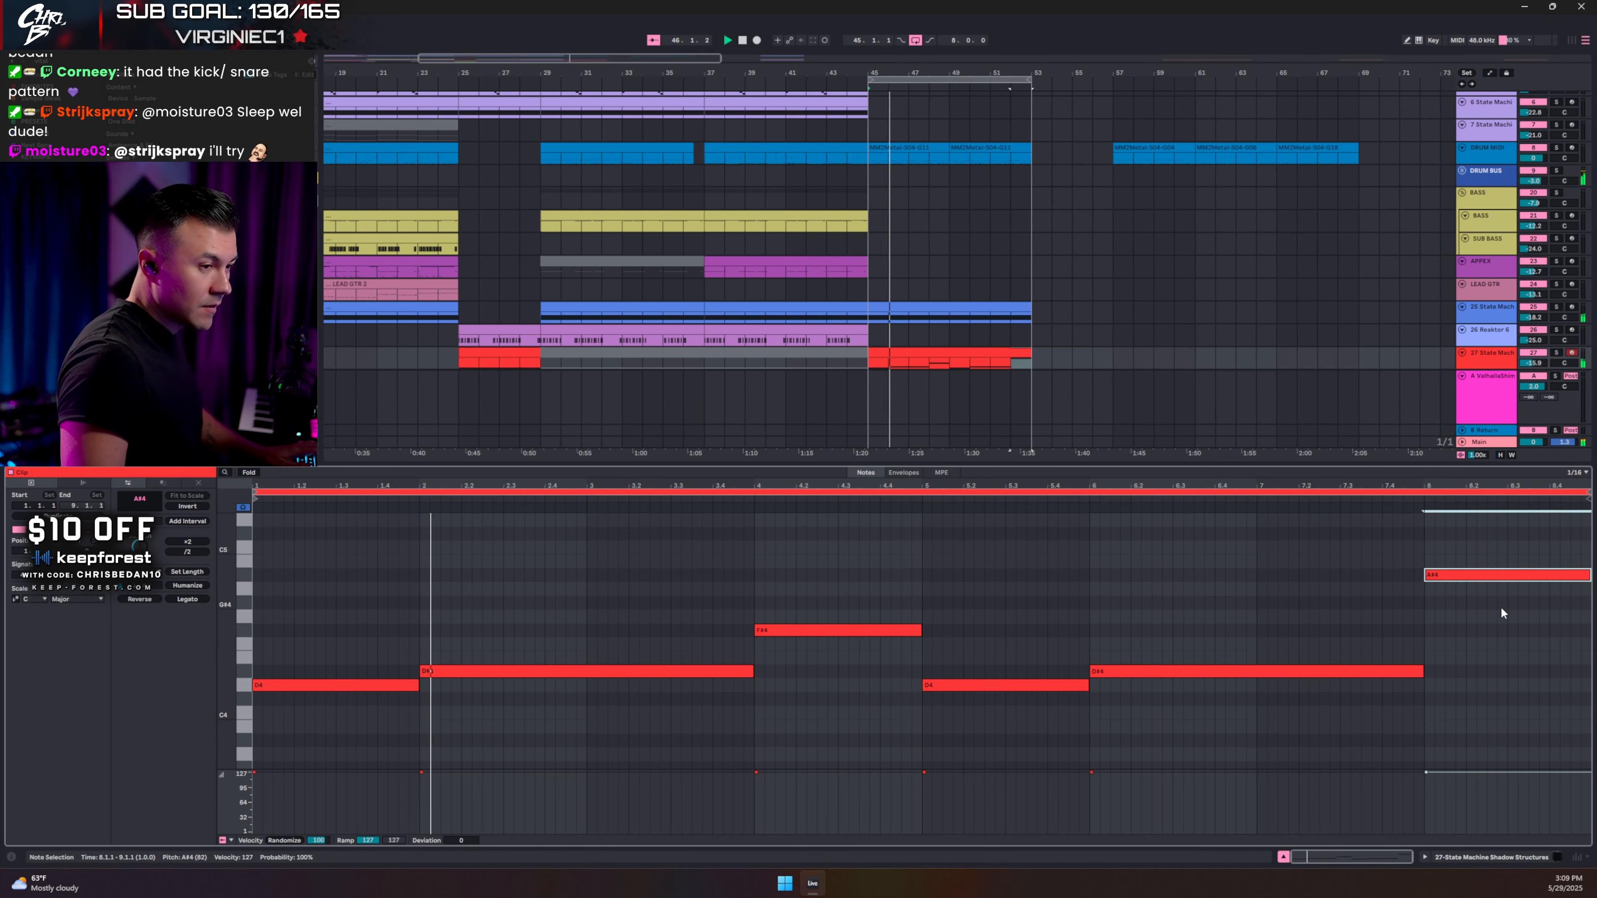
Shorten the bar 8 A#4 to half a bar and fill the second half with a copy lowered to A4.
key("shift+Left")
key("shift+Left")
key("shift+Left")
key("shift+Left")
key("shift+Left")
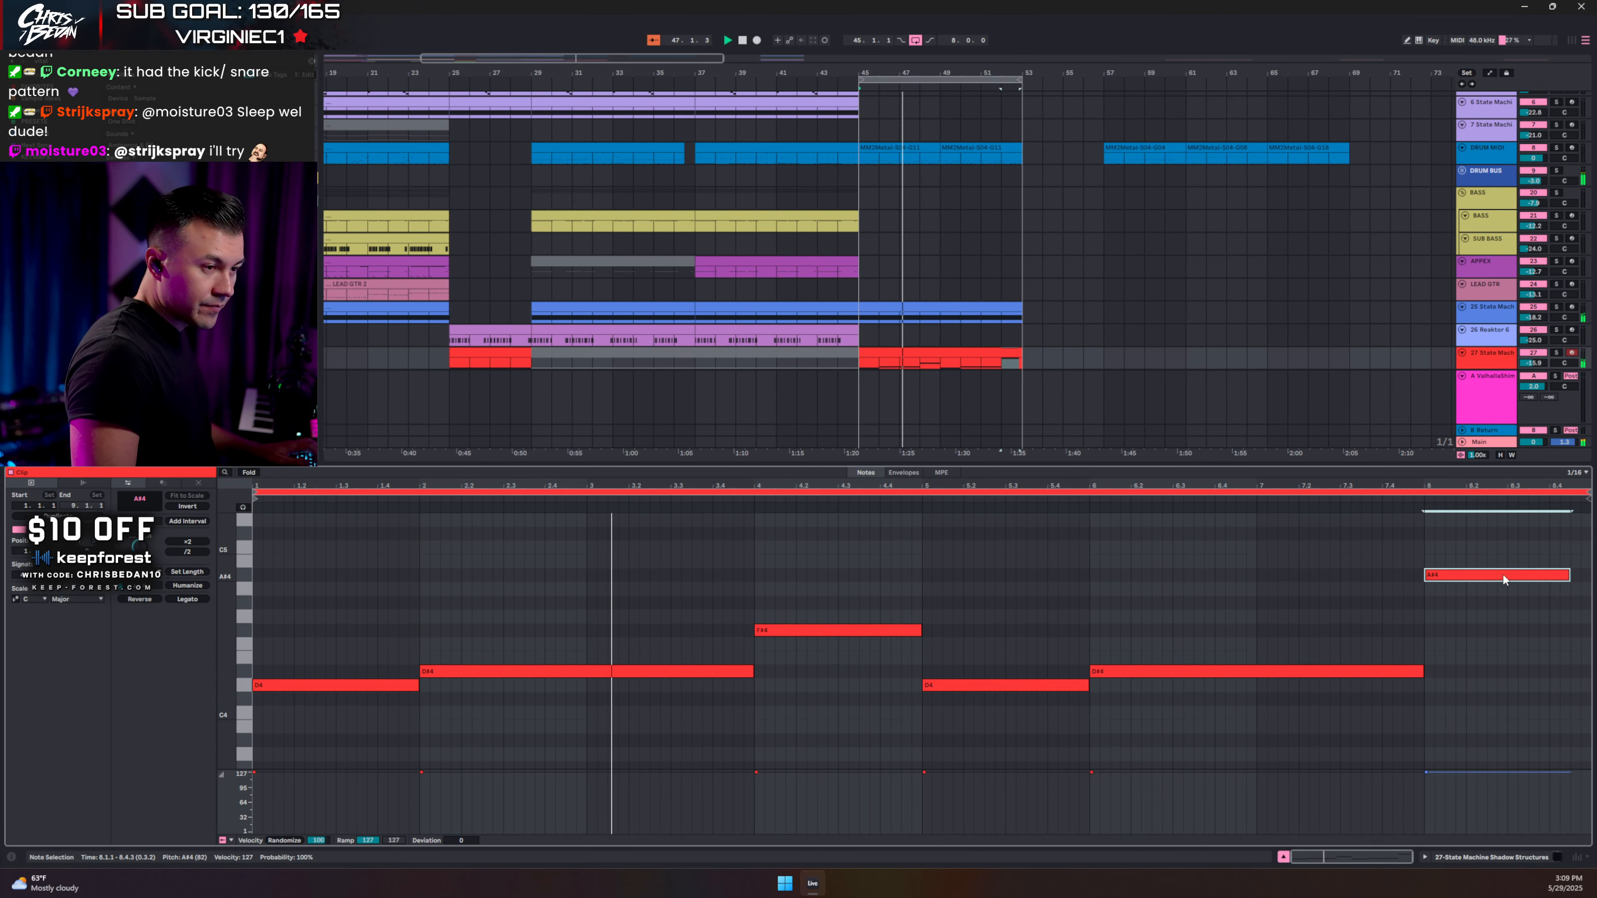
key("shift+Left")
key("ctrl+d")
key("Down")
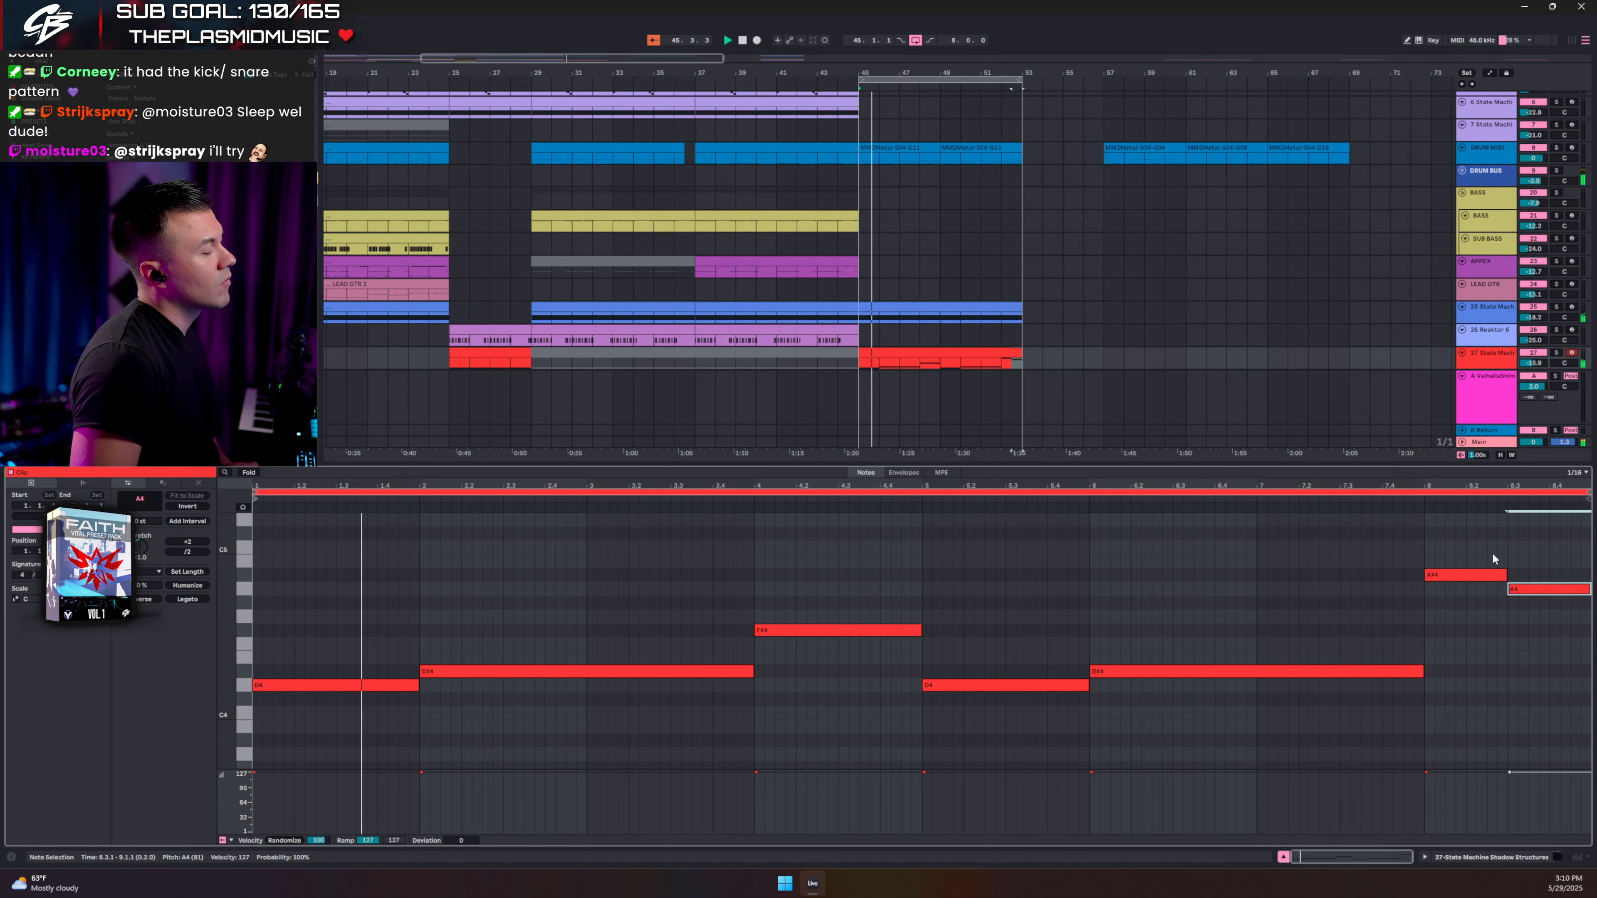
Close the melody's note editor and create an empty four-bar MIDI clip on BASS at bars 45 to 49.
left_click(1283, 856)
left_click(890, 333)
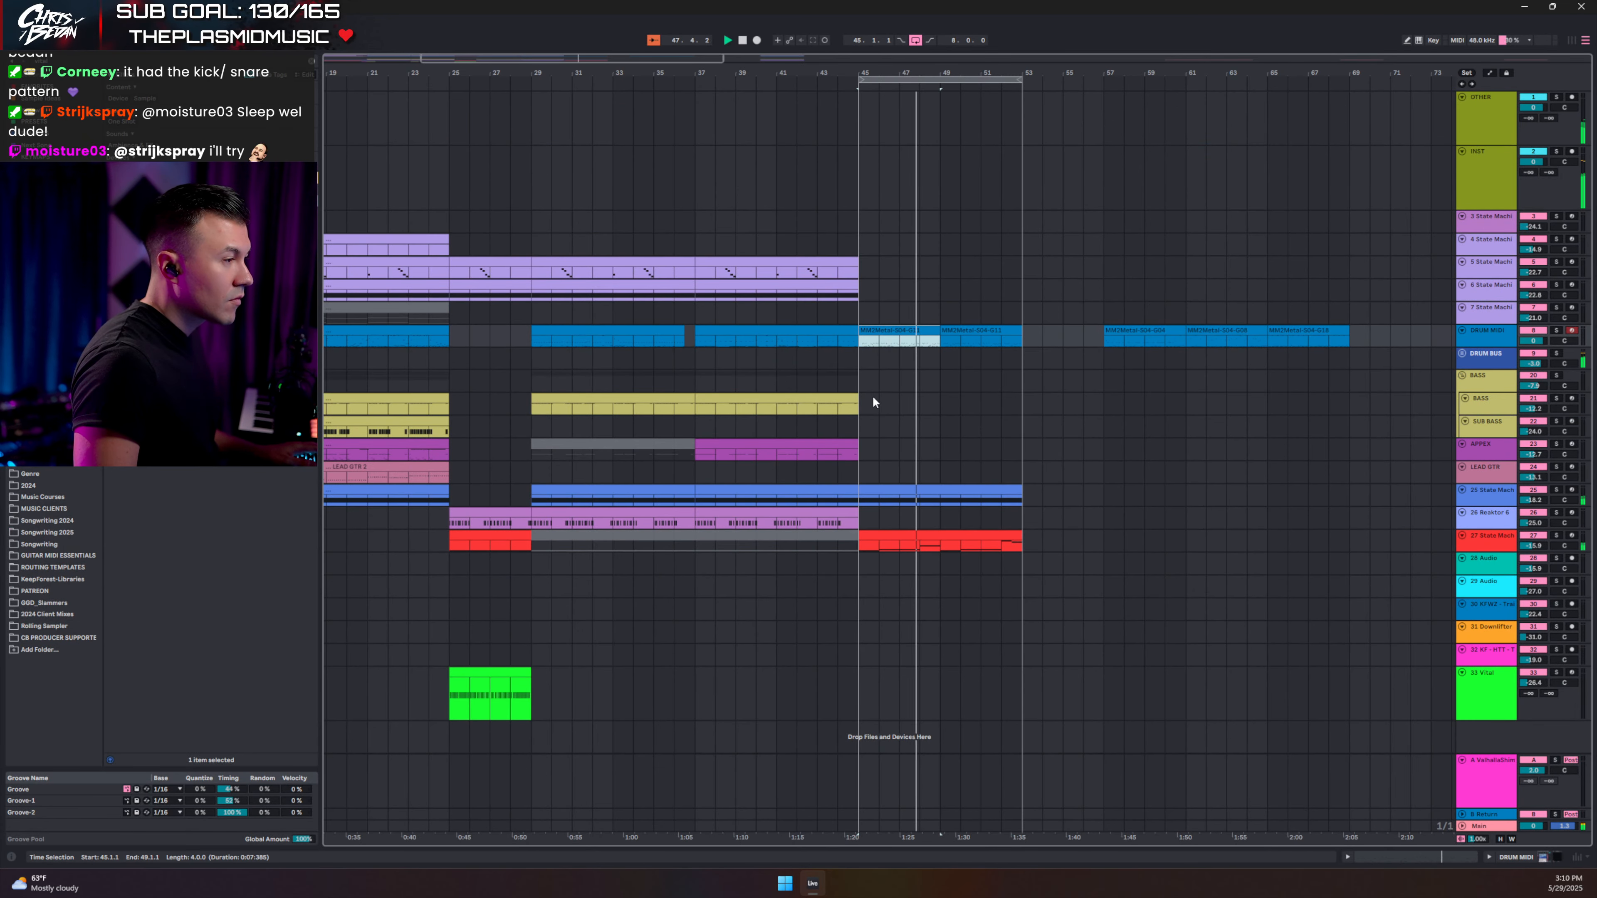
left_click_drag(866, 399, 945, 403)
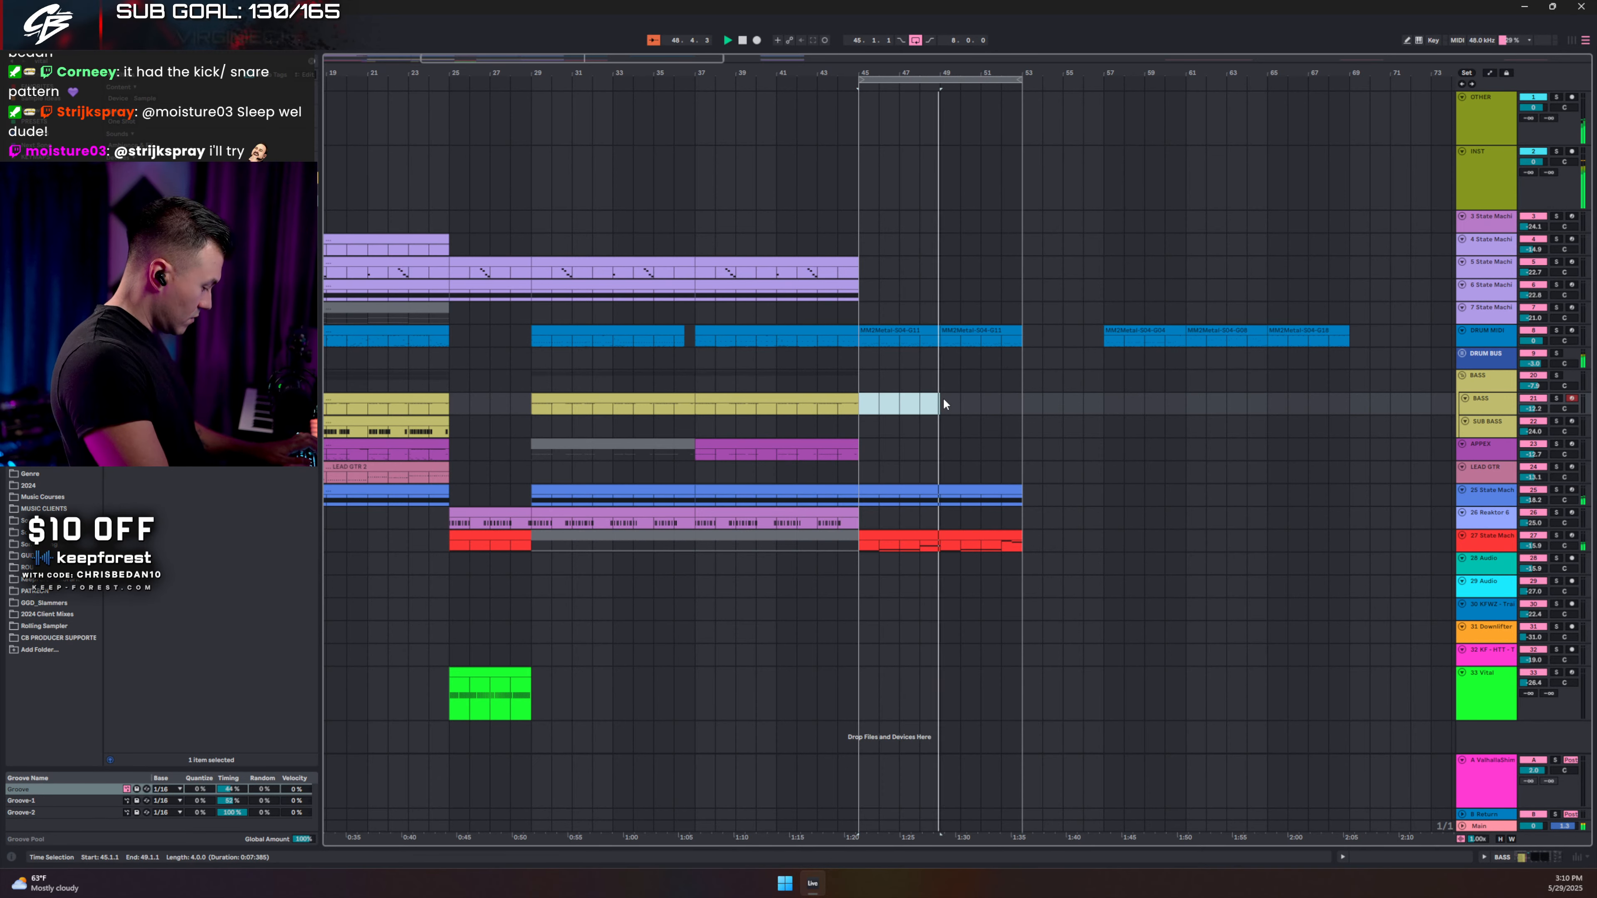
key("ctrl+shift+m")
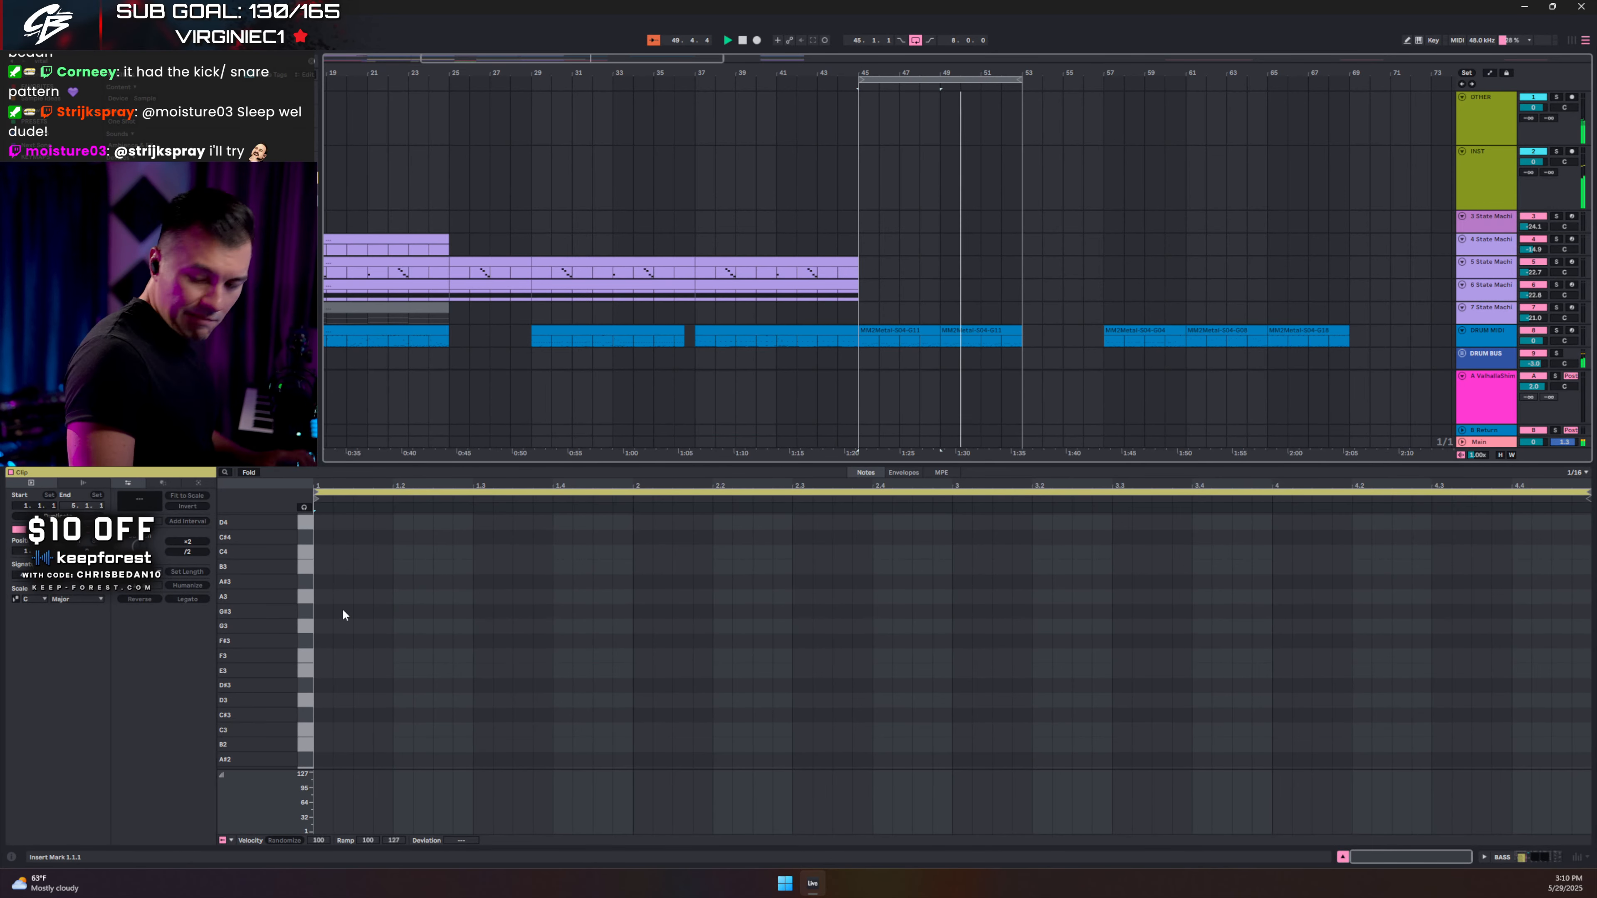
Turn on note preview and audition pitches from G3 down to D1 against the loop to find the bass register.
left_click(303, 508)
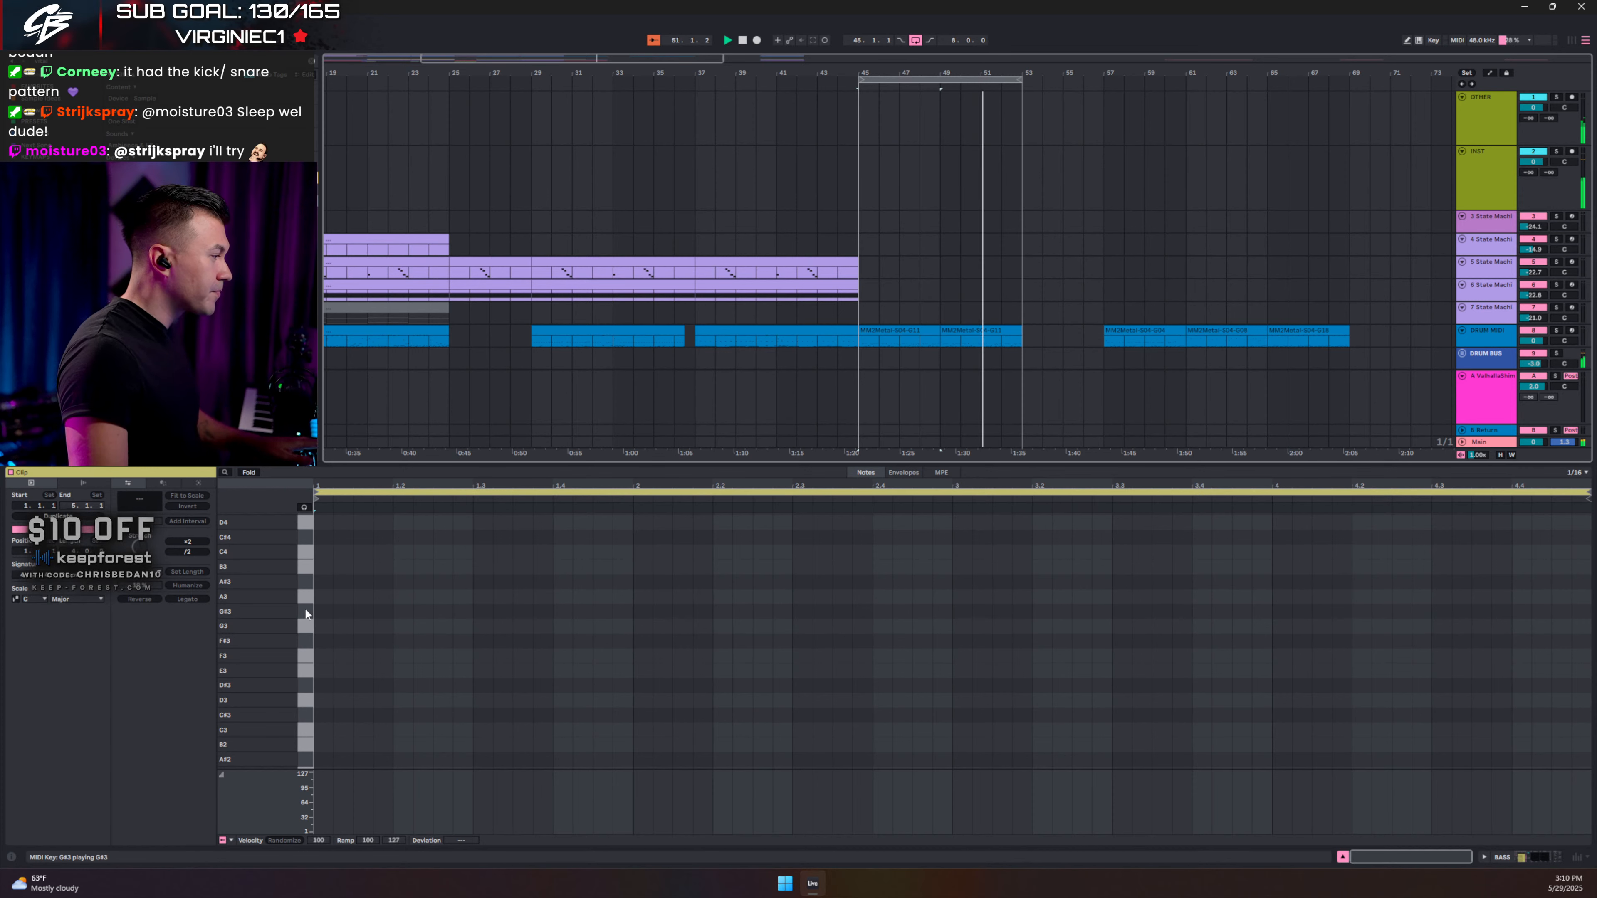
left_click(304, 628)
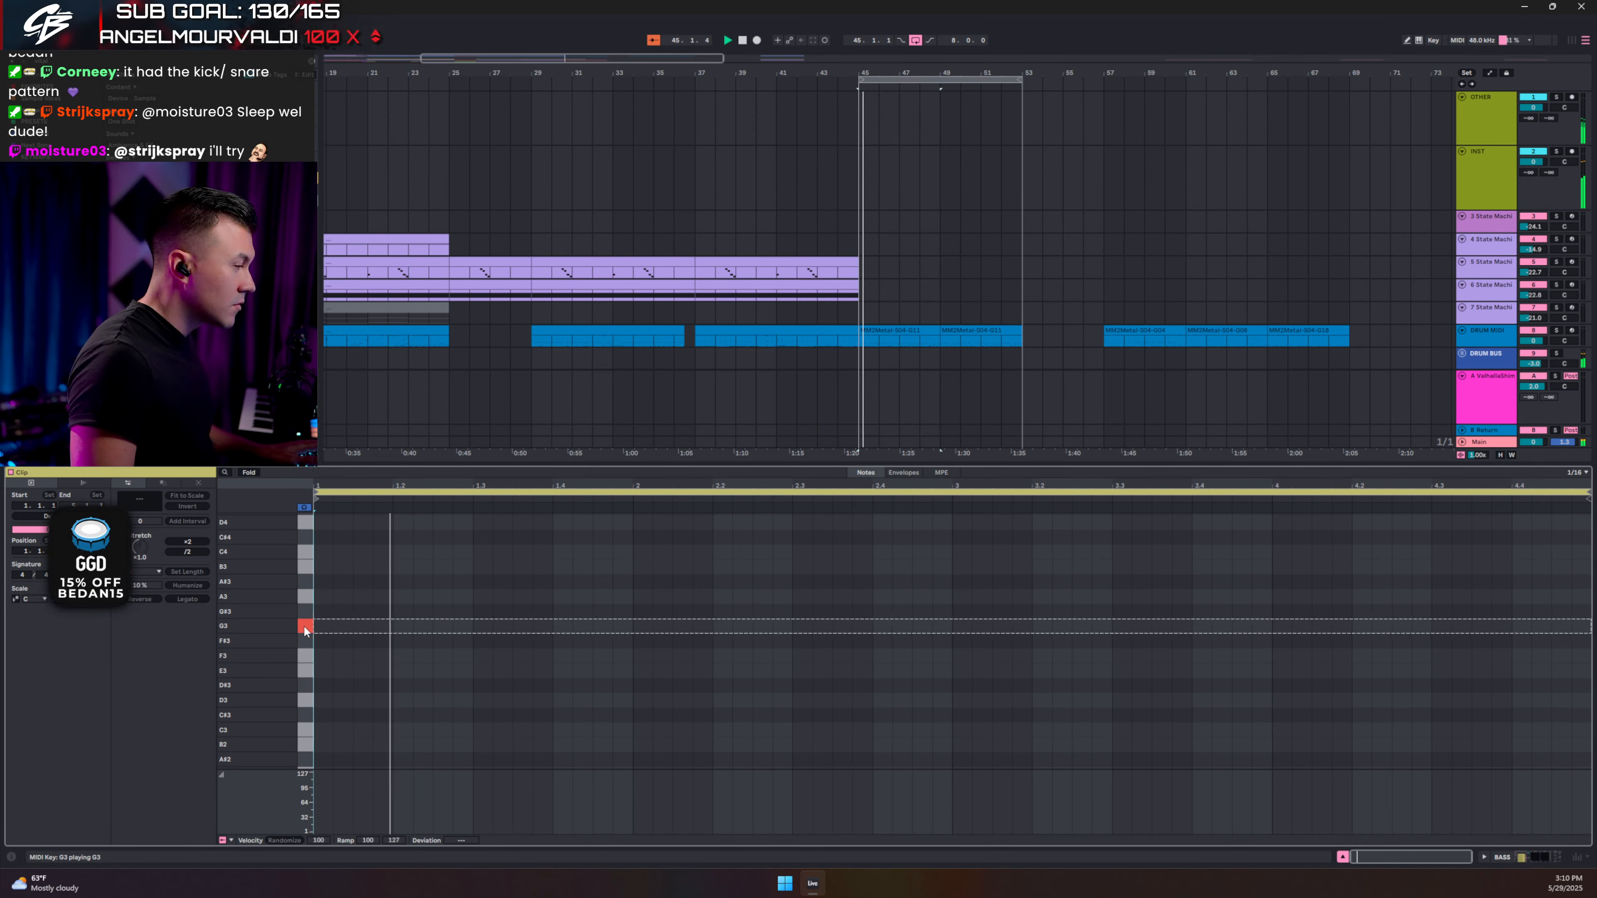
left_click(305, 687)
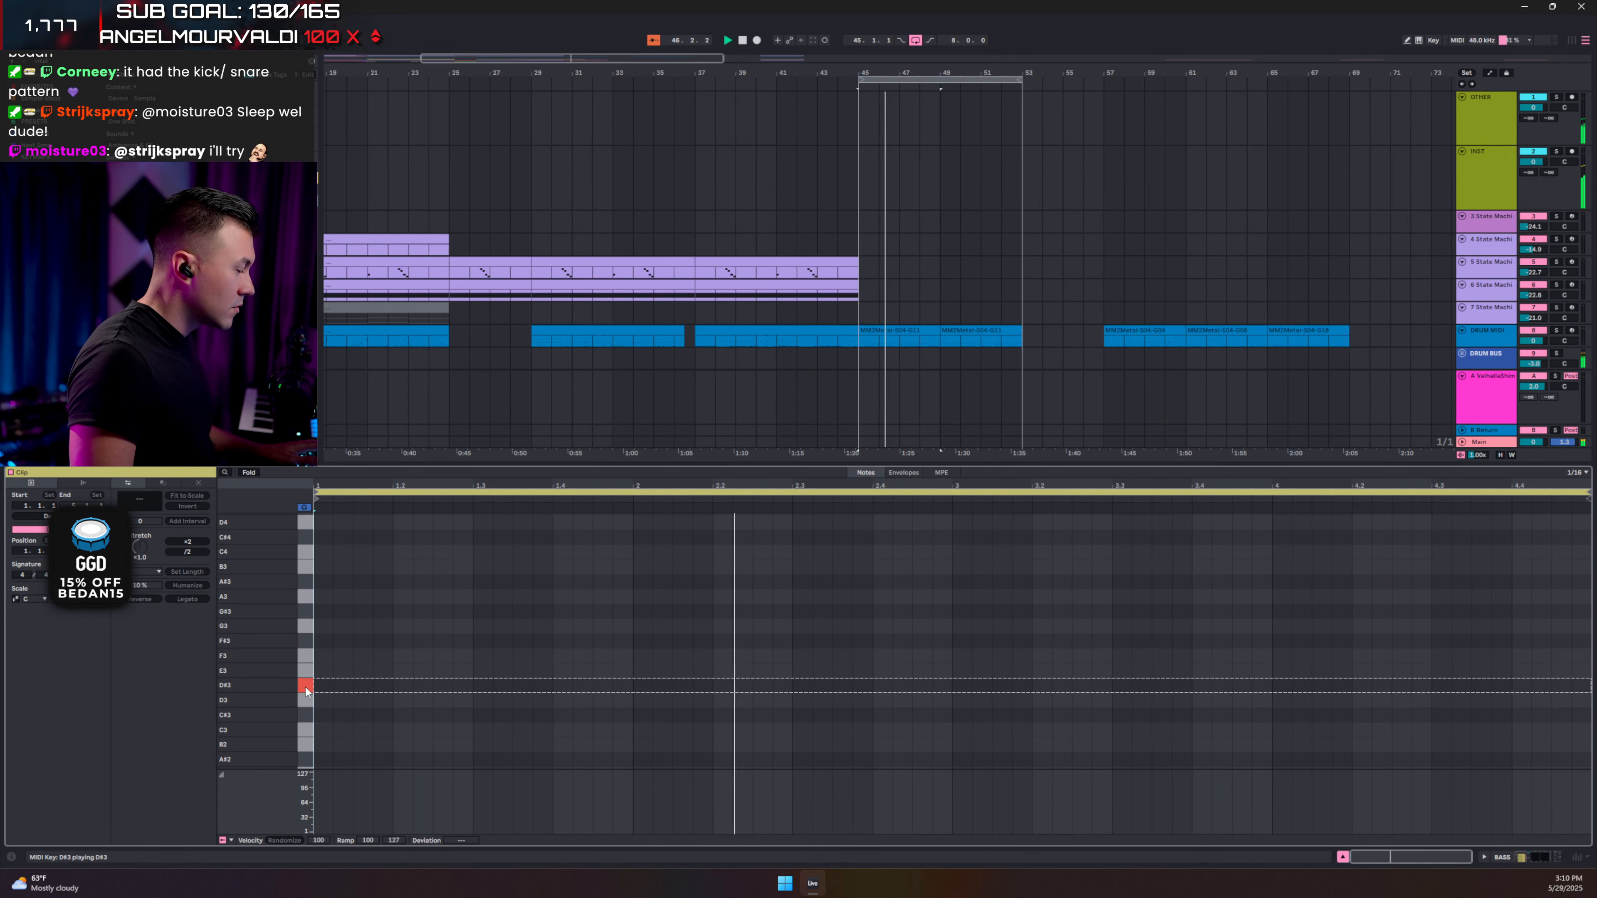
left_click(303, 717)
scroll(304, 699, "down", 3)
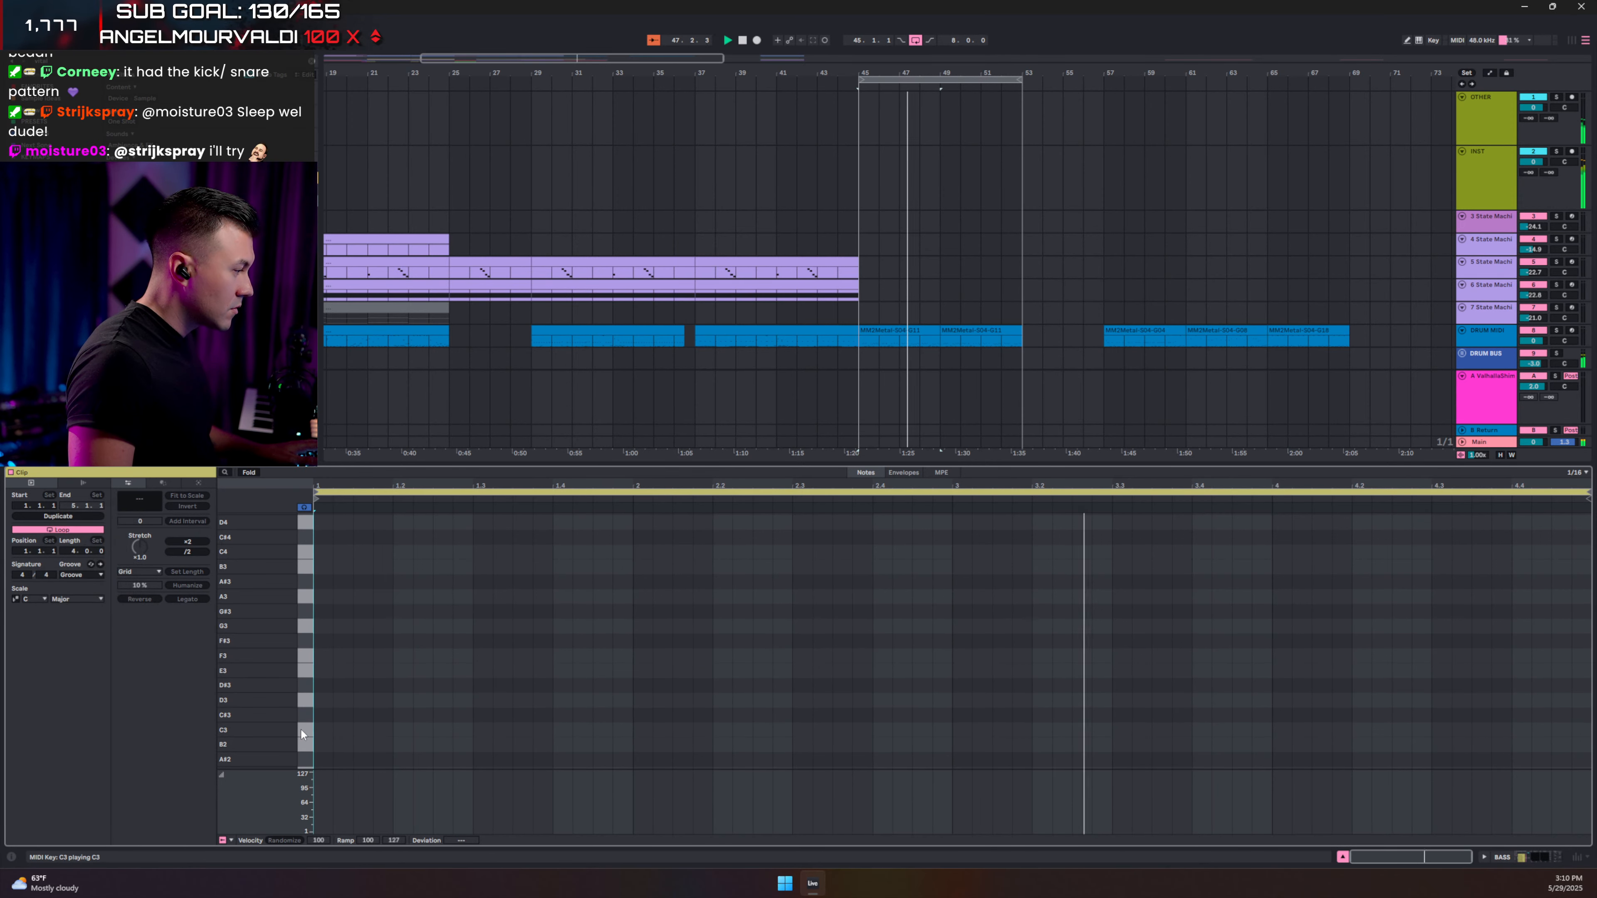
left_click(304, 692)
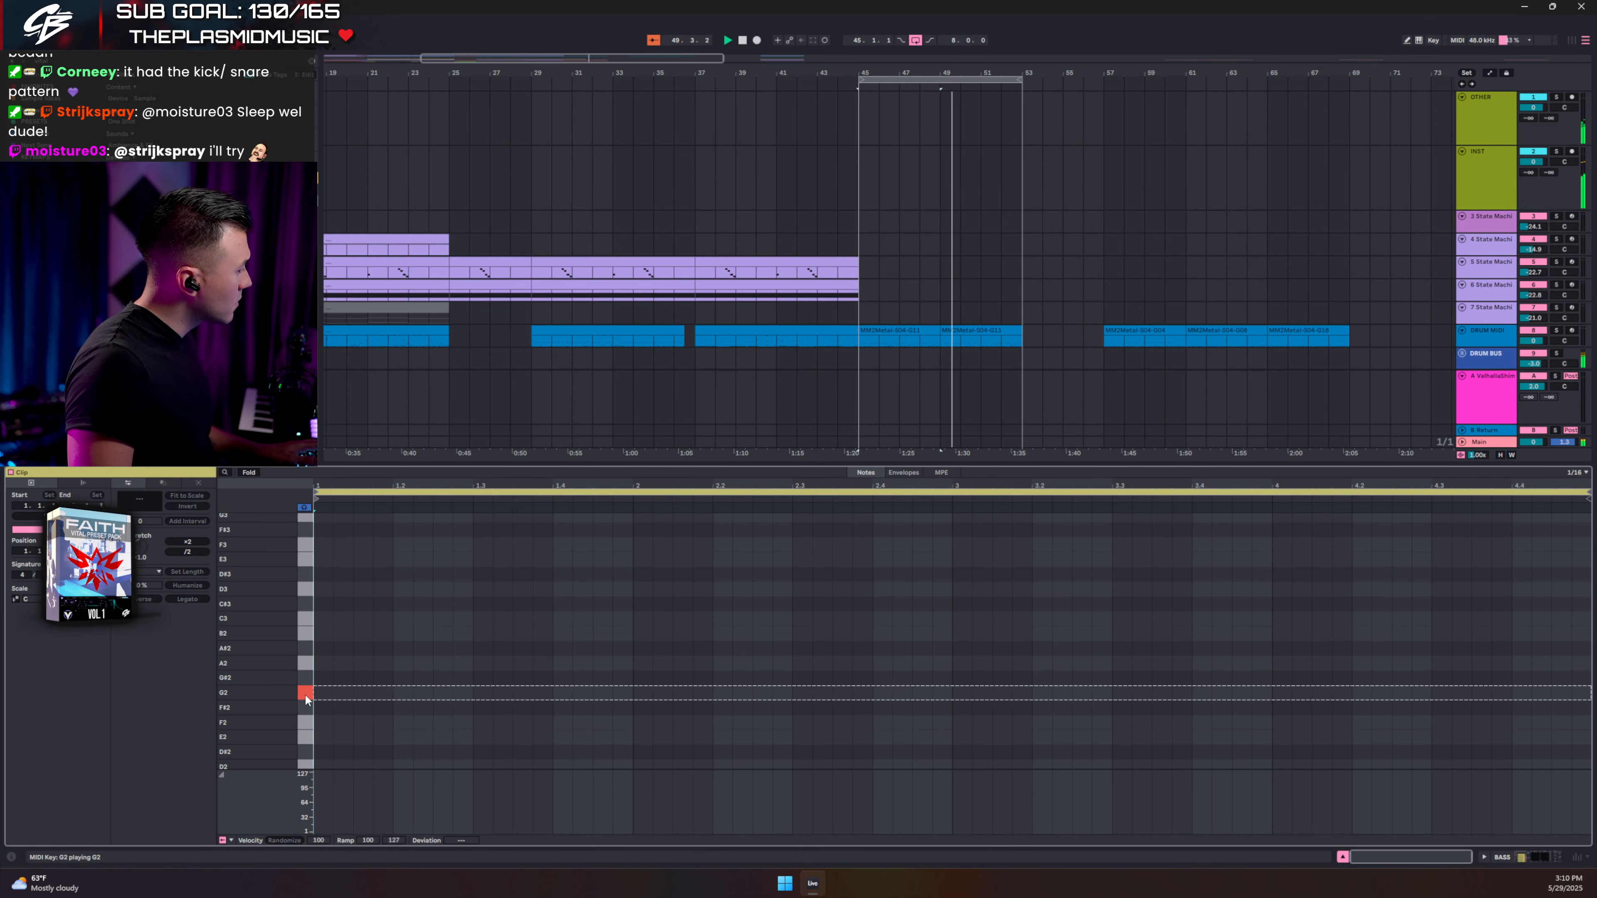
scroll(306, 699, "down", 1)
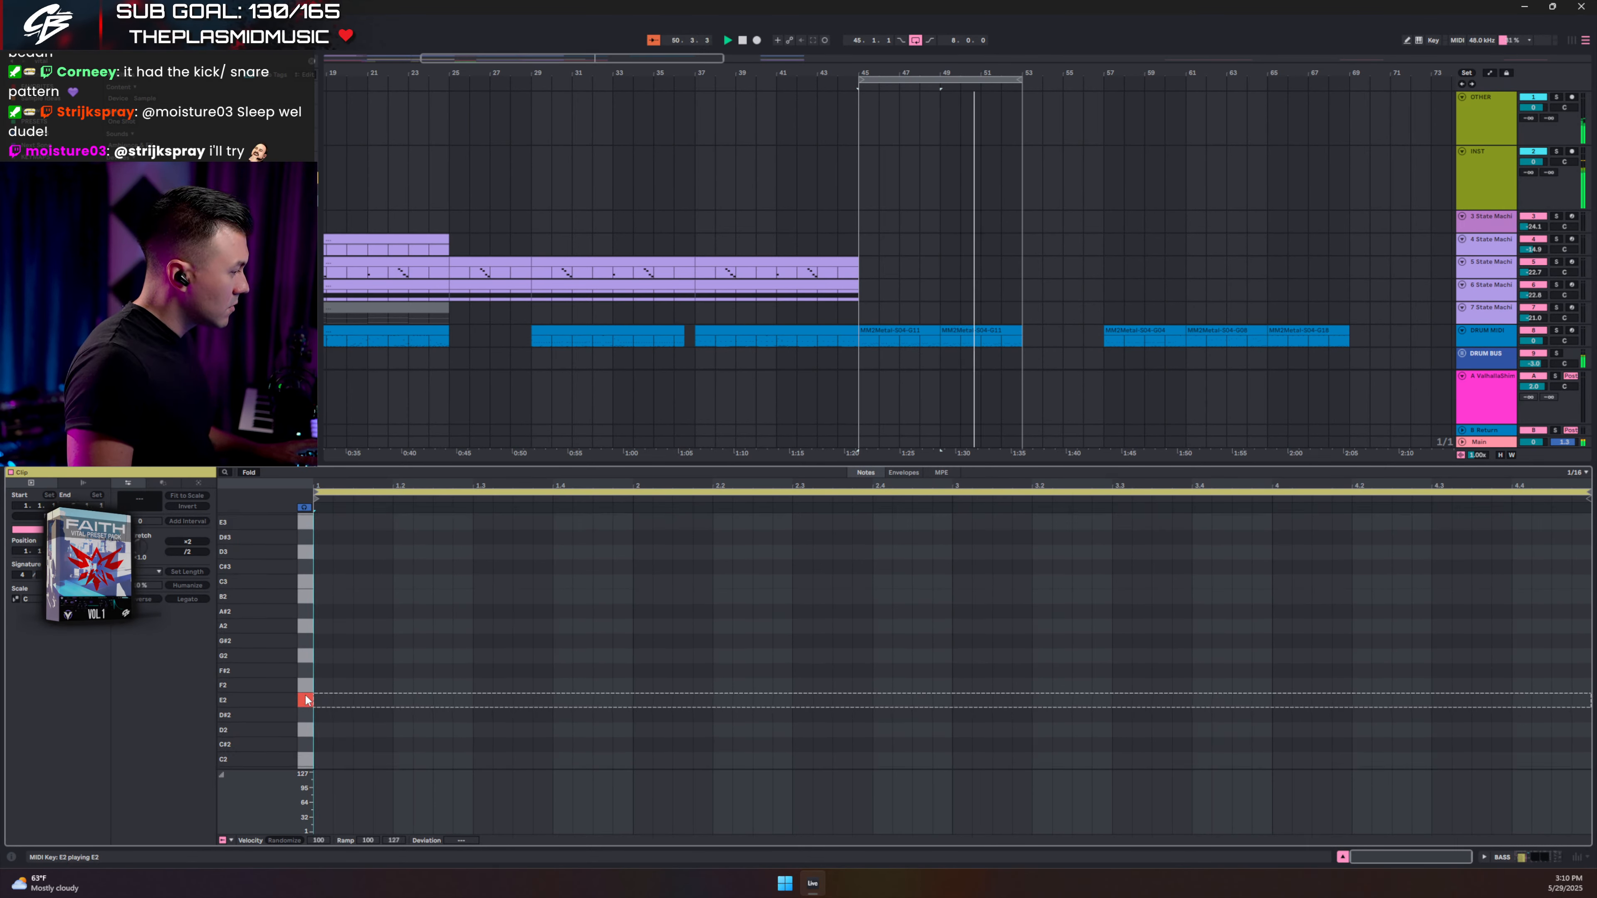
left_click(303, 734)
scroll(302, 734, "down", 1)
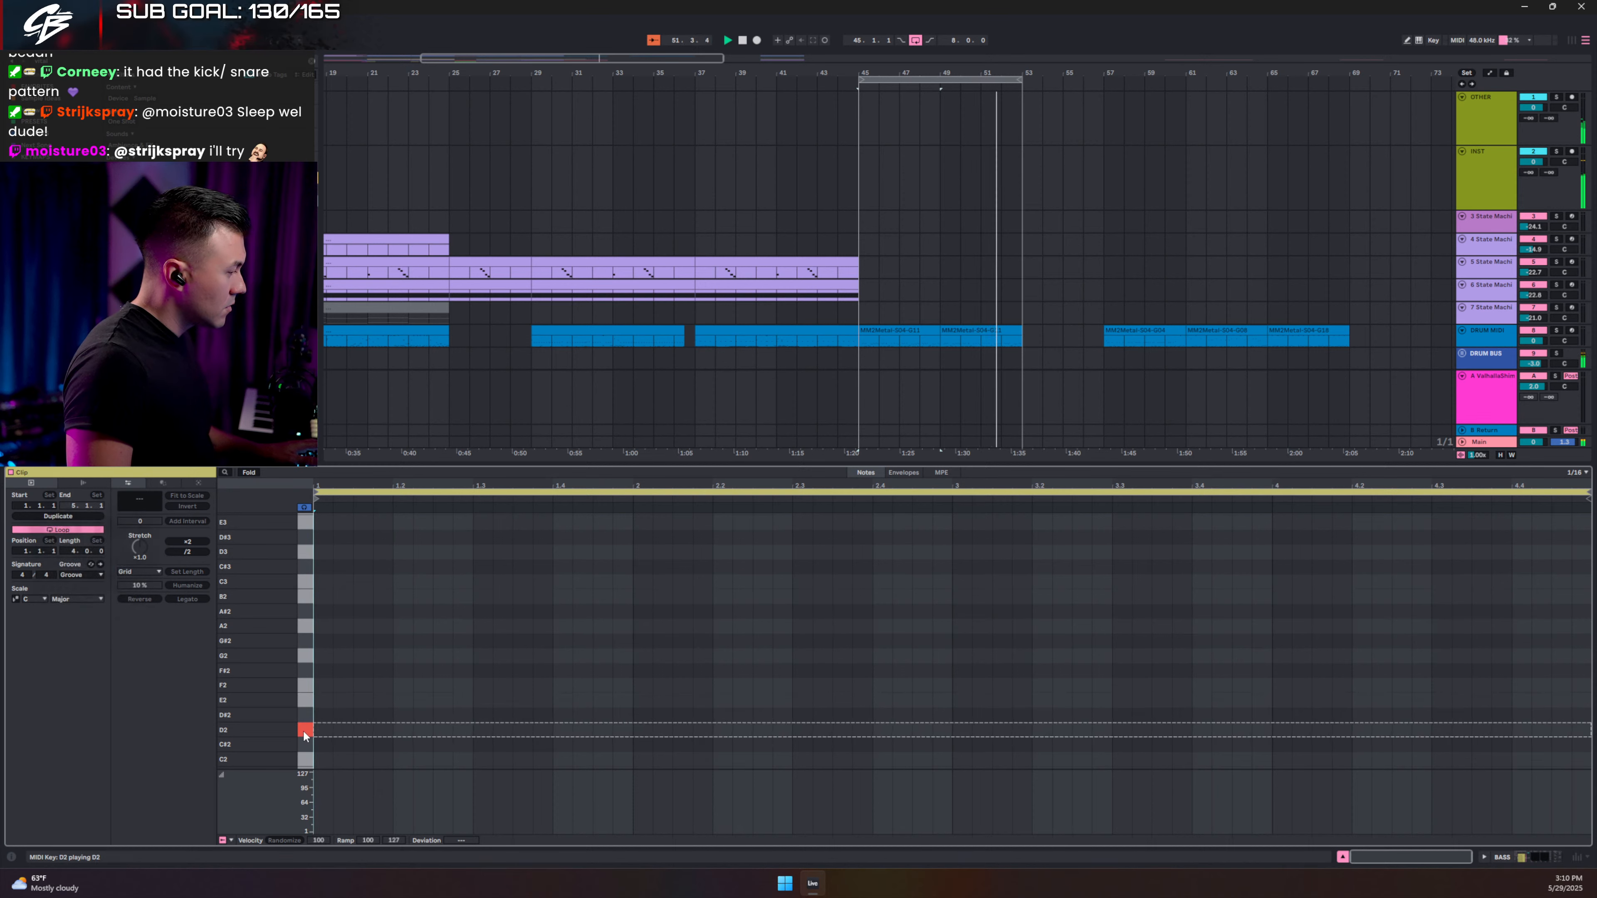
left_click(303, 679)
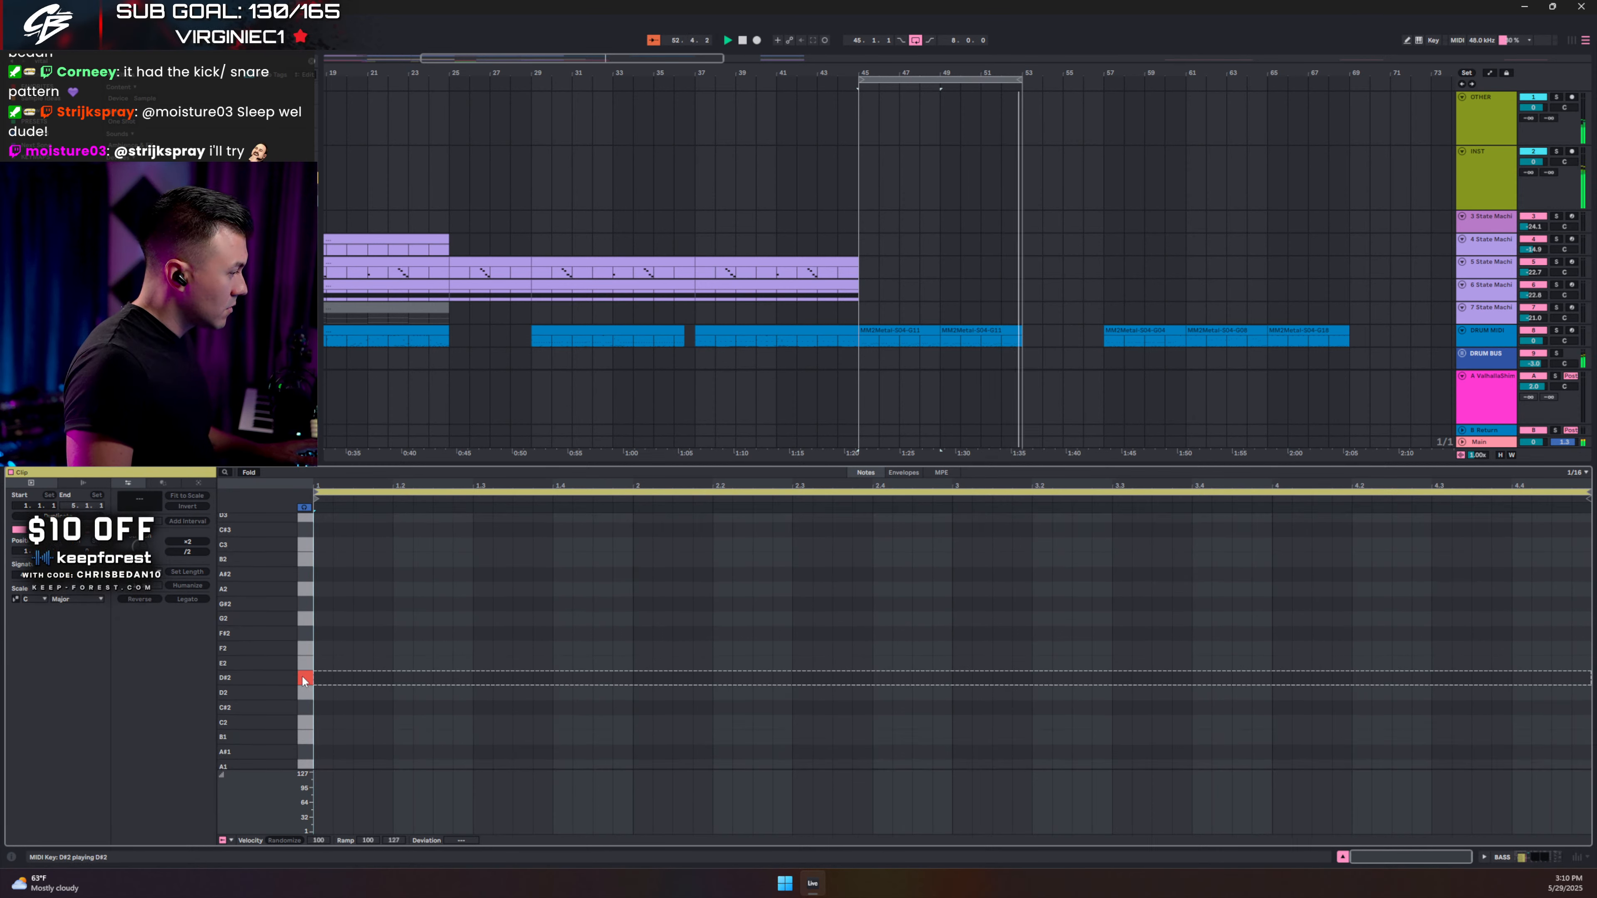
scroll(304, 685, "down", 3)
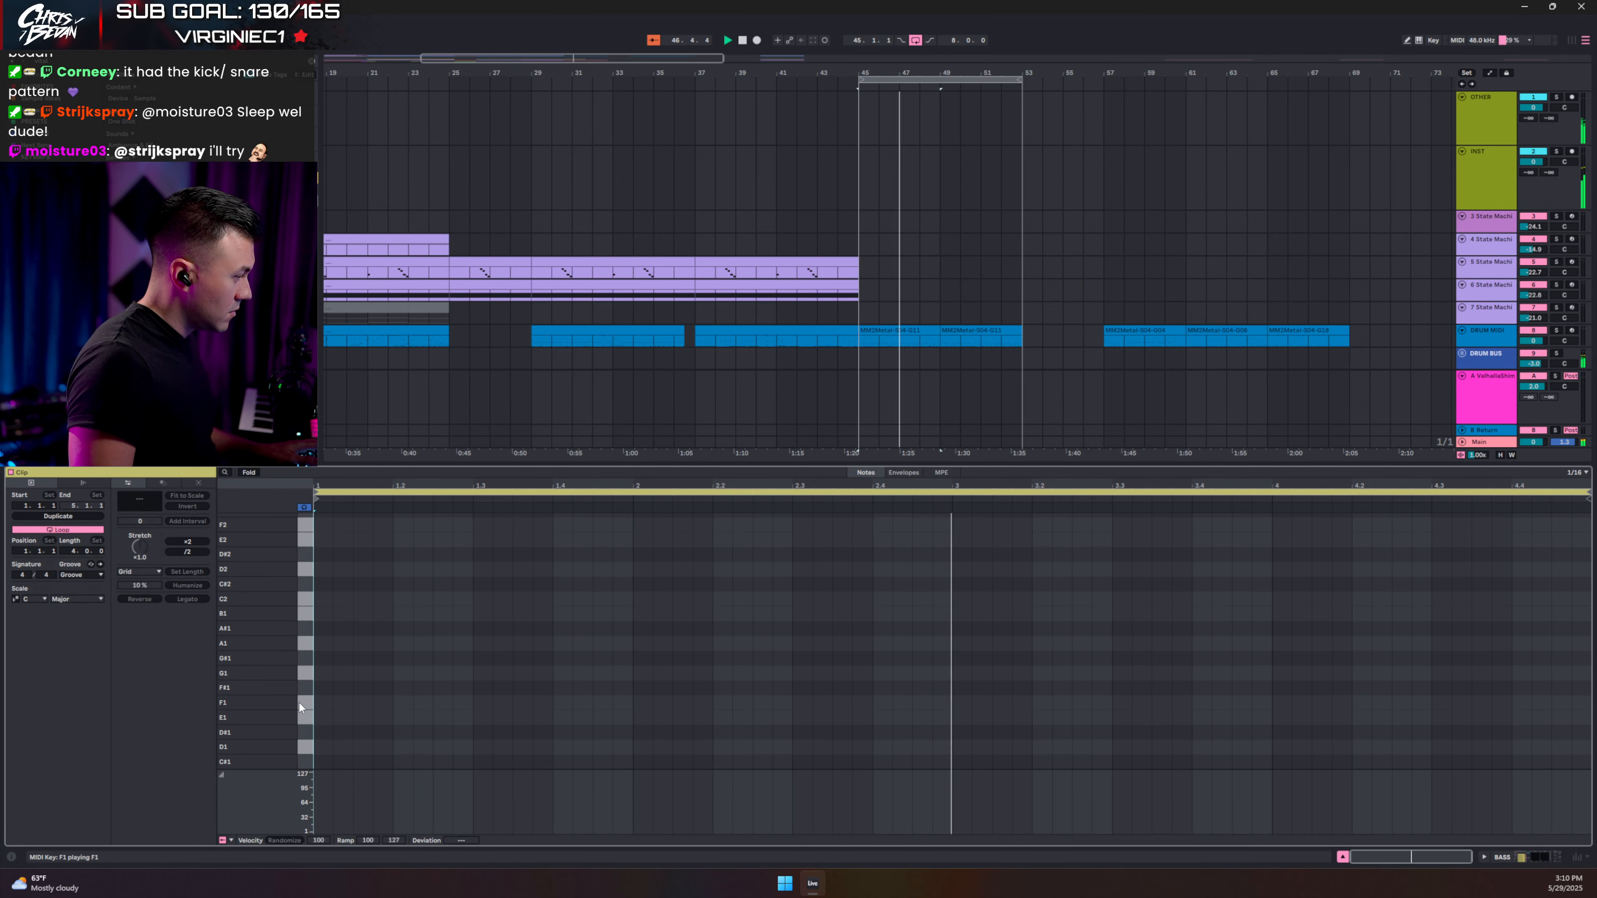
scroll(302, 700, "down", 1)
left_click(303, 717)
scroll(302, 718, "down", 1)
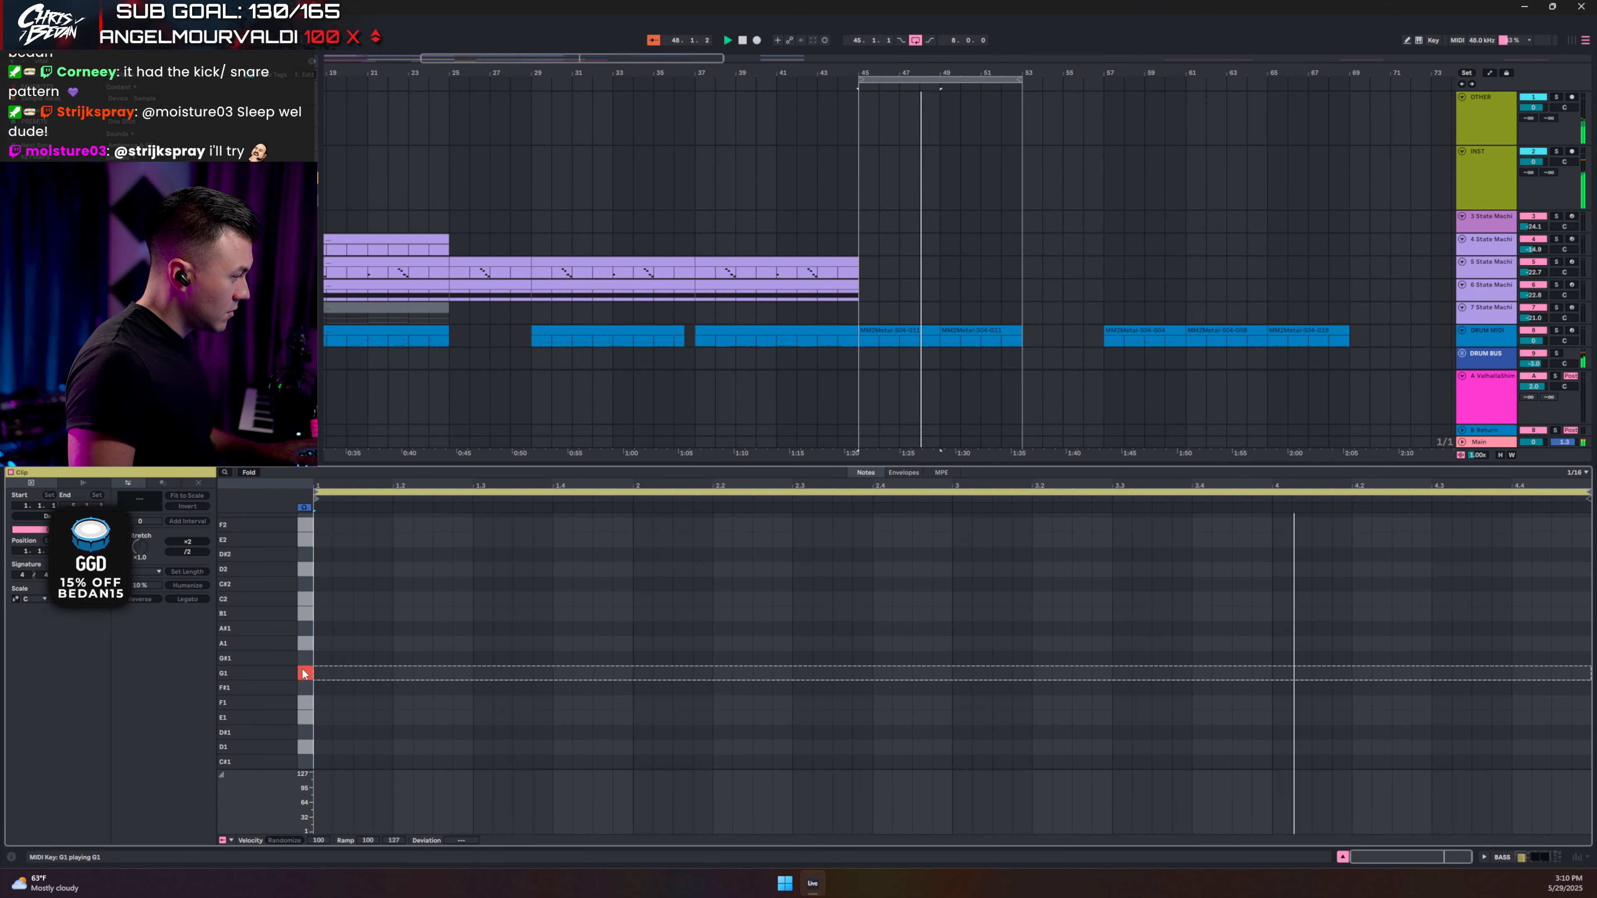
left_click(303, 712)
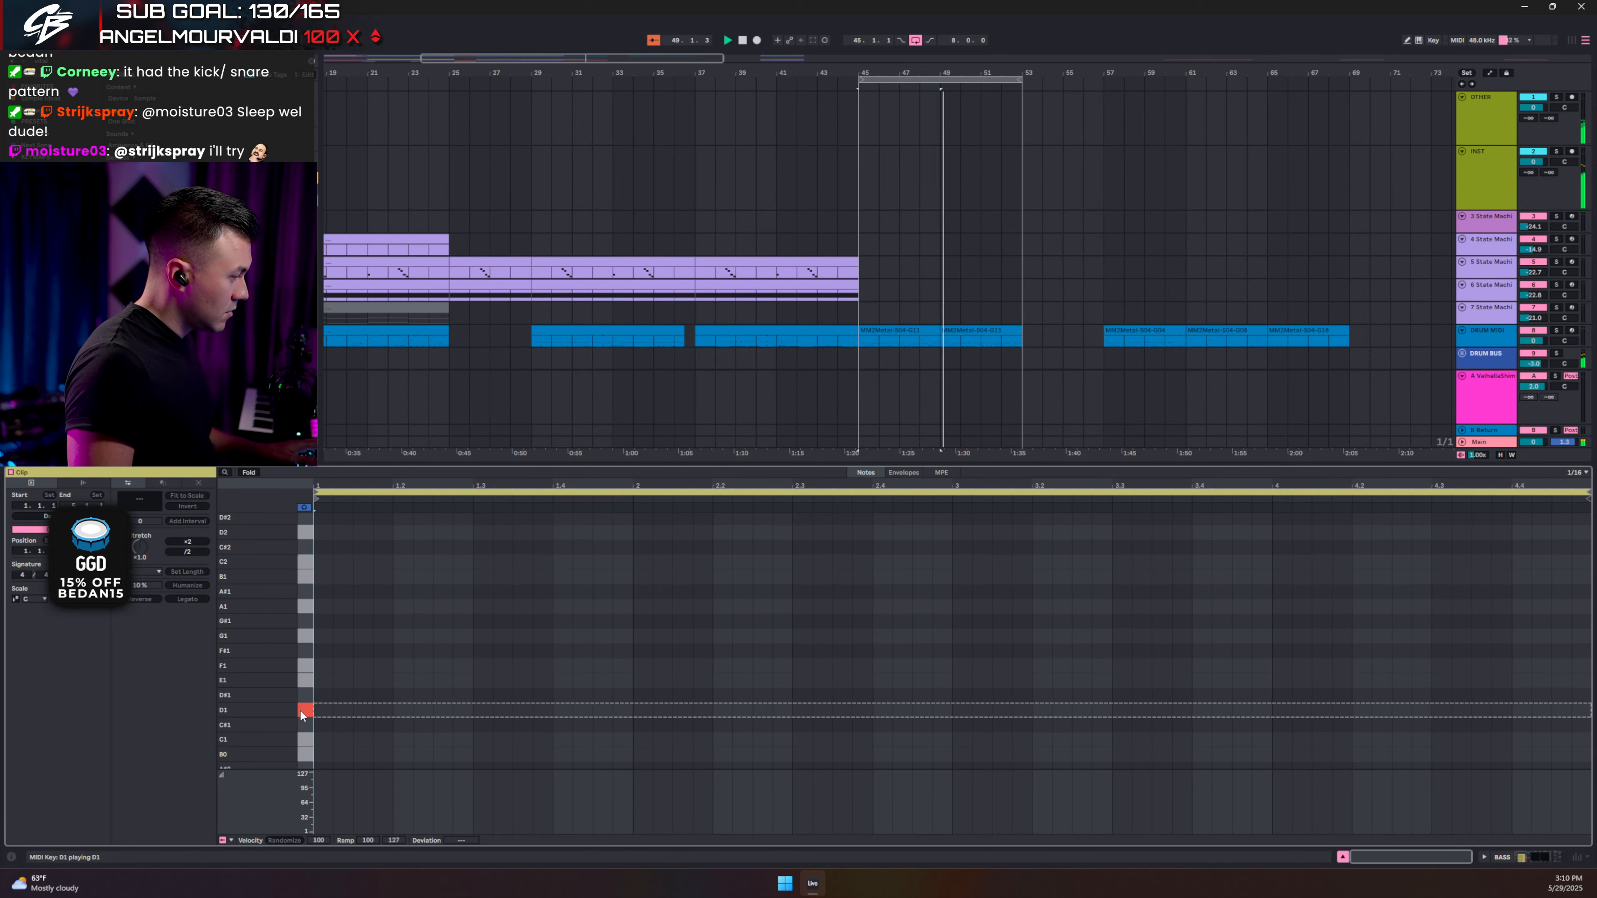
Write a D1 across the BASS clip's first two bars and a copy raised to G1 across bars 3 and 4, and play it.
double_click(318, 711)
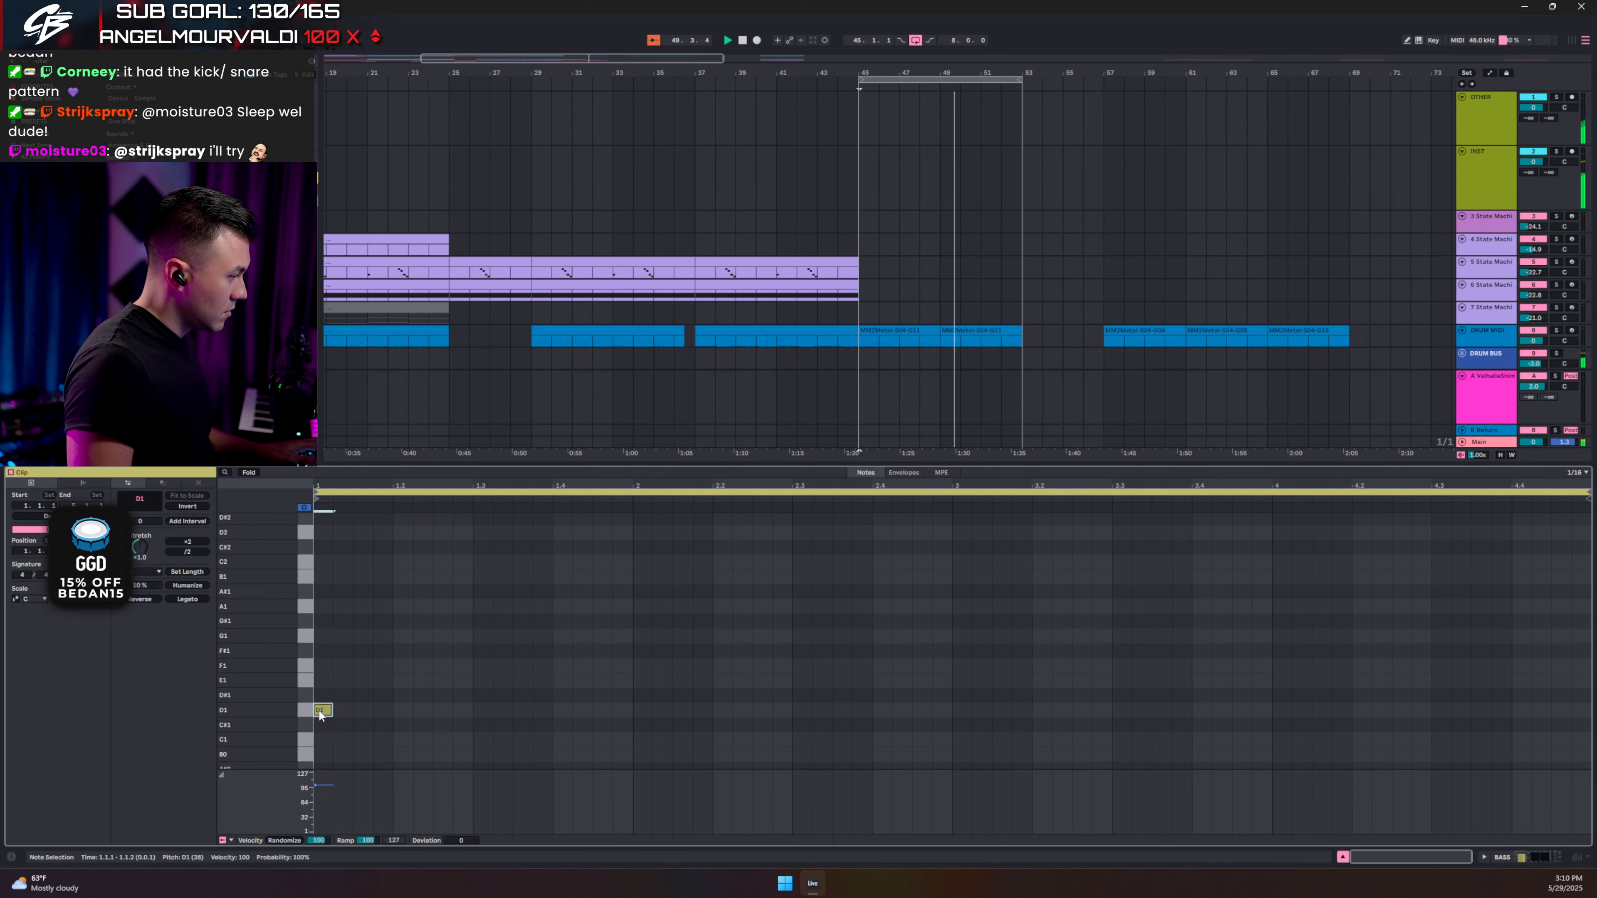
left_click(179, 599)
key("space")
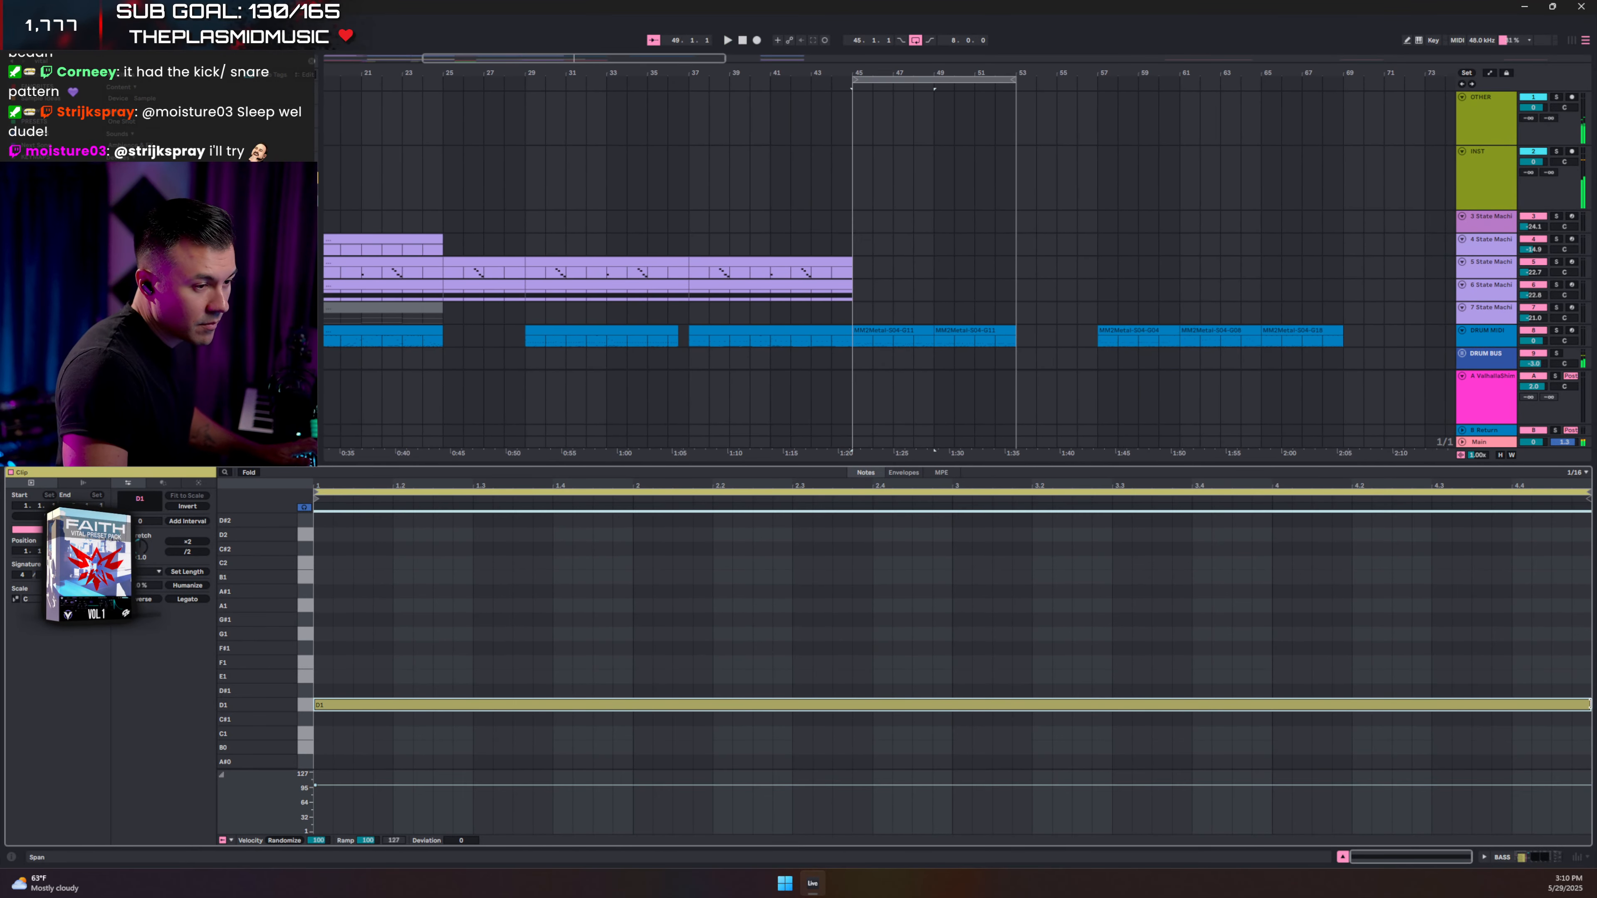
left_click_drag(1590, 705, 882, 703)
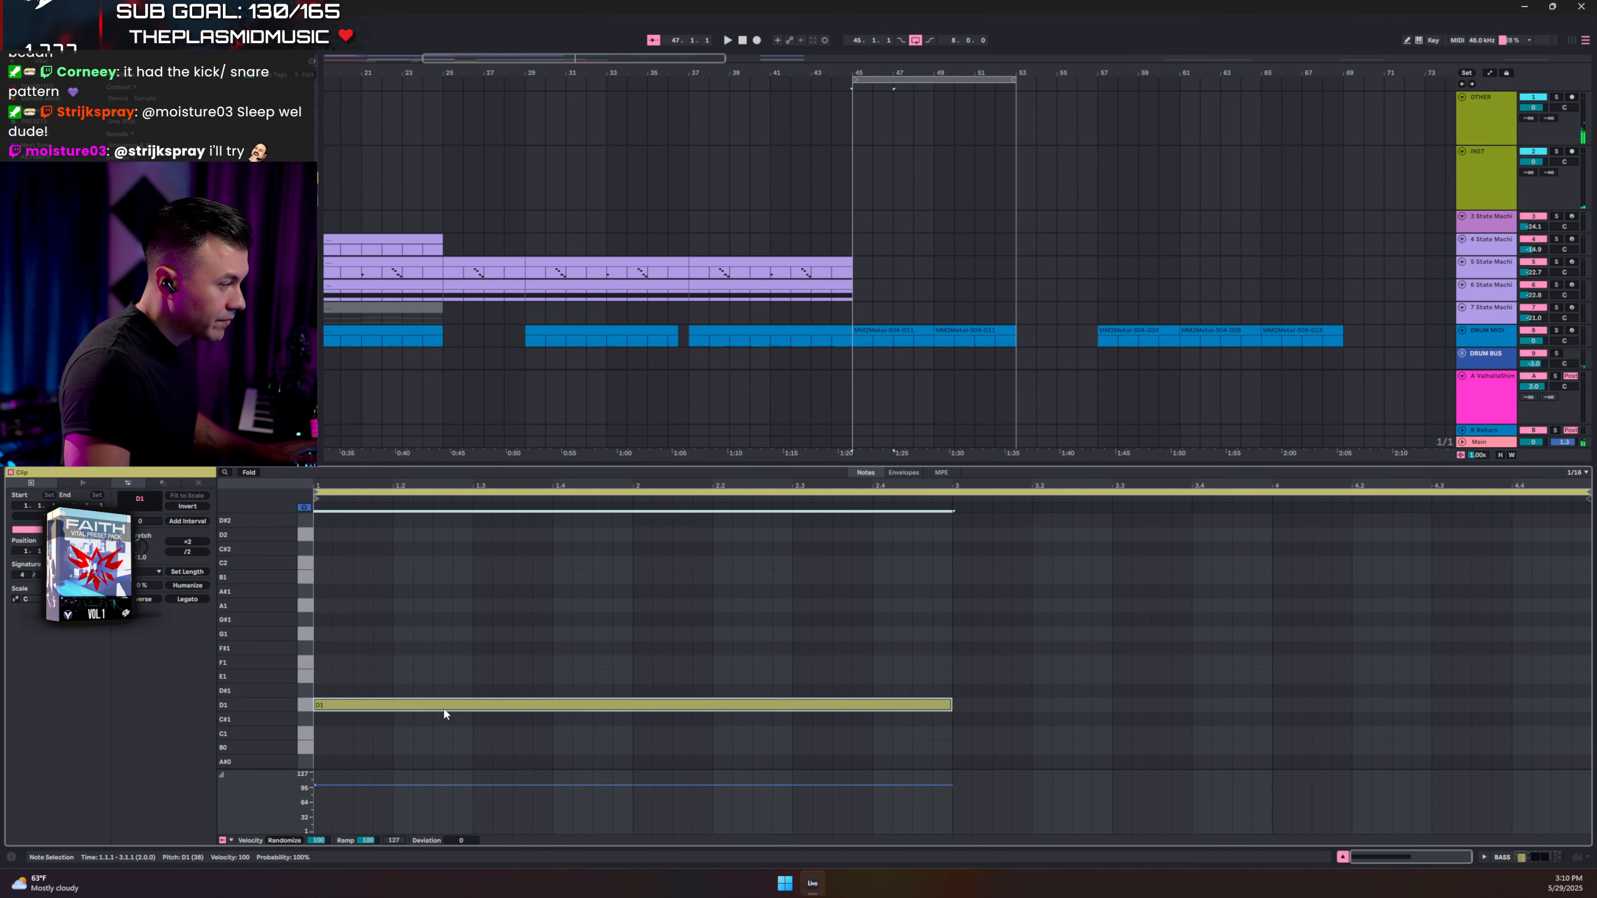
left_click_drag(367, 707, 986, 639)
key("space")
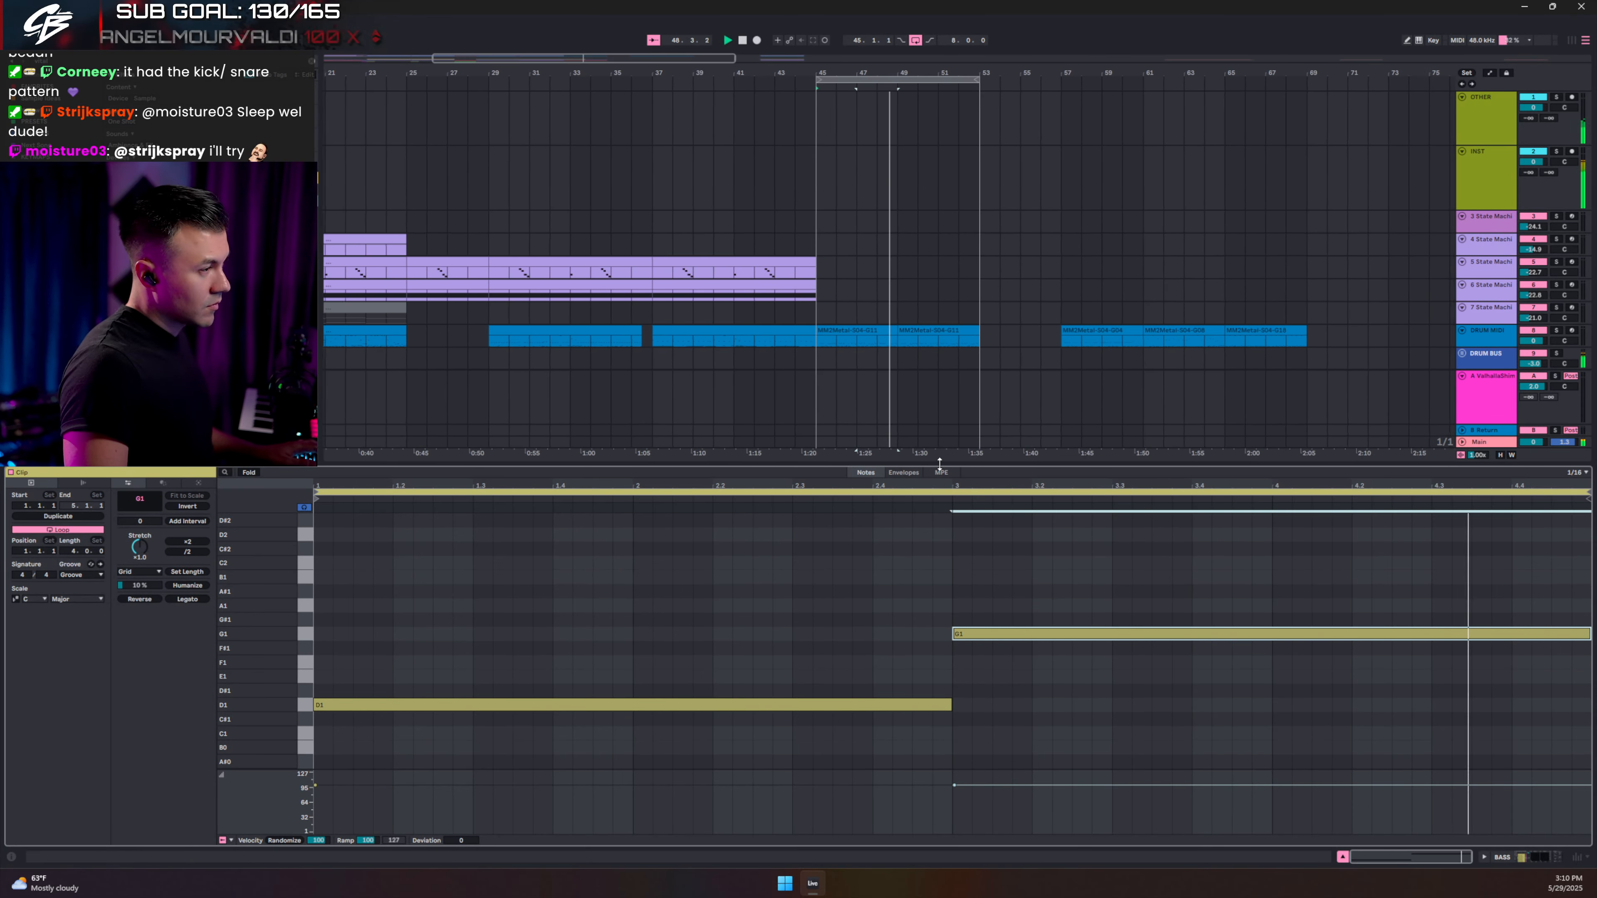
Listen to the section and duplicate the four-bar BASS clip from bar 45 to bars 49 to 53.
scroll(888, 322, "down", 3)
left_click(838, 277)
key("space")
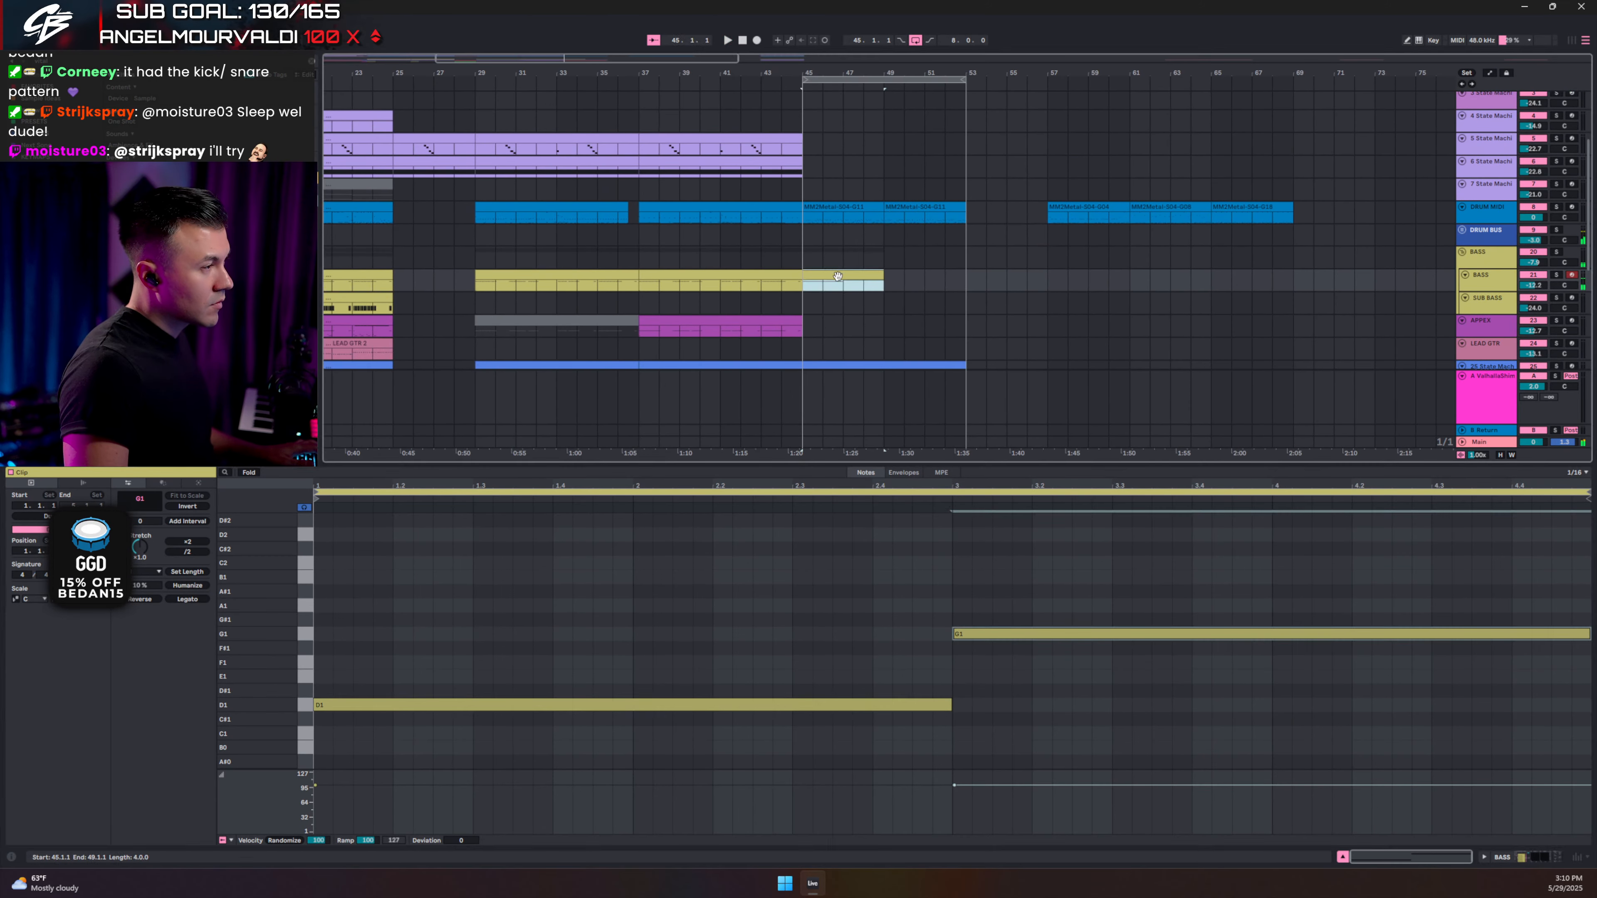
left_click(761, 186)
key("space")
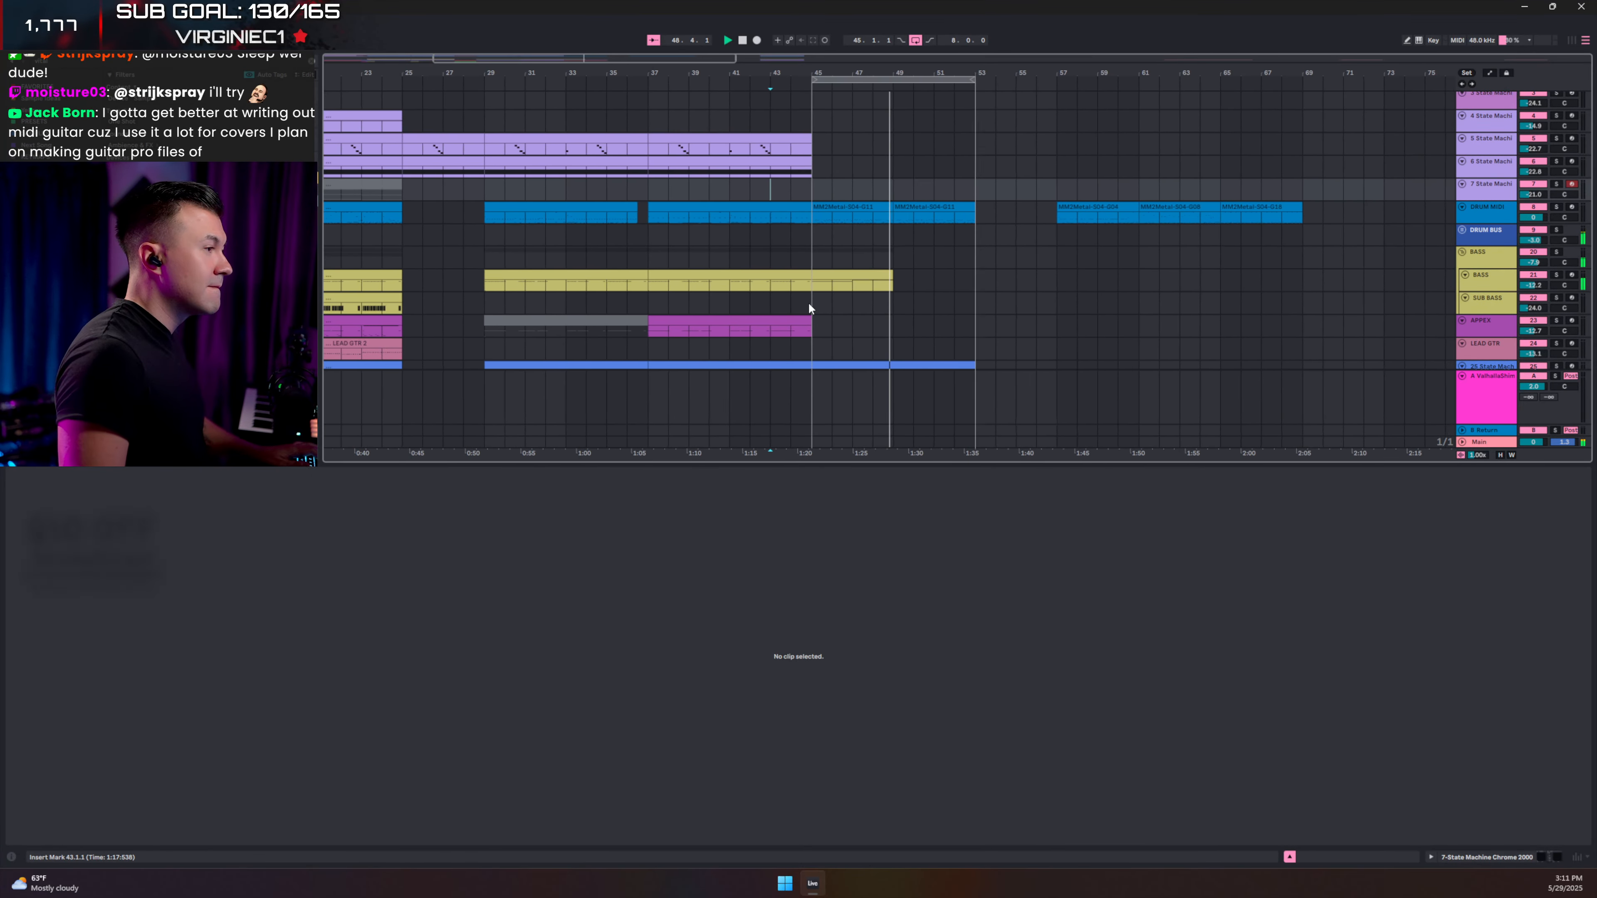
left_click(837, 277)
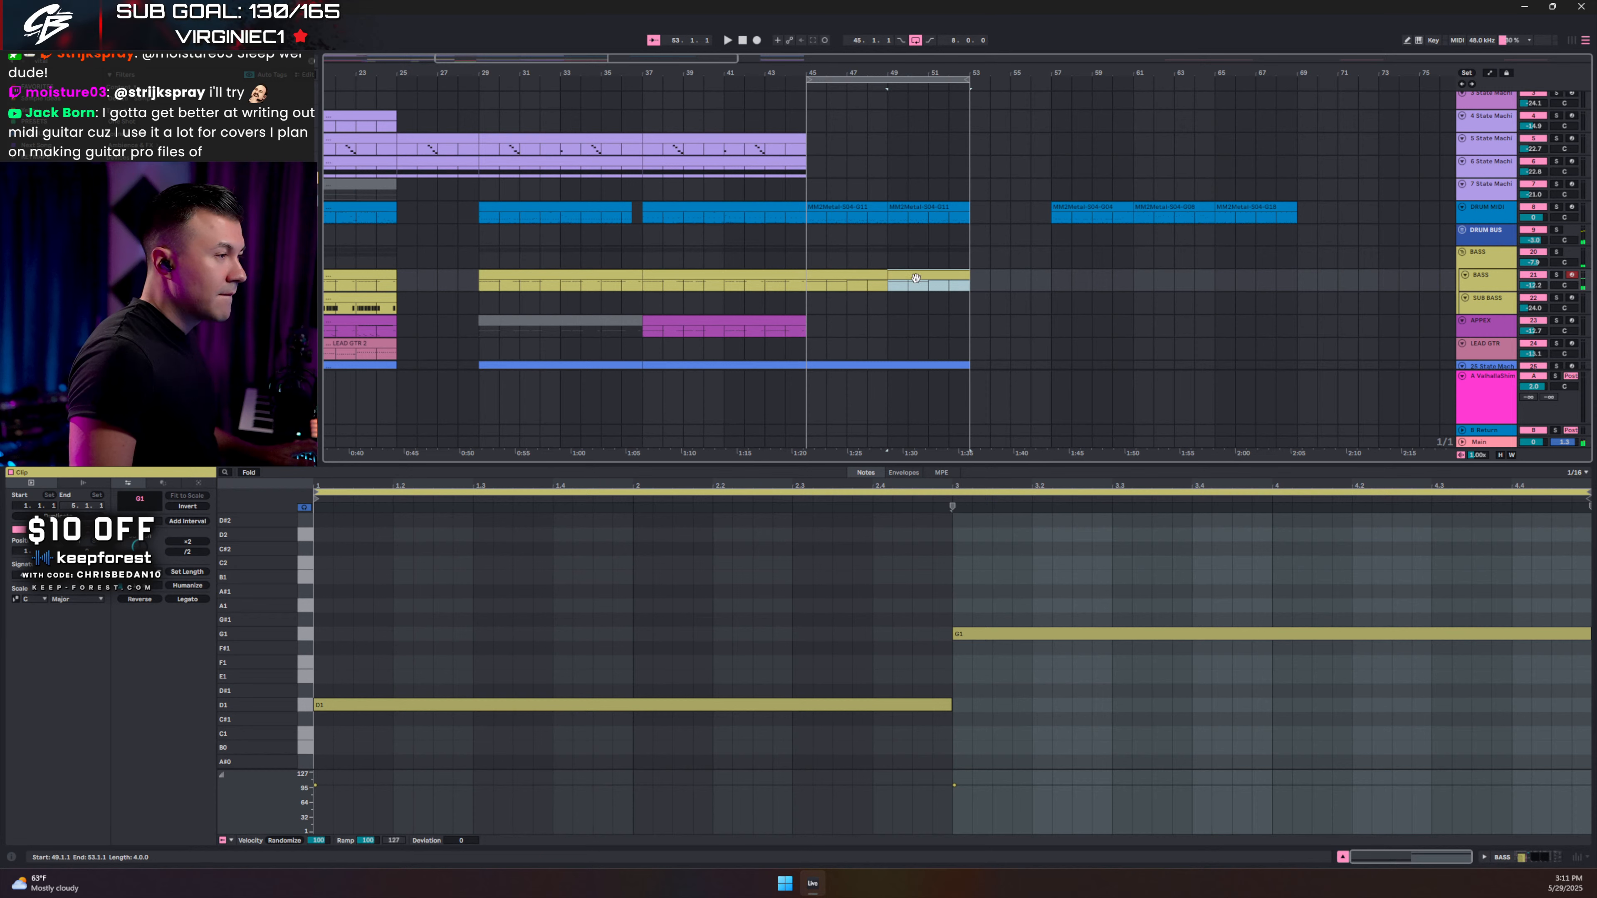
In the duplicated BASS clip, raise D1 to A#1, shorten G1 to one bar, copy it into bar 4 as F#1 and play it.
left_click_drag(622, 706, 616, 594)
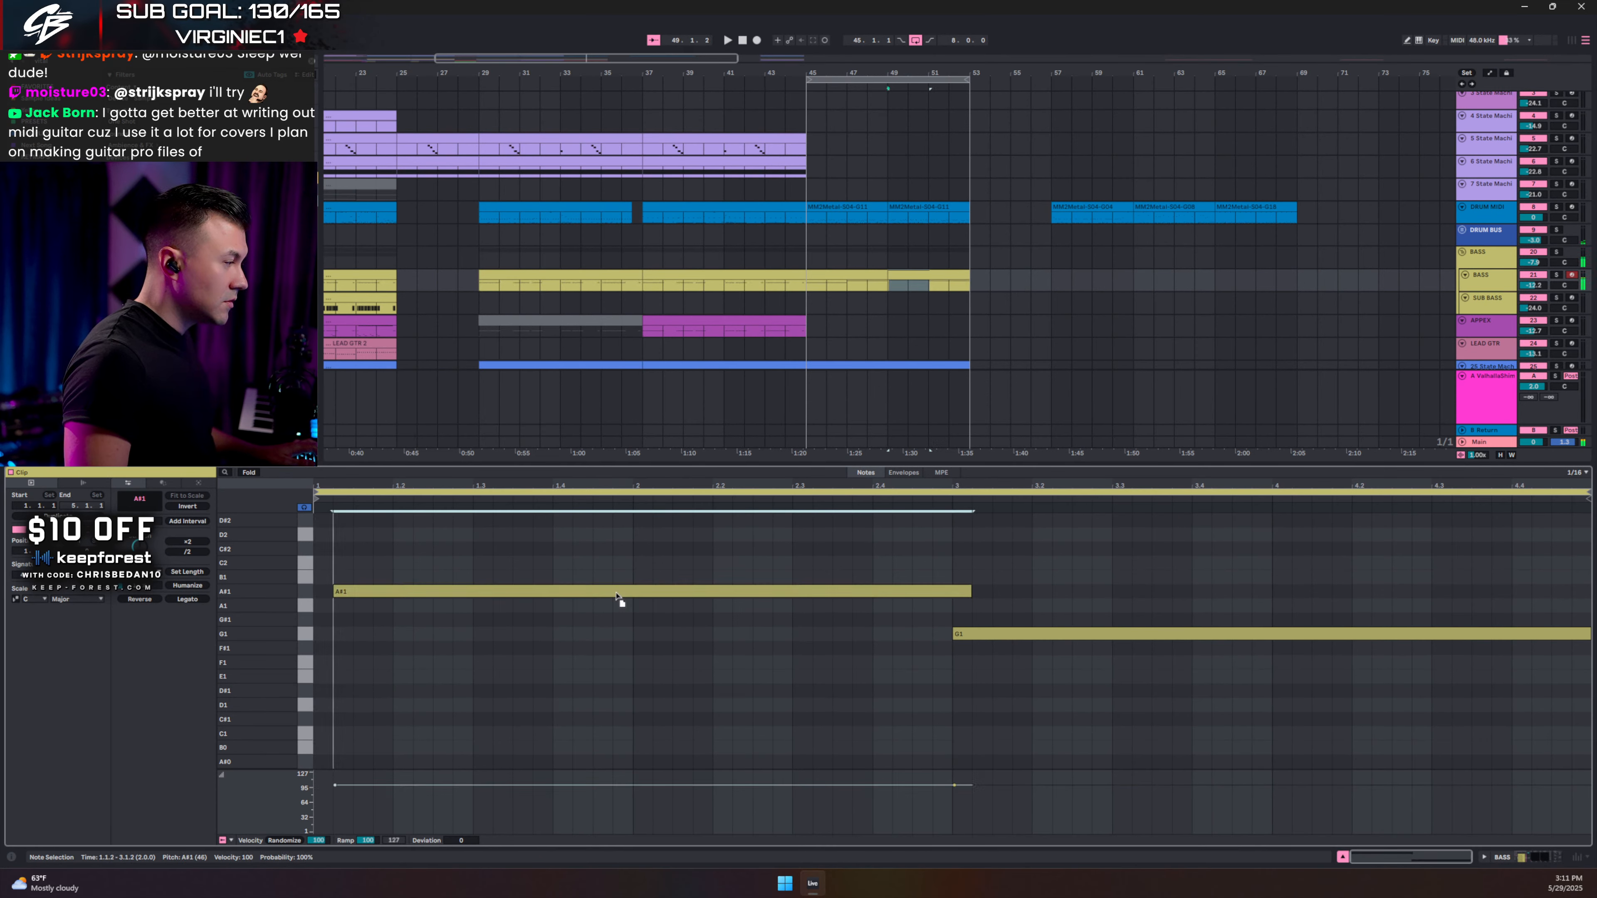
mouse_move(1005, 635)
left_mouse_down()
mouse_move(1010, 607)
mouse_move(1011, 621)
left_mouse_up()
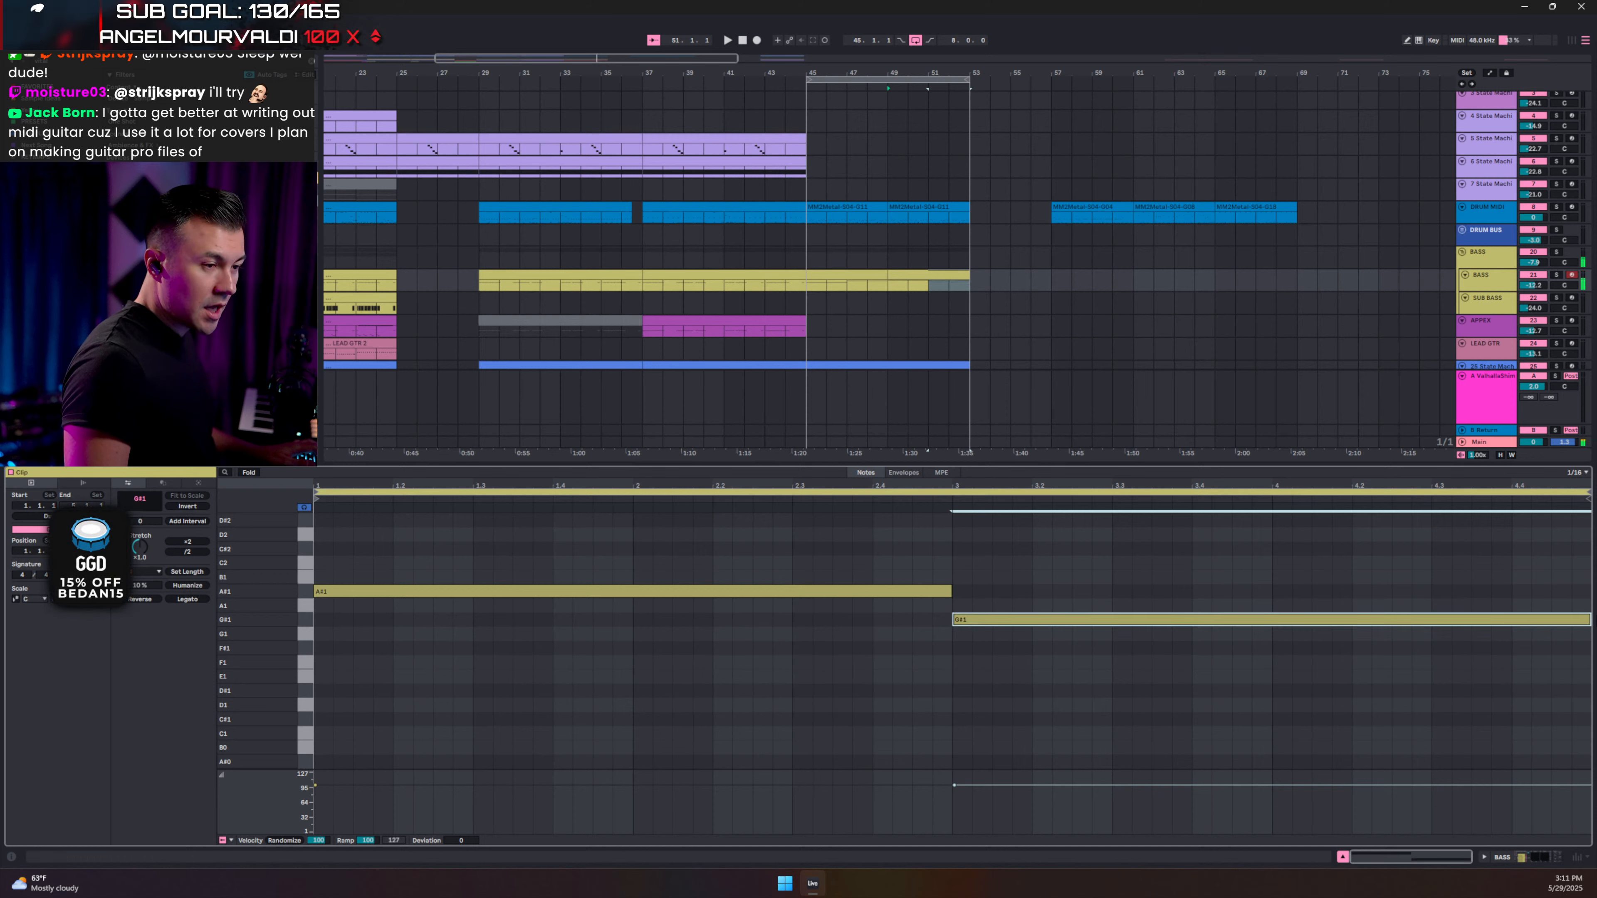
key("Down")
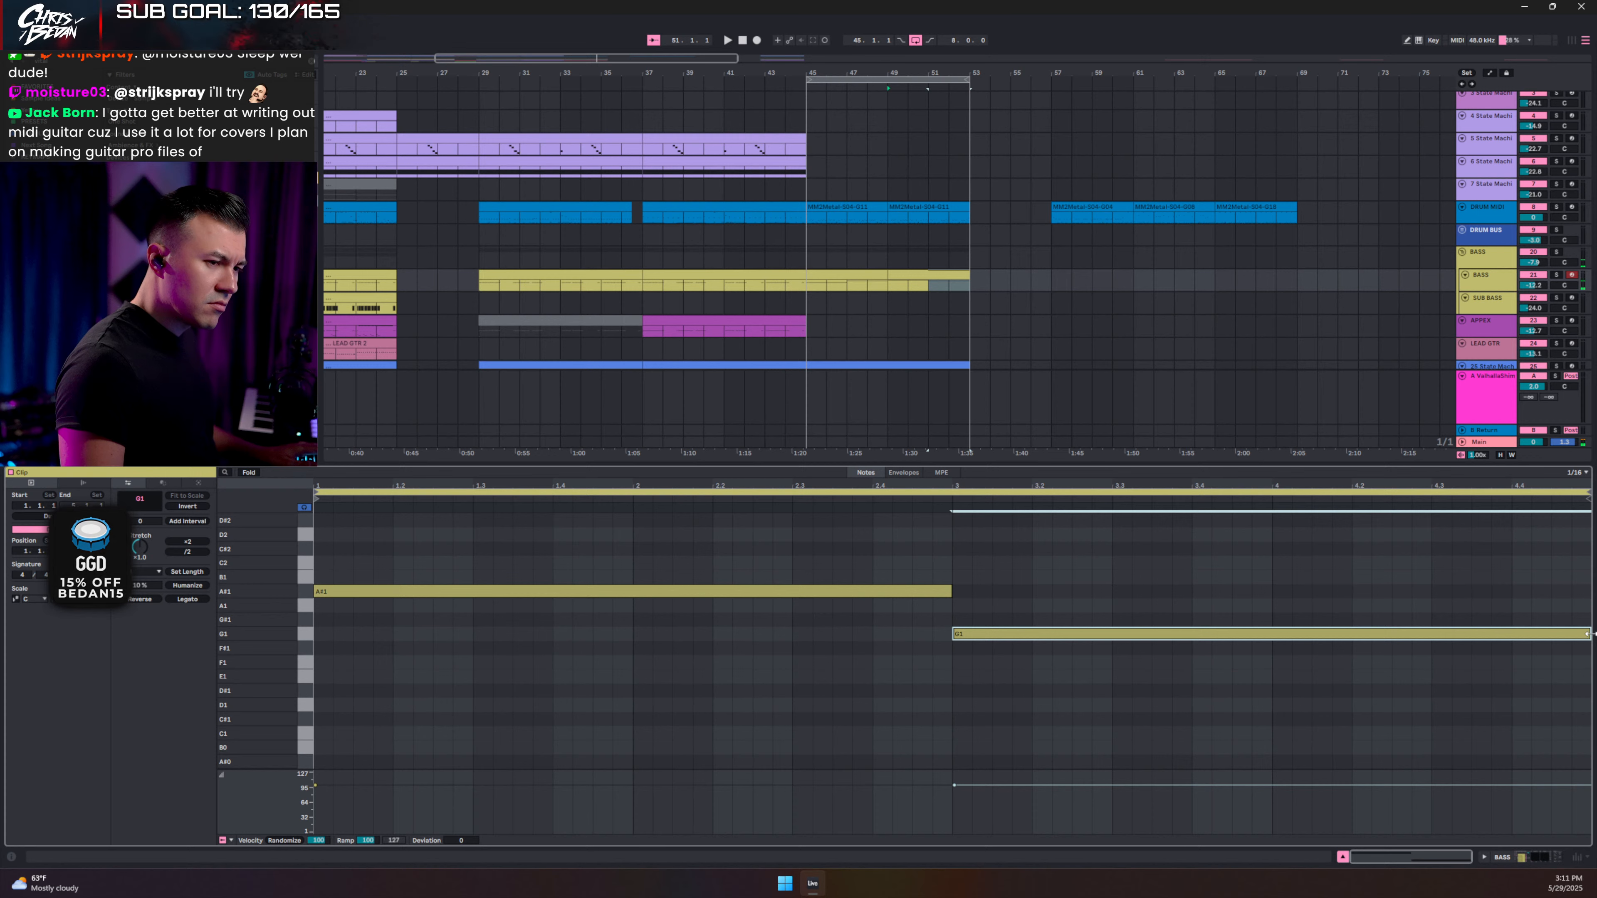
left_click_drag(1590, 633, 1272, 634)
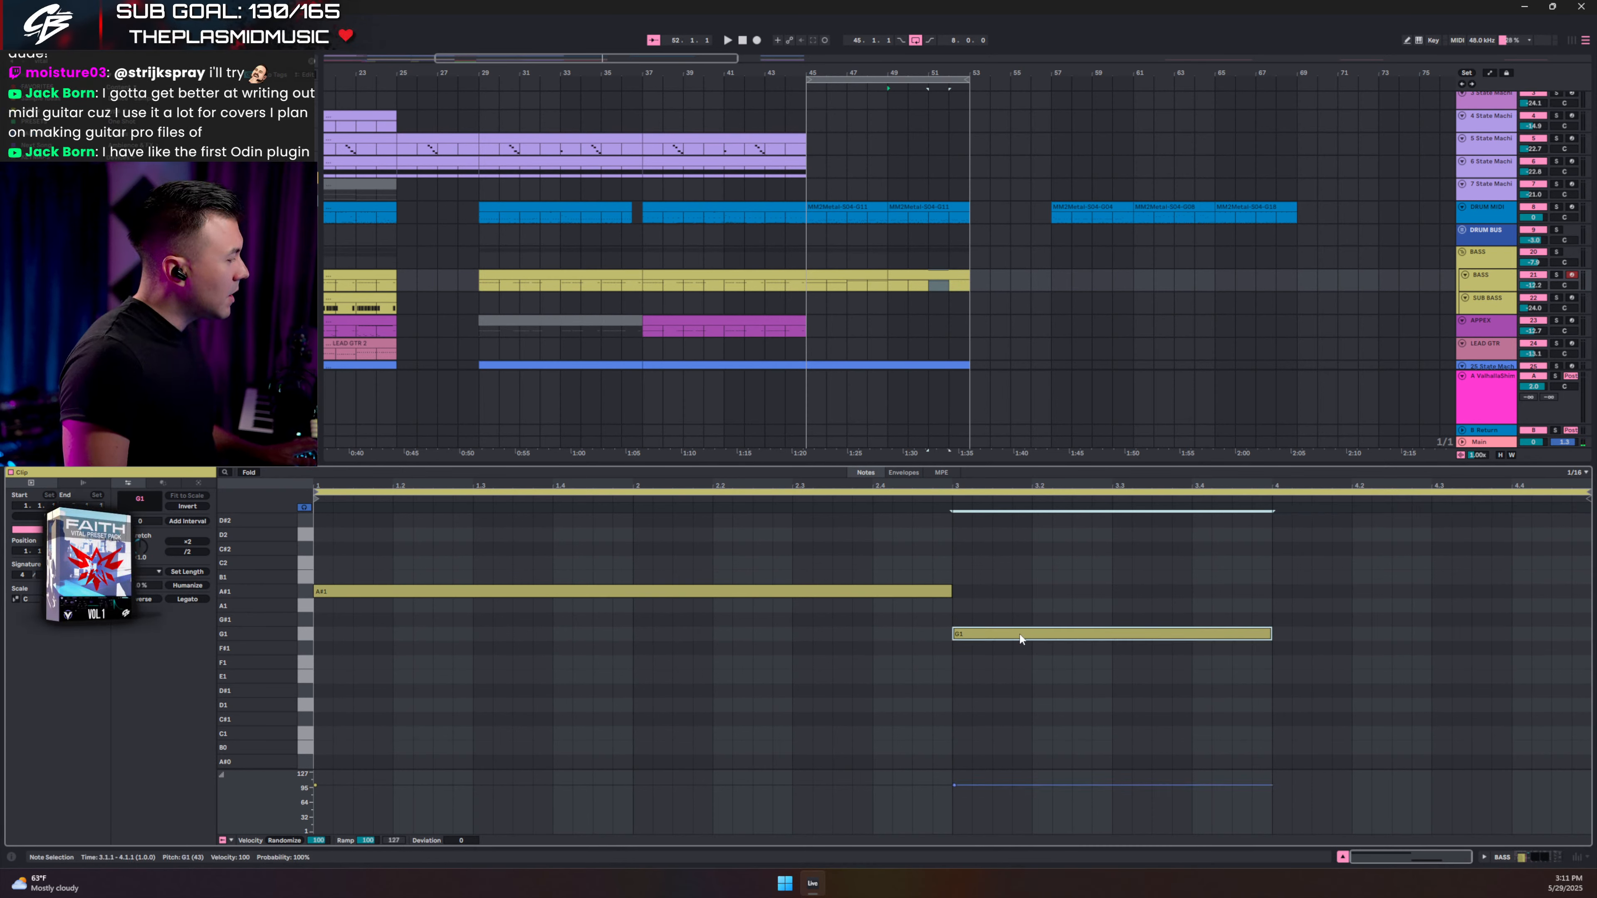
left_click_drag(1020, 638, 1332, 648)
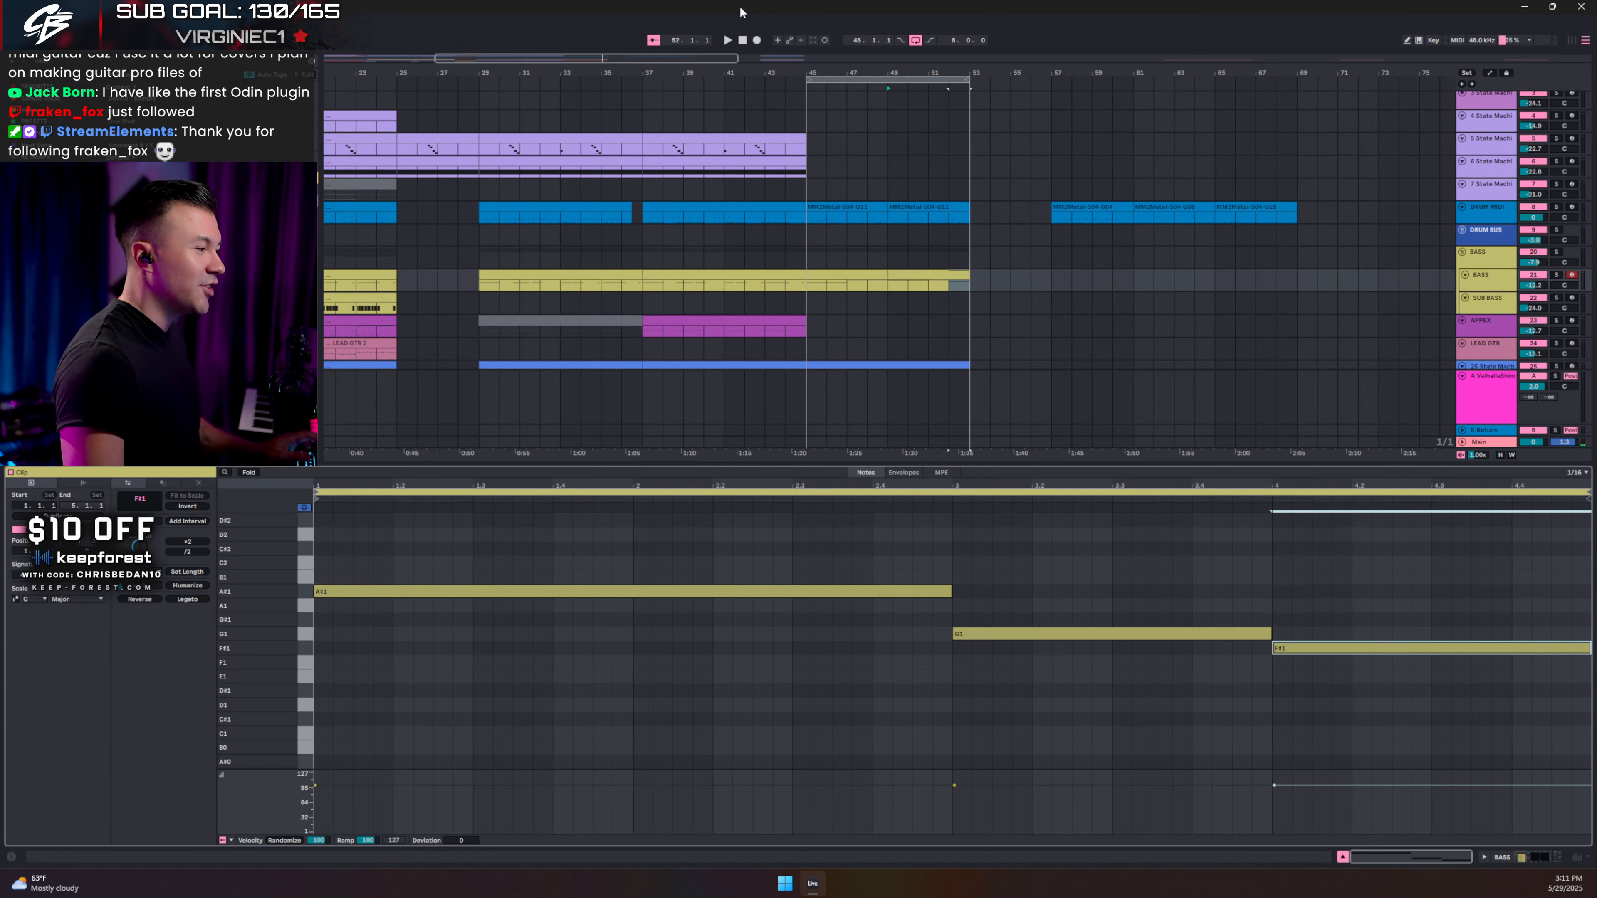
key("space")
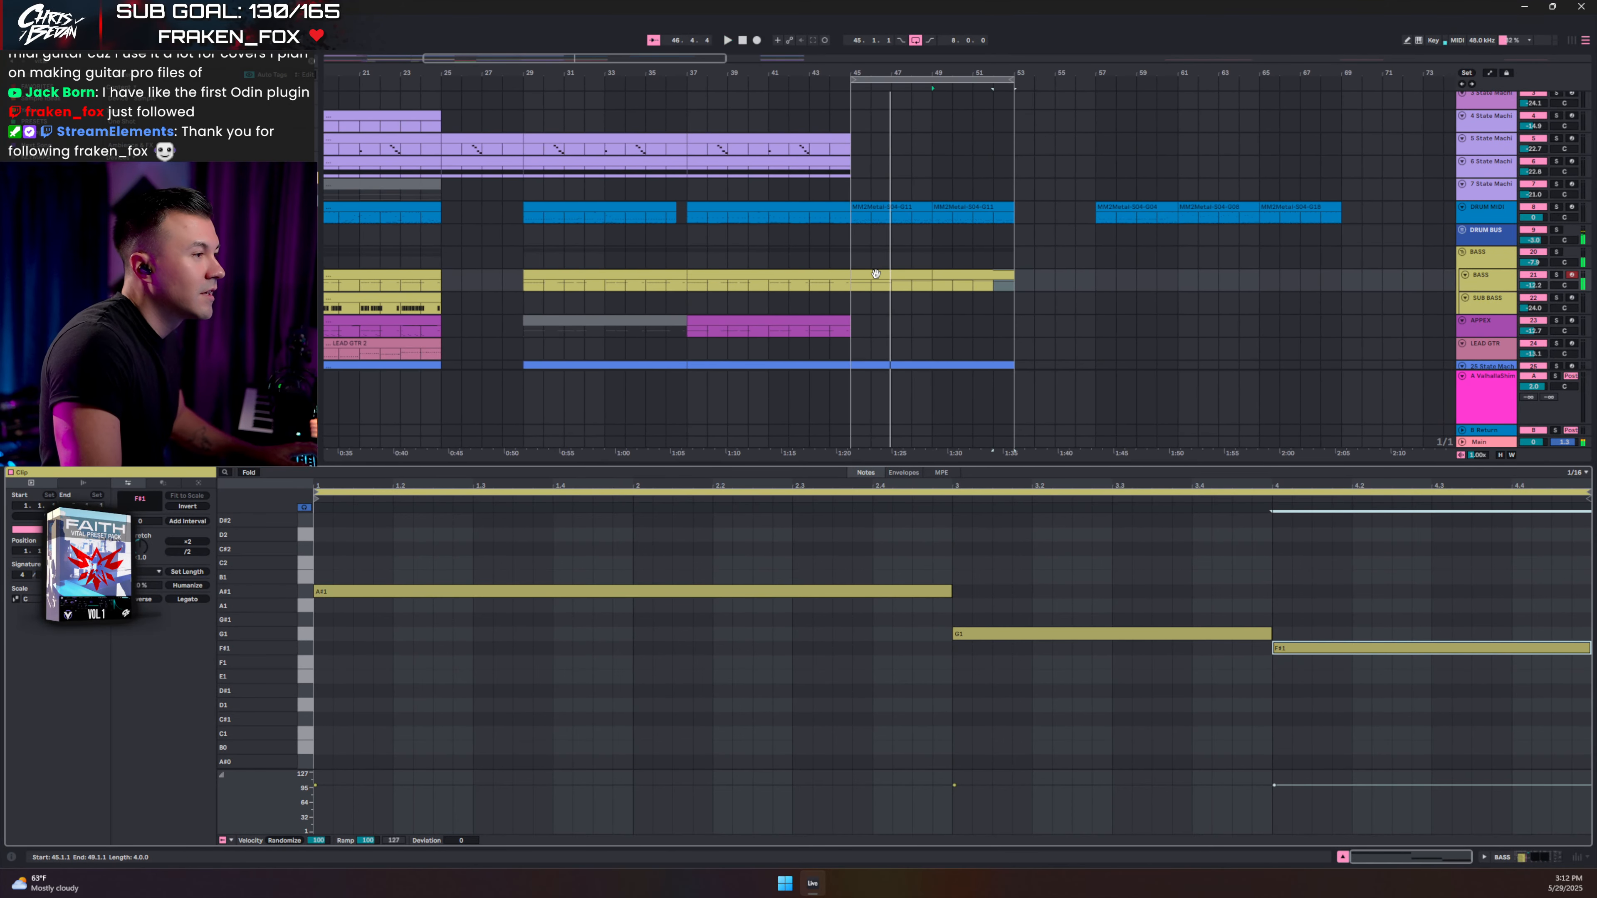
Copy both BASS clips at bars 45 to 53 onto the APPEX track and play them.
left_click(915, 276)
key("space")
left_click(965, 274, "shift")
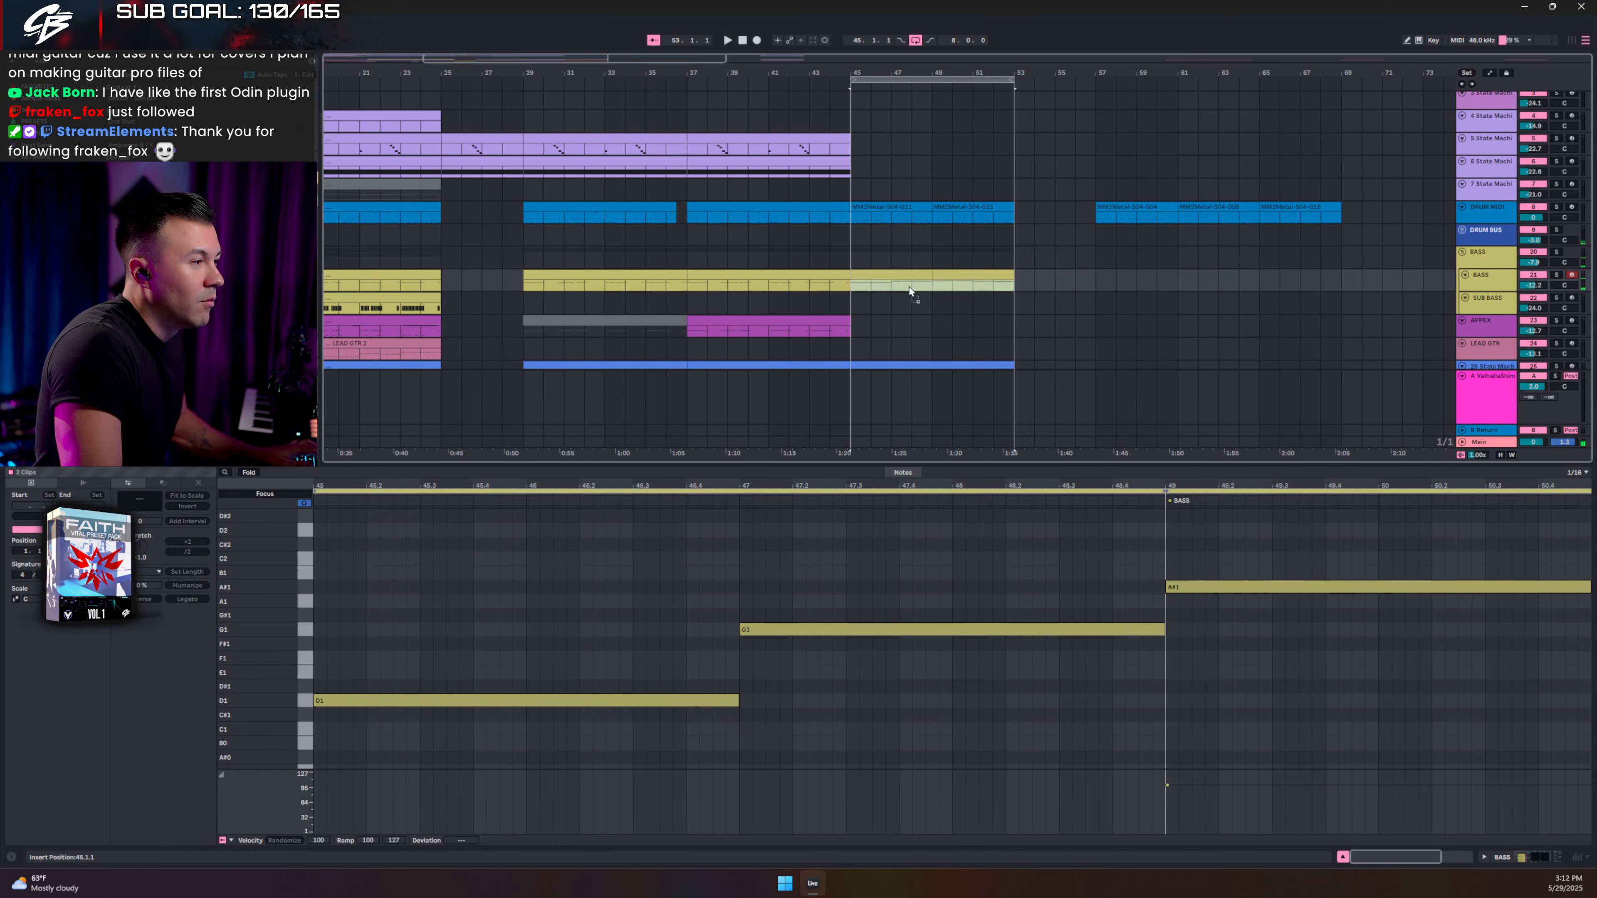
left_click_drag(910, 291, 912, 327)
key("space")
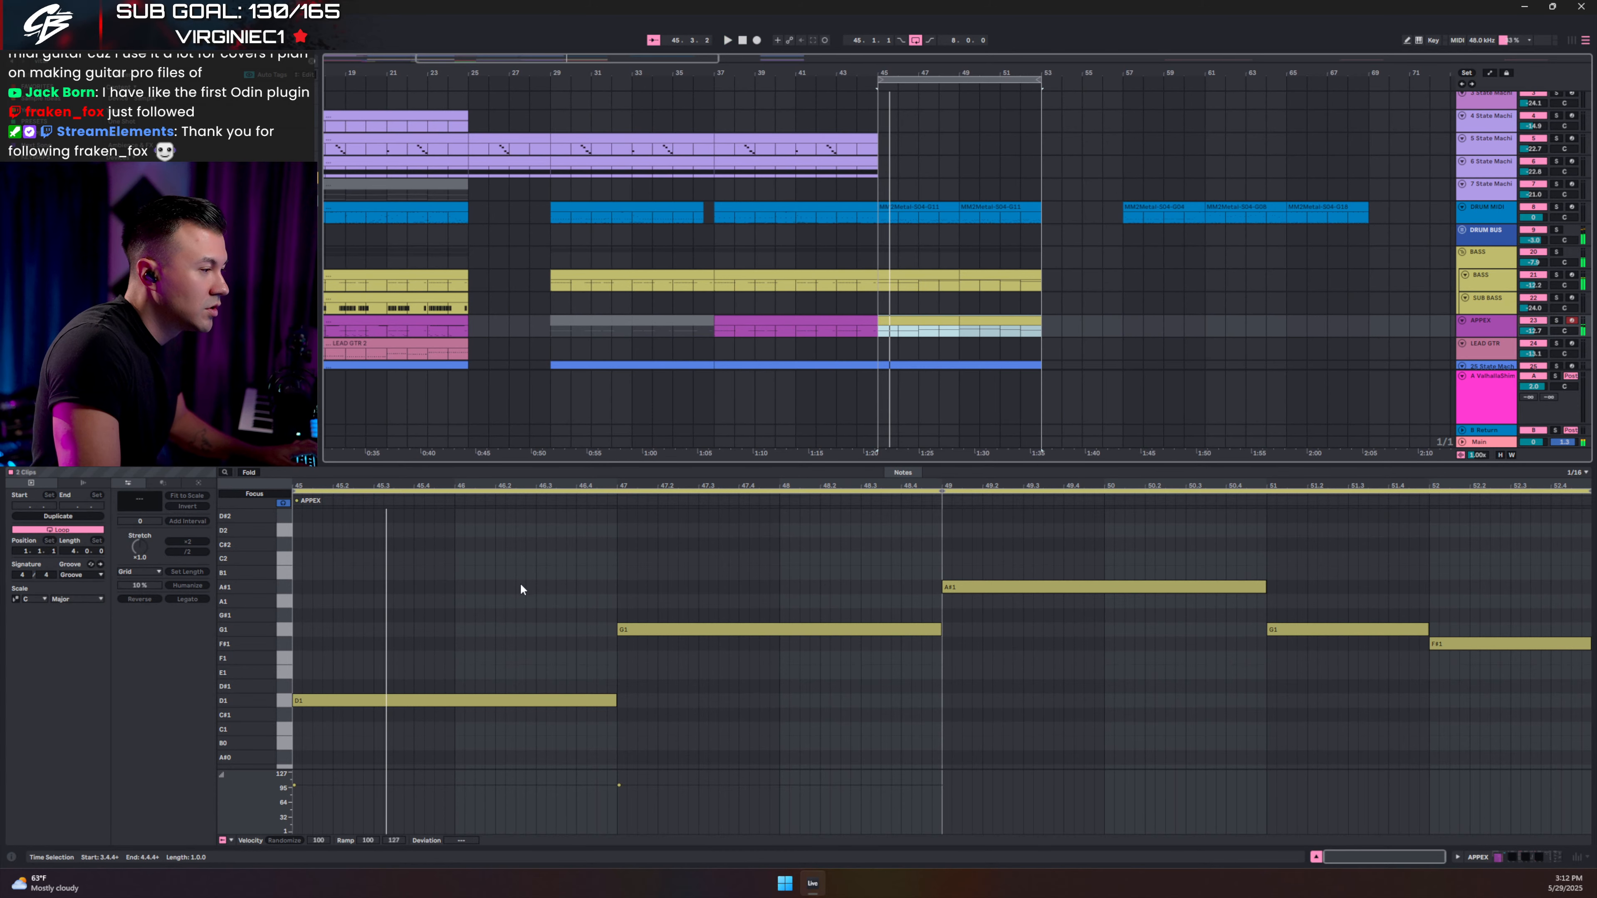
Try all the APPEX notes one octave lower and return them to their original pitch.
key("ctrl+a")
key("shift+Down")
key("space")
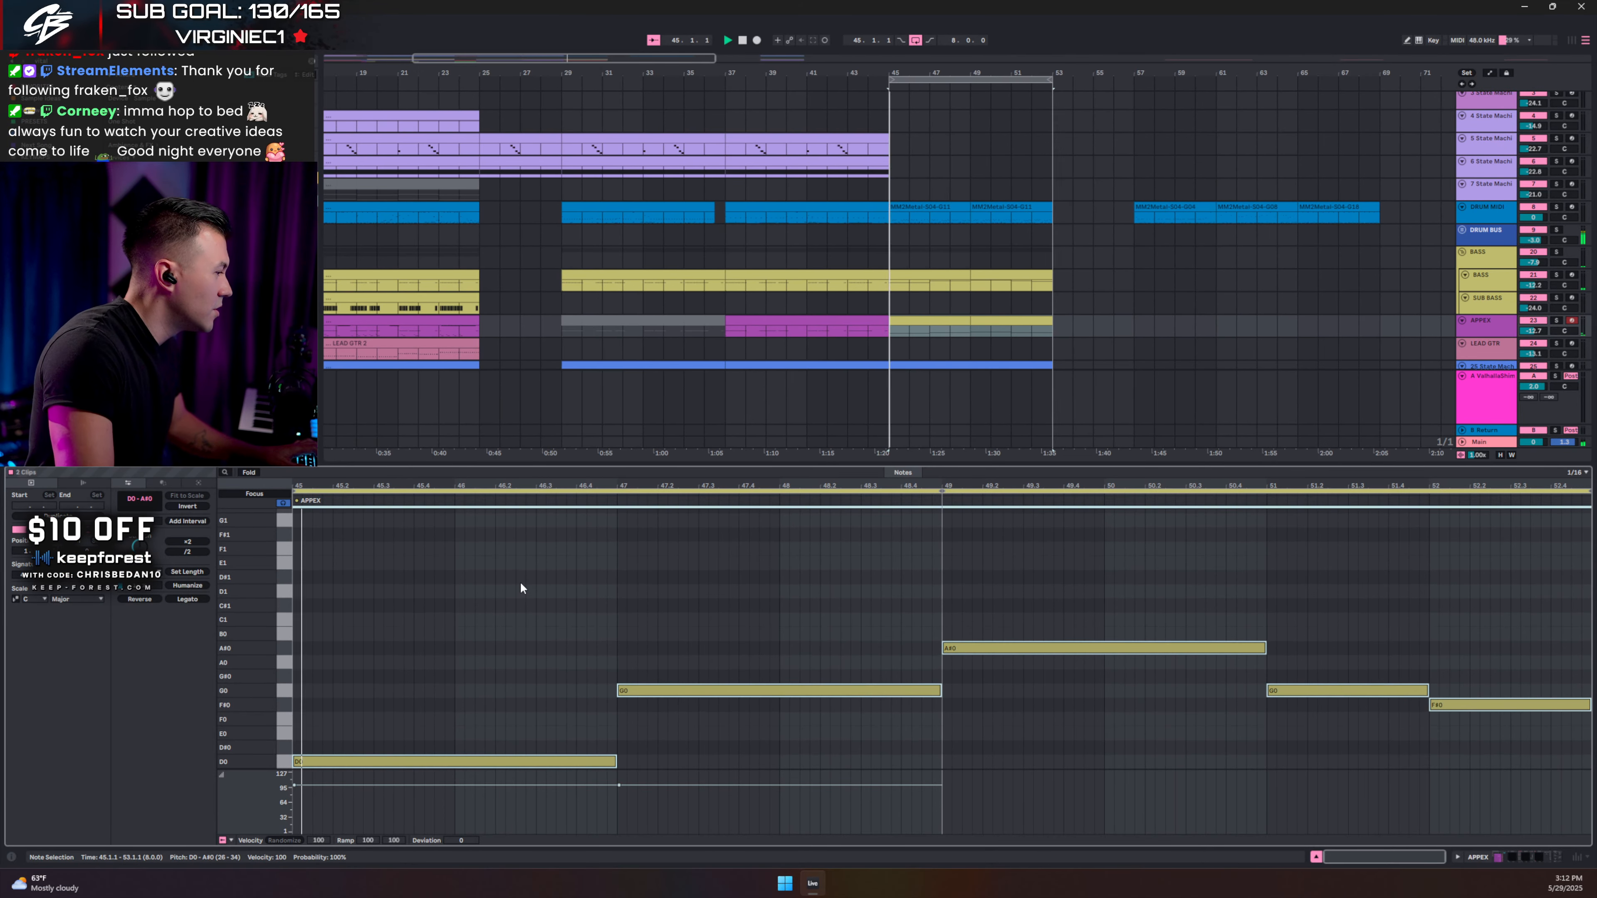
key("shift+Up")
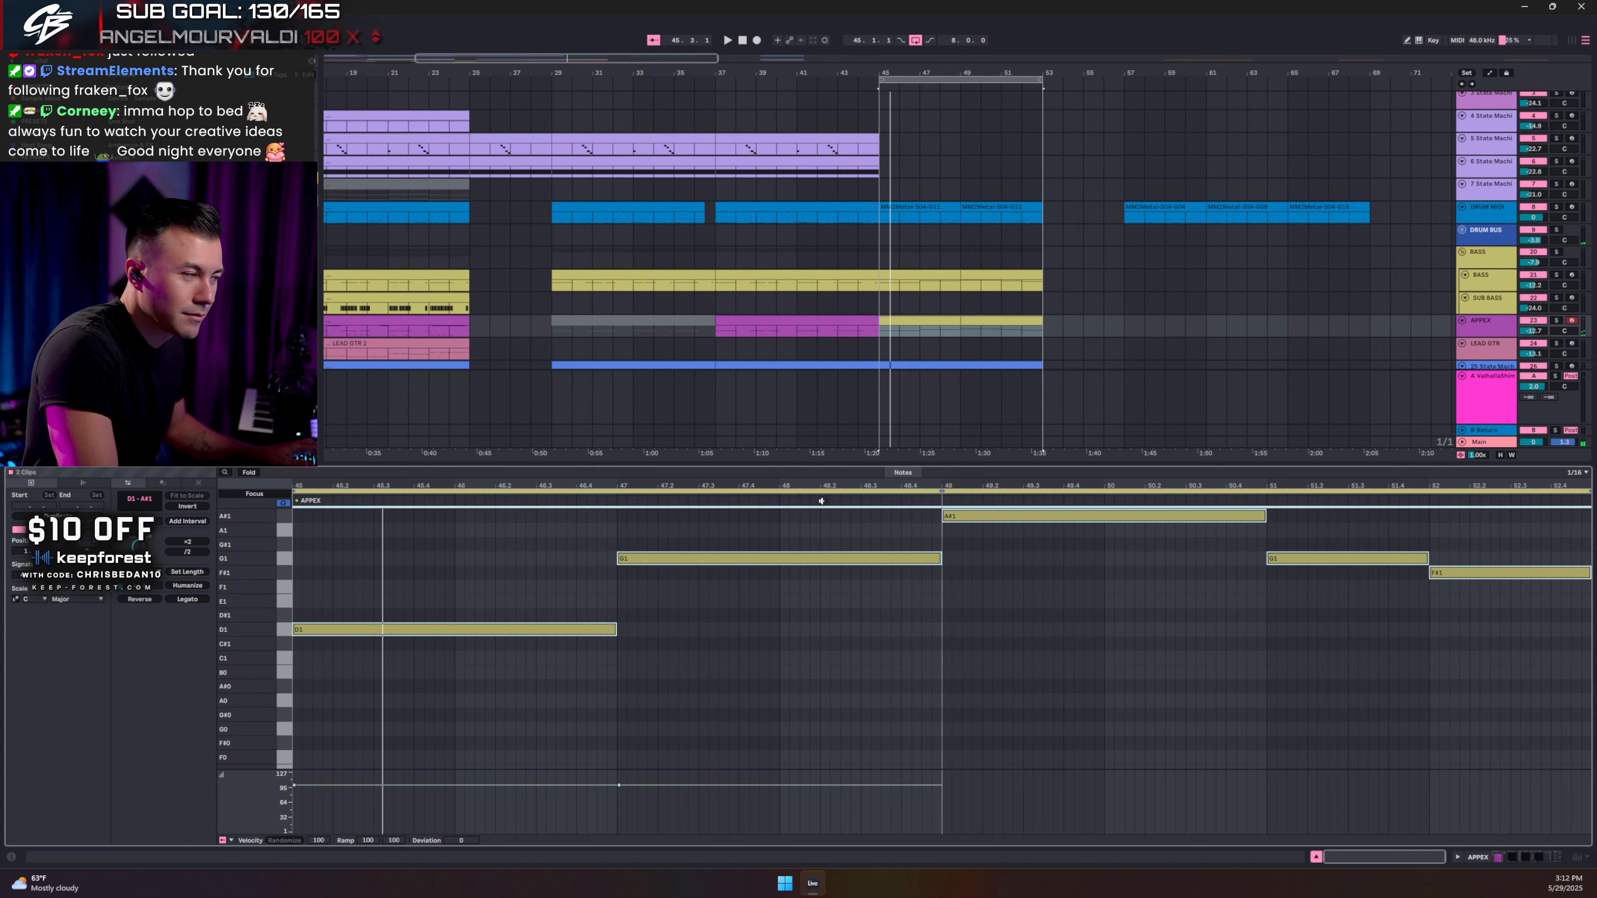
Assign the APPEX track colour to its clips and consolidate the two clips at bars 45 to 53 into one eight-bar clip.
left_click(494, 560)
right_click(1478, 322)
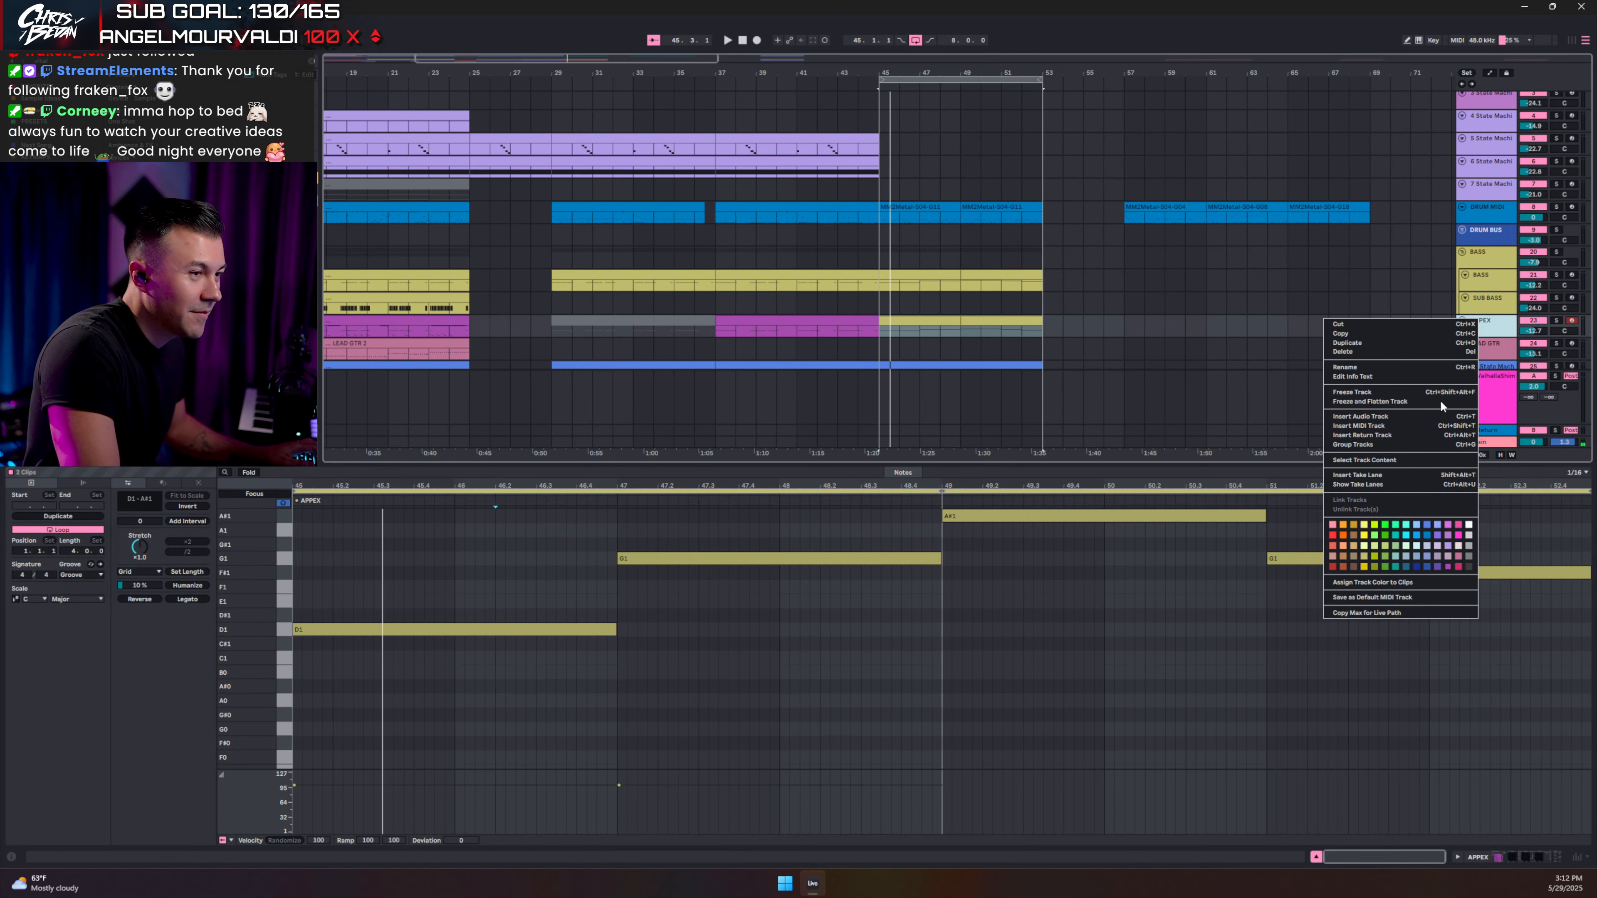
left_click(1383, 582)
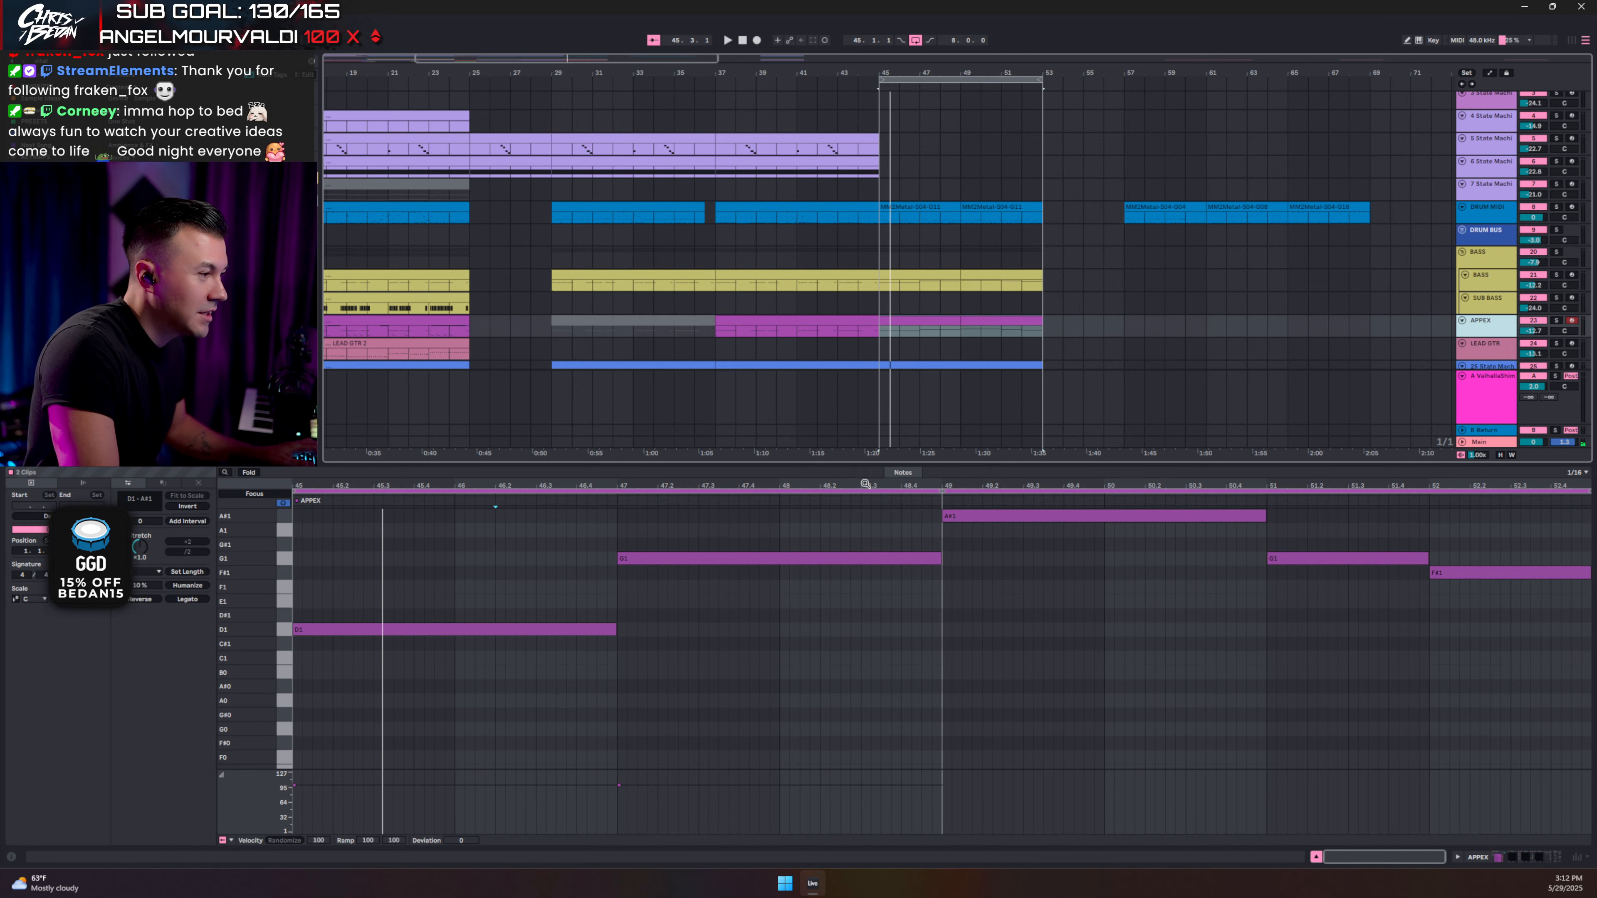
left_click(413, 670)
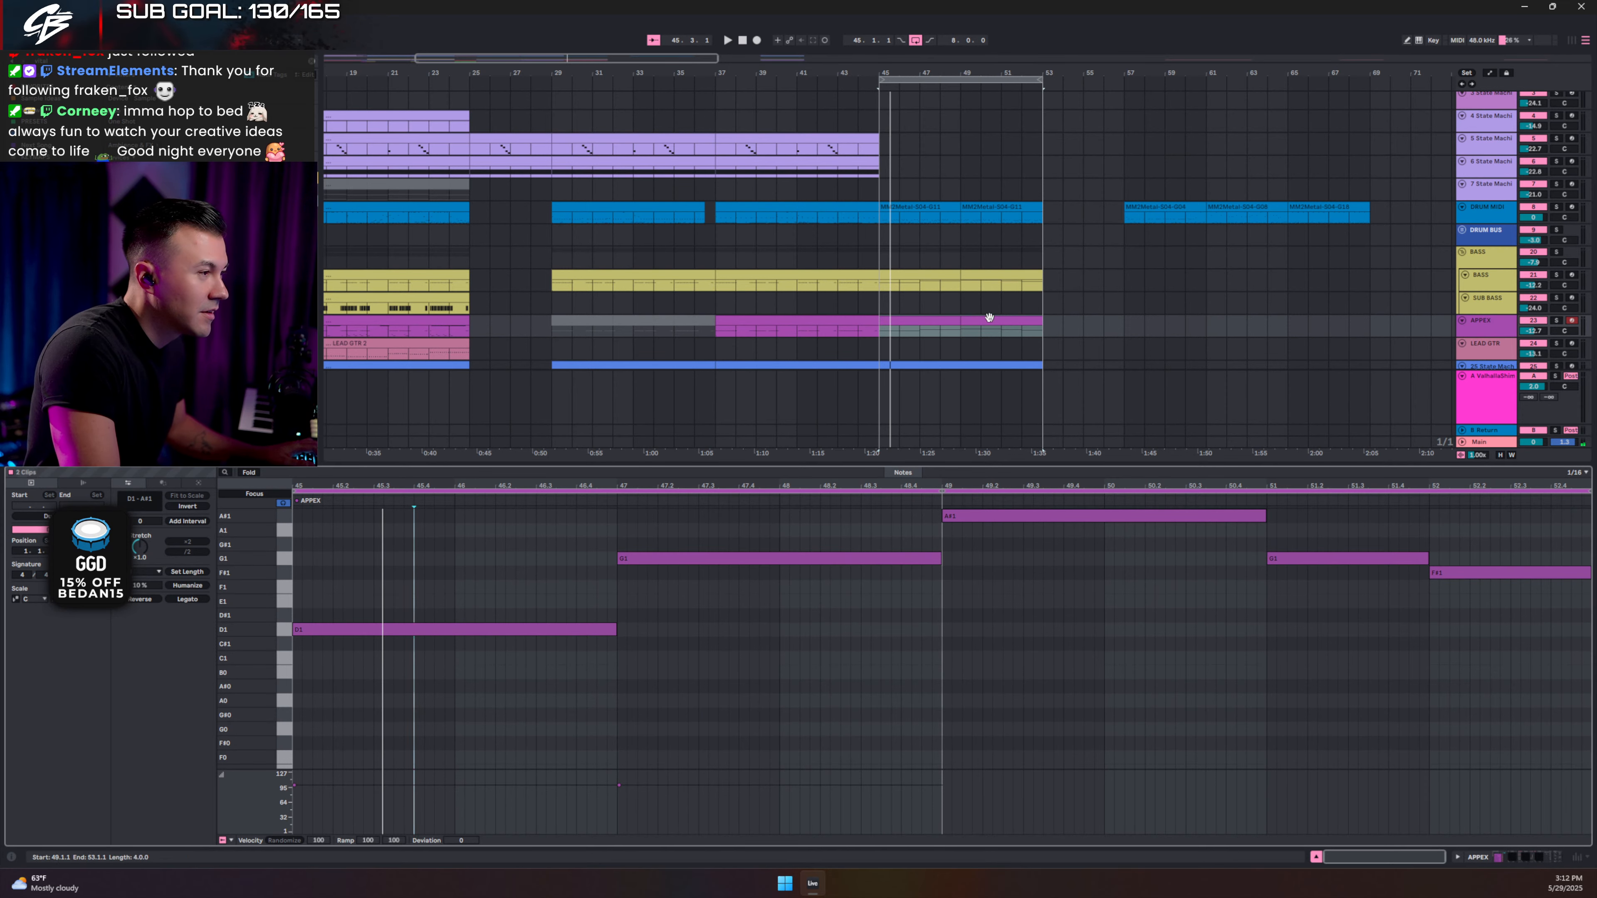
left_click(952, 318)
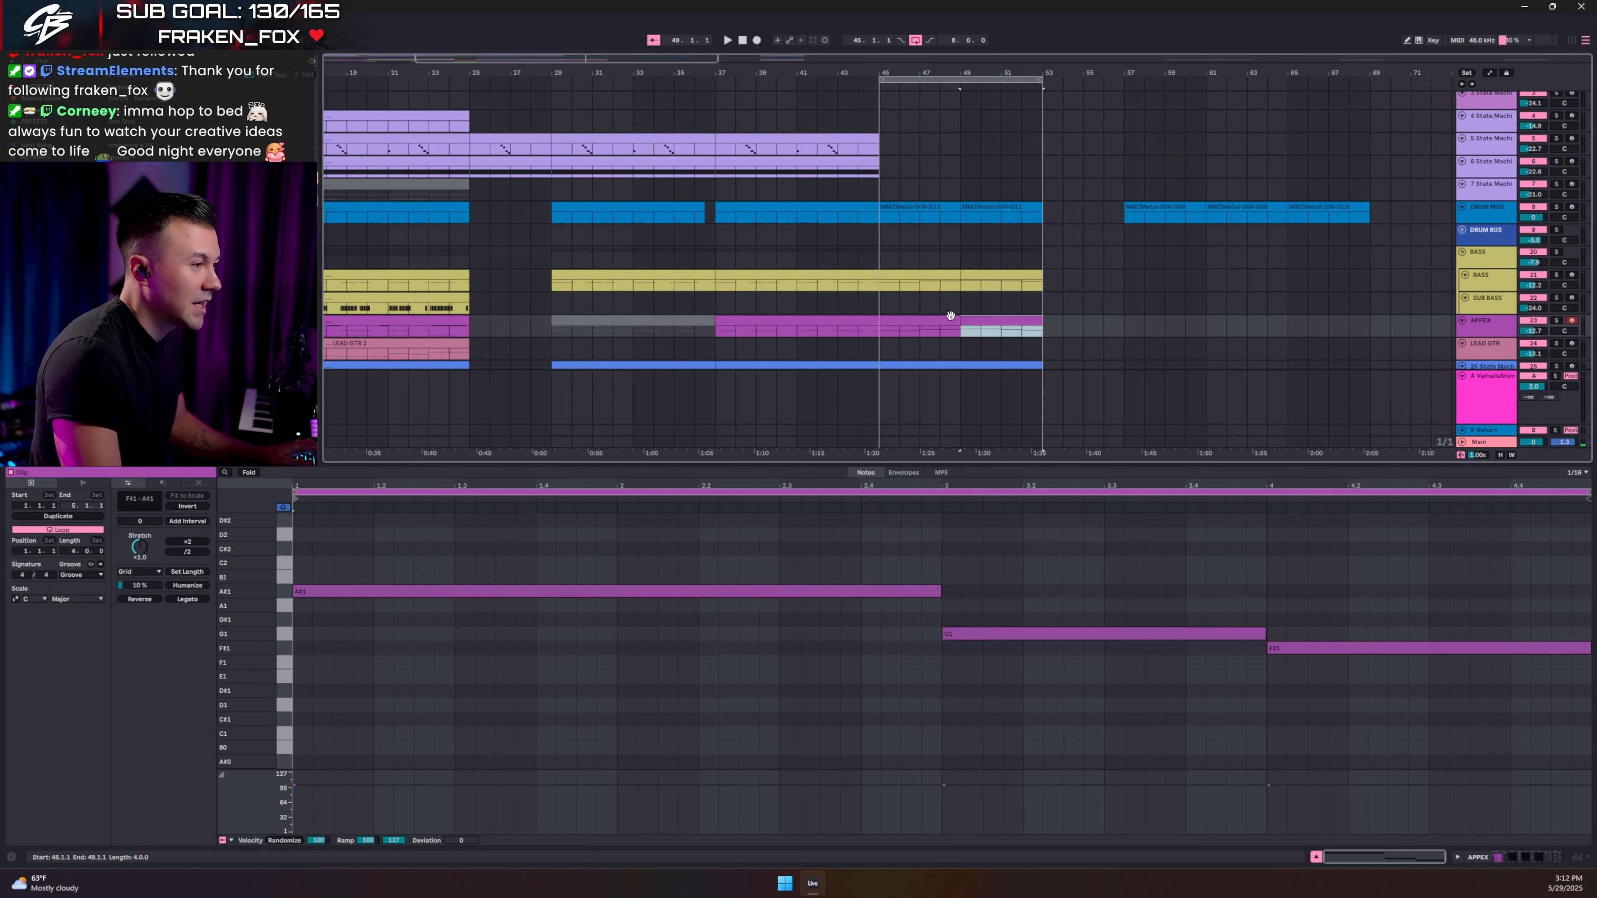
left_click(942, 320)
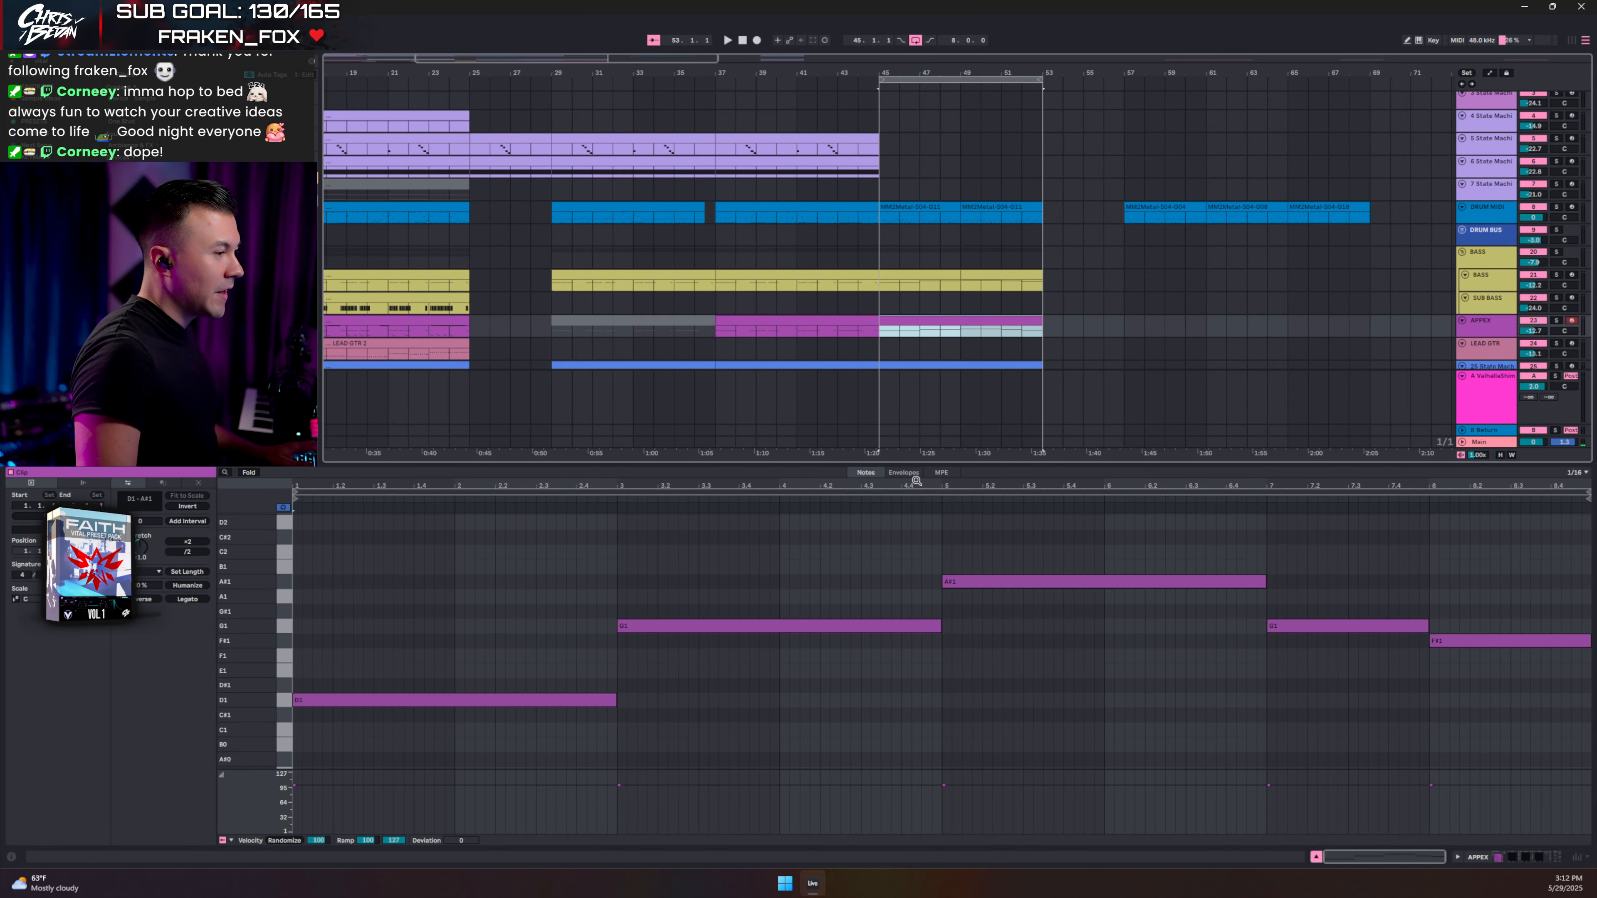
Show the APPEX clip's Effektor Whammo onBypass envelope and lower it to about 0.57 %.
left_click(894, 476)
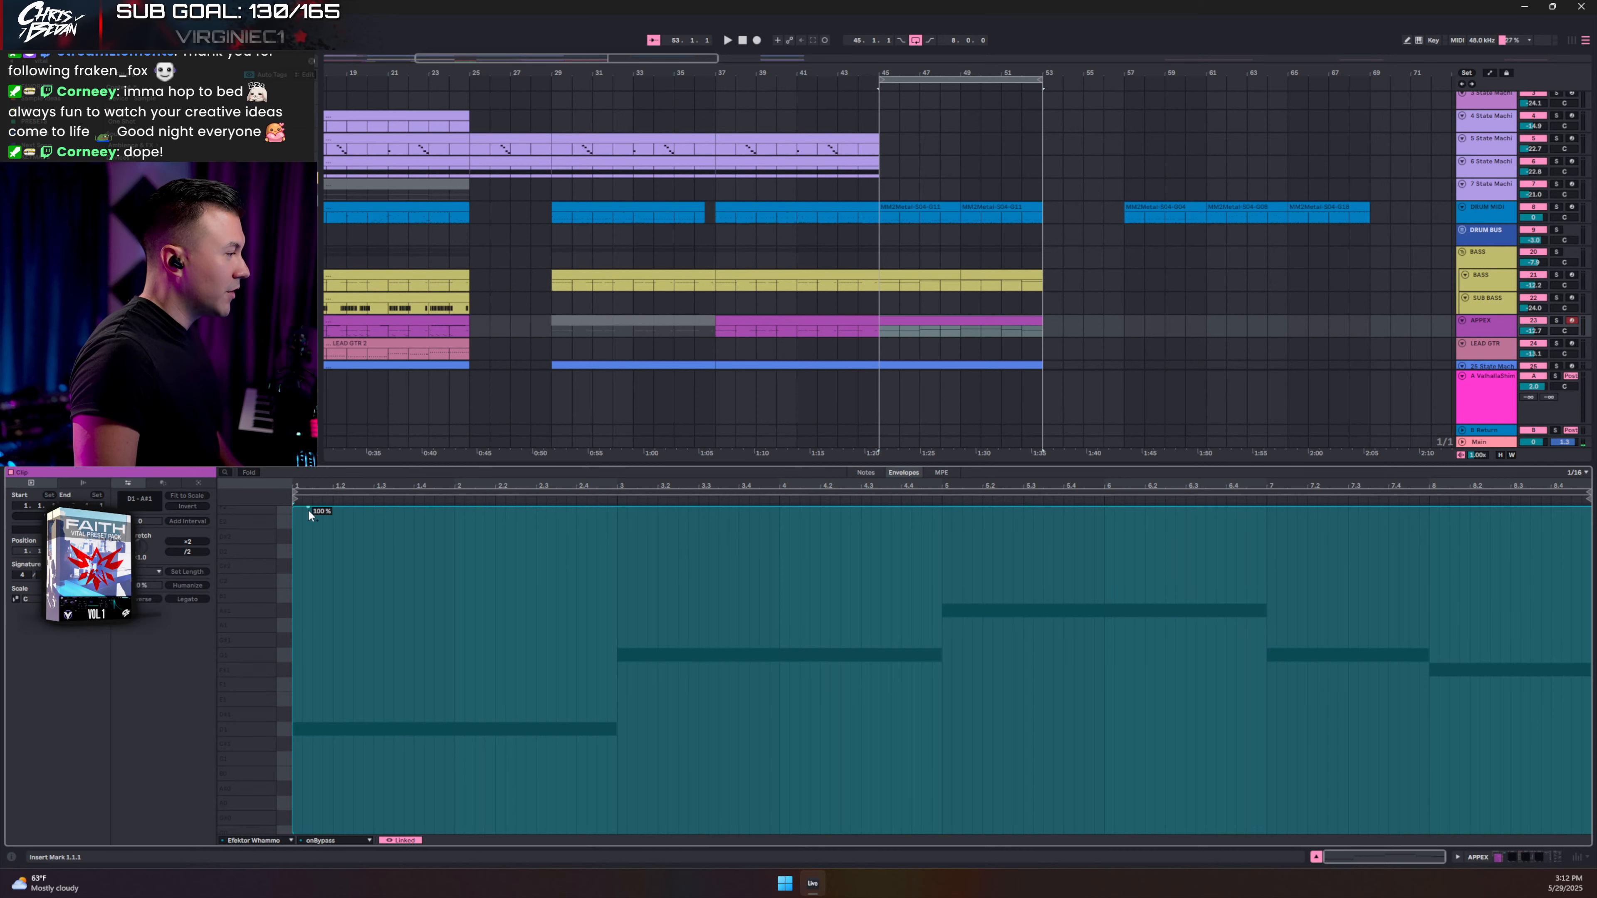
left_click_drag(310, 515, 308, 833)
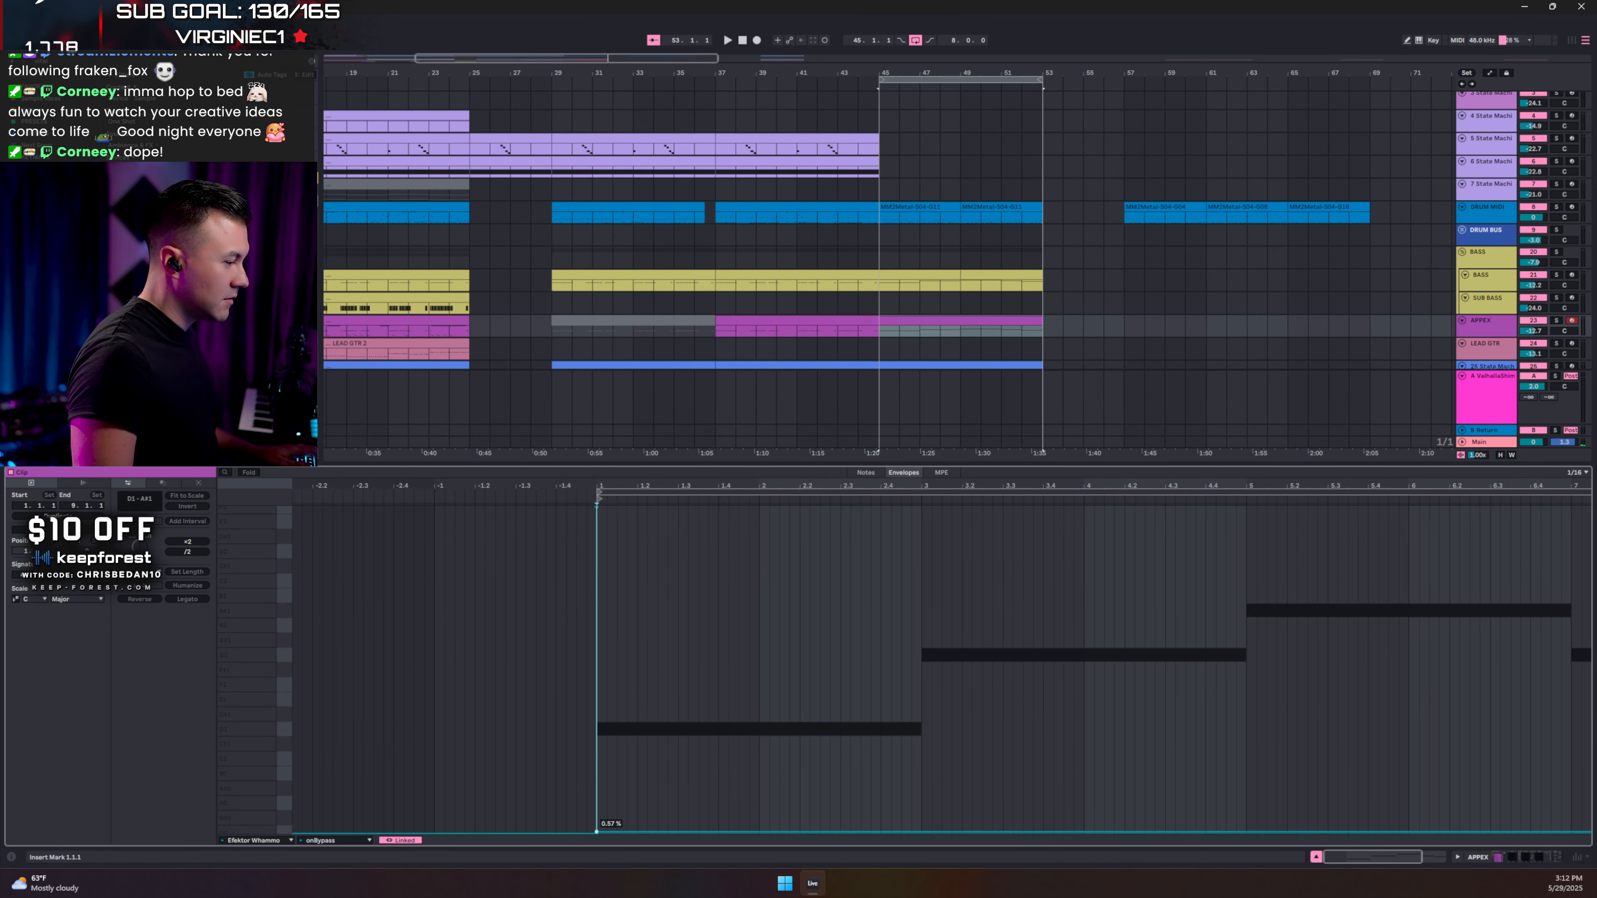
Play back the section and consolidate the two BASS clips at bars 45 to 53 into one eight-bar clip.
key("space")
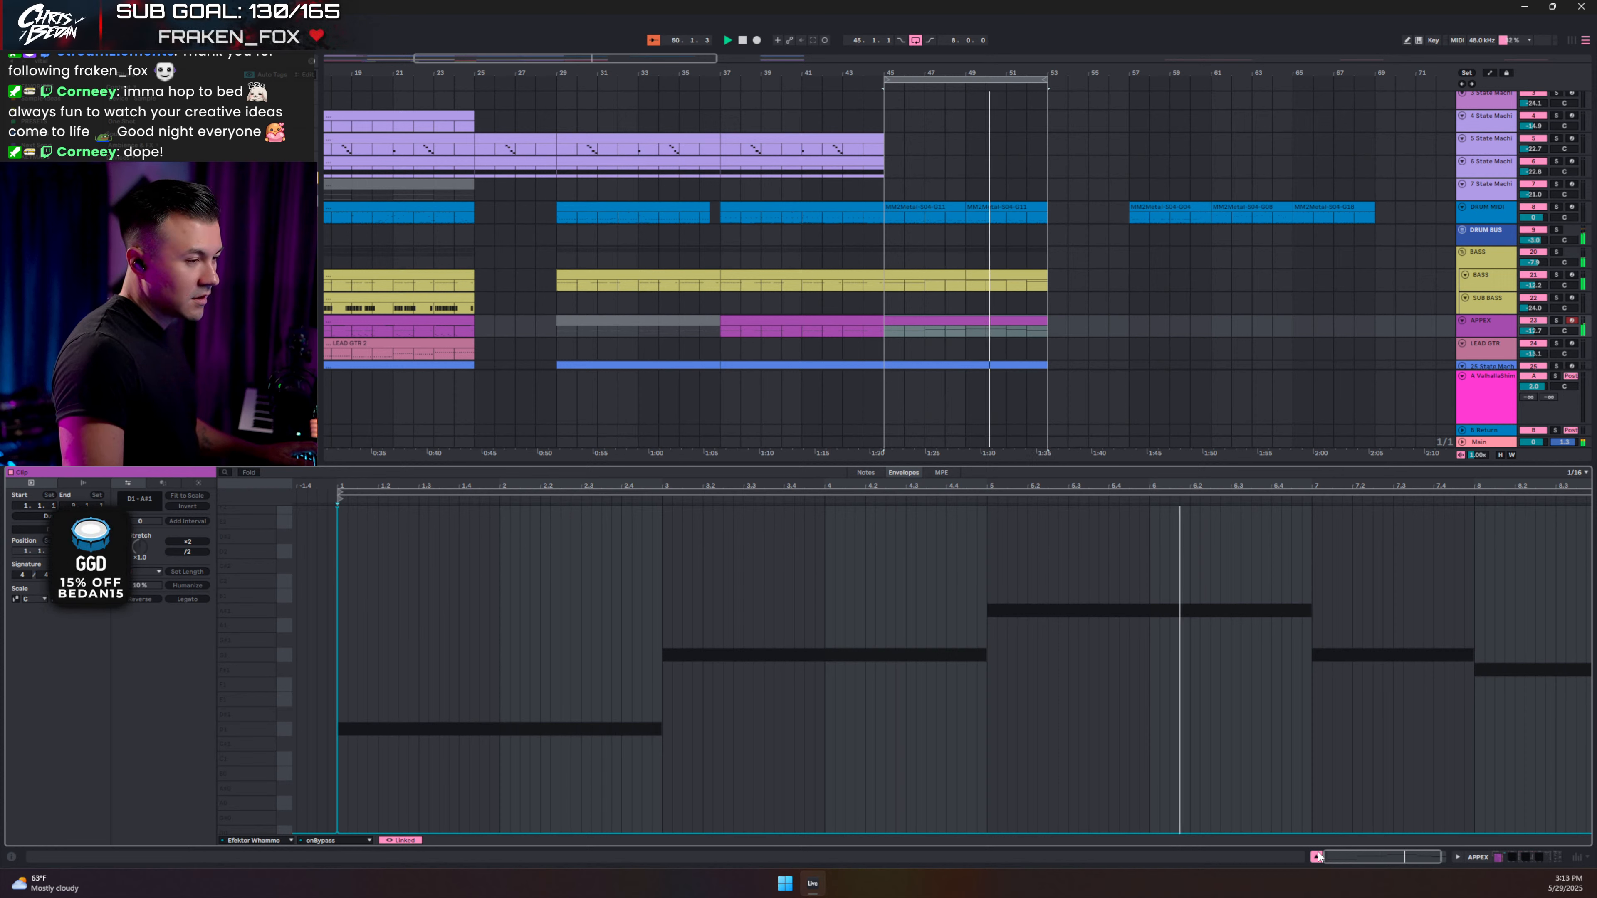
key("space")
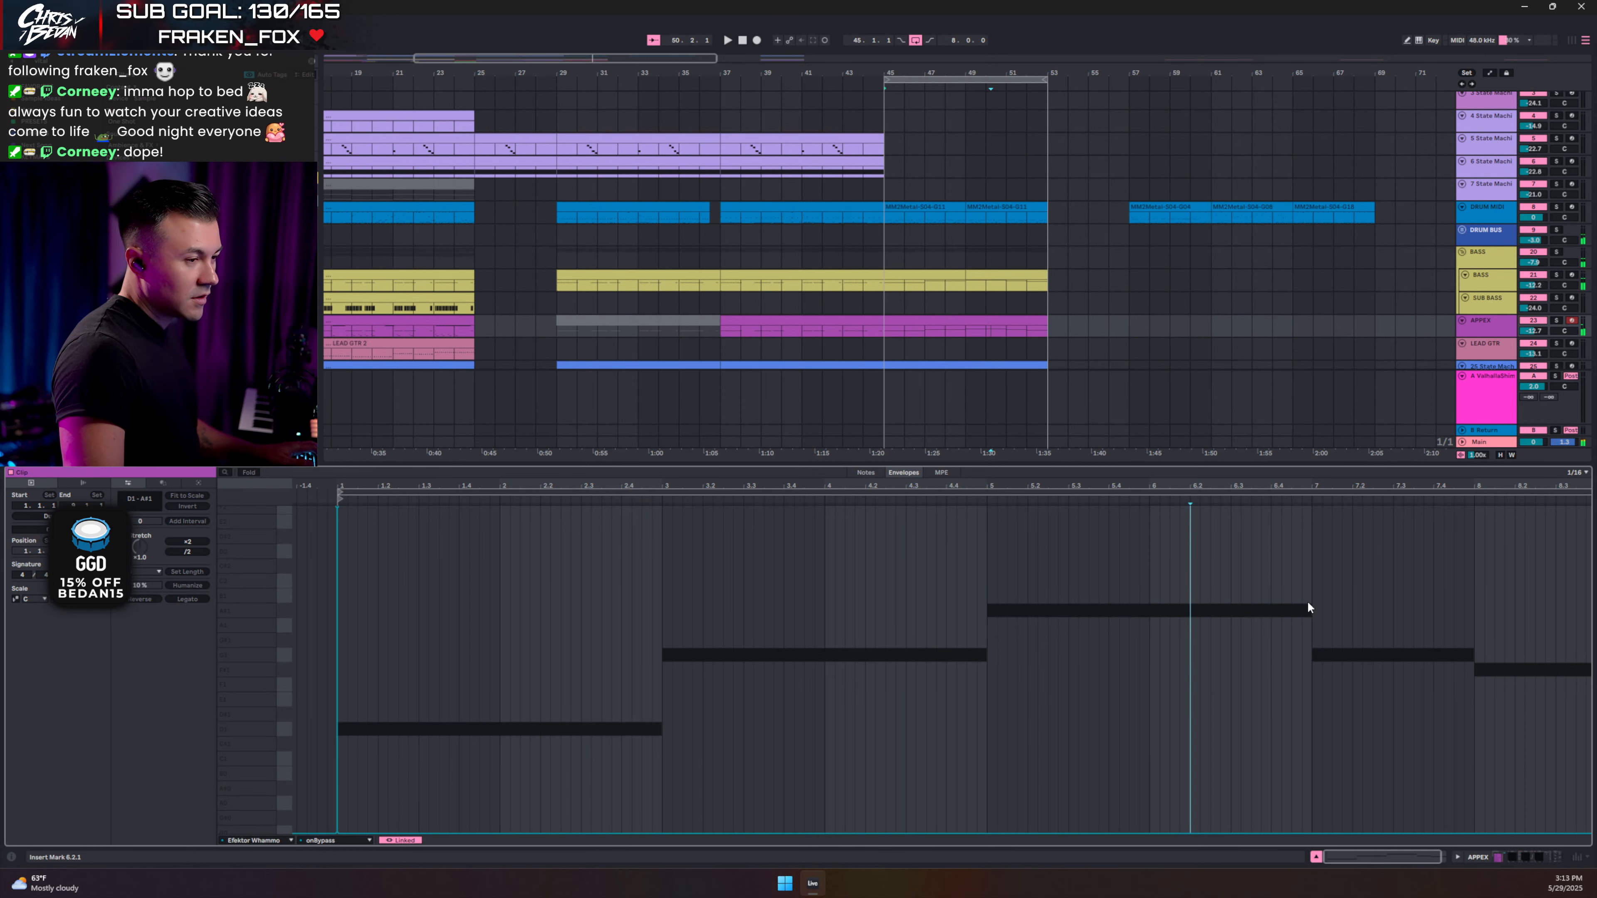
left_click(980, 275)
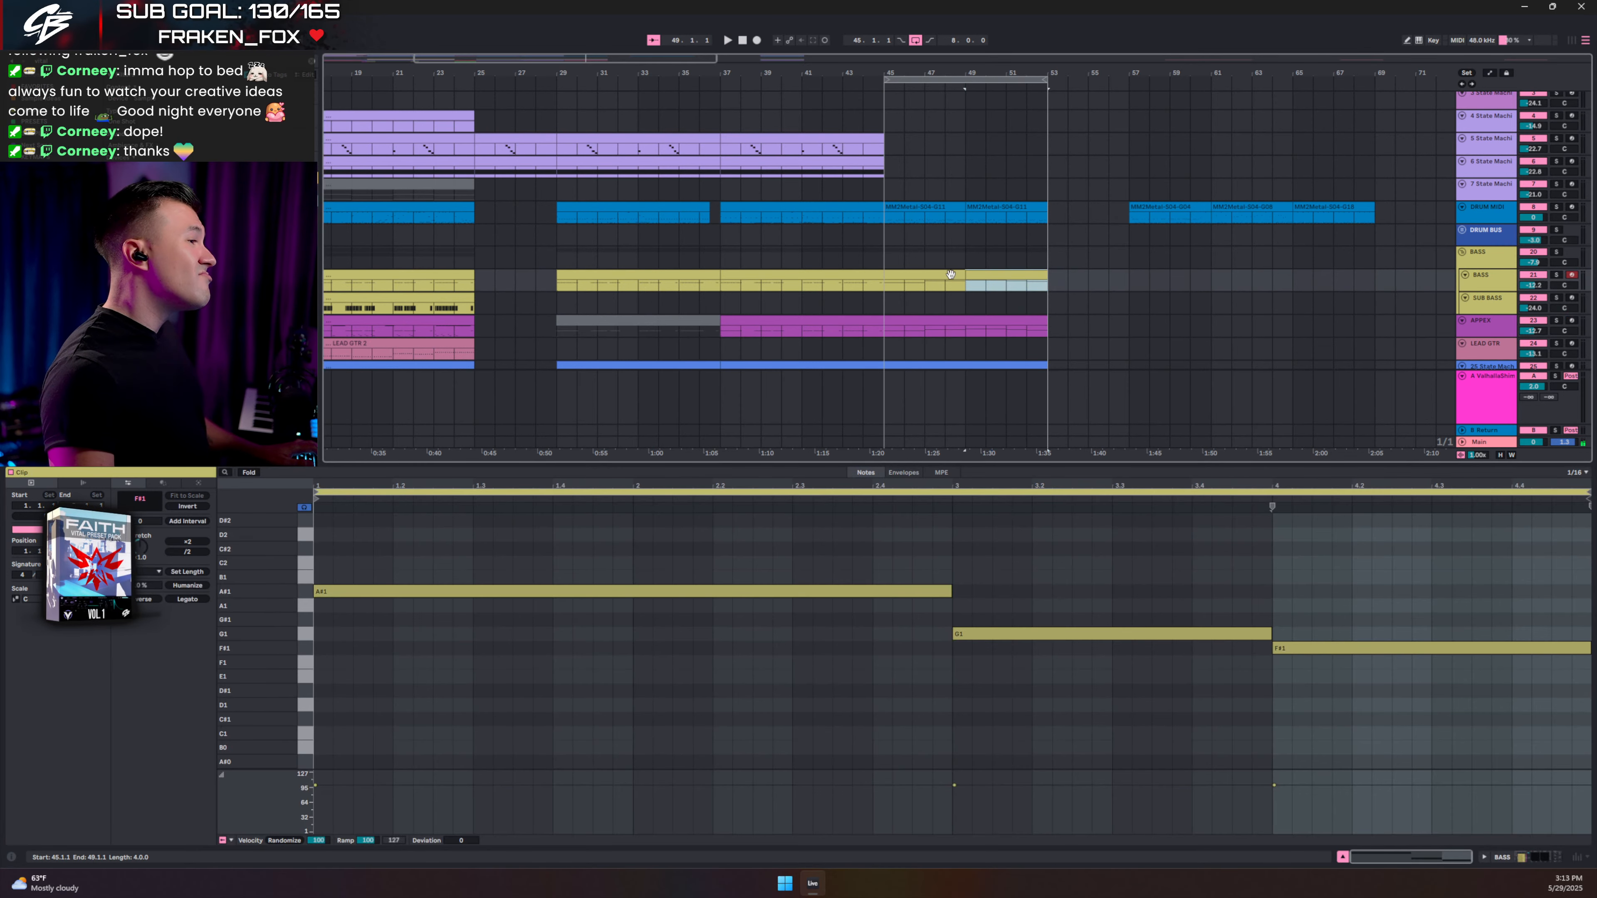
left_click(962, 275, "shift")
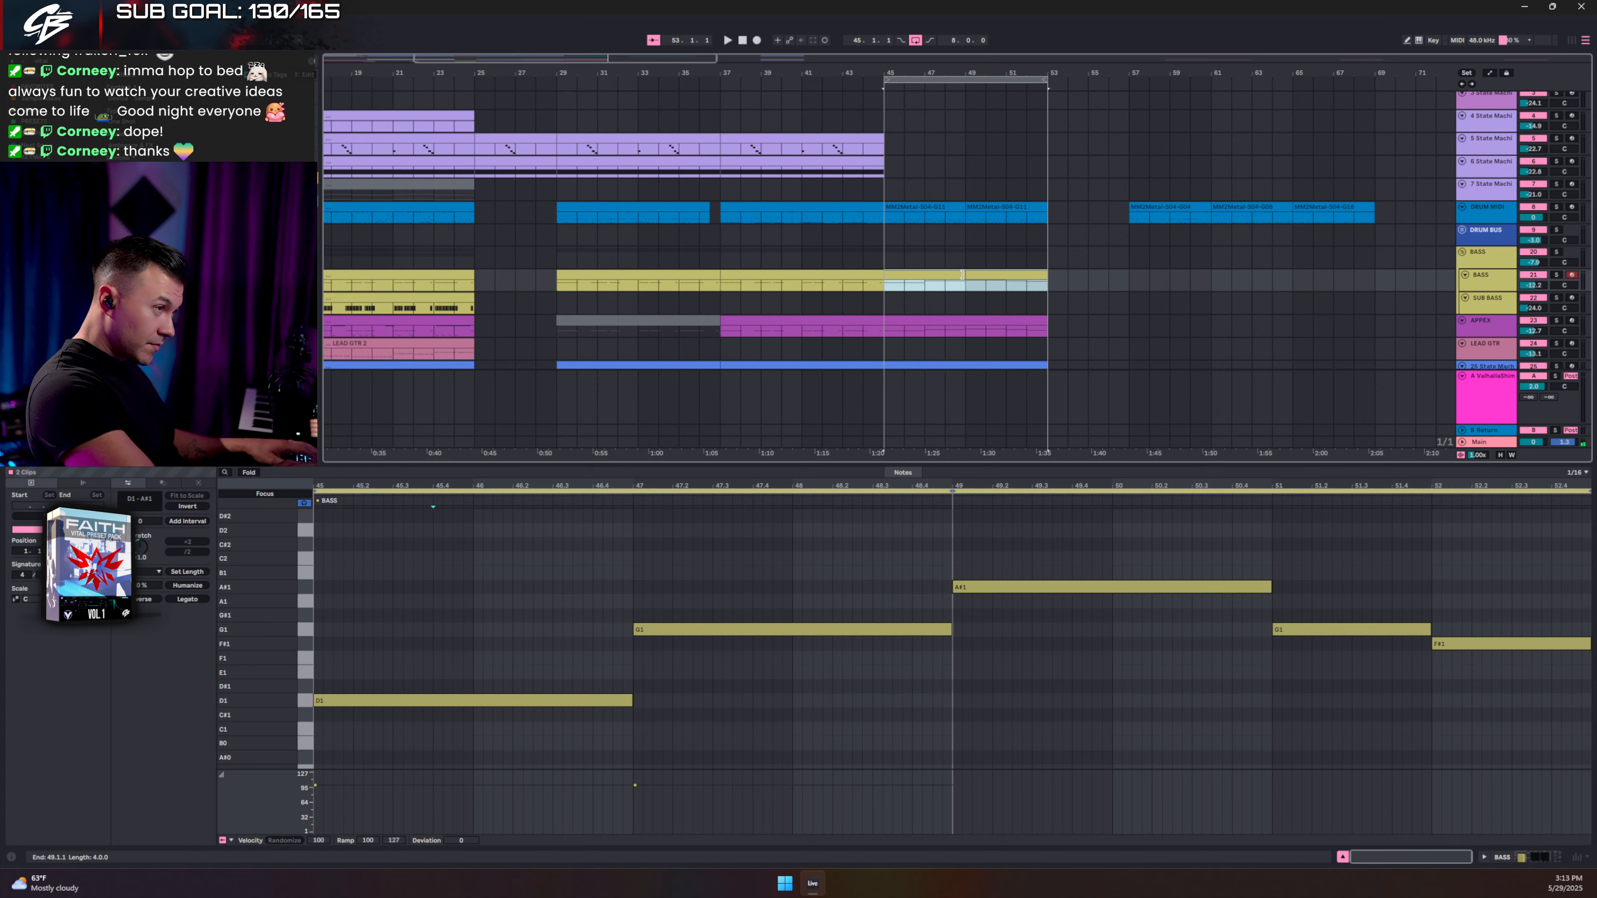
key("ctrl+j")
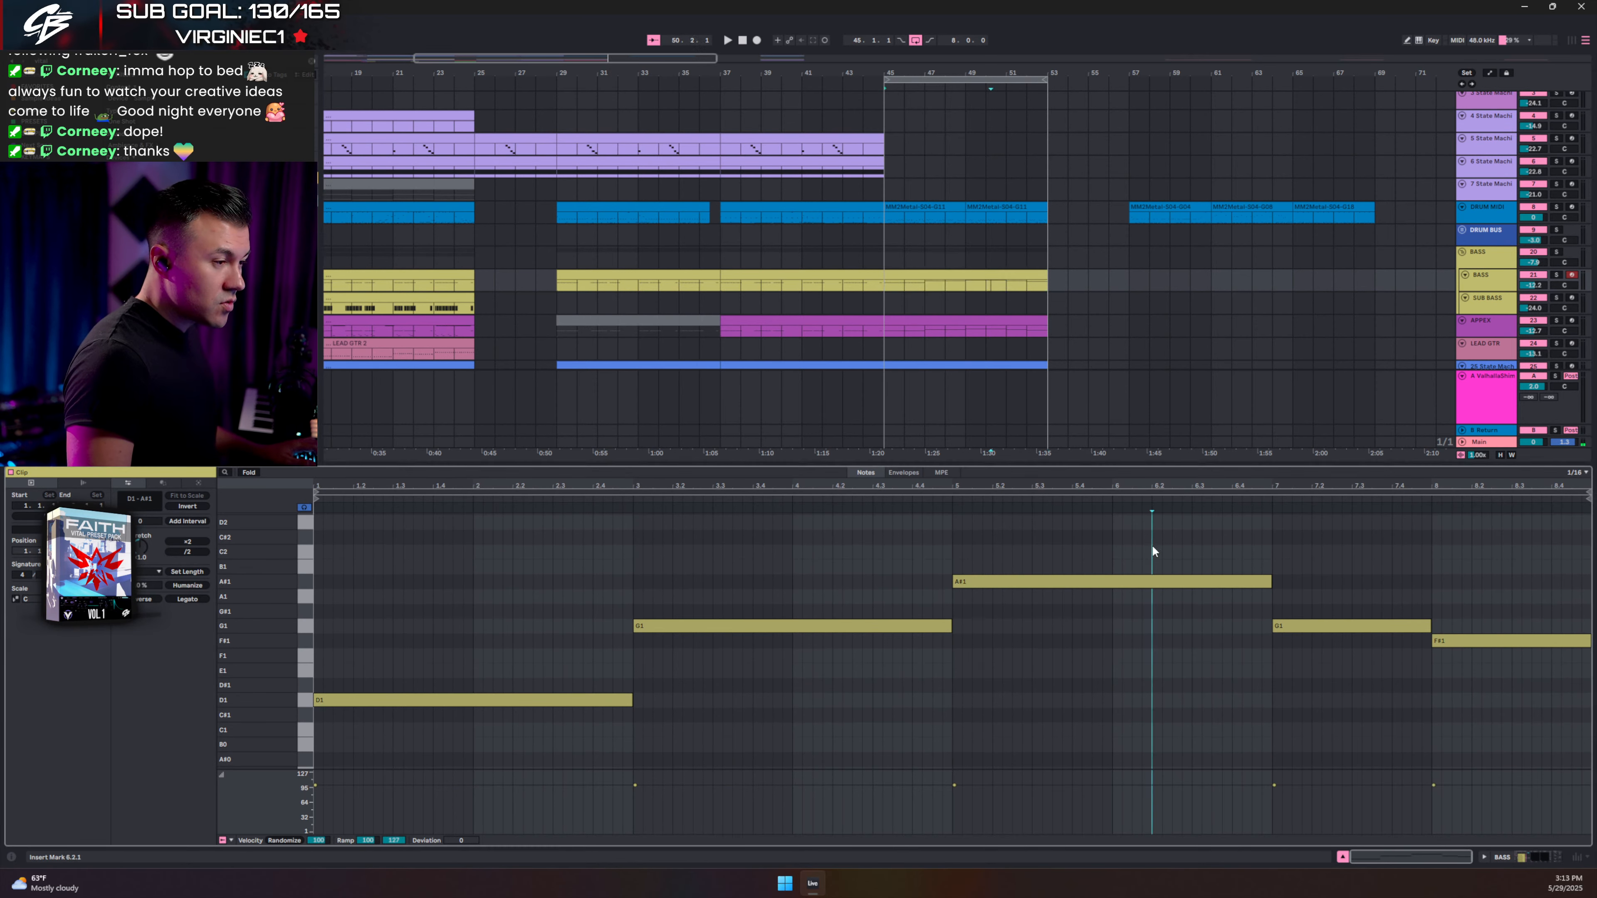
Shorten the A#1 note at bar 49 to one bar in both the BASS clip and the APPEX clip.
left_click_drag(1269, 581, 1090, 581)
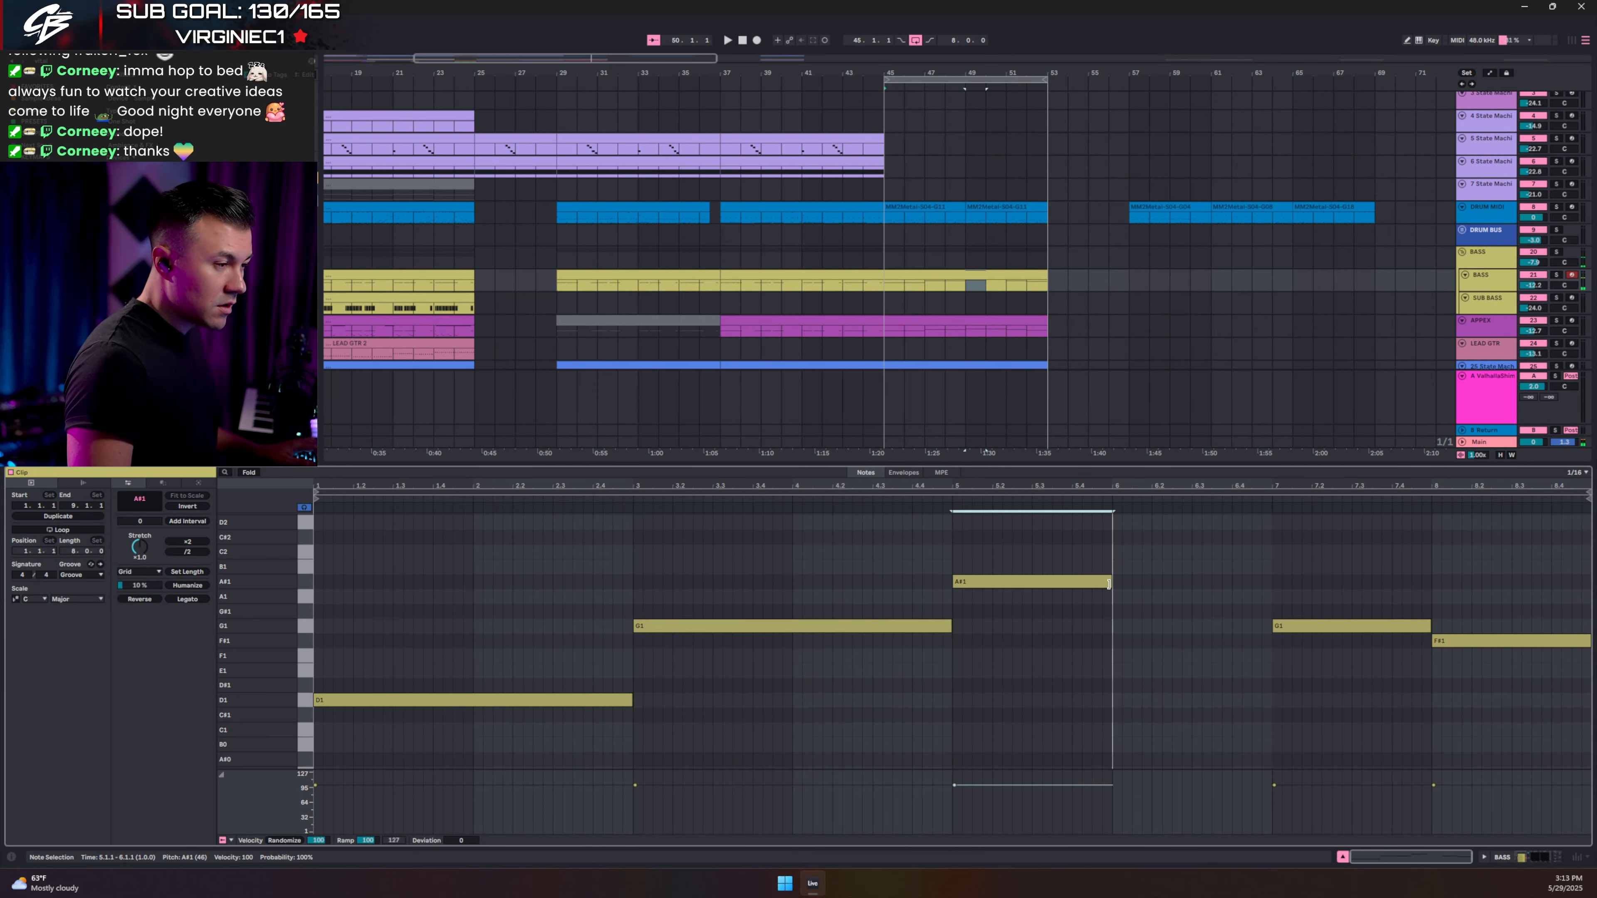
left_click(976, 325, "shift")
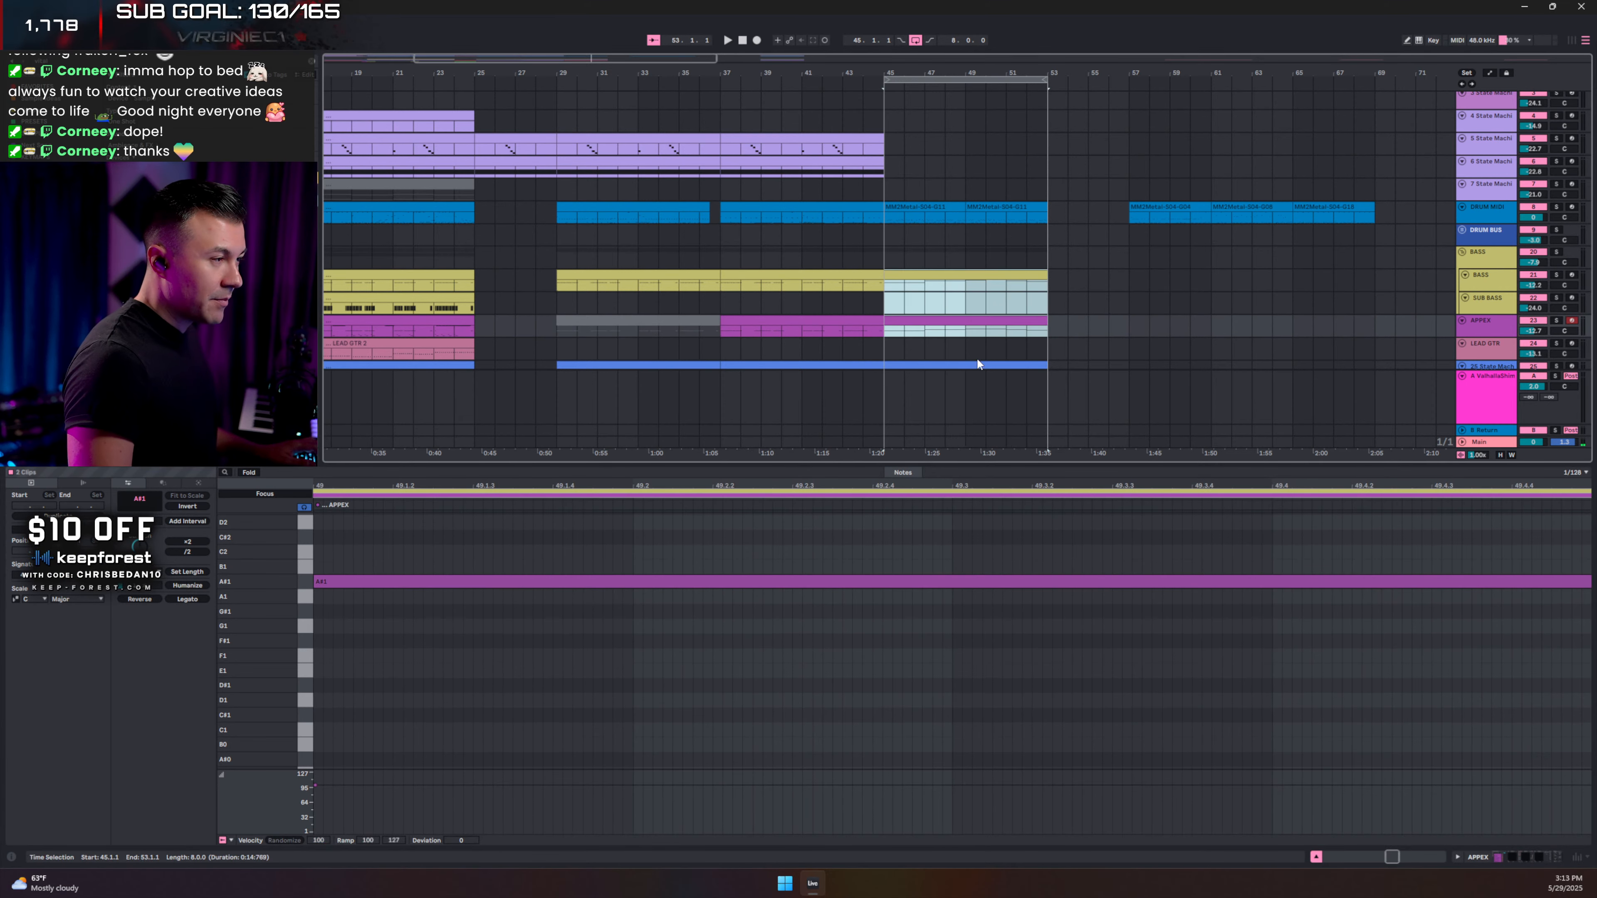
double_click(1046, 489)
left_click(1104, 578)
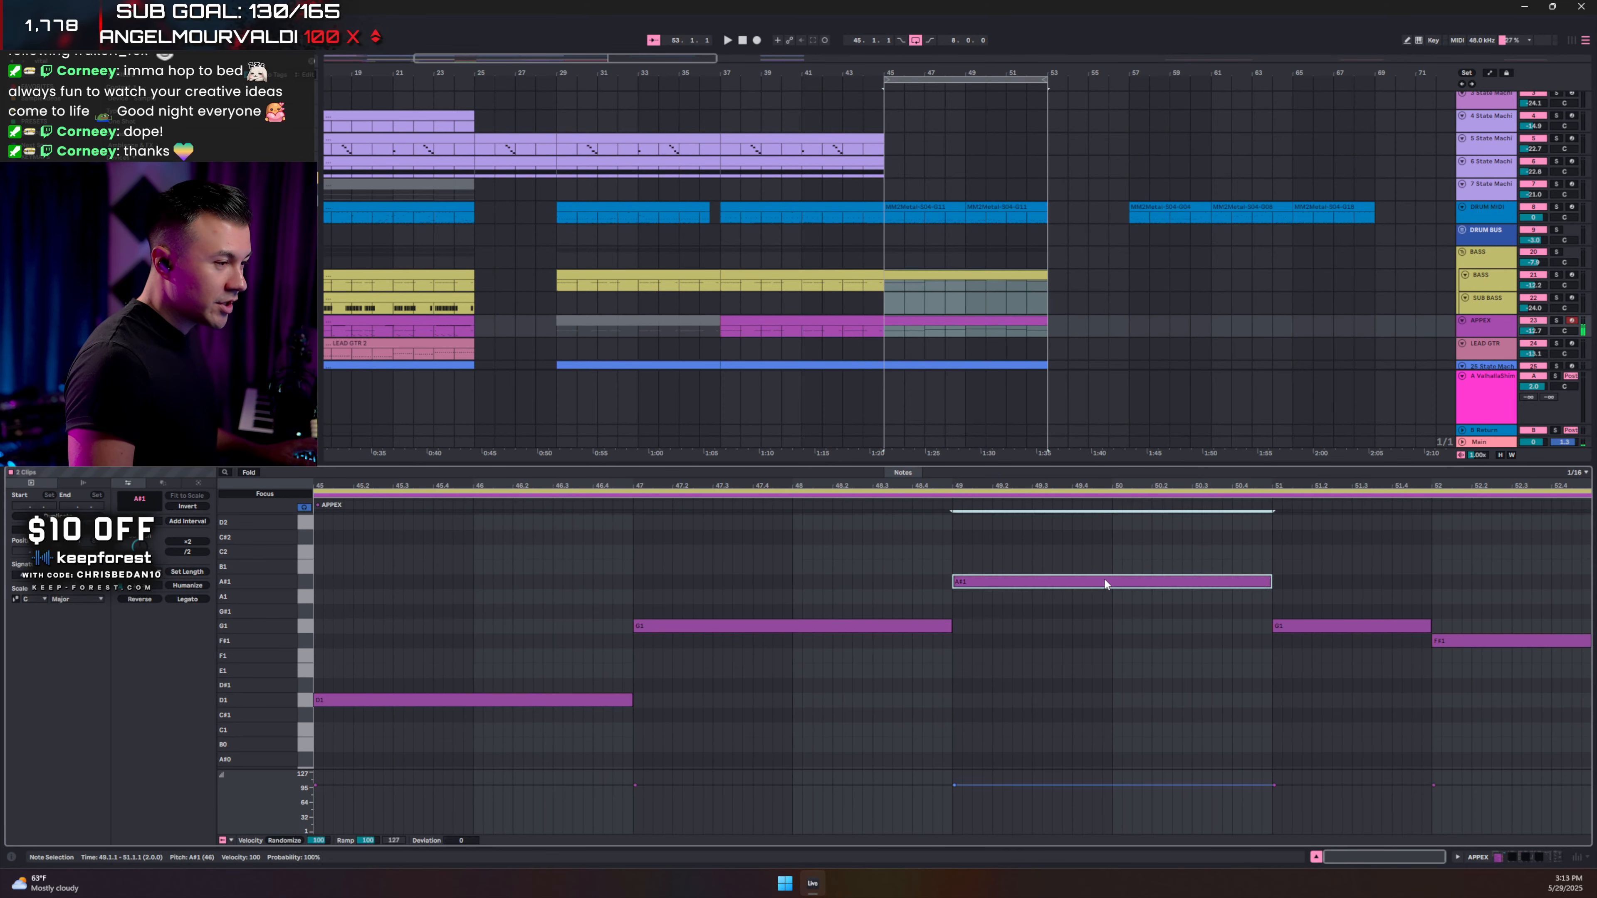
left_click_drag(1267, 581, 1104, 582)
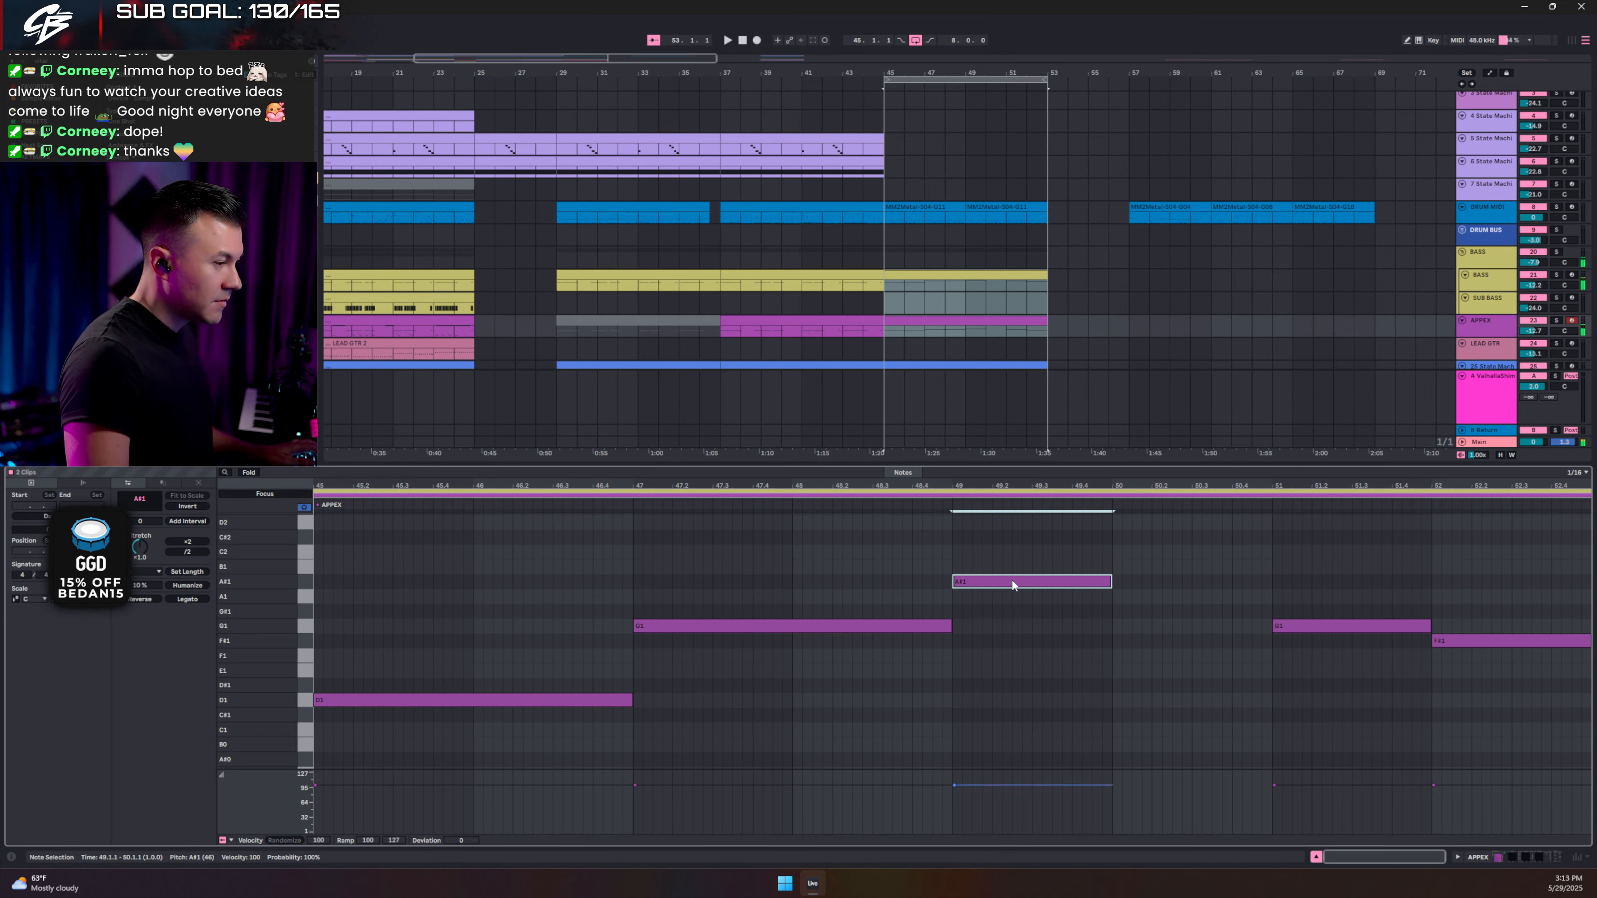
Copy the APPEX A#1 note to G1 at bar 50, play the part, and lower the copy to F#1.
left_click_drag(1012, 580, 1164, 627)
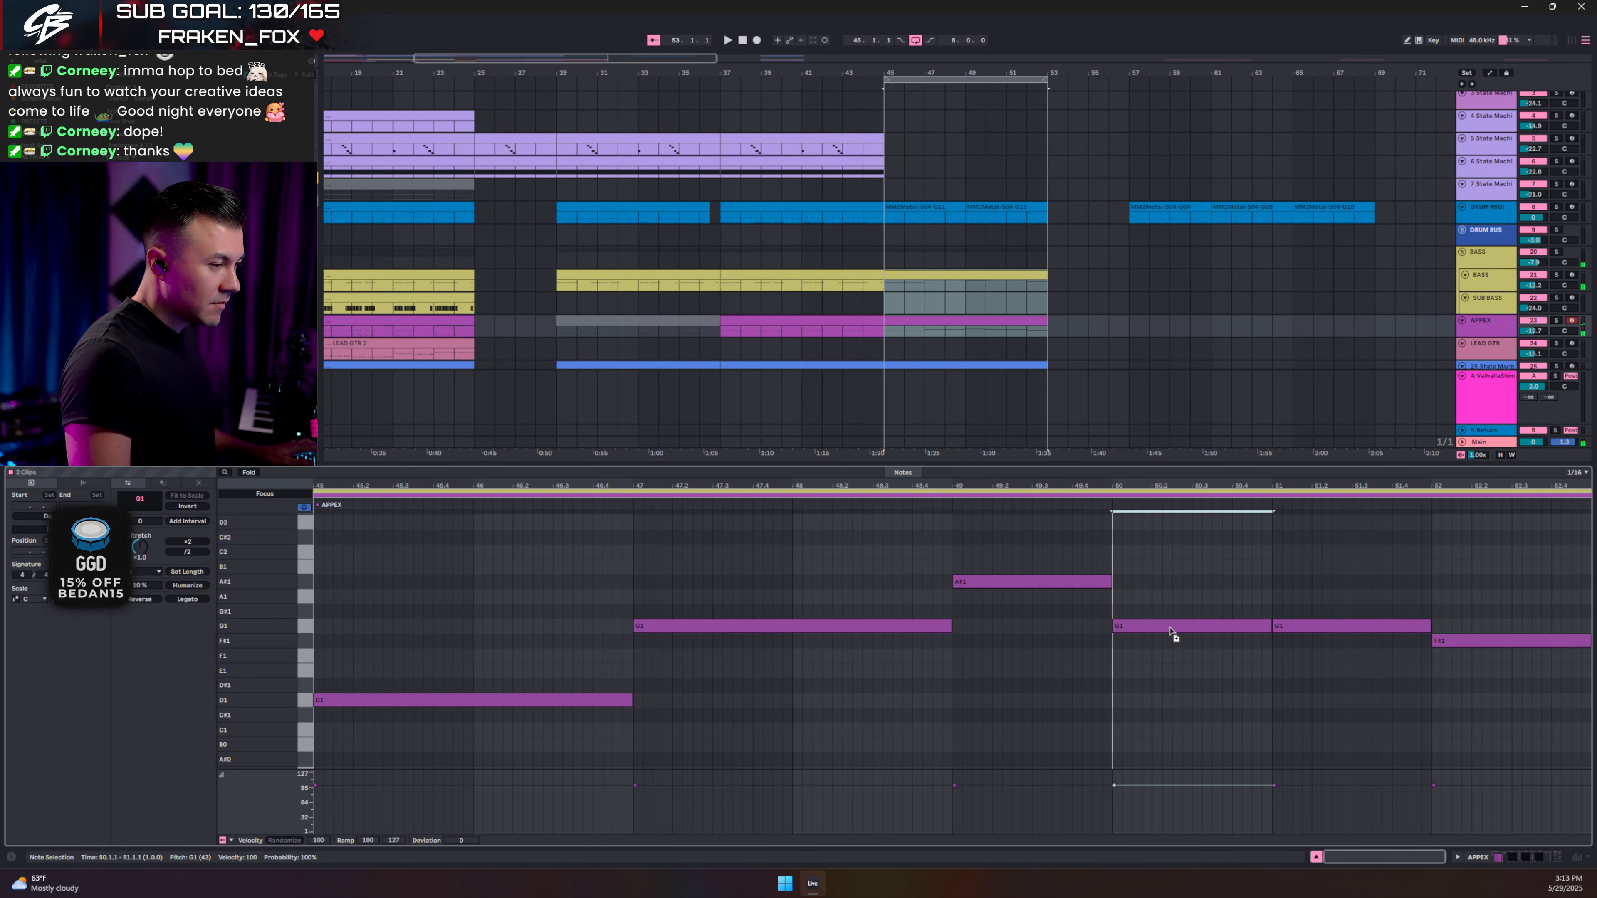
left_click(843, 561)
key("space")
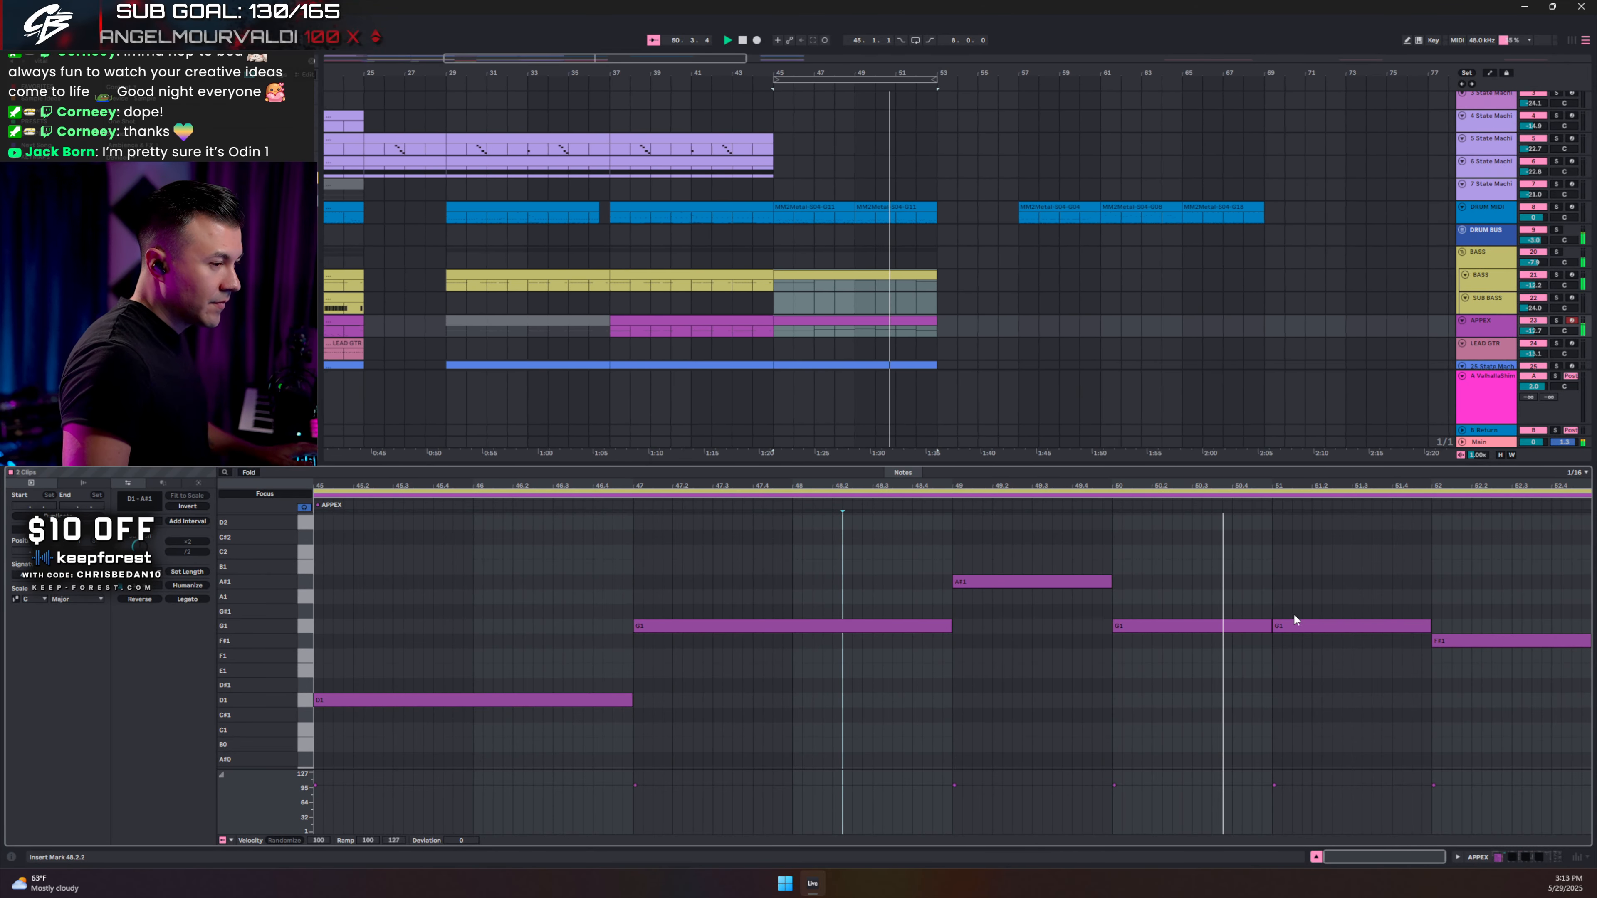
left_click(1160, 626)
key("Down")
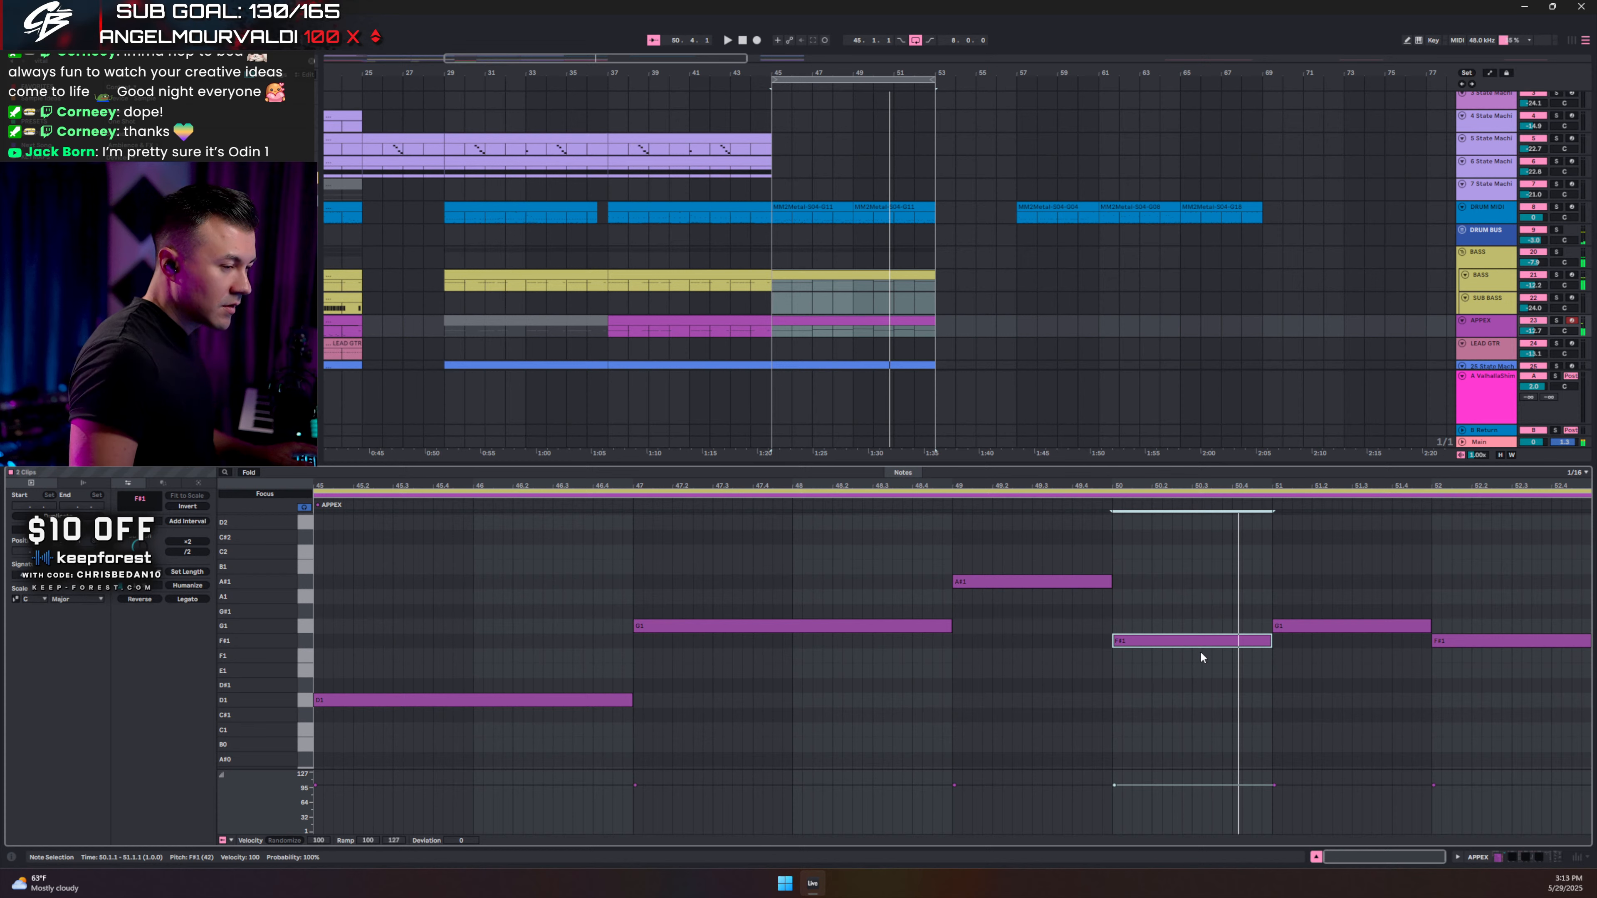
Delete the APPEX notes at bars 51 and 52, extend the bar 50 F#1 to bar 53, and play the result.
left_click_drag(1336, 567, 1344, 691)
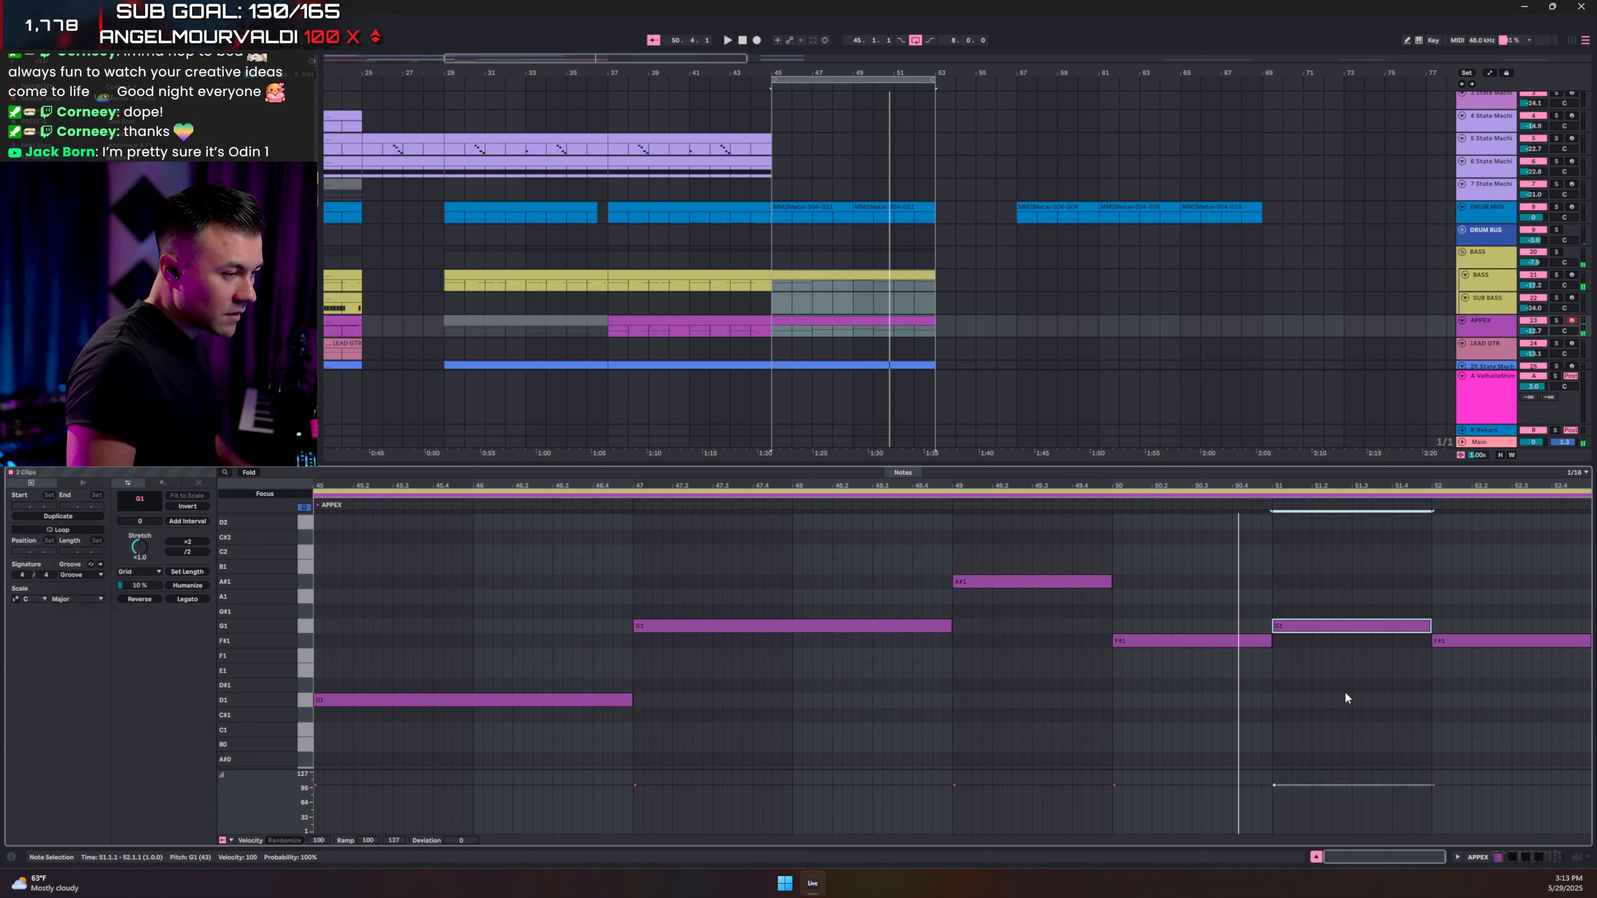
left_click_drag(1412, 653, 1518, 682)
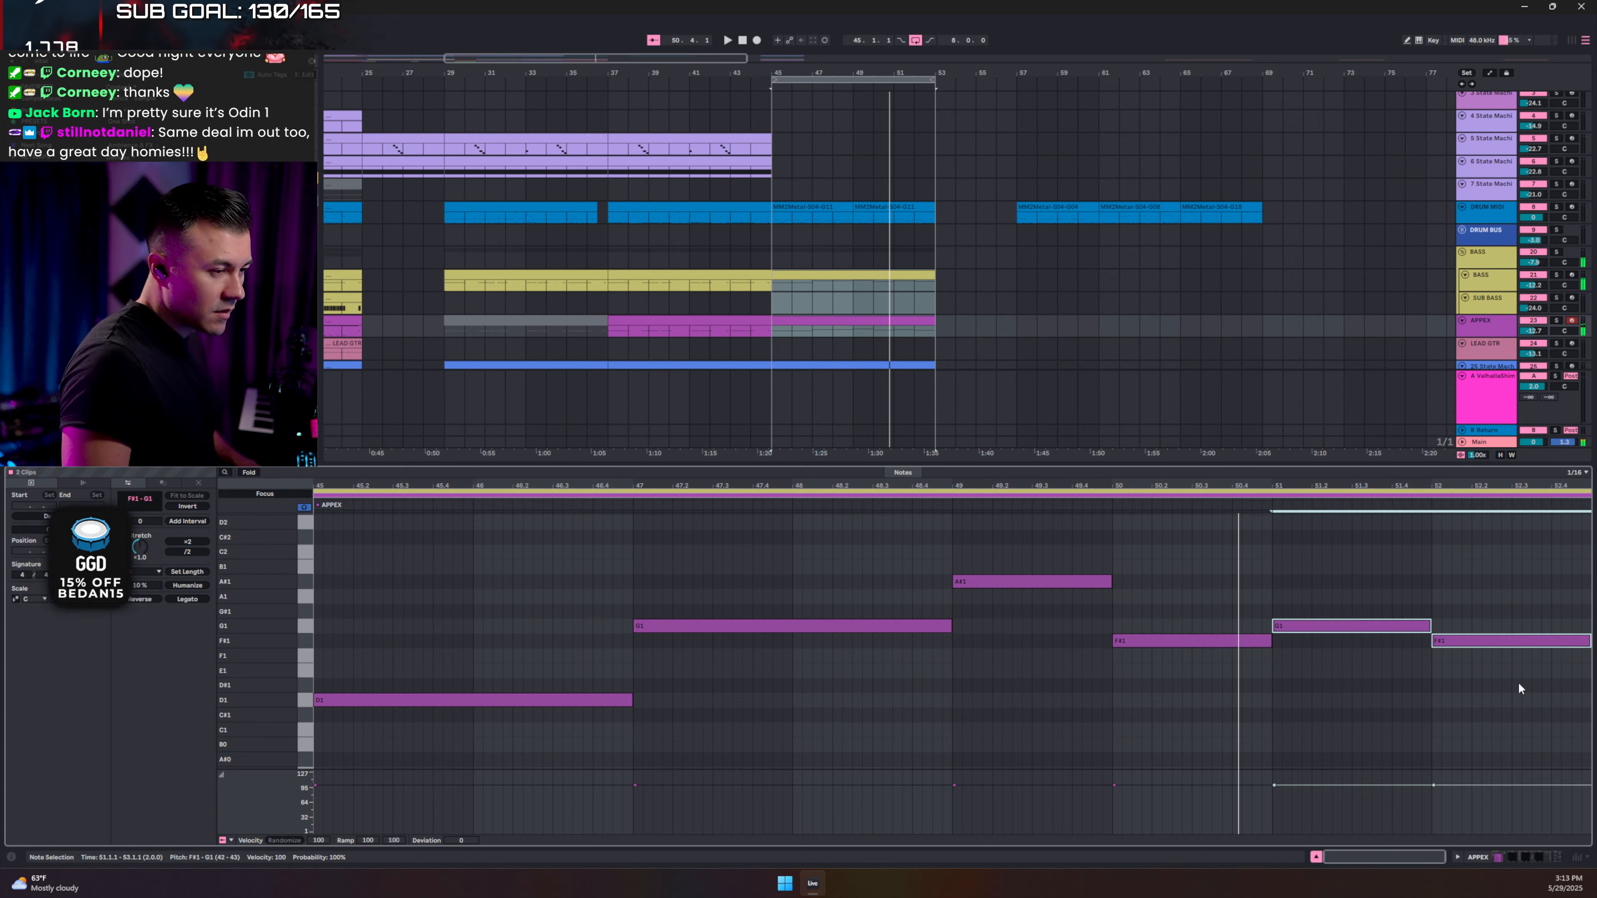
key("Delete")
left_click_drag(1297, 643, 1590, 641)
key("space")
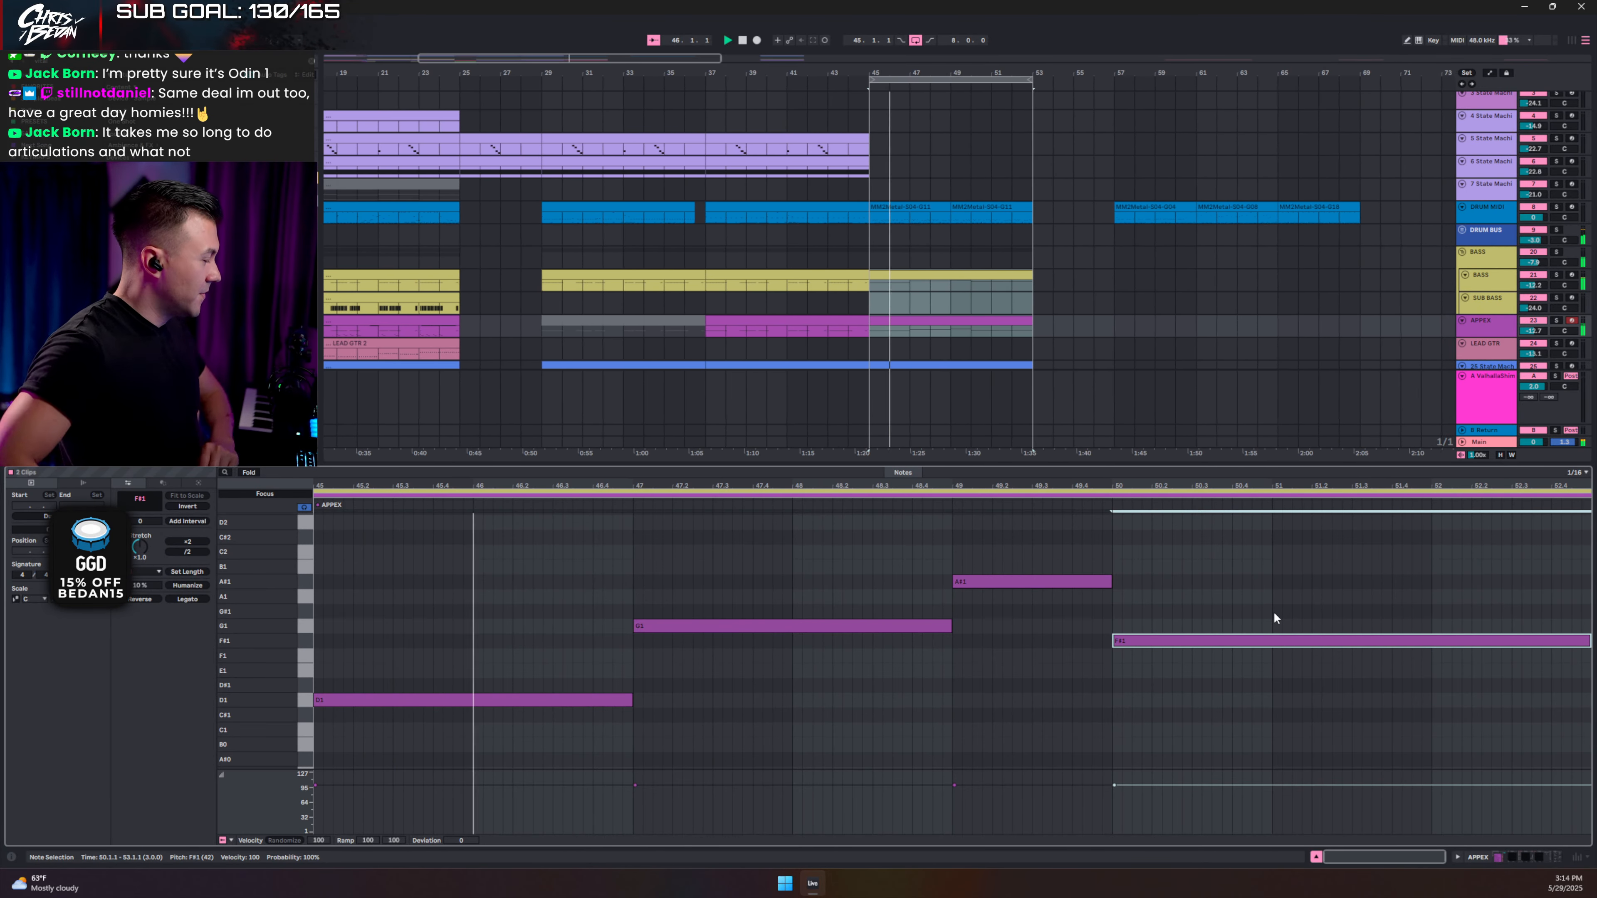
Duplicate the 6-State Machine Chrome 2000 clip from bars 37 to 45 into bars 45 to 53.
scroll(984, 277, "down", 3)
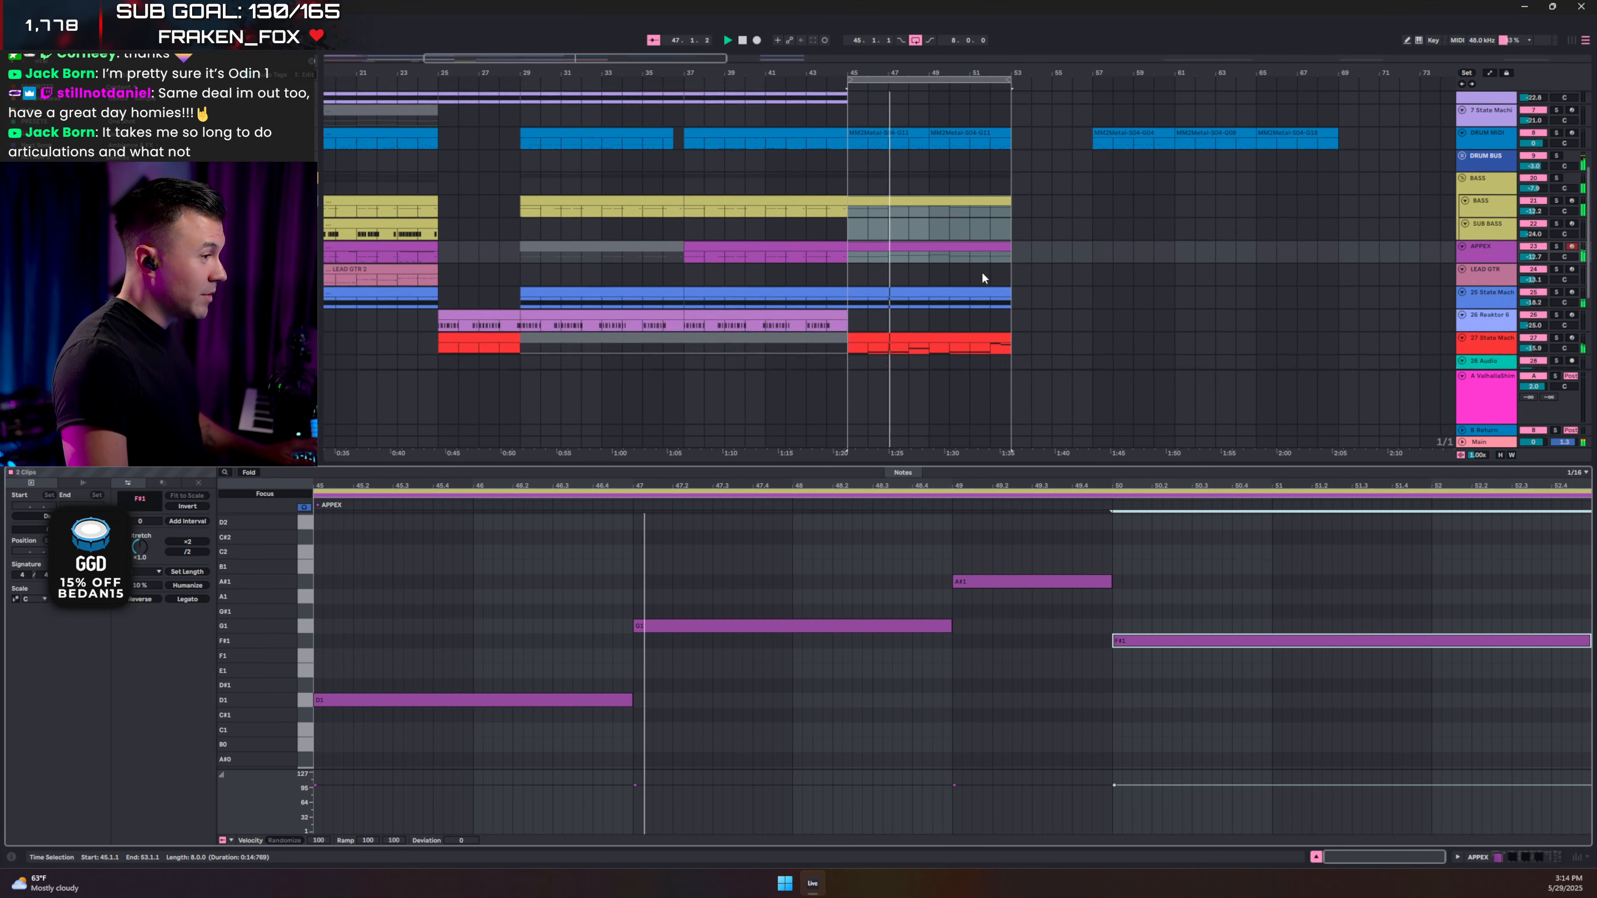
scroll(980, 279, "down", 2)
scroll(962, 308, "up", 8)
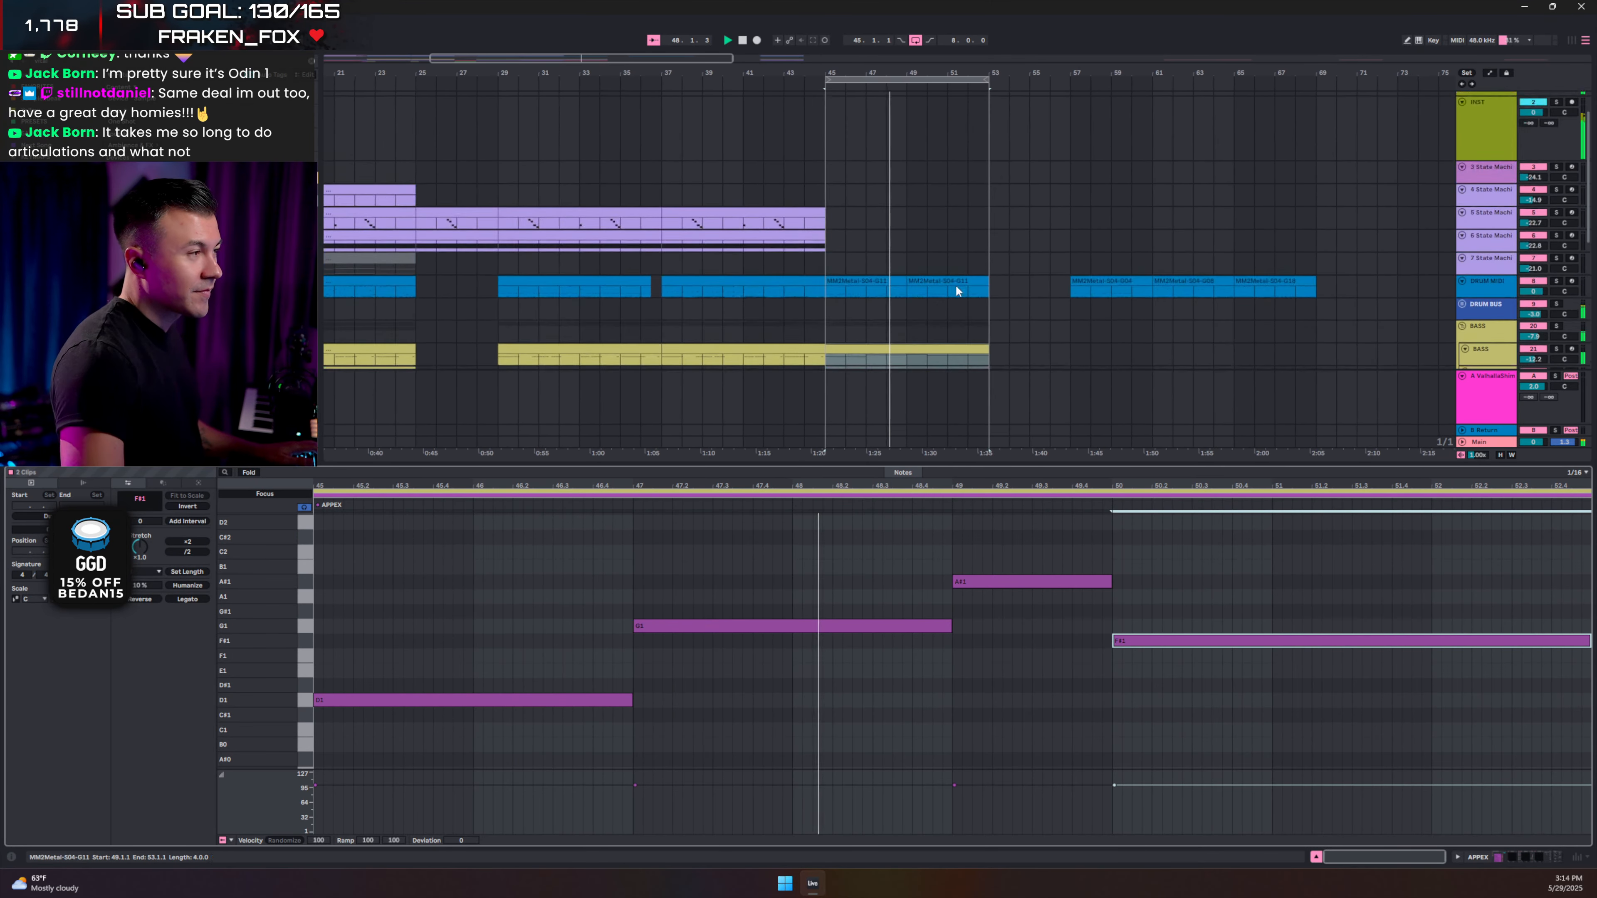
scroll(836, 213, "down", 2)
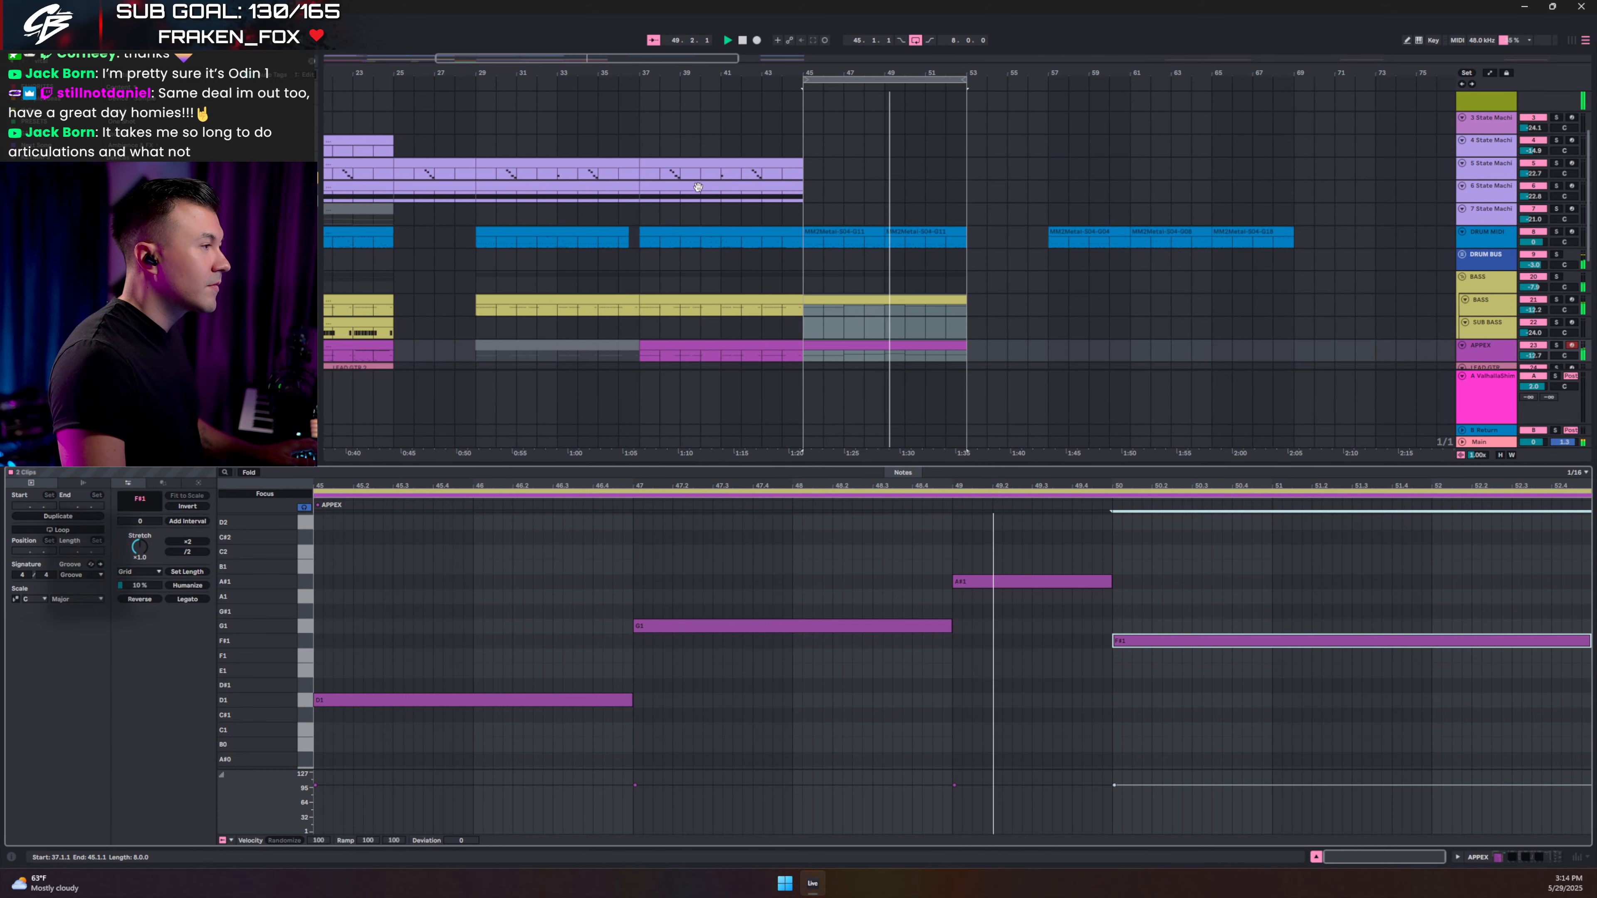
left_click(674, 193)
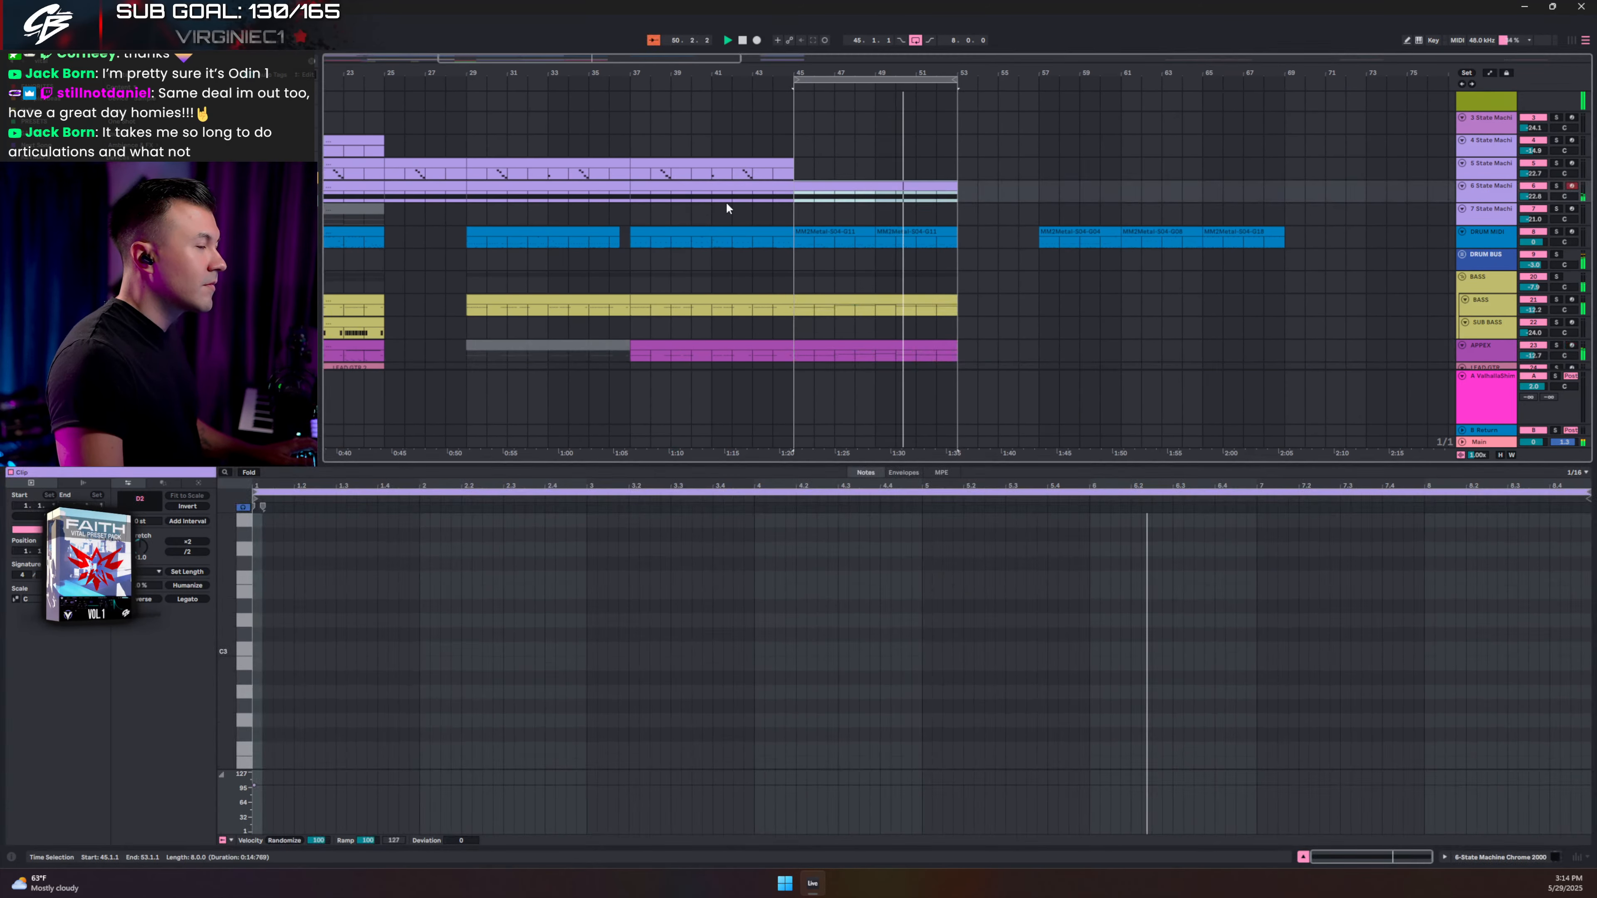
Open the APPEX clip at bars 45 to 53 and add sixteenth-note D3 and A3 notes at its start.
key("ctrl+alt+l")
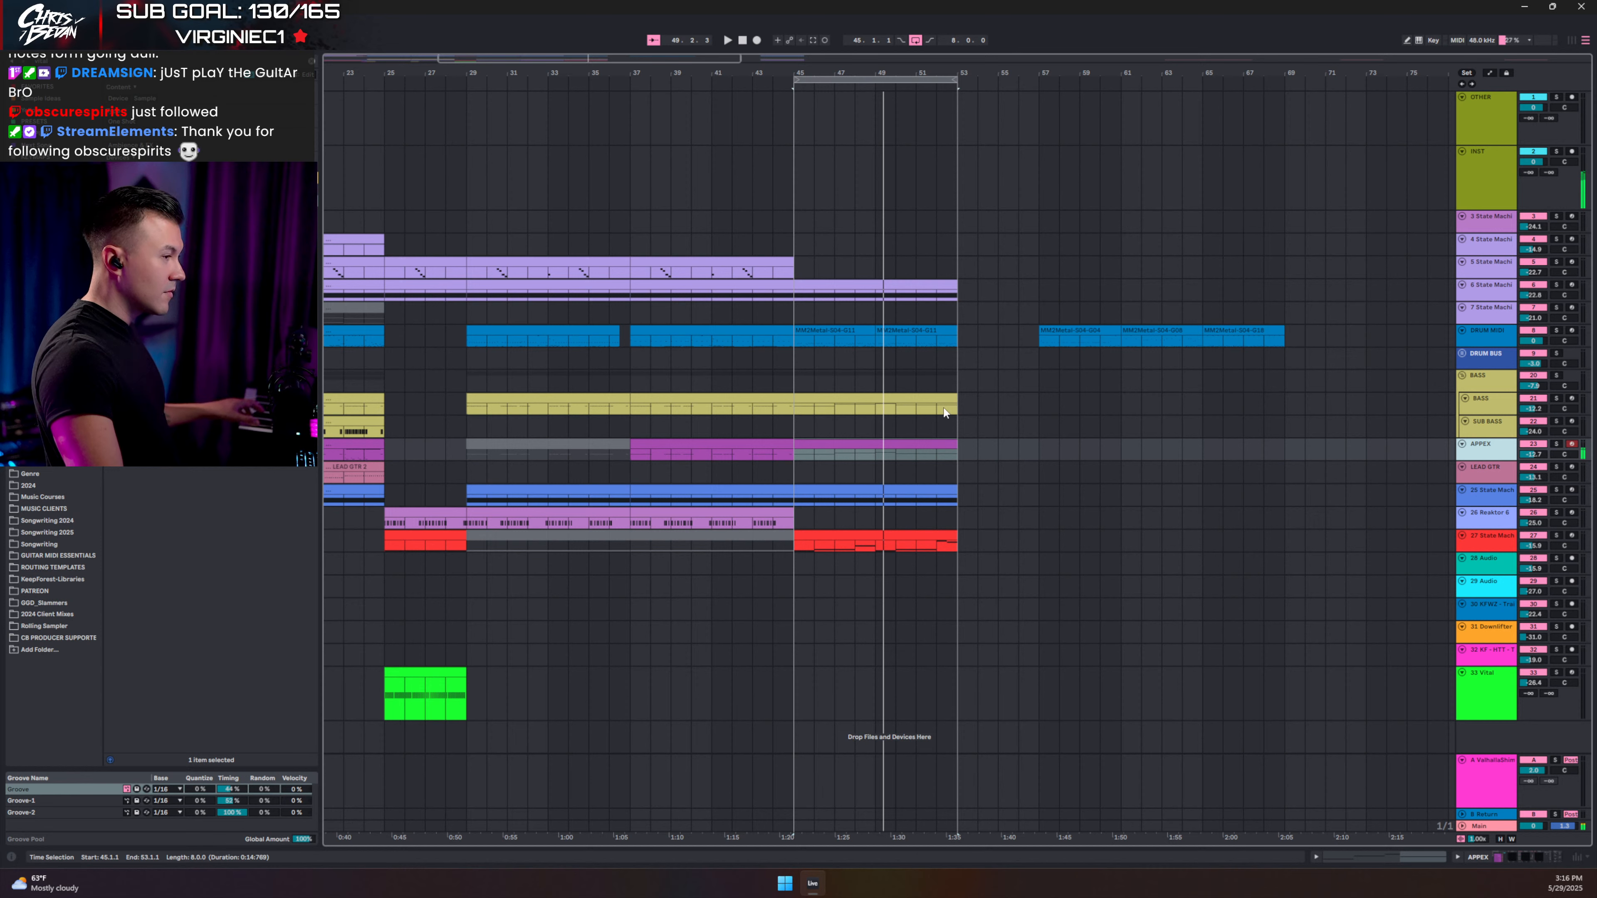
double_click(839, 446)
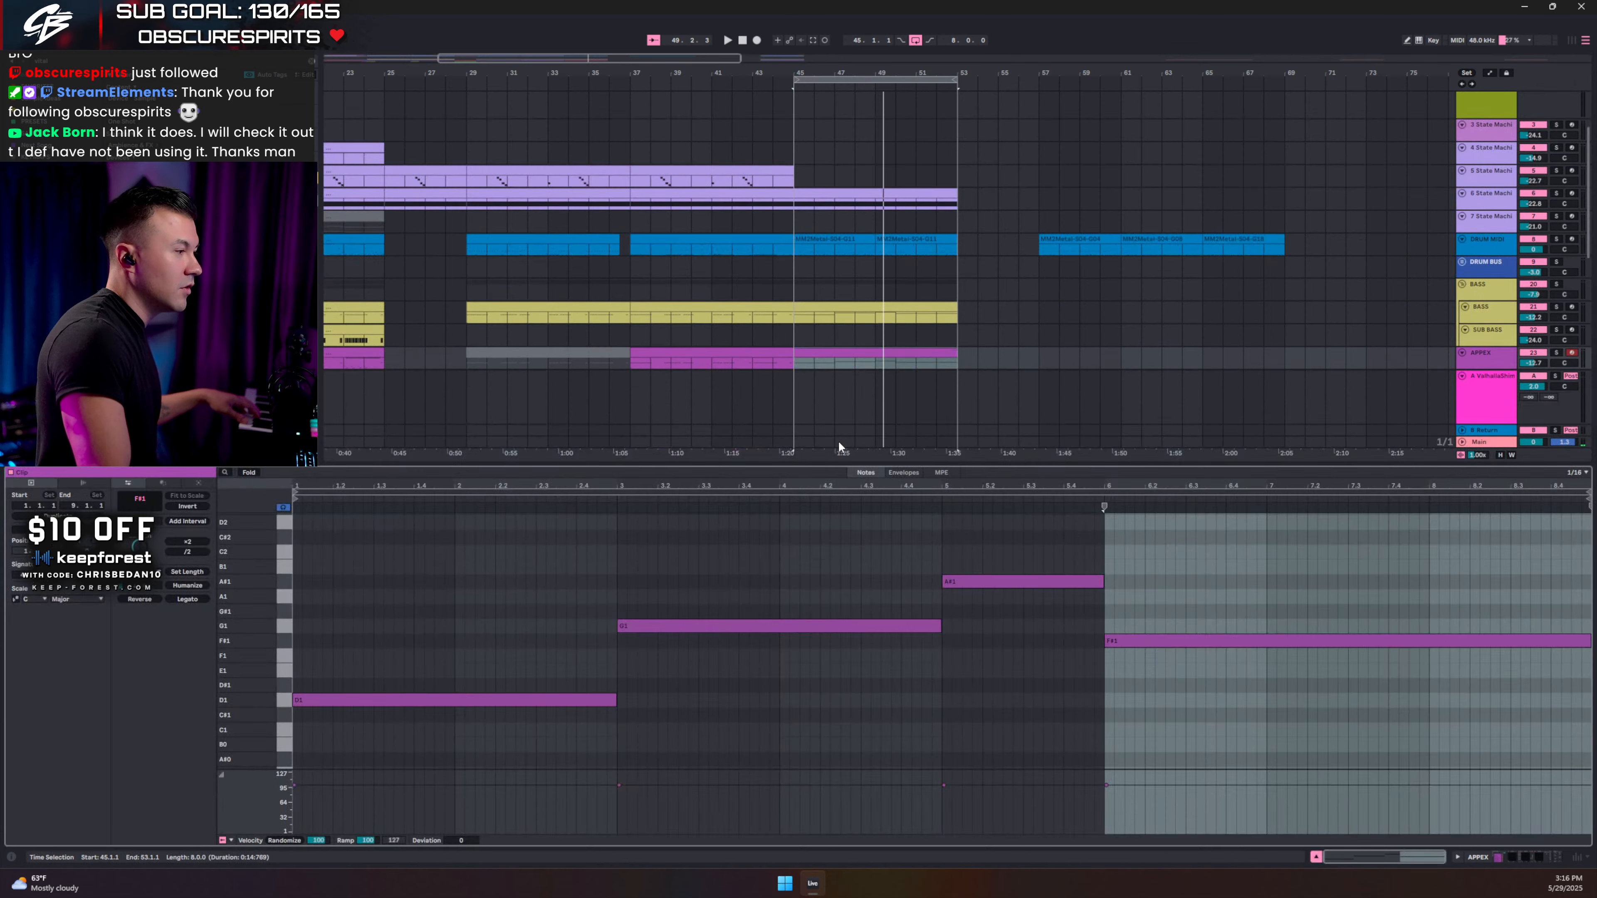
scroll(595, 579, "up", 5)
scroll(335, 522, "up", 3)
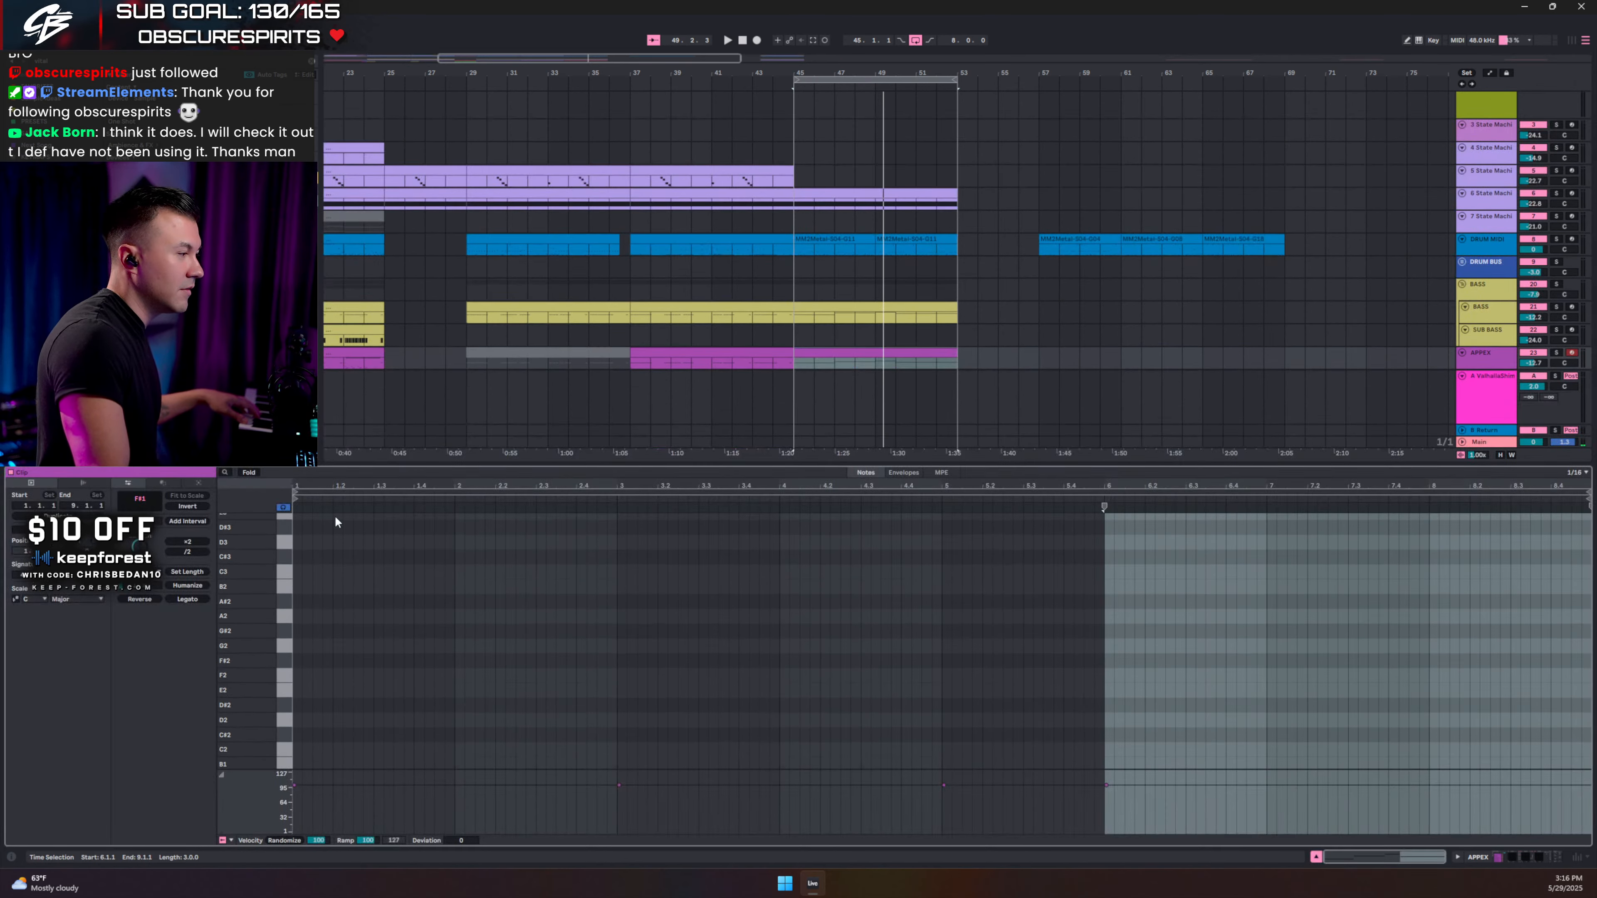
left_click(251, 473)
left_click(250, 473)
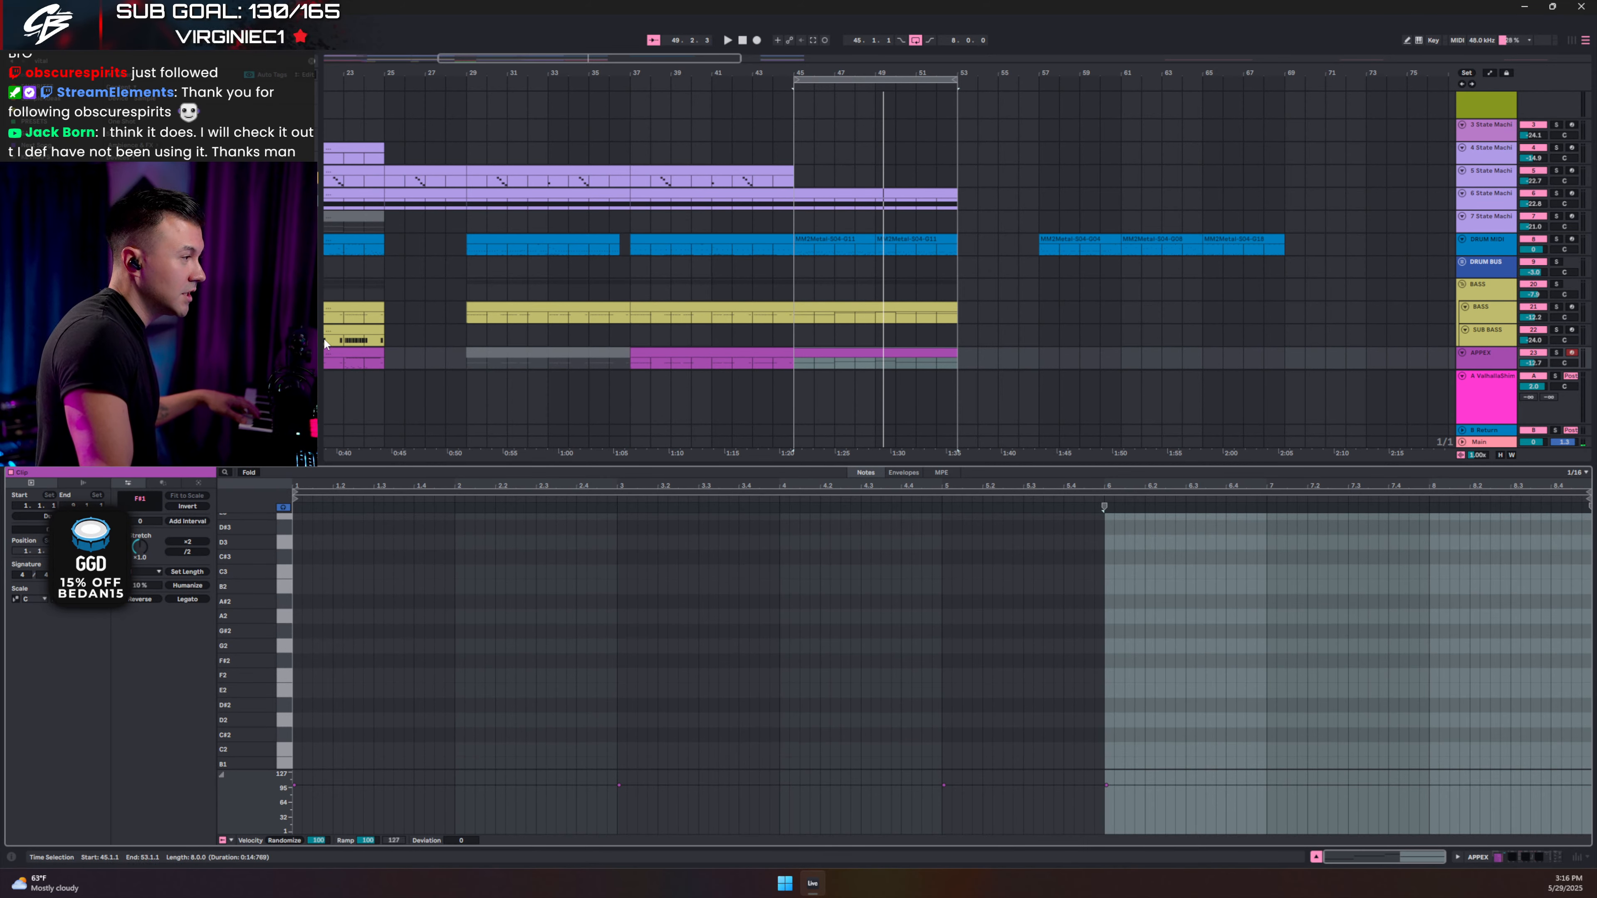
left_click_drag(322, 327, 320, 328)
scroll(388, 624, "down", 3)
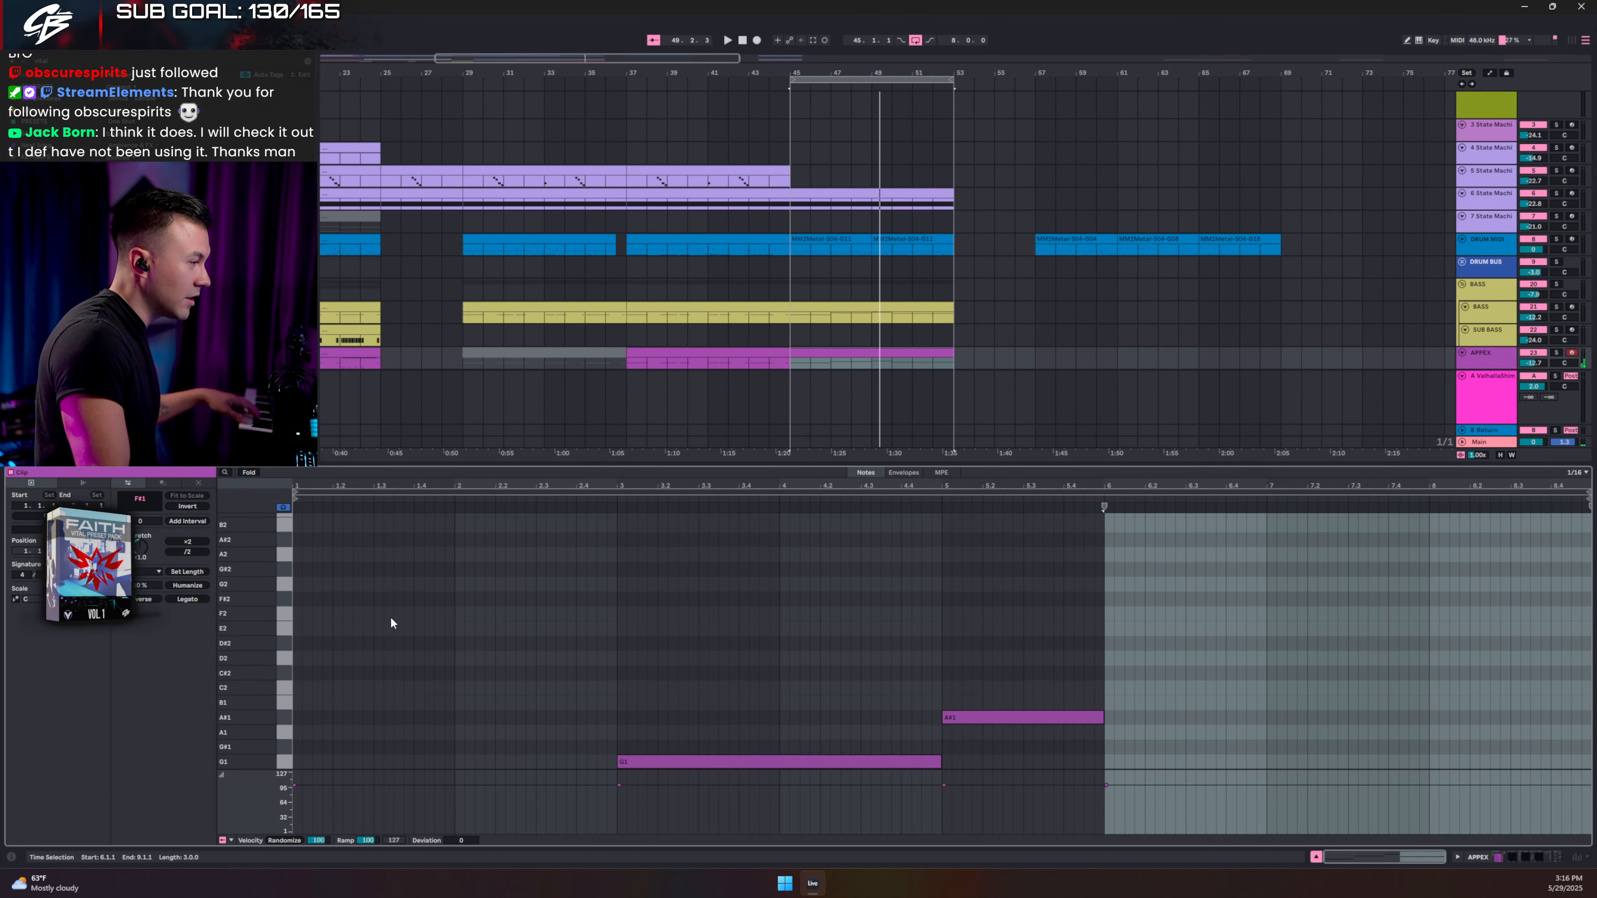
scroll(378, 568, "up", 6)
double_click(299, 629)
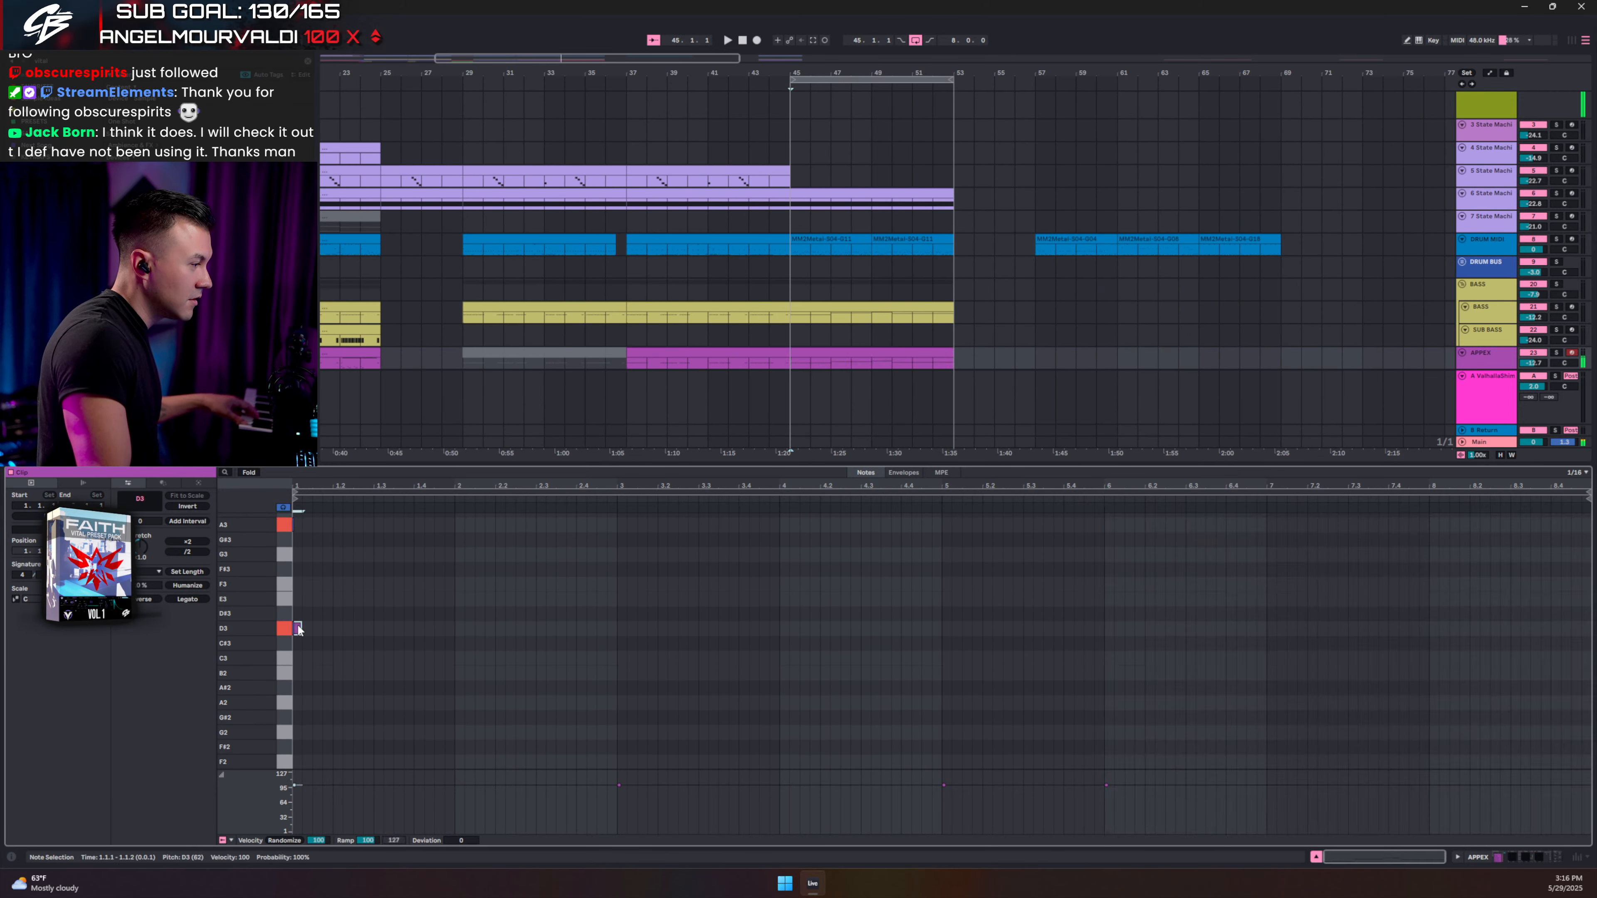
double_click(298, 525)
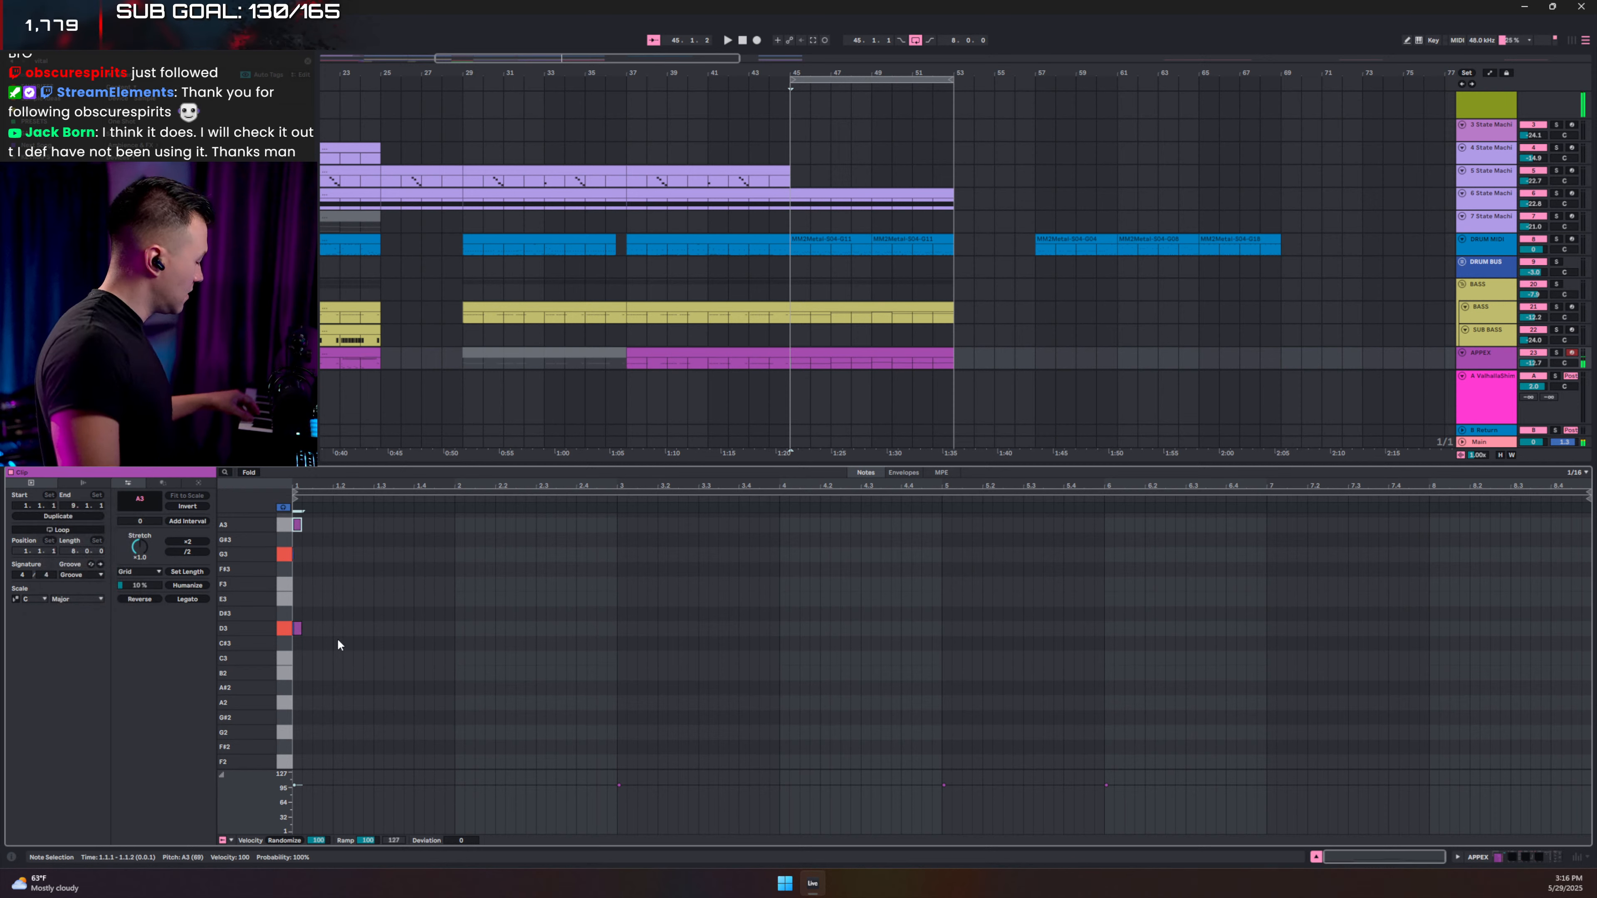
scroll(333, 629, "down", 3)
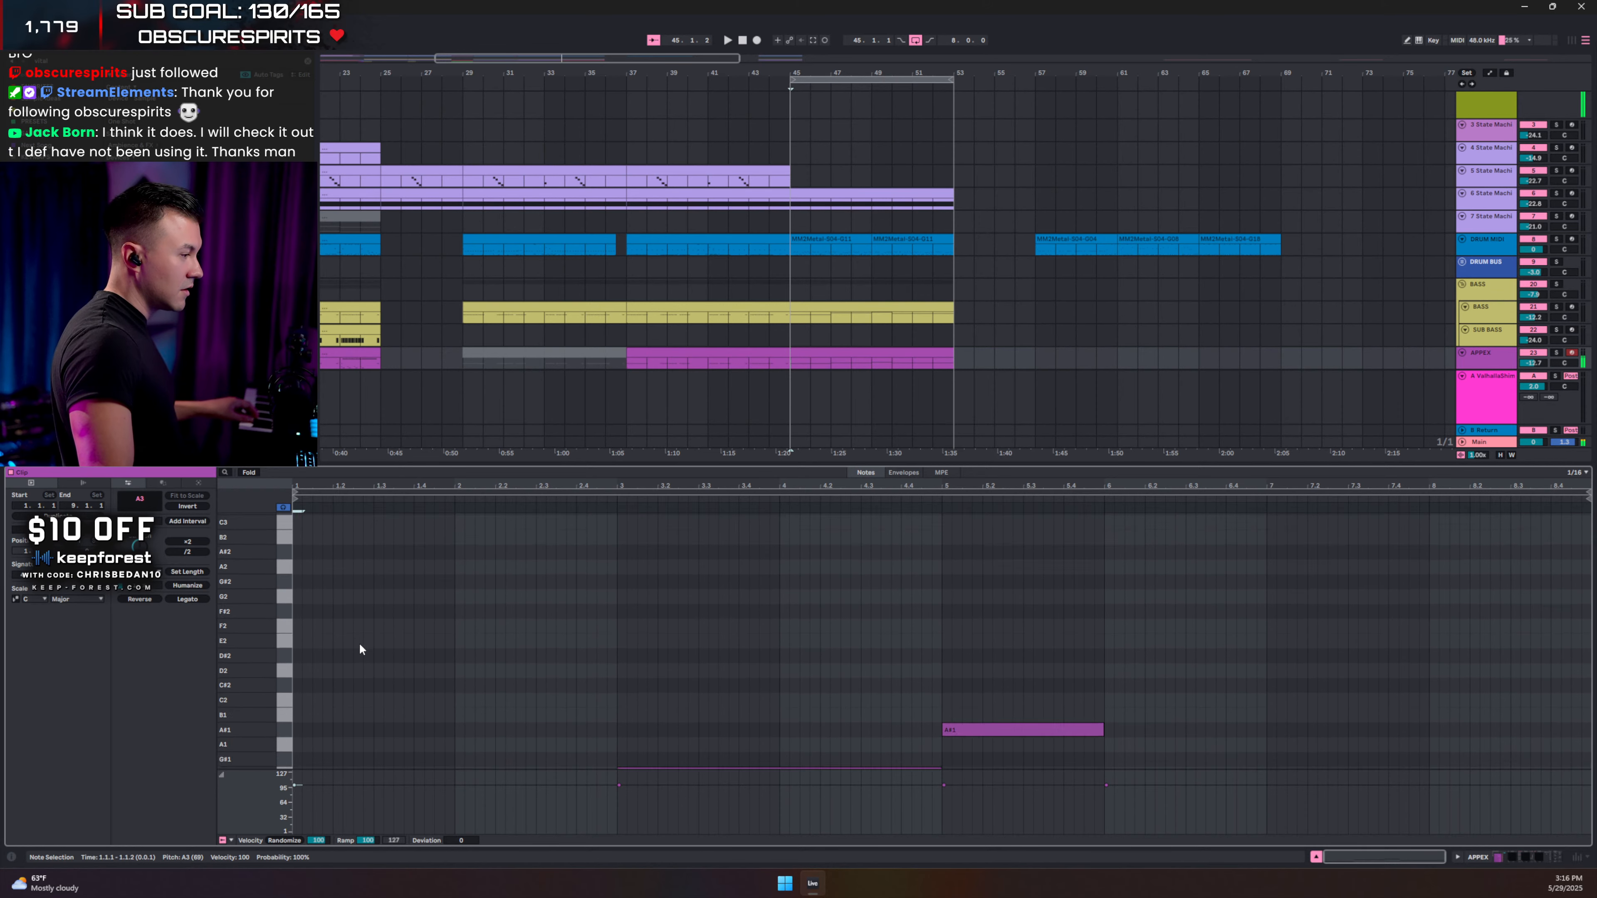
scroll(360, 643, "down", 3)
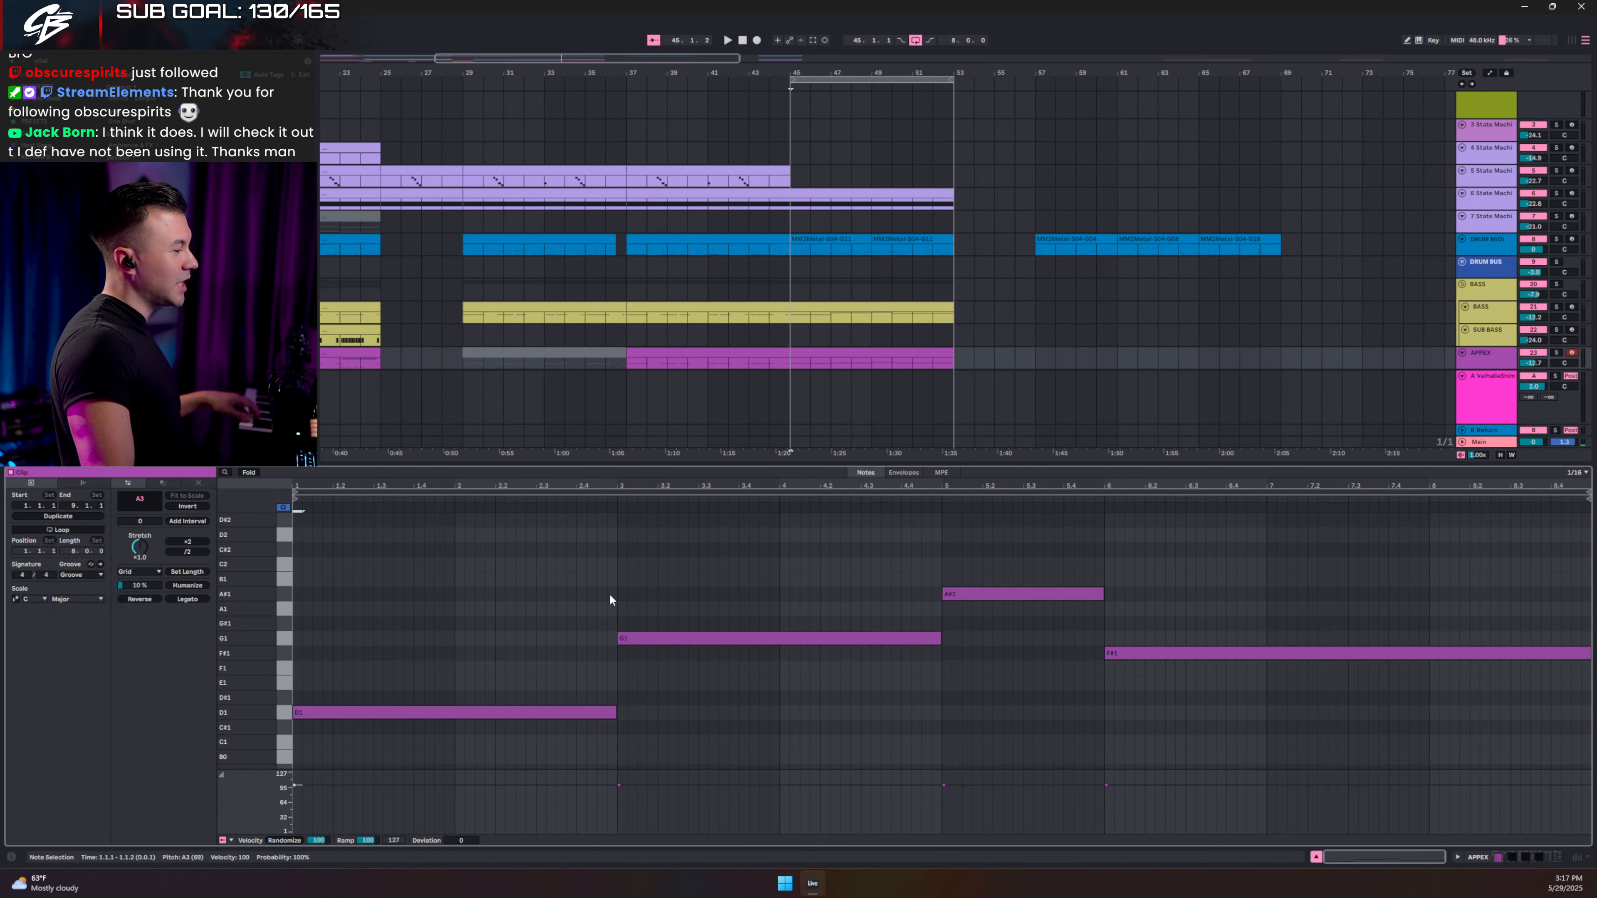
Lengthen the D3 and A3 notes at the clip start to two bars, show only the used pitches and play the clip.
scroll(608, 594, "up", 7)
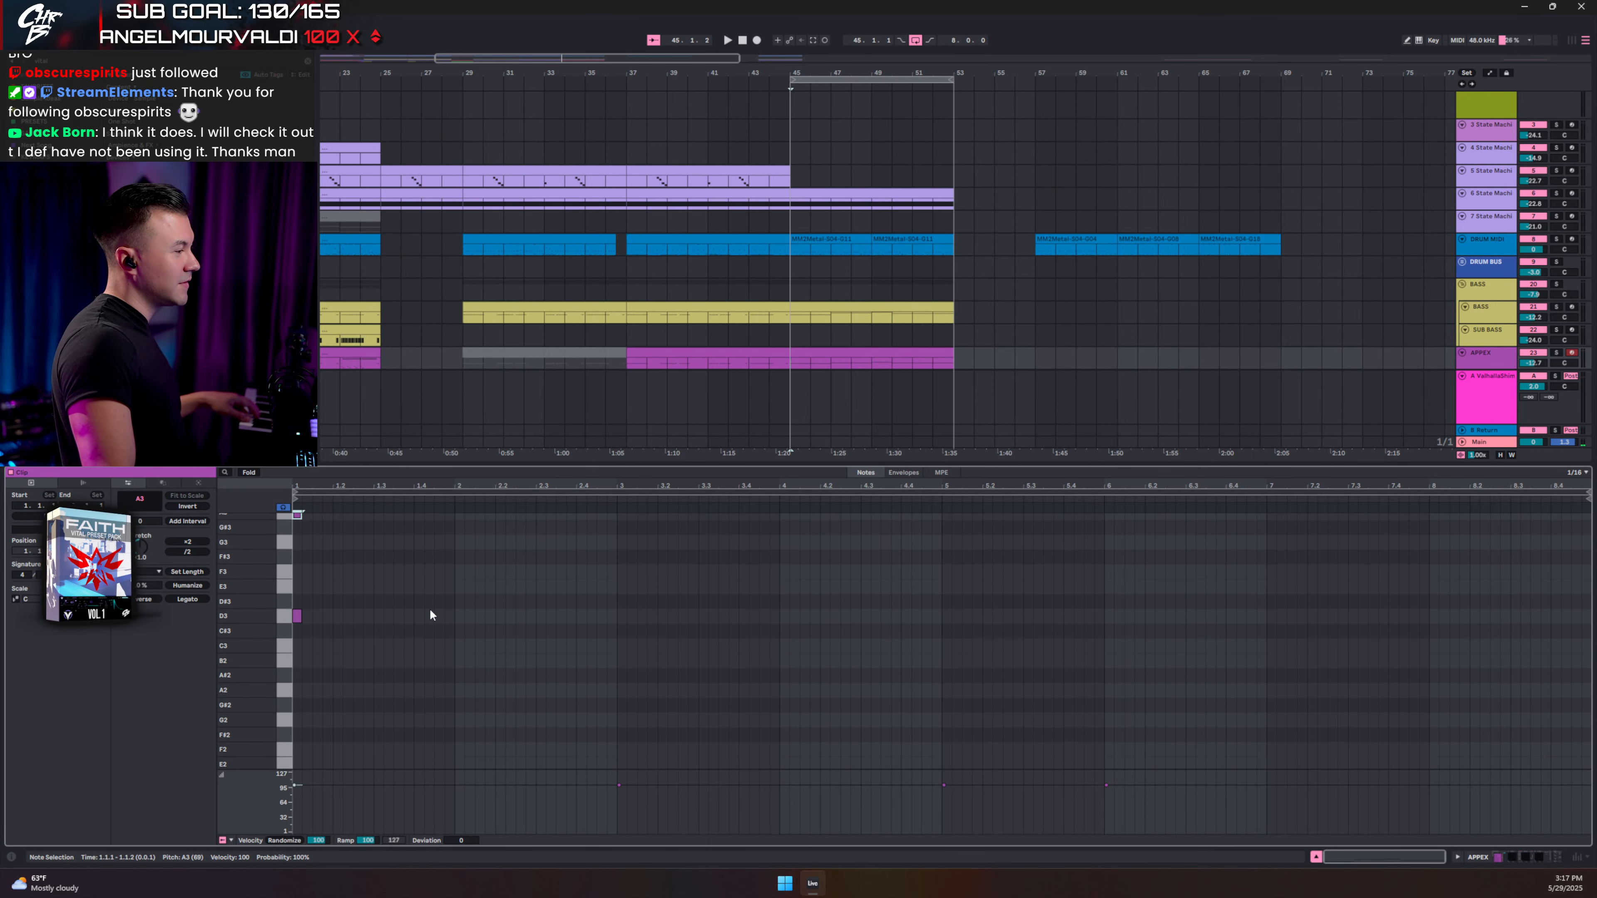
scroll(396, 639, "up", 2)
left_click_drag(299, 537, 617, 538)
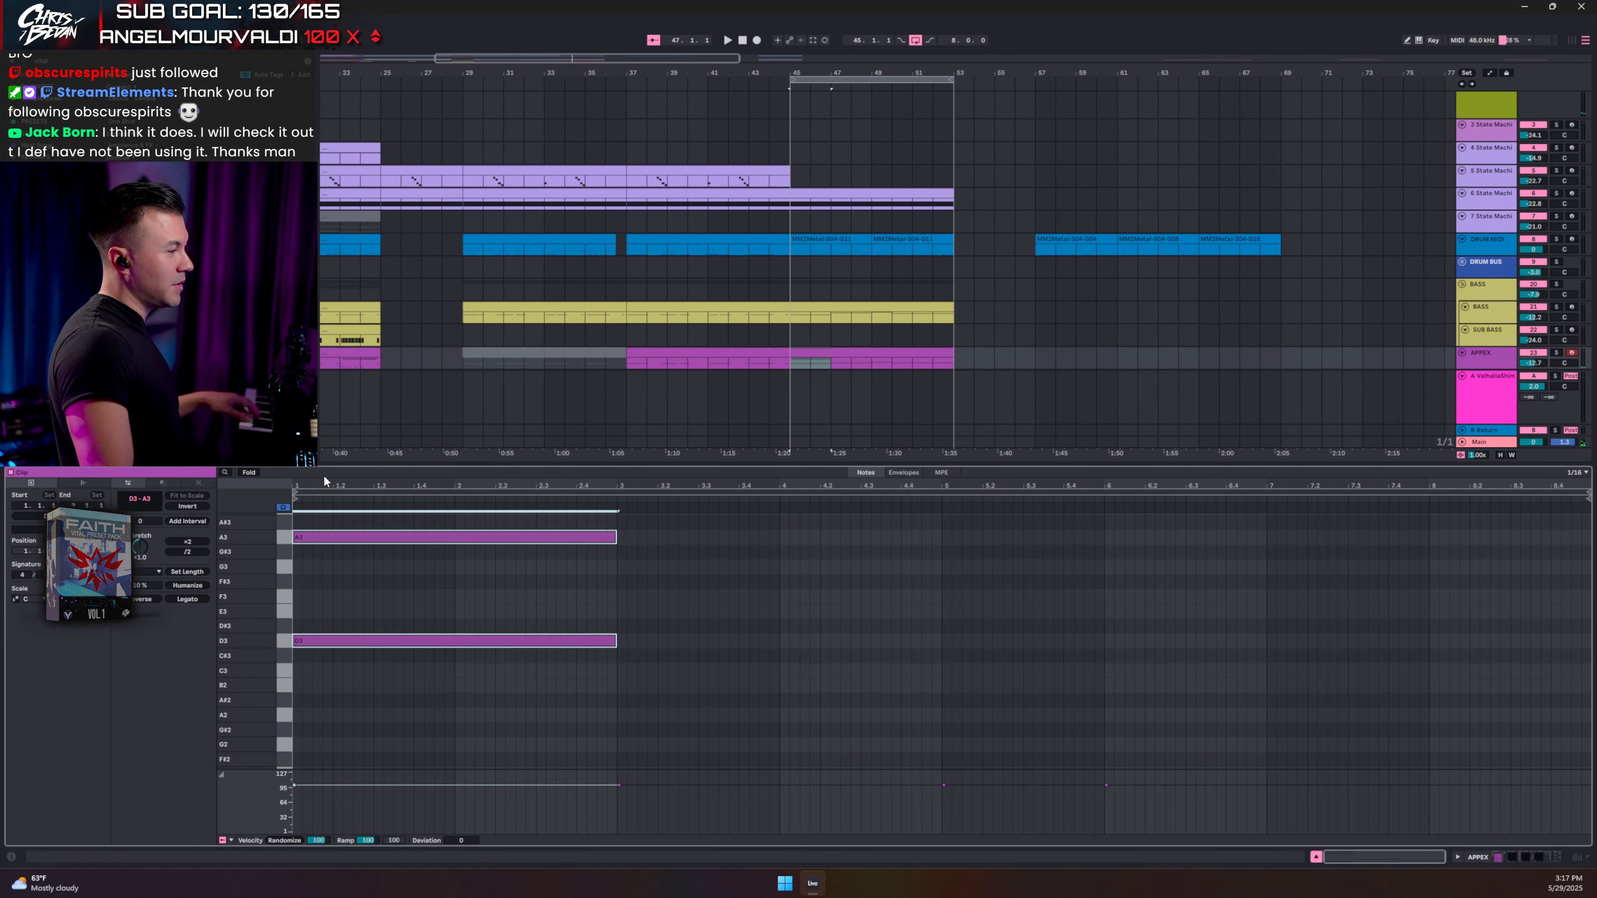
left_click(249, 471)
key("space")
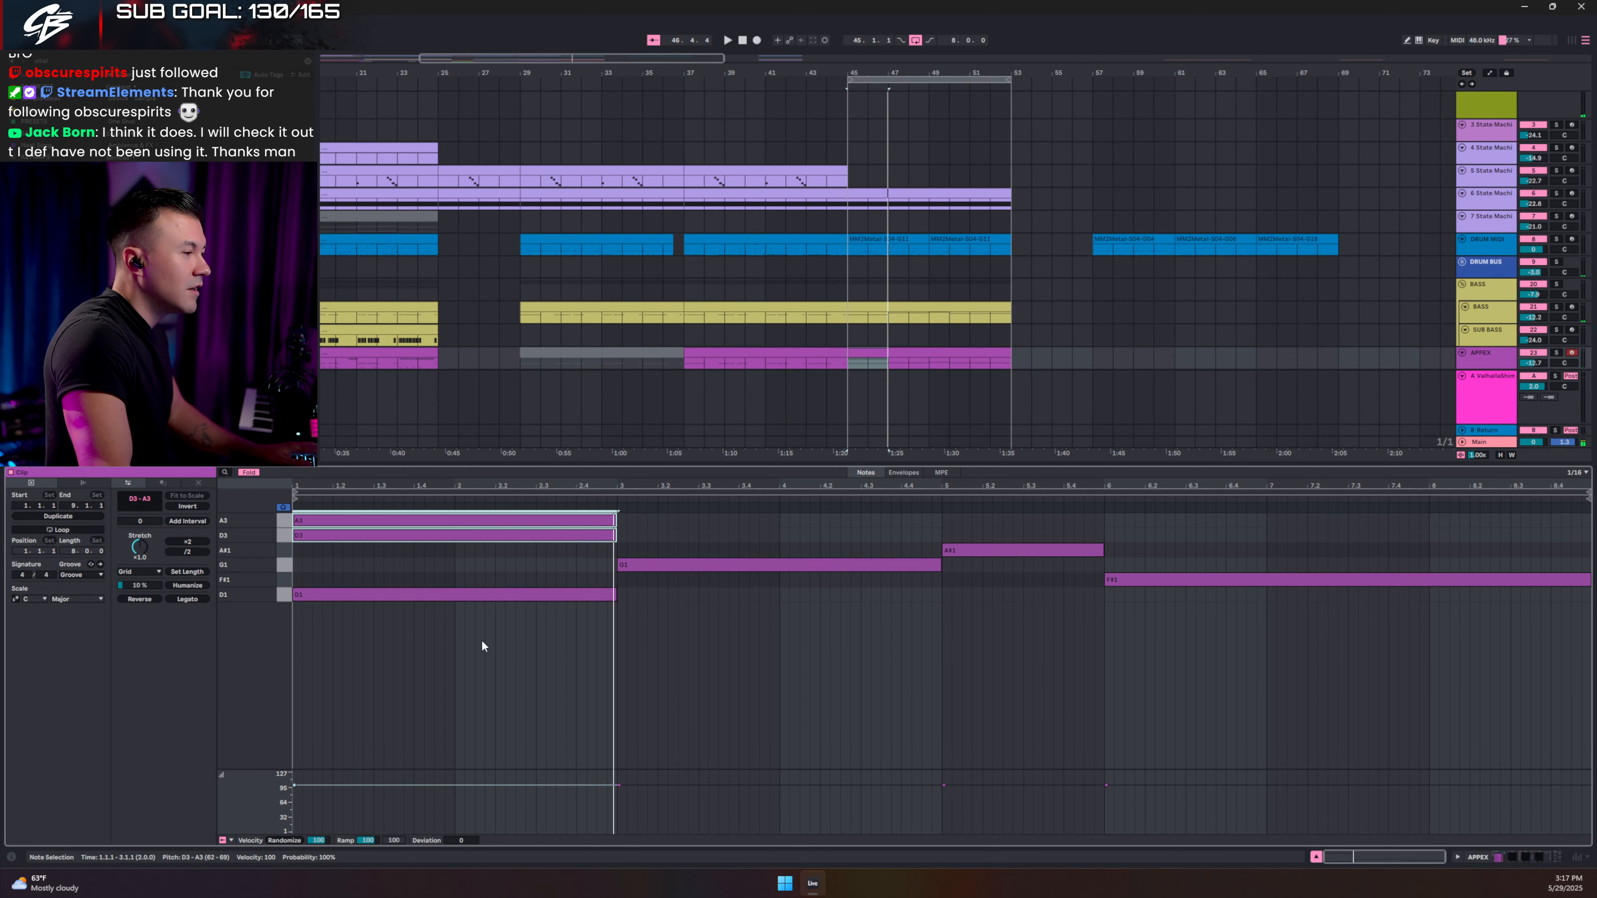
Deactivate the low D1, G1, A#1 and F#1 notes, play the clip without them and restore the full pitch view.
key("space")
left_click_drag(481, 646, 1378, 549)
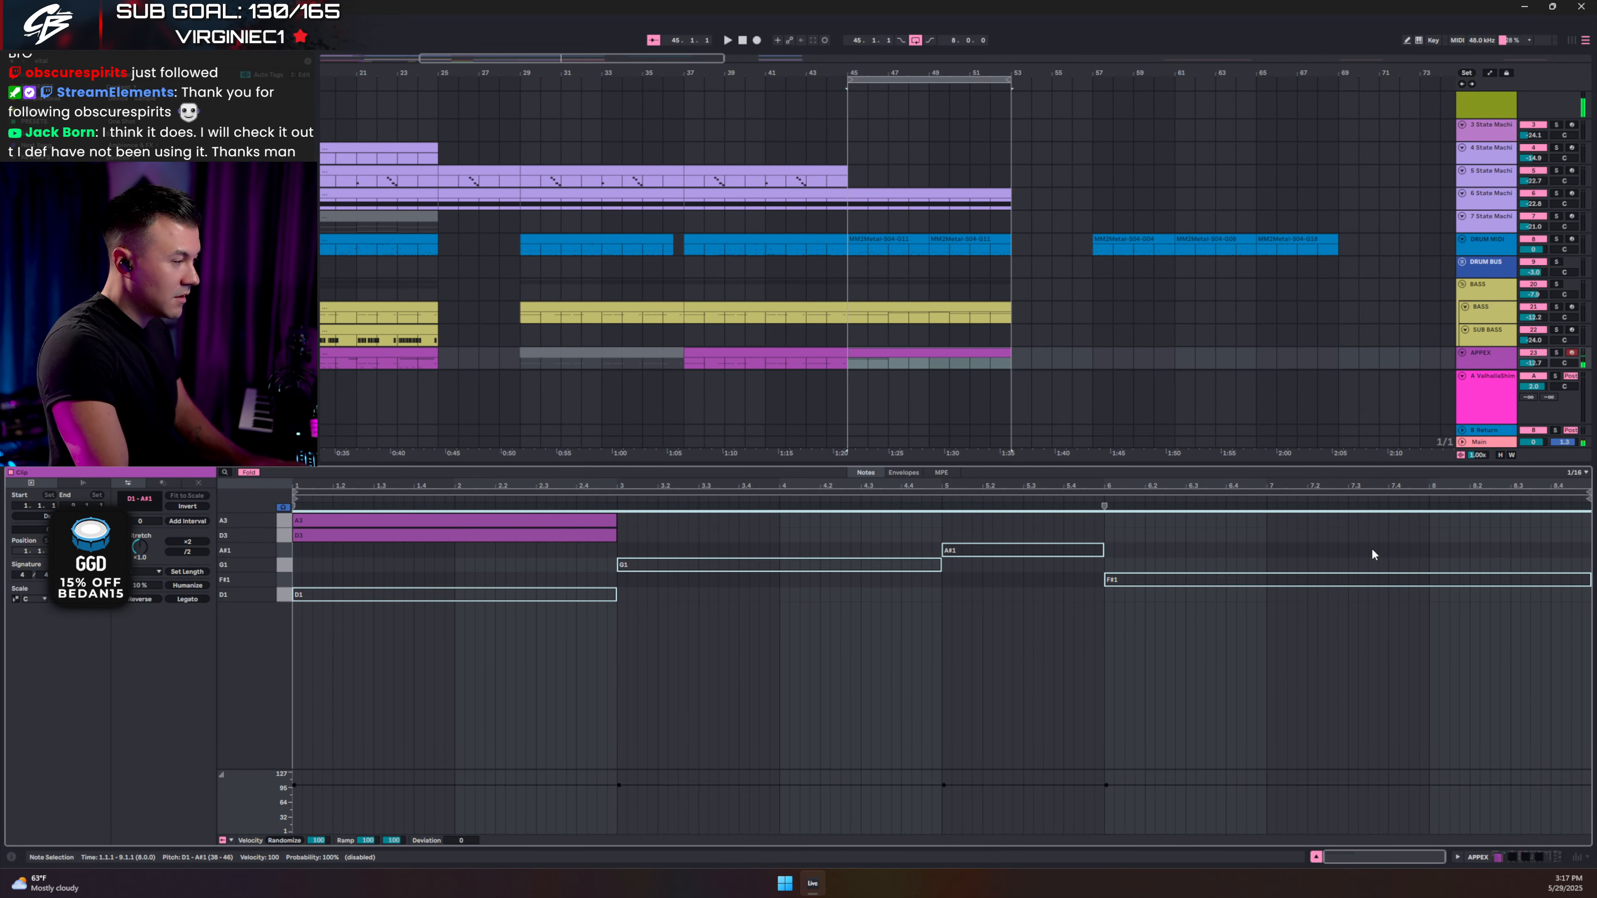
key("space")
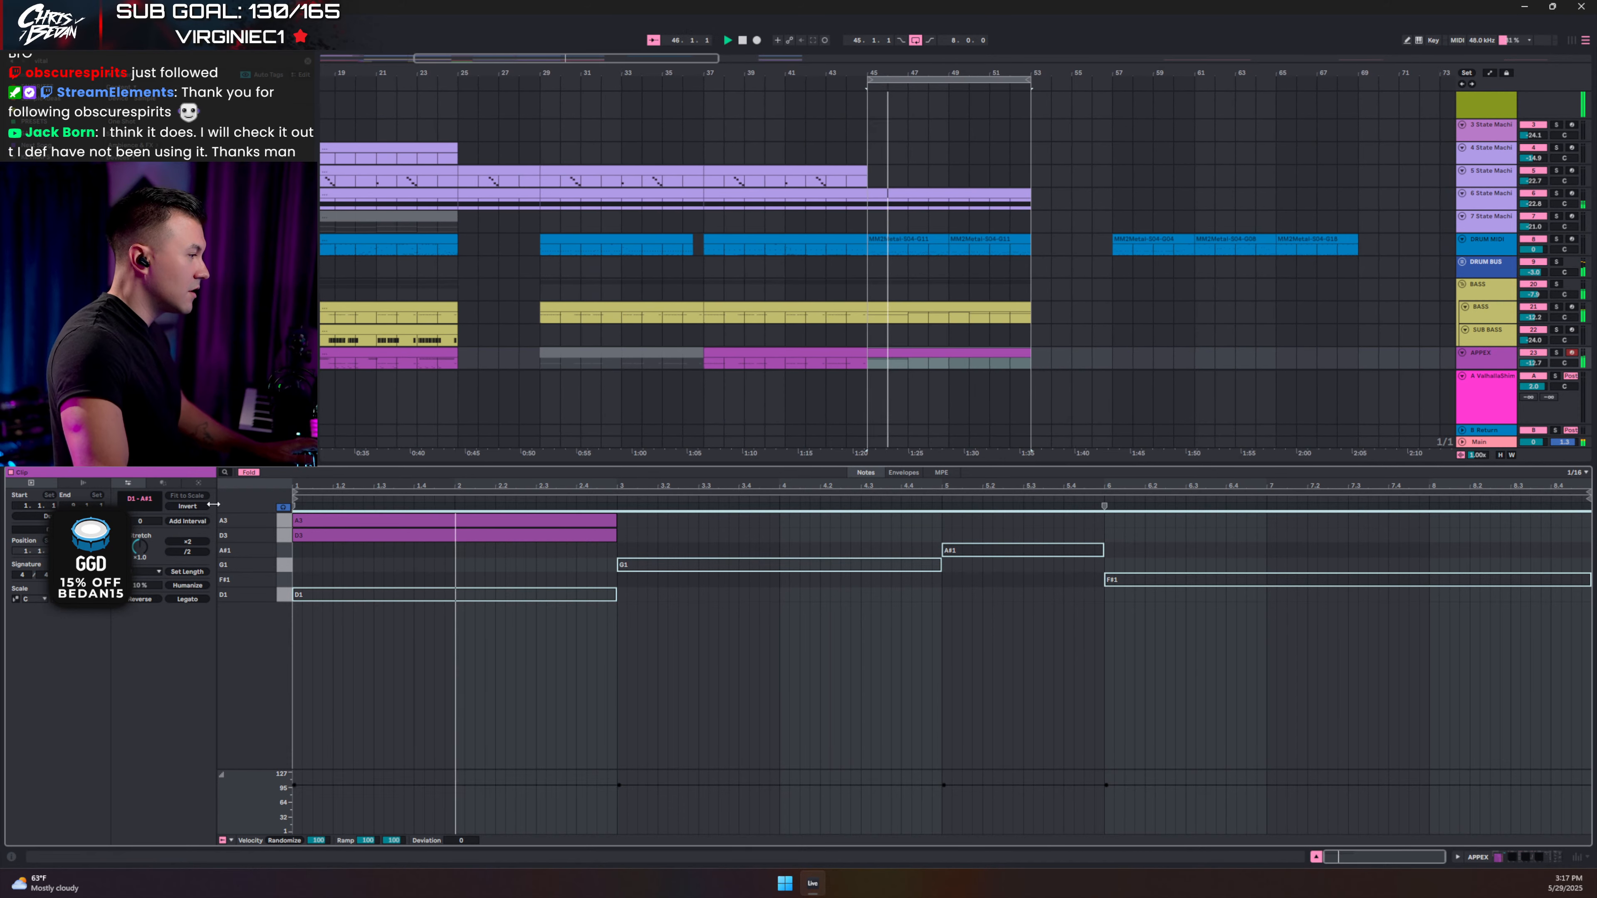
left_click(248, 472)
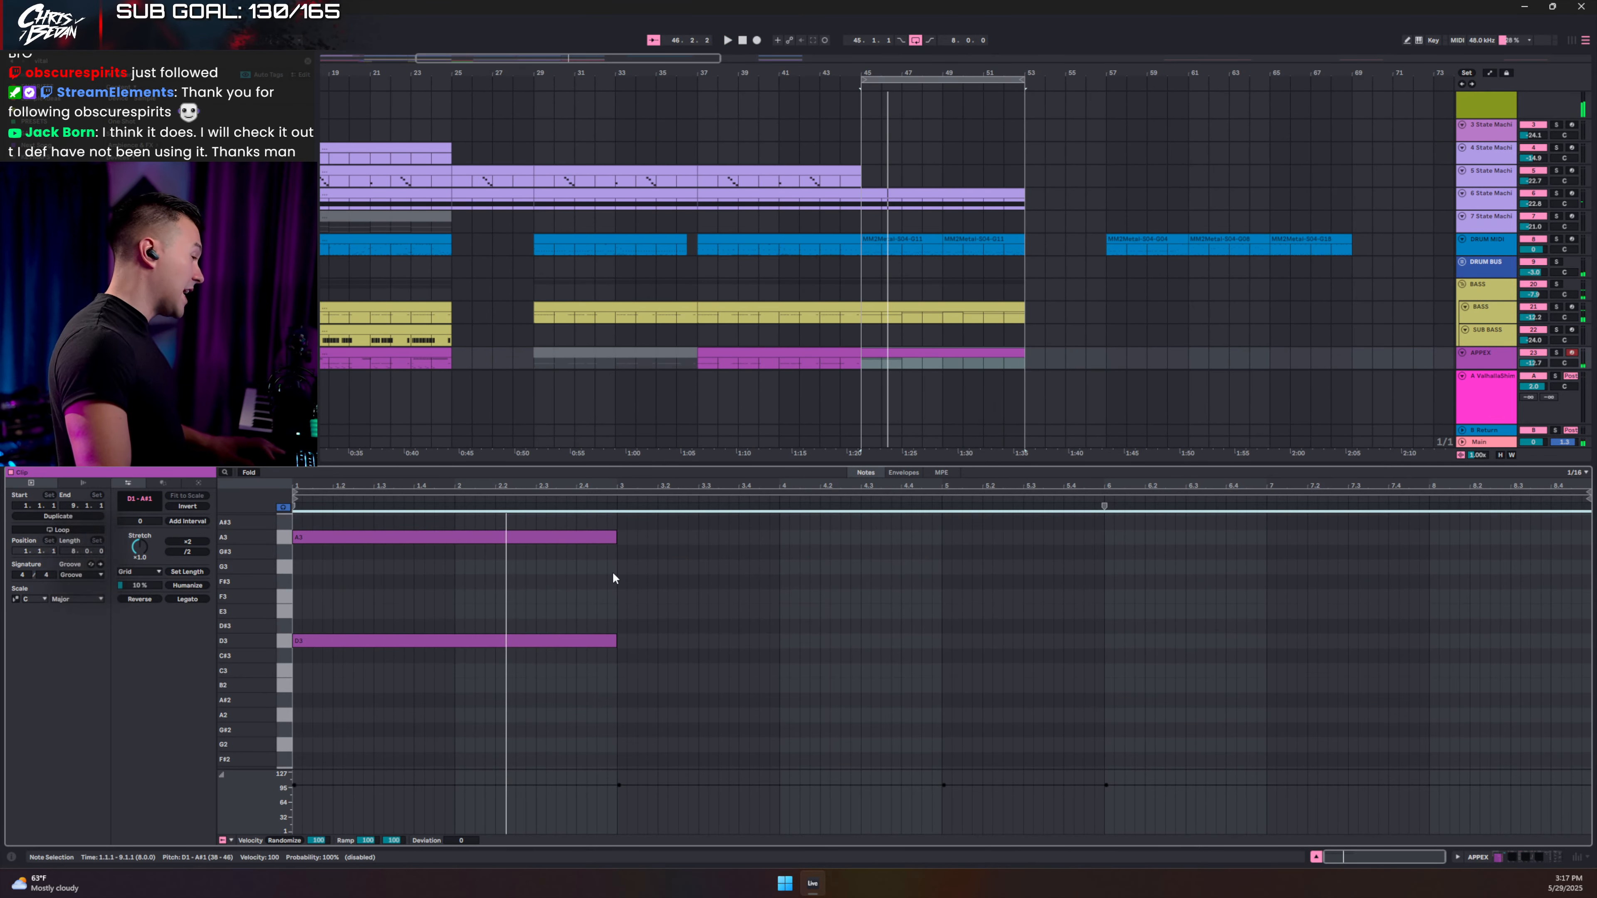
Duplicate the D3 and A3 chord to bar 3, lower the upper copy to G3 and play the result.
left_click_drag(439, 680, 439, 534)
key("ctrl+d")
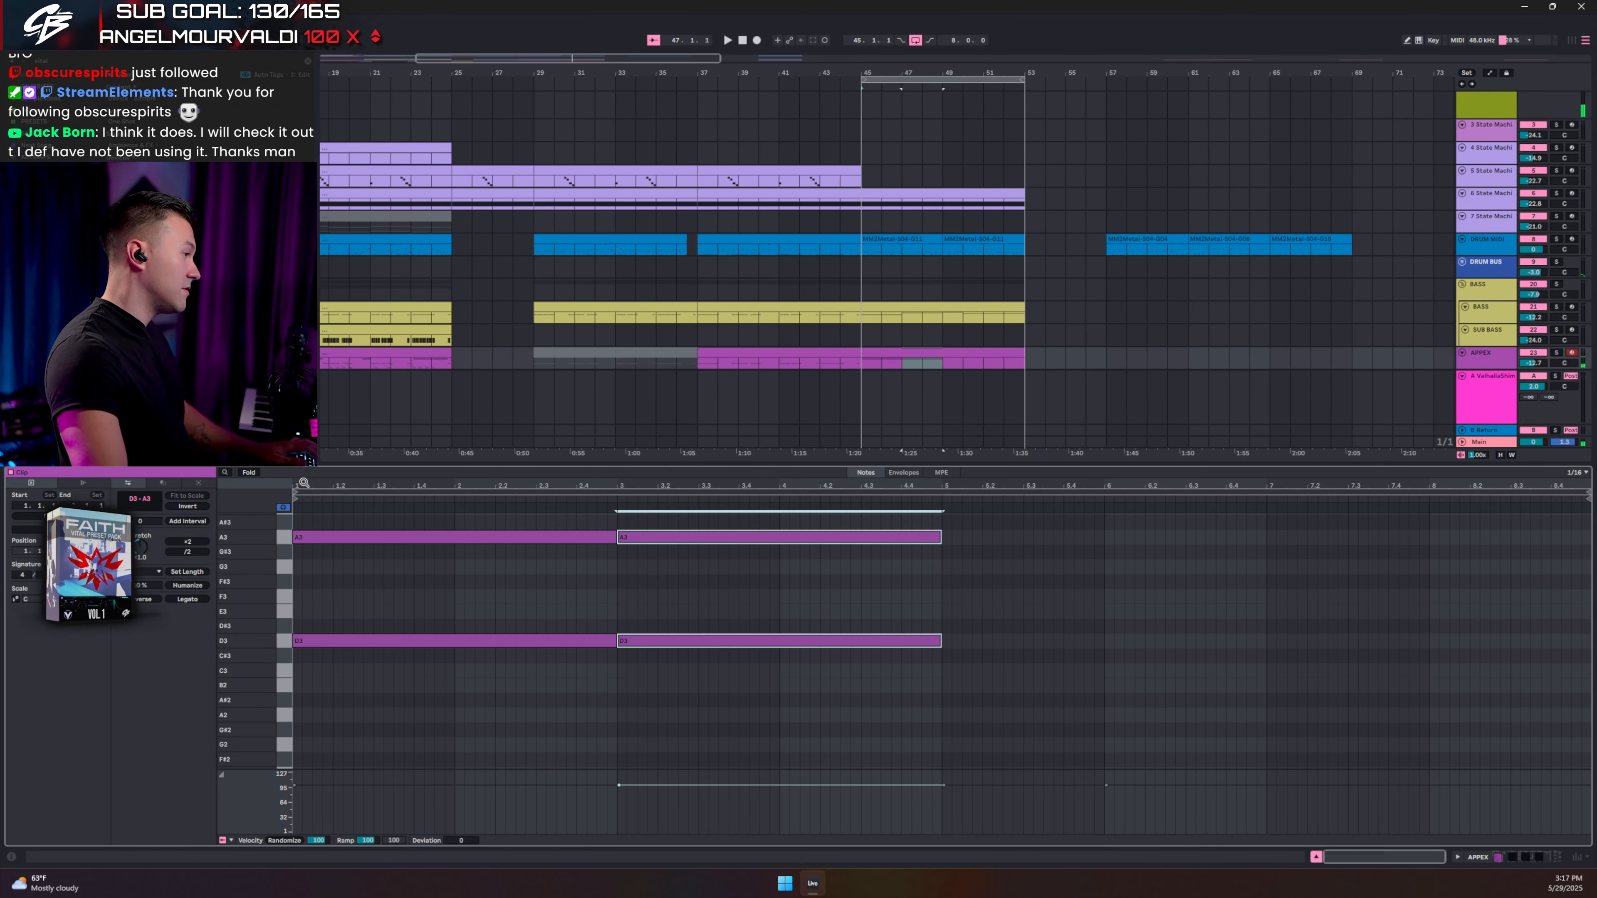
left_click_drag(679, 568, 723, 537)
key("Down")
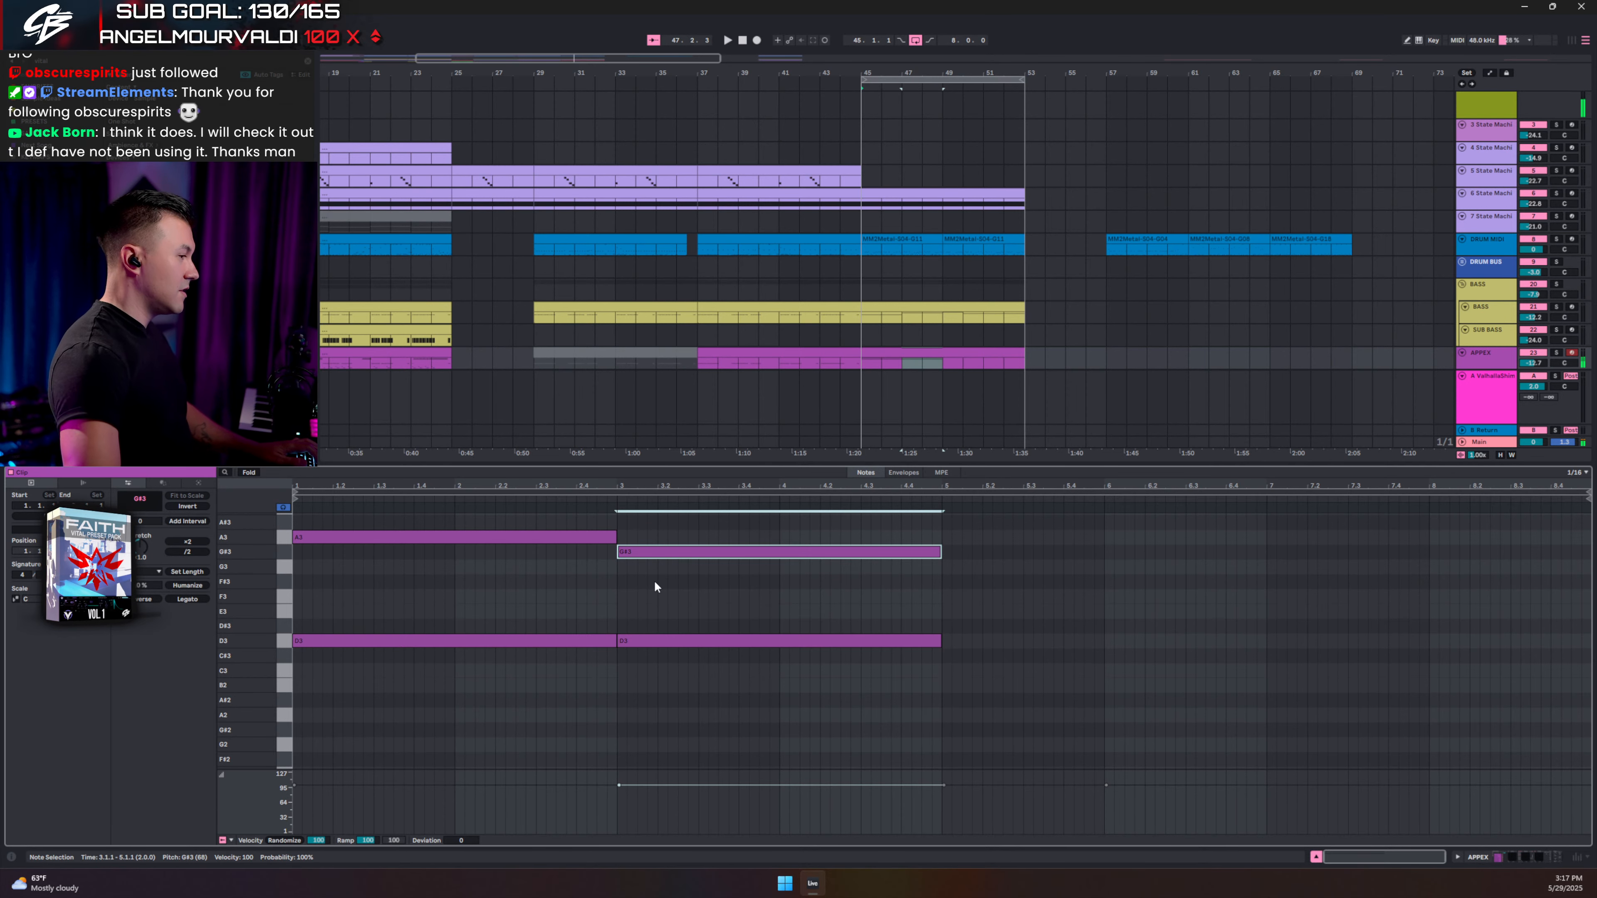
key("Down")
key("space")
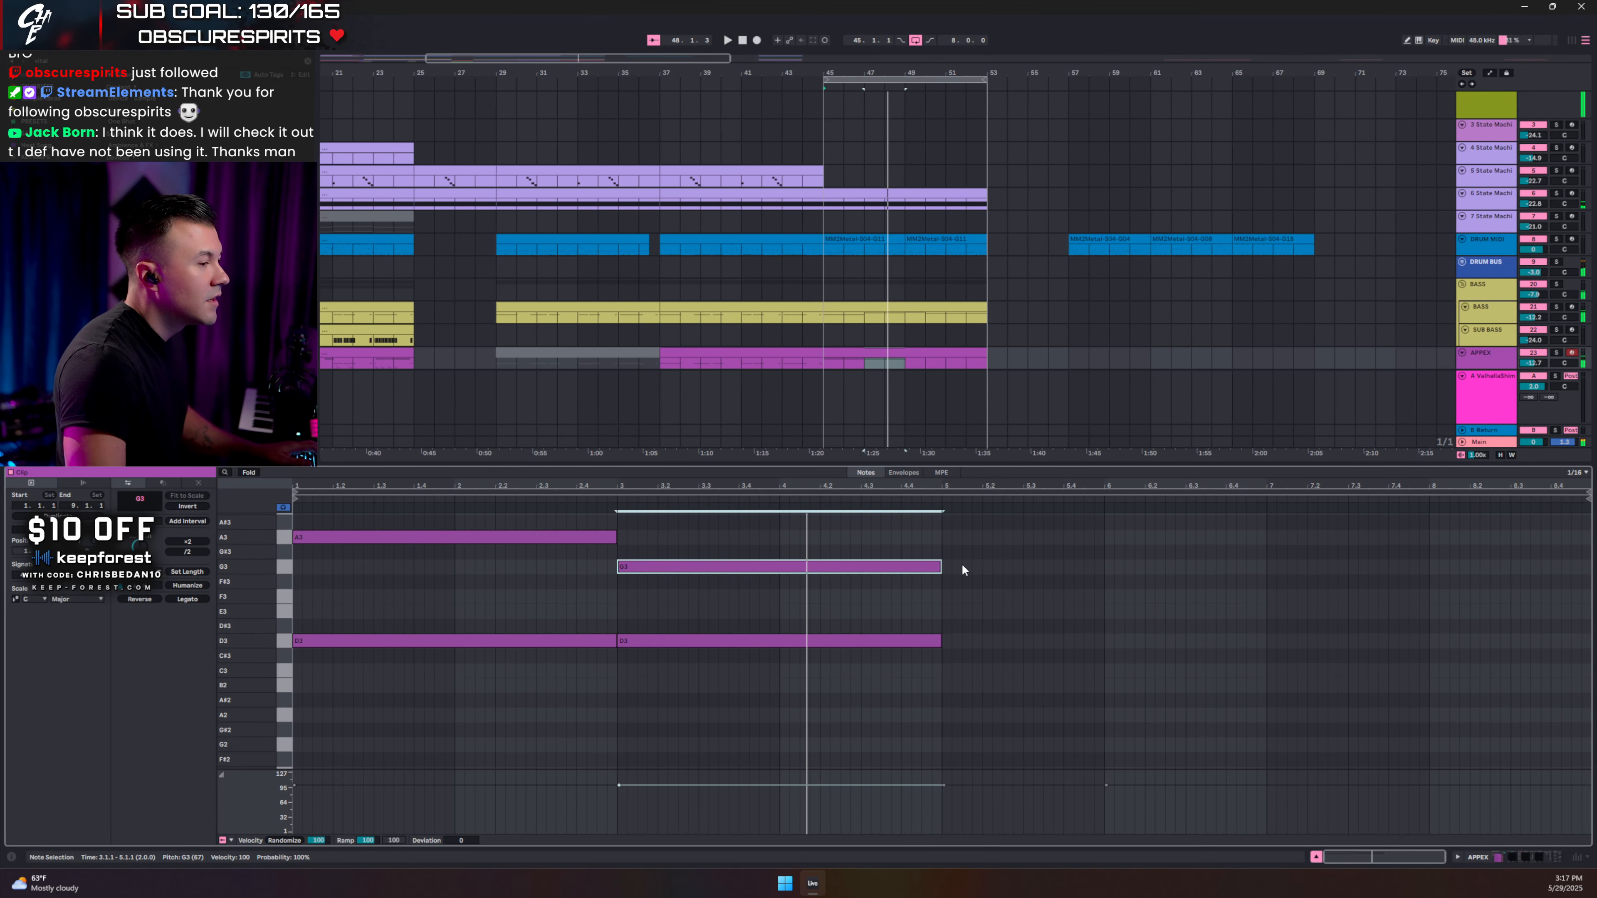
Shorten the G3 note to one bar, add an A#3 note filling bar 4 and select the notes of bars 3 and 4.
left_click_drag(938, 570, 896, 525)
left_click_drag(910, 701, 701, 515)
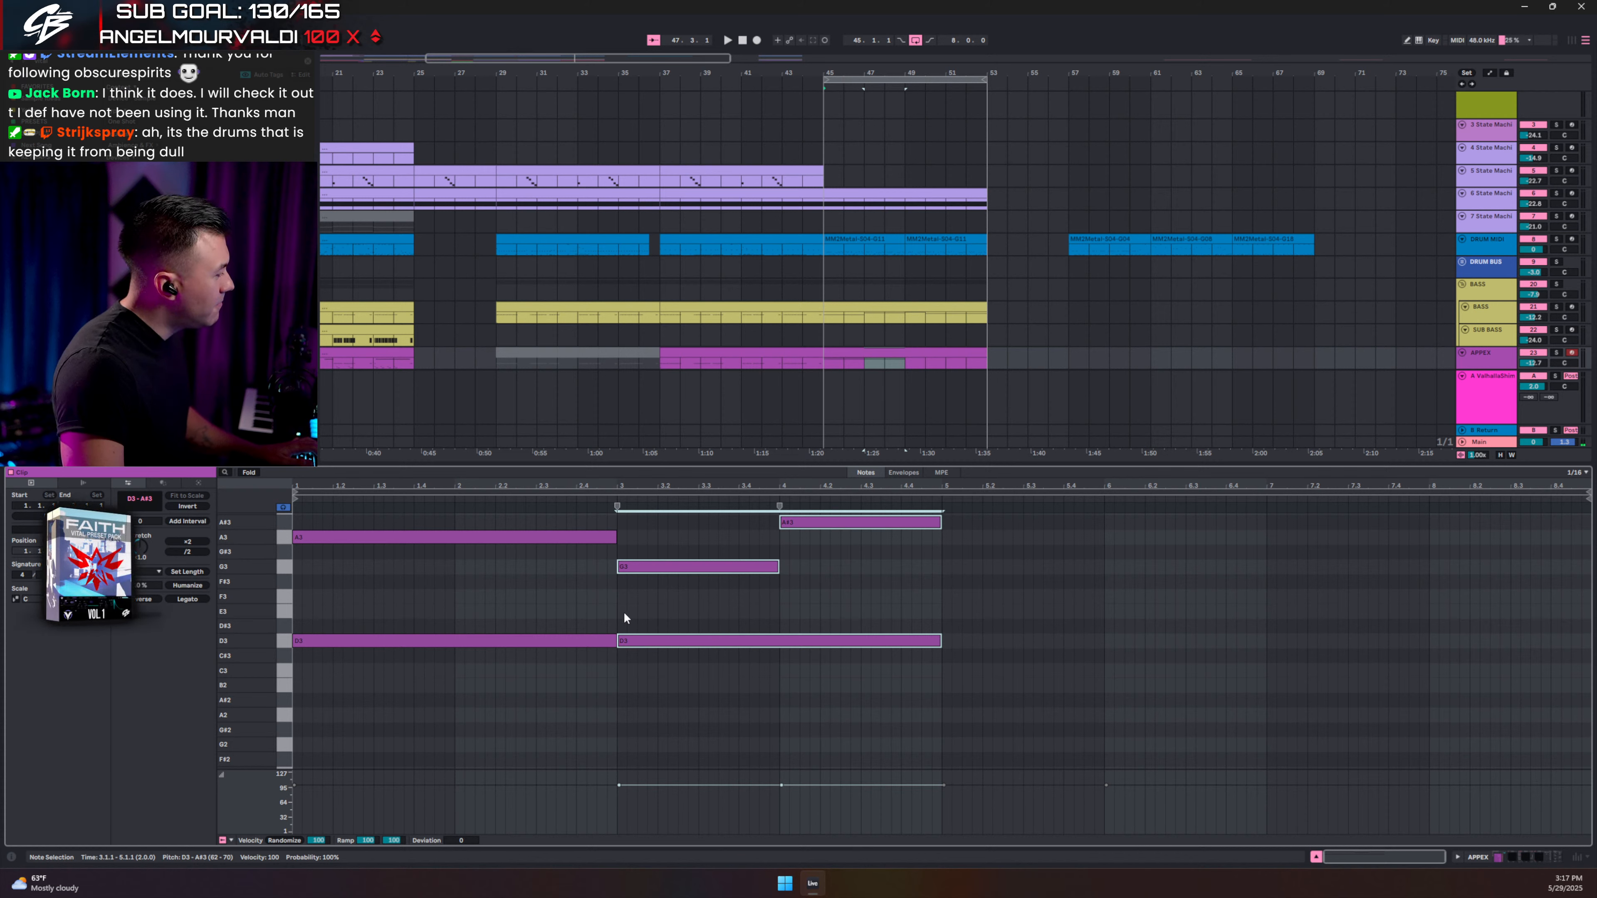
Show only the used pitches, copy the two-bar D3 note from bar 3 to bar 5 and play the section.
left_click(248, 472)
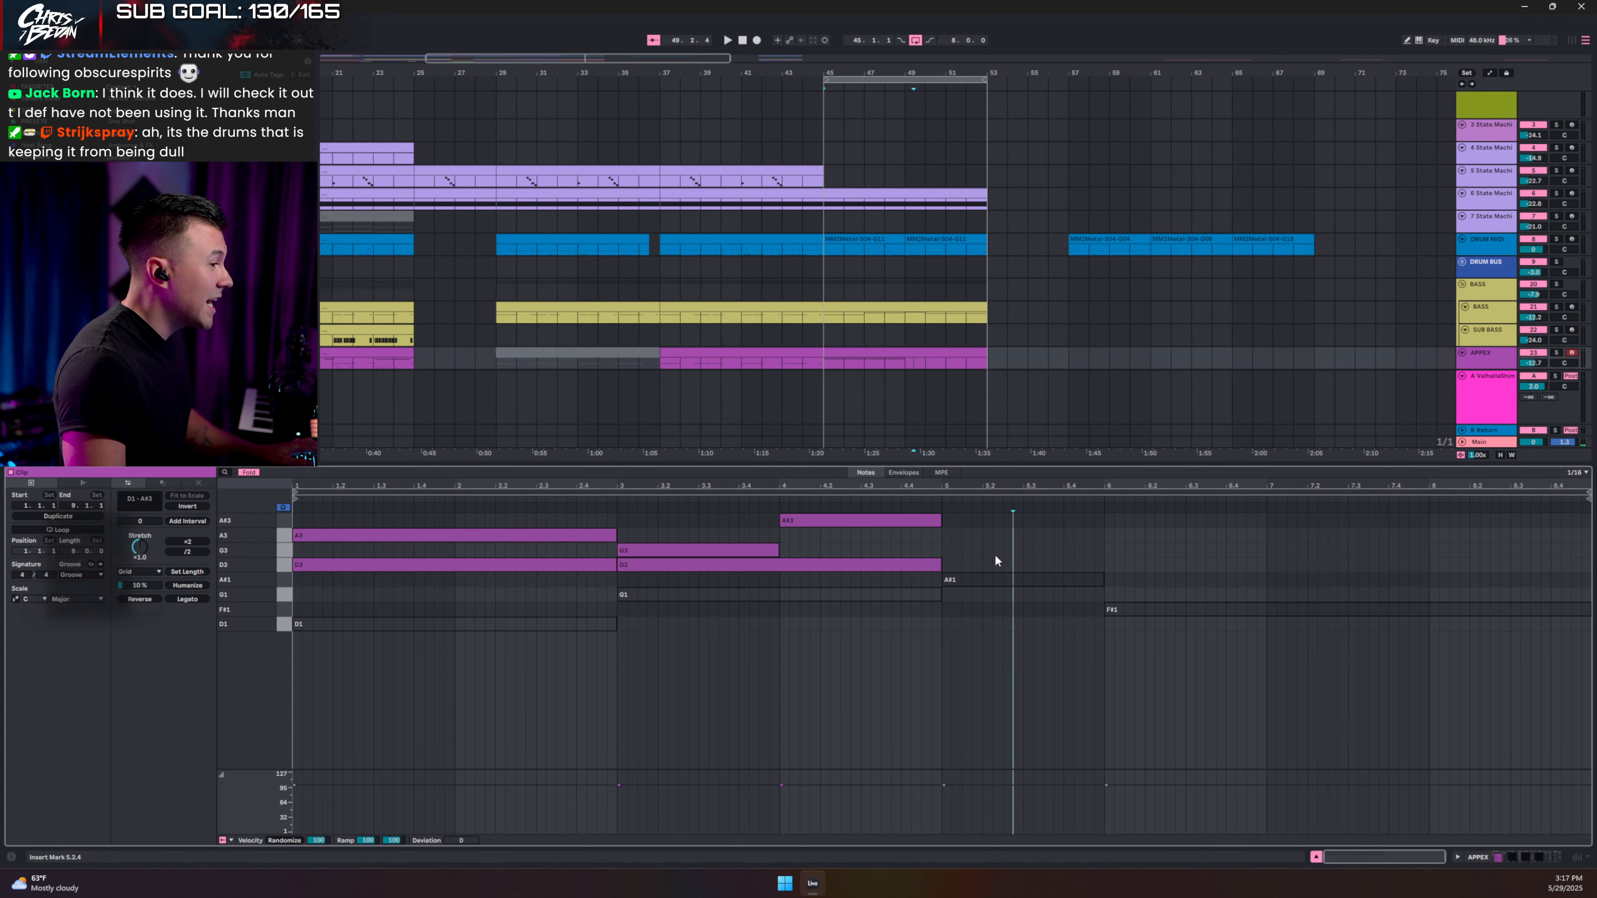
left_click(754, 564)
left_click_drag(754, 564, 1083, 567)
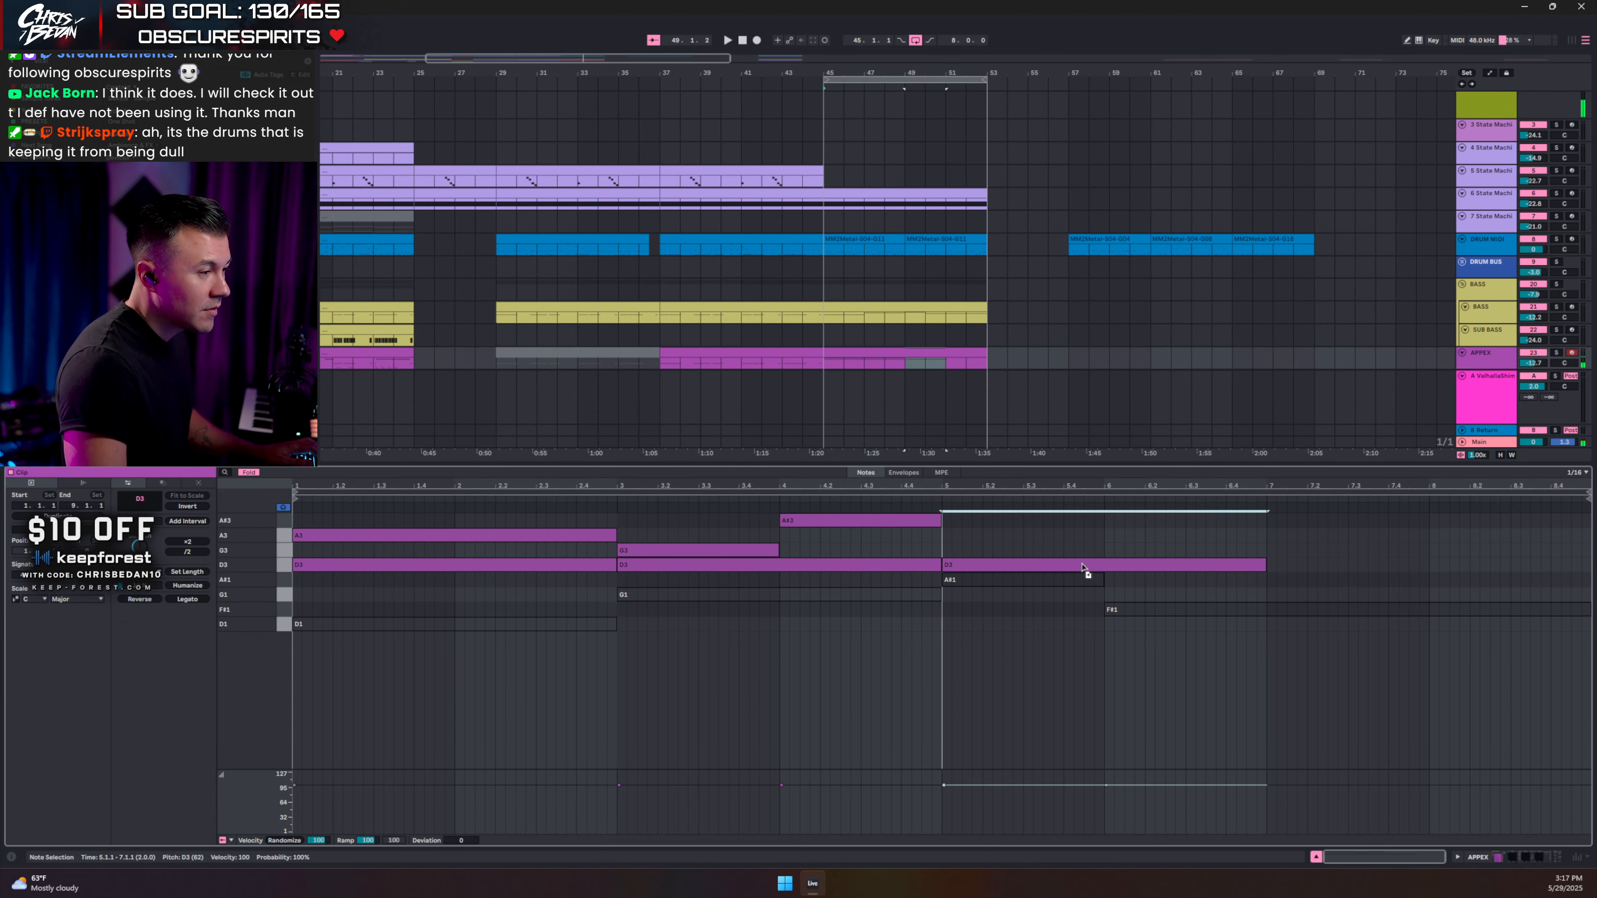
key("space")
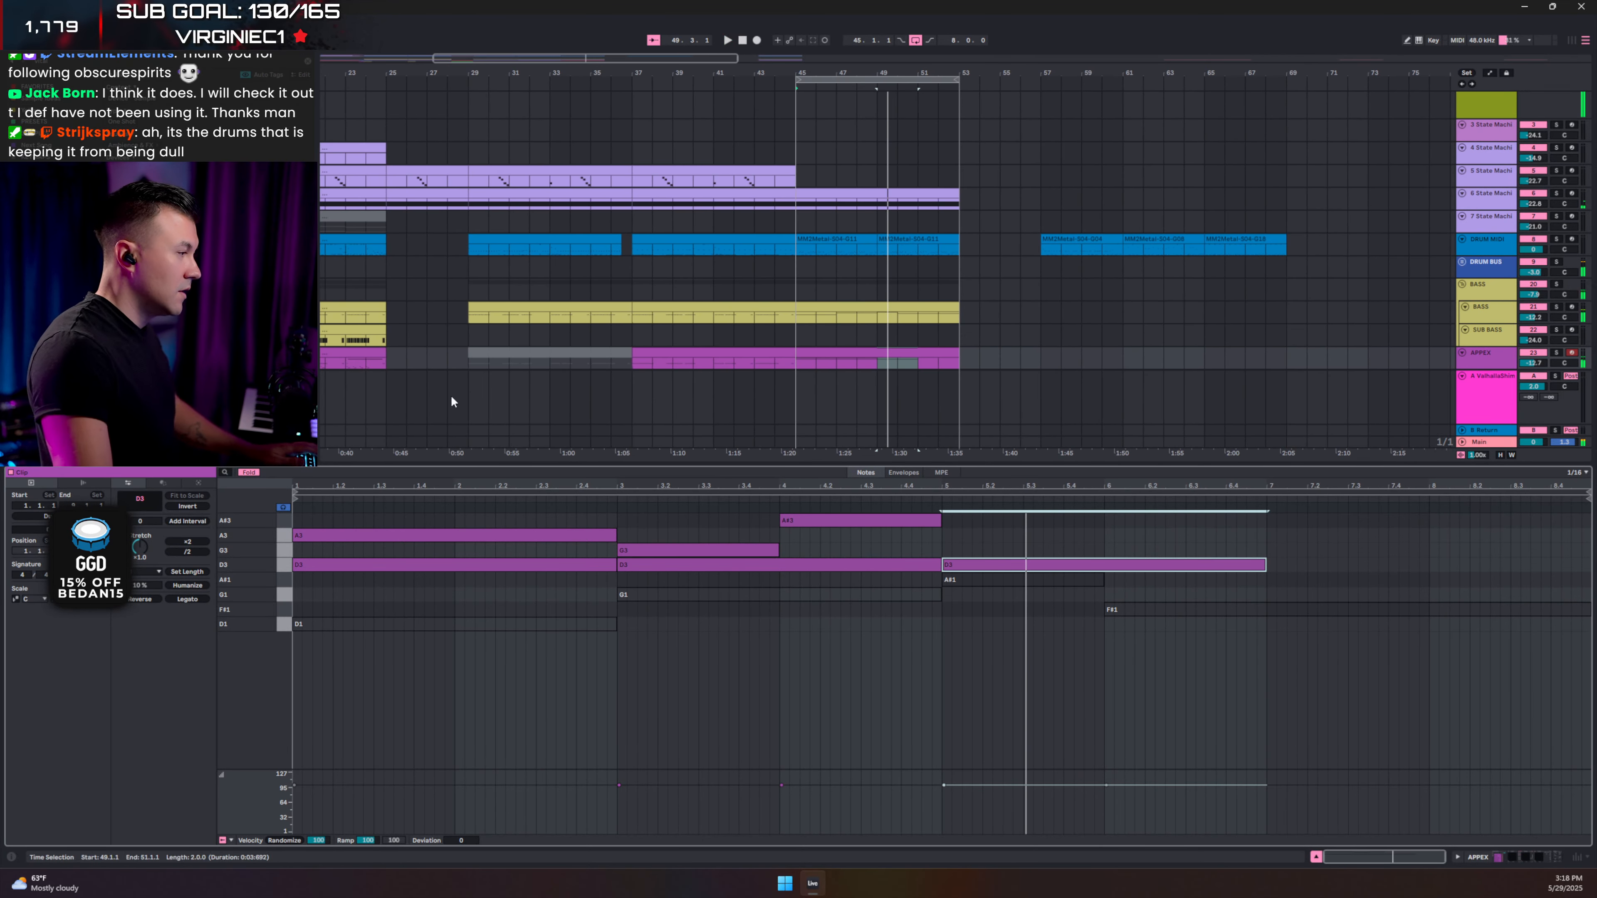
key("space")
Restore the full pitch view, copy the first A3 note to bar 5 above the D3 note and play the section.
left_click(248, 472)
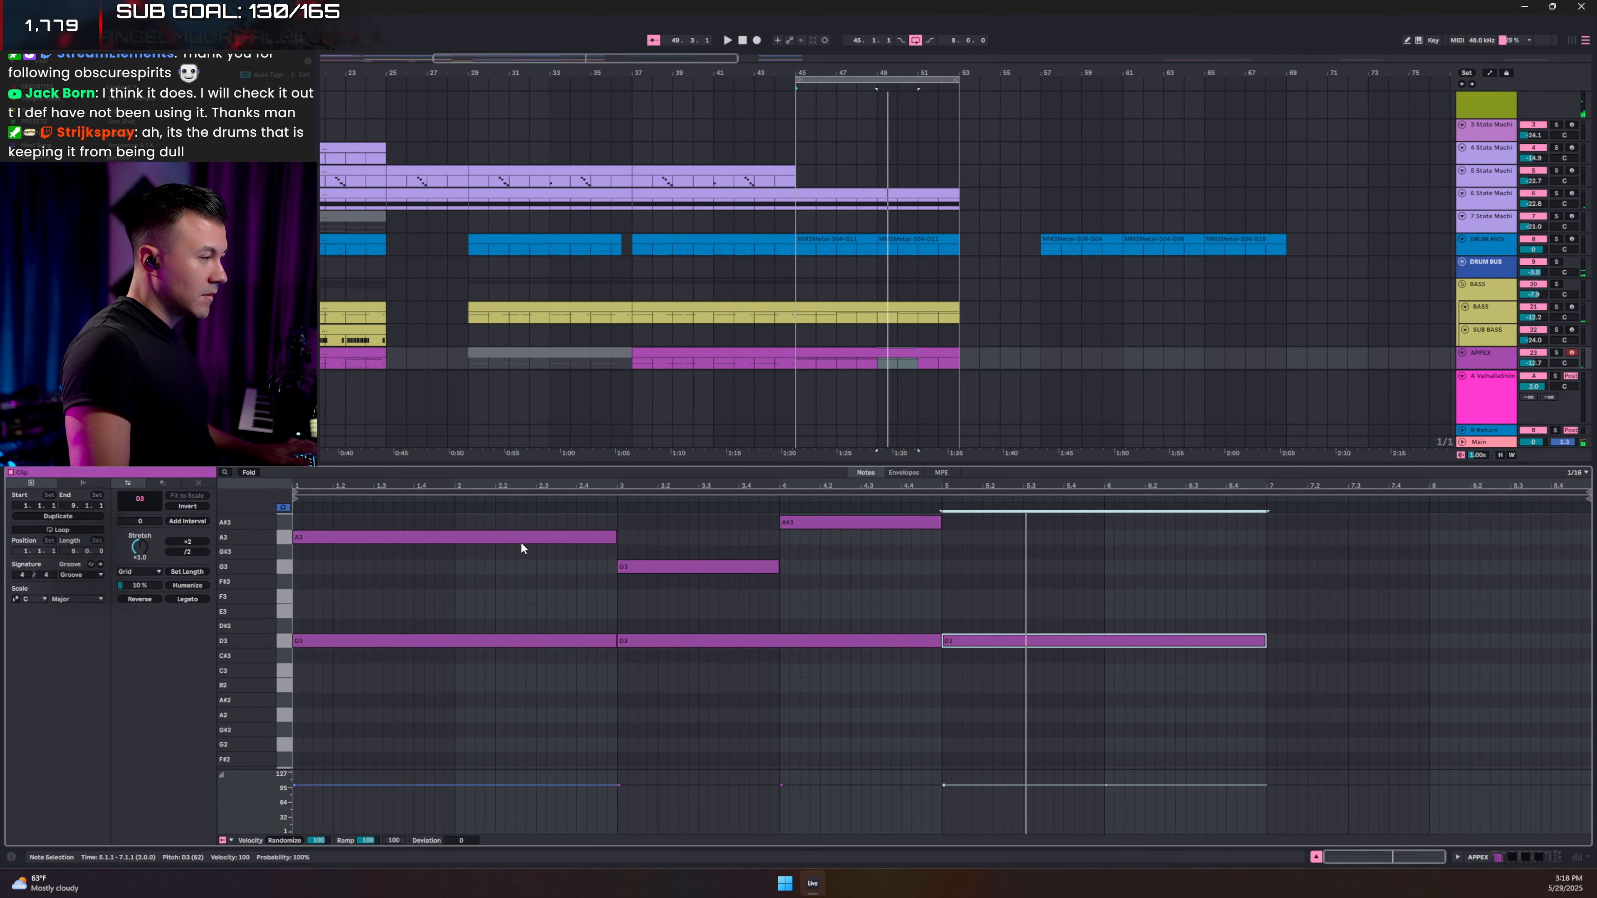
left_click_drag(580, 538, 1177, 553)
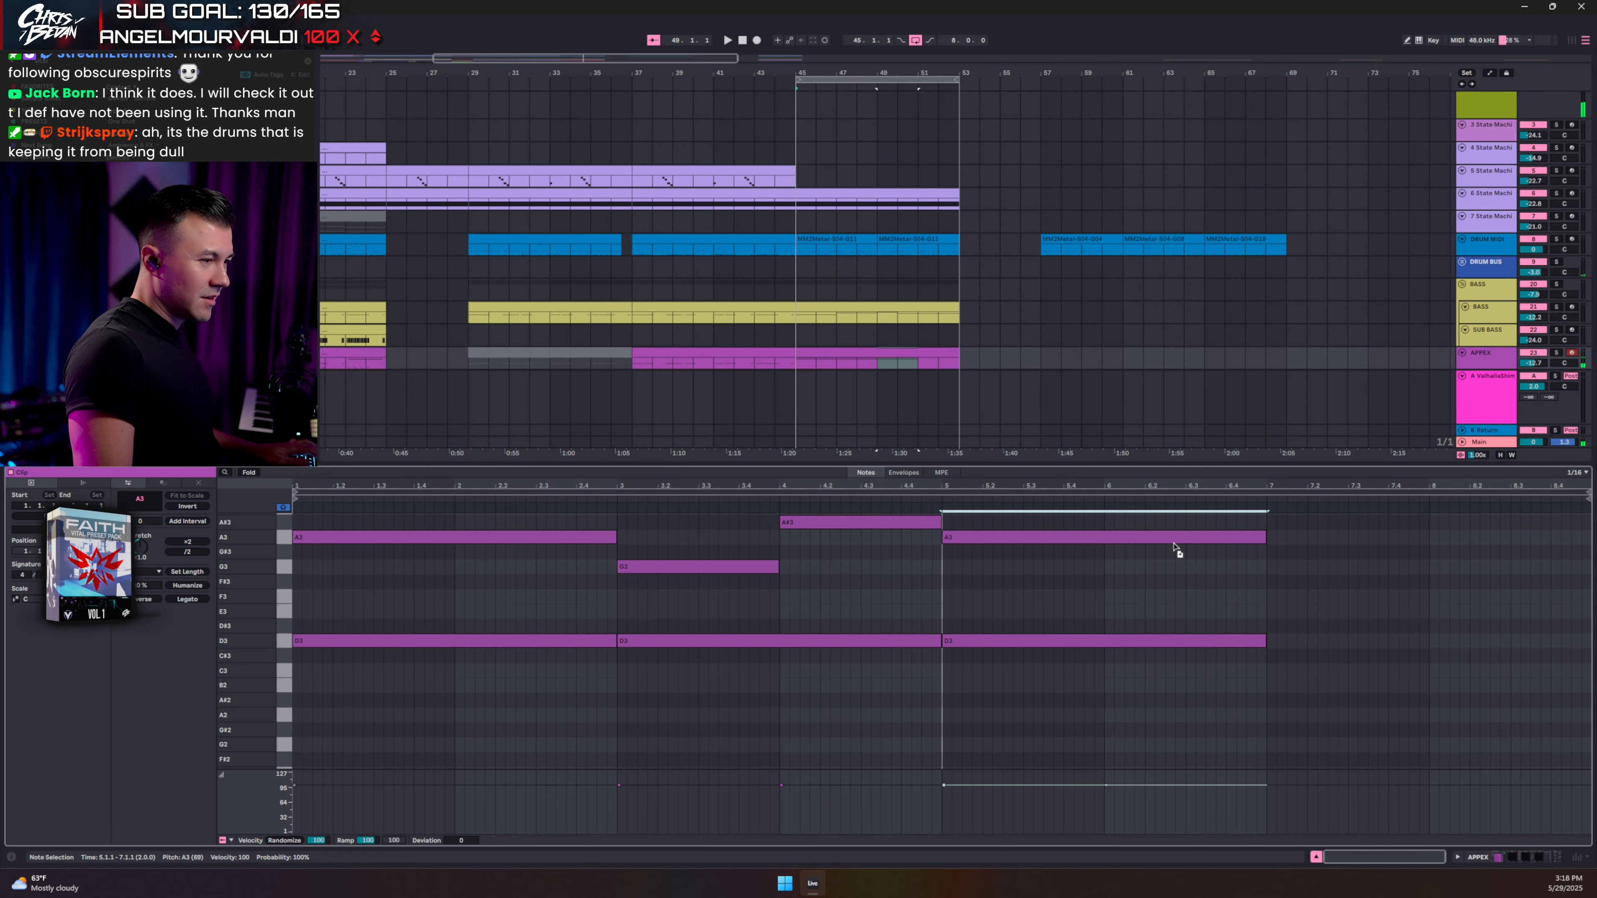
left_click(902, 577)
key("space")
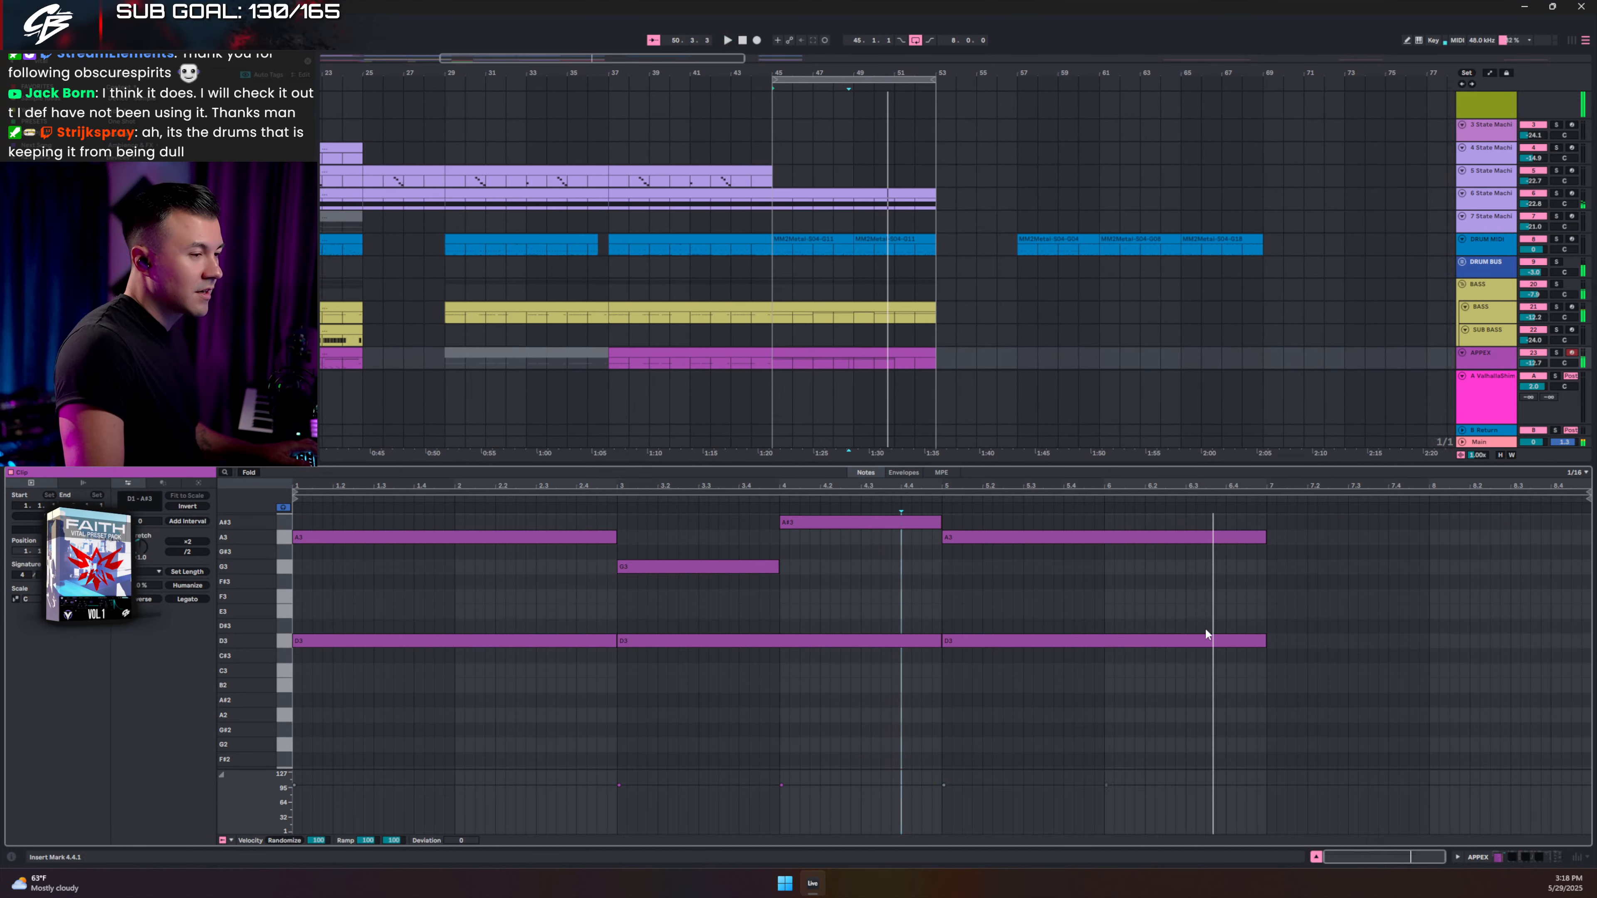
Shorten the bar 5 A3 note to one bar, place an F#3 note exactly at the start of bar 6 and play back.
left_click(1232, 537)
key("space")
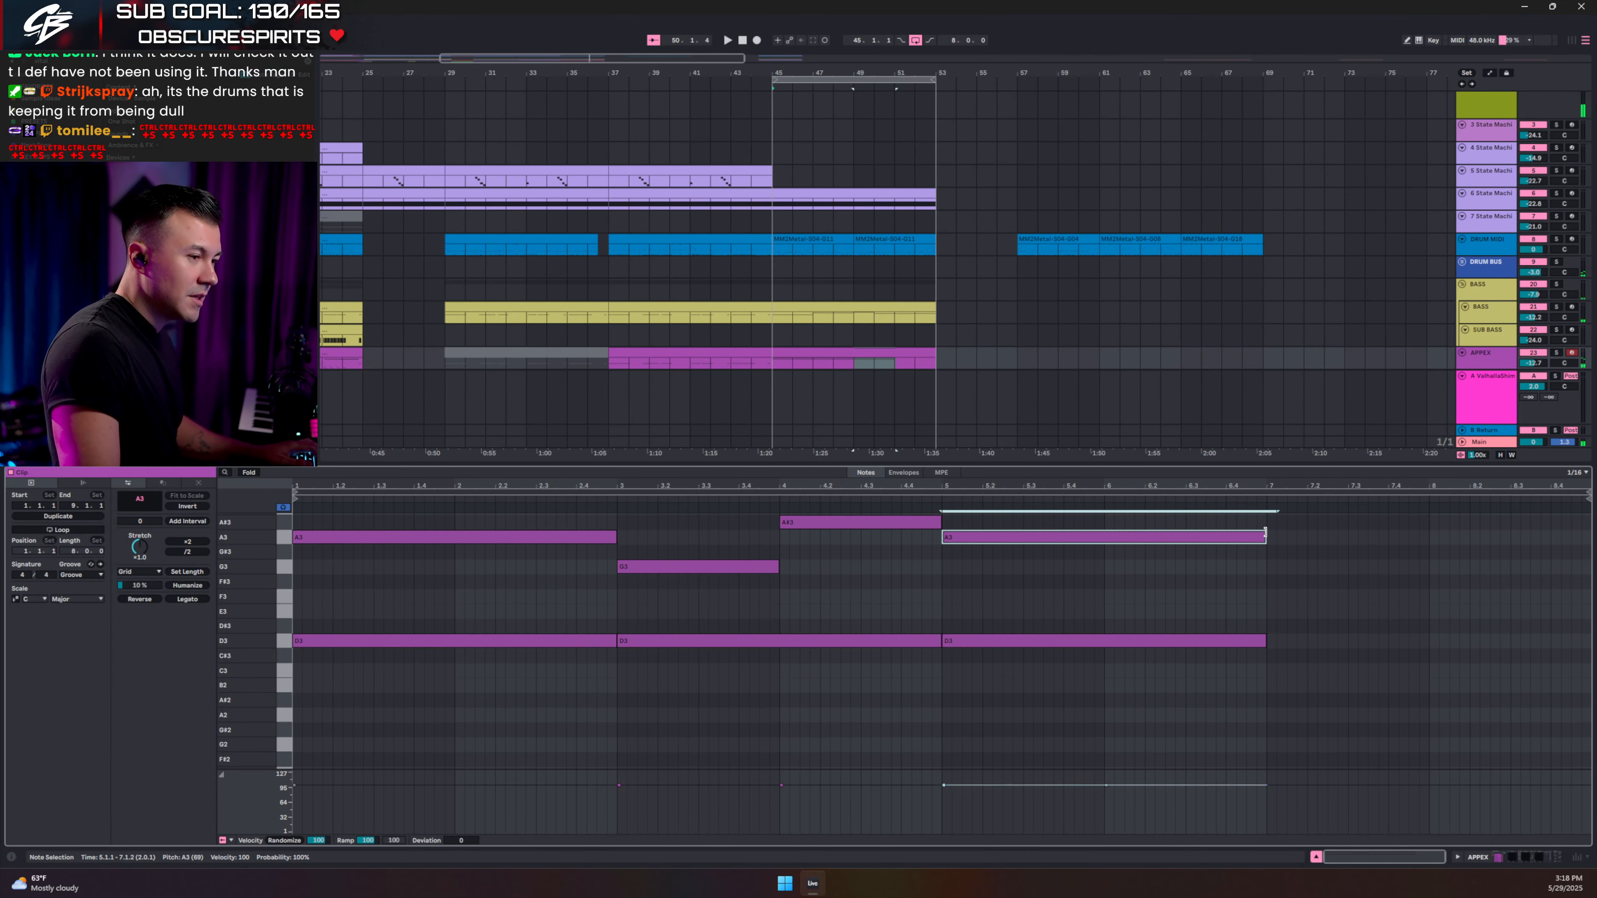
left_click_drag(1265, 534, 1220, 588)
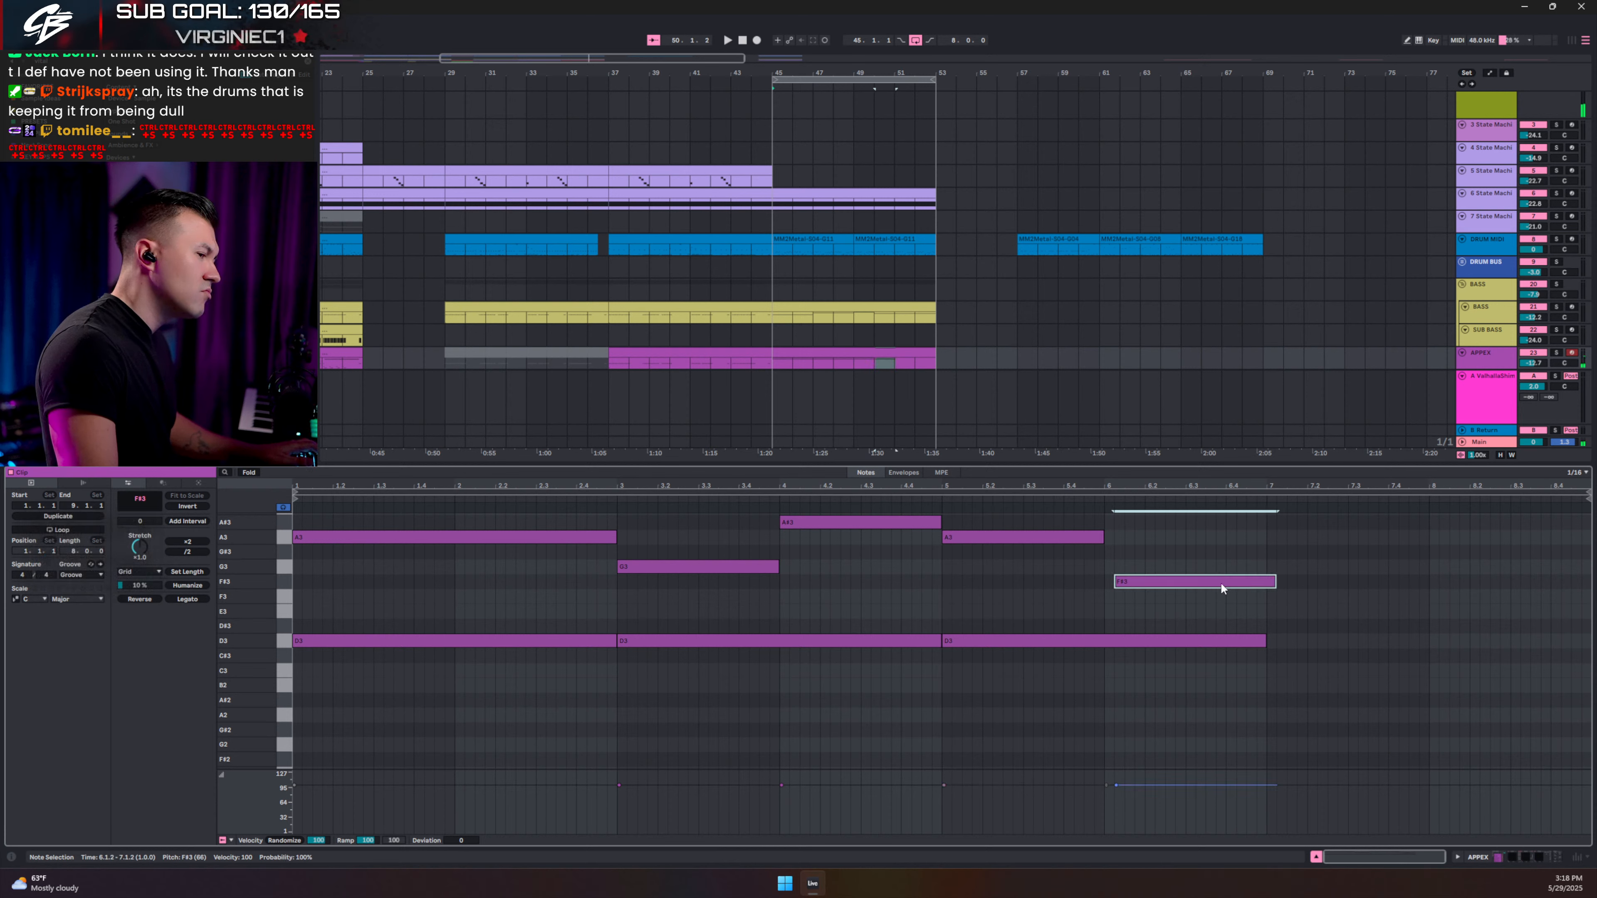
key("Left")
left_click_drag(1151, 691, 1163, 548)
left_click(893, 579)
key("space")
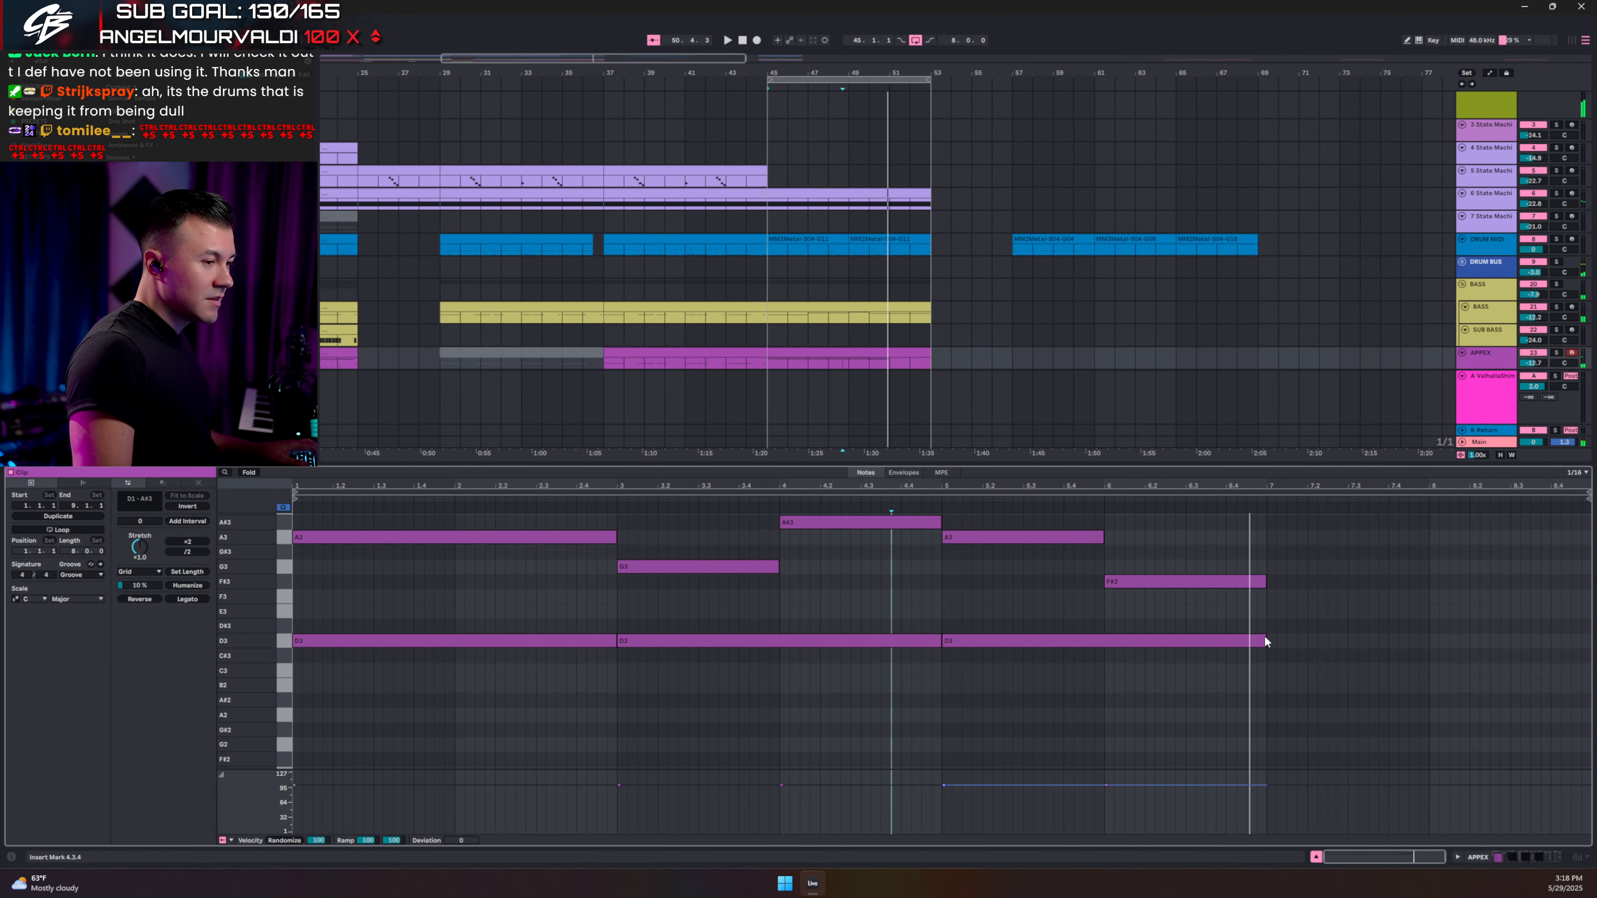
Shorten the bar 5 D3 note to one bar and place a copy at C#3 in bar 6 under the F#3 note.
left_click_drag(1266, 640, 1096, 642)
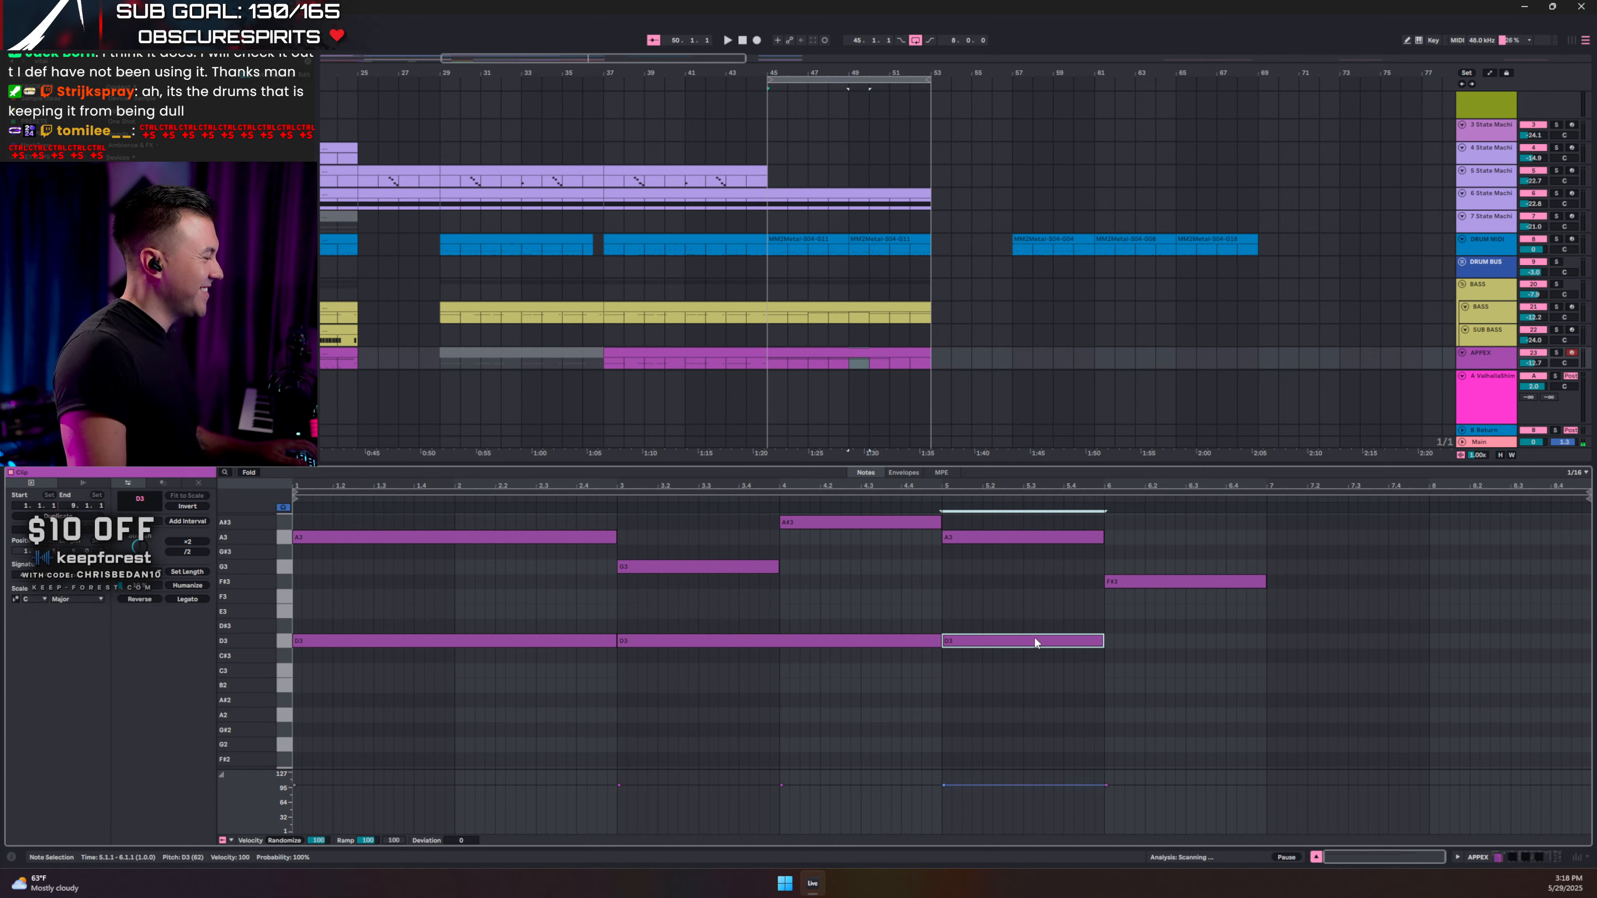
left_click_drag(1034, 637, 1183, 607)
key("Up")
left_click_drag(1183, 645, 1206, 680)
left_click(1168, 595)
Try the lower bar 6 chord note at G2 and at G3 against the deactivated bass notes.
scroll(1208, 682, "down", 6)
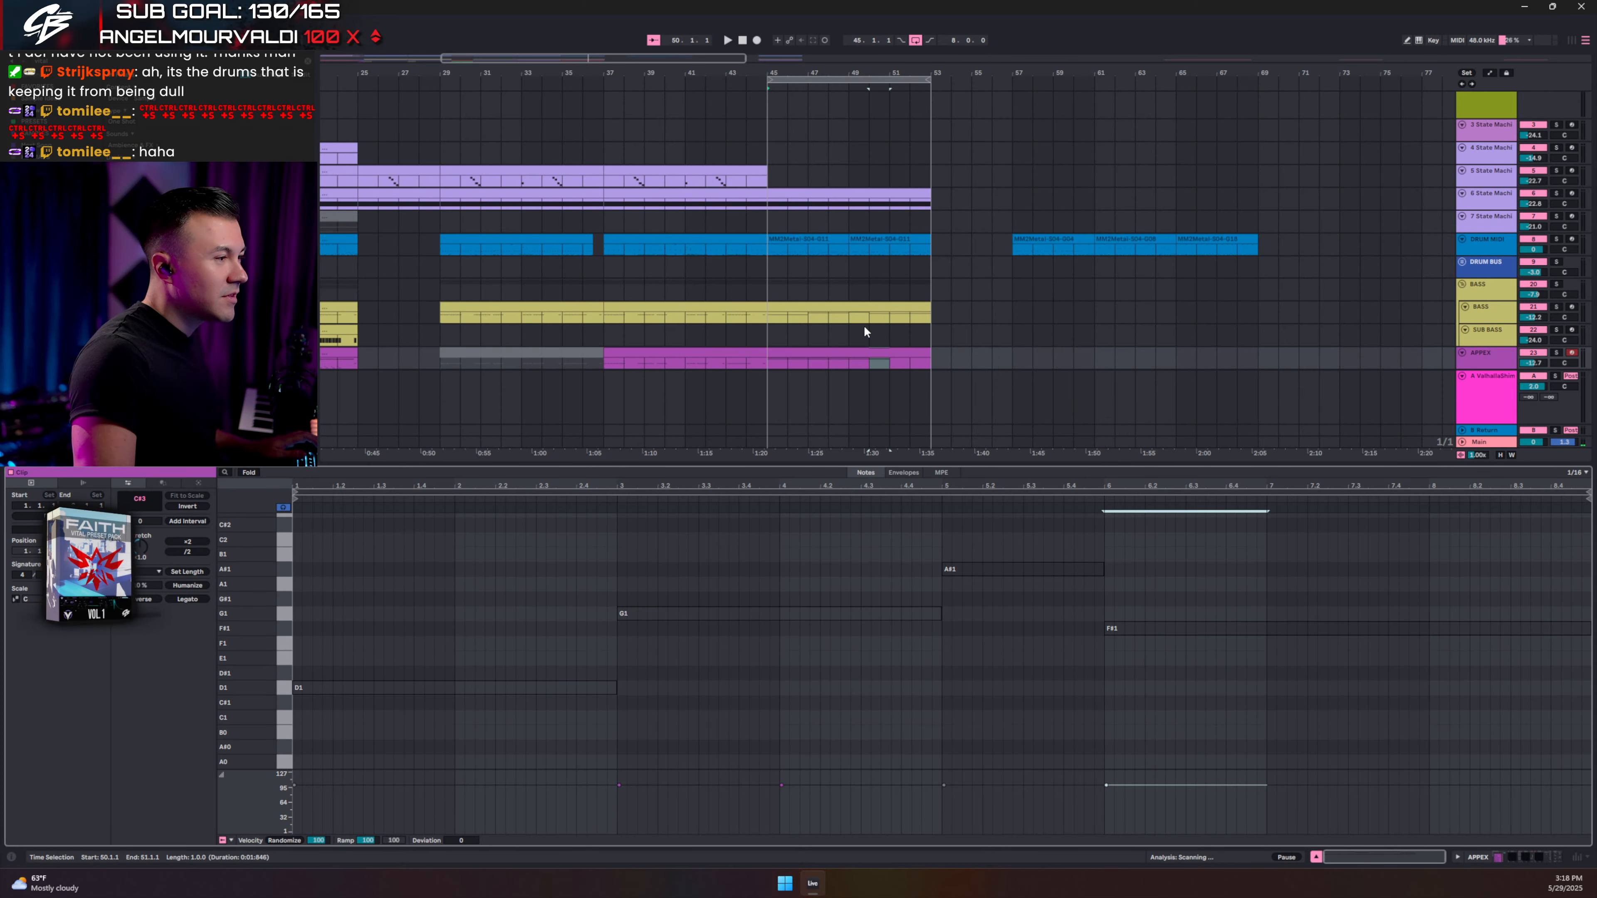
scroll(1134, 523, "up", 4)
scroll(1135, 523, "up", 10)
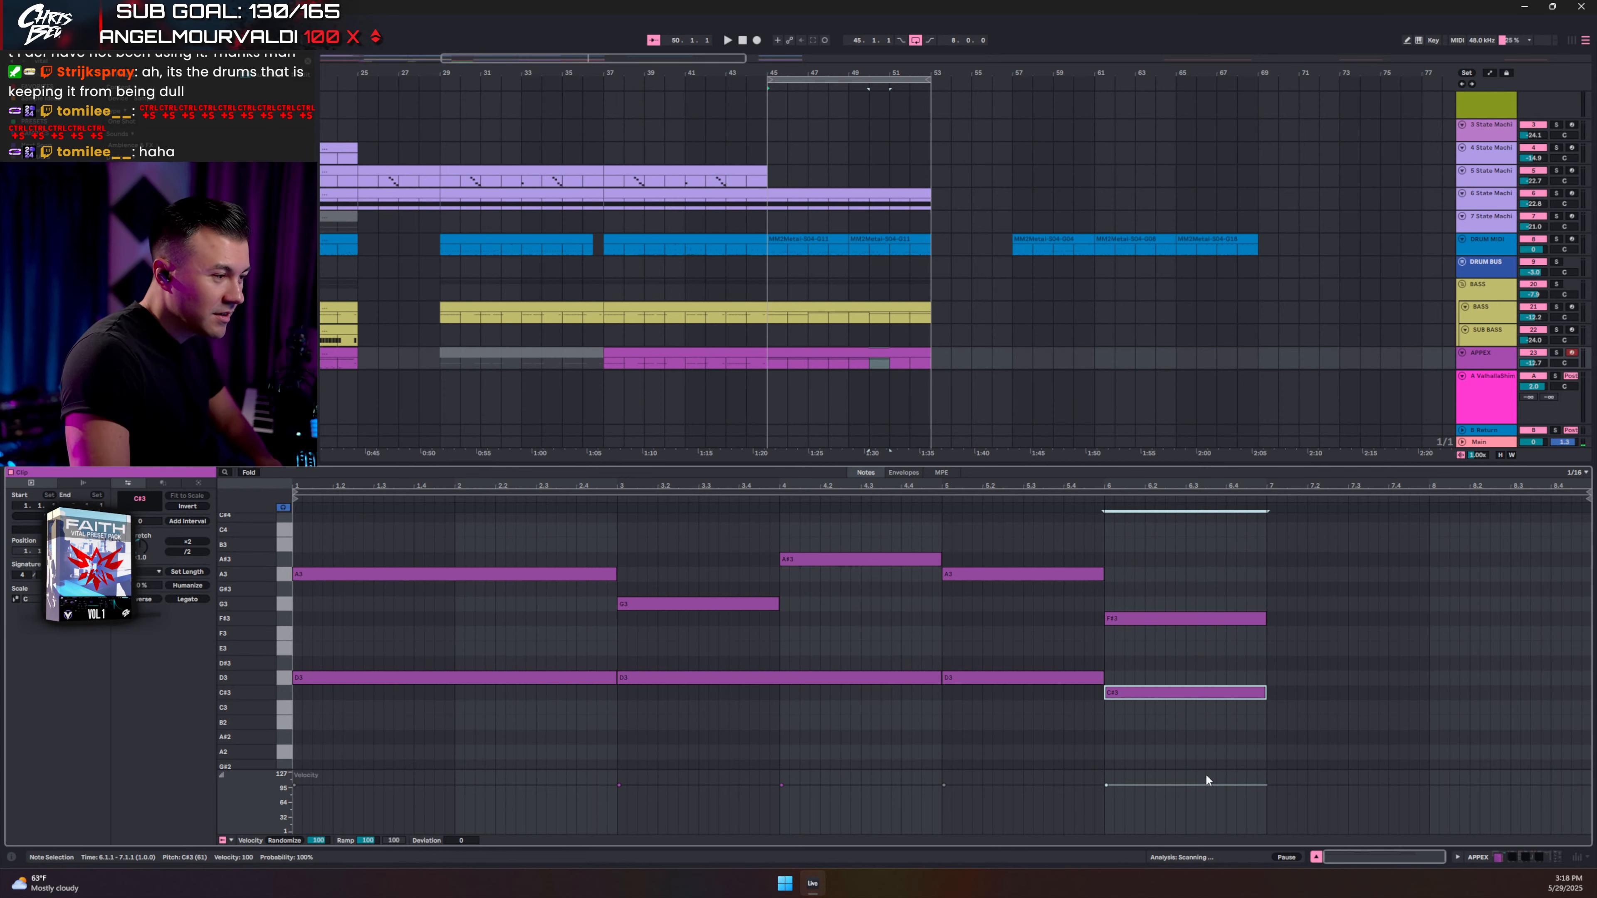
key("Down")
key("Down")
key("Down")
key("Down")
key("Down")
key("Down")
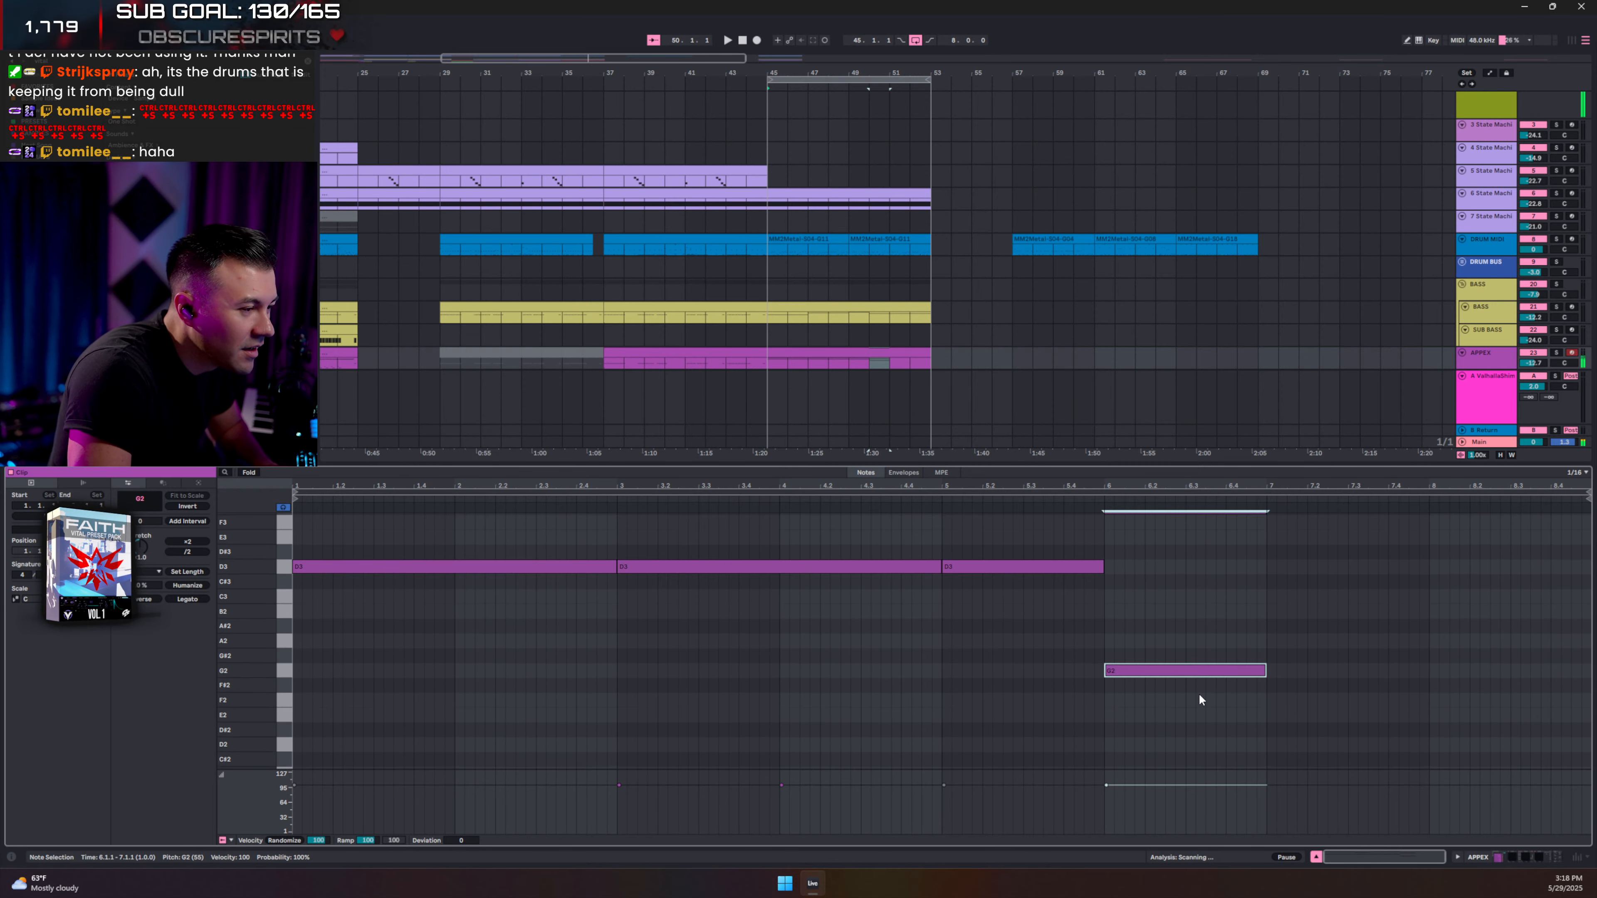
scroll(1199, 695, "up", 2)
scroll(1198, 702, "down", 4)
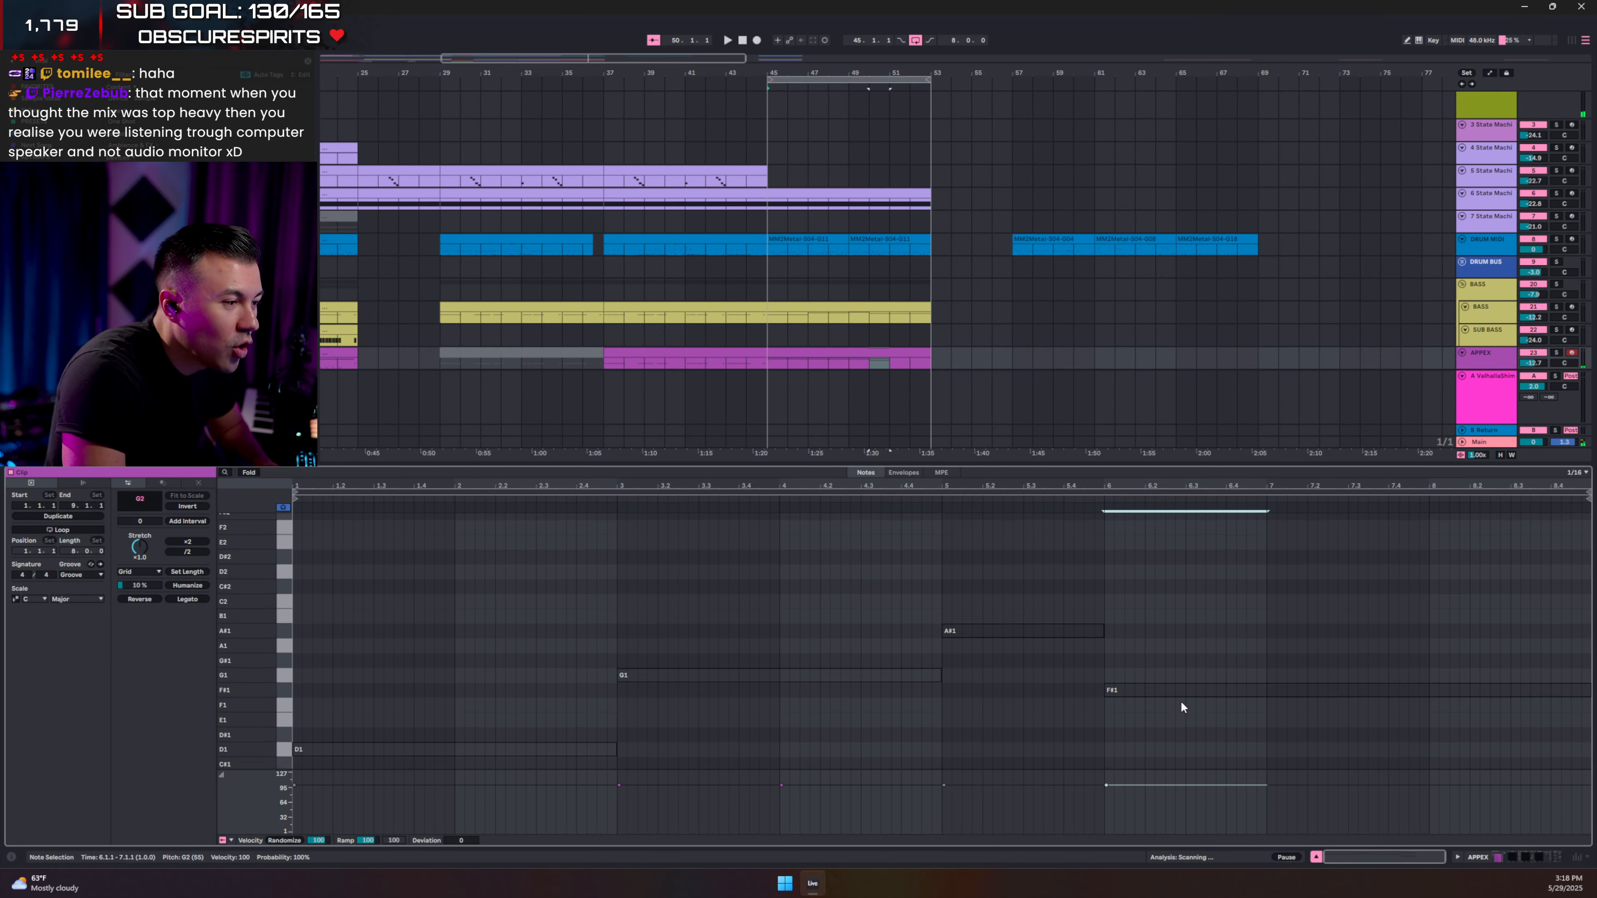
scroll(1178, 696, "up", 2)
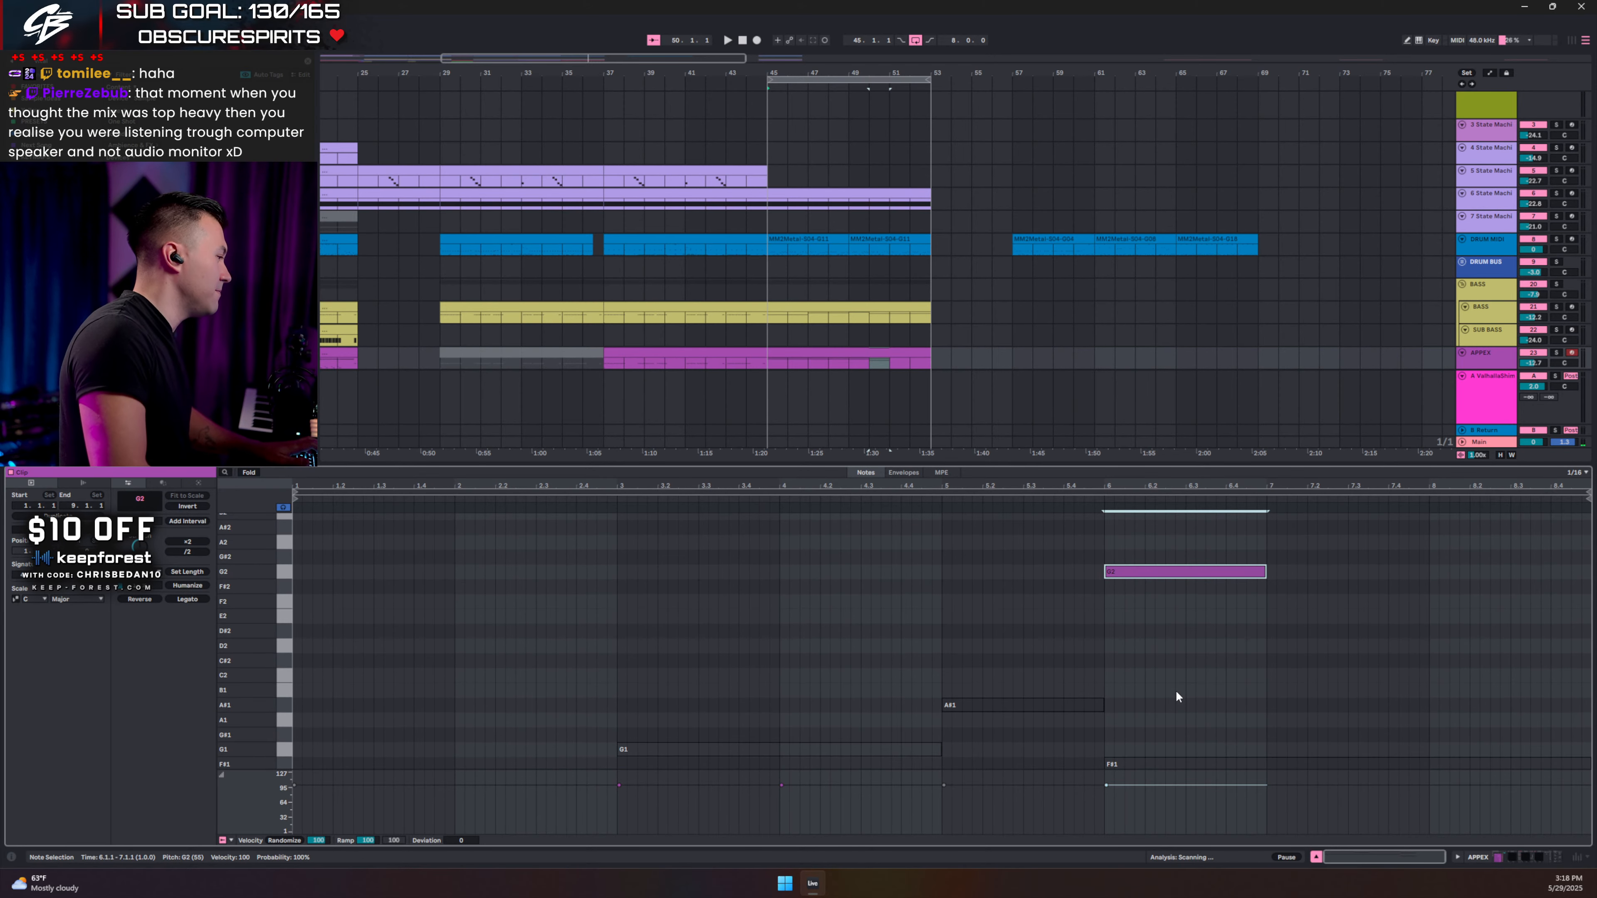
key("shift+Up")
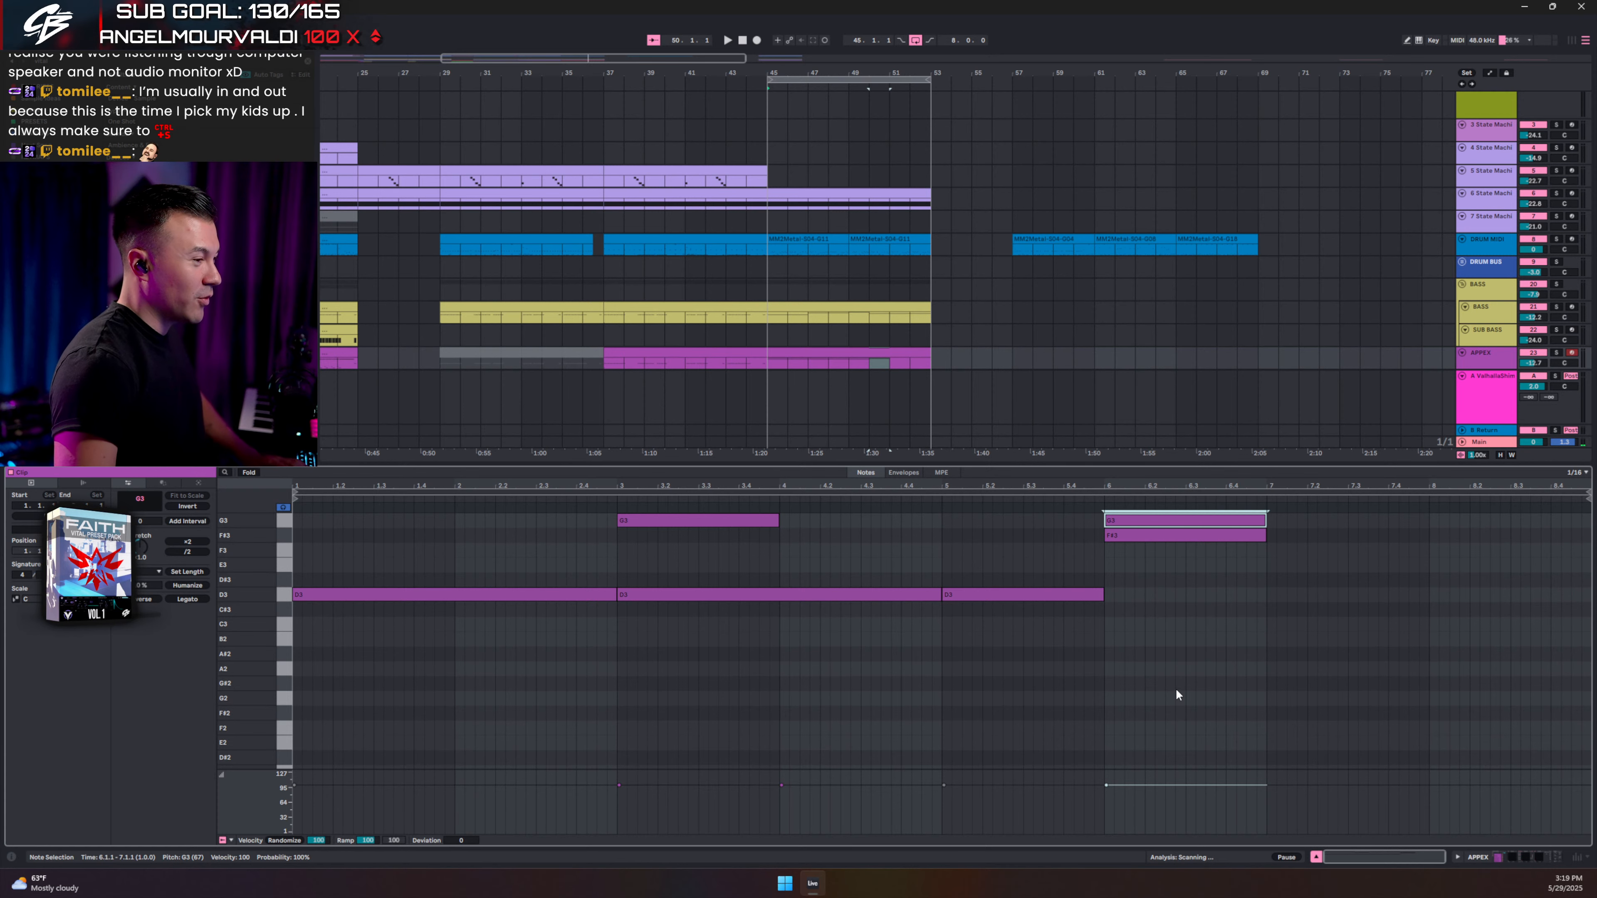
Try the G3 note in bar 6 at G#3 and A#3, comparing the chord with bar 5.
scroll(1176, 688, "up", 3)
left_click(1168, 596)
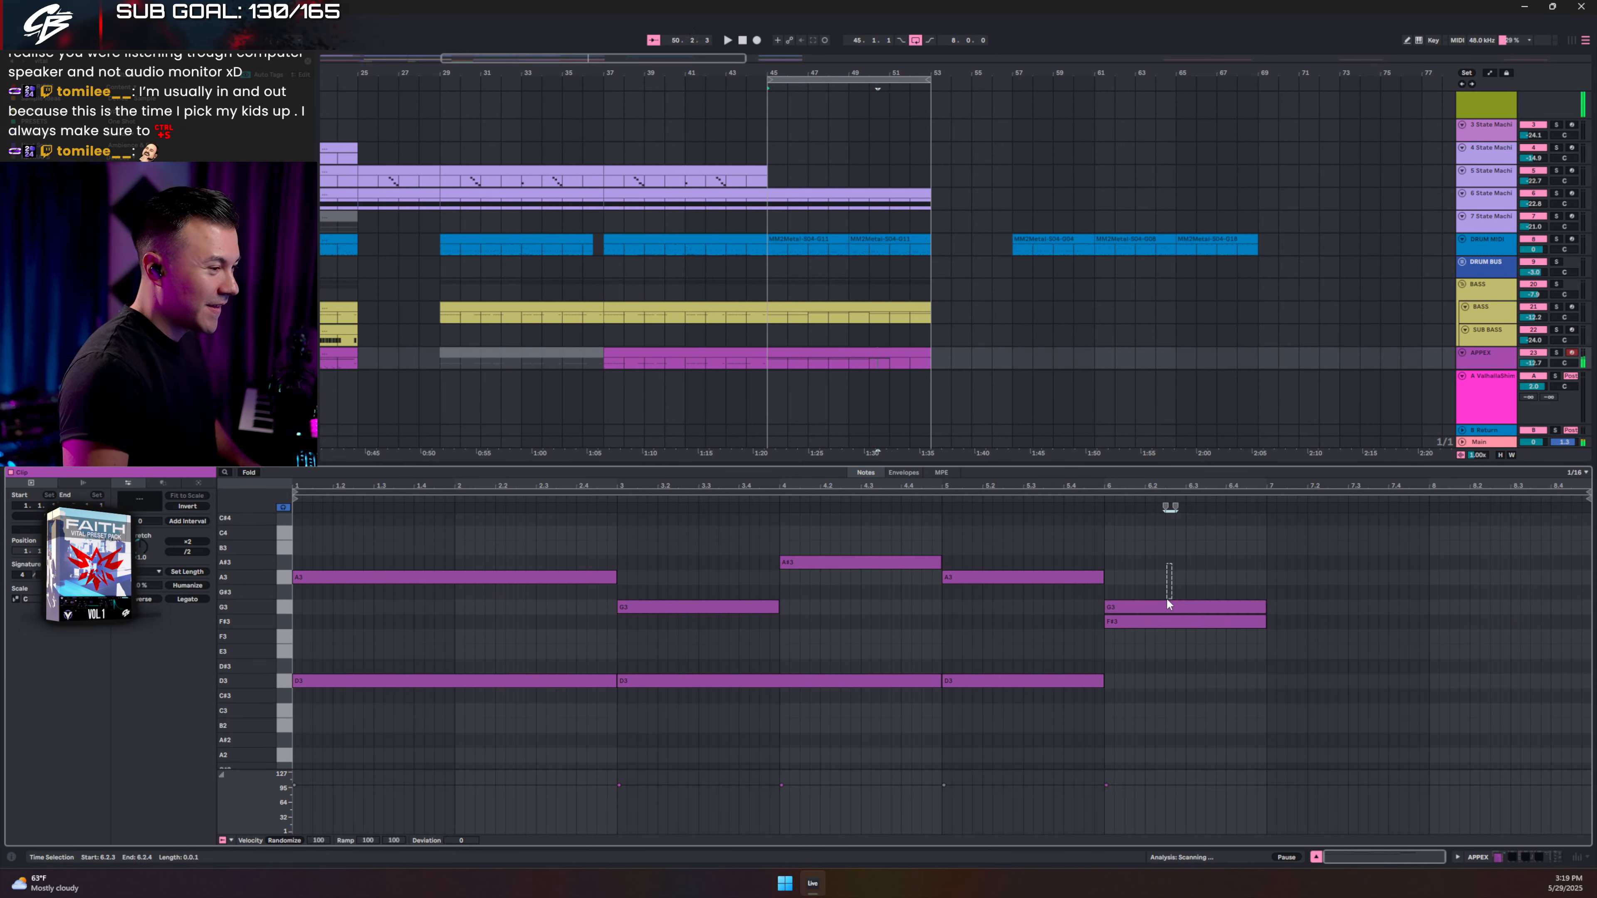
left_click_drag(1166, 603, 1167, 588)
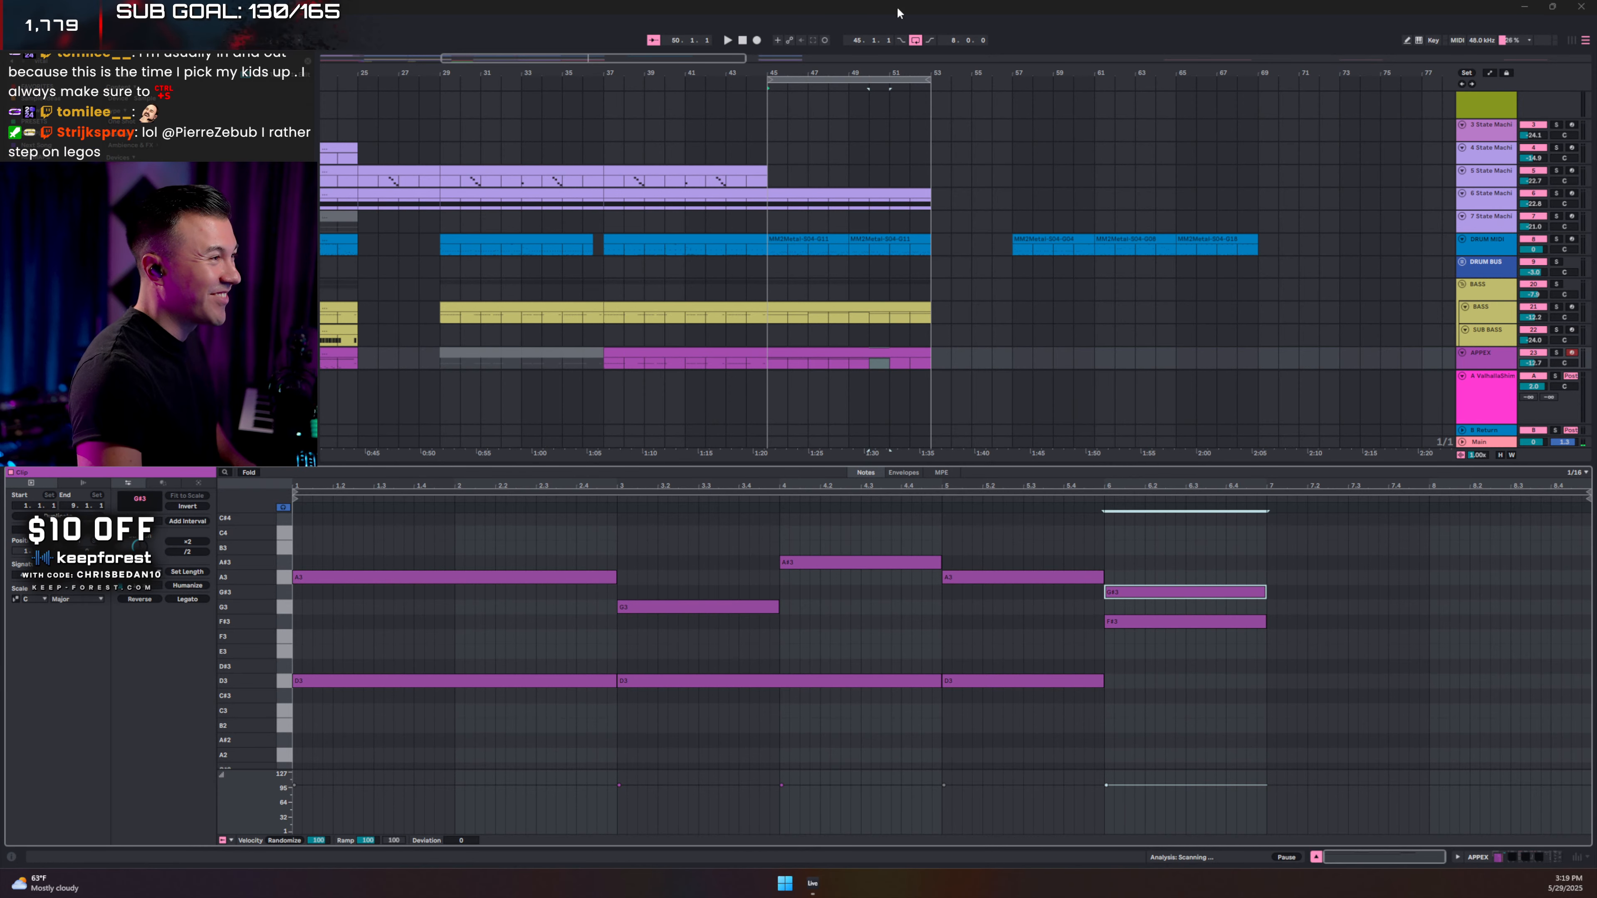
key("Up")
key("Up")
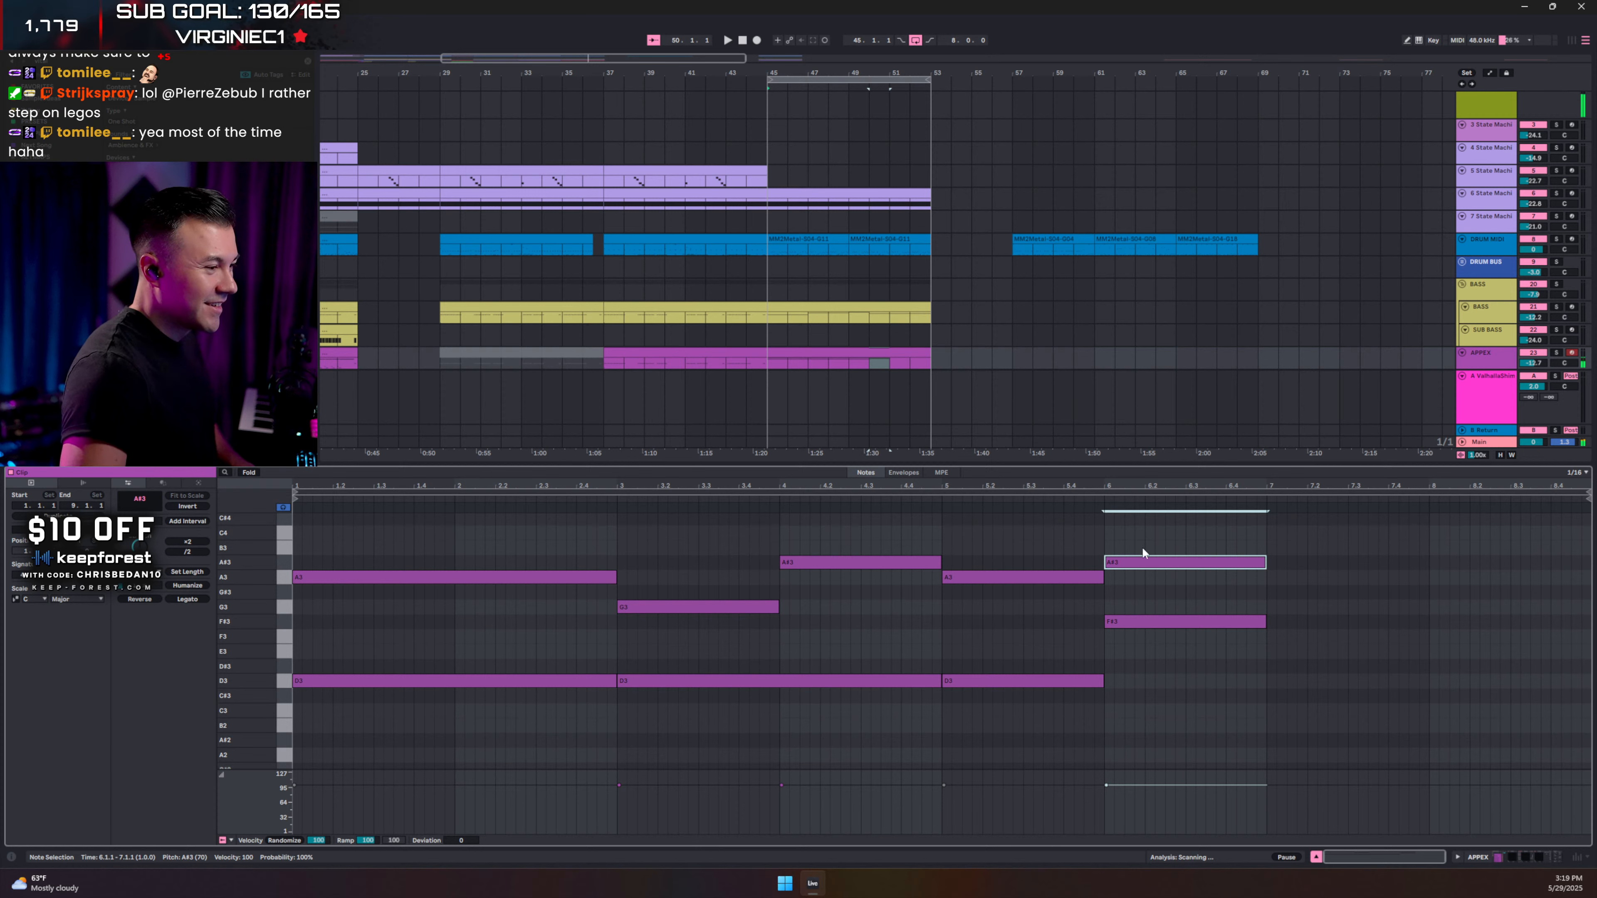
left_click_drag(994, 519, 1029, 710)
left_click_drag(1187, 704, 1159, 580)
left_click(1159, 518)
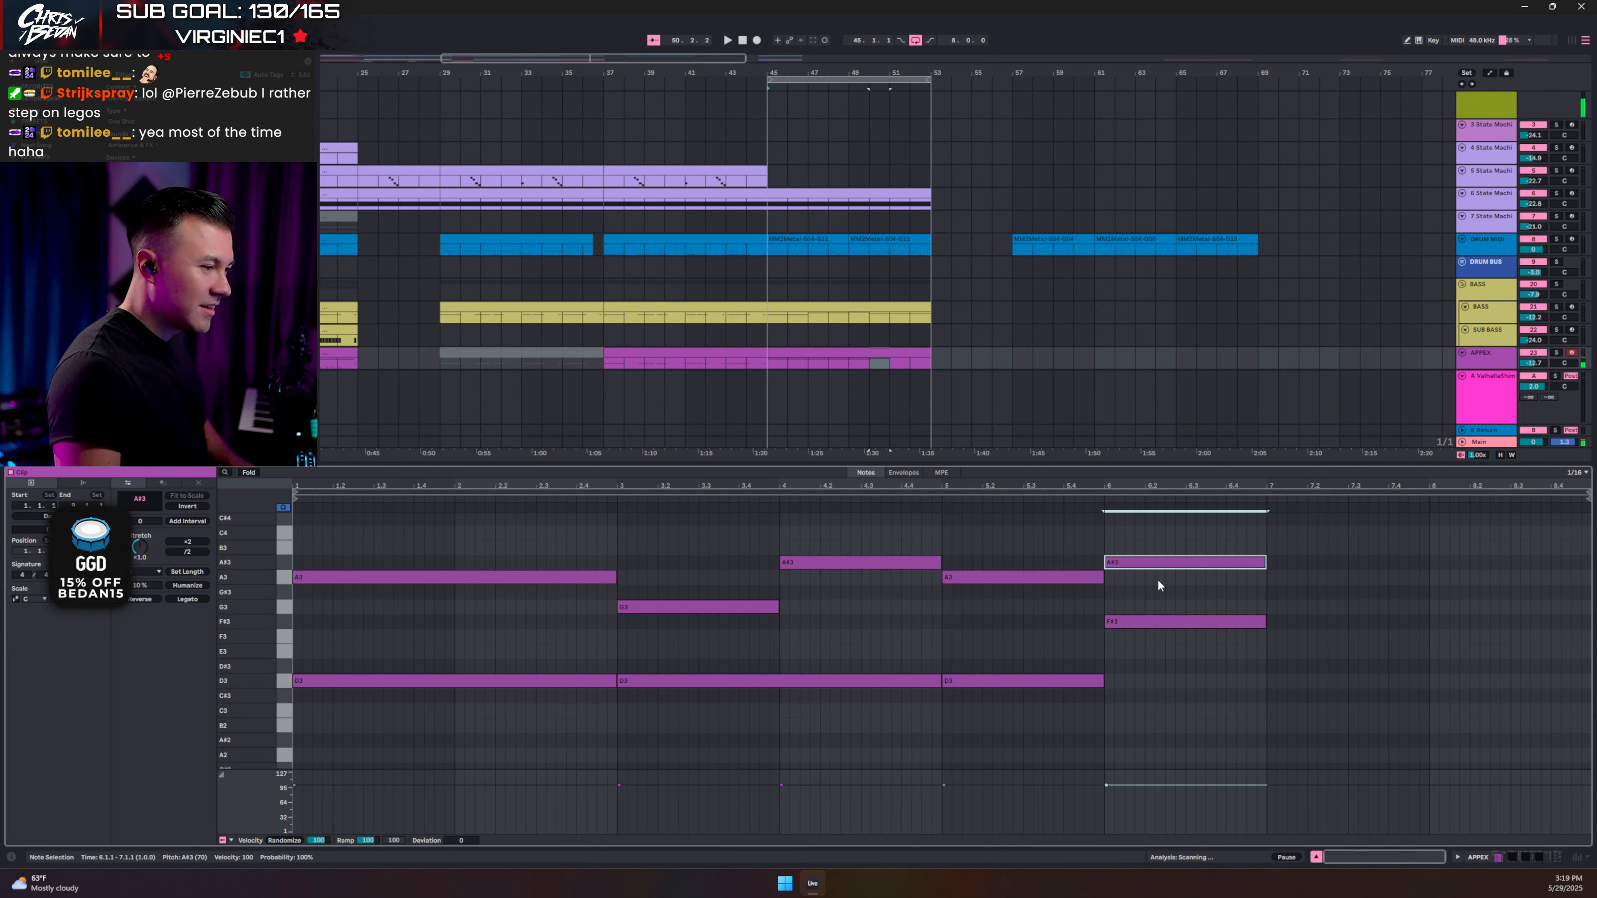
Lower the selected A#3 note in bar 6 to D3 and play the progression from the loop start.
key("Down")
key("Down")
key("Down")
key("Down")
key("Down")
key("Down")
key("Down")
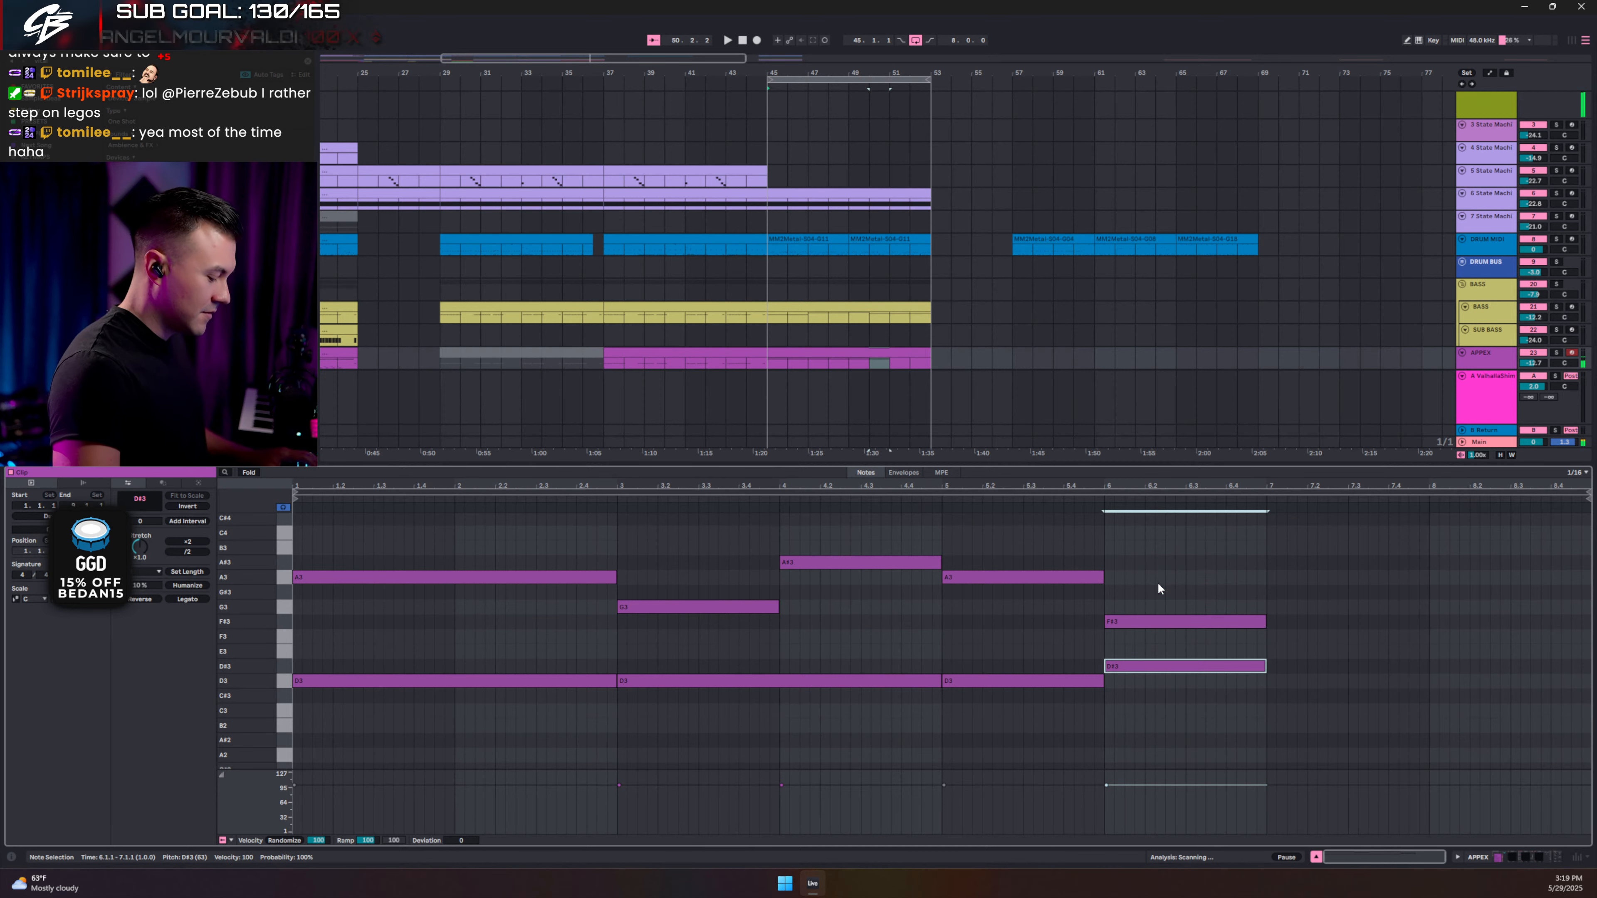
key("Down")
key("space")
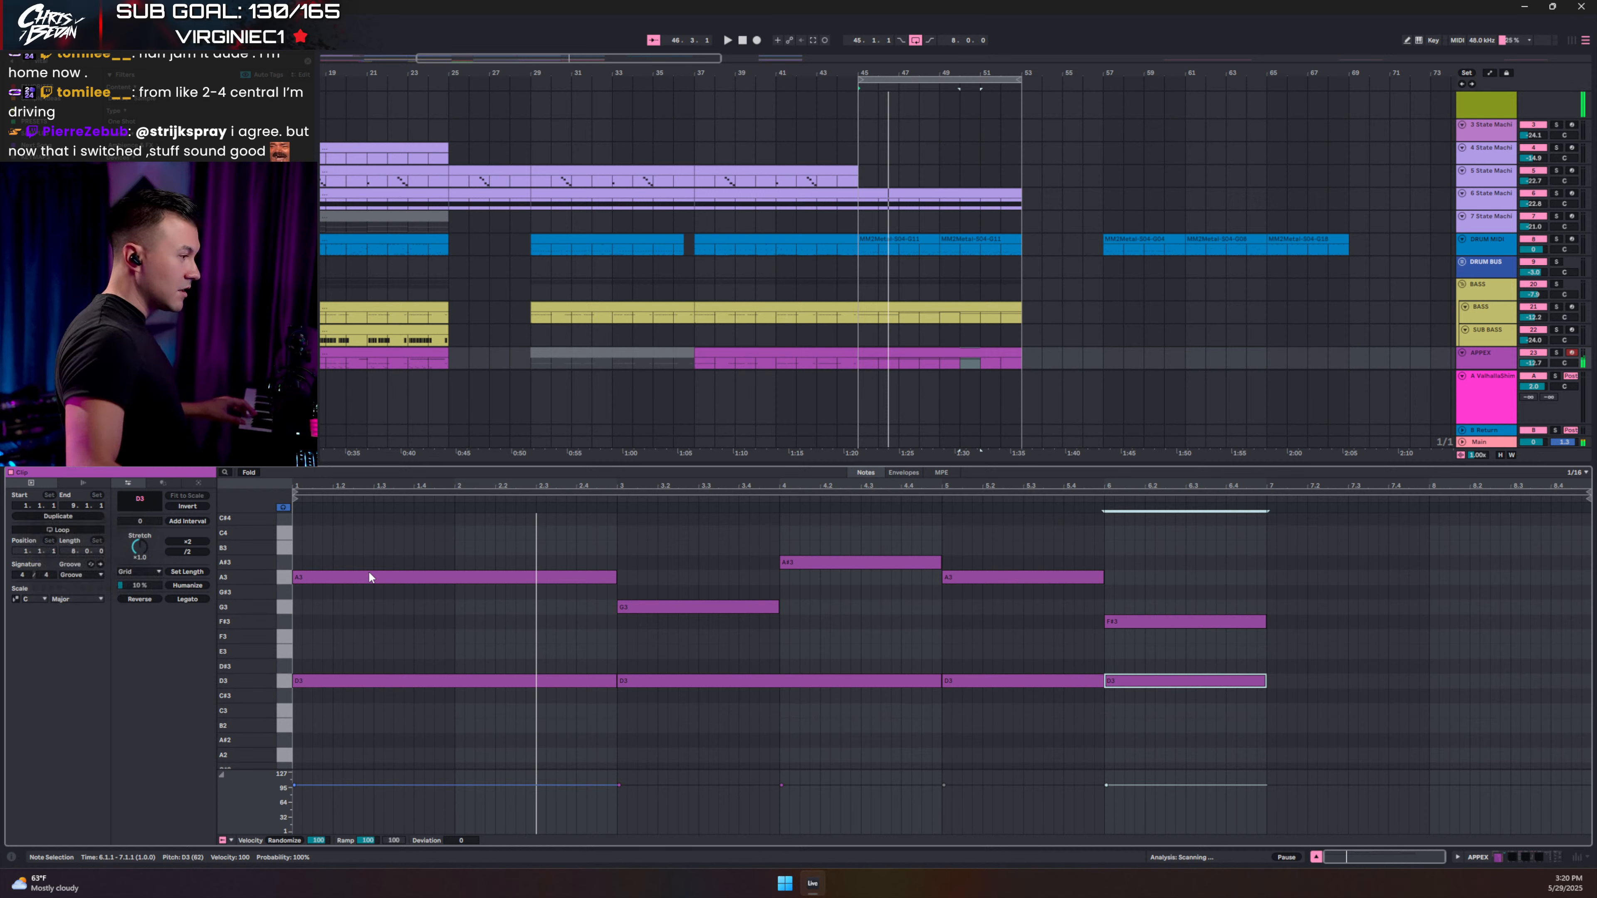
scroll(368, 570, "up", 3)
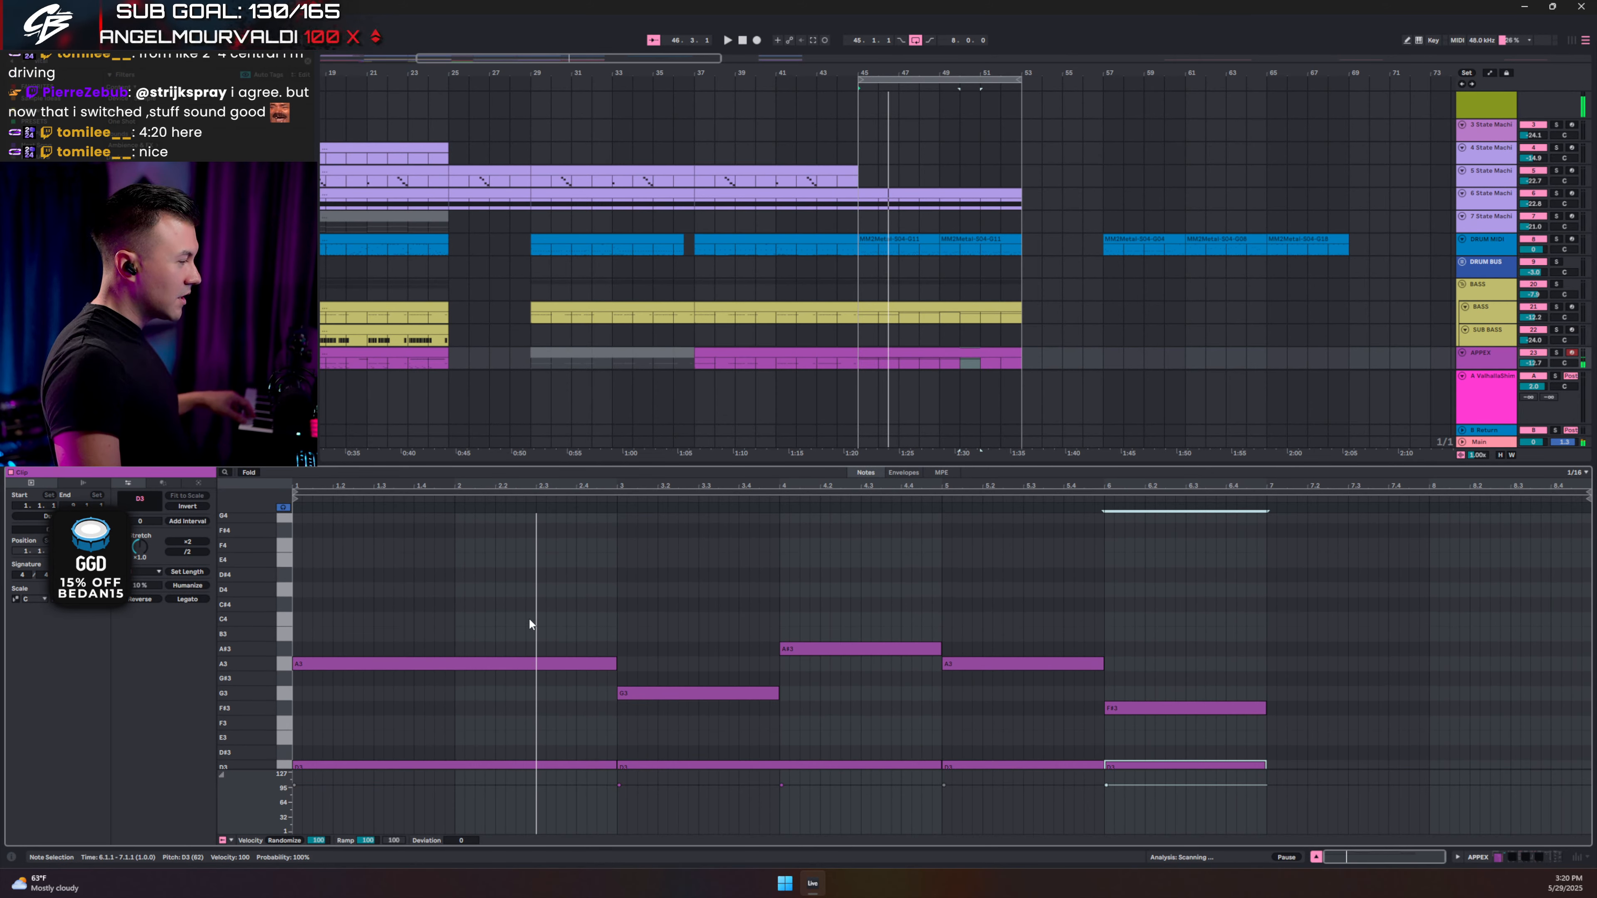
scroll(529, 617, "up", 3)
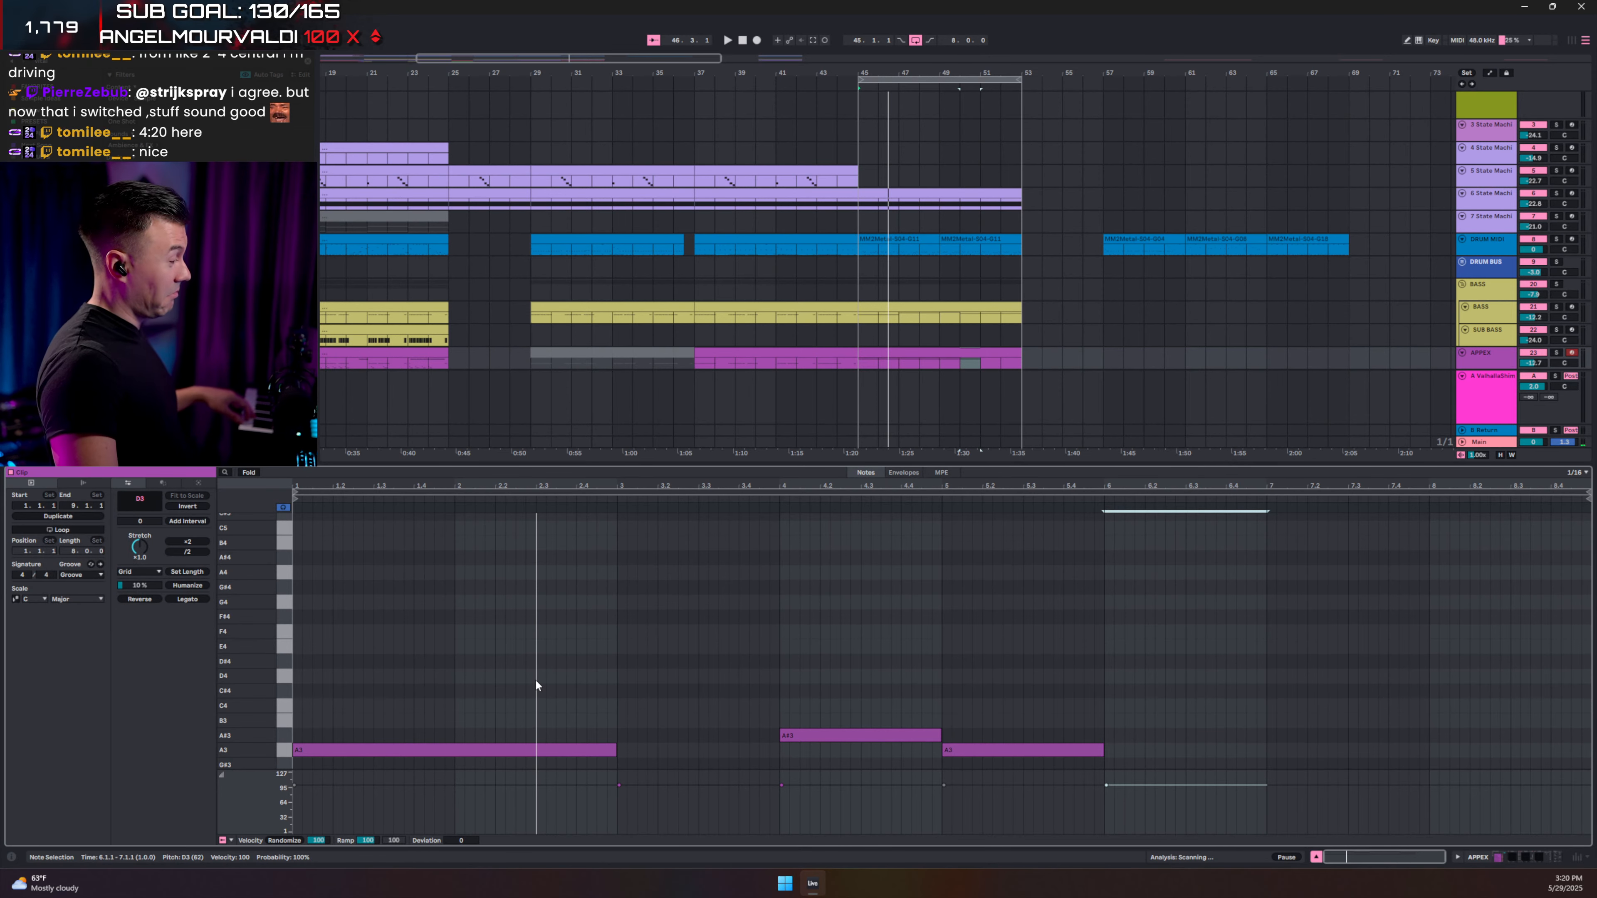
scroll(518, 715, "up", 2)
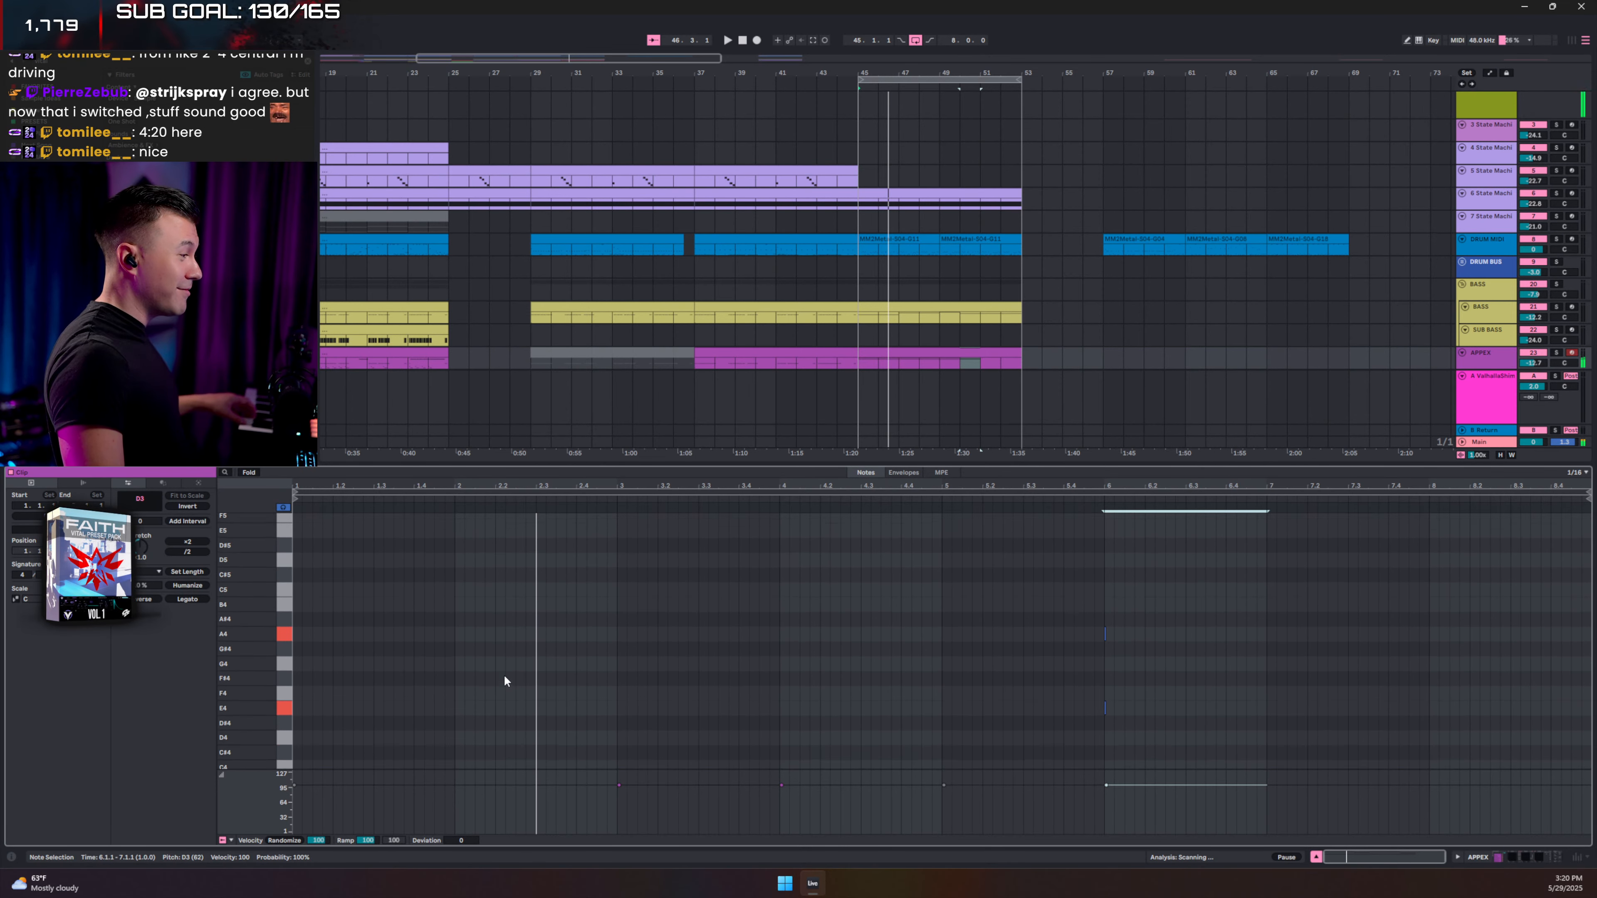
Try two-bar E4 and A4 notes above the opening APPEX chord, play them back and delete them.
scroll(504, 681, "down", 3)
double_click(296, 609)
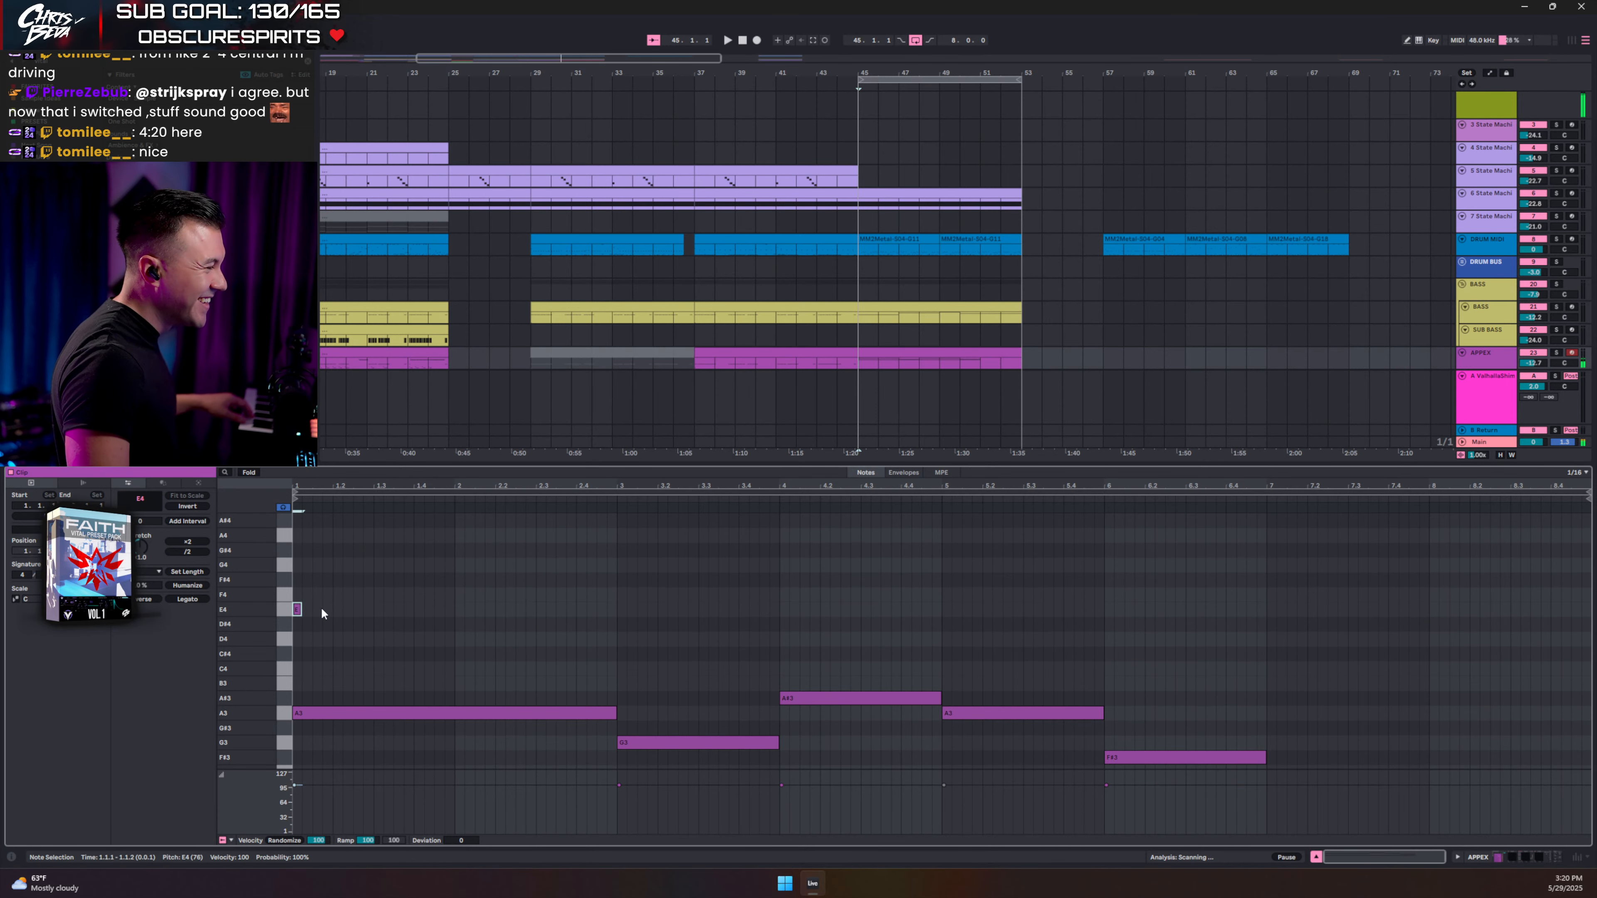
scroll(321, 606, "up", 3)
double_click(297, 633)
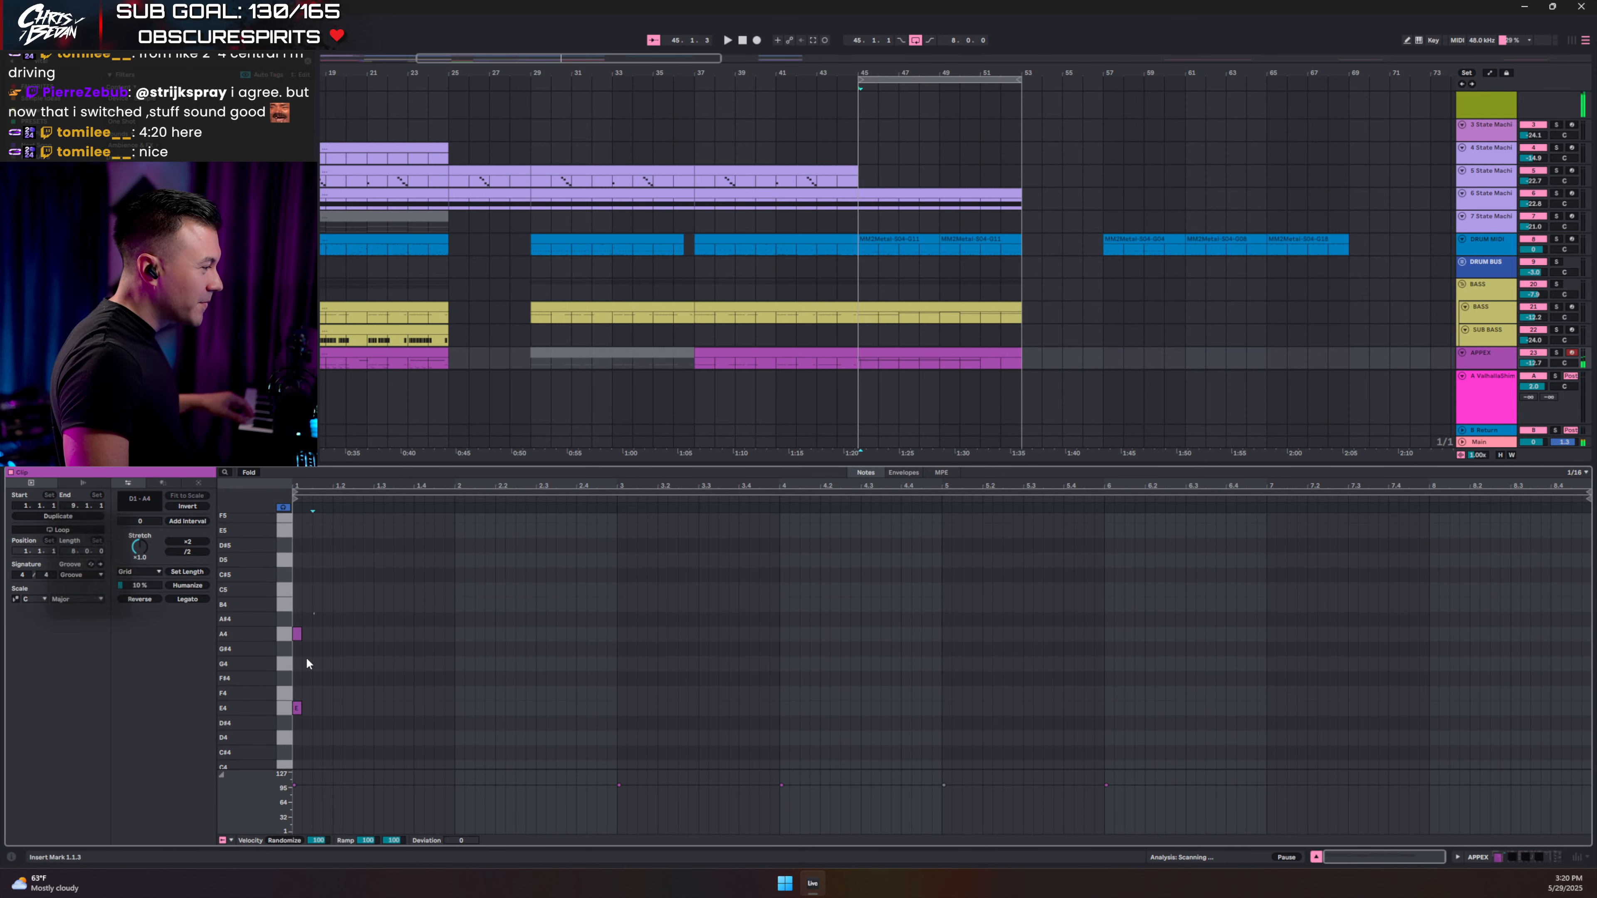
scroll(324, 587, "down", 3)
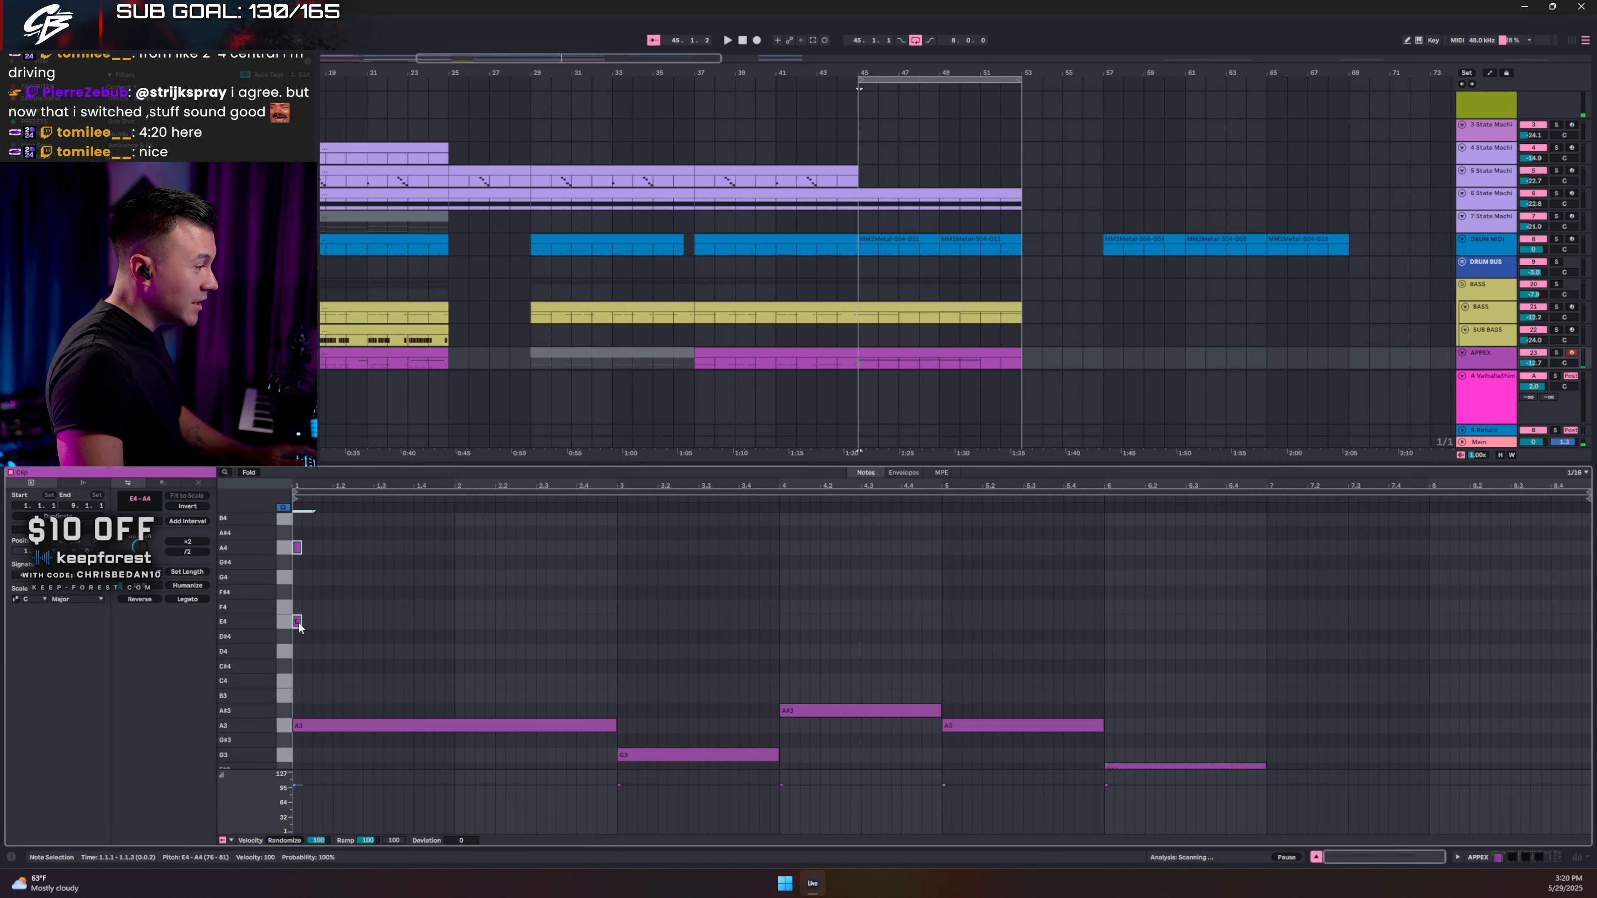
left_click_drag(332, 620, 618, 645)
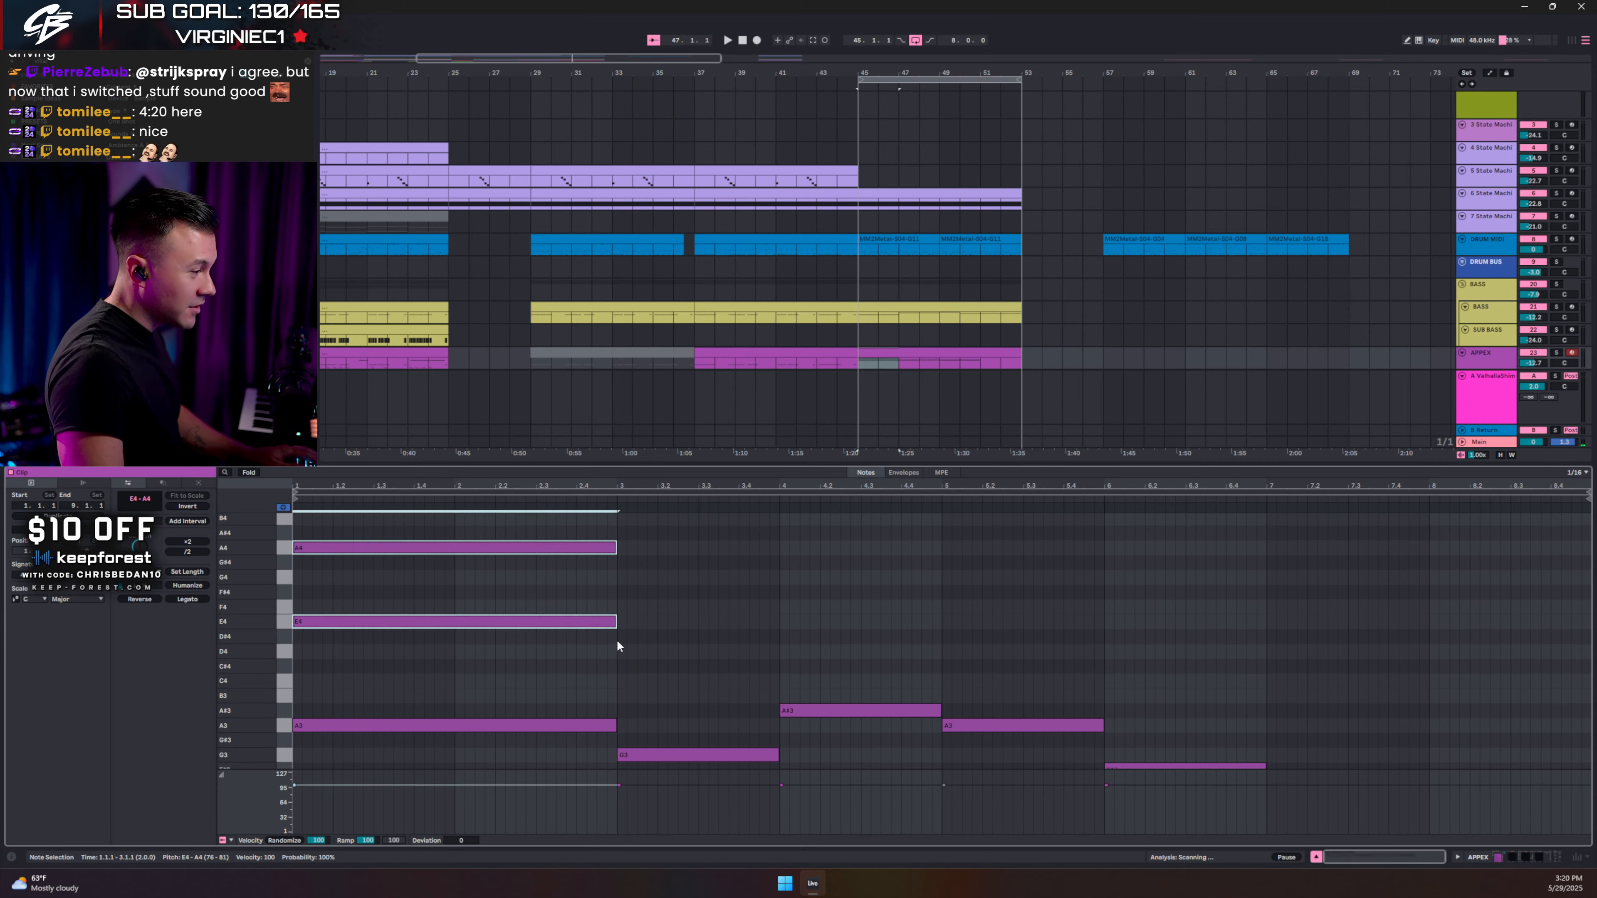
key("space")
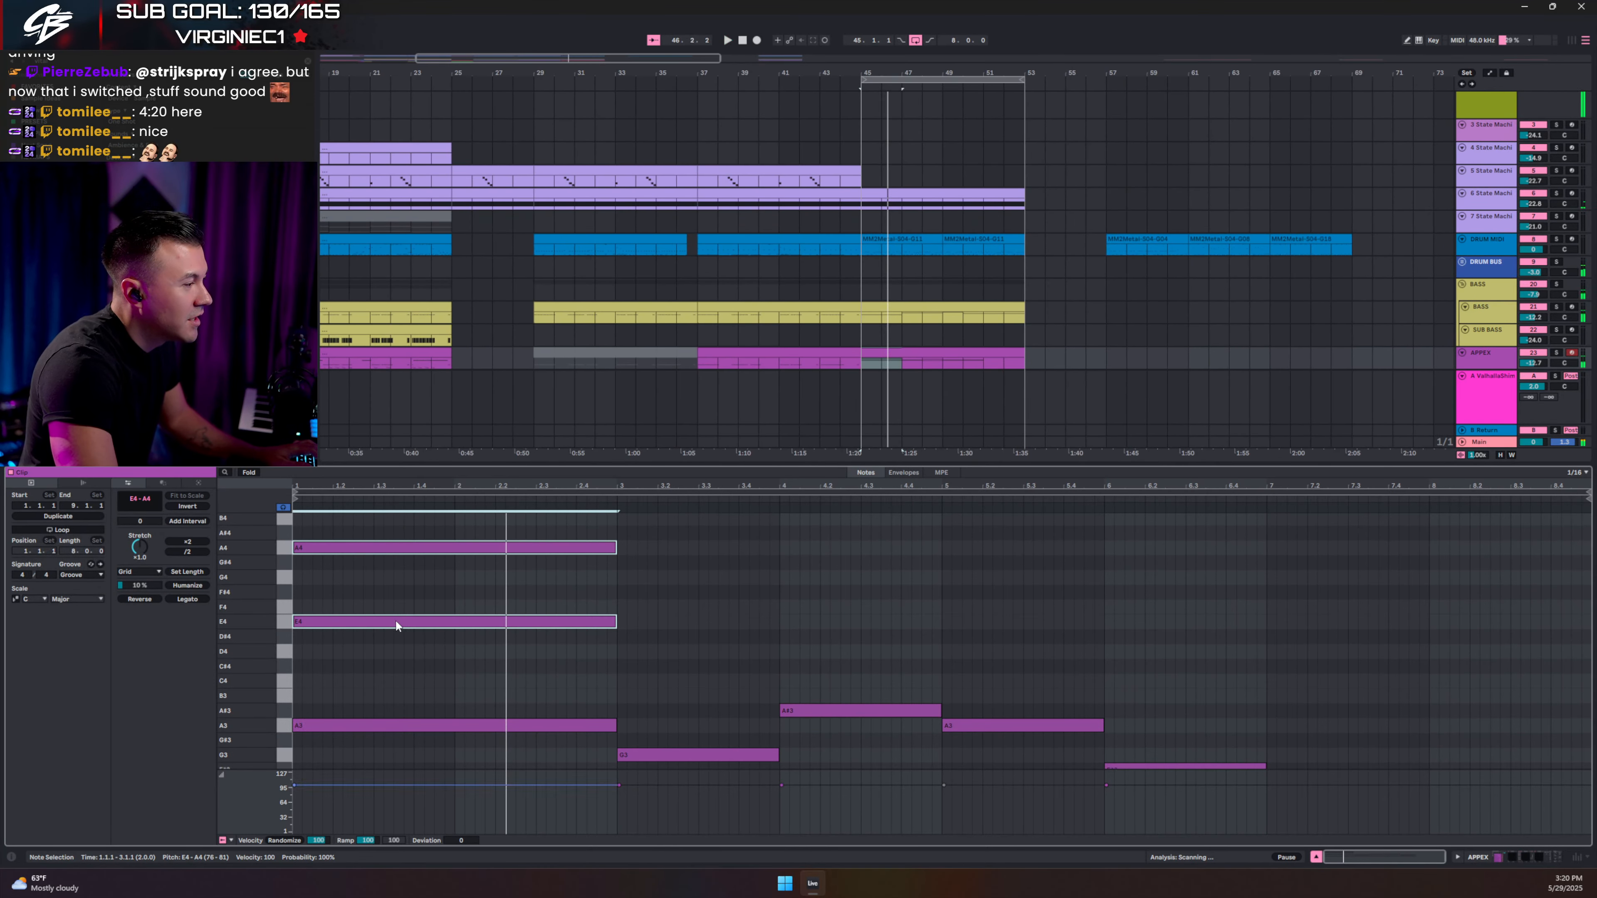
key("space")
key("Delete")
Play the progression and consolidate the two DRUM MIDI clips spanning bars 45 to 53 into one clip.
scroll(392, 617, "down", 5)
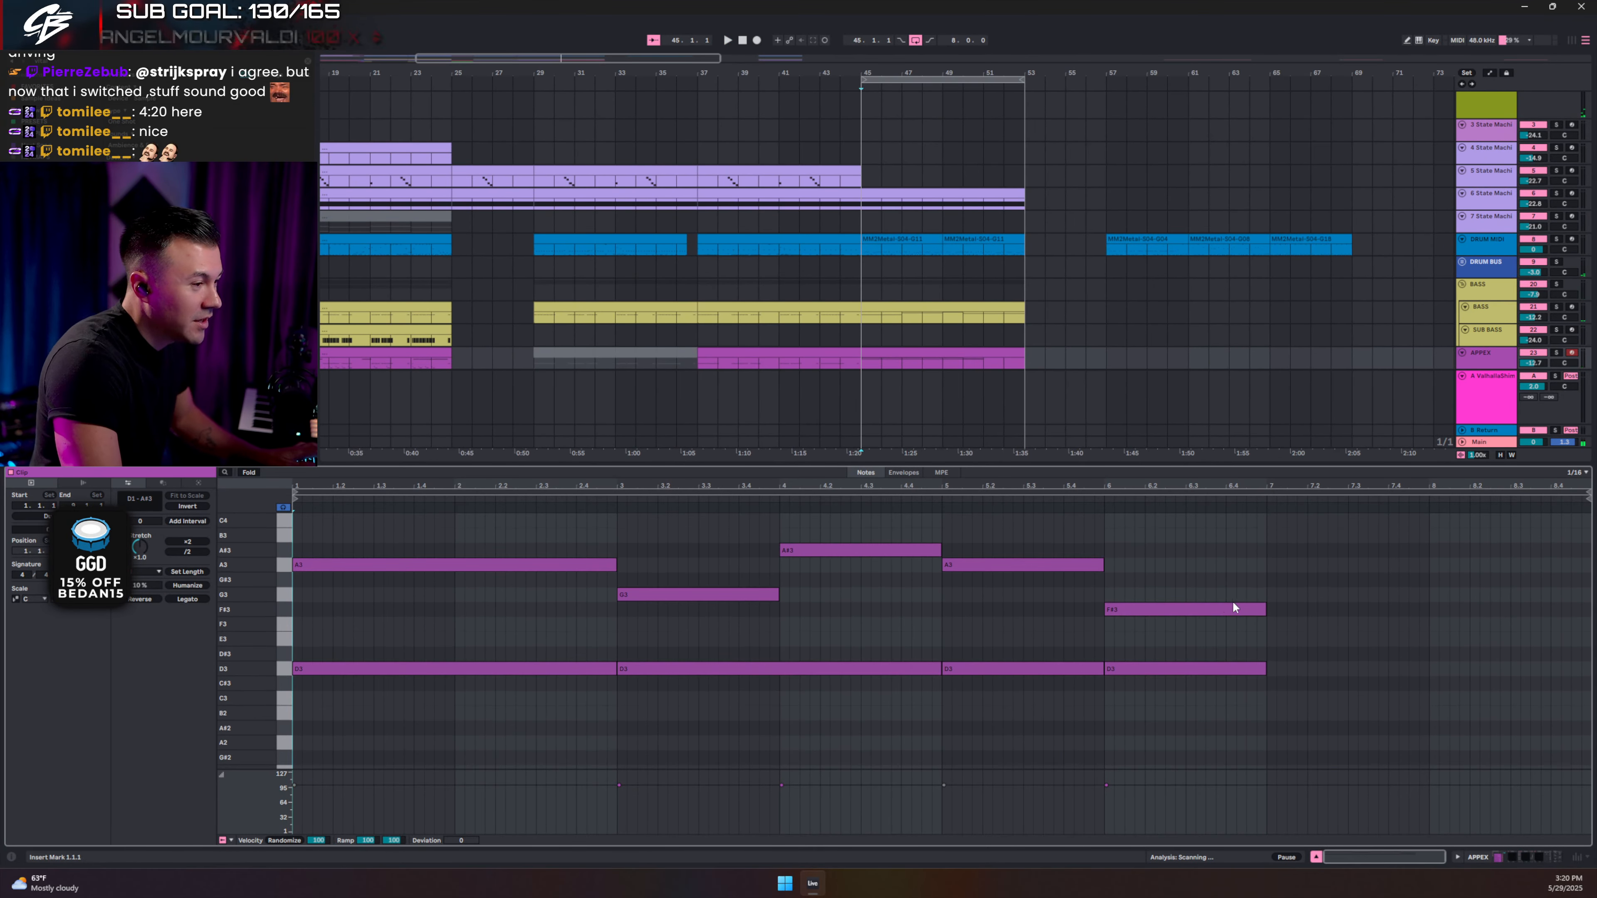
key("space")
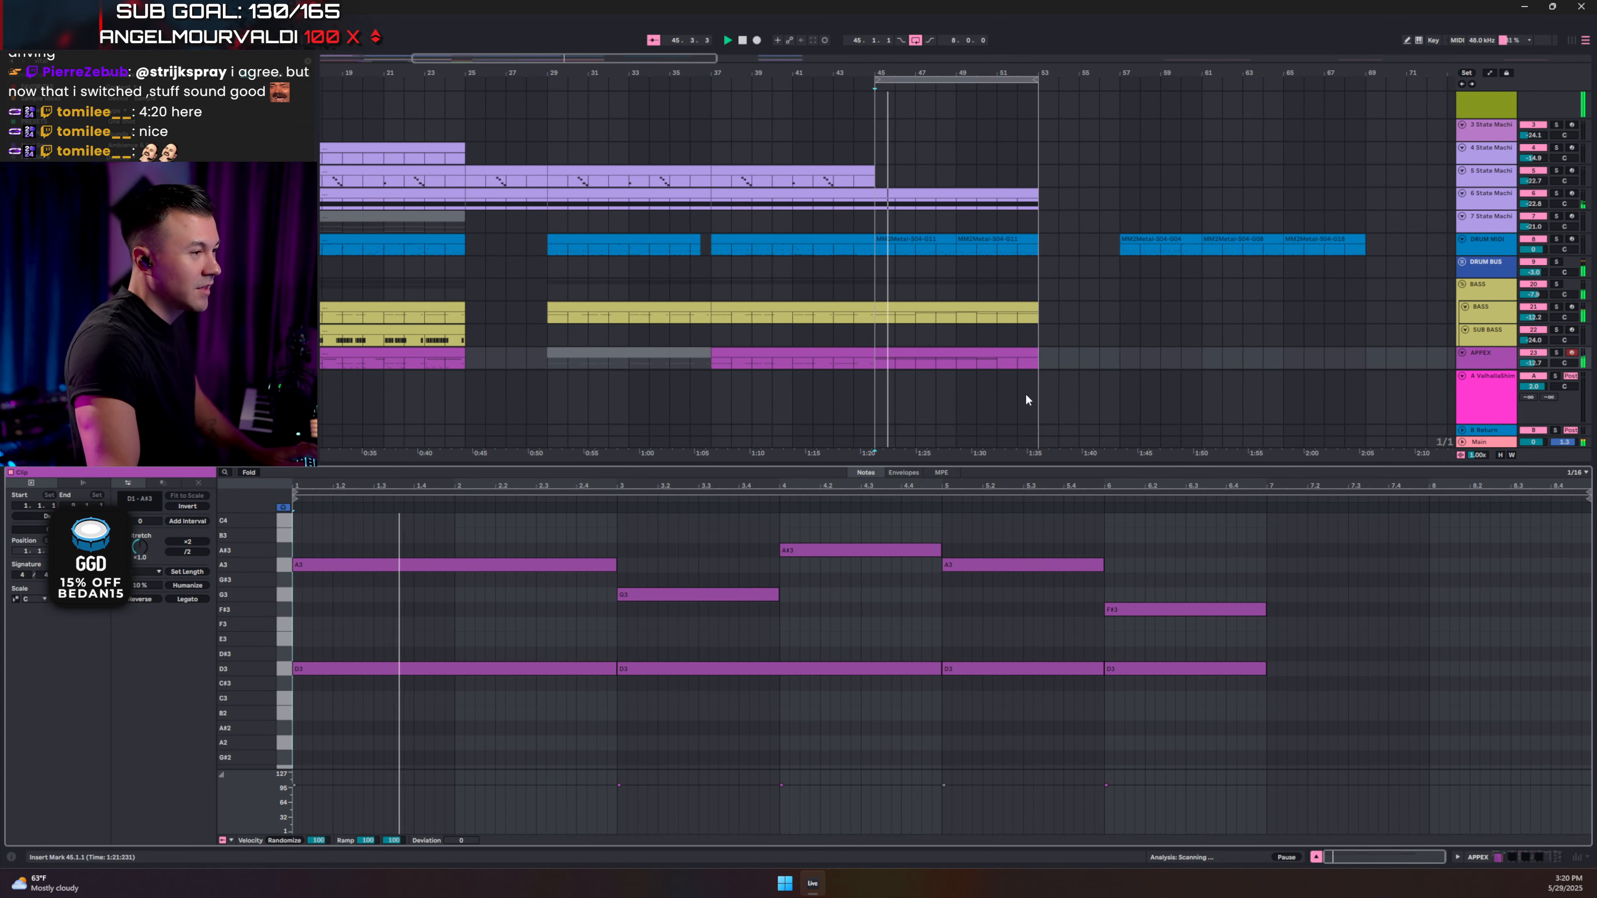
left_click(901, 246)
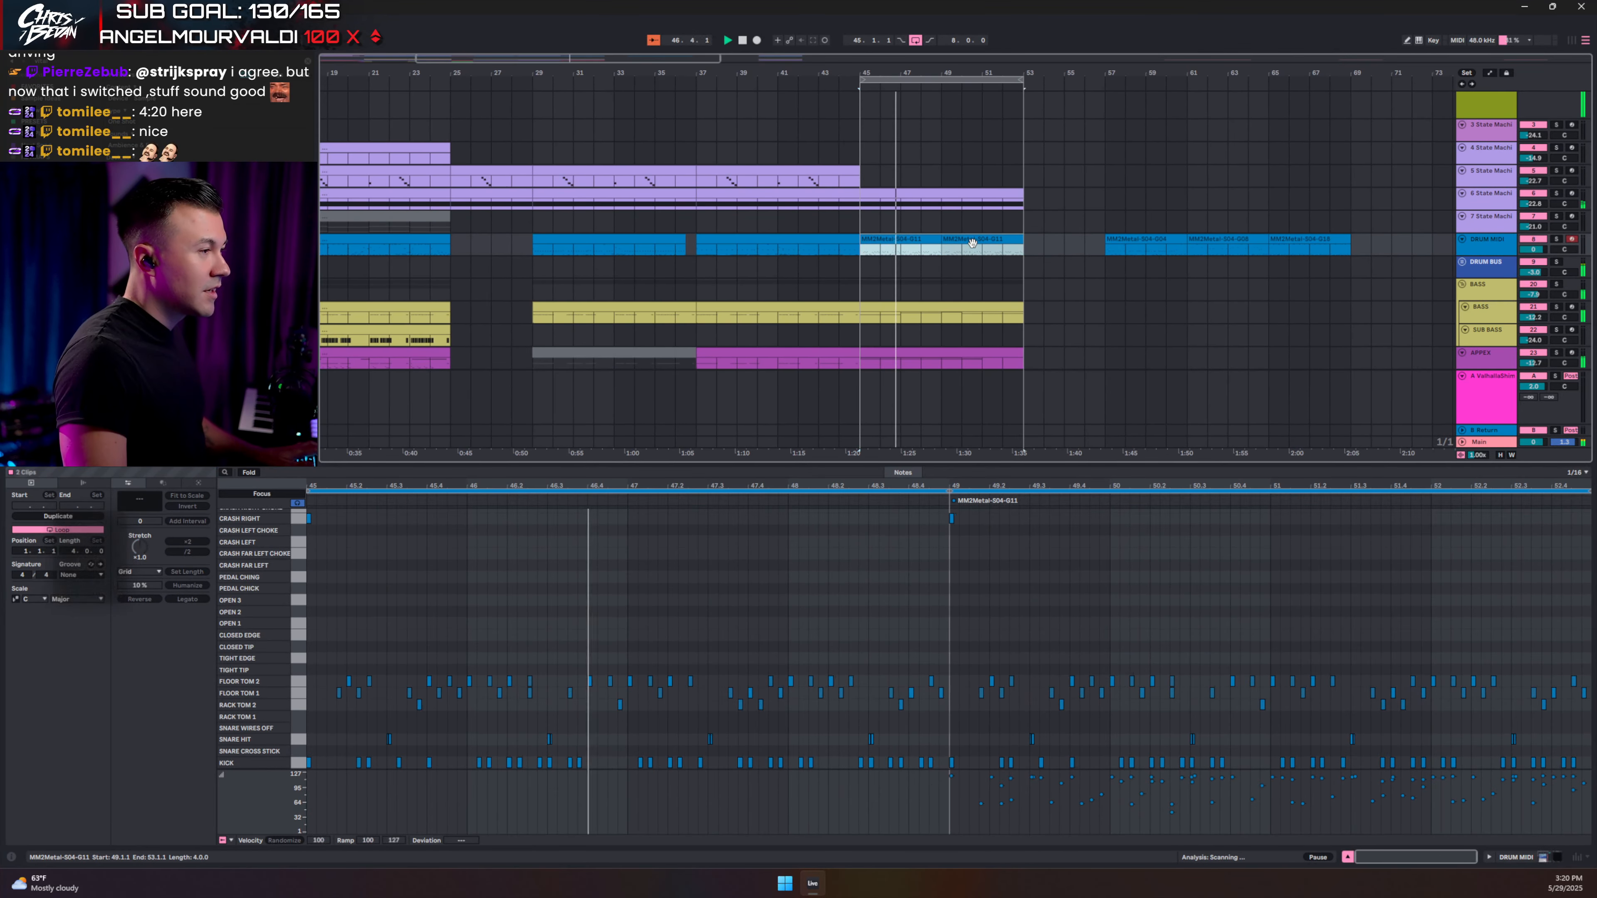
key("ctrl+j")
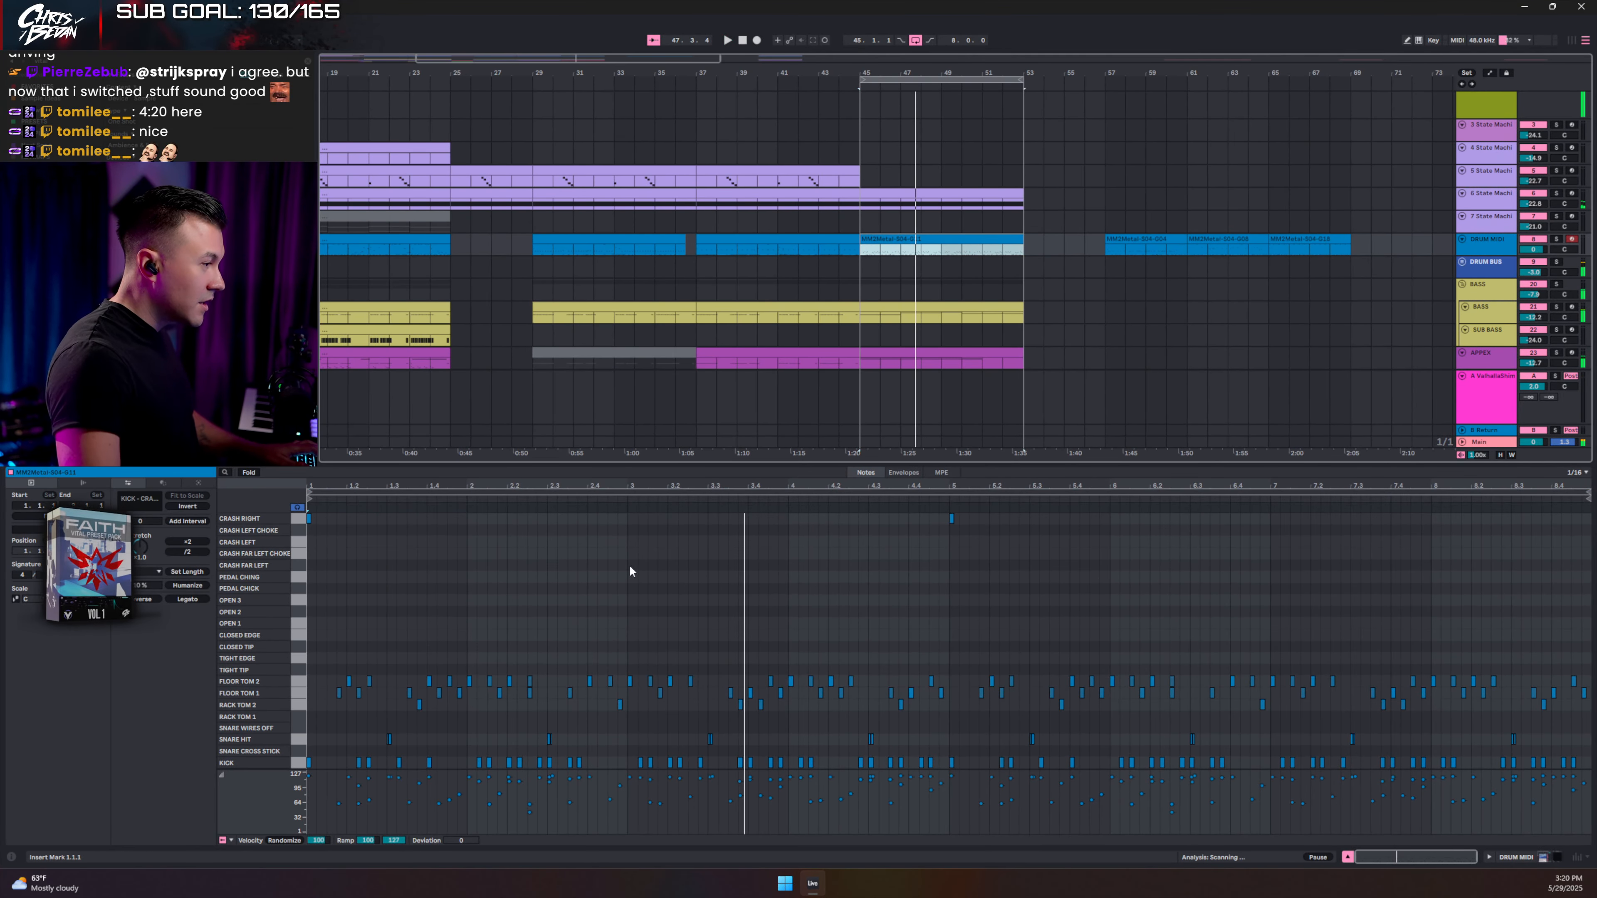
Fold the drum editor to its used rows and set every note in the consolidated clip to a sixteenth long.
left_click(243, 473)
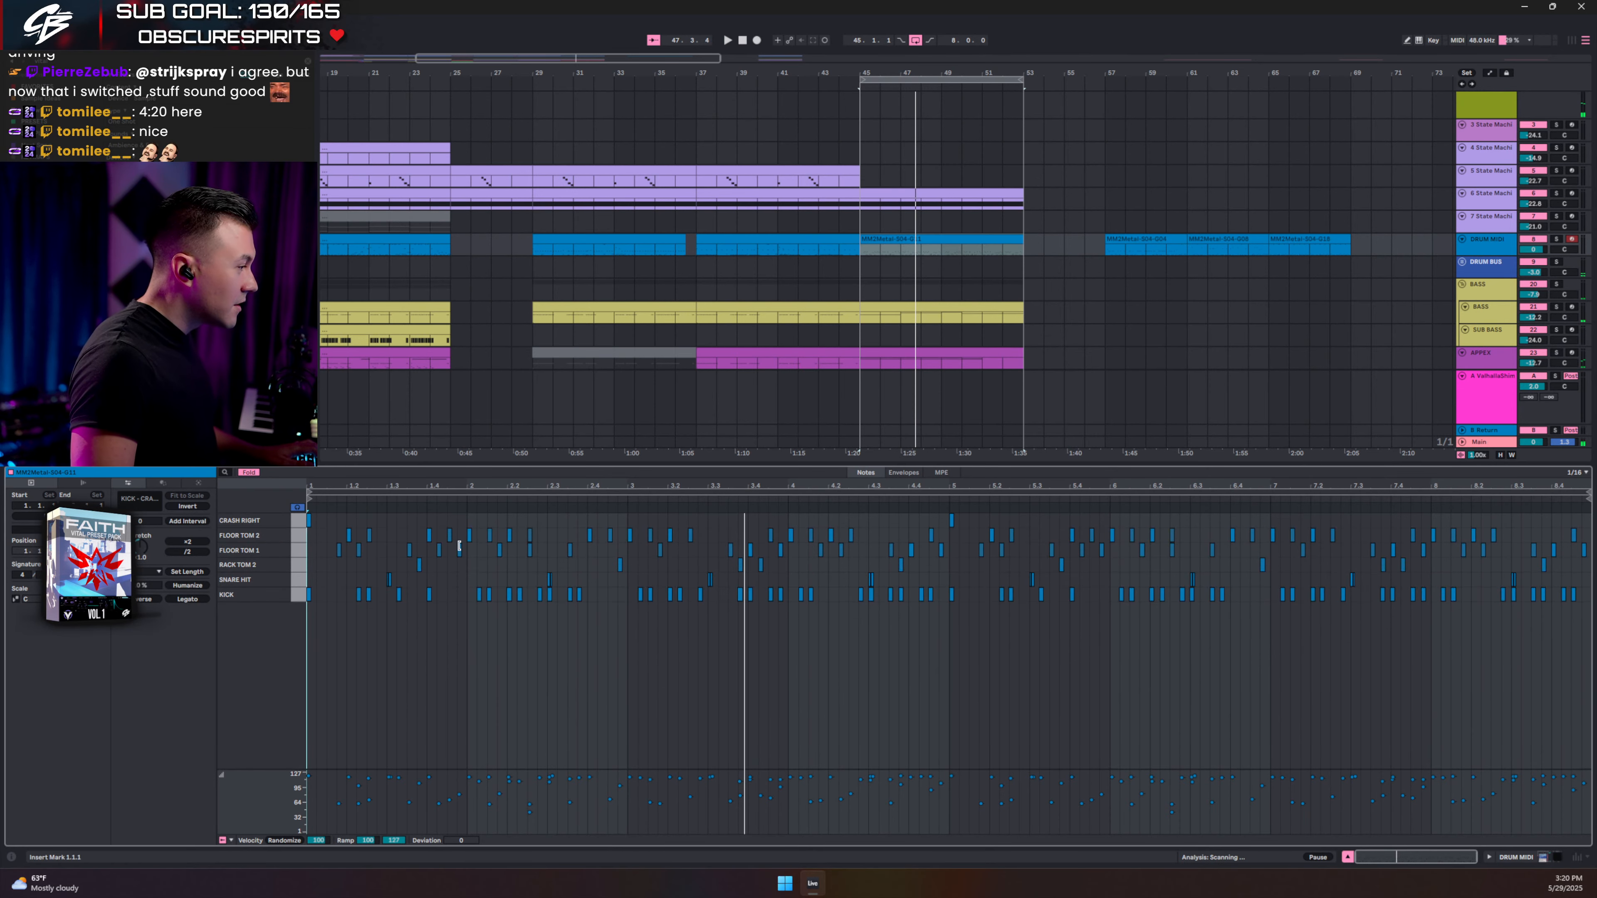
left_click(660, 691)
key("ctrl+a")
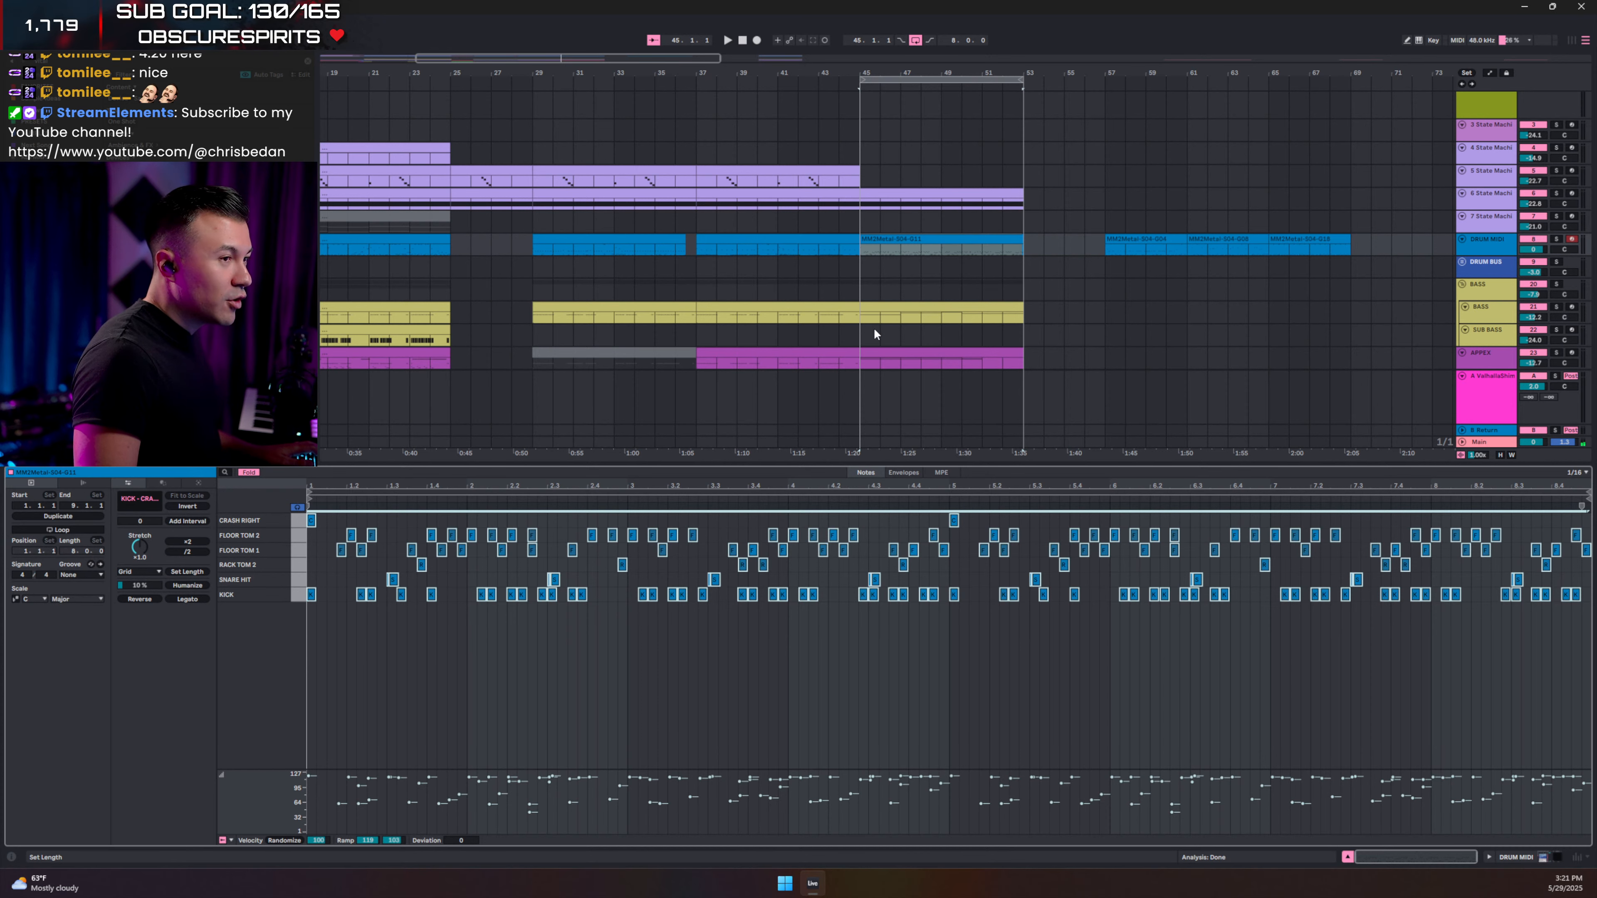
Open the DRUM MIDI, BASS and APPEX clips of bars 45 to 53 together in the note editor.
left_click(885, 308)
left_click(920, 239)
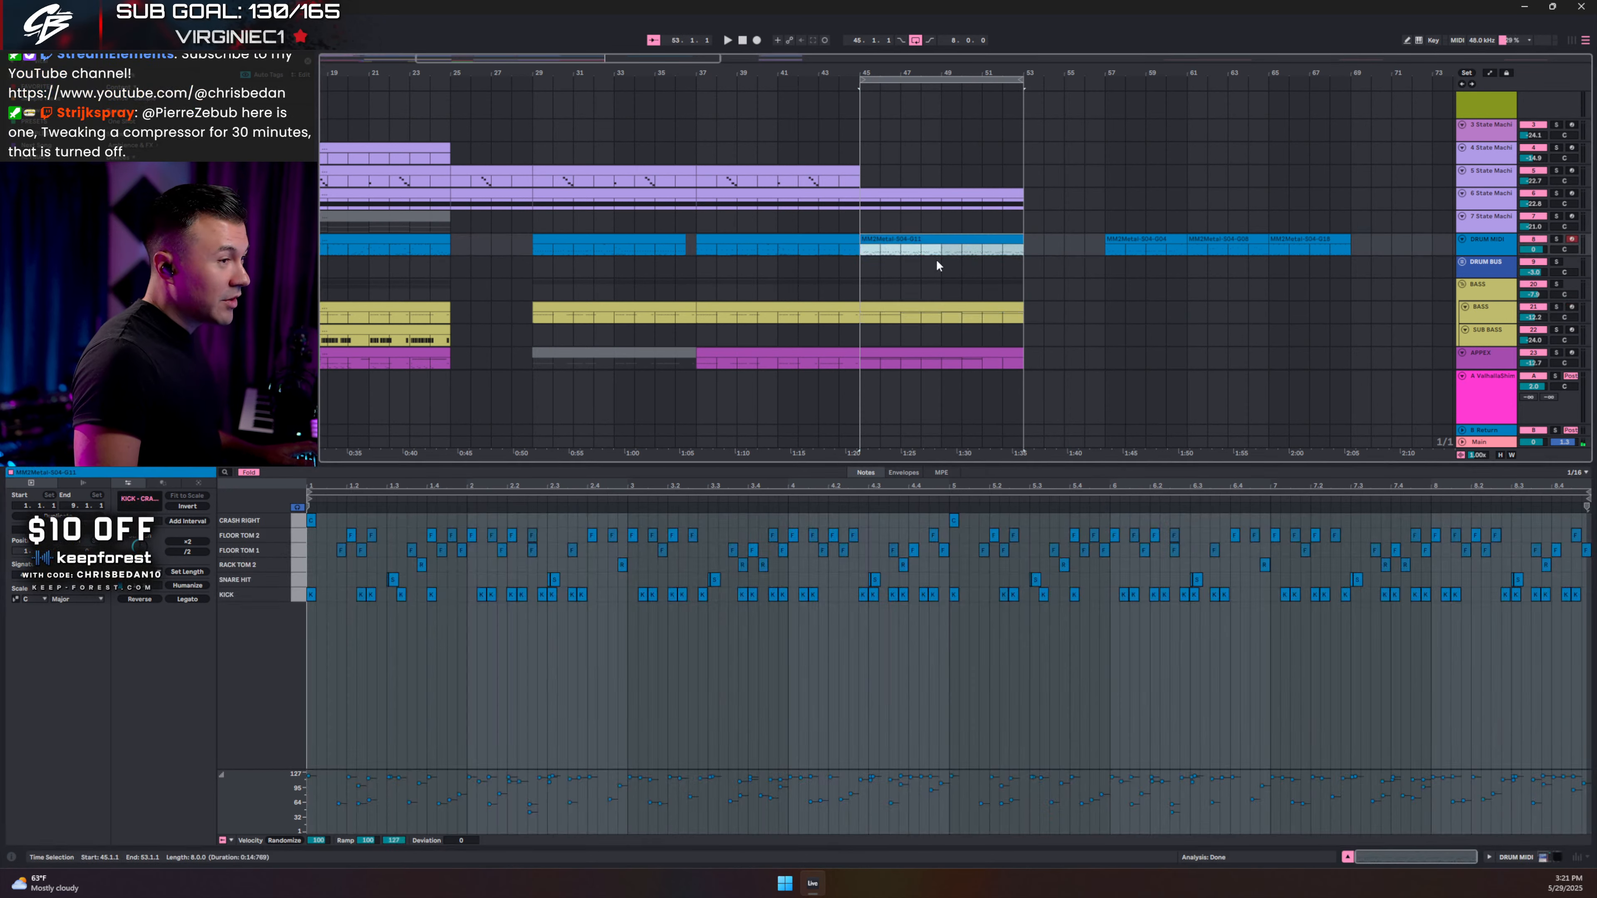
left_click(967, 301)
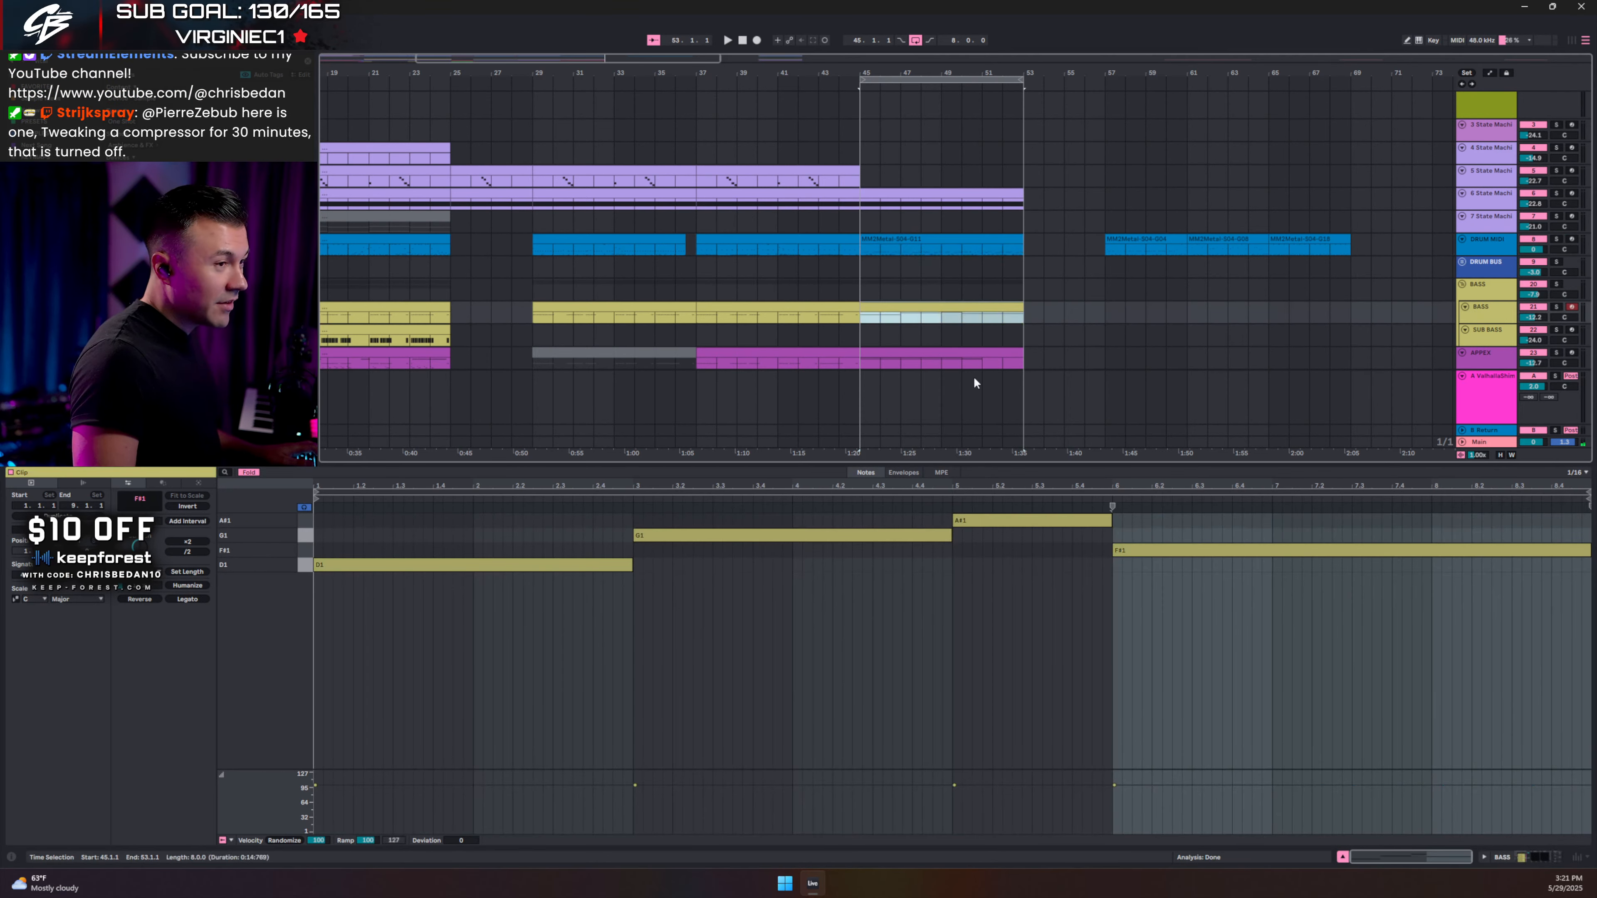
left_click(1342, 857)
left_click(941, 440)
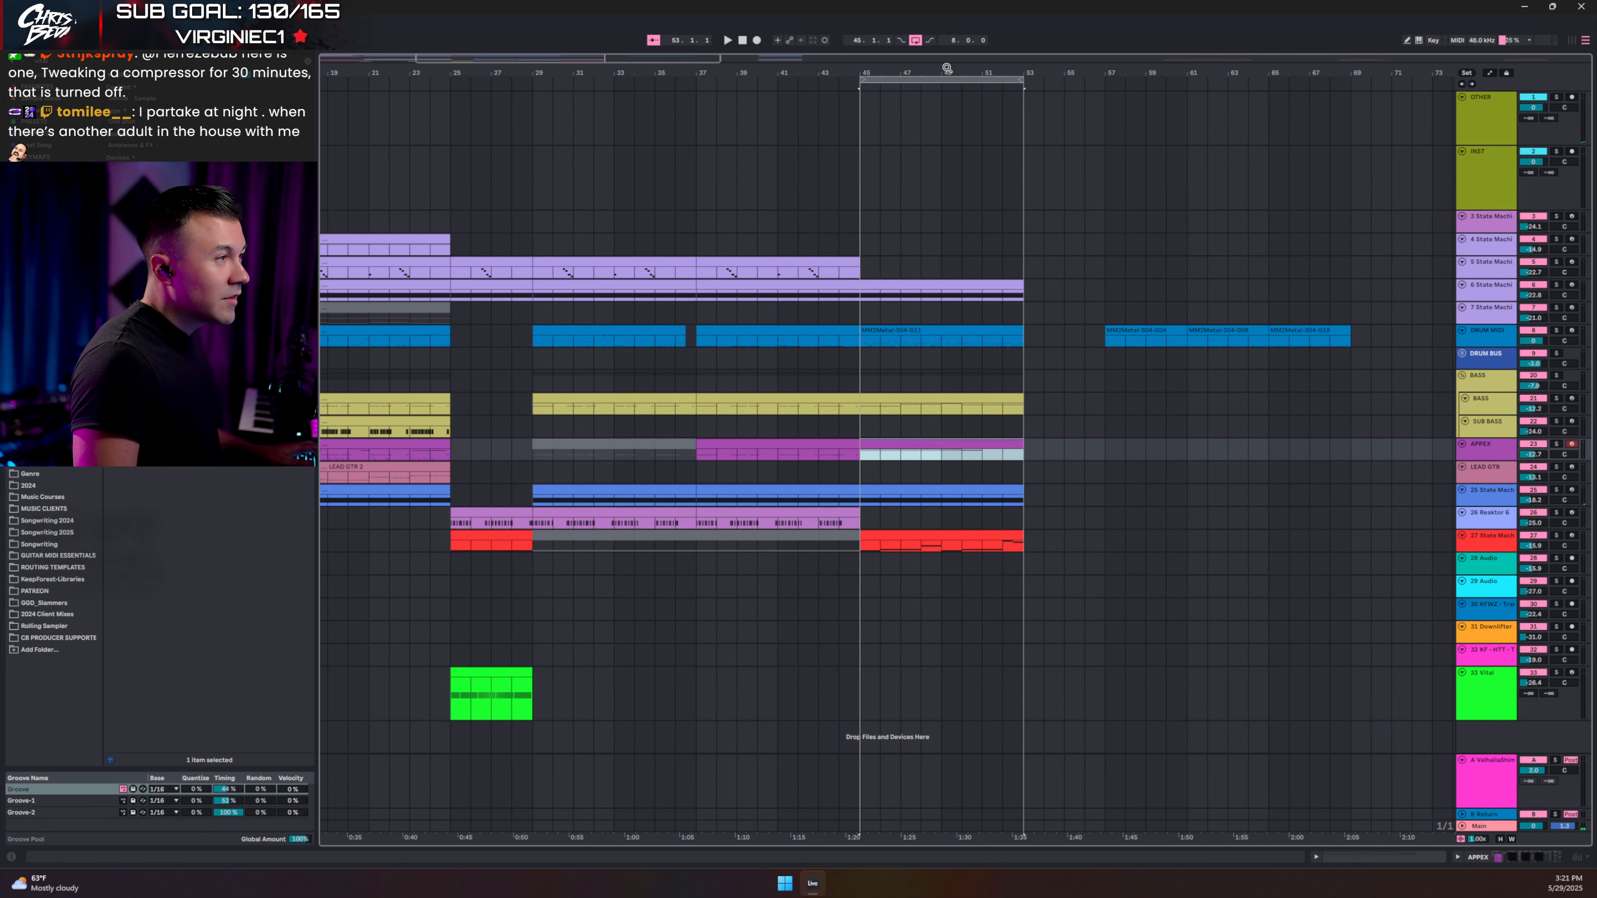
left_click_drag(939, 72, 937, 126)
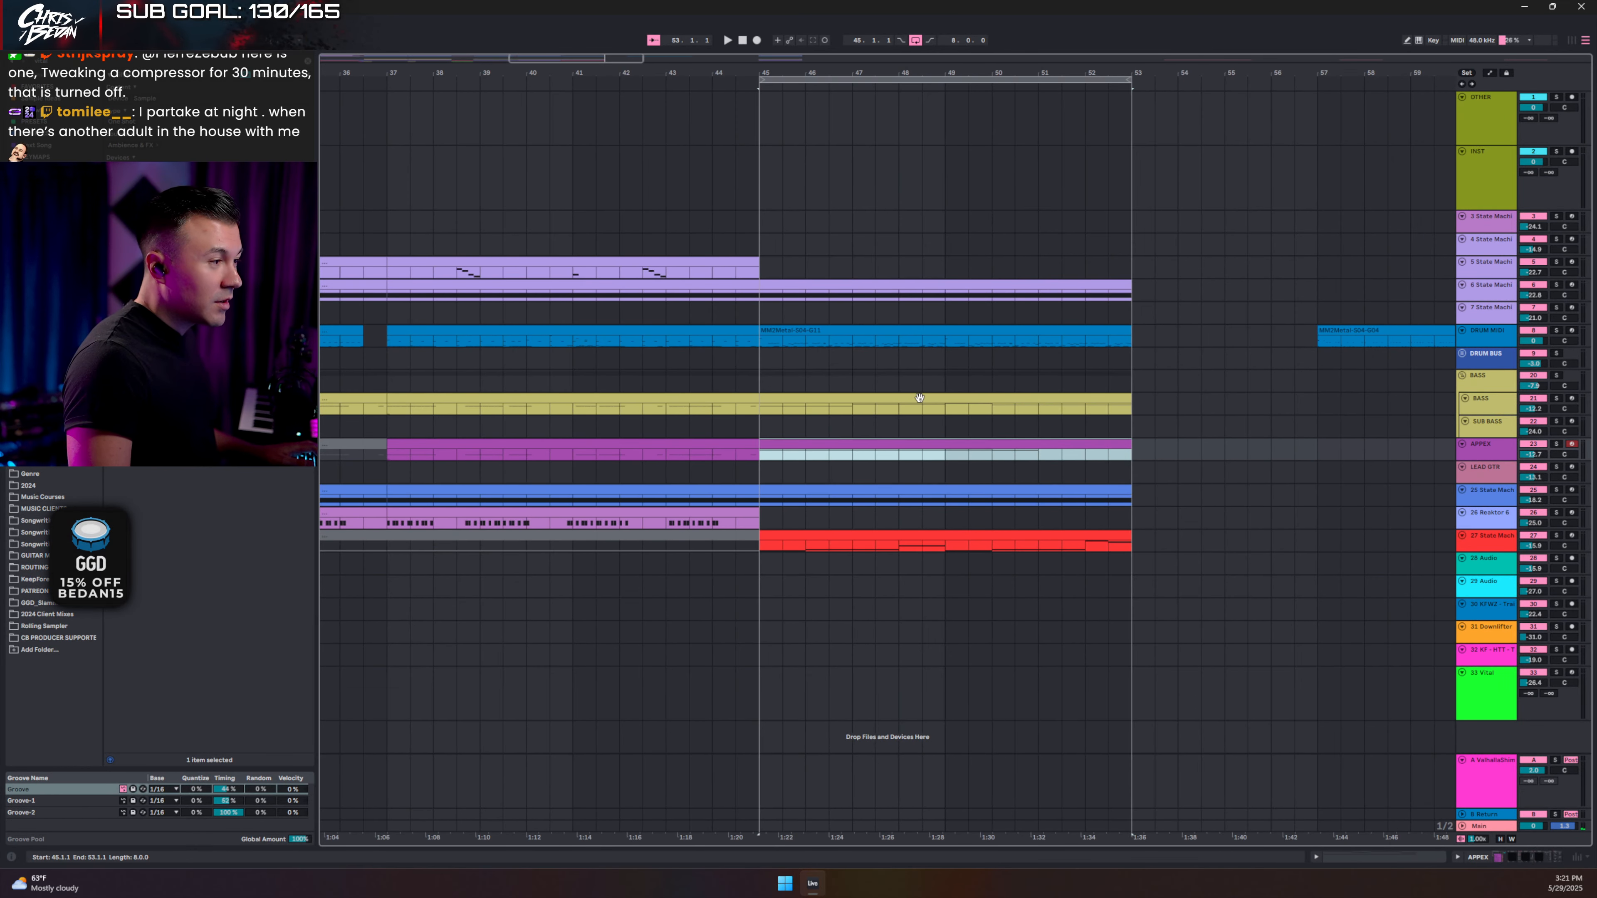
left_click(906, 412)
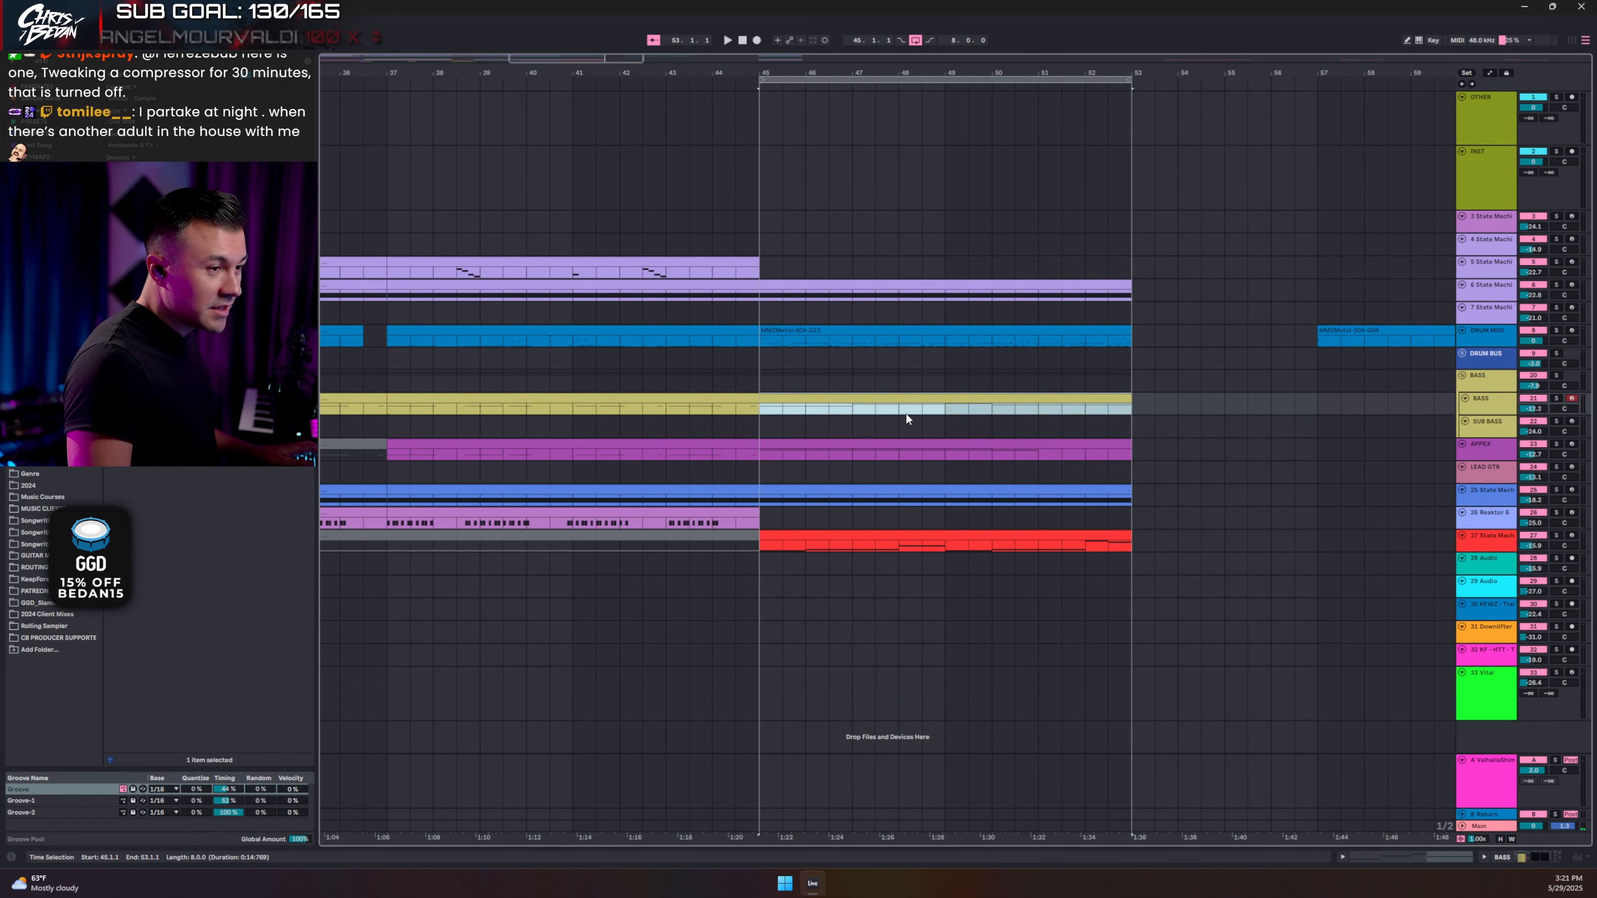
left_click(923, 327)
left_click(915, 445, "shift")
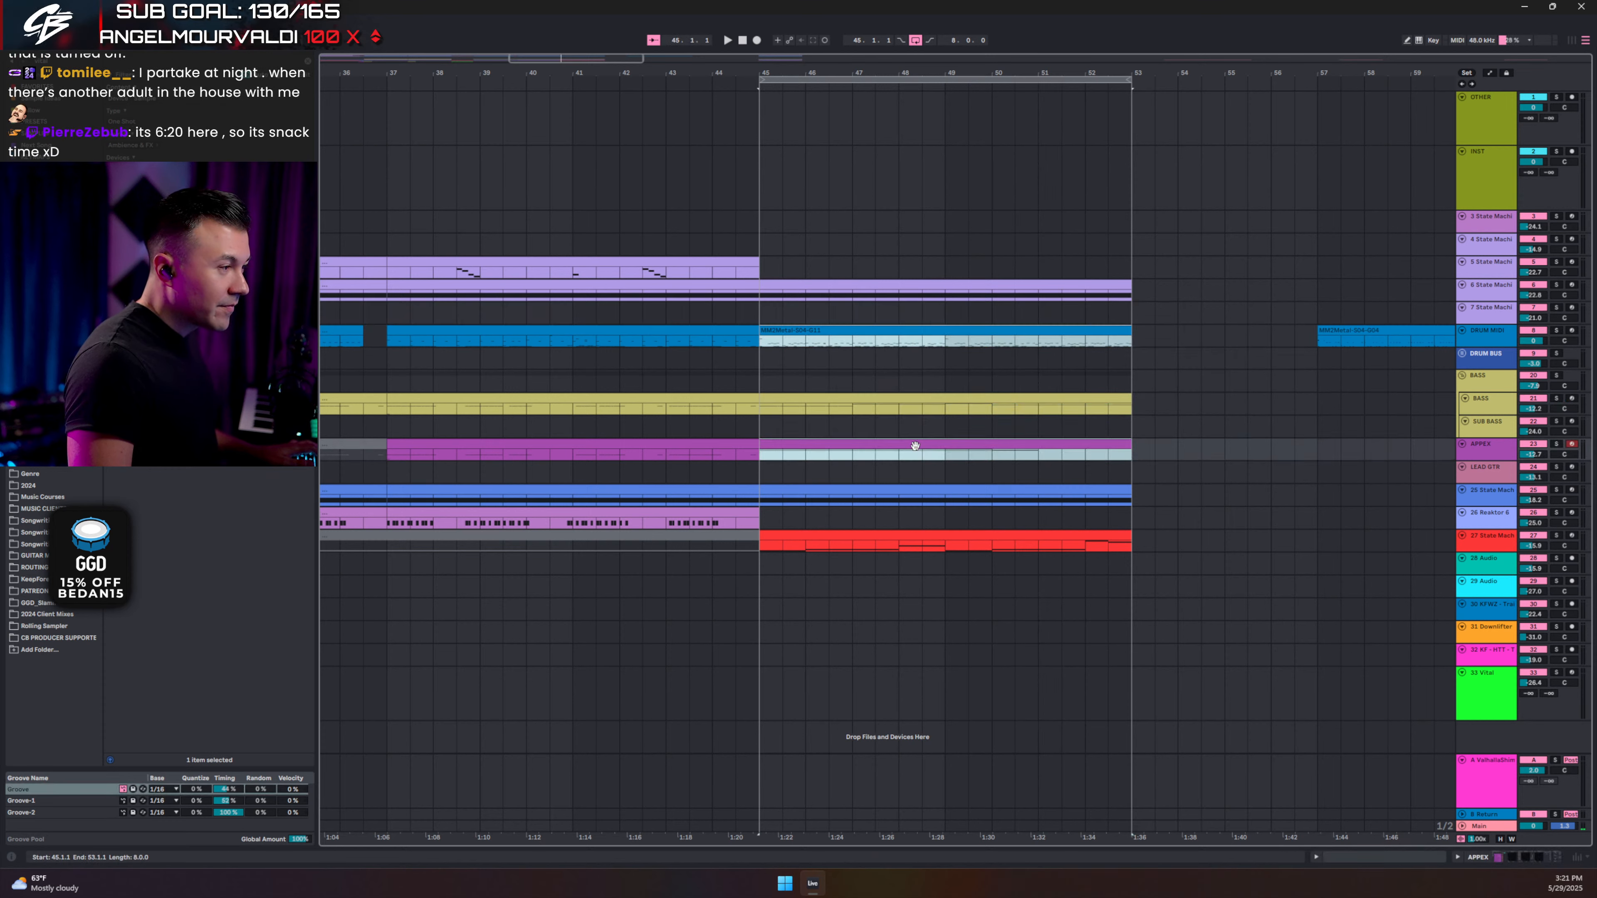
left_click(1316, 858)
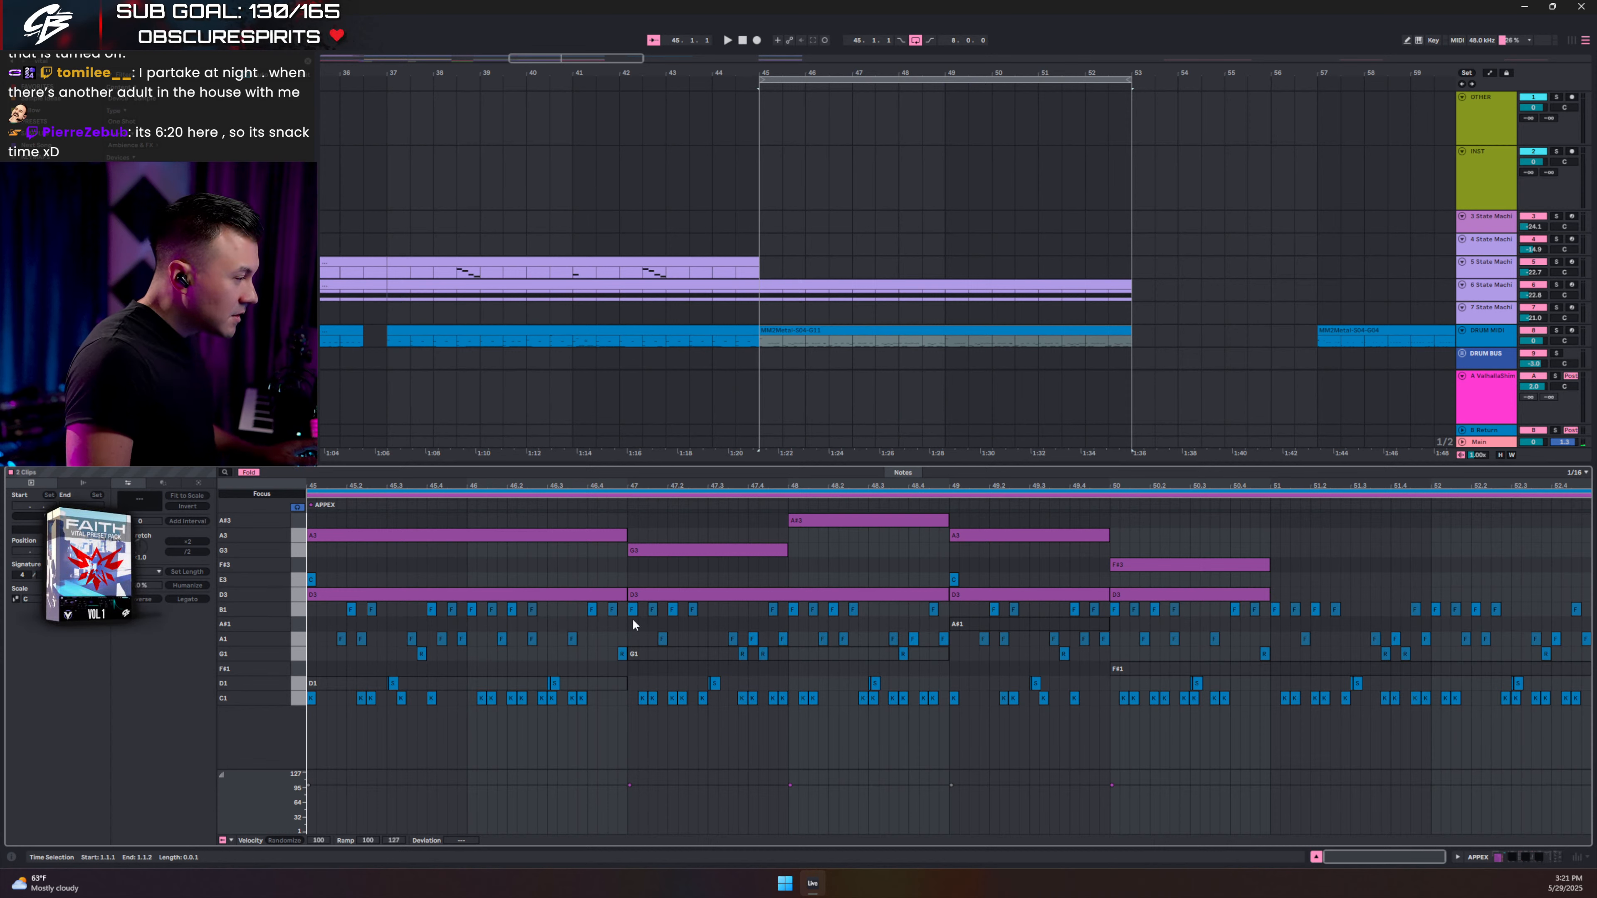
Move the first kick of bar 47 onto the downbeat, play the part and add a Crash Right hit there.
left_click(642, 697)
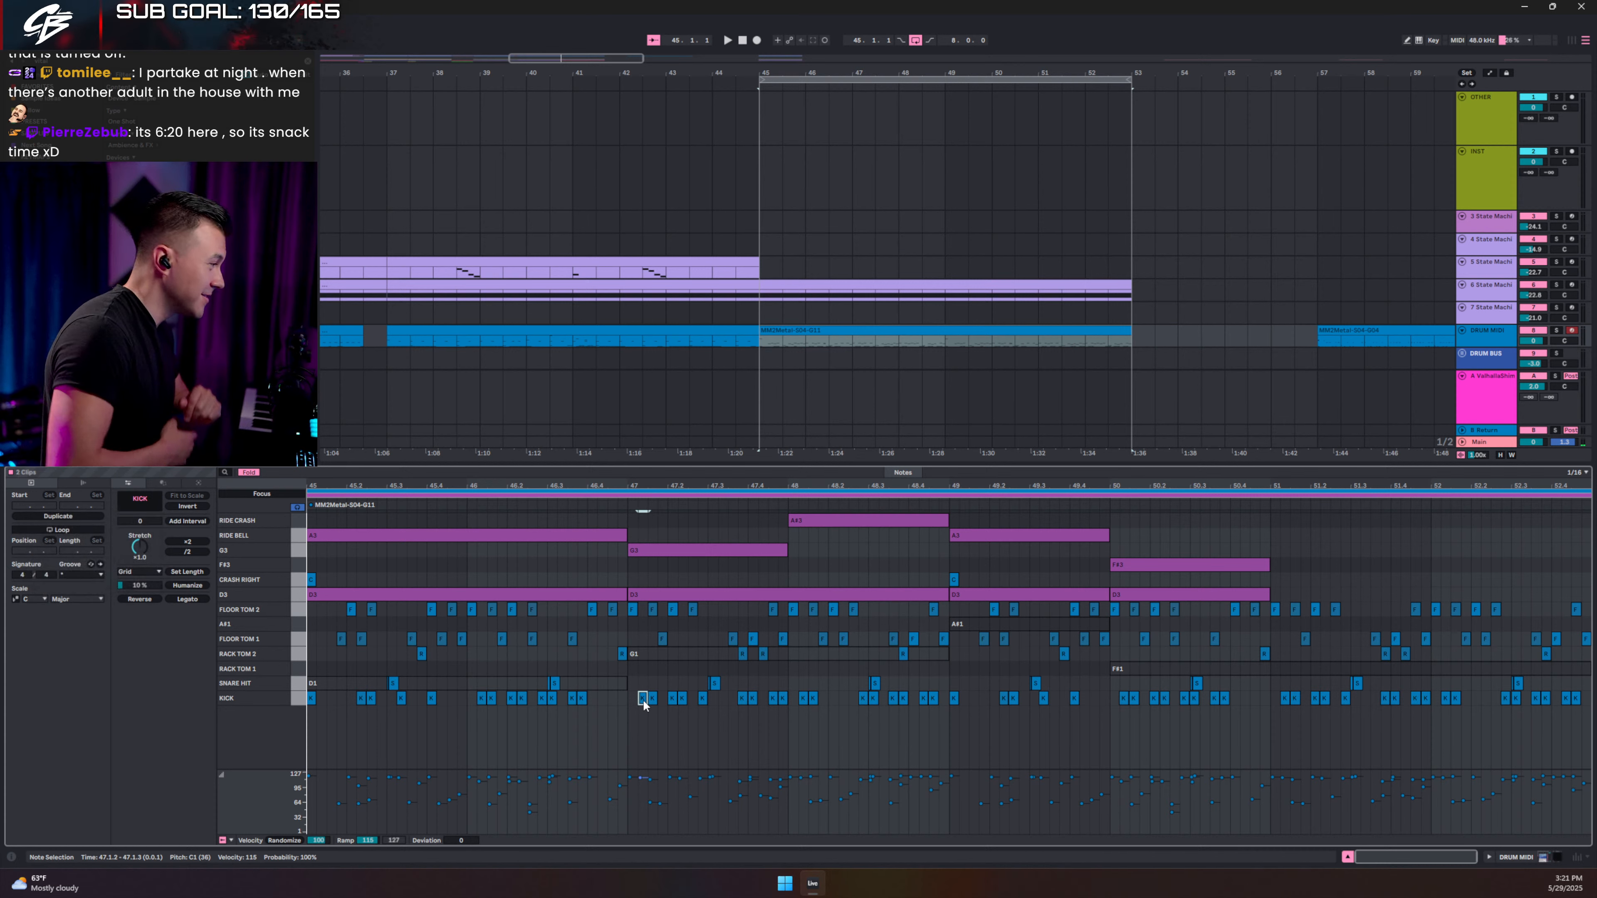
key("Left")
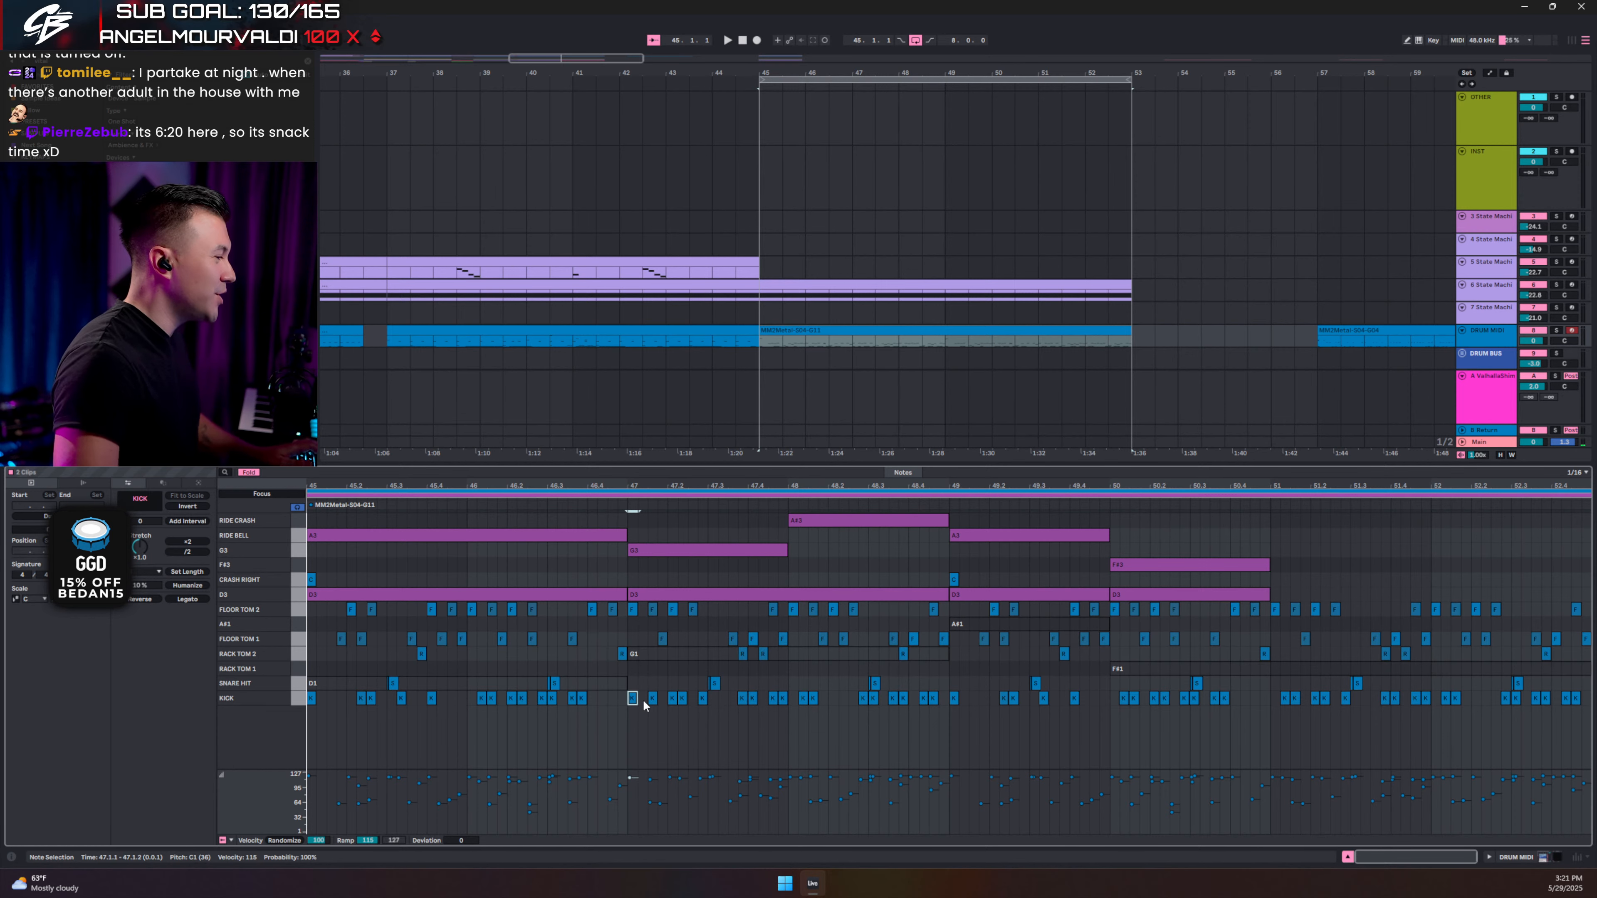
key("space")
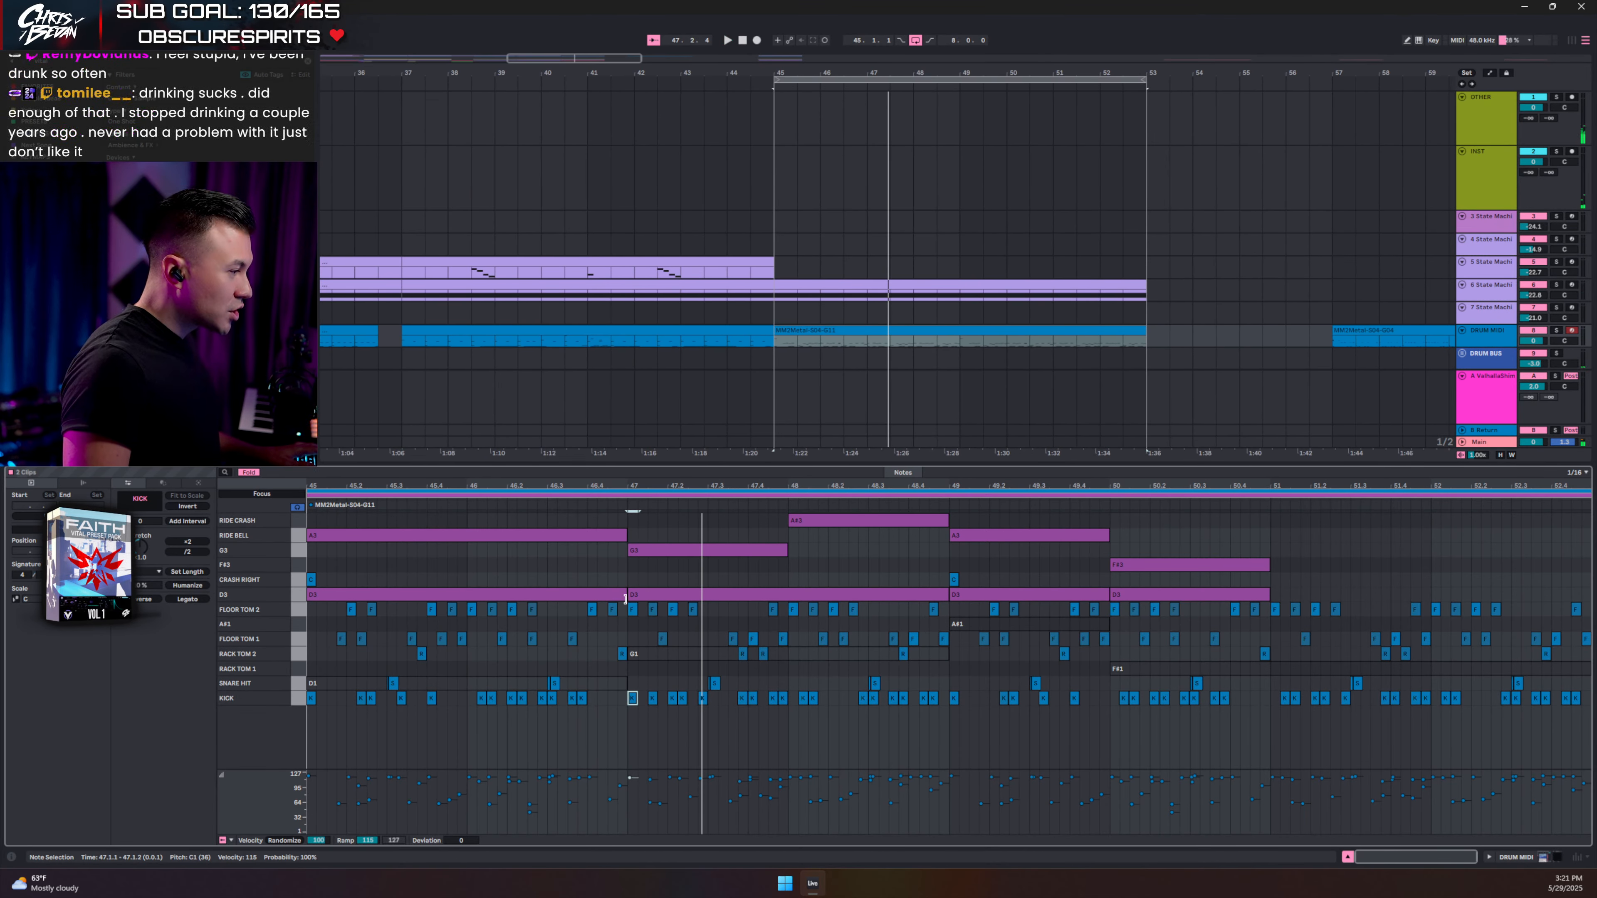
double_click(633, 580)
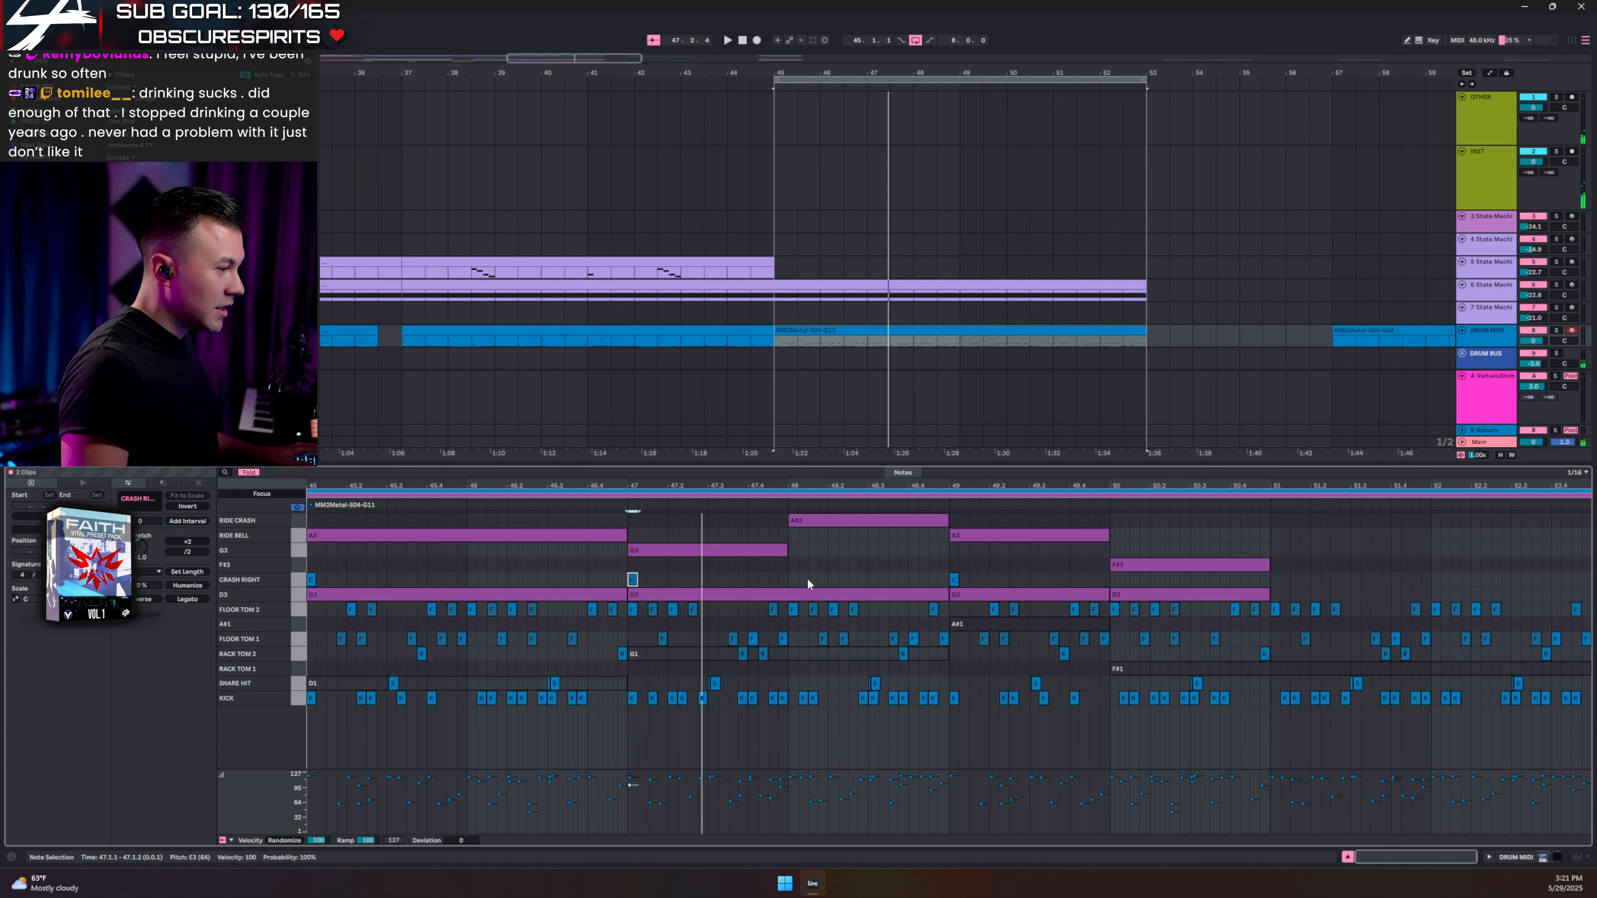
Move the first kicks of bars 48 and 50 onto their downbeats and add a Crash Right hit on each.
left_click(805, 700)
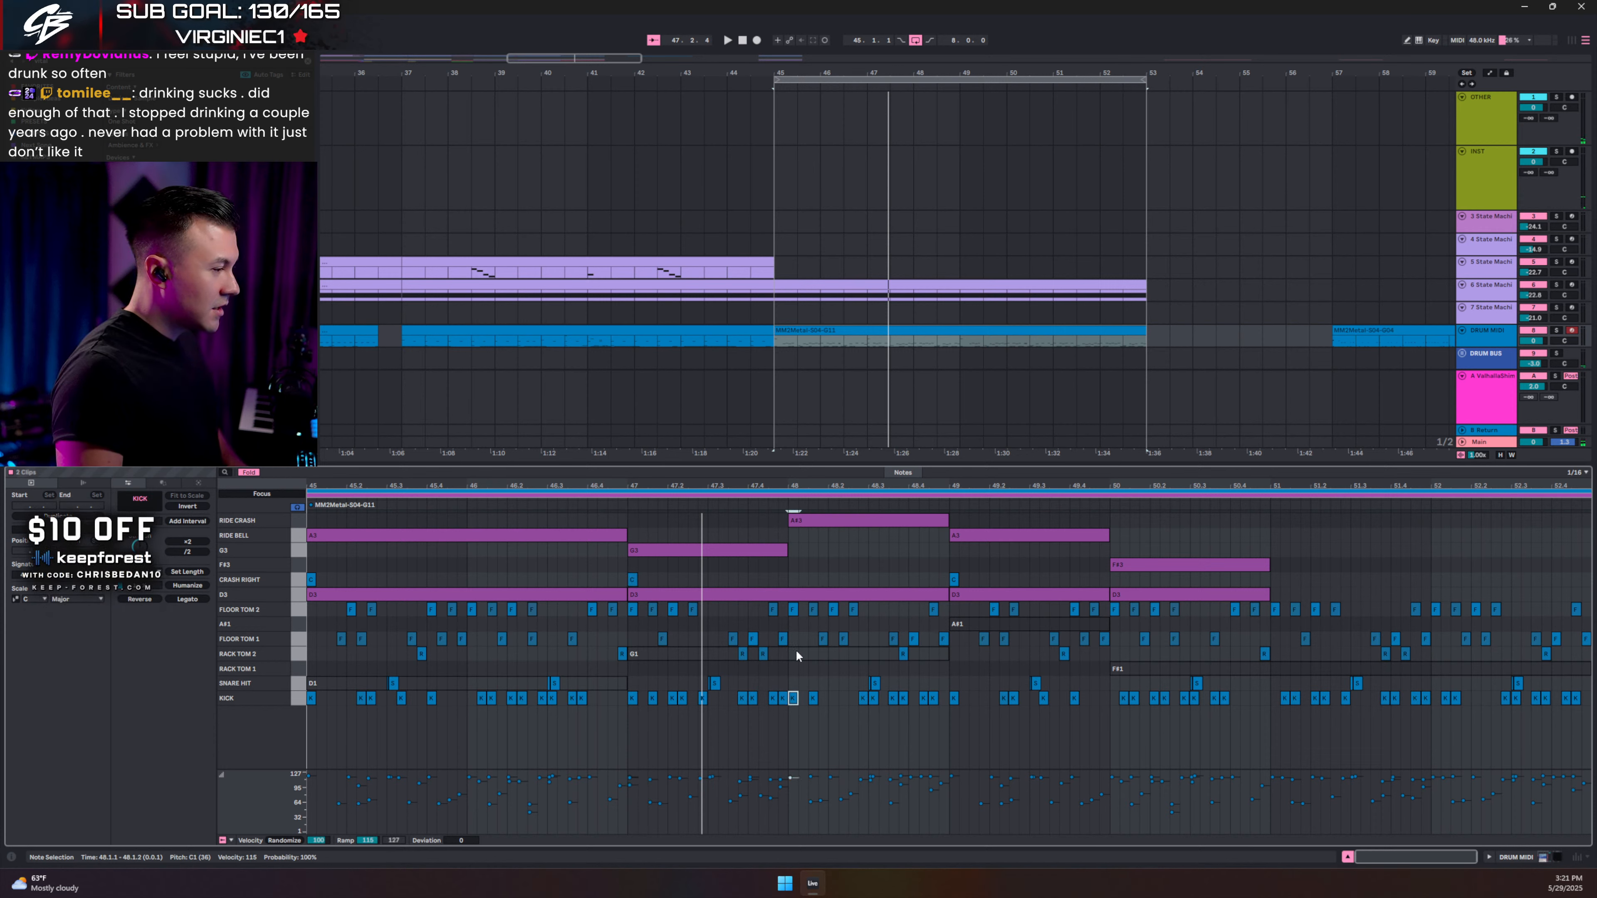
double_click(785, 701)
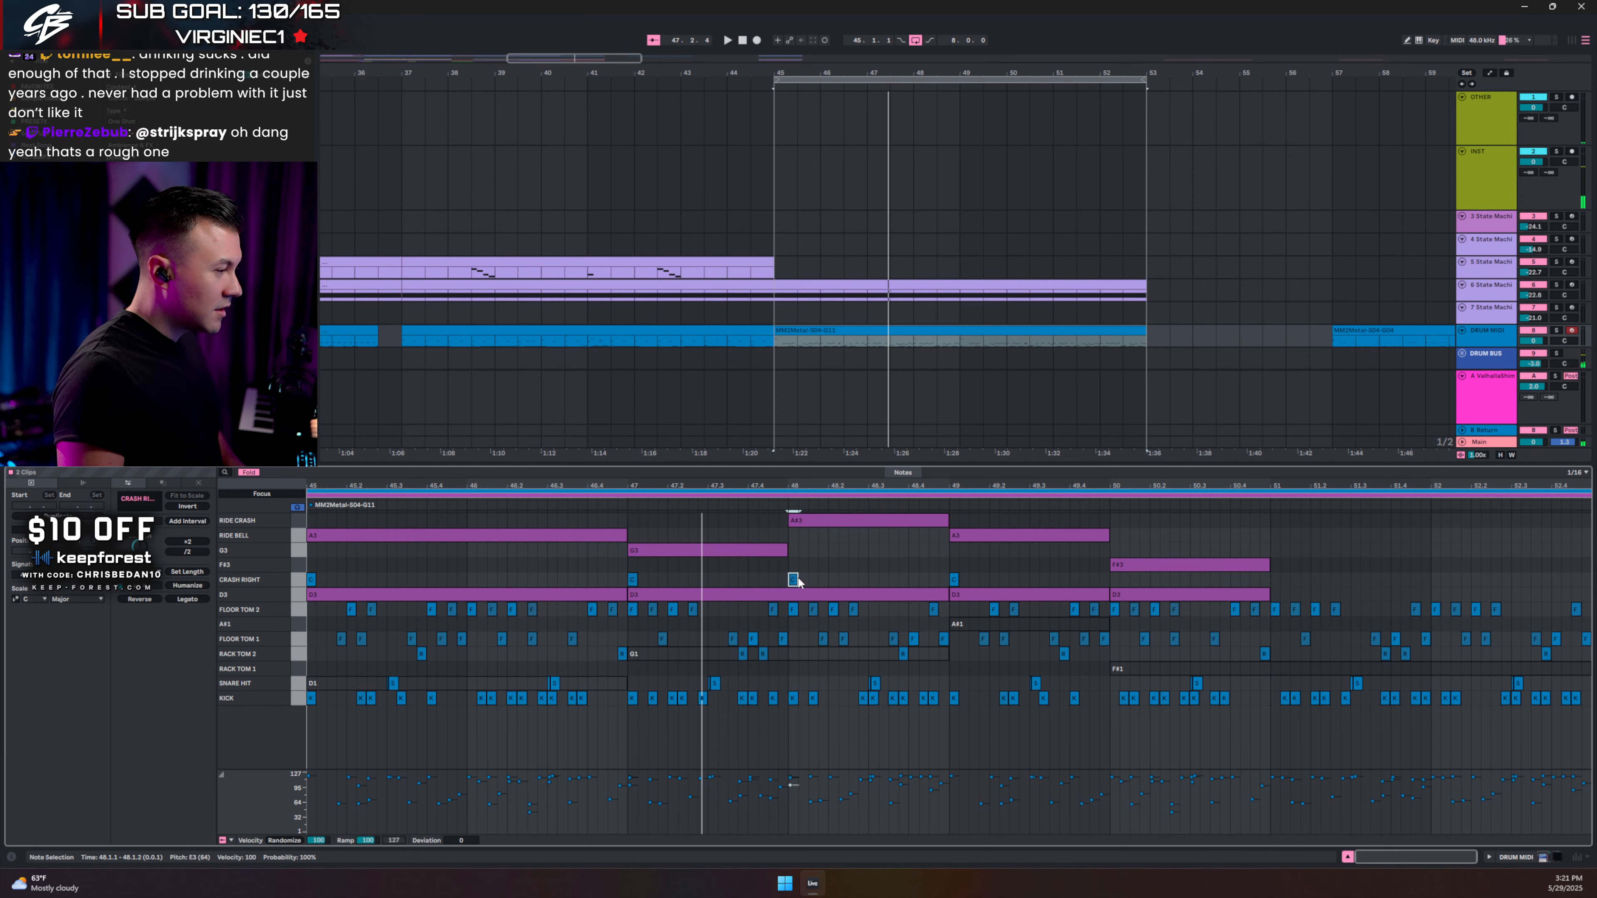
double_click(798, 578)
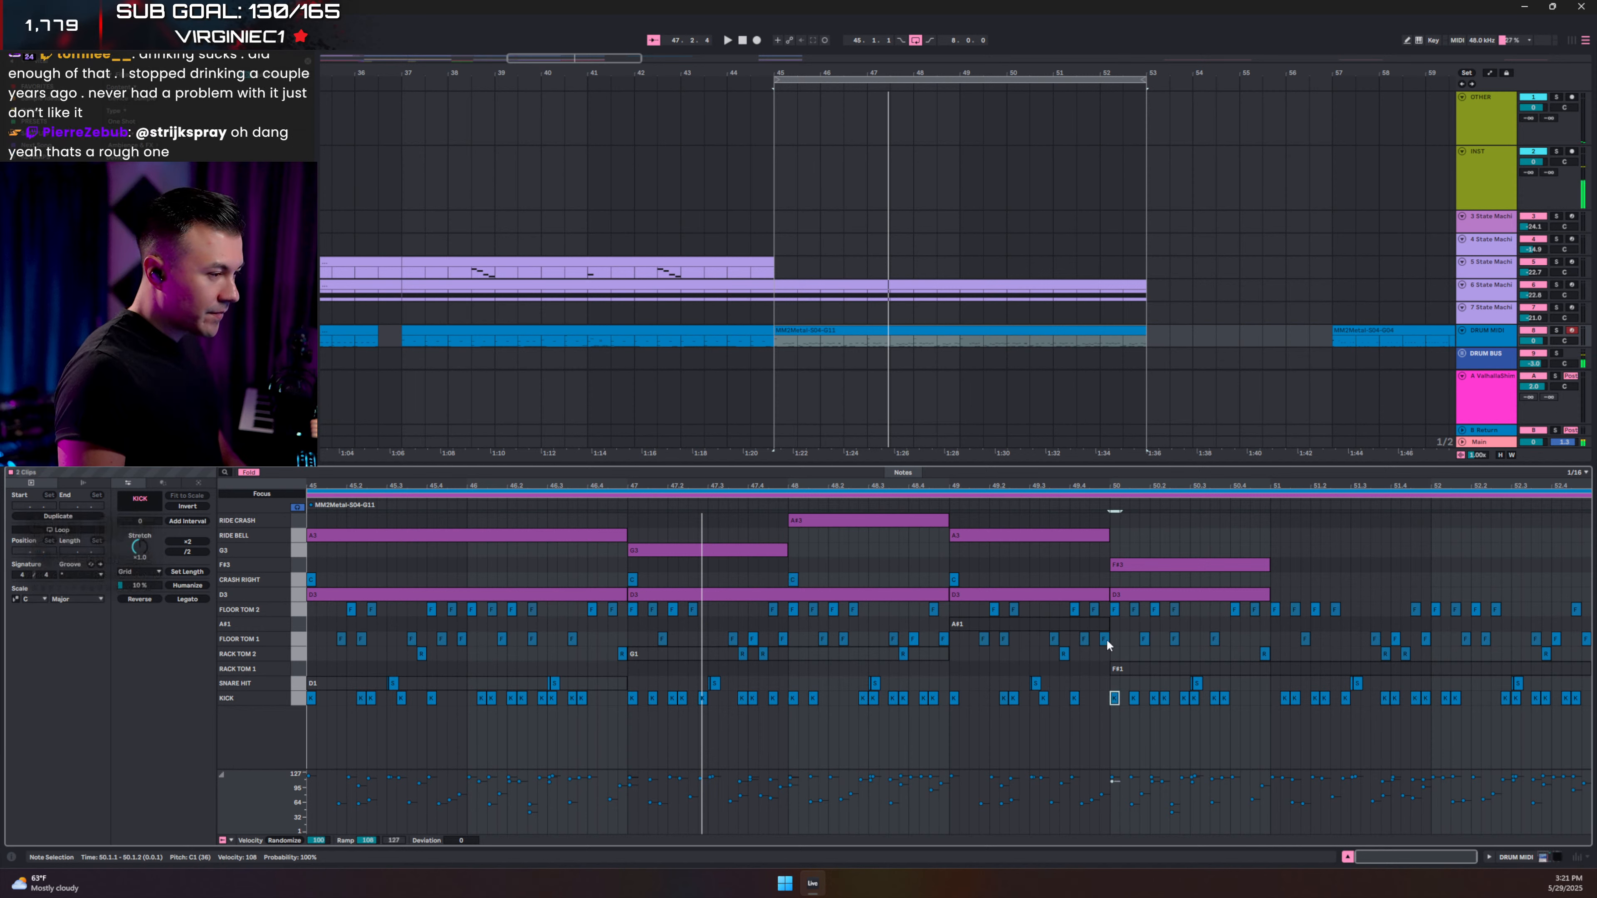
left_click_drag(1122, 697, 1114, 697)
double_click(1114, 579)
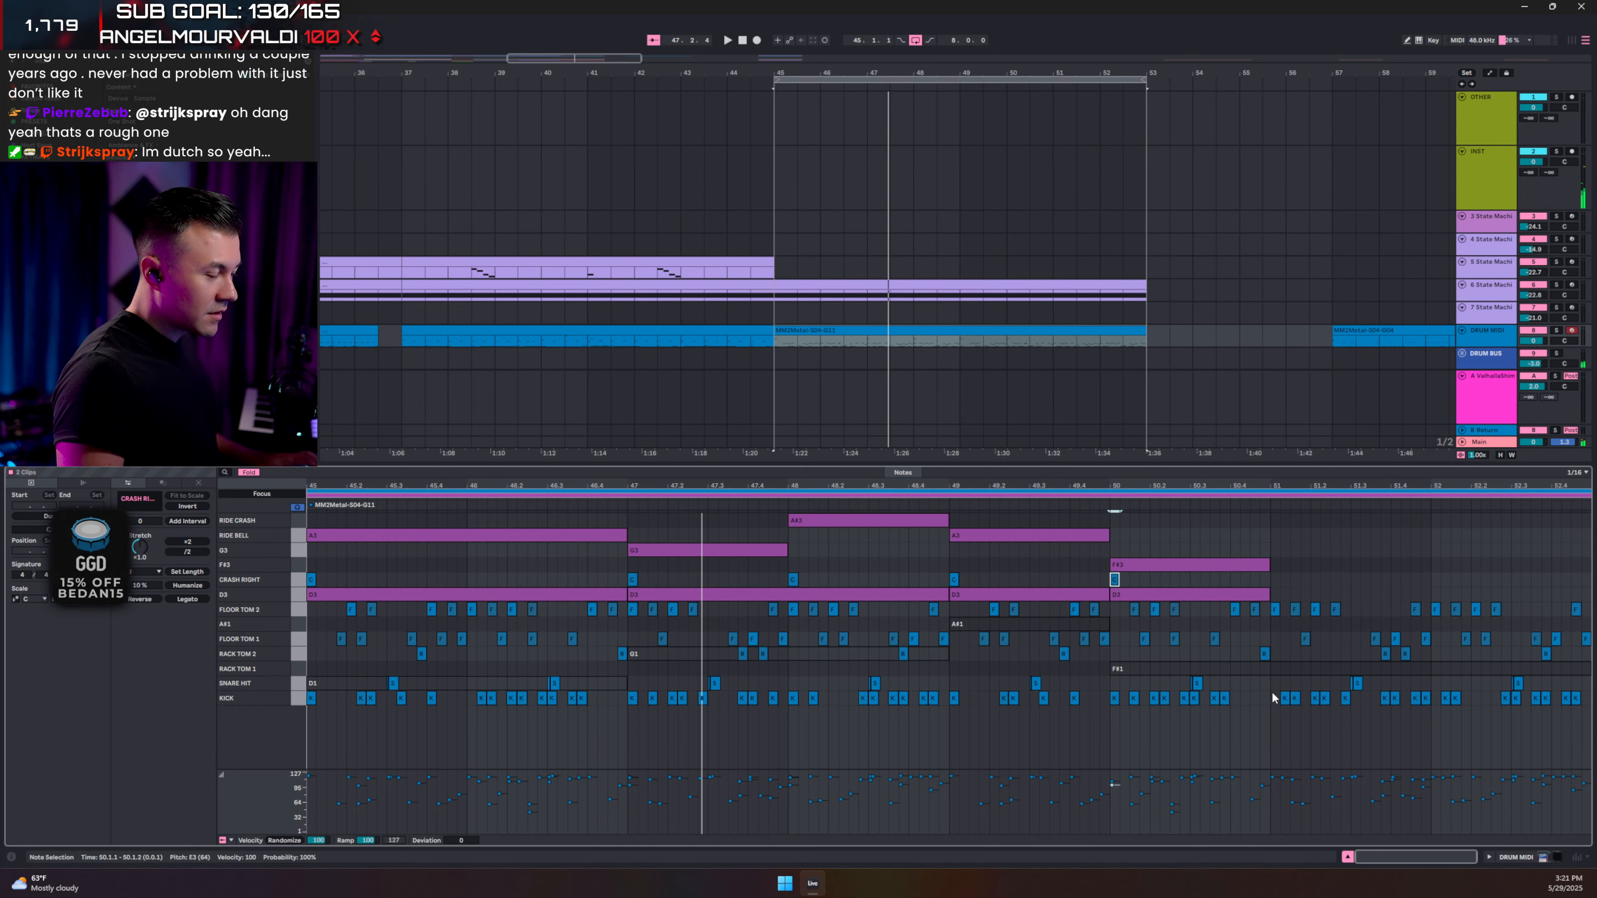
Play the drum part, remove the Crash Right hit at the start of bar 48 and shift its kick off the downbeat.
key("space")
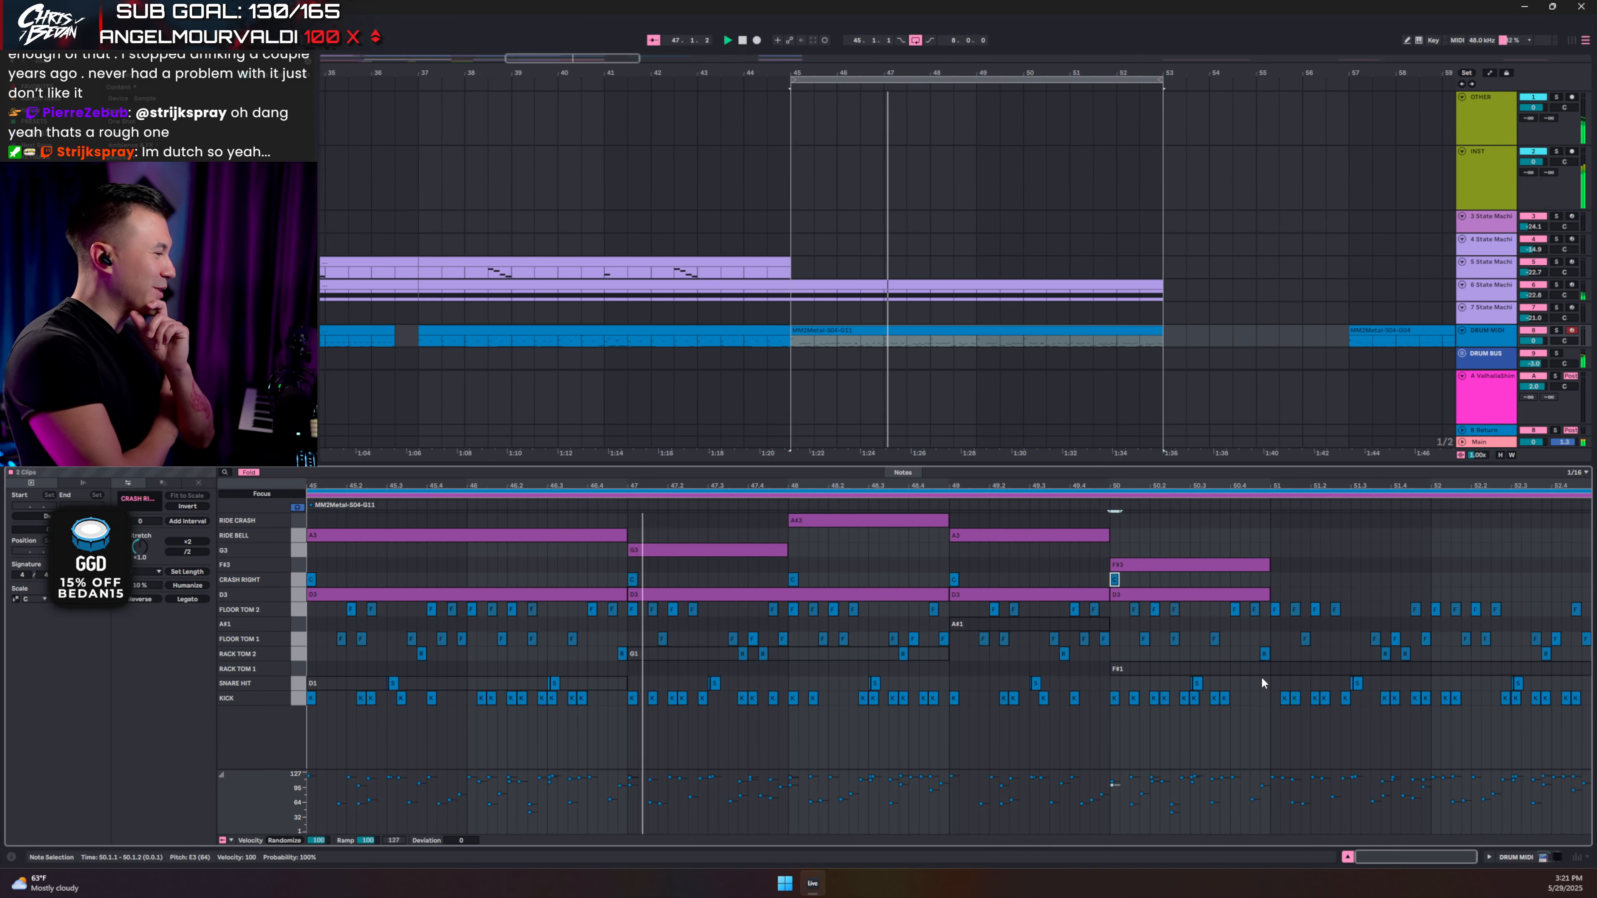
key("space")
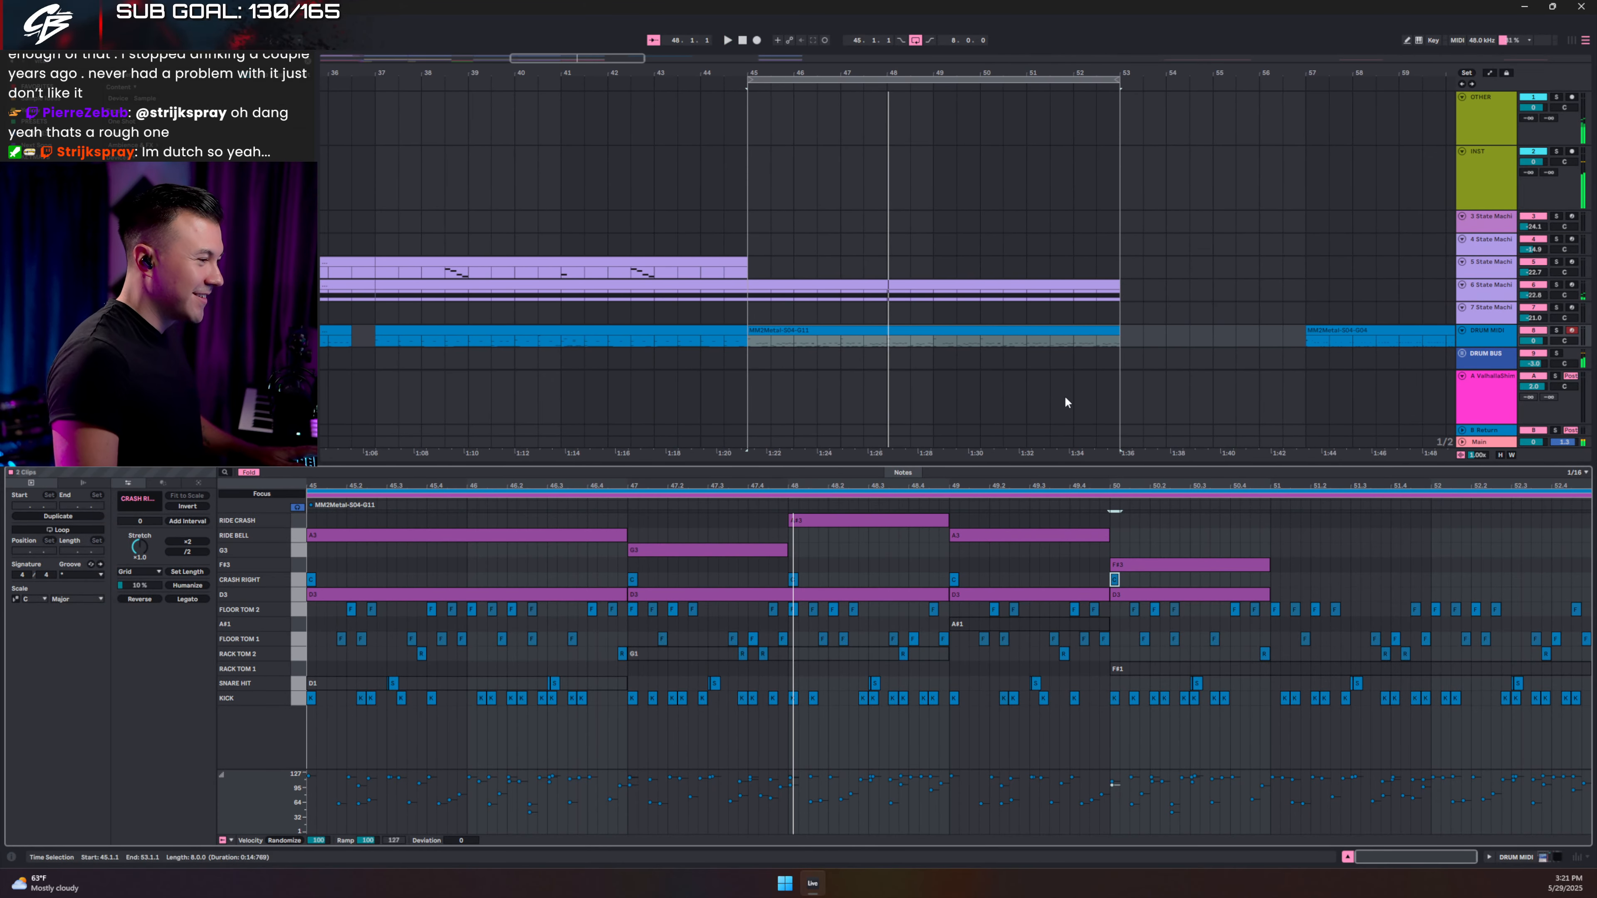
left_click(792, 580)
left_click(793, 699)
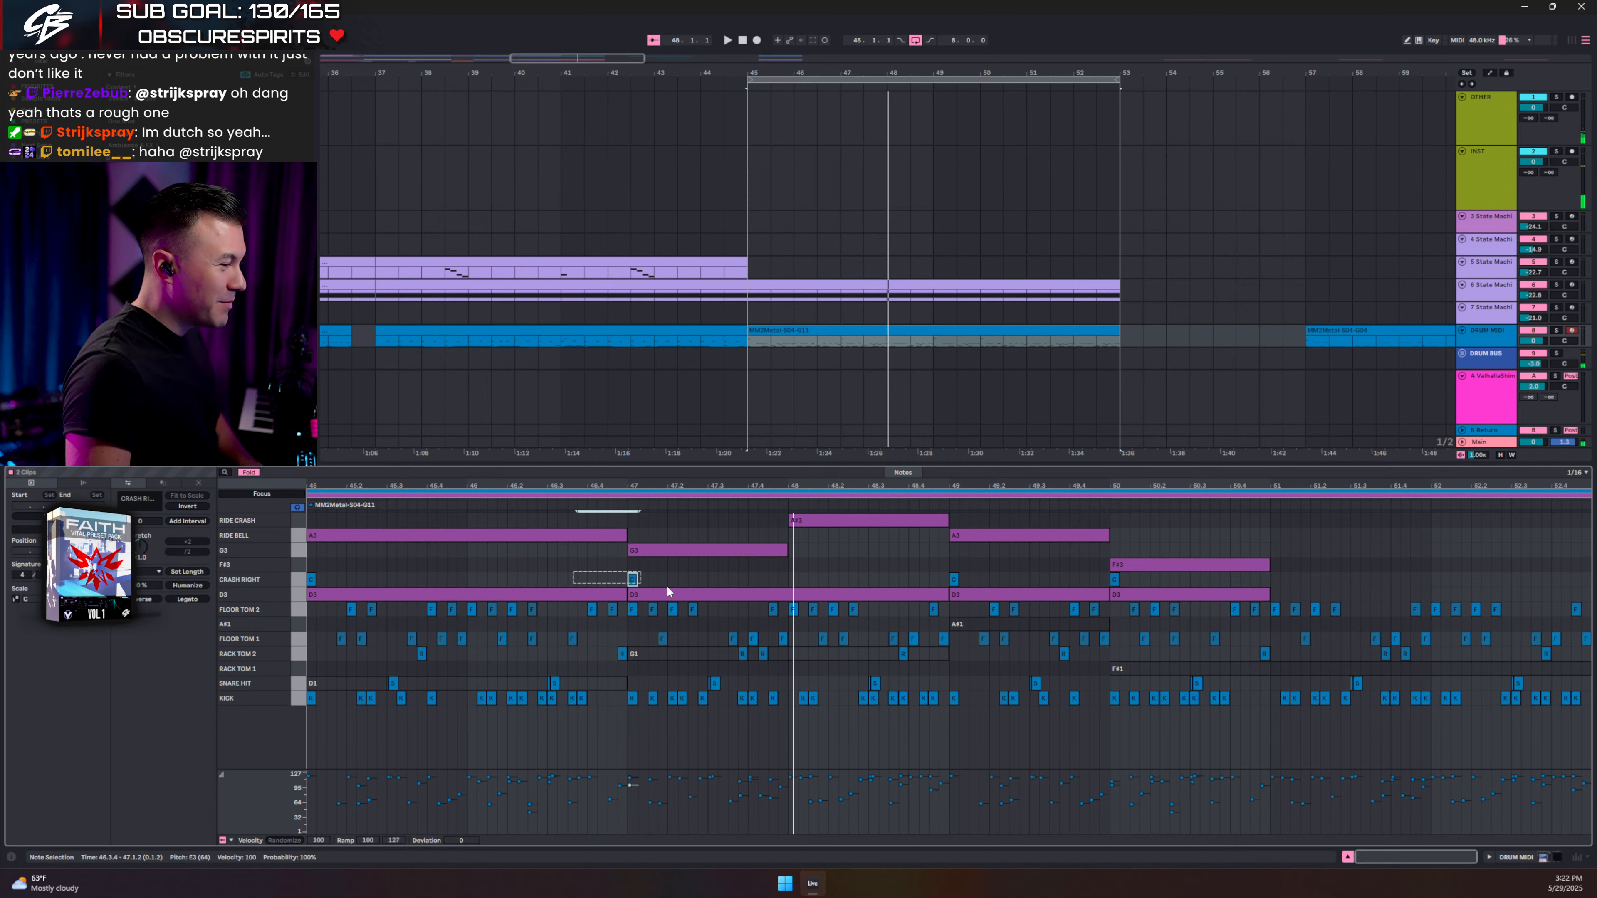
Raise the velocity of the Crash Right hits in bars 47, 49 and 50 to 124 and play the section.
left_click_drag(629, 577, 1137, 578)
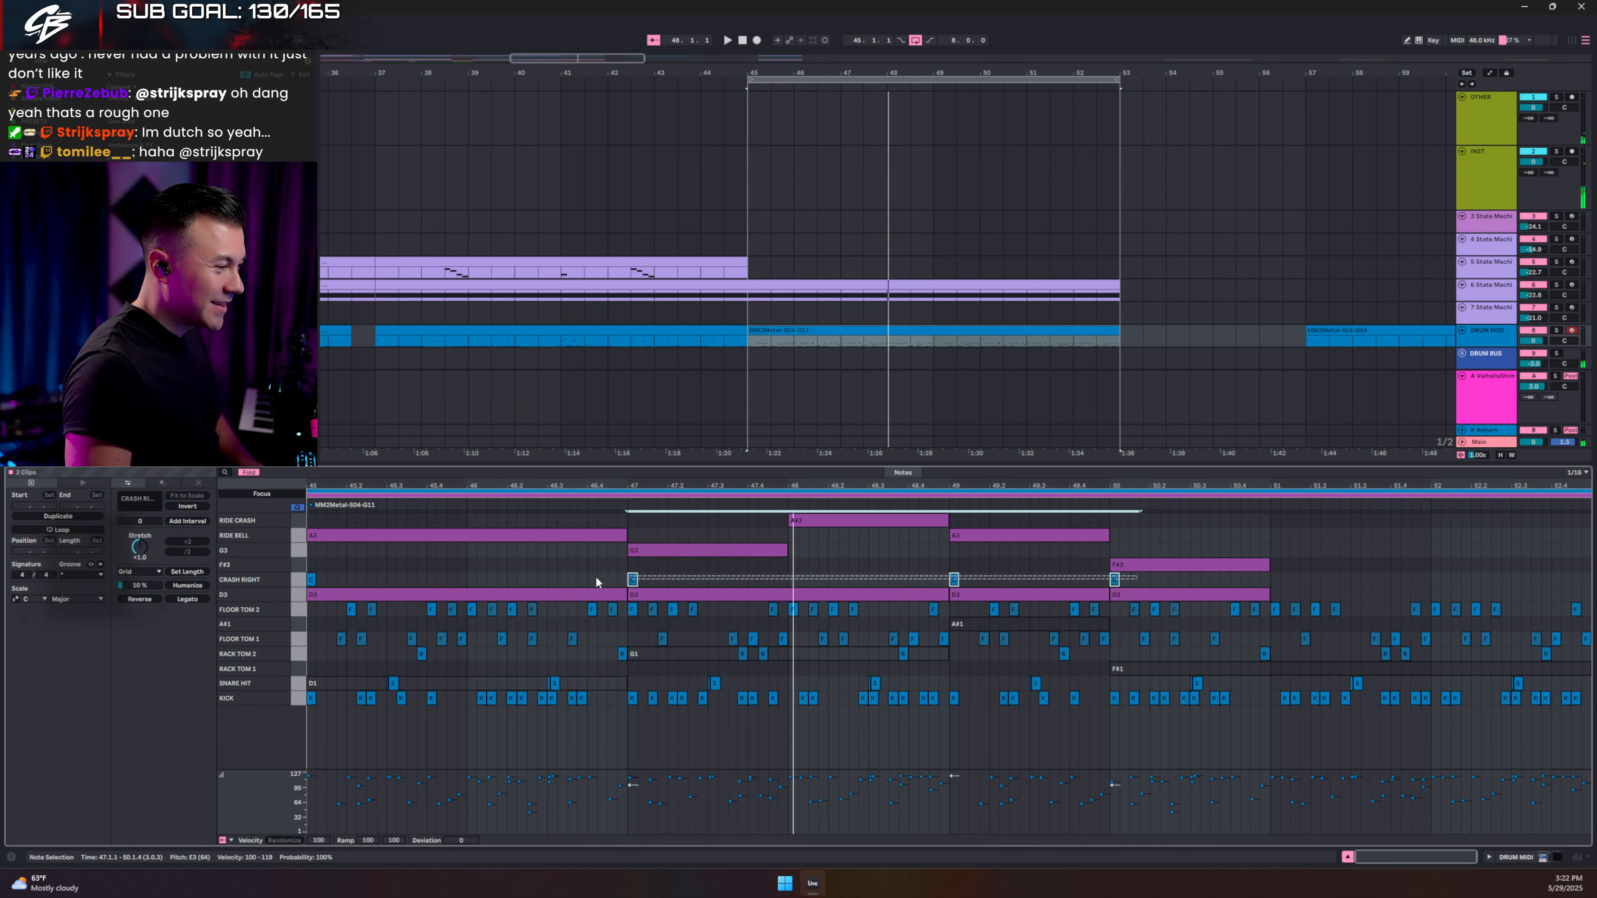
left_click_drag(596, 578, 570, 581)
left_click_drag(949, 782, 949, 769)
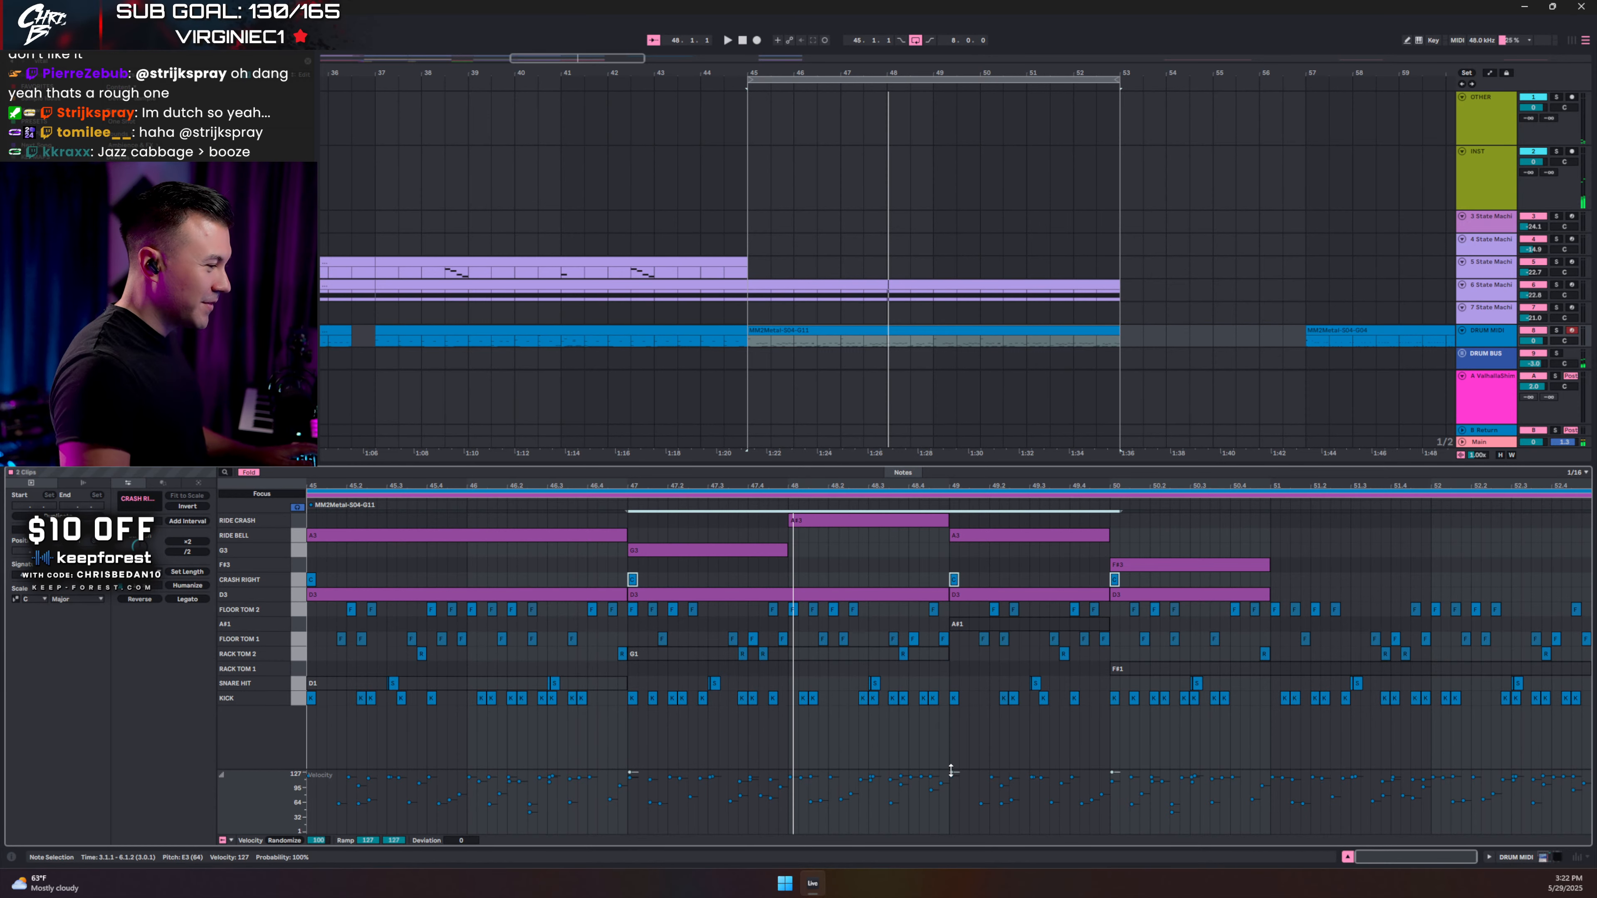
key("space")
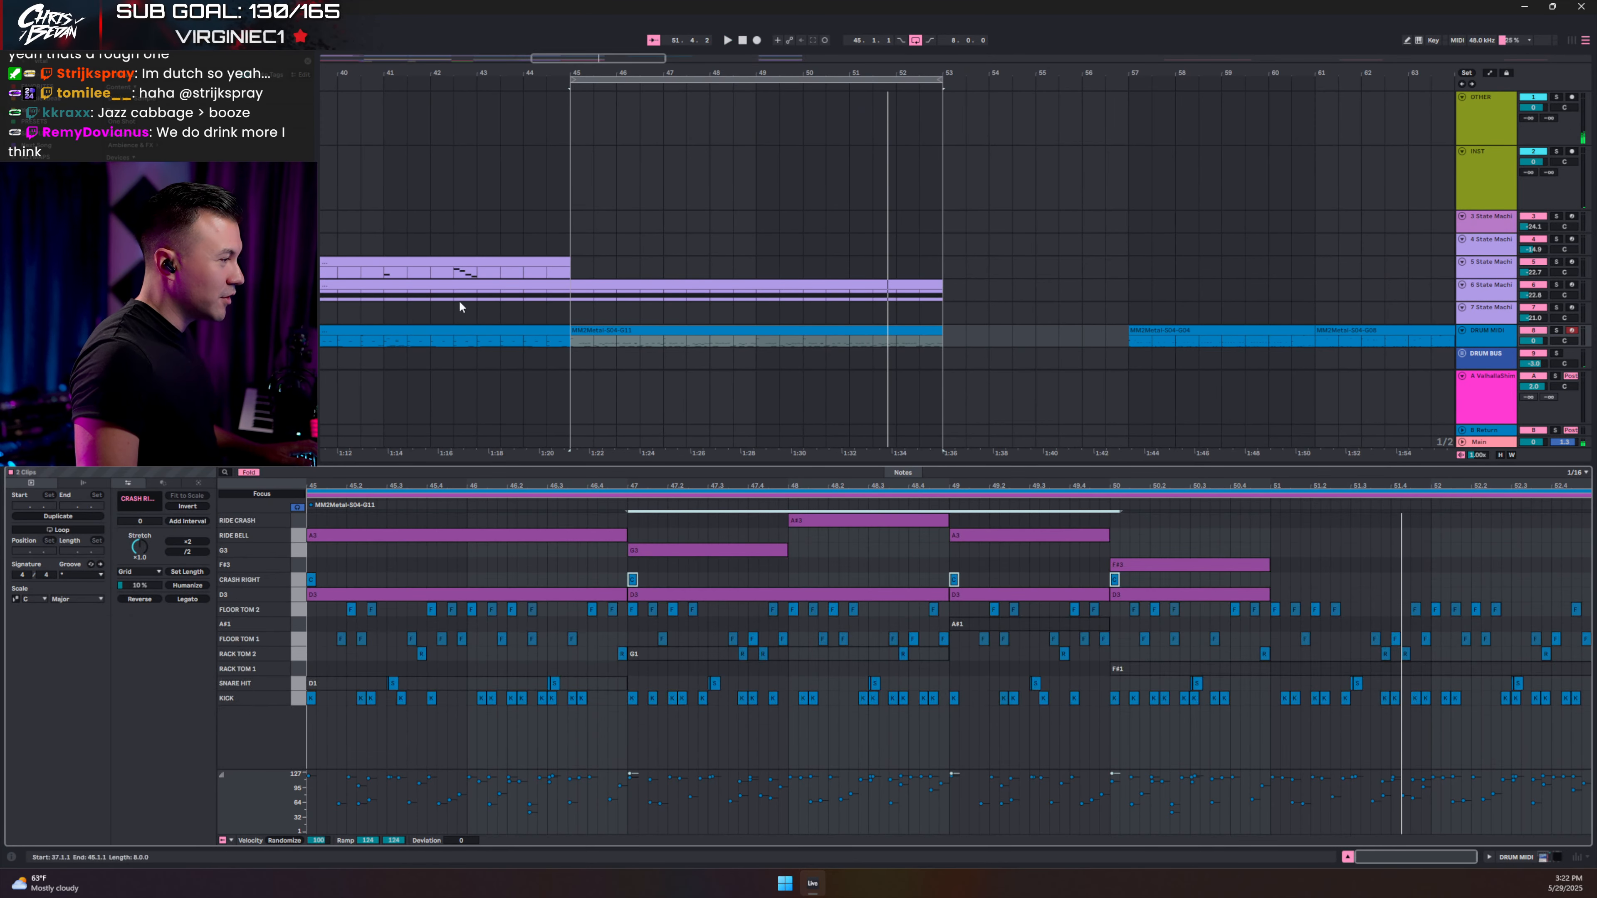
Place a one-bar copy of a chord note at E3 in bar 51 of the APPEX clip and unfold the note rows.
scroll(460, 307, "down", 3)
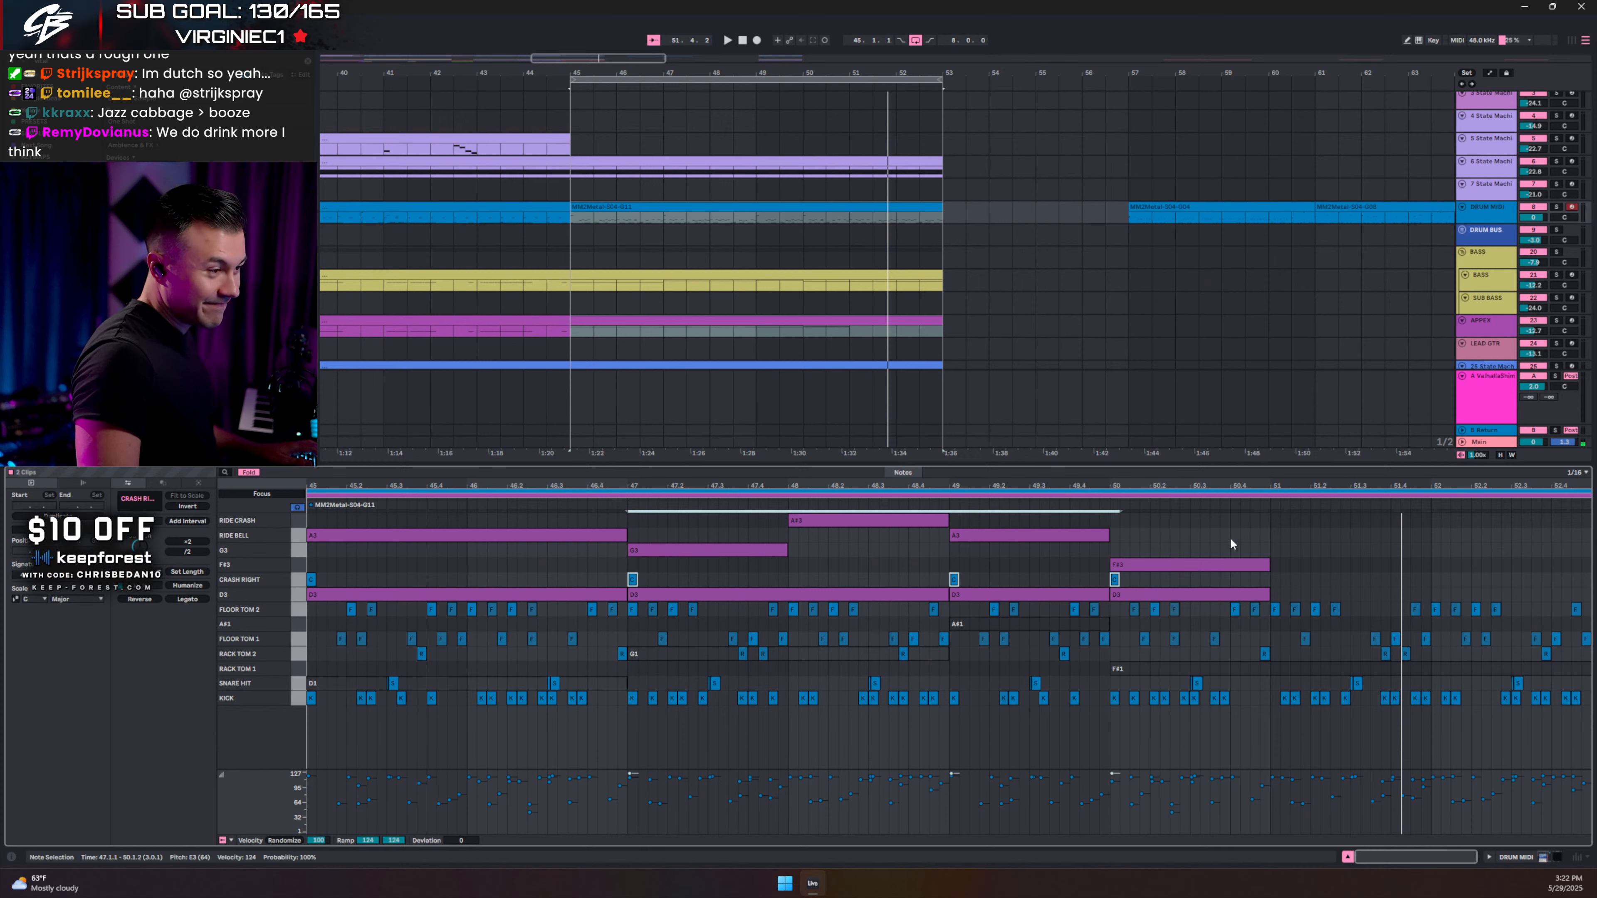
left_click_drag(1230, 536, 1331, 579)
left_click(255, 472)
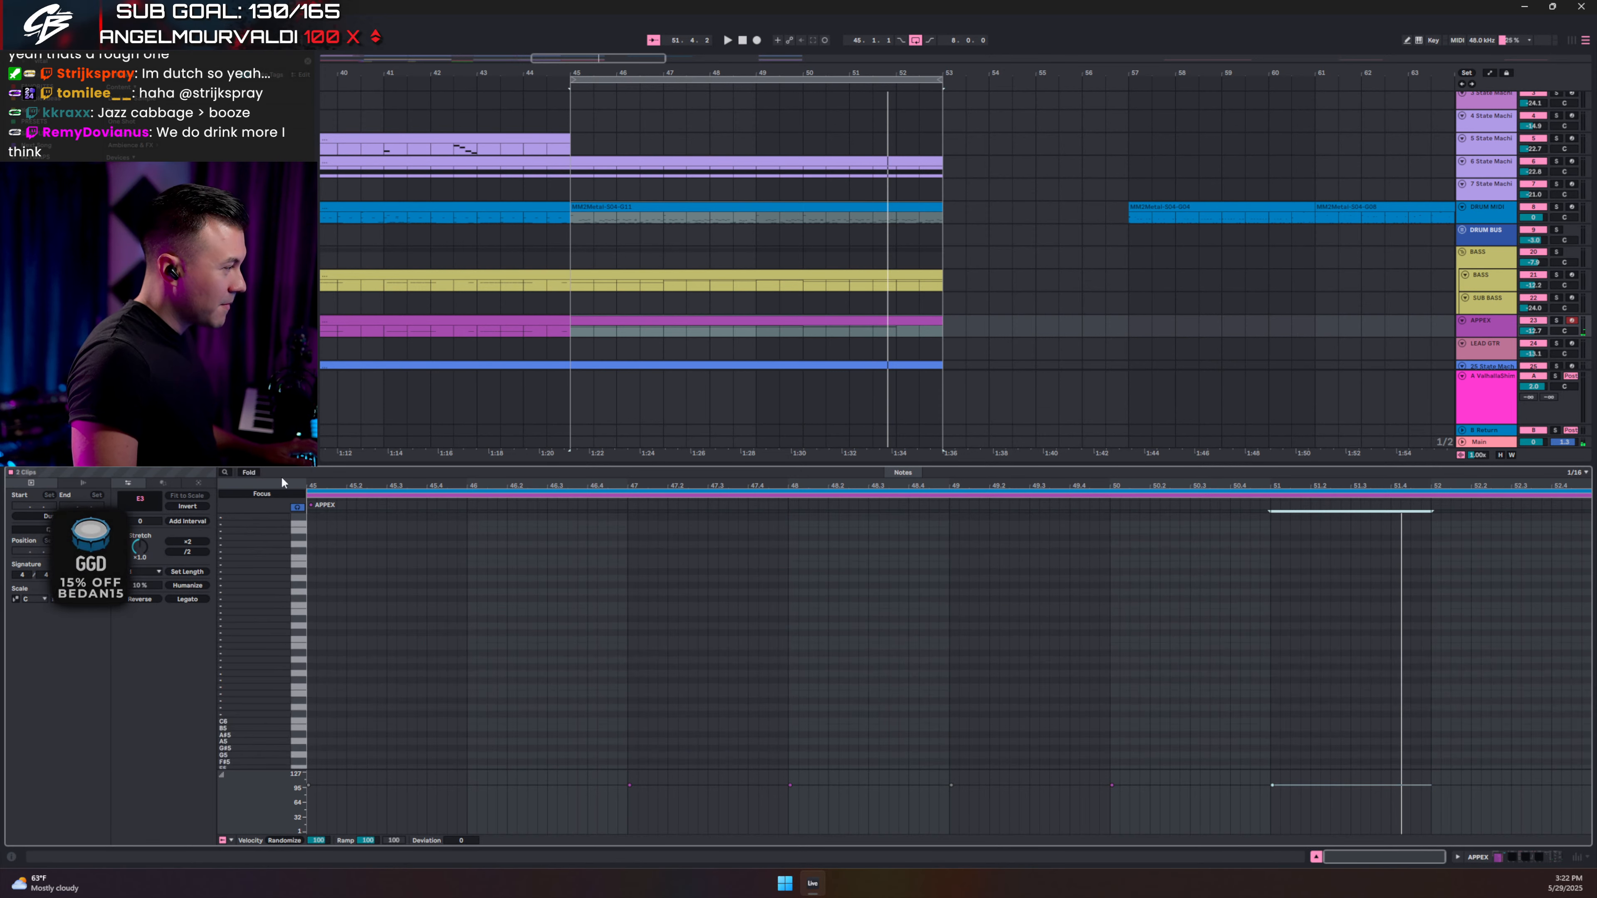
scroll(1333, 624, "down", 8)
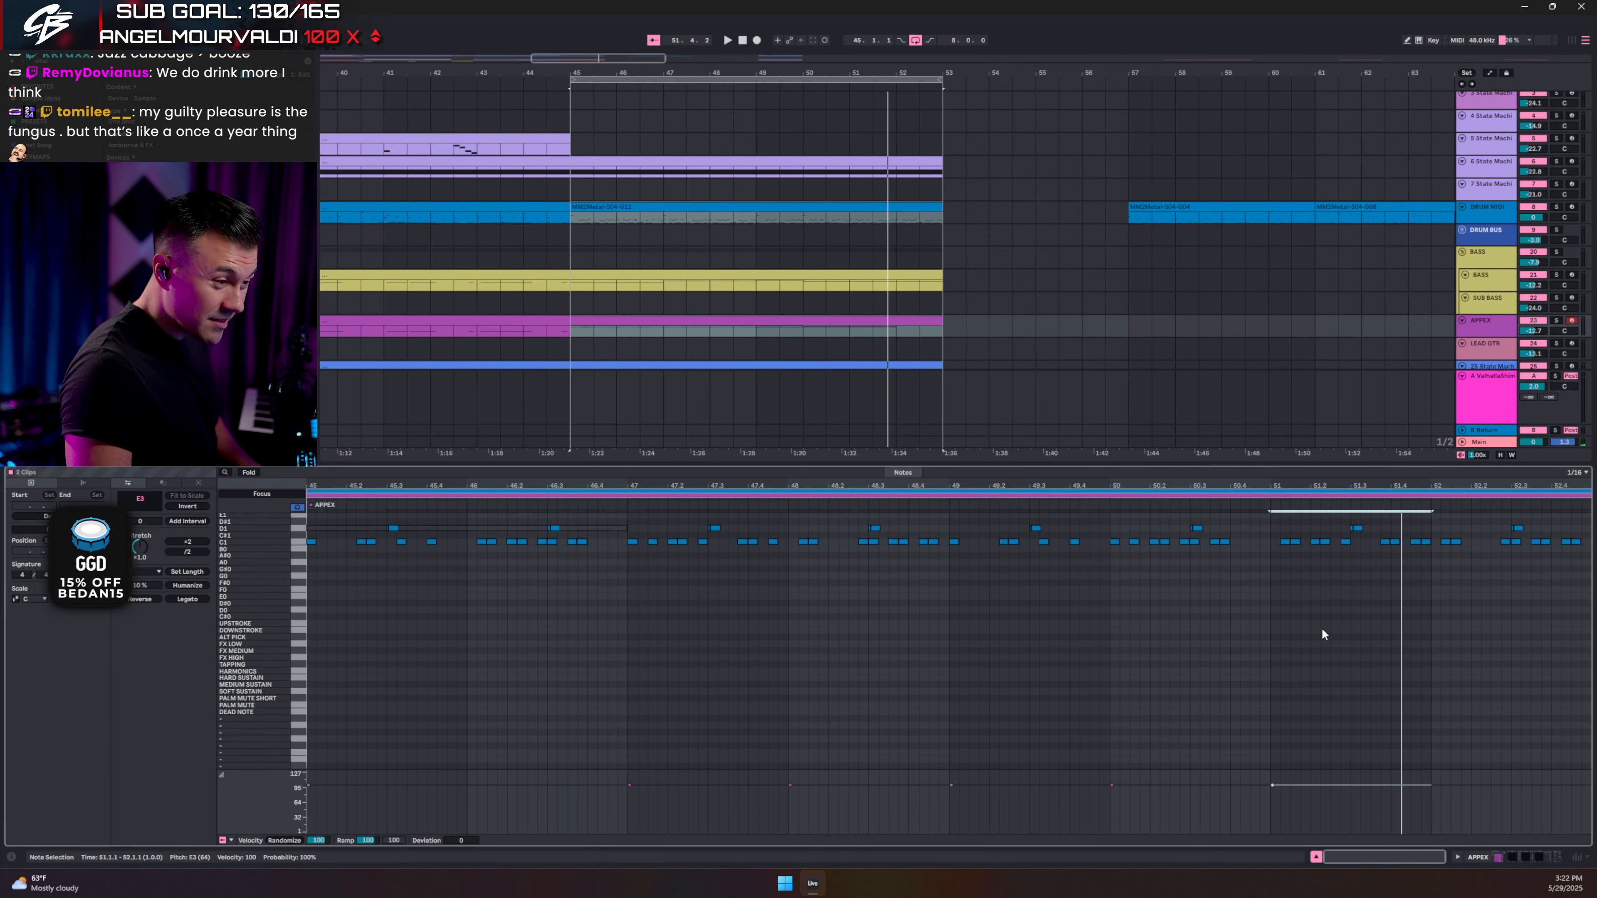
Raise the upper chord note in bar 51 to F3 and try to lengthen bar 51's F3 and D3 notes.
scroll(1313, 604, "up", 3)
key("Up")
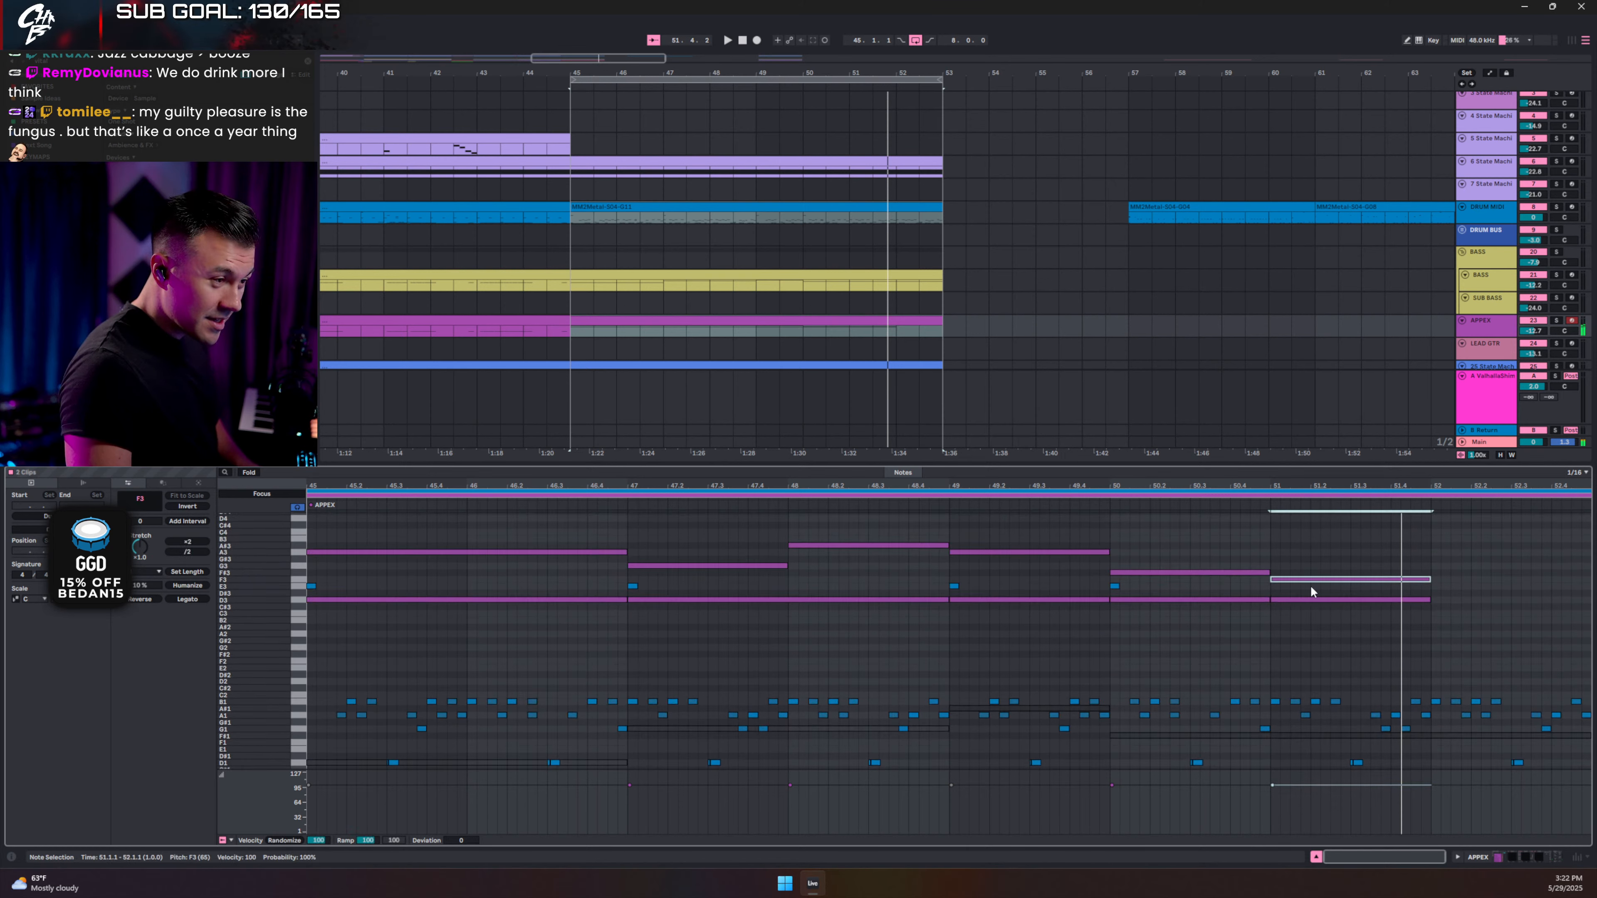
left_click(1317, 599, "shift")
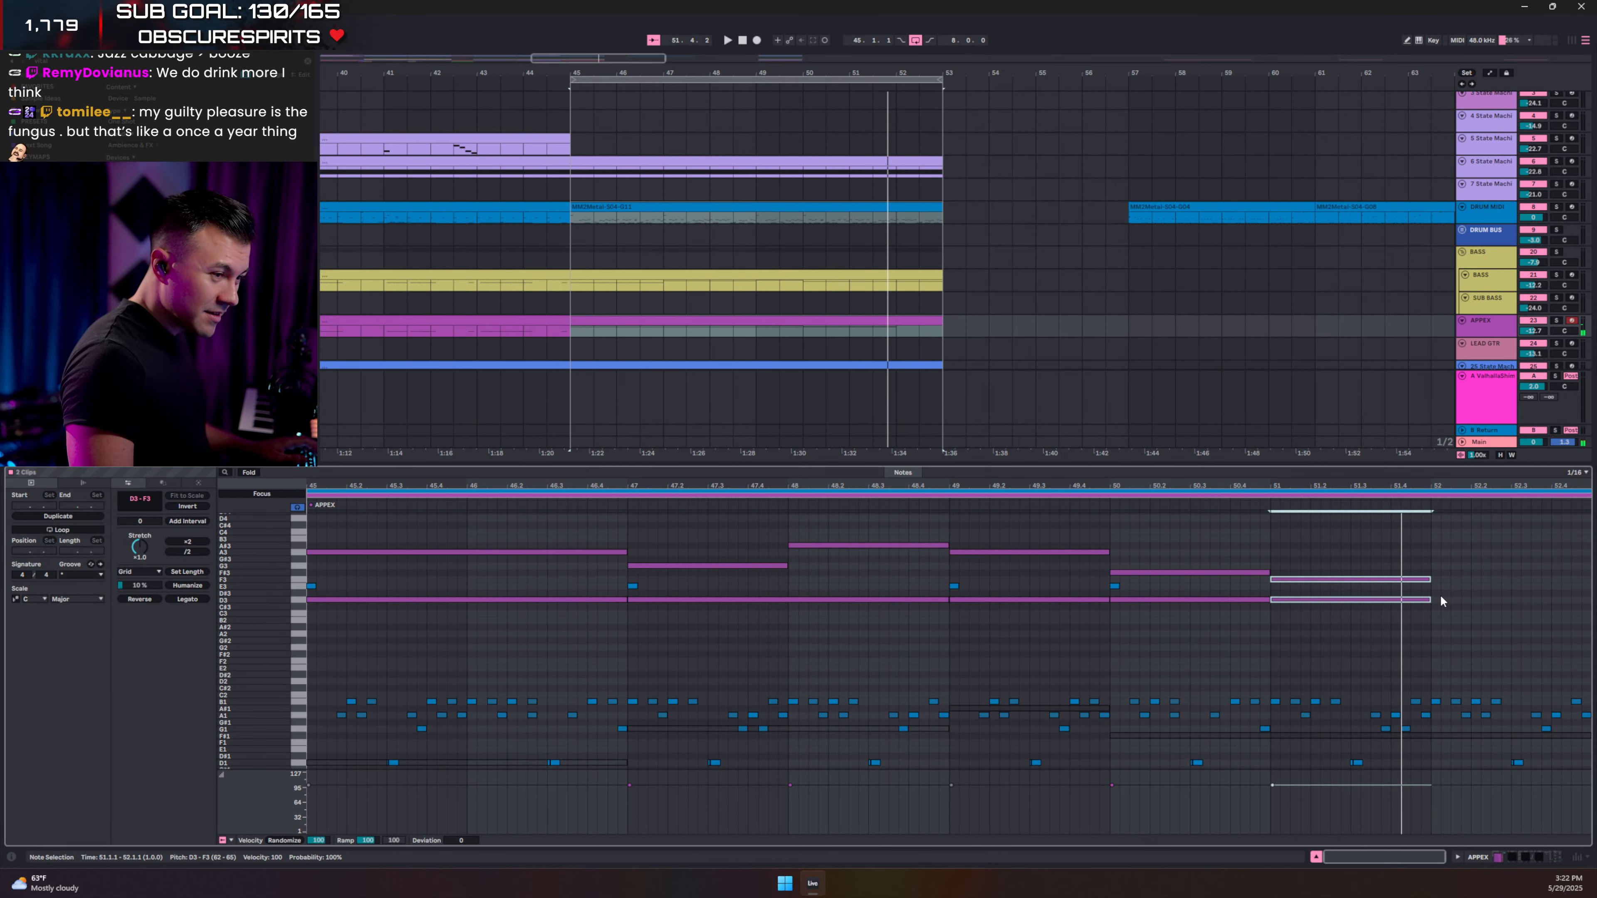
left_click_drag(1432, 597, 1581, 609)
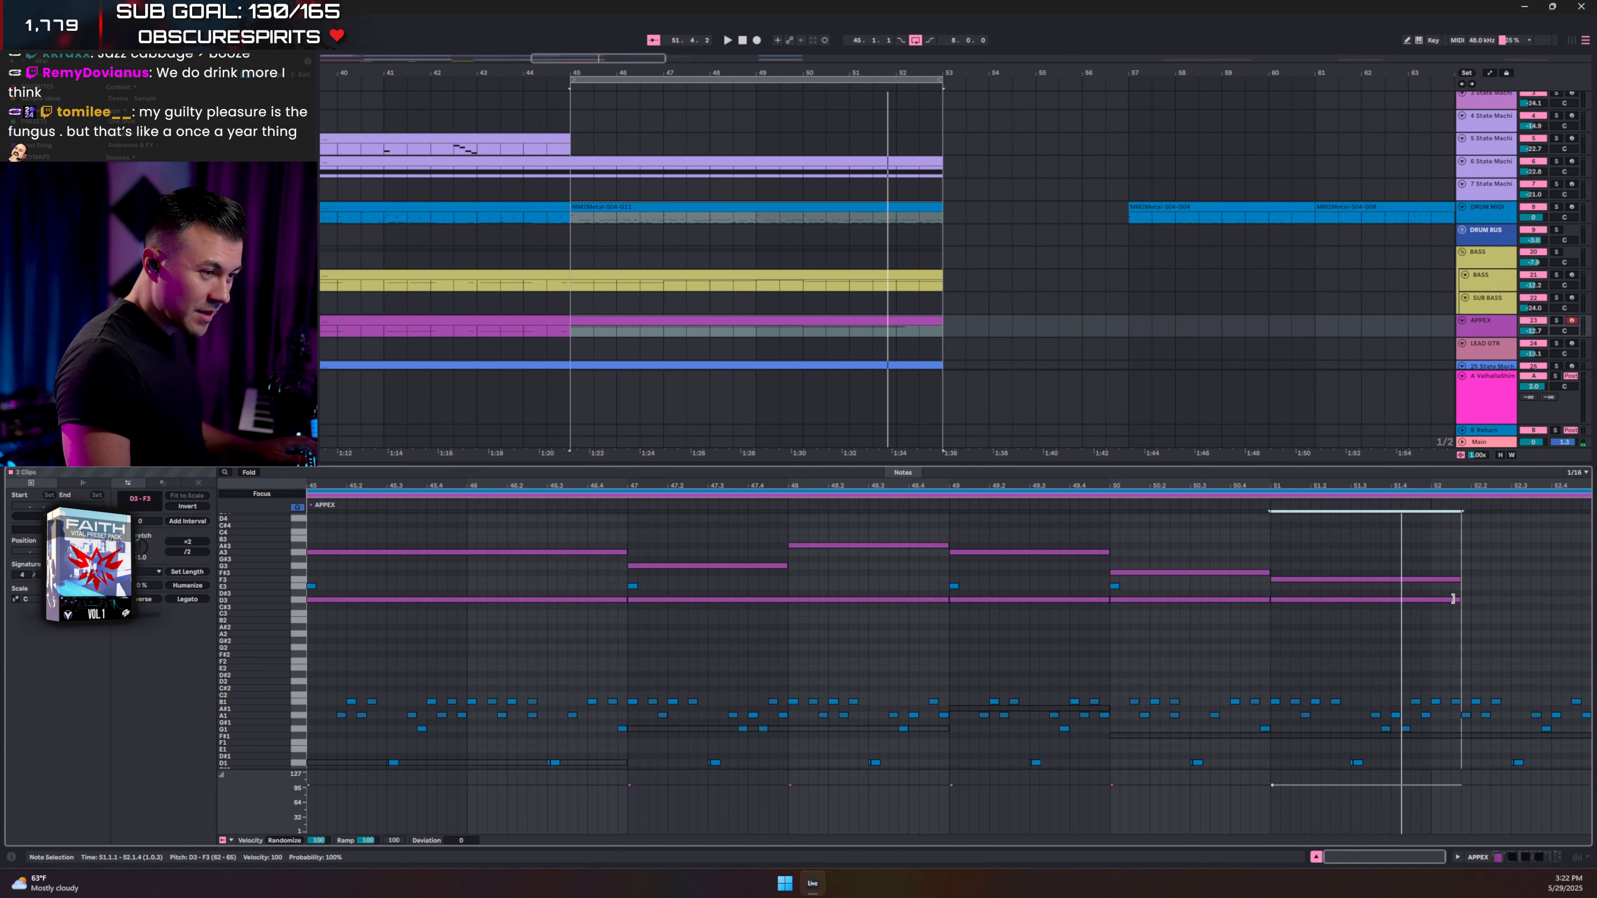
Duplicate the chord notes of bar 51 into bar 52, lowering the upper one to D#3 and keeping D3 below.
left_click(1460, 554)
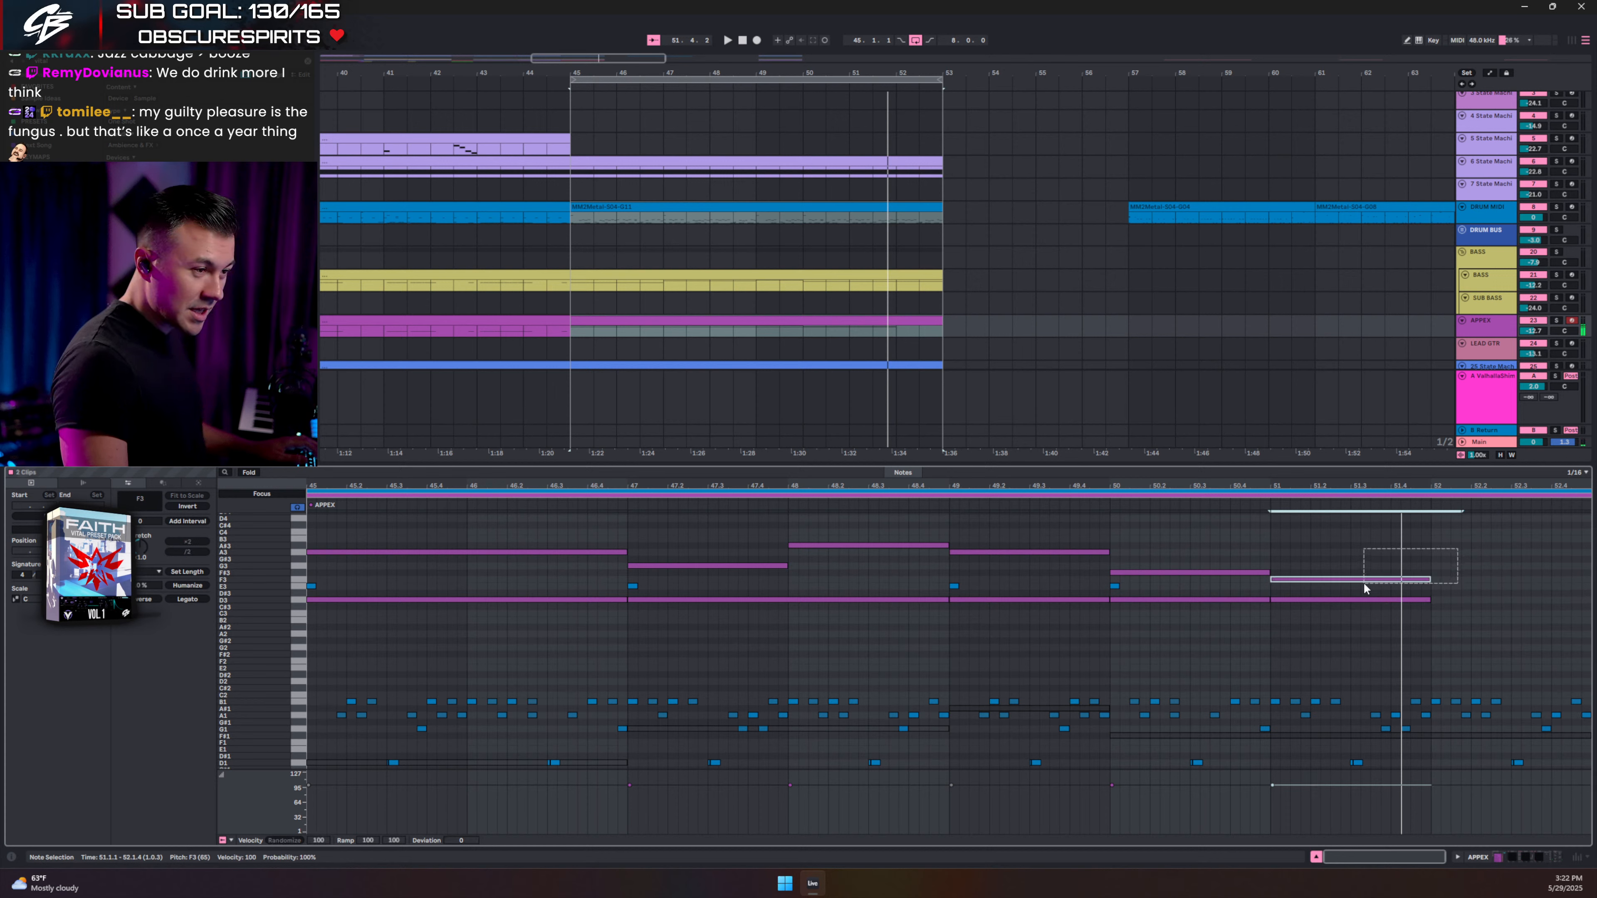
key("ctrl+d")
key("Down")
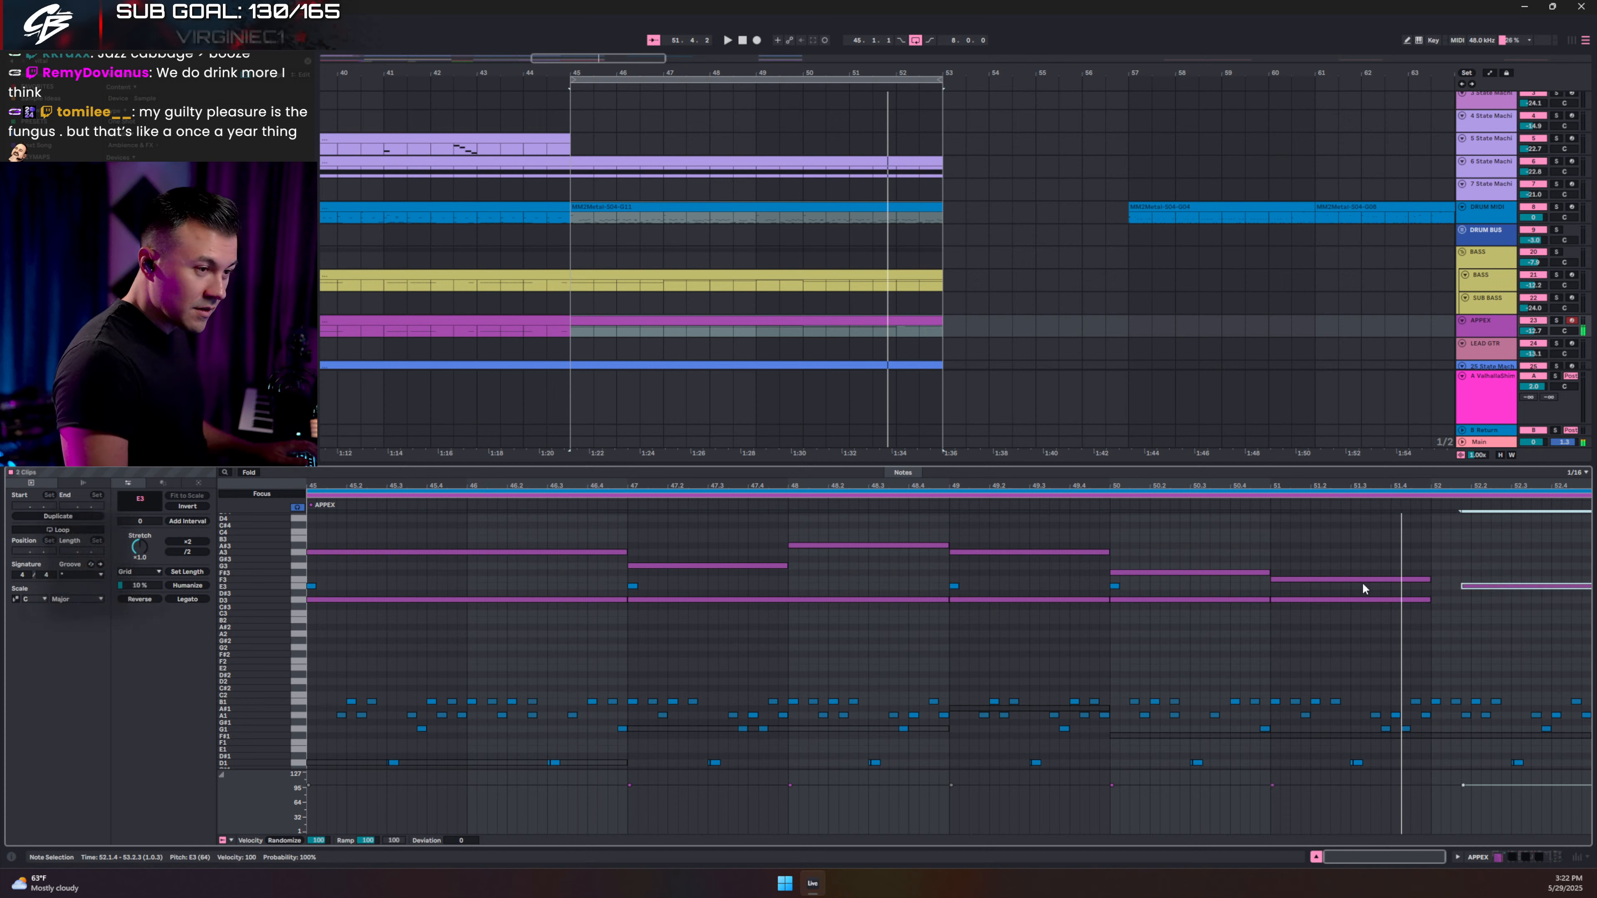
key("Down")
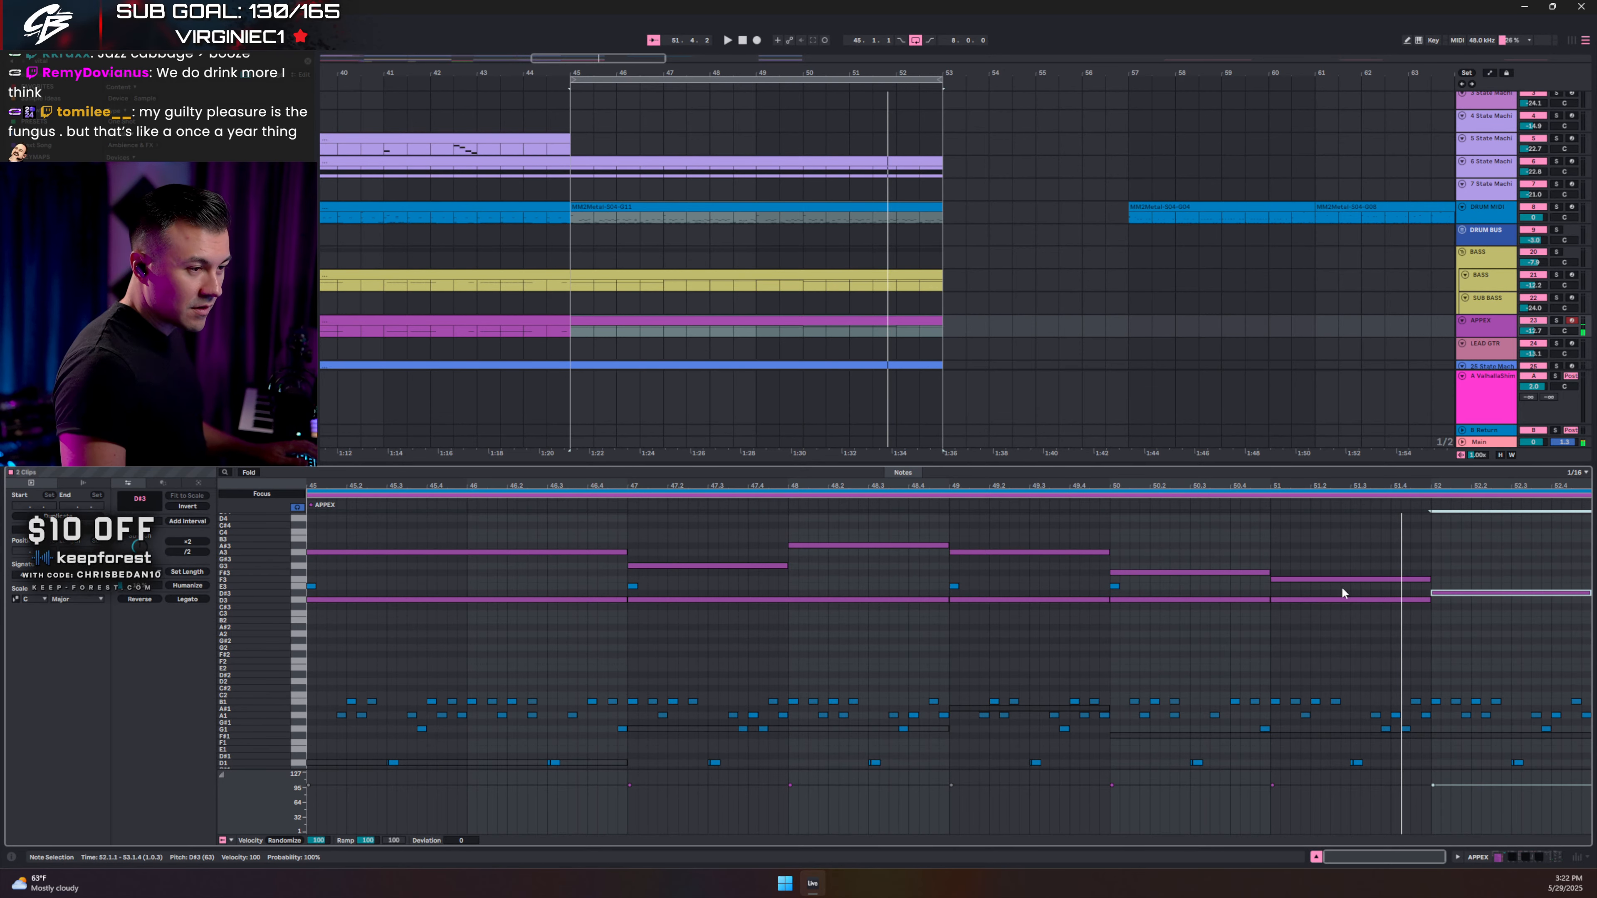
key("Down")
Play the section and raise the upper chord note in bar 52 to G3.
key("space")
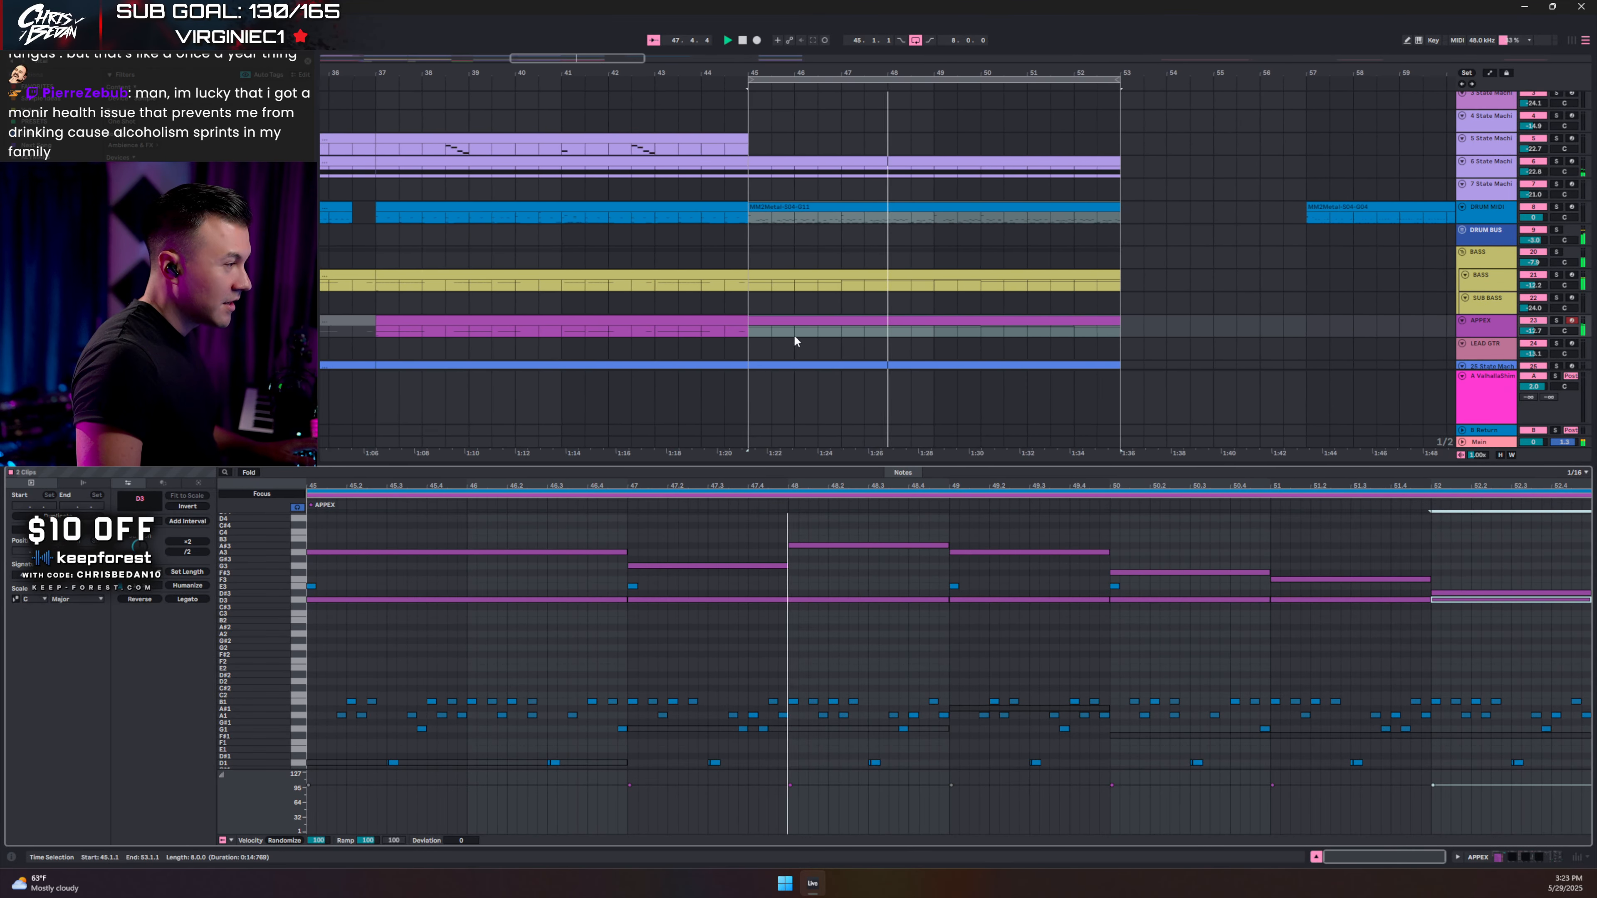
scroll(1477, 675, "down", 4)
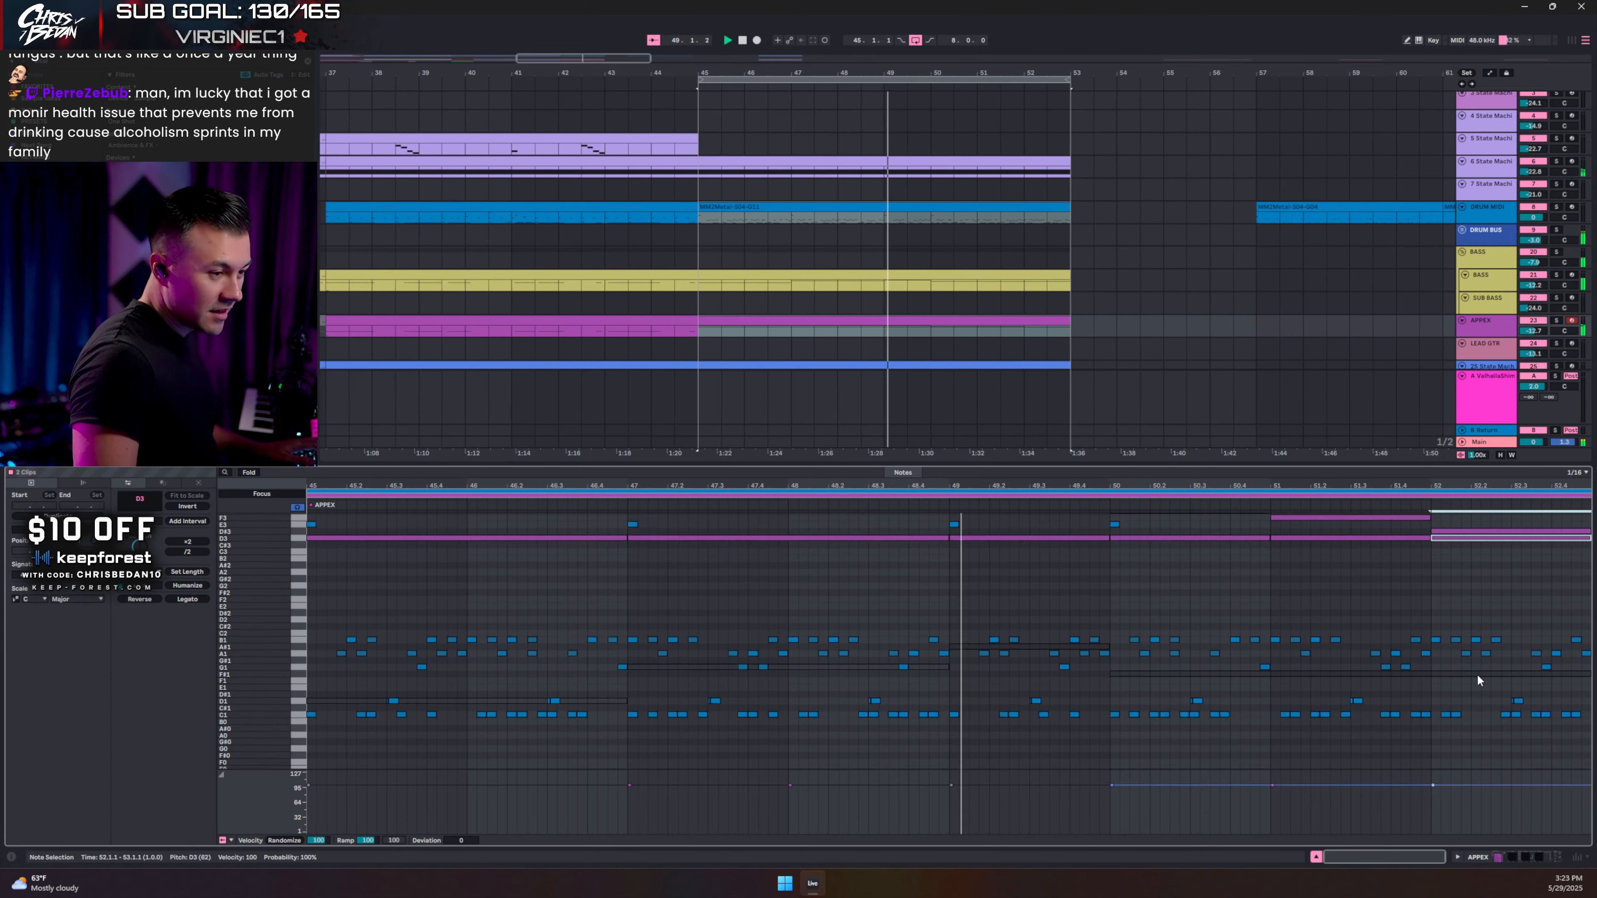
scroll(1373, 542, "up", 4)
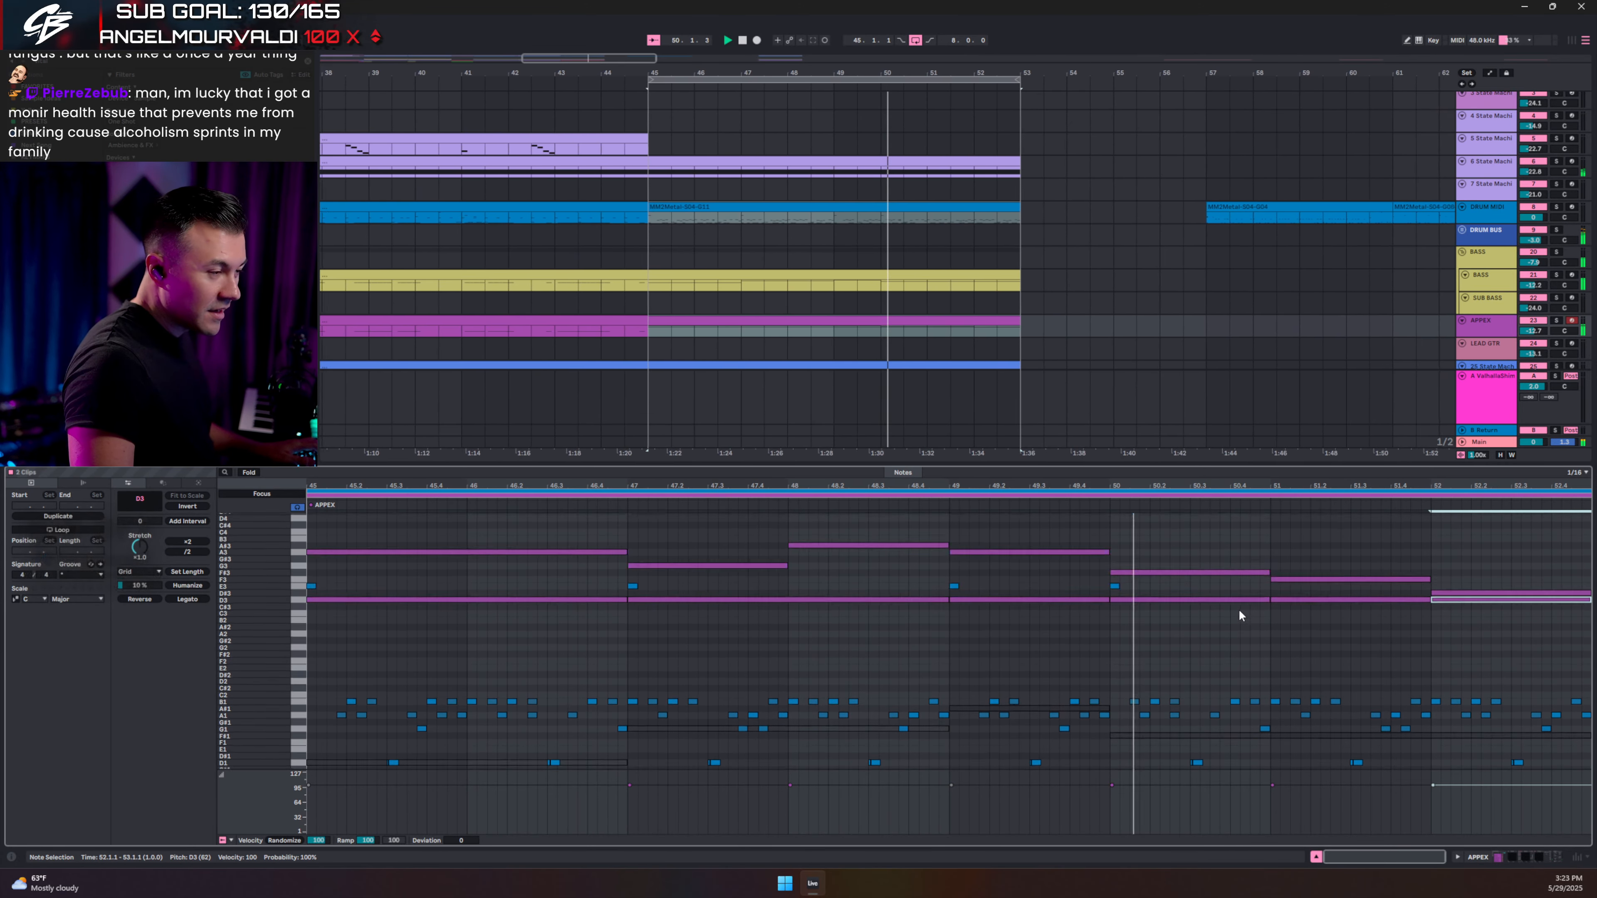
scroll(1316, 707, "down", 3)
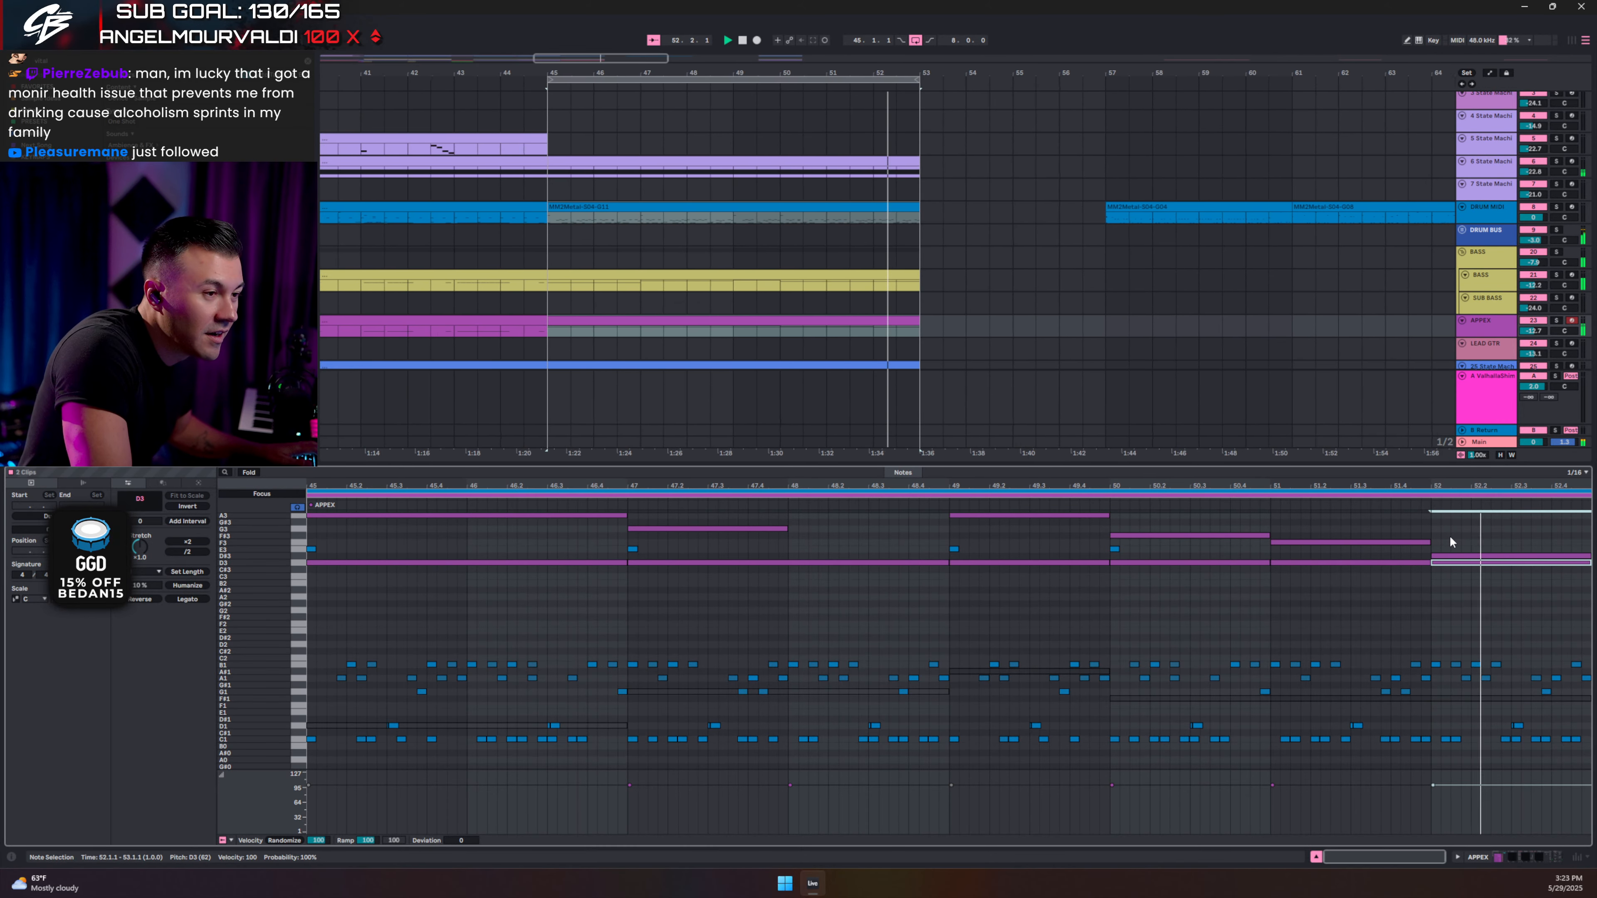
left_click(1452, 557)
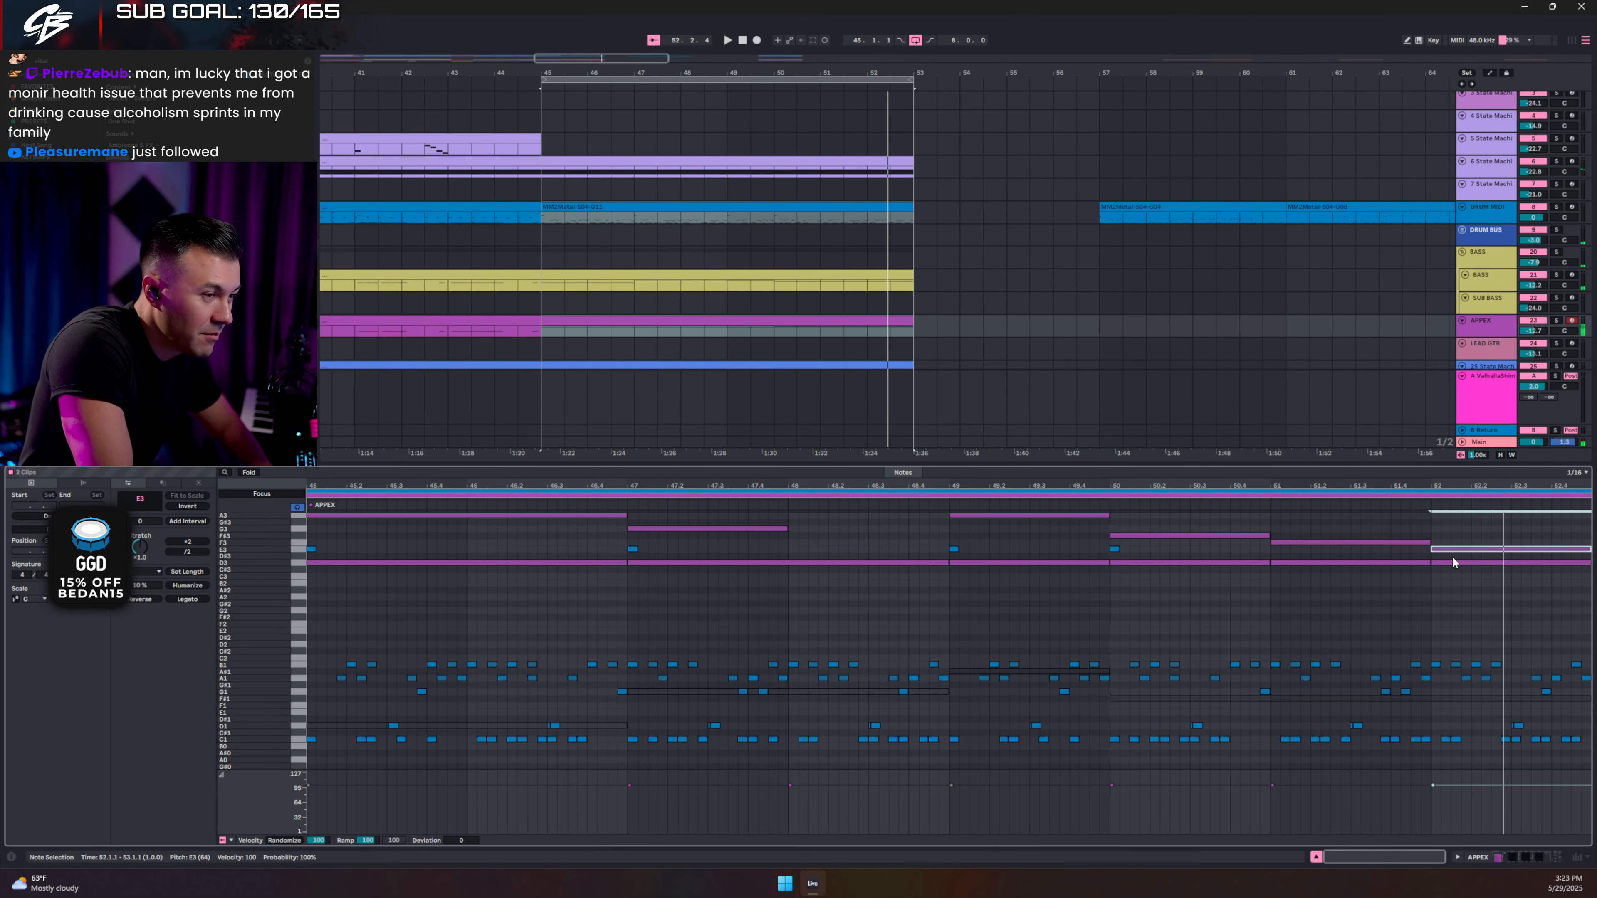
key("Up")
key("Up")
key("Up")
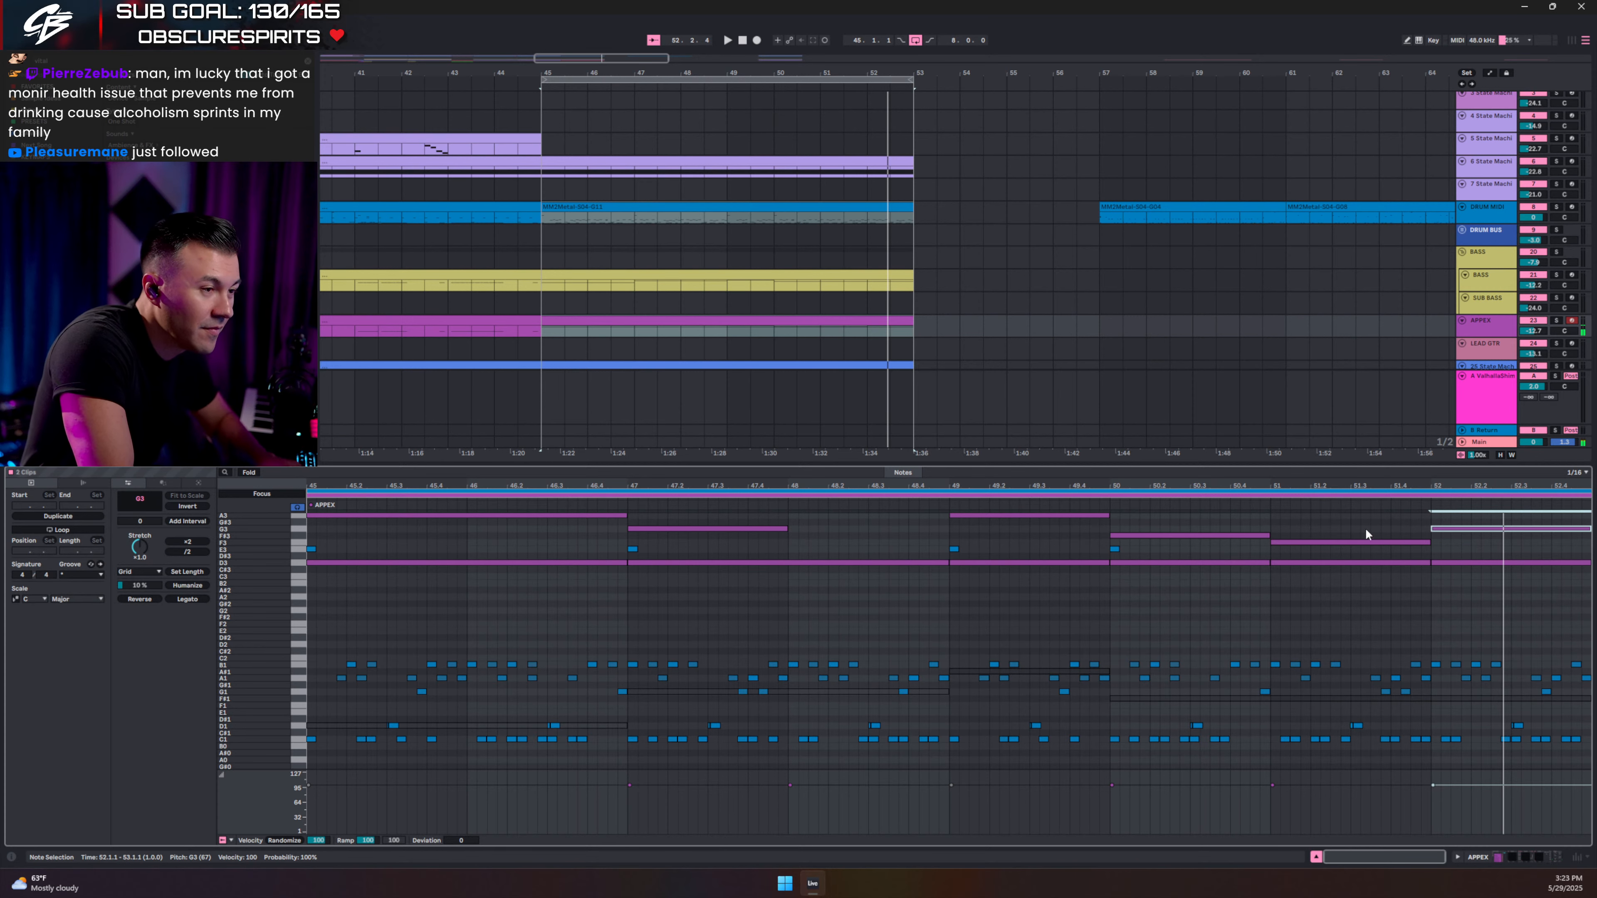
left_click(1098, 526)
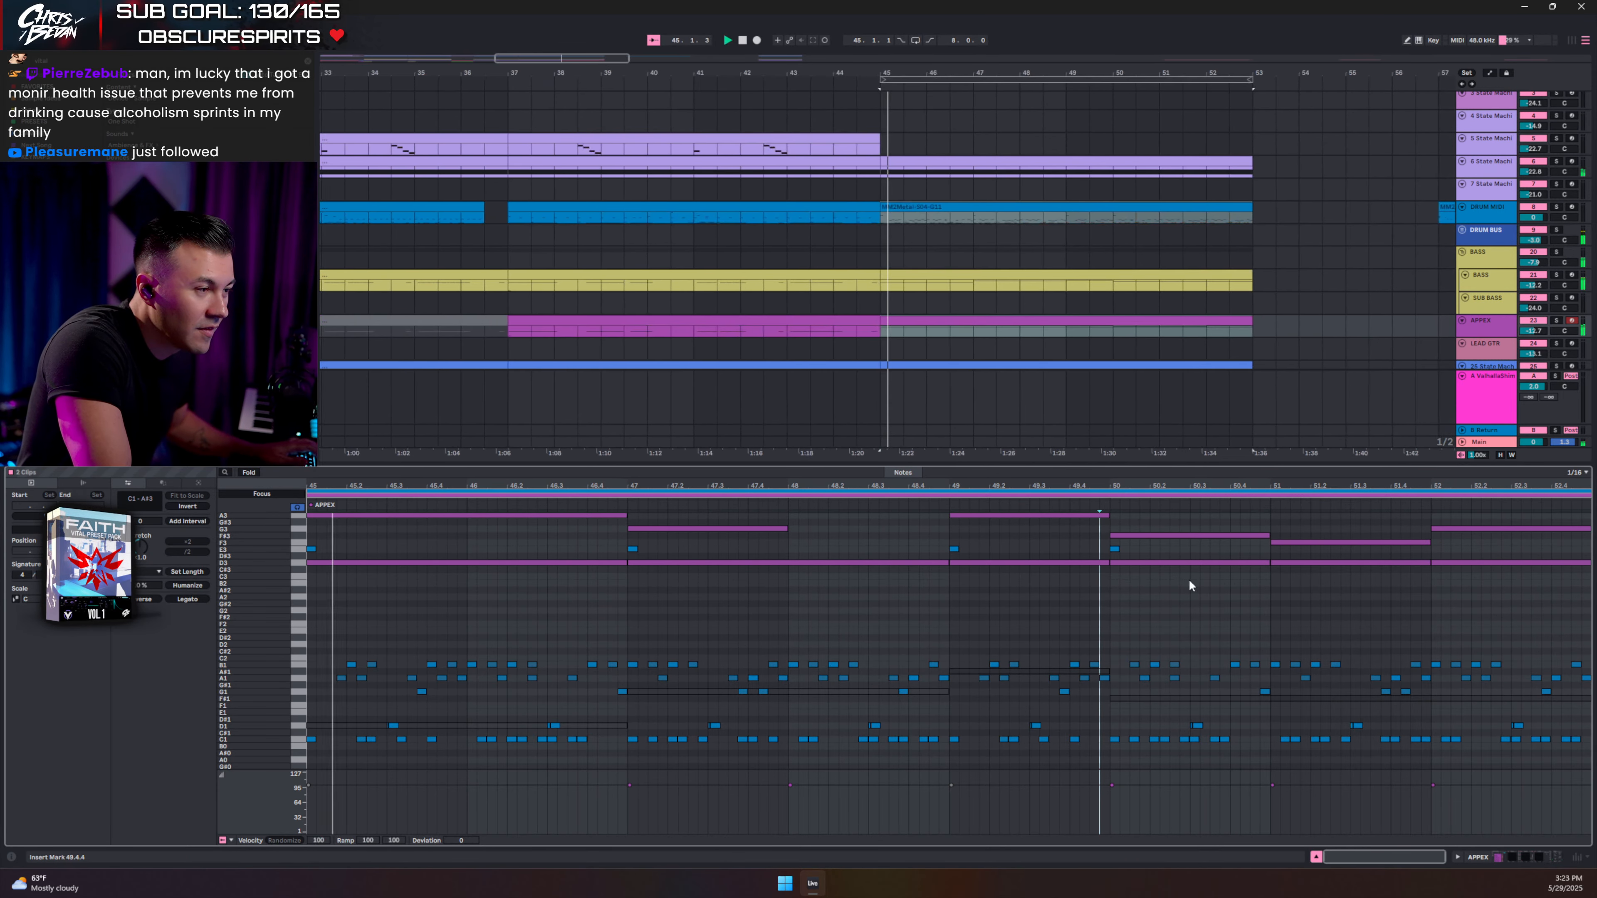
left_click(1110, 508)
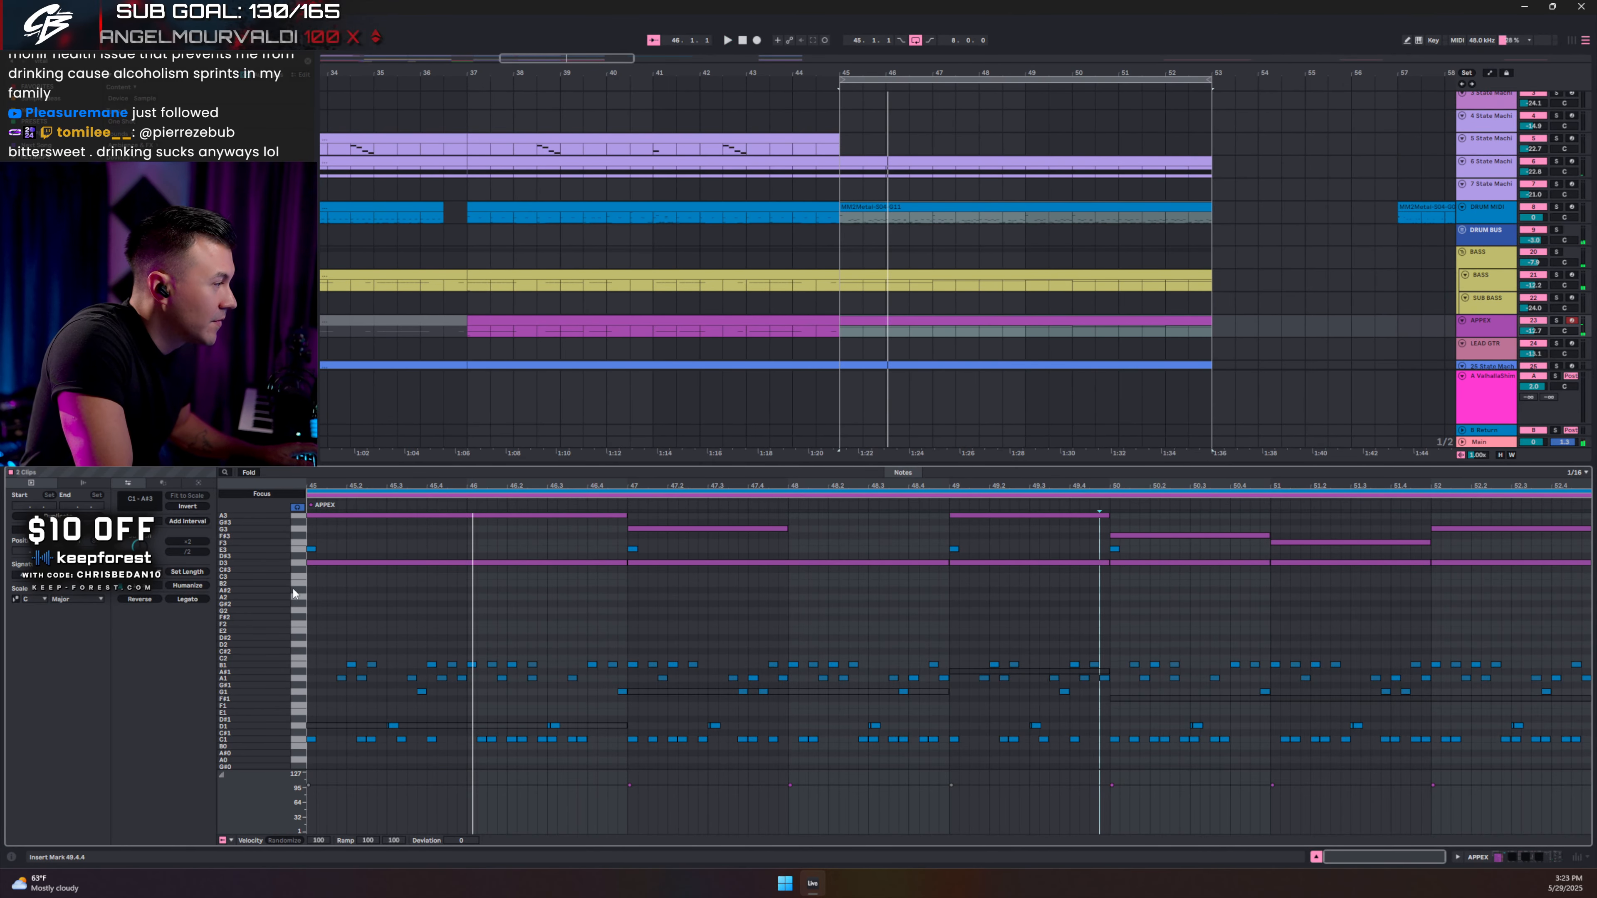
Transpose all notes of the APPEX clip down one octave, delete the stray low notes and play the section.
left_click(300, 563)
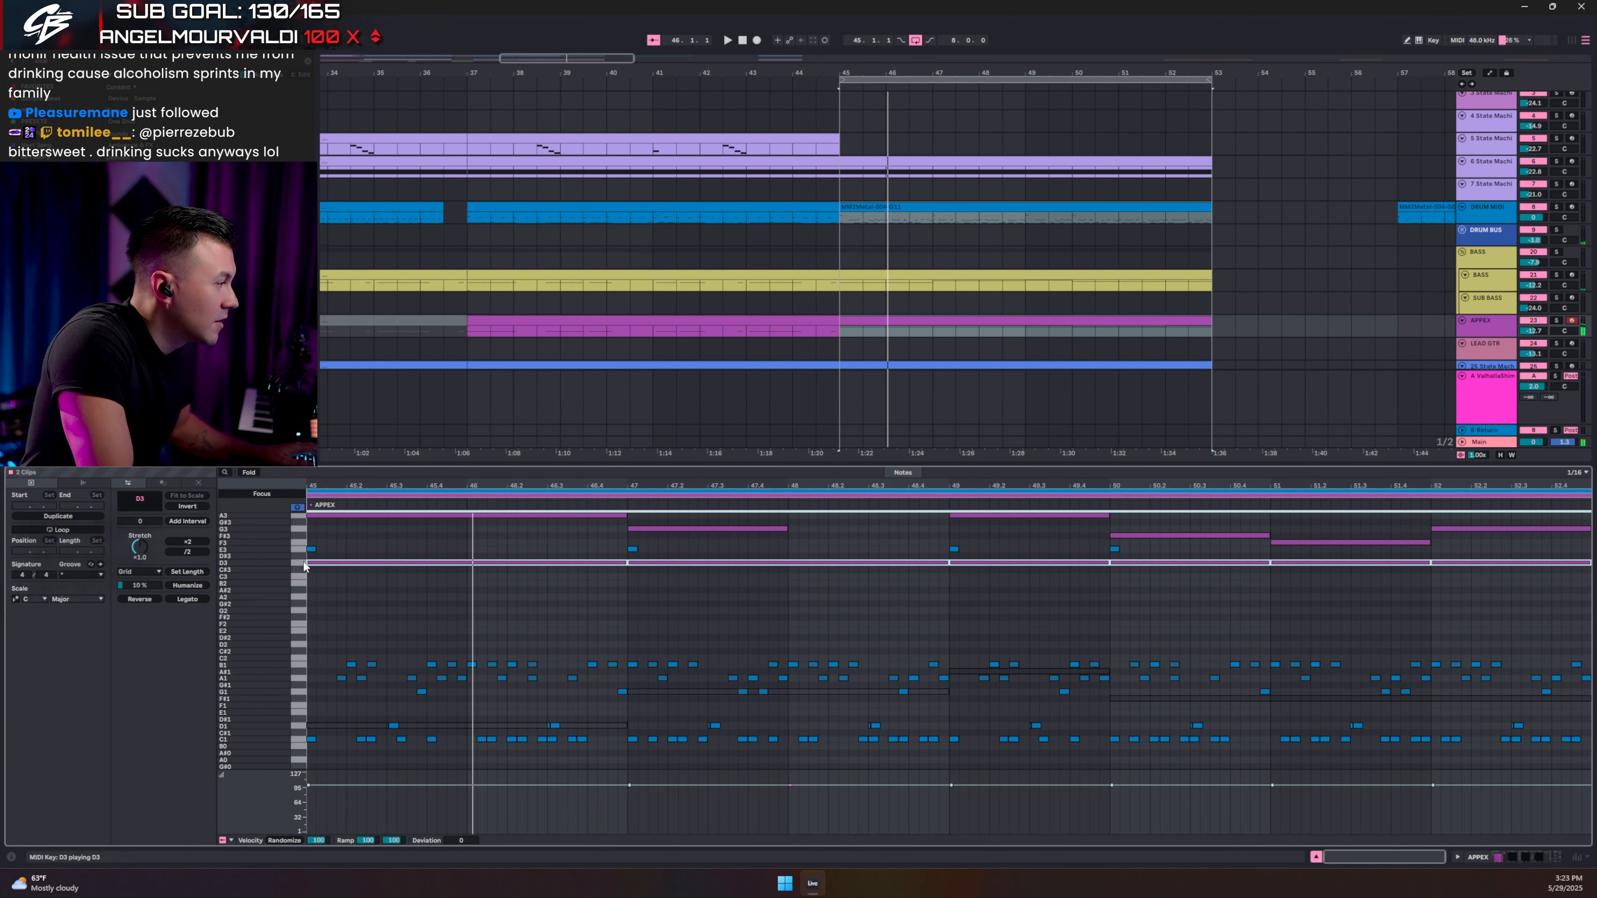
left_click(895, 334)
left_click(385, 617)
key("ctrl+a")
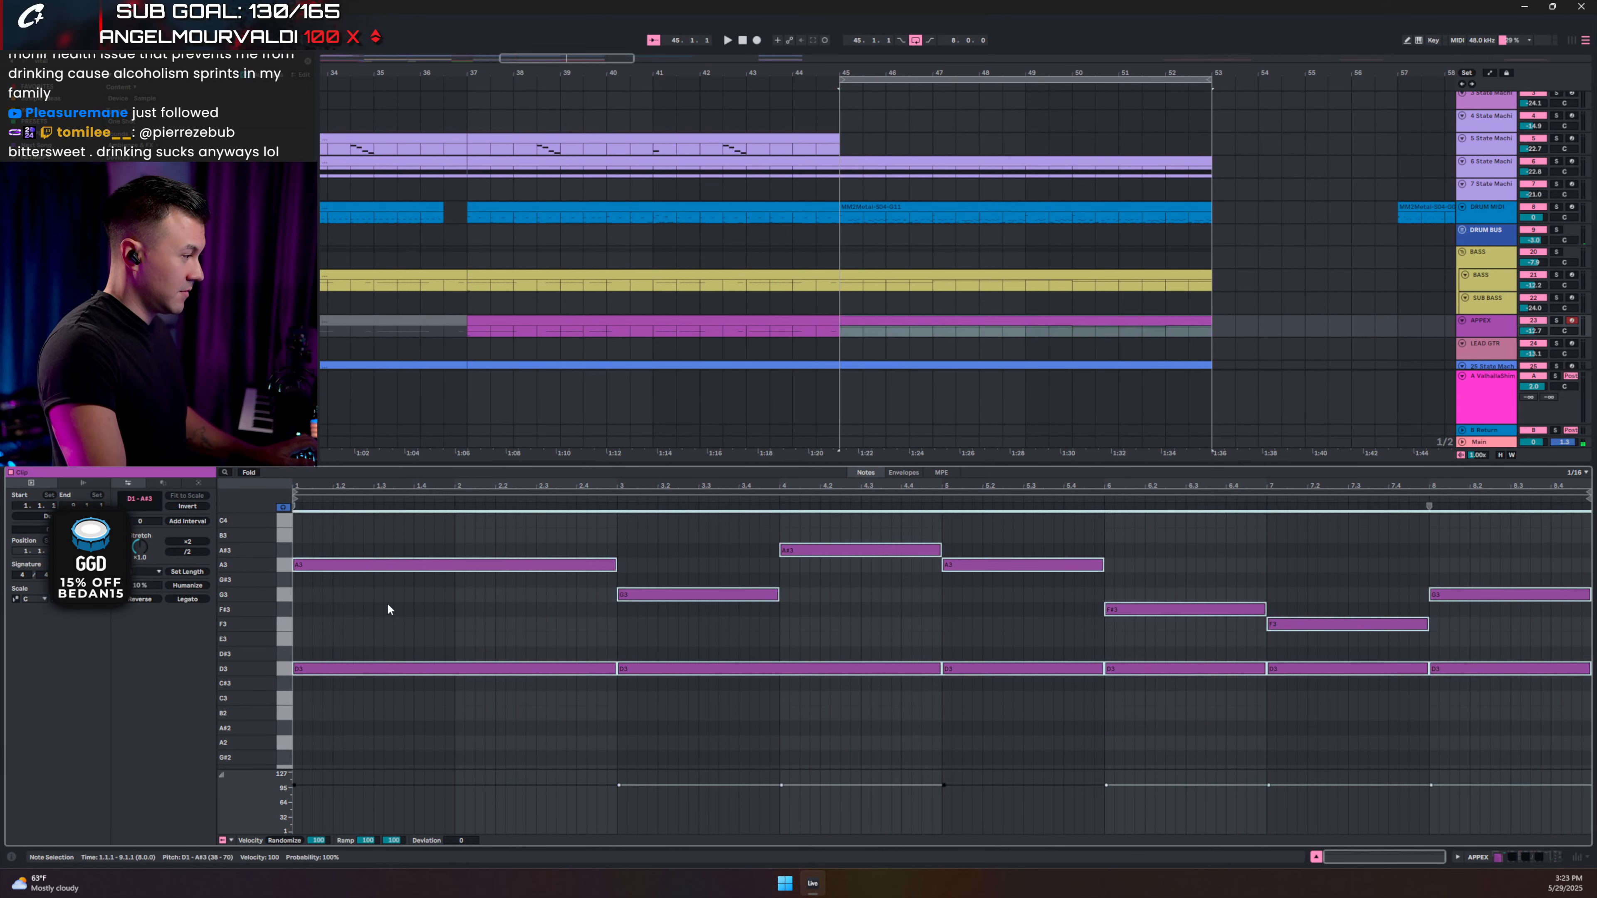
key("shift+Down")
left_click_drag(389, 582, 1413, 824)
key("Delete")
key("space")
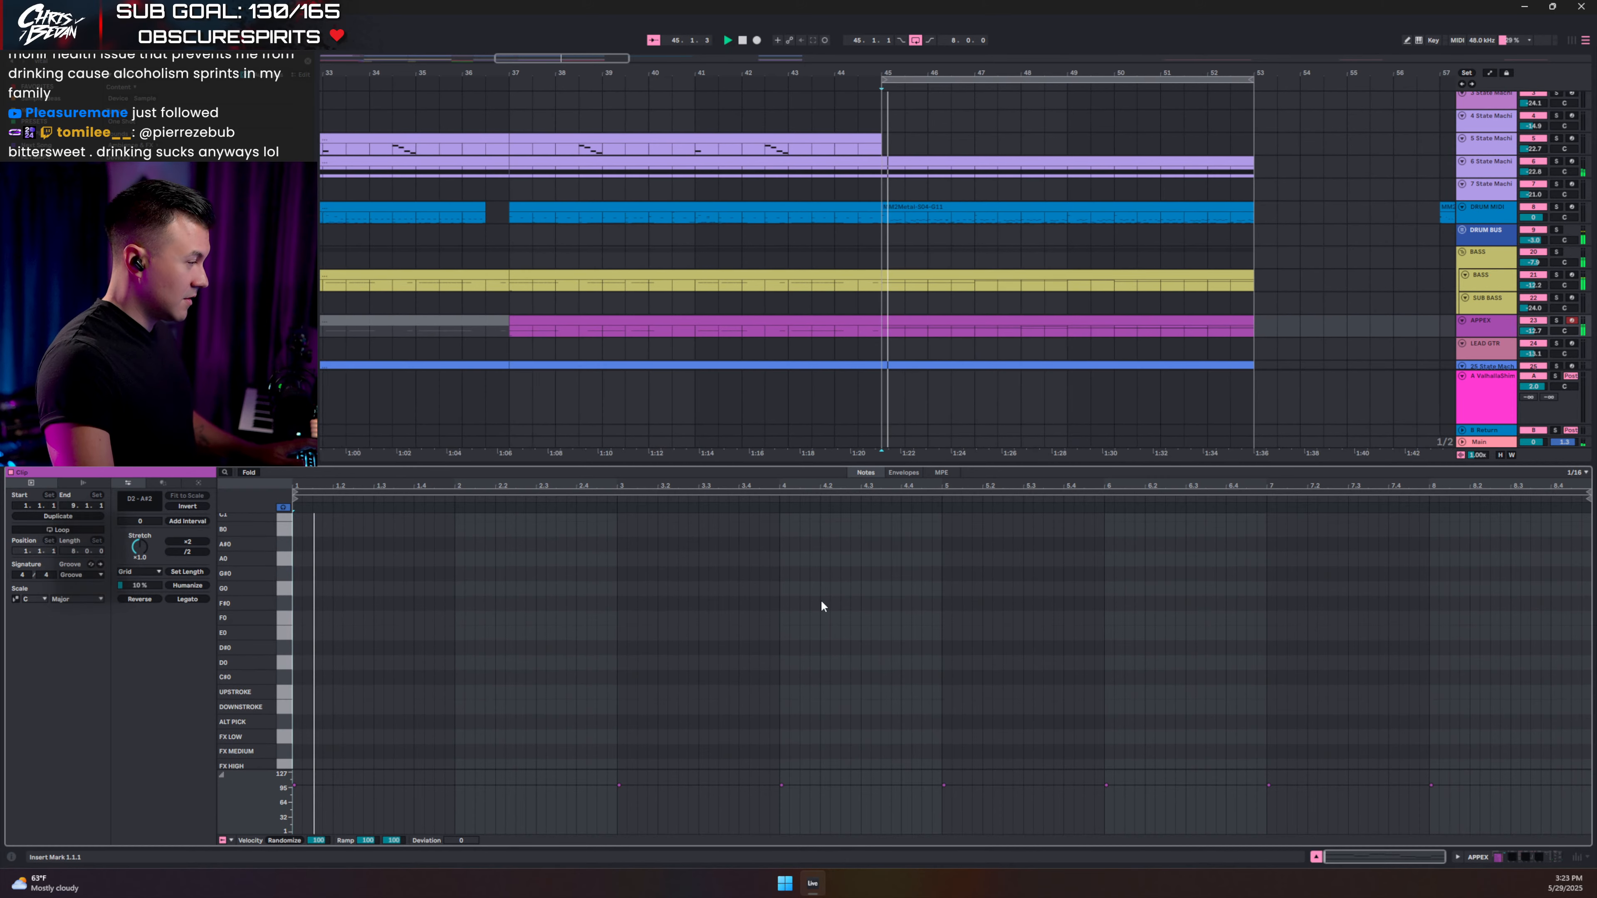
scroll(760, 625, "up", 5)
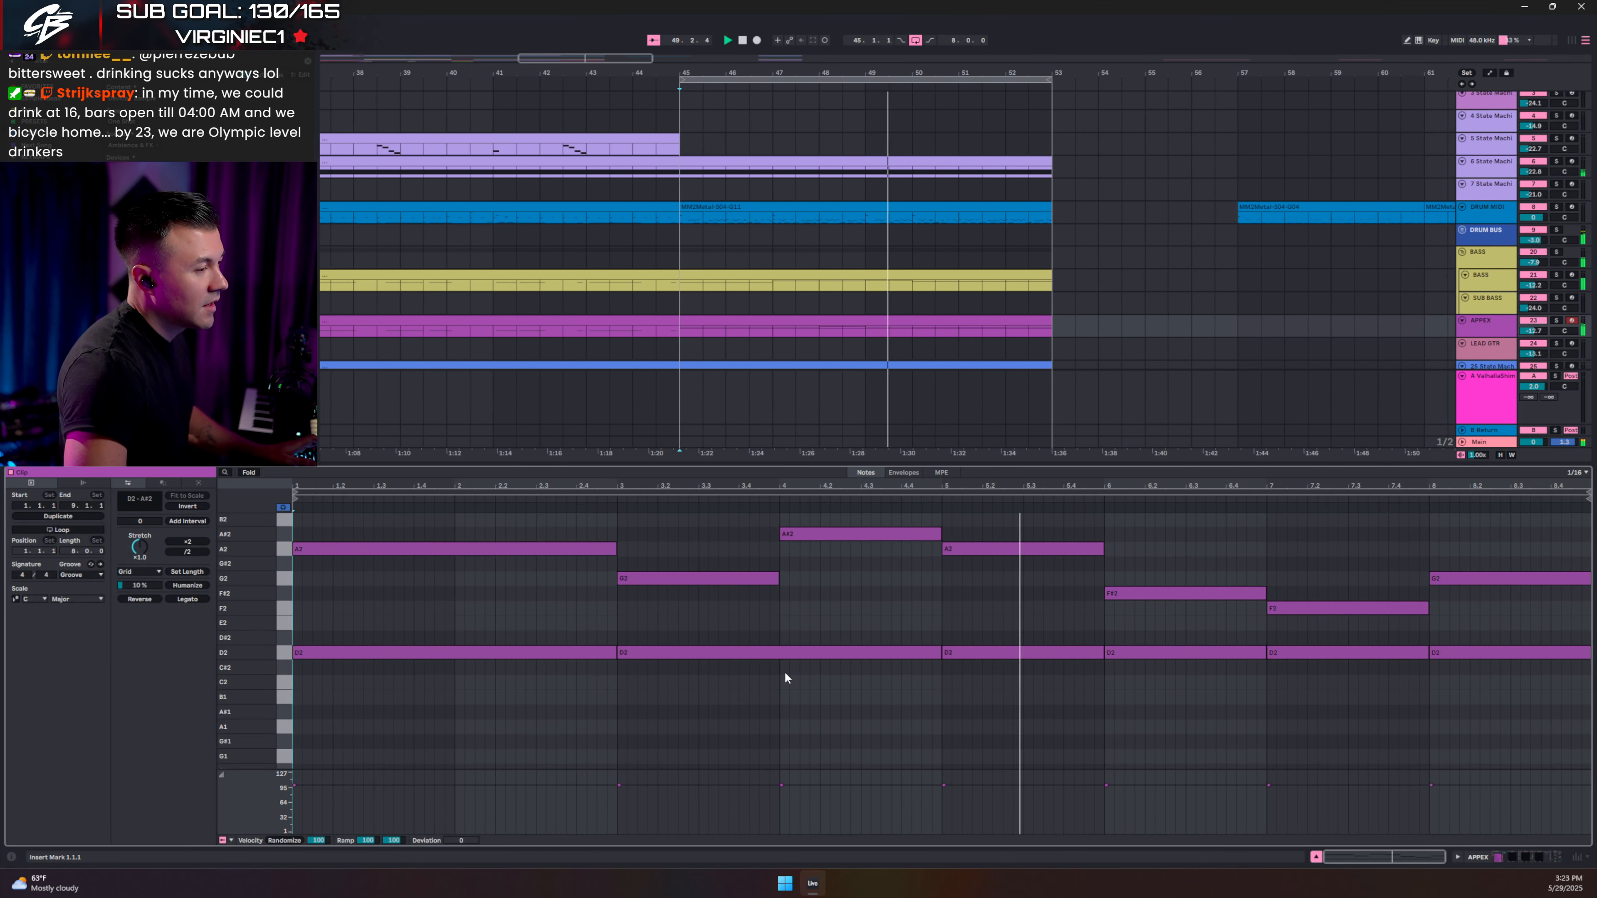
Create an empty MIDI clip on the LEAD GTR track spanning bars 45 to 53.
left_click(771, 277)
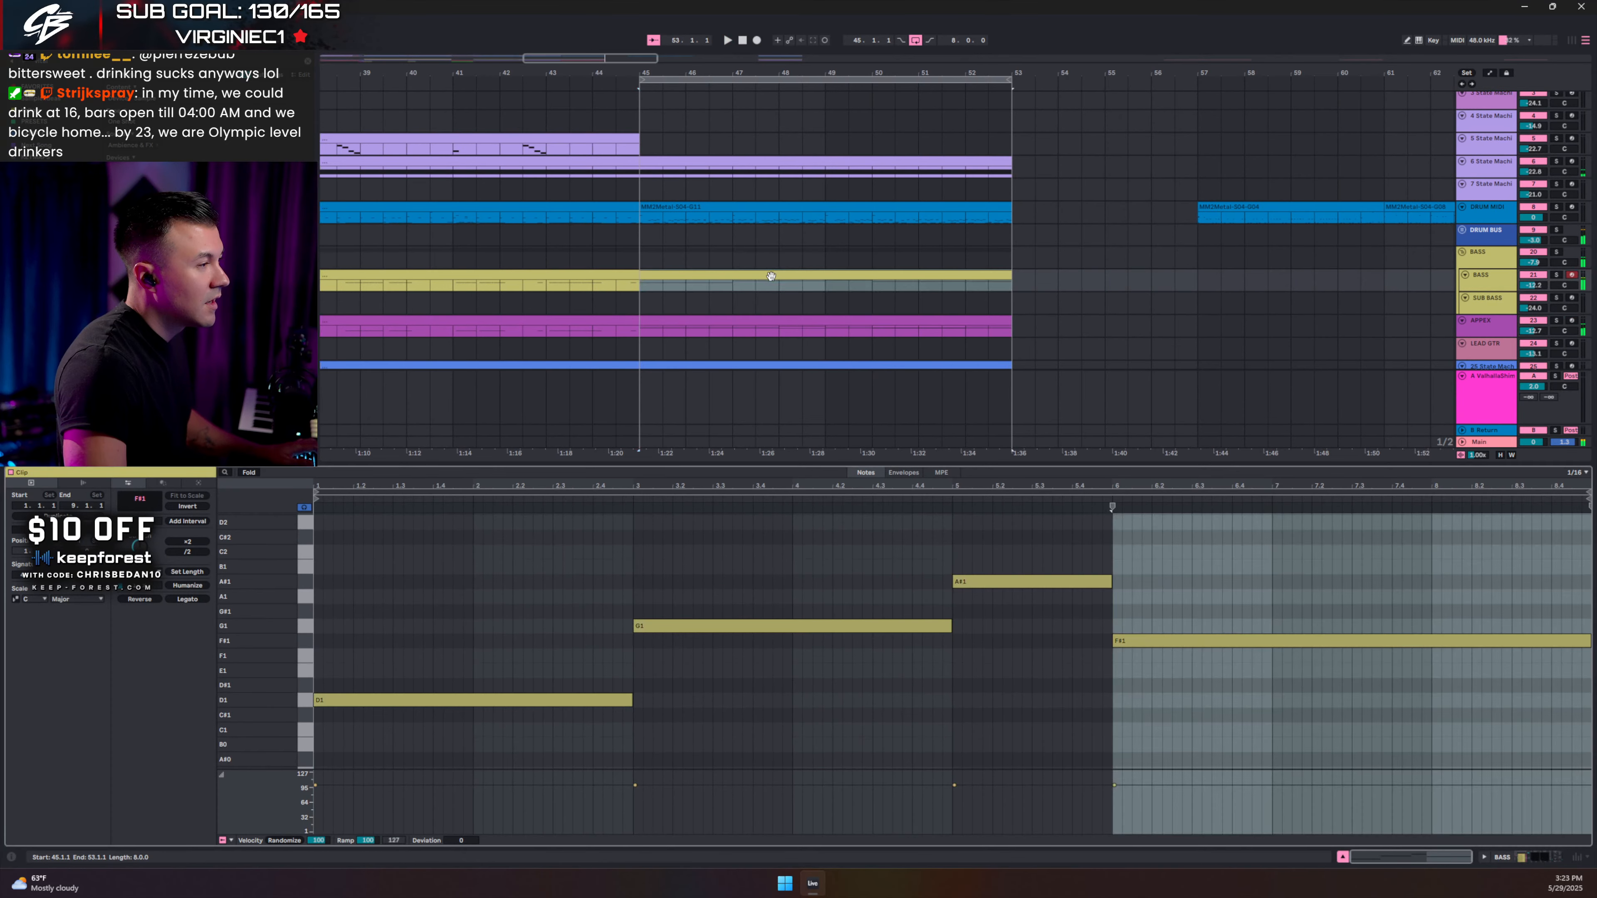
scroll(856, 286, "down", 5)
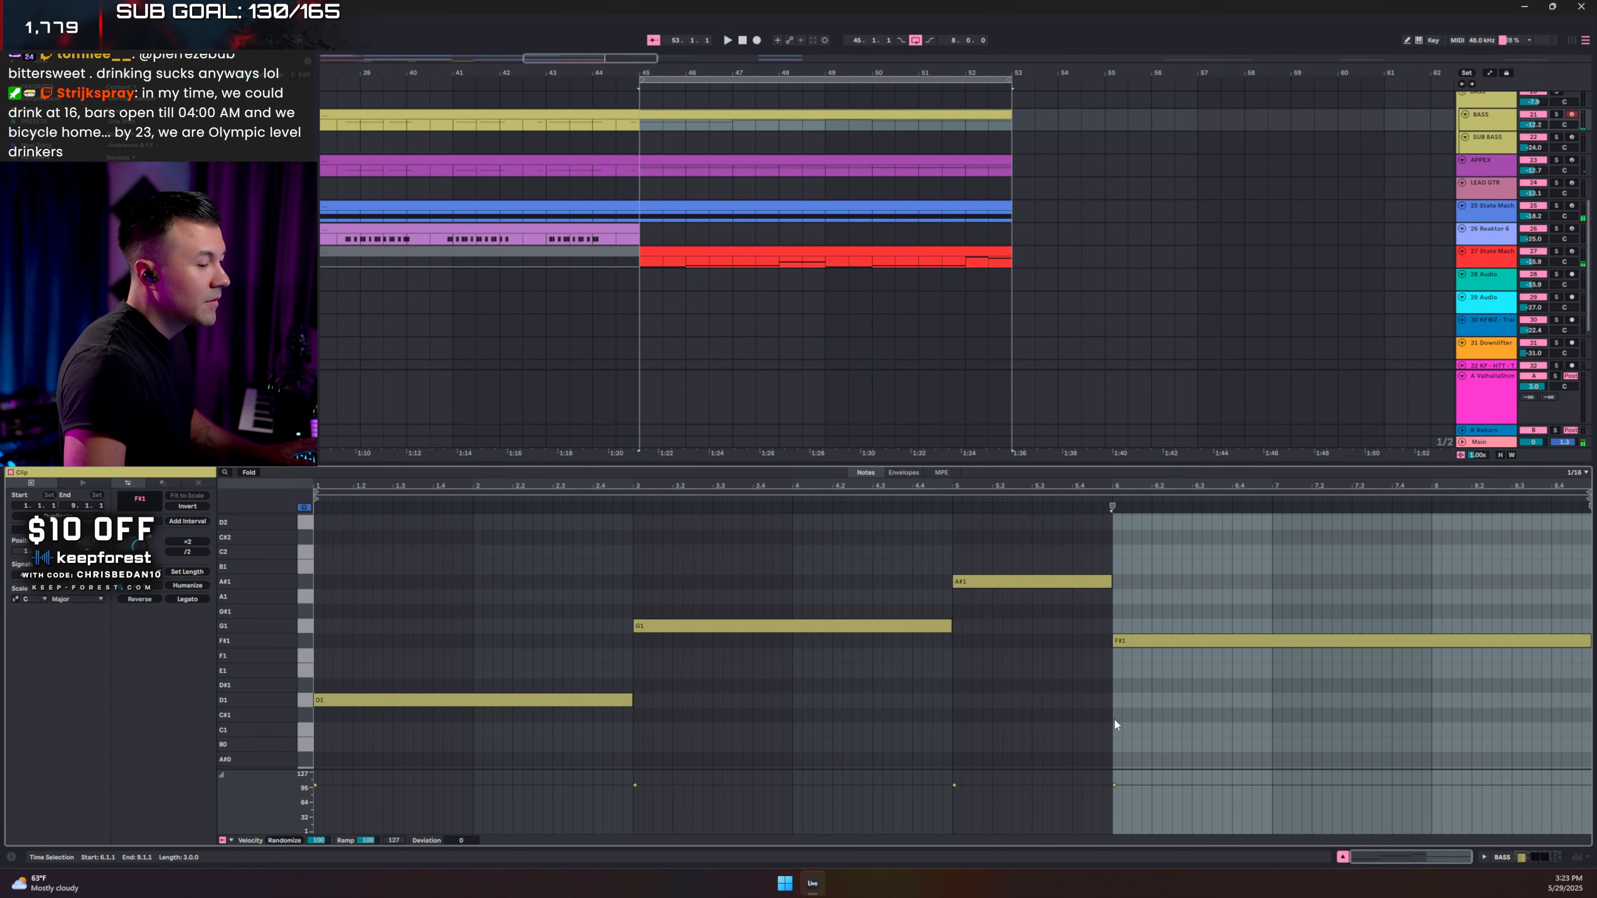
left_click(1343, 857)
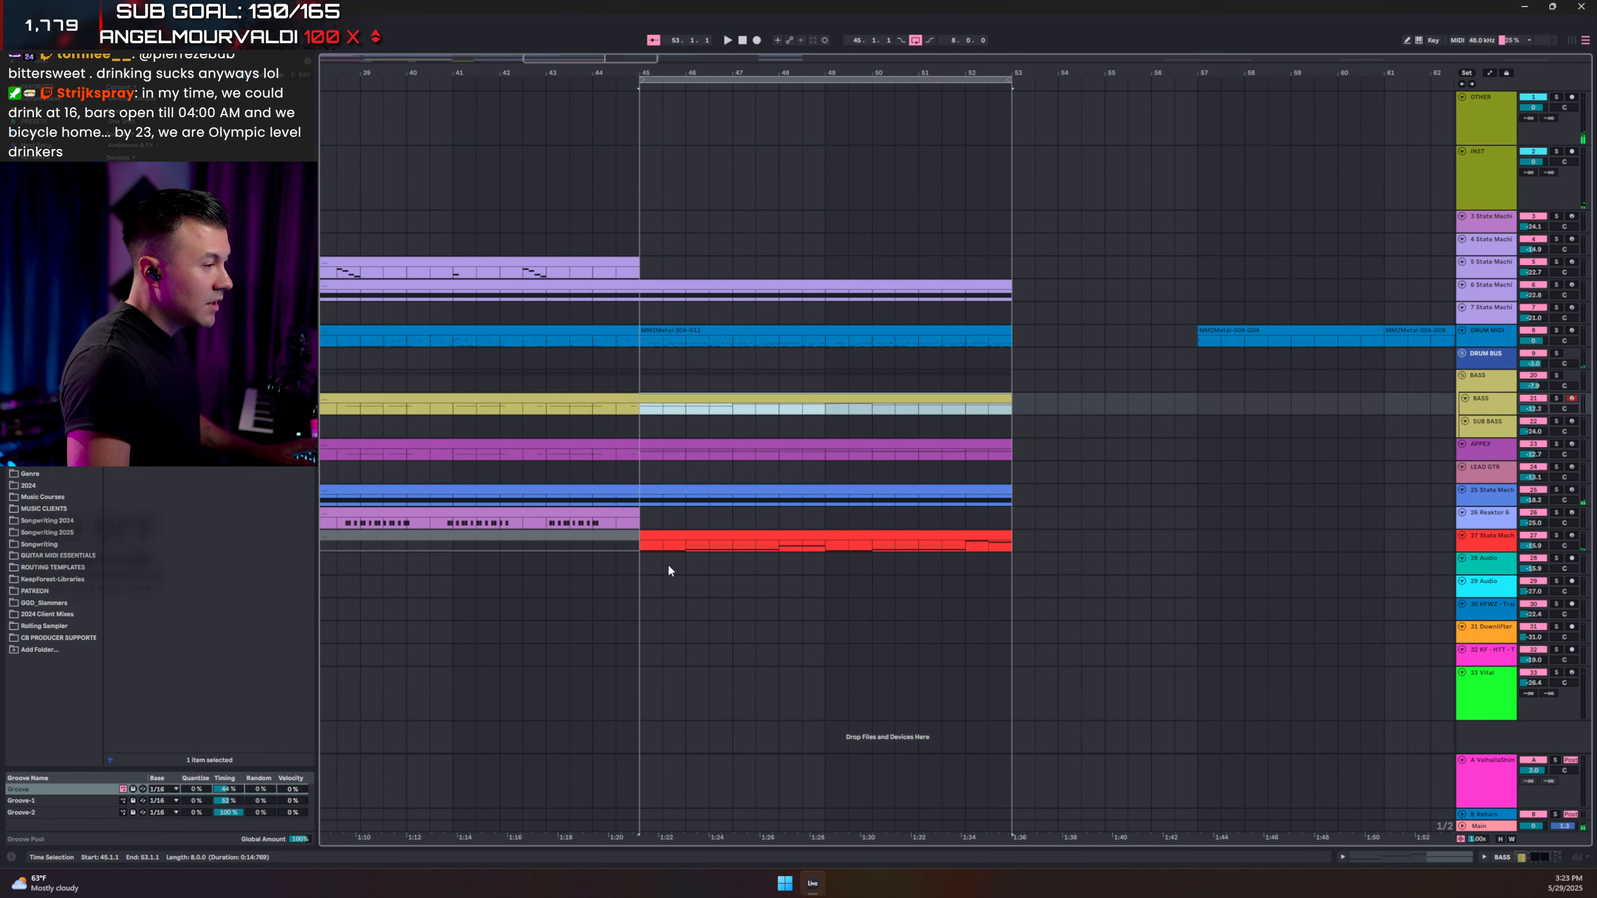
left_click_drag(641, 564, 988, 563)
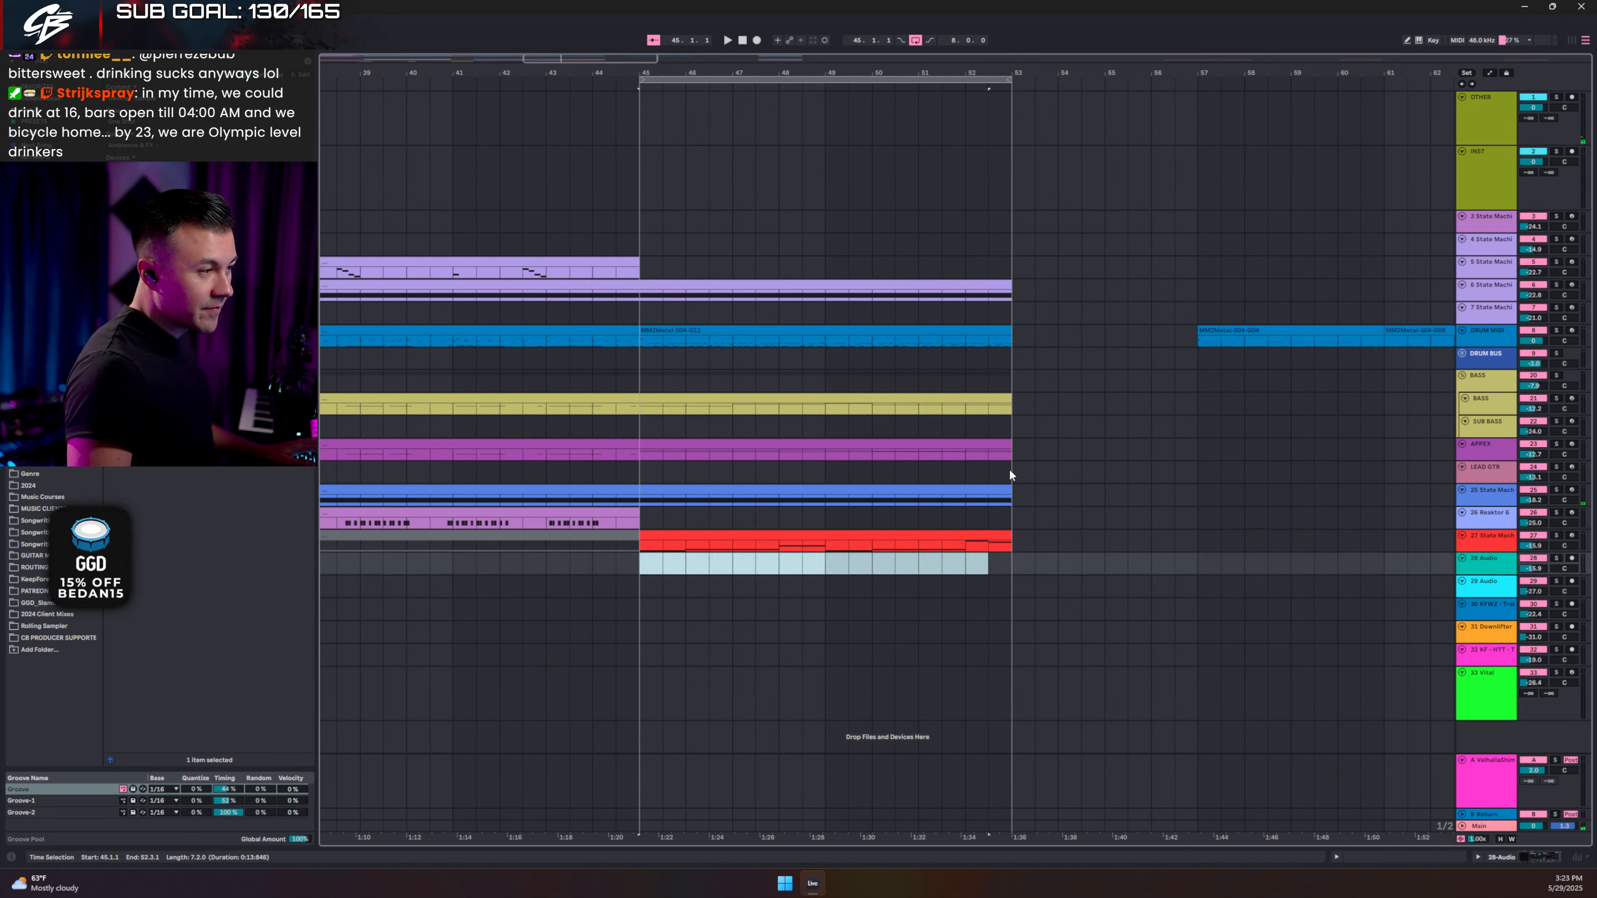
left_click_drag(1009, 471, 644, 472)
double_click(651, 470)
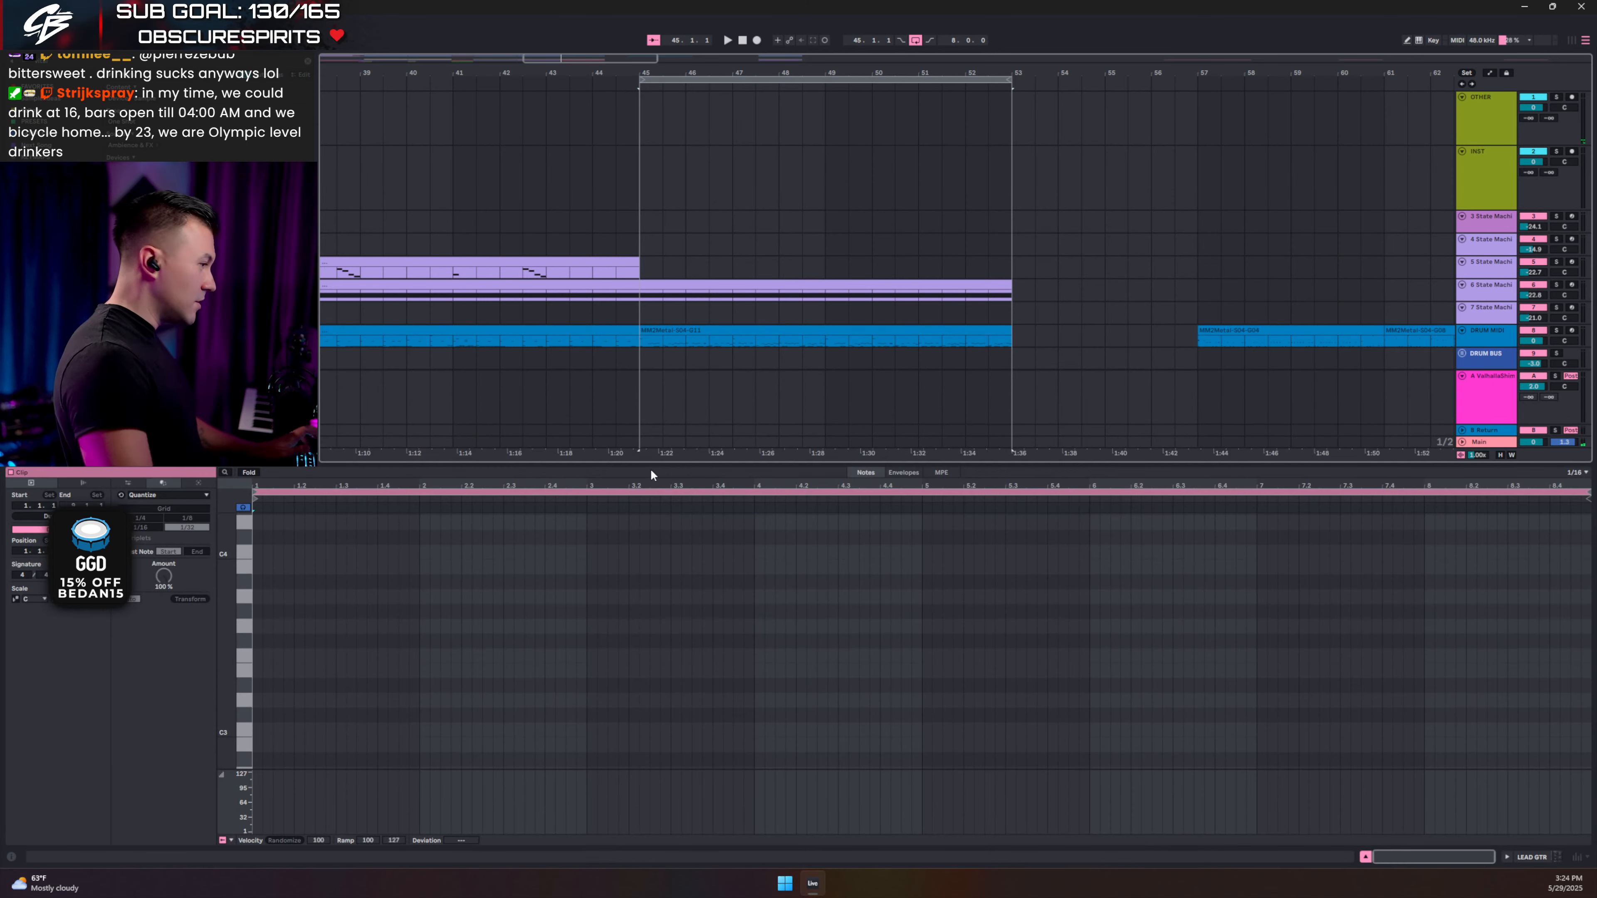
Add an eighth note at the start of the LEAD GTR clip and transpose it to D4.
left_click(267, 626)
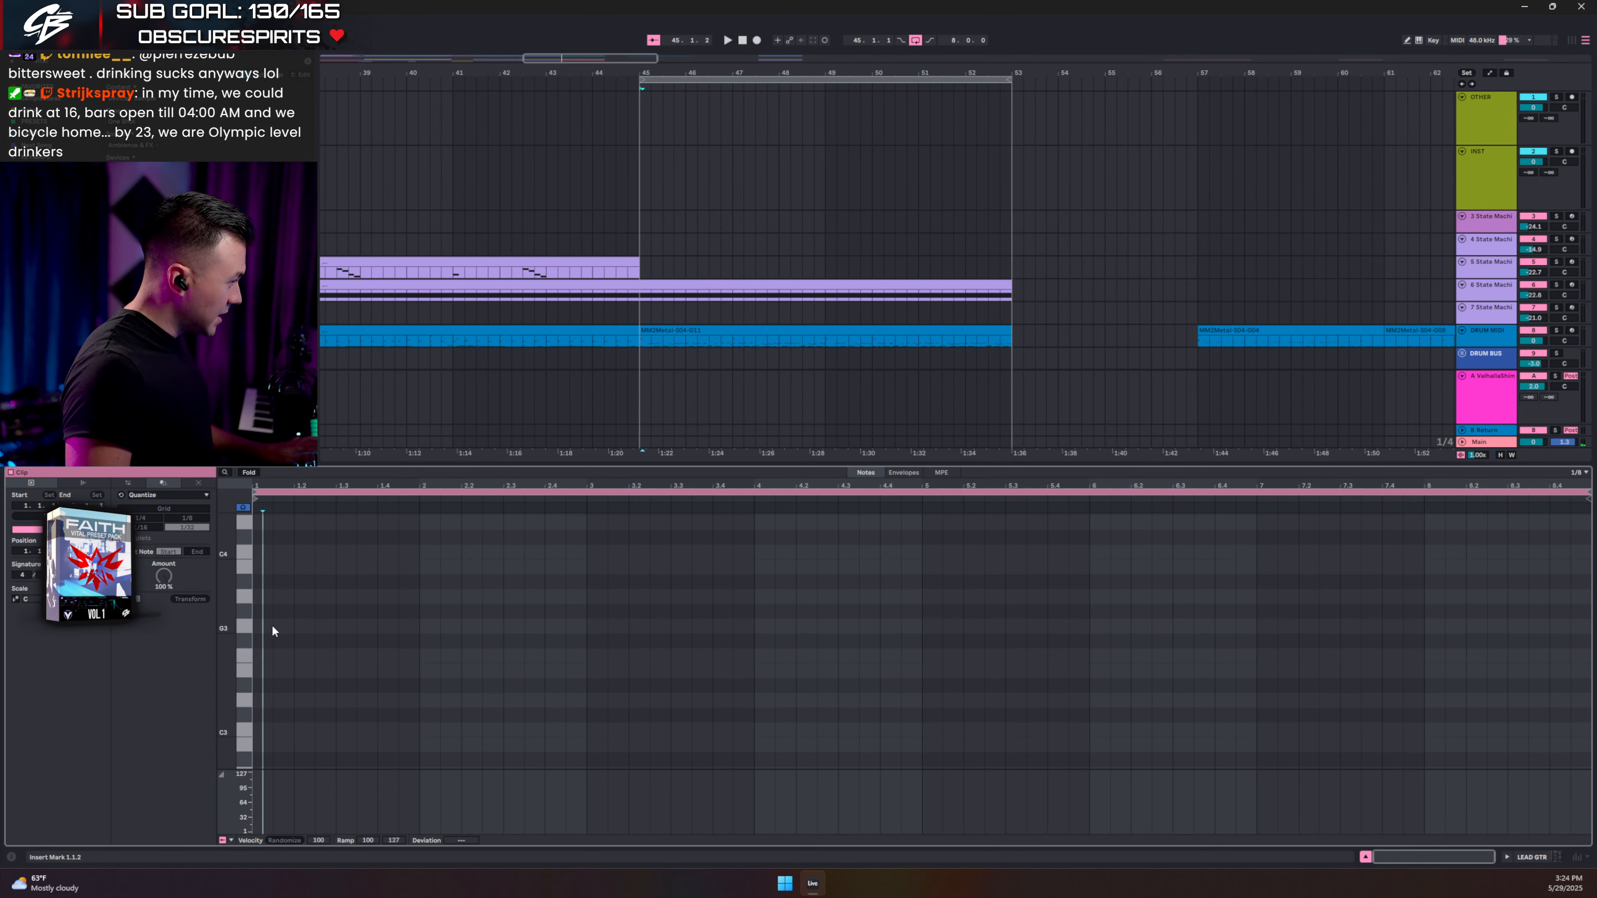
double_click(255, 630)
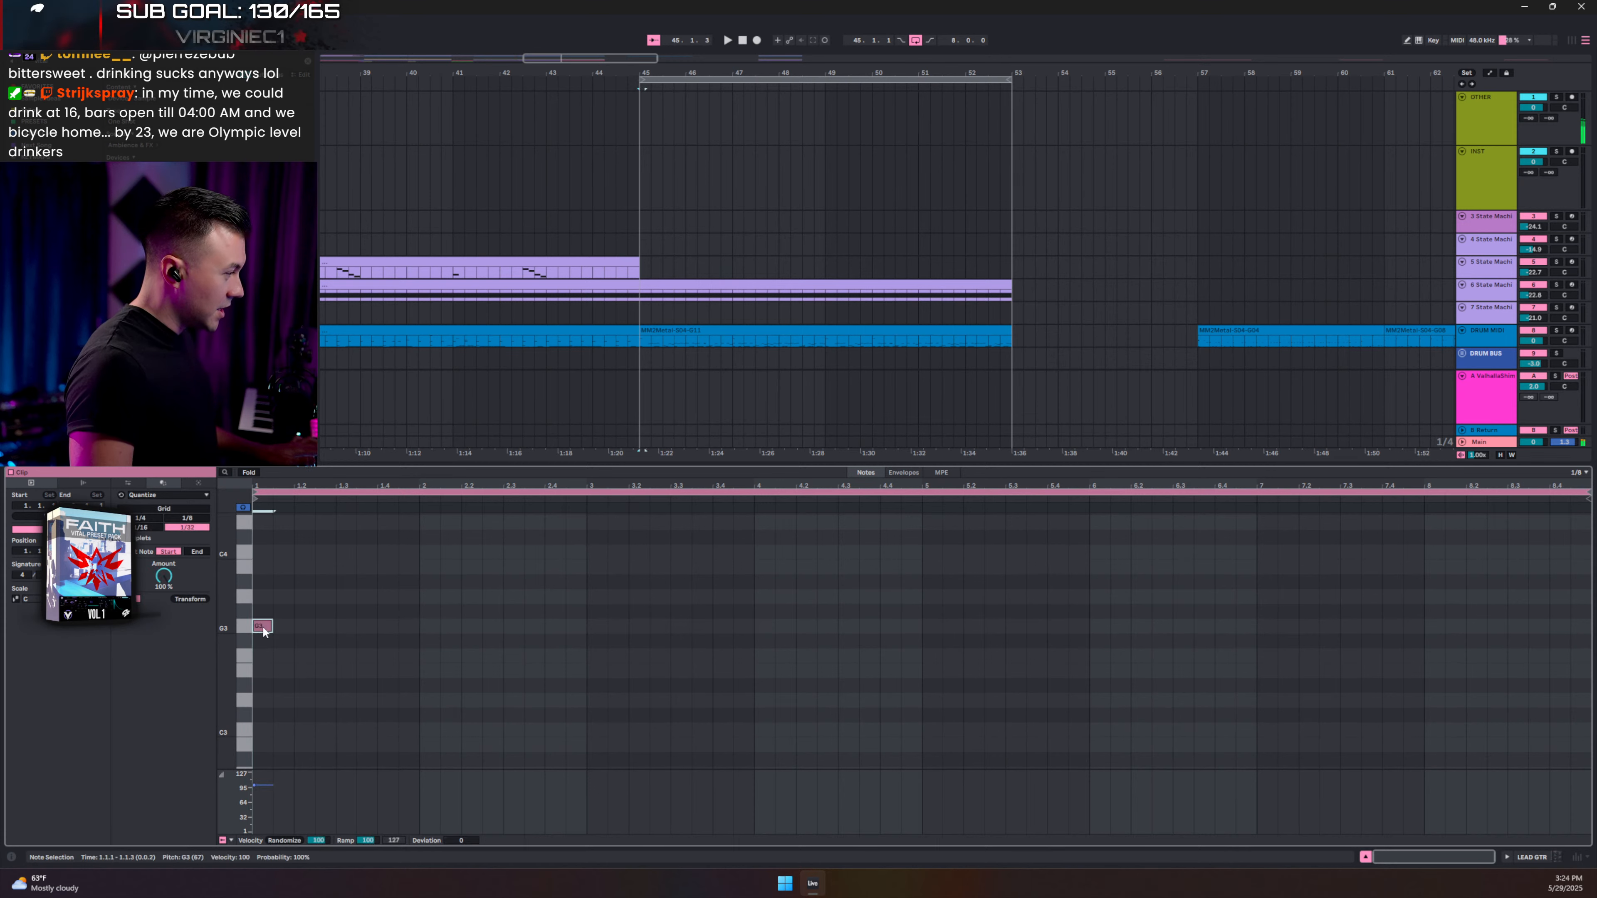
key("Up")
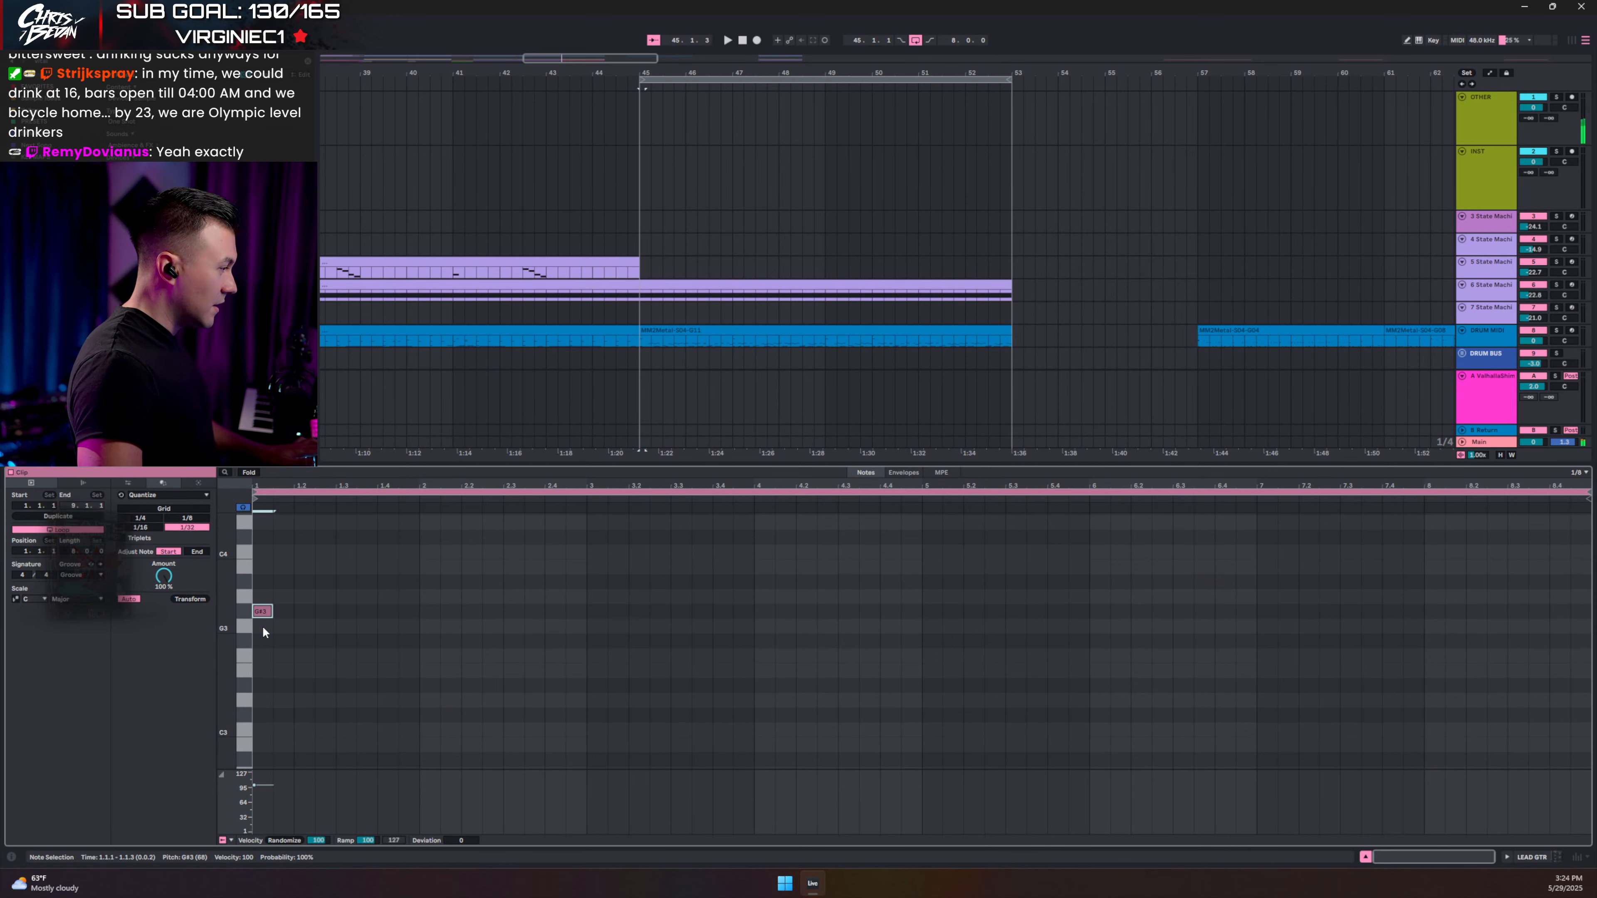
key("Up")
key("Up")
key("Up")
key("Up")
key("Up")
key("Up")
key("Up")
key("Up")
key("Up")
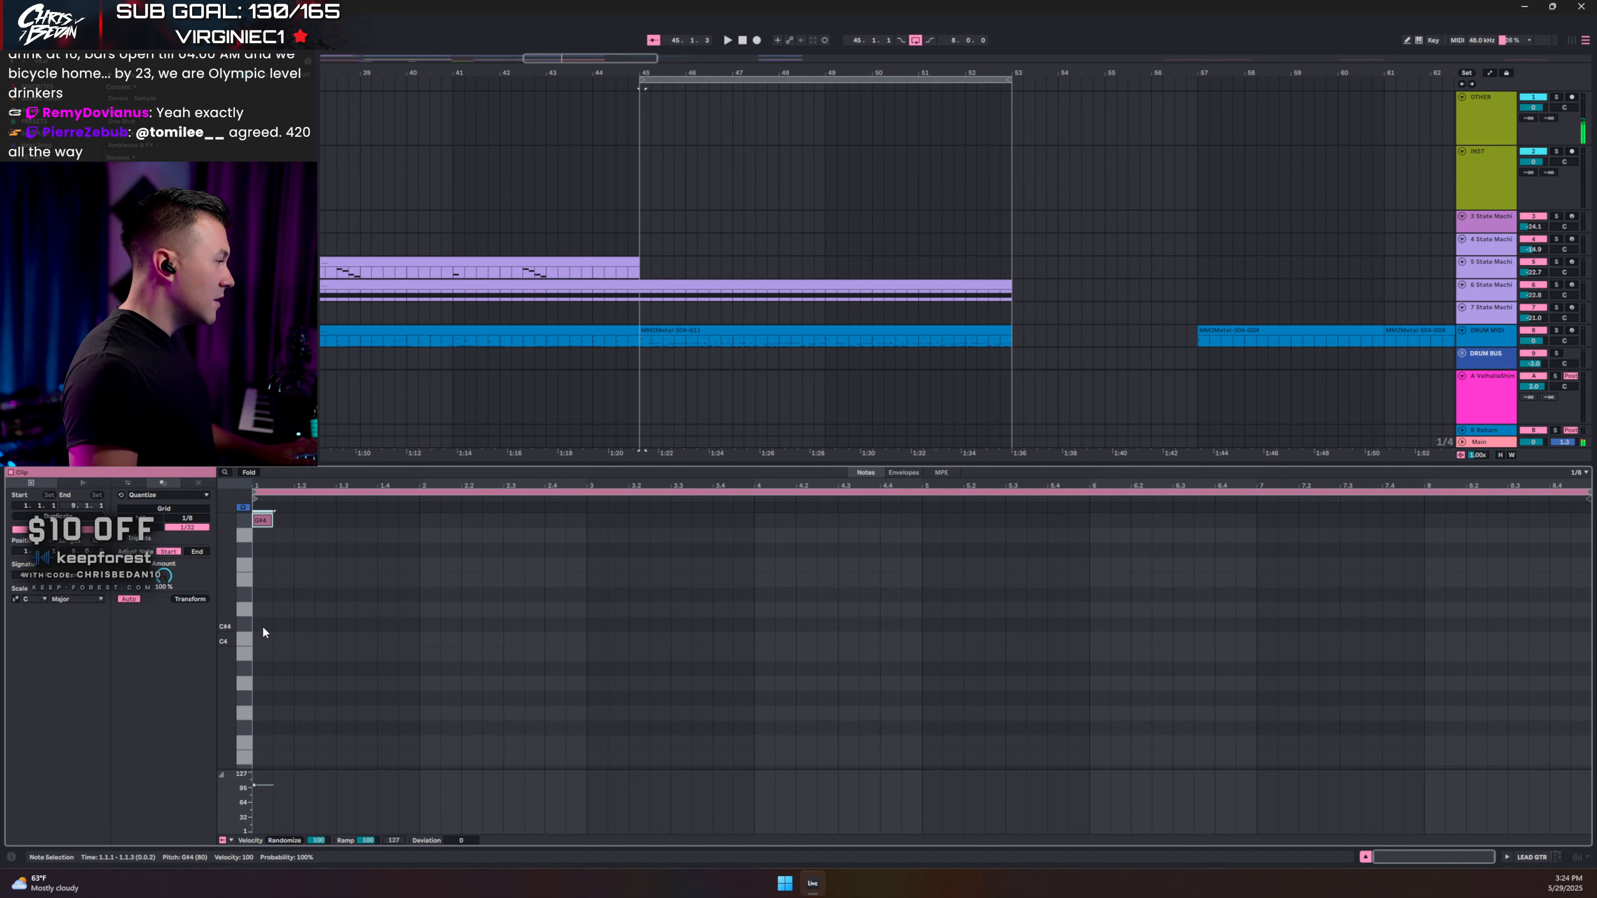
key("Down")
key("Down")
key("Down")
key("Down")
key("Down")
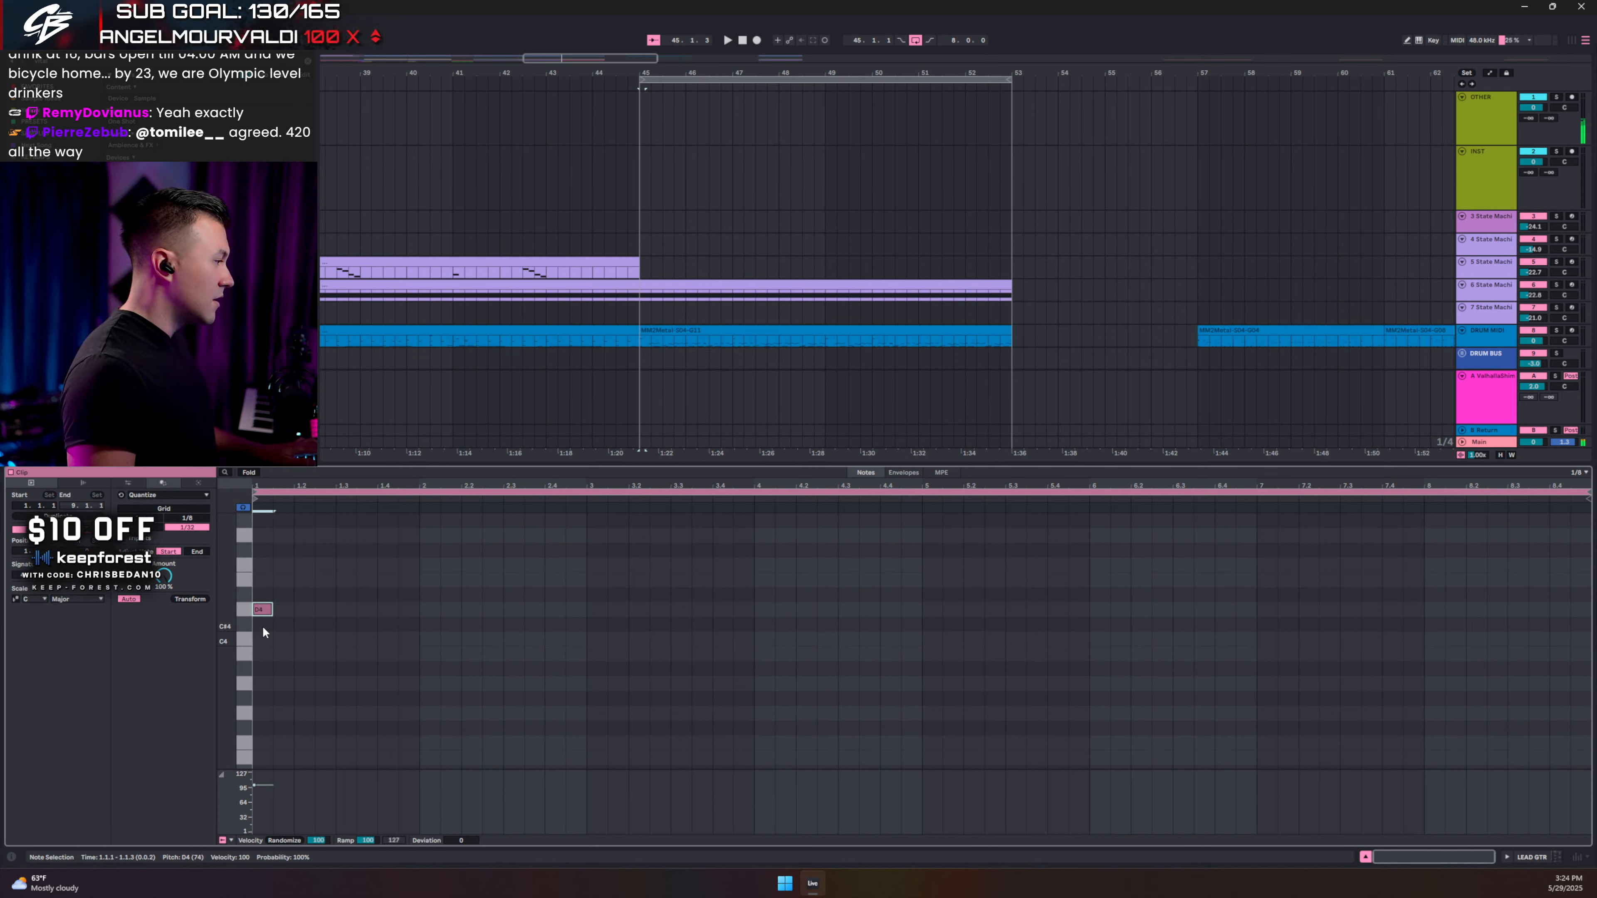
Repeat the D4 eighth note back to back until it fills all eight bars of the LEAD GTR clip.
key("ctrl+d")
key("ctrl+d")
key("ctrl+d")
key("ctrl+d")
key("ctrl+d")
key("ctrl+d")
key("ctrl+d")
key("ctrl+d")
key("ctrl+d")
key("ctrl+d")
key("ctrl+d")
key("ctrl+d")
key("ctrl+d")
key("ctrl+d")
key("ctrl+d")
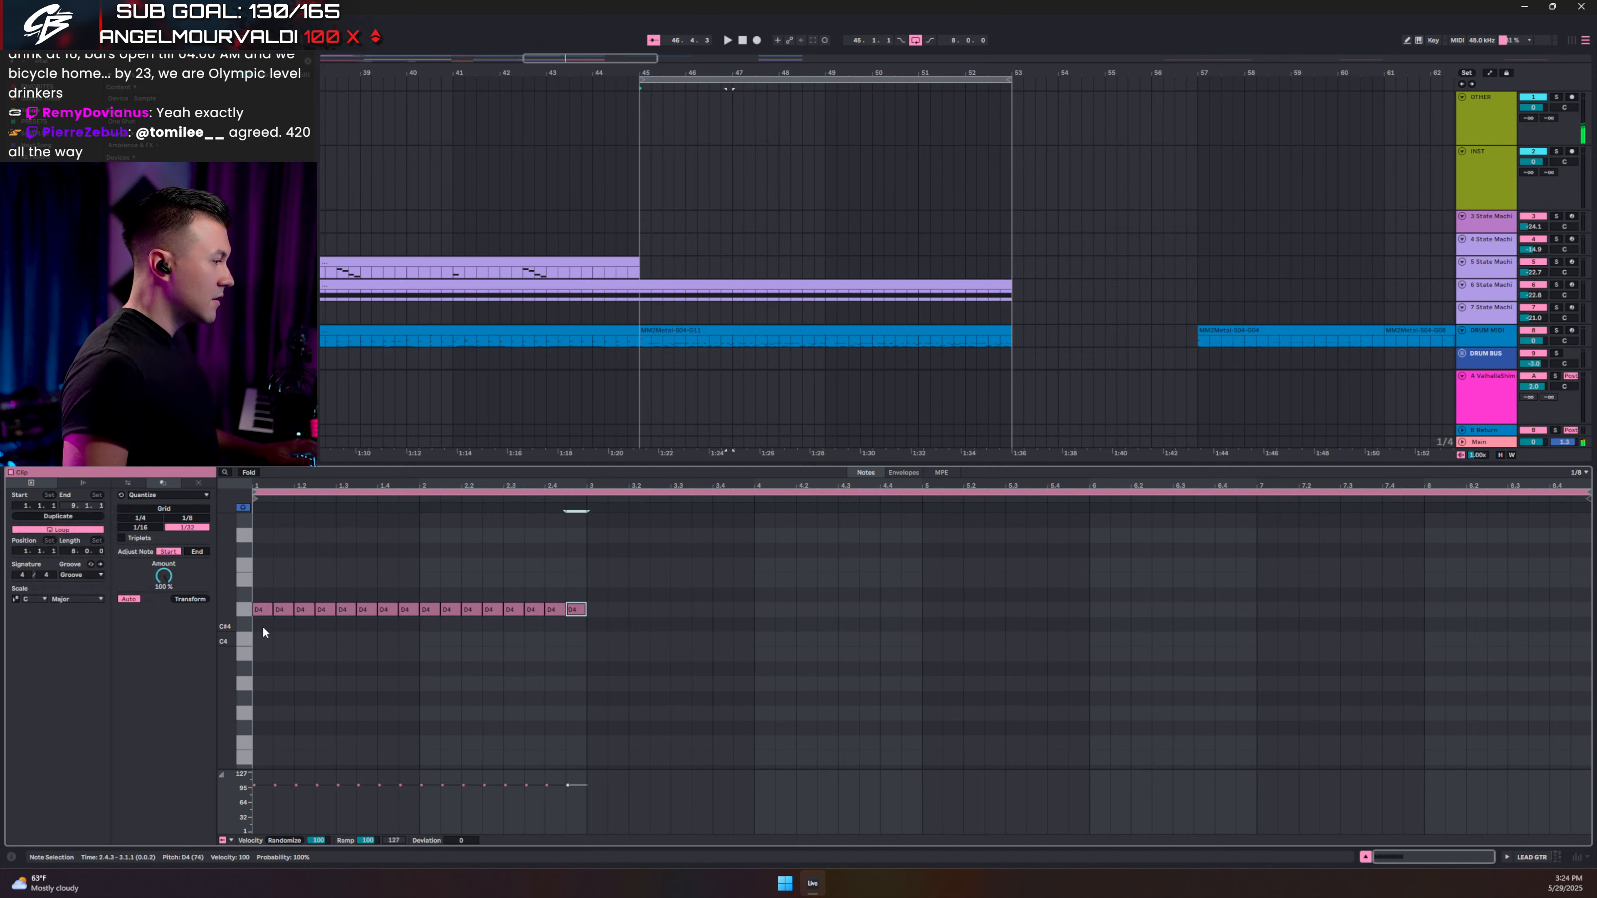
key("ctrl+d")
key("ctrl+d")
key("ctrl+d")
key("ctrl+d")
key("ctrl+d")
key("ctrl+d")
key("ctrl+d")
key("ctrl+d")
key("ctrl+d")
key("ctrl+d")
key("ctrl+d")
key("ctrl+d")
key("ctrl+d")
key("ctrl+d")
key("ctrl+d")
key("ctrl+d")
key("ctrl+d")
key("ctrl+d")
key("ctrl+d")
key("ctrl+d")
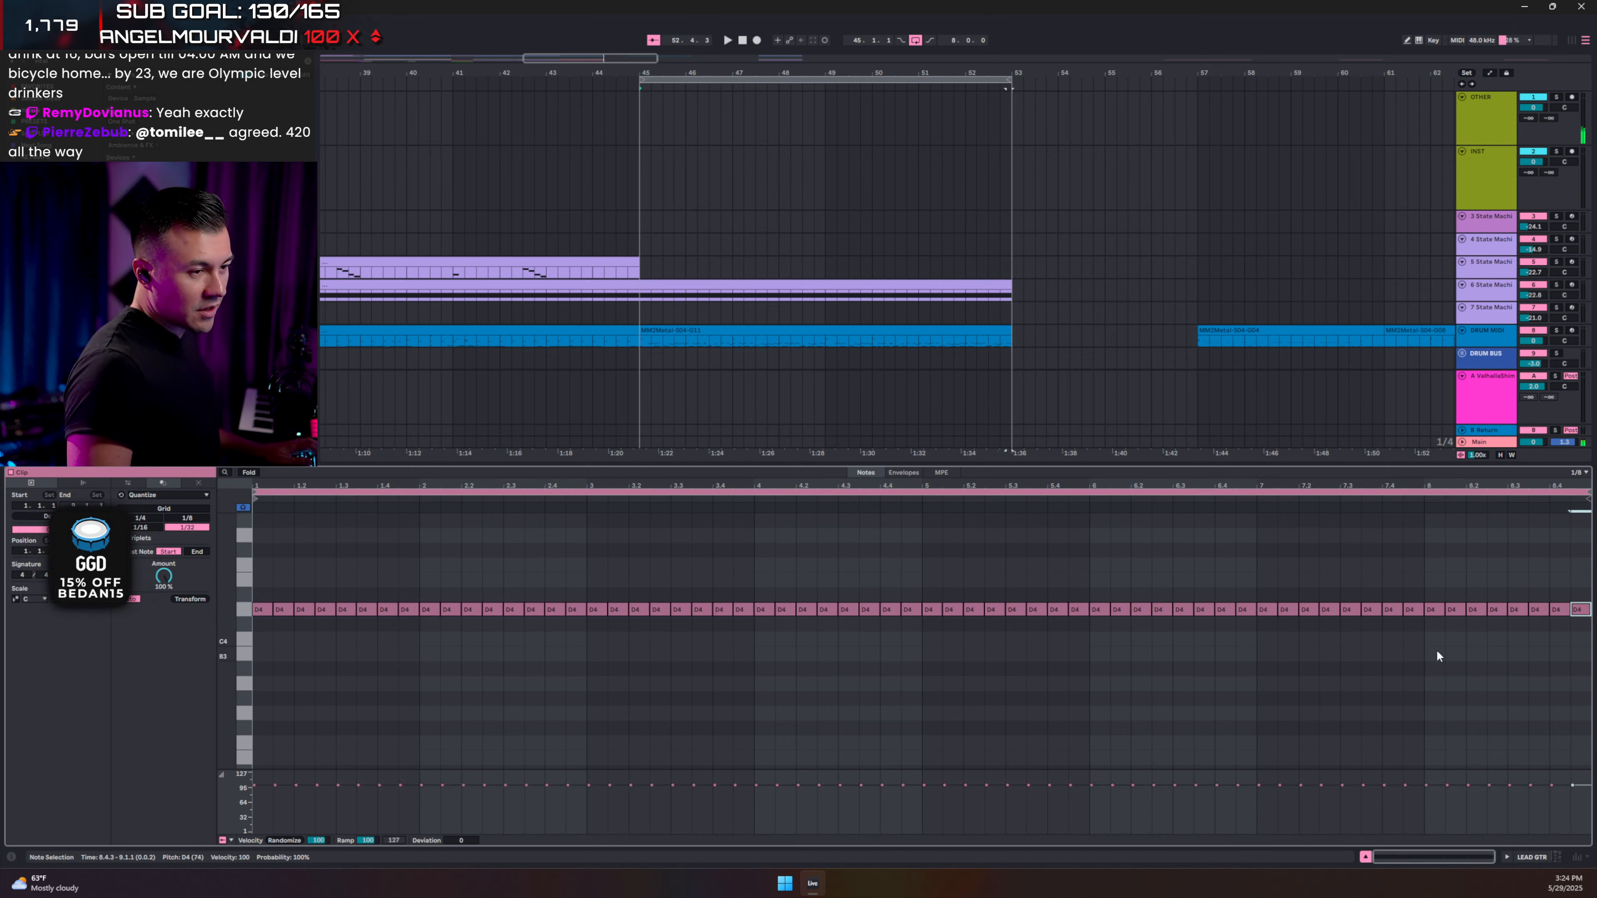
Try velocity 20 on all D4 notes, play the part and raise their velocity to 63.
left_click(239, 611)
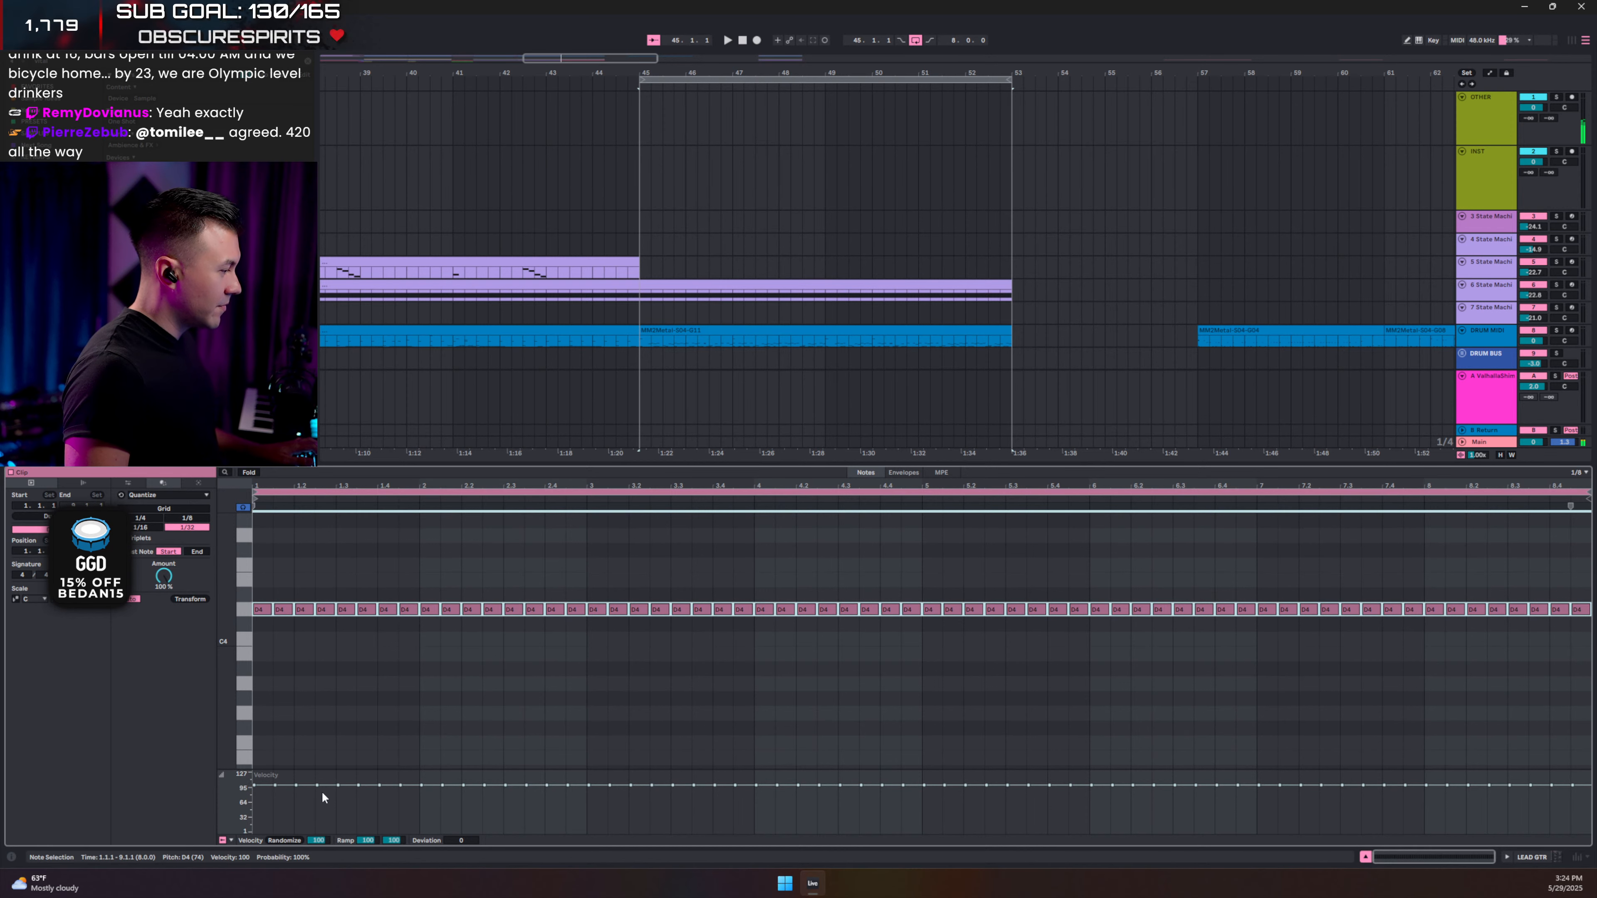
left_click_drag(344, 786, 345, 823)
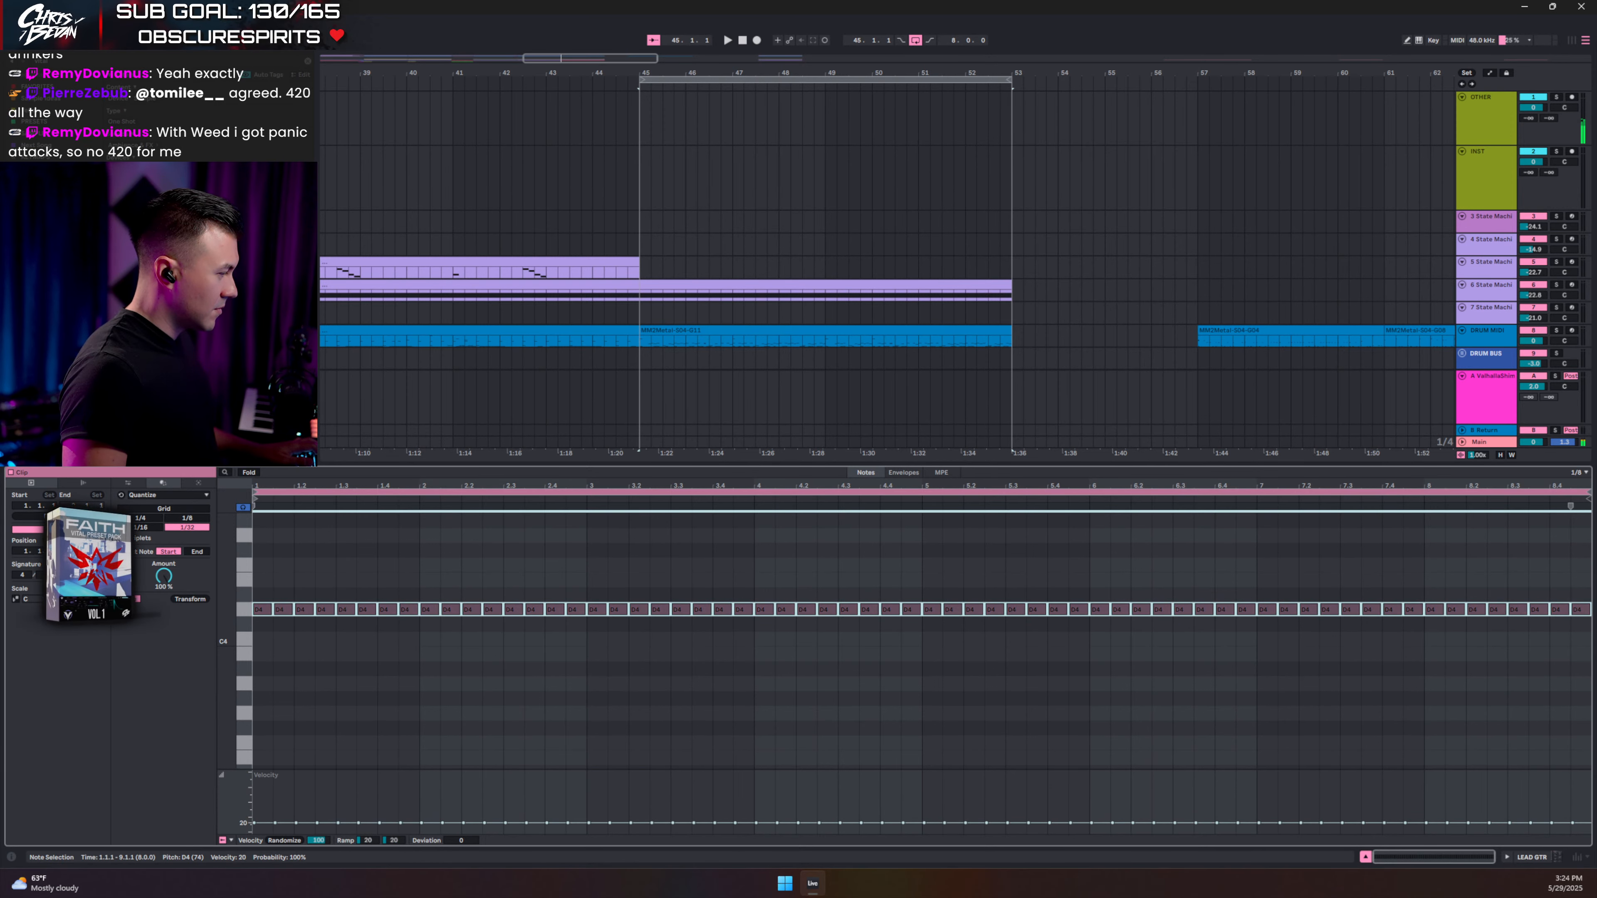
key("space")
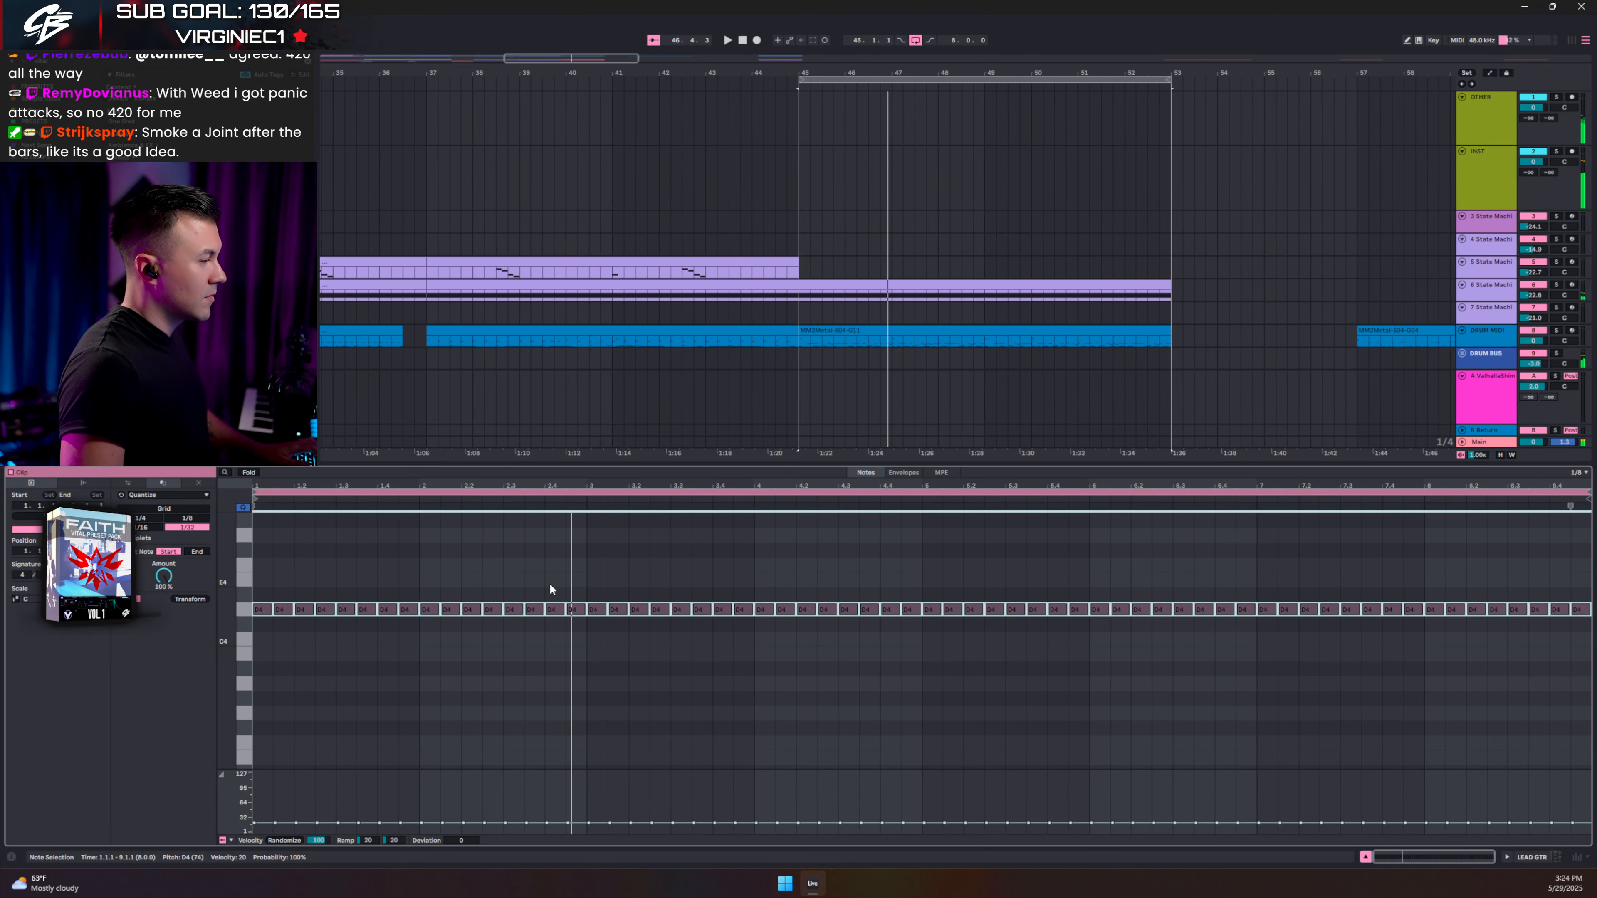
left_click_drag(380, 825, 379, 803)
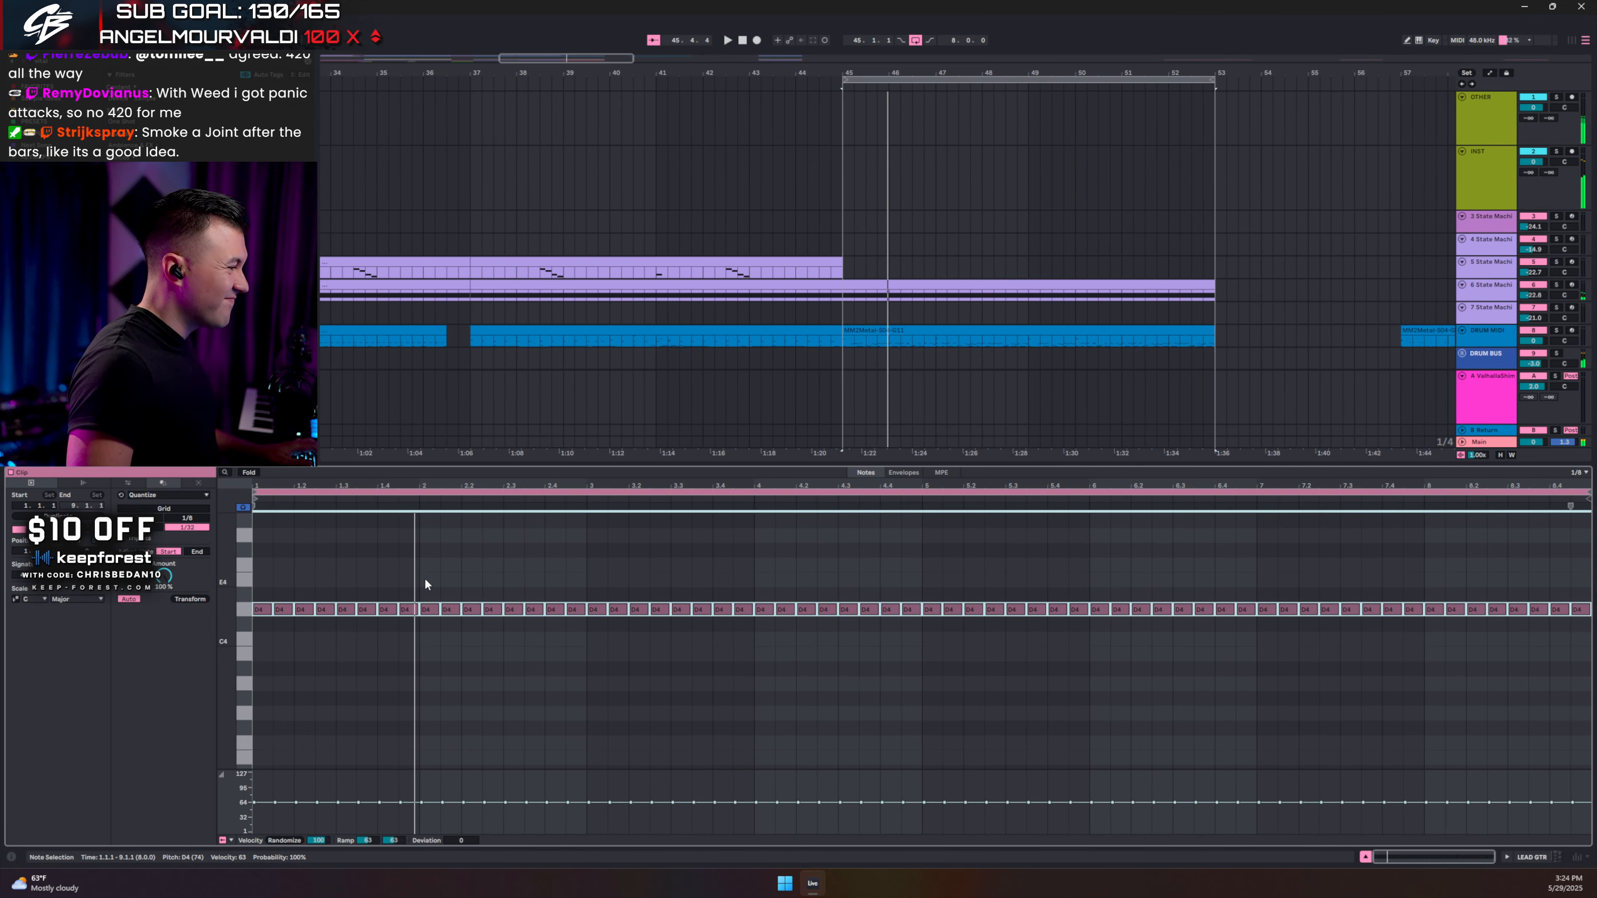
Try lowering the first three LEAD GTR notes of clip bar 2 to A3 and play the part.
left_click_drag(424, 579, 480, 642)
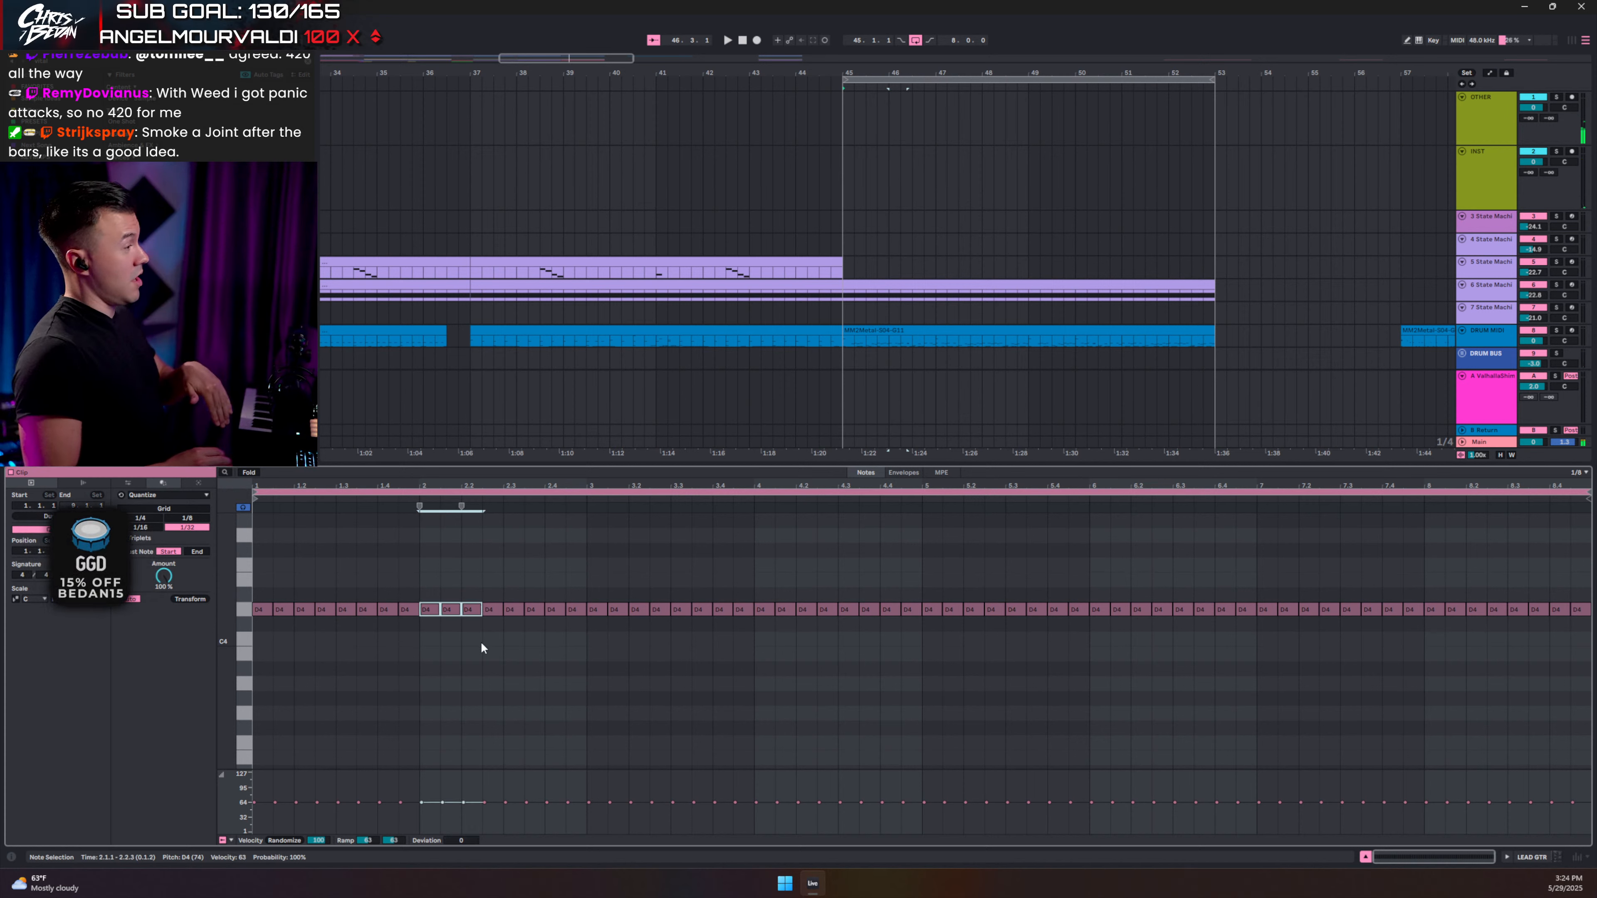
key("Down")
key("Down")
key("Down")
key("Down")
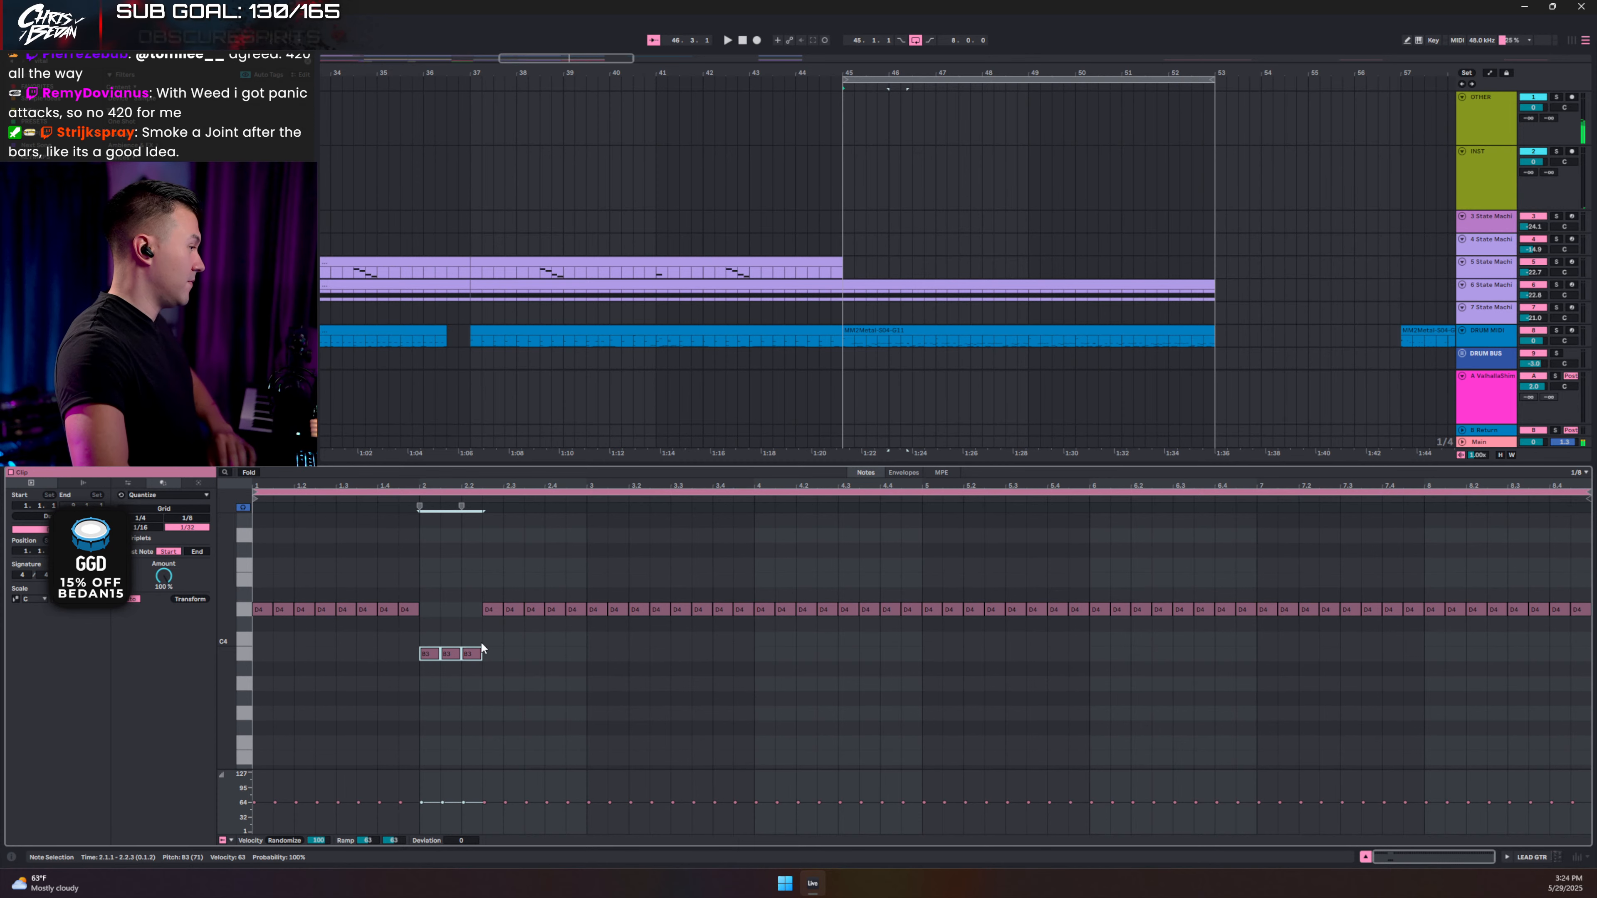
key("Down")
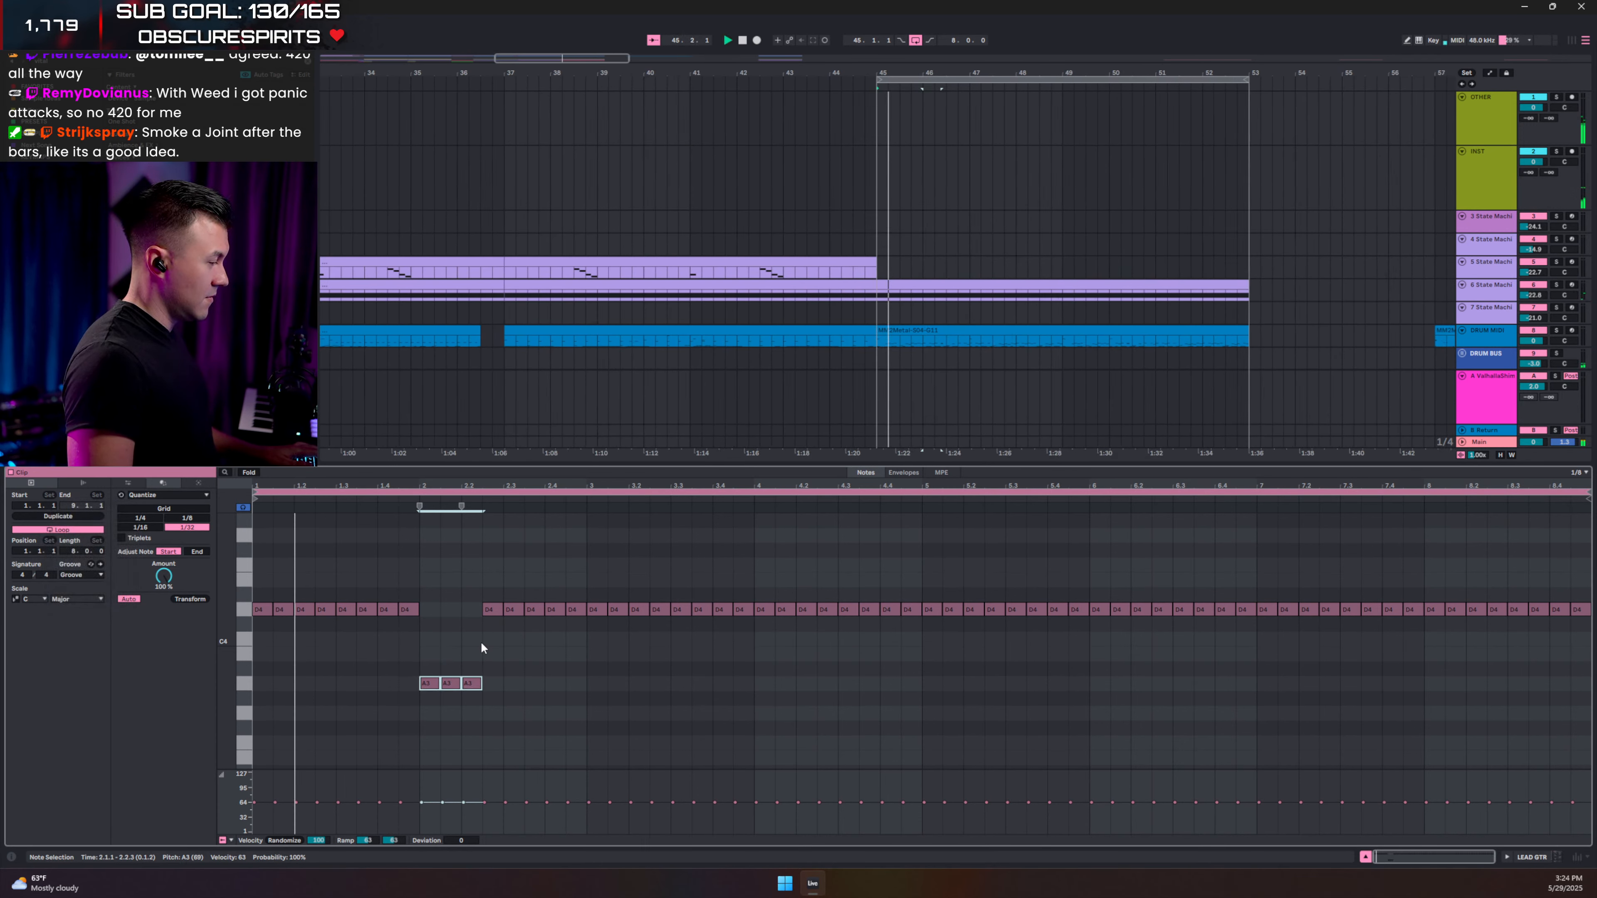
key("space")
key("space")
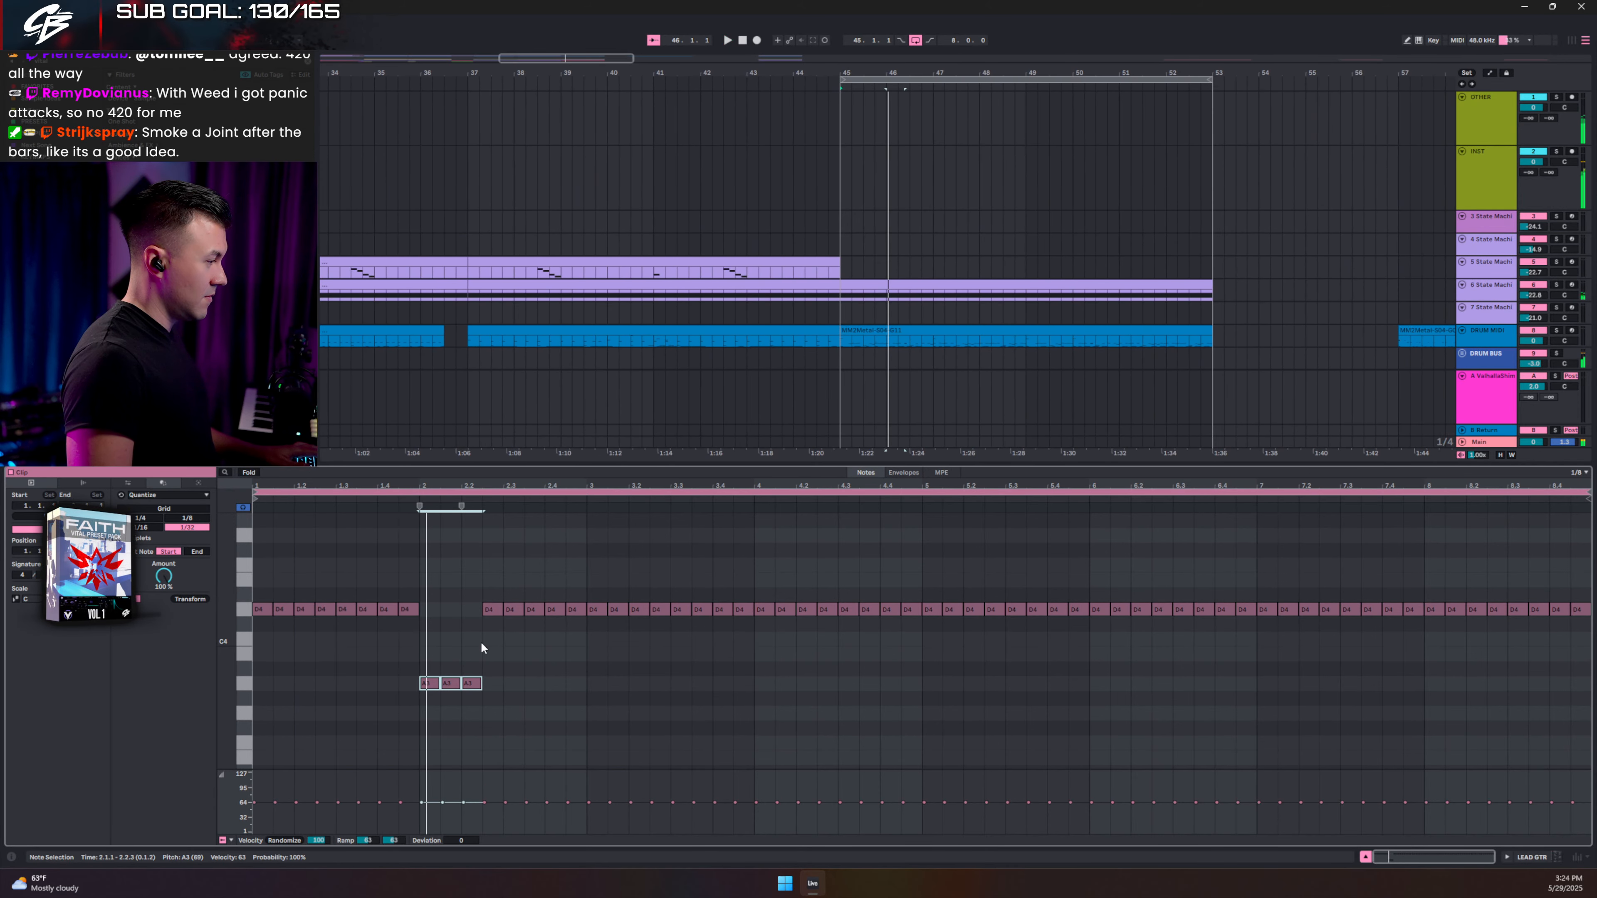
Return the first three notes of clip bar 2 to D4.
key("Up")
key("Up")
key("Up")
key("Up")
key("Up")
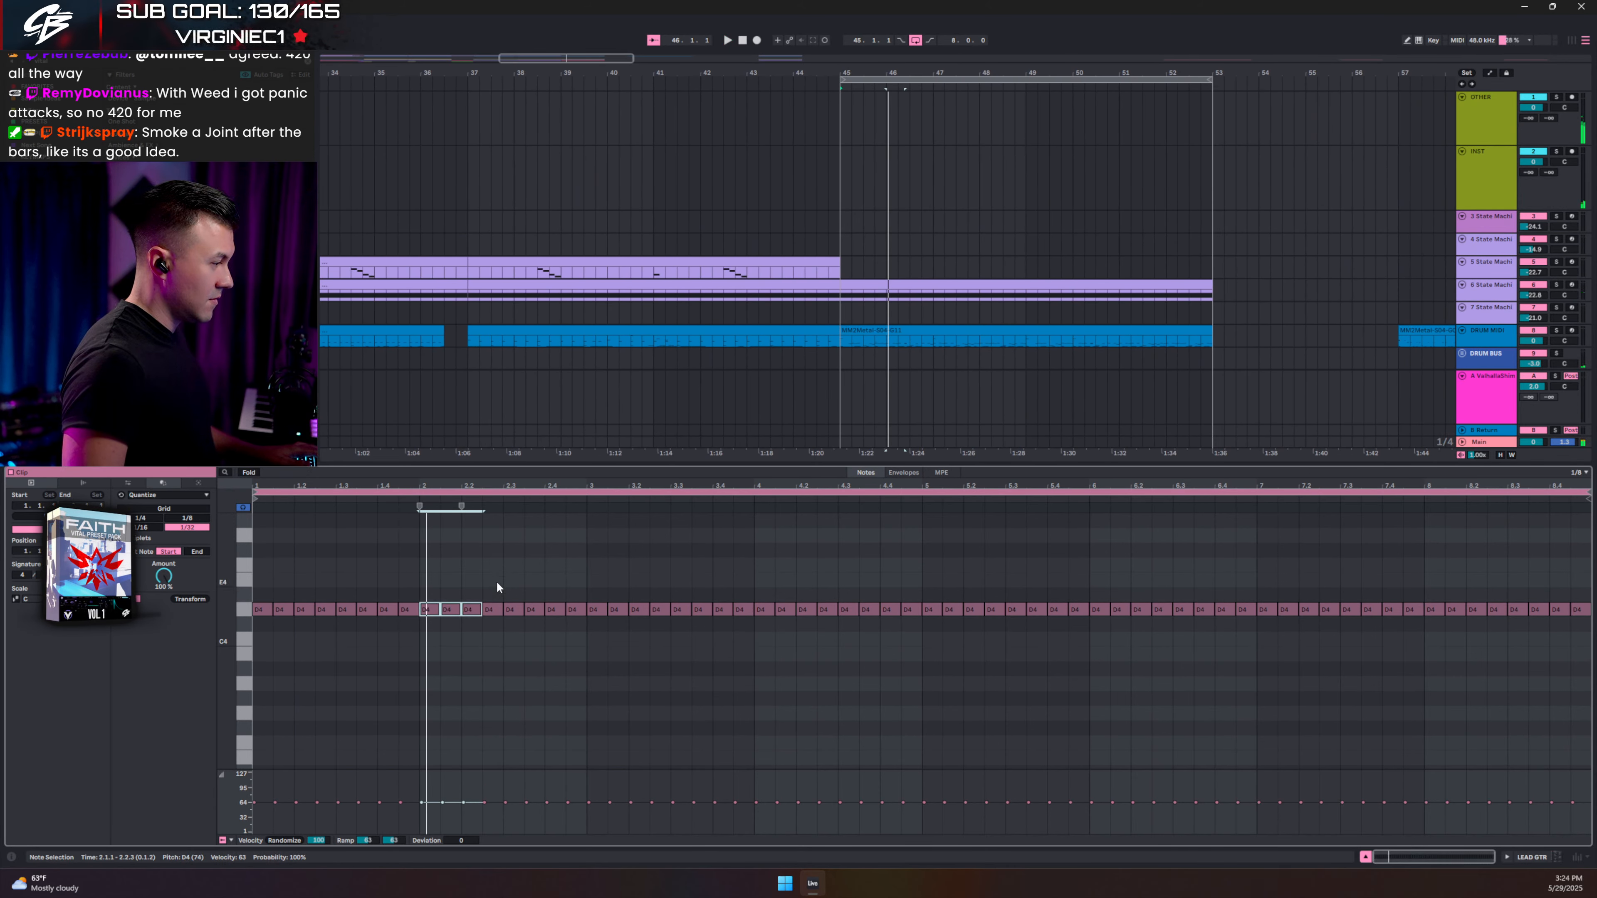
Lower the three notes starting at 2.2.3 to G#3, play them, and raise them to A3 during playback.
key("ctrl+d")
key("Down")
key("Down")
key("Down")
key("Down")
key("Down")
key("Down")
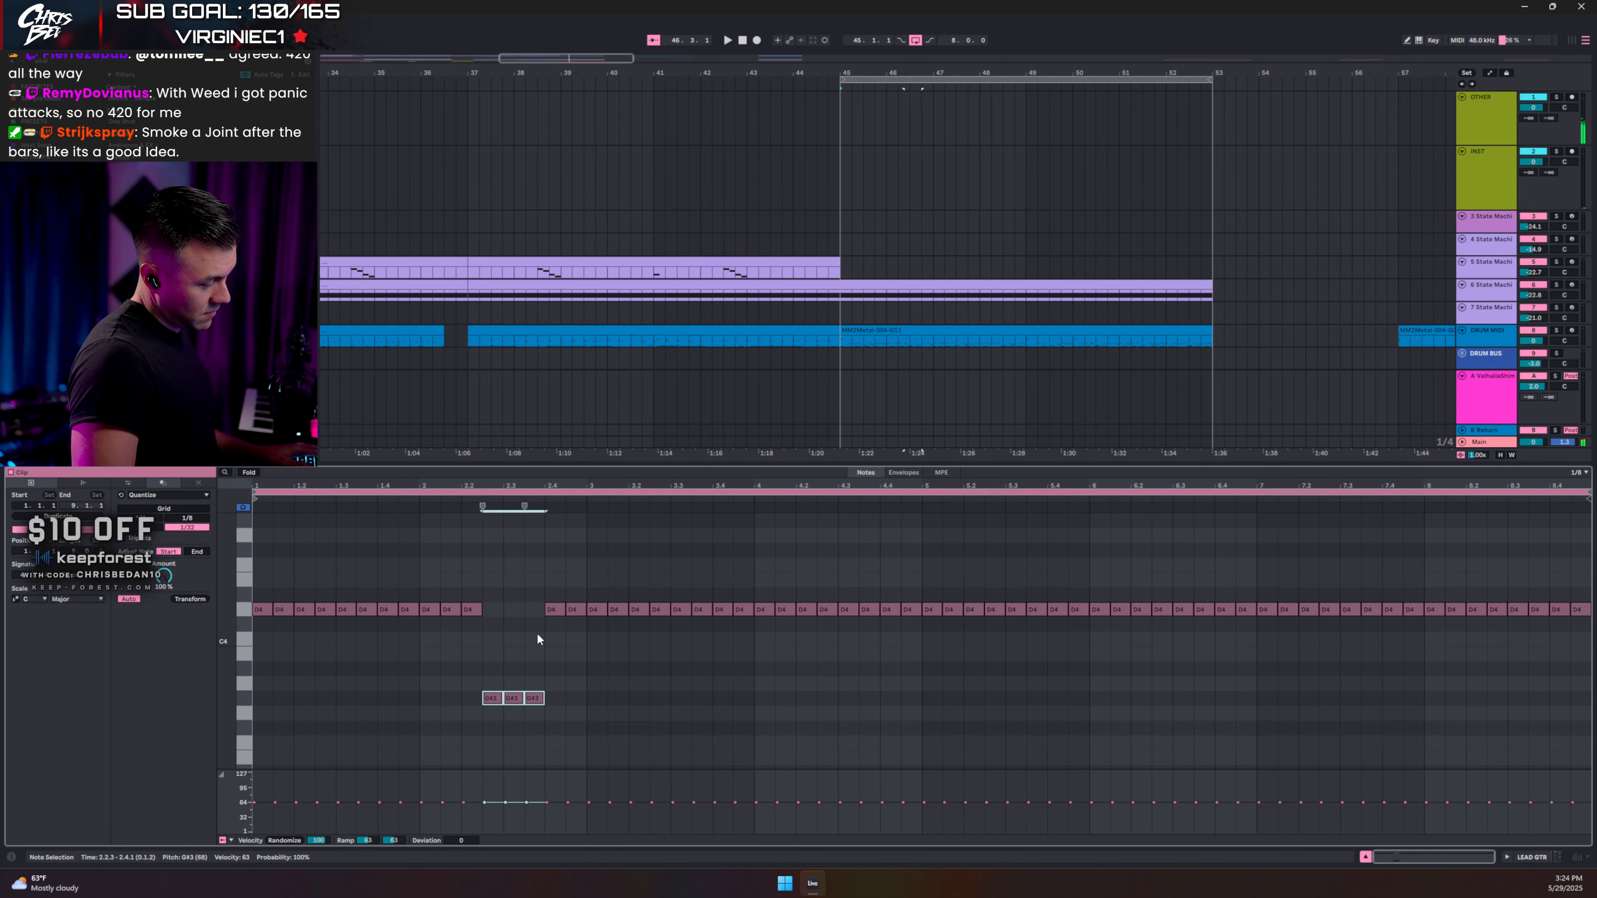
key("space")
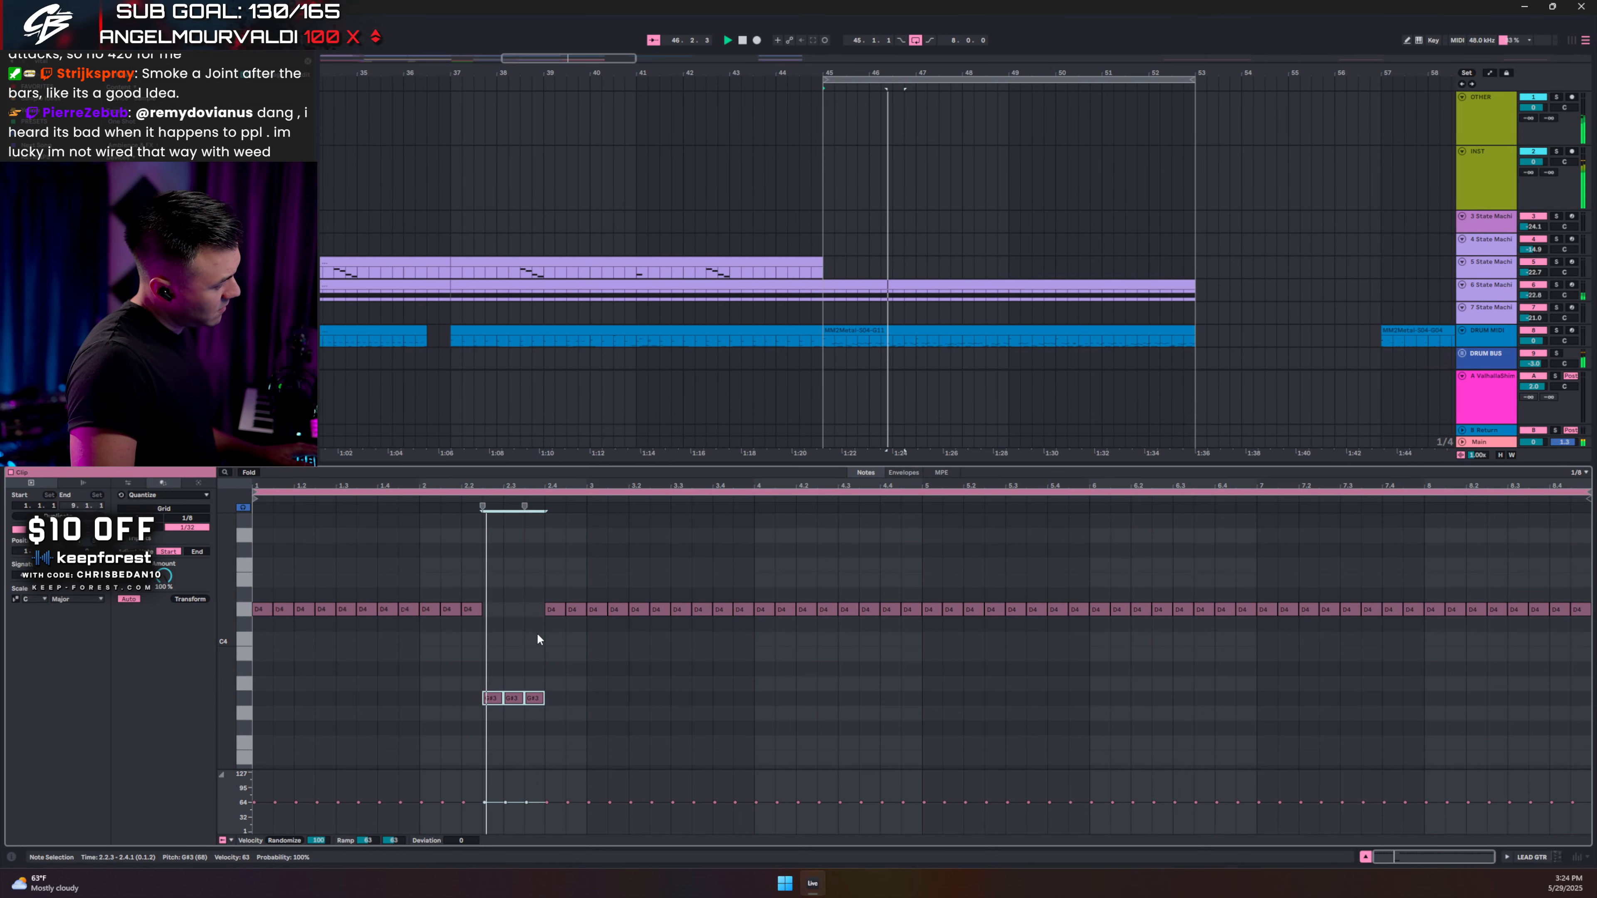
key("Up")
key("space")
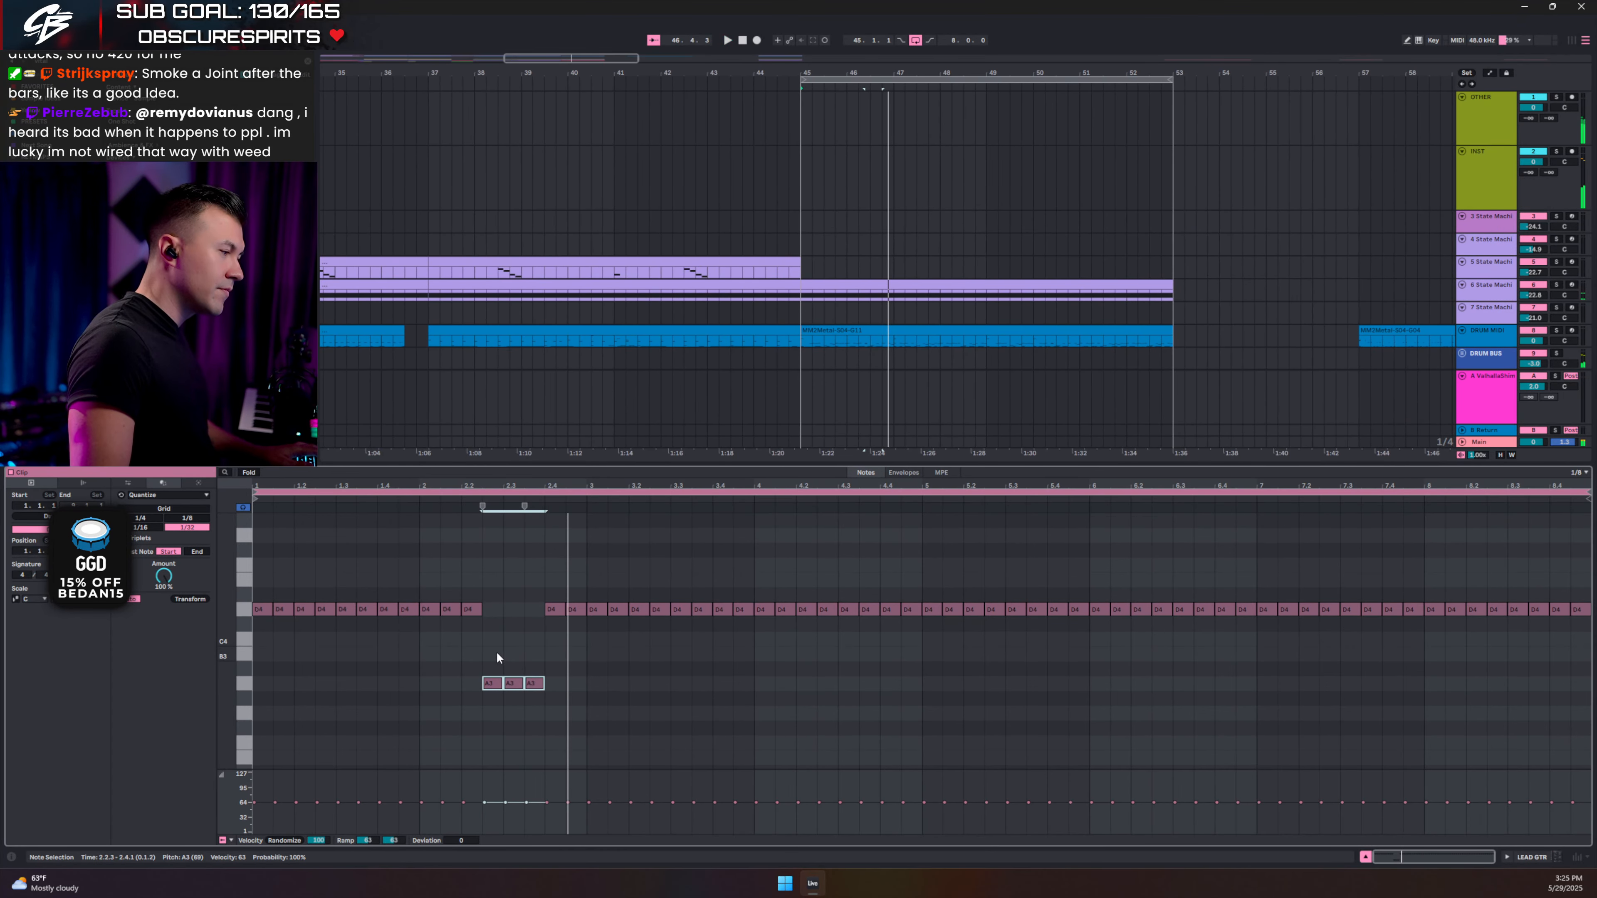
Raise the note at 2.2.3 back to D4 and lower the two notes of beat 2.4 to A3.
key("Up")
key("Up")
key("Up")
key("Up")
key("Up")
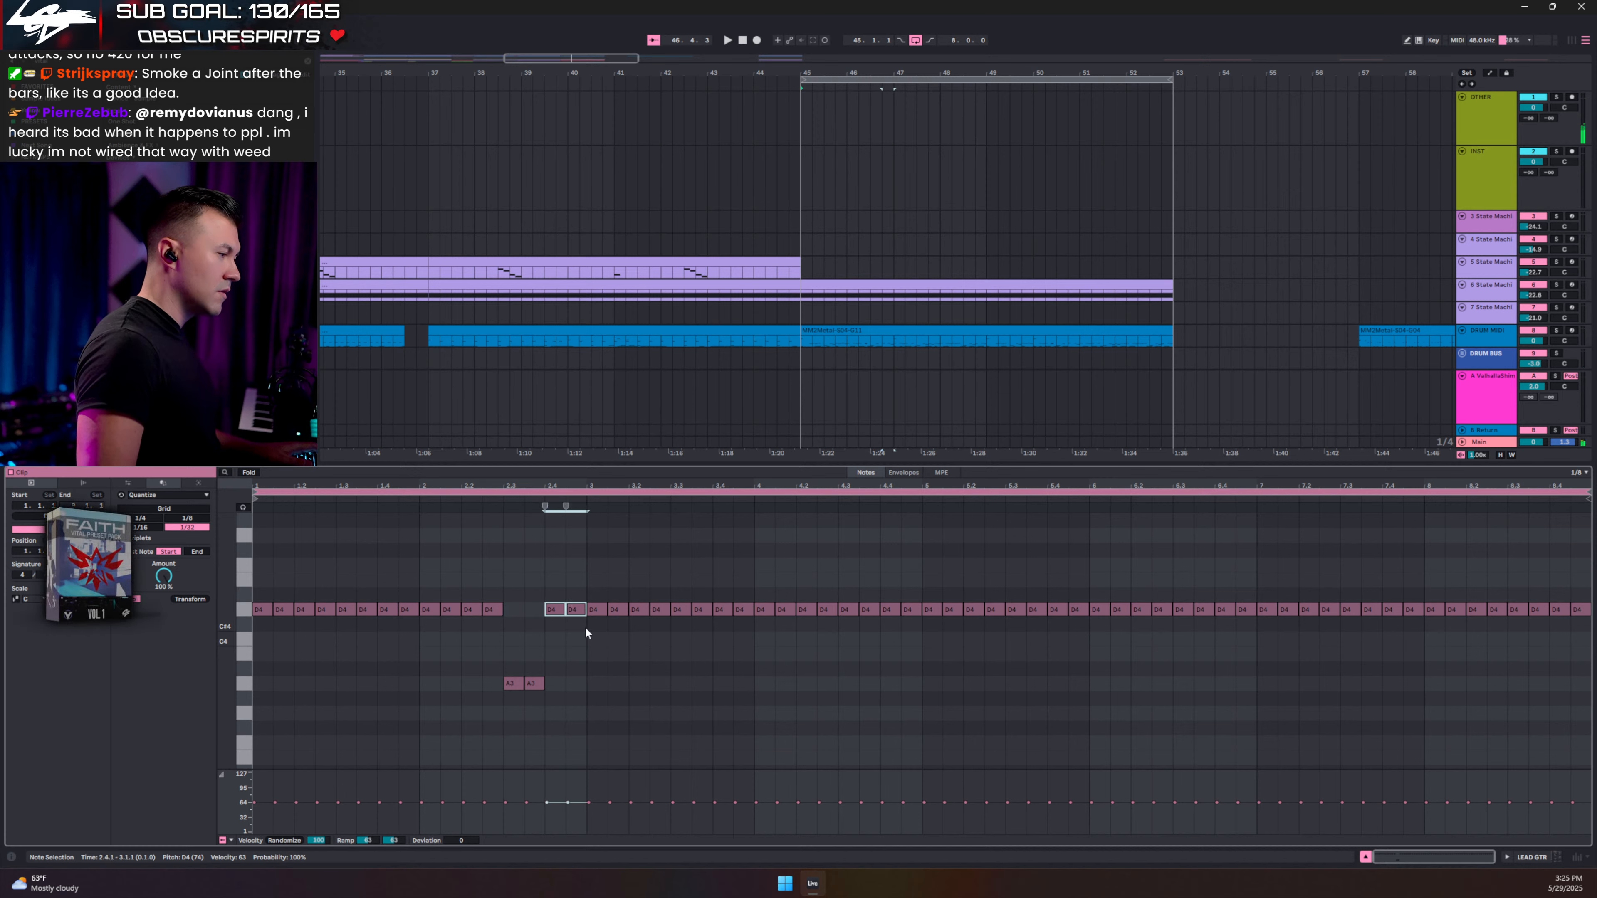
key("Down")
key("Down")
key("Down")
key("Down")
key("Down")
Lower all eight notes of clip bar 3 to C4 and play the part.
left_click(609, 591)
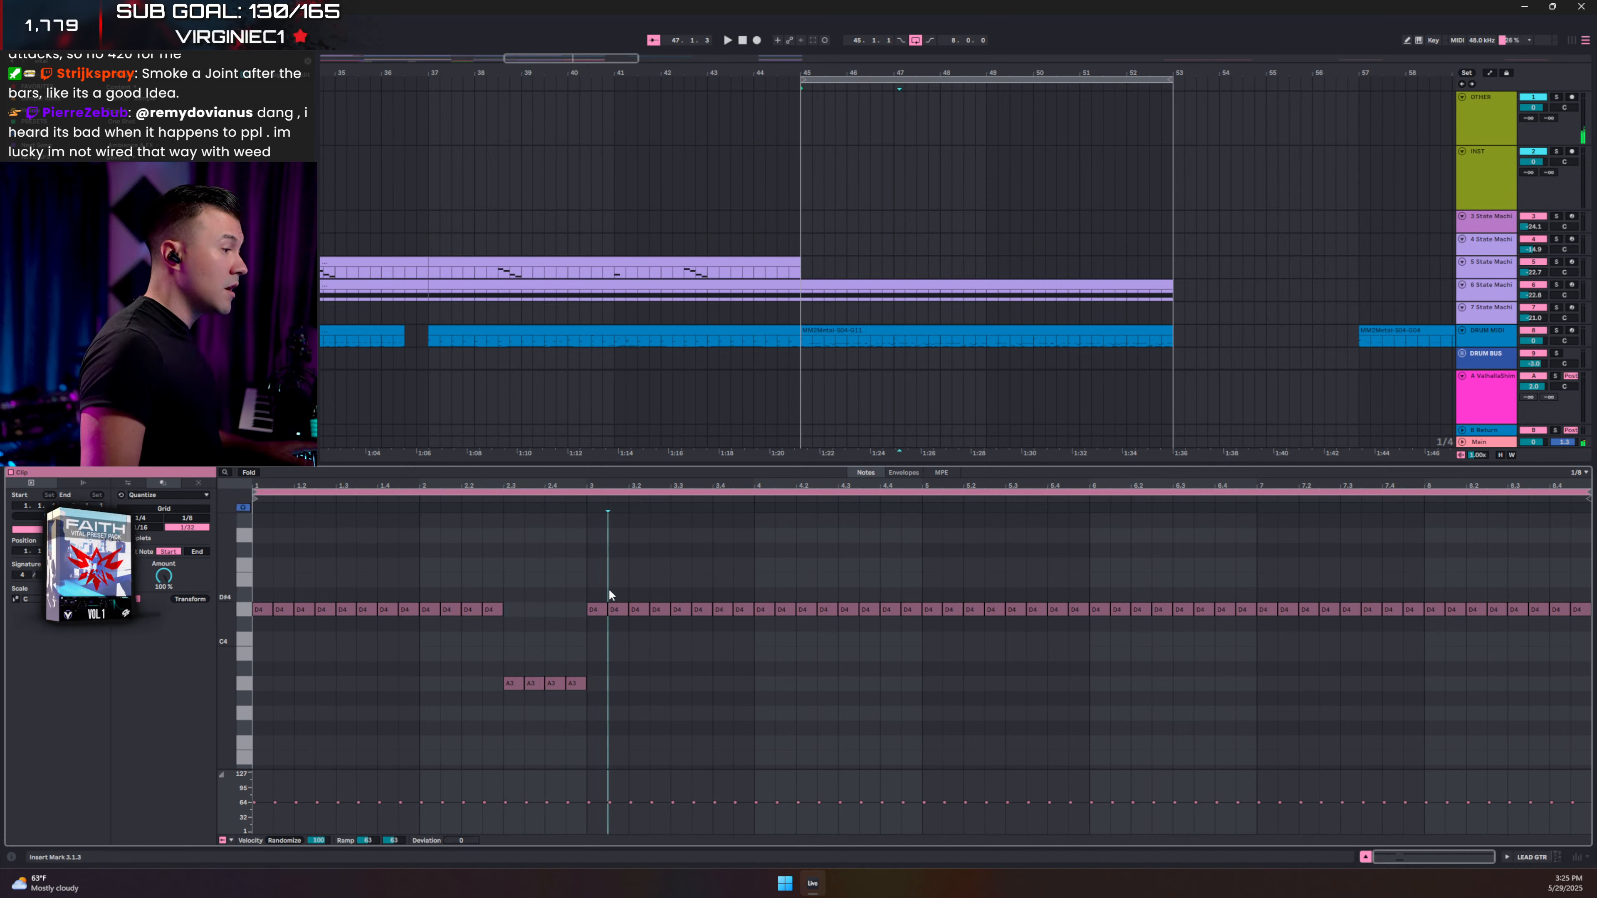
key("Down")
key("Down")
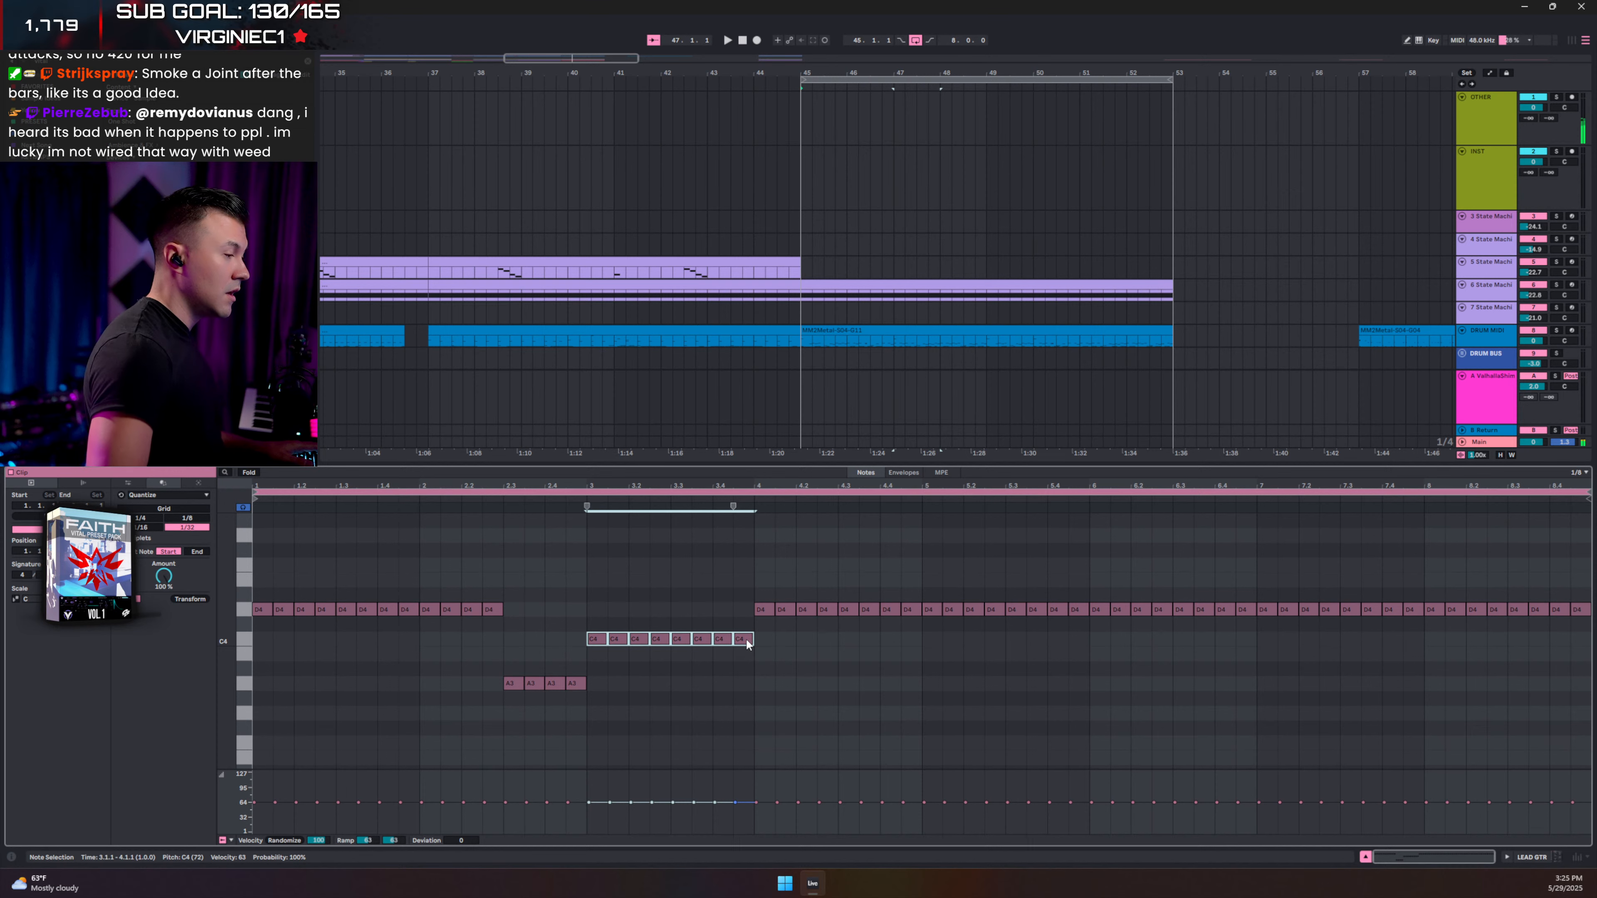
key("space")
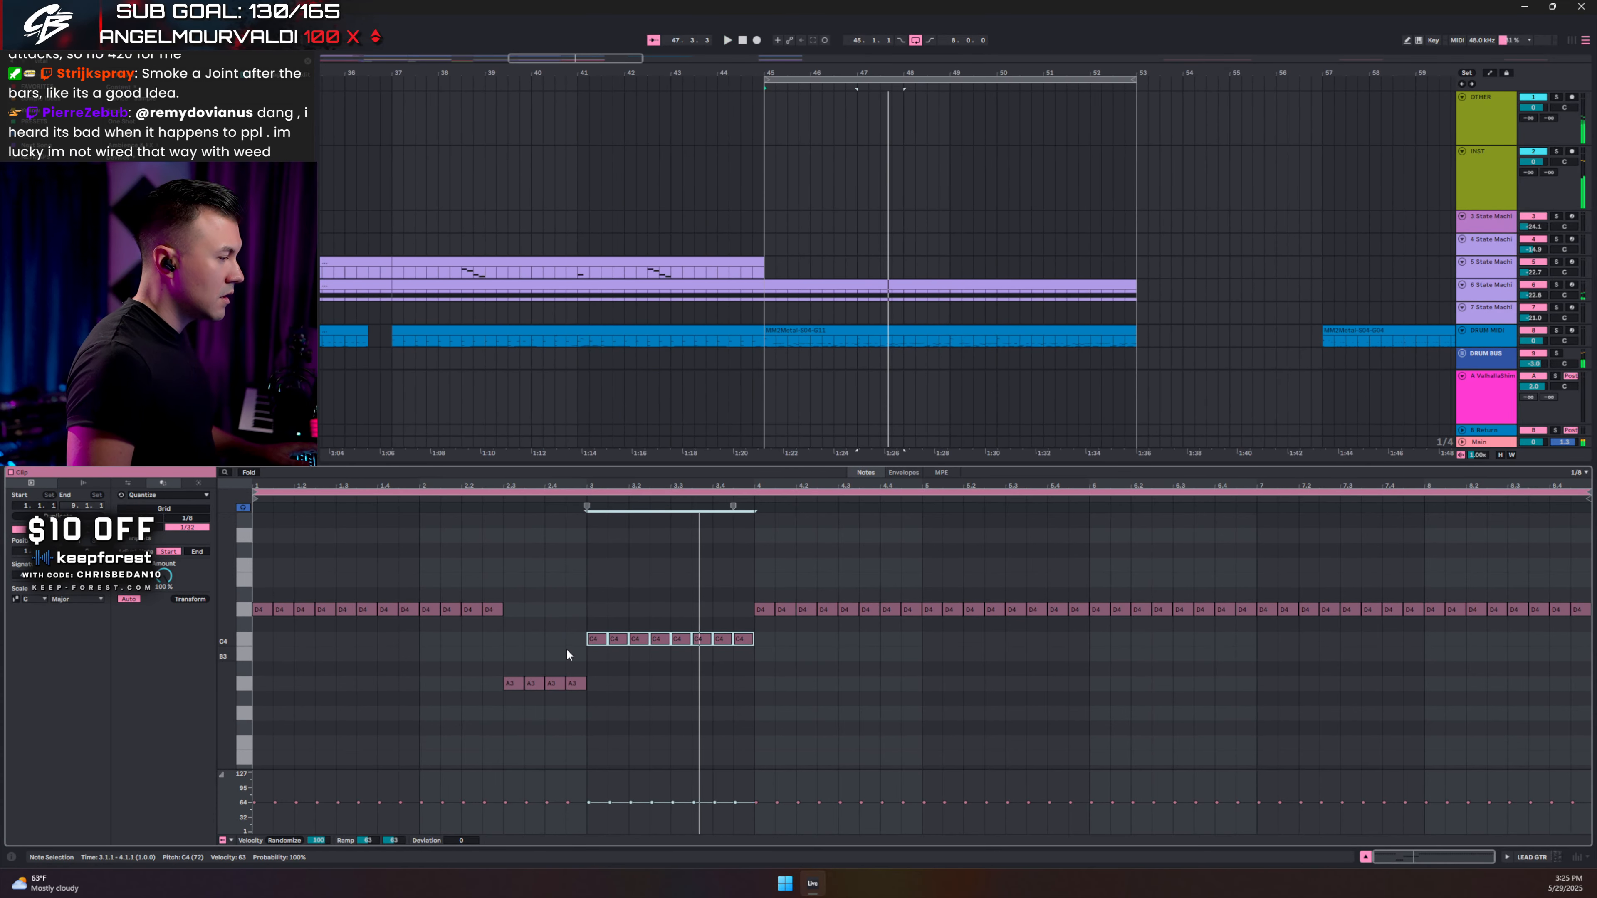
Raise the two notes of beat 2.4 to C4 and play bar 3 from 3.2.3.
left_click_drag(574, 656, 556, 692)
key("Up")
key("Up")
key("Up")
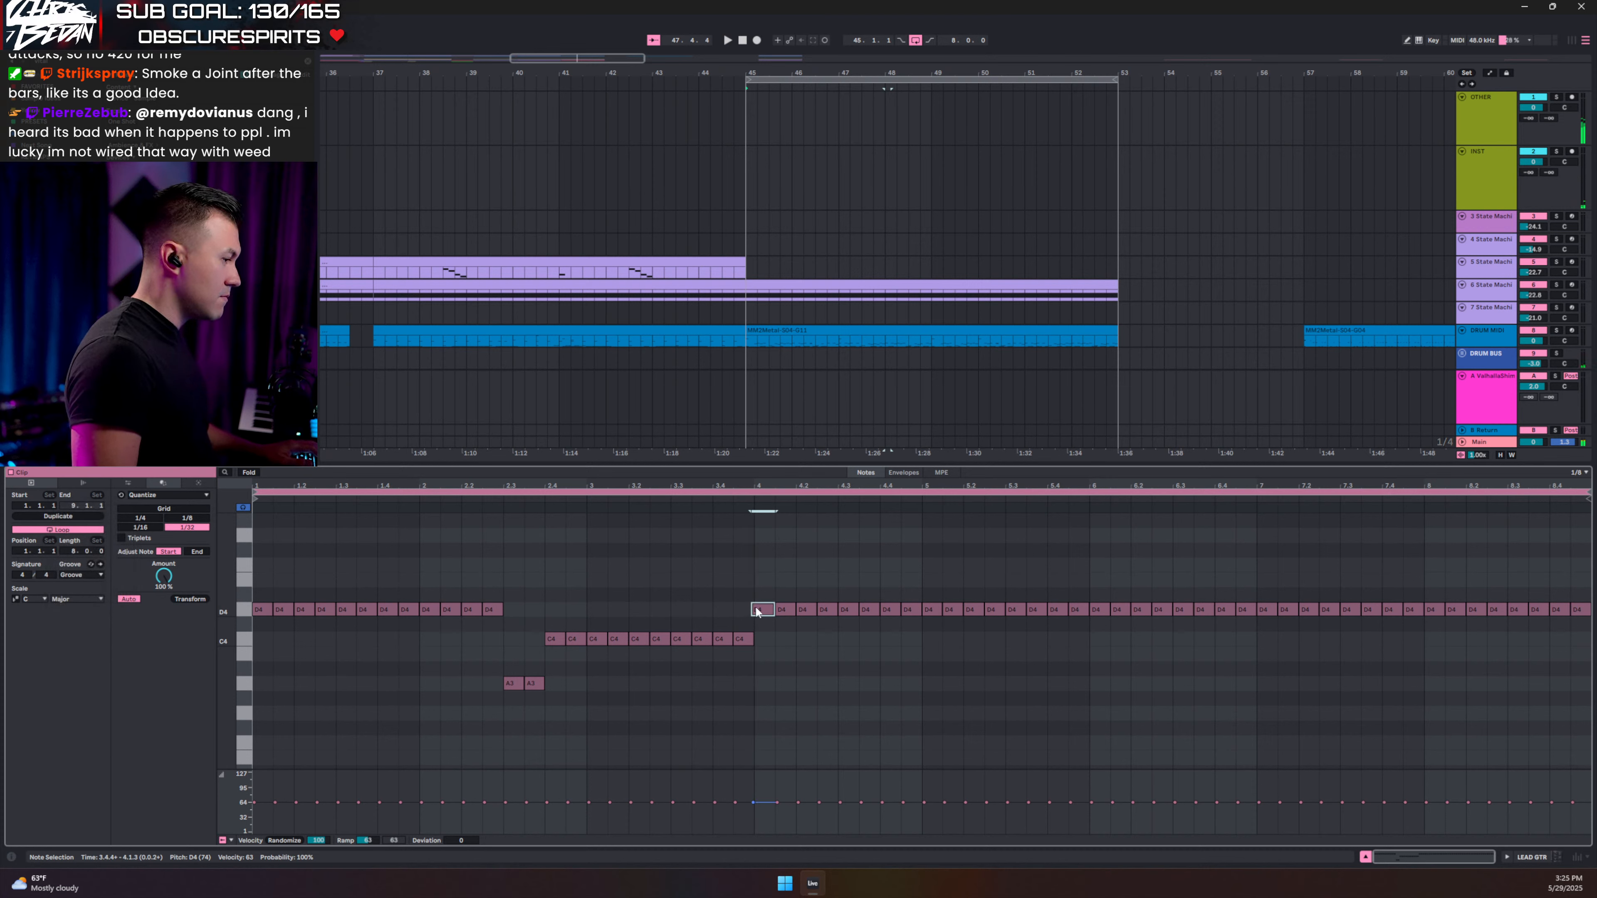
key("Left")
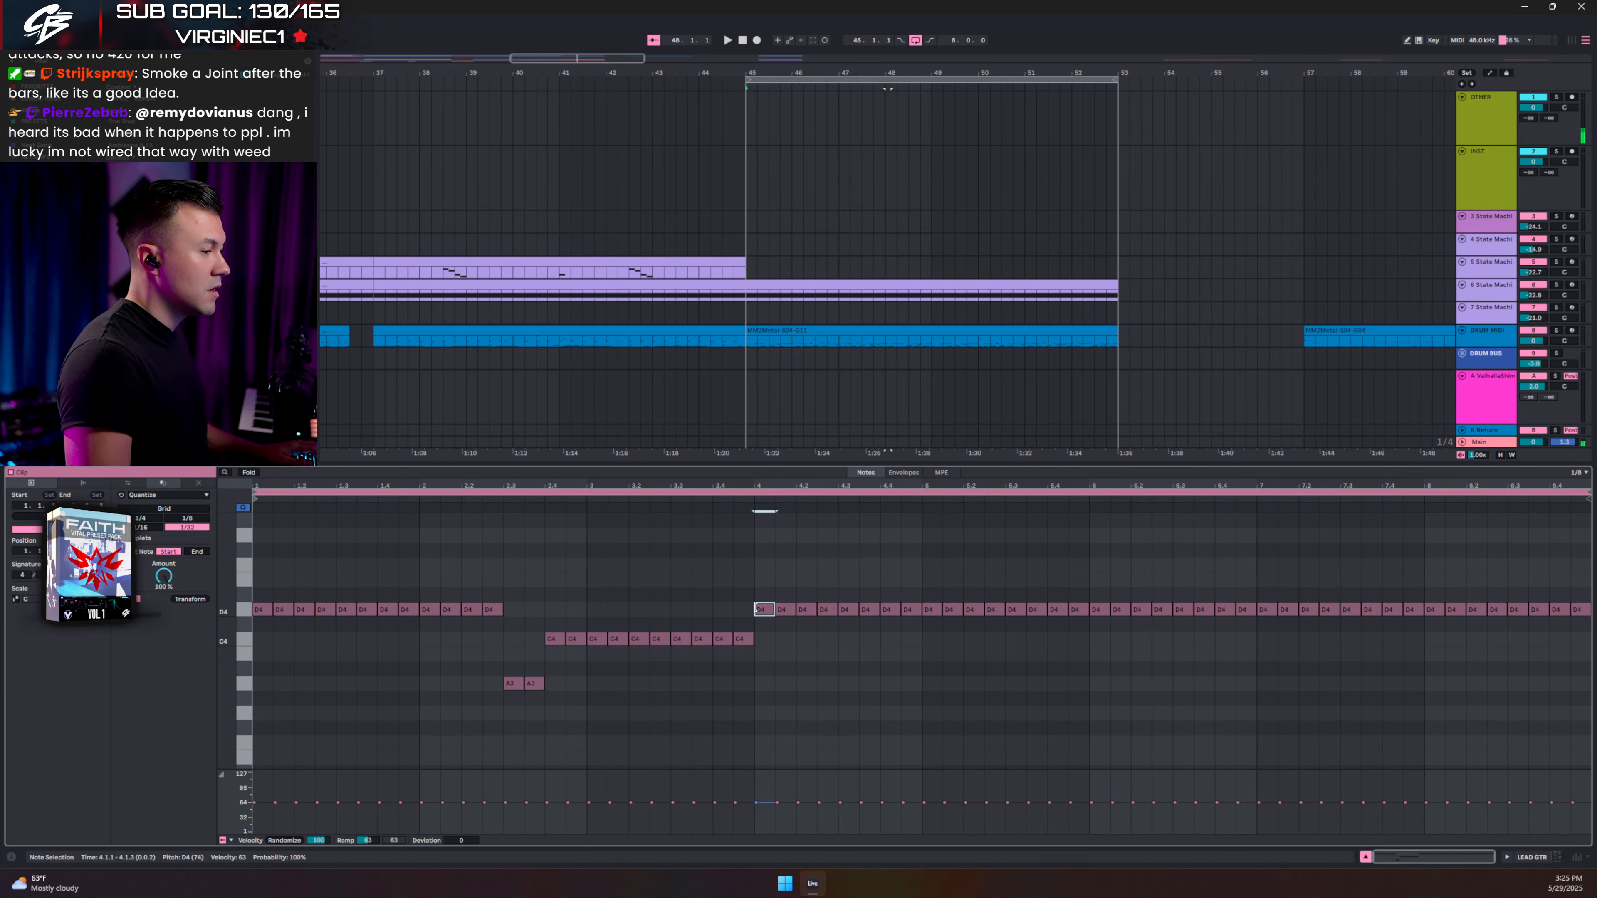
left_click(651, 571)
key("space")
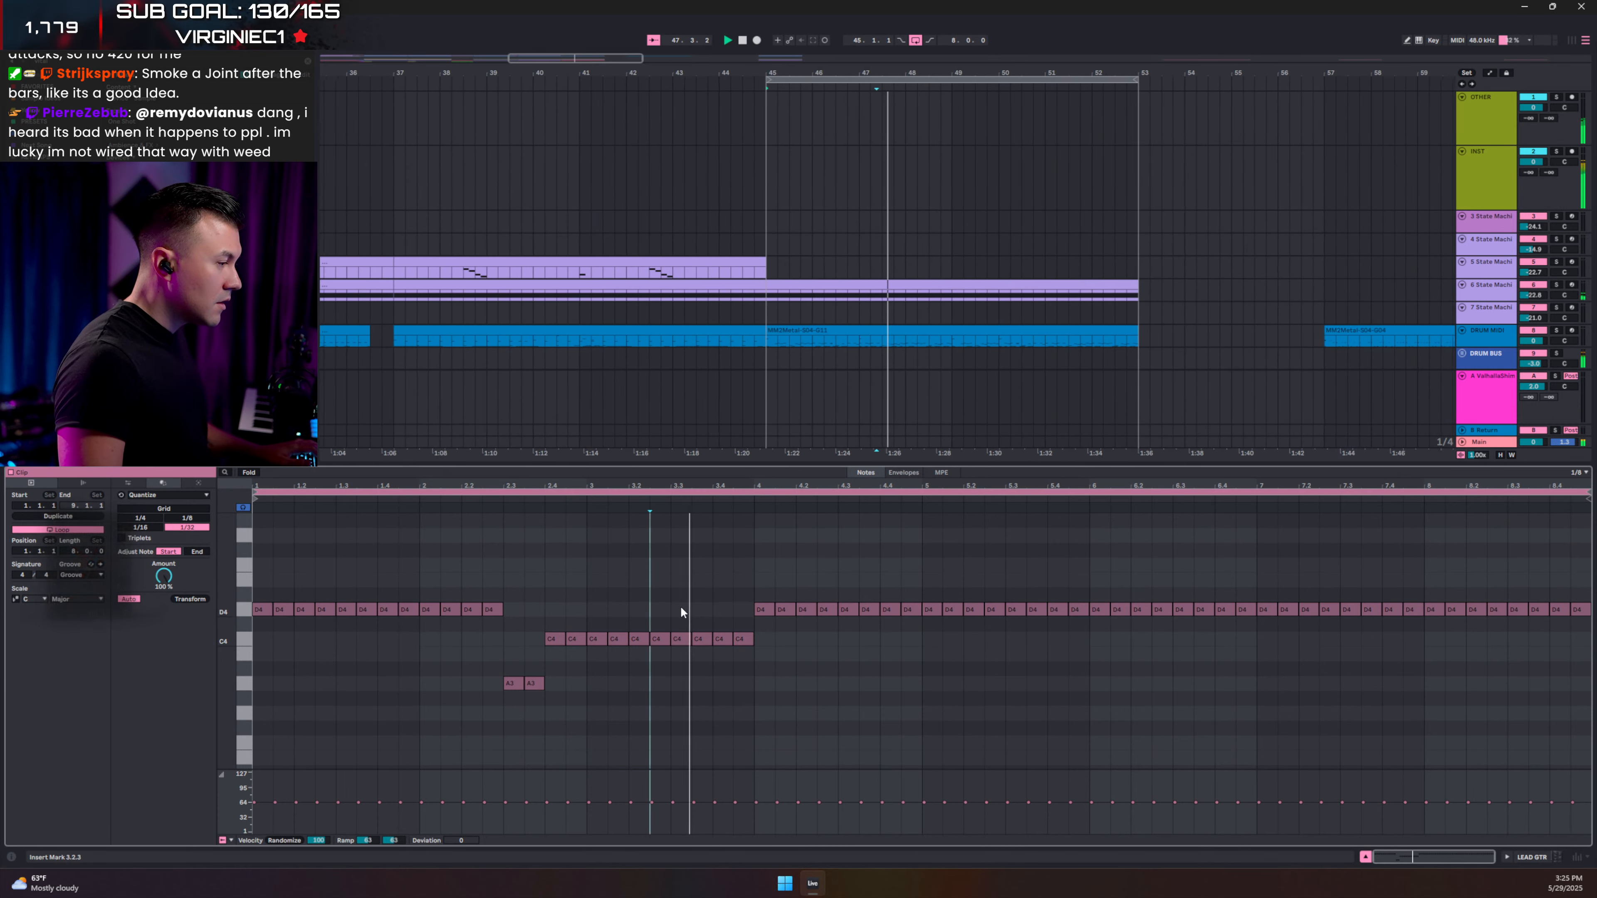
key("space")
Lower the two notes of beat 3.4 to A#3.
left_click_drag(748, 622, 713, 653)
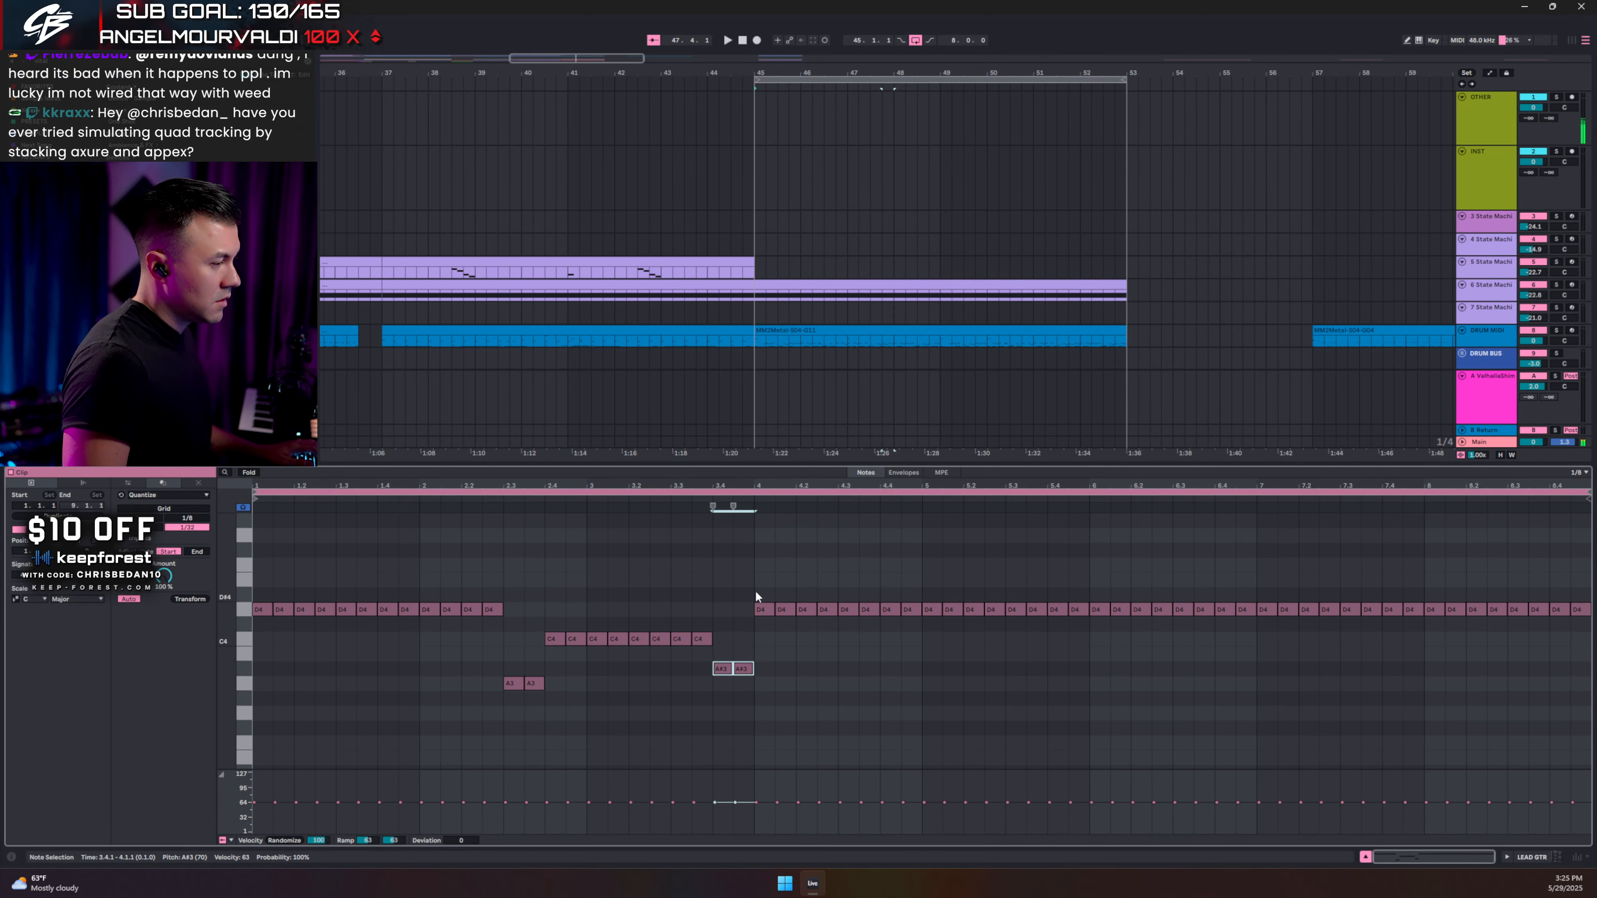
key("Down")
key("Down")
Lower all eight notes of clip bar 4 to A3 and play the result.
key("Down")
key("Down")
key("Down")
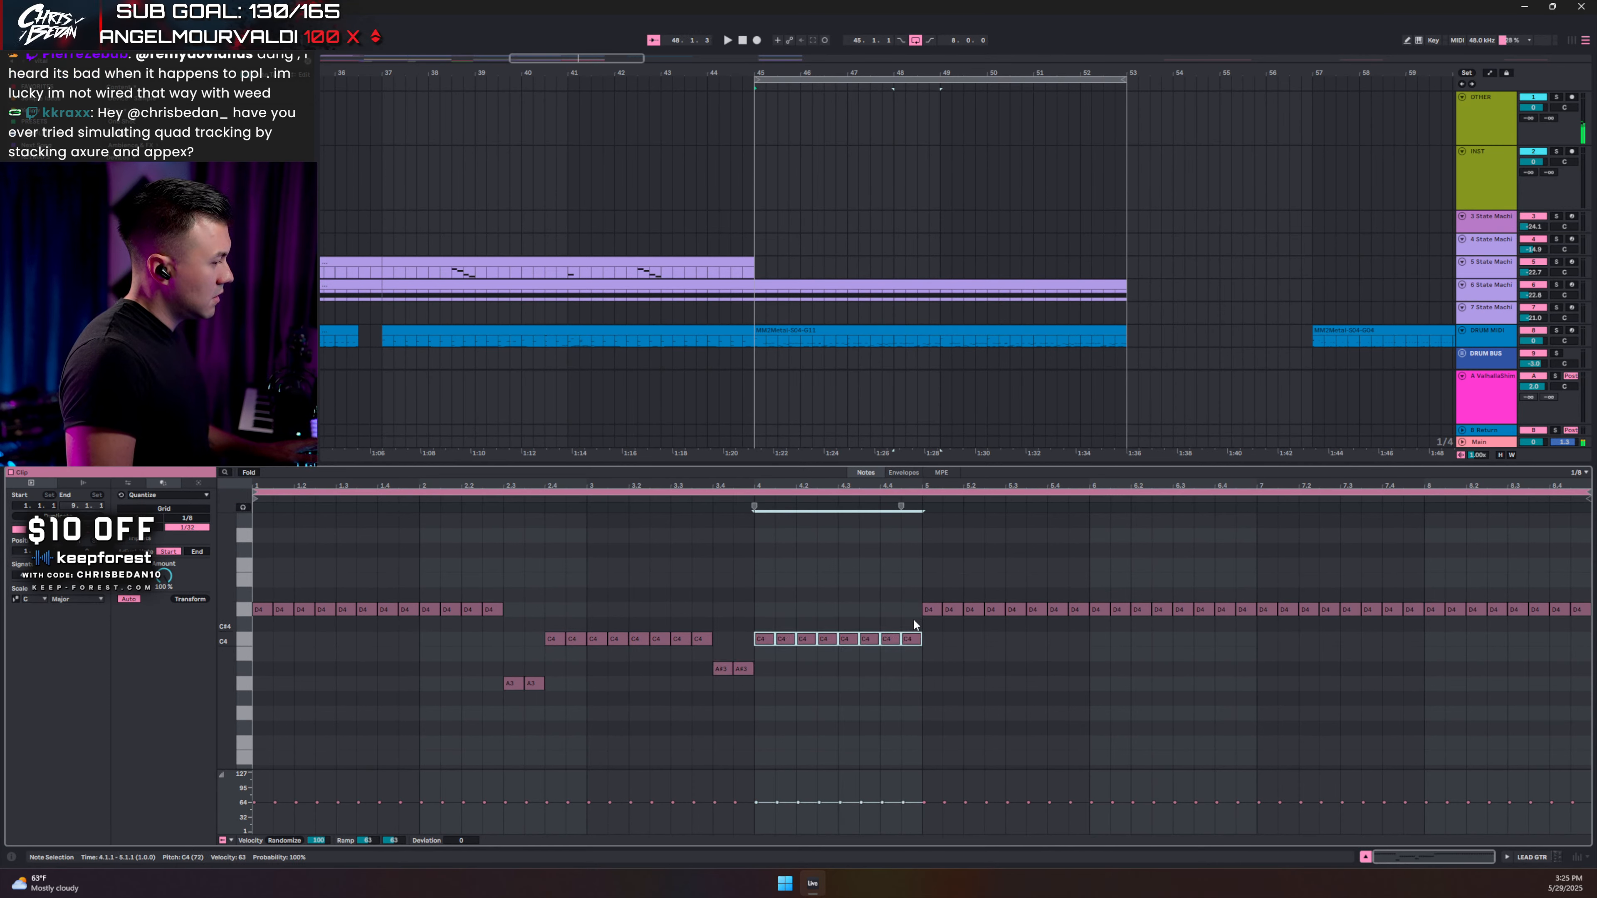
key("space")
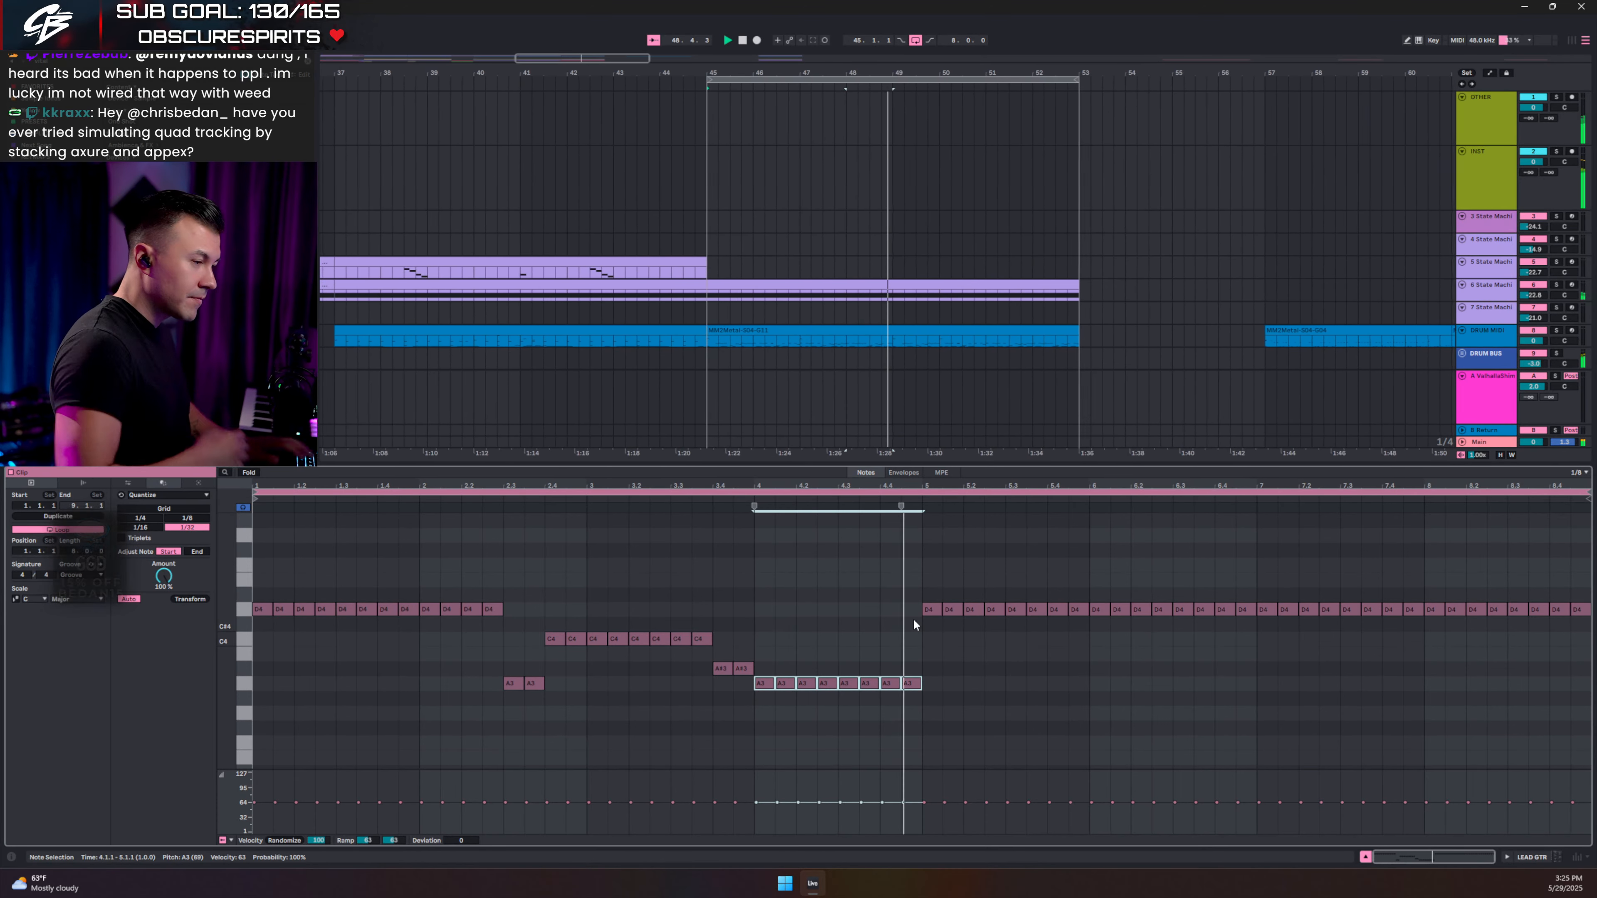
key("space")
Play the part from 2.3.3 and raise the first four notes of clip bar 4 to A#3.
left_click(703, 586)
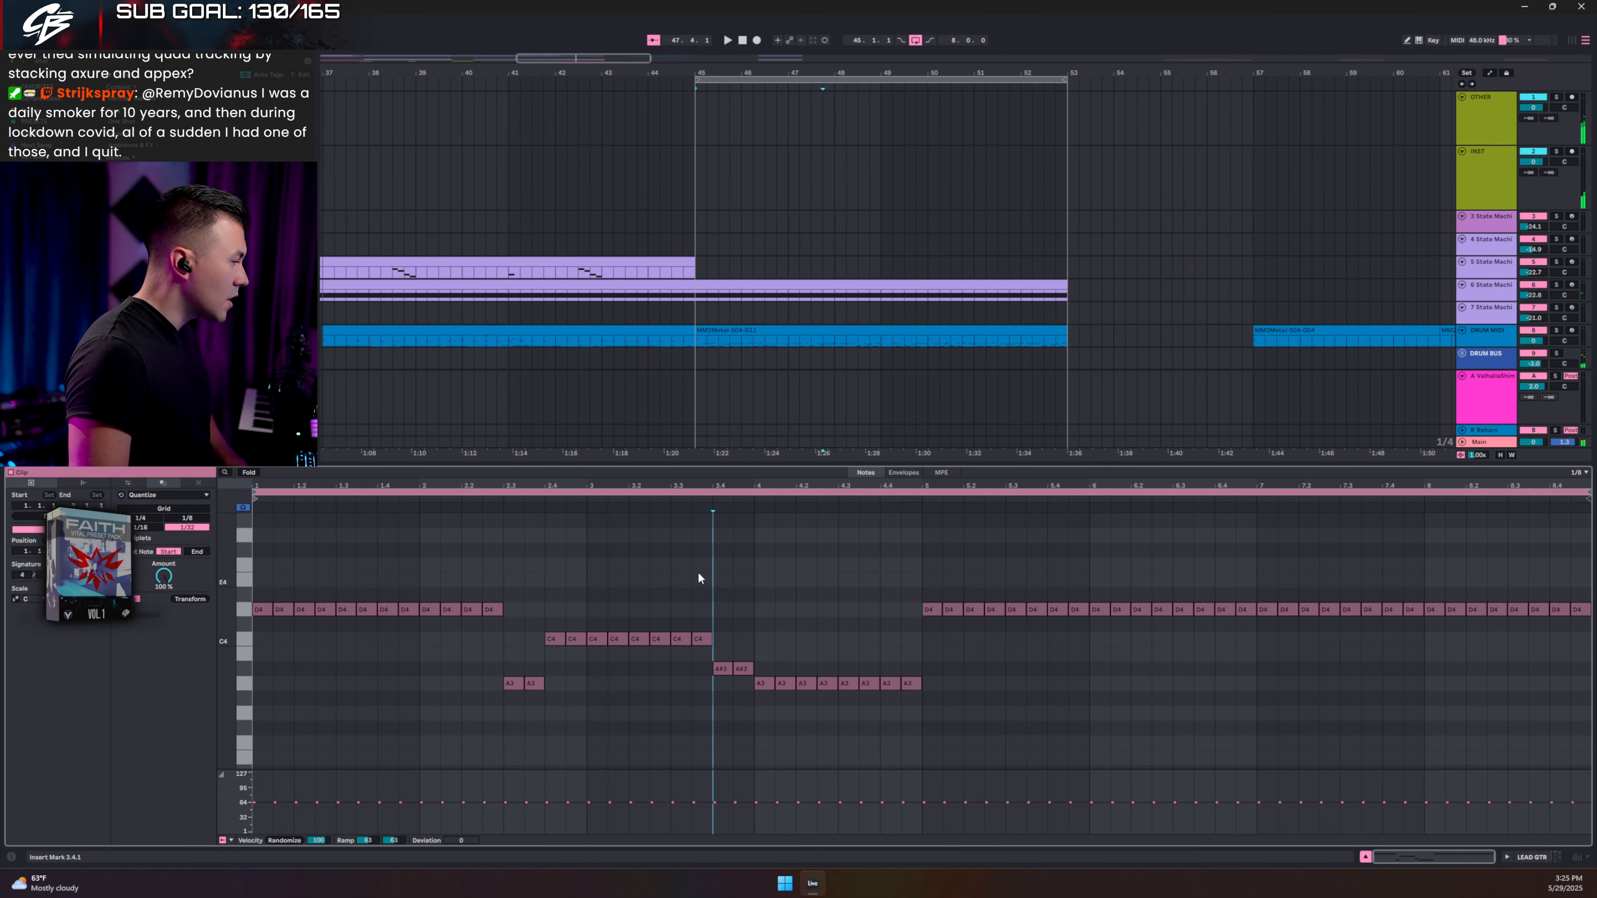
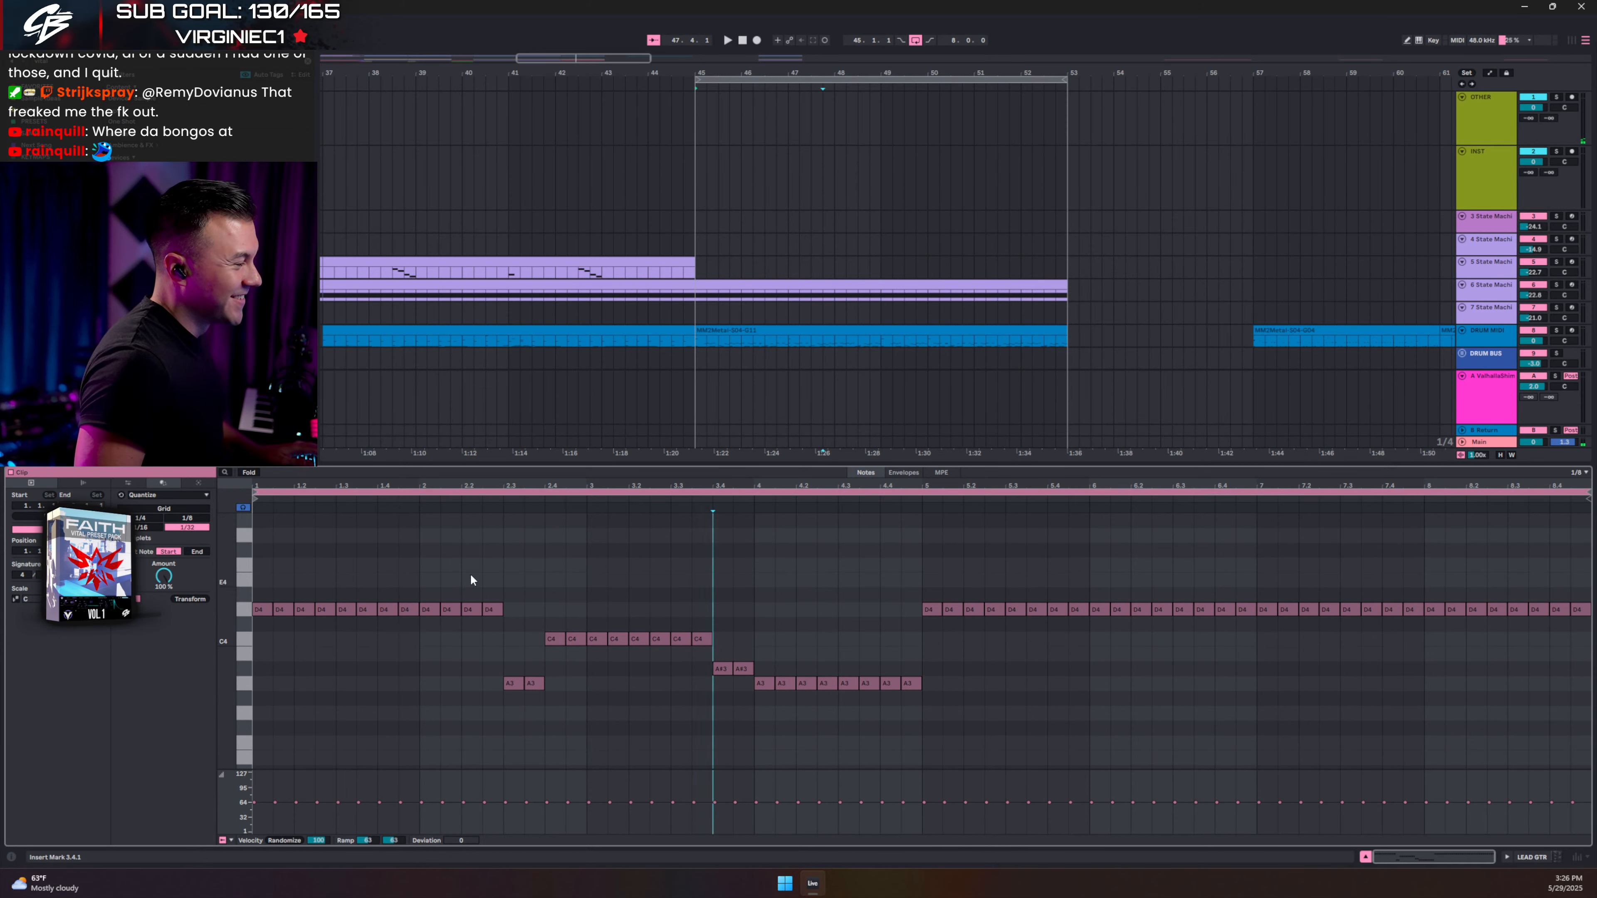
left_click(525, 546)
key("space")
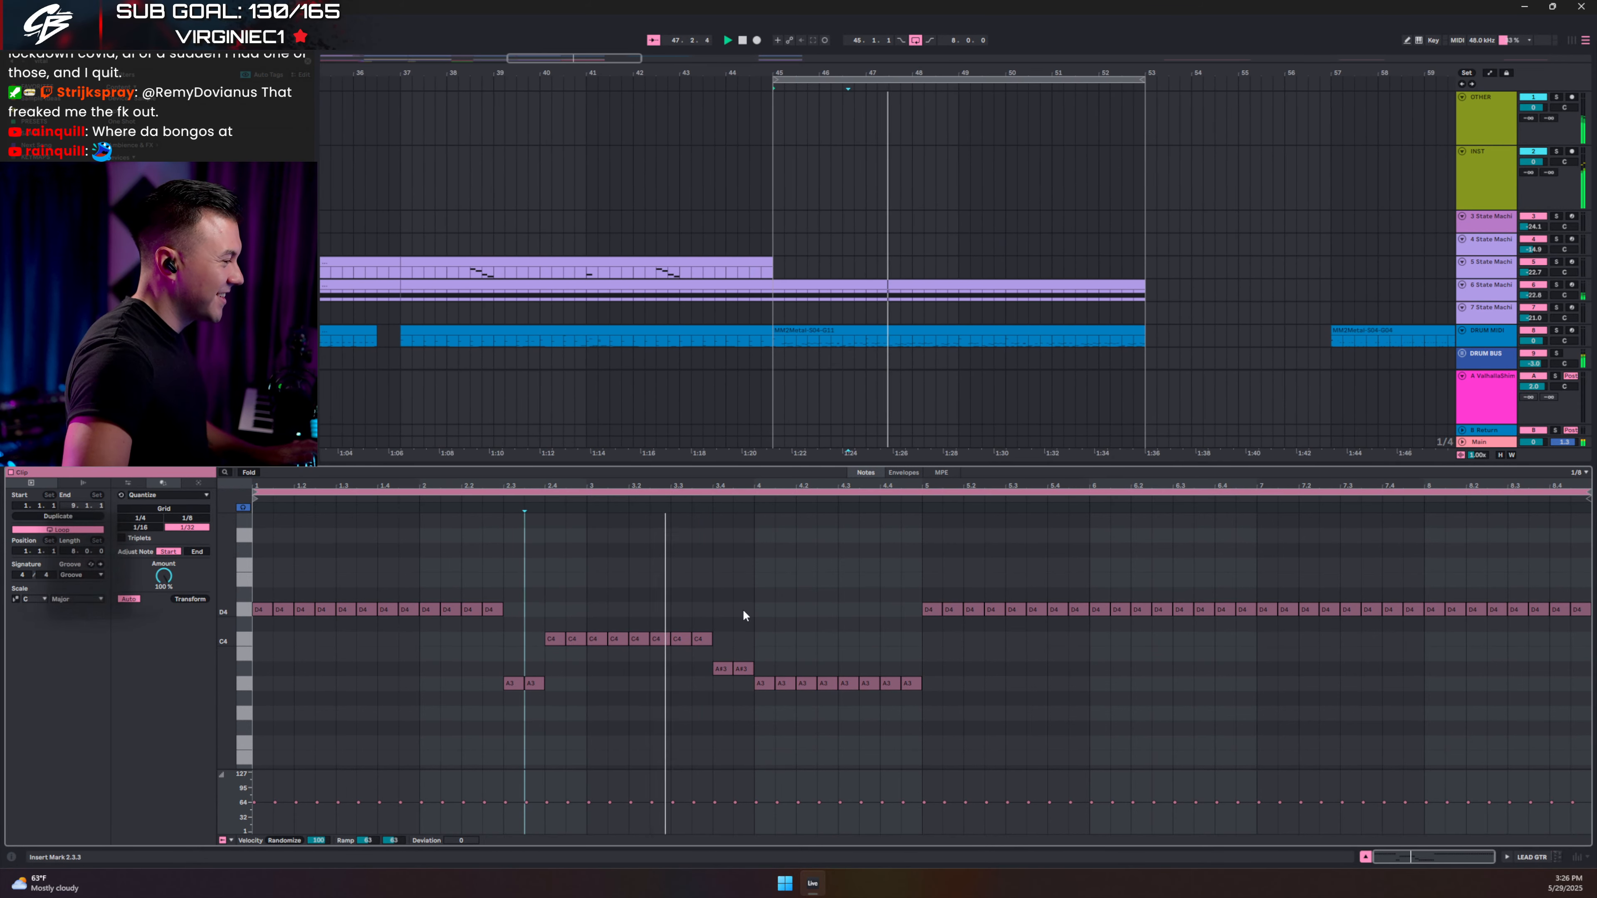
left_click(760, 659)
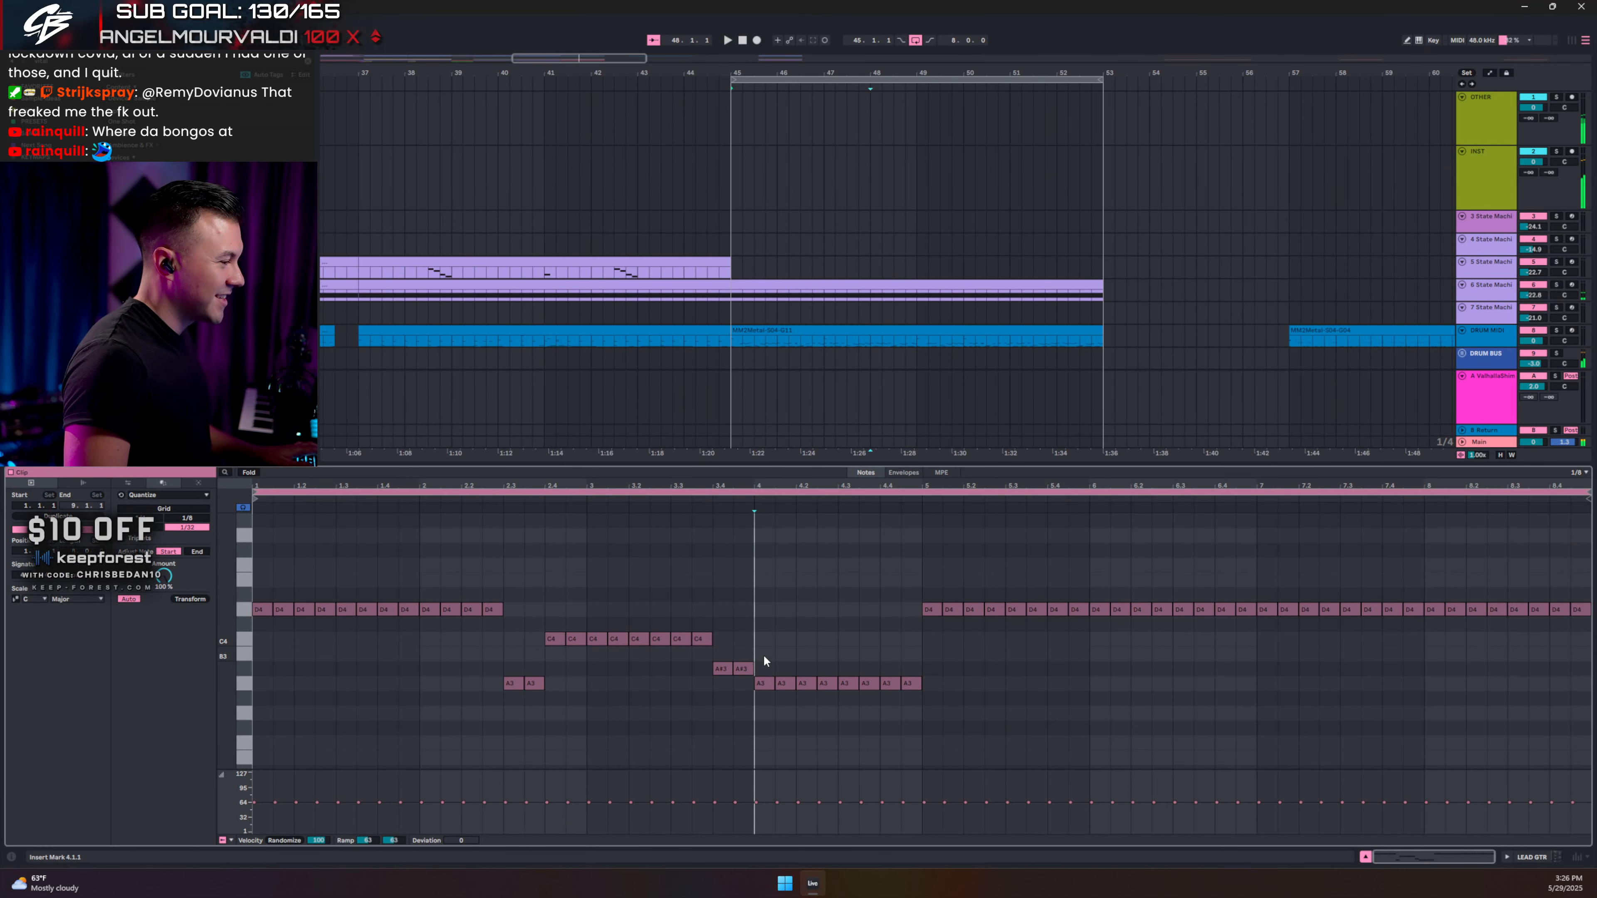
left_click_drag(763, 655, 827, 704)
key("Up")
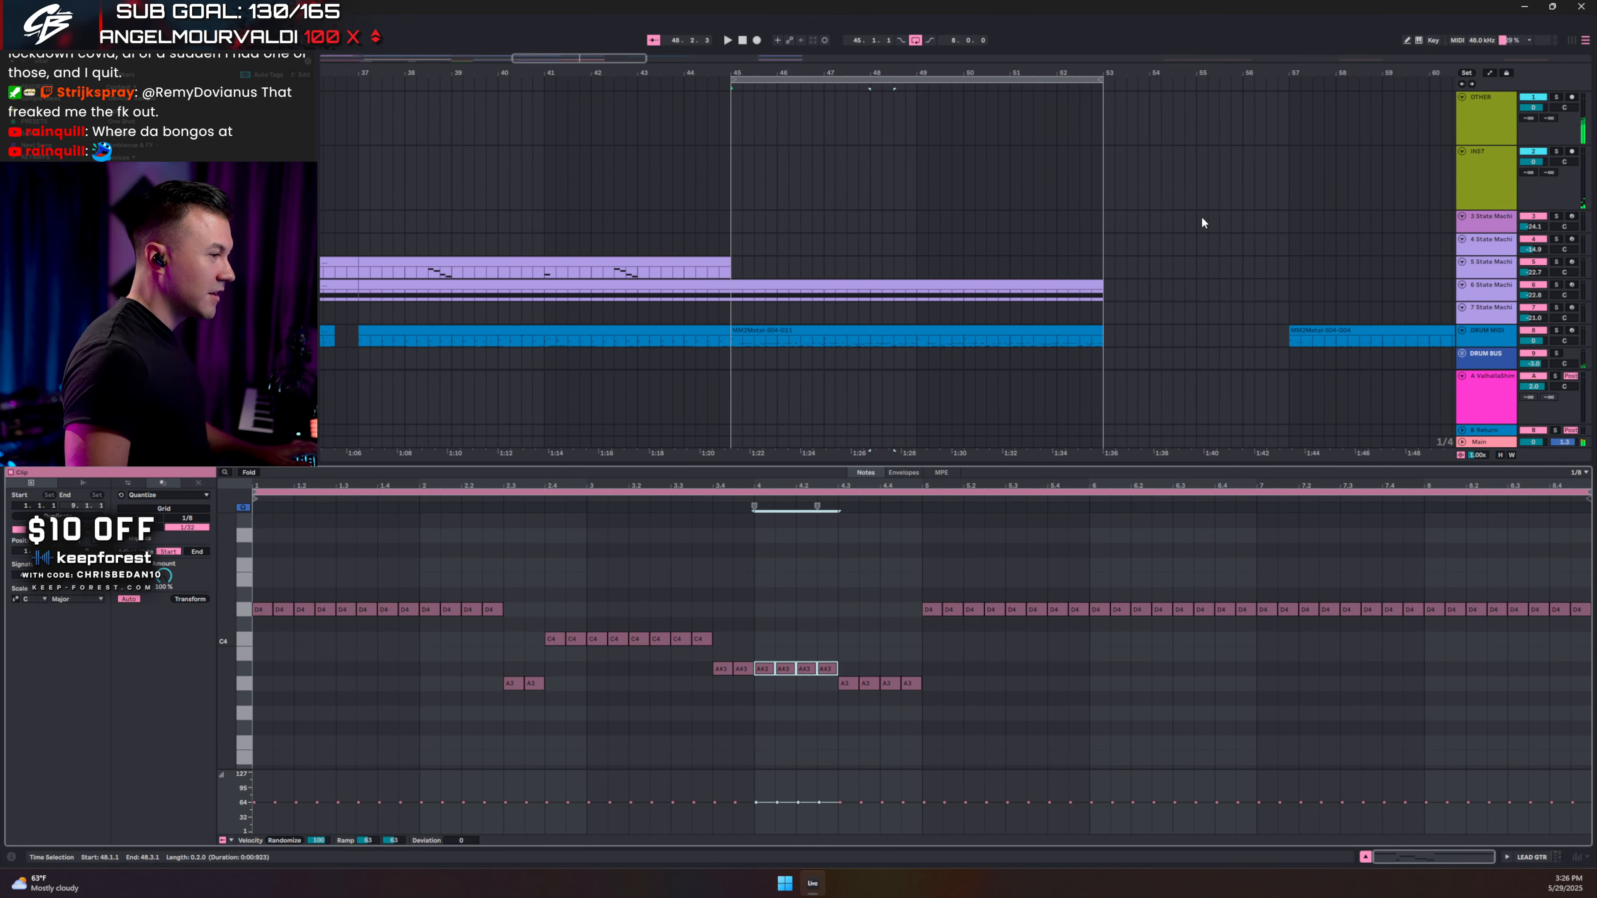
Solo the LEAD GTR and BASS tracks and play them together.
scroll(1203, 223, "down", 5)
left_click(1556, 282)
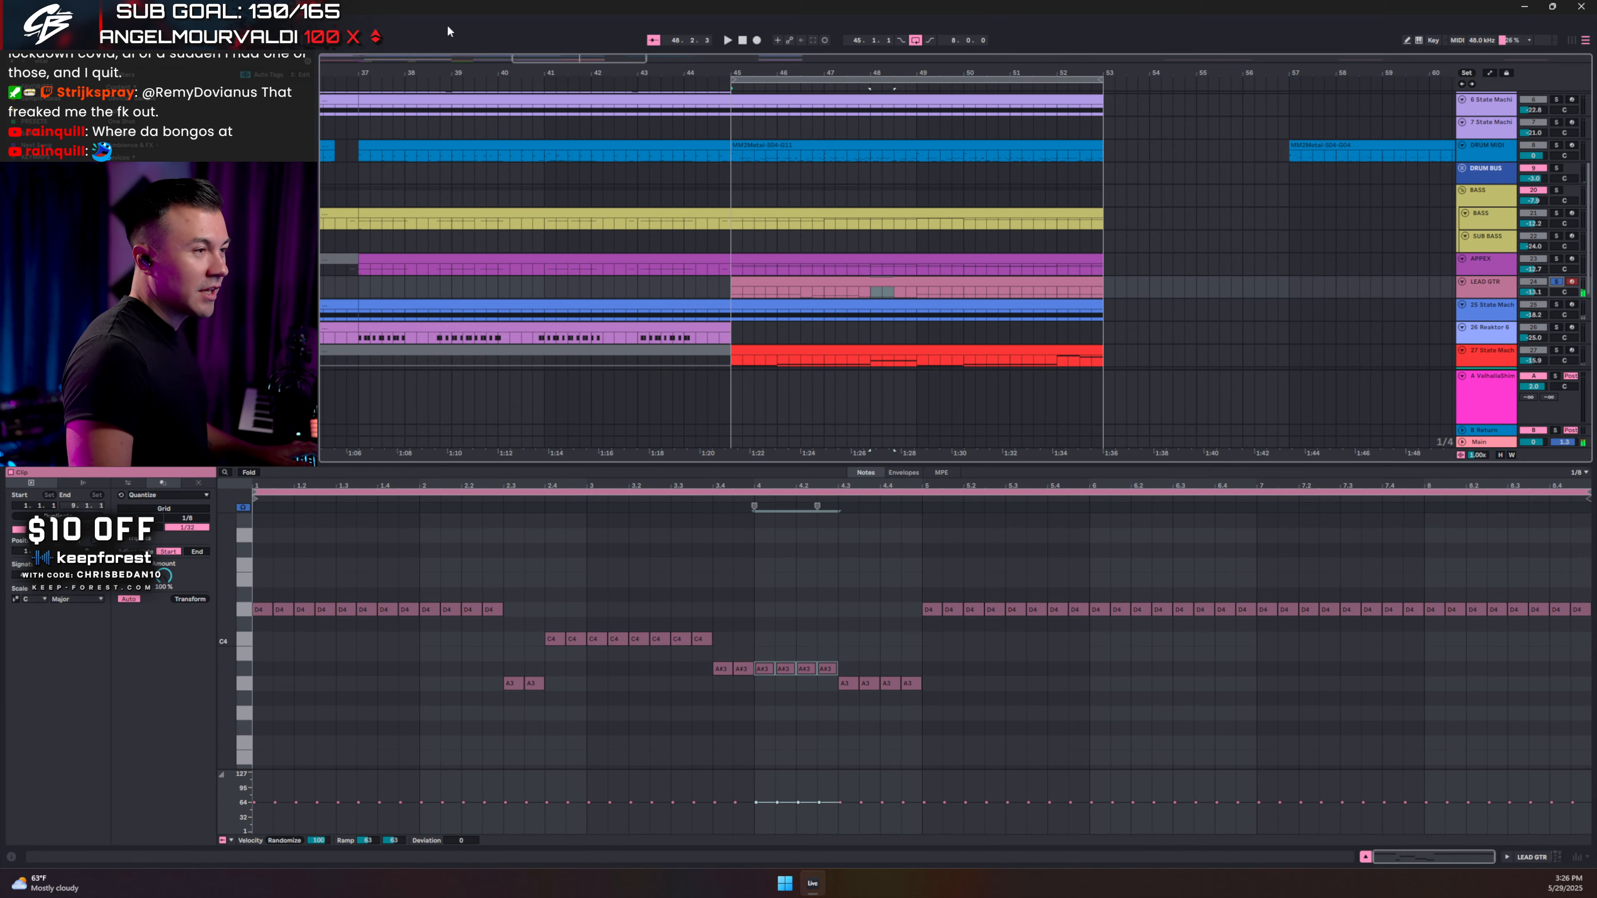
left_click(1557, 214)
key("space")
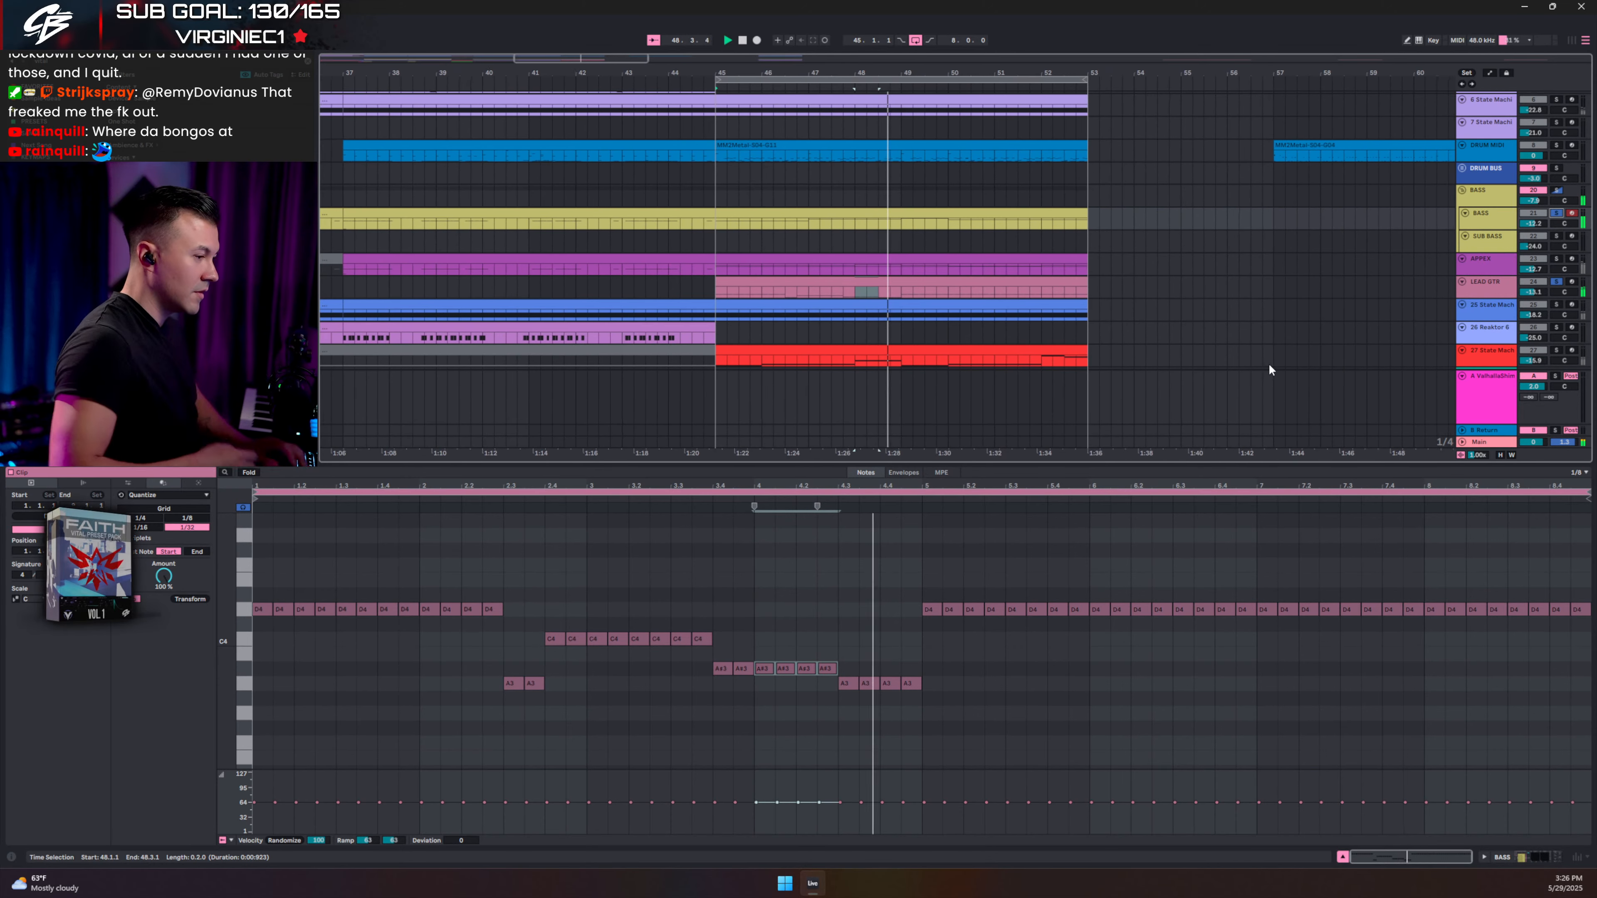
key("space")
Lower the two notes of beat 3.3 to A#3 and all of clip bar 5 to A3, and play the part.
left_click(693, 613)
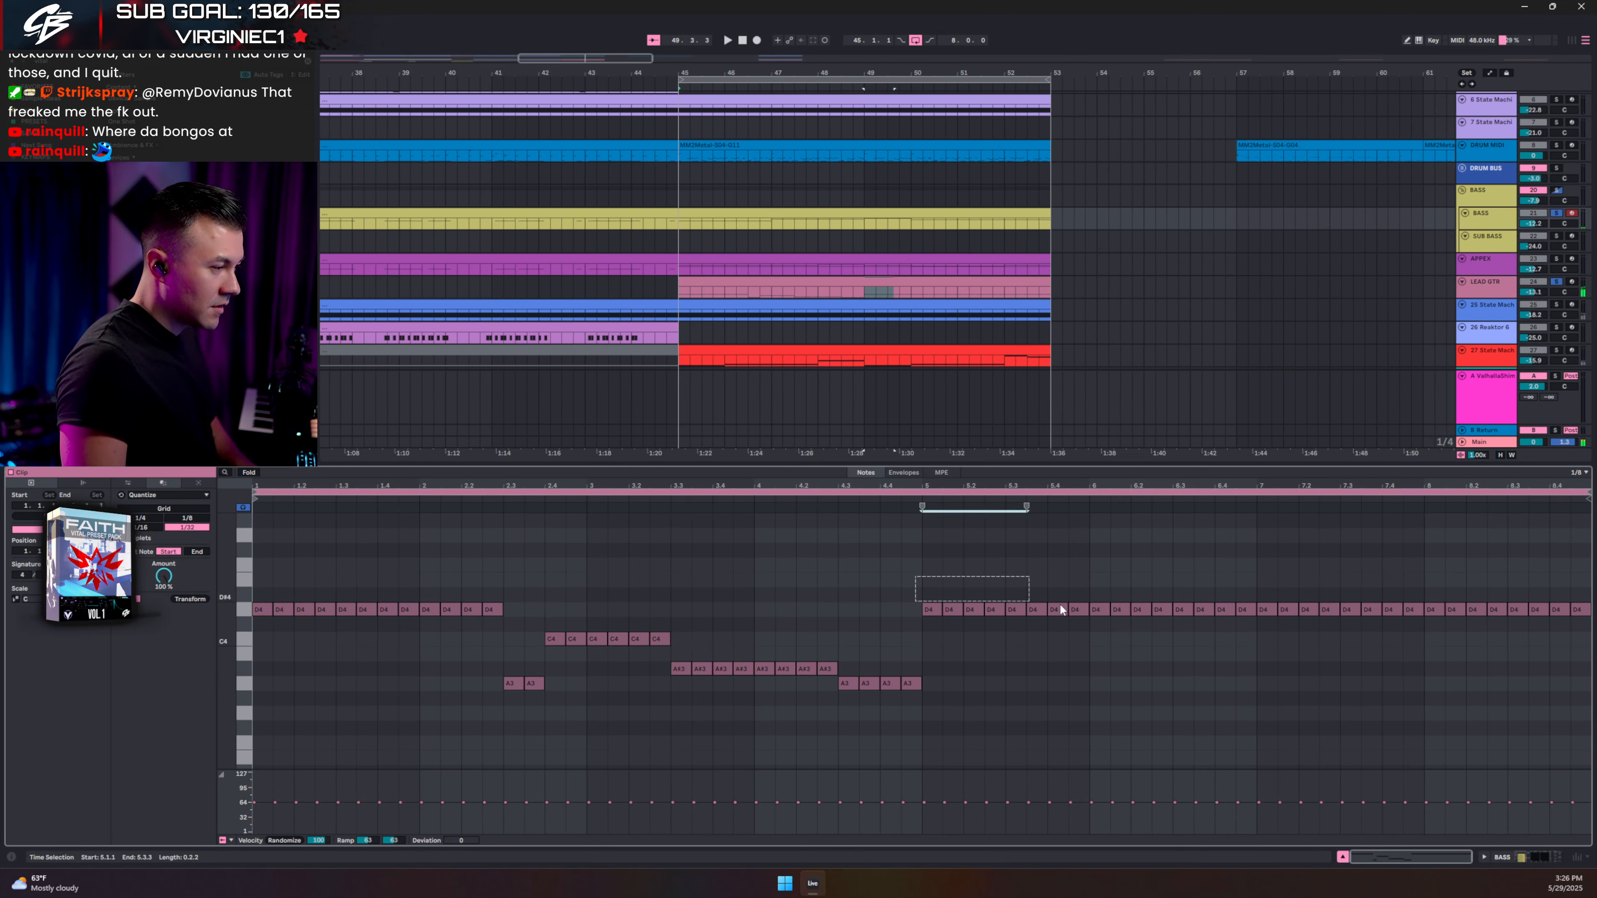
left_click_drag(1094, 614, 1086, 611)
key("Down")
key("Down")
key("Down")
key("Down")
key("Down")
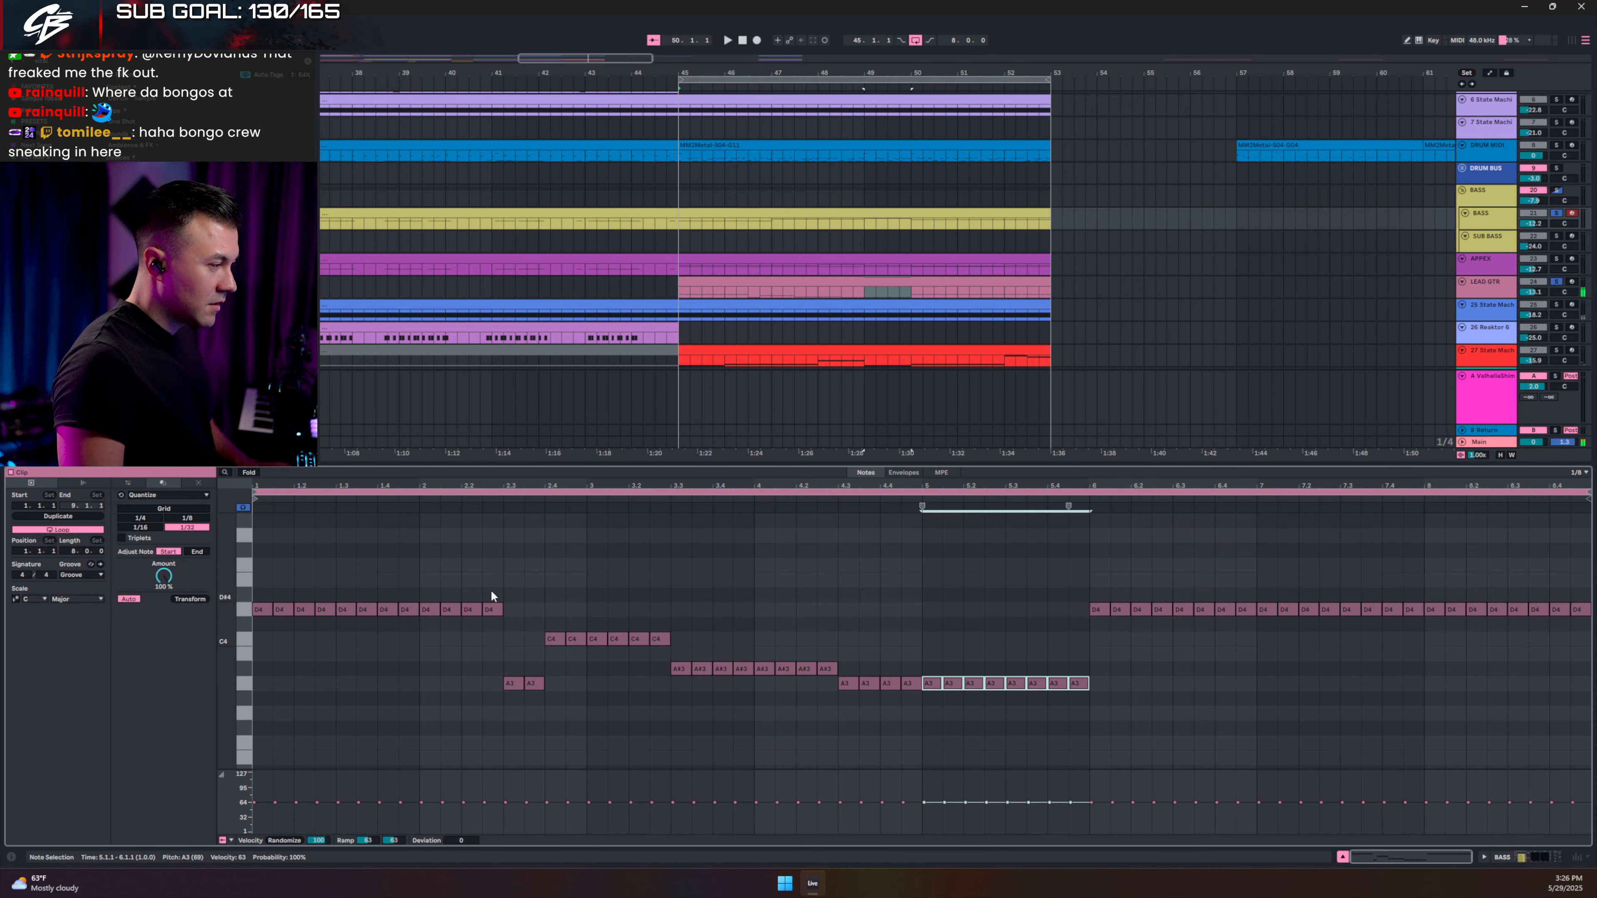
key("space")
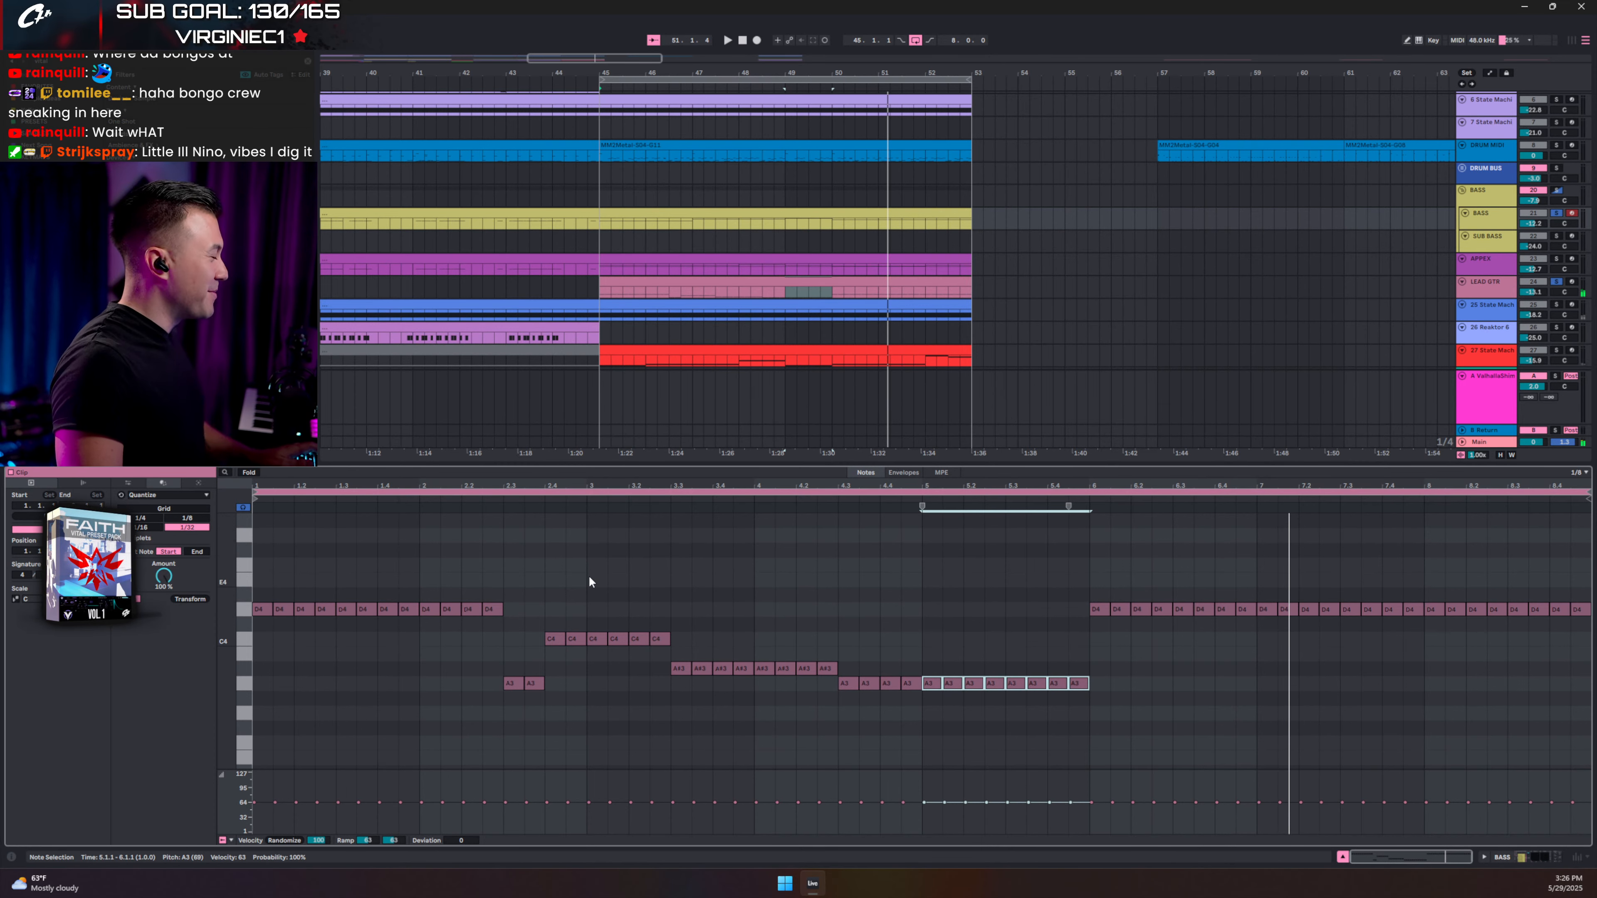
key("space")
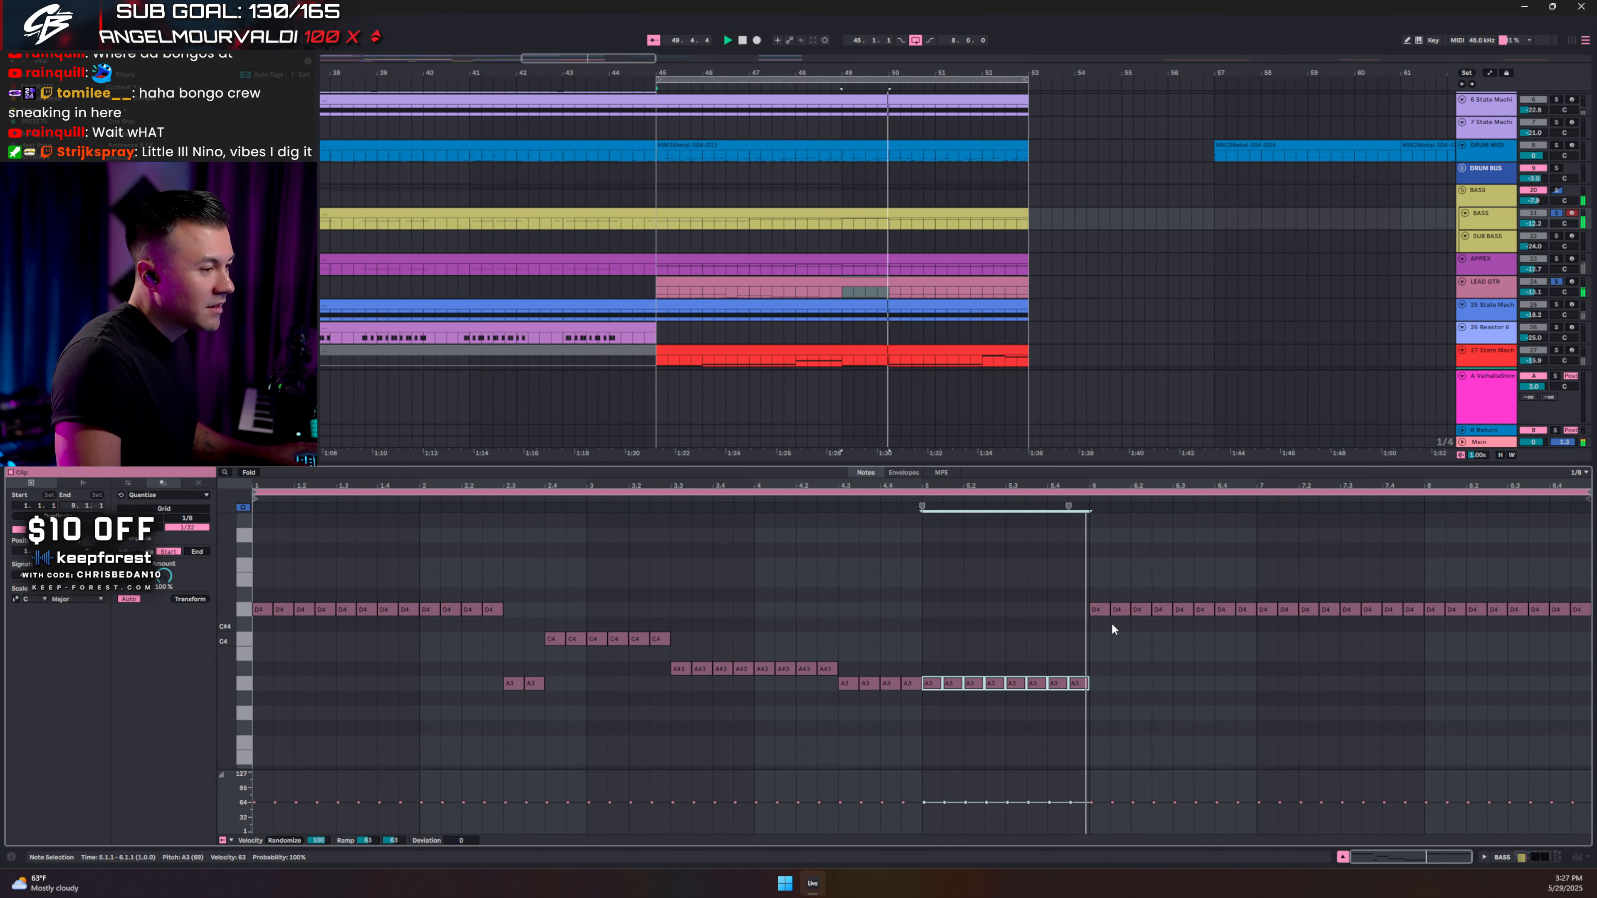
Lower all eight notes of clip bar 6 to A#3 and play the part from 5.3.1.
left_click_drag(1099, 595, 1238, 635)
key("Down")
key("Down")
key("Down")
key("Down")
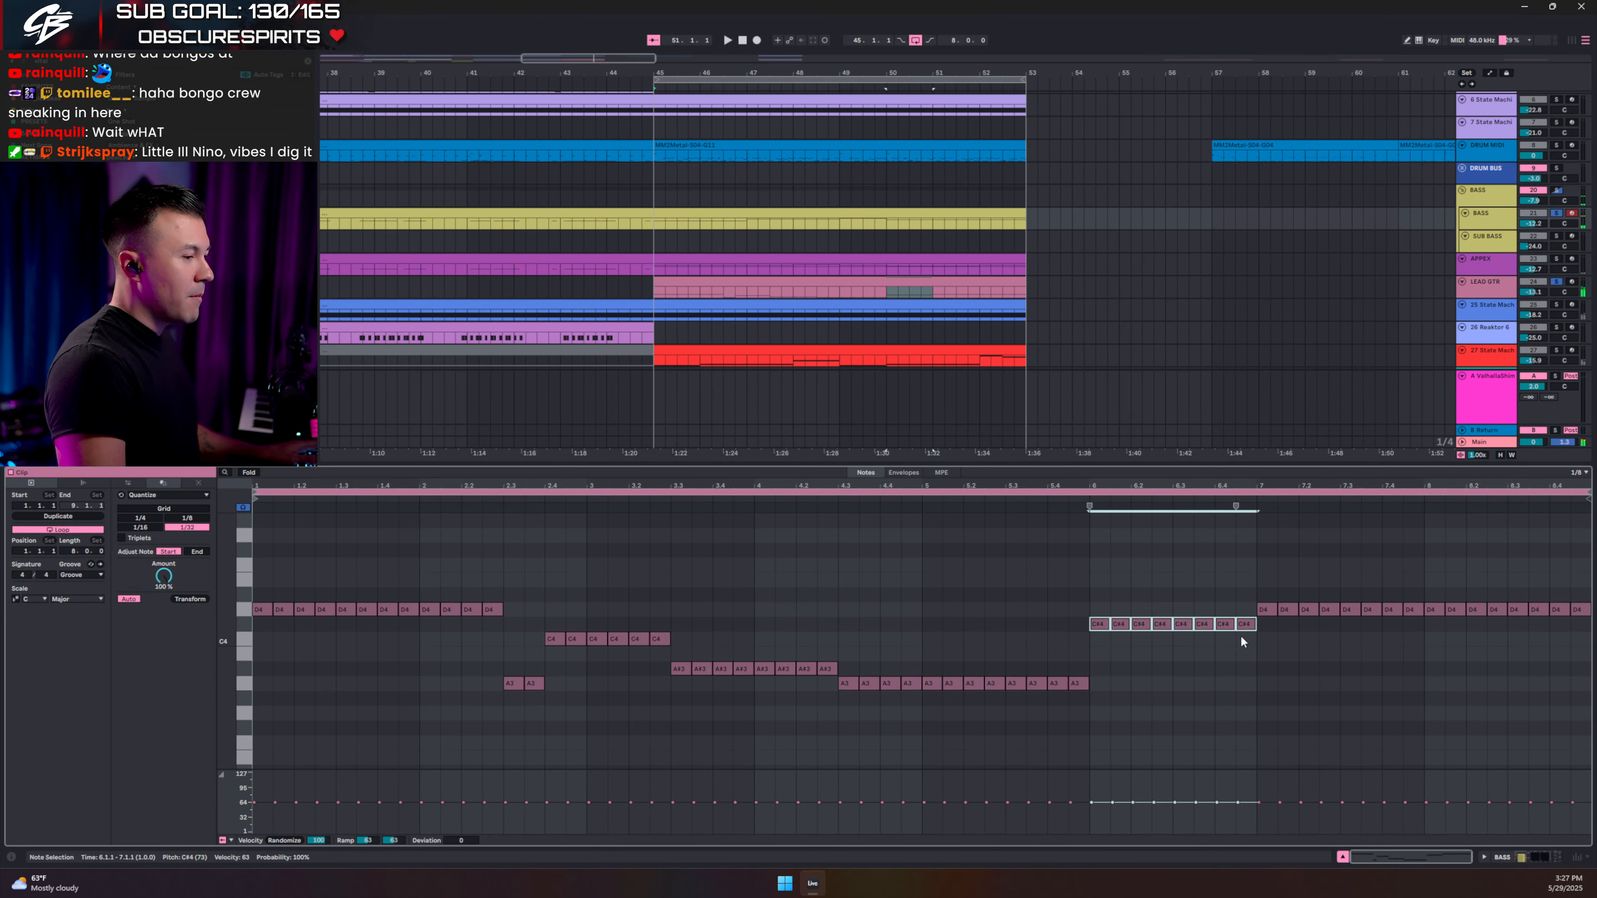
left_click(1000, 581)
key("space")
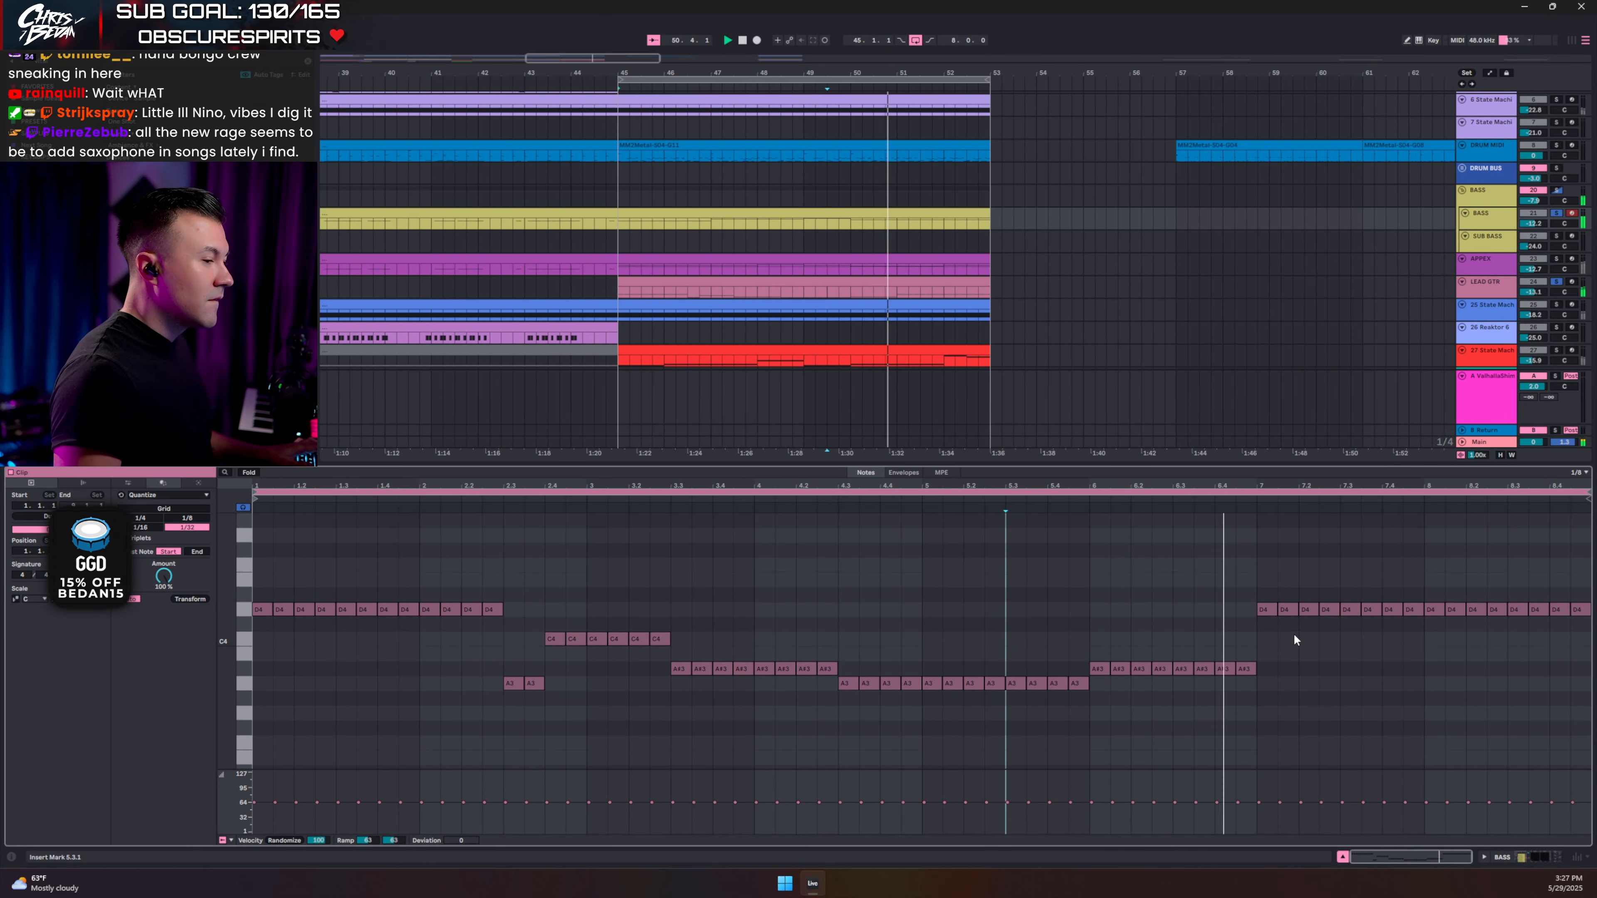
key("space")
Lower all eight notes of clip bar 7 to C4.
left_click_drag(1269, 583, 1421, 650)
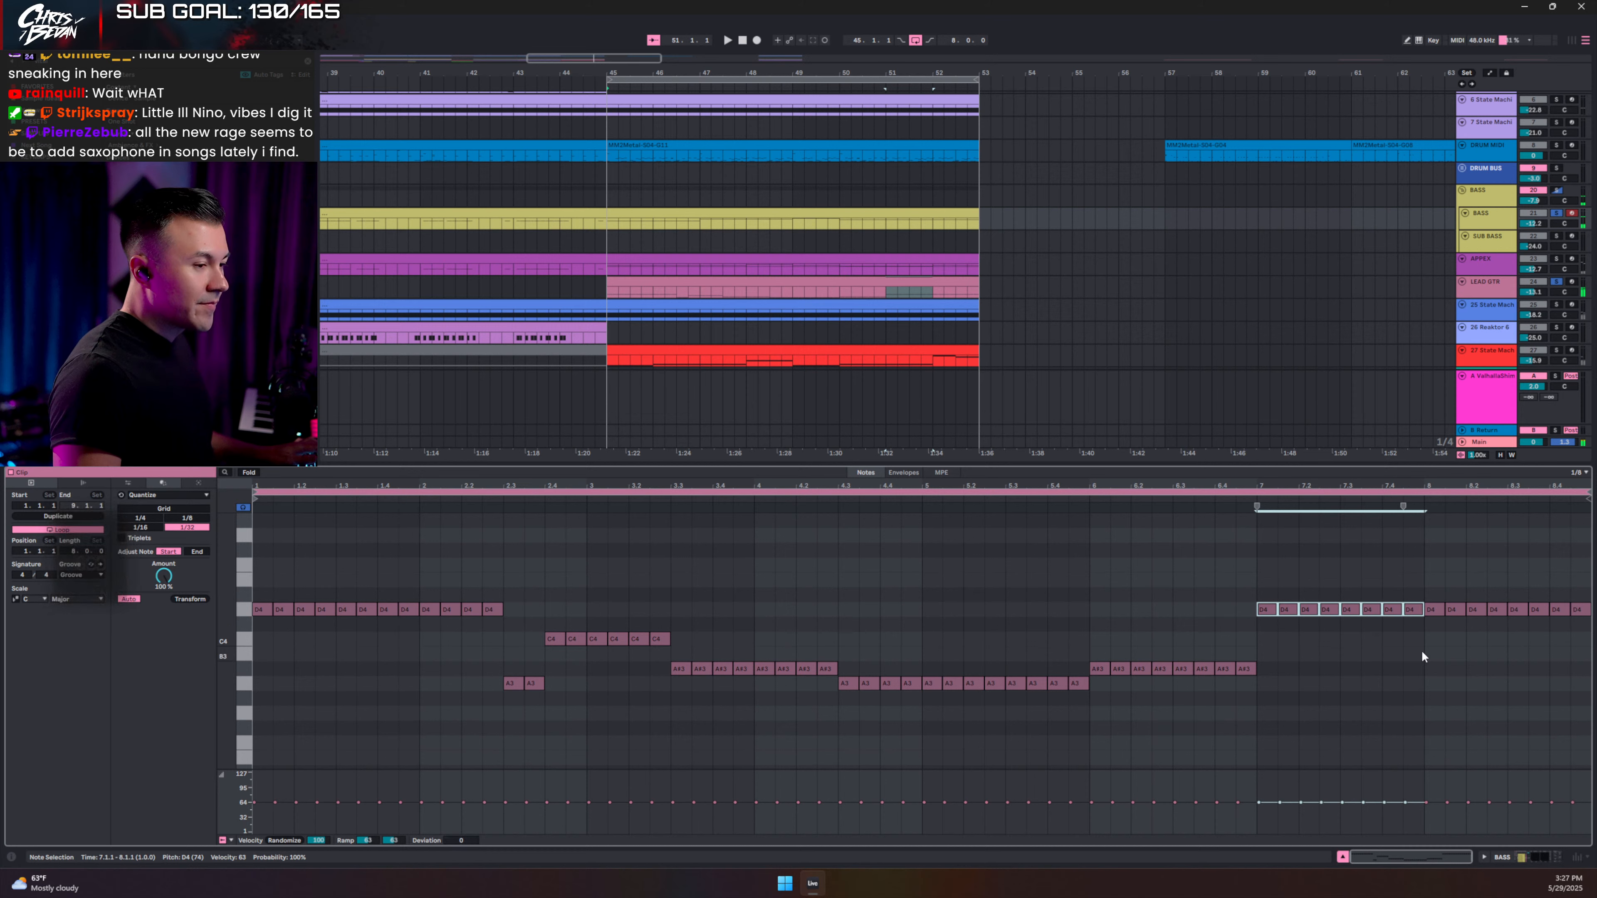
key("Down")
key("Down")
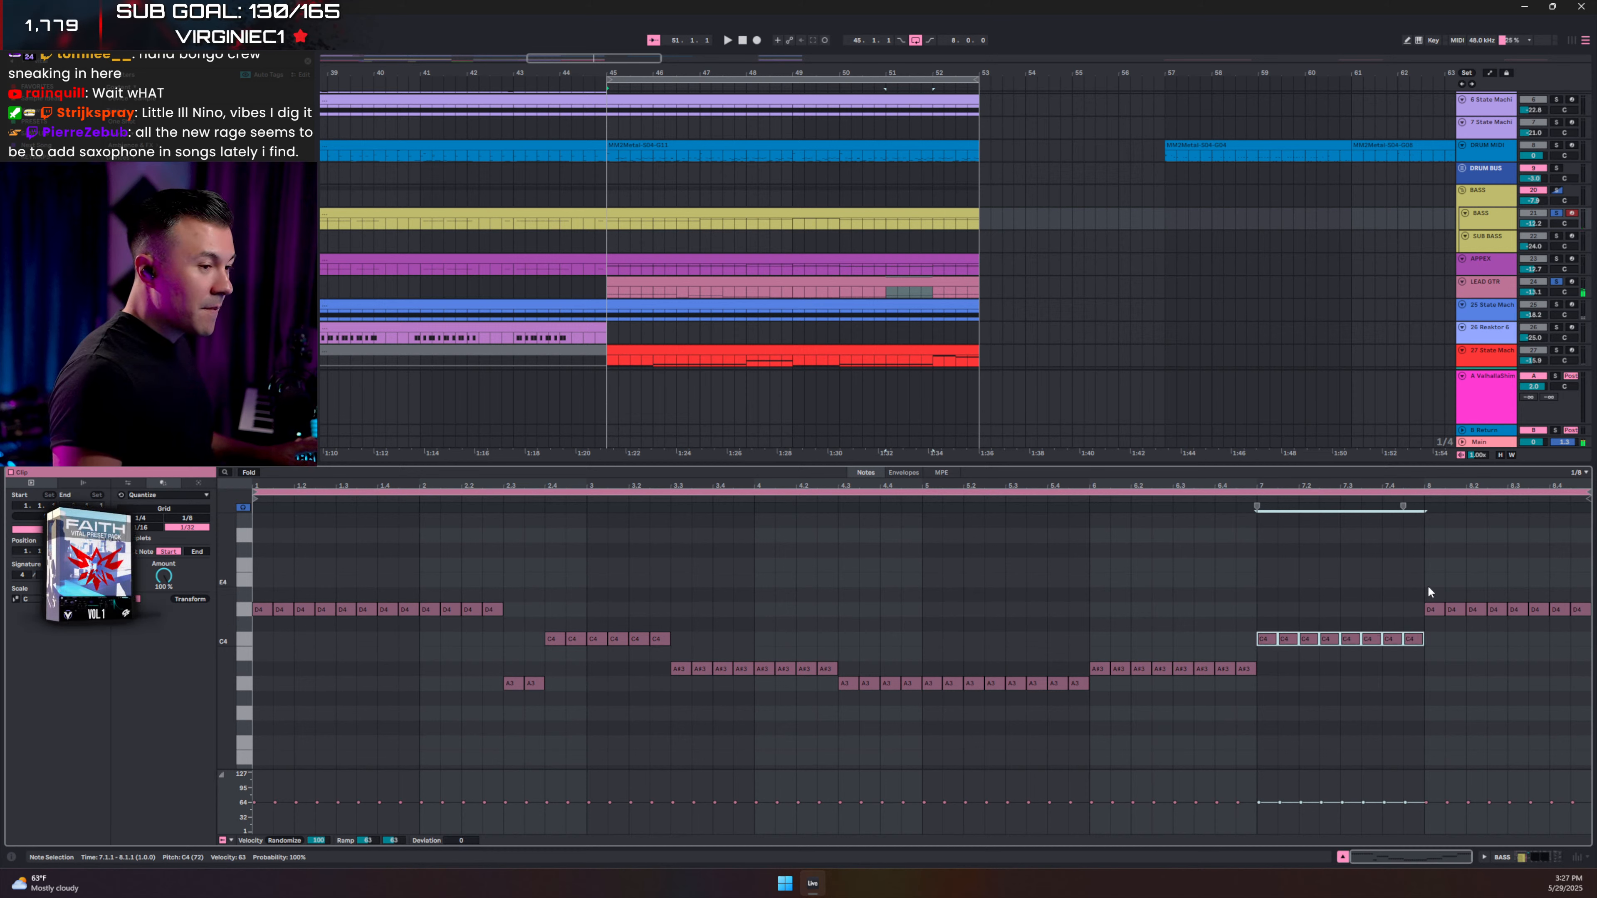
Raise all eight notes of clip bar 8 to E4 and play the LEAD GTR part.
left_click_drag(1423, 586, 1594, 623)
key("Up")
key("Up")
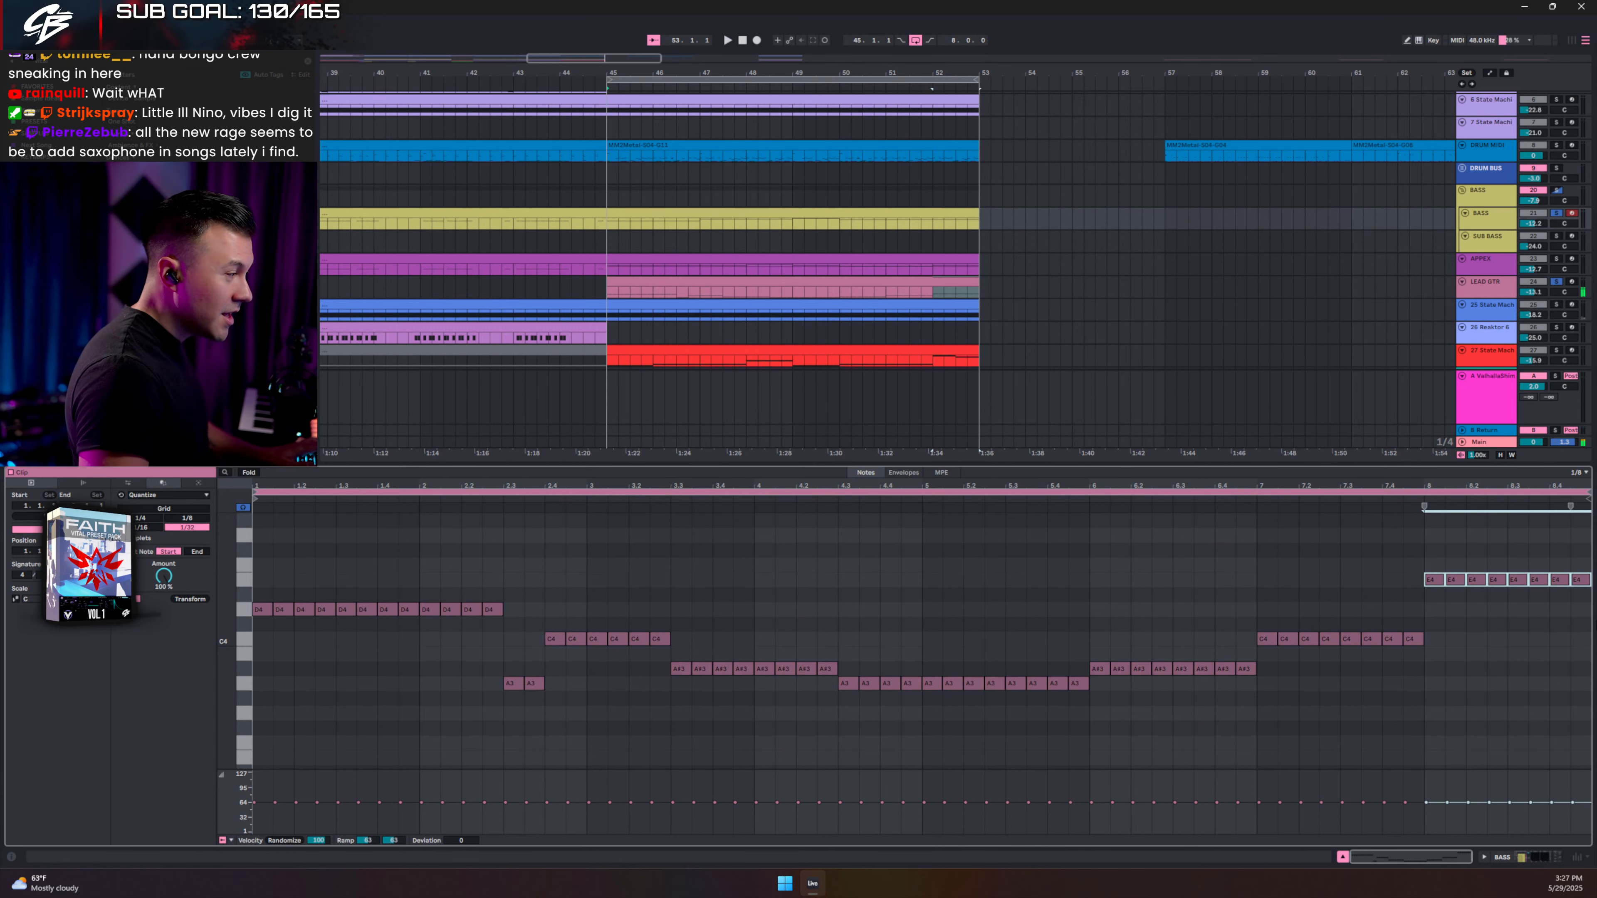
key("space")
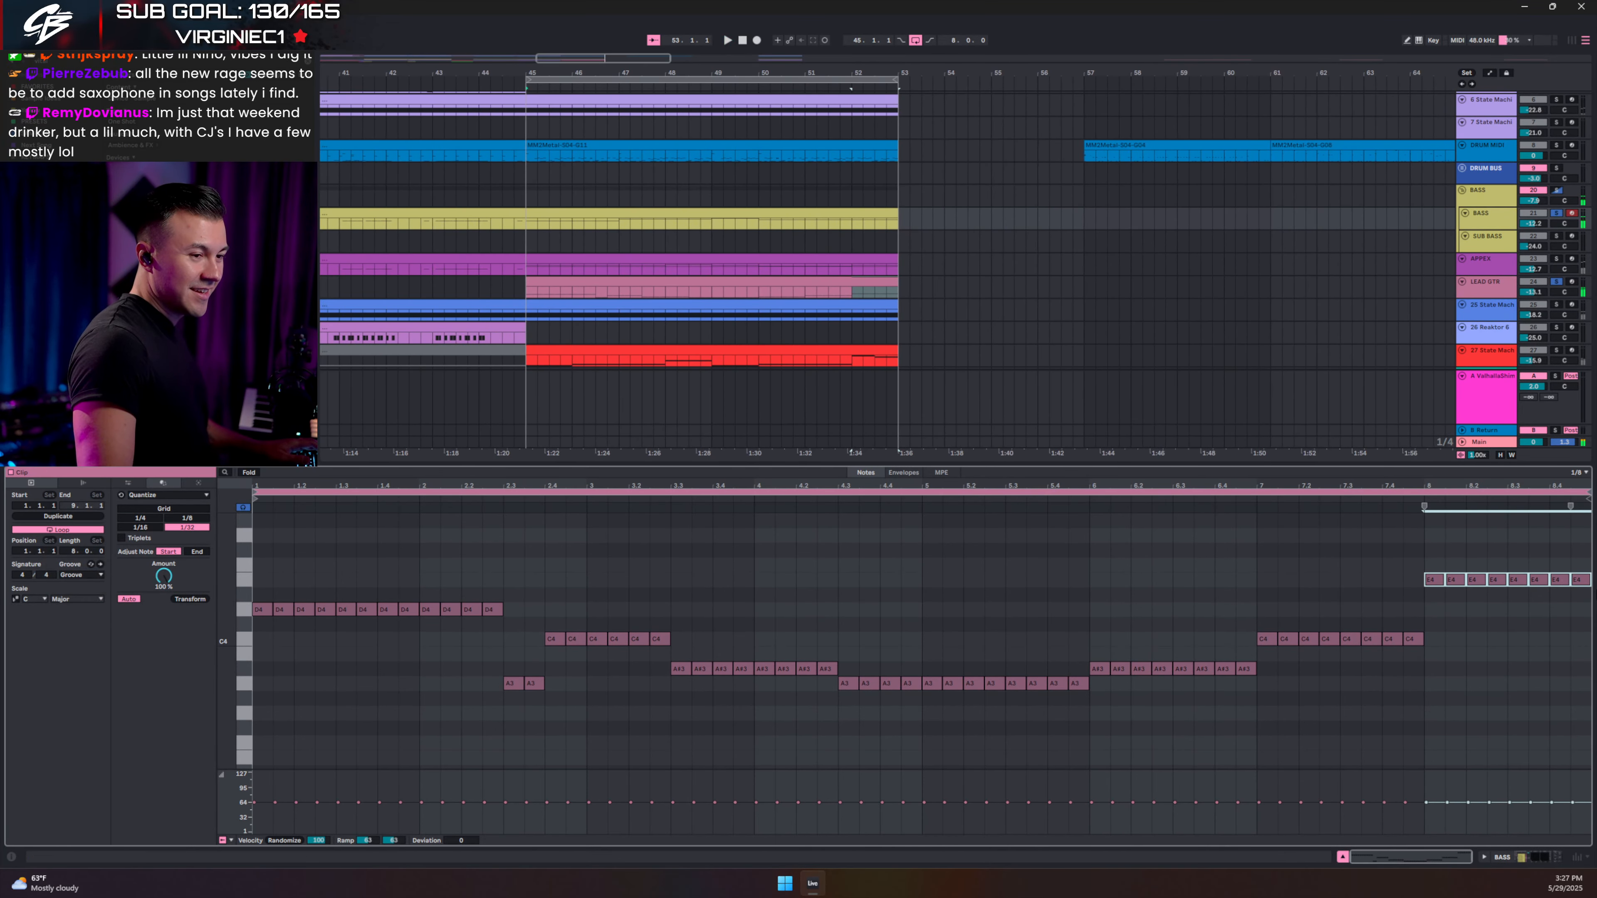
Lower all eight notes of clip bar 8 in the LEAD GTR part to C4.
key("Down")
key("Down")
key("Down")
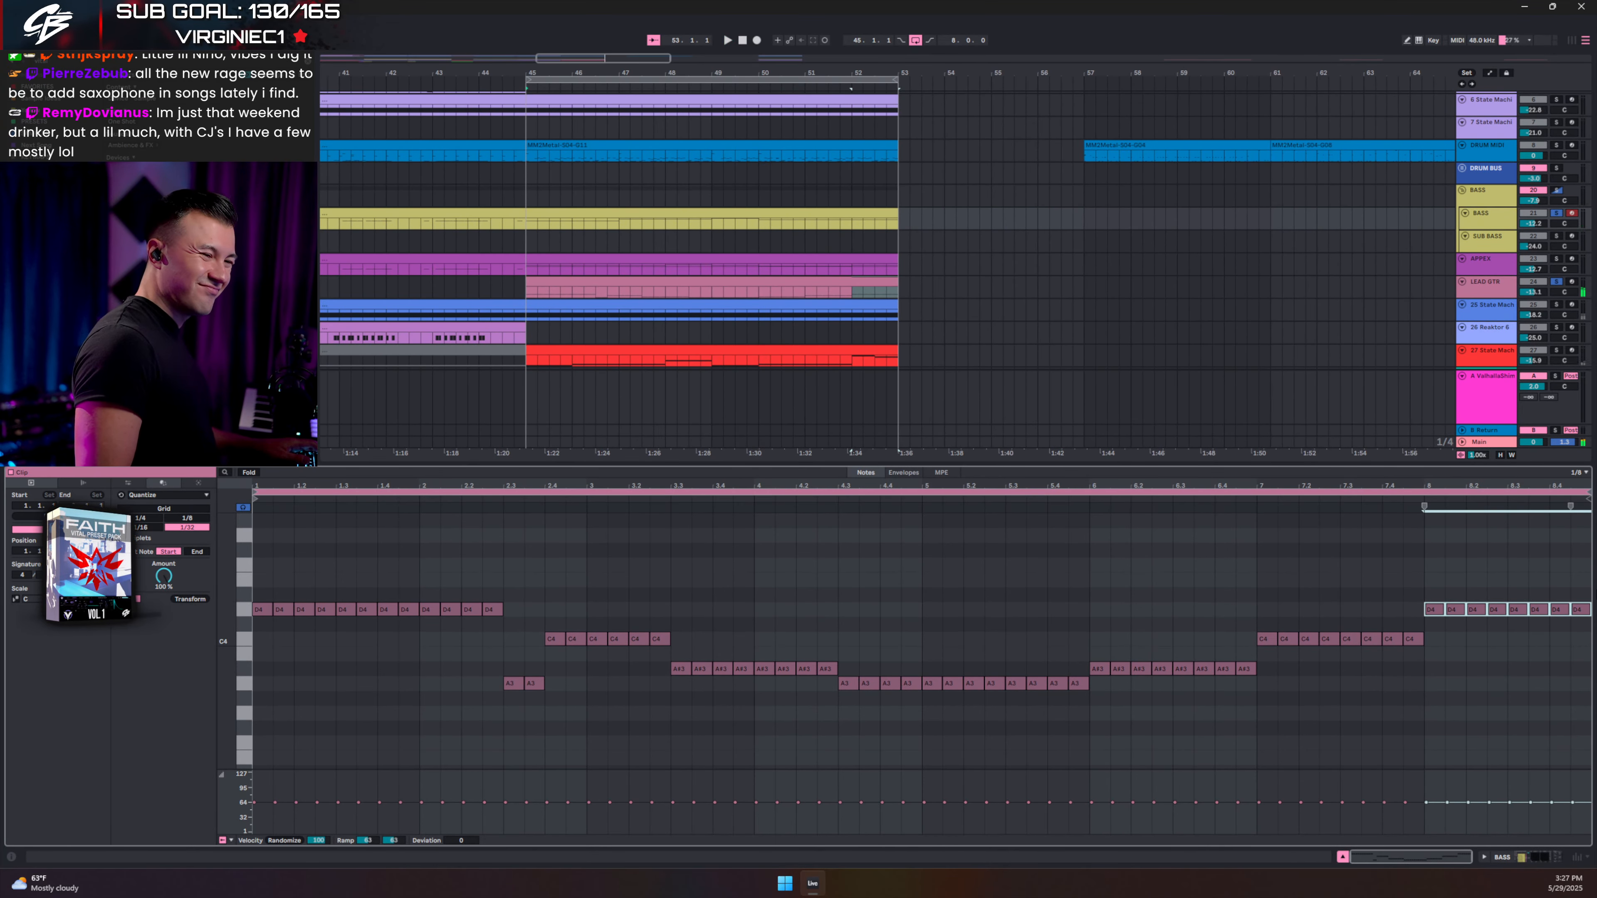
left_click(462, 571)
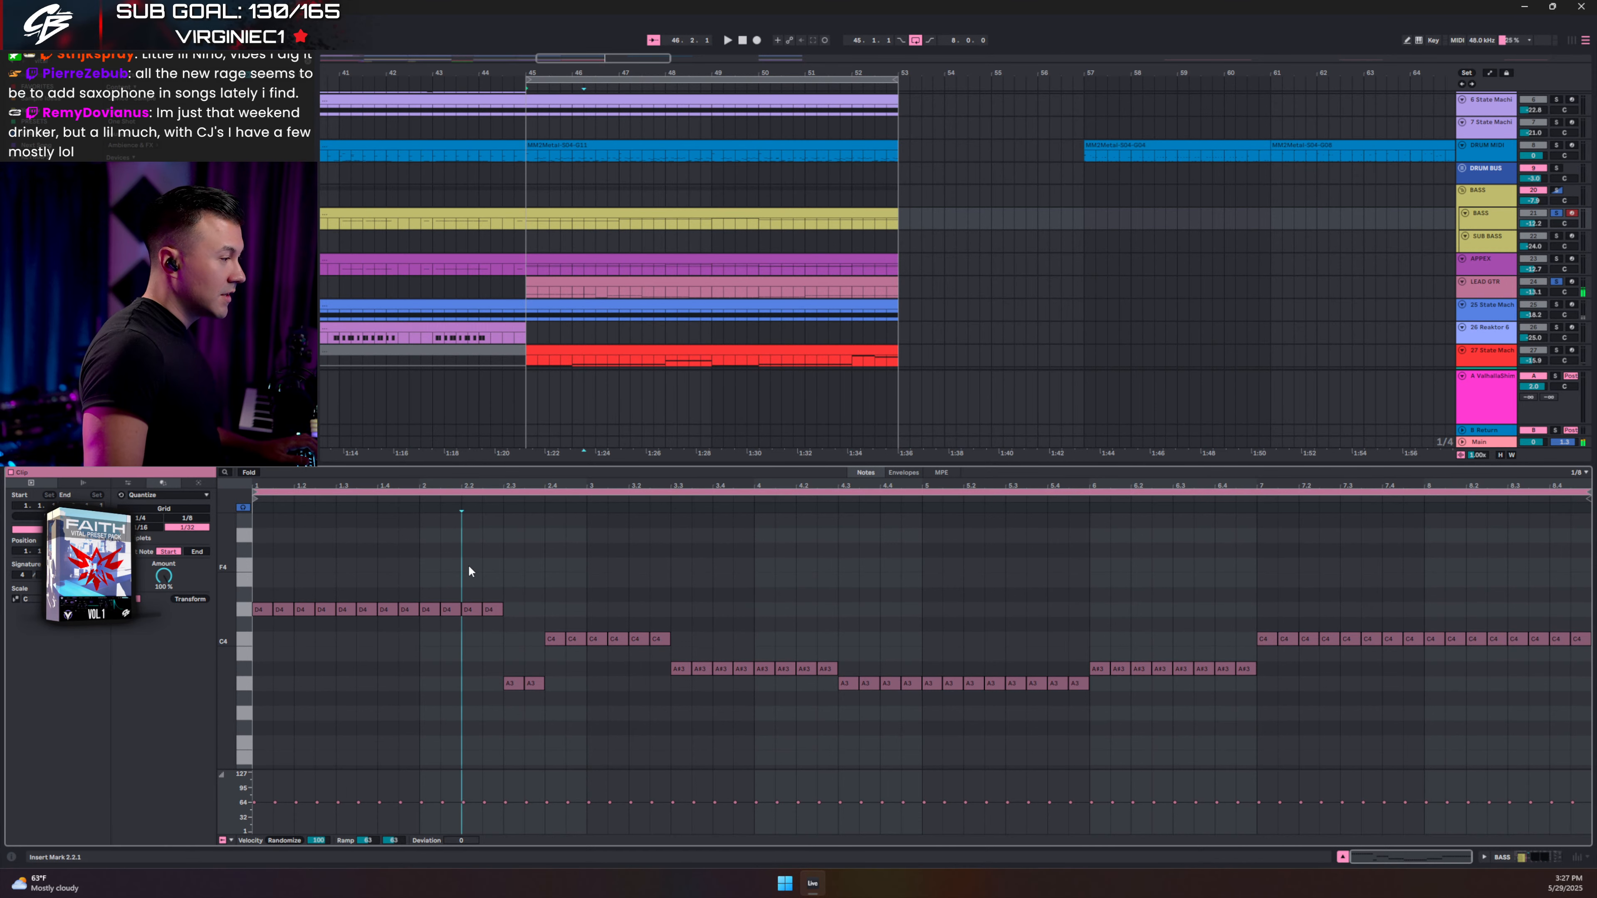
Transpose the whole LEAD GTR melody up one octave and raise the track's volume to -11.1 dB while playing the full mix.
key("ctrl+a")
key("shift+Up")
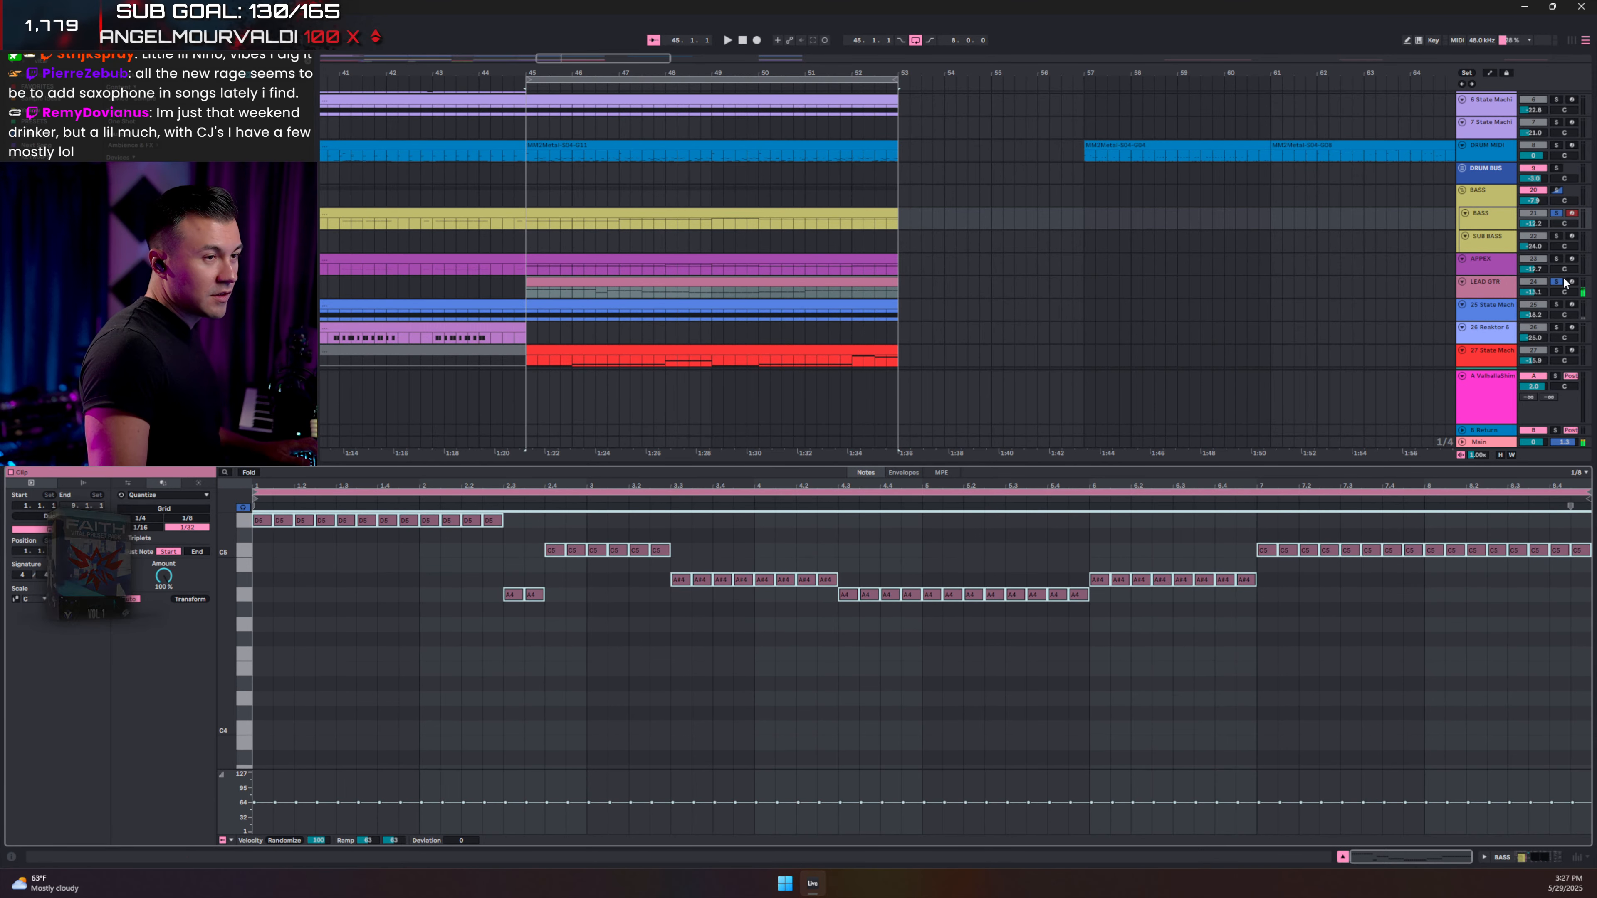
key("space")
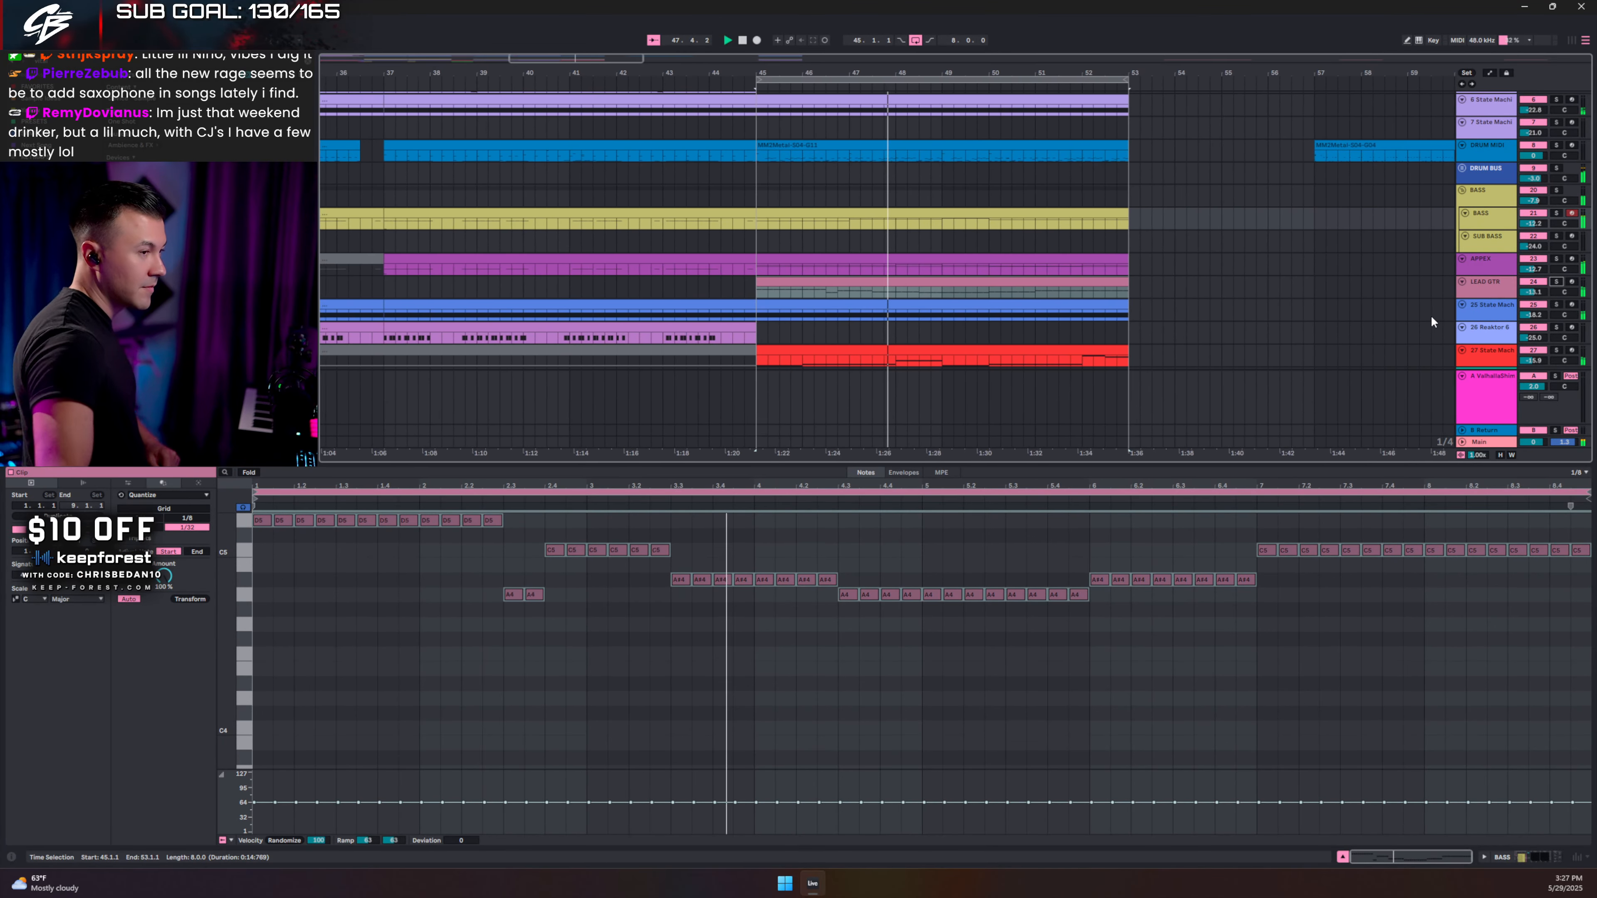
left_click_drag(1525, 294, 1526, 284)
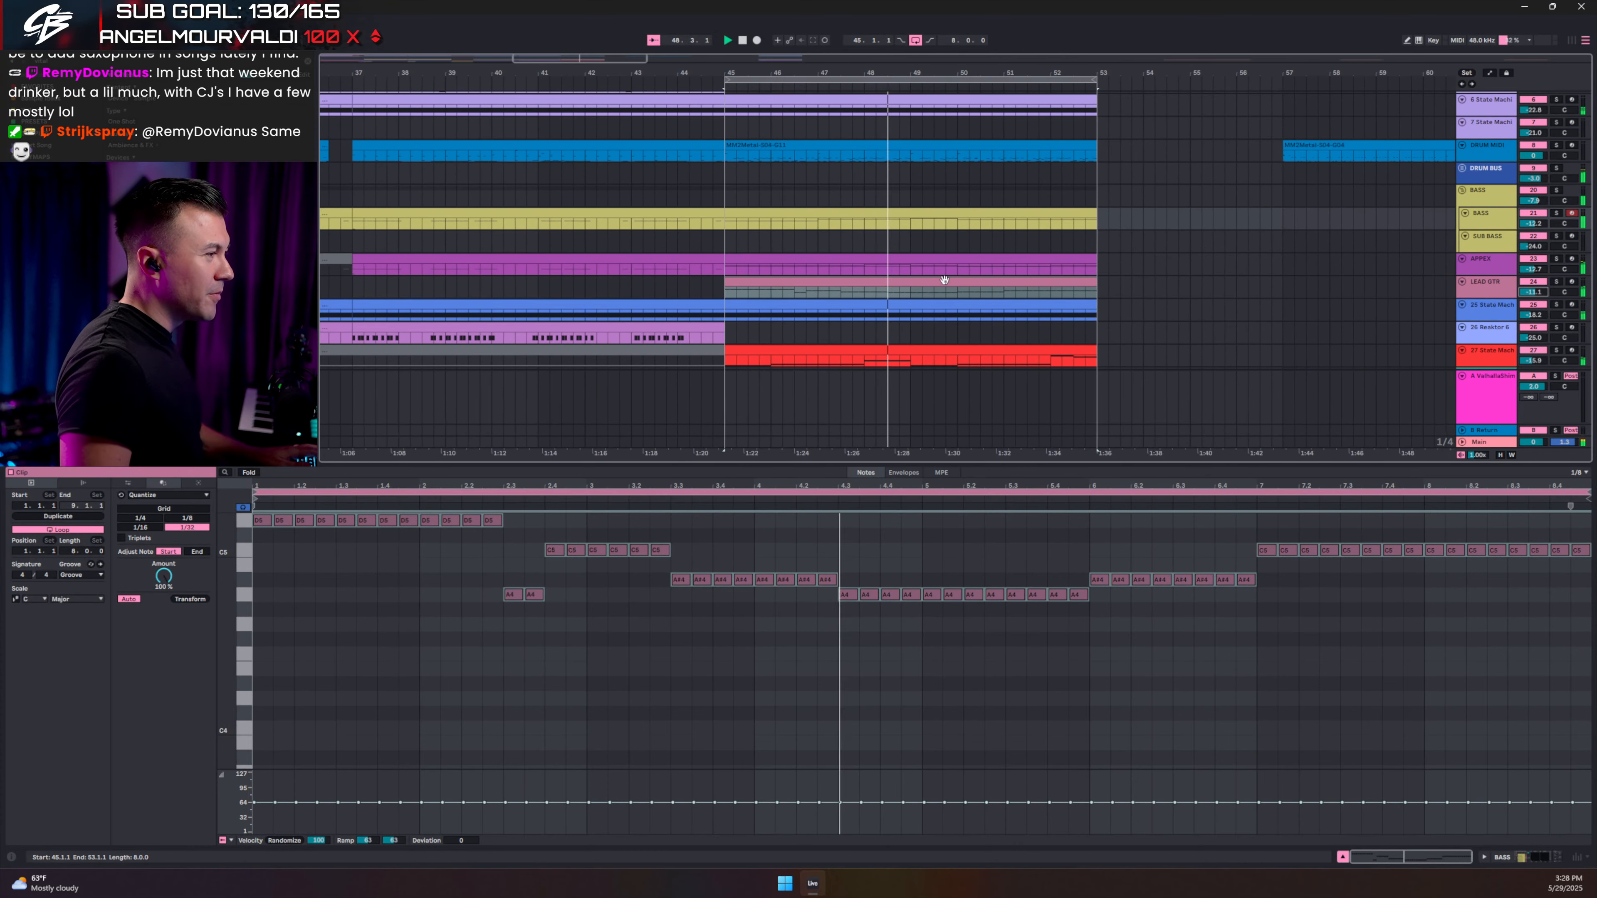
Deactivate the upper notes, F2 to A#2, in the APPEX clip at bar 45 and play the section.
left_click(811, 291)
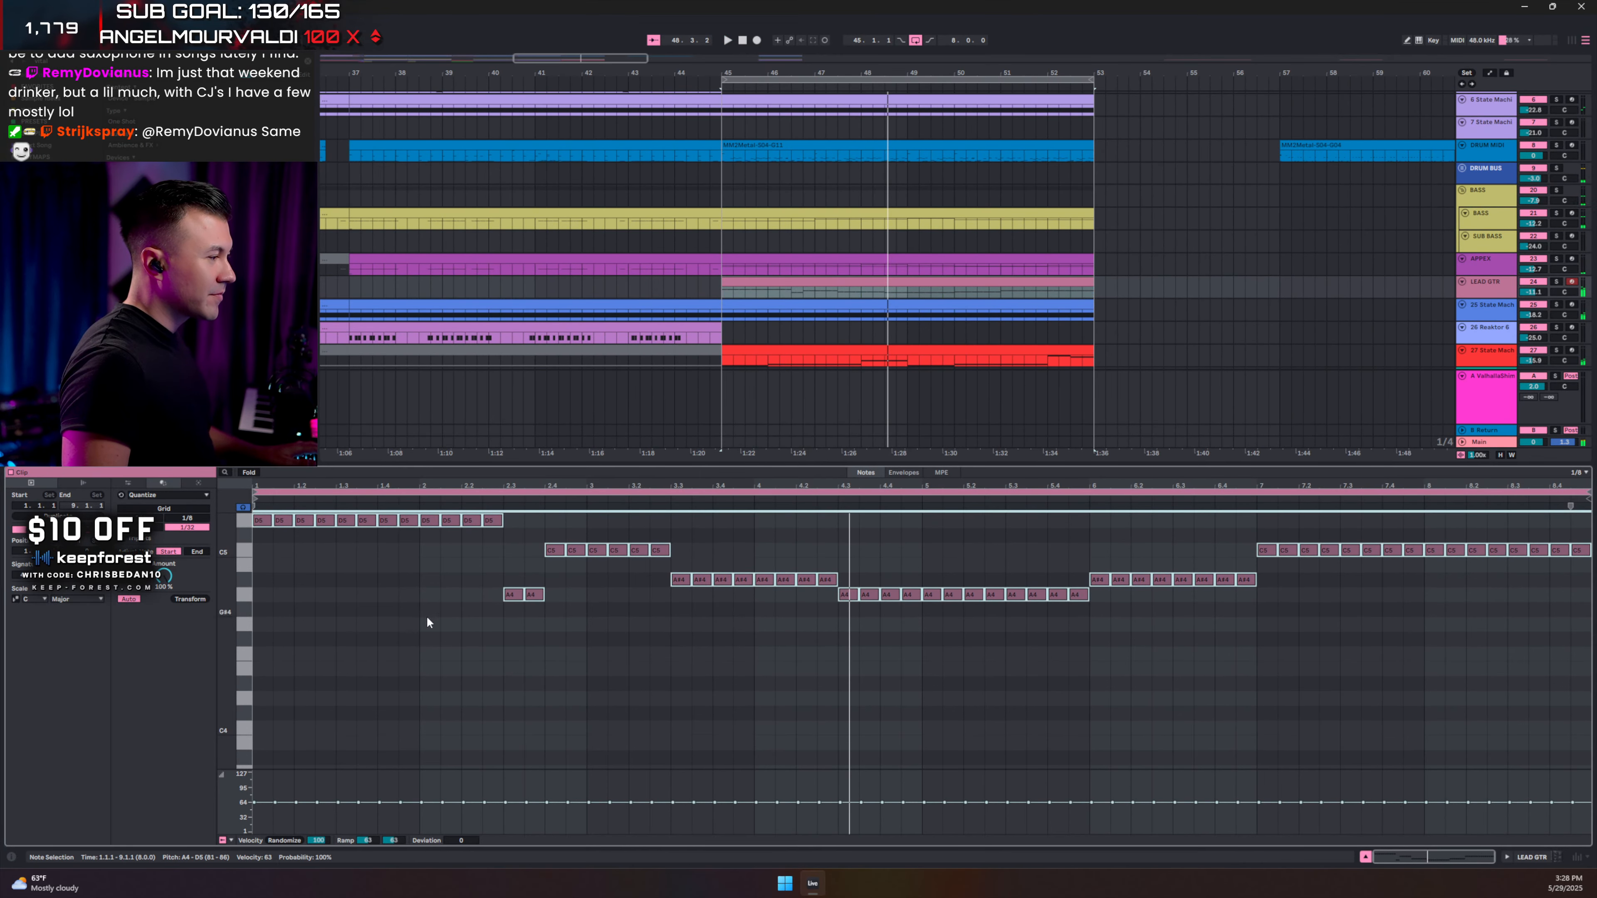
scroll(512, 522, "up", 1)
left_click(791, 258)
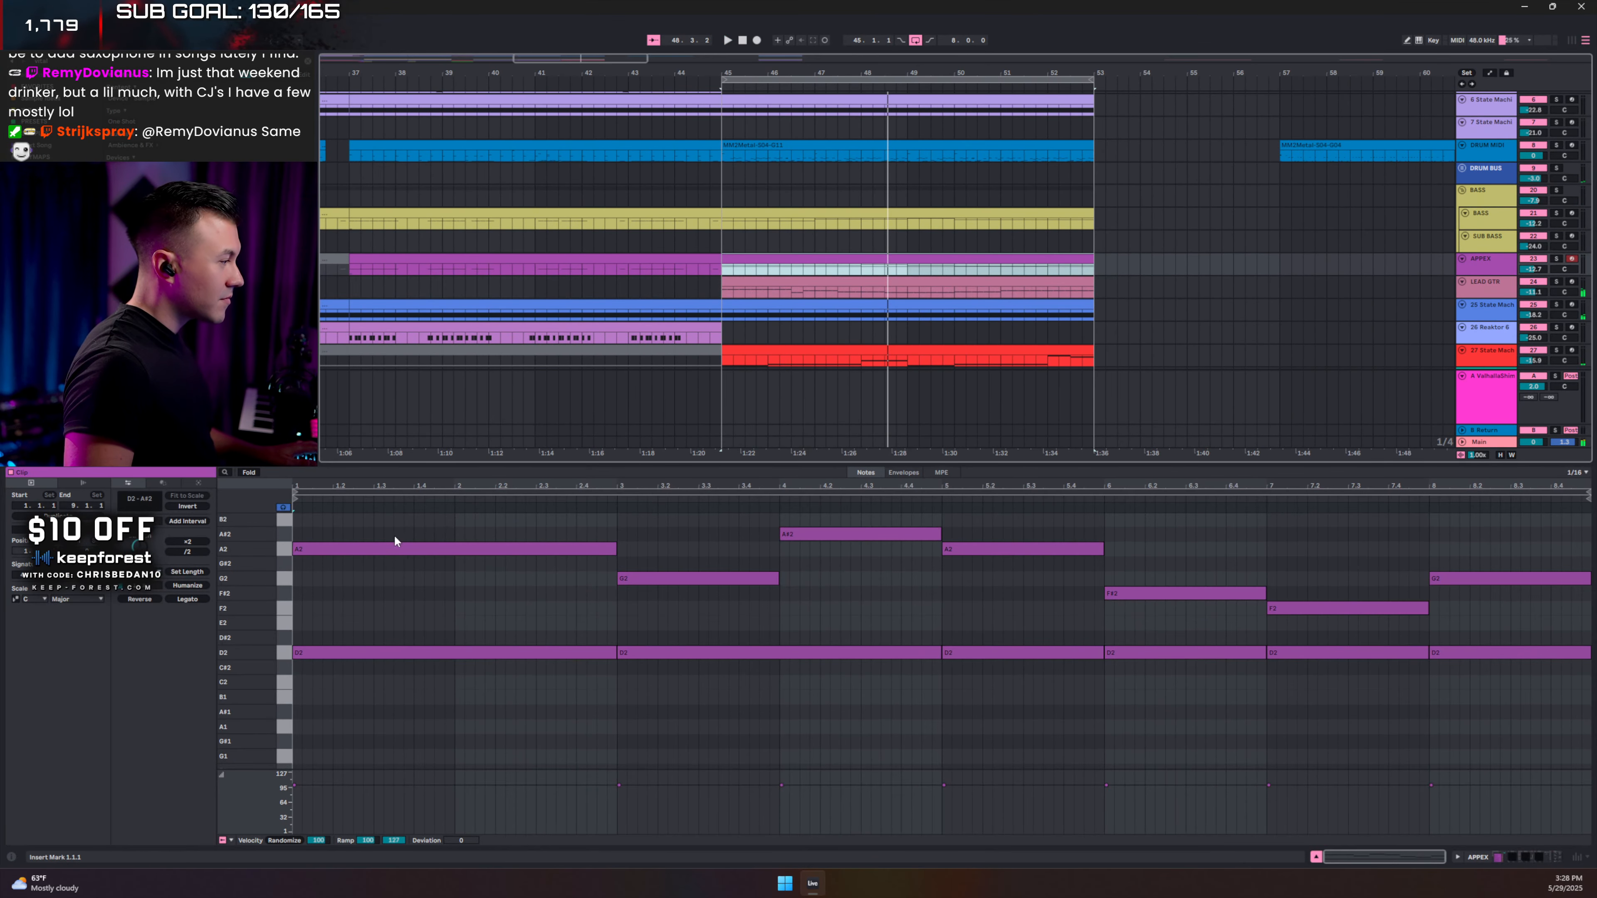
left_click_drag(377, 513, 1447, 613)
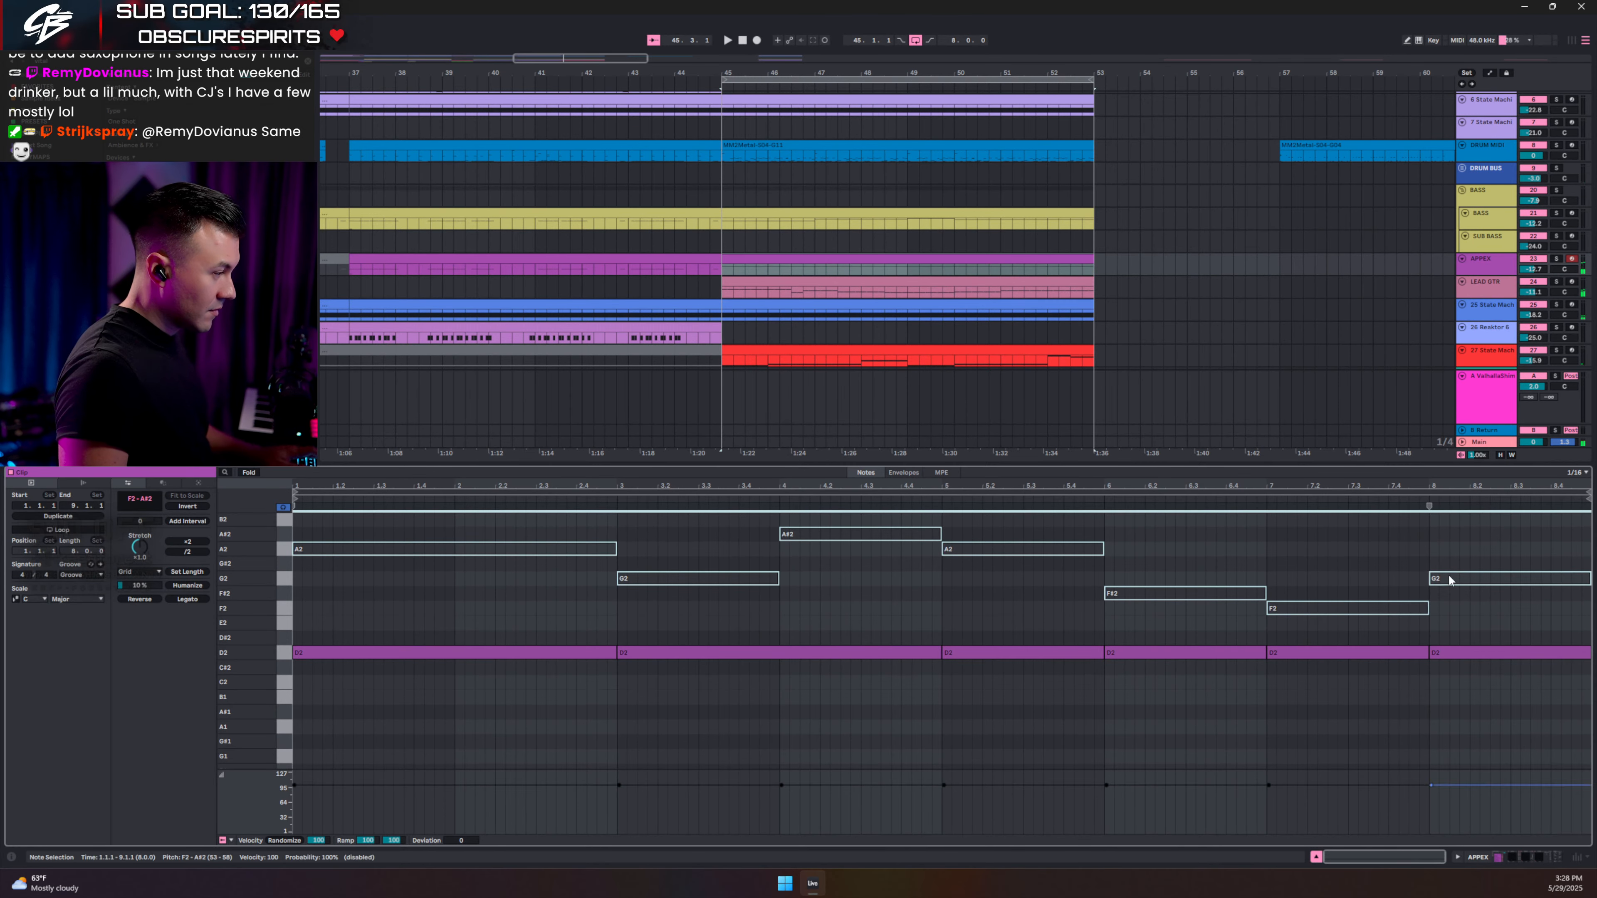
key("space")
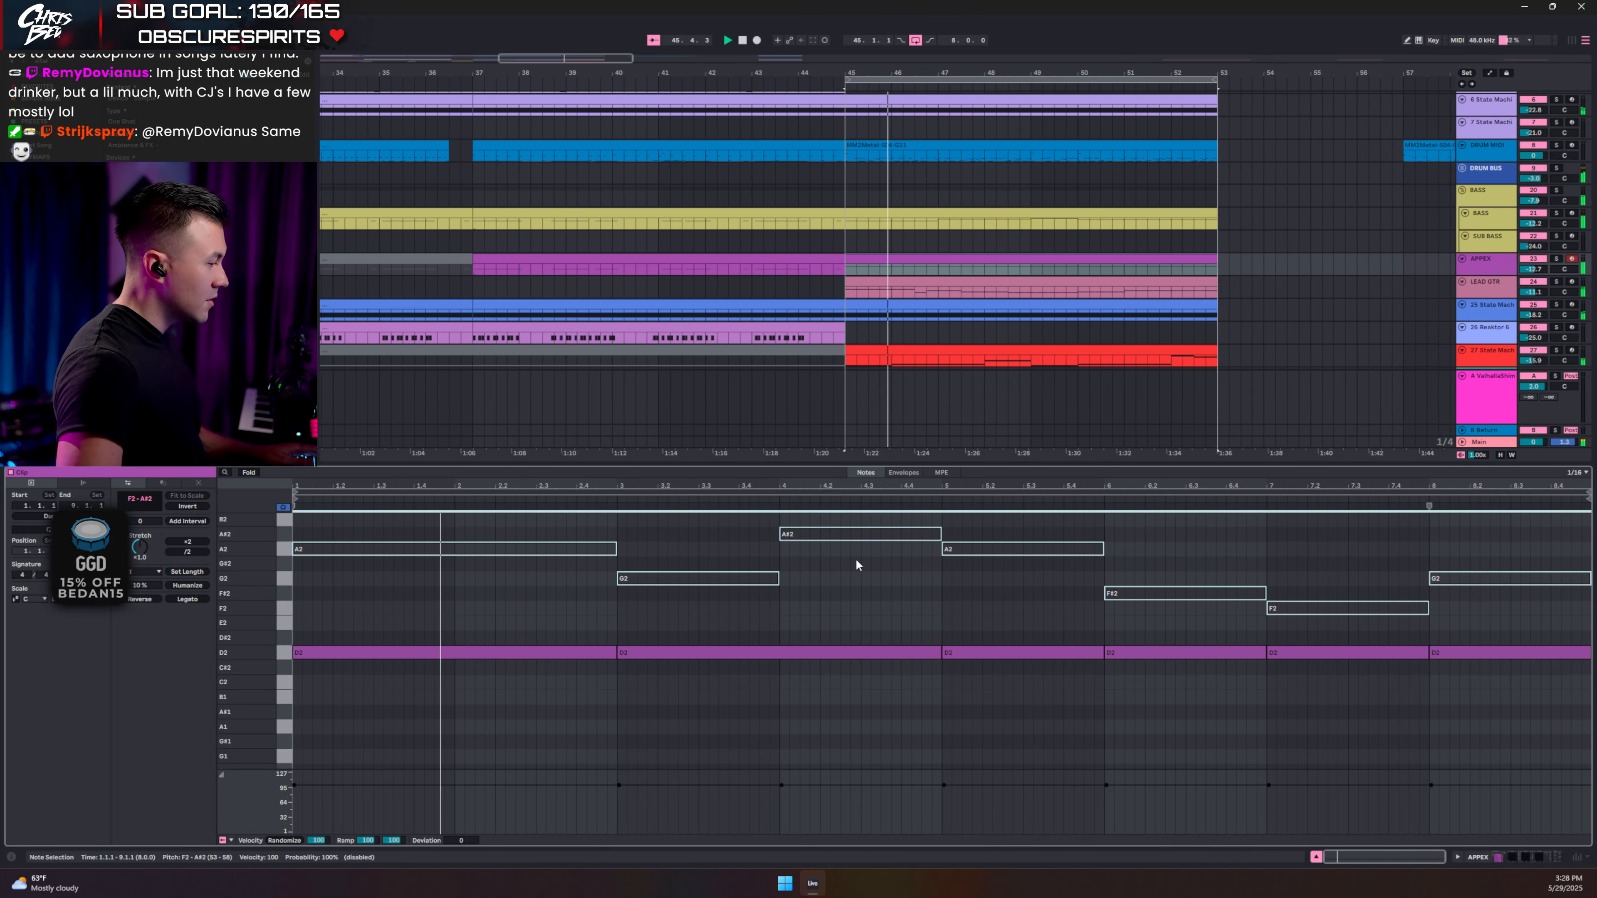
Lower all D2 notes of the APPEX clip one octave to D1 and play the section.
left_click(283, 652)
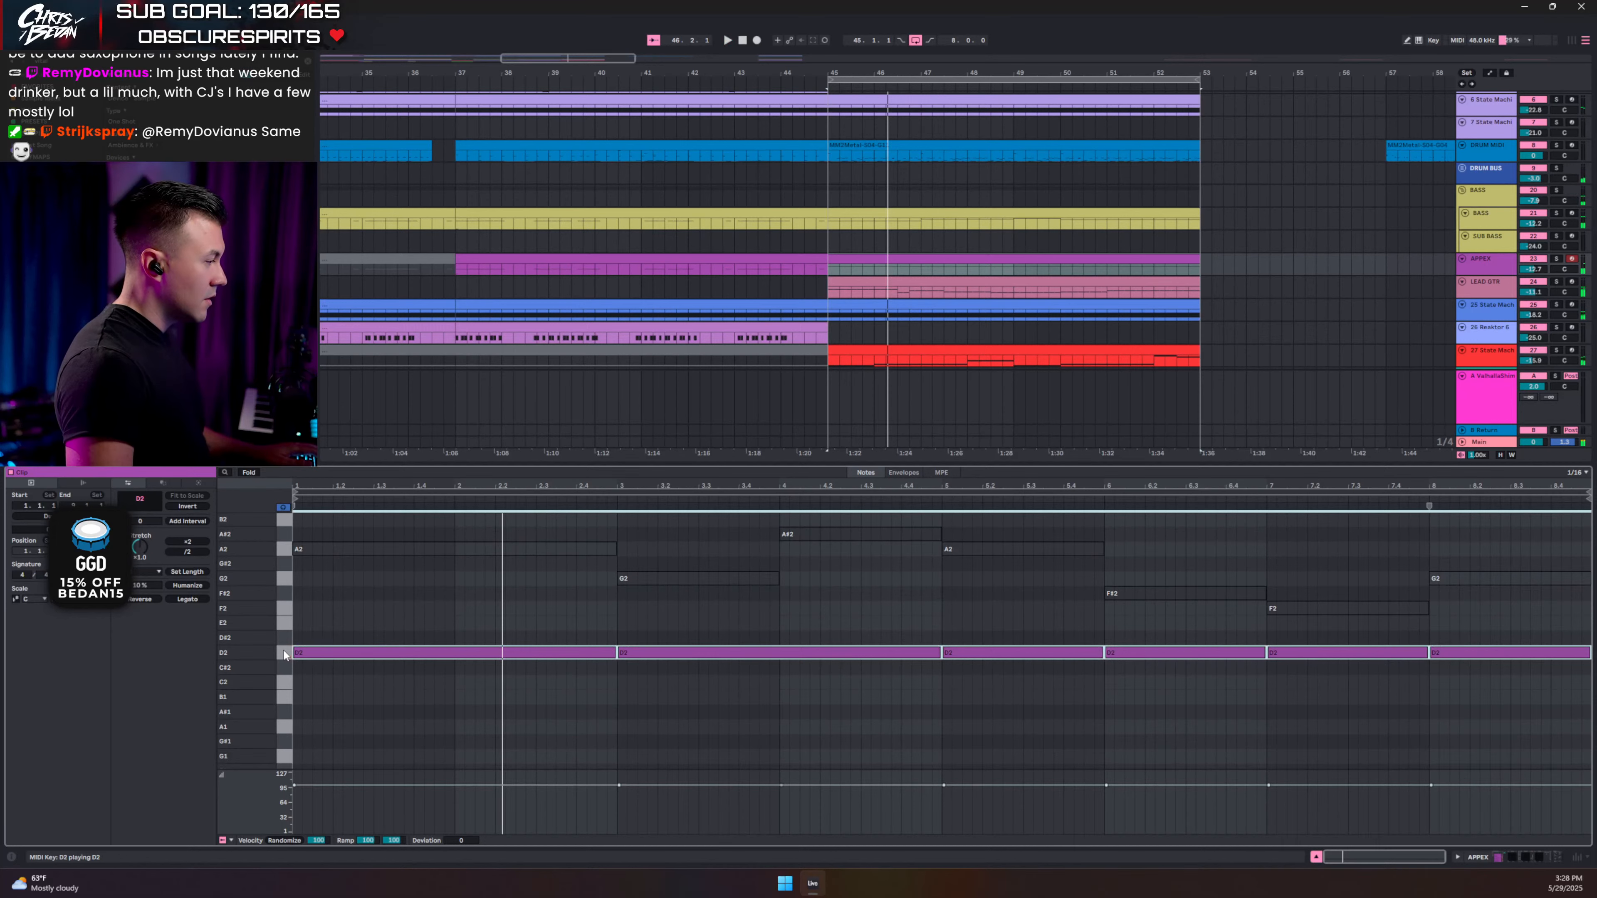
key("shift+Down")
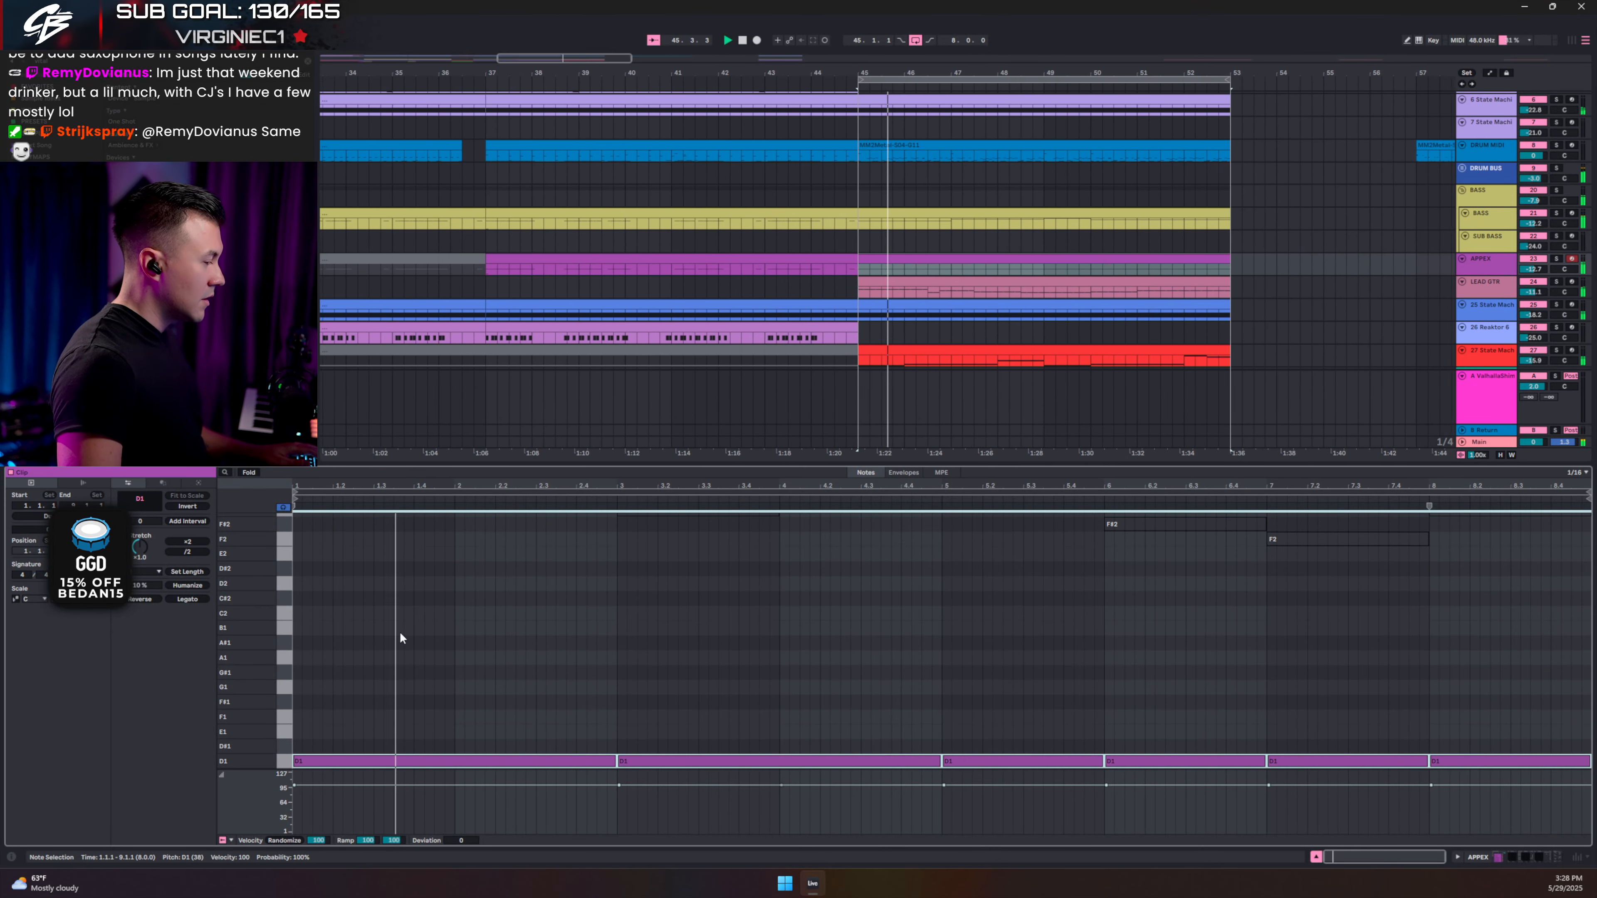
left_click(759, 677)
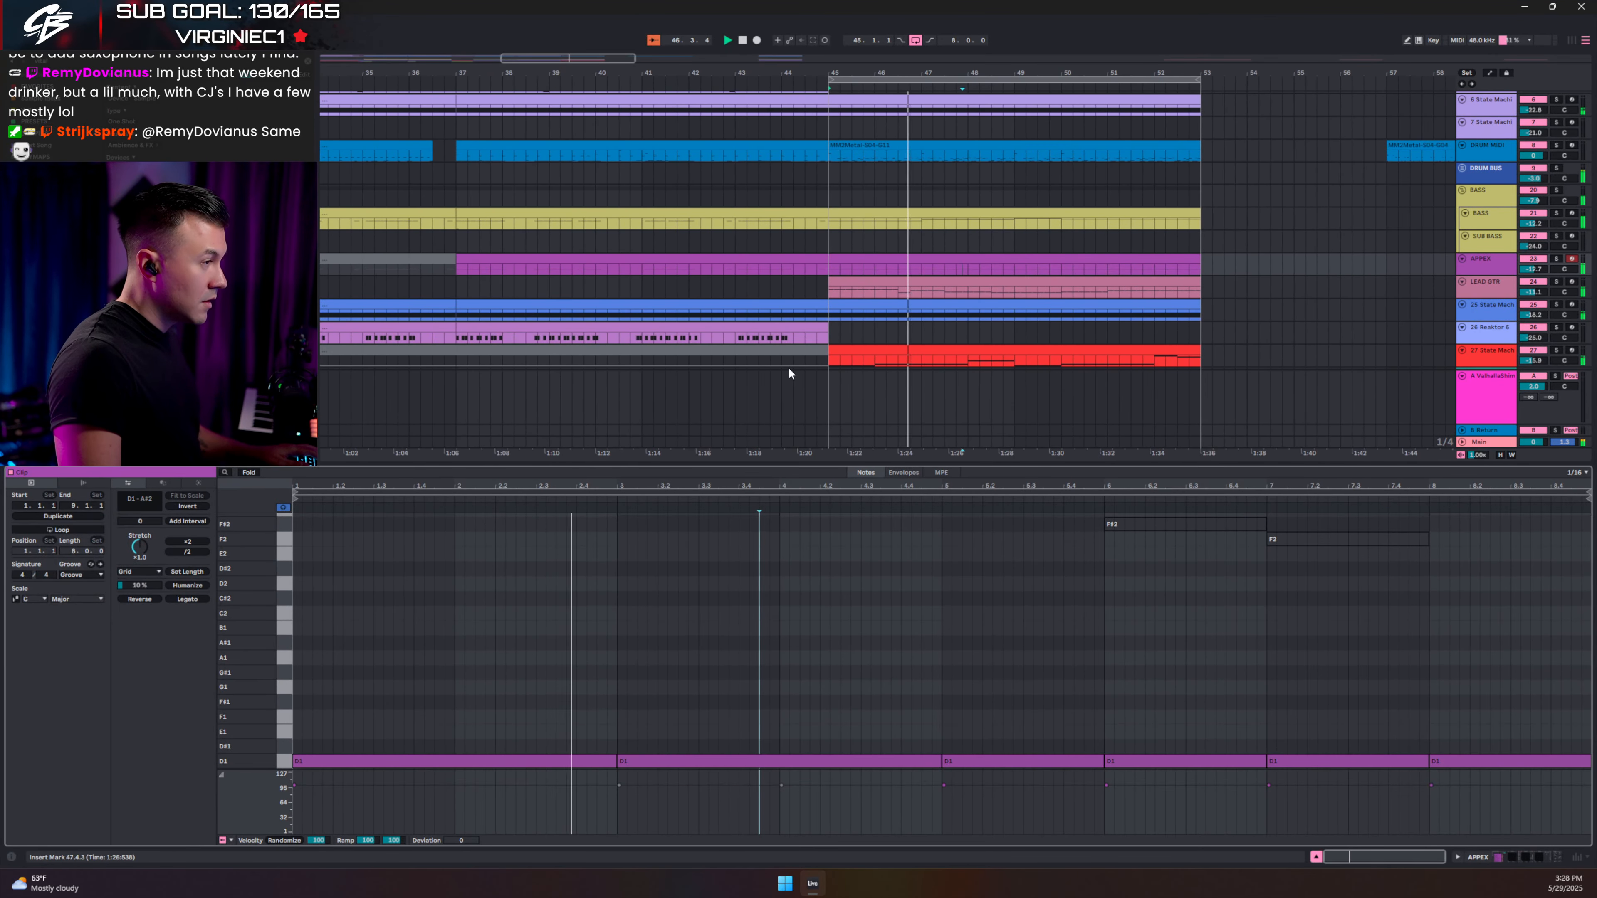
key("space")
left_click(941, 247)
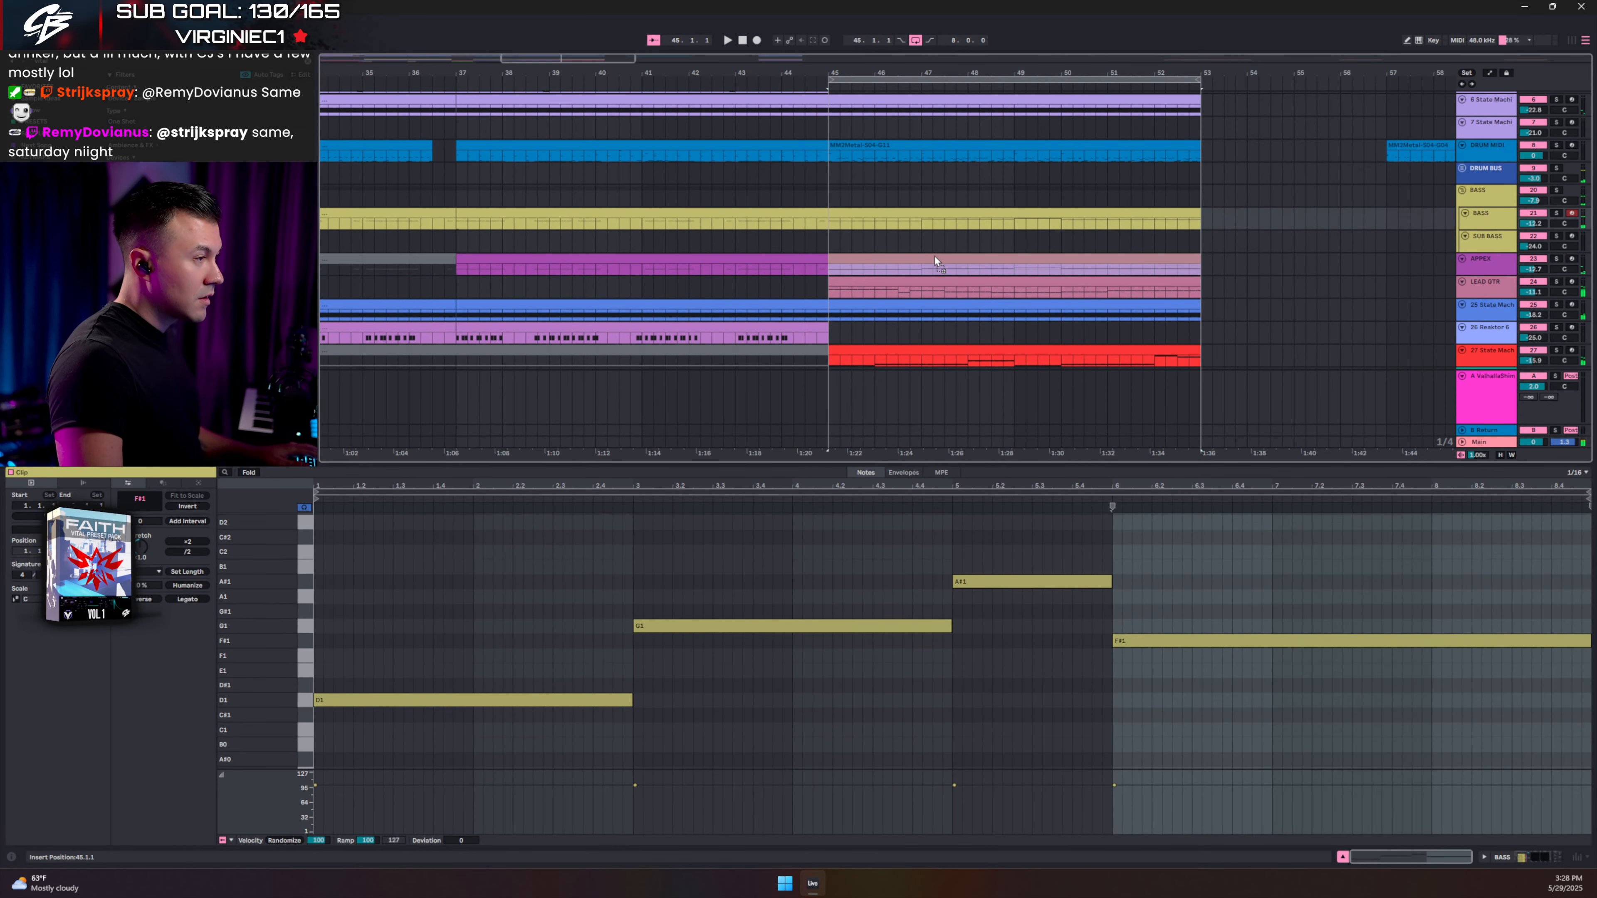
left_click_drag(934, 257, 935, 256)
left_click(489, 639)
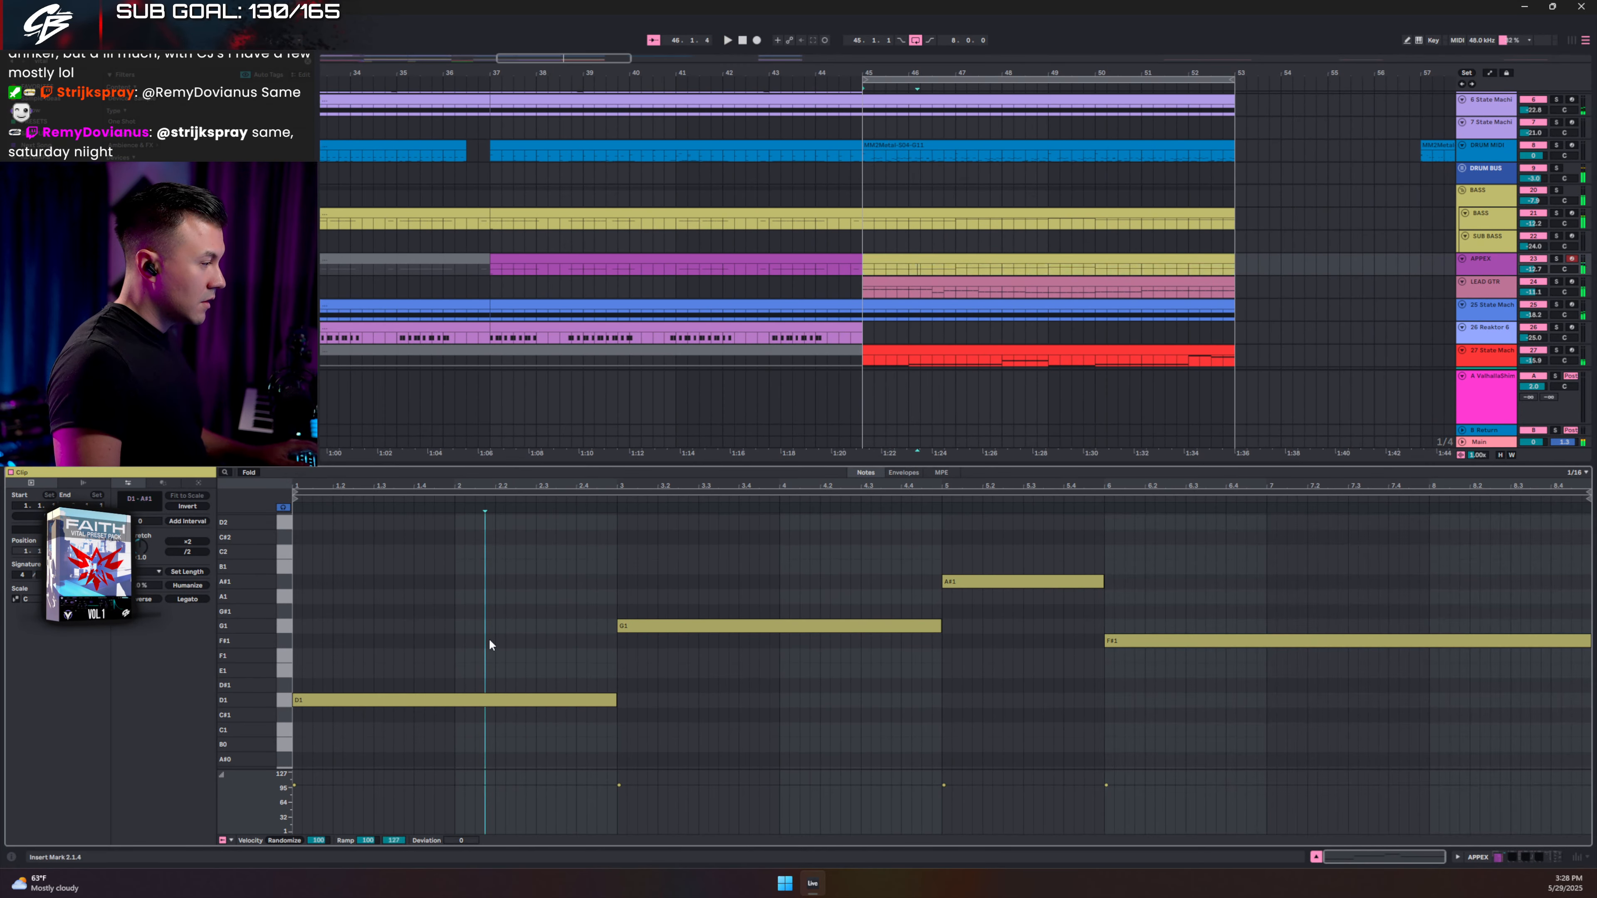
key("ctrl+a")
key("shift+Down")
key("ctrl+z")
key("ctrl+z")
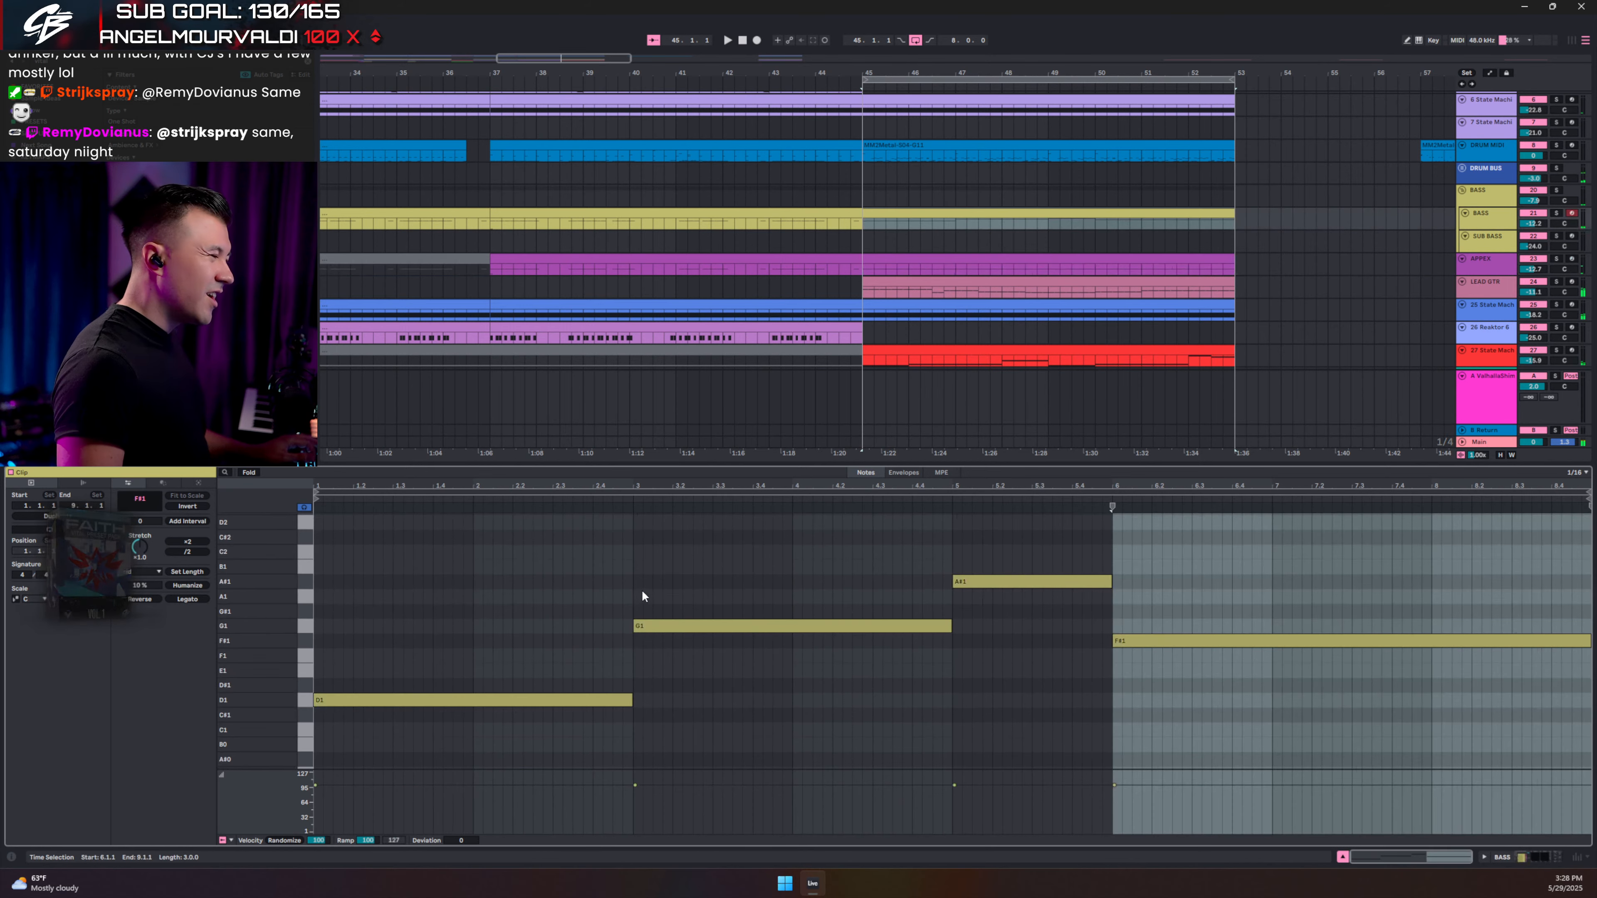
Copy all the notes of the BASS clip at bar 45, and place a copy of the APPEX clip at bar 57.
left_click_drag(469, 567, 1412, 761)
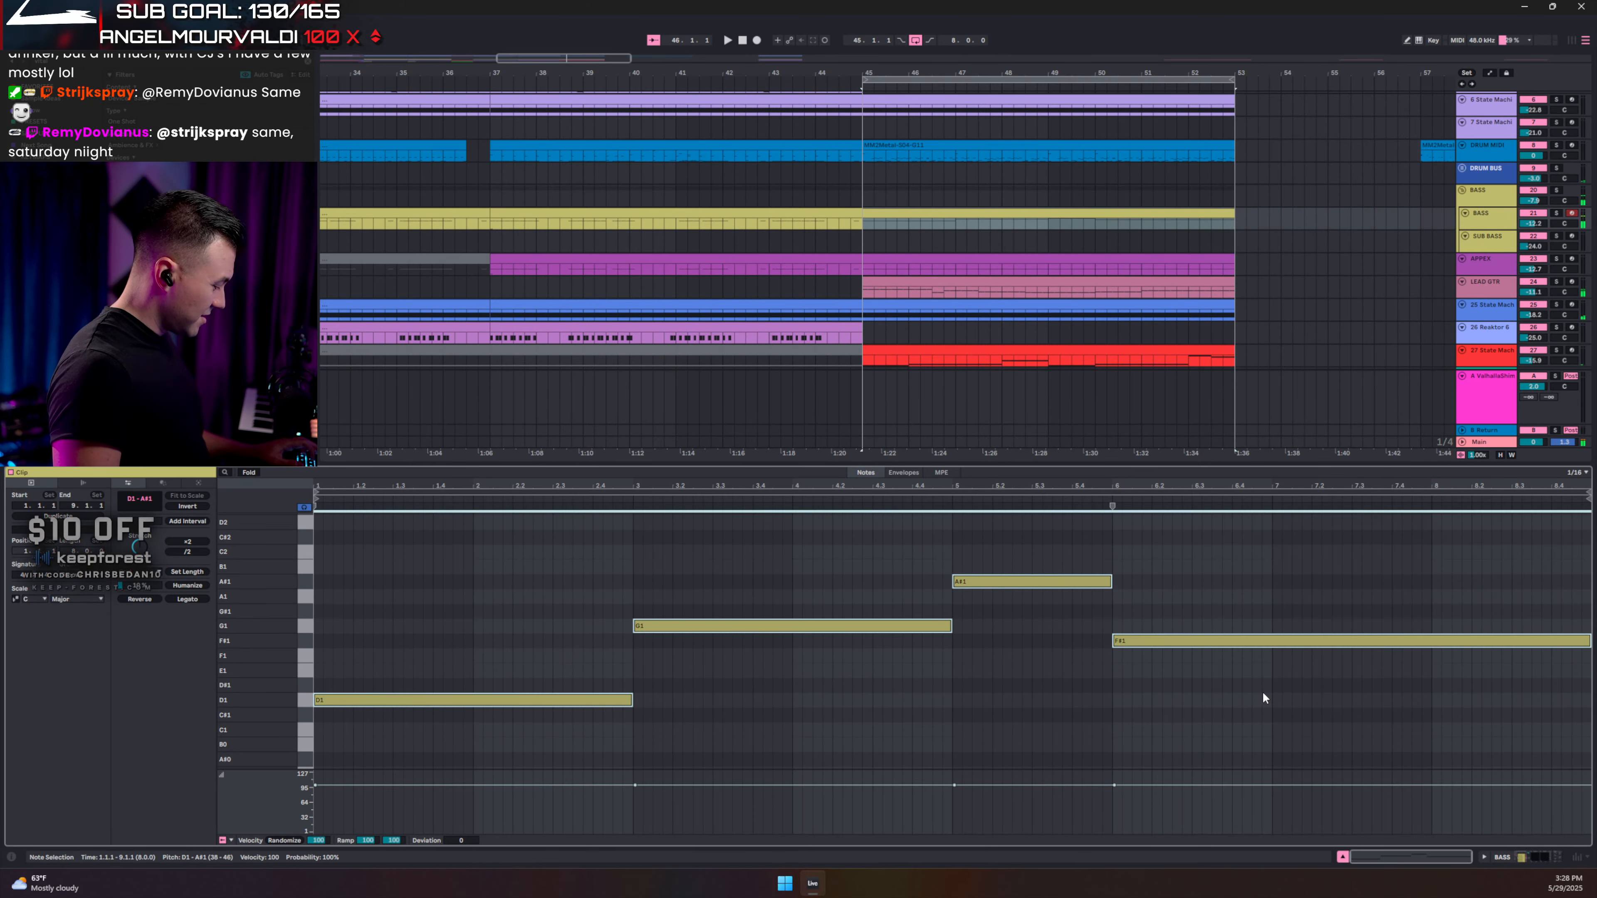
left_click(1040, 256)
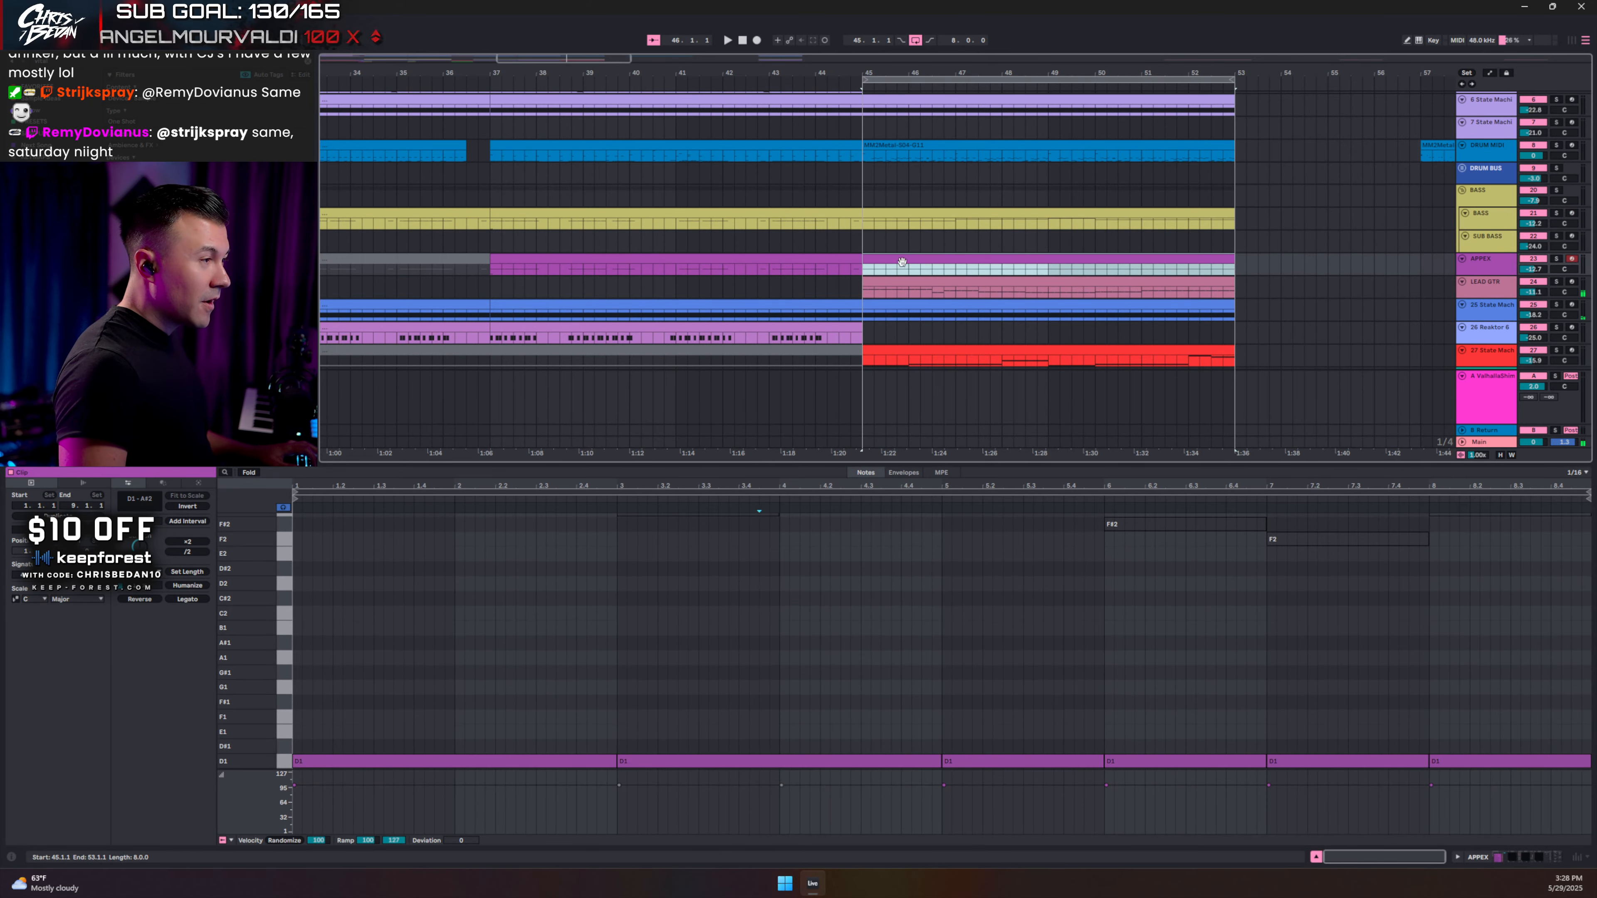
left_click(1404, 267)
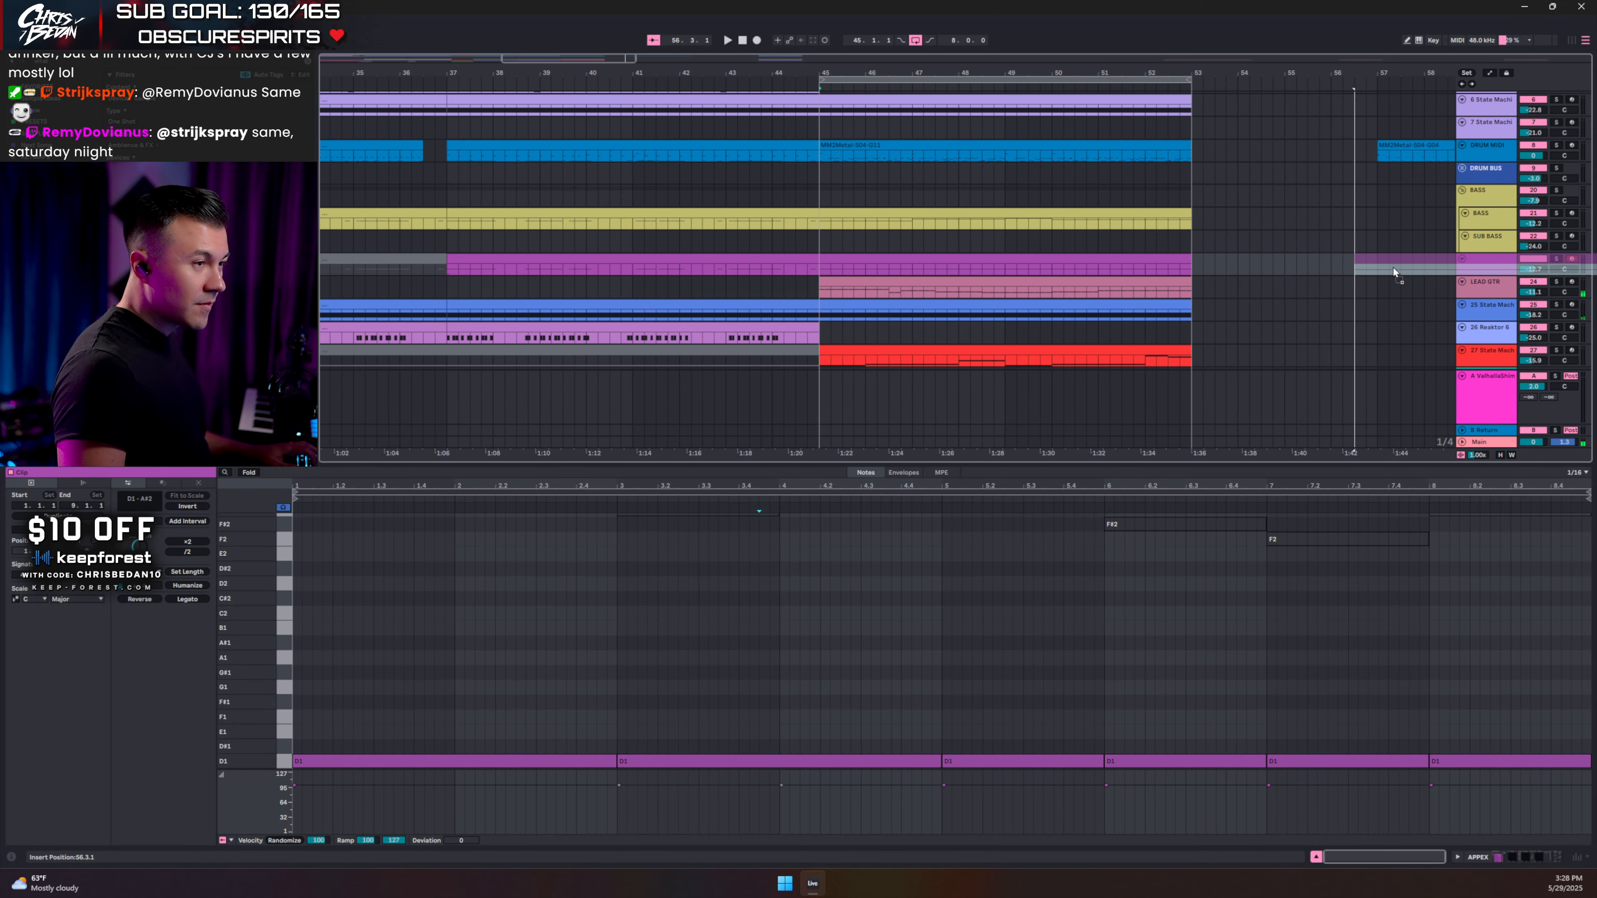
left_click_drag(1394, 269, 1418, 269)
Replace all notes of the APPEX clip at bar 45 with the copied bass notes D1, G1, A#1 and F#1, and play the section.
left_click(893, 268)
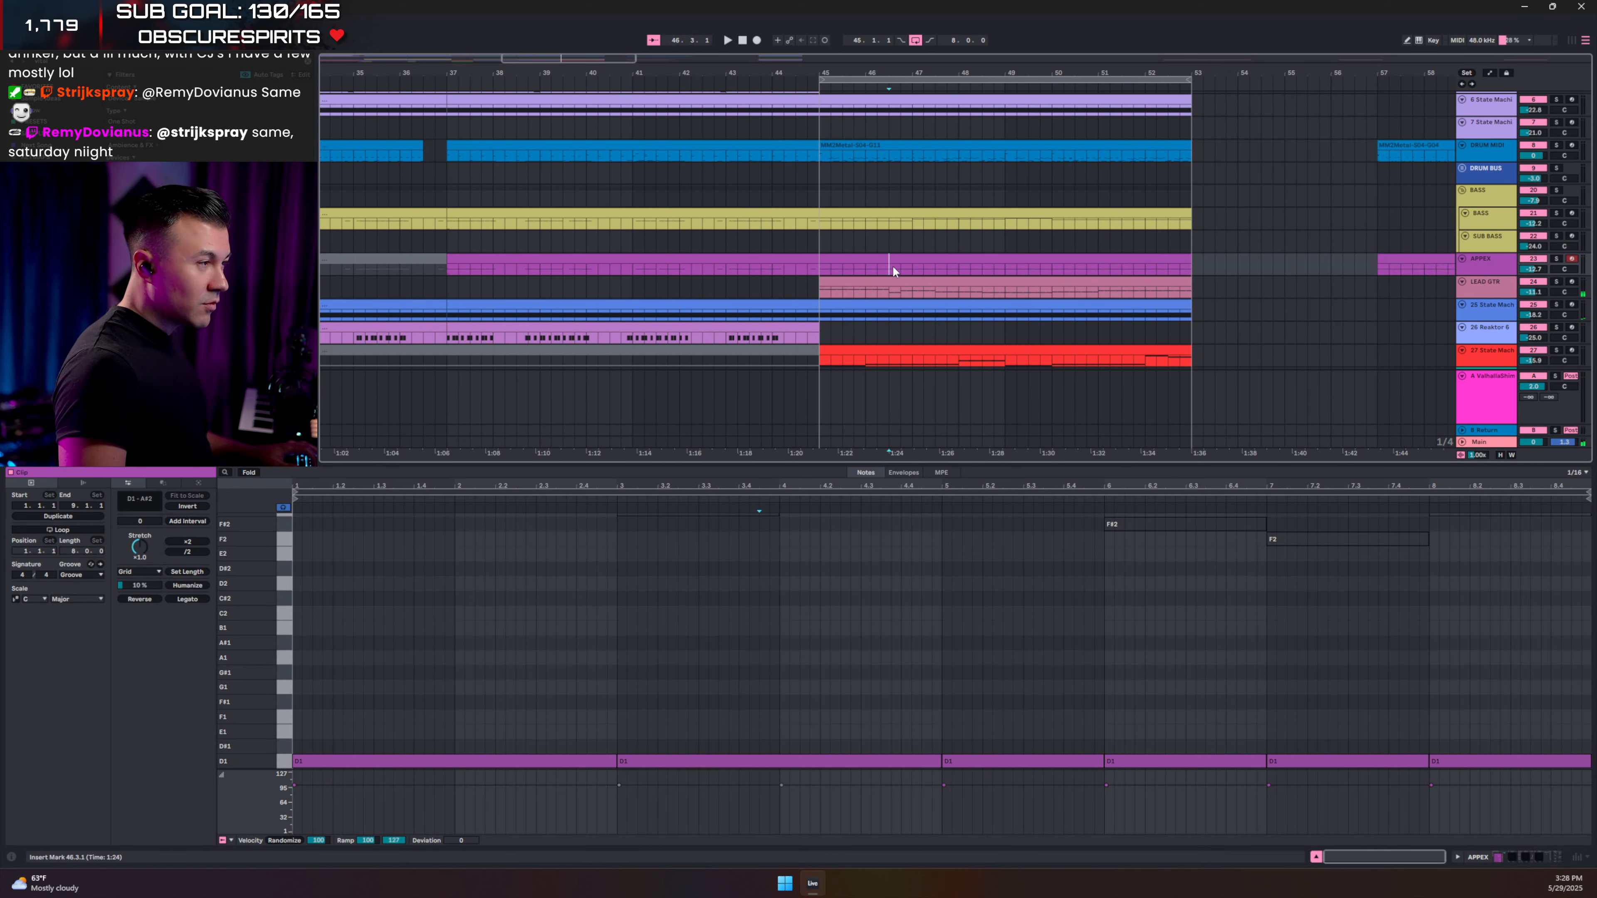
left_click(892, 259)
left_click(535, 673)
key("ctrl+a")
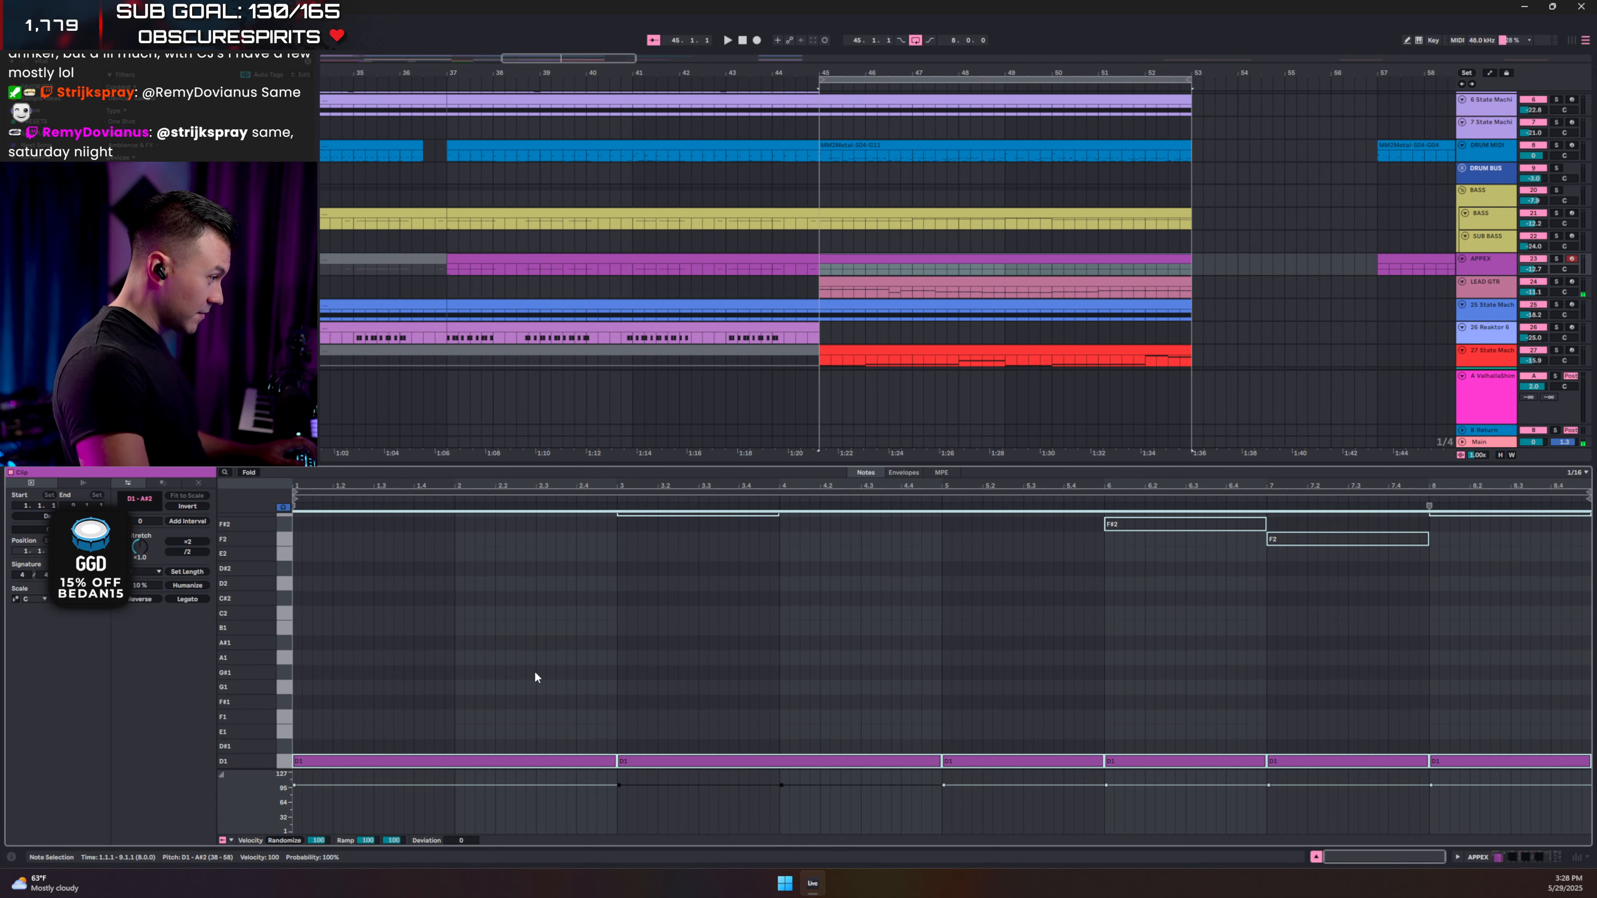
key("Delete")
key("ctrl+v")
key("space")
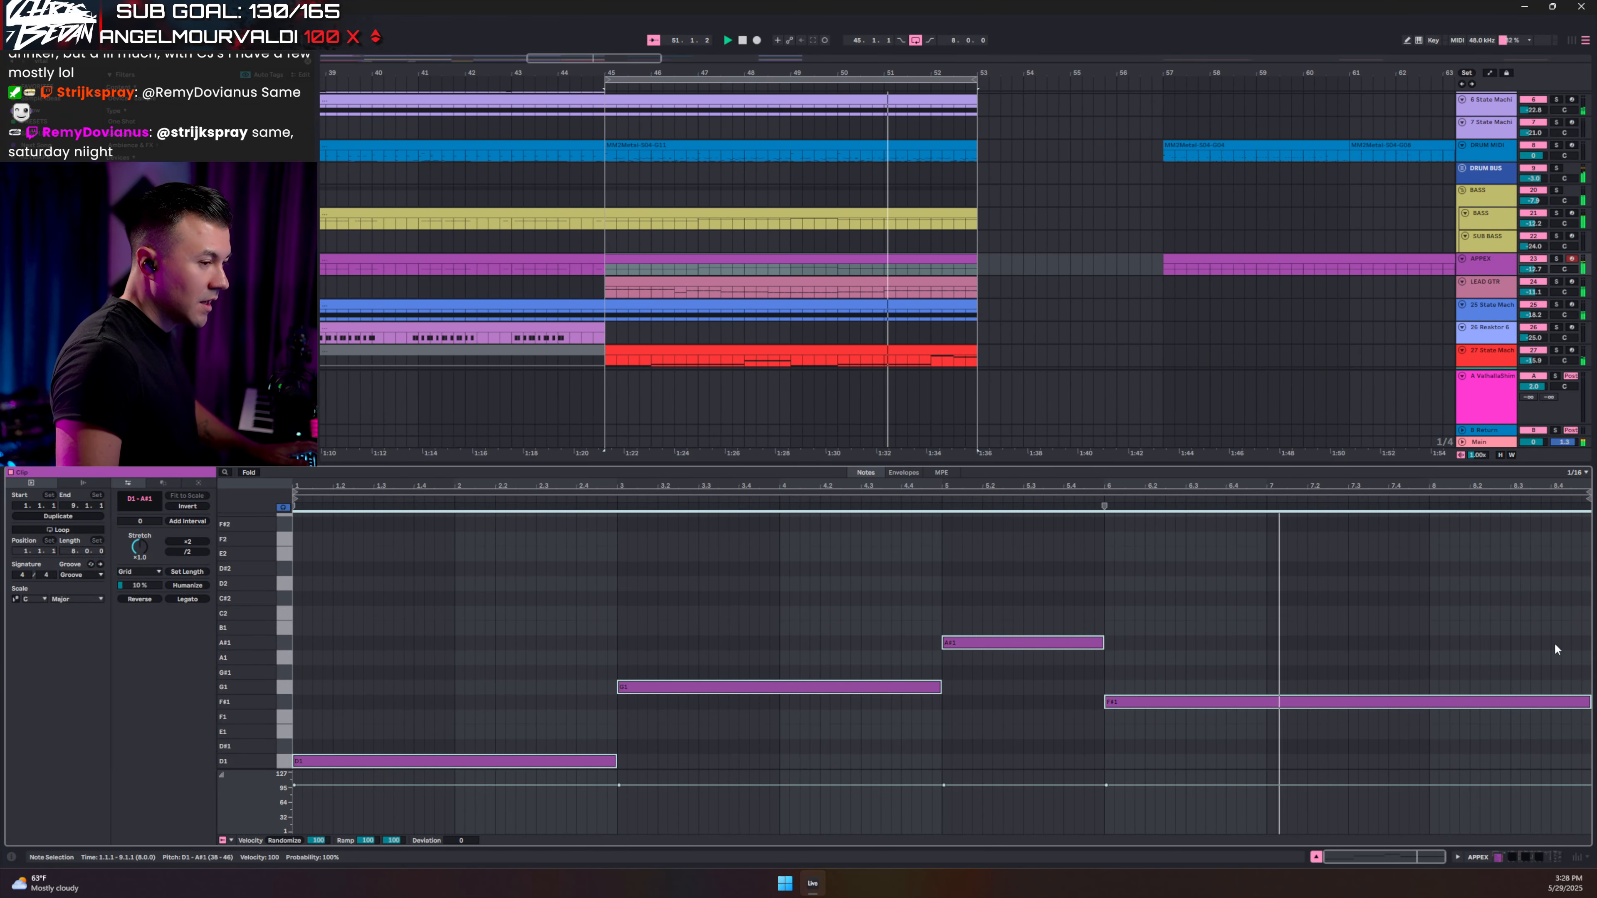
Shorten the final F#1 note of the APPEX clip to one bar, ending at 7.1.1.
left_click(1426, 702)
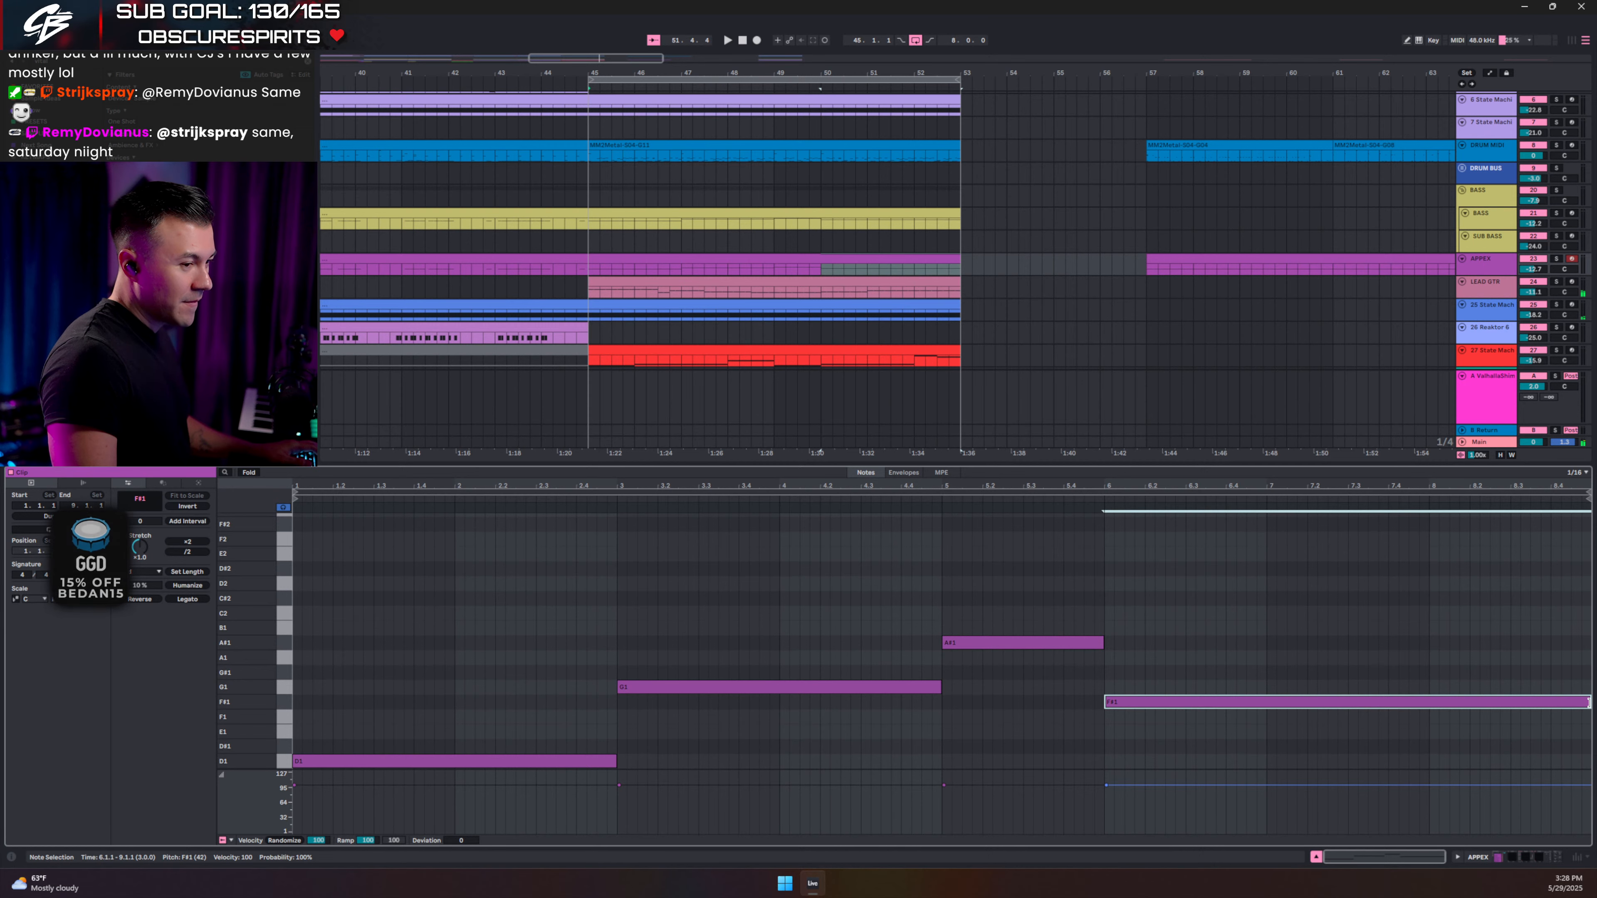
left_click_drag(1591, 706, 1248, 700)
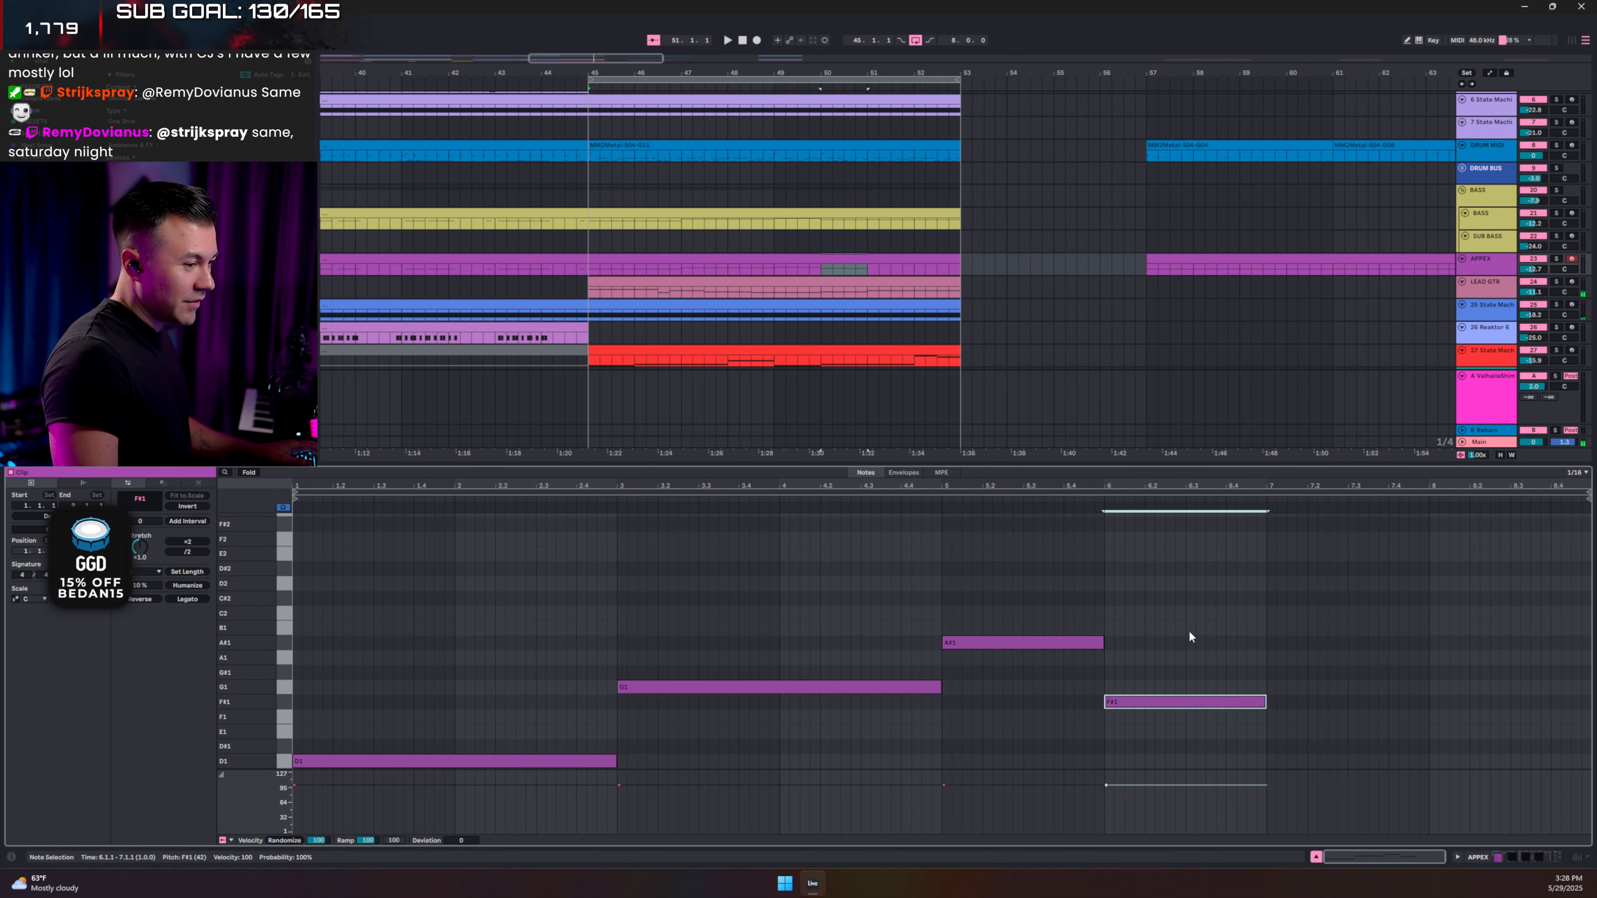
scroll(1164, 632, "down", 5)
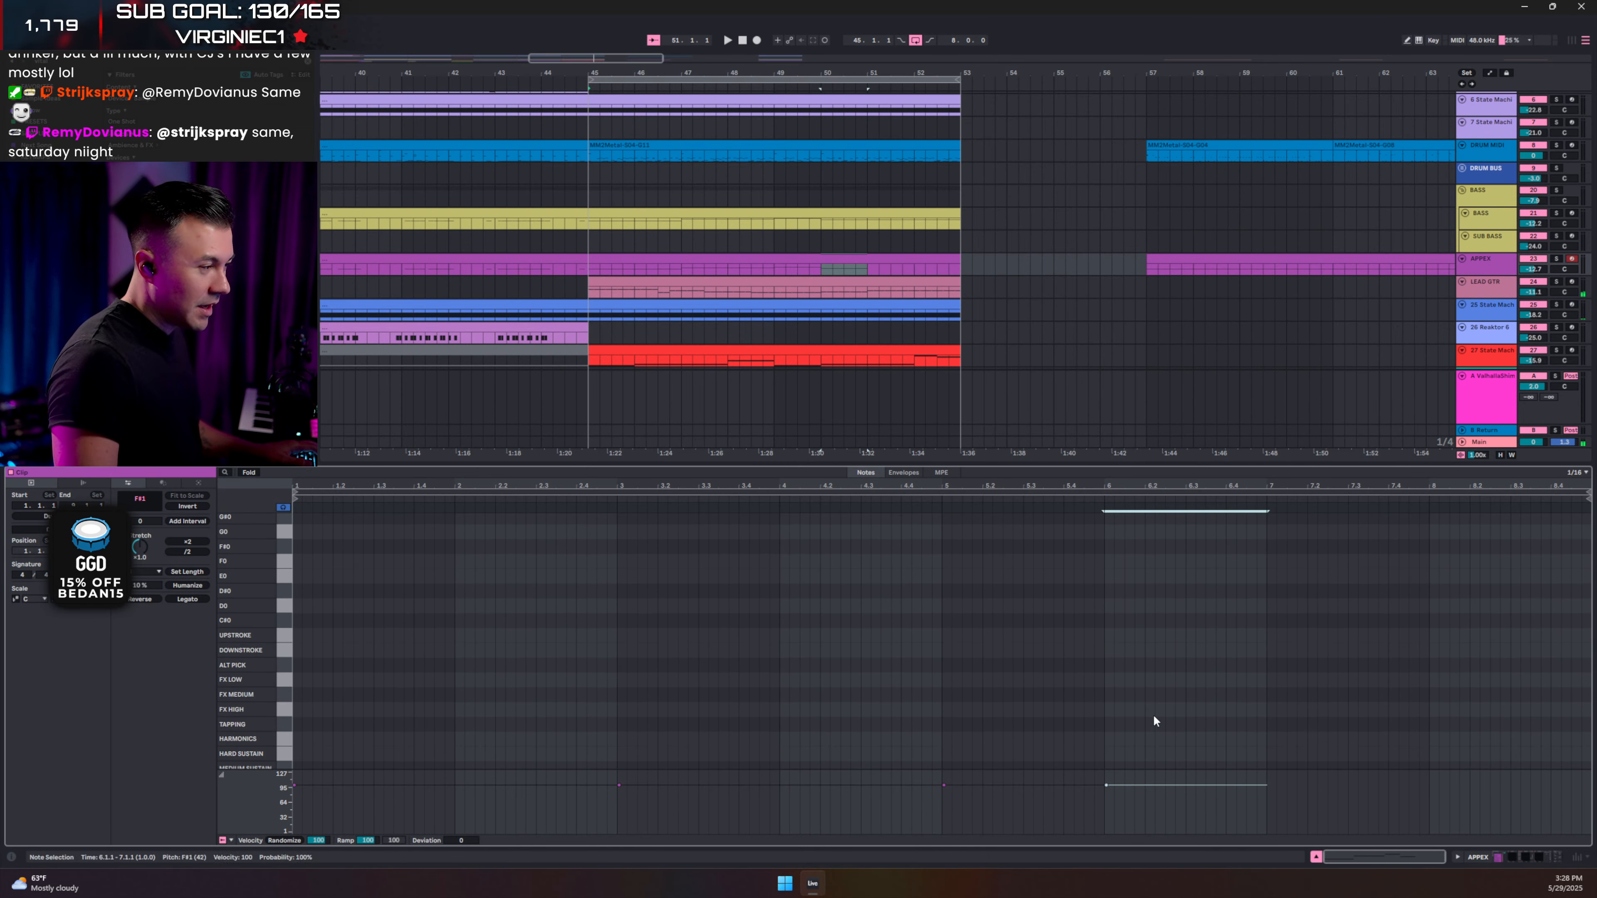
scroll(713, 178, "up", 1)
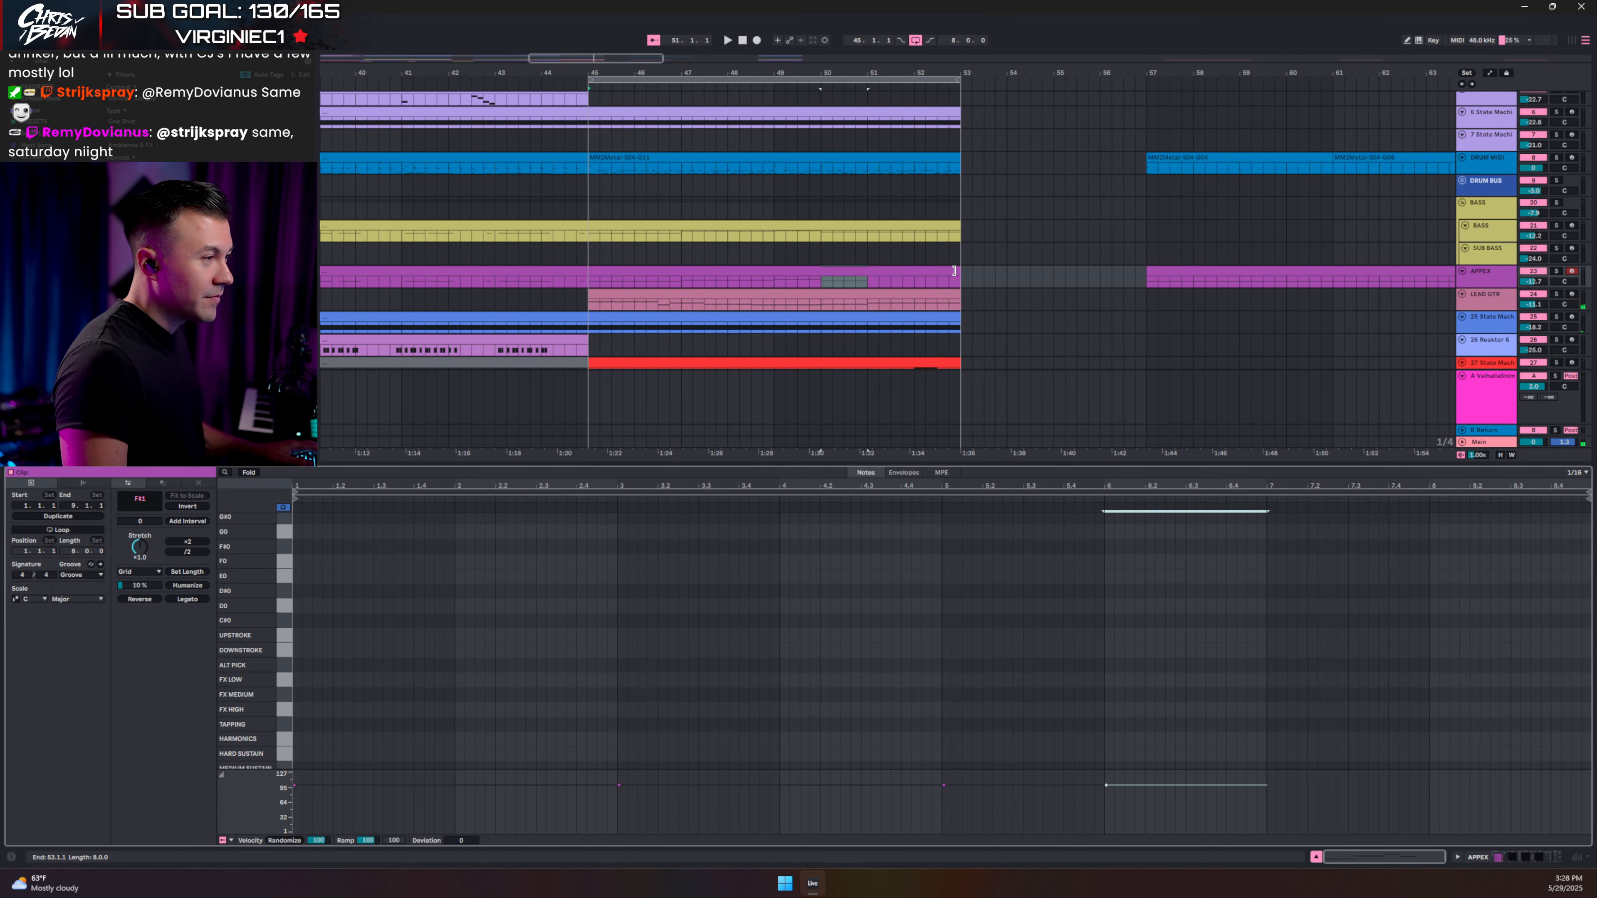
Move all clips between bars 45 and 53, from track 6 to track 27, to start at bar 73.
left_click(1315, 857)
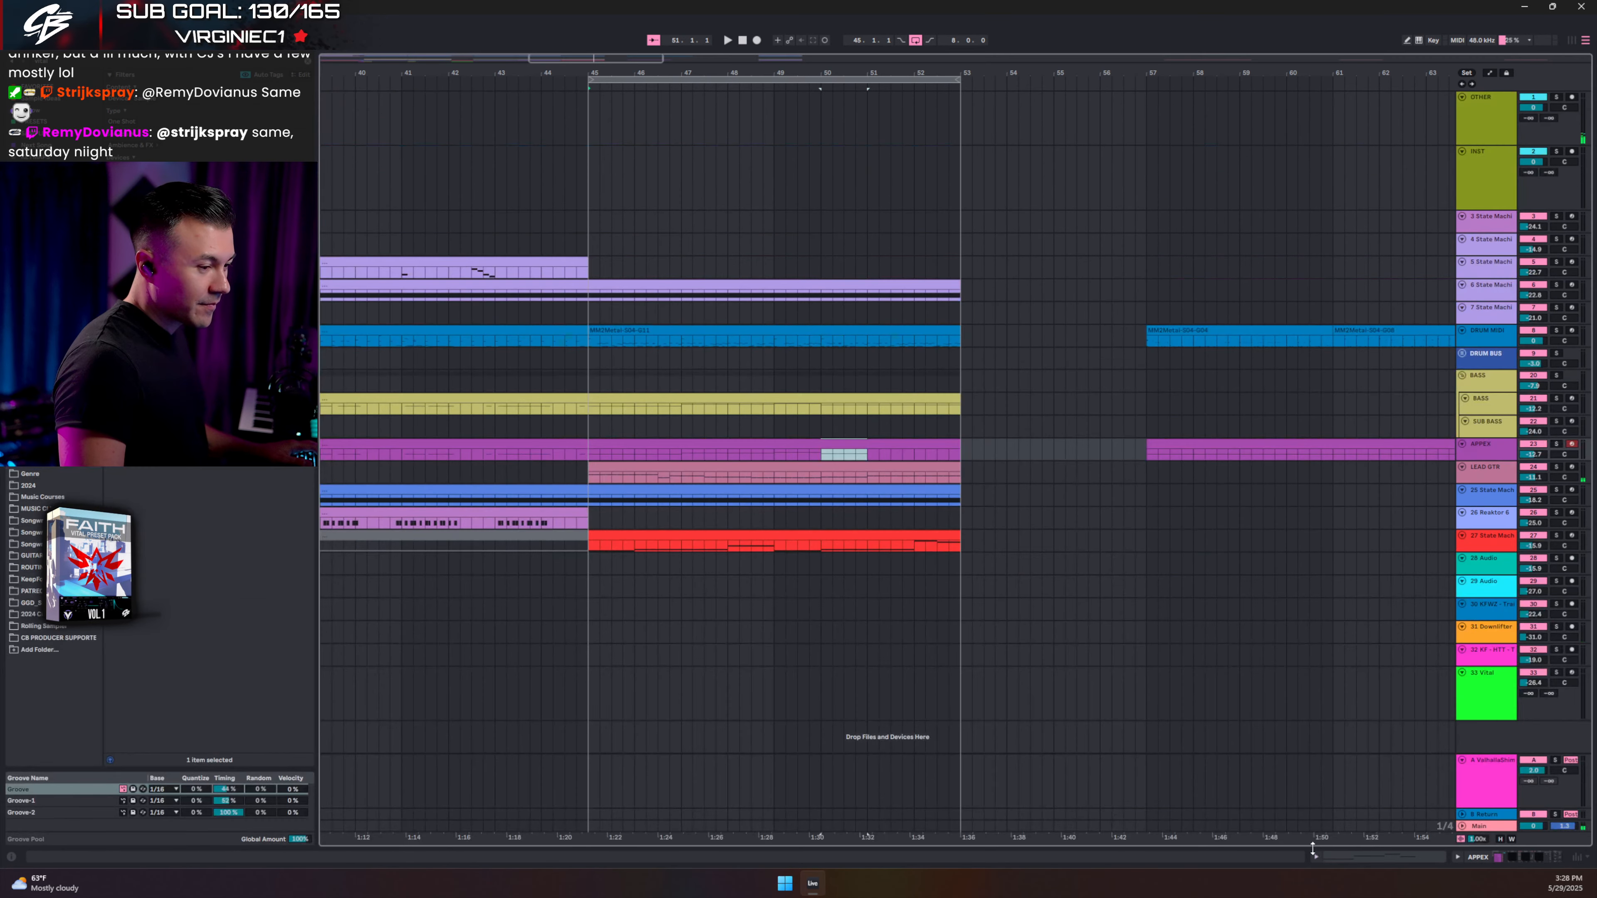
left_click_drag(518, 73, 518, 70)
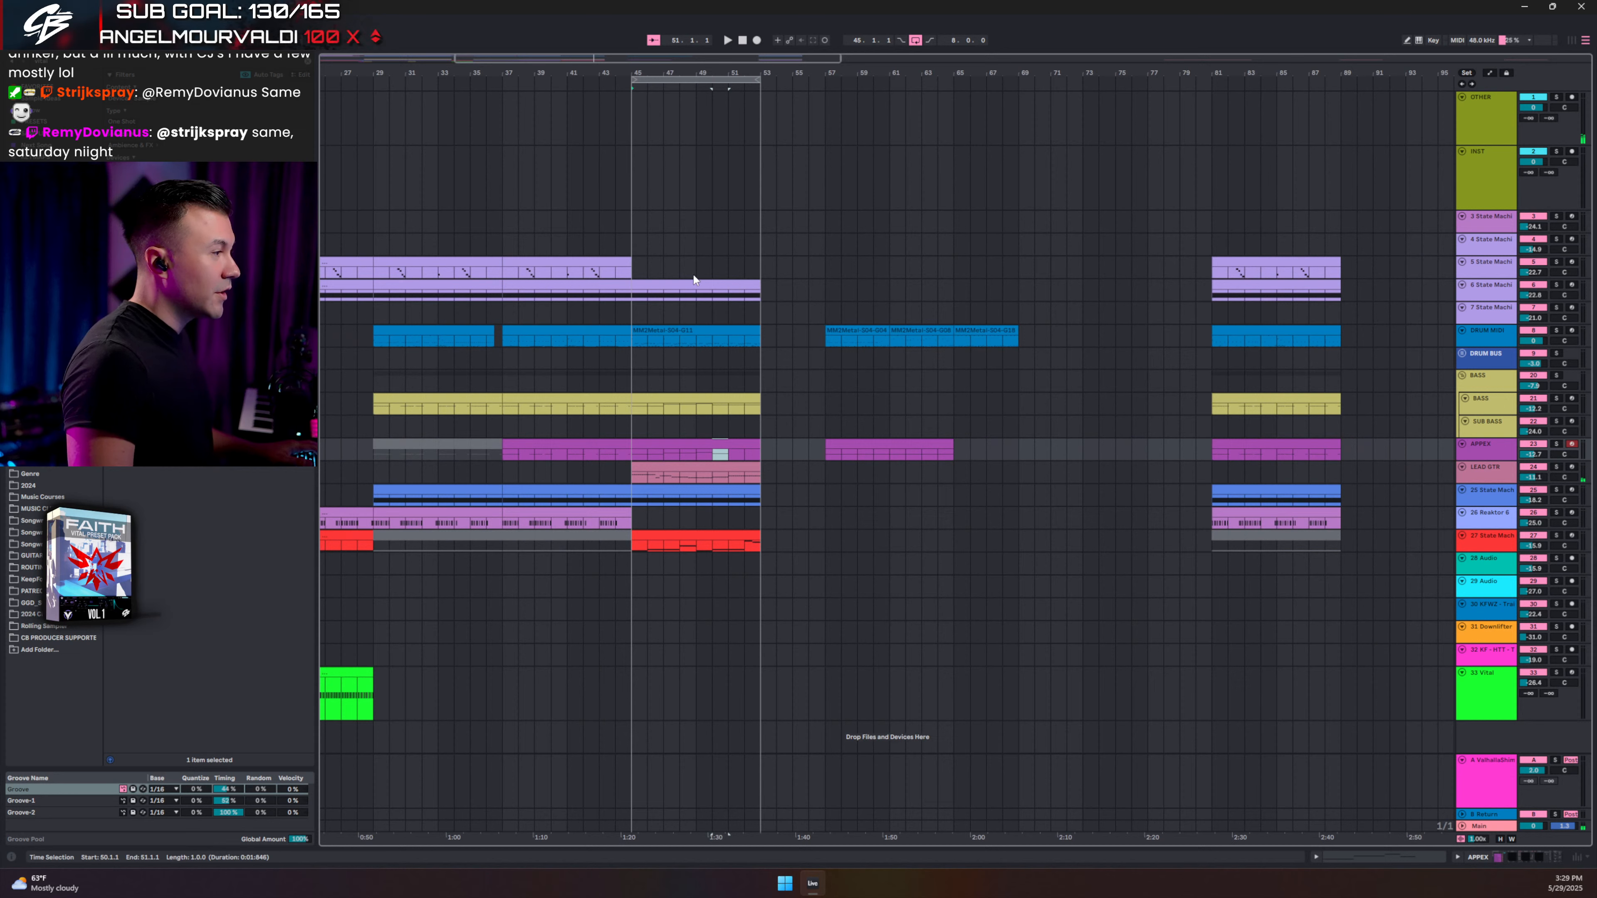
left_click(632, 289)
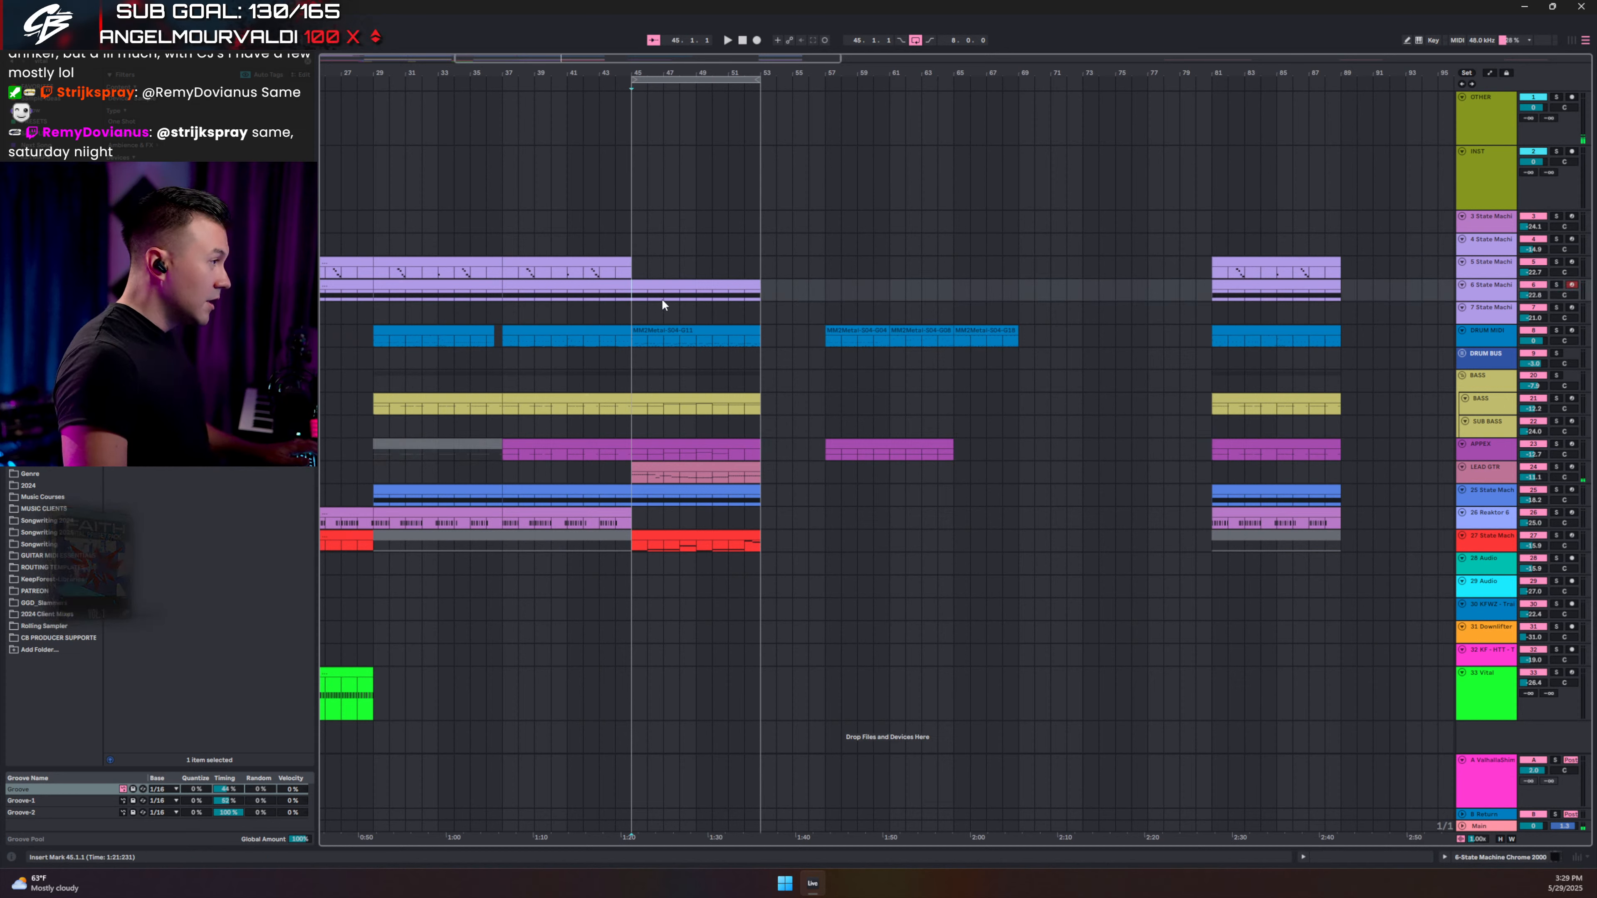
left_click(663, 283)
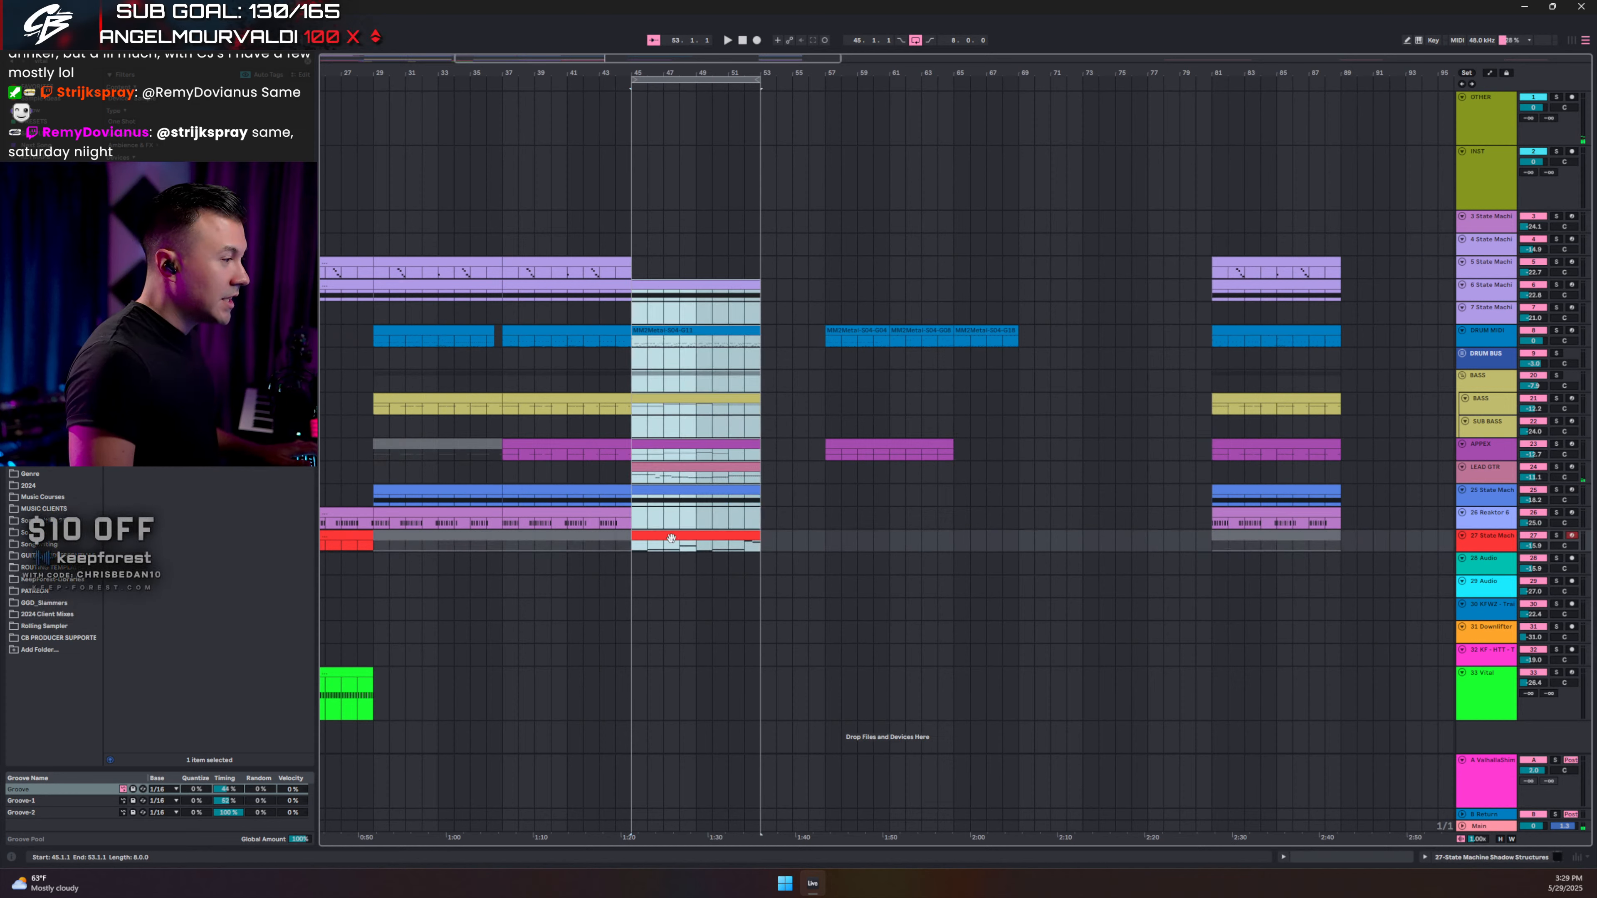
left_click_drag(692, 539, 1143, 539)
scroll(455, 260, "left", 8)
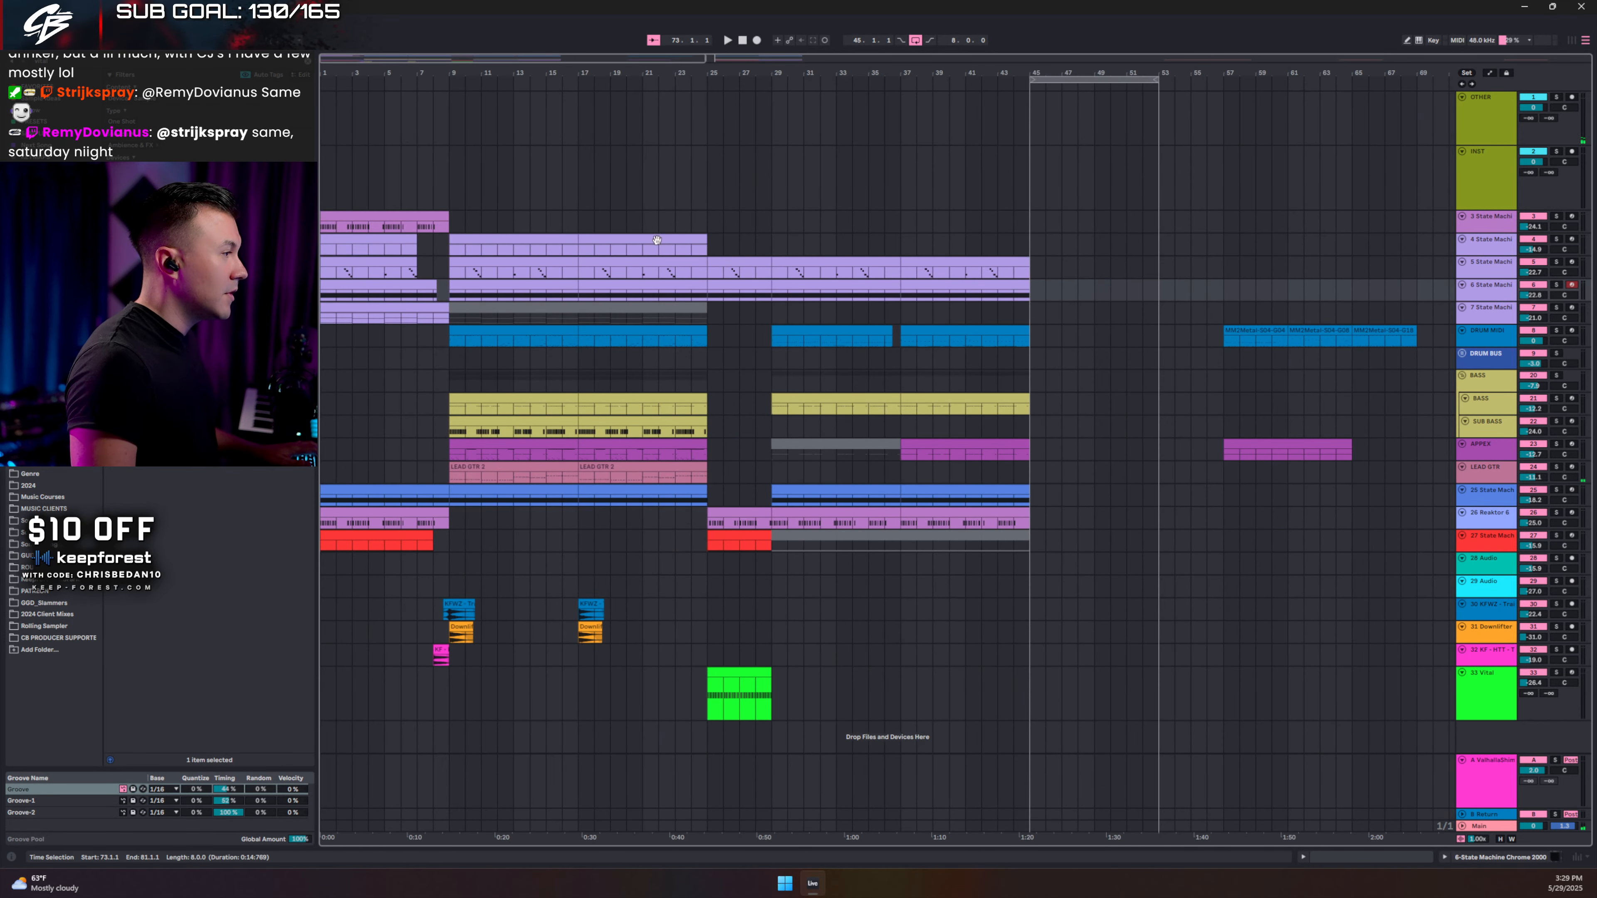
Extend the arrangement loop back to bar 1 so it spans 52 bars, and set the insert marker at 1.1.1.
left_click_drag(1033, 77, 305, 94)
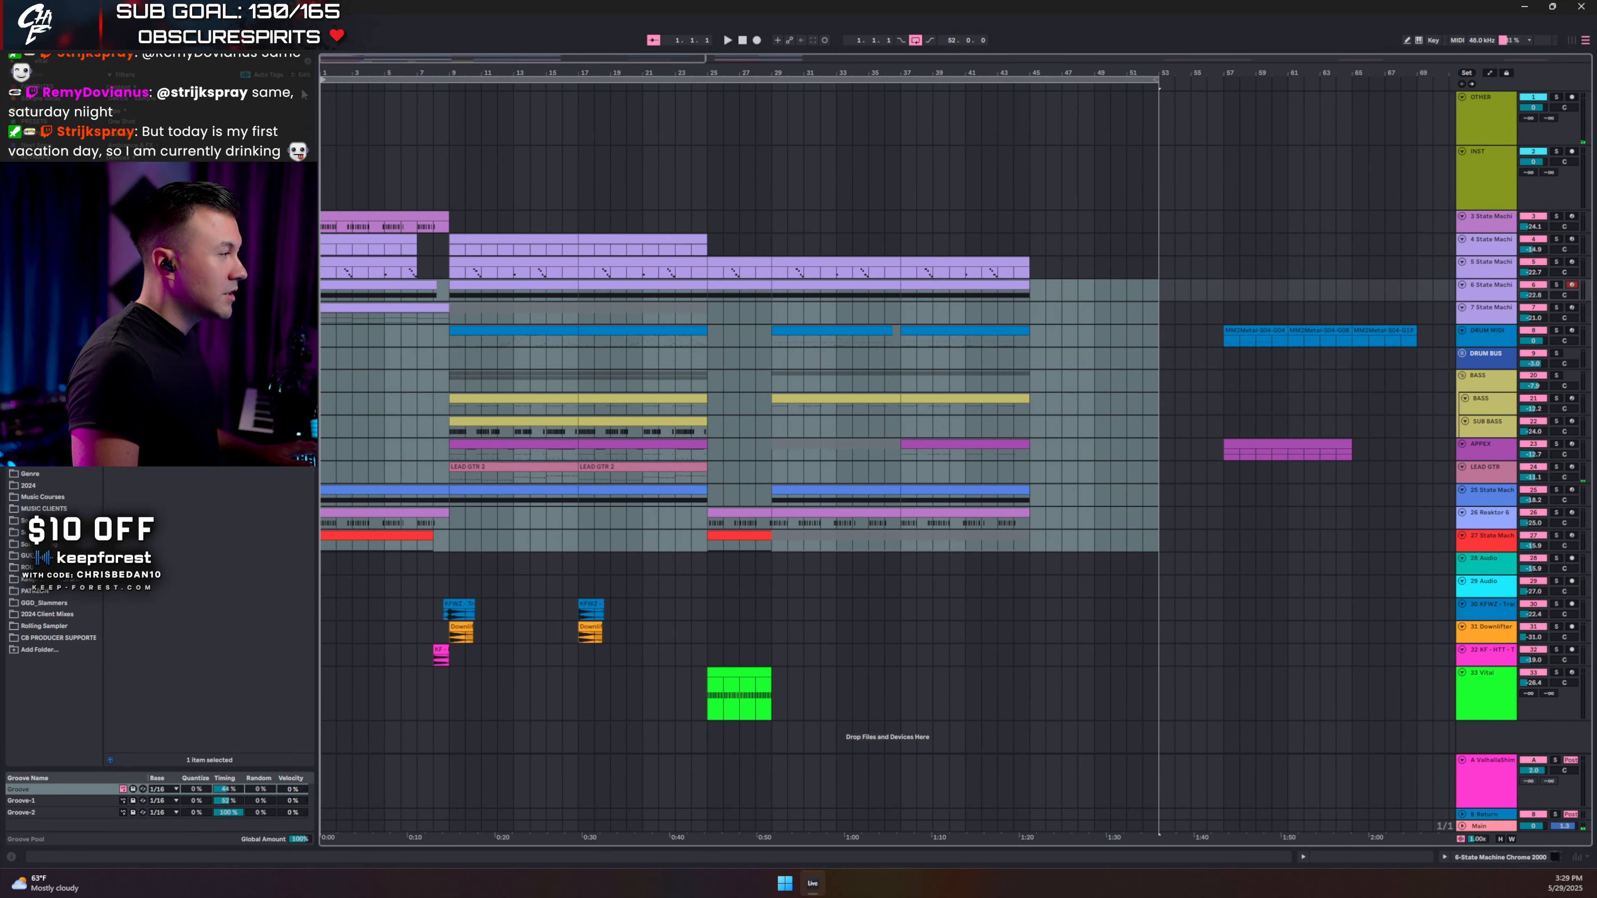
left_click(772, 182)
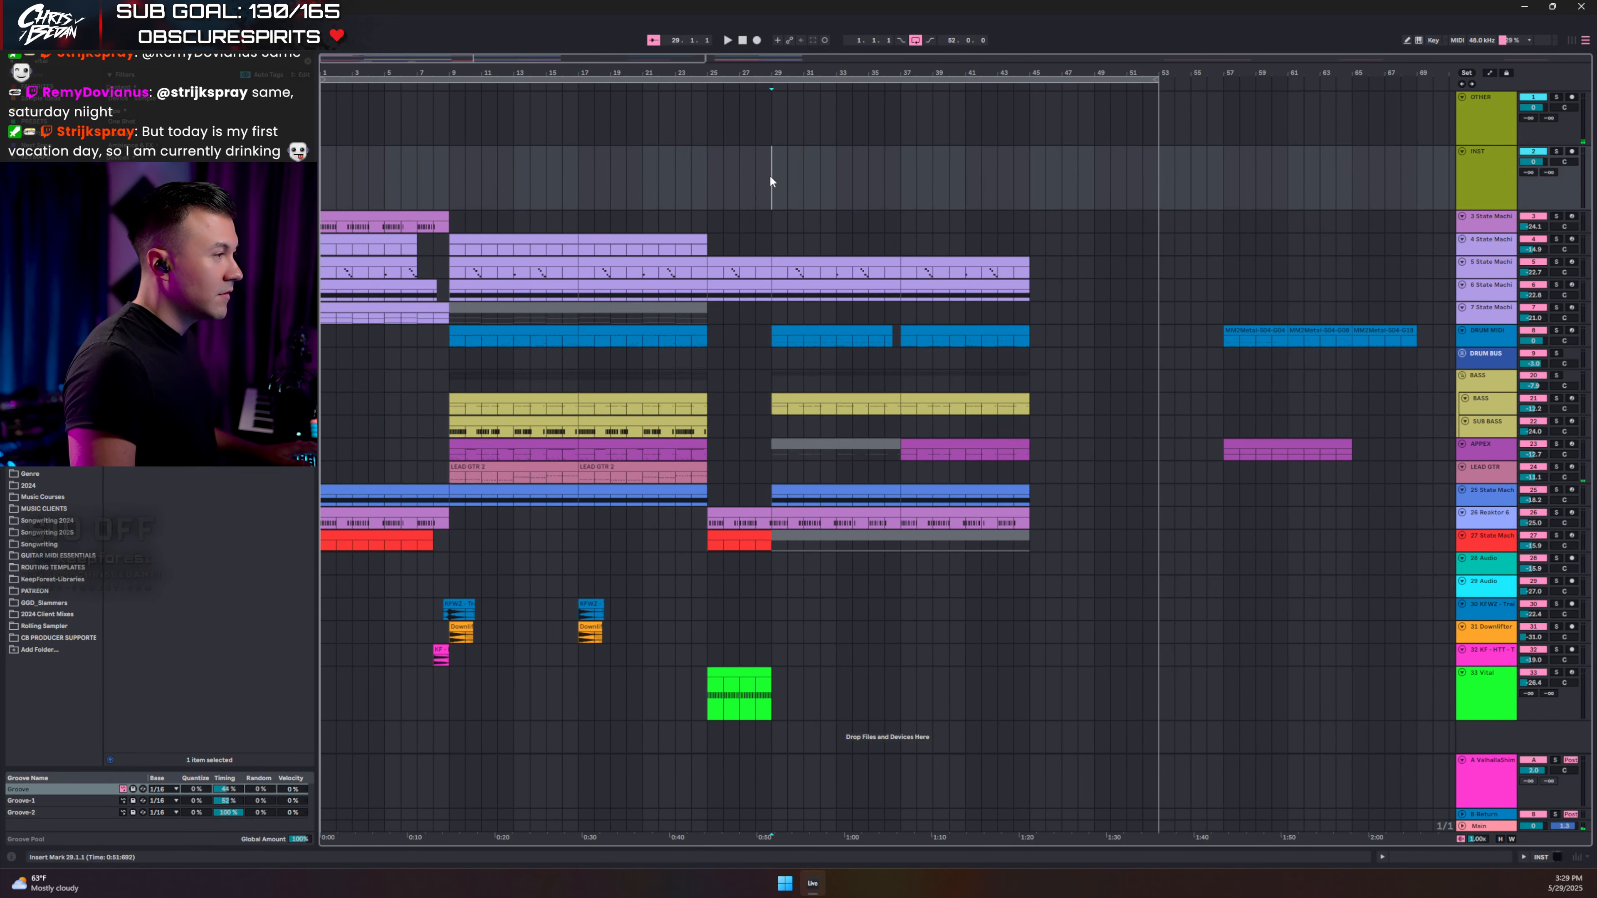
left_click(322, 168)
Solo the DRUM BUS and play the spare drum clips from bar 61.
scroll(1220, 356, "right", 3)
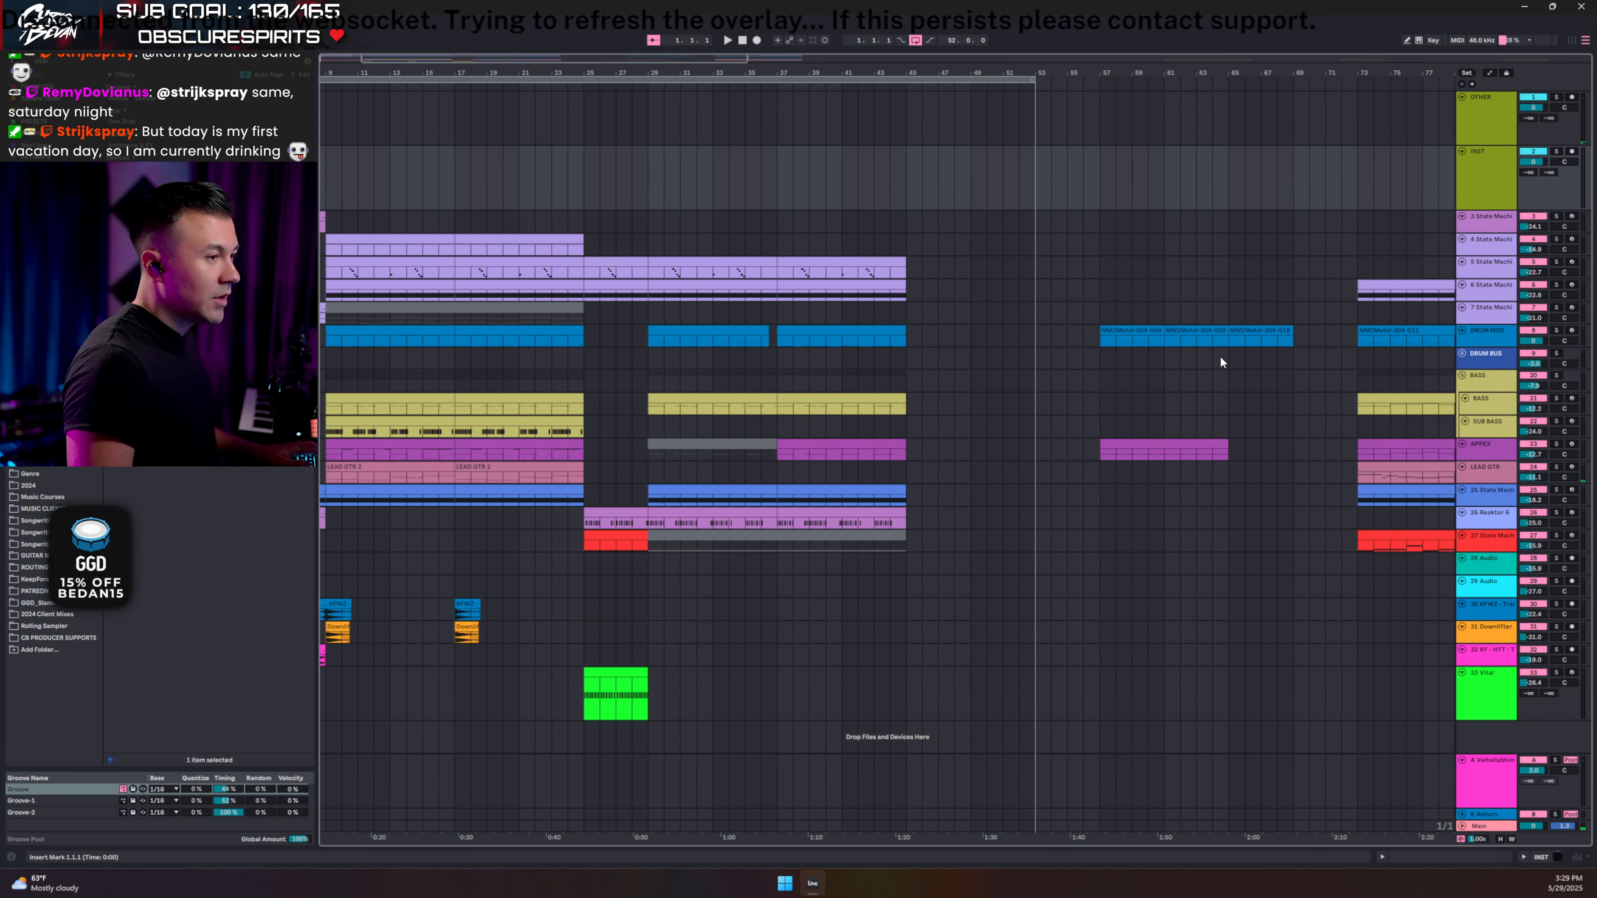
left_click(1165, 338)
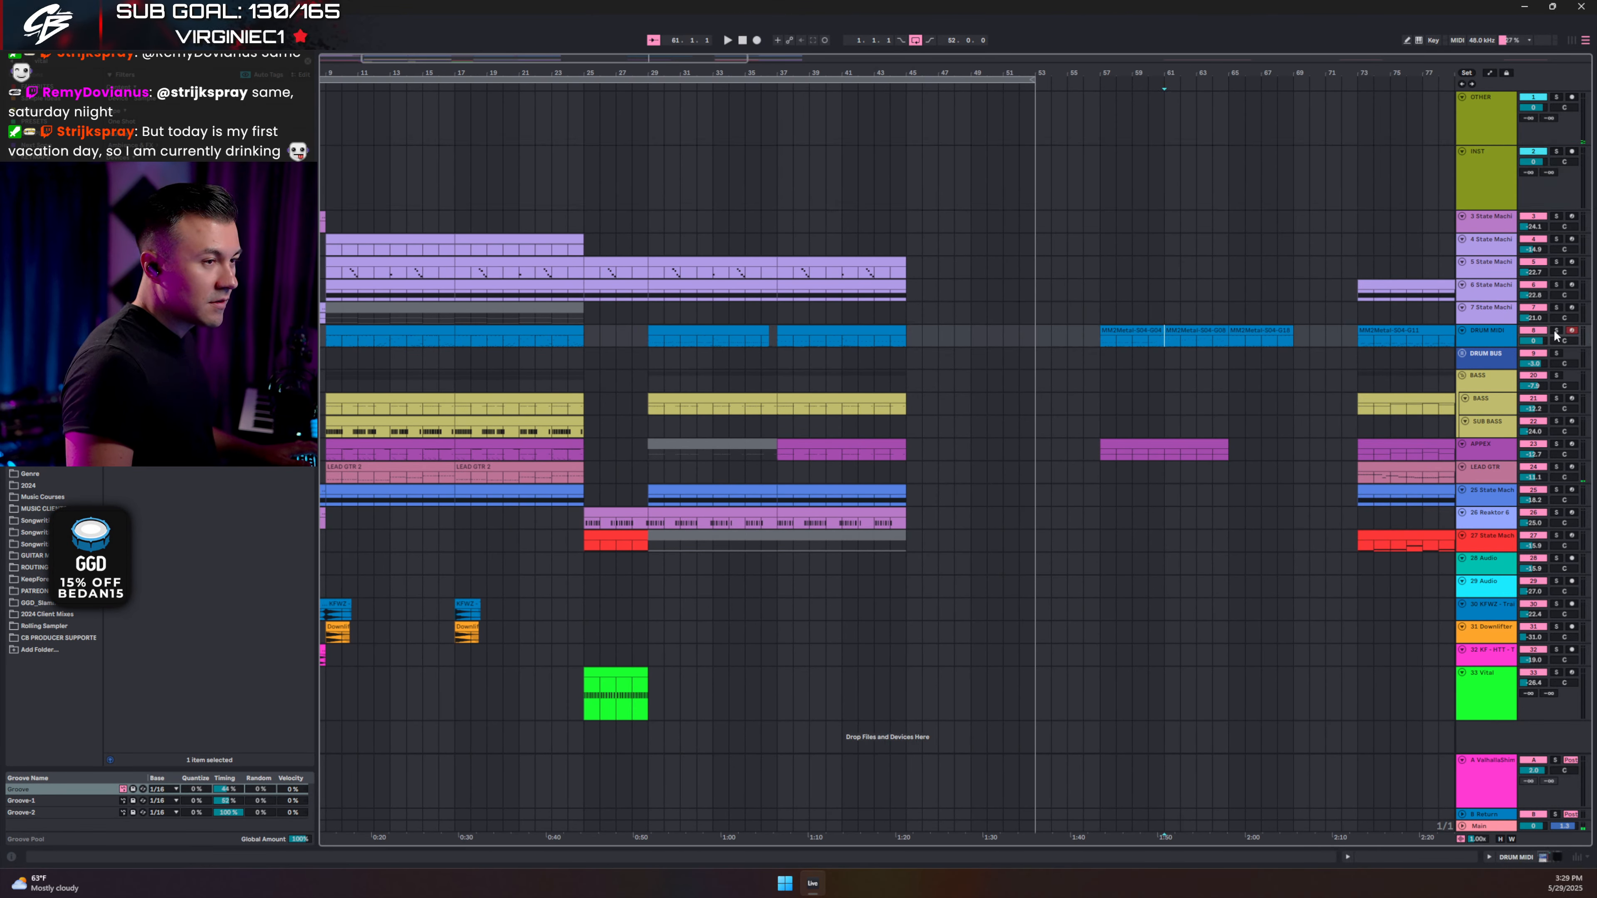
left_click(1557, 355)
key("space")
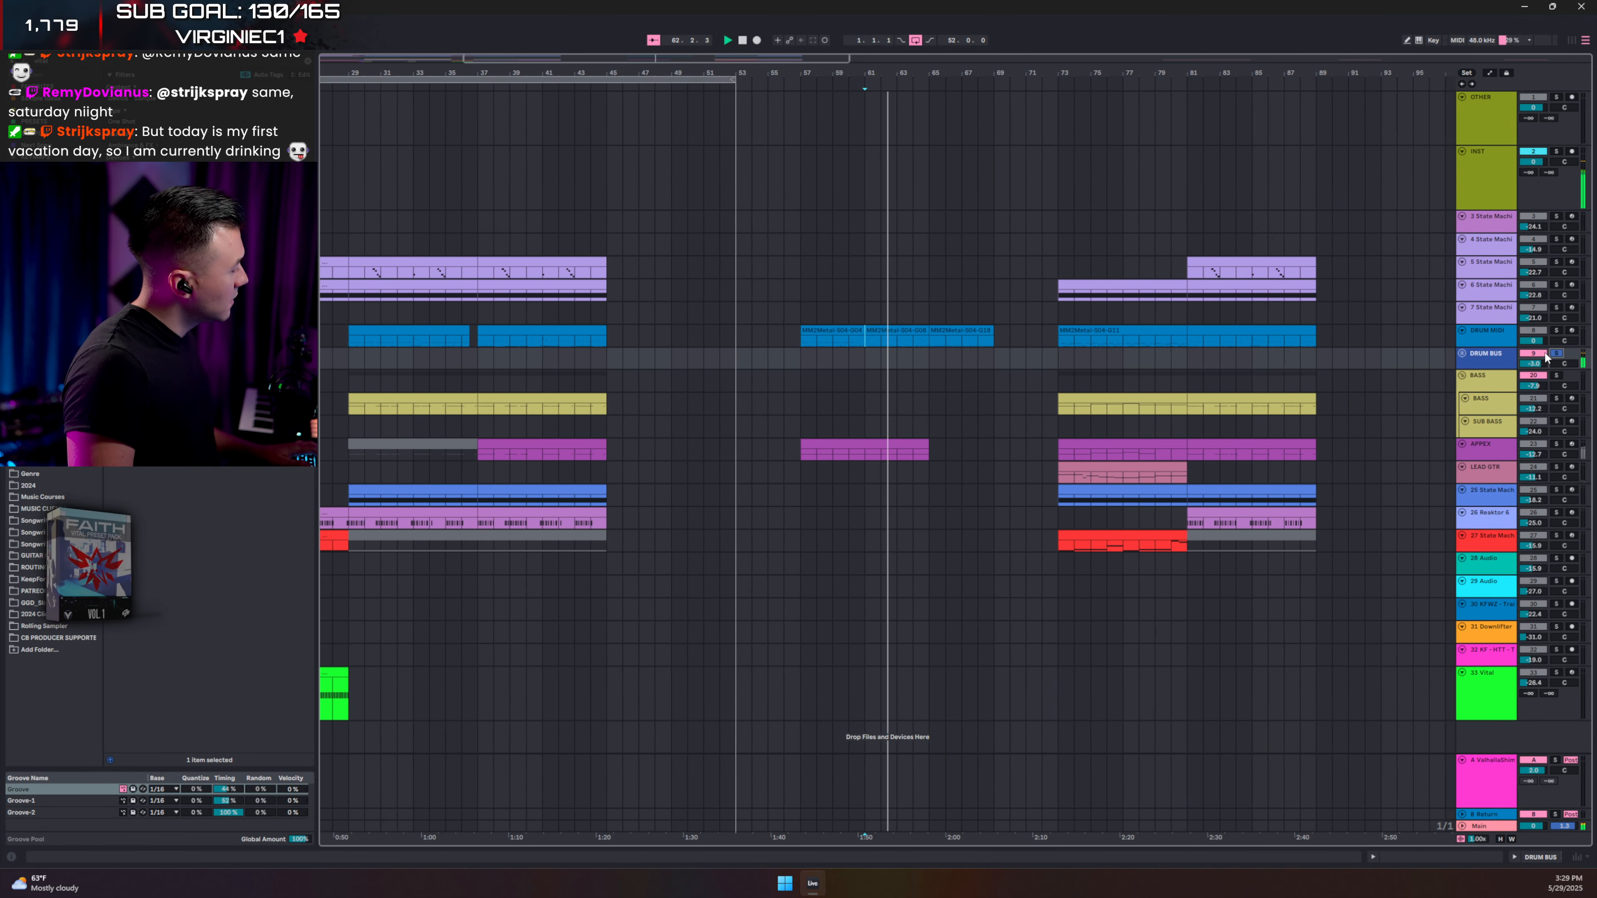
Stop the drum audition, save the set and place the insert marker at 1.1.1.
left_click(792, 337)
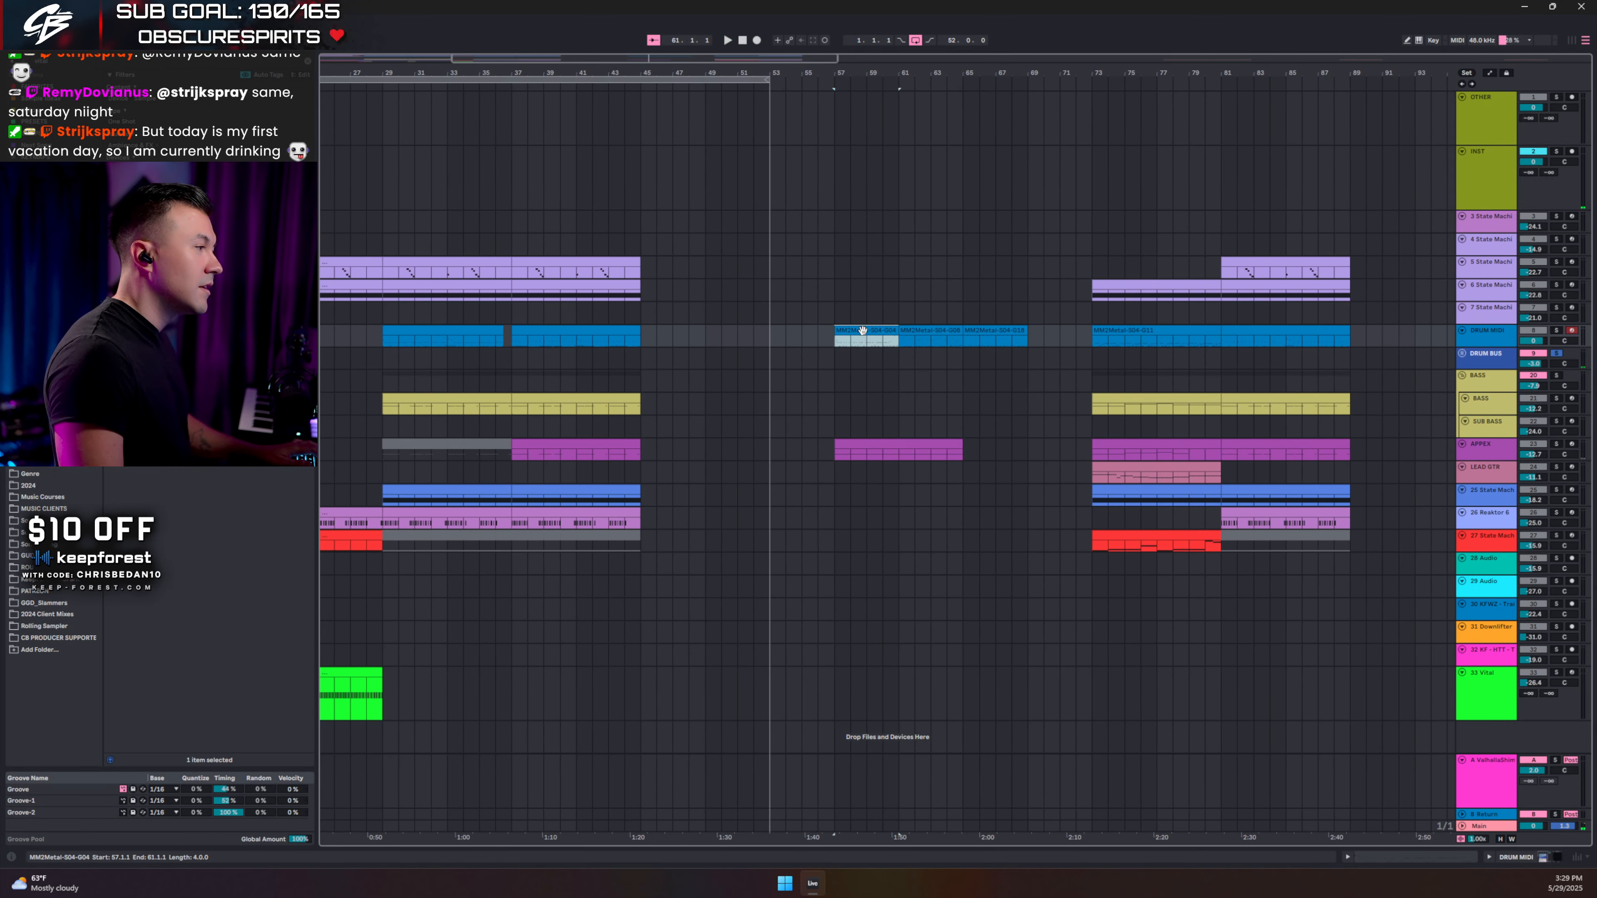
scroll(428, 112, "left", 5)
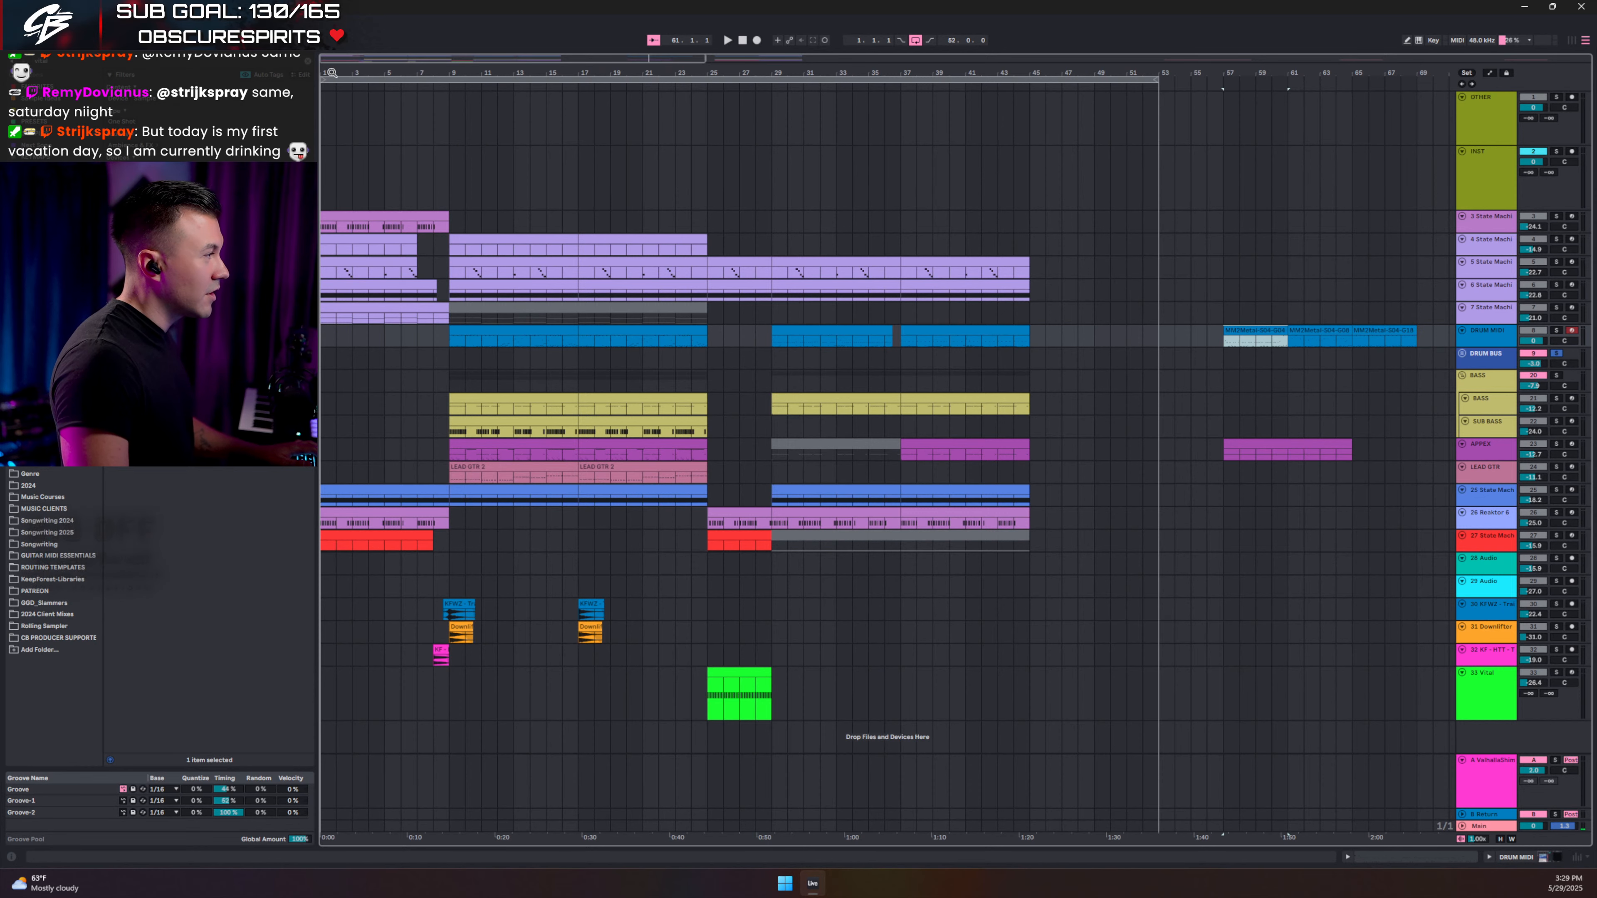
left_click_drag(338, 73, 340, 115)
key("ctrl+s")
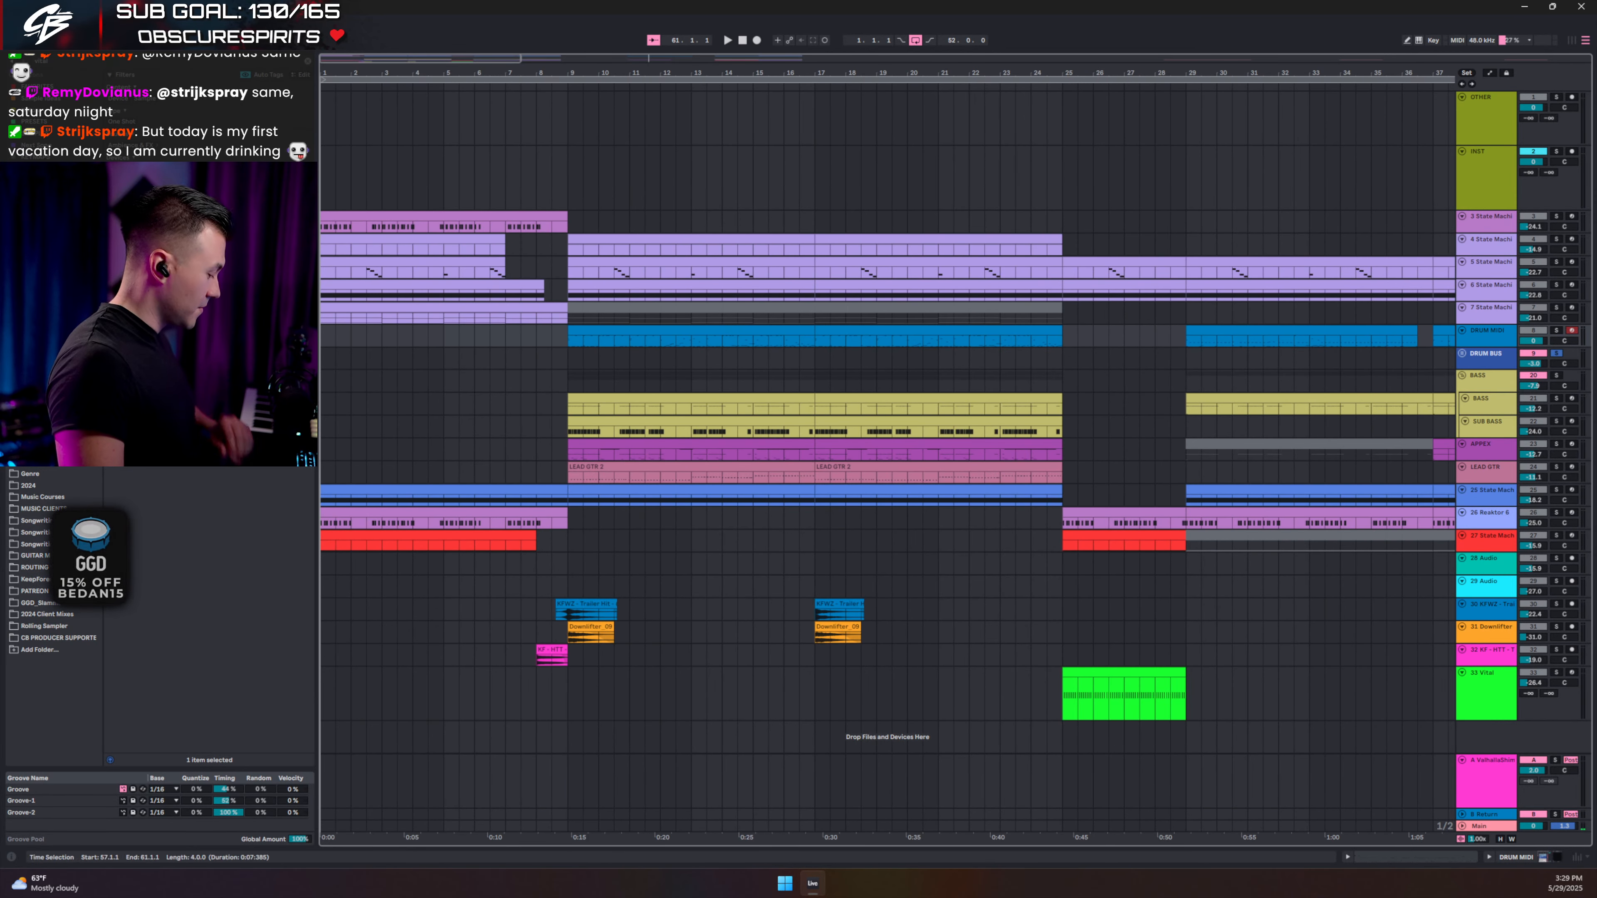
left_click(324, 165)
Move all clips between bars 73 and 81, from track 6 to track 27, back to bar 45 and extend the loop to 56 bars.
scroll(894, 201, "right", 15)
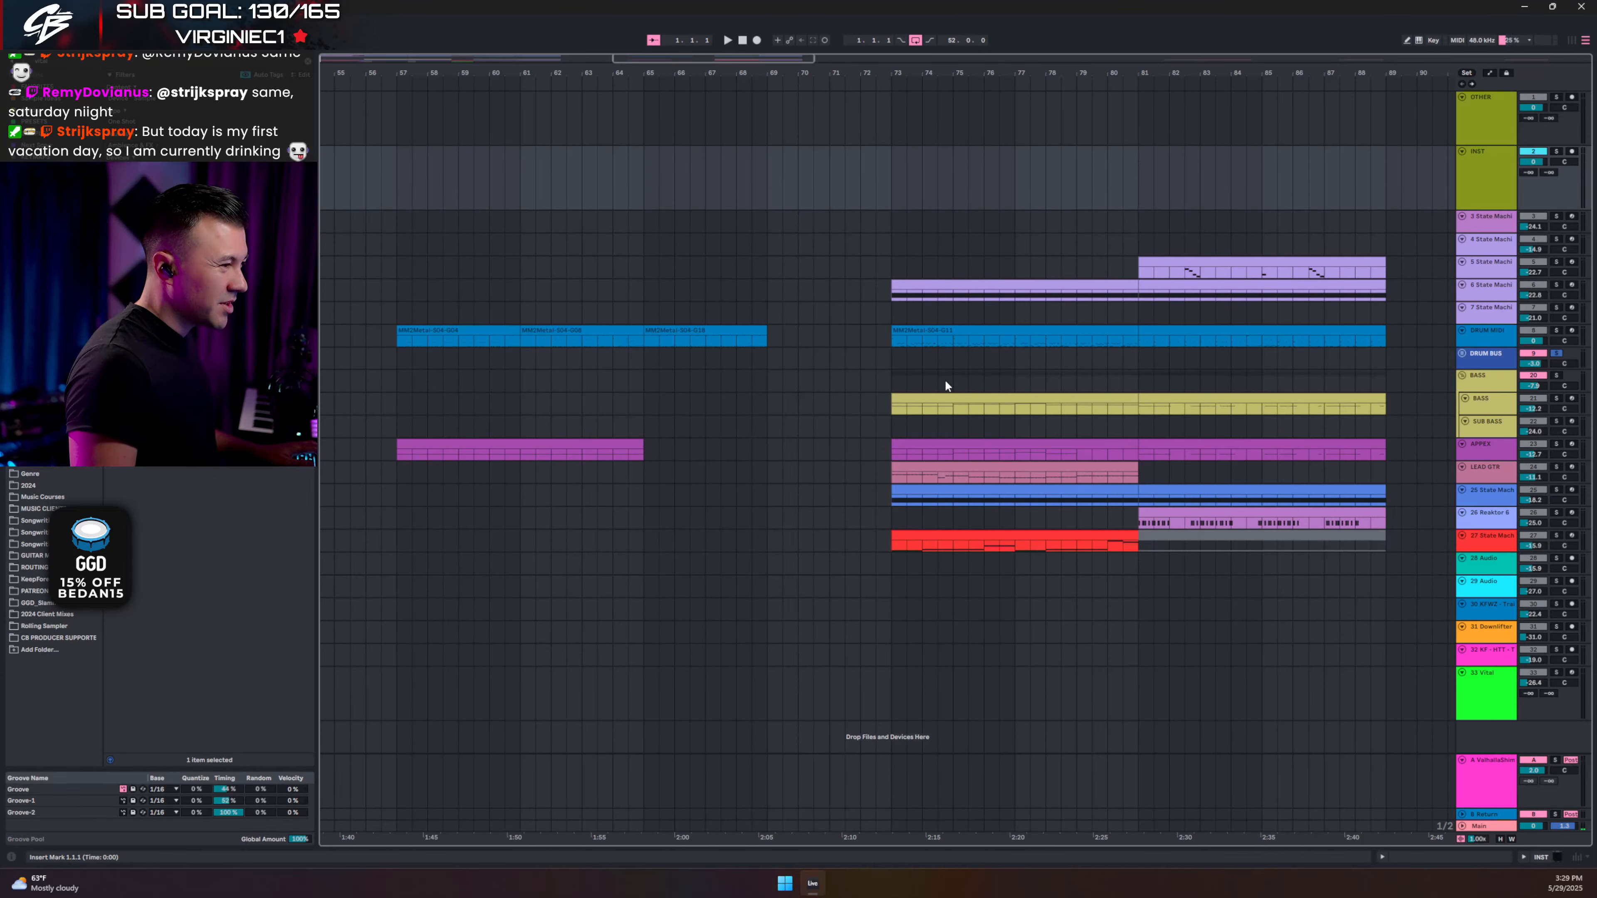
left_click(1019, 294)
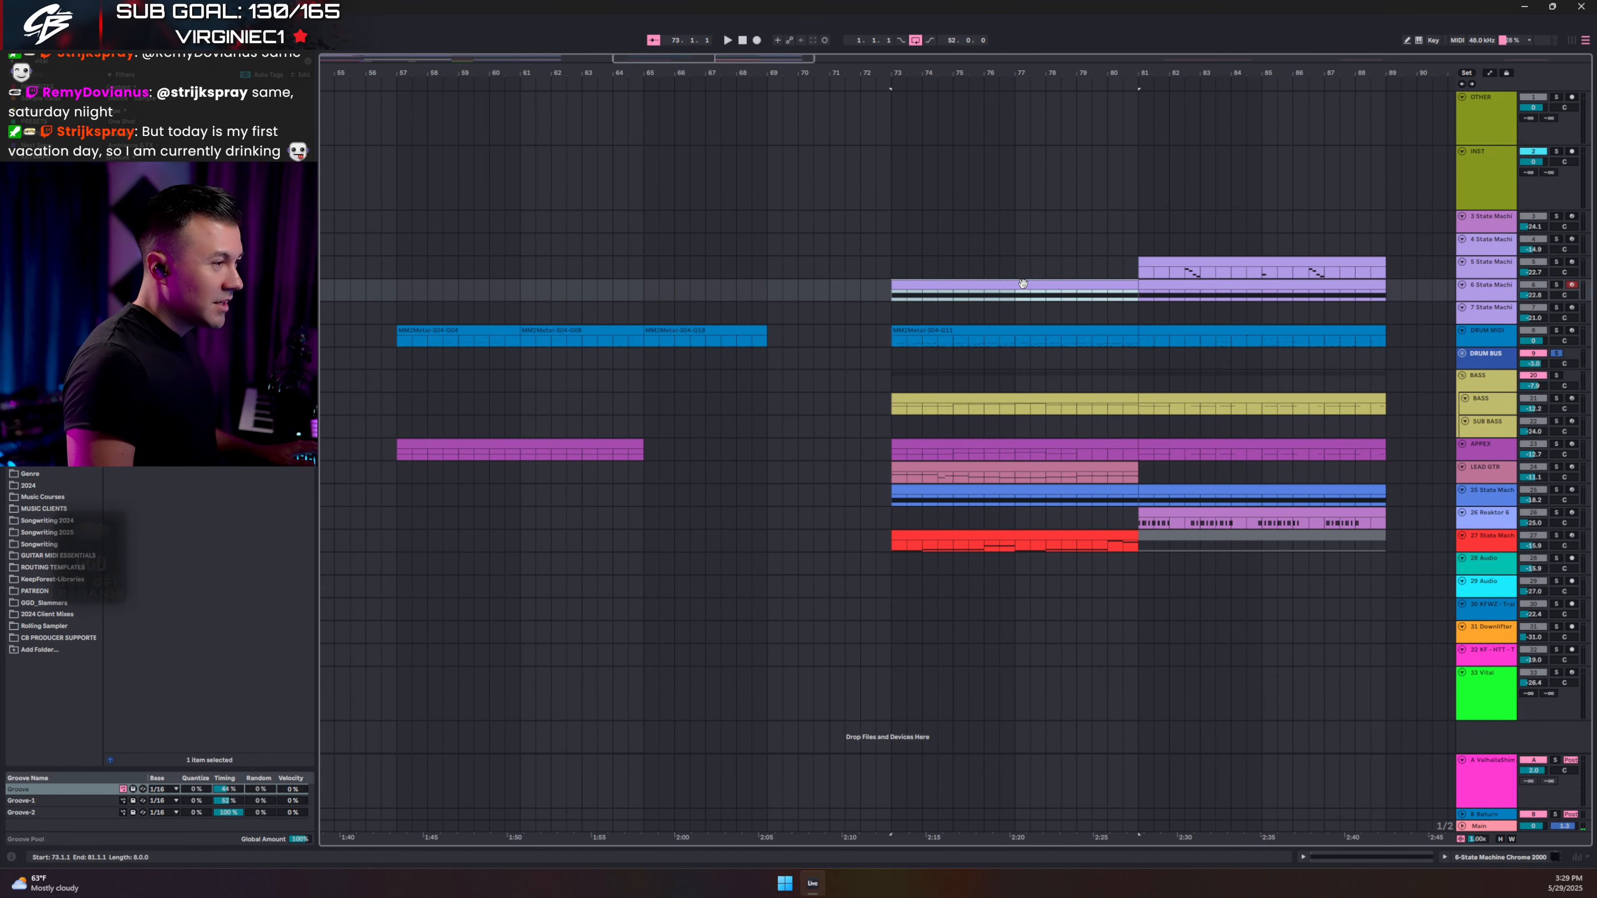
left_click(1051, 536, "shift")
scroll(888, 440, "left", 5)
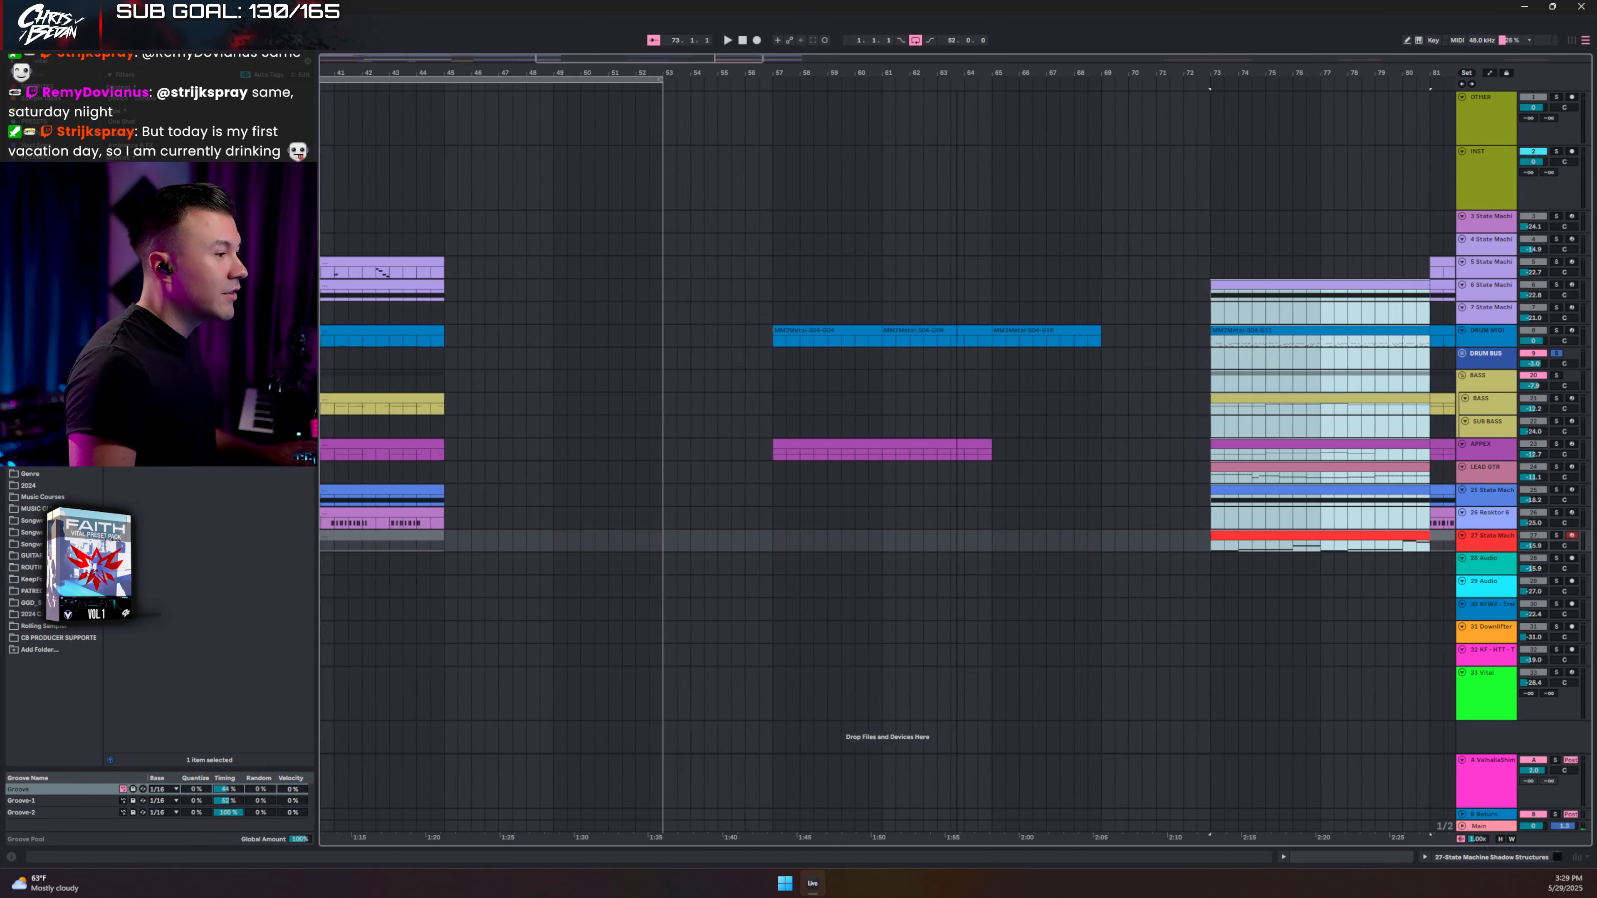
left_click_drag(957, 74, 982, 82)
left_click_drag(1183, 294, 753, 300)
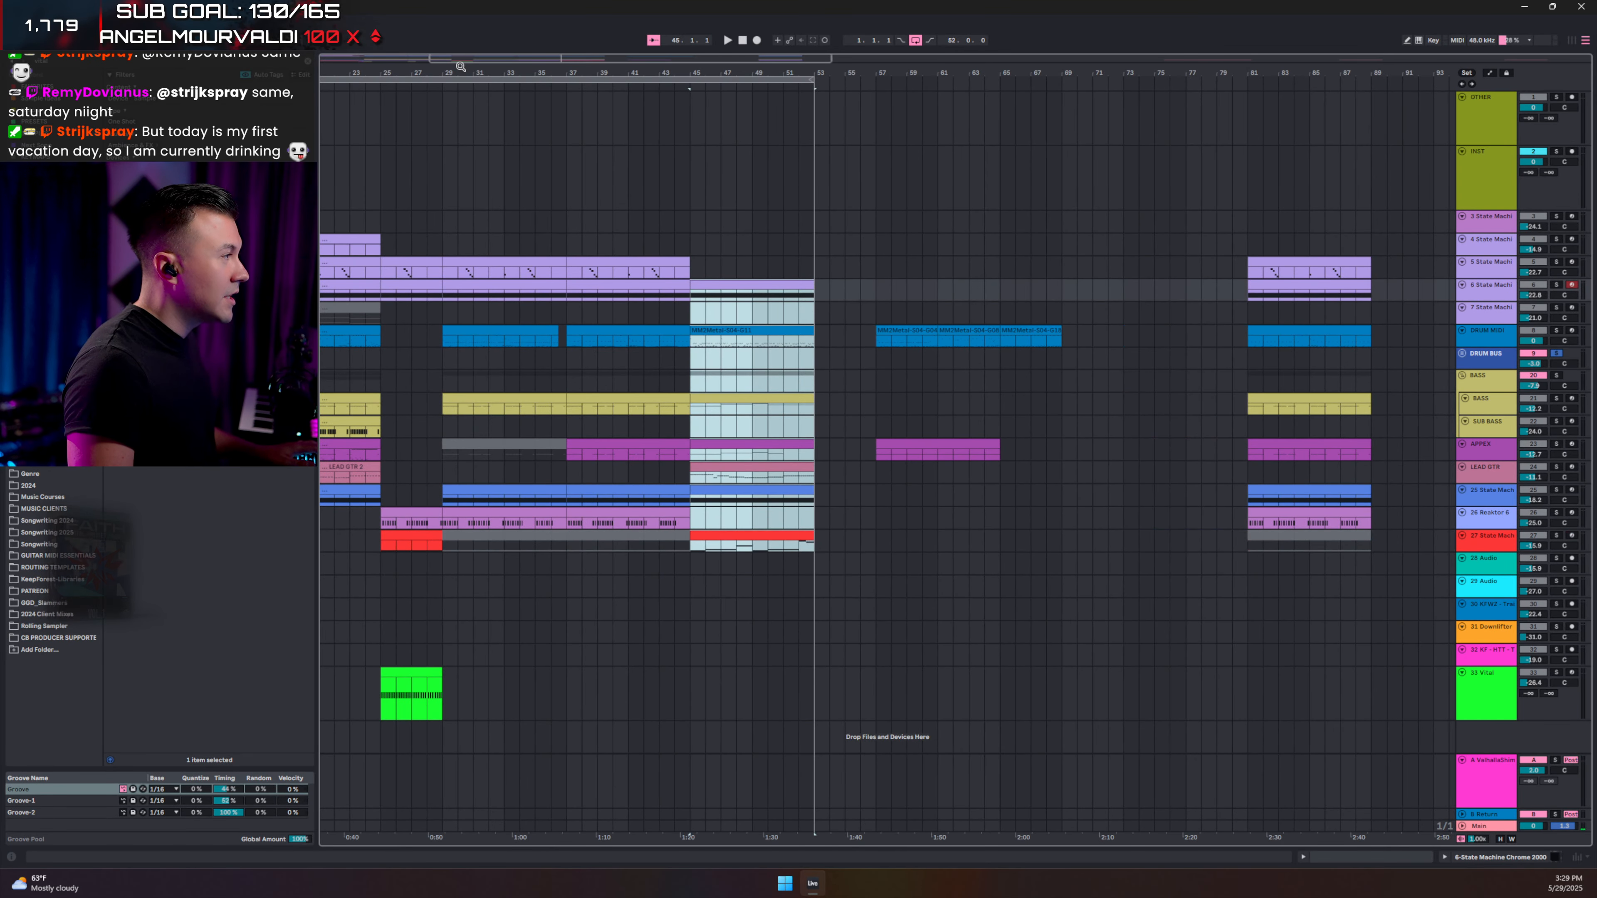
left_click_drag(809, 79, 873, 88)
Move the spare drum and APPEX clips between bars 57 and 69 so they start at bar 69.
left_click_drag(904, 247, 1093, 527)
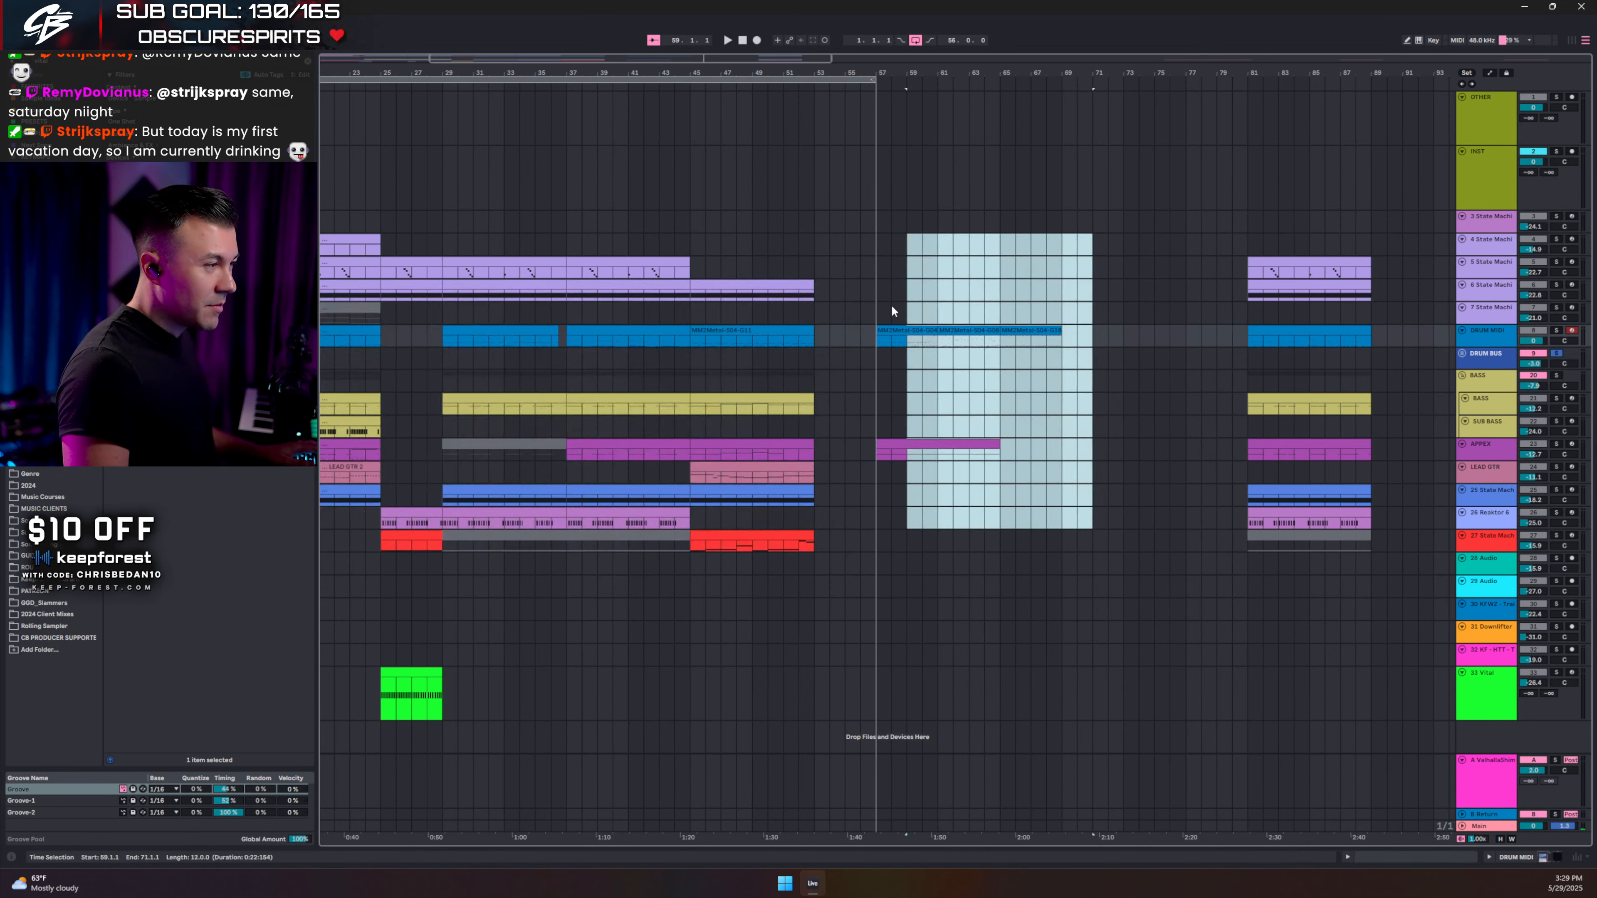
left_click_drag(892, 302, 1059, 473)
left_click(892, 341)
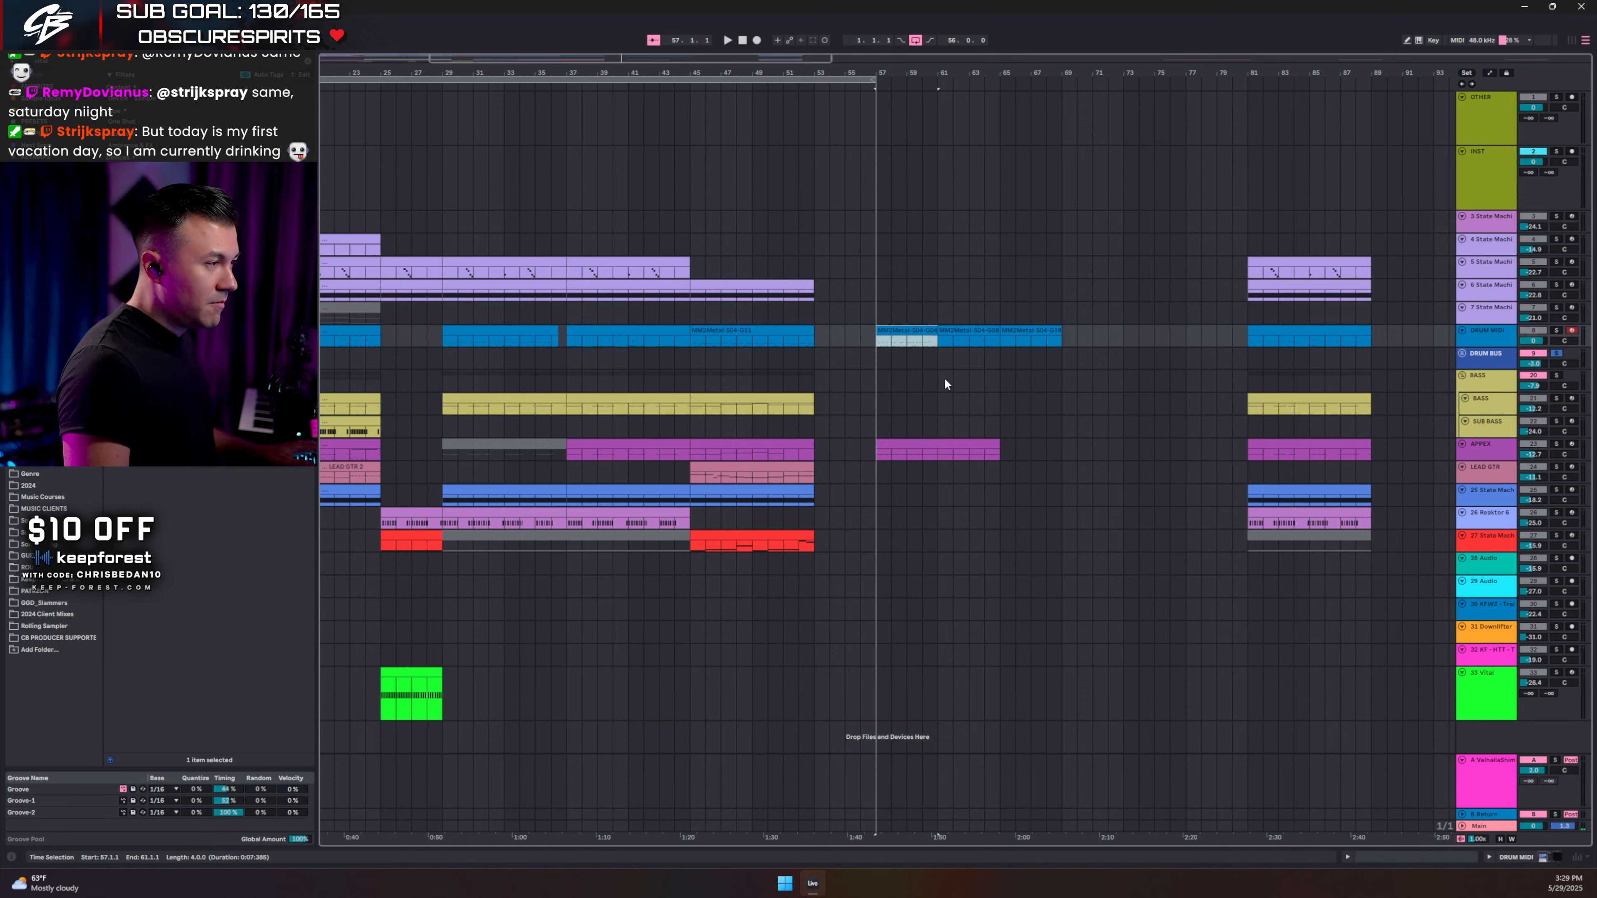
left_click(1055, 458, "shift")
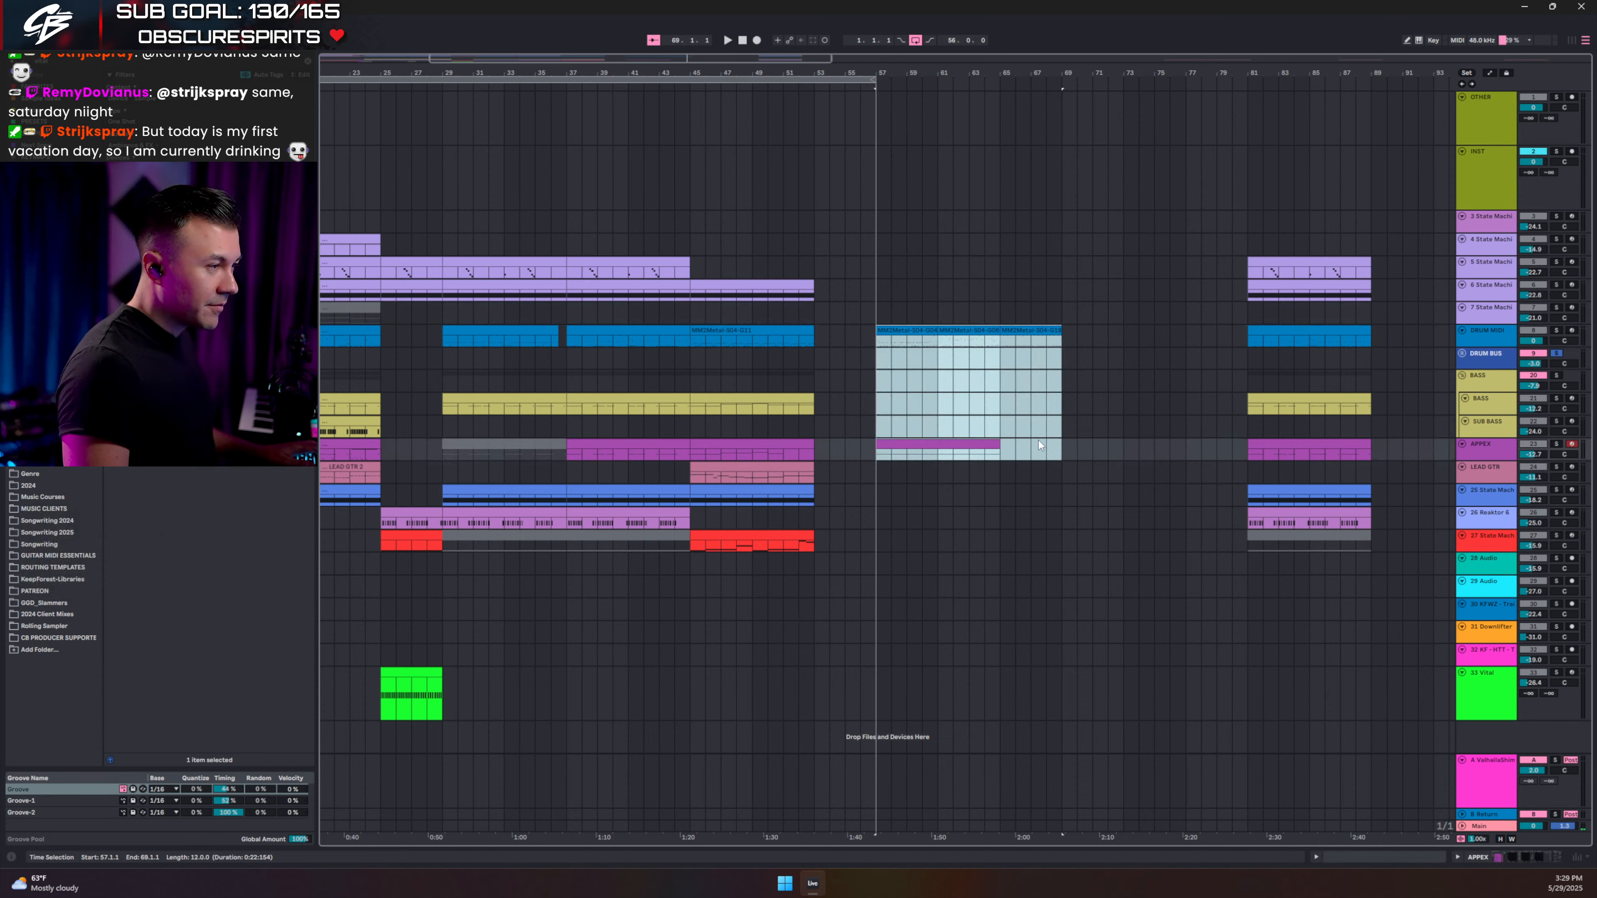
left_click_drag(923, 439, 1108, 453)
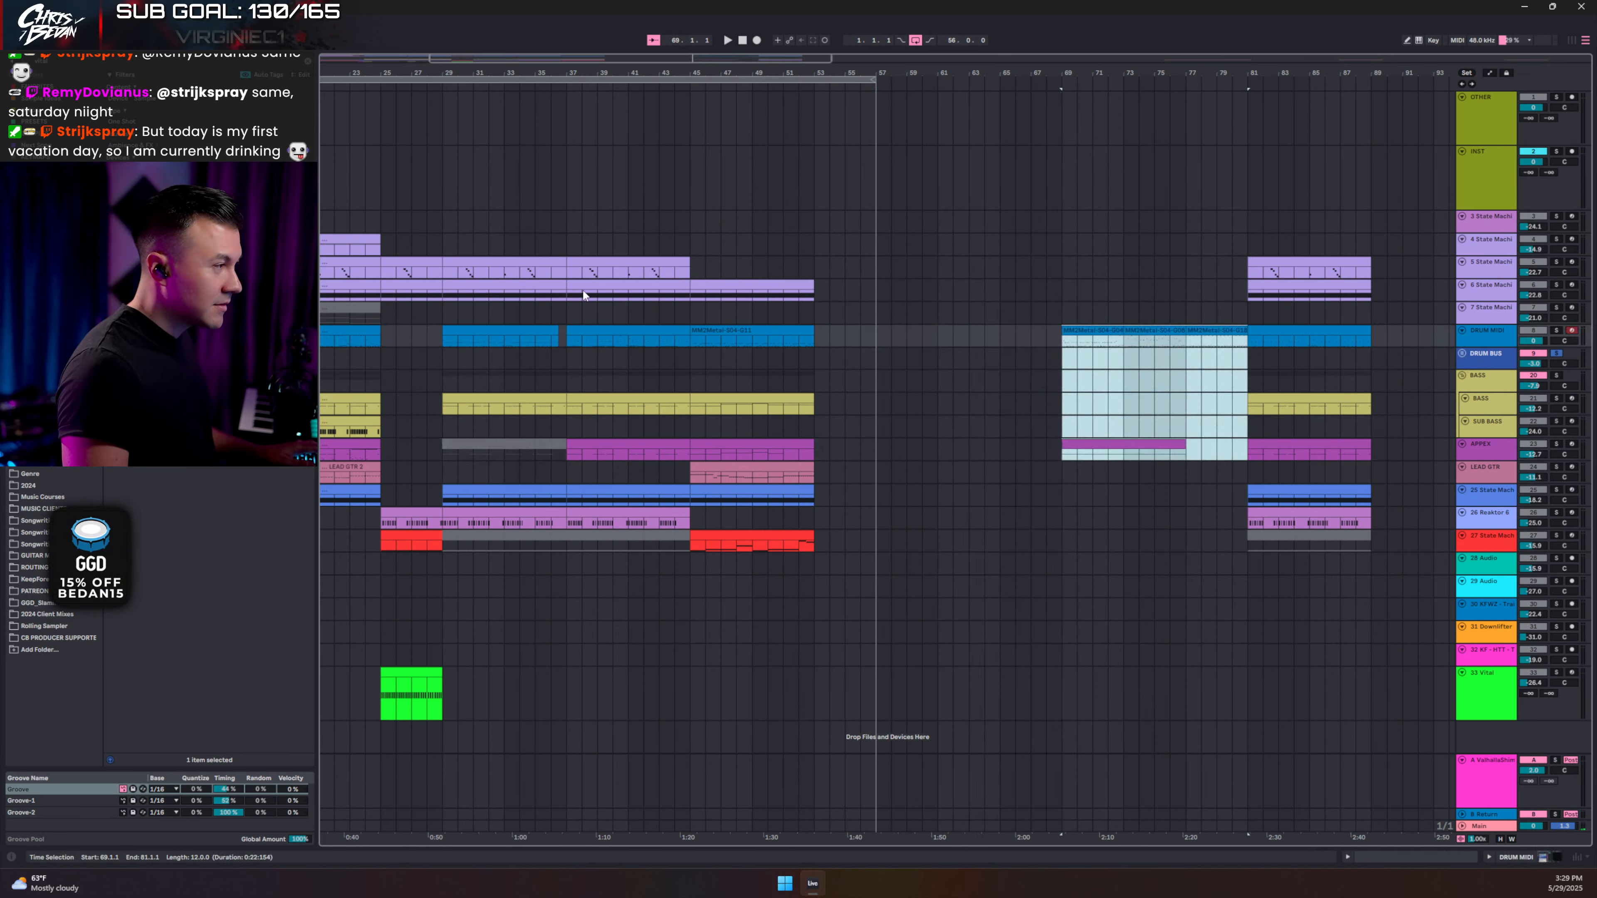
Return the insert marker to 1.1.1 and save the set.
left_click(559, 205)
scroll(430, 163, "left", 5)
left_click(327, 167)
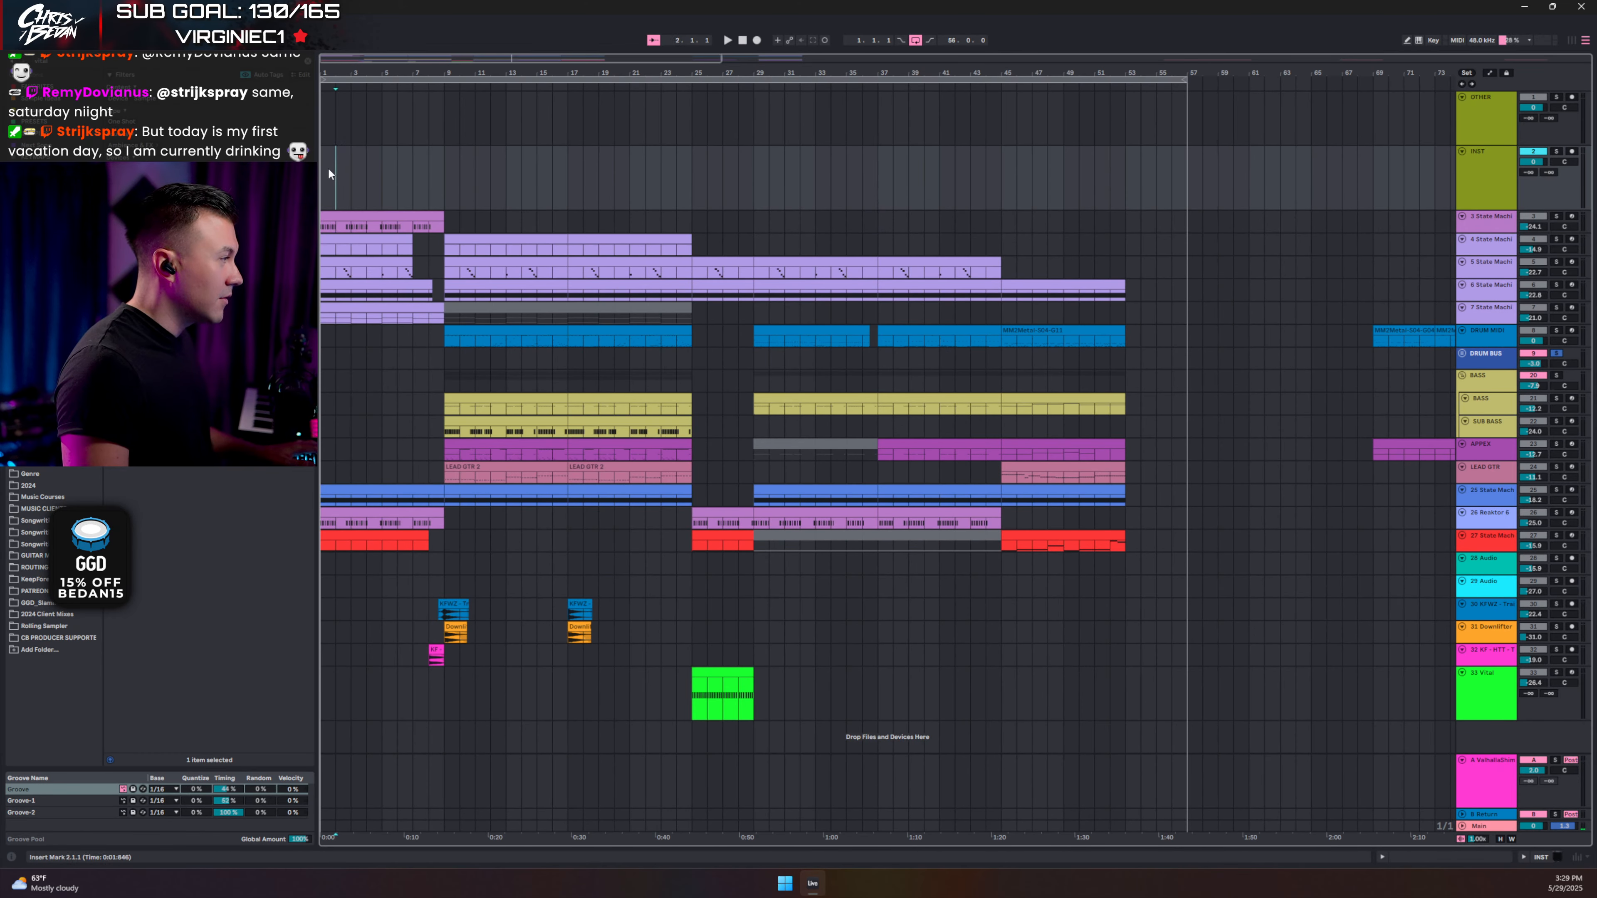
key("ctrl+s")
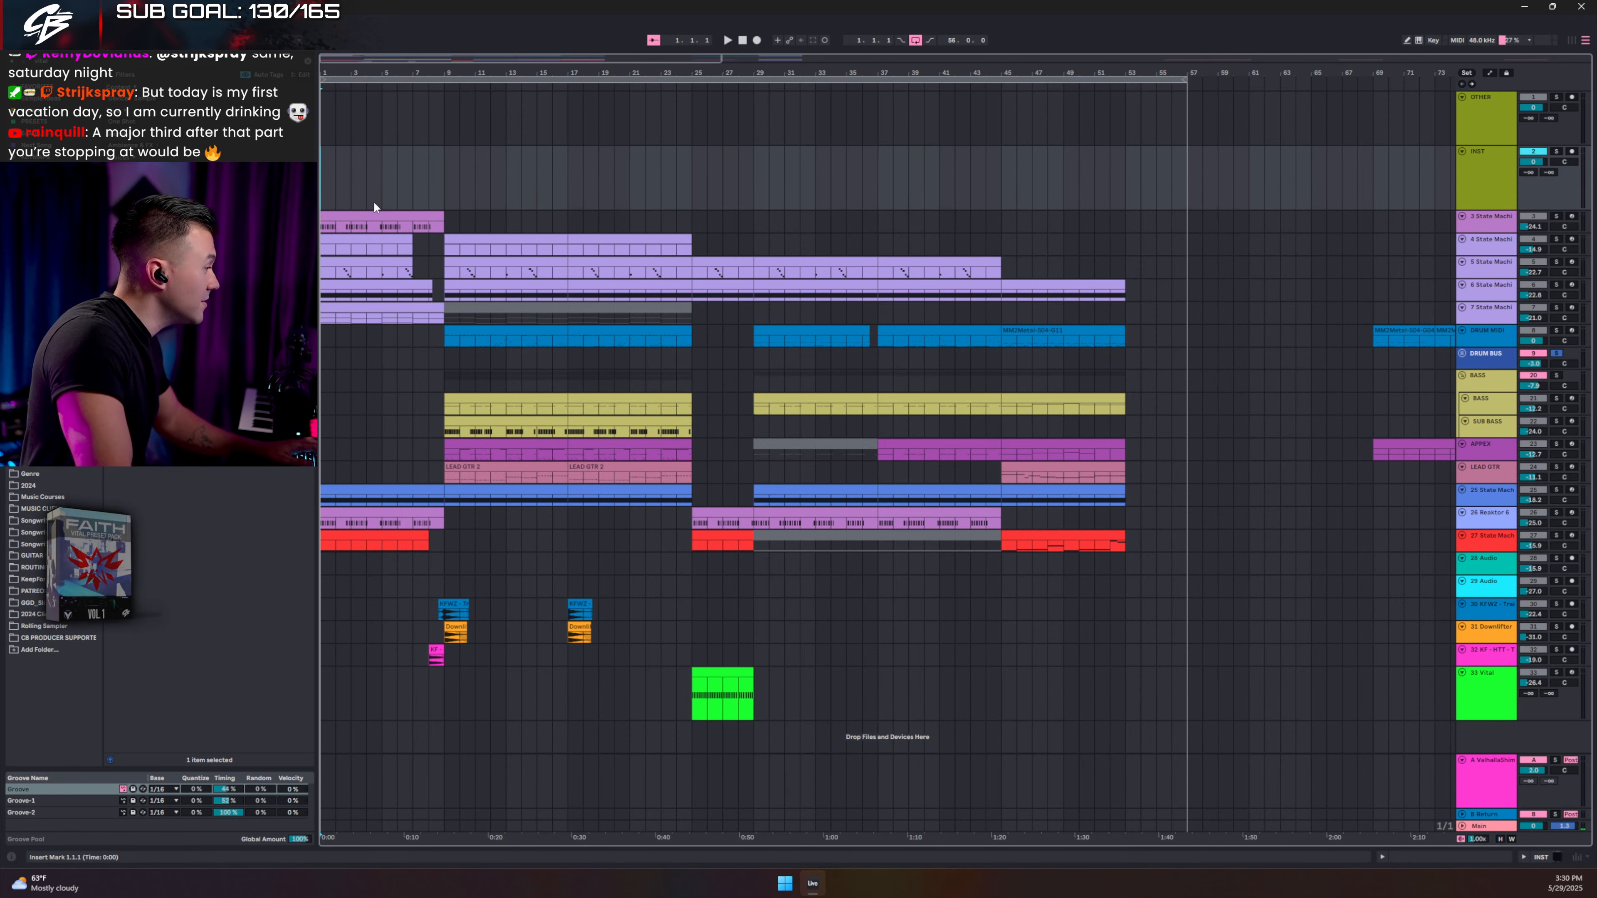
Play the arrangement from bar 1 through the section at bar 45 with the DRUM BUS solo turned off.
left_click_drag(330, 74, 331, 106)
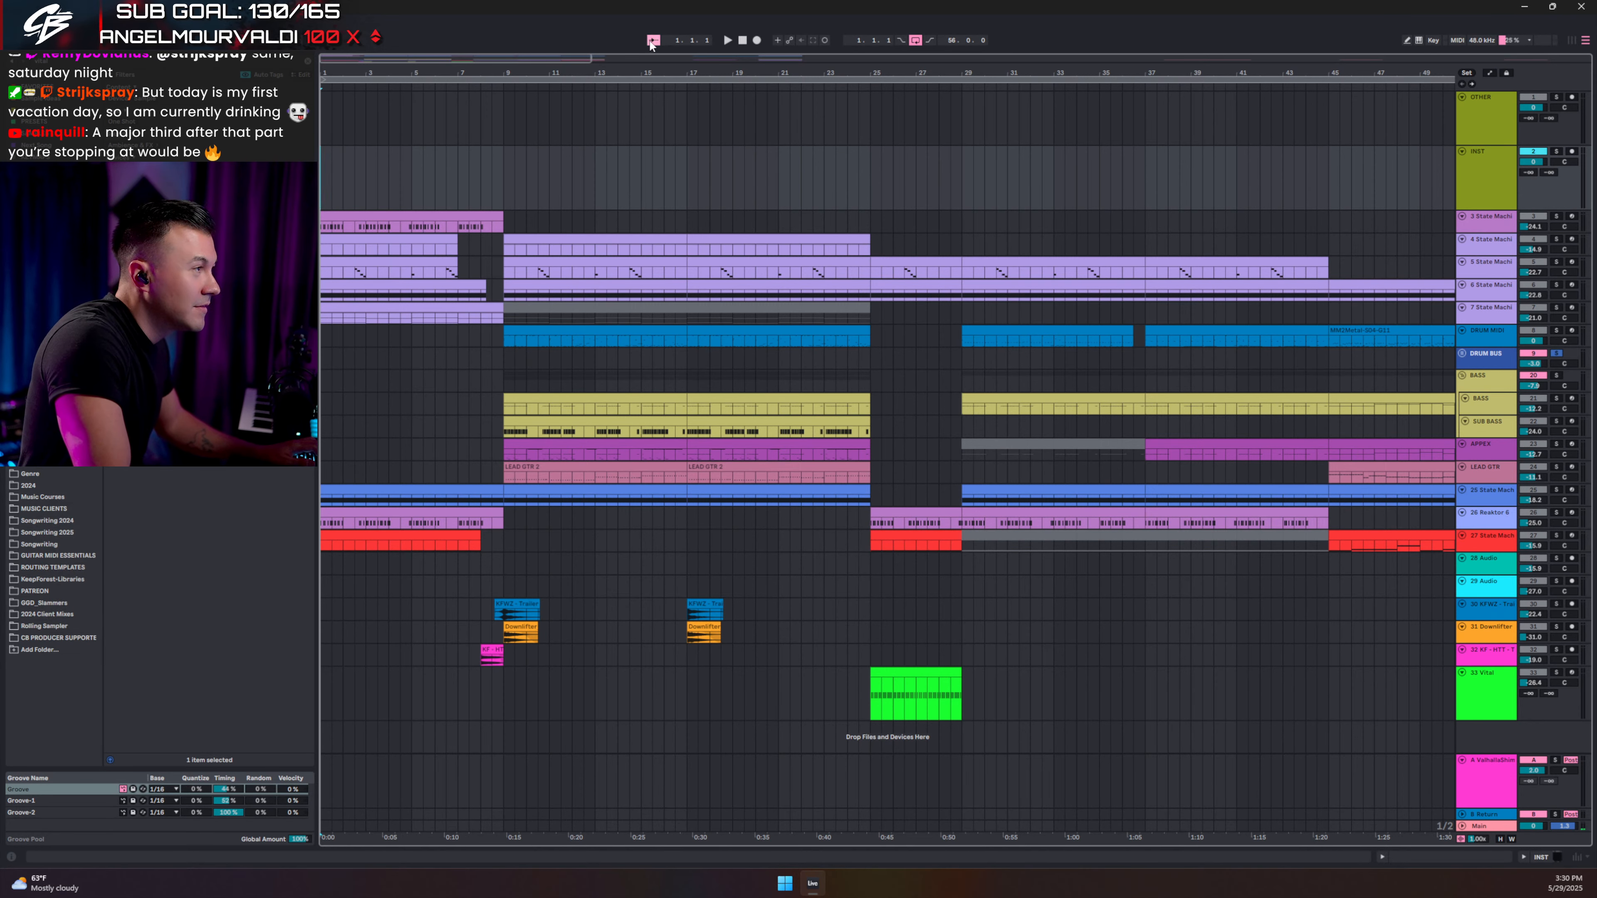
left_click_drag(345, 74, 345, 104)
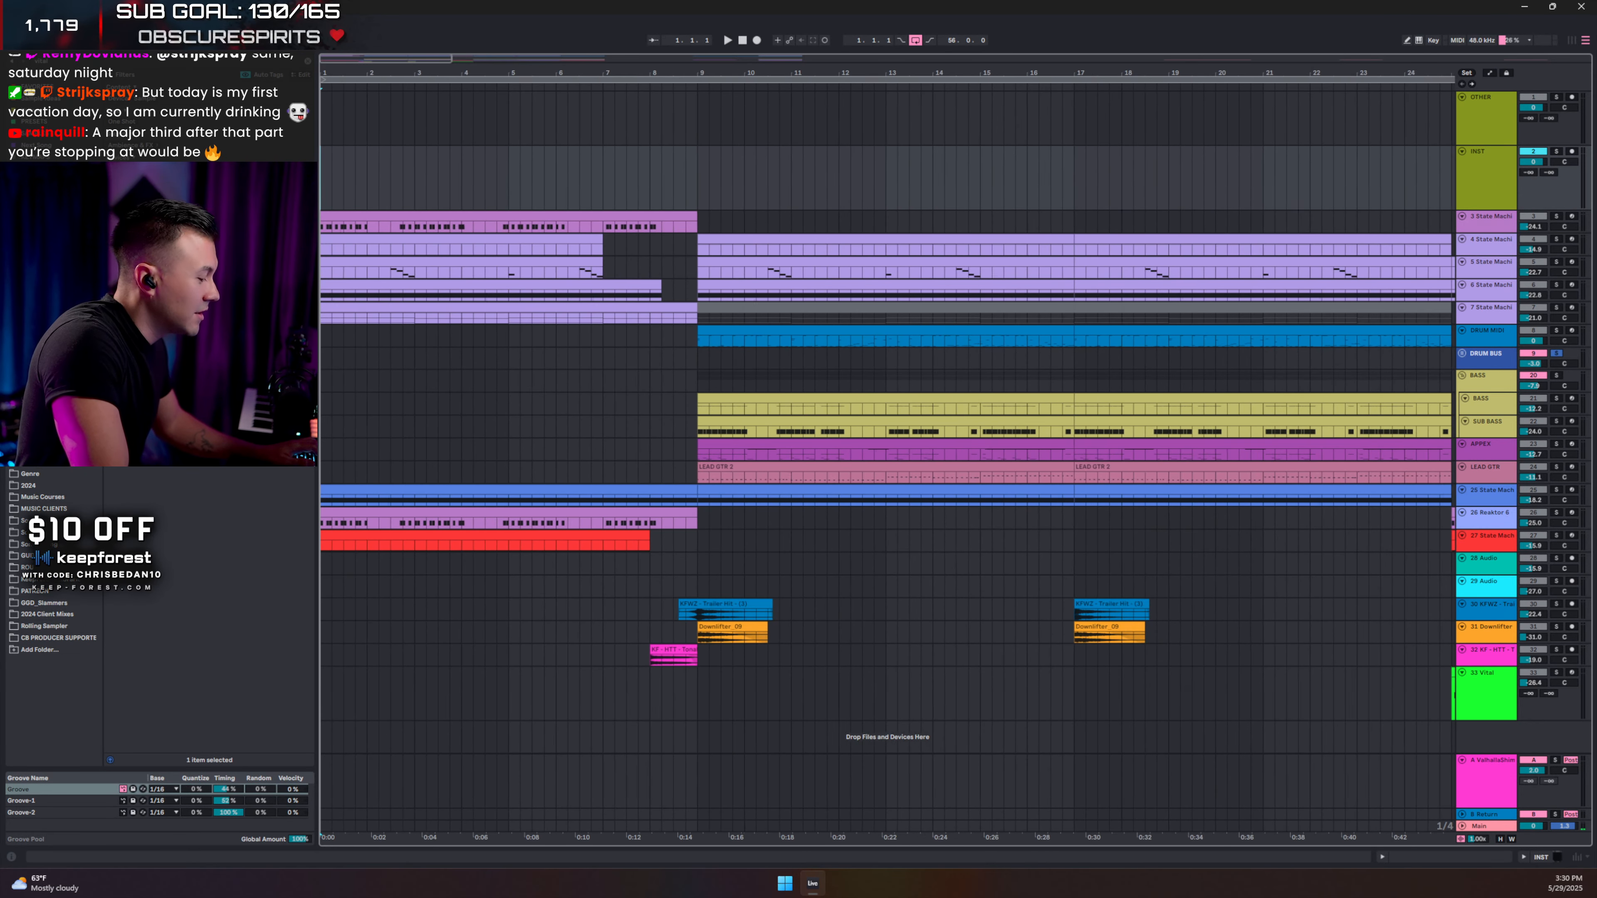
key("space")
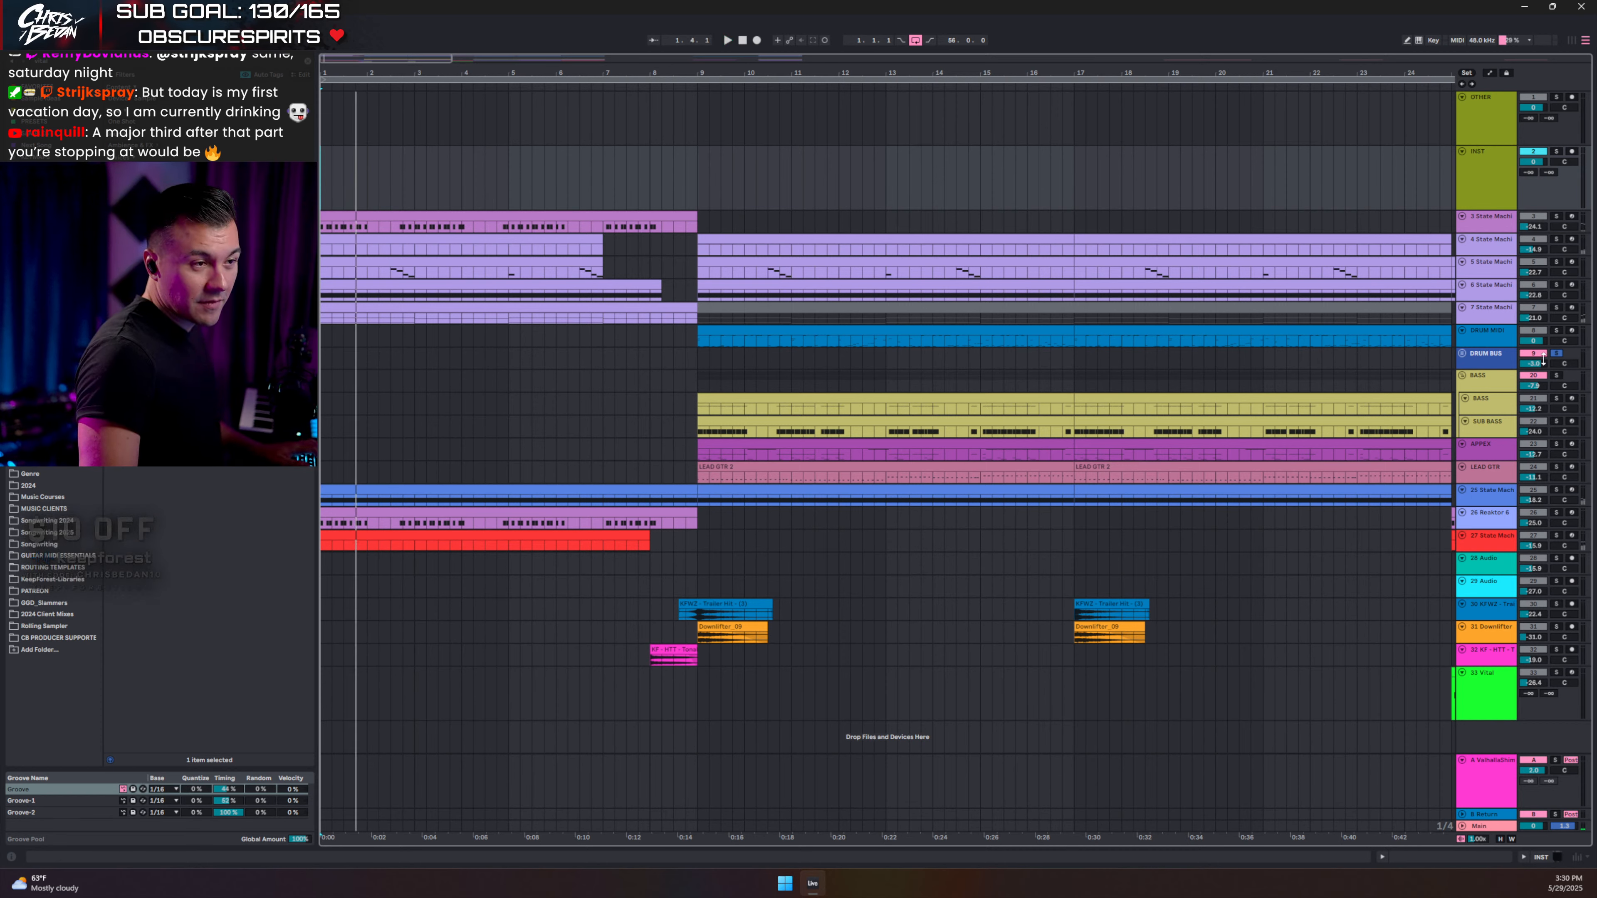
left_click(1556, 353)
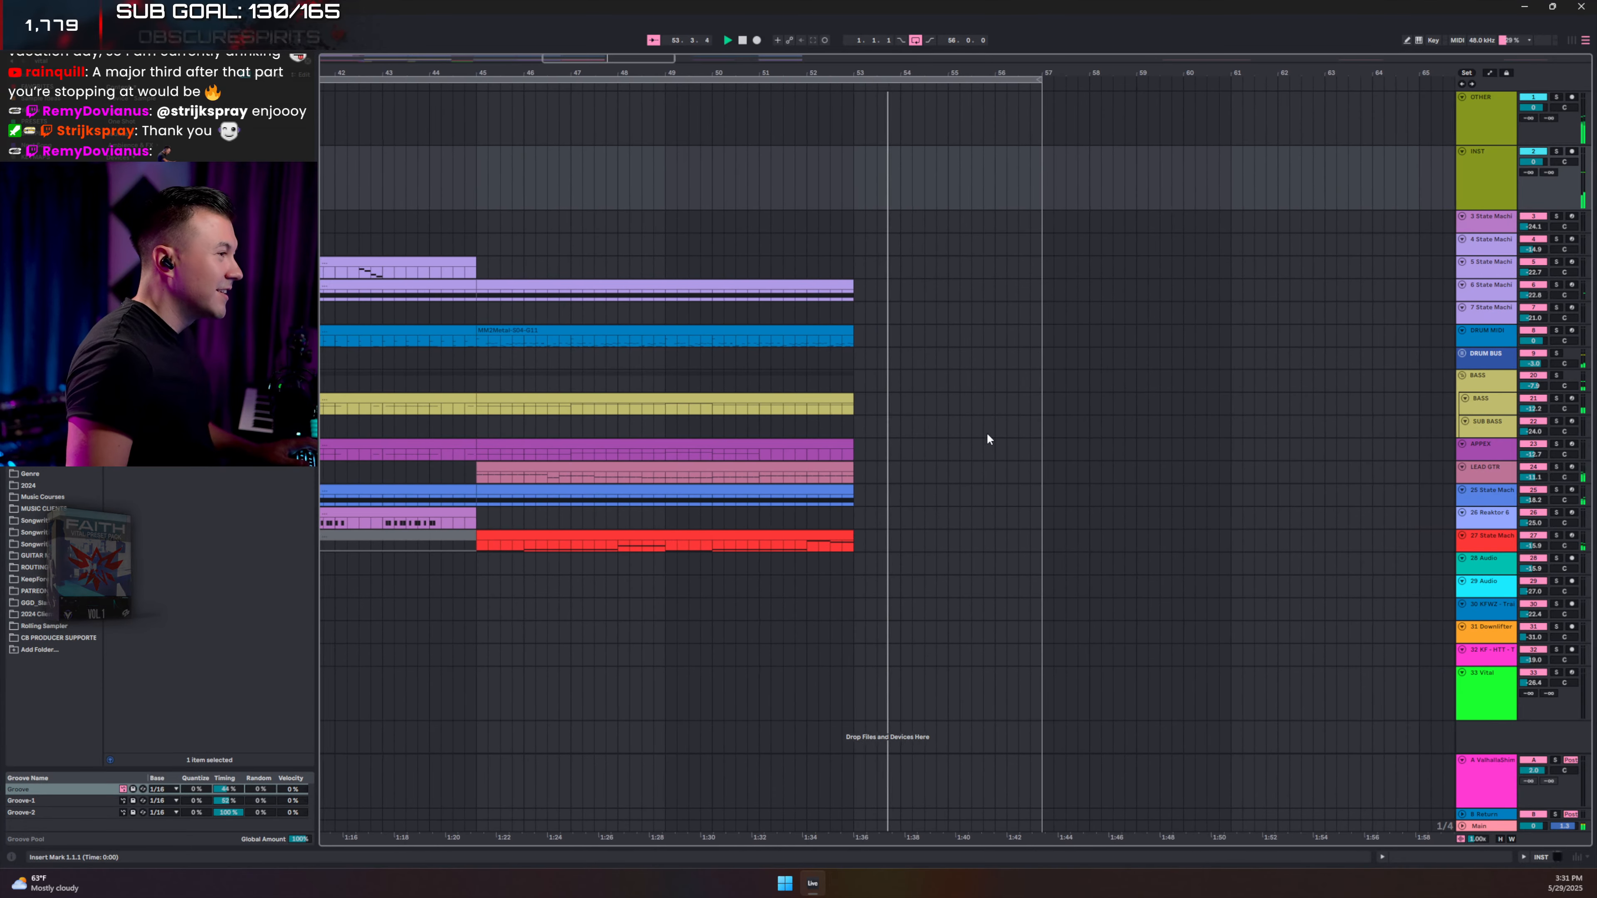
left_click(684, 176)
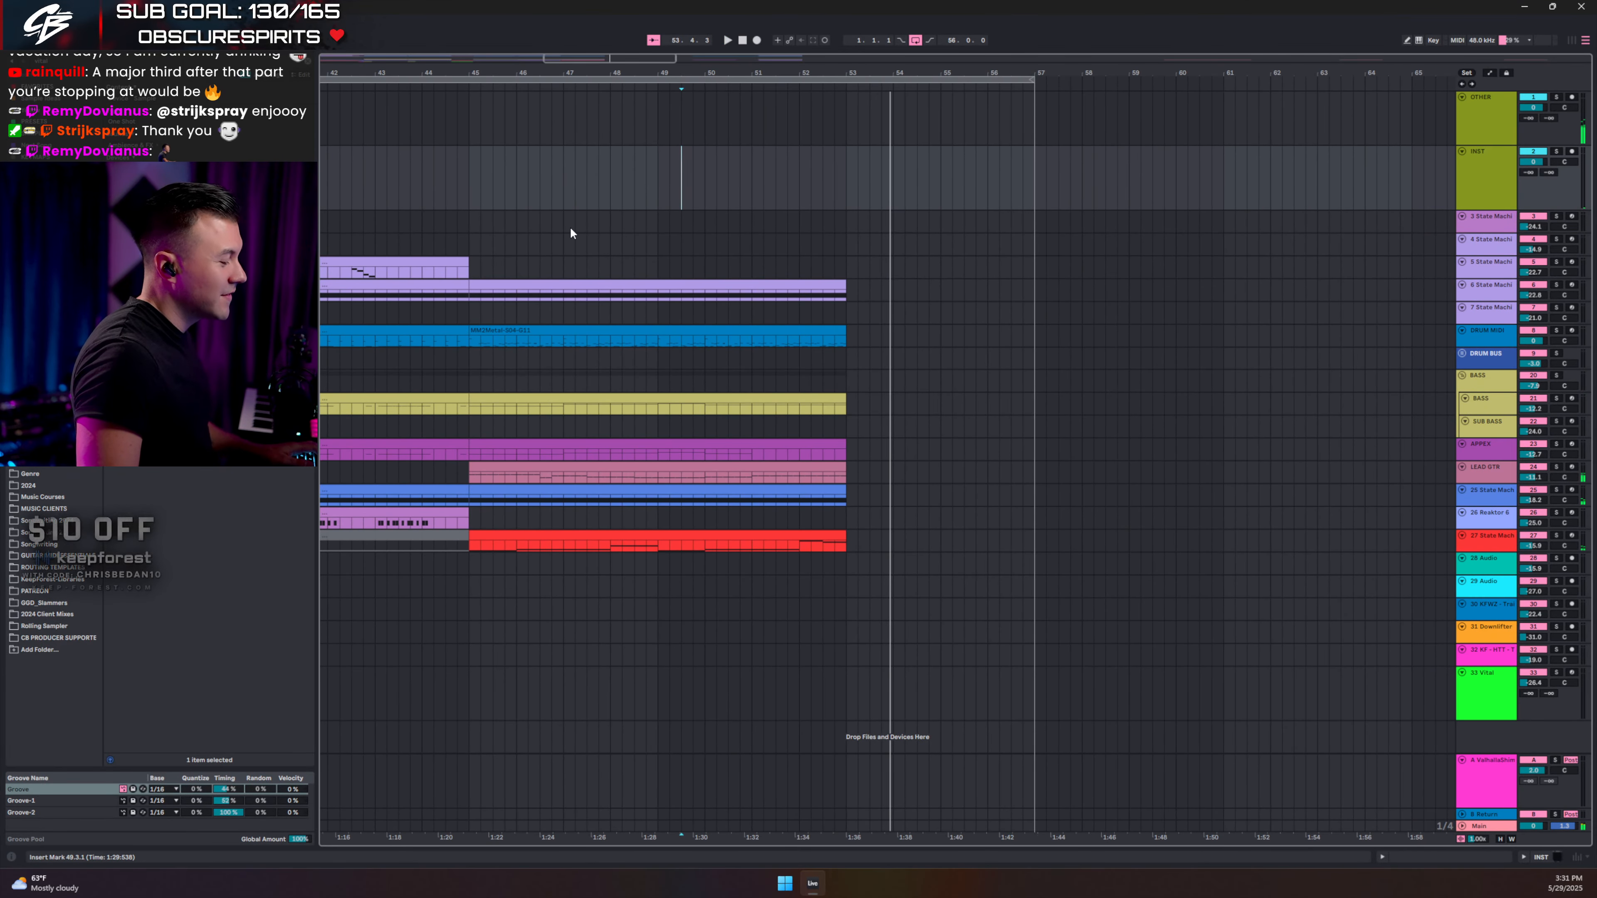
Colour the one-bar drum clip from bar 44 to 45 on the DRUM MIDI track red.
left_click_drag(566, 75, 741, 79)
left_click_drag(655, 361, 755, 362)
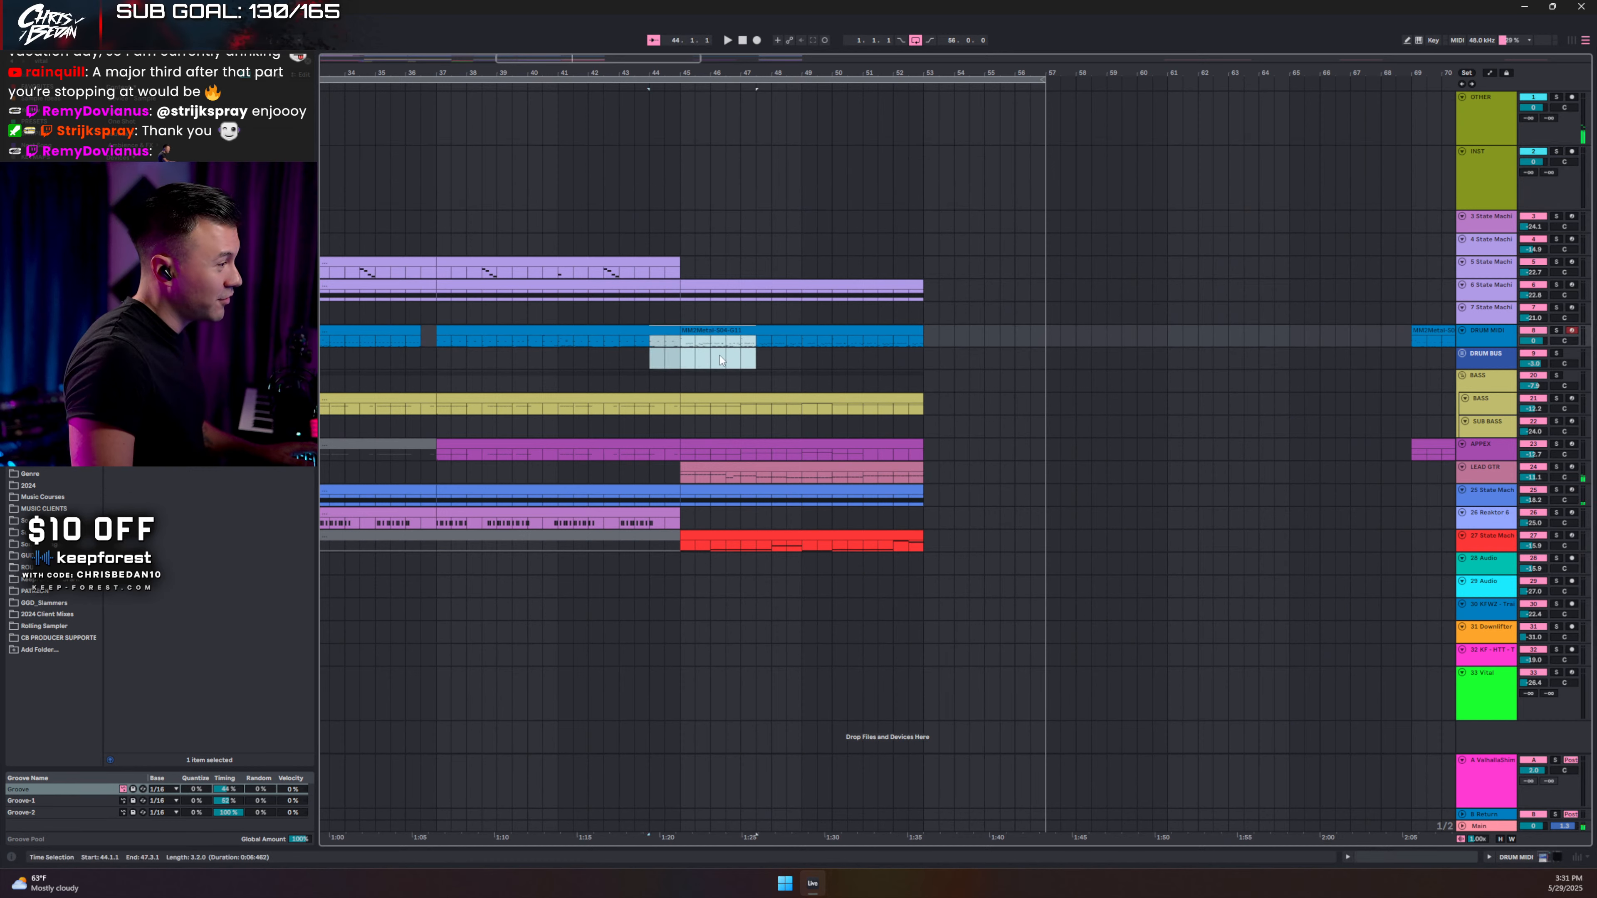
left_click(648, 341)
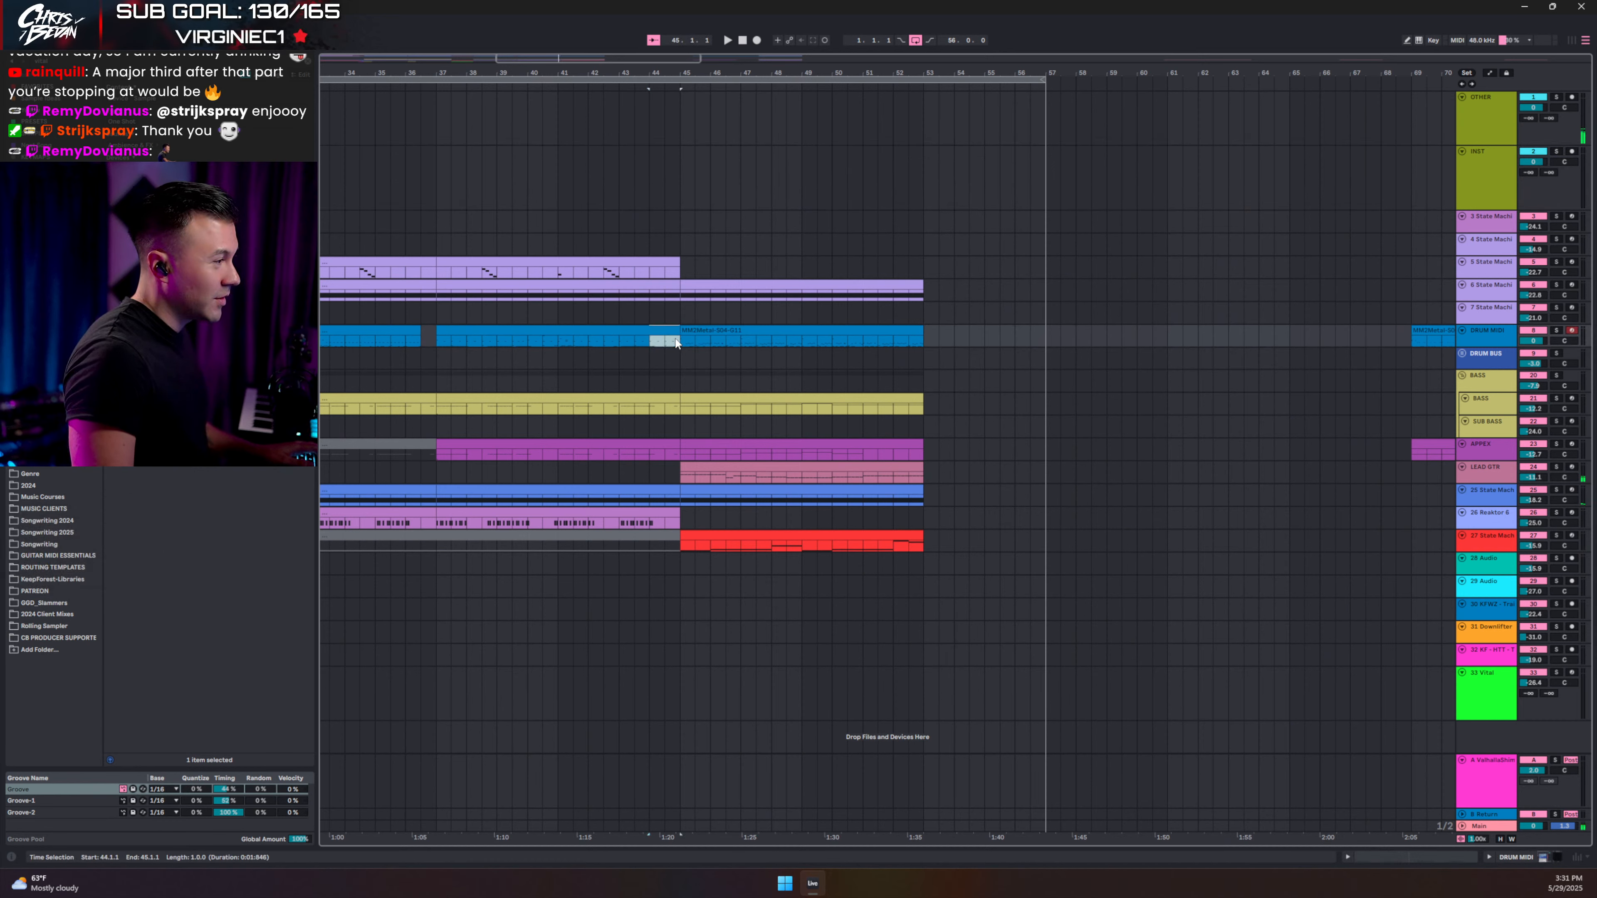
right_click(658, 328)
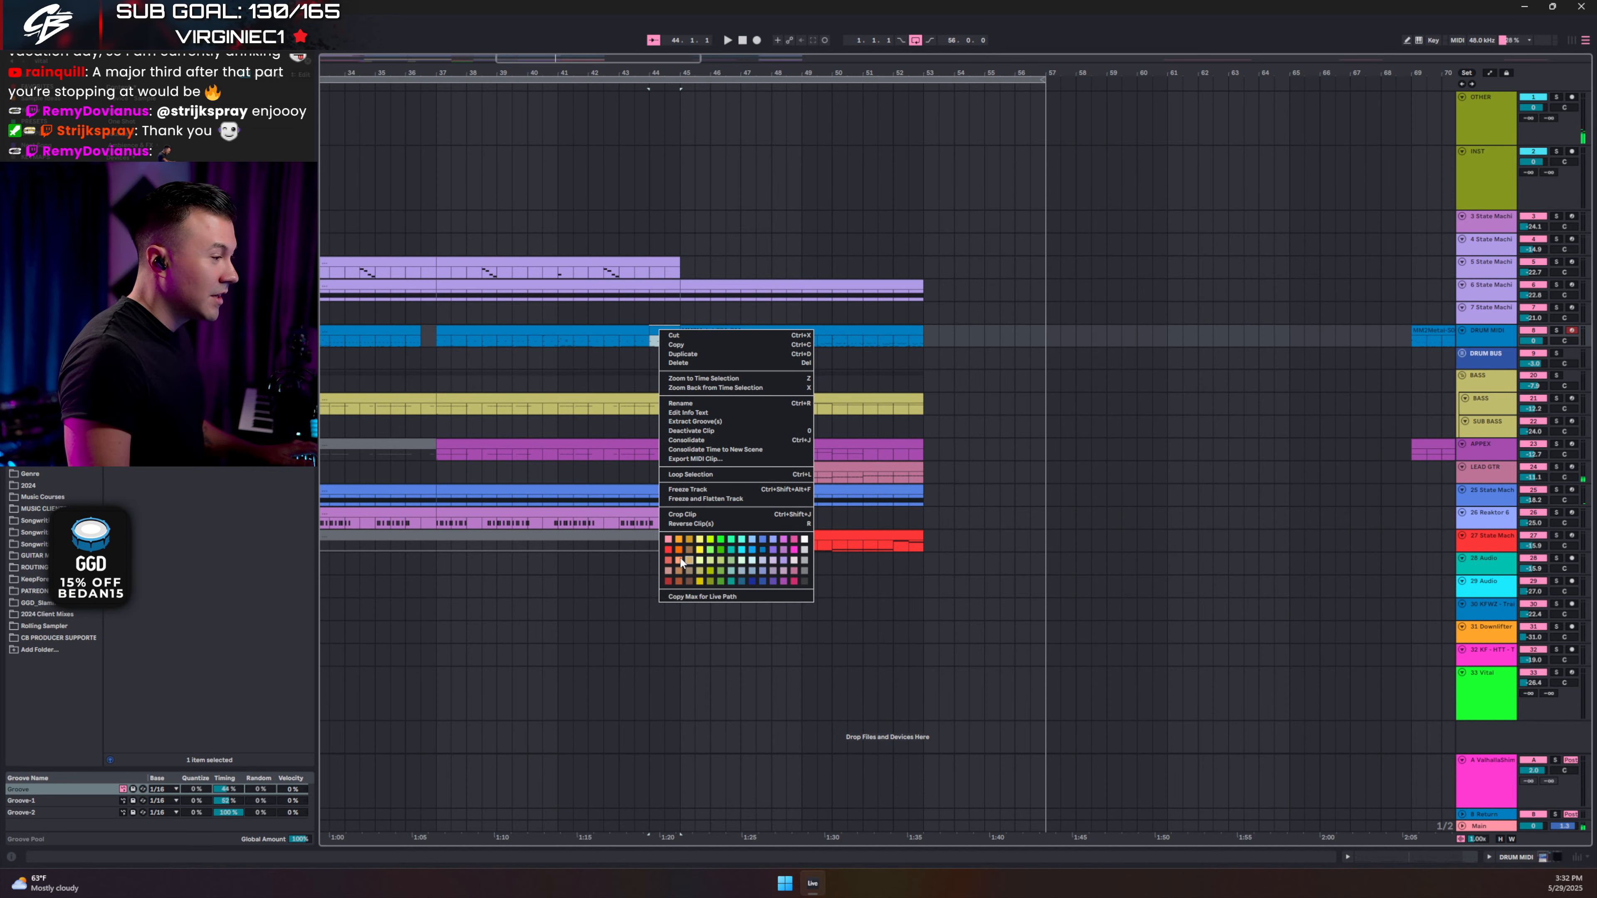
left_click(668, 551)
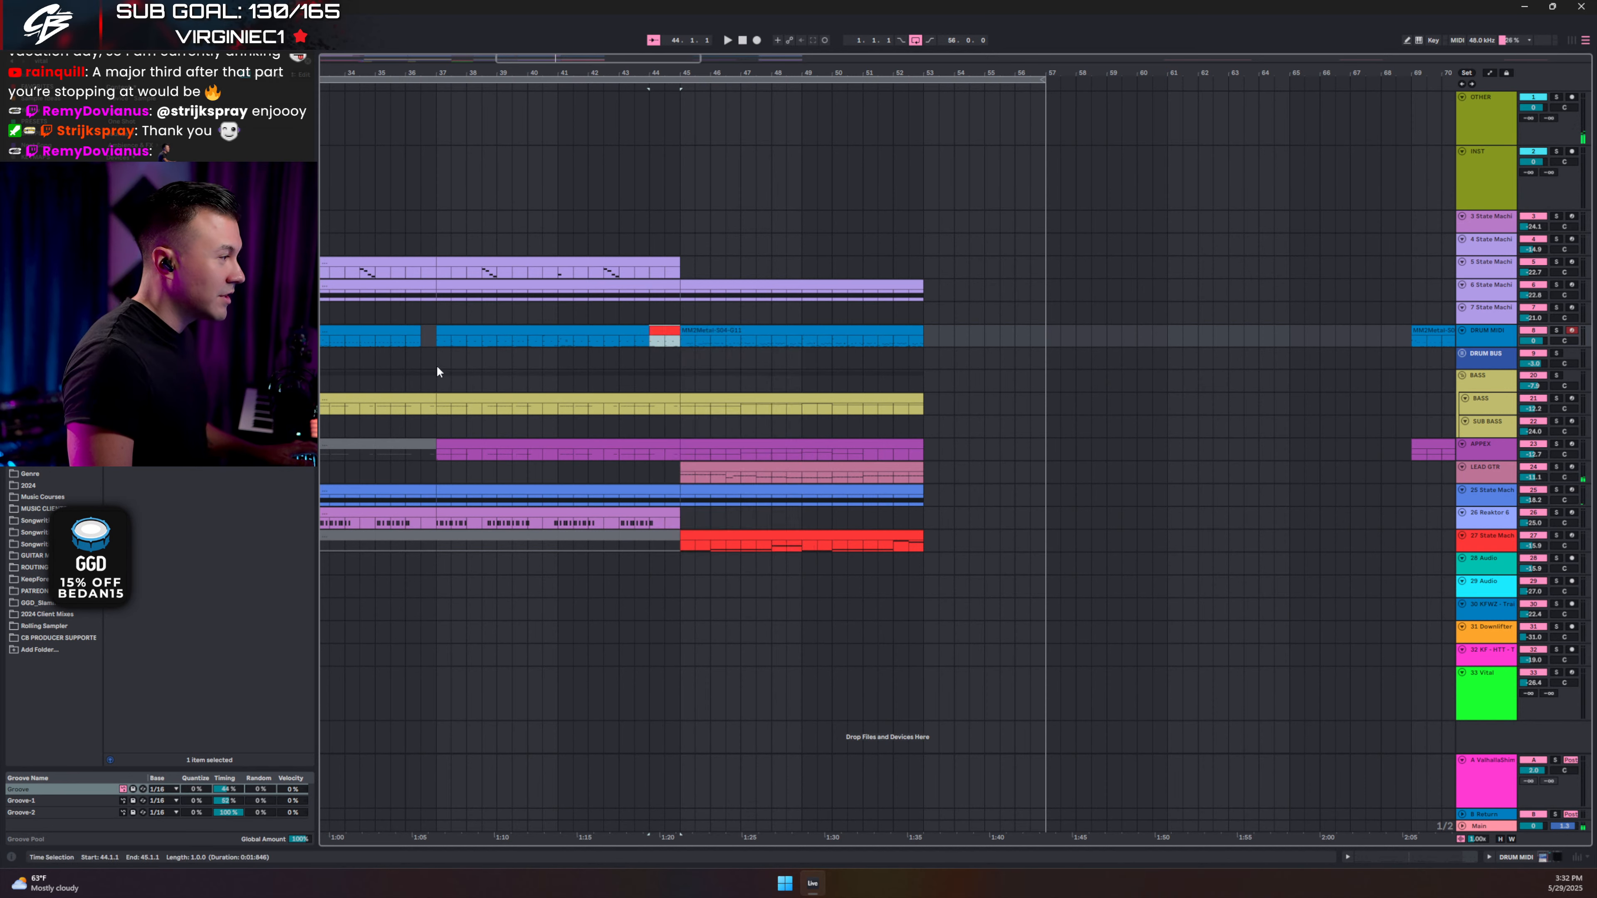
Colour the drum clip from bar 17 to 25 on the DRUM MIDI track red.
scroll(438, 371, "left", 12)
left_click(628, 318)
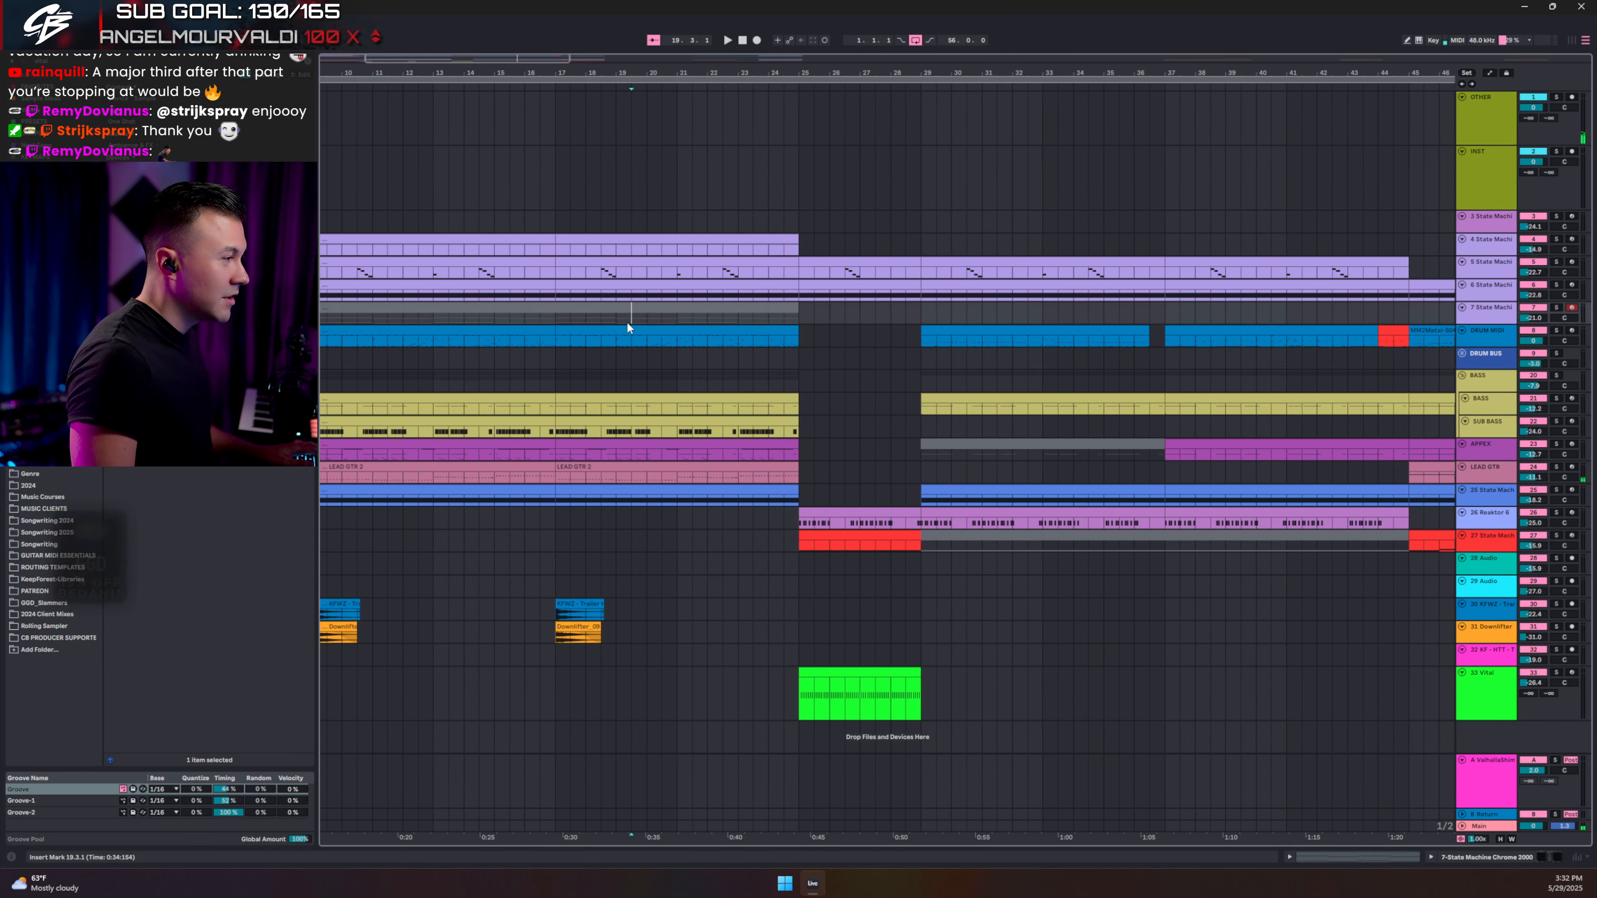
left_click(628, 327)
right_click(628, 330)
left_click(643, 549)
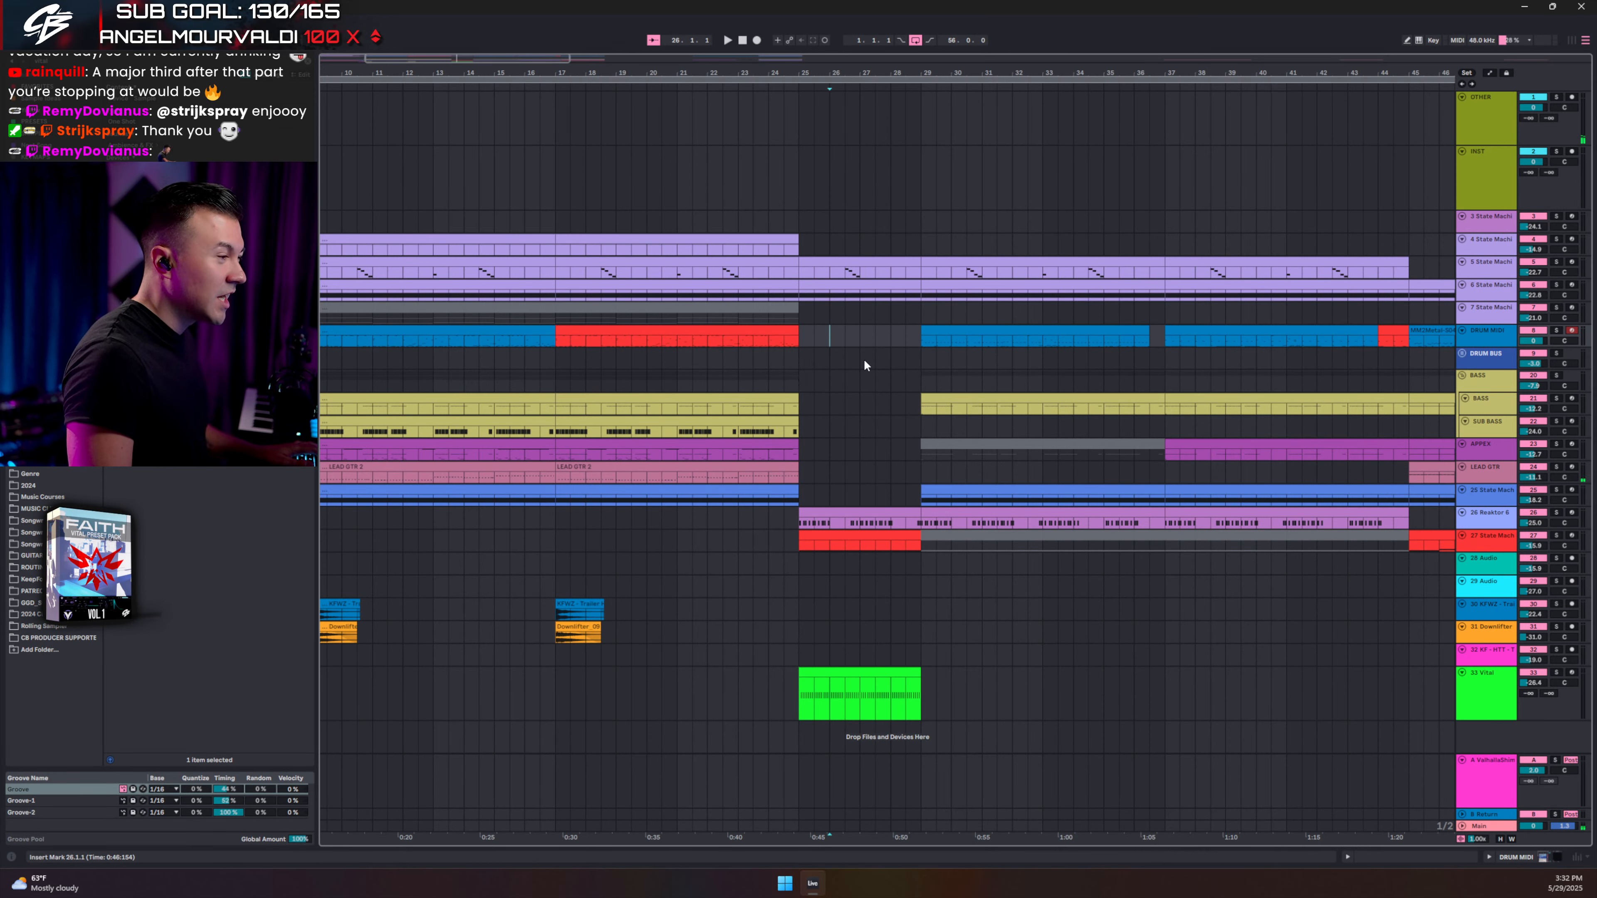
Compare the DRUM MIDI clip starting at bar 9 with the red one starting at bar 17.
scroll(865, 365, "right", 4)
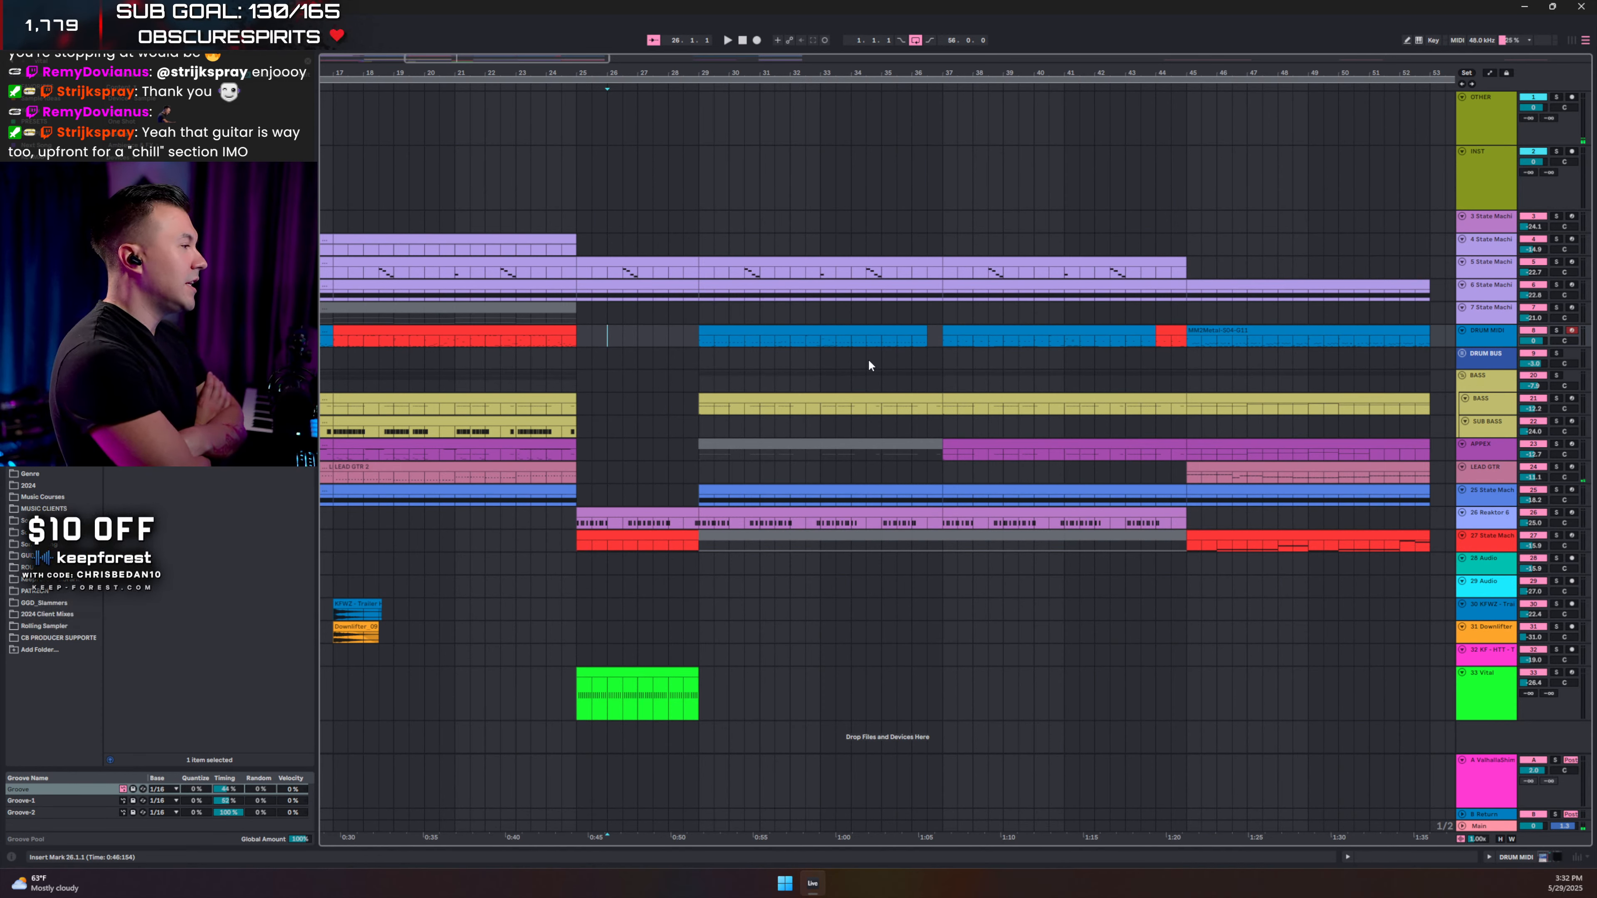
scroll(624, 315, "left", 8)
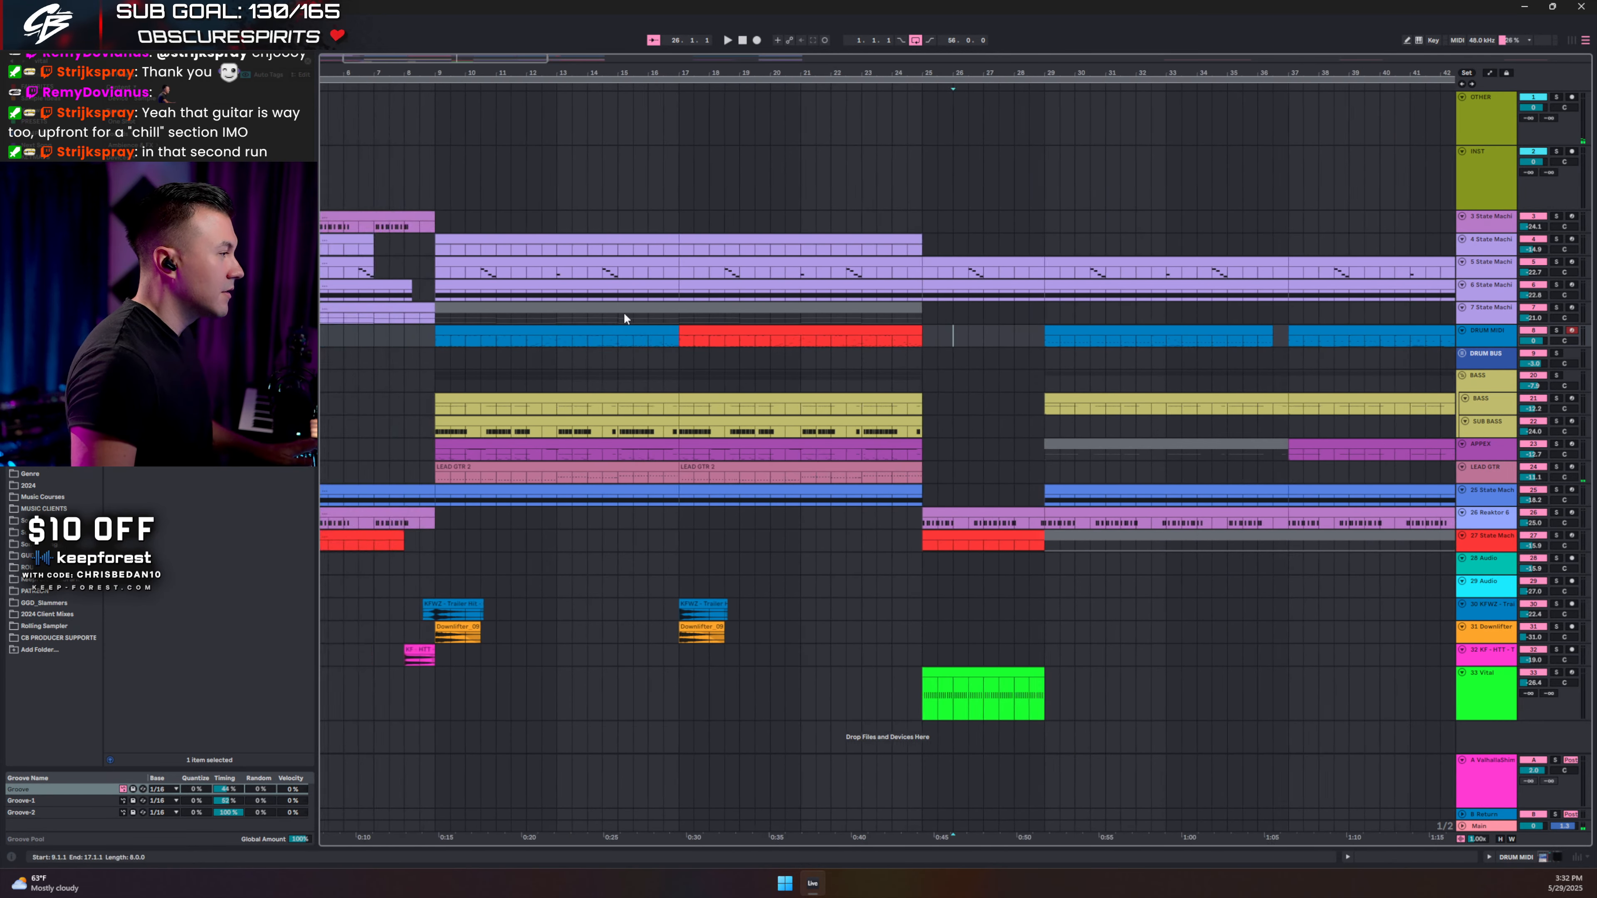
left_click_drag(700, 85, 726, 110)
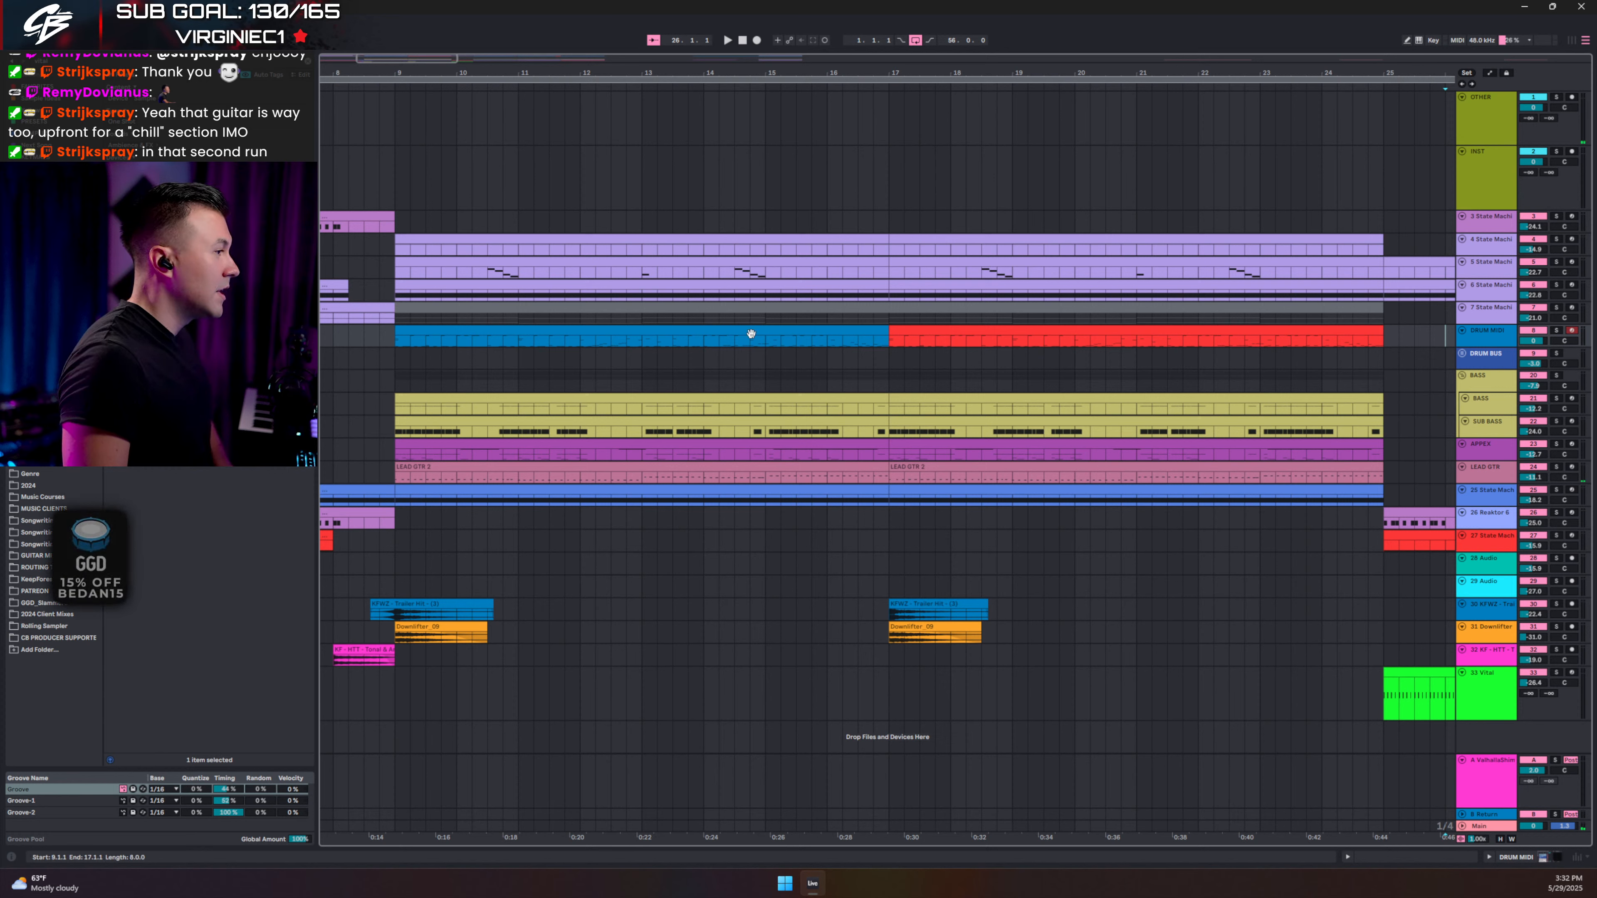
left_click(669, 320)
left_click(1062, 330)
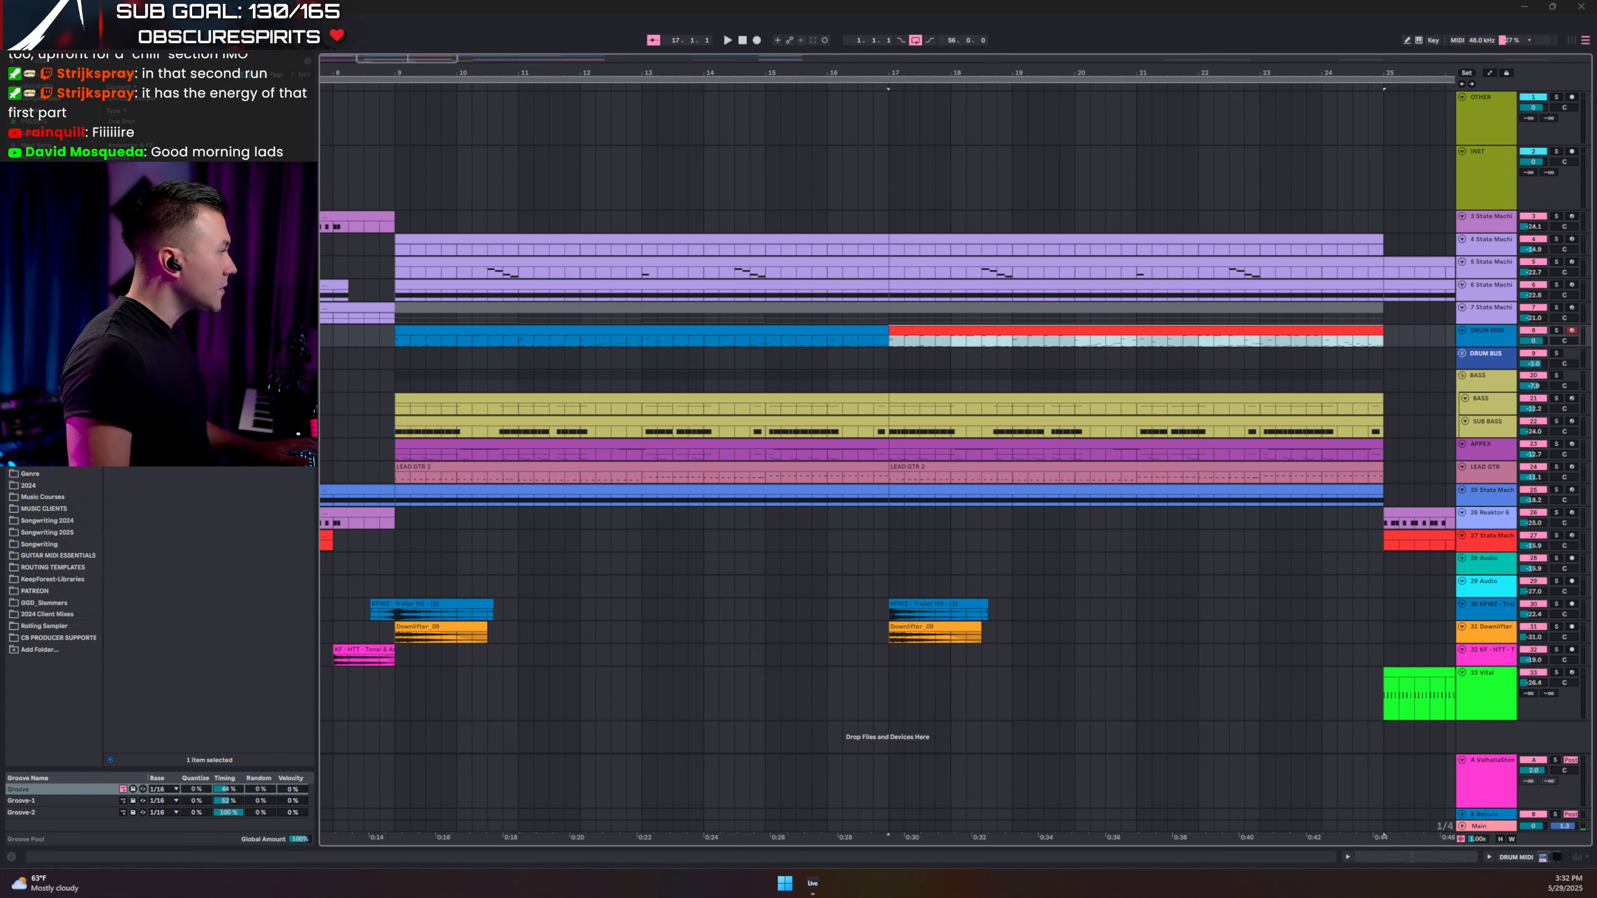
Bring up the screenshot about mutating melodies and drums, enlarge it for viewing, and move it off the arrangement.
left_click_drag(1, 151, 776, 157)
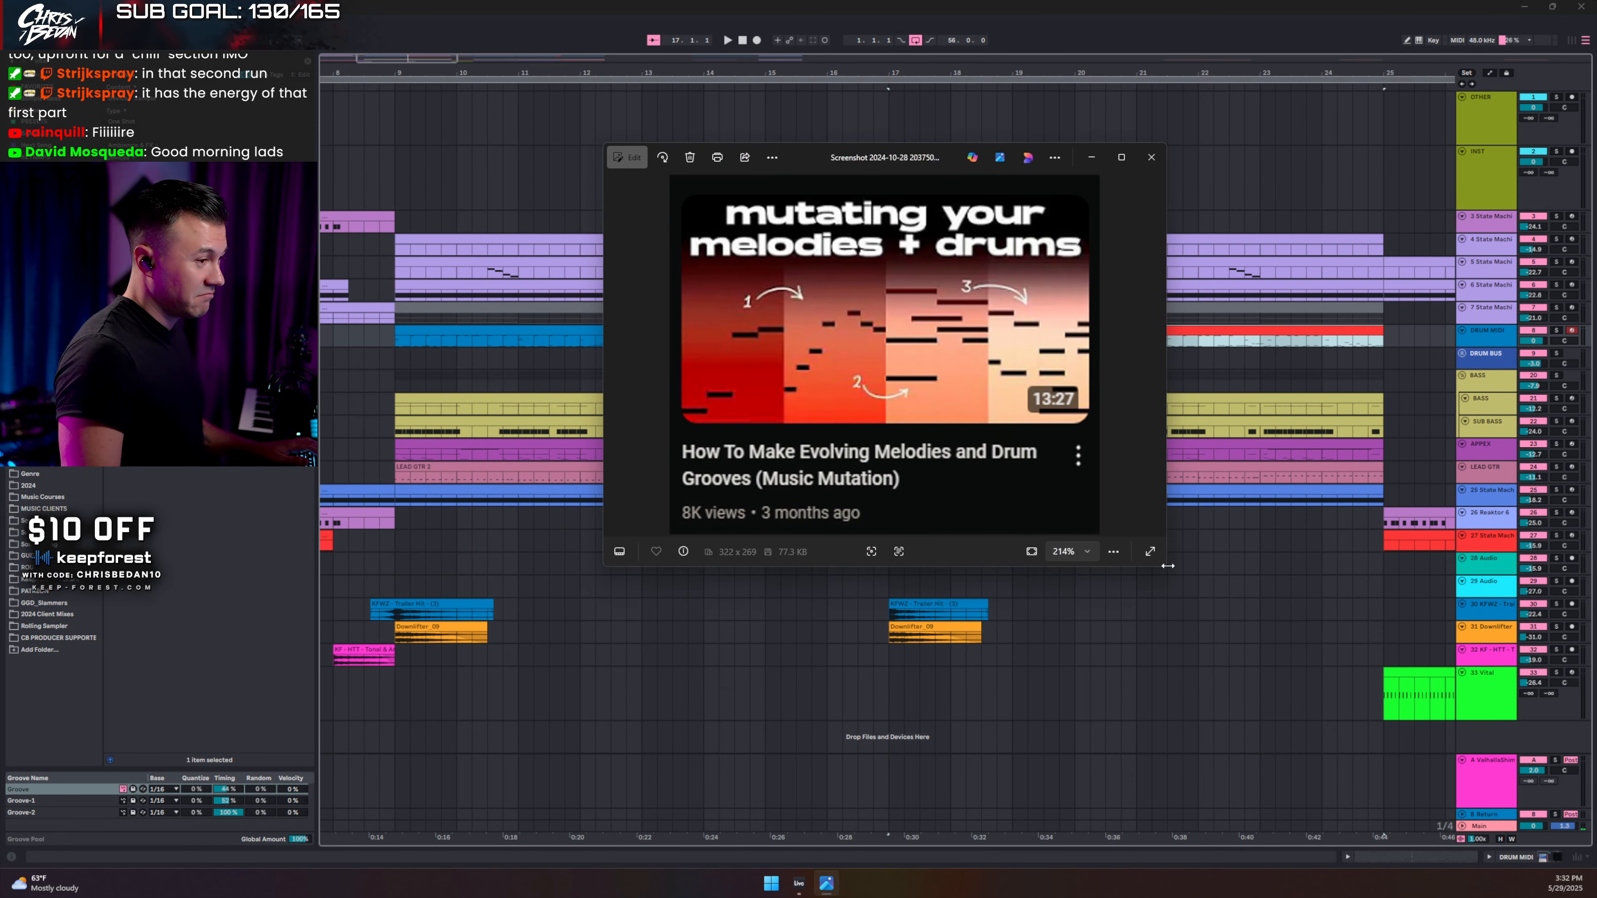
left_click_drag(1164, 568, 1483, 811)
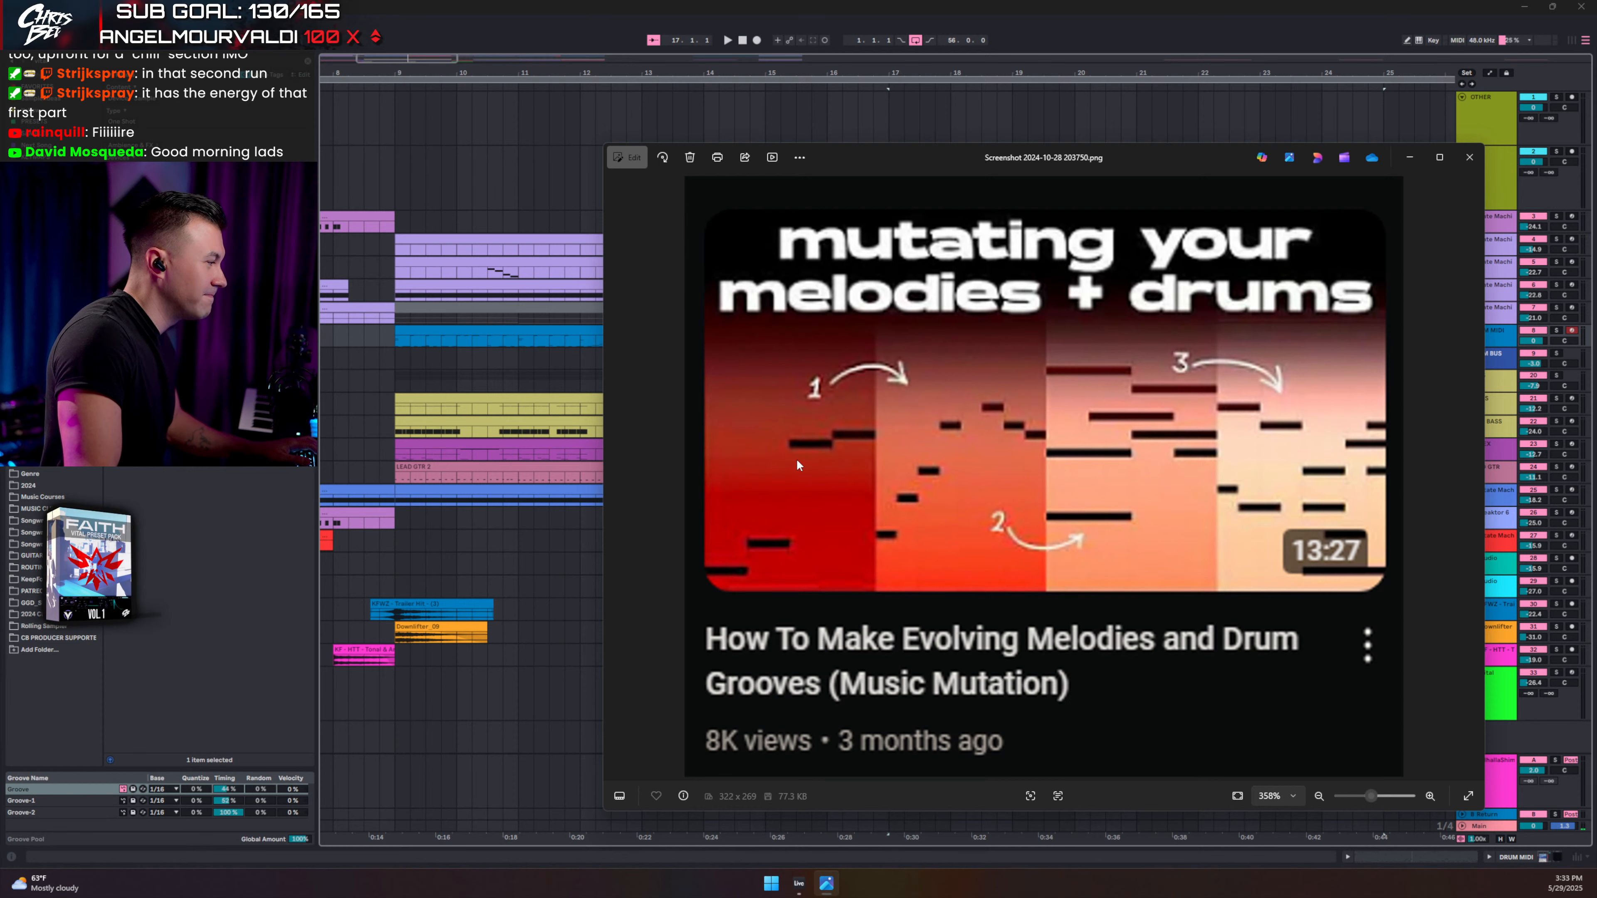
left_click_drag(1165, 165, 0, 182)
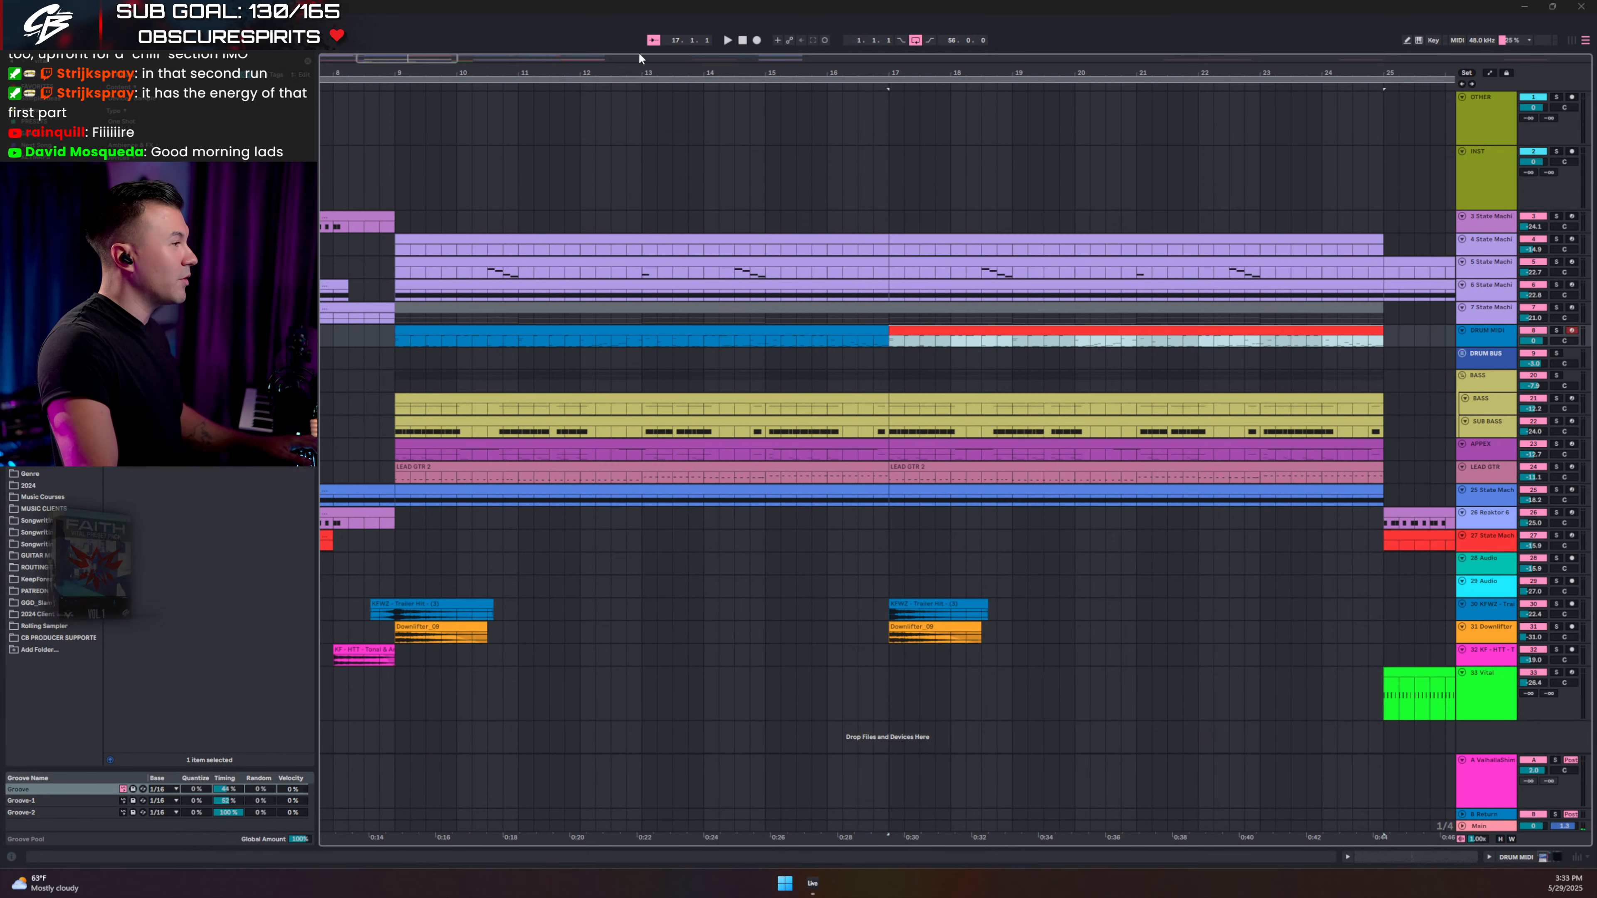
Show the Utility Gain automation on the APPEX track, with the clip from bar 37 to 45 selected and the track enlarged.
left_click_drag(694, 67, 697, 39)
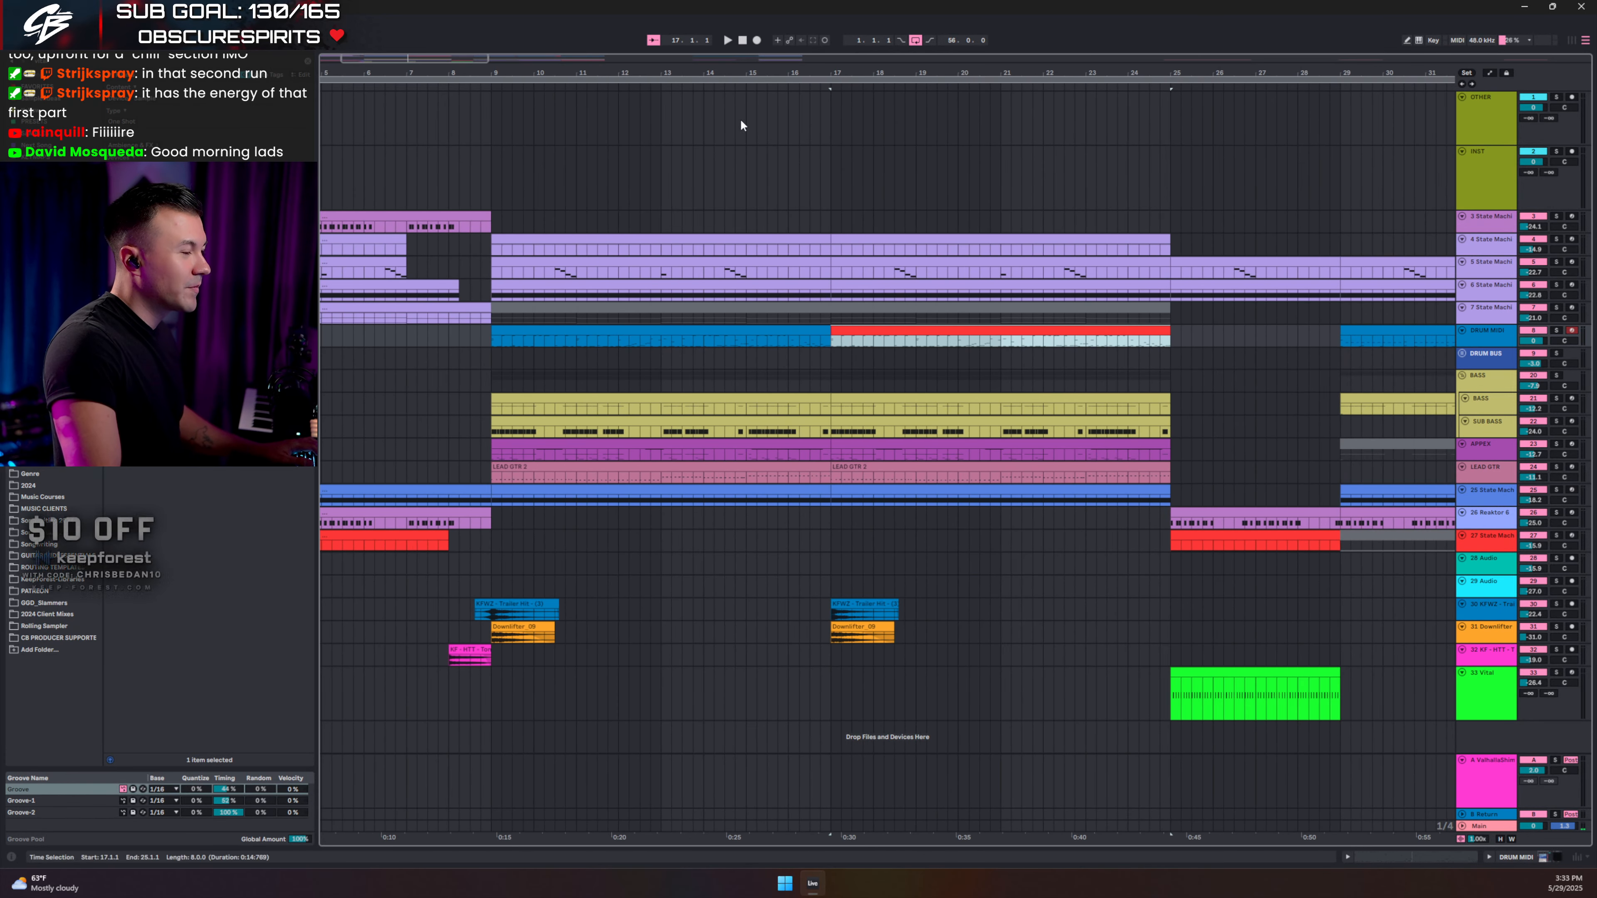
scroll(959, 362, "right", 3)
scroll(960, 367, "right", 10)
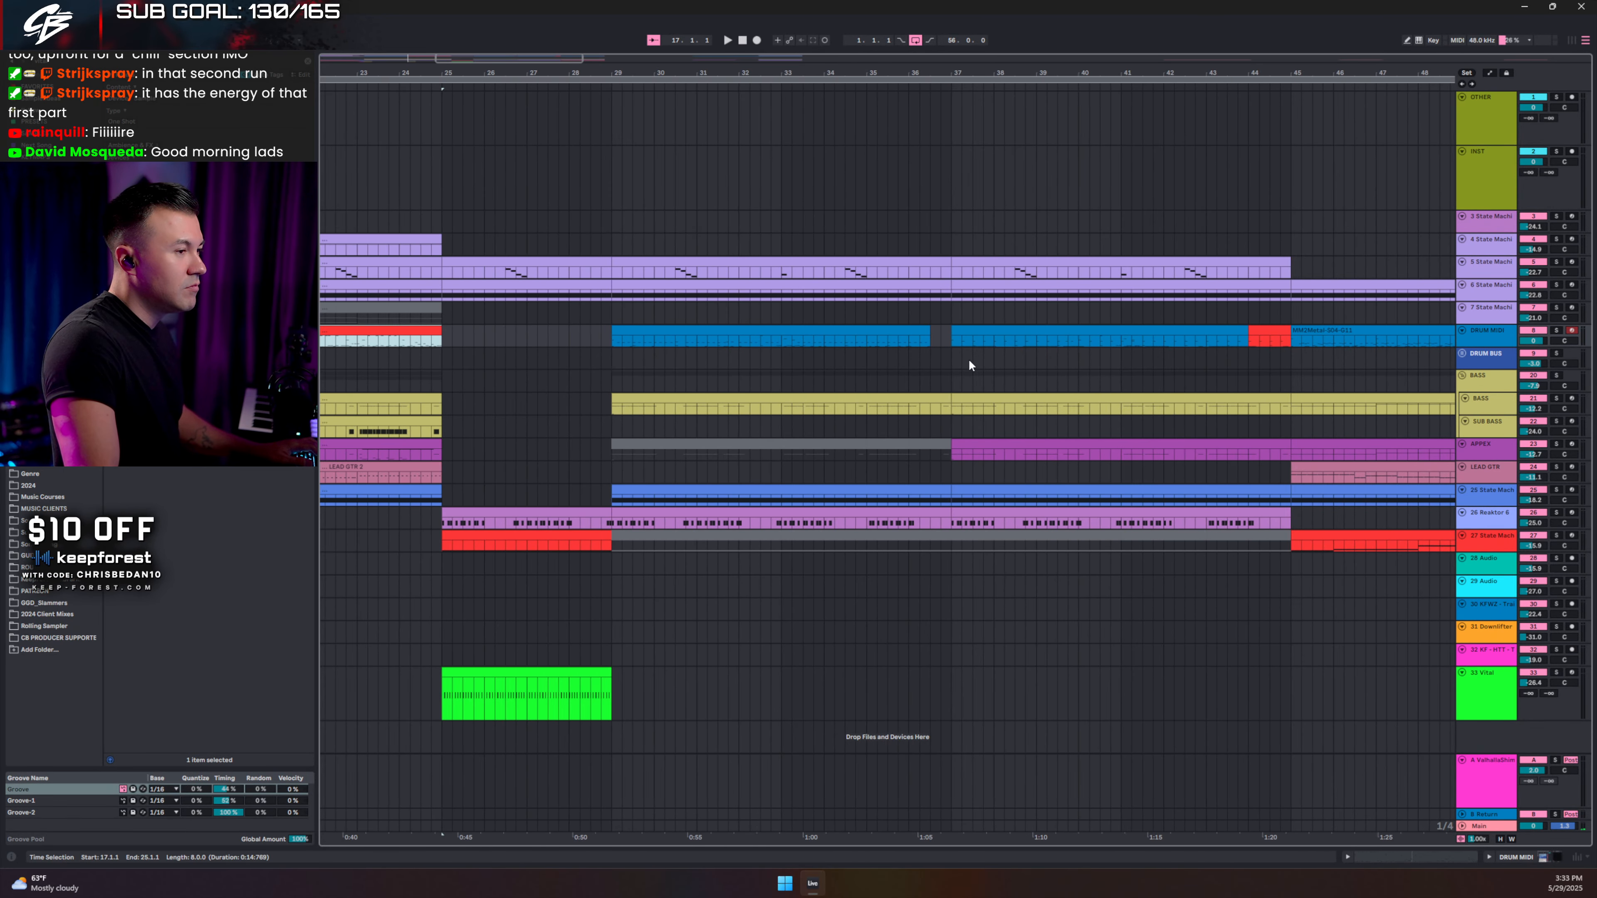
left_click(1011, 442)
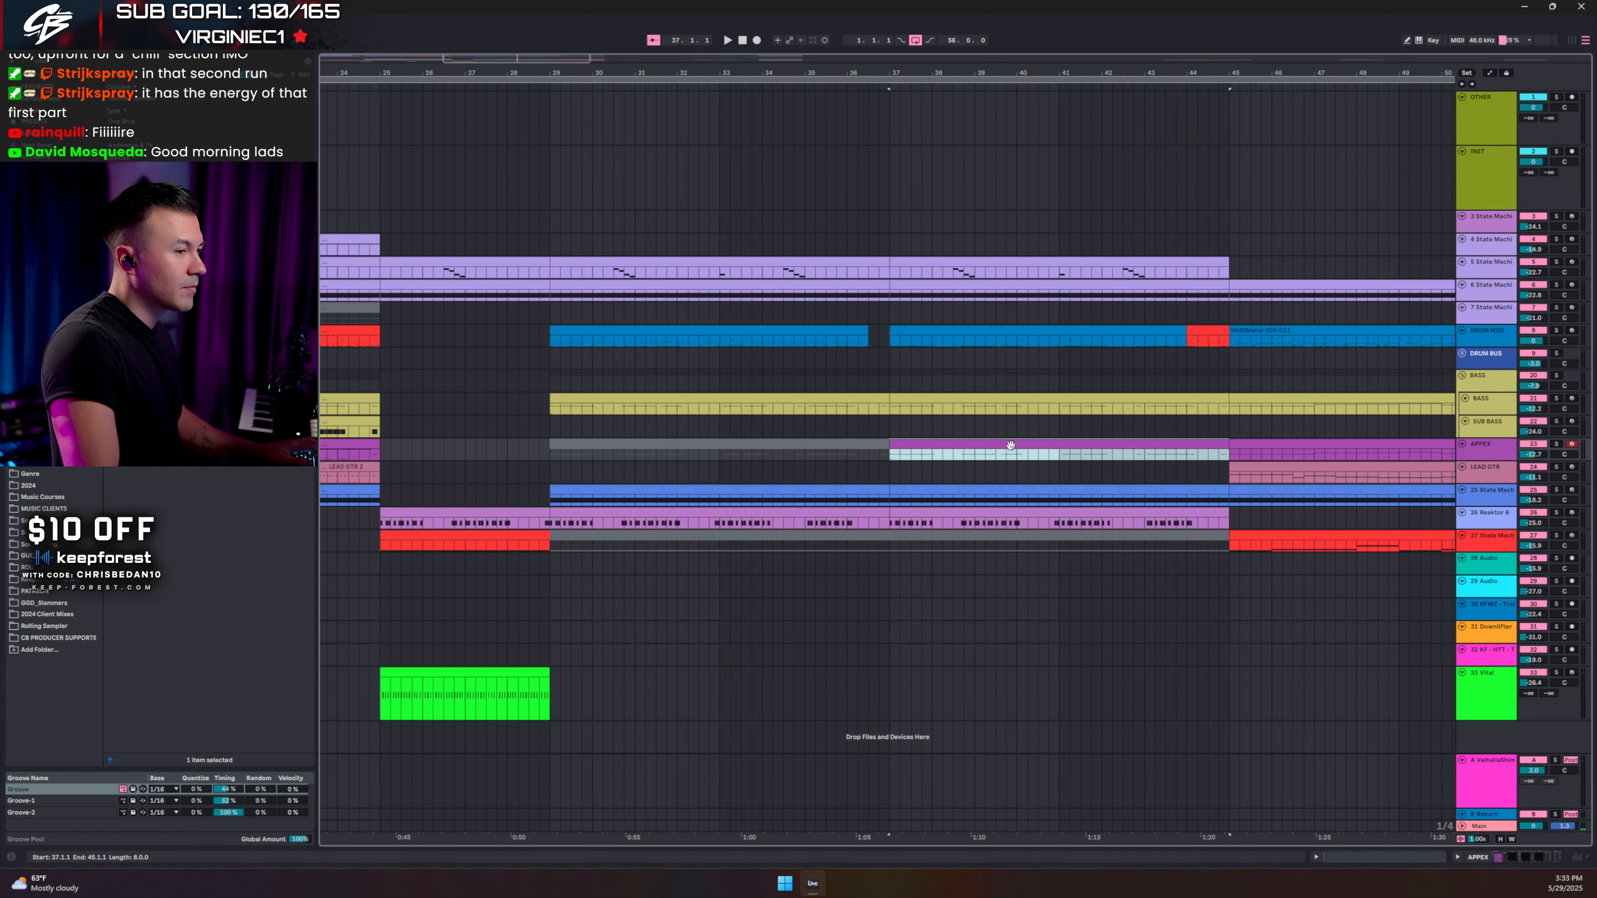
key("a")
left_click_drag(1502, 460, 1503, 503)
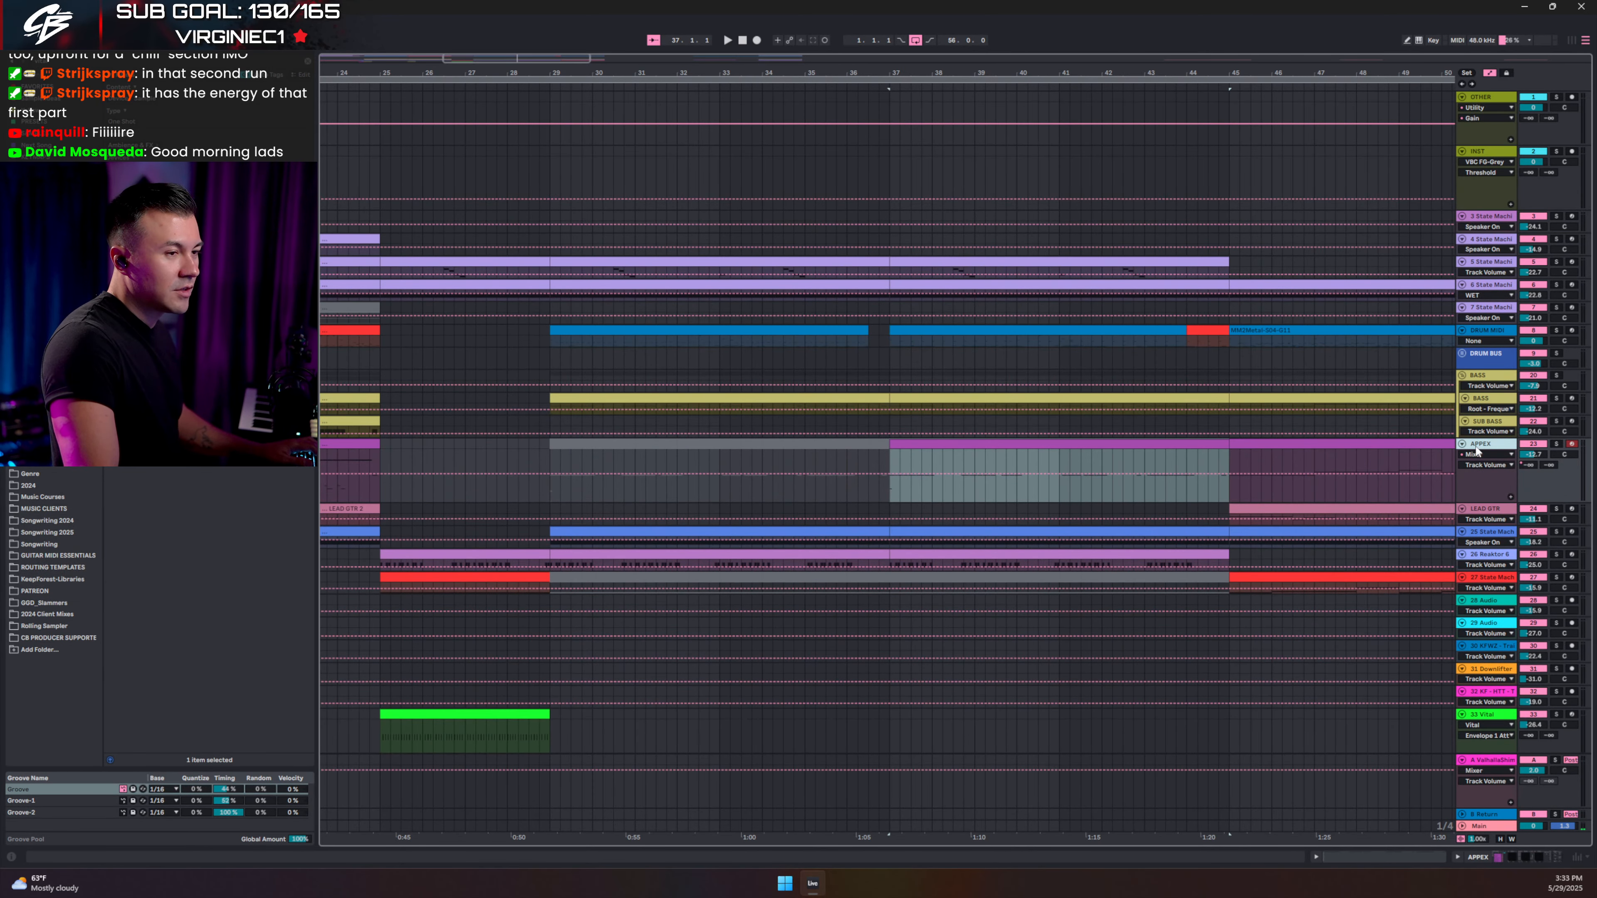
double_click(1478, 446)
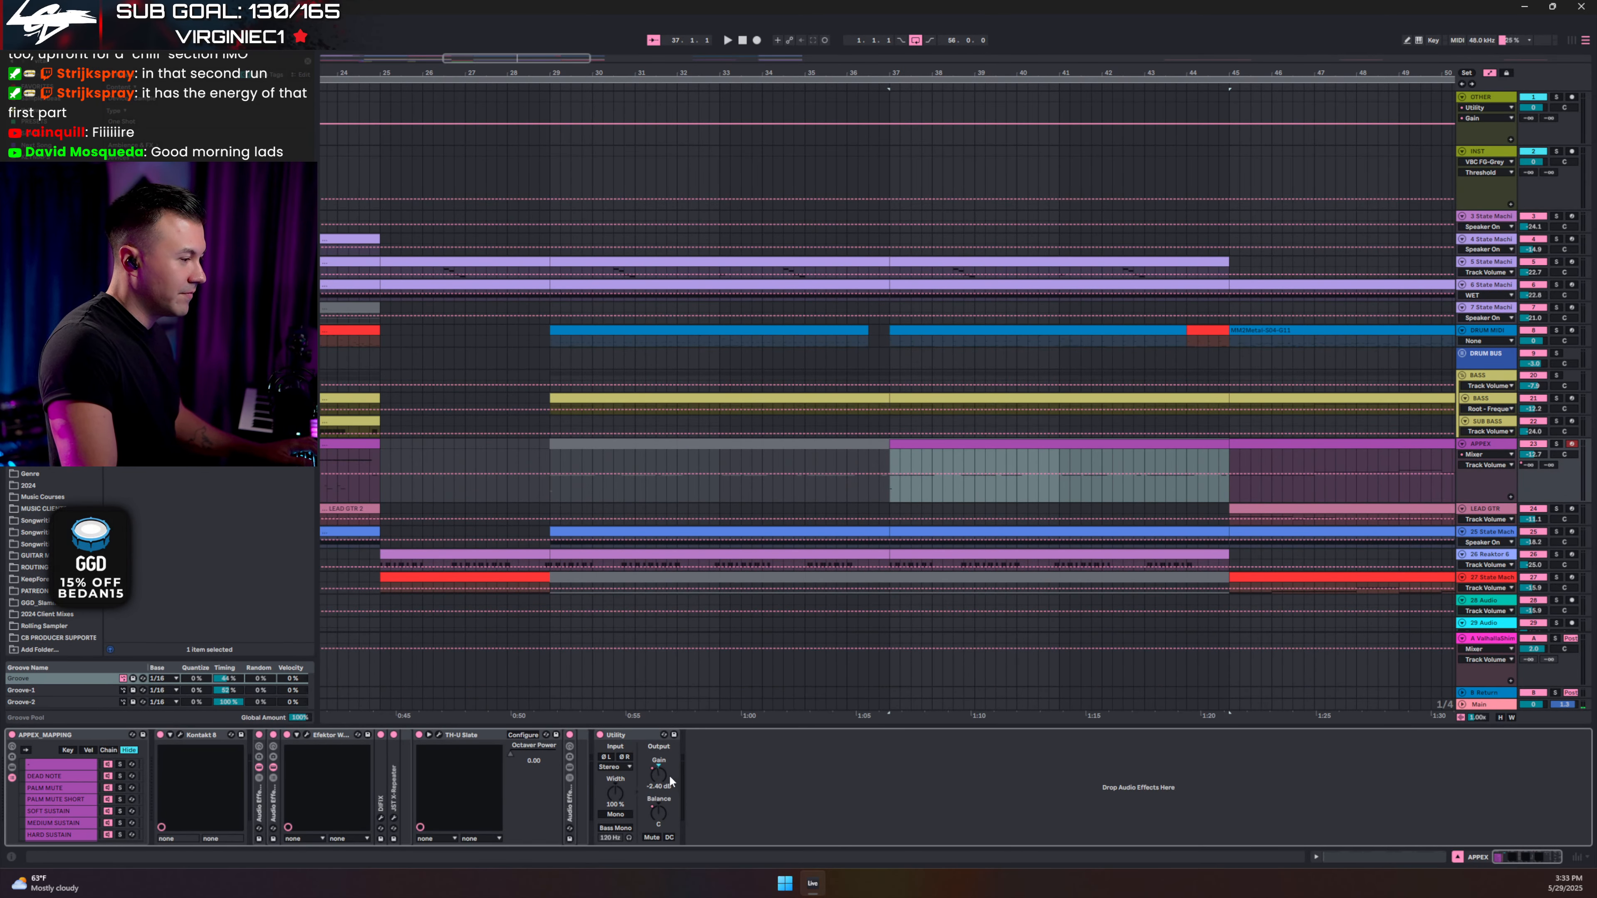
left_click(671, 775)
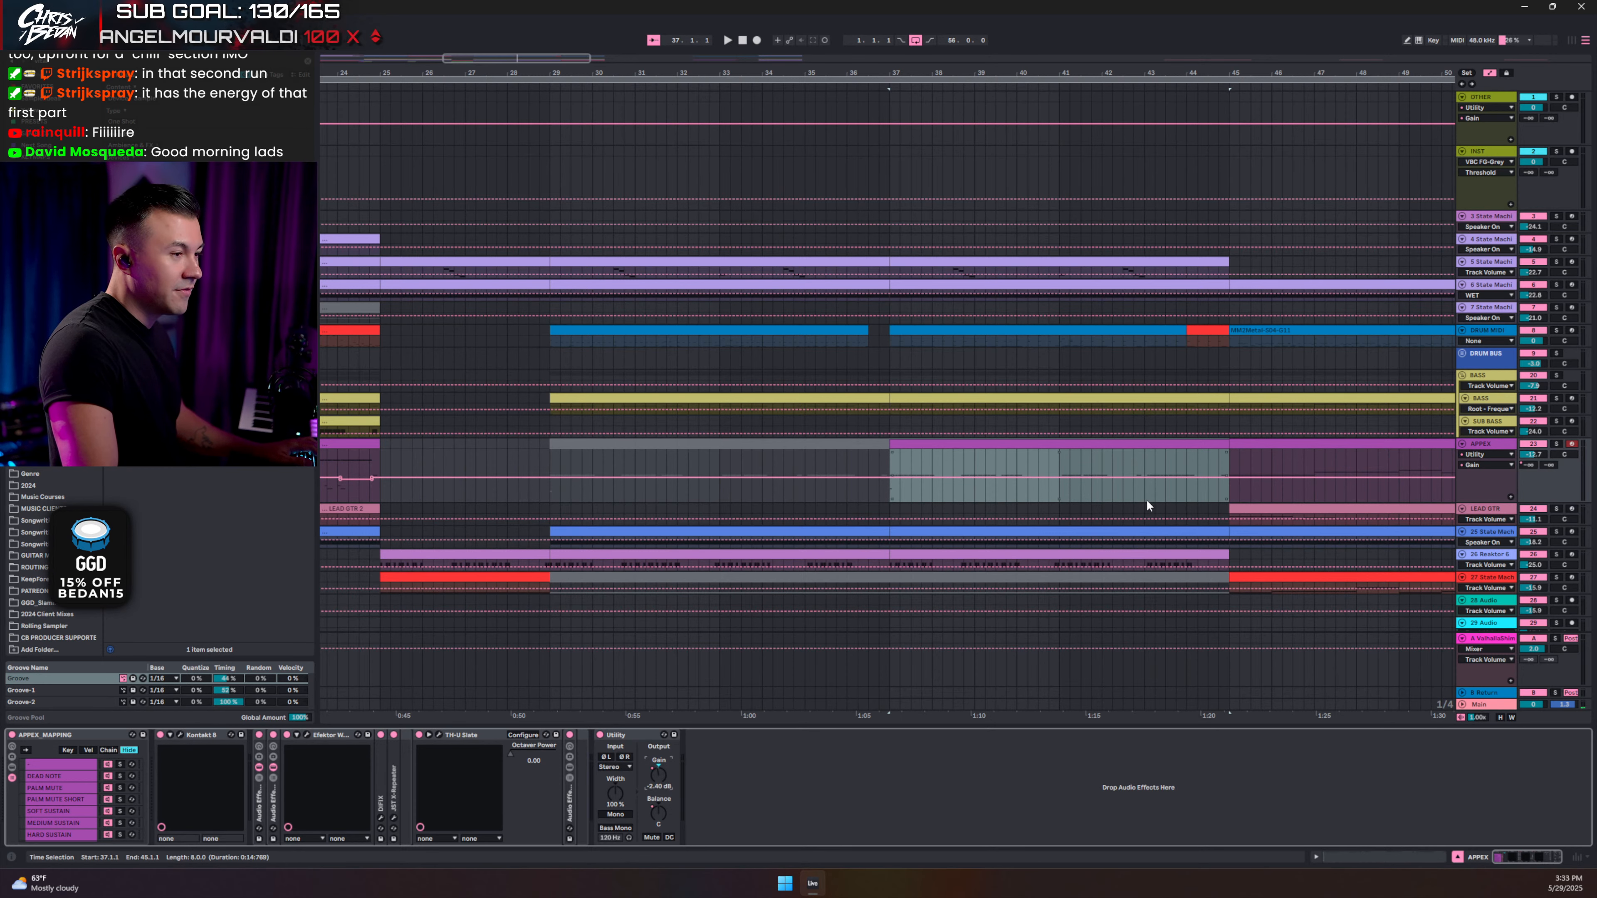
Lower the APPEX Utility gain automation between bars 37 and 45 to -4.27 dB while listening, and hide the automation.
left_click_drag(1129, 477, 1129, 479)
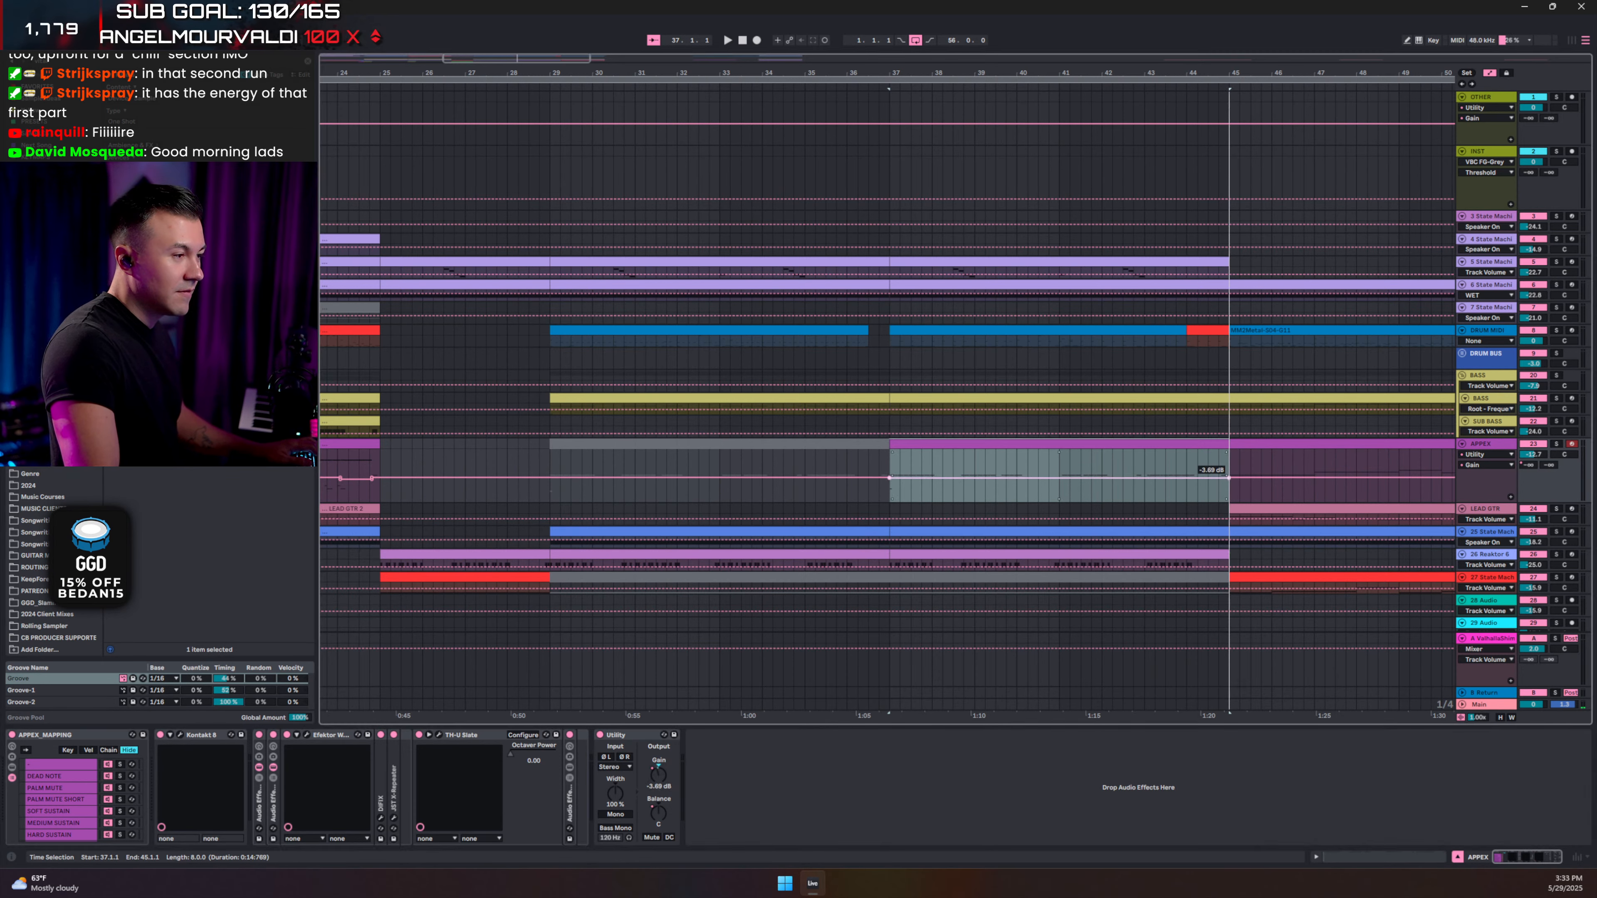
left_click(843, 464)
key("space")
scroll(1011, 502, "right", 10)
scroll(955, 500, "left", 5)
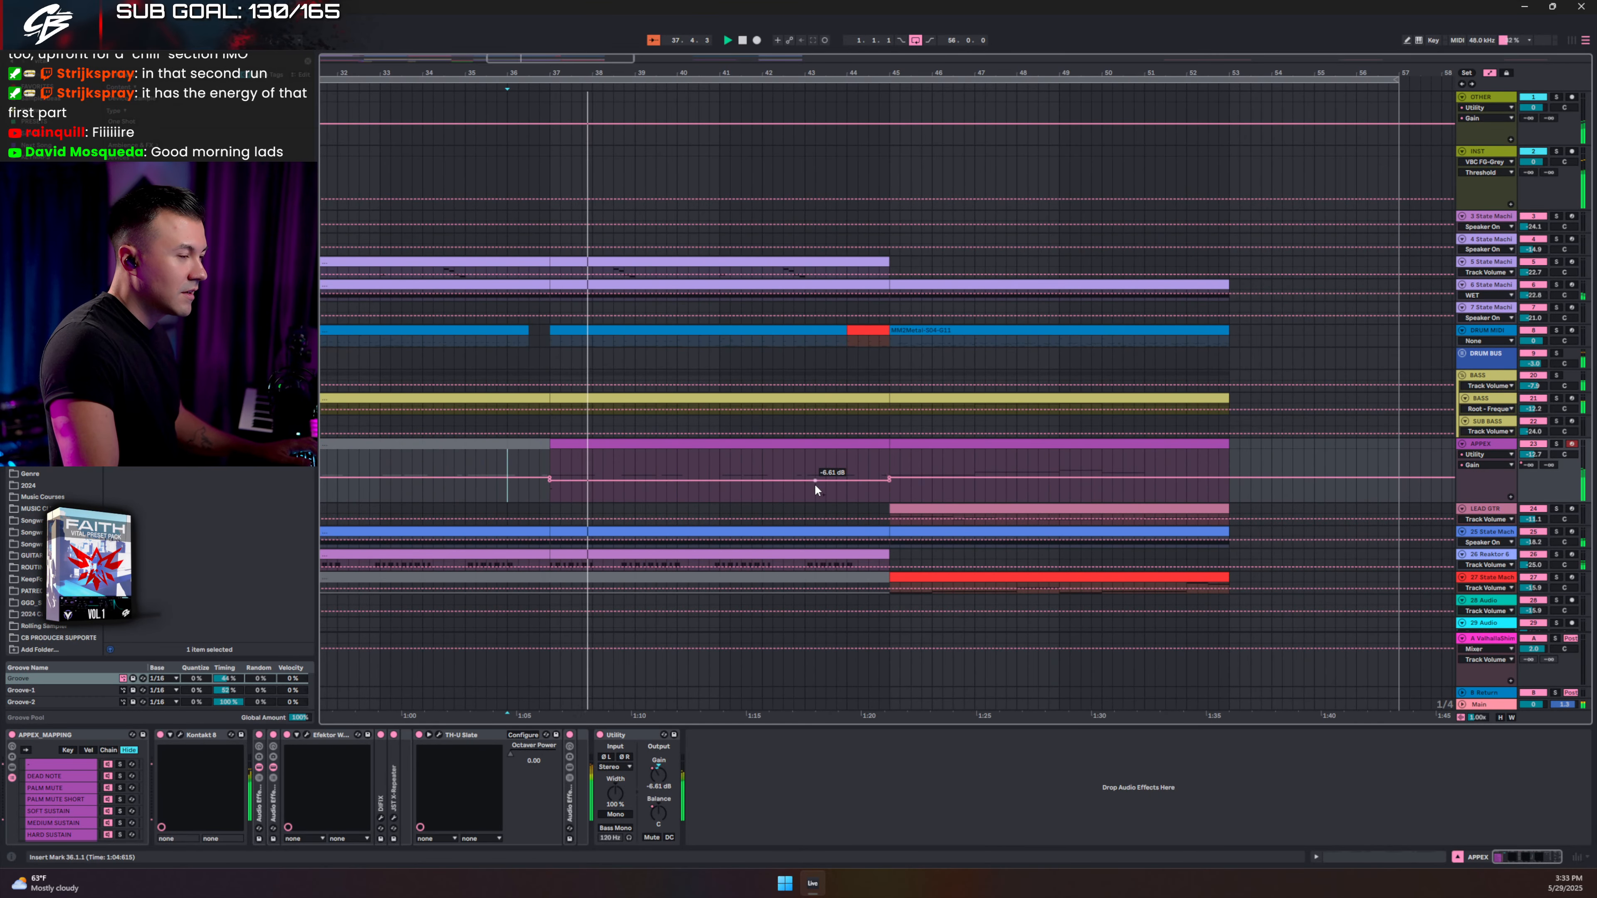
left_click_drag(815, 484, 814, 482)
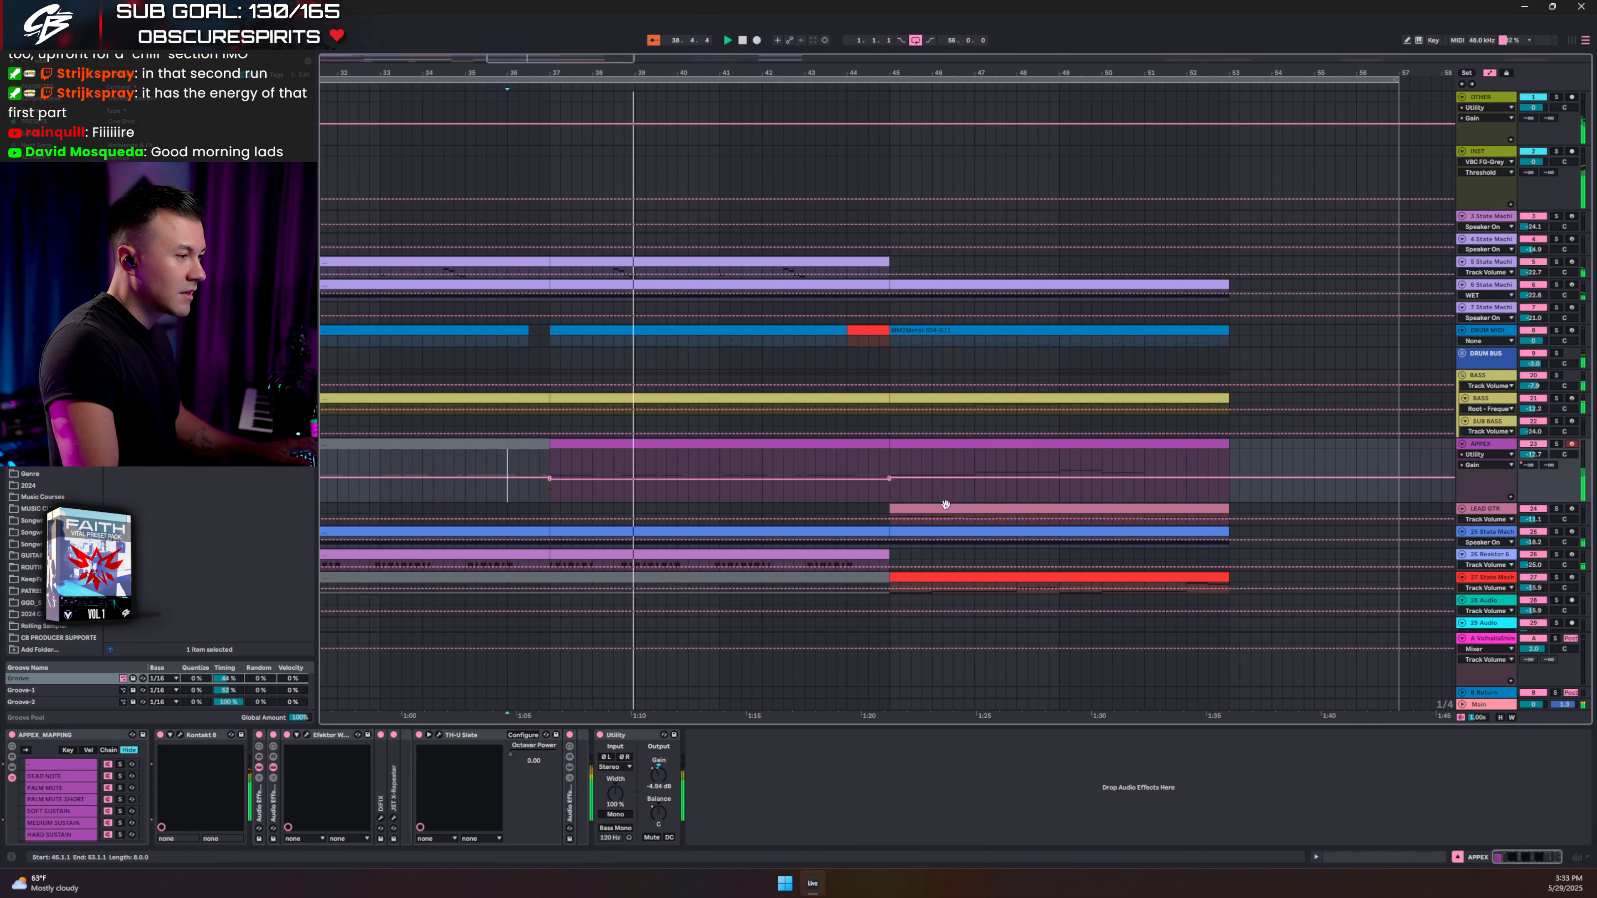
left_click_drag(963, 480, 962, 480)
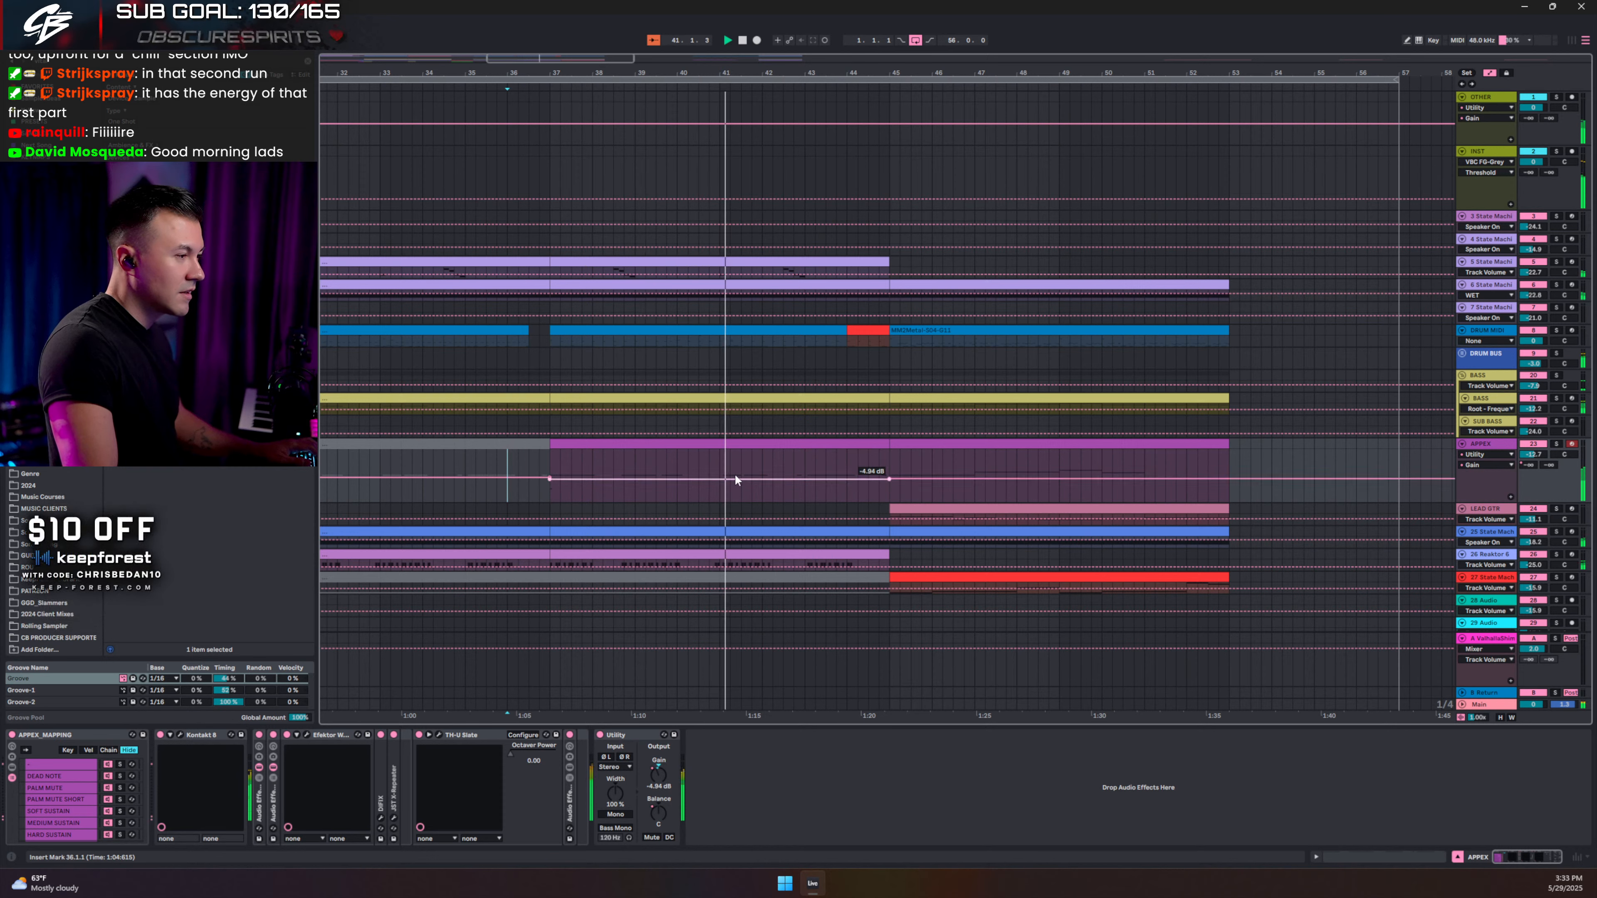
left_click_drag(736, 479, 736, 477)
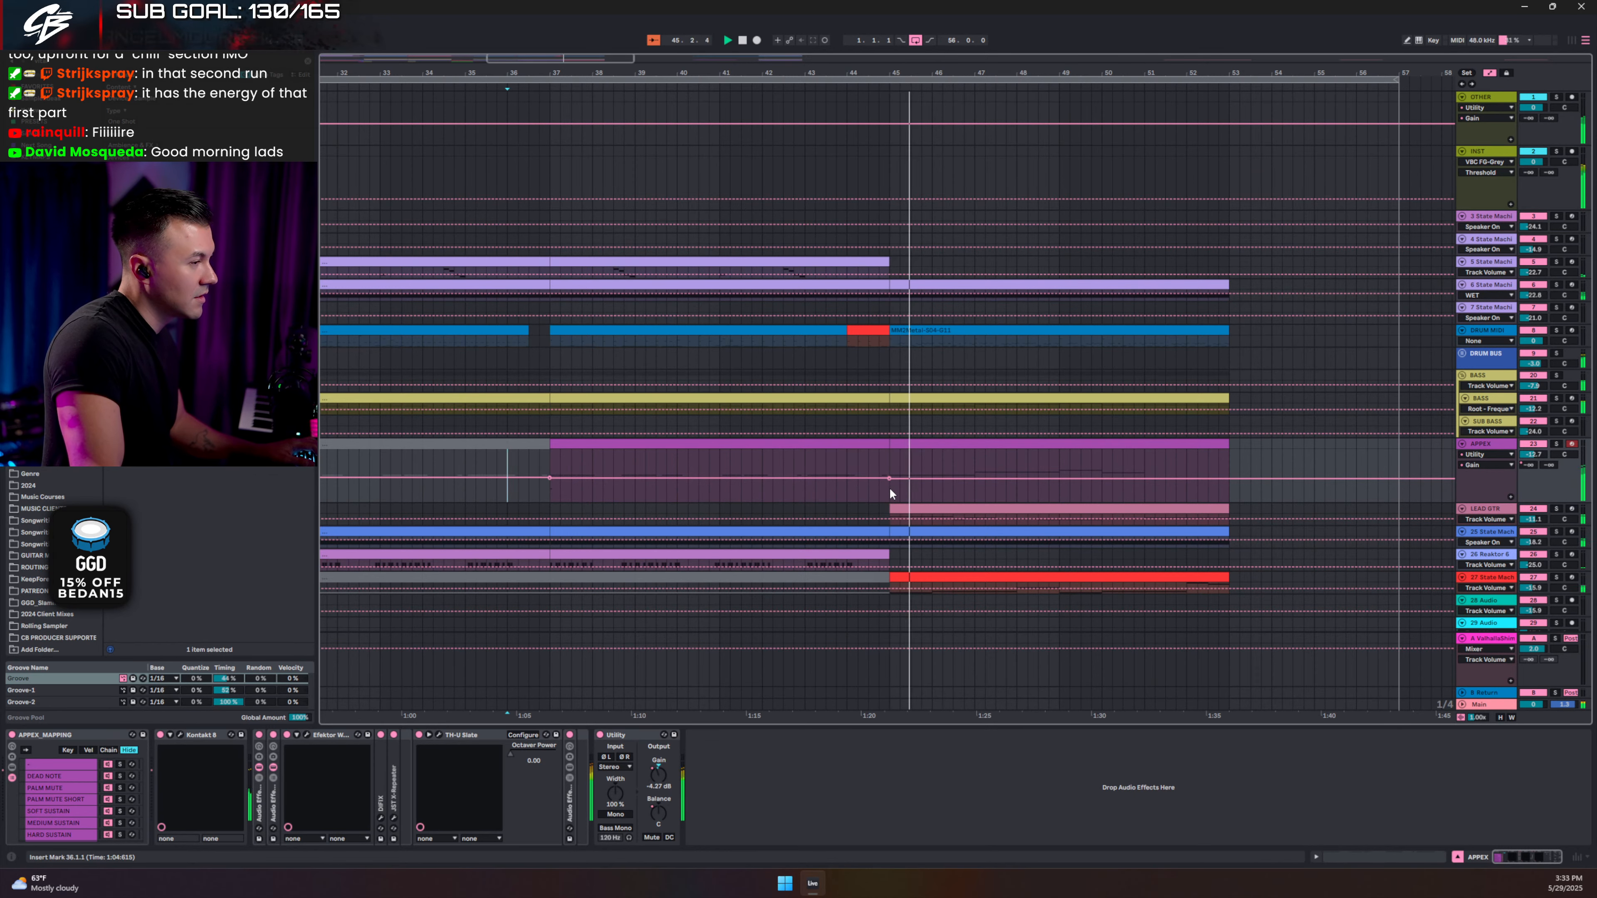
key("a")
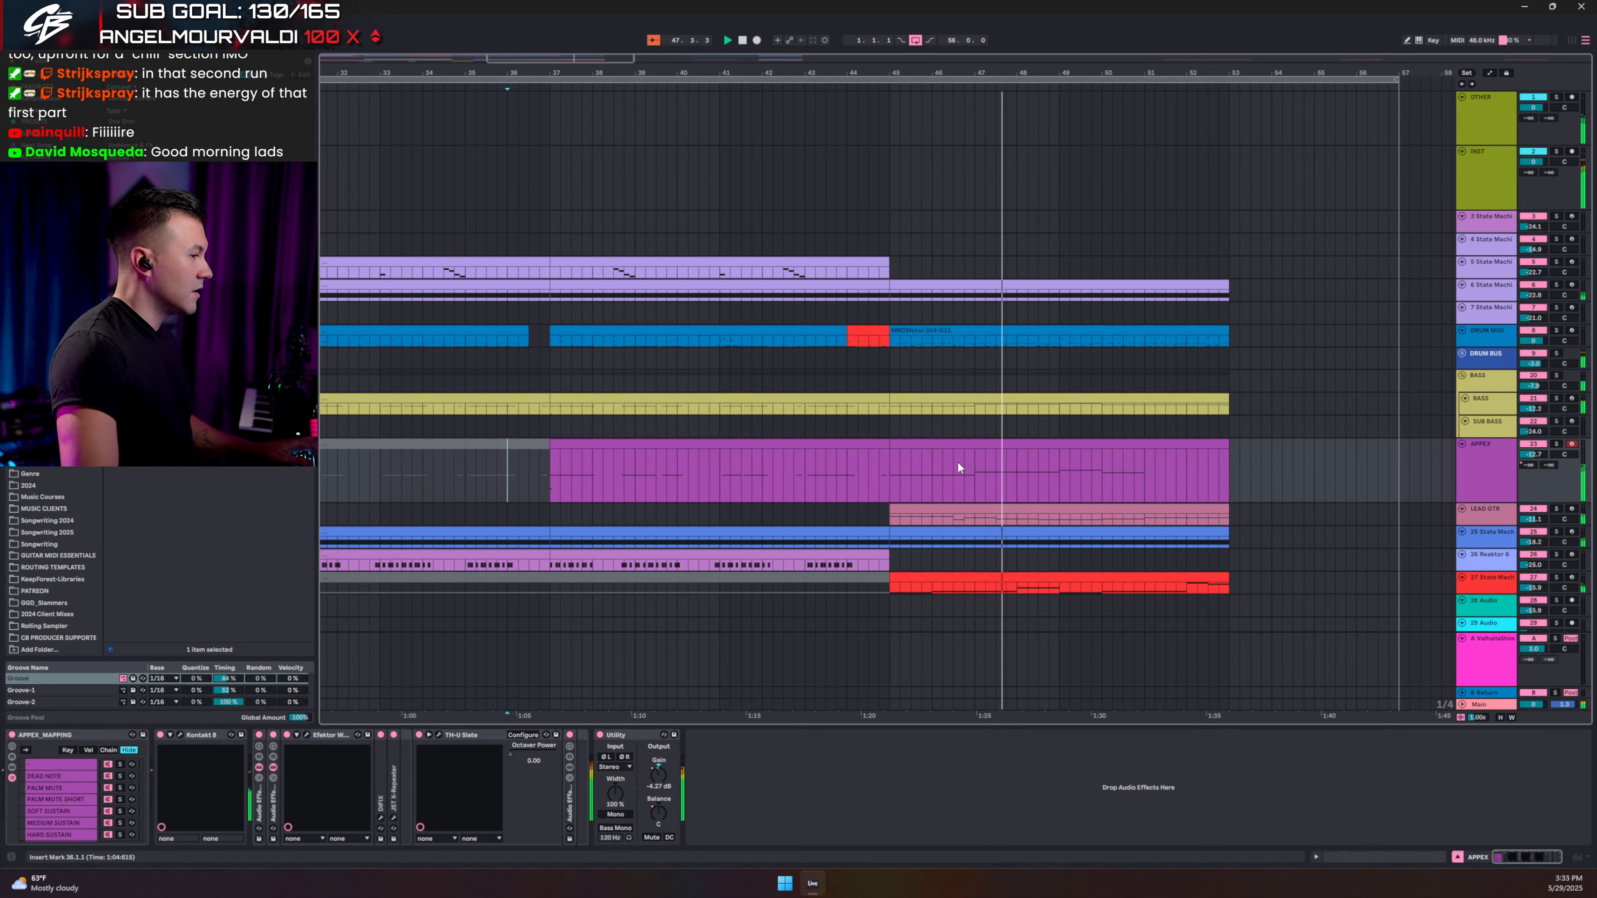
Split the long F#1 note in the BASS clip at bar 51 and transpose its second part down three semitones to D#1.
double_click(1039, 445)
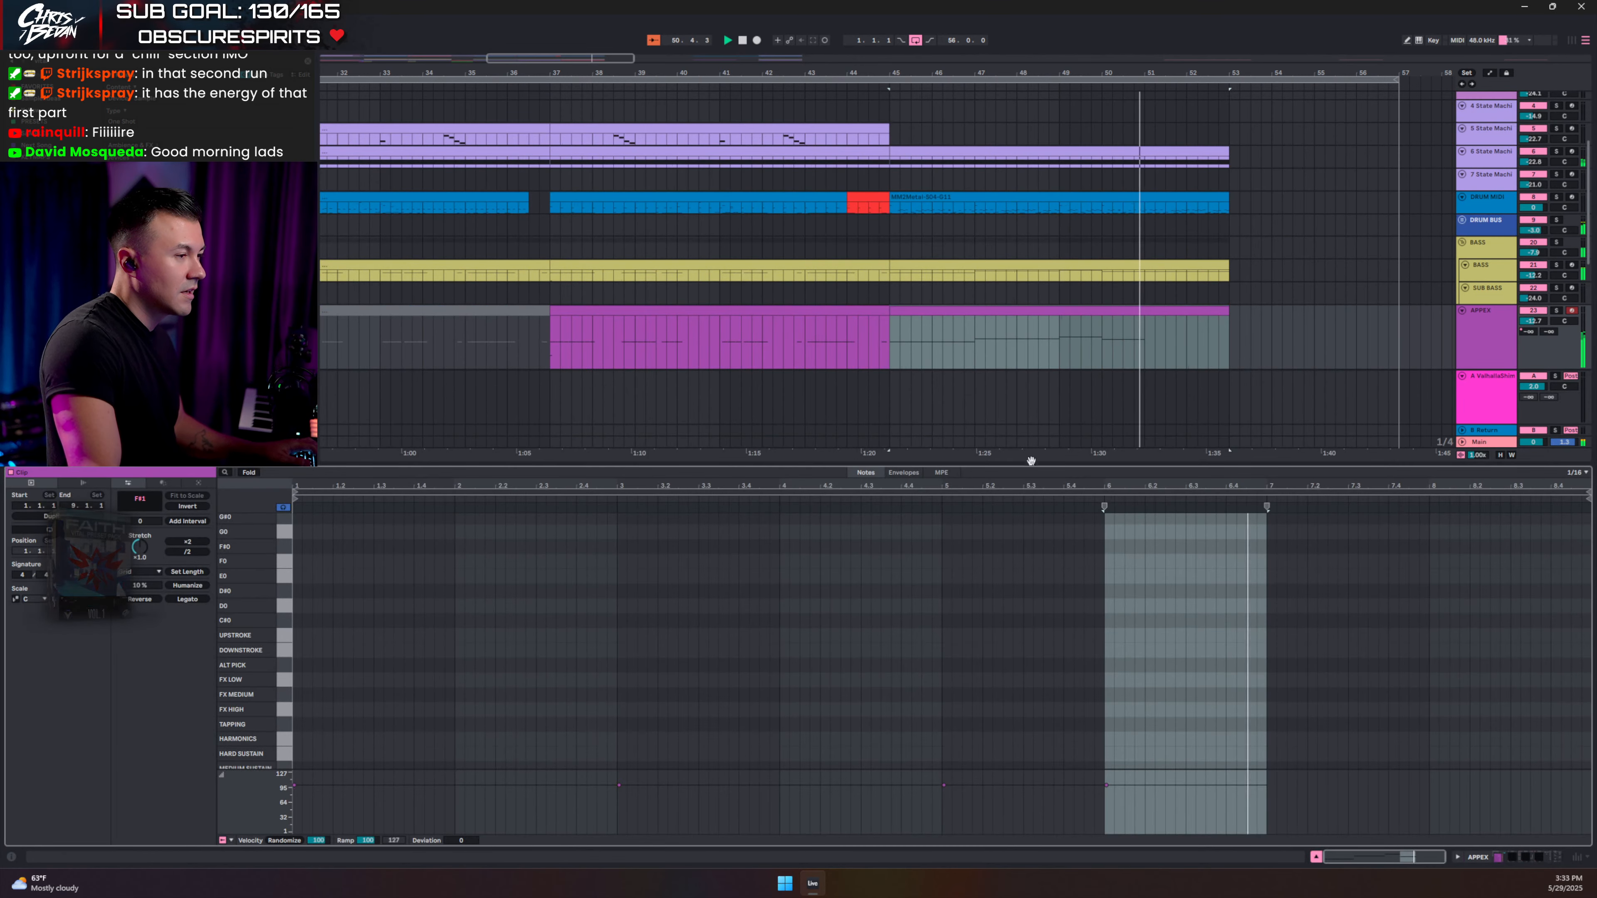
left_click(1148, 261)
left_click(1121, 306, "shift")
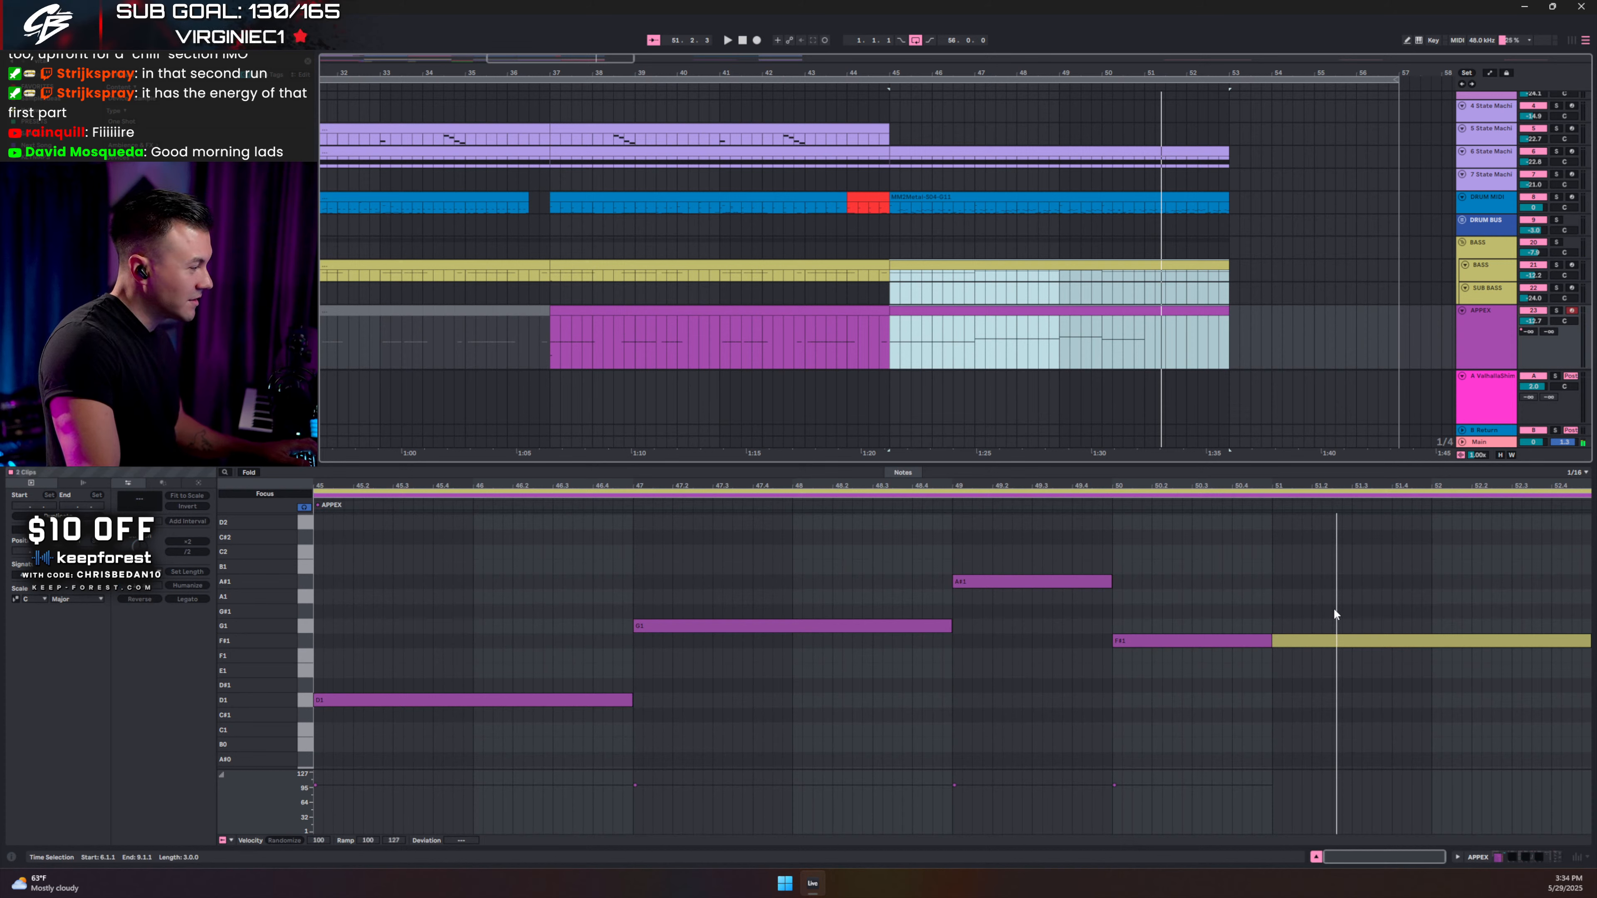
left_click(1411, 640)
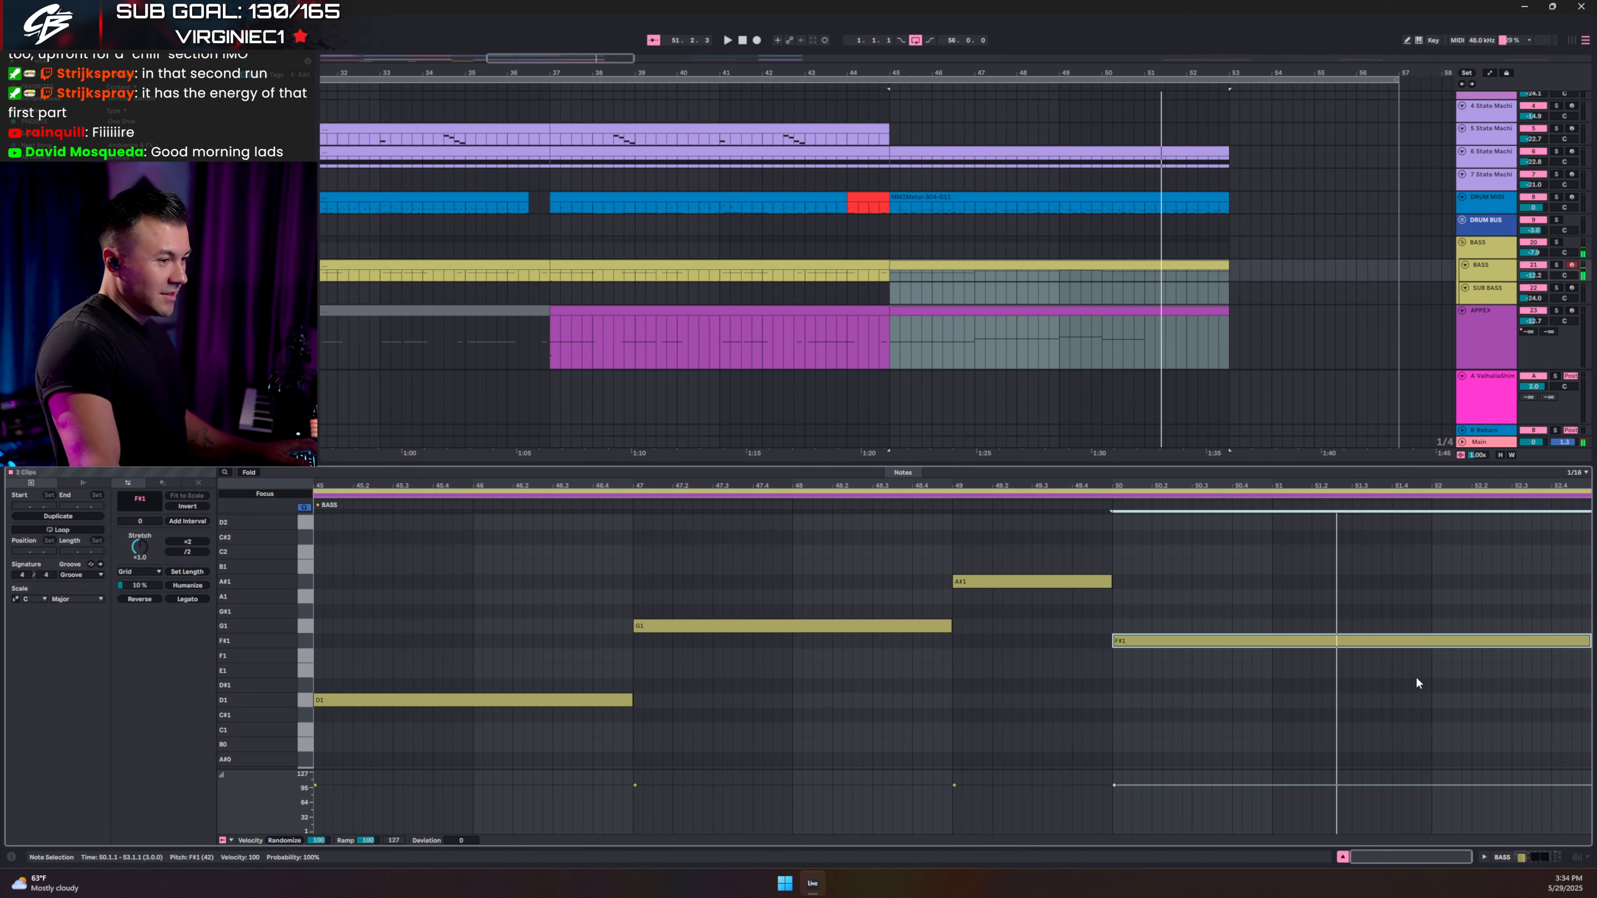
key("e")
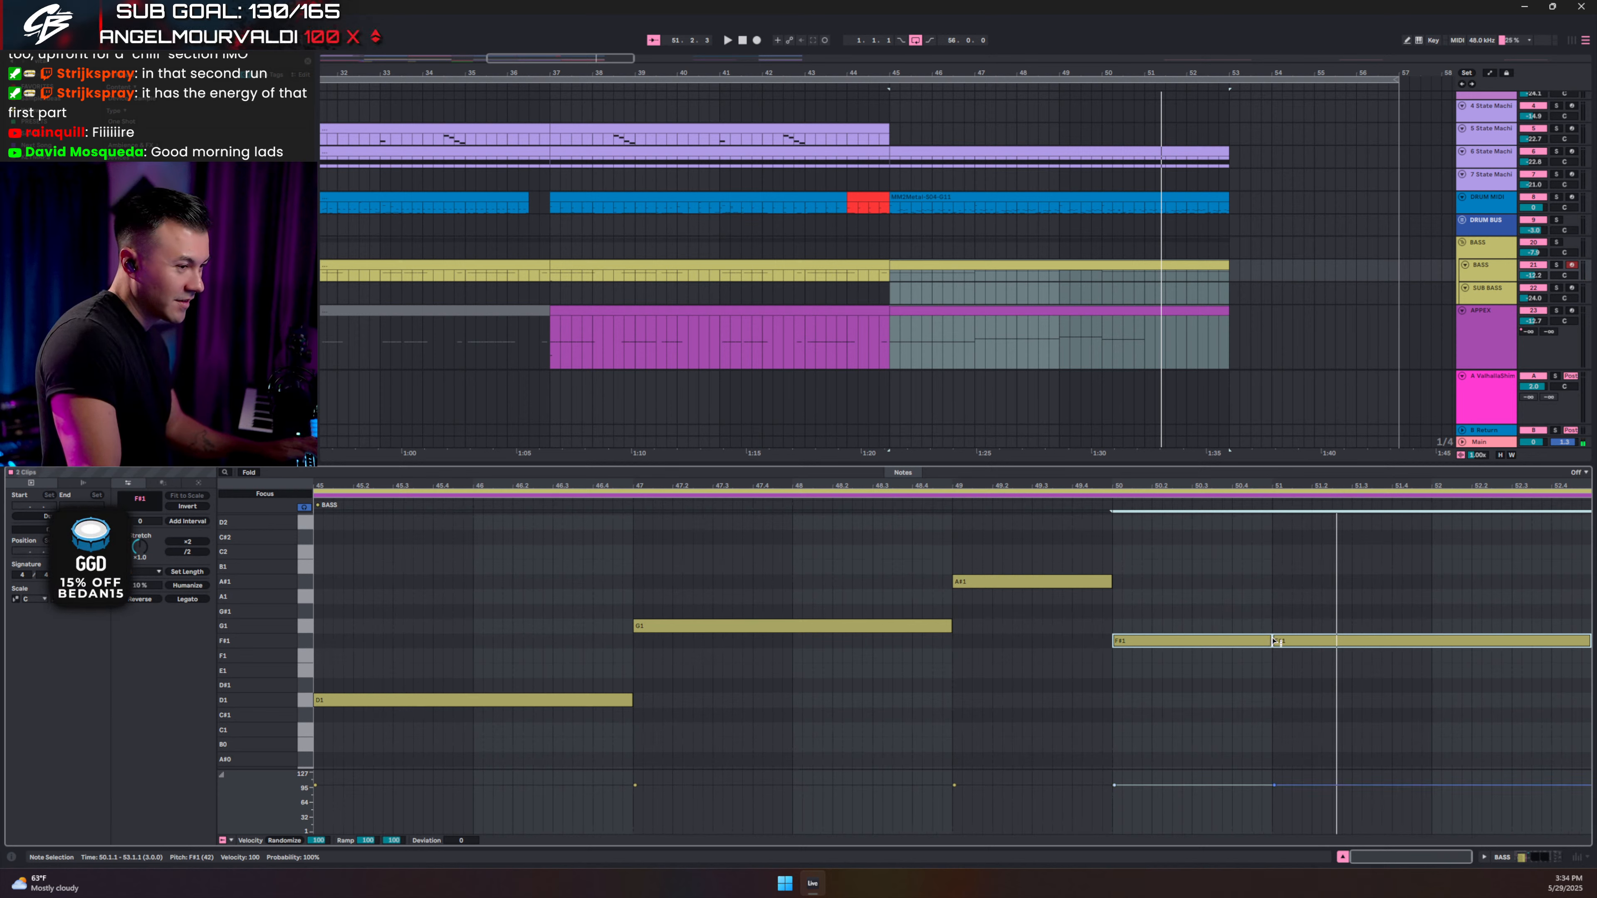
left_click(1295, 644)
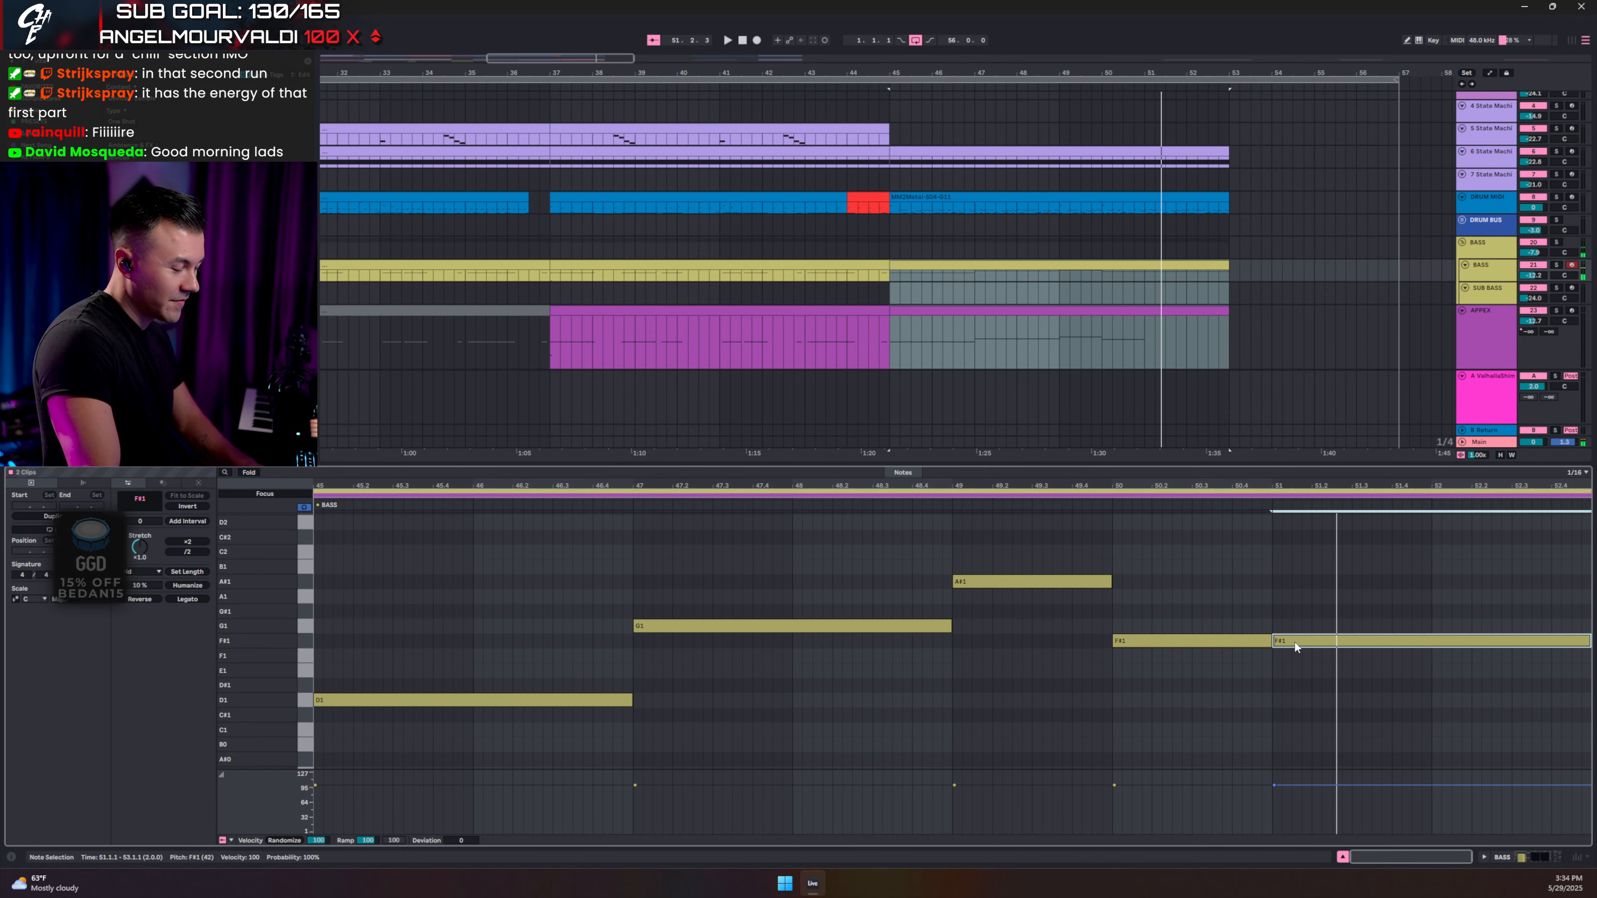
key("Down")
key("Down")
key("Down")
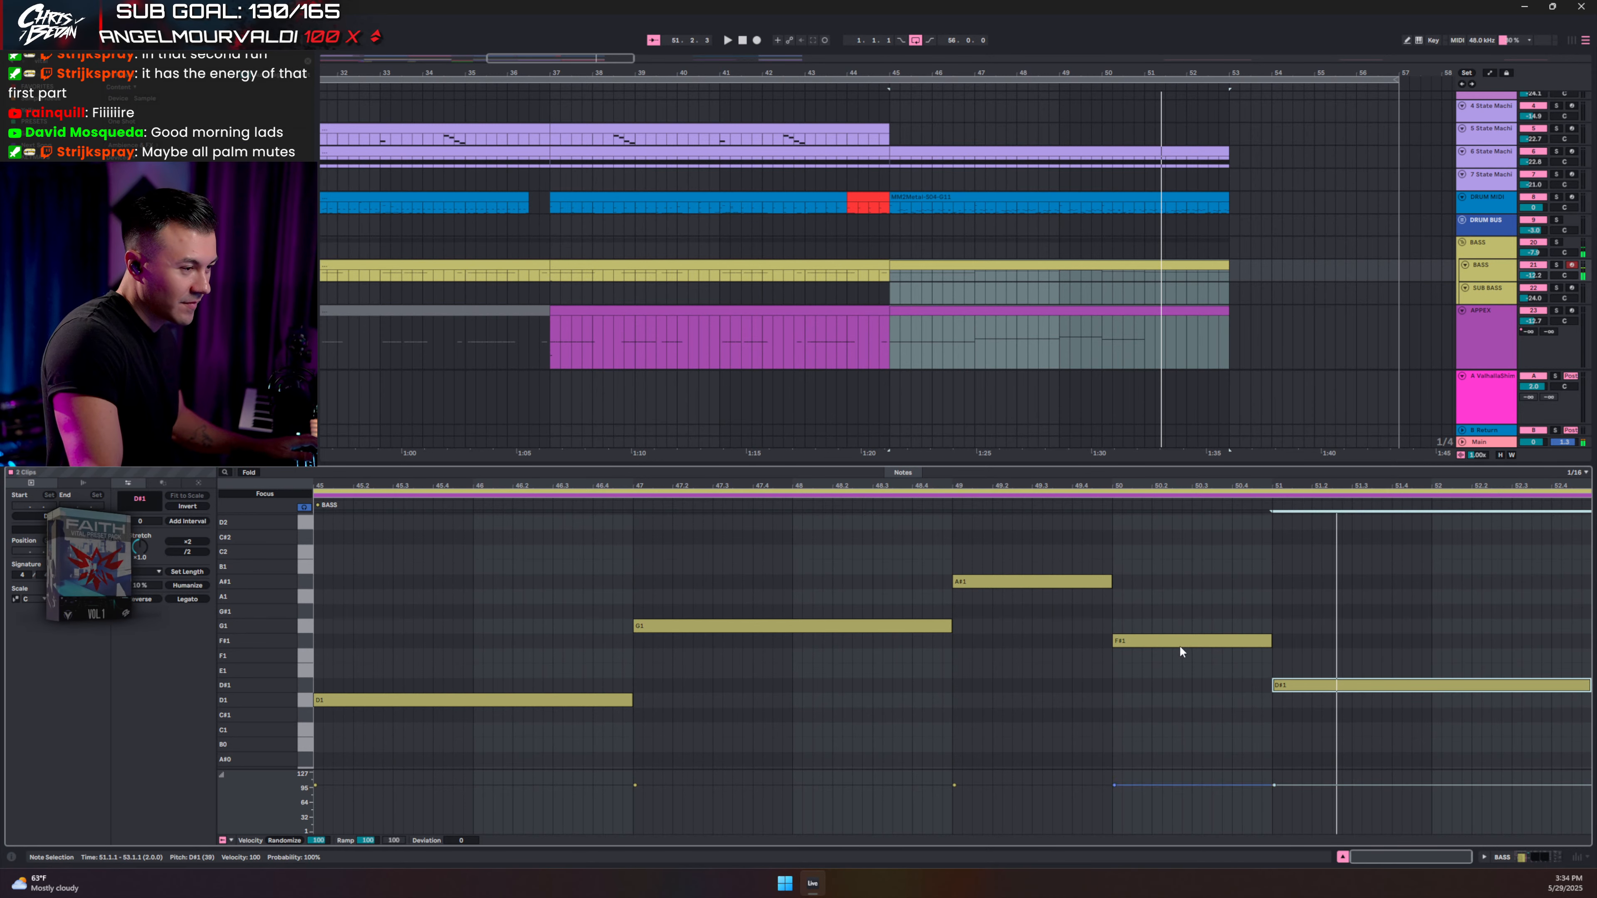
Copy the F#1 note in the APPEX clip starting at bar 45 to D#1 at clip bar 7, and extend the copy to the clip's end.
left_click(1031, 311)
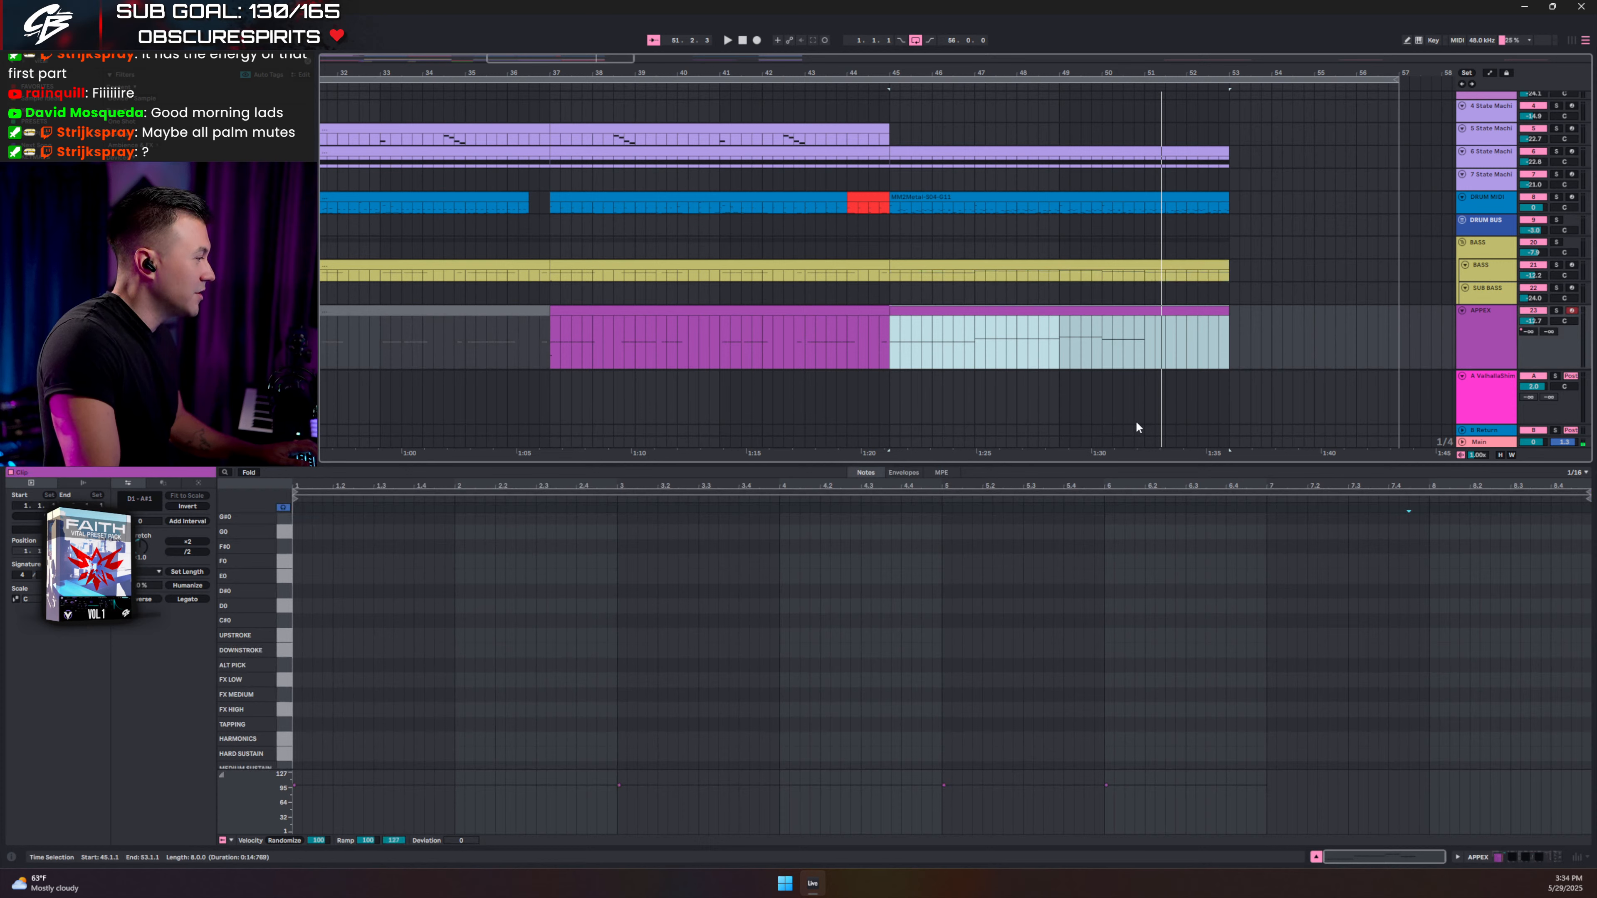
double_click(1098, 307)
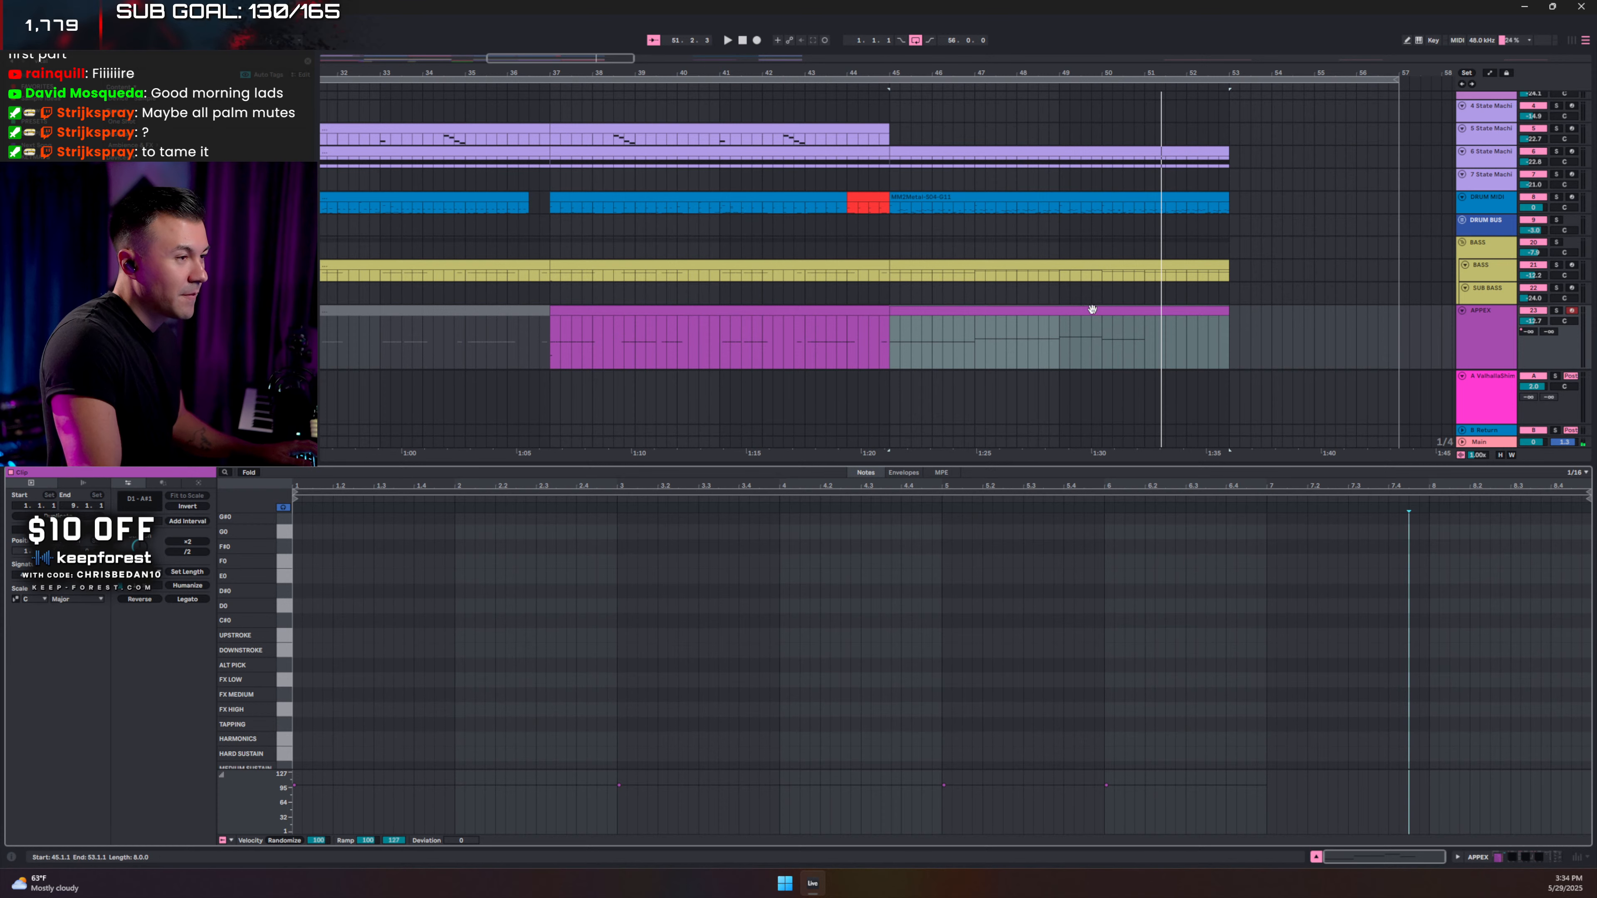
scroll(1223, 607, "up", 10)
scroll(1226, 599, "down", 3)
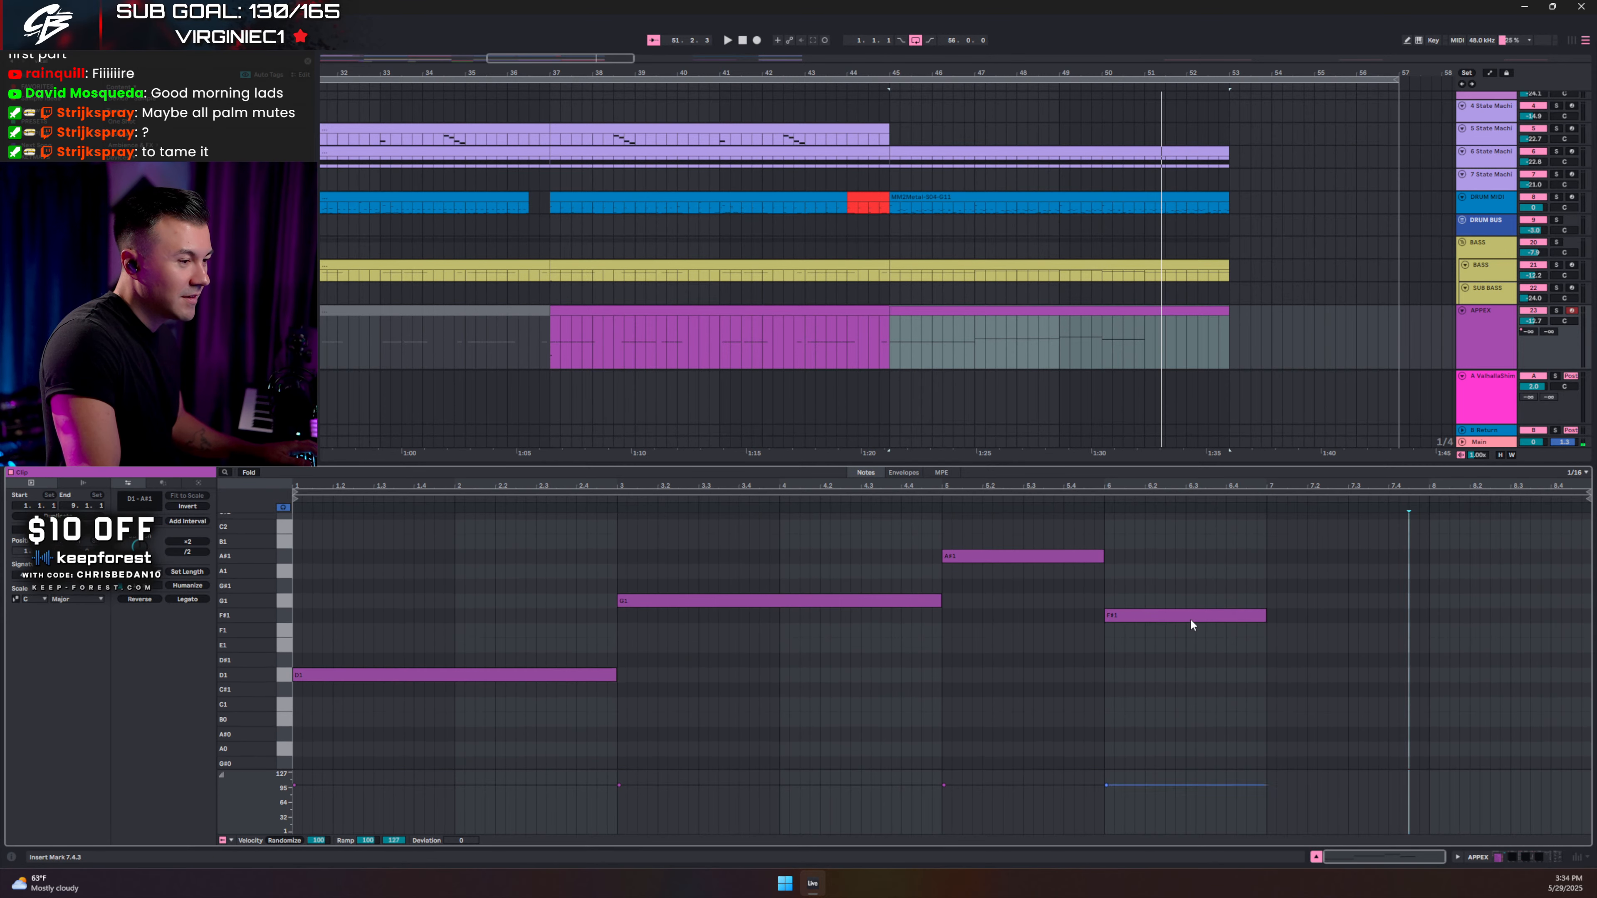
left_click_drag(1156, 617, 1321, 664)
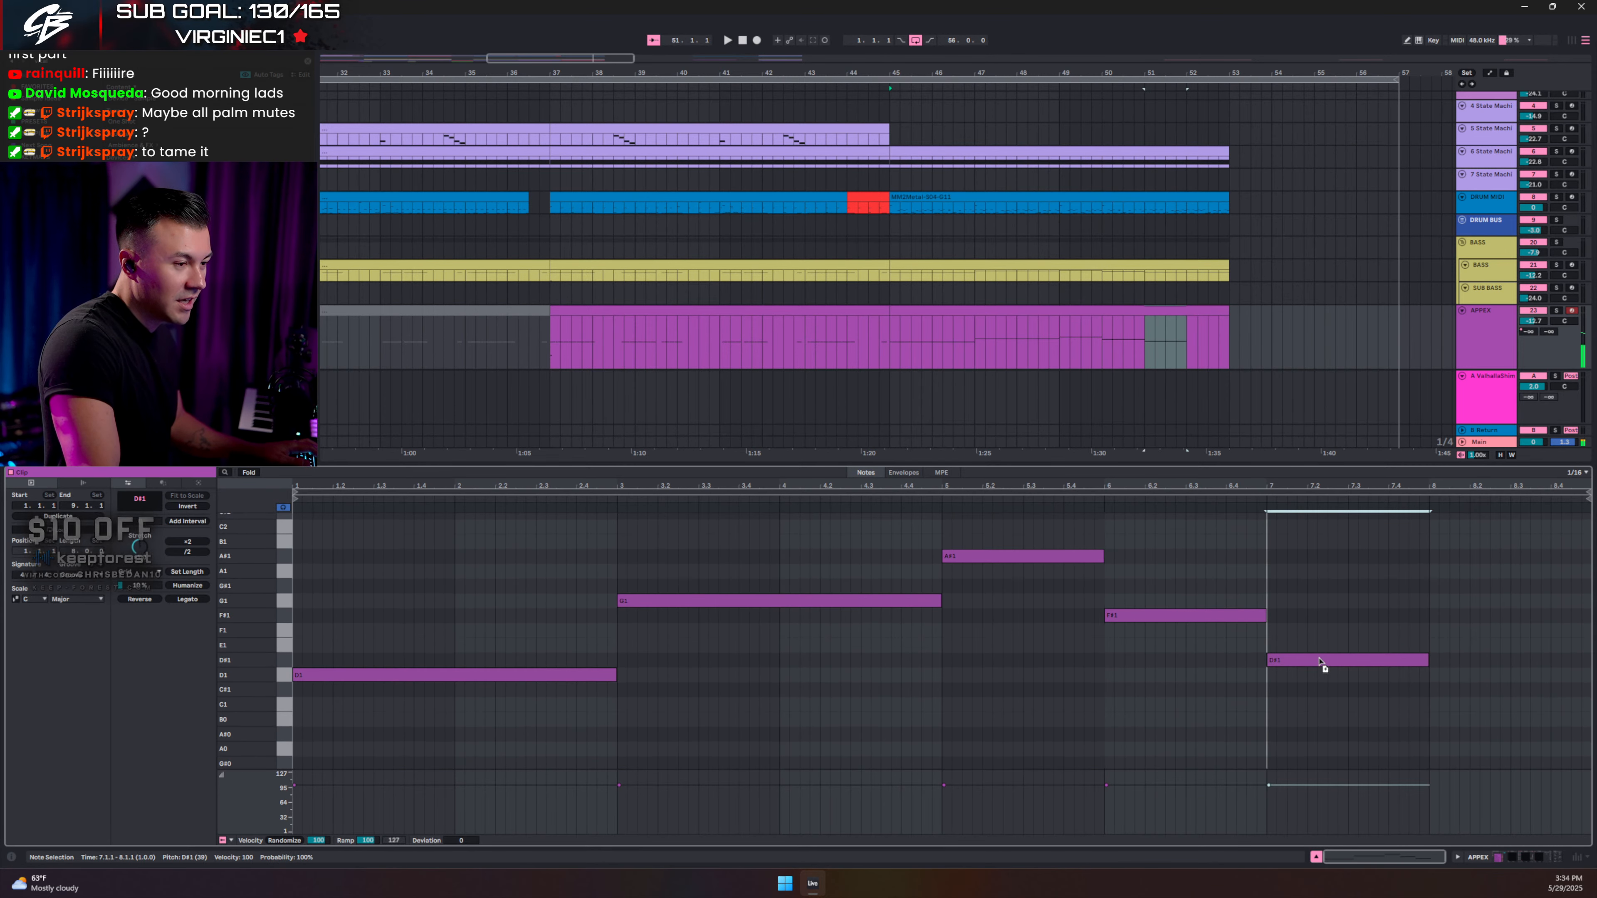
left_click_drag(1433, 656, 1591, 658)
left_click(1034, 541)
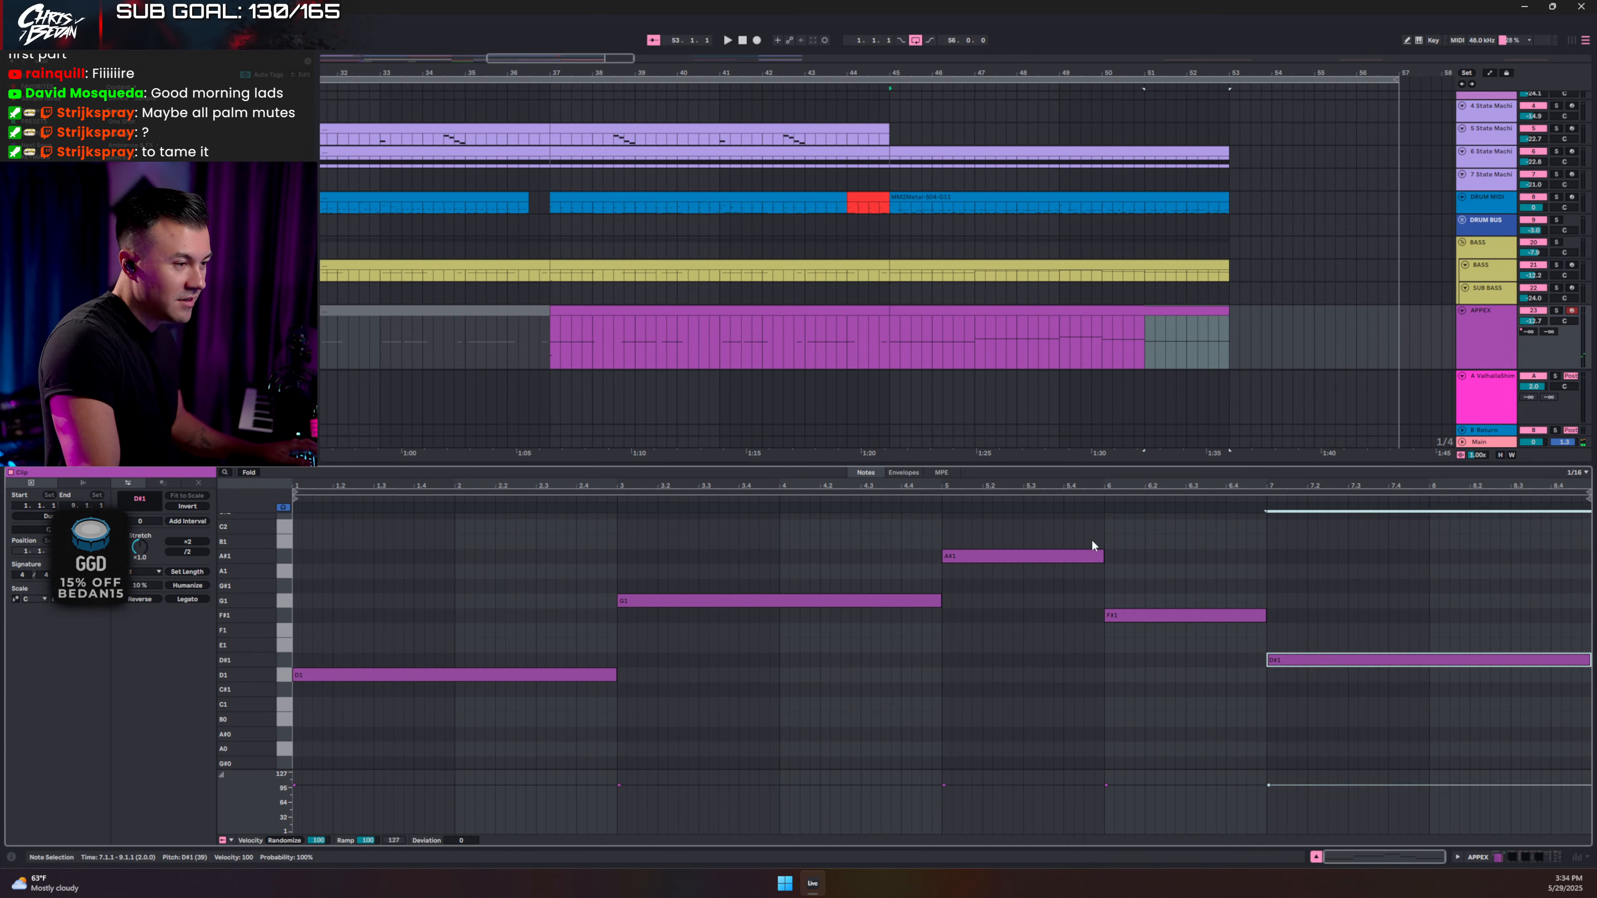
Play the end of the section, and loop the arrangement from bar 45 to 53 using the DRUM MIDI clip and play it.
key("space")
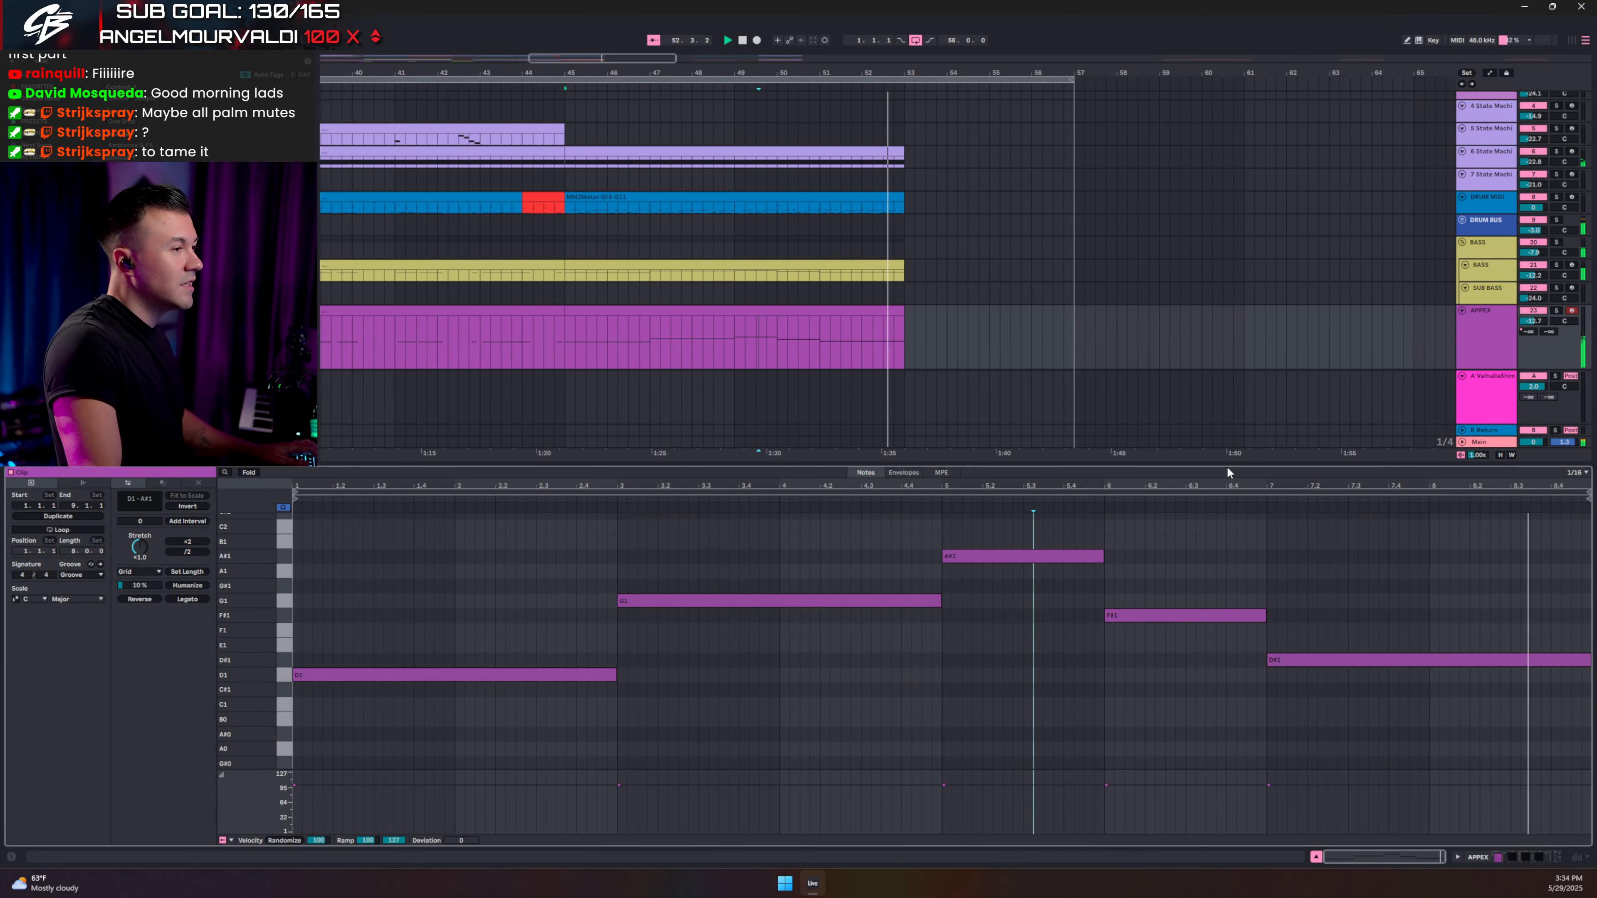
key("space")
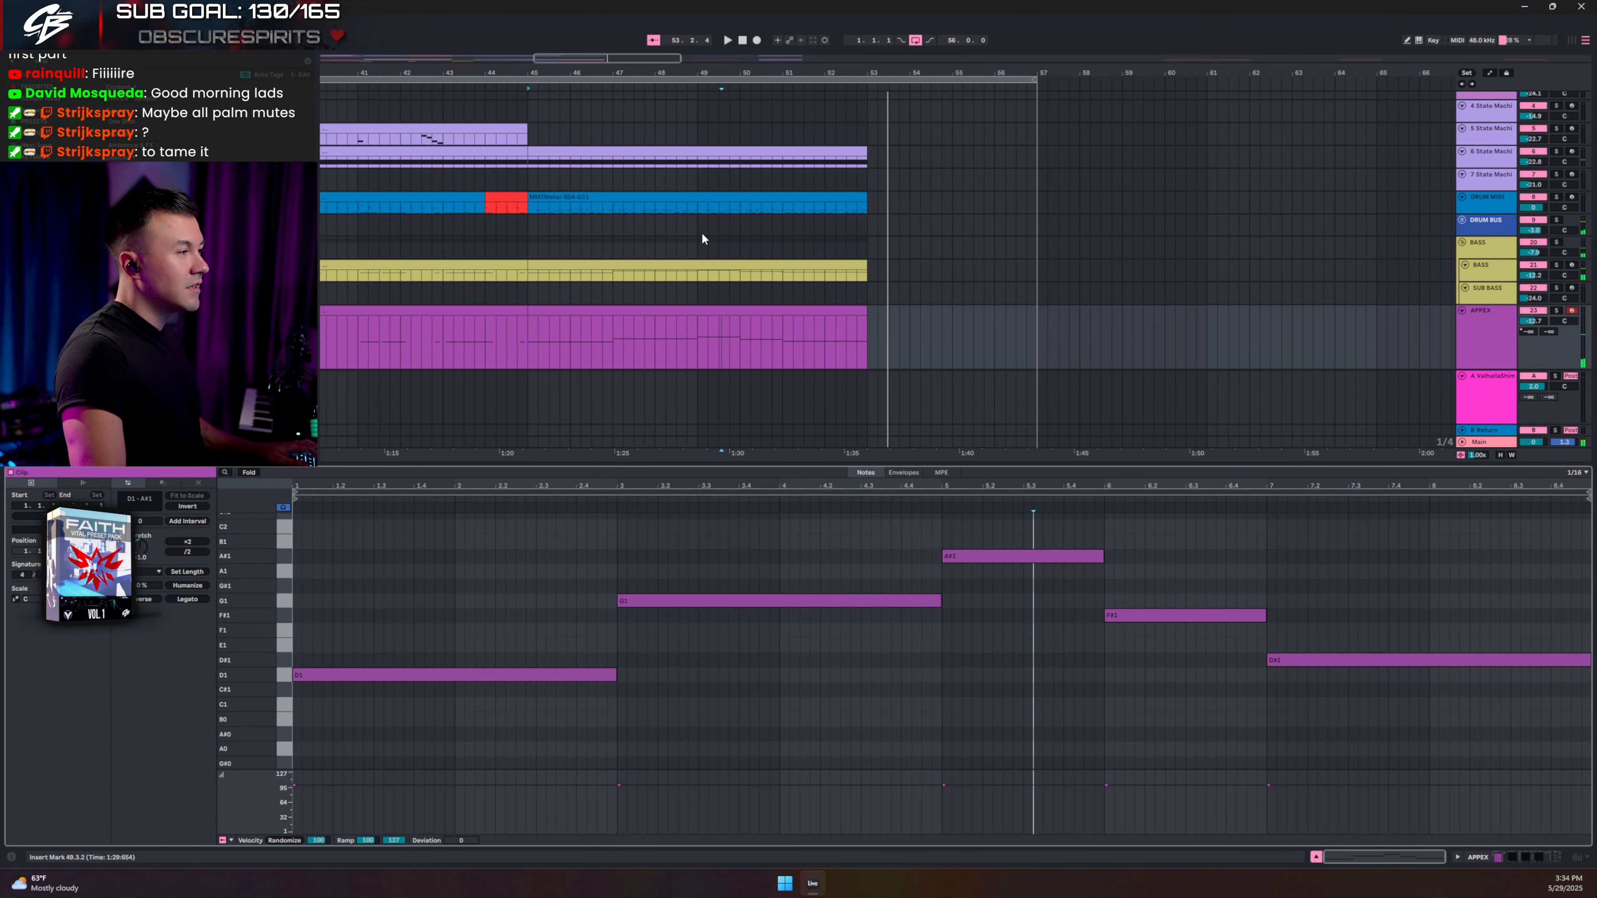
left_click(677, 197)
key("ctrl+l")
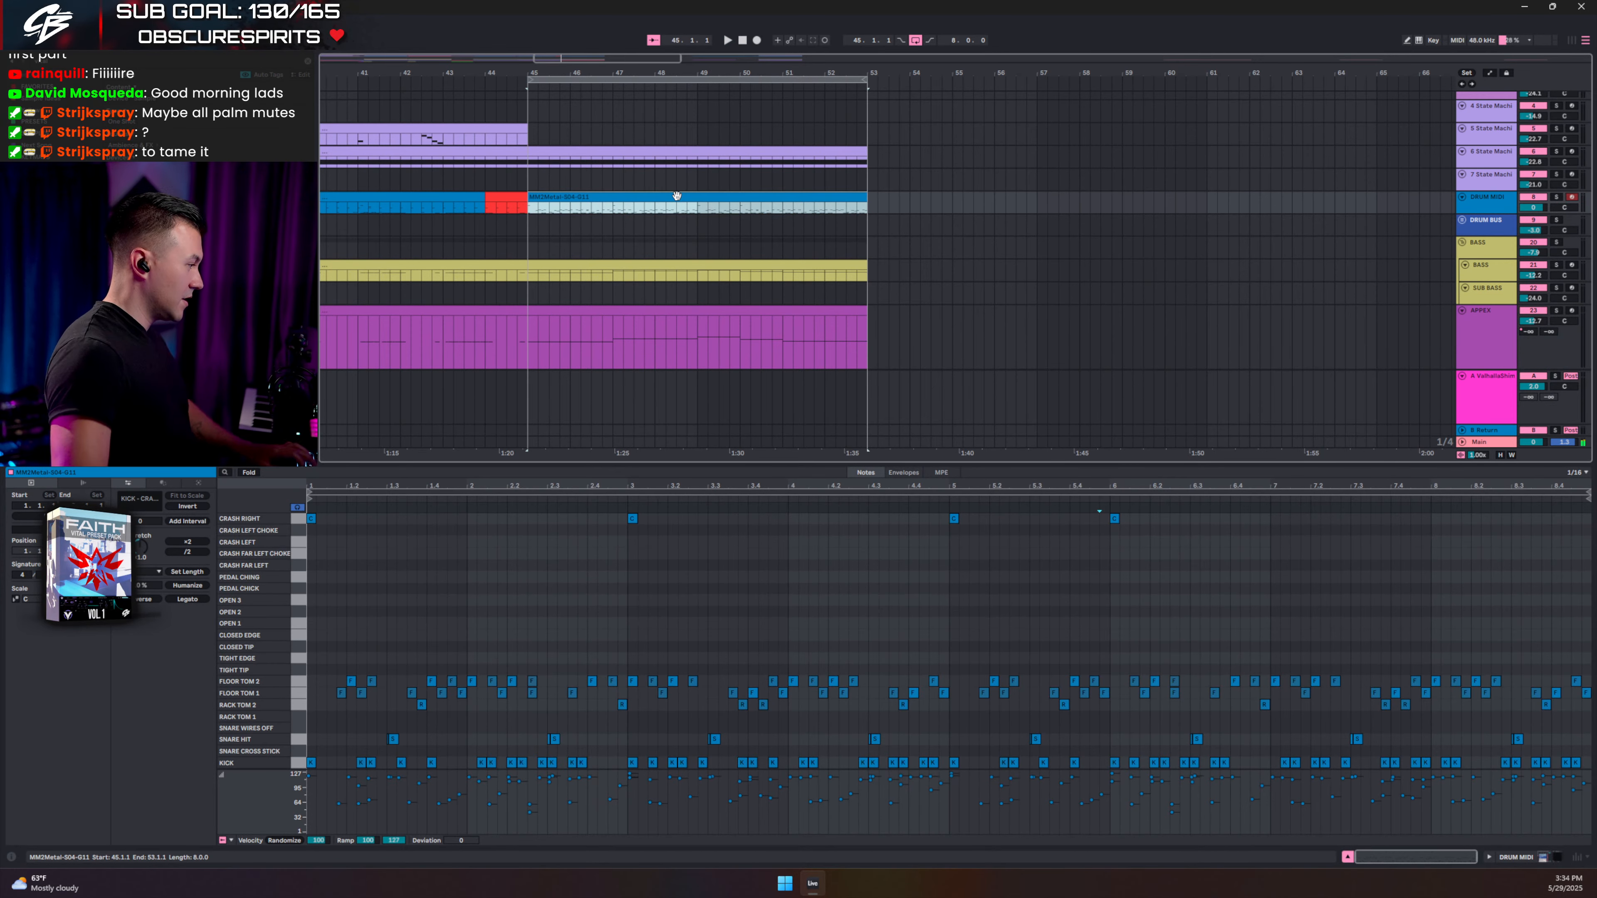
key("space")
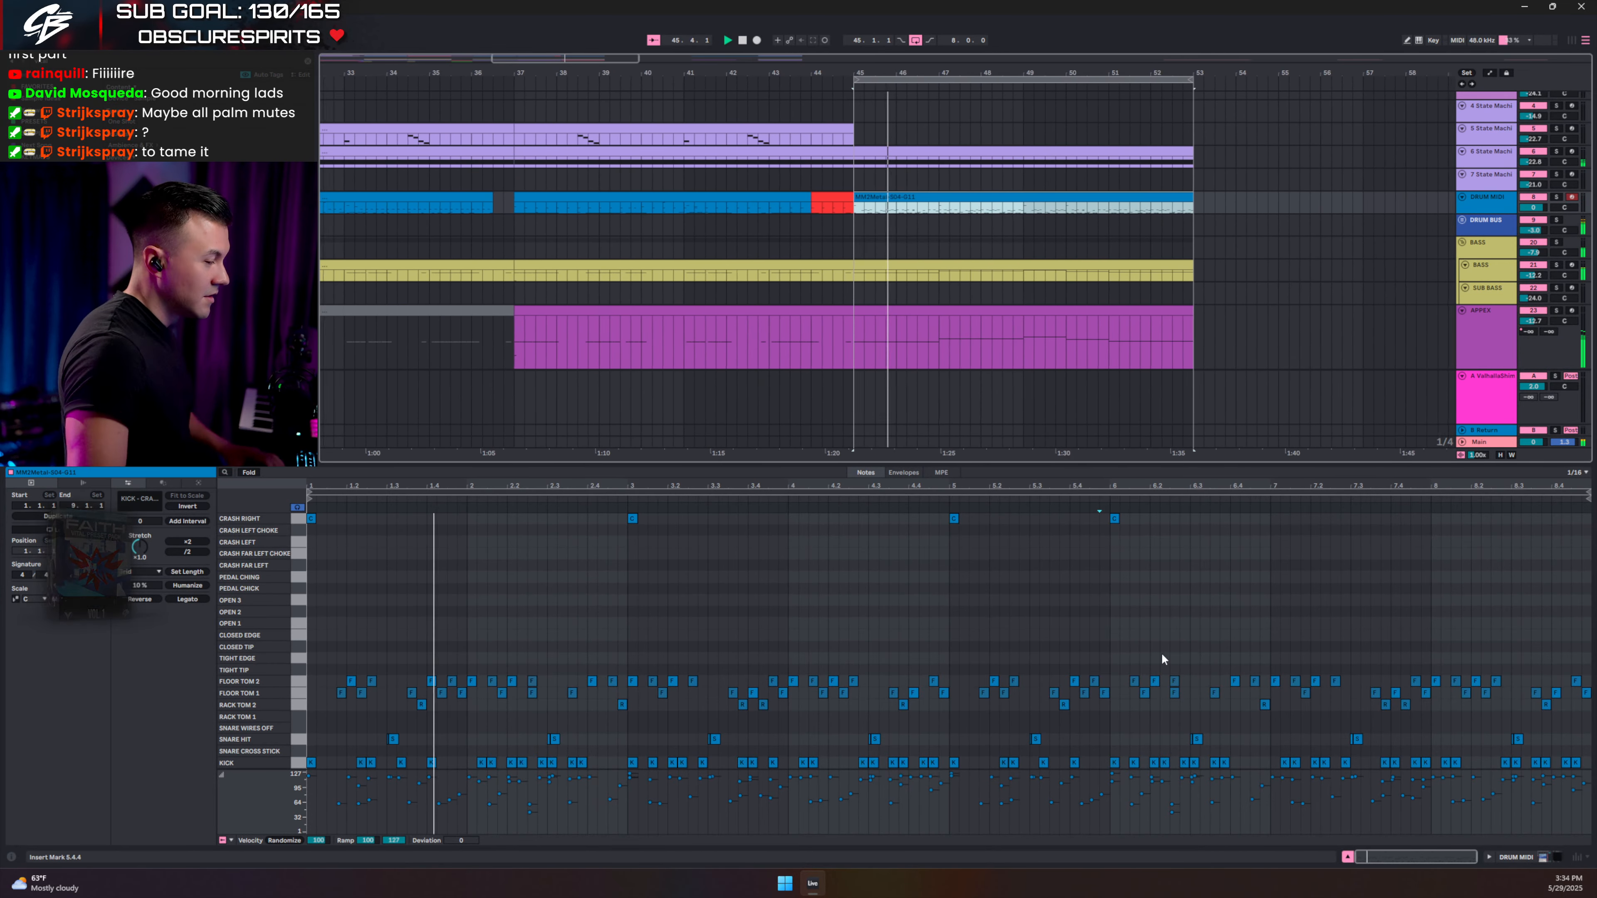
key("ctrl+alt+l")
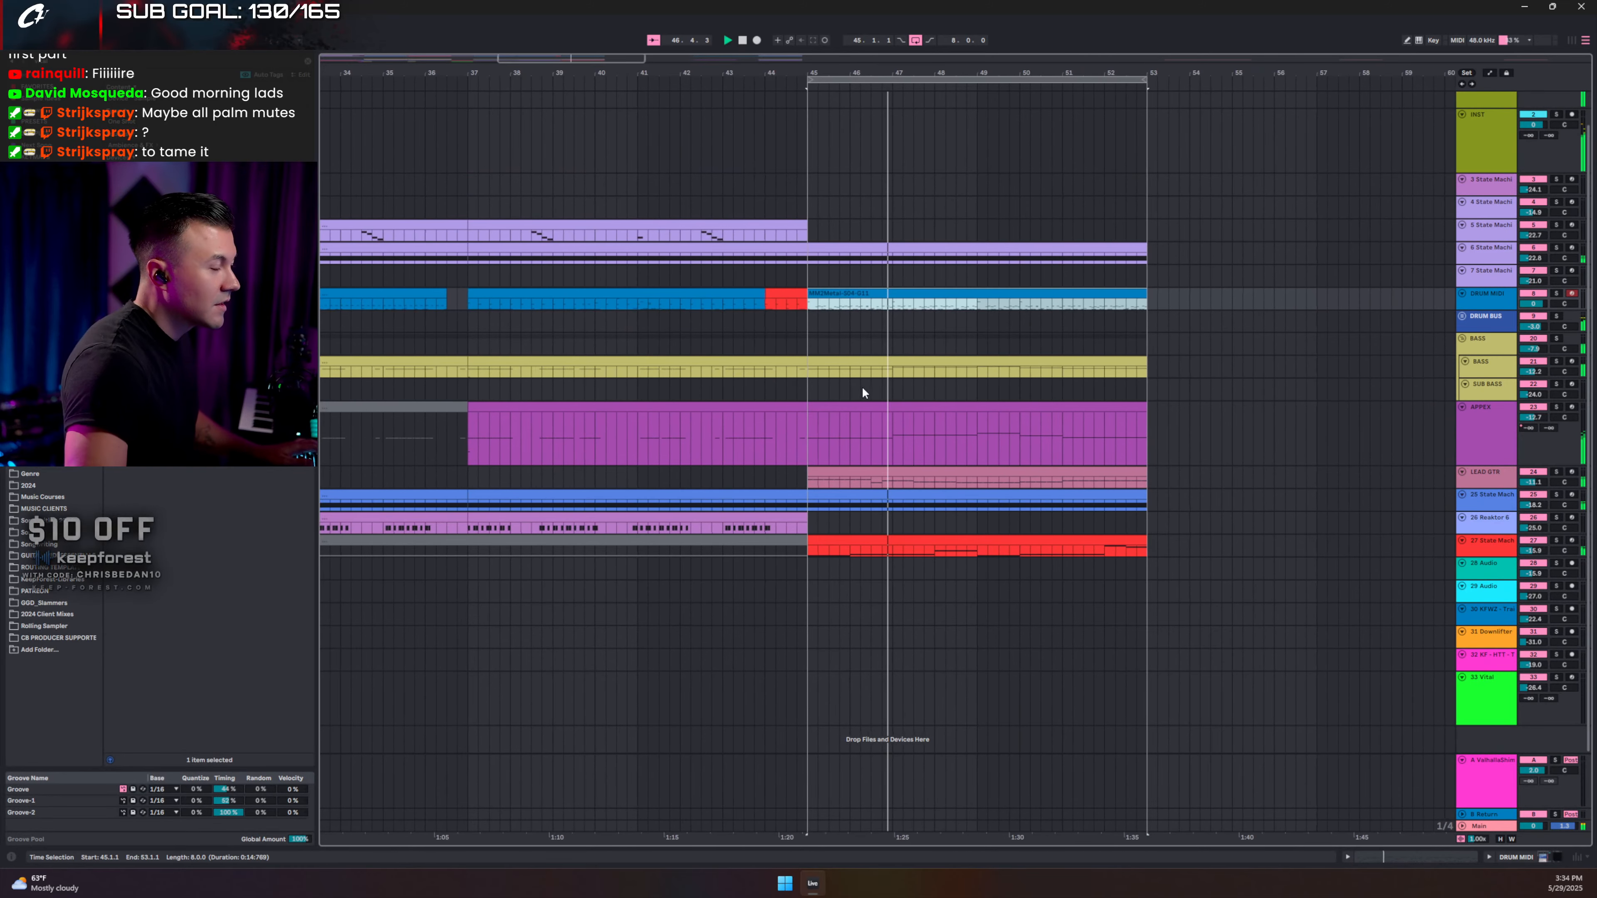
Open the APPEX clip from bar 45 to 53, select all its notes and set the note grid to 1/8.
key("Down")
key("Down")
key("Down")
key("Down")
key("Down")
key("ctrl+alt+l")
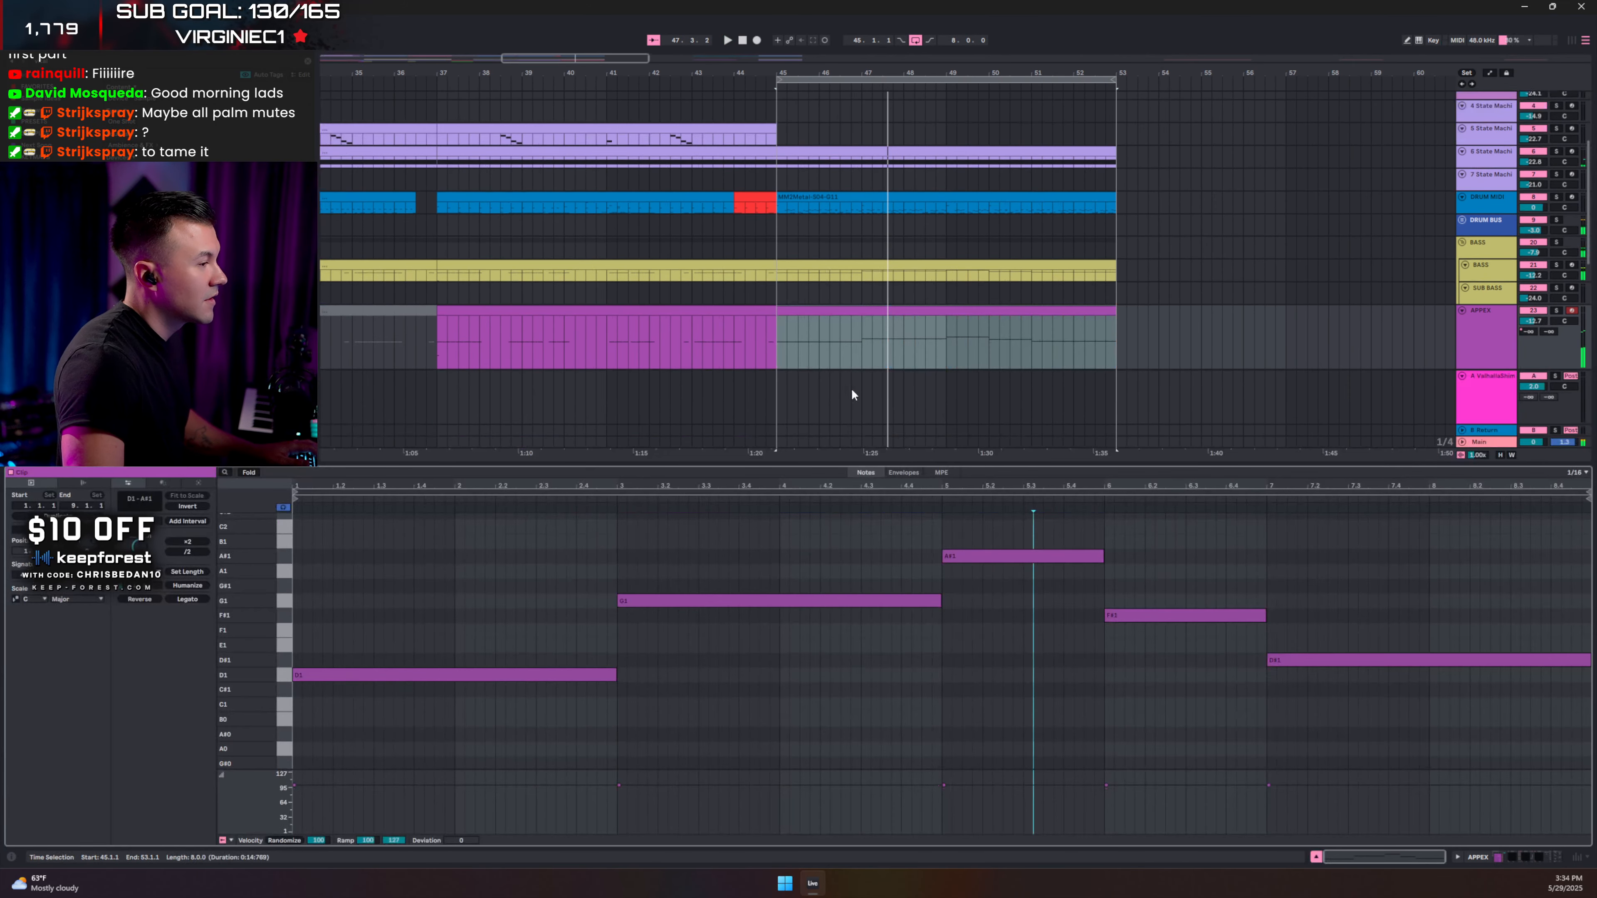
key("space")
key("ctrl+a")
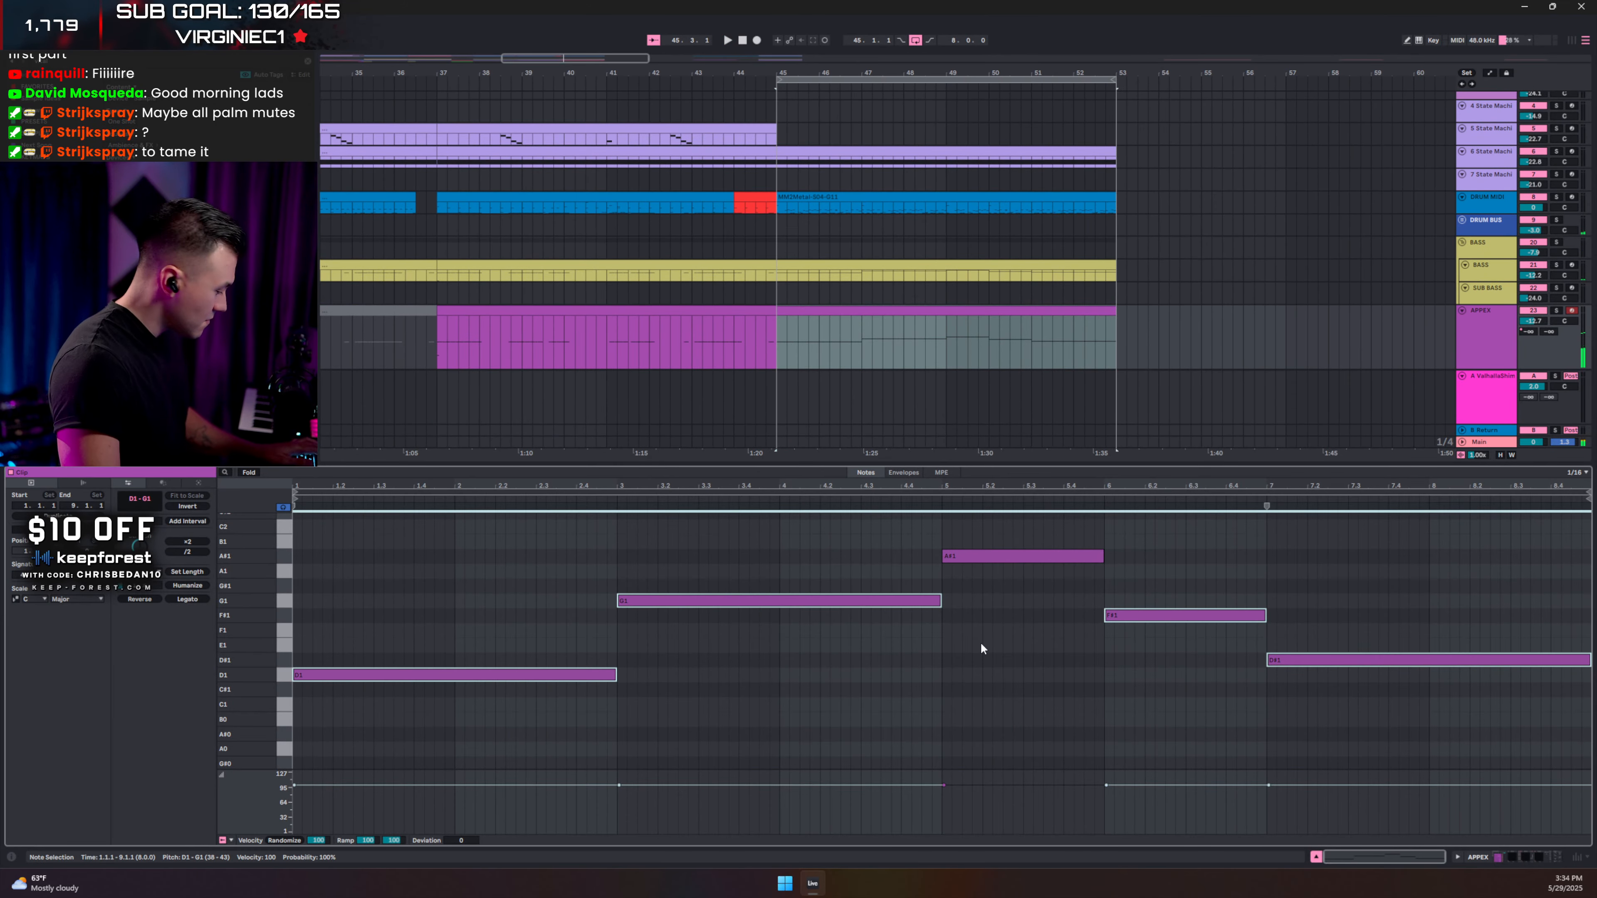
key("ctrl+2")
key("ctrl+2")
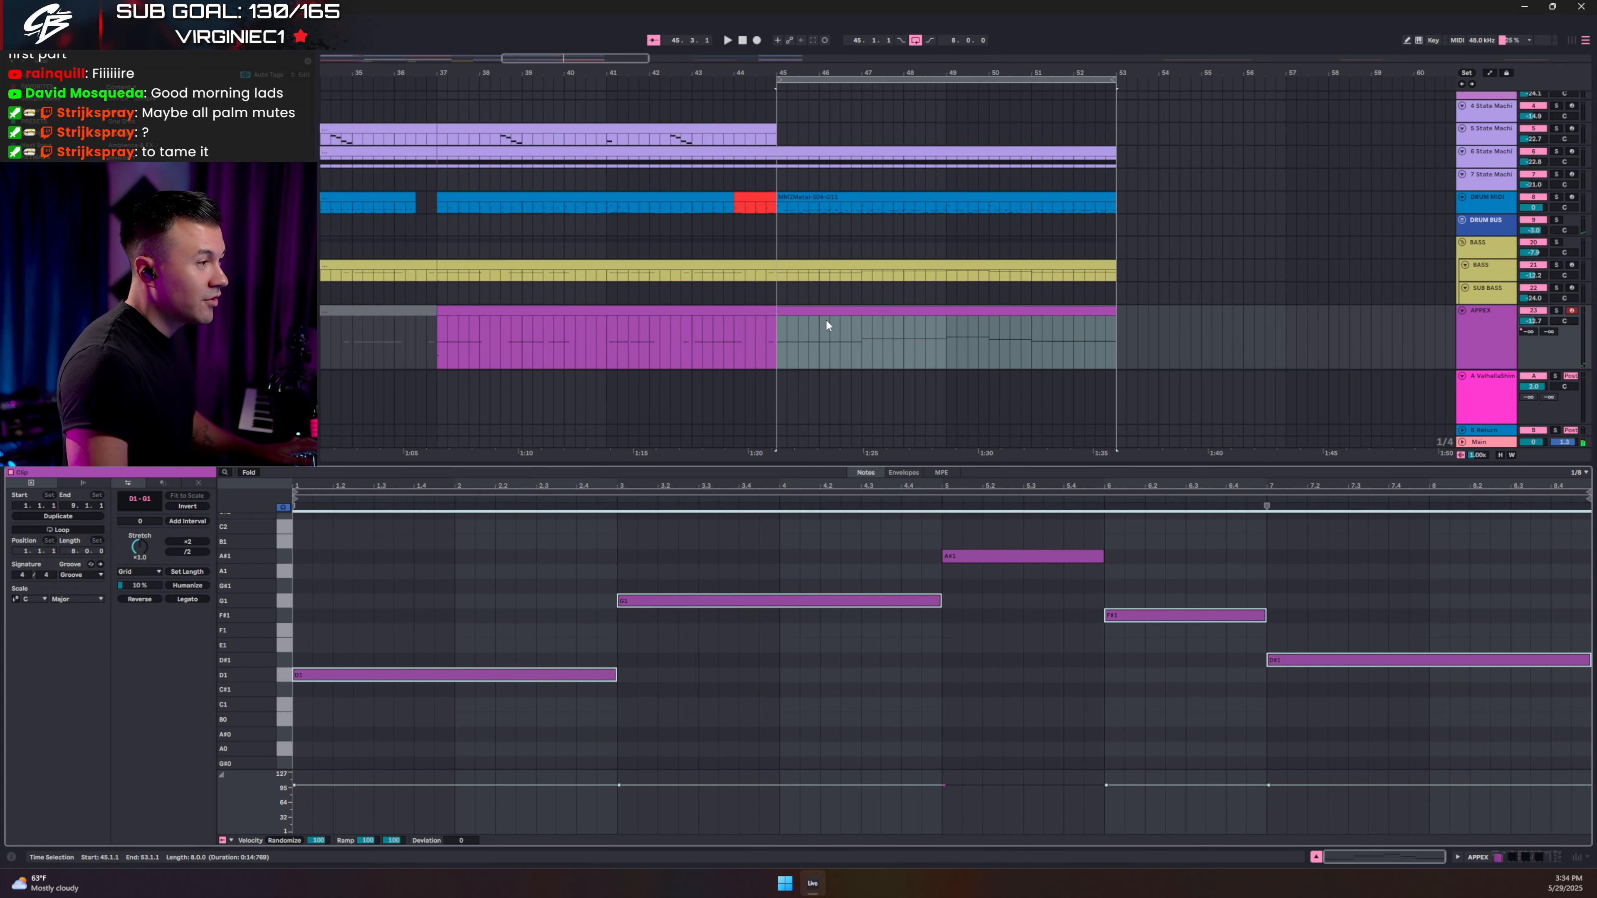
Copy the BASS and APPEX clips from bars 45 to 53 to bar 57 as spare versions.
left_click(835, 265, "shift")
left_click_drag(797, 263, 1305, 265)
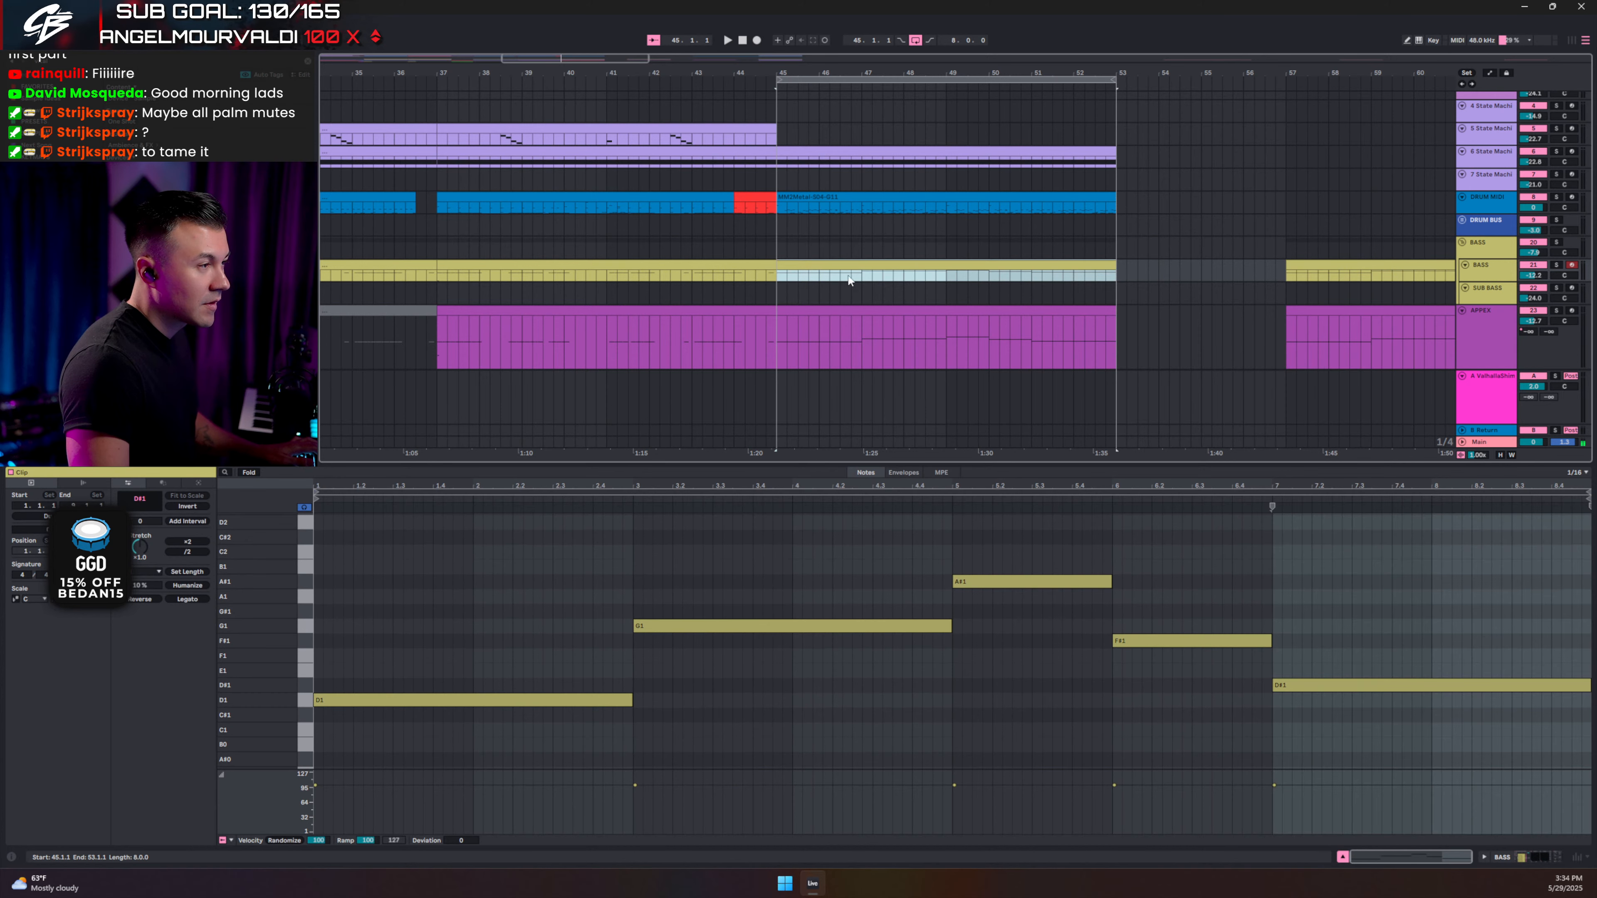
Chop all APPEX notes between bars 45 and 53 into 1/16 notes, with the BASS and APPEX clips open together.
left_click(846, 277)
left_click(852, 308, "shift")
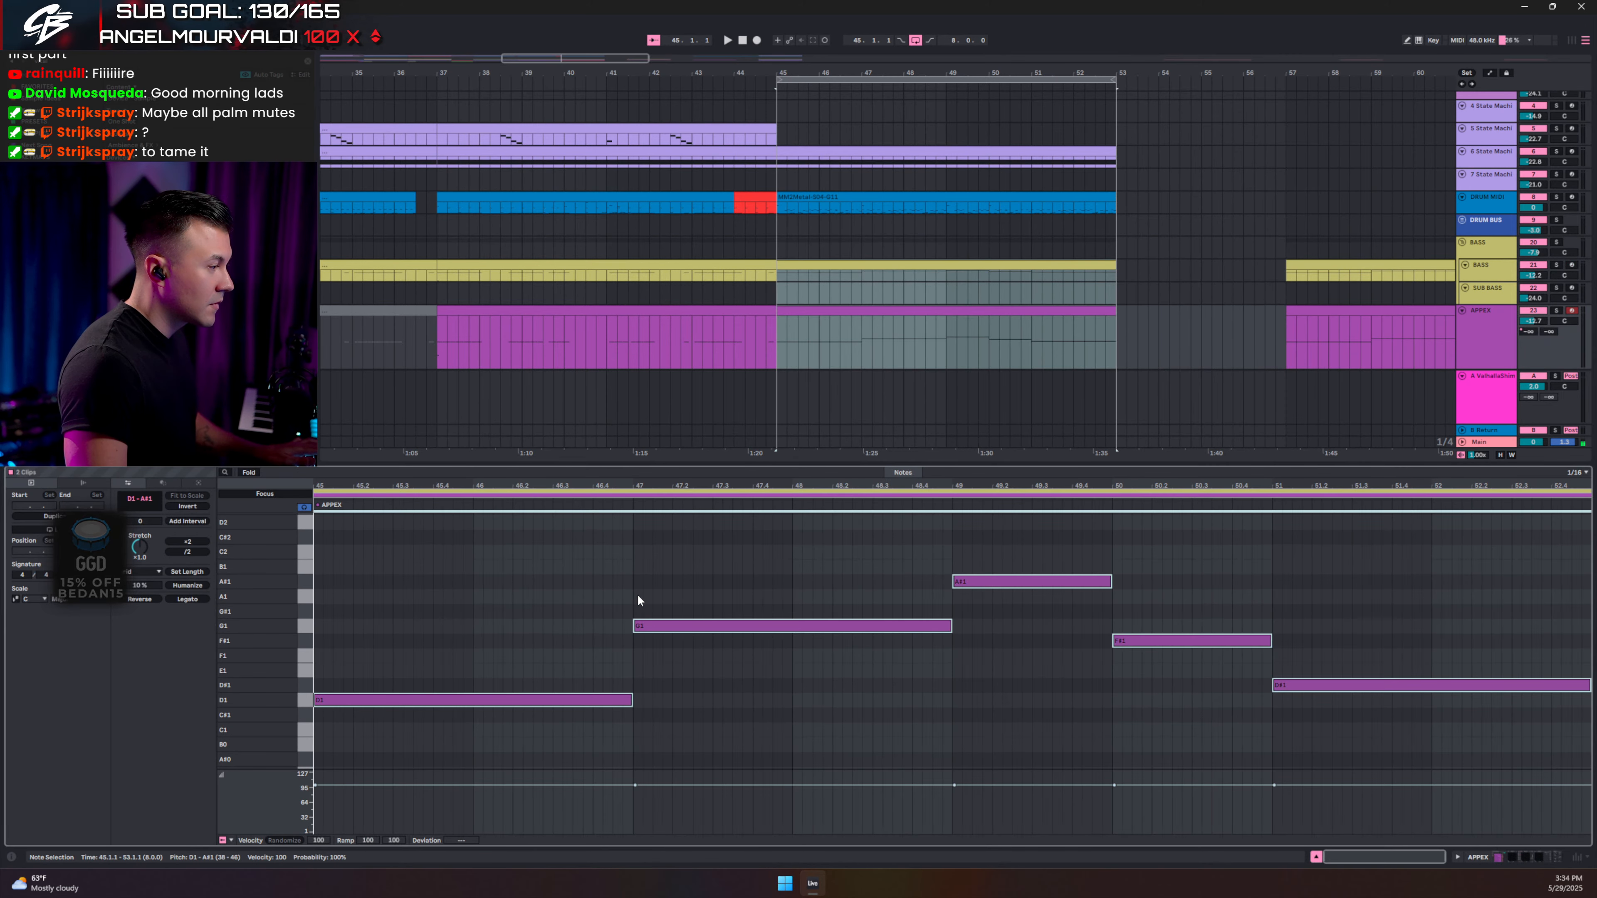
key("ctrl+1")
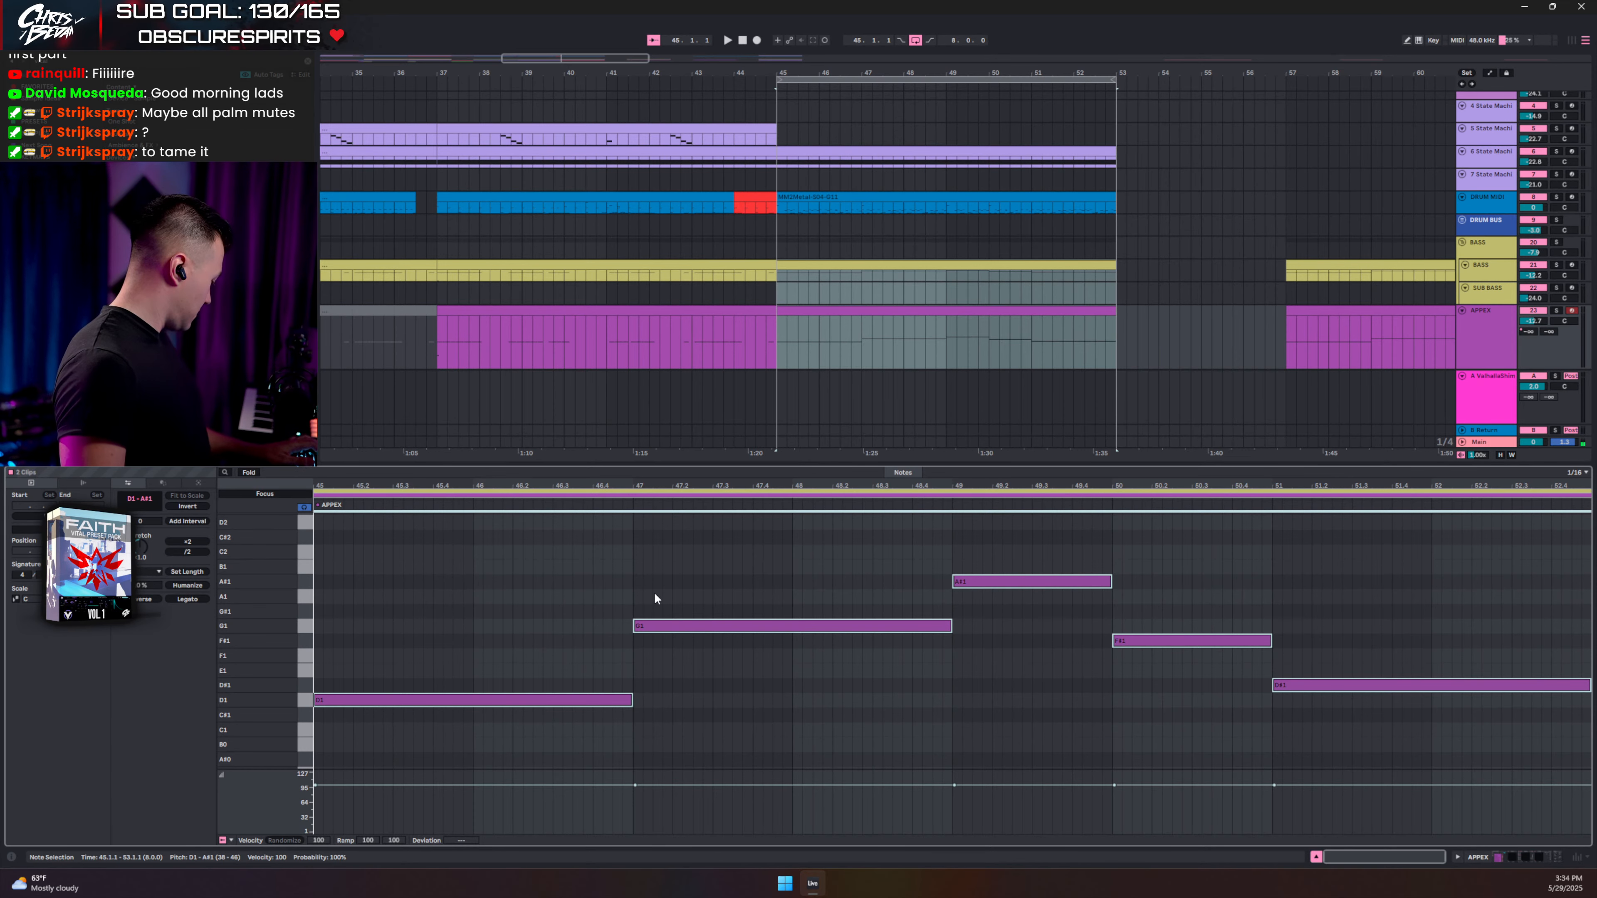
key("ctrl+e")
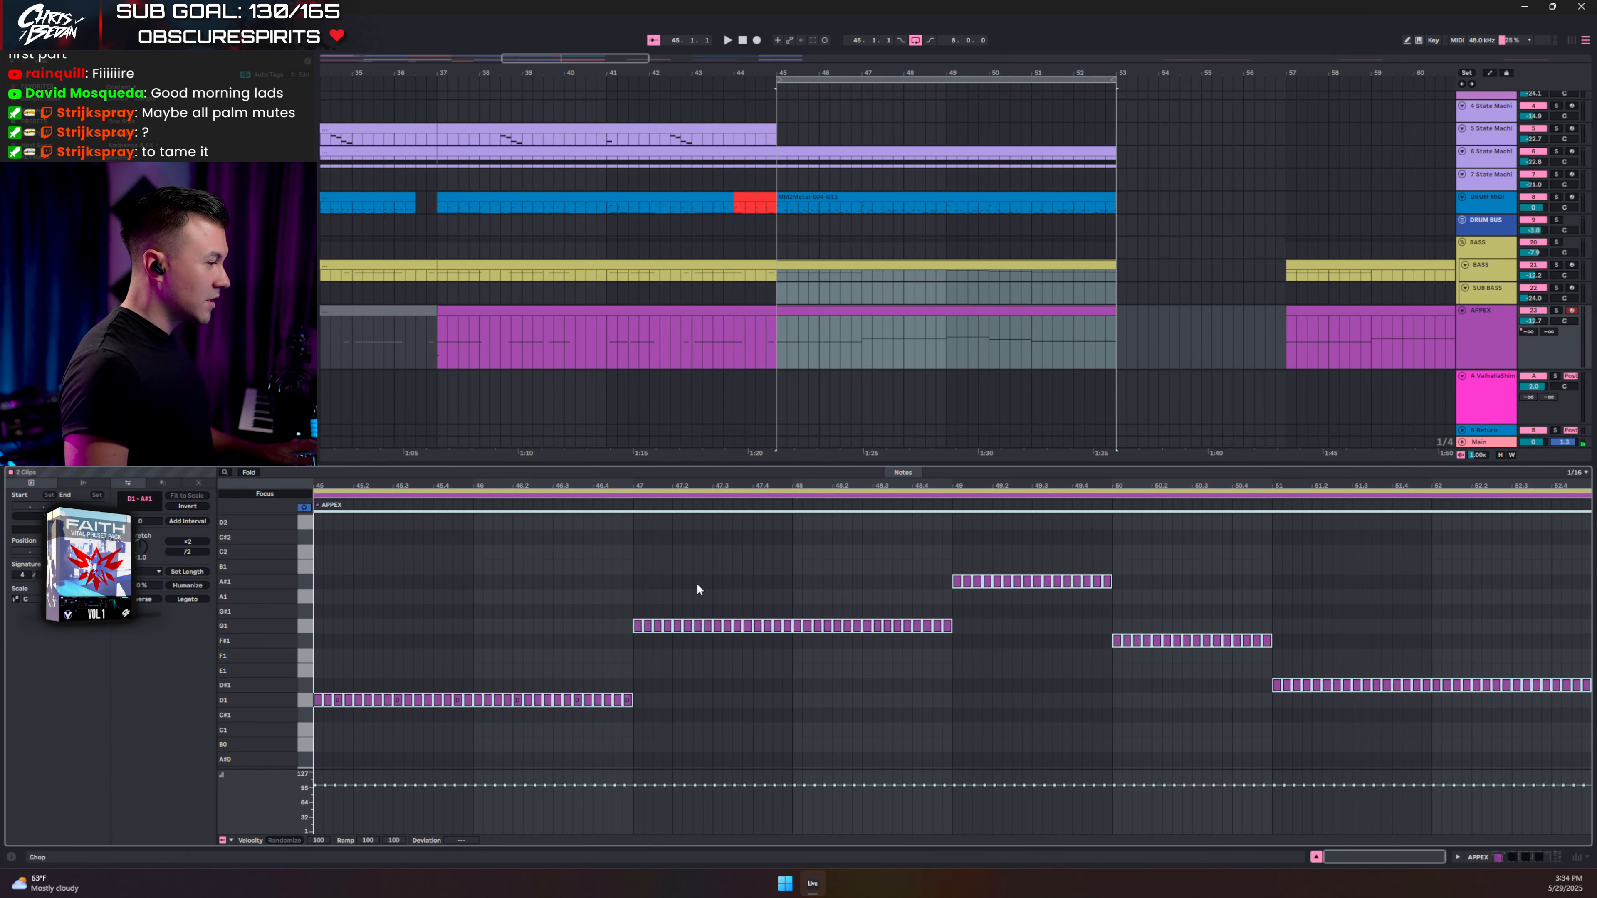
Add a PALM MUTE keyswitch note at the very start of the APPEX clip running from bar 45 to 53.
key("space")
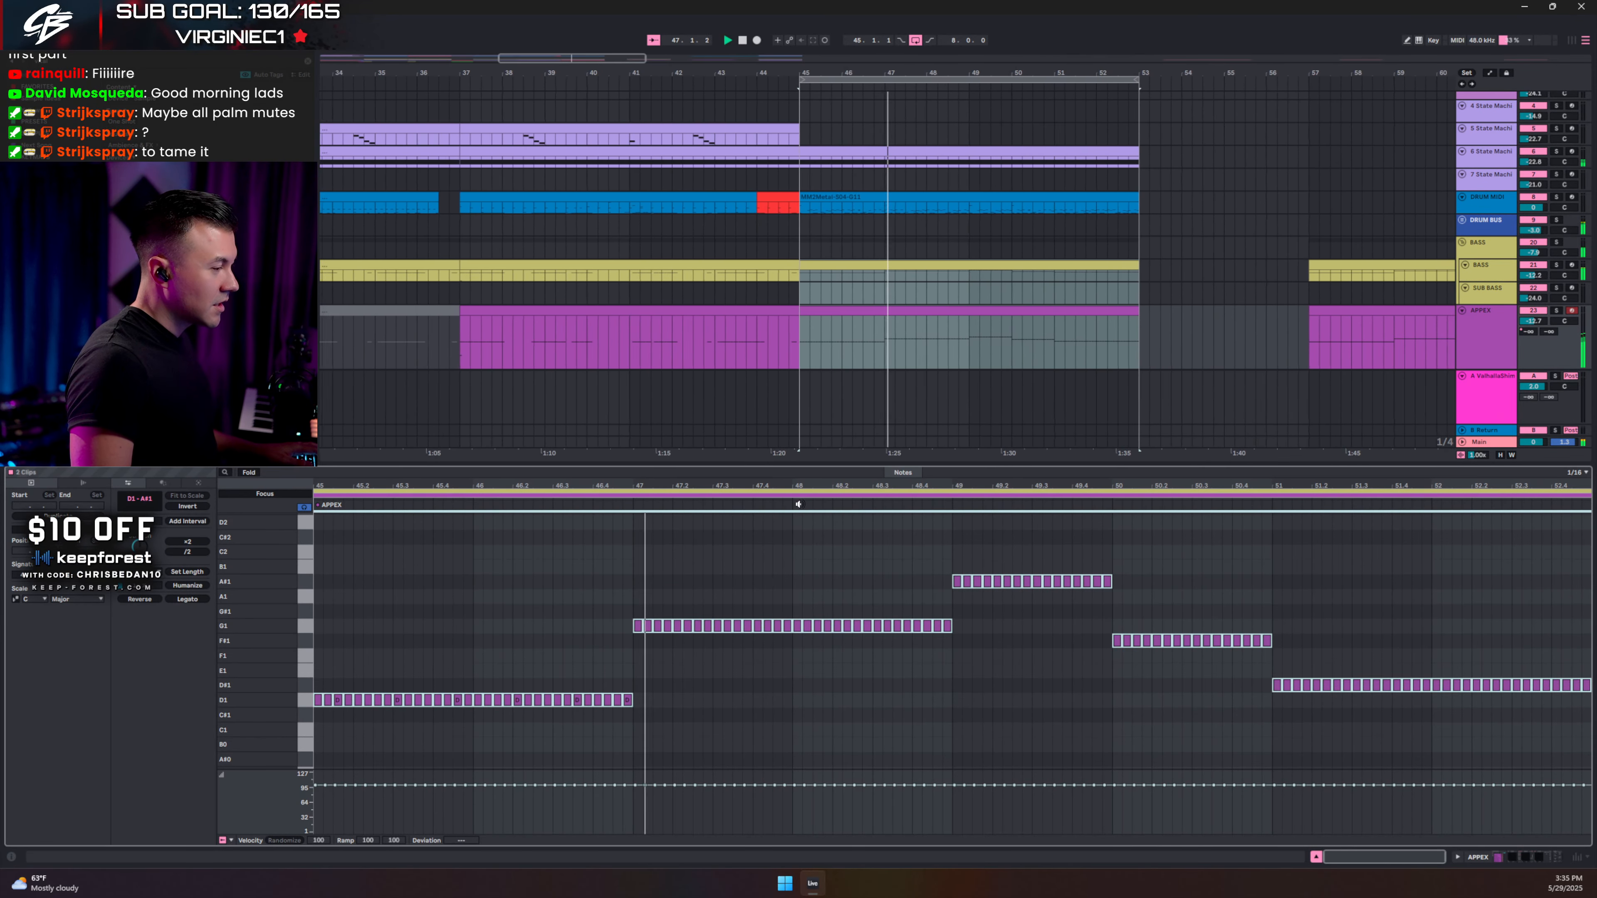
left_click(841, 313)
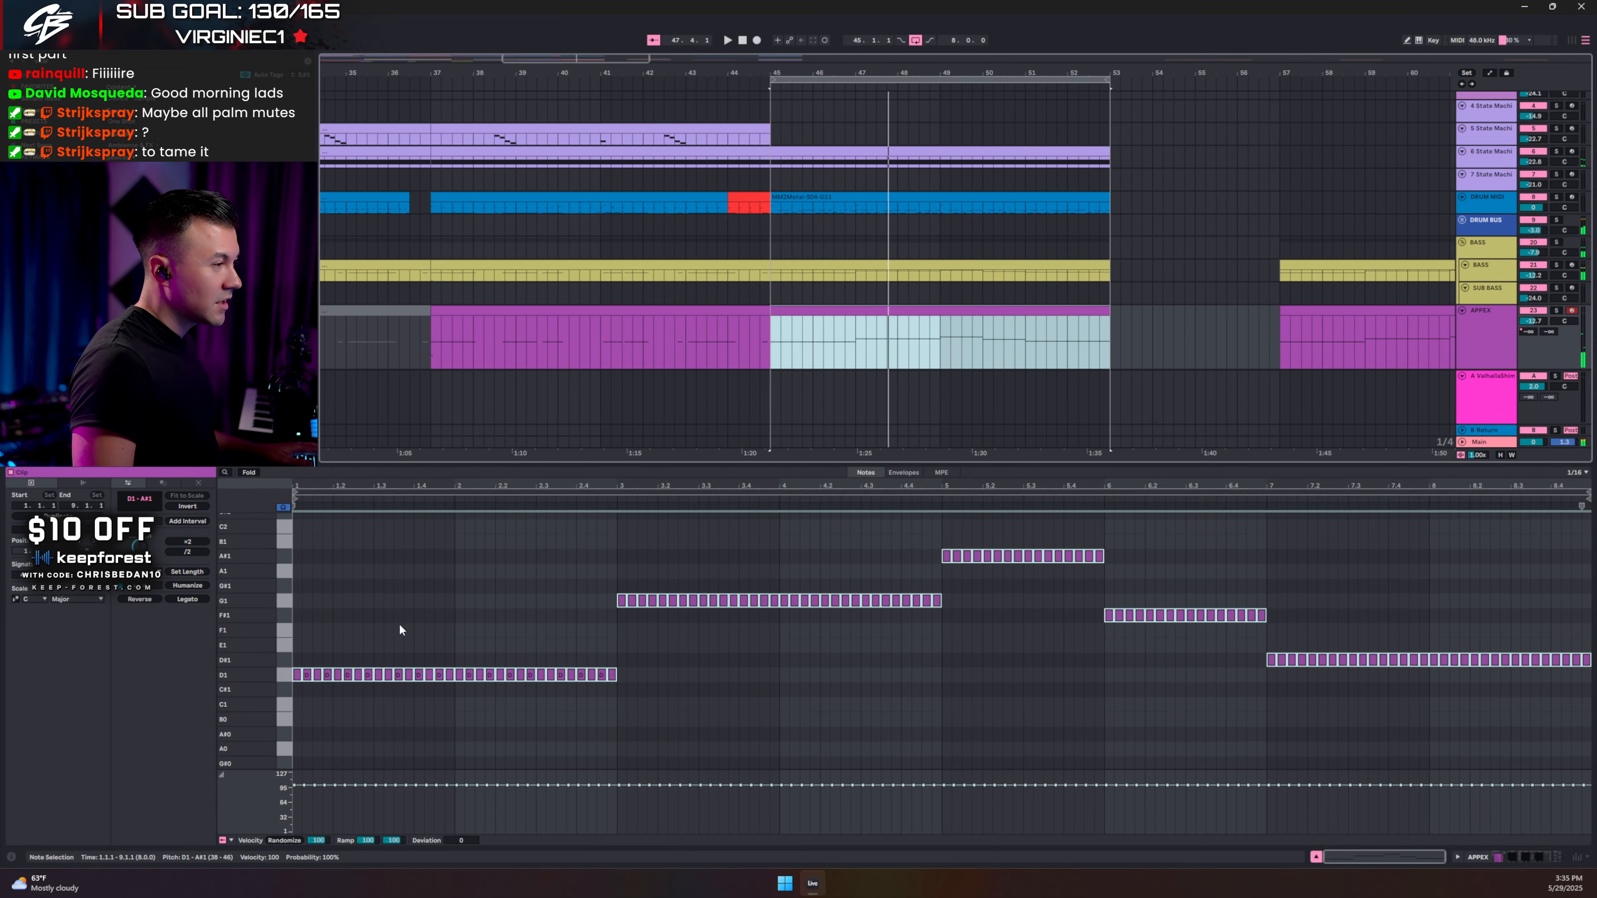
left_click(364, 625)
scroll(361, 627, "down", 8)
scroll(333, 712, "down", 9)
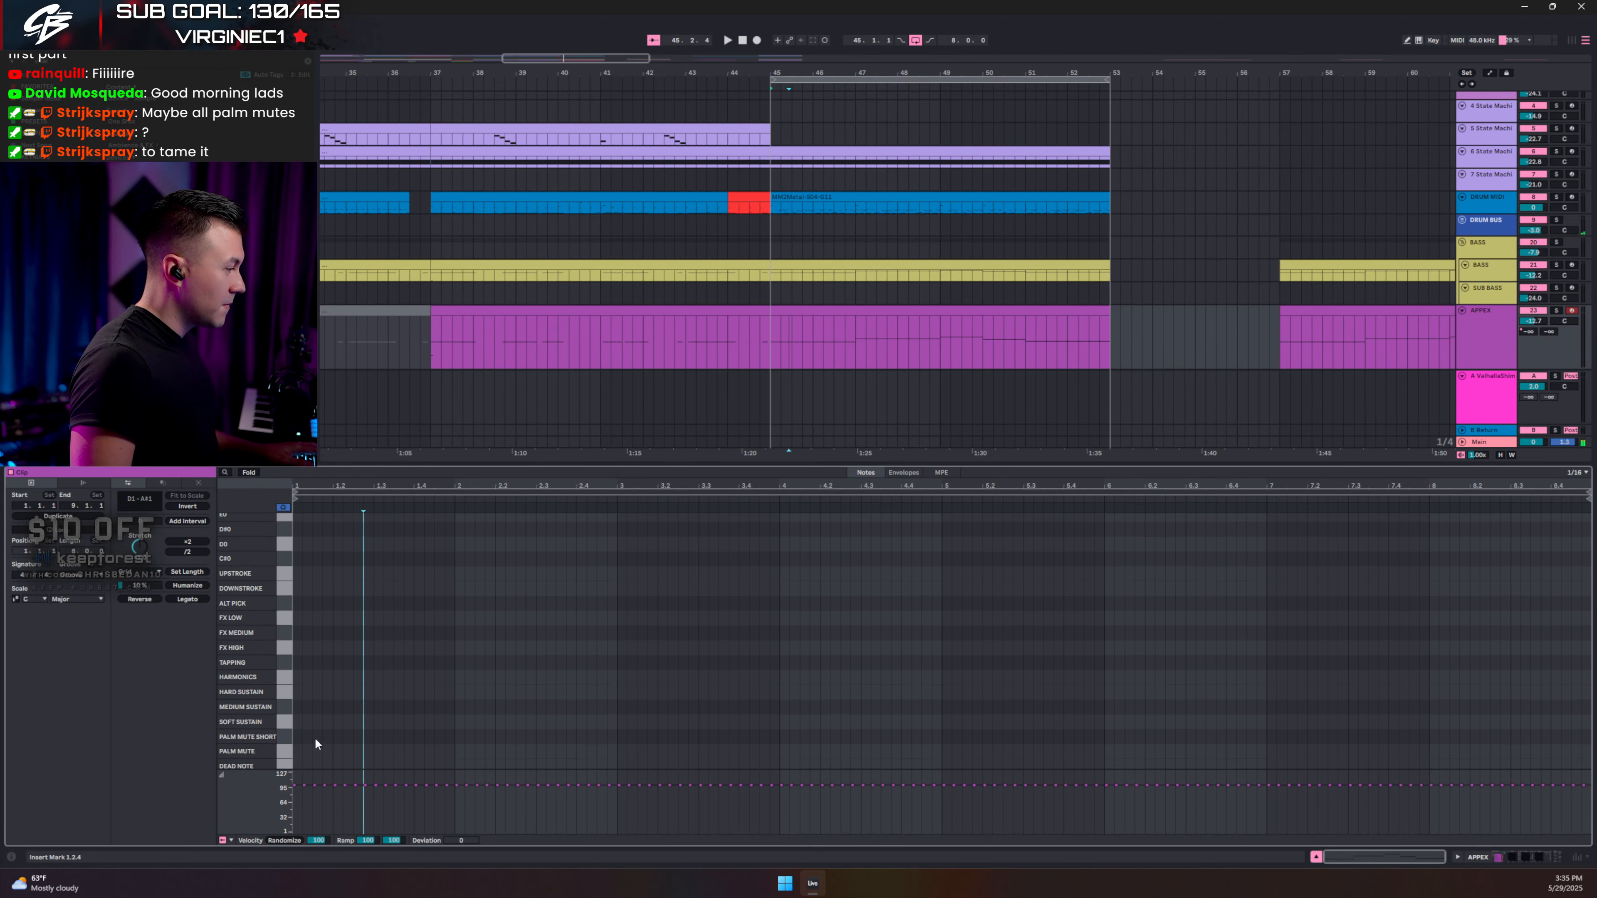
double_click(305, 637)
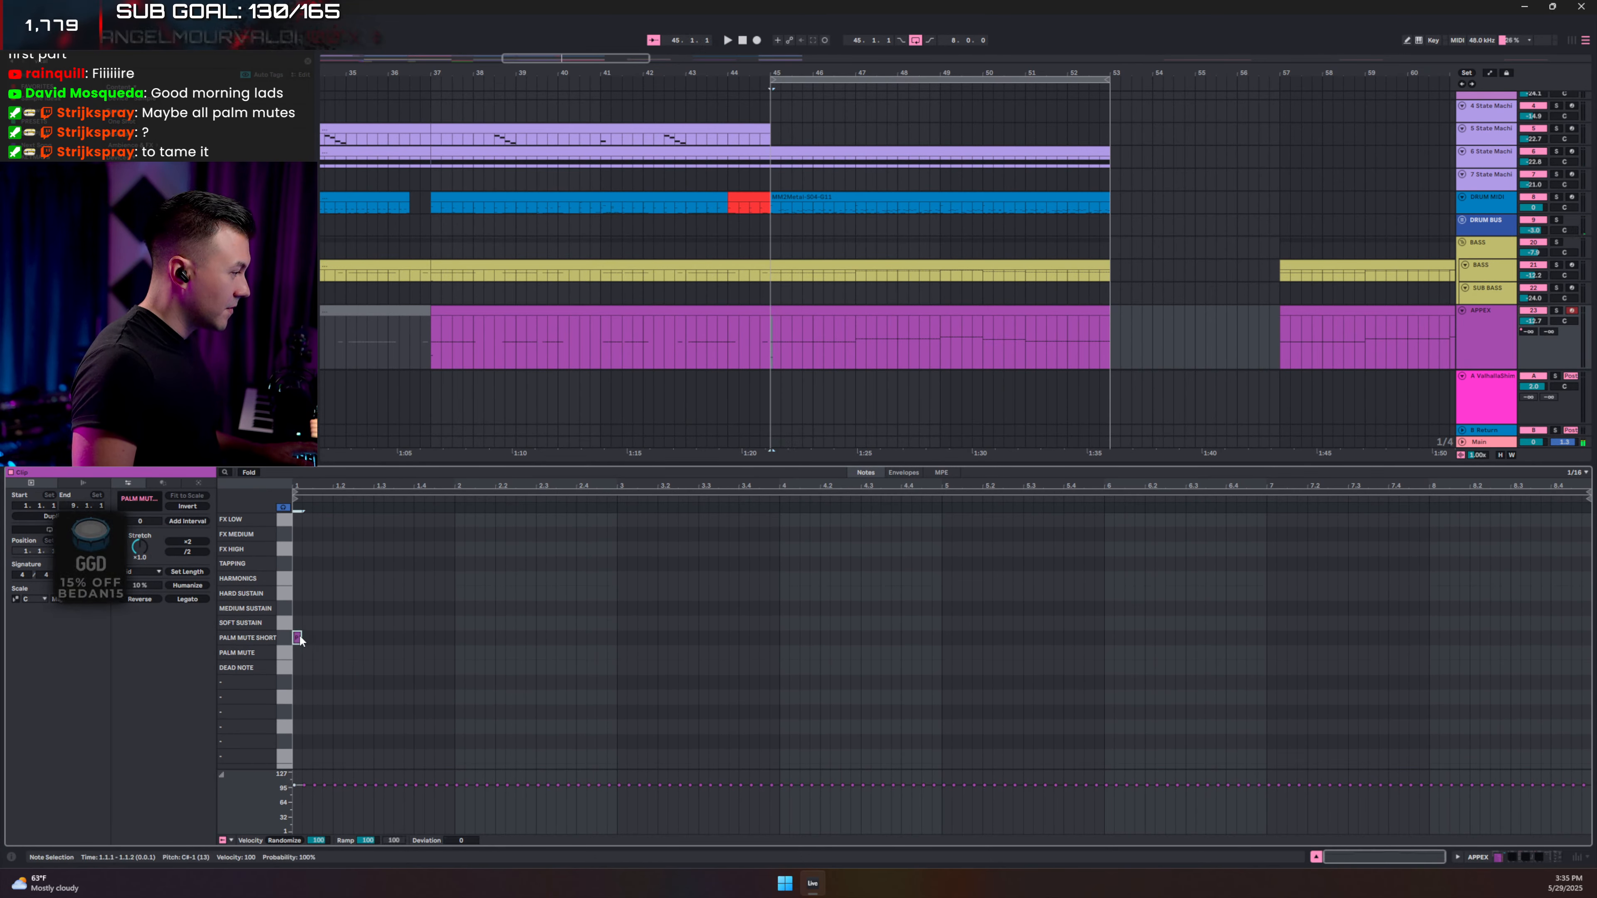
key("Down")
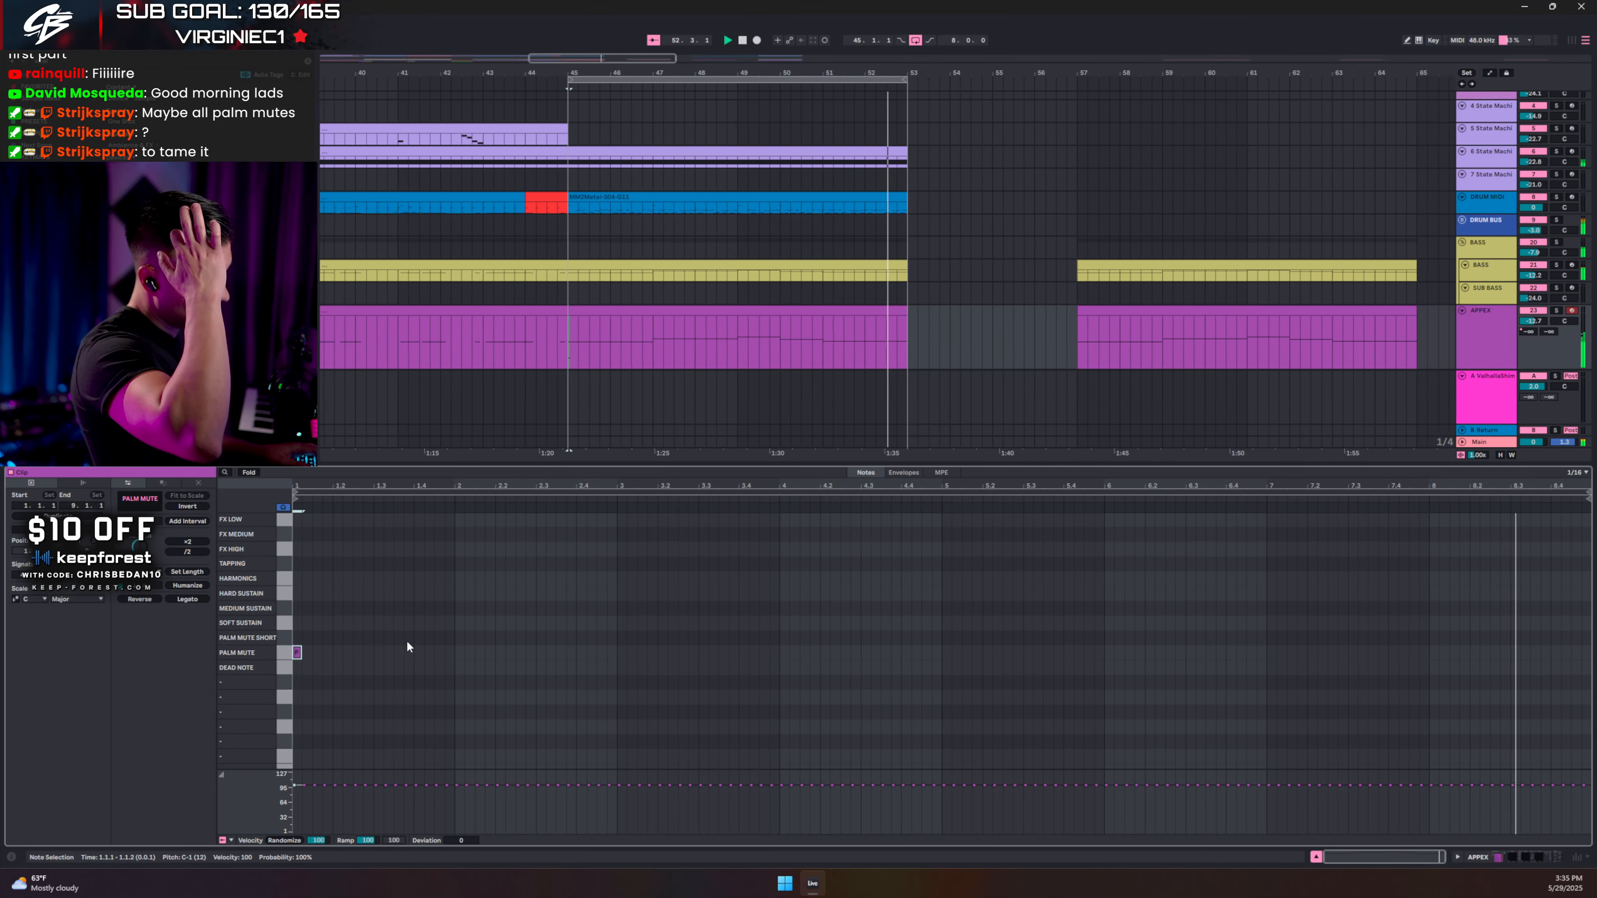
Add a CRASH RIGHT hit at bar 7 of the drum clip starting at bar 45, and set its velocity to 125.
left_click(1141, 195)
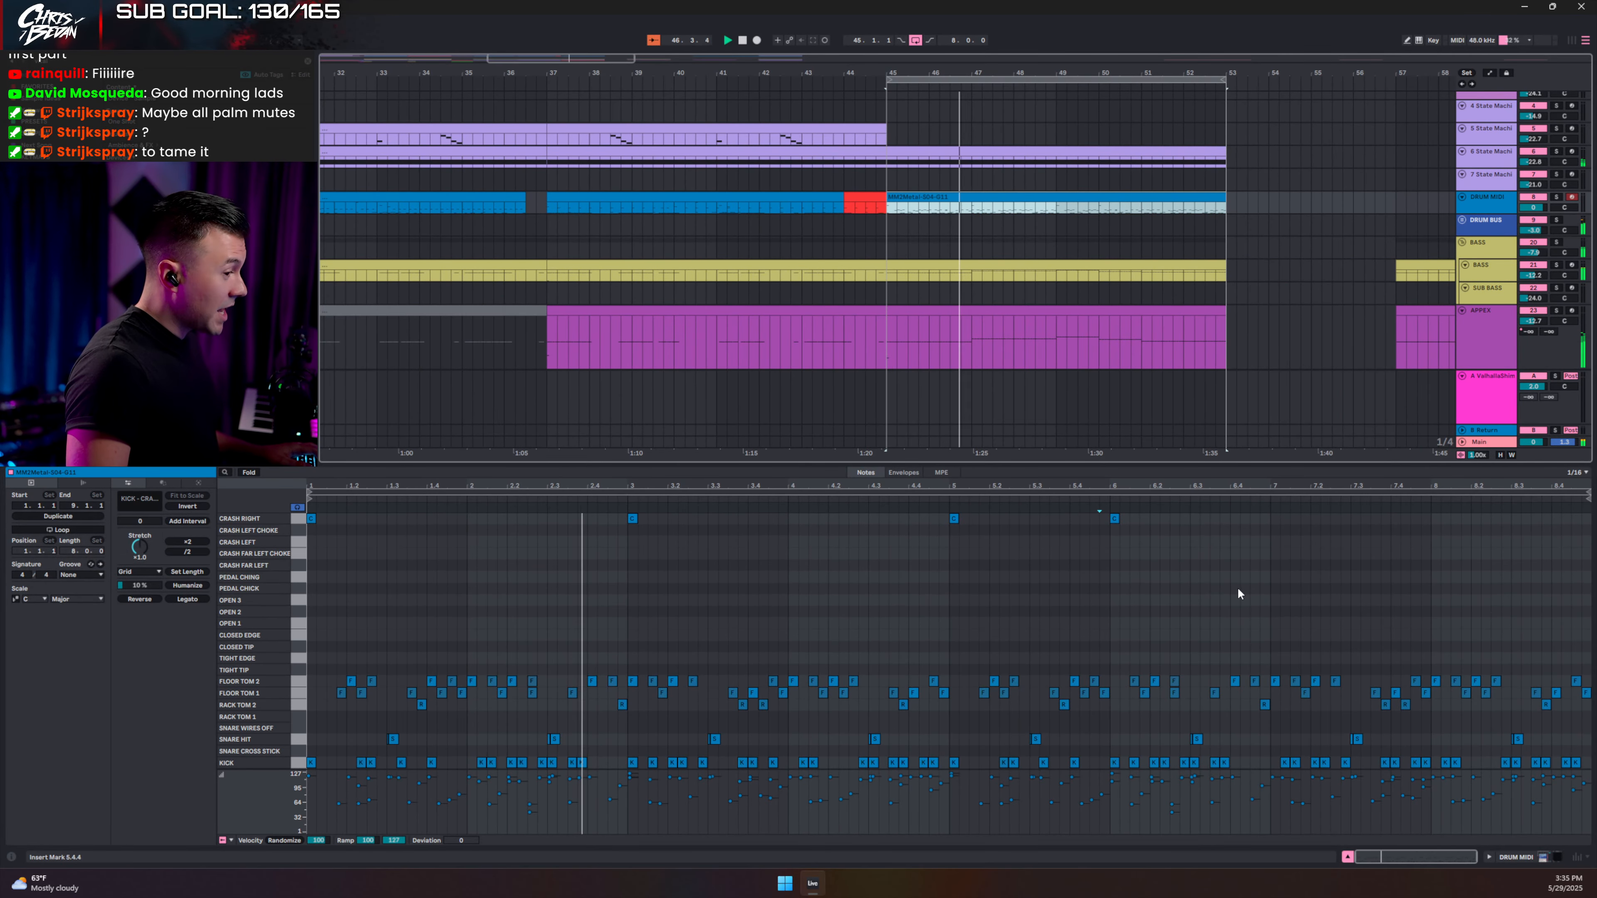
left_click(1283, 762)
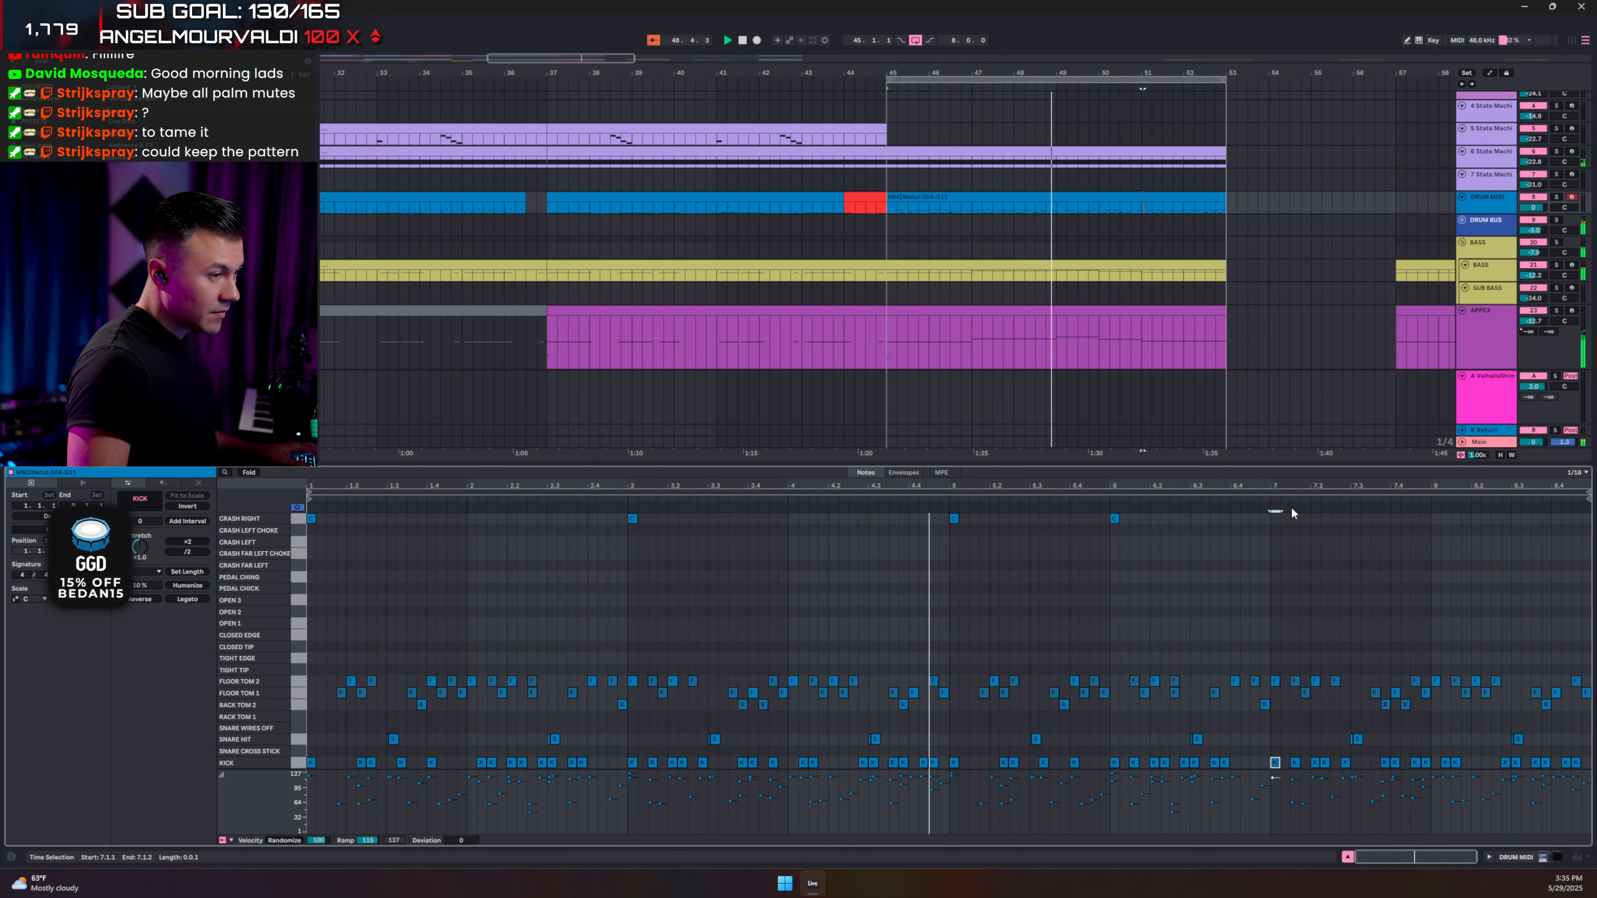
double_click(1274, 517)
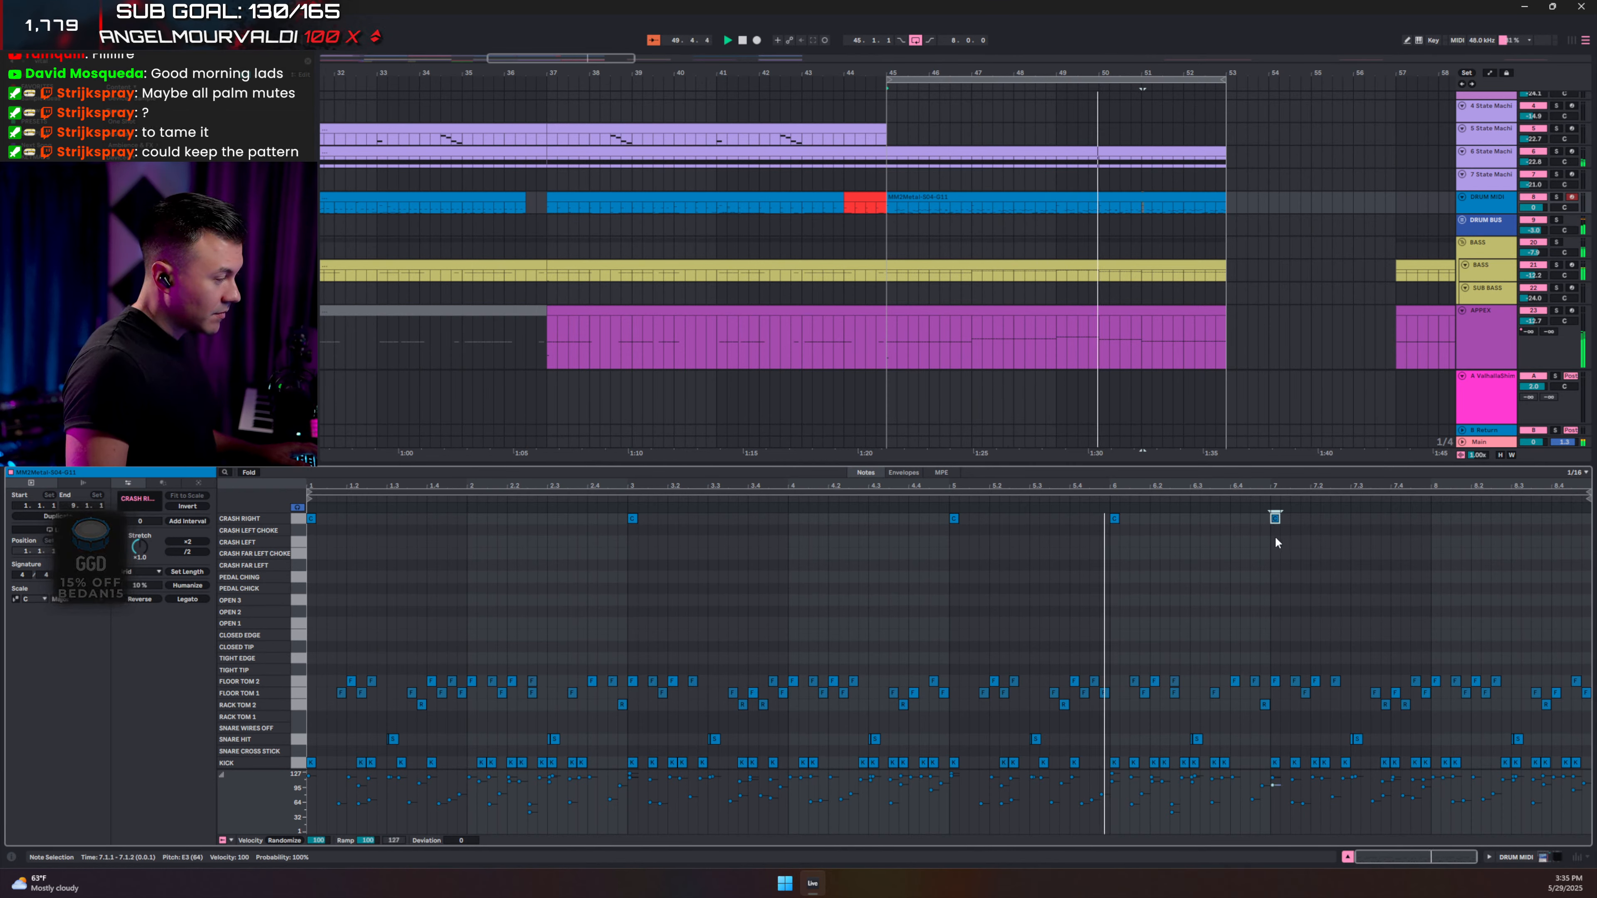
left_click_drag(1279, 785, 1278, 780)
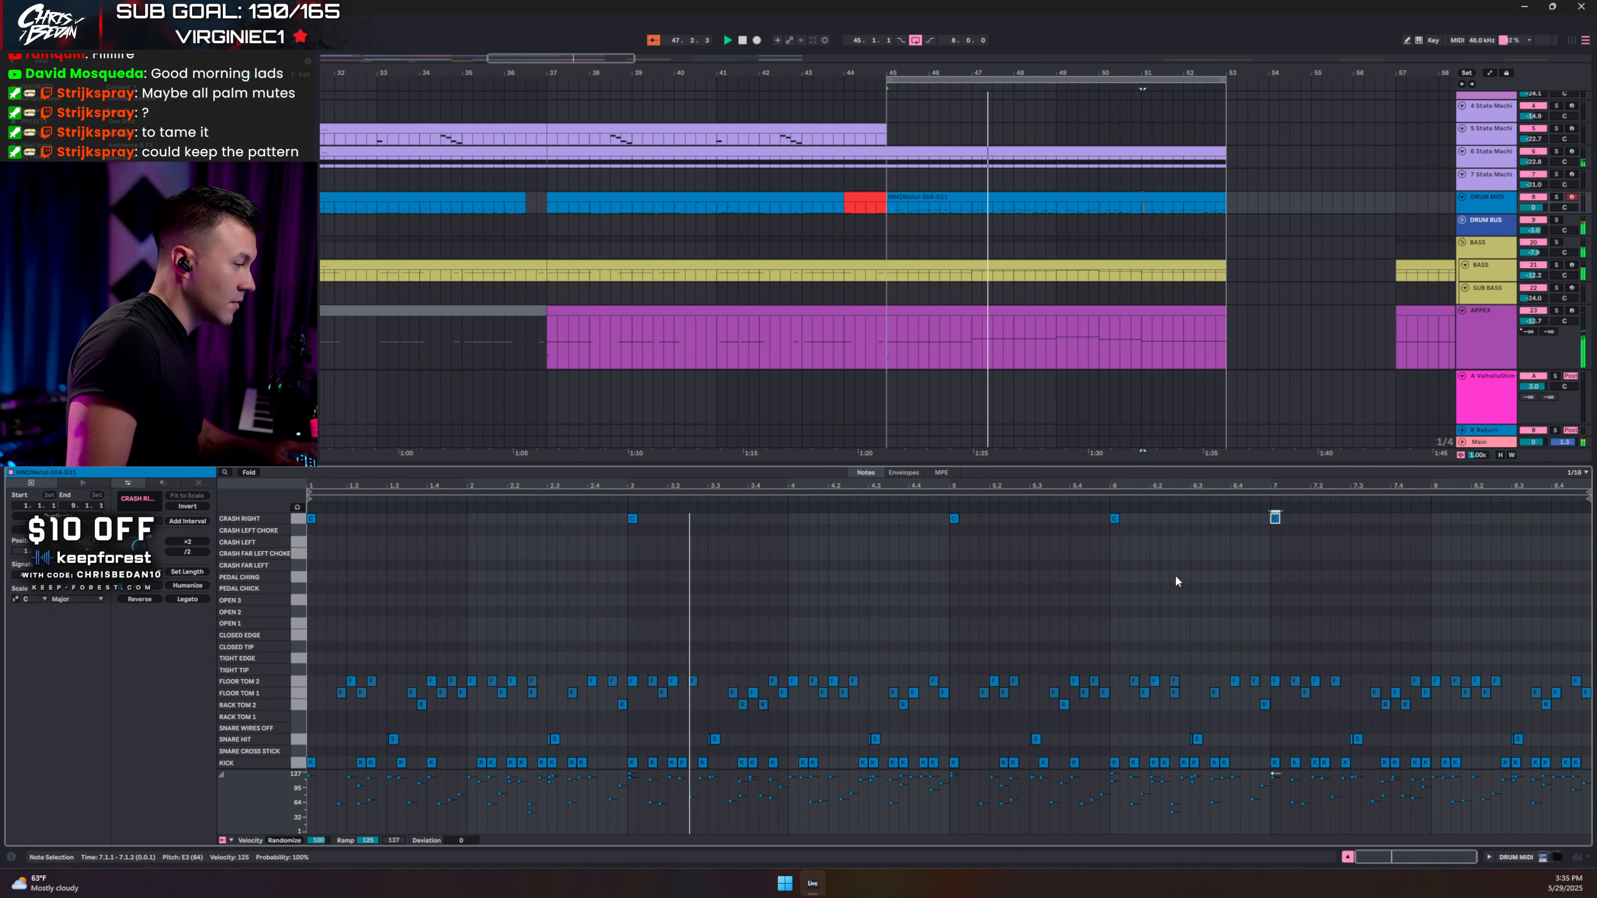
Expand the DRUM BUS group, reopen the drum clip from bar 45 to 53 and delete the CRASH RIGHT hit at its bar 6.
left_click(1346, 857)
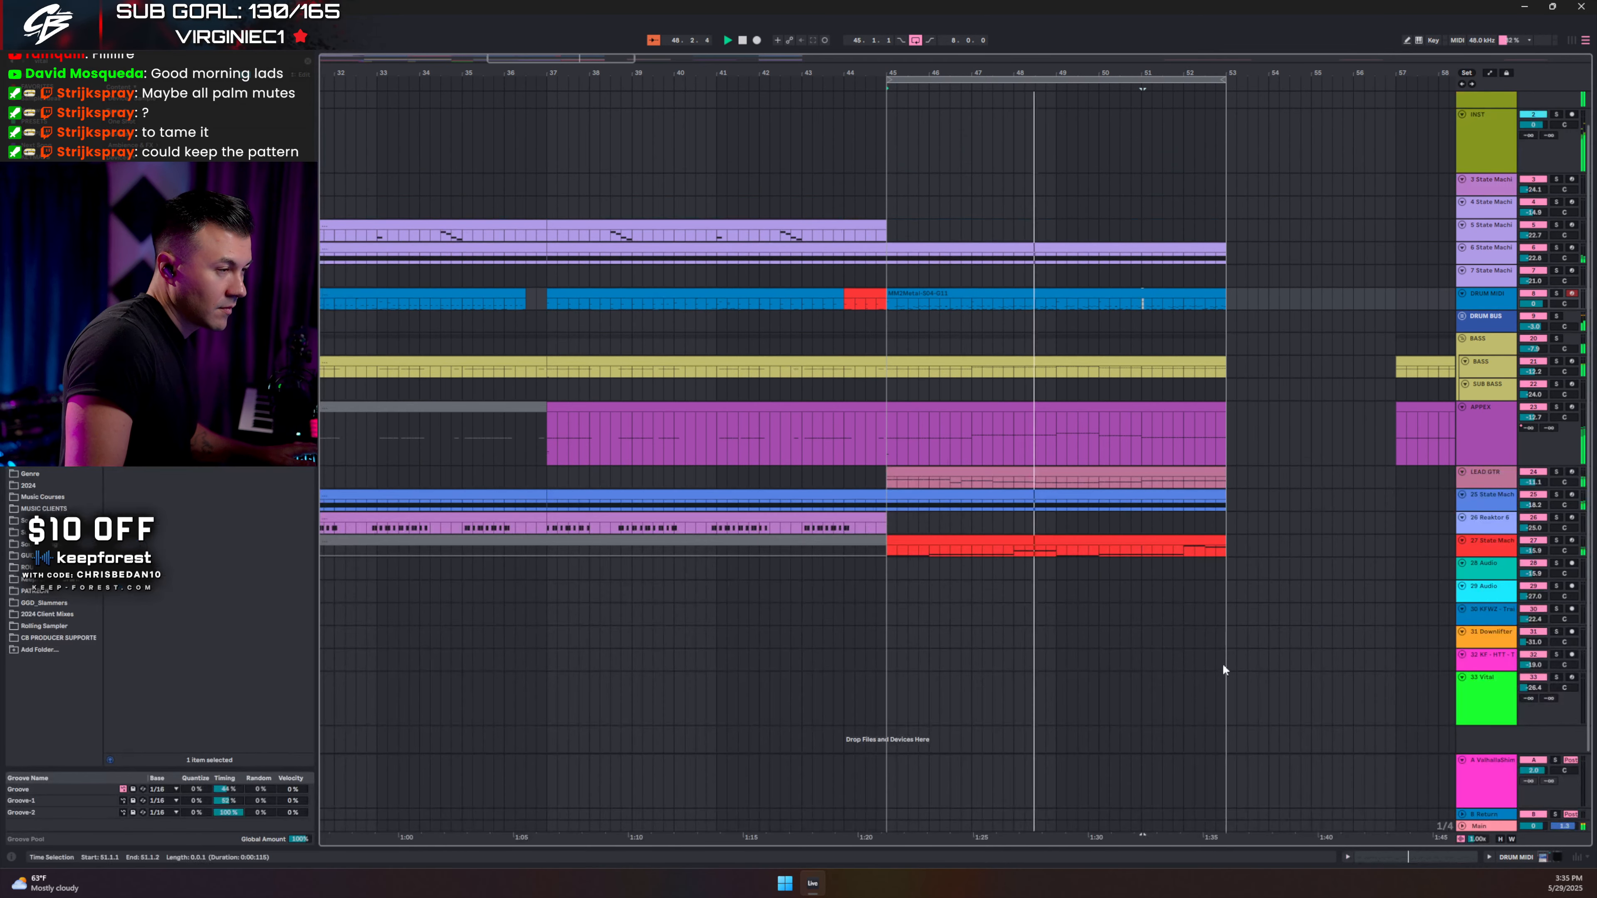
left_click(1464, 317)
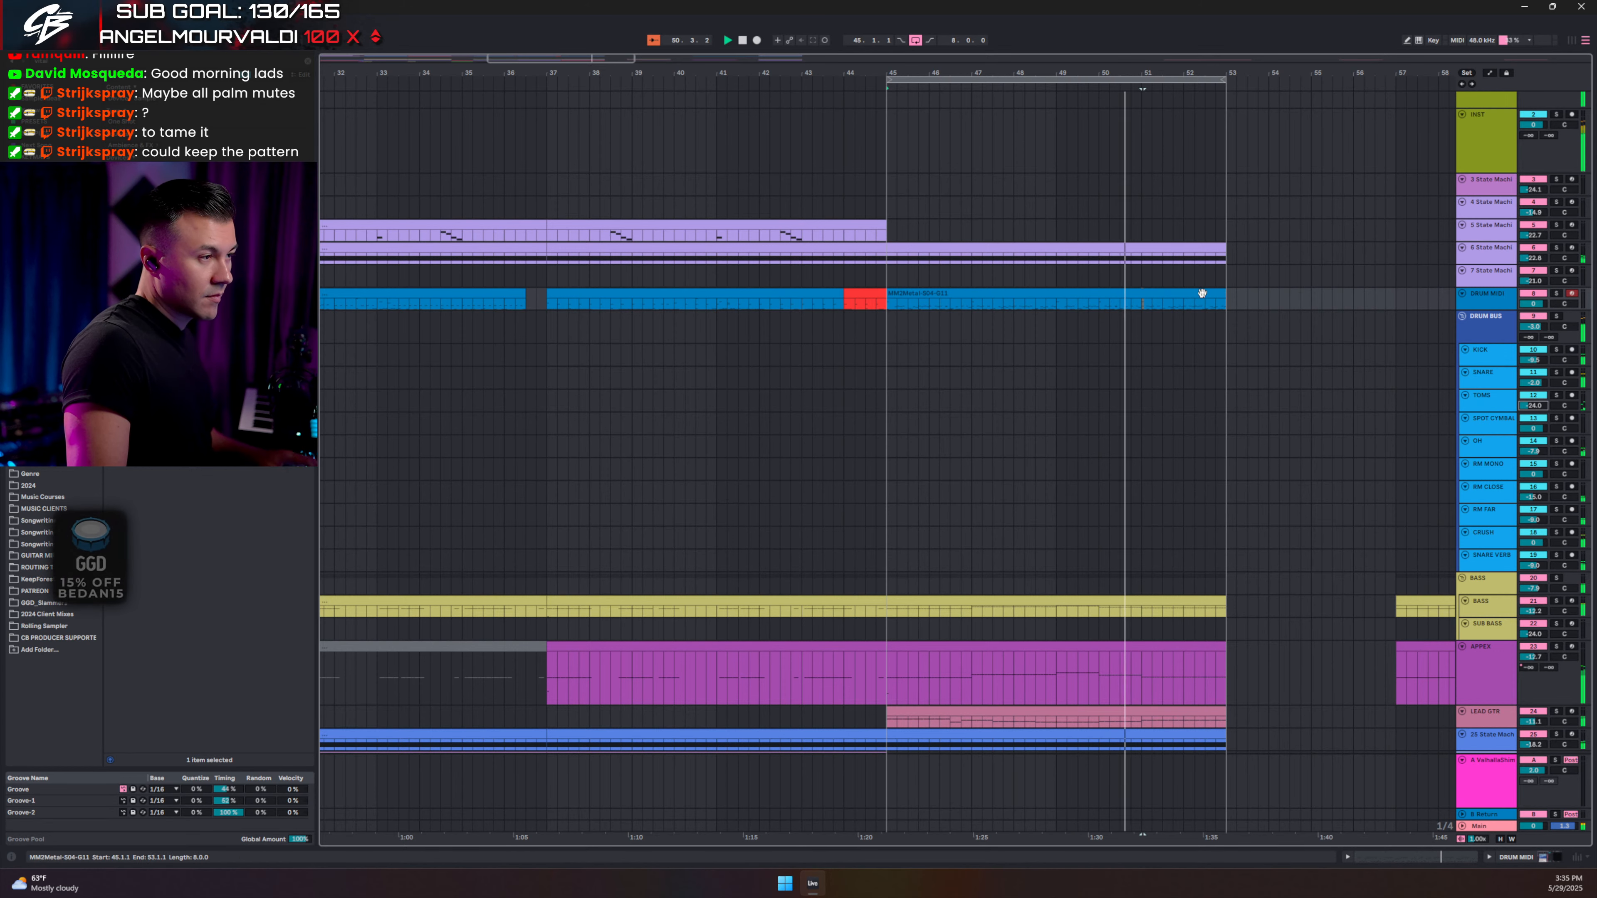
double_click(1167, 296)
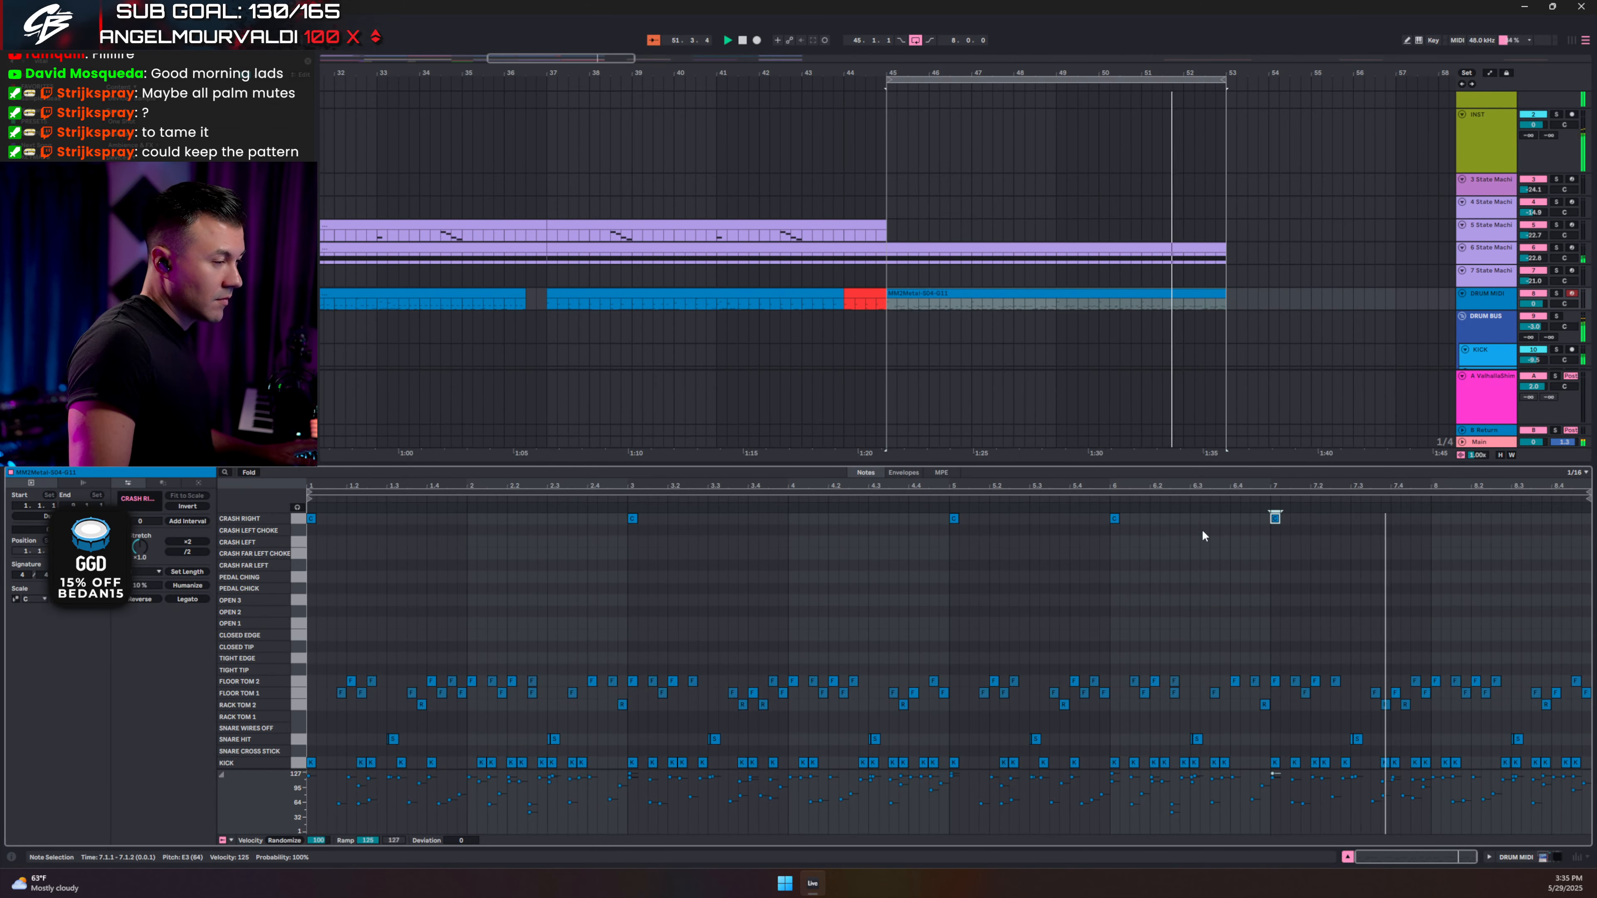
left_click(1088, 512)
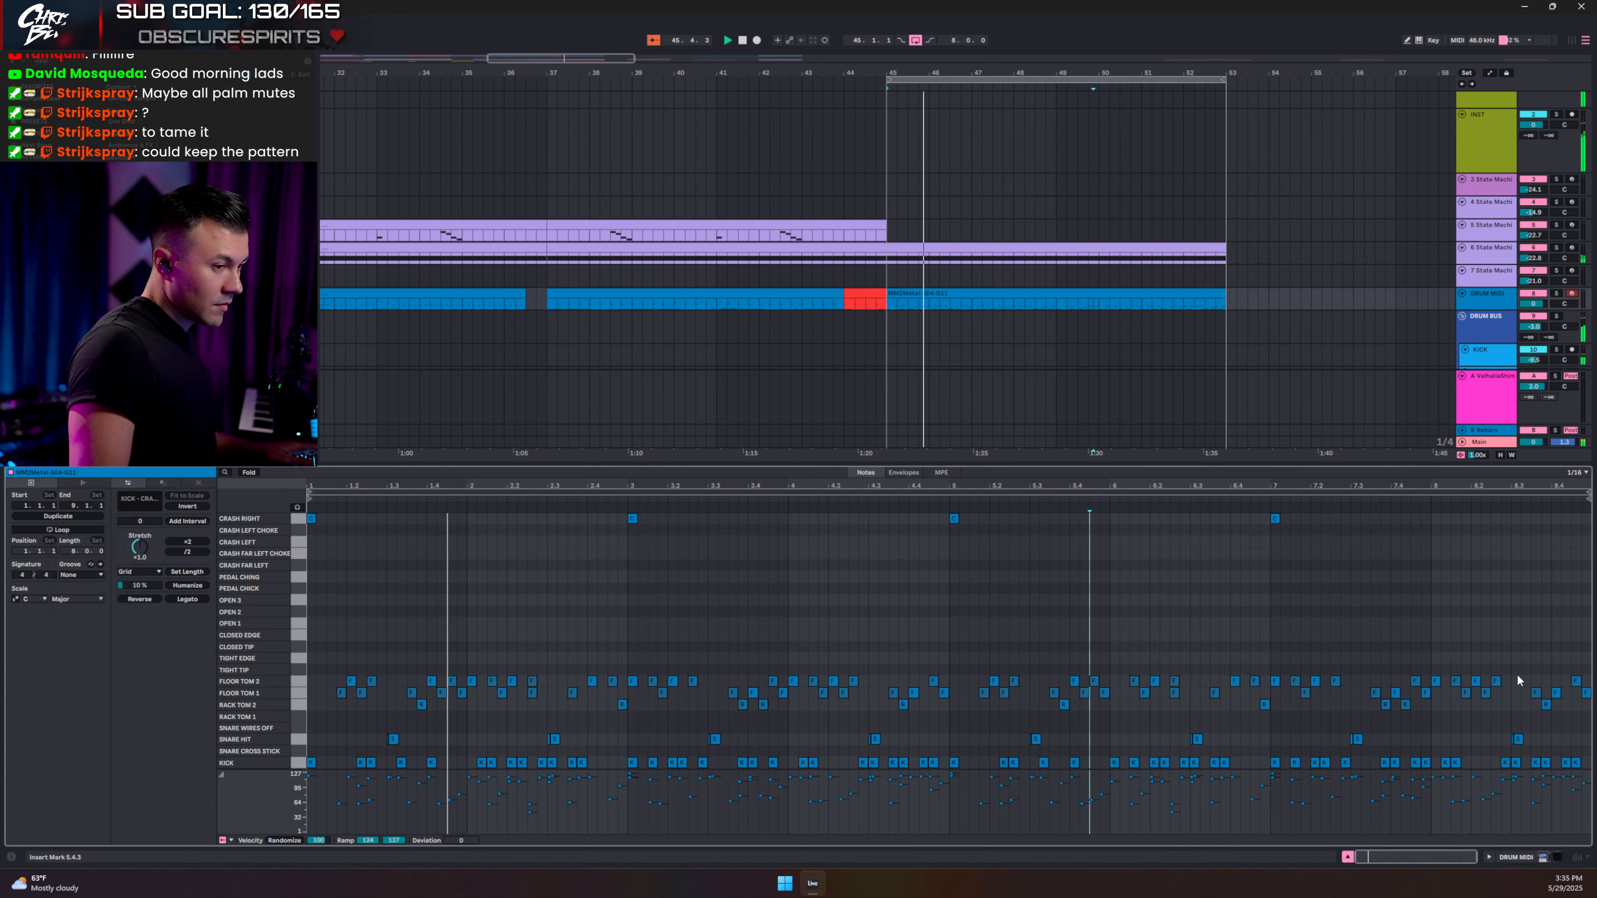
Lower the last two tom hits of the drum clip to SNARE CROSS STICK and delete the kick at 8.4.3.
left_click_drag(1571, 668, 1589, 696)
left_click(1575, 680)
key("Down")
key("Down")
key("Down")
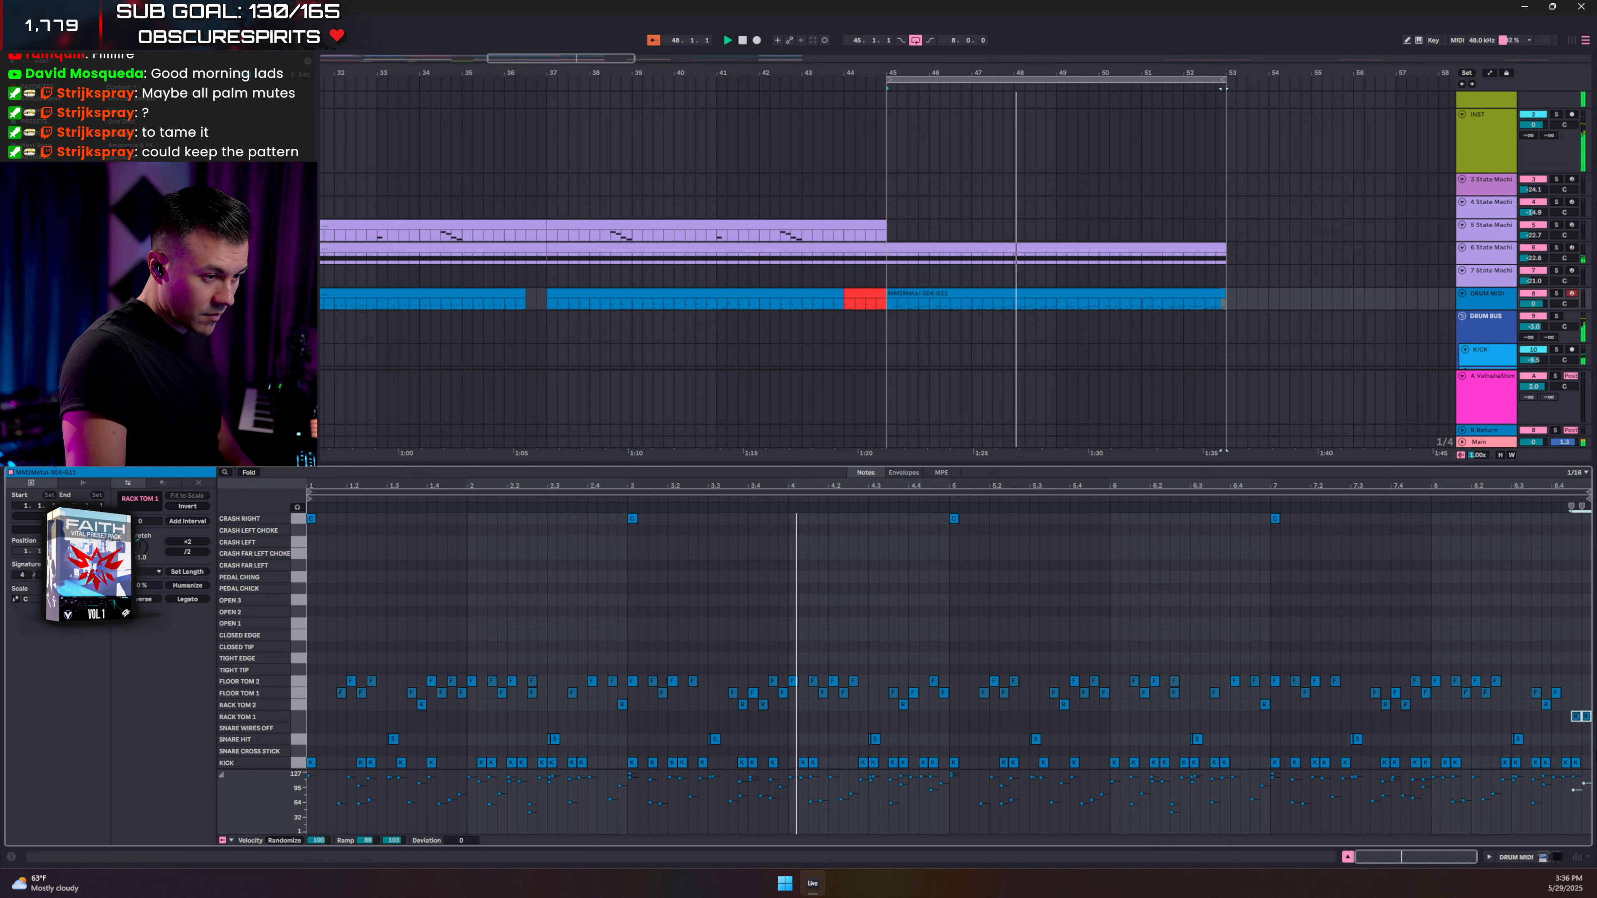
key("Down")
key("Down")
key("Down")
left_click(1577, 763)
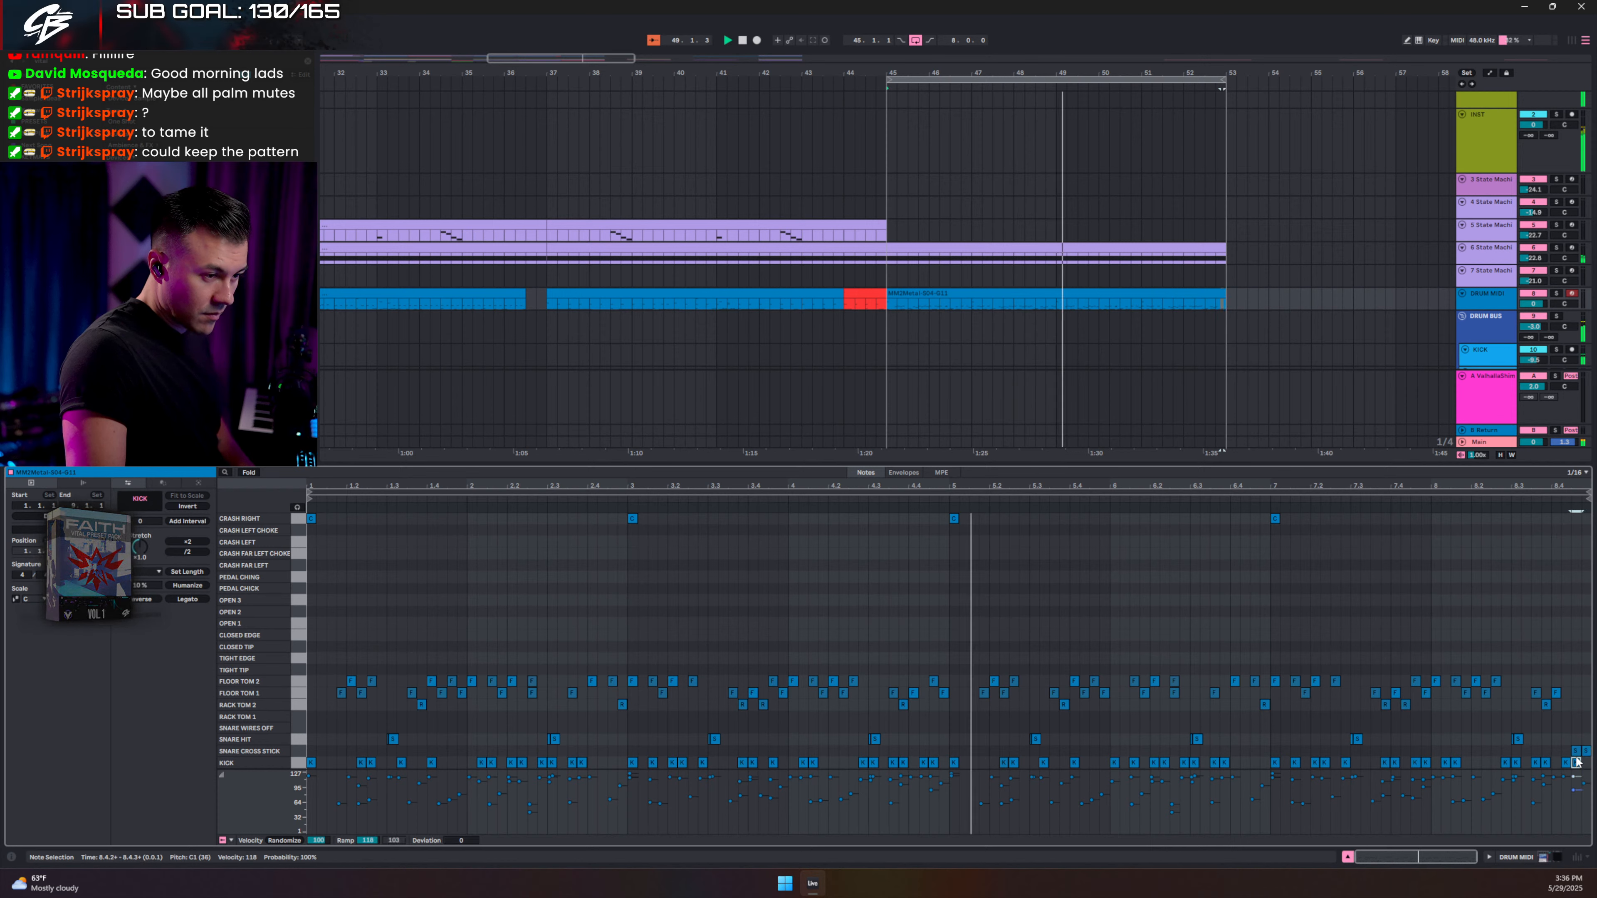
key("Delete")
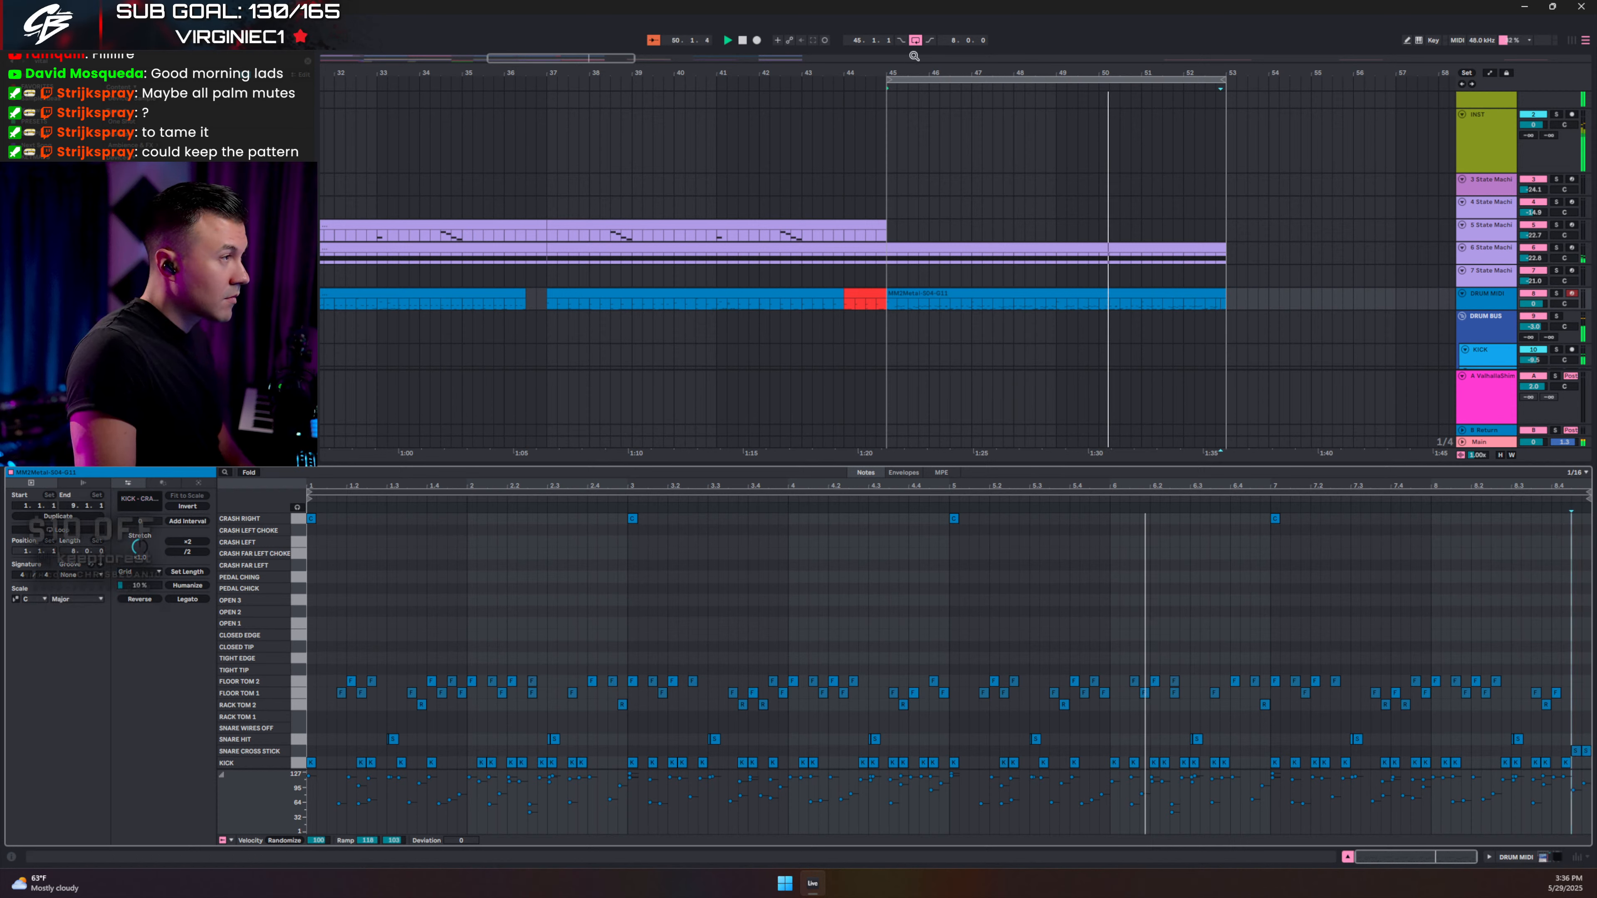
Turn off the arrangement loop, stop playback and move the last two cross-stick notes of the drum clip to SNARE HIT.
left_click(916, 40)
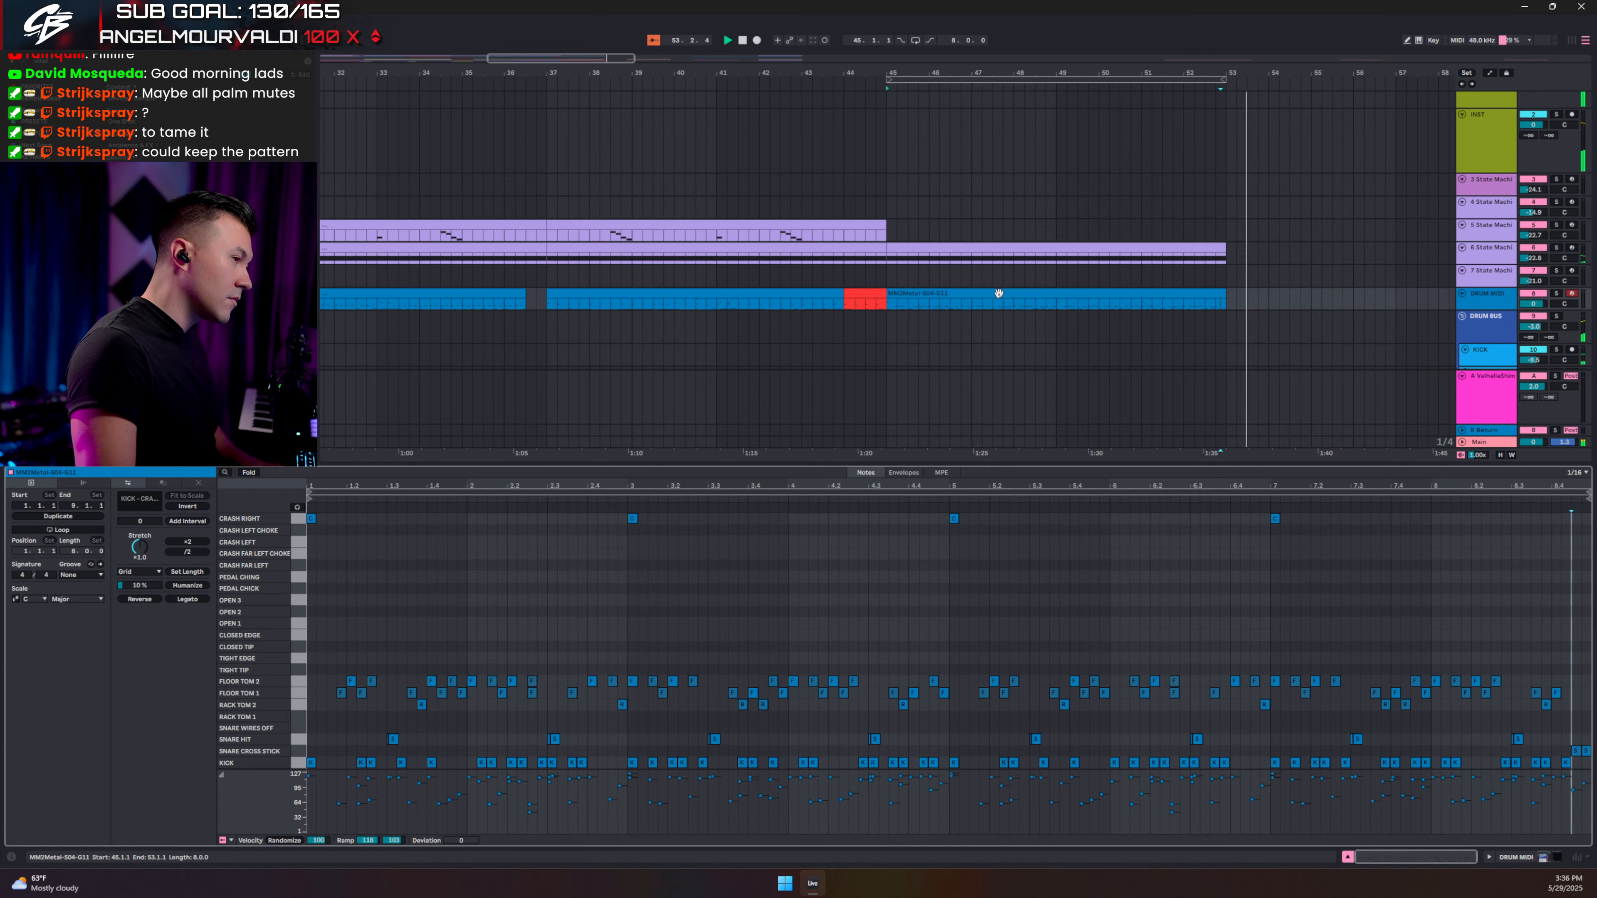
key("space")
left_click_drag(1562, 731, 1576, 745)
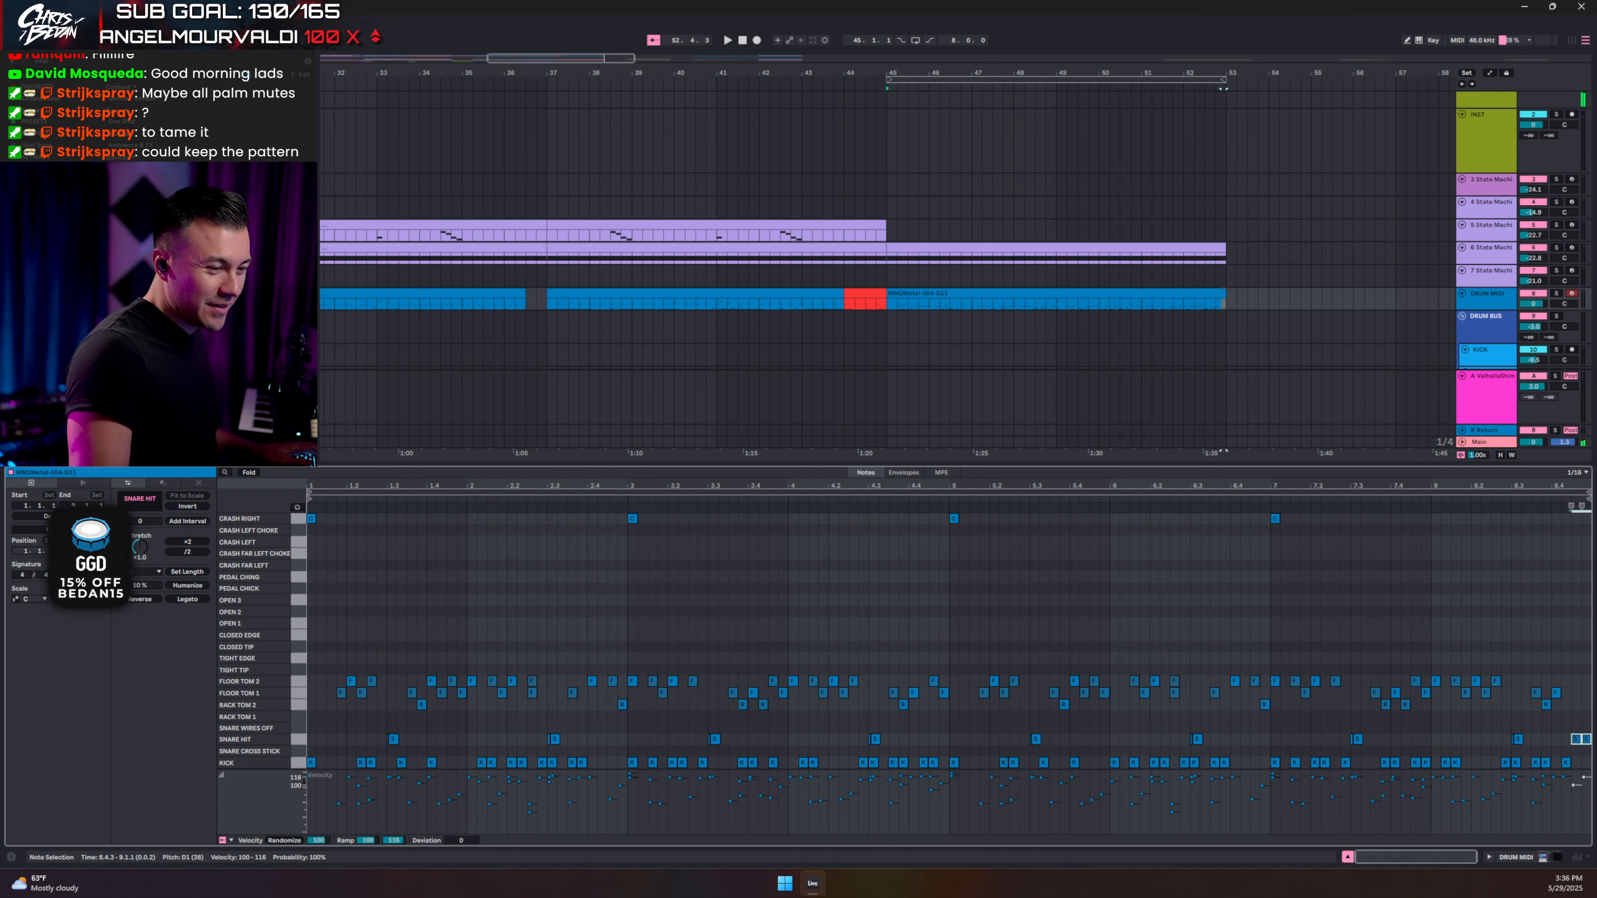
Play the arrangement from bar 44.4 through the section with the clip editor hidden, and collapse the DRUM BUS group.
left_click(880, 130)
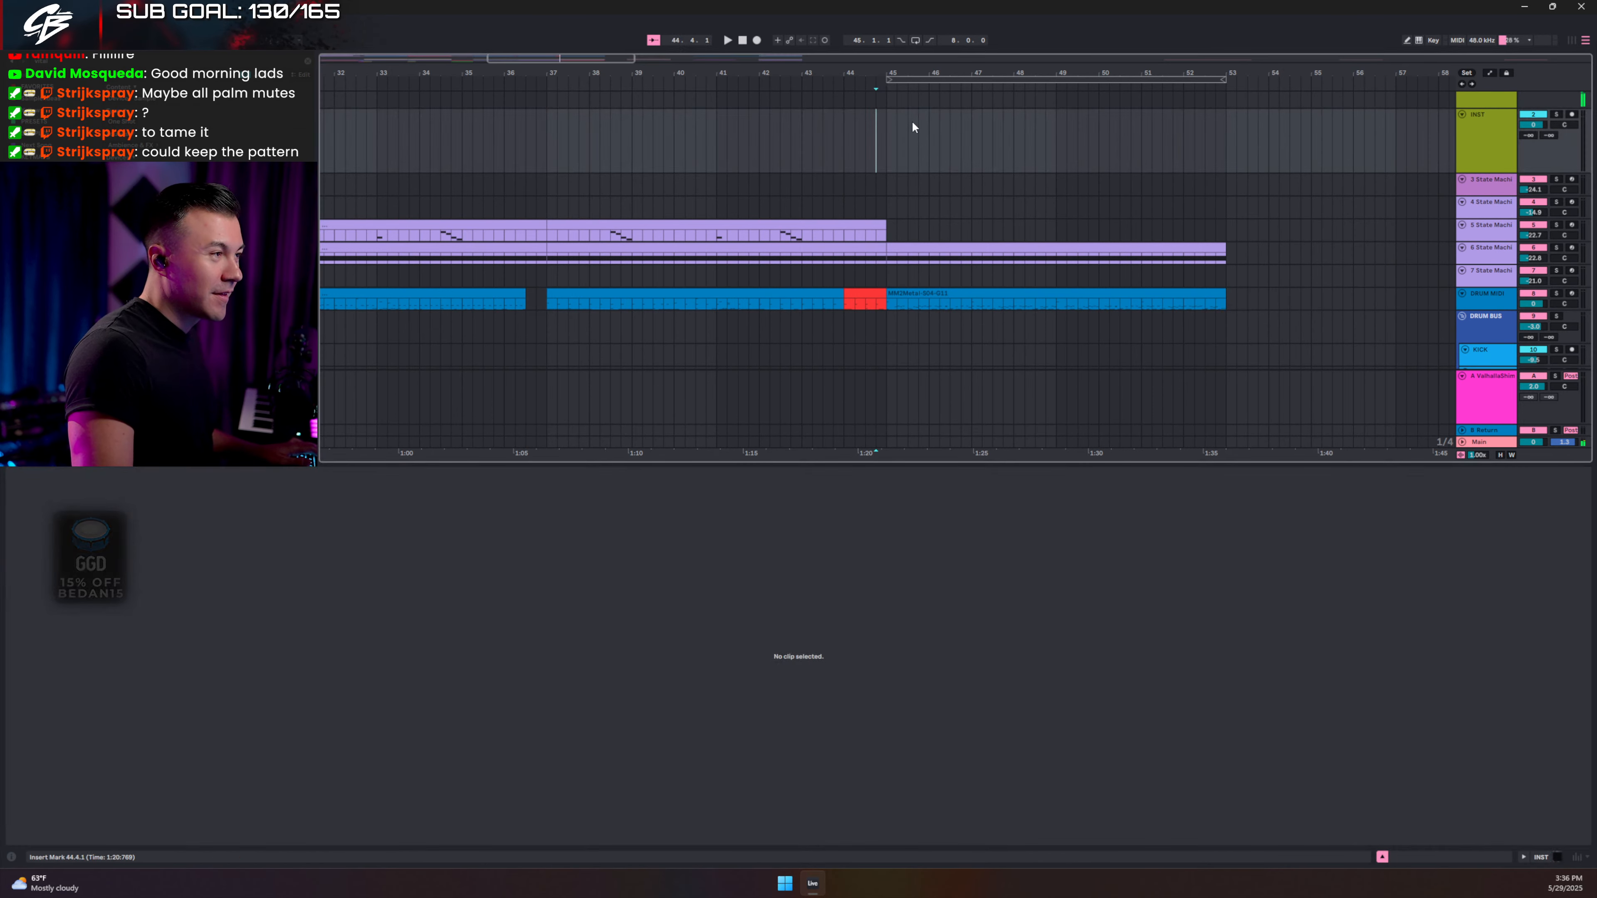
key("space")
left_click(1382, 856)
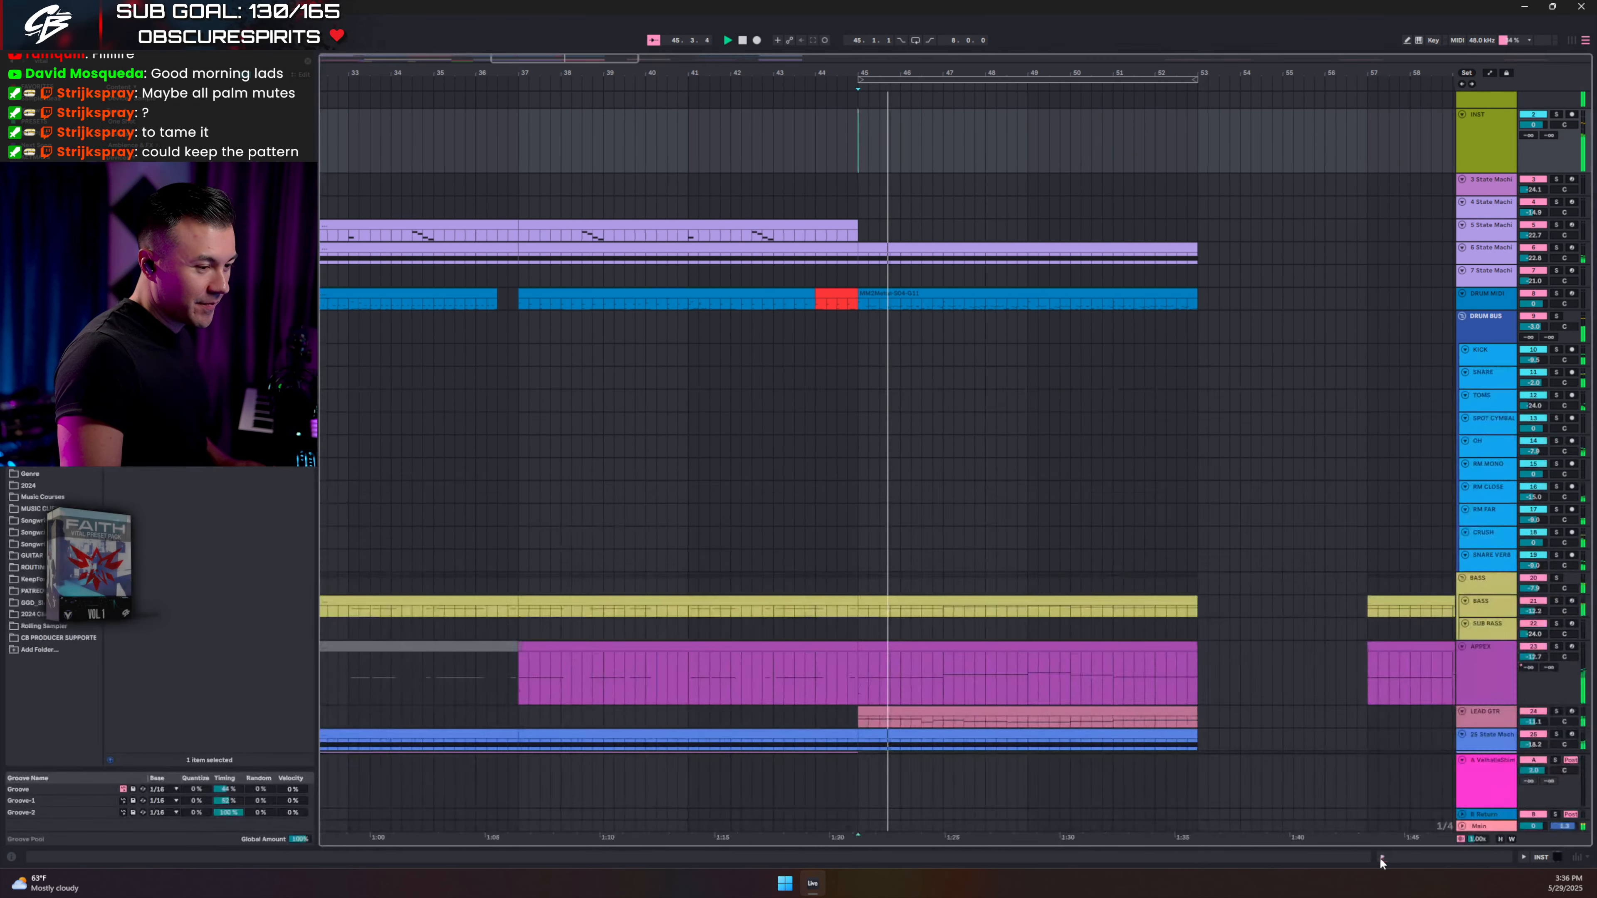
left_click(450, 140)
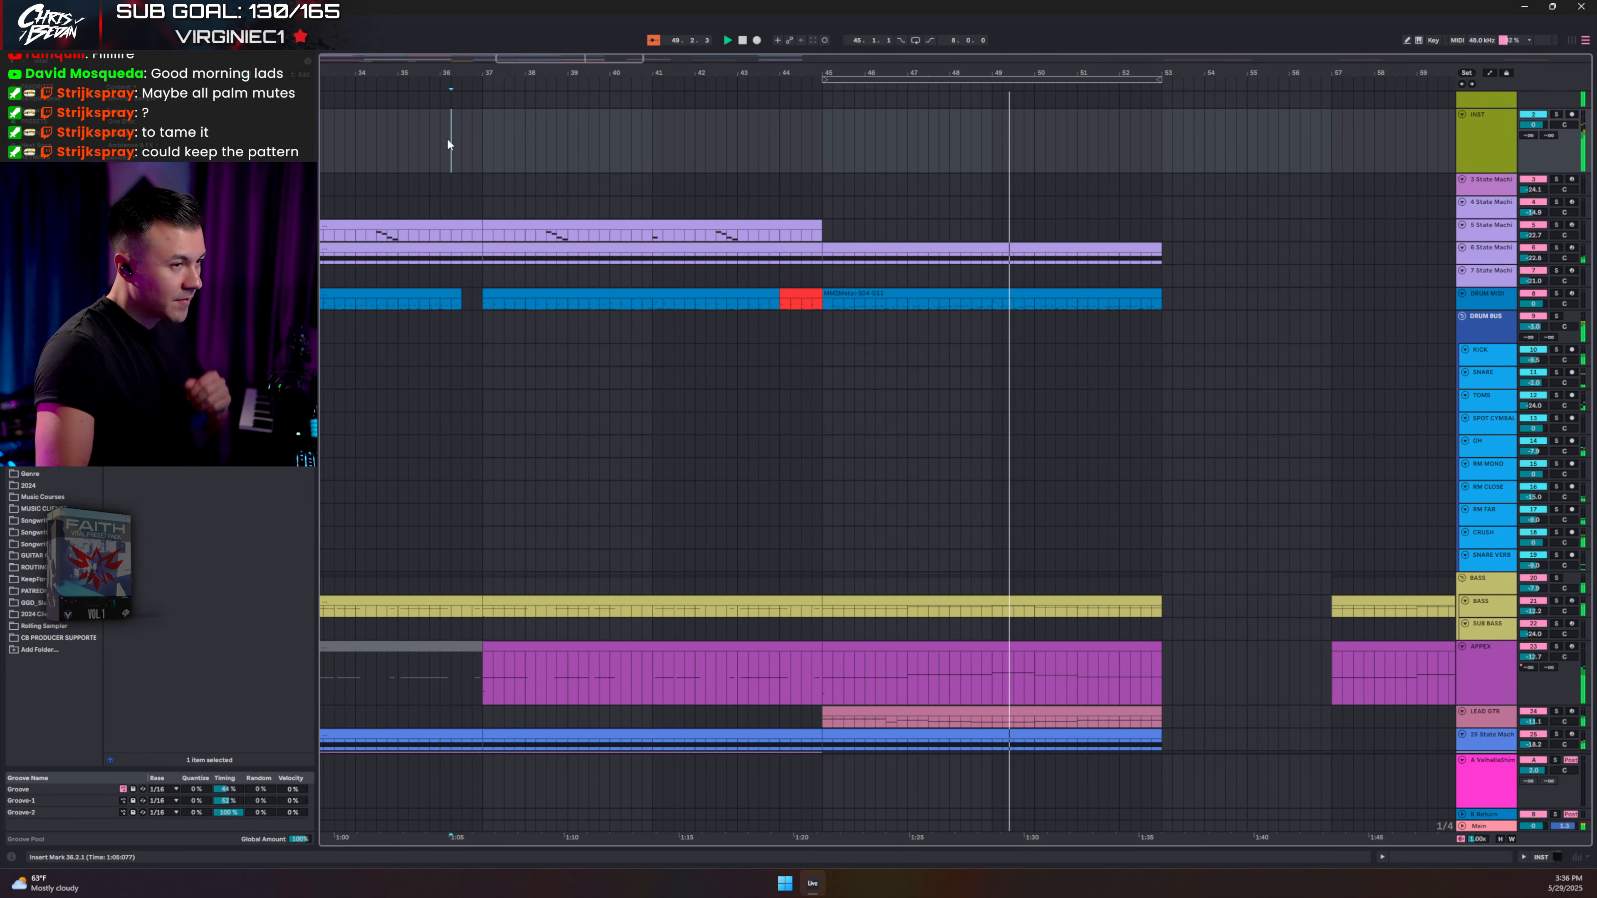
left_click(1462, 316)
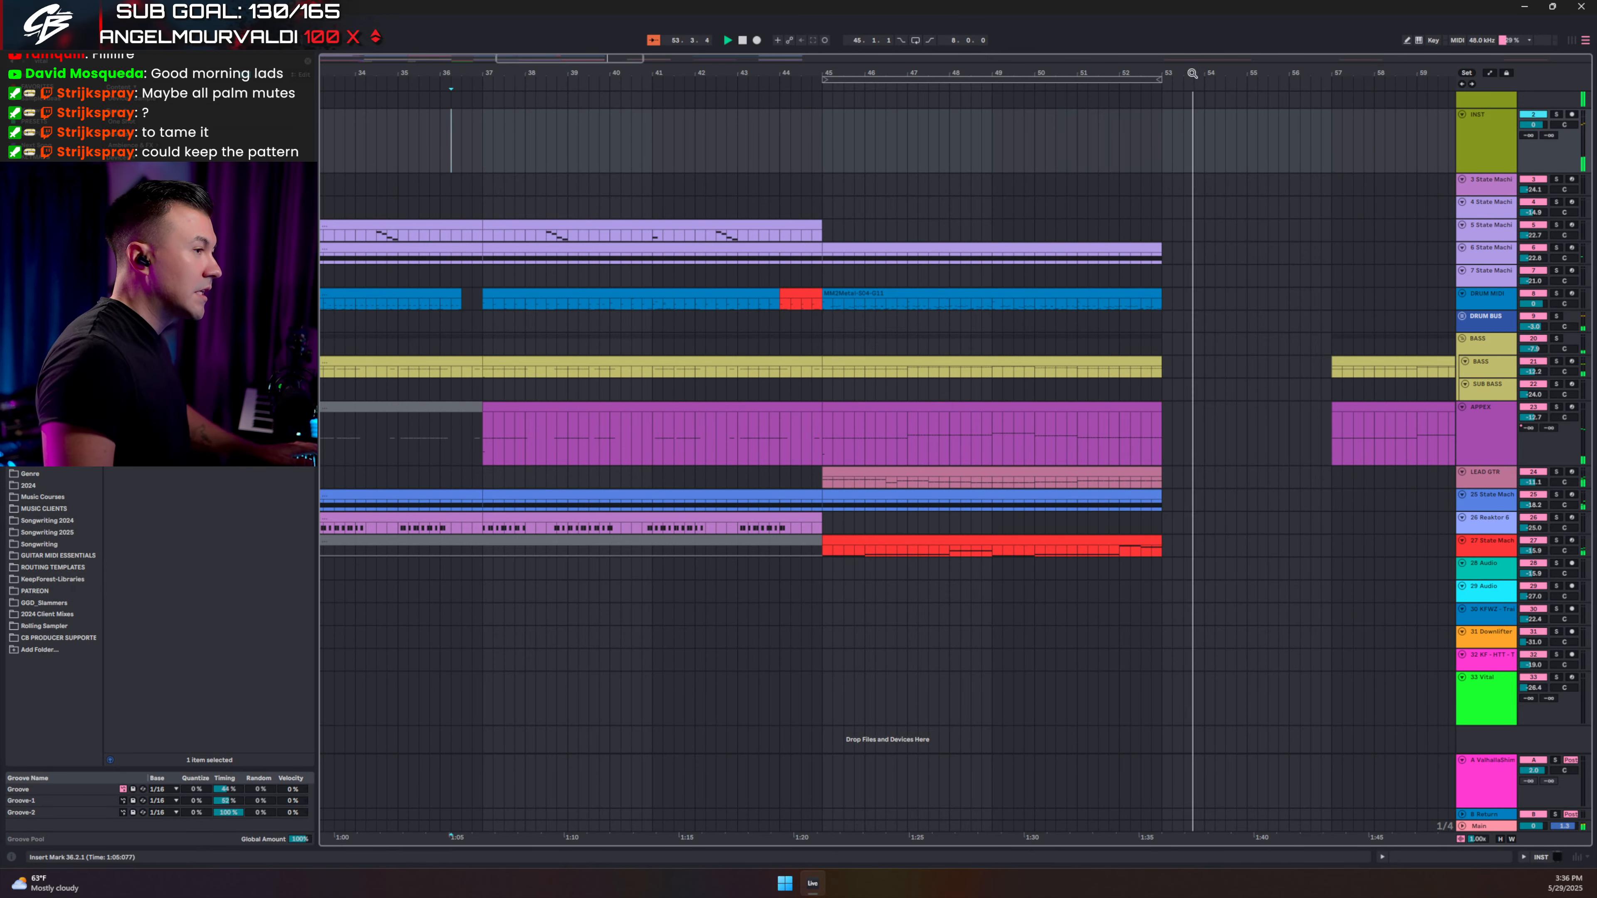
Save the set and place the playback start at bar 1, with the whole arrangement in view.
scroll(950, 104, "down", 4)
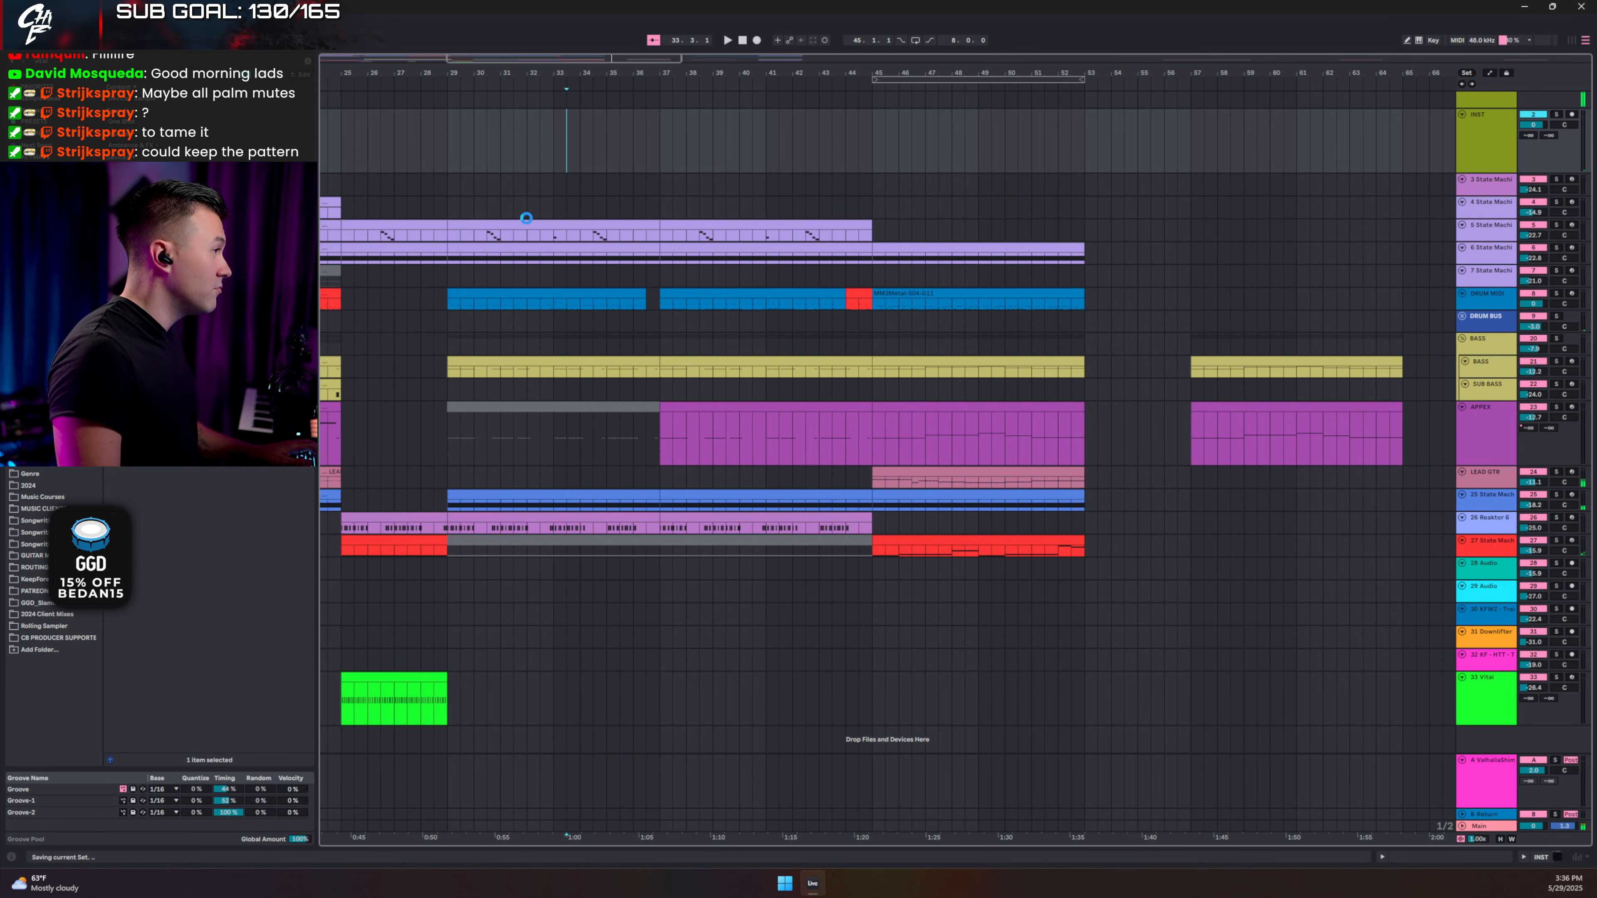
scroll(544, 162, "left", 10)
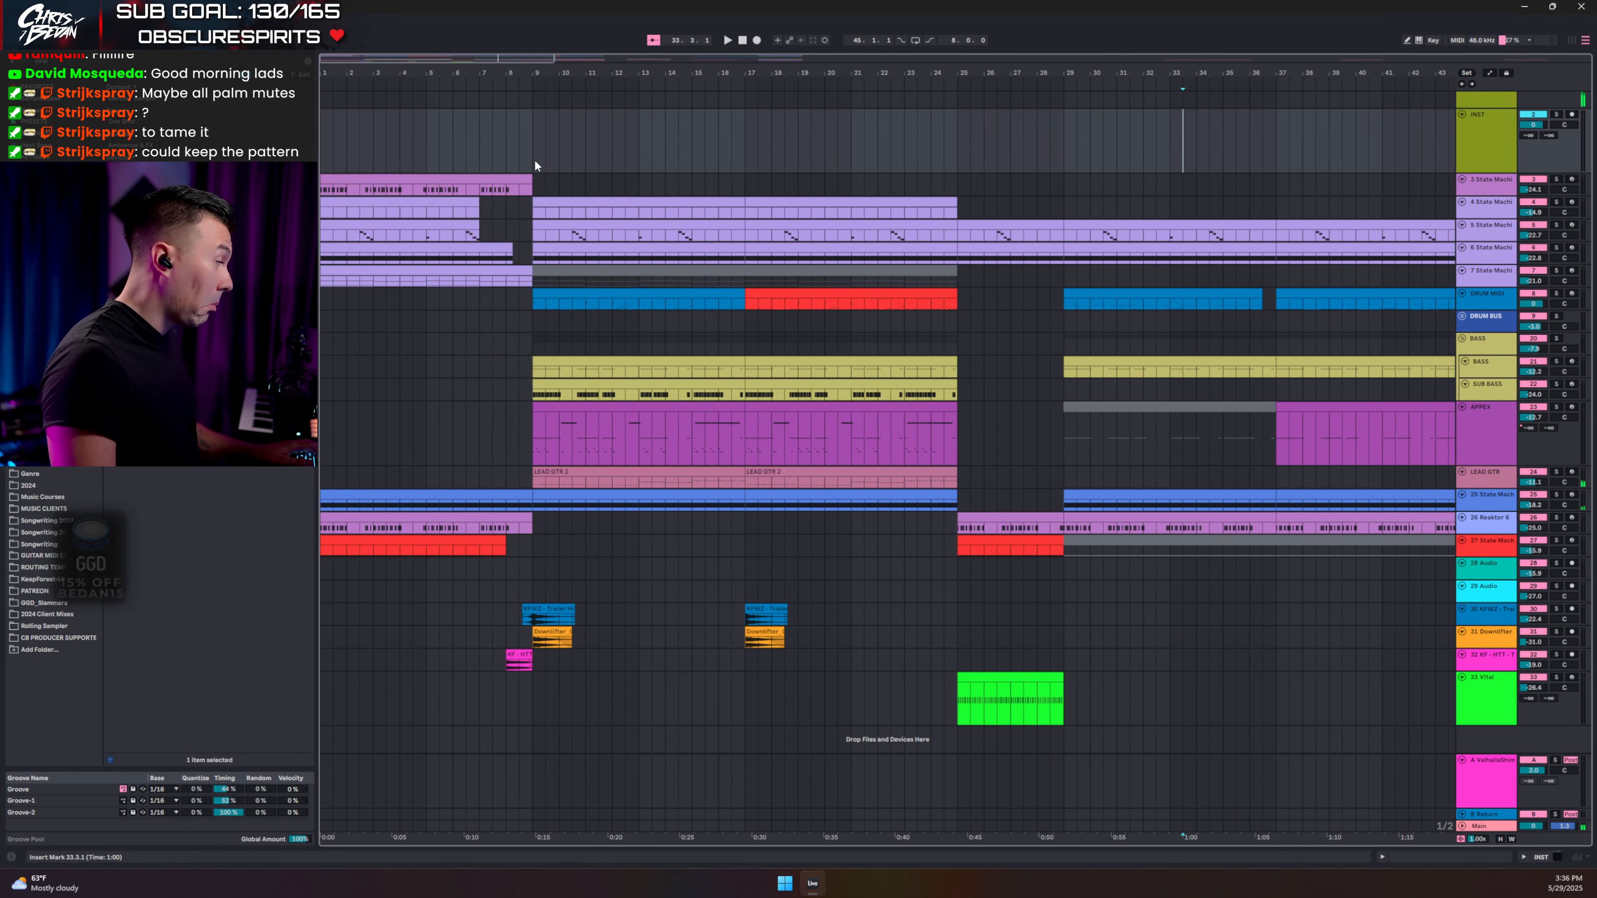
left_click(323, 131)
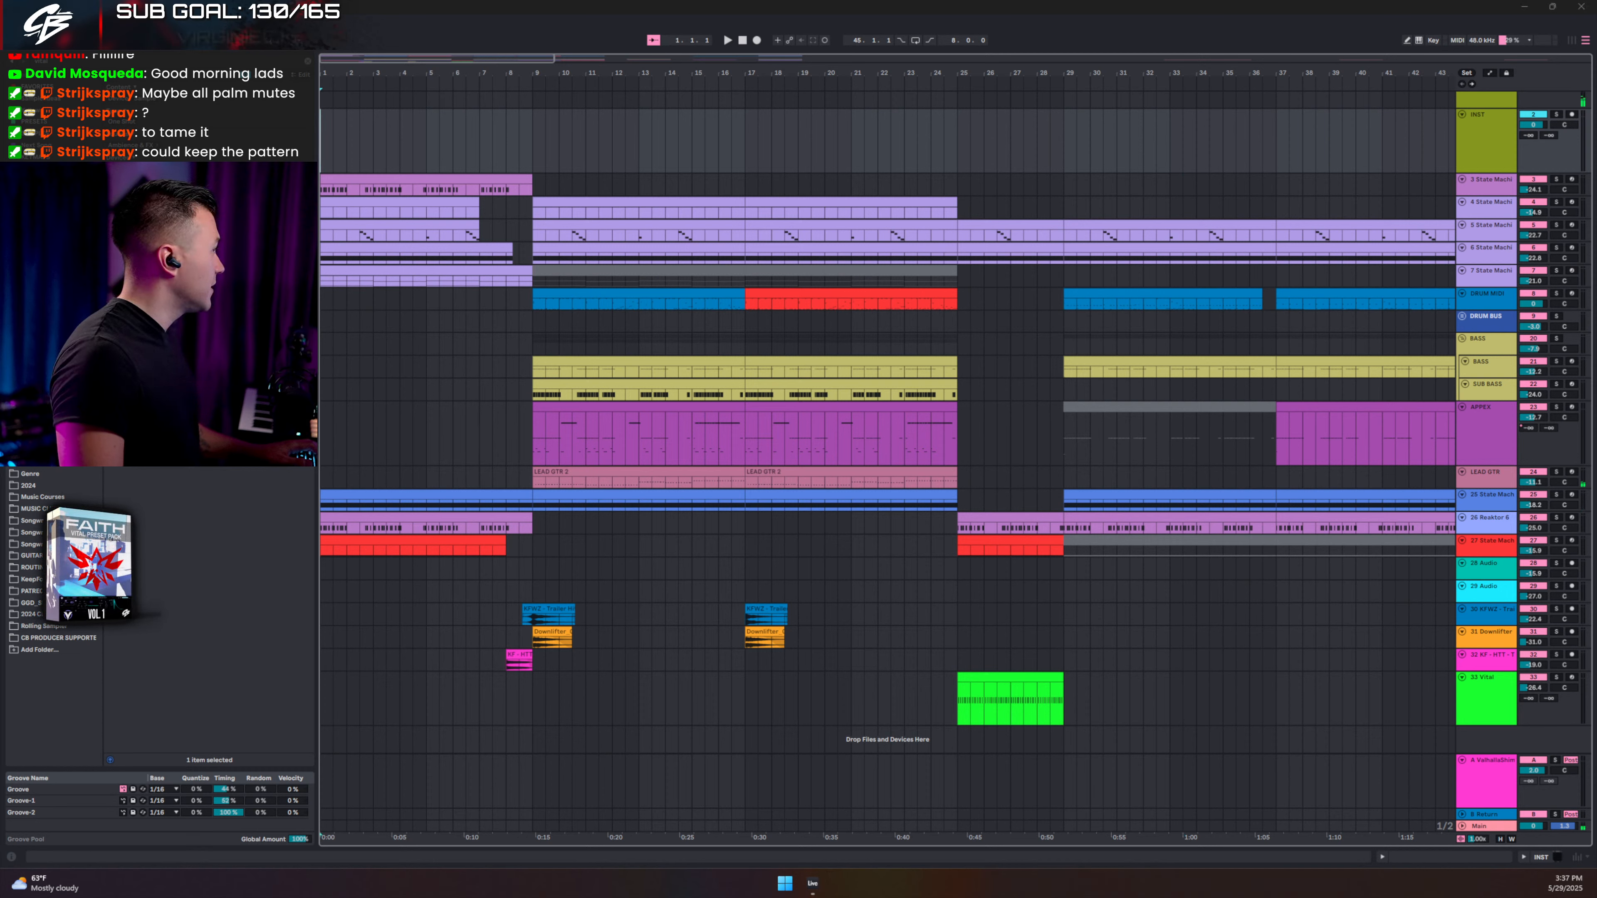
left_click_drag(343, 76, 413, 85)
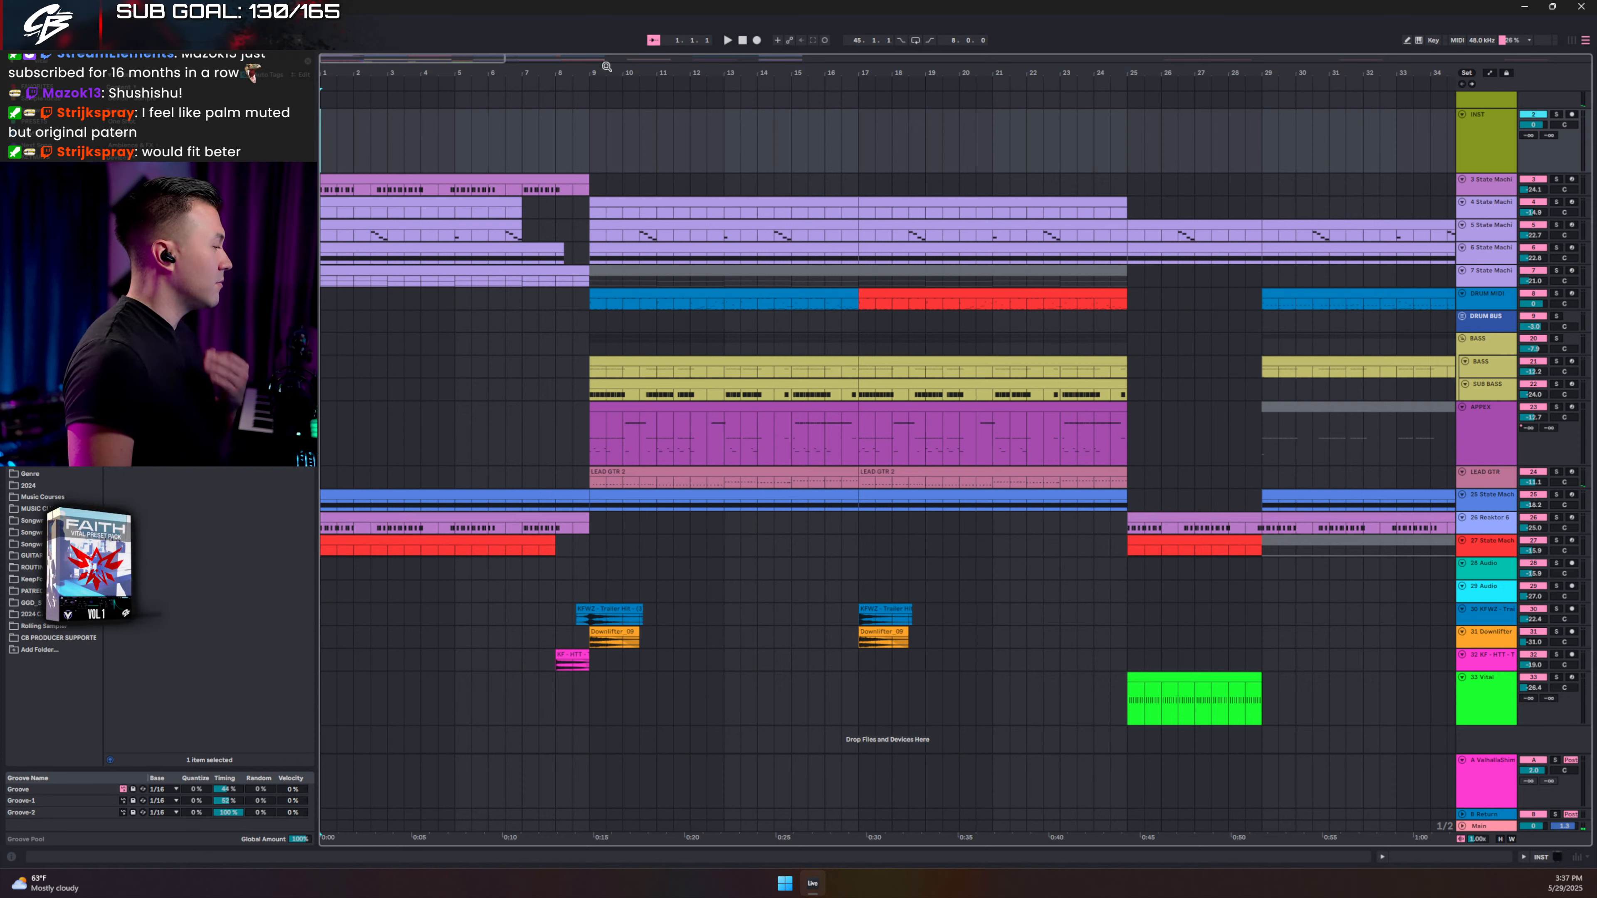
left_click_drag(606, 67, 606, 14)
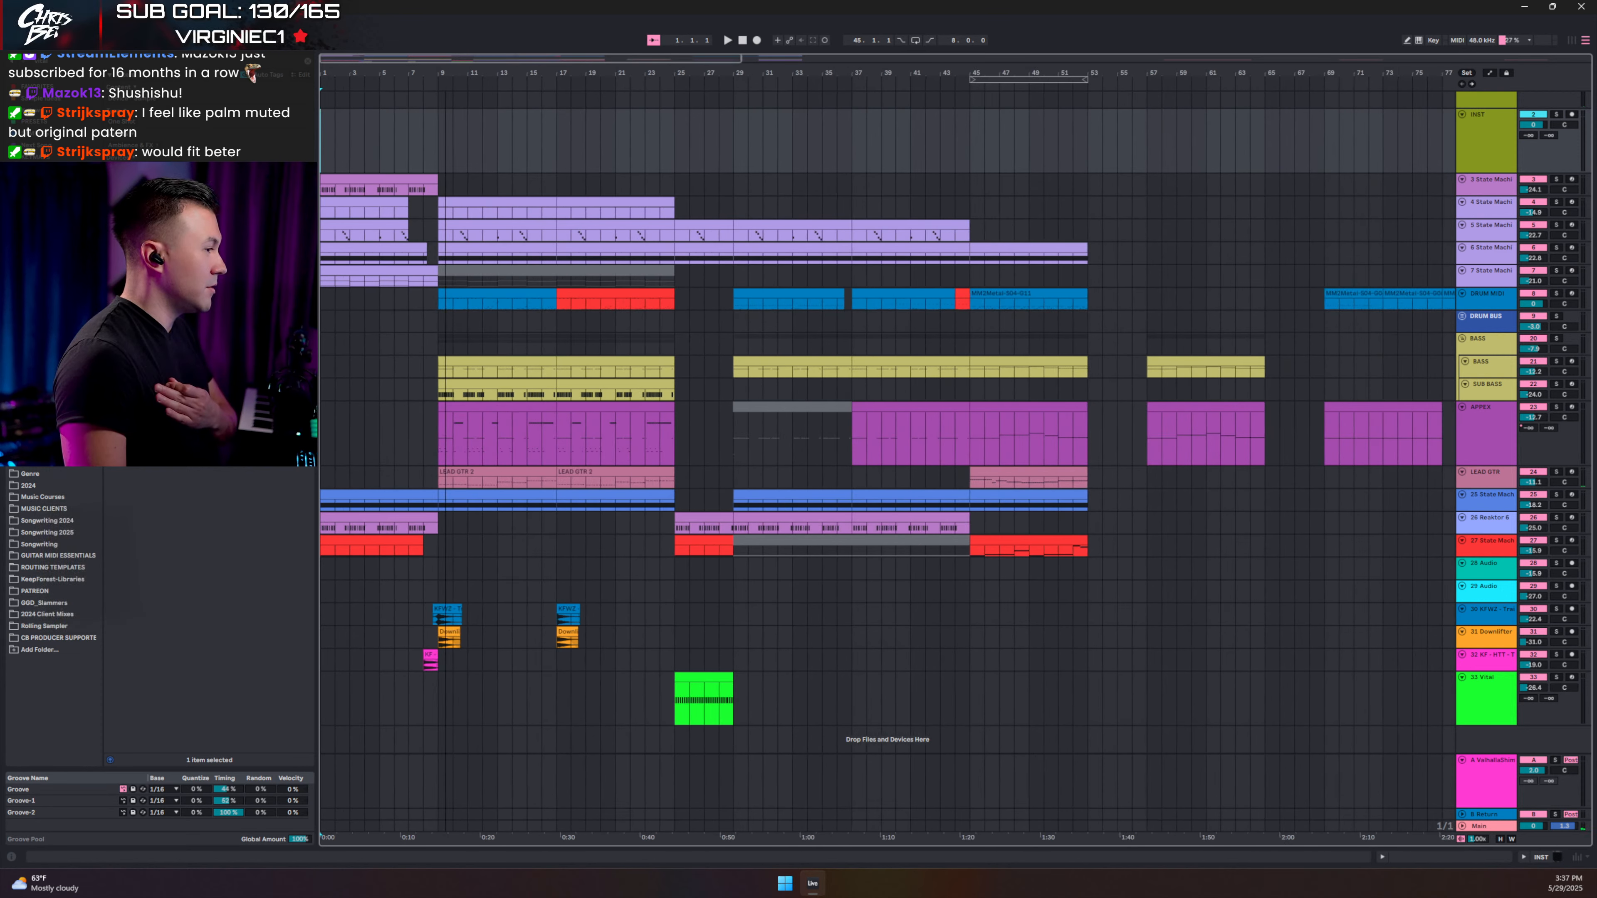
Move the BASS and APPEX clips from bars 45 to 53 to bar 93 as spare versions.
left_click(1044, 406)
left_click(1037, 360, "shift")
scroll(1037, 365, "right", 10)
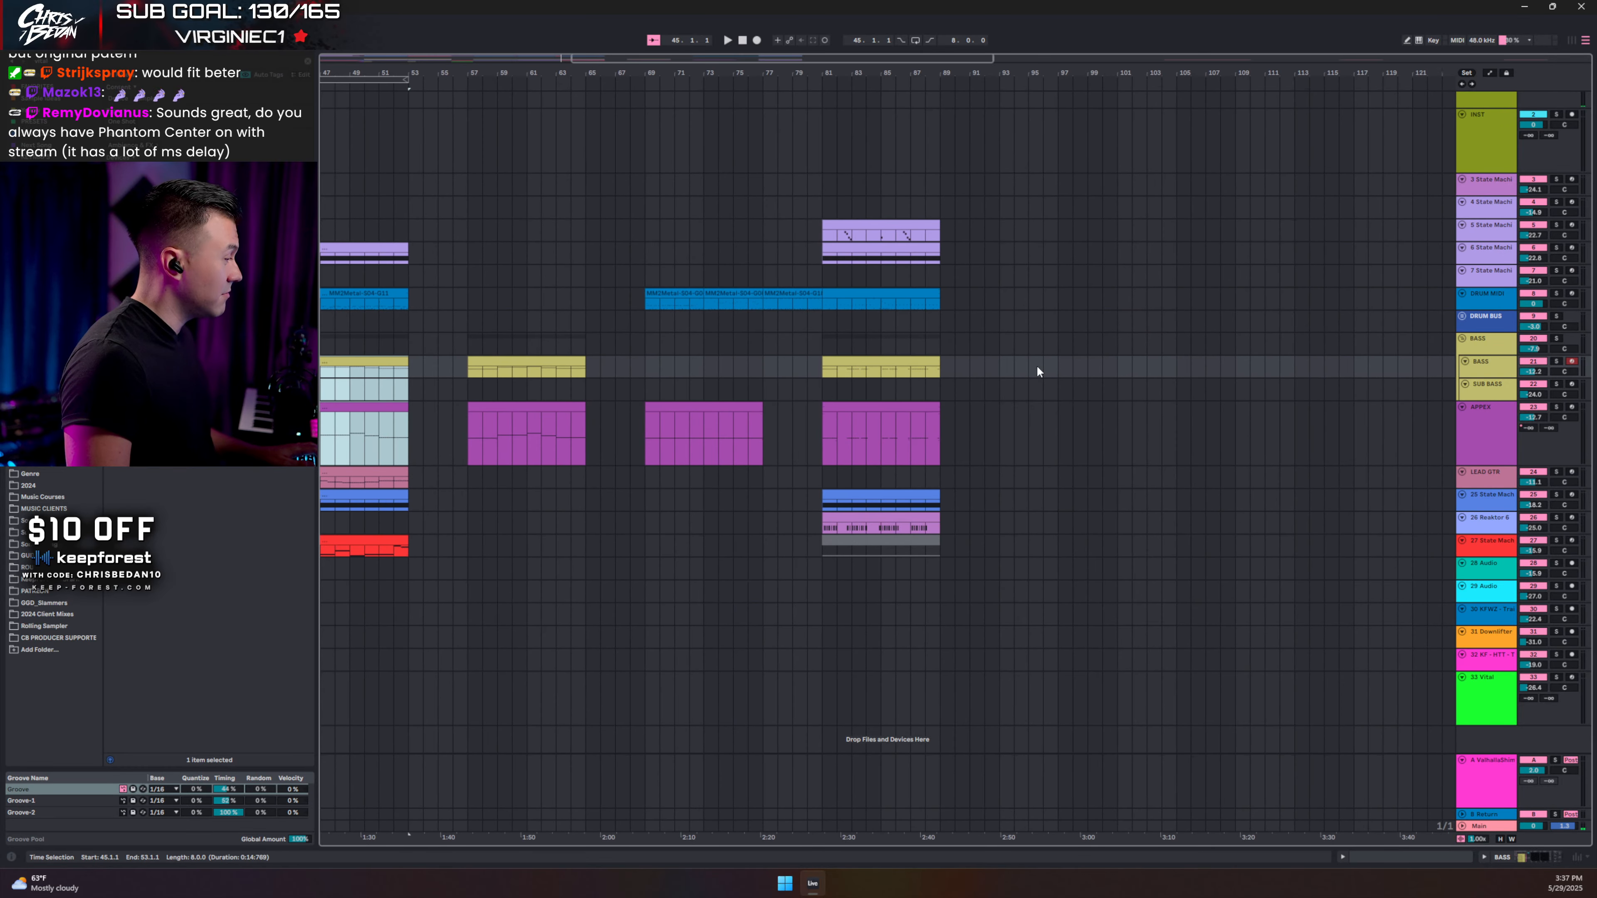
scroll(903, 376, "left", 1)
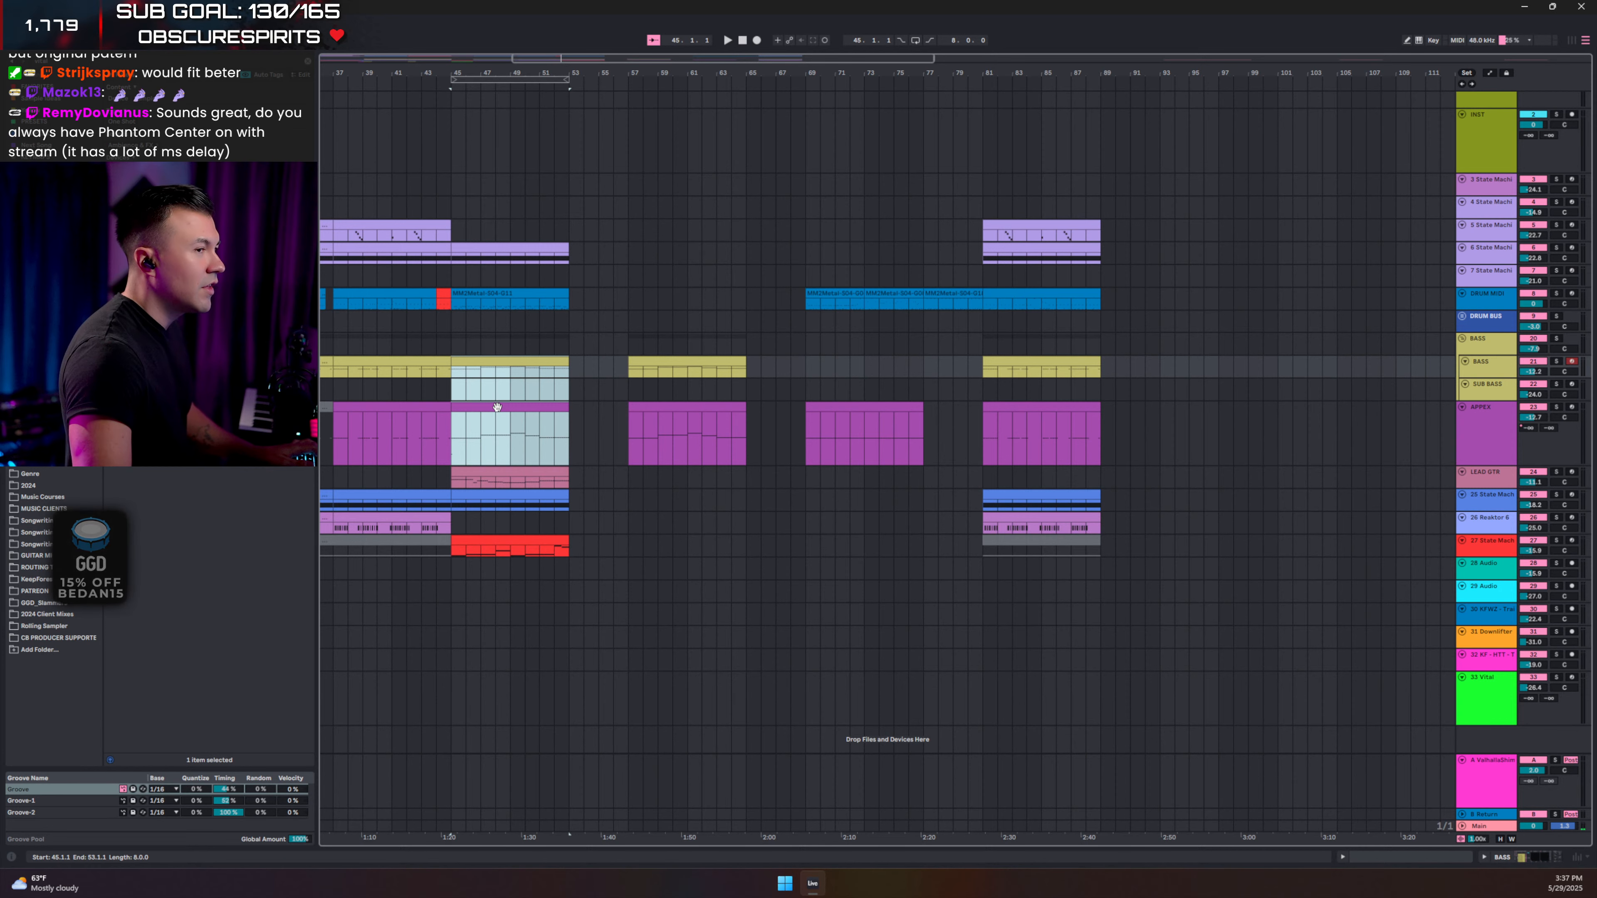
scroll(1227, 323, "up", 1)
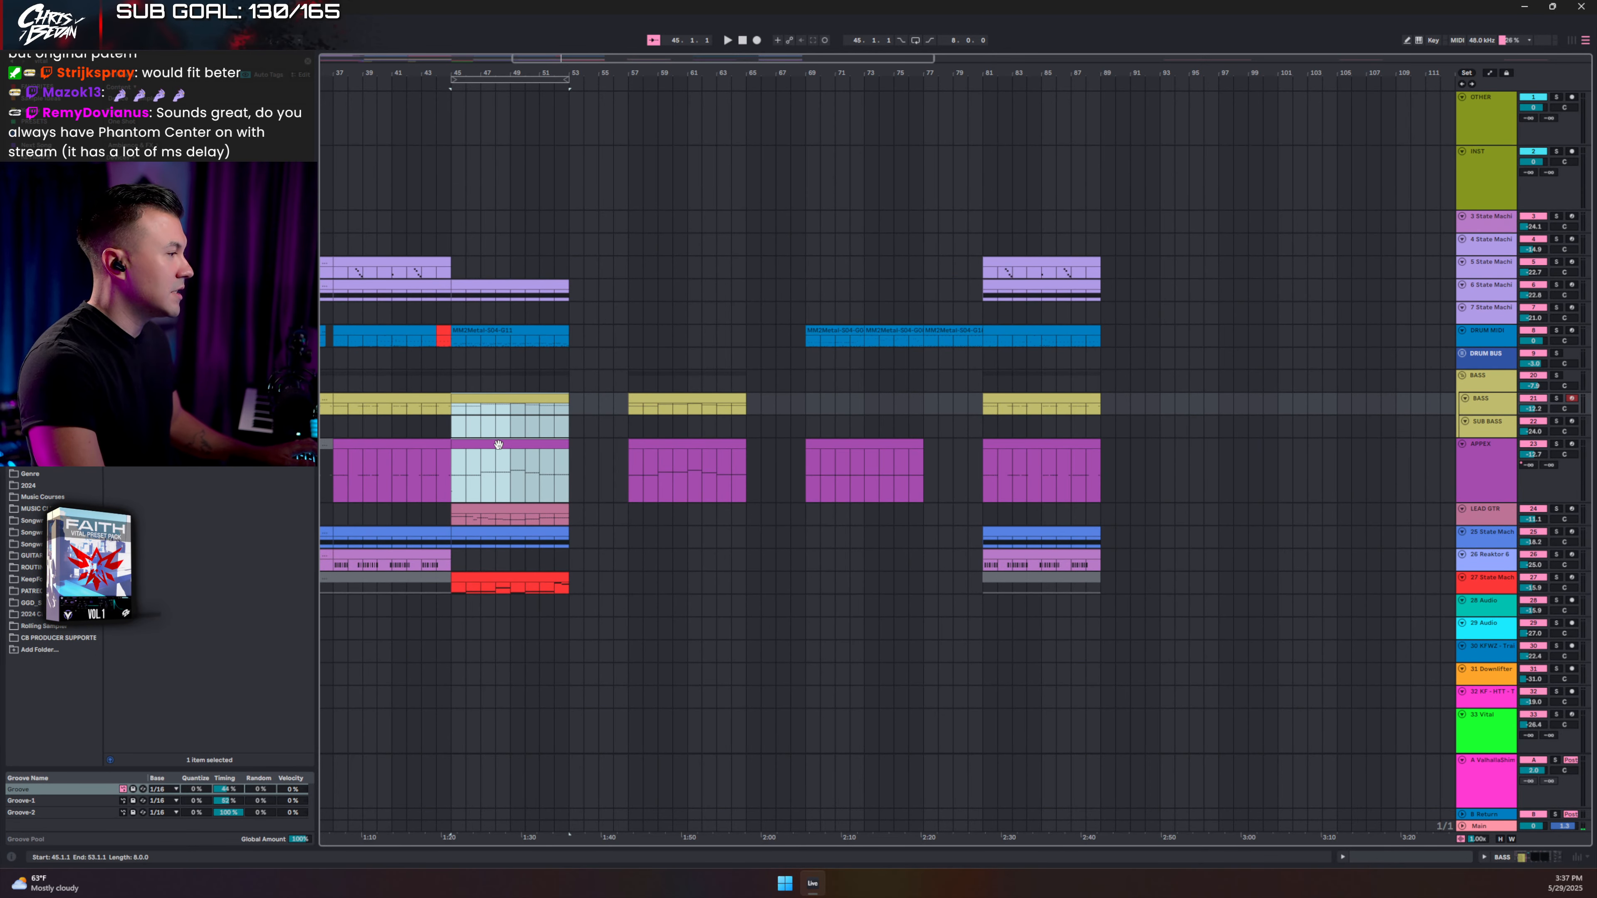
left_click_drag(498, 444, 1214, 452)
Move the spare BASS and APPEX clips from bar 57 back to bar 45.
left_click(651, 399)
left_click(666, 444, "shift")
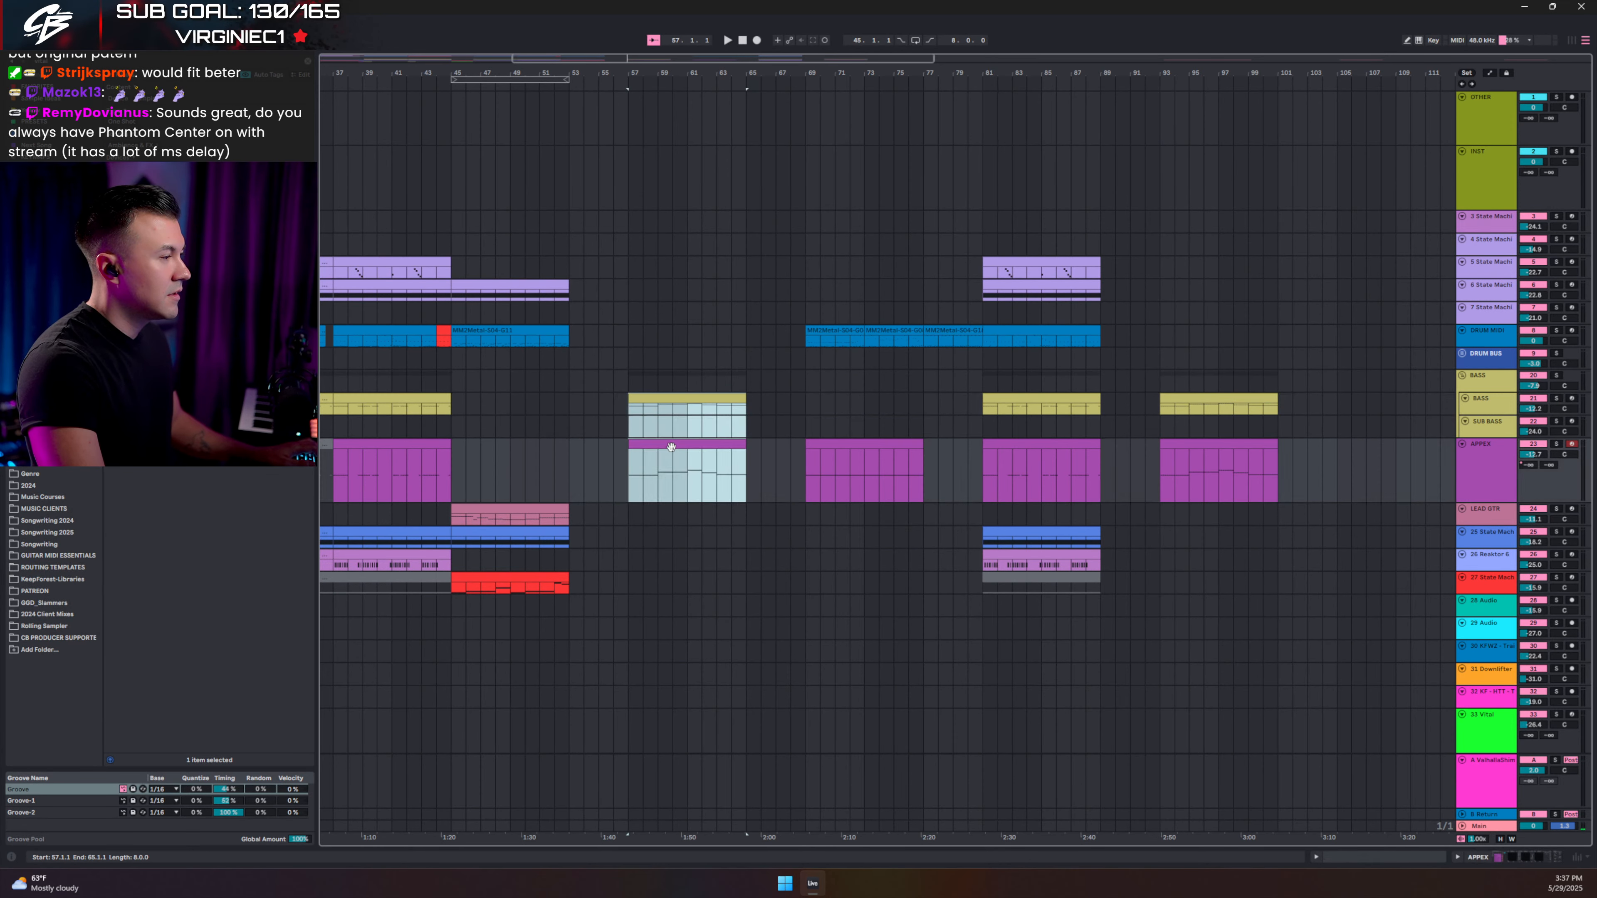
left_click_drag(672, 444, 503, 445)
Inspect the Phantom Center 2 plug-in on the OTHER track, and collapse its Audio Effect Rack.
double_click(1500, 121)
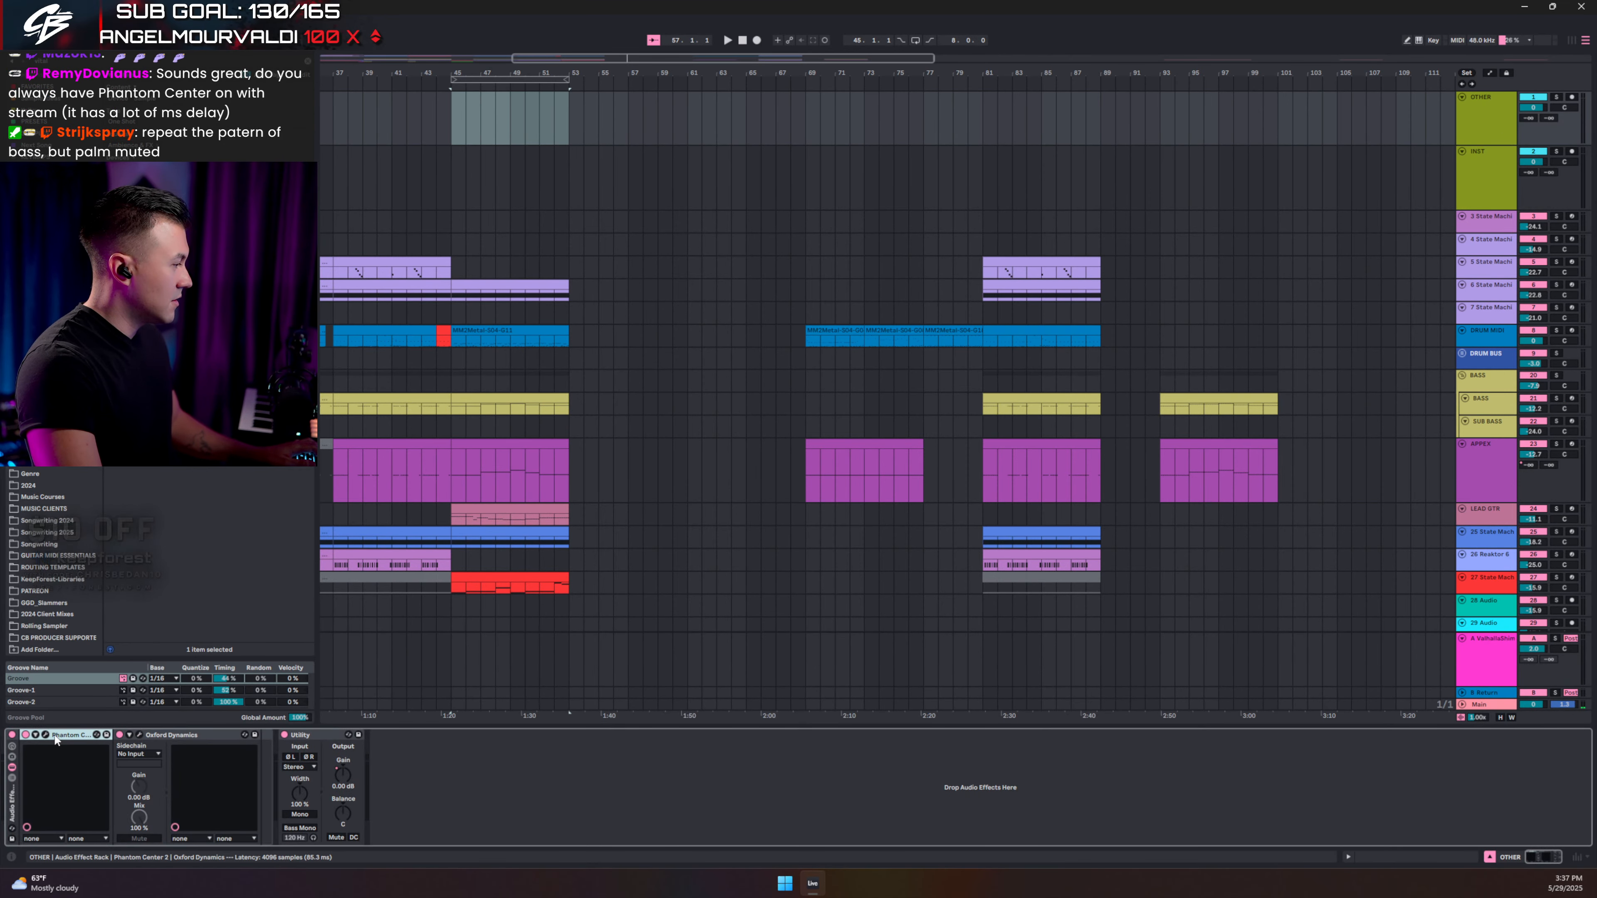
left_click(45, 736)
left_click(46, 736)
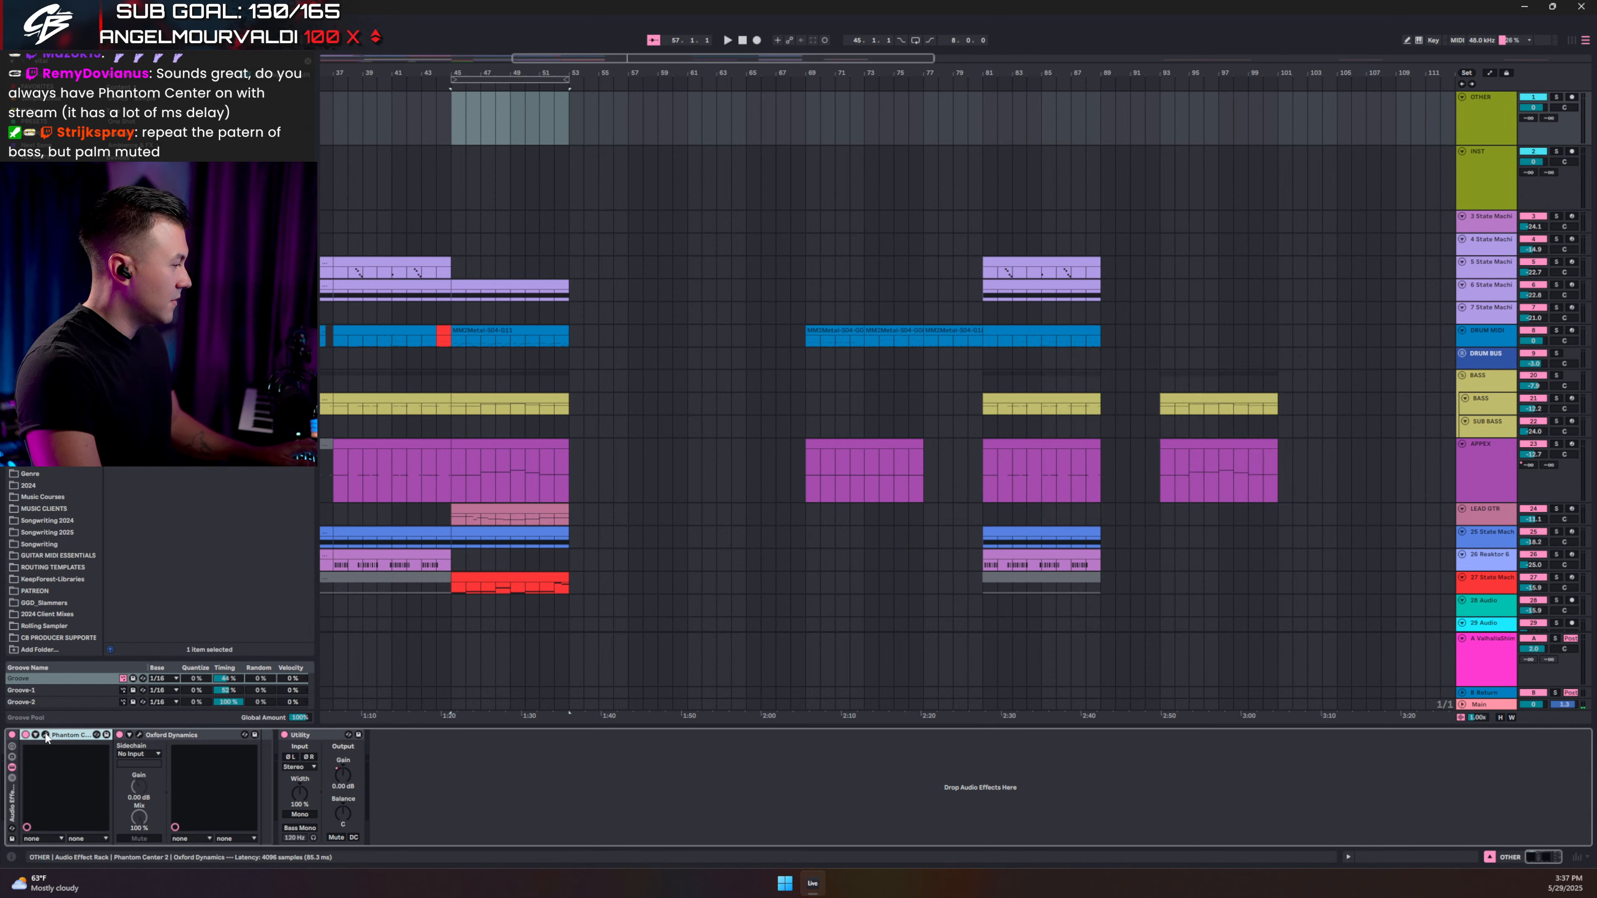
double_click(14, 809)
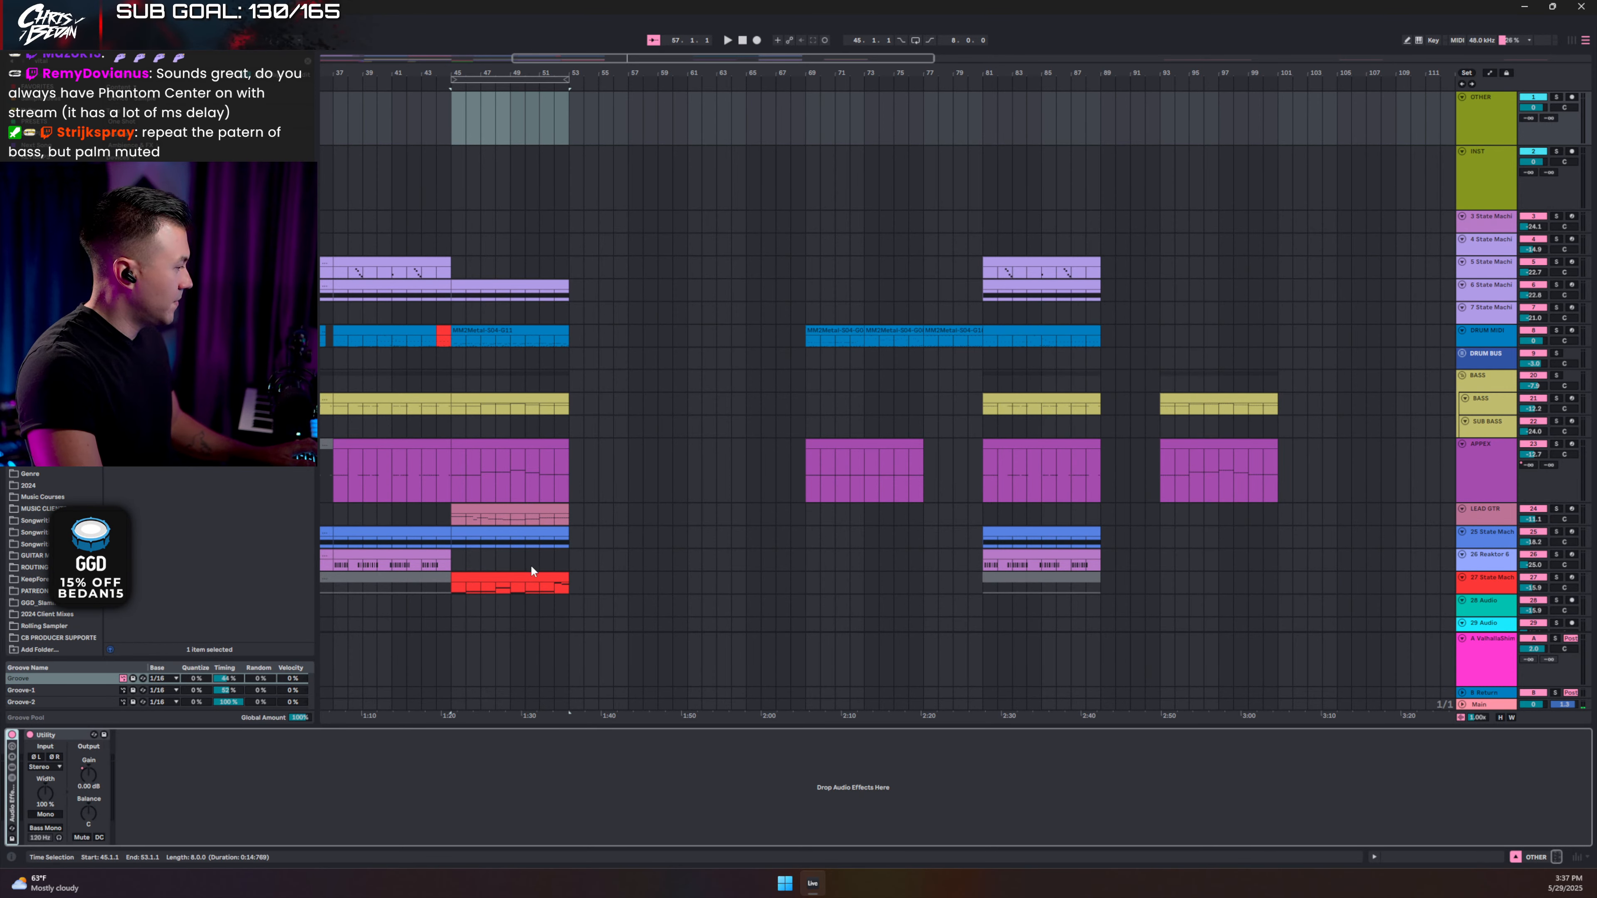
Try a palm mute articulation note at the start of the APPEX clip at bar 45 and audition it.
double_click(510, 401)
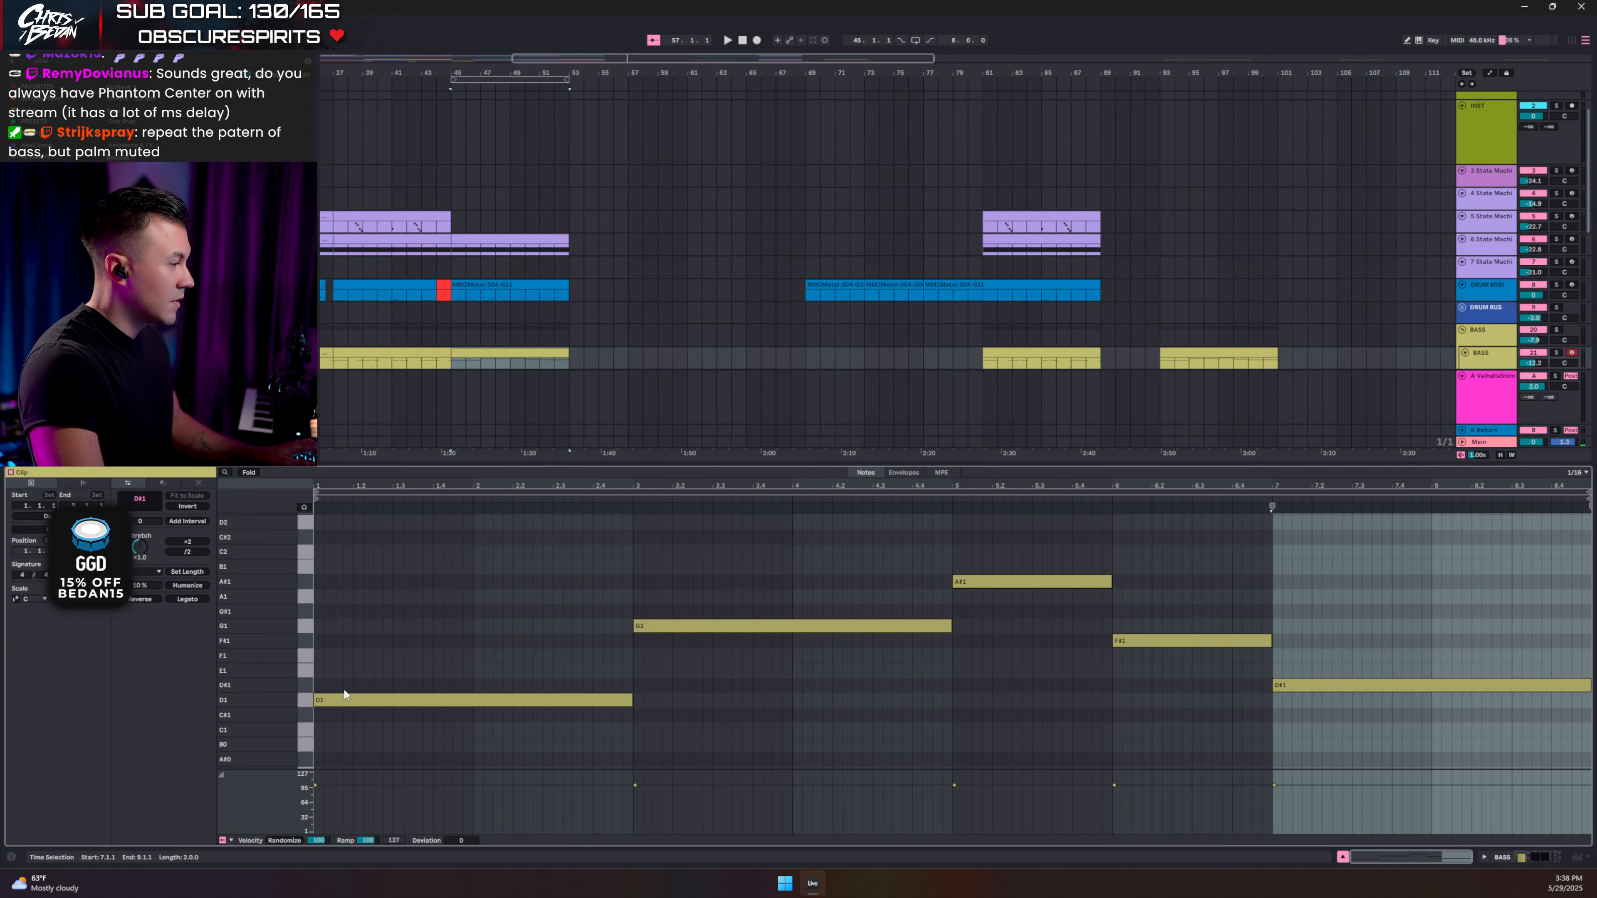
scroll(496, 315, "down", 2)
left_click(486, 356)
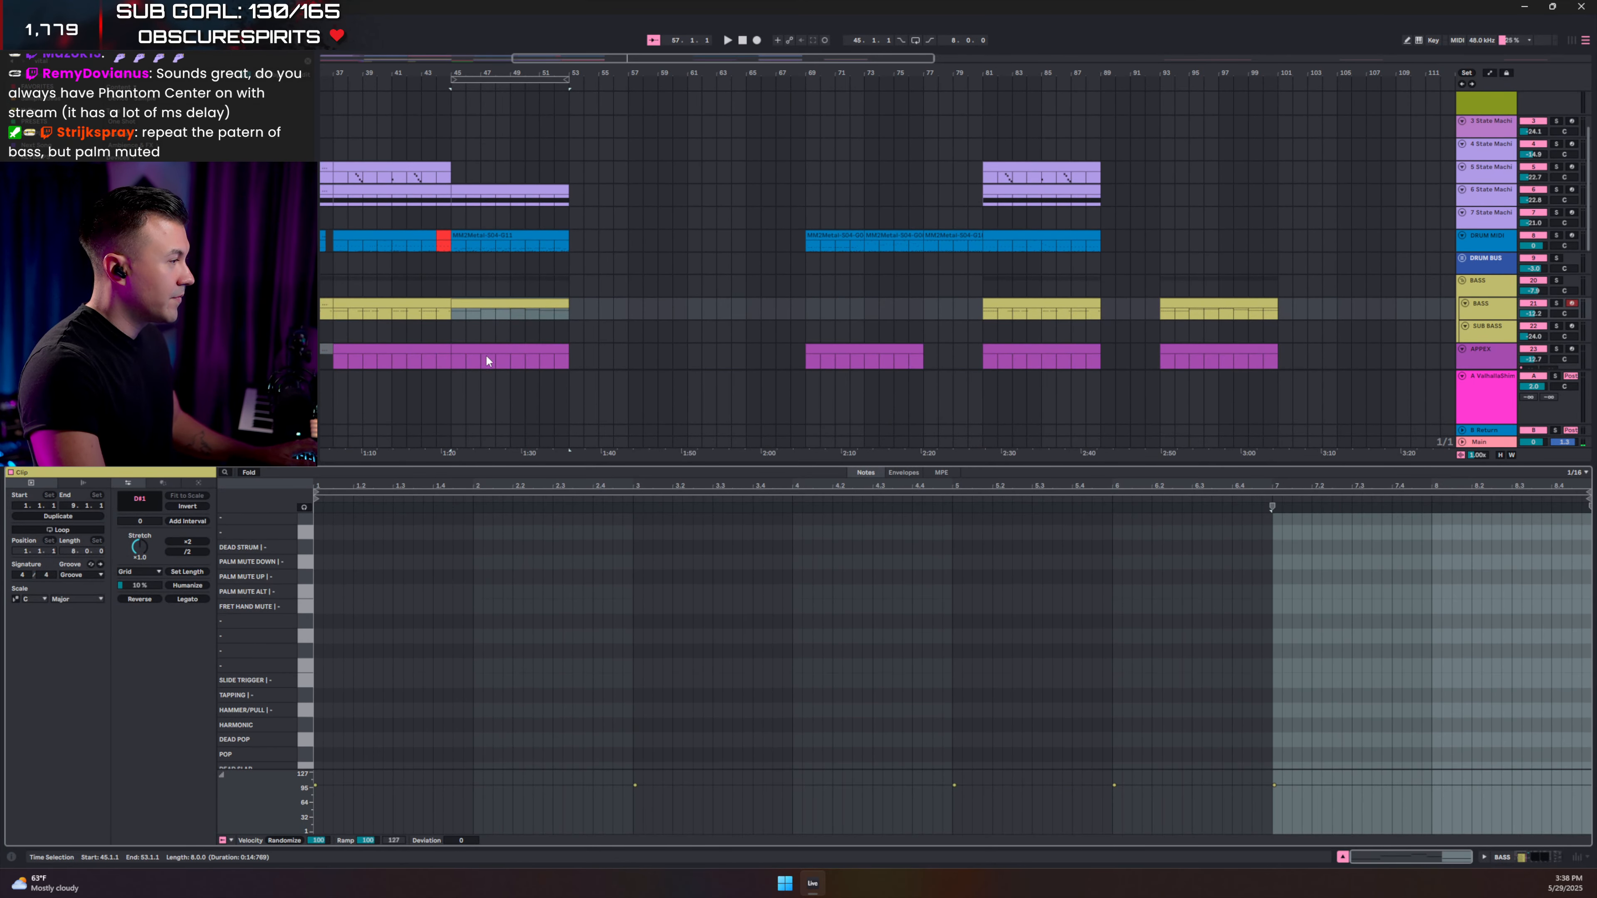
left_click(487, 362)
scroll(346, 706, "down", 5)
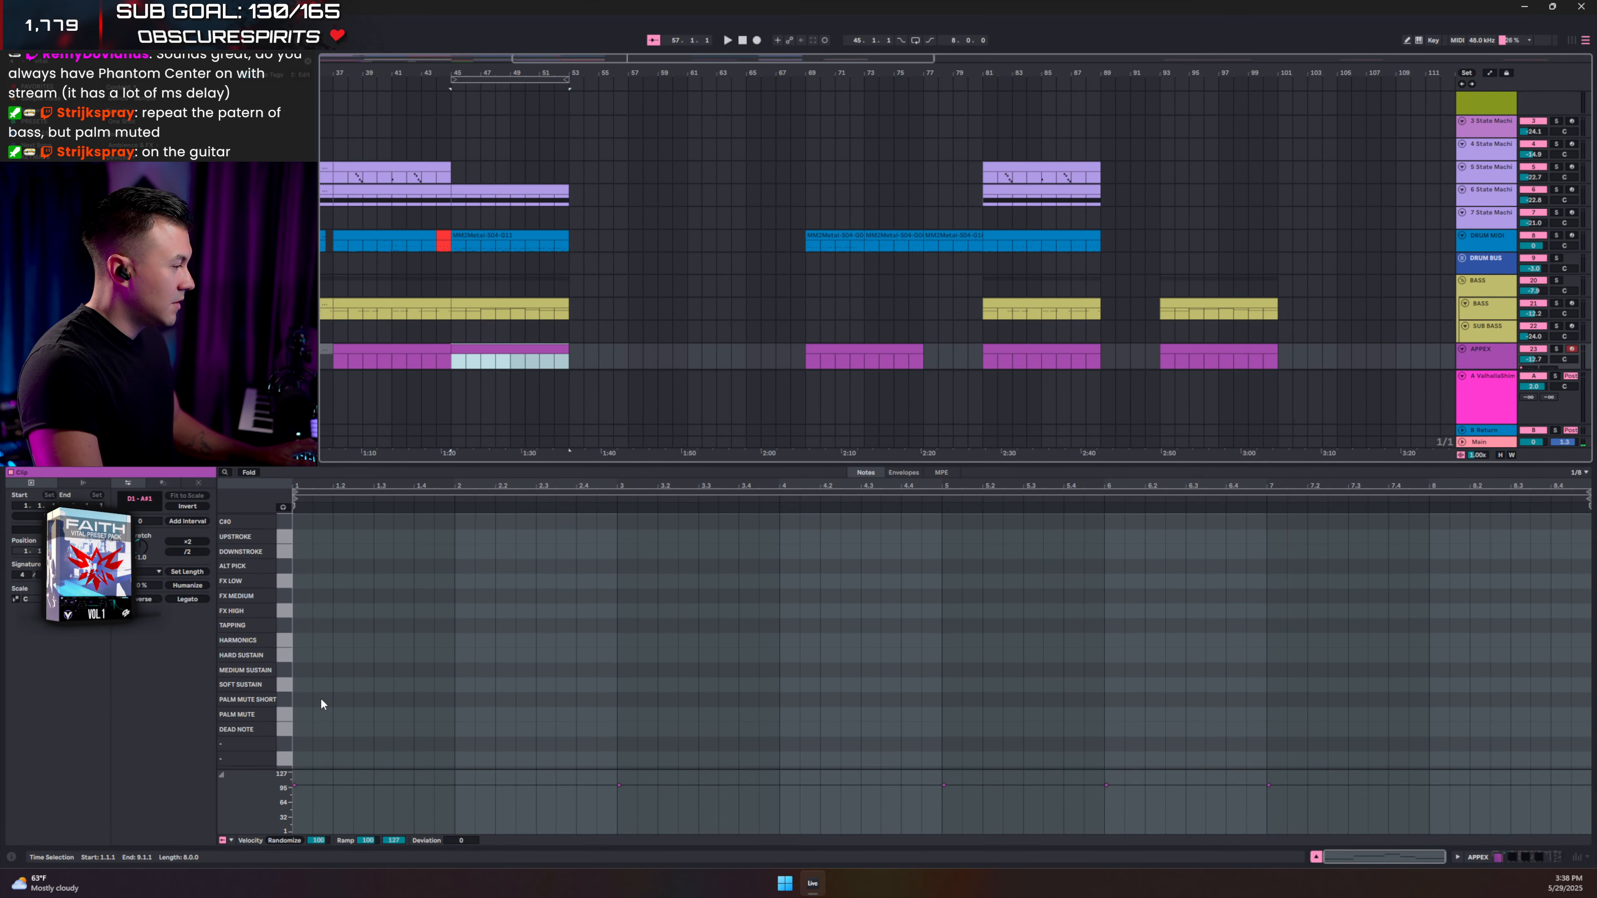
left_click(302, 710)
key("space")
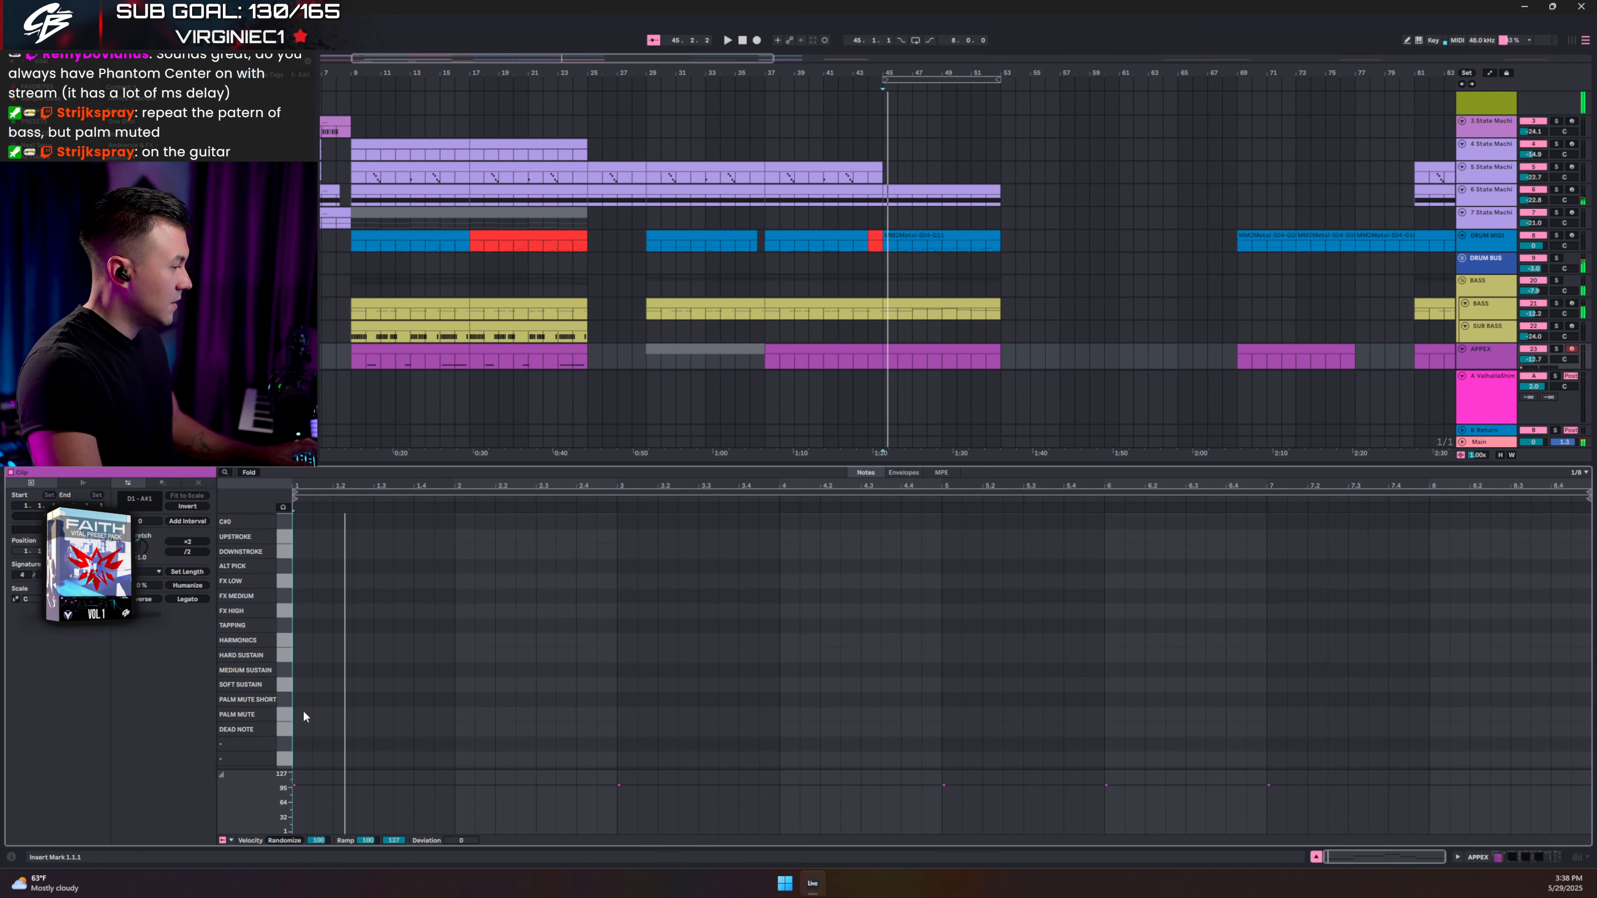
double_click(303, 713)
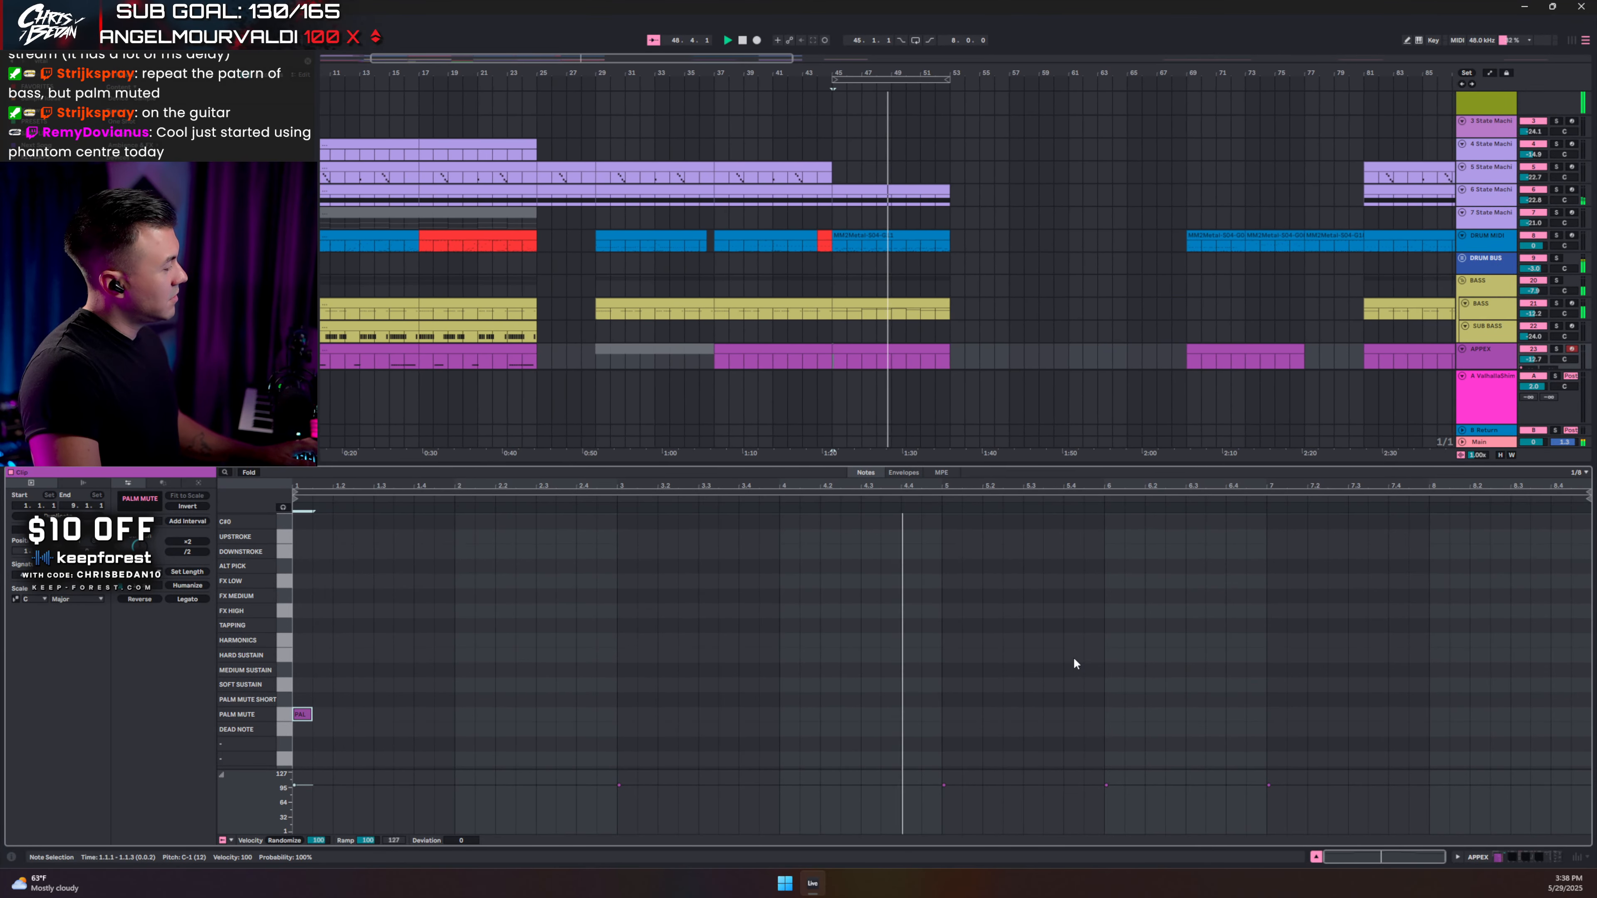
scroll(1030, 653, "down", 4)
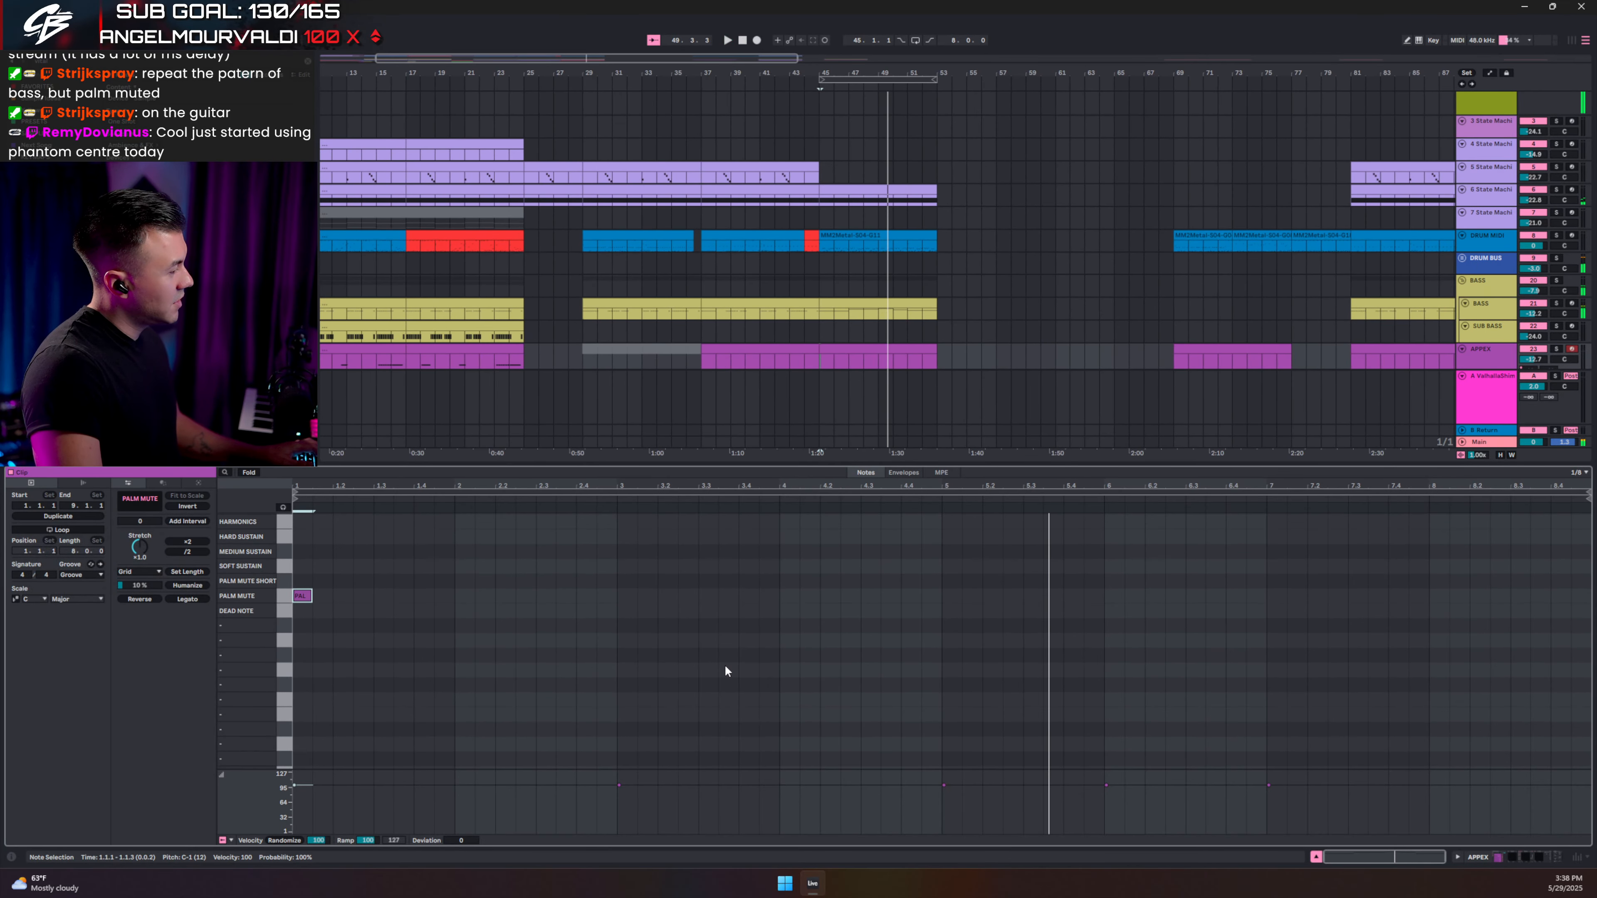
scroll(456, 601, "up", 3)
key("space")
key("space")
Undo the palm mute note and the move of the BASS and APPEX clips from bar 57 to bar 45, and audition the section.
key("ctrl+z")
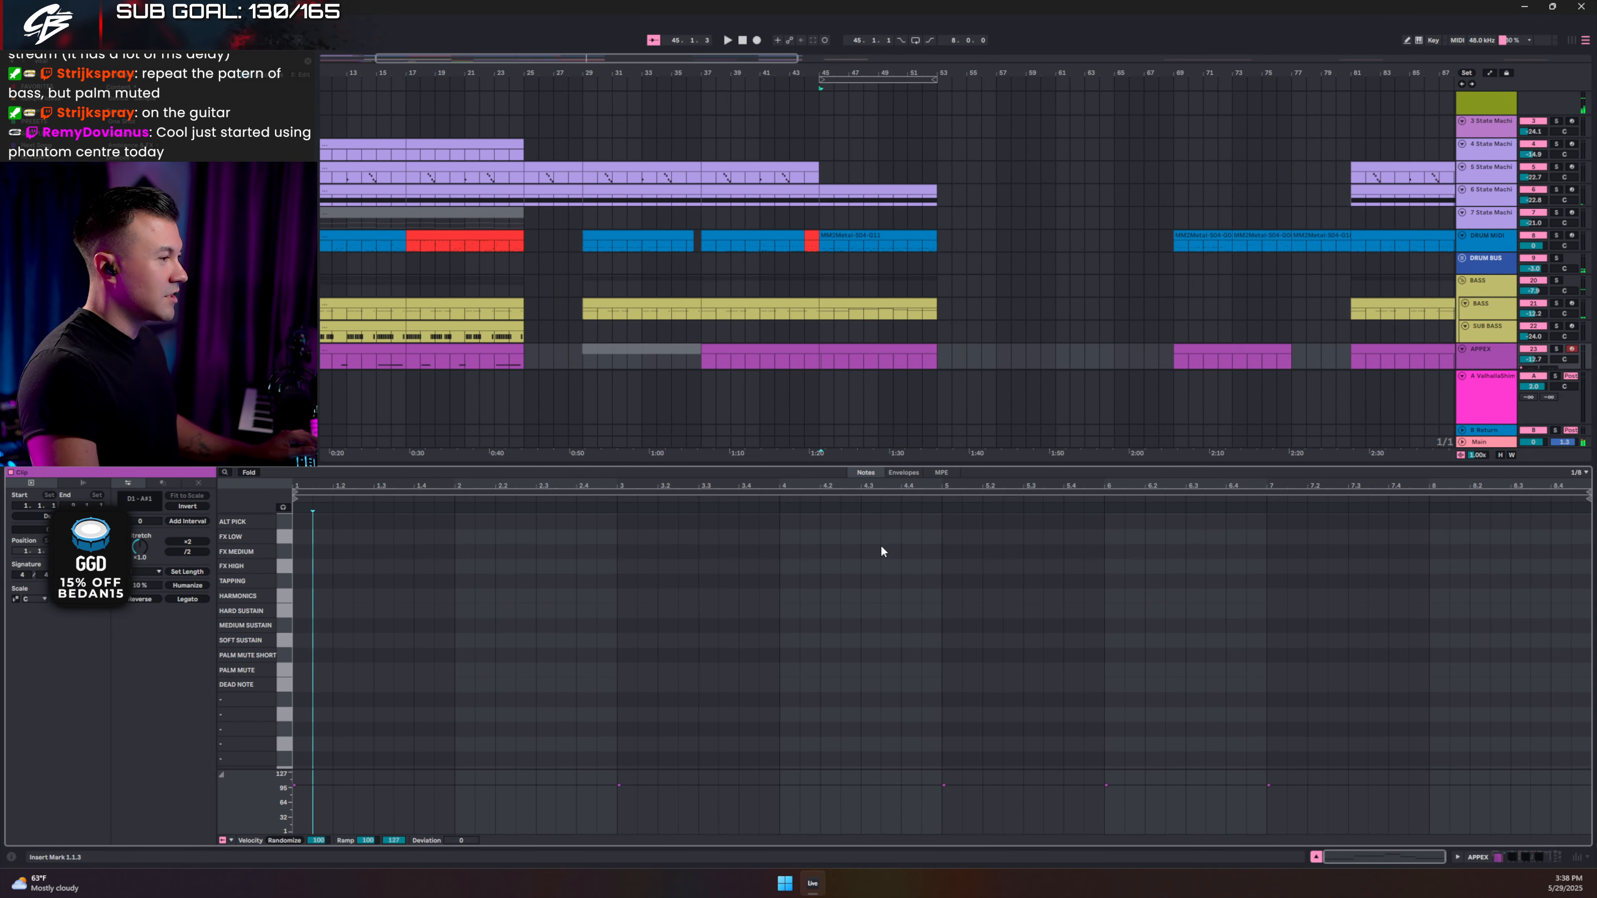
key("ctrl+z")
key("ctrl+z")
key("space")
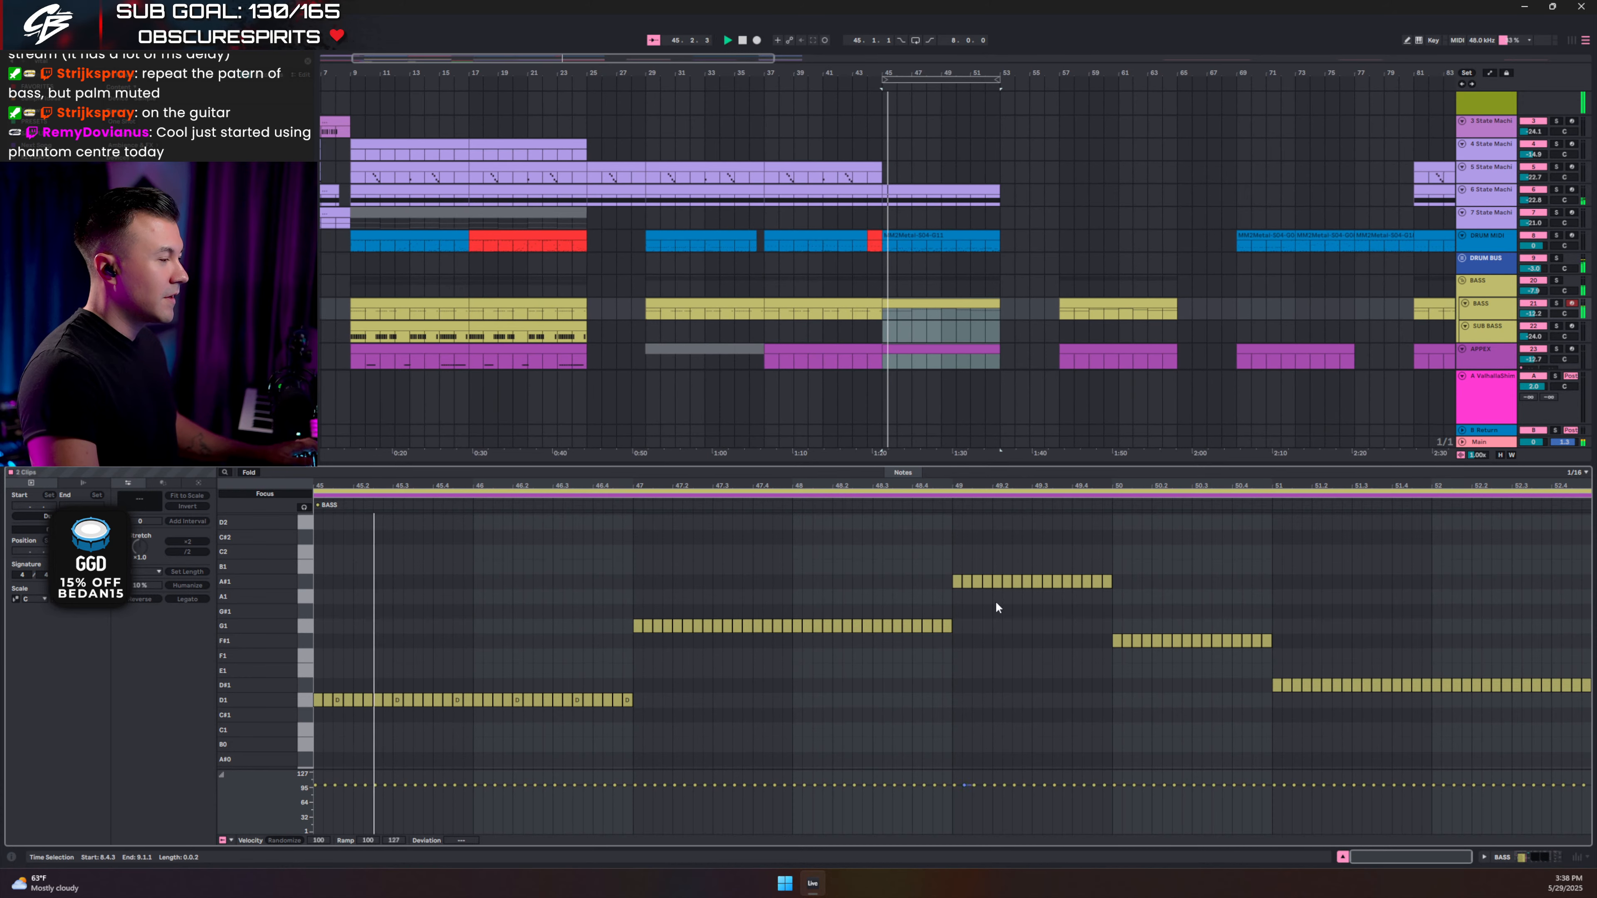
left_click(1343, 857)
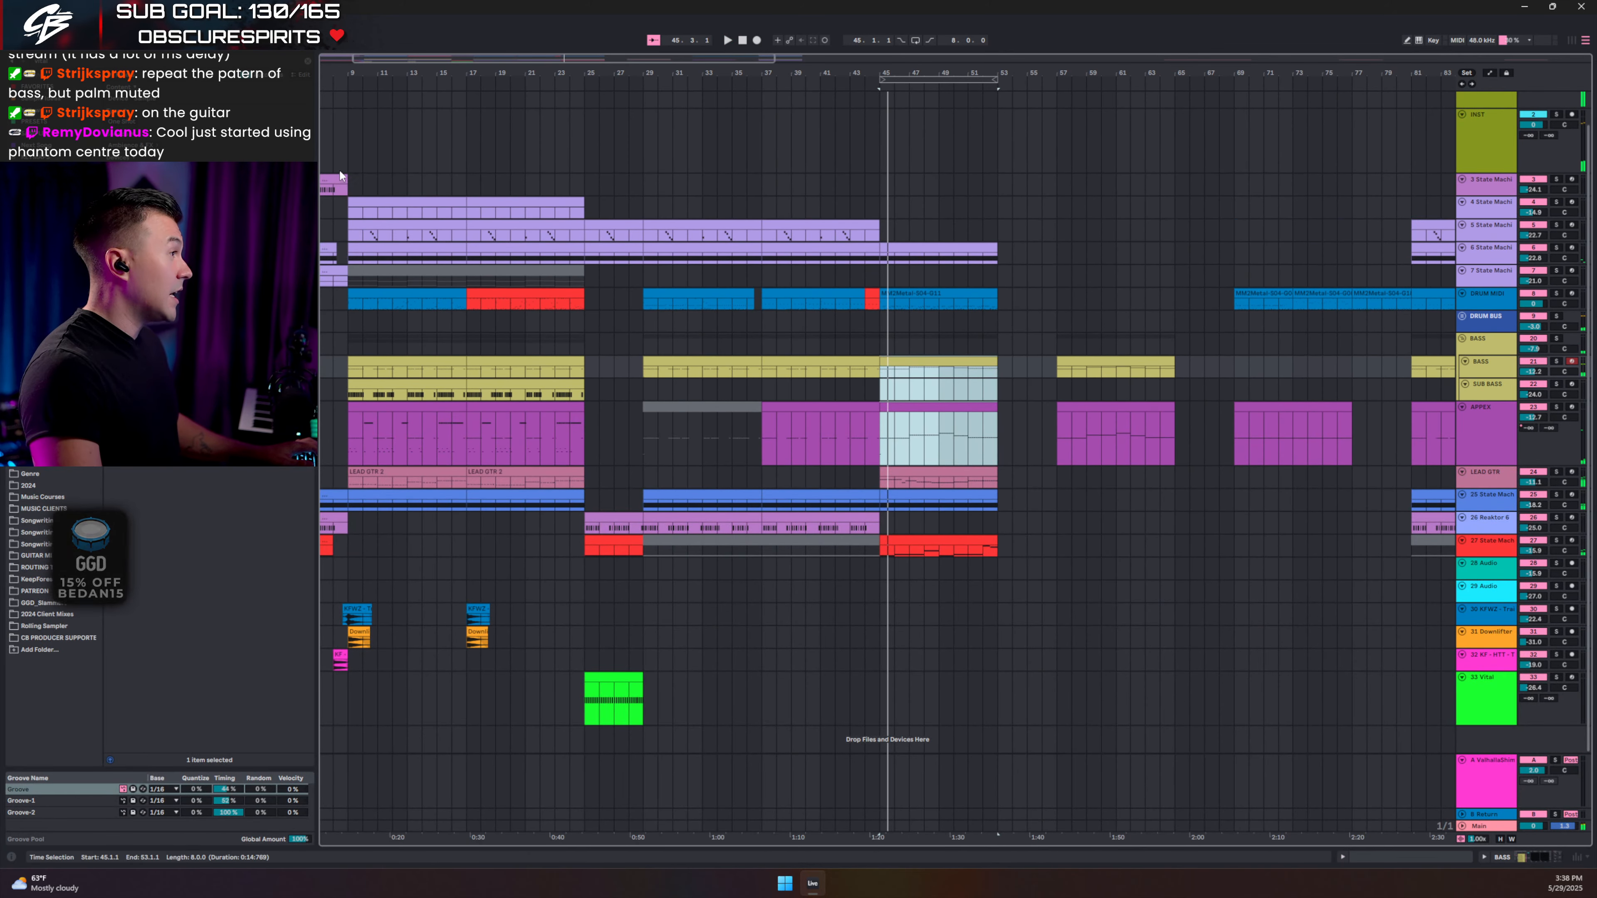
Play the whole arrangement from bar 1 past the section ending at bar 53.
left_click_drag(564, 59, 458, 59)
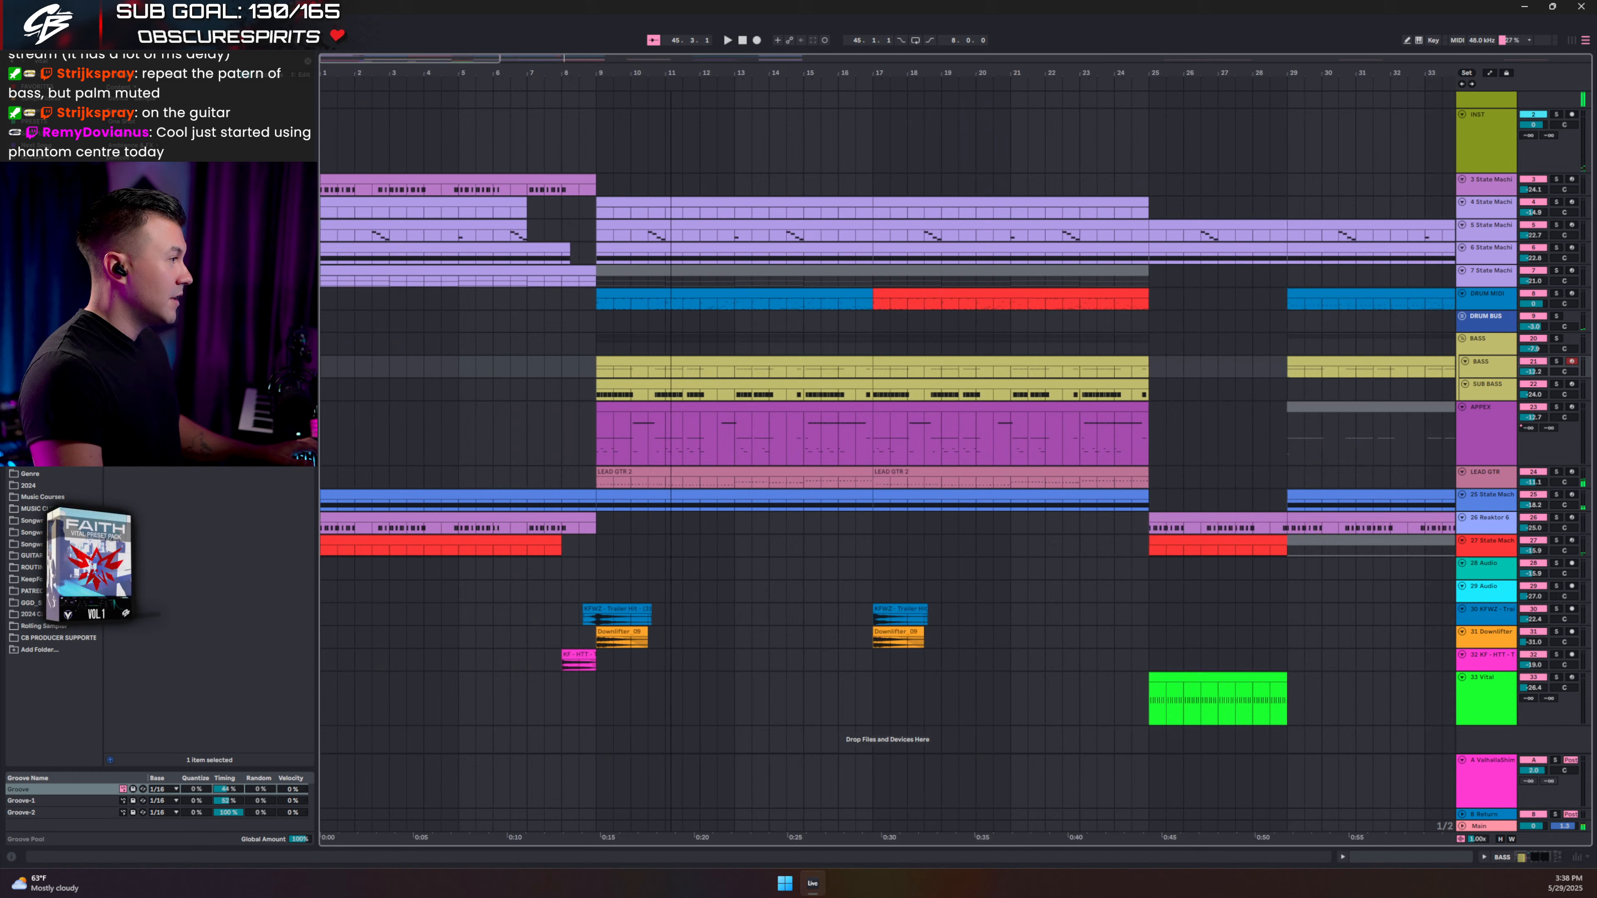
left_click(323, 133)
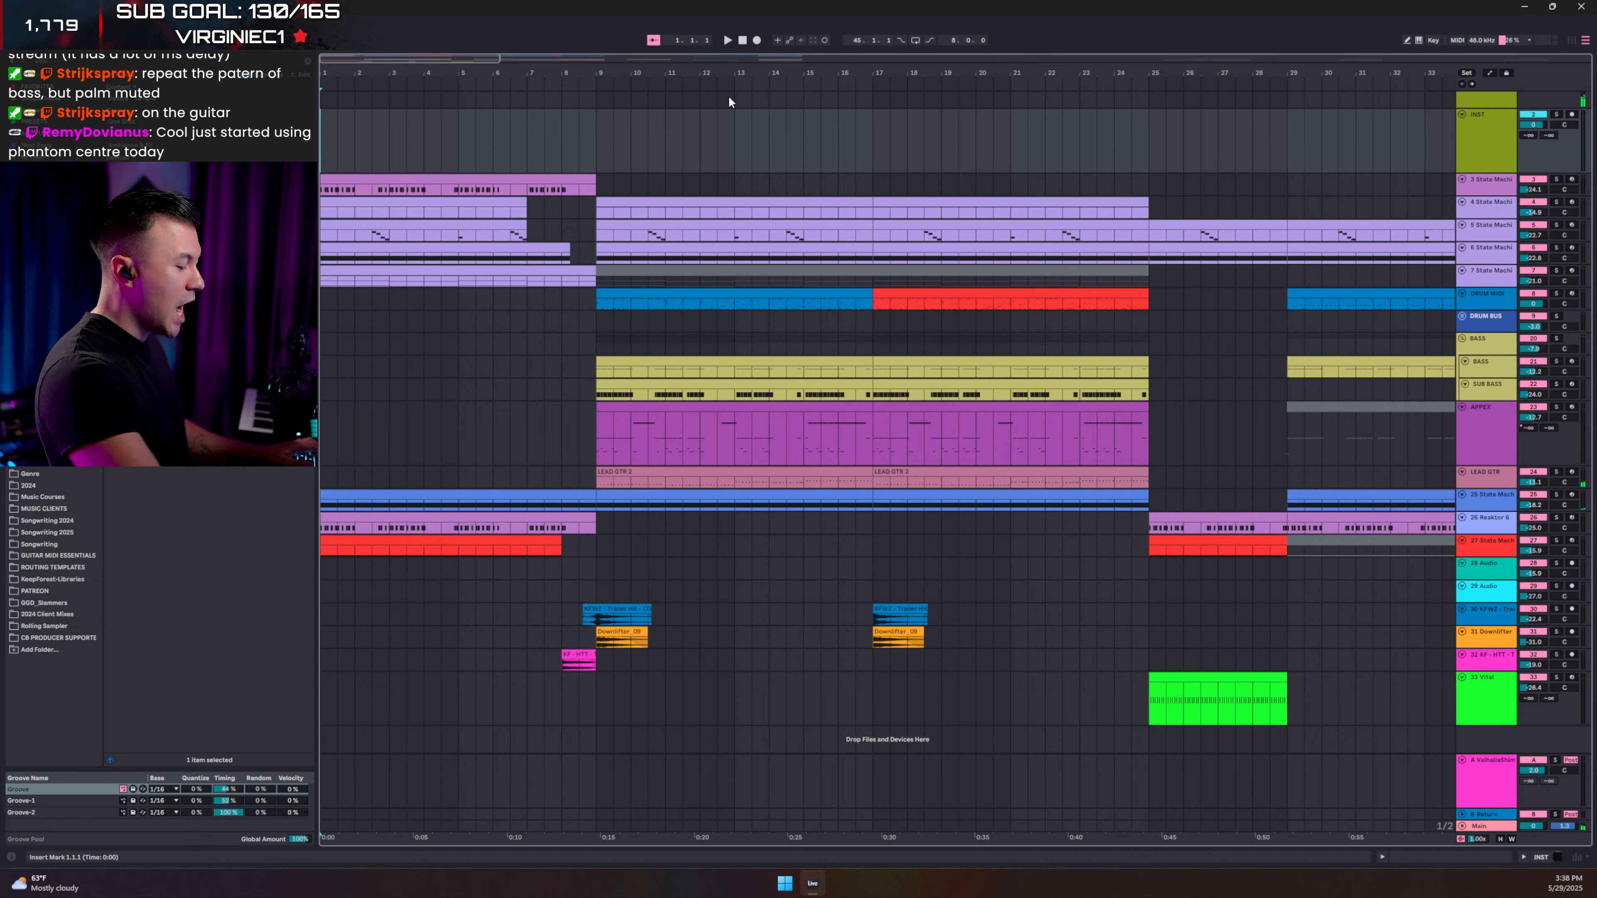
key("space")
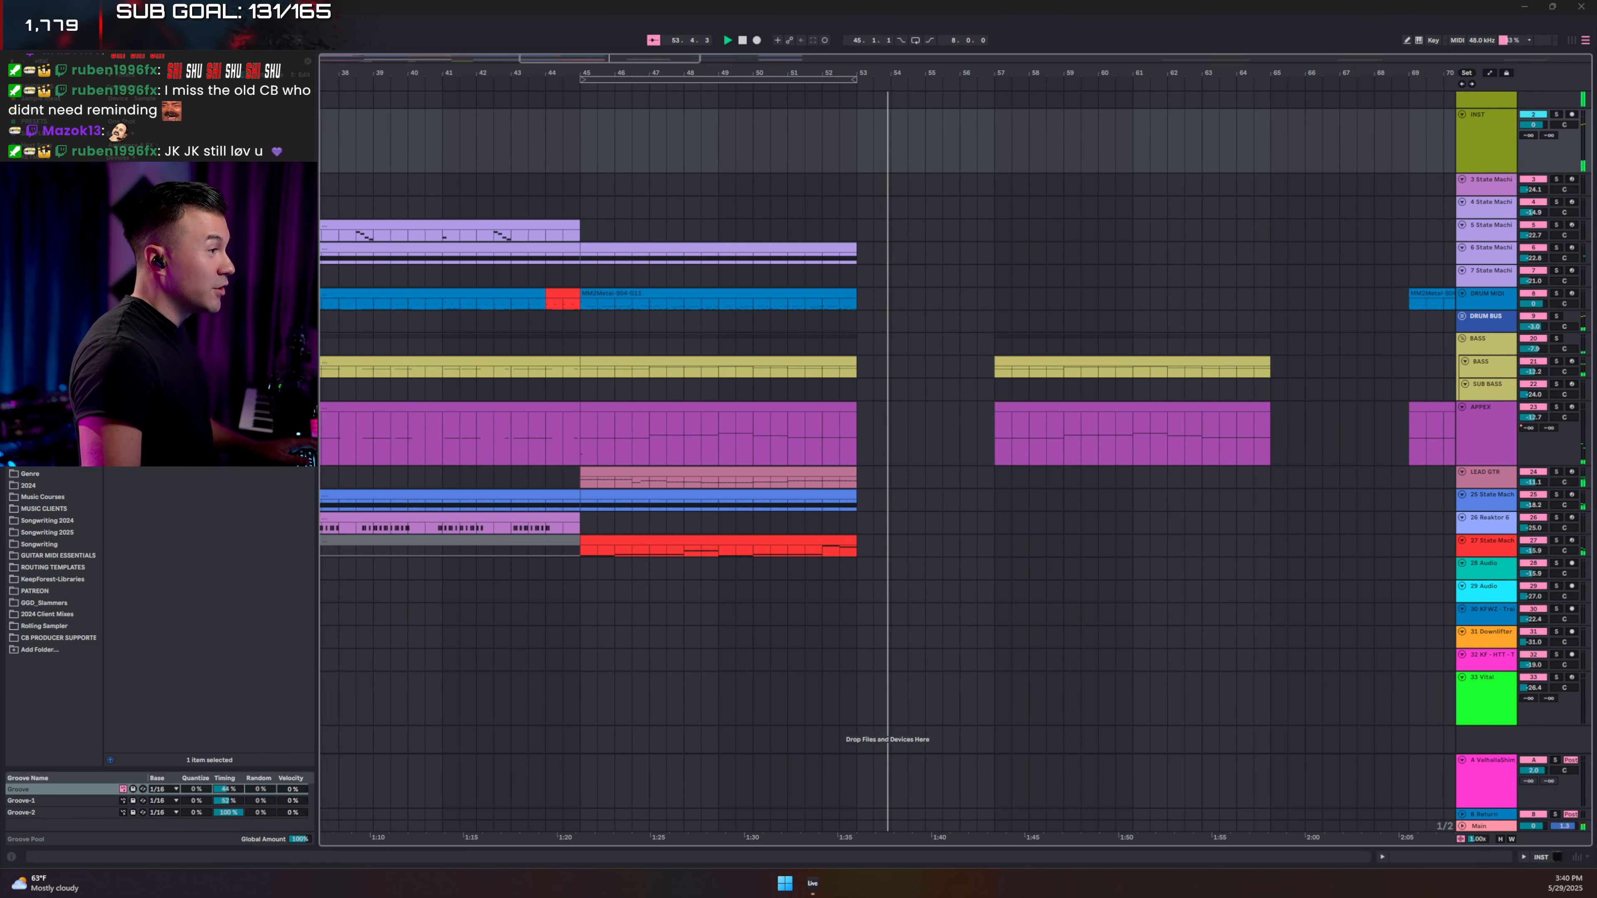
Return to bar 1 with the whole arrangement in view and restart playback from there.
left_click(771, 125)
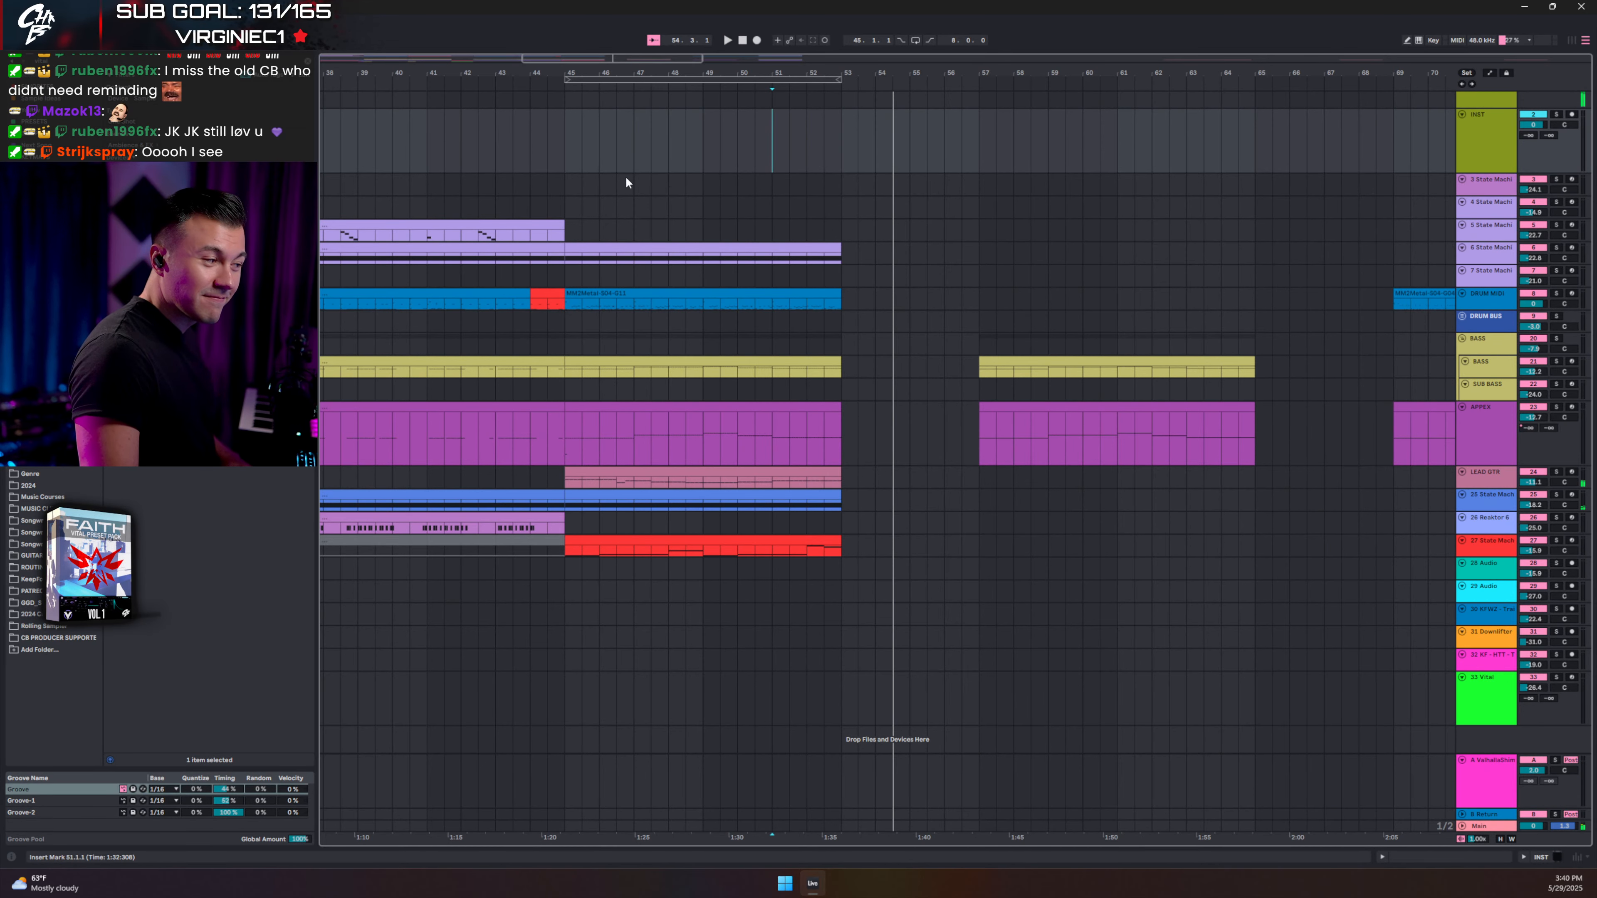
left_click_drag(507, 73, 879, 67)
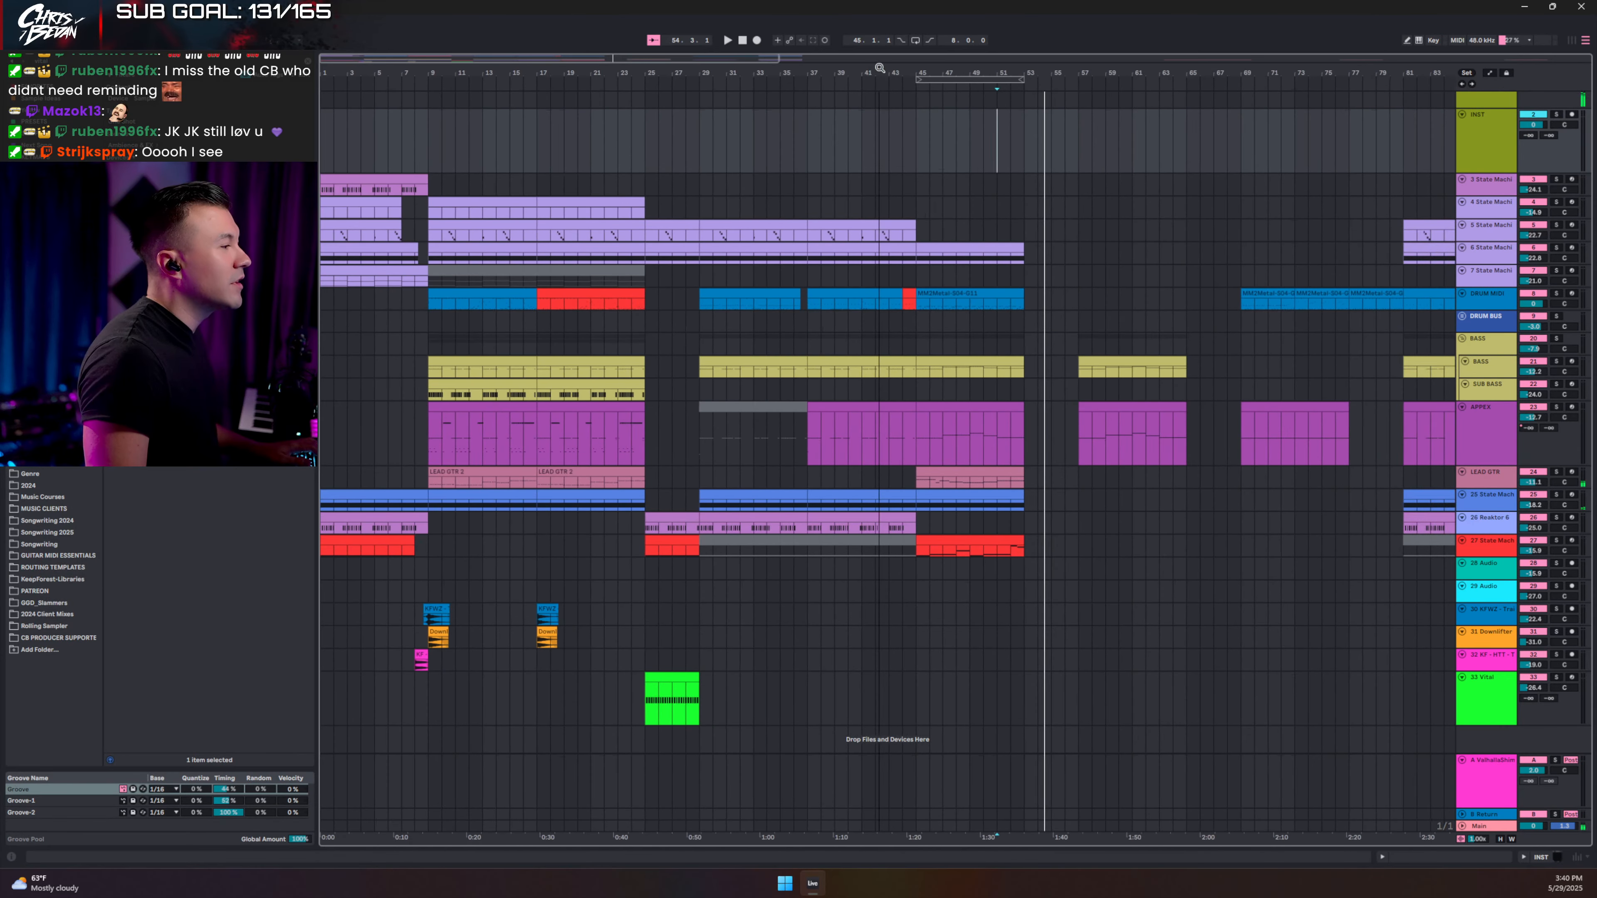
left_click(321, 124)
key("space")
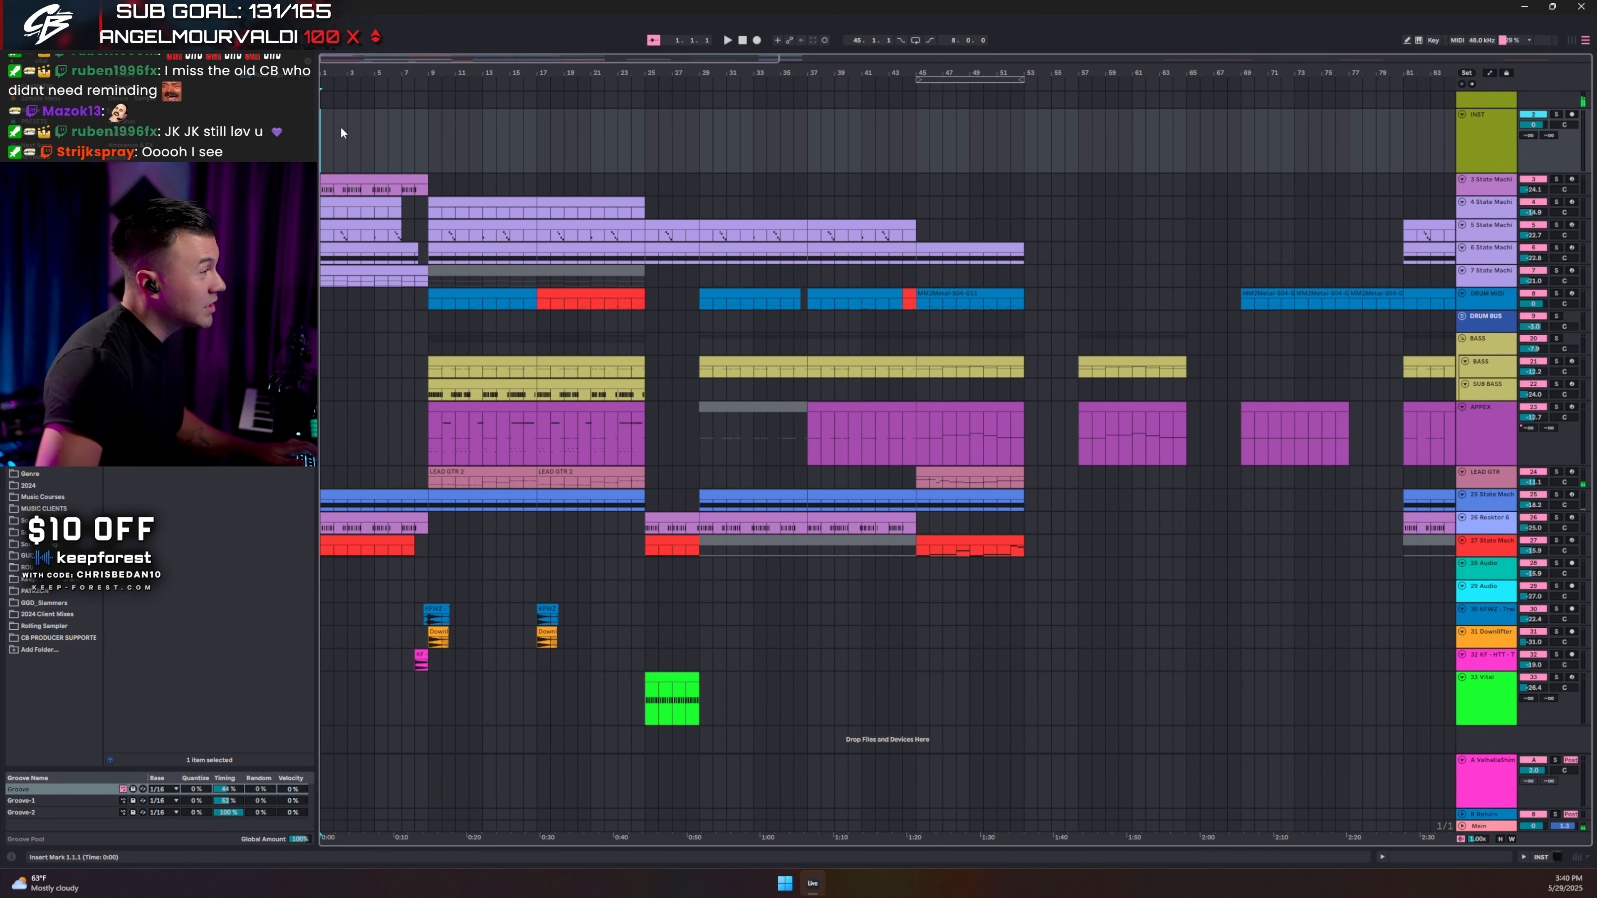